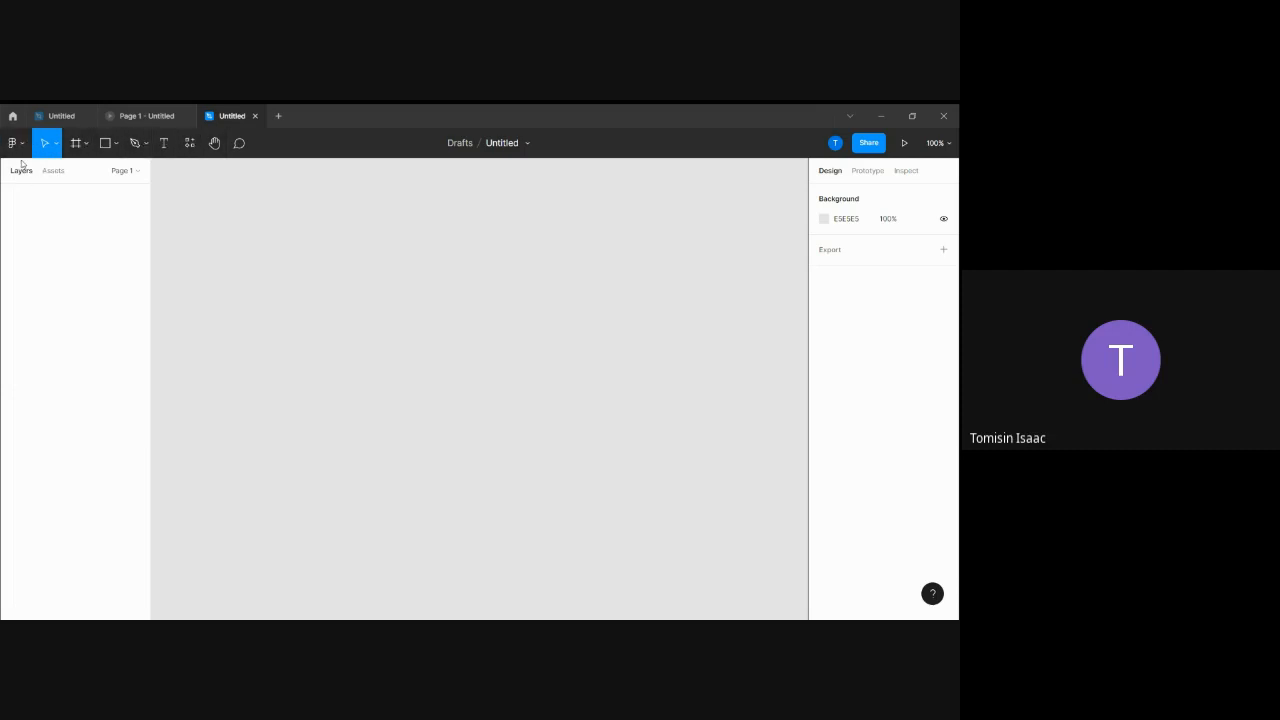
Step: Examine the main menu's File, Plugins and Widgets commands and the Move and Scale tool options
{"action": "left_click", "coordinate": [21, 151]}
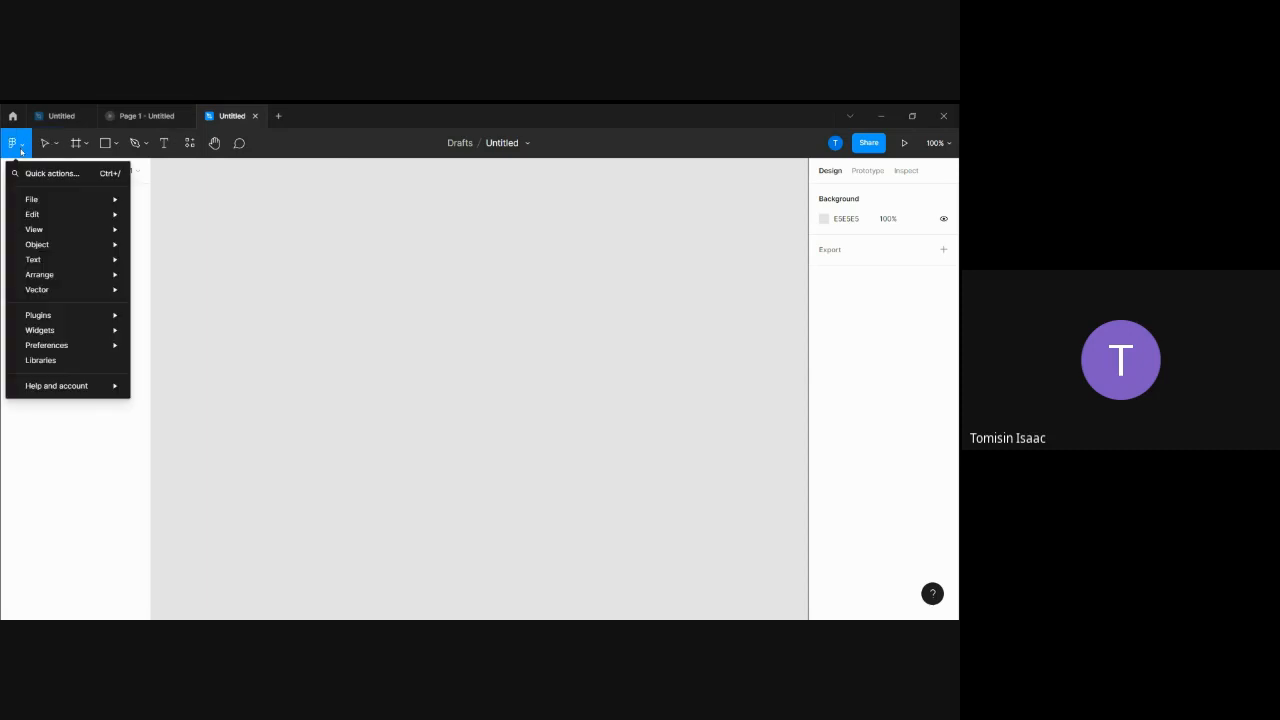
{"action": "mouse_move", "coordinate": [33, 292]}
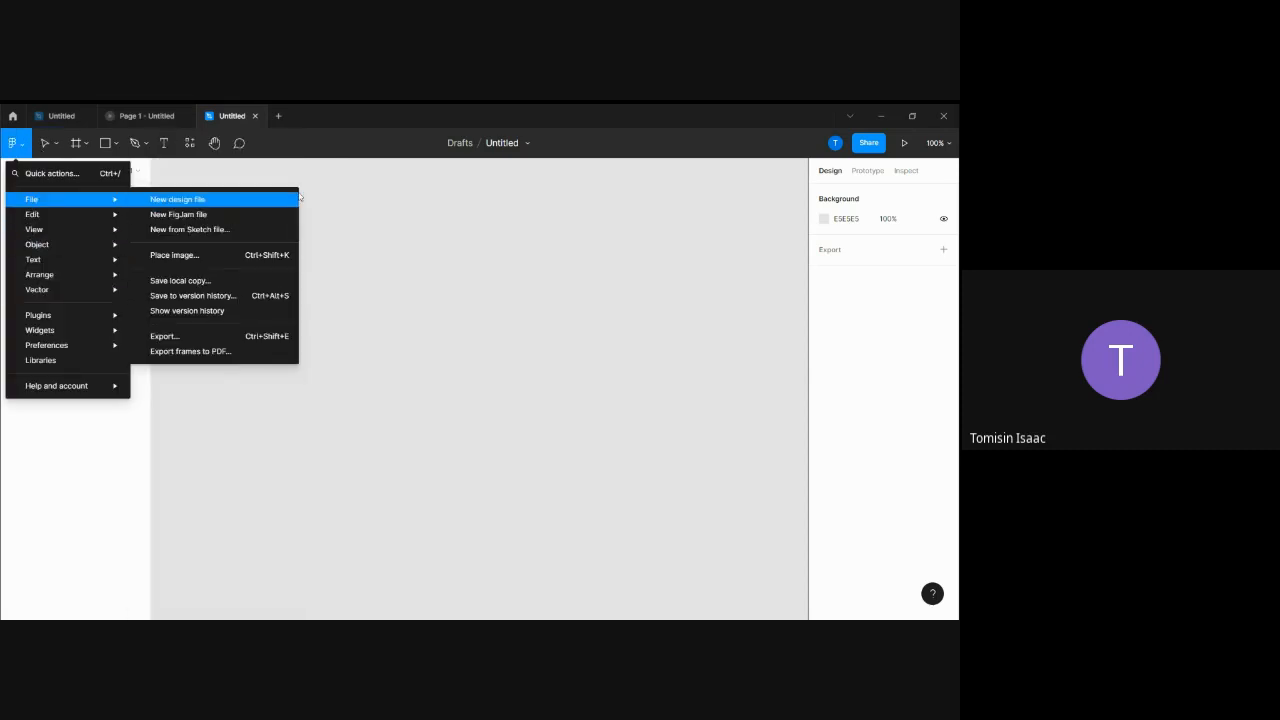
{"action": "left_click", "coordinate": [359, 238]}
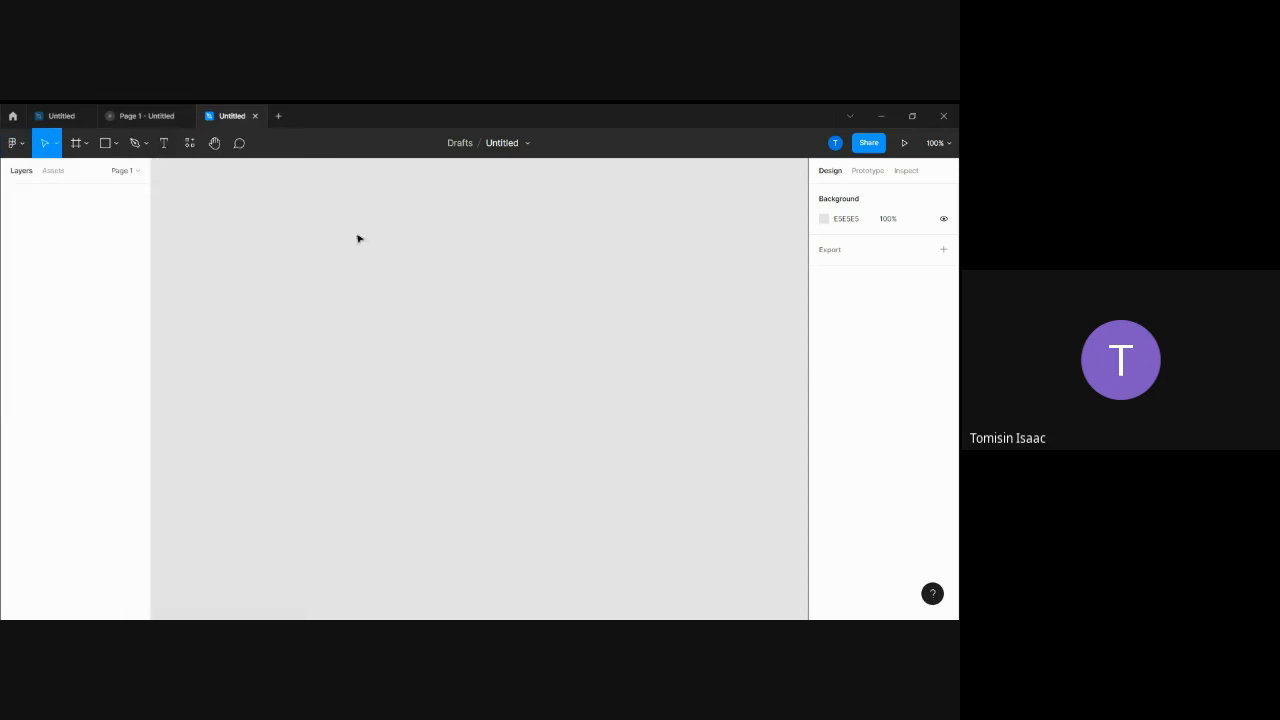
{"action": "left_click", "coordinate": [19, 150]}
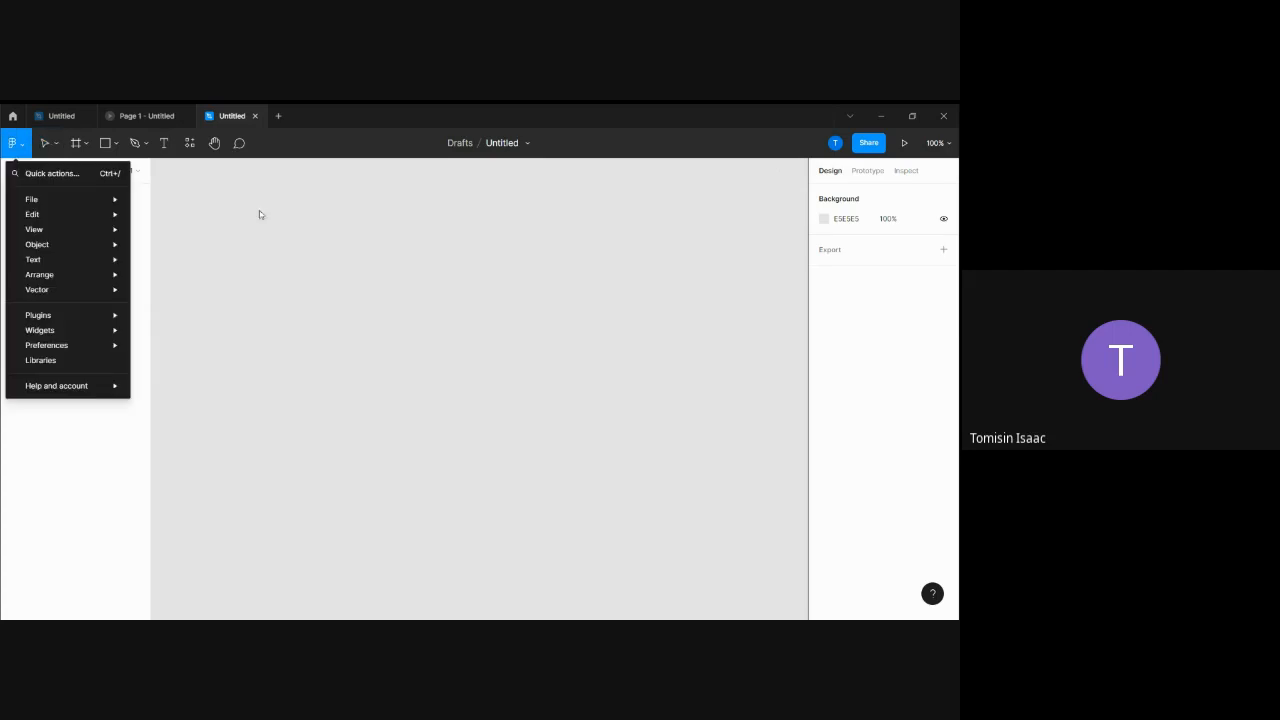
{"action": "mouse_move", "coordinate": [53, 222]}
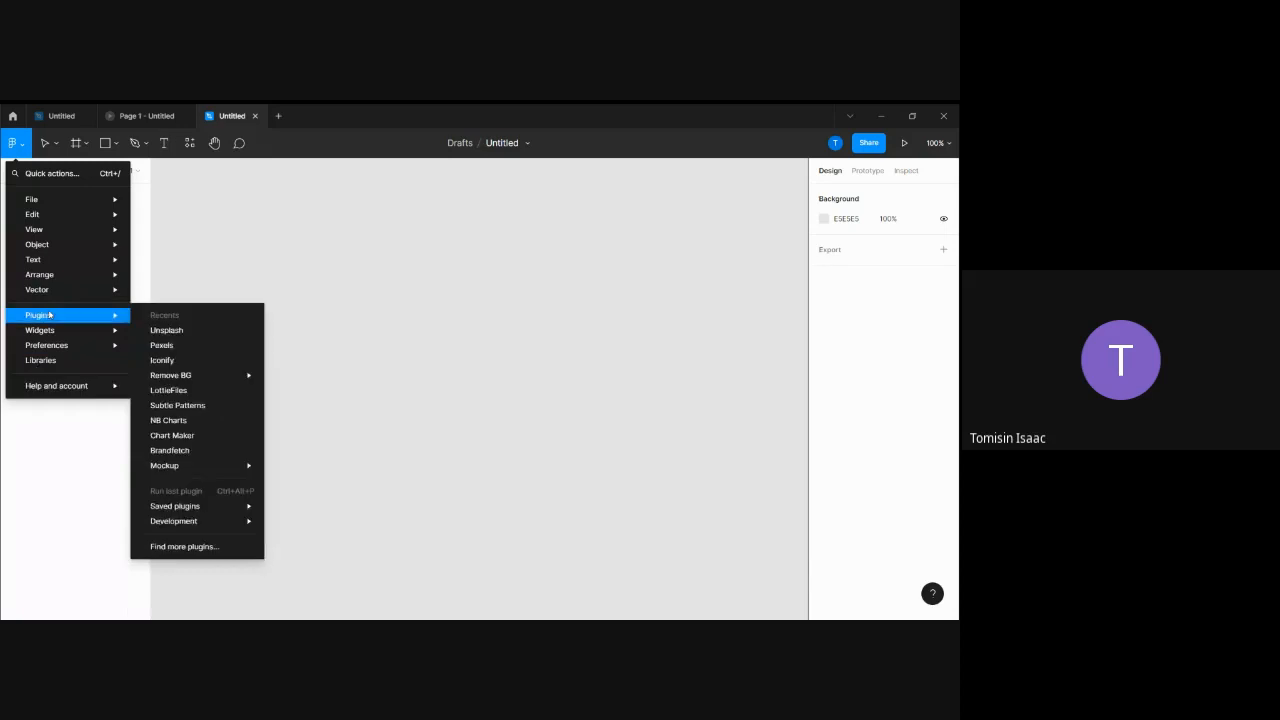
{"action": "mouse_move", "coordinate": [84, 203]}
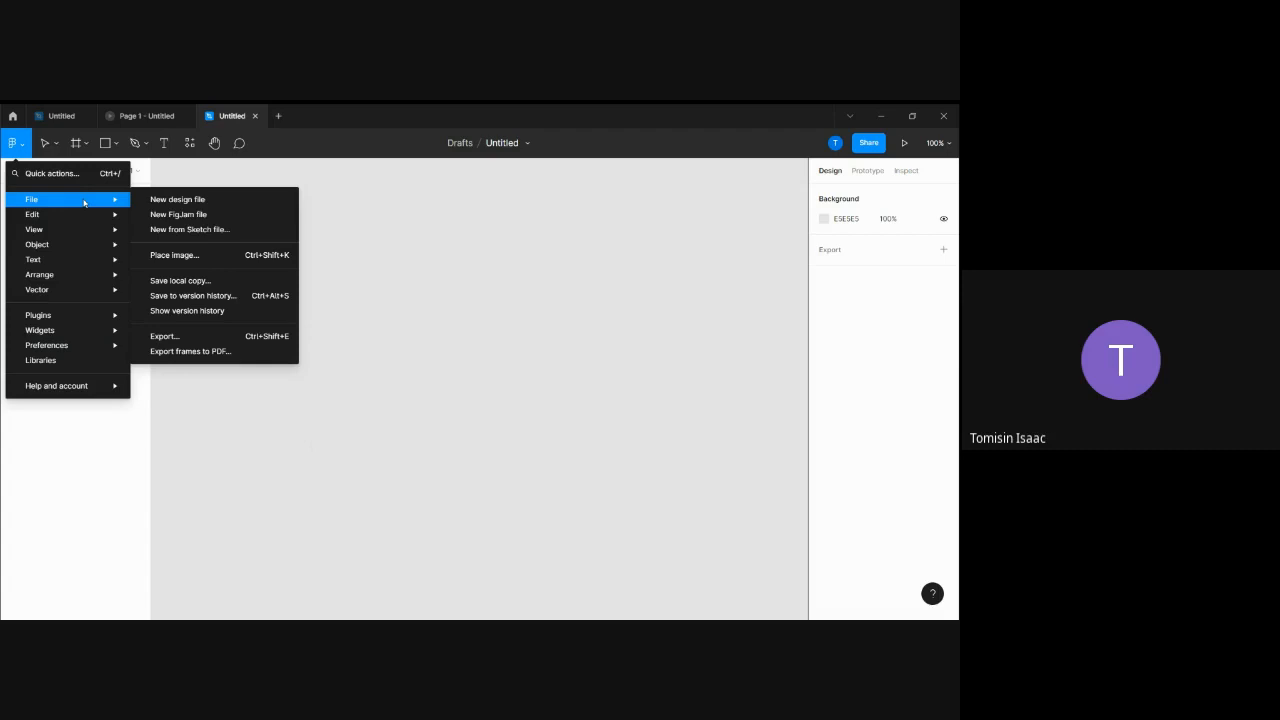
{"action": "mouse_move", "coordinate": [66, 315]}
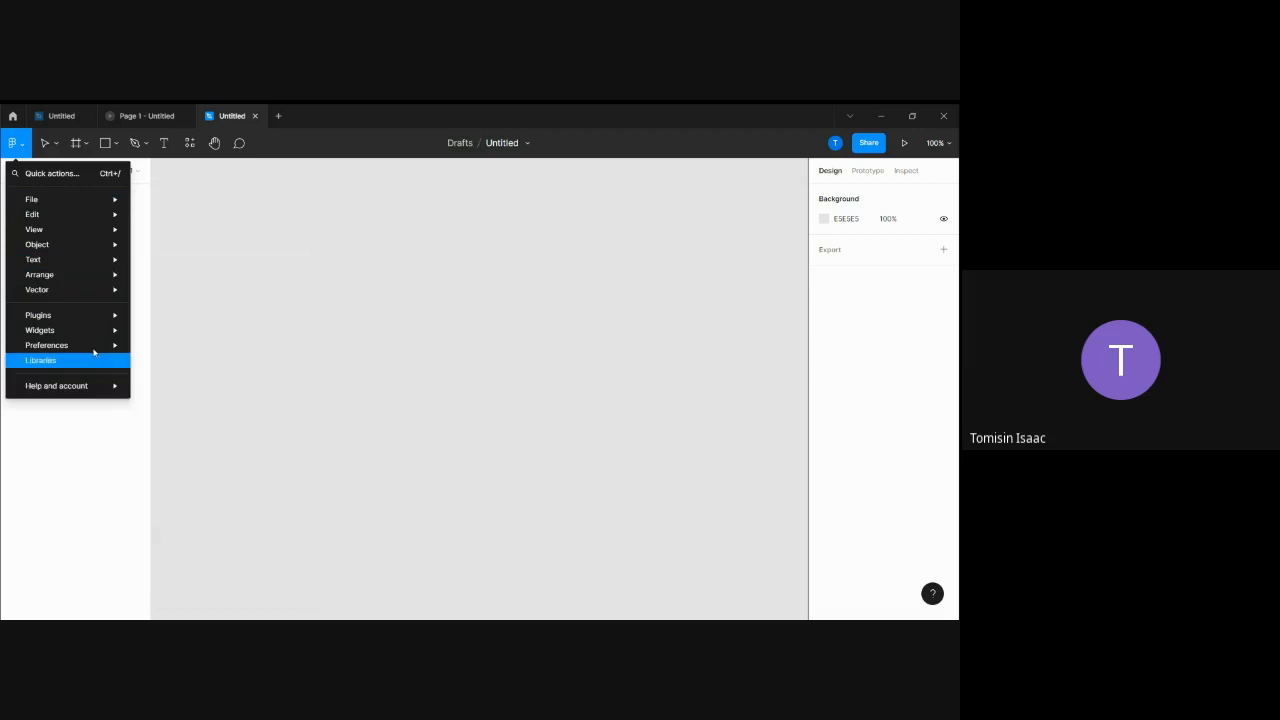
{"action": "left_click", "coordinate": [290, 180]}
{"action": "left_click", "coordinate": [57, 150]}
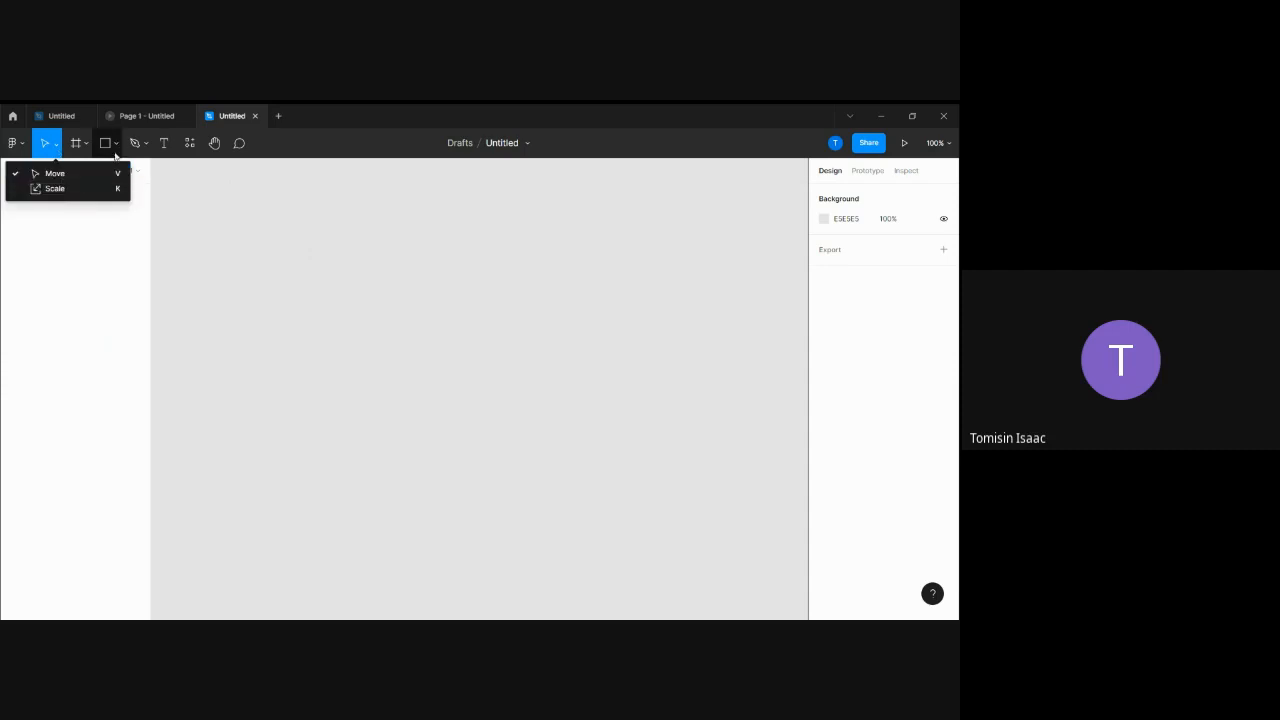
{"action": "left_click", "coordinate": [280, 226]}
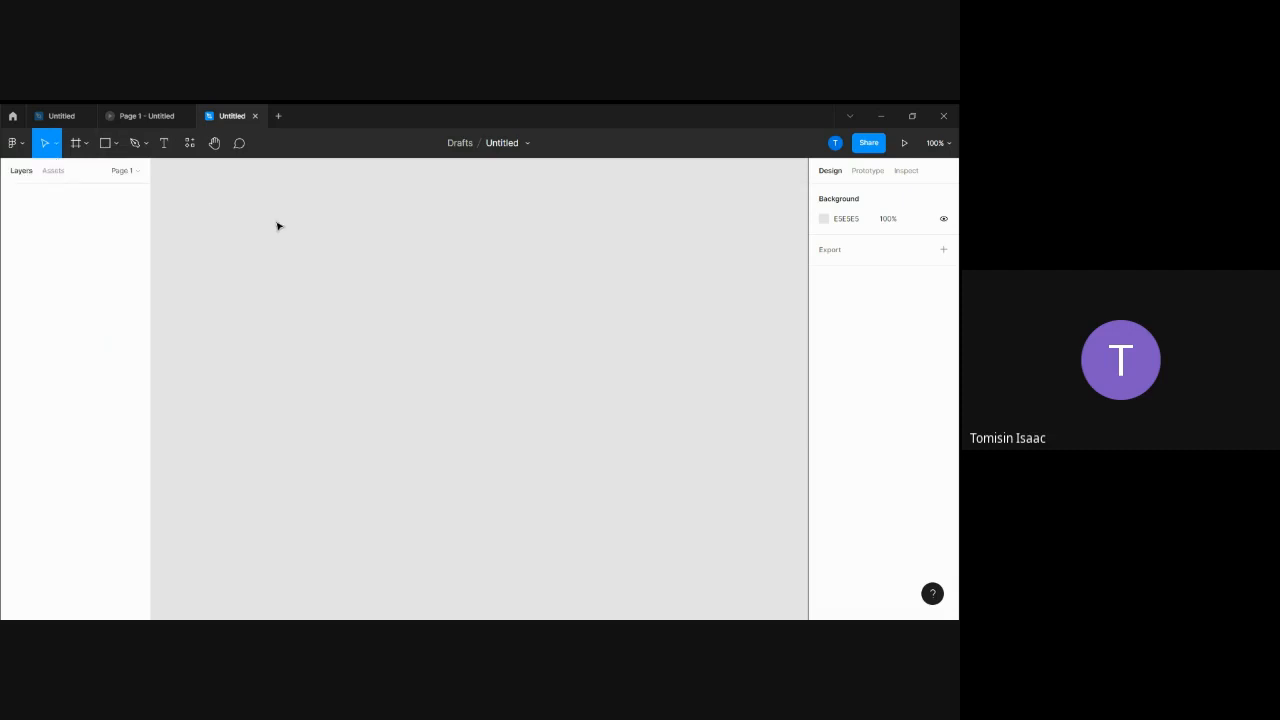
Step: Activate the Frame tool and examine its Phone, Tablet, Desktop, Presentation and Watch size presets
{"action": "left_click", "coordinate": [85, 146]}
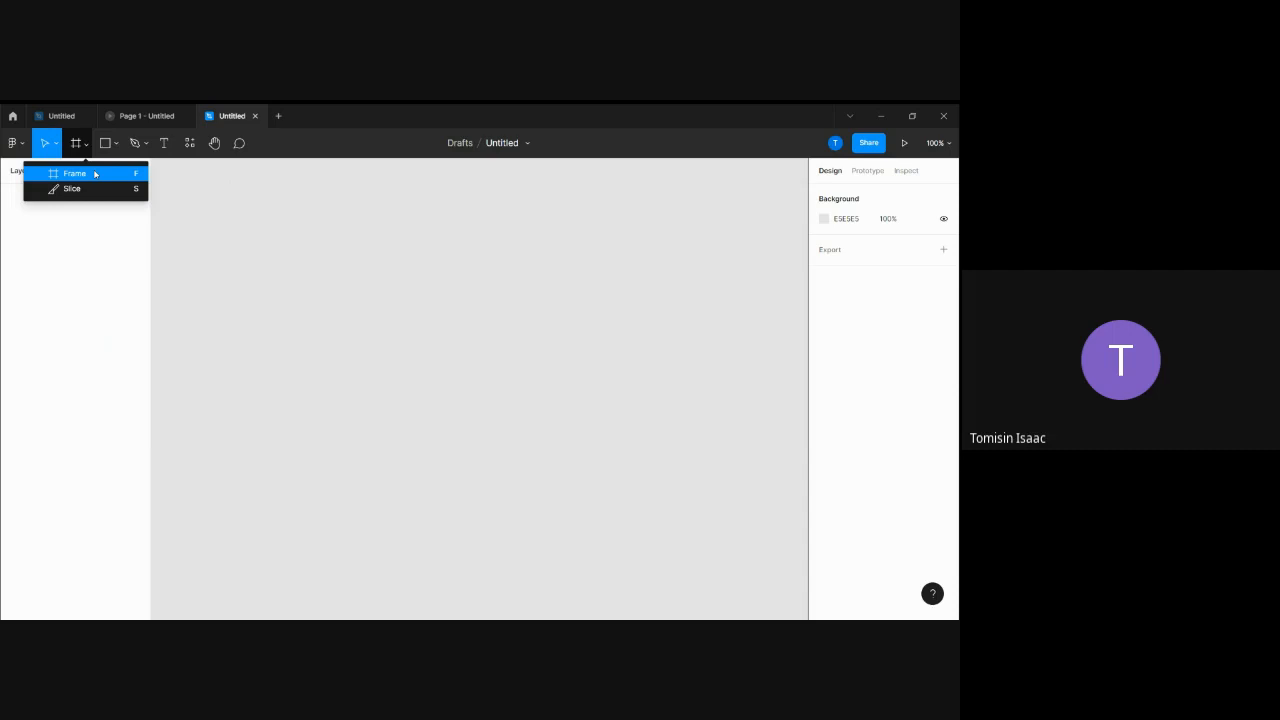
{"action": "left_click", "coordinate": [95, 174]}
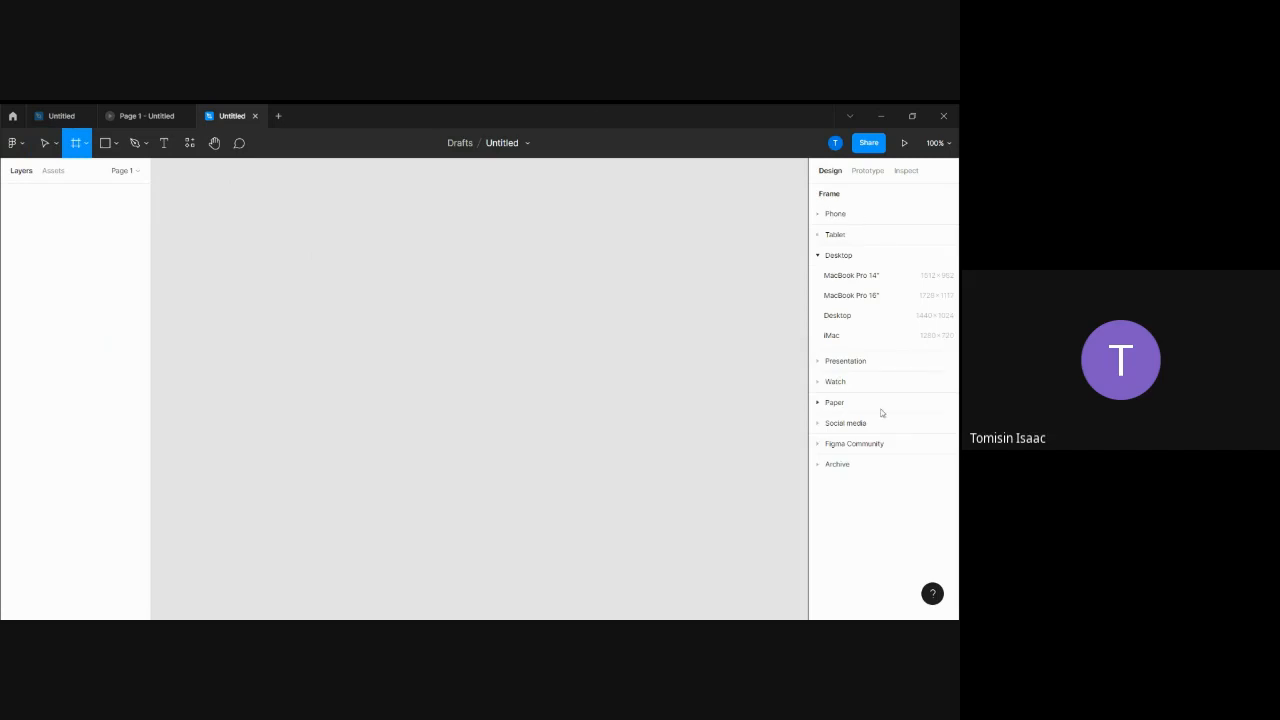
{"action": "left_click", "coordinate": [839, 255]}
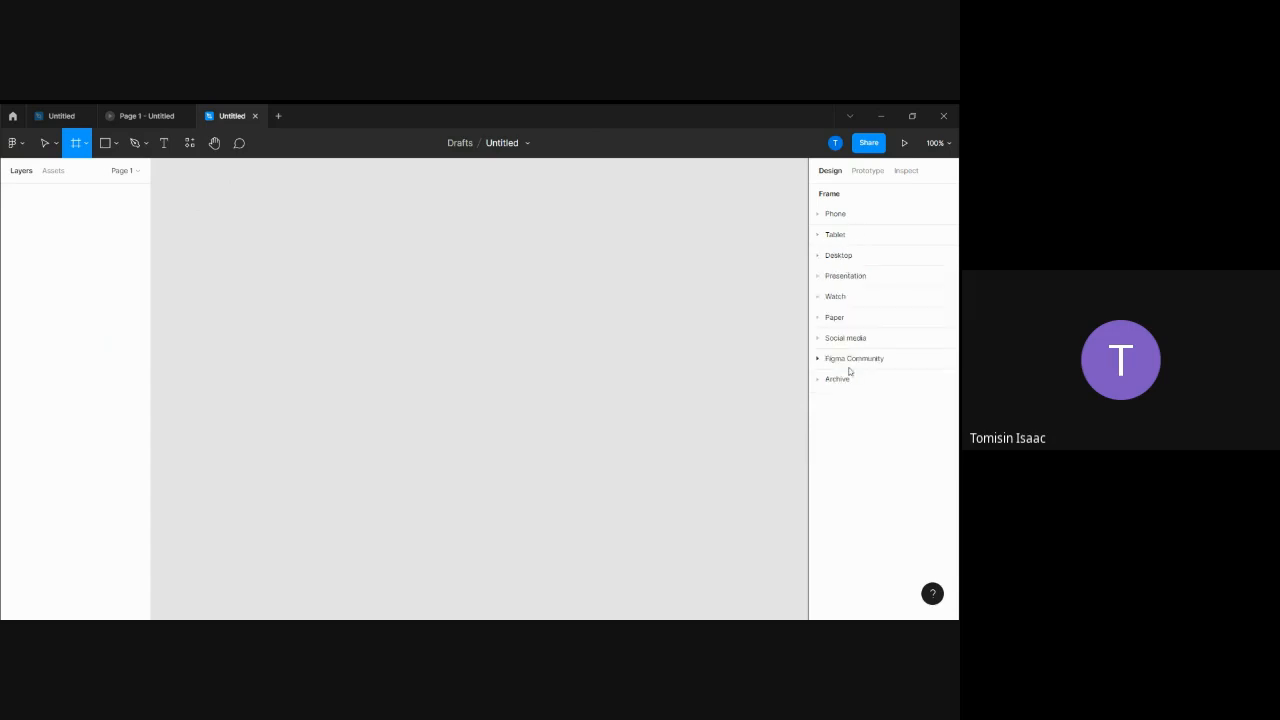
{"action": "left_click", "coordinate": [855, 216]}
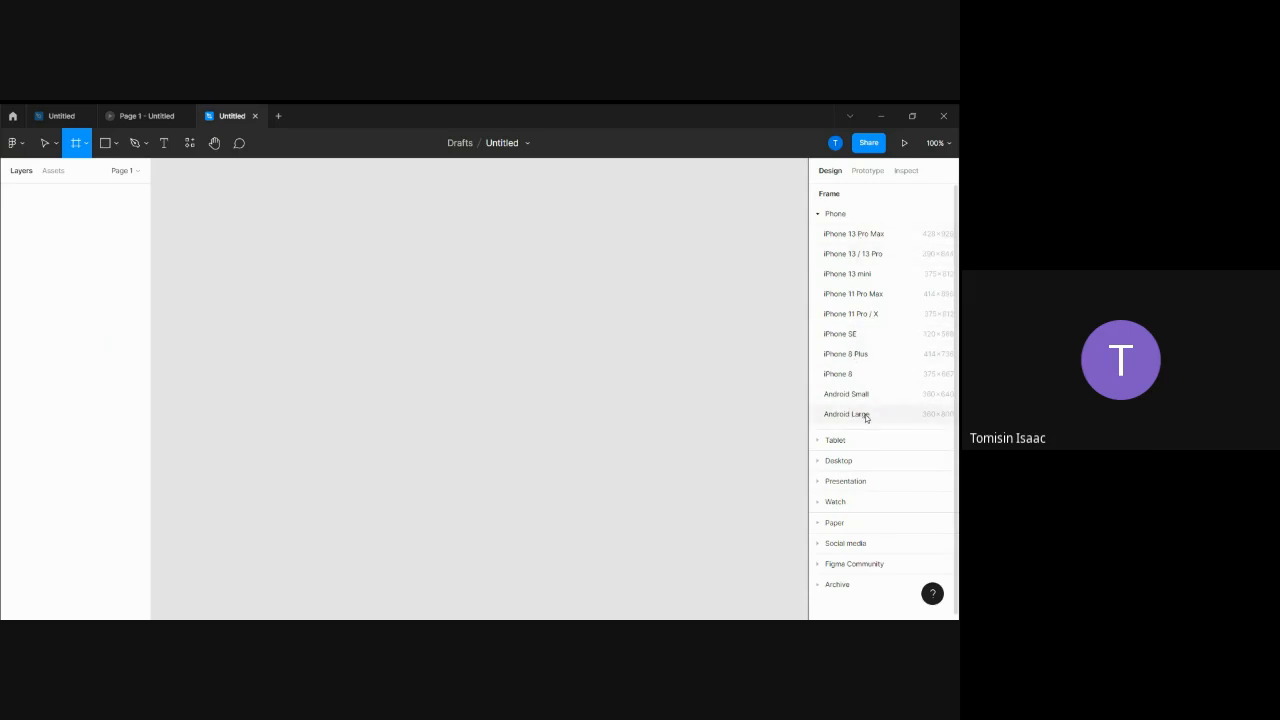
{"action": "scroll", "coordinate": [858, 410], "scroll_direction": "down", "scroll_amount": 1}
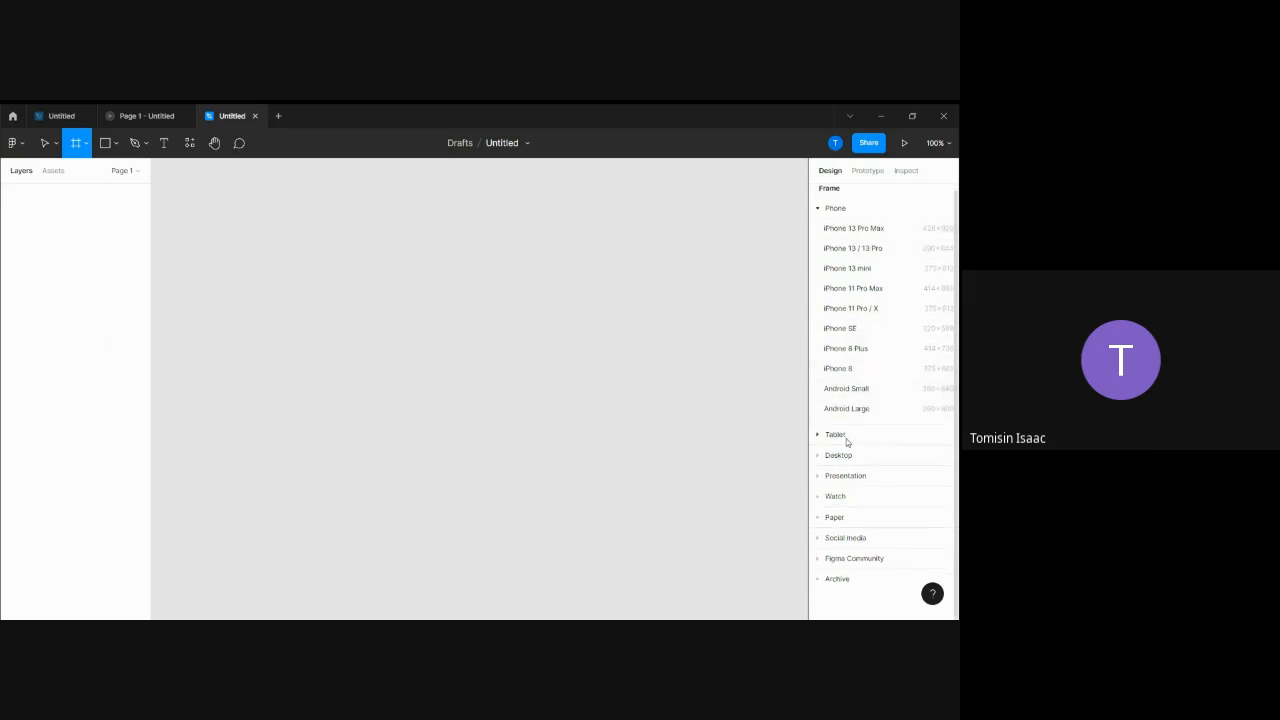
{"action": "left_click", "coordinate": [847, 440]}
{"action": "left_click", "coordinate": [848, 340]}
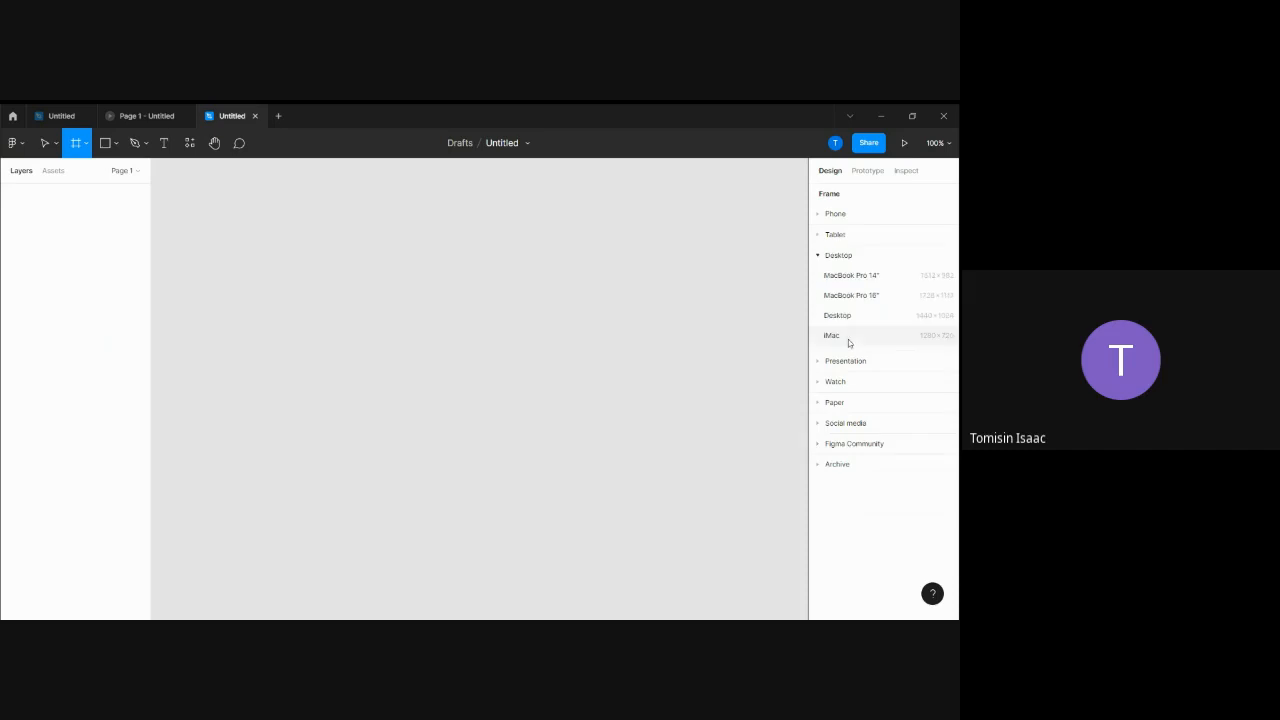
{"action": "left_click", "coordinate": [858, 365]}
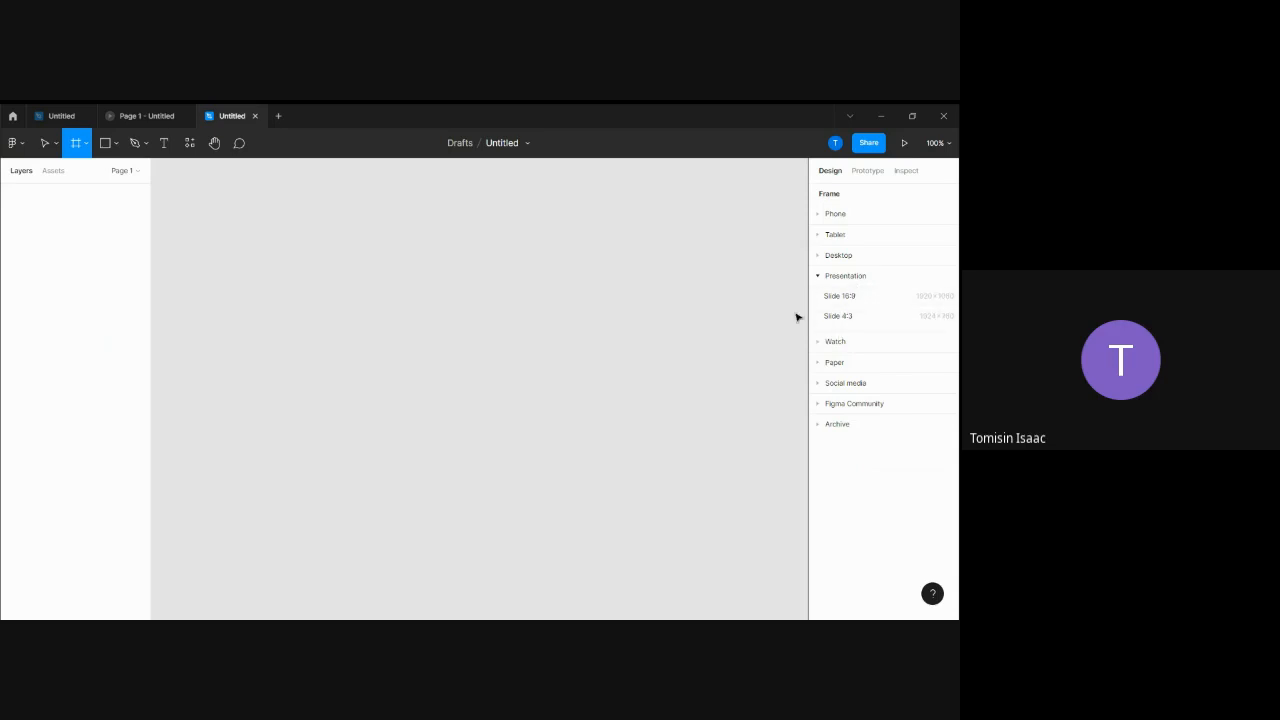
{"action": "left_click", "coordinate": [836, 280]}
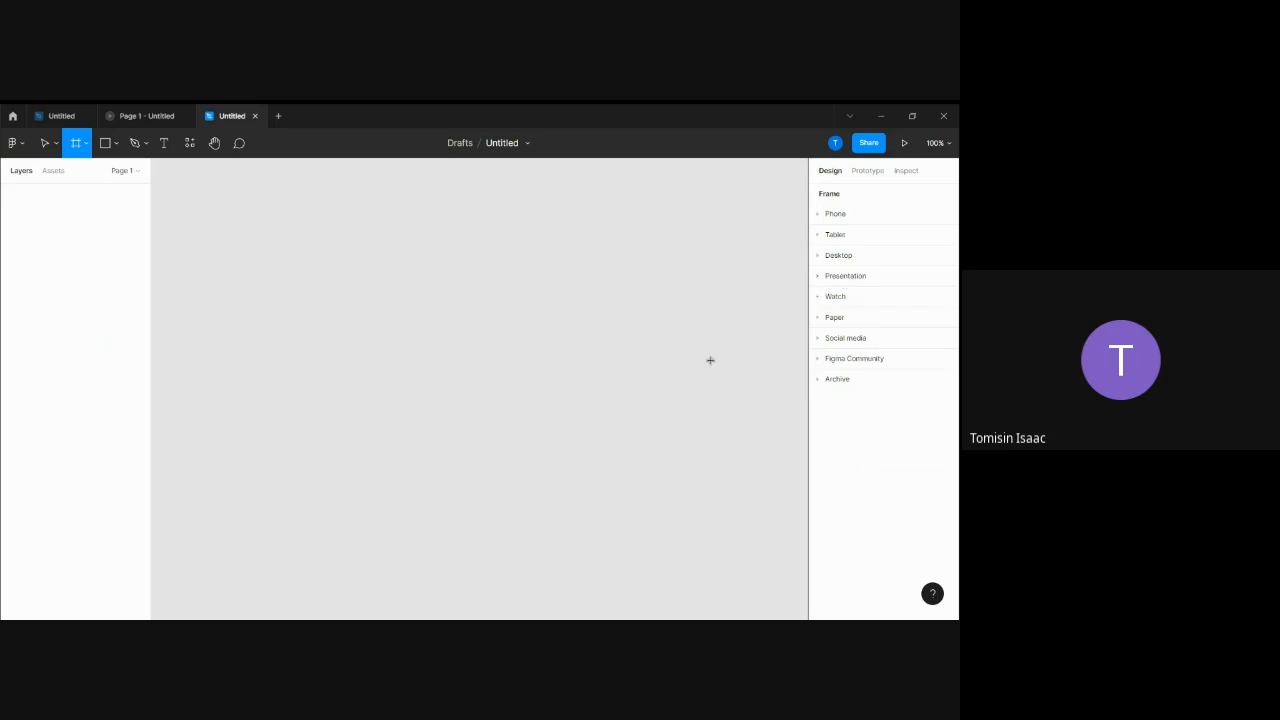
{"action": "left_click", "coordinate": [850, 280]}
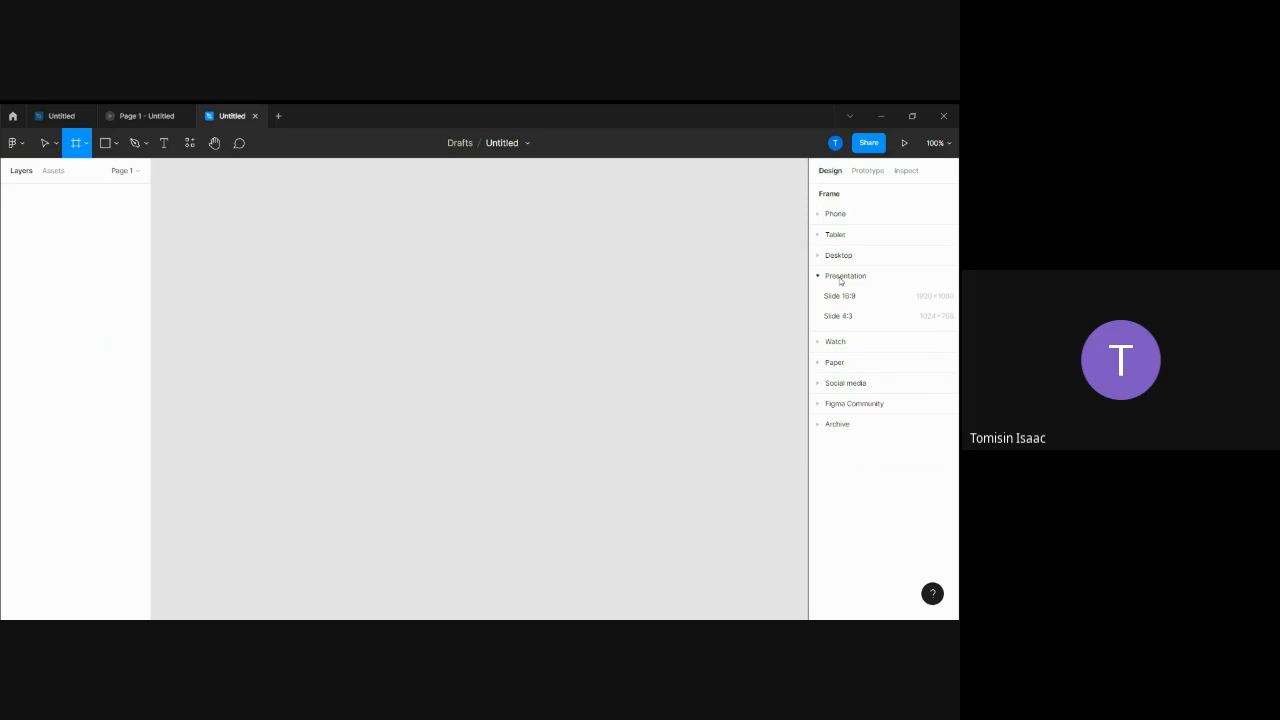
{"action": "left_click", "coordinate": [840, 280]}
{"action": "left_click", "coordinate": [839, 298]}
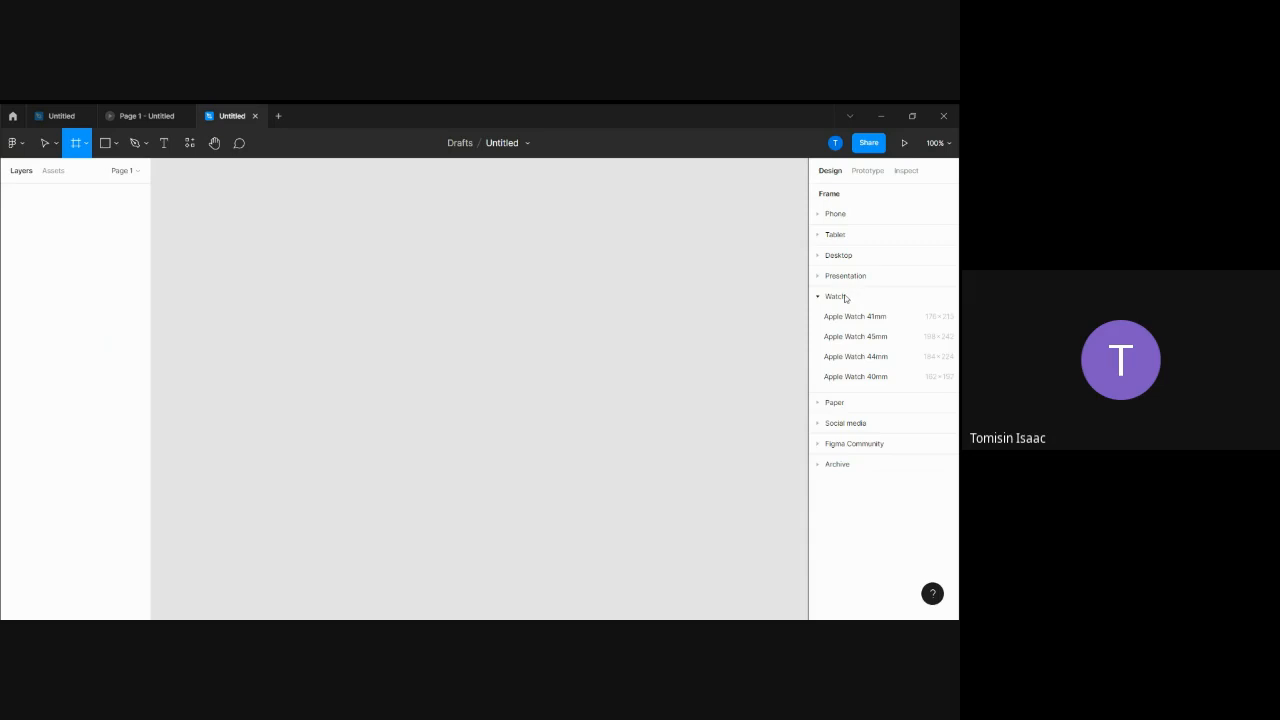
{"action": "left_click", "coordinate": [846, 299]}
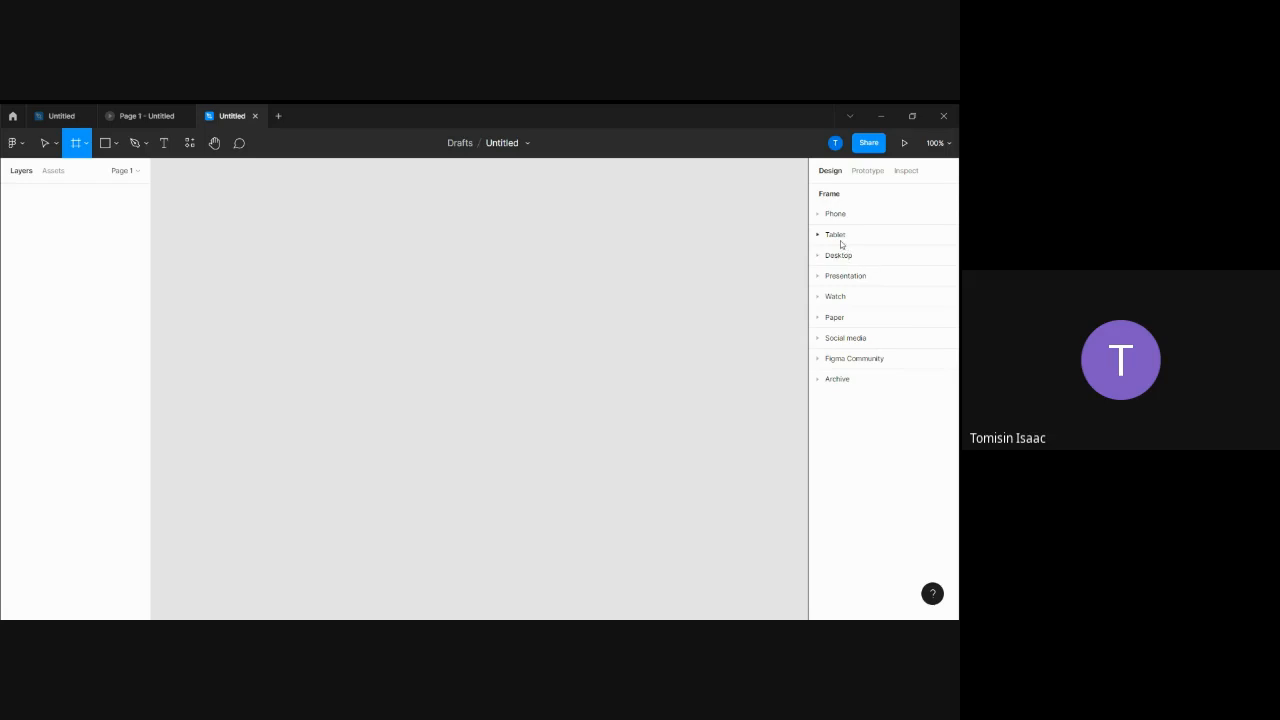
Step: Review the shape and pen tool options, deleting the stray frame placed on the canvas
{"action": "left_click", "coordinate": [115, 145]}
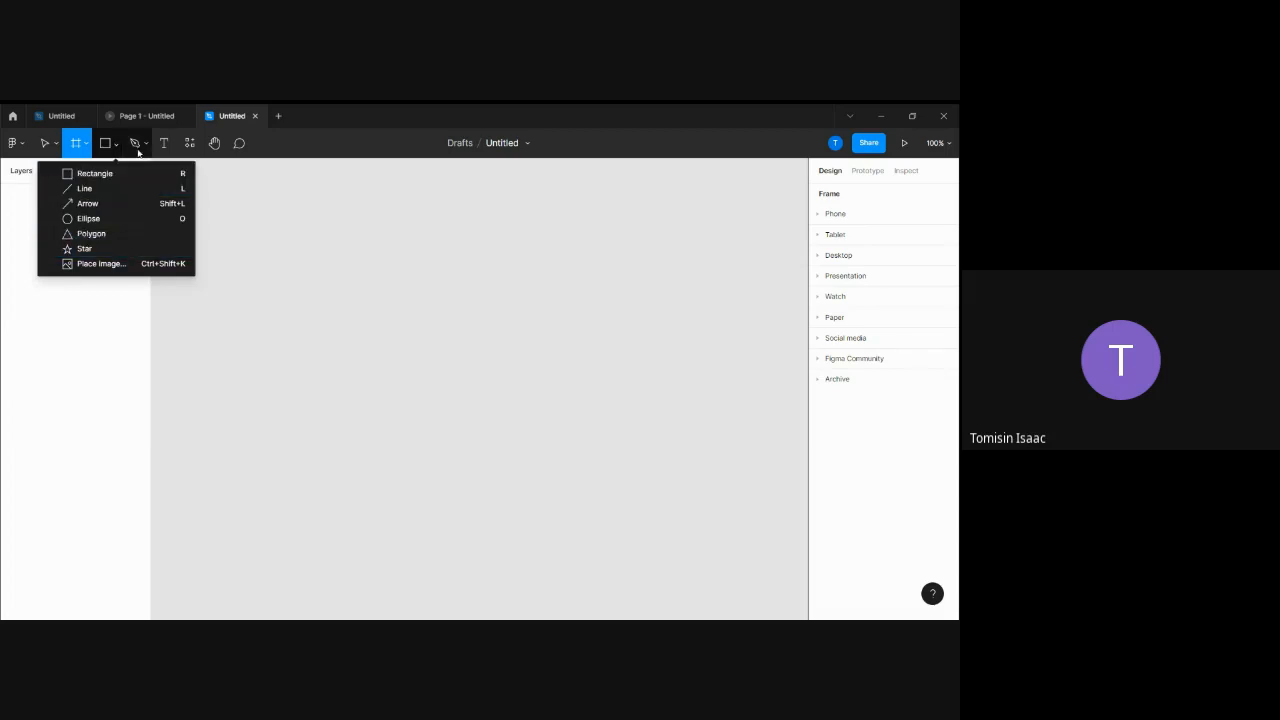
{"action": "left_click", "coordinate": [305, 228]}
{"action": "left_click", "coordinate": [245, 206]}
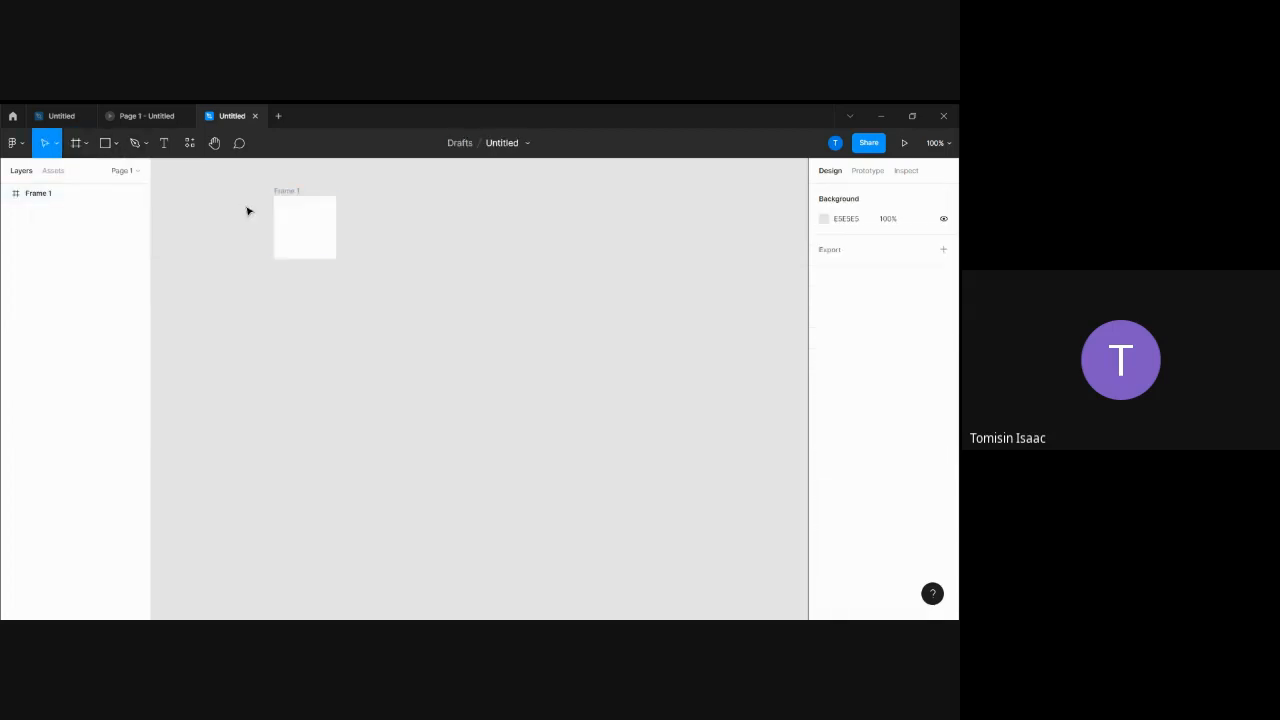
{"action": "left_click", "coordinate": [317, 229]}
{"action": "key", "text": "Delete"}
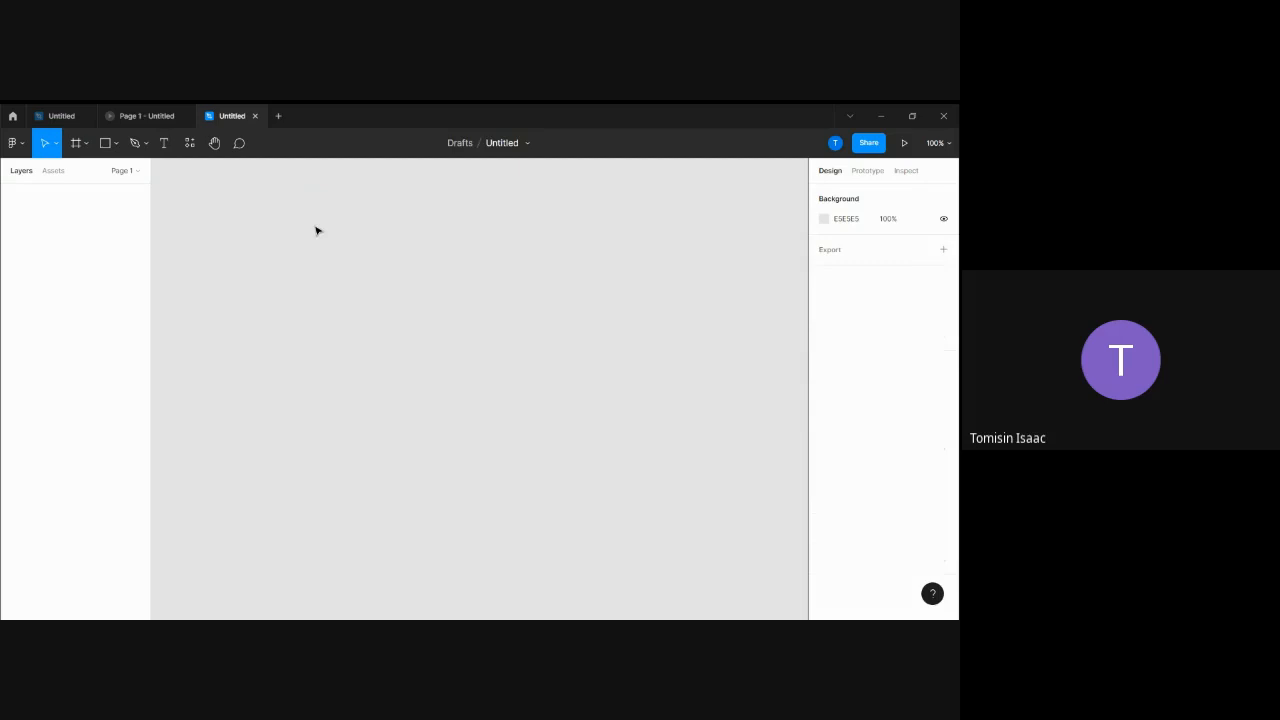
{"action": "left_click", "coordinate": [143, 143]}
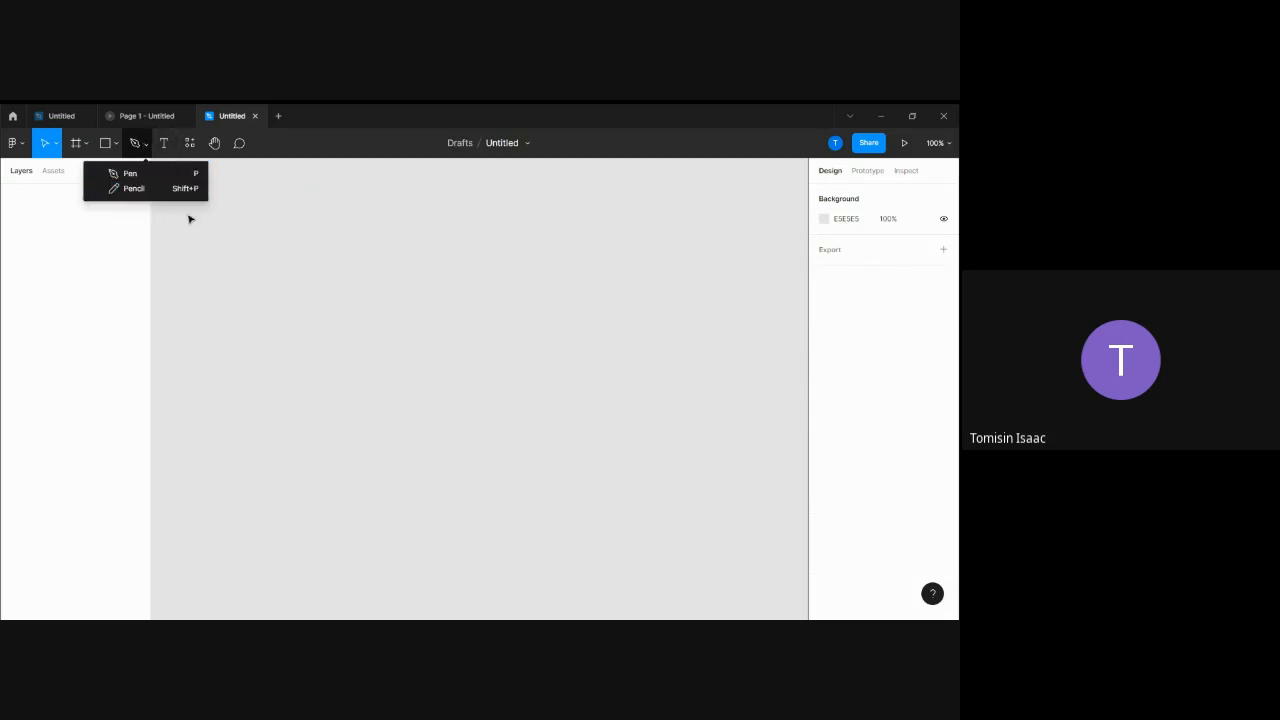
{"action": "left_click", "coordinate": [290, 243]}
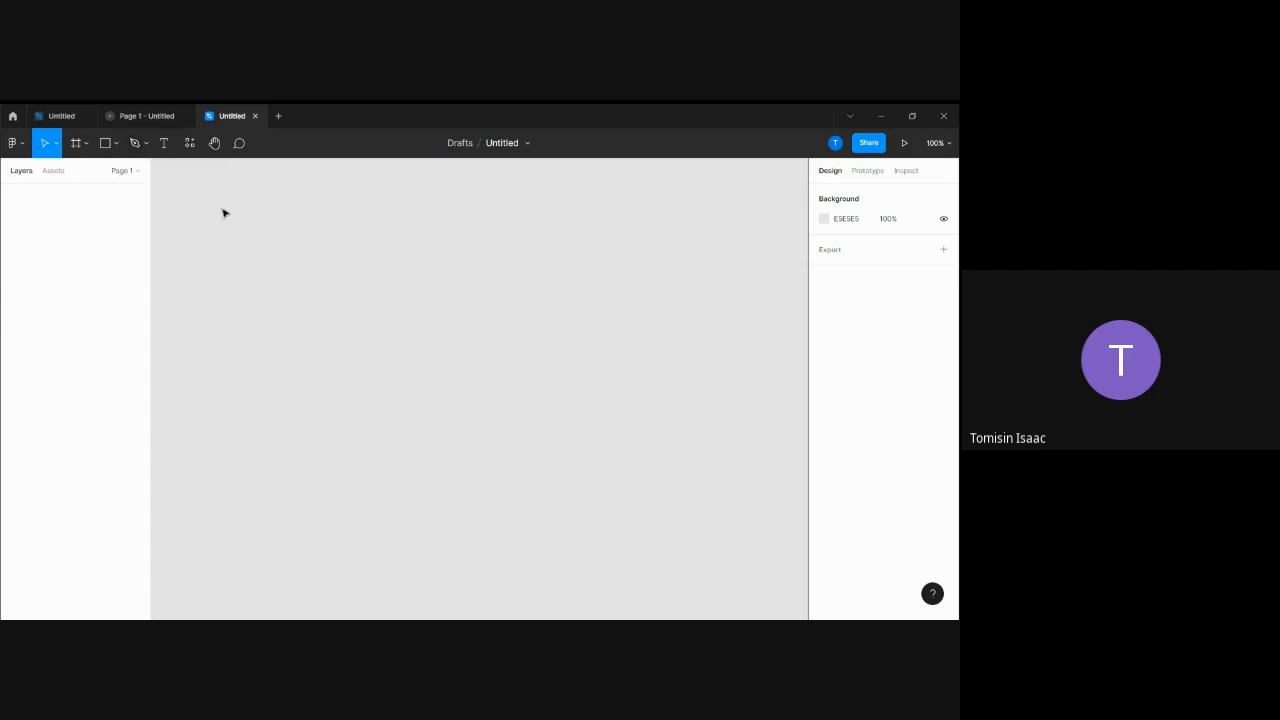
Step: Try the Text tool by entering random placeholder characters on the canvas and erasing them
{"action": "left_click", "coordinate": [164, 152]}
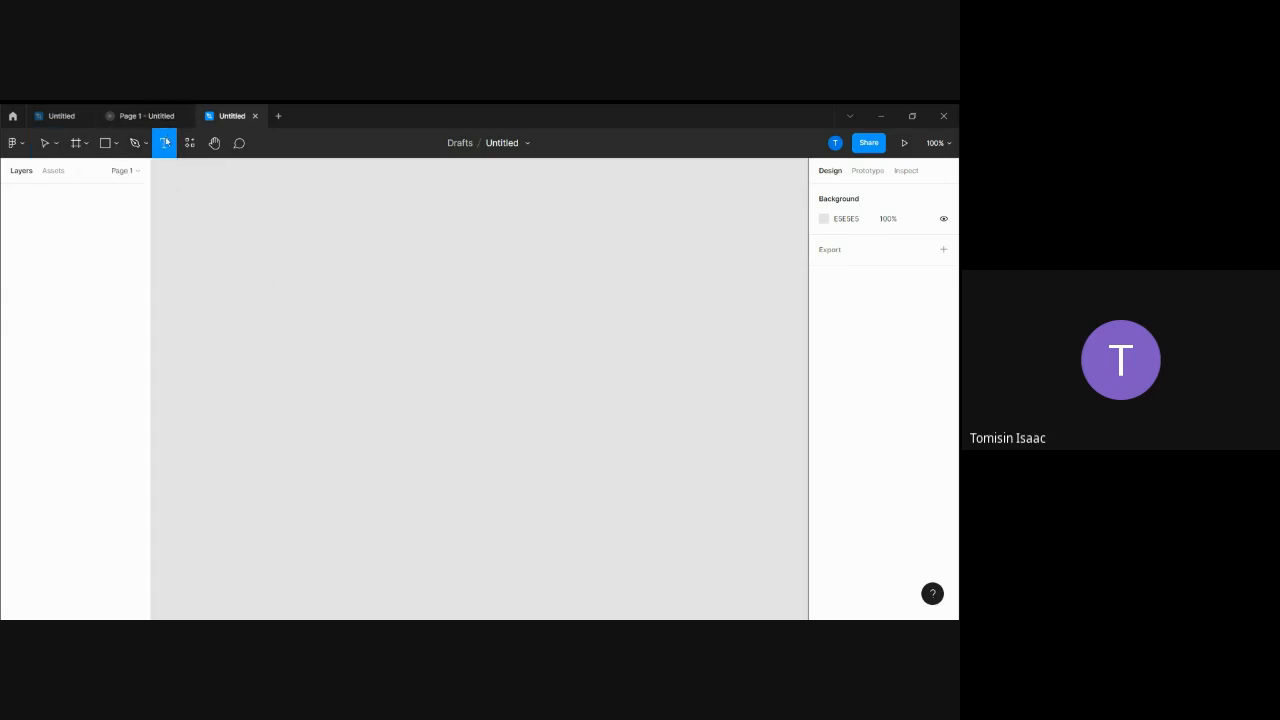
{"action": "left_click", "coordinate": [385, 268]}
{"action": "type", "text": "jhgkvjkbj"}
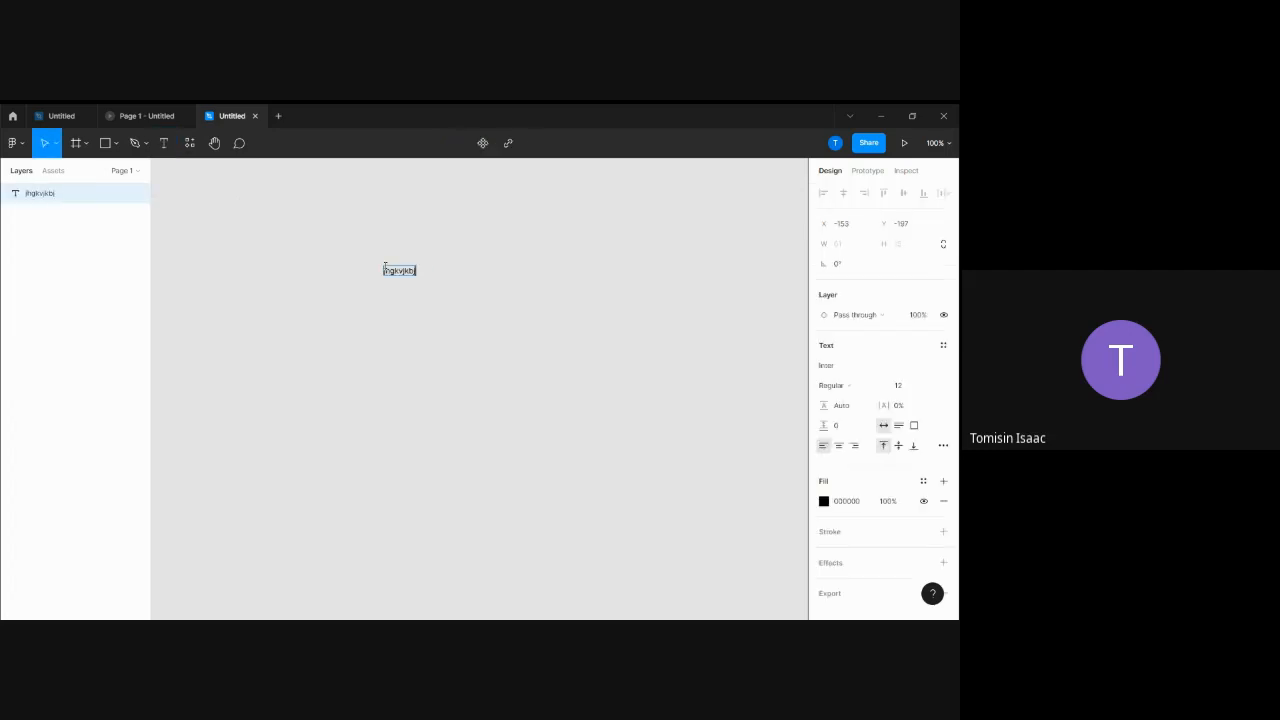
{"action": "type", "text": "nl:nljkvh,jcghmfxnxmchgmchgmchgmchg"}
{"action": "key", "text": "BackSpace"}
{"action": "key", "text": "BackSpace"}
{"action": "key", "text": "BackSpace"}
{"action": "key", "text": "BackSpace"}
{"action": "key", "text": "BackSpace"}
{"action": "key", "text": "BackSpace"}
{"action": "key", "text": "BackSpace"}
{"action": "key", "text": "BackSpace"}
{"action": "key", "text": "BackSpace"}
{"action": "key", "text": "BackSpace"}
{"action": "key", "text": "BackSpace"}
{"action": "key", "text": "BackSpace"}
{"action": "key", "text": "BackSpace"}
{"action": "key", "text": "BackSpace"}
{"action": "key", "text": "BackSpace"}
{"action": "key", "text": "BackSpace"}
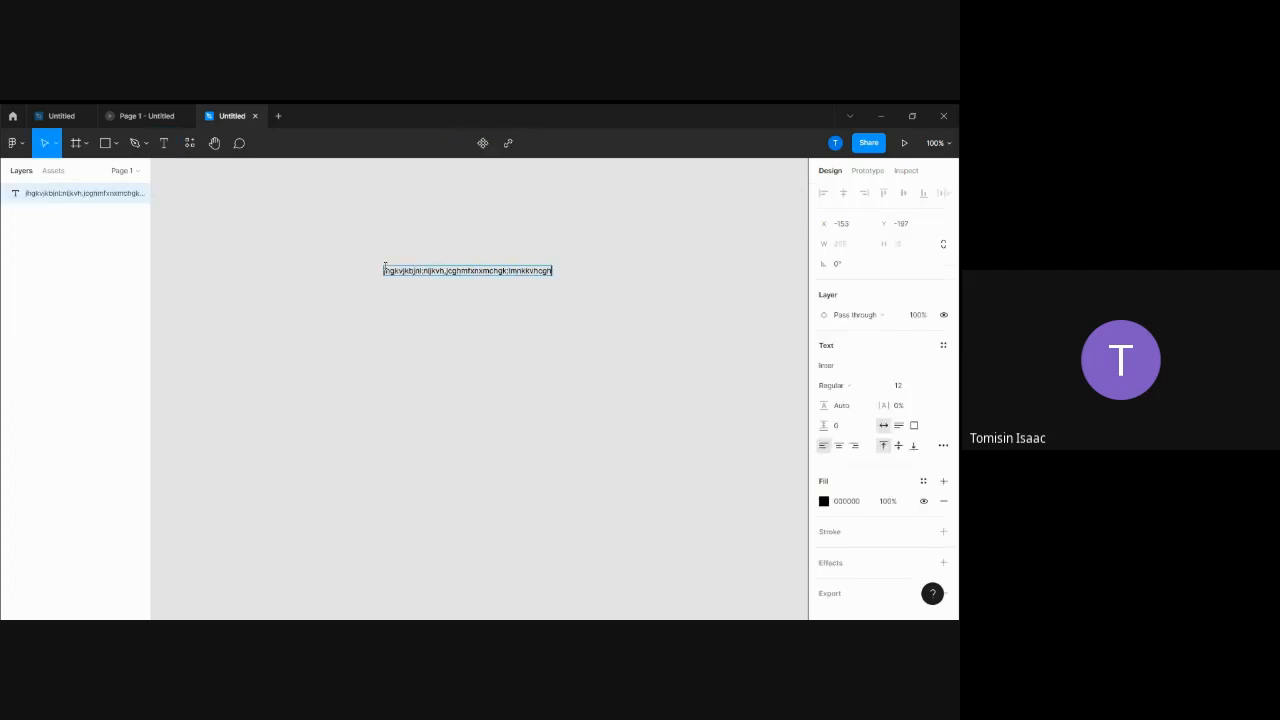
{"action": "key", "text": "BackSpace"}
{"action": "key", "text": "BackSpace"}
{"action": "key", "text": "BackSpace"}
{"action": "key", "text": "BackSpace"}
{"action": "key", "text": "BackSpace"}
{"action": "key", "text": "BackSpace"}
{"action": "key", "text": "BackSpace"}
{"action": "key", "text": "BackSpace"}
{"action": "key", "text": "BackSpace"}
{"action": "key", "text": "BackSpace"}
{"action": "key", "text": "BackSpace"}
{"action": "key", "text": "BackSpace"}
{"action": "key", "text": "BackSpace"}
{"action": "key", "text": "BackSpace"}
{"action": "key", "text": "BackSpace"}
{"action": "key", "text": "BackSpace"}
{"action": "key", "text": "BackSpace"}
{"action": "key", "text": "BackSpace"}
{"action": "key", "text": "BackSpace"}
{"action": "key", "text": "BackSpace"}
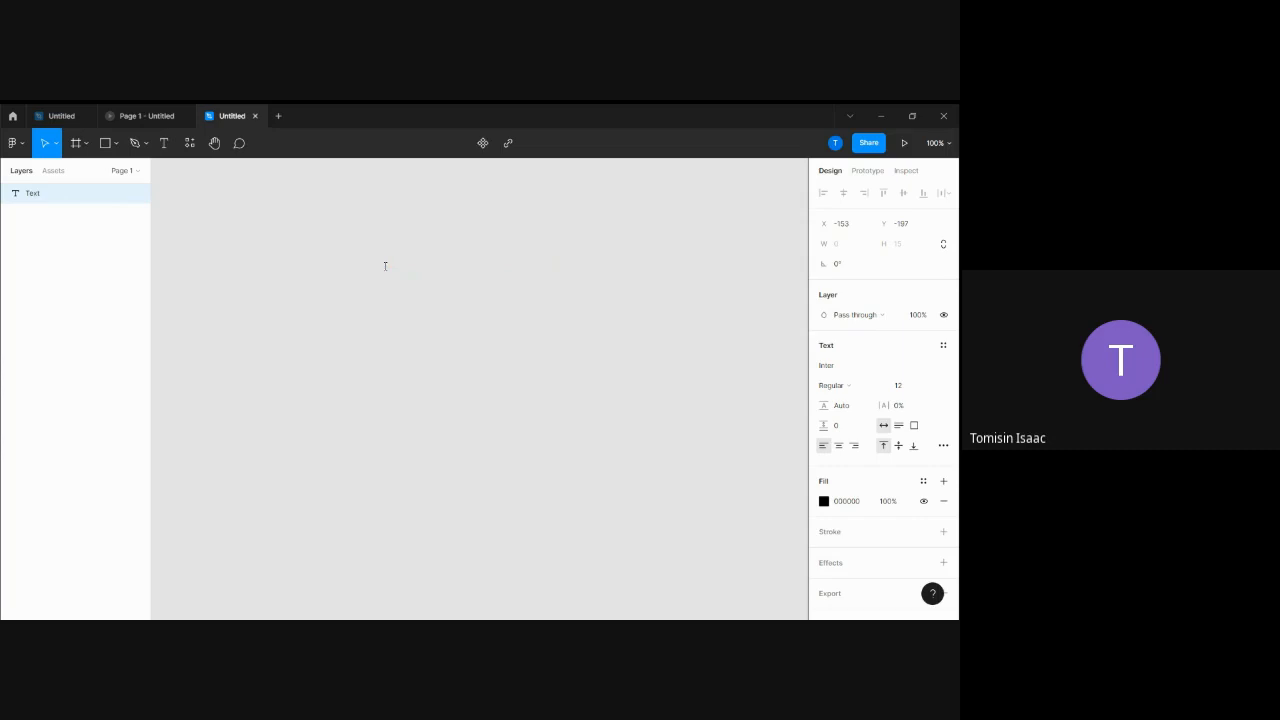
Step: Examine the Components and Plugins resources and the main menu's widget commands
{"action": "left_click", "coordinate": [190, 145]}
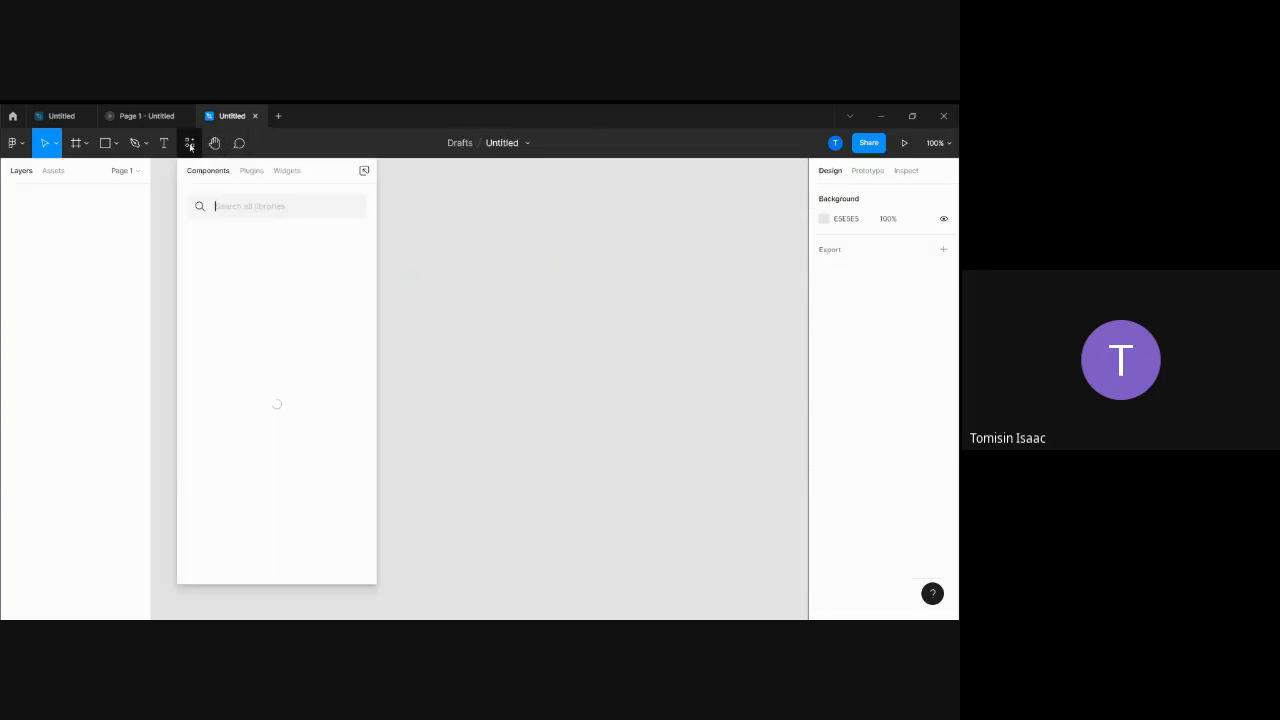
{"action": "left_click", "coordinate": [252, 172]}
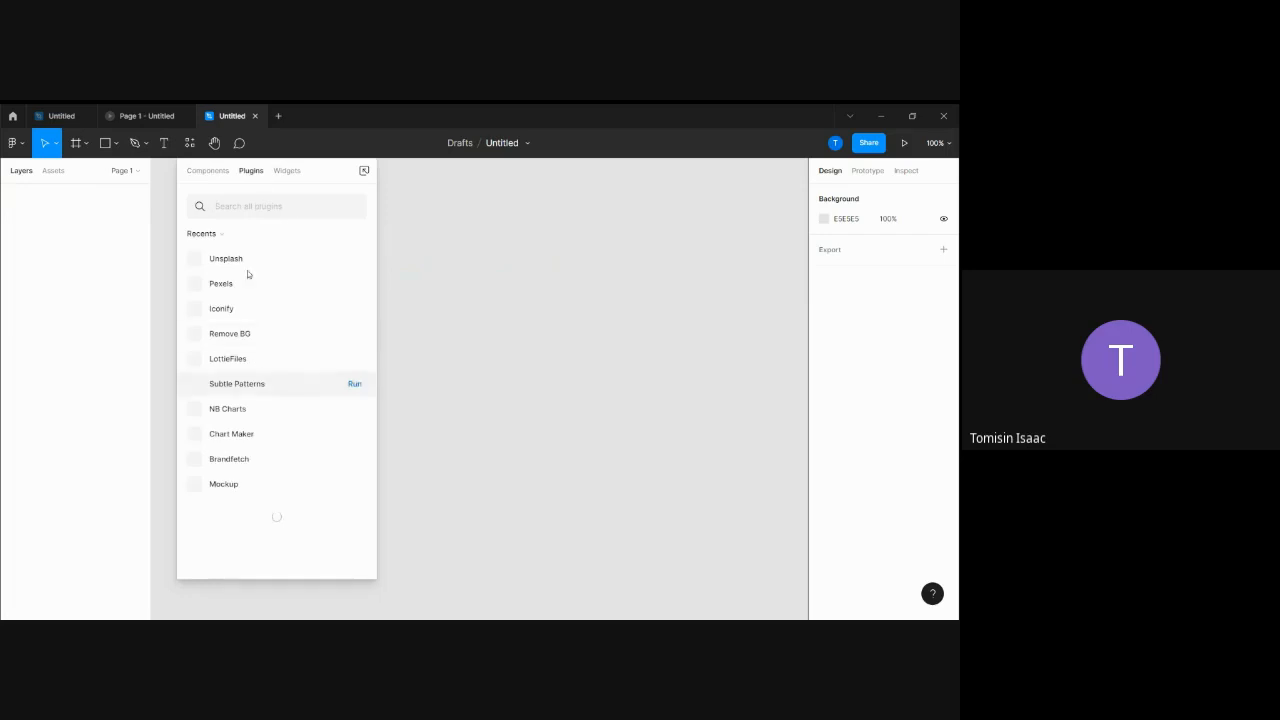
{"action": "left_click", "coordinate": [435, 235]}
{"action": "left_click", "coordinate": [28, 147]}
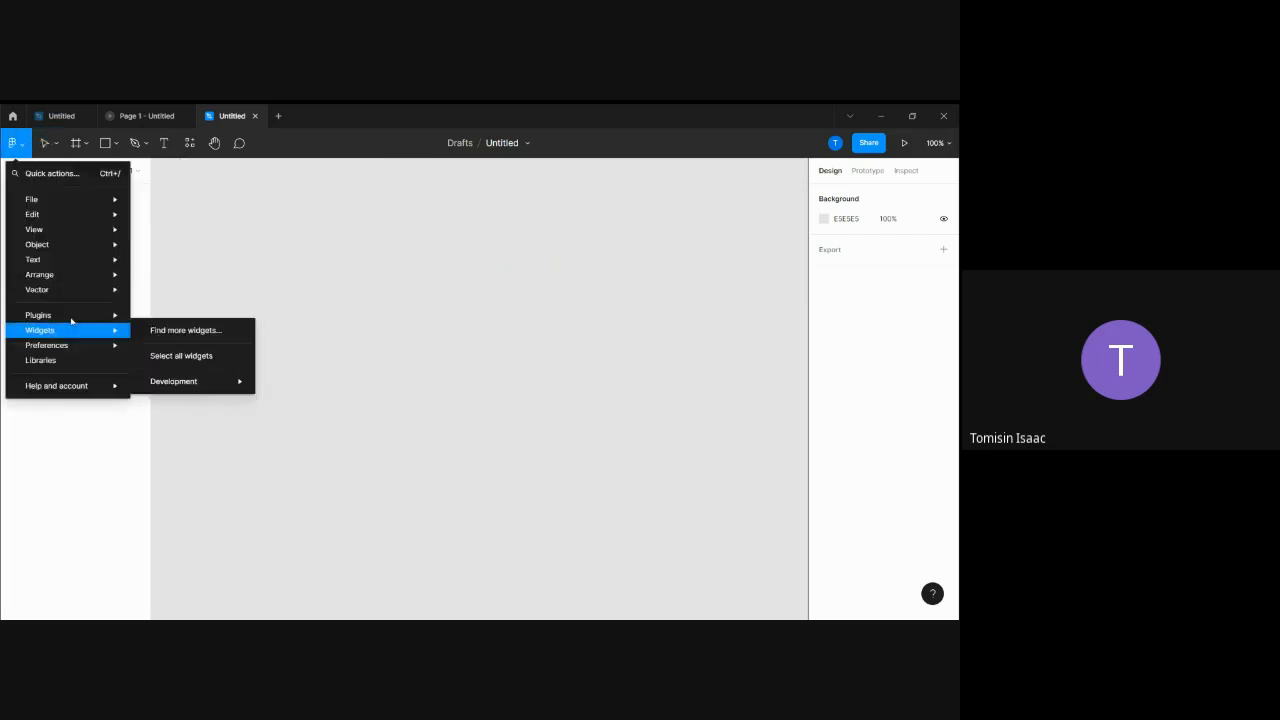
{"action": "left_click", "coordinate": [268, 222]}
Step: Look at the Hand tool and the comment mode, and return to the Move tool
{"action": "left_click", "coordinate": [218, 145]}
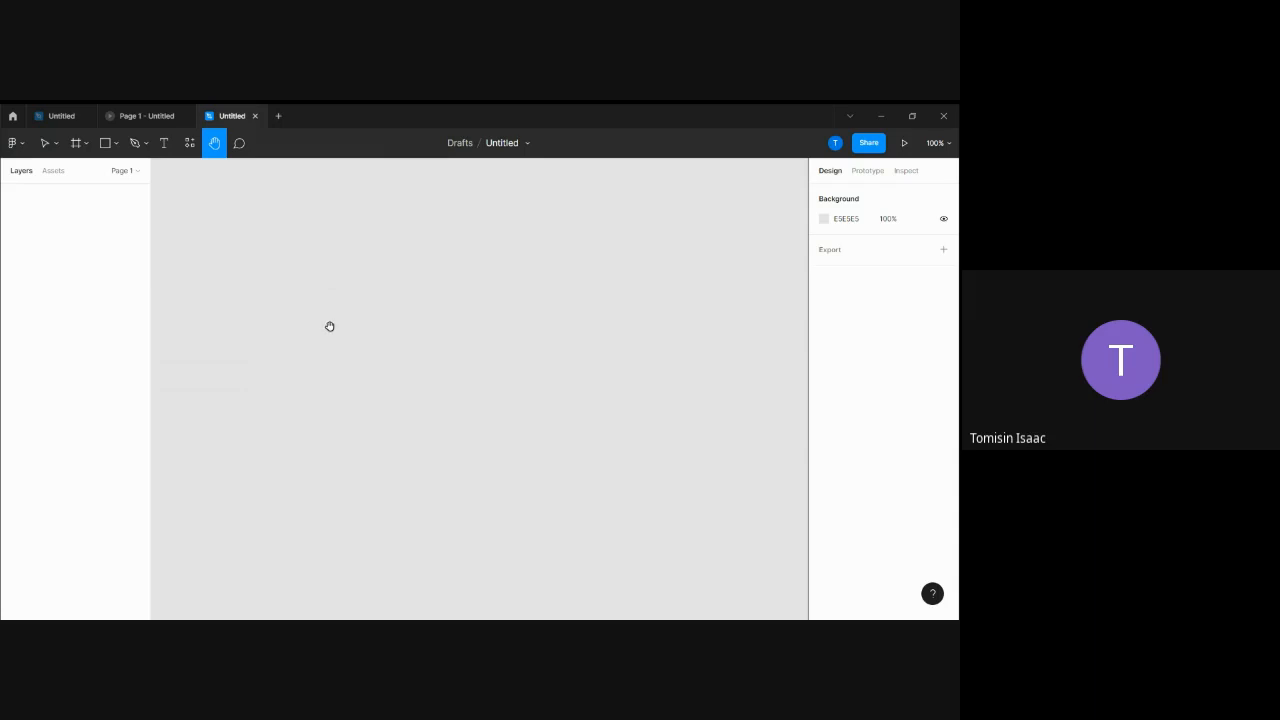
{"action": "left_click", "coordinate": [239, 143]}
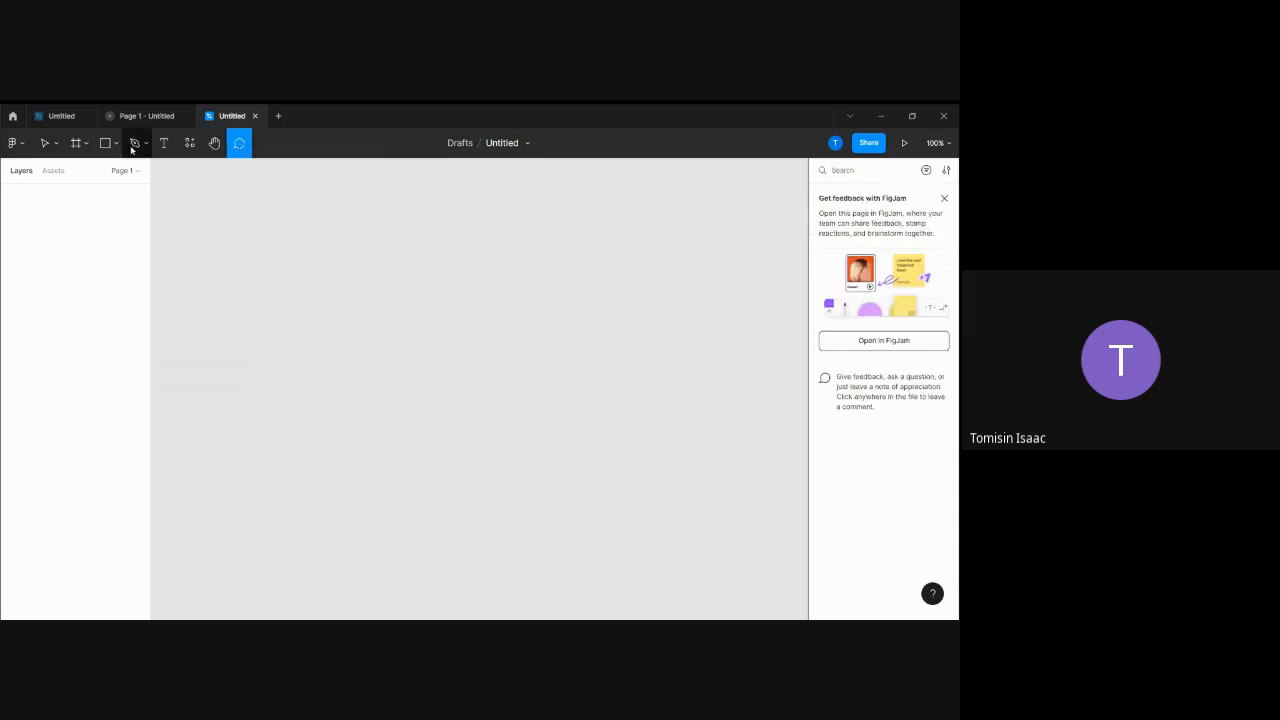
{"action": "left_click", "coordinate": [45, 144]}
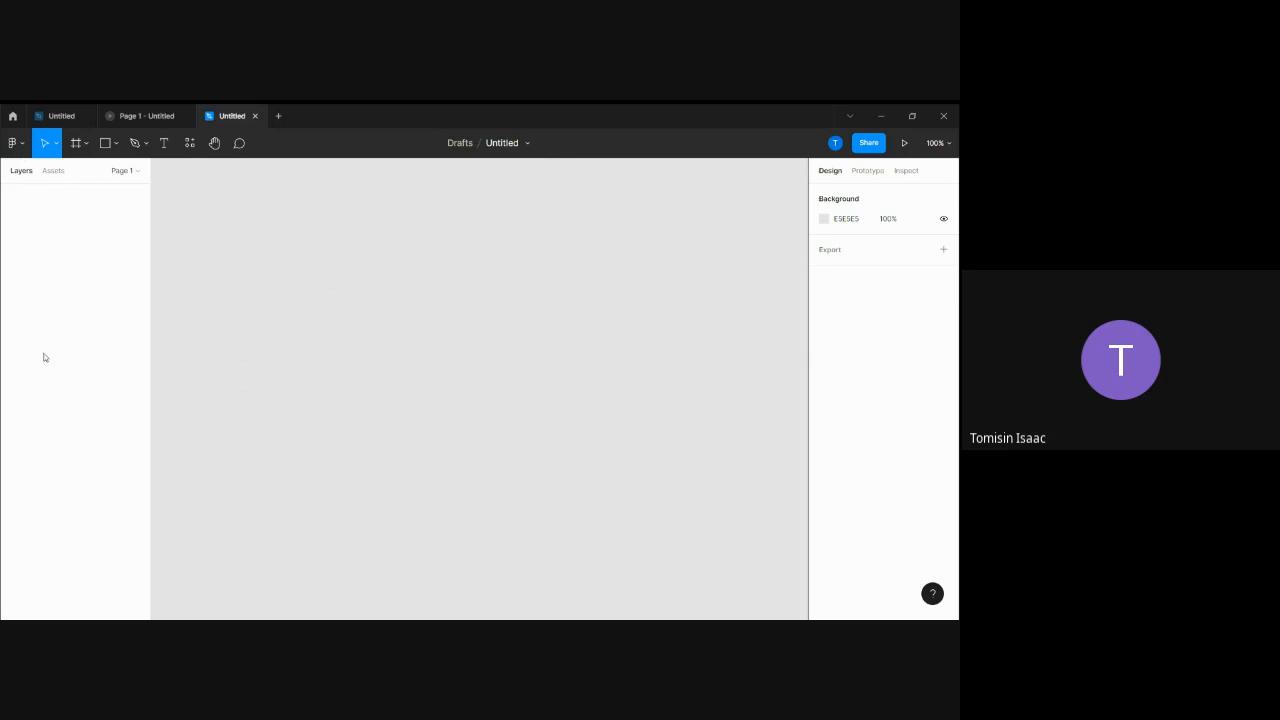
Step: Look at the file's assets and return to the layers list
{"action": "left_click", "coordinate": [62, 176]}
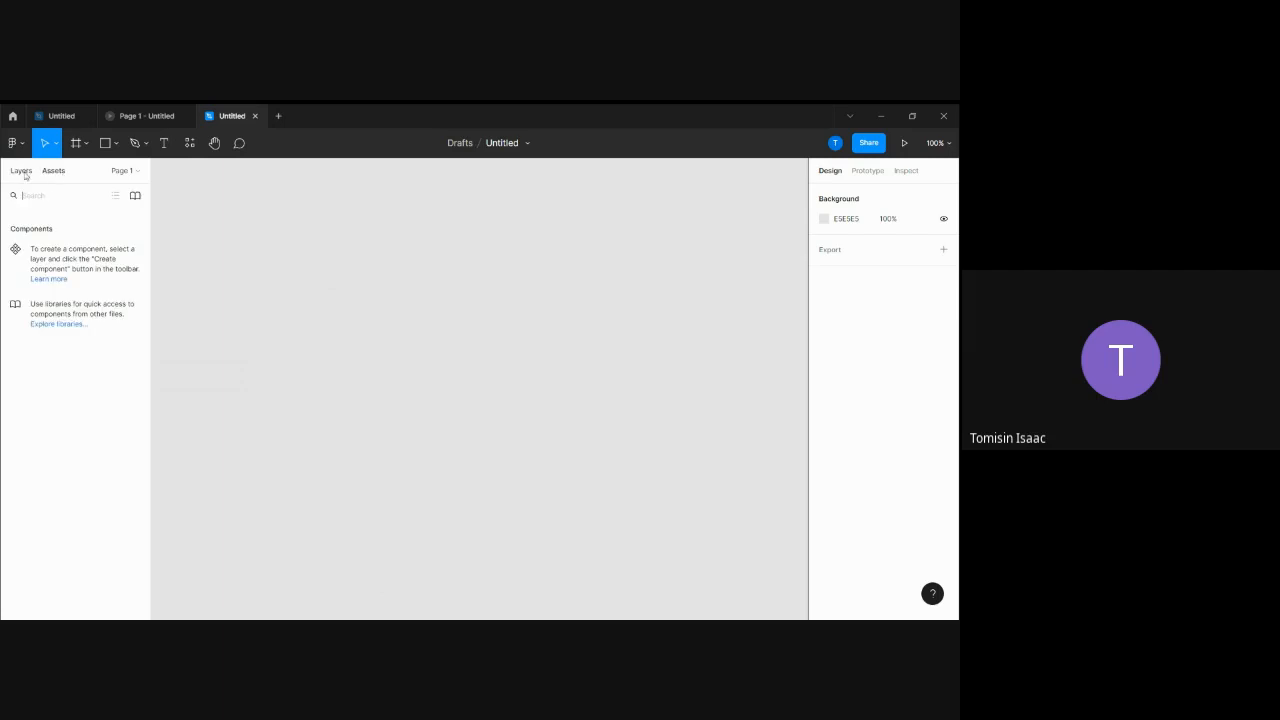
{"action": "left_click", "coordinate": [22, 174]}
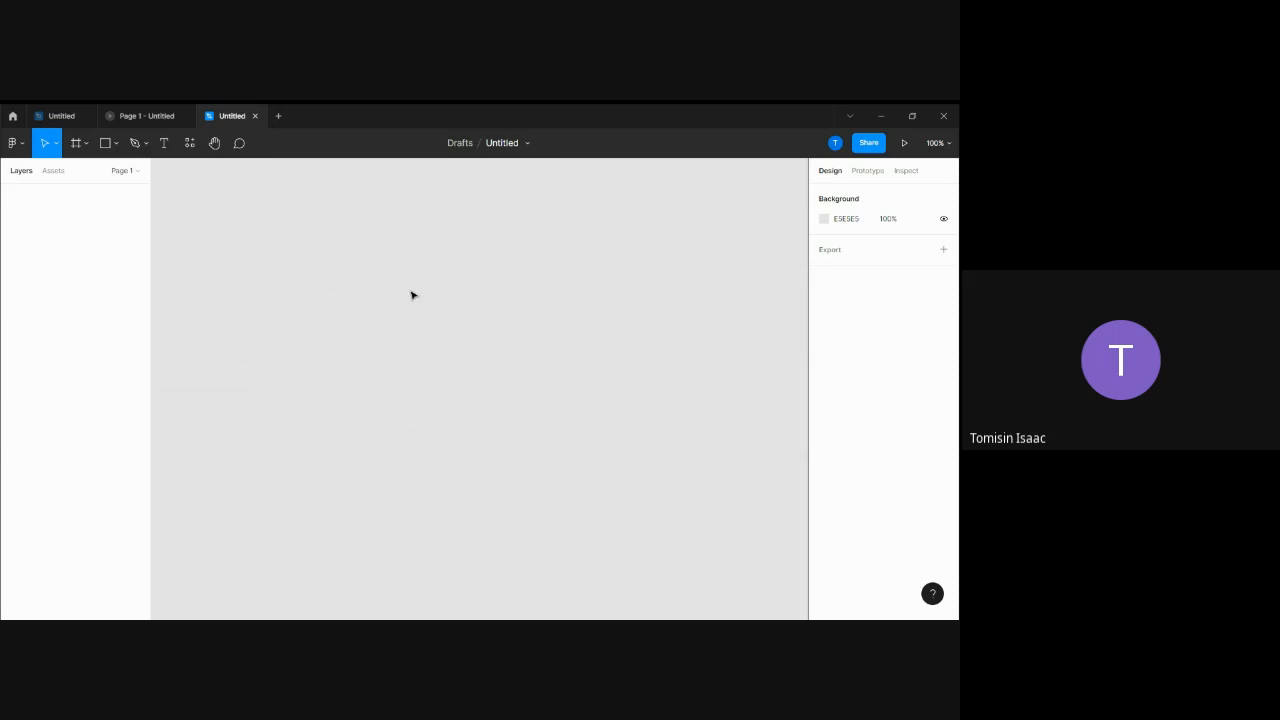
Step: Place a text layer of random placeholder characters on the empty canvas
{"action": "left_click", "coordinate": [164, 145]}
{"action": "left_click", "coordinate": [322, 264]}
{"action": "type", "text": "vkjhbxklbjkhvbj"}
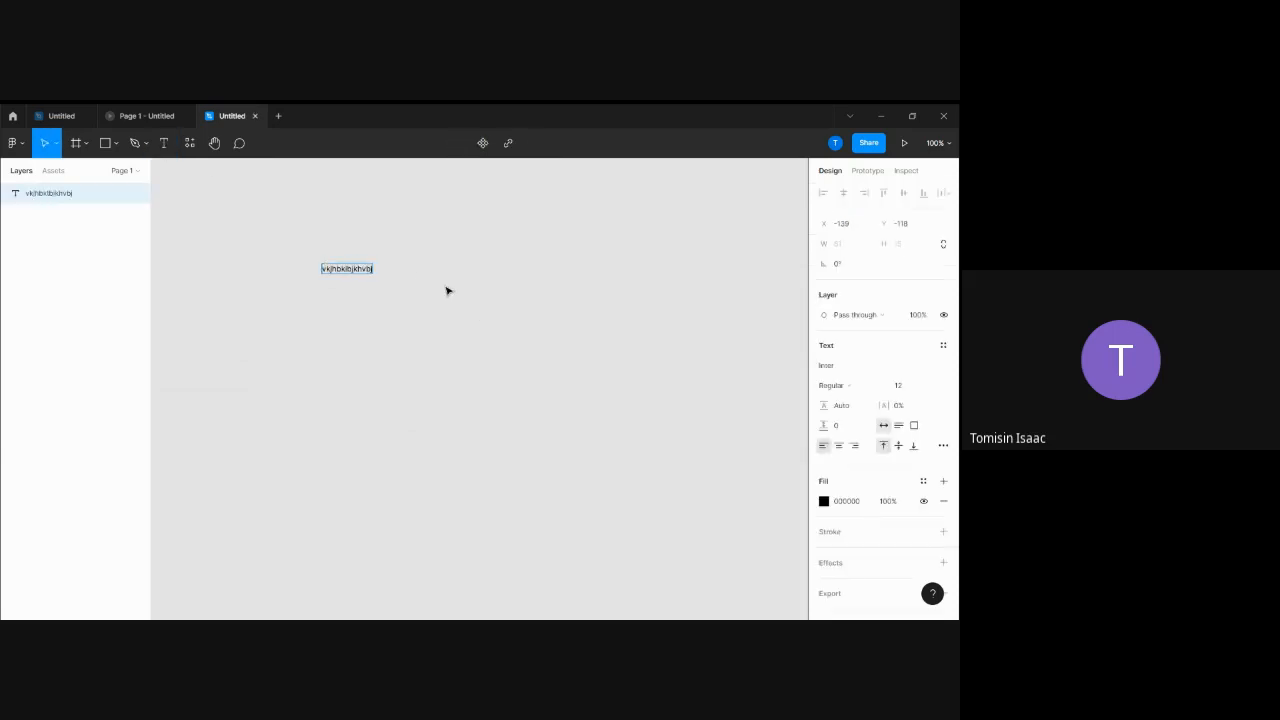
{"action": "key", "text": "Escape"}
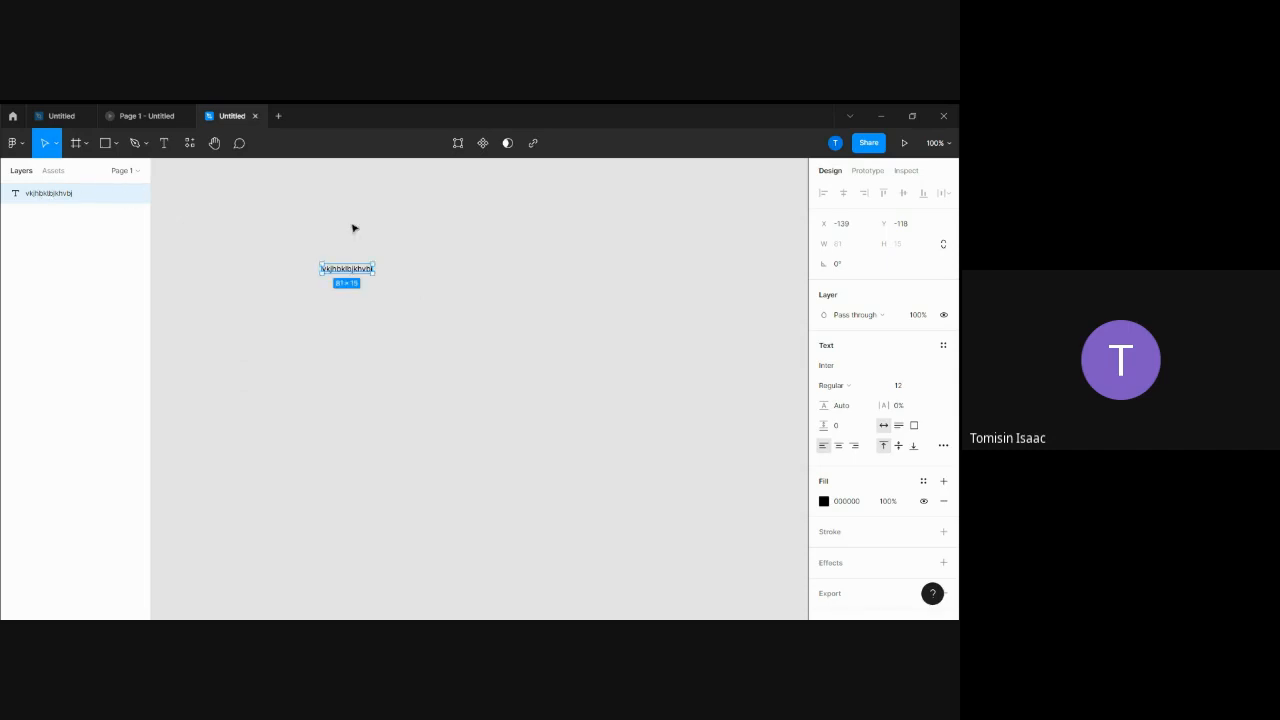
Step: Lock the placeholder text layer, try selecting it on the canvas, and unlock it
{"action": "left_click", "coordinate": [339, 260]}
{"action": "left_click", "coordinate": [349, 271]}
{"action": "left_click", "coordinate": [125, 193]}
{"action": "left_click", "coordinate": [344, 273]}
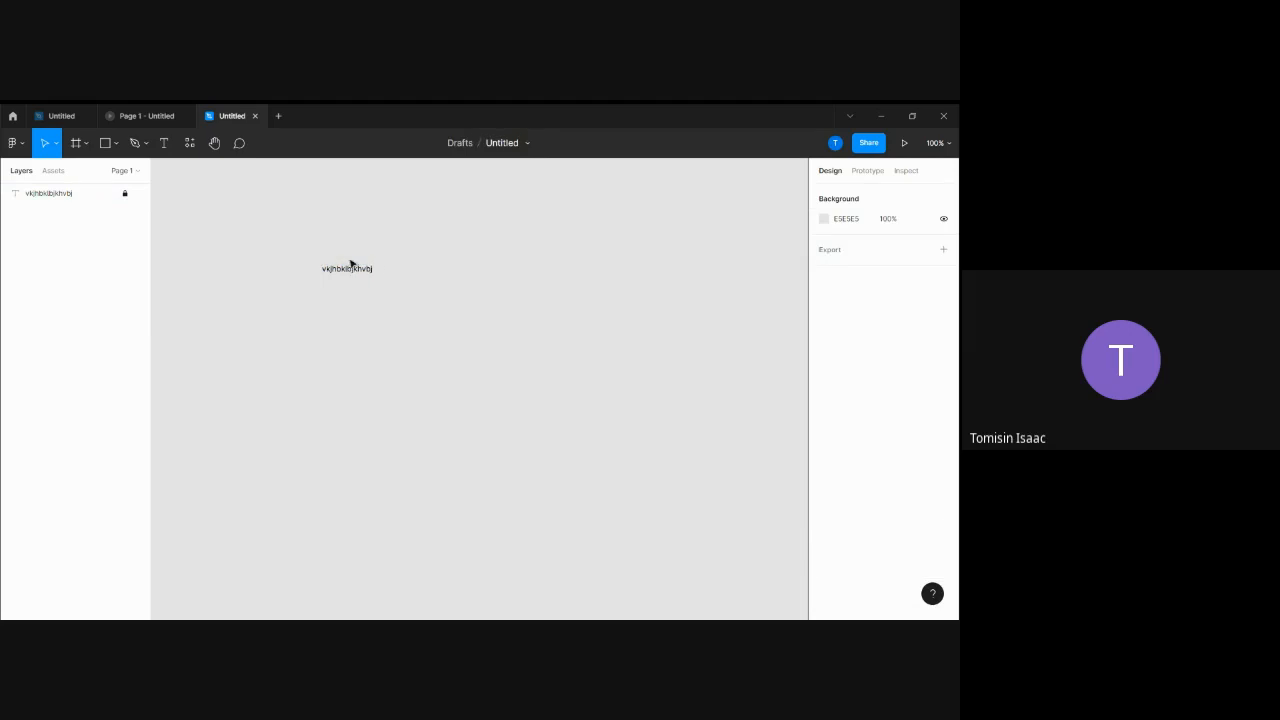
{"action": "left_click", "coordinate": [125, 193]}
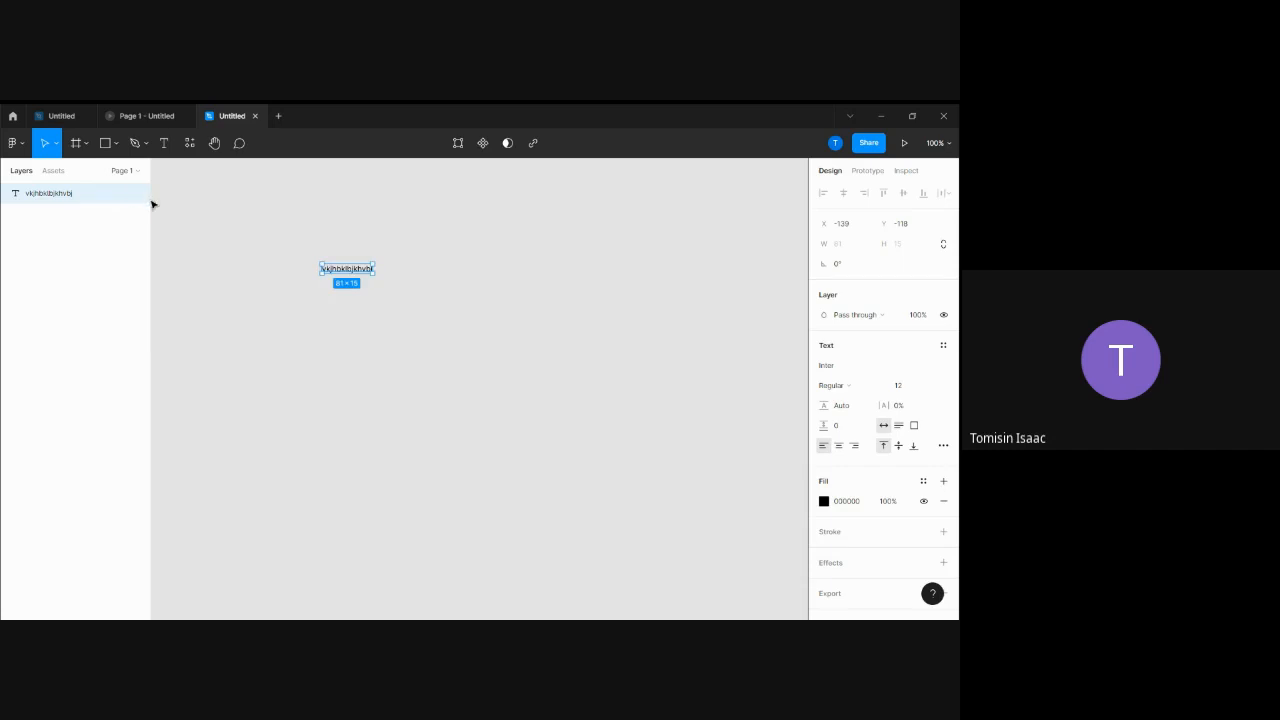
Step: Hide the placeholder text layer, try to select it on the canvas, and show it again
{"action": "left_click", "coordinate": [138, 193]}
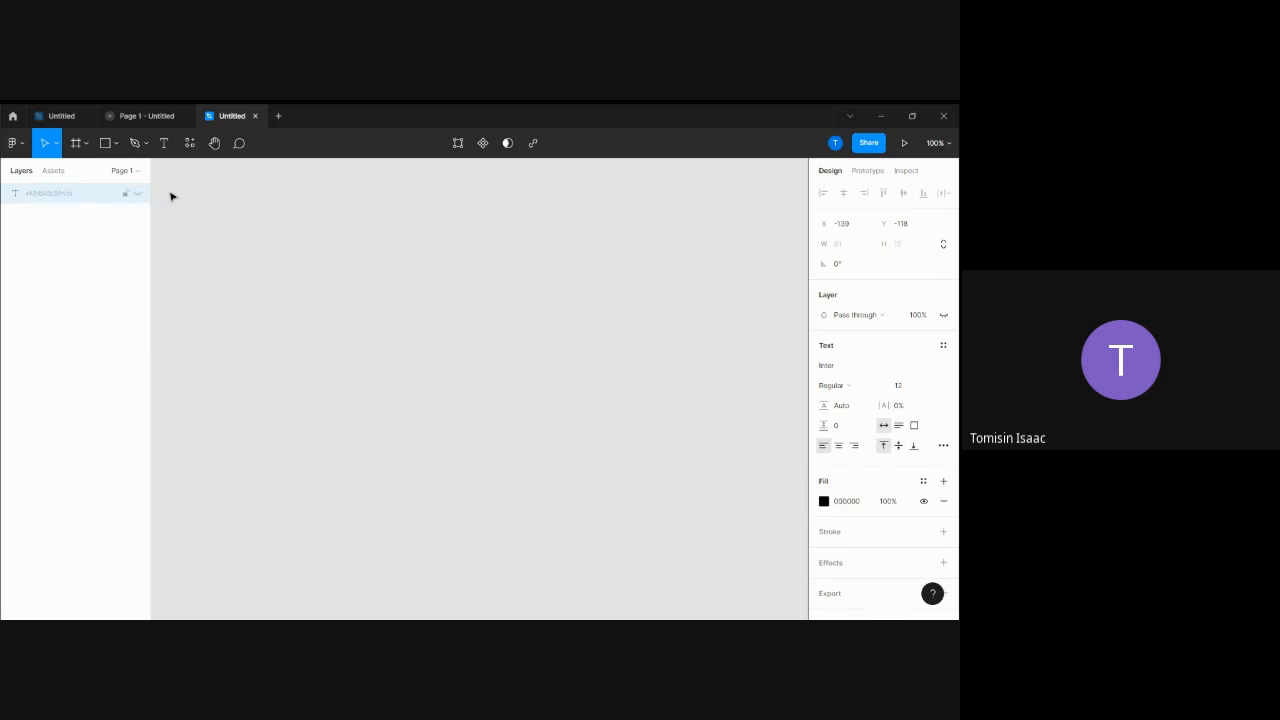
{"action": "left_click", "coordinate": [306, 251]}
{"action": "left_click_drag", "start_coordinate": [291, 202], "coordinate": [413, 323]}
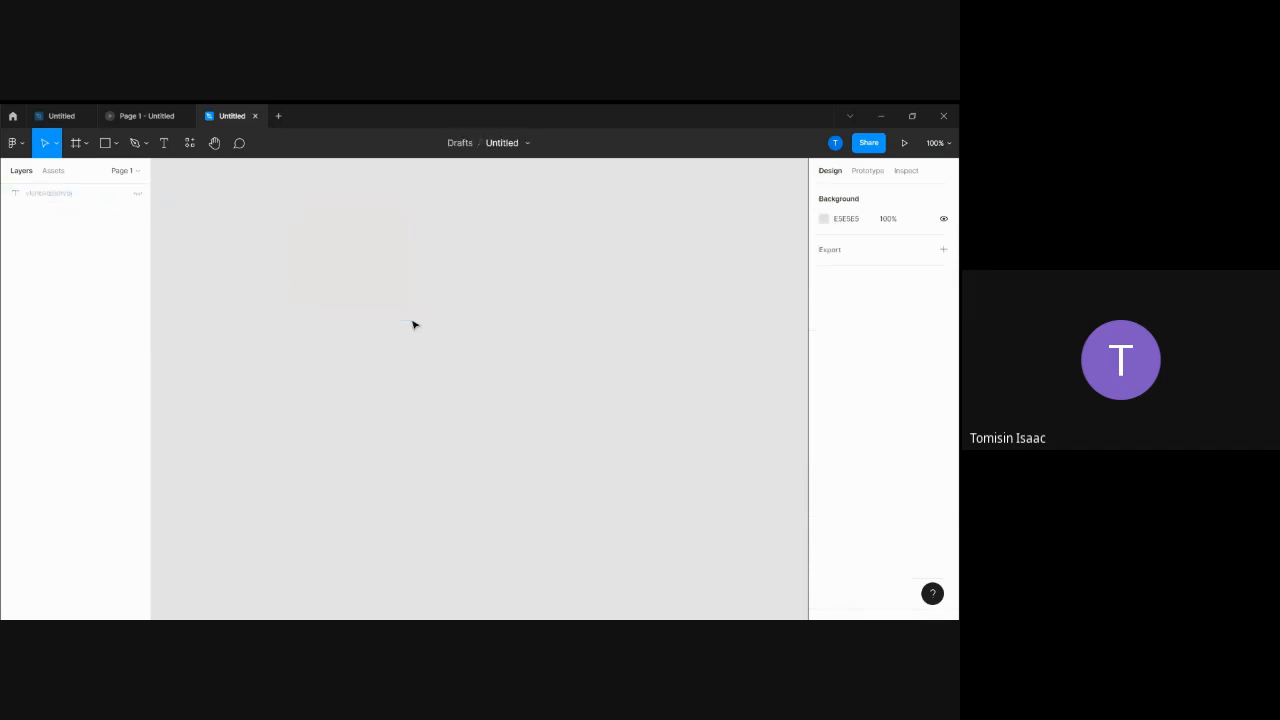
{"action": "left_click", "coordinate": [139, 194]}
{"action": "left_click", "coordinate": [360, 269]}
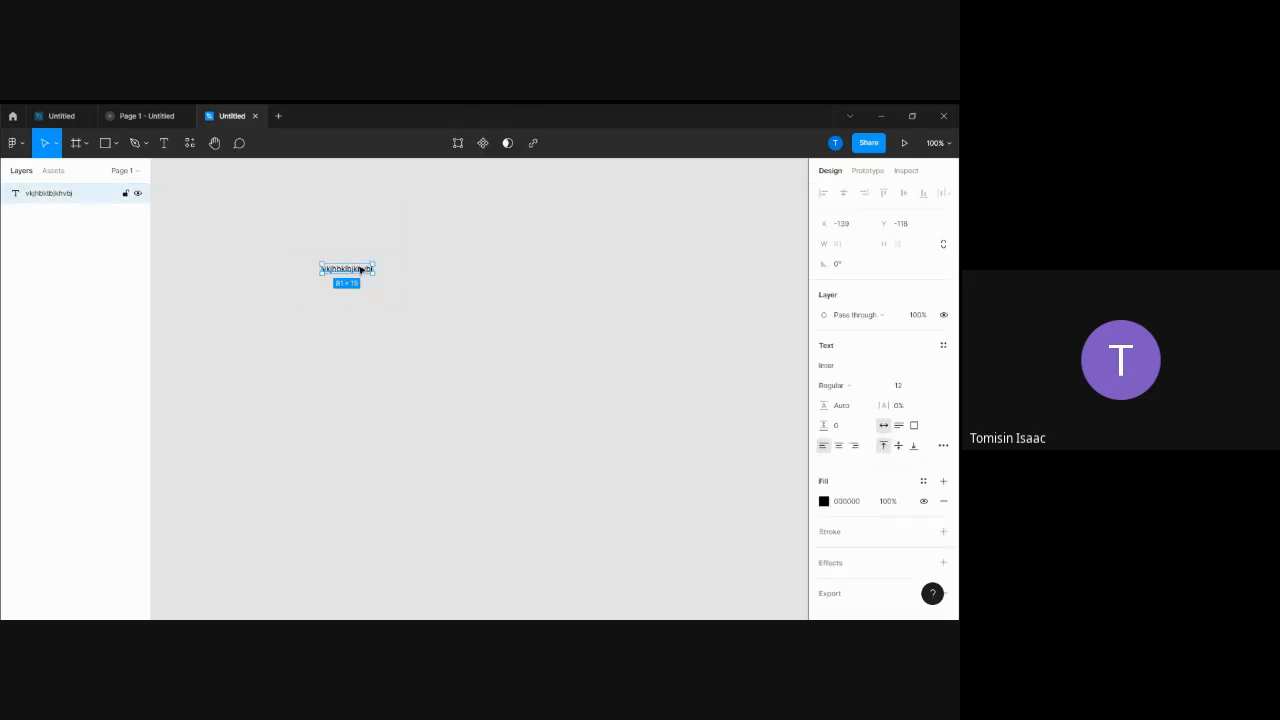
Step: Erase all the placeholder text so its layer is removed from the canvas
{"action": "double_click", "coordinate": [360, 269]}
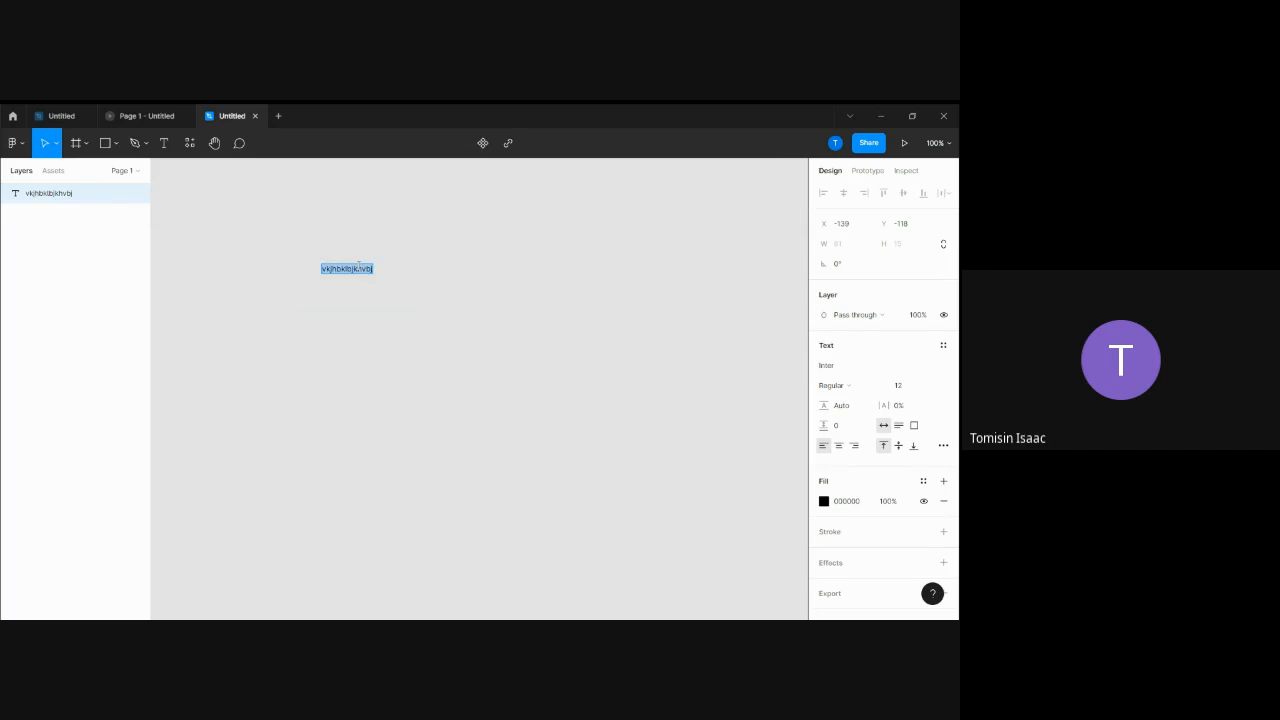
{"action": "key", "text": "BackSpace"}
{"action": "left_click", "coordinate": [463, 321]}
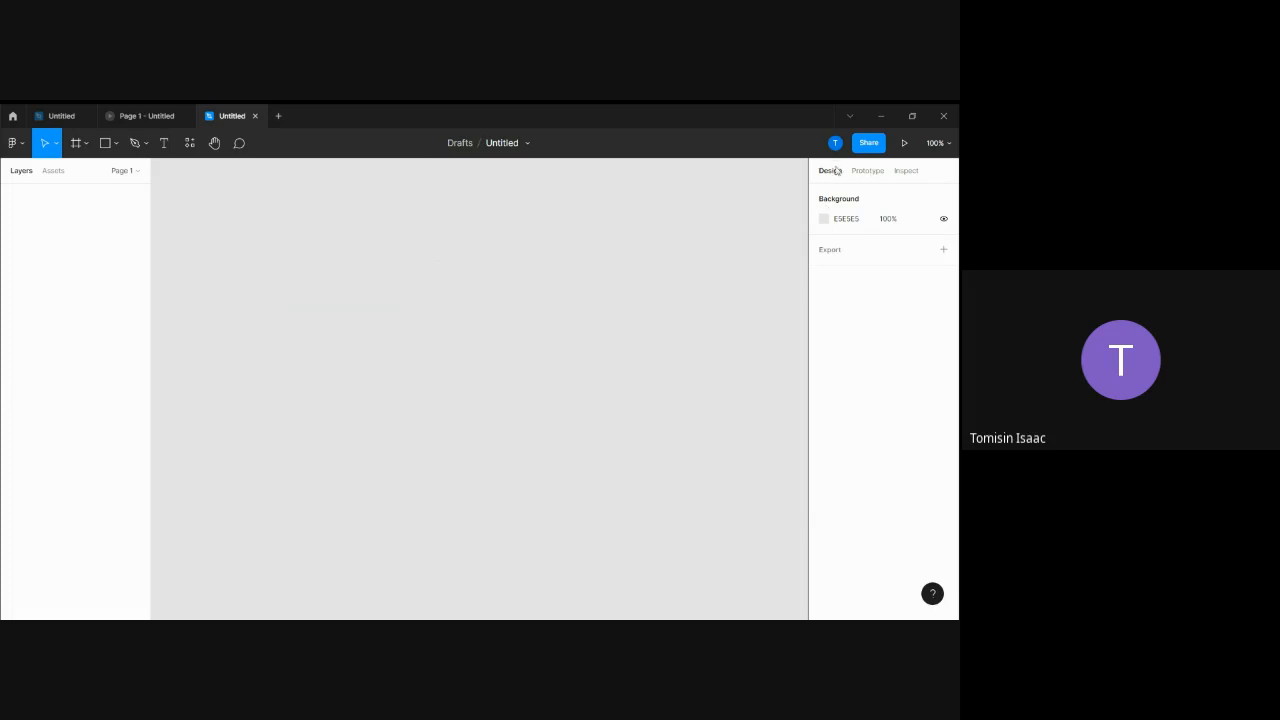
Step: Compare the Prototype, Inspect and Design properties of the empty page, including device, background and CSS code settings
{"action": "left_click", "coordinate": [869, 172]}
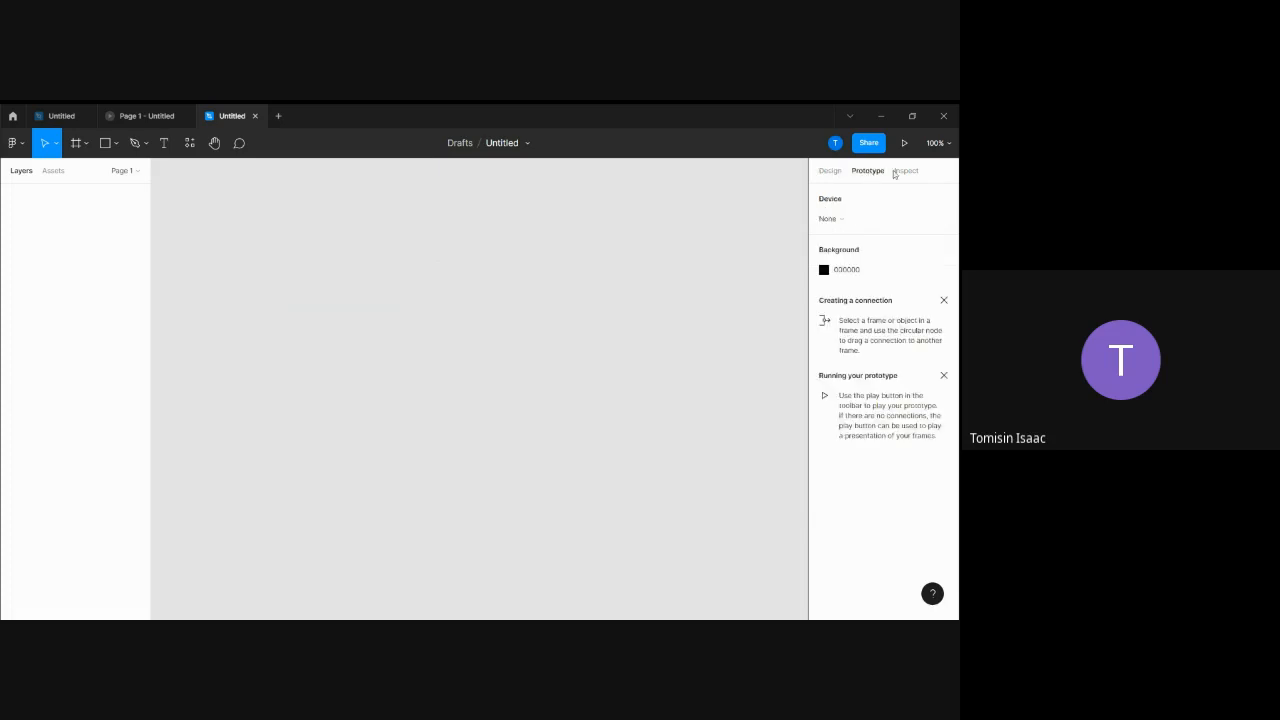
{"action": "left_click", "coordinate": [906, 171]}
{"action": "left_click", "coordinate": [821, 173]}
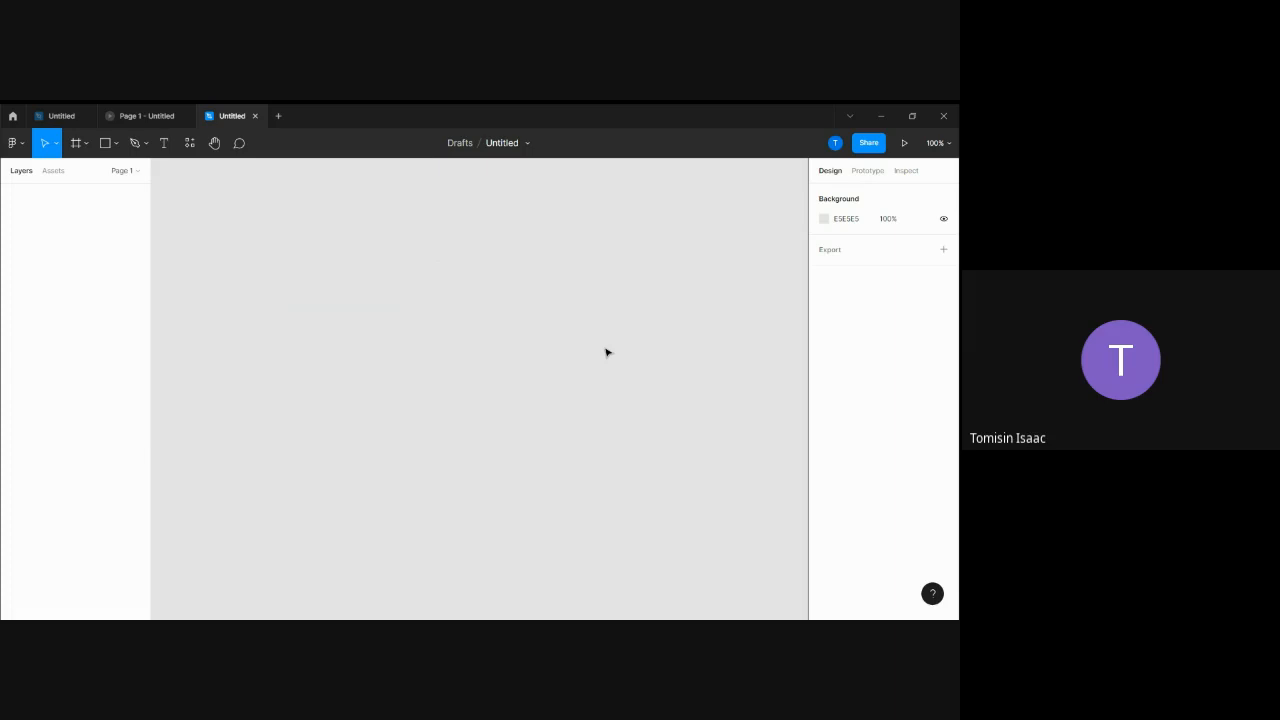
{"action": "left_click", "coordinate": [867, 170]}
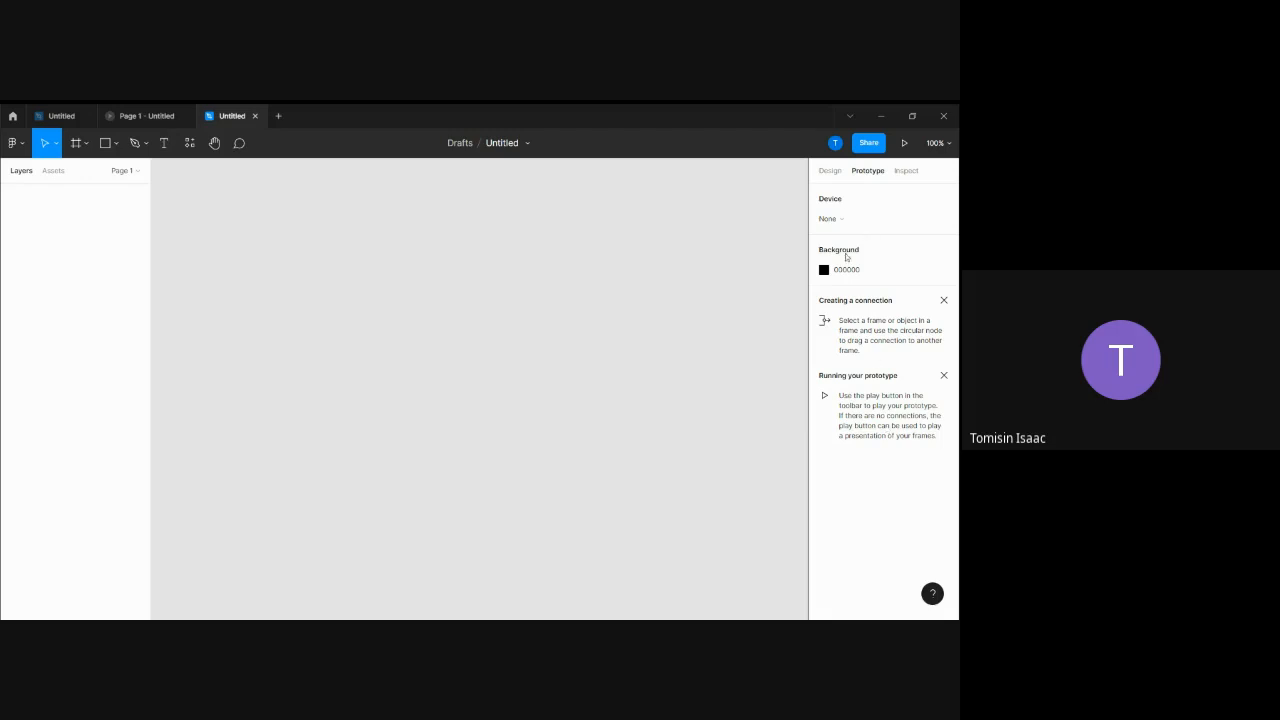
{"action": "left_click", "coordinate": [900, 172]}
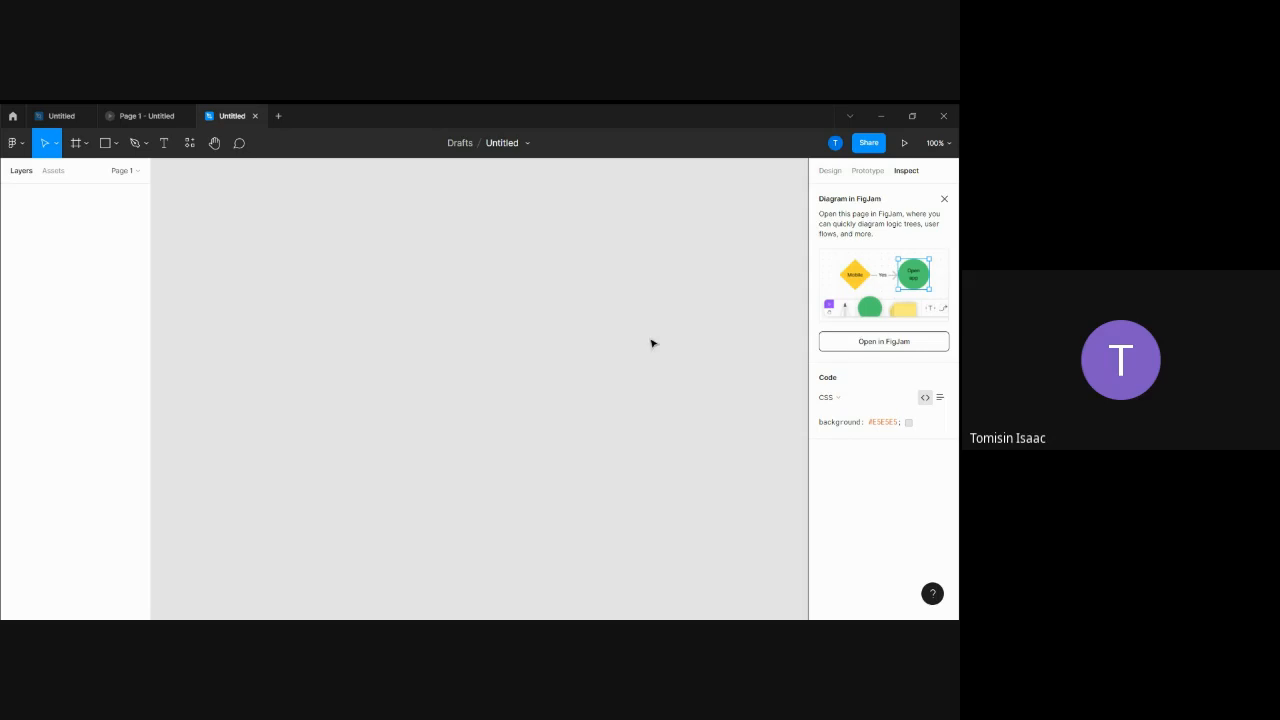
{"action": "left_click", "coordinate": [857, 173]}
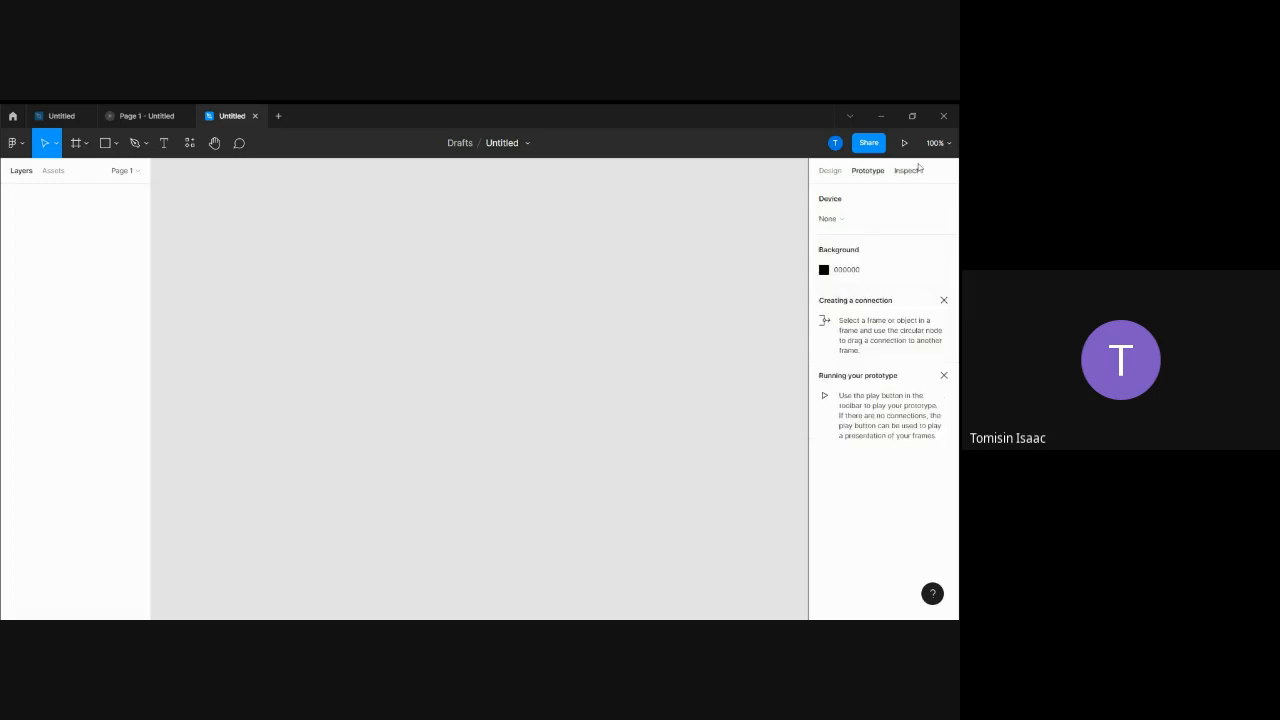
{"action": "left_click", "coordinate": [914, 170]}
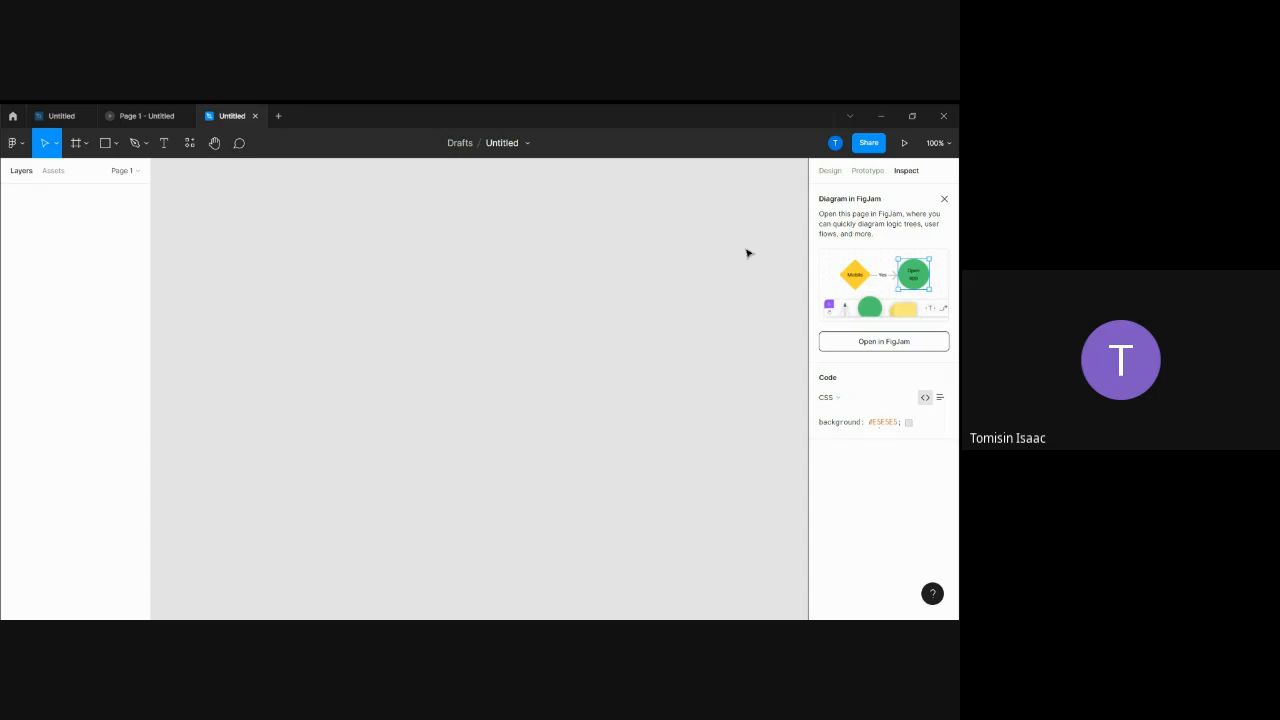
{"action": "left_click", "coordinate": [828, 171]}
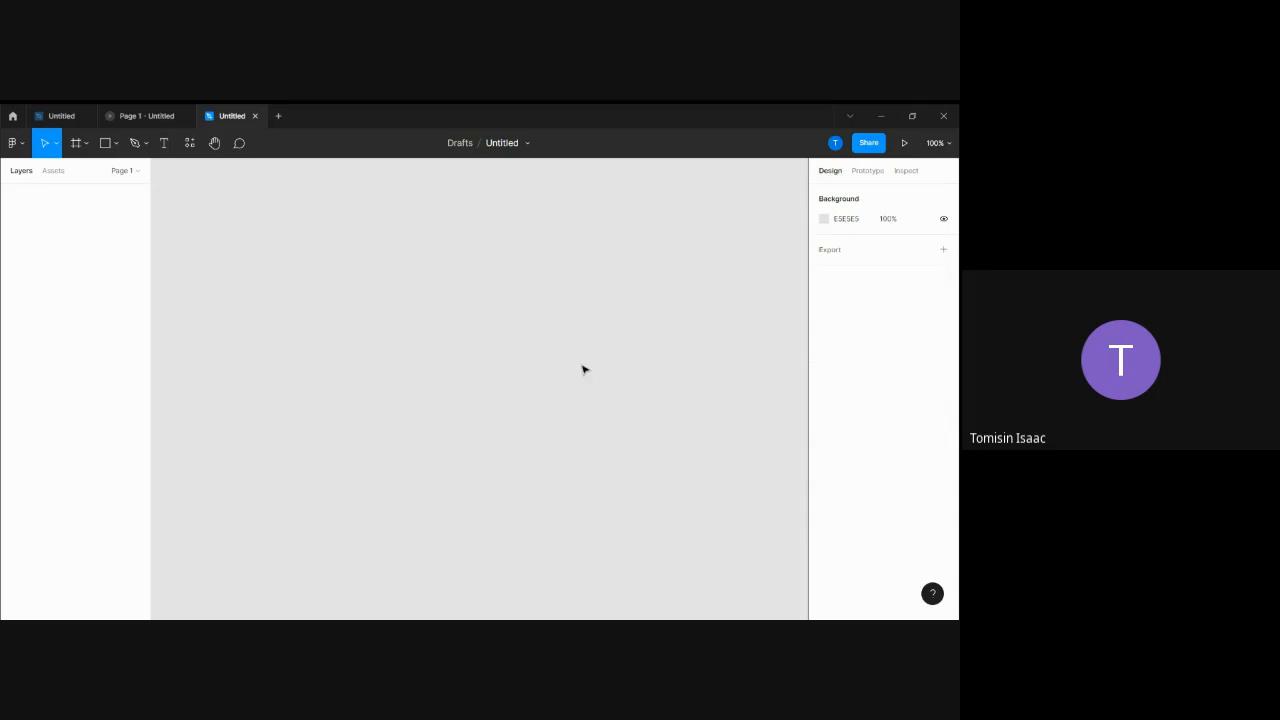
{"action": "left_click", "coordinate": [904, 171]}
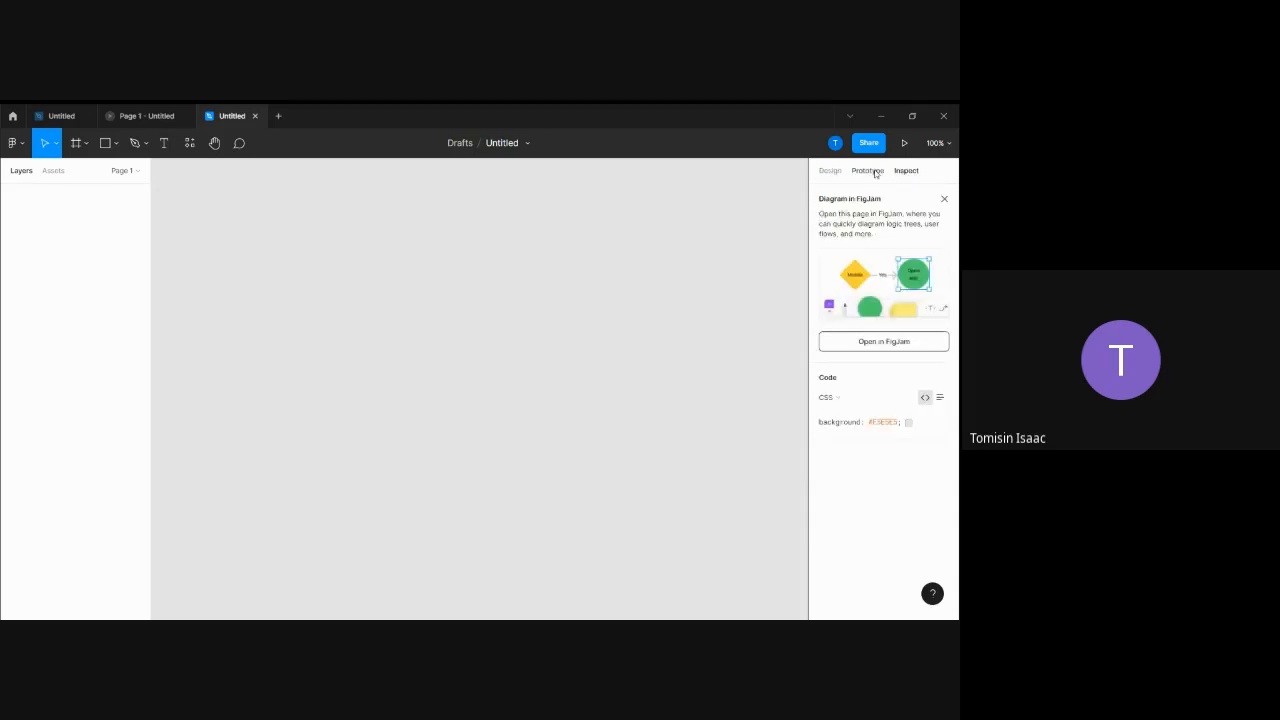
{"action": "left_click", "coordinate": [875, 172]}
{"action": "left_click", "coordinate": [830, 171]}
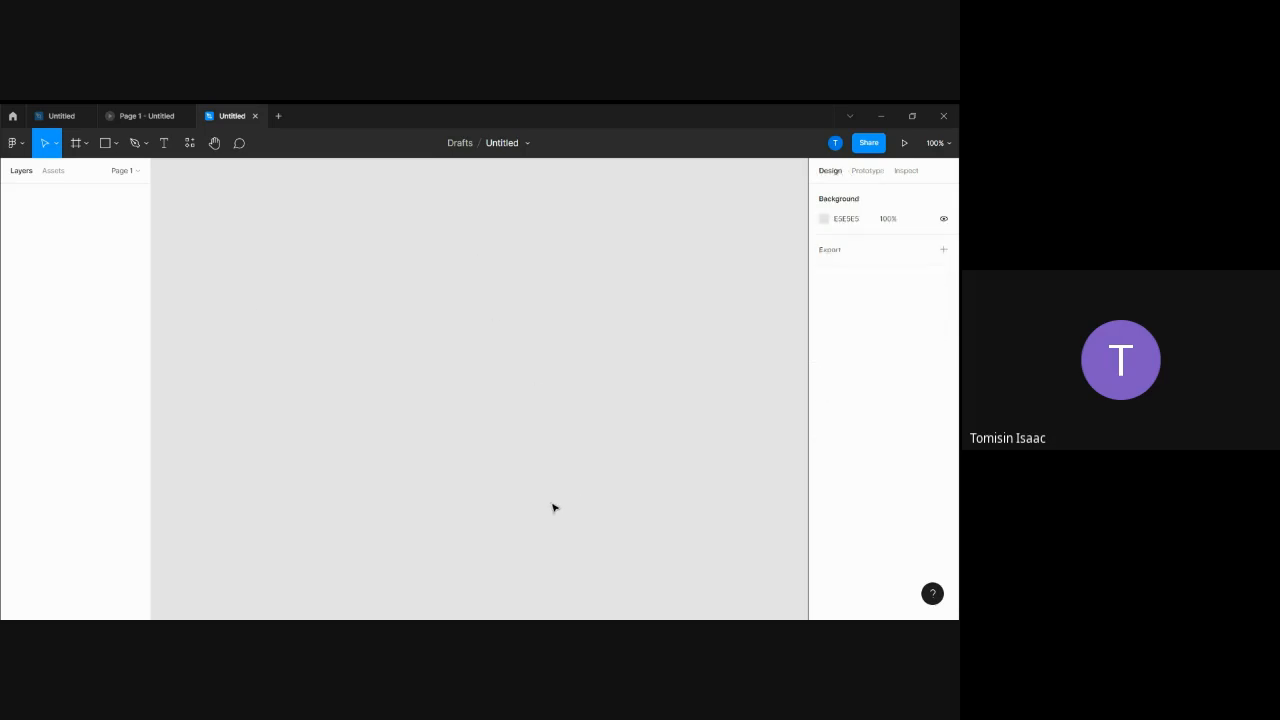
Step: Create a MacBook Pro 16" frame from the Desktop frame presets and deselect it
{"action": "left_click", "coordinate": [86, 146]}
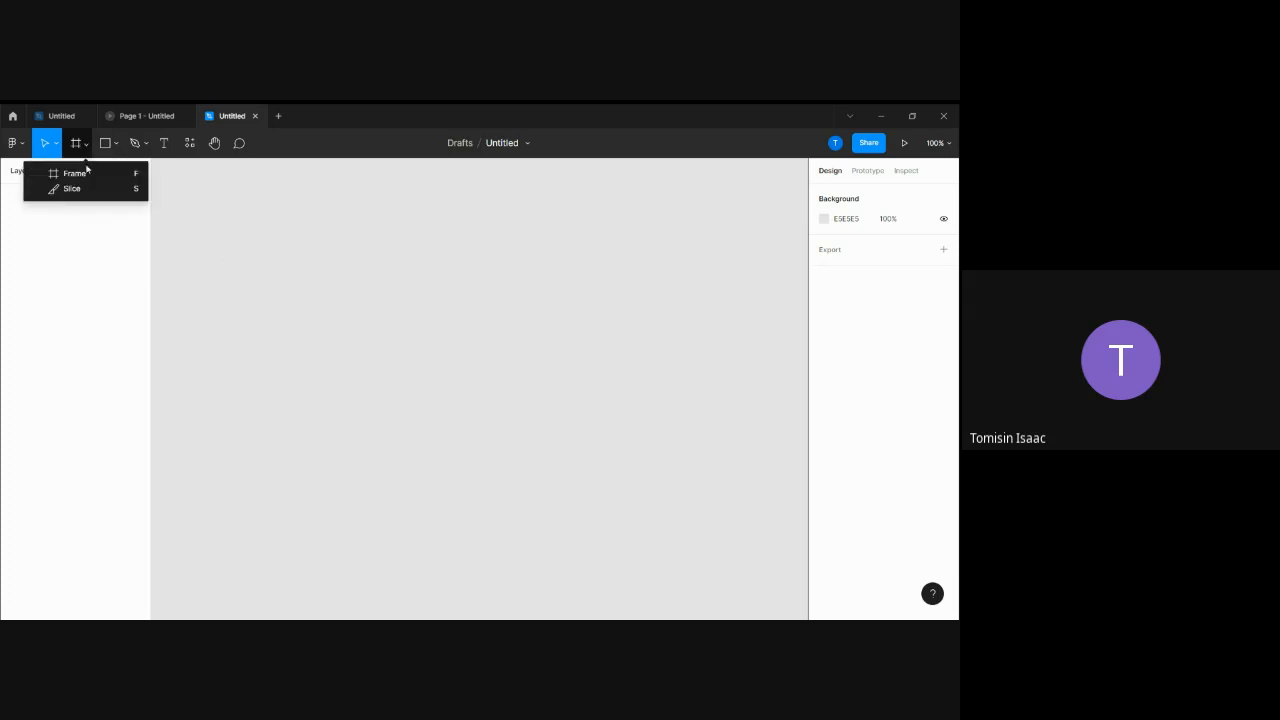
{"action": "left_click", "coordinate": [78, 174]}
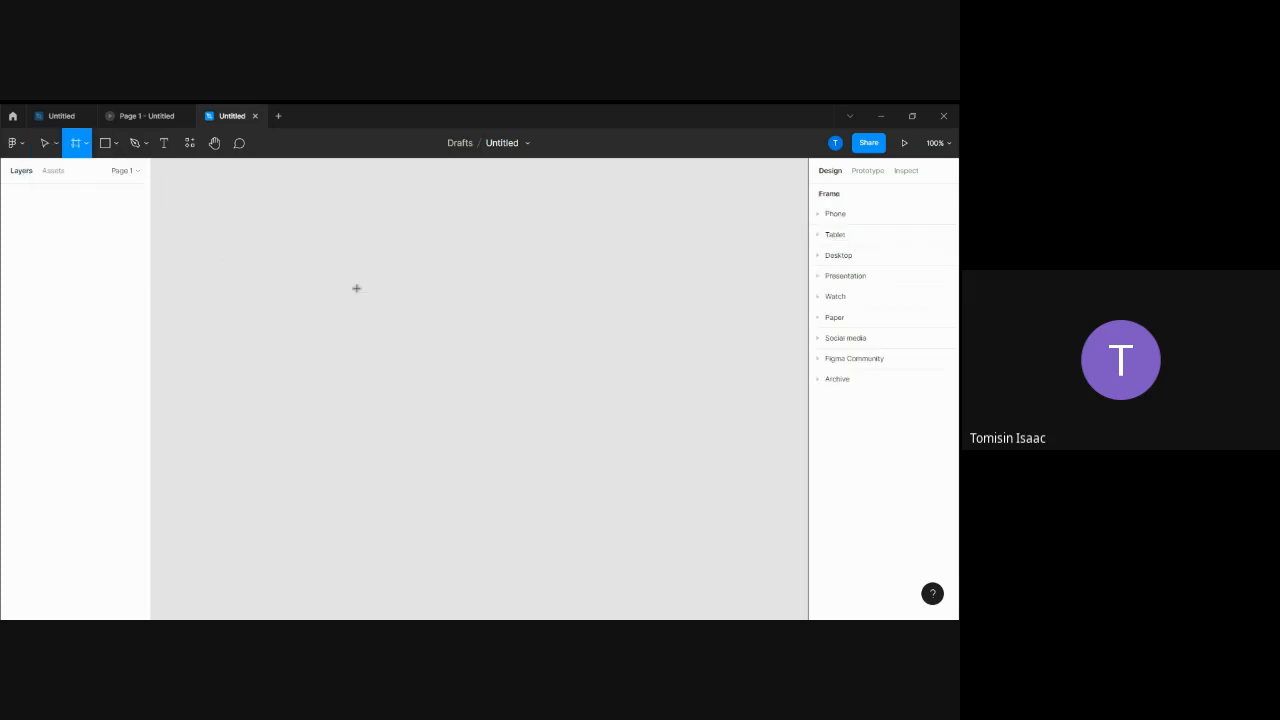
{"action": "left_click", "coordinate": [837, 255]}
{"action": "left_click", "coordinate": [864, 293]}
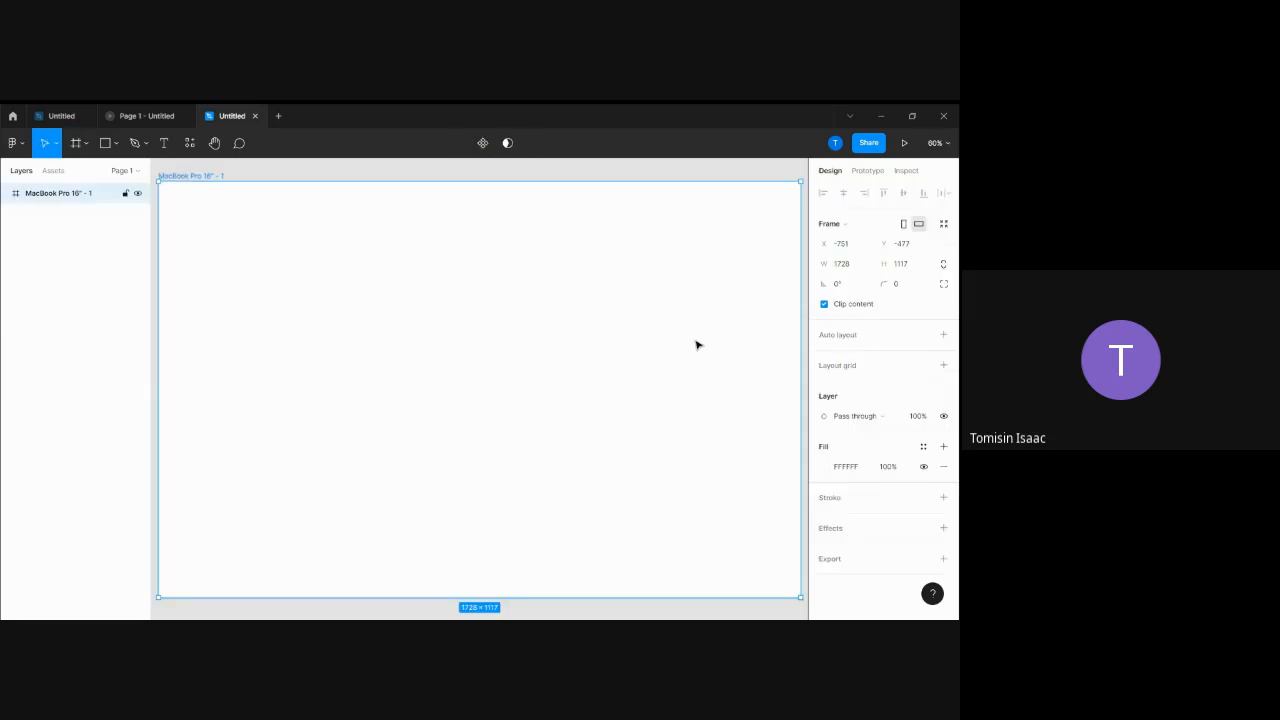
{"action": "scroll", "coordinate": [698, 345], "scroll_direction": "down", "scroll_amount": 5}
{"action": "left_click", "coordinate": [555, 480]}
{"action": "scroll", "coordinate": [555, 480], "scroll_direction": "right", "scroll_amount": 2}
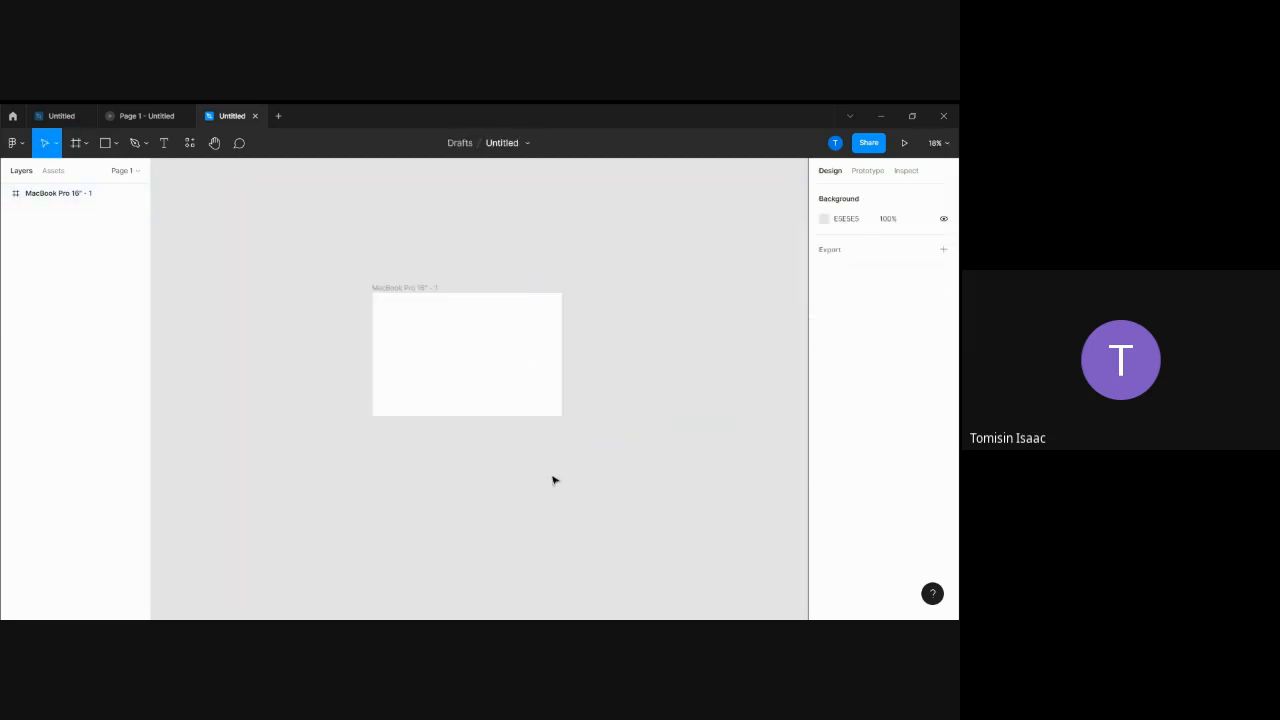
{"action": "scroll", "coordinate": [555, 480], "scroll_direction": "right", "scroll_amount": 1}
Step: Add a text layer reading "Header" inside the MacBook Pro 16" frame
{"action": "left_click", "coordinate": [176, 151]}
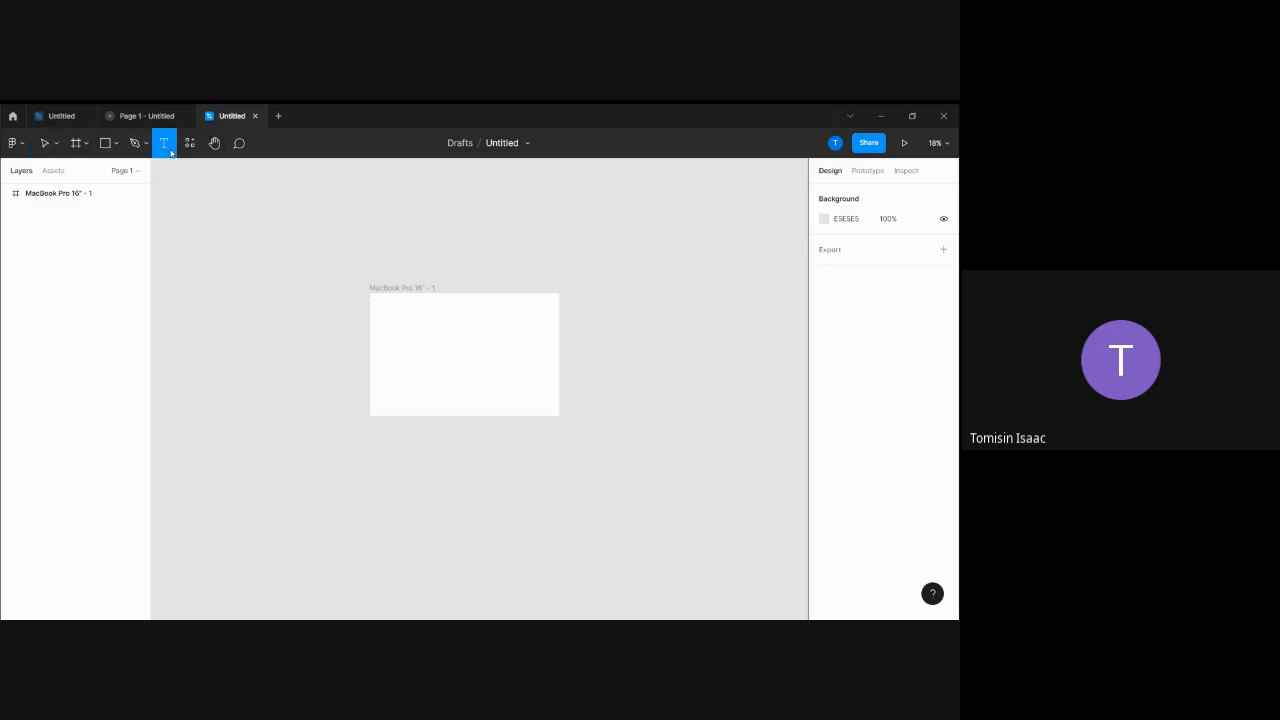
{"action": "scroll", "coordinate": [422, 331], "scroll_direction": "up", "scroll_amount": 5}
{"action": "left_click", "coordinate": [422, 331]}
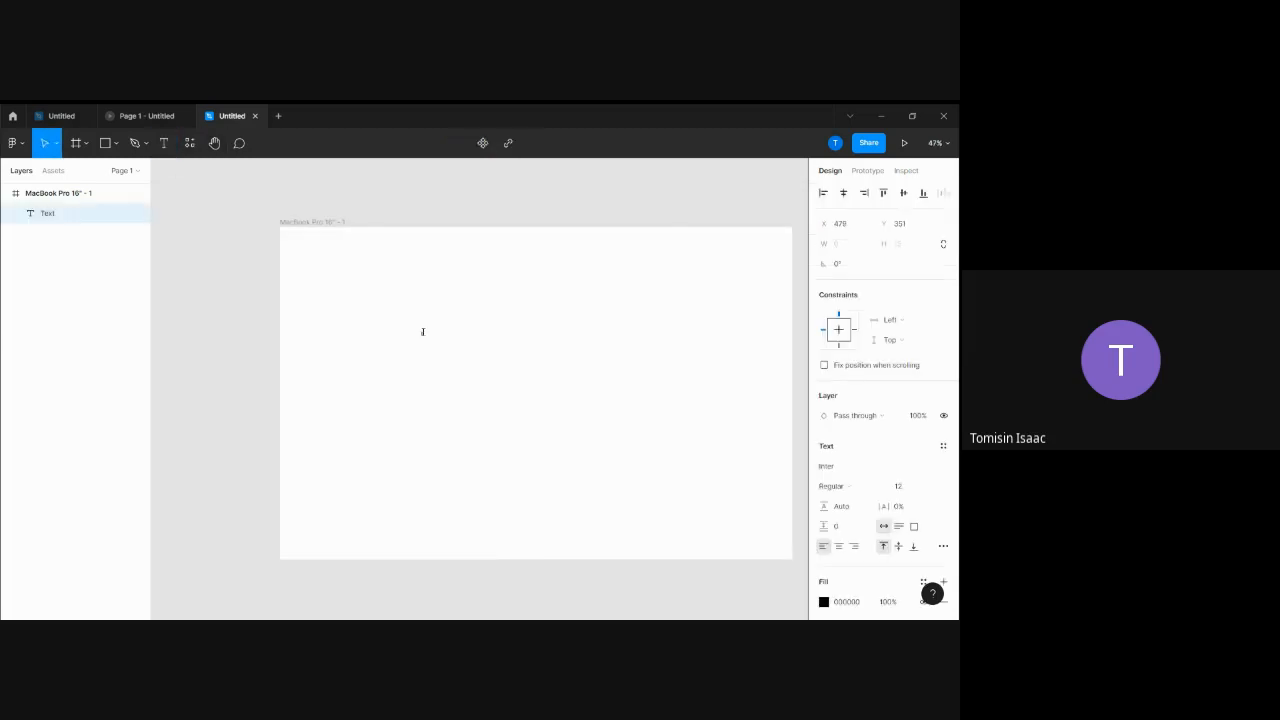
{"action": "type", "text": "Header"}
{"action": "key", "text": "Escape"}
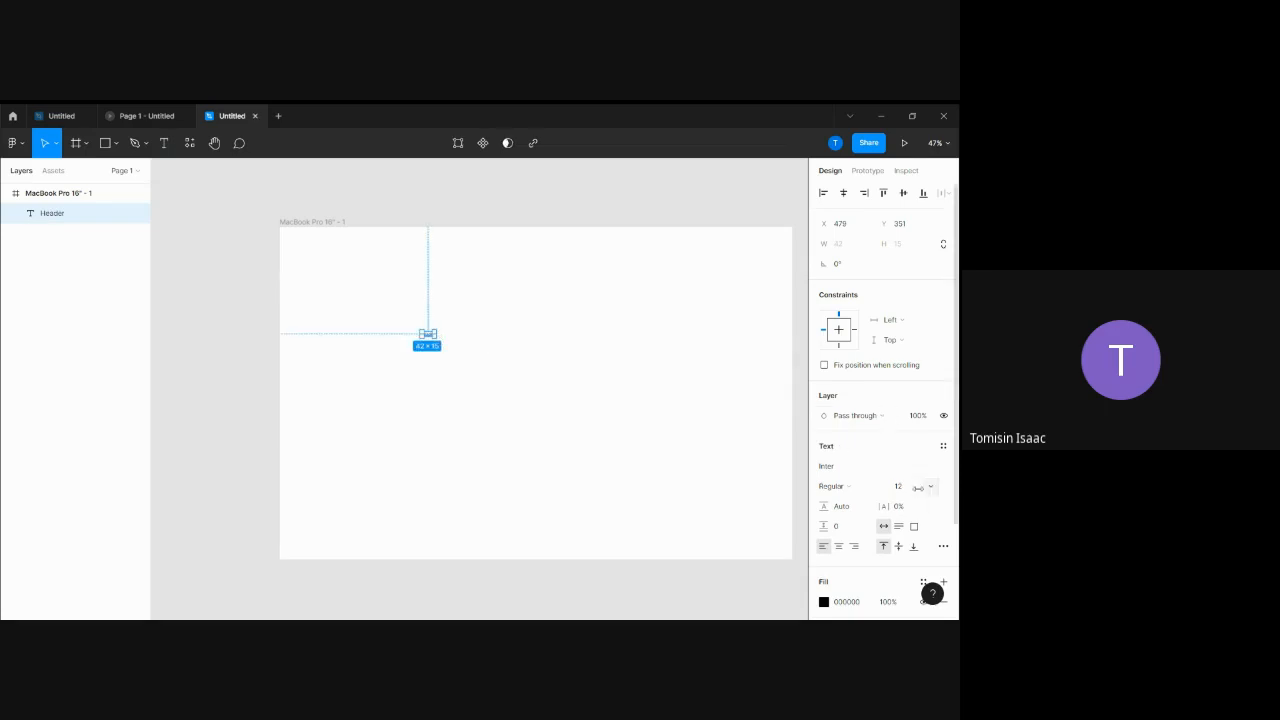
Step: Set the Header text's font size to 36 and move it towards the frame's upper-left corner
{"action": "left_click", "coordinate": [929, 486]}
{"action": "left_click", "coordinate": [913, 497]}
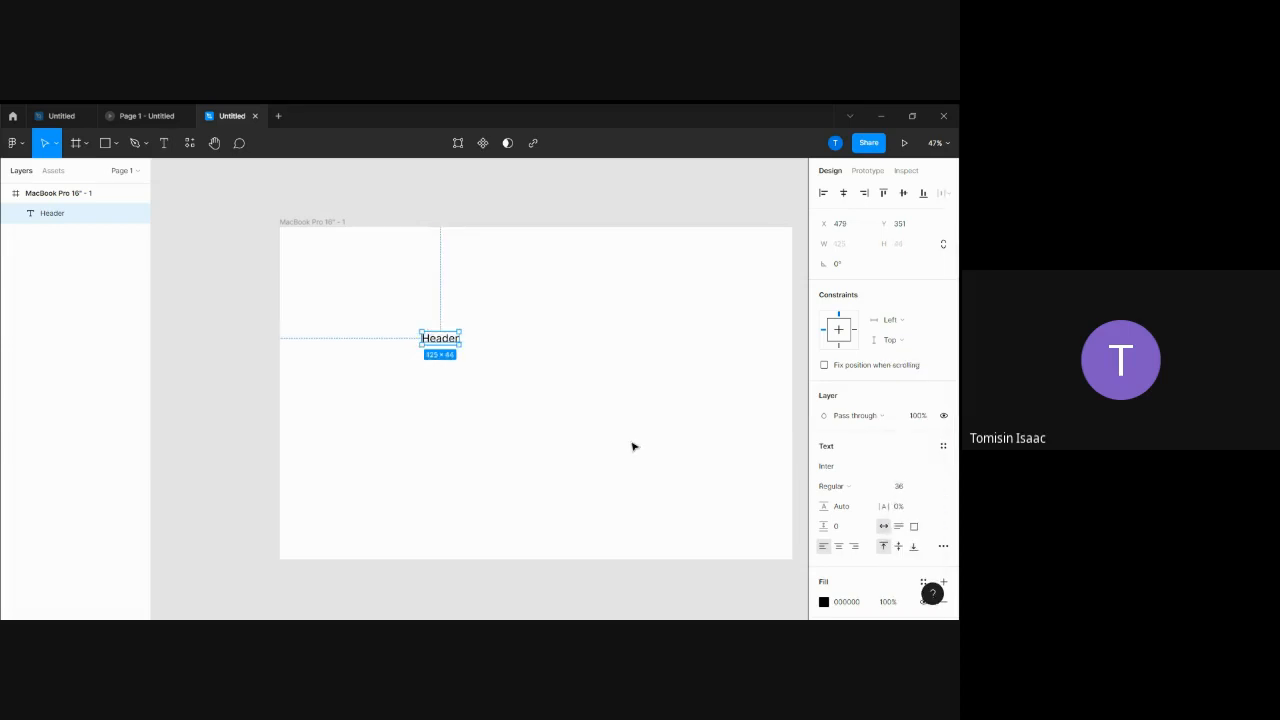
{"action": "left_click", "coordinate": [605, 444]}
{"action": "left_click_drag", "start_coordinate": [434, 347], "coordinate": [329, 271]}
{"action": "left_click", "coordinate": [358, 286]}
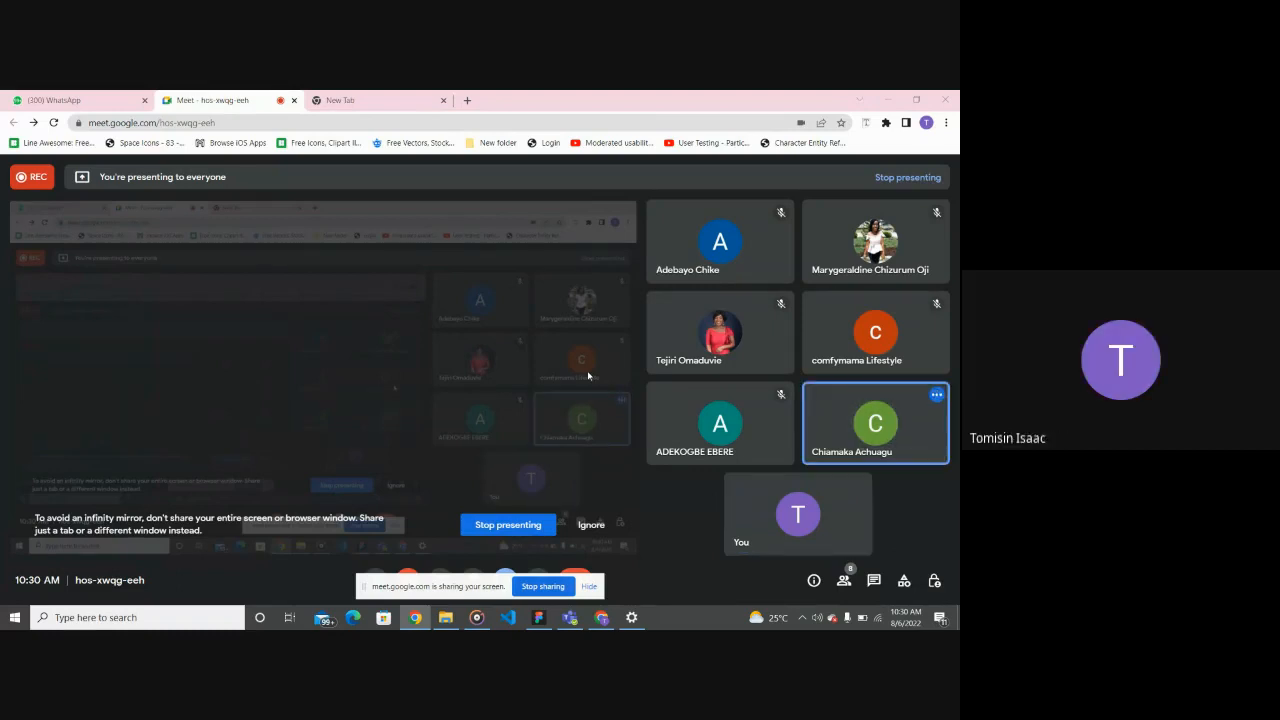
Step: Switch to the browser's blank page and open the Subdl website there
{"action": "left_click", "coordinate": [345, 100]}
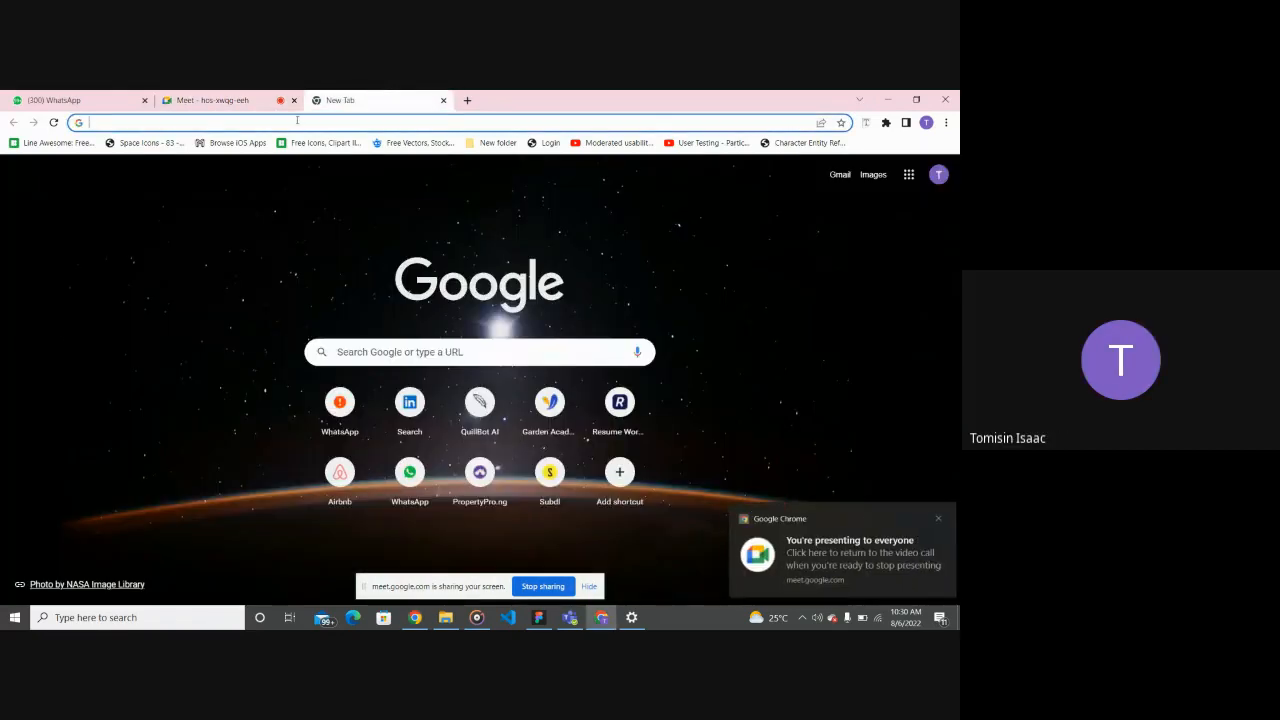
{"action": "left_click", "coordinate": [297, 120]}
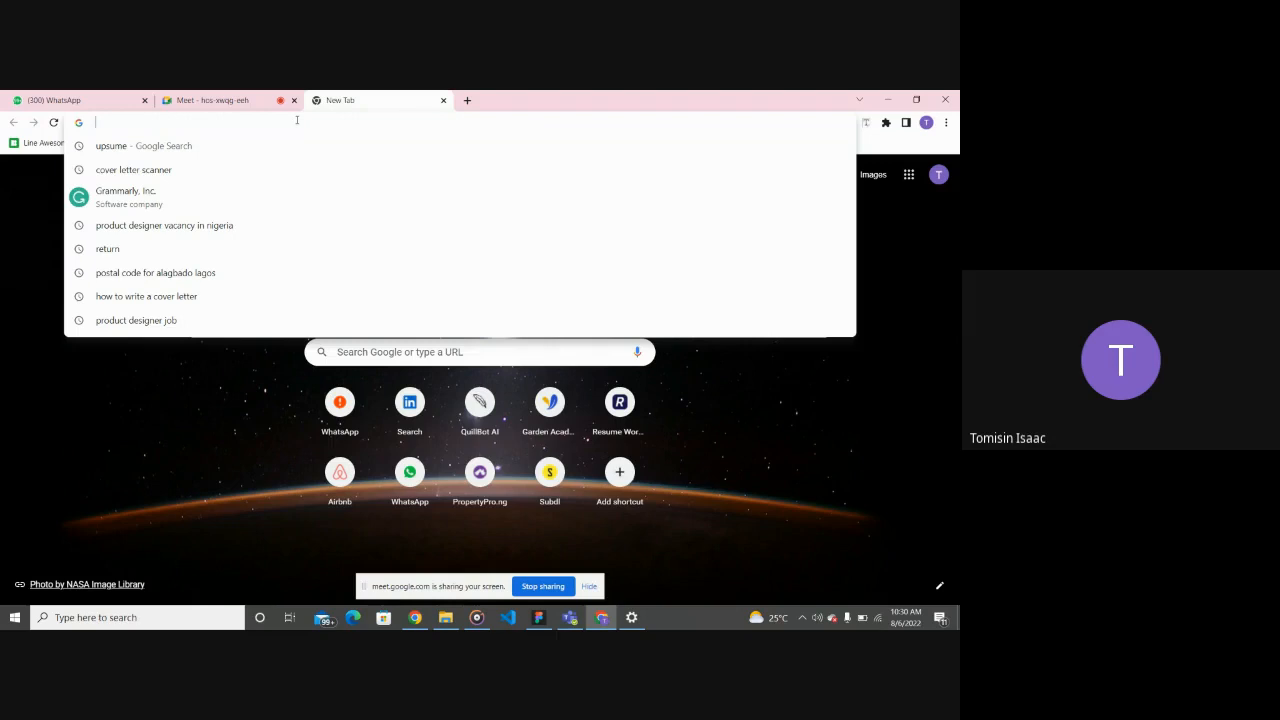
{"action": "left_click", "coordinate": [551, 480]}
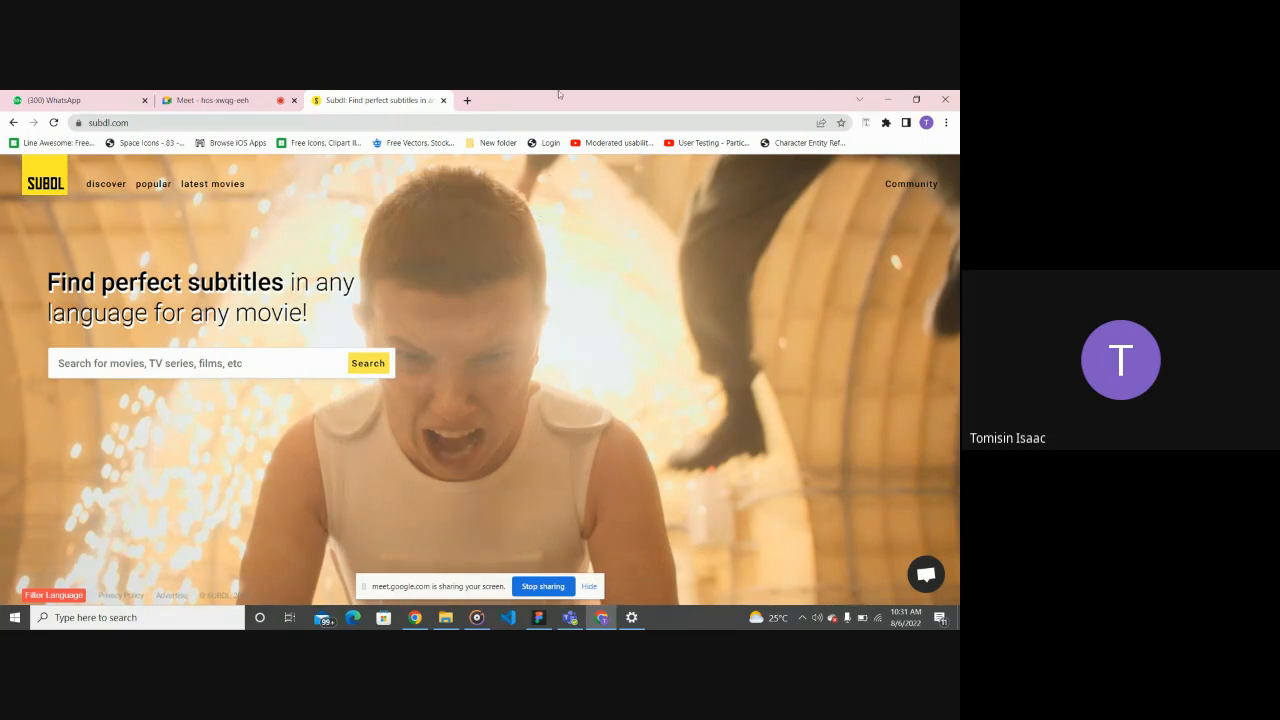
Step: Open the jumia.com website in a new browser tab
{"action": "left_click", "coordinate": [467, 100]}
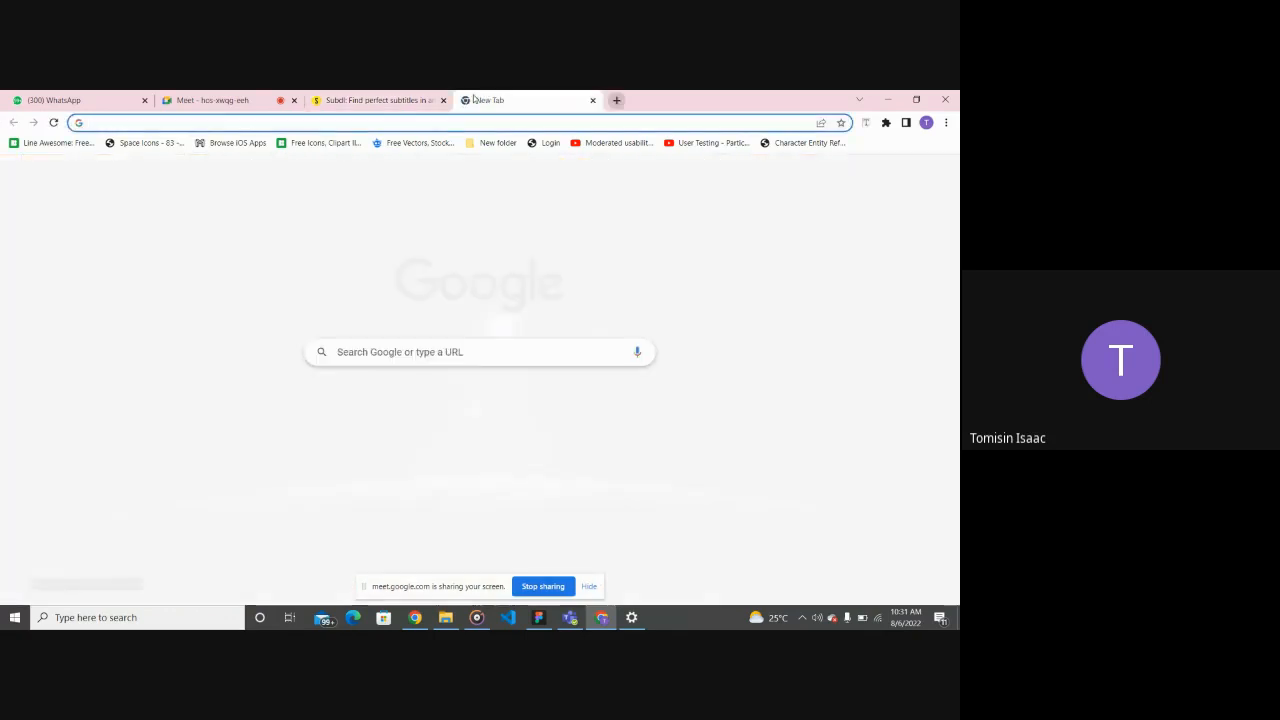
{"action": "type", "text": "jumia.com"}
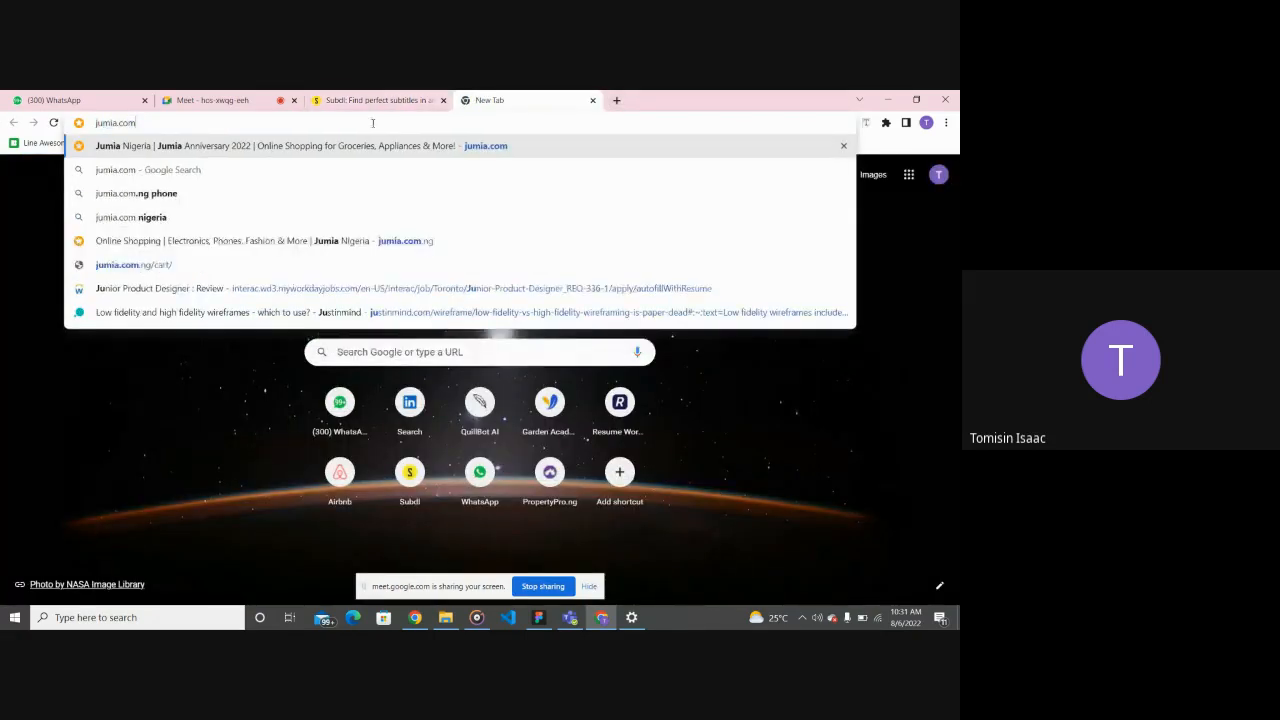
{"action": "key", "text": "Return"}
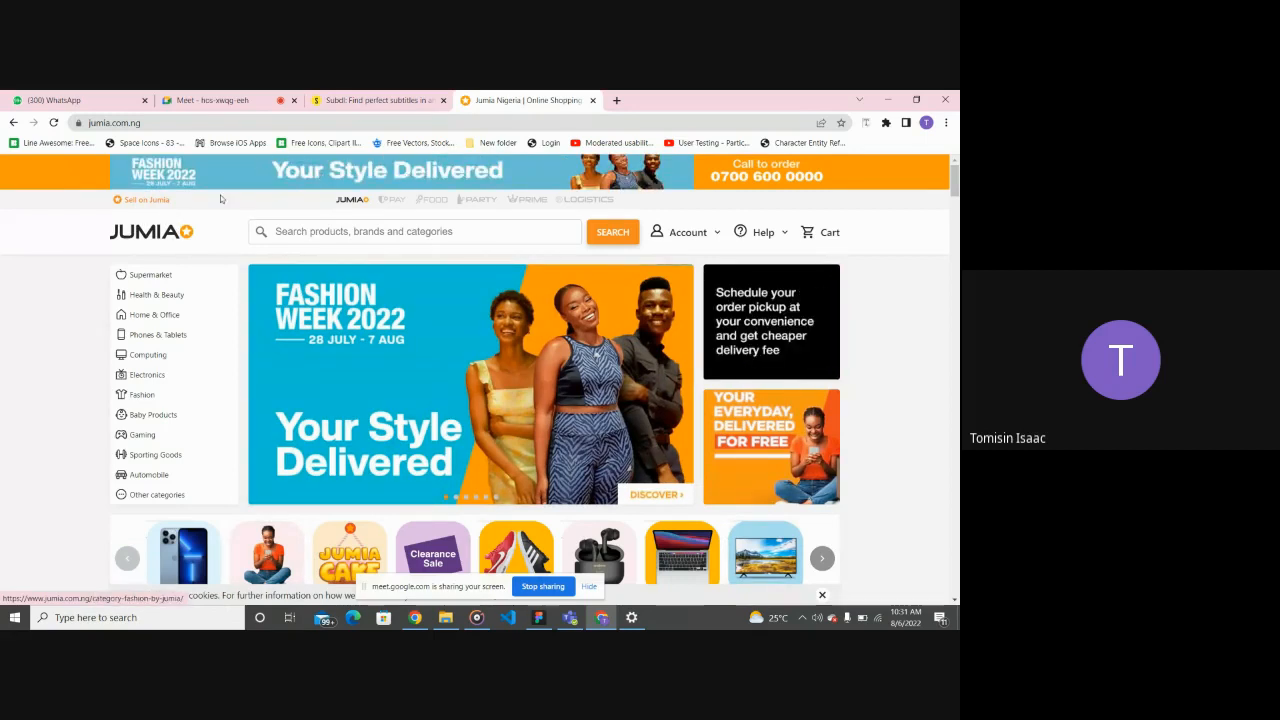
Step: Switch to Figma, duplicate the Header text just below itself at about X 134, Y 181, and change the copy to "Banner"
{"action": "scroll", "coordinate": [203, 371], "scroll_direction": "down", "scroll_amount": 1}
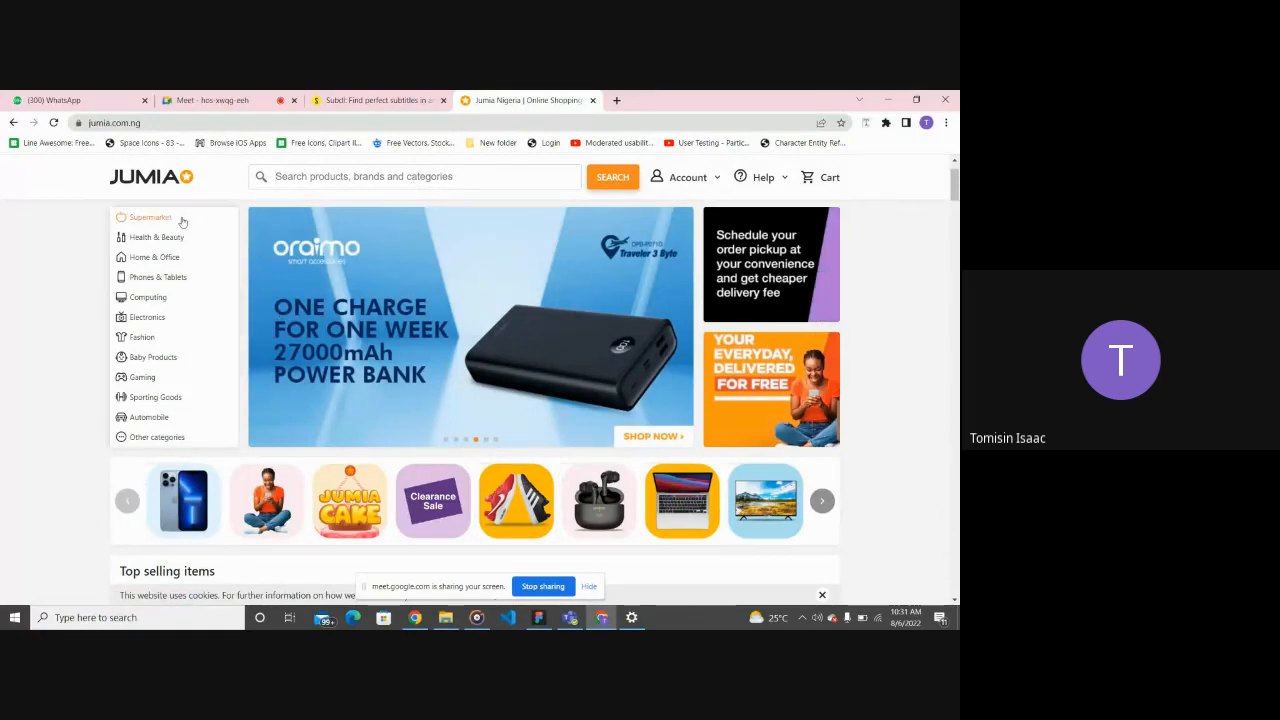
{"action": "mouse_move", "coordinate": [162, 257]}
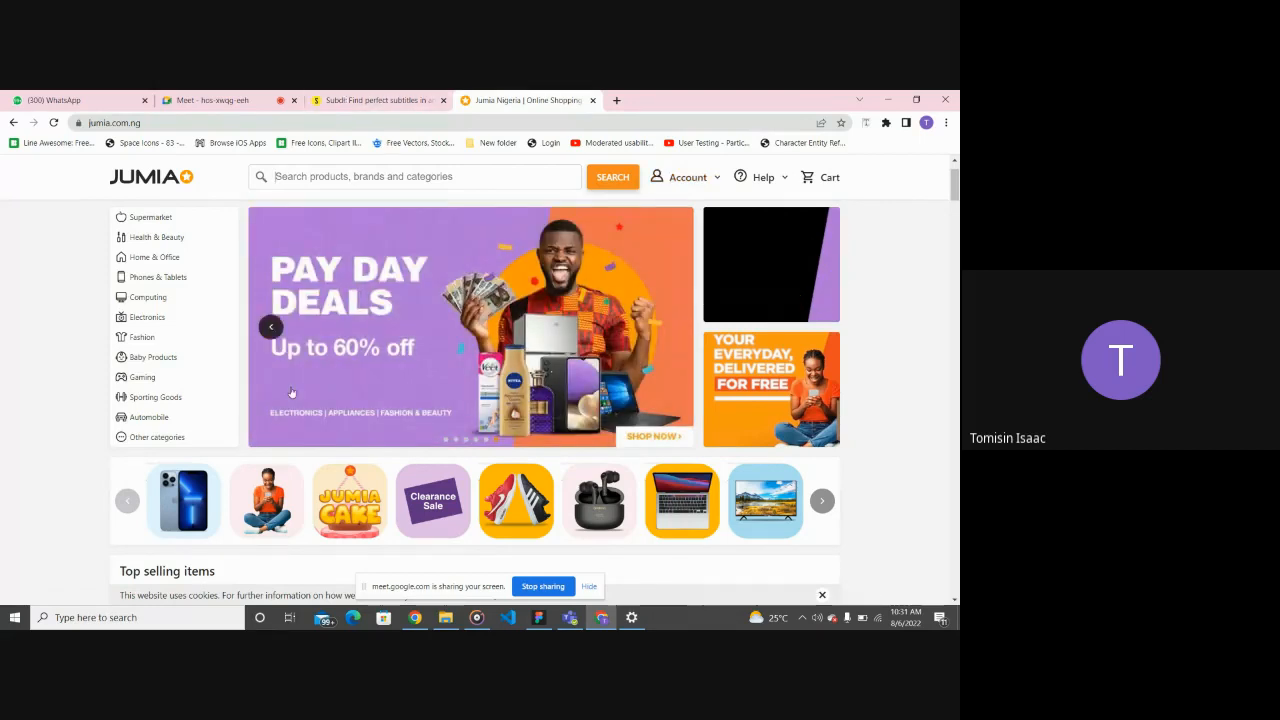
{"action": "key", "text": "alt+Tab"}
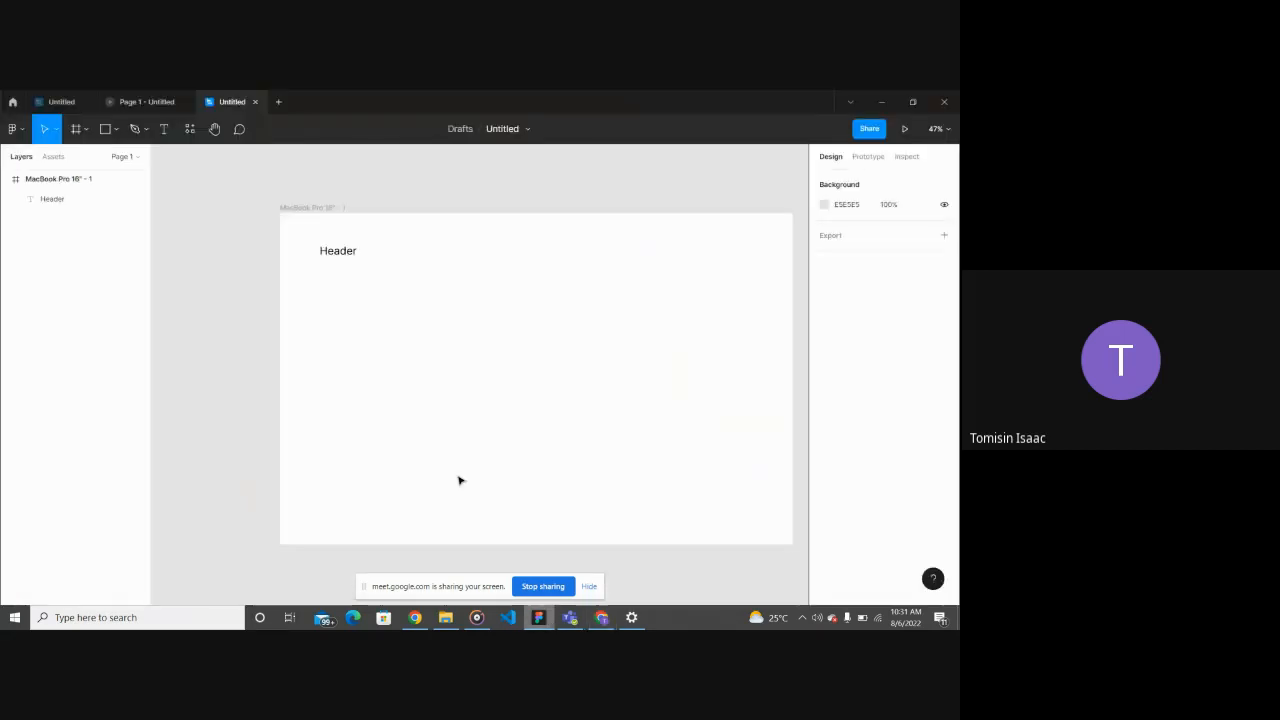
{"action": "left_click", "coordinate": [328, 250]}
{"action": "mouse_move", "coordinate": [333, 250]}
{"action": "left_mouse_down"}
{"action": "mouse_move", "coordinate": [333, 291]}
{"action": "mouse_move", "coordinate": [330, 273]}
{"action": "left_mouse_up"}
{"action": "double_click", "coordinate": [330, 273]}
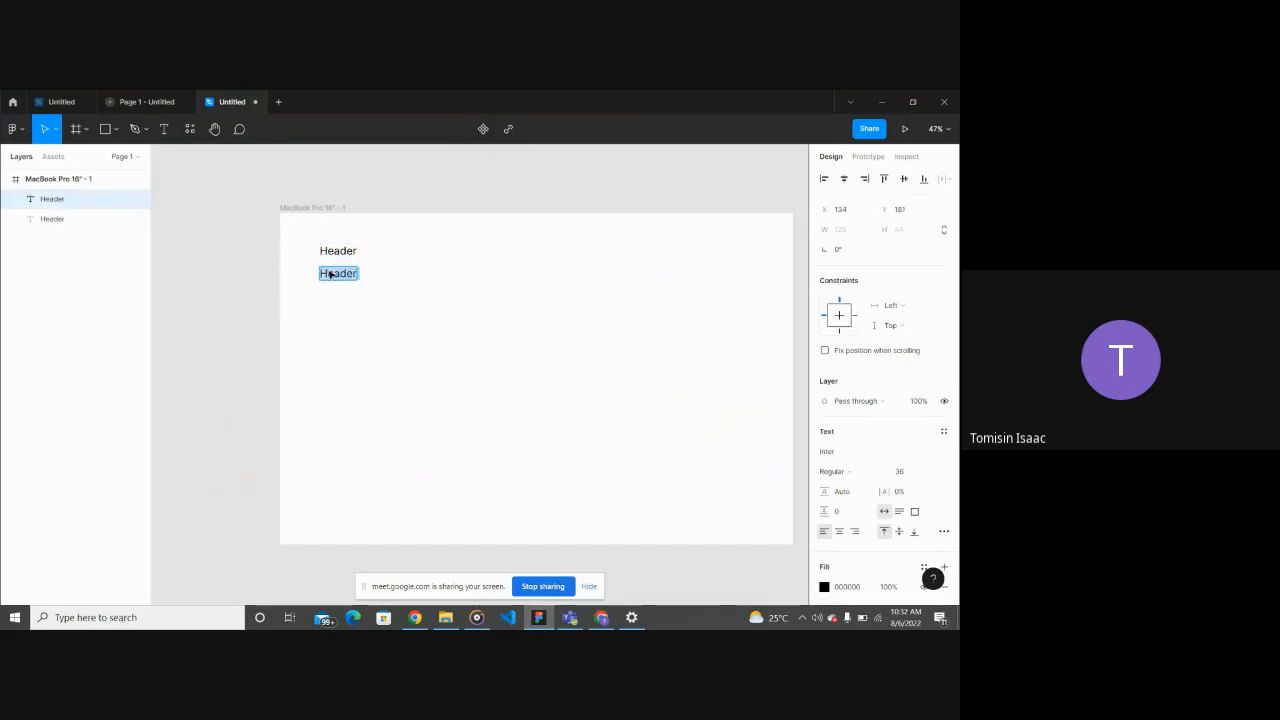
{"action": "type", "text": "Banner"}
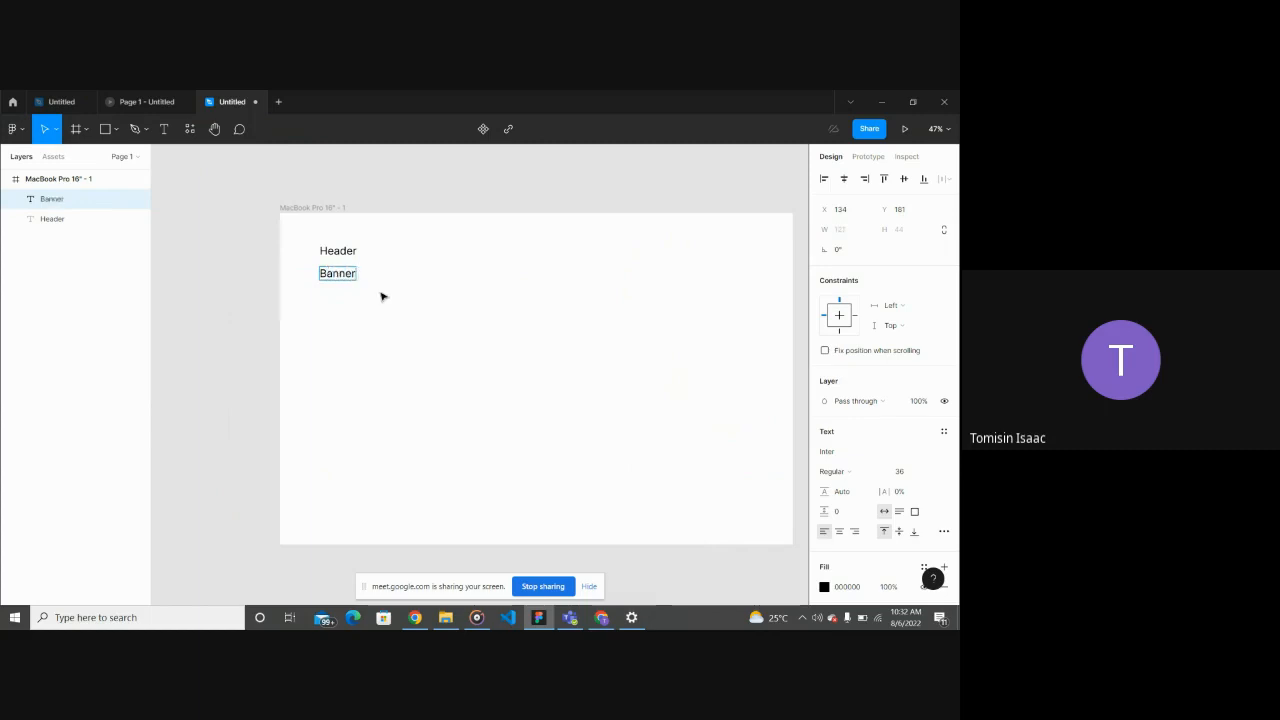
{"action": "key", "text": "Escape"}
{"action": "left_click", "coordinate": [389, 301]}
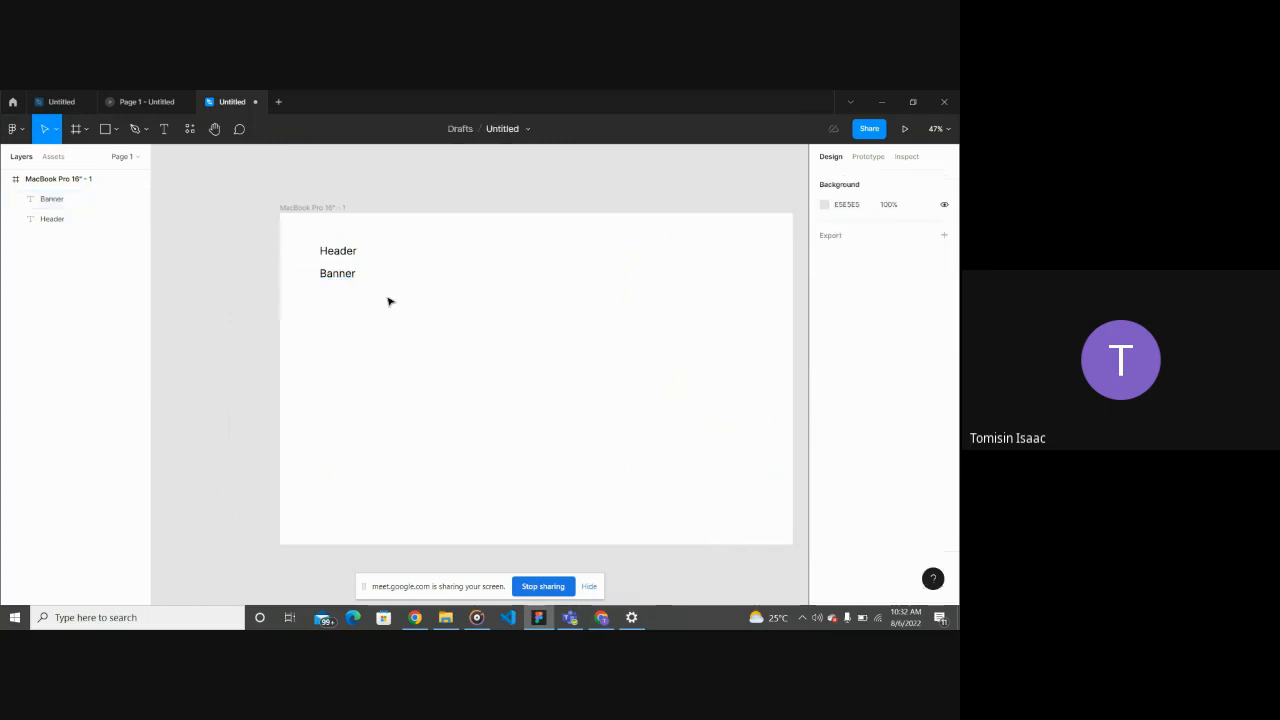
Step: Return to the Jumia homepage in the browser and page through the slides of its main banner carousel
{"action": "left_click", "coordinate": [601, 617]}
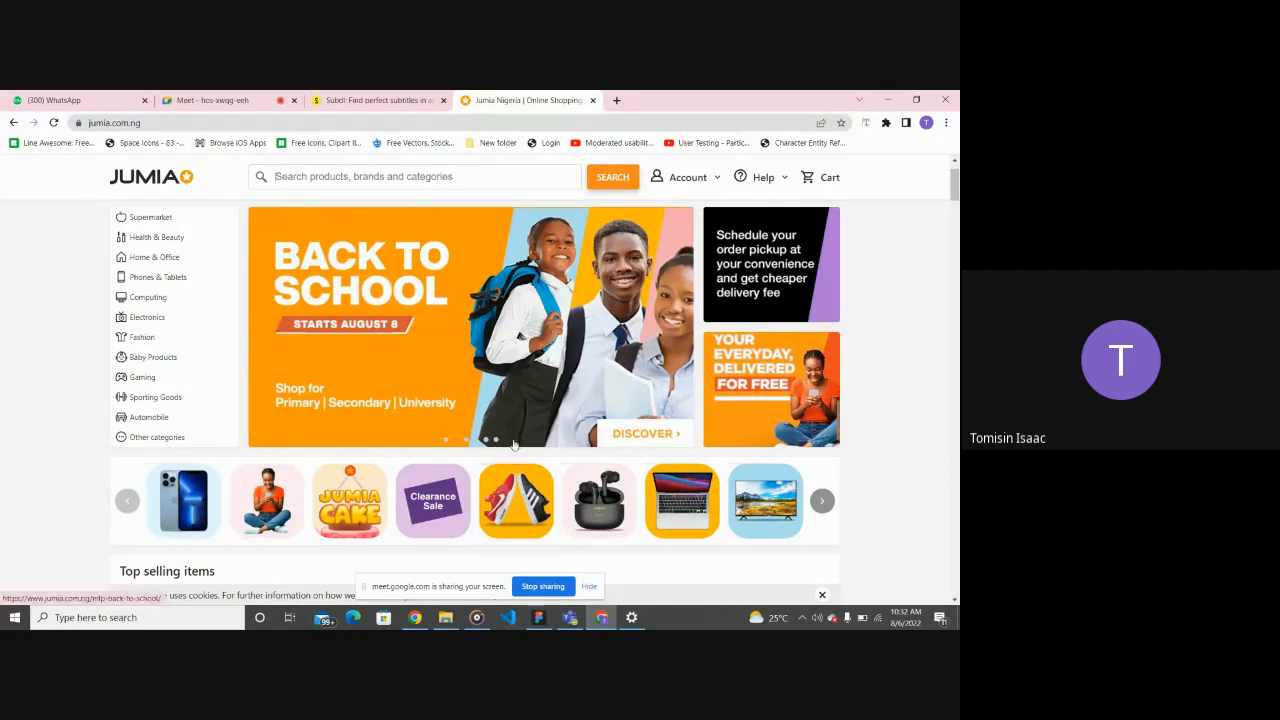
{"action": "left_click", "coordinate": [538, 617]}
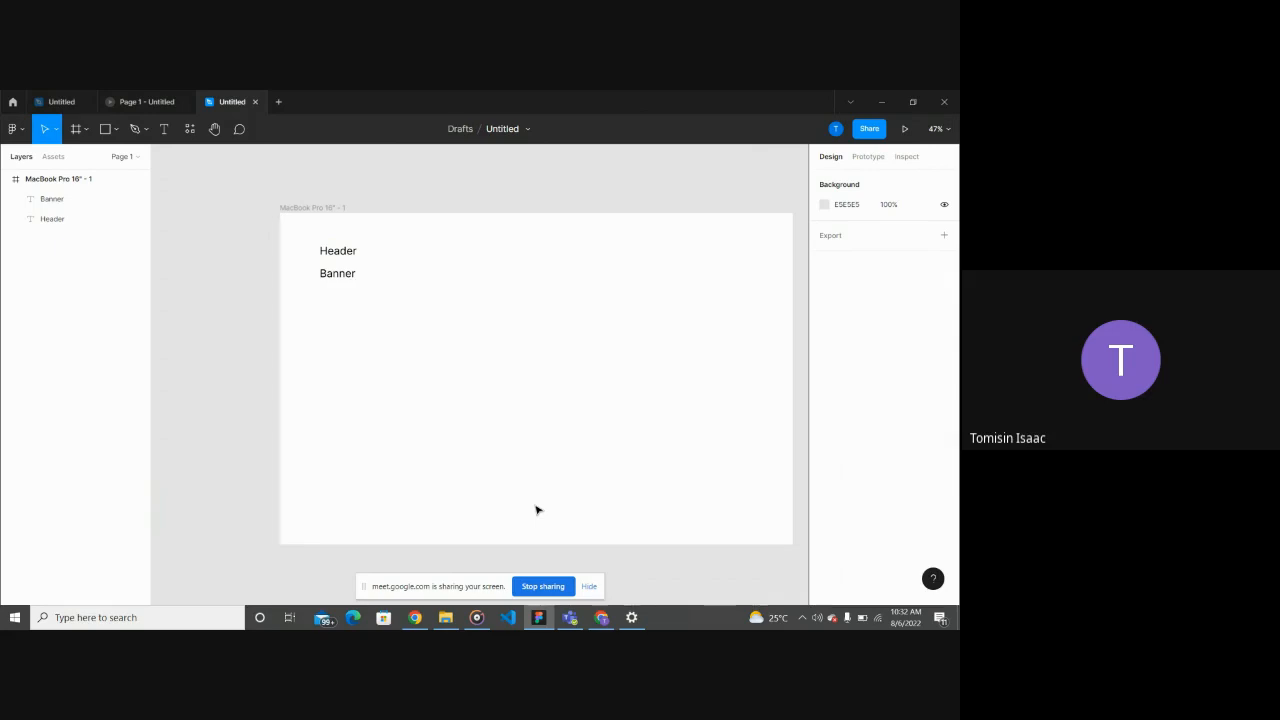
{"action": "mouse_move", "coordinate": [590, 617]}
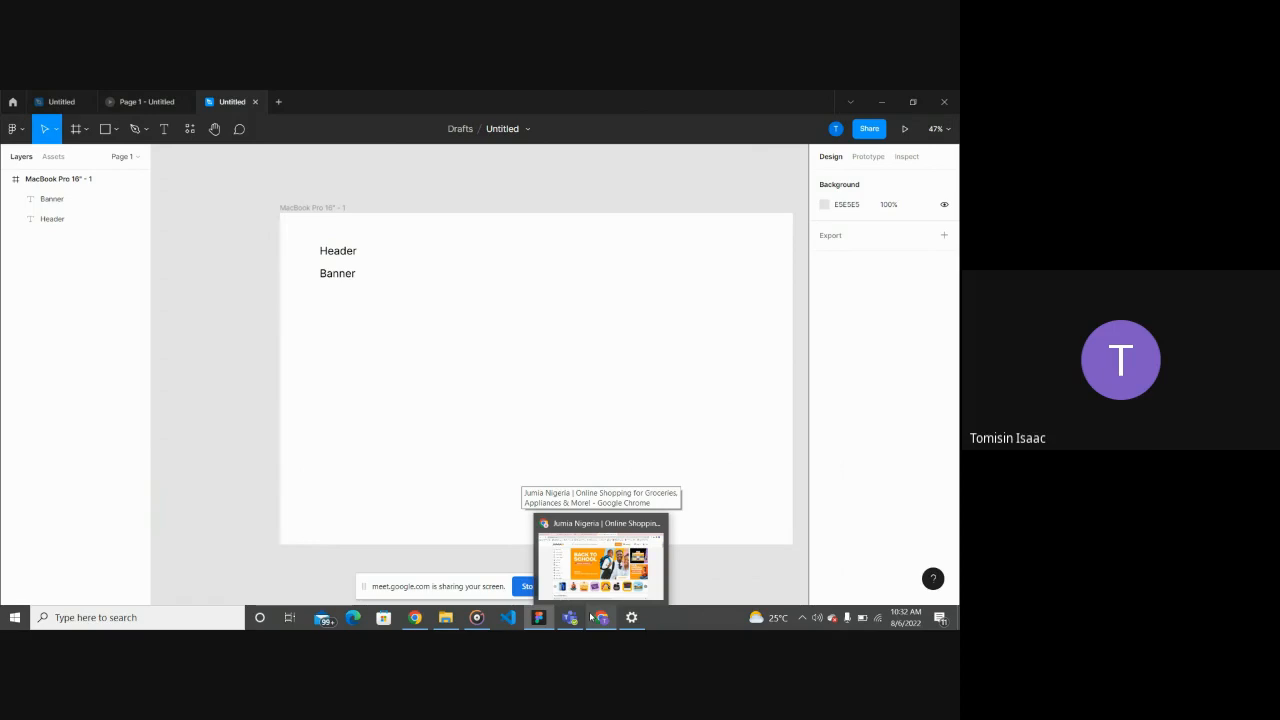
{"action": "left_click", "coordinate": [590, 617]}
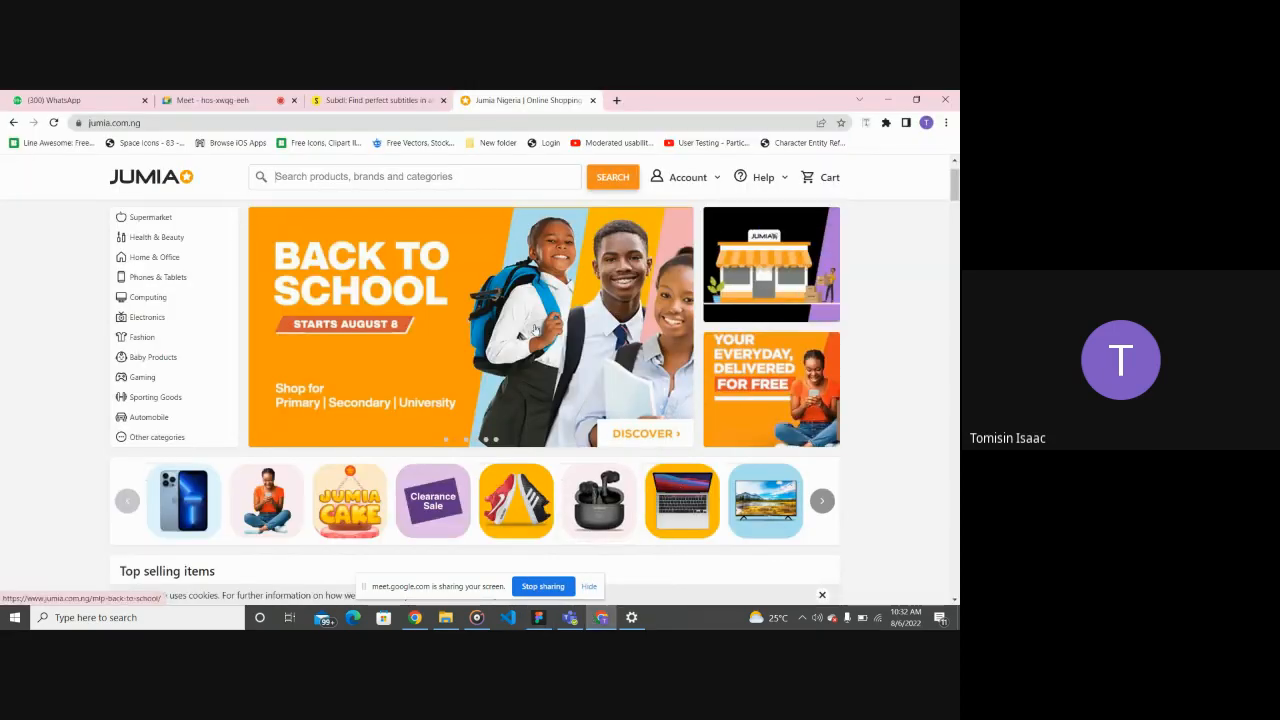
{"action": "mouse_move", "coordinate": [90, 255]}
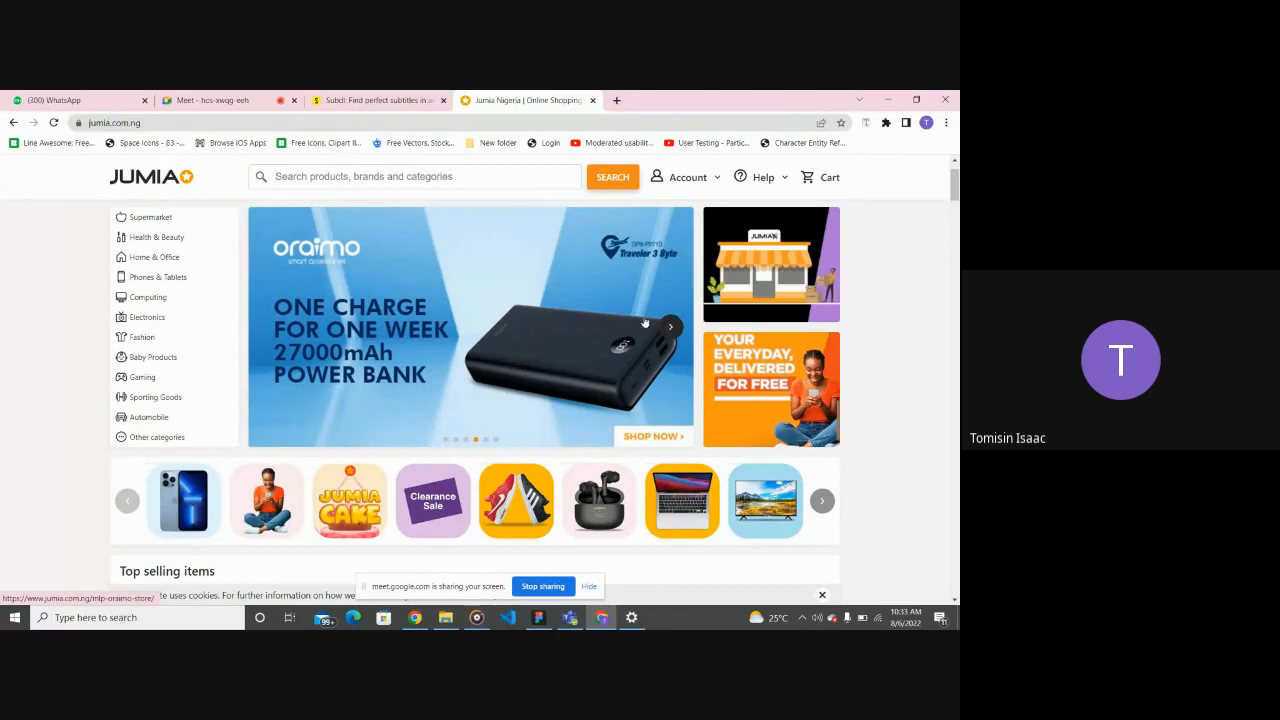
{"action": "left_click", "coordinate": [672, 334]}
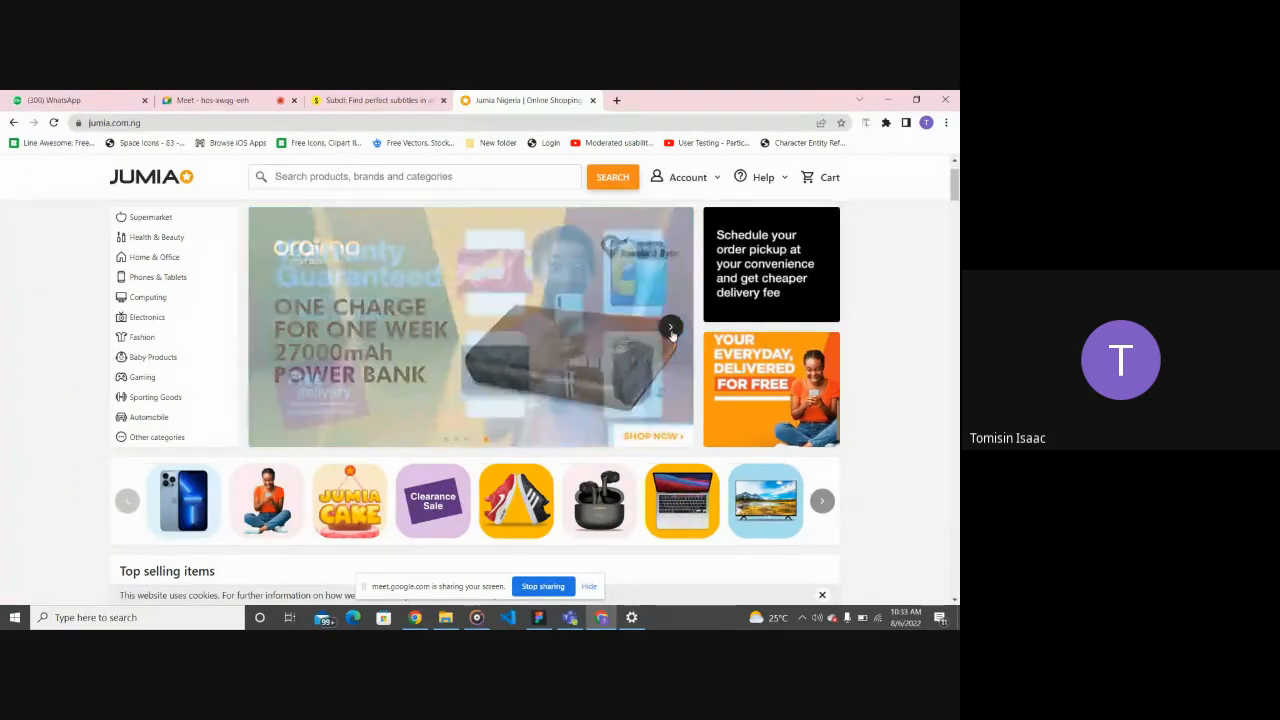
{"action": "left_click", "coordinate": [671, 328]}
{"action": "left_click", "coordinate": [671, 328]}
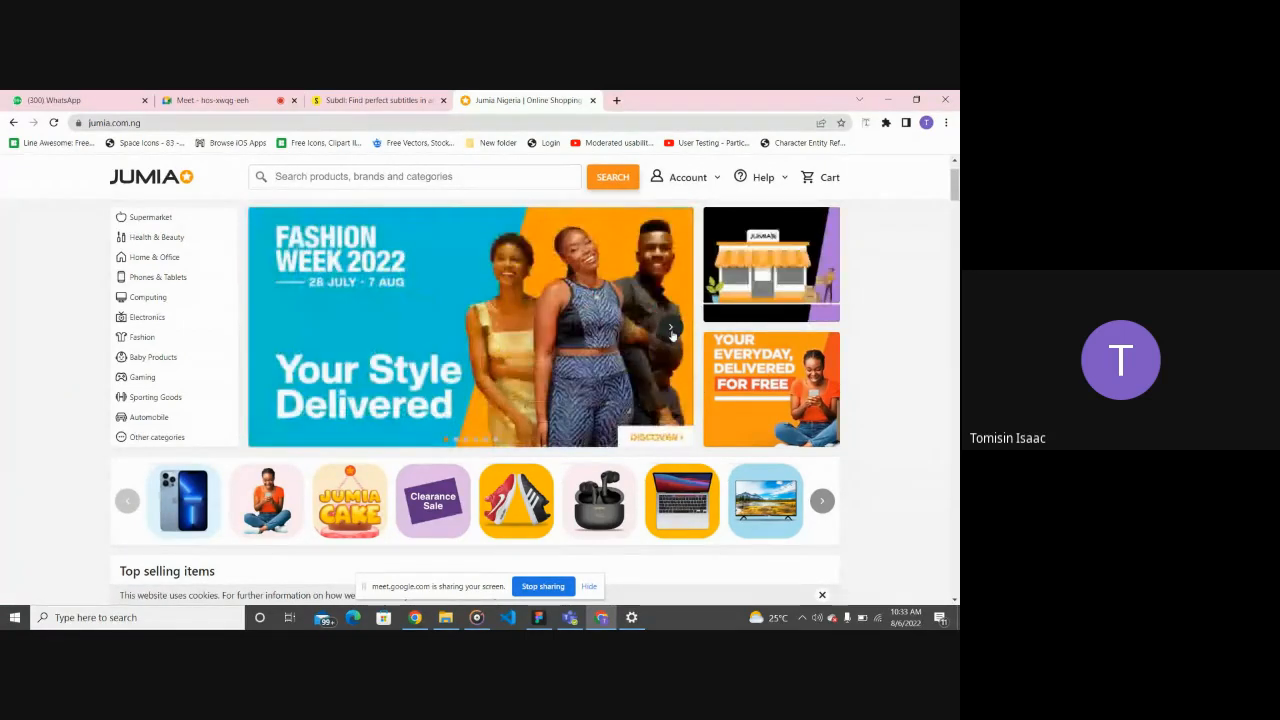
{"action": "left_click", "coordinate": [671, 329]}
{"action": "left_click", "coordinate": [671, 329]}
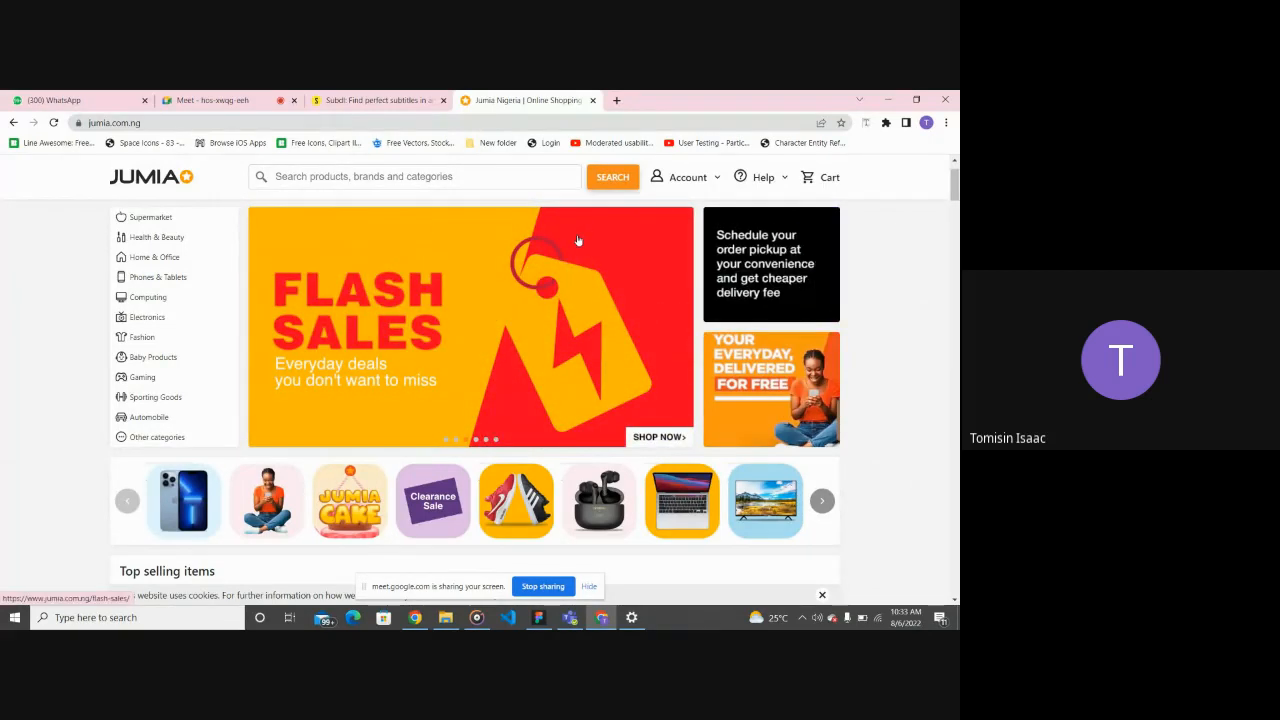
{"action": "left_click", "coordinate": [674, 336]}
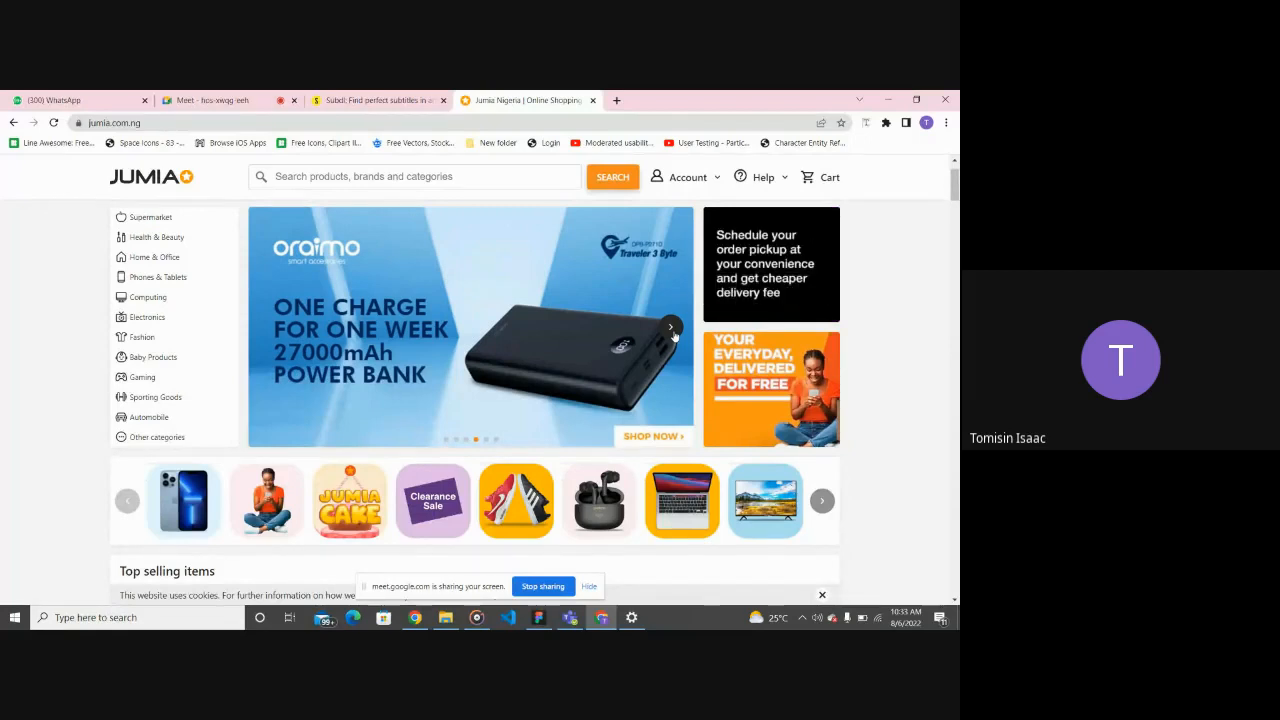
Step: Switch to Figma, duplicate the Banner text below itself at about X 129, Y 282, and change the copy to "body"
{"action": "left_click", "coordinate": [538, 617]}
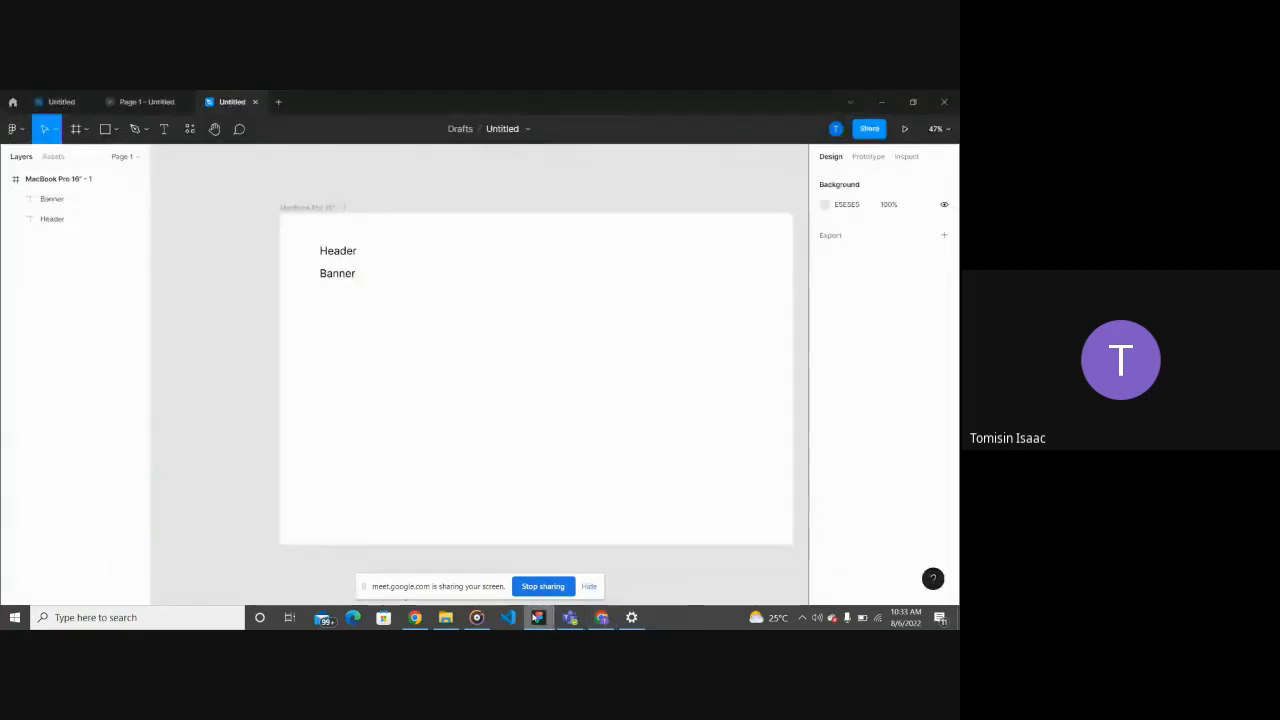
{"action": "left_click_drag", "start_coordinate": [467, 340], "coordinate": [344, 265]}
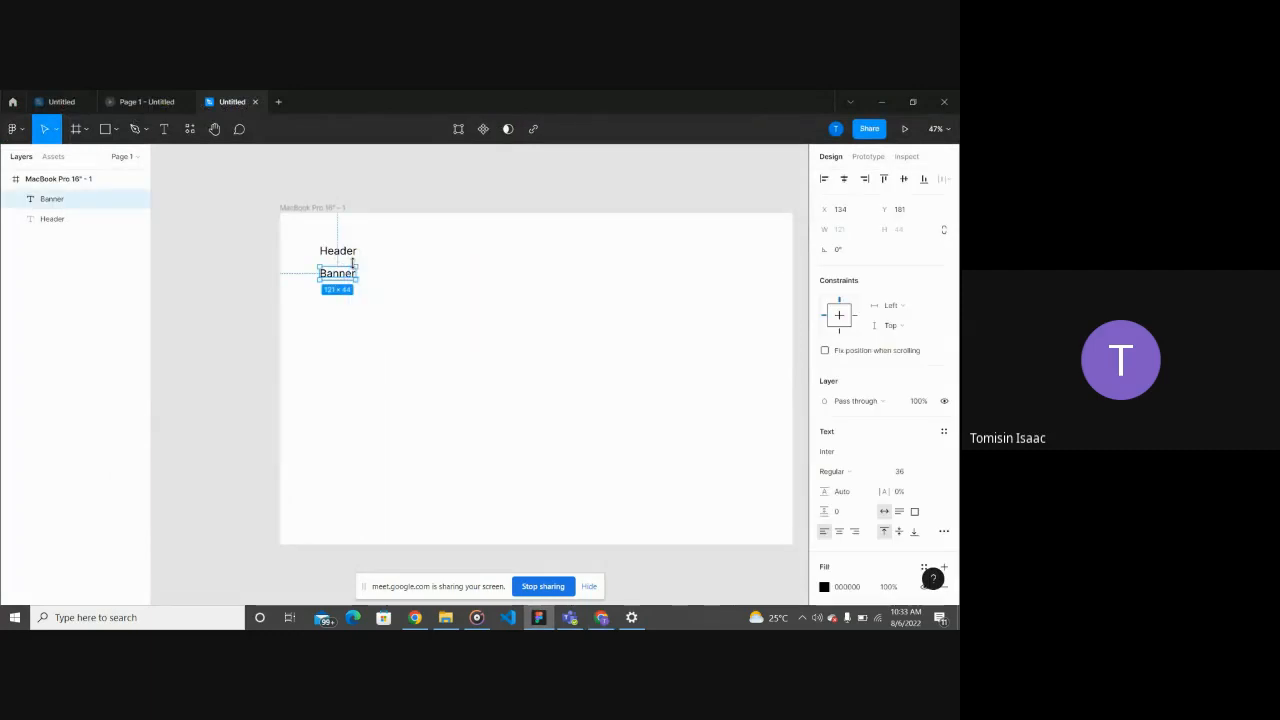
{"action": "left_click", "coordinate": [390, 256]}
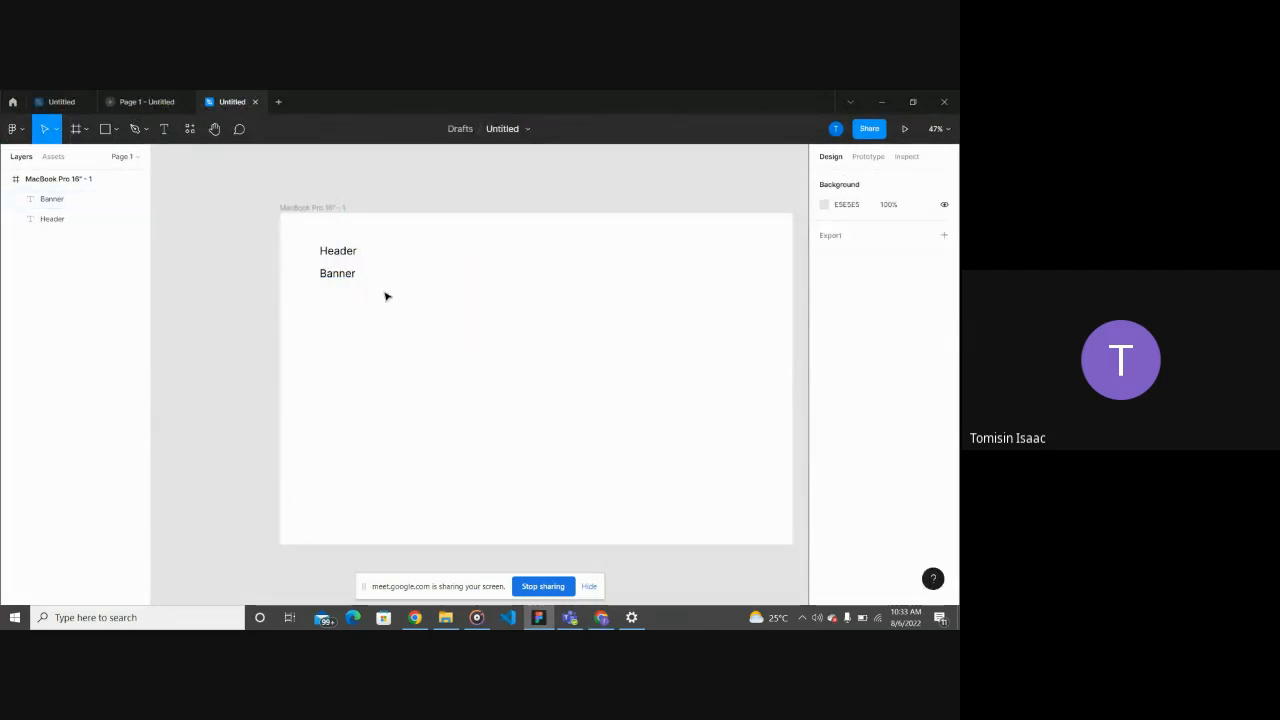
{"action": "left_click_drag", "start_coordinate": [314, 304], "coordinate": [364, 304]}
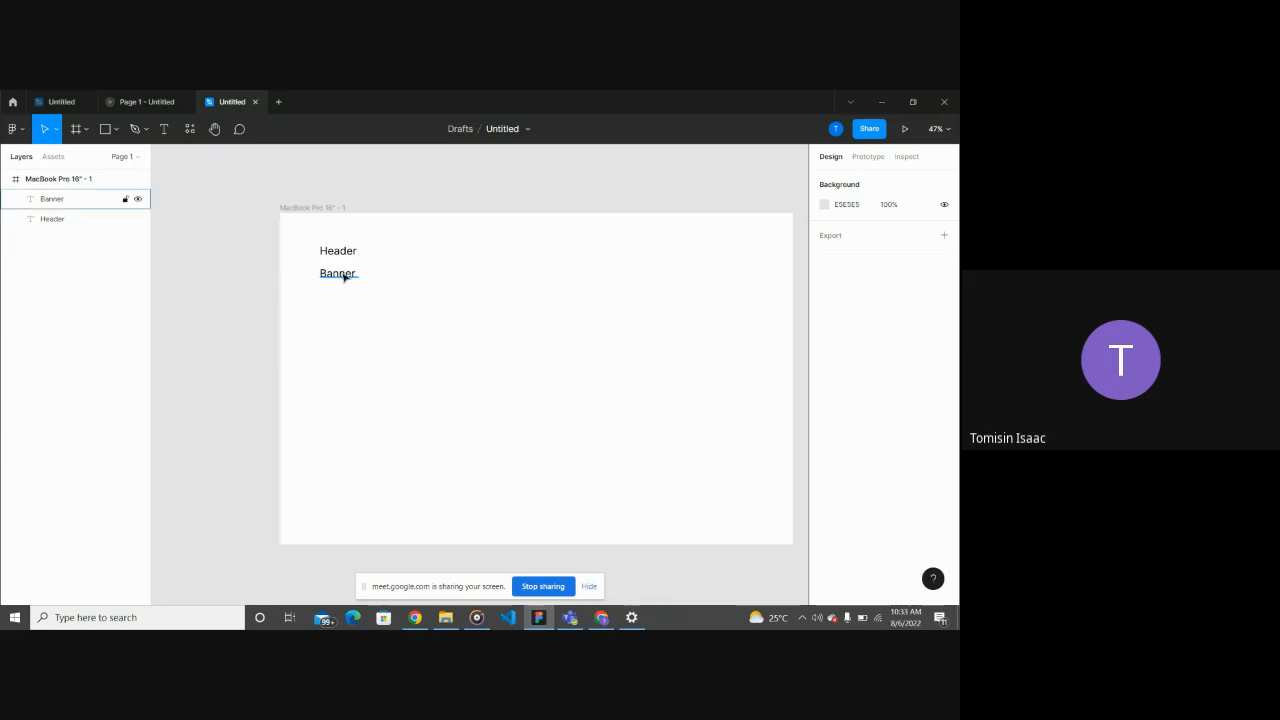
{"action": "left_click", "coordinate": [336, 277]}
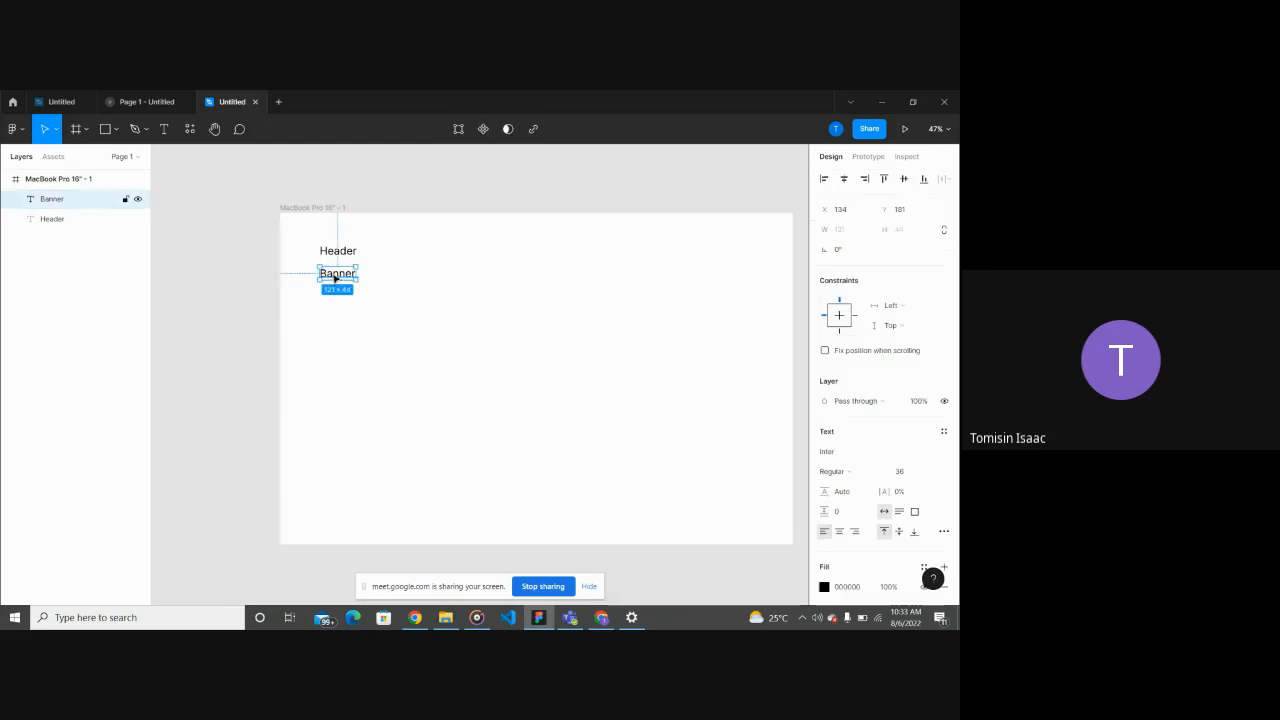
{"action": "left_click_drag", "start_coordinate": [335, 283], "coordinate": [335, 308]}
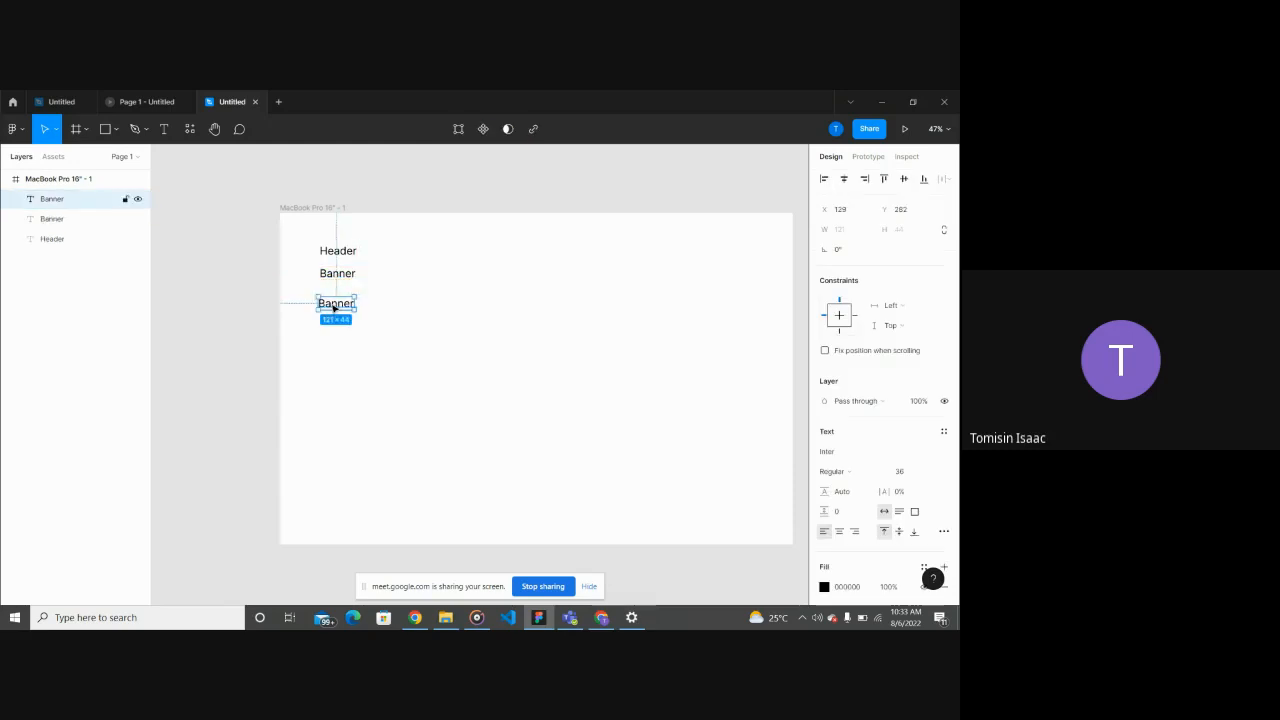
{"action": "double_click", "coordinate": [334, 306]}
{"action": "type", "text": "bo"}
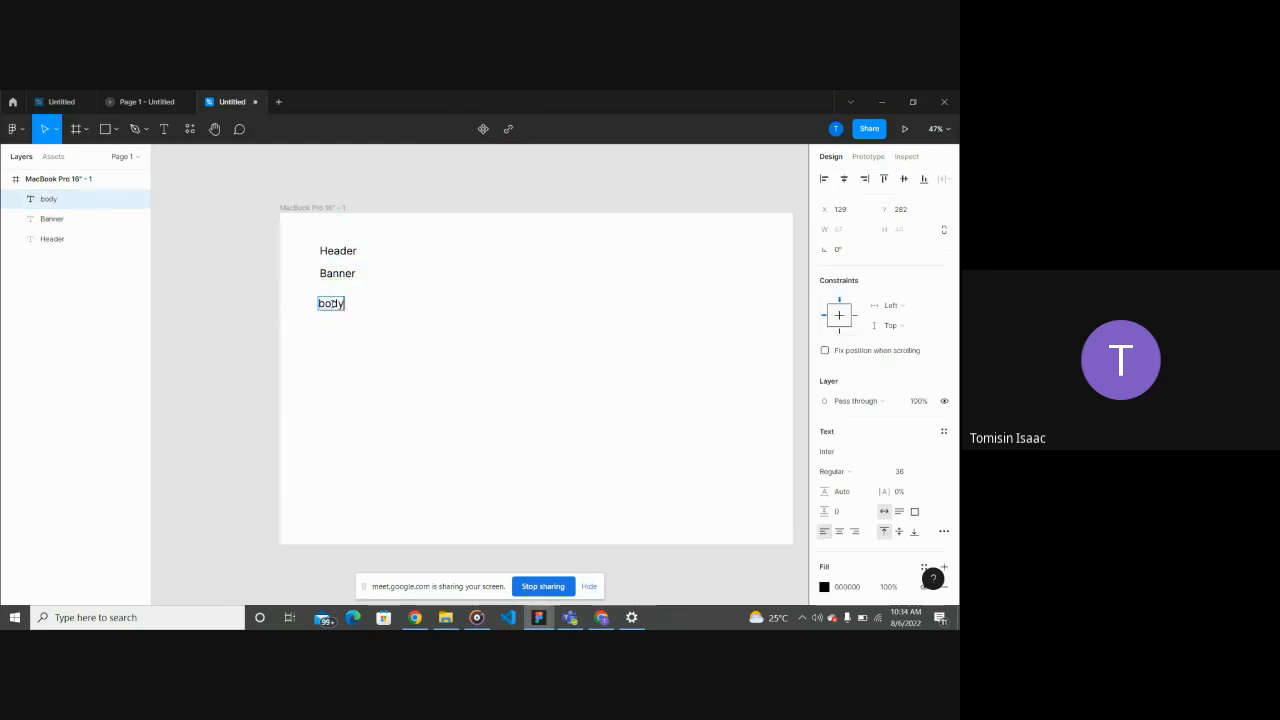
{"action": "type", "text": "dy"}
{"action": "key", "text": "Escape"}
{"action": "left_click", "coordinate": [443, 343]}
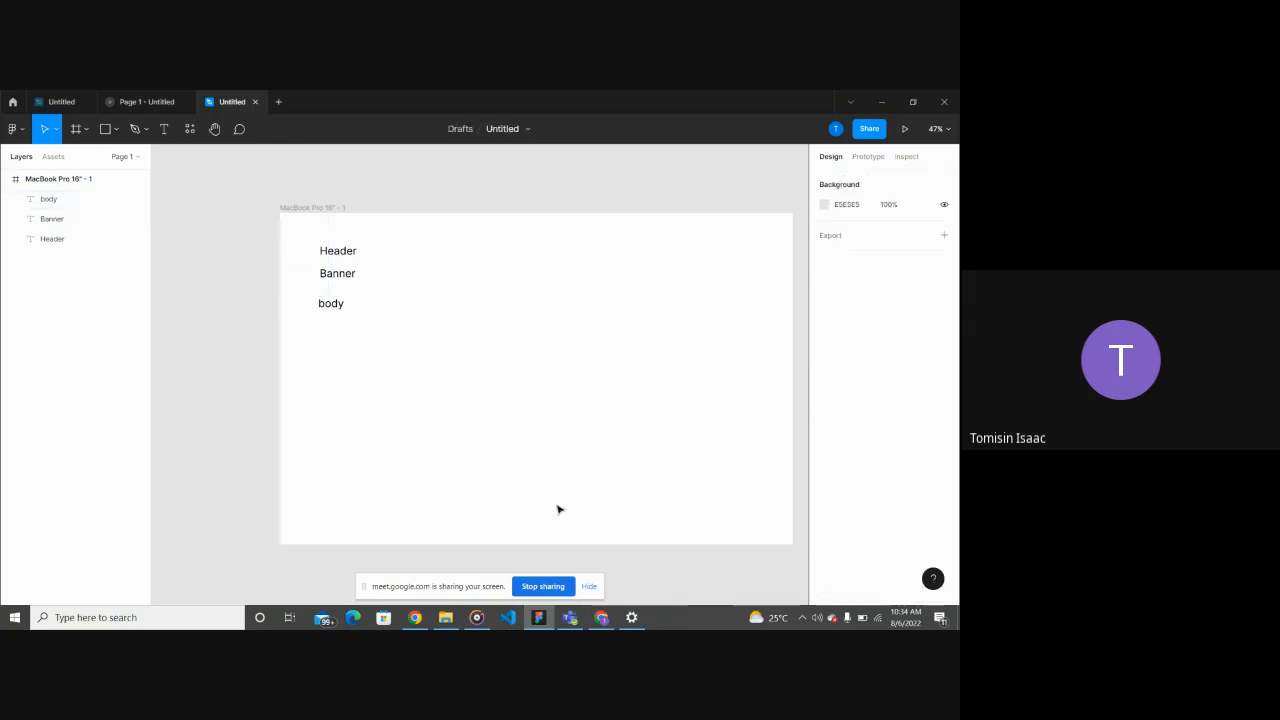
Step: Switch to the Jumia homepage in the browser and examine its body sections, from the category row through Flash Sales to Top Deals
{"action": "mouse_move", "coordinate": [603, 619]}
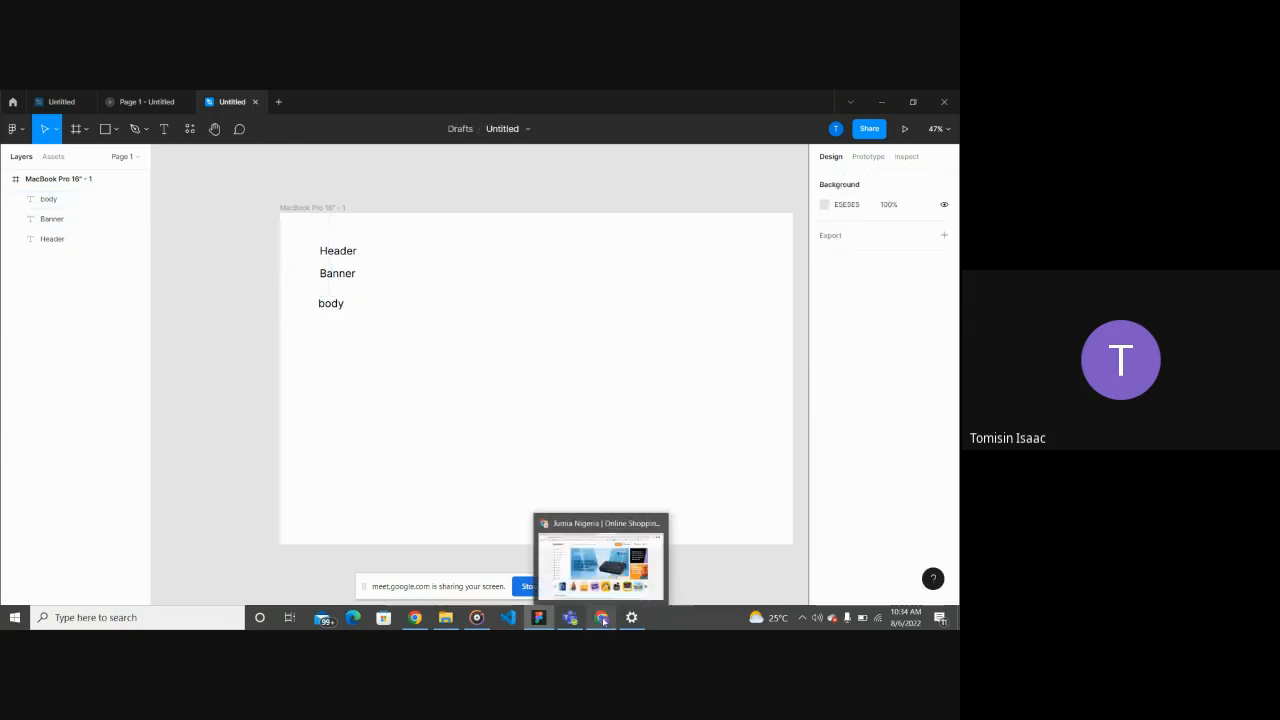
{"action": "left_click", "coordinate": [600, 556]}
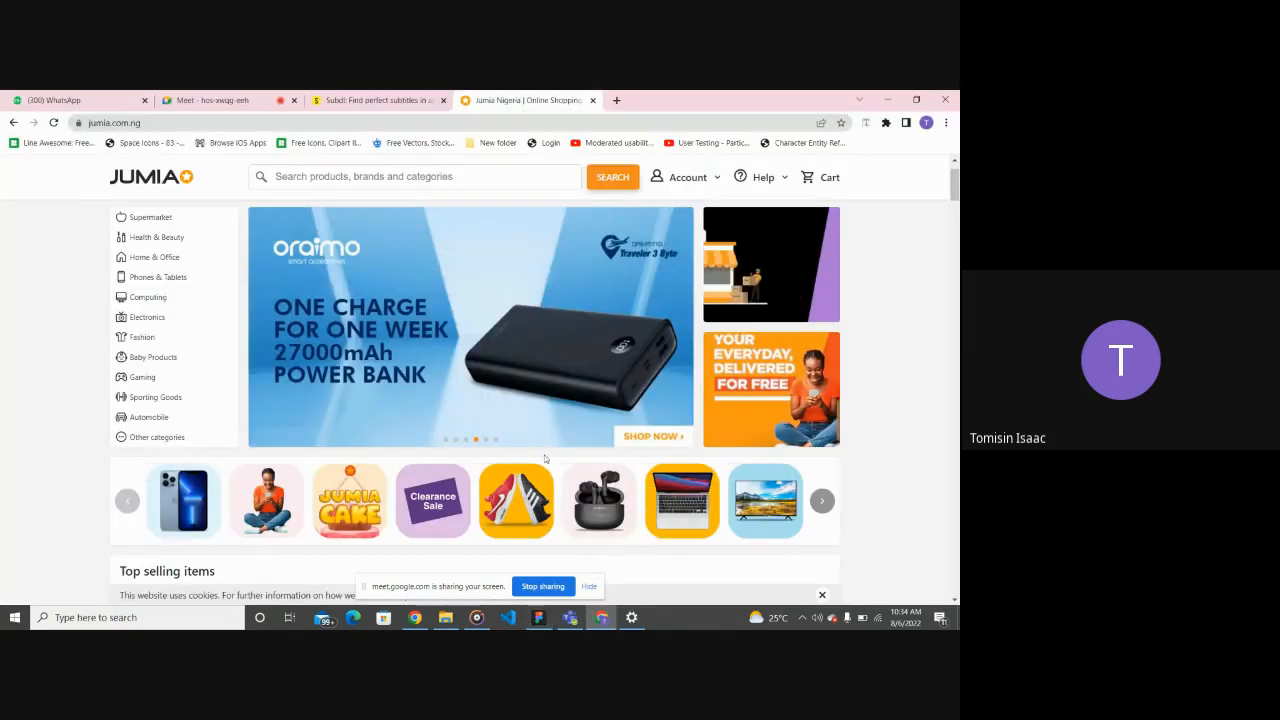
{"action": "scroll", "coordinate": [545, 458], "scroll_direction": "down", "scroll_amount": 3}
{"action": "scroll", "coordinate": [545, 458], "scroll_direction": "down", "scroll_amount": 2}
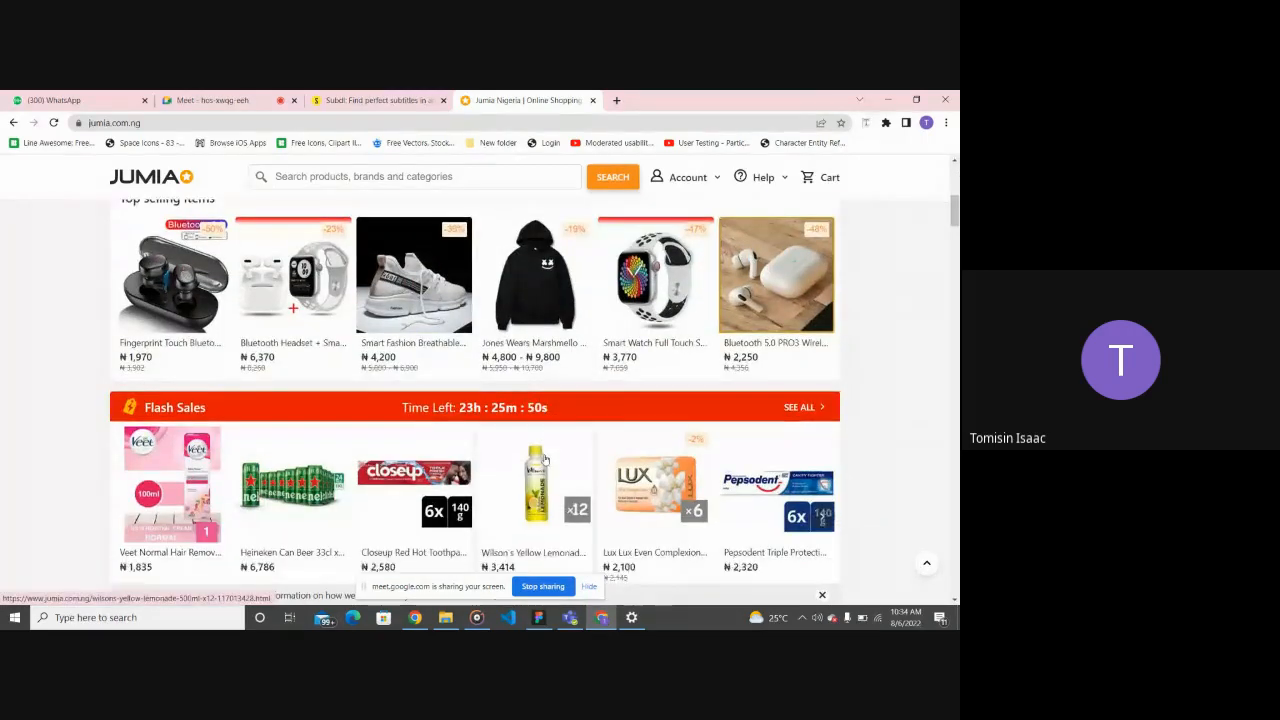
{"action": "scroll", "coordinate": [545, 458], "scroll_direction": "down", "scroll_amount": 1}
{"action": "scroll", "coordinate": [545, 458], "scroll_direction": "down", "scroll_amount": 3}
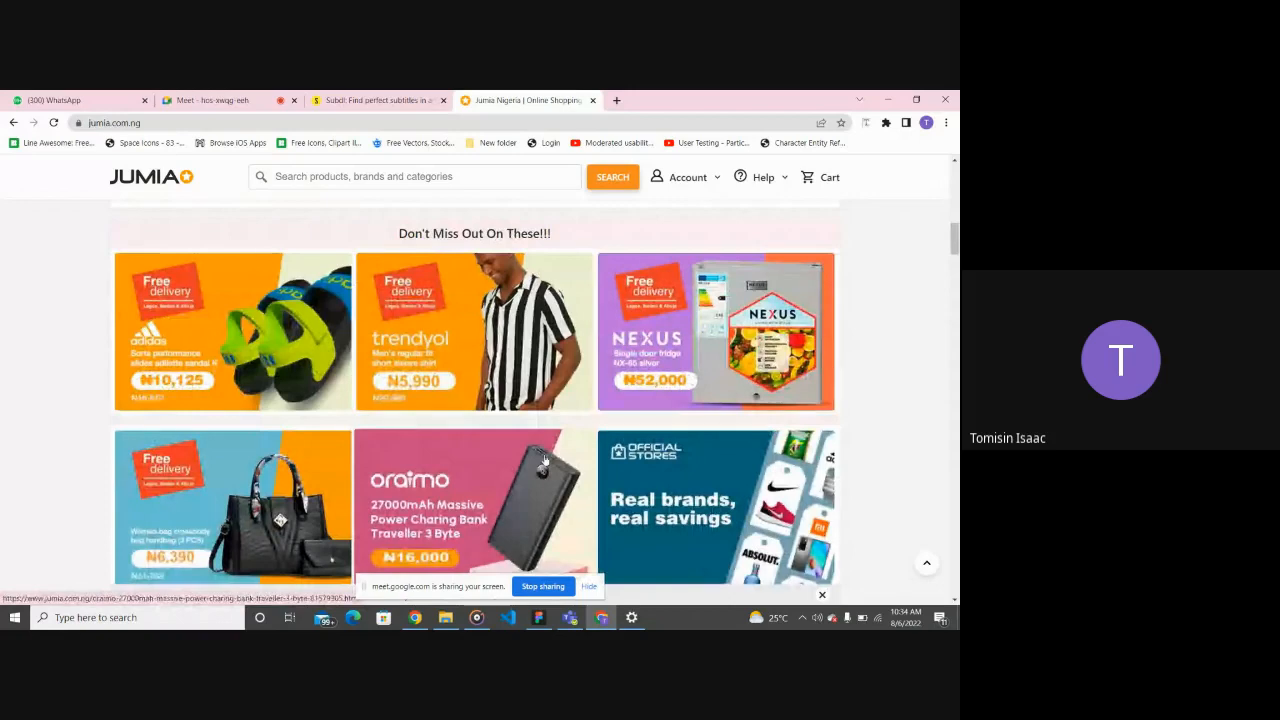
{"action": "scroll", "coordinate": [545, 458], "scroll_direction": "down", "scroll_amount": 2}
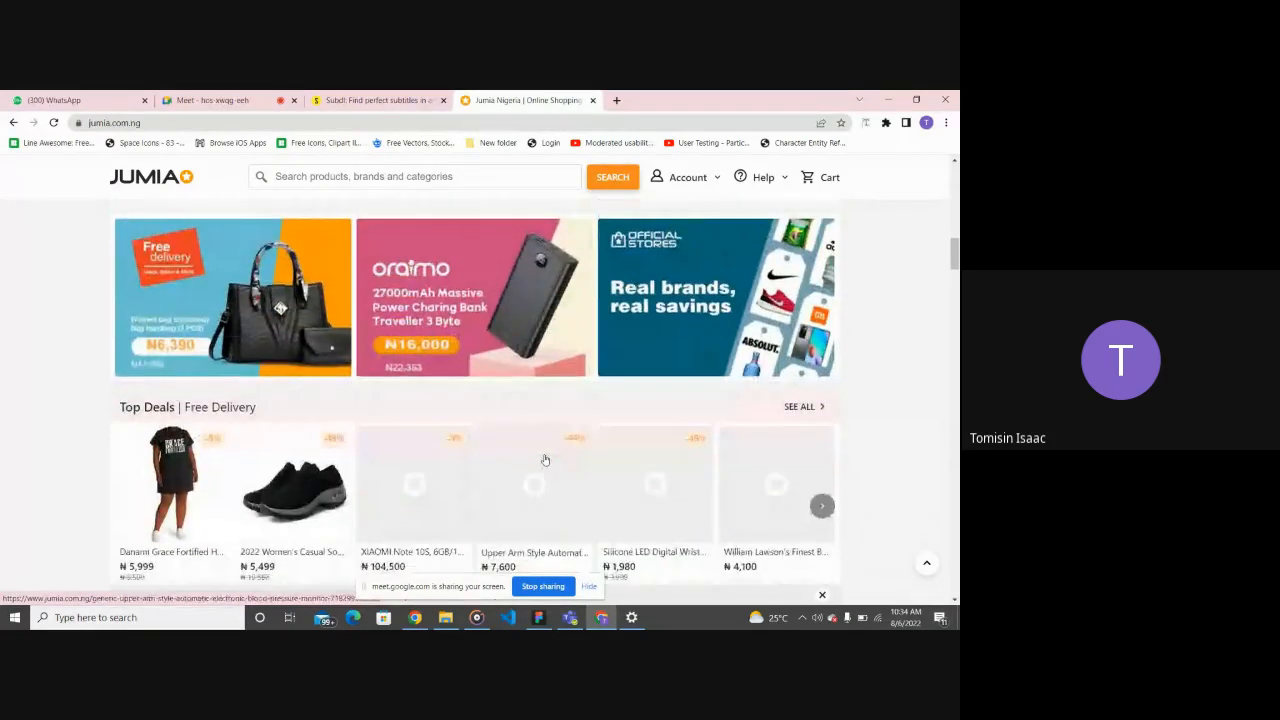
{"action": "scroll", "coordinate": [545, 460], "scroll_direction": "up", "scroll_amount": 10}
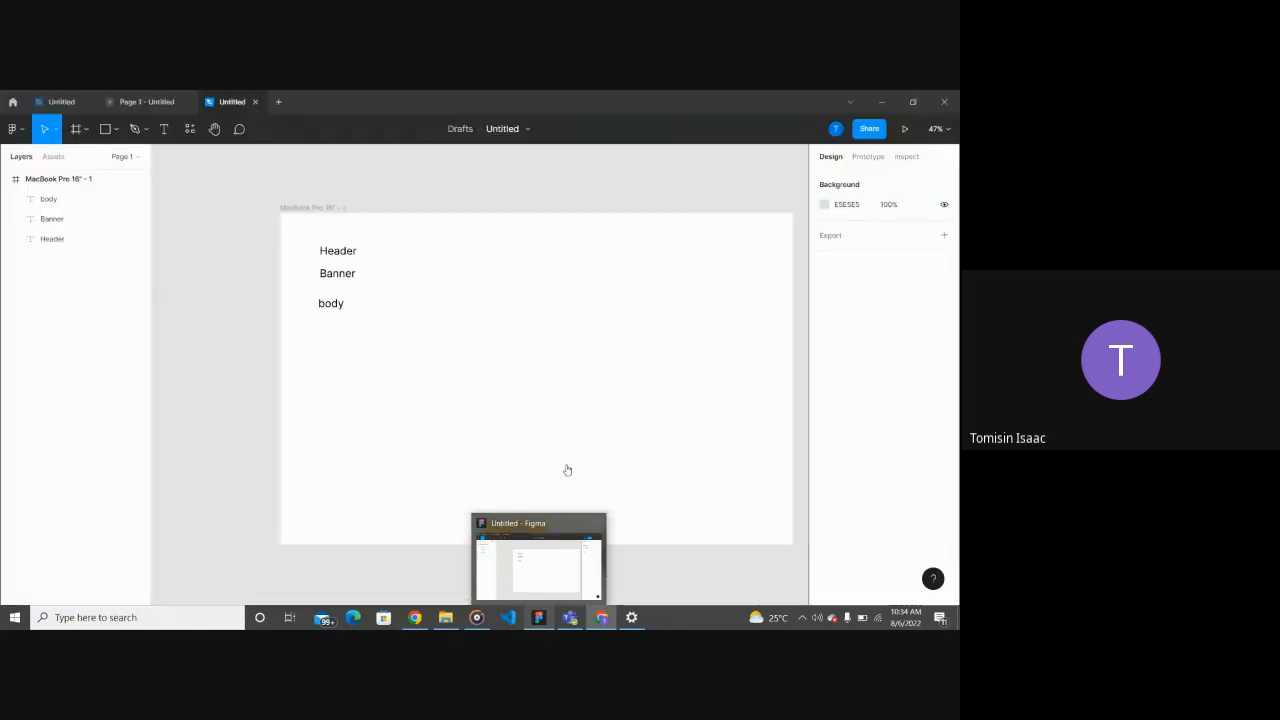
{"action": "scroll", "coordinate": [533, 405], "scroll_direction": "down", "scroll_amount": 3}
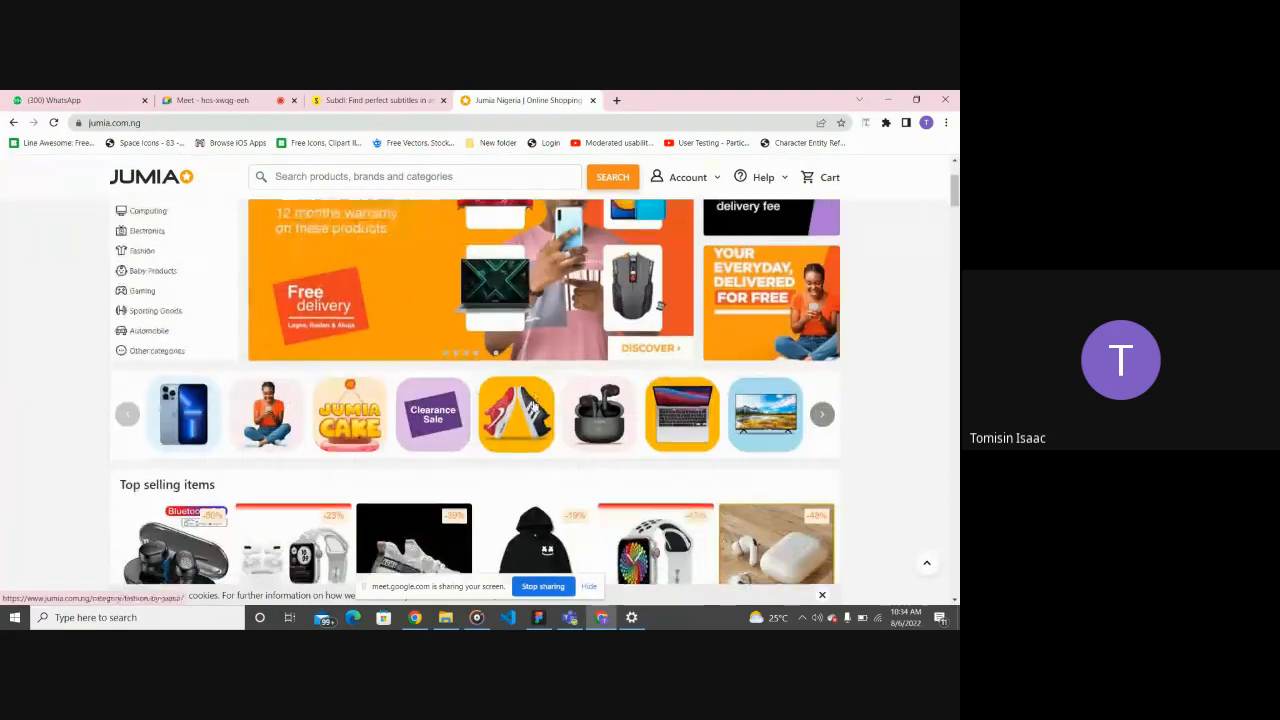
{"action": "scroll", "coordinate": [533, 405], "scroll_direction": "down", "scroll_amount": 6}
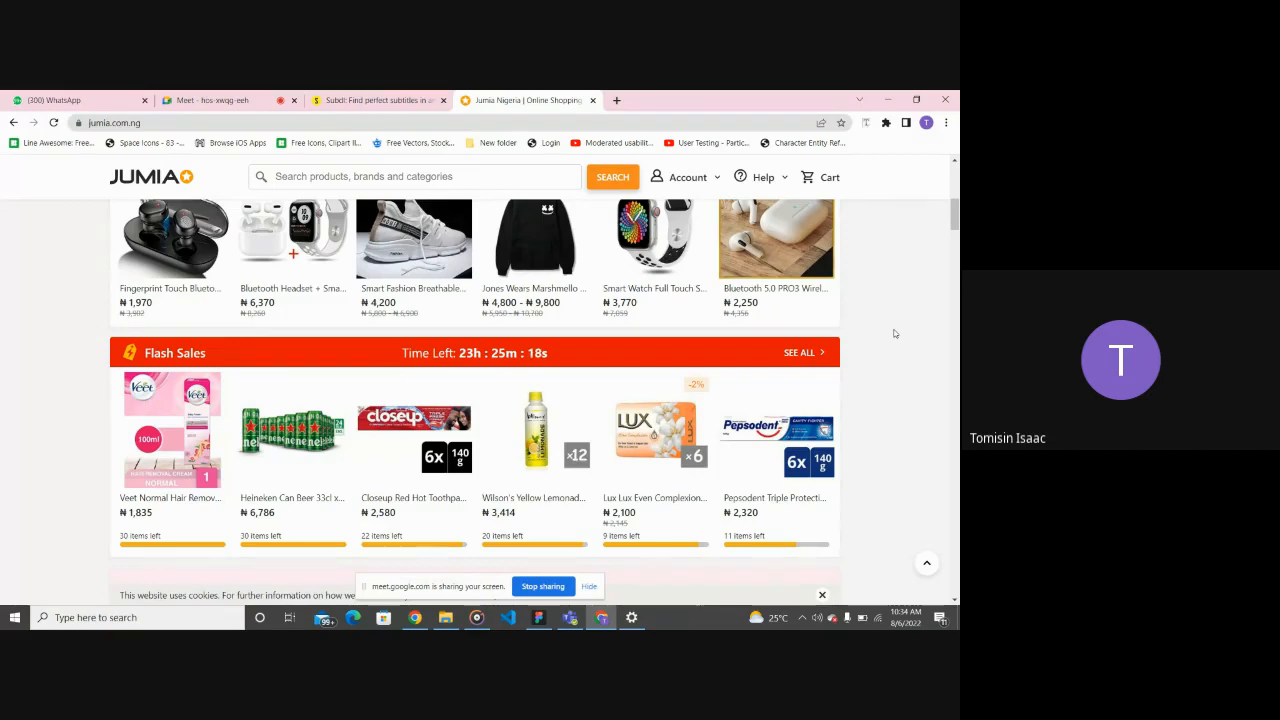
{"action": "scroll", "coordinate": [184, 372], "scroll_direction": "up", "scroll_amount": 1}
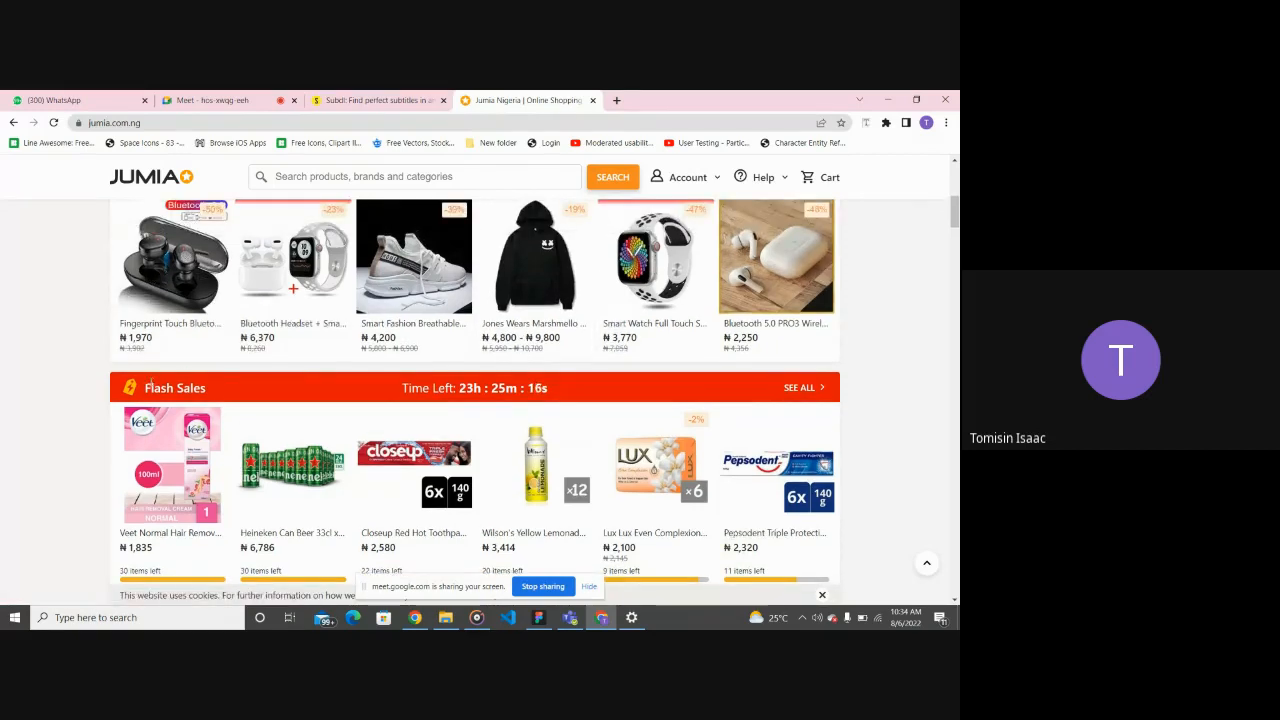
{"action": "scroll", "coordinate": [148, 383], "scroll_direction": "up", "scroll_amount": 3}
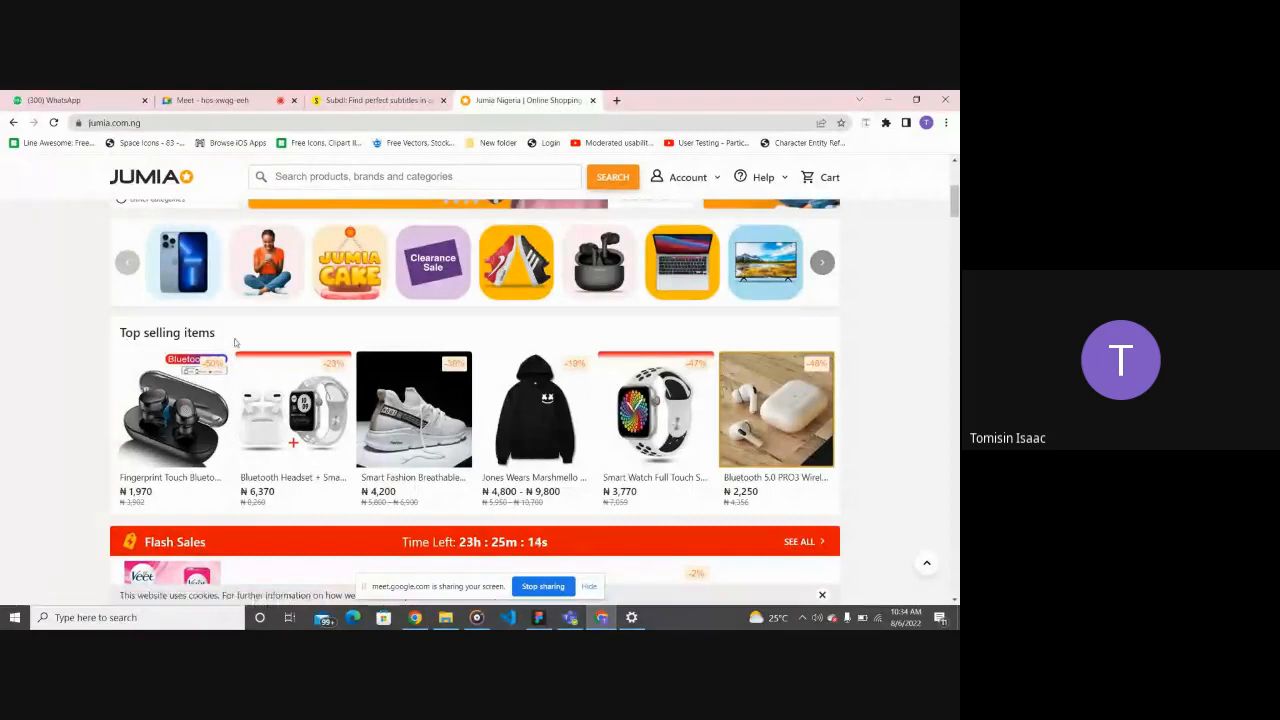
{"action": "scroll", "coordinate": [235, 343], "scroll_direction": "down", "scroll_amount": 10}
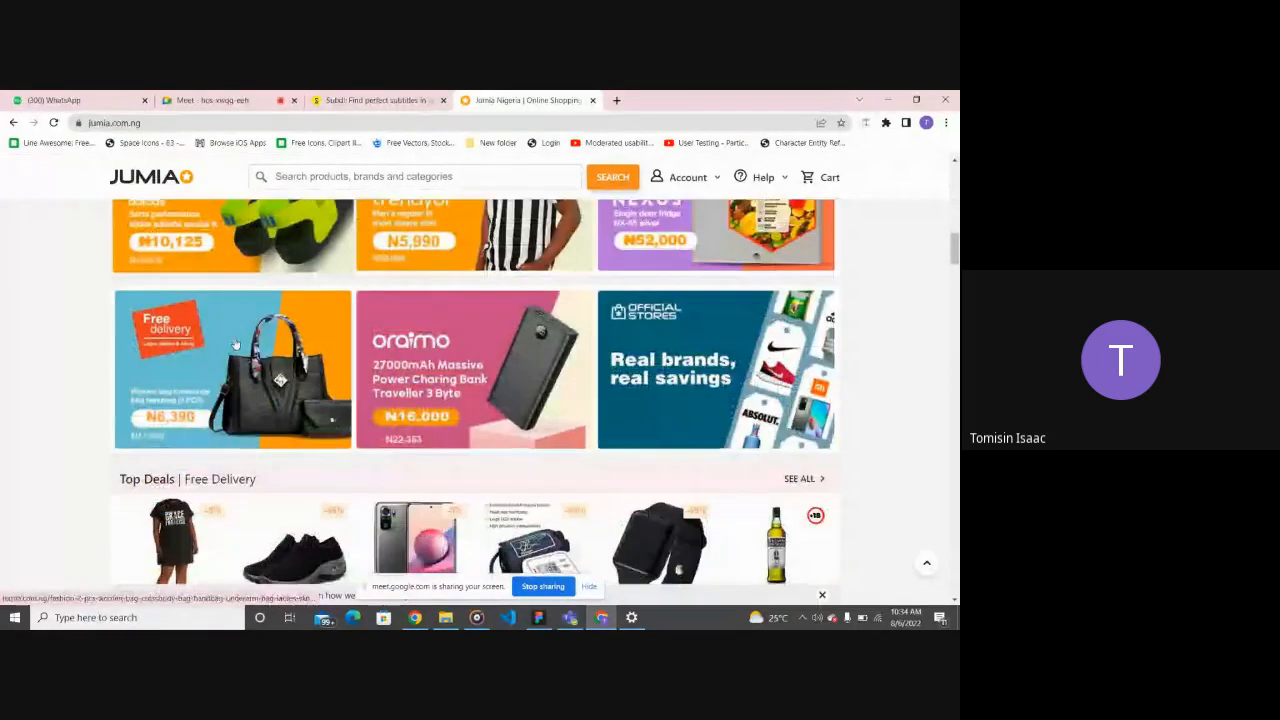
{"action": "scroll", "coordinate": [235, 343], "scroll_direction": "down", "scroll_amount": 4}
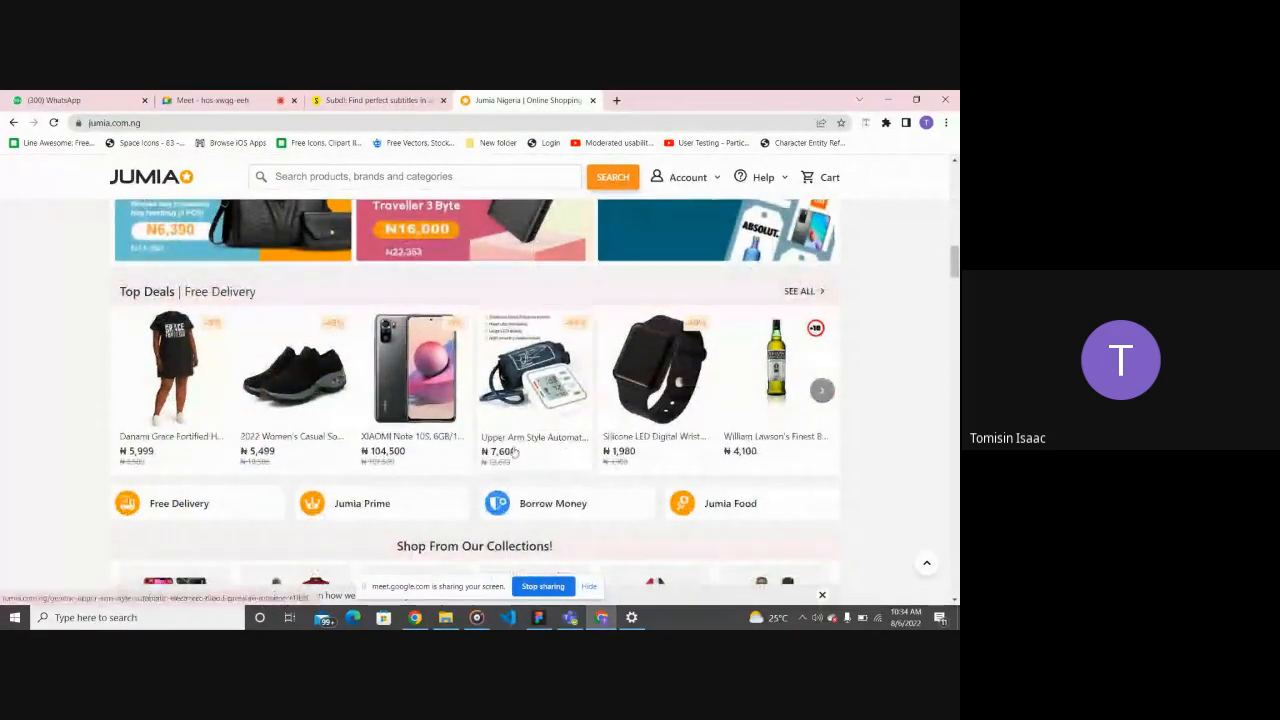
Step: Switch to Figma, align the body text under Banner, and duplicate it below at X 134, Y 333 with the copy changed to "footer"
{"action": "mouse_move", "coordinate": [540, 620]}
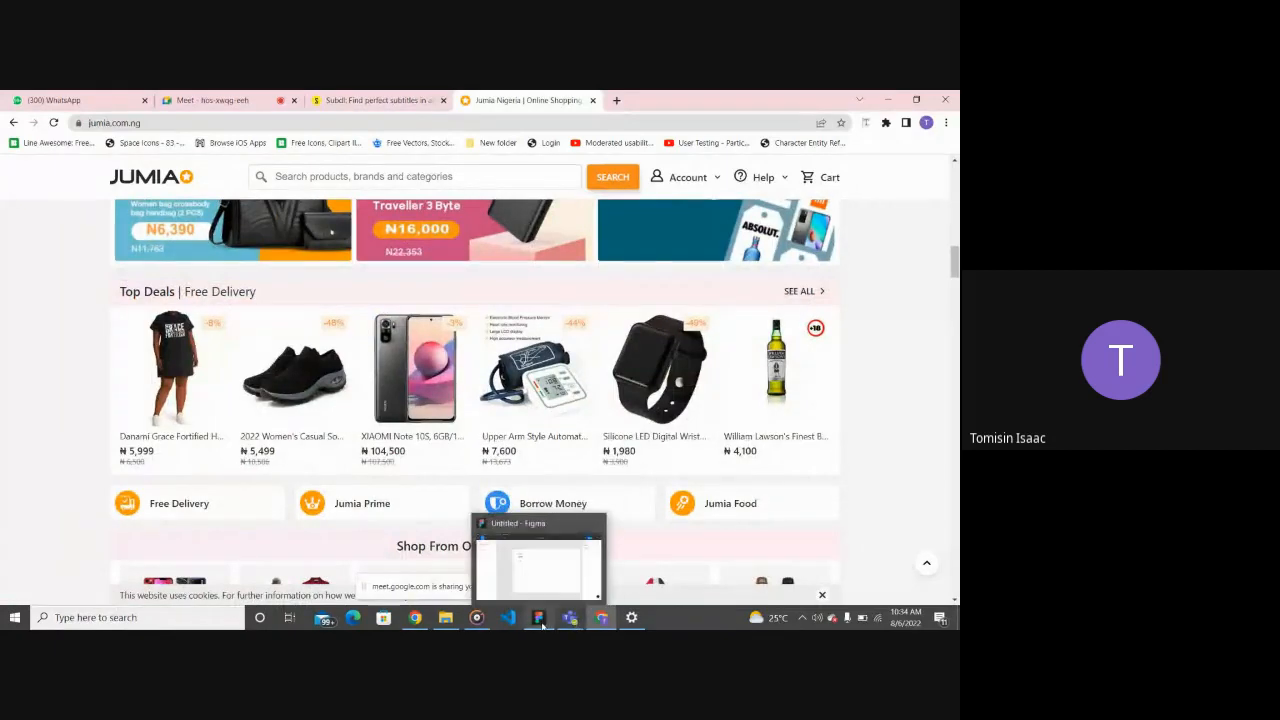
{"action": "left_click", "coordinate": [546, 563]}
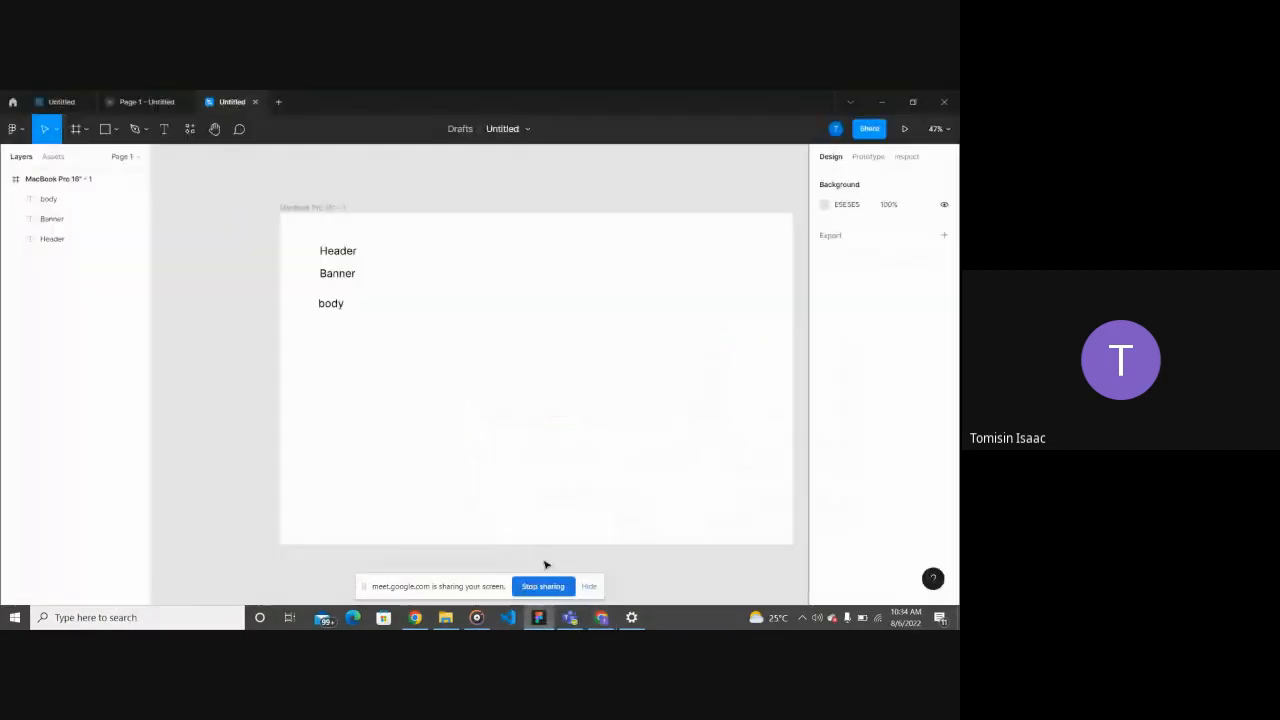
{"action": "left_click_drag", "start_coordinate": [348, 307], "coordinate": [336, 329]}
{"action": "double_click", "coordinate": [336, 329]}
{"action": "type", "text": "footer"}
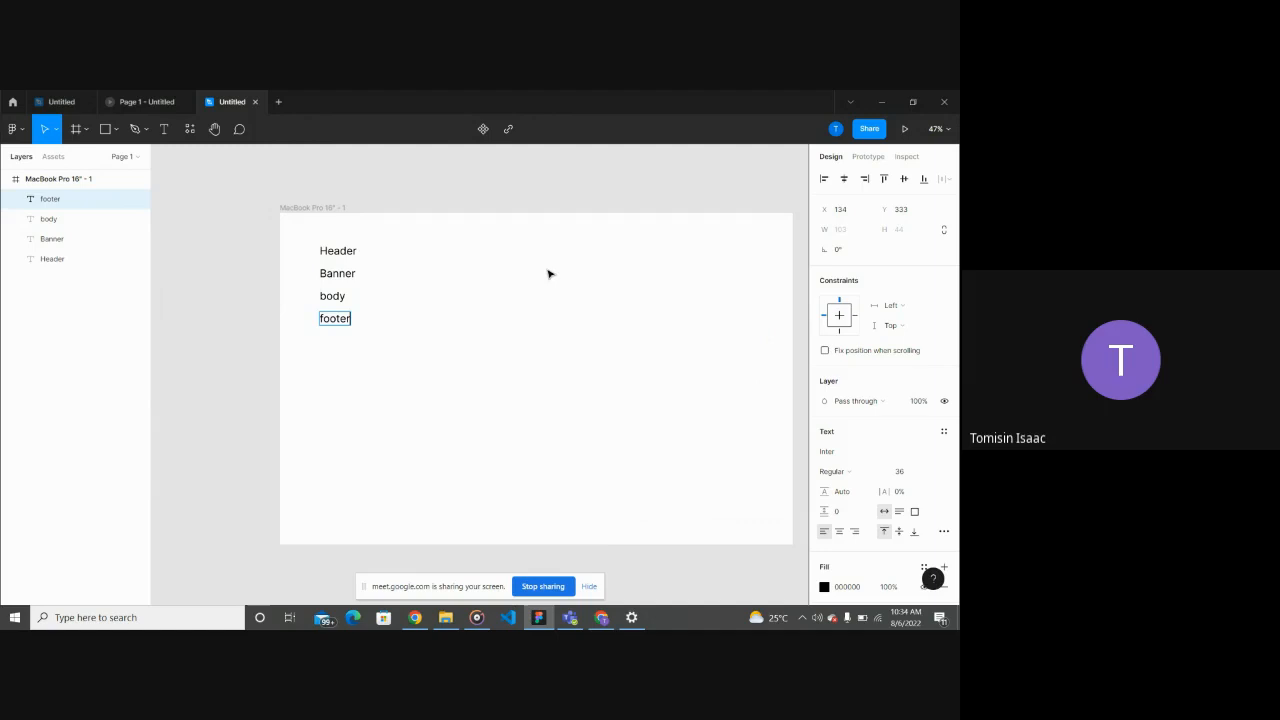
{"action": "key", "text": "Escape"}
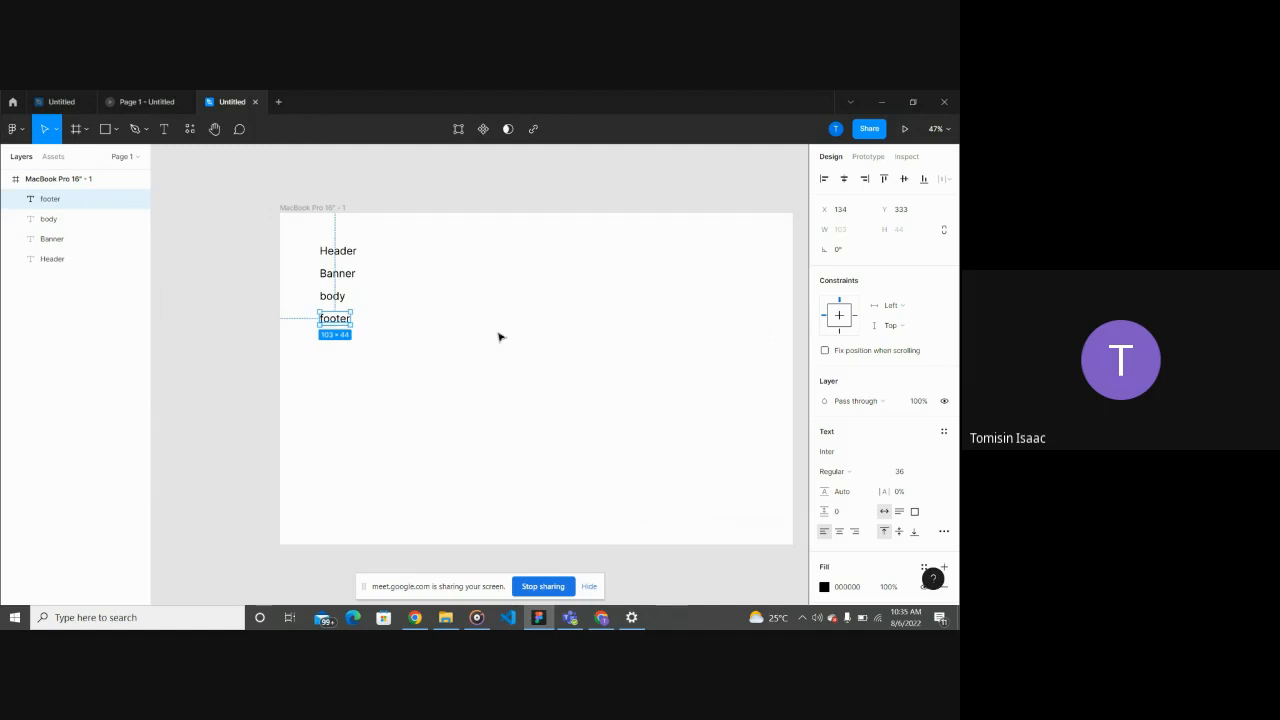
{"action": "left_click", "coordinate": [500, 337]}
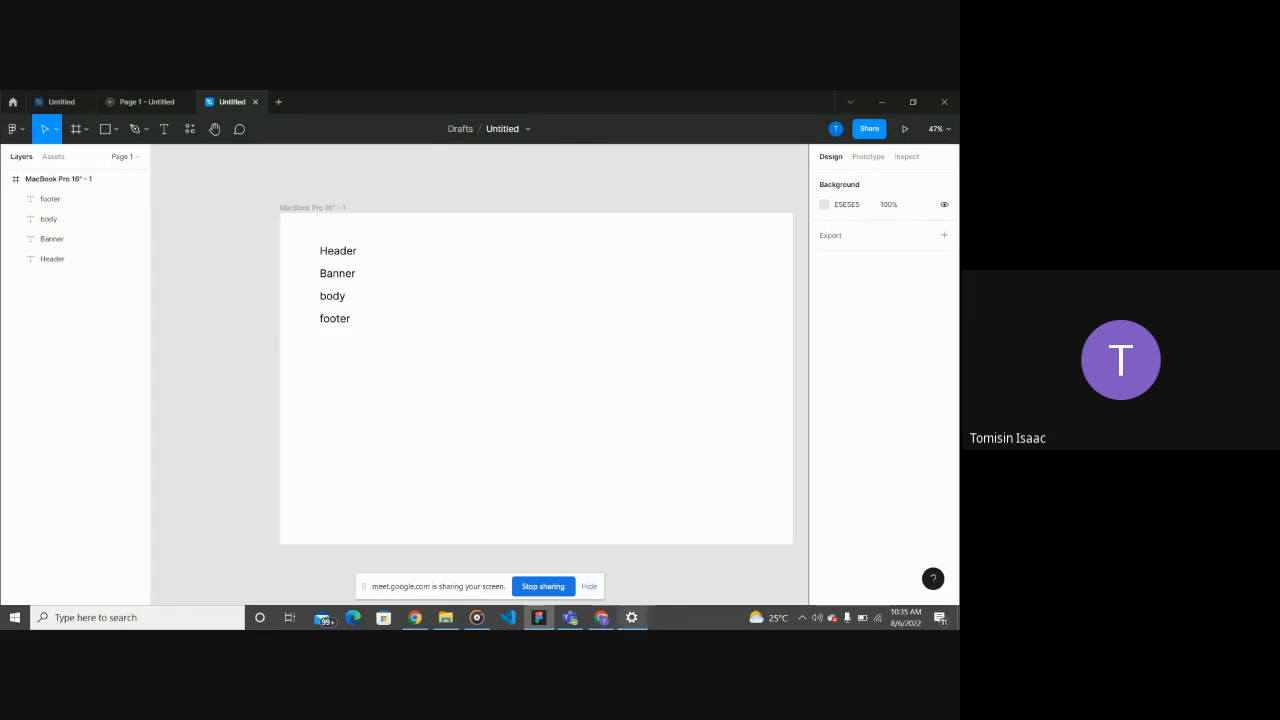
Step: Return to the Jumia homepage in the browser and examine the footer at the end of the page
{"action": "mouse_move", "coordinate": [601, 617]}
{"action": "left_click", "coordinate": [600, 555]}
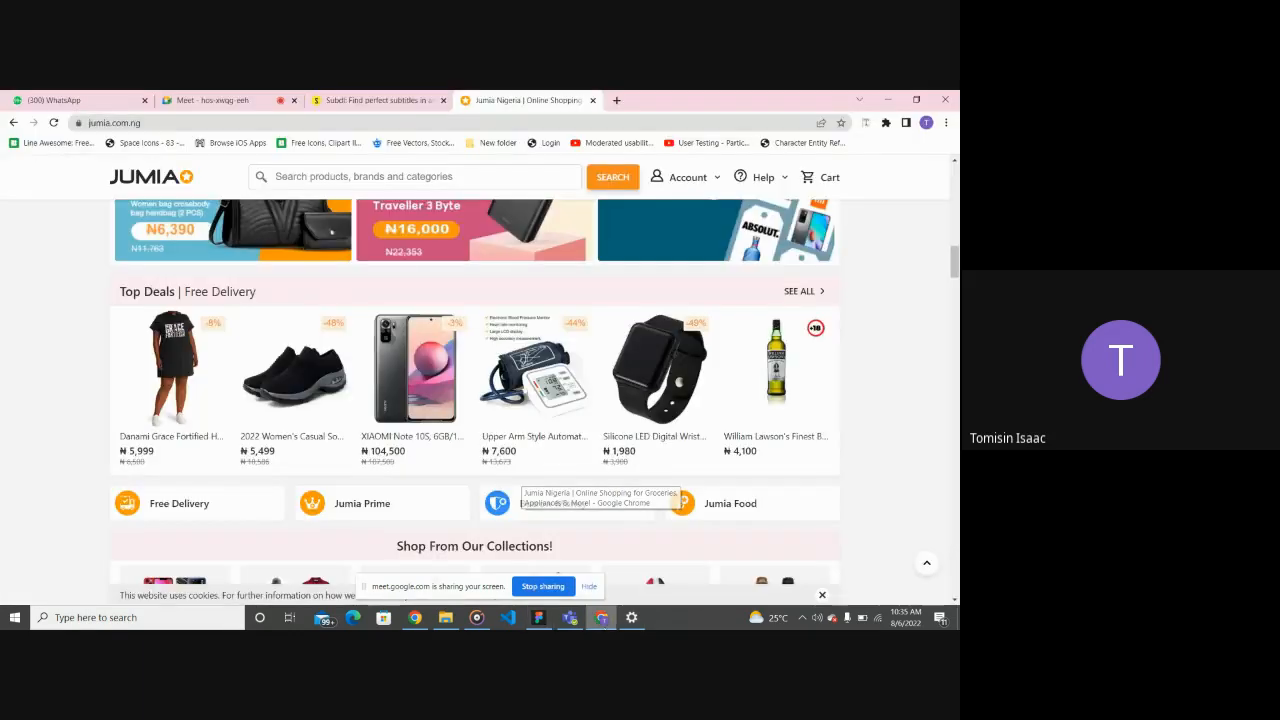
{"action": "scroll", "coordinate": [560, 463], "scroll_direction": "down", "scroll_amount": 20}
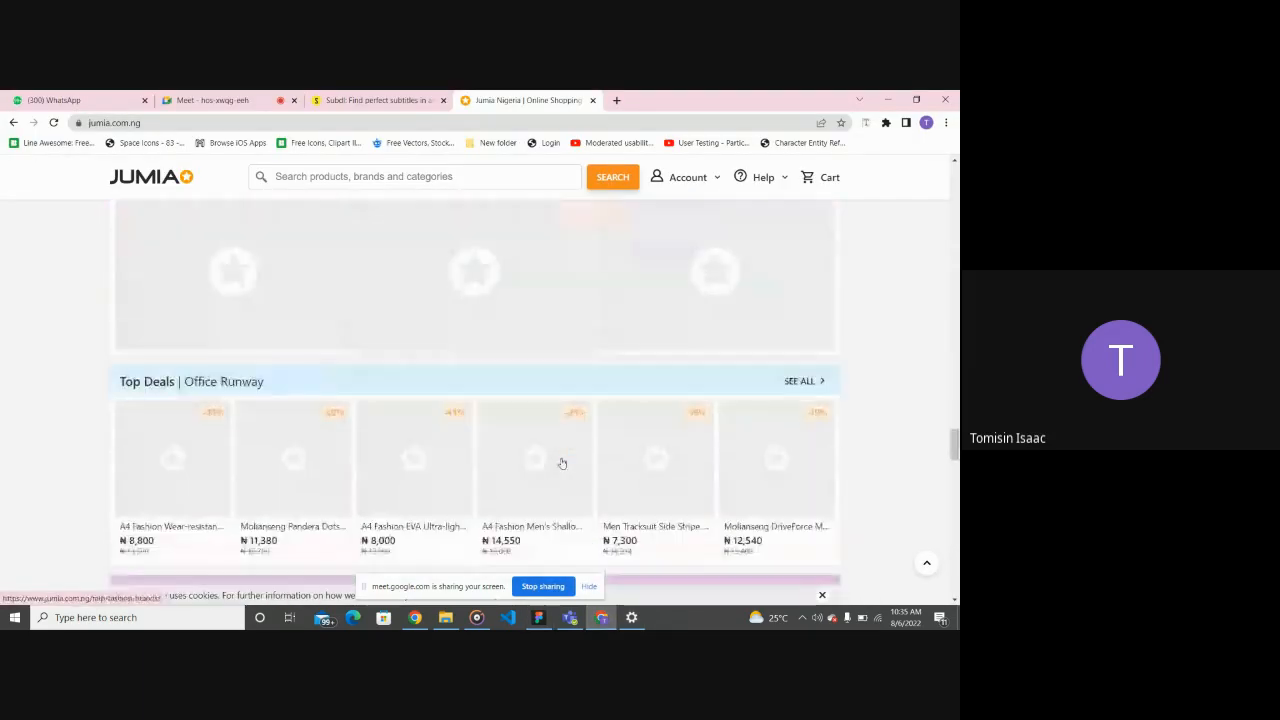
{"action": "scroll", "coordinate": [561, 463], "scroll_direction": "down", "scroll_amount": 10}
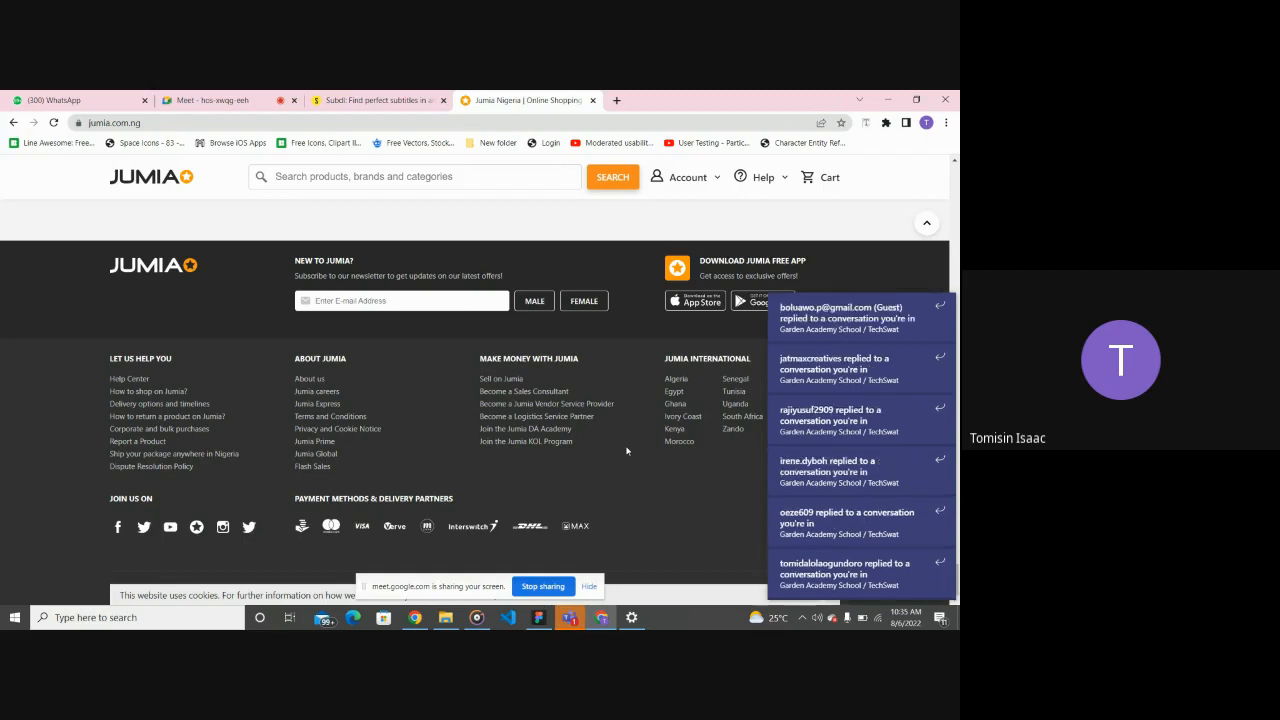
{"action": "scroll", "coordinate": [627, 451], "scroll_direction": "up", "scroll_amount": 1}
{"action": "scroll", "coordinate": [627, 451], "scroll_direction": "down", "scroll_amount": 1}
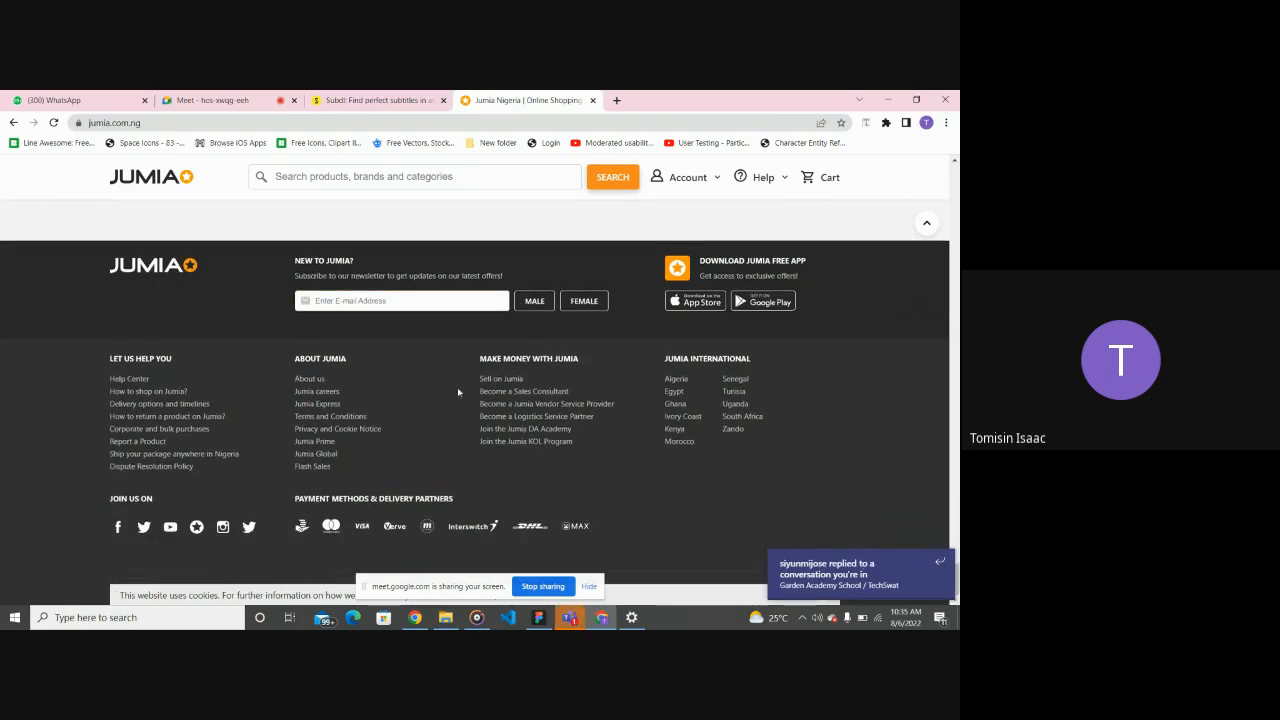
{"action": "scroll", "coordinate": [457, 387], "scroll_direction": "up", "scroll_amount": 10}
{"action": "scroll", "coordinate": [458, 393], "scroll_direction": "down", "scroll_amount": 10}
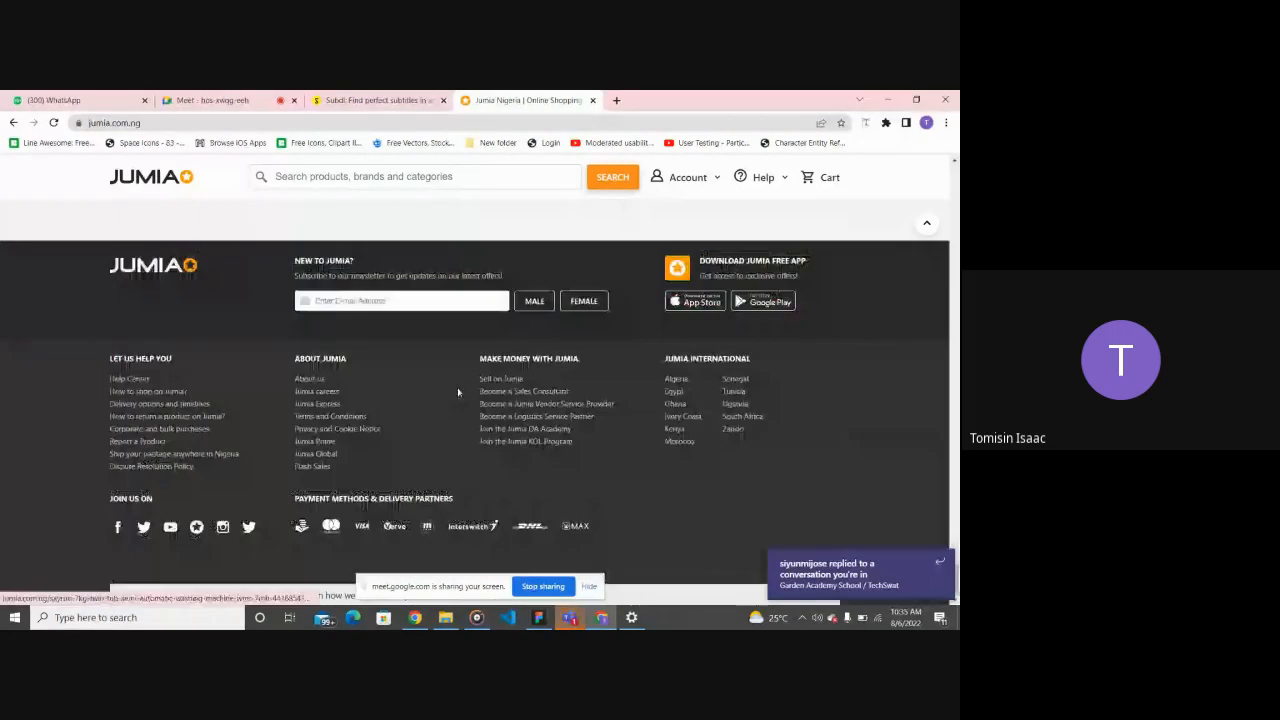
Step: Review the list of website parts in Figma and check the participants in the Google Meet call in the browser
{"action": "left_click", "coordinate": [539, 622]}
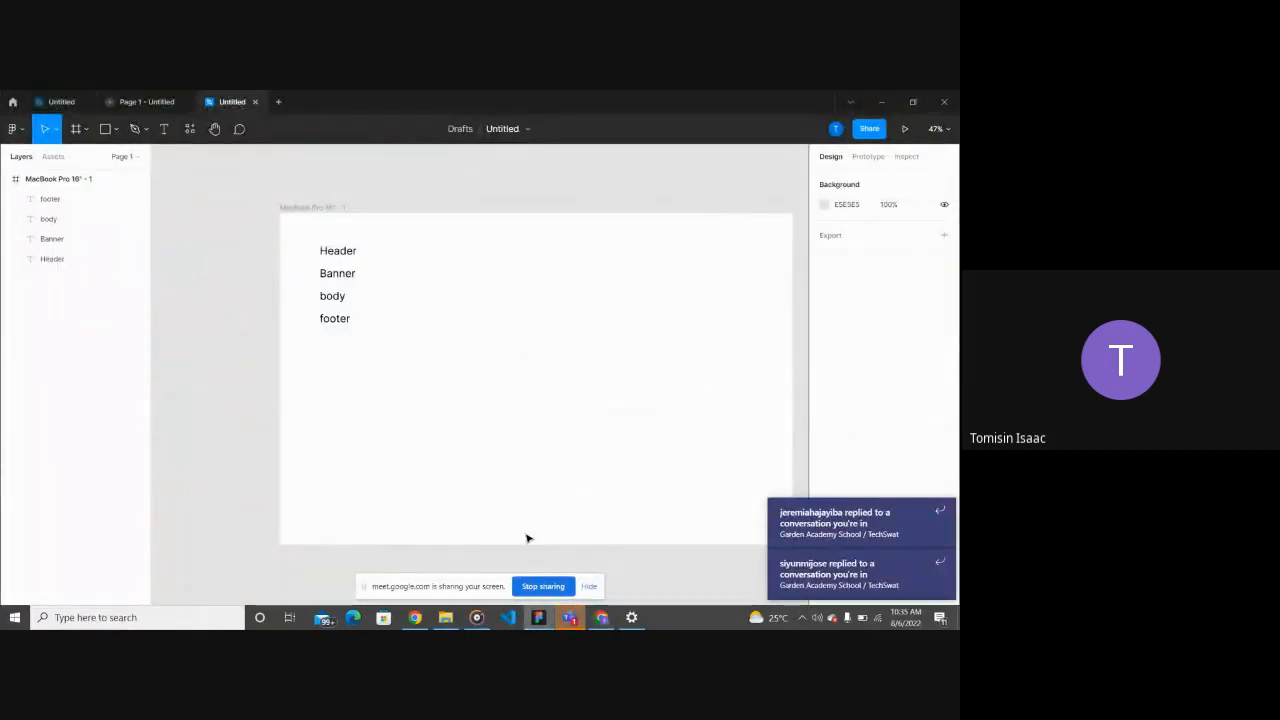
{"action": "left_click", "coordinate": [589, 616]}
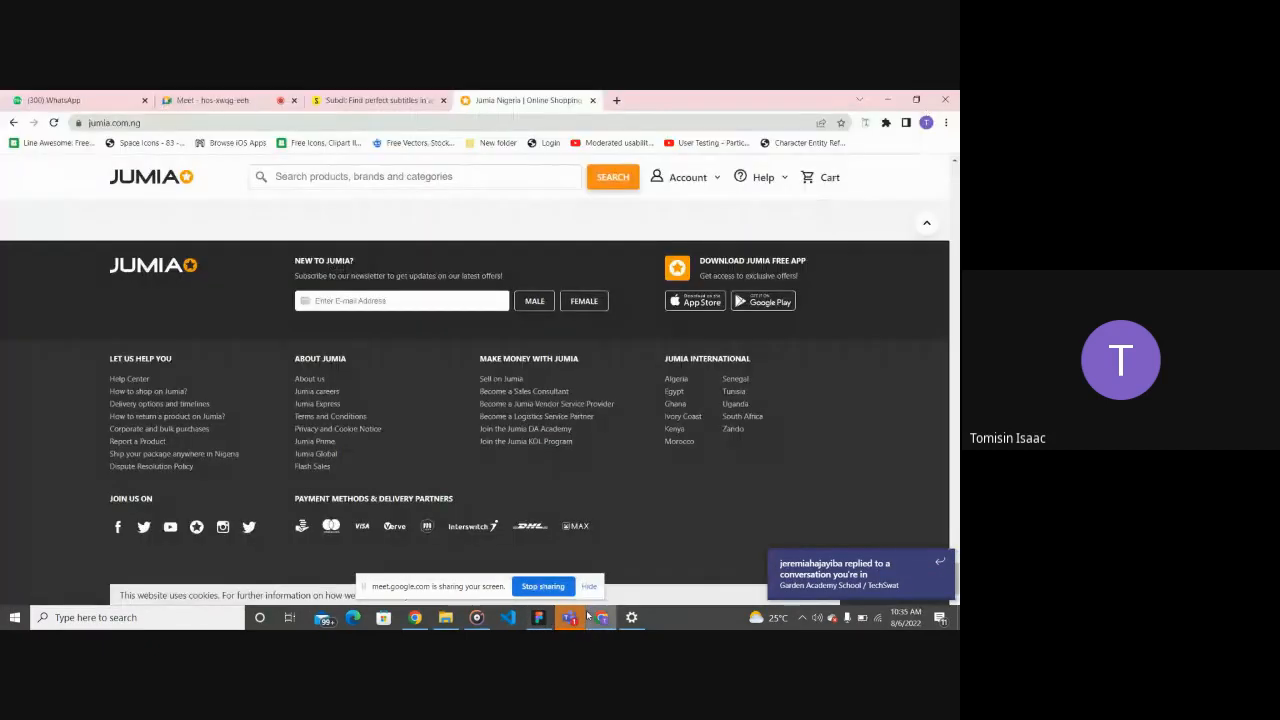
{"action": "left_click", "coordinate": [212, 100]}
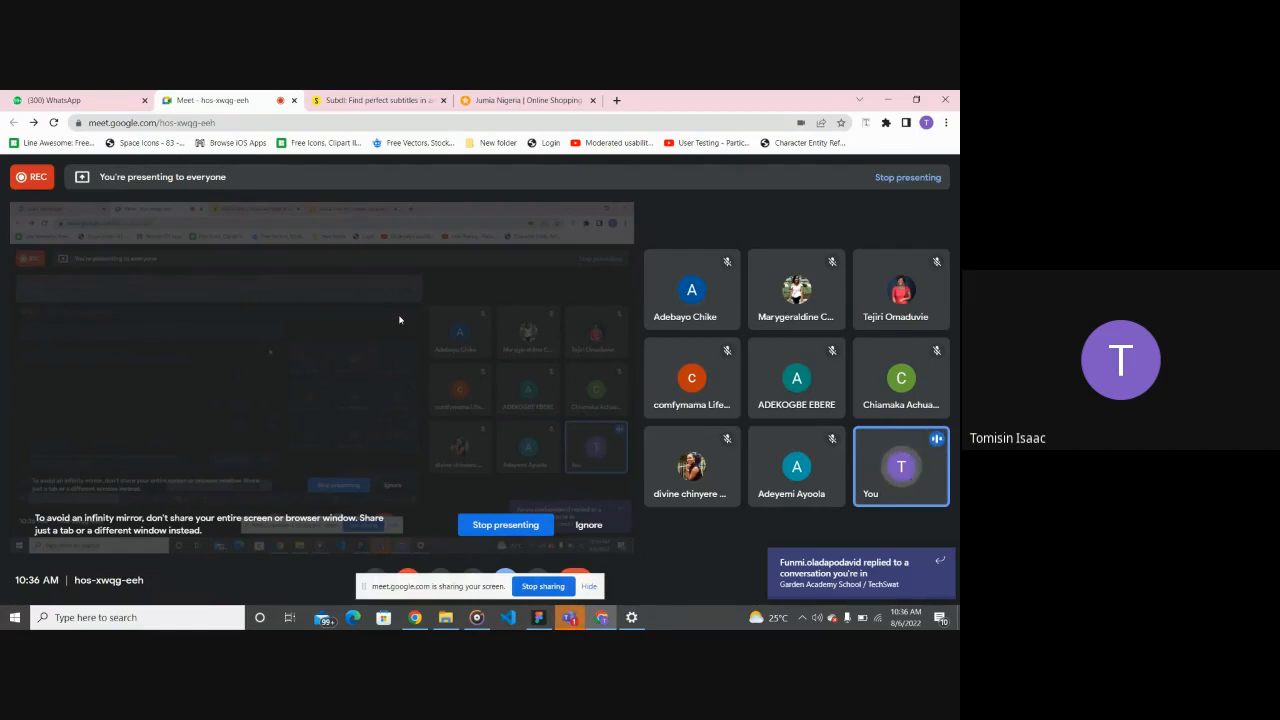
{"action": "left_click", "coordinate": [538, 617]}
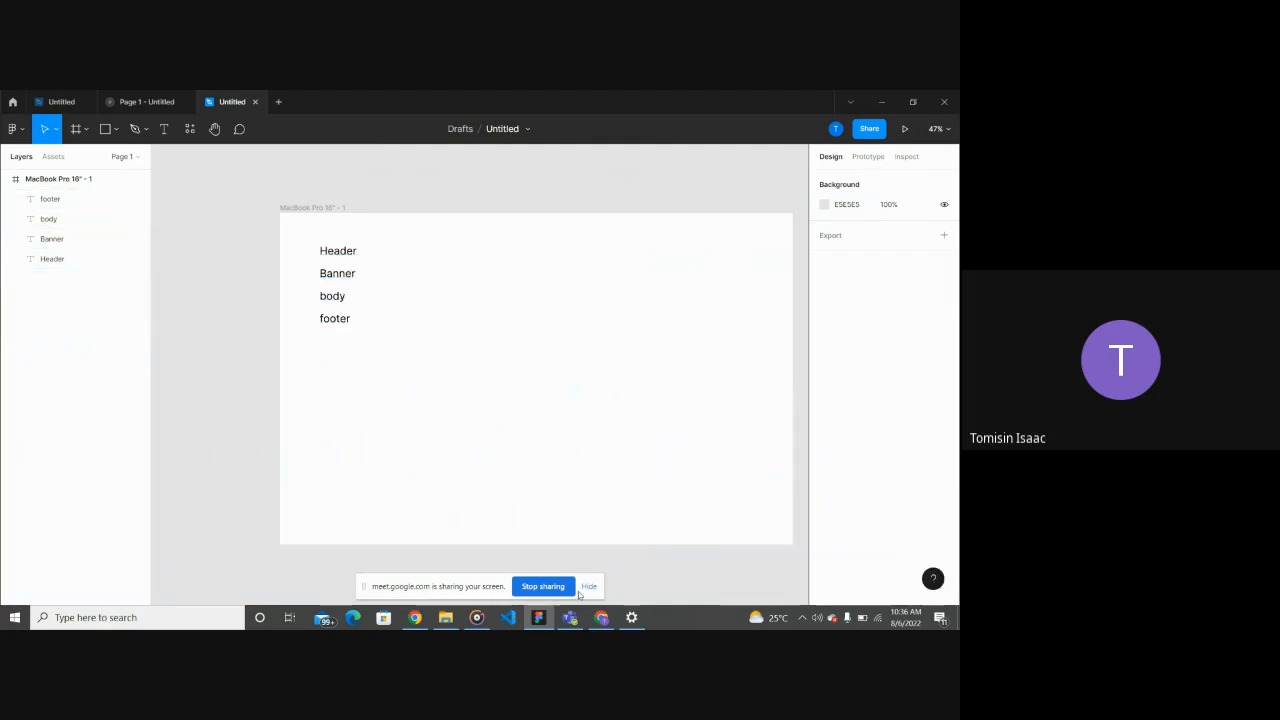
{"action": "left_click", "coordinate": [601, 617]}
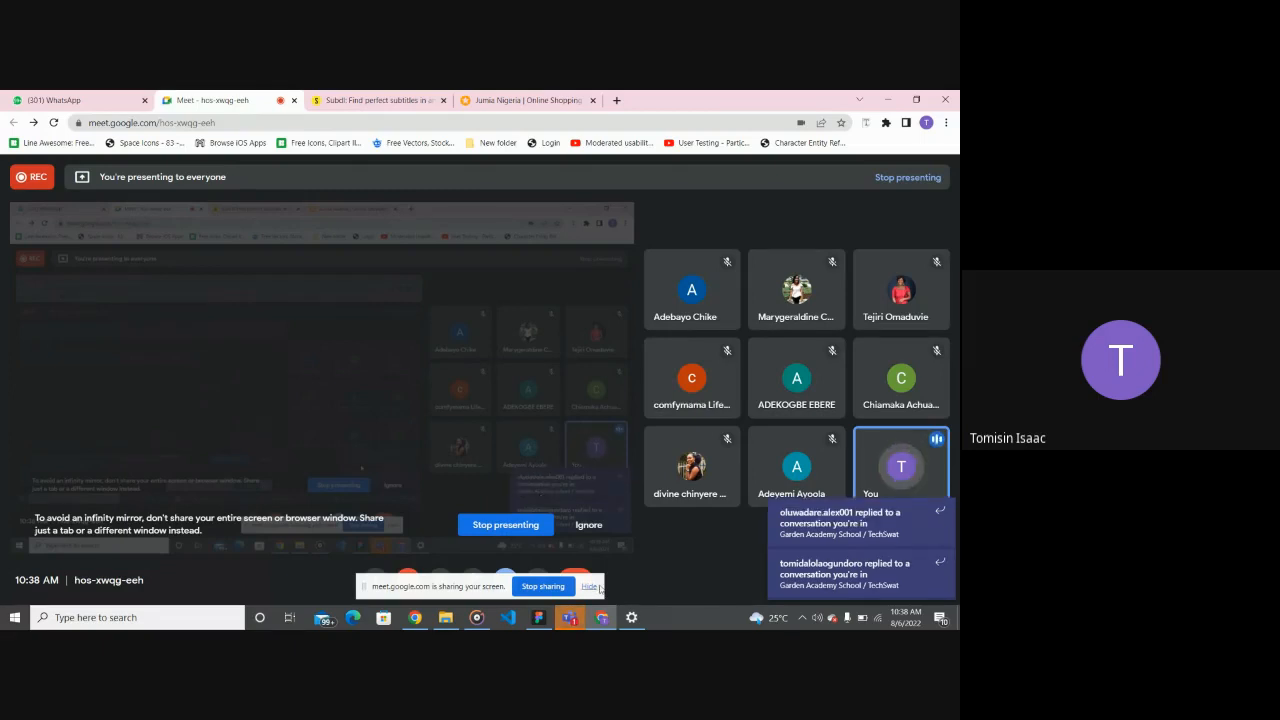
Step: Switch to Figma, move the Header, Banner, body and footer texts out of the frame onto the canvas beside it, and dismiss the chat notifications
{"action": "left_click", "coordinate": [540, 617]}
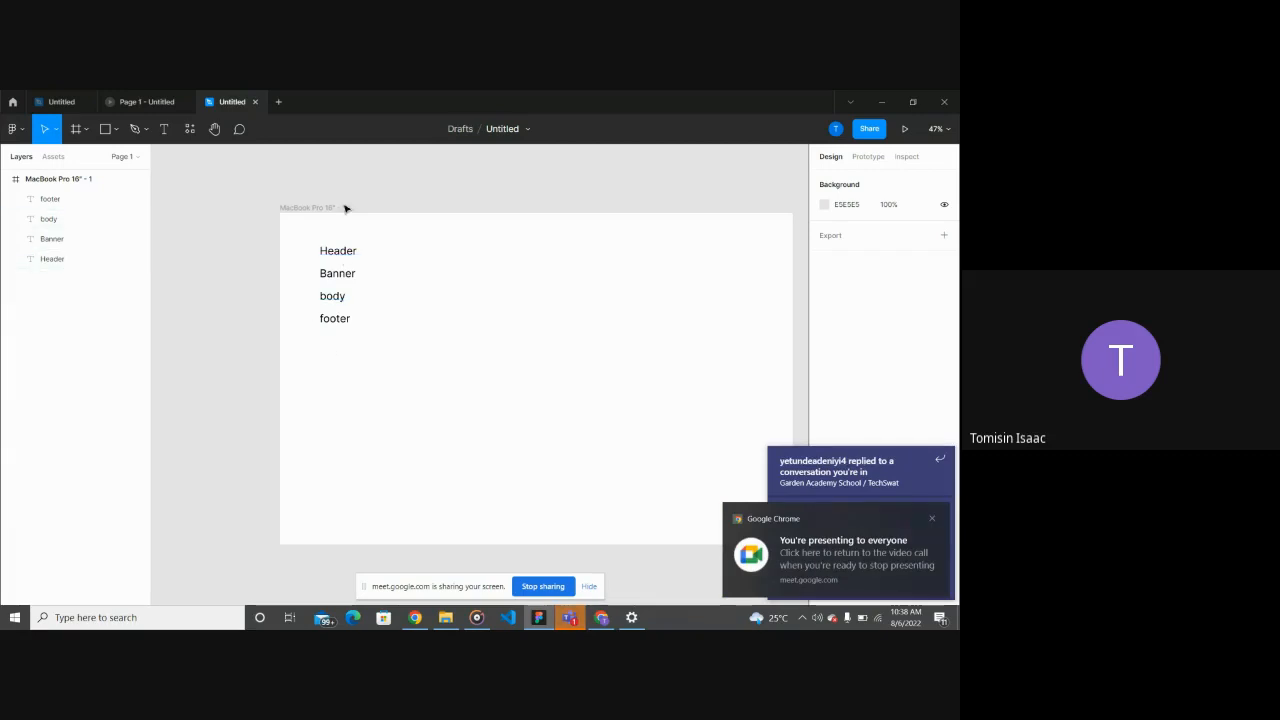
{"action": "scroll", "coordinate": [434, 298], "scroll_direction": "down", "scroll_amount": 2}
{"action": "scroll", "coordinate": [435, 300], "scroll_direction": "down", "scroll_amount": 3, "text": "ctrl"}
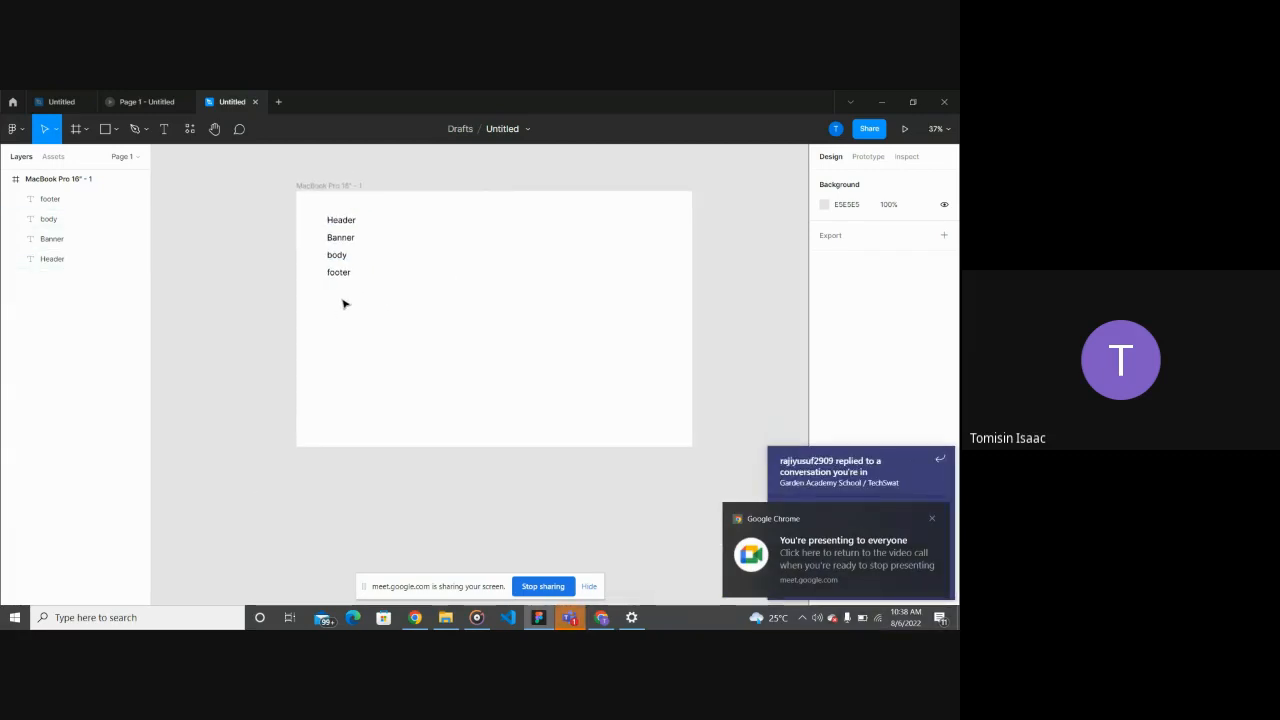
{"action": "left_click_drag", "start_coordinate": [343, 300], "coordinate": [231, 277]}
{"action": "left_click", "coordinate": [271, 431]}
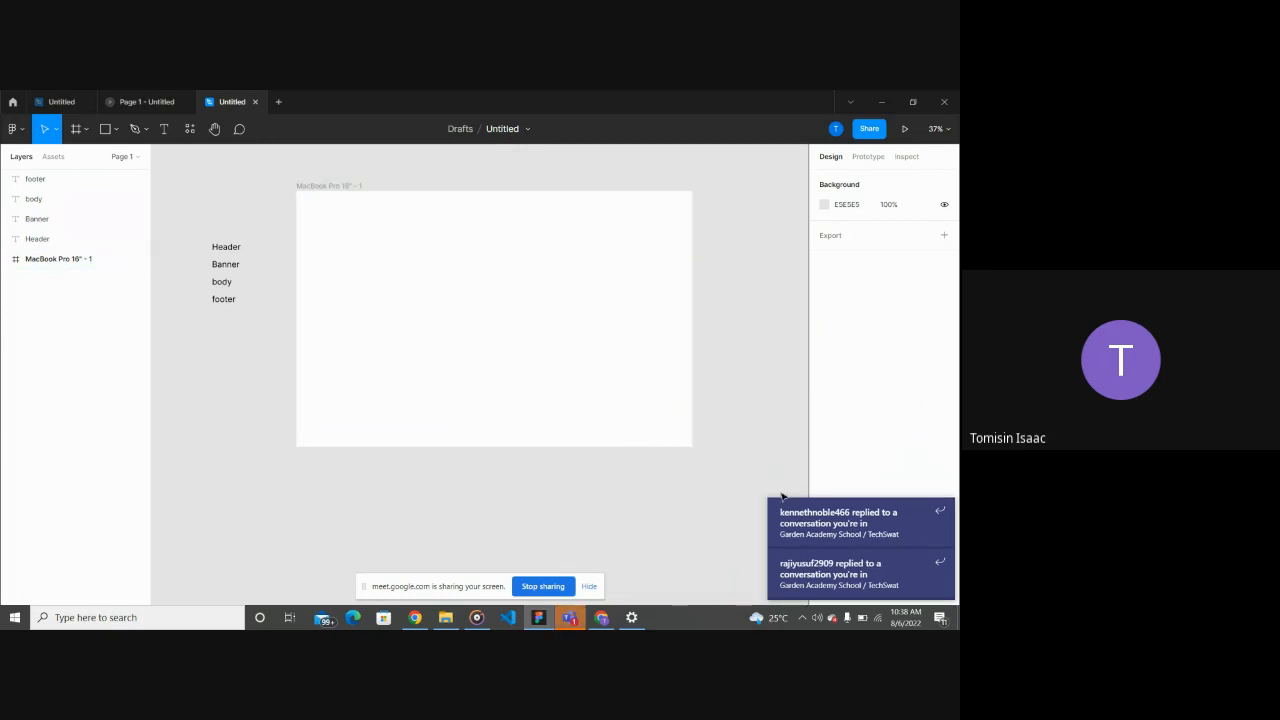
{"action": "left_click", "coordinate": [940, 561]}
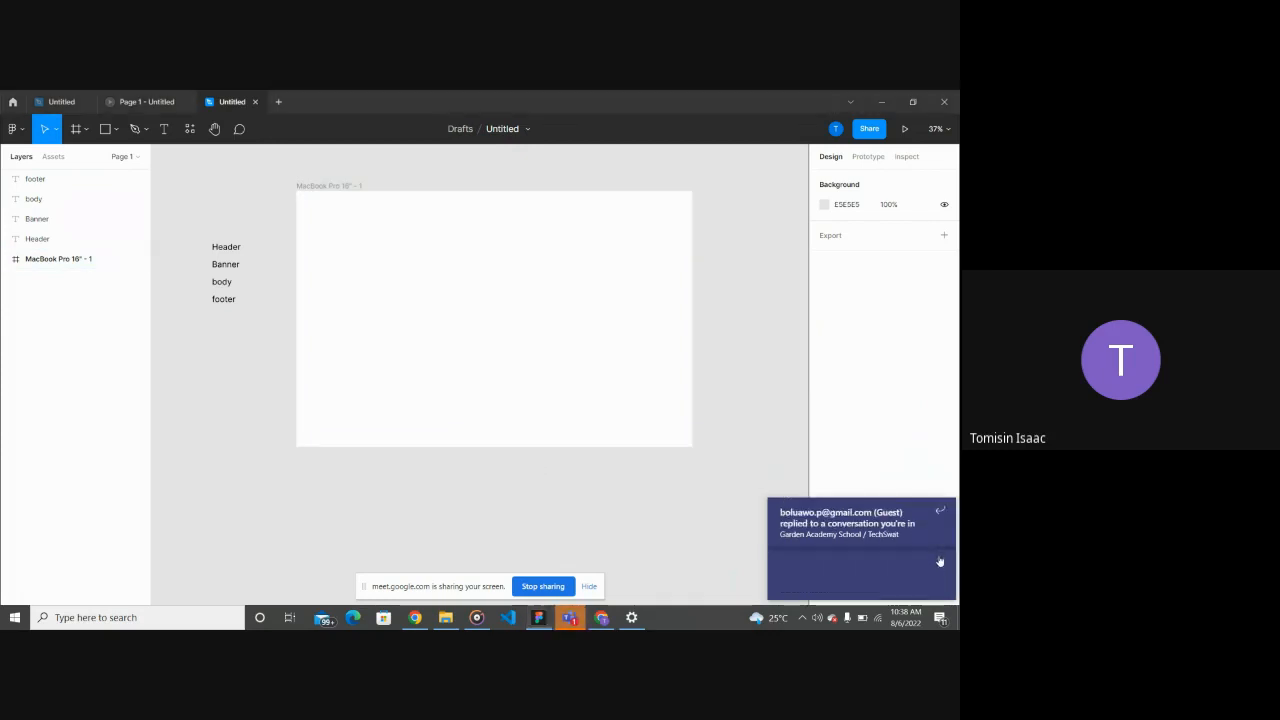
{"action": "left_click", "coordinate": [940, 563]}
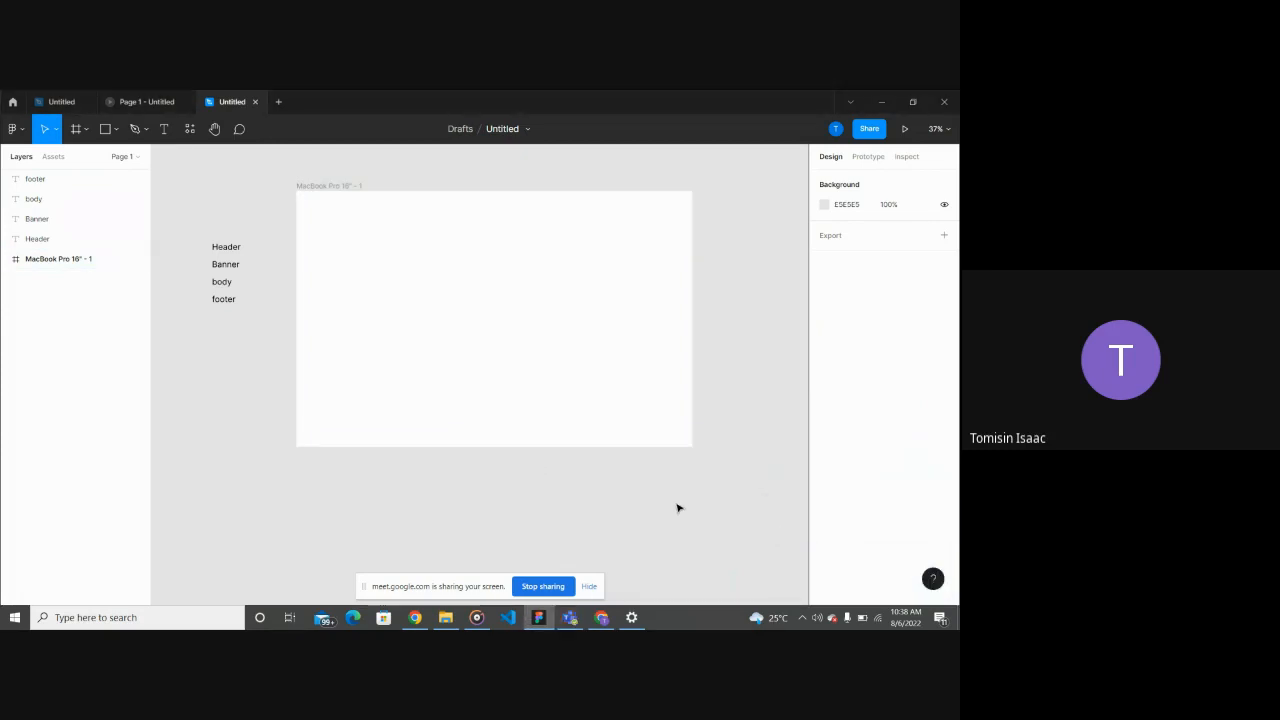
Step: Check the Google Meet call in the browser again and return to the Figma file
{"action": "mouse_move", "coordinate": [601, 617]}
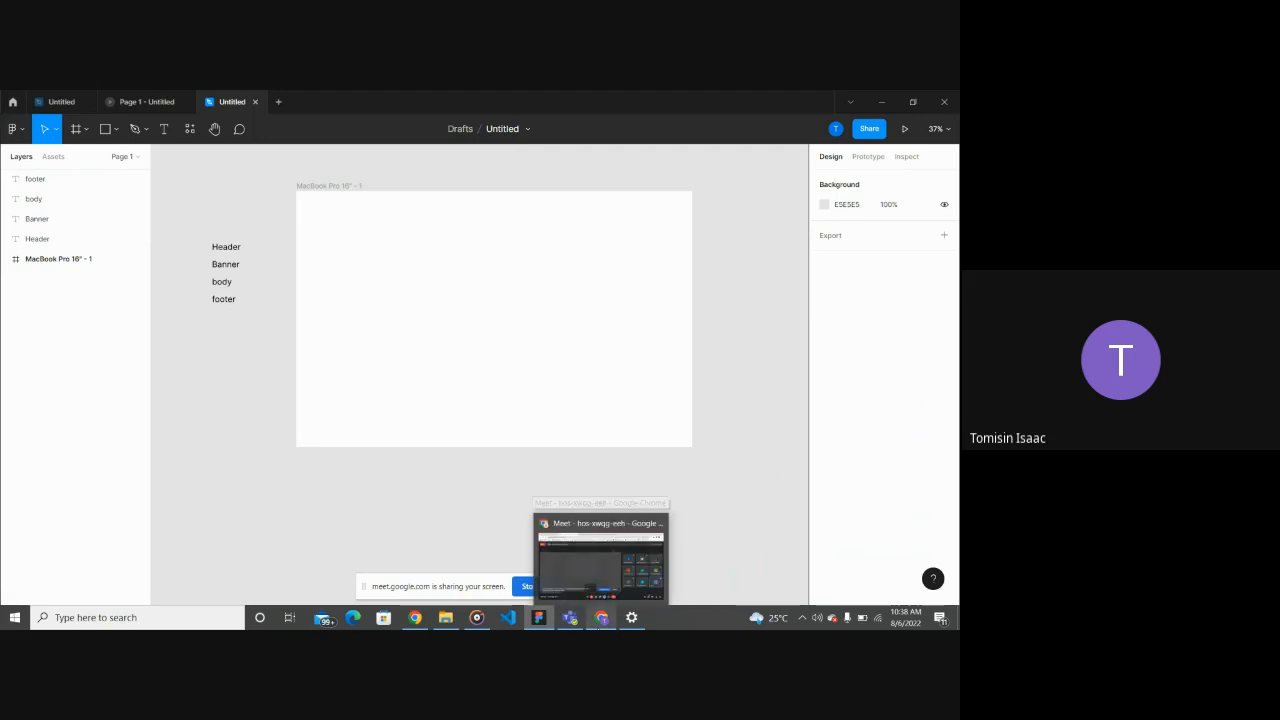
{"action": "left_click", "coordinate": [617, 521]}
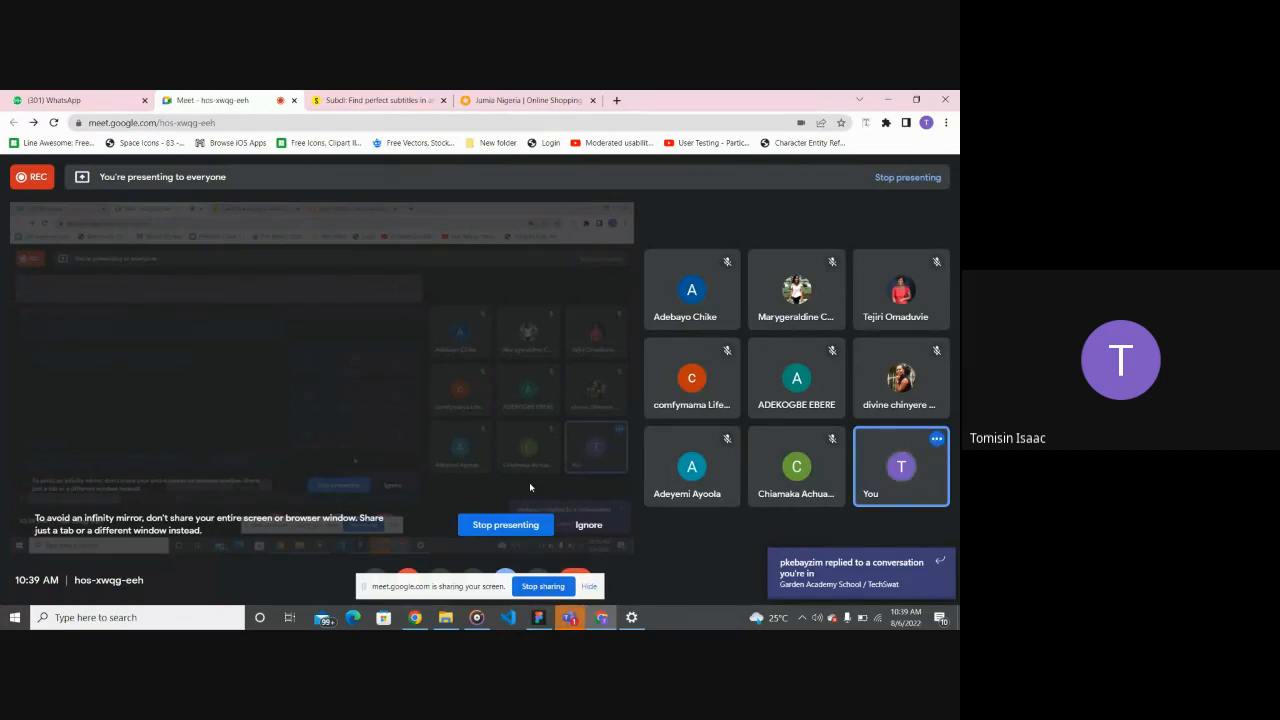
{"action": "mouse_move", "coordinate": [540, 617]}
{"action": "left_click", "coordinate": [540, 565]}
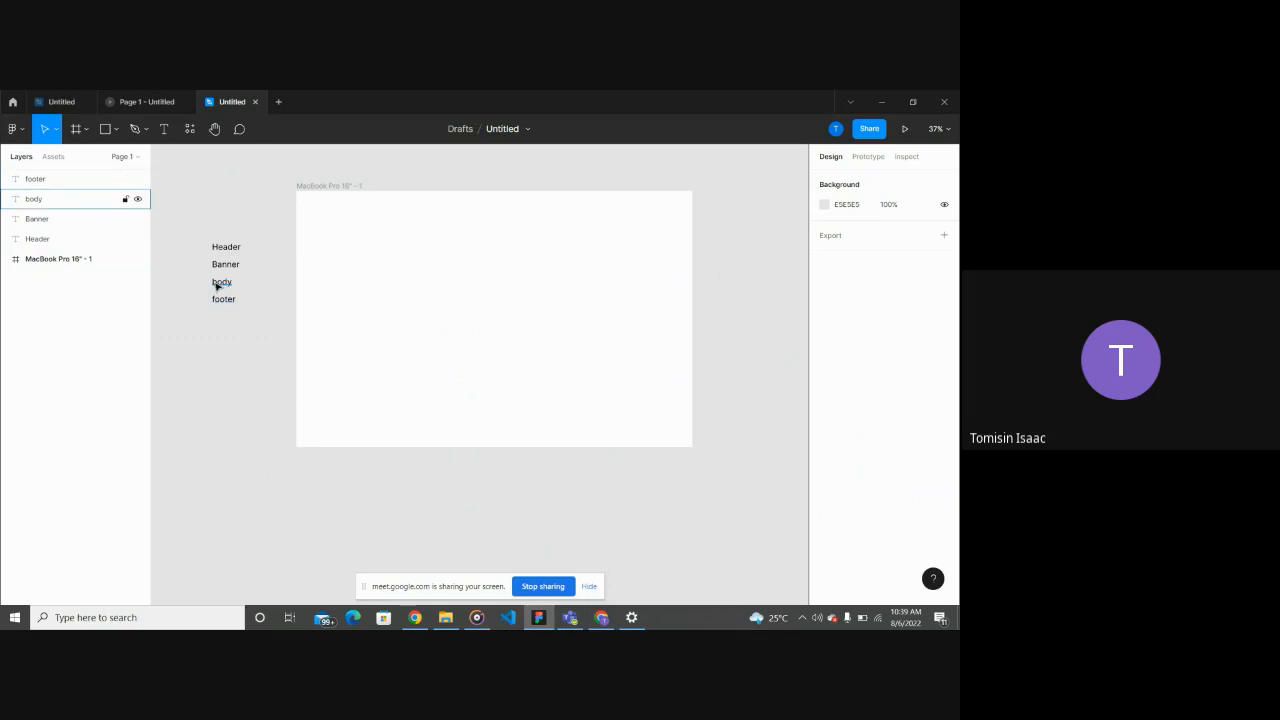
Step: Move the Header, Banner, body and footer texts together slightly farther away from the MacBook Pro frame
{"action": "left_click_drag", "start_coordinate": [200, 220], "coordinate": [258, 348]}
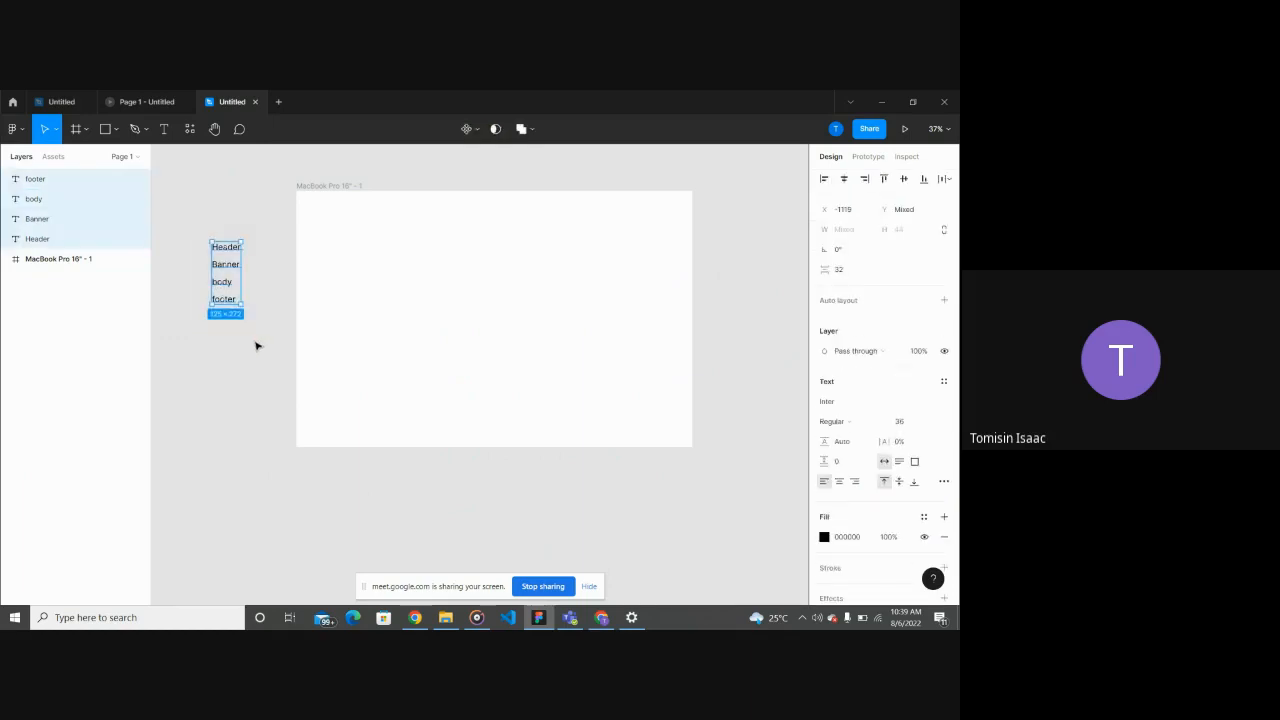
{"action": "left_click_drag", "start_coordinate": [224, 294], "coordinate": [204, 291]}
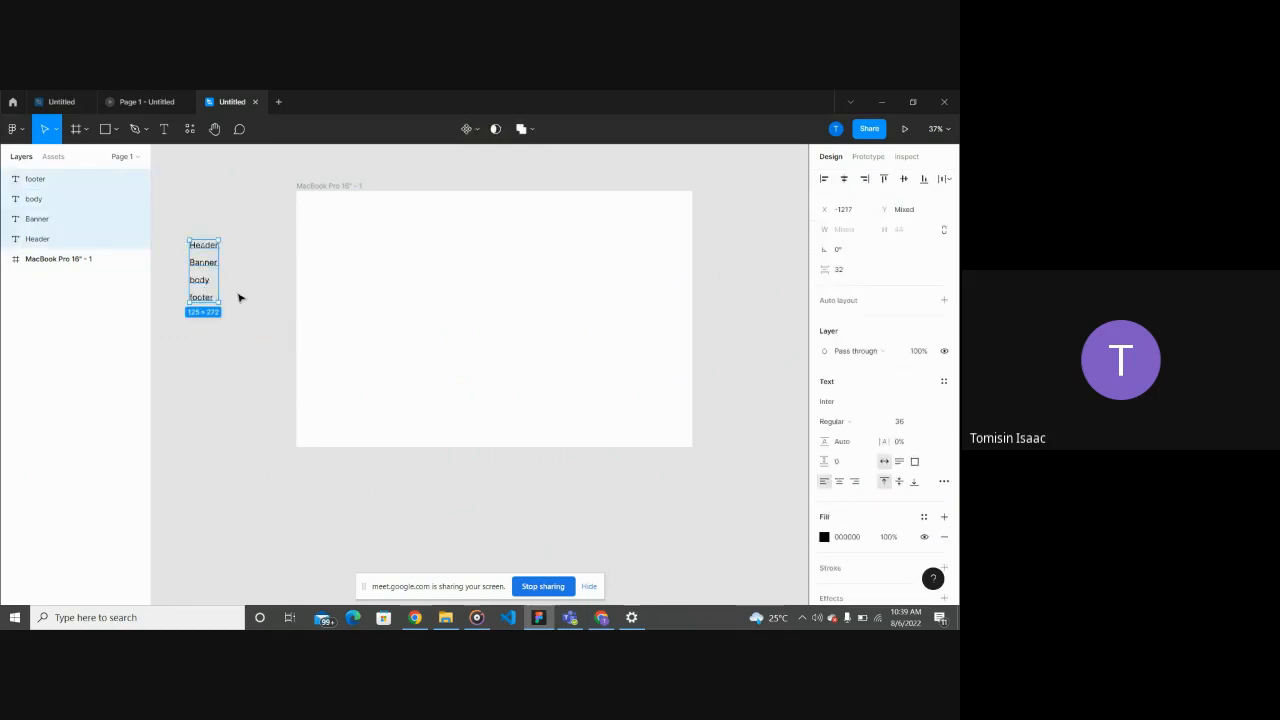
{"action": "left_click", "coordinate": [237, 294]}
{"action": "left_click_drag", "start_coordinate": [176, 229], "coordinate": [220, 346]}
{"action": "left_click", "coordinate": [250, 332]}
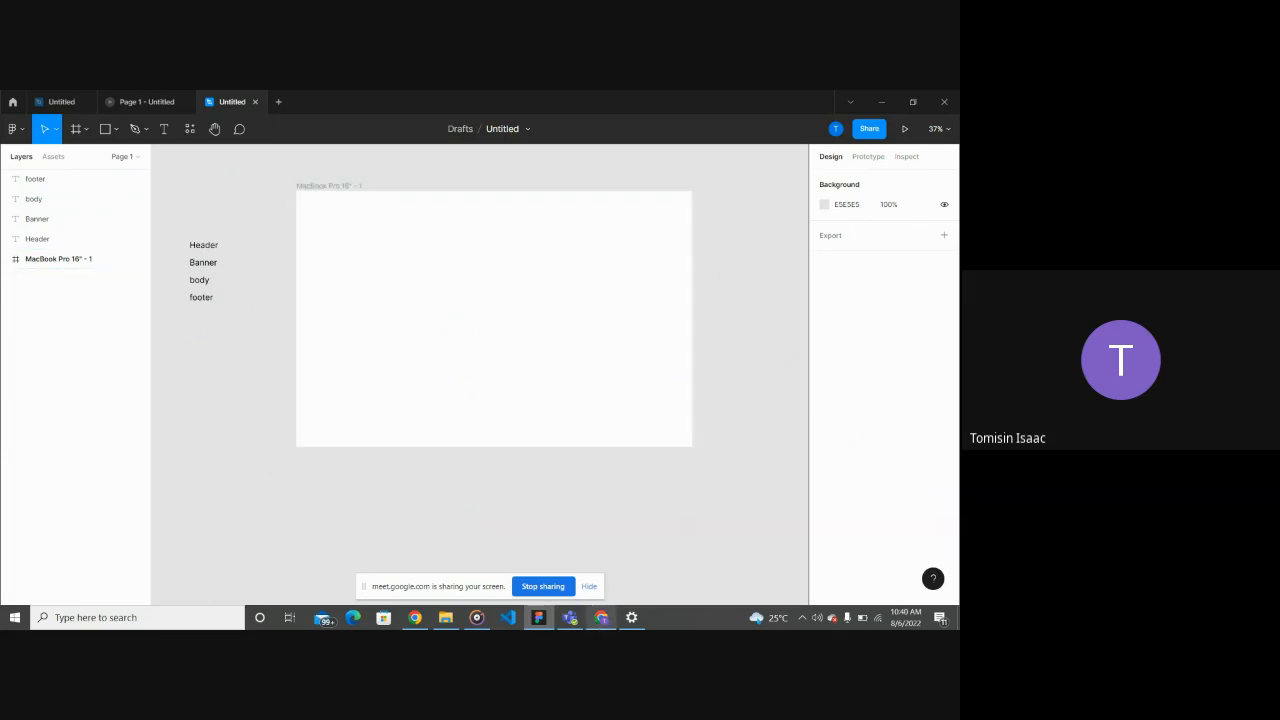
Step: Check the Google Meet call in the browser, return to Figma and move the Header text up level with the frame's top edge
{"action": "key", "text": "alt+Tab"}
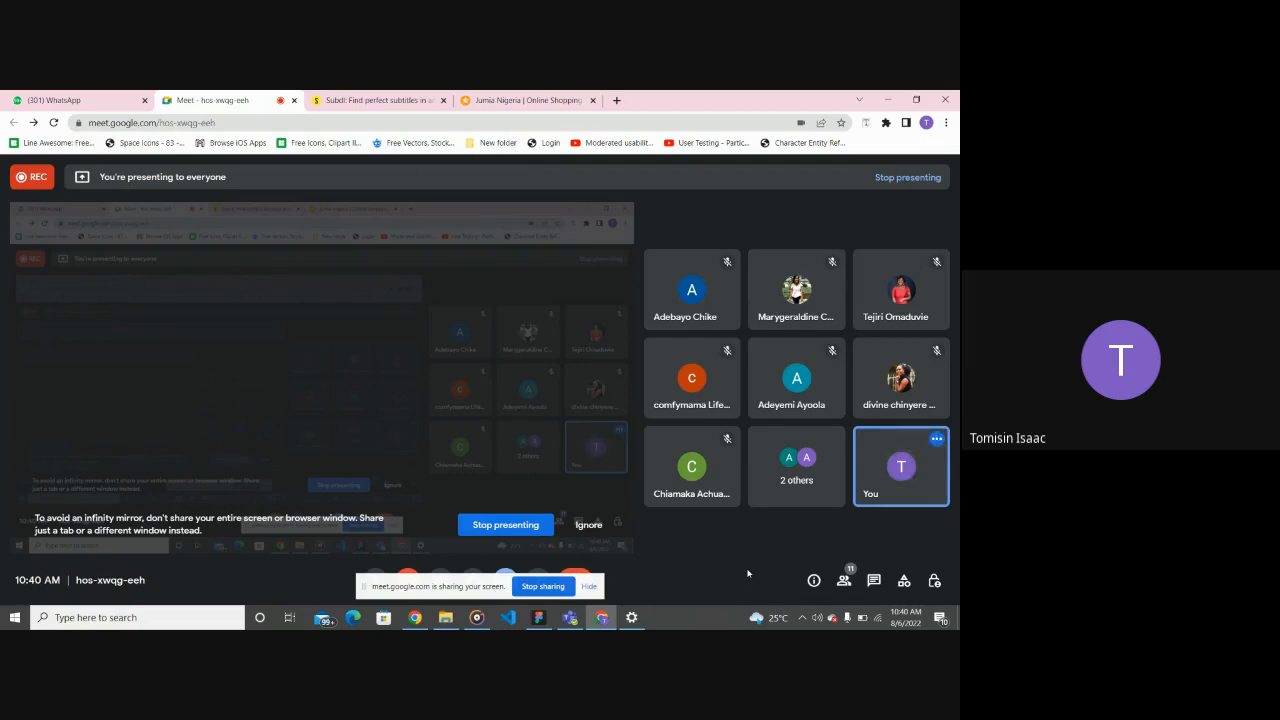
{"action": "left_click", "coordinate": [538, 617]}
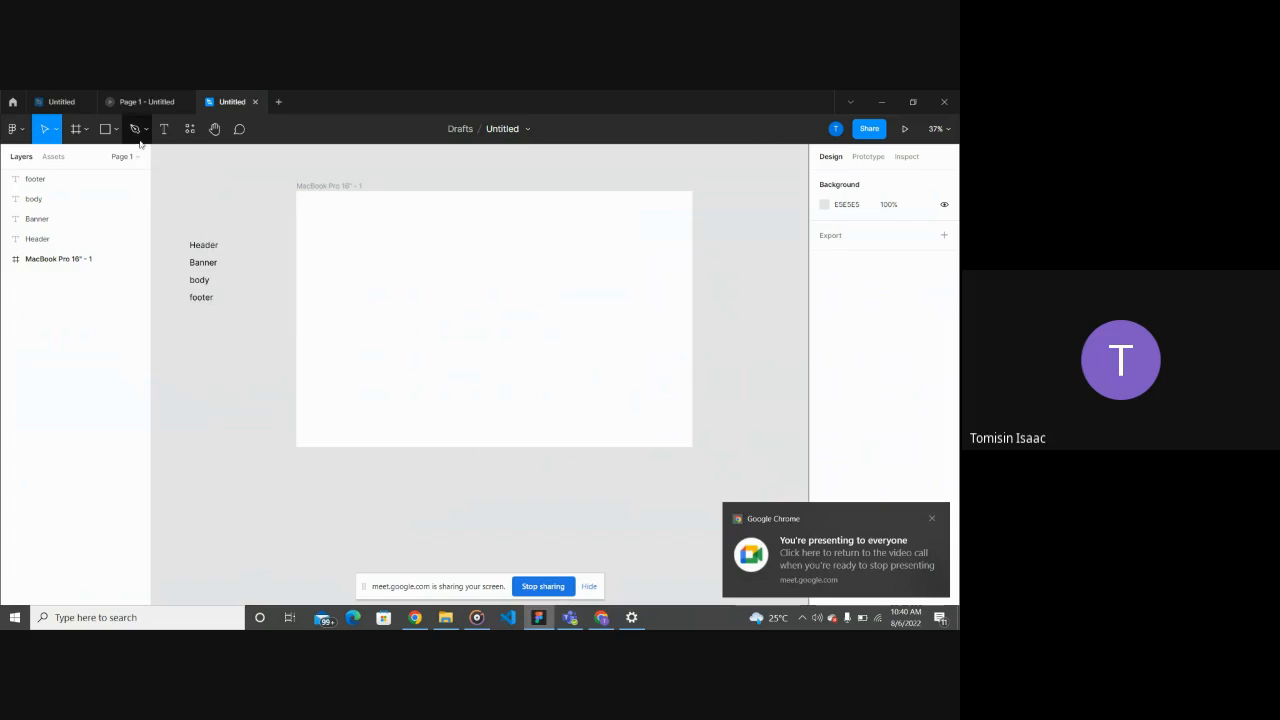
{"action": "left_click_drag", "start_coordinate": [191, 246], "coordinate": [223, 196]}
{"action": "left_click", "coordinate": [229, 253]}
{"action": "left_click", "coordinate": [241, 246]}
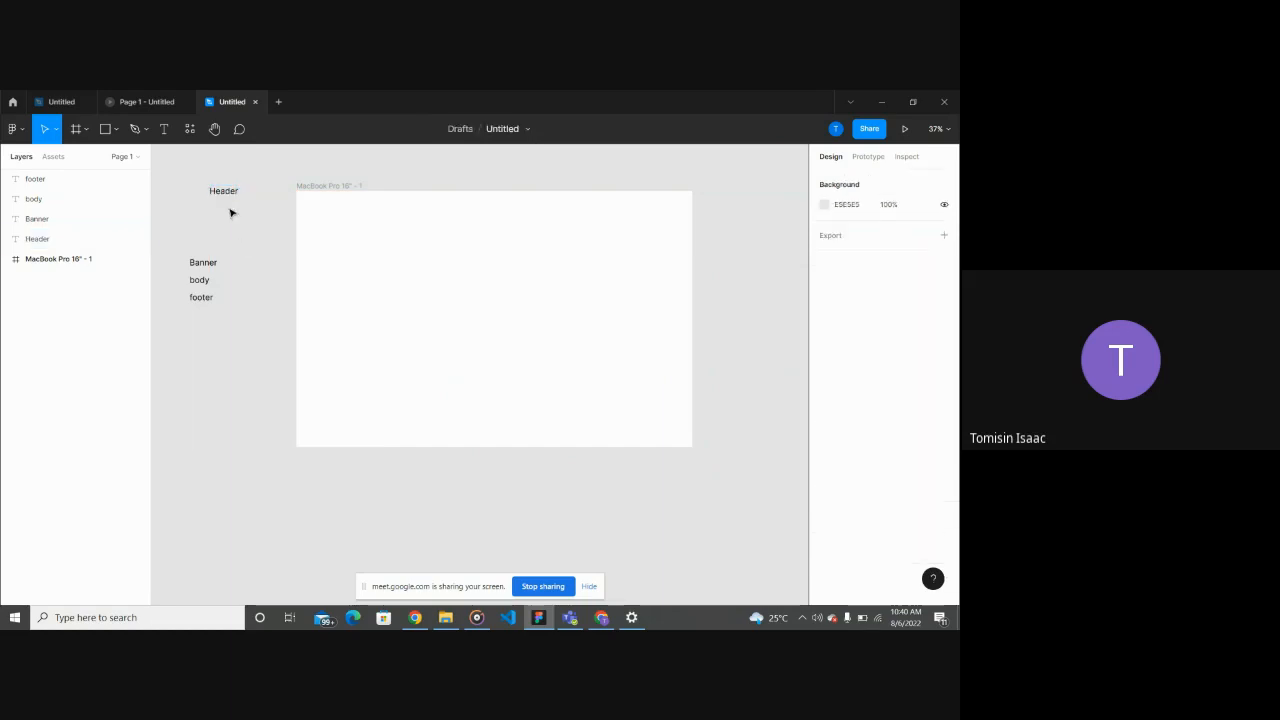
{"action": "left_click", "coordinate": [226, 194]}
{"action": "left_click", "coordinate": [270, 260]}
Step: Activate the Rectangle tool, then switch to the browser to examine the header of the Jumia homepage and return to Figma
{"action": "left_click", "coordinate": [118, 139]}
{"action": "left_click", "coordinate": [109, 161]}
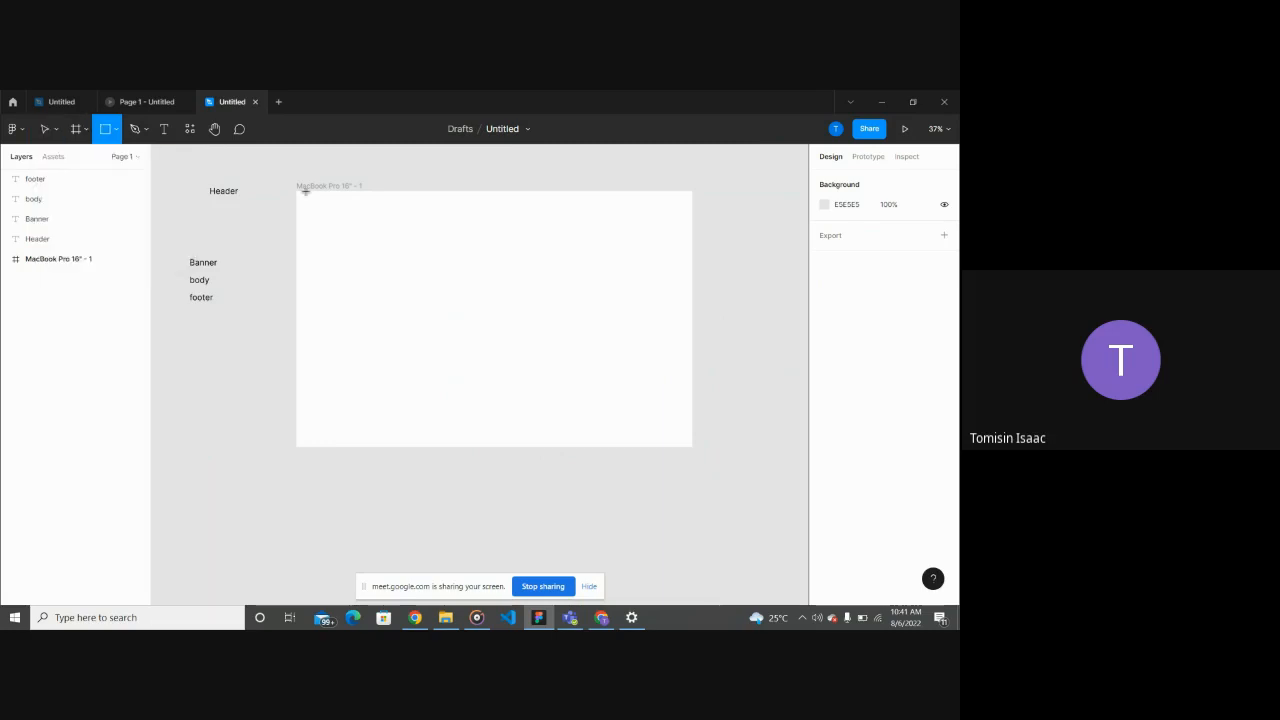
{"action": "left_click", "coordinate": [601, 617]}
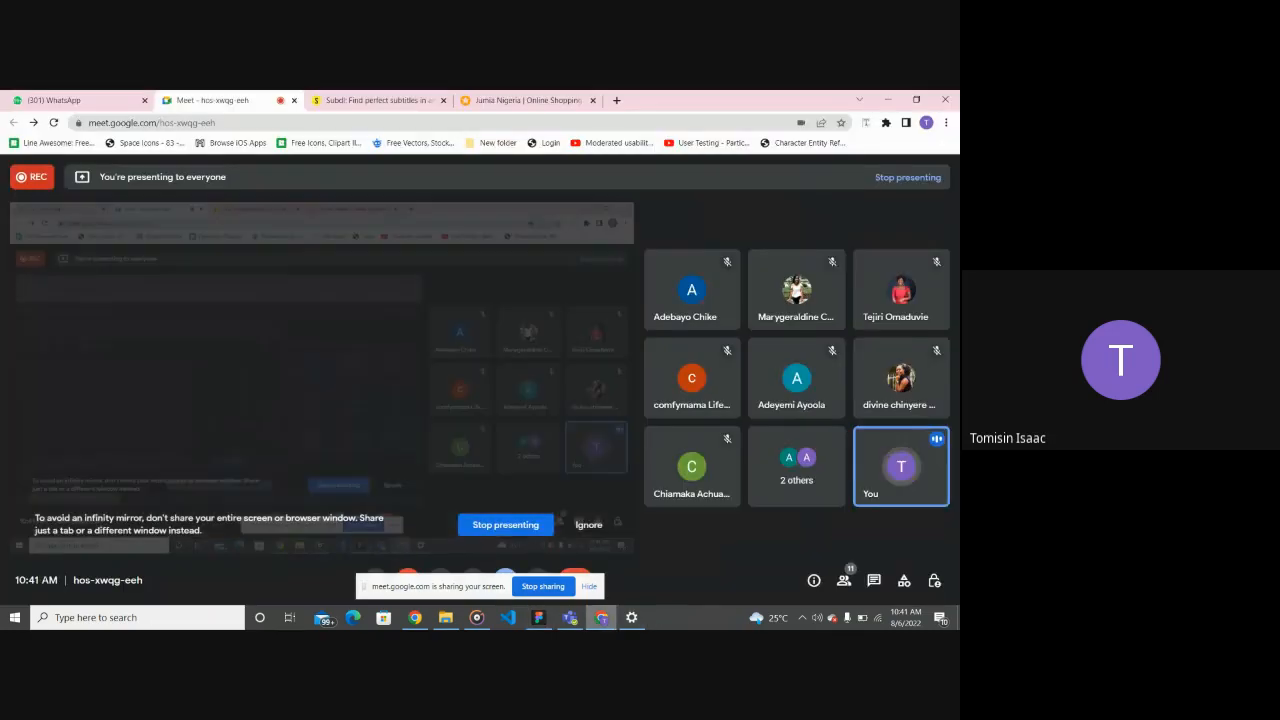
{"action": "left_click", "coordinate": [552, 97]}
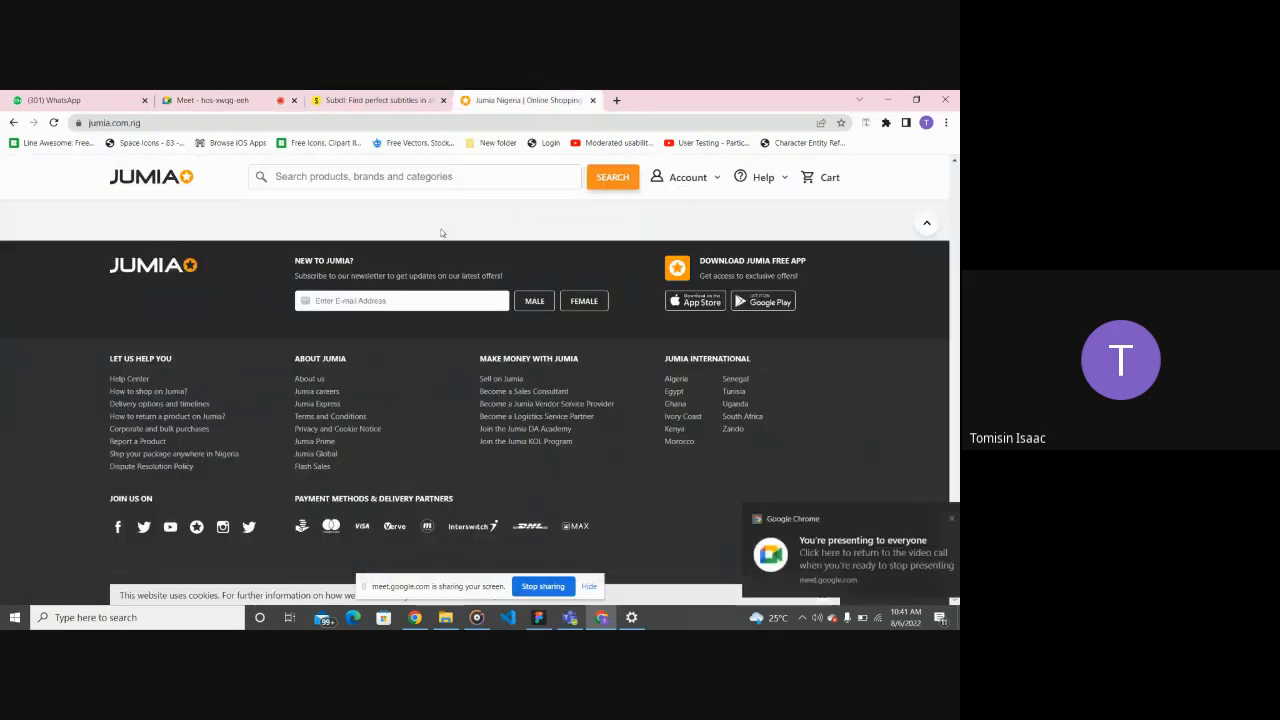
{"action": "scroll", "coordinate": [441, 233], "scroll_direction": "up", "scroll_amount": 20}
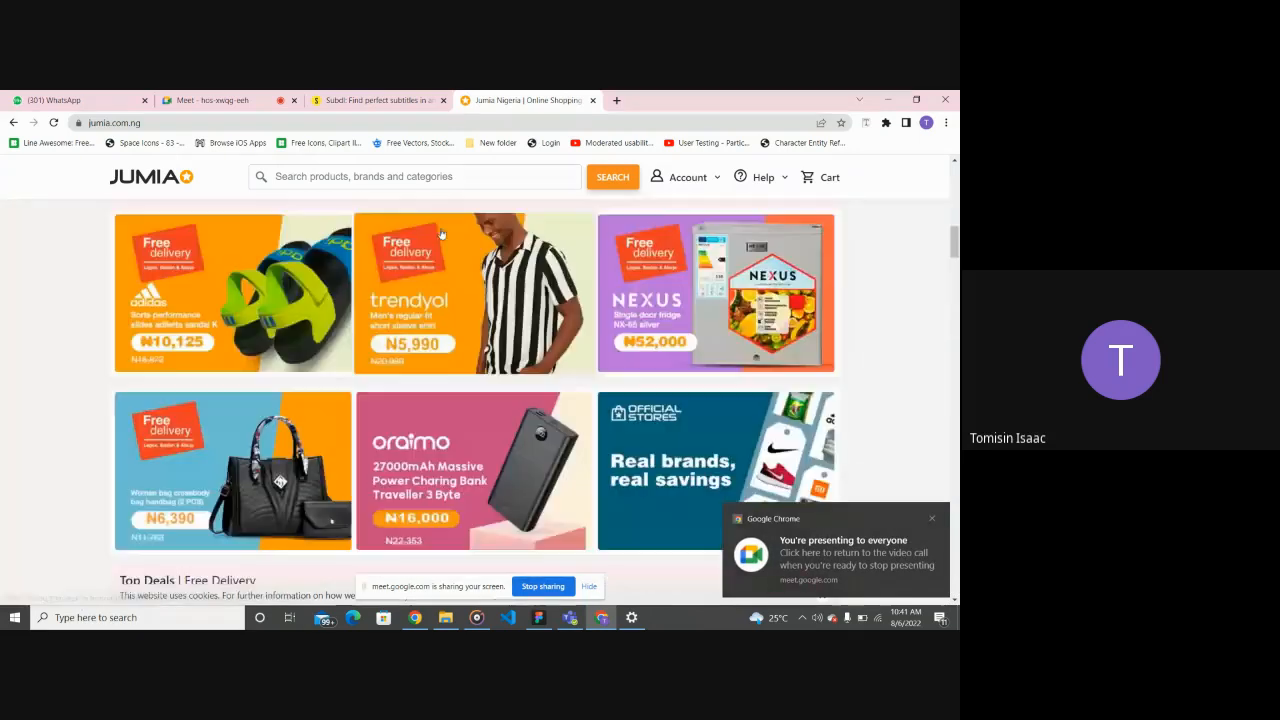
{"action": "scroll", "coordinate": [441, 230], "scroll_direction": "down", "scroll_amount": 1}
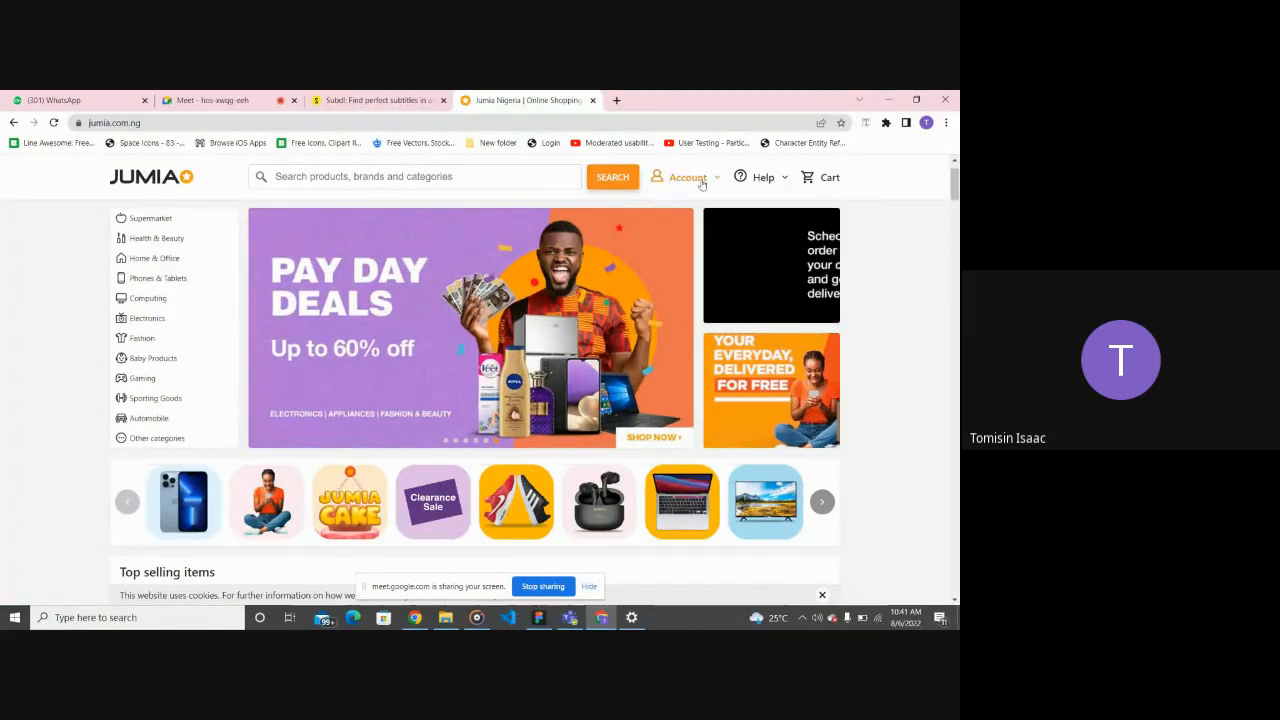
{"action": "left_click", "coordinate": [540, 617]}
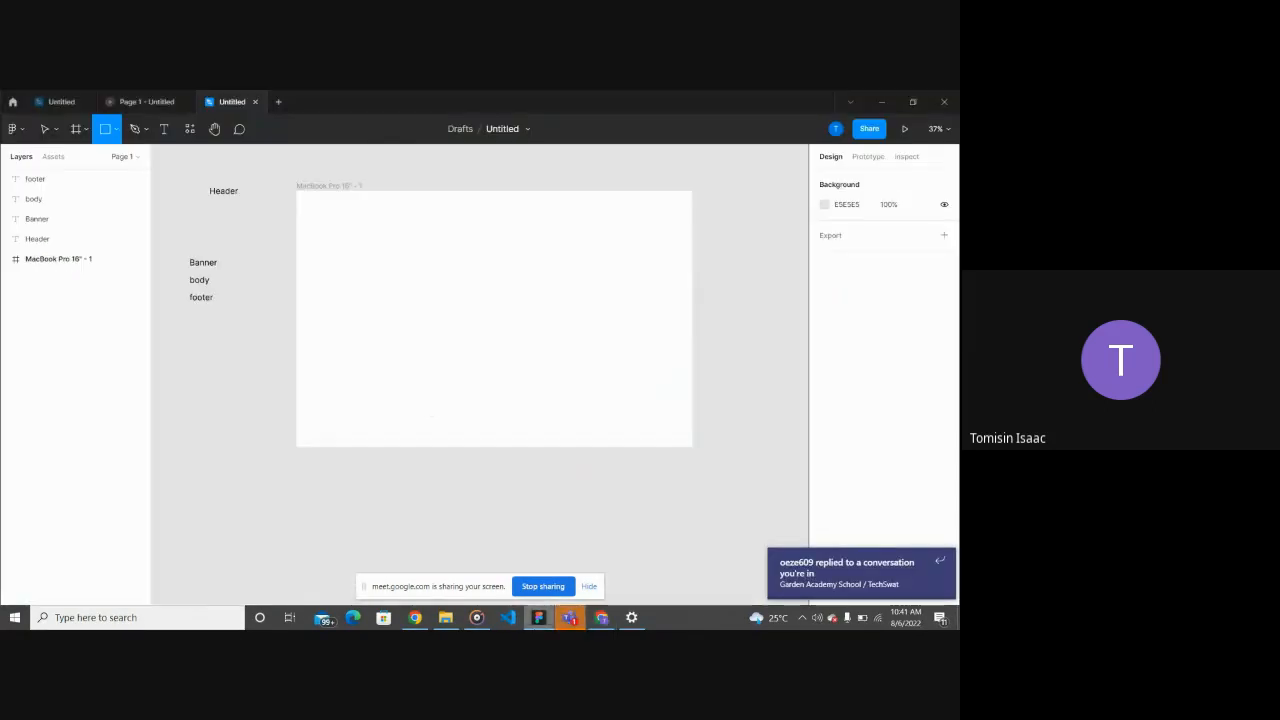
{"action": "left_click", "coordinate": [259, 400]}
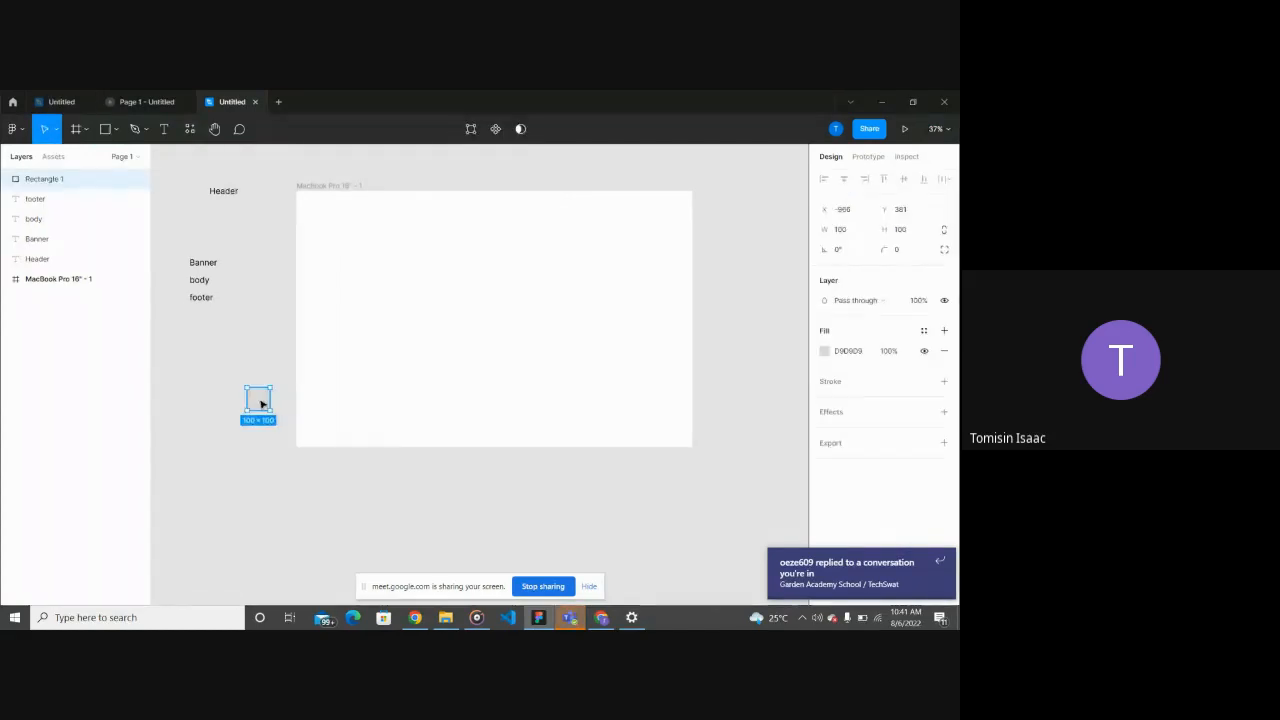
{"action": "key", "text": "ctrl+z"}
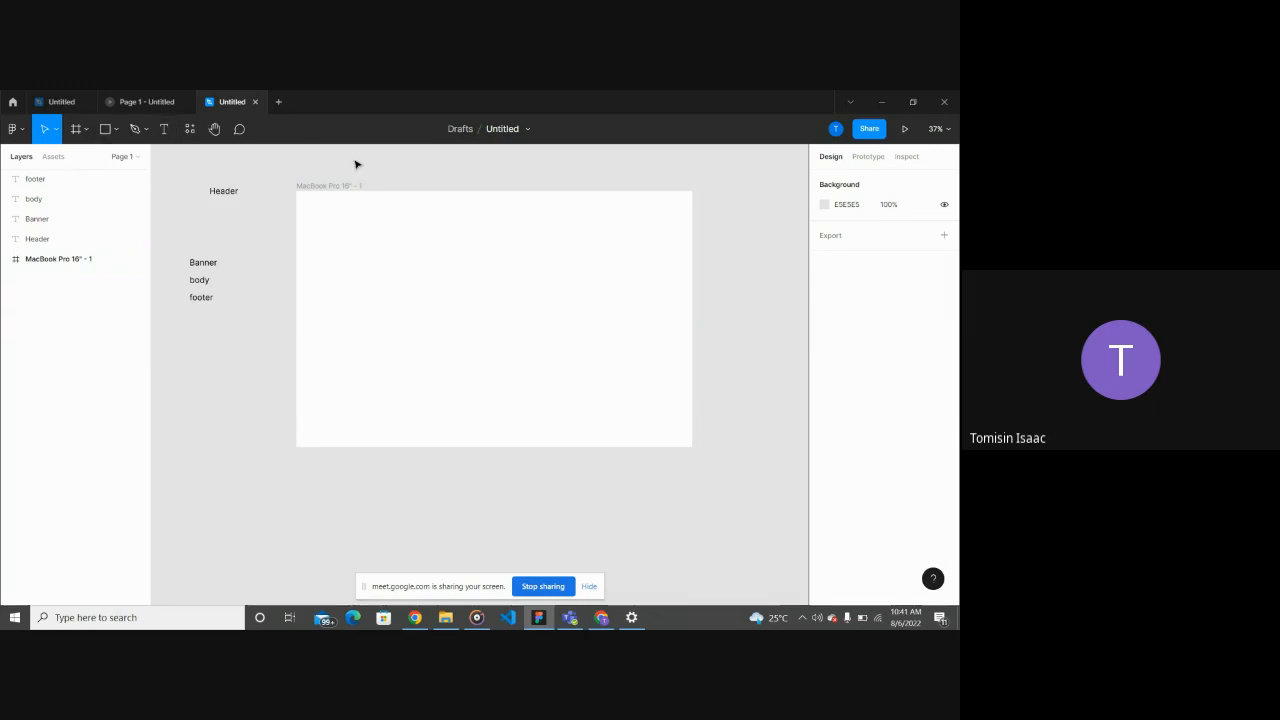
{"action": "left_click", "coordinate": [113, 134]}
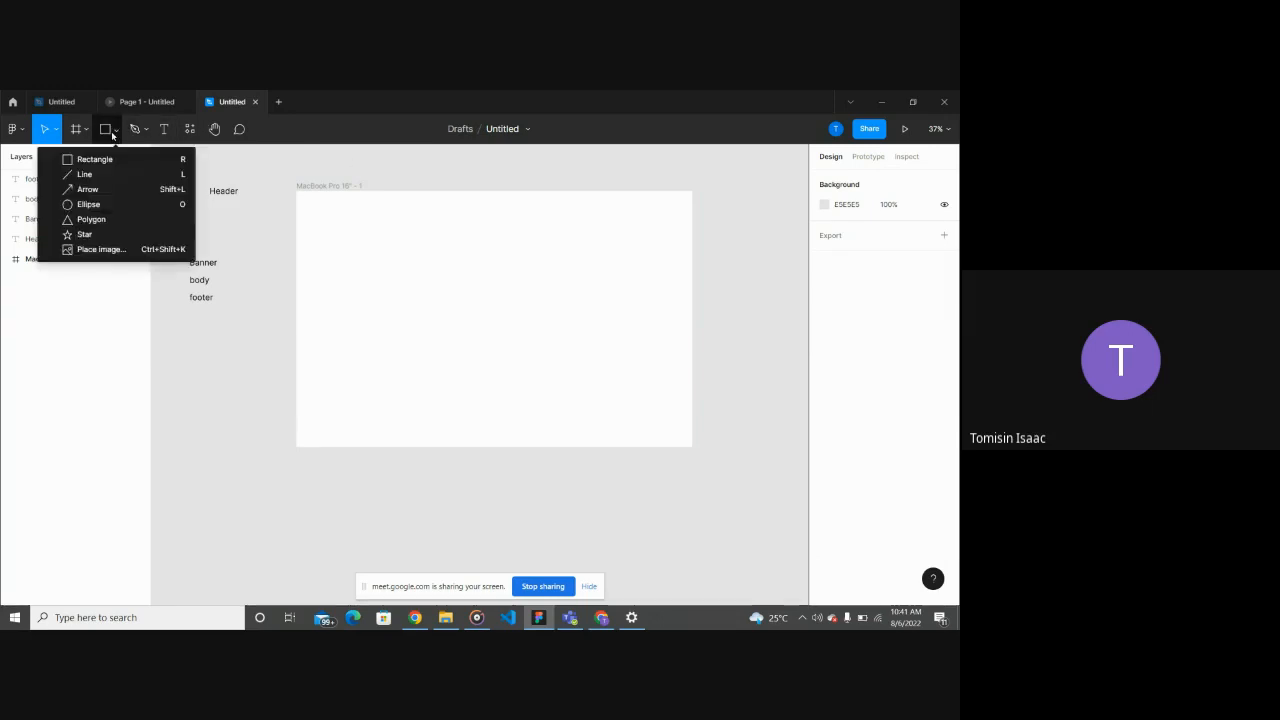
{"action": "left_click", "coordinate": [101, 160]}
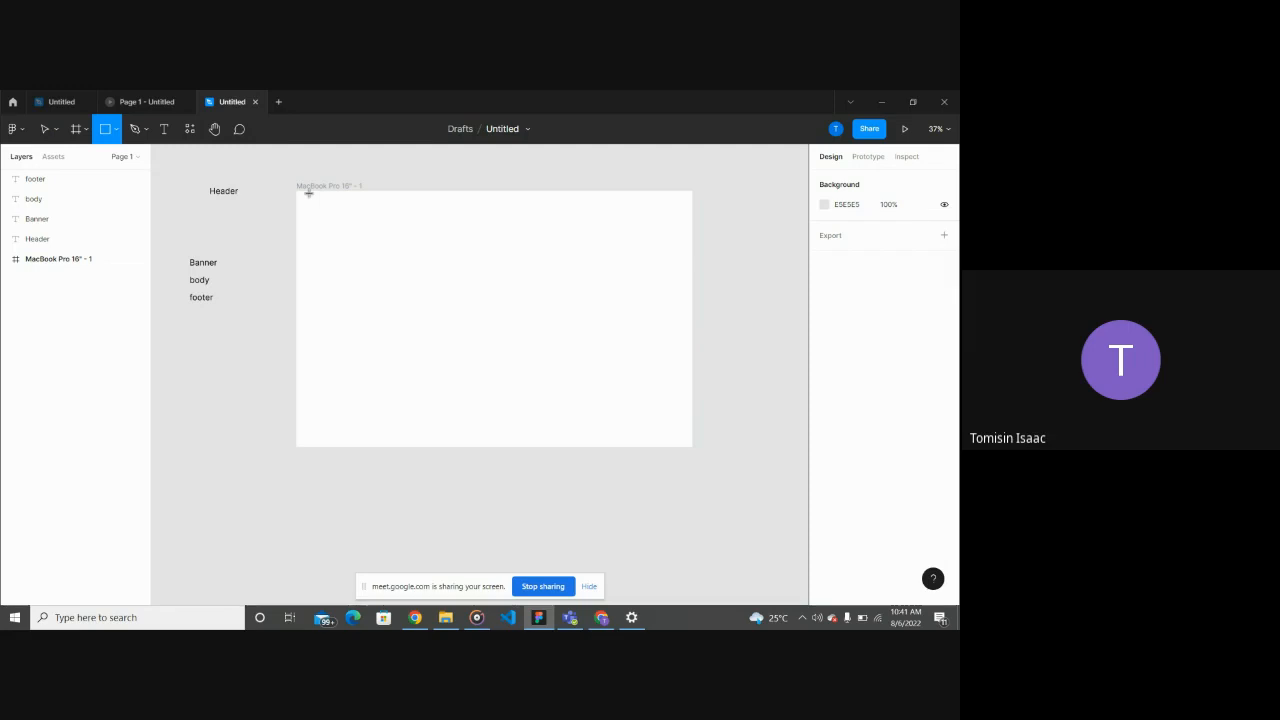
{"action": "left_click_drag", "start_coordinate": [308, 193], "coordinate": [661, 238]}
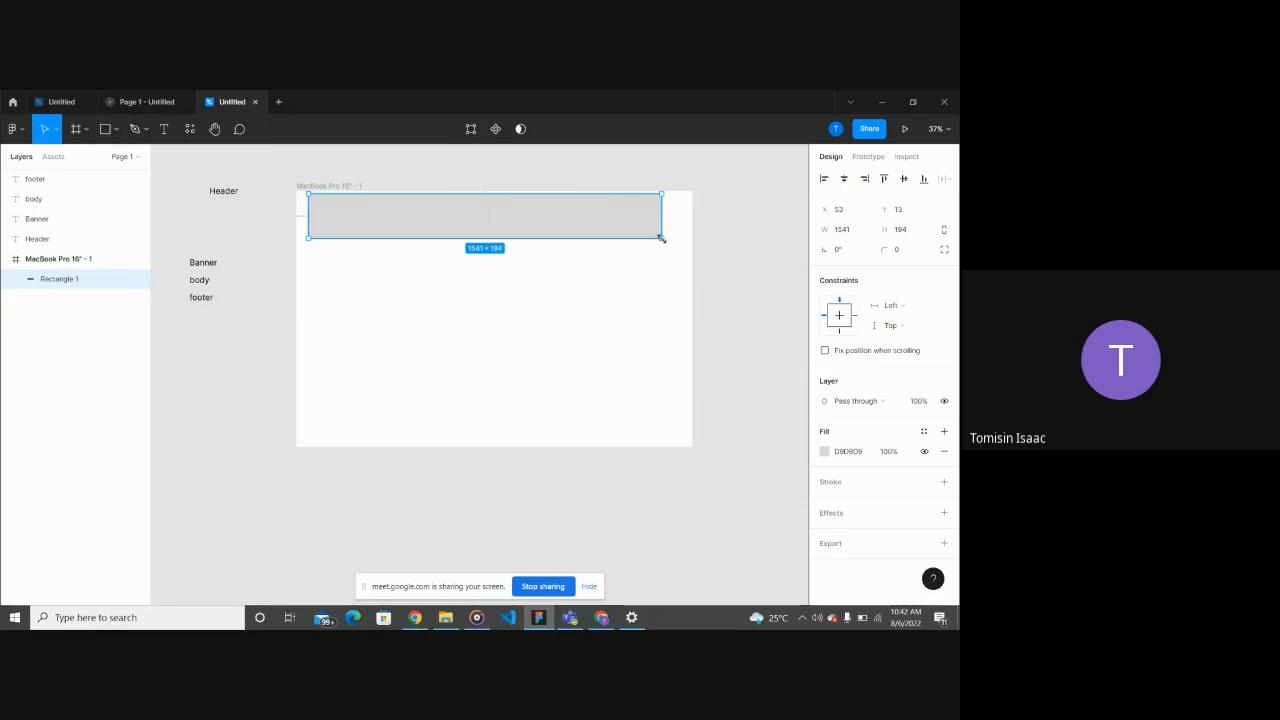
{"action": "key", "text": "Delete"}
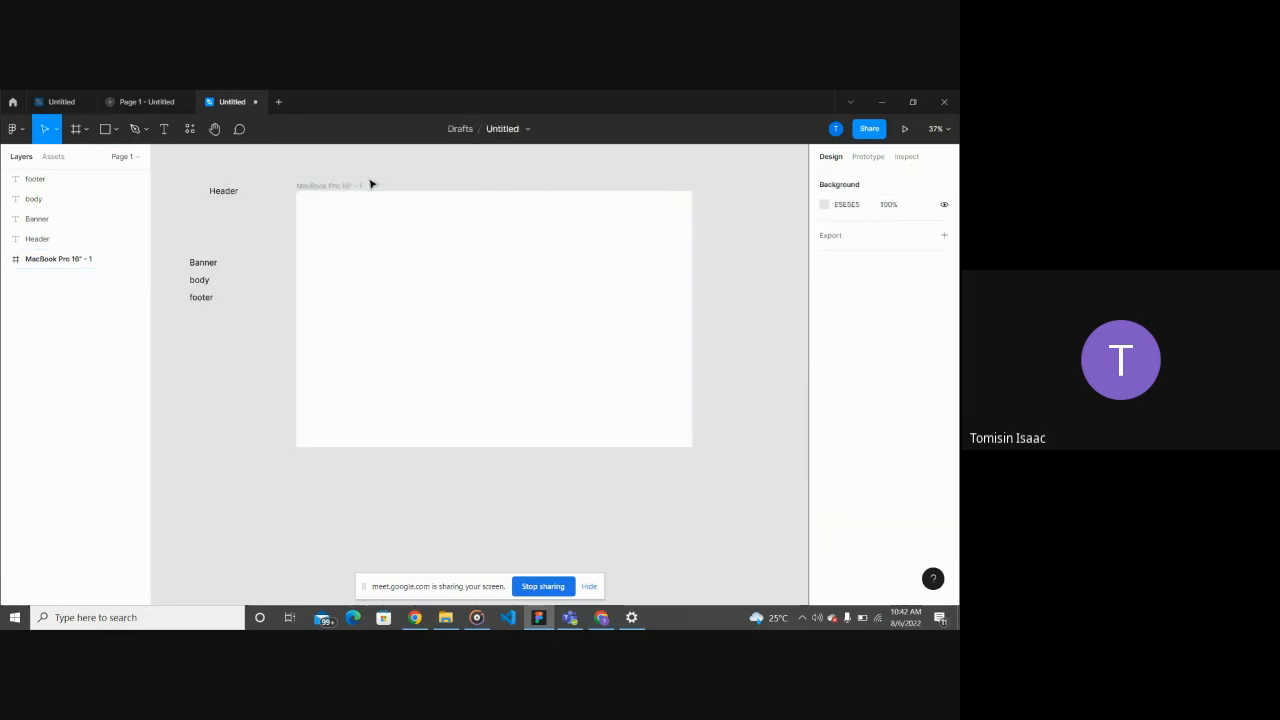
Step: Place a rectangle in the MacBook Pro frame and stretch it along the frame's top edge to about 1728 × 182
{"action": "left_click", "coordinate": [116, 129]}
{"action": "left_click", "coordinate": [117, 159]}
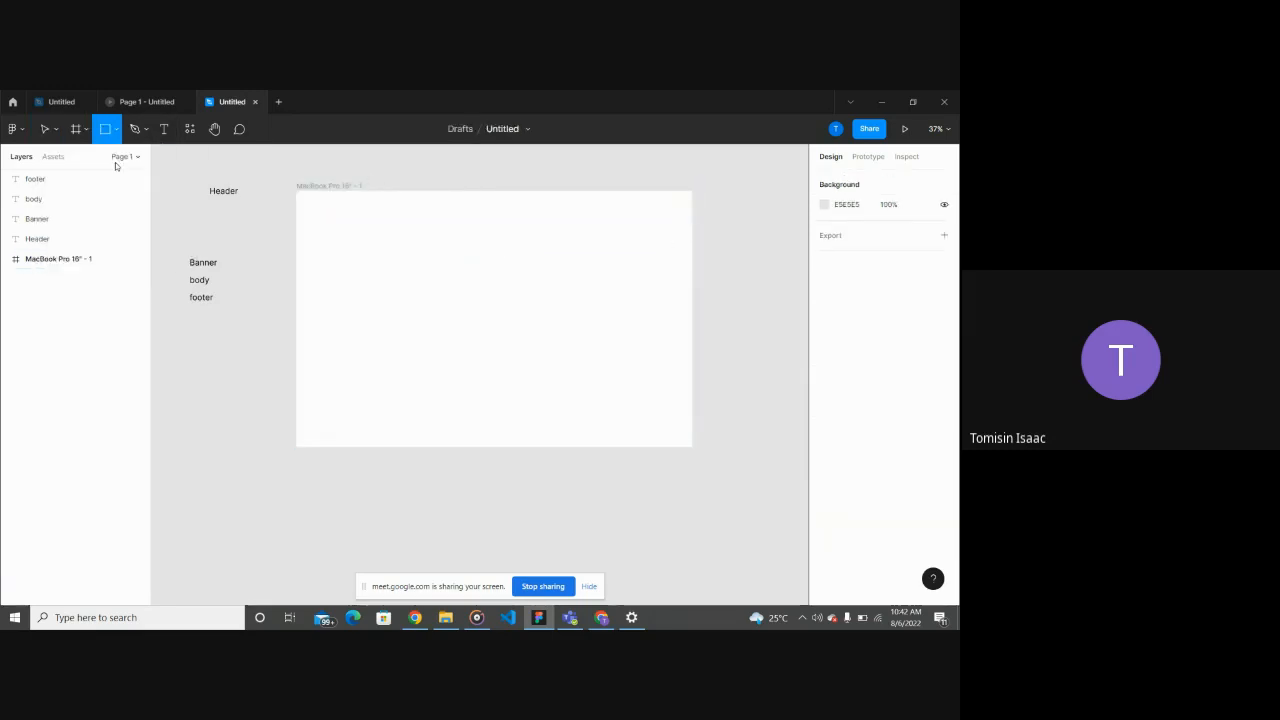
{"action": "left_click", "coordinate": [423, 283]}
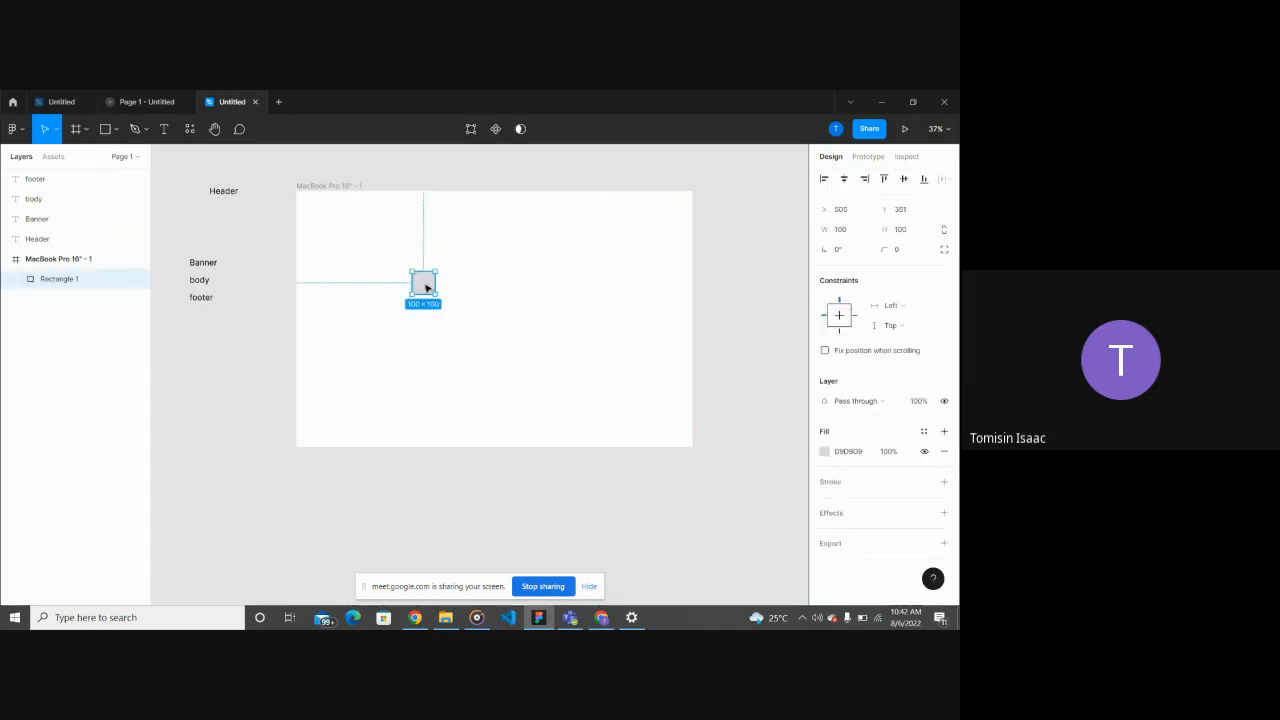
{"action": "left_click", "coordinate": [519, 319]}
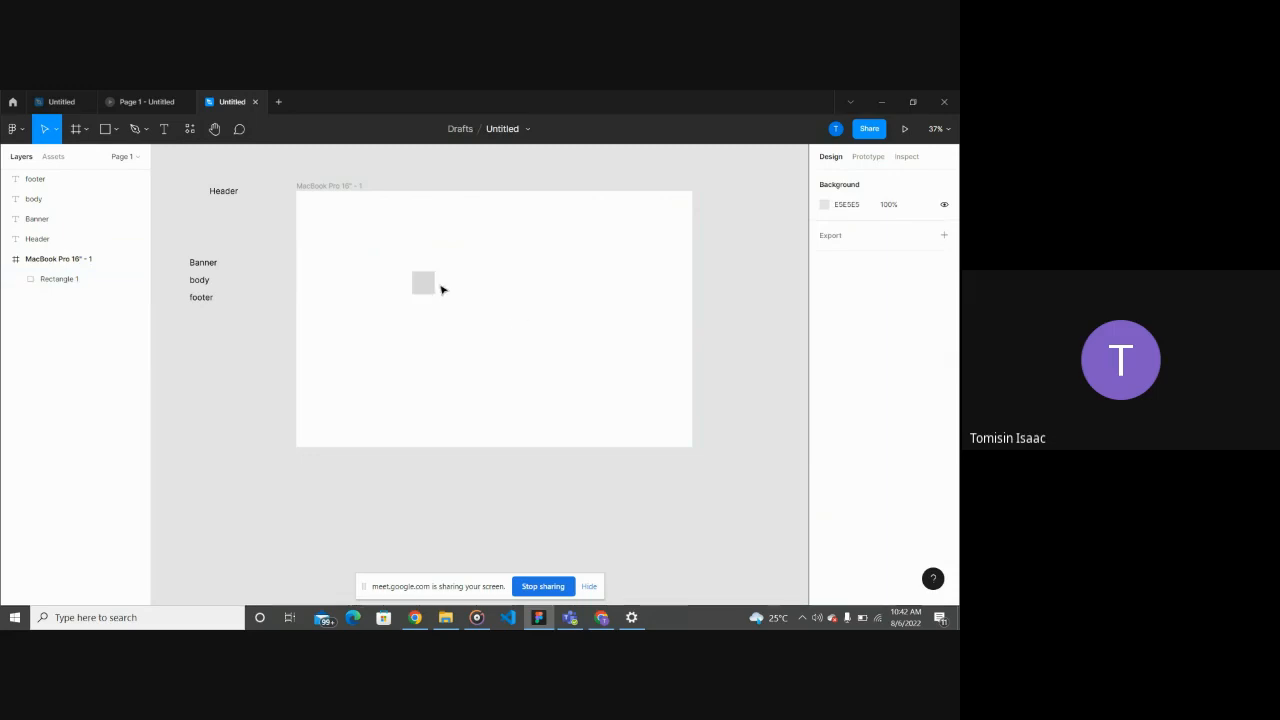
{"action": "left_click_drag", "start_coordinate": [424, 285], "coordinate": [692, 204]}
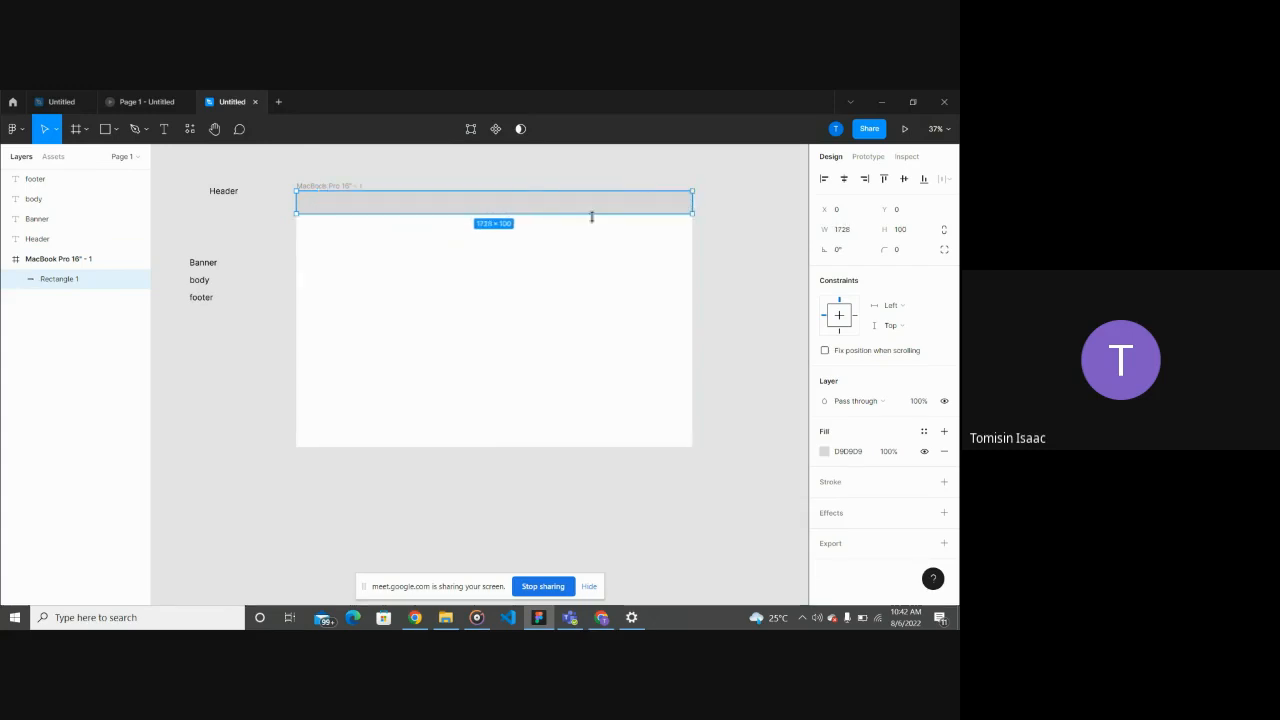
{"action": "left_click_drag", "start_coordinate": [591, 216], "coordinate": [591, 231]}
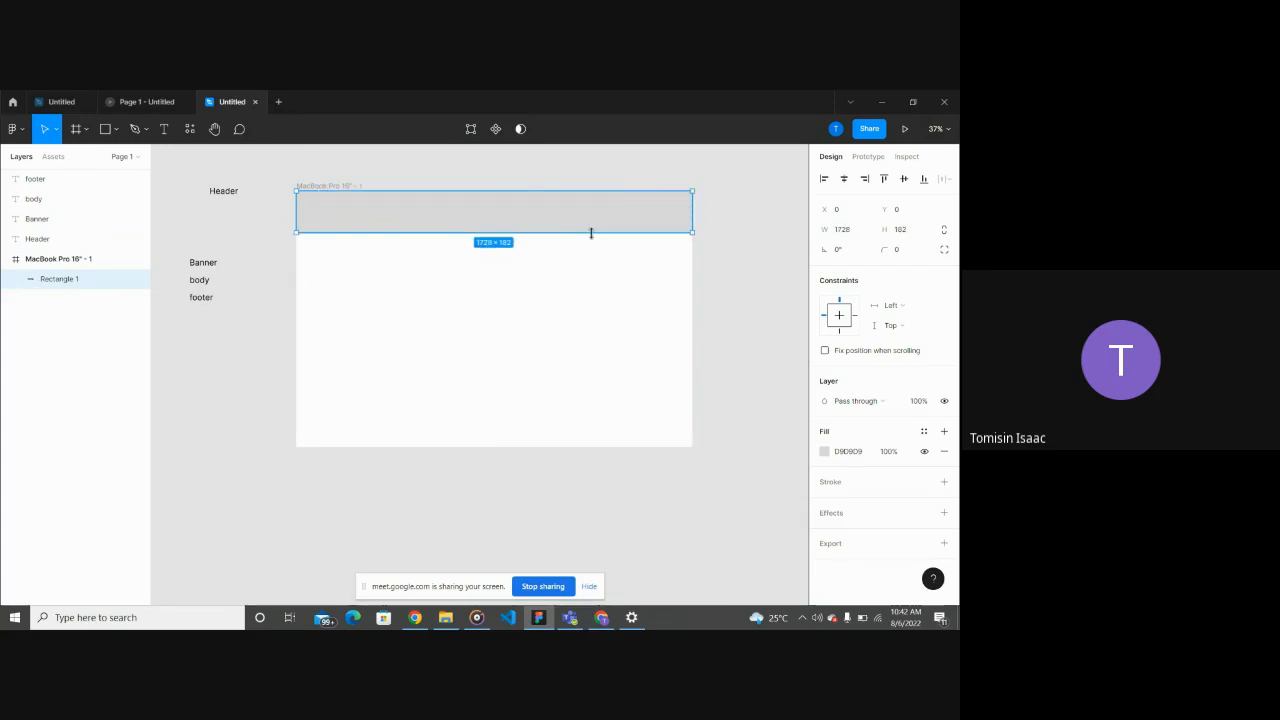
{"action": "left_click", "coordinate": [627, 317]}
Step: Open the keyboard shortcuts reference, view the essential shortcuts and close it
{"action": "left_click", "coordinate": [493, 212]}
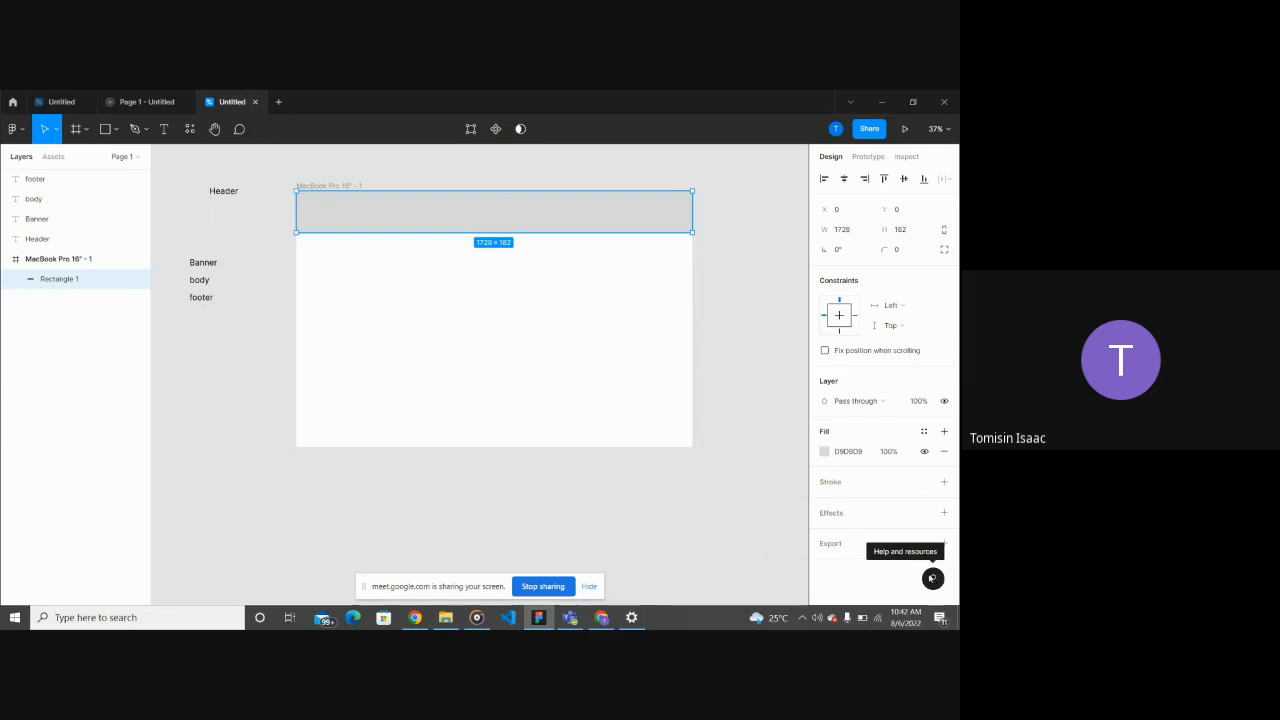
{"action": "left_click", "coordinate": [934, 579]}
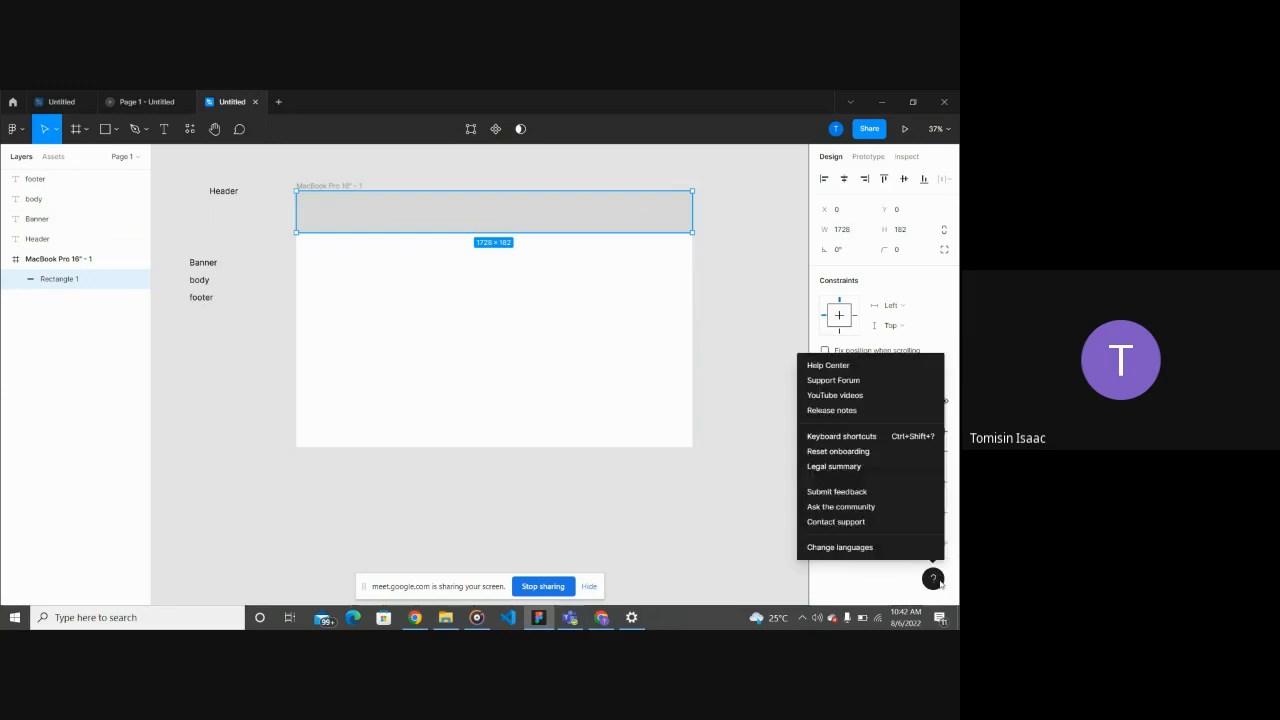
{"action": "left_click", "coordinate": [881, 437]}
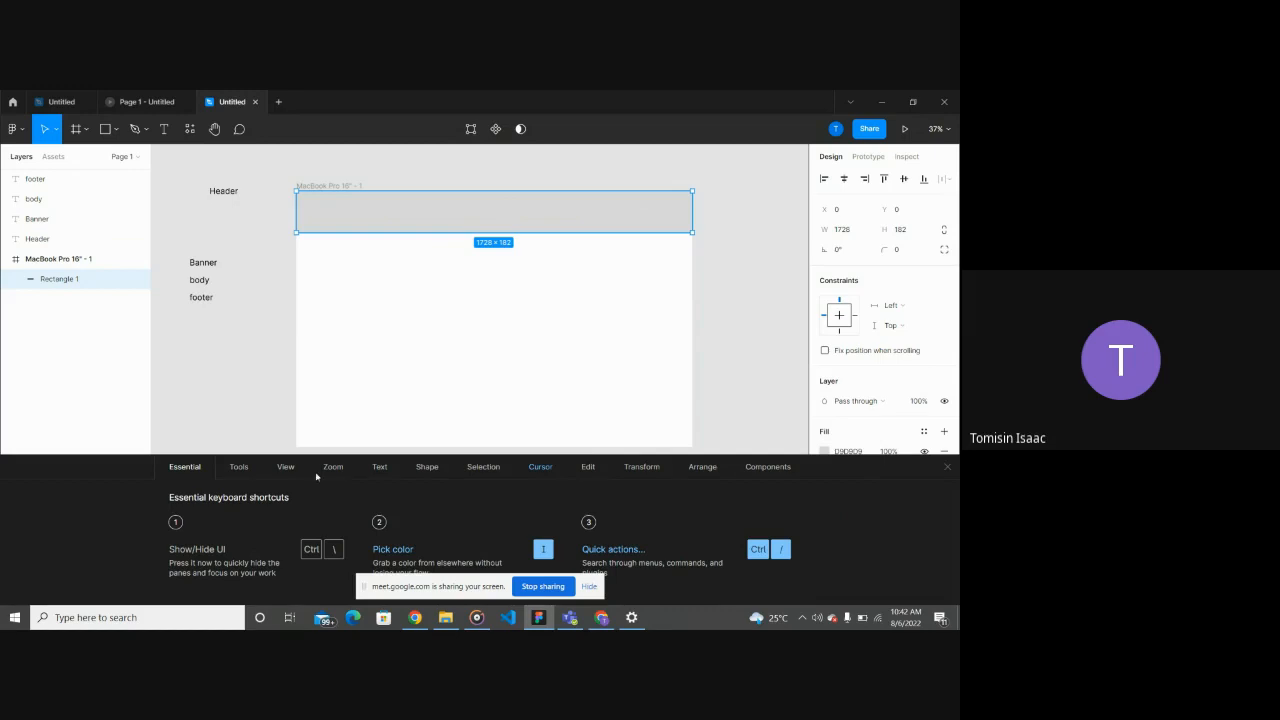
{"action": "left_click", "coordinate": [230, 402]}
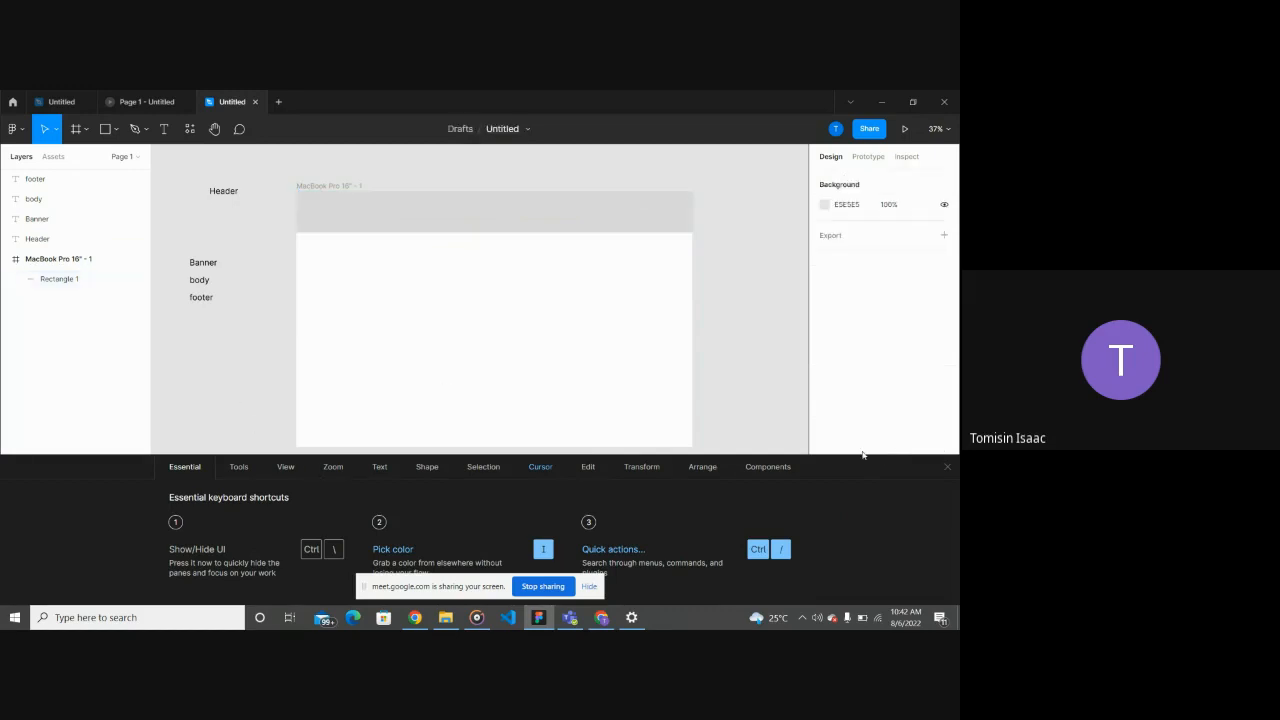
{"action": "left_click", "coordinate": [948, 469]}
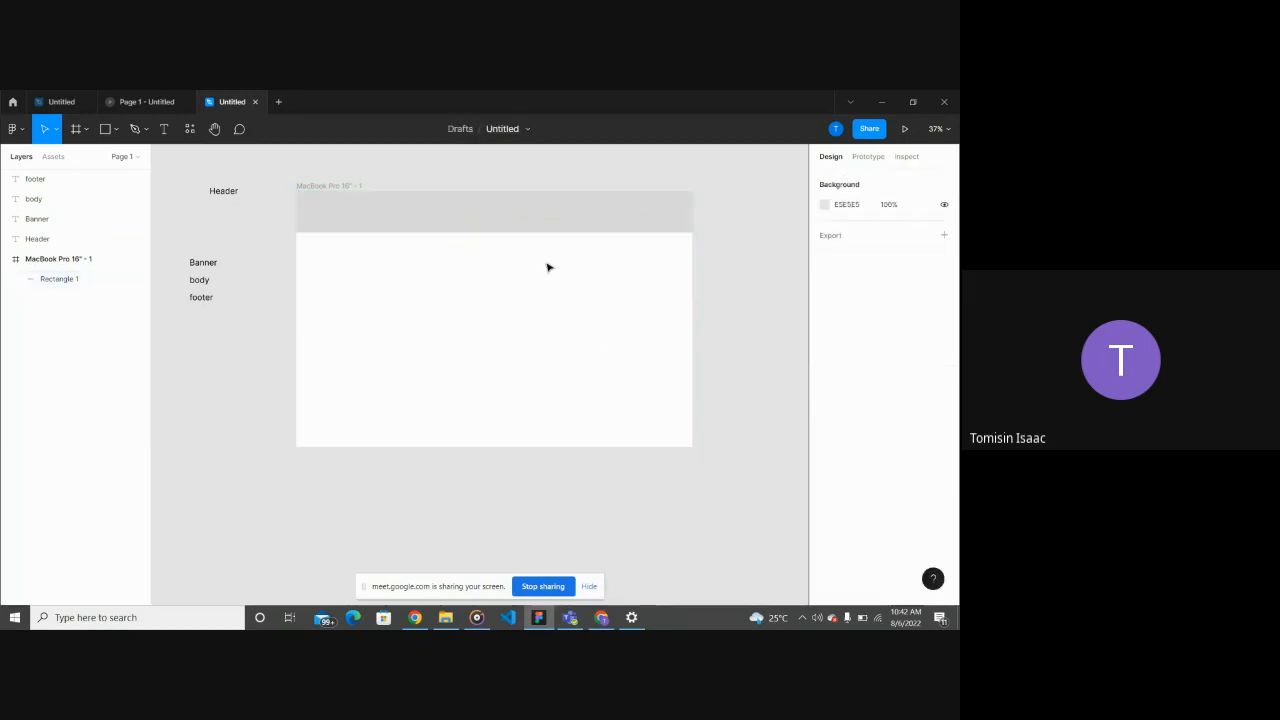
Step: Reduce the height of the rectangle at the frame's top edge to about 169
{"action": "left_click", "coordinate": [542, 228]}
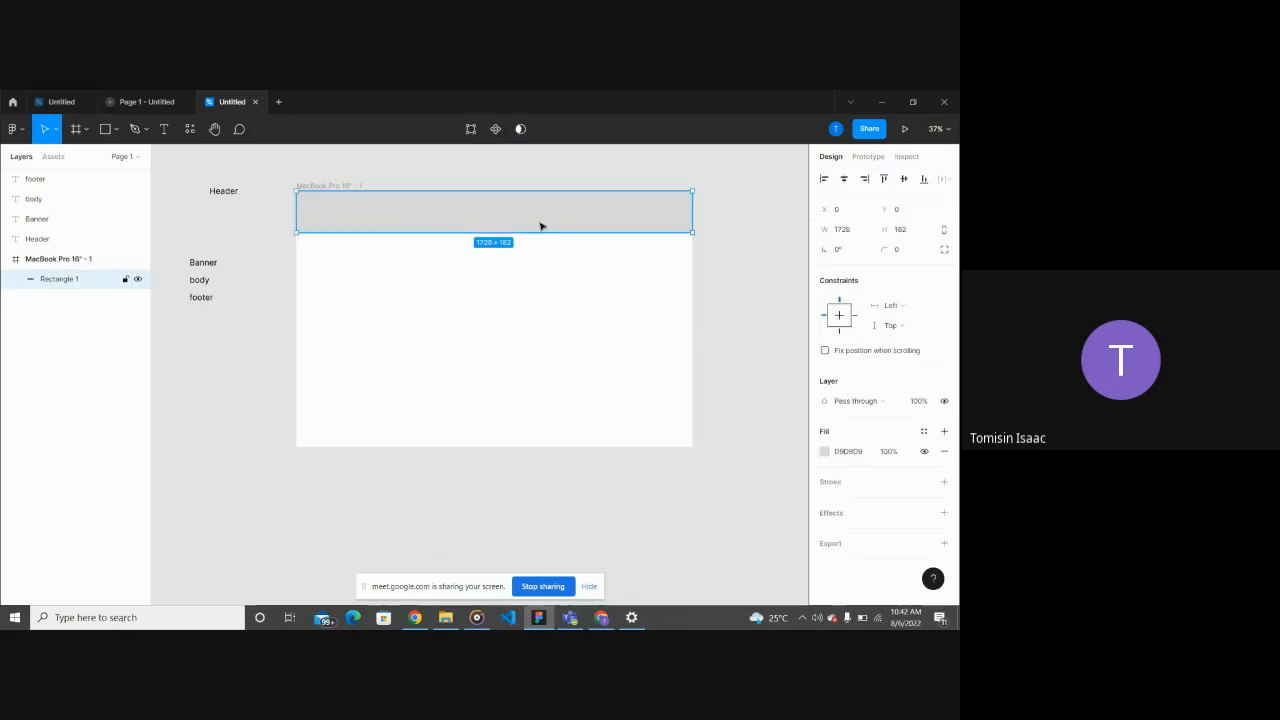
{"action": "left_click", "coordinate": [508, 258]}
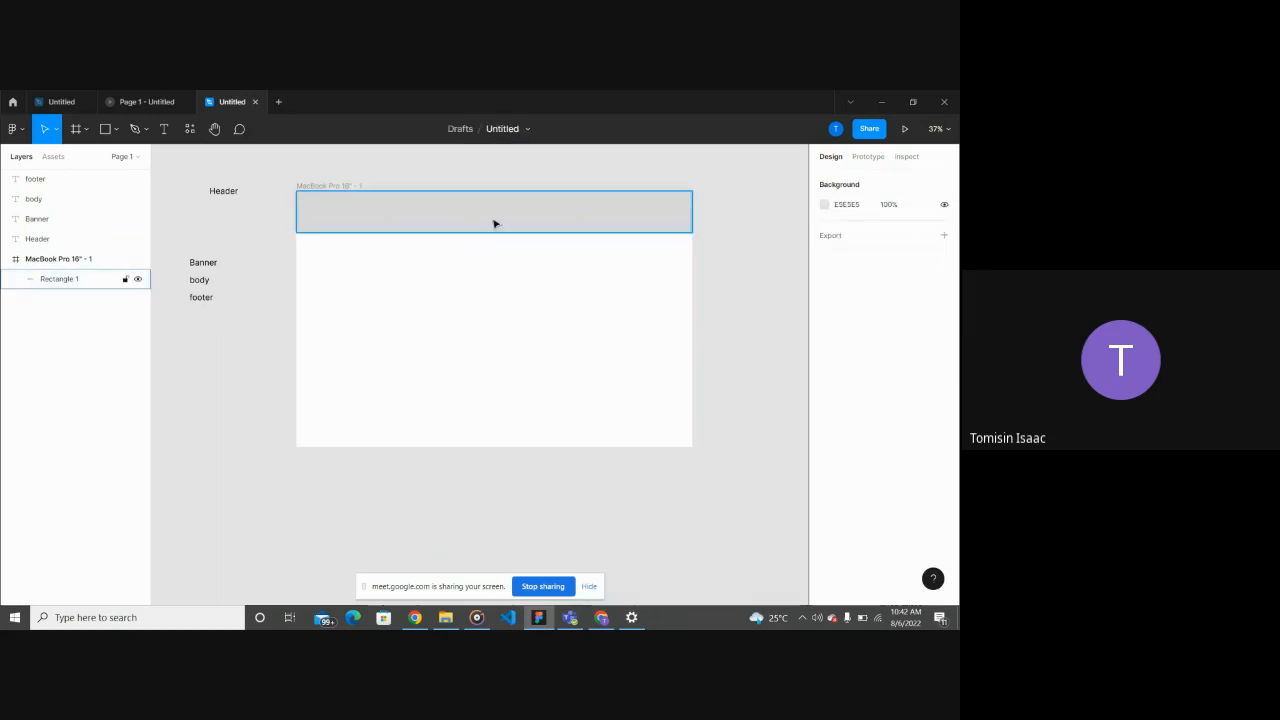
{"action": "left_click", "coordinate": [495, 226]}
{"action": "mouse_move", "coordinate": [493, 232]}
{"action": "left_mouse_down"}
{"action": "mouse_move", "coordinate": [486, 256]}
{"action": "mouse_move", "coordinate": [490, 229]}
{"action": "left_mouse_up"}
{"action": "left_click", "coordinate": [747, 258]}
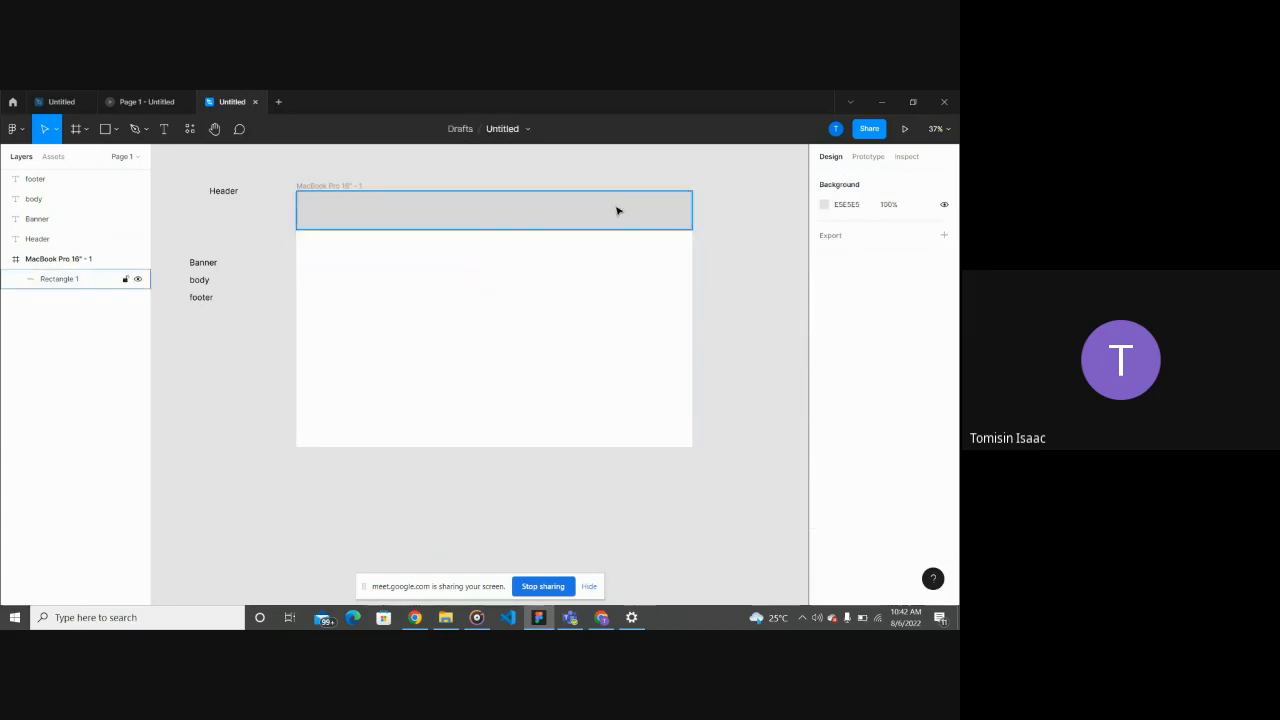
Step: Move the full-width rectangle straight down inside the frame to about Y 262
{"action": "left_click_drag", "start_coordinate": [617, 209], "coordinate": [616, 270]}
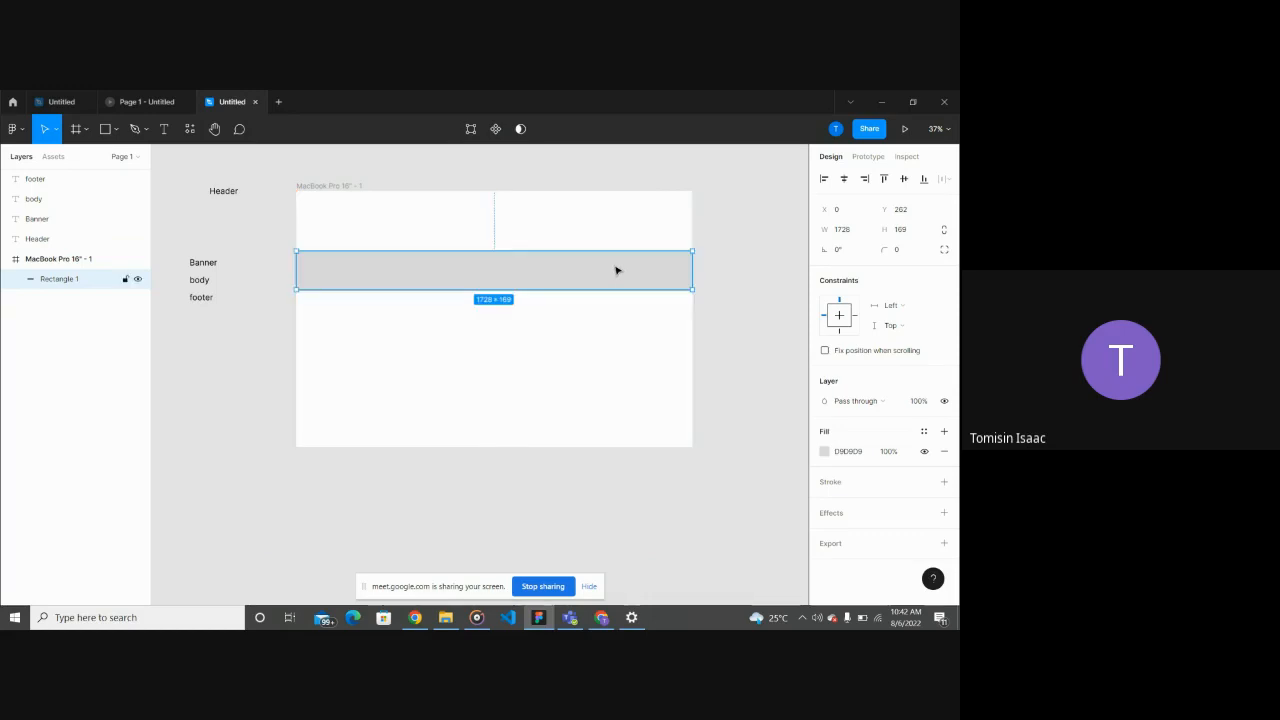
{"action": "left_click", "coordinate": [540, 366]}
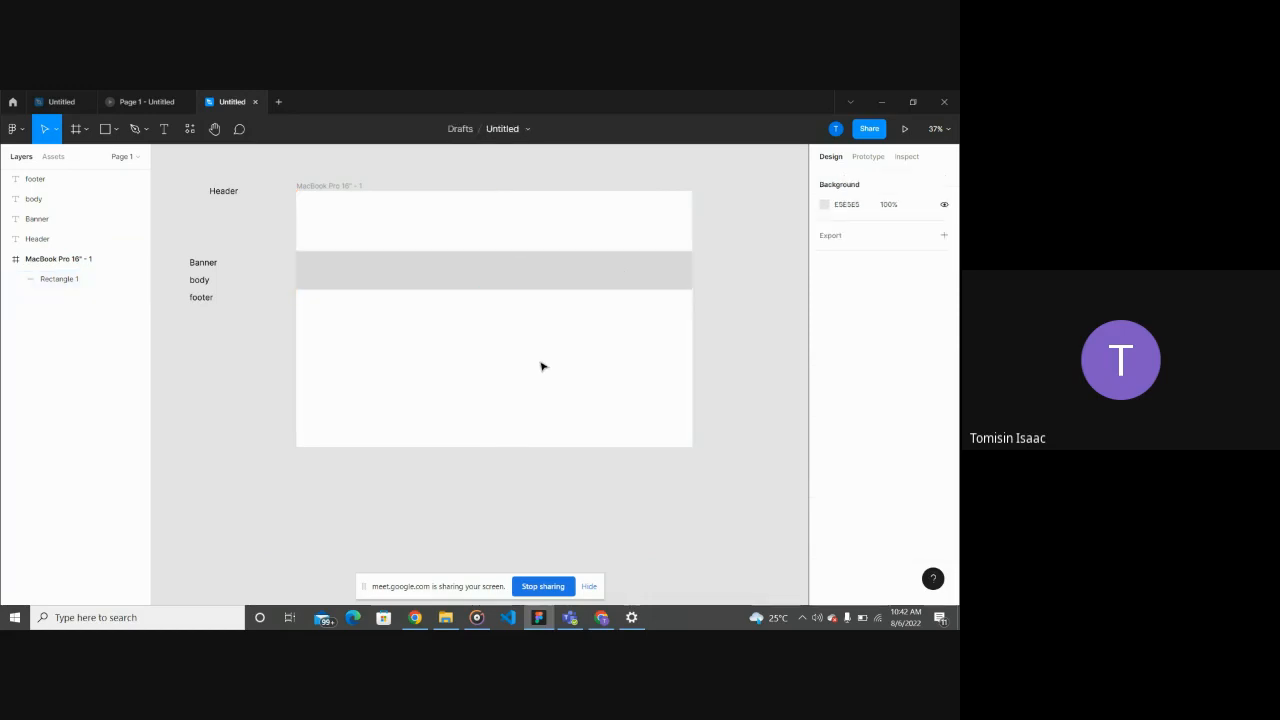
{"action": "scroll", "coordinate": [504, 311], "scroll_direction": "up", "scroll_amount": 3}
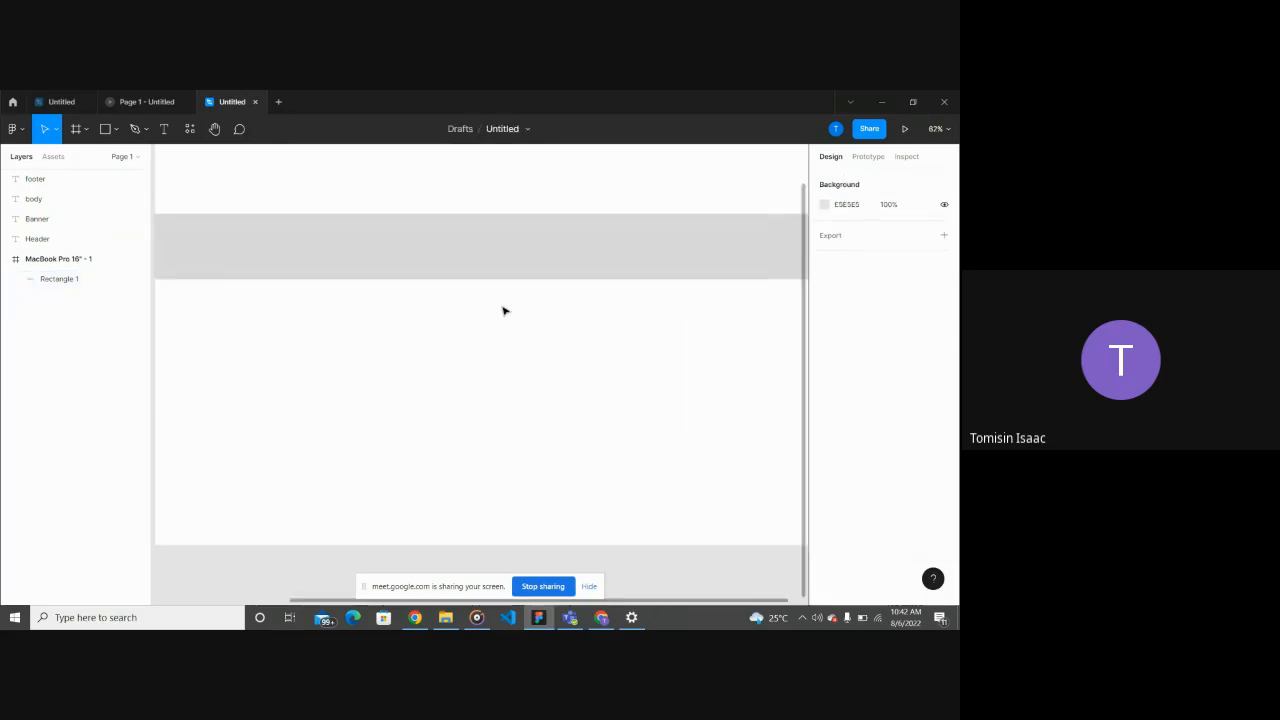
{"action": "scroll", "coordinate": [463, 289], "scroll_direction": "down", "scroll_amount": 3}
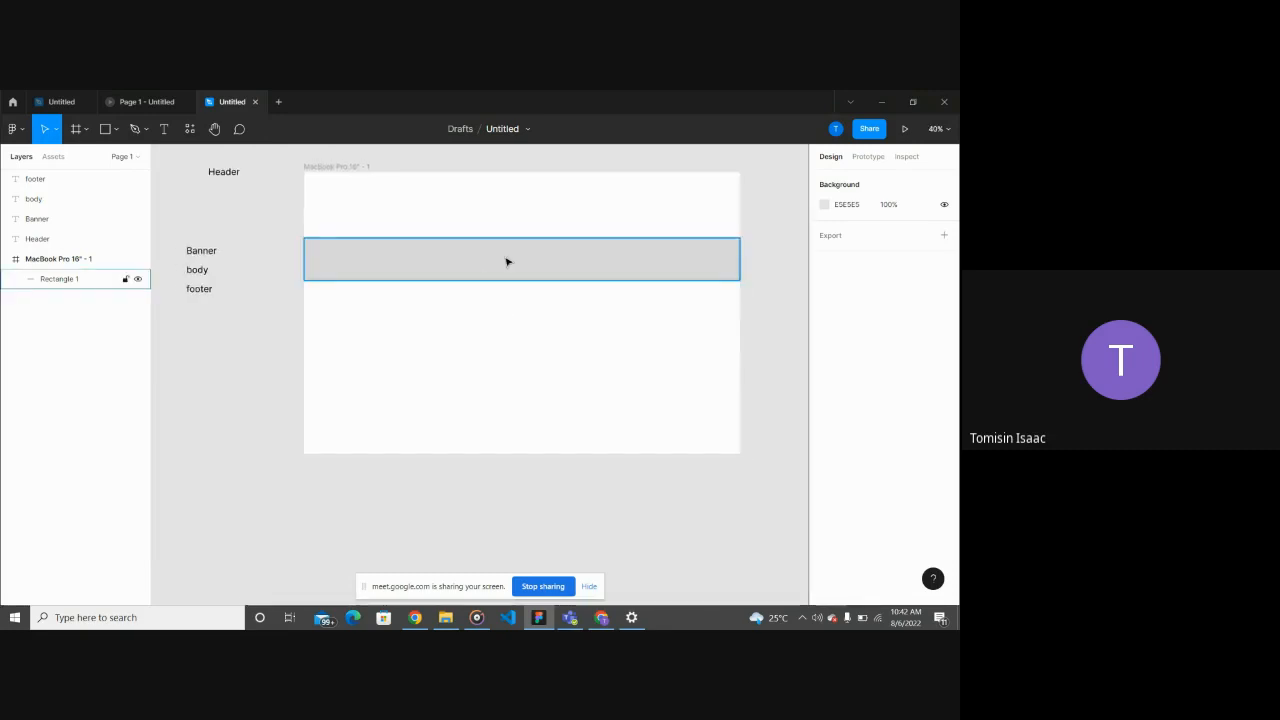
Step: Move the full-width rectangle back up to the frame's top edge and reduce its height to about 135
{"action": "left_click_drag", "start_coordinate": [508, 260], "coordinate": [506, 193]}
{"action": "left_click", "coordinate": [748, 356]}
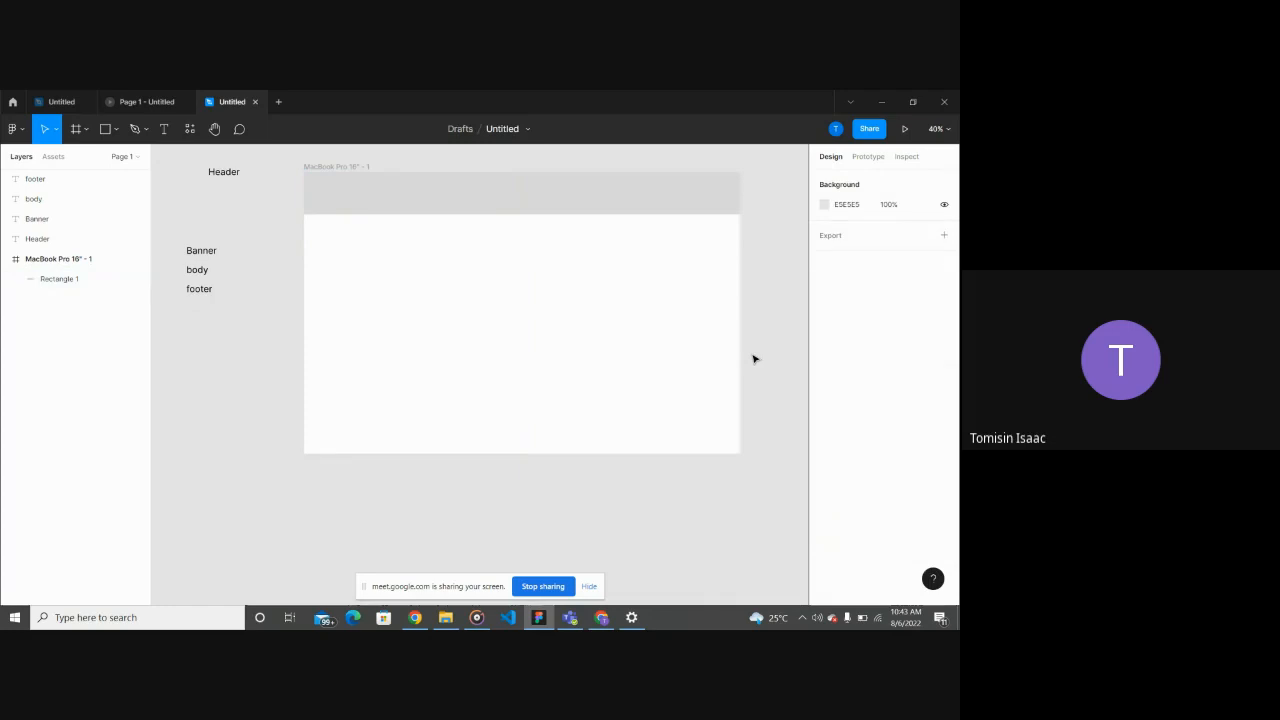
{"action": "left_click", "coordinate": [584, 208]}
{"action": "left_click_drag", "start_coordinate": [580, 213], "coordinate": [580, 206]}
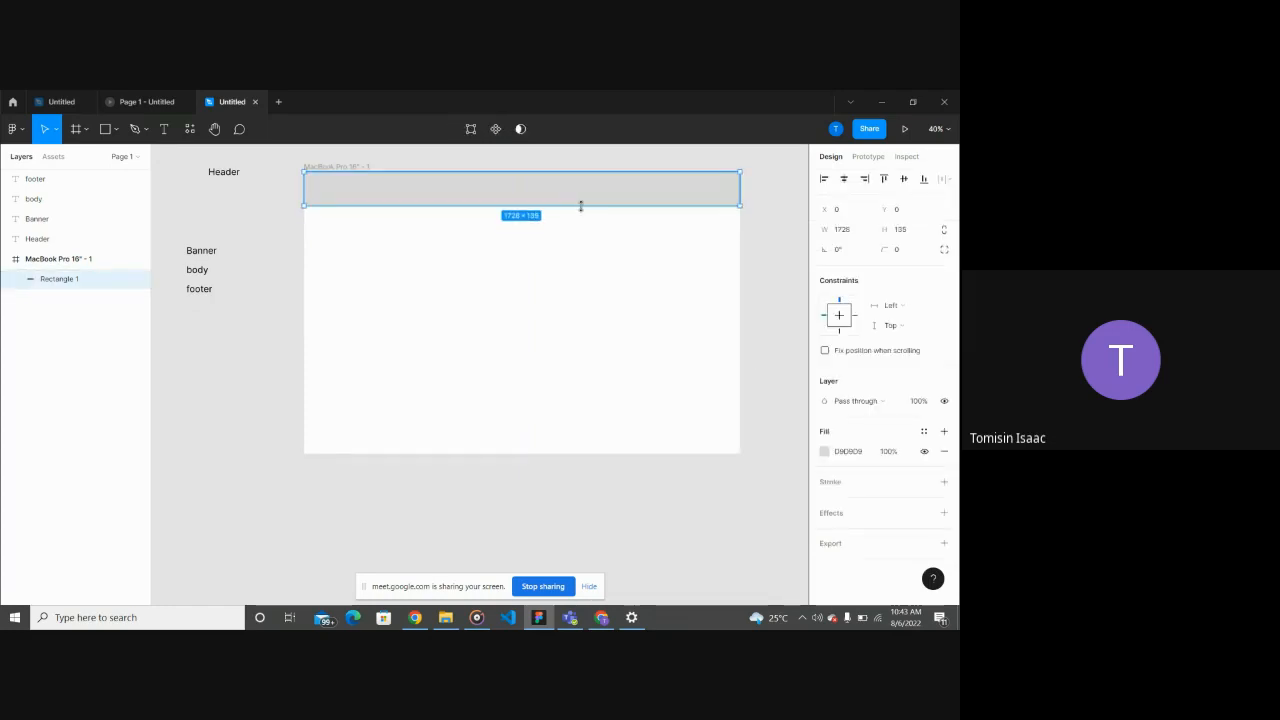
{"action": "left_click", "coordinate": [781, 267]}
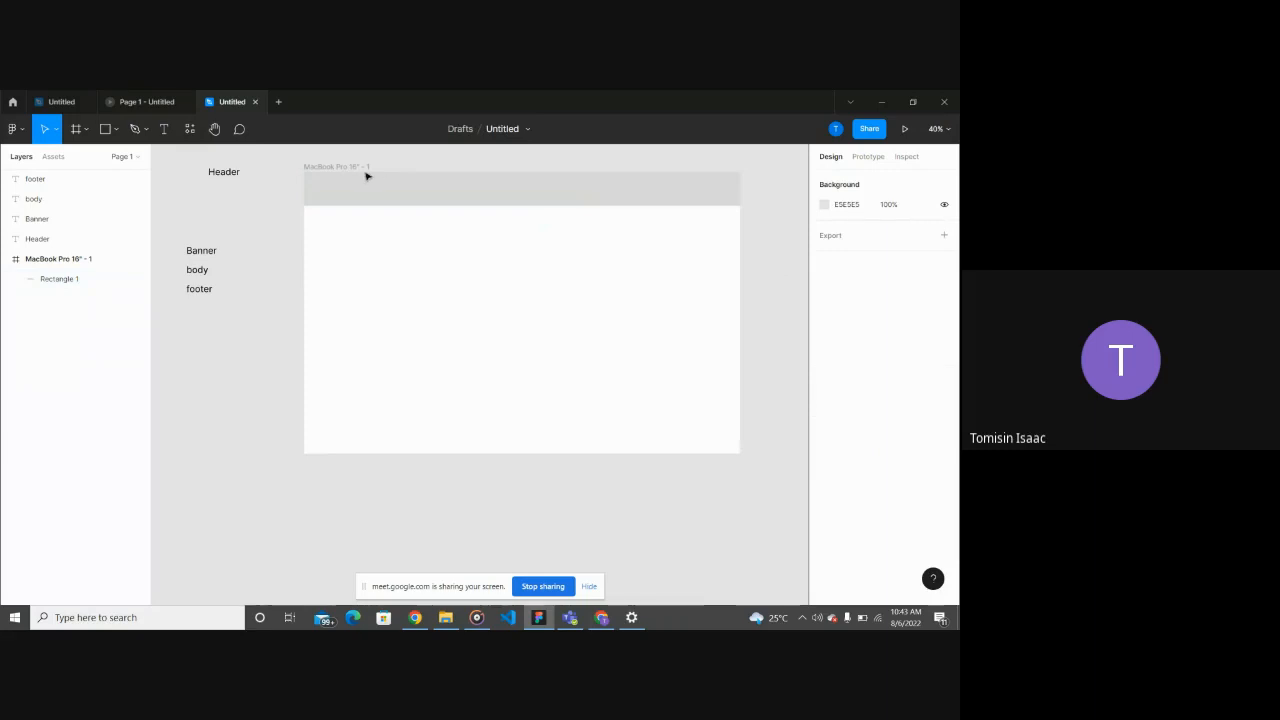
{"action": "left_click", "coordinate": [16, 129]}
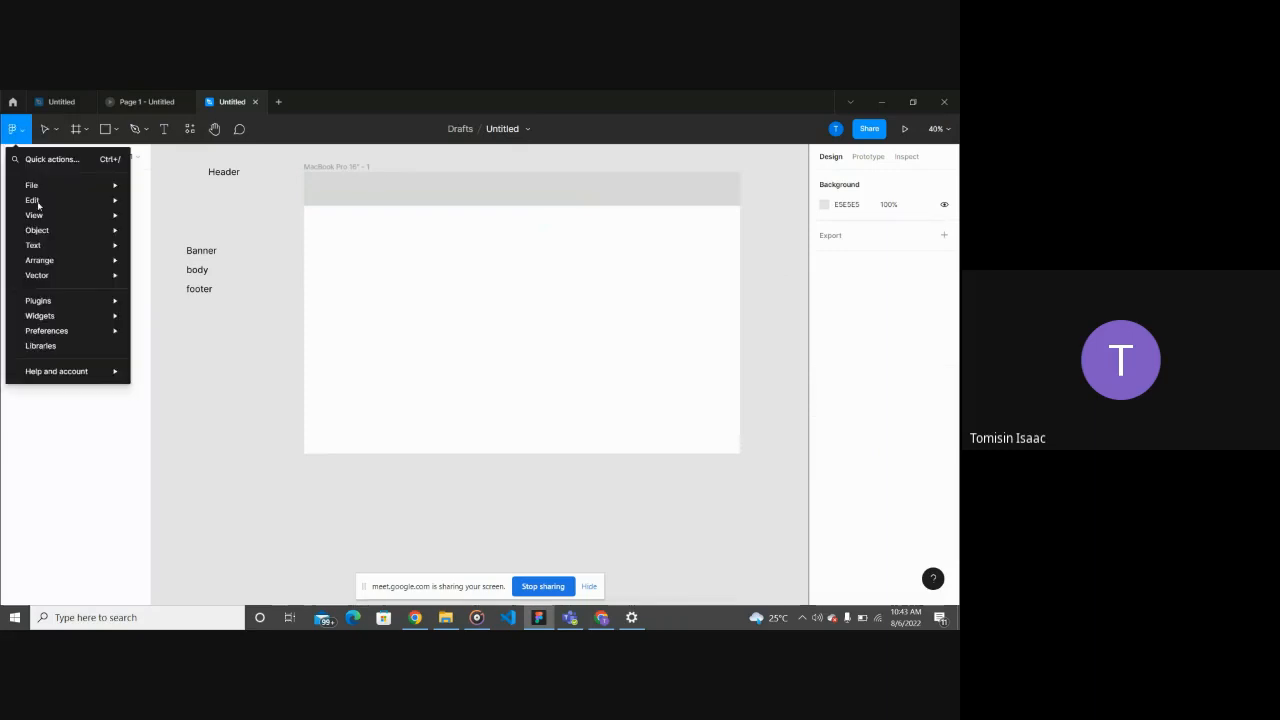
{"action": "mouse_move", "coordinate": [90, 275]}
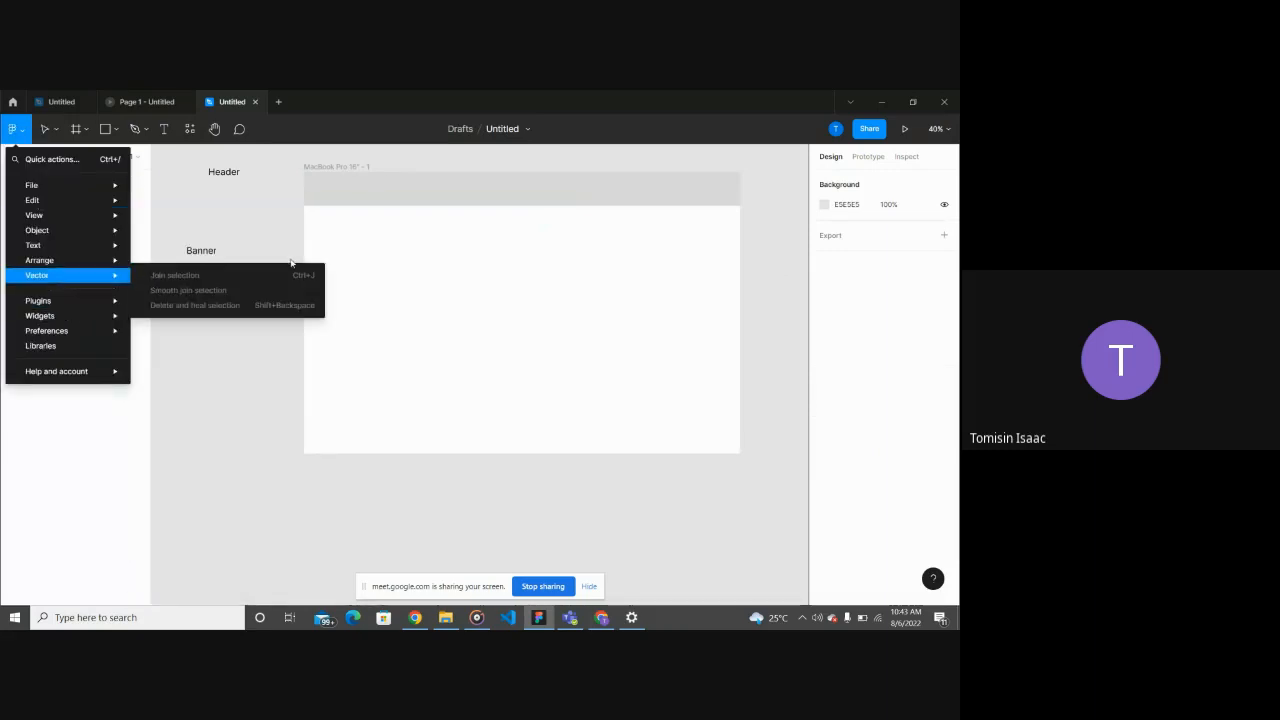
{"action": "left_click", "coordinate": [263, 217]}
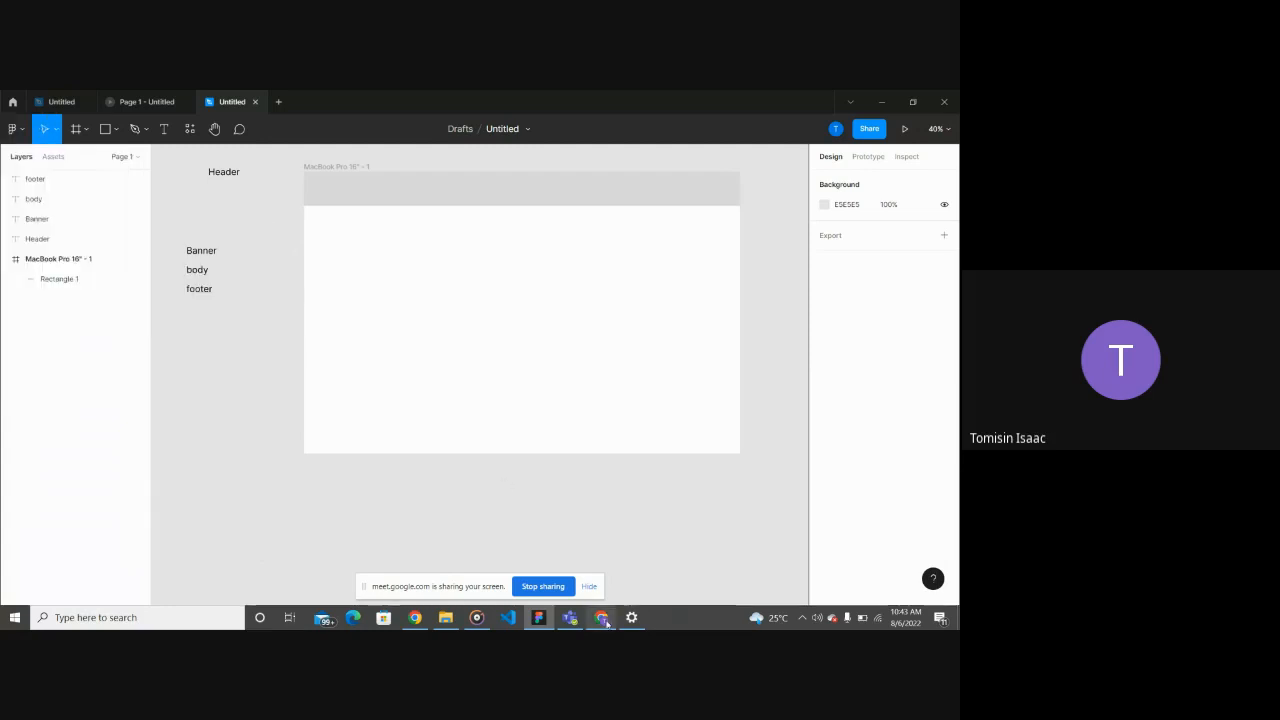
Step: Switch to Chrome to check the ongoing Google Meet call, and return to Figma
{"action": "left_click", "coordinate": [570, 617]}
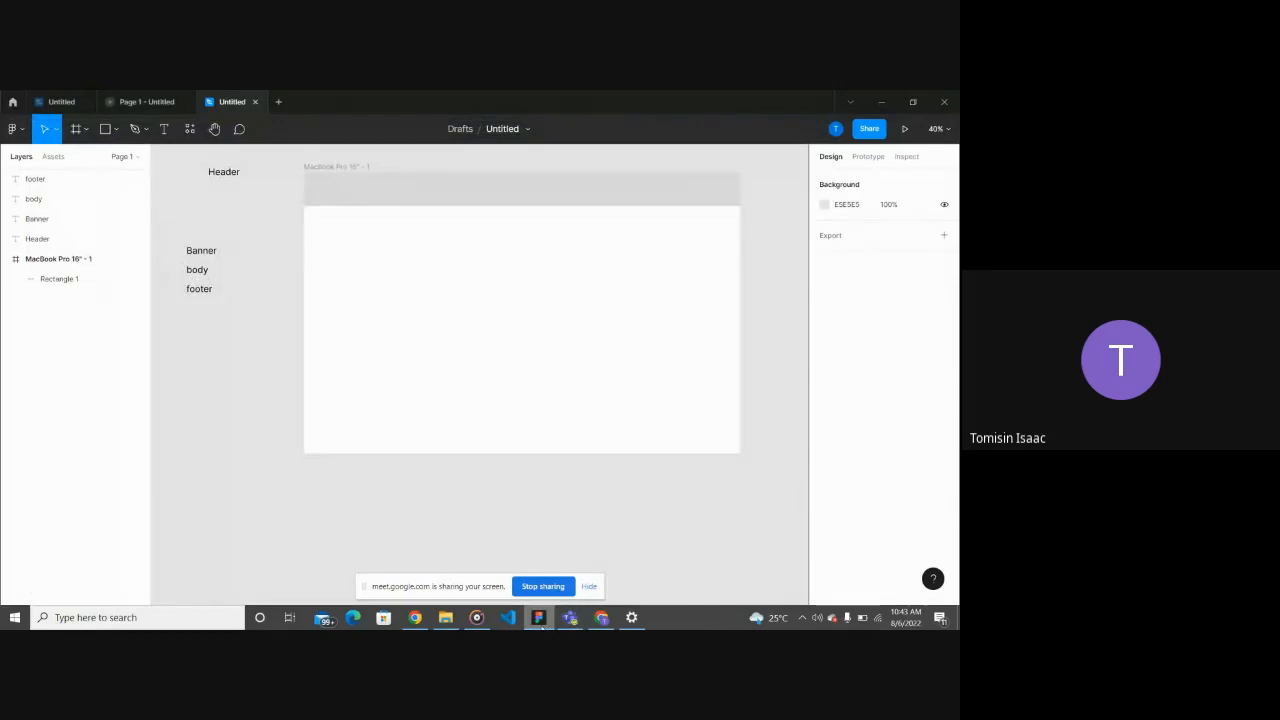
{"action": "left_click", "coordinate": [601, 617]}
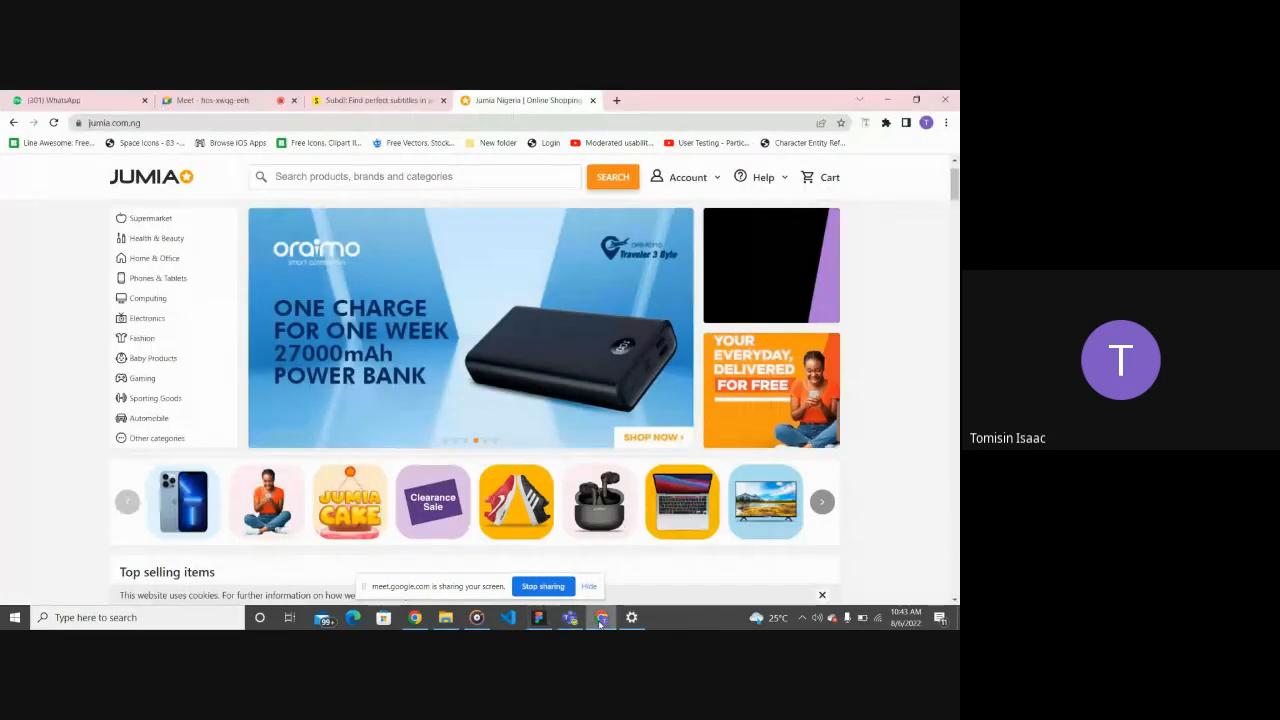
{"action": "left_click", "coordinate": [226, 99]}
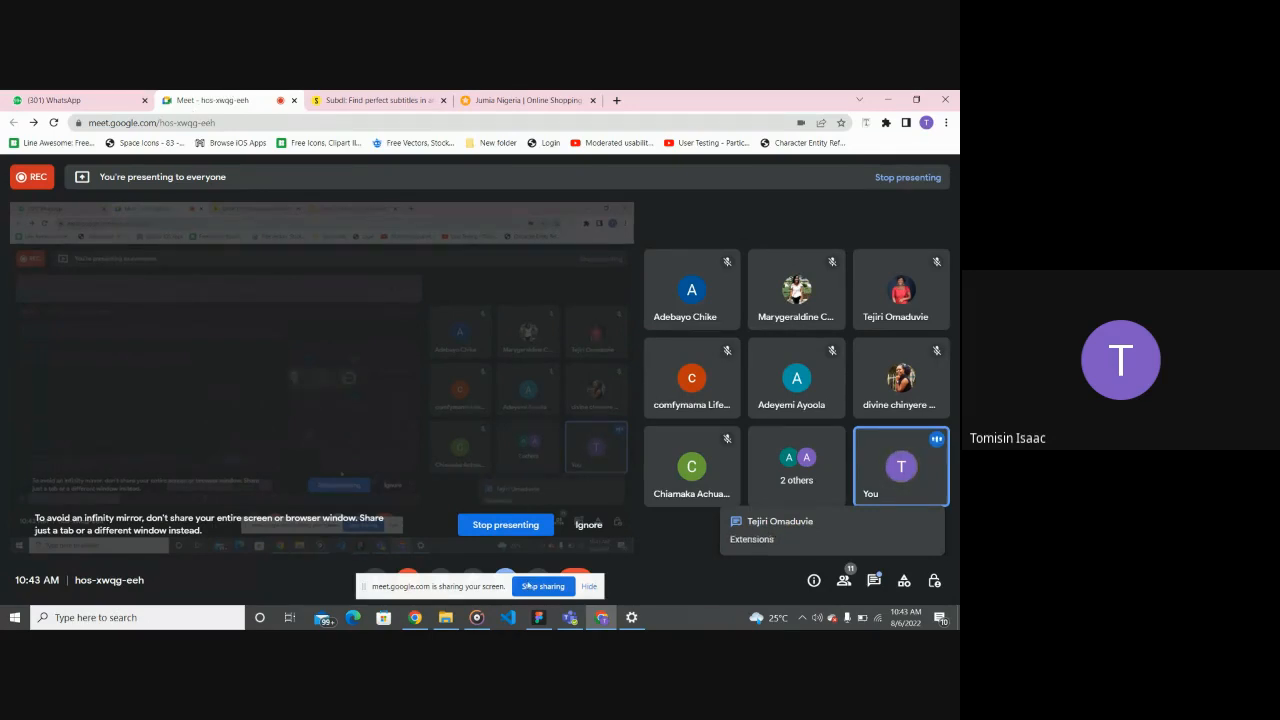
{"action": "left_click", "coordinate": [539, 618]}
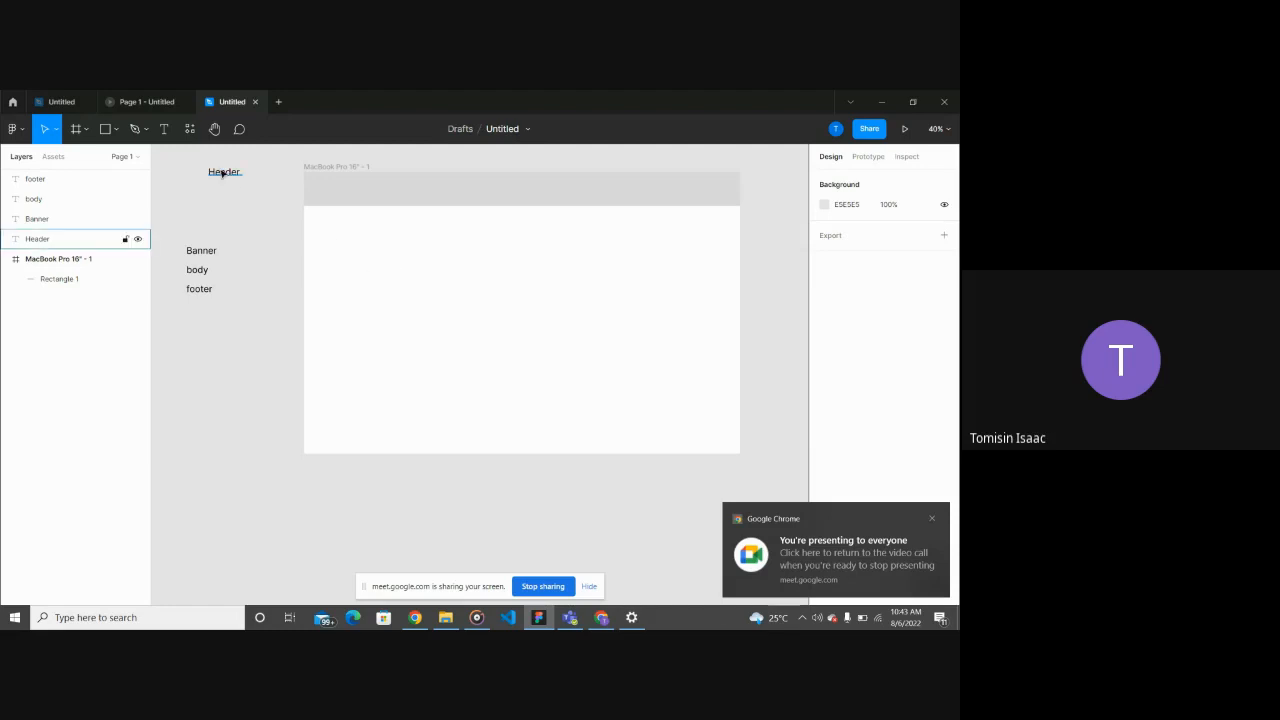
Step: Run the saved Brandfetch plugin and open the WhatsApp Inc. brand from its recent searches
{"action": "left_click", "coordinate": [224, 173]}
{"action": "left_click", "coordinate": [16, 129]}
{"action": "mouse_move", "coordinate": [60, 301]}
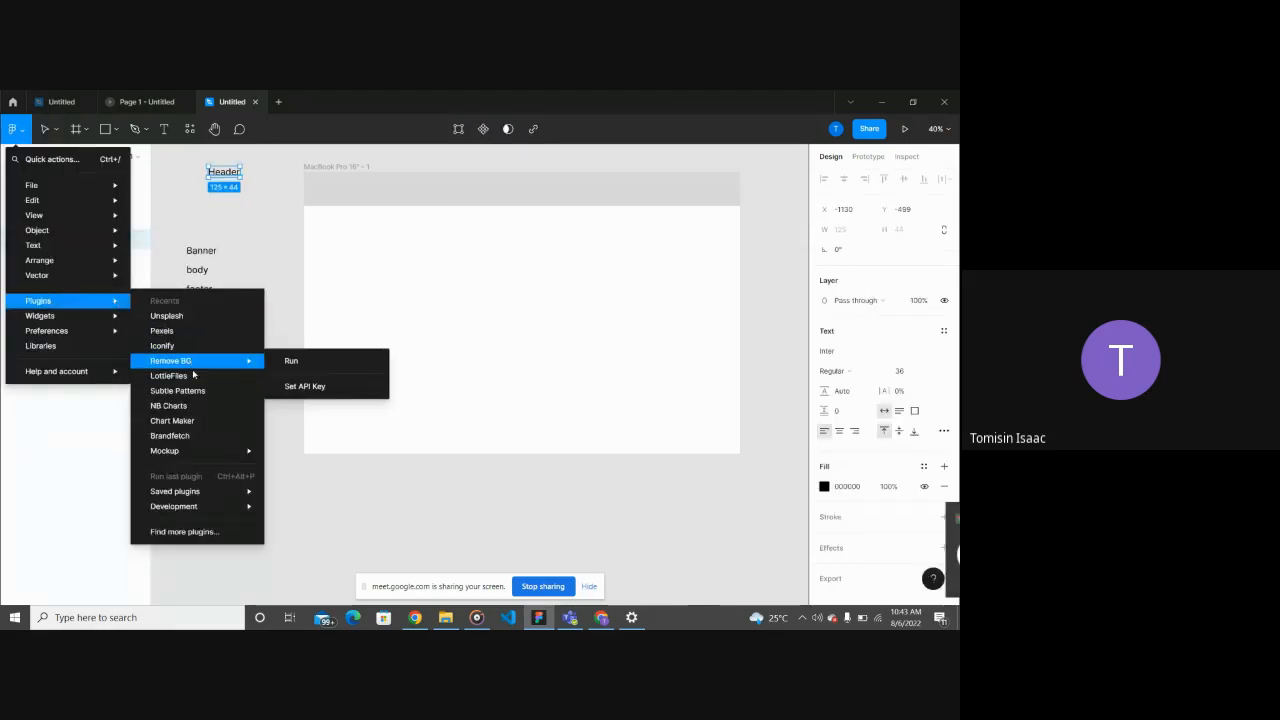
{"action": "mouse_move", "coordinate": [186, 455]}
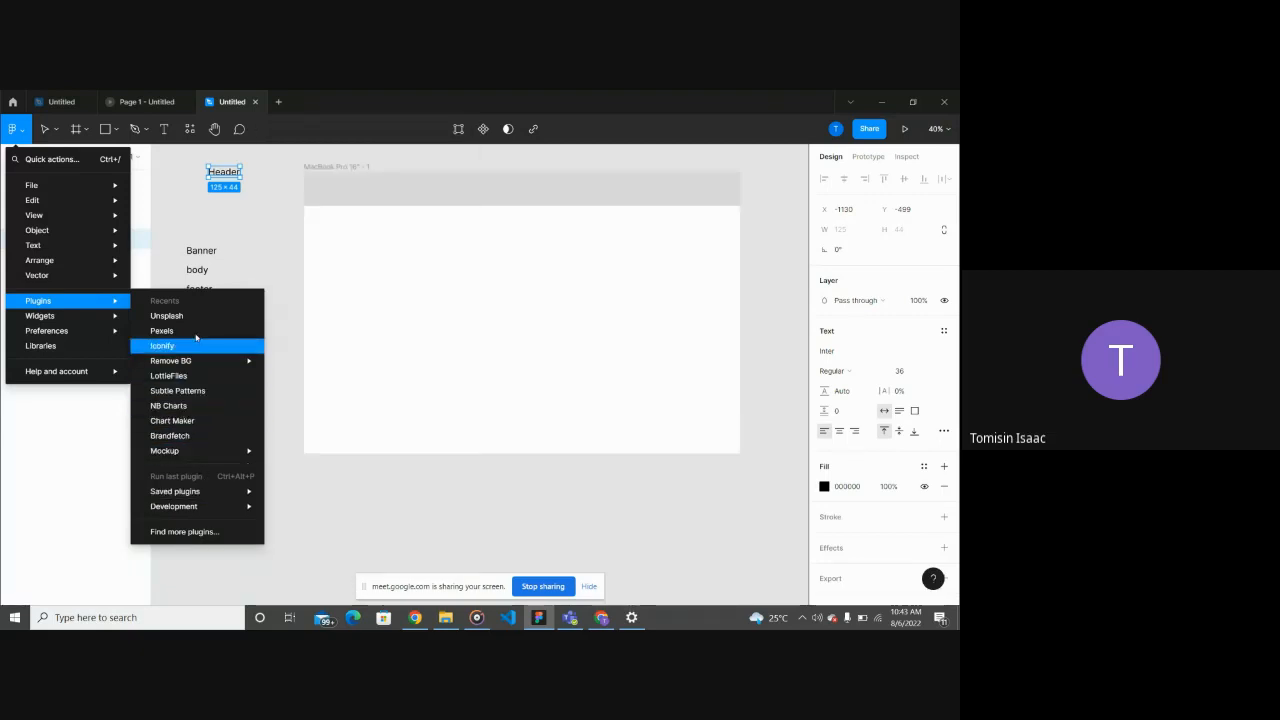
{"action": "mouse_move", "coordinate": [183, 505]}
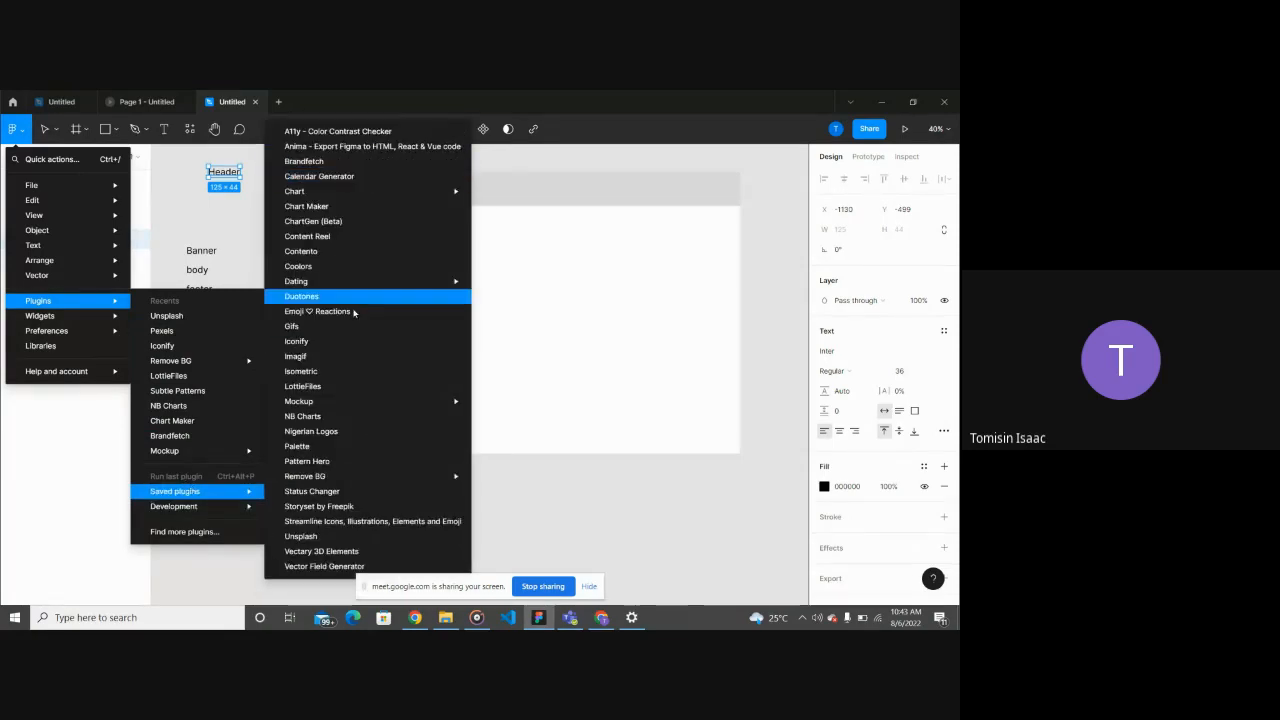
{"action": "left_click", "coordinate": [357, 161]}
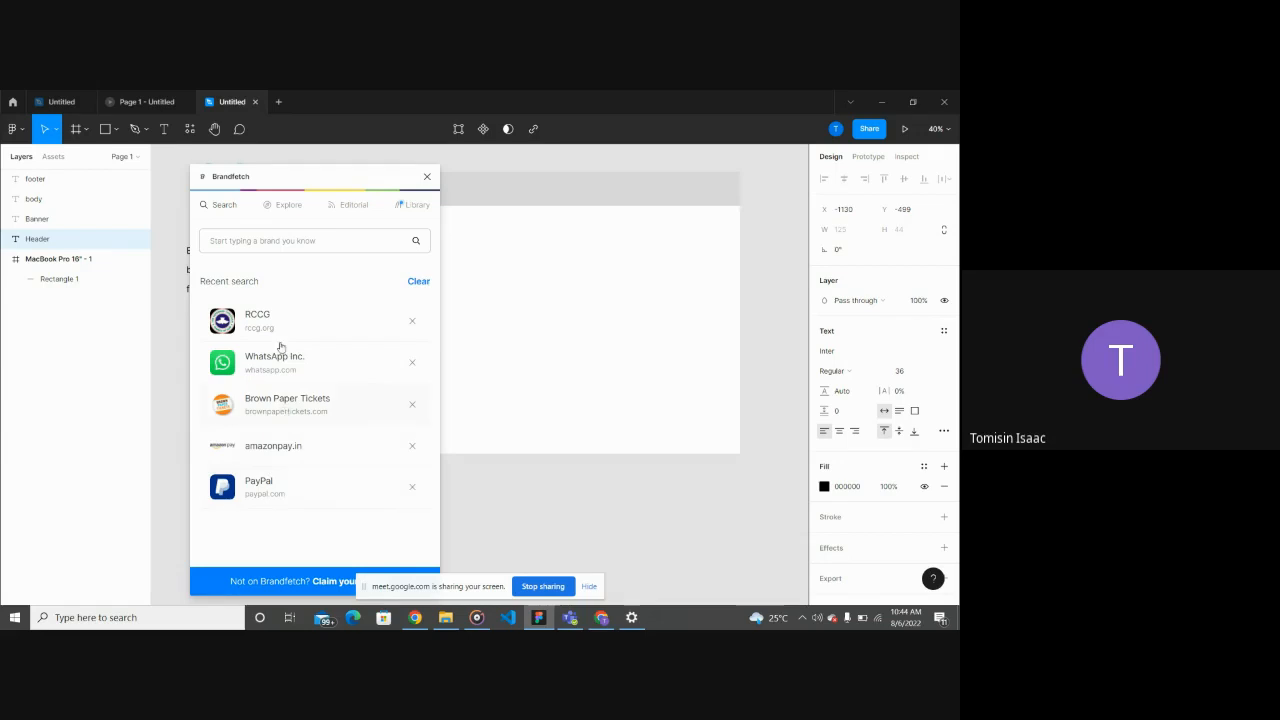
{"action": "left_click", "coordinate": [258, 241]}
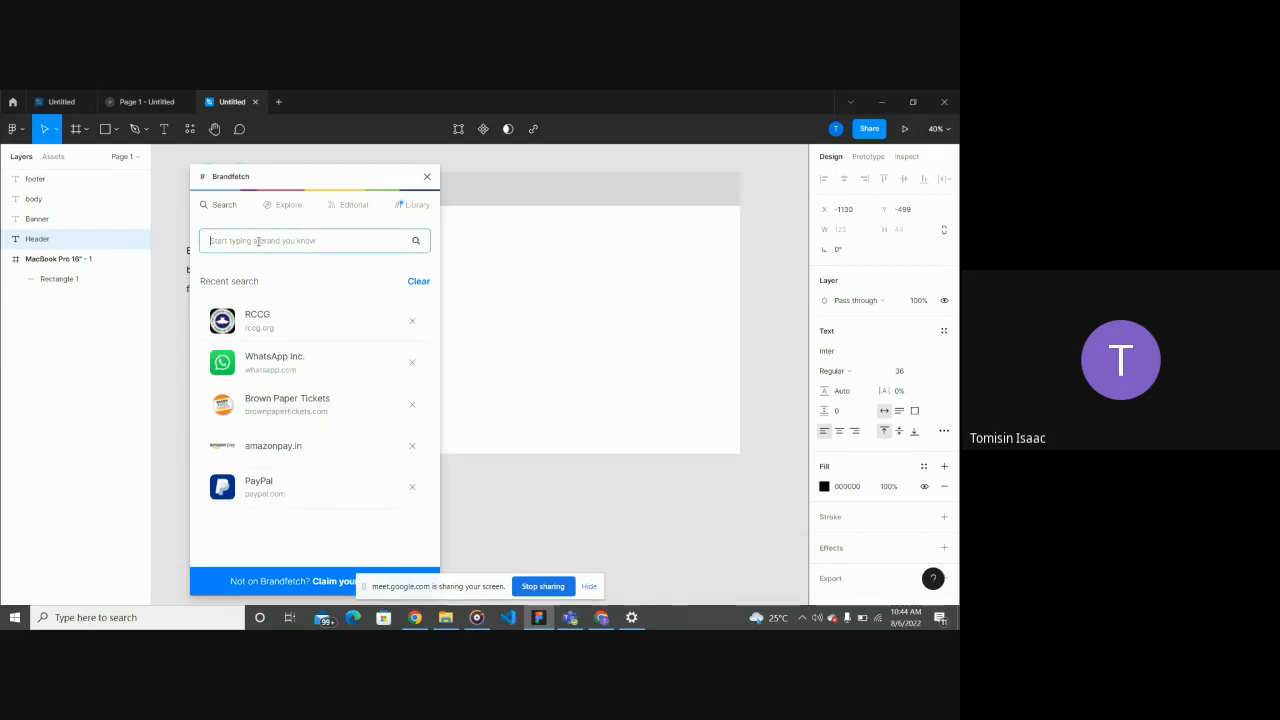
{"action": "left_click", "coordinate": [265, 366]}
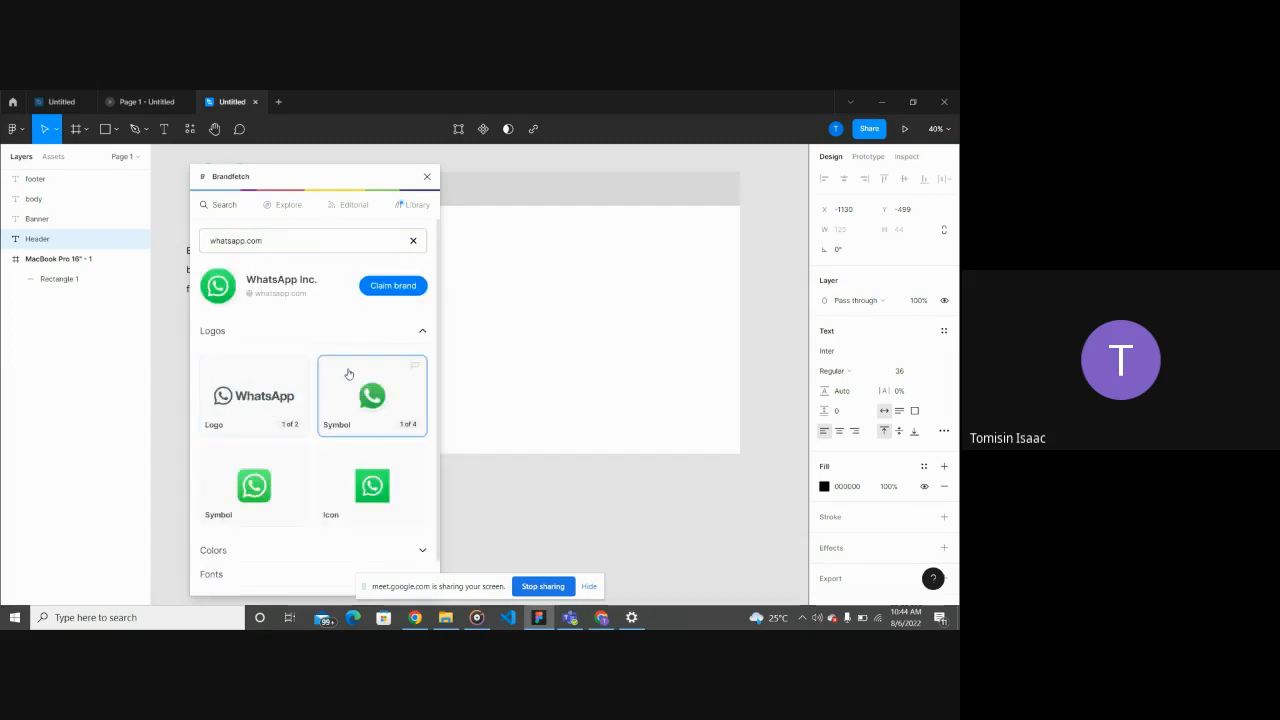
Step: Examine WhatsApp's logos and brand colors in Brandfetch, and collapse the color section
{"action": "scroll", "coordinate": [348, 444], "scroll_direction": "down", "scroll_amount": 1}
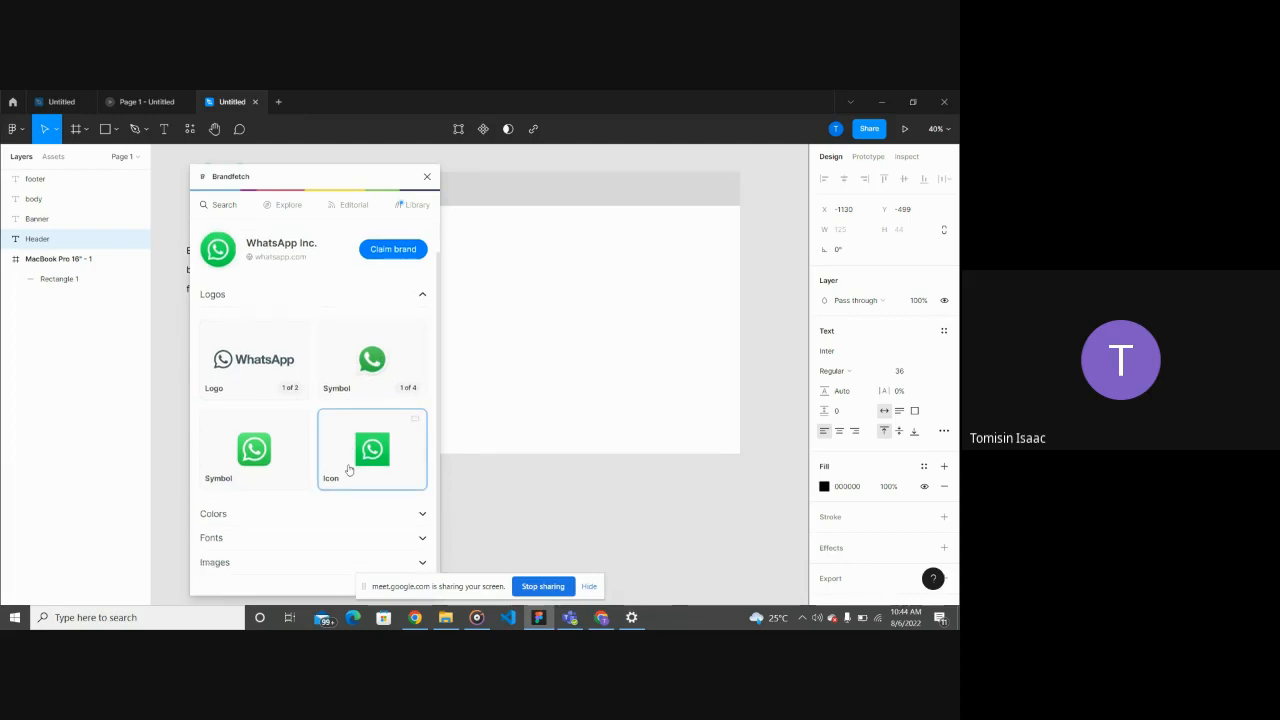
{"action": "left_click", "coordinate": [424, 516]}
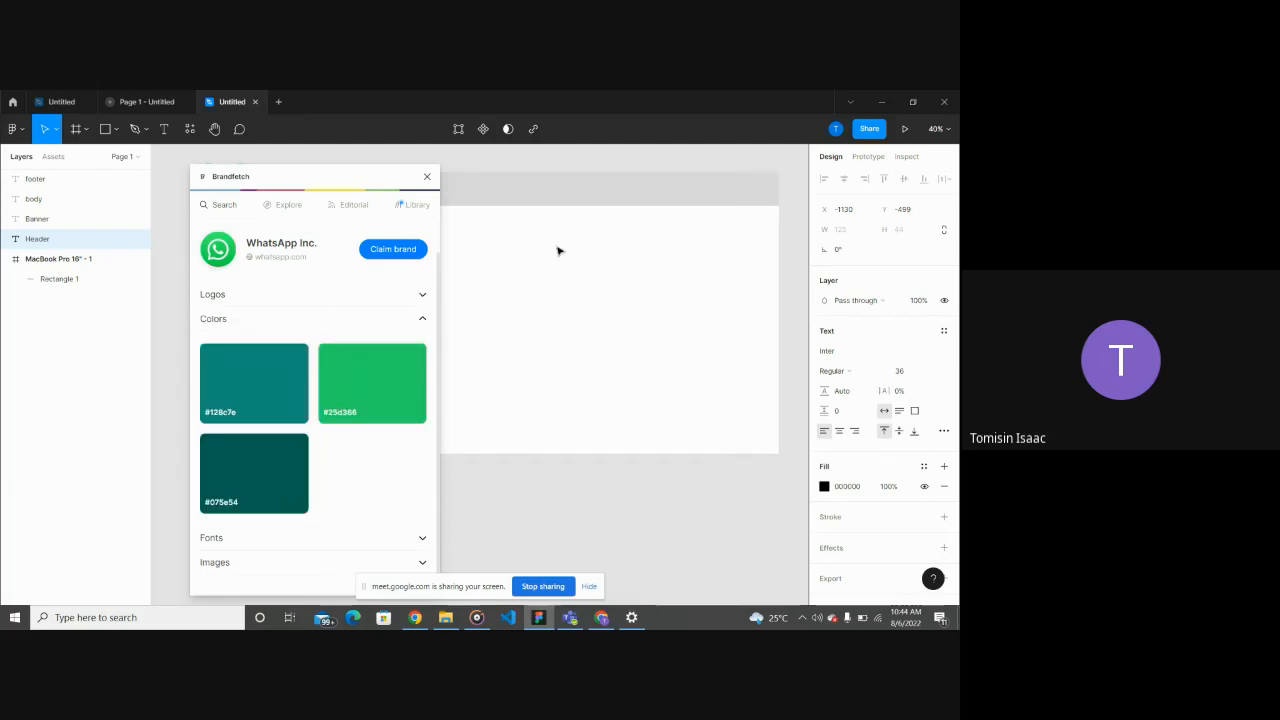
{"action": "scroll", "coordinate": [445, 337], "scroll_direction": "left", "scroll_amount": 3}
{"action": "scroll", "coordinate": [445, 337], "scroll_direction": "down", "scroll_amount": 2}
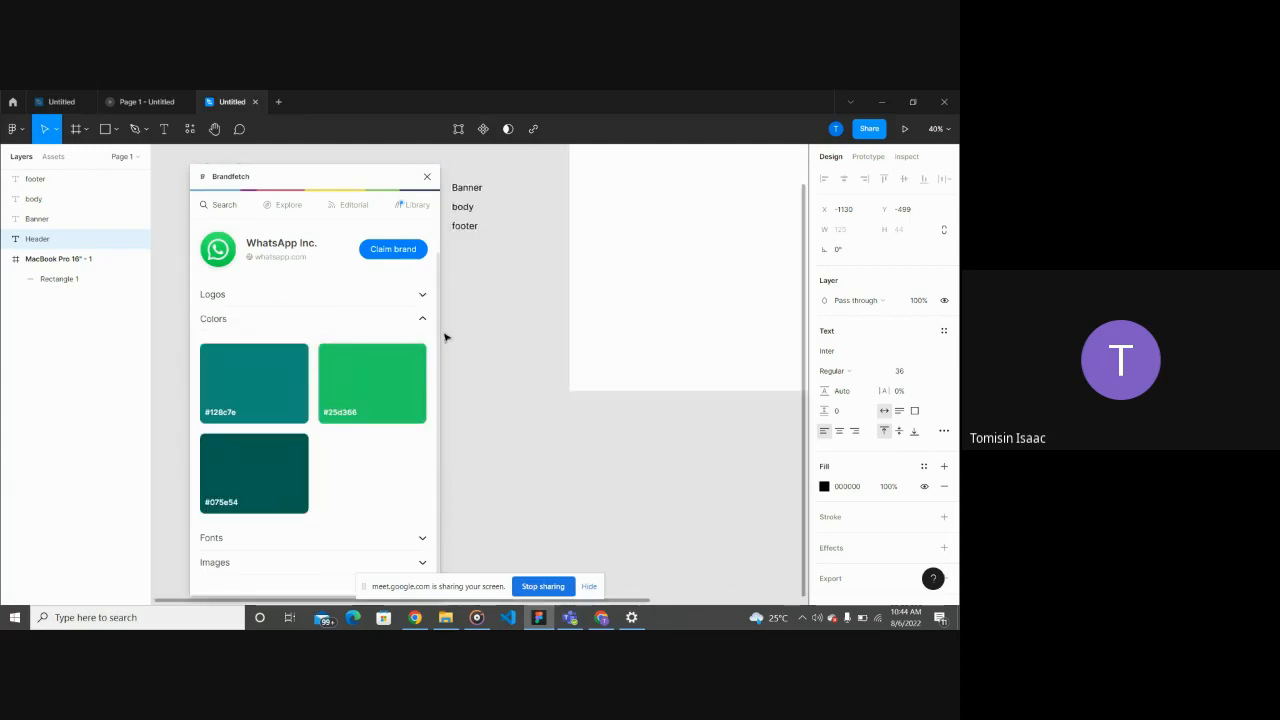
{"action": "scroll", "coordinate": [445, 337], "scroll_direction": "up", "scroll_amount": 3}
{"action": "scroll", "coordinate": [445, 337], "scroll_direction": "left", "scroll_amount": 1}
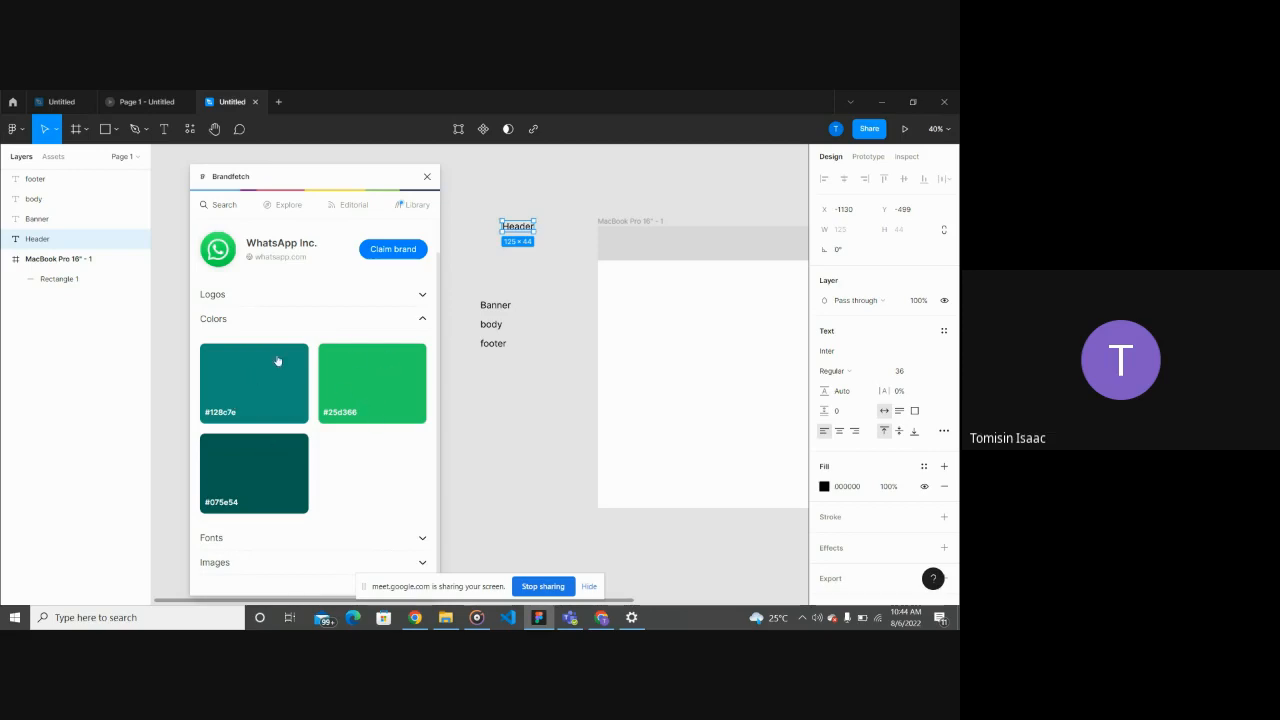
{"action": "left_click", "coordinate": [424, 317]}
{"action": "left_click", "coordinate": [425, 358]}
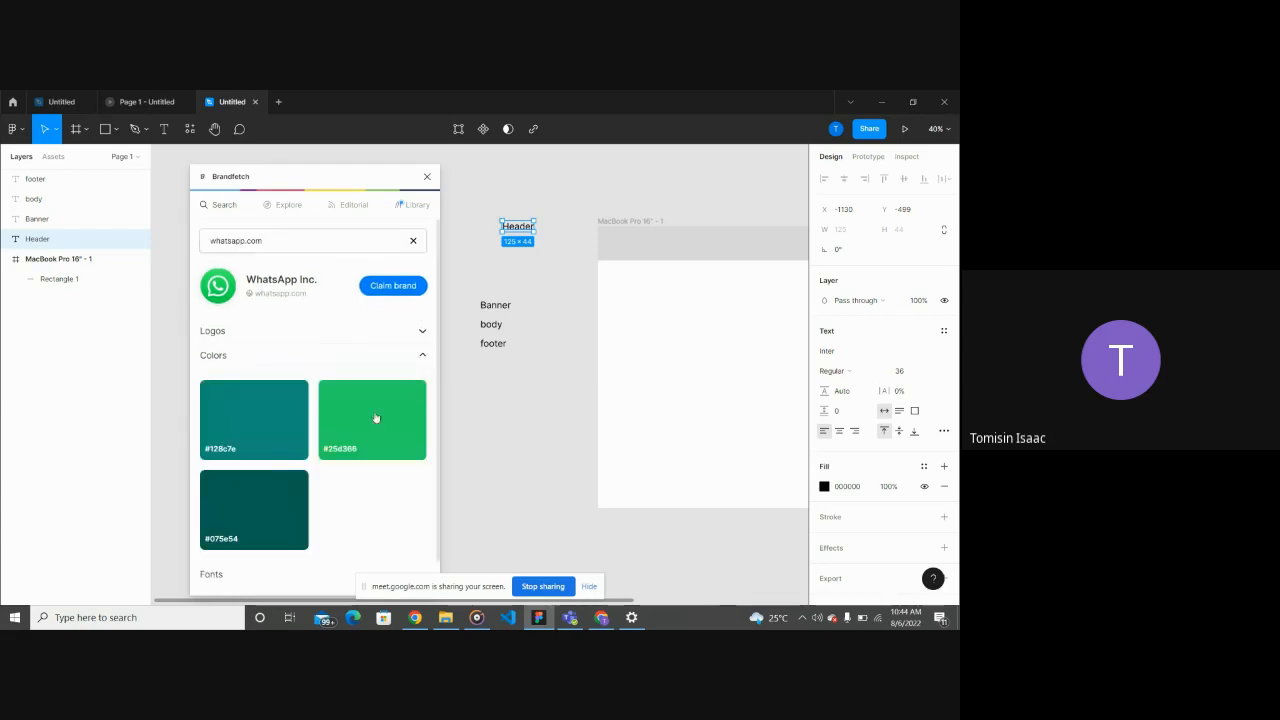
{"action": "scroll", "coordinate": [370, 425], "scroll_direction": "down", "scroll_amount": 1}
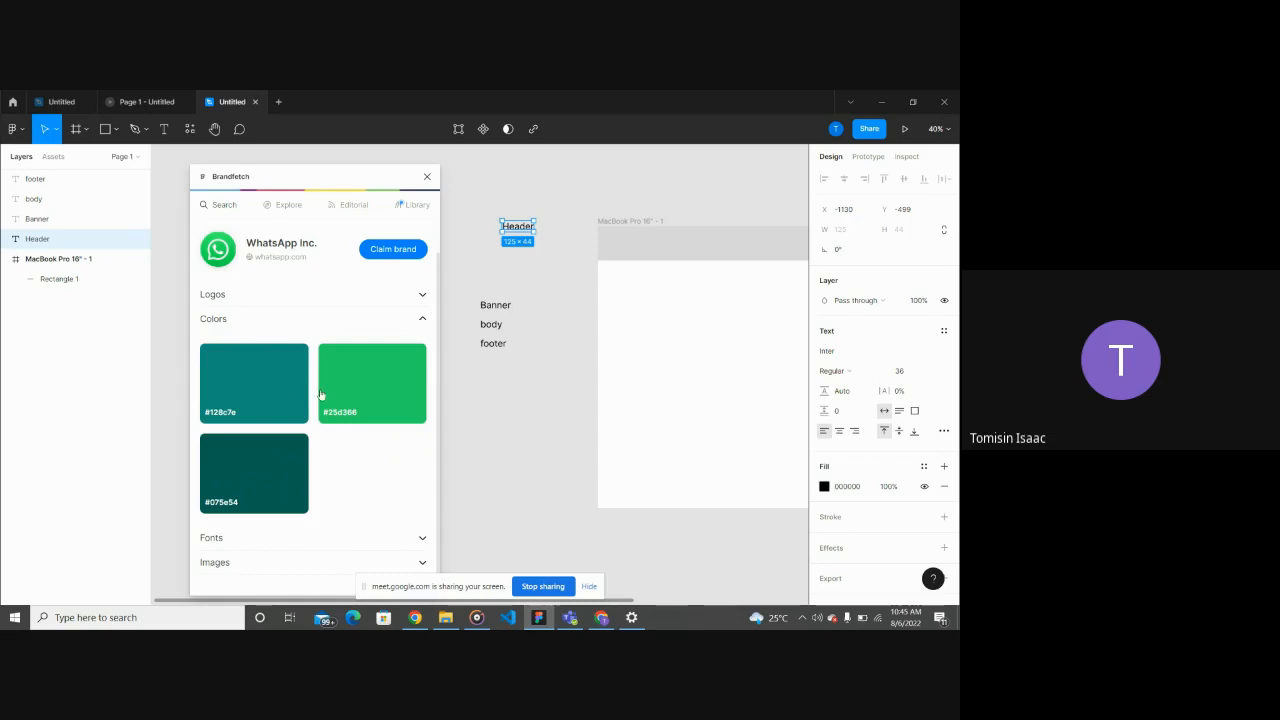
{"action": "left_click", "coordinate": [425, 321]}
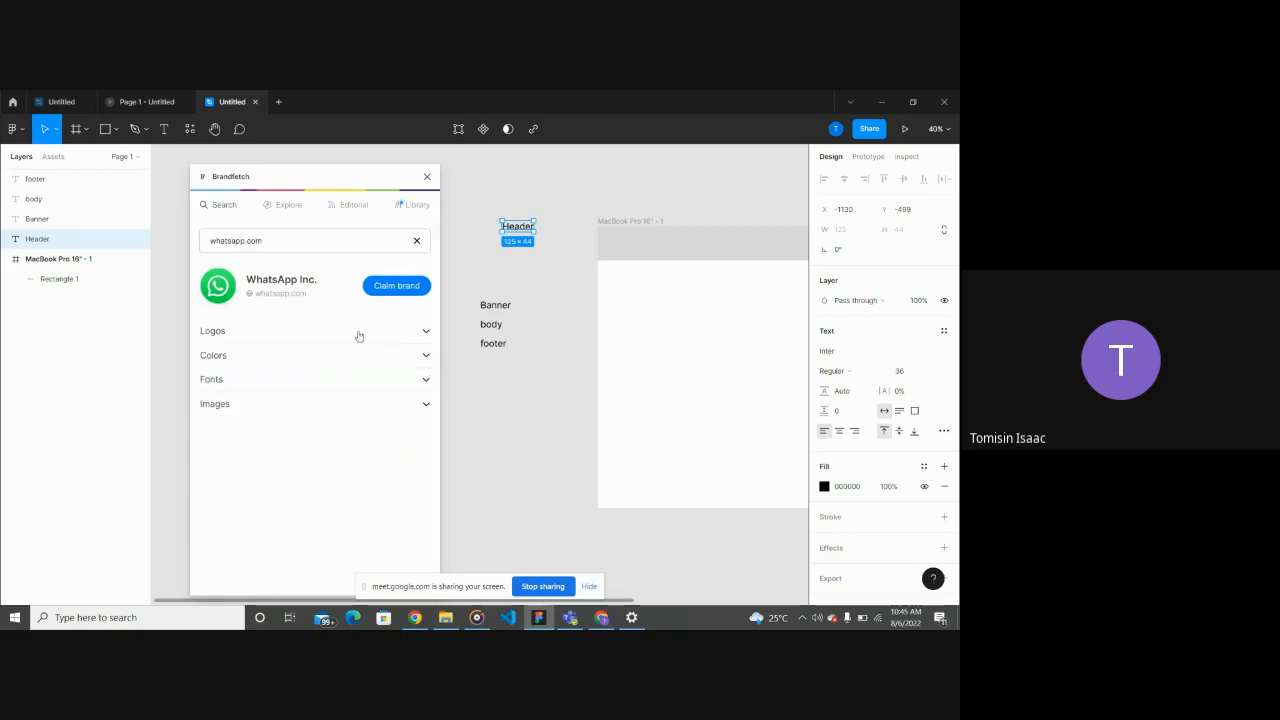
Step: View WhatsApp's fonts and images in Brandfetch, open the banner image's variants and return to the full brand overview
{"action": "left_click", "coordinate": [425, 380]}
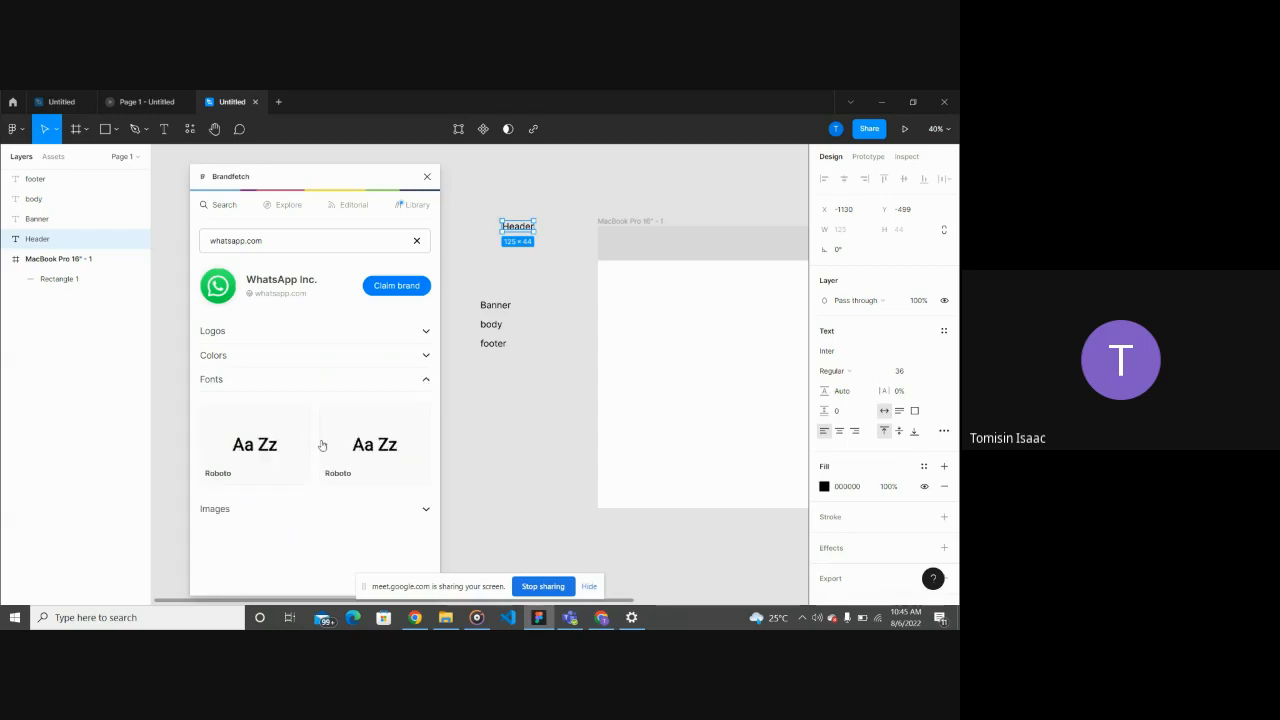
{"action": "left_click", "coordinate": [426, 381]}
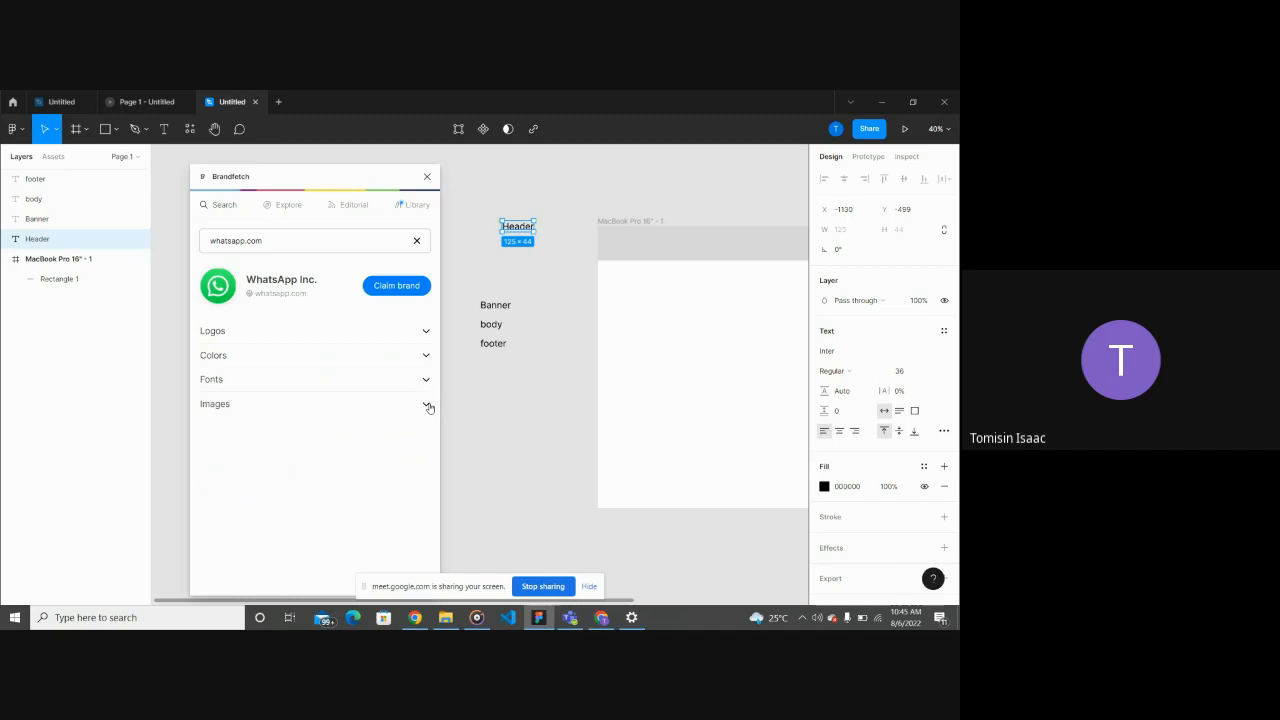
{"action": "left_click", "coordinate": [427, 406]}
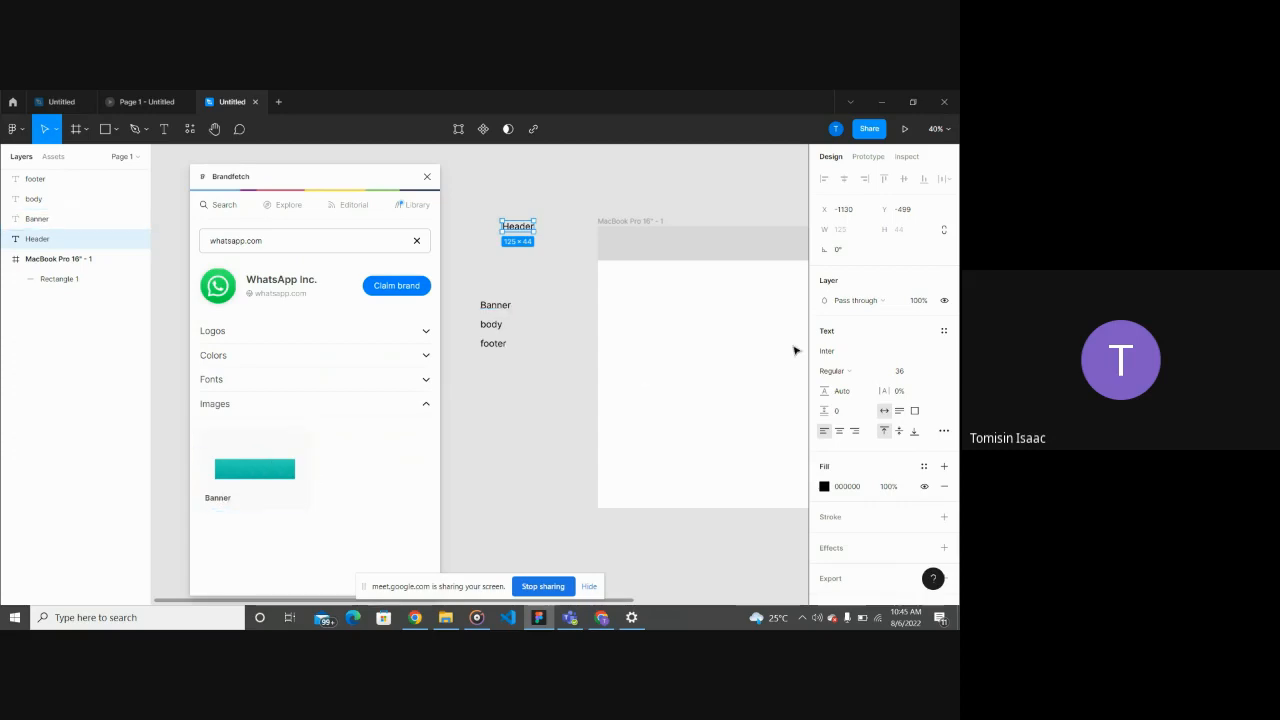
{"action": "scroll", "coordinate": [795, 351], "scroll_direction": "right", "scroll_amount": 4}
{"action": "scroll", "coordinate": [795, 351], "scroll_direction": "down", "scroll_amount": 3}
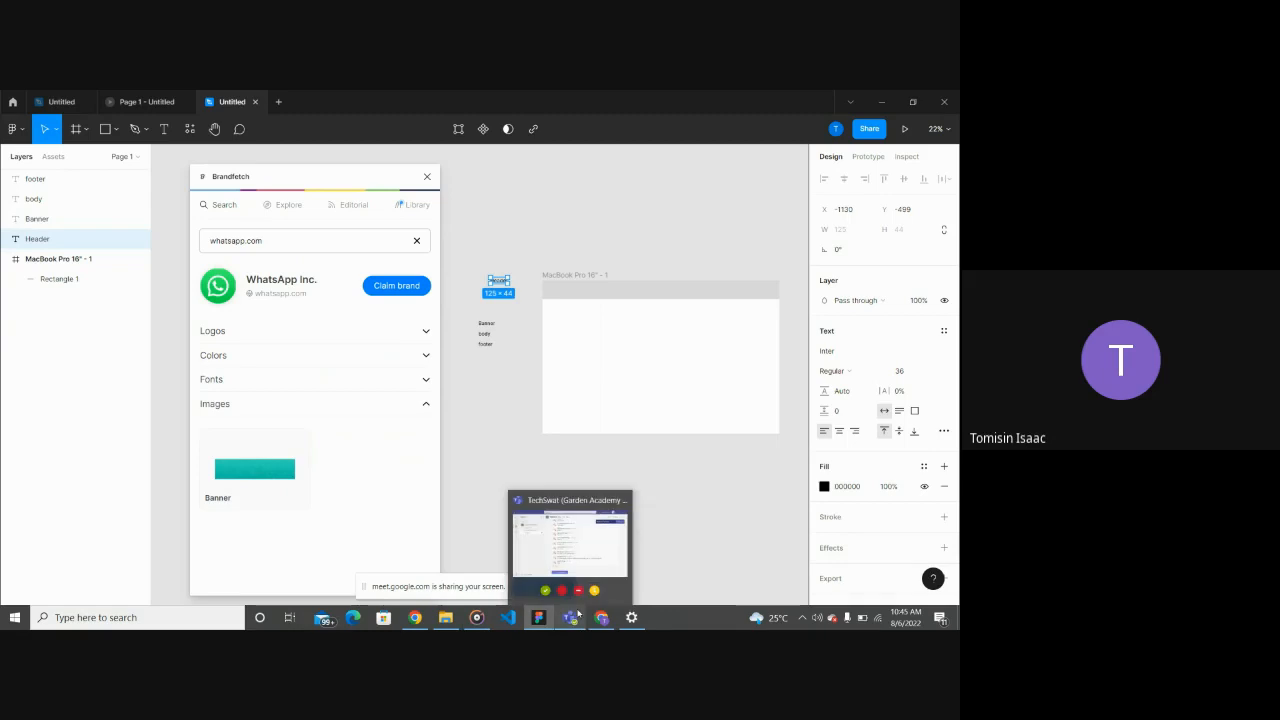
{"action": "mouse_move", "coordinate": [590, 622]}
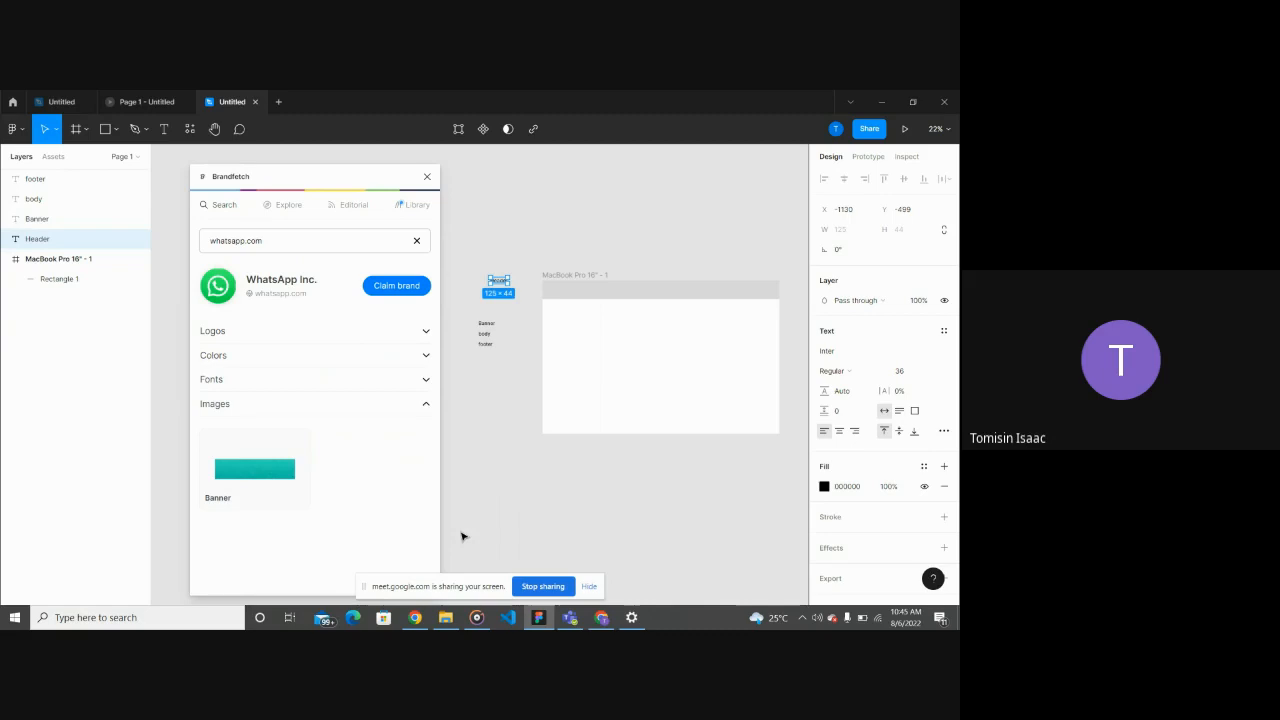
{"action": "left_click", "coordinate": [254, 479]}
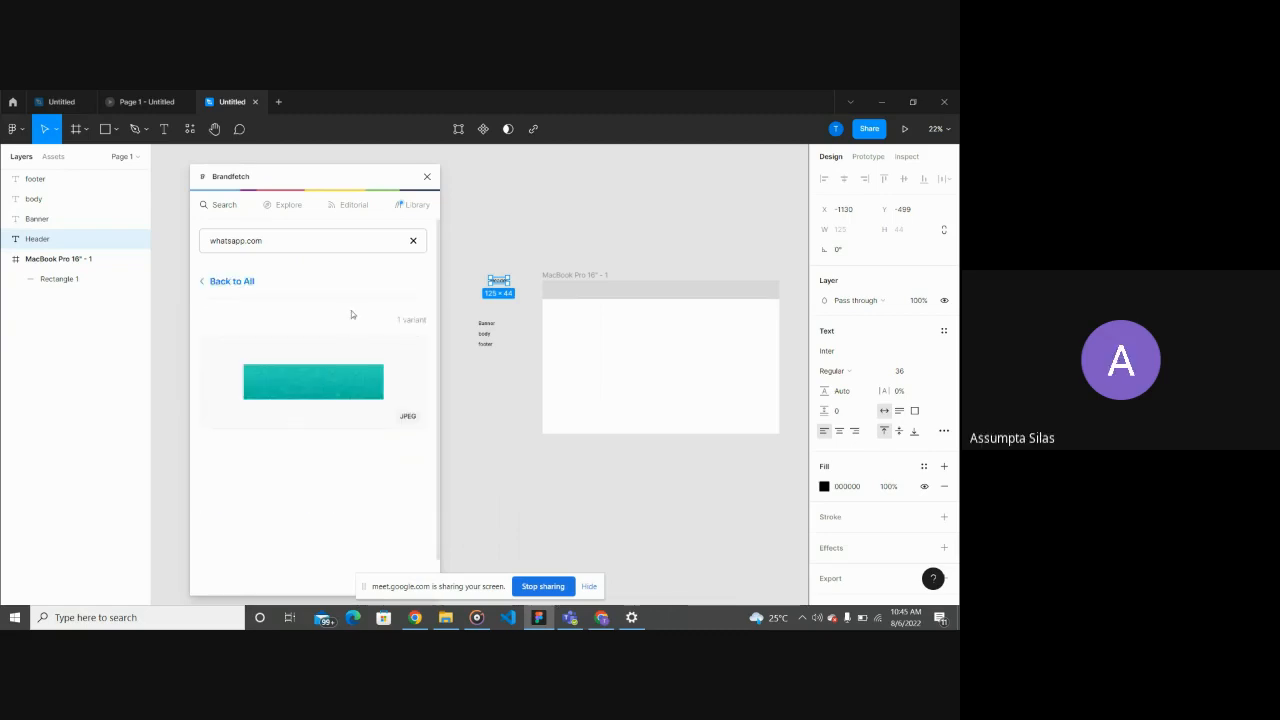
{"action": "left_click", "coordinate": [201, 283]}
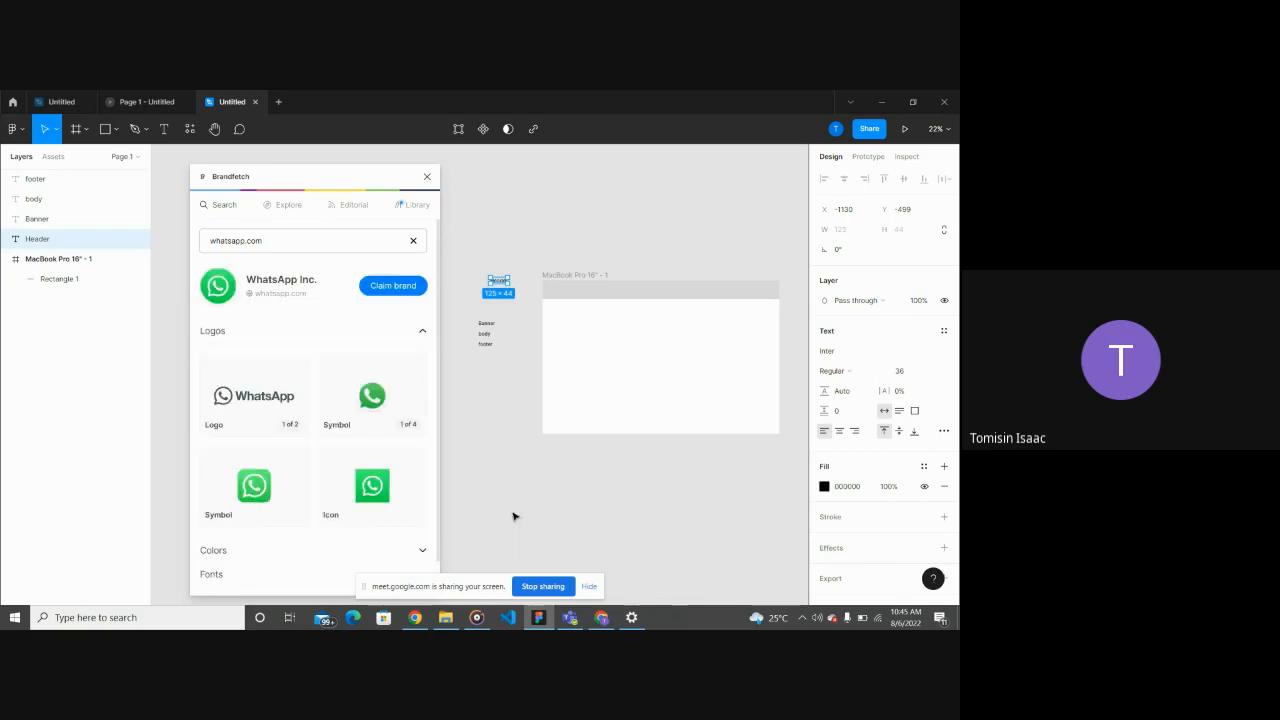
Step: Read the in-call messages of the Google Meet call in Chrome, return to Figma and collapse WhatsApp's logos in Brandfetch
{"action": "left_click", "coordinate": [603, 617]}
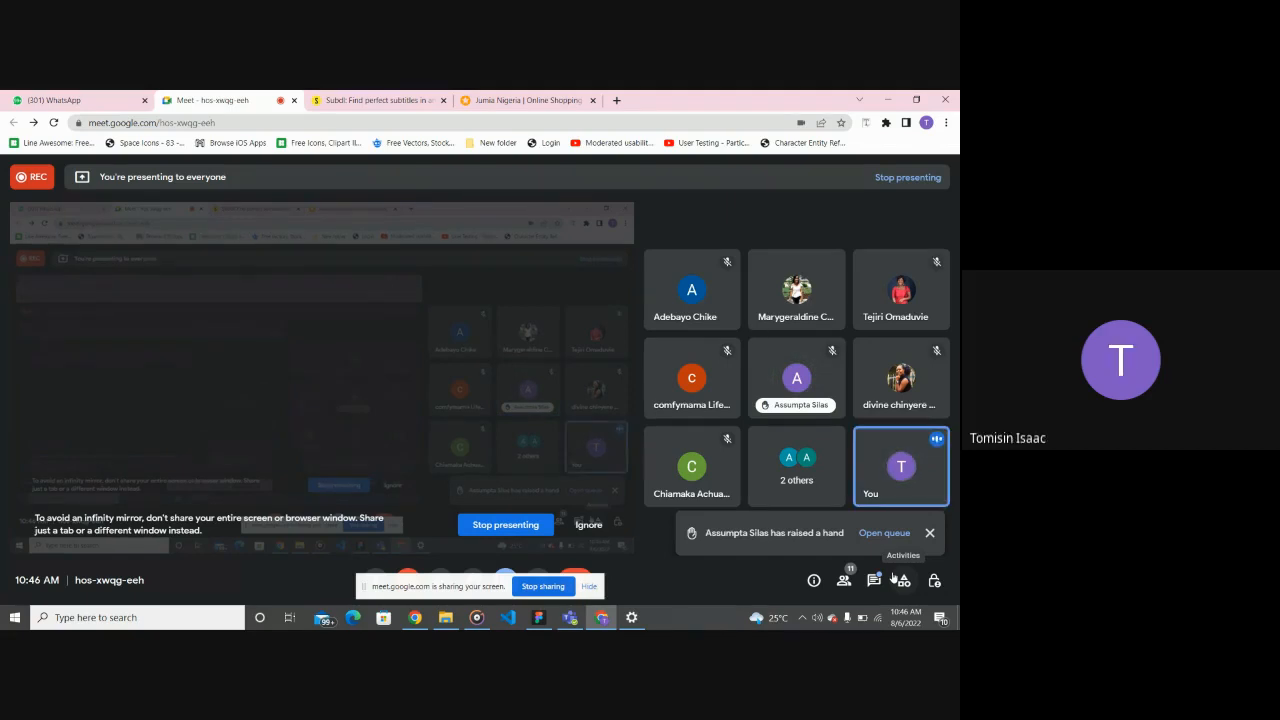
{"action": "left_click", "coordinate": [875, 585]}
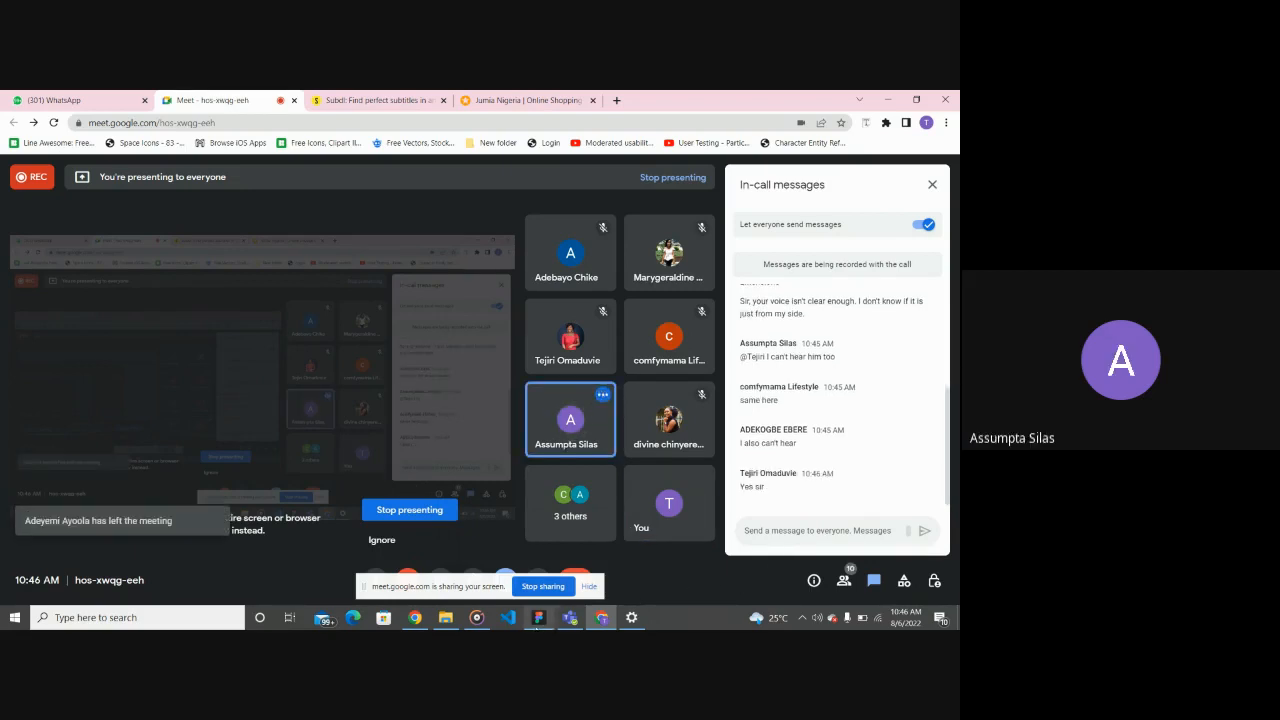
{"action": "left_click", "coordinate": [538, 617]}
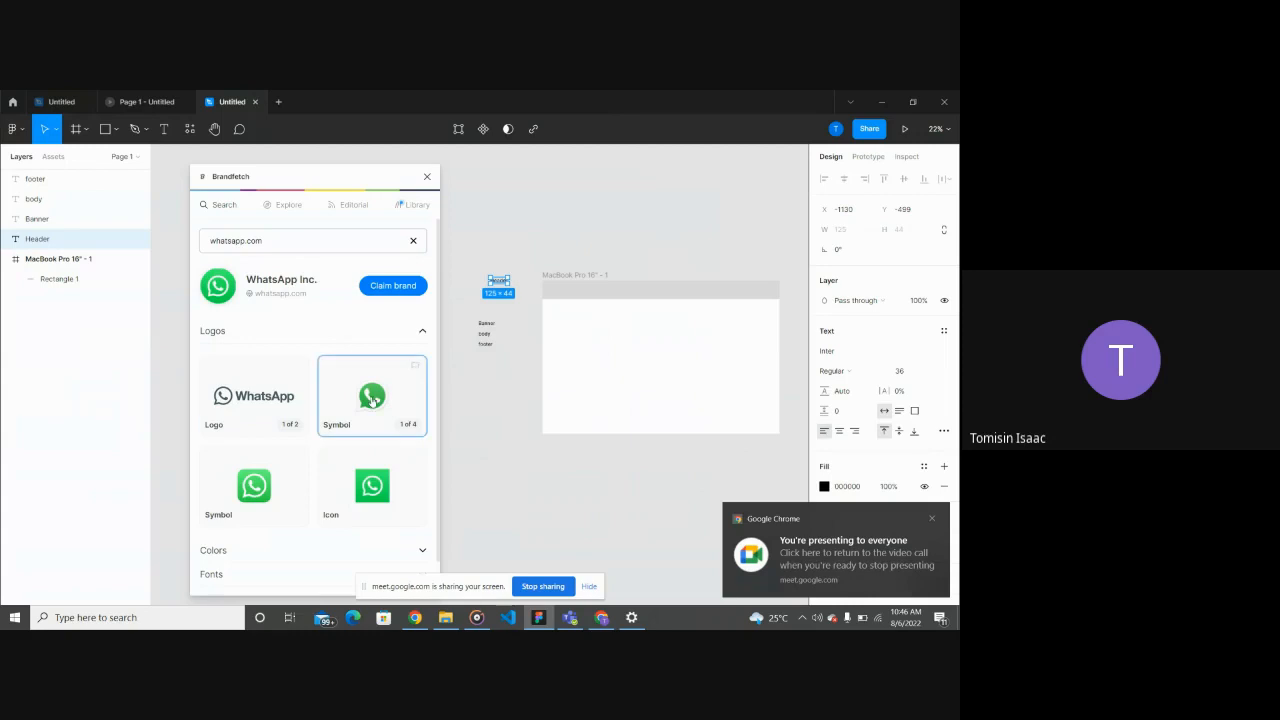
{"action": "scroll", "coordinate": [375, 400], "scroll_direction": "down", "scroll_amount": 1}
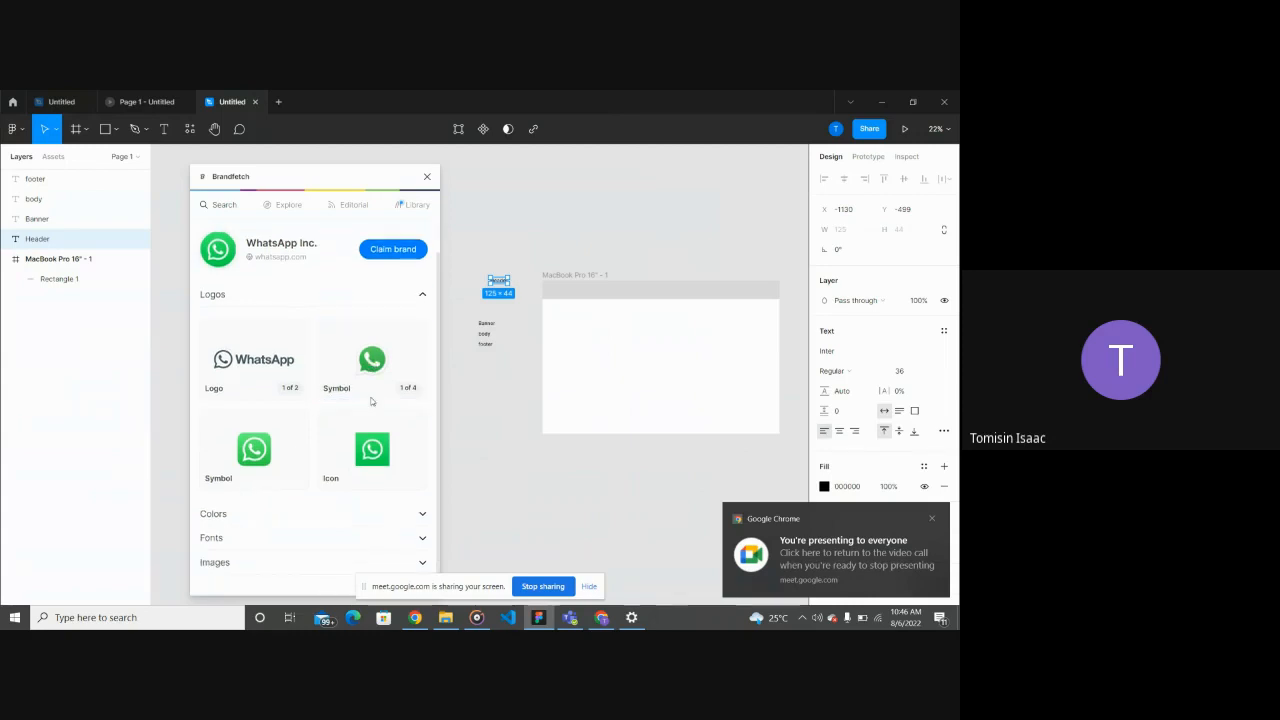
{"action": "left_click", "coordinate": [421, 296]}
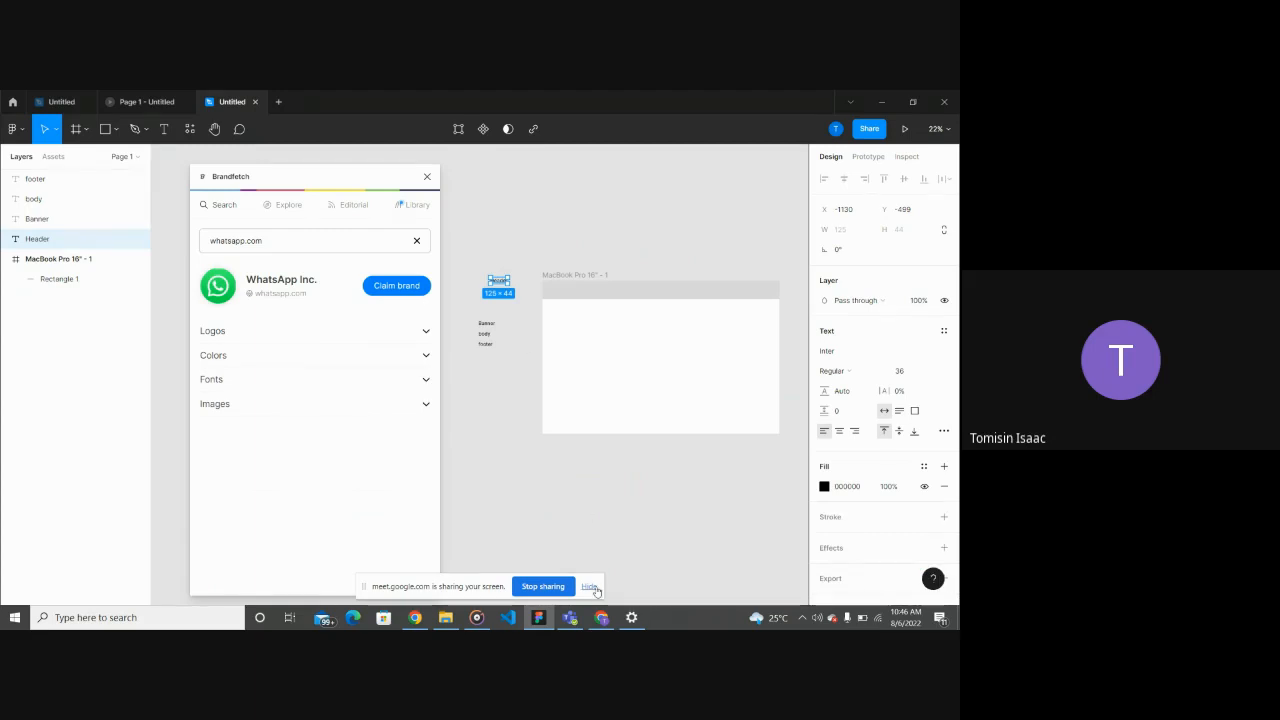
Step: Insert the dark WhatsApp wordmark logo as SVG from Brandfetch's logo variants onto the canvas and close the plugin
{"action": "left_click", "coordinate": [521, 516]}
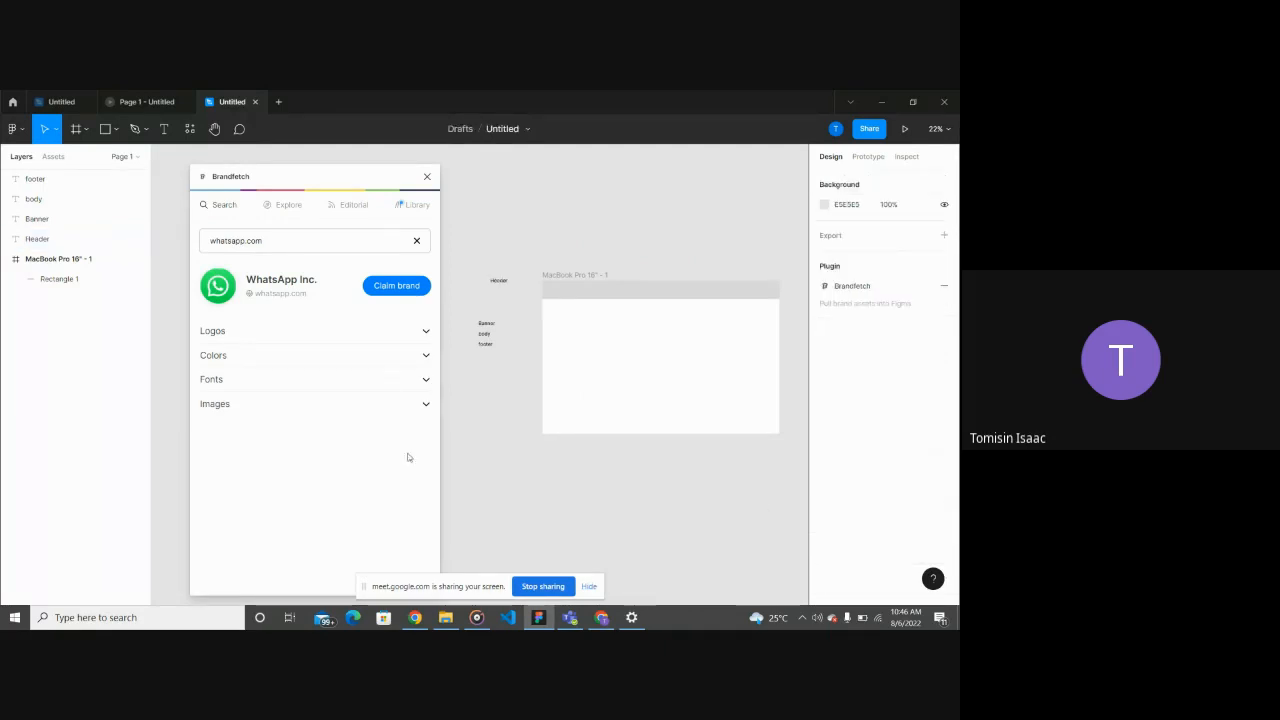
{"action": "left_click", "coordinate": [424, 331]}
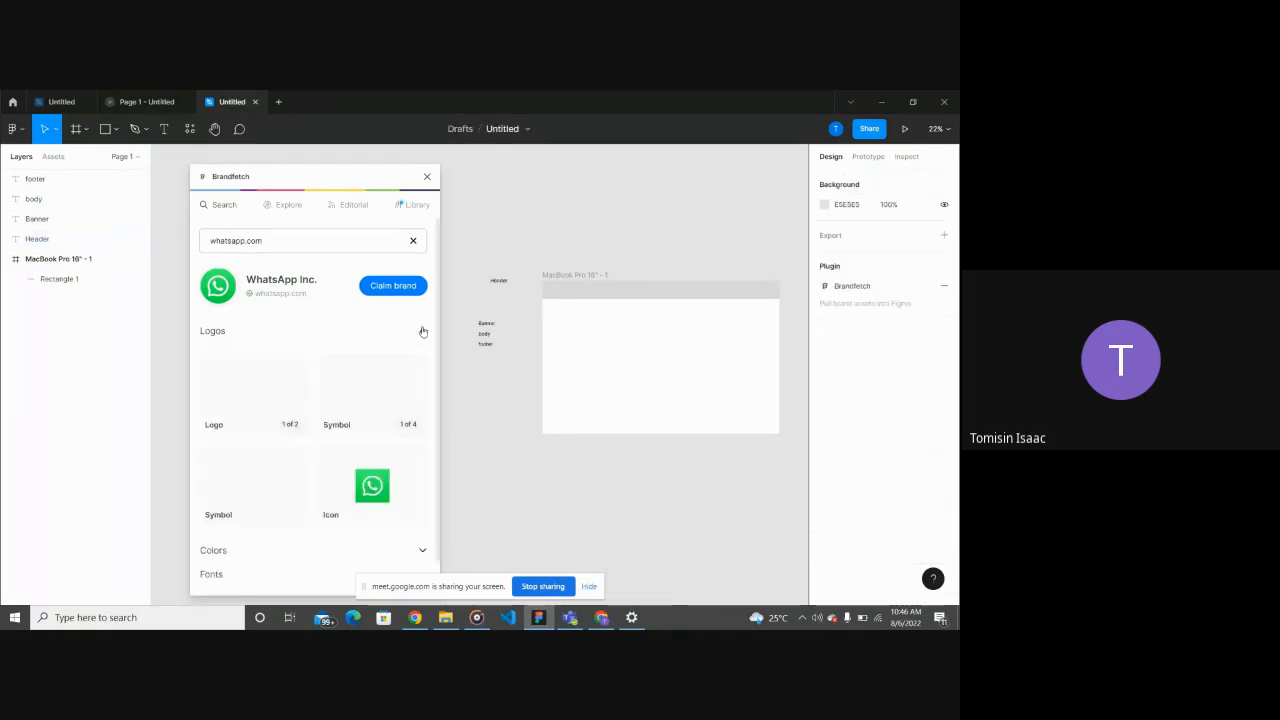
{"action": "left_click", "coordinate": [231, 417]}
{"action": "scroll", "coordinate": [355, 385], "scroll_direction": "down", "scroll_amount": 1}
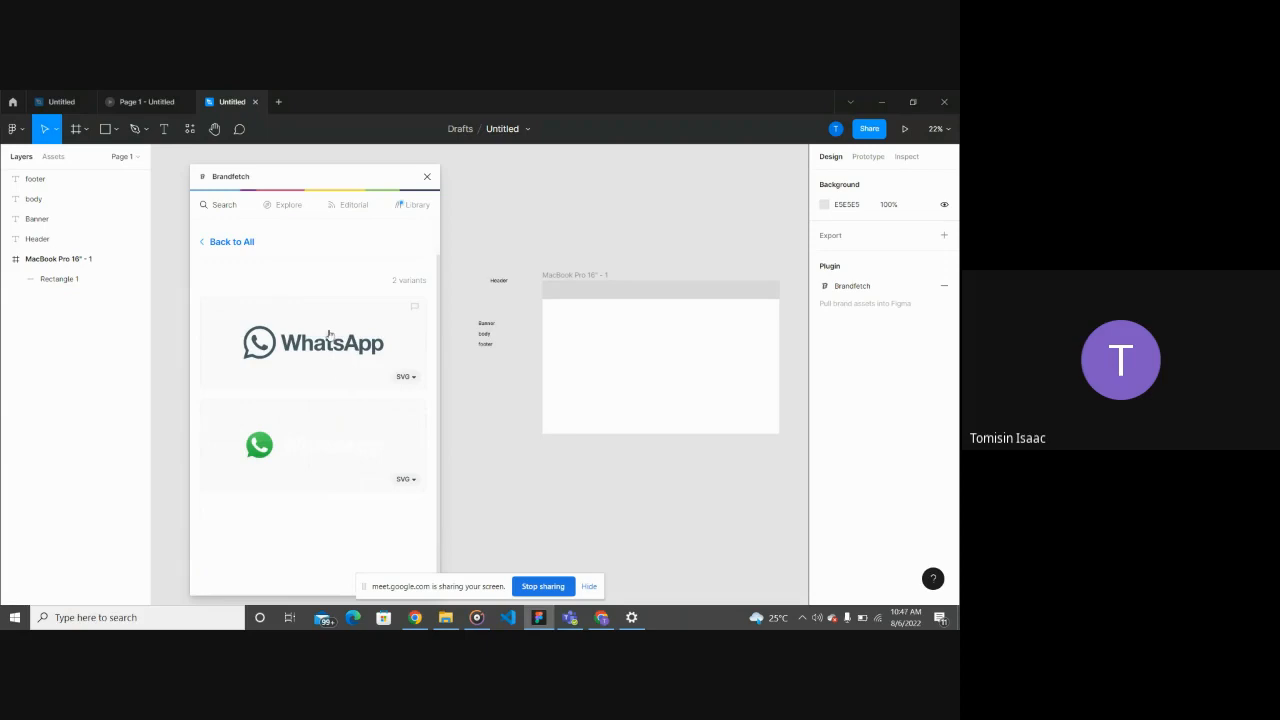
{"action": "left_click", "coordinate": [351, 356]}
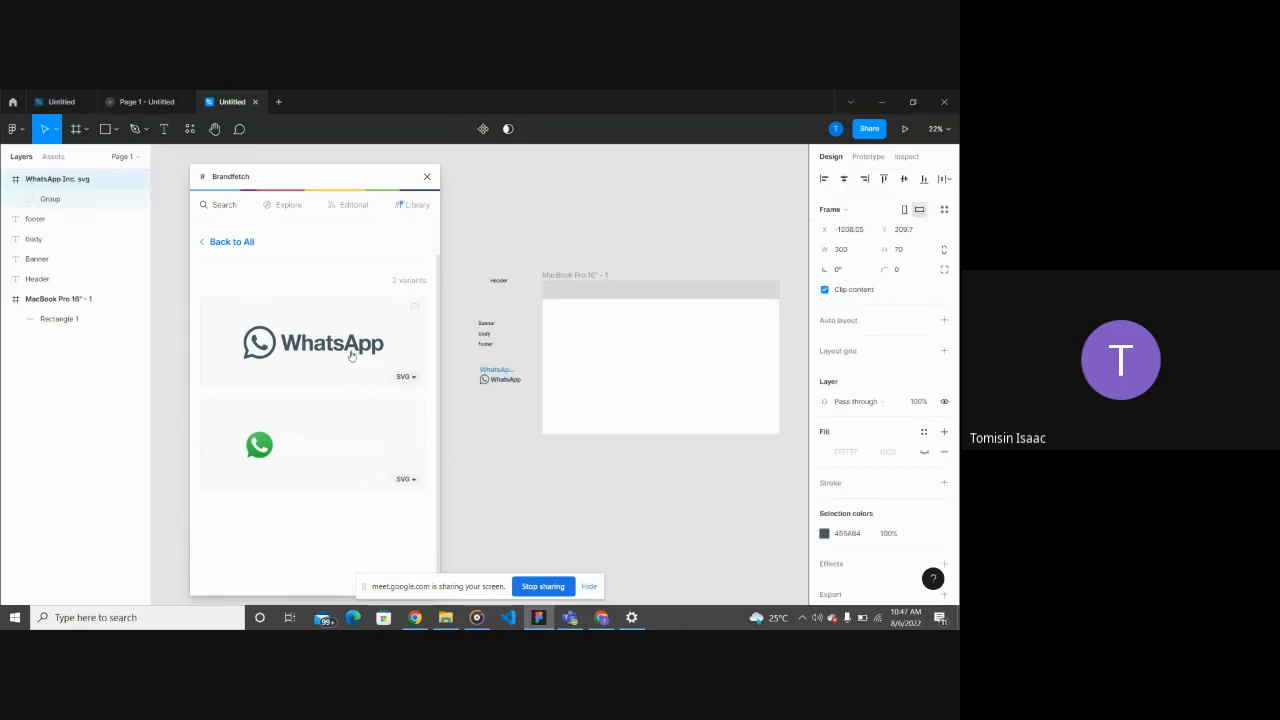
{"action": "scroll", "coordinate": [509, 375], "scroll_direction": "up", "scroll_amount": 5}
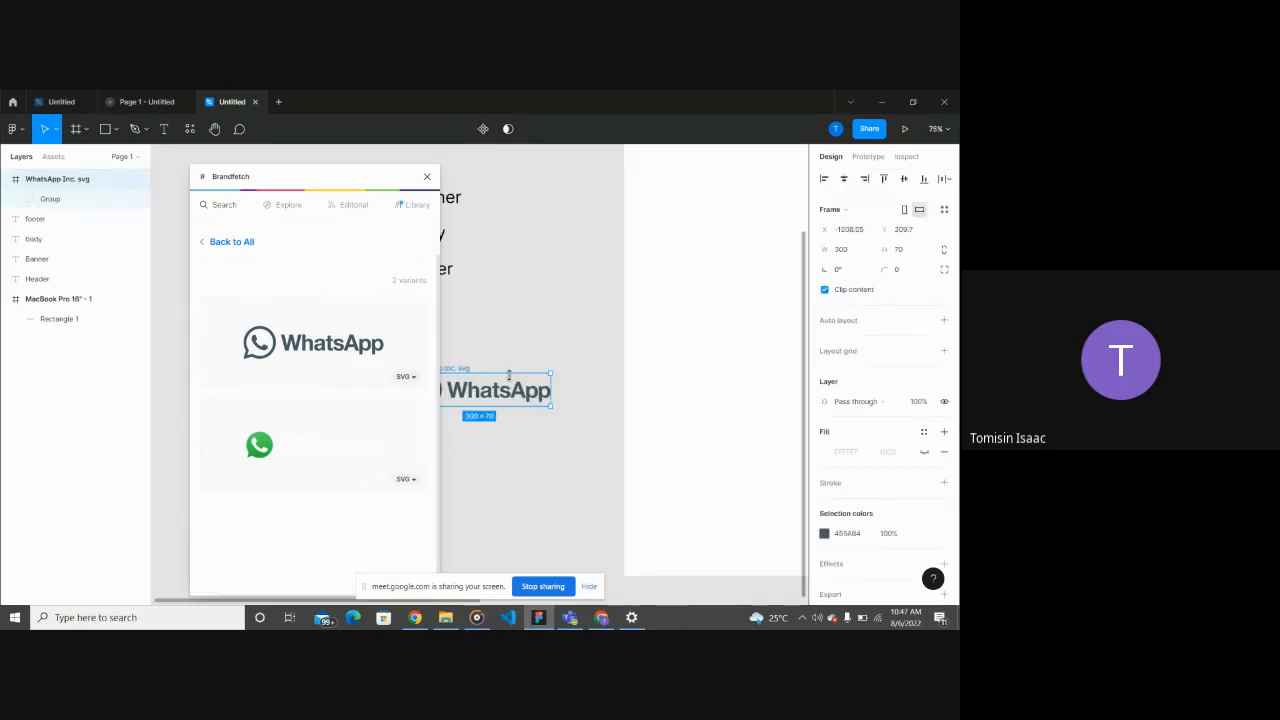
{"action": "left_click", "coordinate": [517, 443]}
{"action": "scroll", "coordinate": [517, 443], "scroll_direction": "left", "scroll_amount": 2}
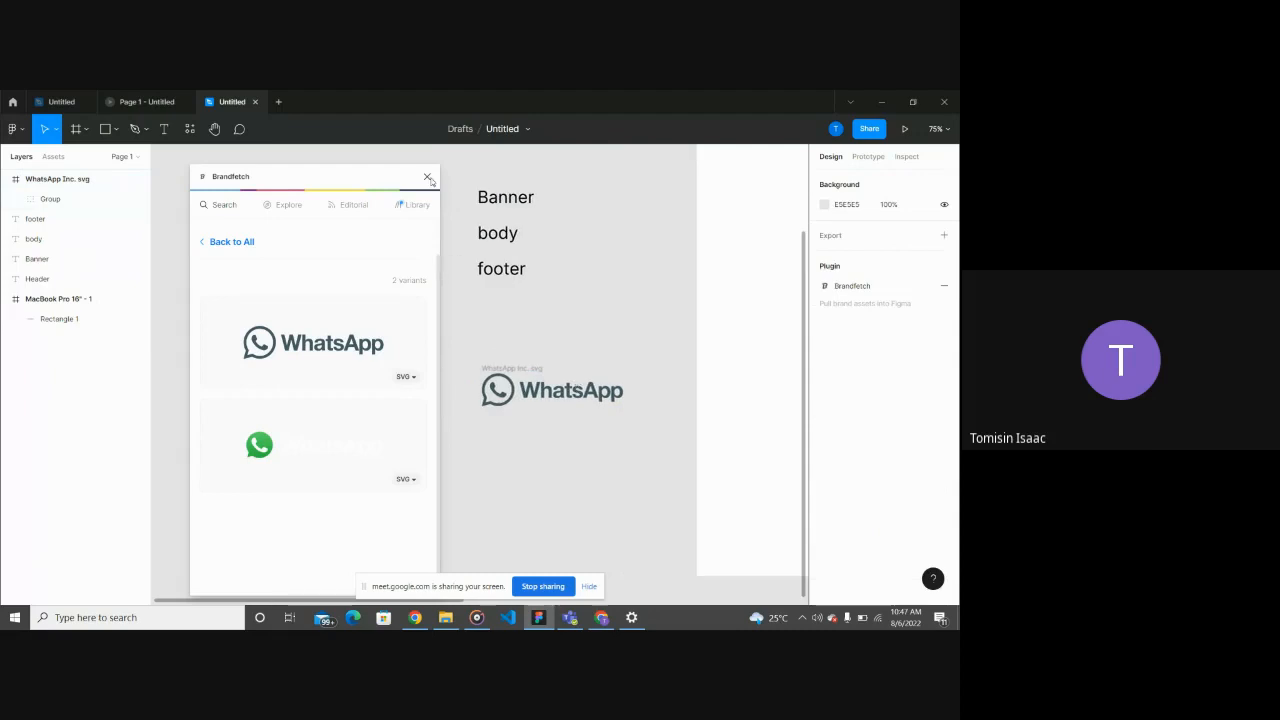
{"action": "left_click", "coordinate": [428, 178]}
Step: Move the WhatsApp logo into the gray header rectangle at the left end of the MacBook Pro 16" frame
{"action": "scroll", "coordinate": [523, 431], "scroll_direction": "down", "scroll_amount": 5}
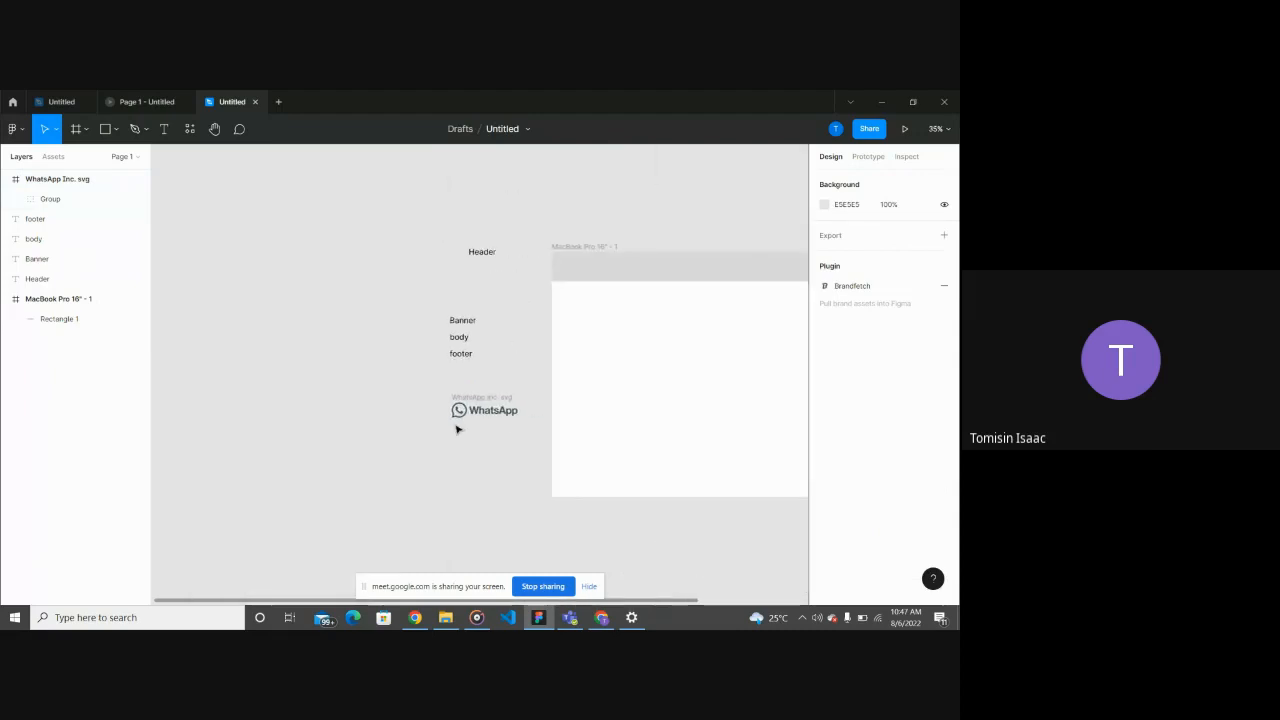
{"action": "scroll", "coordinate": [456, 429], "scroll_direction": "right", "scroll_amount": 2}
{"action": "left_click_drag", "start_coordinate": [432, 410], "coordinate": [553, 271]}
{"action": "left_click", "coordinate": [400, 383]}
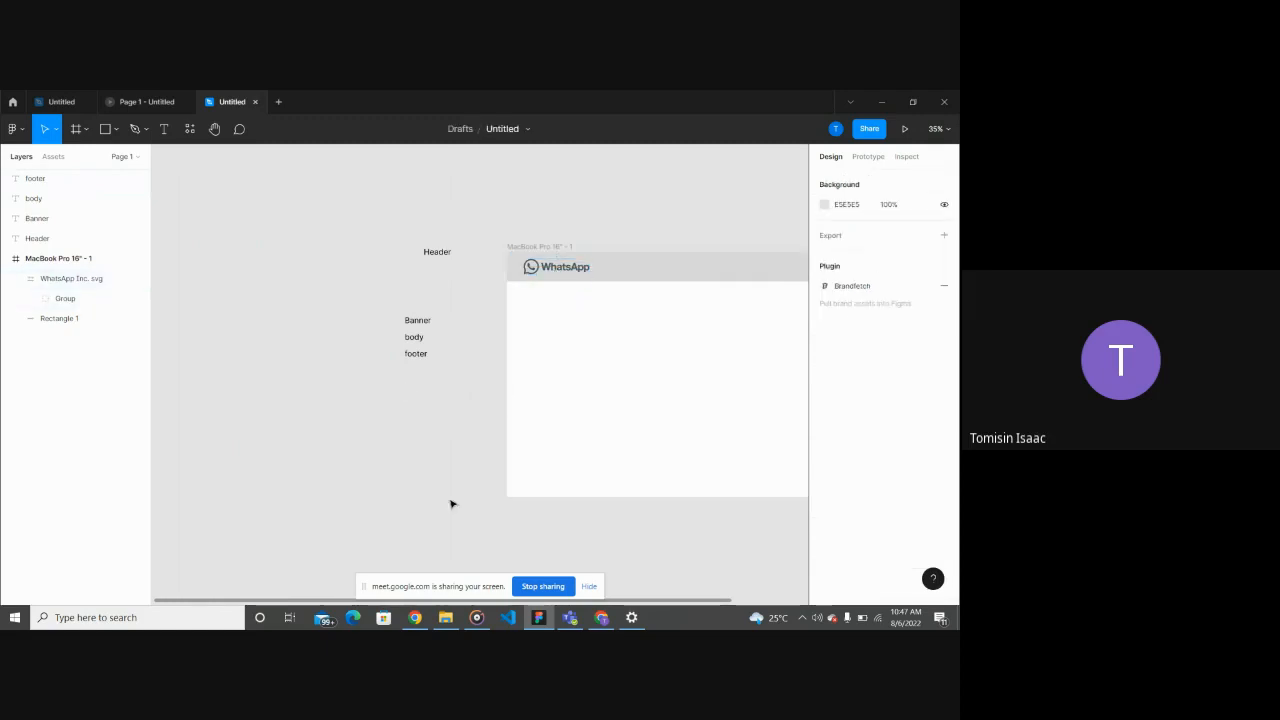
{"action": "scroll", "coordinate": [451, 504], "scroll_direction": "down", "scroll_amount": 4}
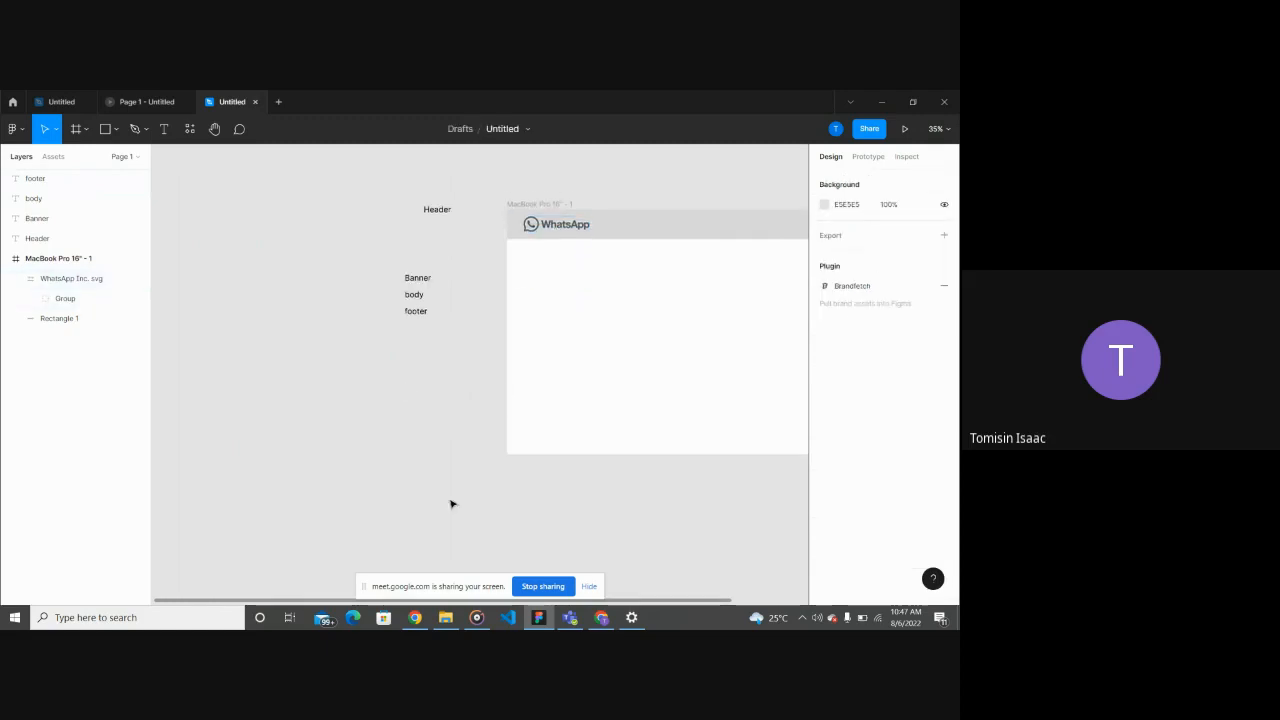
Step: Move the Header, Banner, body and footer labels together farther left of the MacBook Pro frame
{"action": "left_click", "coordinate": [114, 129]}
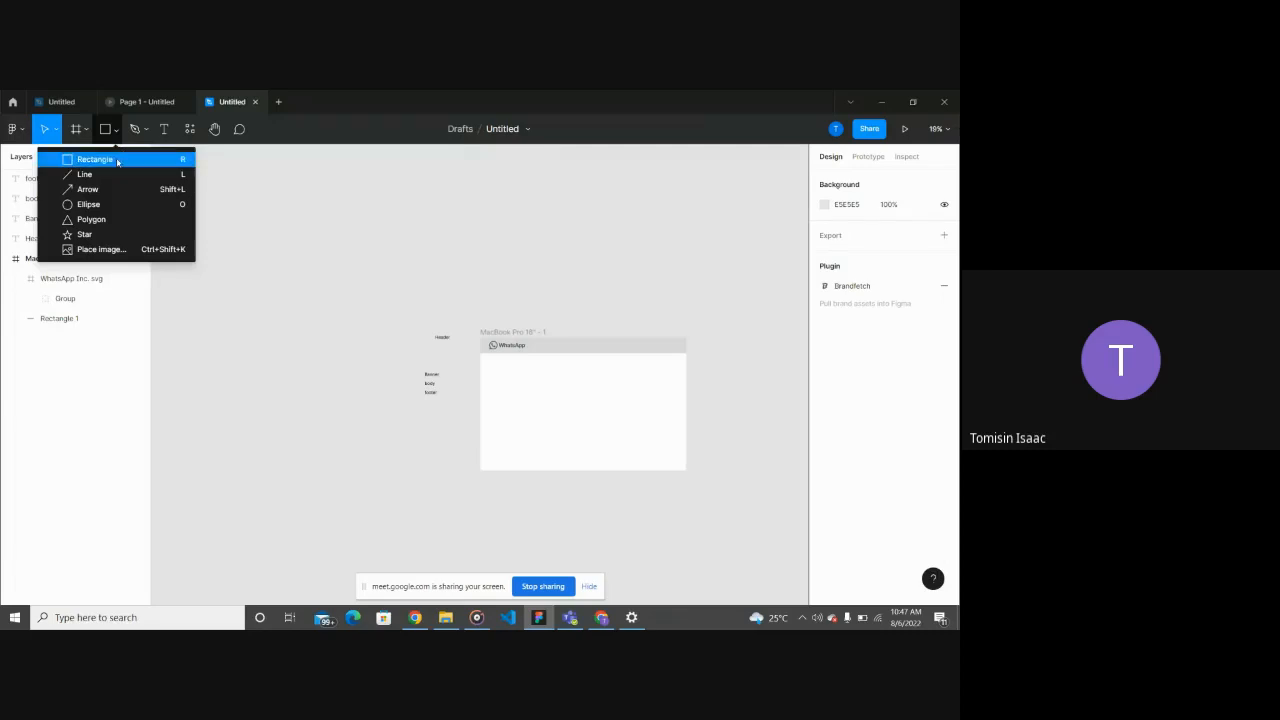
{"action": "left_click", "coordinate": [393, 311]}
{"action": "left_click_drag", "start_coordinate": [393, 311], "coordinate": [452, 428]}
{"action": "left_click_drag", "start_coordinate": [440, 360], "coordinate": [357, 366]}
{"action": "left_click", "coordinate": [436, 365]}
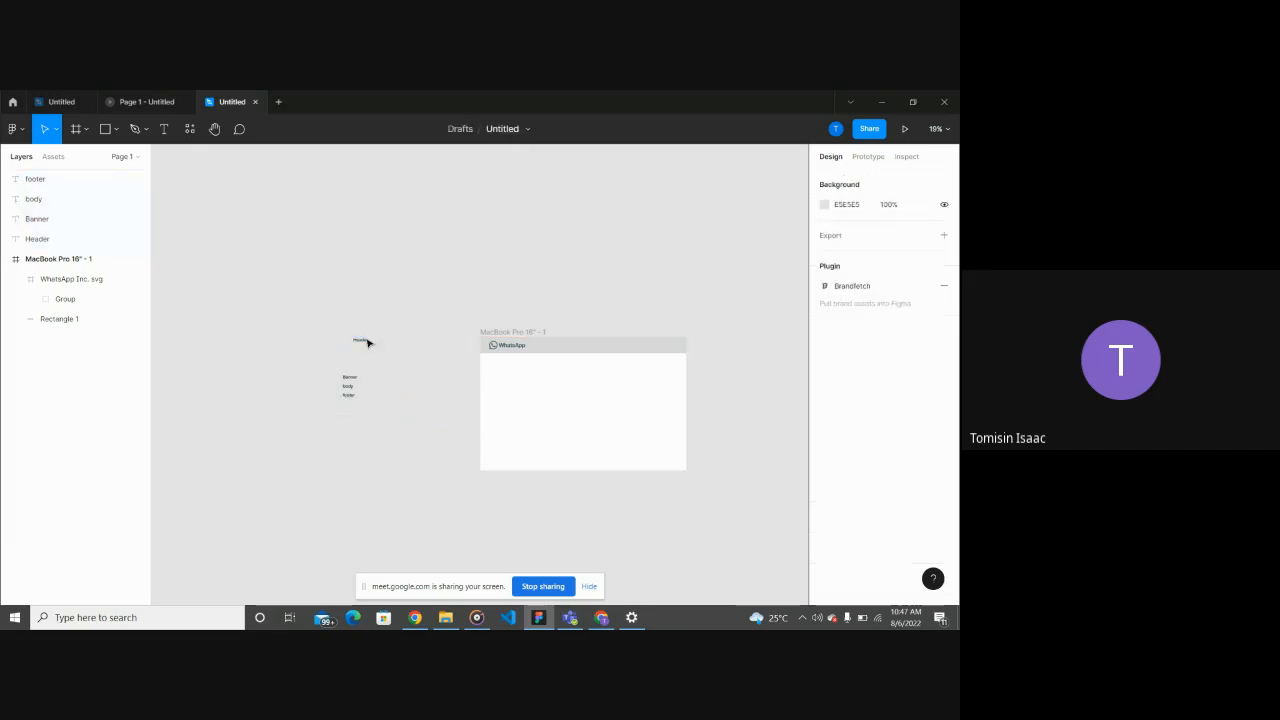
Step: Draw a rectangle of about 301 × 216 on the canvas between the Header label and the MacBook Pro frame
{"action": "left_click", "coordinate": [115, 129]}
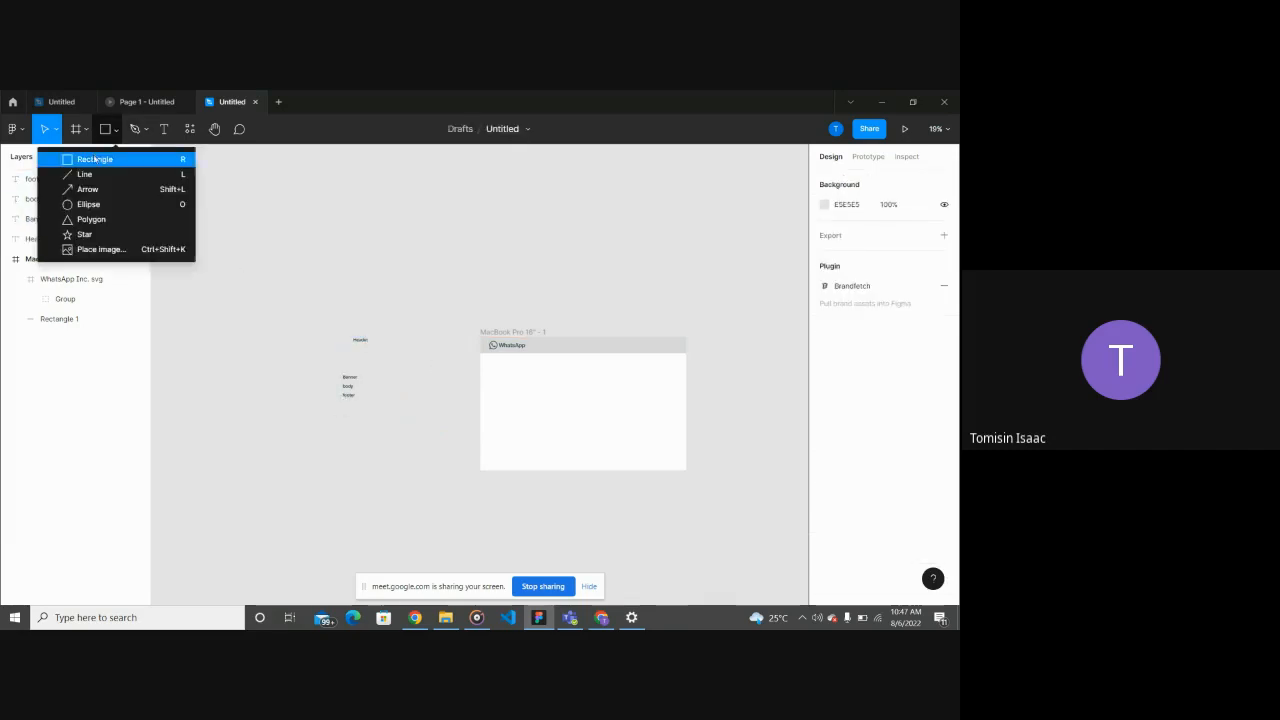
{"action": "left_click", "coordinate": [94, 160]}
{"action": "scroll", "coordinate": [437, 338], "scroll_direction": "up", "scroll_amount": 5}
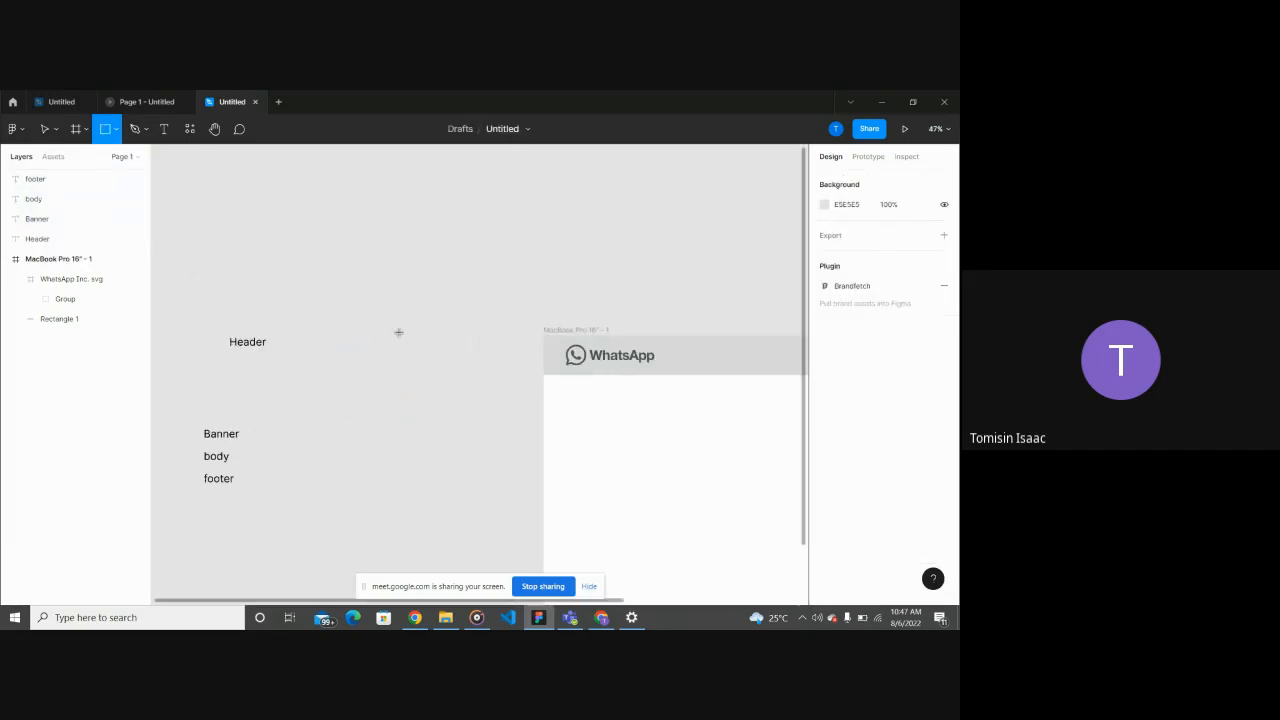
{"action": "left_click_drag", "start_coordinate": [398, 333], "coordinate": [487, 399]}
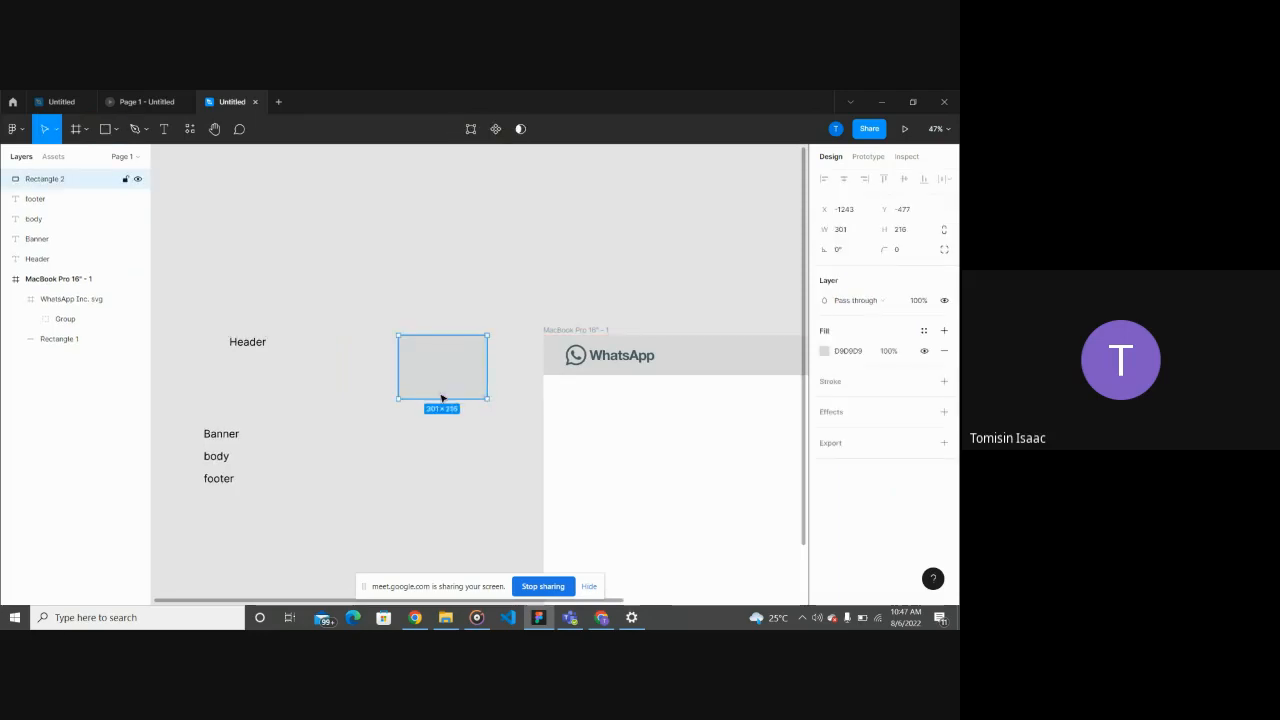
{"action": "left_click", "coordinate": [423, 474]}
{"action": "scroll", "coordinate": [423, 474], "scroll_direction": "down", "scroll_amount": 2}
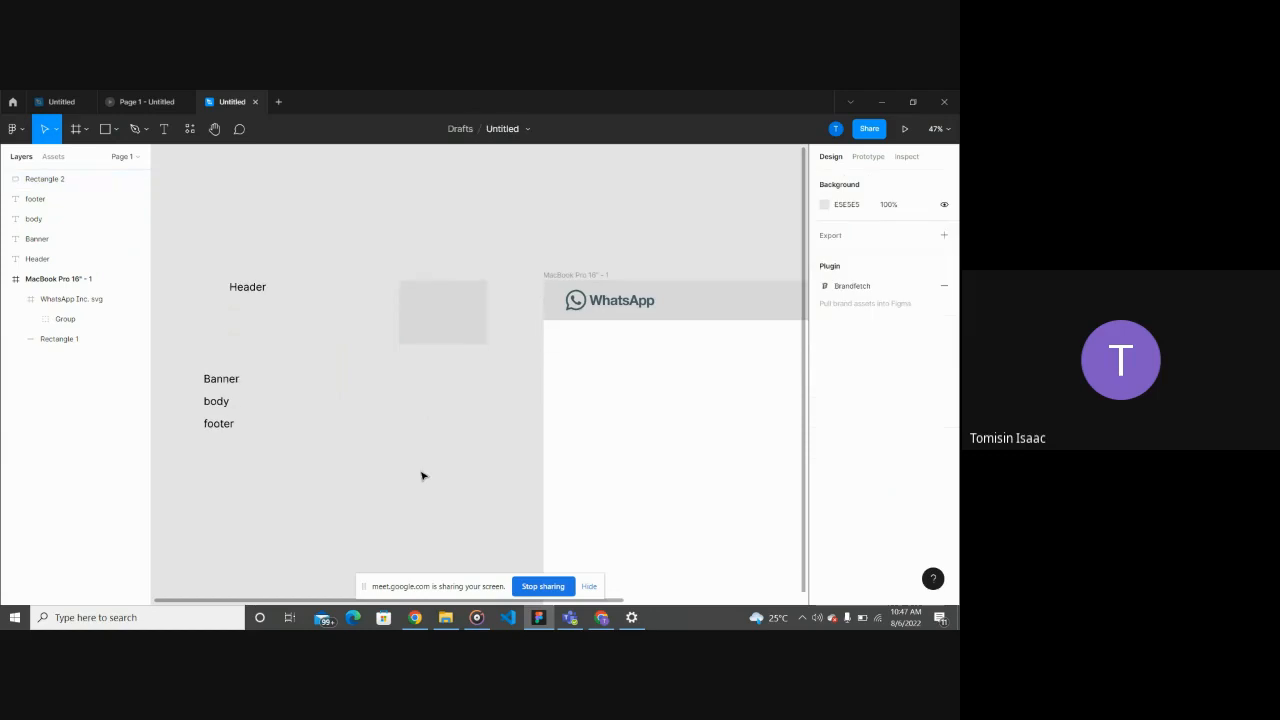
Step: Duplicate the new rectangle twice, stacking the copies below the original
{"action": "scroll", "coordinate": [423, 474], "scroll_direction": "down", "scroll_amount": 5, "text": "ctrl"}
{"action": "left_click", "coordinate": [435, 401]}
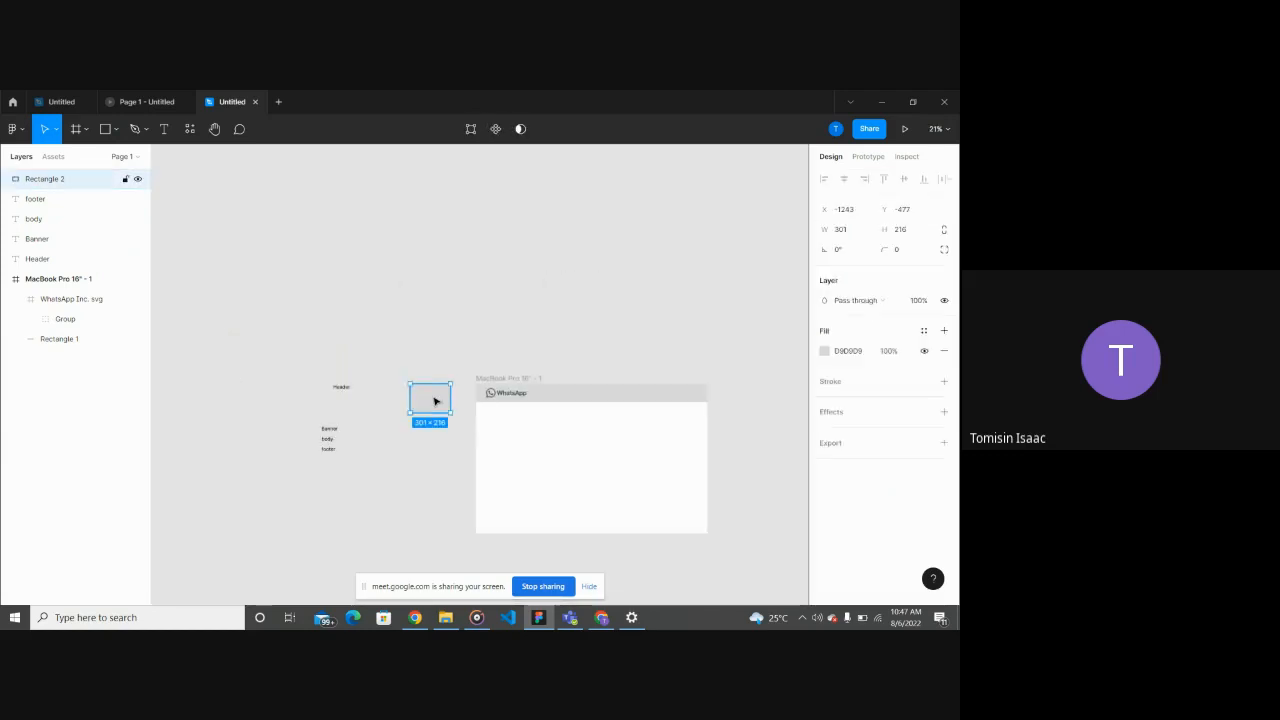
{"action": "left_click_drag", "start_coordinate": [435, 401], "coordinate": [434, 484], "text": "alt"}
{"action": "left_click", "coordinate": [357, 494]}
{"action": "scroll", "coordinate": [357, 496], "scroll_direction": "down", "scroll_amount": 1}
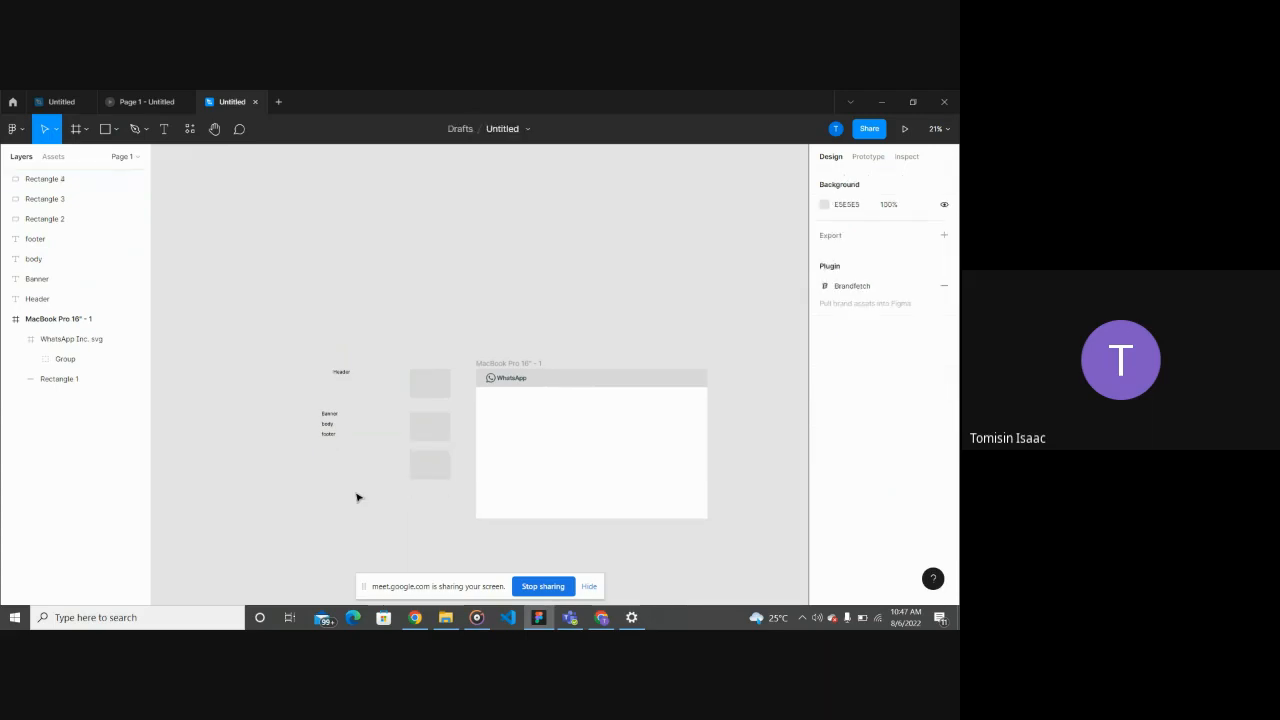
Step: Resize the topmost of the three stacked rectangles to about 206 × 148
{"action": "scroll", "coordinate": [357, 497], "scroll_direction": "down", "scroll_amount": 1}
{"action": "left_click", "coordinate": [437, 366]}
{"action": "scroll", "coordinate": [437, 366], "scroll_direction": "up", "scroll_amount": 3}
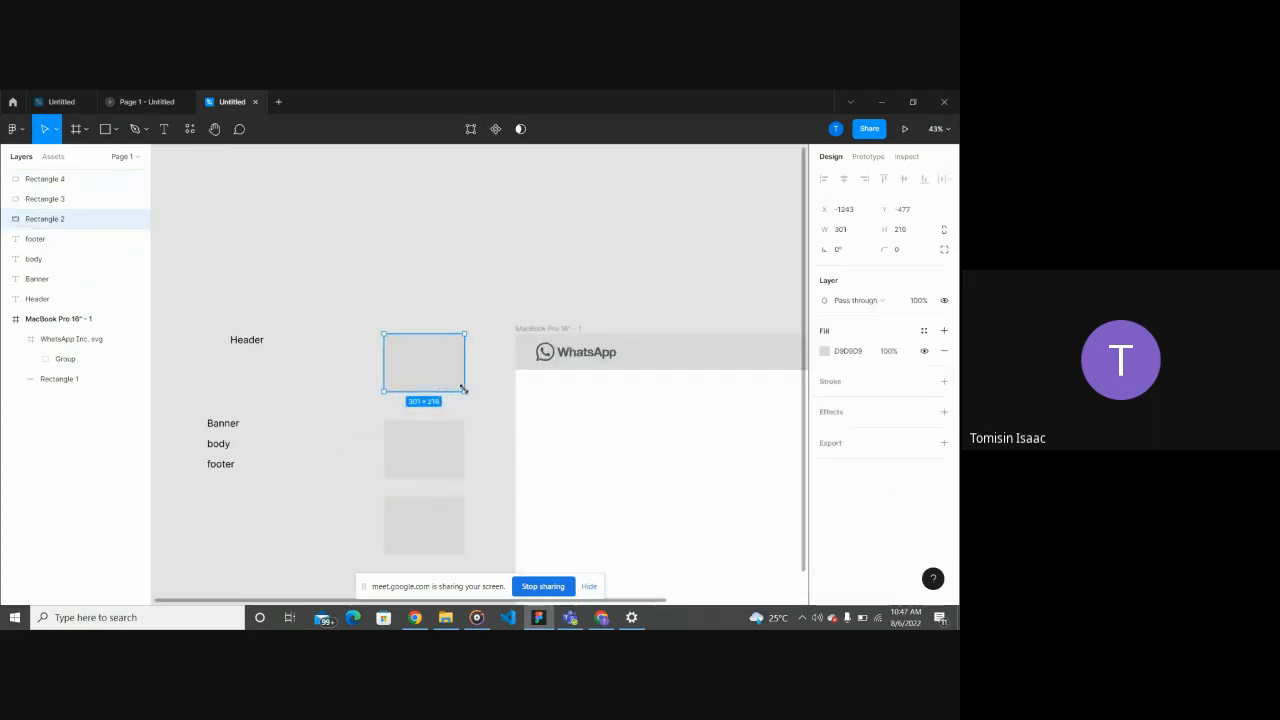
{"action": "left_click_drag", "start_coordinate": [463, 389], "coordinate": [440, 373]}
Step: Delete the two duplicate rectangles below the resized one
{"action": "left_click", "coordinate": [432, 465]}
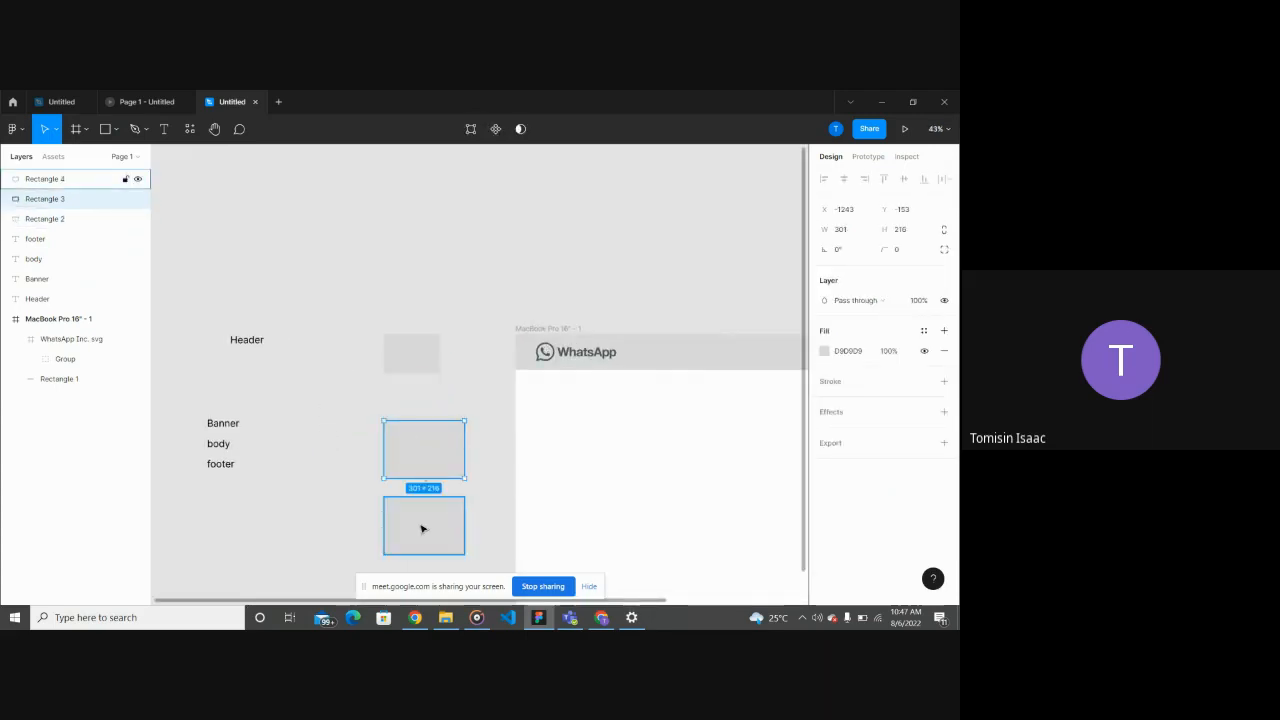
{"action": "left_click", "coordinate": [421, 528]}
{"action": "key", "text": "Delete"}
{"action": "left_click", "coordinate": [428, 458]}
{"action": "key", "text": "Delete"}
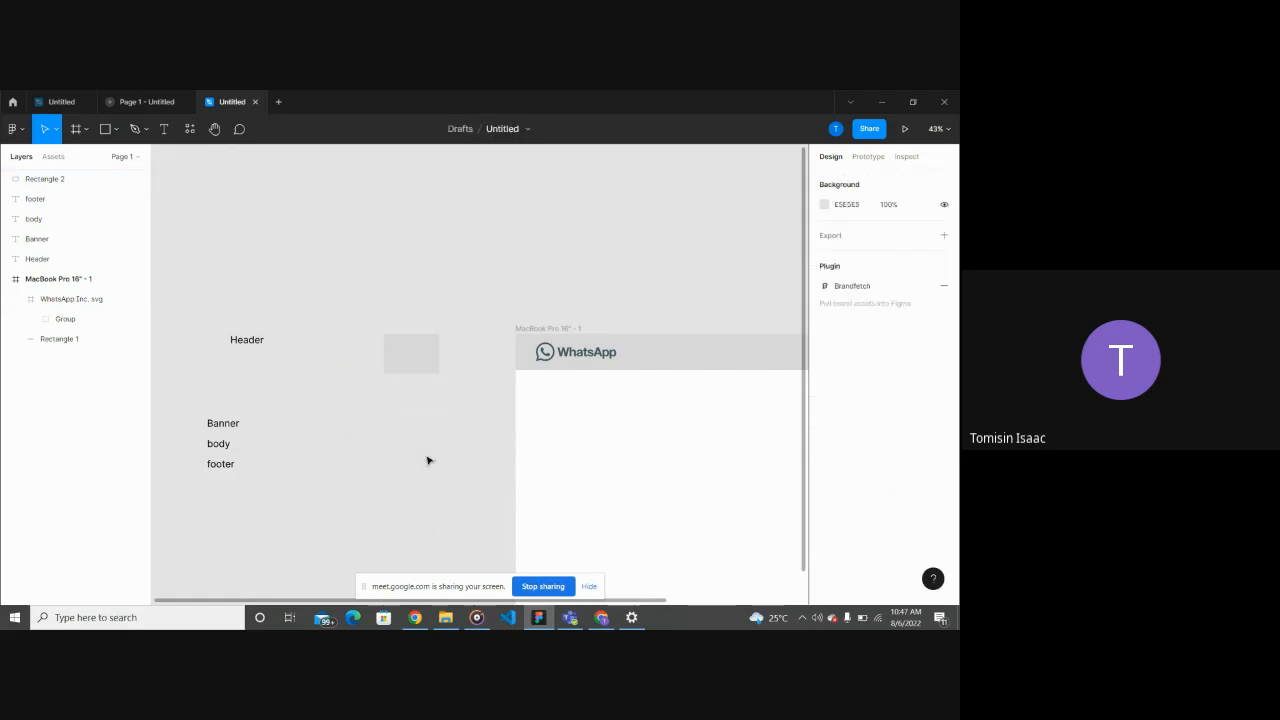
Step: Check the Google Meet call and its in-call messages in Chrome, and return to Figma
{"action": "left_click", "coordinate": [601, 617]}
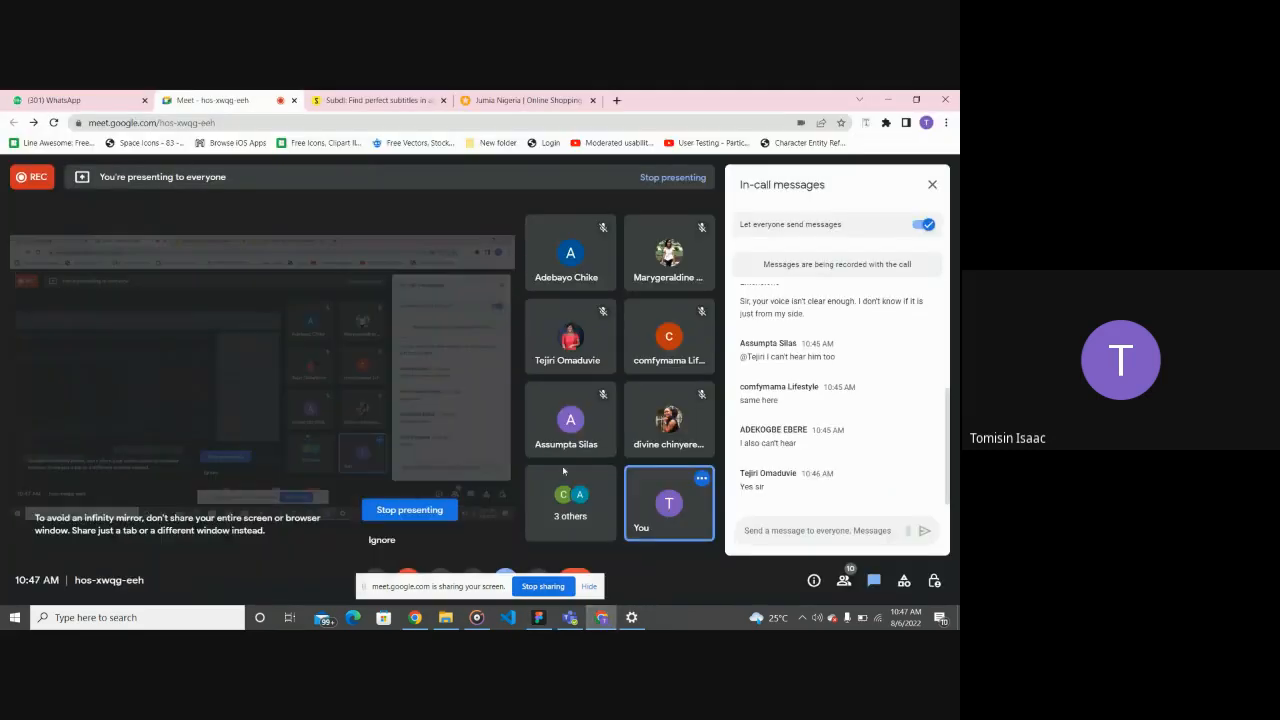
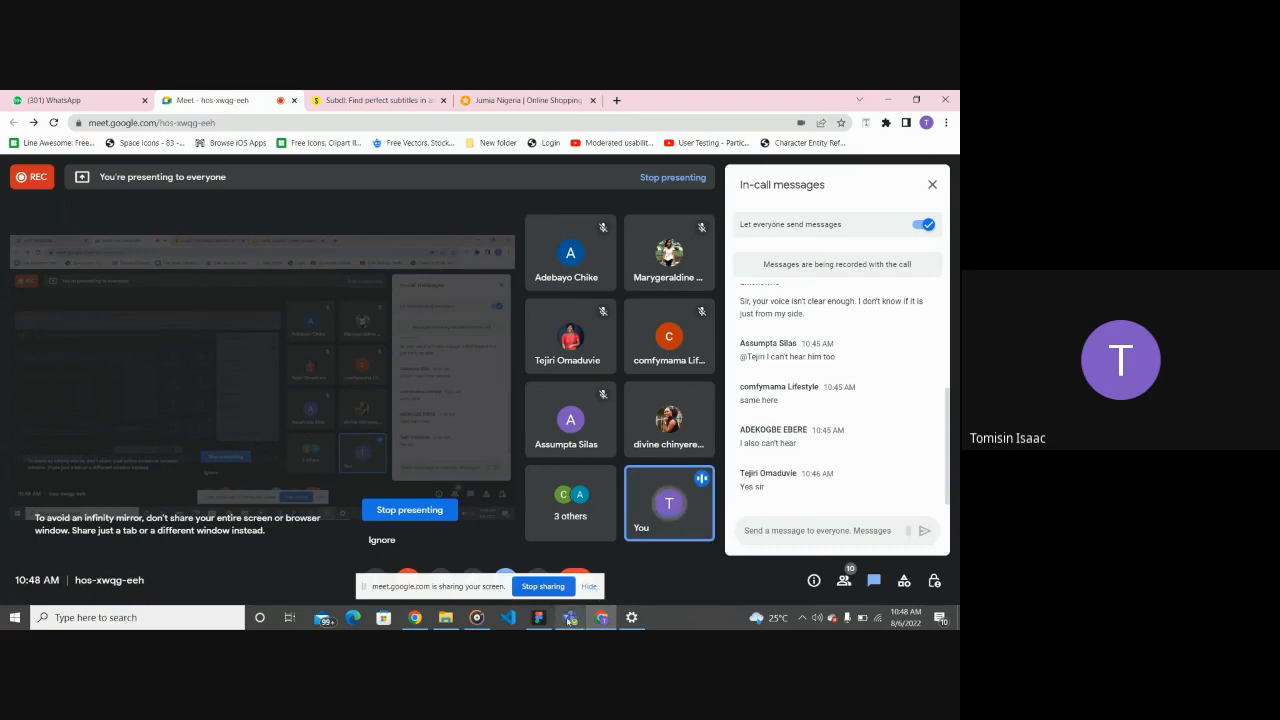
{"action": "mouse_move", "coordinate": [549, 625]}
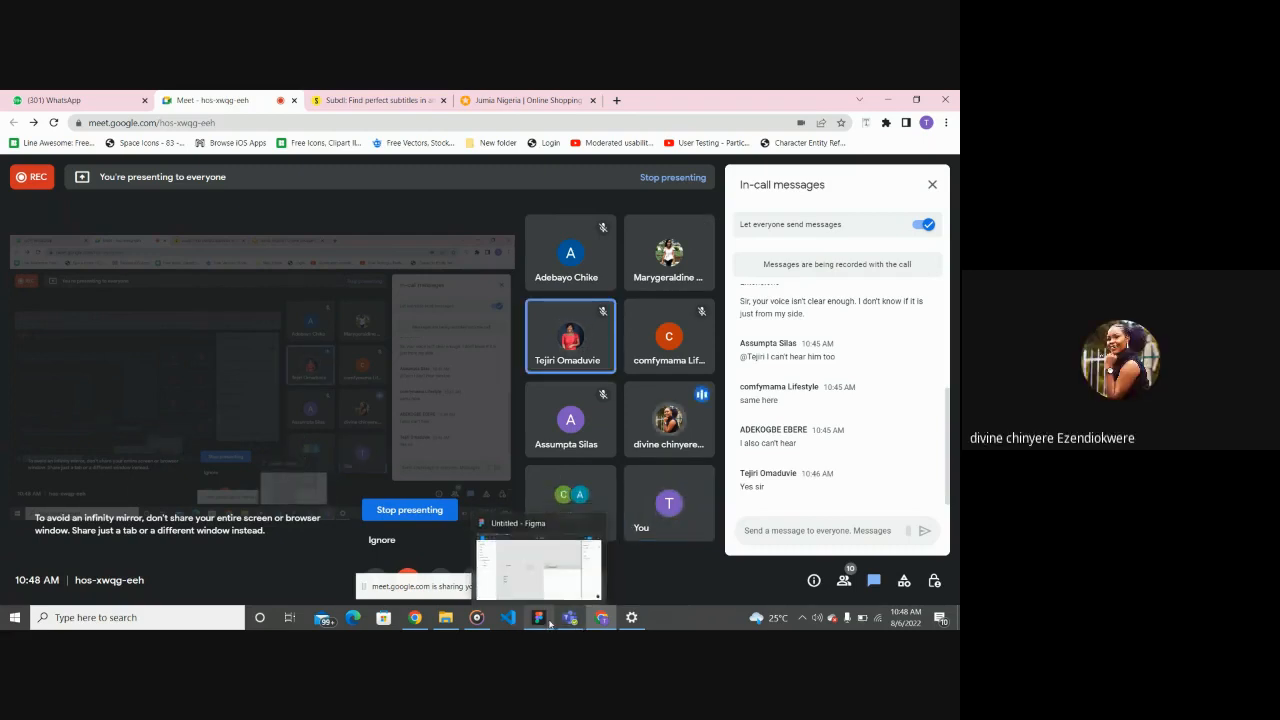
{"action": "left_click", "coordinate": [549, 625]}
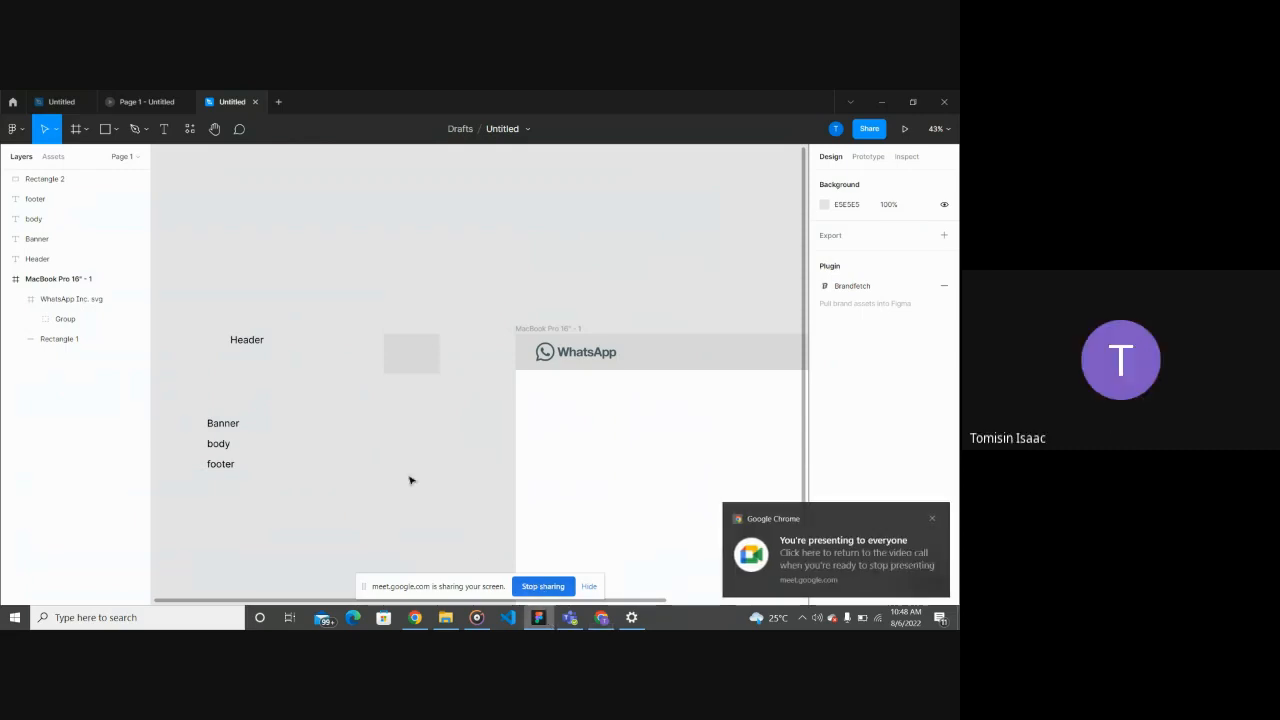
Step: Shrink the standalone rectangle to about 163 × 117 and move it closer to the MacBook Pro frame
{"action": "left_click", "coordinate": [425, 362]}
{"action": "left_click_drag", "start_coordinate": [415, 362], "coordinate": [459, 362]}
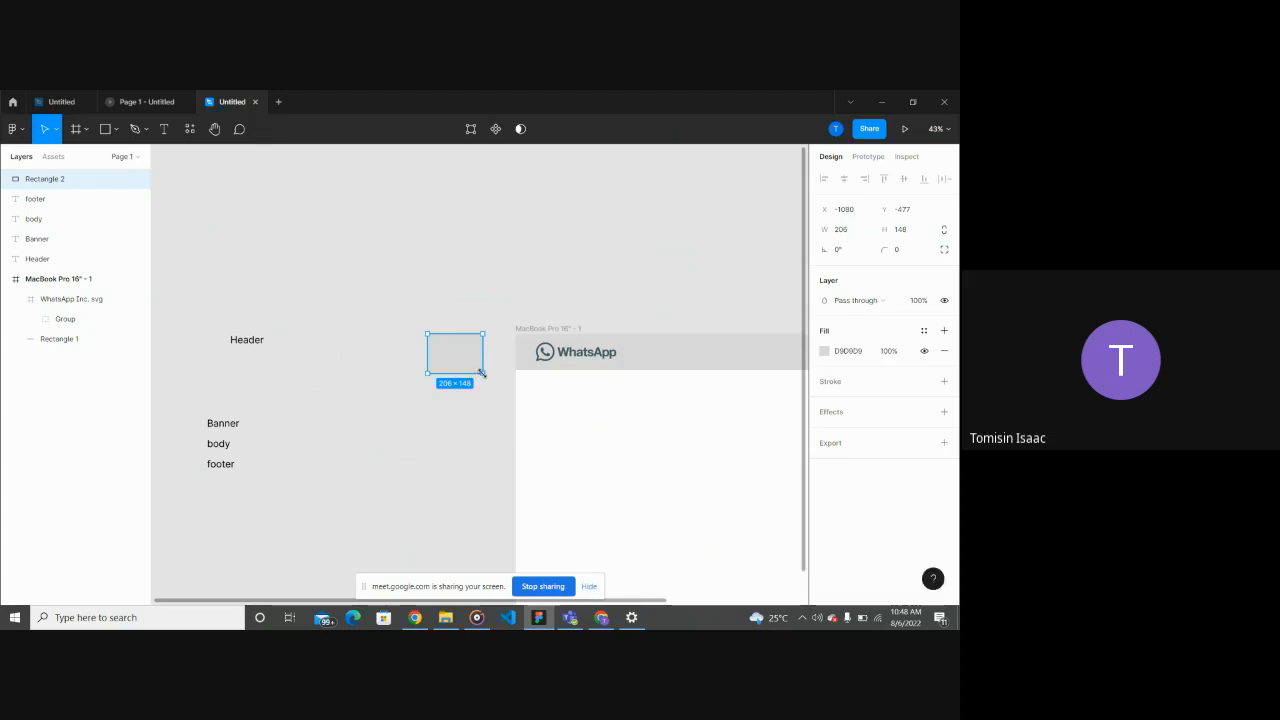
{"action": "left_click", "coordinate": [454, 411]}
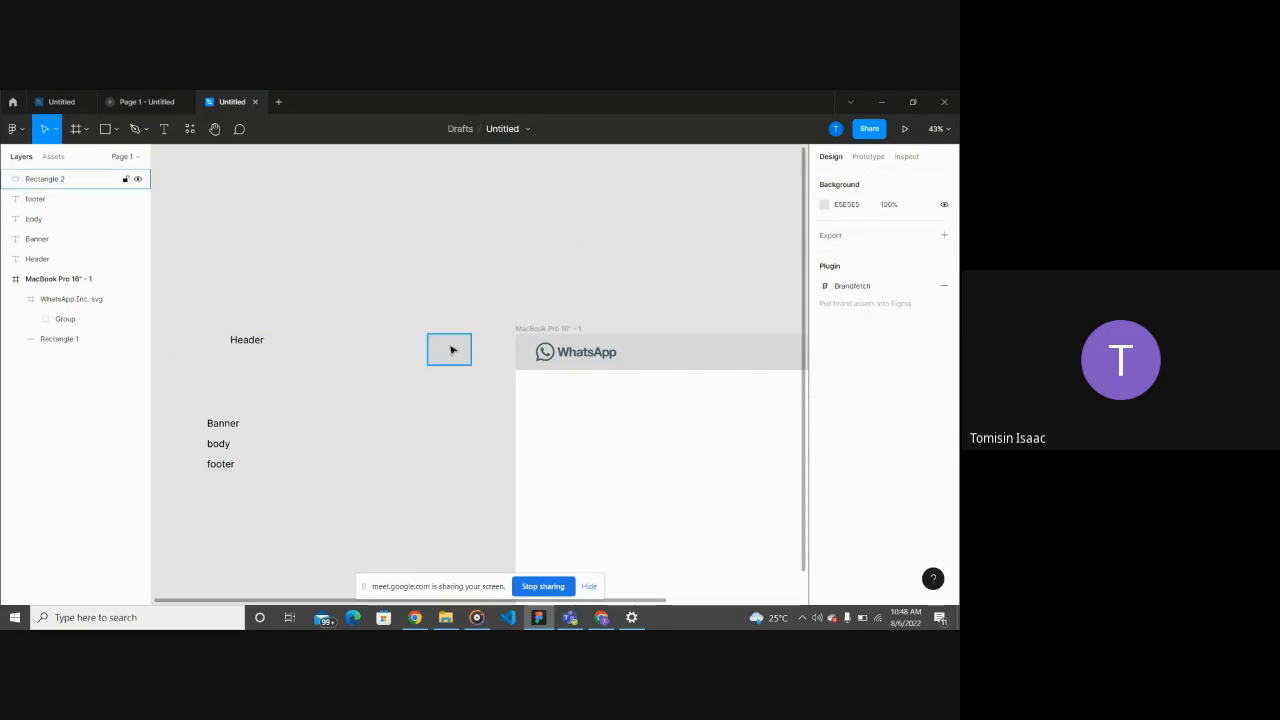
{"action": "left_click_drag", "start_coordinate": [451, 349], "coordinate": [481, 349]}
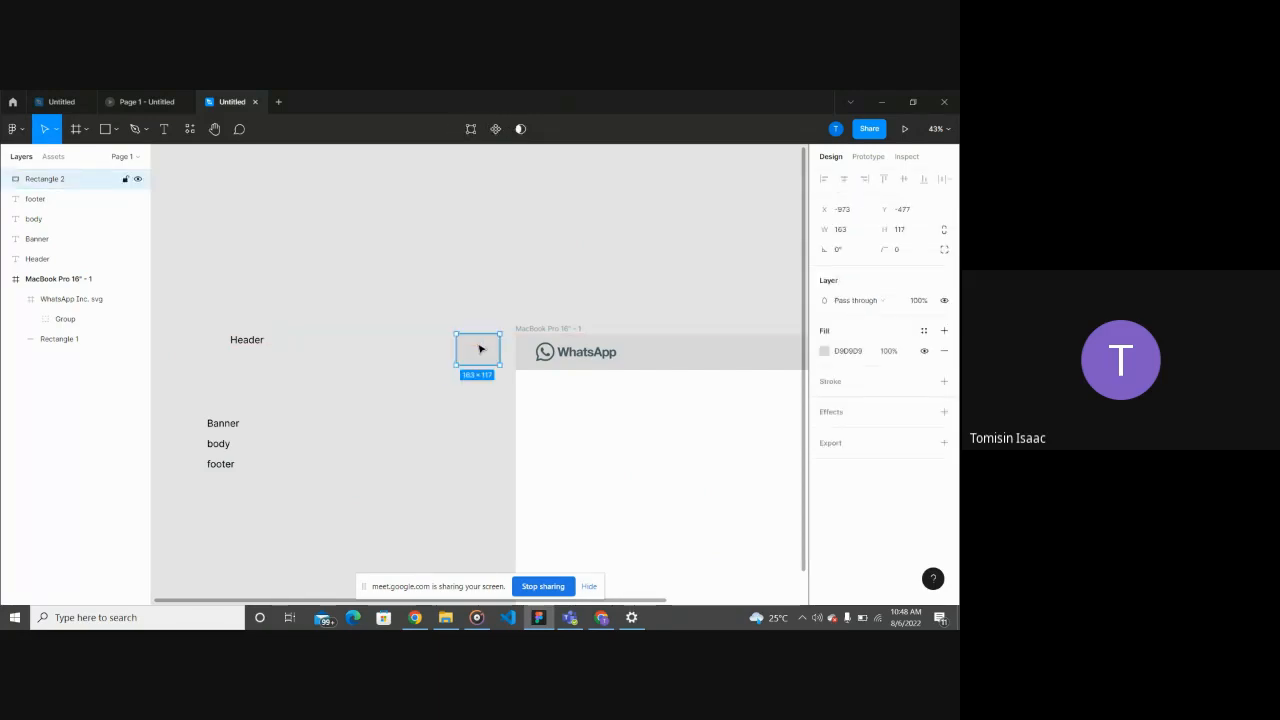
{"action": "left_click", "coordinate": [426, 427]}
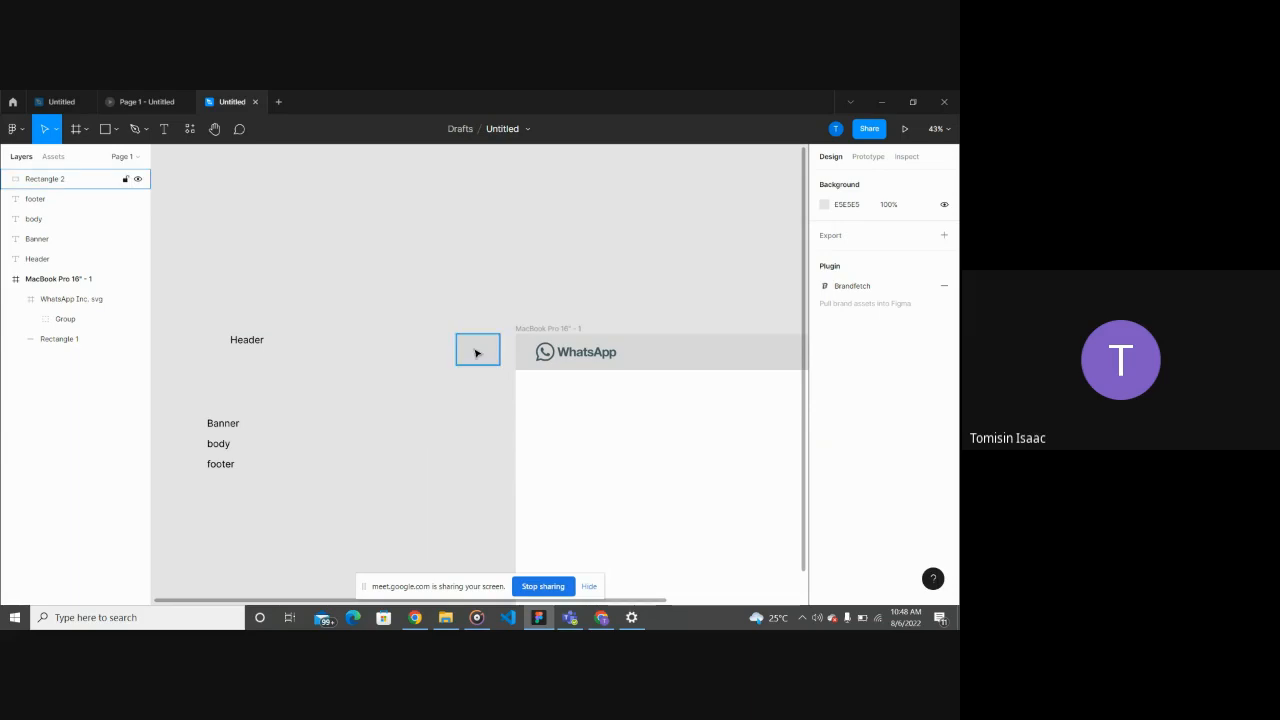
Step: Reposition the small rectangle on the empty canvas above and to the left of the MacBook Pro frame
{"action": "mouse_move", "coordinate": [477, 352]}
{"action": "left_mouse_down"}
{"action": "mouse_move", "coordinate": [431, 303]}
{"action": "mouse_move", "coordinate": [471, 350]}
{"action": "left_mouse_up"}
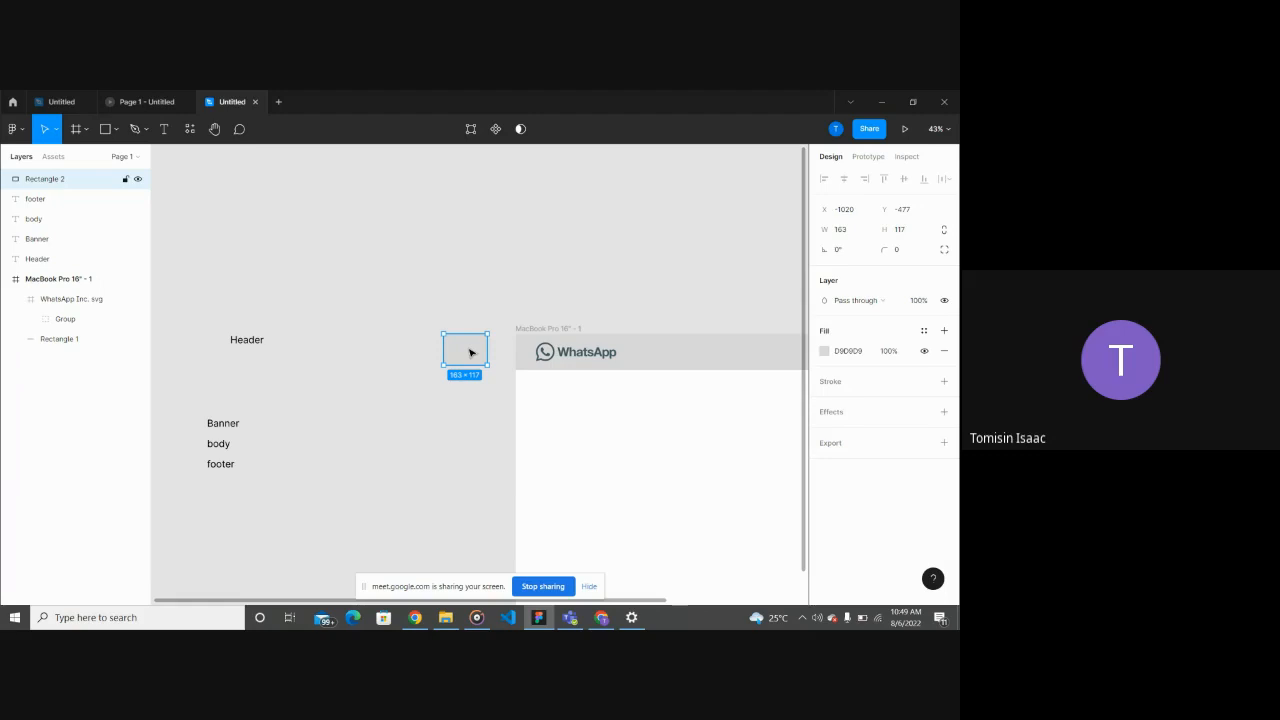
{"action": "left_click", "coordinate": [378, 346]}
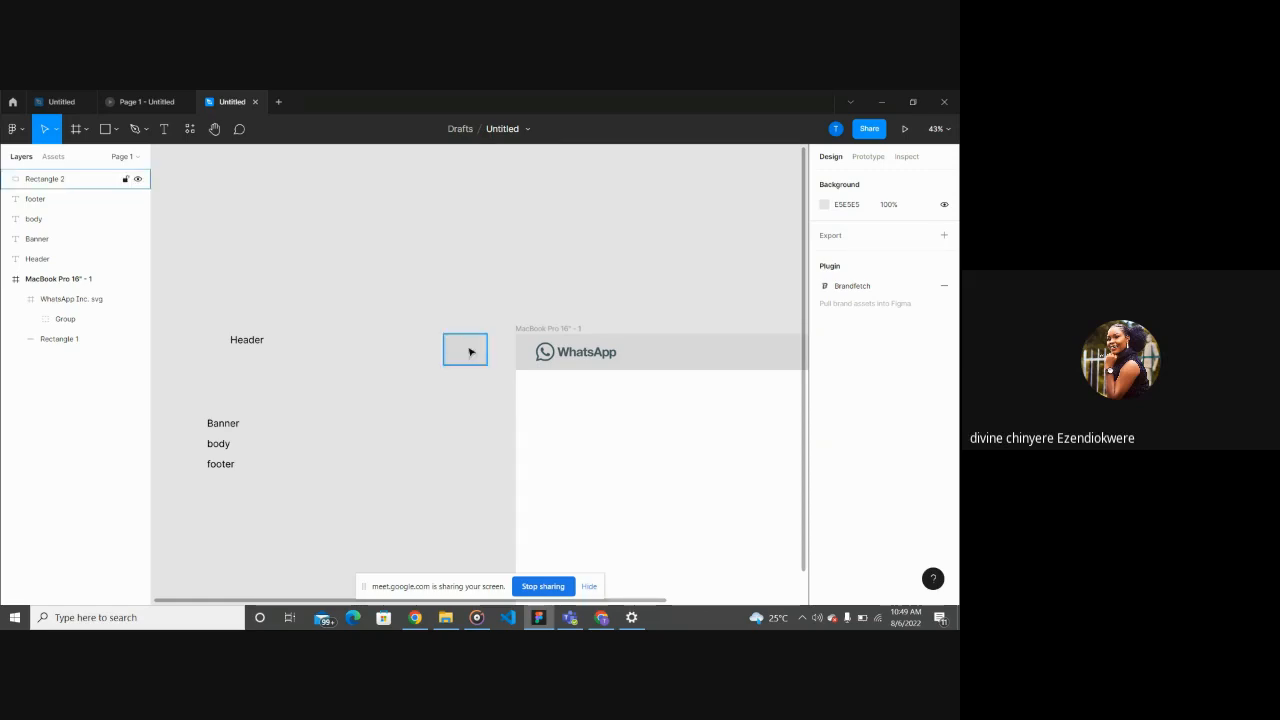
{"action": "left_click", "coordinate": [469, 351]}
{"action": "left_click", "coordinate": [394, 374]}
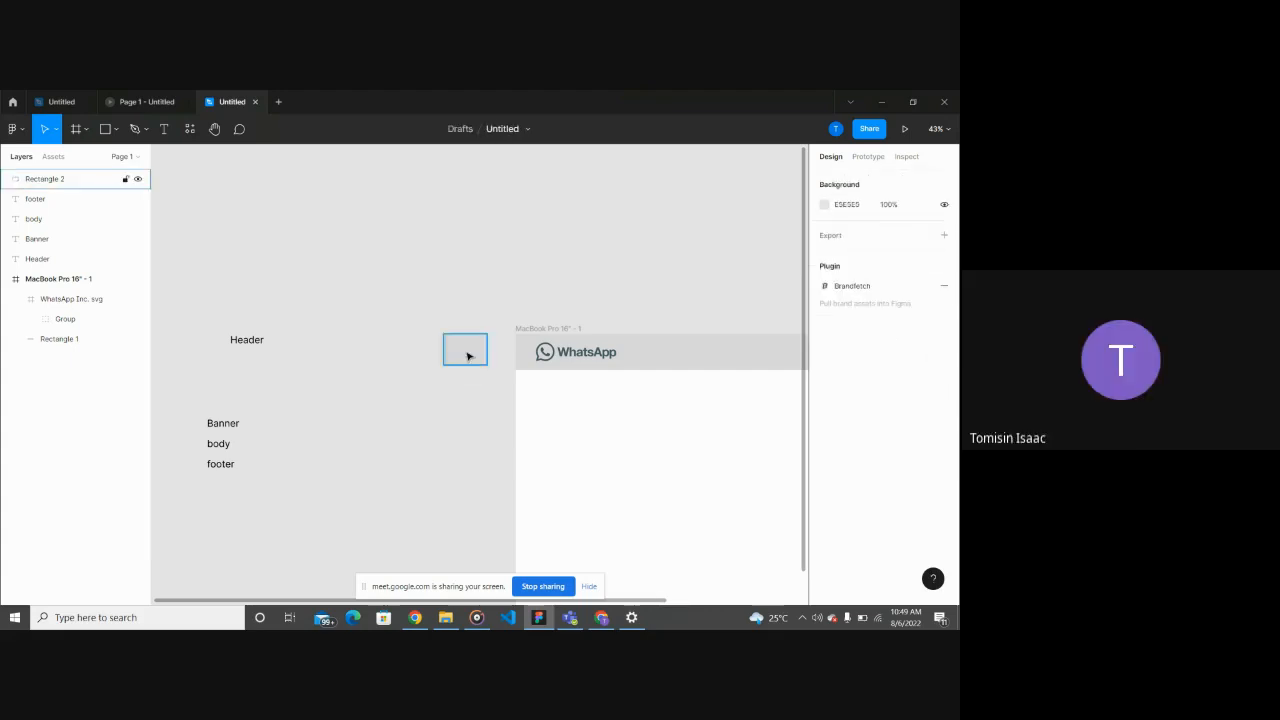
{"action": "left_click_drag", "start_coordinate": [468, 356], "coordinate": [472, 355]}
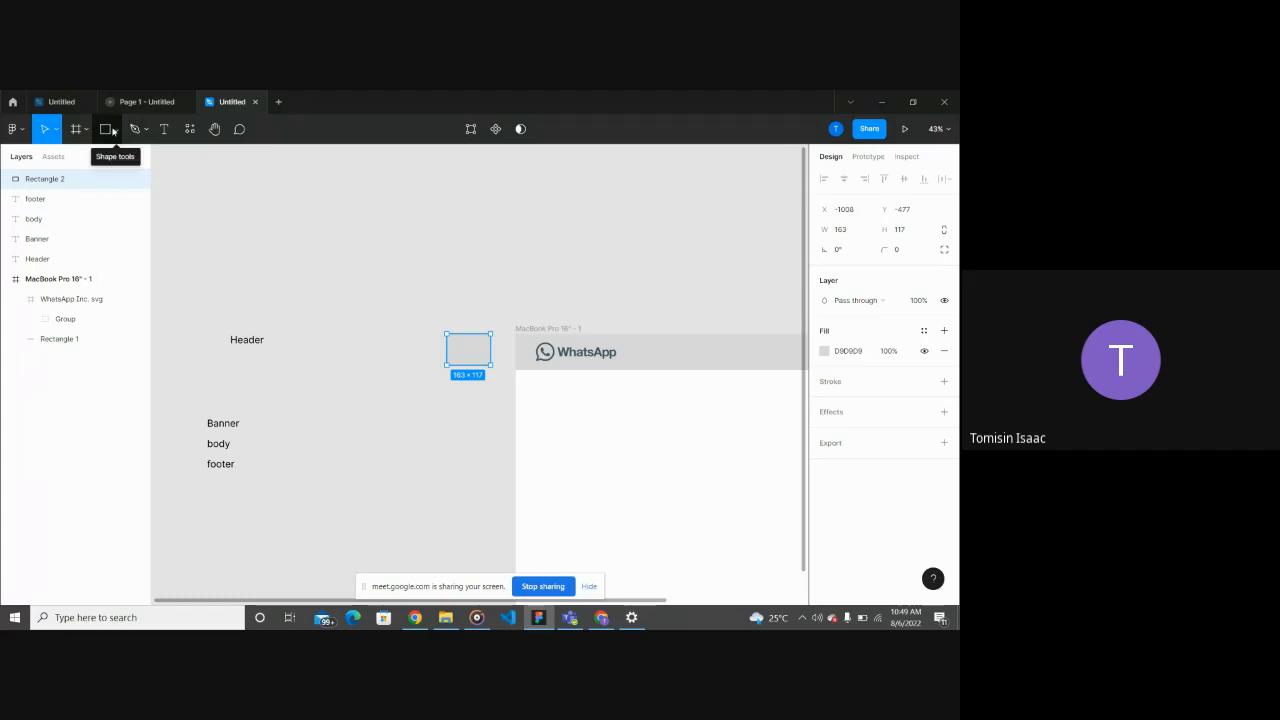
{"action": "left_click", "coordinate": [440, 423]}
{"action": "left_click_drag", "start_coordinate": [477, 331], "coordinate": [466, 264]}
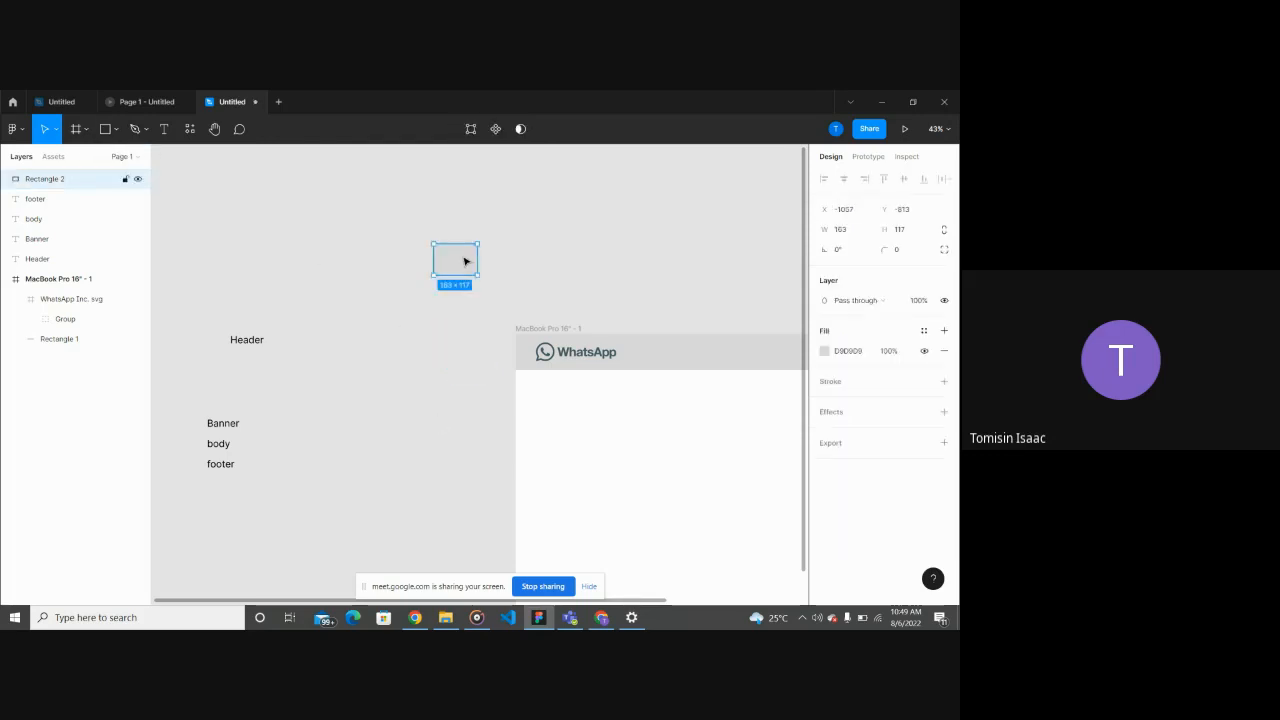
Step: Round all corners of the small standalone rectangle to a radius of about 26
{"action": "scroll", "coordinate": [466, 262], "scroll_direction": "up", "scroll_amount": 5}
{"action": "left_click", "coordinate": [591, 271]}
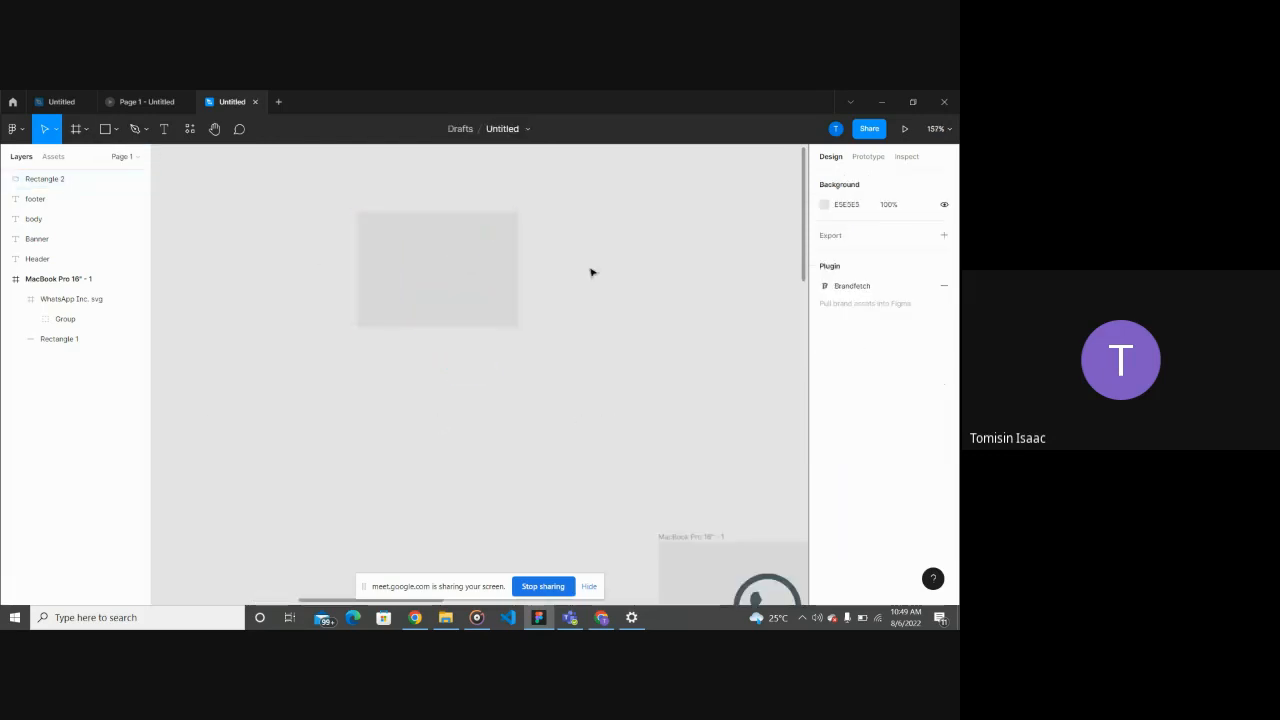
{"action": "scroll", "coordinate": [478, 377], "scroll_direction": "up", "scroll_amount": 2}
{"action": "double_click", "coordinate": [478, 376]}
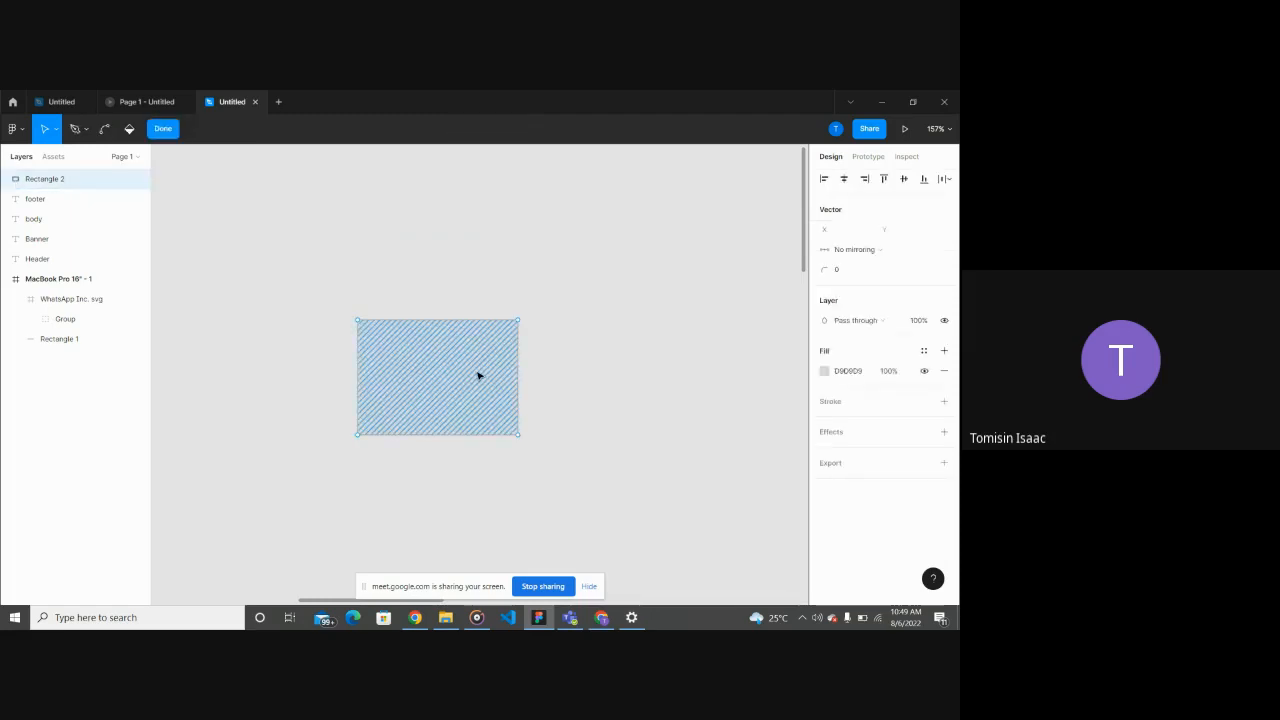
{"action": "key", "text": "Escape"}
{"action": "left_click", "coordinate": [646, 414]}
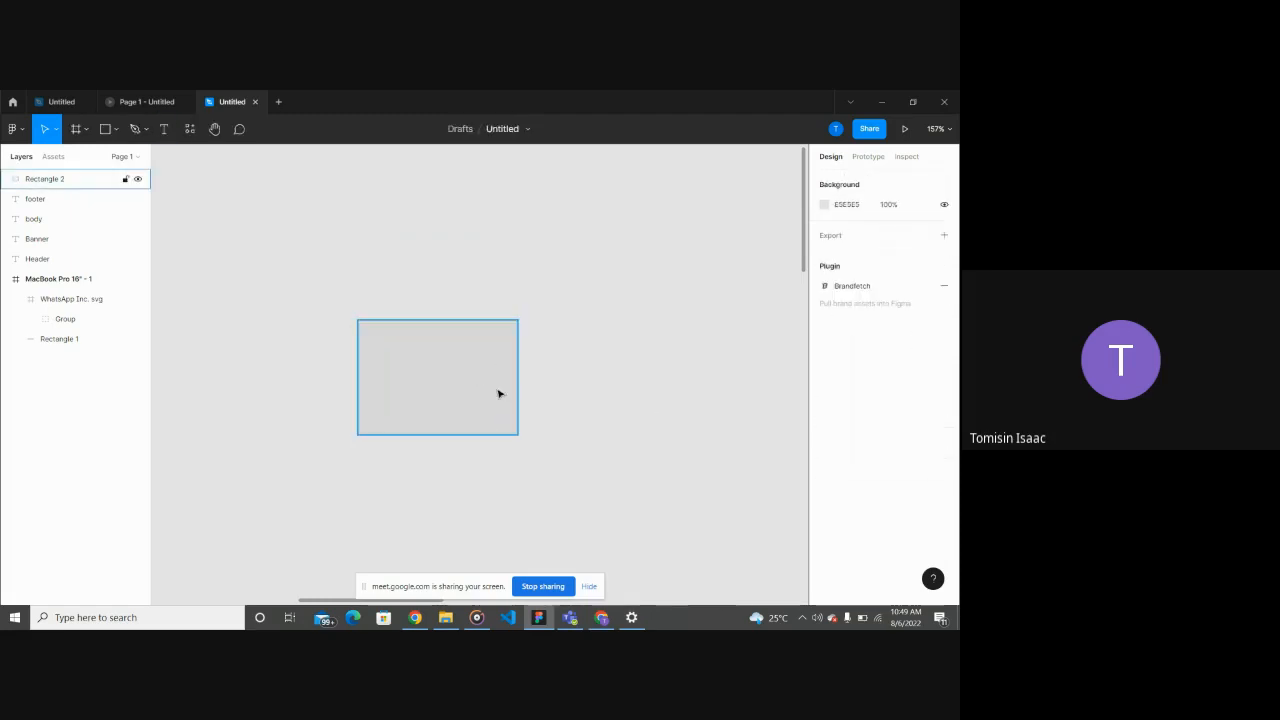
{"action": "left_click", "coordinate": [499, 393]}
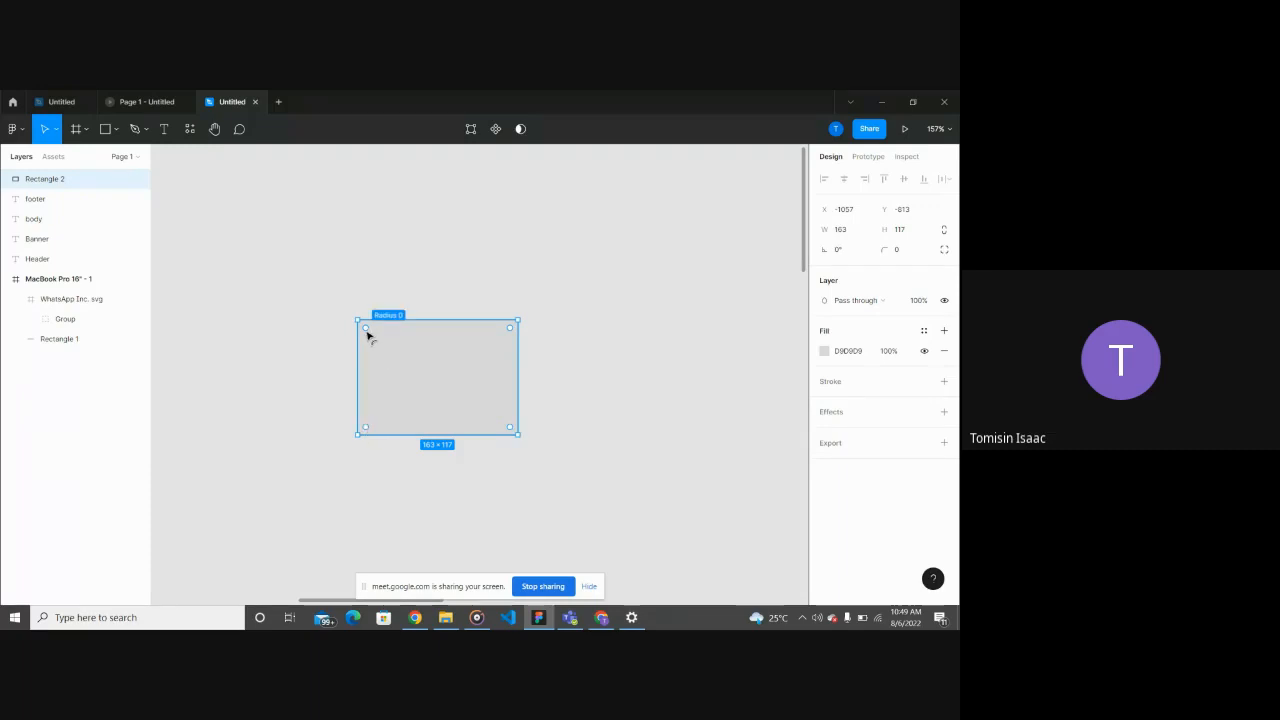
{"action": "left_click_drag", "start_coordinate": [367, 332], "coordinate": [390, 350]}
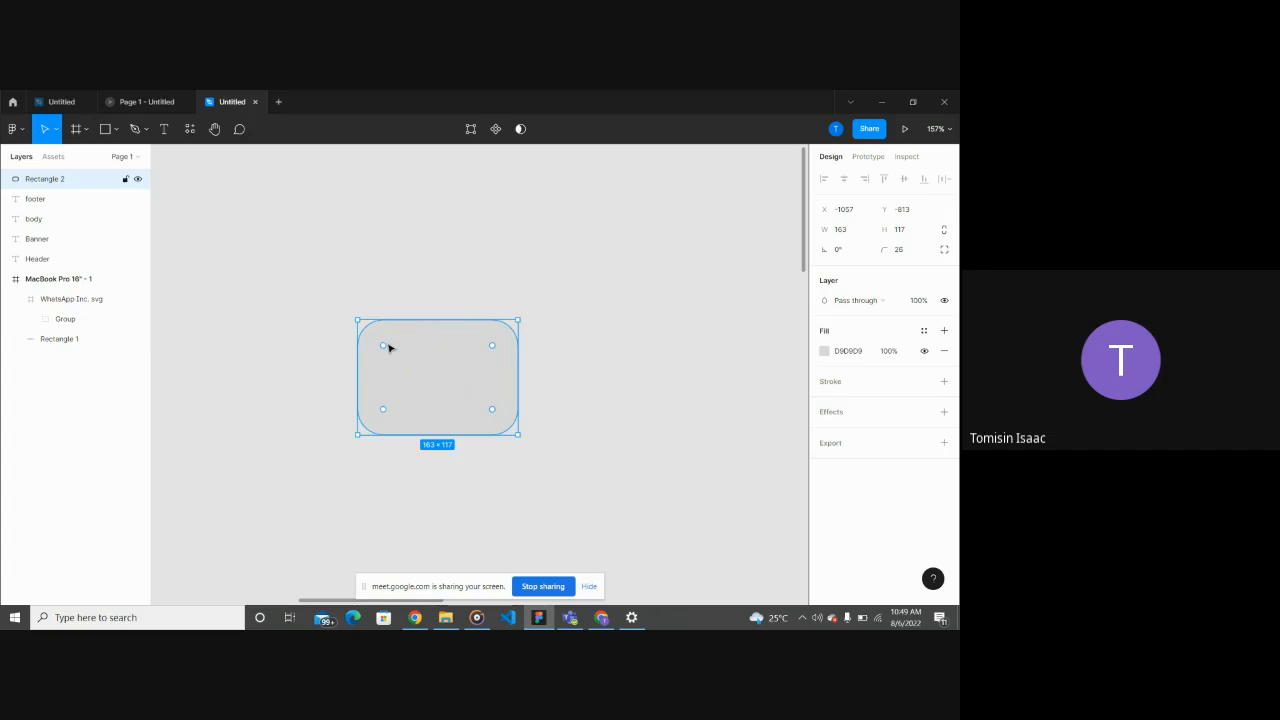
Step: Reduce the small rectangle's corner radius to about 20
{"action": "left_click", "coordinate": [257, 409]}
{"action": "left_click", "coordinate": [411, 397]}
{"action": "left_click", "coordinate": [268, 402]}
{"action": "left_click", "coordinate": [437, 397]}
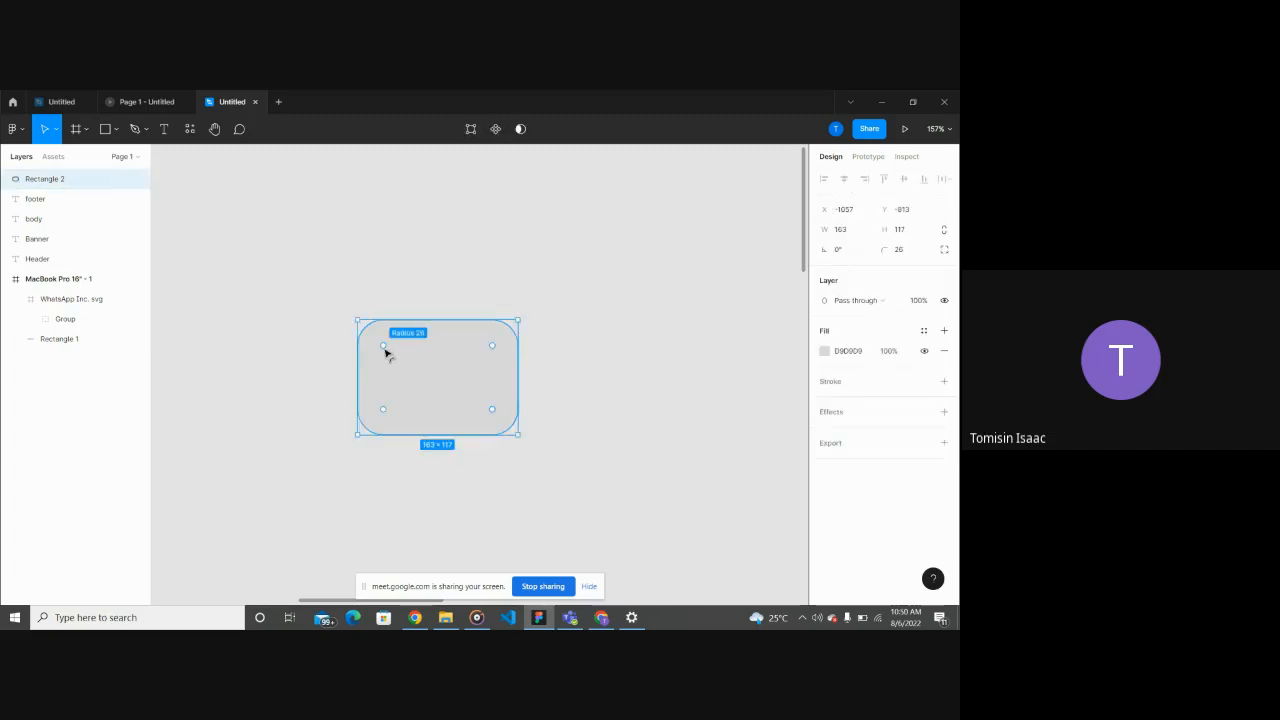
{"action": "left_click_drag", "start_coordinate": [385, 350], "coordinate": [378, 341]}
{"action": "left_click", "coordinate": [310, 384]}
{"action": "left_click", "coordinate": [403, 380]}
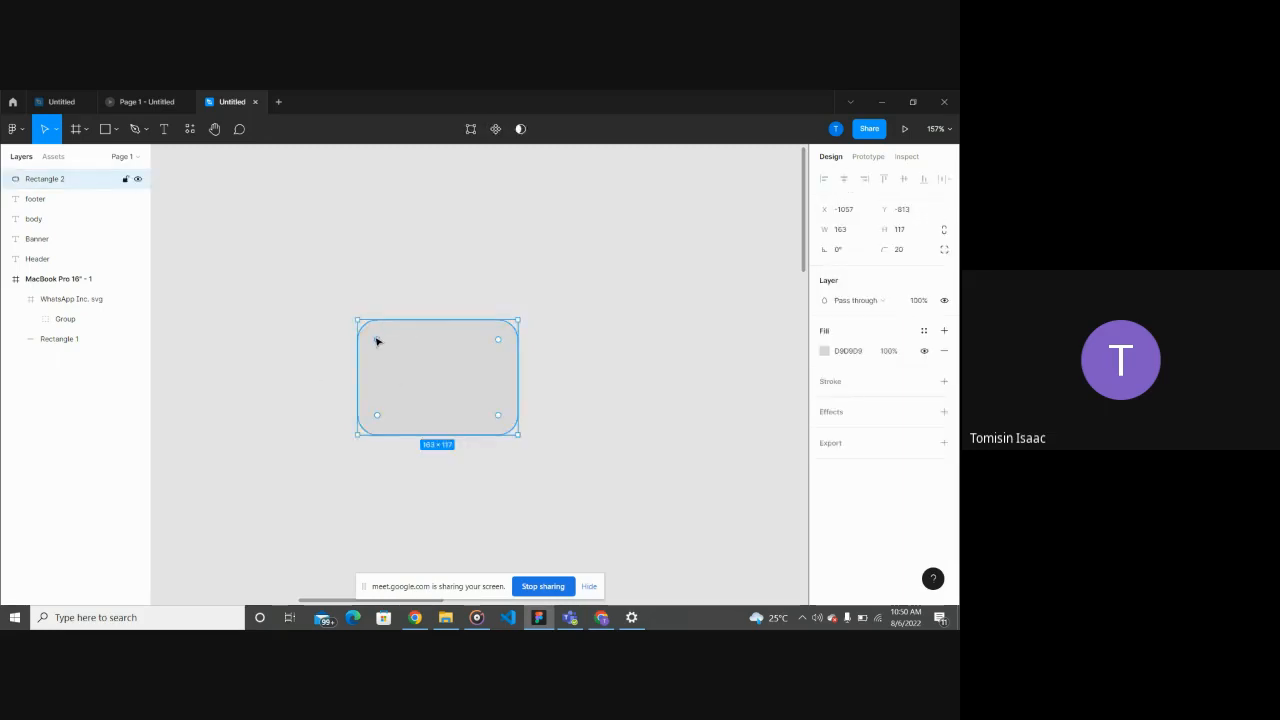
Step: Bring the small rectangle's corner radius back to 0 and shift it slightly to about X -1069, Y -825
{"action": "left_click_drag", "start_coordinate": [376, 341], "coordinate": [334, 303]}
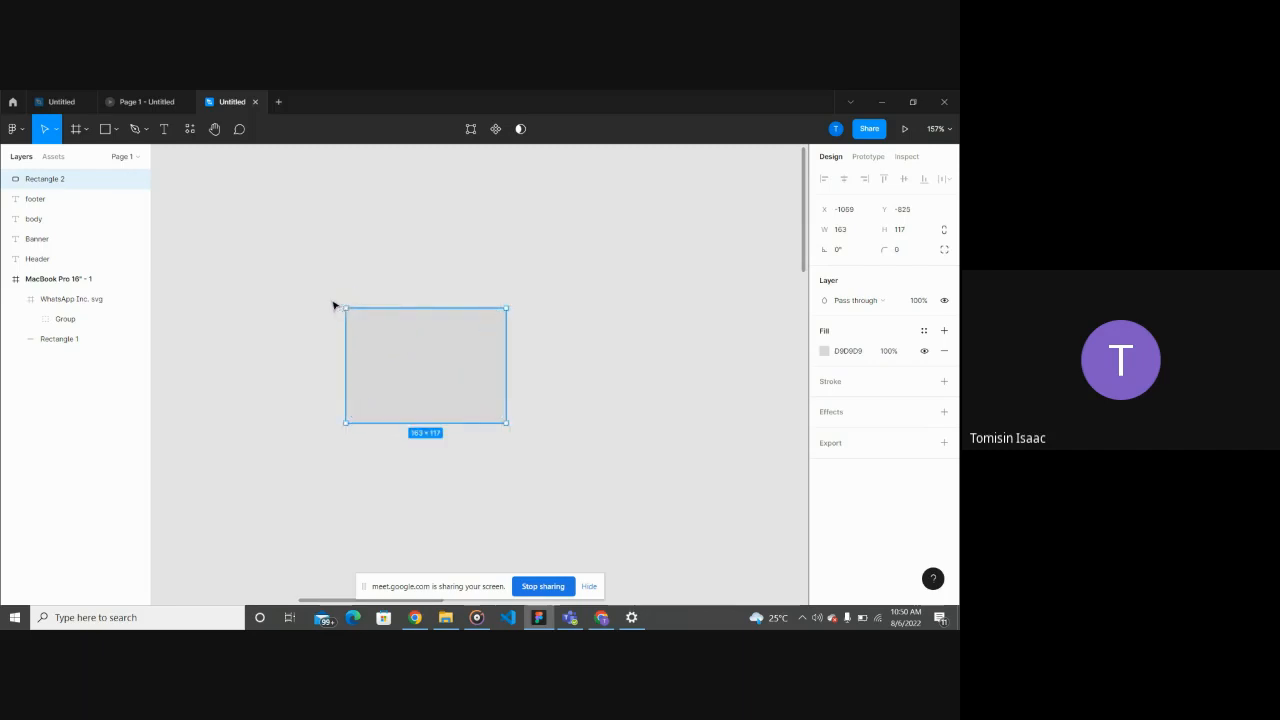
{"action": "left_click", "coordinate": [266, 415]}
{"action": "left_click", "coordinate": [450, 374]}
{"action": "scroll", "coordinate": [597, 338], "scroll_direction": "down", "scroll_amount": 3, "text": "ctrl"}
{"action": "left_click", "coordinate": [548, 365]}
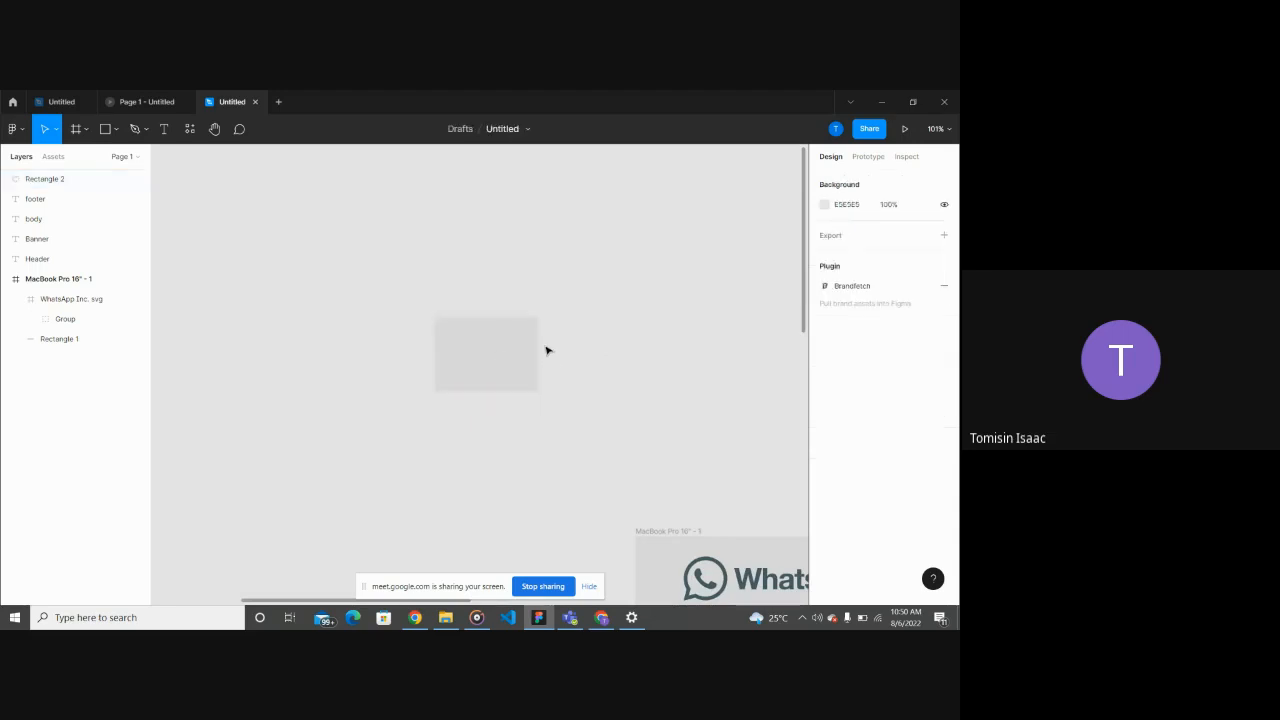
Step: Set the small rectangle's X position to 0
{"action": "scroll", "coordinate": [566, 391], "scroll_direction": "down", "scroll_amount": 5, "text": "ctrl"}
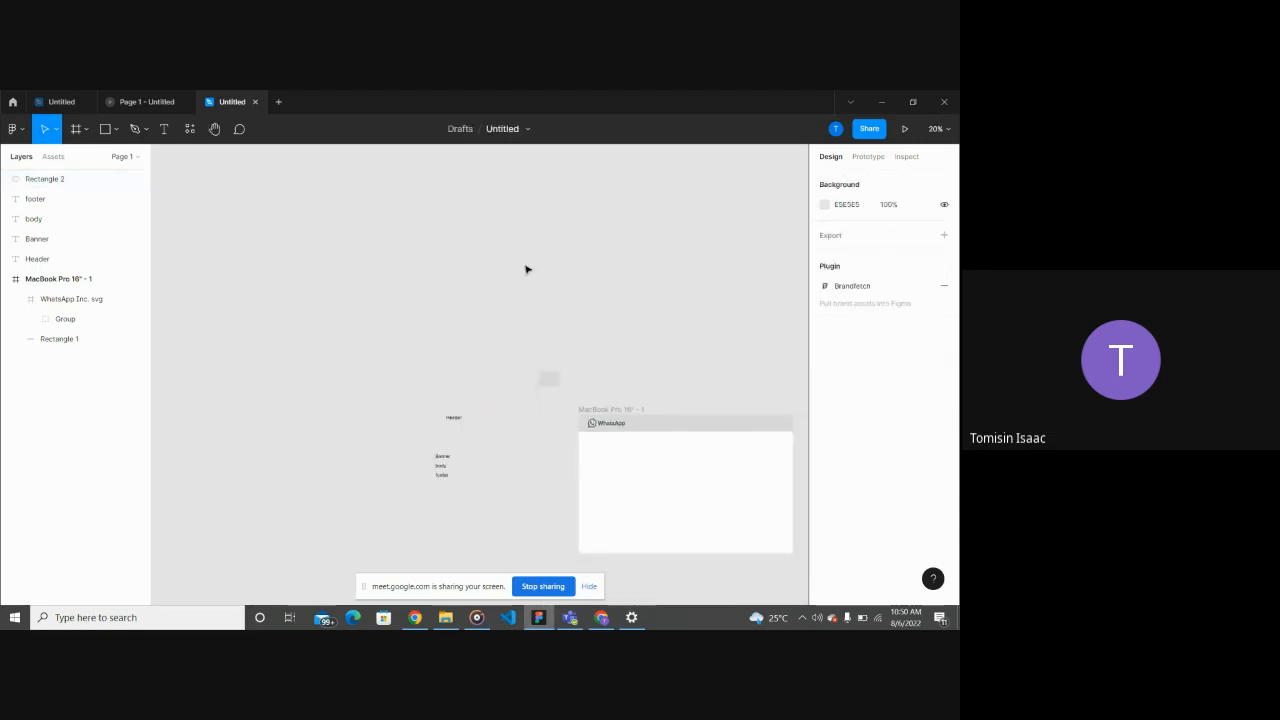
{"action": "scroll", "coordinate": [527, 269], "scroll_direction": "up", "scroll_amount": 5}
{"action": "scroll", "coordinate": [527, 269], "scroll_direction": "down", "scroll_amount": 3}
{"action": "left_click", "coordinate": [509, 423]}
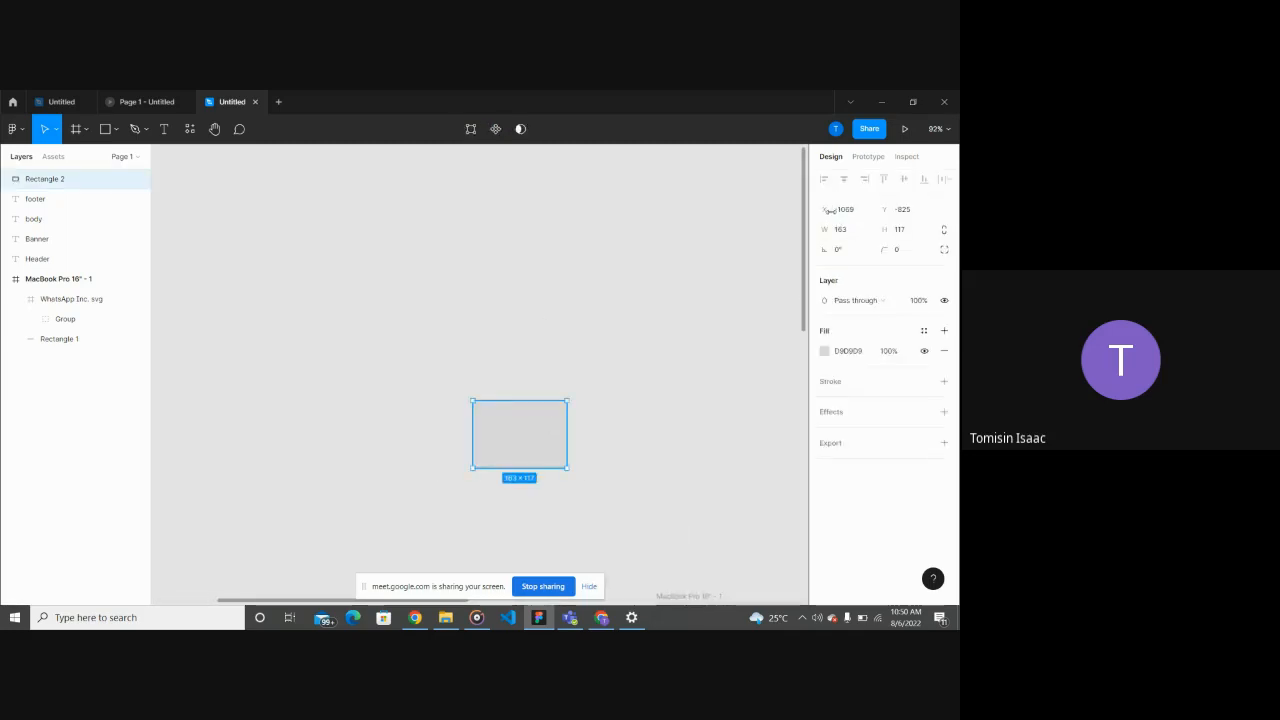
{"action": "scroll", "coordinate": [600, 477], "scroll_direction": "down", "scroll_amount": 2}
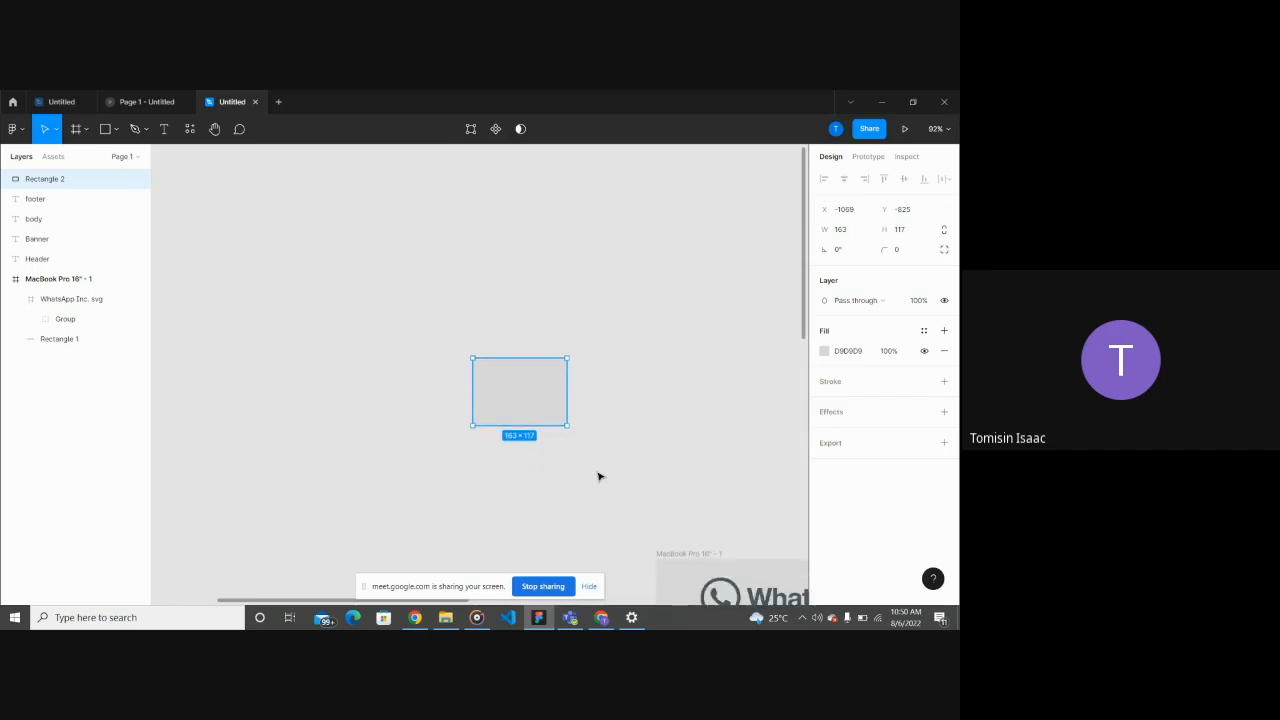
{"action": "scroll", "coordinate": [600, 477], "scroll_direction": "up", "scroll_amount": 5}
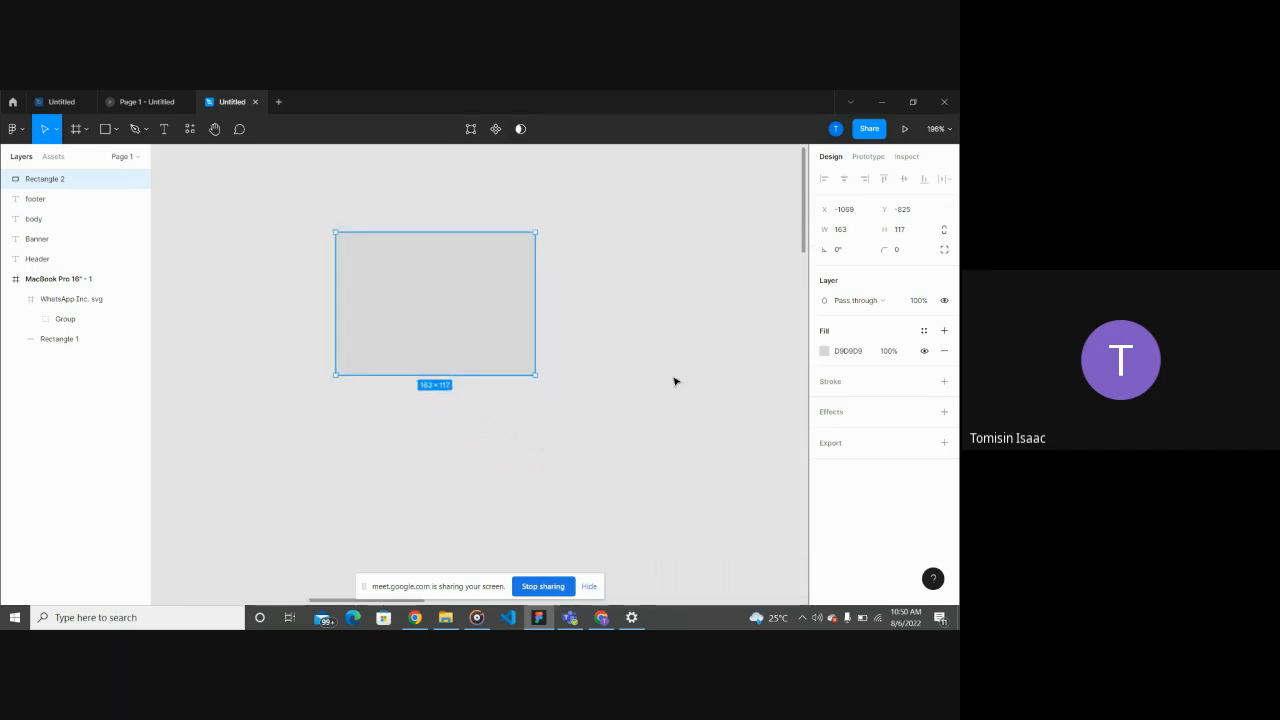
{"action": "left_click", "coordinate": [864, 213]}
{"action": "type", "text": "0"}
{"action": "key", "text": "Return"}
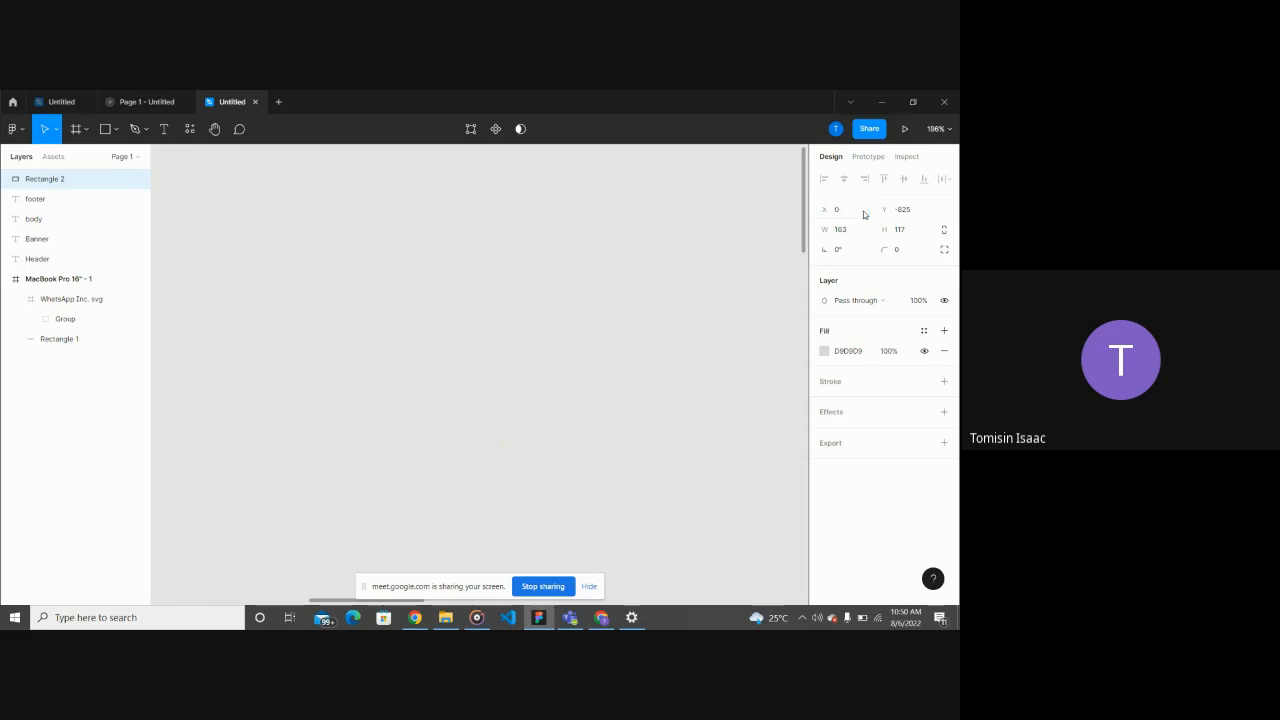
{"action": "scroll", "coordinate": [742, 233], "scroll_direction": "down", "scroll_amount": 10}
{"action": "scroll", "coordinate": [742, 233], "scroll_direction": "right", "scroll_amount": 3}
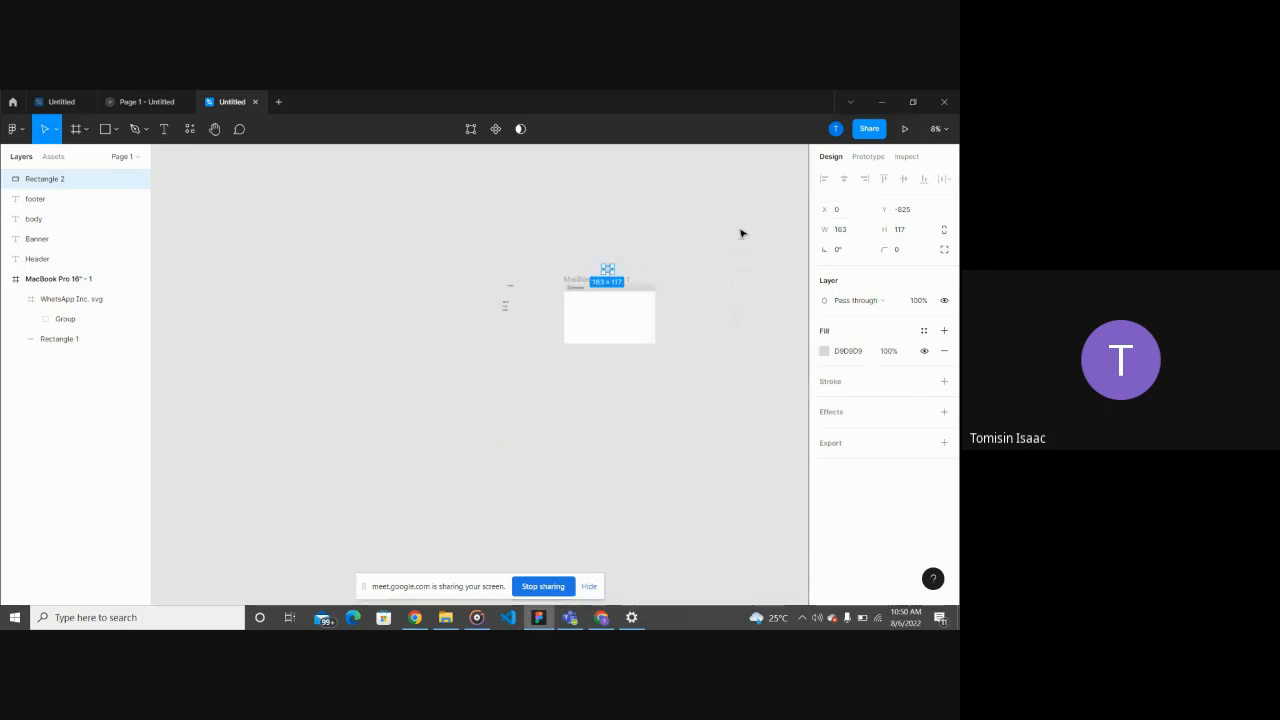
Step: Move the small rectangle to about X -704, Y -925, above the MacBook Pro frame's upper-left part
{"action": "left_click", "coordinate": [627, 281]}
{"action": "scroll", "coordinate": [511, 275], "scroll_direction": "up", "scroll_amount": 5}
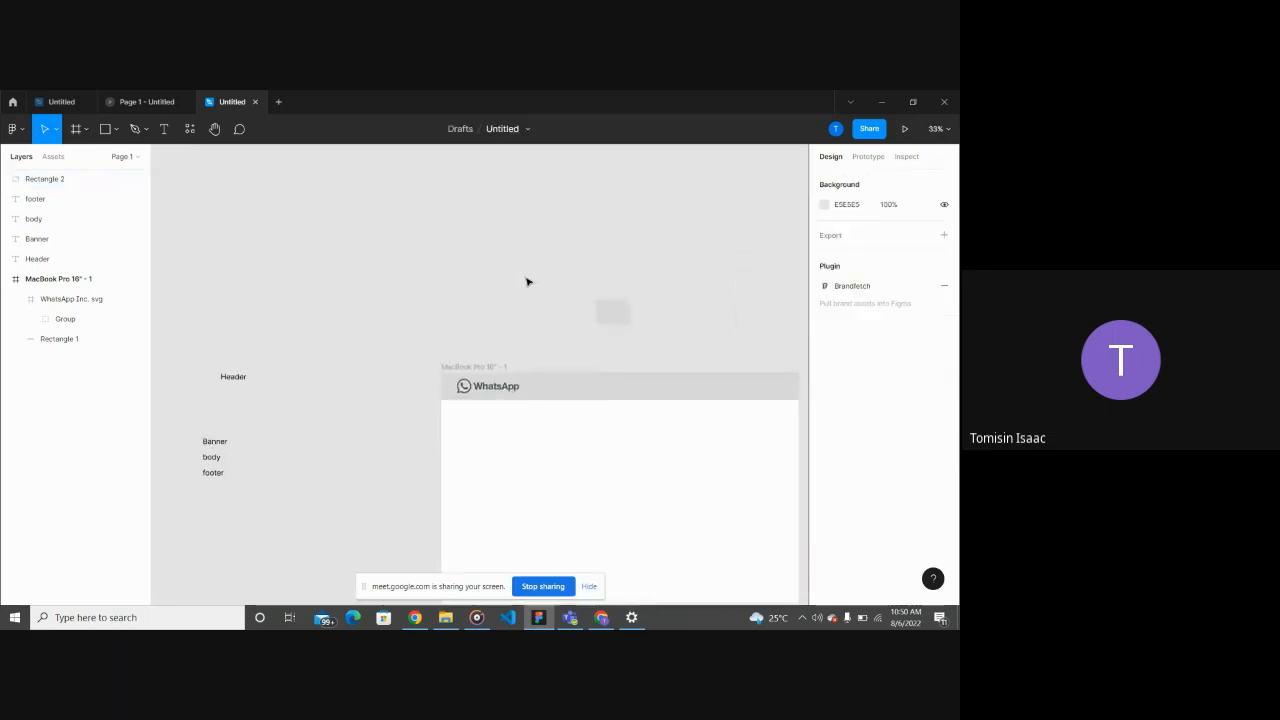
{"action": "scroll", "coordinate": [621, 316], "scroll_direction": "up", "scroll_amount": 5}
{"action": "left_click", "coordinate": [603, 317]}
{"action": "scroll", "coordinate": [603, 317], "scroll_direction": "down", "scroll_amount": 3}
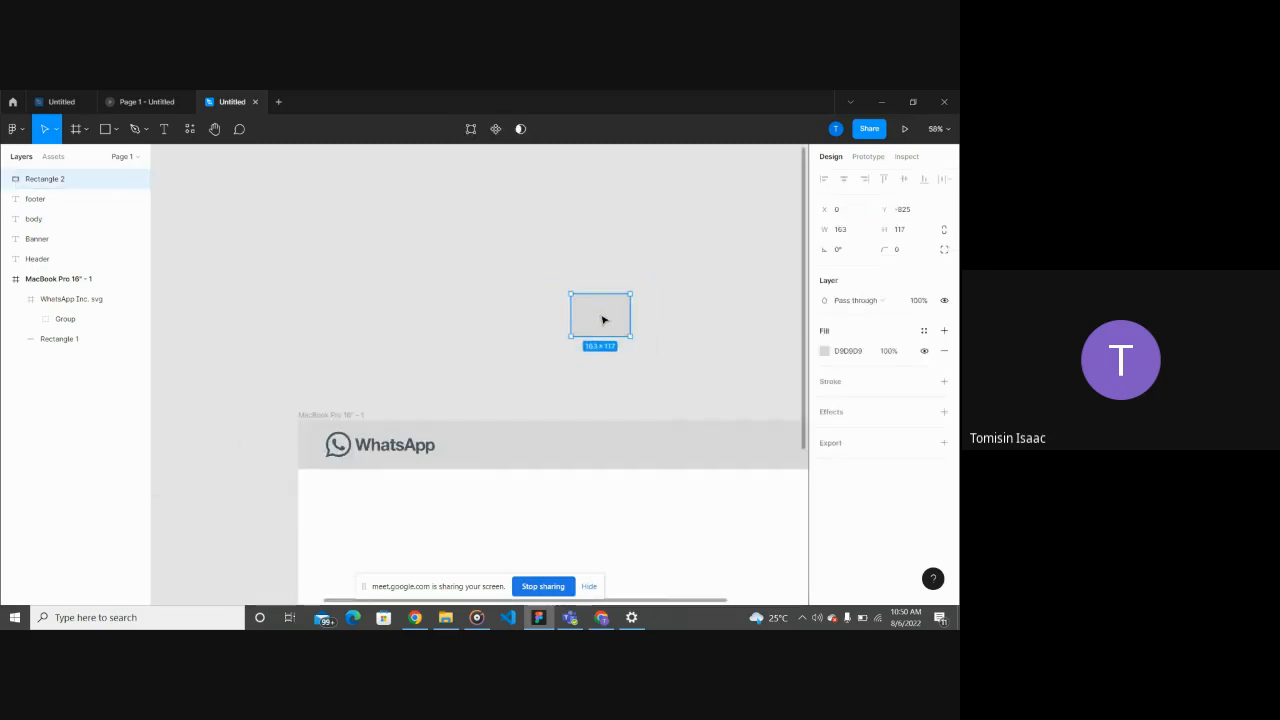
{"action": "left_click_drag", "start_coordinate": [609, 321], "coordinate": [343, 270]}
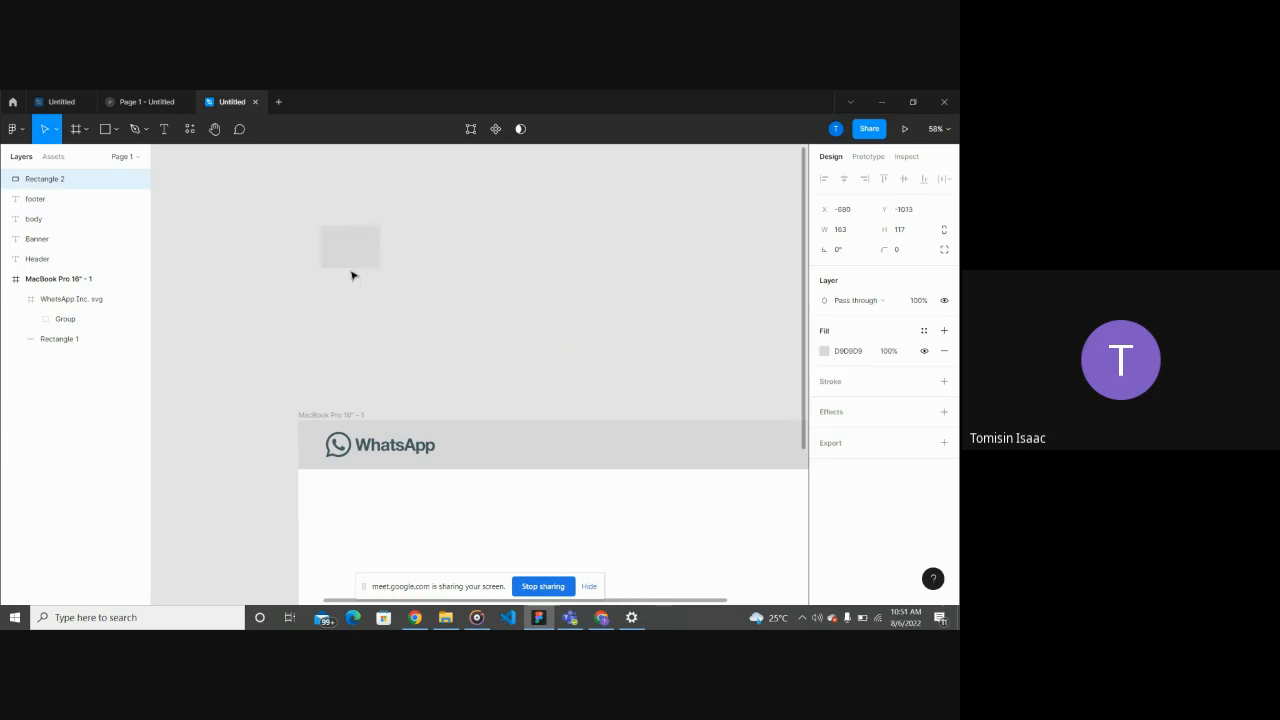
{"action": "left_click", "coordinate": [731, 275]}
{"action": "left_click", "coordinate": [345, 278]}
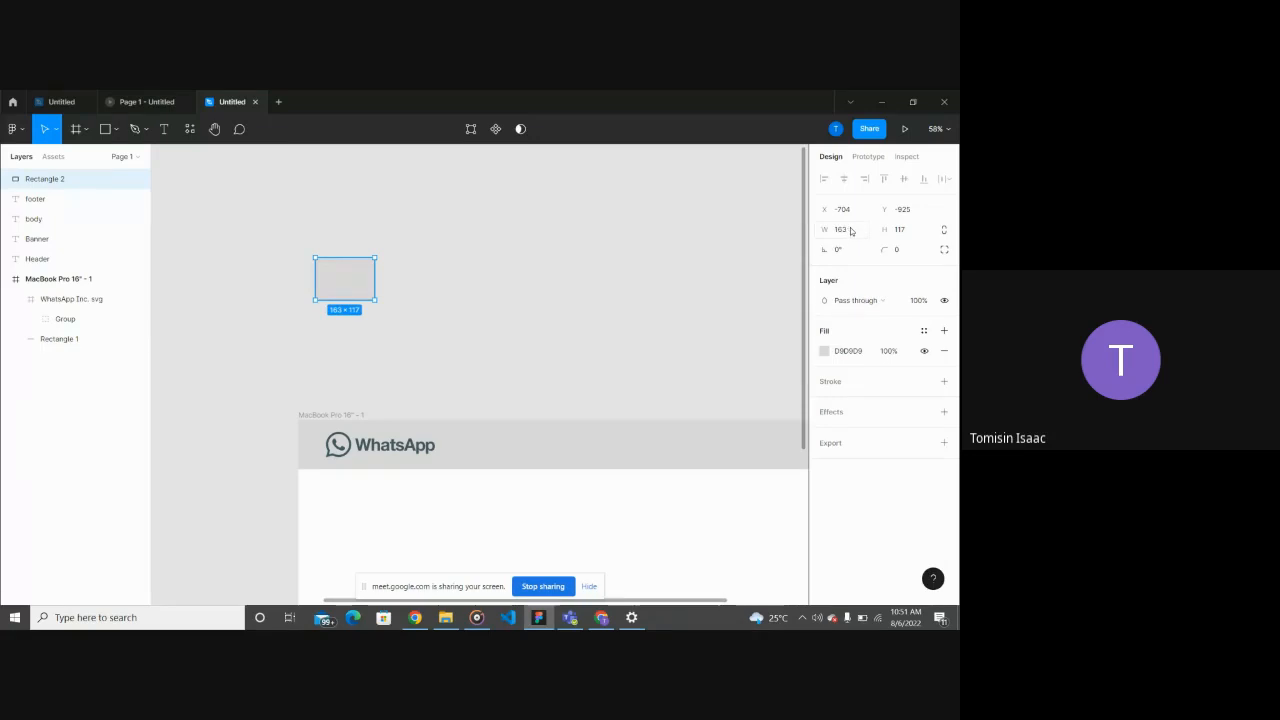
Step: Enlarge the small rectangle to about 849 × 197, keeping its upper-left corner in place
{"action": "left_click", "coordinate": [494, 304]}
{"action": "left_click", "coordinate": [369, 286]}
{"action": "left_click_drag", "start_coordinate": [372, 284], "coordinate": [623, 274]}
{"action": "left_click_drag", "start_coordinate": [545, 298], "coordinate": [511, 329]}
{"action": "scroll", "coordinate": [511, 329], "scroll_direction": "down", "scroll_amount": 3, "text": "ctrl"}
{"action": "scroll", "coordinate": [512, 333], "scroll_direction": "down", "scroll_amount": 2}
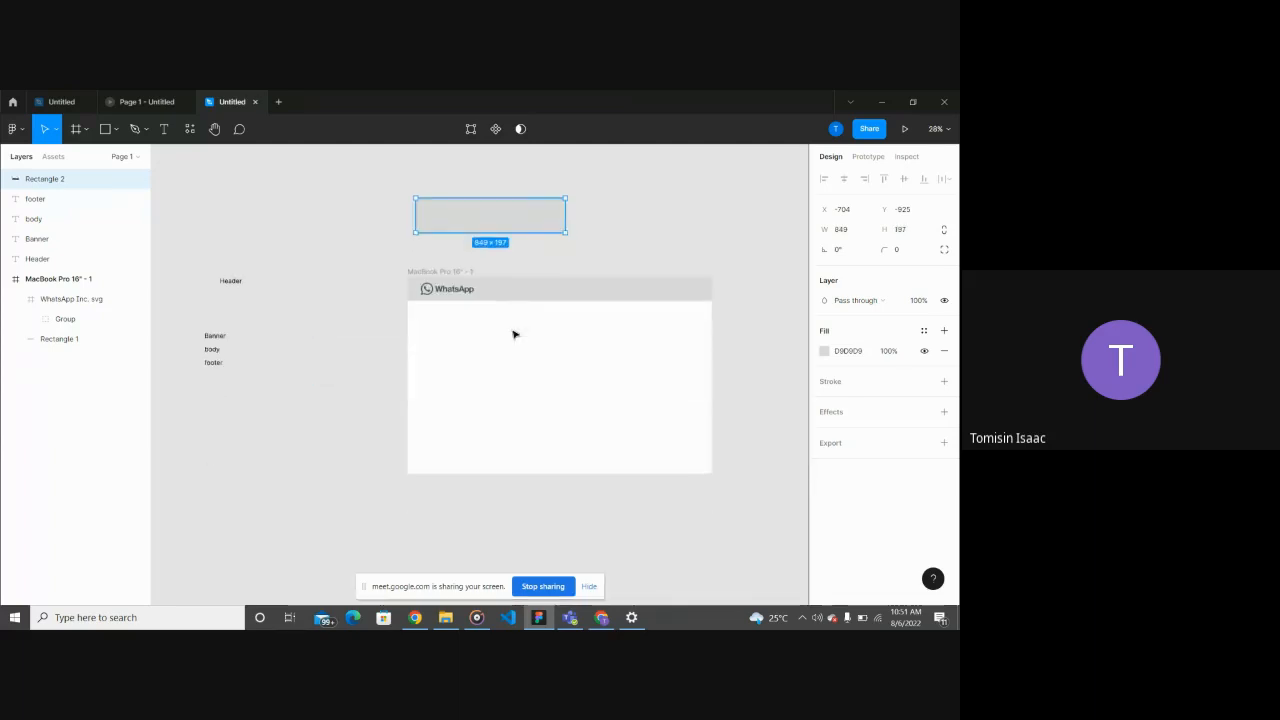
Step: Place the resized rectangle inside the MacBook Pro frame at about X 0, Y 287 and fill it with dark brown 583B3B
{"action": "left_click_drag", "start_coordinate": [471, 214], "coordinate": [460, 346]}
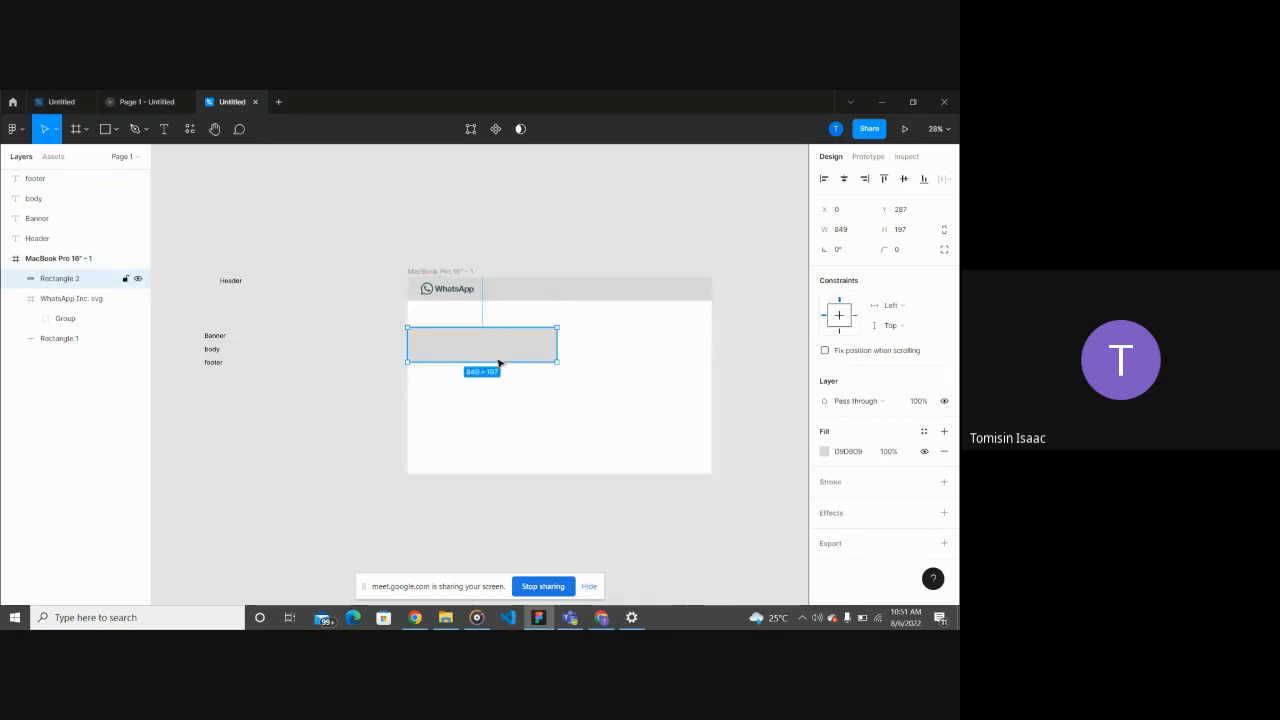
{"action": "left_click", "coordinate": [824, 451]}
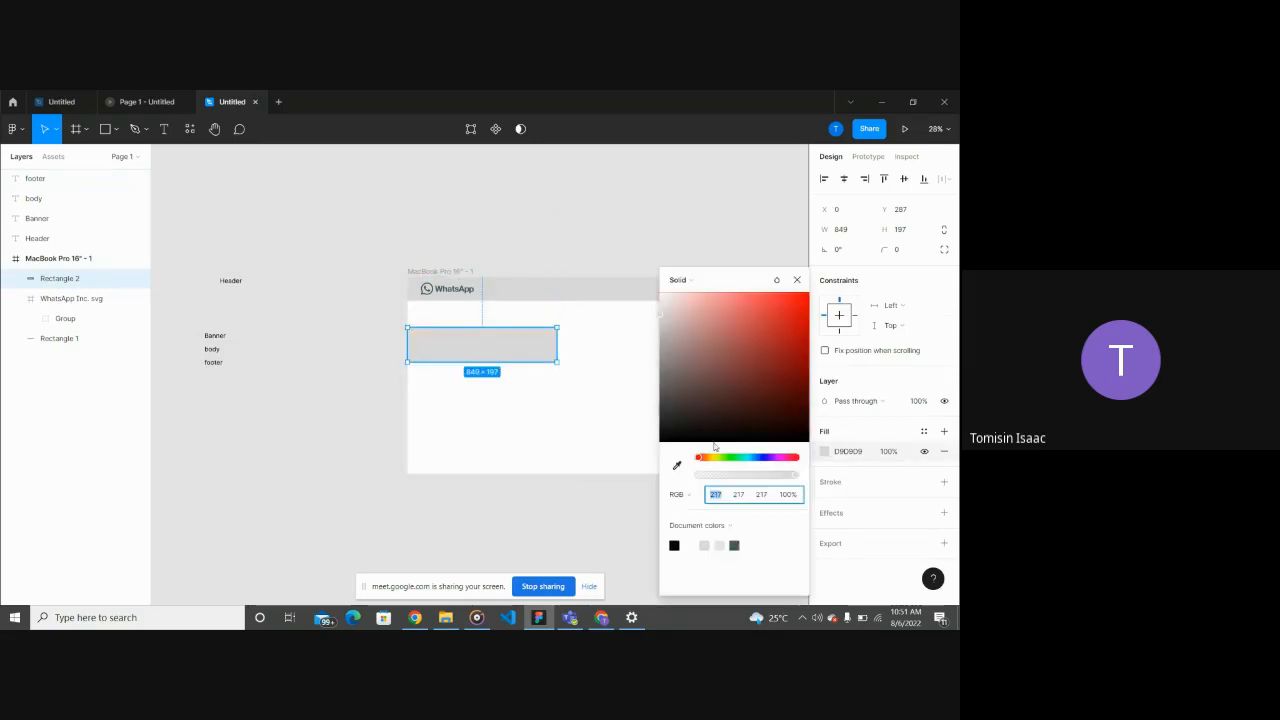
{"action": "left_click", "coordinate": [708, 390]}
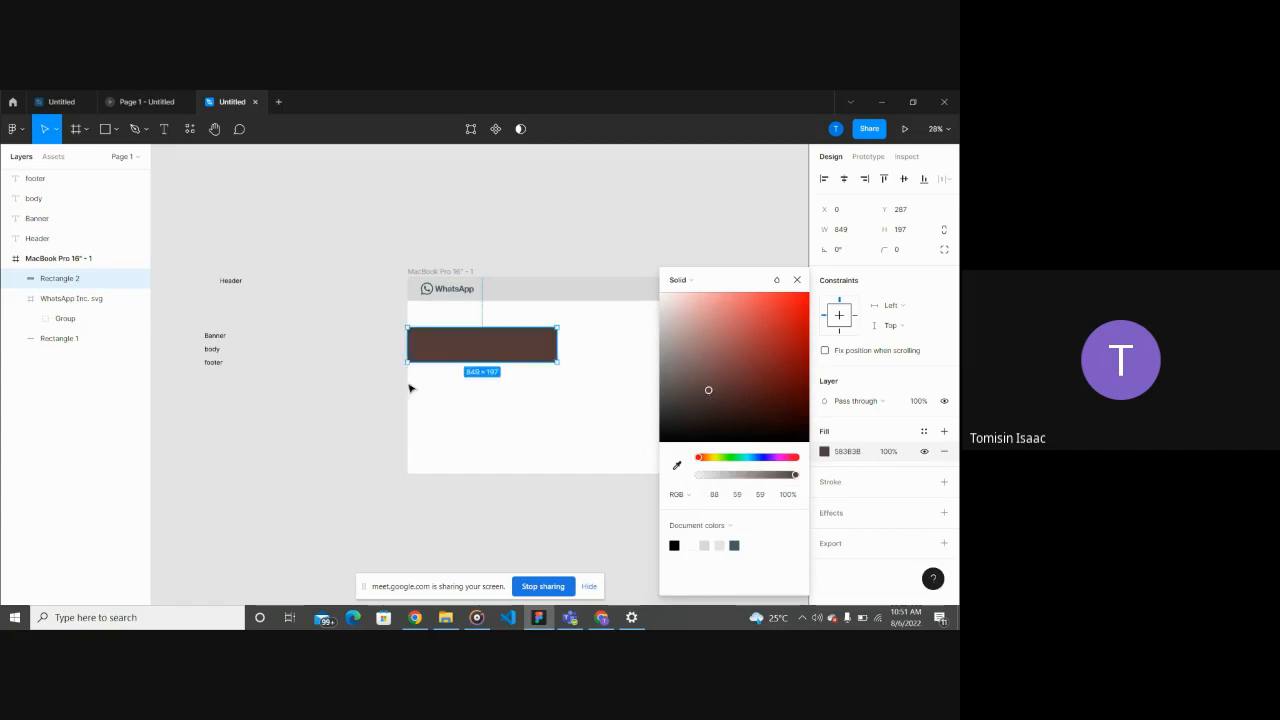
{"action": "left_click", "coordinate": [375, 464]}
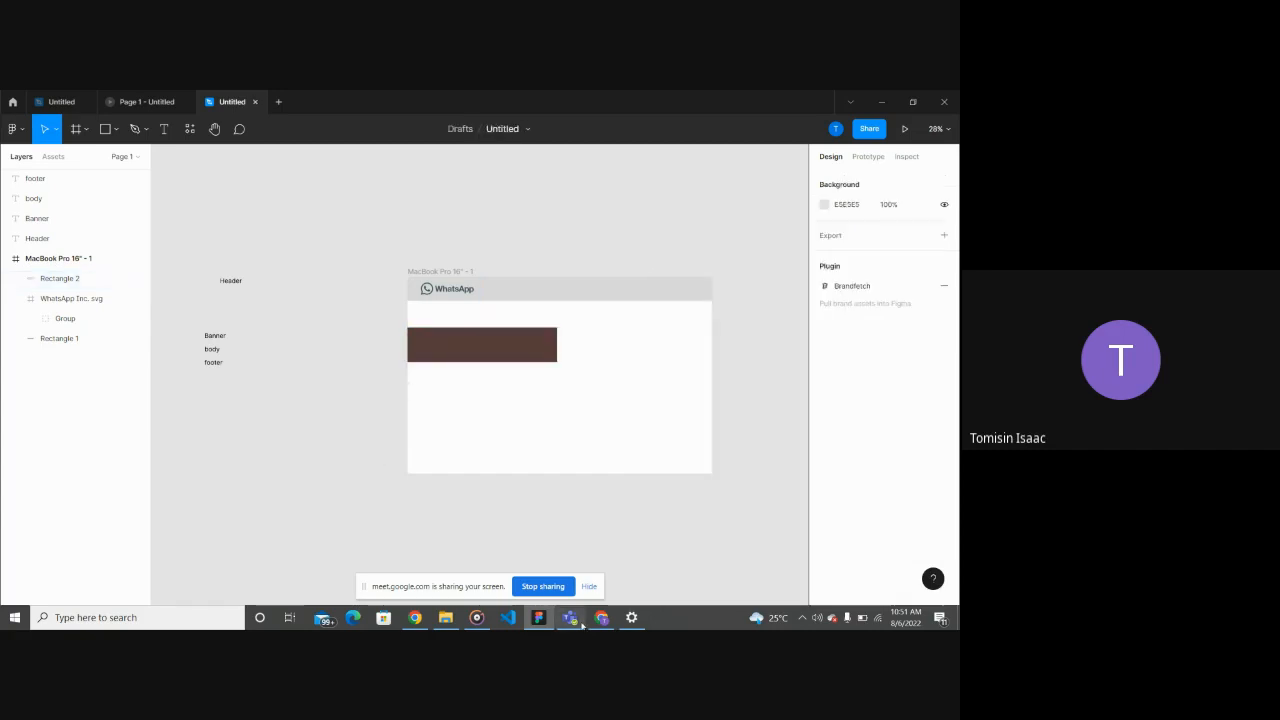
Step: Check the participants and in-call messages of the Google Meet call in Chrome, and return to Figma
{"action": "left_click", "coordinate": [601, 617]}
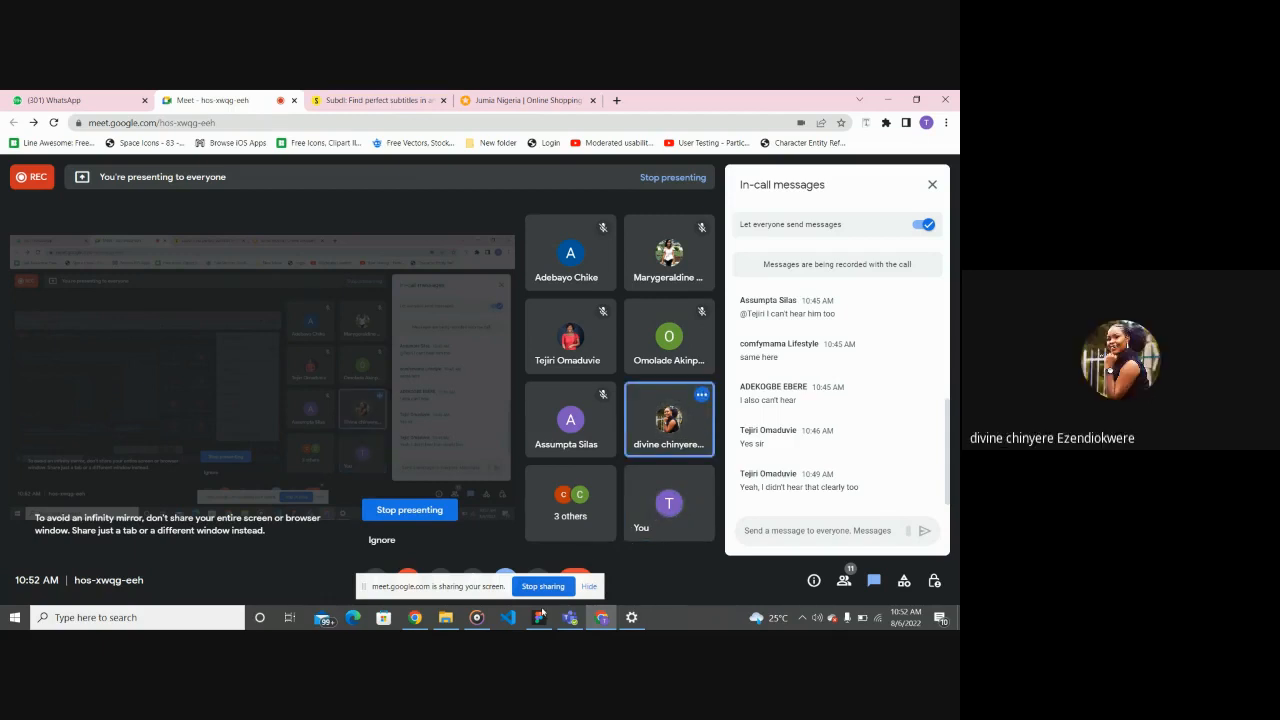
{"action": "left_click", "coordinate": [539, 617]}
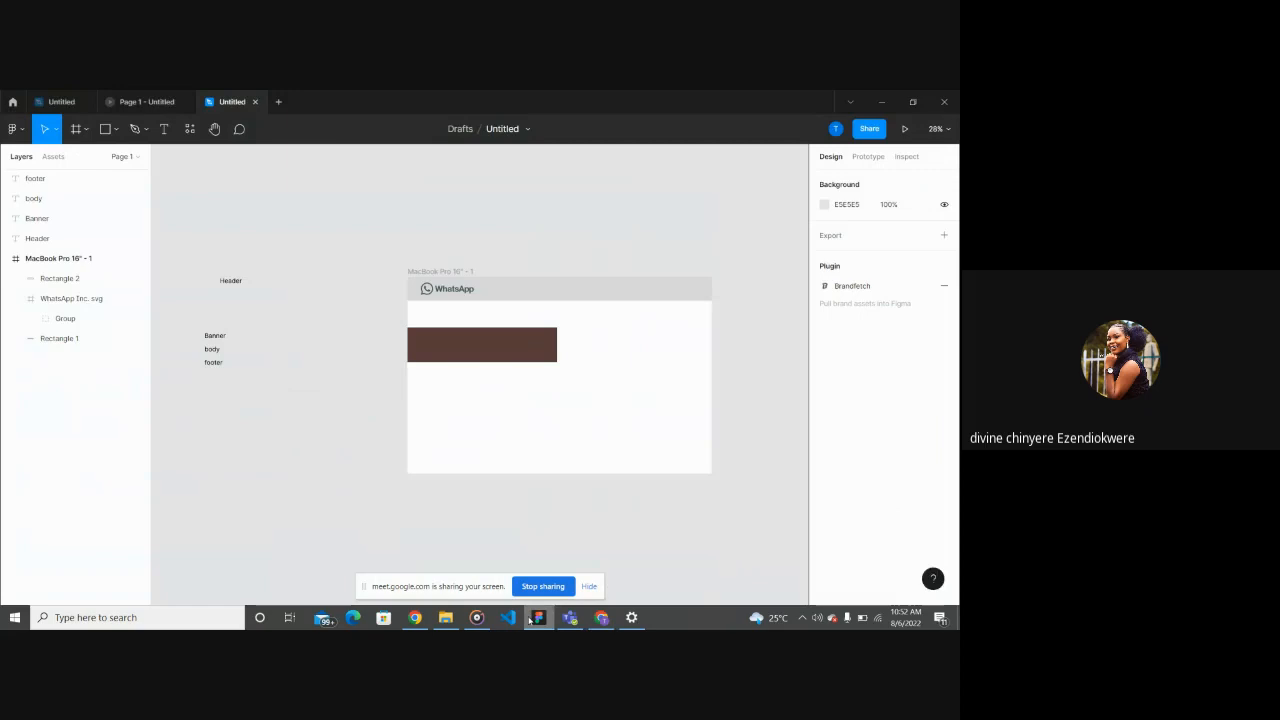
{"action": "left_click", "coordinate": [600, 617]}
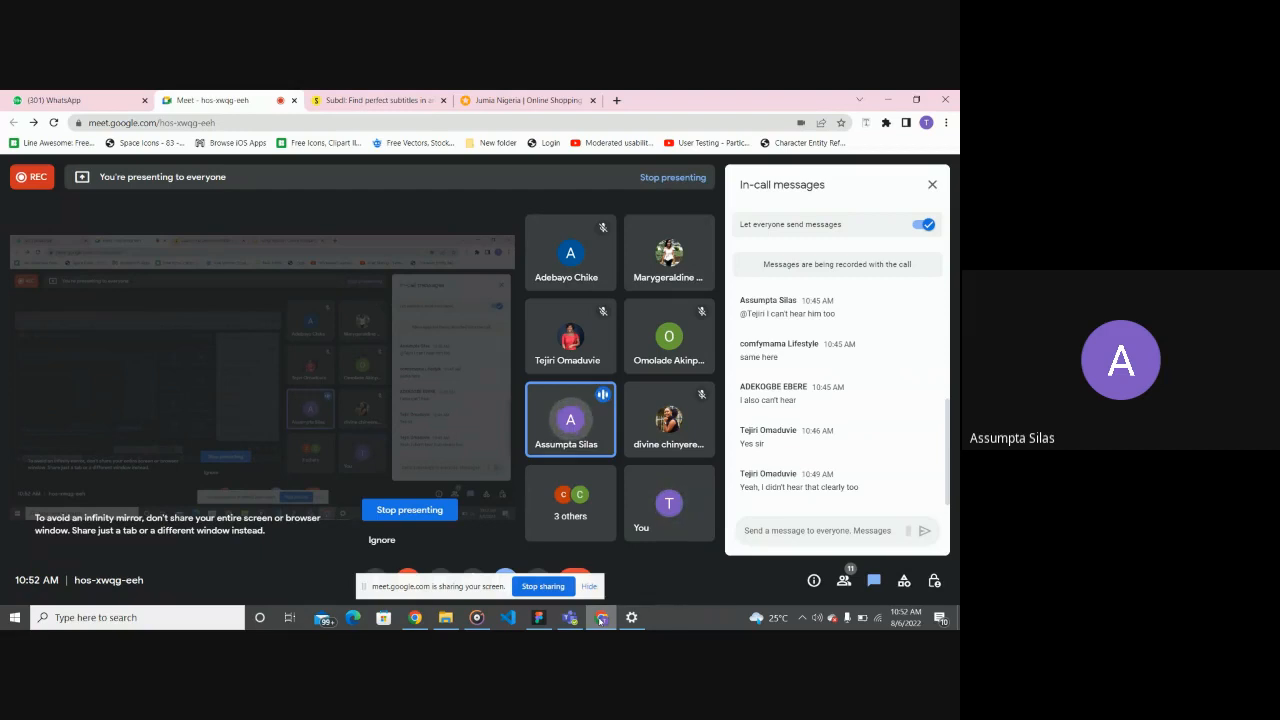
{"action": "mouse_move", "coordinate": [541, 626]}
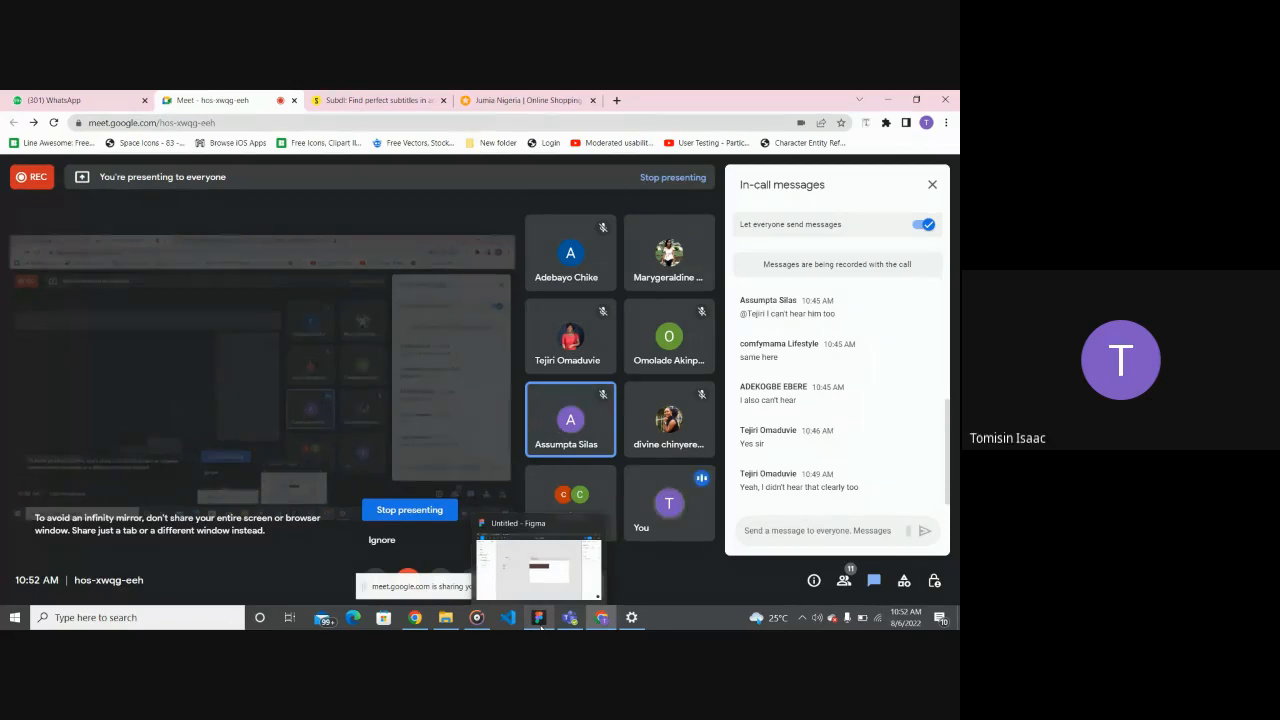
{"action": "left_click", "coordinate": [539, 618]}
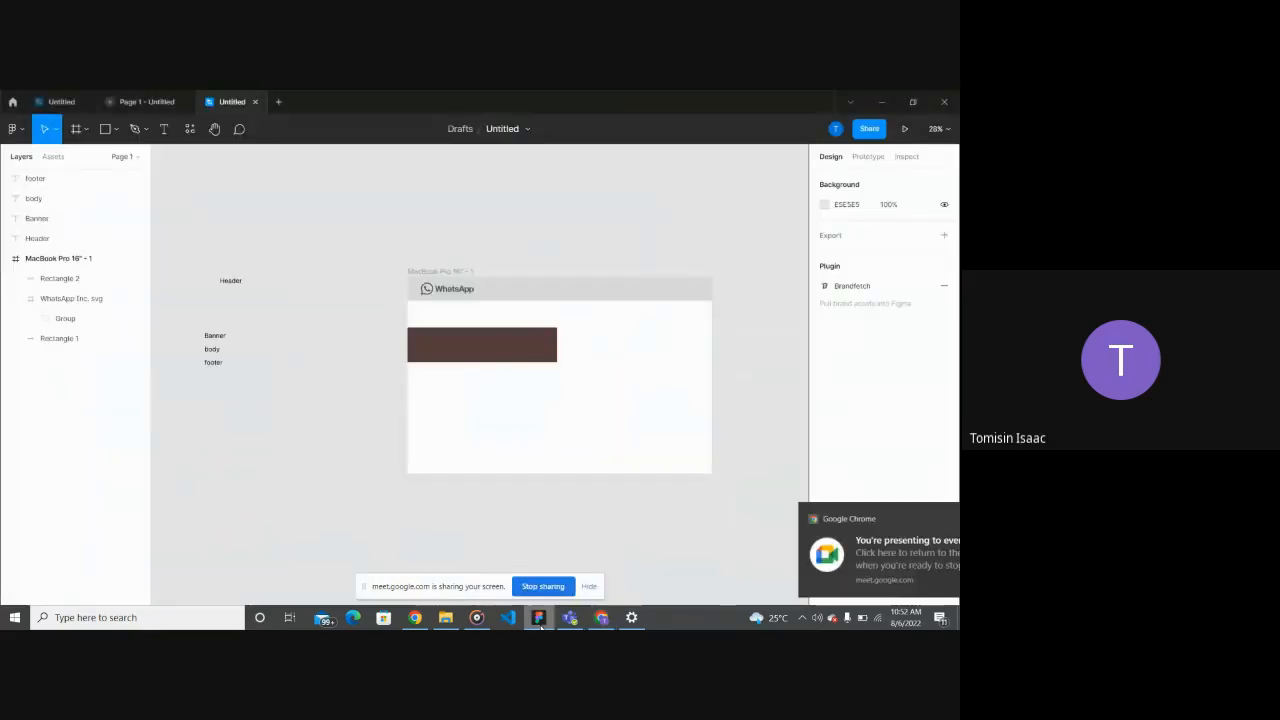
{"action": "mouse_move", "coordinate": [609, 625]}
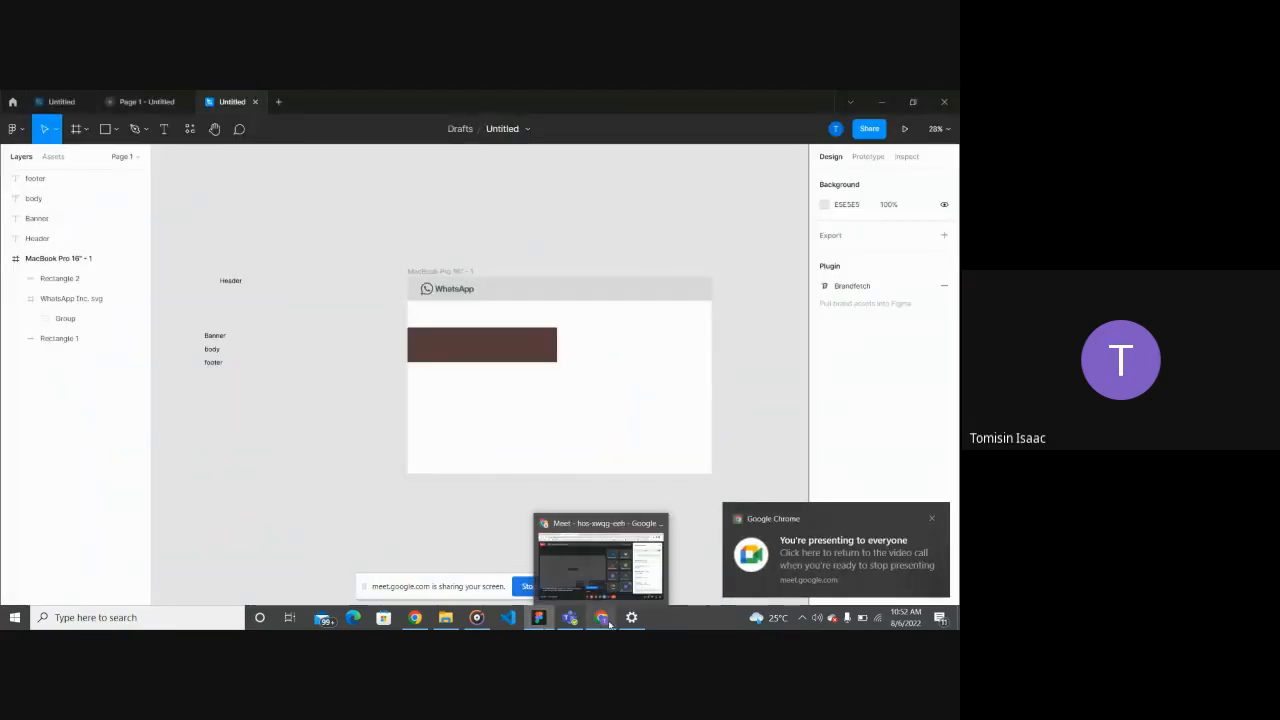
{"action": "left_click", "coordinate": [601, 523]}
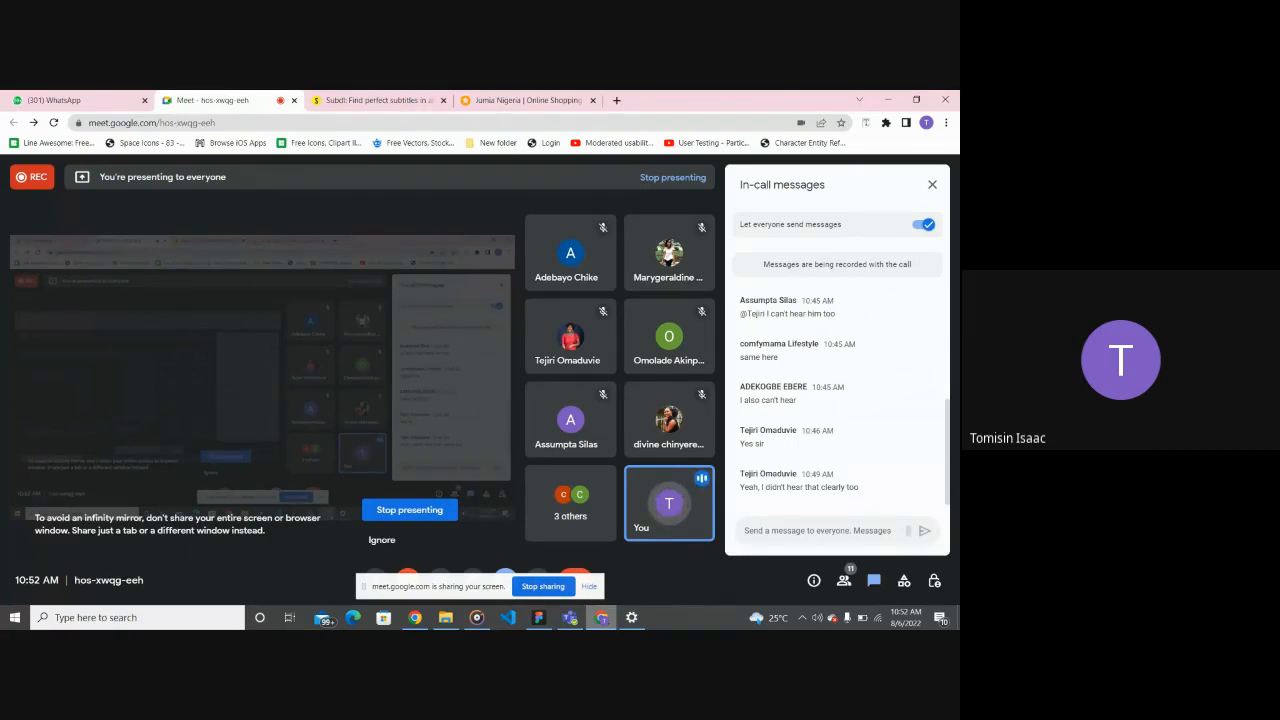
{"action": "mouse_move", "coordinate": [538, 625]}
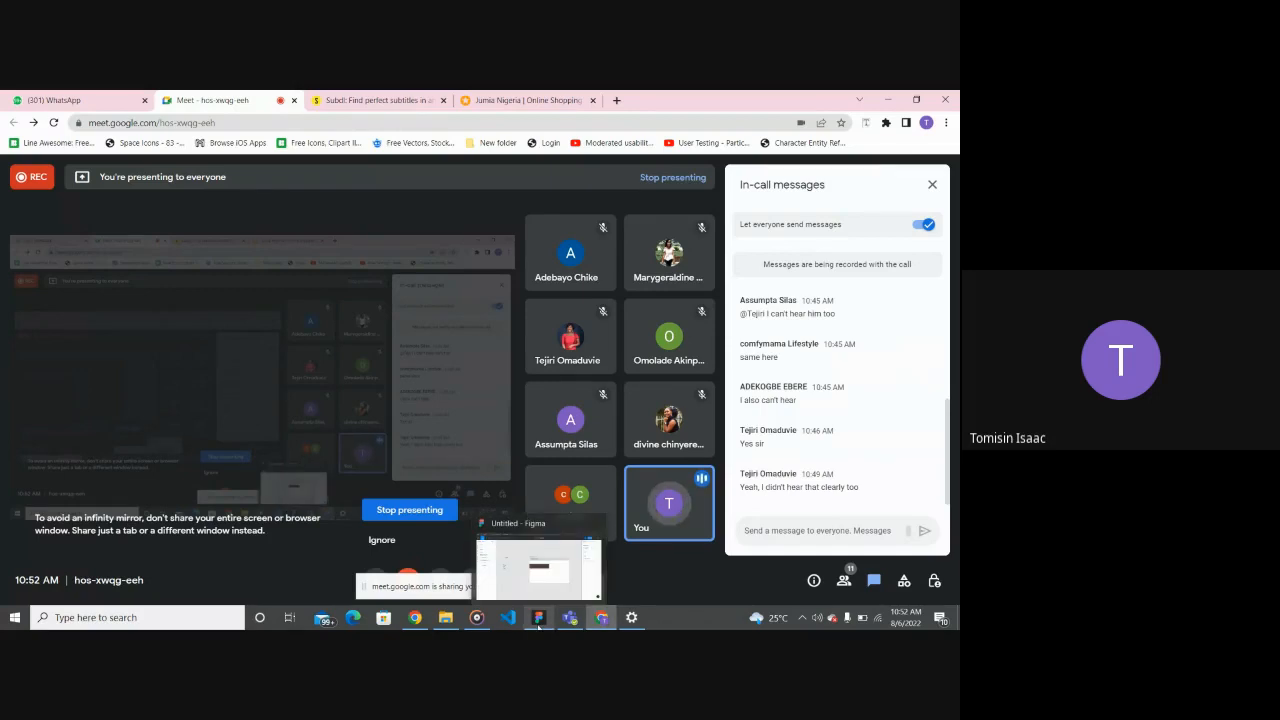
{"action": "left_click", "coordinate": [538, 625]}
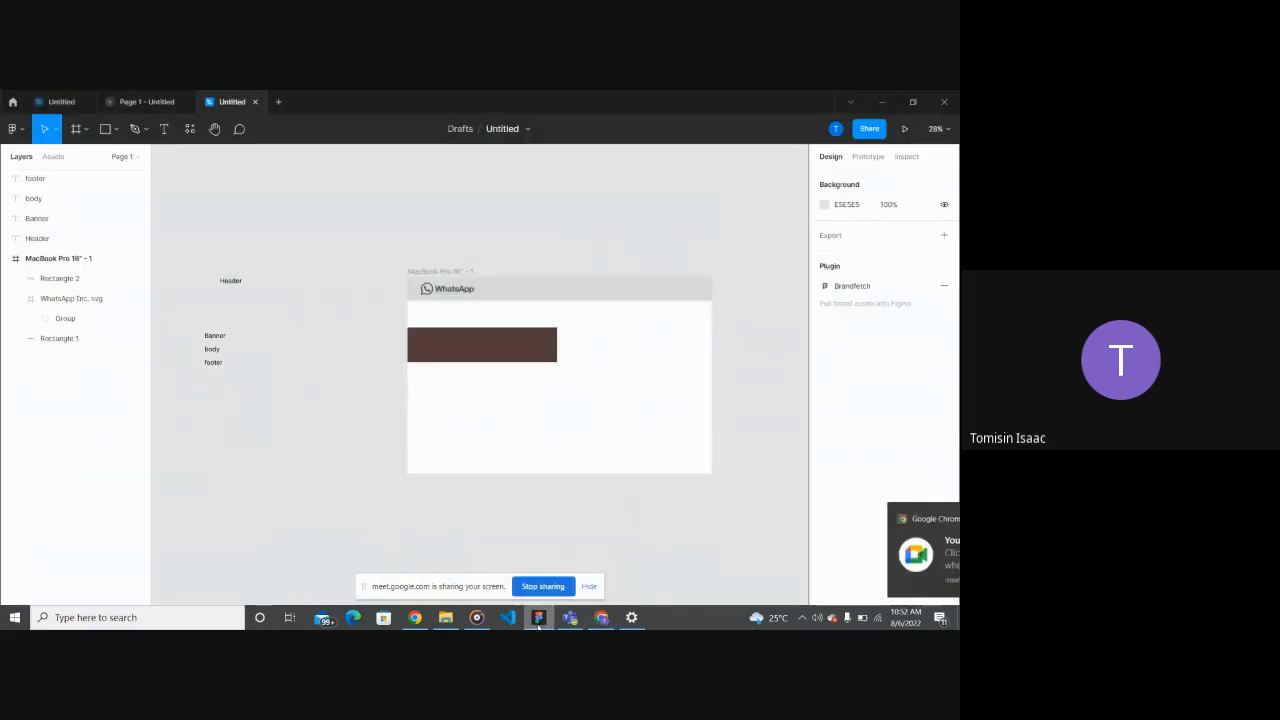
Step: Move the dark brown rectangle out of the MacBook Pro frame to the canvas above it, at about X -513, Y -925
{"action": "left_click", "coordinate": [491, 352]}
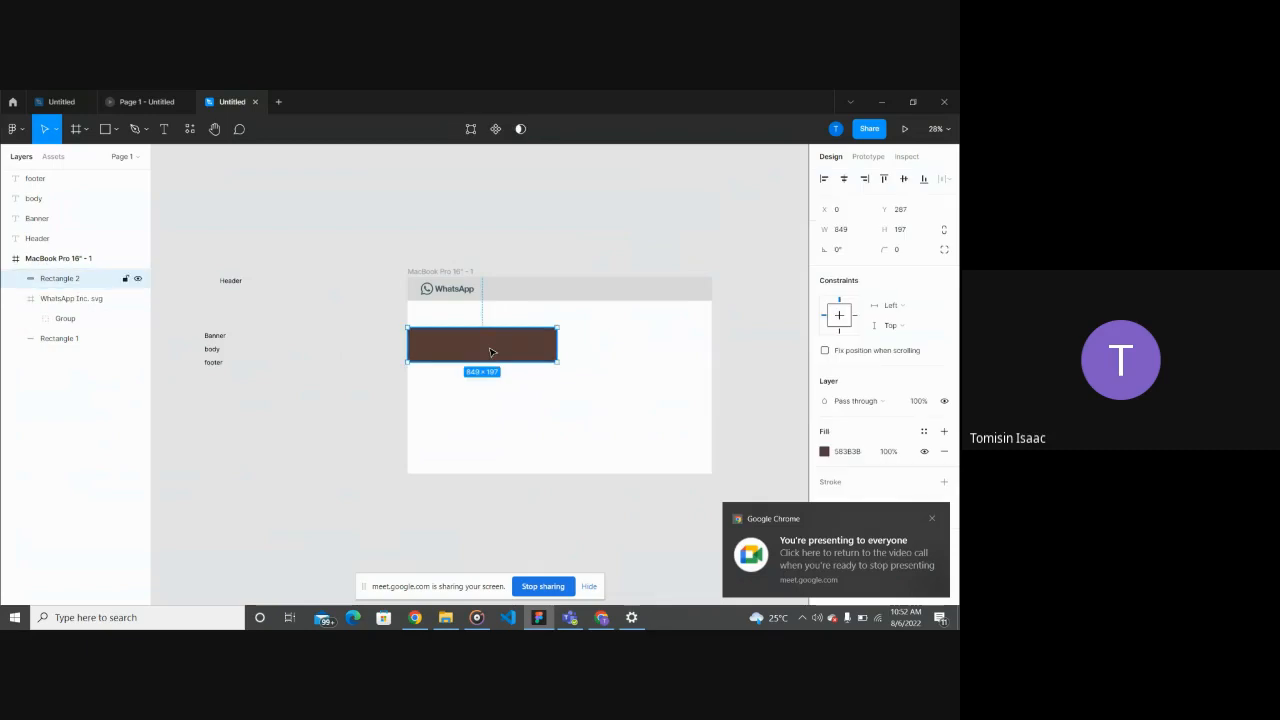
{"action": "left_click_drag", "start_coordinate": [491, 352], "coordinate": [533, 223]}
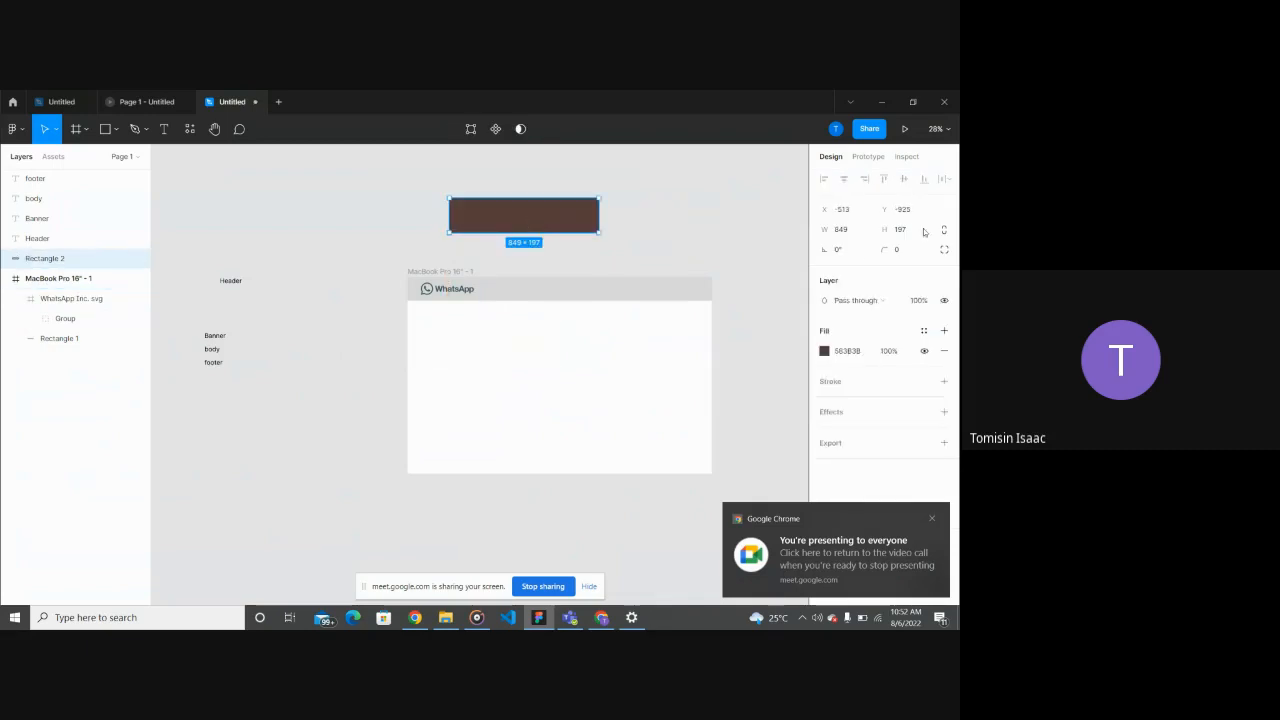
Step: Set the dark brown rectangle's width to 90 and its height to 80
{"action": "left_click", "coordinate": [855, 235]}
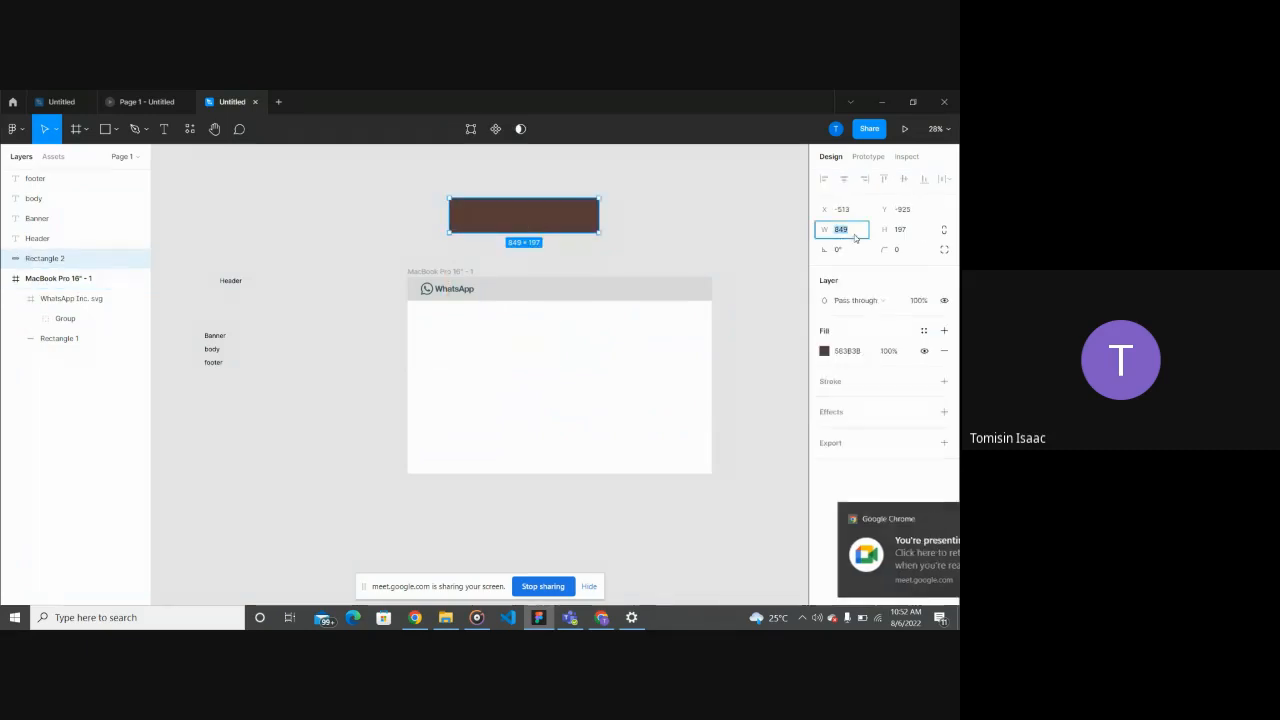
{"action": "type", "text": "90"}
{"action": "key", "text": "Return"}
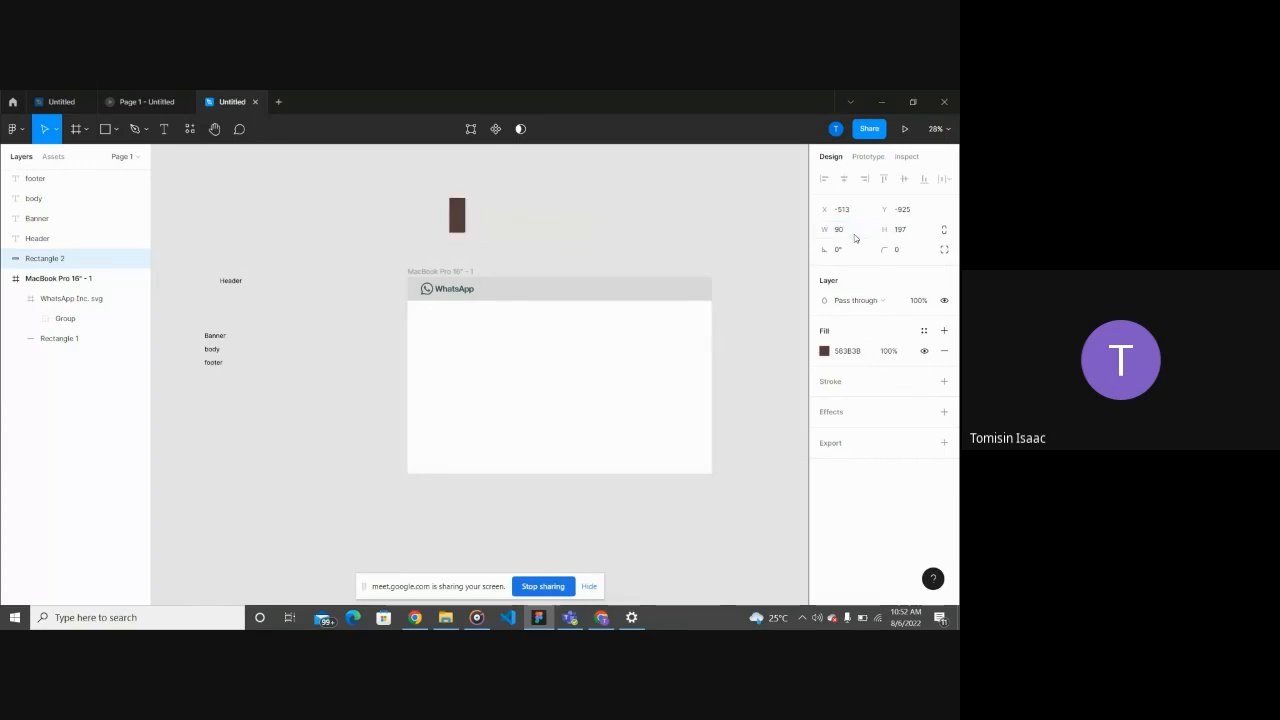
{"action": "left_click", "coordinate": [914, 229]}
{"action": "type", "text": "80"}
{"action": "key", "text": "Return"}
{"action": "left_click", "coordinate": [467, 230]}
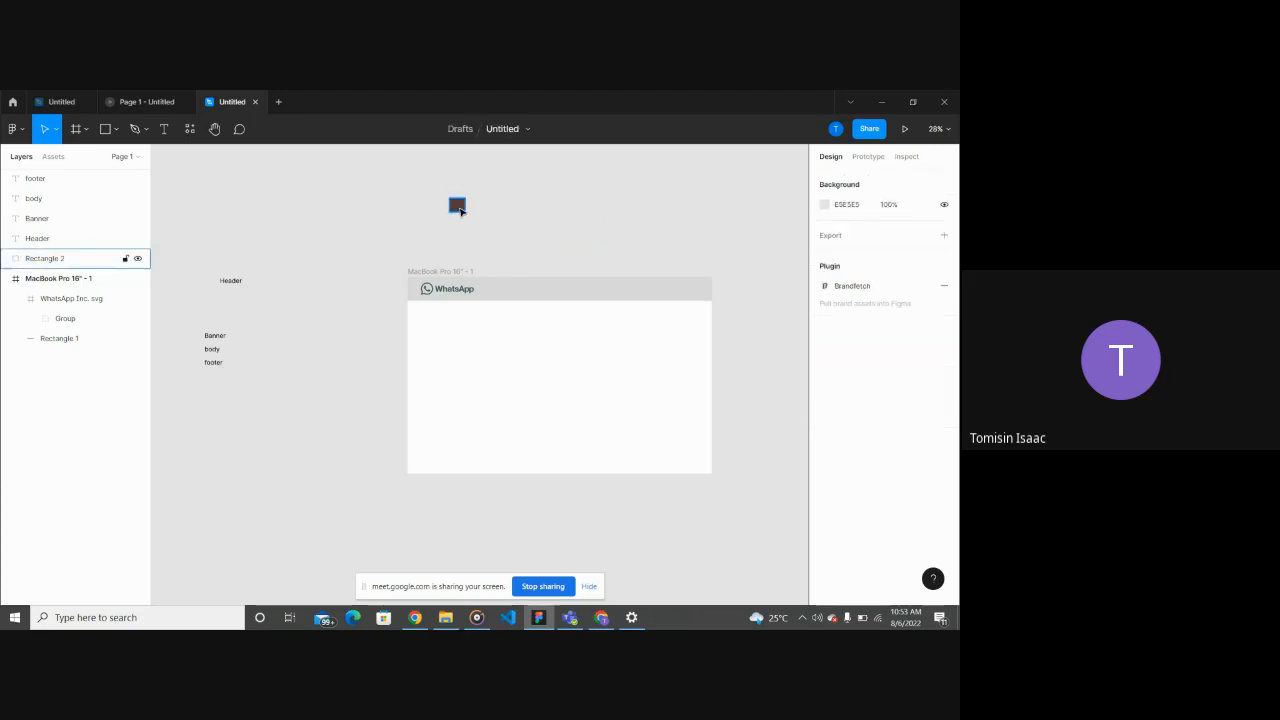
Step: Enlarge the small brown rectangle to about 1141 × 330 and place it inside the MacBook Pro frame at about X 0, Y 394
{"action": "left_click_drag", "start_coordinate": [460, 210], "coordinate": [677, 180]}
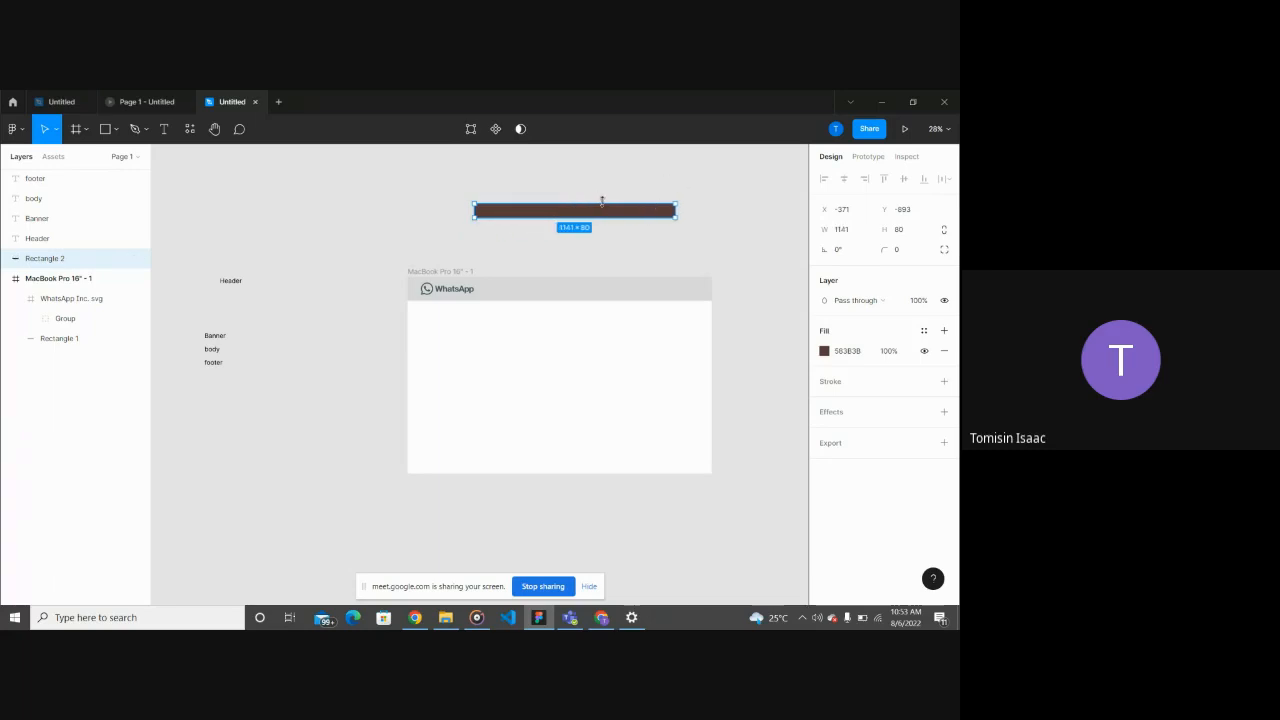
{"action": "left_click_drag", "start_coordinate": [602, 197], "coordinate": [547, 379]}
{"action": "left_click", "coordinate": [711, 214]}
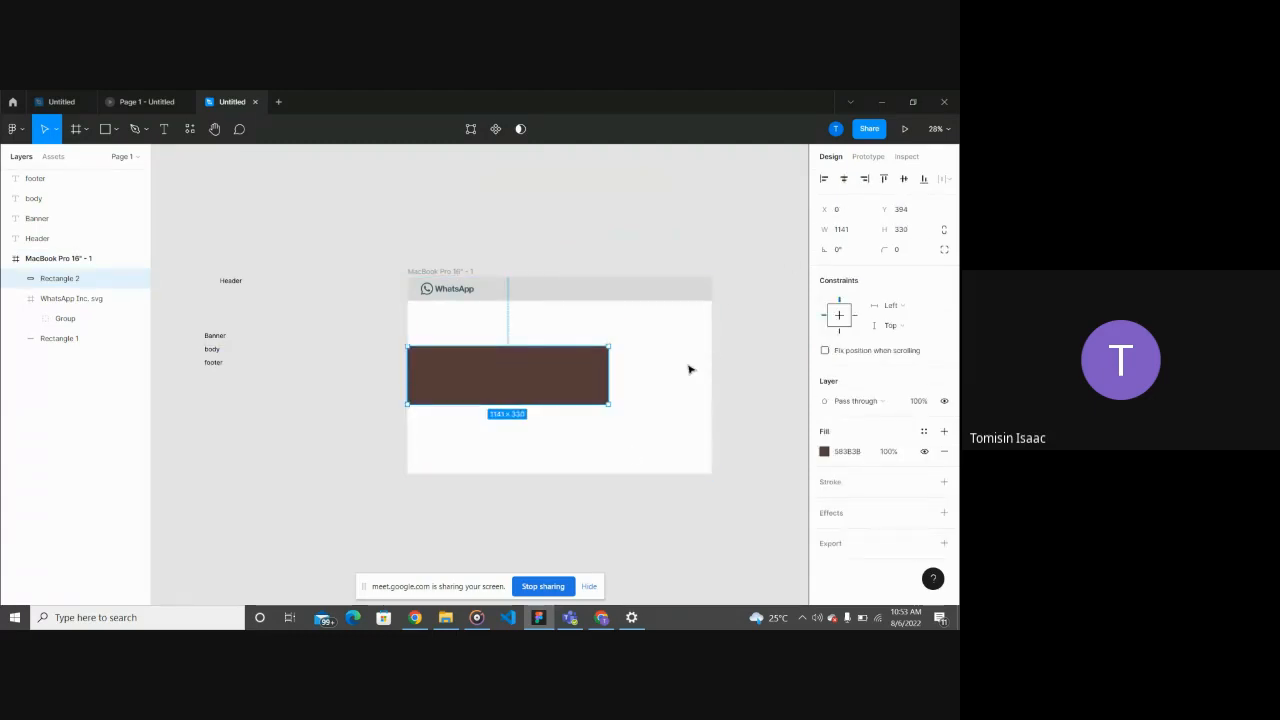
{"action": "left_click", "coordinate": [394, 514]}
Step: Stretch the brown rectangle to the frame's full height of 1117 and narrow it to about 1014 wide
{"action": "left_click", "coordinate": [483, 367]}
{"action": "left_click_drag", "start_coordinate": [484, 343], "coordinate": [475, 278]}
{"action": "left_click_drag", "start_coordinate": [476, 403], "coordinate": [475, 472]}
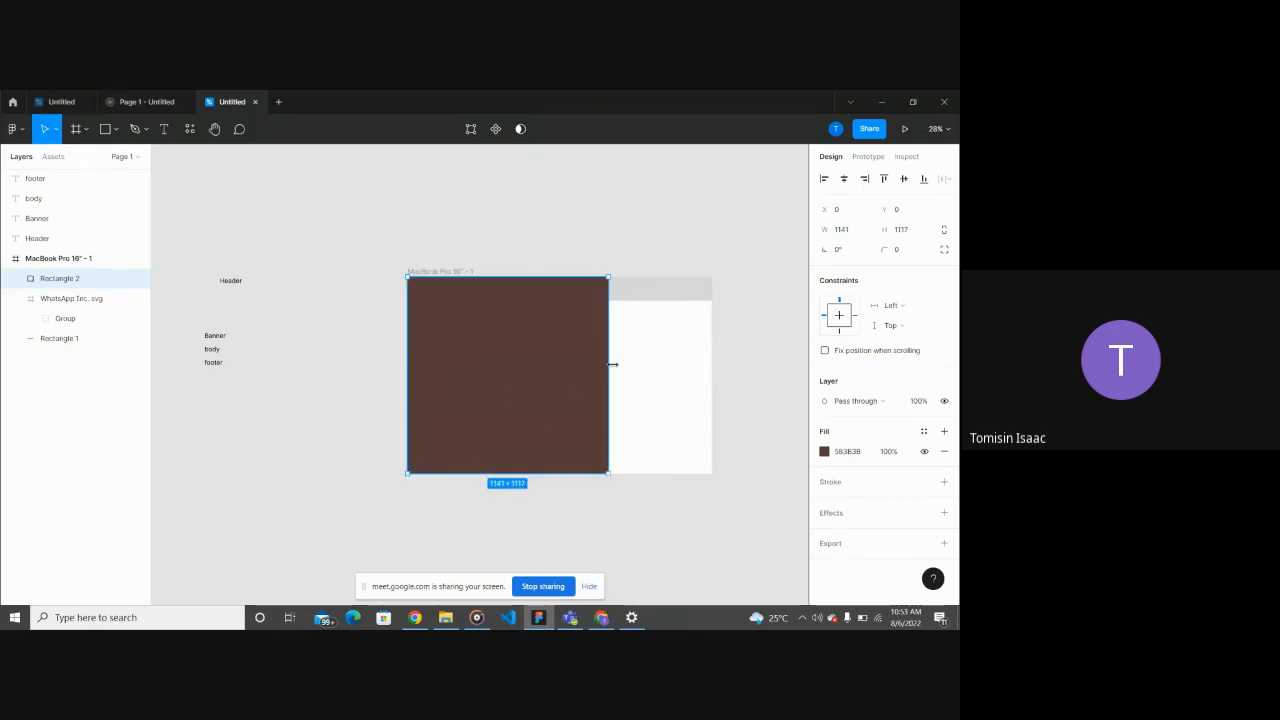
{"action": "left_click_drag", "start_coordinate": [613, 364], "coordinate": [587, 366]}
{"action": "left_click", "coordinate": [648, 364]}
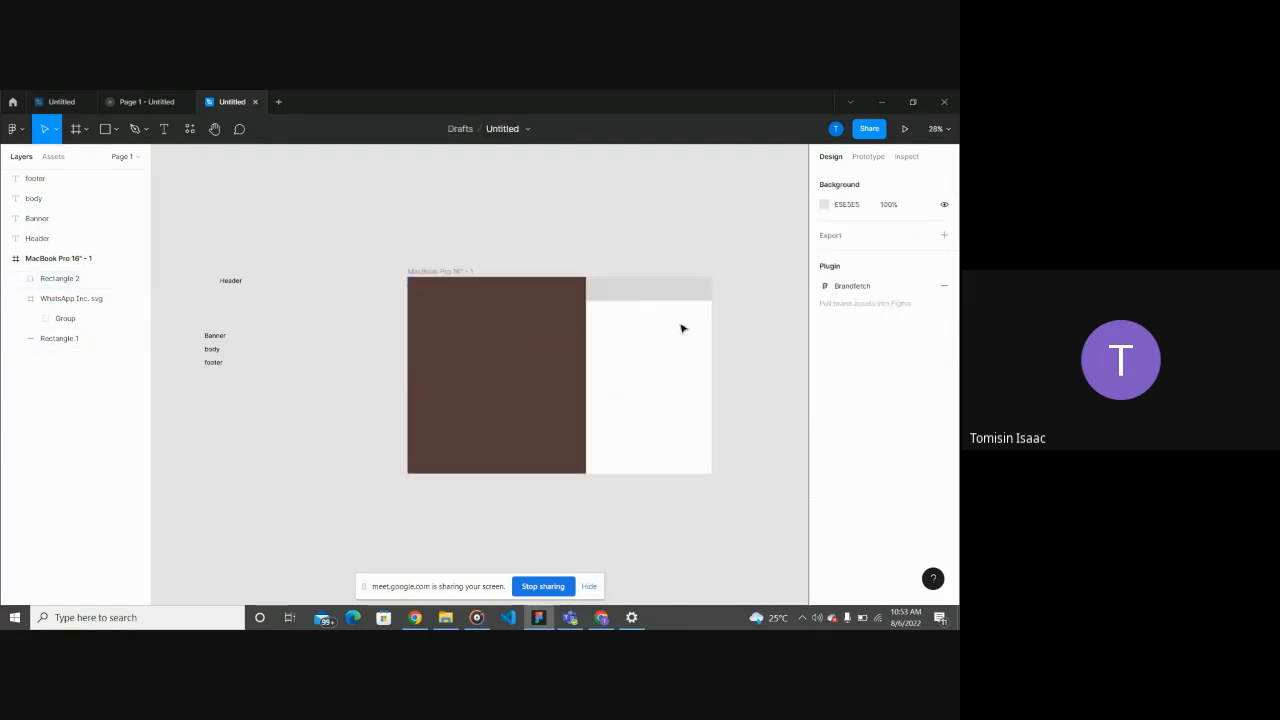
Step: Check the MacBook Pro frame's width and set the brown rectangle's width to match it at 1728
{"action": "left_click", "coordinate": [448, 272]}
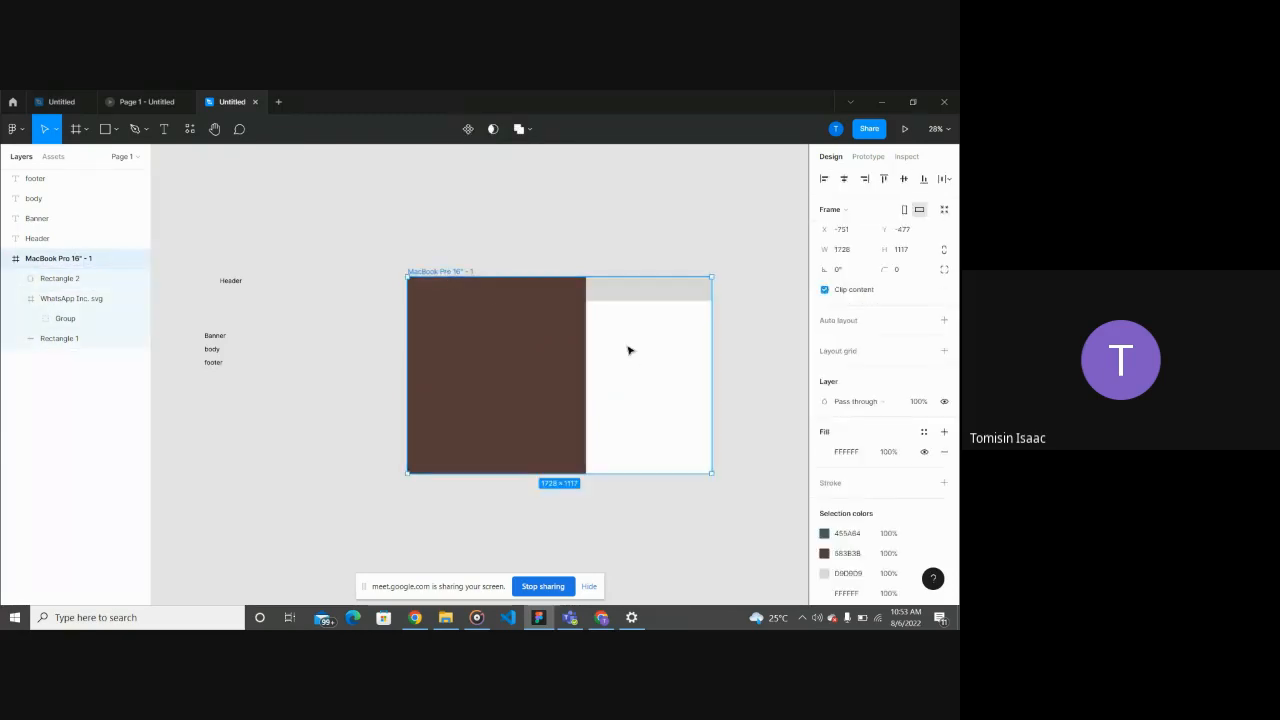
{"action": "left_click", "coordinate": [629, 349]}
{"action": "left_click", "coordinate": [541, 364]}
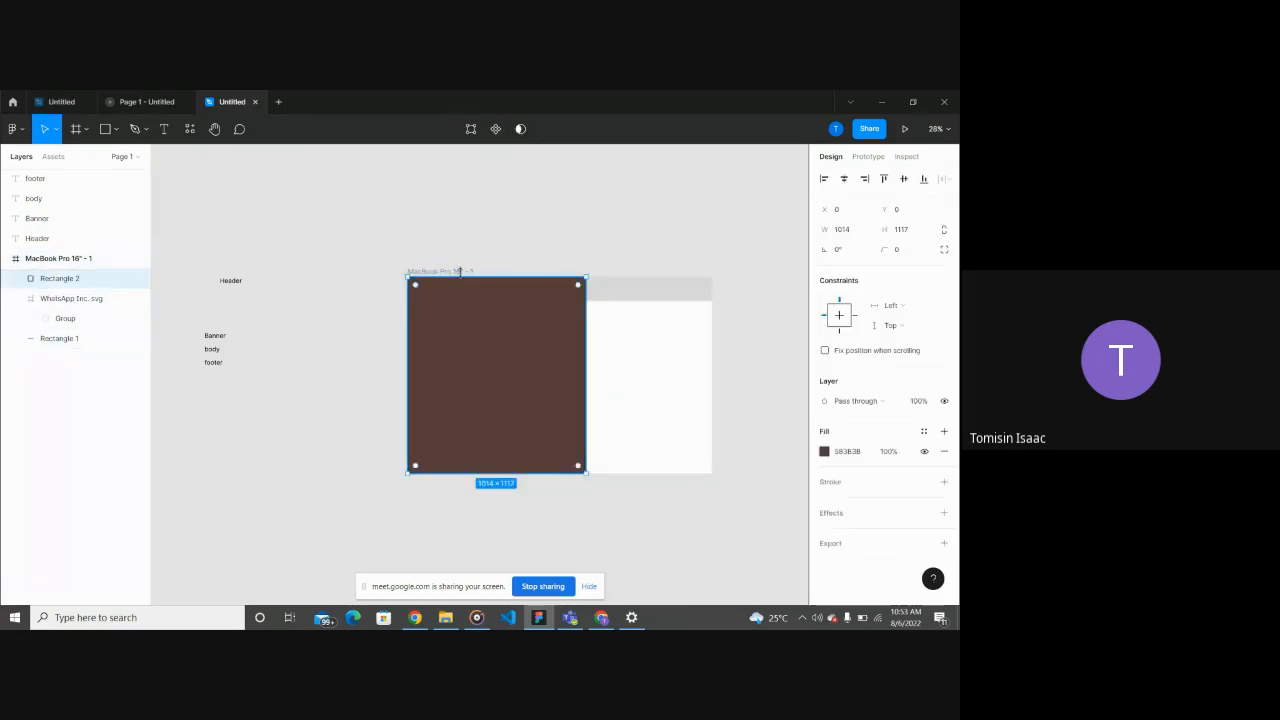
{"action": "left_click", "coordinate": [456, 271]}
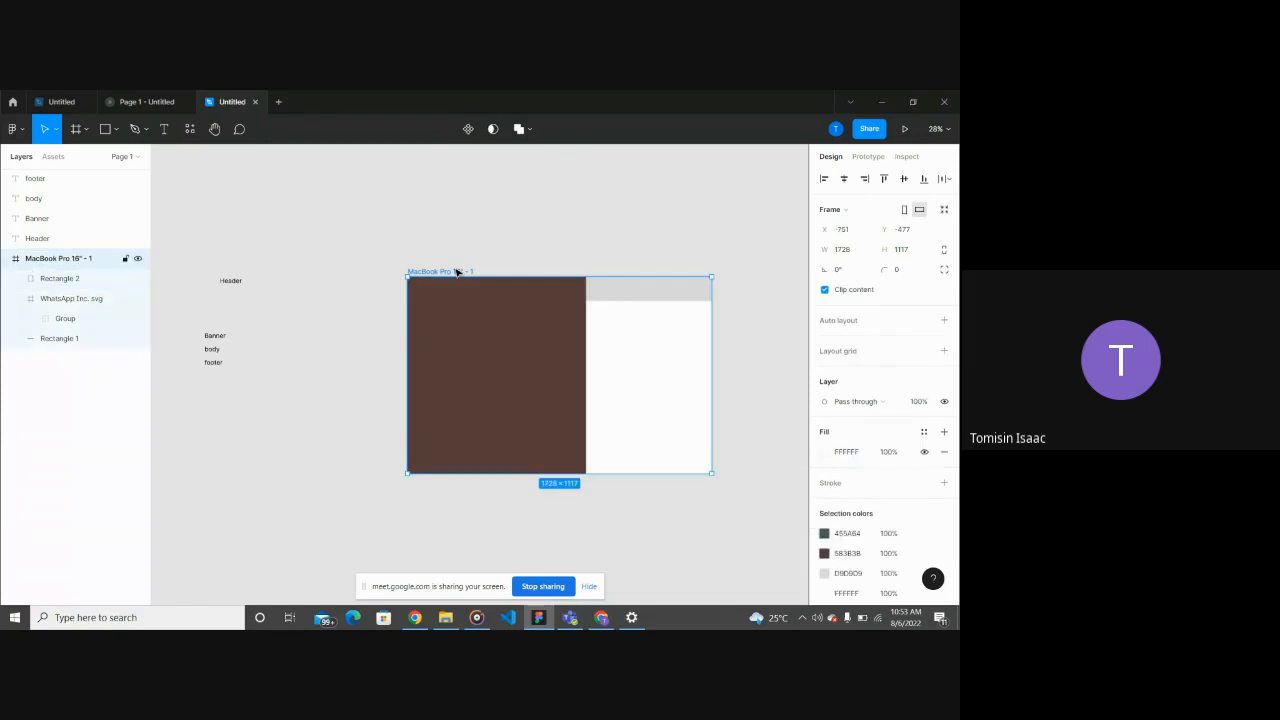
{"action": "left_click", "coordinate": [855, 254]}
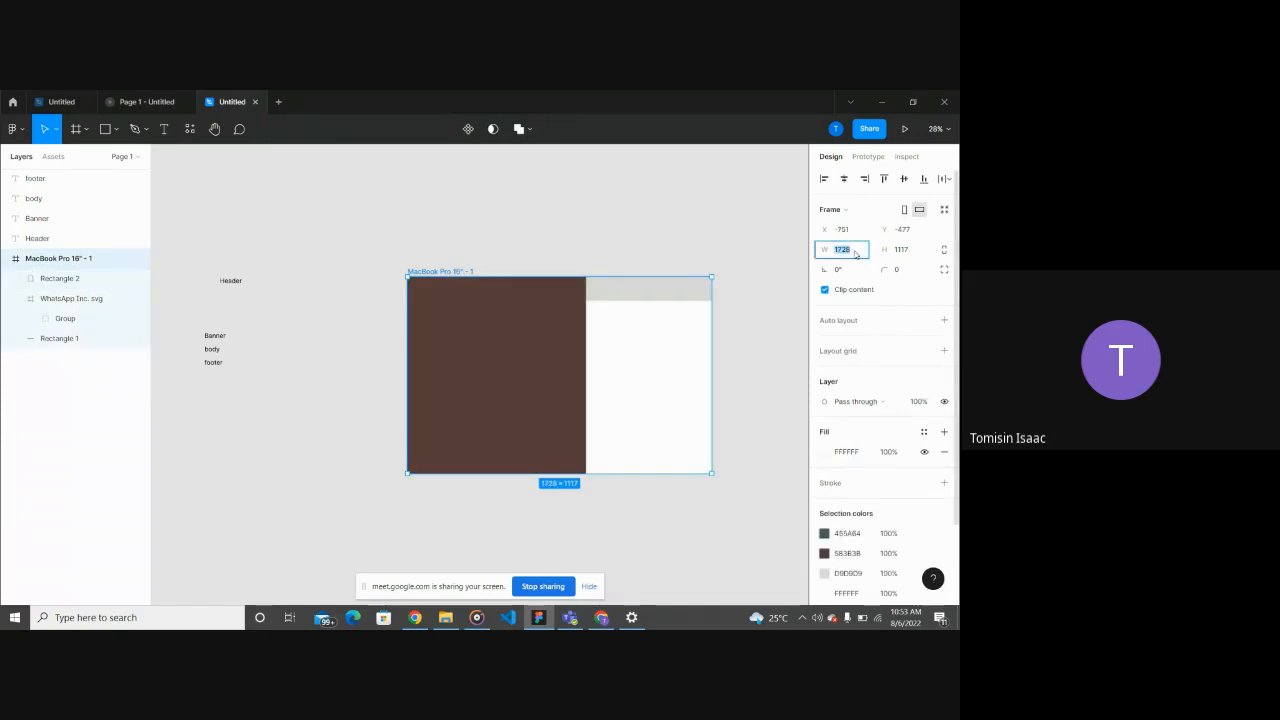
{"action": "left_click", "coordinate": [471, 363]}
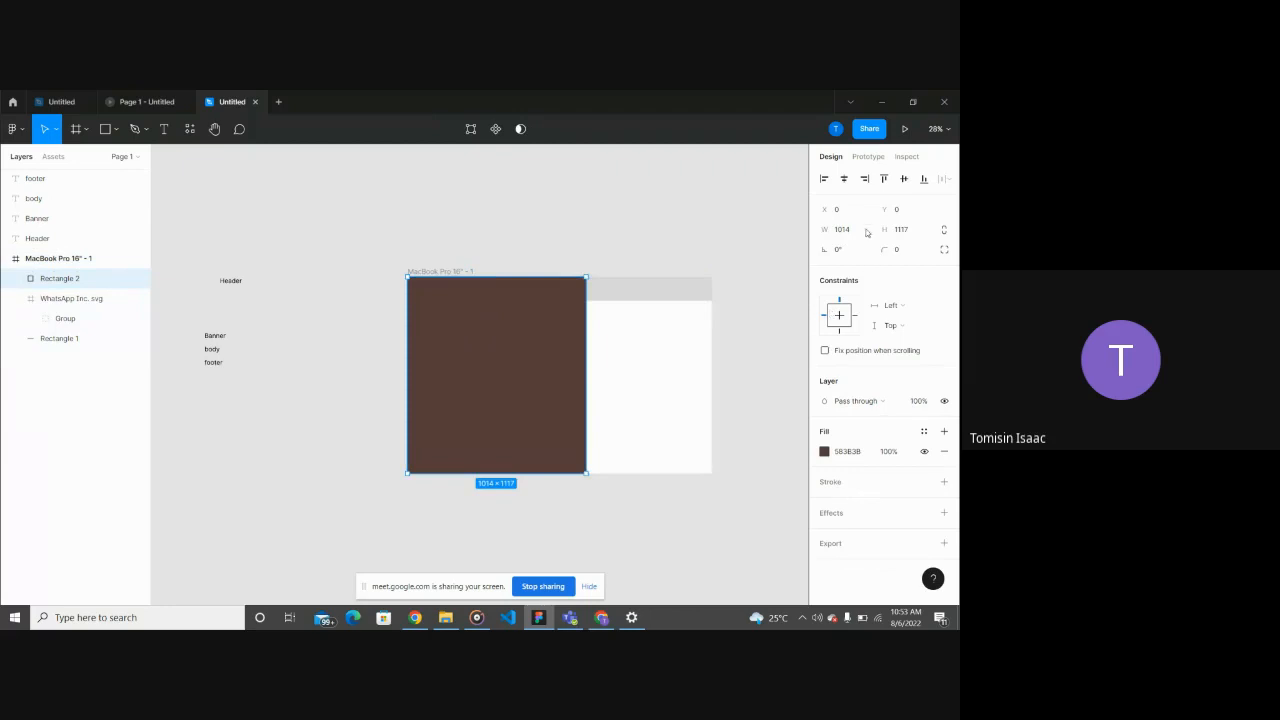
{"action": "left_click", "coordinate": [865, 231]}
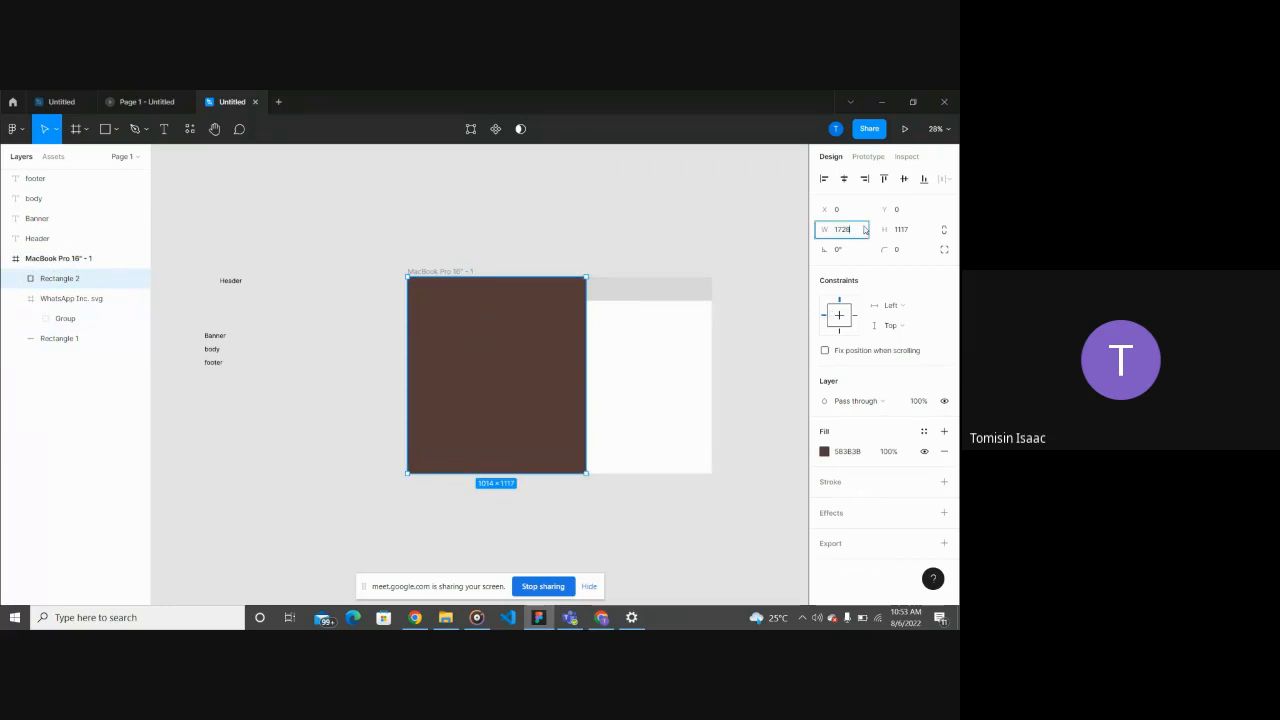
{"action": "key", "text": "Return"}
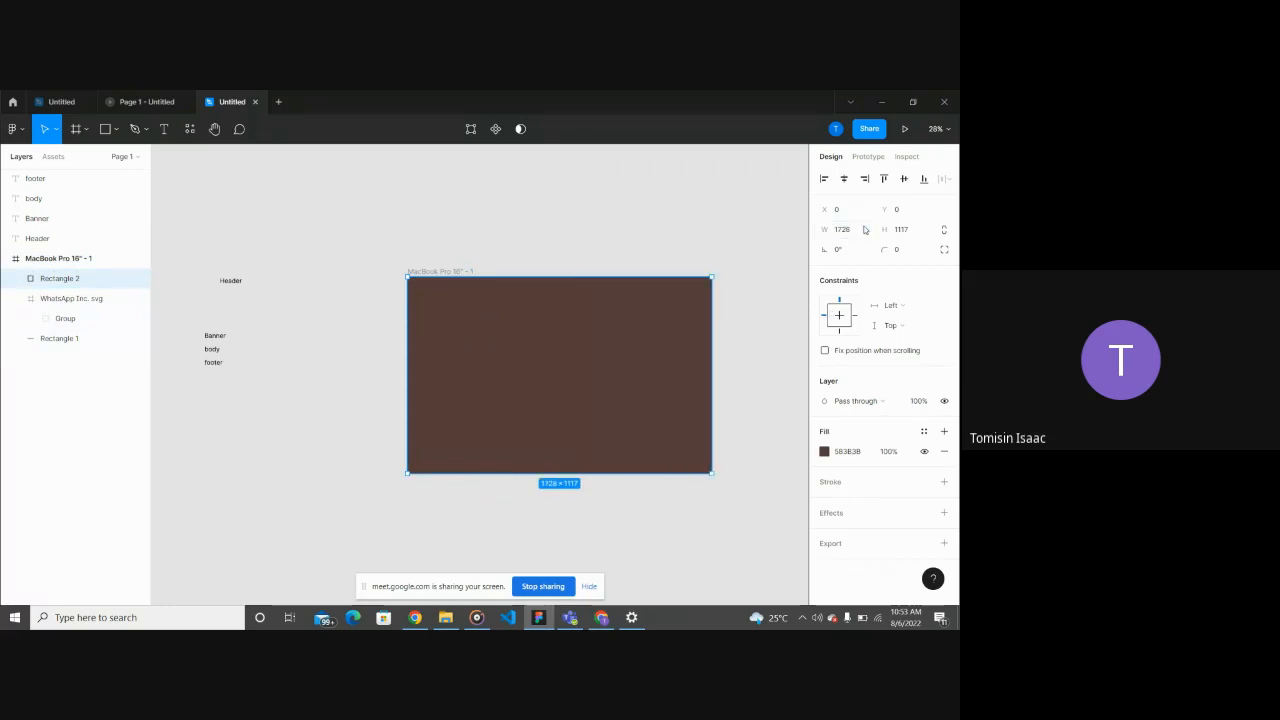
Step: Try halving the MacBook Pro frame's width with the expression /2, and undo the change
{"action": "left_click", "coordinate": [745, 341]}
{"action": "left_click", "coordinate": [650, 352]}
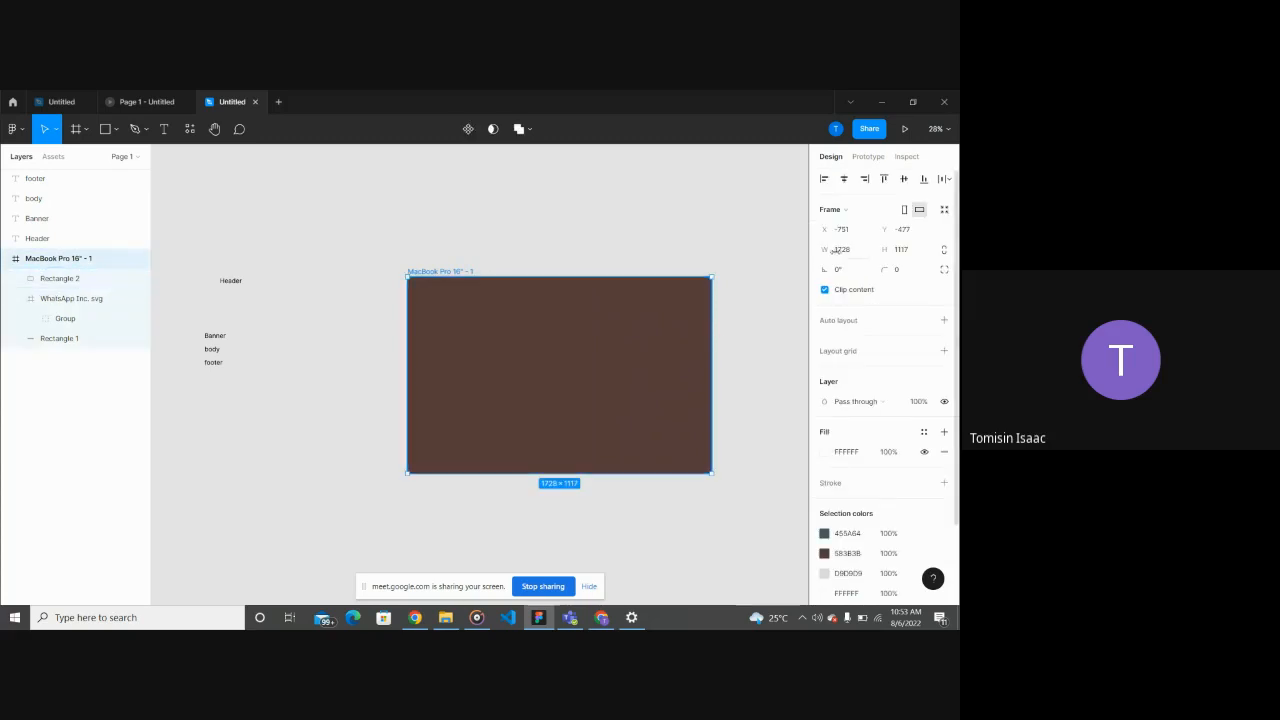
{"action": "left_click", "coordinate": [855, 252]}
{"action": "type", "text": "/2"}
{"action": "key", "text": "Return"}
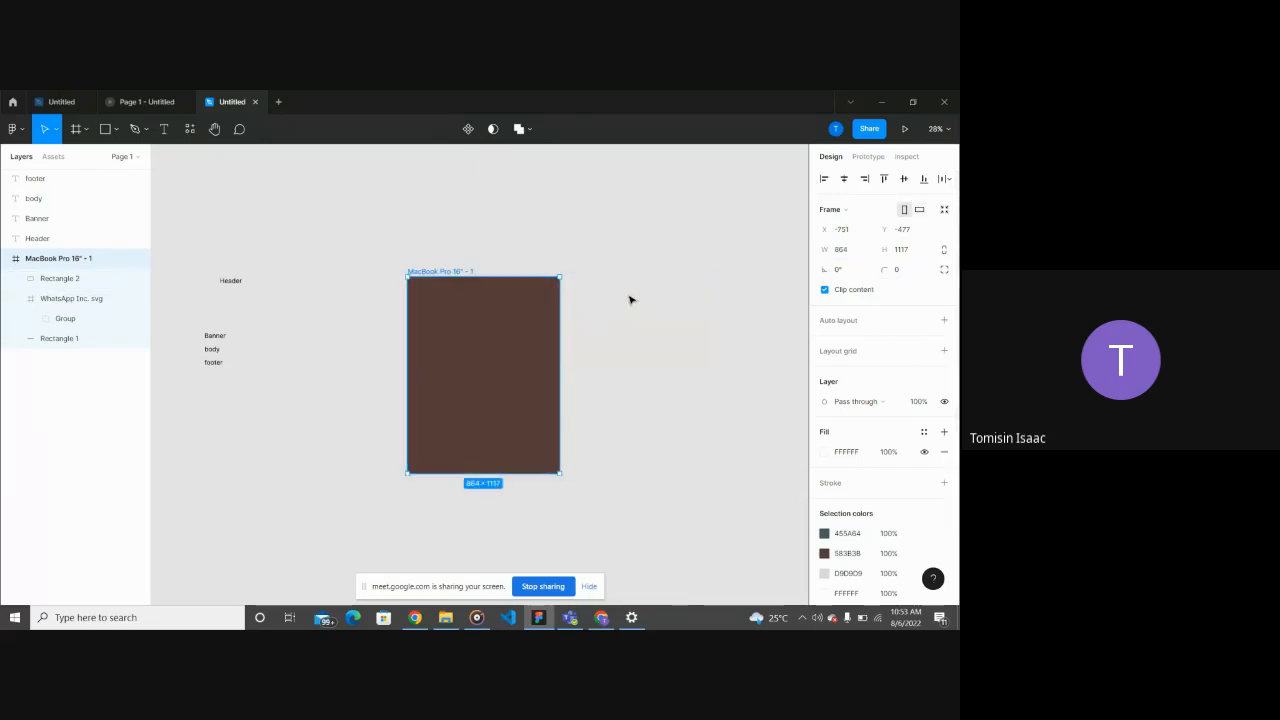
{"action": "key", "text": "ctrl+z"}
{"action": "key", "text": "Escape"}
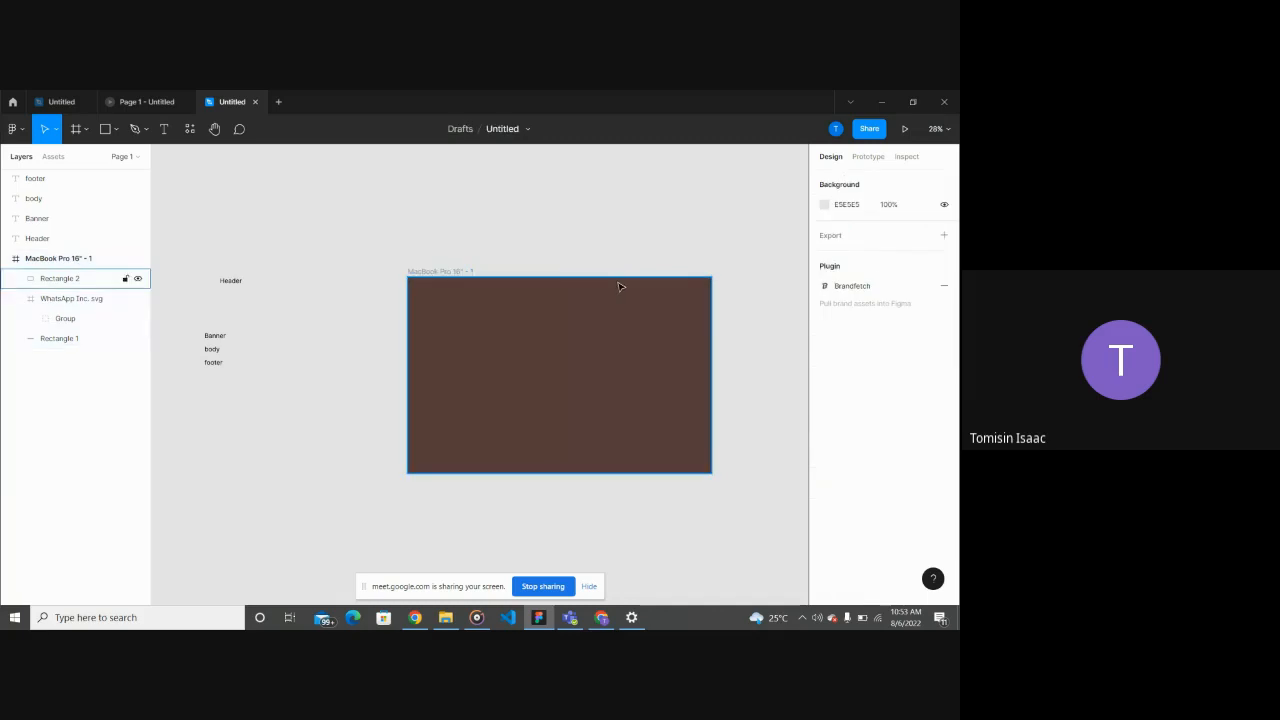
Step: Halve the brown rectangle's width to 864 using the expression /2
{"action": "left_click_drag", "start_coordinate": [539, 336], "coordinate": [541, 366]}
{"action": "double_click", "coordinate": [541, 366]}
{"action": "double_click", "coordinate": [541, 366]}
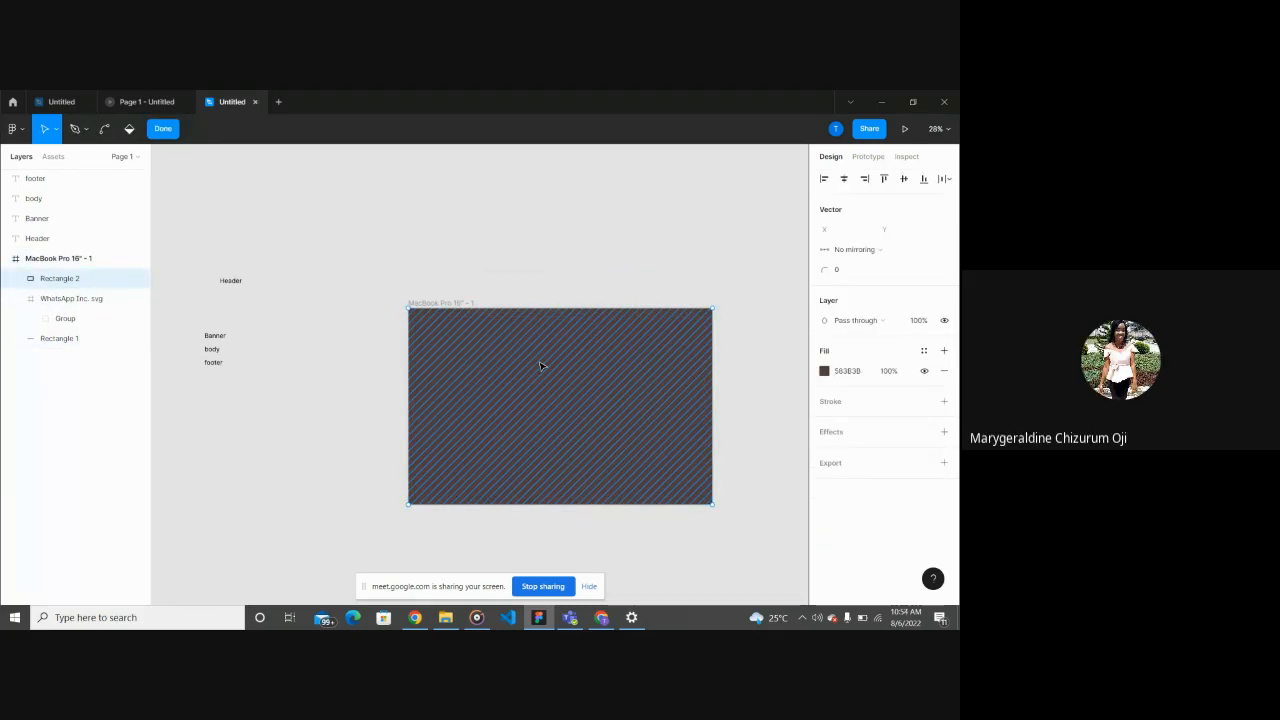
{"action": "key", "text": "Escape"}
{"action": "left_click", "coordinate": [853, 232]}
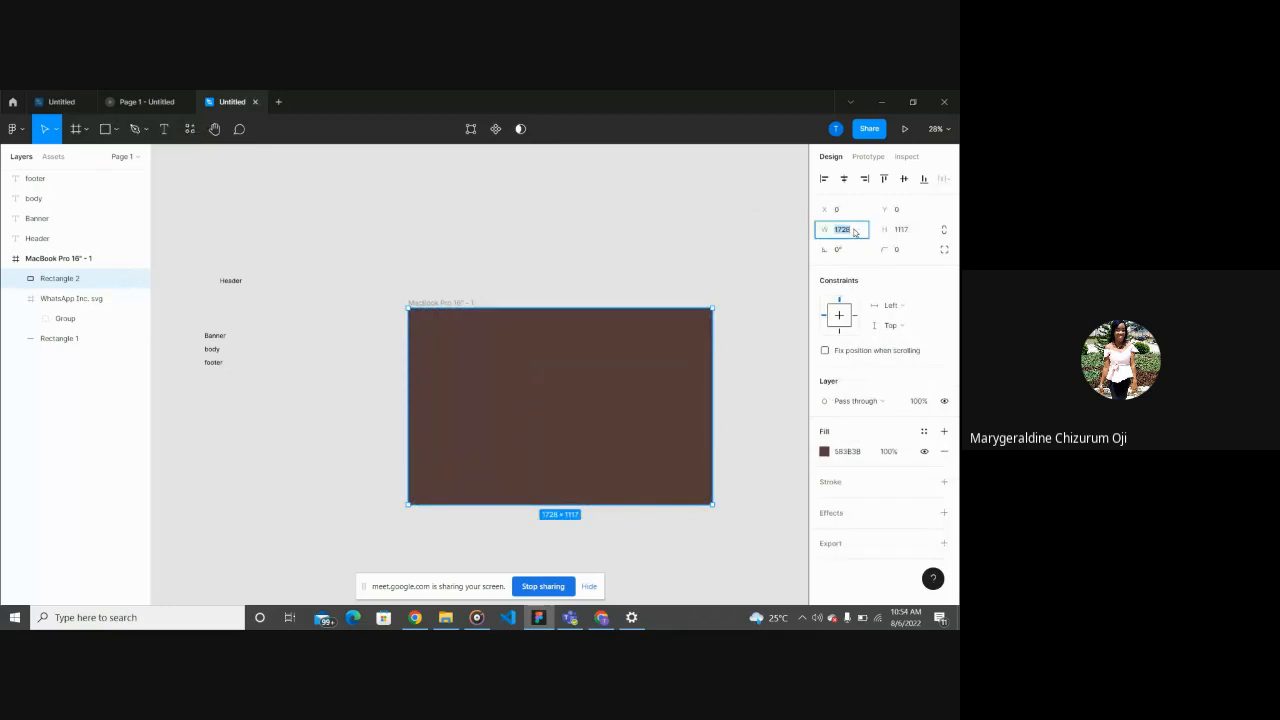
{"action": "left_click", "coordinate": [853, 232]}
{"action": "type", "text": "/2"}
{"action": "key", "text": "Return"}
Step: Move the brown rectangle out of the frame to about X -1179, Y -1124, with its height reduced to about 154
{"action": "left_click_drag", "start_coordinate": [533, 371], "coordinate": [429, 172]}
{"action": "scroll", "coordinate": [422, 191], "scroll_direction": "down", "scroll_amount": 5}
{"action": "left_click", "coordinate": [445, 180]}
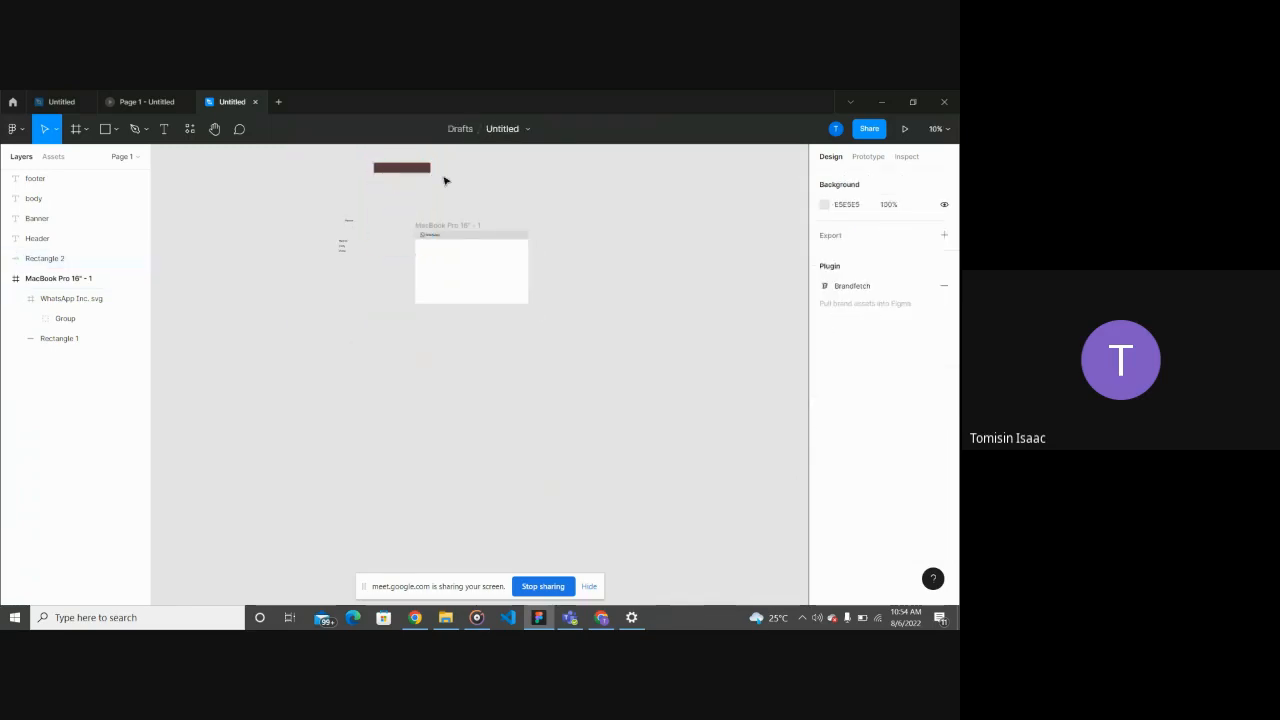
{"action": "scroll", "coordinate": [399, 167], "scroll_direction": "up", "scroll_amount": 5}
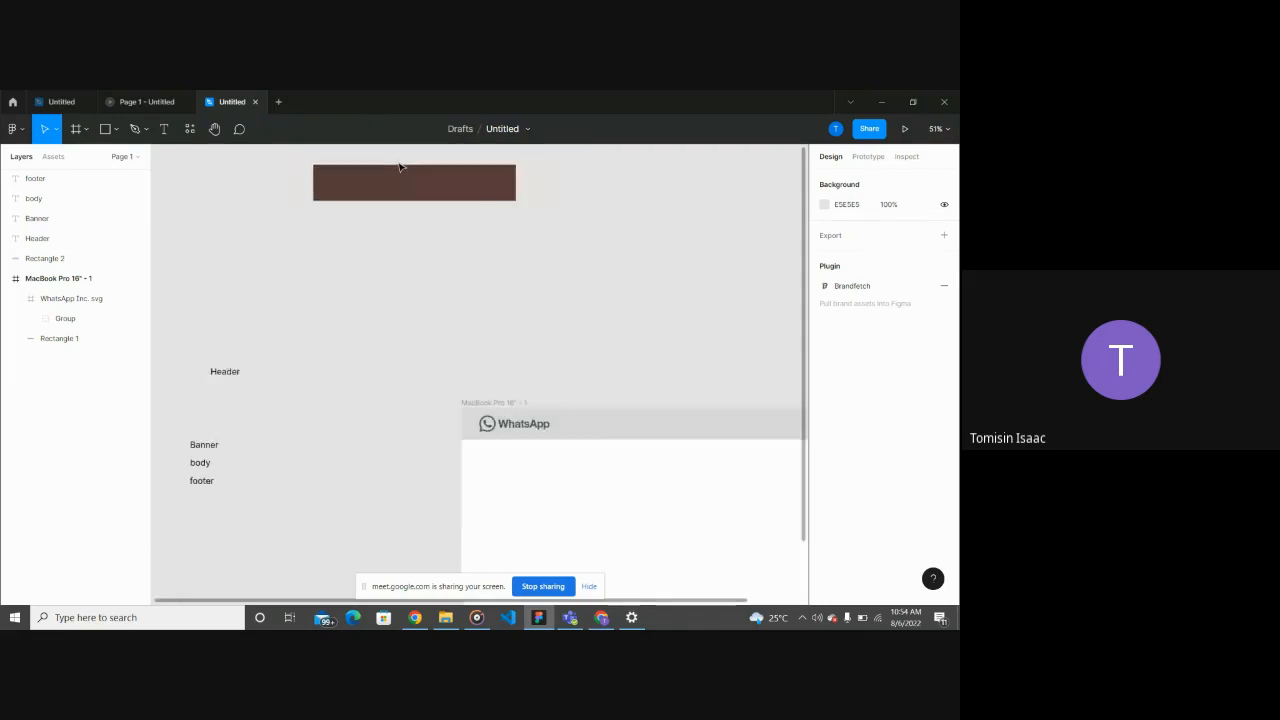
{"action": "left_click_drag", "start_coordinate": [399, 167], "coordinate": [445, 217]}
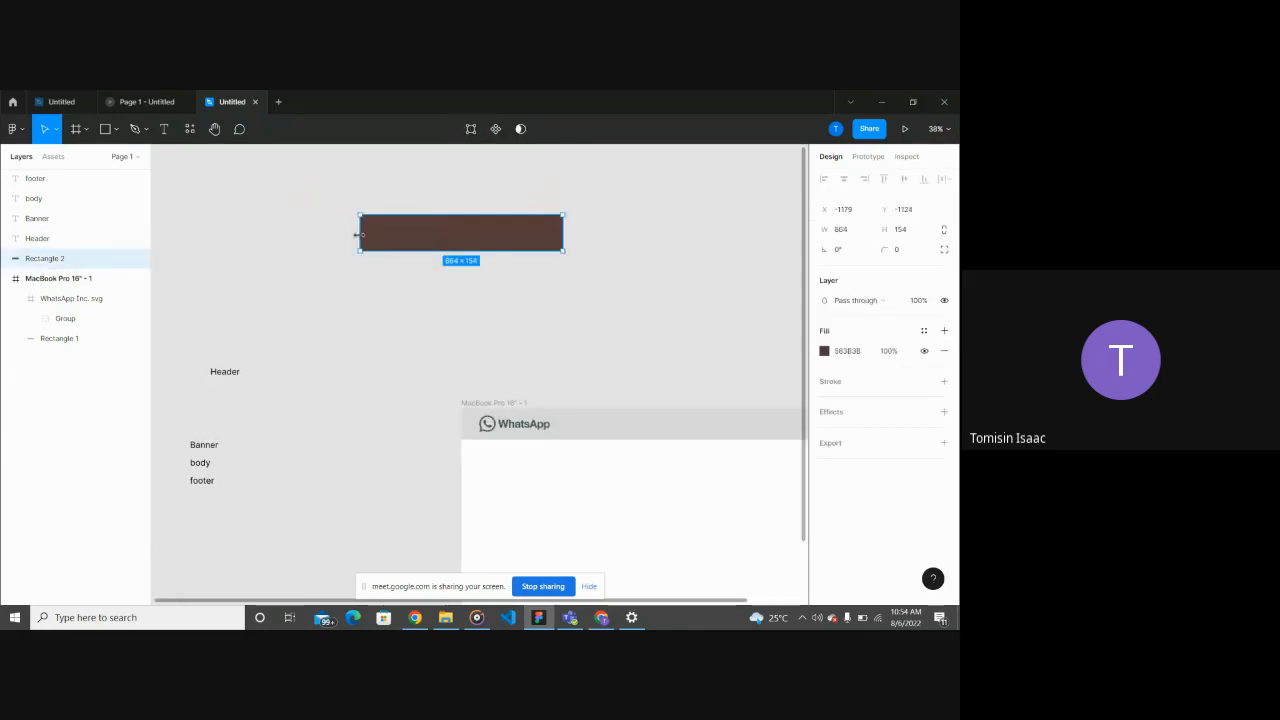
Step: Resize the brown rectangle by its edges, first narrowing it to about 258 wide and finally enlarging it to about 1285 × 349
{"action": "left_click_drag", "start_coordinate": [358, 235], "coordinate": [502, 229]}
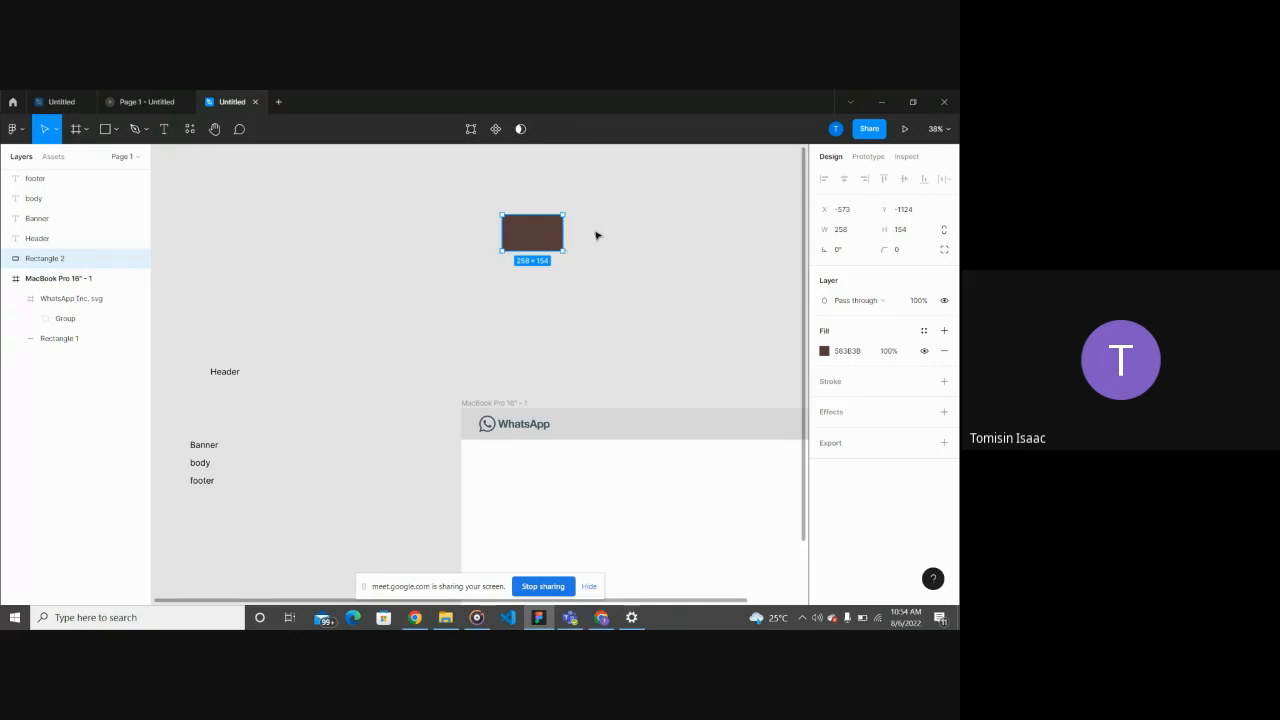
{"action": "left_click_drag", "start_coordinate": [565, 231], "coordinate": [615, 216]}
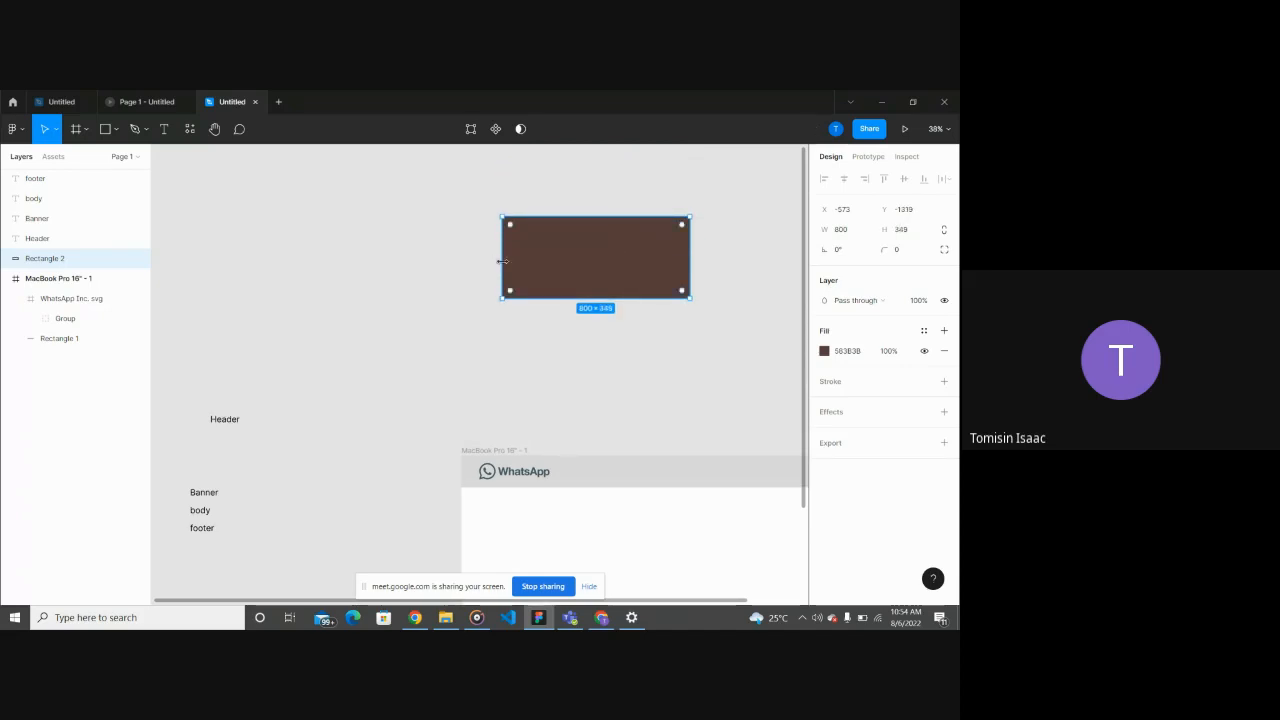
{"action": "left_click_drag", "start_coordinate": [502, 261], "coordinate": [387, 258]}
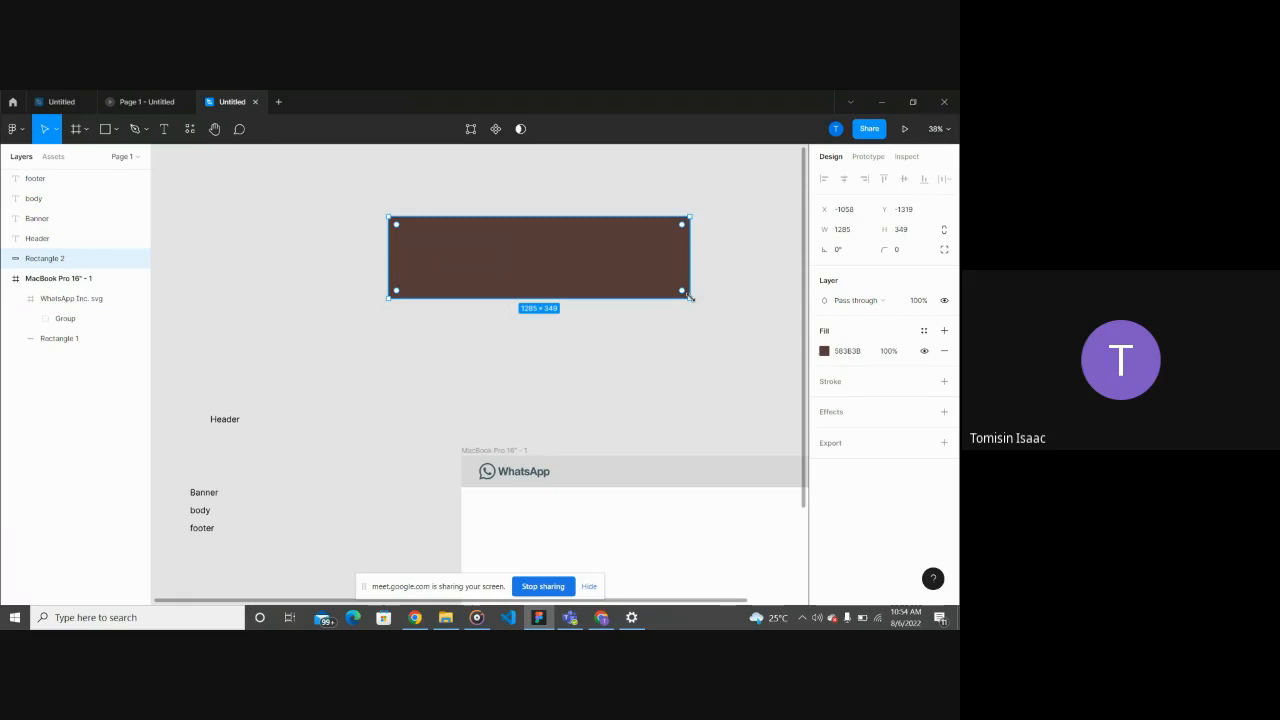
Step: Move the brown rectangle to about X -1316, Y -1427 and enlarge it to about 1621 × 657
{"action": "scroll", "coordinate": [690, 297], "scroll_direction": "down", "scroll_amount": 3}
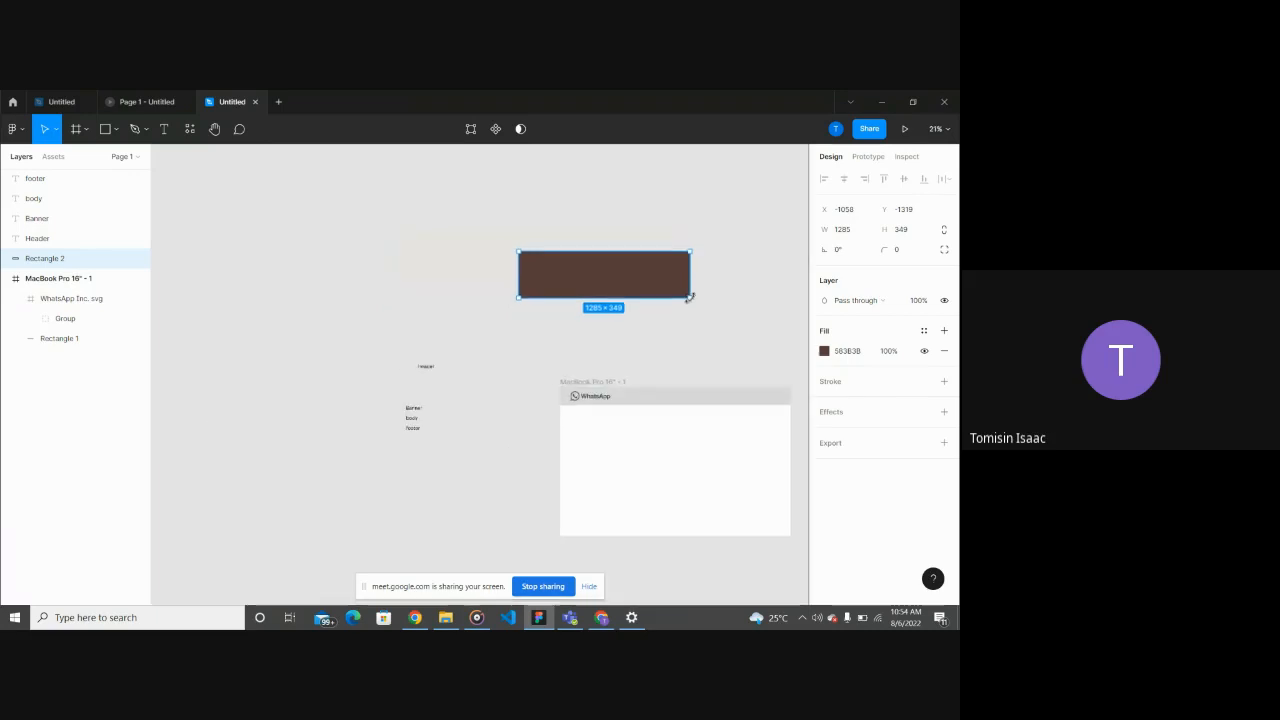
{"action": "scroll", "coordinate": [640, 305], "scroll_direction": "right", "scroll_amount": 3}
{"action": "left_click", "coordinate": [589, 316]}
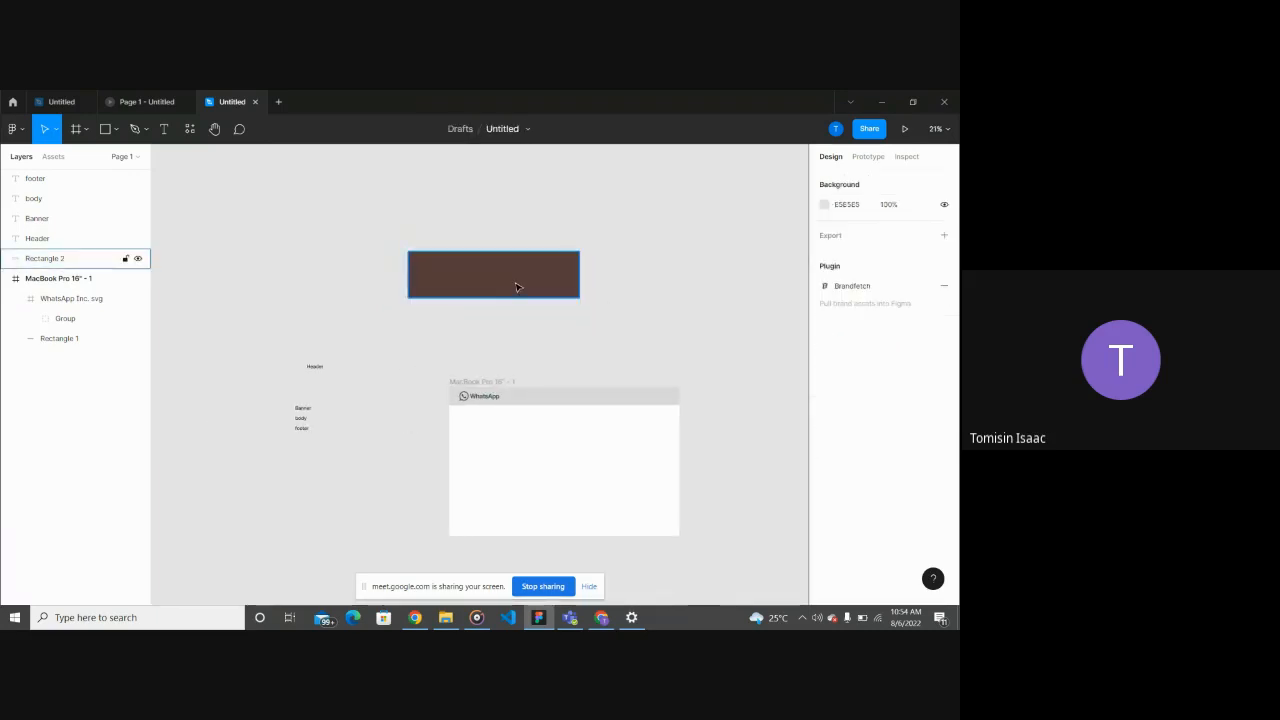
{"action": "left_click_drag", "start_coordinate": [517, 286], "coordinate": [482, 272]}
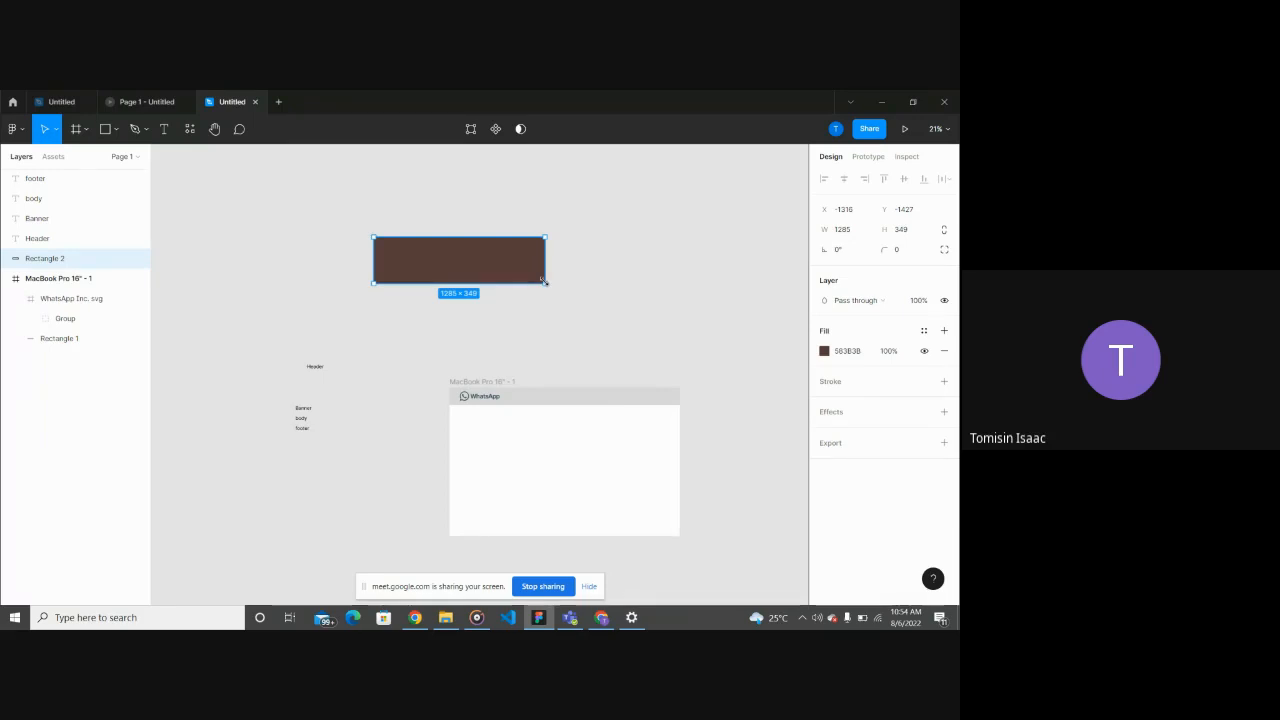
{"action": "left_click_drag", "start_coordinate": [543, 282], "coordinate": [590, 236]}
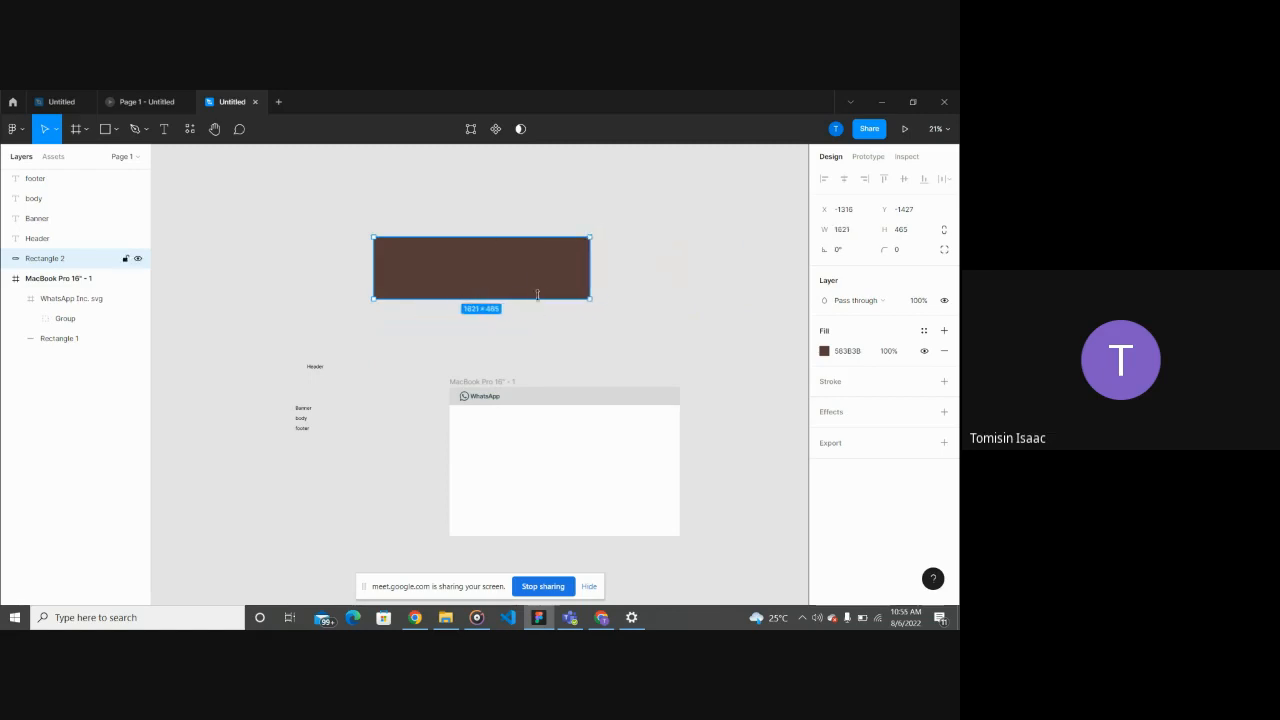
{"action": "left_click_drag", "start_coordinate": [537, 295], "coordinate": [549, 324]}
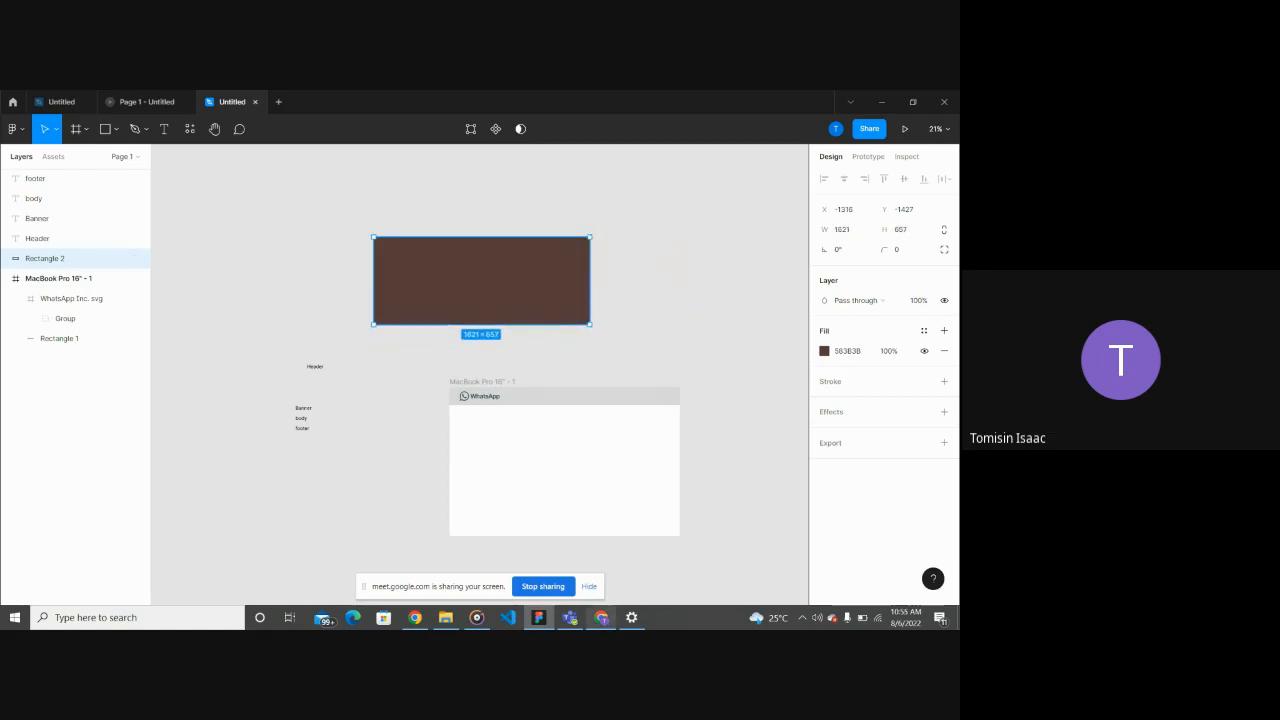
Step: Check the participants and in-call messages of the Google Meet call in Chrome, and return to Figma with nothing selected
{"action": "left_click", "coordinate": [601, 618]}
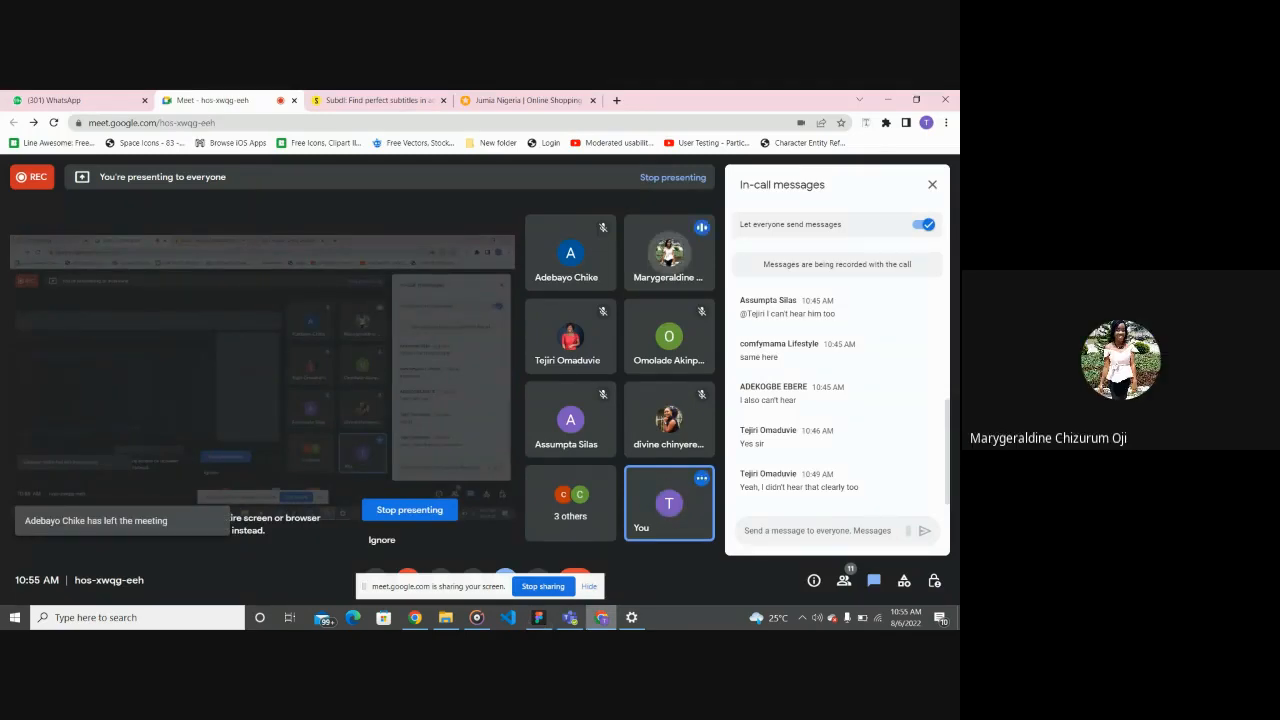
{"action": "mouse_move", "coordinate": [548, 625]}
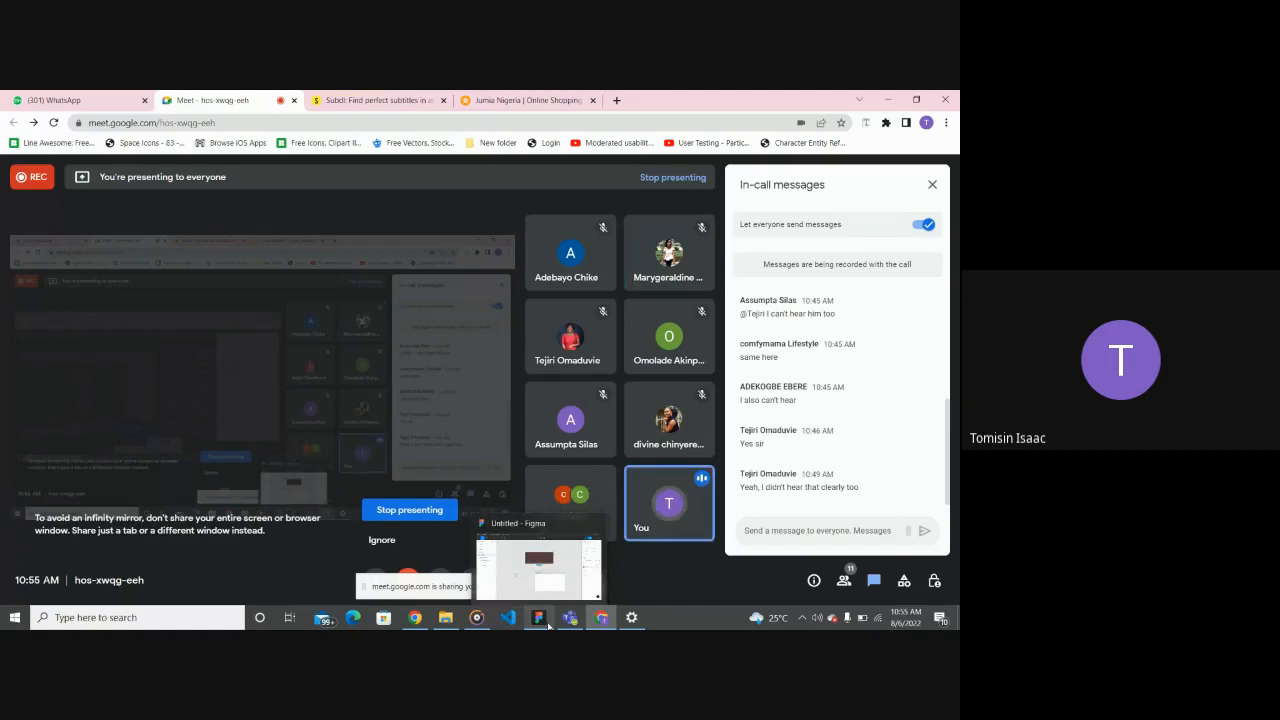
{"action": "left_click", "coordinate": [541, 558]}
{"action": "left_click", "coordinate": [648, 311]}
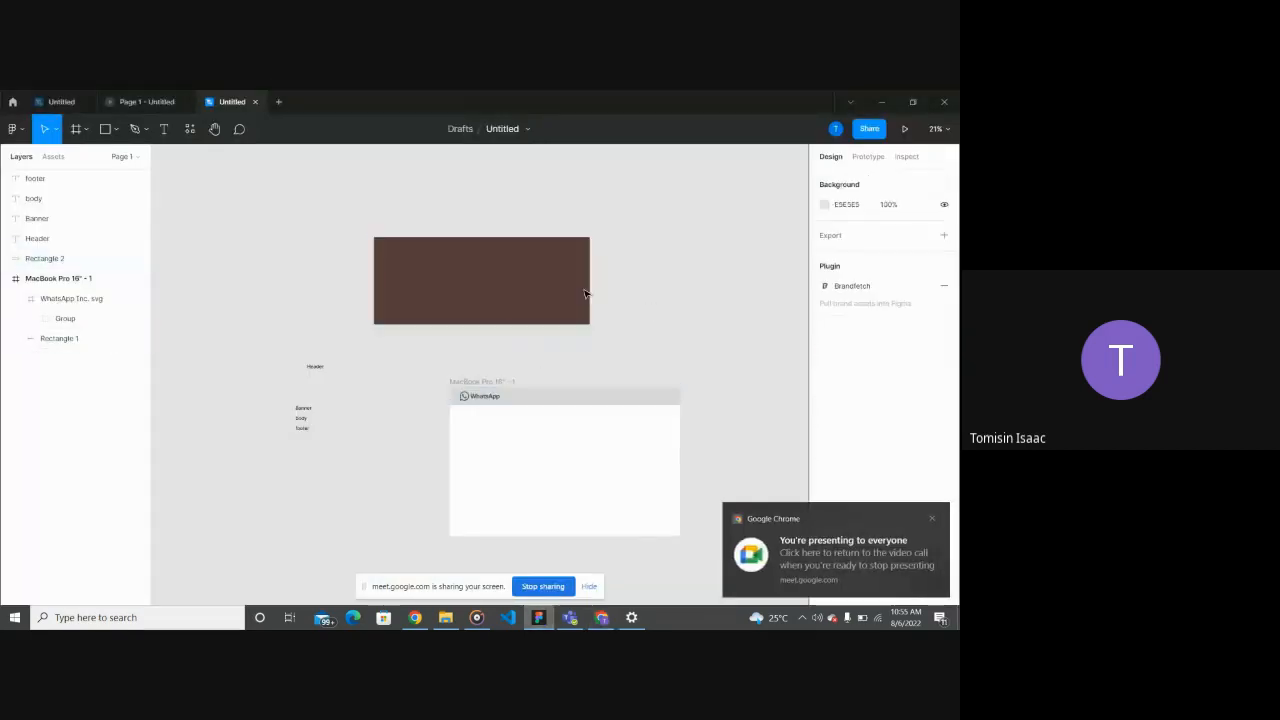
Step: Examine the corner radius handles of the brown rectangle up close and in full view
{"action": "left_click", "coordinate": [555, 286]}
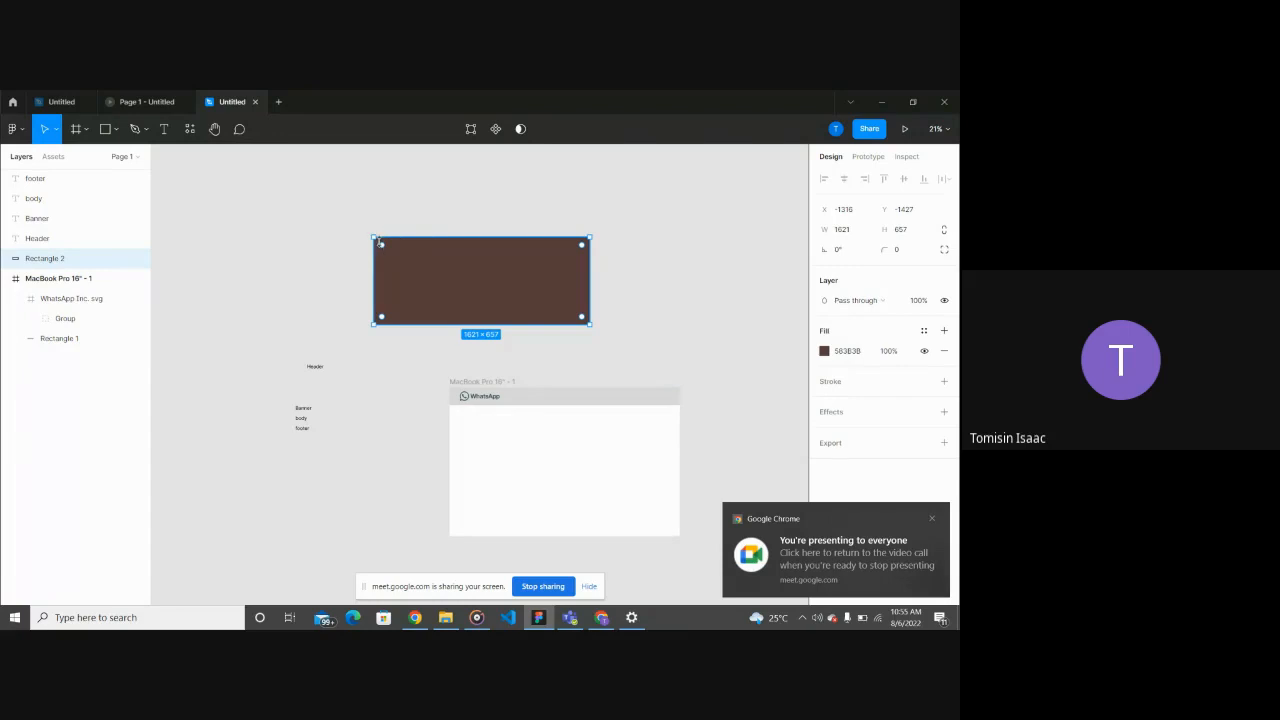
{"action": "scroll", "coordinate": [386, 249], "scroll_direction": "up", "scroll_amount": 5}
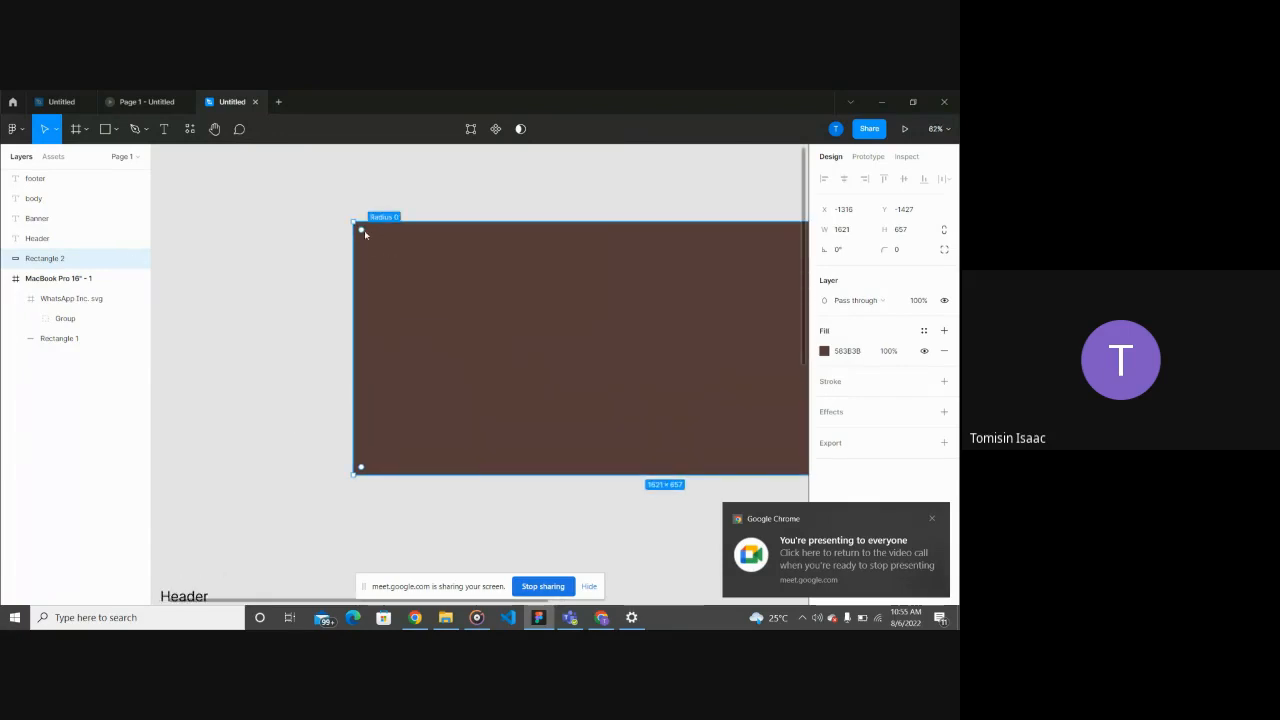
{"action": "scroll", "coordinate": [257, 314], "scroll_direction": "down", "scroll_amount": 4}
{"action": "left_click", "coordinate": [257, 318]}
{"action": "left_click", "coordinate": [413, 303]}
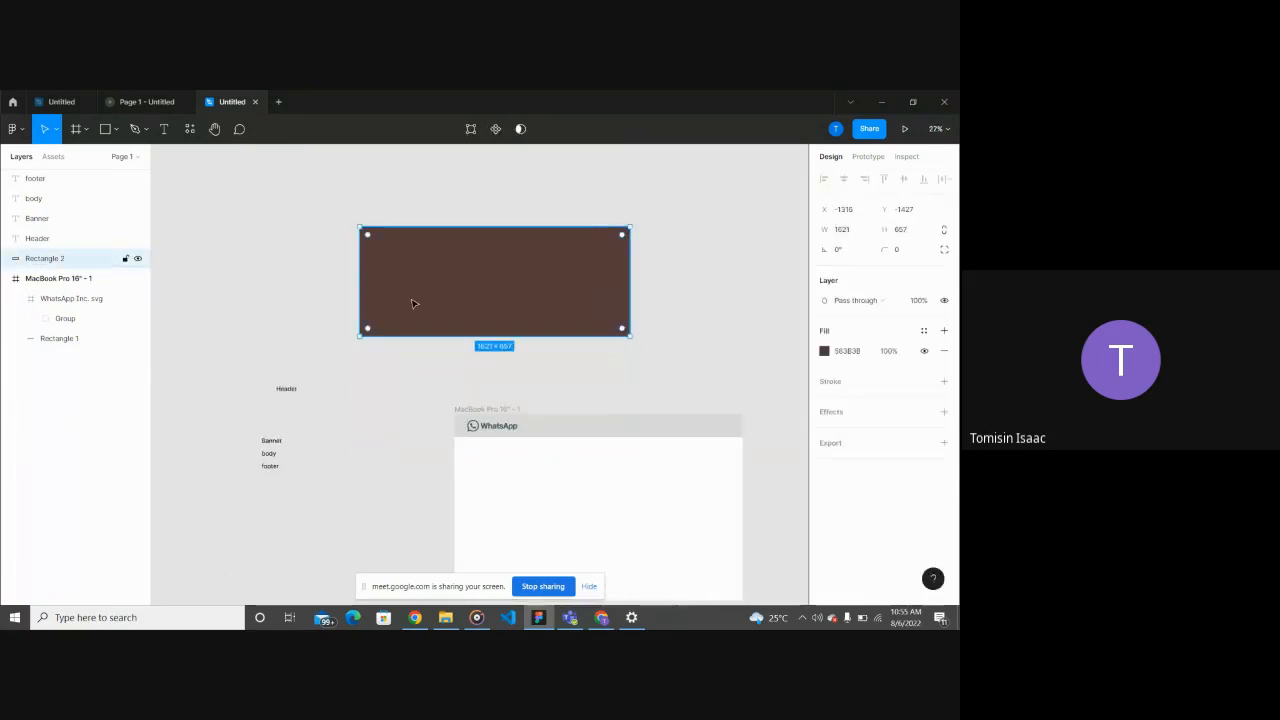
{"action": "left_click", "coordinate": [286, 310]}
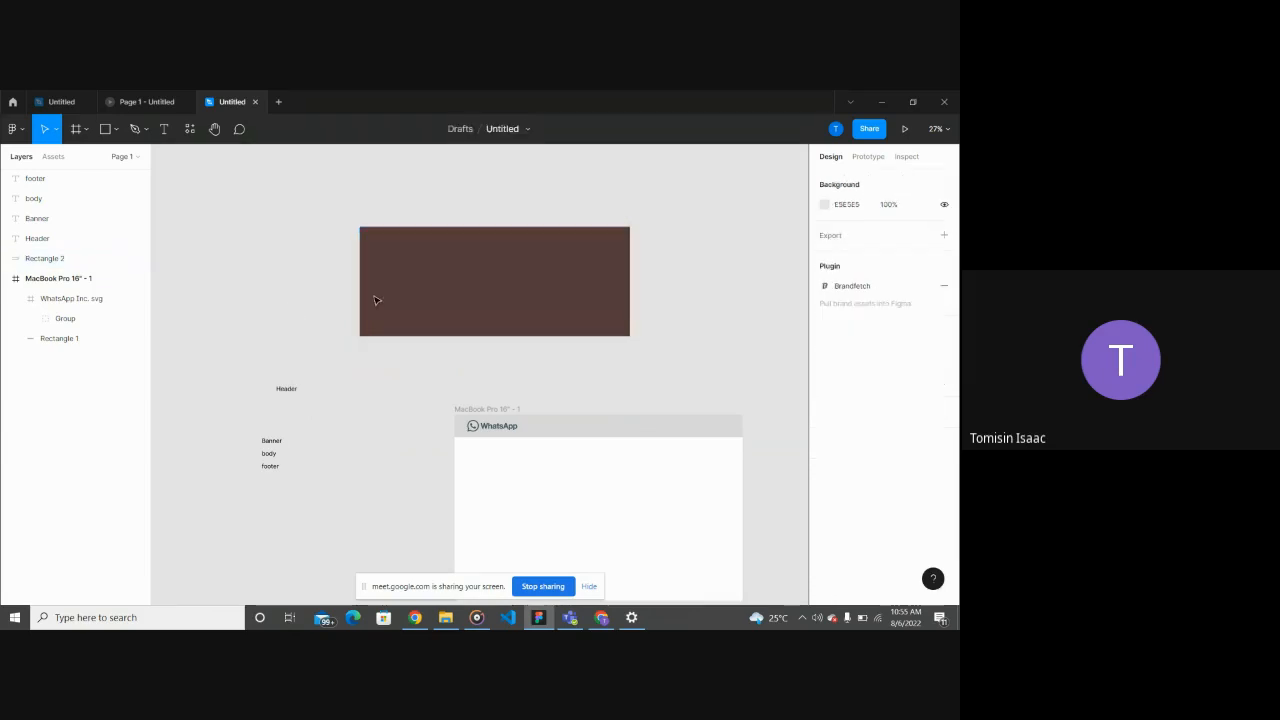
{"action": "left_click", "coordinate": [448, 300]}
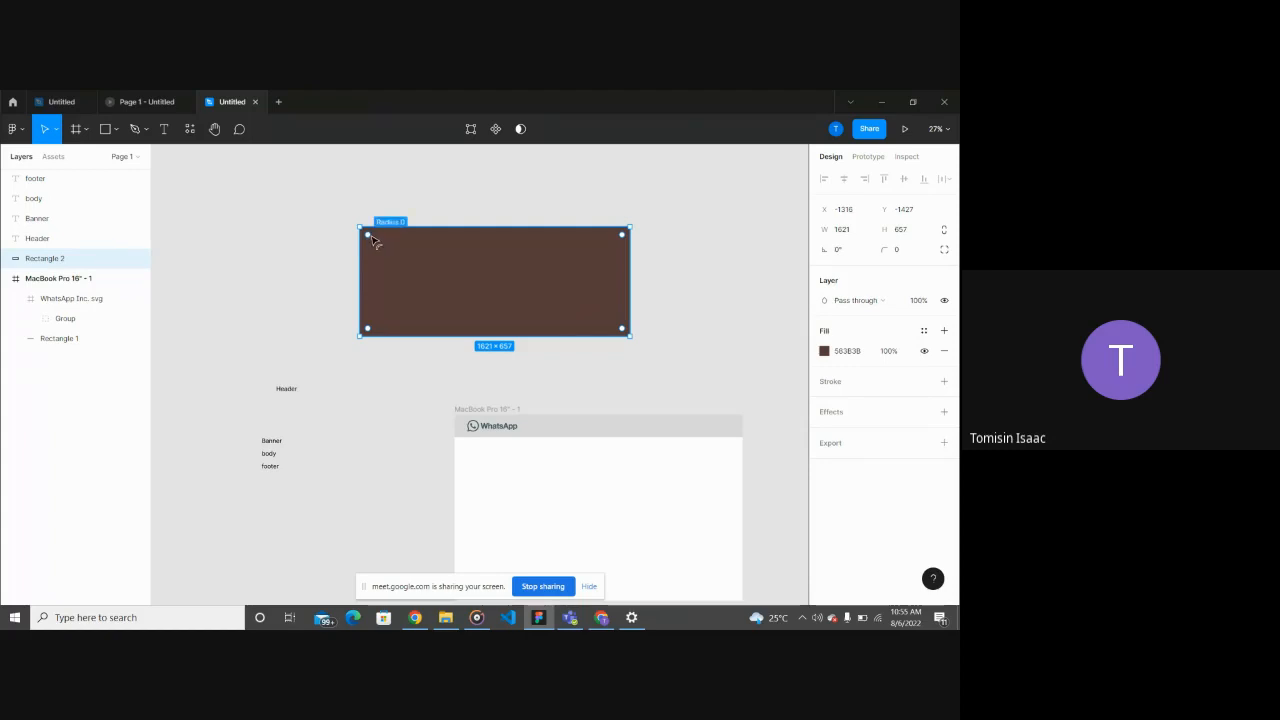
{"action": "left_click_drag", "start_coordinate": [372, 240], "coordinate": [360, 217]}
{"action": "left_click", "coordinate": [330, 272]}
{"action": "left_click", "coordinate": [472, 275]}
{"action": "left_click", "coordinate": [310, 256]}
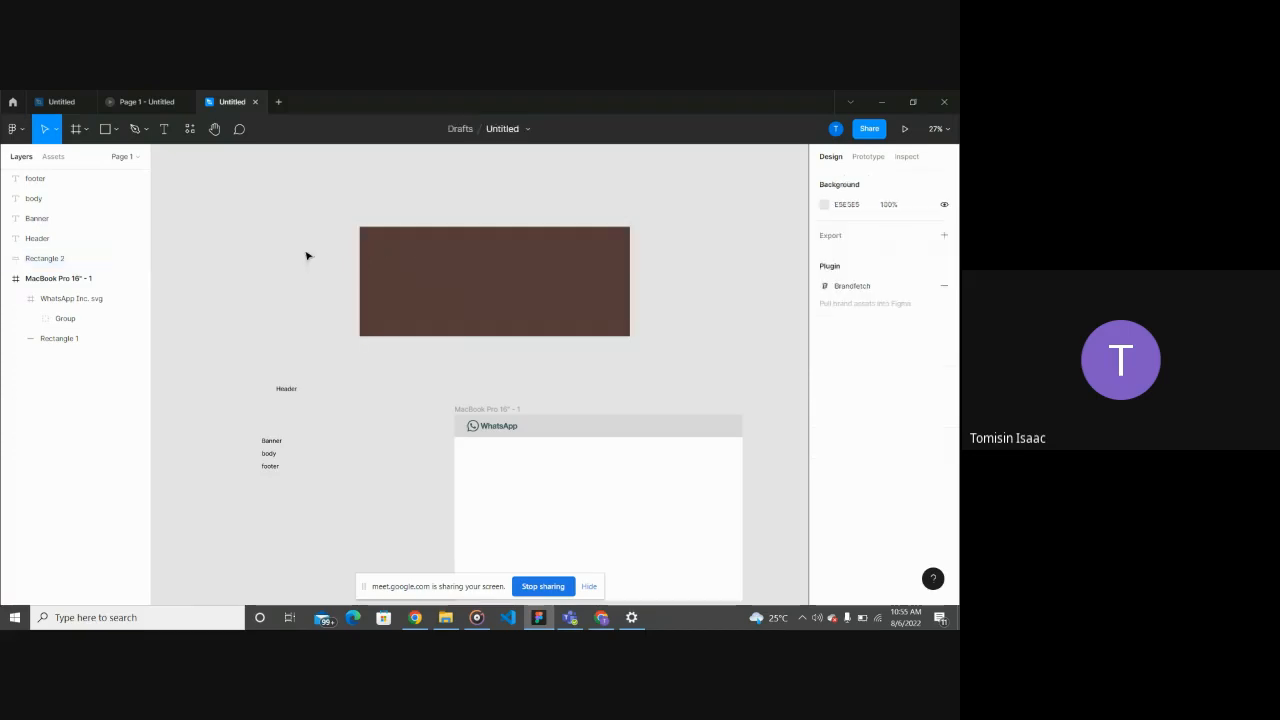
Step: Round the brown rectangle's corners freehand to a radius of about 47
{"action": "scroll", "coordinate": [335, 236], "scroll_direction": "up", "scroll_amount": 10}
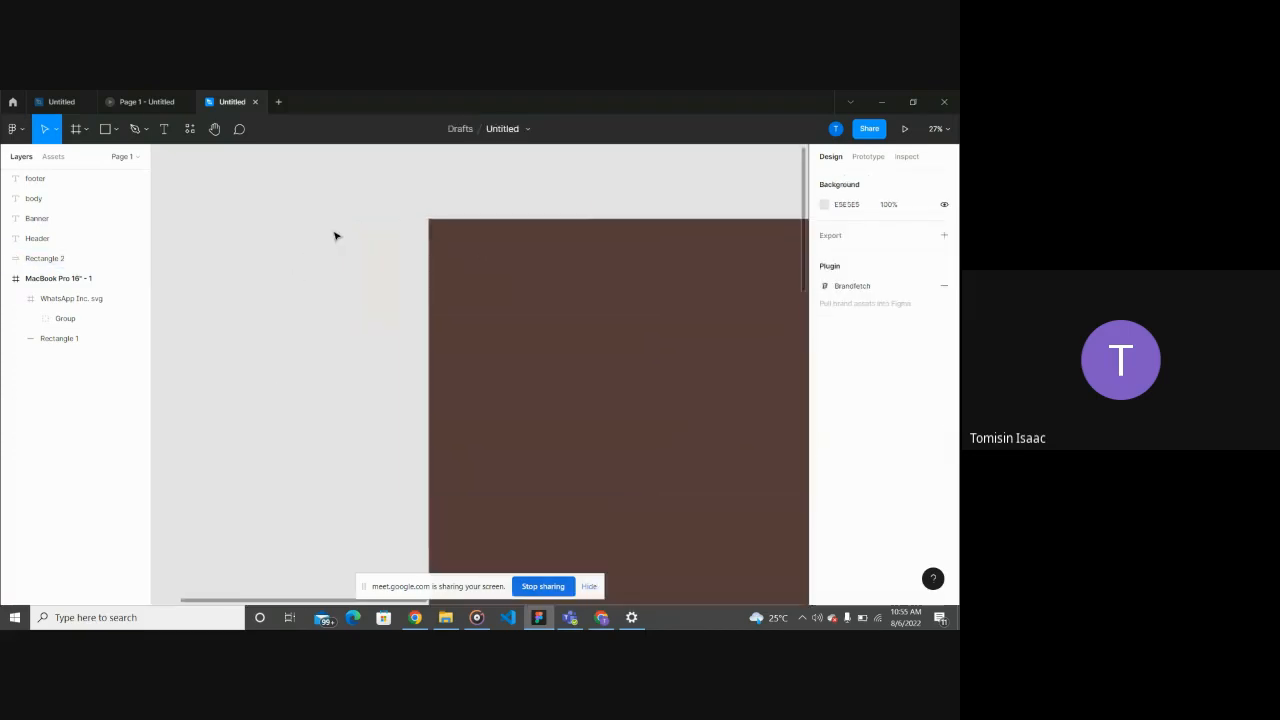
{"action": "left_click", "coordinate": [443, 298]}
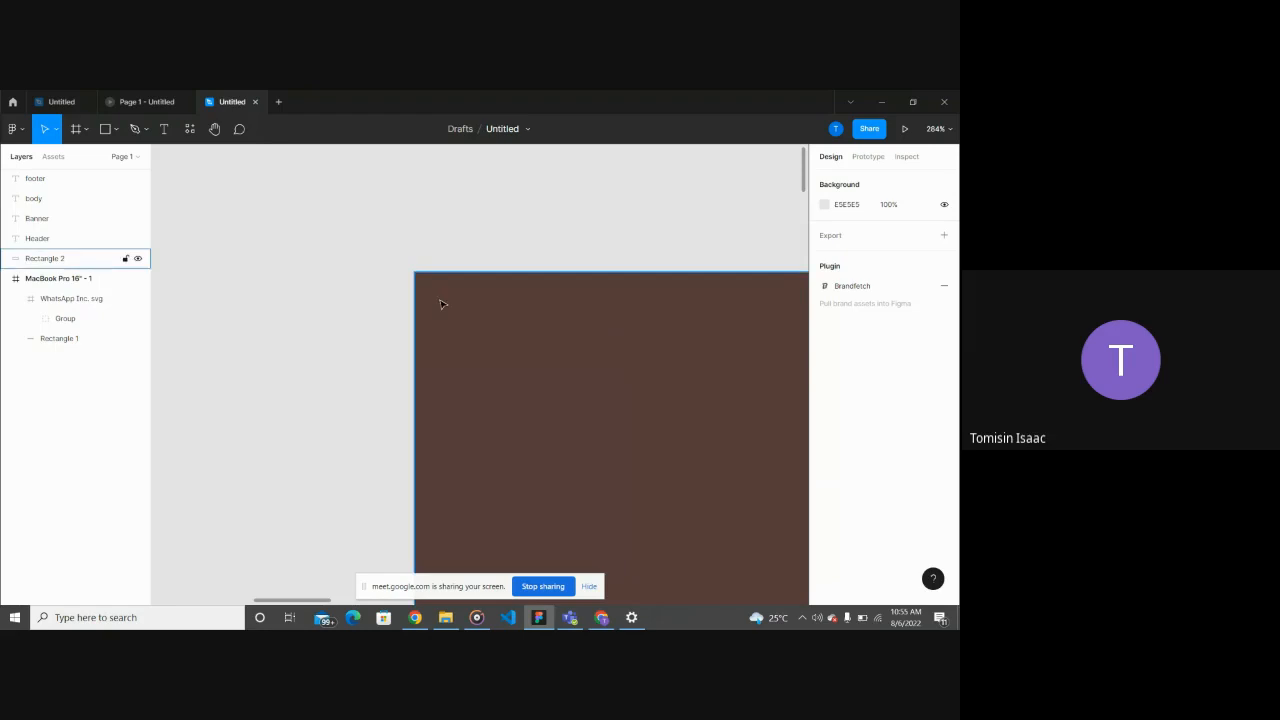
{"action": "scroll", "coordinate": [450, 325], "scroll_direction": "down", "scroll_amount": 3}
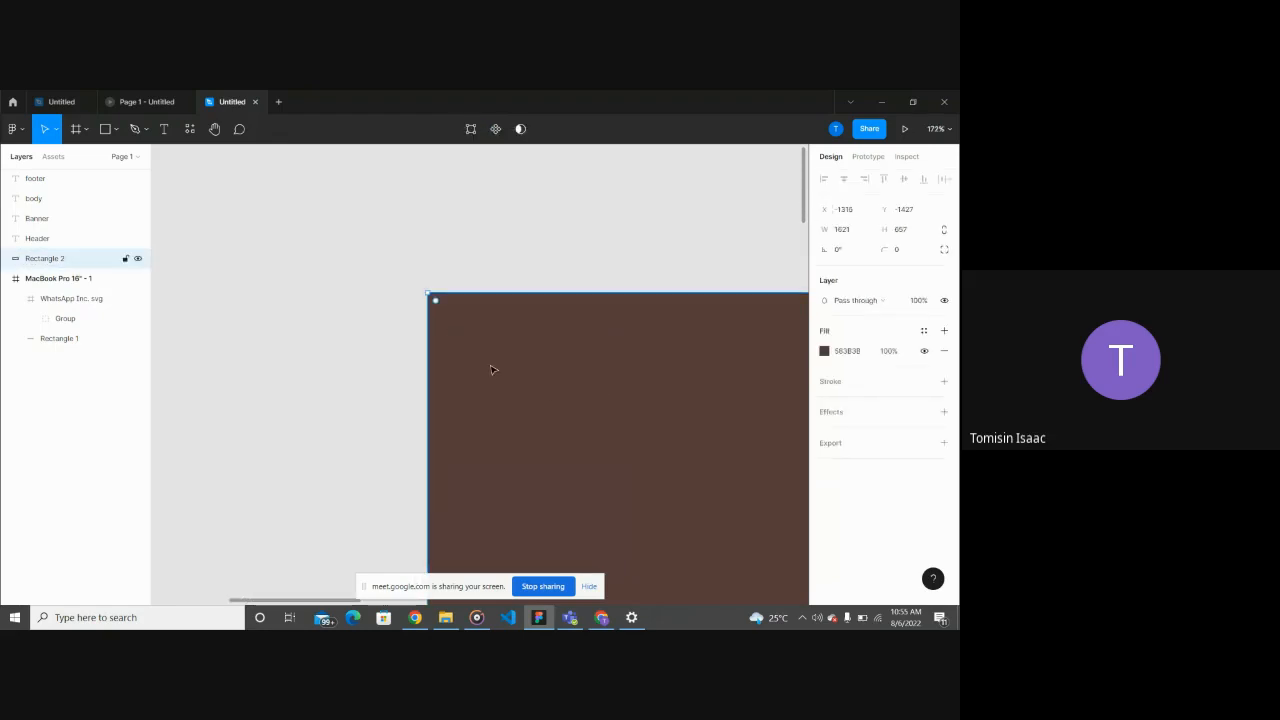
{"action": "scroll", "coordinate": [491, 370], "scroll_direction": "down", "scroll_amount": 3}
{"action": "left_click_drag", "start_coordinate": [463, 333], "coordinate": [491, 357]}
{"action": "scroll", "coordinate": [491, 357], "scroll_direction": "down", "scroll_amount": 8}
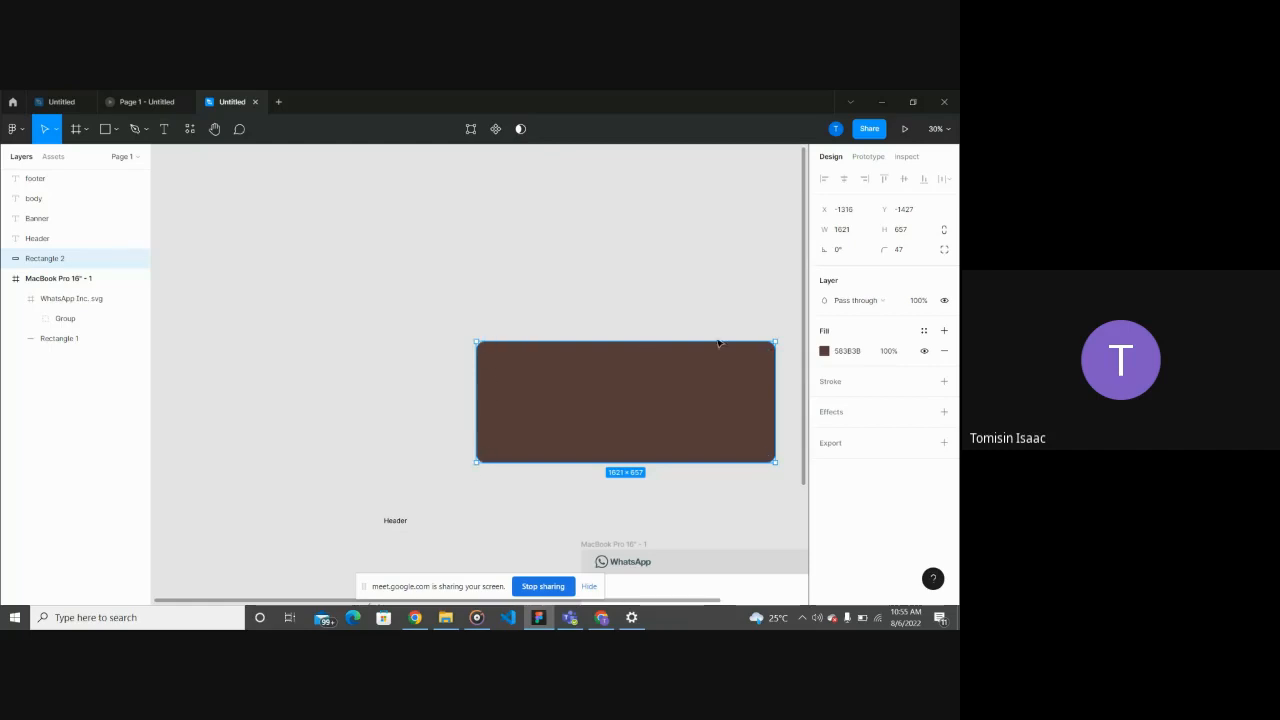
Step: Set the brown rectangle's corner radius to 8 and inspect one of its rounded corners up close
{"action": "left_click", "coordinate": [391, 326]}
{"action": "left_click", "coordinate": [557, 383]}
{"action": "type", "text": "8"}
{"action": "key", "text": "Return"}
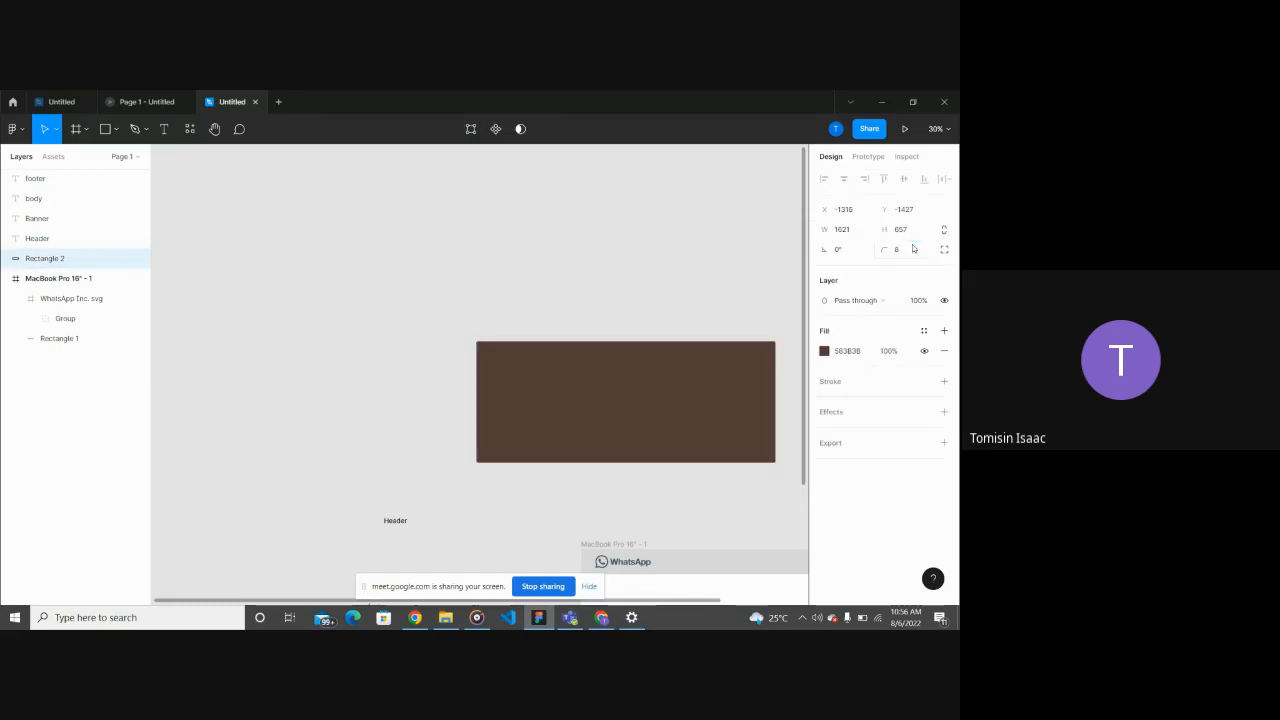
{"action": "left_click", "coordinate": [679, 255]}
{"action": "scroll", "coordinate": [758, 304], "scroll_direction": "right", "scroll_amount": 2}
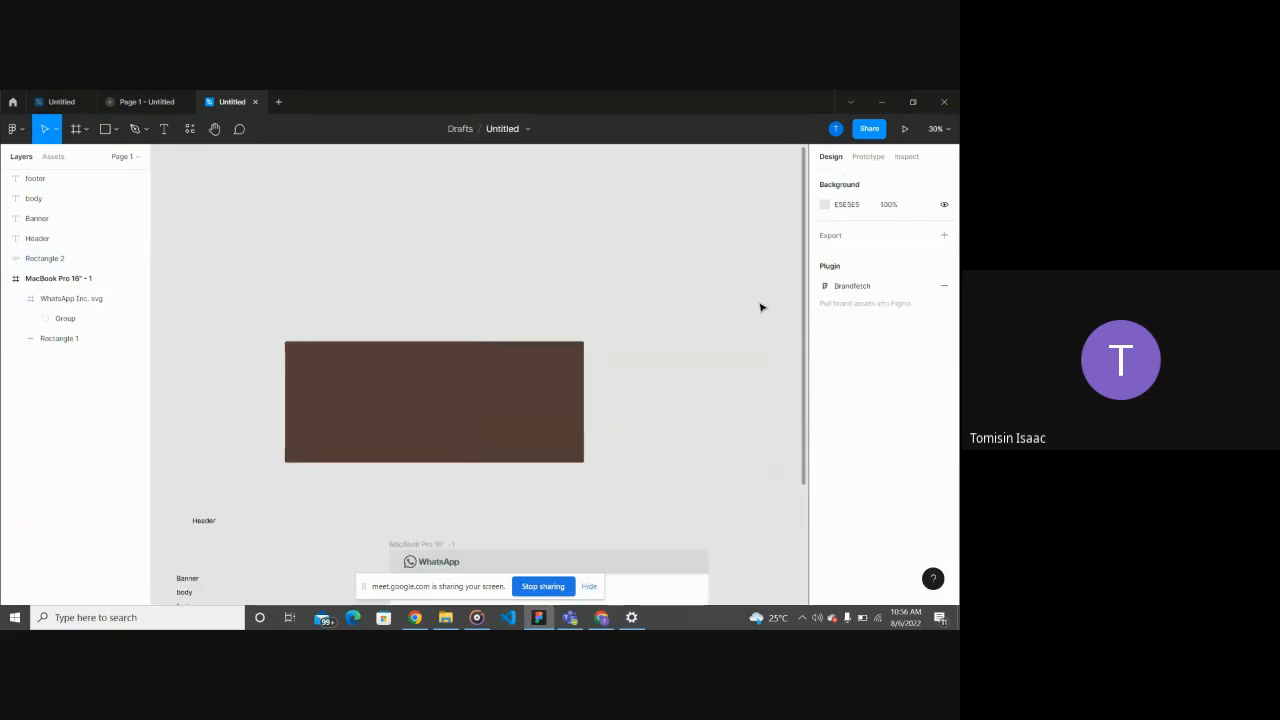
{"action": "scroll", "coordinate": [761, 307], "scroll_direction": "up", "scroll_amount": 4}
{"action": "scroll", "coordinate": [761, 308], "scroll_direction": "down", "scroll_amount": 2}
{"action": "scroll", "coordinate": [443, 420], "scroll_direction": "up", "scroll_amount": 5}
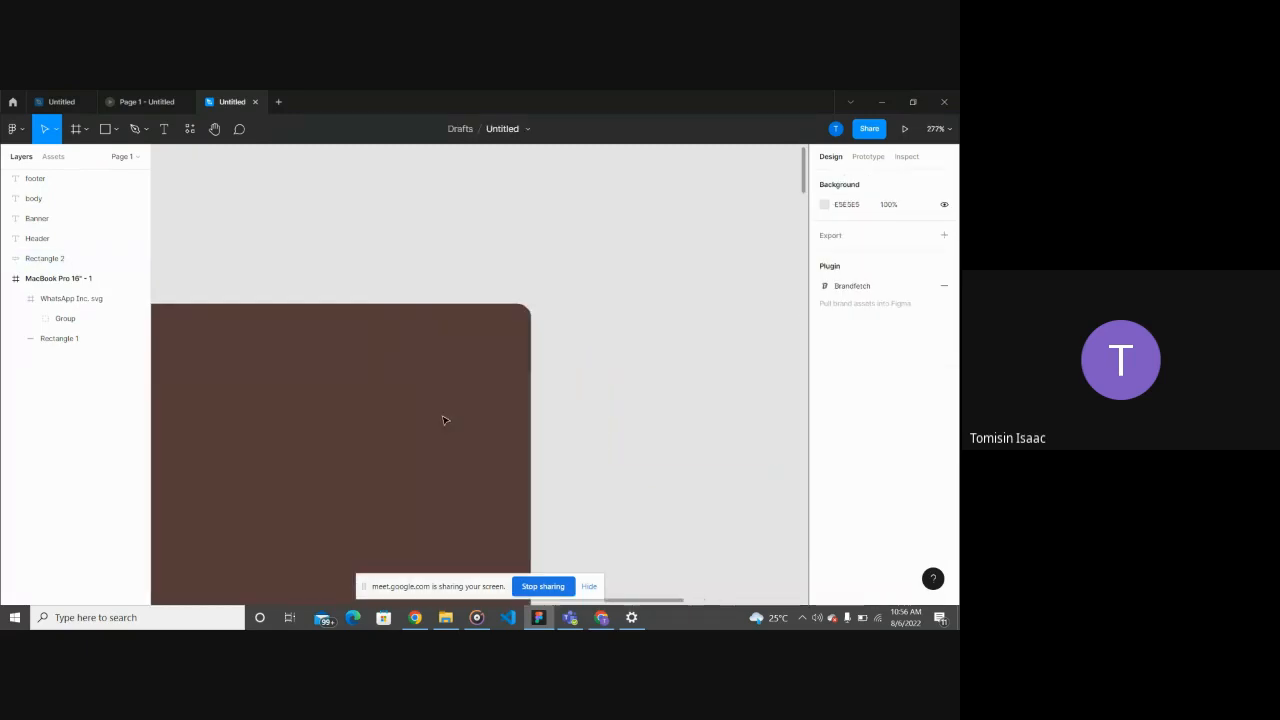
{"action": "scroll", "coordinate": [425, 418], "scroll_direction": "down", "scroll_amount": 10}
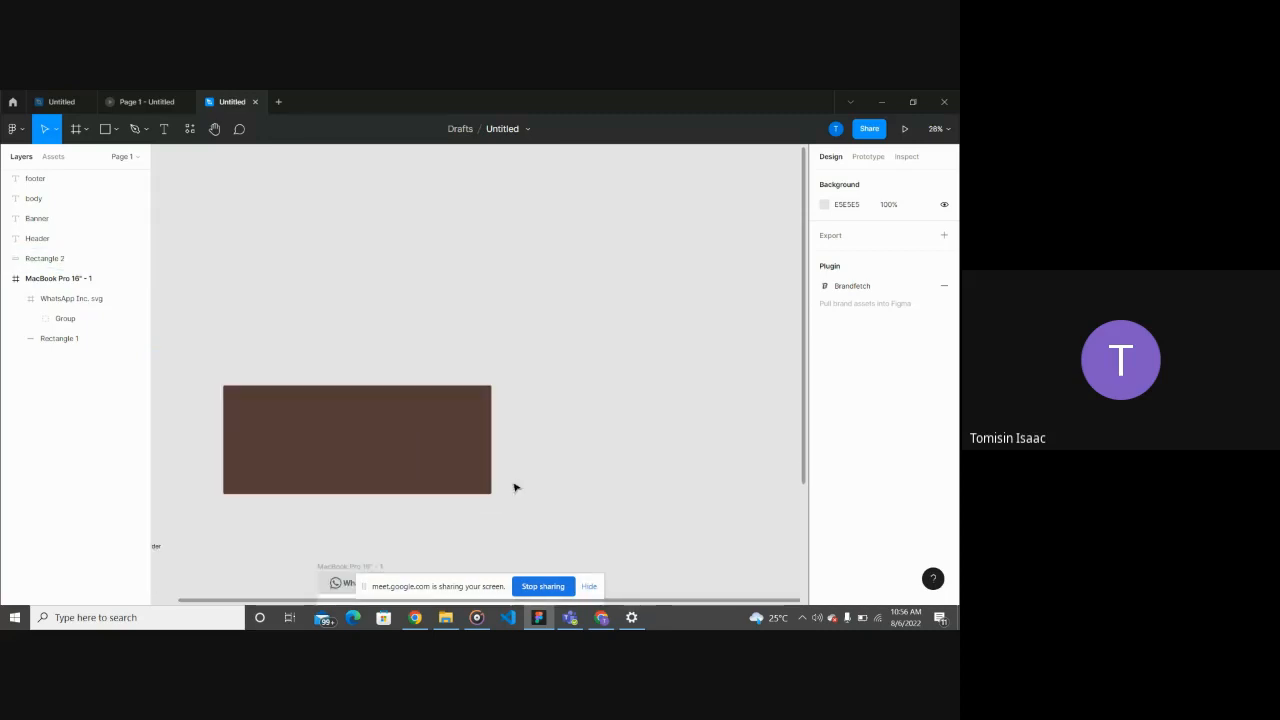
Step: Set the brown rectangle's corner radius to 0 and inspect the sharp corner up close
{"action": "left_click", "coordinate": [440, 450]}
{"action": "left_click", "coordinate": [902, 250]}
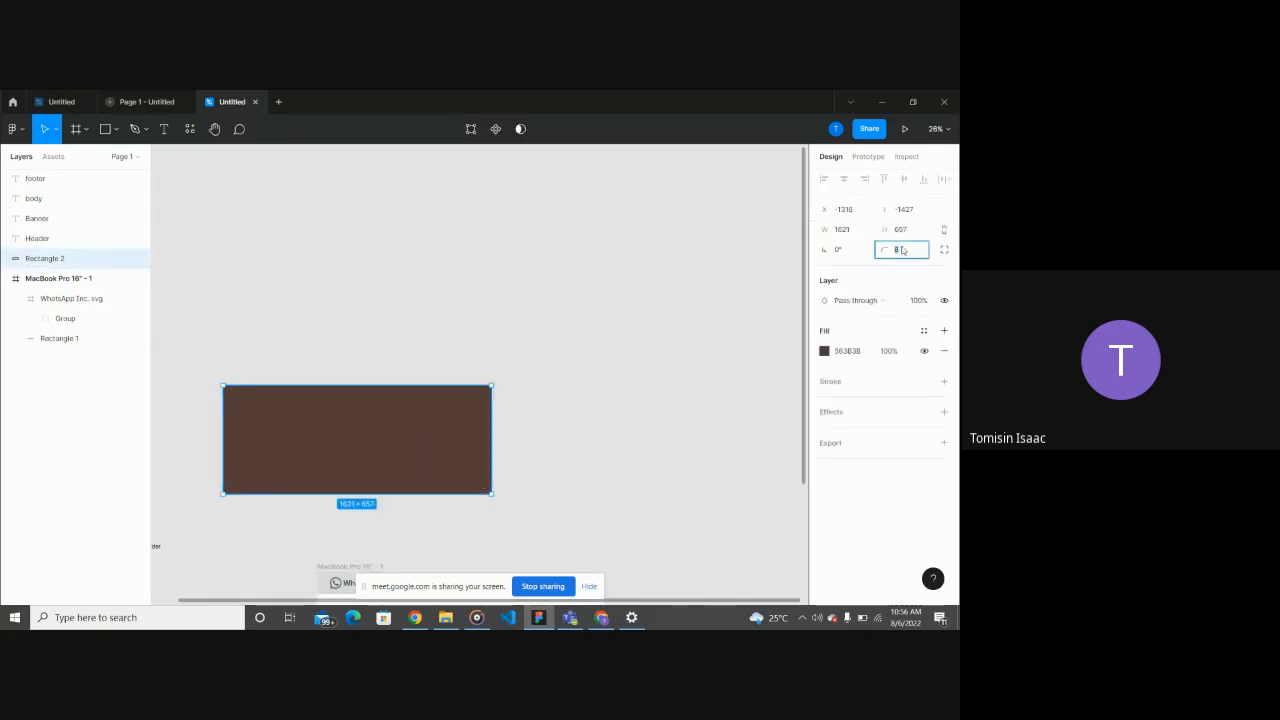
{"action": "type", "text": "0"}
{"action": "key", "text": "Return"}
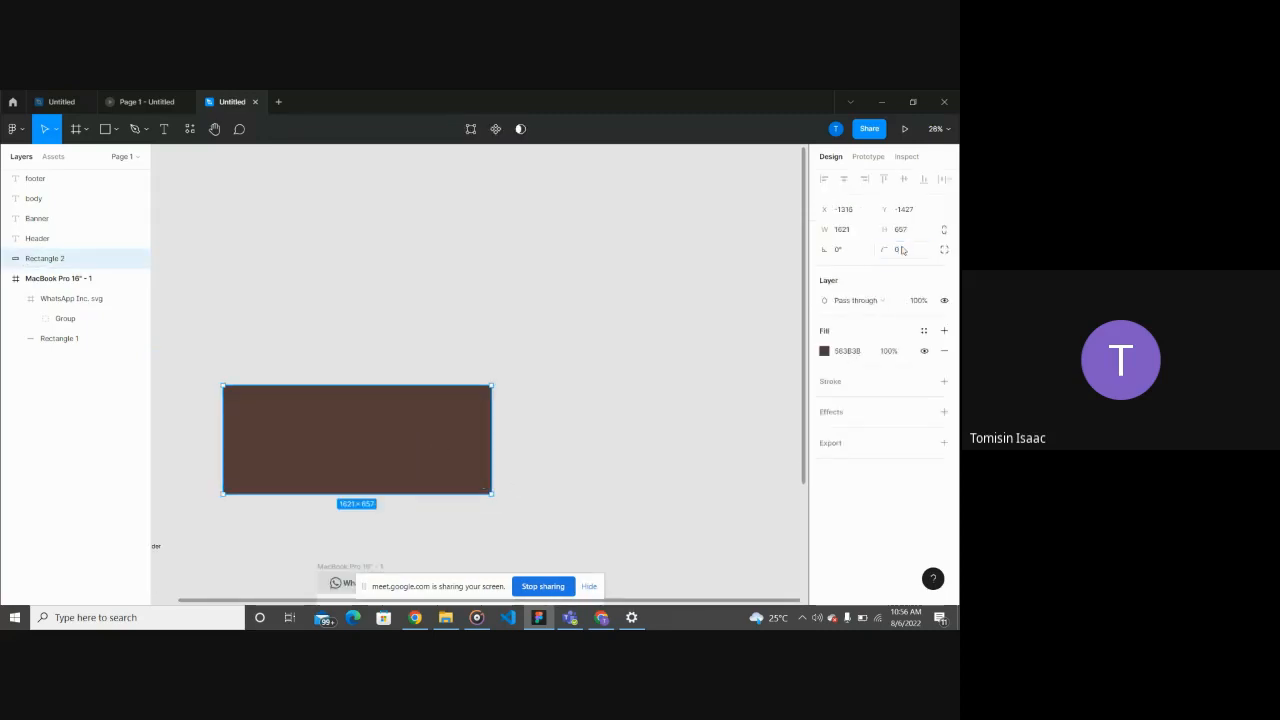
{"action": "left_click", "coordinate": [568, 464]}
{"action": "scroll", "coordinate": [494, 375], "scroll_direction": "up", "scroll_amount": 10}
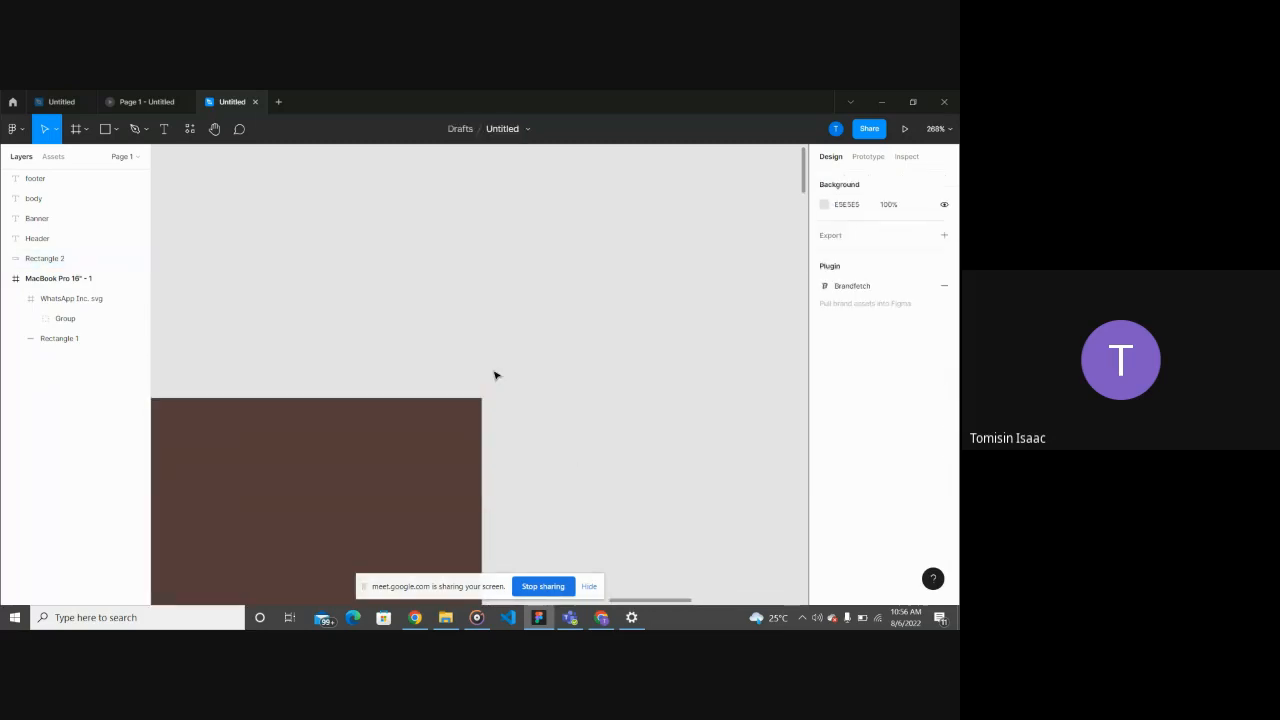
{"action": "scroll", "coordinate": [494, 375], "scroll_direction": "down", "scroll_amount": 2}
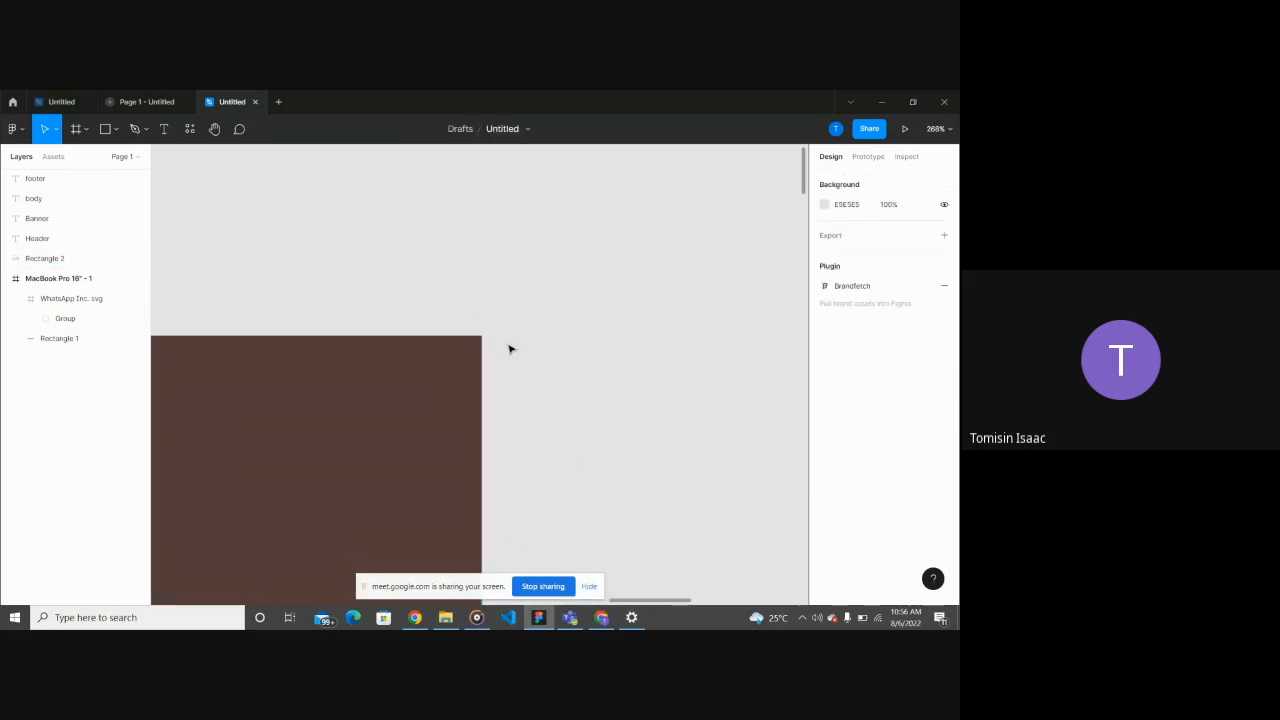
{"action": "scroll", "coordinate": [509, 349], "scroll_direction": "down", "scroll_amount": 5}
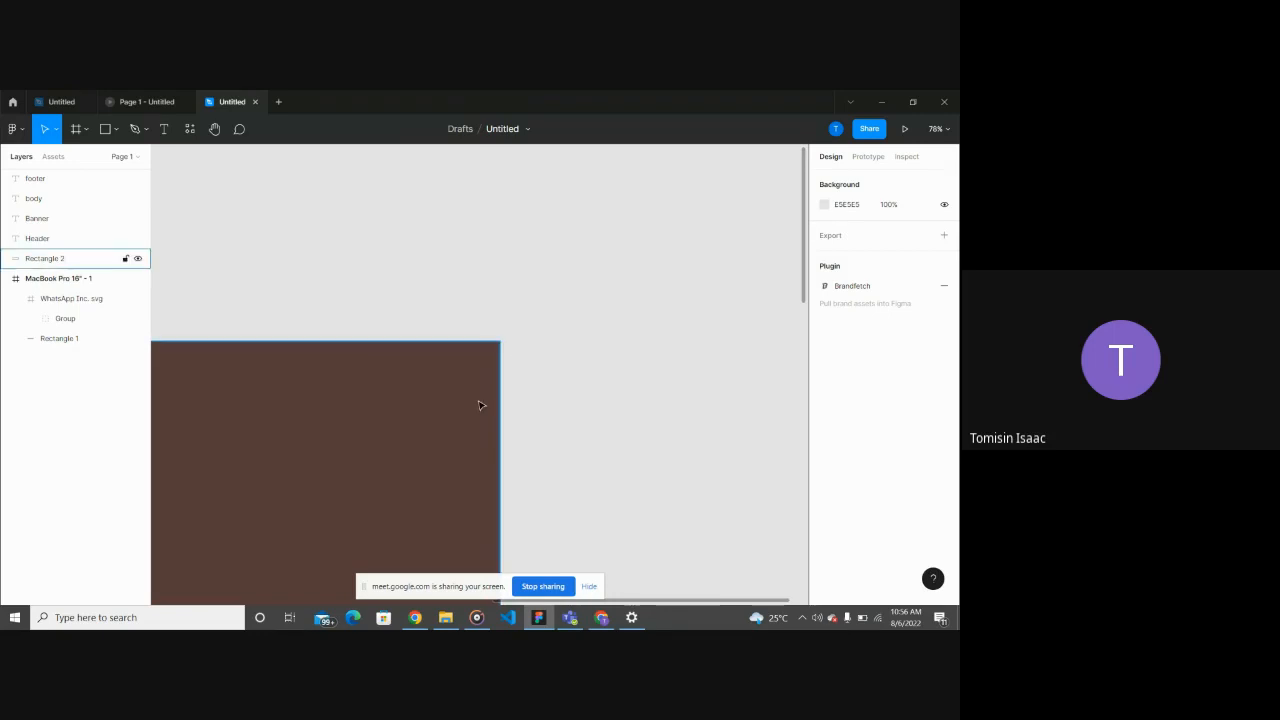
Step: Set the brown rectangle's corner radius to 60 and check the rounding of its corners
{"action": "scroll", "coordinate": [479, 405], "scroll_direction": "down", "scroll_amount": 5}
{"action": "left_click", "coordinate": [423, 429]}
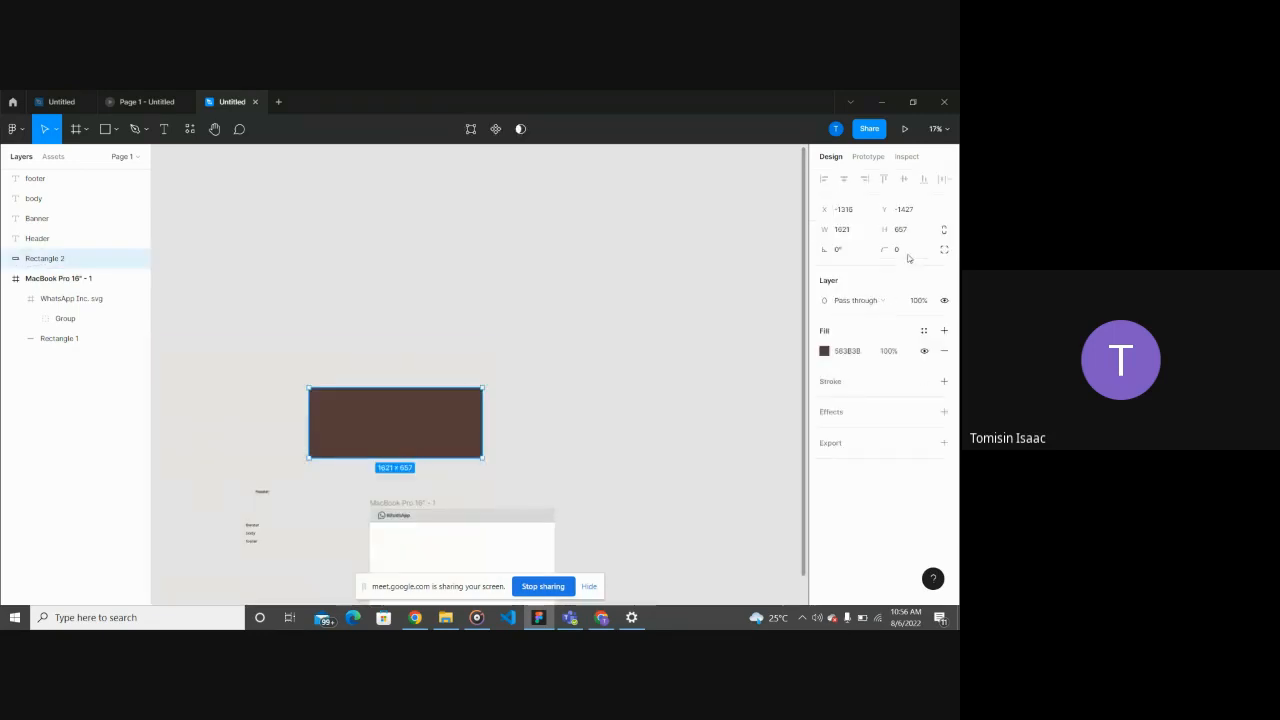
{"action": "left_click", "coordinate": [908, 257]}
{"action": "key", "text": "Return"}
{"action": "left_click", "coordinate": [596, 435]}
{"action": "scroll", "coordinate": [434, 380], "scroll_direction": "up", "scroll_amount": 5}
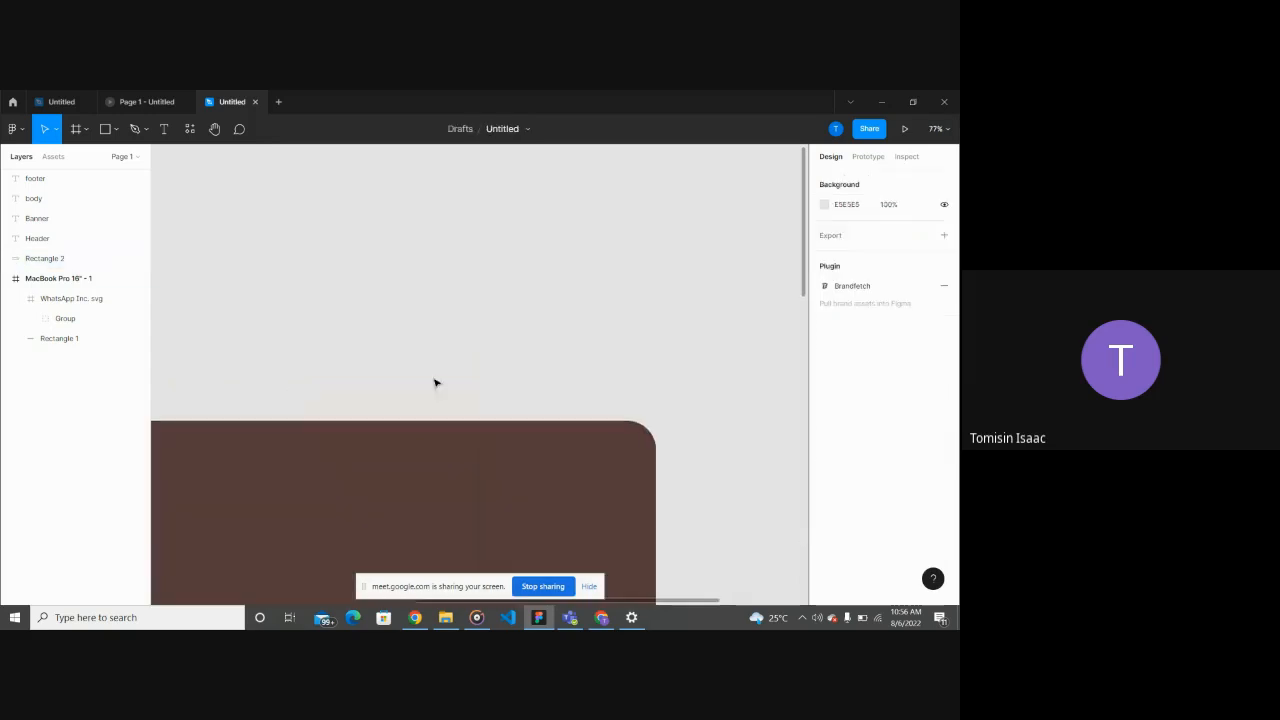
{"action": "scroll", "coordinate": [597, 425], "scroll_direction": "down", "scroll_amount": 6}
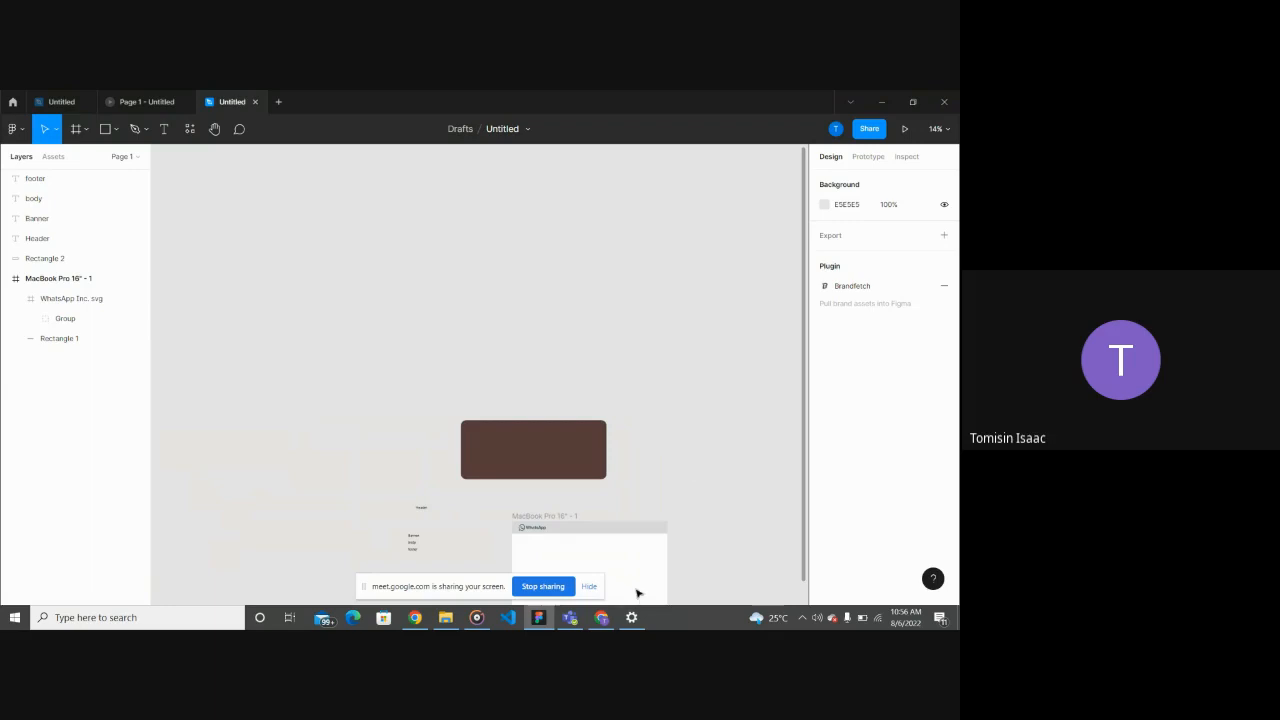
Step: Check the Google Meet call and its in-call messages in Chrome, and return to Figma with nothing selected
{"action": "left_click", "coordinate": [601, 617]}
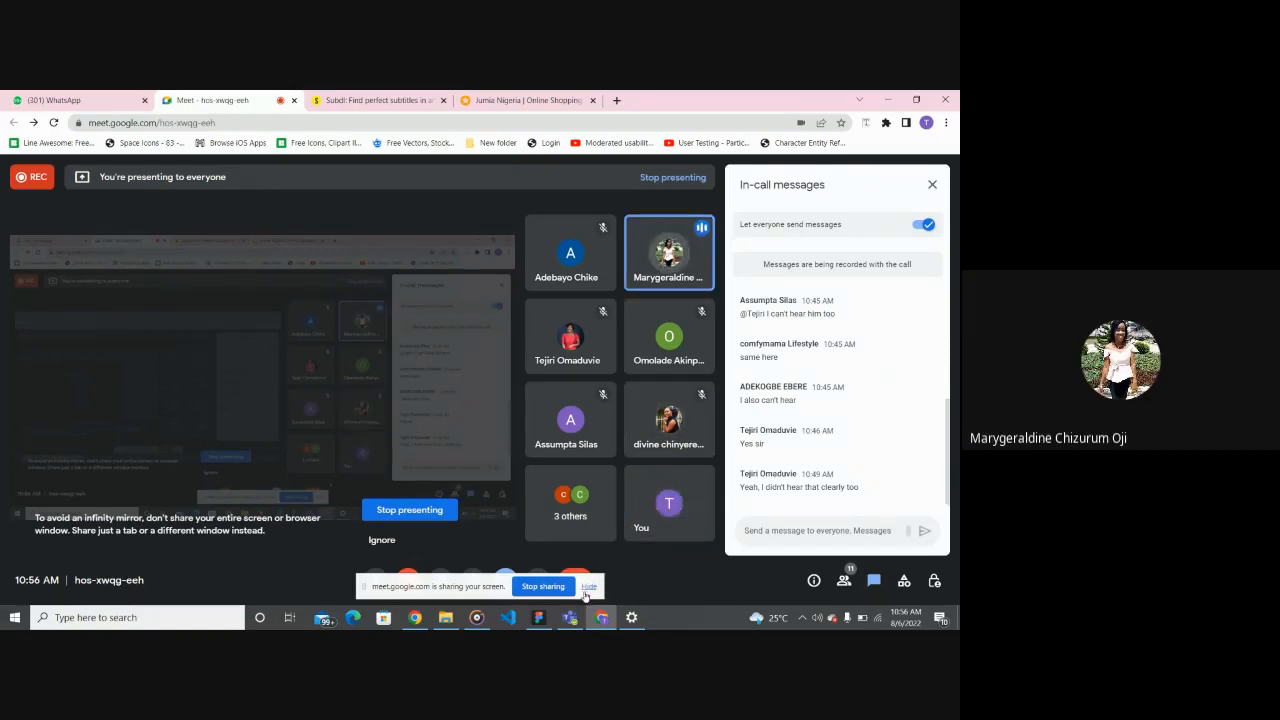
{"action": "left_click", "coordinate": [541, 619]}
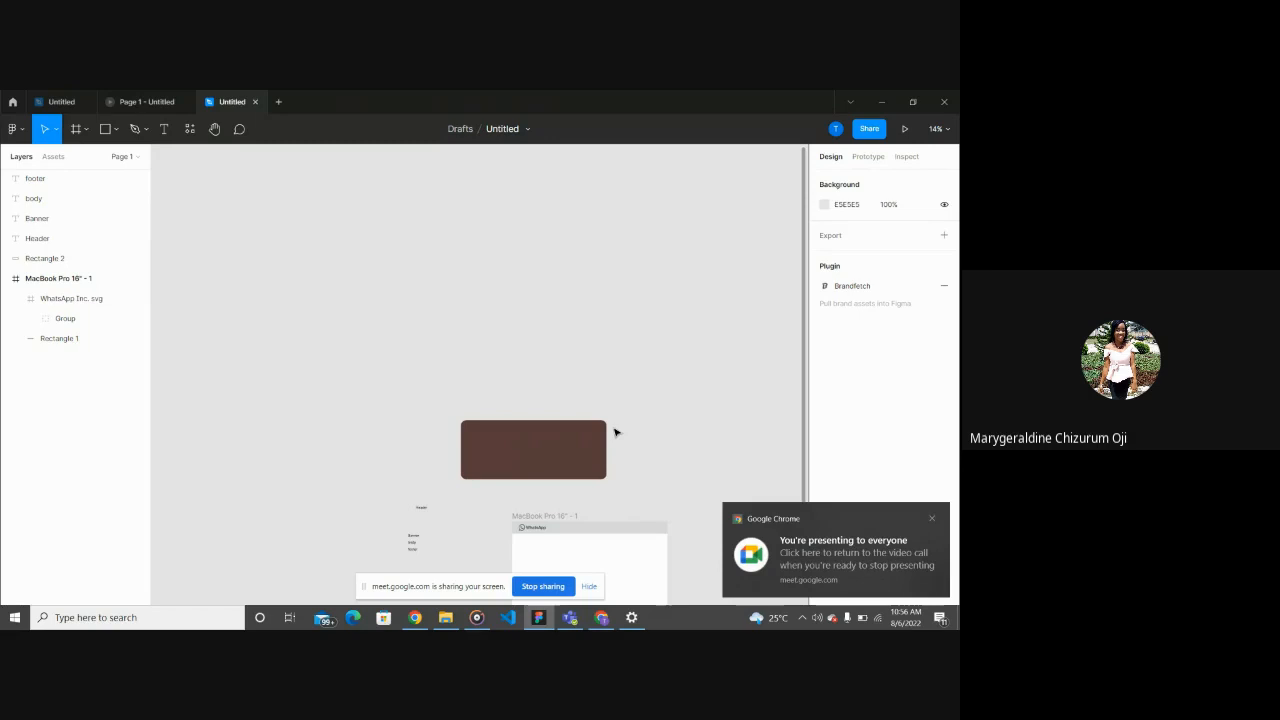
{"action": "left_click", "coordinate": [544, 440]}
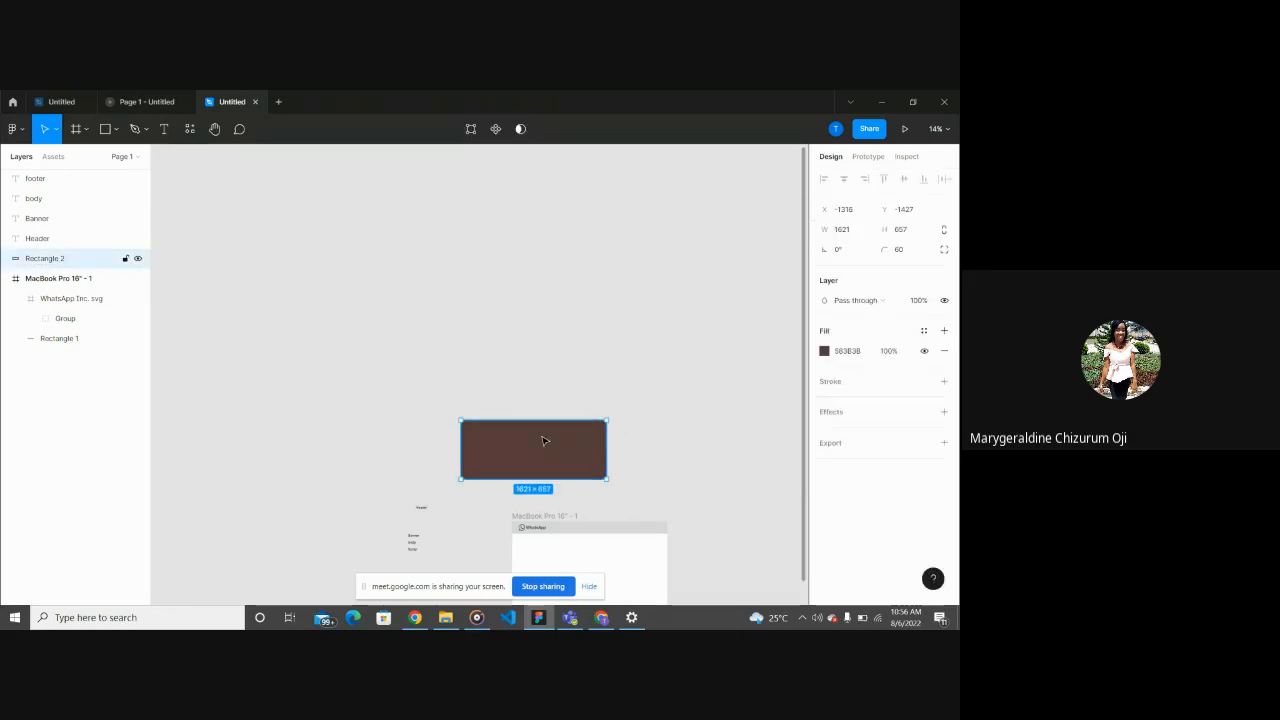
{"action": "left_click", "coordinate": [527, 346]}
{"action": "scroll", "coordinate": [527, 346], "scroll_direction": "down", "scroll_amount": 2}
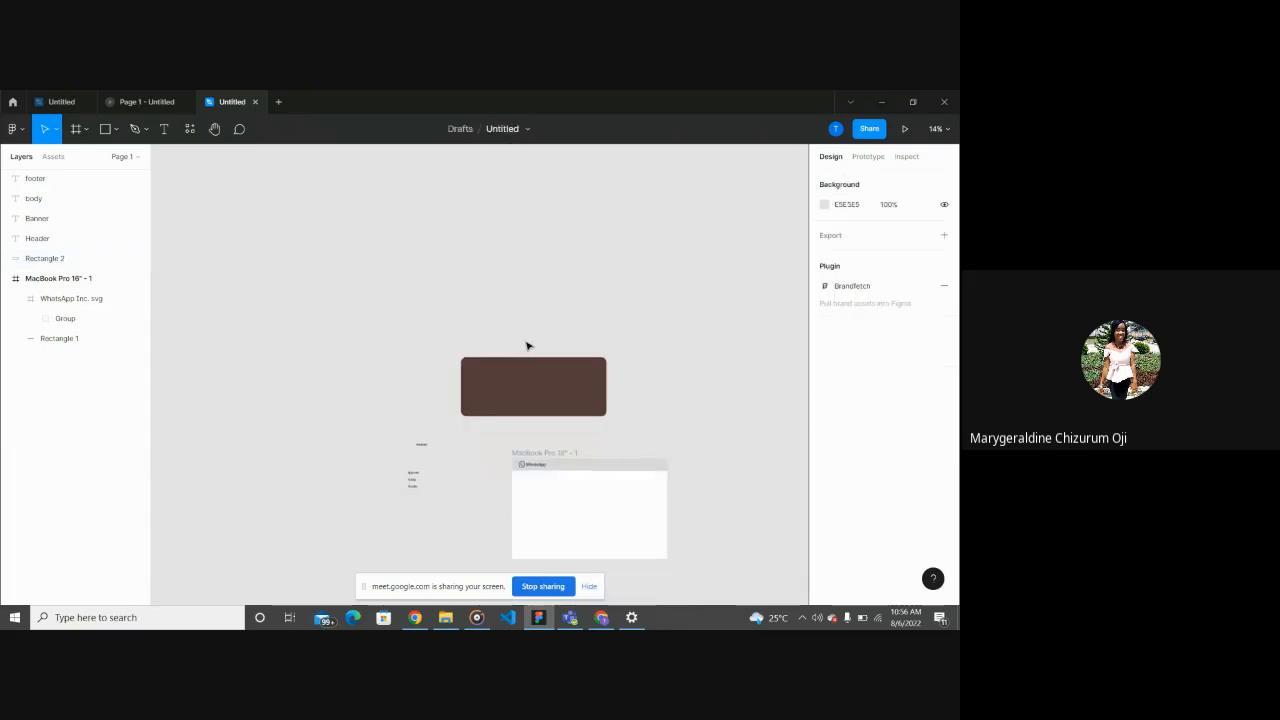
{"action": "scroll", "coordinate": [528, 346], "scroll_direction": "up", "scroll_amount": 3}
{"action": "scroll", "coordinate": [528, 346], "scroll_direction": "right", "scroll_amount": 2}
{"action": "scroll", "coordinate": [528, 346], "scroll_direction": "down", "scroll_amount": 1}
{"action": "scroll", "coordinate": [528, 346], "scroll_direction": "down", "scroll_amount": 2}
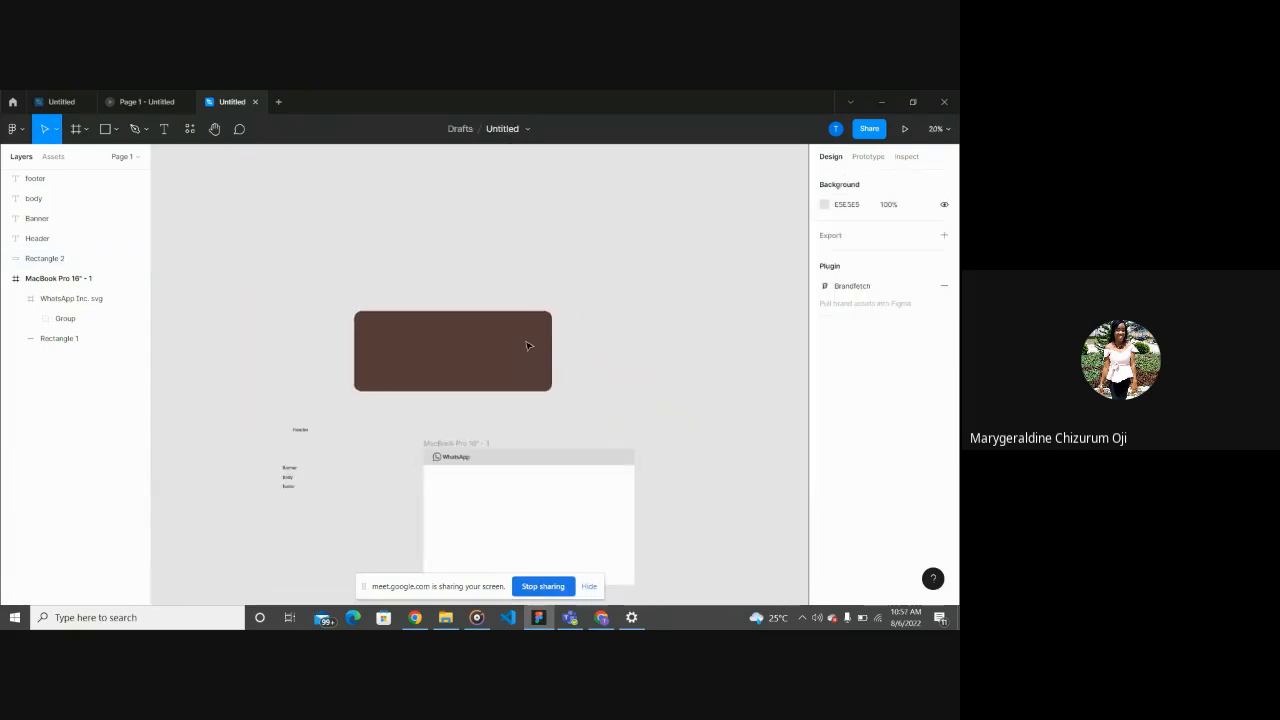
{"action": "scroll", "coordinate": [528, 346], "scroll_direction": "down", "scroll_amount": 1}
{"action": "scroll", "coordinate": [528, 346], "scroll_direction": "right", "scroll_amount": 1}
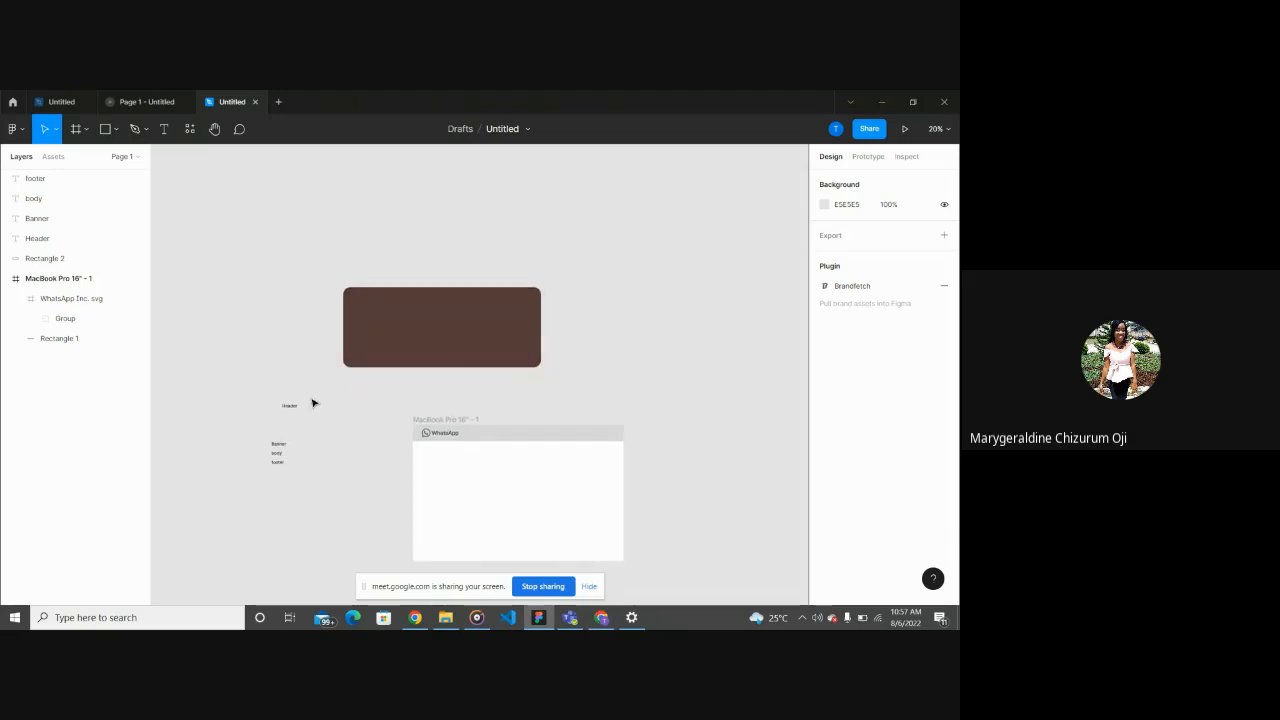
{"action": "scroll", "coordinate": [312, 403], "scroll_direction": "up", "scroll_amount": 3}
{"action": "scroll", "coordinate": [312, 403], "scroll_direction": "down", "scroll_amount": 2}
{"action": "left_click", "coordinate": [459, 295]}
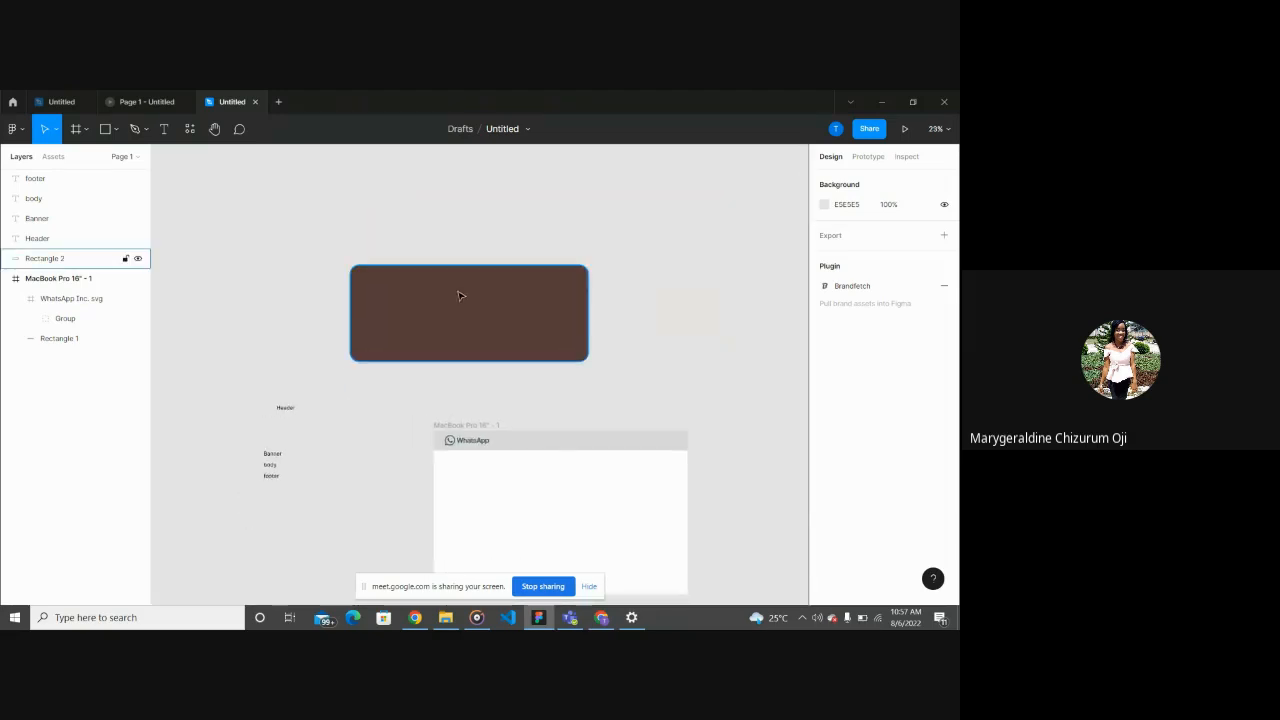
{"action": "left_click", "coordinate": [338, 421]}
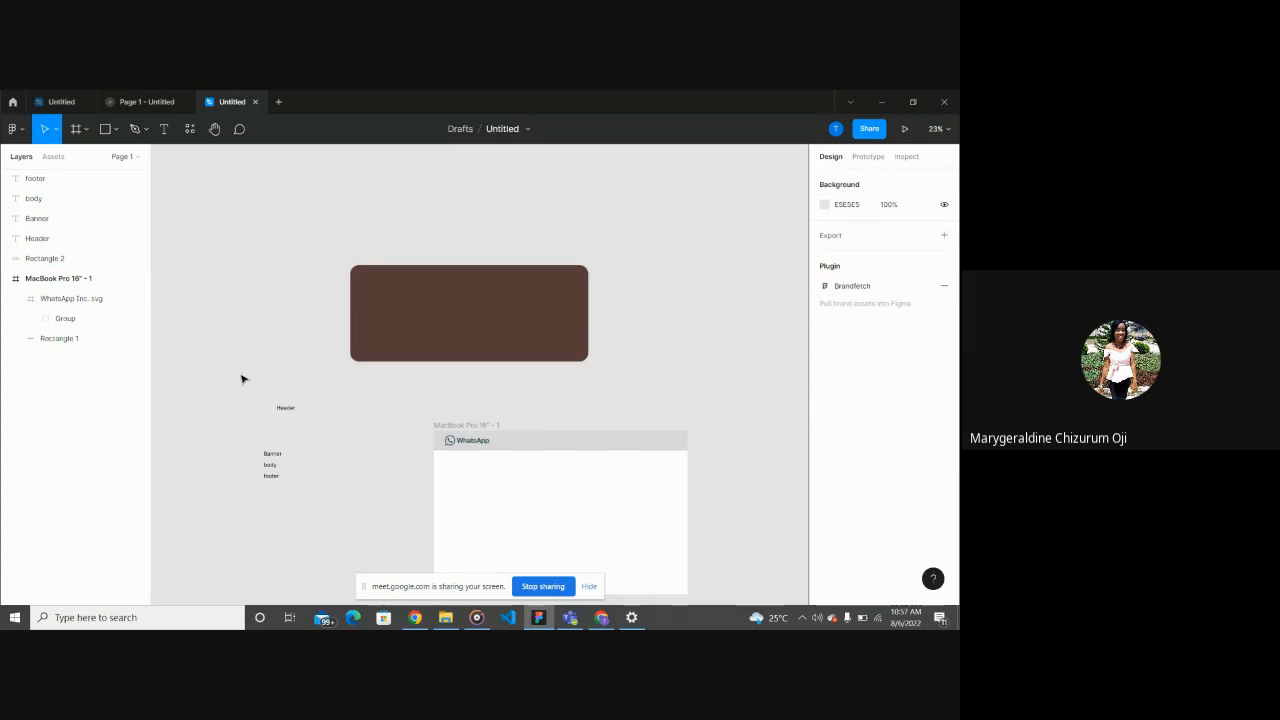
Step: Move the Header, Banner, body and footer text labels together onto the brown rectangle
{"action": "left_click_drag", "start_coordinate": [241, 379], "coordinate": [331, 523]}
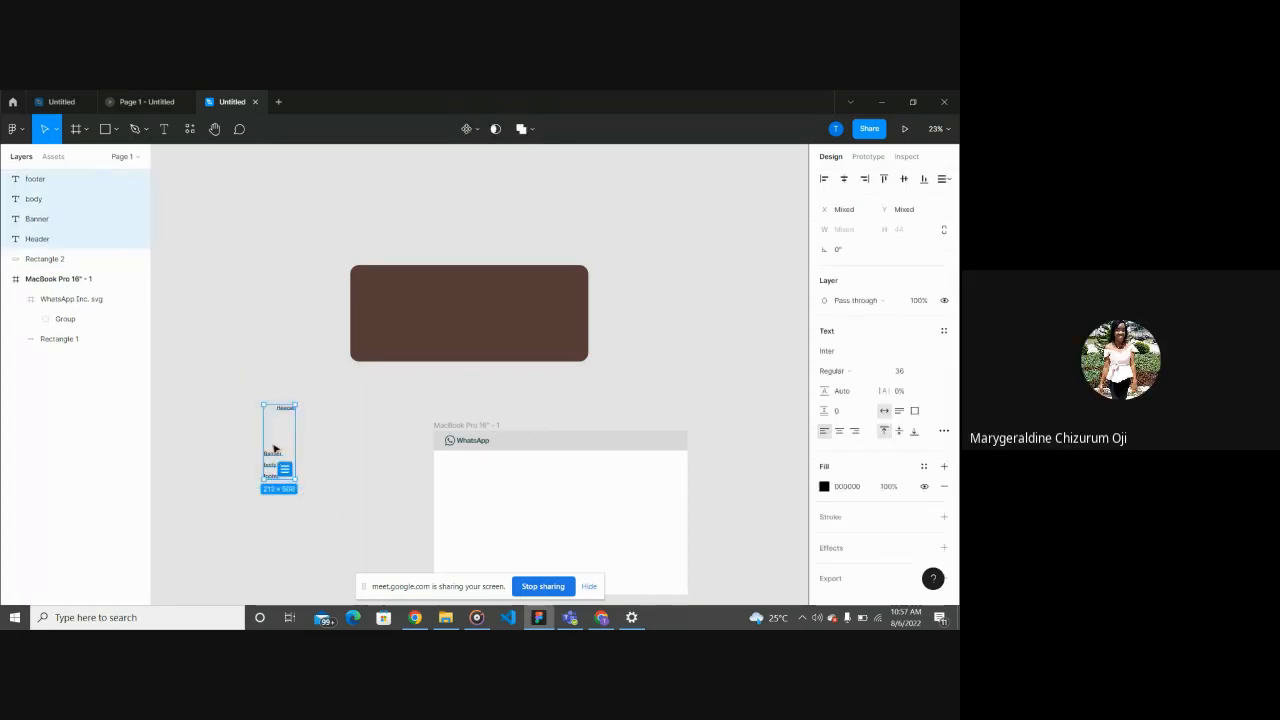
{"action": "left_click_drag", "start_coordinate": [277, 449], "coordinate": [430, 321]}
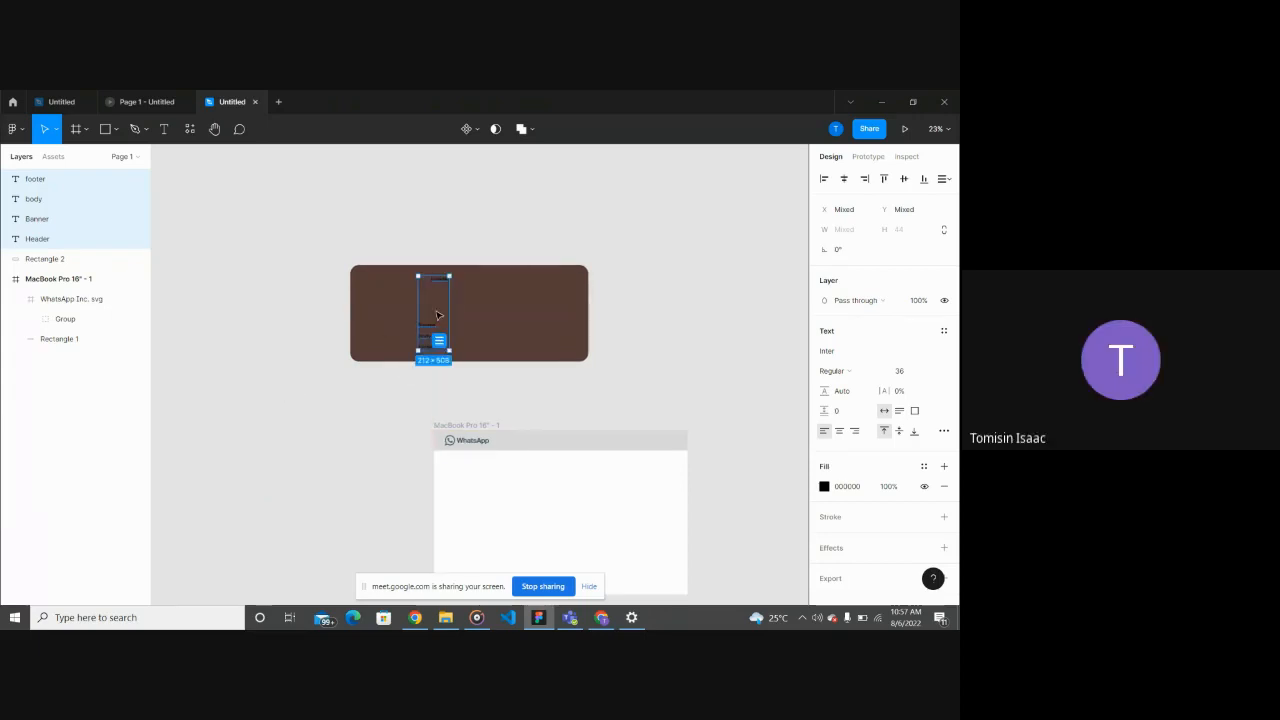
{"action": "left_click", "coordinate": [358, 342]}
{"action": "left_click", "coordinate": [275, 400]}
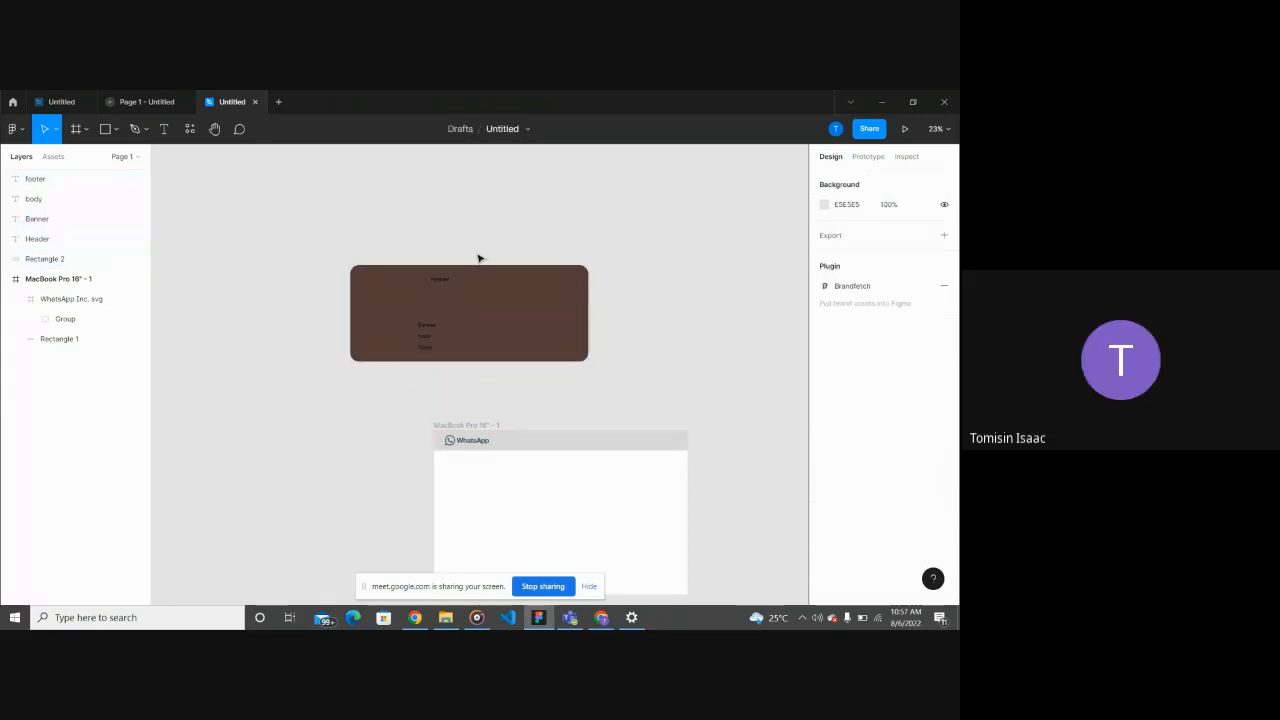
Step: Select the brown rectangle behind the text labels
{"action": "scroll", "coordinate": [453, 270], "scroll_direction": "up", "scroll_amount": 5}
{"action": "left_click", "coordinate": [317, 331]}
{"action": "scroll", "coordinate": [317, 331], "scroll_direction": "down", "scroll_amount": 3}
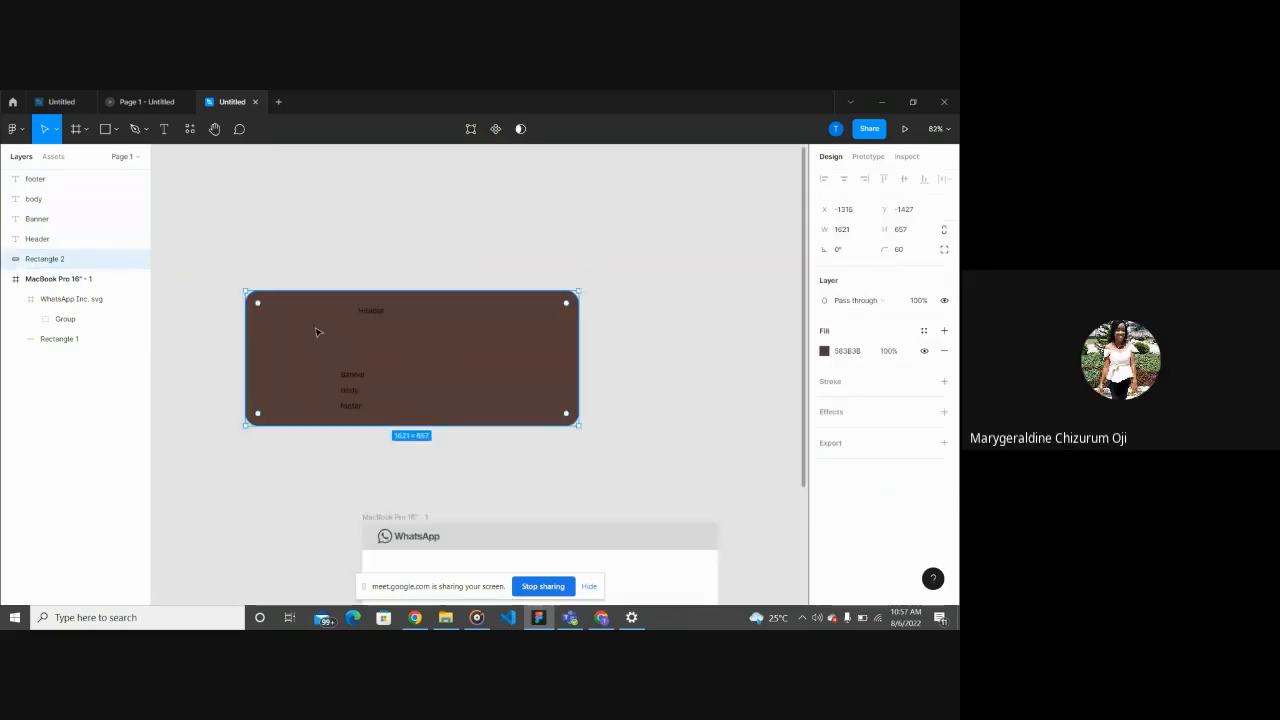
Step: Reduce the corner radius of the brown rectangle to 11
{"action": "scroll", "coordinate": [390, 300], "scroll_direction": "up", "scroll_amount": 3}
{"action": "scroll", "coordinate": [397, 304], "scroll_direction": "left", "scroll_amount": 2}
{"action": "scroll", "coordinate": [397, 304], "scroll_direction": "down", "scroll_amount": 1}
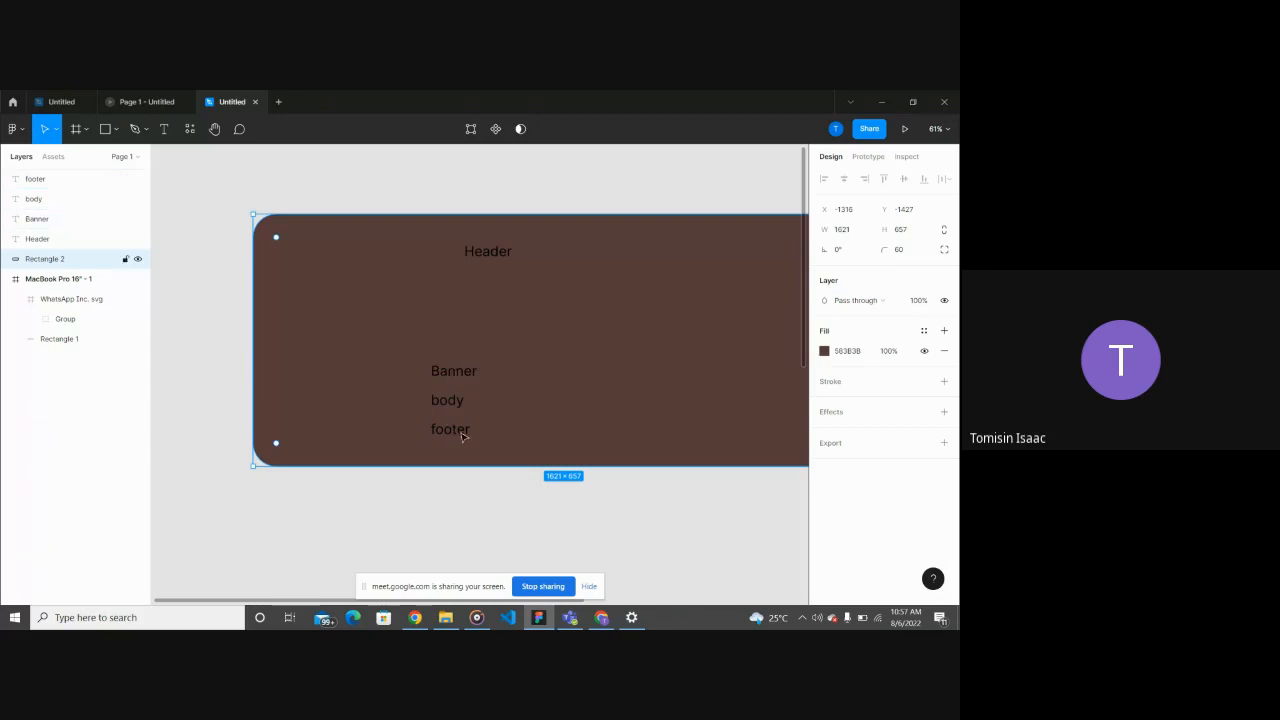
{"action": "scroll", "coordinate": [505, 344], "scroll_direction": "down", "scroll_amount": 5}
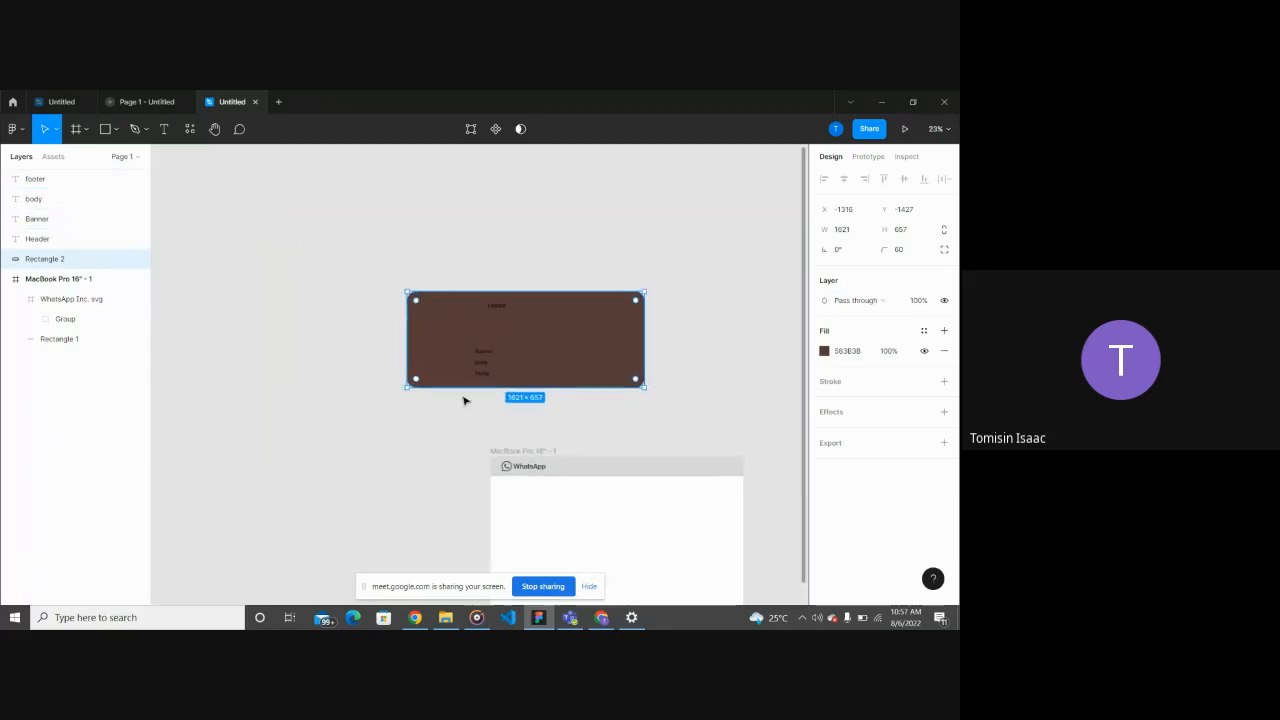
{"action": "left_click", "coordinate": [421, 468]}
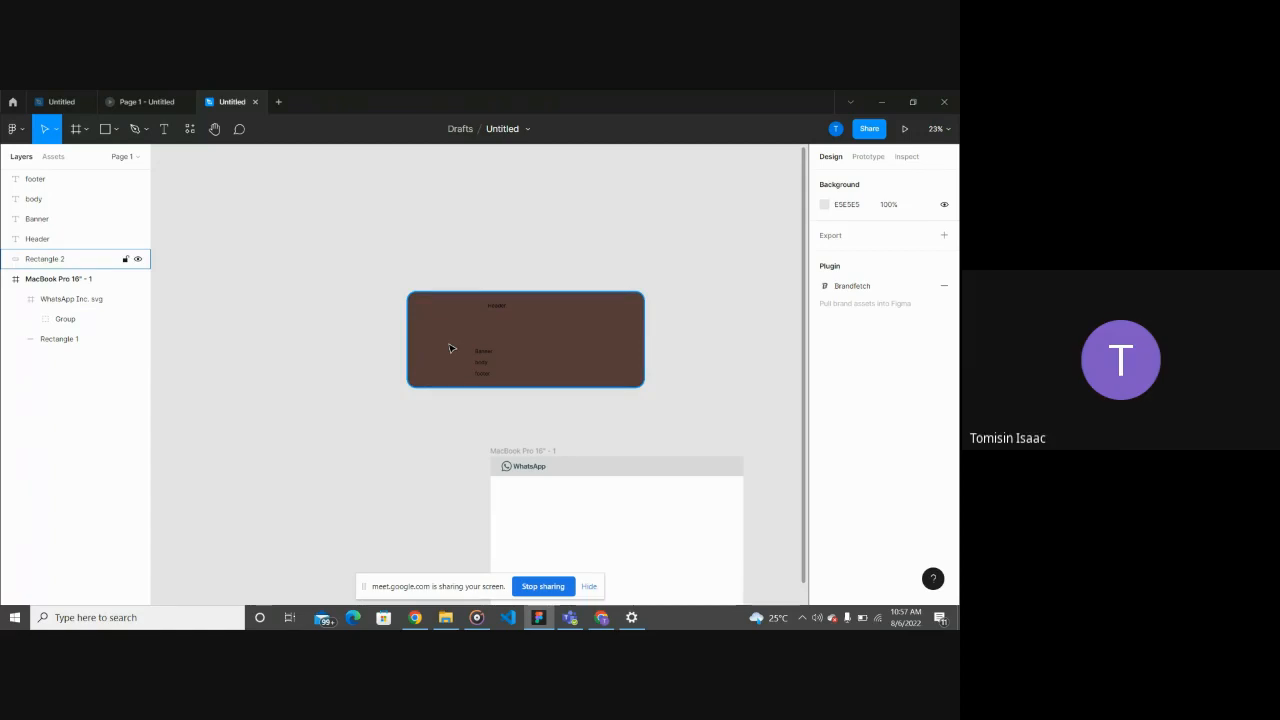
{"action": "left_click", "coordinate": [450, 348]}
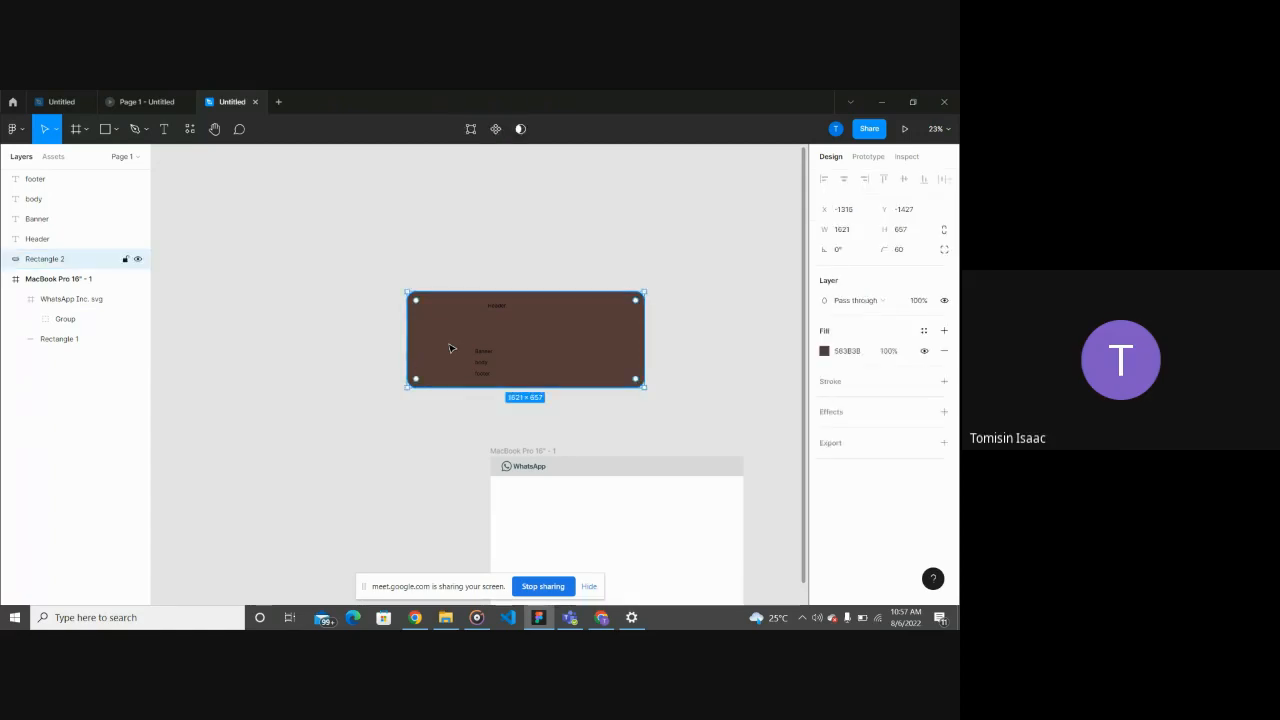
{"action": "left_click", "coordinate": [354, 351]}
{"action": "left_click", "coordinate": [451, 318]}
{"action": "mouse_move", "coordinate": [420, 302]}
{"action": "left_mouse_down"}
{"action": "mouse_move", "coordinate": [445, 332]}
{"action": "mouse_move", "coordinate": [415, 300]}
{"action": "left_mouse_up"}
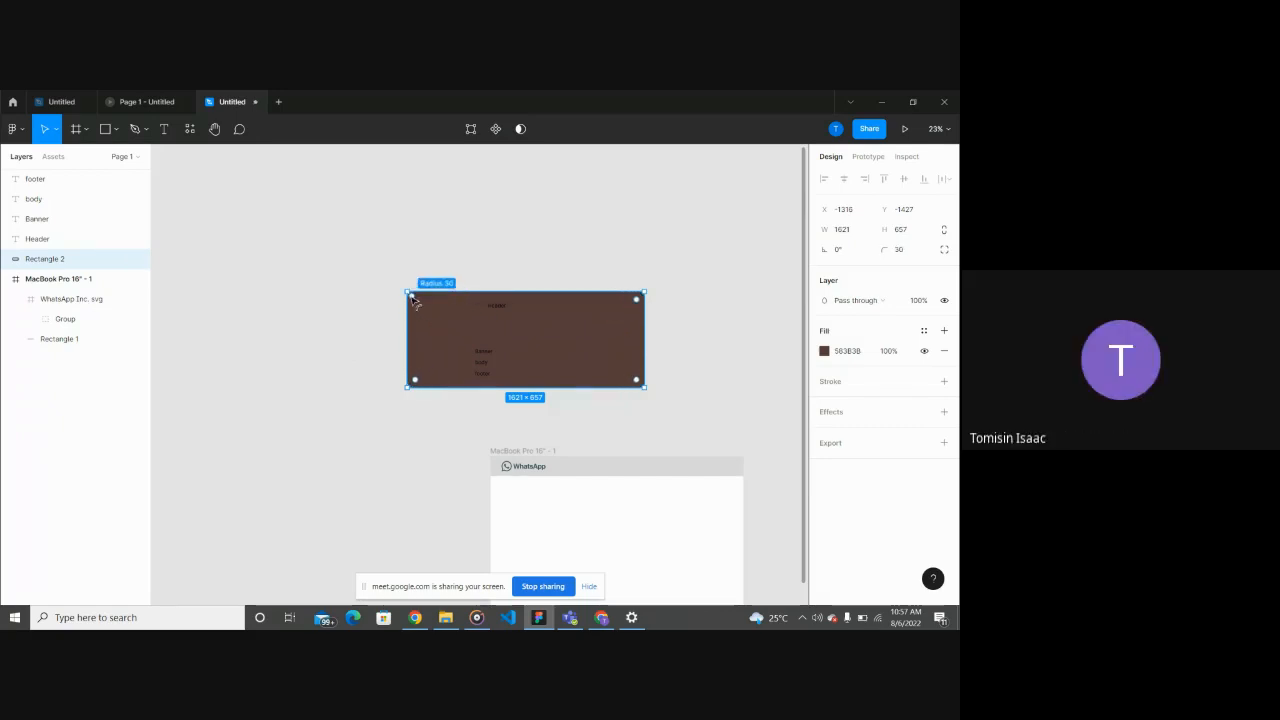
{"action": "left_click", "coordinate": [325, 369]}
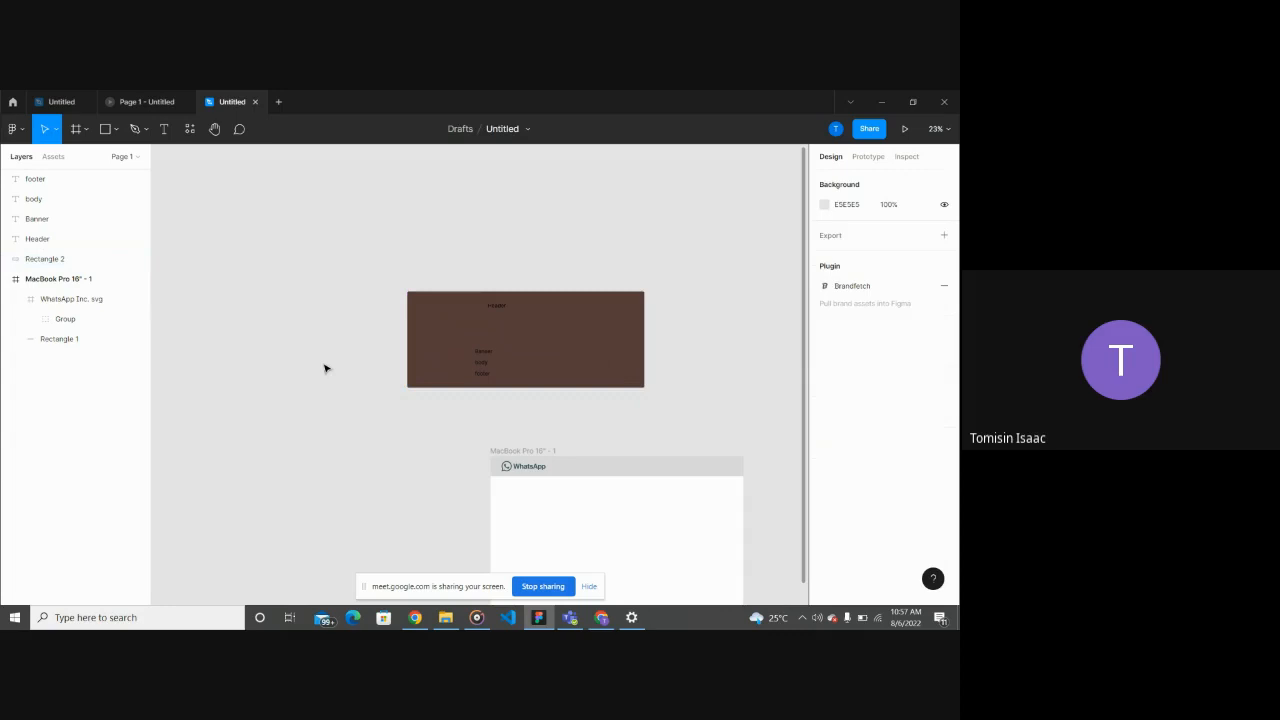
Step: Inspect the layers and properties of the Banner text and the brown rectangle
{"action": "left_click", "coordinate": [490, 356]}
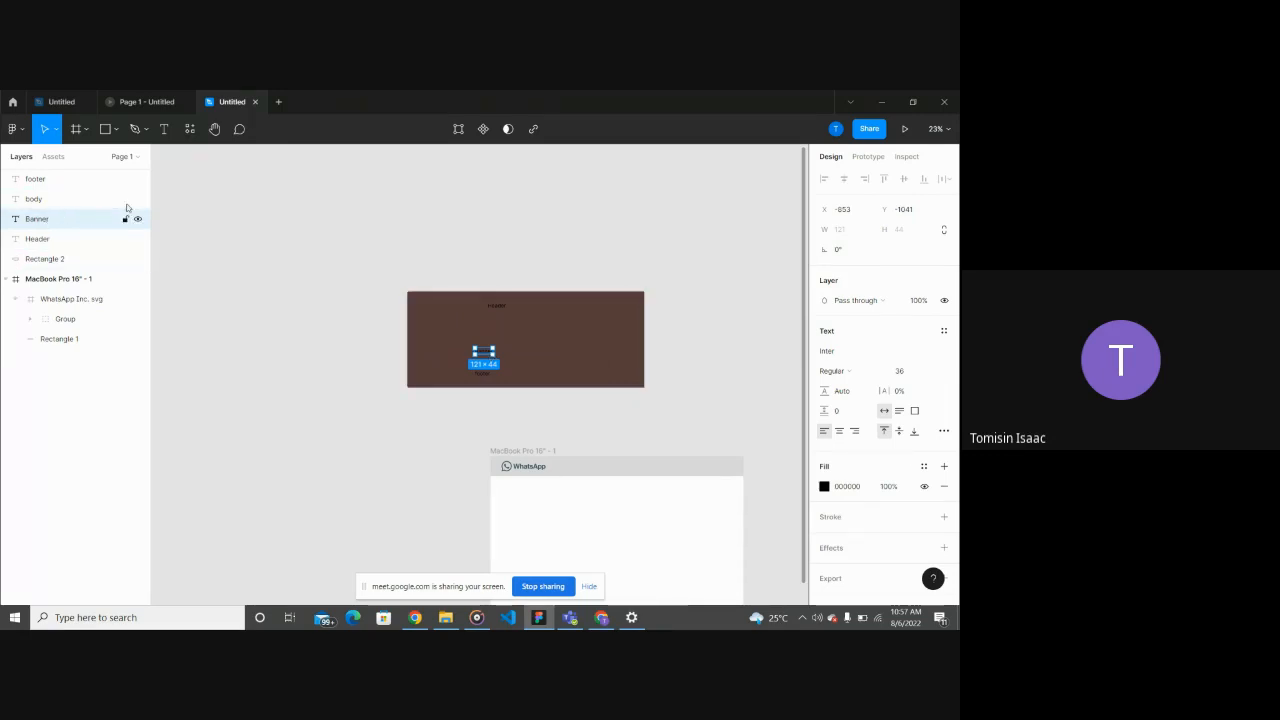
{"action": "left_click", "coordinate": [300, 386]}
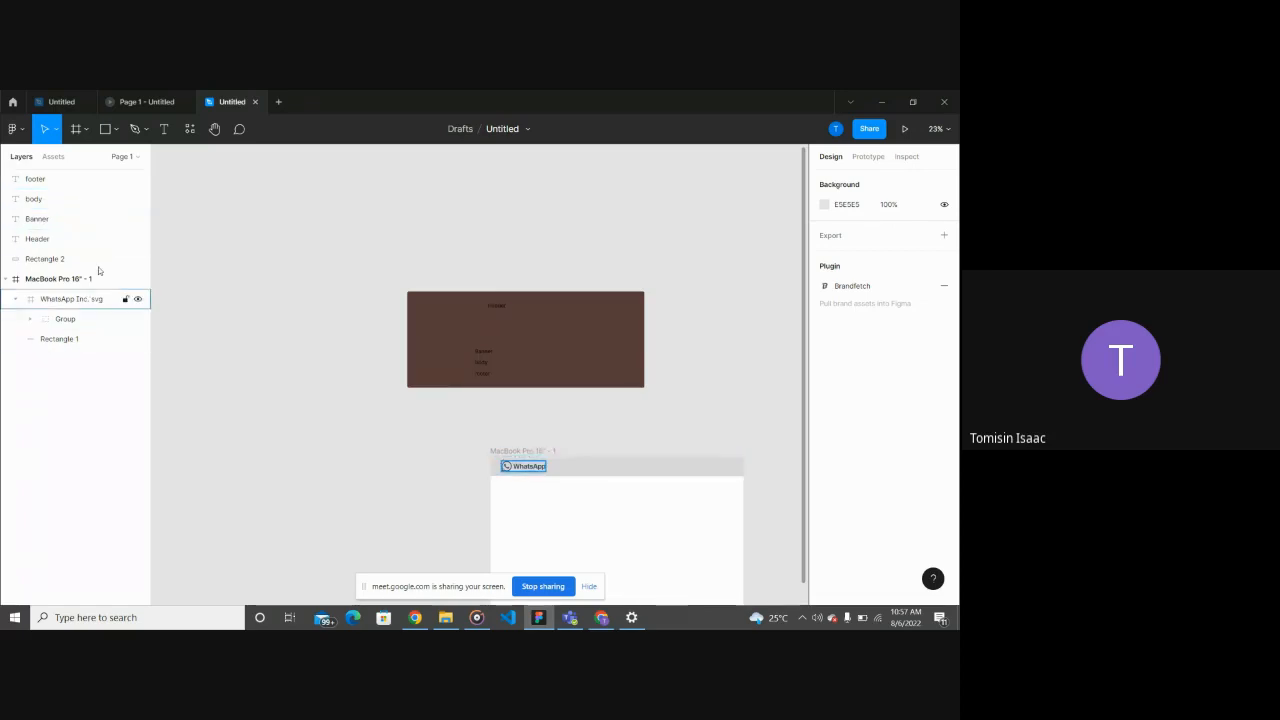
{"action": "left_click", "coordinate": [479, 356]}
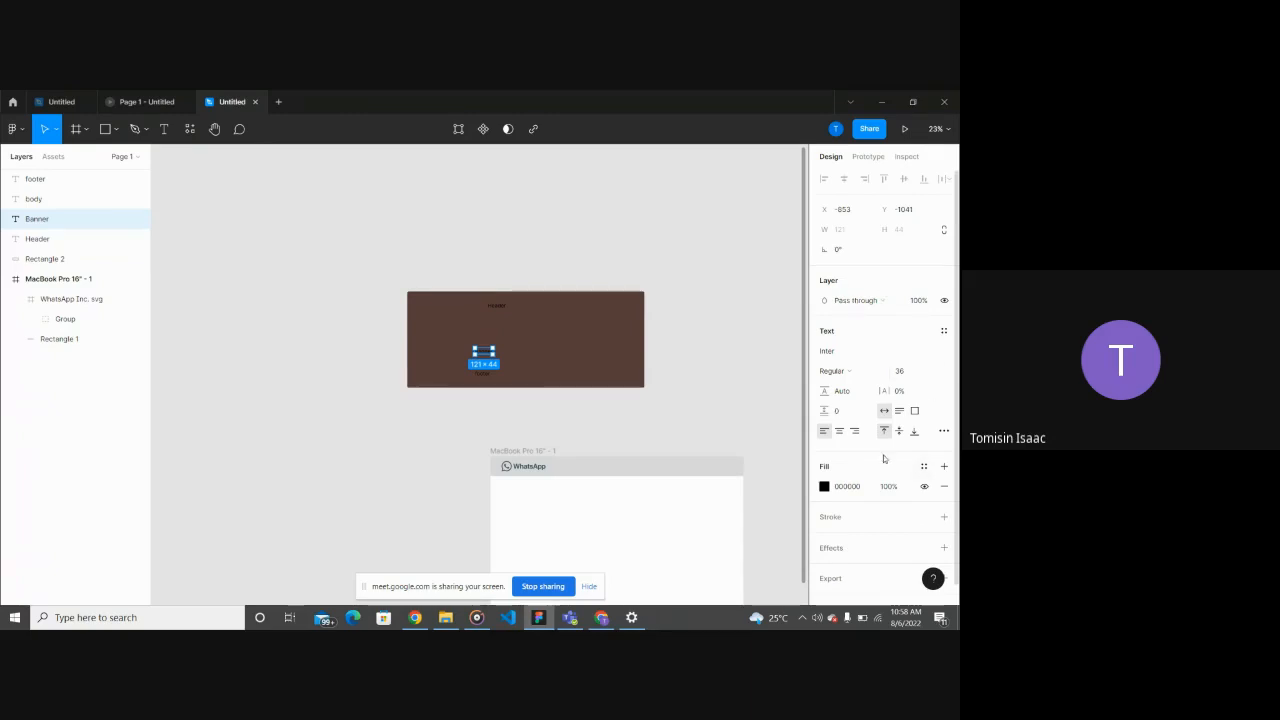
{"action": "left_click", "coordinate": [572, 338]}
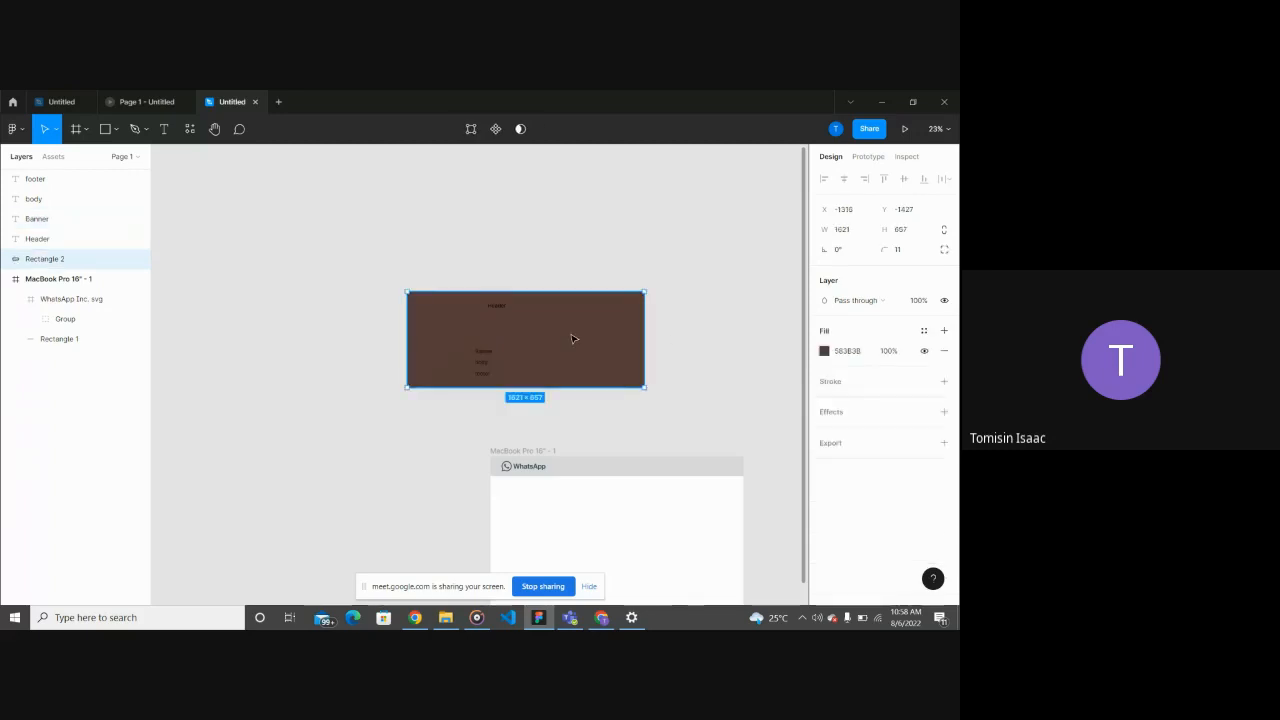
{"action": "double_click", "coordinate": [45, 259]}
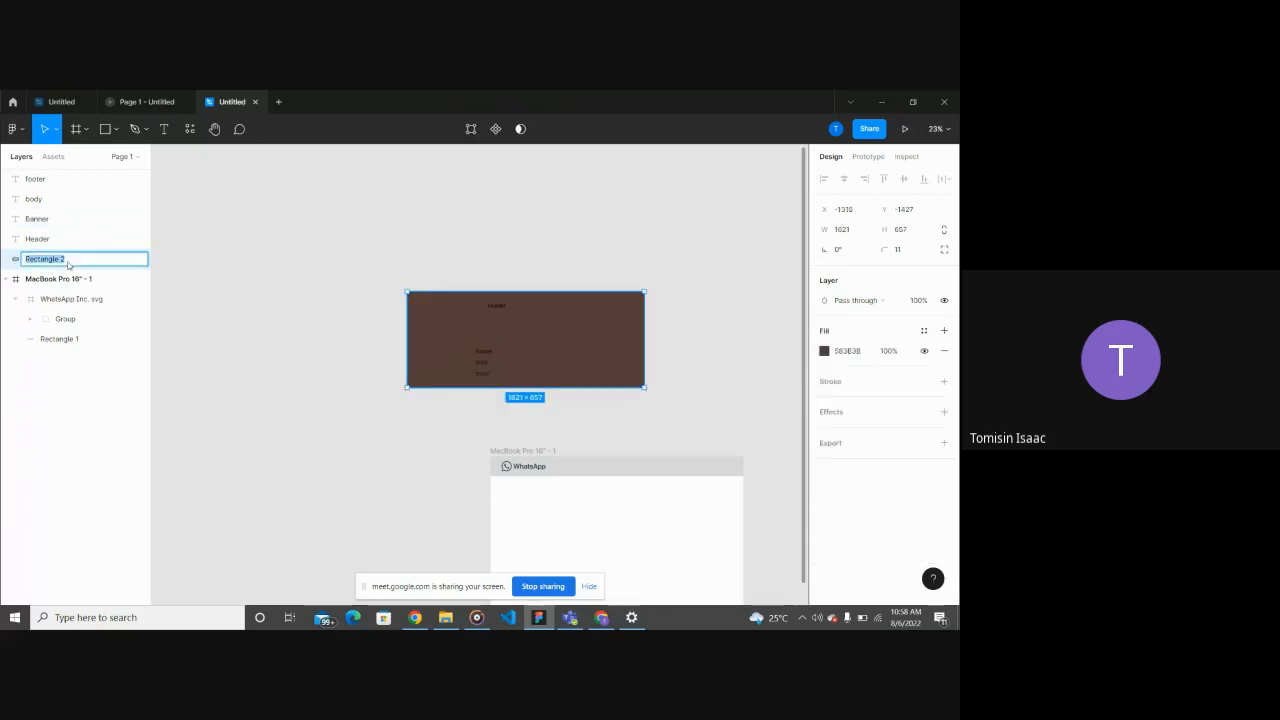
{"action": "left_click", "coordinate": [257, 268]}
{"action": "double_click", "coordinate": [85, 267]}
{"action": "left_click", "coordinate": [233, 295]}
Step: Examine how the Rectangle 2 layer and the MacBook frame appear on the canvas at different zoom levels
{"action": "scroll", "coordinate": [231, 297], "scroll_direction": "down", "scroll_amount": 4}
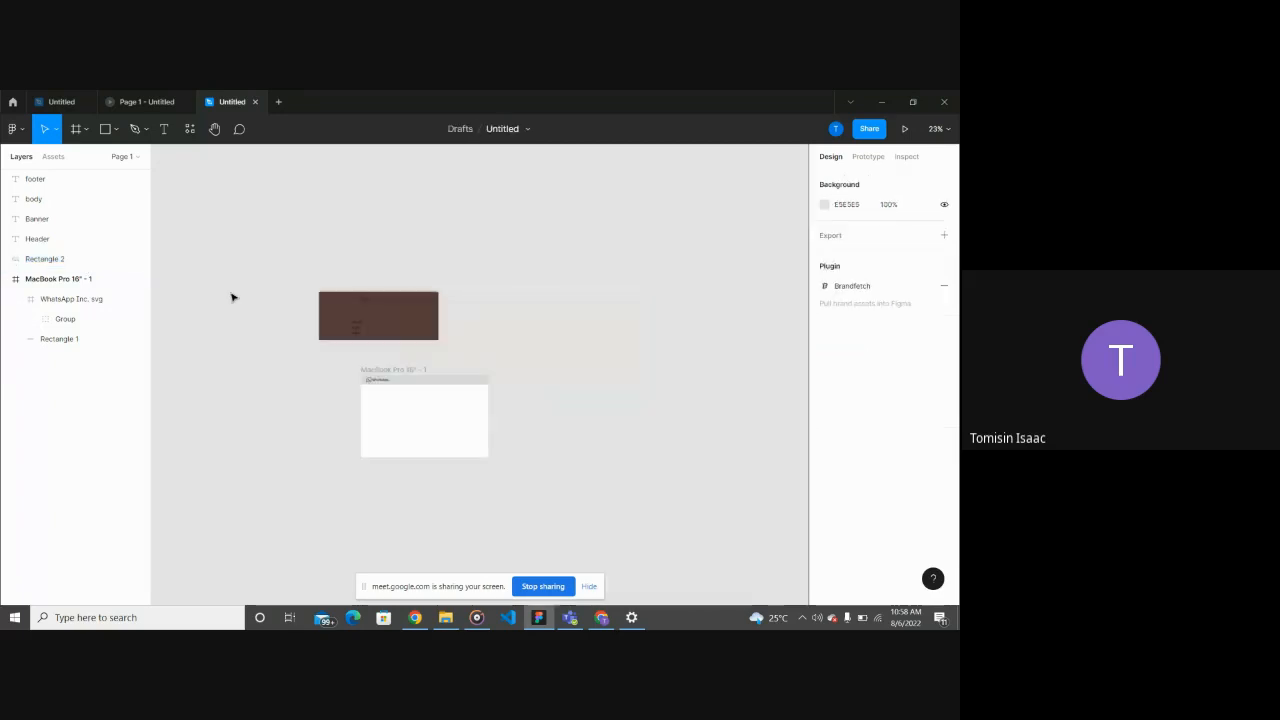
{"action": "scroll", "coordinate": [231, 297], "scroll_direction": "down", "scroll_amount": 4}
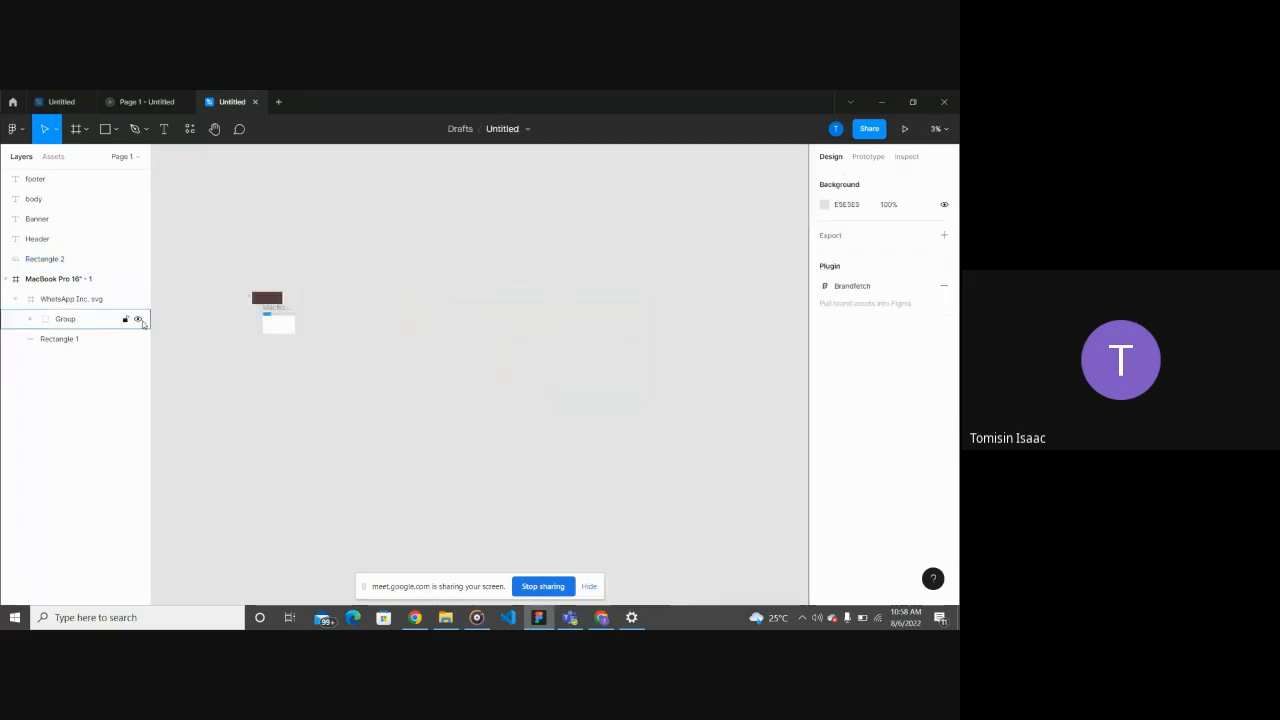
{"action": "scroll", "coordinate": [464, 372], "scroll_direction": "up", "scroll_amount": 5}
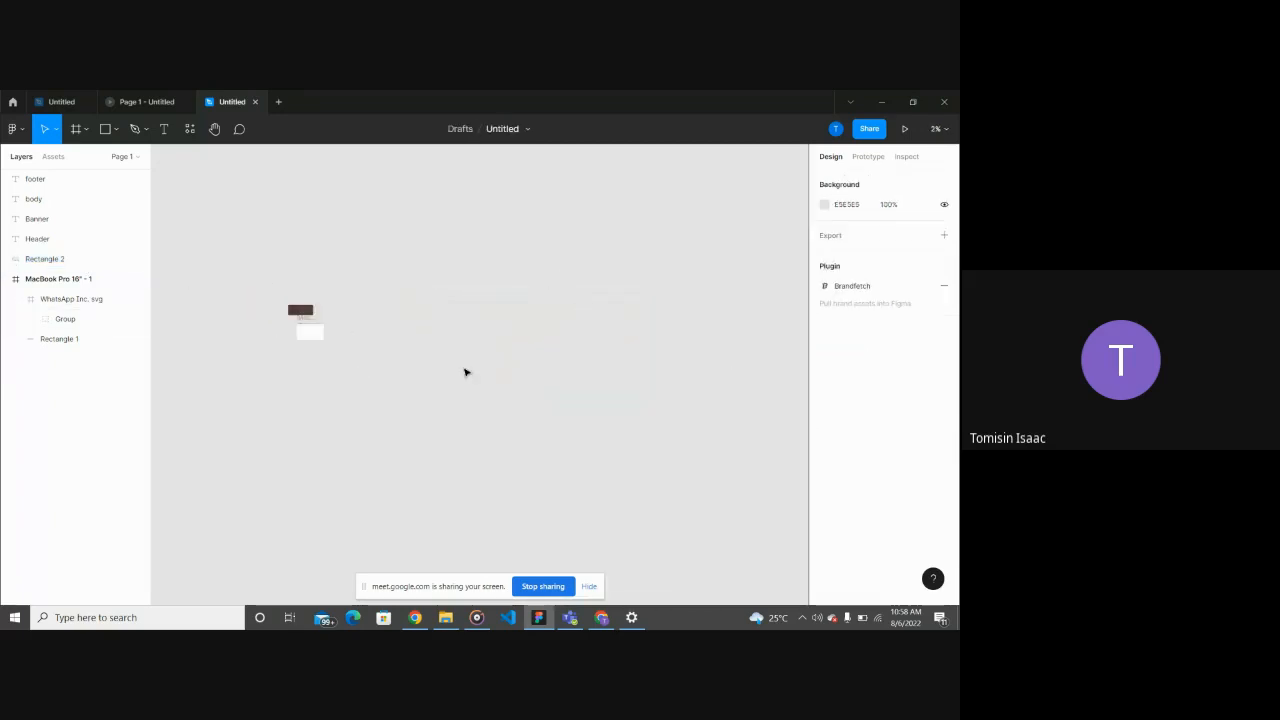
{"action": "scroll", "coordinate": [464, 372], "scroll_direction": "up", "scroll_amount": 10}
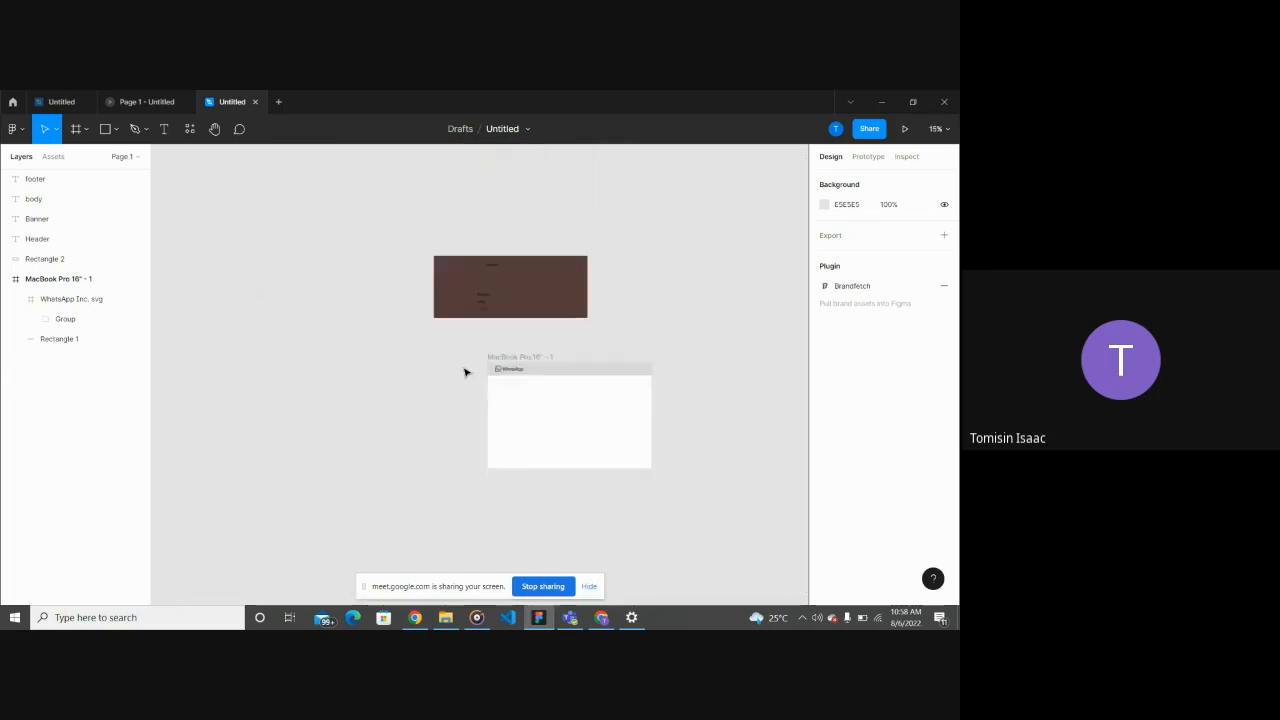
{"action": "scroll", "coordinate": [520, 320], "scroll_direction": "up", "scroll_amount": 4}
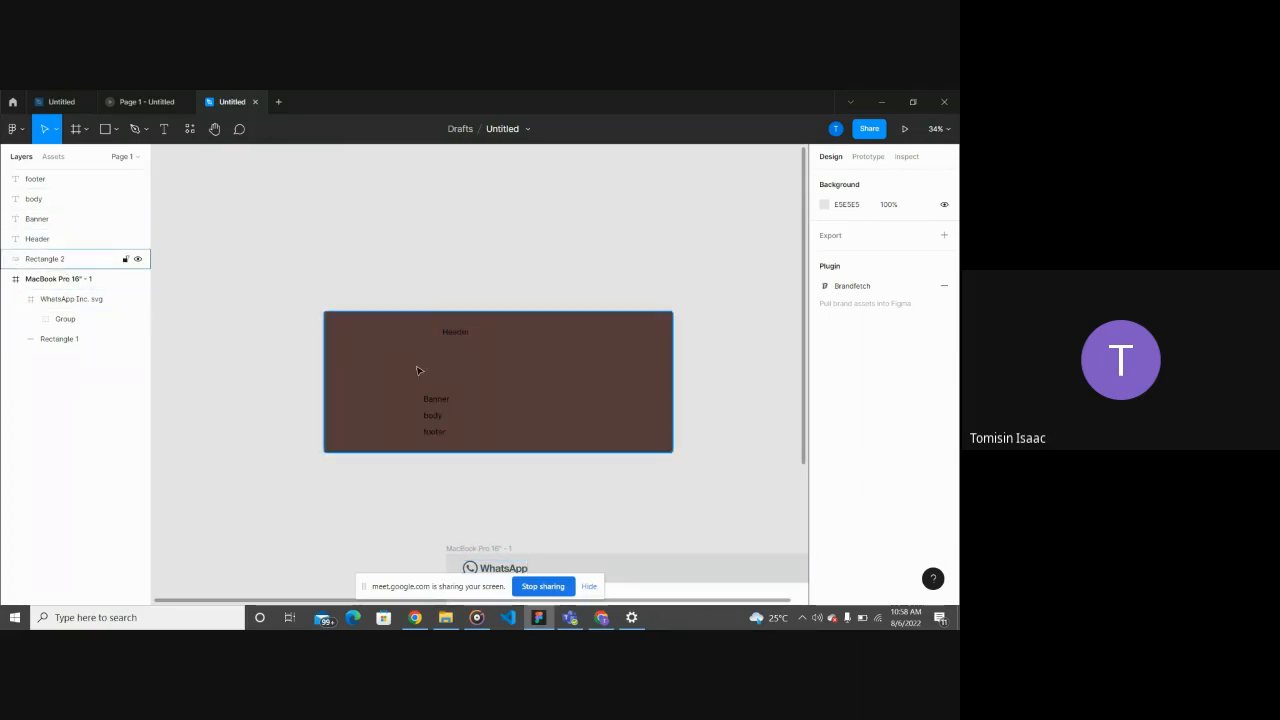
{"action": "scroll", "coordinate": [419, 370], "scroll_direction": "down", "scroll_amount": 3}
{"action": "scroll", "coordinate": [418, 368], "scroll_direction": "down", "scroll_amount": 3}
{"action": "scroll", "coordinate": [426, 358], "scroll_direction": "right", "scroll_amount": 2}
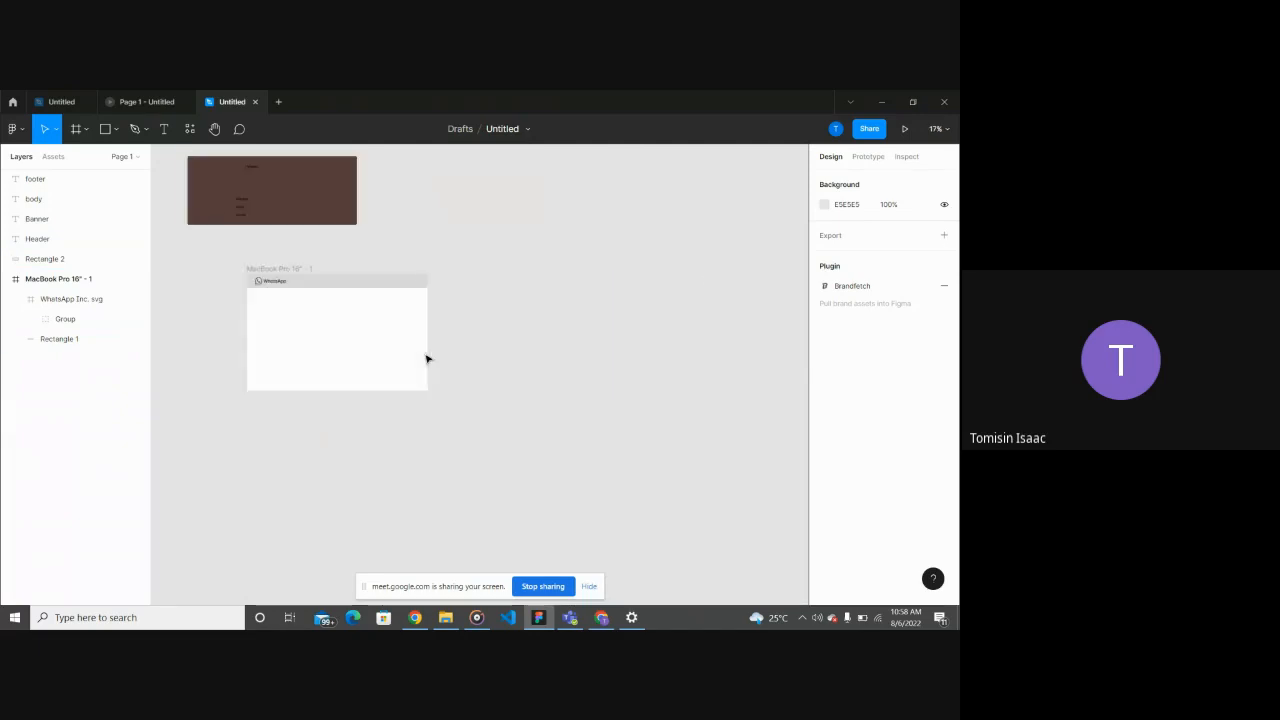
{"action": "scroll", "coordinate": [426, 358], "scroll_direction": "right", "scroll_amount": 3}
{"action": "scroll", "coordinate": [426, 358], "scroll_direction": "left", "scroll_amount": 5}
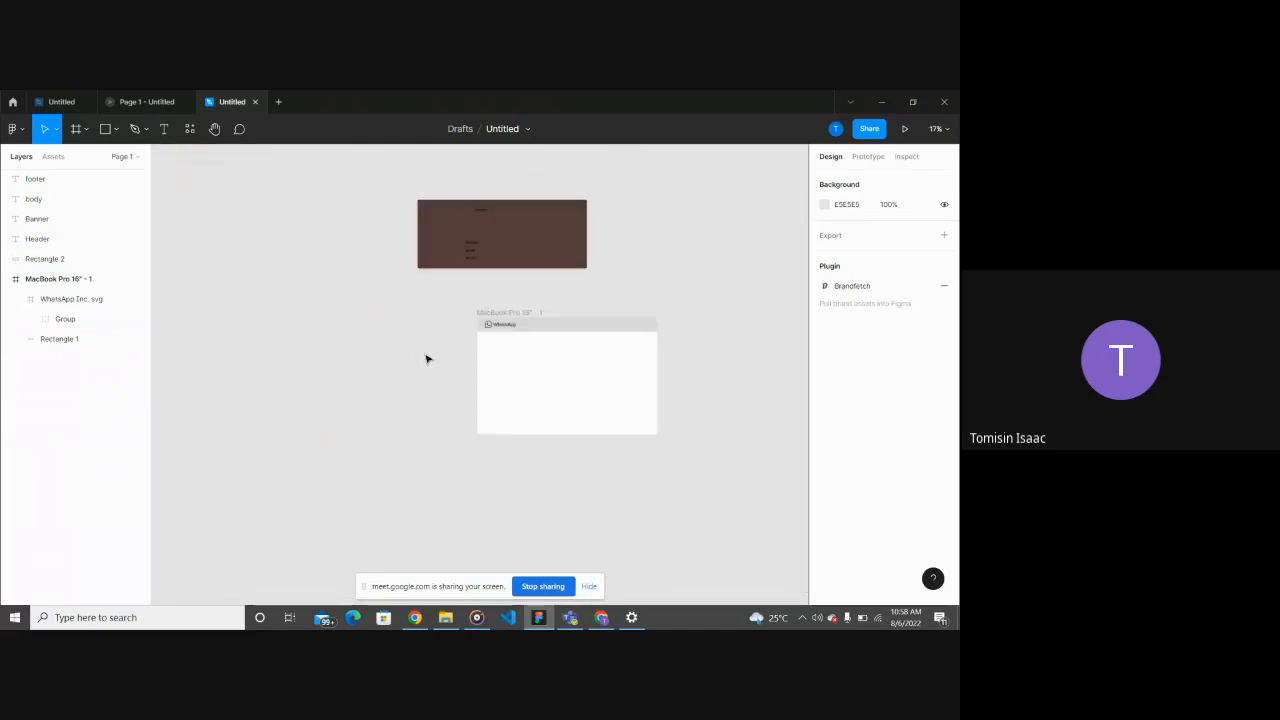
{"action": "scroll", "coordinate": [426, 358], "scroll_direction": "right", "scroll_amount": 3}
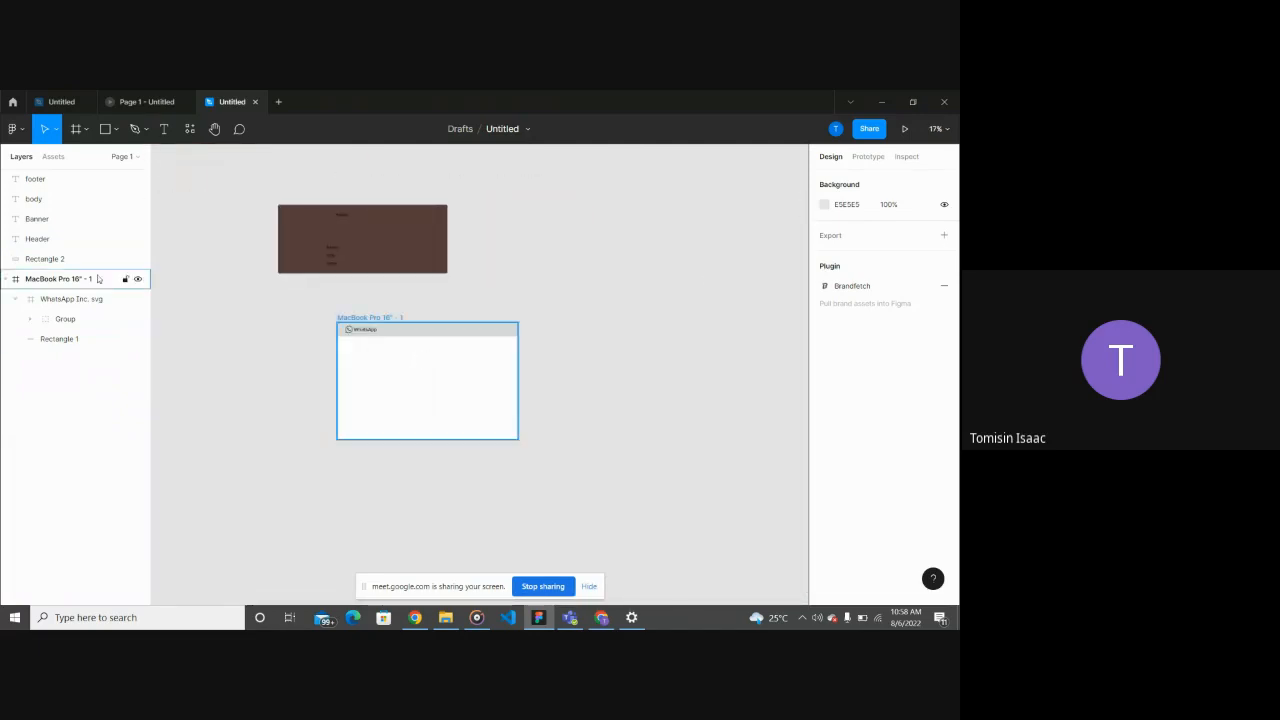
{"action": "left_click", "coordinate": [69, 263]}
{"action": "left_click", "coordinate": [183, 254]}
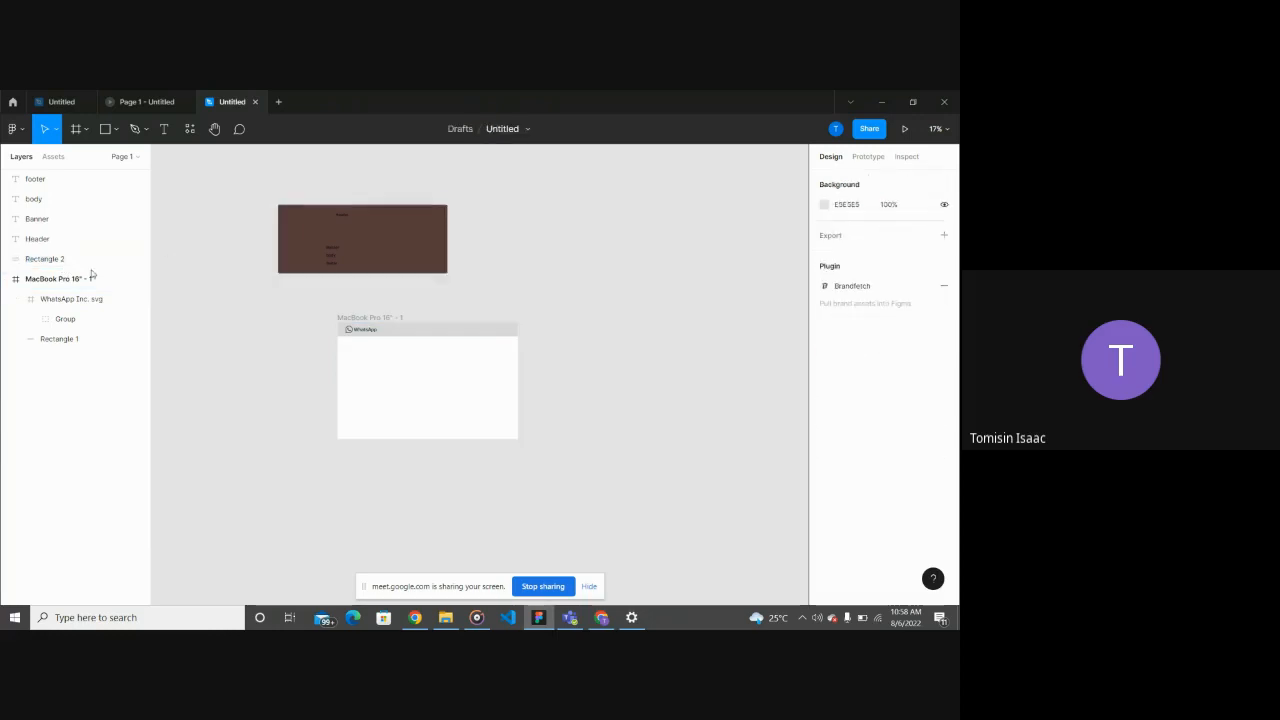
{"action": "left_click", "coordinate": [66, 262]}
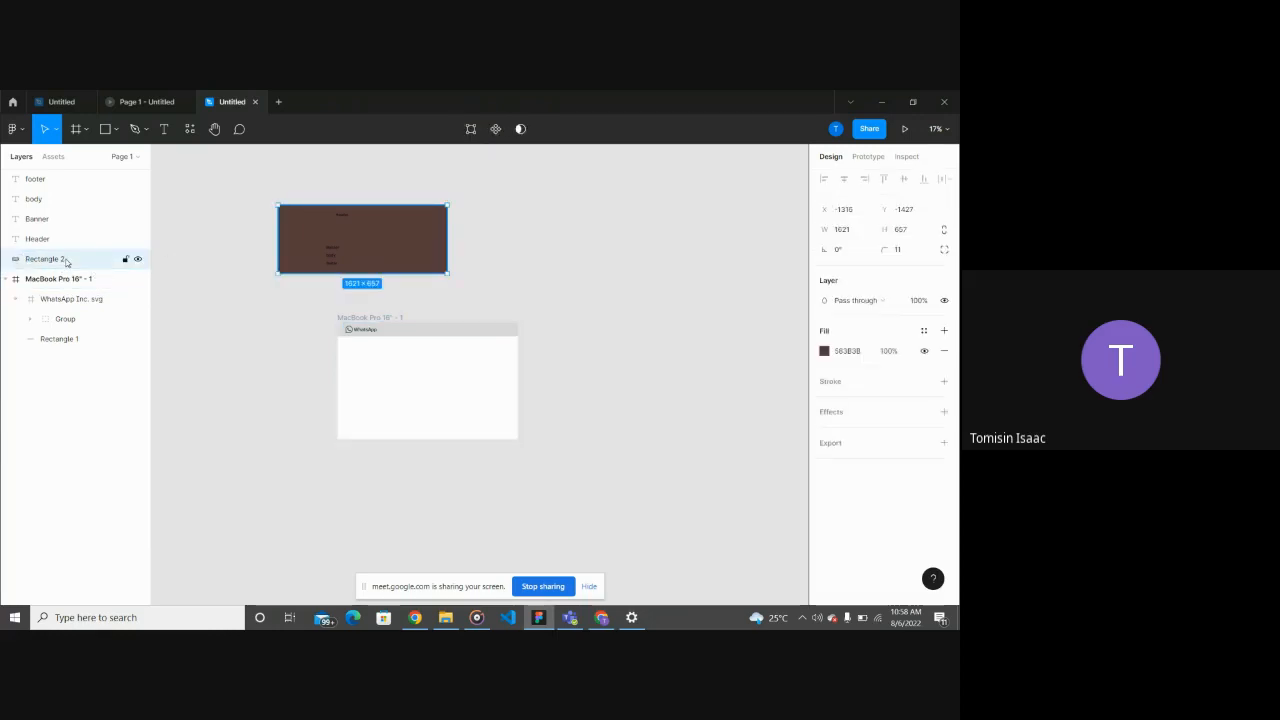
{"action": "scroll", "coordinate": [314, 223], "scroll_direction": "up", "scroll_amount": 5, "text": "ctrl"}
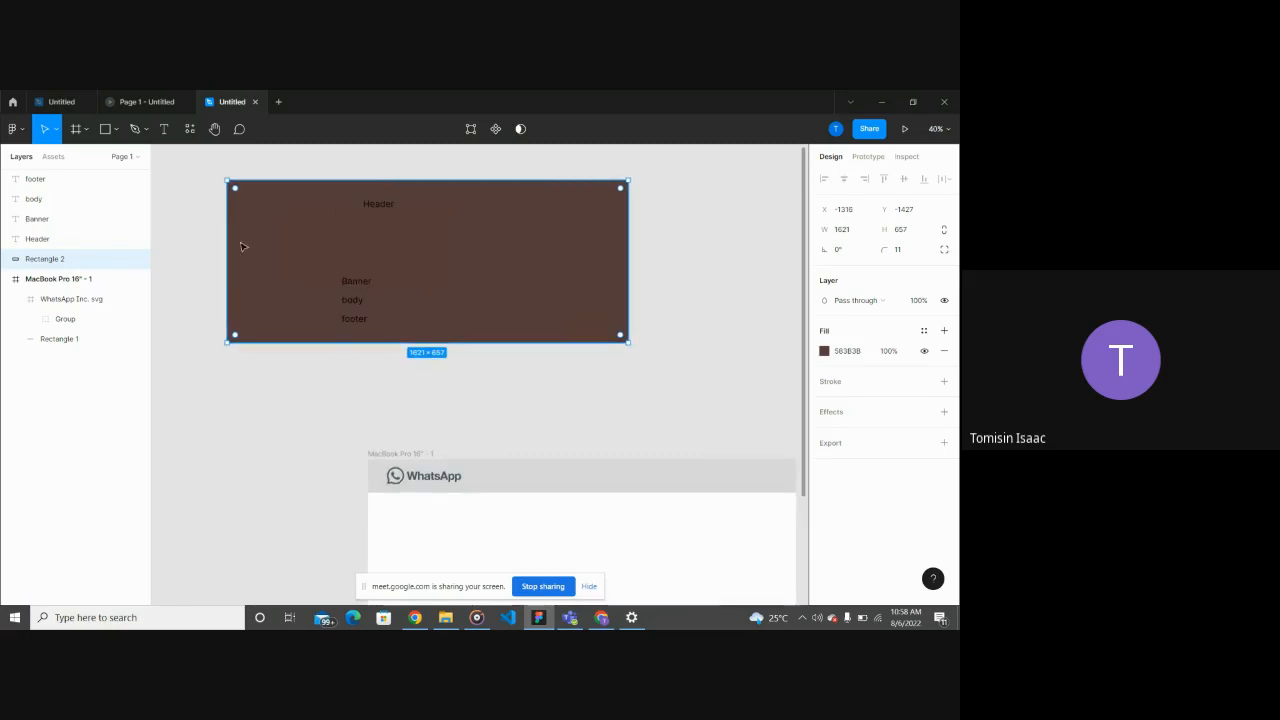
{"action": "left_click", "coordinate": [208, 280]}
{"action": "scroll", "coordinate": [208, 280], "scroll_direction": "down", "scroll_amount": 5, "text": "ctrl"}
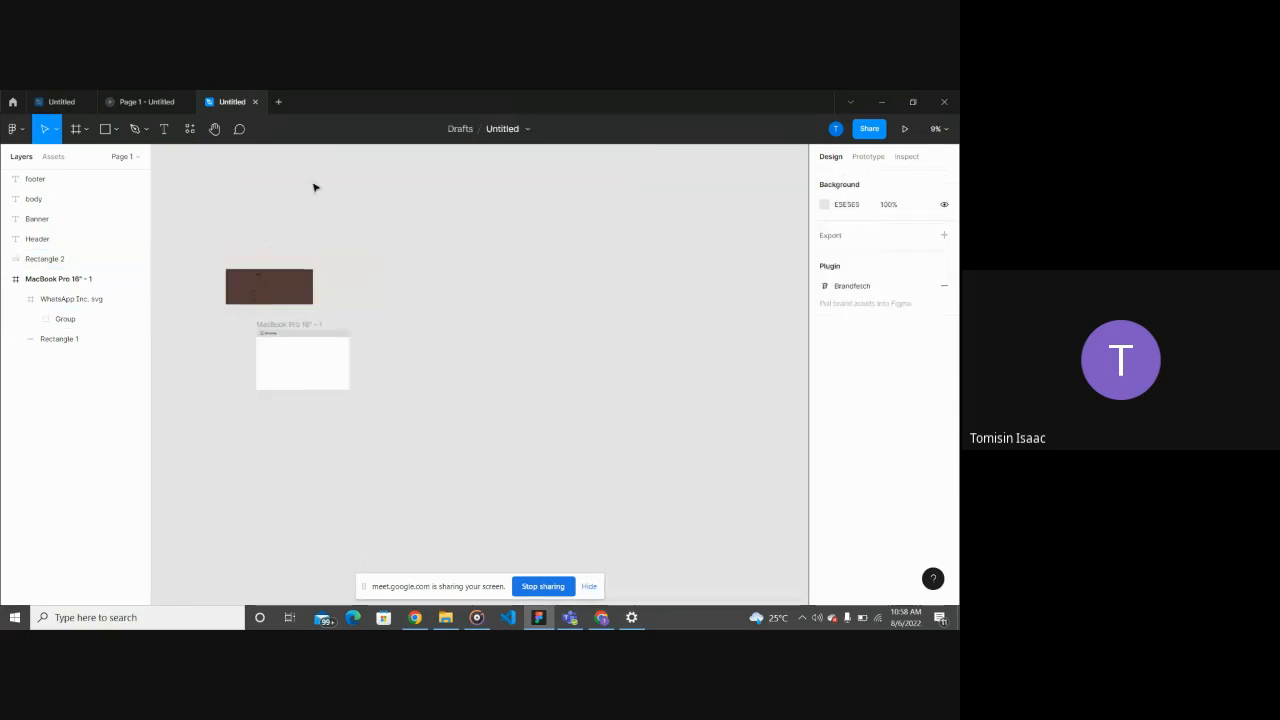
Step: Round the corners of Rectangle 2 to a radius of about 87
{"action": "left_click", "coordinate": [90, 261]}
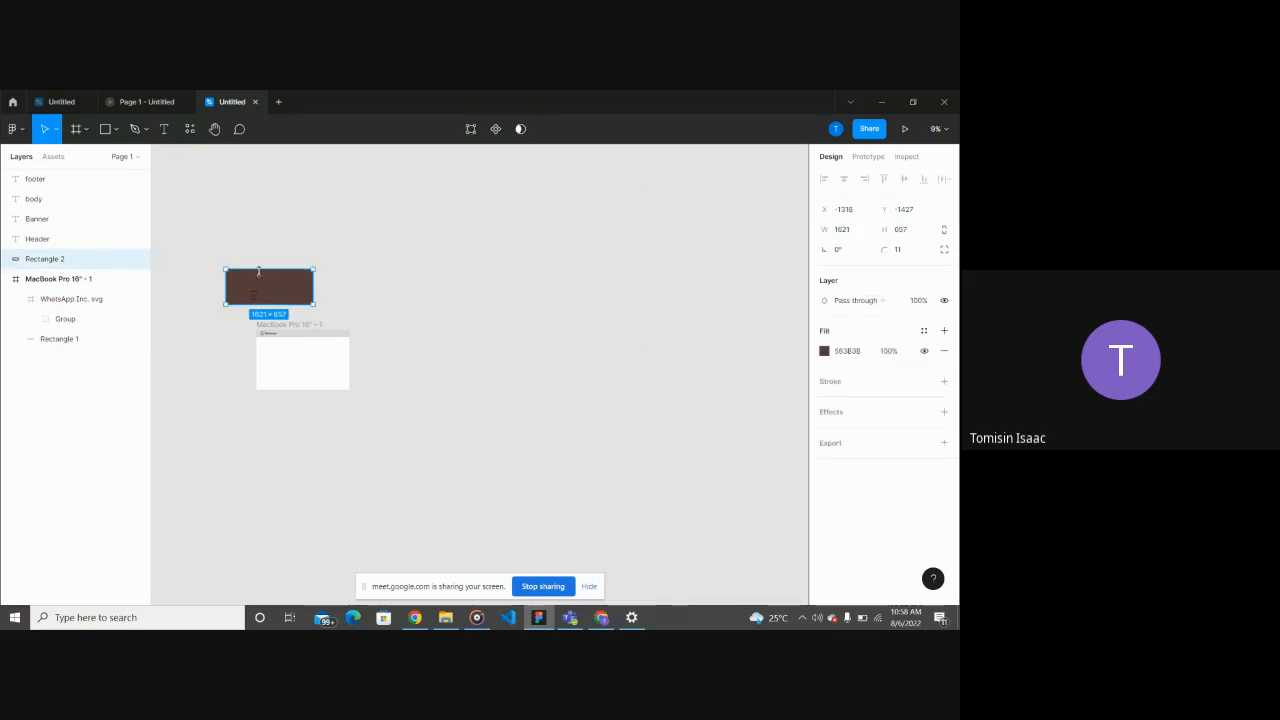
{"action": "scroll", "coordinate": [255, 285], "scroll_direction": "up", "scroll_amount": 5}
{"action": "scroll", "coordinate": [265, 280], "scroll_direction": "left", "scroll_amount": 3}
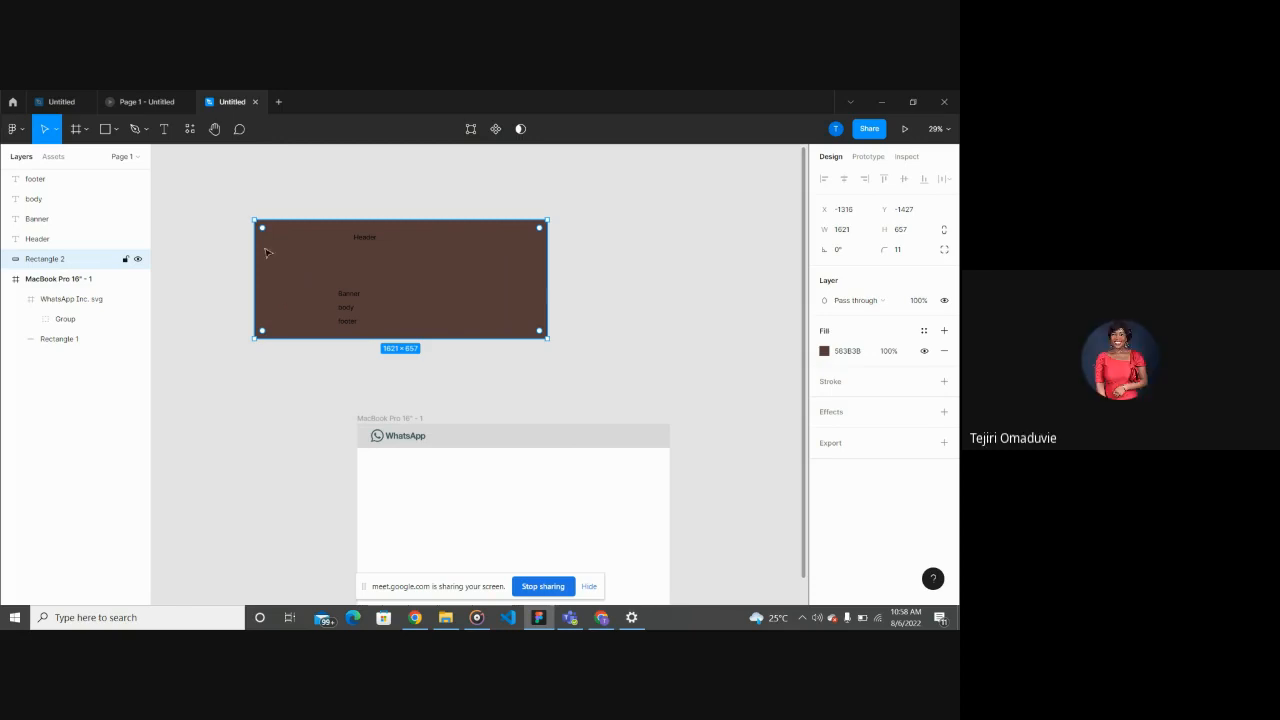
{"action": "left_click_drag", "start_coordinate": [268, 235], "coordinate": [279, 245]}
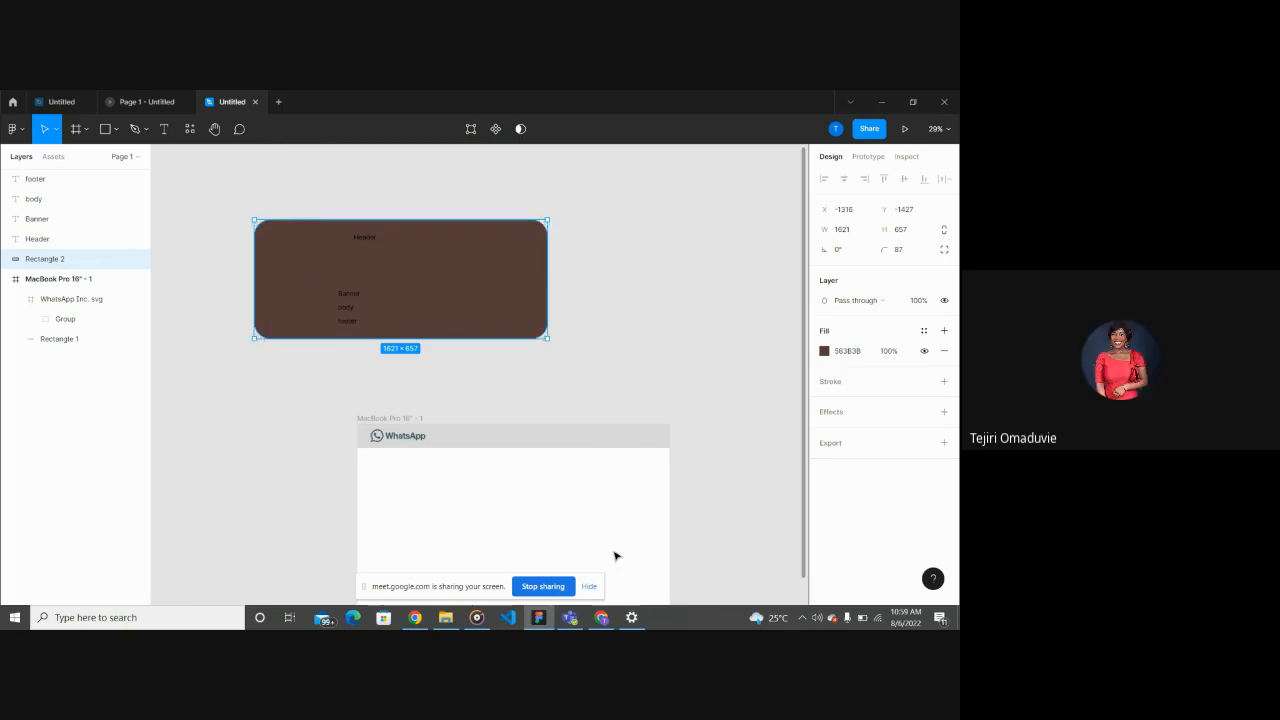
Step: Check the Google Meet call window and return to the Figma design file
{"action": "left_click", "coordinate": [601, 618]}
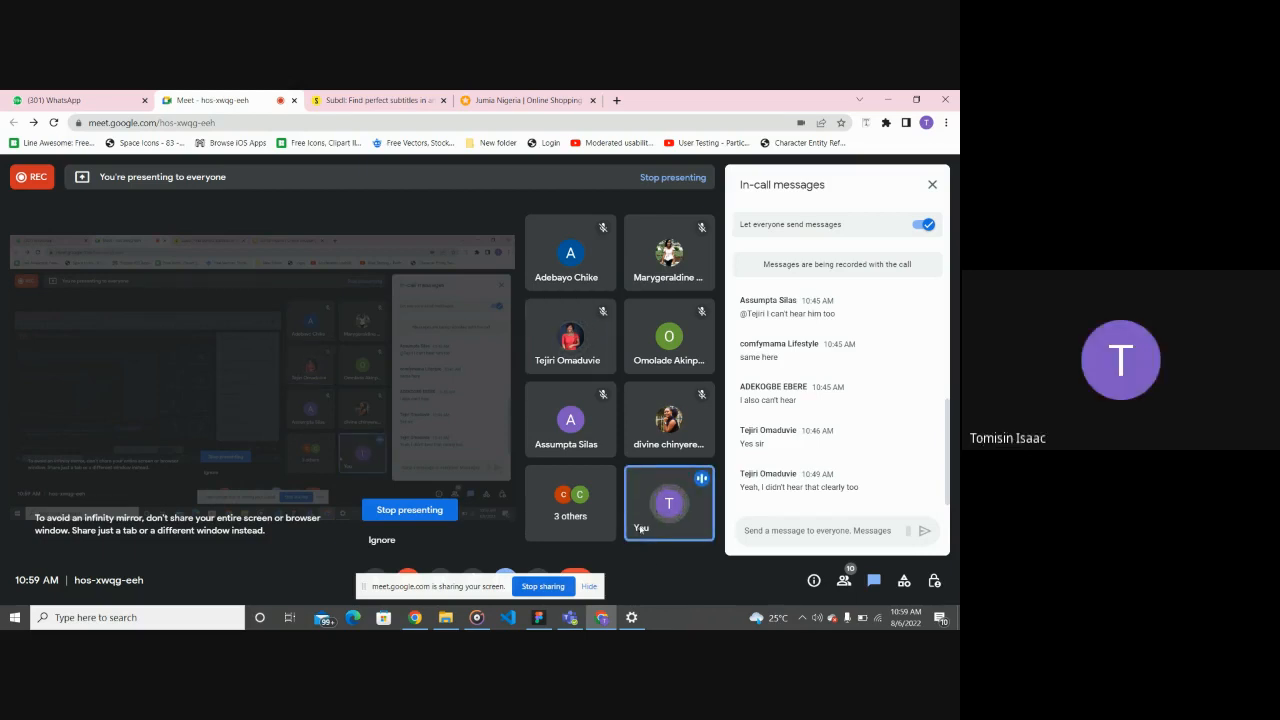
{"action": "left_click", "coordinate": [539, 617]}
Step: Move the brown rectangle clear of the text labels, to about X -282, Y -1637
{"action": "left_click", "coordinate": [554, 309]}
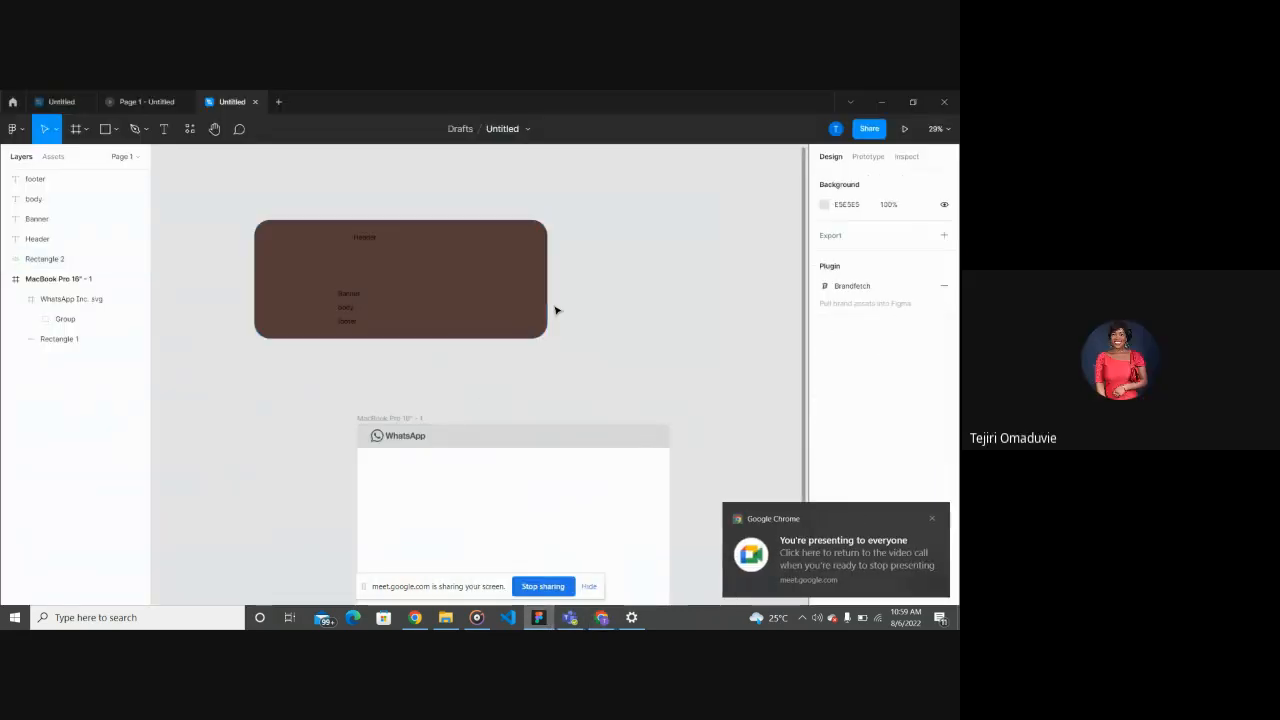
{"action": "left_click_drag", "start_coordinate": [440, 305], "coordinate": [630, 270]}
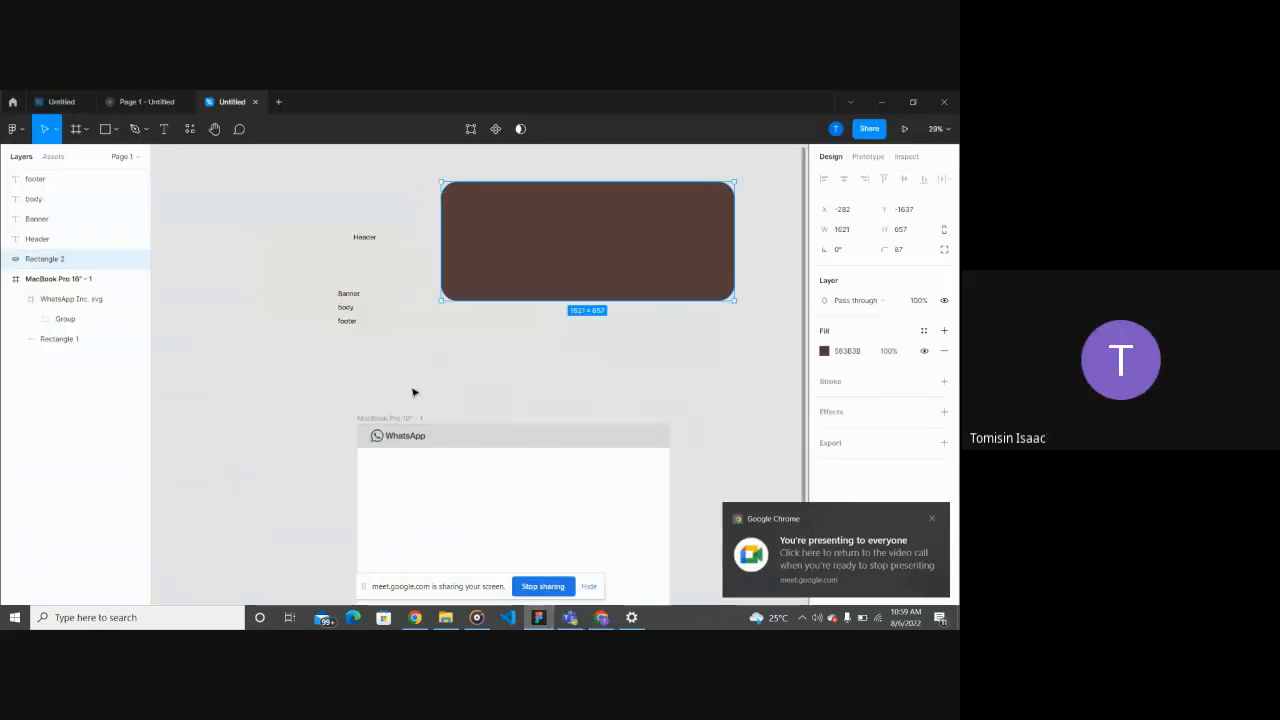
{"action": "left_click", "coordinate": [412, 394]}
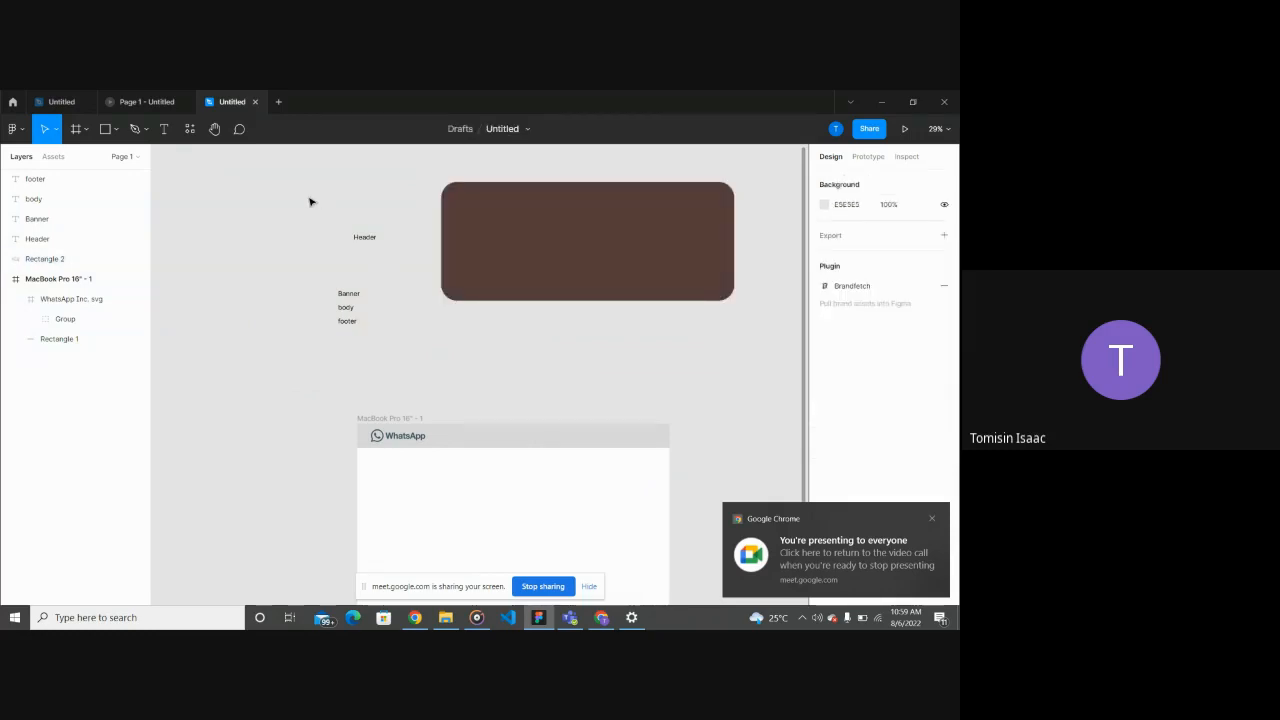
Step: Draw an ellipse about 443 × 470 on the empty canvas beside the MacBook frame, below the text labels
{"action": "left_click", "coordinate": [116, 130]}
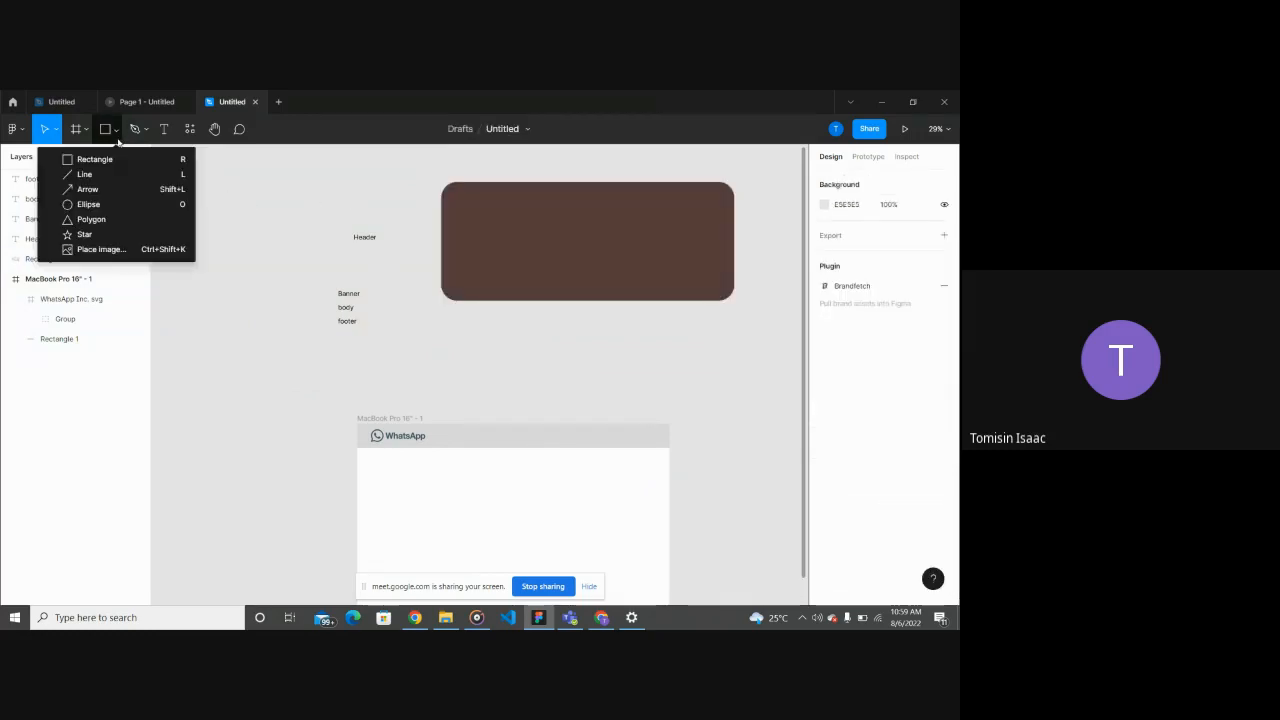
{"action": "left_click", "coordinate": [92, 204]}
{"action": "left_click_drag", "start_coordinate": [206, 347], "coordinate": [287, 432]}
{"action": "left_click", "coordinate": [333, 372]}
{"action": "left_click", "coordinate": [236, 393]}
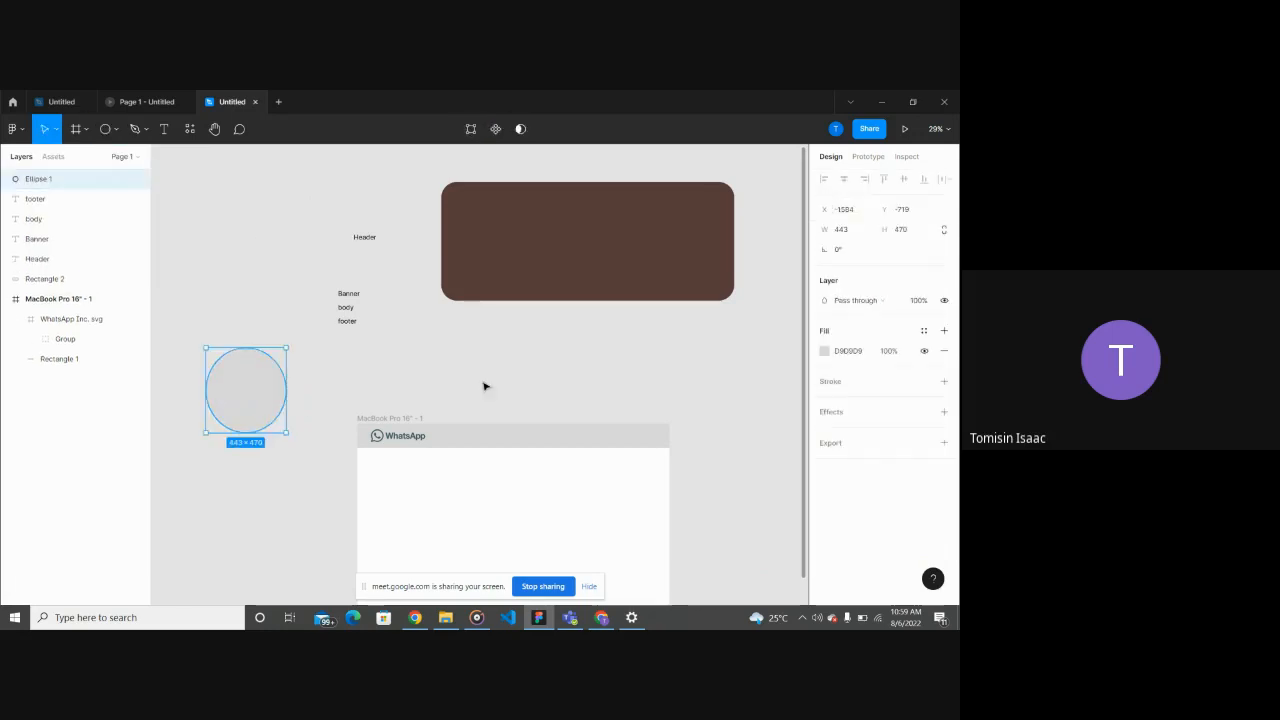
Step: Change the ellipse's fill colour to red, D60000
{"action": "left_click", "coordinate": [826, 351]}
{"action": "left_click_drag", "start_coordinate": [771, 374], "coordinate": [835, 319]}
{"action": "left_click", "coordinate": [460, 366]}
Step: Shrink the red ellipse to about 280 × 276 and place it over the upper-left part of the brown rectangle
{"action": "left_click", "coordinate": [268, 409]}
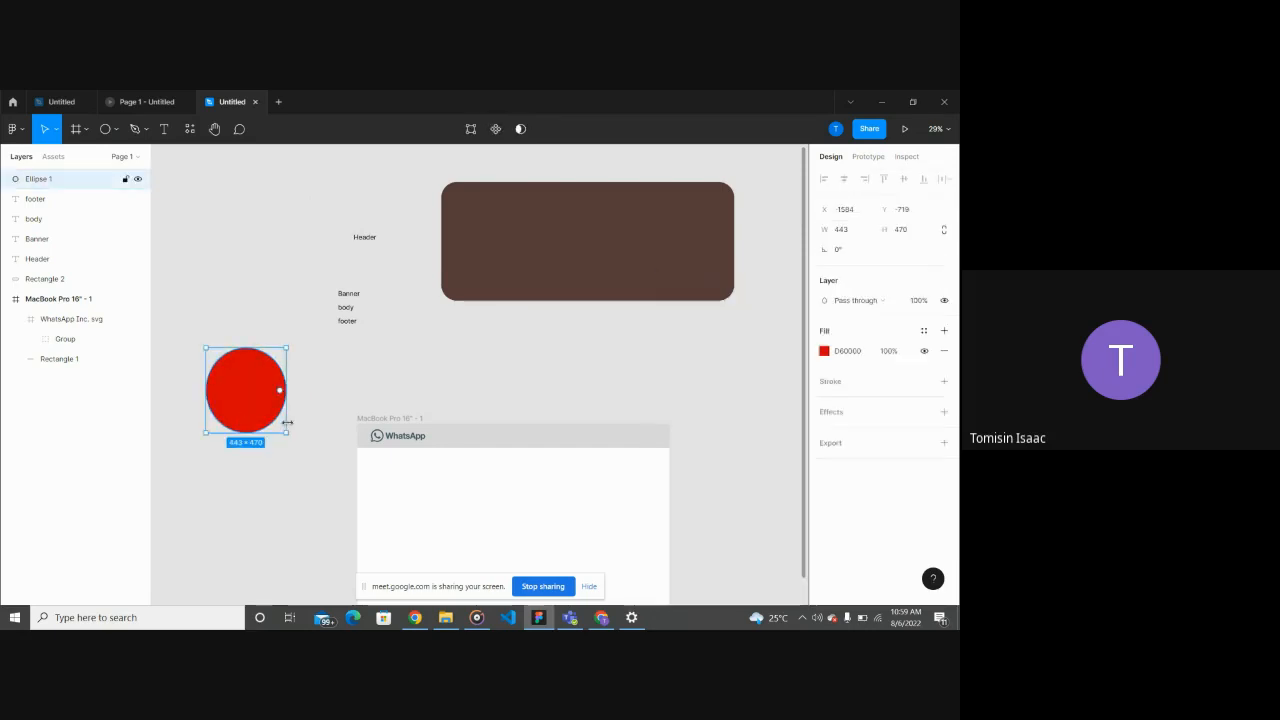
{"action": "left_click_drag", "start_coordinate": [287, 433], "coordinate": [500, 227]}
{"action": "left_click", "coordinate": [289, 400]}
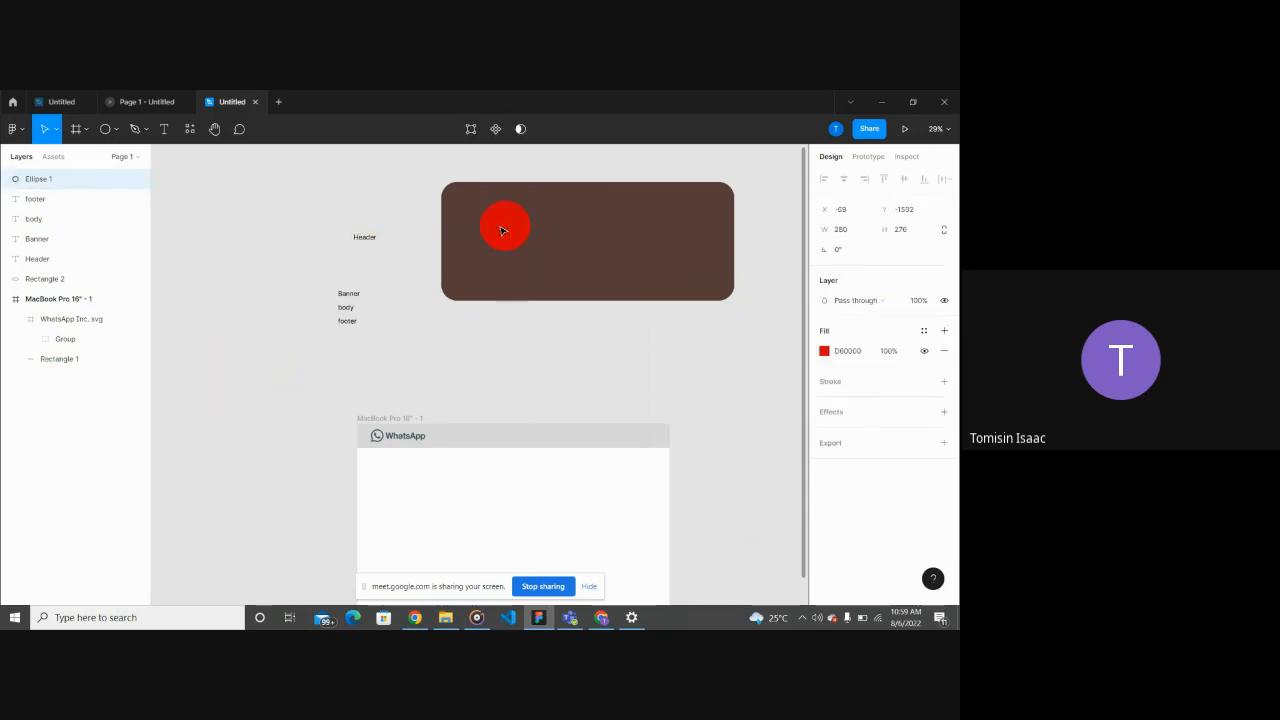
{"action": "left_click", "coordinate": [486, 429]}
{"action": "left_click", "coordinate": [500, 383]}
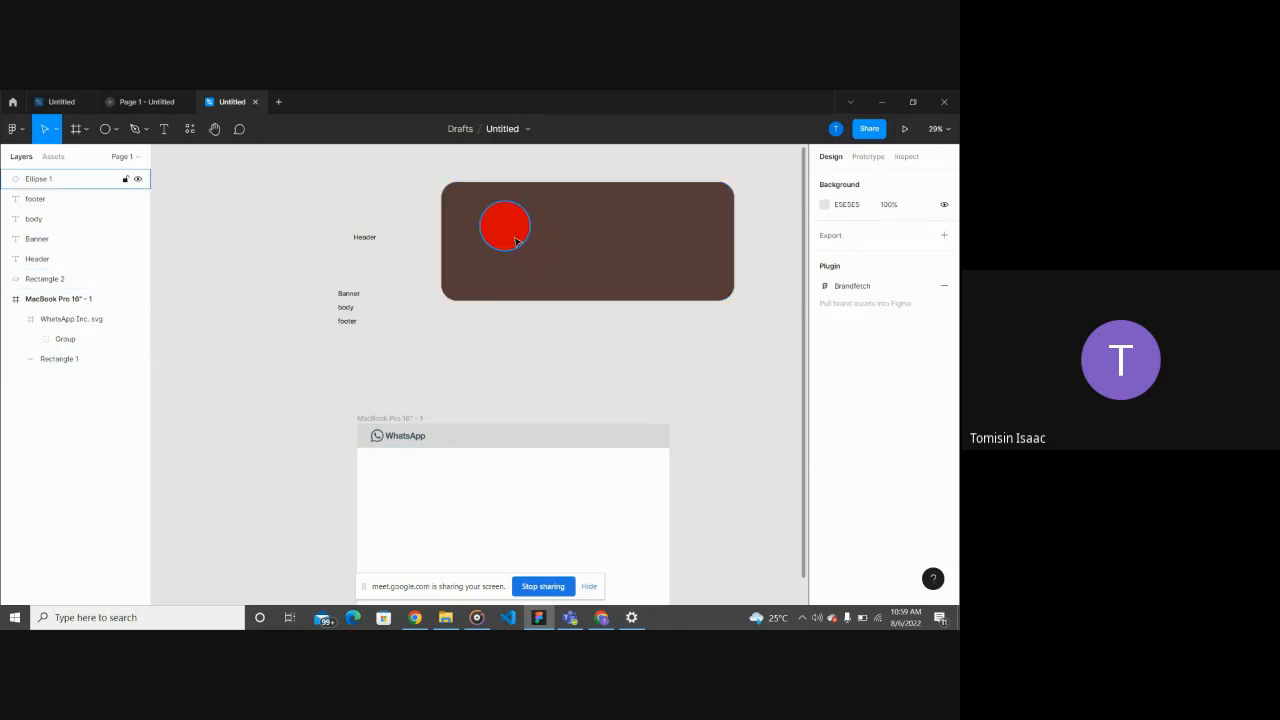
Step: Reduce the brown rectangle's corner radius to about 58 and move it below the red ellipse, to about X -393, Y -1173
{"action": "scroll", "coordinate": [514, 237], "scroll_direction": "down", "scroll_amount": 3}
{"action": "scroll", "coordinate": [541, 290], "scroll_direction": "up", "scroll_amount": 4}
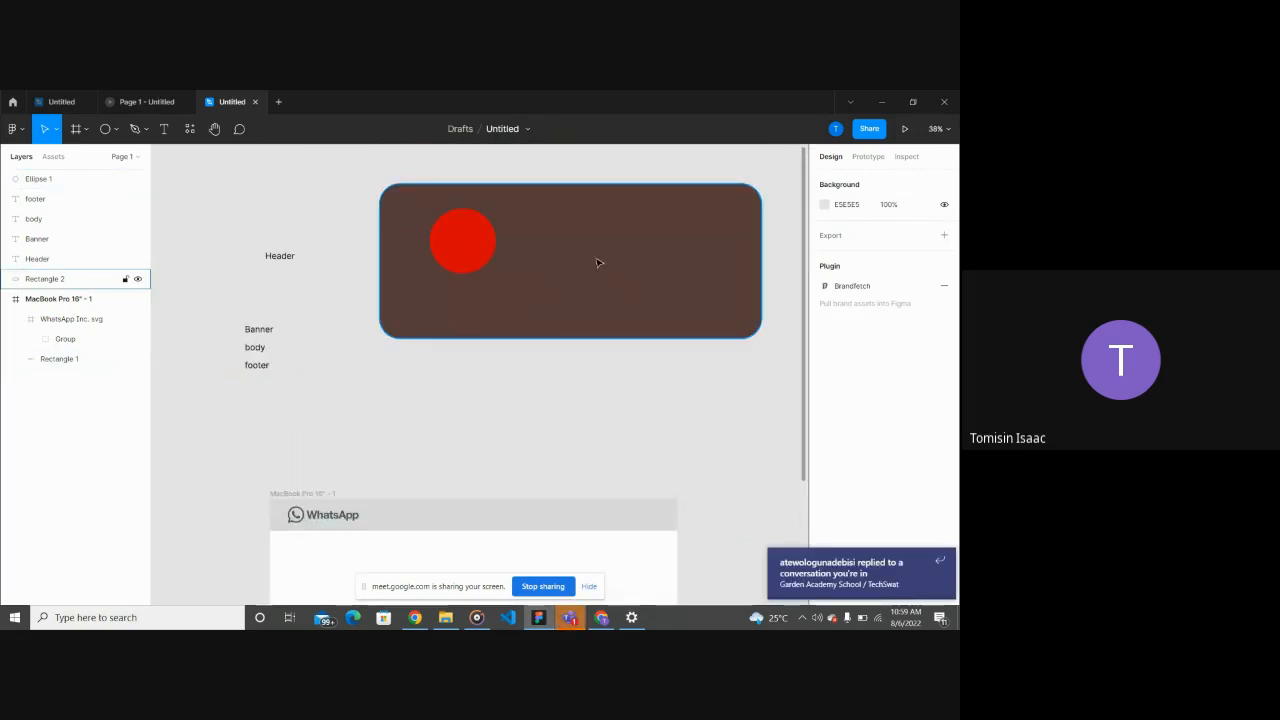
{"action": "left_click", "coordinate": [628, 260]}
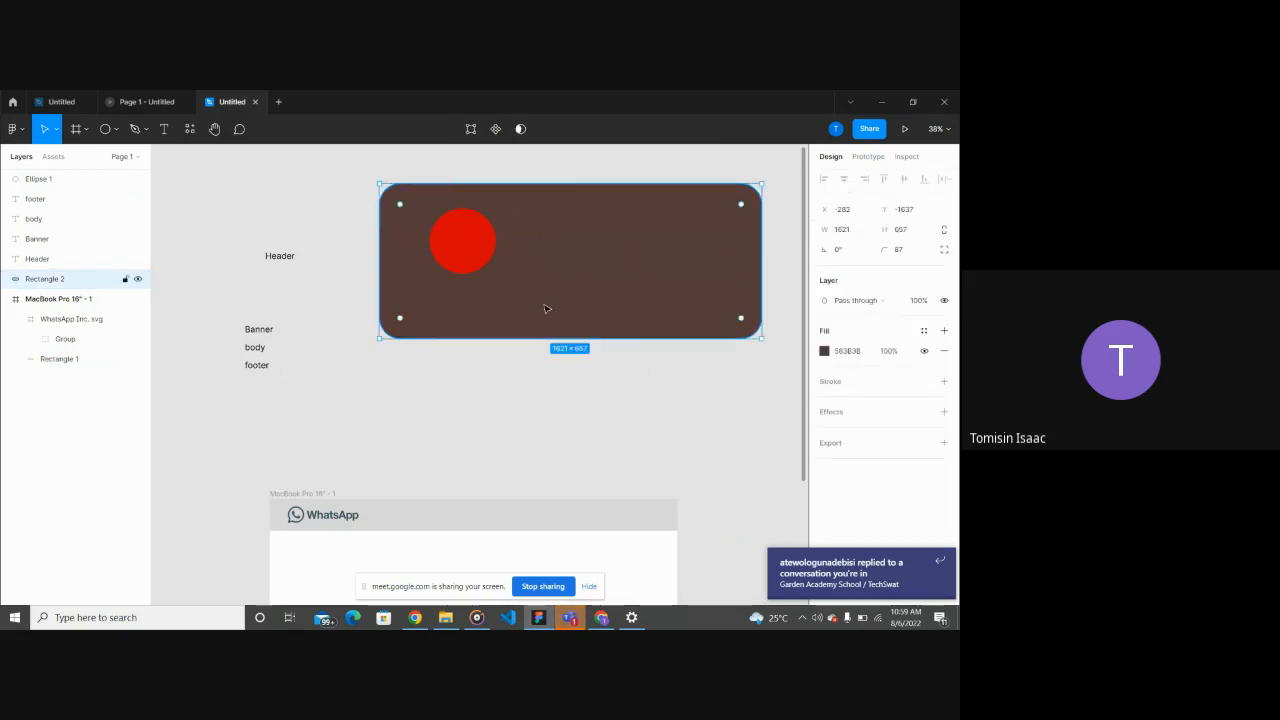
{"action": "left_click", "coordinate": [591, 414]}
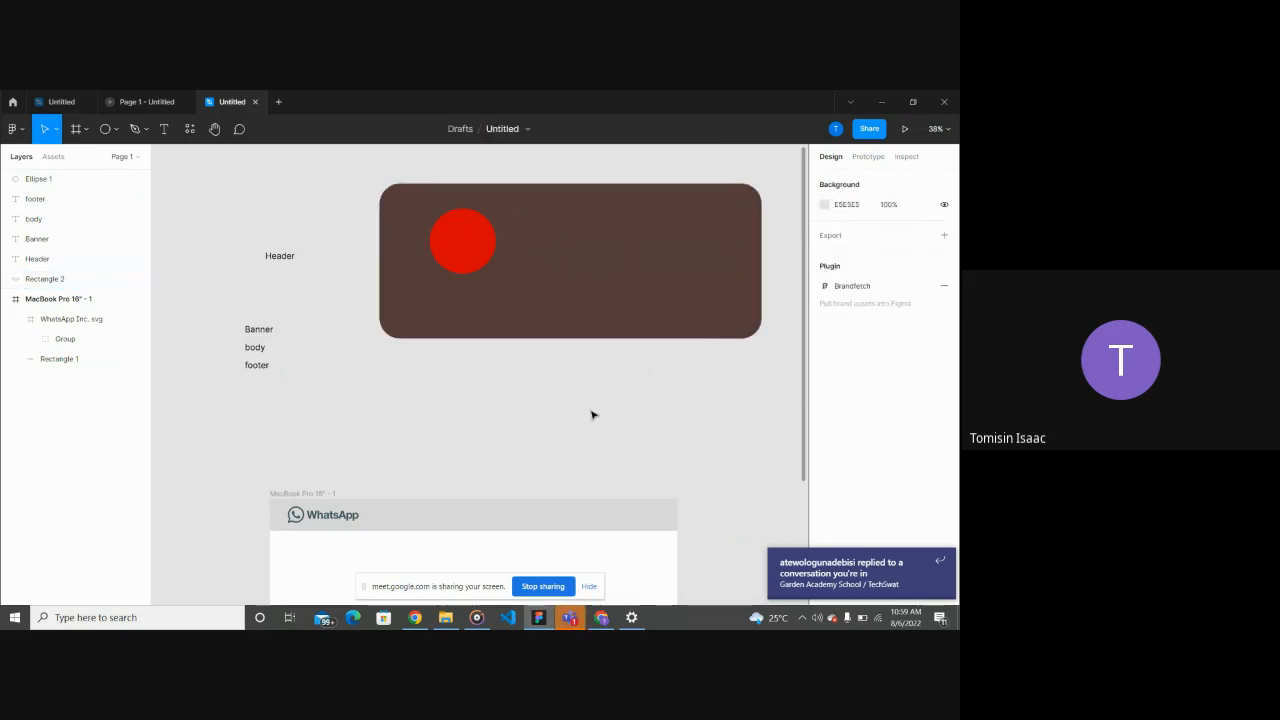
{"action": "left_click", "coordinate": [563, 277]}
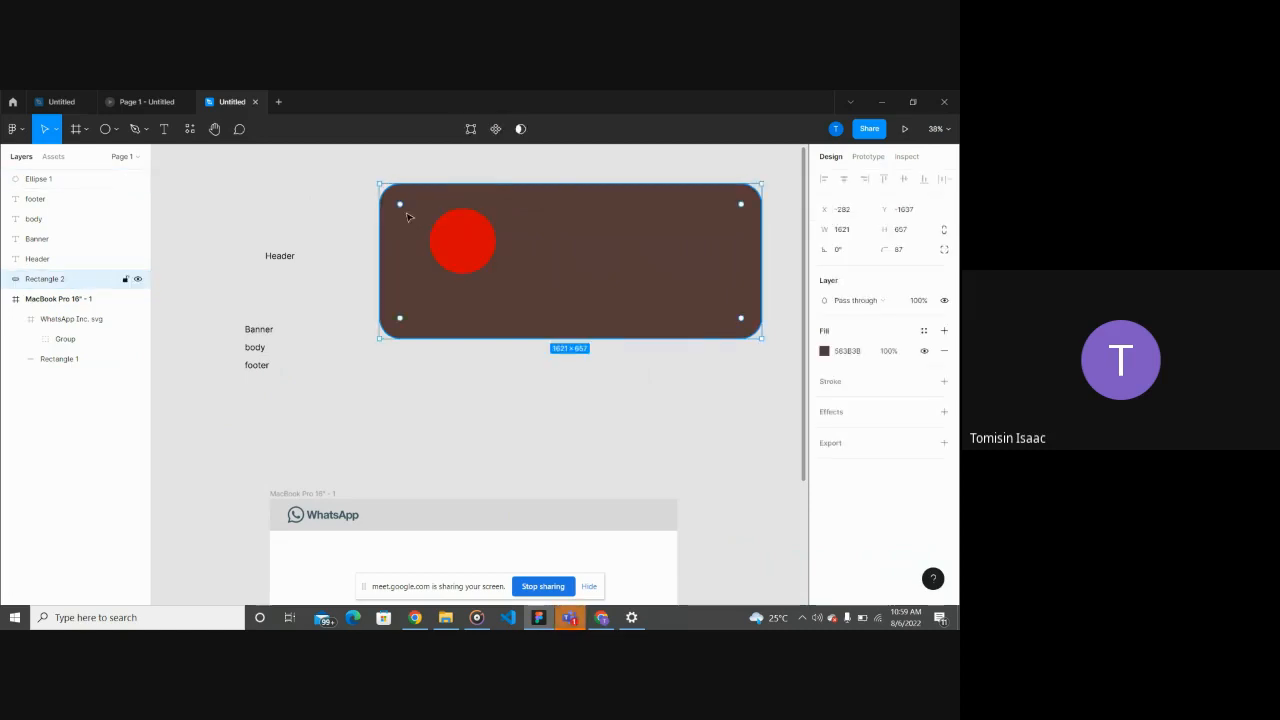
{"action": "left_click_drag", "start_coordinate": [401, 212], "coordinate": [390, 203]}
{"action": "left_click_drag", "start_coordinate": [463, 242], "coordinate": [476, 375]}
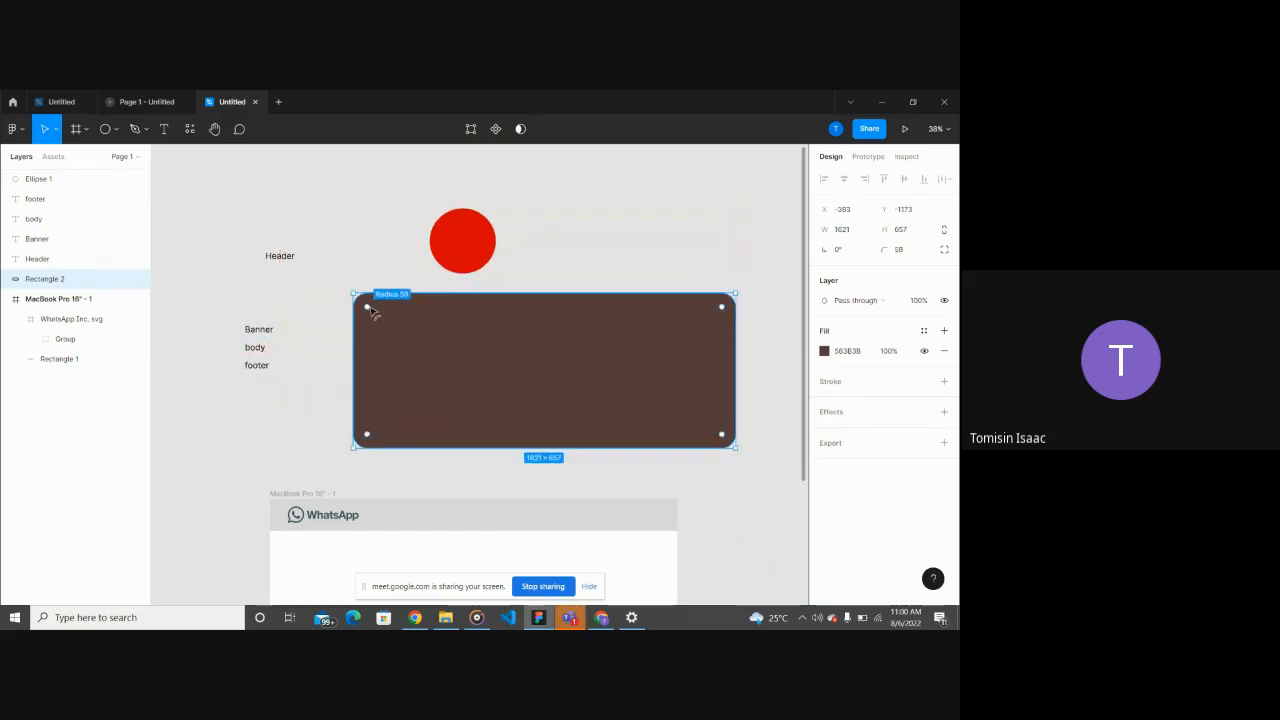
Step: Move the red ellipse back over the upper-left part of the brown rectangle, to about X -180, Y -1081
{"action": "left_click_drag", "start_coordinate": [458, 238], "coordinate": [433, 345]}
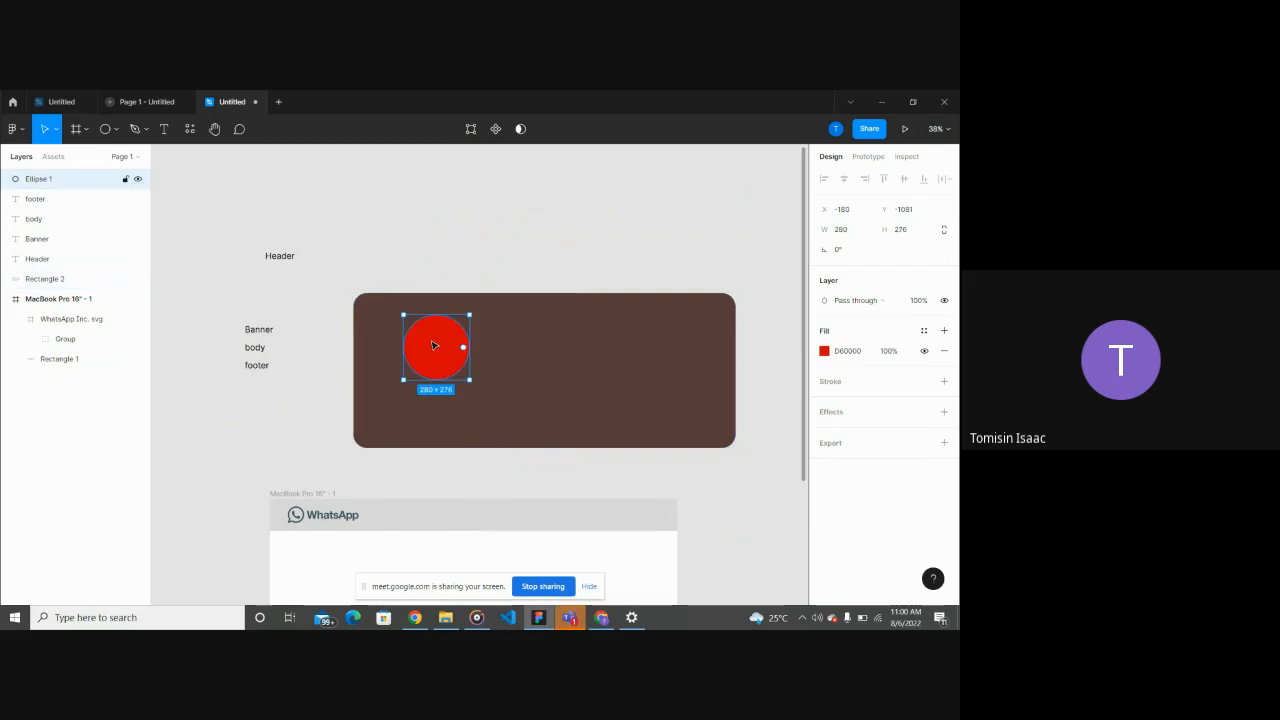
{"action": "scroll", "coordinate": [433, 345], "scroll_direction": "down", "scroll_amount": 3}
{"action": "left_click", "coordinate": [356, 384]}
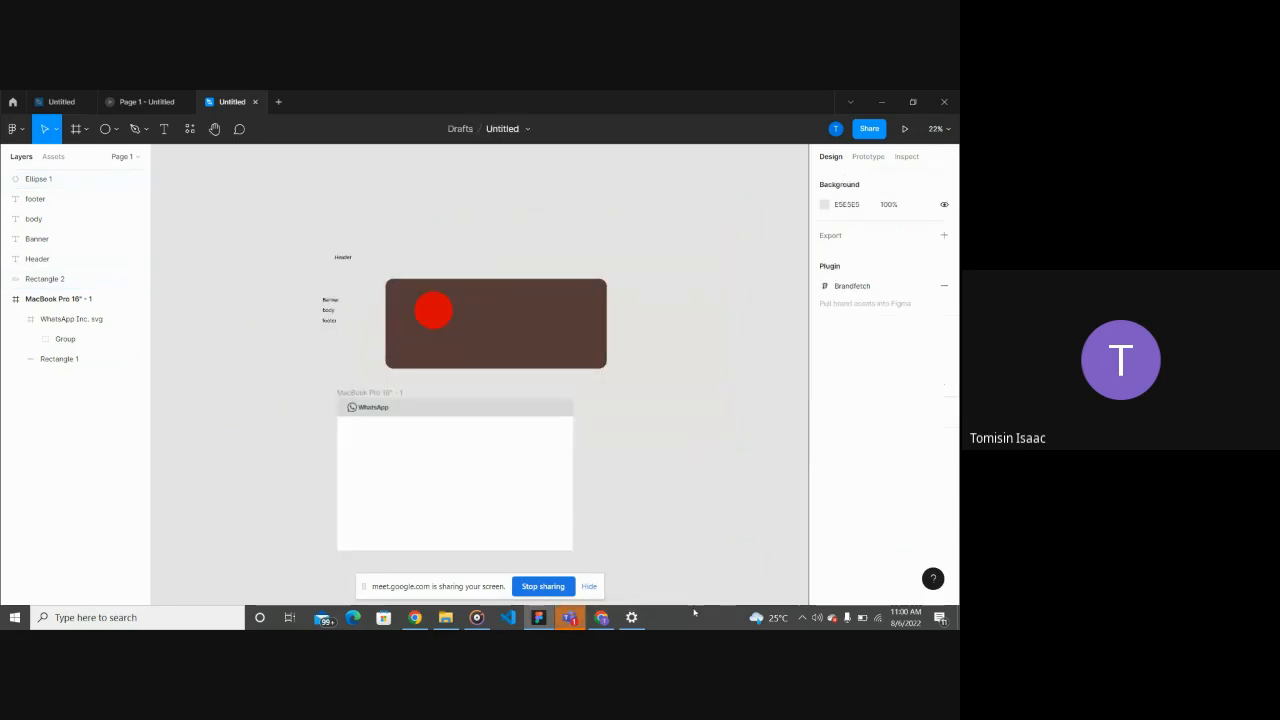
Step: Check the Google Meet call window and return to the Figma file
{"action": "left_click", "coordinate": [599, 619]}
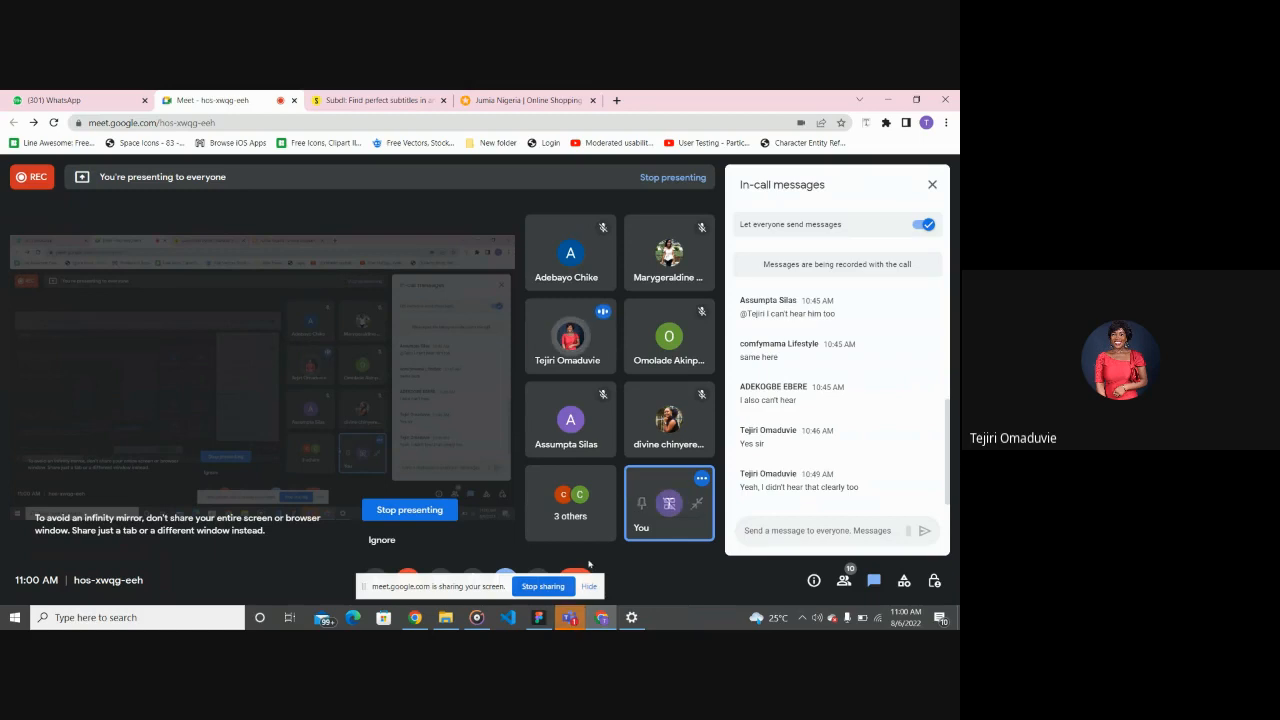
{"action": "left_click", "coordinate": [539, 618]}
Step: Nudge the red ellipse to about X -163, Y -1068 and move the four text labels together onto the brown rectangle
{"action": "scroll", "coordinate": [491, 313], "scroll_direction": "down", "scroll_amount": 2}
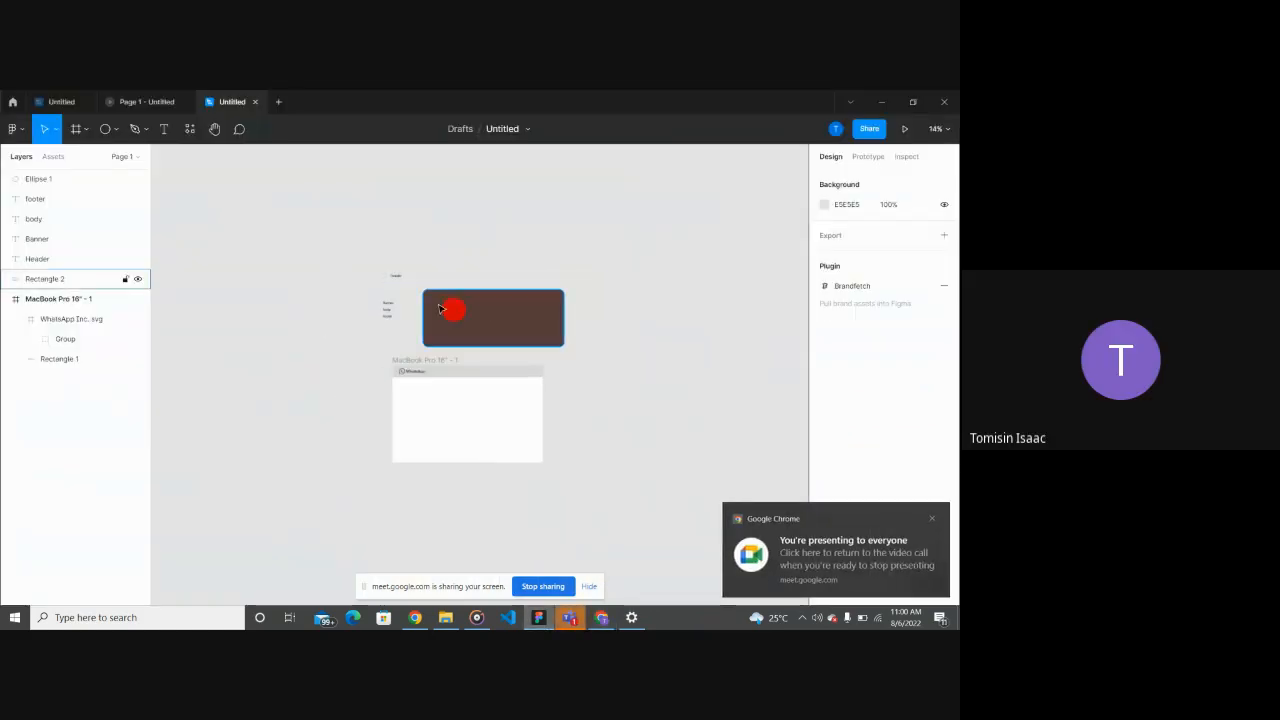
{"action": "mouse_move", "coordinate": [451, 313]}
{"action": "left_mouse_down"}
{"action": "mouse_move", "coordinate": [365, 356]}
{"action": "mouse_move", "coordinate": [441, 333]}
{"action": "mouse_move", "coordinate": [455, 312]}
{"action": "left_mouse_up"}
{"action": "left_click_drag", "start_coordinate": [354, 255], "coordinate": [413, 342]}
{"action": "left_click_drag", "start_coordinate": [400, 298], "coordinate": [502, 321]}
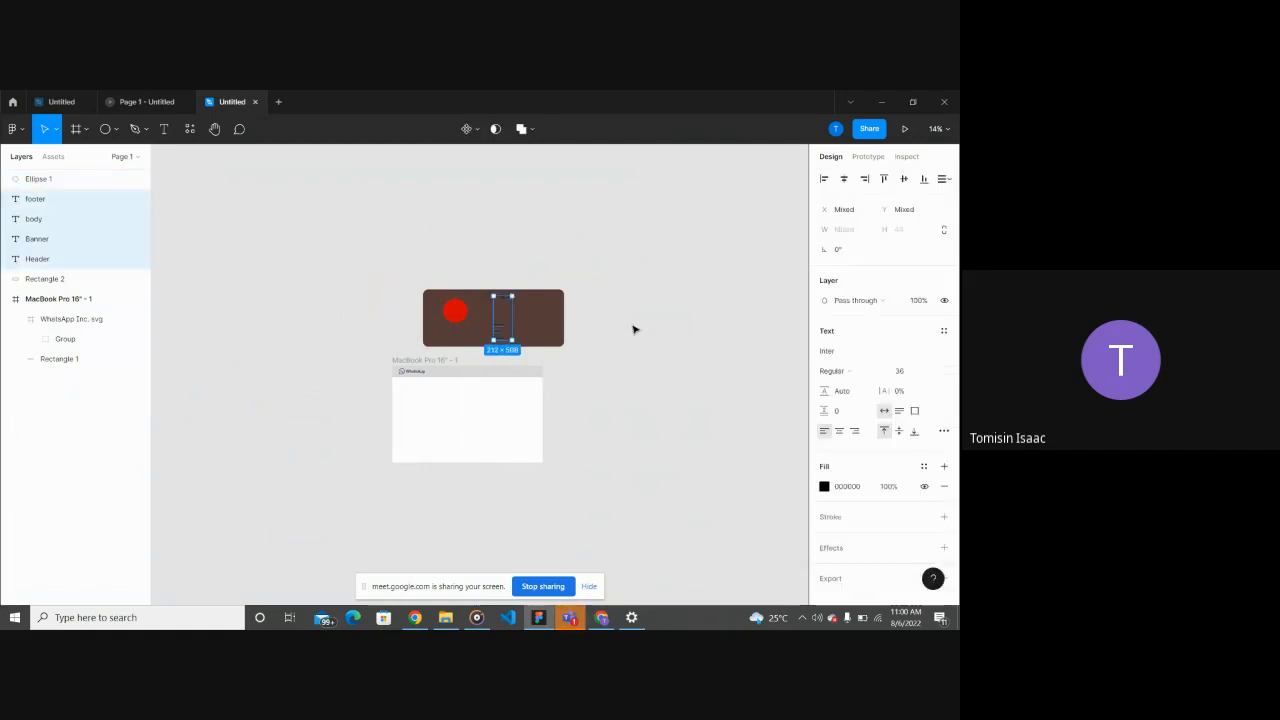
{"action": "left_click", "coordinate": [634, 330]}
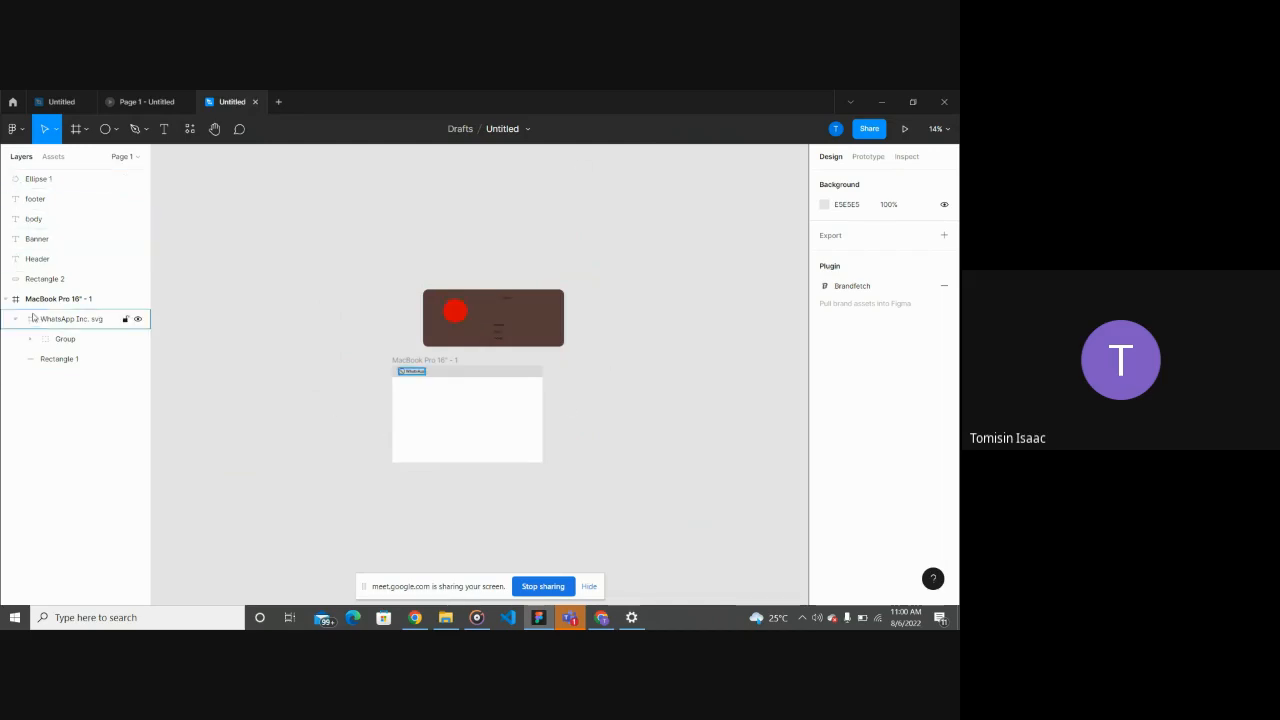
Step: View the file's component assets and return to the layer list
{"action": "left_click", "coordinate": [53, 157]}
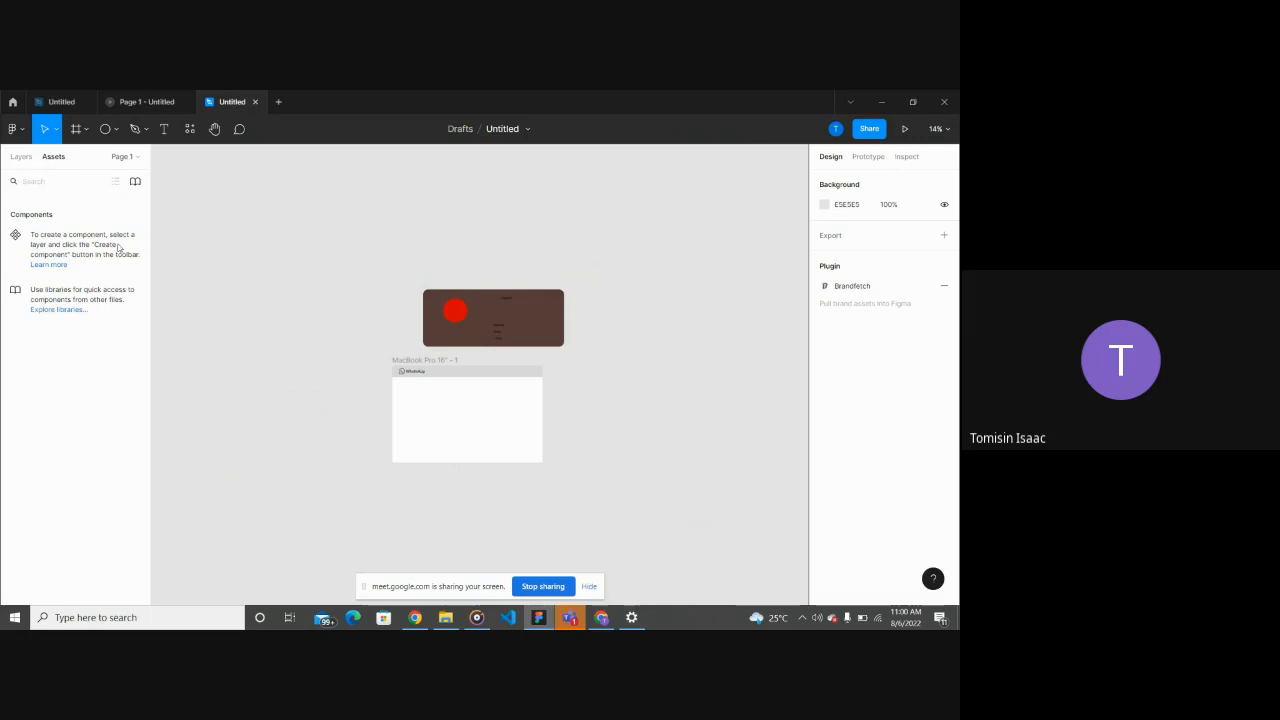
{"action": "left_click", "coordinate": [22, 158]}
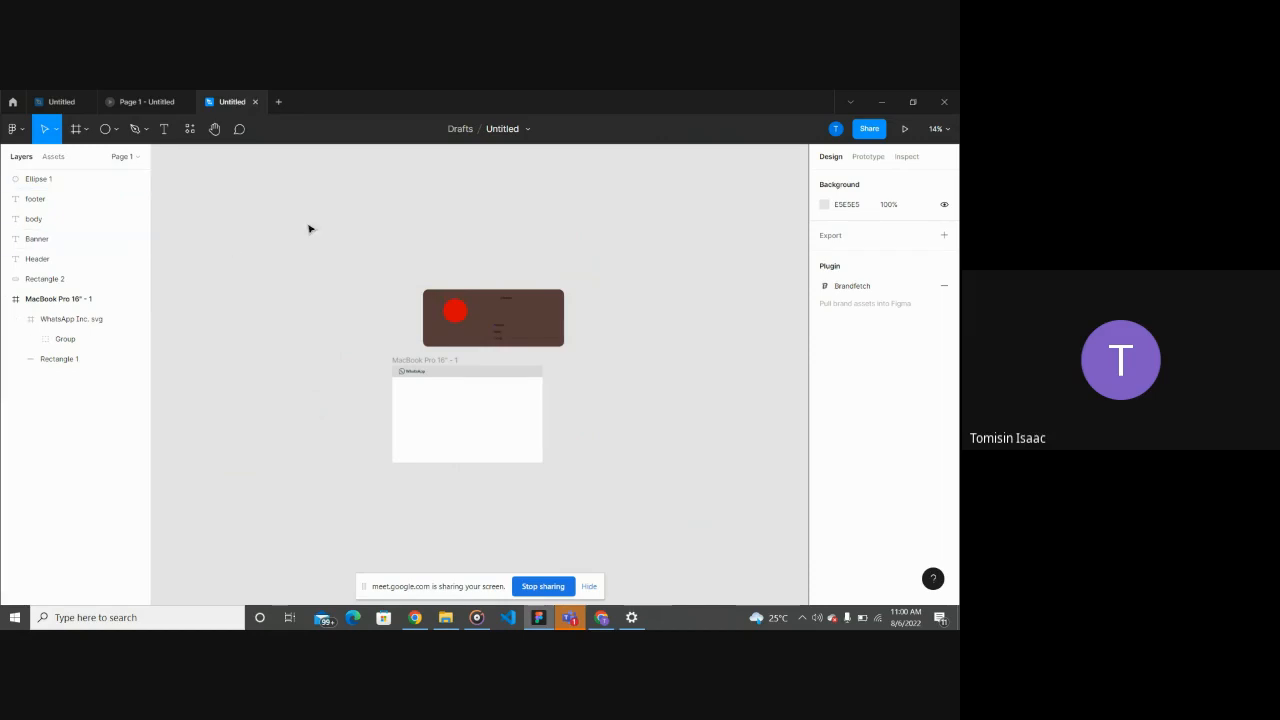
{"action": "scroll", "coordinate": [363, 295], "scroll_direction": "up", "scroll_amount": 2}
{"action": "scroll", "coordinate": [363, 295], "scroll_direction": "right", "scroll_amount": 2}
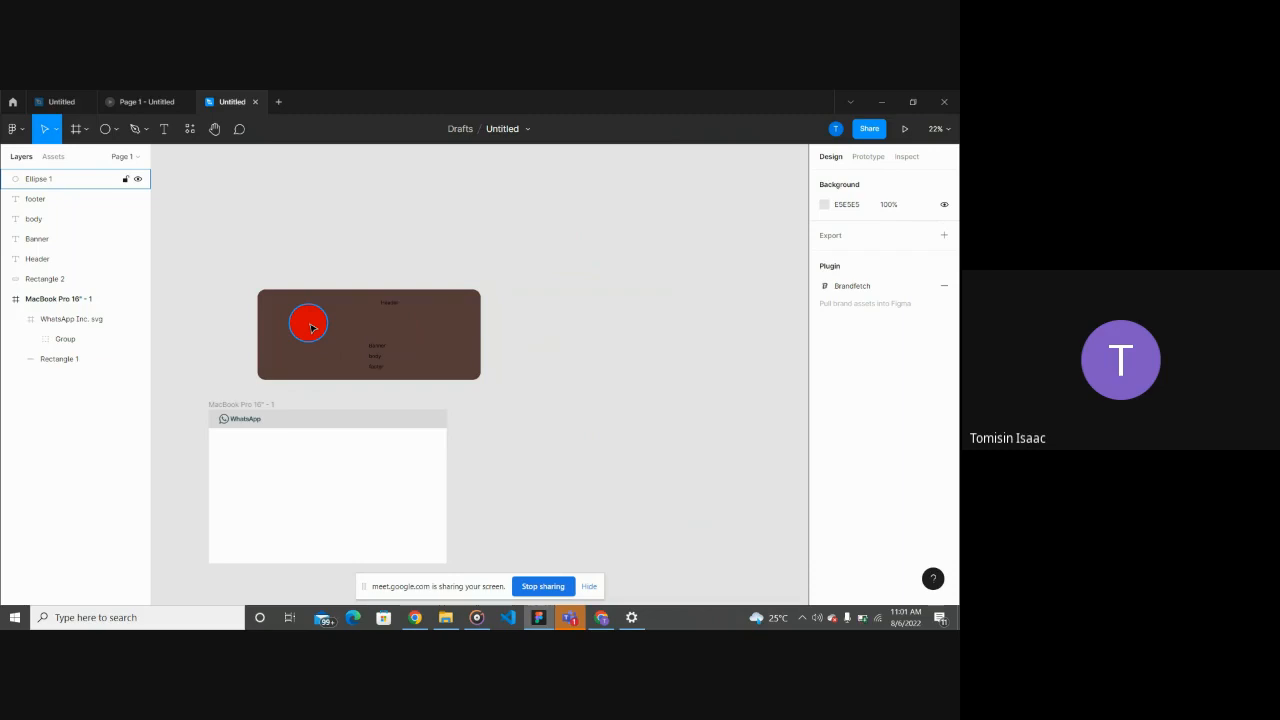
Step: Examine the red ellipse's position, size and fill properties
{"action": "left_click", "coordinate": [312, 327]}
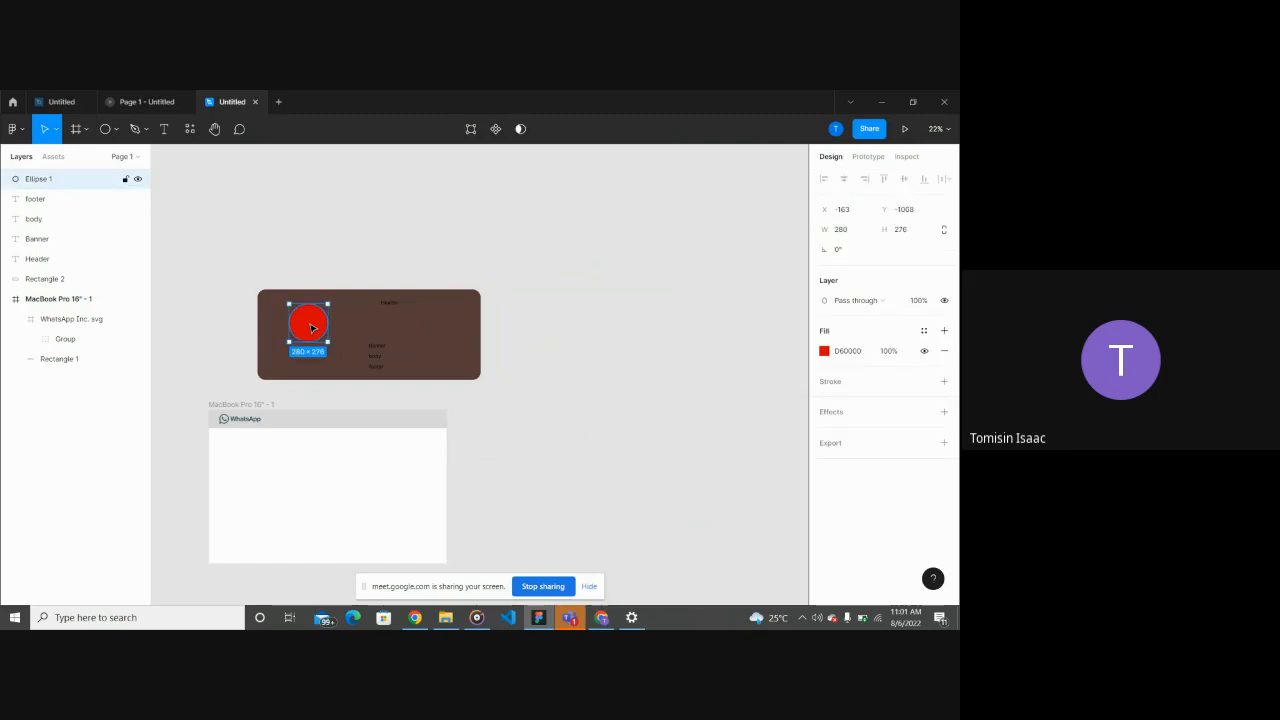
{"action": "scroll", "coordinate": [312, 327], "scroll_direction": "up", "scroll_amount": 5}
{"action": "scroll", "coordinate": [318, 325], "scroll_direction": "down", "scroll_amount": 3}
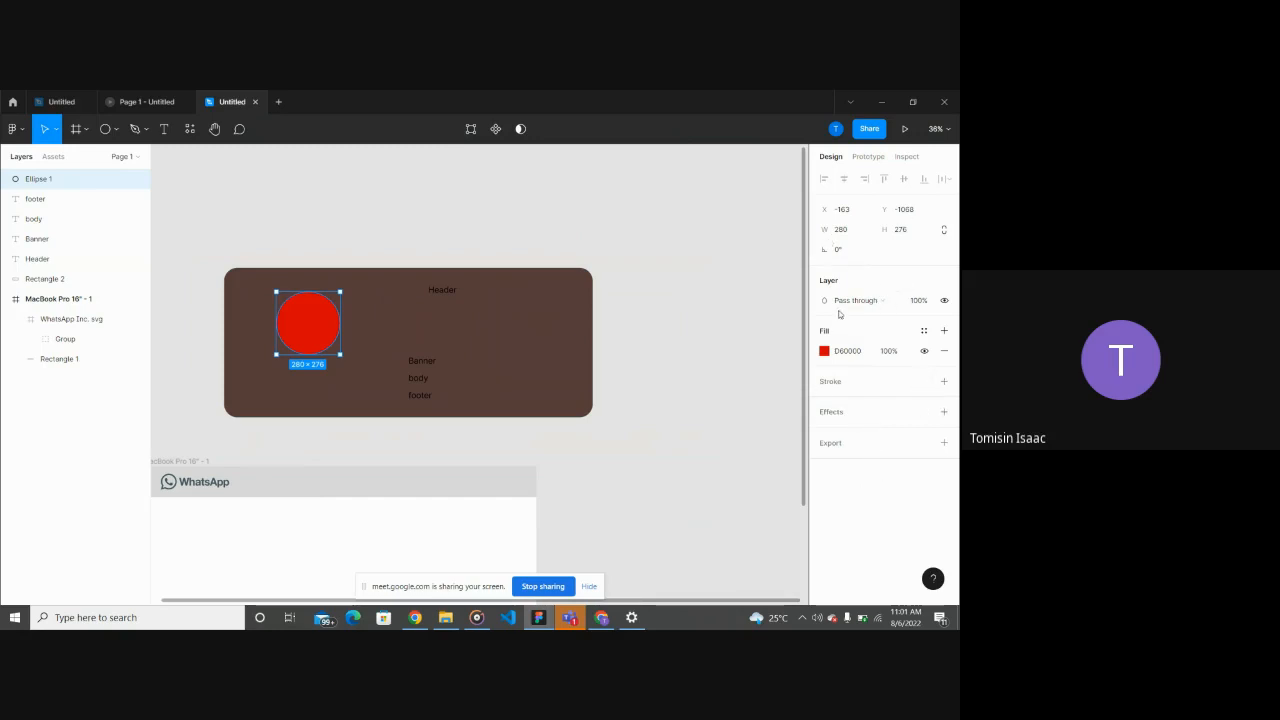
{"action": "left_click", "coordinate": [668, 323]}
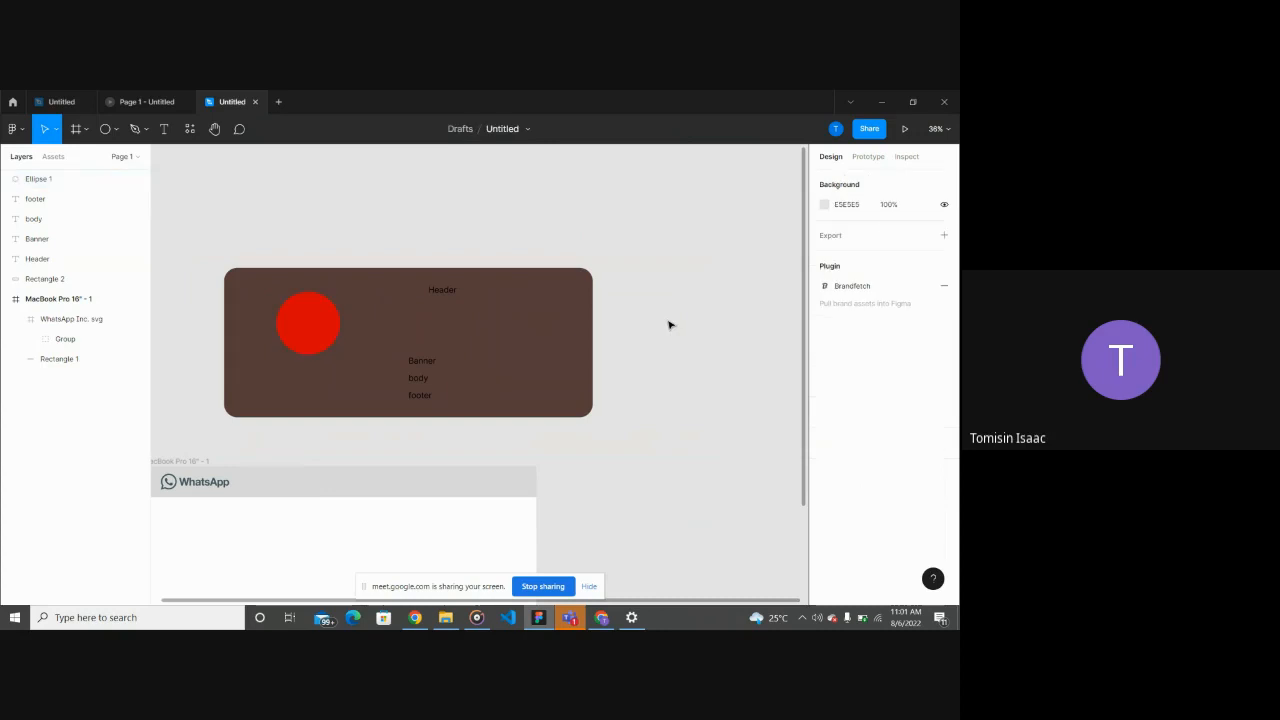
Step: Shift the brown rectangle to about X -409, Y -1178 and set its corner radius to 0
{"action": "left_click", "coordinate": [563, 325]}
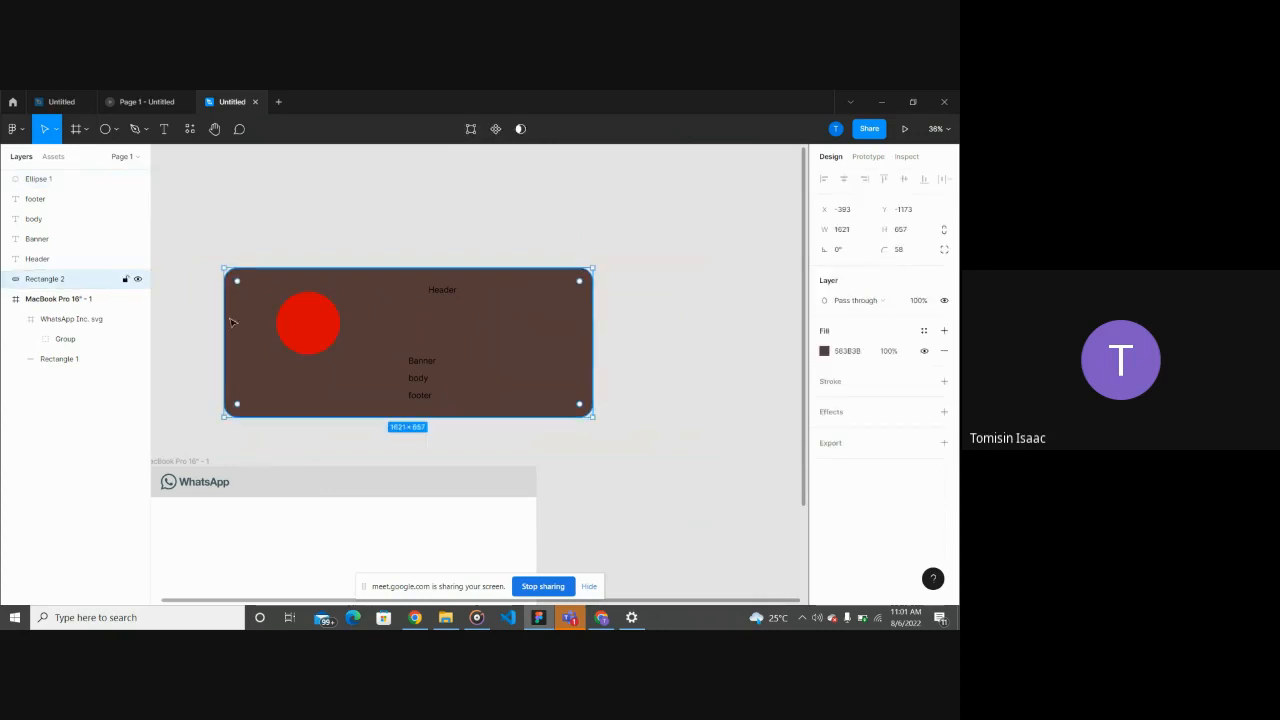
{"action": "mouse_move", "coordinate": [237, 289]}
{"action": "left_mouse_down"}
{"action": "mouse_move", "coordinate": [260, 335]}
{"action": "mouse_move", "coordinate": [230, 272]}
{"action": "mouse_move", "coordinate": [289, 337]}
{"action": "mouse_move", "coordinate": [237, 279]}
{"action": "mouse_move", "coordinate": [244, 289]}
{"action": "left_mouse_up"}
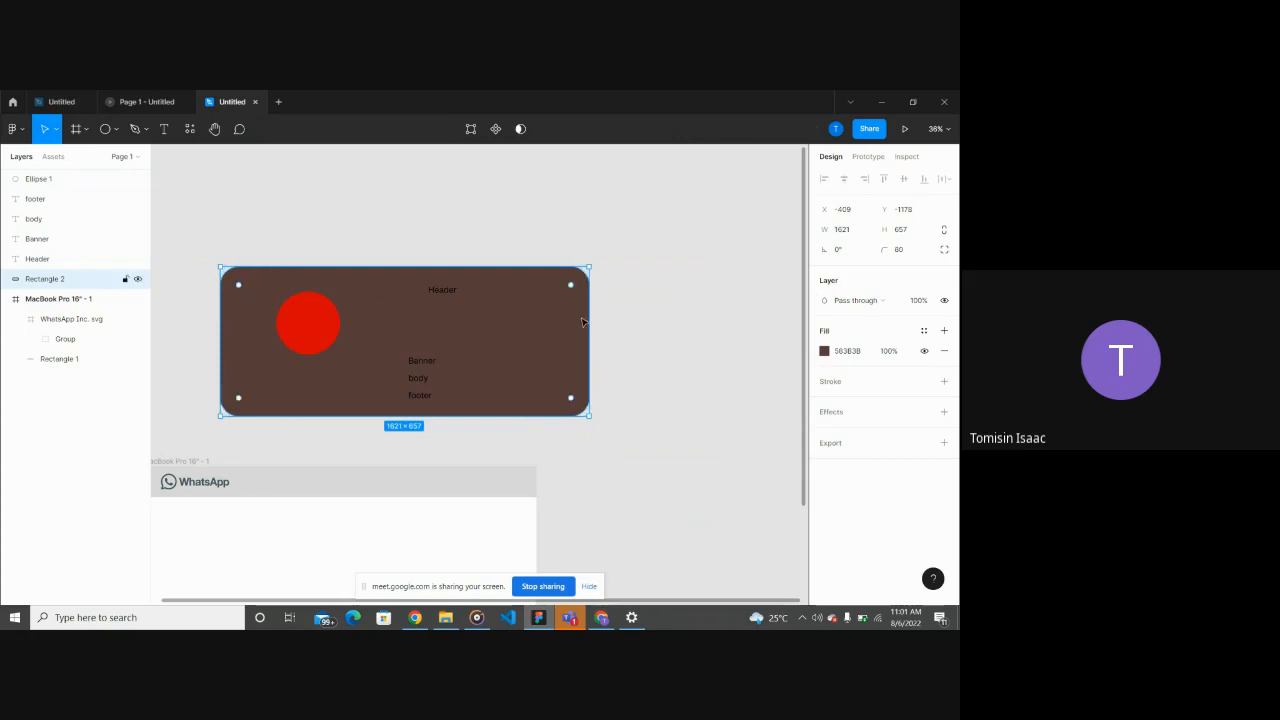
{"action": "left_click", "coordinate": [920, 250]}
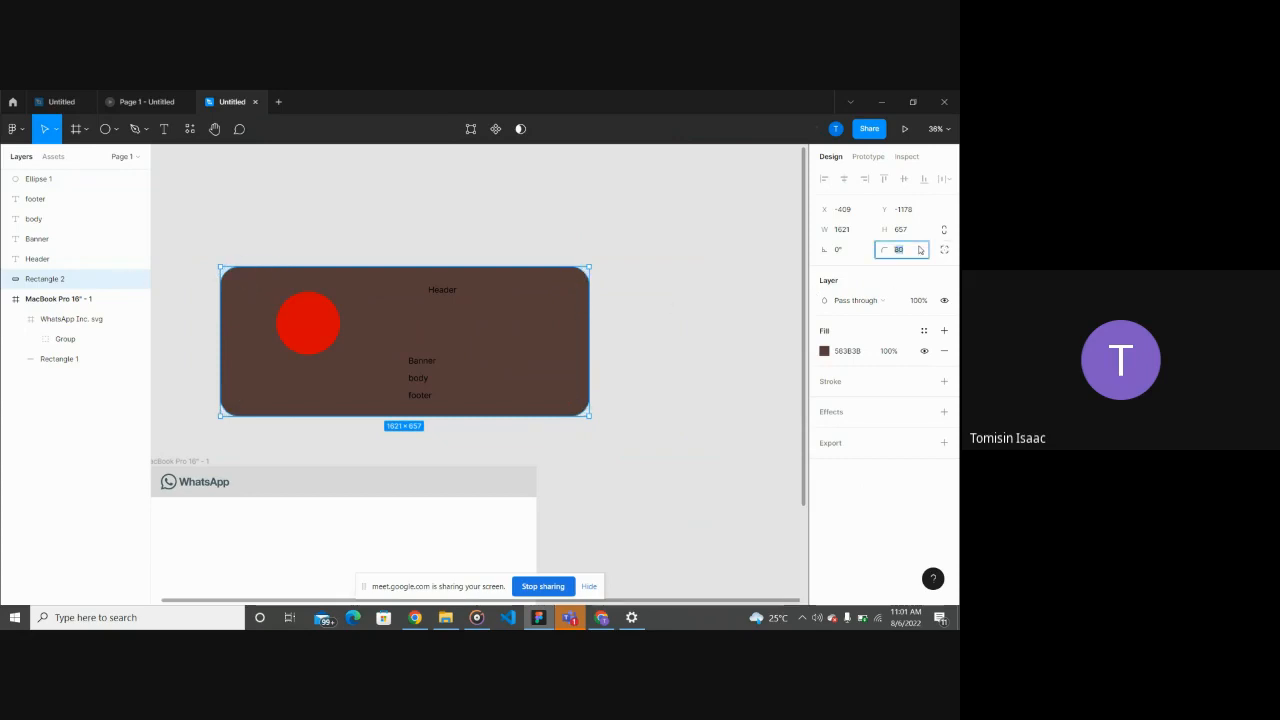
{"action": "type", "text": "0"}
{"action": "key", "text": "Return"}
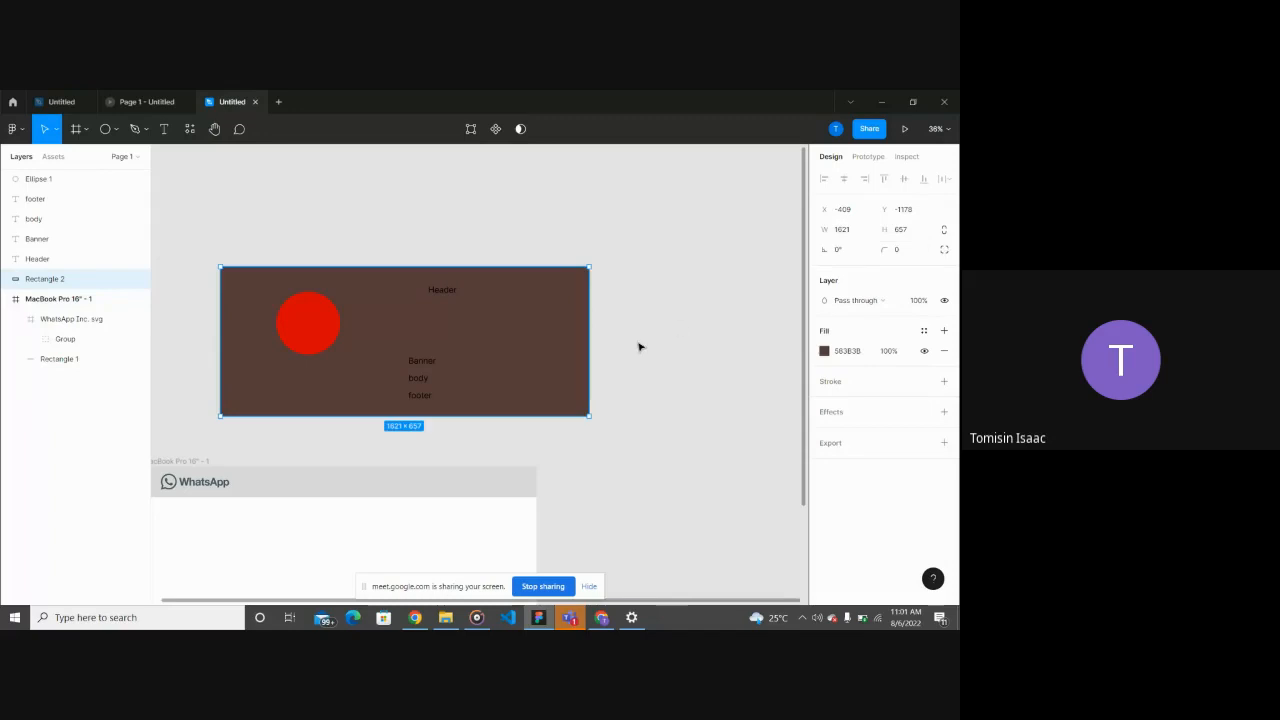
{"action": "left_click", "coordinate": [640, 347]}
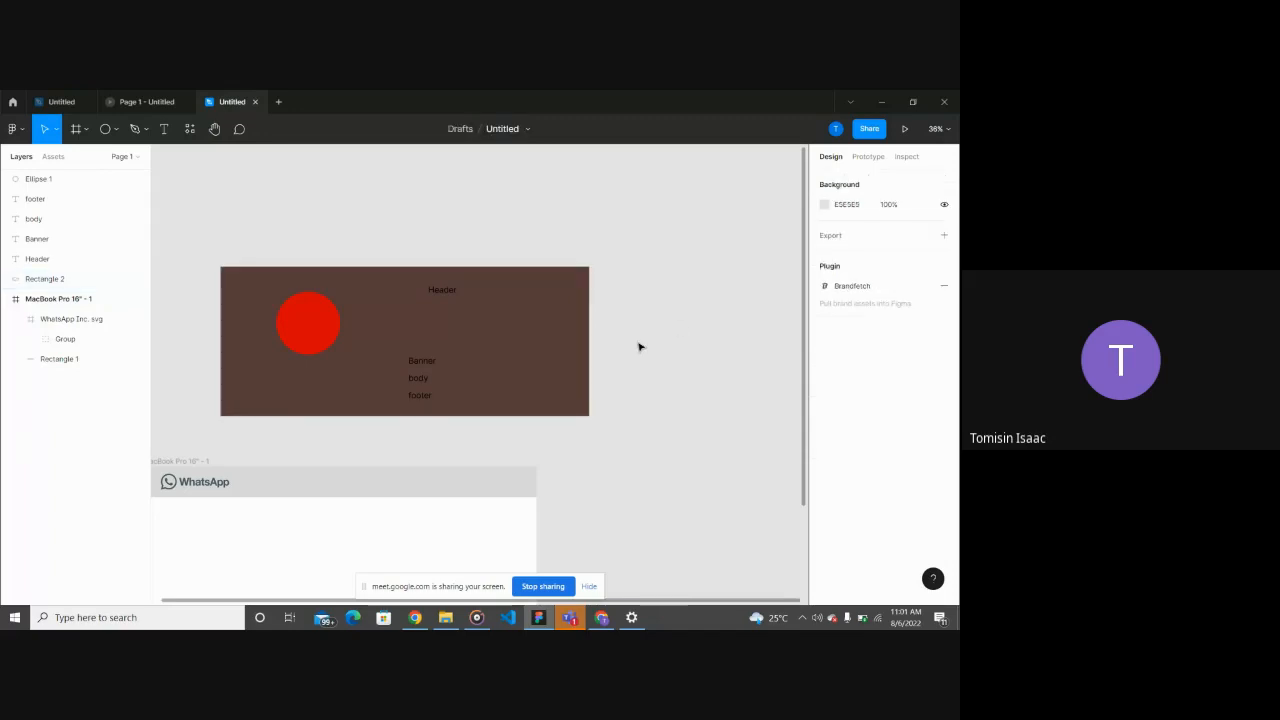
Step: Rename the brown rectangle's layer as box
{"action": "left_click", "coordinate": [260, 299]}
{"action": "scroll", "coordinate": [260, 299], "scroll_direction": "down", "scroll_amount": 3}
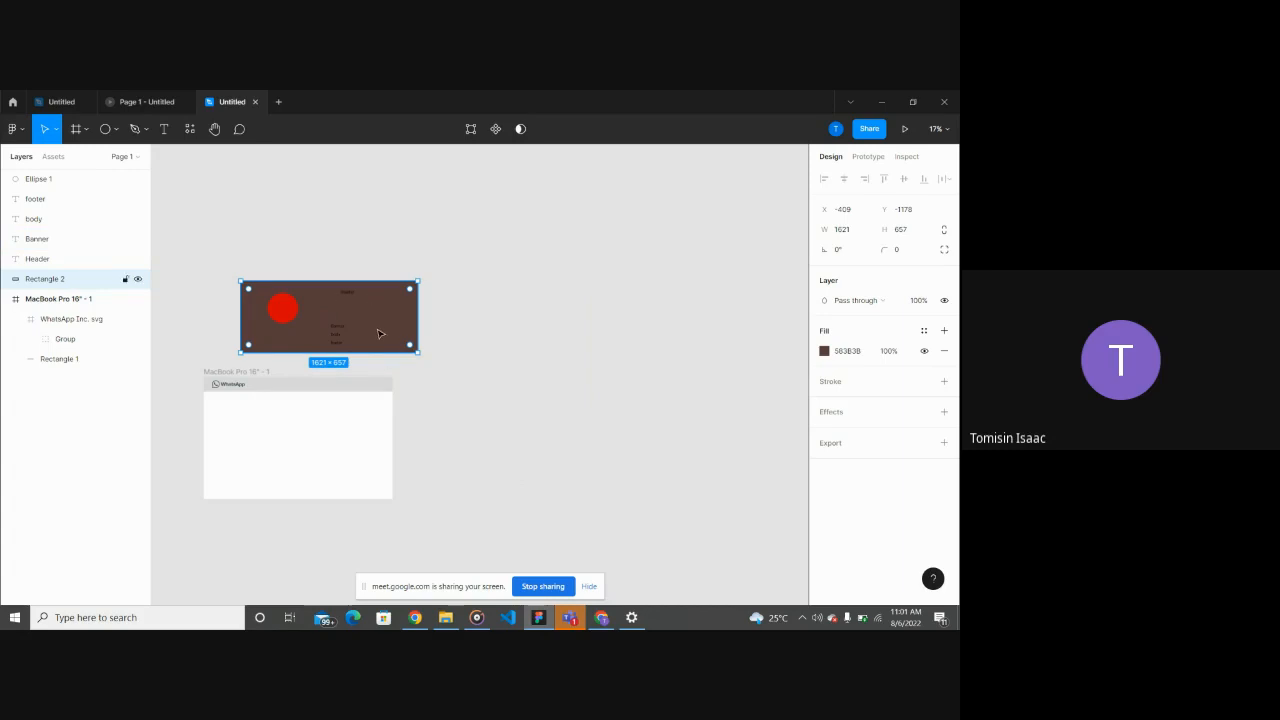
{"action": "left_click", "coordinate": [297, 220]}
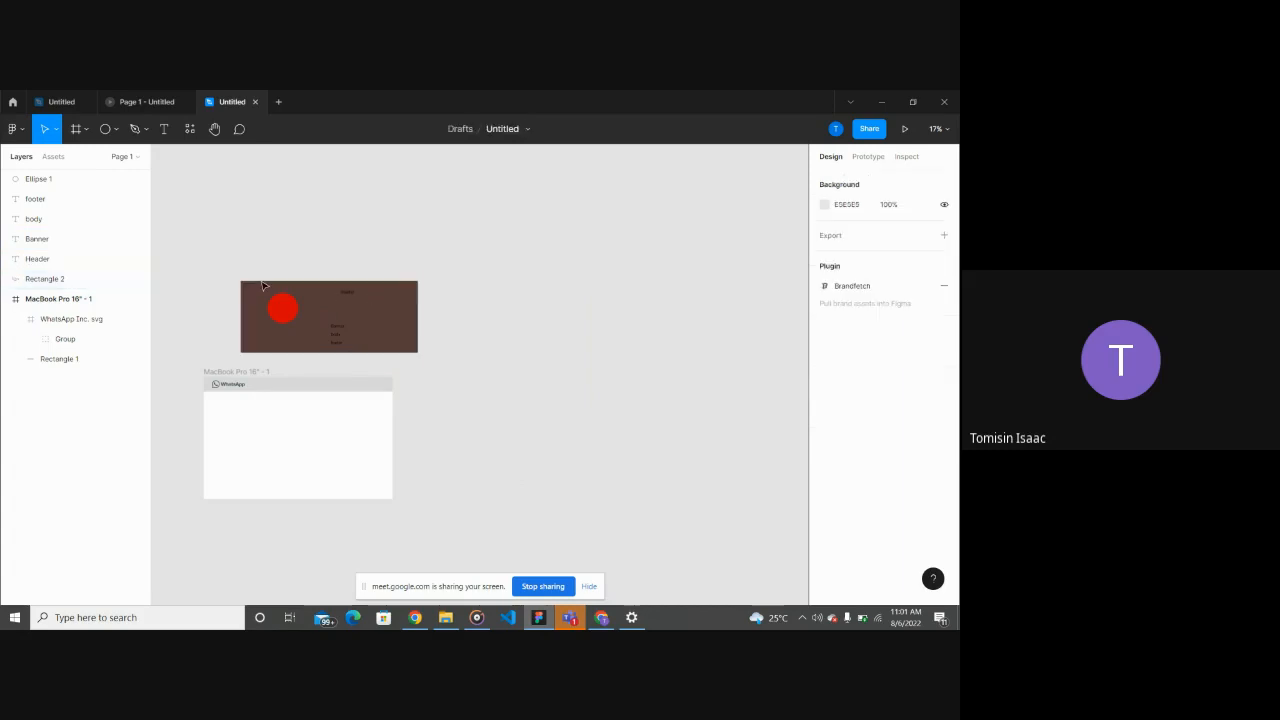
{"action": "double_click", "coordinate": [85, 280]}
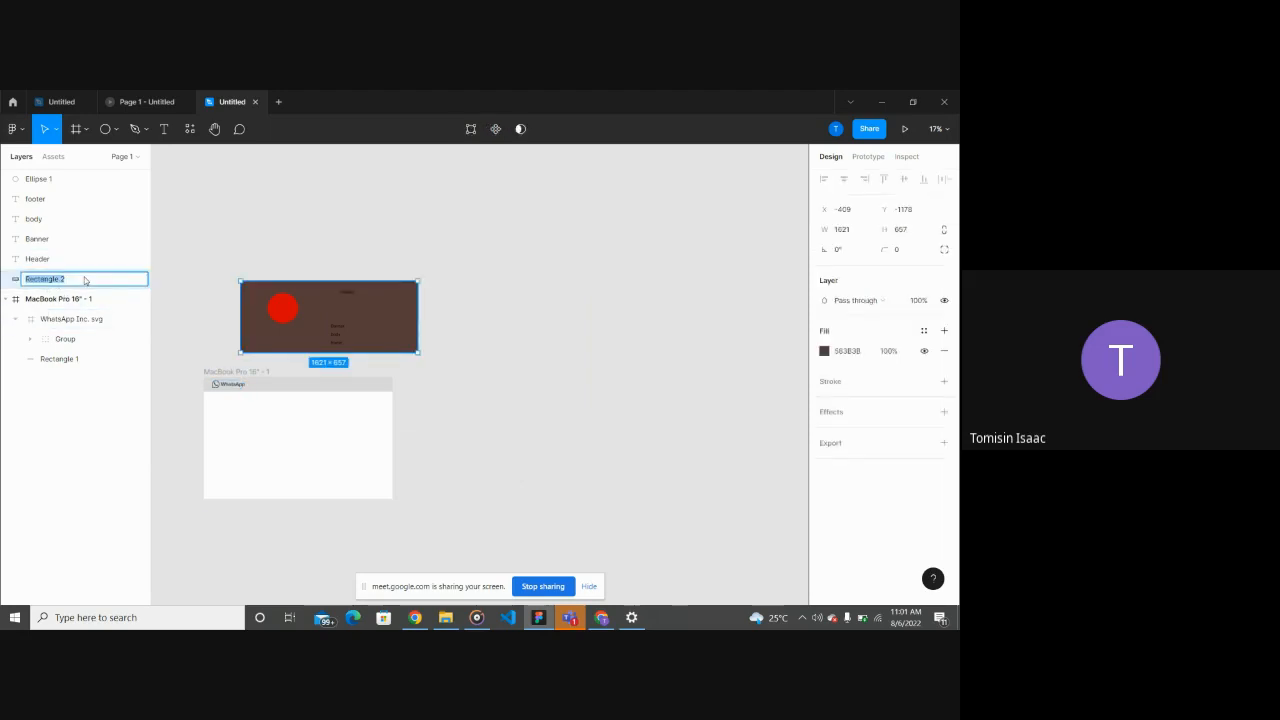
{"action": "type", "text": "t"}
{"action": "type", "text": "x"}
{"action": "key", "text": "Return"}
{"action": "left_click", "coordinate": [344, 207]}
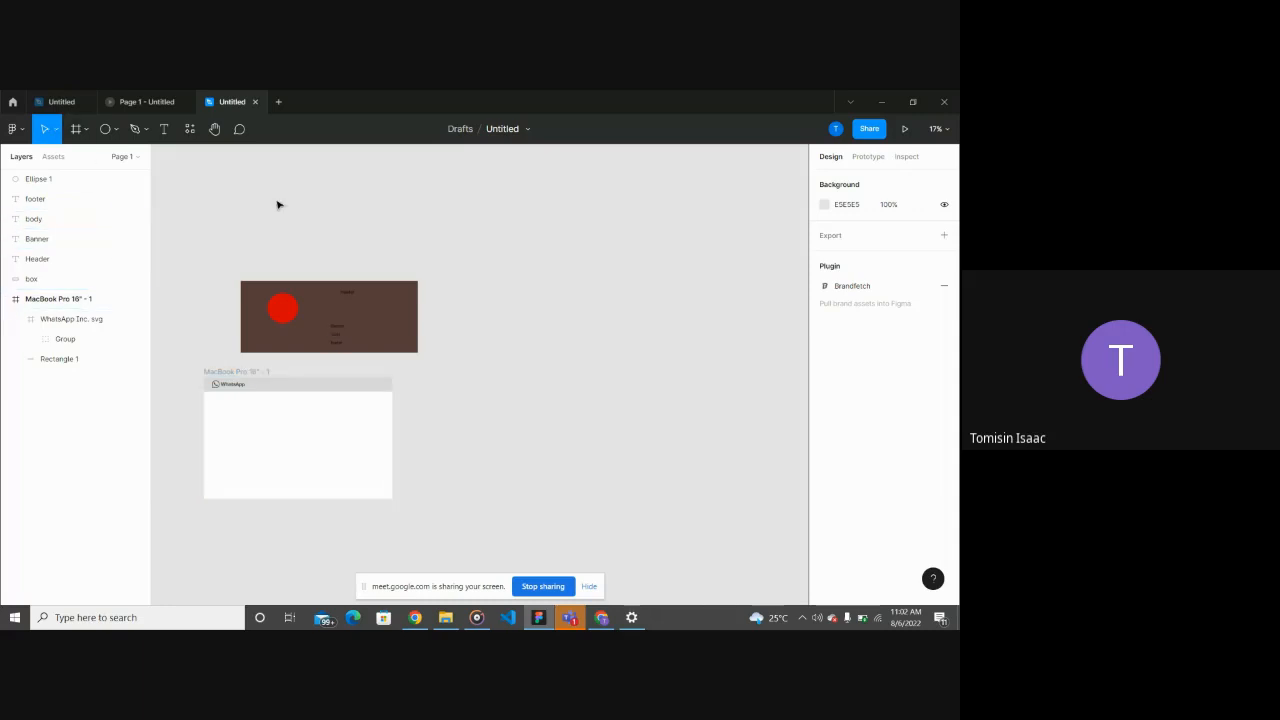
Step: Round all four corners of the brown box rectangle by freehand
{"action": "left_click", "coordinate": [256, 340]}
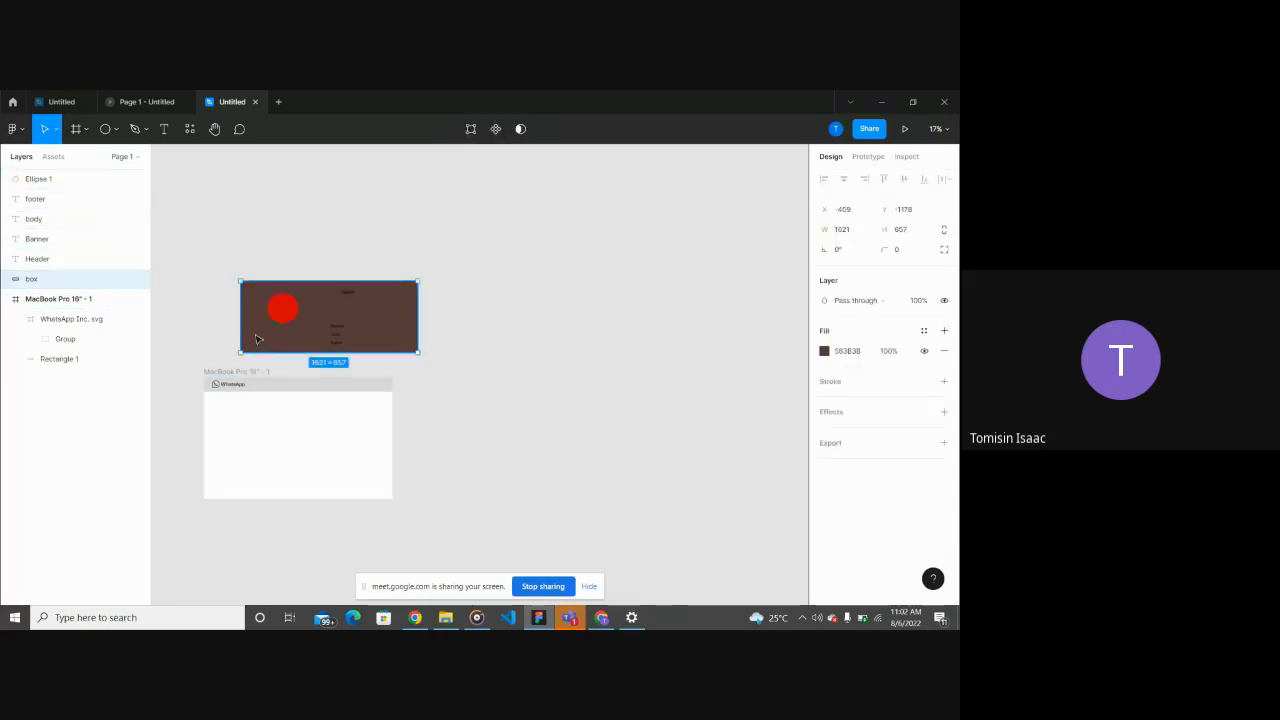
{"action": "left_click", "coordinate": [198, 270]}
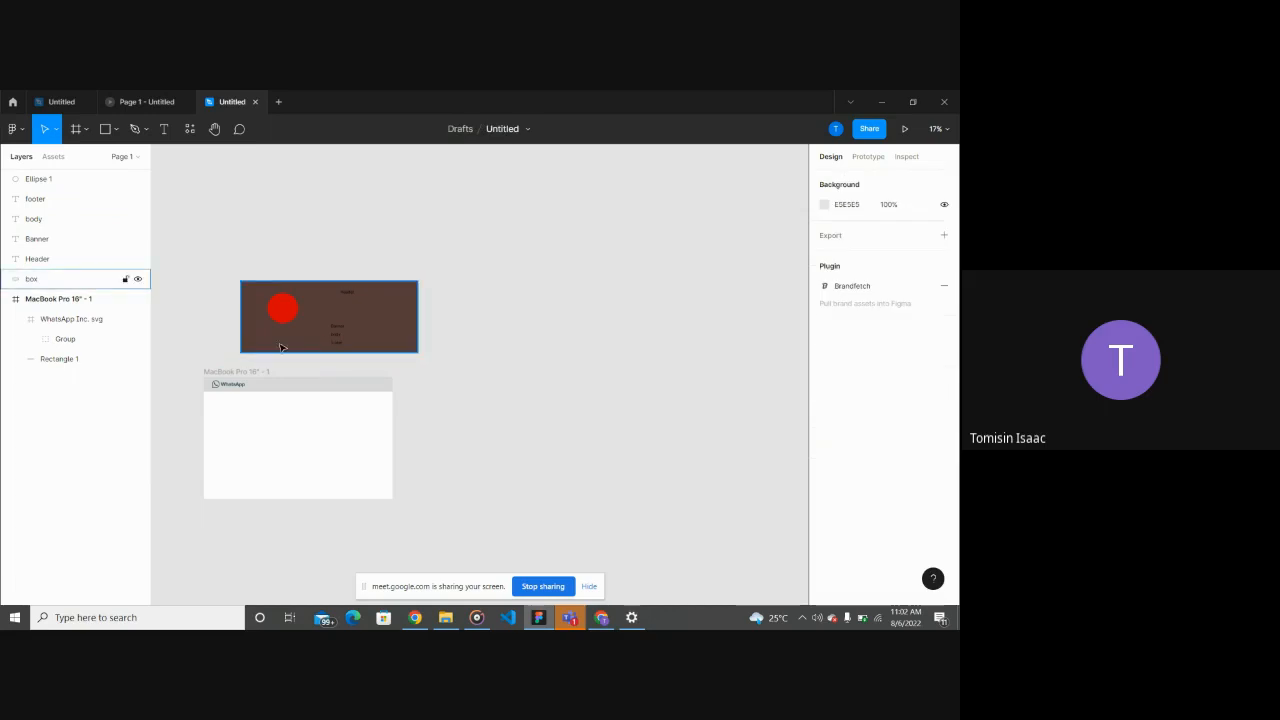
{"action": "left_click", "coordinate": [65, 287]}
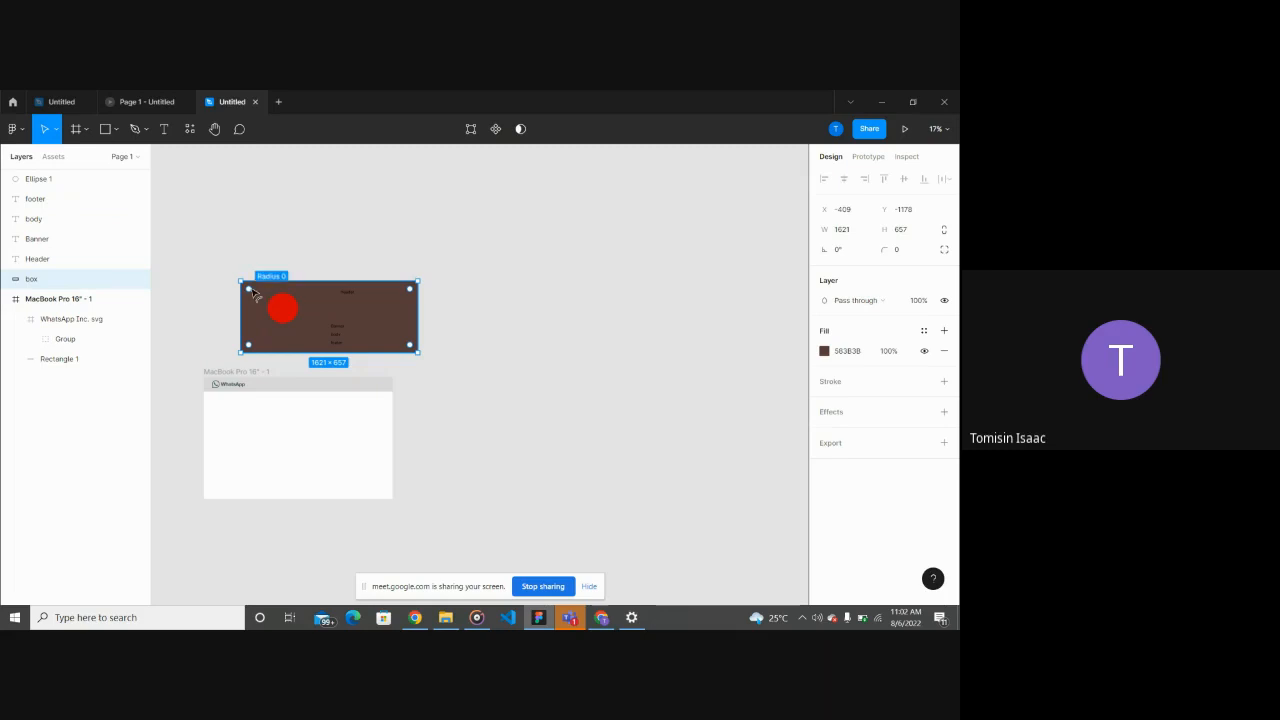
{"action": "mouse_move", "coordinate": [251, 291]}
{"action": "left_mouse_down"}
{"action": "mouse_move", "coordinate": [272, 306]}
{"action": "mouse_move", "coordinate": [257, 299]}
{"action": "left_mouse_up"}
{"action": "left_click", "coordinate": [547, 365]}
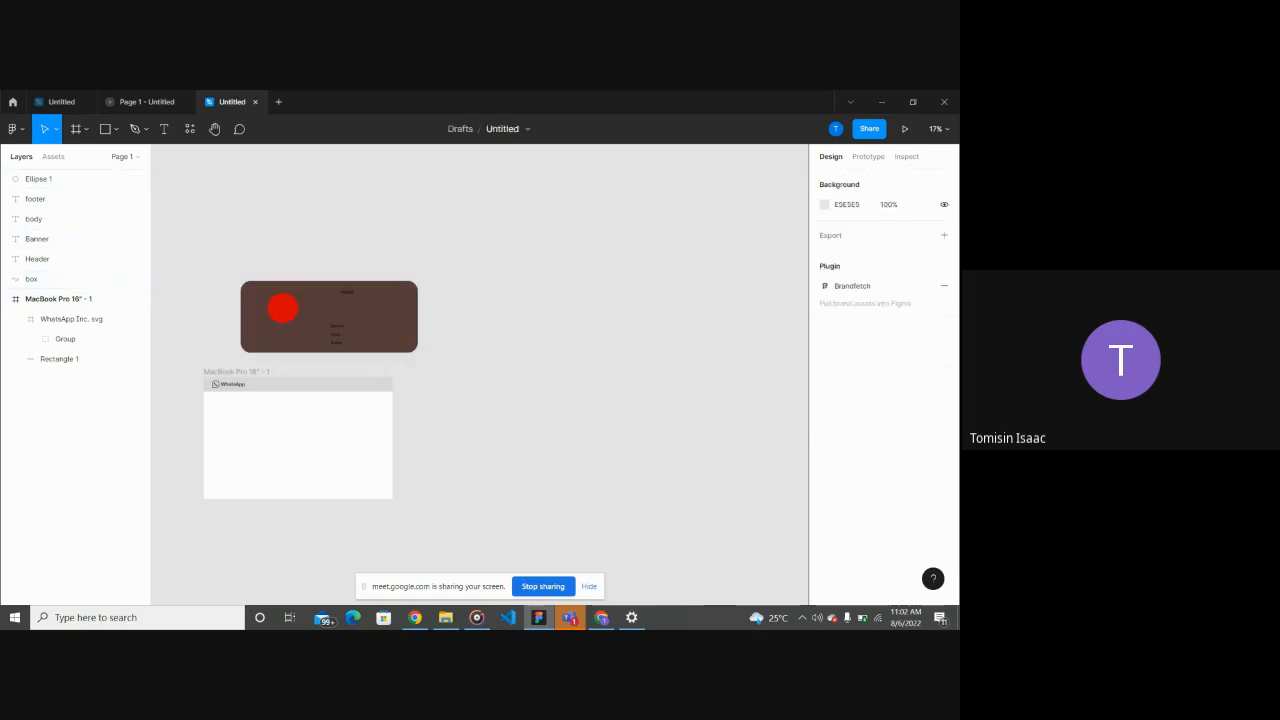
Step: Look at the participants in the Google Meet call and switch back to Figma
{"action": "key", "text": "alt+Tab"}
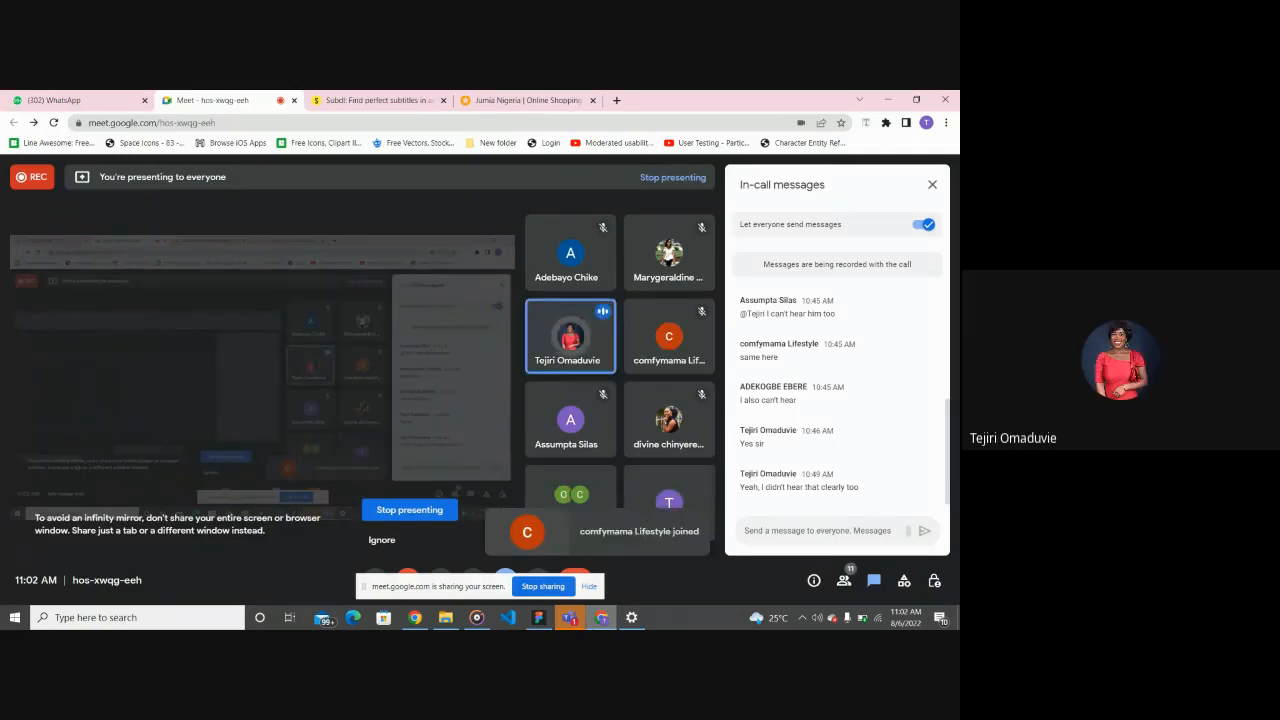
{"action": "key", "text": "alt+Tab"}
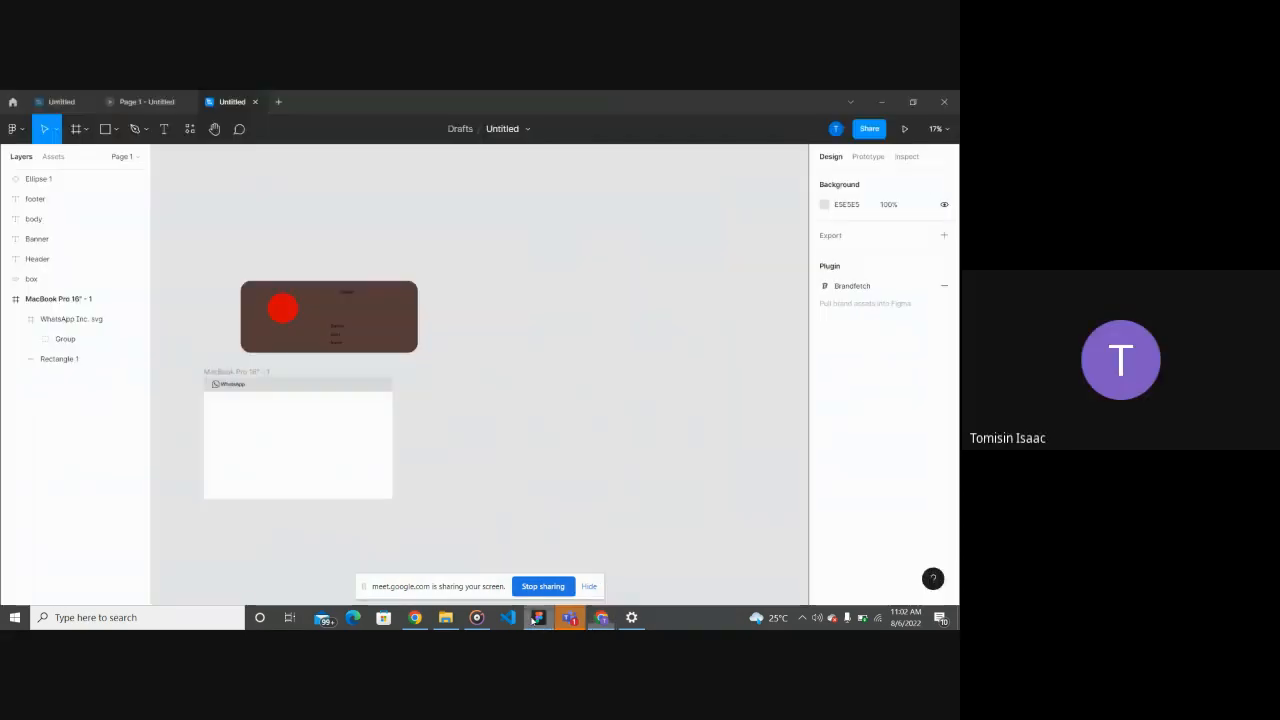
Step: Move the brown box rectangle off the ellipse and text labels, onto the empty canvas to the right of the MacBook frame
{"action": "scroll", "coordinate": [415, 318], "scroll_direction": "down", "scroll_amount": 3}
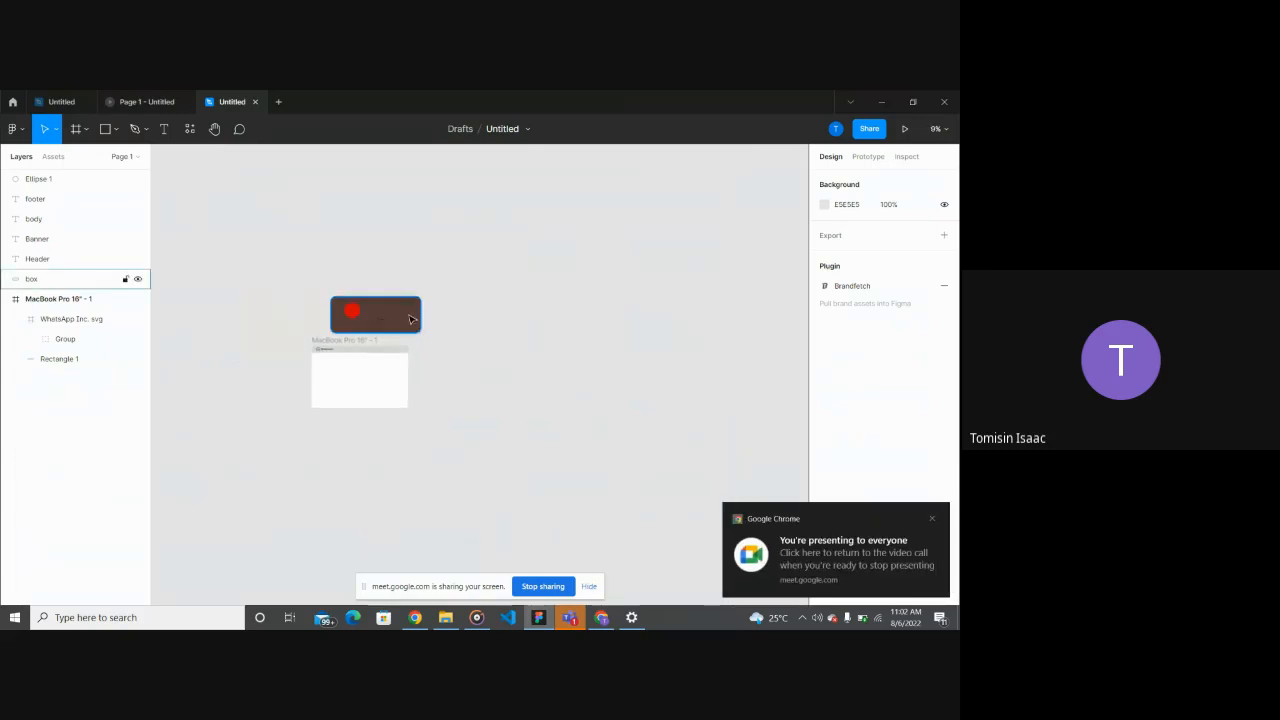
{"action": "left_click_drag", "start_coordinate": [410, 319], "coordinate": [520, 337]}
{"action": "left_click", "coordinate": [491, 391]}
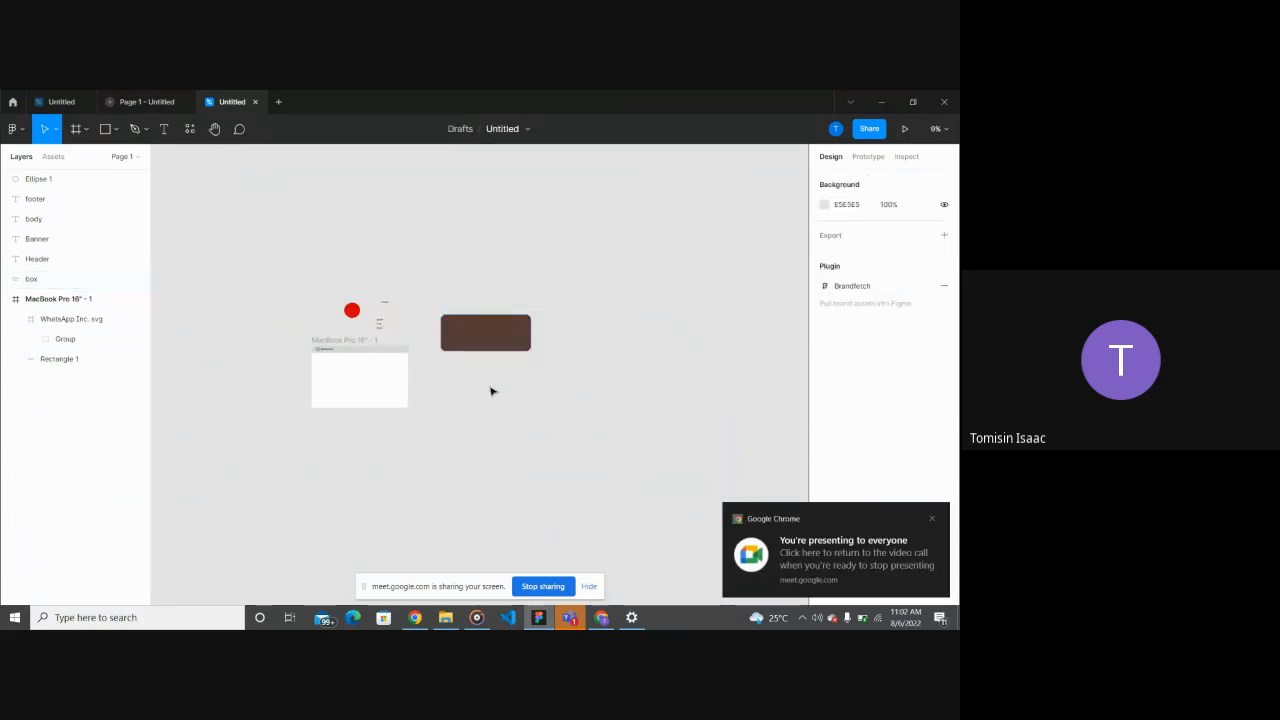
{"action": "scroll", "coordinate": [503, 314], "scroll_direction": "up", "scroll_amount": 4}
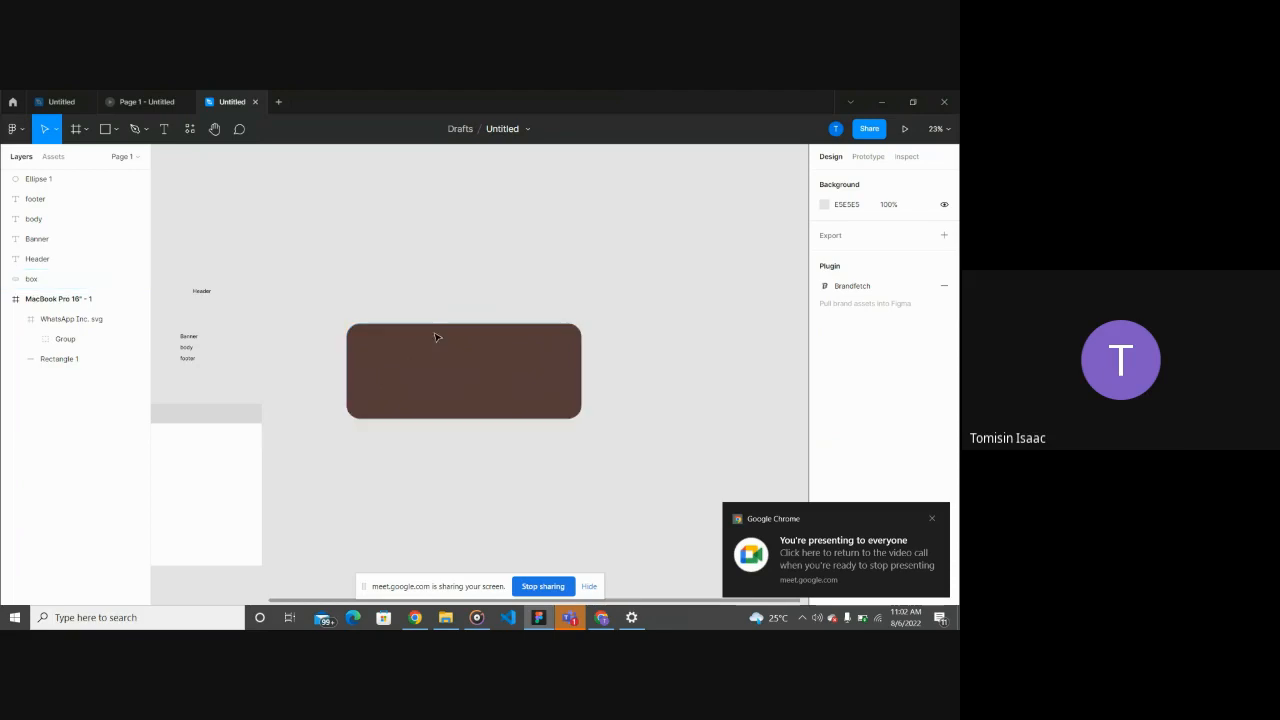
{"action": "scroll", "coordinate": [518, 380], "scroll_direction": "down", "scroll_amount": 3}
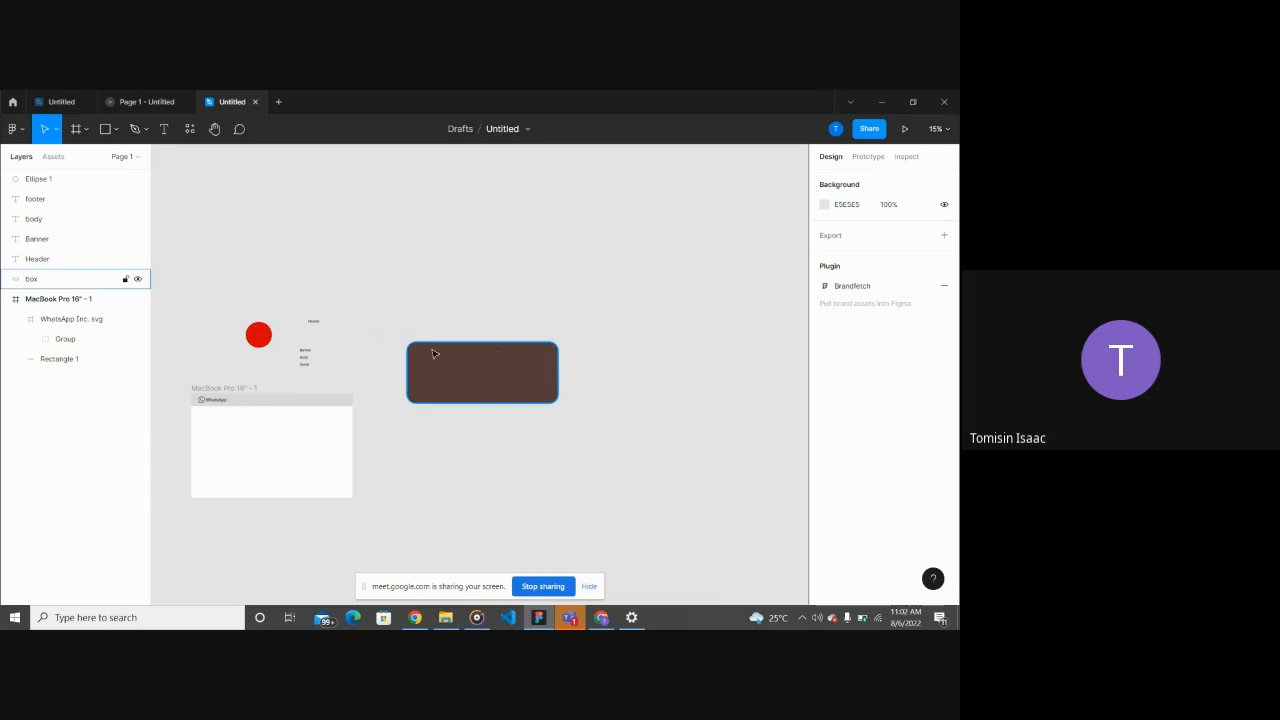
{"action": "left_click", "coordinate": [491, 378]}
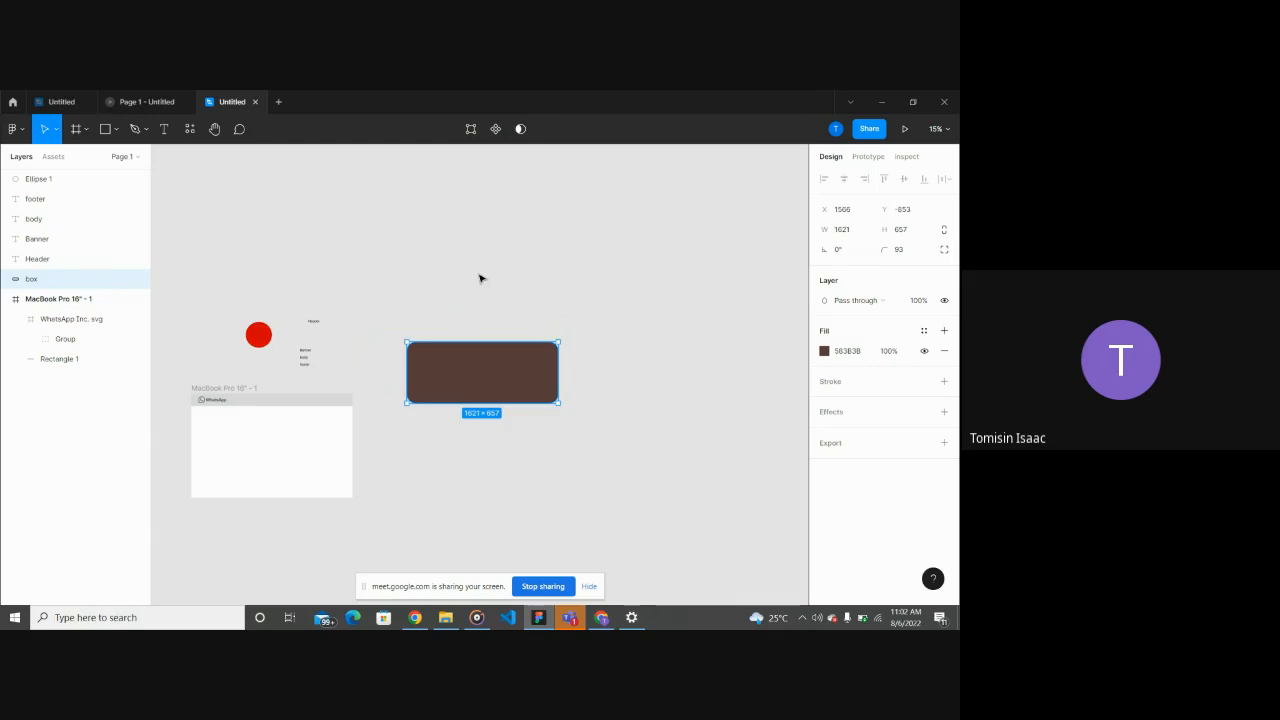
{"action": "left_click", "coordinate": [608, 380]}
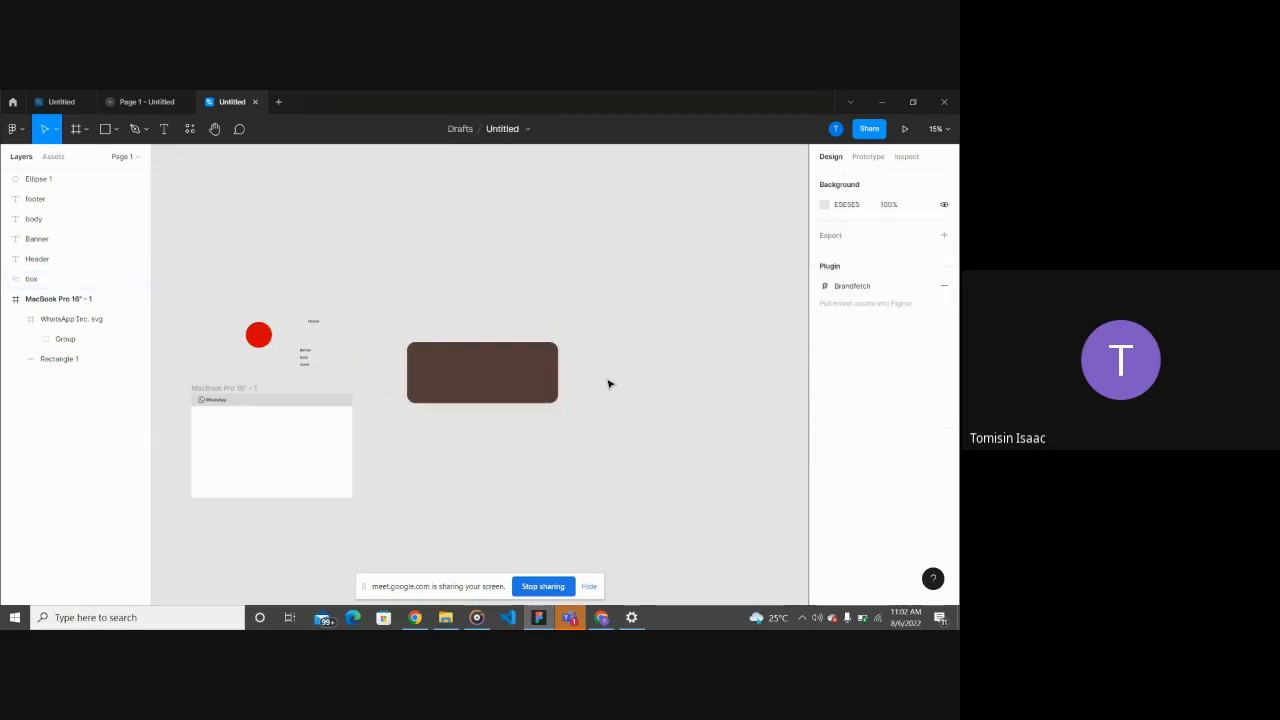
{"action": "scroll", "coordinate": [516, 380], "scroll_direction": "up", "scroll_amount": 3}
{"action": "scroll", "coordinate": [516, 380], "scroll_direction": "down", "scroll_amount": 5}
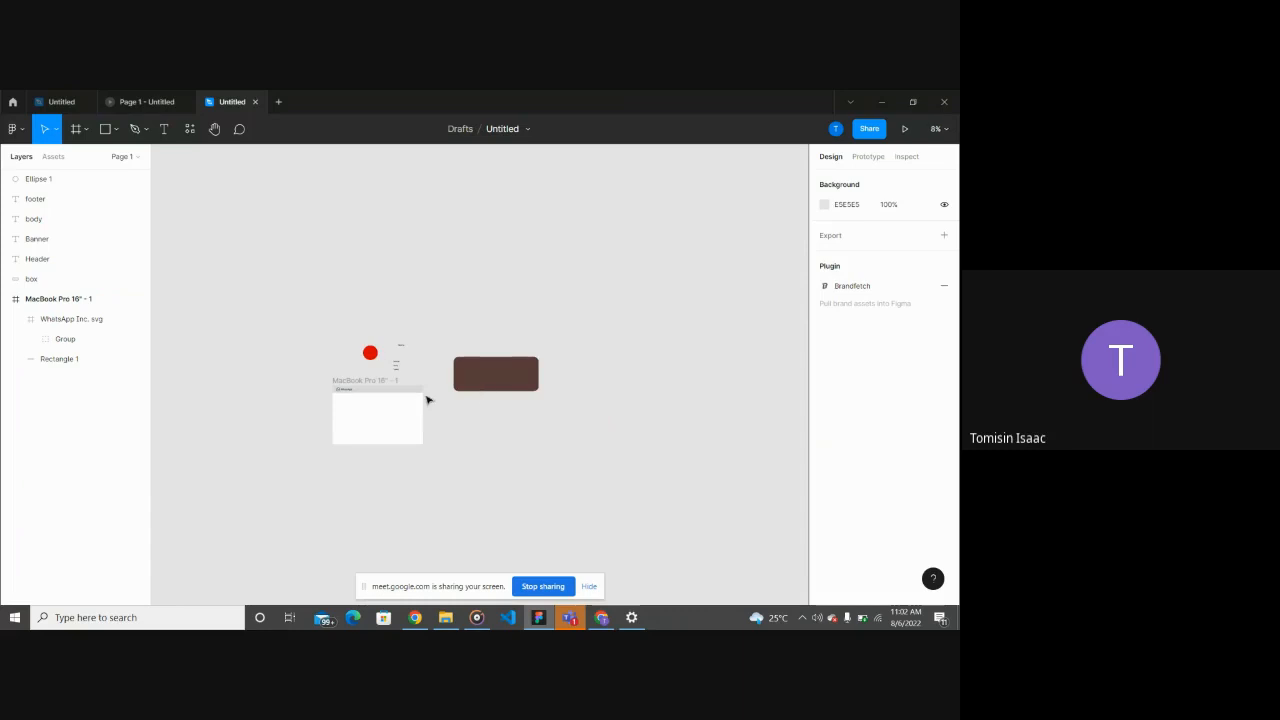
Step: Shrink the brown box rectangle from its upper-right corner to about 1469 × 596
{"action": "left_click", "coordinate": [504, 371]}
{"action": "left_click", "coordinate": [504, 371]}
{"action": "scroll", "coordinate": [505, 371], "scroll_direction": "up", "scroll_amount": 4}
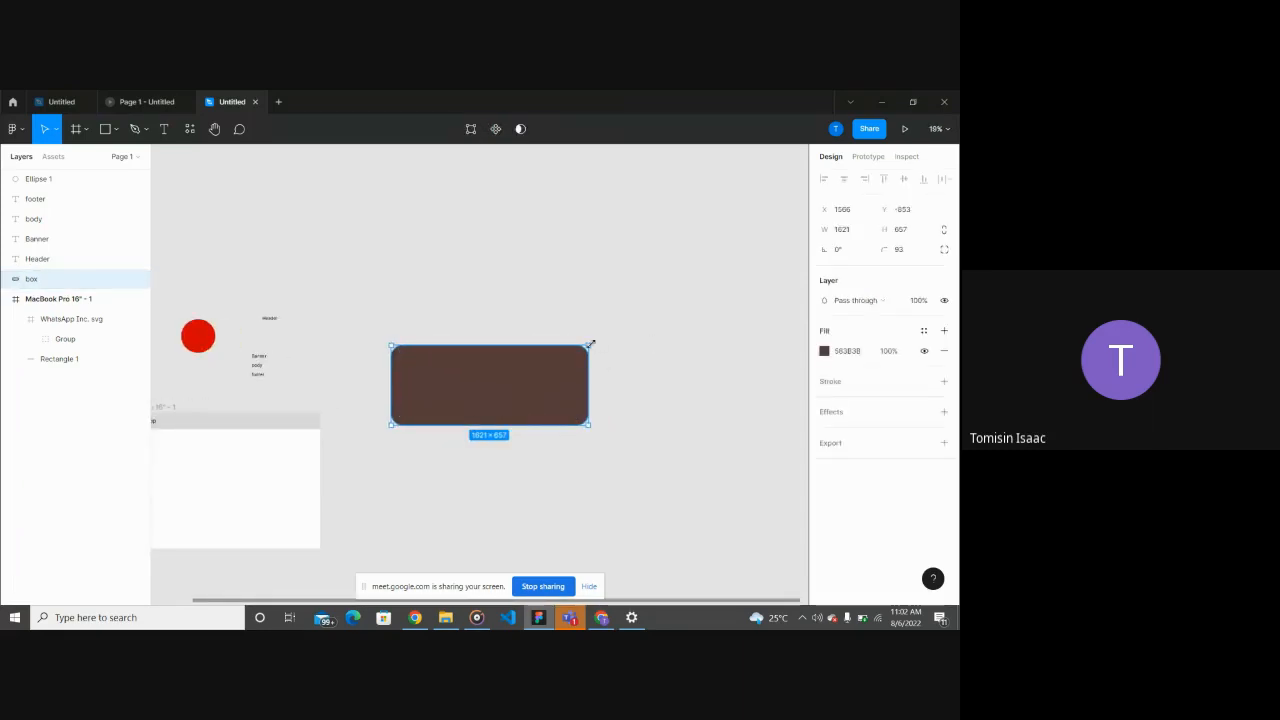
{"action": "left_click_drag", "start_coordinate": [590, 344], "coordinate": [570, 352]}
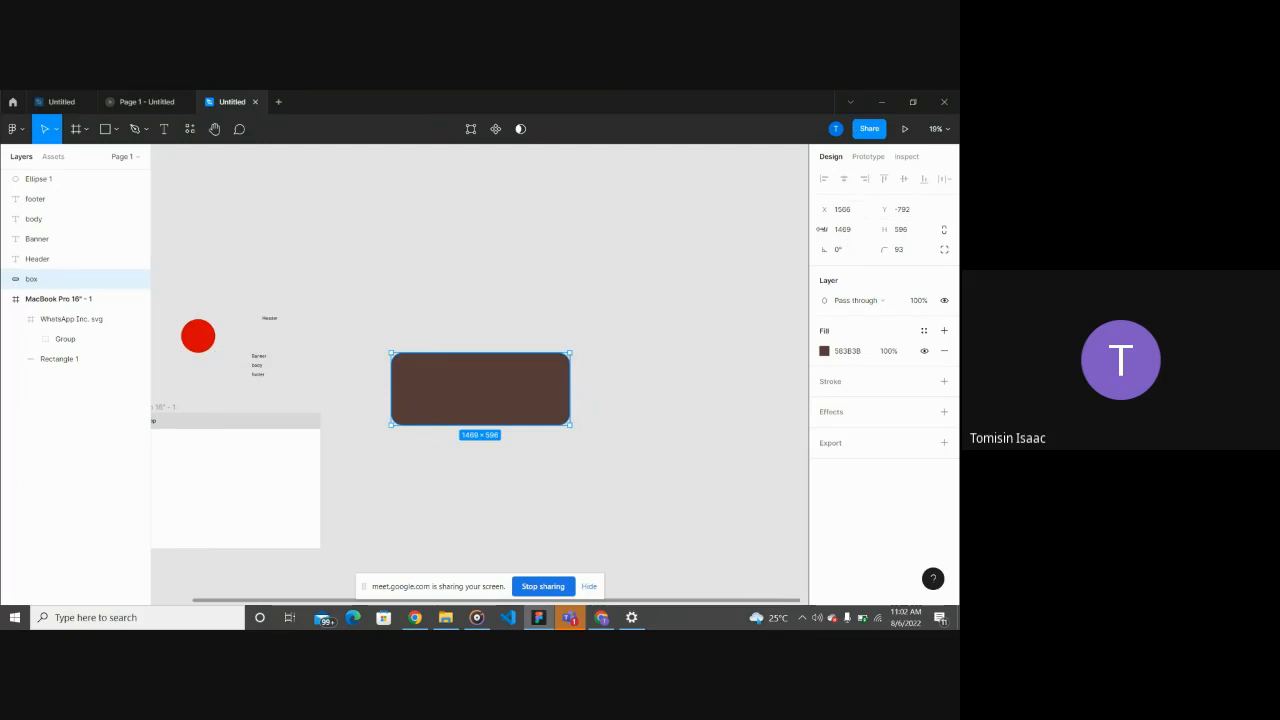
{"action": "left_click", "coordinate": [856, 234]}
{"action": "left_click", "coordinate": [916, 228]}
Step: Resize the brown box rectangle freehand by its right, top and left edges to about 1522 × 591
{"action": "left_click", "coordinate": [563, 382]}
{"action": "left_click_drag", "start_coordinate": [571, 408], "coordinate": [680, 392]}
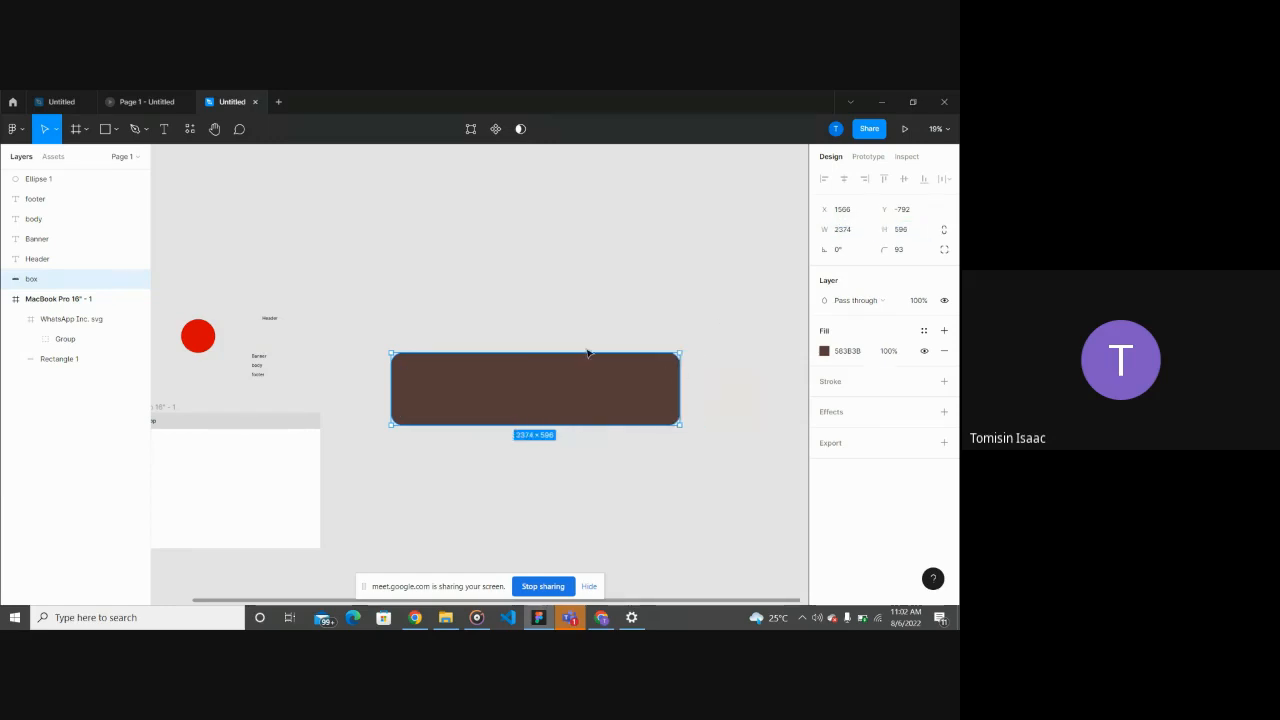
{"action": "left_click_drag", "start_coordinate": [587, 351], "coordinate": [551, 356]}
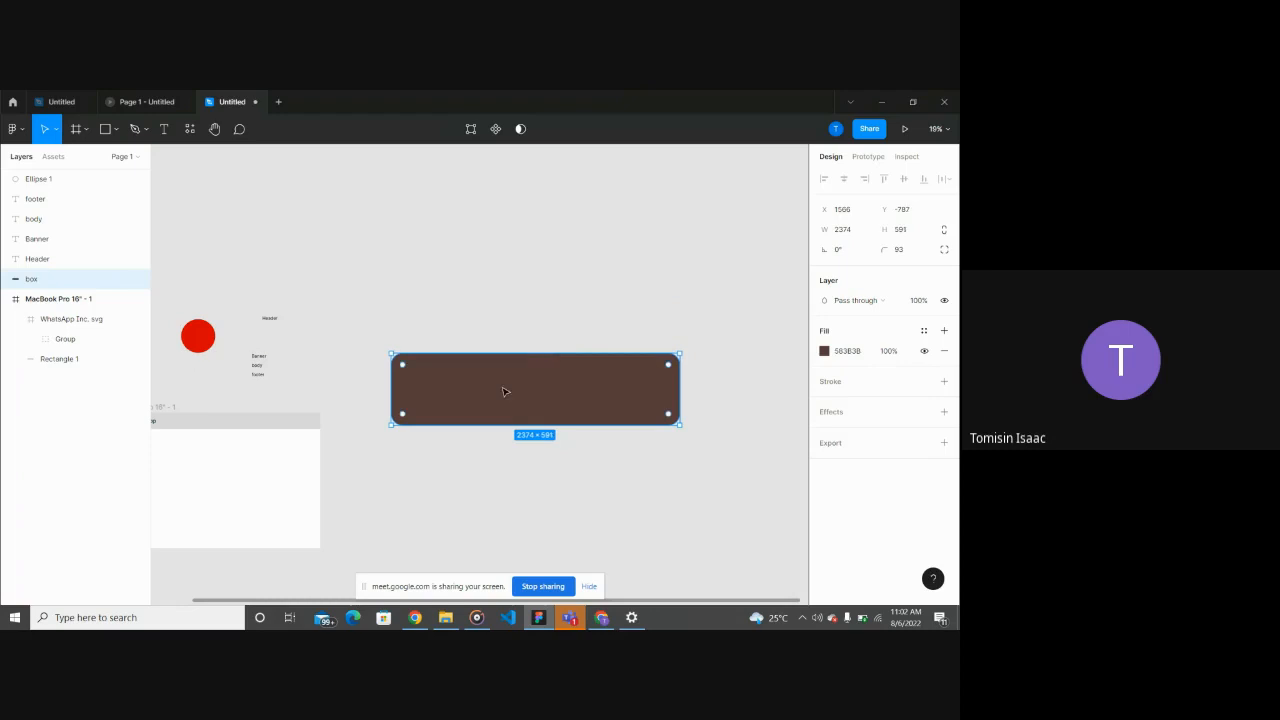
{"action": "left_click_drag", "start_coordinate": [392, 392], "coordinate": [494, 392]}
{"action": "left_click", "coordinate": [544, 481]}
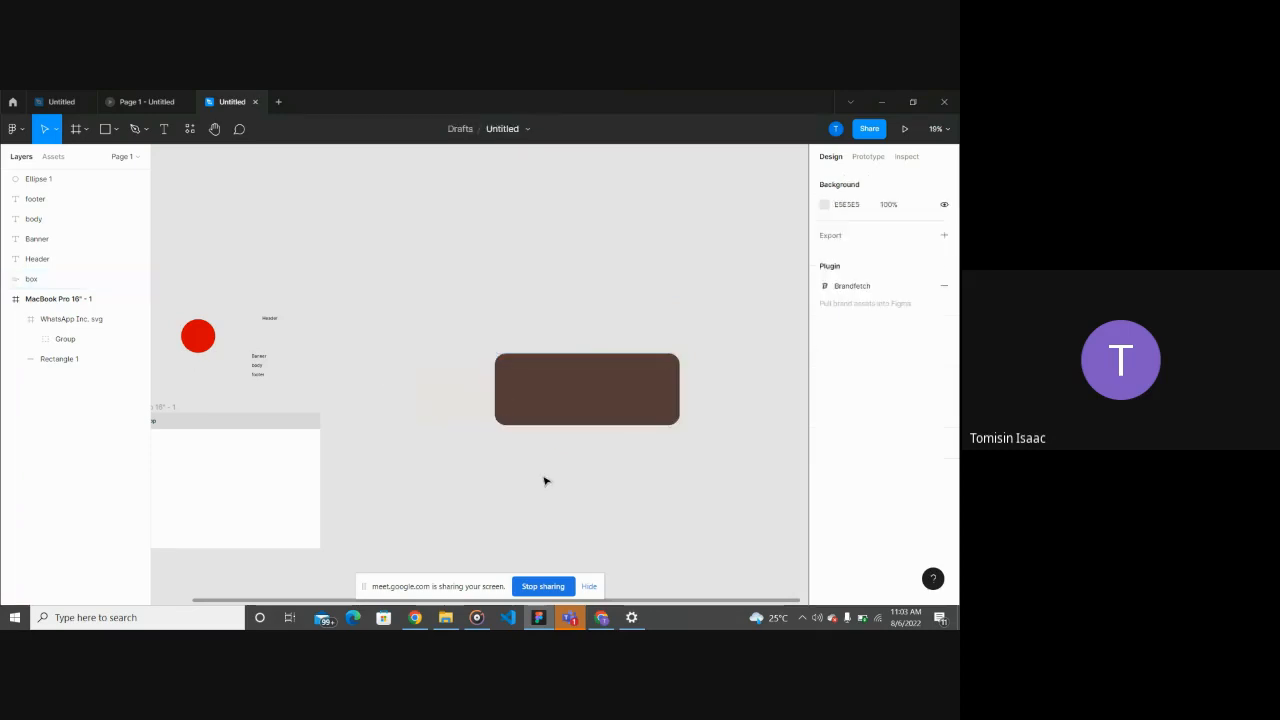
Step: Narrow the brown box rectangle from its left edge to about 871 wide
{"action": "scroll", "coordinate": [544, 481], "scroll_direction": "down", "scroll_amount": 5}
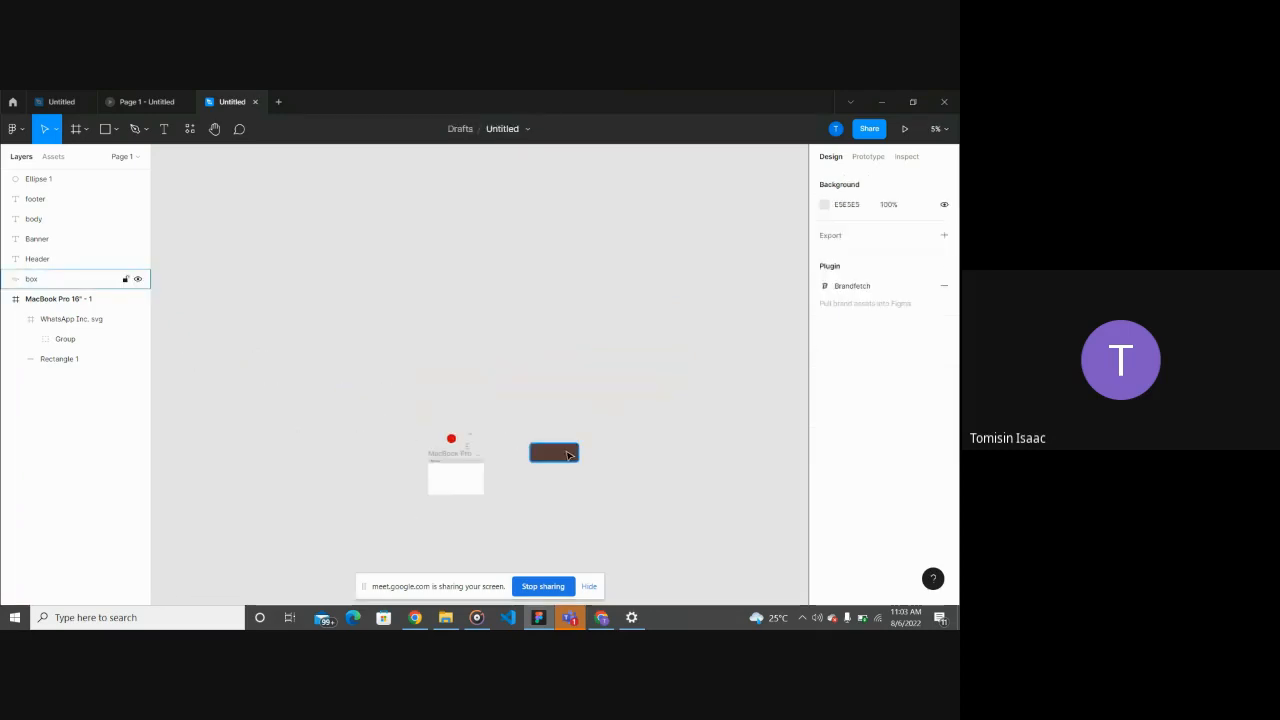
{"action": "left_click", "coordinate": [567, 455]}
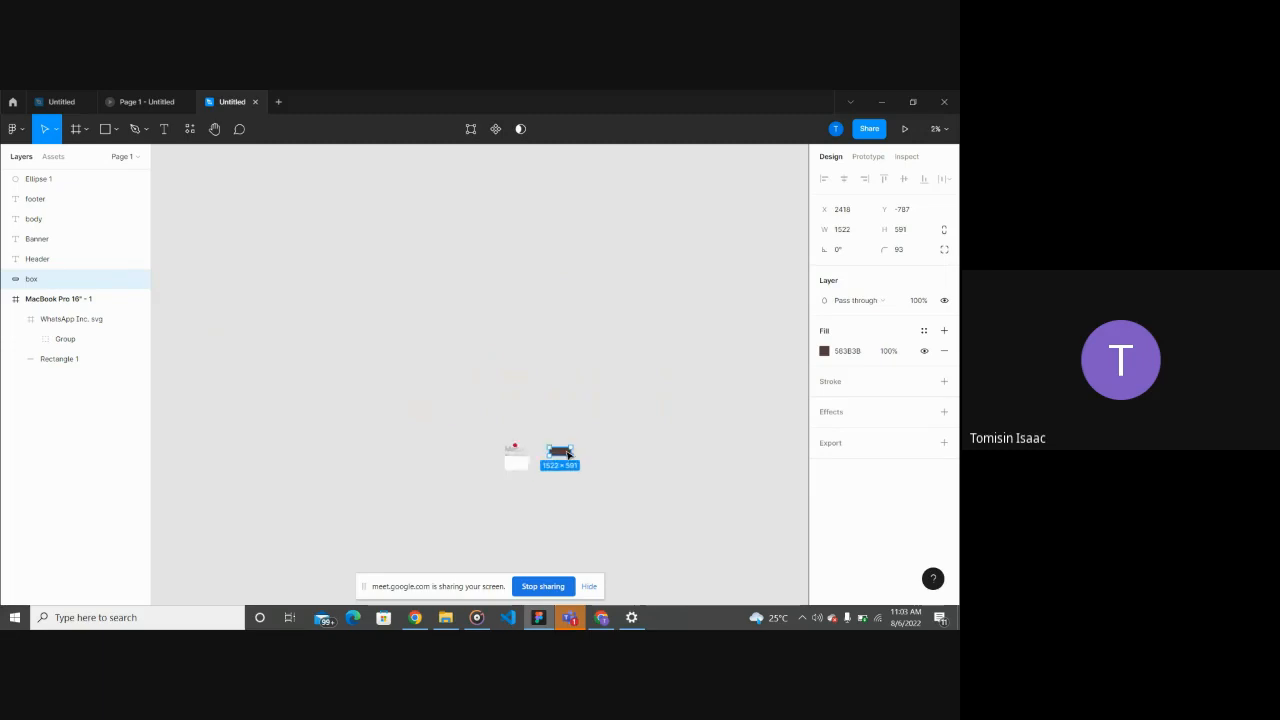
{"action": "scroll", "coordinate": [567, 455], "scroll_direction": "up", "scroll_amount": 5}
{"action": "scroll", "coordinate": [567, 455], "scroll_direction": "down", "scroll_amount": 3}
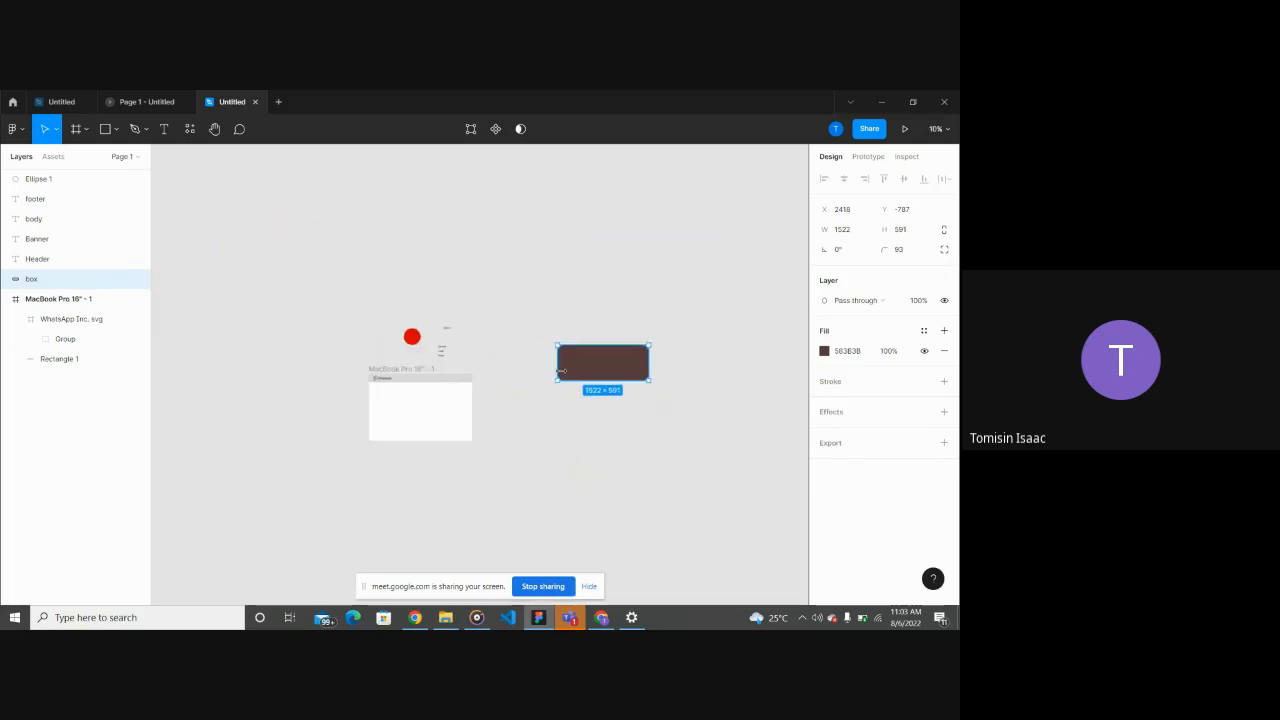
{"action": "left_click_drag", "start_coordinate": [556, 365], "coordinate": [597, 365]}
{"action": "left_click", "coordinate": [598, 479]}
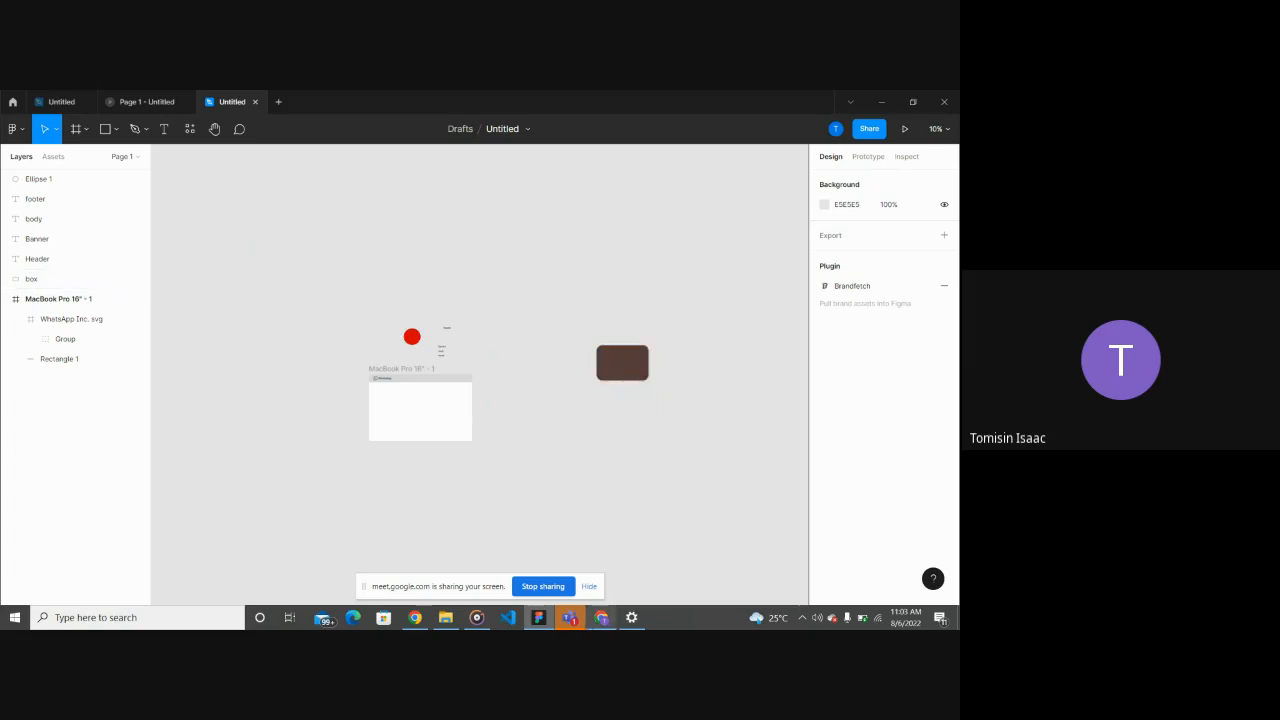
Step: Check the Google Meet call and its messages, and switch back to Figma
{"action": "left_click", "coordinate": [601, 617]}
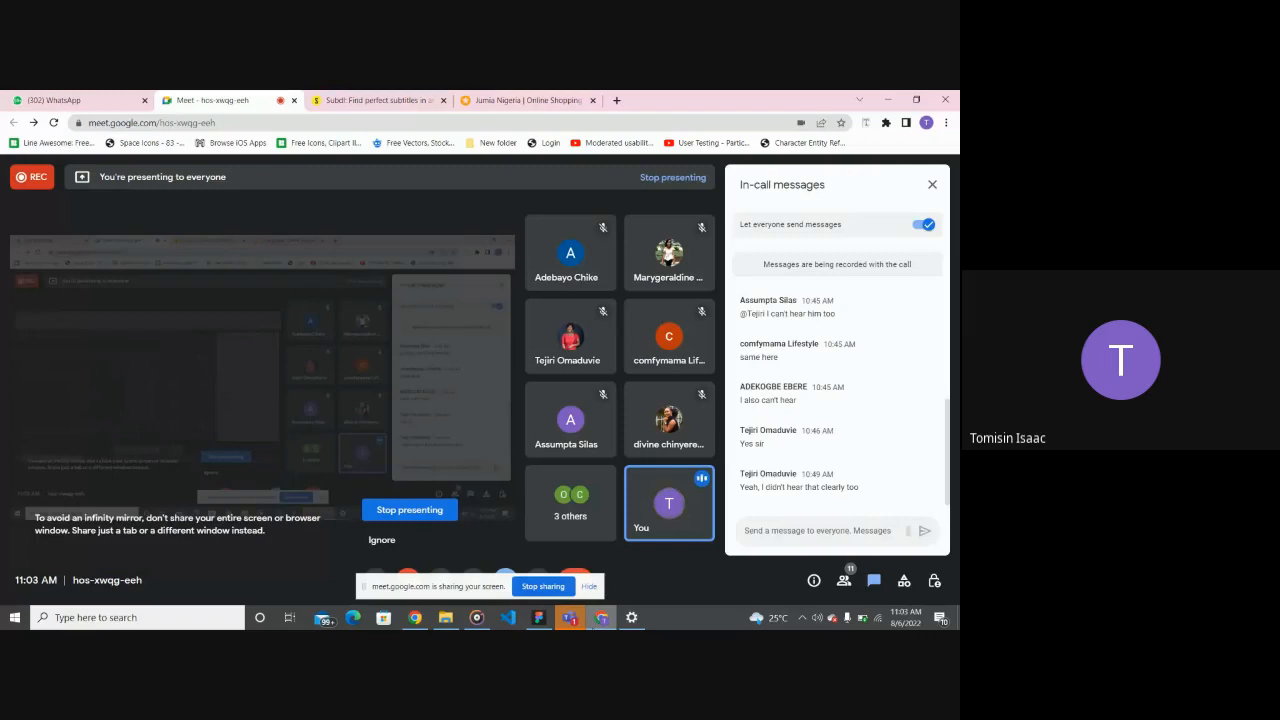
{"action": "left_click", "coordinate": [539, 617]}
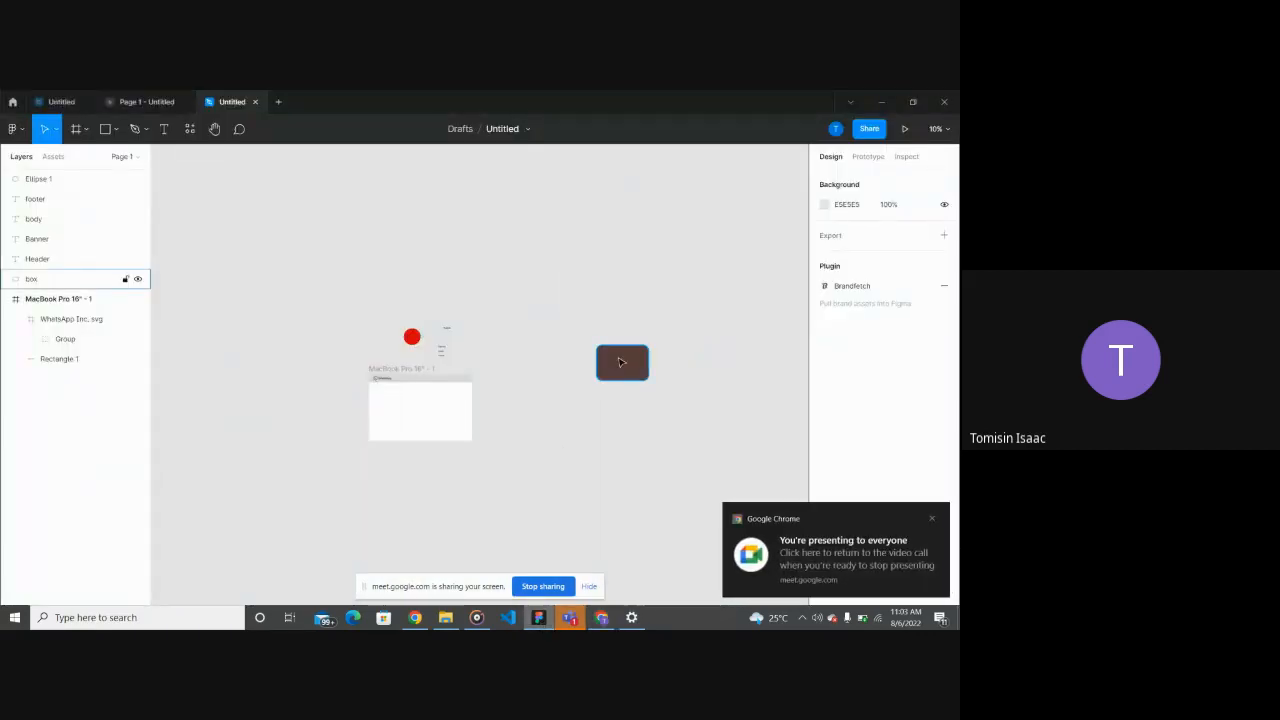
Step: Move the brown box rectangle to the empty canvas below the MacBook frame and set its corner radius to 0
{"action": "scroll", "coordinate": [620, 362], "scroll_direction": "down", "scroll_amount": 2}
{"action": "left_click_drag", "start_coordinate": [620, 362], "coordinate": [510, 419]}
{"action": "scroll", "coordinate": [501, 390], "scroll_direction": "up", "scroll_amount": 5}
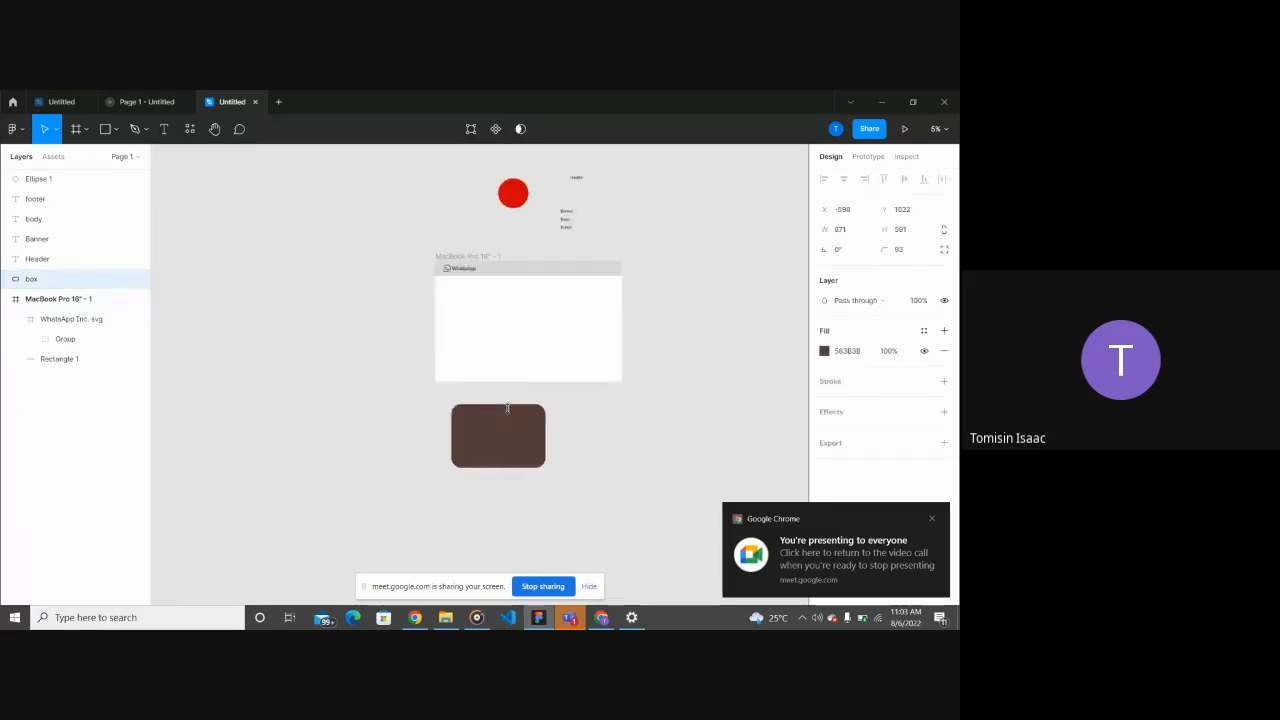
{"action": "scroll", "coordinate": [514, 413], "scroll_direction": "down", "scroll_amount": 2}
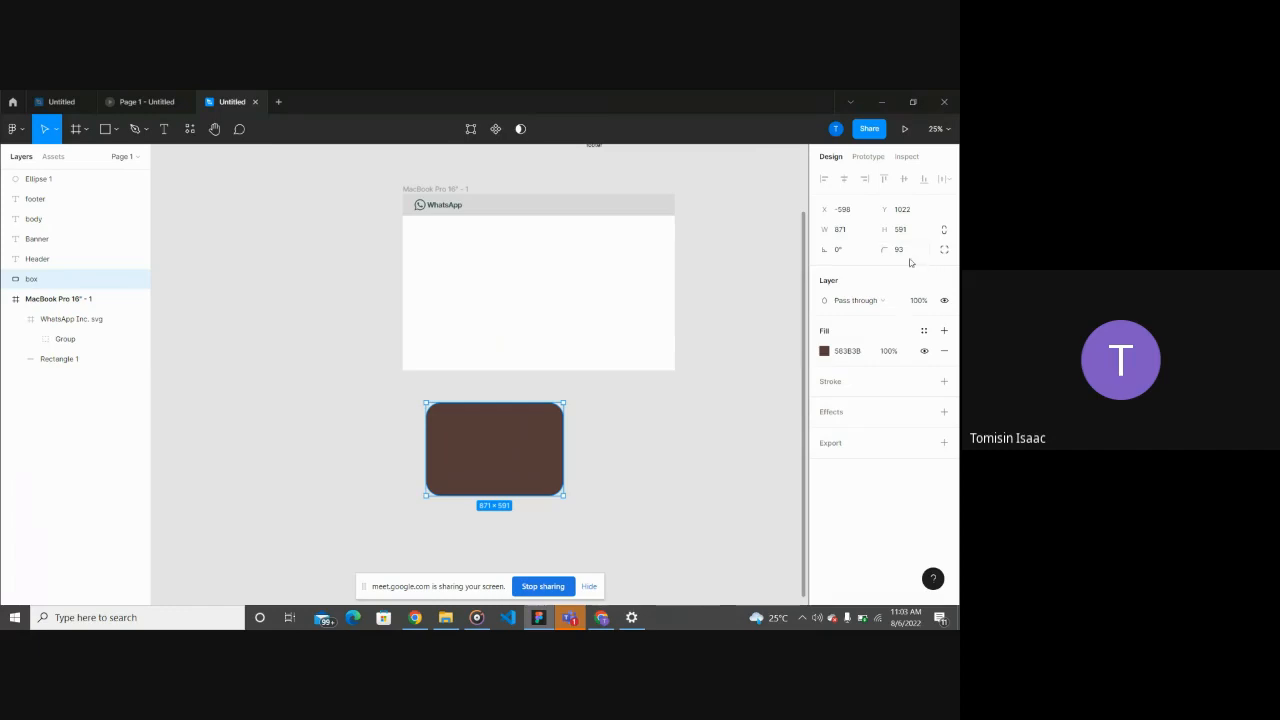
{"action": "left_click", "coordinate": [908, 250]}
{"action": "type", "text": "0"}
{"action": "key", "text": "Return"}
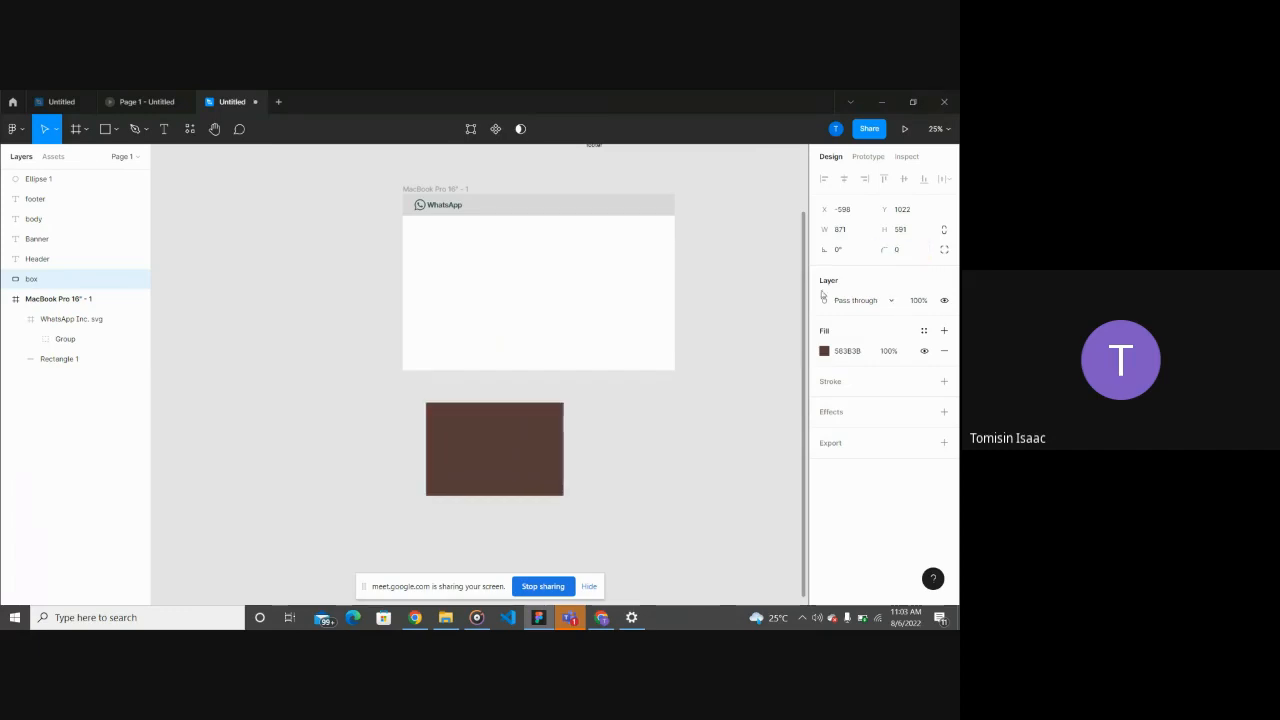
Step: Move the brown box rectangle into the MacBook frame, below the WhatsApp header, at about X 118, Y 407
{"action": "left_click_drag", "start_coordinate": [471, 424], "coordinate": [450, 300]}
{"action": "scroll", "coordinate": [450, 300], "scroll_direction": "up", "scroll_amount": 5}
{"action": "scroll", "coordinate": [258, 360], "scroll_direction": "down", "scroll_amount": 5}
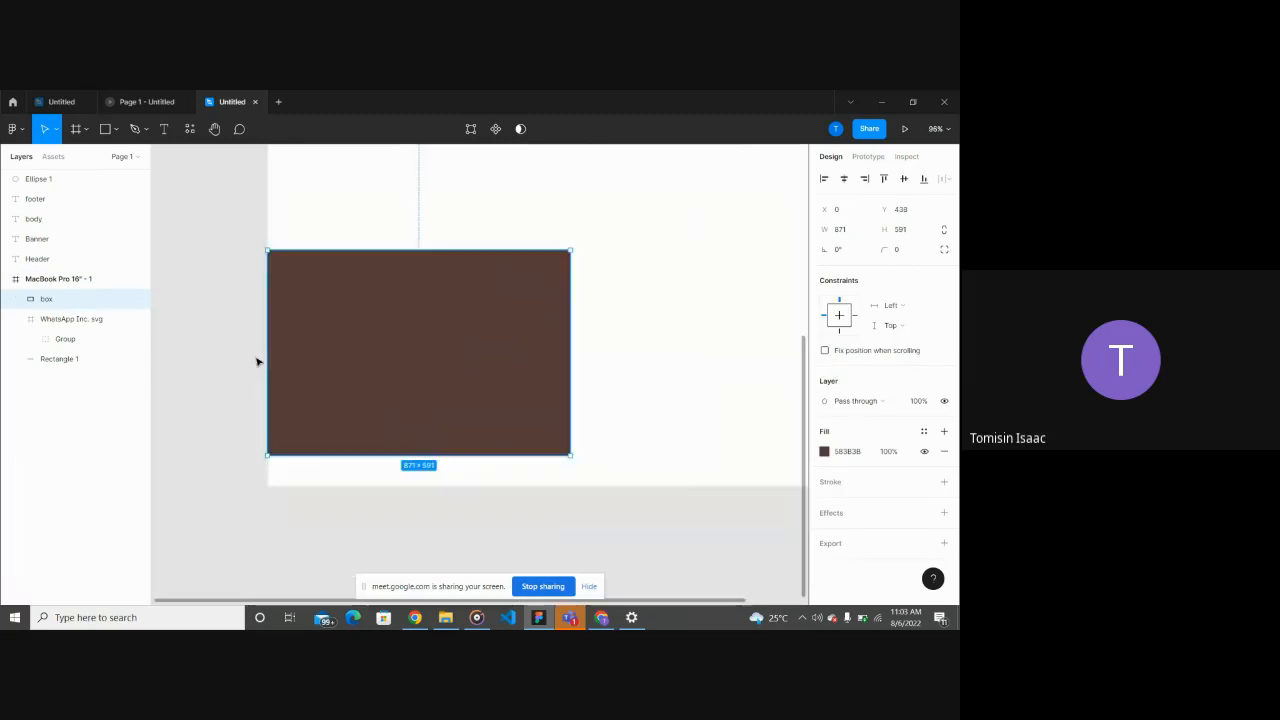
{"action": "left_click", "coordinate": [253, 337]}
{"action": "left_click_drag", "start_coordinate": [331, 334], "coordinate": [363, 326]}
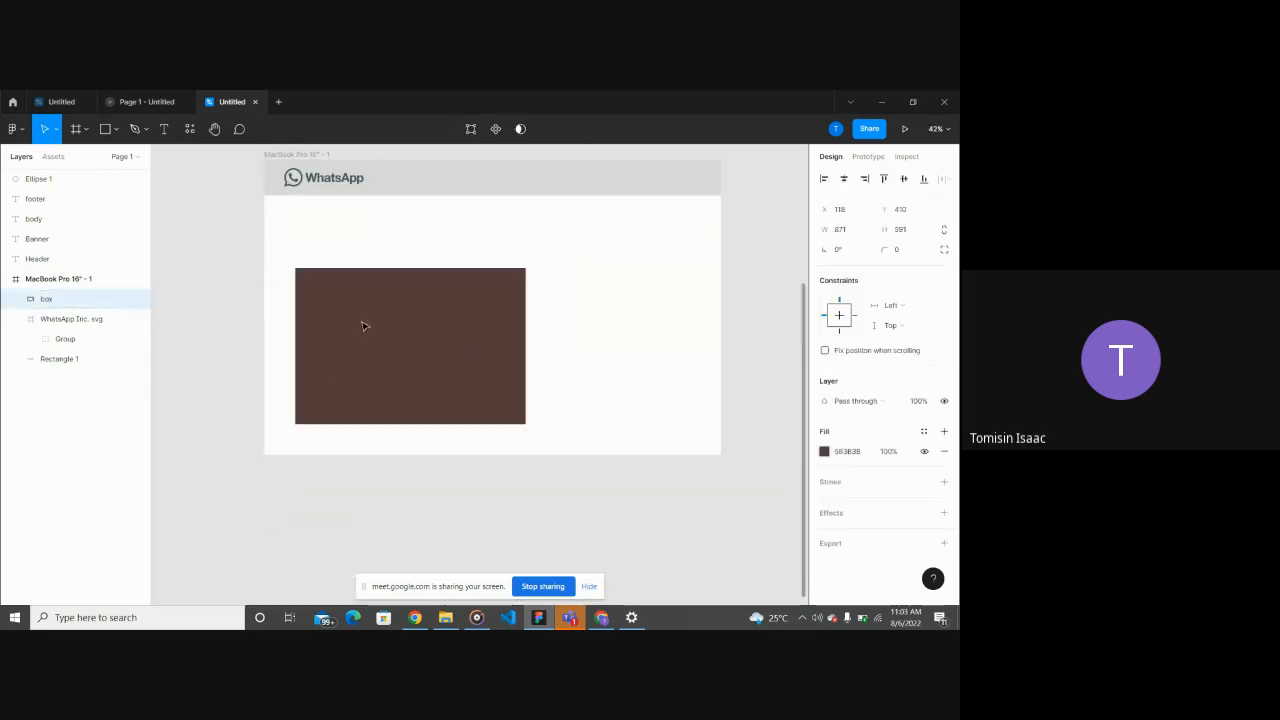
{"action": "scroll", "coordinate": [305, 155], "scroll_direction": "down", "scroll_amount": 3}
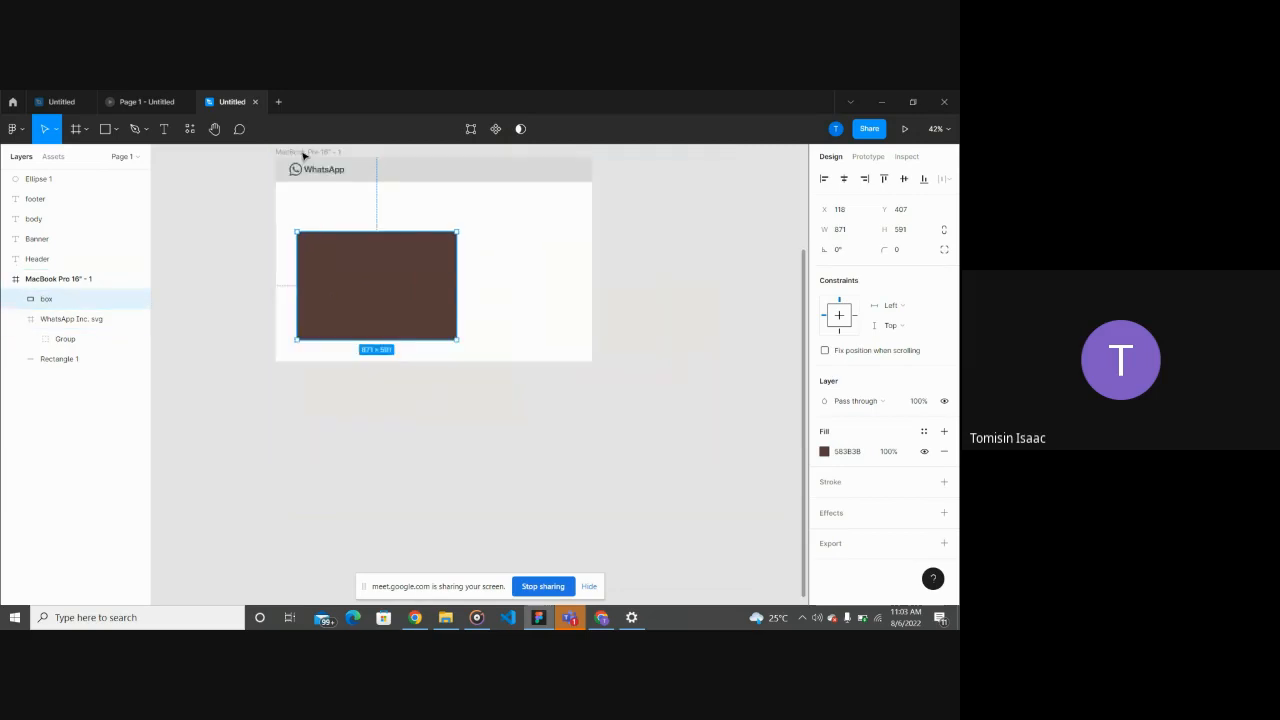
{"action": "left_click_drag", "start_coordinate": [320, 155], "coordinate": [312, 208]}
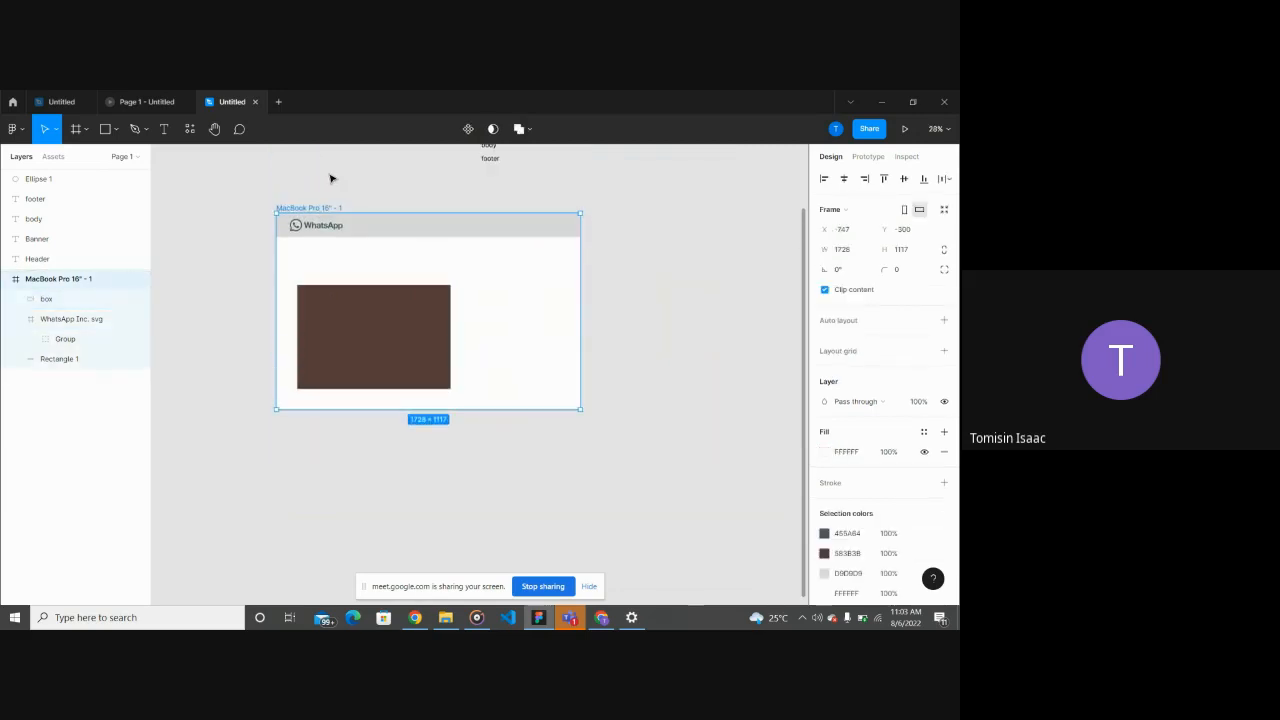
{"action": "double_click", "coordinate": [312, 208]}
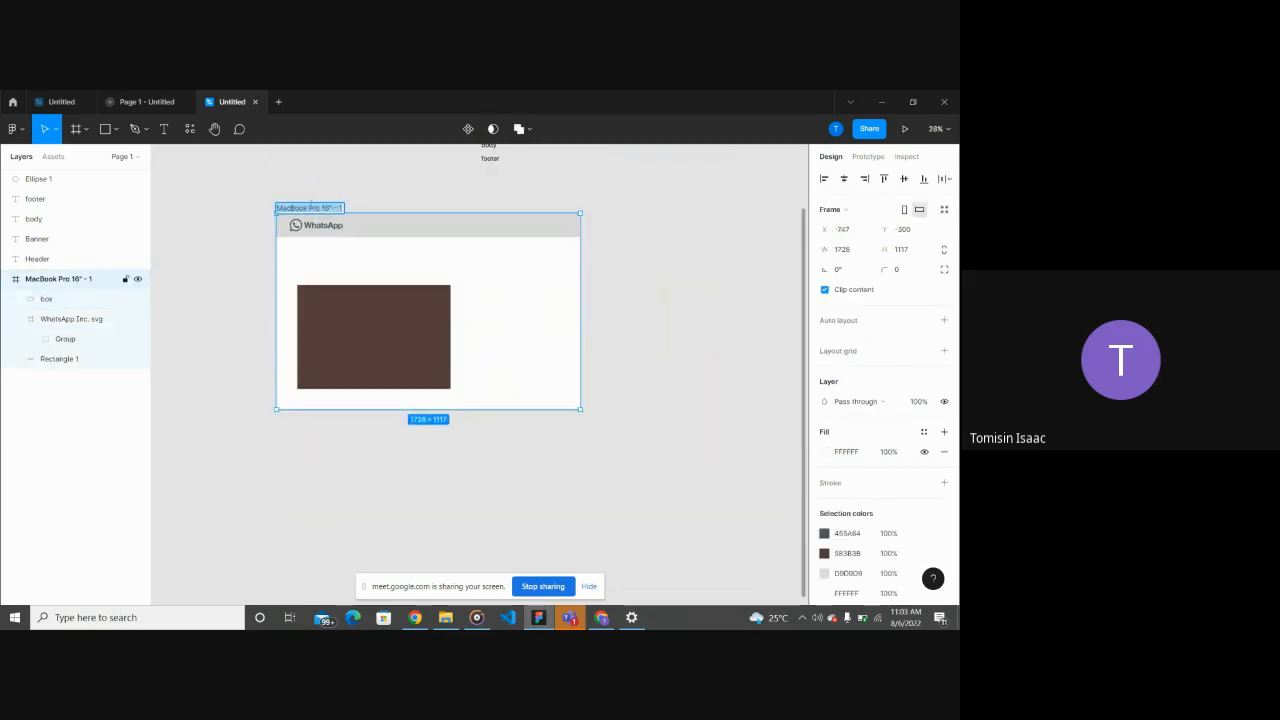
{"action": "key", "text": "BackSpace"}
{"action": "type", "text": "l"}
{"action": "left_click", "coordinate": [254, 215]}
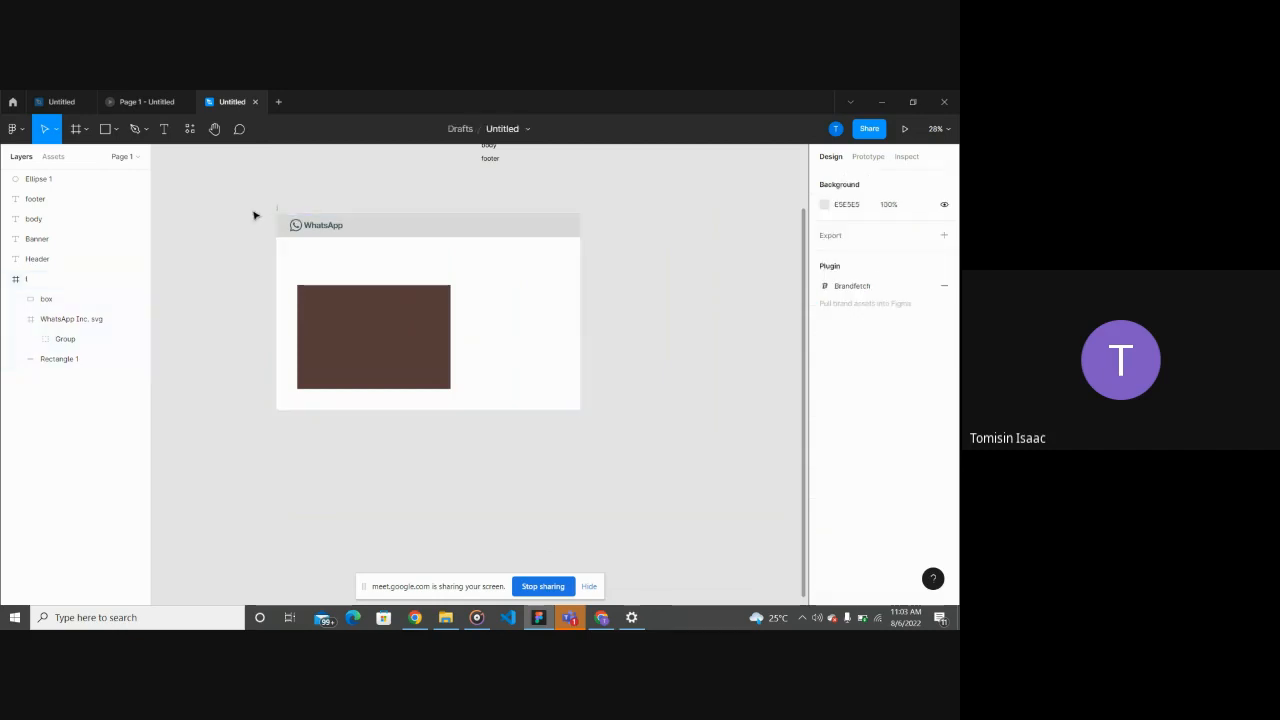
{"action": "key", "text": "ctrl+z"}
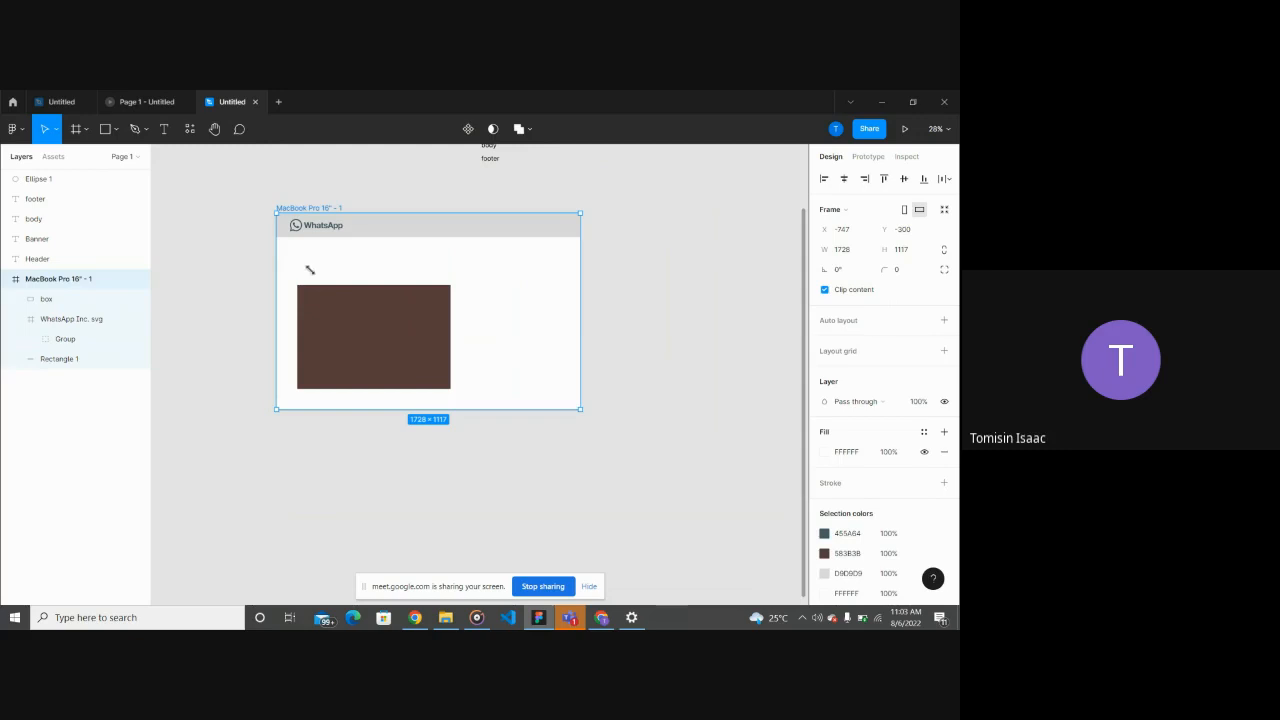
Step: Move the brown box rectangle out of the MacBook frame onto the canvas below it, at about X -692, Y 1102
{"action": "left_click", "coordinate": [234, 303]}
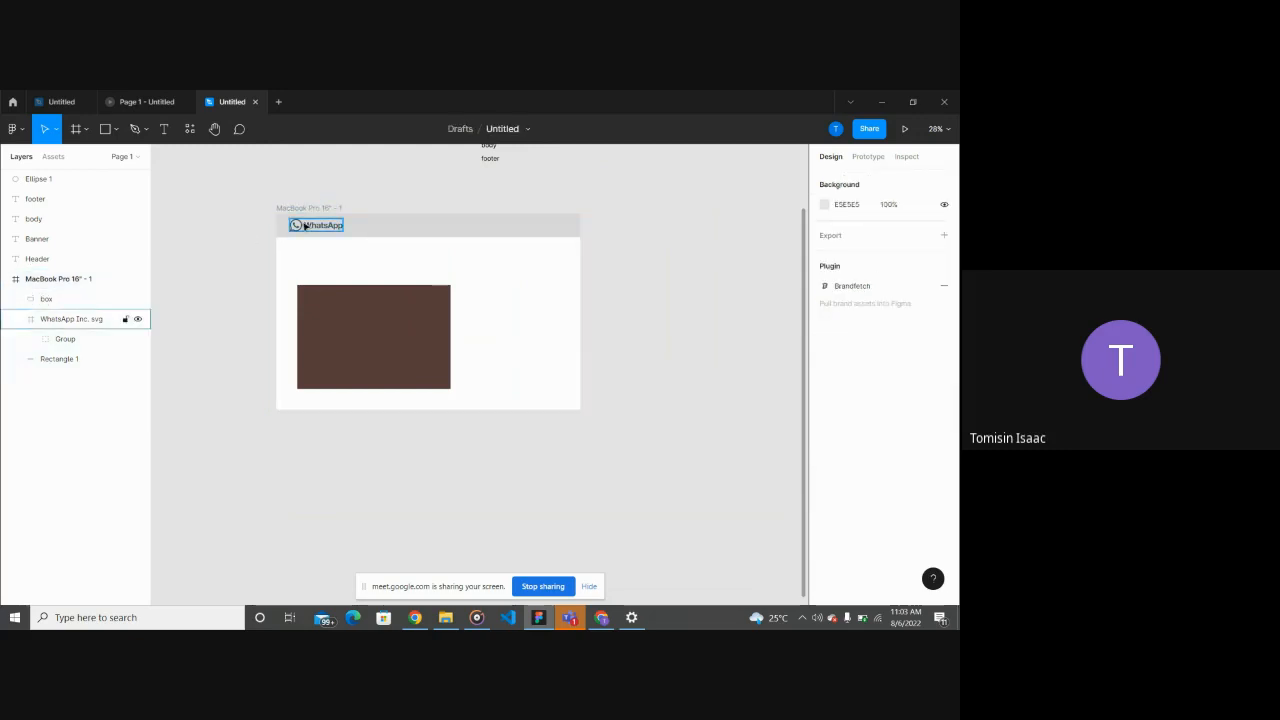
{"action": "left_click_drag", "start_coordinate": [343, 309], "coordinate": [296, 491]}
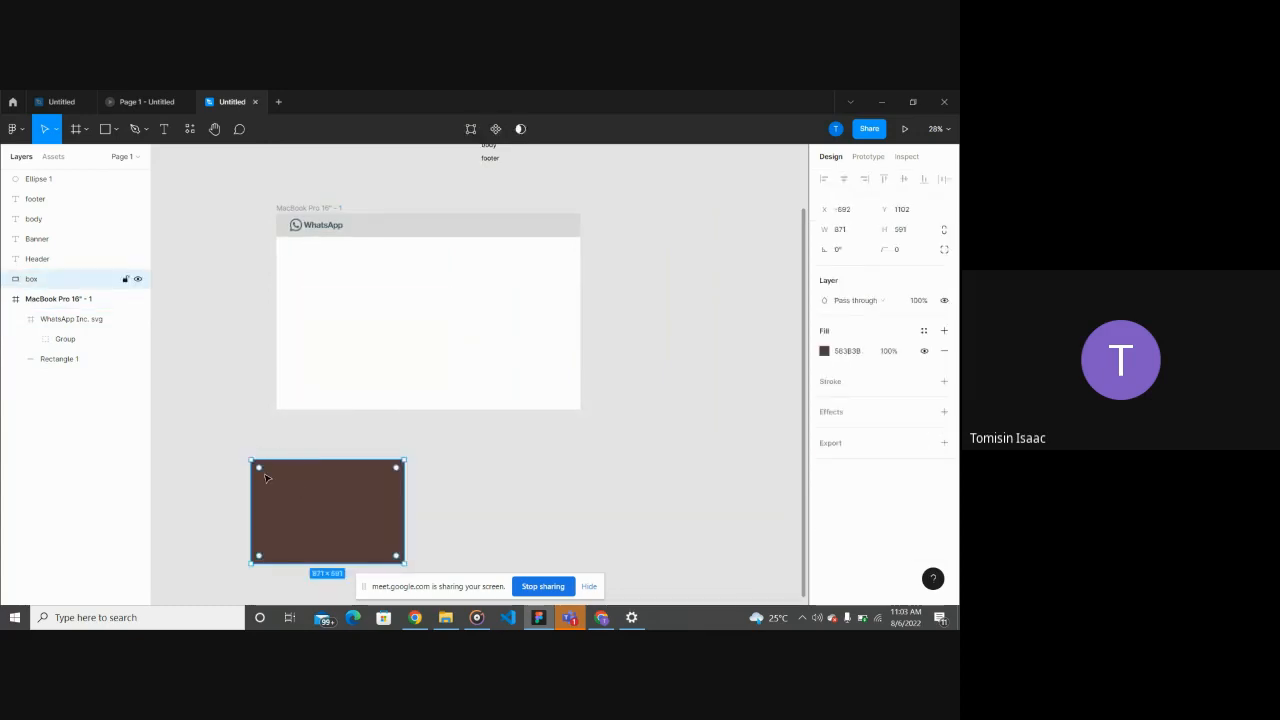
Step: Rename the MacBook Pro 16" - 1 frame as land using its label on the canvas
{"action": "double_click", "coordinate": [309, 207]}
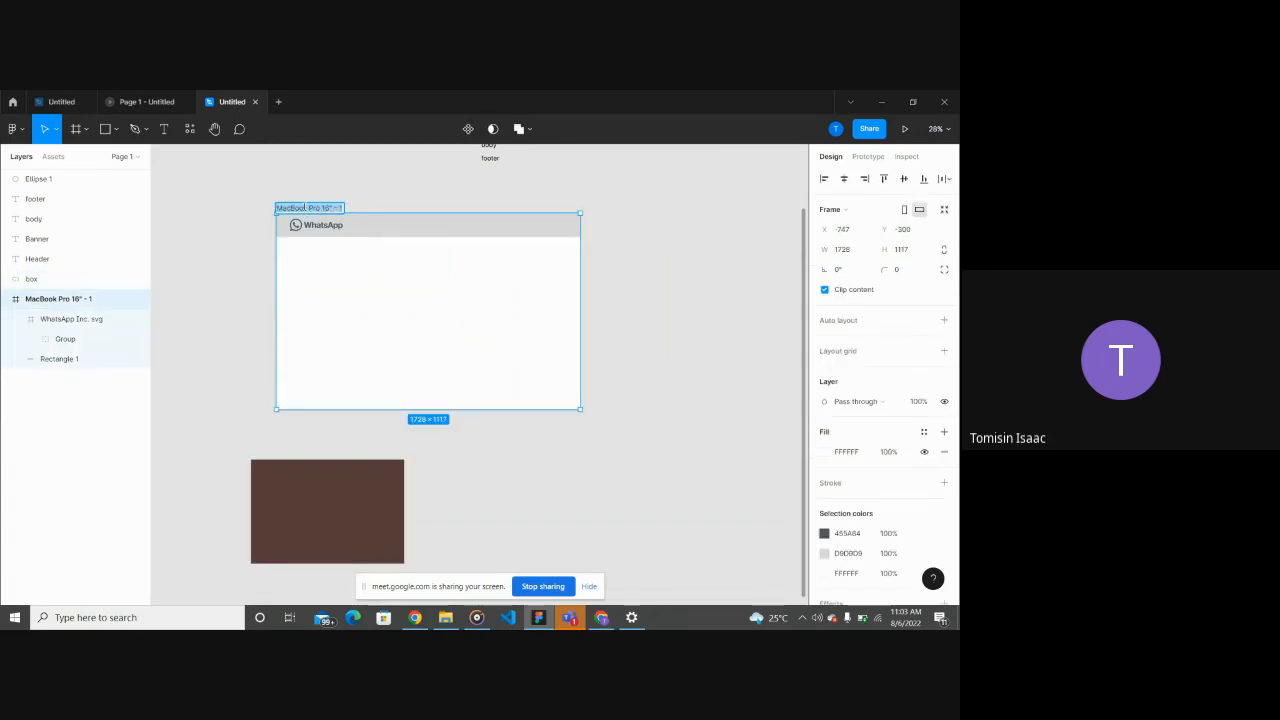
{"action": "left_click", "coordinate": [349, 200]}
{"action": "scroll", "coordinate": [307, 212], "scroll_direction": "up", "scroll_amount": 5}
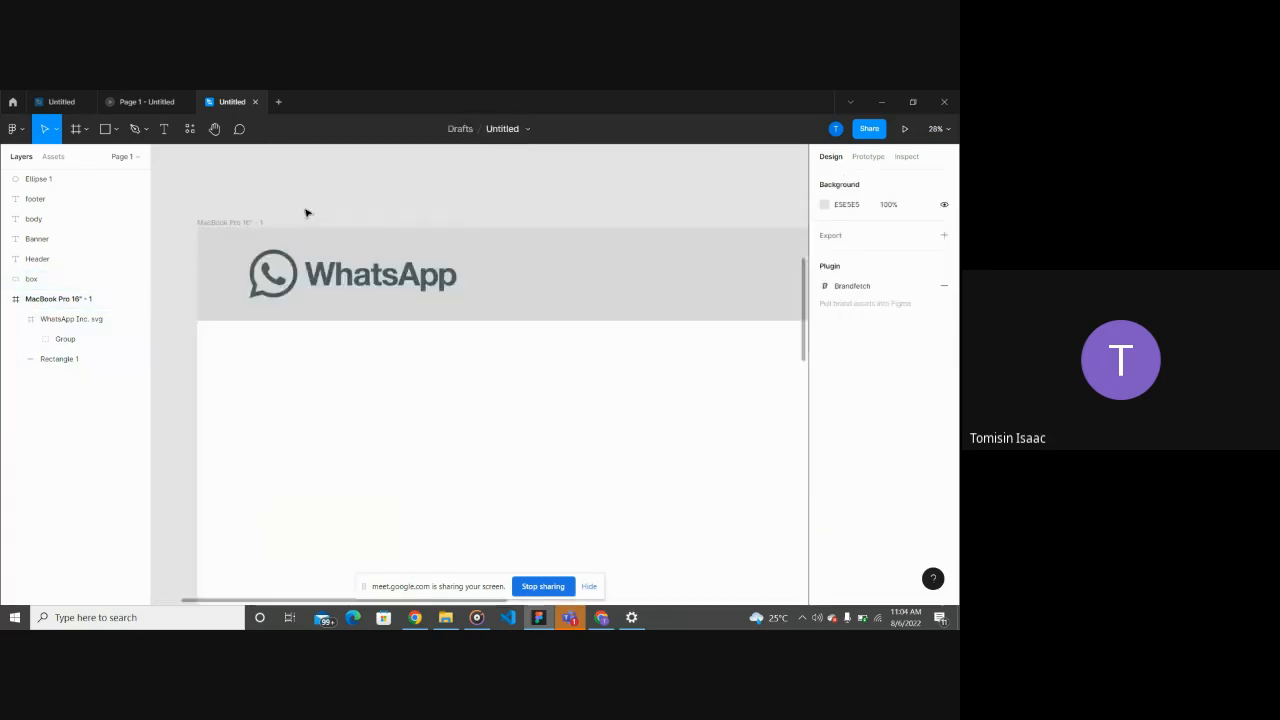
{"action": "scroll", "coordinate": [307, 212], "scroll_direction": "up", "scroll_amount": 5}
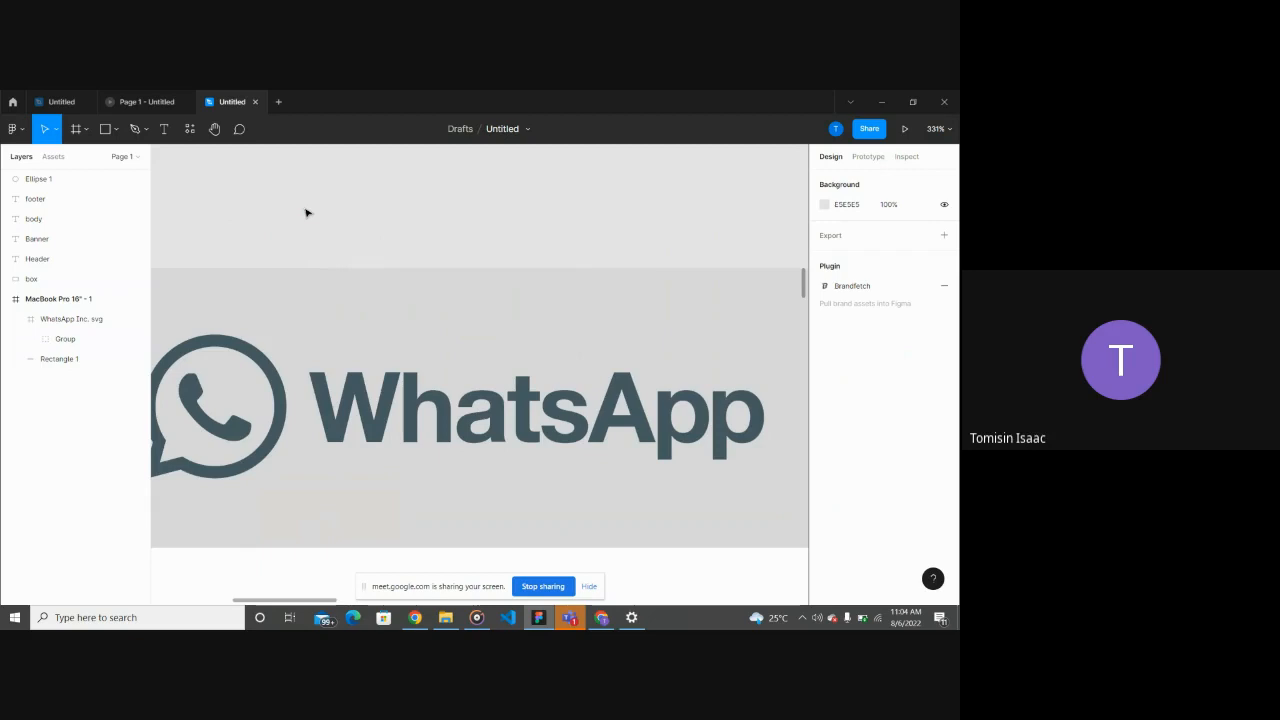
{"action": "scroll", "coordinate": [307, 212], "scroll_direction": "up", "scroll_amount": 5}
{"action": "double_click", "coordinate": [313, 396]}
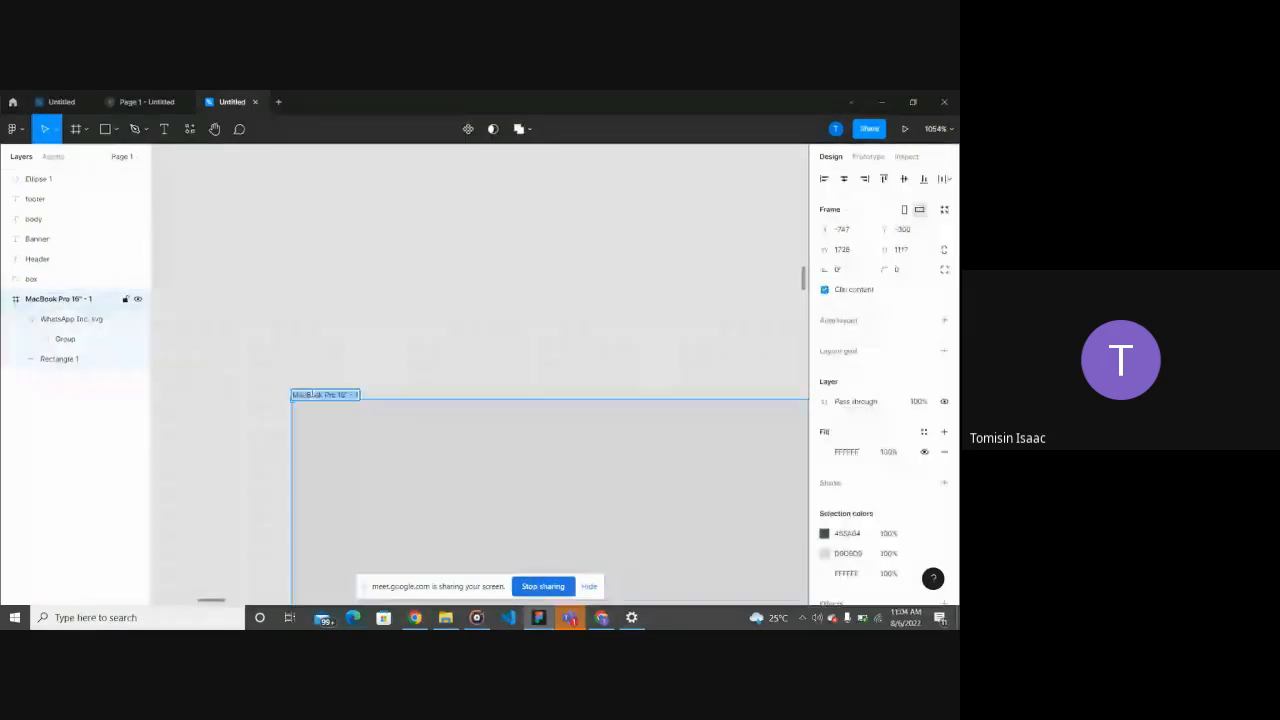
{"action": "type", "text": "jhgghjvkh"}
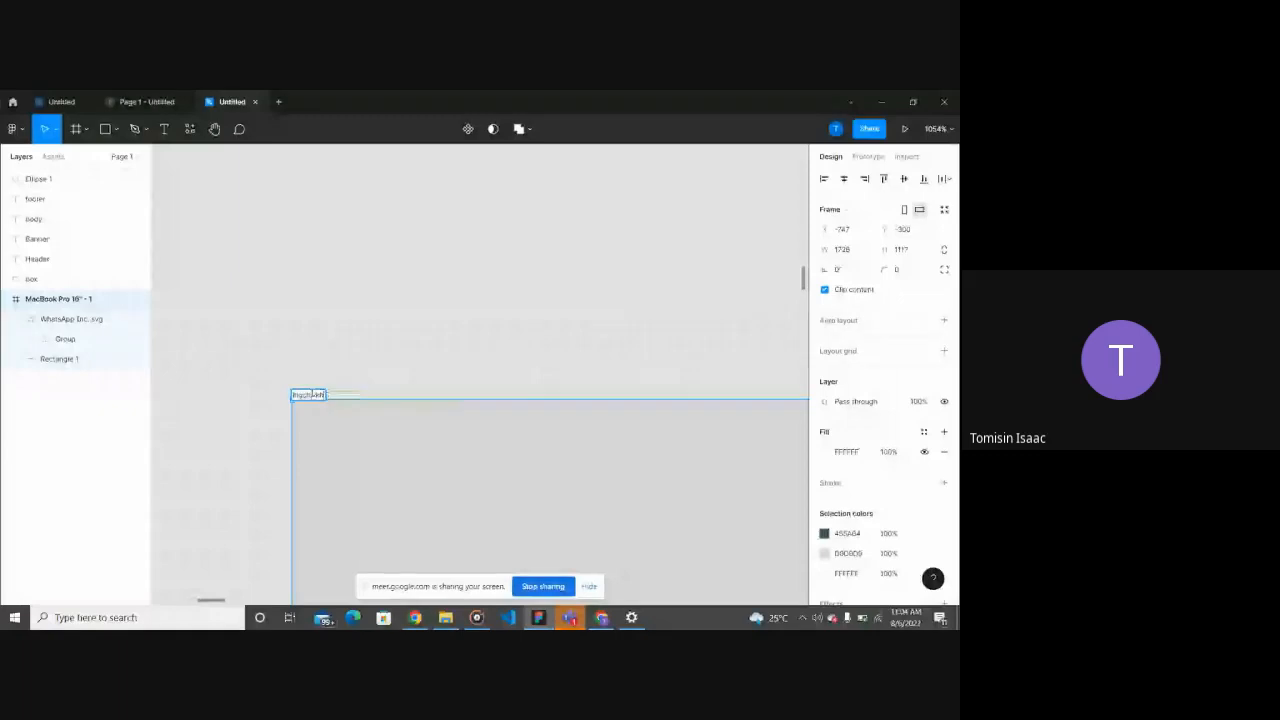
{"action": "key", "text": "BackSpace"}
{"action": "key", "text": "BackSpace"}
{"action": "key", "text": "BackSpace"}
{"action": "key", "text": "BackSpace"}
{"action": "key", "text": "BackSpace"}
{"action": "key", "text": "BackSpace"}
{"action": "key", "text": "BackSpace"}
{"action": "key", "text": "BackSpace"}
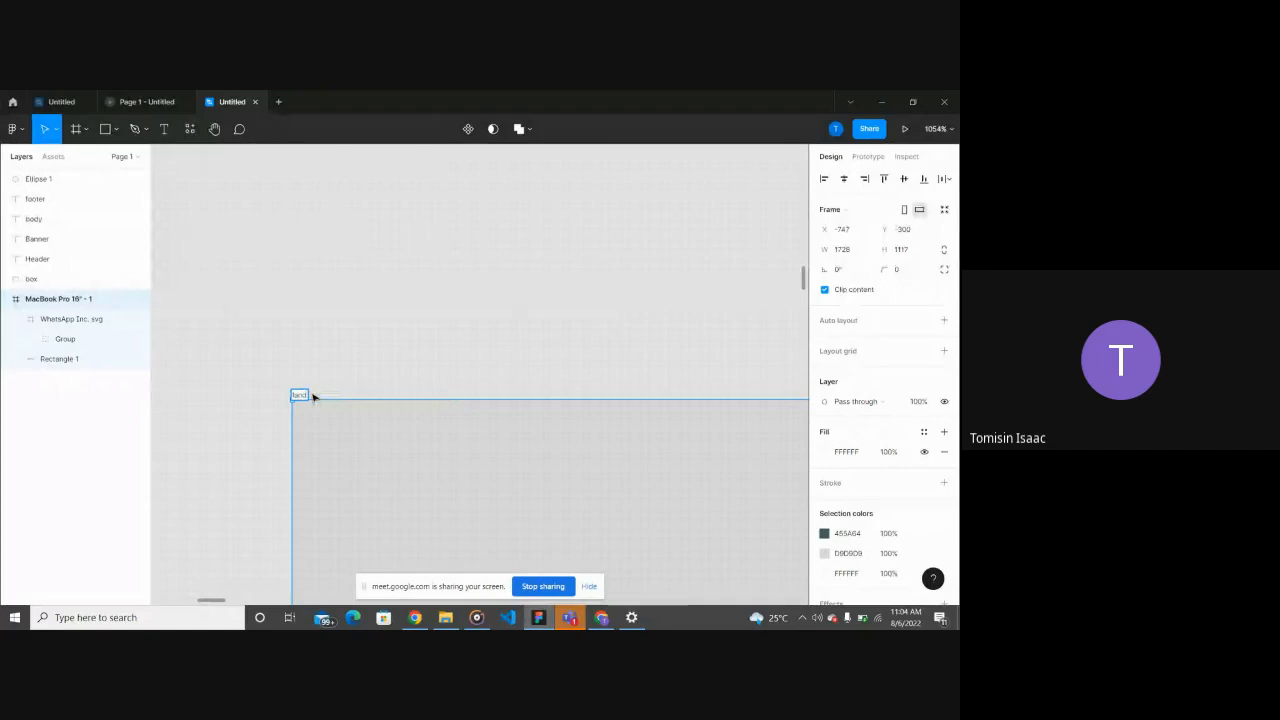
{"action": "key", "text": "Return"}
{"action": "left_click", "coordinate": [436, 347]}
{"action": "scroll", "coordinate": [436, 347], "scroll_direction": "down", "scroll_amount": 10}
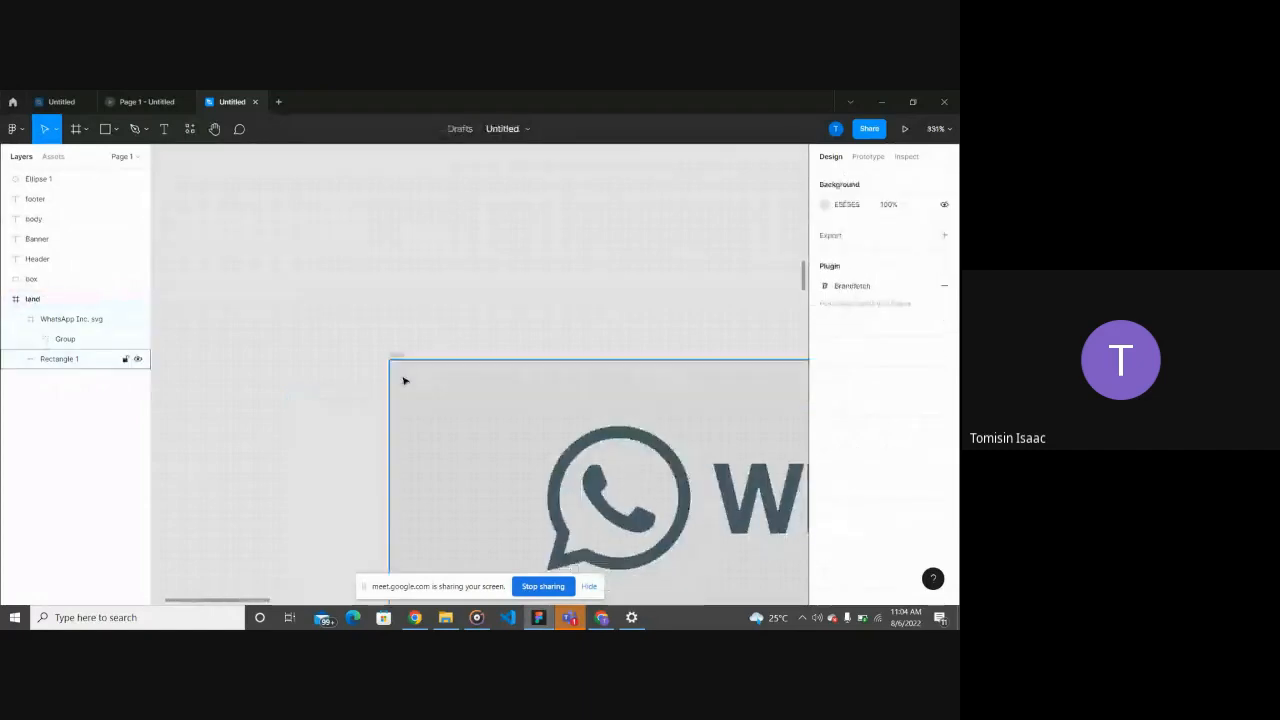
{"action": "scroll", "coordinate": [410, 374], "scroll_direction": "down", "scroll_amount": 3}
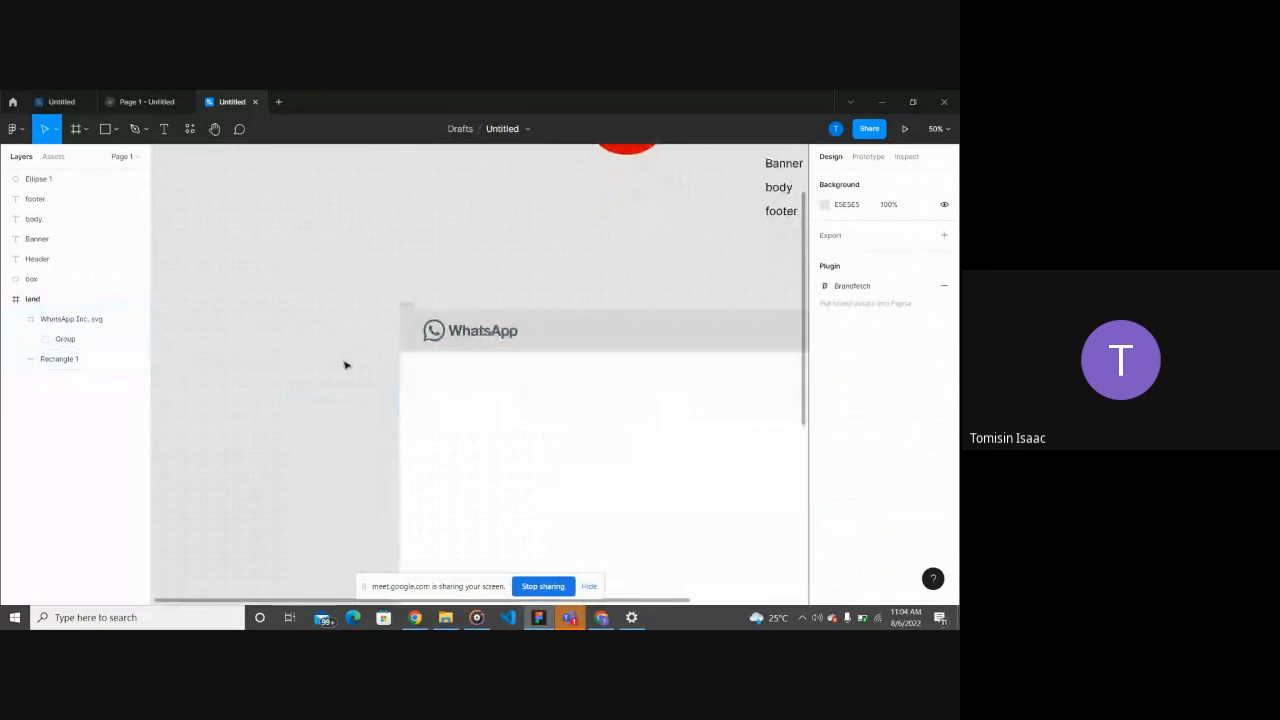
Step: Rename the land frame as landing page in the layer list
{"action": "double_click", "coordinate": [54, 300]}
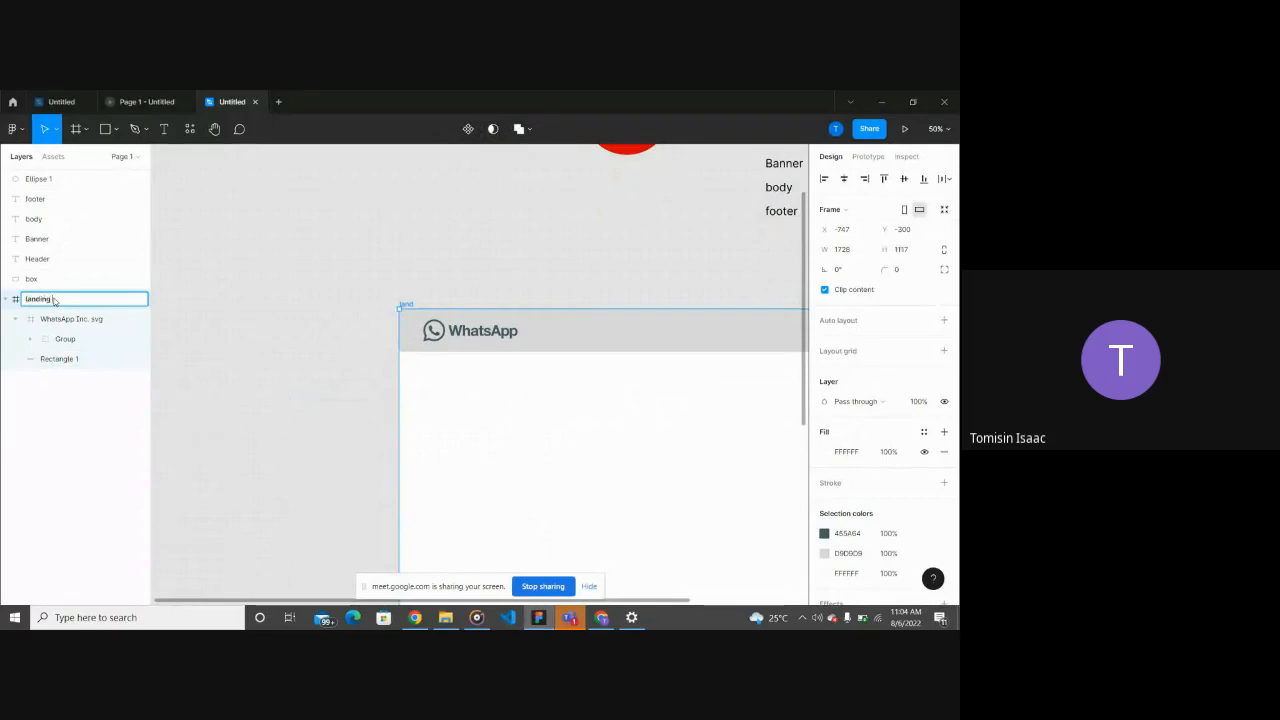
{"action": "type", "text": "landing page"}
{"action": "key", "text": "Return"}
{"action": "left_click", "coordinate": [210, 393]}
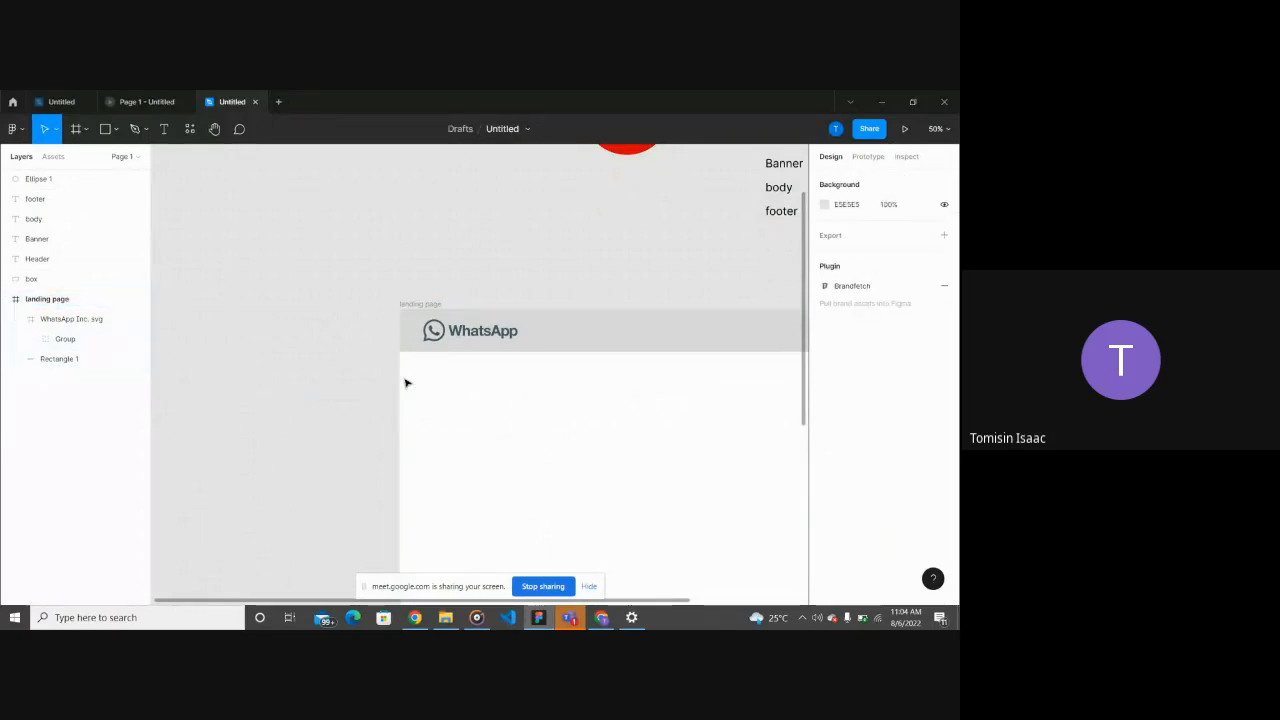
Step: Switch to the Google Meet call in Chrome to check it, and return to the Figma file
{"action": "scroll", "coordinate": [406, 380], "scroll_direction": "down", "scroll_amount": 5}
{"action": "left_click", "coordinate": [601, 617]}
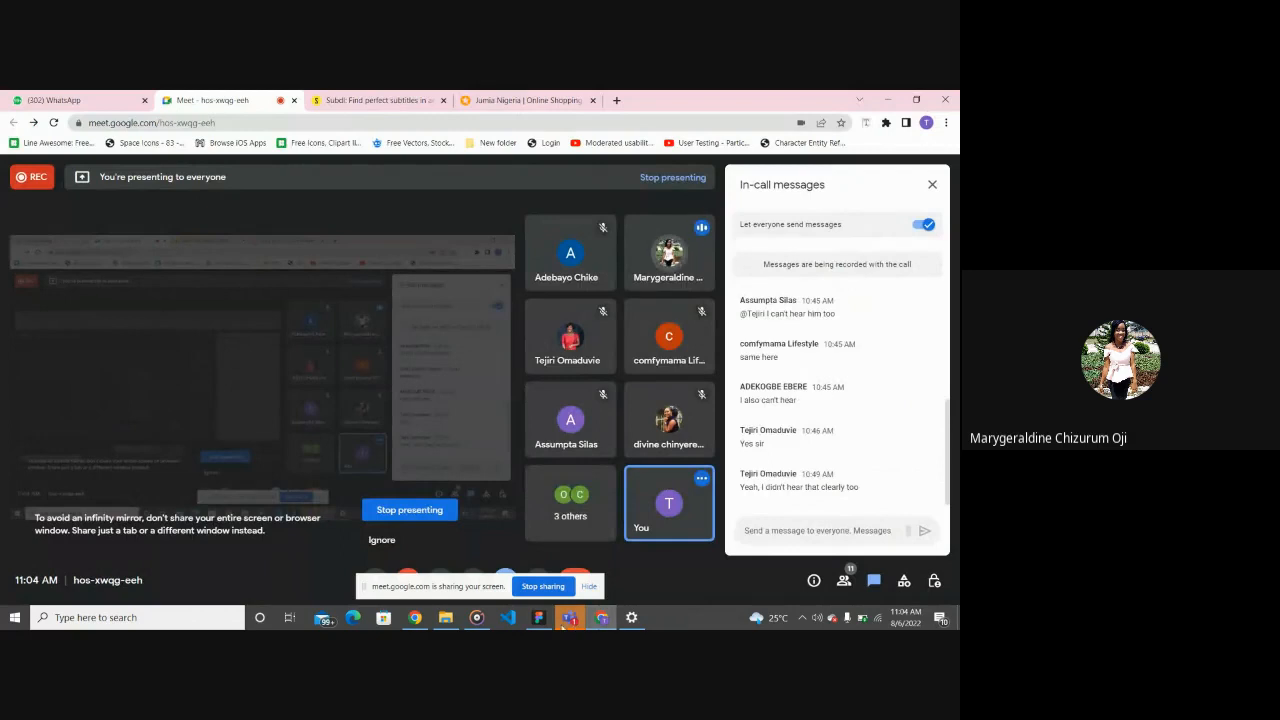
{"action": "left_click", "coordinate": [540, 618]}
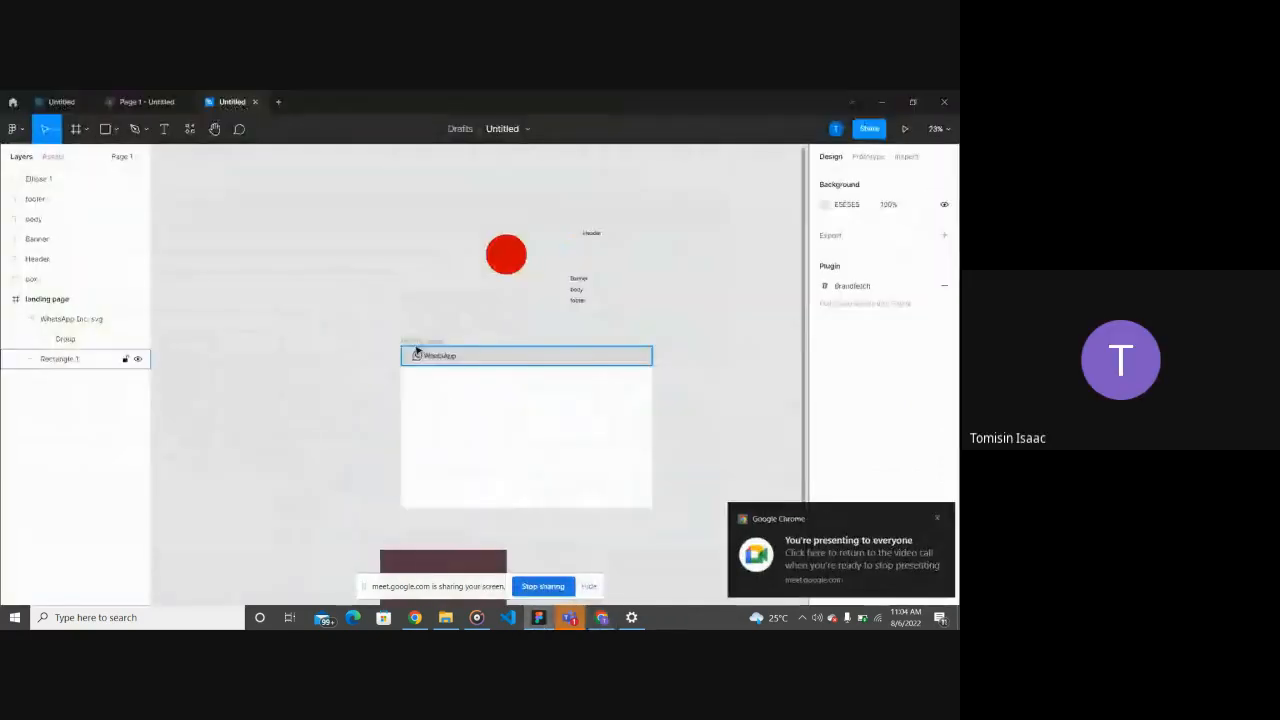
{"action": "scroll", "coordinate": [552, 329], "scroll_direction": "up", "scroll_amount": 3}
{"action": "scroll", "coordinate": [552, 329], "scroll_direction": "down", "scroll_amount": 2}
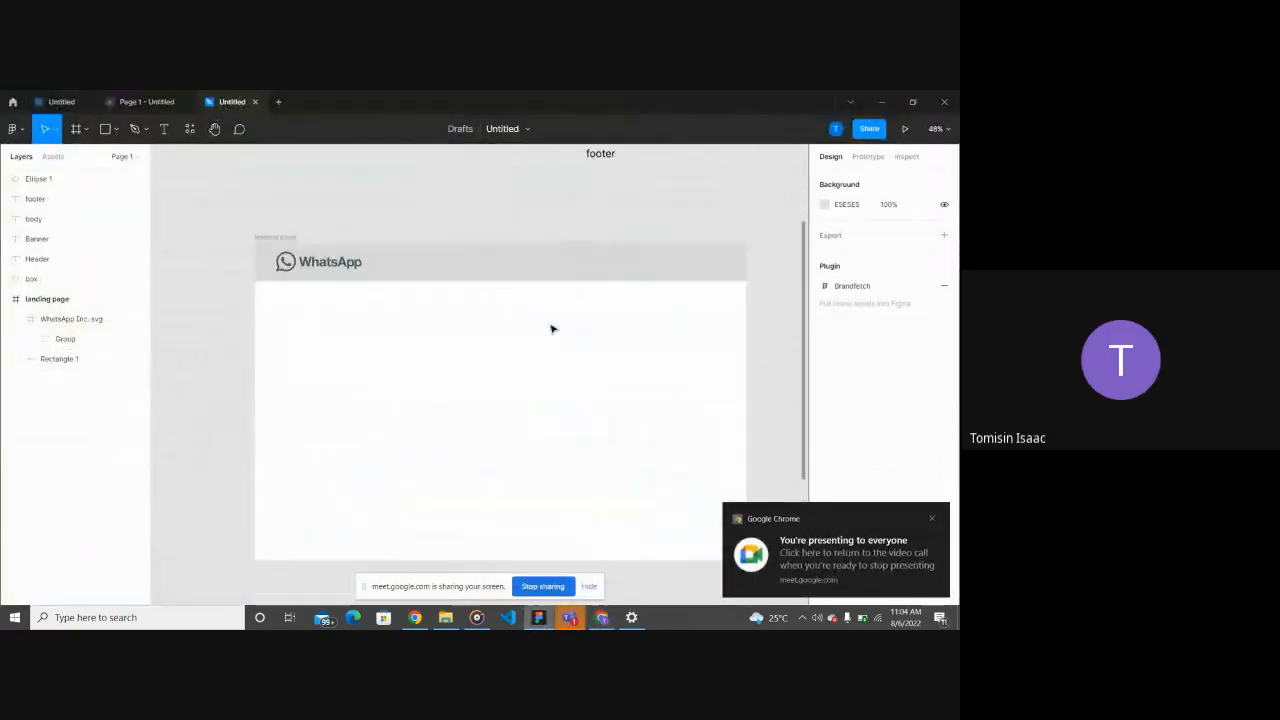
{"action": "scroll", "coordinate": [552, 329], "scroll_direction": "down", "scroll_amount": 2}
{"action": "scroll", "coordinate": [552, 329], "scroll_direction": "down", "scroll_amount": 2}
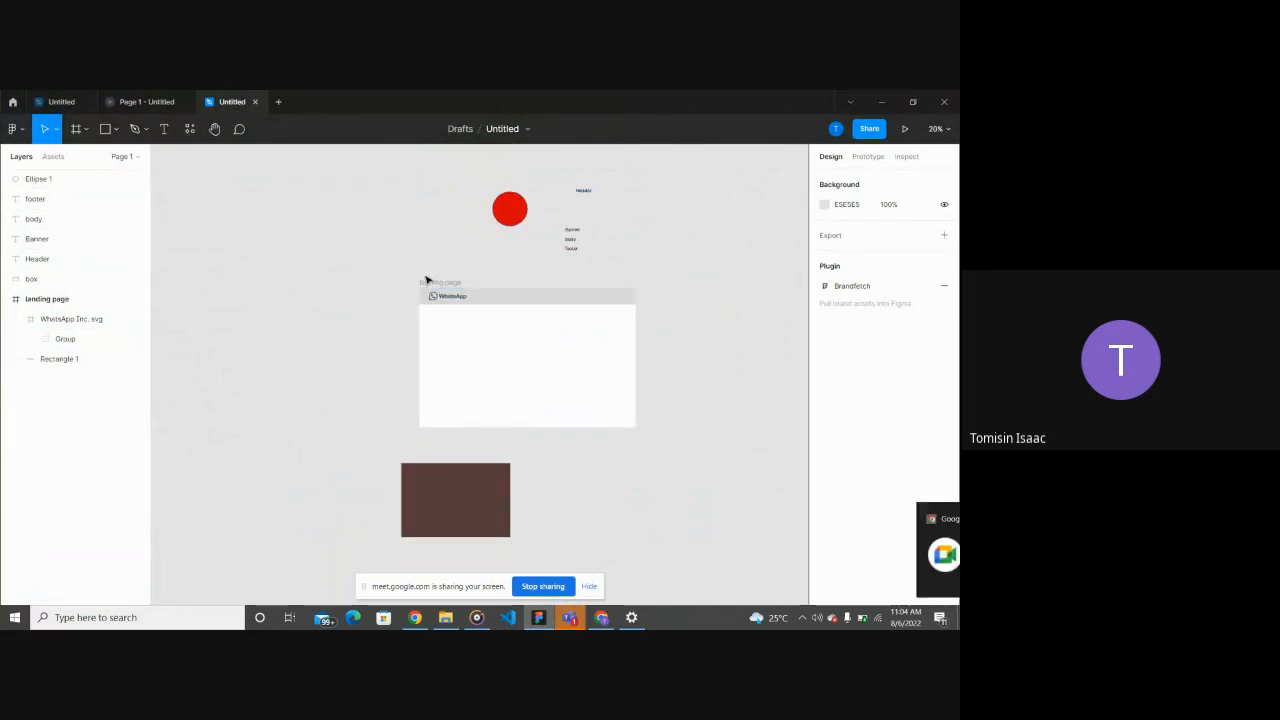
Step: Select the landing page frame using its label on the canvas to examine its extents
{"action": "left_click", "coordinate": [434, 283]}
{"action": "left_click", "coordinate": [360, 299]}
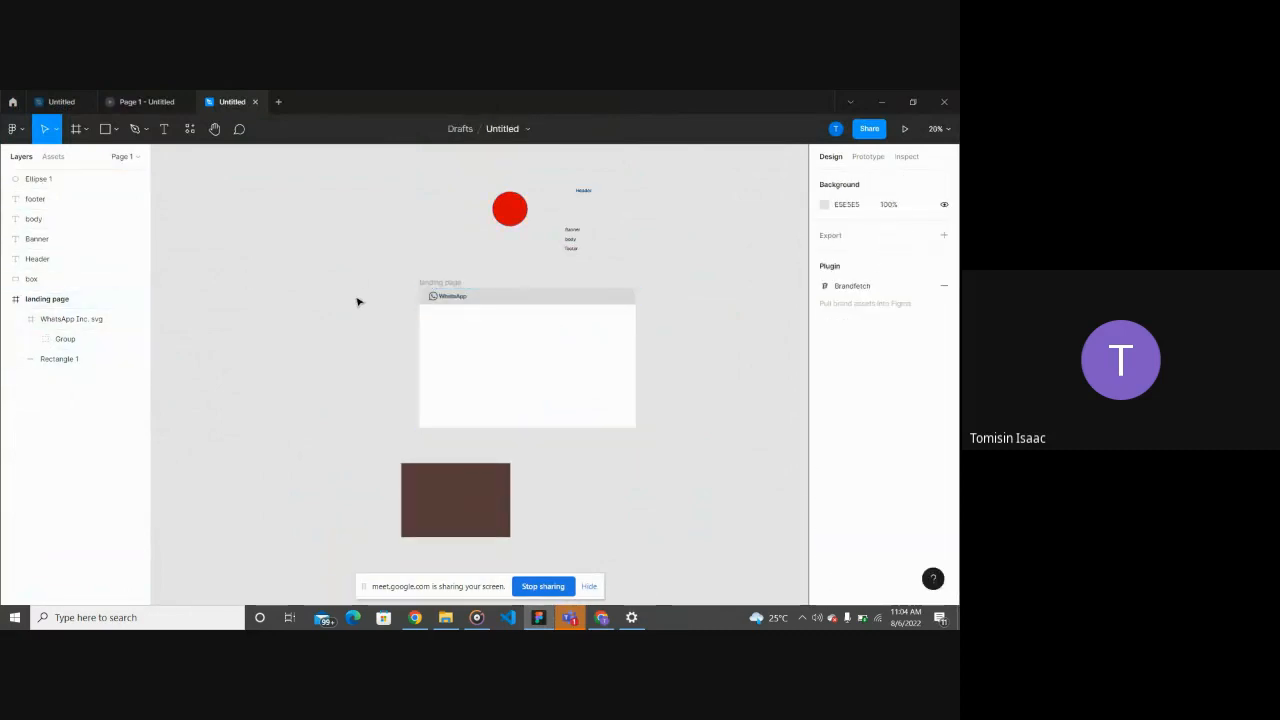
{"action": "left_click", "coordinate": [456, 285]}
{"action": "scroll", "coordinate": [456, 285], "scroll_direction": "up", "scroll_amount": 2}
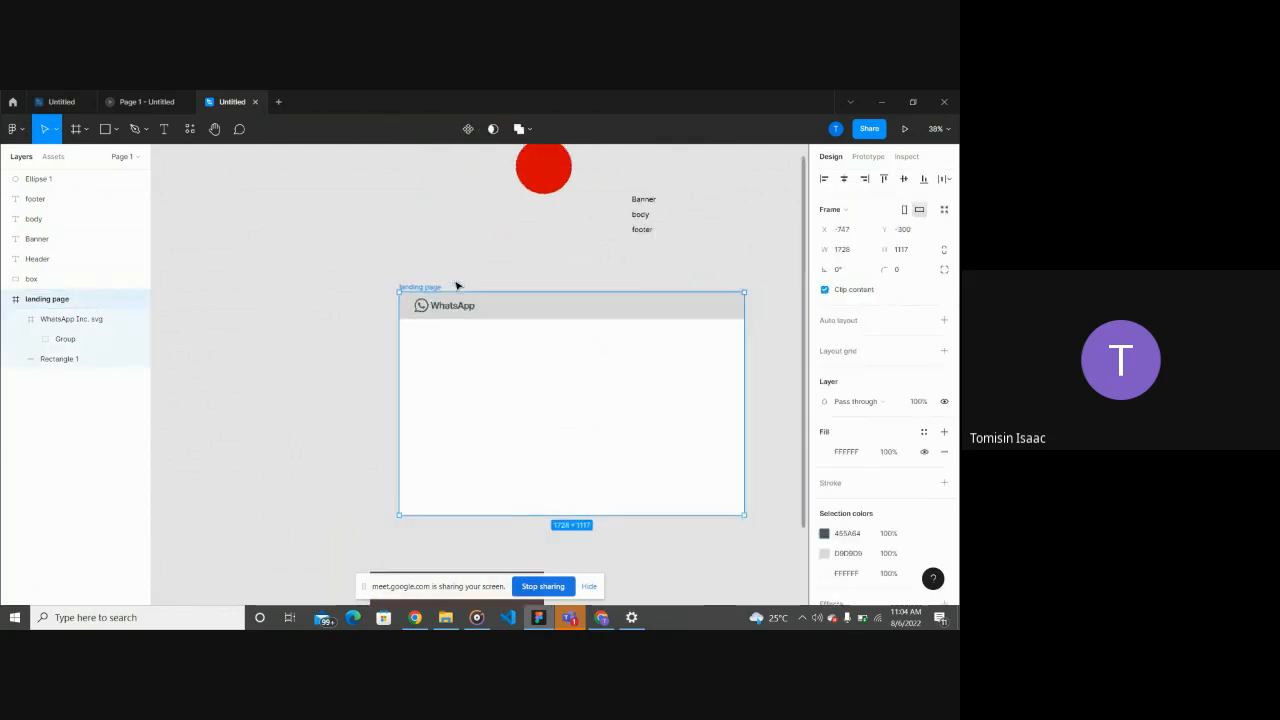
{"action": "scroll", "coordinate": [456, 285], "scroll_direction": "down", "scroll_amount": 3}
Step: Move the brown box rectangle into the landing page frame, flush with its left edge at X 0, about Y 372
{"action": "left_click_drag", "start_coordinate": [443, 456], "coordinate": [469, 355]}
{"action": "scroll", "coordinate": [469, 355], "scroll_direction": "up", "scroll_amount": 2}
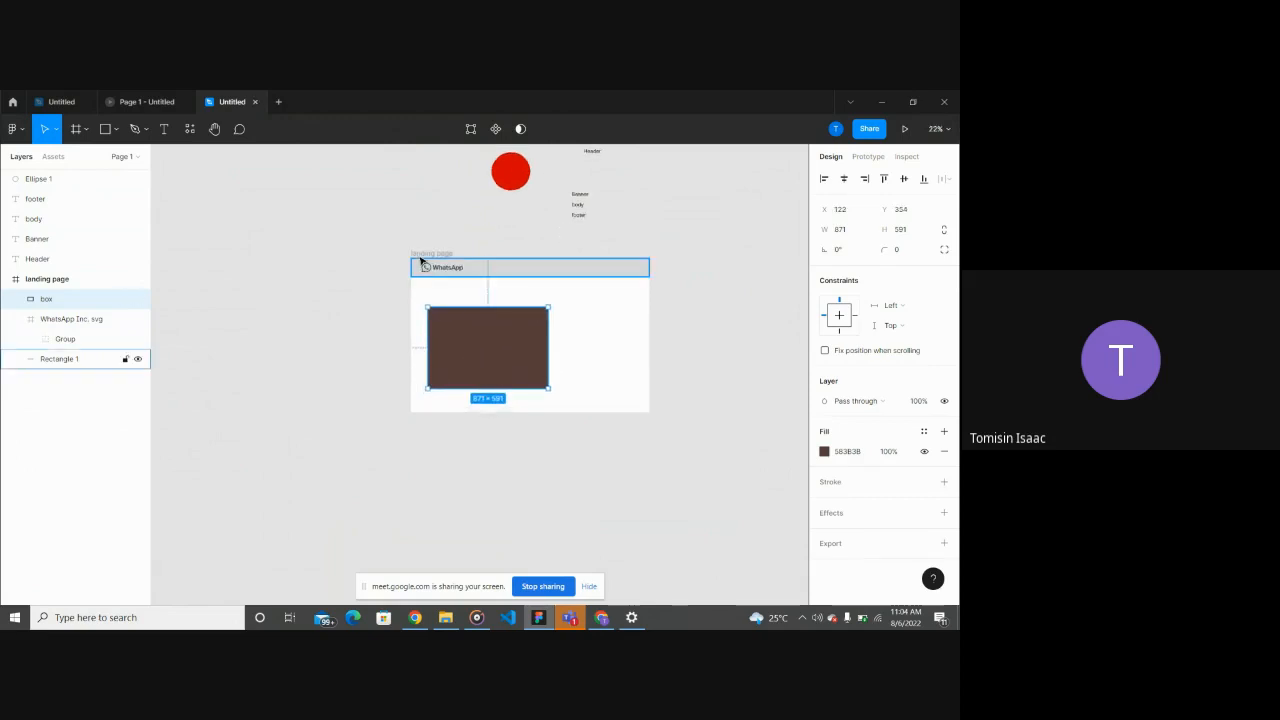
{"action": "left_click_drag", "start_coordinate": [483, 352], "coordinate": [468, 355]}
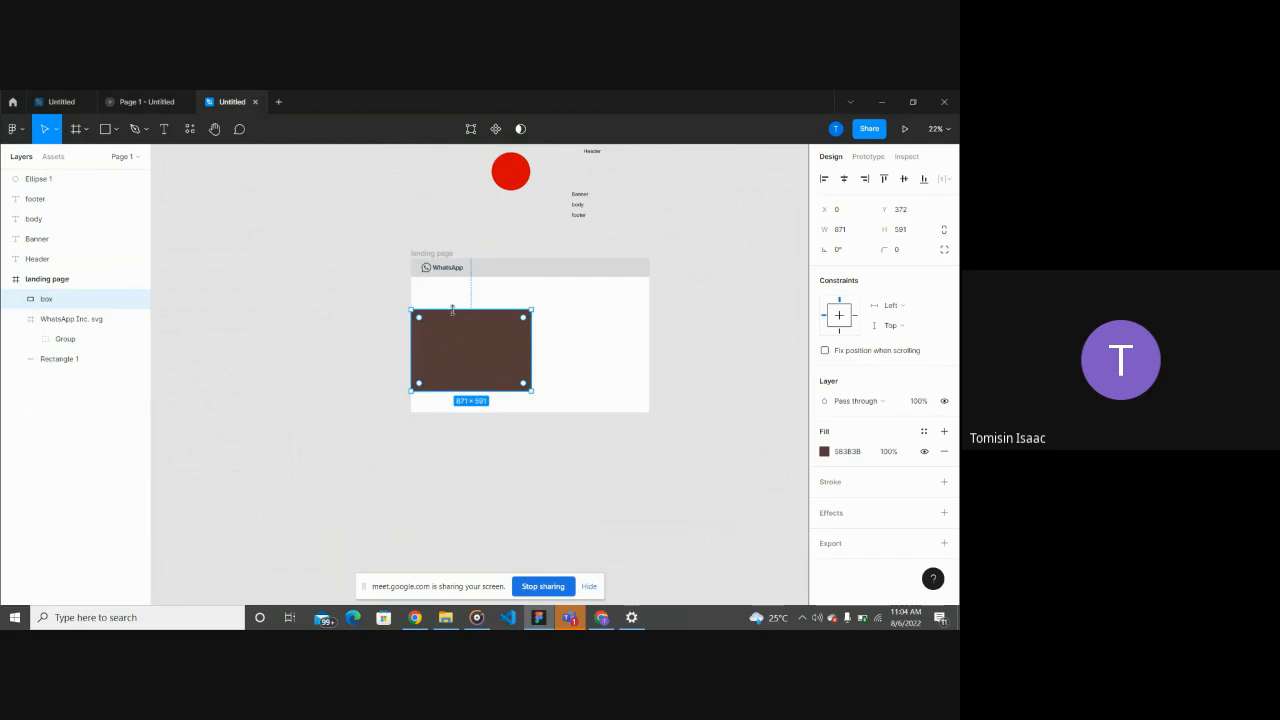
Step: Extend the box's top edge up to the top of the landing page frame, at Y 0 with a height of 963
{"action": "mouse_move", "coordinate": [452, 310]}
{"action": "left_mouse_down"}
{"action": "mouse_move", "coordinate": [447, 243]}
{"action": "mouse_move", "coordinate": [449, 298]}
{"action": "left_mouse_up"}
{"action": "scroll", "coordinate": [449, 296], "scroll_direction": "up", "scroll_amount": 10}
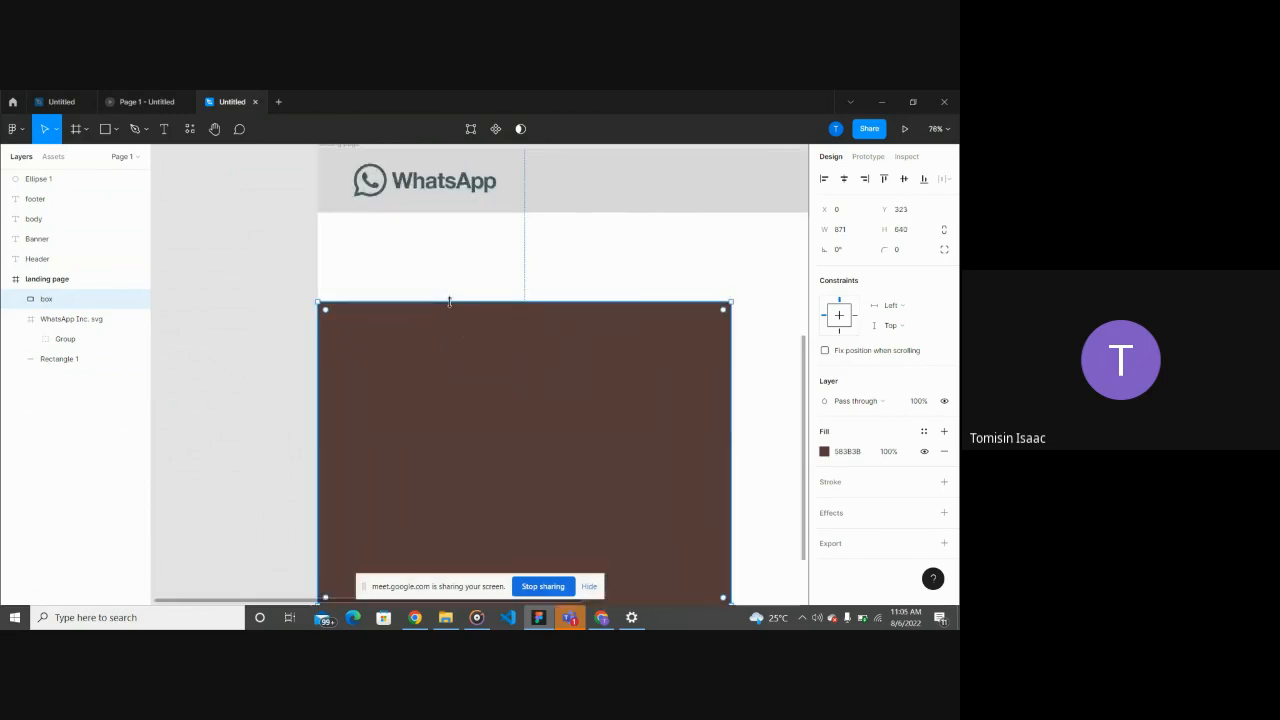
{"action": "scroll", "coordinate": [451, 308], "scroll_direction": "down", "scroll_amount": 4}
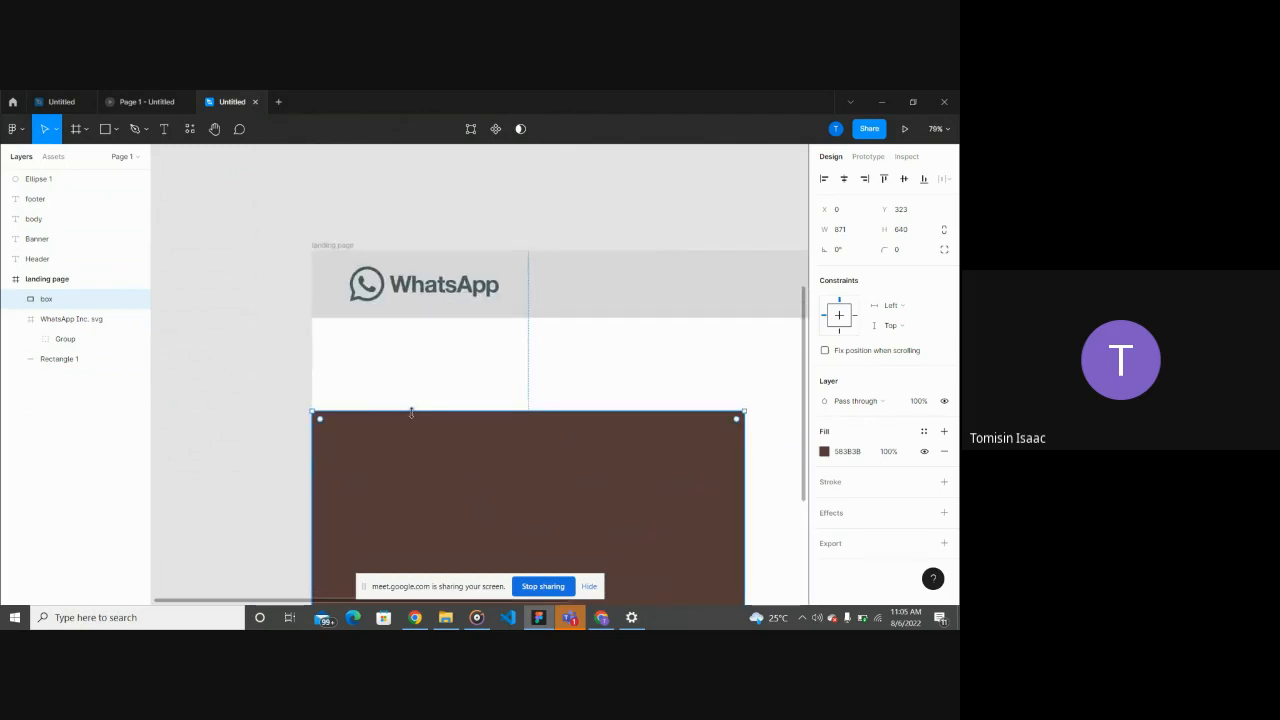
{"action": "left_click_drag", "start_coordinate": [411, 412], "coordinate": [407, 251]}
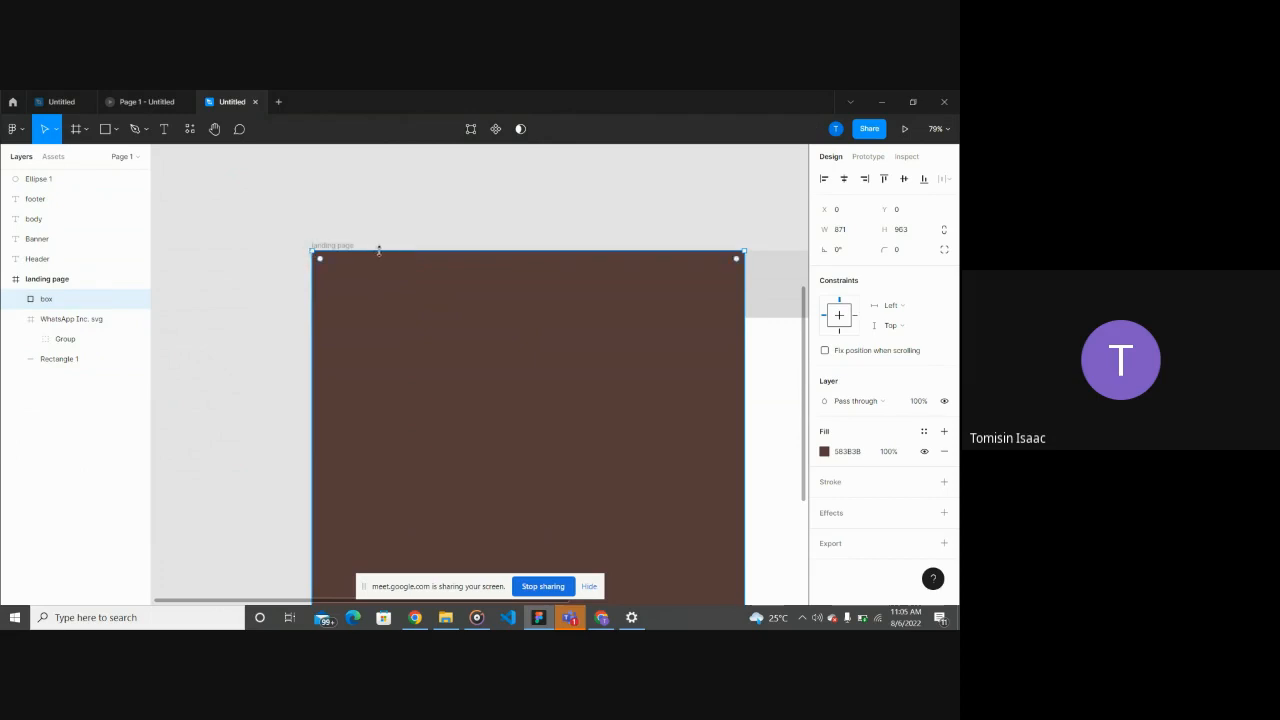
{"action": "mouse_move", "coordinate": [379, 249]}
{"action": "left_mouse_down"}
{"action": "mouse_move", "coordinate": [366, 274]}
{"action": "mouse_move", "coordinate": [383, 250]}
{"action": "left_mouse_up"}
{"action": "scroll", "coordinate": [383, 250], "scroll_direction": "down", "scroll_amount": 5}
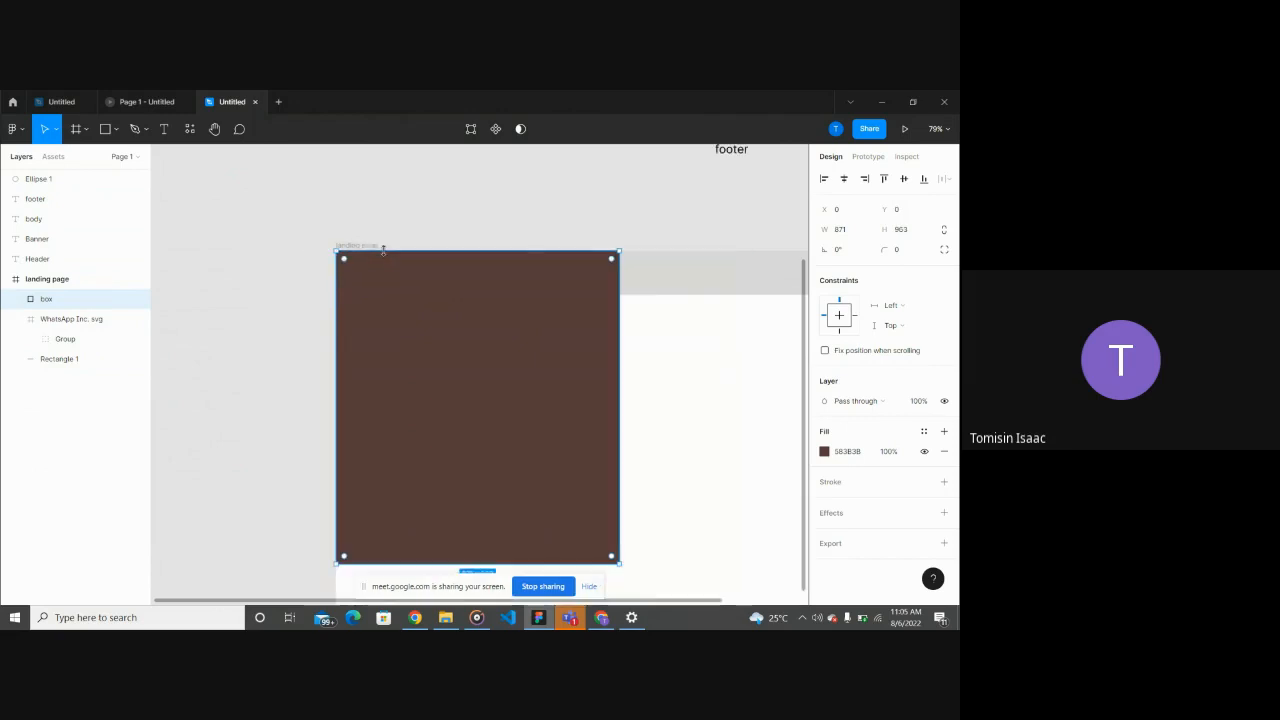
Step: Extend the box's bottom edge down to the bottom of the landing page frame, for a height of 1117
{"action": "left_click", "coordinate": [223, 390]}
{"action": "left_click", "coordinate": [407, 426]}
{"action": "scroll", "coordinate": [406, 480], "scroll_direction": "down", "scroll_amount": 3}
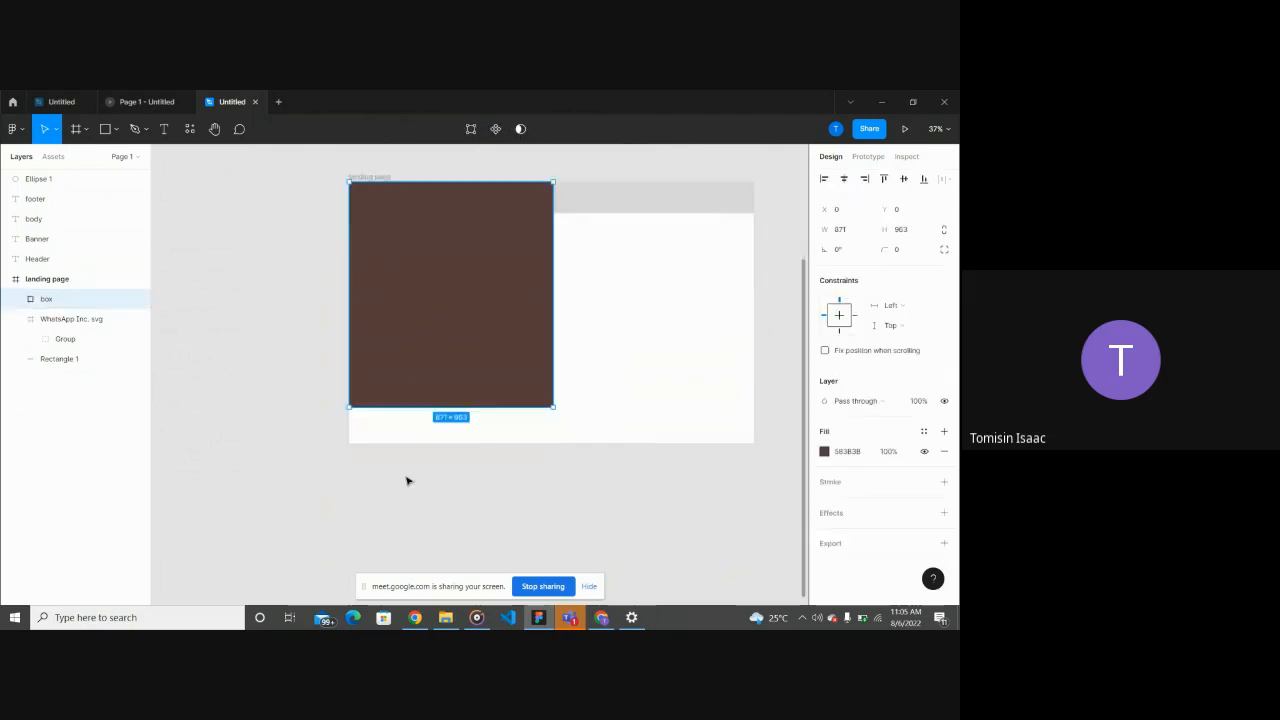
{"action": "scroll", "coordinate": [416, 342], "scroll_direction": "up", "scroll_amount": 5}
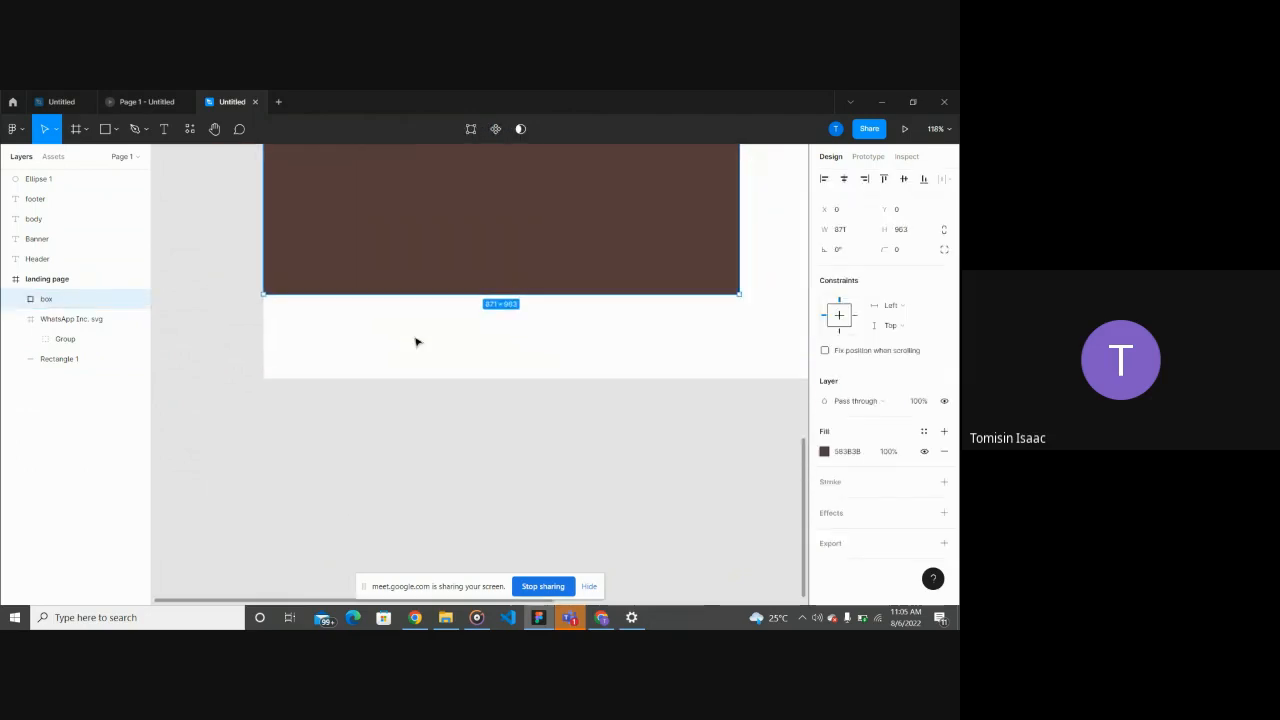
{"action": "left_click_drag", "start_coordinate": [411, 300], "coordinate": [403, 373]}
{"action": "scroll", "coordinate": [403, 373], "scroll_direction": "down", "scroll_amount": 5}
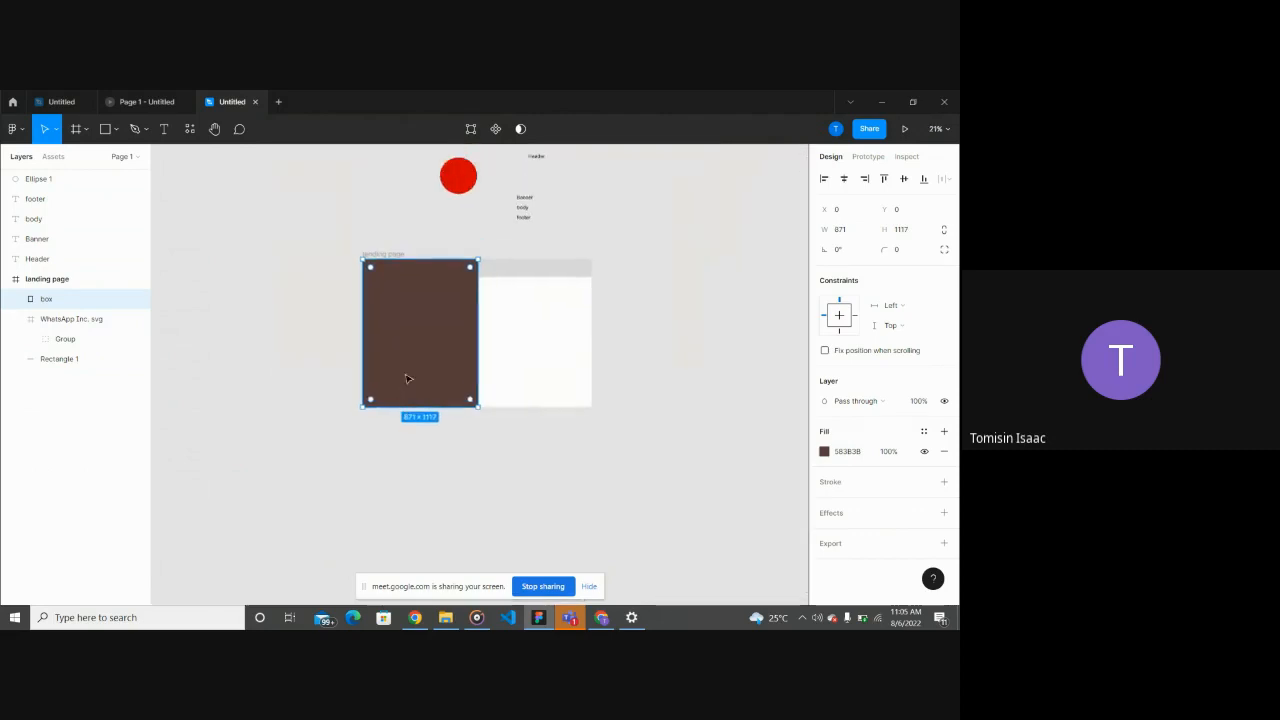
Step: Stretch the box's right edge to the right side of the landing page frame, for a width of 1728
{"action": "left_click_drag", "start_coordinate": [480, 342], "coordinate": [603, 325]}
{"action": "scroll", "coordinate": [598, 344], "scroll_direction": "up", "scroll_amount": 4}
{"action": "scroll", "coordinate": [603, 325], "scroll_direction": "down", "scroll_amount": 5}
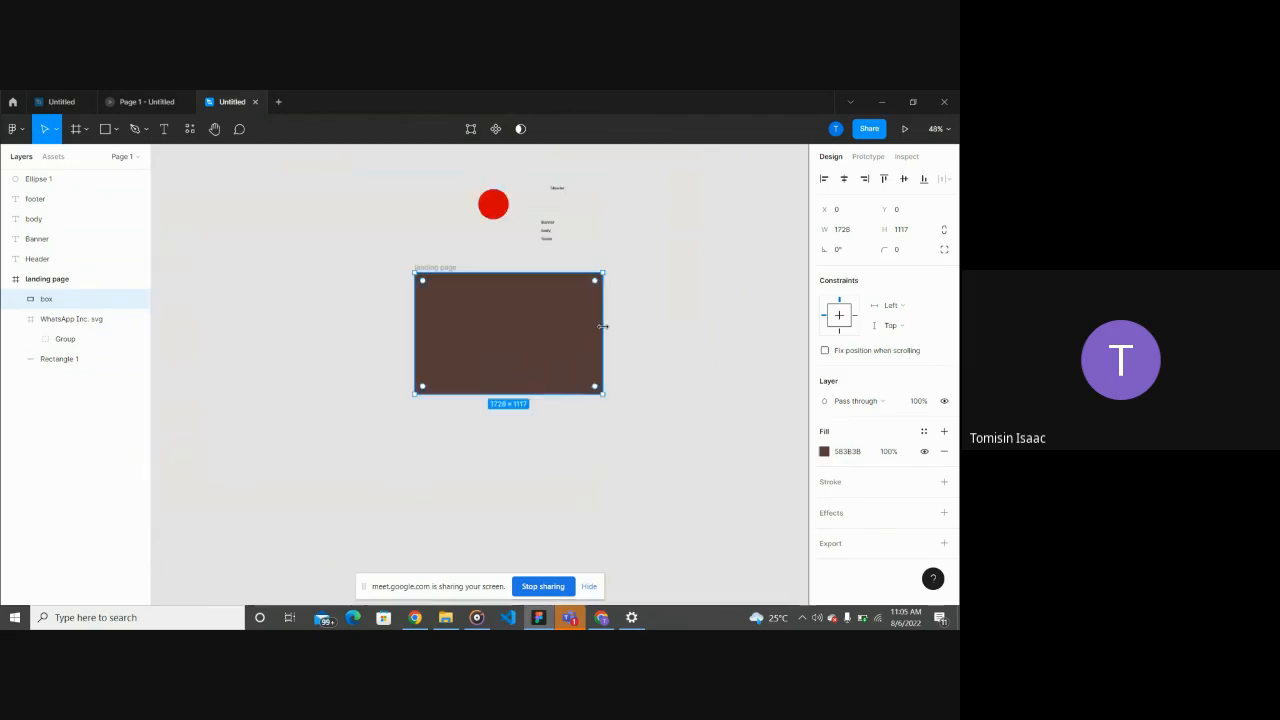
Step: Select the box in the layer list and halve its width to 864 using a division in the width value
{"action": "left_click", "coordinate": [510, 312]}
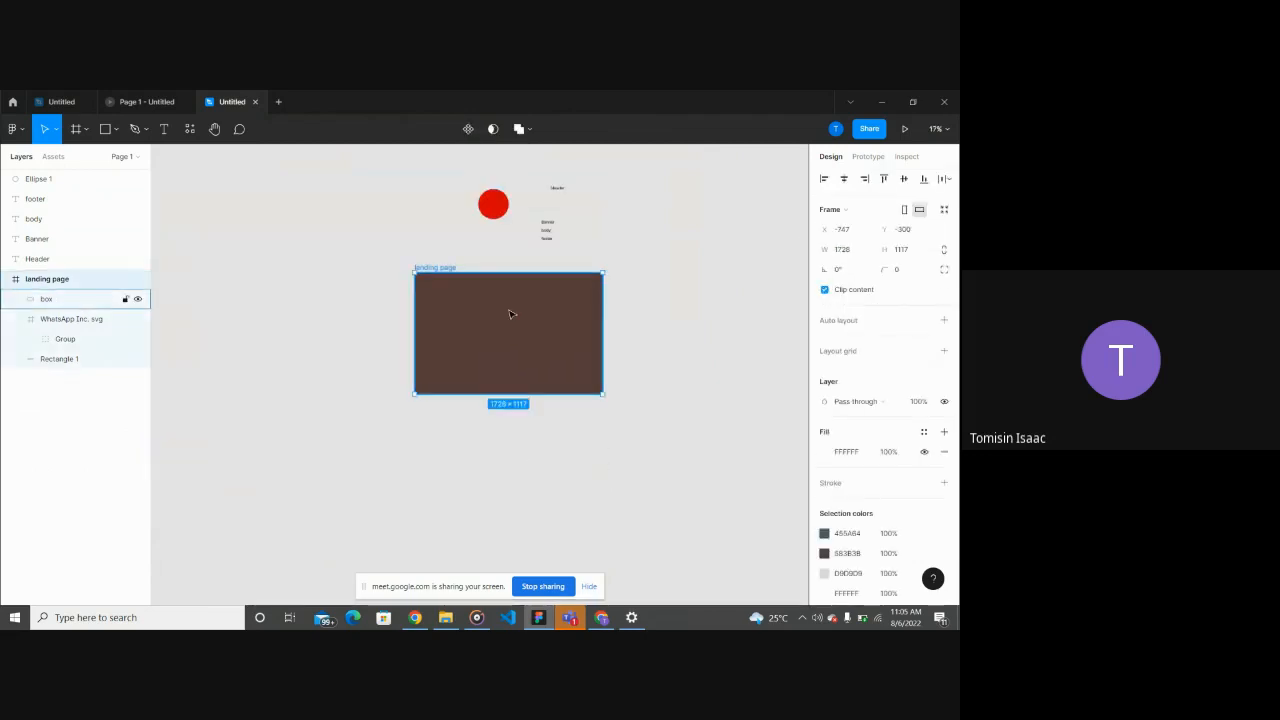
{"action": "left_click", "coordinate": [56, 302]}
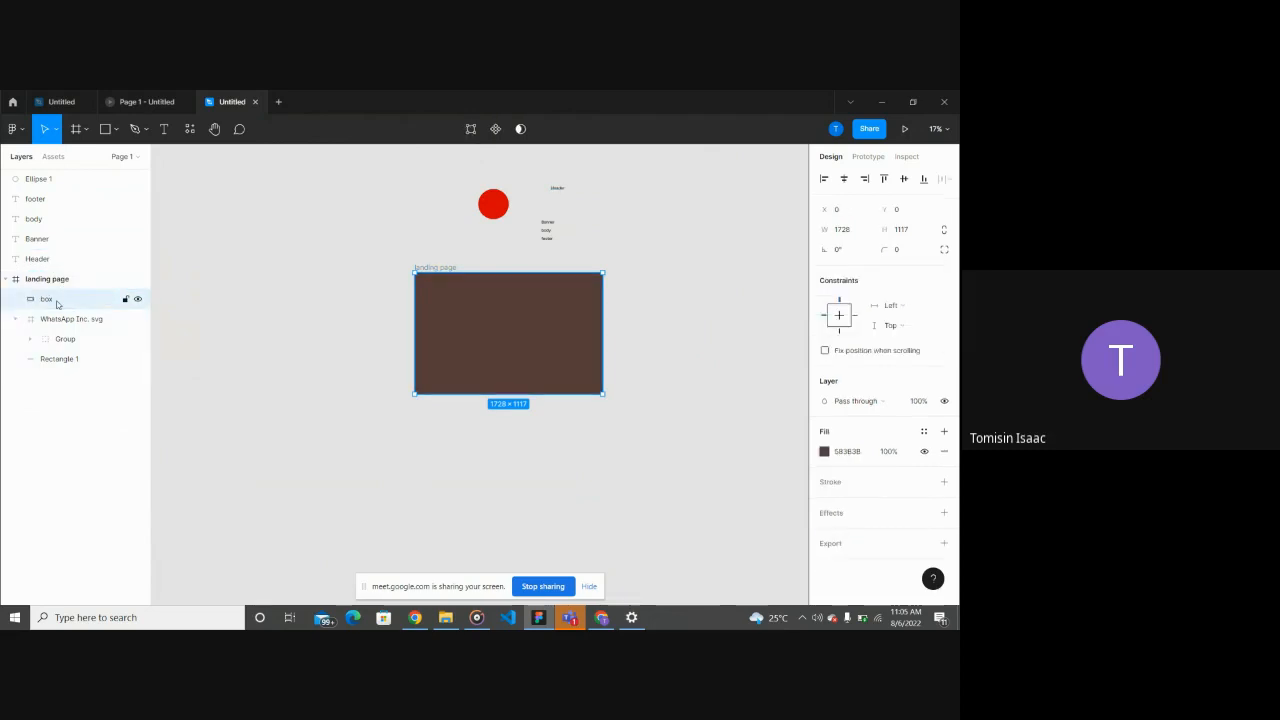
{"action": "left_click", "coordinate": [858, 232]}
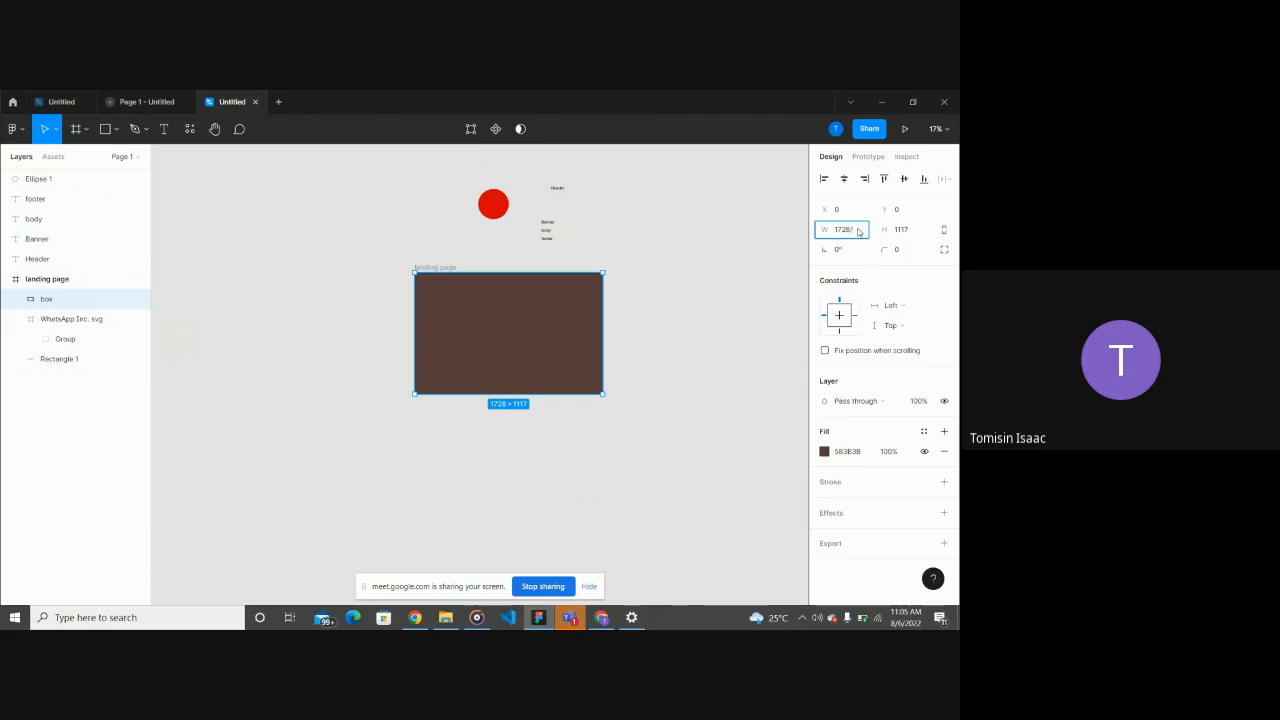
{"action": "key", "text": "Return"}
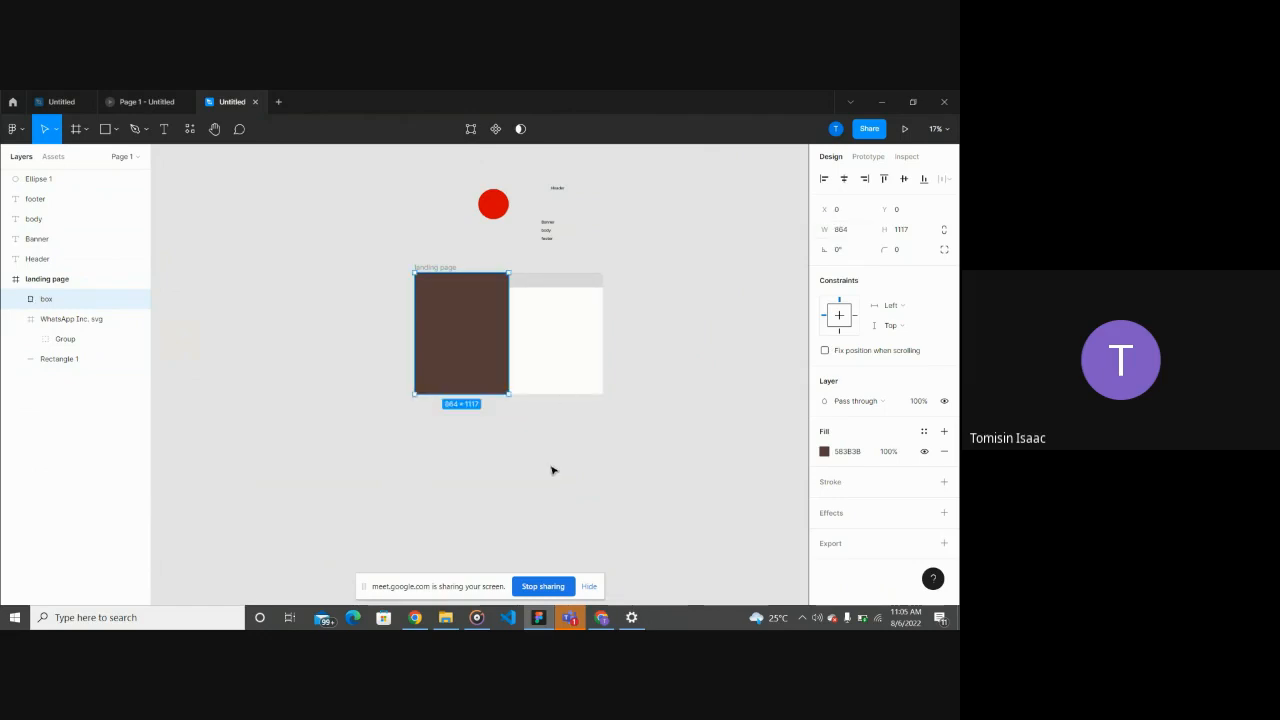
{"action": "left_click", "coordinate": [552, 469]}
{"action": "scroll", "coordinate": [547, 354], "scroll_direction": "up", "scroll_amount": 5}
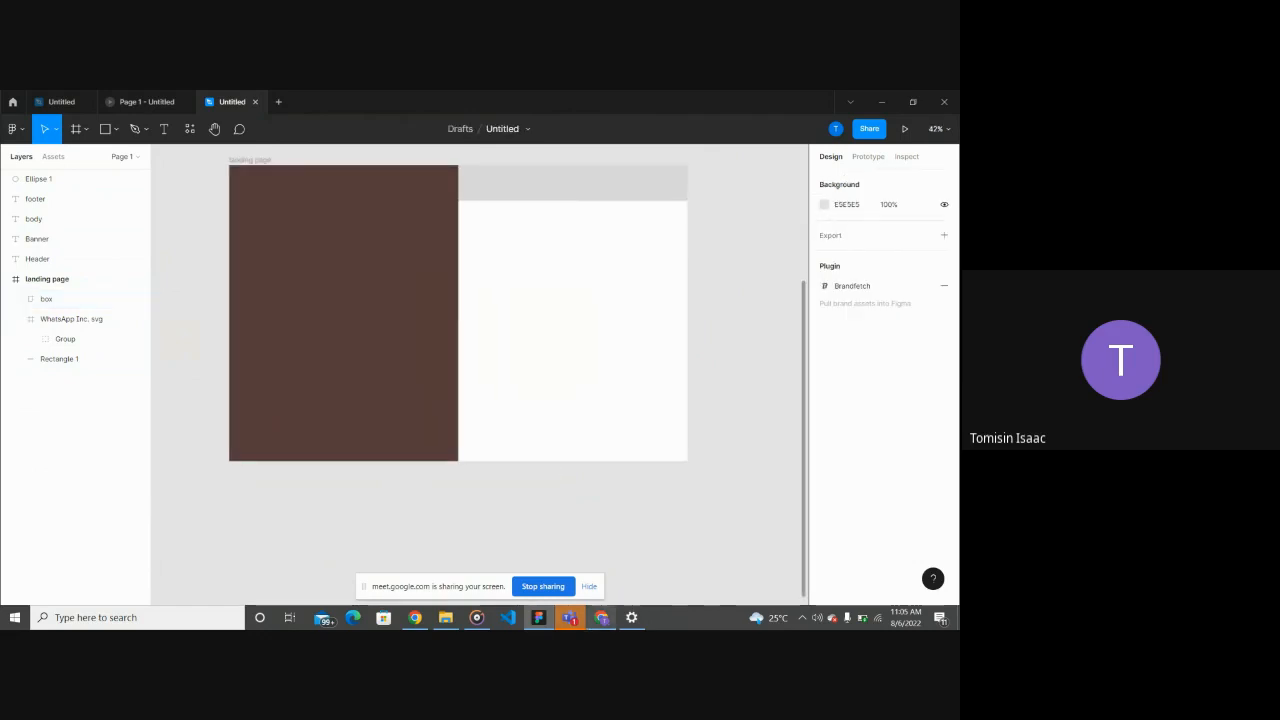
Step: Check the Google Meet call window in Chrome again and go back to the Figma design
{"action": "left_click", "coordinate": [601, 617]}
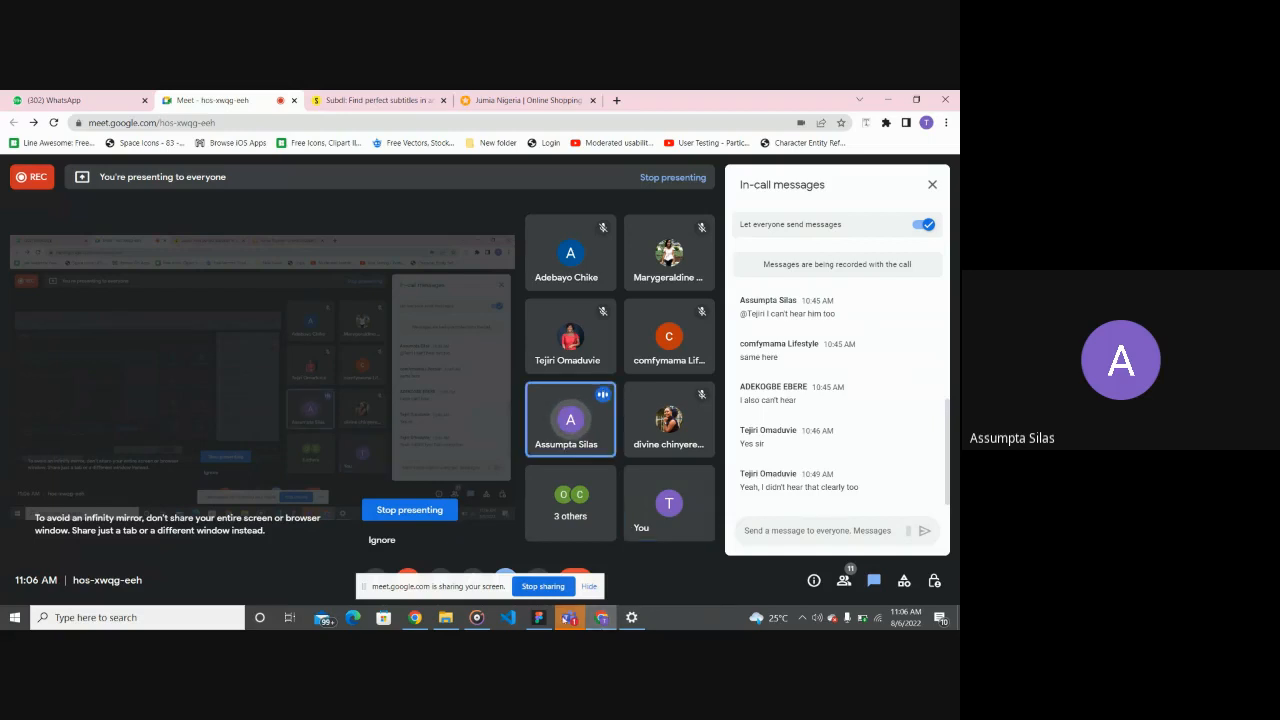
{"action": "mouse_move", "coordinate": [540, 617]}
{"action": "left_click", "coordinate": [538, 565]}
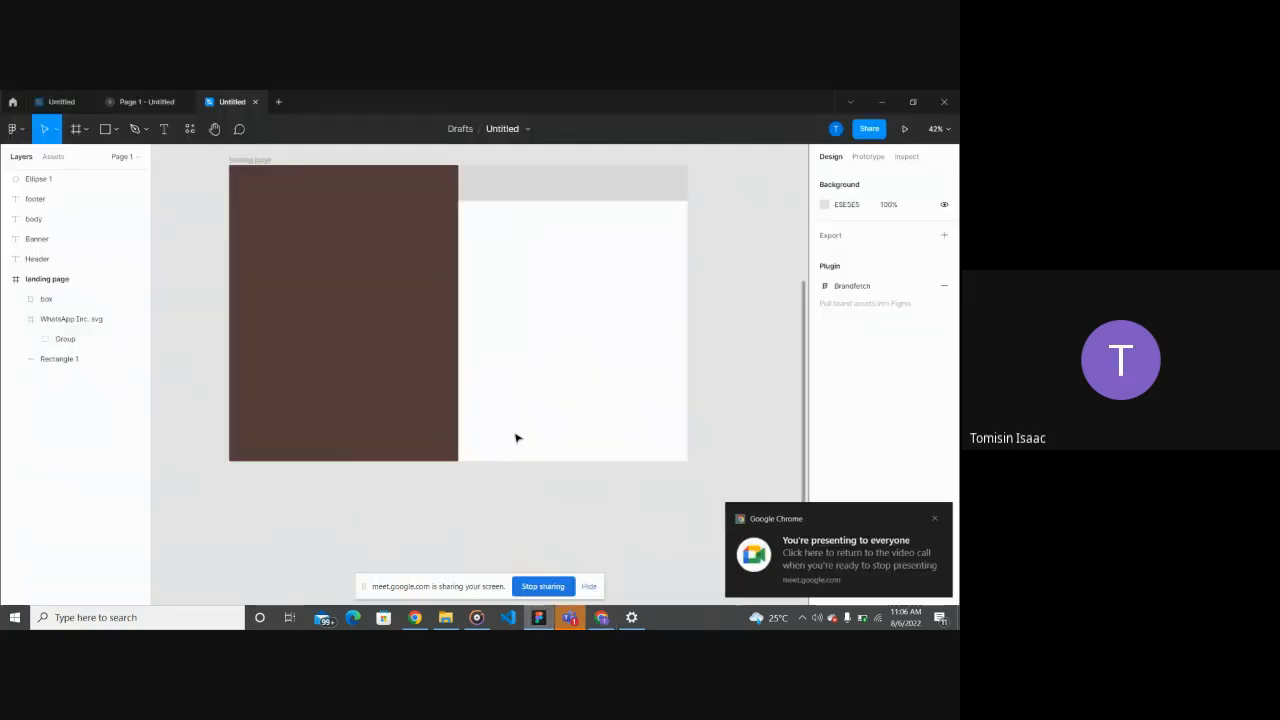
Step: Double the box's width to 1728 by multiplying the width value by 2
{"action": "left_click", "coordinate": [398, 396]}
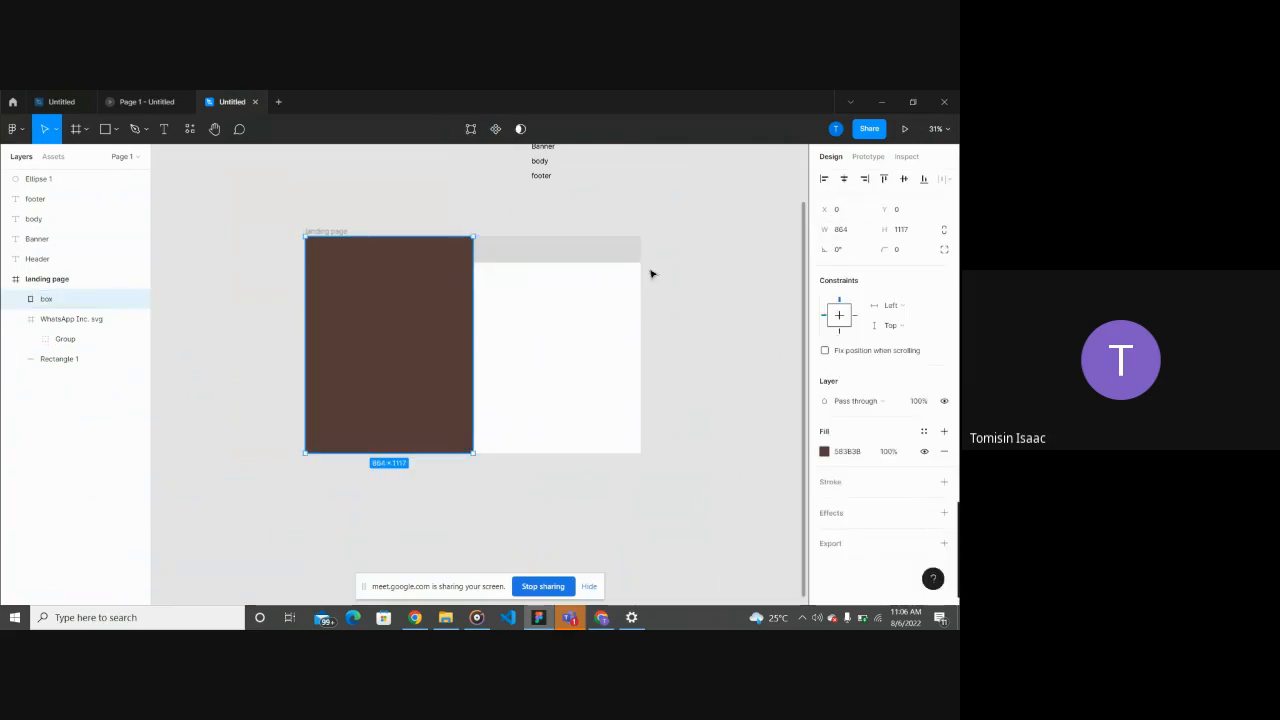
{"action": "left_click", "coordinate": [856, 232]}
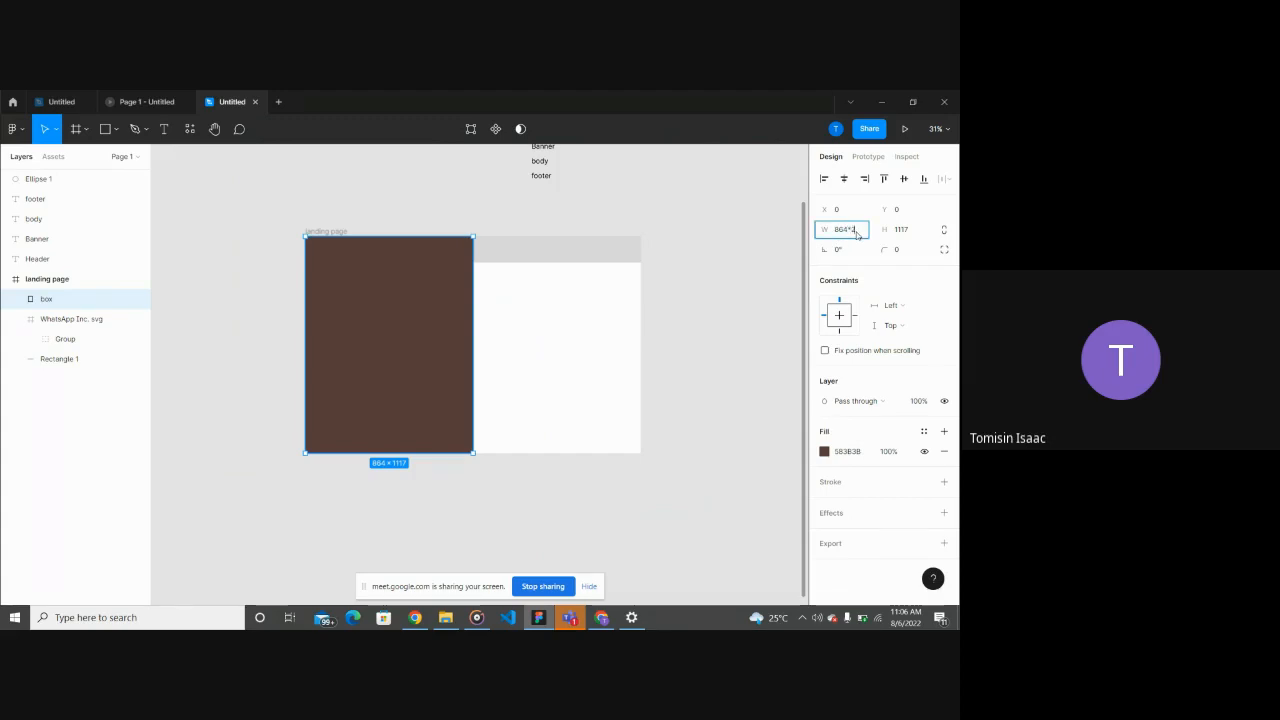
{"action": "type", "text": "*2"}
{"action": "key", "text": "Return"}
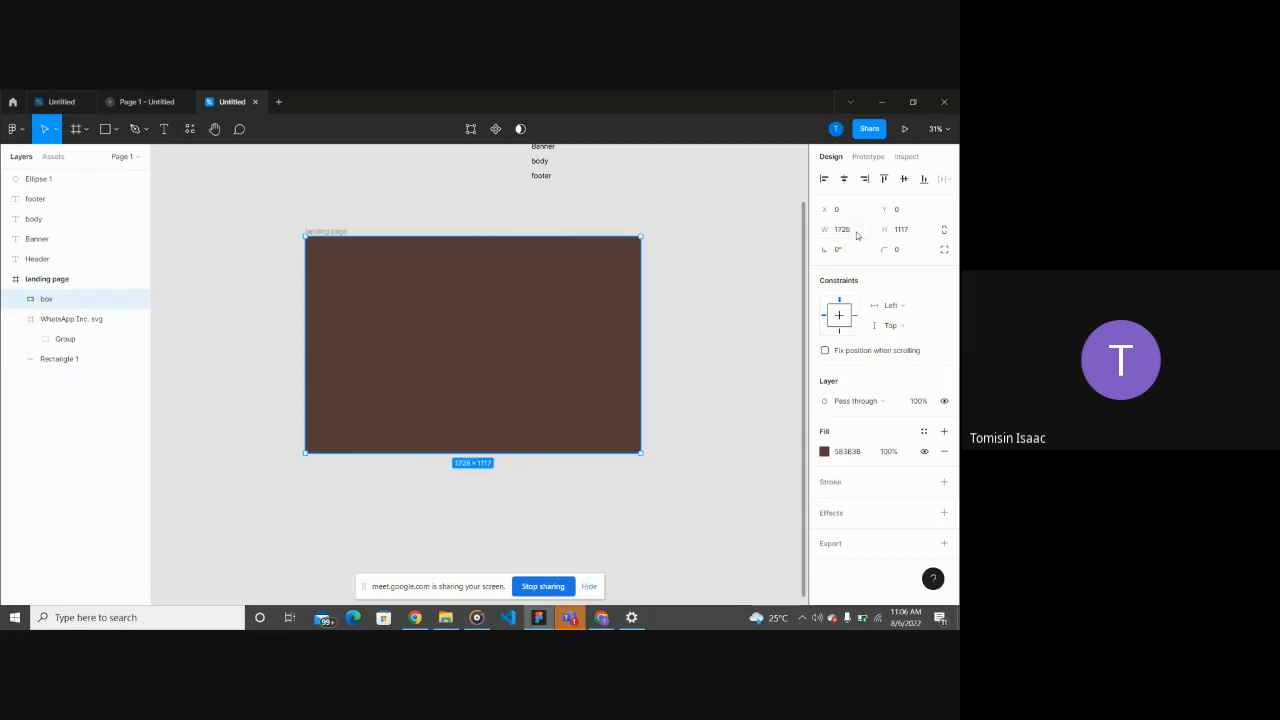
{"action": "left_click", "coordinate": [725, 324]}
{"action": "left_click", "coordinate": [625, 337]}
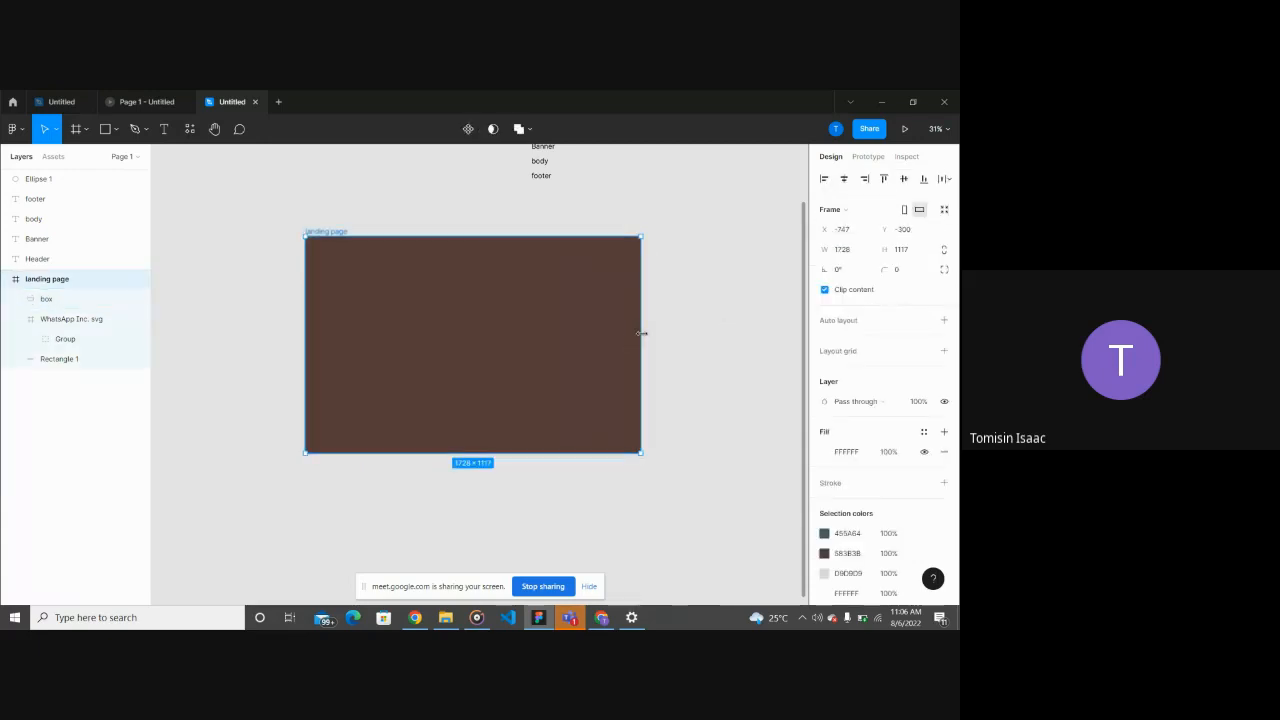
{"action": "left_click_drag", "start_coordinate": [642, 333], "coordinate": [574, 340]}
{"action": "key", "text": "ctrl+z"}
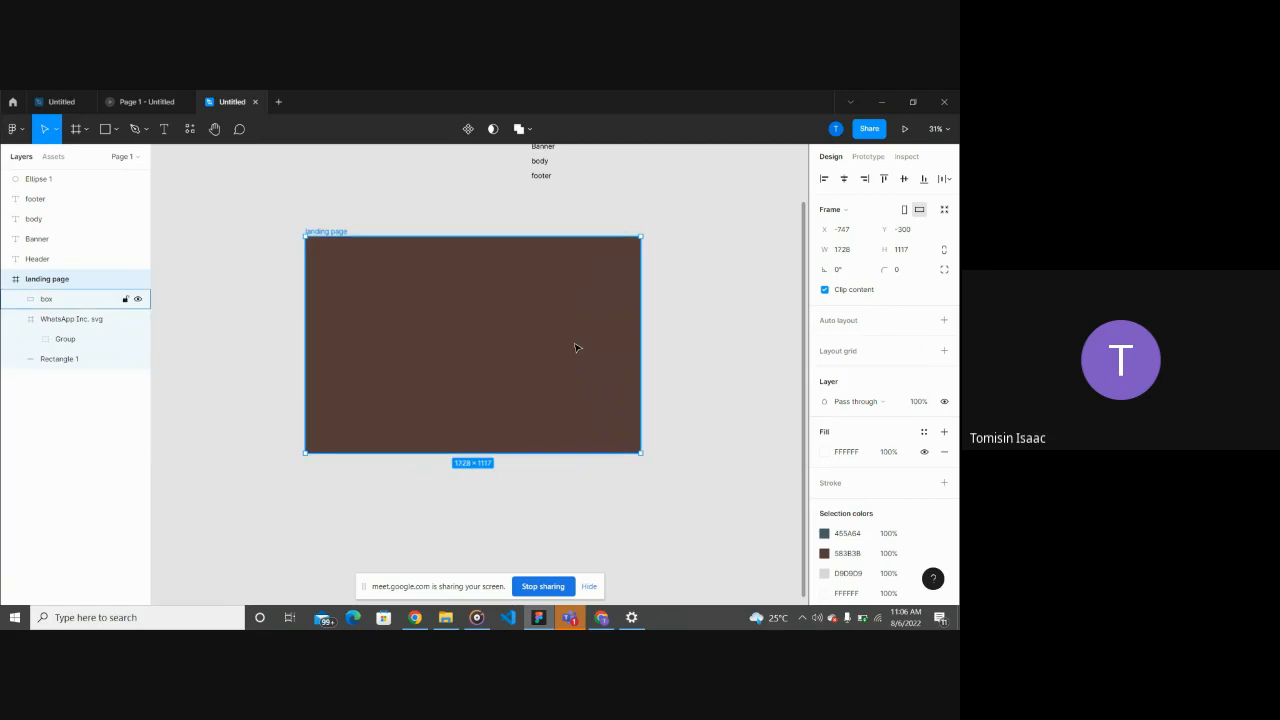
{"action": "left_click", "coordinate": [206, 374]}
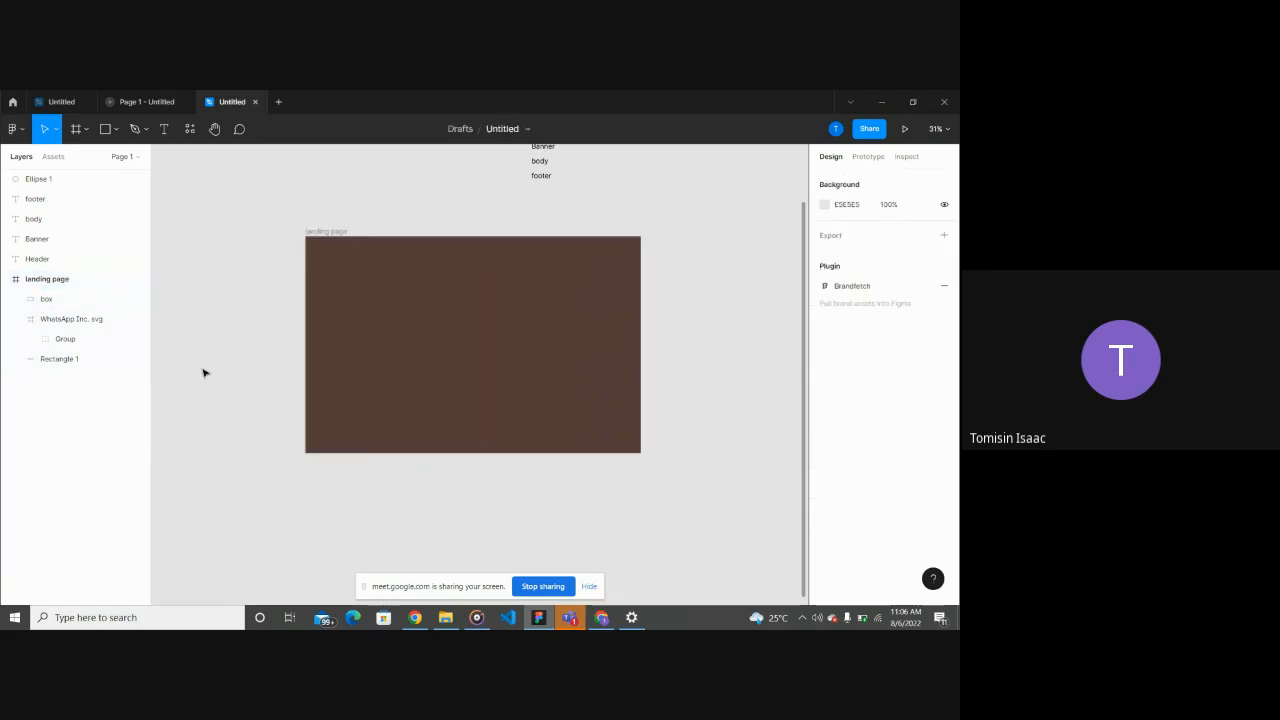
Step: Narrow the box from its right edge to a width of about 1066 and set its rotation to 6°
{"action": "left_click", "coordinate": [93, 308]}
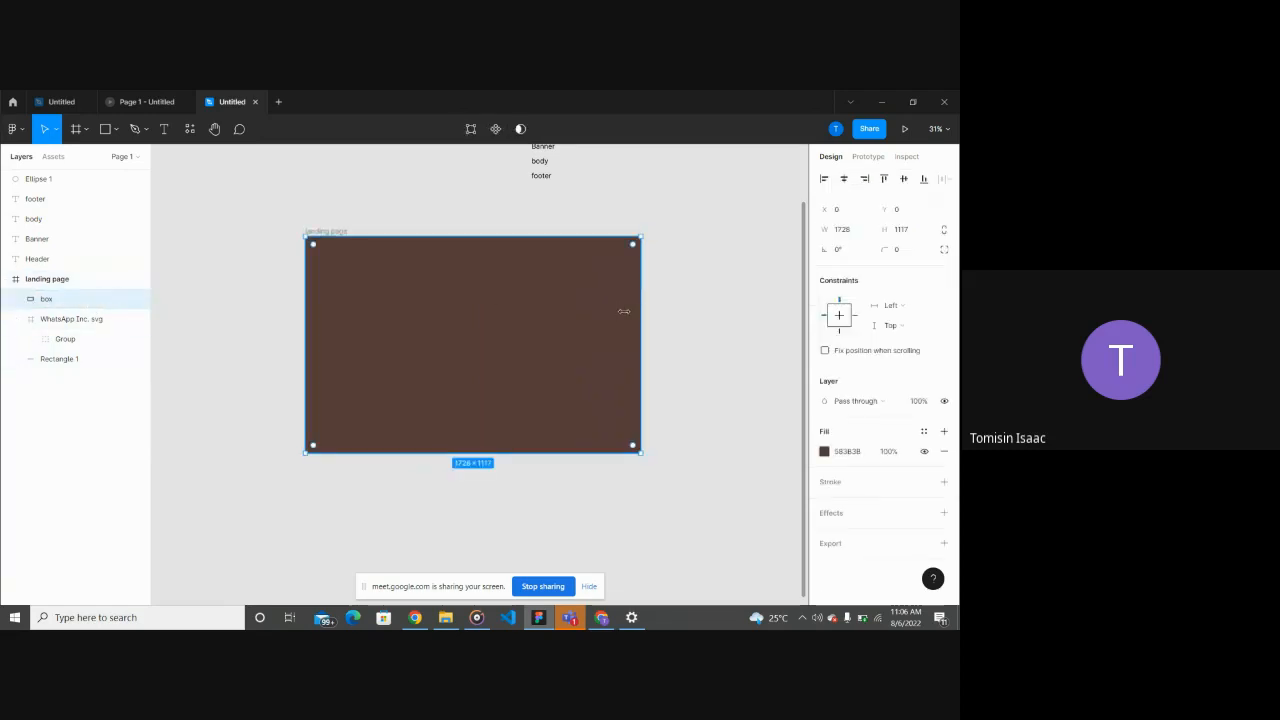
{"action": "left_click_drag", "start_coordinate": [630, 311], "coordinate": [512, 318]}
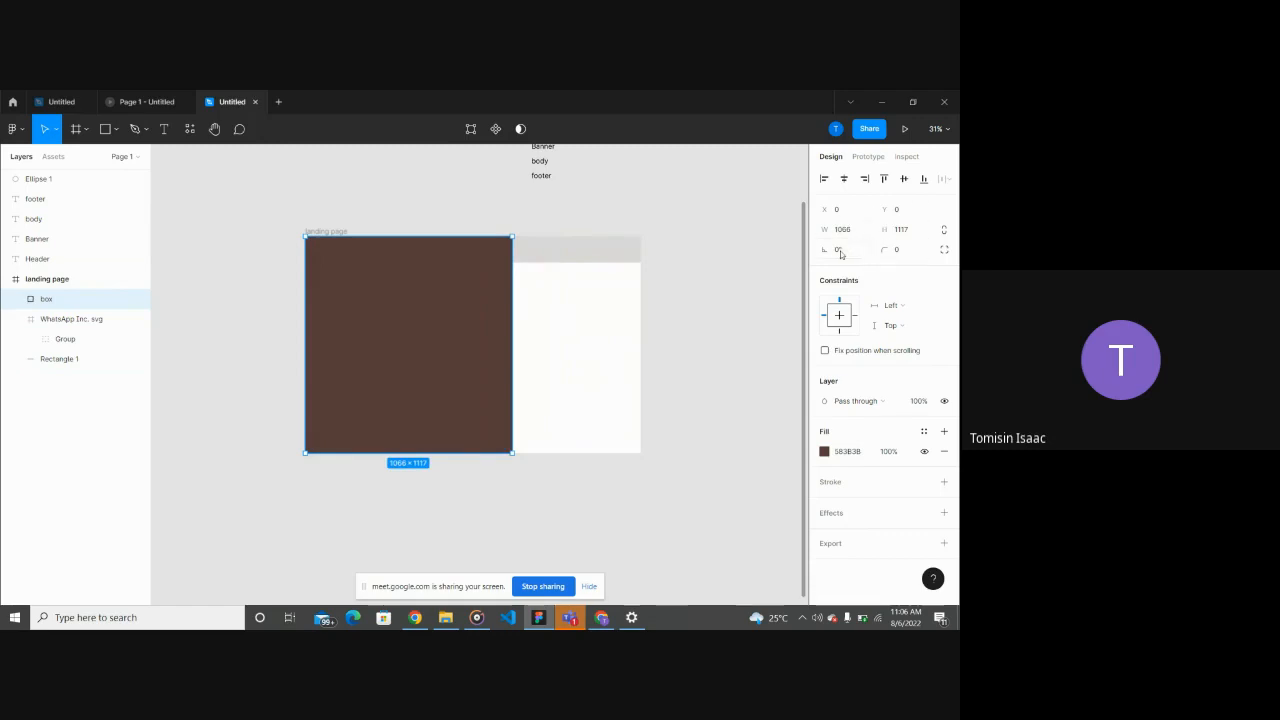
{"action": "left_click", "coordinate": [842, 251]}
{"action": "key", "text": "Escape"}
{"action": "left_click", "coordinate": [846, 251]}
{"action": "type", "text": "6"}
{"action": "key", "text": "Return"}
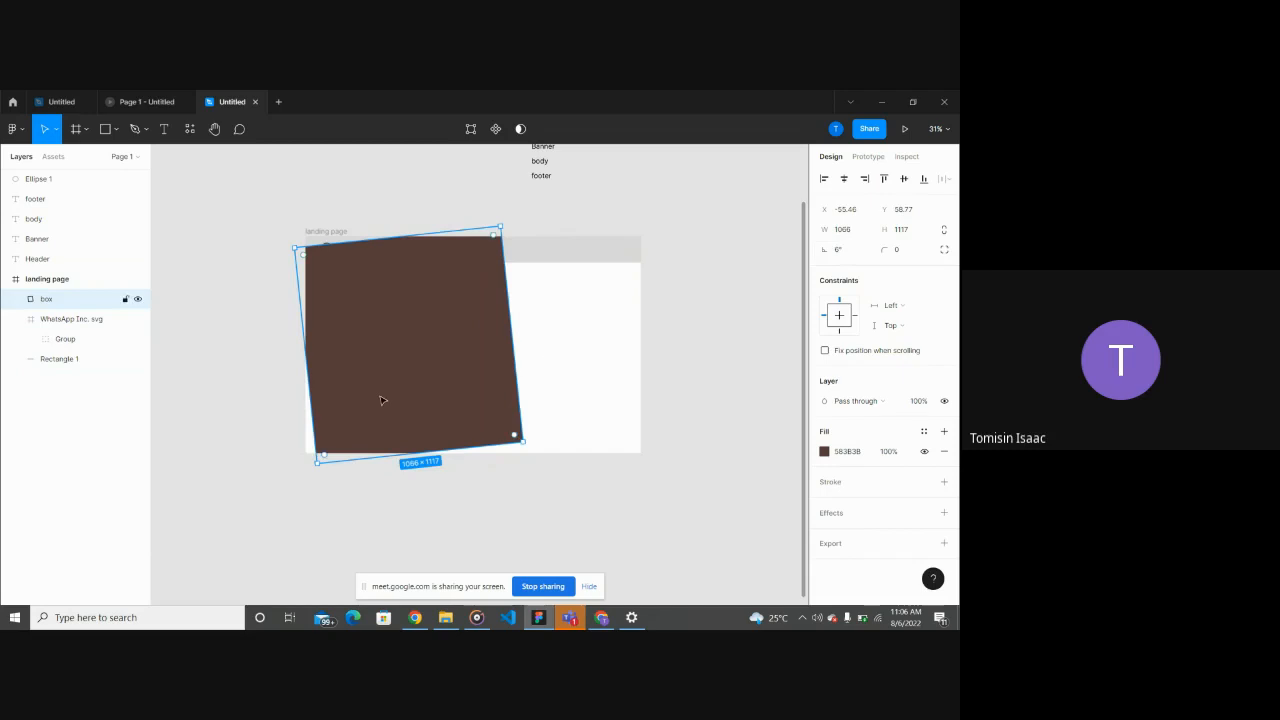
Step: Move the rotated box out of the landing page frame onto the canvas to its left, at about X -1846, Y 193
{"action": "left_click_drag", "start_coordinate": [382, 400], "coordinate": [267, 424]}
{"action": "scroll", "coordinate": [267, 424], "scroll_direction": "down", "scroll_amount": 3}
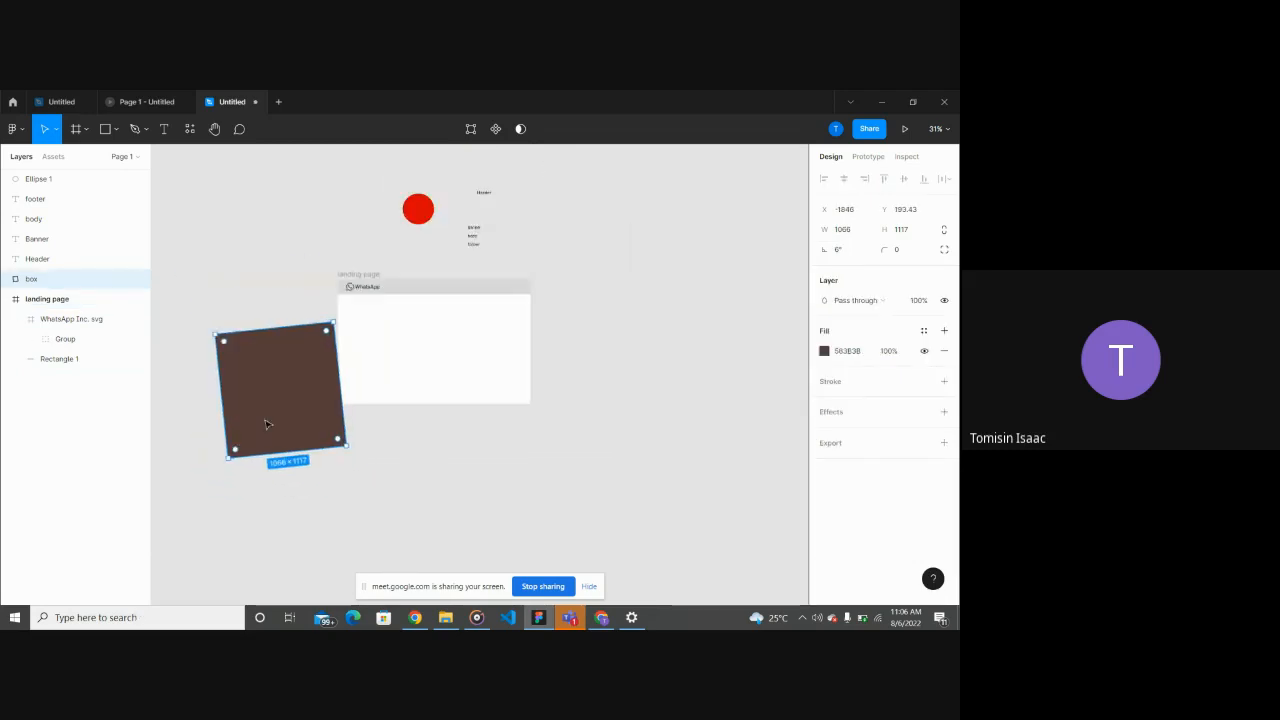
Step: Undo the box's move and rotation, and place it on the canvas right of the landing page frame at about X 1720, Y -591
{"action": "scroll", "coordinate": [267, 424], "scroll_direction": "left", "scroll_amount": 1}
{"action": "key", "text": "ctrl+z"}
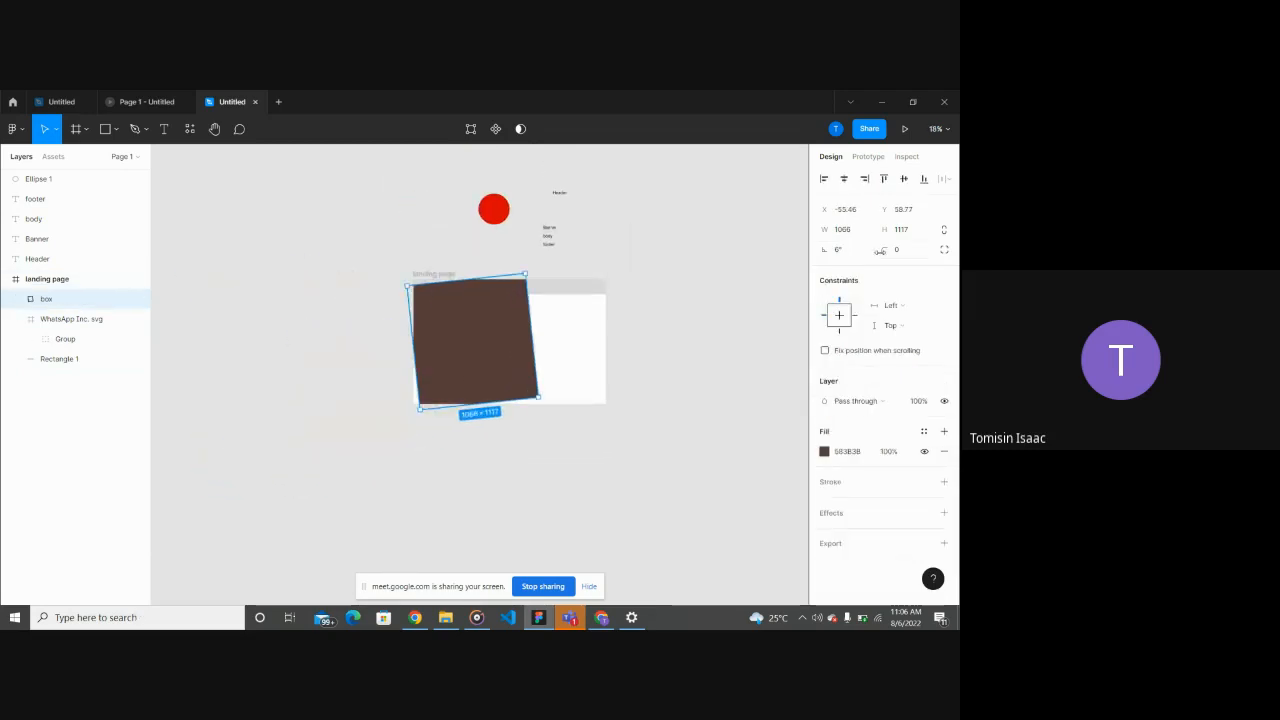
{"action": "key", "text": "ctrl+z"}
{"action": "left_click_drag", "start_coordinate": [731, 307], "coordinate": [763, 306]}
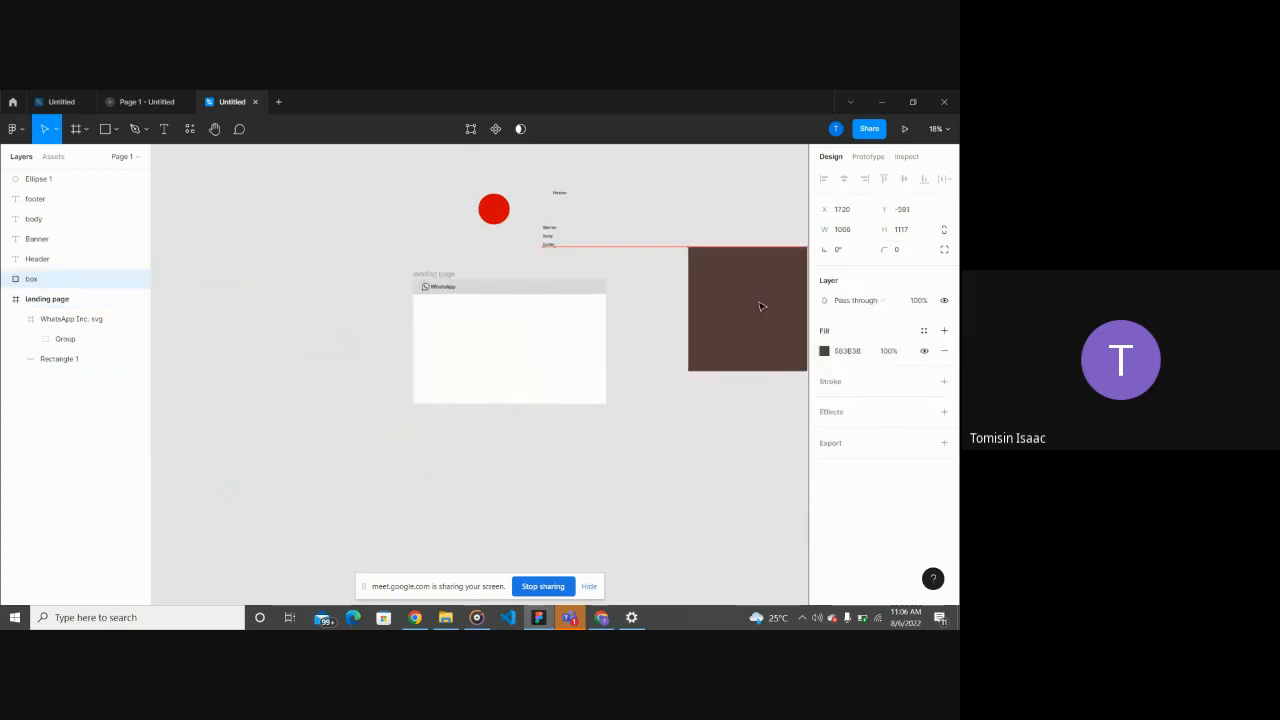
{"action": "scroll", "coordinate": [763, 306], "scroll_direction": "right", "scroll_amount": 2}
{"action": "left_click", "coordinate": [562, 423]}
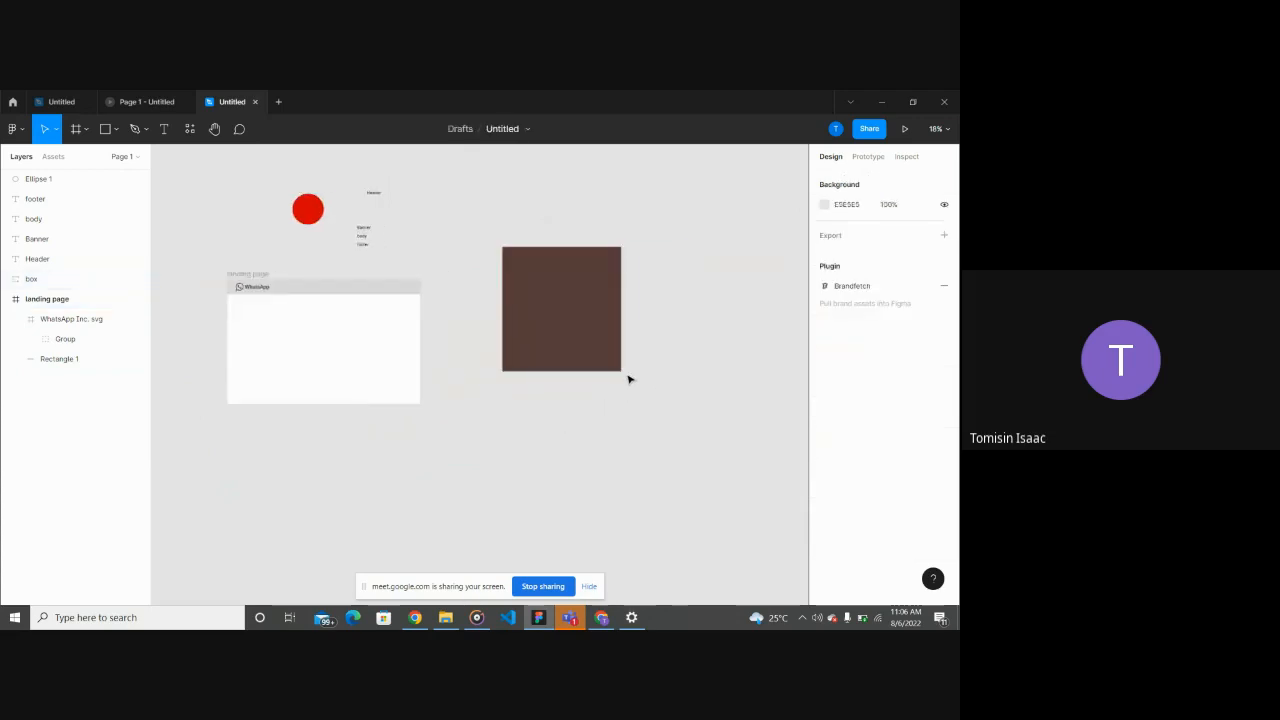
{"action": "left_click", "coordinate": [621, 371]}
{"action": "double_click", "coordinate": [621, 371]}
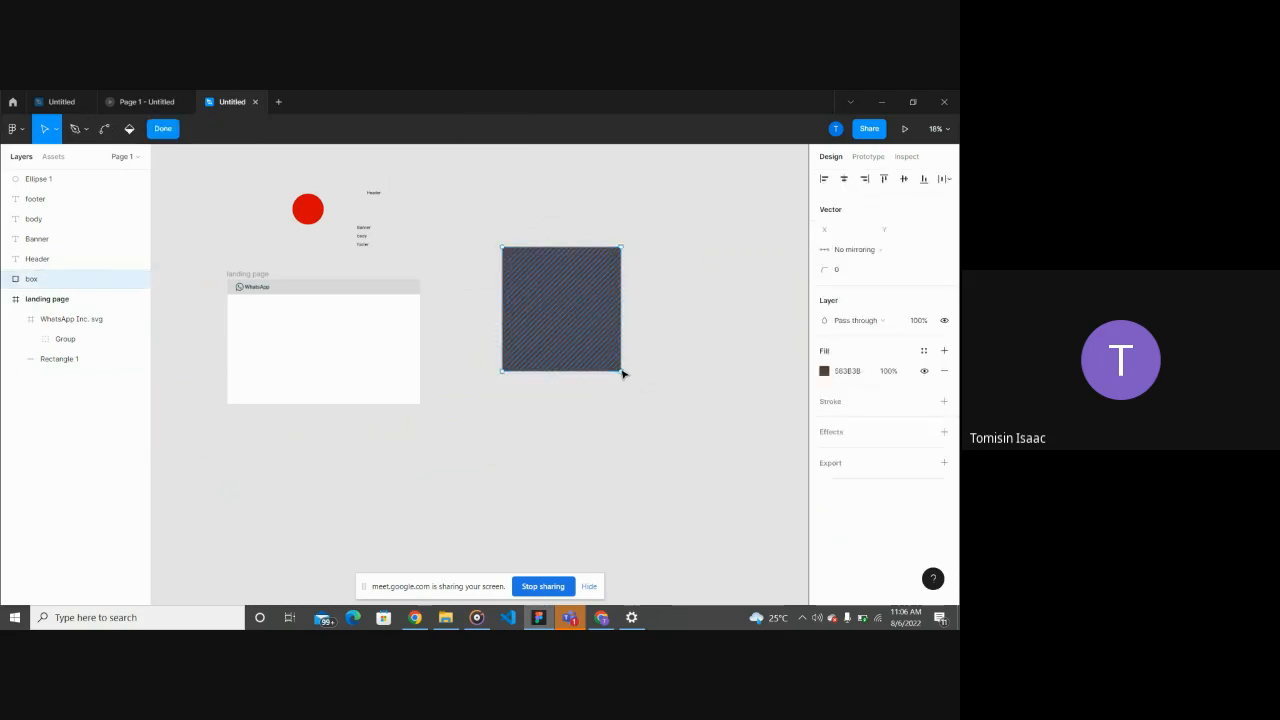
{"action": "key", "text": "Escape"}
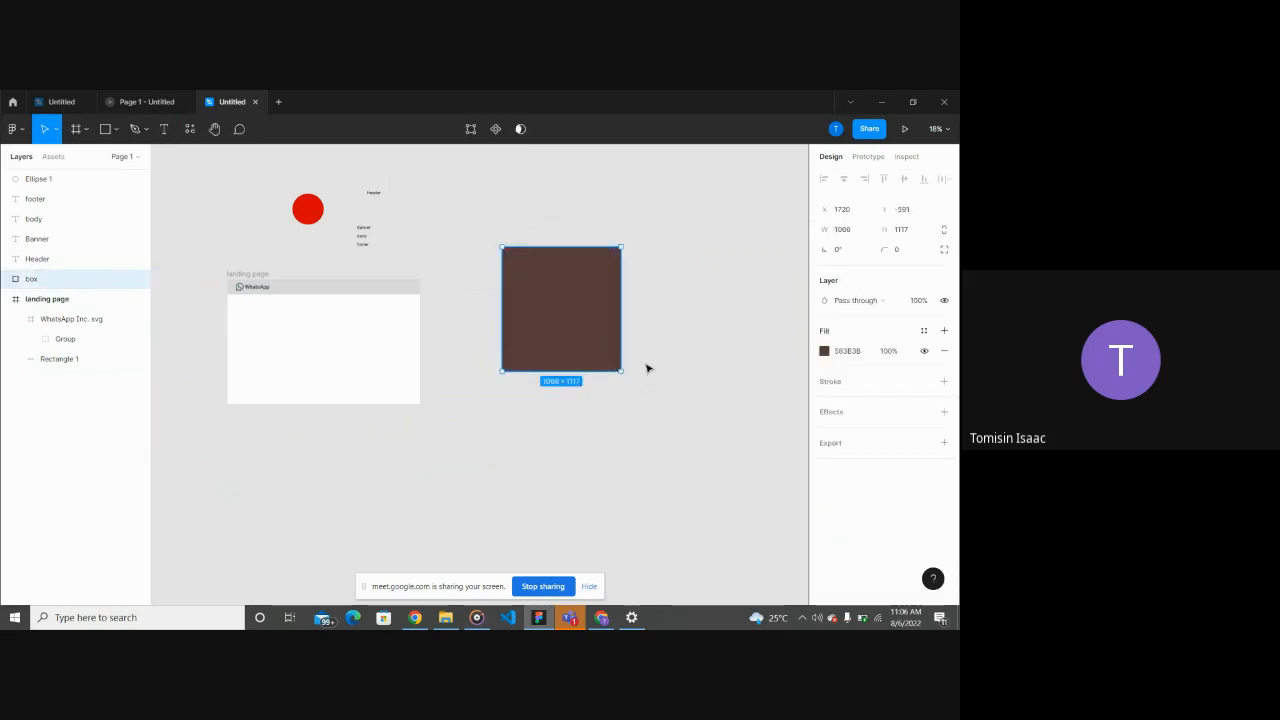
Step: Rotate the box slightly by its corner to about -1° and reset its rotation to 0°
{"action": "mouse_move", "coordinate": [620, 369]}
{"action": "left_click_drag", "start_coordinate": [651, 346], "coordinate": [616, 368]}
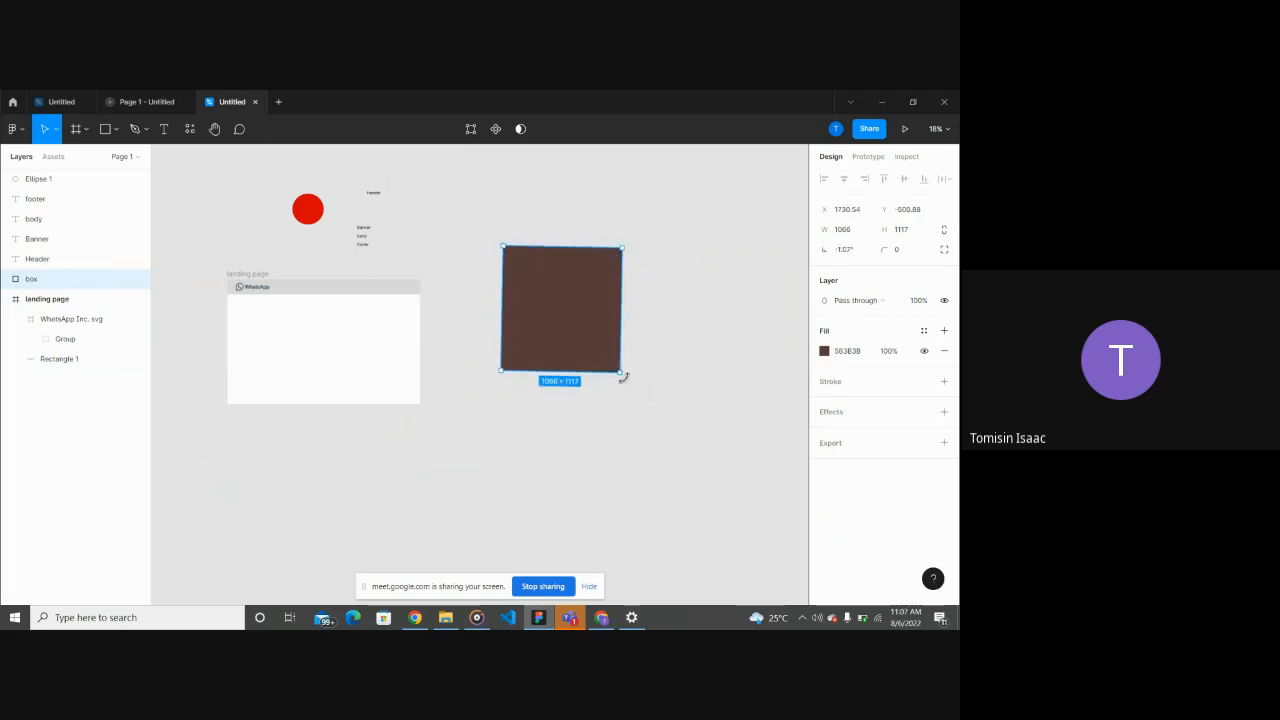
{"action": "left_click_drag", "start_coordinate": [627, 376], "coordinate": [624, 378]}
{"action": "left_click", "coordinate": [845, 249]}
{"action": "type", "text": "0"}
{"action": "key", "text": "Return"}
{"action": "left_click", "coordinate": [677, 374]}
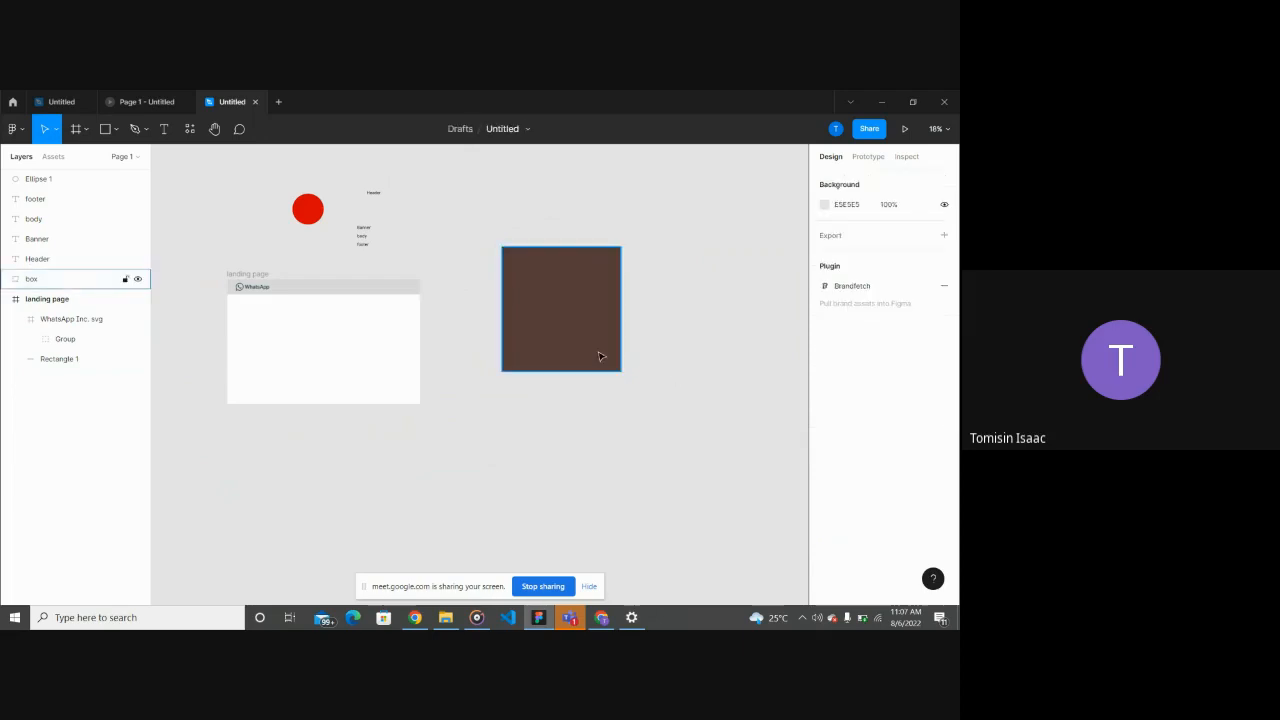
Step: Rotate the box freehand to about 19° and set its rotation to exactly 90°
{"action": "left_click", "coordinate": [614, 364]}
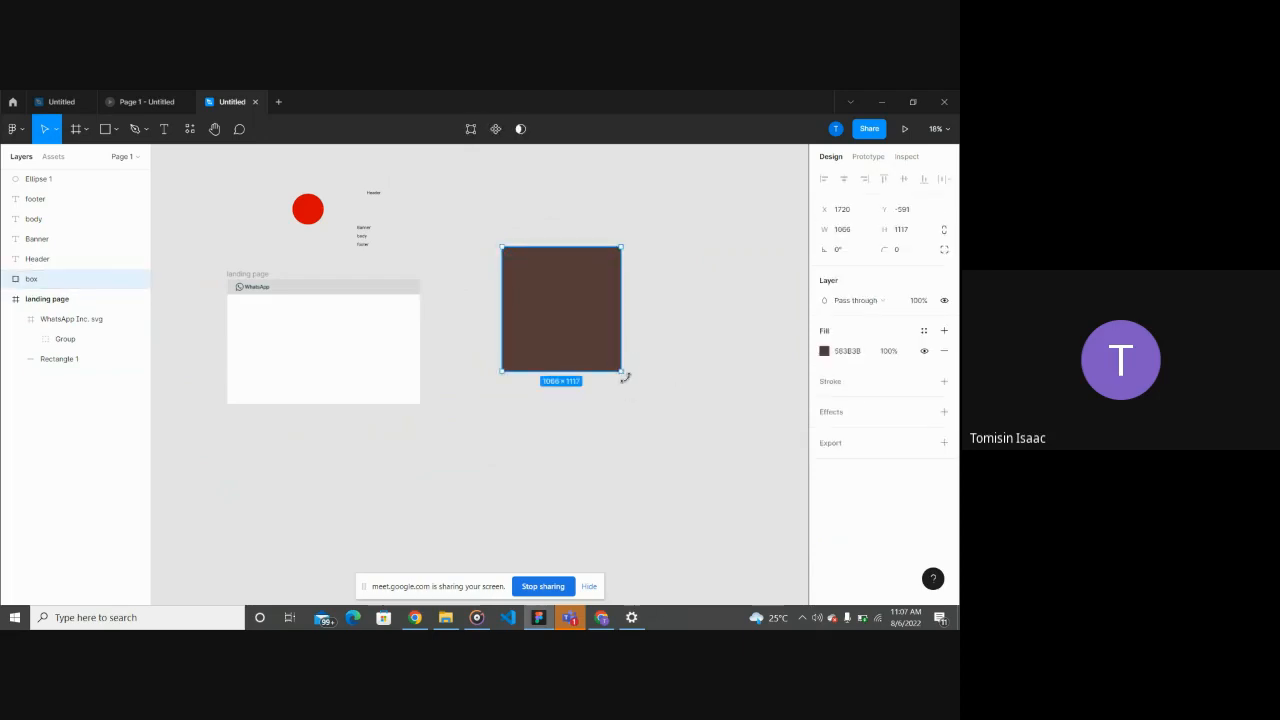
{"action": "left_click_drag", "start_coordinate": [627, 374], "coordinate": [641, 350]}
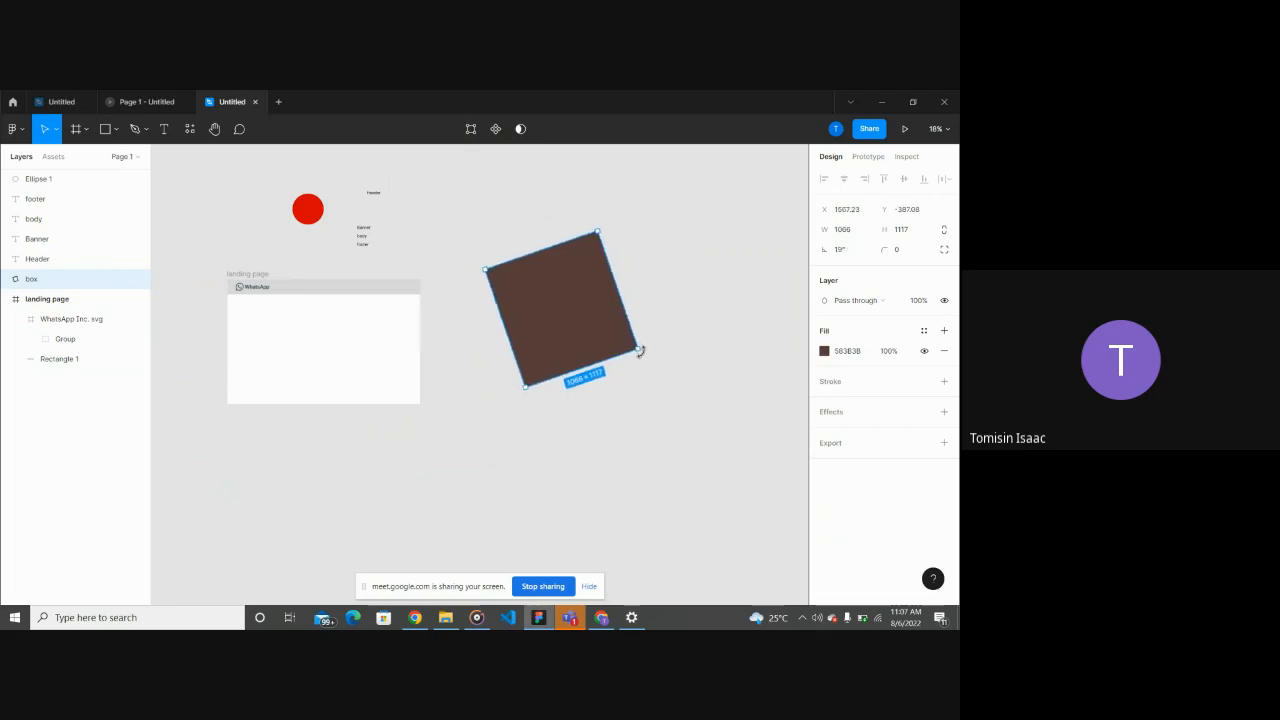
{"action": "left_click", "coordinate": [857, 250]}
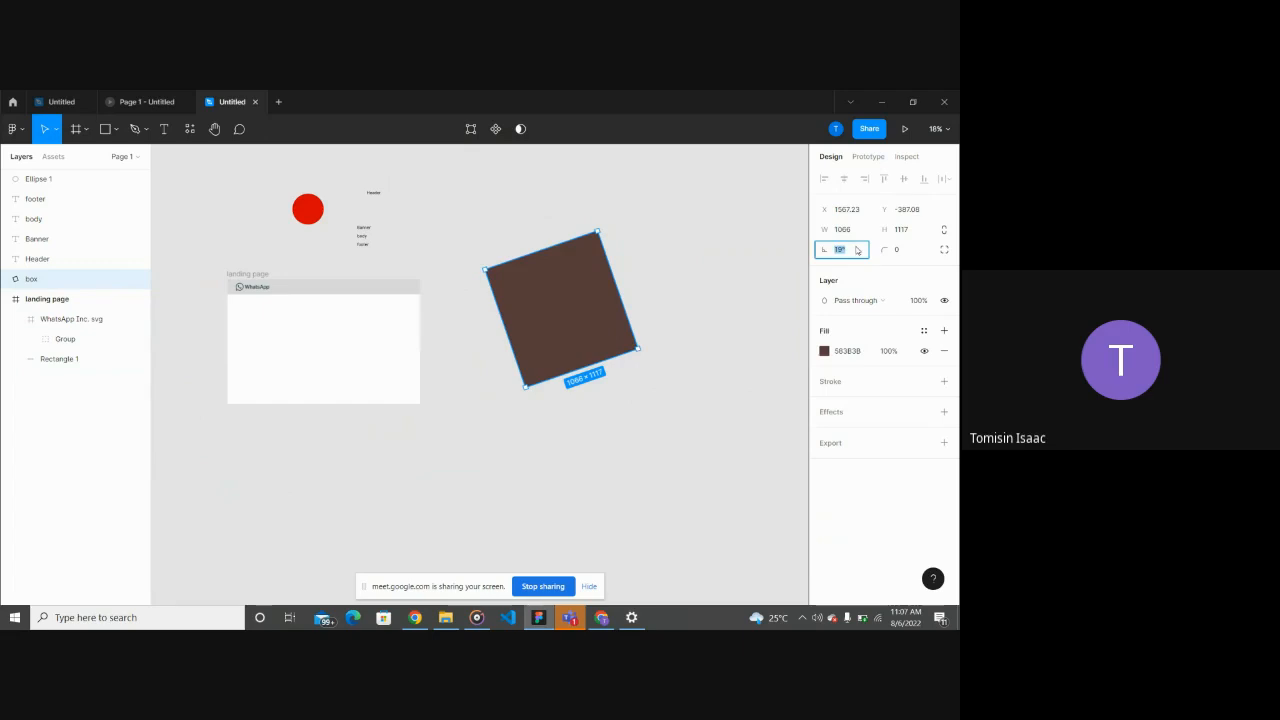
{"action": "key", "text": "Return"}
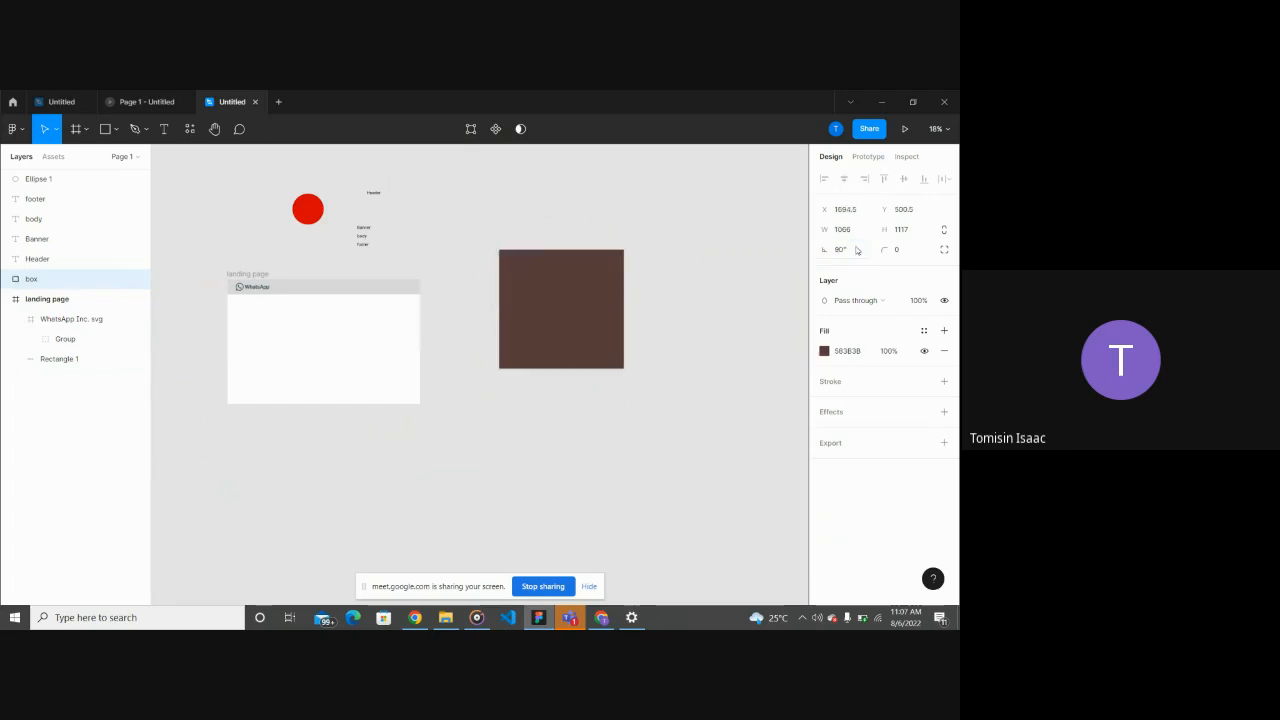
{"action": "left_click", "coordinate": [753, 316]}
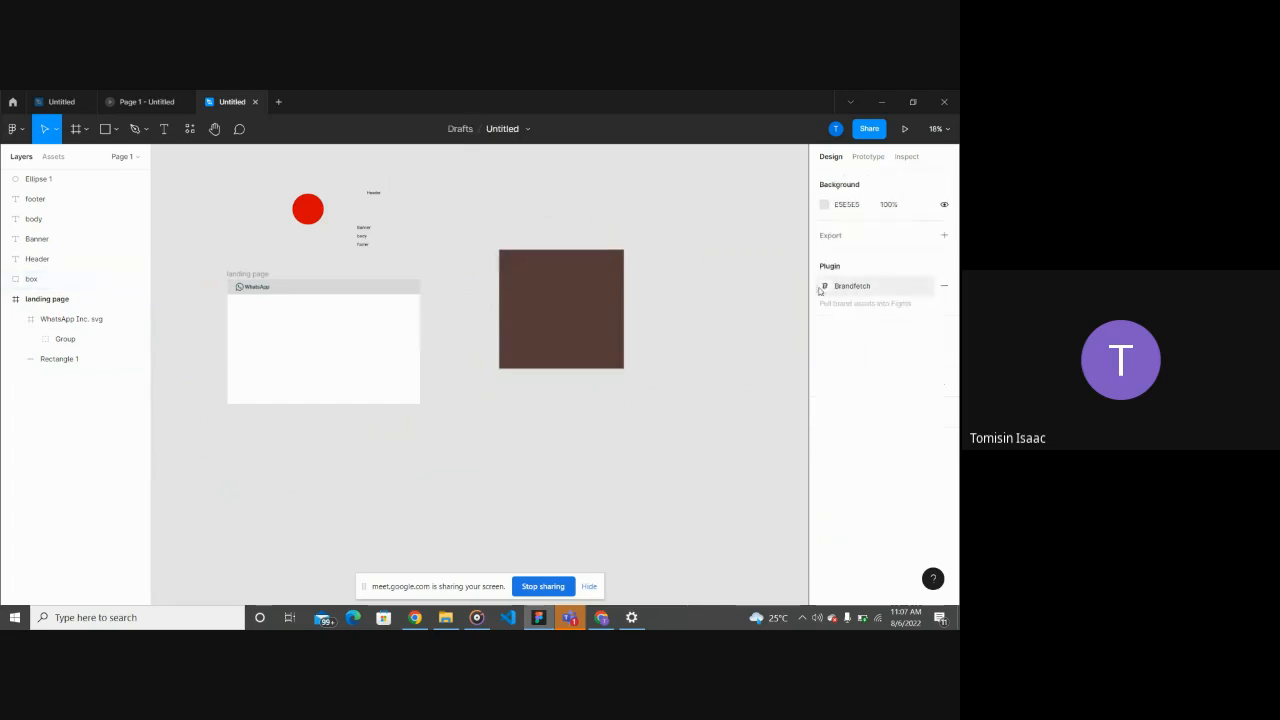
Step: Set the box's rotation to 50°
{"action": "left_click", "coordinate": [592, 349]}
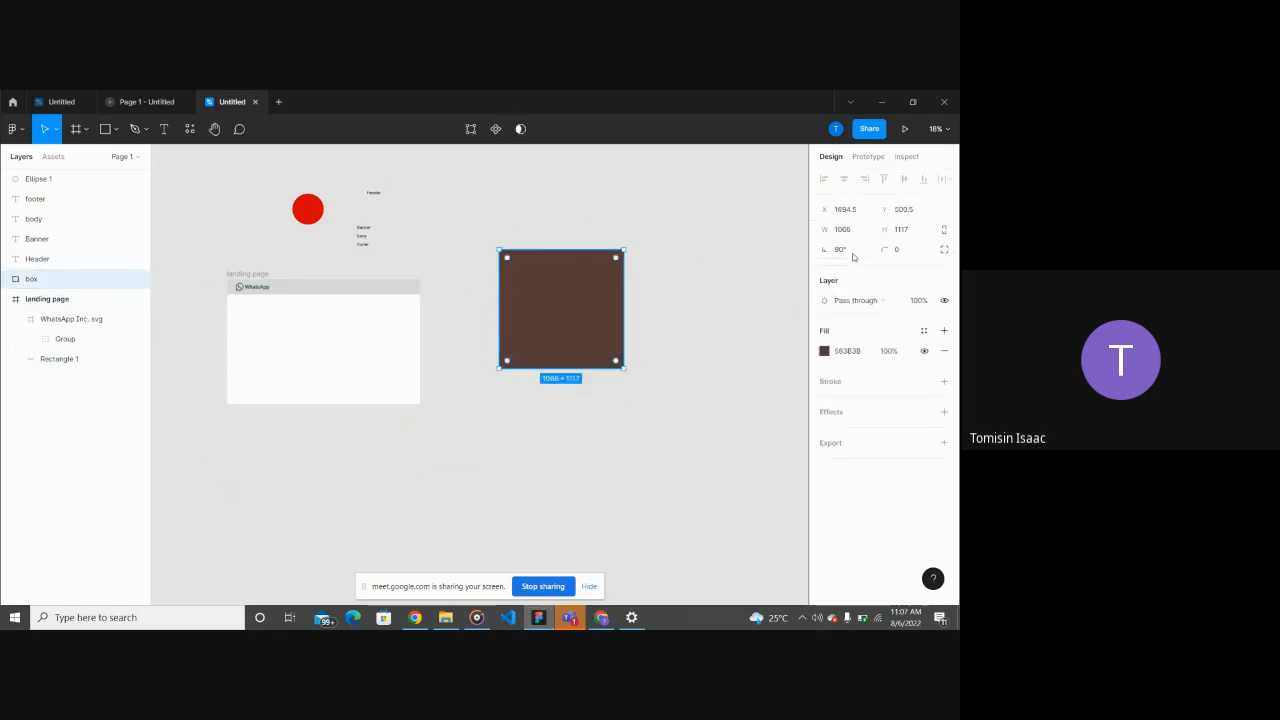
{"action": "left_click", "coordinate": [853, 257]}
{"action": "type", "text": "50"}
{"action": "key", "text": "Return"}
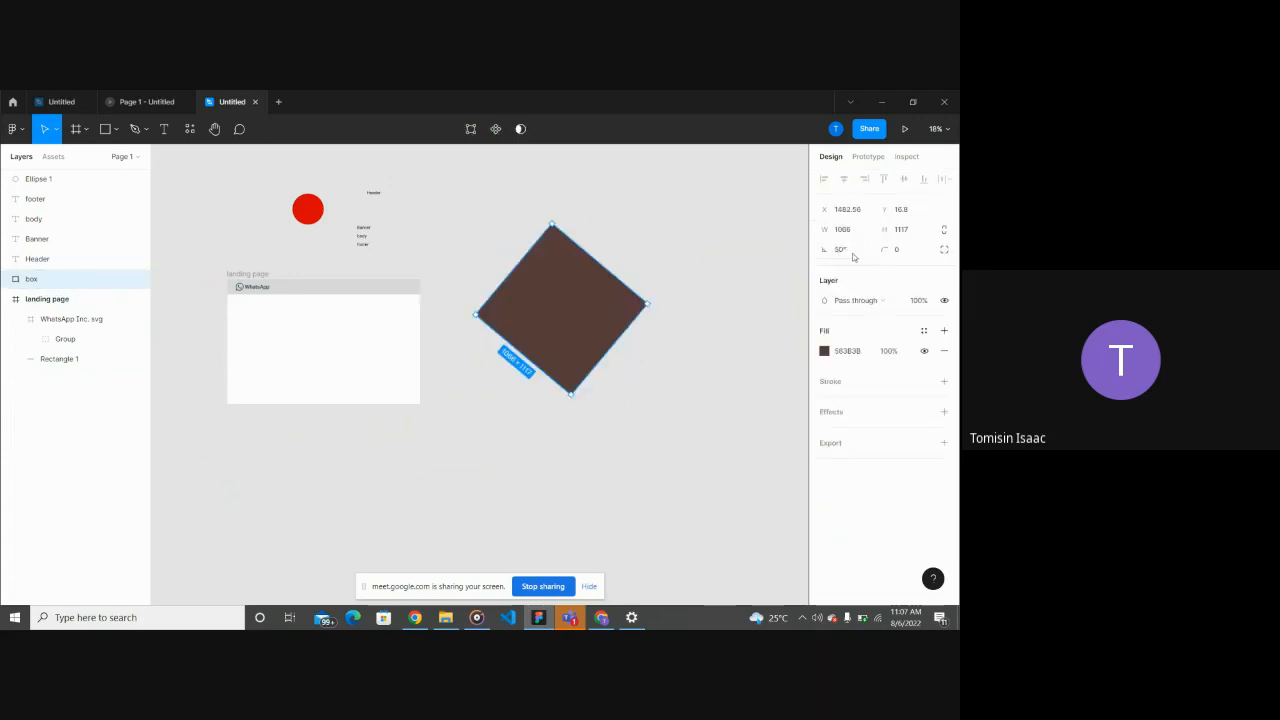
{"action": "left_click", "coordinate": [606, 484]}
Step: Rotate the box freehand to about 90° and shrink it to a small square of about 349 × 378
{"action": "scroll", "coordinate": [606, 484], "scroll_direction": "down", "scroll_amount": 2}
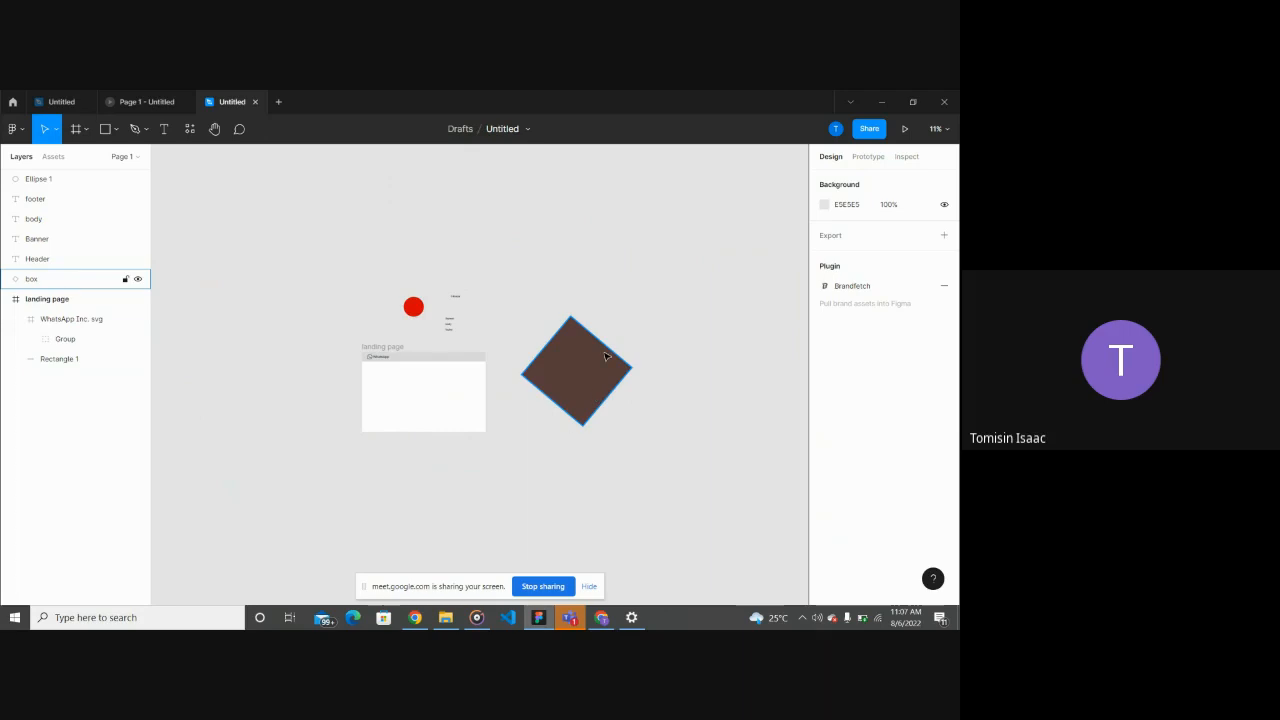
{"action": "left_click", "coordinate": [604, 356]}
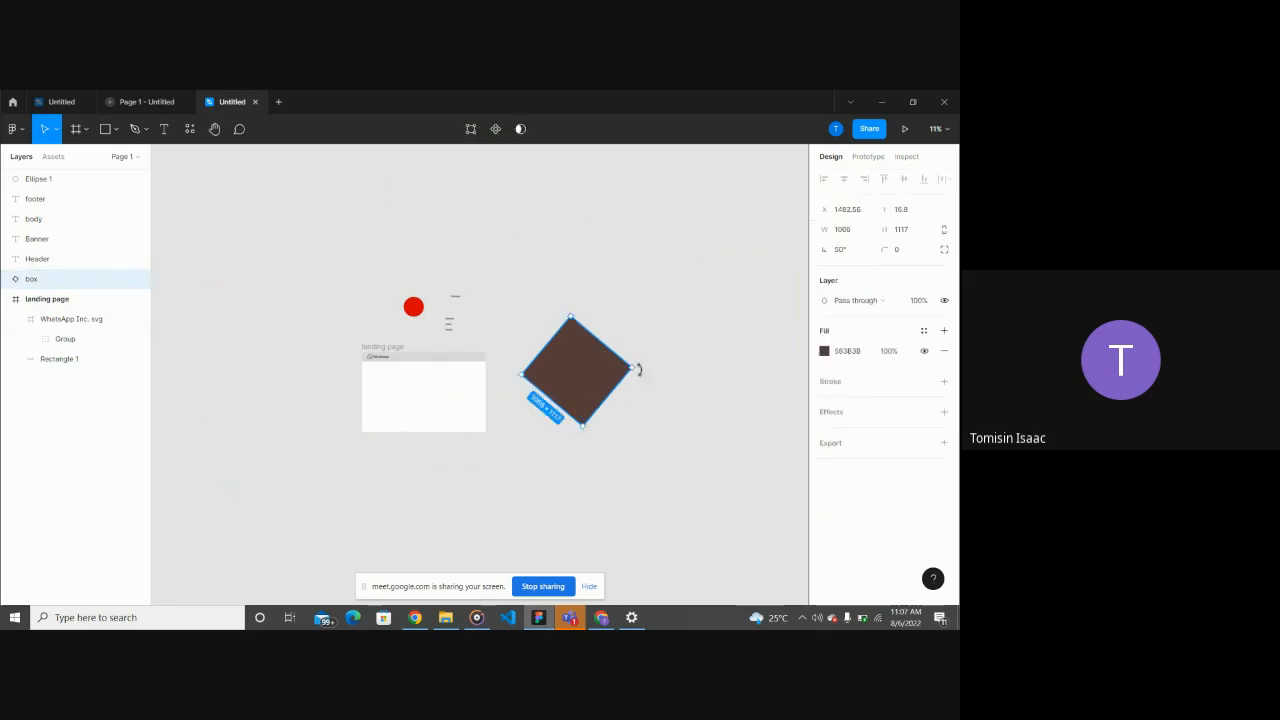
{"action": "left_click_drag", "start_coordinate": [637, 370], "coordinate": [573, 373]}
{"action": "scroll", "coordinate": [578, 363], "scroll_direction": "down", "scroll_amount": 2}
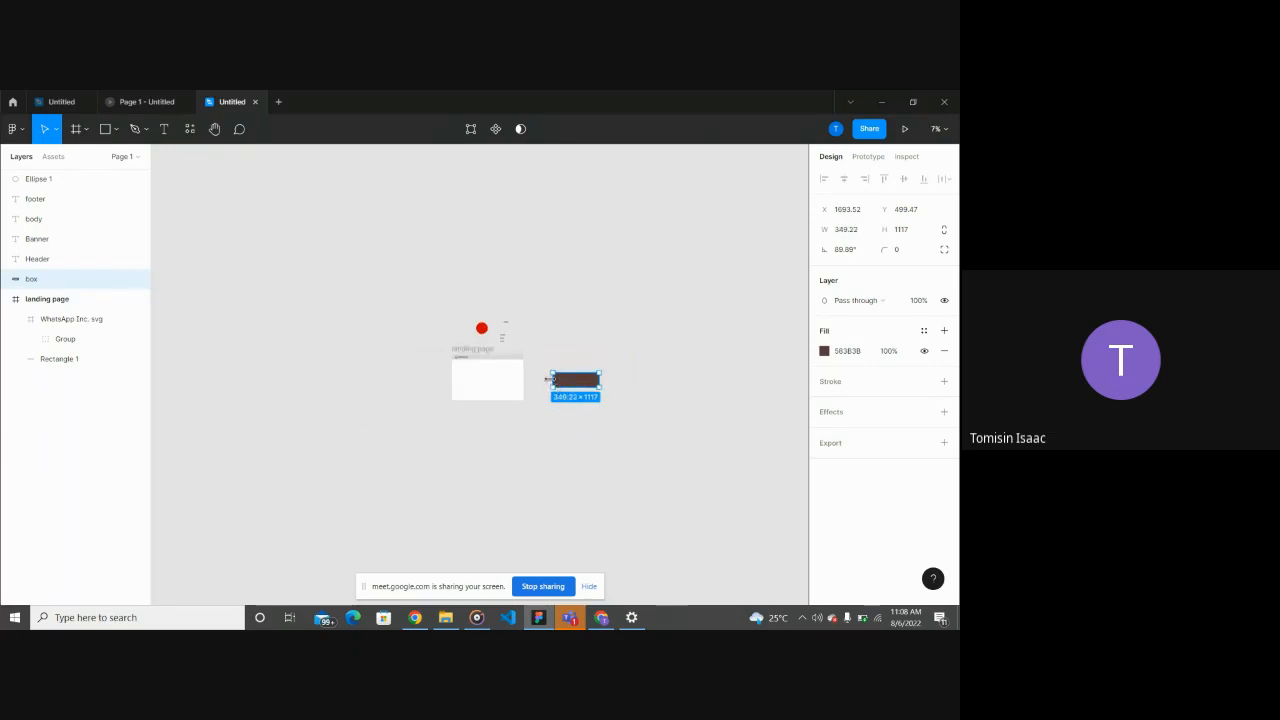
{"action": "left_click_drag", "start_coordinate": [546, 378], "coordinate": [583, 379]}
{"action": "left_click", "coordinate": [591, 406]}
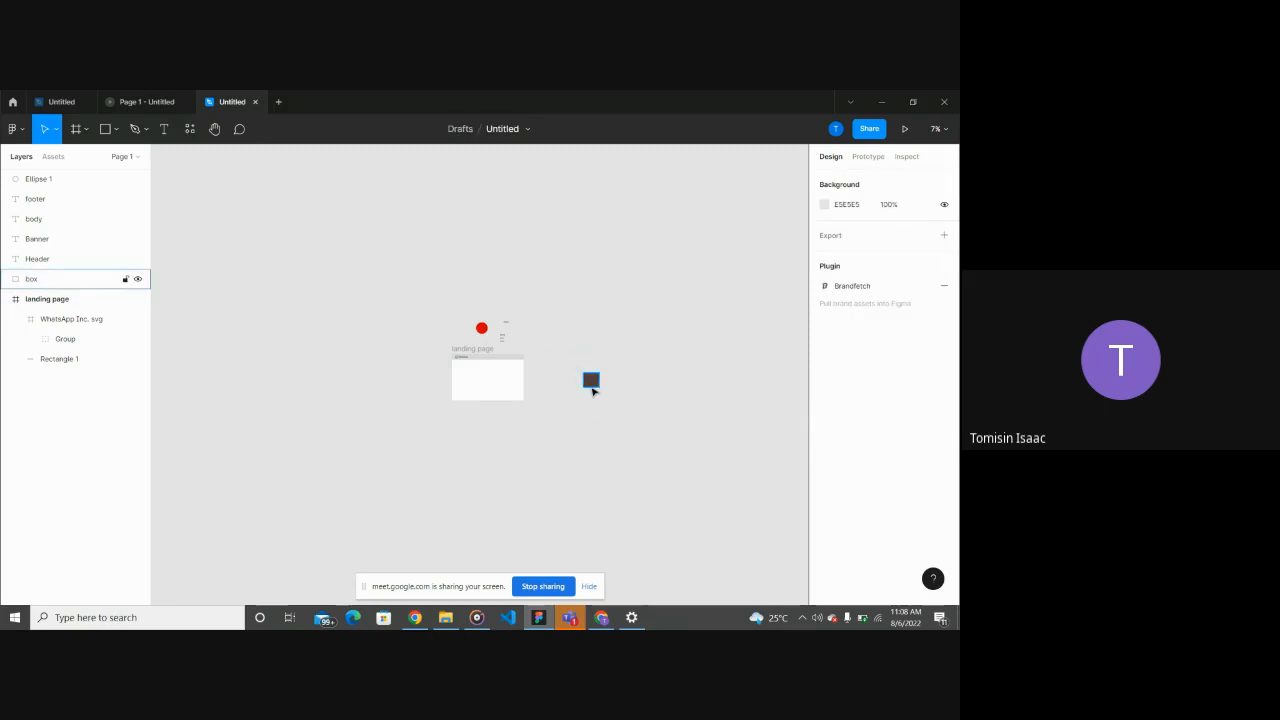
Step: Move the small box into the landing page frame and reposition it below the header at about X 564, Y 733
{"action": "left_click_drag", "start_coordinate": [591, 380], "coordinate": [496, 424]}
{"action": "scroll", "coordinate": [501, 379], "scroll_direction": "up", "scroll_amount": 5}
{"action": "scroll", "coordinate": [501, 379], "scroll_direction": "up", "scroll_amount": 5}
{"action": "scroll", "coordinate": [496, 424], "scroll_direction": "down", "scroll_amount": 5}
{"action": "scroll", "coordinate": [496, 424], "scroll_direction": "down", "scroll_amount": 2}
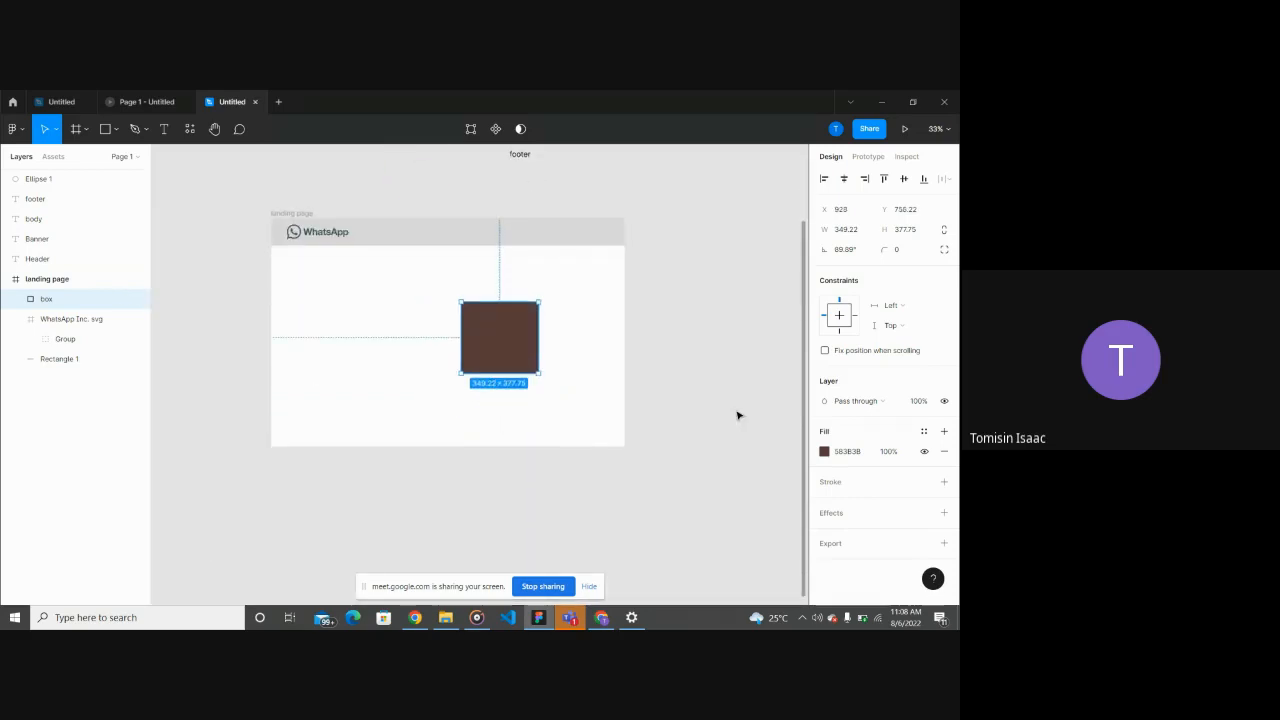
{"action": "left_click", "coordinate": [753, 418]}
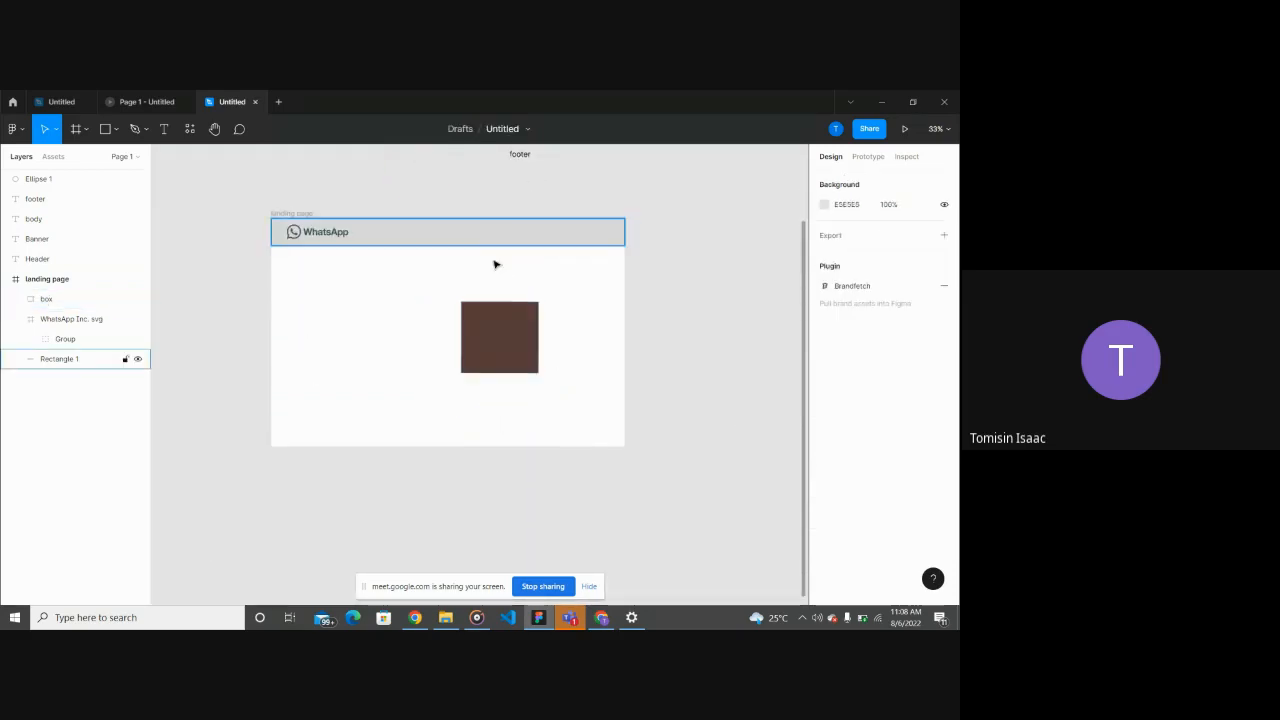
{"action": "left_click_drag", "start_coordinate": [500, 340], "coordinate": [425, 335]}
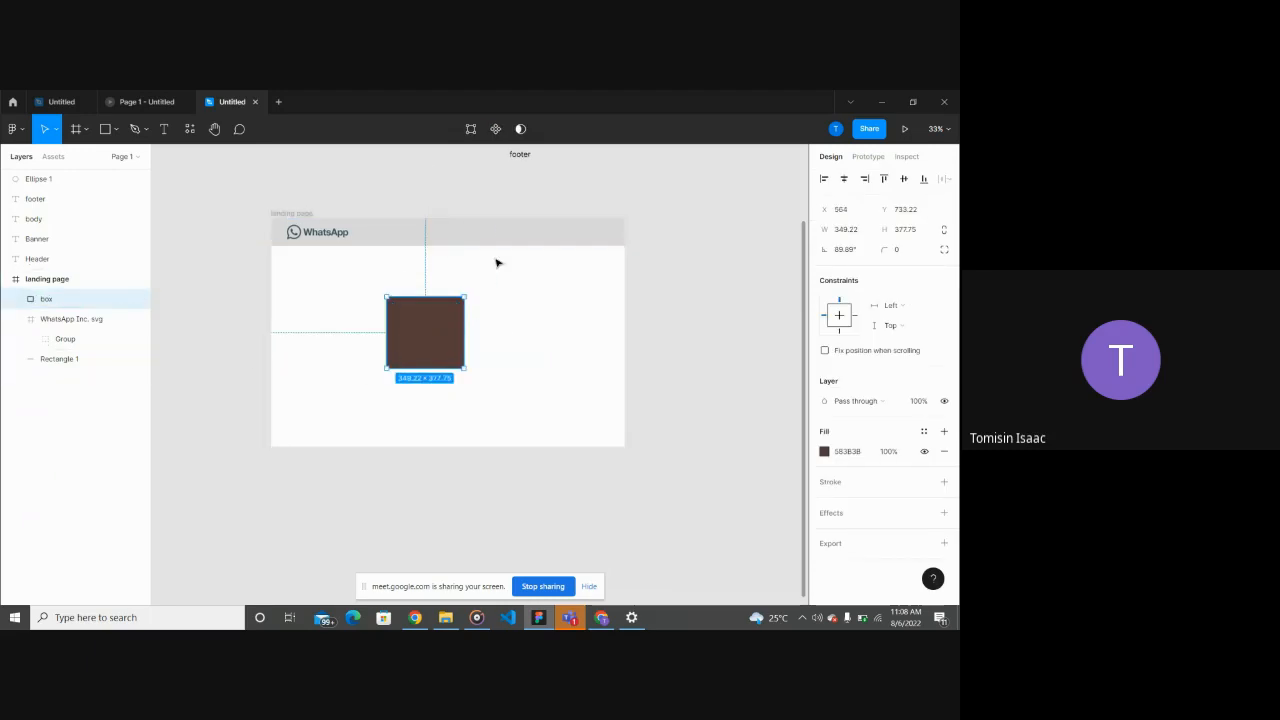
{"action": "left_click", "coordinate": [578, 312]}
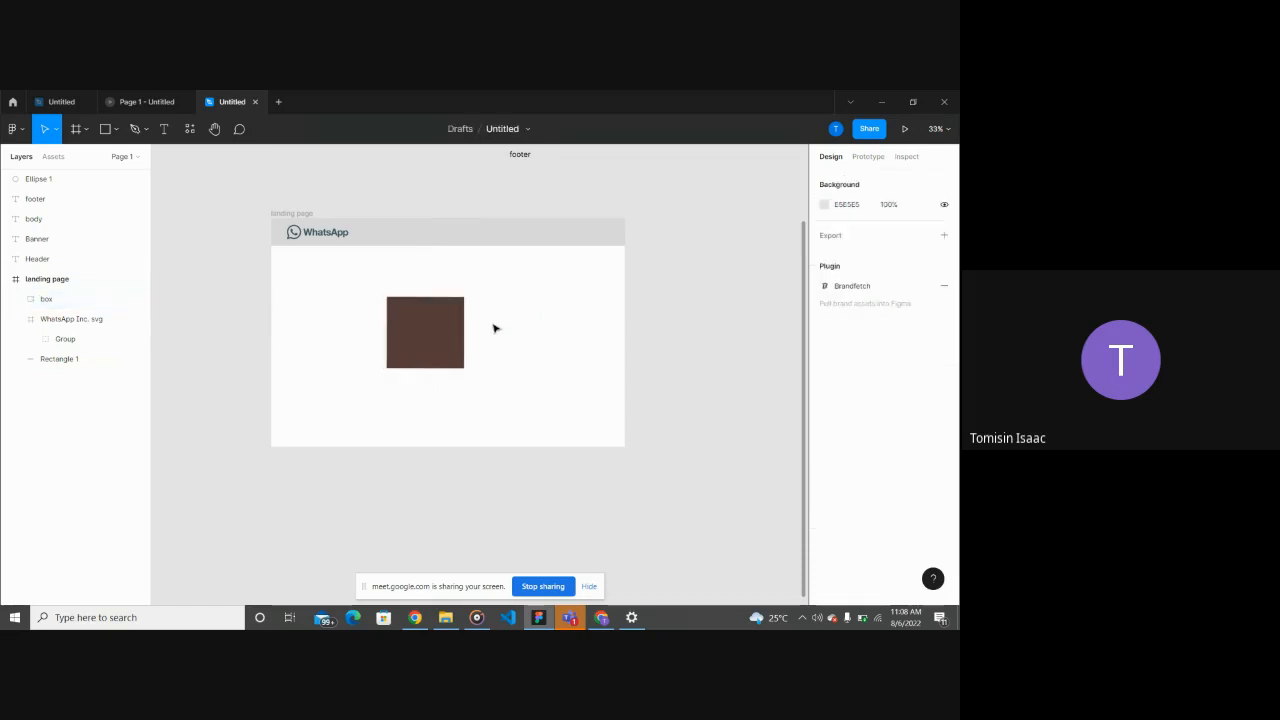
{"action": "left_click", "coordinate": [441, 334]}
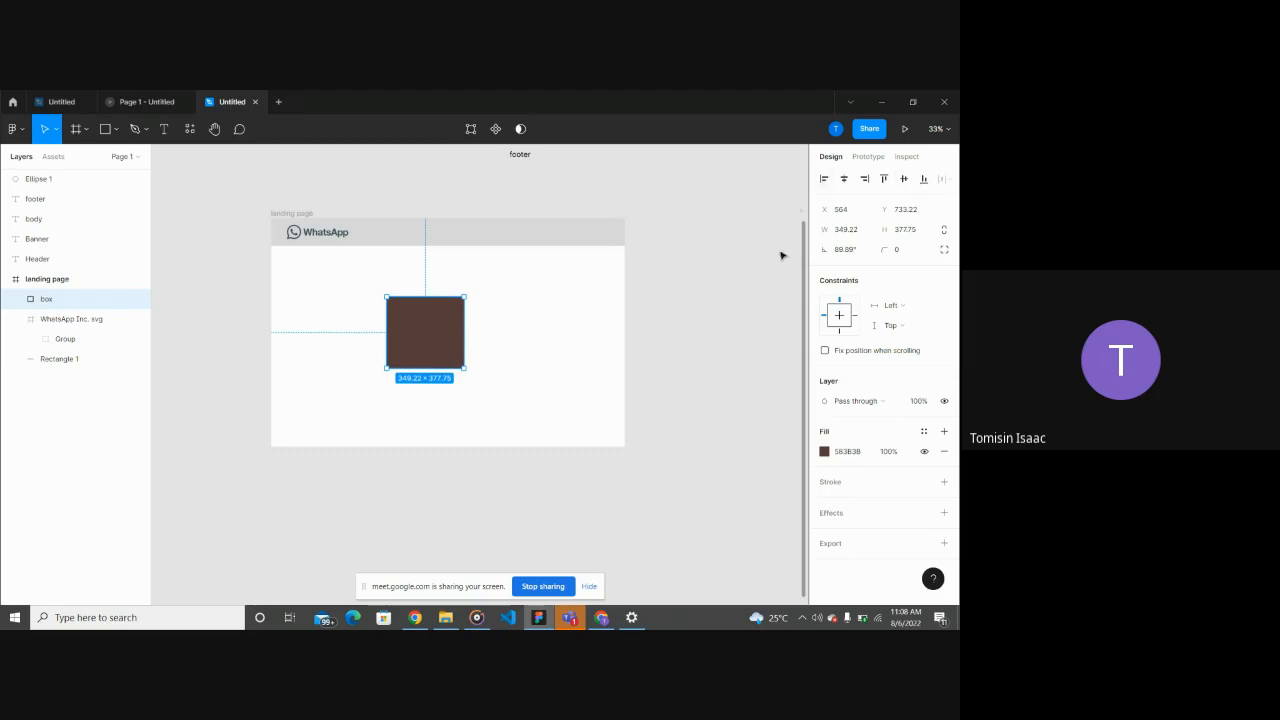
Step: Move the box out of the landing page frame onto the canvas to its right, at about X 1226, Y 378
{"action": "left_click_drag", "start_coordinate": [434, 331], "coordinate": [719, 321]}
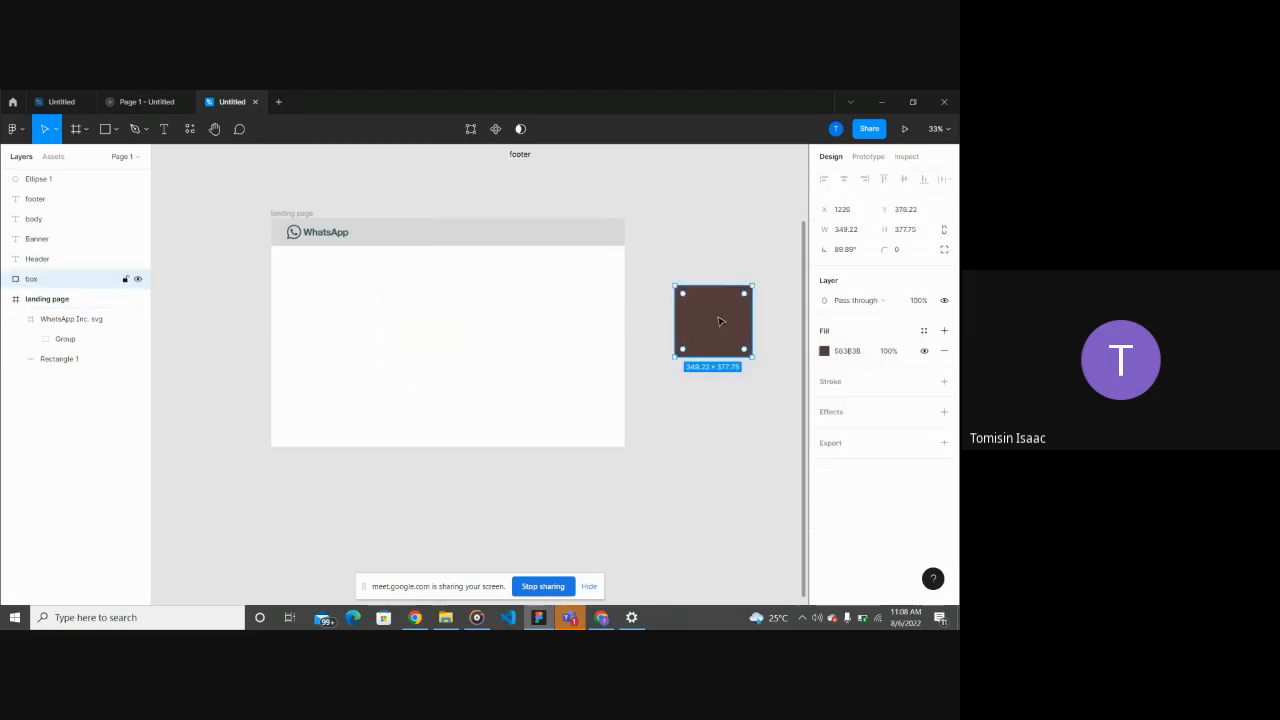
{"action": "scroll", "coordinate": [719, 321], "scroll_direction": "down", "scroll_amount": 3}
{"action": "left_click", "coordinate": [723, 483]}
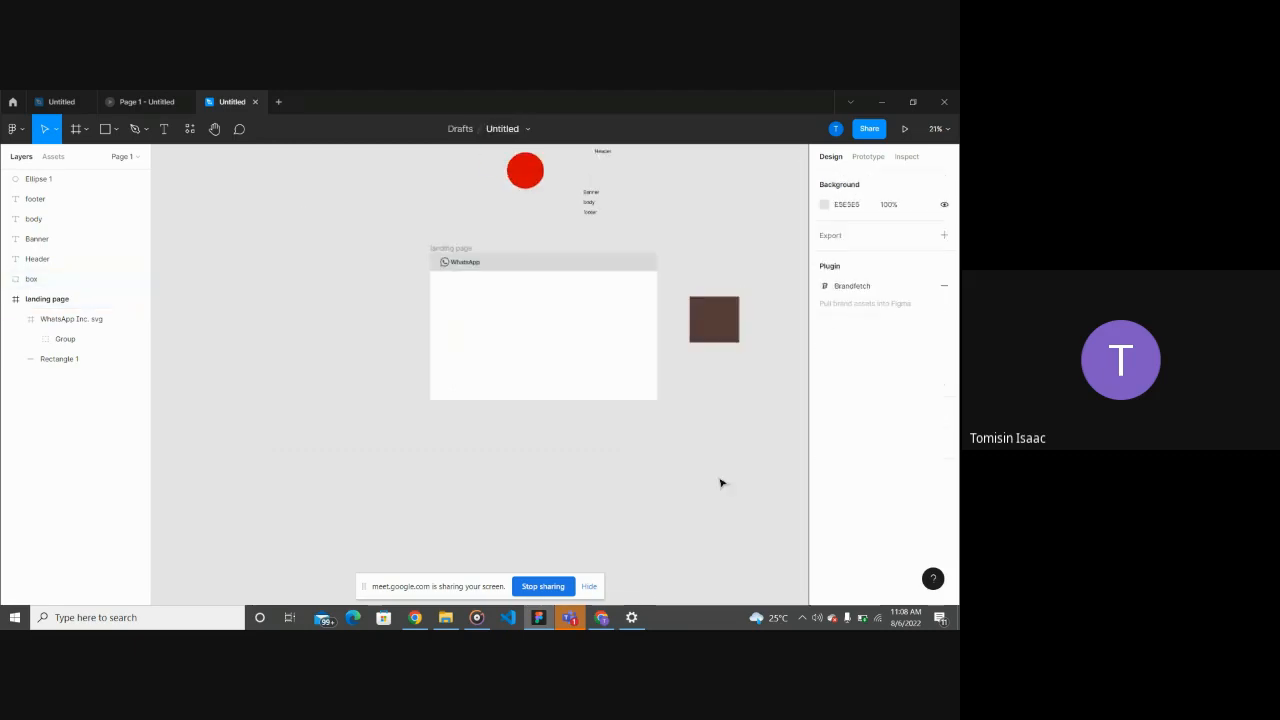
Step: Select the landing page frame to examine its design properties and deselect it
{"action": "left_click", "coordinate": [436, 249]}
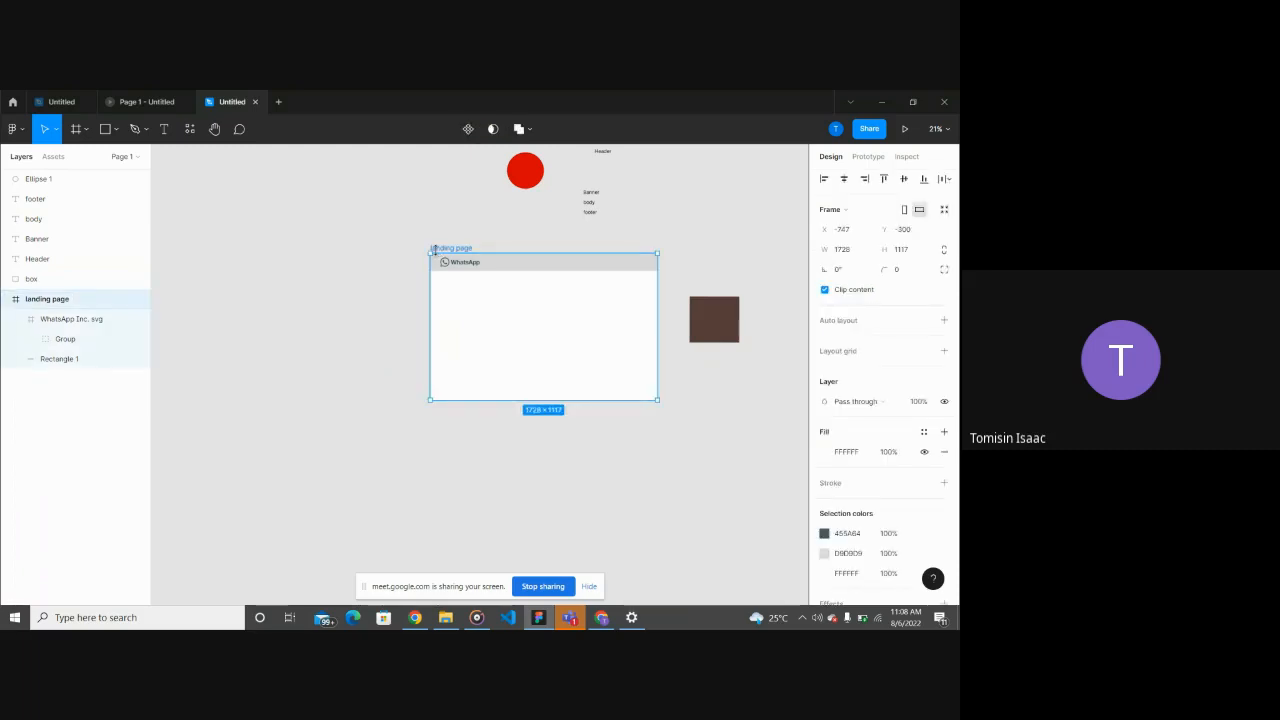
{"action": "left_click", "coordinate": [672, 254]}
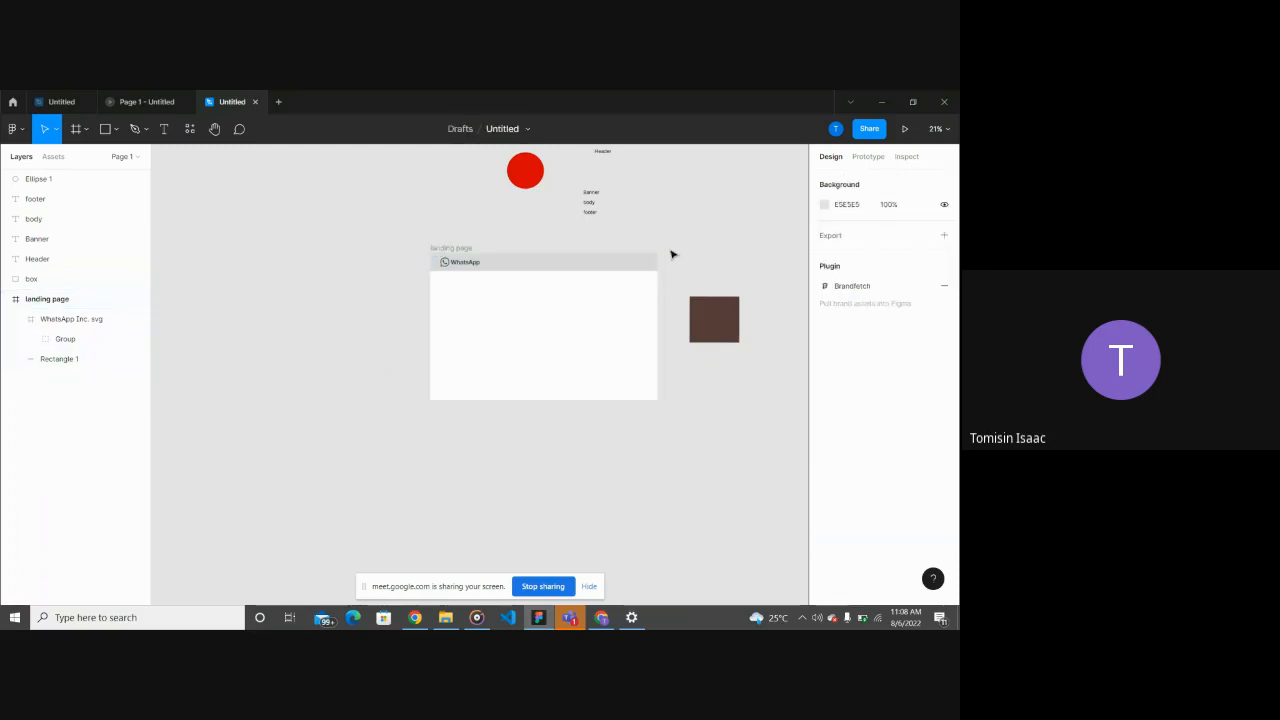
{"action": "left_click", "coordinate": [454, 250]}
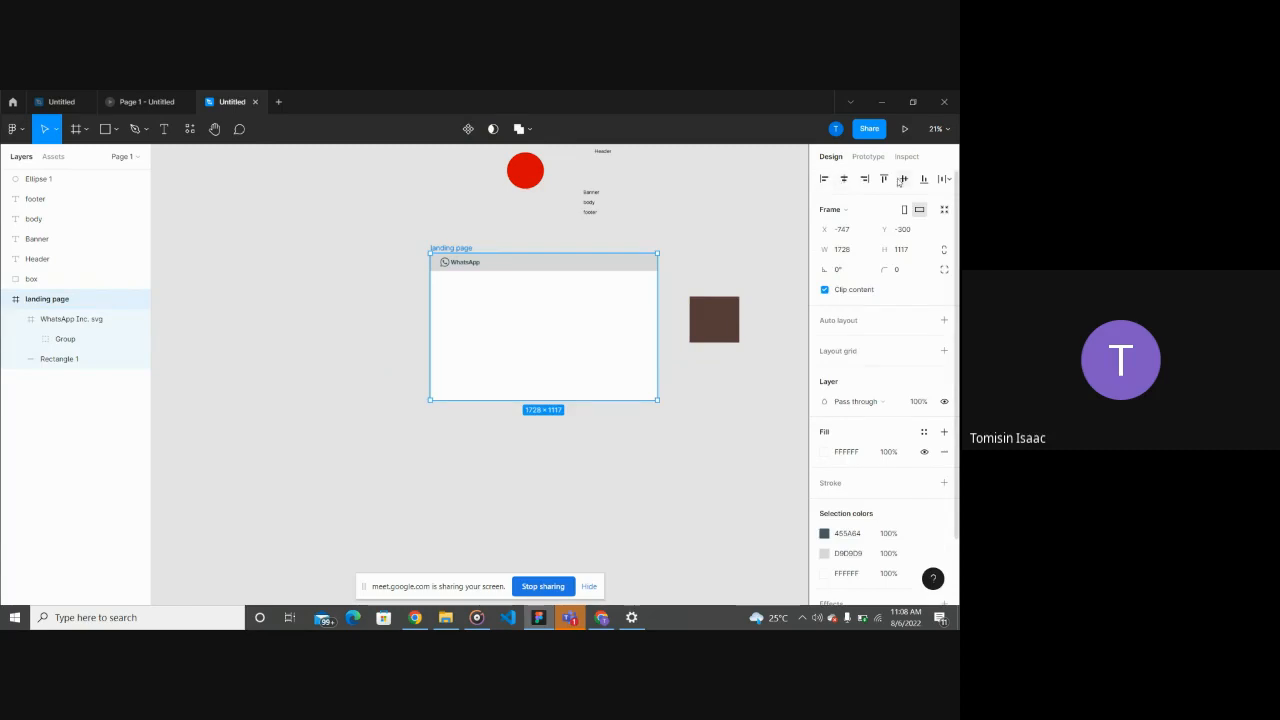
{"action": "left_click", "coordinate": [659, 241]}
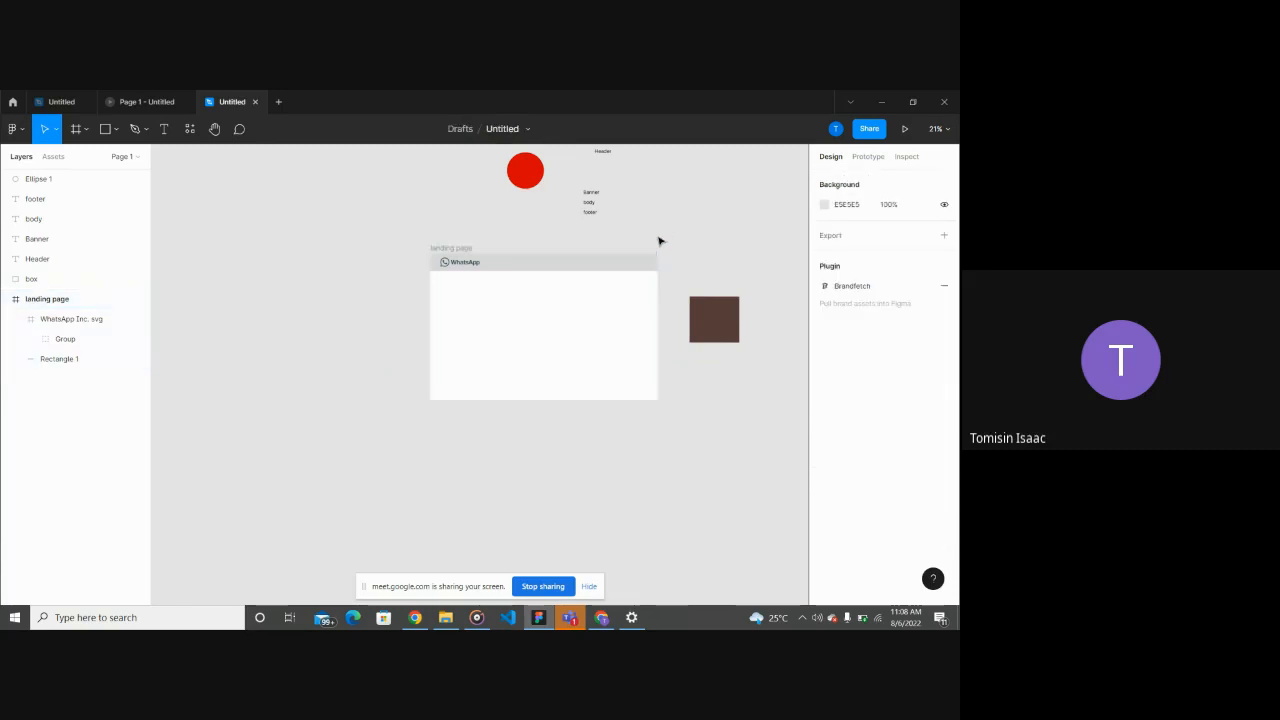
Step: Check the Google Meet call and its messages in Chrome and return to the Figma design
{"action": "left_click", "coordinate": [601, 618]}
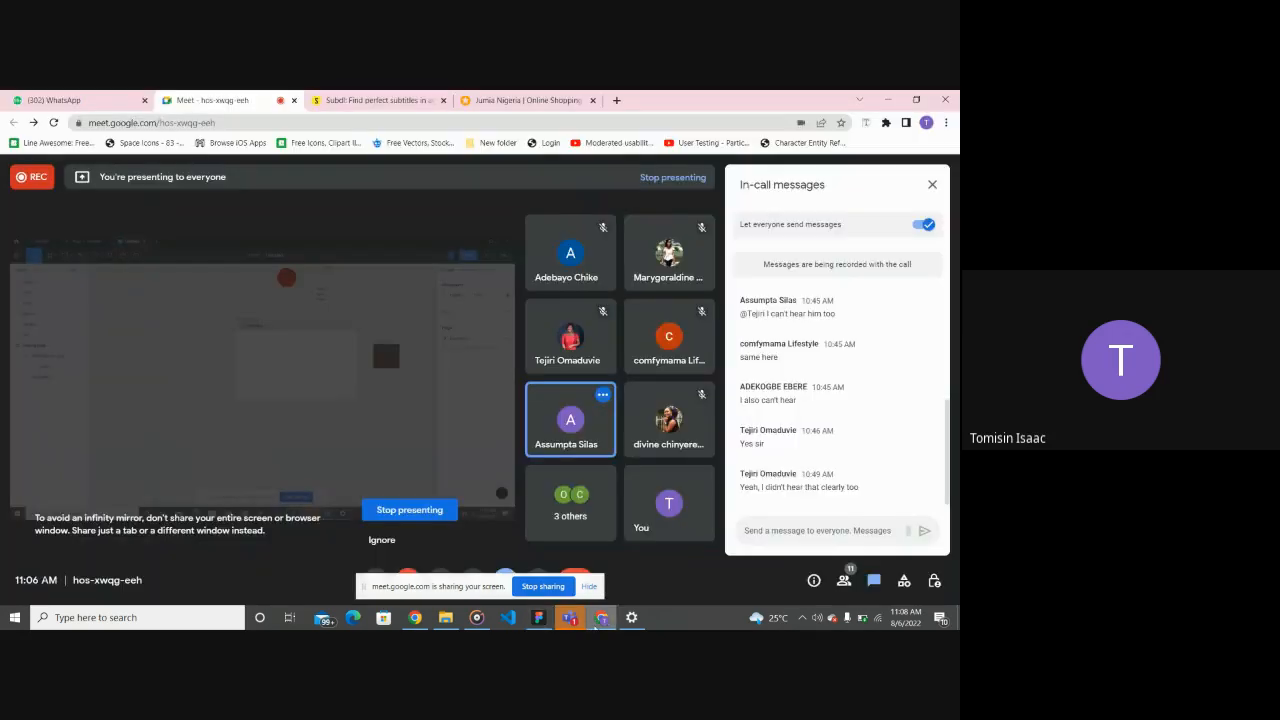
{"action": "left_click", "coordinate": [541, 620]}
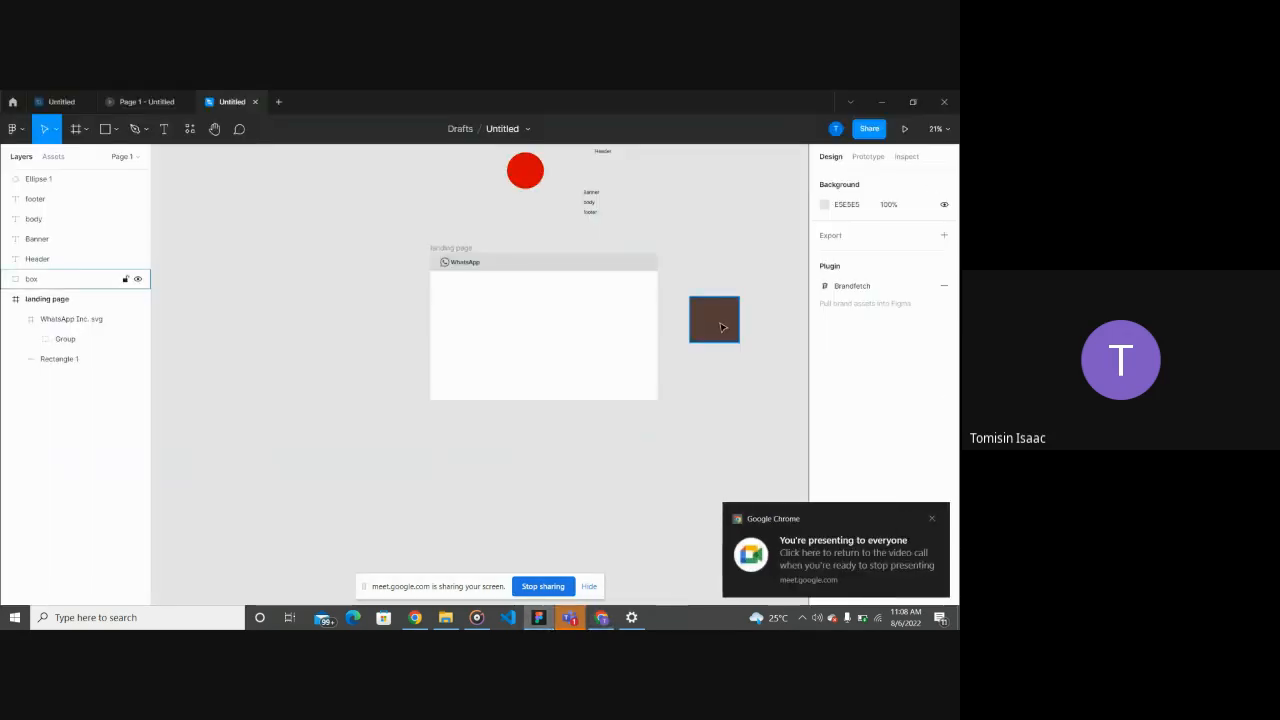
Step: Enlarge the box beside the landing page frame into a wide rectangle, wider than the frame
{"action": "left_click", "coordinate": [60, 279]}
{"action": "left_click_drag", "start_coordinate": [812, 355], "coordinate": [784, 431]}
{"action": "left_click", "coordinate": [530, 197]}
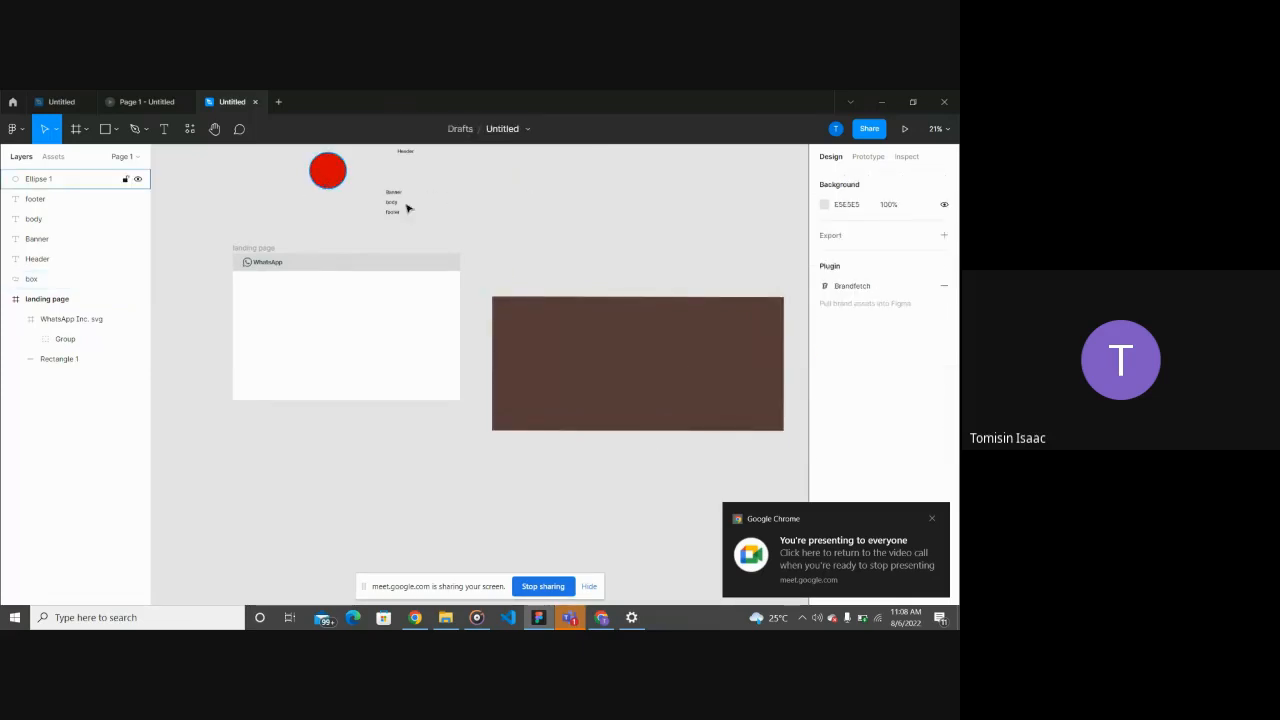
Step: Move the red circle onto the left half of the enlarged box, at about X 1744, Y 402
{"action": "left_click_drag", "start_coordinate": [327, 171], "coordinate": [578, 363]}
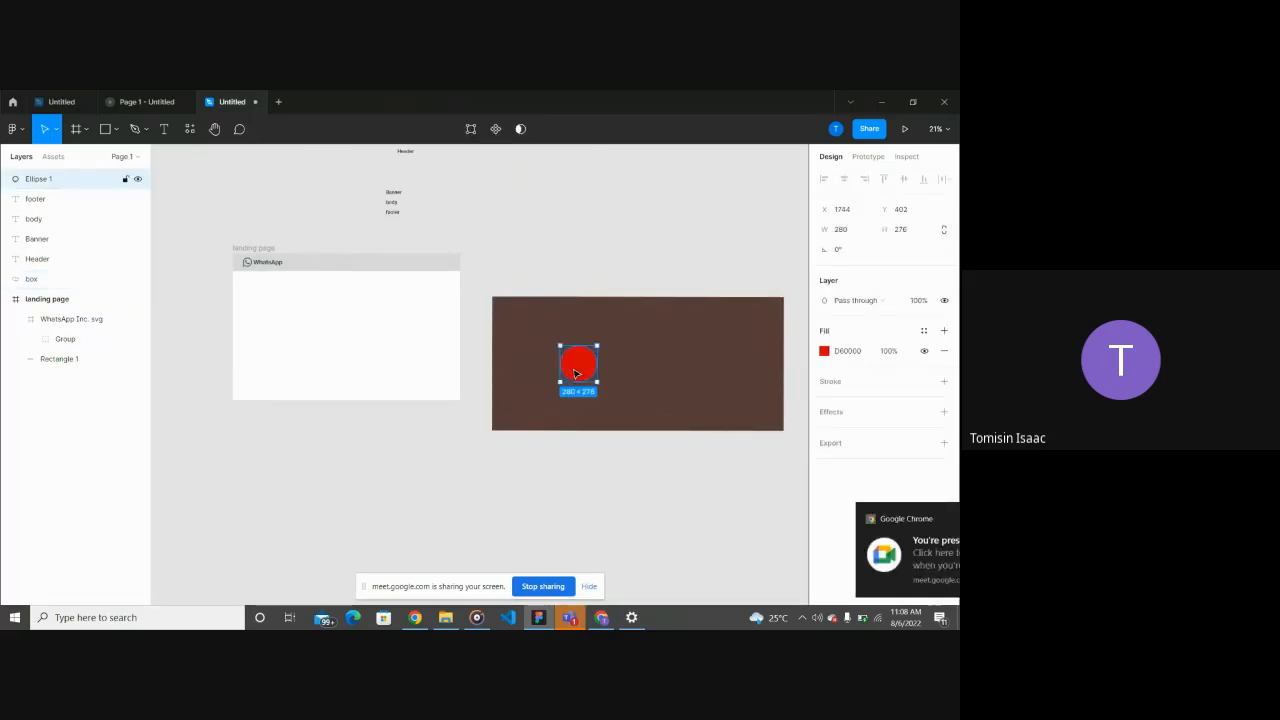
{"action": "left_click", "coordinate": [751, 201]}
{"action": "left_click", "coordinate": [582, 364]}
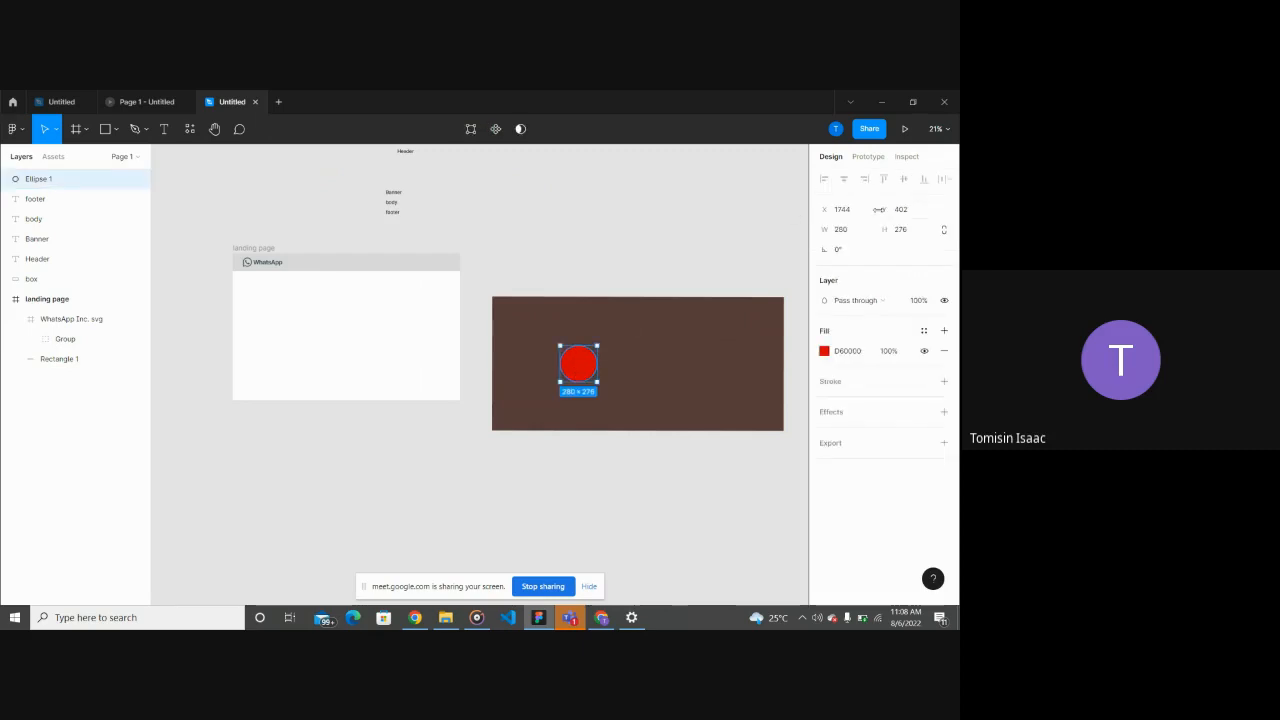
{"action": "scroll", "coordinate": [660, 349], "scroll_direction": "down", "scroll_amount": 2}
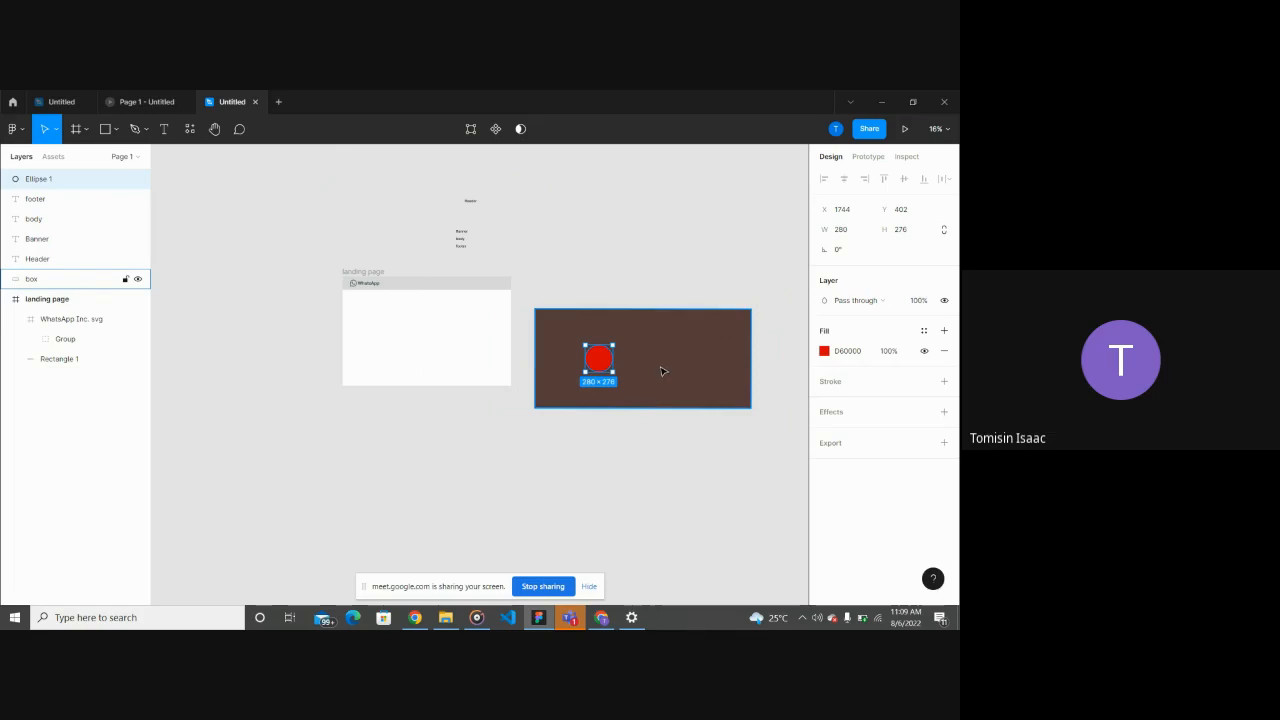
Step: Move the brown box from under the red circle to above and right of the landing page frame and shrink it to a near square
{"action": "scroll", "coordinate": [660, 371], "scroll_direction": "down", "scroll_amount": 3, "text": "ctrl"}
{"action": "left_click_drag", "start_coordinate": [656, 366], "coordinate": [596, 253]}
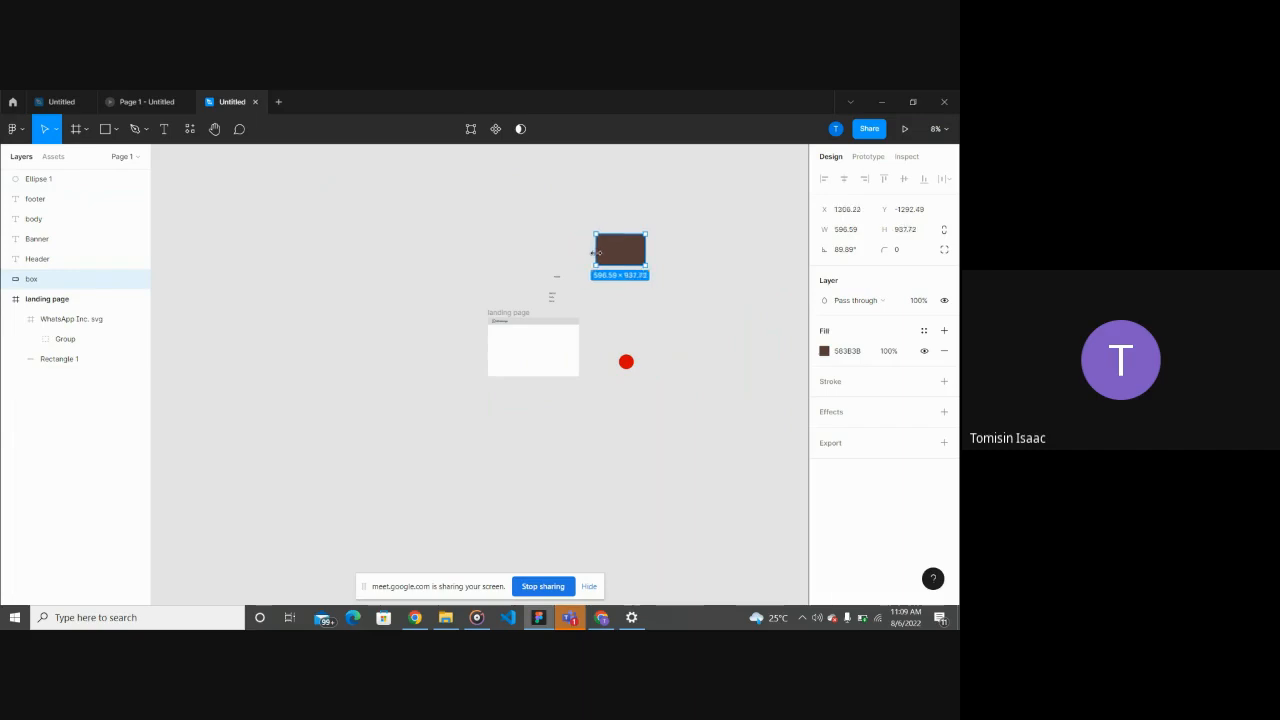
{"action": "left_click", "coordinate": [737, 254]}
{"action": "left_click", "coordinate": [640, 252]}
{"action": "left_click_drag", "start_coordinate": [597, 252], "coordinate": [611, 249]}
{"action": "left_click", "coordinate": [683, 266]}
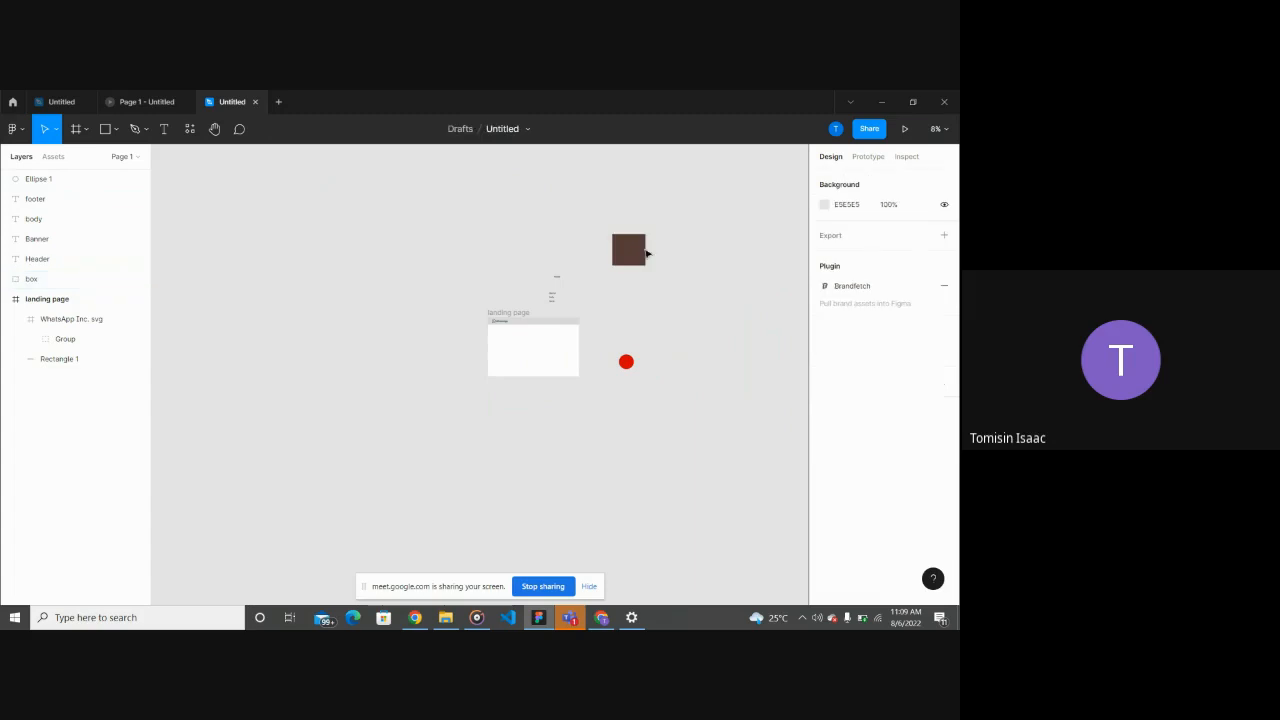
Step: Lower the top edge of the brown box so its size becomes about 460 × 629, and keep the box selected
{"action": "scroll", "coordinate": [632, 249], "scroll_direction": "up", "scroll_amount": 3}
{"action": "scroll", "coordinate": [634, 248], "scroll_direction": "down", "scroll_amount": 2}
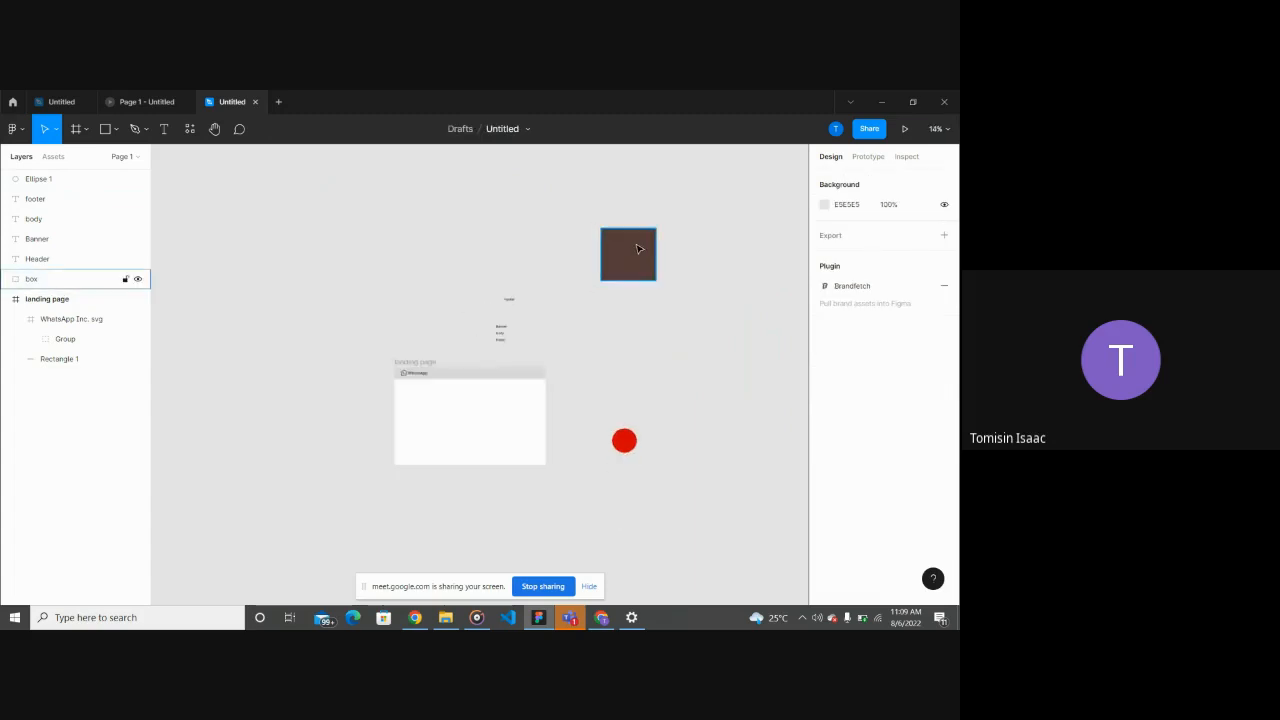
{"action": "left_click", "coordinate": [637, 248]}
{"action": "left_click_drag", "start_coordinate": [628, 229], "coordinate": [628, 241]}
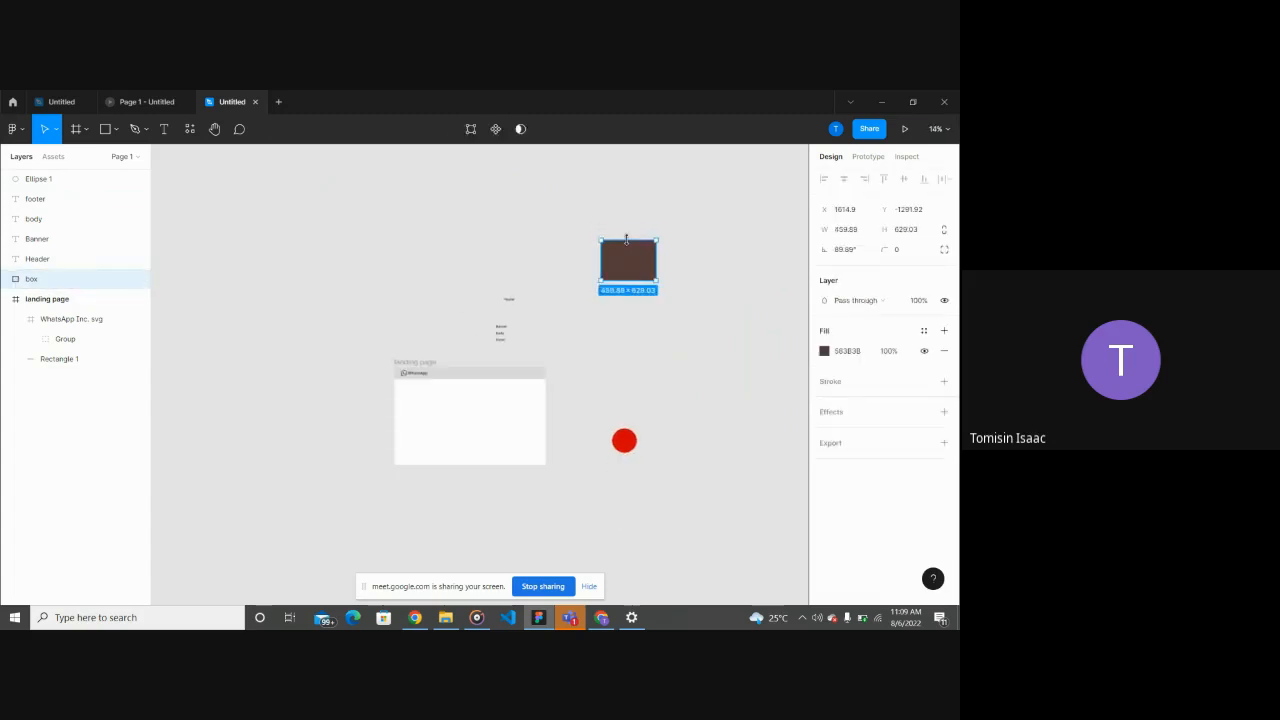
{"action": "left_click", "coordinate": [690, 269]}
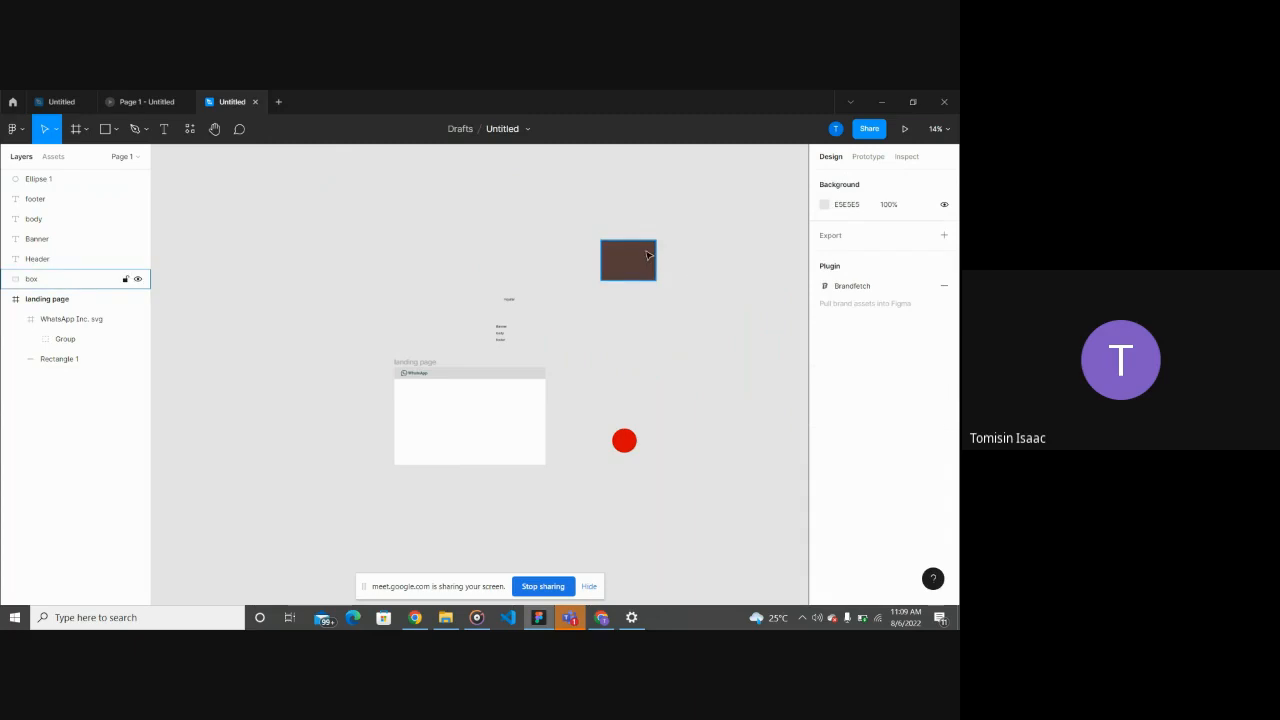
{"action": "left_click", "coordinate": [647, 256]}
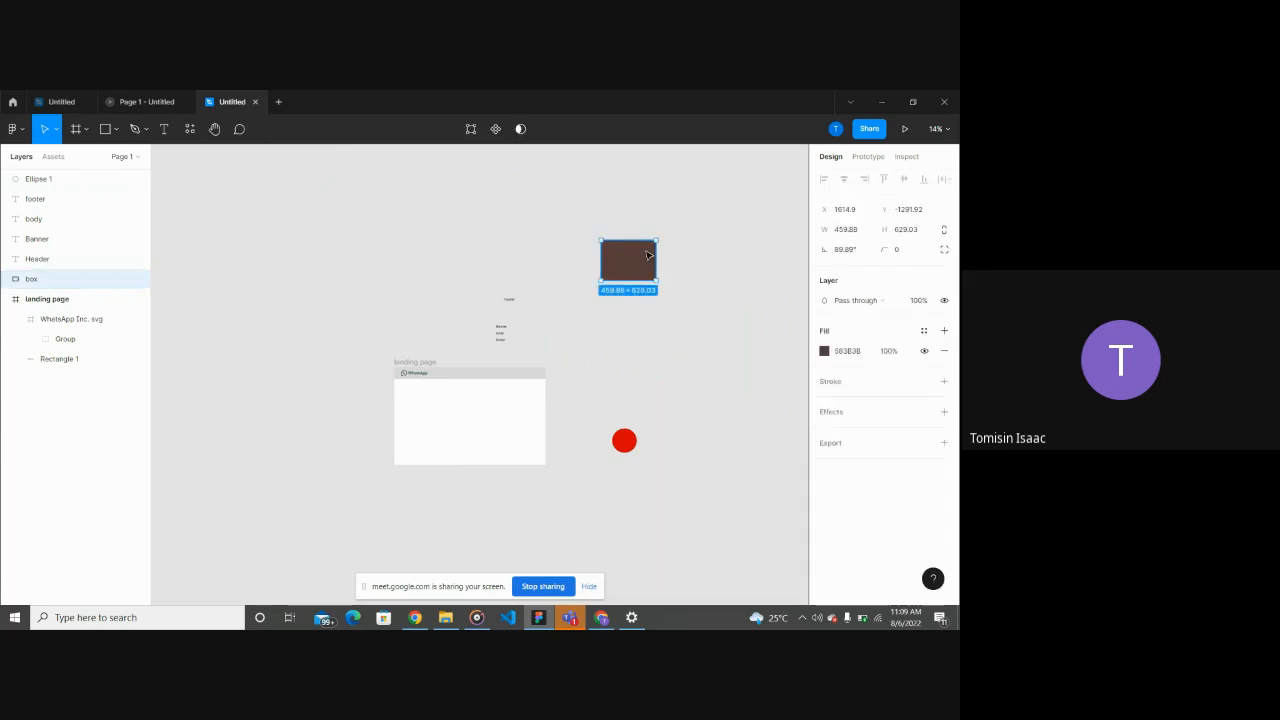
Step: Check the Google Meet call in Chrome and return to the Figma design
{"action": "left_click", "coordinate": [601, 617]}
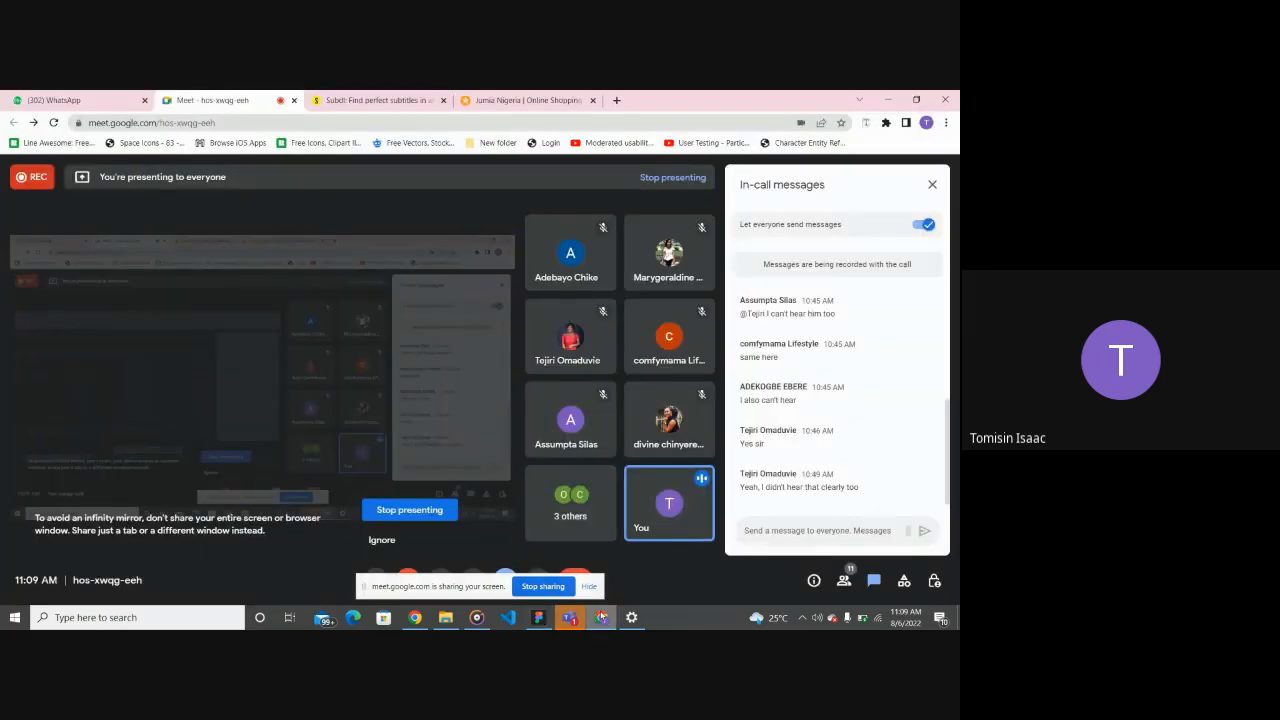
{"action": "left_click", "coordinate": [539, 617]}
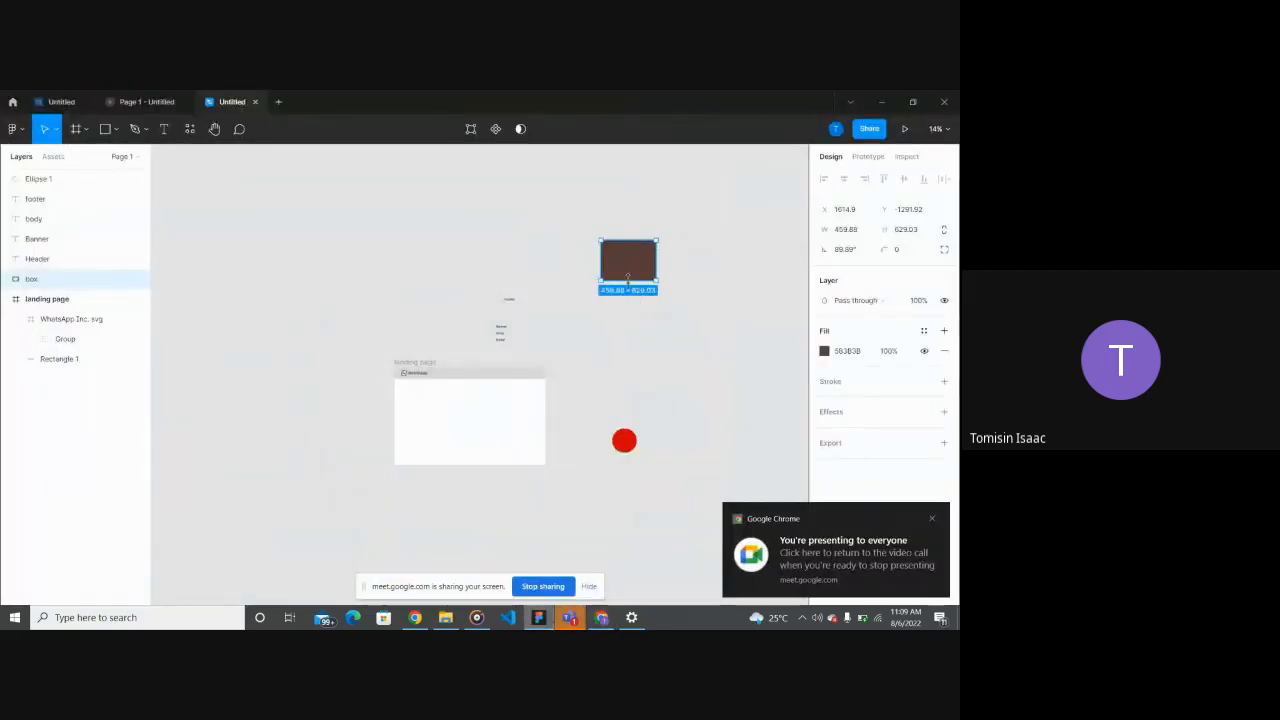
Step: Reduce the brown box to about 400 × 629 and place it inside the landing page frame at about X 375, Y 758
{"action": "left_click_drag", "start_coordinate": [628, 279], "coordinate": [464, 421]}
{"action": "left_click", "coordinate": [694, 289]}
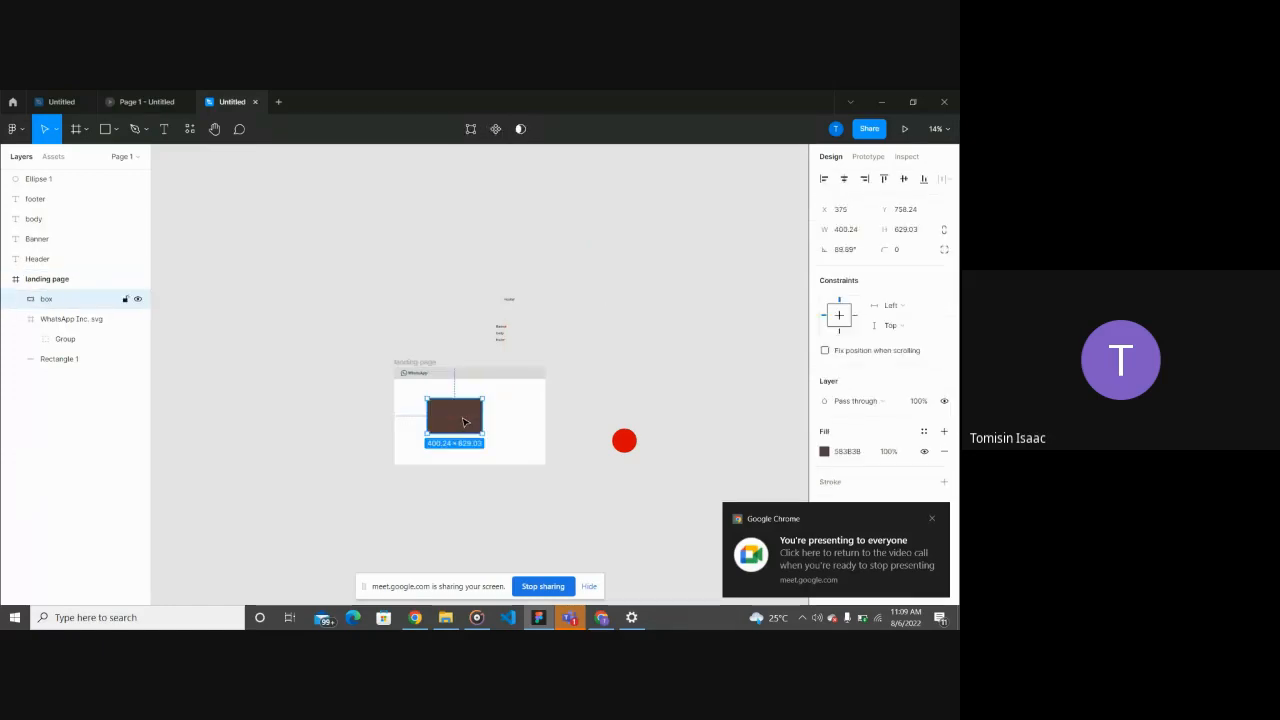
{"action": "scroll", "coordinate": [464, 422], "scroll_direction": "up", "scroll_amount": 4}
{"action": "scroll", "coordinate": [464, 422], "scroll_direction": "down", "scroll_amount": 1}
{"action": "scroll", "coordinate": [464, 422], "scroll_direction": "down", "scroll_amount": 2}
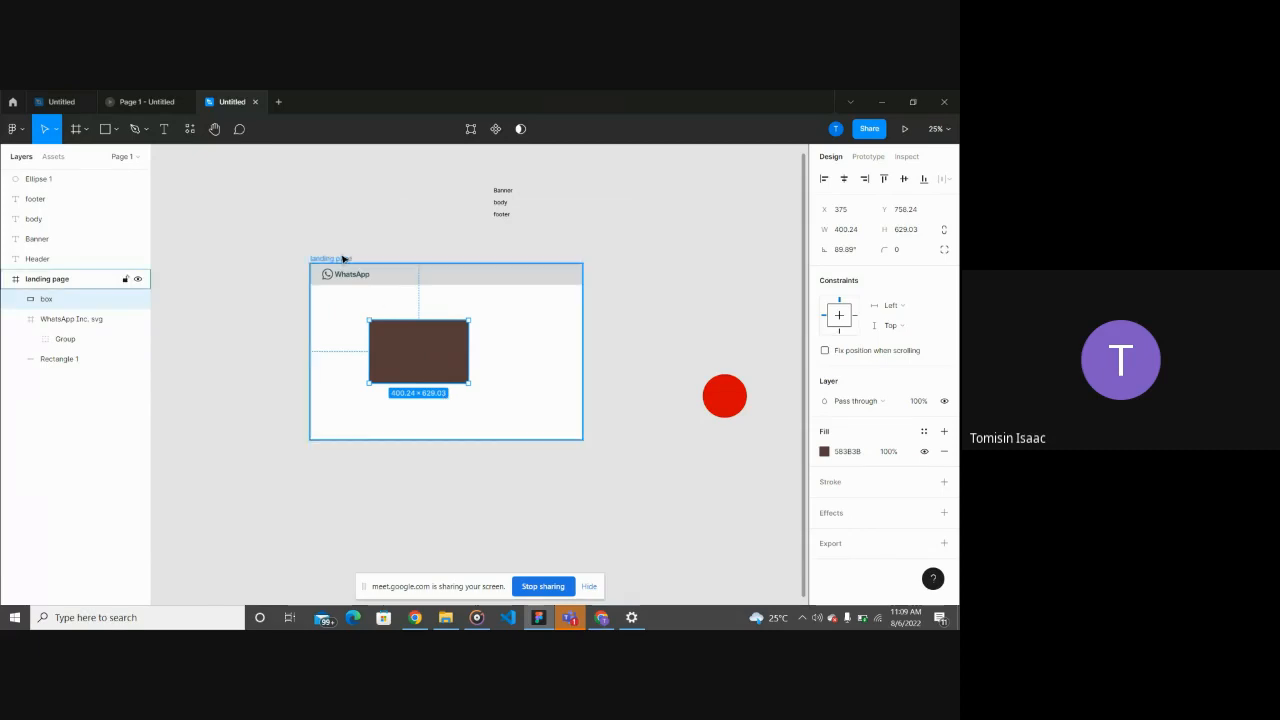
Step: Align the box in turn to the landing page frame's left edge, horizontal center and right edge
{"action": "left_click", "coordinate": [823, 179]}
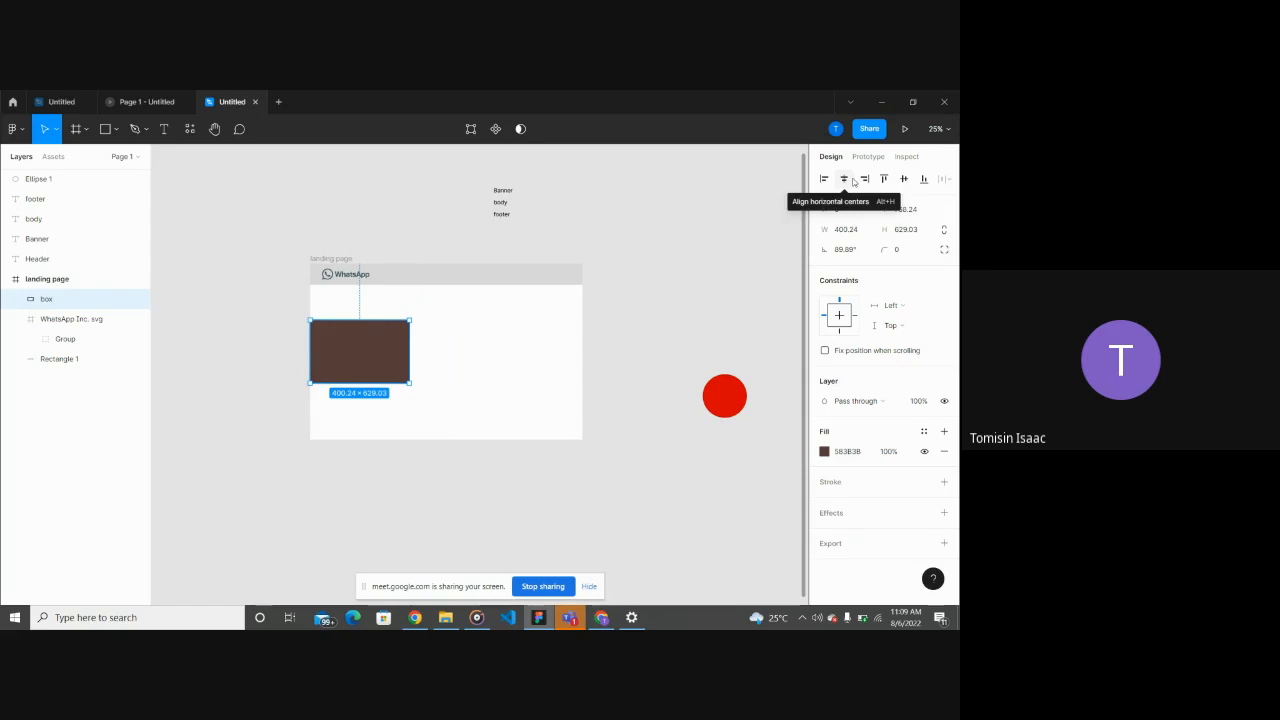
{"action": "left_click", "coordinate": [852, 181]}
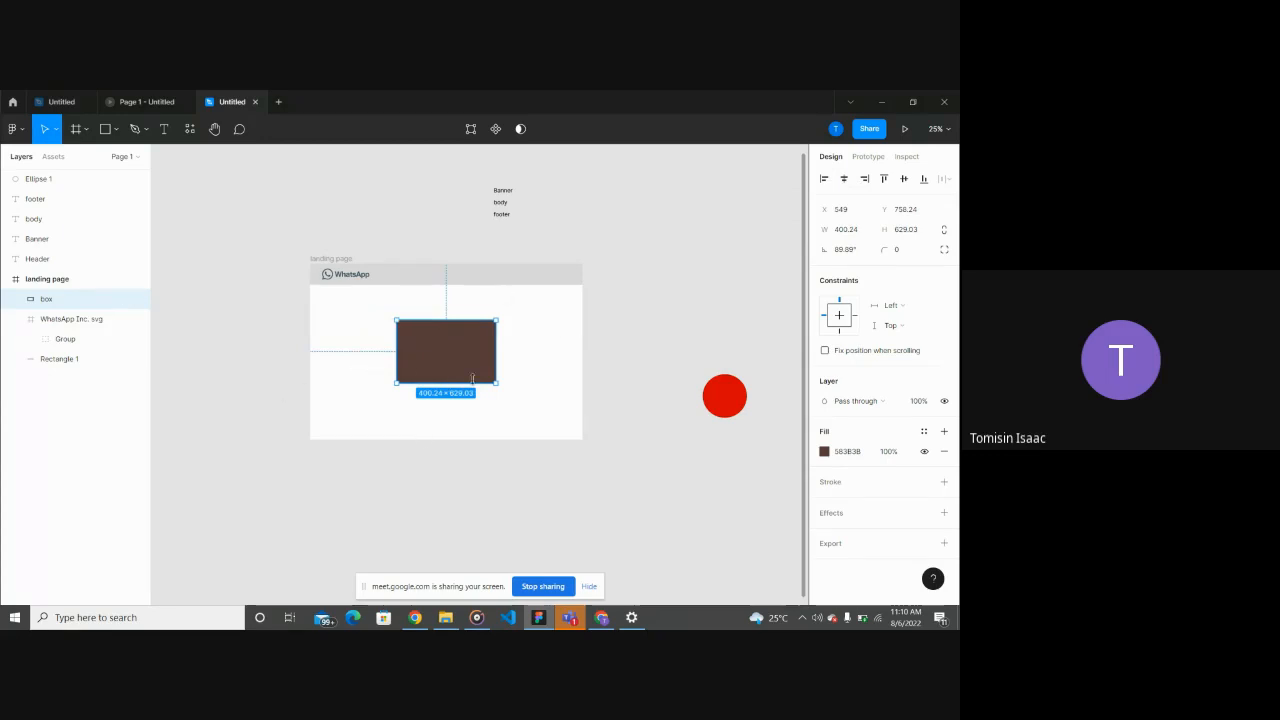
{"action": "left_click", "coordinate": [865, 179]}
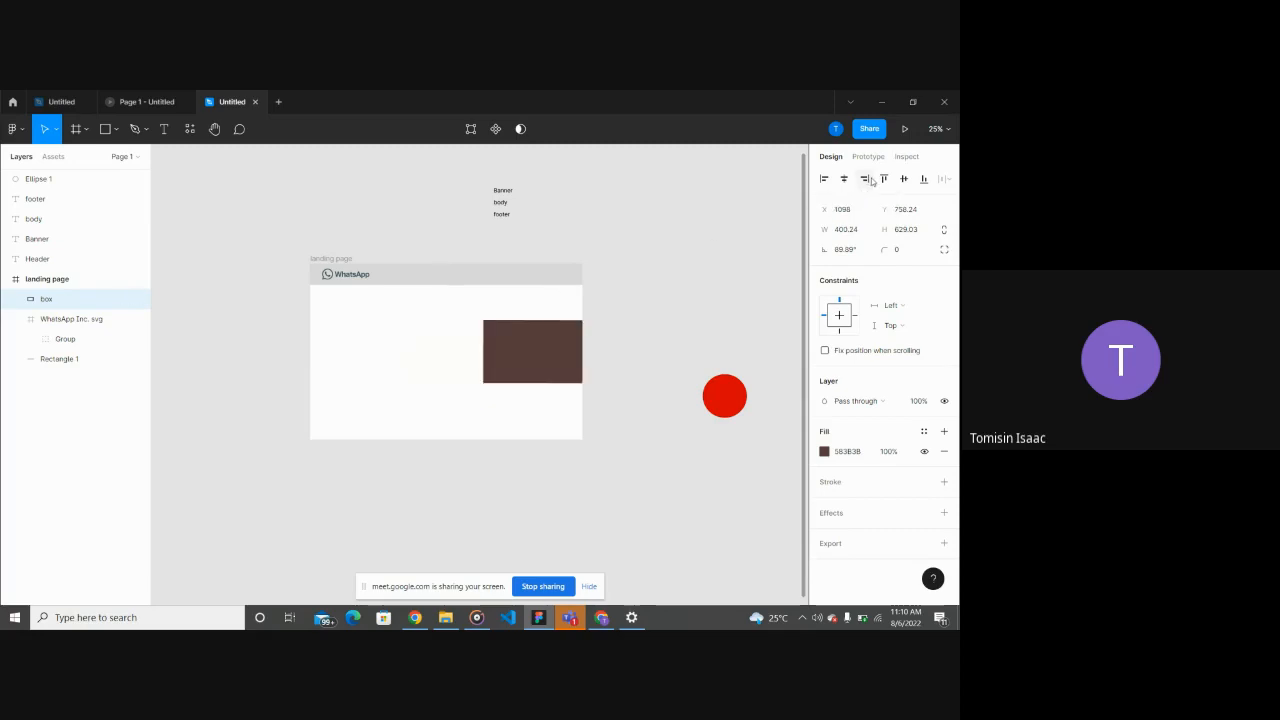
Step: Align the box in turn to the landing page frame's top edge, vertical center and bottom edge
{"action": "left_click", "coordinate": [886, 181]}
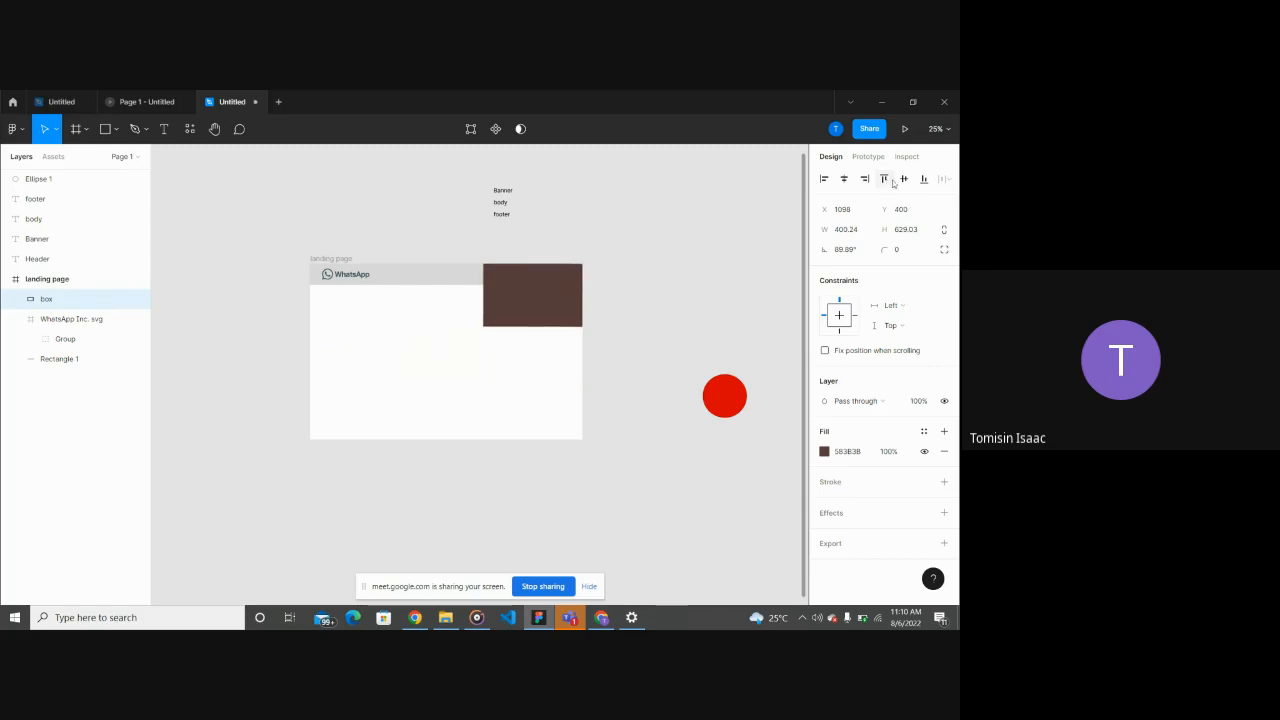
{"action": "left_click", "coordinate": [904, 181]}
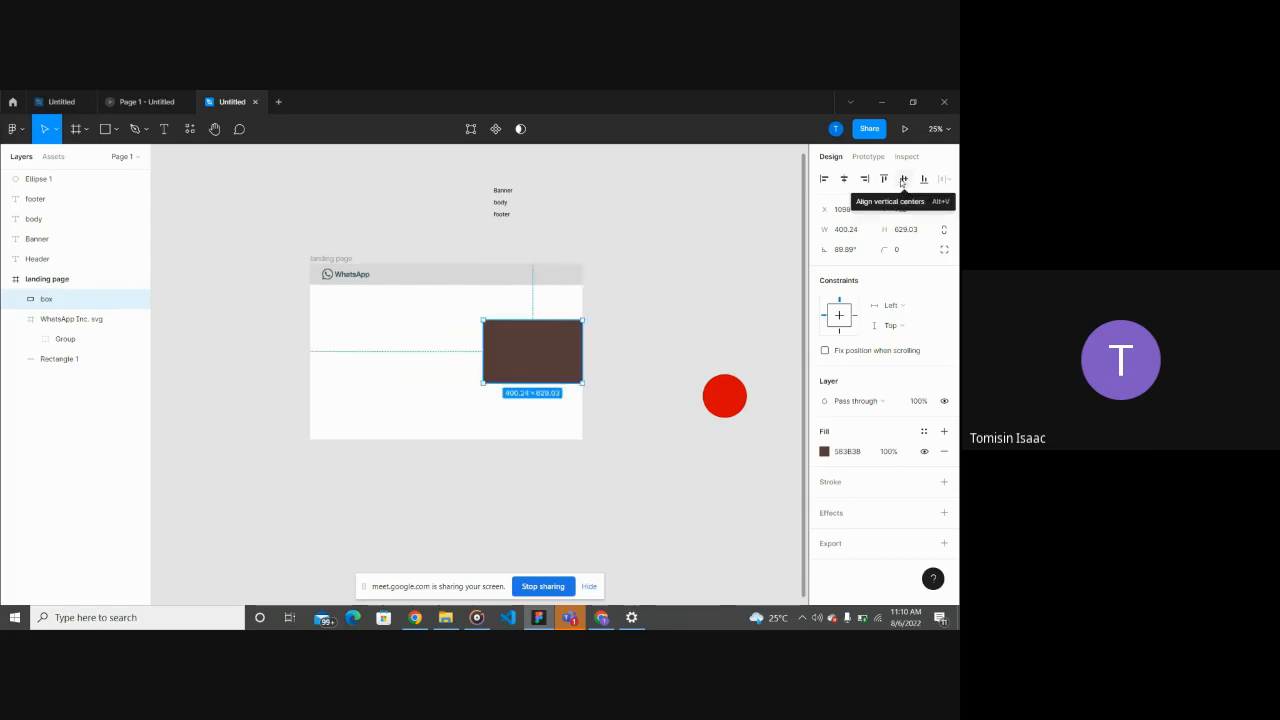
{"action": "left_click", "coordinate": [922, 178]}
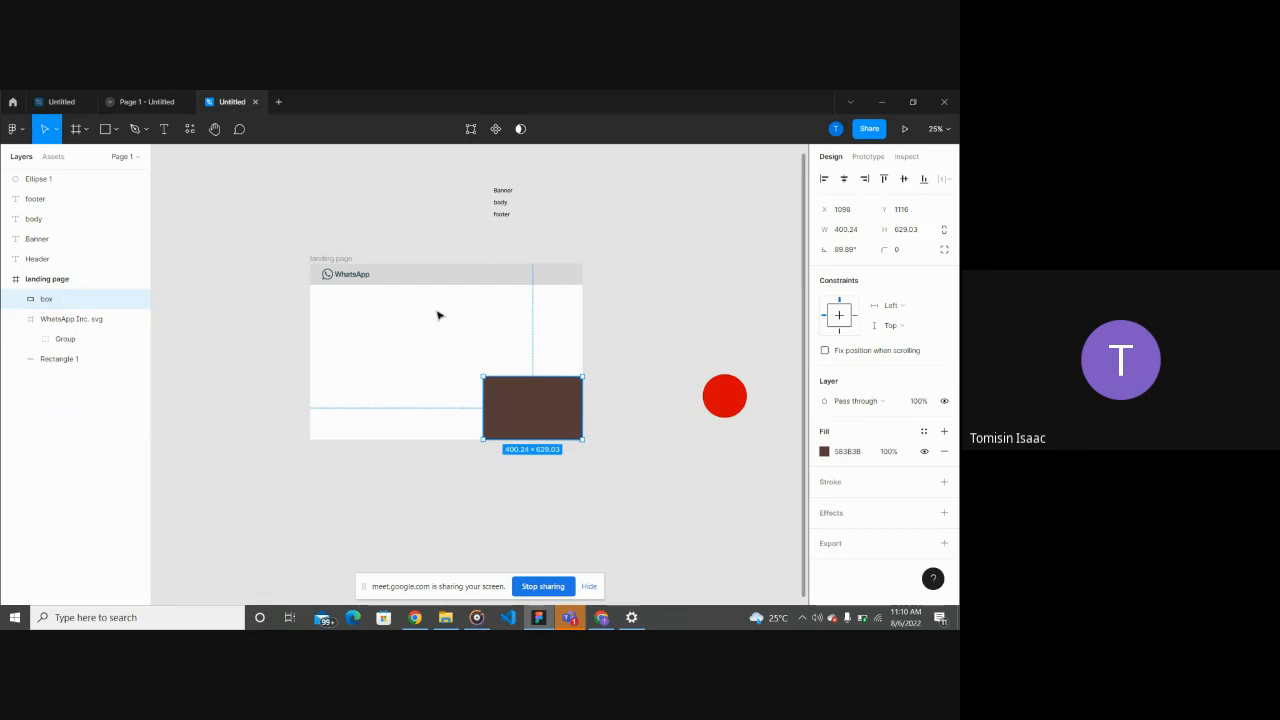
Step: Center the box horizontally and vertically in the landing page frame and deselect it
{"action": "left_click", "coordinate": [842, 181]}
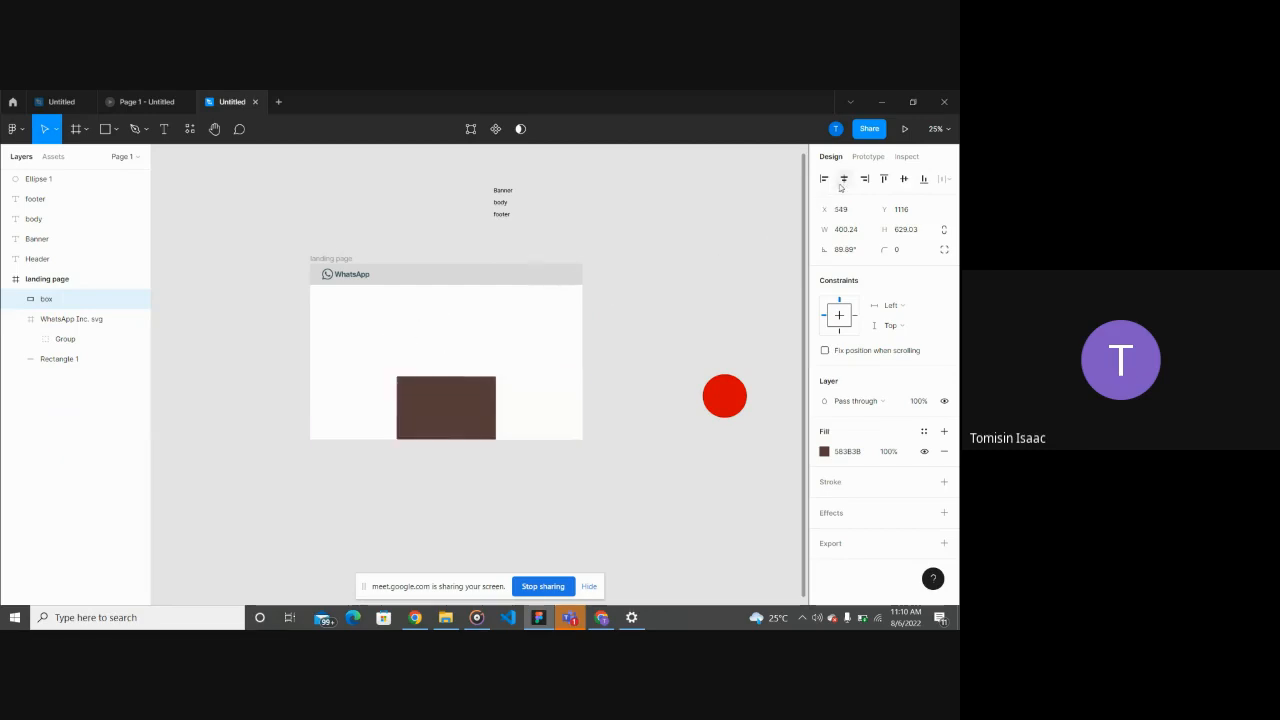
{"action": "left_click", "coordinate": [904, 178]}
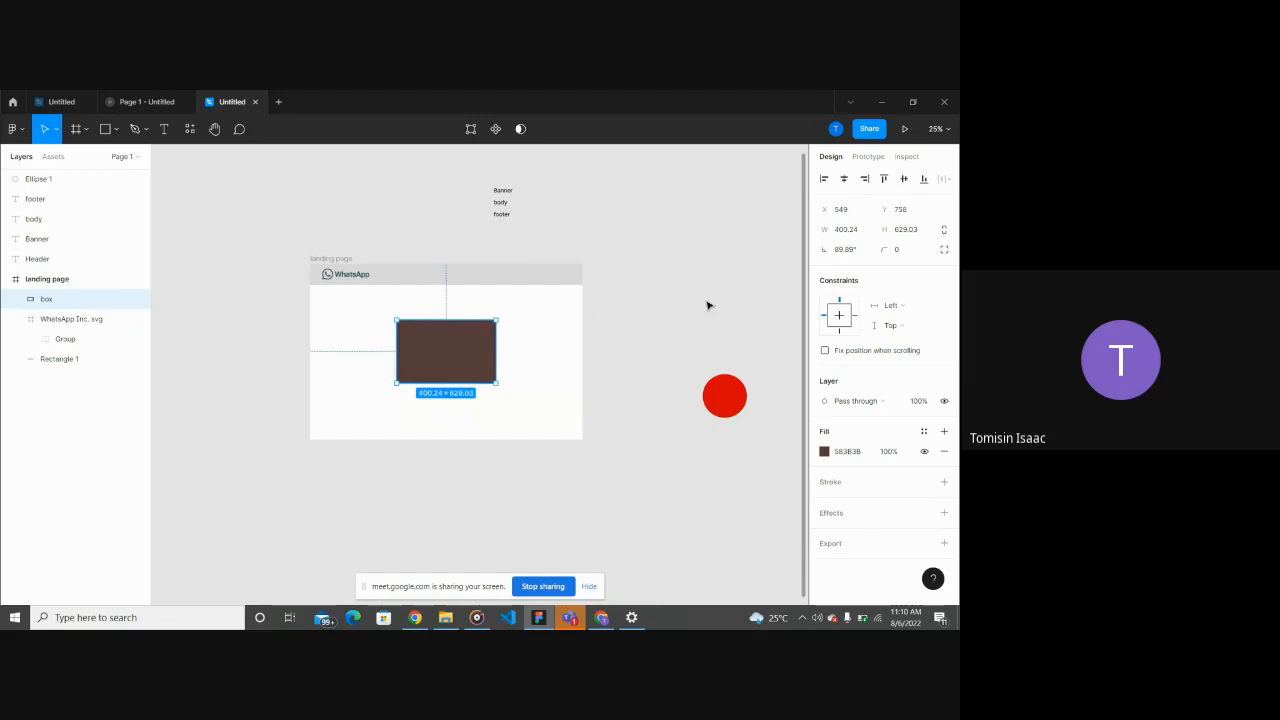
{"action": "left_click", "coordinate": [708, 305]}
Step: Take the gray header rectangle and the WhatsApp logo out of the landing page frame, placing them above and left of it
{"action": "scroll", "coordinate": [708, 305], "scroll_direction": "down", "scroll_amount": 2, "text": "ctrl"}
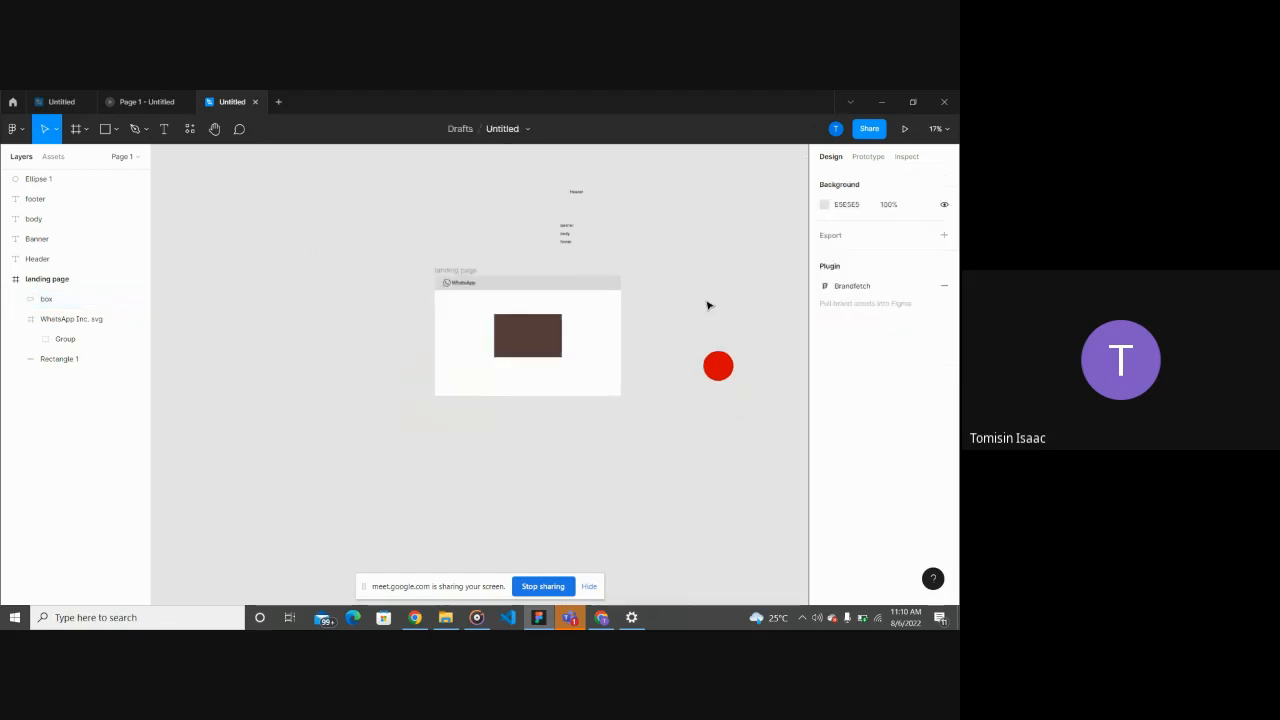
{"action": "scroll", "coordinate": [708, 305], "scroll_direction": "up", "scroll_amount": 3, "text": "ctrl"}
{"action": "scroll", "coordinate": [708, 305], "scroll_direction": "left", "scroll_amount": 2}
{"action": "scroll", "coordinate": [708, 305], "scroll_direction": "down", "scroll_amount": 1}
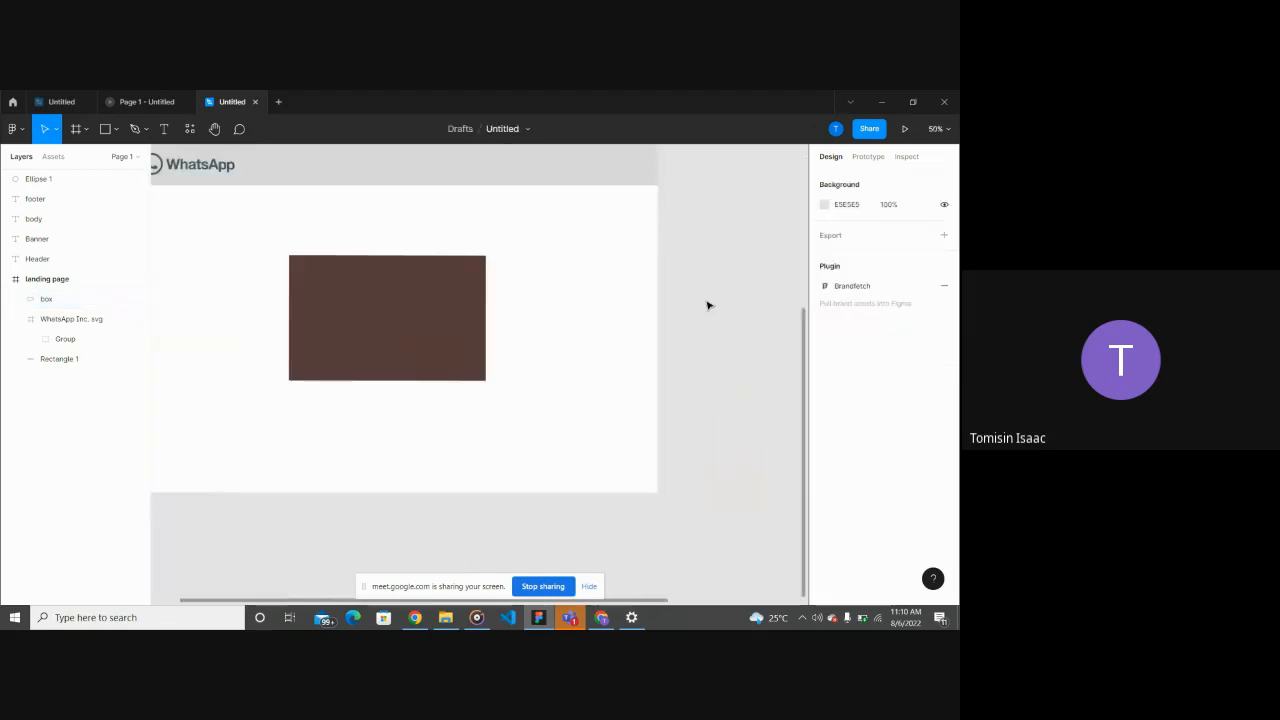
{"action": "scroll", "coordinate": [708, 305], "scroll_direction": "down", "scroll_amount": 1, "text": "ctrl"}
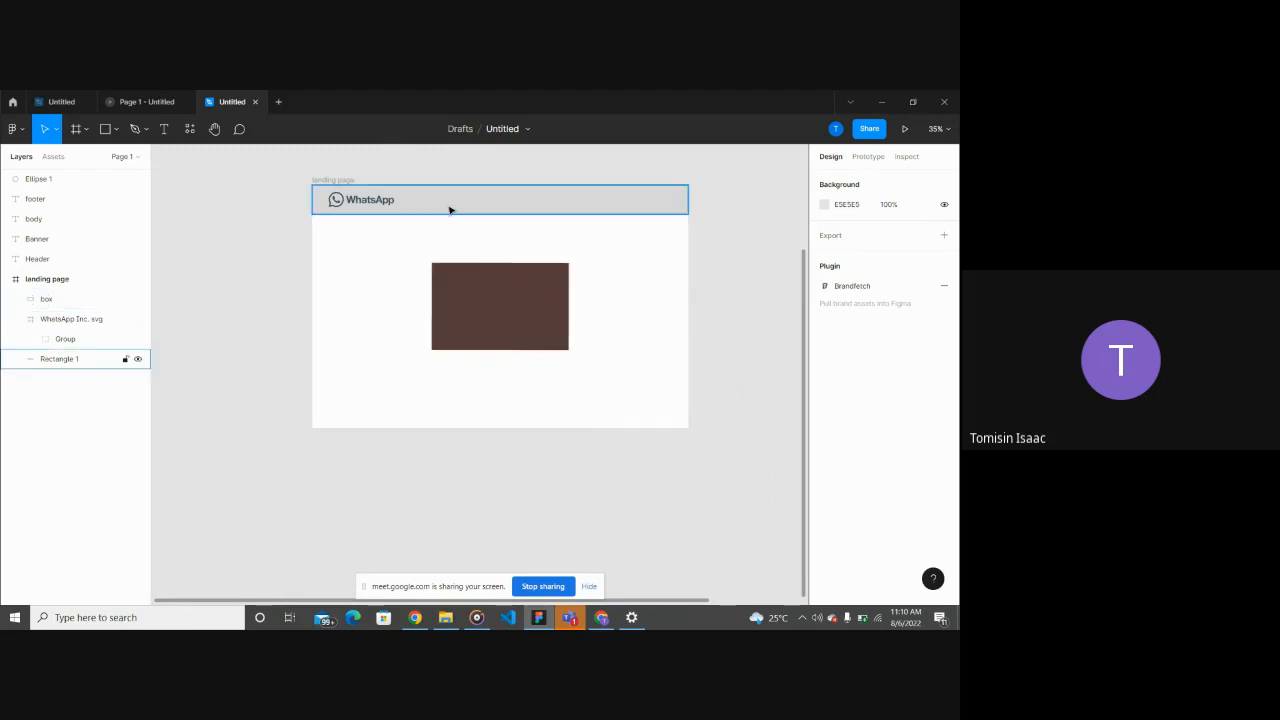
{"action": "left_click_drag", "start_coordinate": [449, 207], "coordinate": [309, 163]}
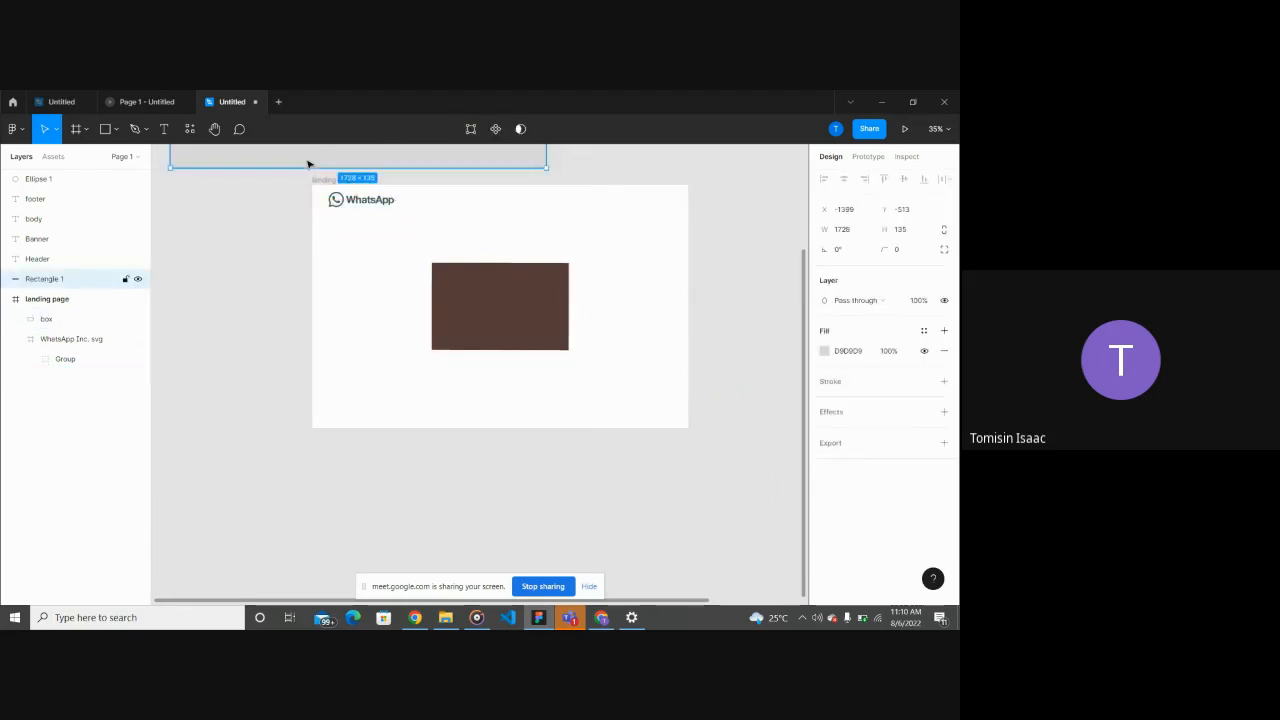
{"action": "left_click_drag", "start_coordinate": [363, 200], "coordinate": [213, 232]}
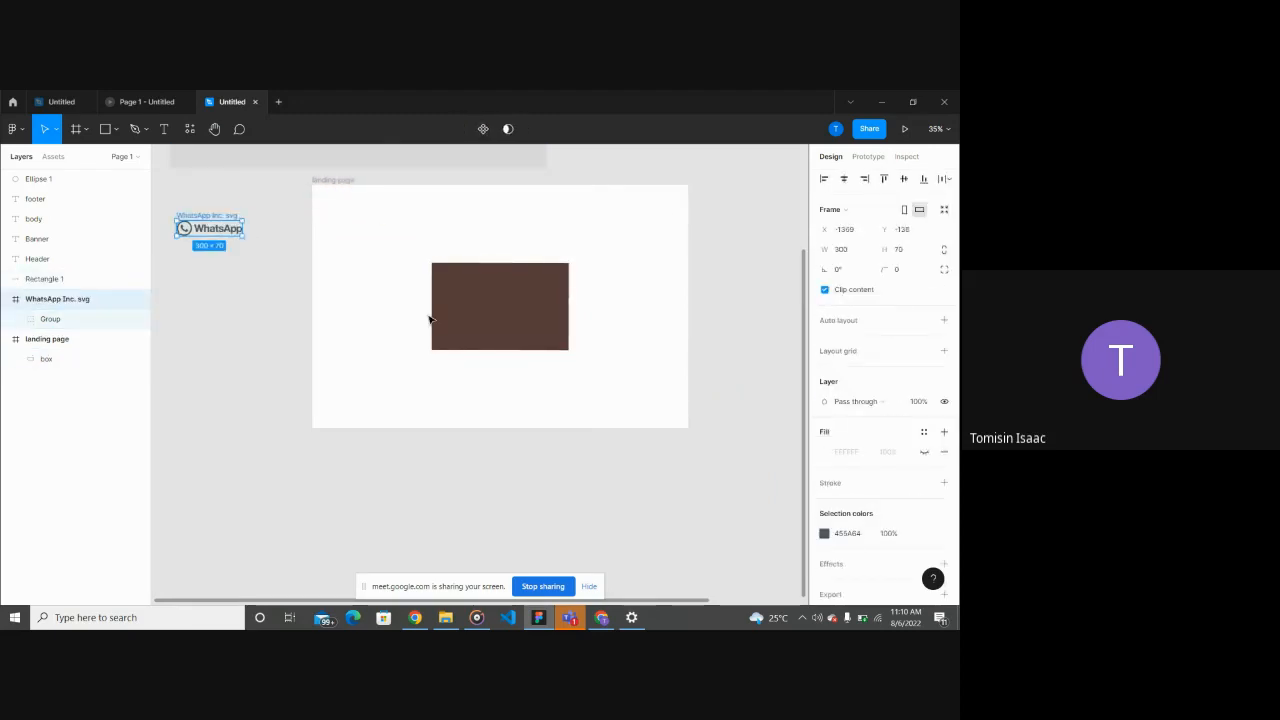
Step: Move the gray rectangle farther away to about X -1611, Y -1030, and the box out of the frame to about X 905, Y -137
{"action": "scroll", "coordinate": [431, 320], "scroll_direction": "down", "scroll_amount": 1, "text": "ctrl"}
{"action": "scroll", "coordinate": [431, 320], "scroll_direction": "up", "scroll_amount": 3, "text": "ctrl"}
{"action": "scroll", "coordinate": [429, 320], "scroll_direction": "down", "scroll_amount": 3, "text": "ctrl"}
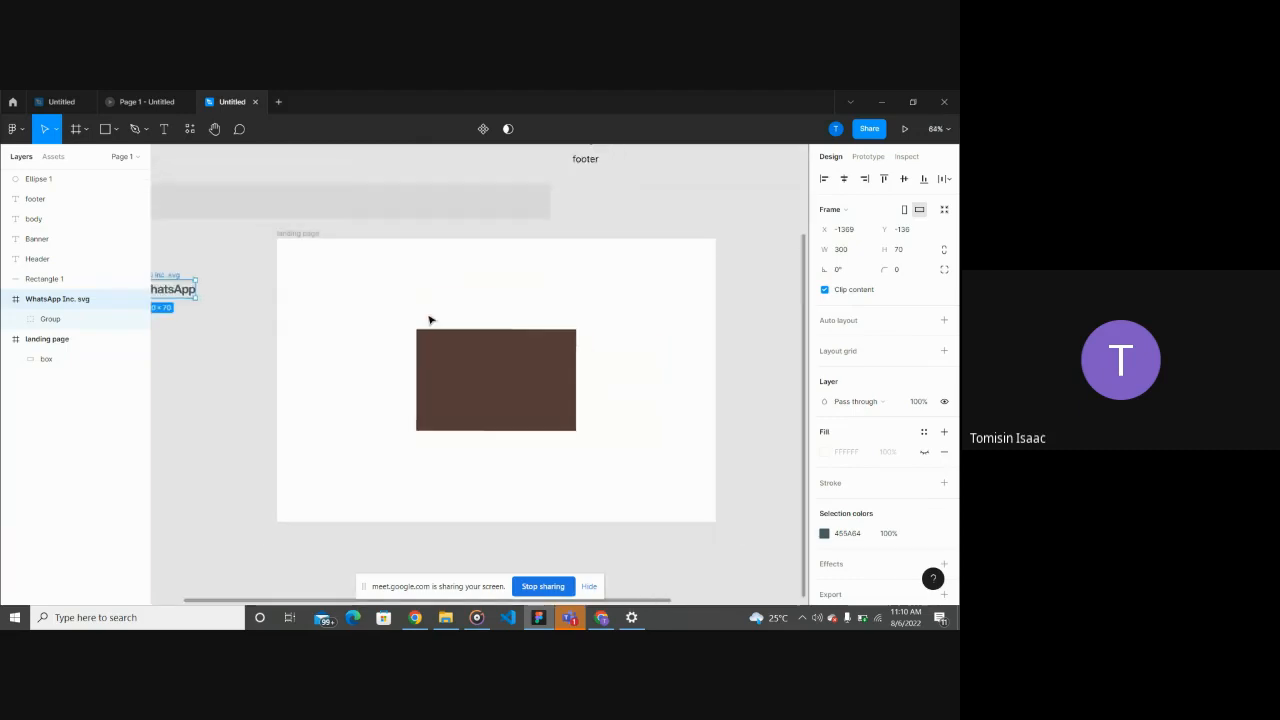
{"action": "left_click_drag", "start_coordinate": [362, 214], "coordinate": [308, 149]}
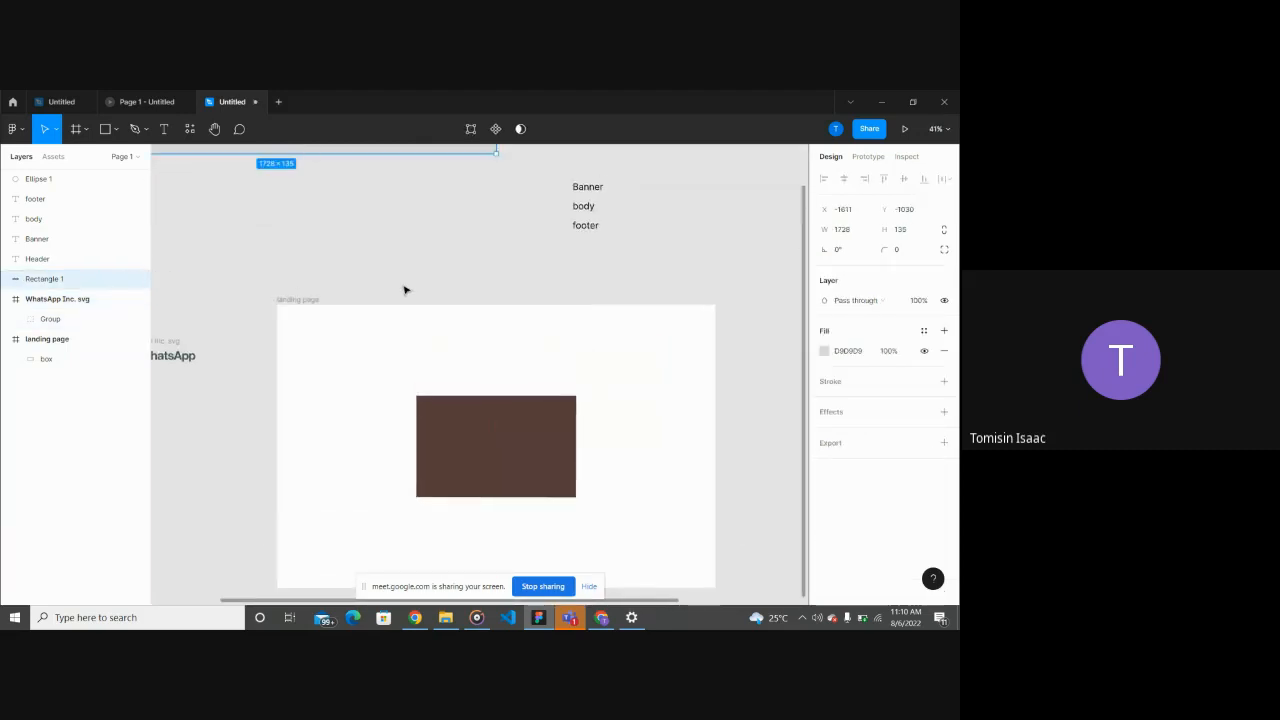
{"action": "scroll", "coordinate": [405, 288], "scroll_direction": "down", "scroll_amount": 1}
{"action": "scroll", "coordinate": [405, 288], "scroll_direction": "down", "scroll_amount": 1, "text": "ctrl"}
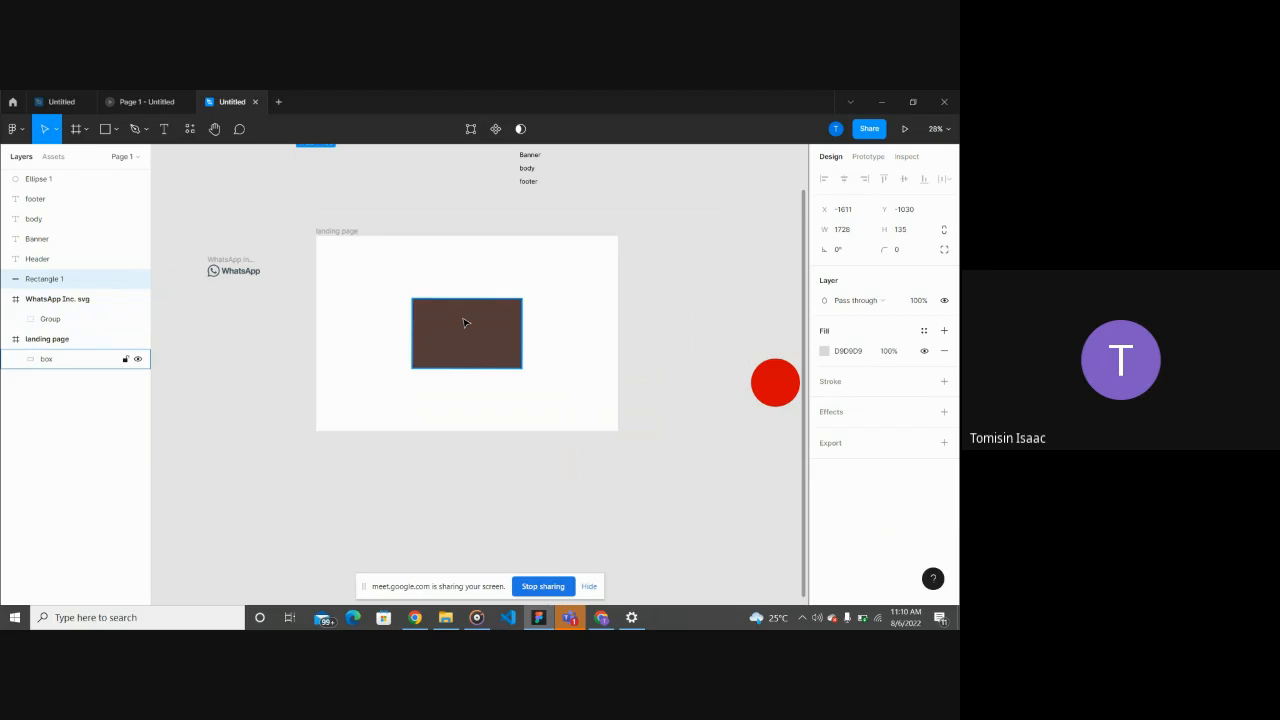
{"action": "left_click_drag", "start_coordinate": [497, 318], "coordinate": [689, 215]}
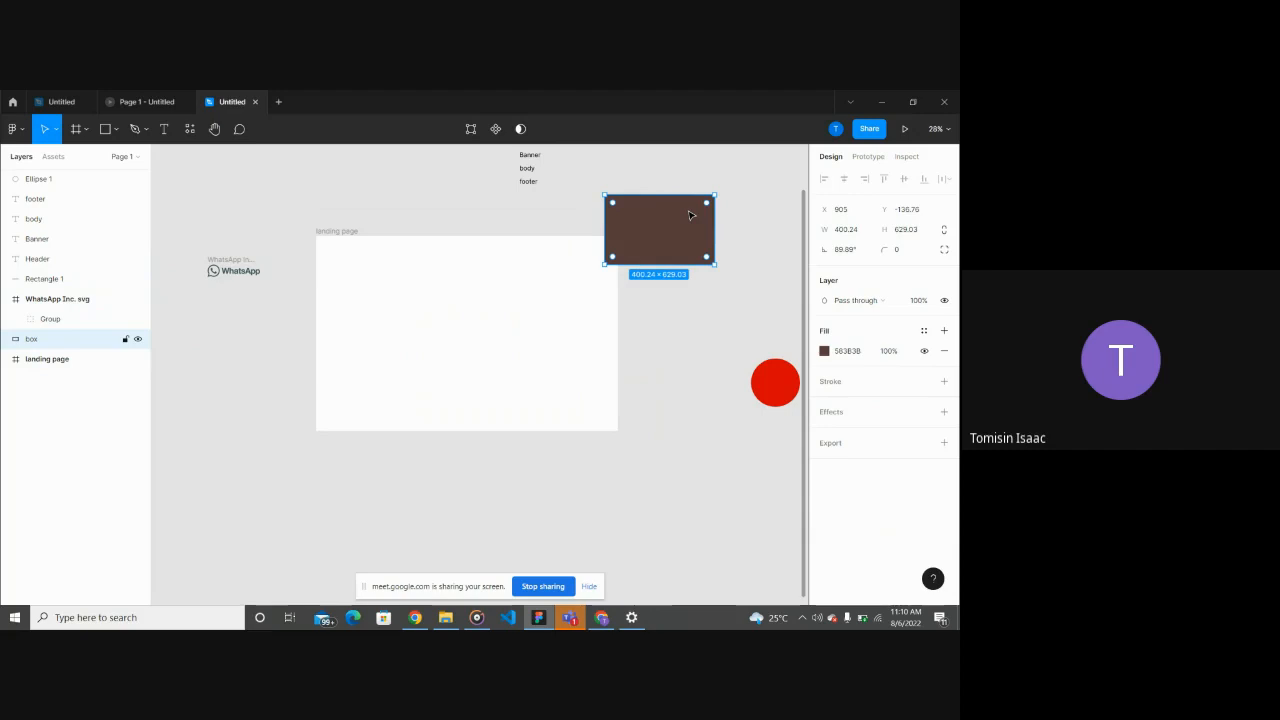
Step: Look at the Google Meet call in Chrome again and switch back to the Figma file
{"action": "left_click", "coordinate": [606, 620]}
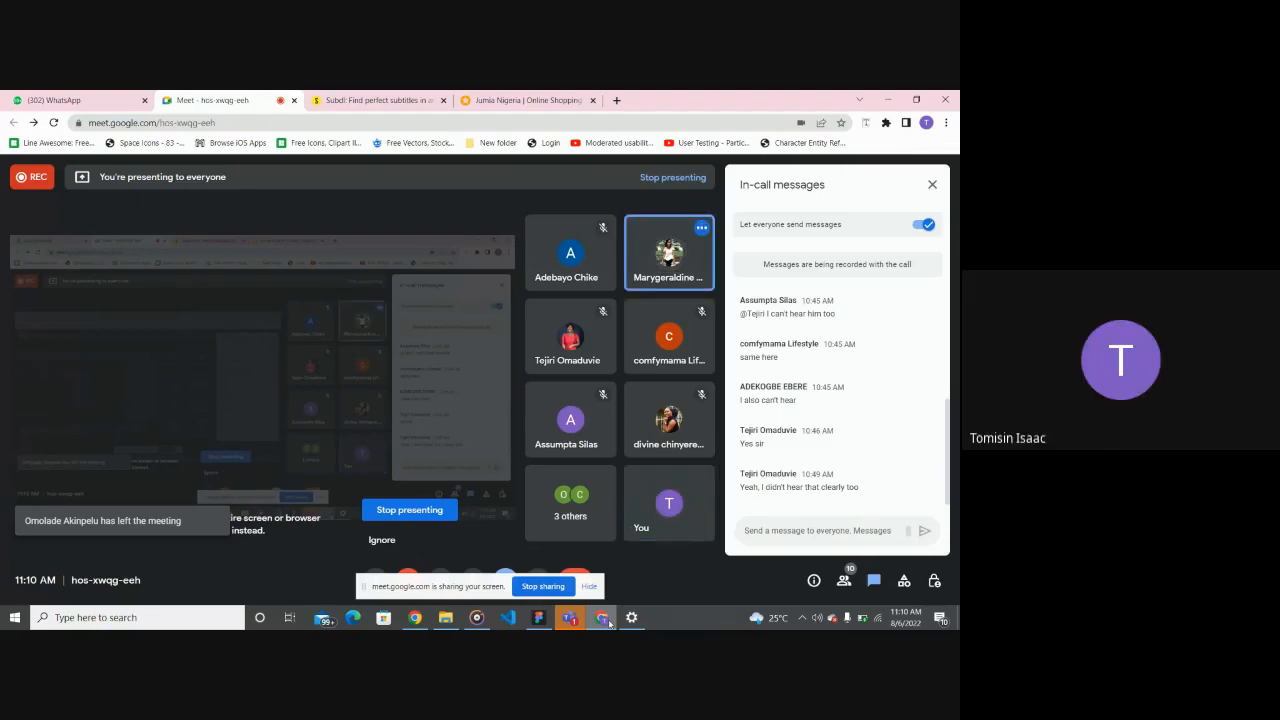
{"action": "left_click", "coordinate": [538, 617]}
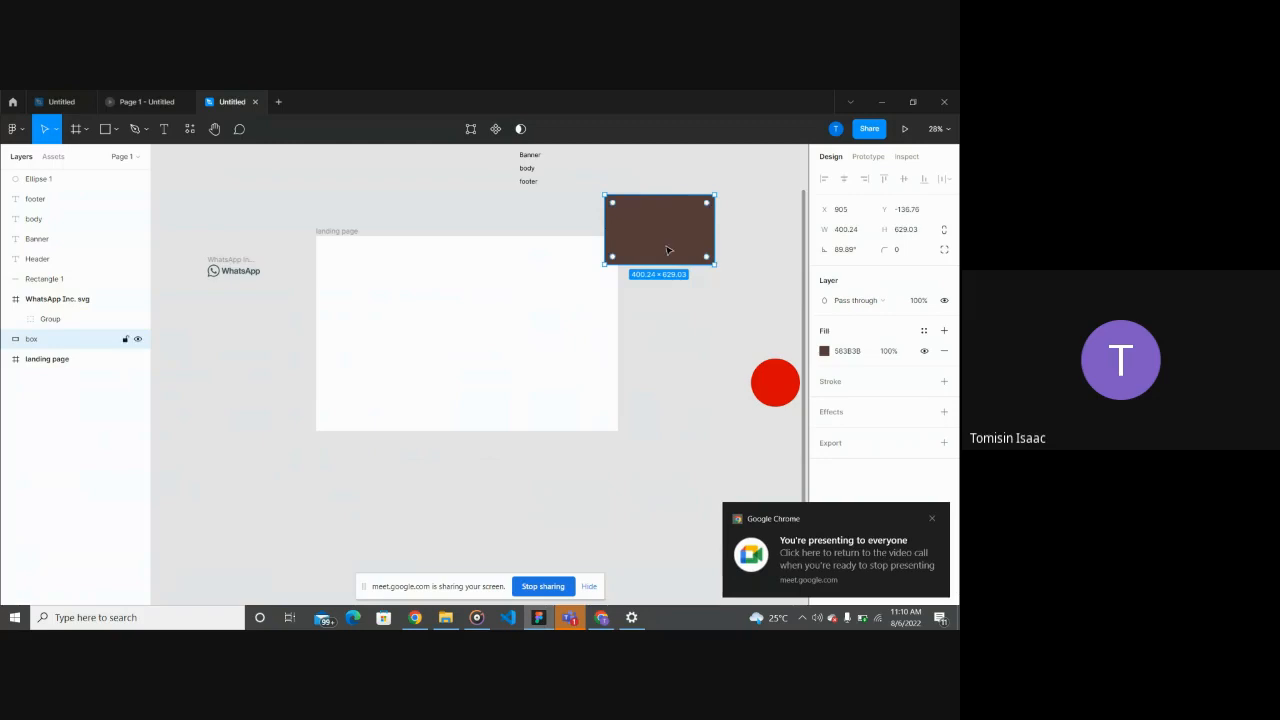
Step: Move the box back into the landing page frame at about X 624, Y 578, and measure its distances to the frame's edges
{"action": "left_click_drag", "start_coordinate": [668, 250], "coordinate": [525, 323]}
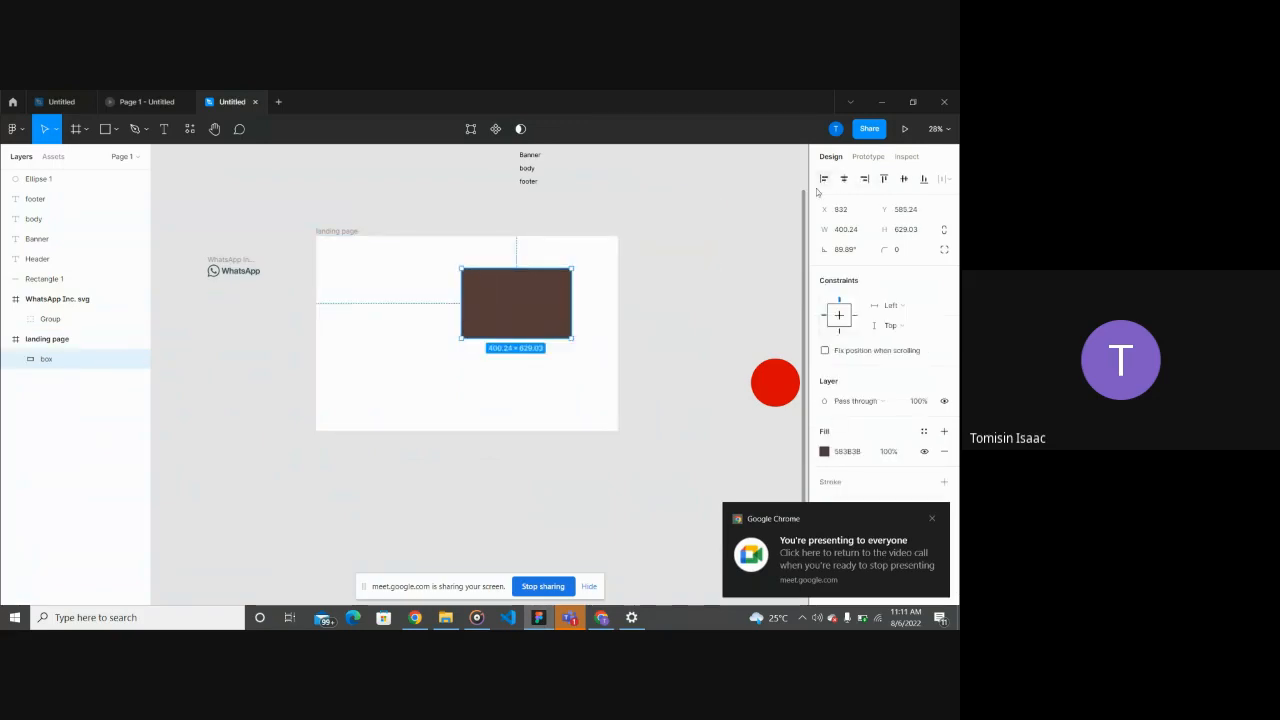
{"action": "left_click_drag", "start_coordinate": [521, 290], "coordinate": [484, 287]}
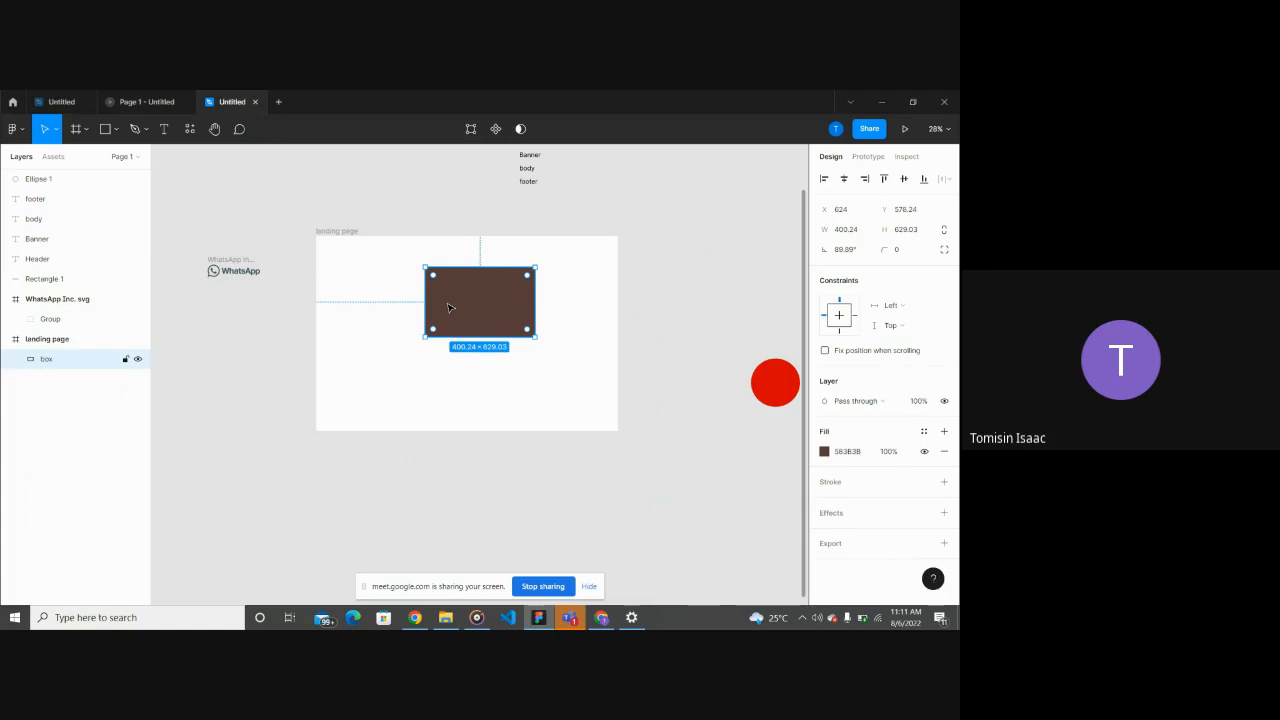
{"action": "key", "text": "alt"}
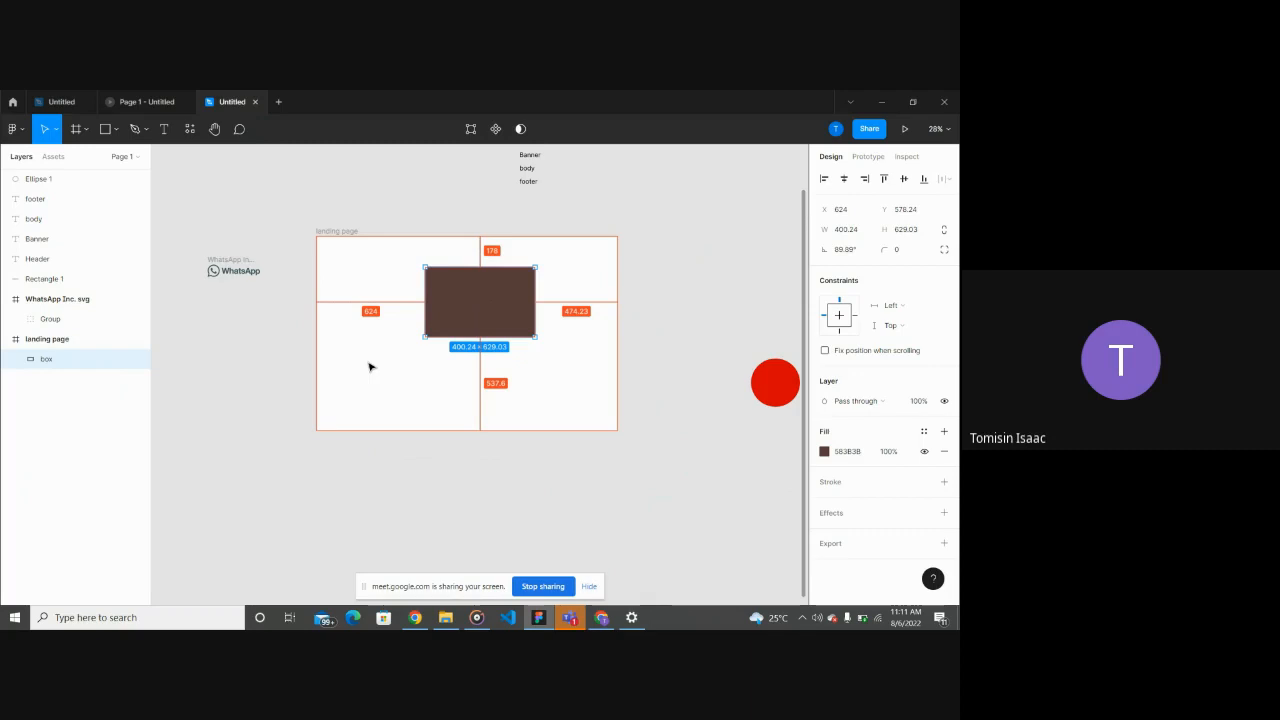
Step: Nudge the box straight down inside the landing page frame to about Y 664, watching its distances to the frame's edges
{"action": "key", "text": "Down"}
{"action": "key", "text": "Down"}
{"action": "key", "text": "Down"}
{"action": "key", "text": "Down"}
{"action": "key", "text": "Down"}
{"action": "key", "text": "Down"}
{"action": "key", "text": "Down"}
{"action": "key", "text": "Down"}
{"action": "key", "text": "Down"}
{"action": "key", "text": "Down"}
{"action": "key", "text": "Down"}
{"action": "key", "text": "Down"}
{"action": "key", "text": "Down"}
{"action": "key", "text": "Down"}
{"action": "key", "text": "Down"}
{"action": "key", "text": "Down"}
{"action": "key", "text": "Down"}
{"action": "key", "text": "Down"}
{"action": "key", "text": "Down"}
{"action": "key", "text": "Down"}
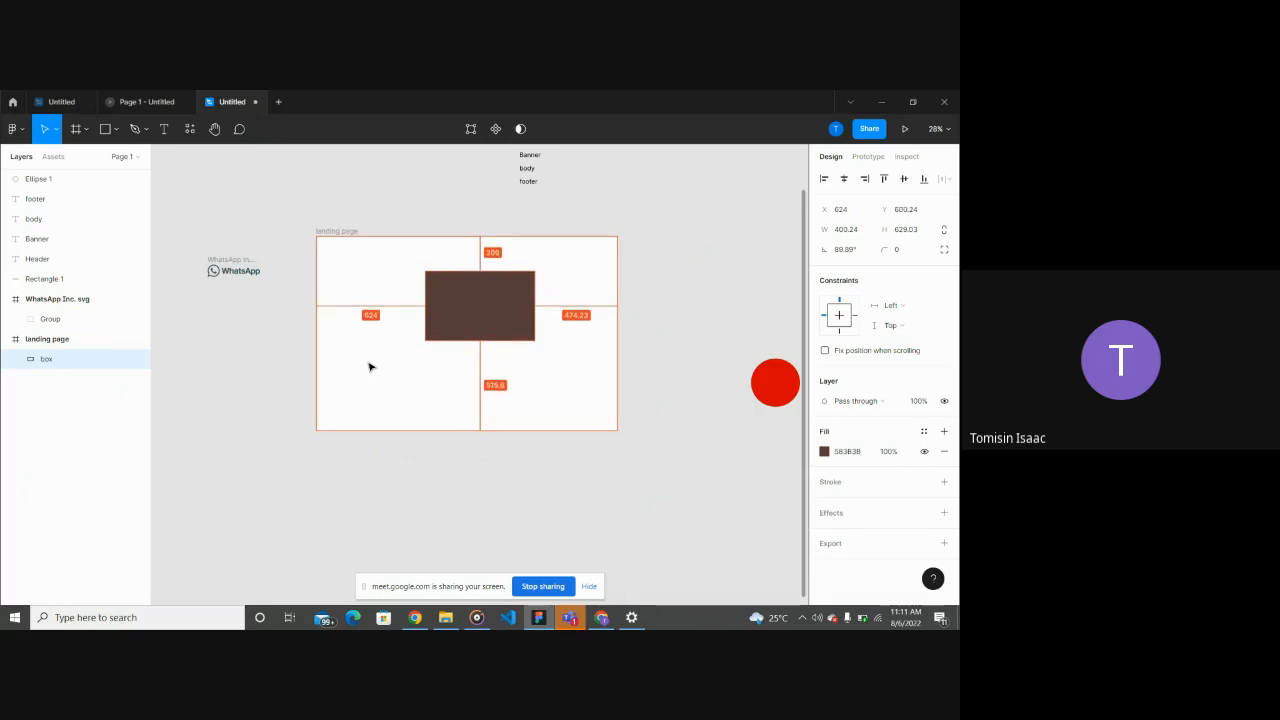
{"action": "key", "text": "Down"}
{"action": "key", "text": "Down"}
{"action": "key", "text": "Down"}
{"action": "key", "text": "Down"}
{"action": "key", "text": "Down"}
{"action": "key", "text": "Down"}
{"action": "key", "text": "Down"}
{"action": "key", "text": "Down"}
{"action": "key", "text": "Down"}
{"action": "key", "text": "Down"}
{"action": "key", "text": "Down"}
{"action": "key", "text": "Down"}
{"action": "key", "text": "Down"}
{"action": "key", "text": "Down"}
{"action": "key", "text": "Down"}
{"action": "key", "text": "Down"}
{"action": "key", "text": "Down"}
{"action": "key", "text": "Down"}
{"action": "key", "text": "Down"}
{"action": "key", "text": "Down"}
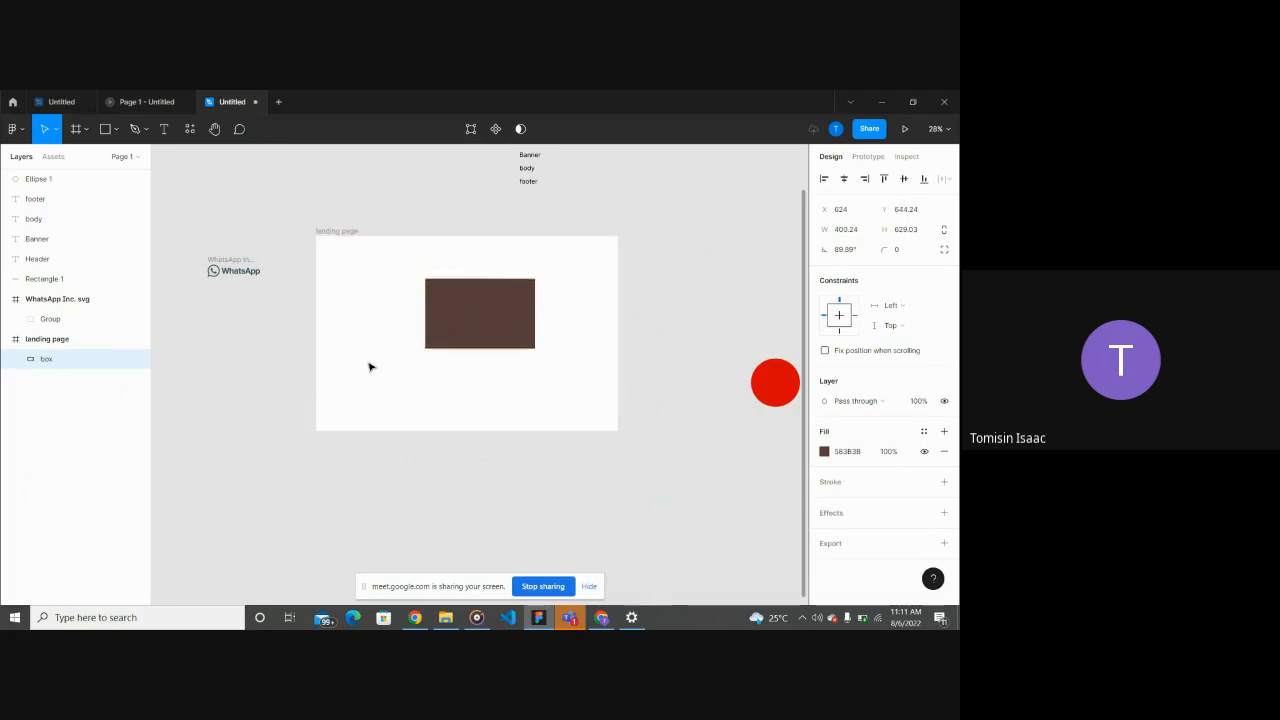
{"action": "key", "text": "Down"}
{"action": "key", "text": "Down"}
{"action": "key", "text": "Down"}
{"action": "key", "text": "Down"}
{"action": "key", "text": "Down"}
{"action": "key", "text": "Down"}
{"action": "key", "text": "Down"}
{"action": "key", "text": "Down"}
{"action": "key", "text": "Down"}
{"action": "key", "text": "Down"}
{"action": "key", "text": "Down"}
{"action": "key", "text": "Down"}
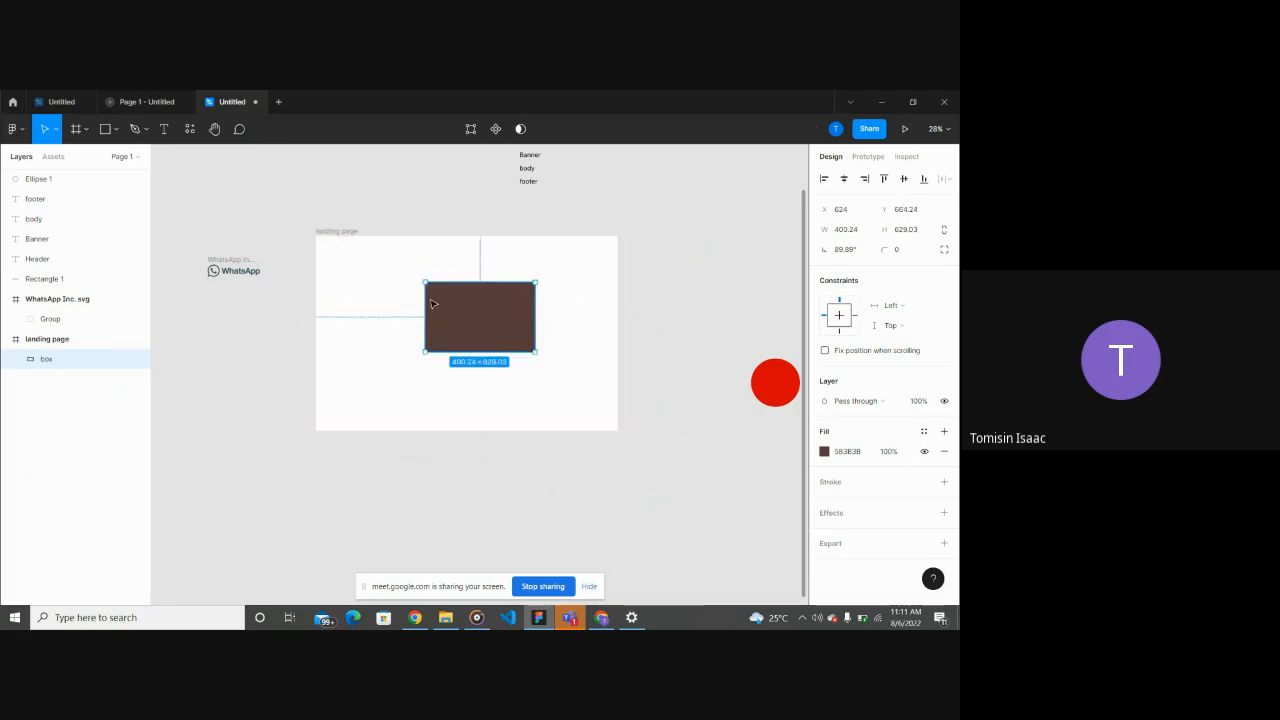
Step: Move the box to about X 549, Y 758 in the landing page frame and measure its distances to the frame's edges
{"action": "left_click_drag", "start_coordinate": [468, 308], "coordinate": [427, 326]}
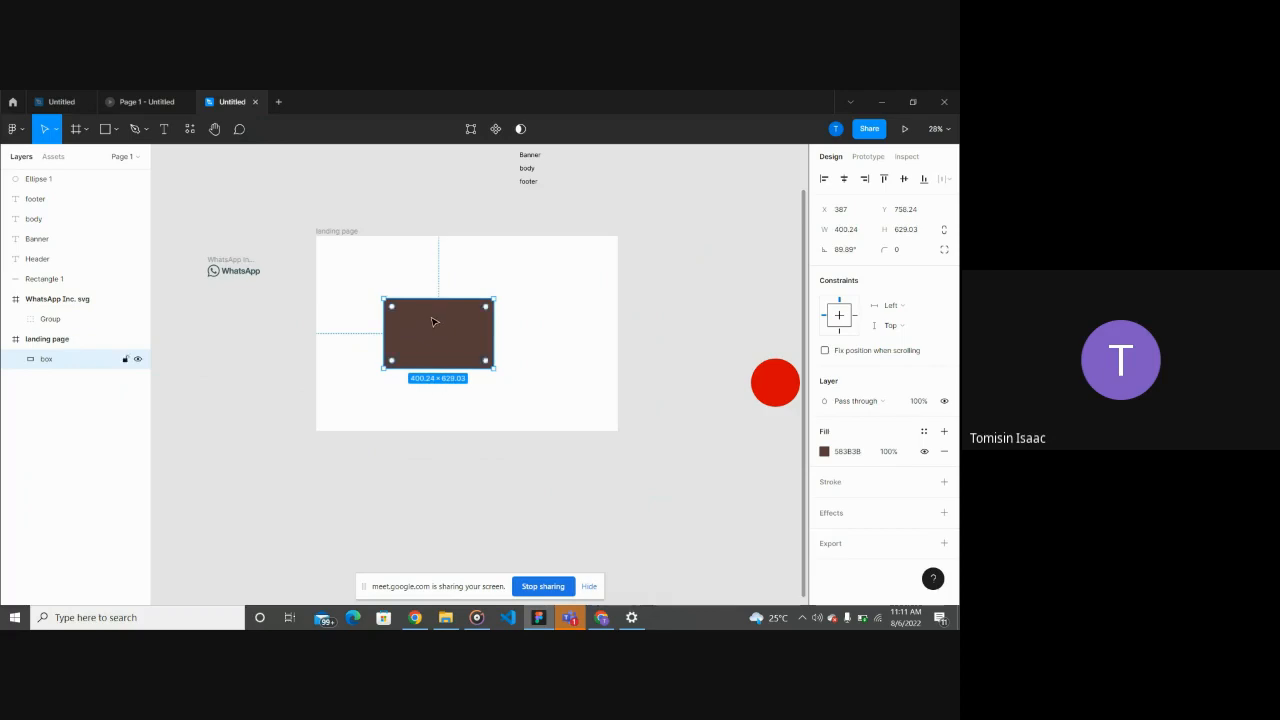
{"action": "left_click_drag", "start_coordinate": [433, 322], "coordinate": [463, 323]}
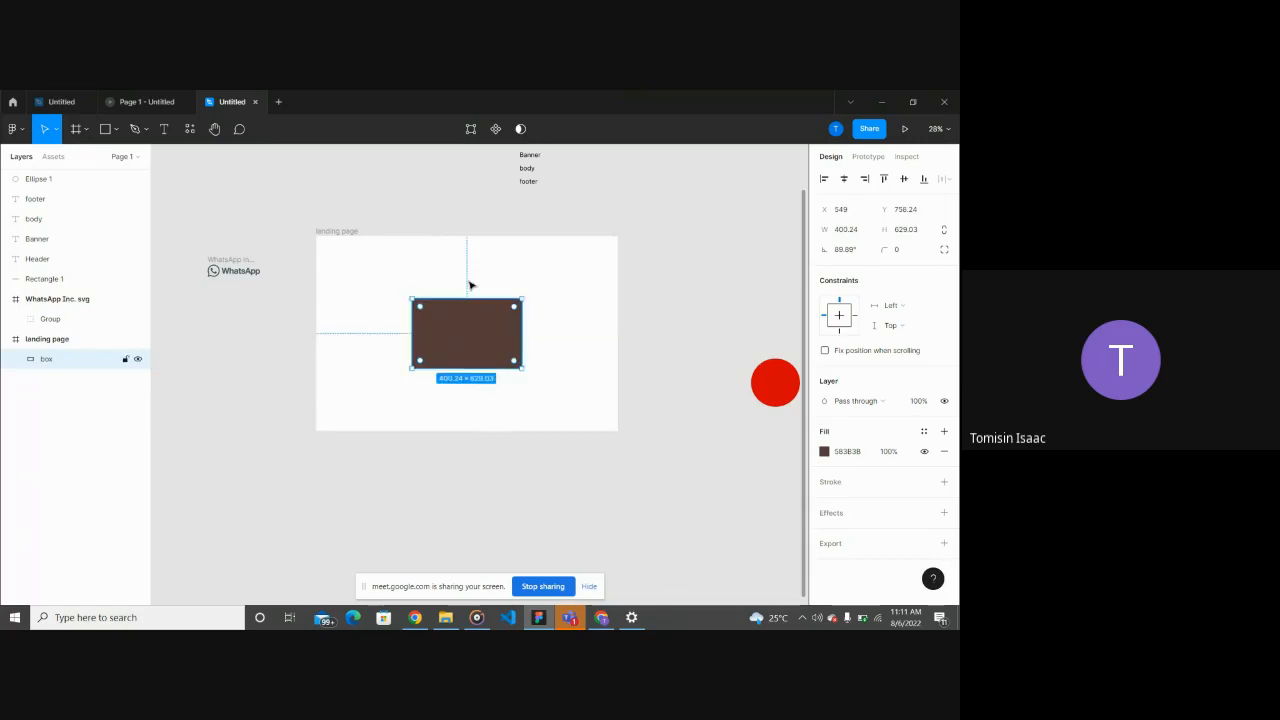
{"action": "key", "text": "alt"}
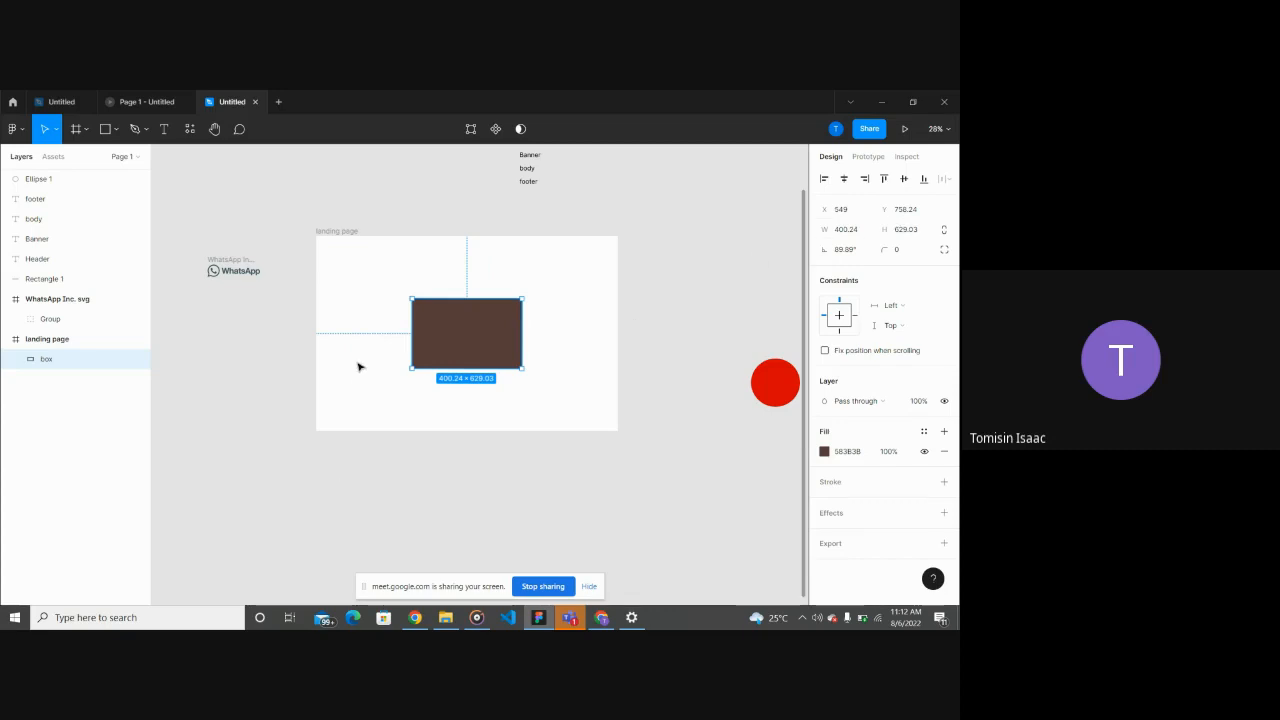
{"action": "key", "text": "alt"}
{"action": "key", "text": "Escape"}
{"action": "left_click", "coordinate": [477, 343]}
{"action": "left_click", "coordinate": [866, 234]}
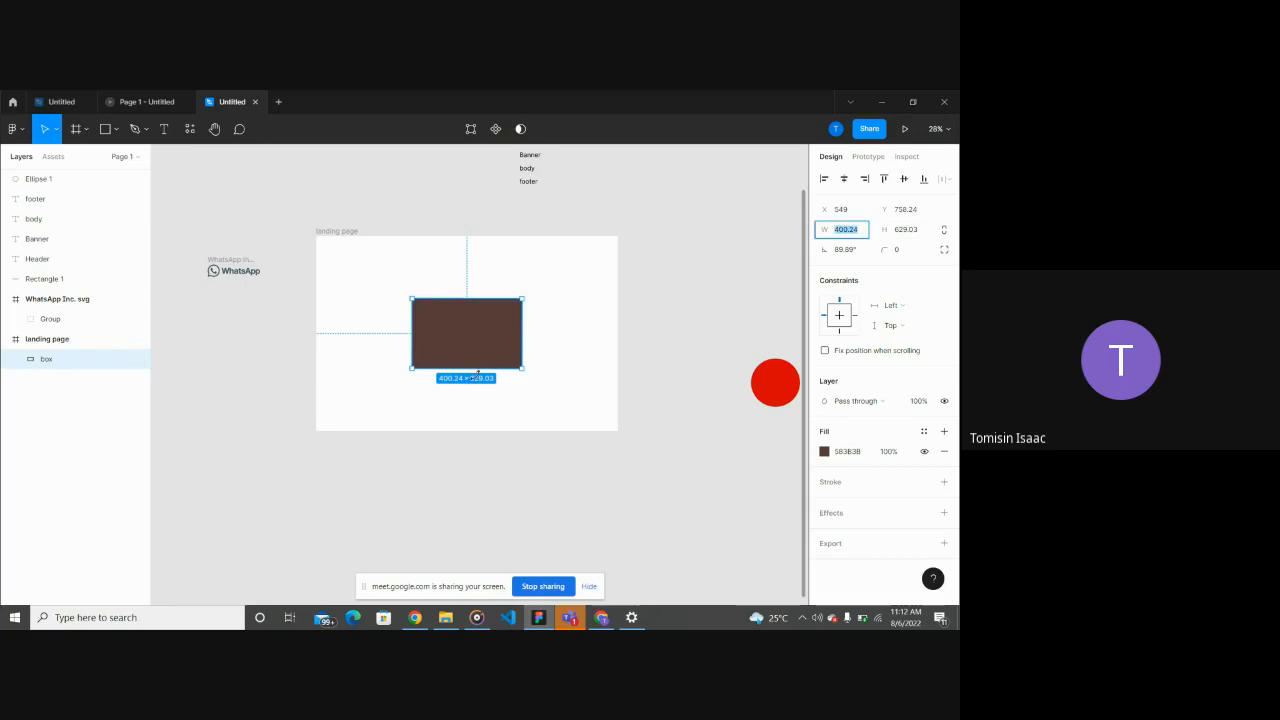
{"action": "left_click", "coordinate": [457, 386]}
{"action": "left_click", "coordinate": [457, 337]}
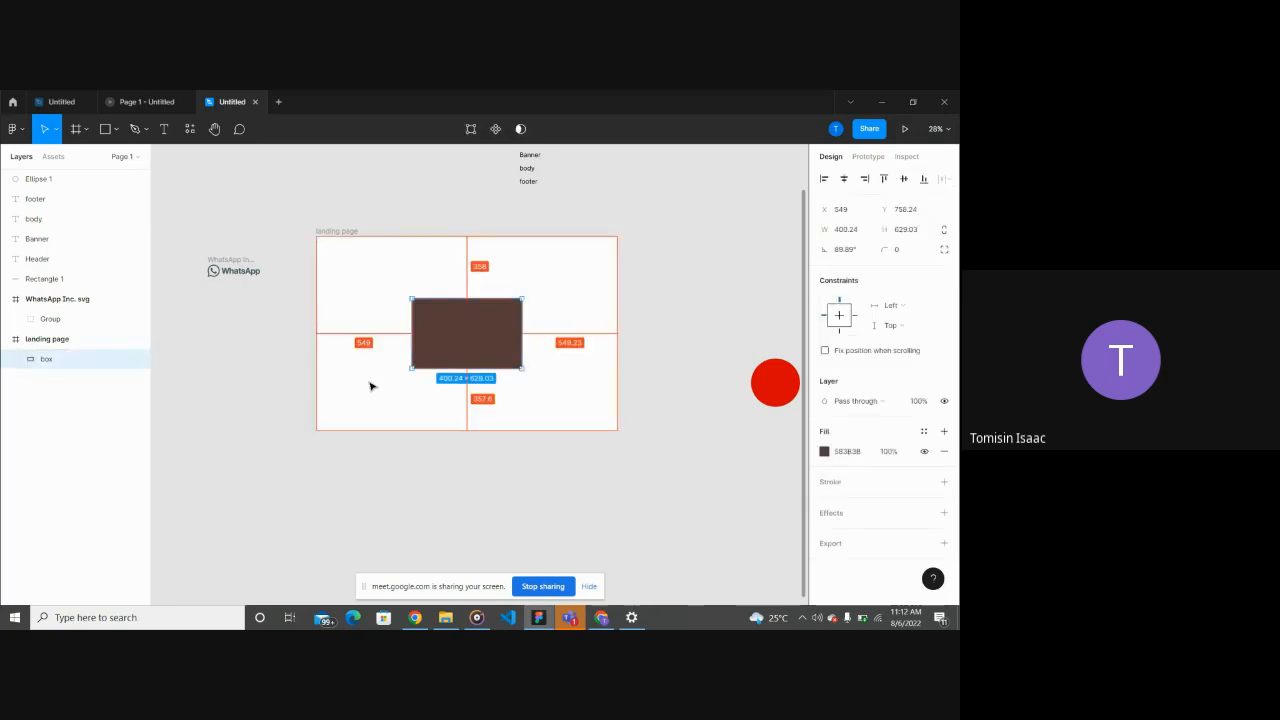
Step: Set the box's width to 400.01 and measure its distances to the landing page frame's edges again
{"action": "left_click", "coordinate": [862, 238]}
{"action": "left_click", "coordinate": [866, 233]}
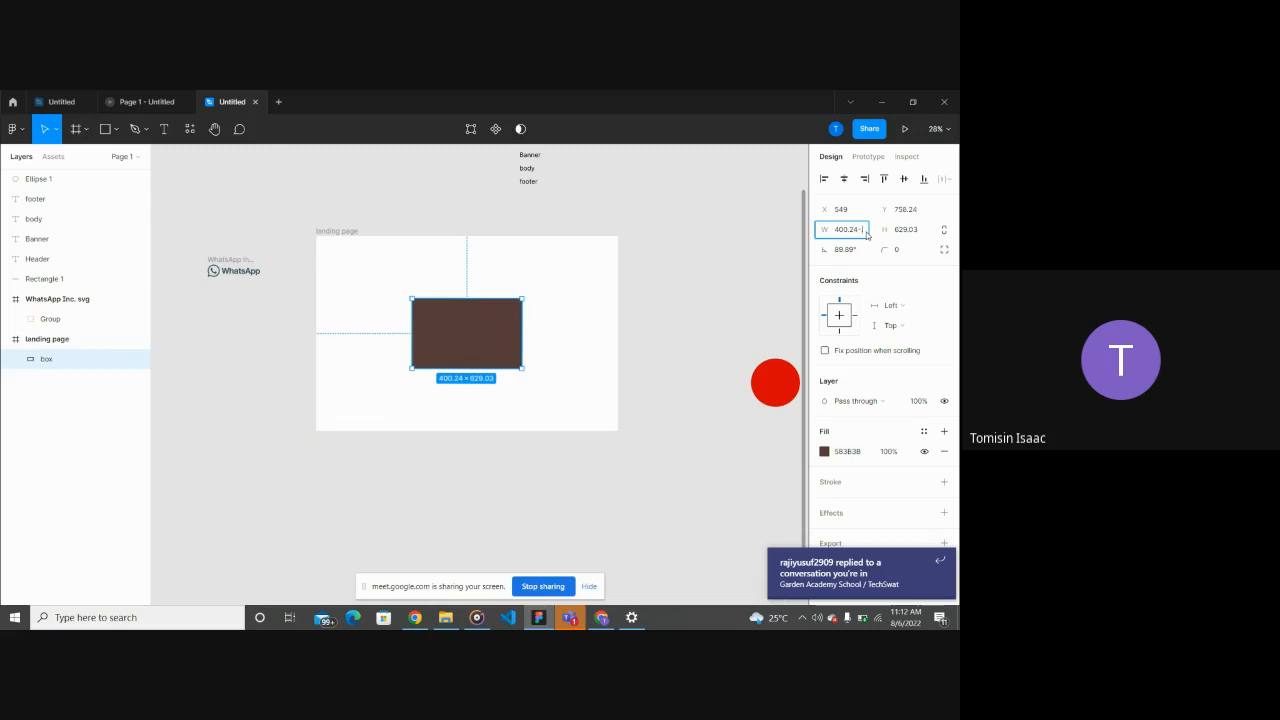
{"action": "key", "text": "BackSpace"}
{"action": "key", "text": "BackSpace"}
{"action": "type", "text": "01"}
{"action": "key", "text": "Return"}
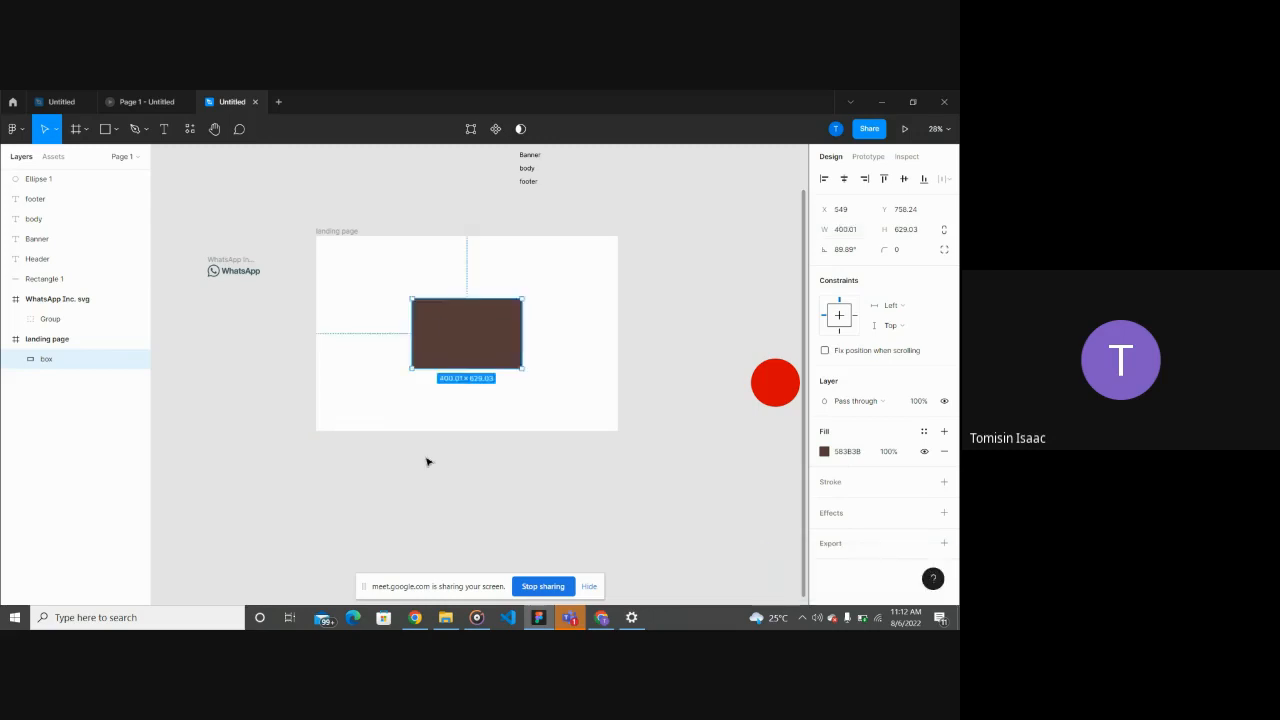
{"action": "left_click", "coordinate": [486, 504]}
{"action": "left_click", "coordinate": [491, 352]}
{"action": "key", "text": "alt"}
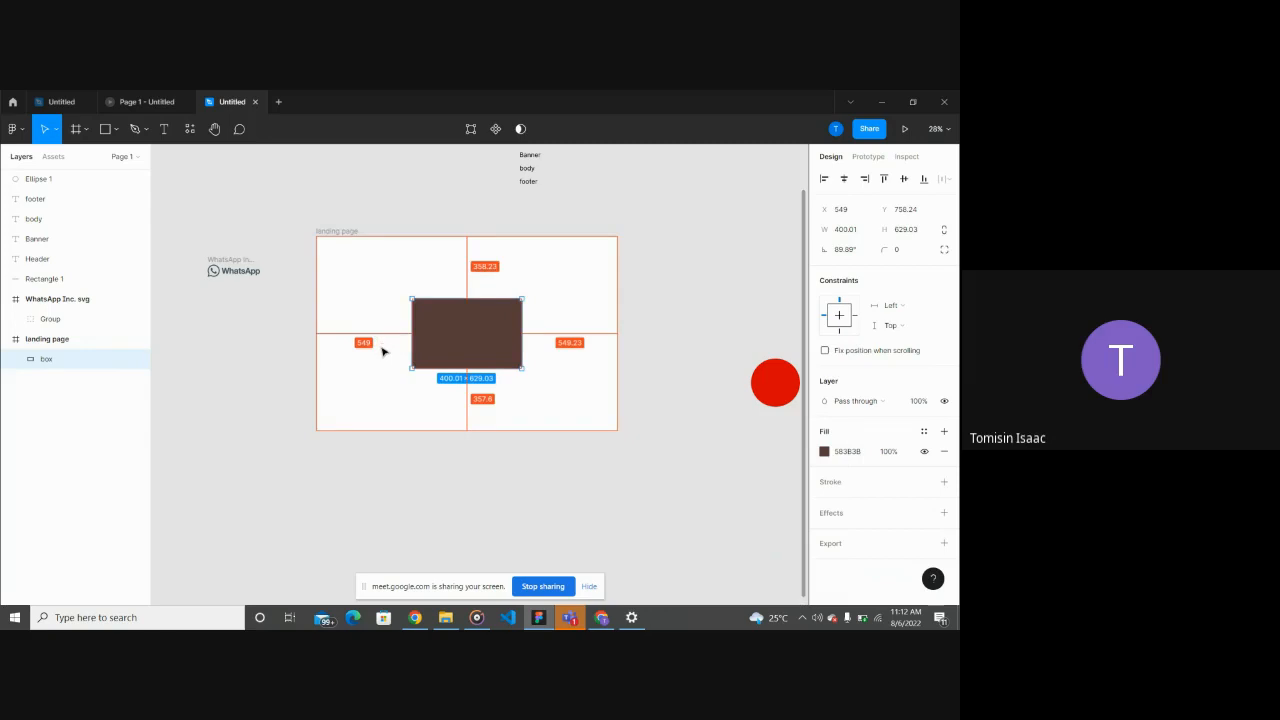
Step: Nudge the box right and back left to X 548, watching its distances to the landing page frame's edges
{"action": "key", "text": "Right"}
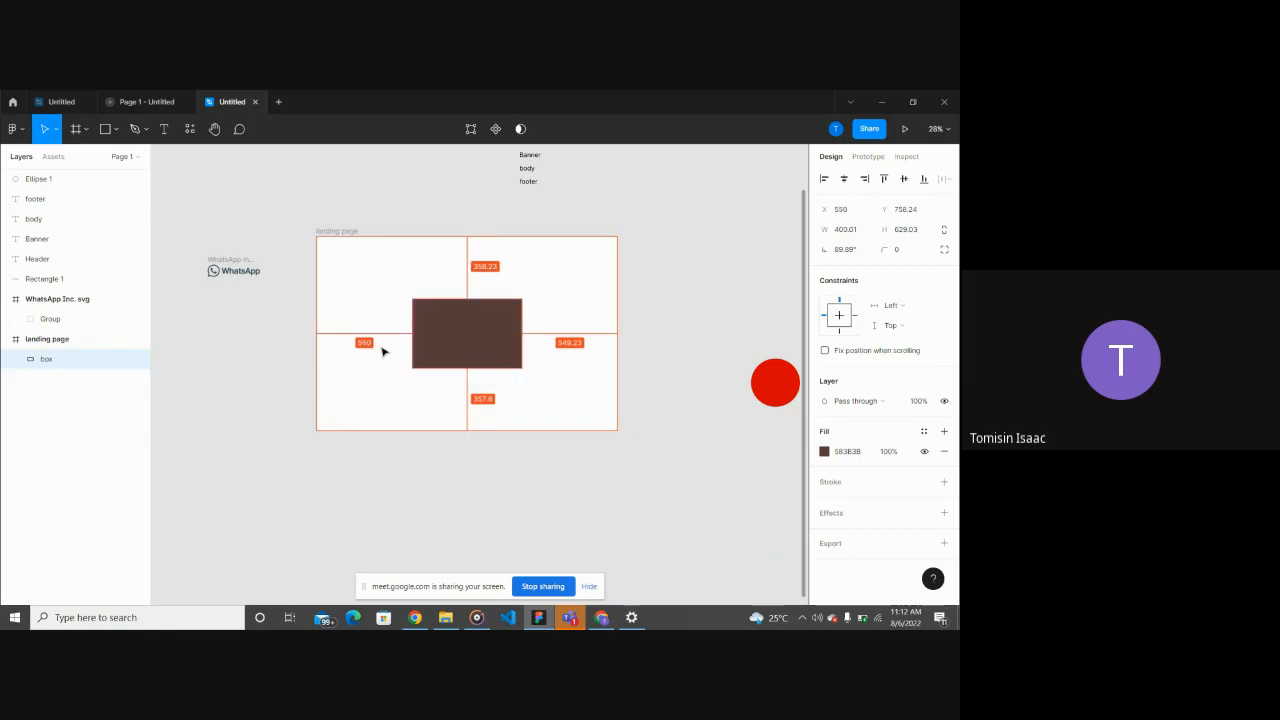
{"action": "key", "text": "Right"}
{"action": "key", "text": "Left"}
{"action": "key", "text": "Left"}
{"action": "key", "text": "Left"}
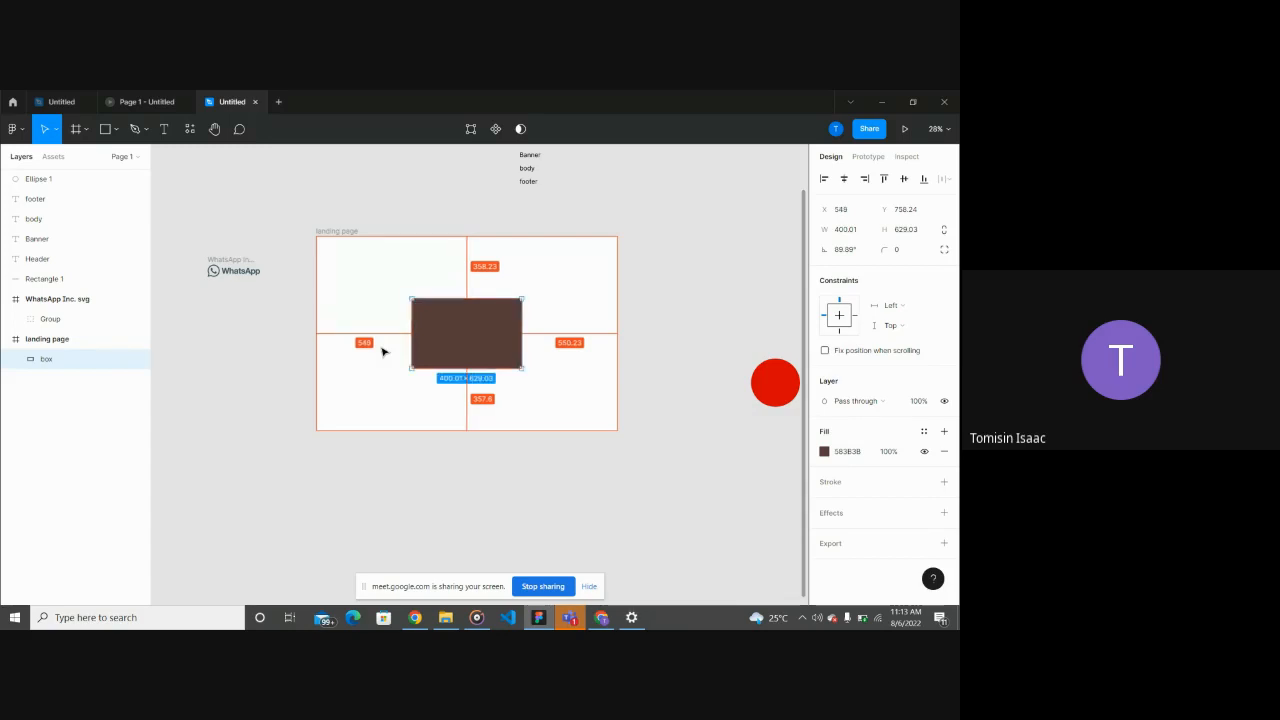
{"action": "key", "text": "alt+0"}
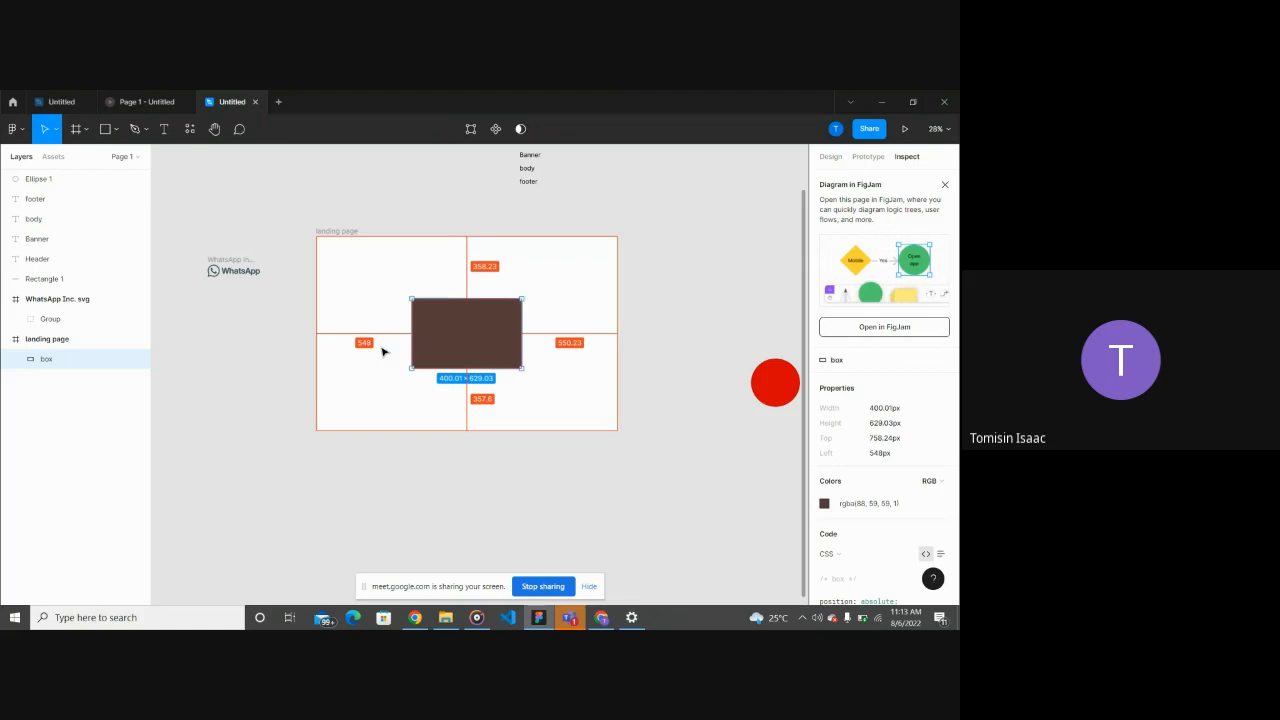
Step: Shrink the box along its height to about 563.76, keeping its width
{"action": "left_click", "coordinate": [400, 424]}
{"action": "left_click", "coordinate": [490, 331]}
{"action": "left_click_drag", "start_coordinate": [521, 332], "coordinate": [511, 332]}
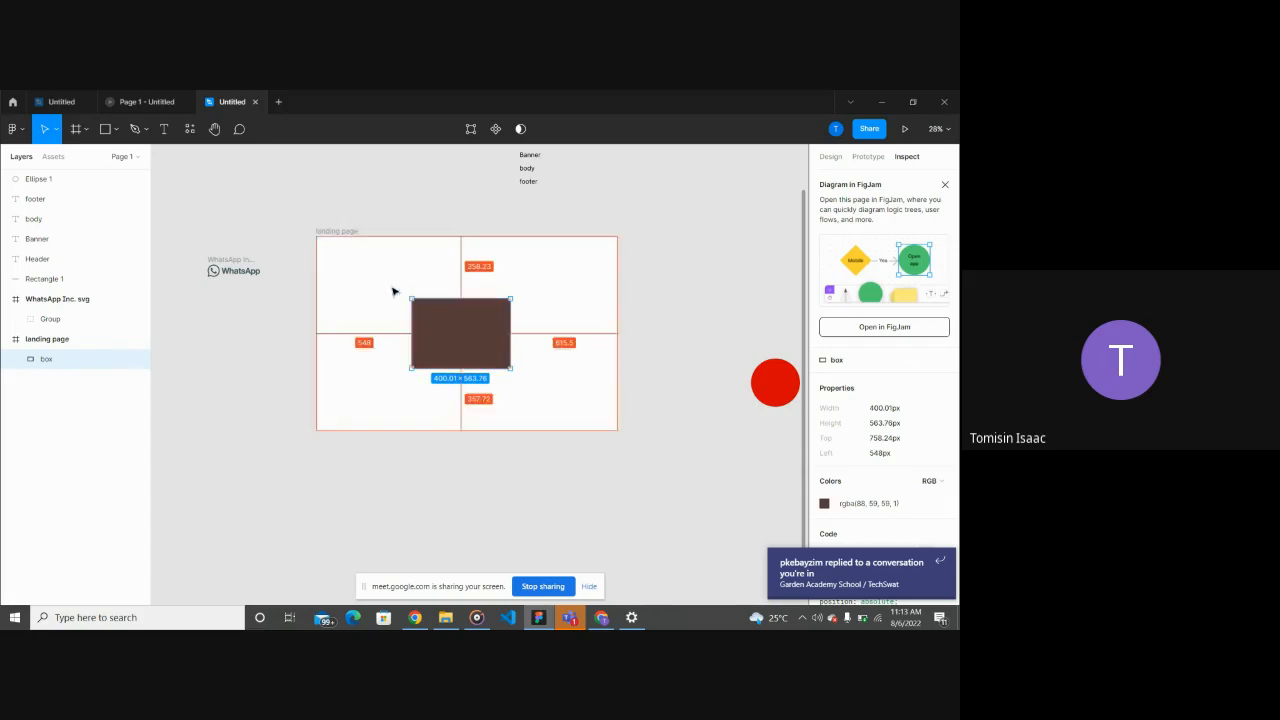
Step: Center the box horizontally and vertically in the landing page frame and check its distances to the edges
{"action": "left_click", "coordinate": [830, 157]}
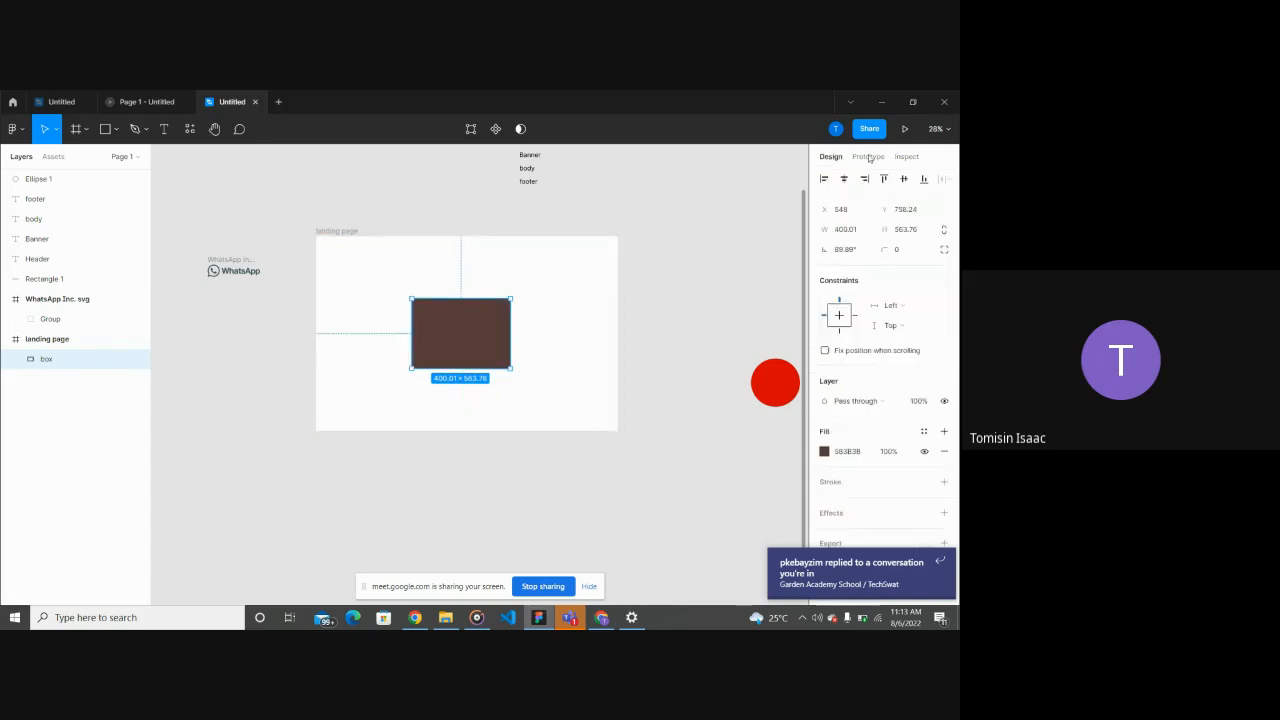
{"action": "left_click", "coordinate": [845, 179]}
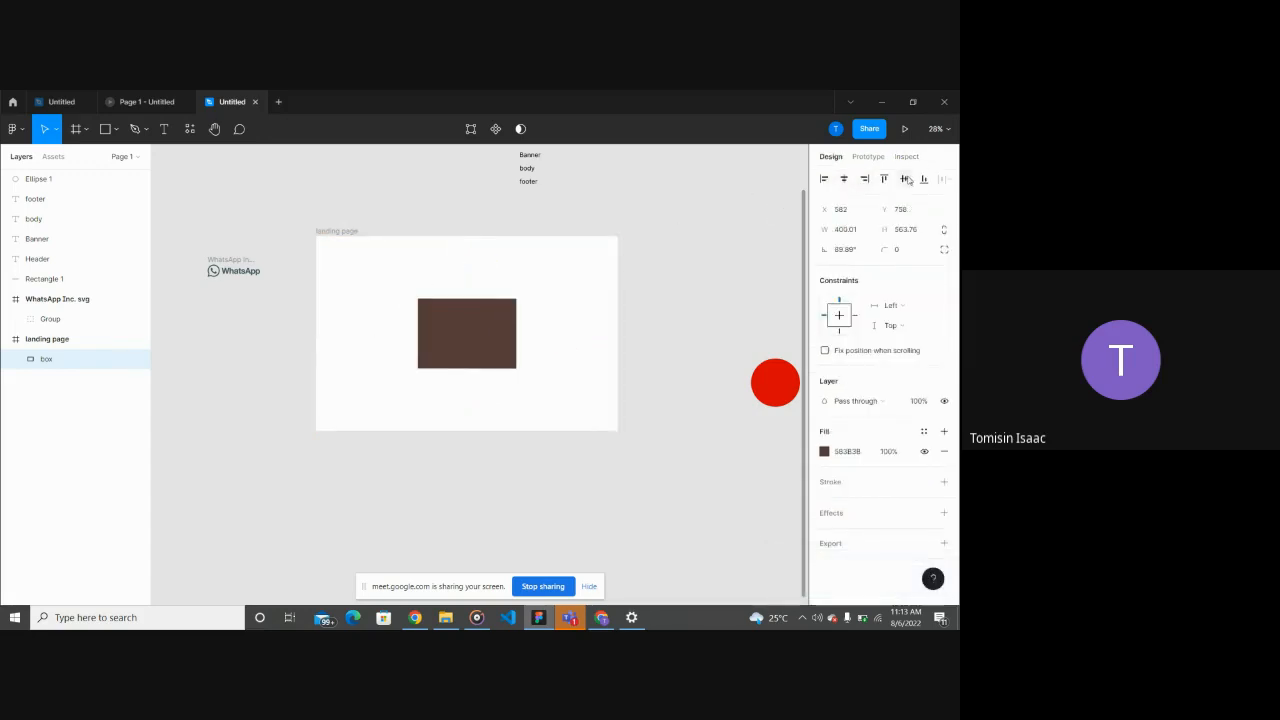
{"action": "left_click", "coordinate": [393, 352]}
{"action": "left_click", "coordinate": [428, 336]}
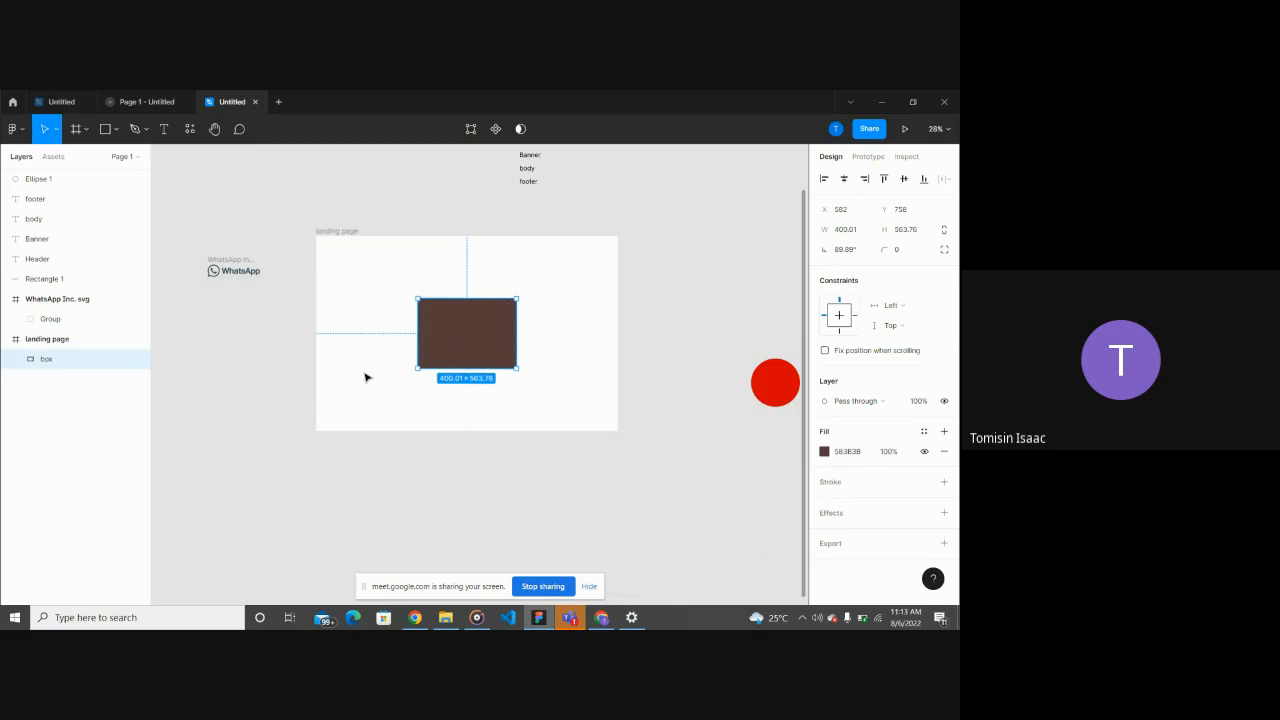
{"action": "key", "text": "alt"}
Step: Reduce the box's width by 0.5 to 399.51 and measure its spacing to the landing page frame's edges
{"action": "left_click", "coordinate": [858, 231]}
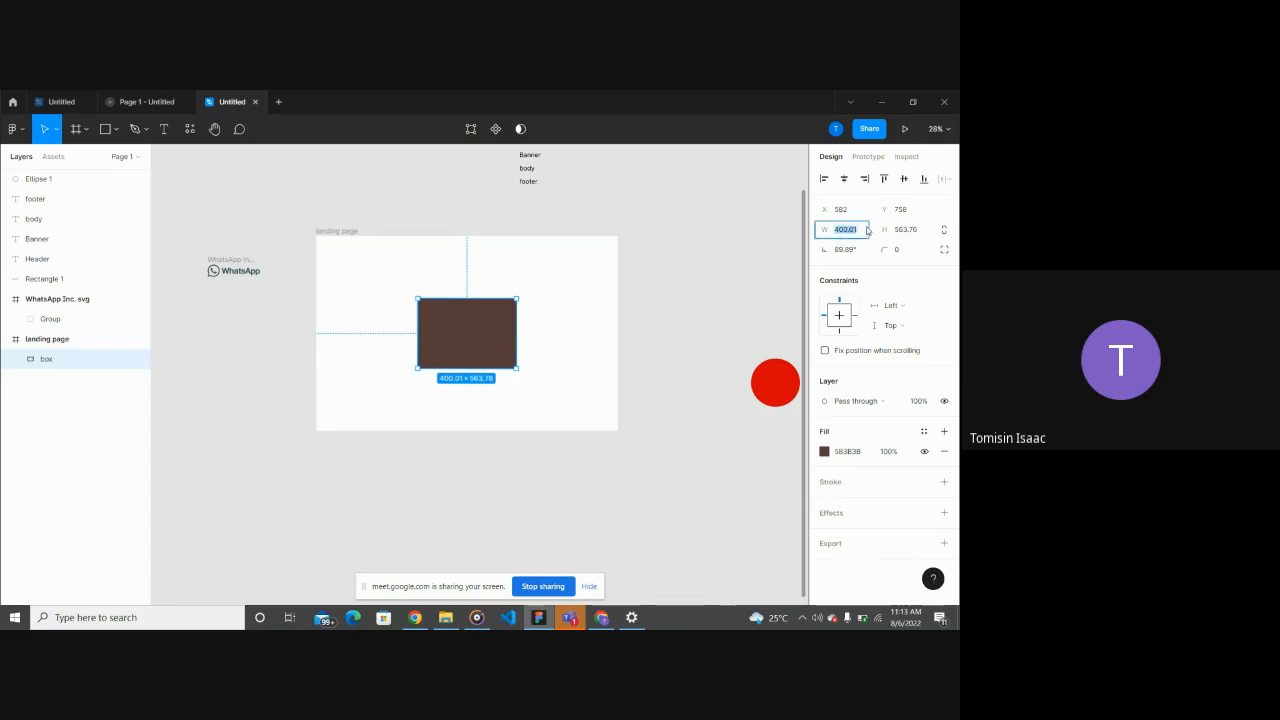
{"action": "left_click", "coordinate": [867, 231]}
{"action": "left_click", "coordinate": [514, 449]}
{"action": "left_click", "coordinate": [477, 345]}
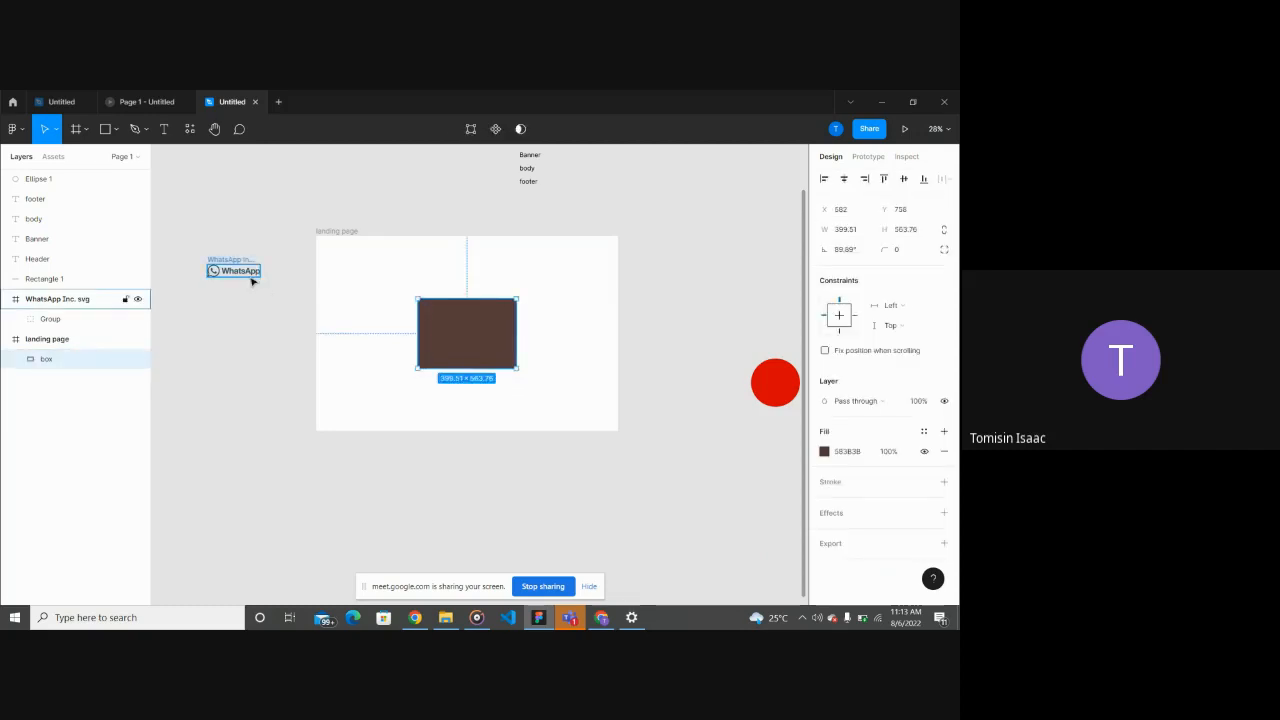
{"action": "key", "text": "alt"}
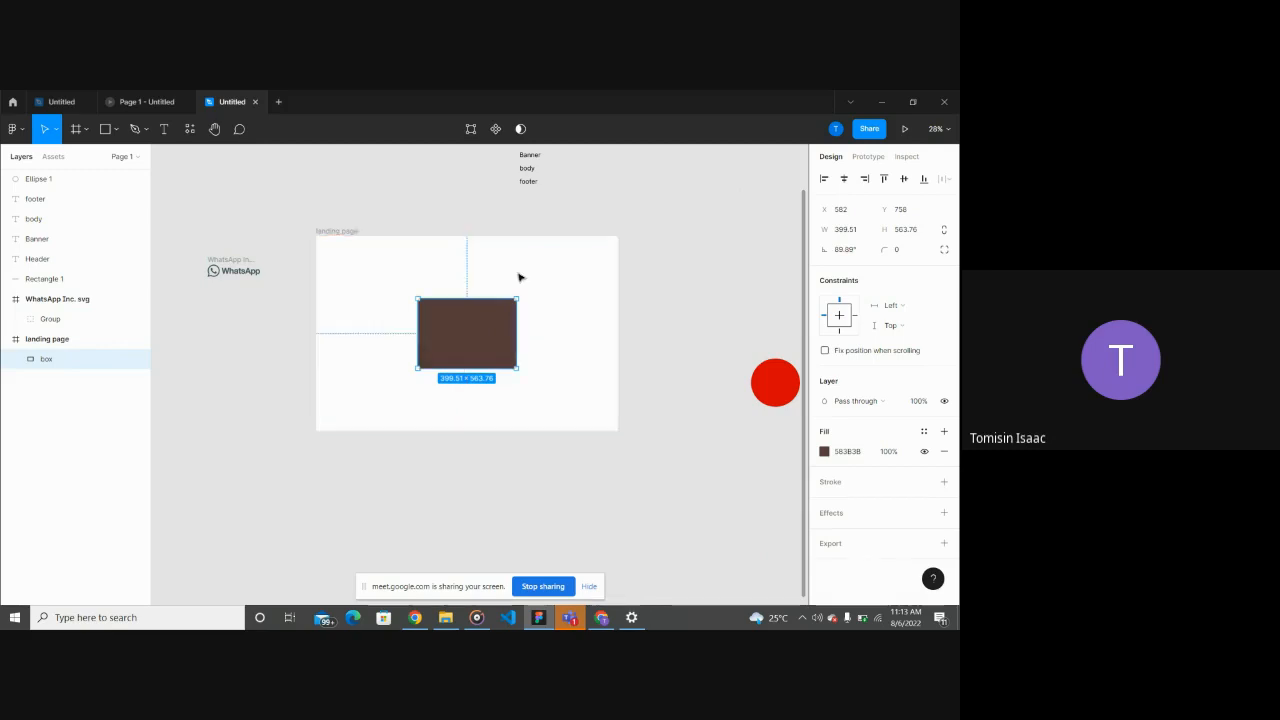
Step: Subtract 0.5 from the box's height to make it 563.26, and measure its distances to the frame's edges
{"action": "left_click", "coordinate": [916, 234]}
{"action": "left_click", "coordinate": [920, 236]}
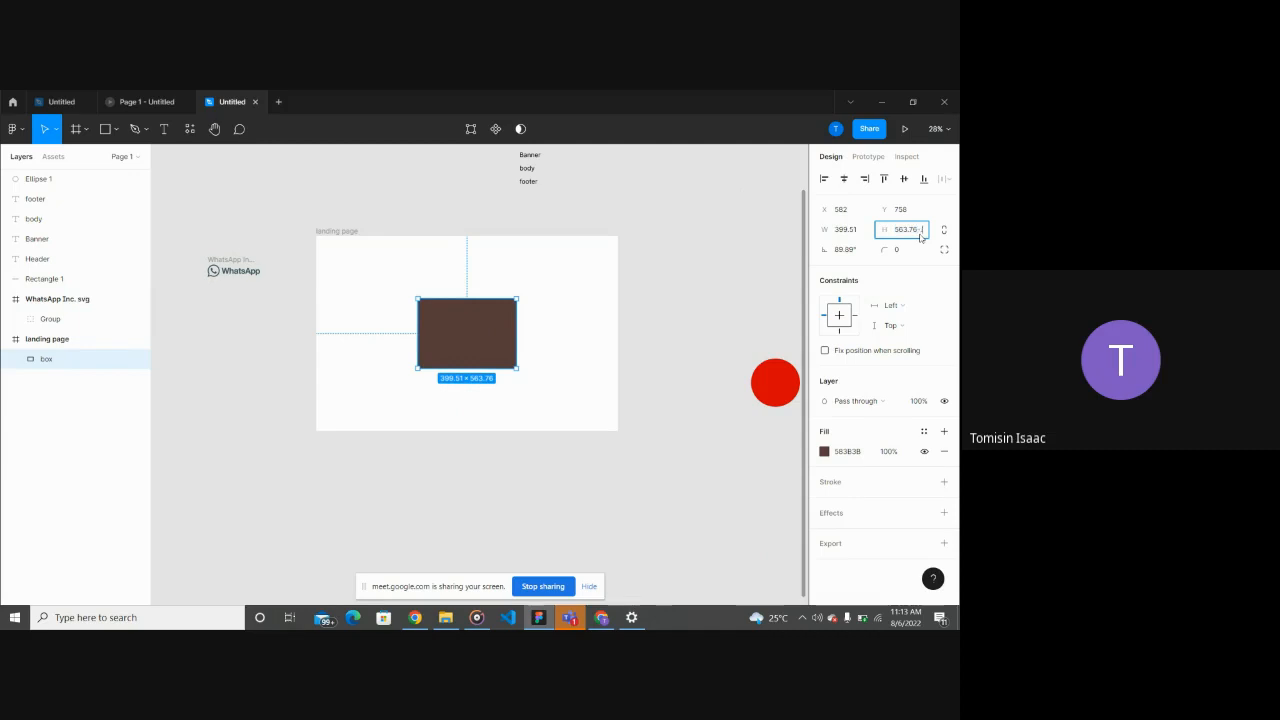
{"action": "type", "text": "-.5"}
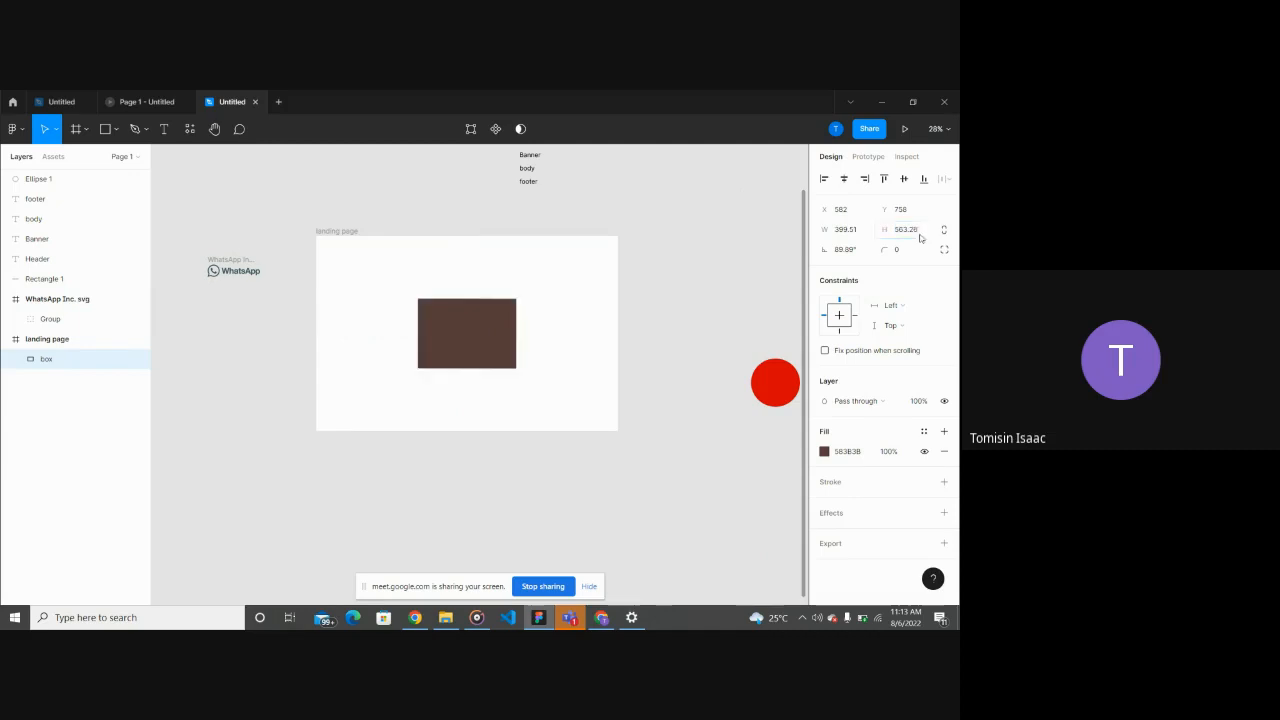
{"action": "key", "text": "Return"}
{"action": "key", "text": "alt"}
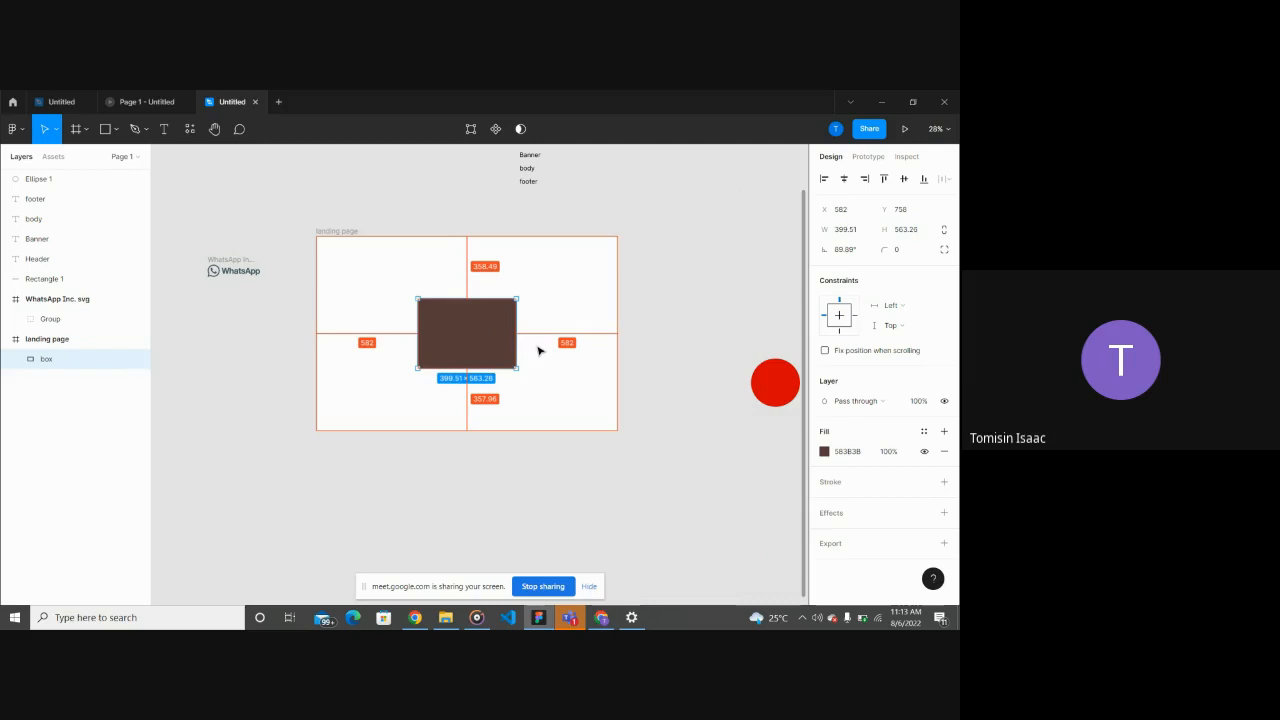
{"action": "scroll", "coordinate": [538, 350], "scroll_direction": "down", "scroll_amount": 4}
{"action": "left_click", "coordinate": [566, 463]}
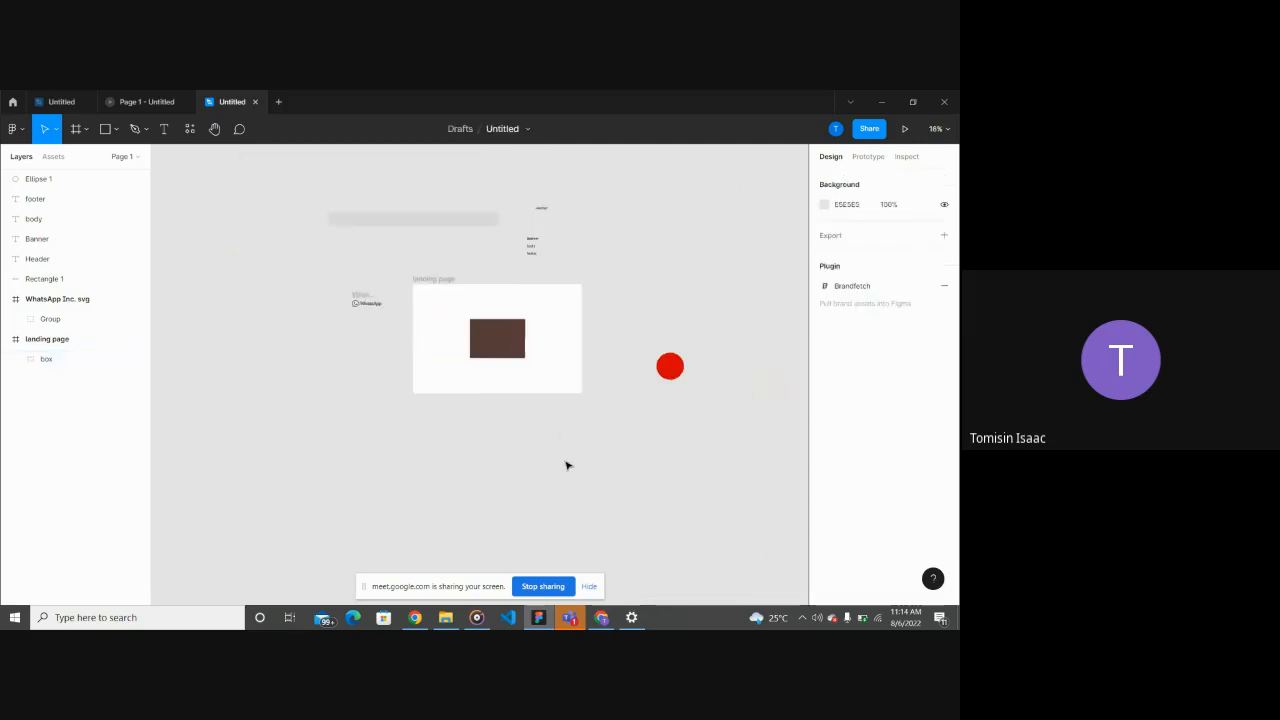
{"action": "left_click", "coordinate": [491, 346]}
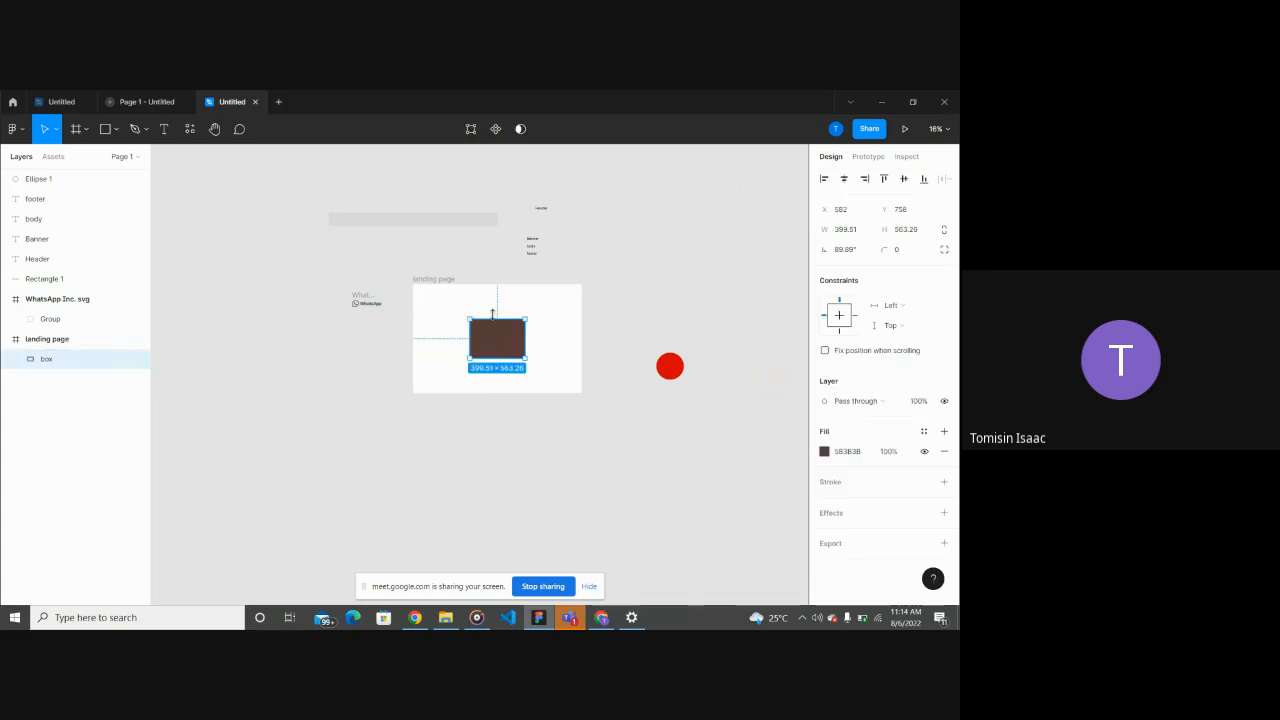
{"action": "scroll", "coordinate": [494, 322], "scroll_direction": "up", "scroll_amount": 5}
{"action": "scroll", "coordinate": [494, 320], "scroll_direction": "down", "scroll_amount": 2}
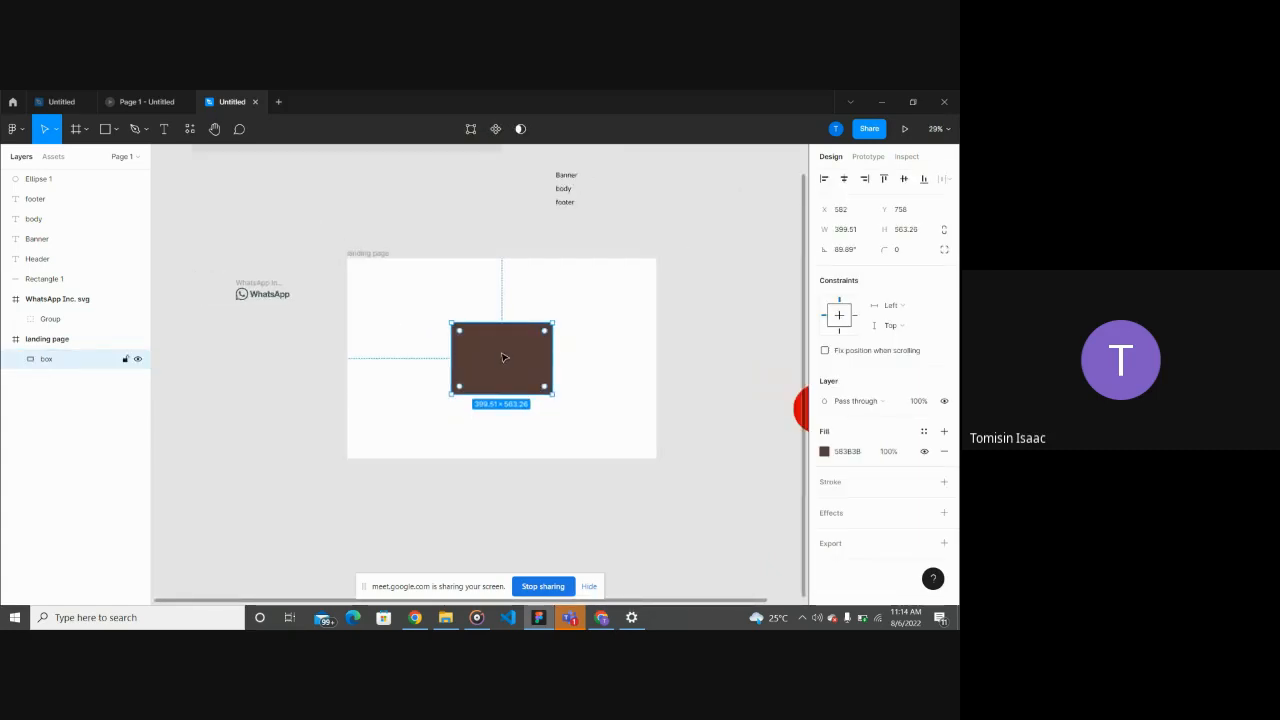
Step: Place a rectangle below the WhatsApp logo, resize it to about 1278 × 417, and delete it
{"action": "left_click", "coordinate": [104, 129]}
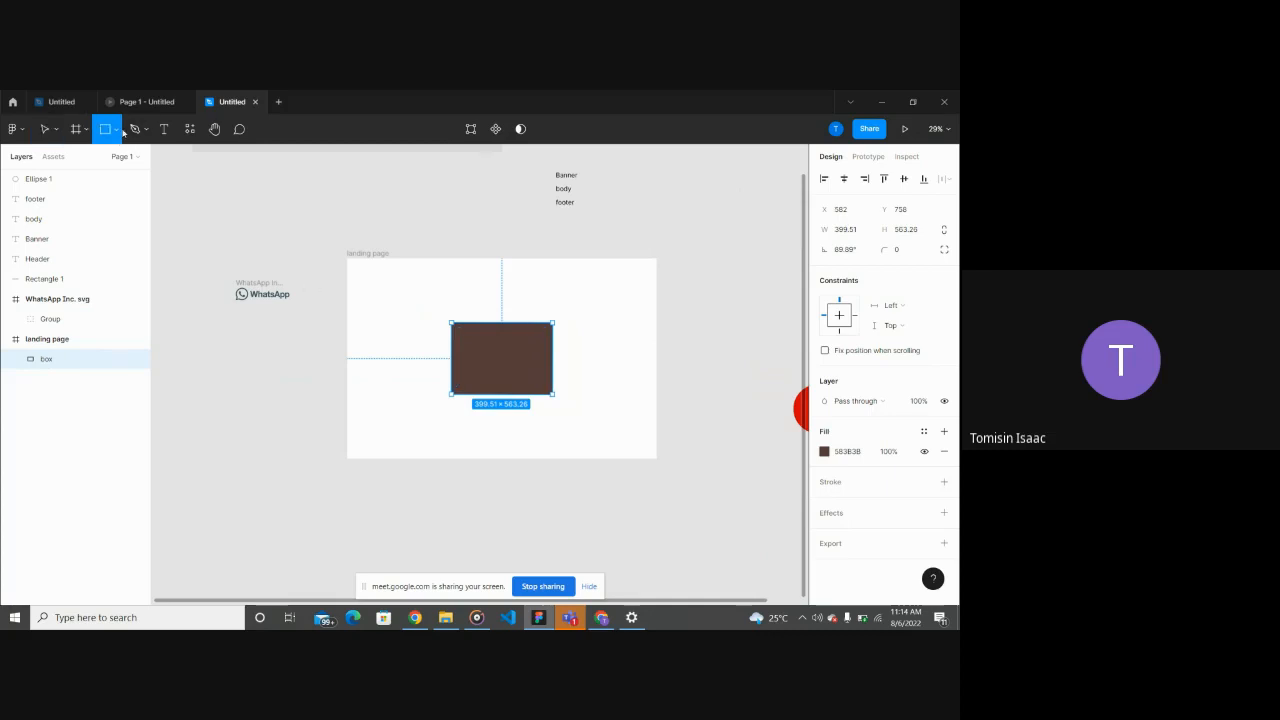
{"action": "left_click", "coordinate": [235, 407]}
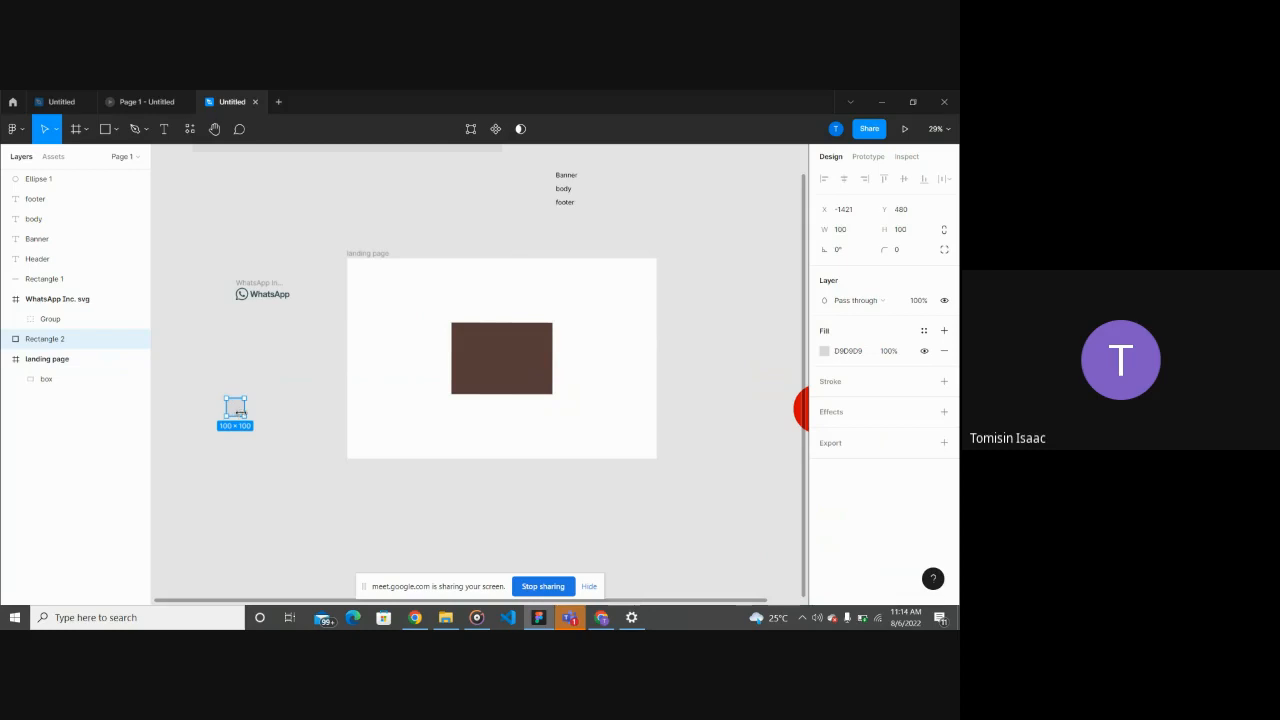
{"action": "left_click_drag", "start_coordinate": [260, 423], "coordinate": [456, 458]}
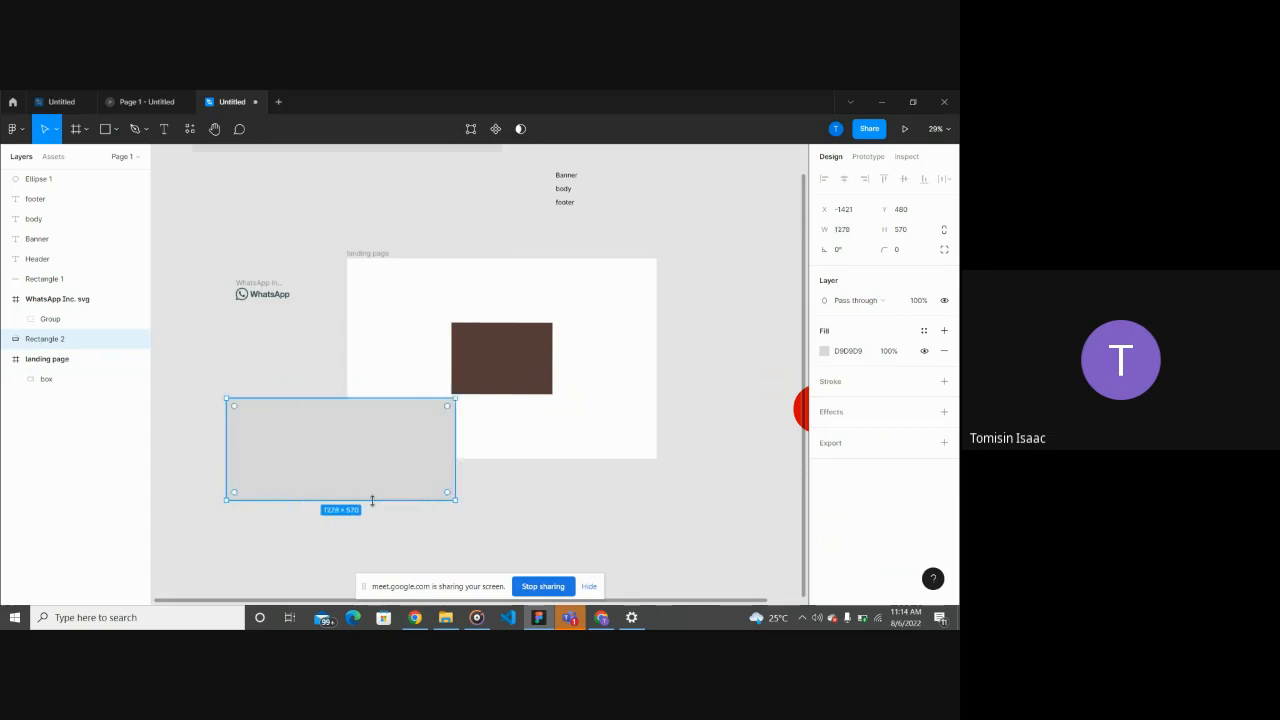
{"action": "left_click_drag", "start_coordinate": [366, 500], "coordinate": [361, 472]}
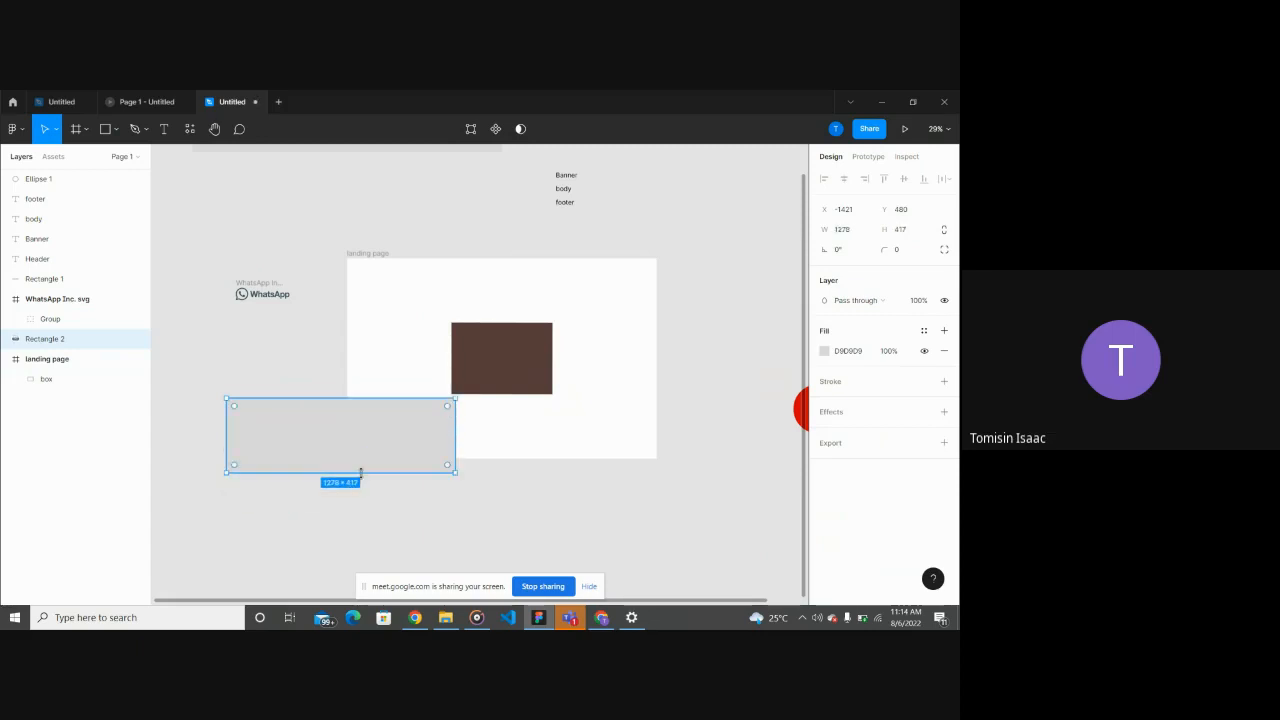
{"action": "key", "text": "Delete"}
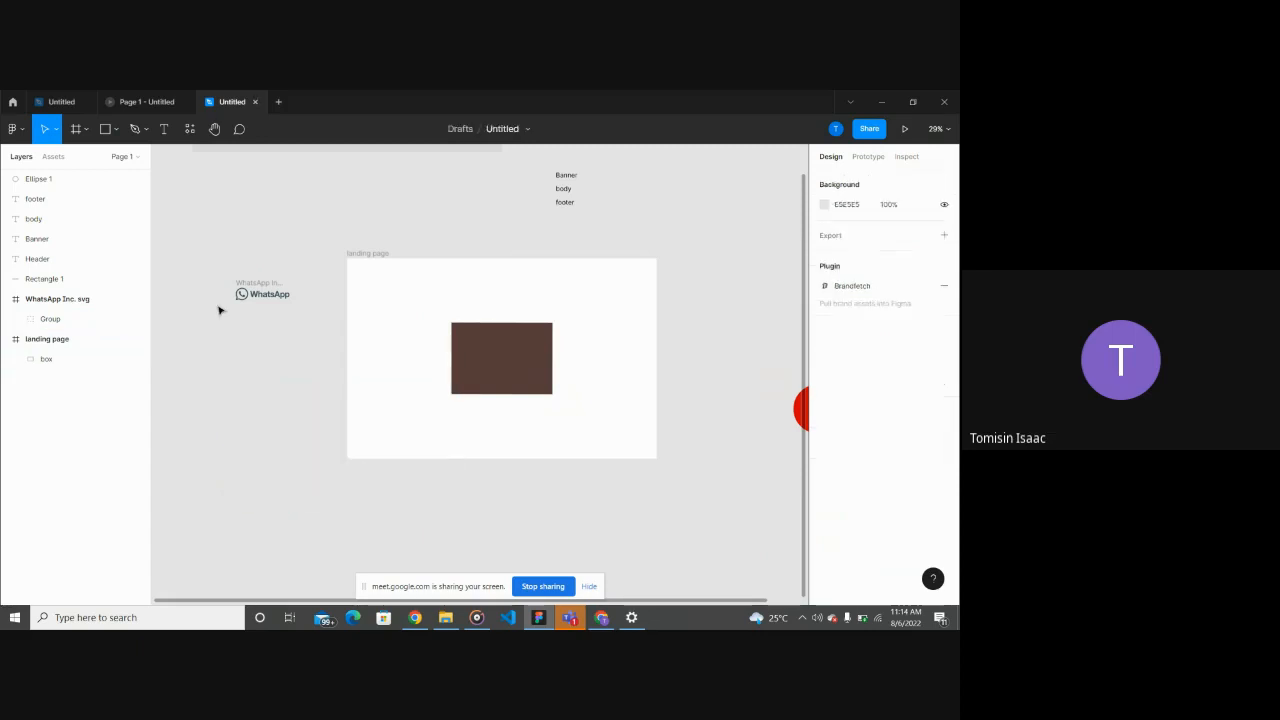
Step: Draw a circle about 960 × 960 with the Ellipse tool over the landing page frame's lower-left corner and delete it
{"action": "left_click", "coordinate": [117, 131]}
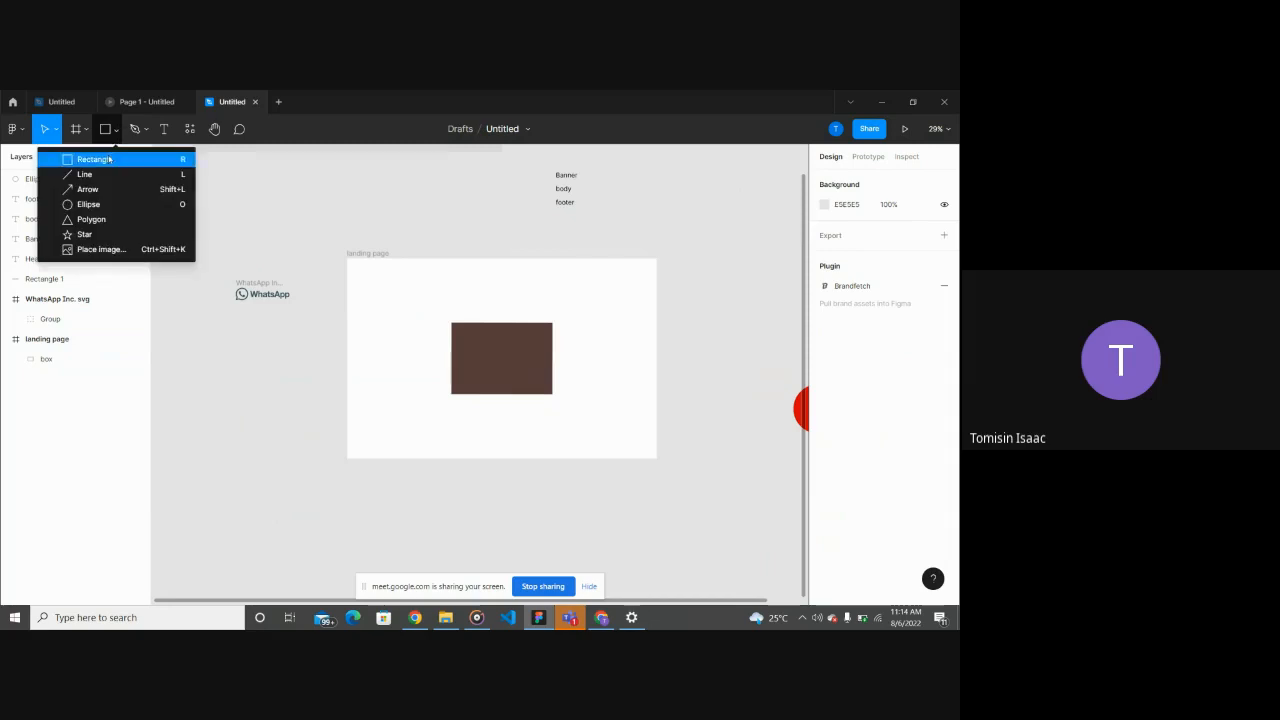
{"action": "left_click", "coordinate": [112, 159]}
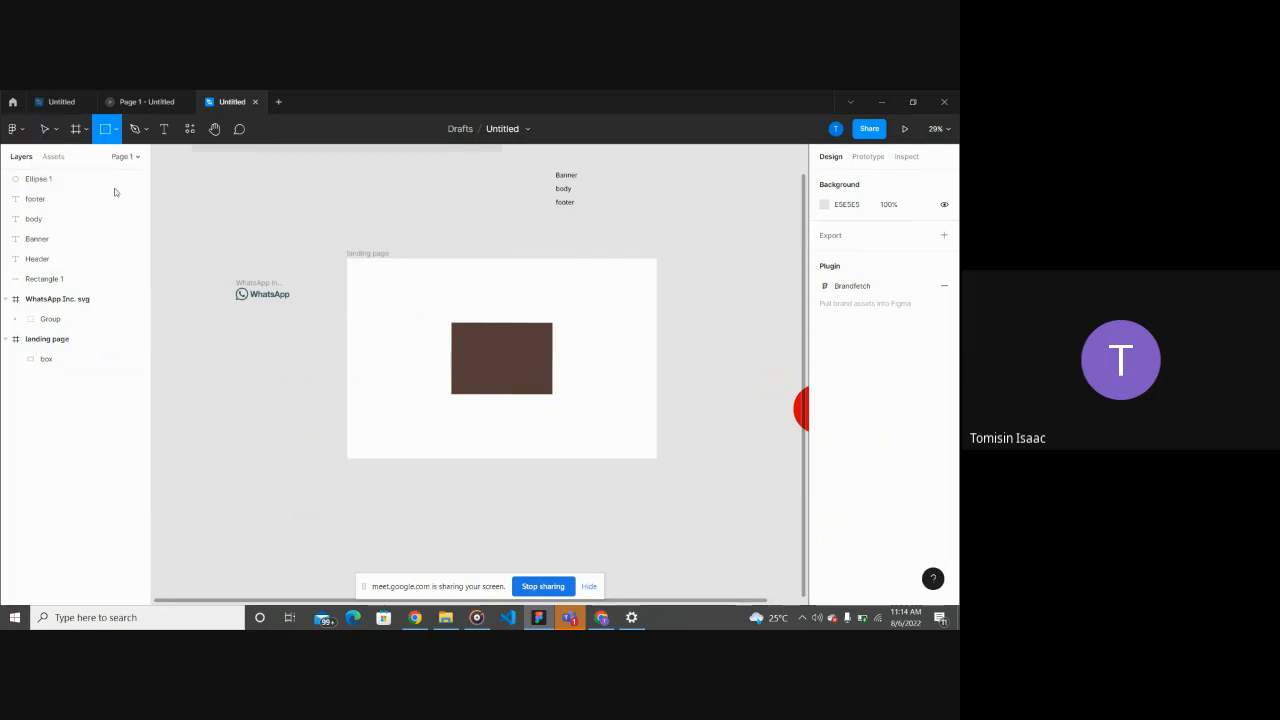
{"action": "left_click", "coordinate": [118, 132]}
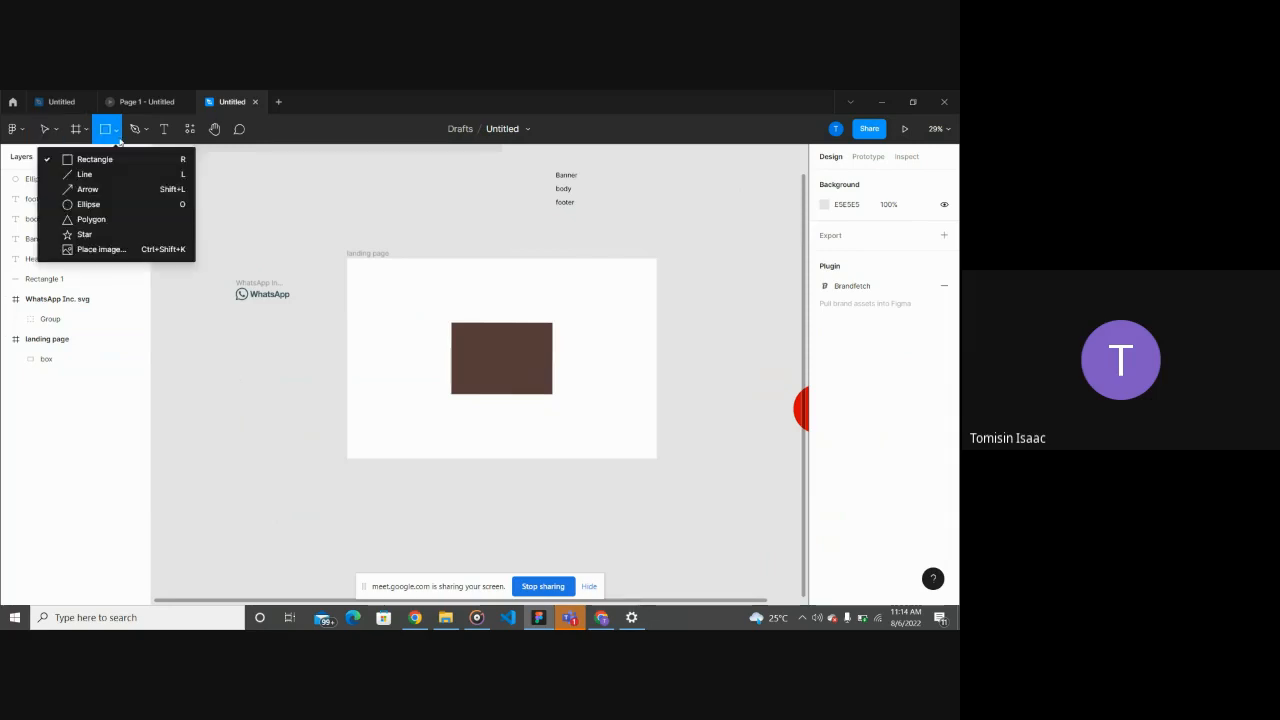
{"action": "left_click", "coordinate": [100, 204]}
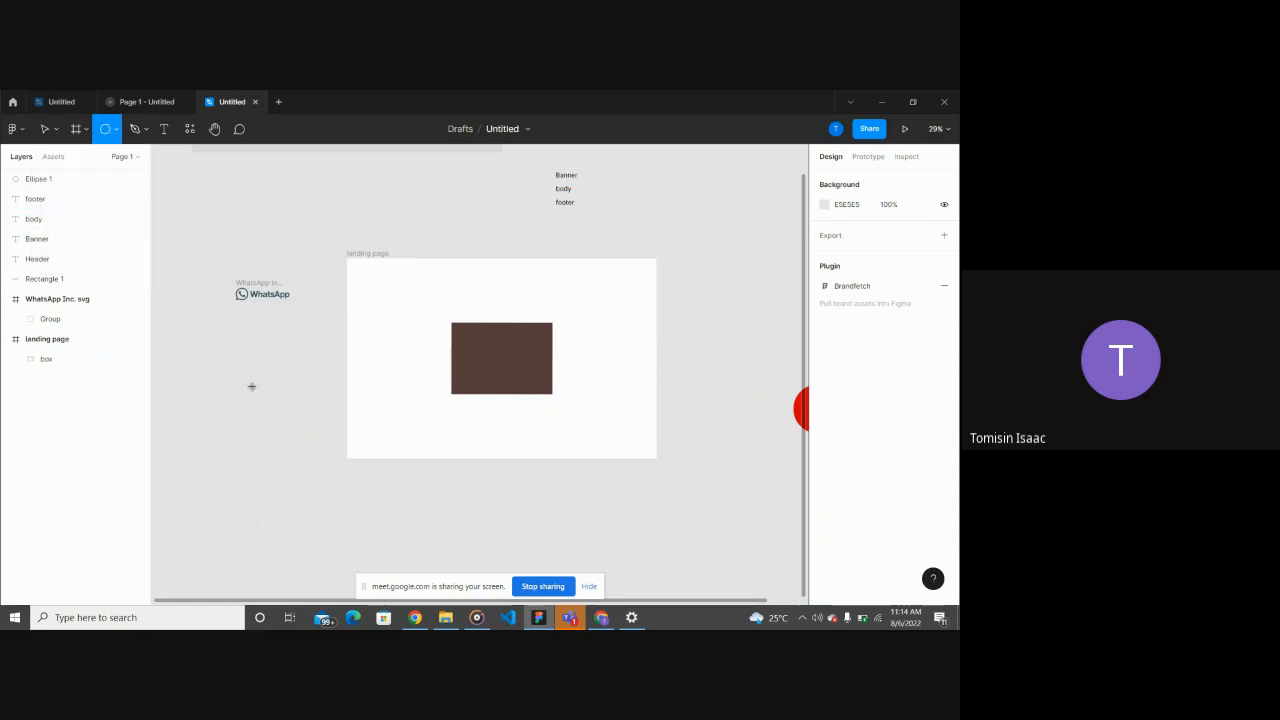
{"action": "left_click_drag", "start_coordinate": [252, 386], "coordinate": [423, 551]}
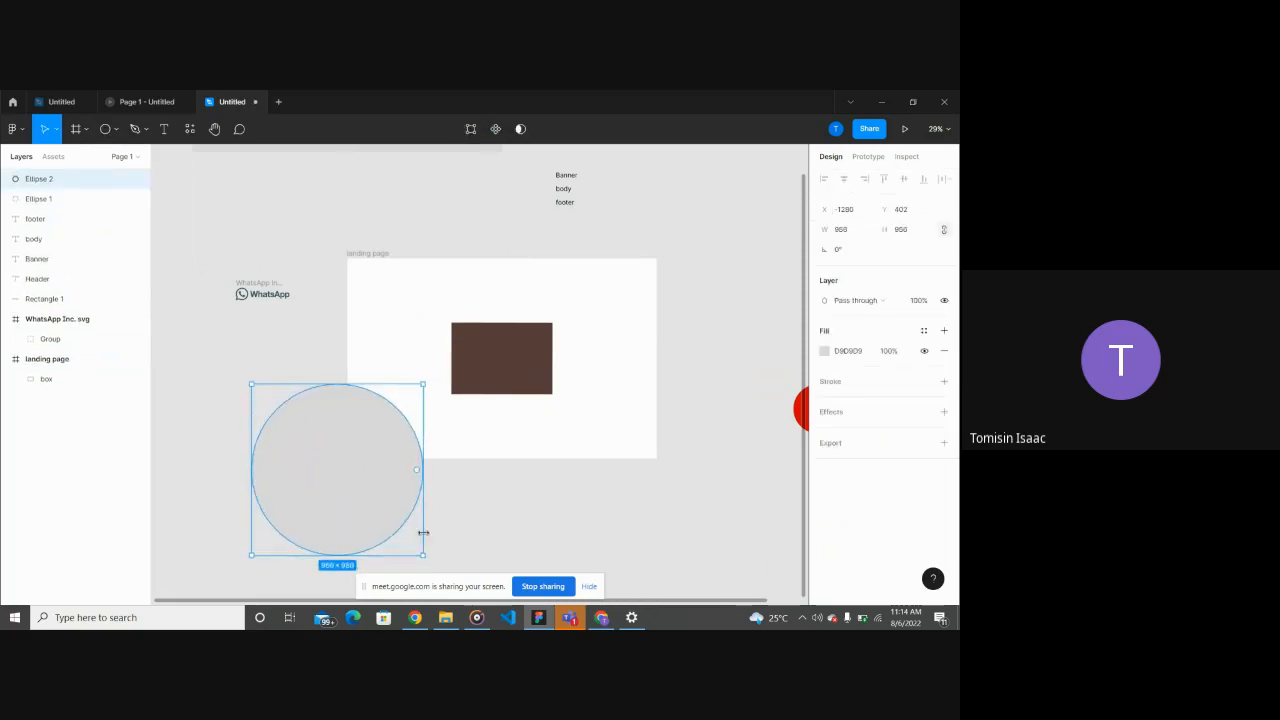
{"action": "scroll", "coordinate": [424, 533], "scroll_direction": "down", "scroll_amount": 2}
{"action": "key", "text": "Delete"}
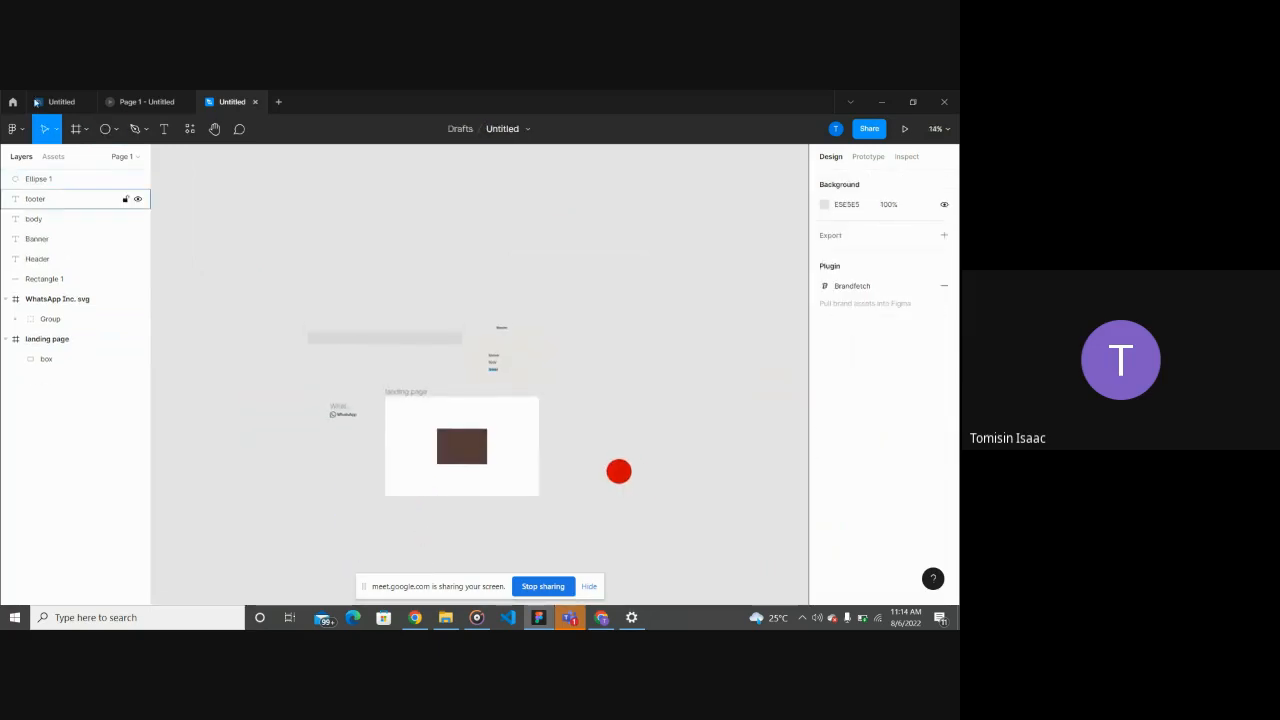
Step: Draw a square about 836 × 836 with the Rectangle tool, place it in the landing page frame, and delete the brown box
{"action": "left_click", "coordinate": [116, 129]}
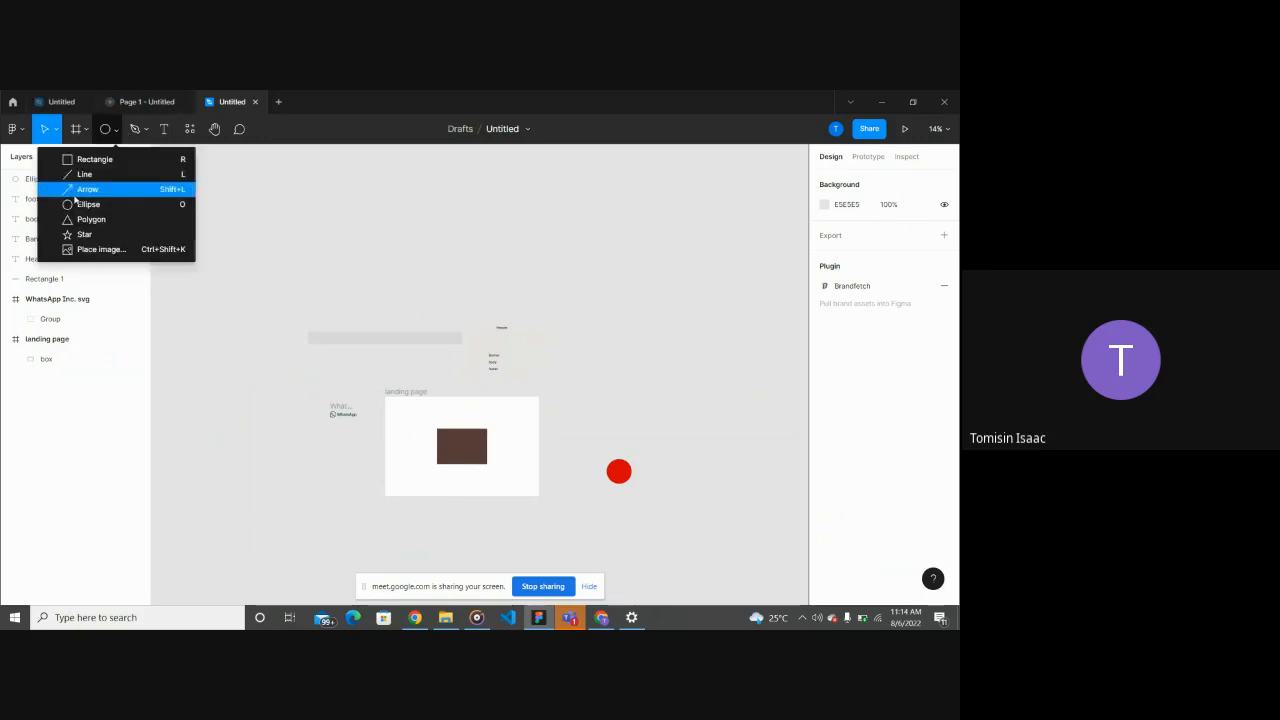
{"action": "left_click", "coordinate": [97, 162]}
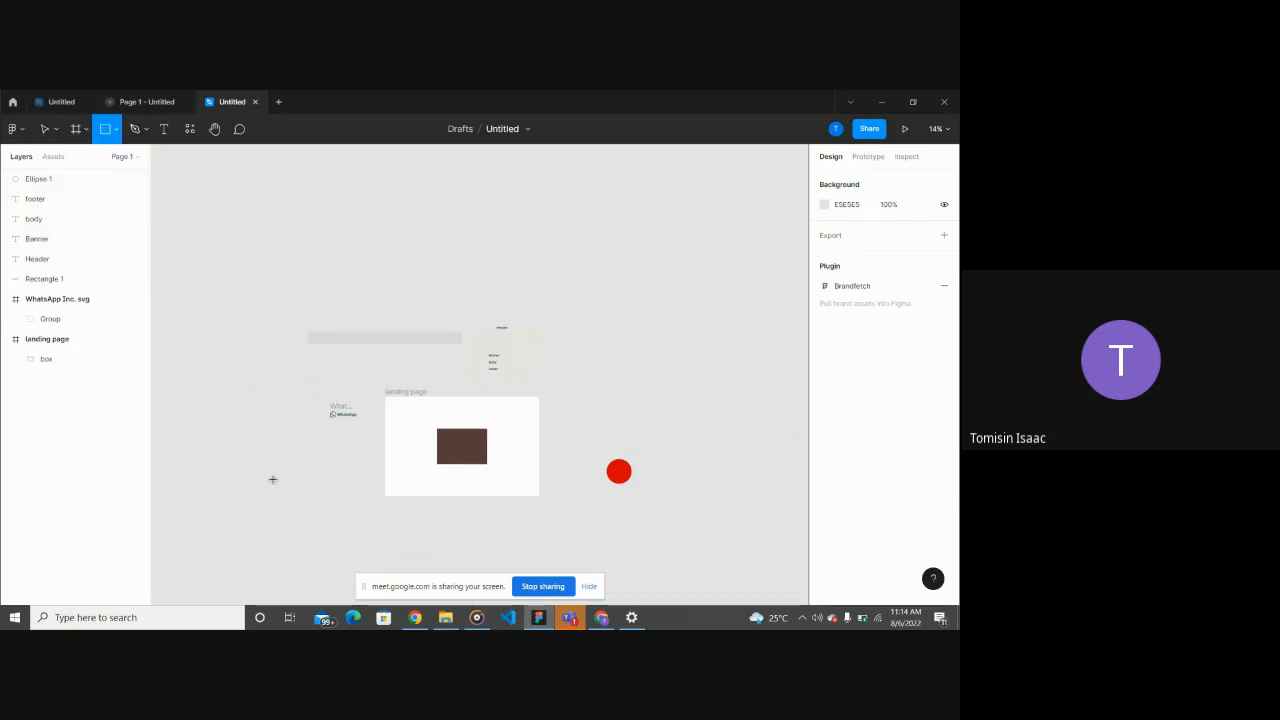
{"action": "mouse_move", "coordinate": [272, 482]}
{"action": "left_mouse_down"}
{"action": "mouse_move", "coordinate": [309, 501]}
{"action": "mouse_move", "coordinate": [347, 558]}
{"action": "mouse_move", "coordinate": [289, 543]}
{"action": "mouse_move", "coordinate": [414, 497]}
{"action": "mouse_move", "coordinate": [437, 474]}
{"action": "left_mouse_up"}
{"action": "left_click", "coordinate": [437, 459]}
{"action": "key", "text": "Delete"}
{"action": "key", "text": "alt"}
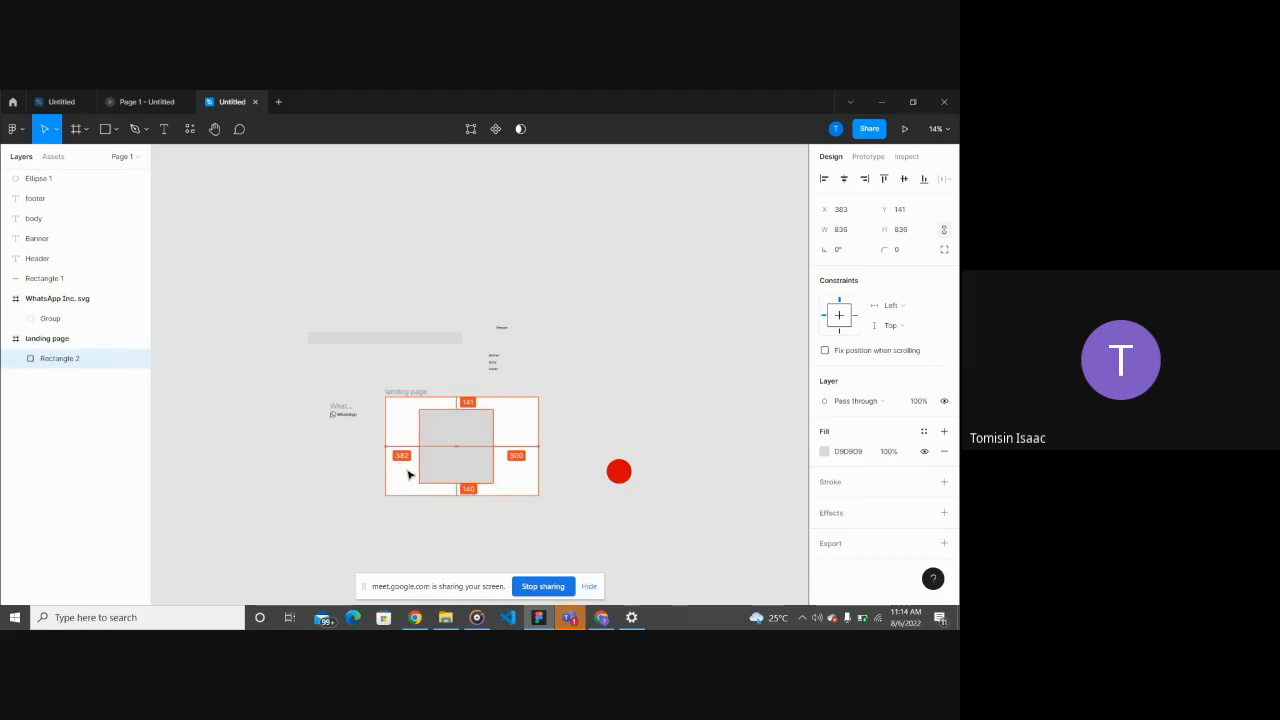
Step: Nudge the new square about 20 pixels to the right inside the landing page frame while measuring its spacing
{"action": "key", "text": "alt+Right"}
{"action": "key", "text": "alt+Right"}
{"action": "key", "text": "alt+Right"}
{"action": "key", "text": "alt+Right"}
{"action": "key", "text": "alt+Right"}
{"action": "key", "text": "alt+Right"}
{"action": "key", "text": "alt+Right"}
{"action": "key", "text": "alt+Right"}
{"action": "key", "text": "alt+Right"}
{"action": "key", "text": "alt+Right"}
{"action": "key", "text": "alt+Right"}
{"action": "key", "text": "alt+Right"}
{"action": "key", "text": "alt+Right"}
{"action": "key", "text": "alt+Right"}
{"action": "key", "text": "alt+Right"}
{"action": "key", "text": "alt+Right"}
{"action": "key", "text": "alt+Right"}
{"action": "key", "text": "alt+Right"}
{"action": "key", "text": "alt+Right"}
{"action": "key", "text": "alt+Right"}
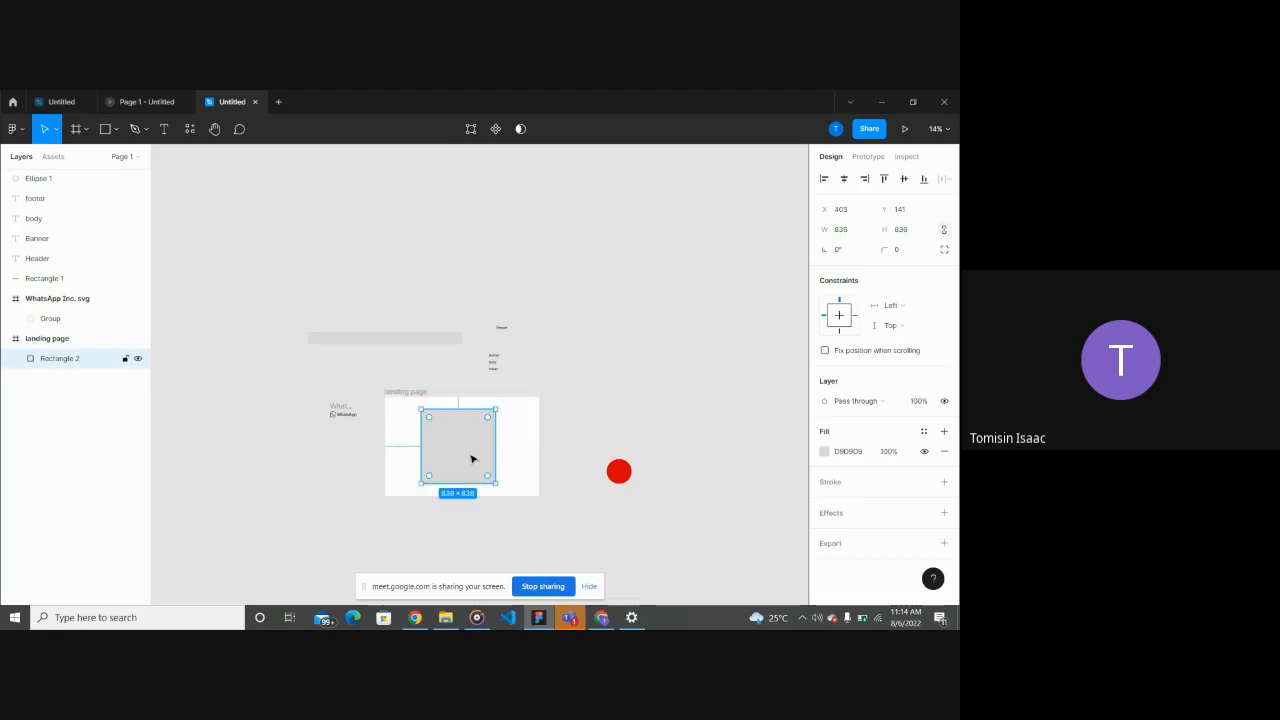
Step: Center the square horizontally and vertically in the landing page frame and measure its distances to the frame's edges
{"action": "left_click", "coordinate": [845, 179]}
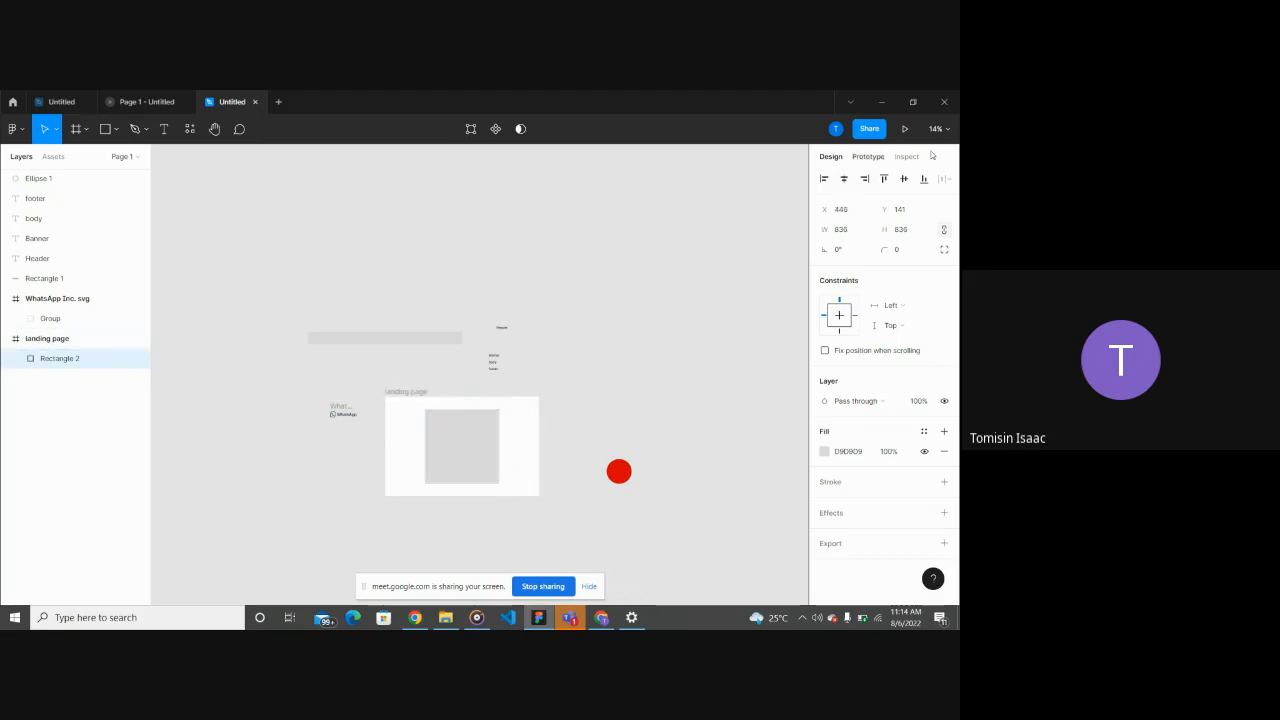
{"action": "left_click", "coordinate": [906, 179]}
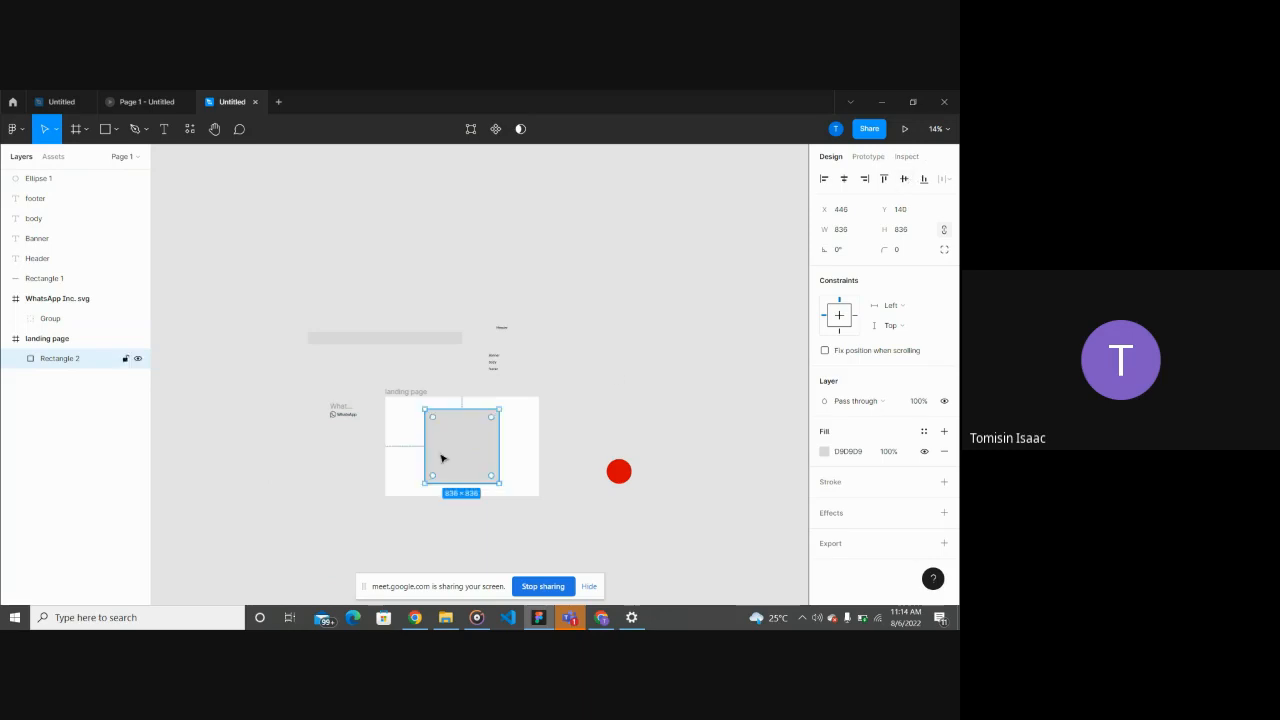
{"action": "key", "text": "alt"}
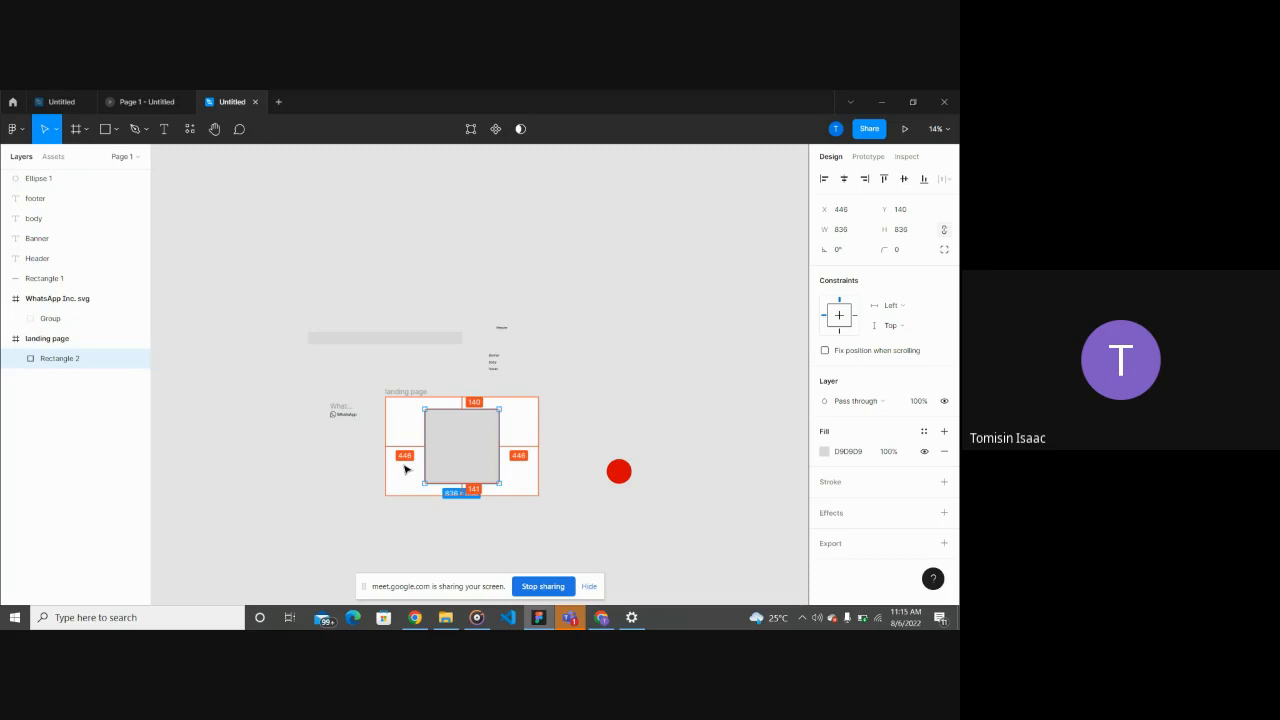
Step: Move the square out of the landing page frame onto the canvas to its right, then check the Google Meet call and return to Figma
{"action": "scroll", "coordinate": [405, 468], "scroll_direction": "up", "scroll_amount": 3}
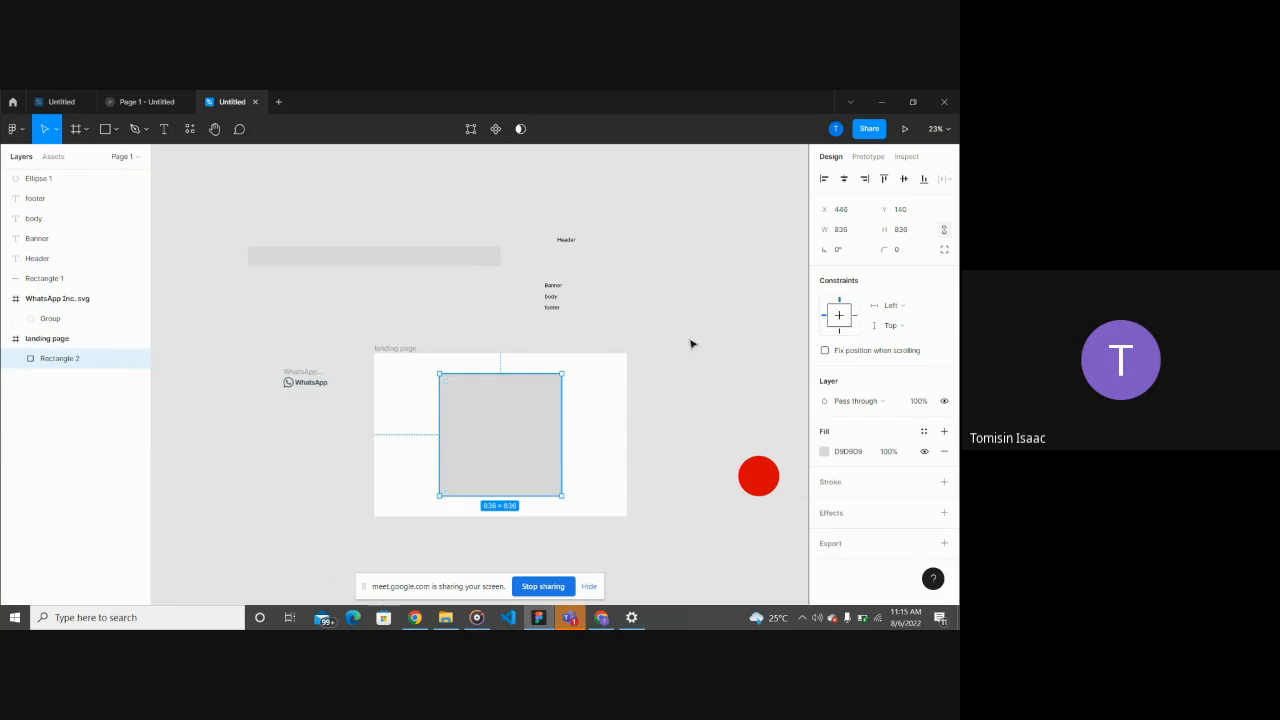
{"action": "left_click_drag", "start_coordinate": [502, 421], "coordinate": [711, 334]}
{"action": "left_click", "coordinate": [603, 617]}
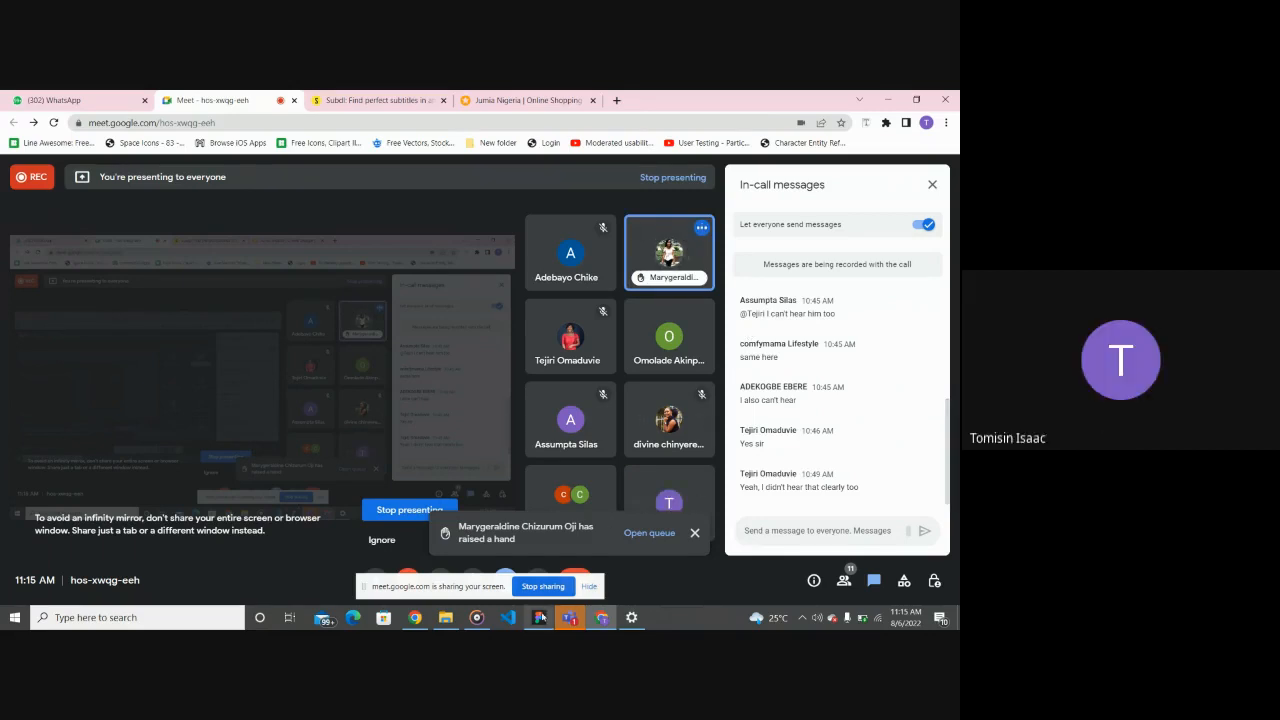
{"action": "left_click", "coordinate": [539, 617]}
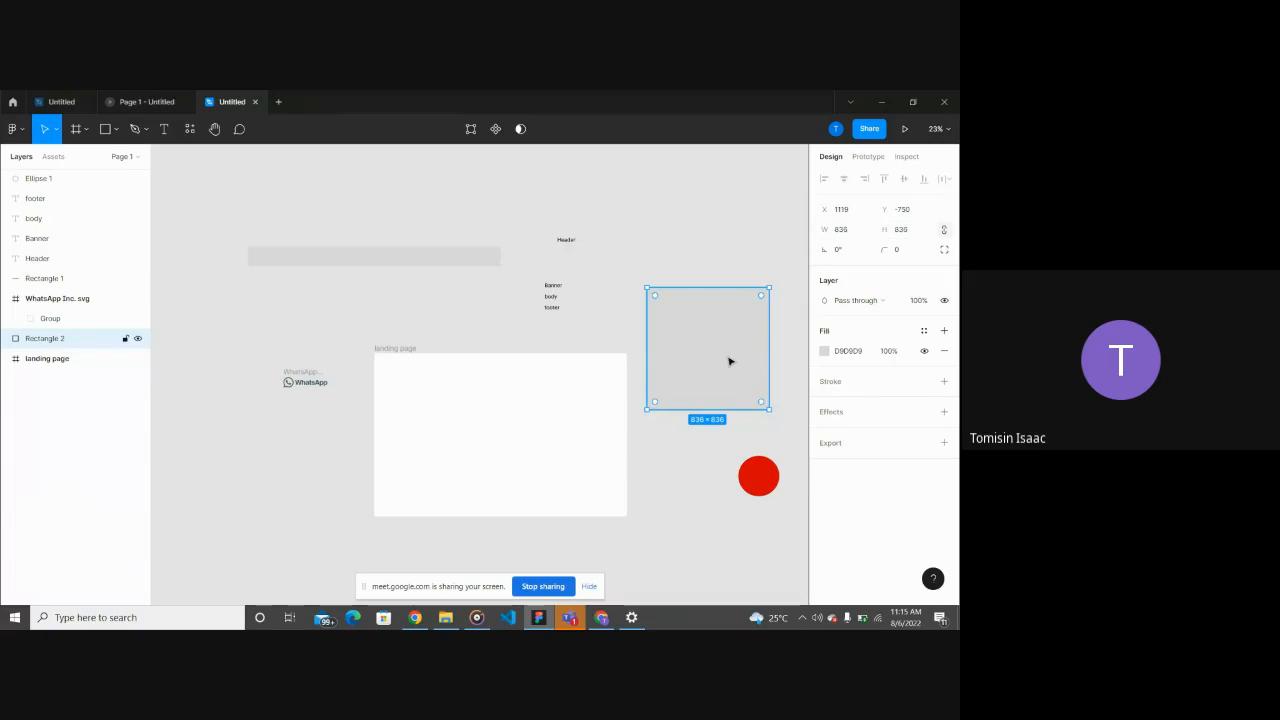
Step: Shorten the square from its upper edge to a height of 829, then check the Google Meet call and return to Figma
{"action": "scroll", "coordinate": [729, 362], "scroll_direction": "down", "scroll_amount": 2}
{"action": "scroll", "coordinate": [731, 360], "scroll_direction": "right", "scroll_amount": 3}
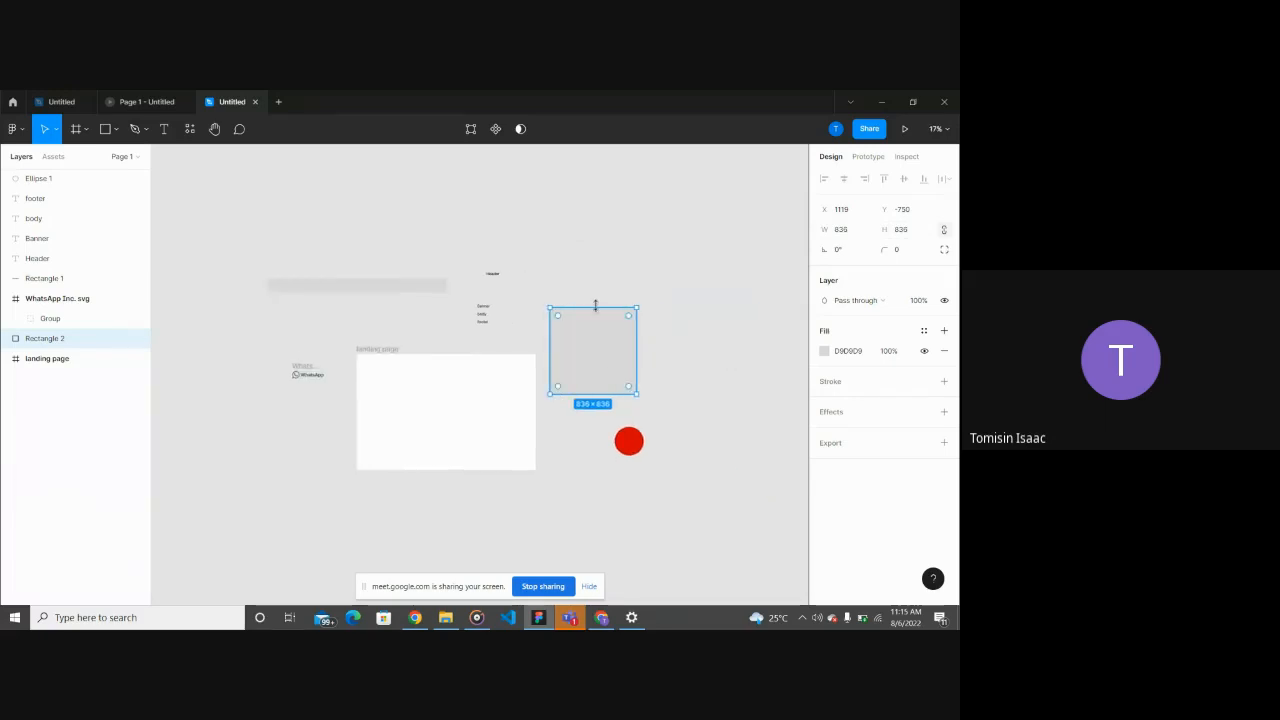
{"action": "left_click_drag", "start_coordinate": [595, 305], "coordinate": [594, 309]}
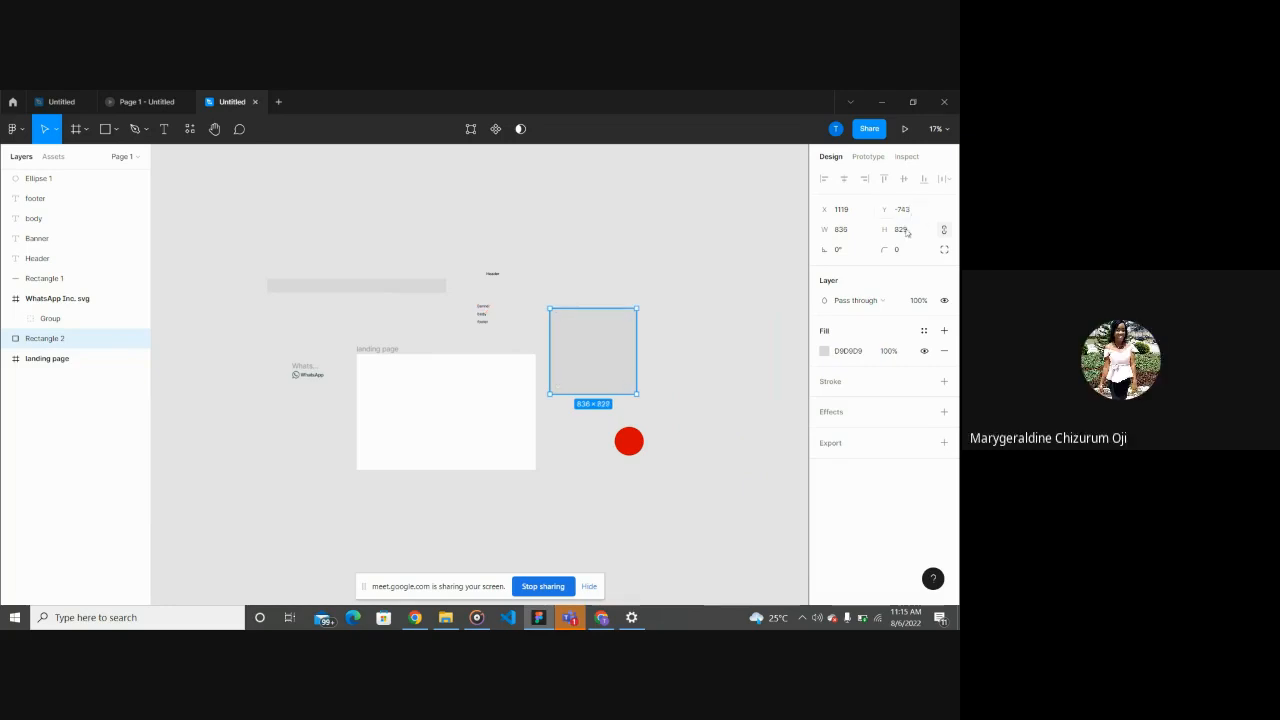
{"action": "left_click", "coordinate": [601, 617]}
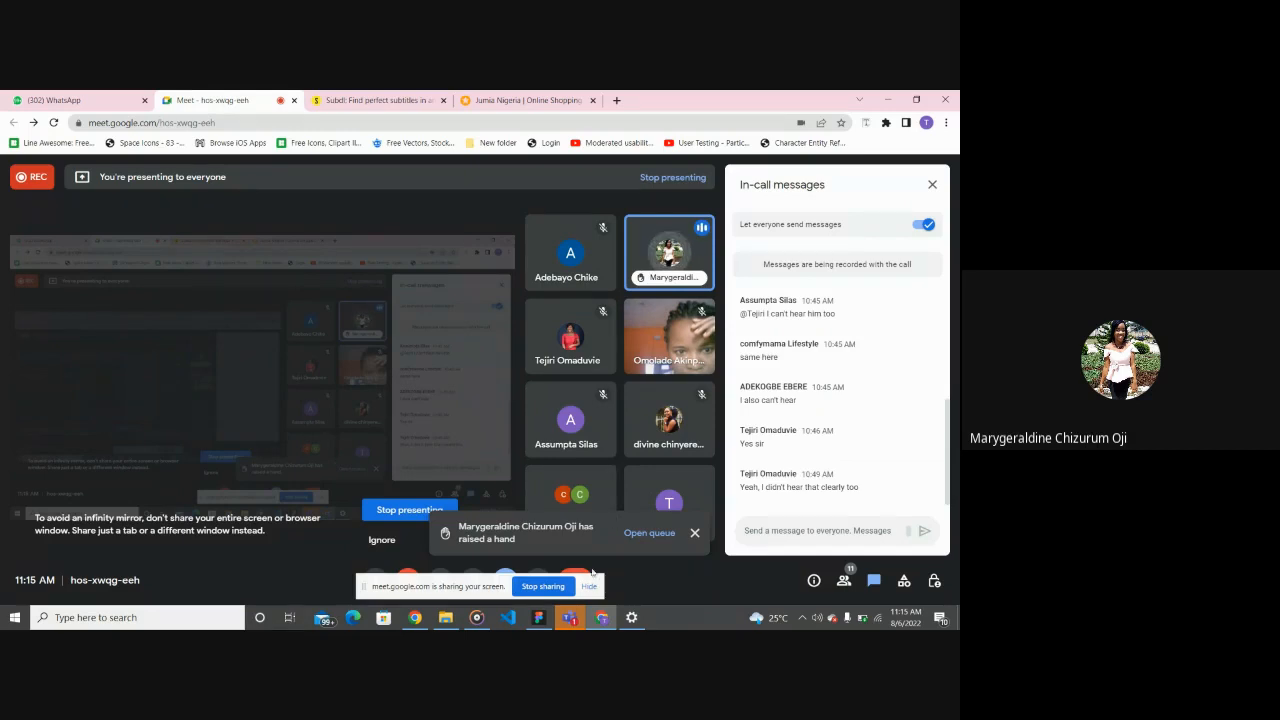
{"action": "left_click", "coordinate": [538, 617]}
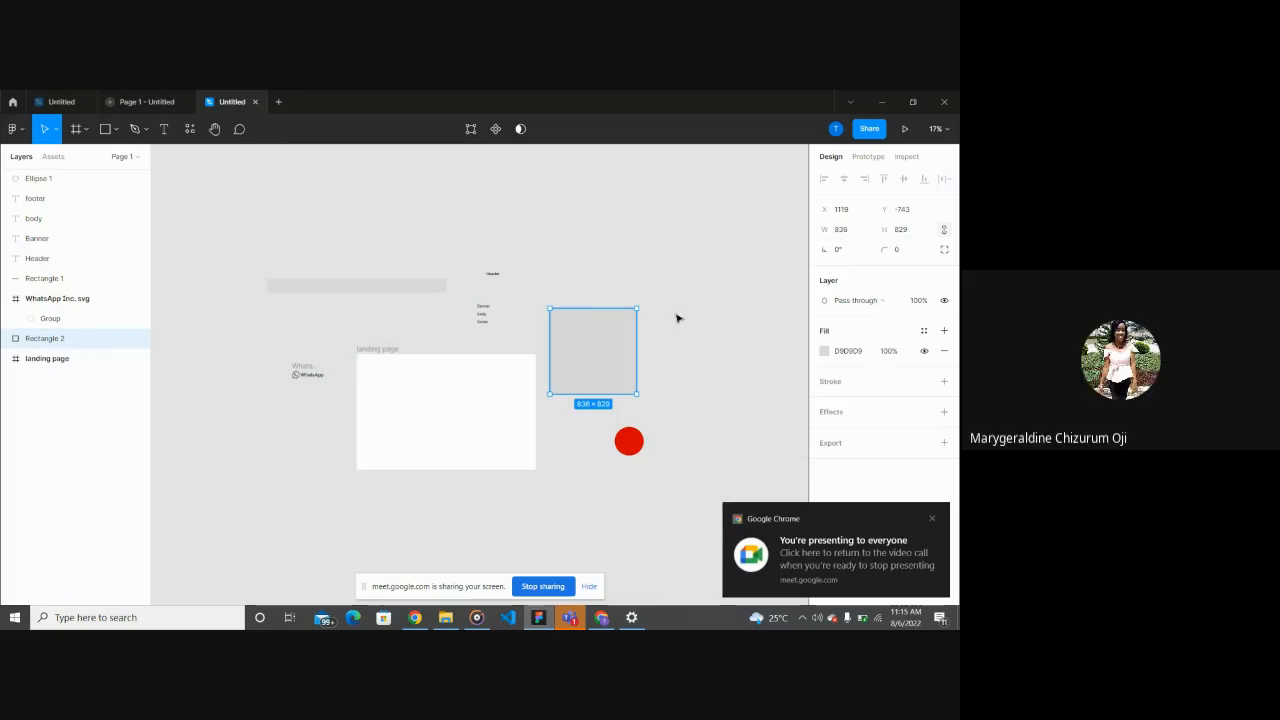
Step: Move the rectangle back into the middle of the landing page frame at X 446, Y 144, and measure its spacing
{"action": "left_click_drag", "start_coordinate": [620, 337], "coordinate": [472, 402]}
{"action": "key", "text": "alt"}
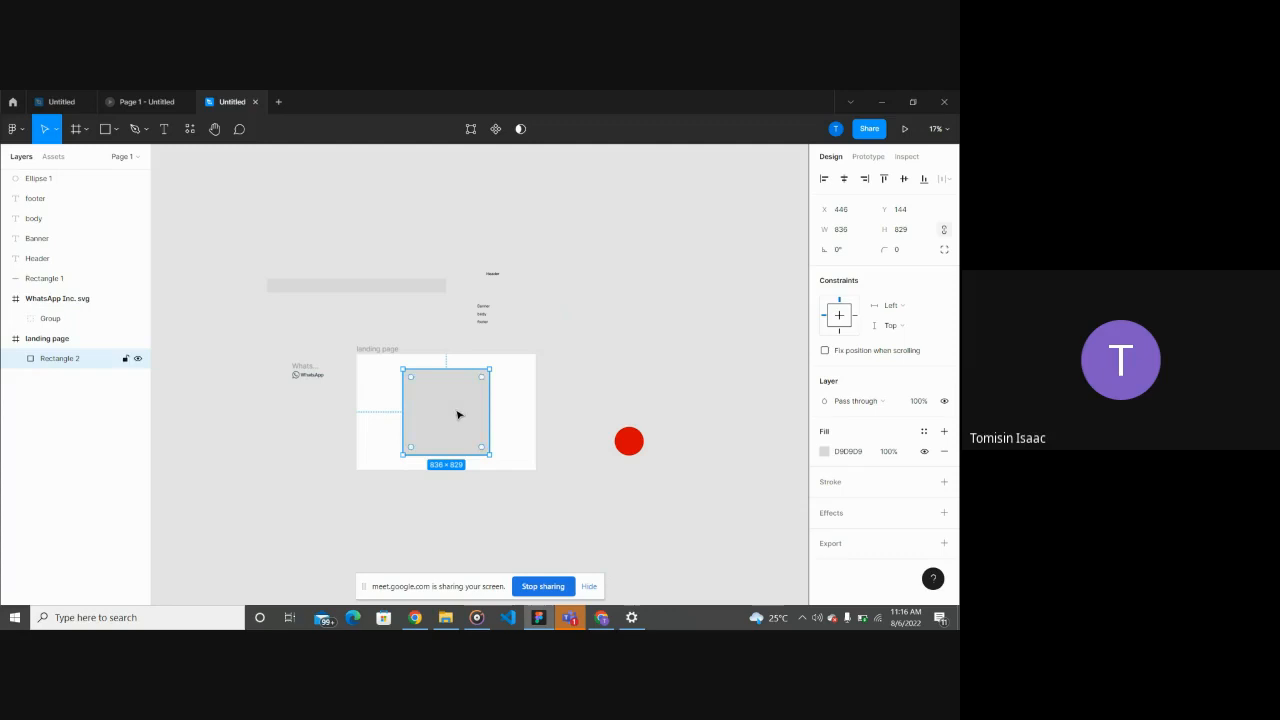
{"action": "left_click", "coordinate": [619, 387]}
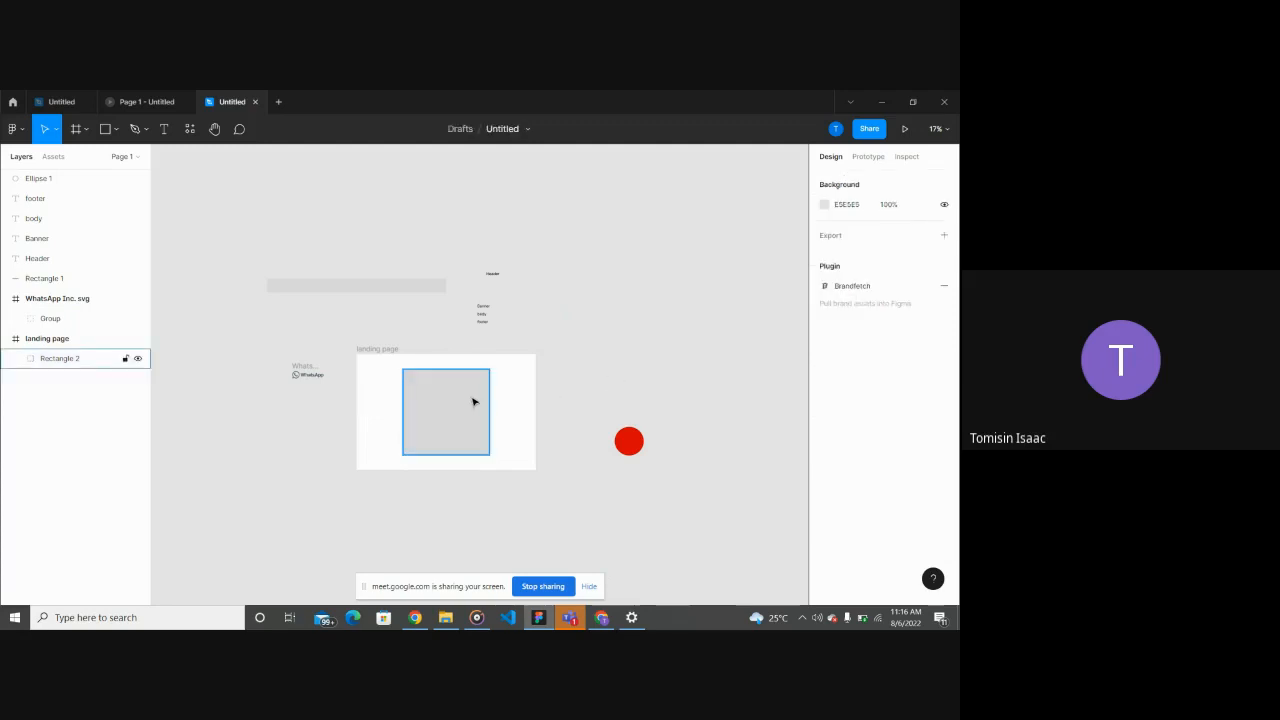
{"action": "left_click", "coordinate": [473, 402]}
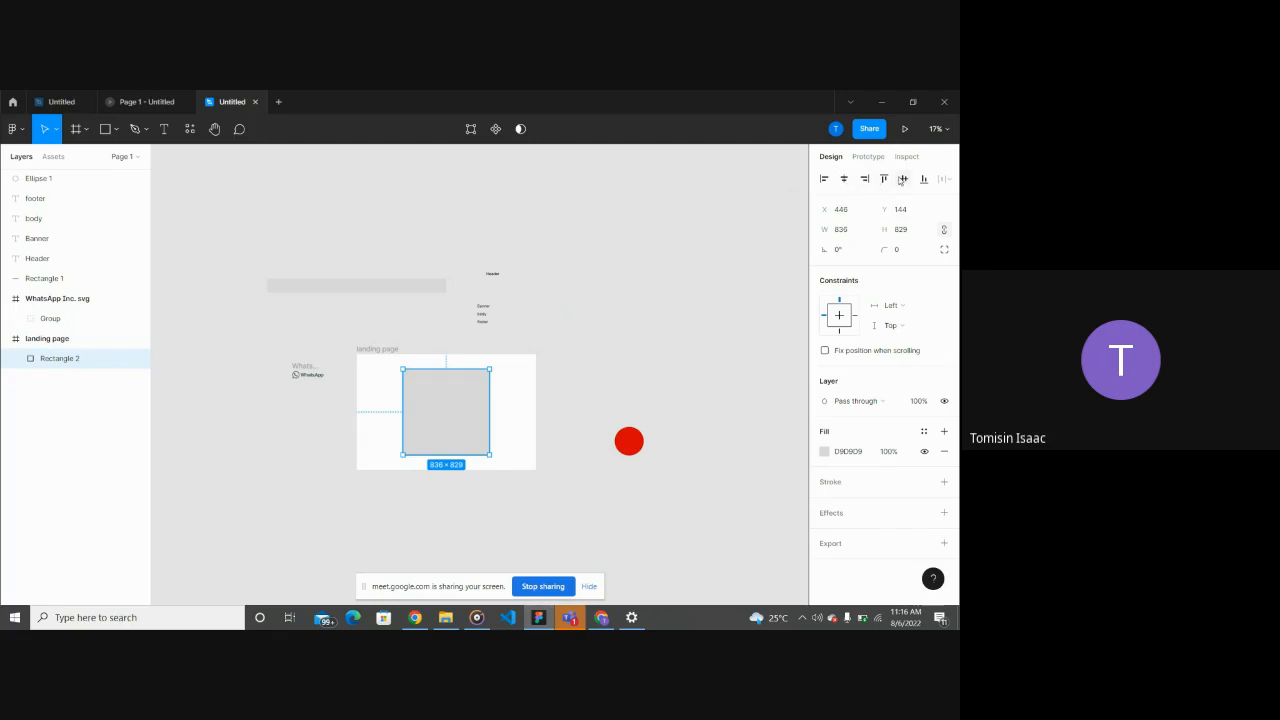
{"action": "left_click", "coordinate": [607, 404]}
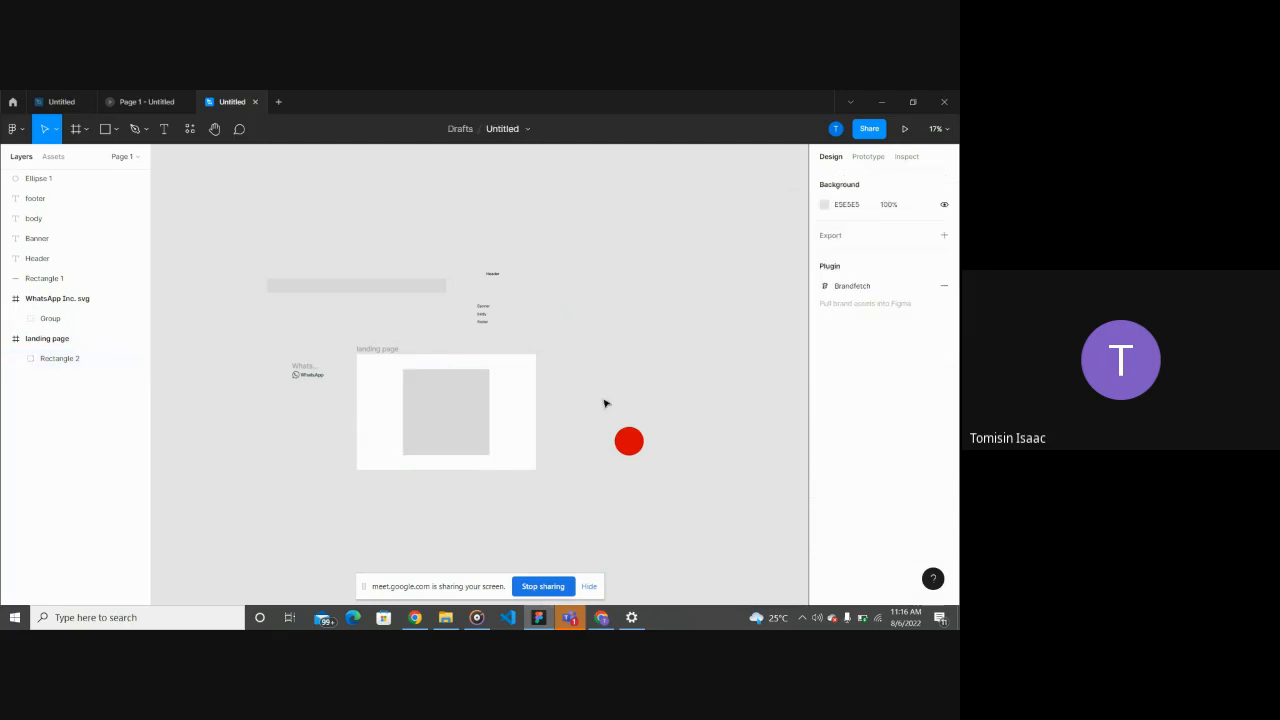
{"action": "left_click", "coordinate": [435, 425]}
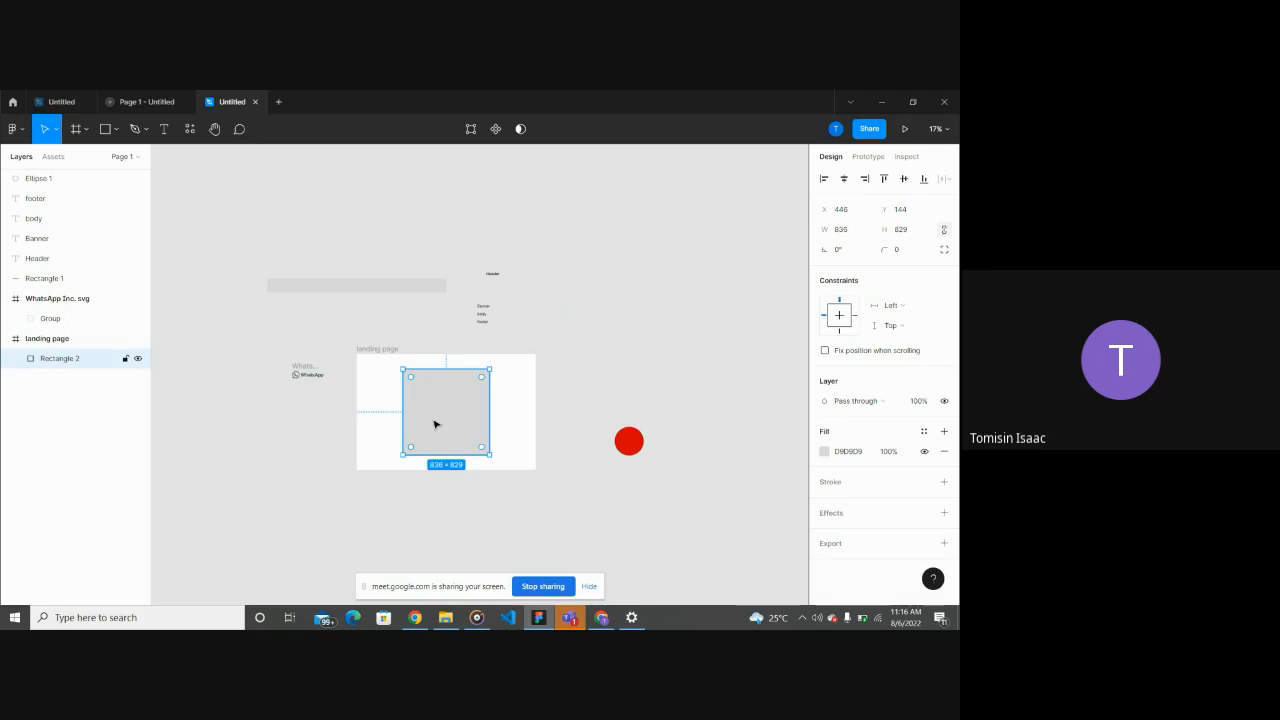
{"action": "key", "text": "alt"}
Step: Widen the rectangle to 862 from its right edge and nudge it left to X 433 to even out its side margins
{"action": "left_click_drag", "start_coordinate": [489, 411], "coordinate": [492, 411]}
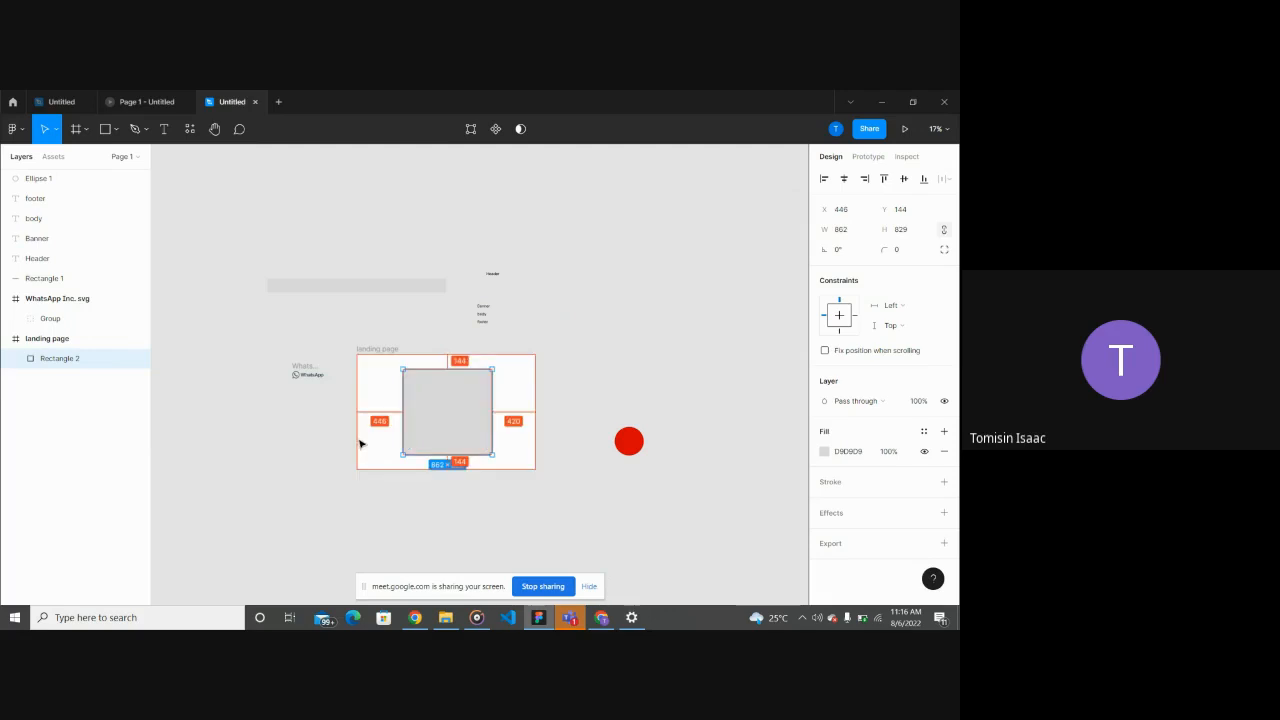
{"action": "key", "text": "Left"}
{"action": "key", "text": "Left"}
{"action": "key", "text": "Left"}
{"action": "key", "text": "Left"}
{"action": "key", "text": "Left"}
{"action": "key", "text": "Left"}
{"action": "key", "text": "Left"}
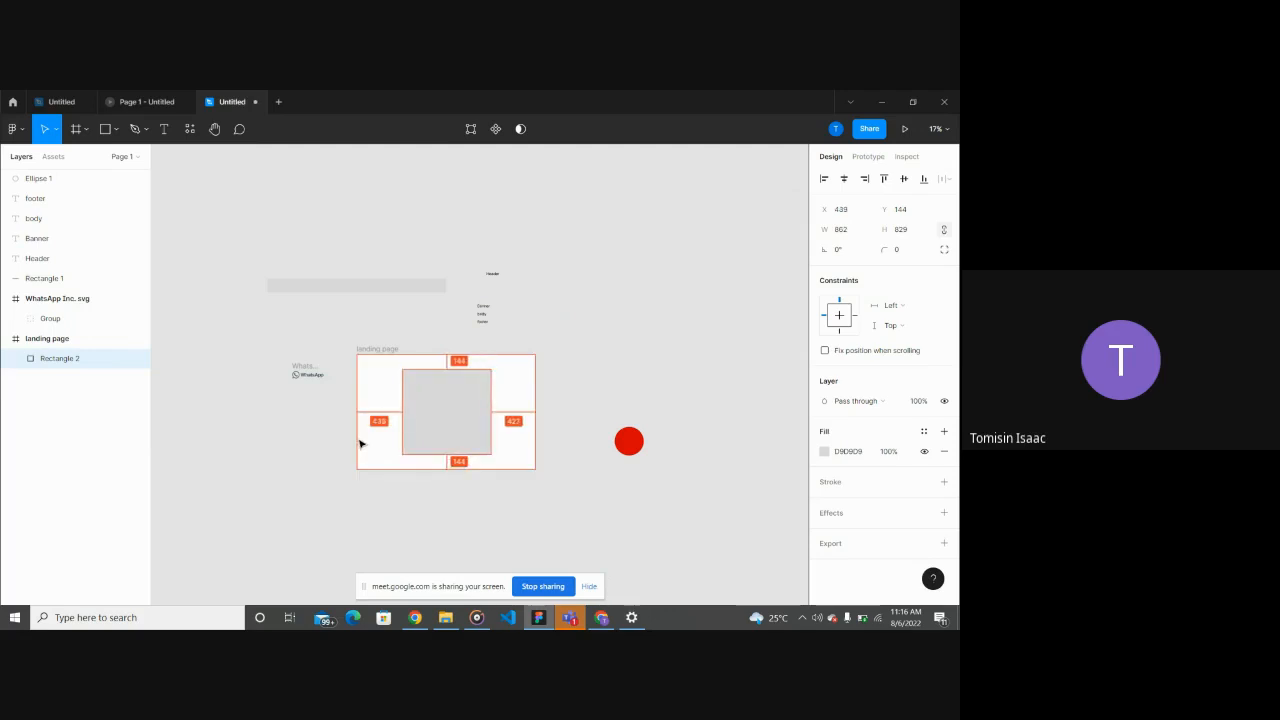
{"action": "key", "text": "Right"}
{"action": "key", "text": "Left"}
{"action": "key", "text": "Left"}
{"action": "key", "text": "Left"}
{"action": "key", "text": "Left"}
{"action": "key", "text": "Left"}
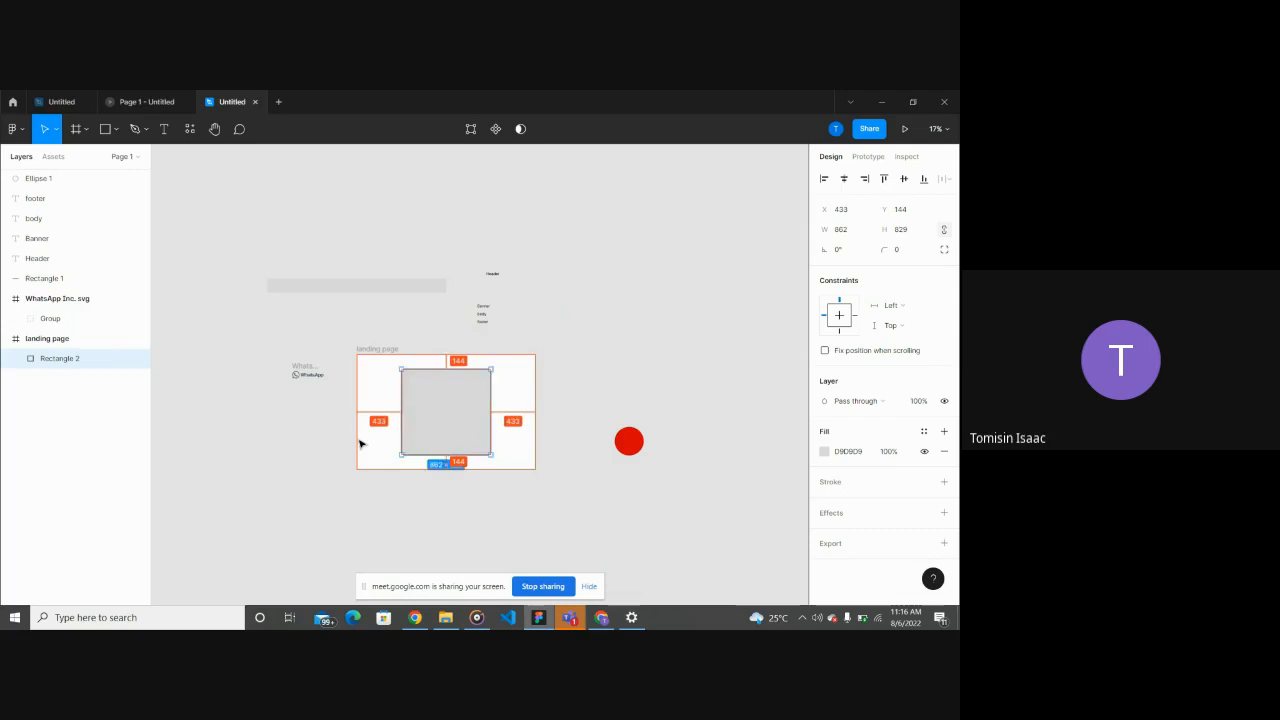
Step: Inspect the rectangle's width value, reselect the rectangle, and measure its distances to the landing page frame's edges
{"action": "left_click", "coordinate": [865, 233]}
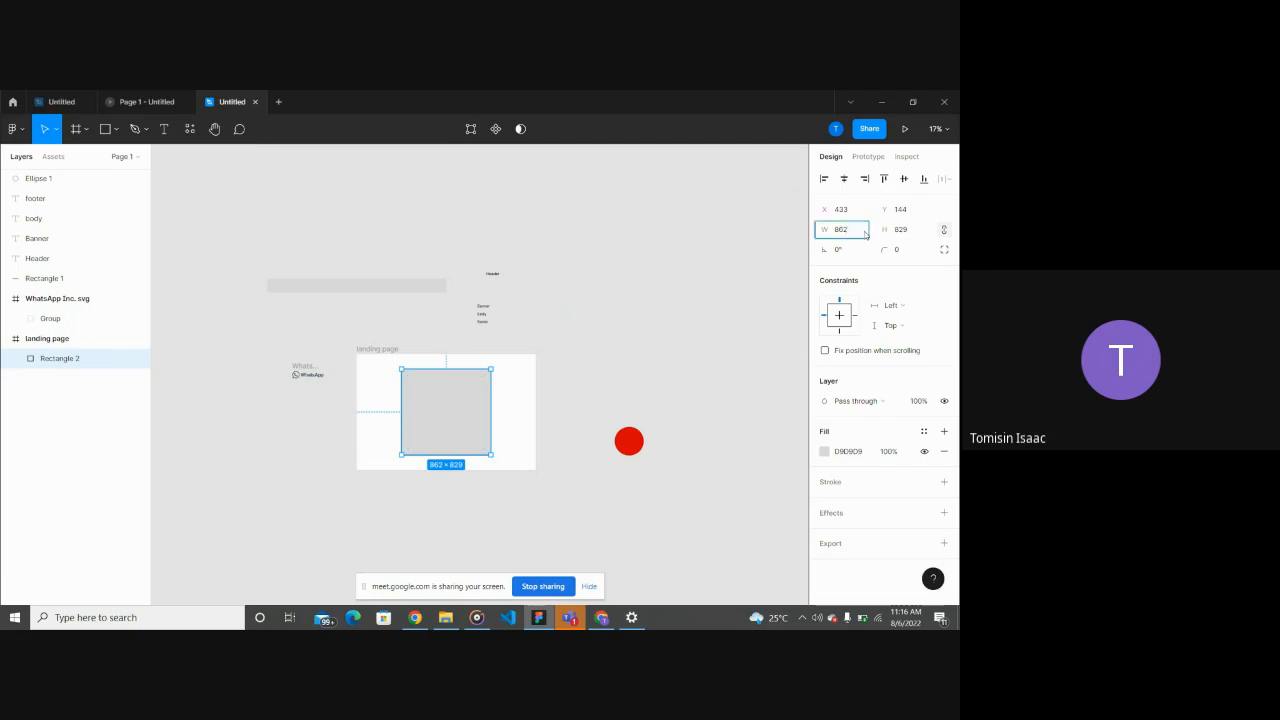
{"action": "key", "text": "Return"}
{"action": "left_click", "coordinate": [654, 366]}
{"action": "left_click", "coordinate": [457, 423]}
{"action": "key", "text": "alt"}
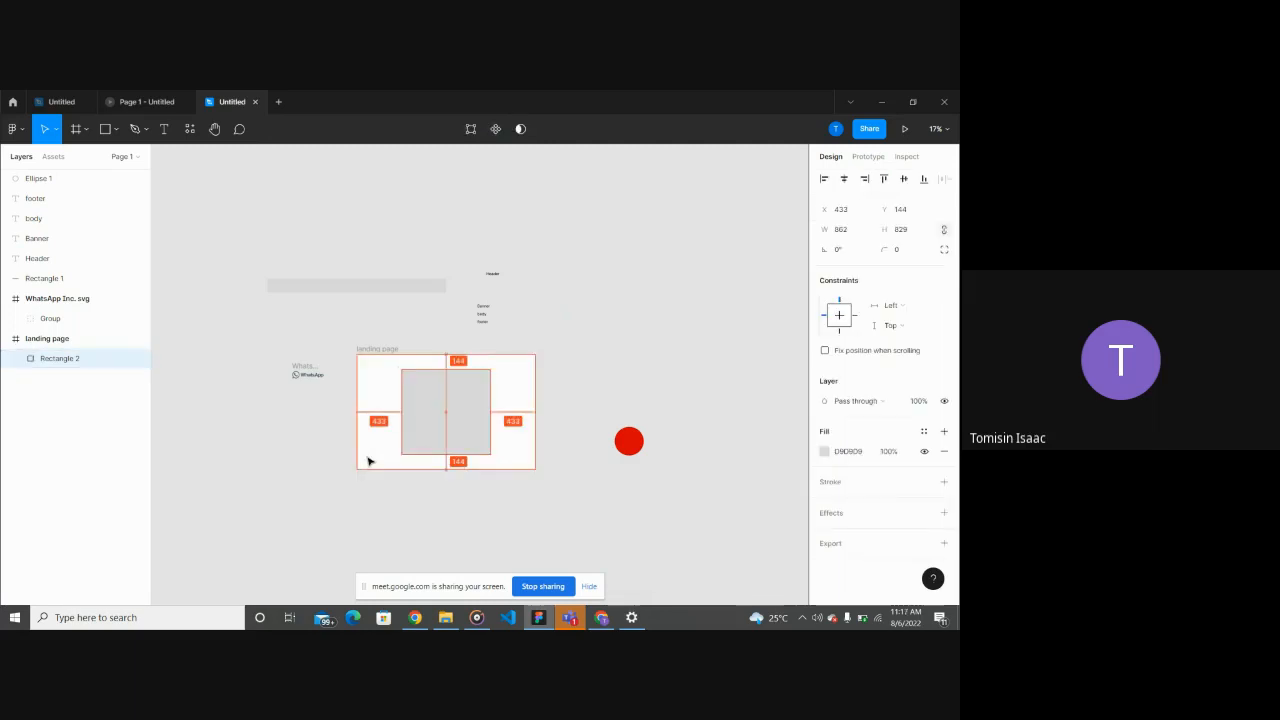
Step: Set the rectangle's width to 863 with proportions locked and measure its spacing to the landing page frame
{"action": "left_click", "coordinate": [855, 233]}
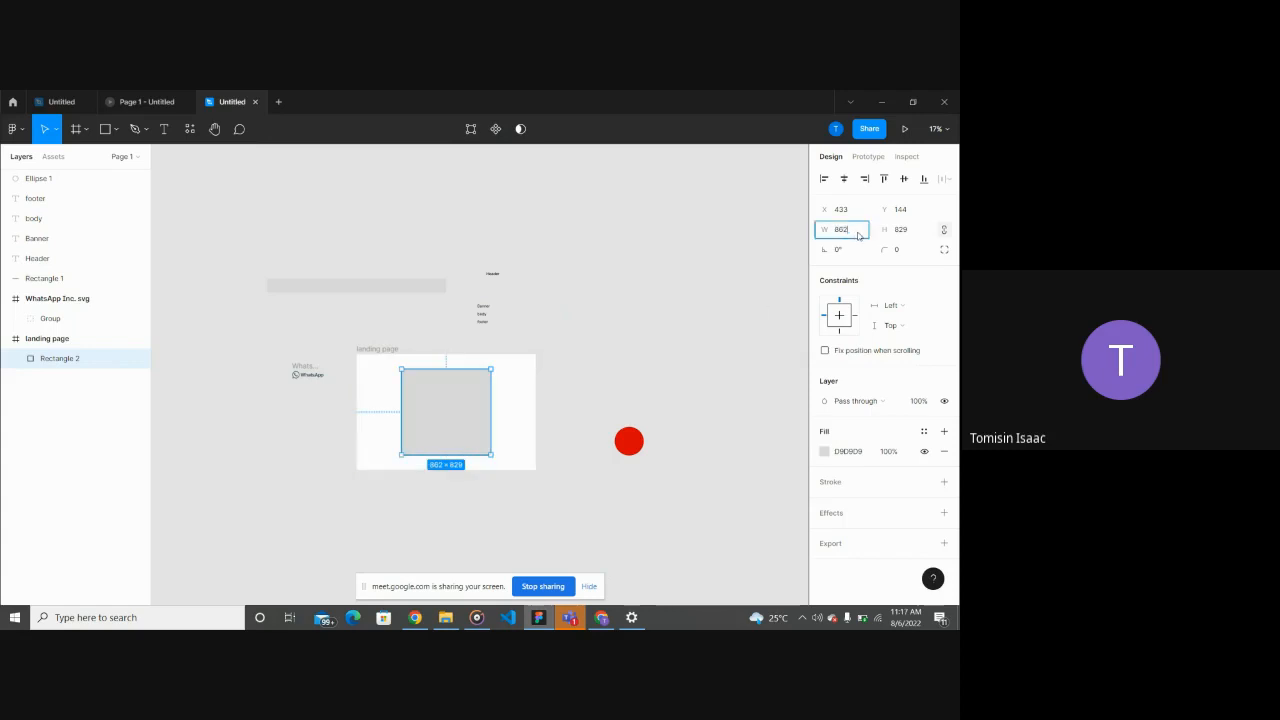
{"action": "type", "text": "863"}
{"action": "key", "text": "Return"}
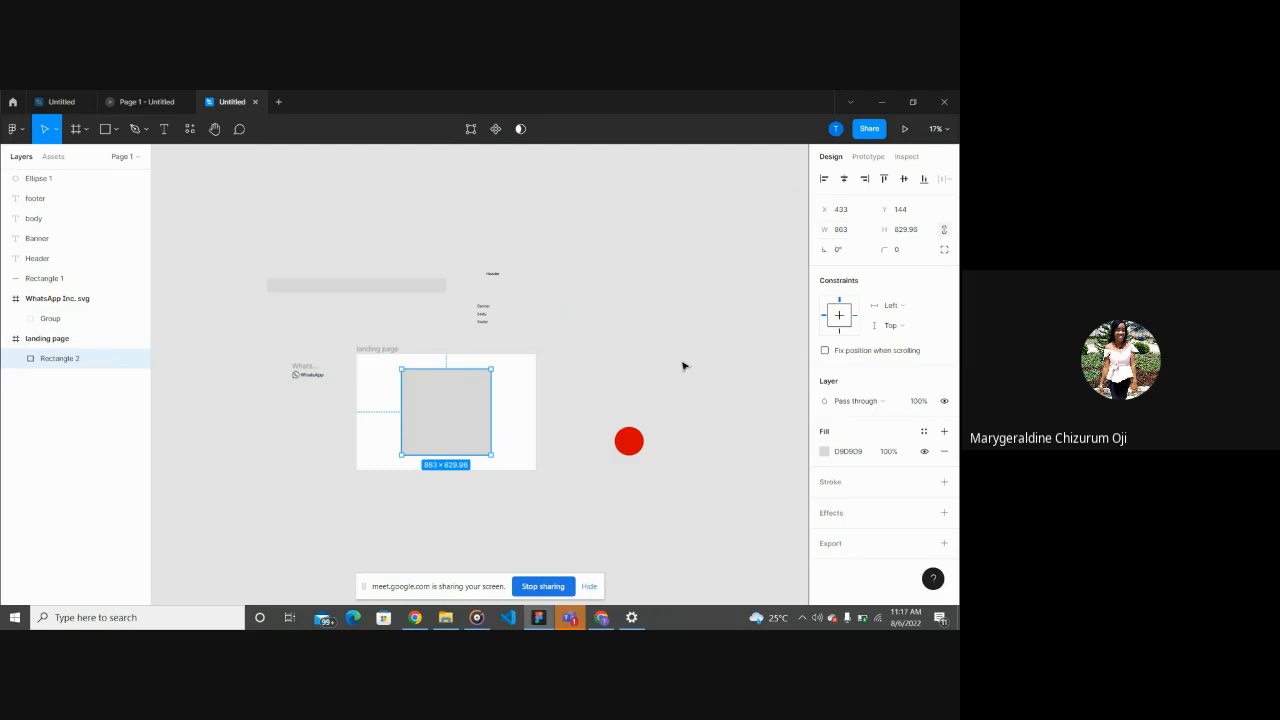
{"action": "left_click", "coordinate": [683, 366]}
{"action": "left_click", "coordinate": [418, 436]}
{"action": "key", "text": "alt"}
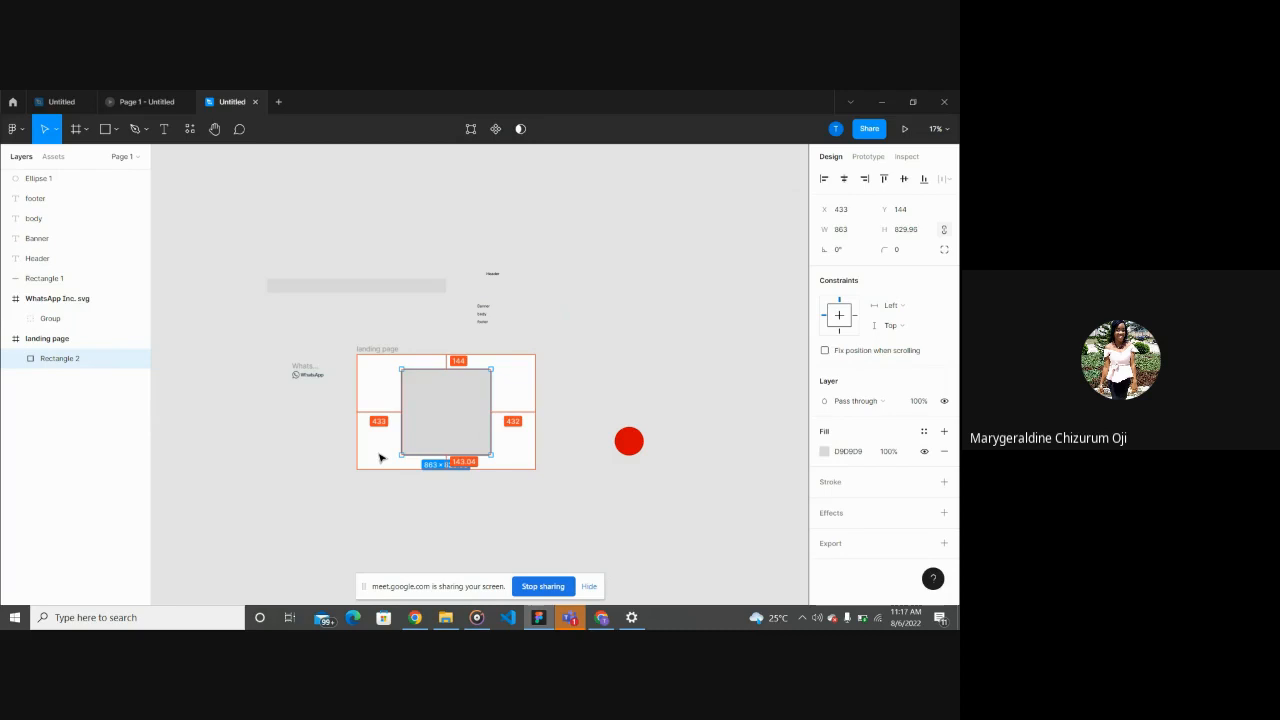
Step: Reselect the rectangle, check the Google Meet call, return to Figma, and measure the rectangle's spacing to the frame again
{"action": "left_click", "coordinate": [317, 474]}
{"action": "left_click", "coordinate": [490, 420]}
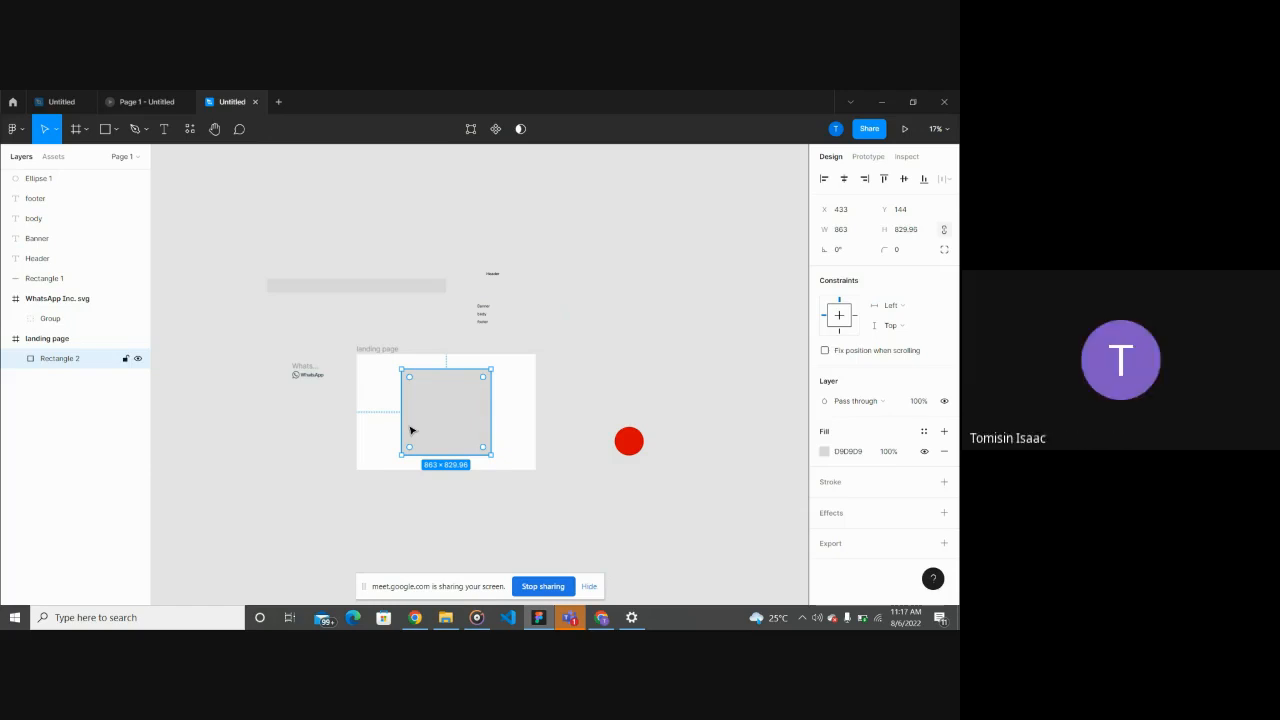
{"action": "left_click", "coordinate": [605, 620]}
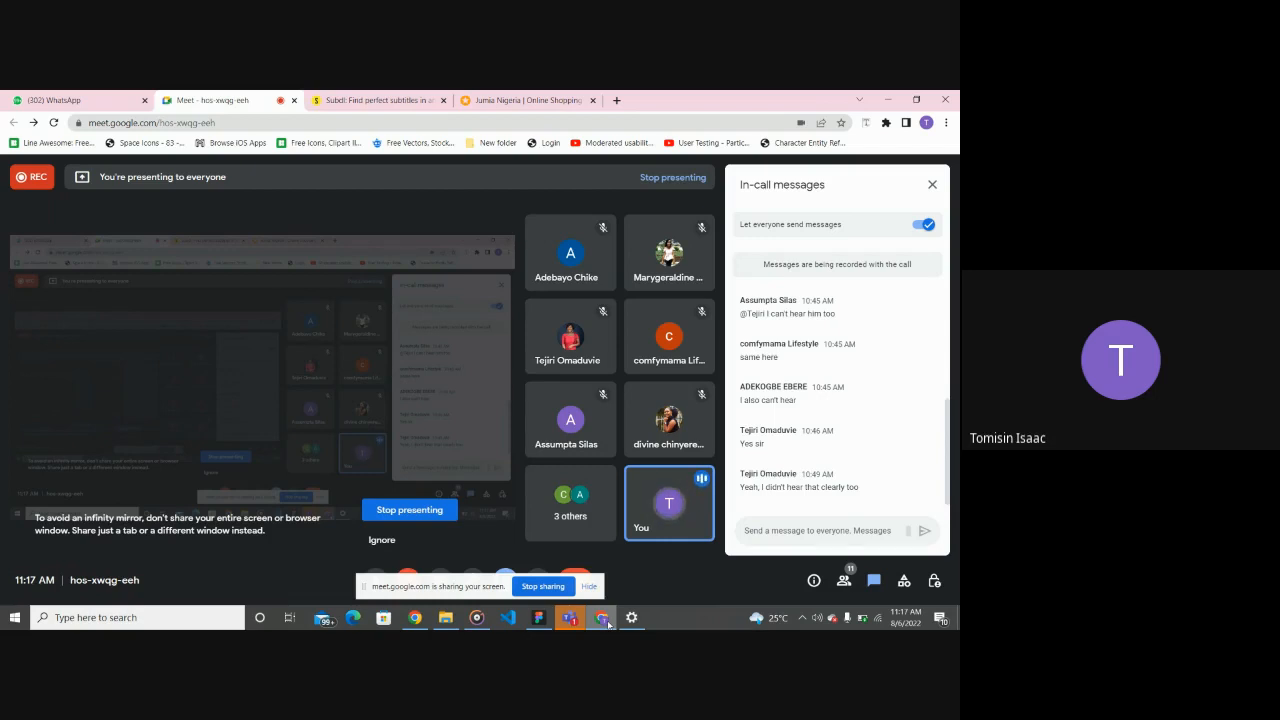
{"action": "left_click", "coordinate": [540, 617]}
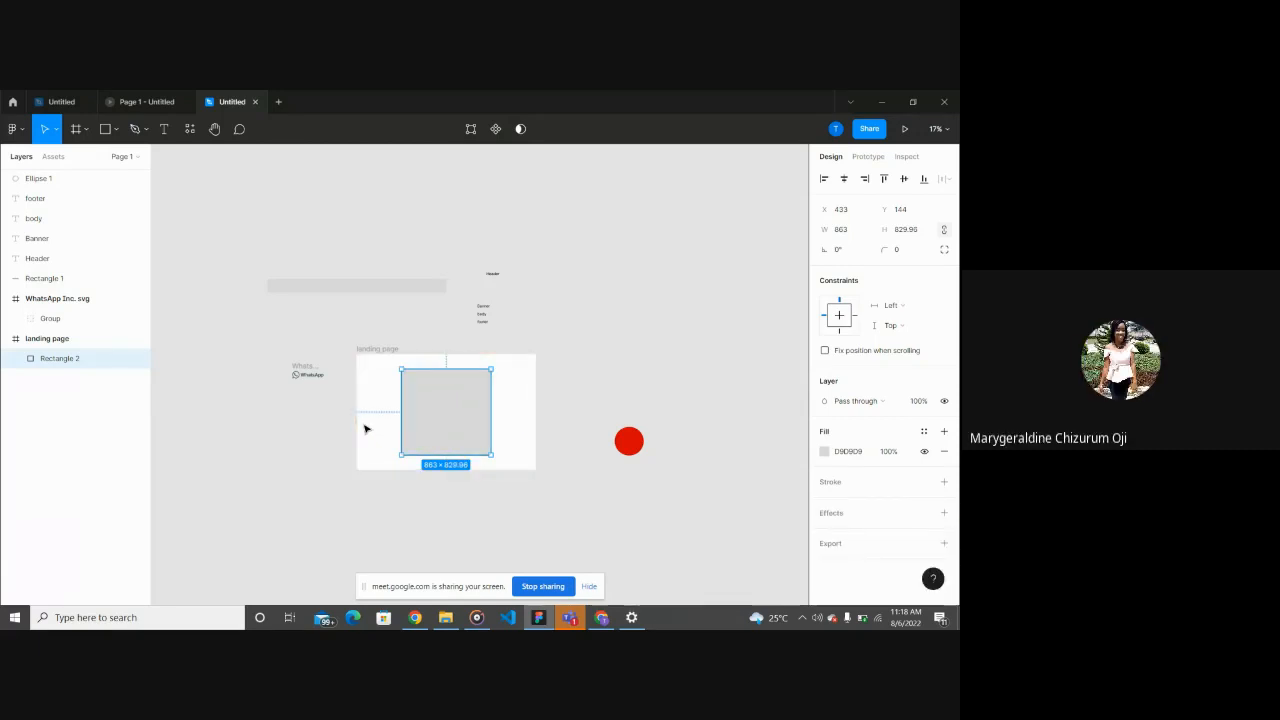
{"action": "key", "text": "alt"}
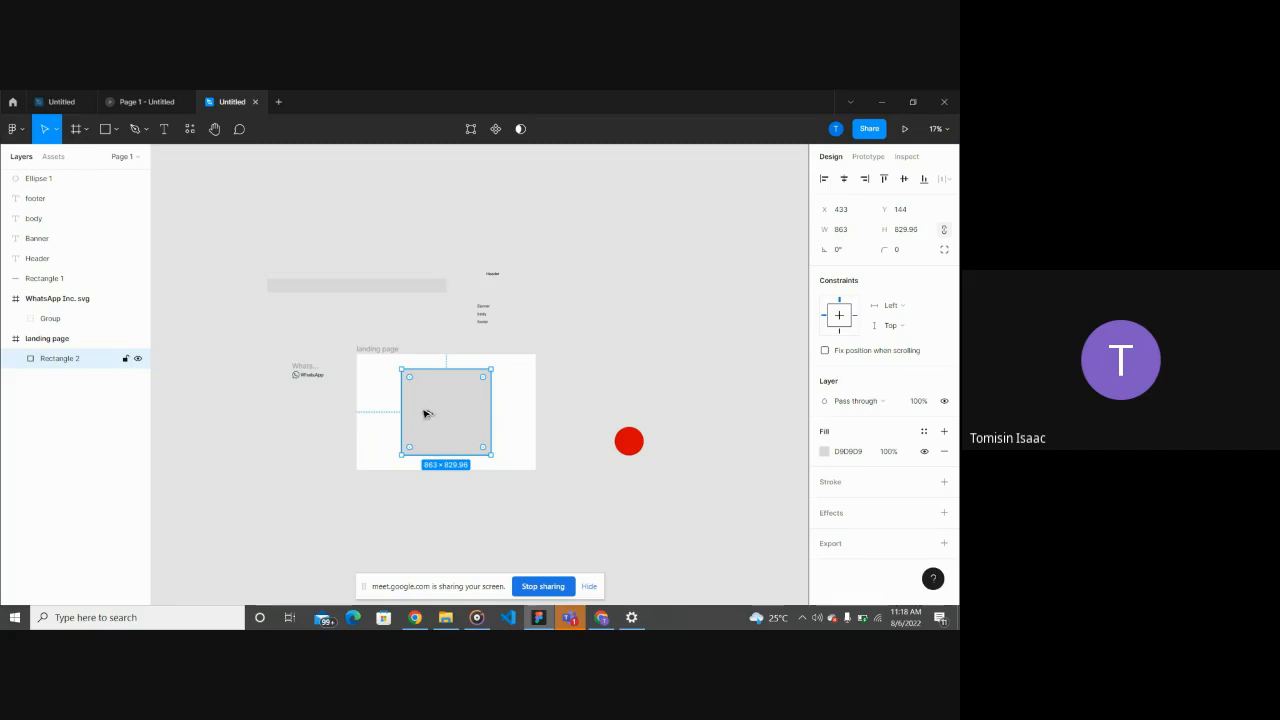
{"action": "key", "text": "alt"}
Step: Move the rectangle out to the right of the landing page frame, to about X 1412, Y -826, and view its blend mode options
{"action": "left_click_drag", "start_coordinate": [452, 420], "coordinate": [629, 345]}
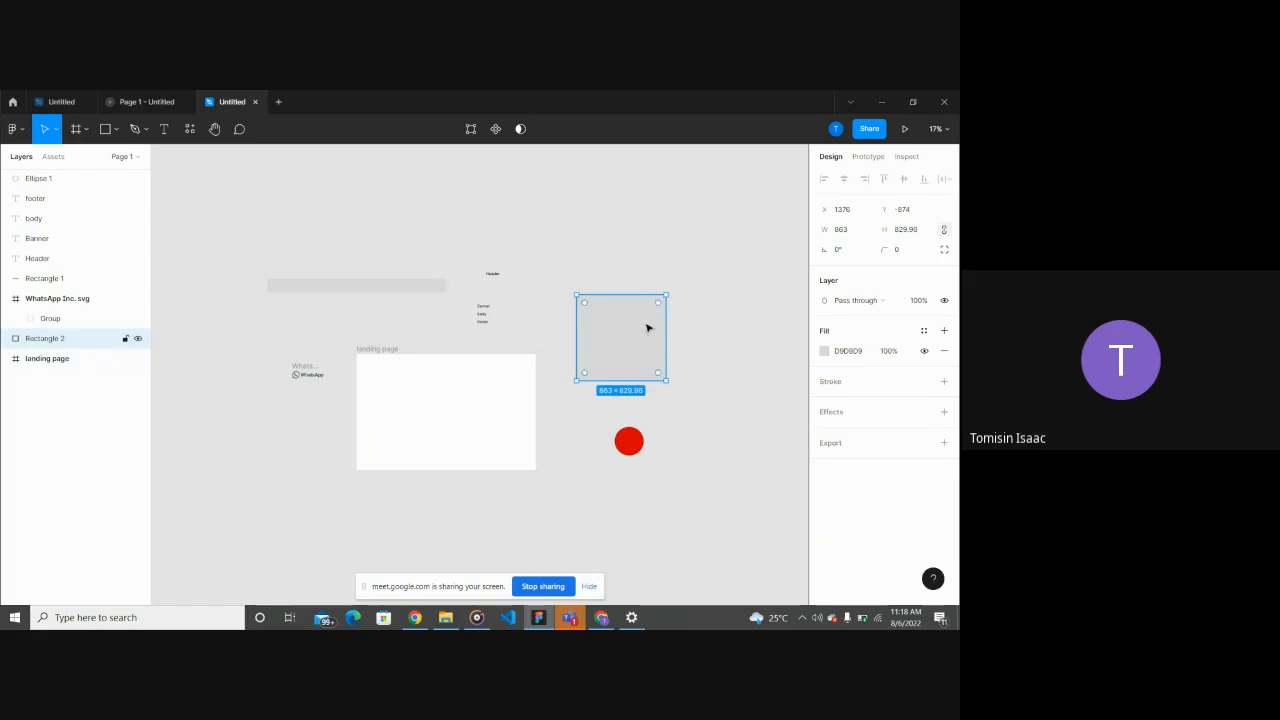
{"action": "left_click", "coordinate": [891, 302]}
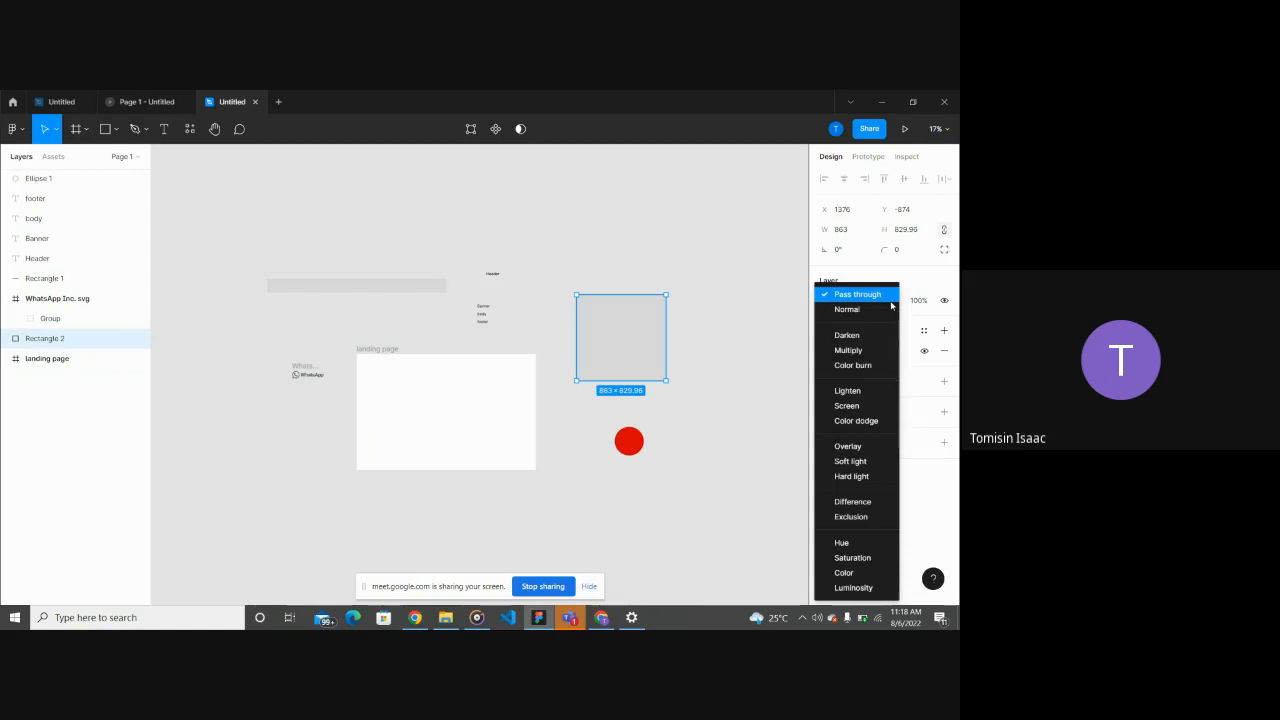
{"action": "left_click", "coordinate": [748, 348]}
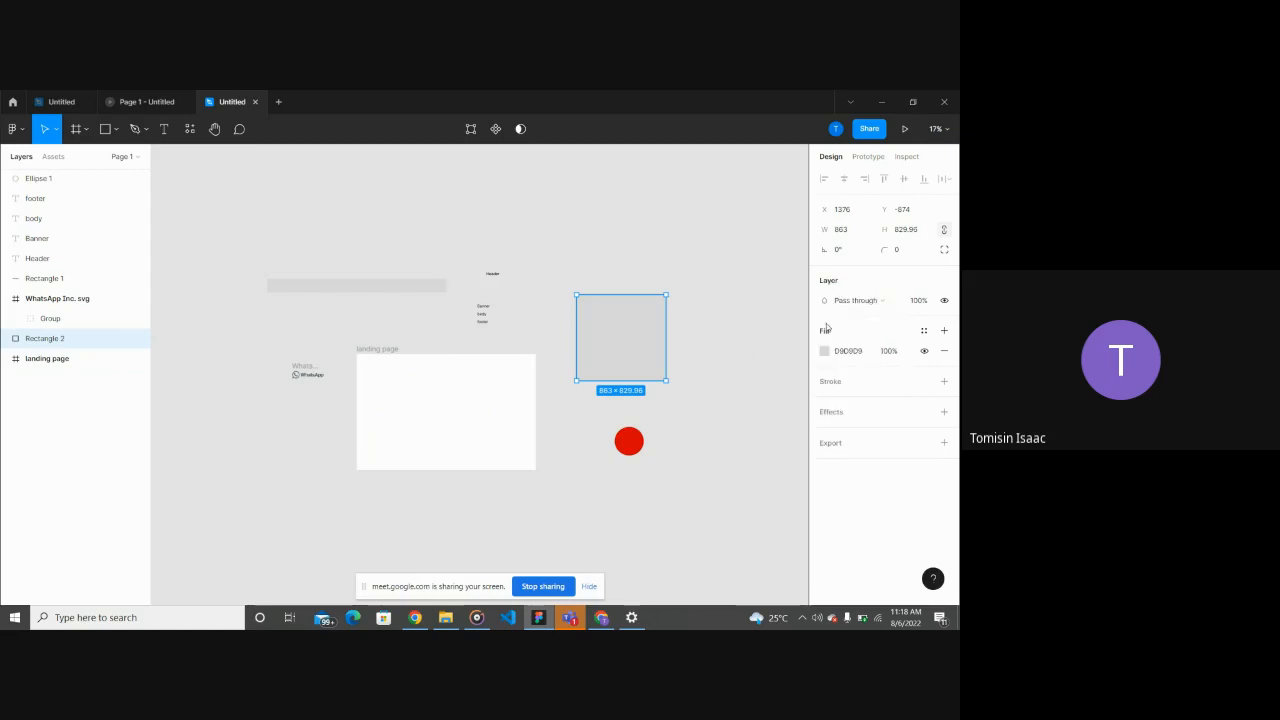
{"action": "mouse_move", "coordinate": [617, 369]}
{"action": "left_mouse_down"}
{"action": "mouse_move", "coordinate": [525, 383]}
{"action": "mouse_move", "coordinate": [443, 437]}
{"action": "mouse_move", "coordinate": [623, 366]}
{"action": "left_mouse_up"}
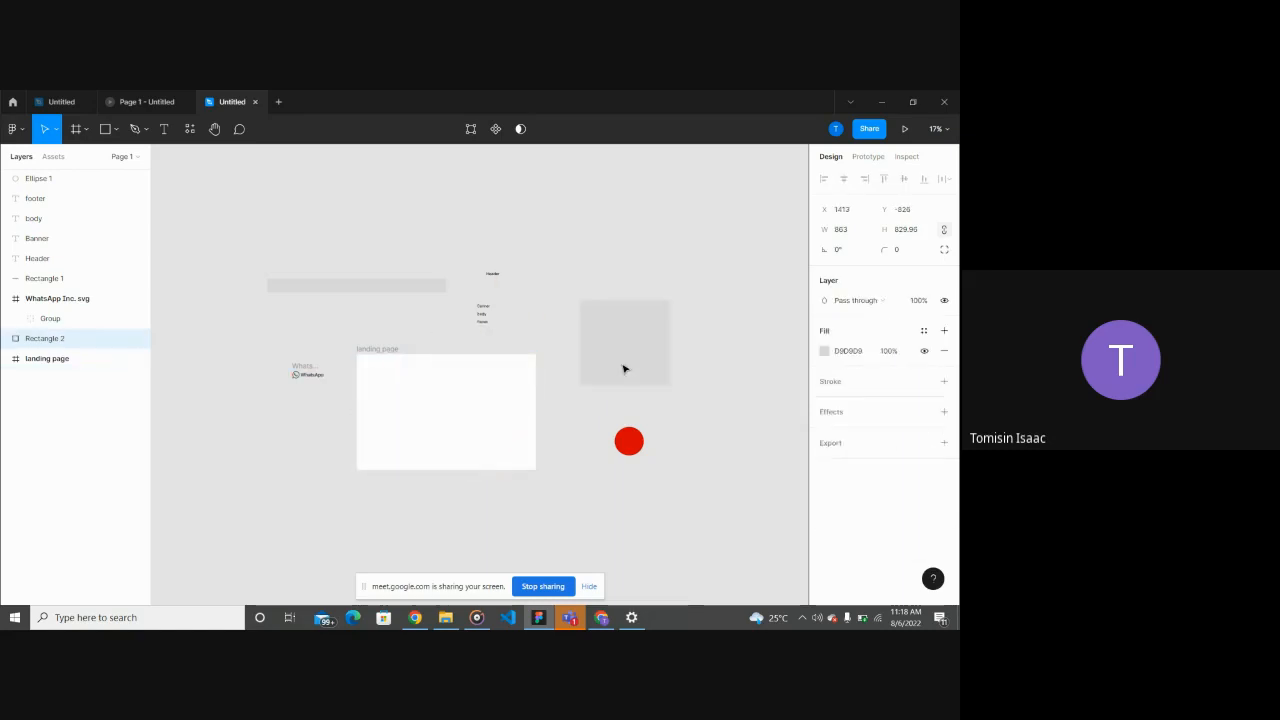
Step: Keep the rectangle's Pass through blend mode and set its layer opacity to 50%
{"action": "left_click", "coordinate": [879, 300]}
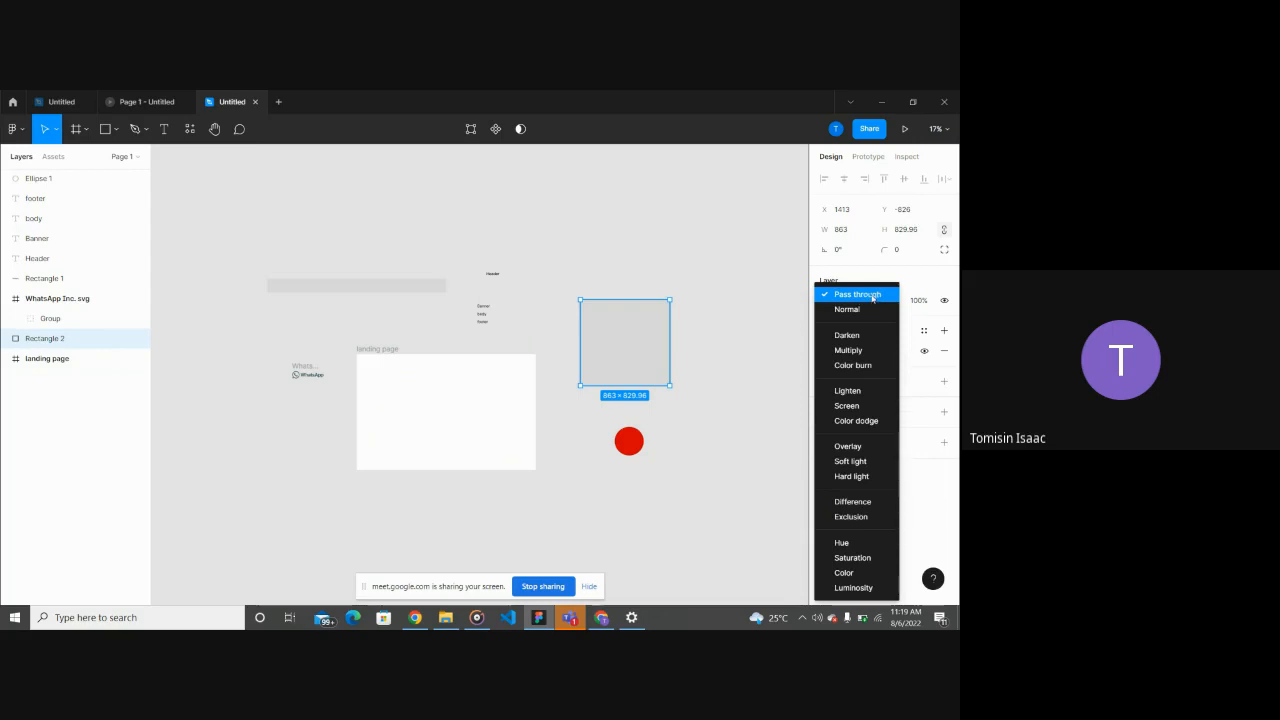
{"action": "left_click", "coordinate": [872, 297]}
{"action": "left_click", "coordinate": [918, 301]}
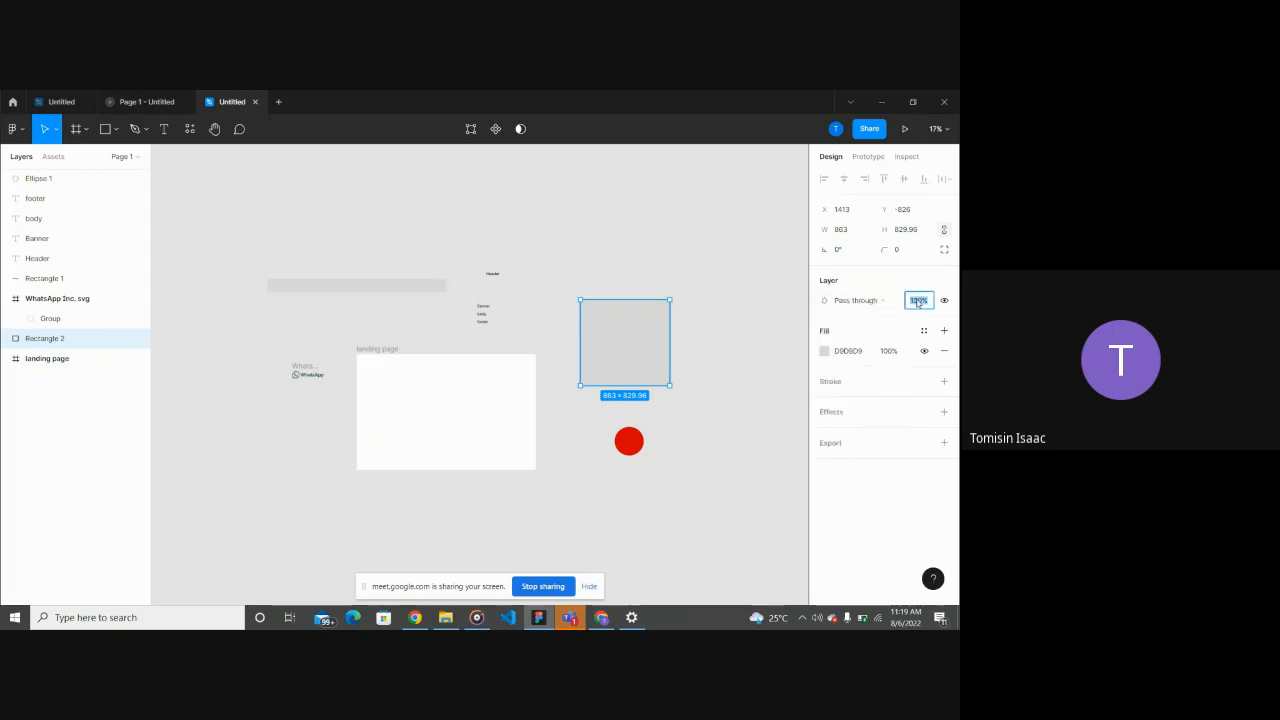
{"action": "type", "text": "50"}
{"action": "key", "text": "Return"}
Step: Move the half-transparent rectangle into the landing page frame, inspect it, and move it back out to about X 1243, Y -715
{"action": "left_click_drag", "start_coordinate": [643, 355], "coordinate": [460, 420]}
{"action": "scroll", "coordinate": [459, 423], "scroll_direction": "up", "scroll_amount": 3}
{"action": "scroll", "coordinate": [458, 423], "scroll_direction": "up", "scroll_amount": 3}
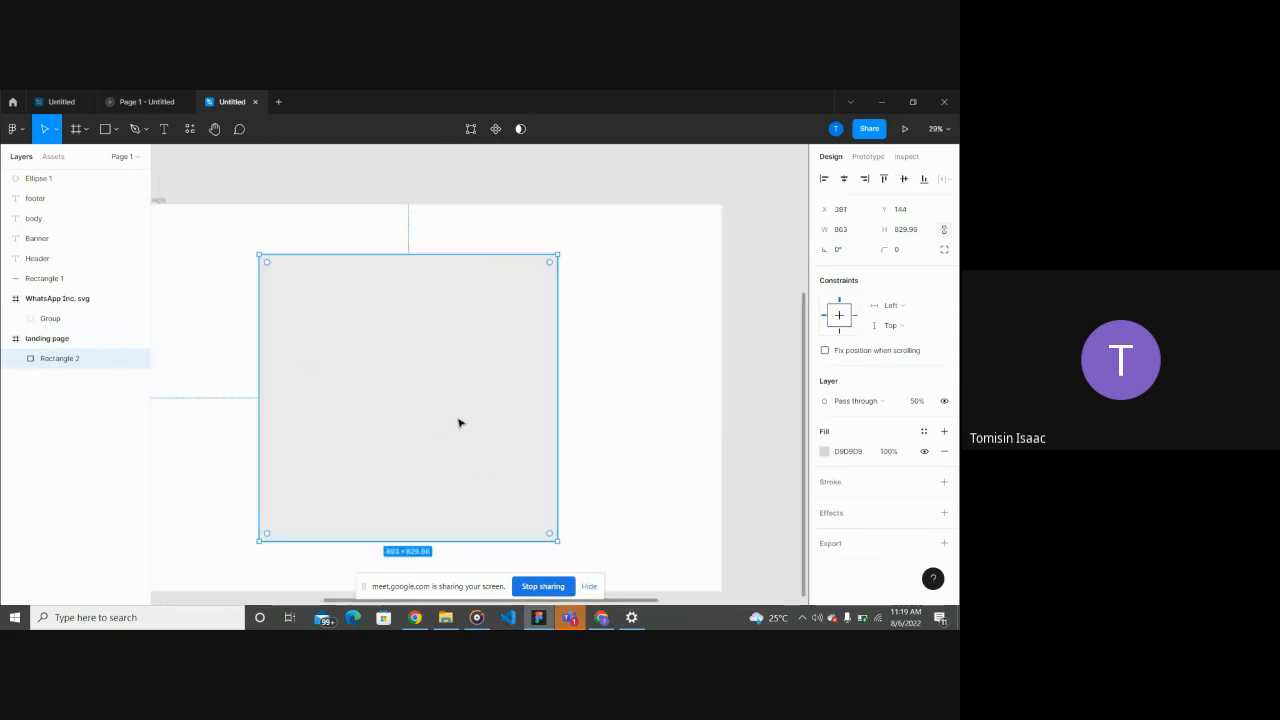
{"action": "scroll", "coordinate": [457, 423], "scroll_direction": "down", "scroll_amount": 4}
{"action": "scroll", "coordinate": [432, 425], "scroll_direction": "down", "scroll_amount": 3}
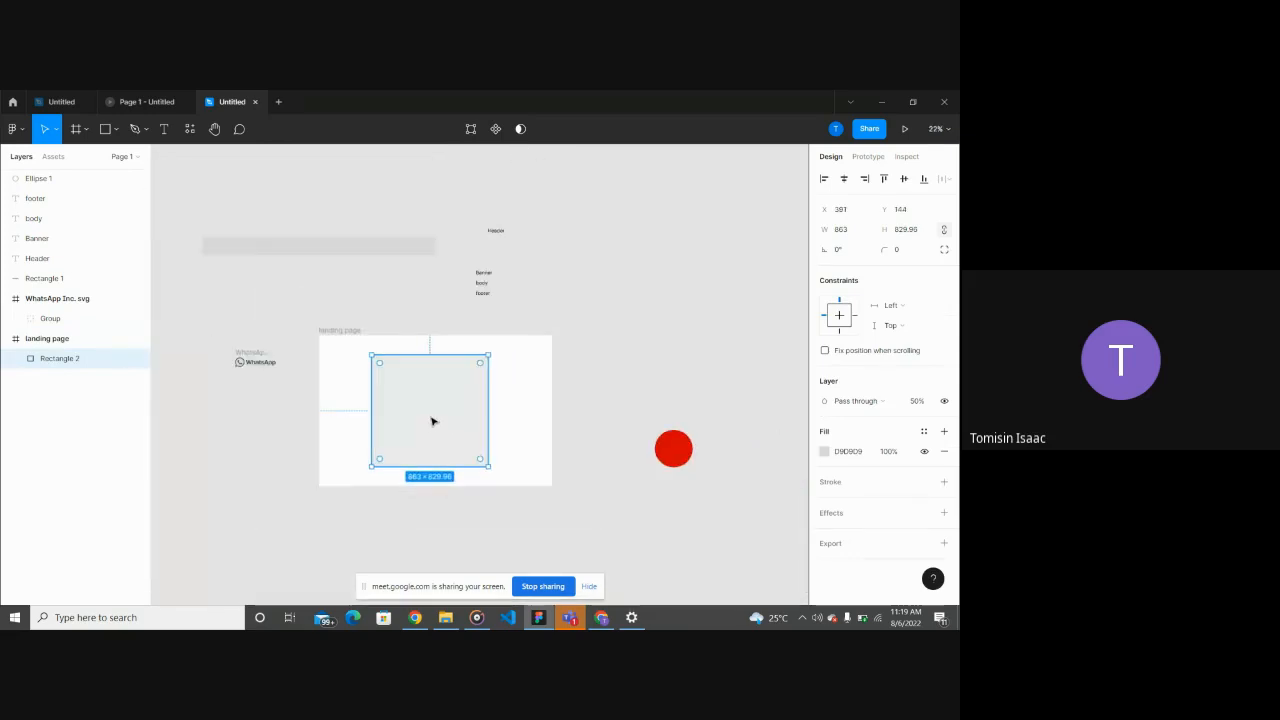
{"action": "left_click_drag", "start_coordinate": [431, 420], "coordinate": [646, 343]}
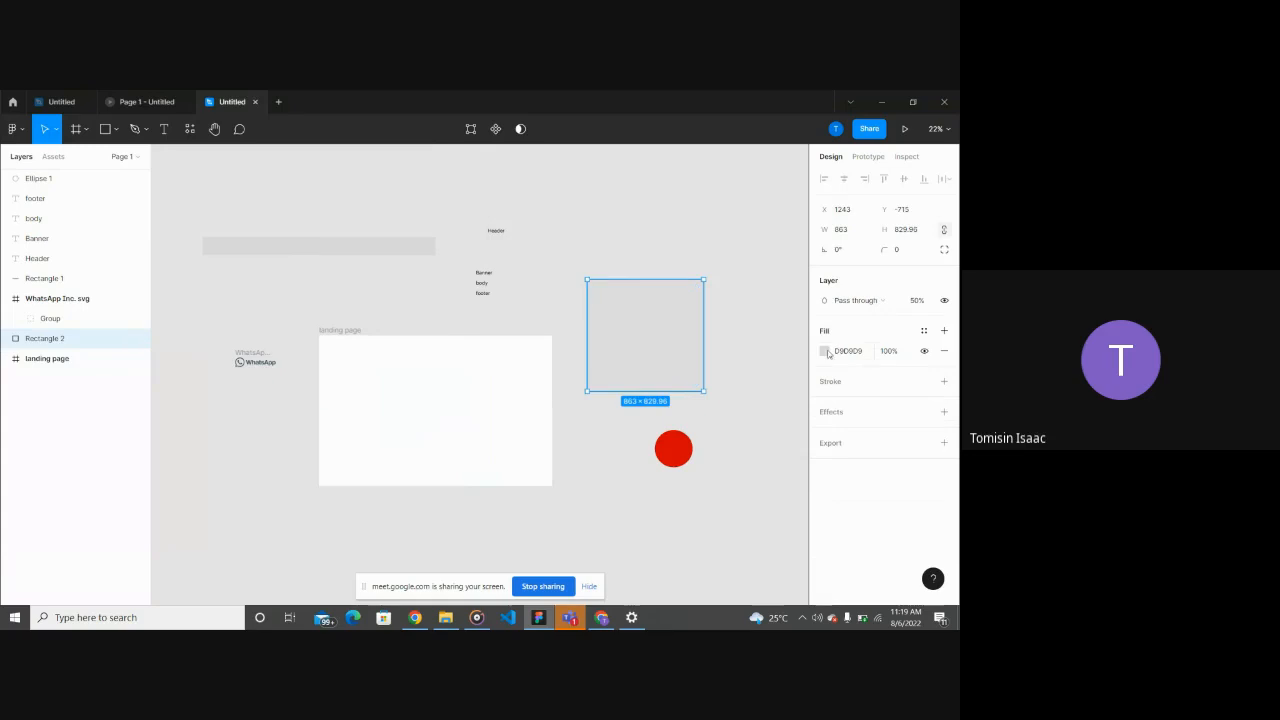
Step: Set the rectangle's layer opacity to 100% and deselect it
{"action": "left_click", "coordinate": [893, 301]}
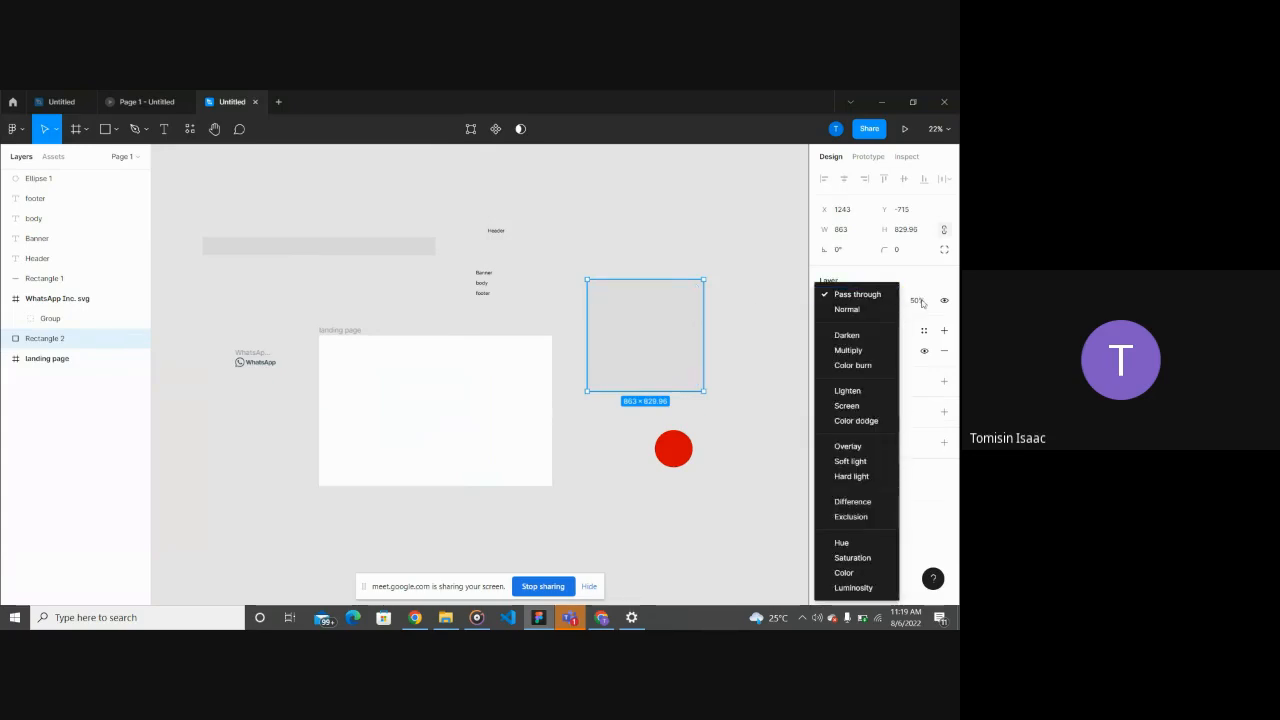
{"action": "left_click", "coordinate": [921, 302]}
{"action": "left_click", "coordinate": [921, 302]}
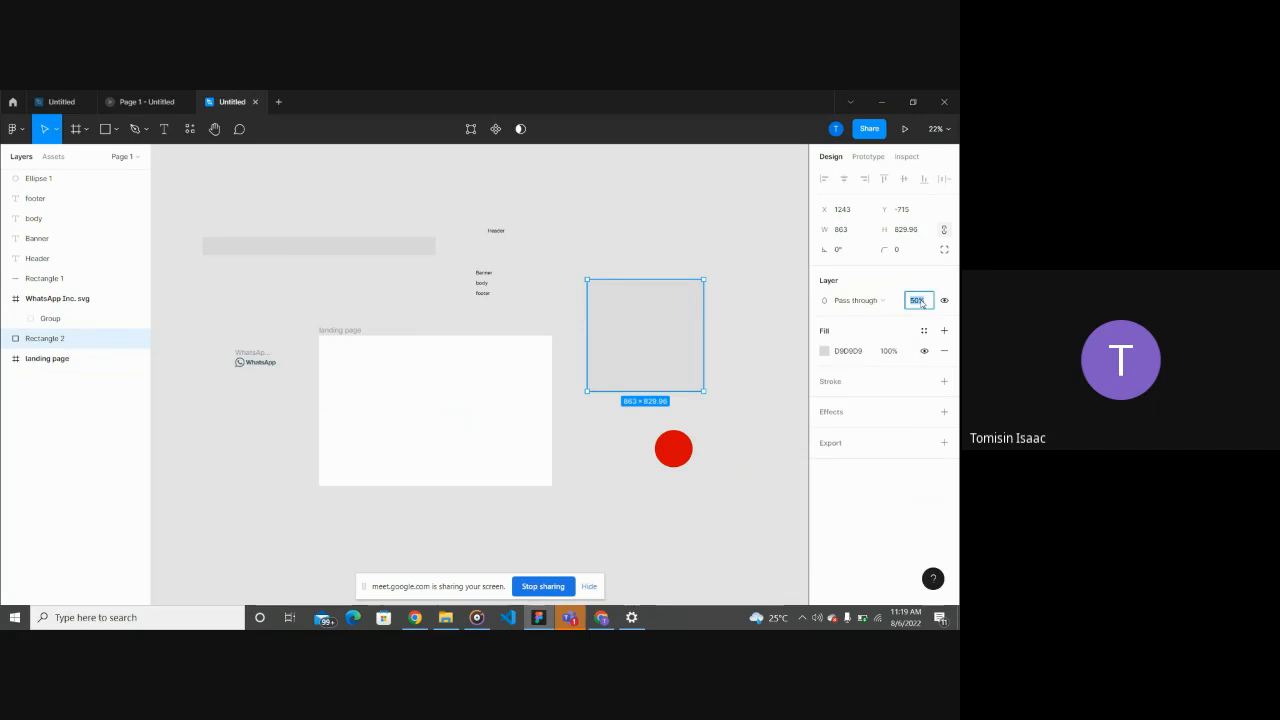
{"action": "type", "text": "100"}
{"action": "key", "text": "Return"}
{"action": "left_click", "coordinate": [757, 366]}
Step: Move the rectangle into the landing page frame at about X 240, Y 144
{"action": "scroll", "coordinate": [757, 366], "scroll_direction": "down", "scroll_amount": 3}
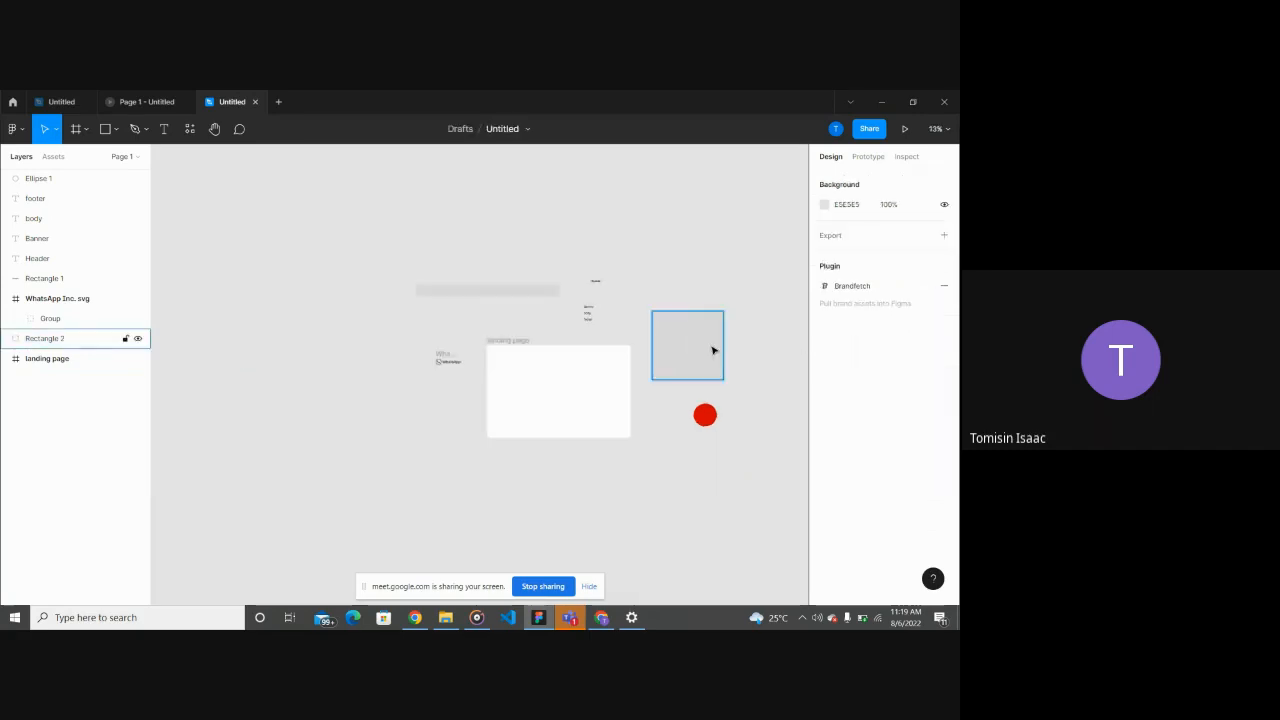
{"action": "left_click_drag", "start_coordinate": [714, 349], "coordinate": [571, 403]}
{"action": "scroll", "coordinate": [571, 400], "scroll_direction": "up", "scroll_amount": 5}
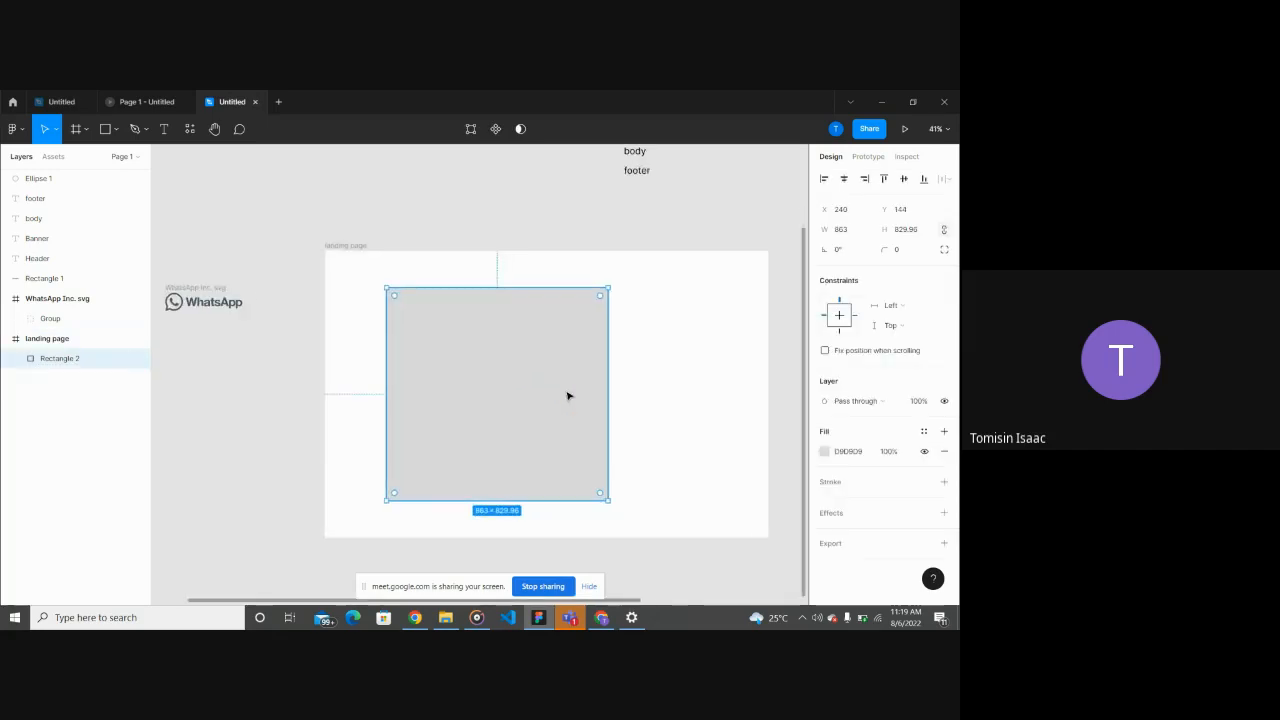
{"action": "scroll", "coordinate": [599, 327], "scroll_direction": "down", "scroll_amount": 4}
Step: Place the red circle inside the landing page frame, with the rectangle outside on the left and the WhatsApp logo outside on the right
{"action": "left_click_drag", "start_coordinate": [416, 309], "coordinate": [432, 390]}
{"action": "left_click_drag", "start_coordinate": [780, 388], "coordinate": [561, 377]}
{"action": "left_click_drag", "start_coordinate": [427, 385], "coordinate": [351, 400]}
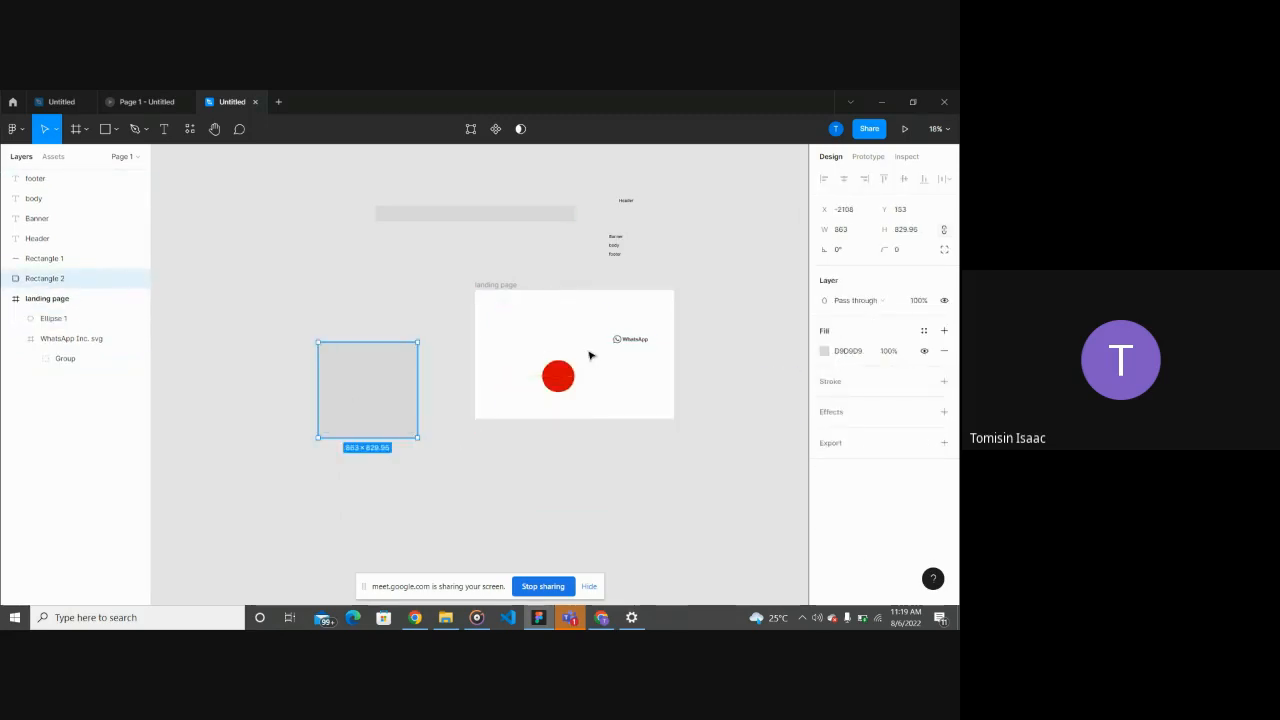
{"action": "left_click_drag", "start_coordinate": [630, 339], "coordinate": [719, 302]}
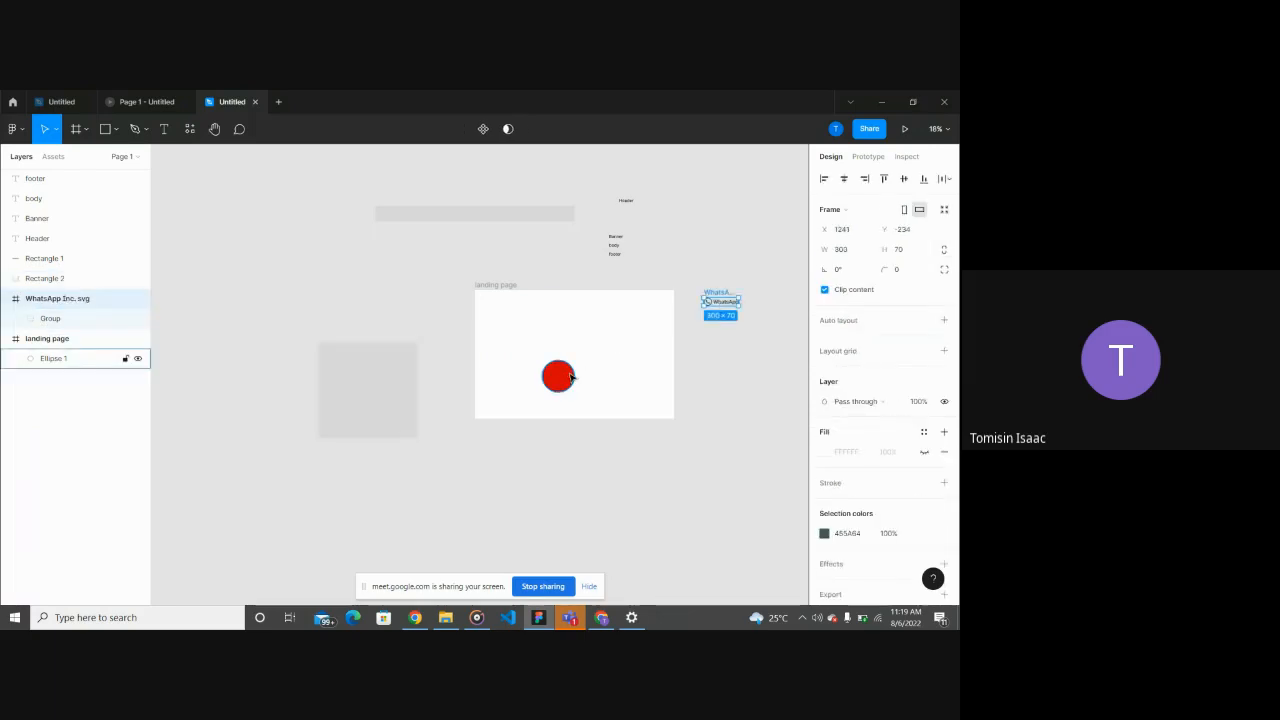
Step: Position the red circle at X 724, Y 339 in the landing page frame and cover it with the rectangle at X 432, Y 144
{"action": "left_click_drag", "start_coordinate": [560, 377], "coordinate": [549, 335]}
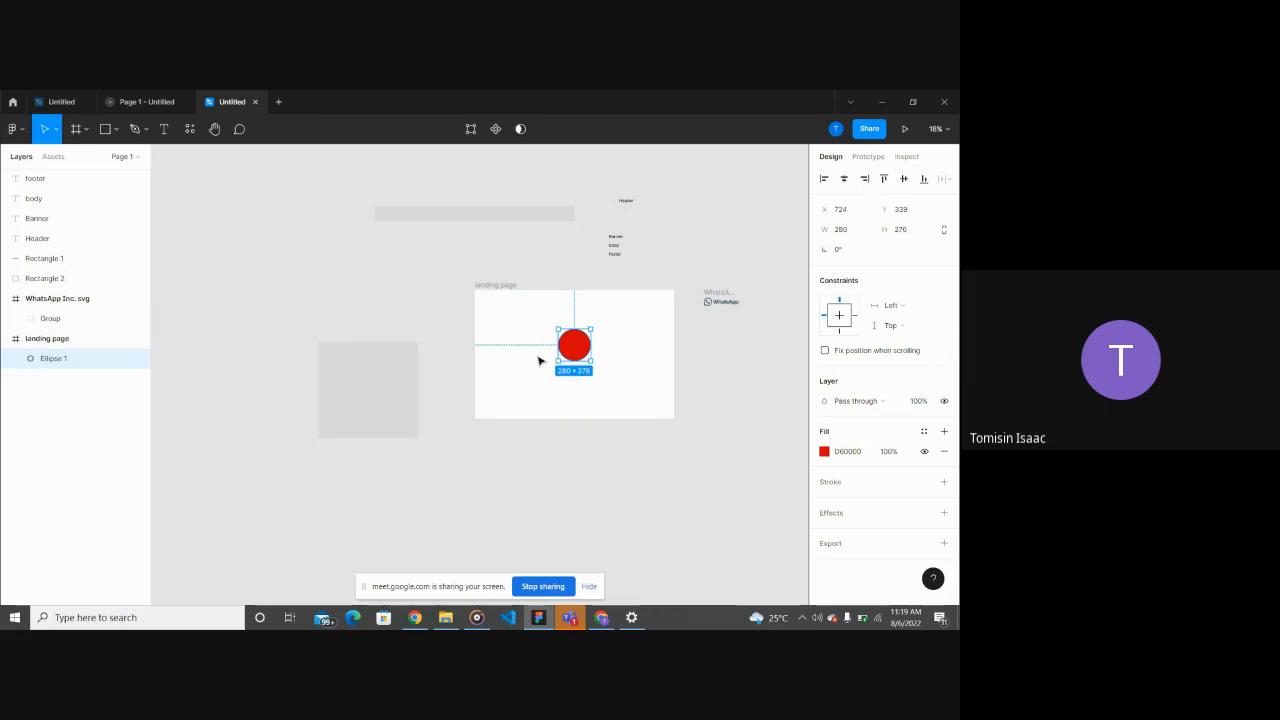
{"action": "left_click_drag", "start_coordinate": [377, 403], "coordinate": [583, 370]}
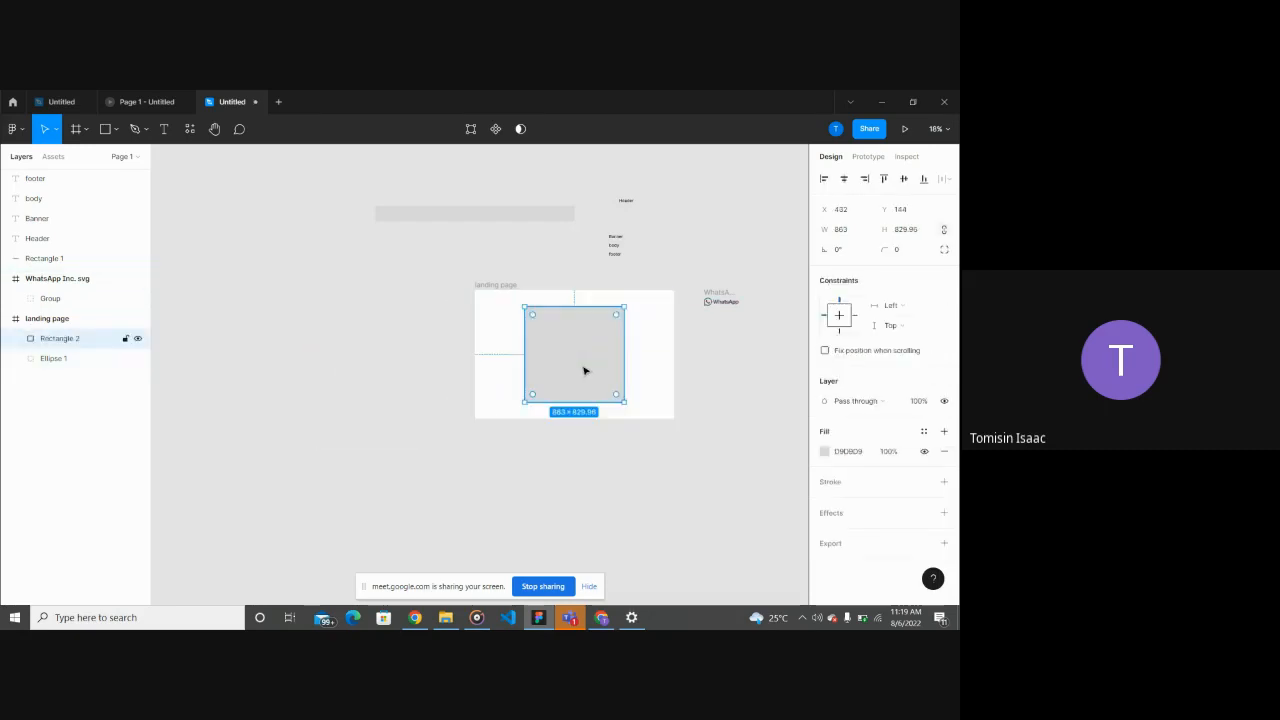
{"action": "left_click", "coordinate": [737, 365]}
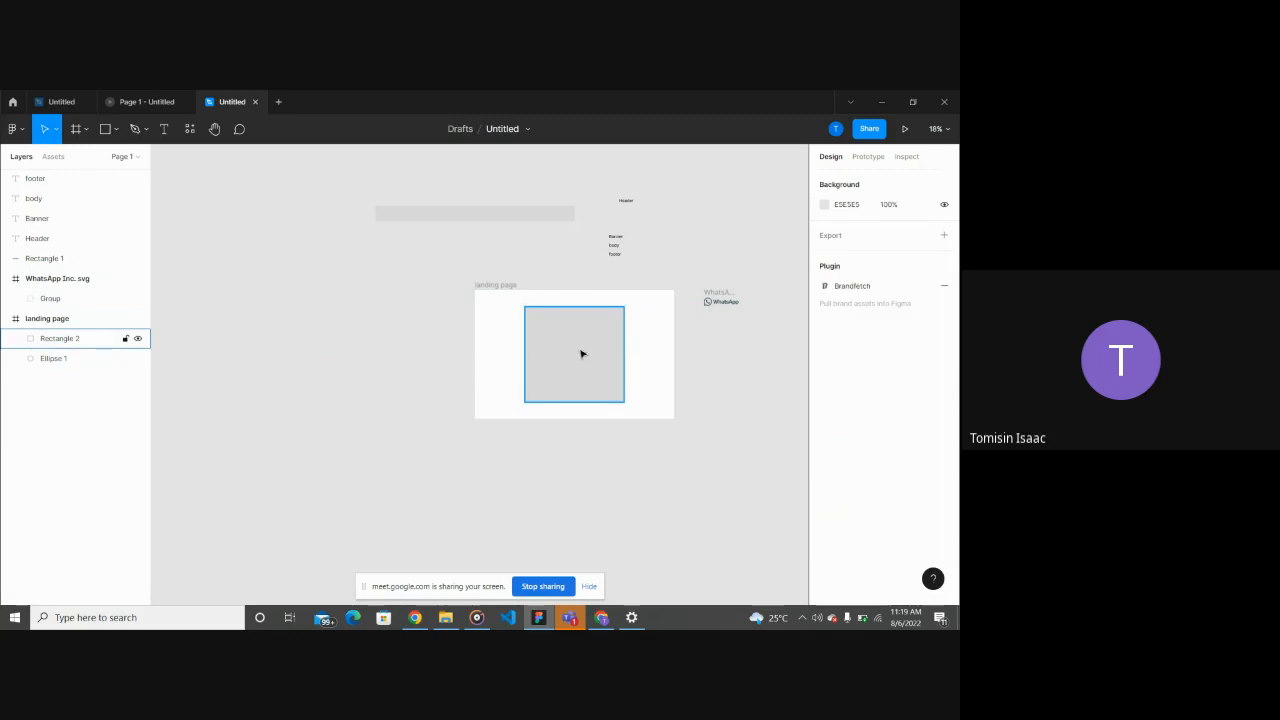
Step: Set the layer opacity of the rectangle covering the circle to 50% and deselect it
{"action": "left_click", "coordinate": [582, 353]}
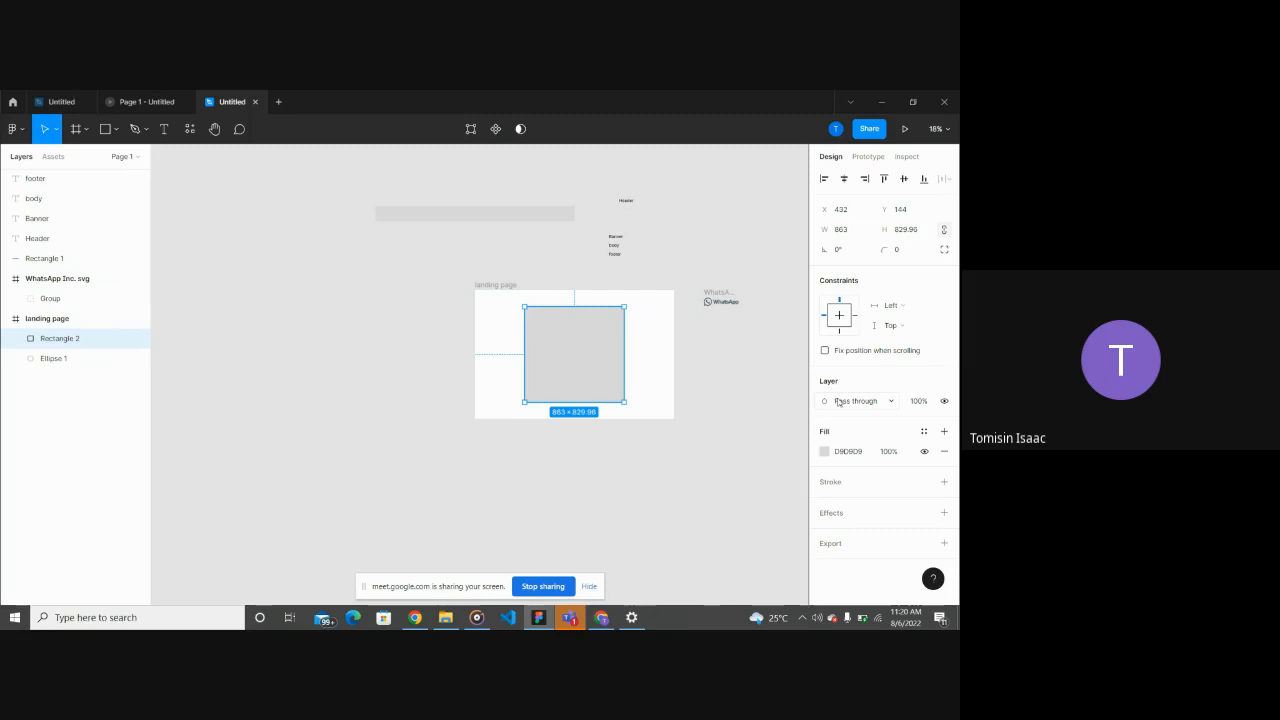
{"action": "left_click", "coordinate": [919, 403]}
{"action": "key", "text": "BackSpace"}
{"action": "key", "text": "BackSpace"}
{"action": "type", "text": "5"}
{"action": "key", "text": "Return"}
{"action": "left_click", "coordinate": [641, 539]}
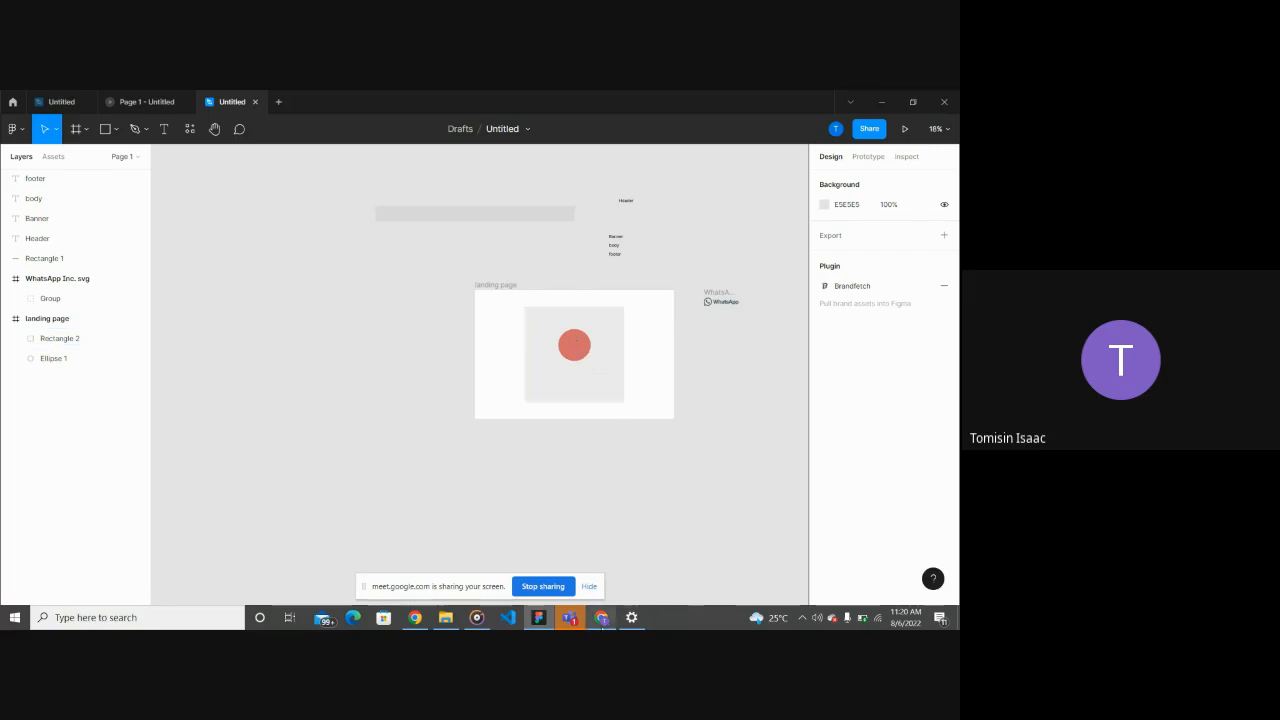
Step: Check the Google Meet call, return to Figma, and reselect the rectangle over the circle
{"action": "left_click", "coordinate": [601, 617]}
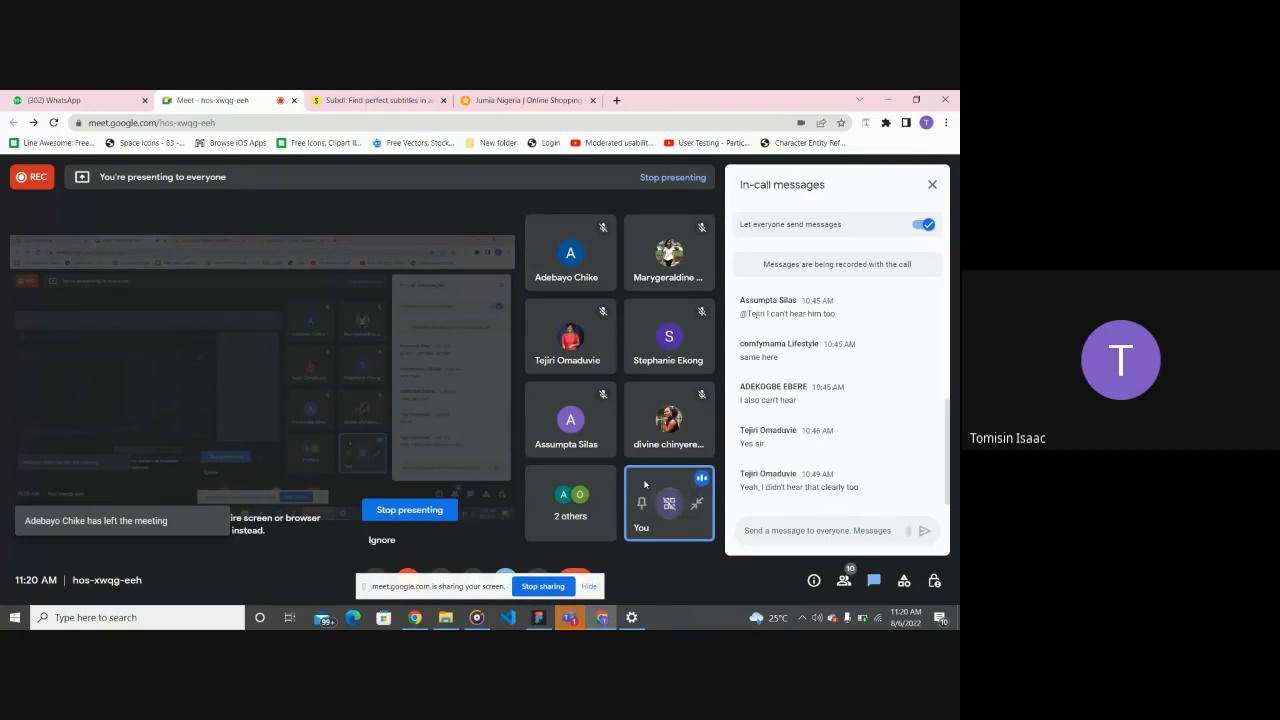
{"action": "left_click", "coordinate": [538, 617]}
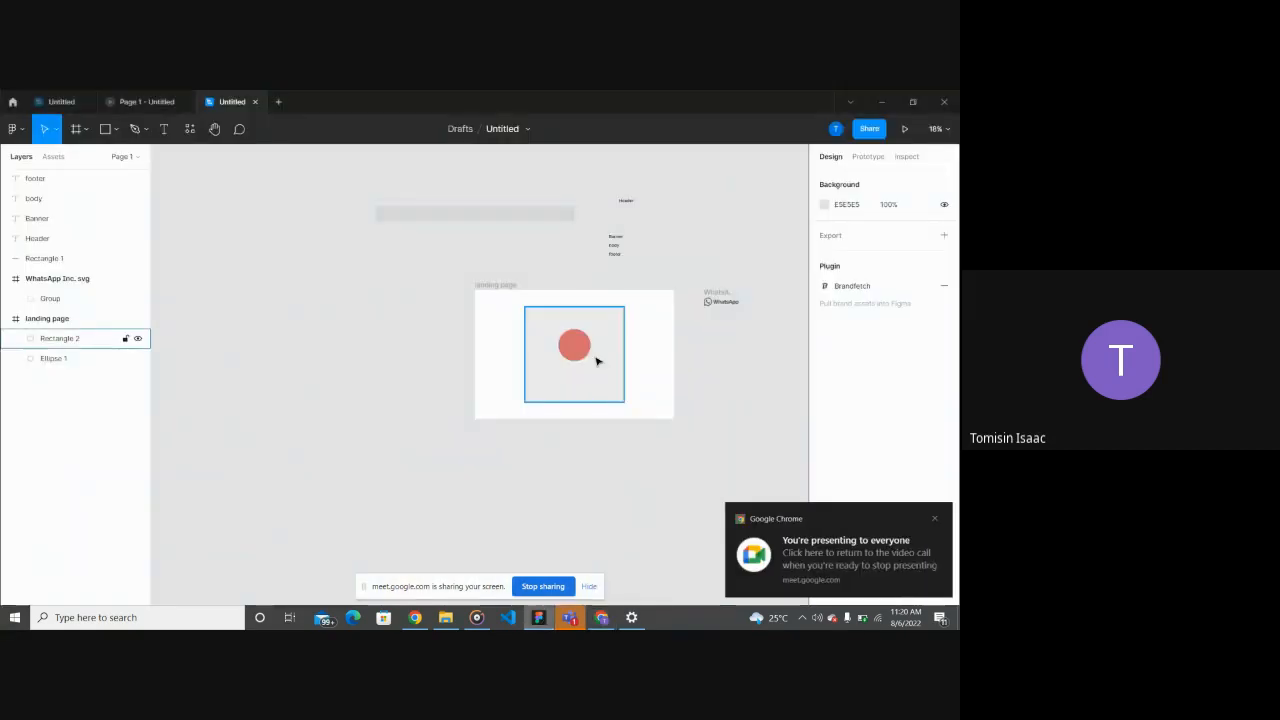
{"action": "left_click", "coordinate": [597, 361]}
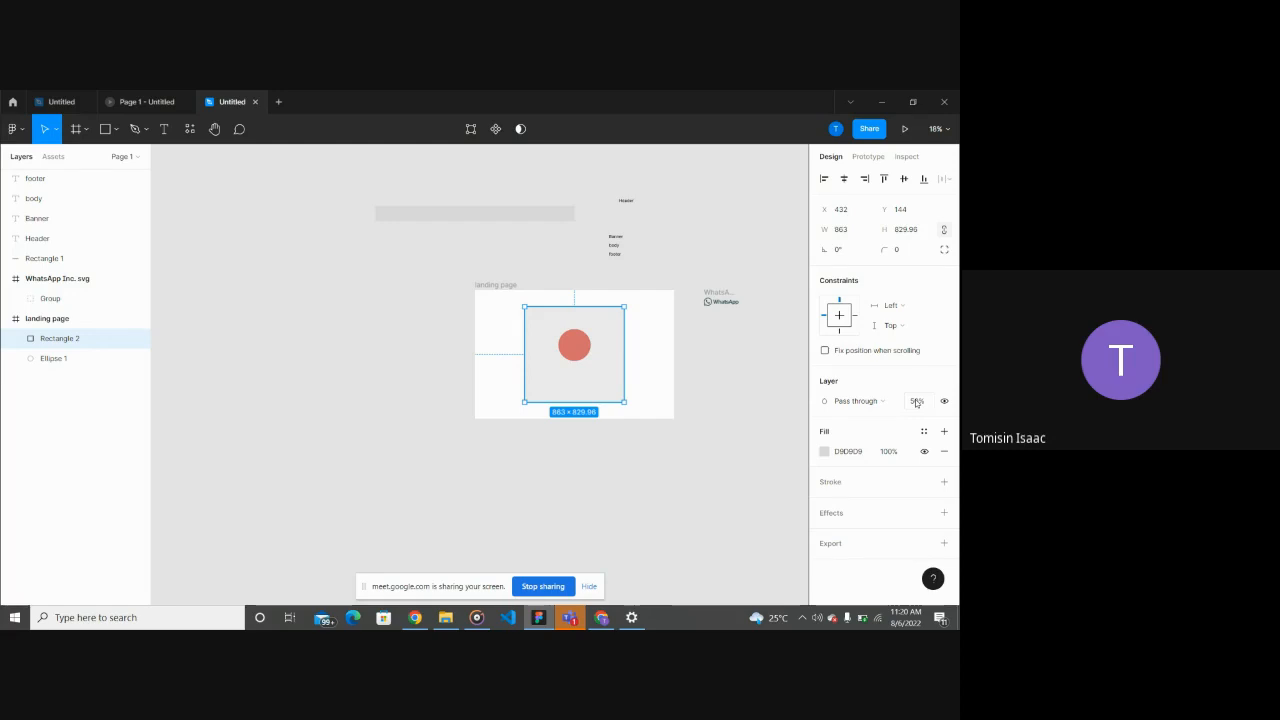
Step: Restore the layer opacity of the rectangle over the circle to 100%
{"action": "left_click", "coordinate": [916, 401]}
{"action": "left_click", "coordinate": [915, 402]}
{"action": "type", "text": "100"}
{"action": "key", "text": "Return"}
Step: Try the Overlay blend mode on the rectangle and restore it to Pass through
{"action": "left_click", "coordinate": [865, 404]}
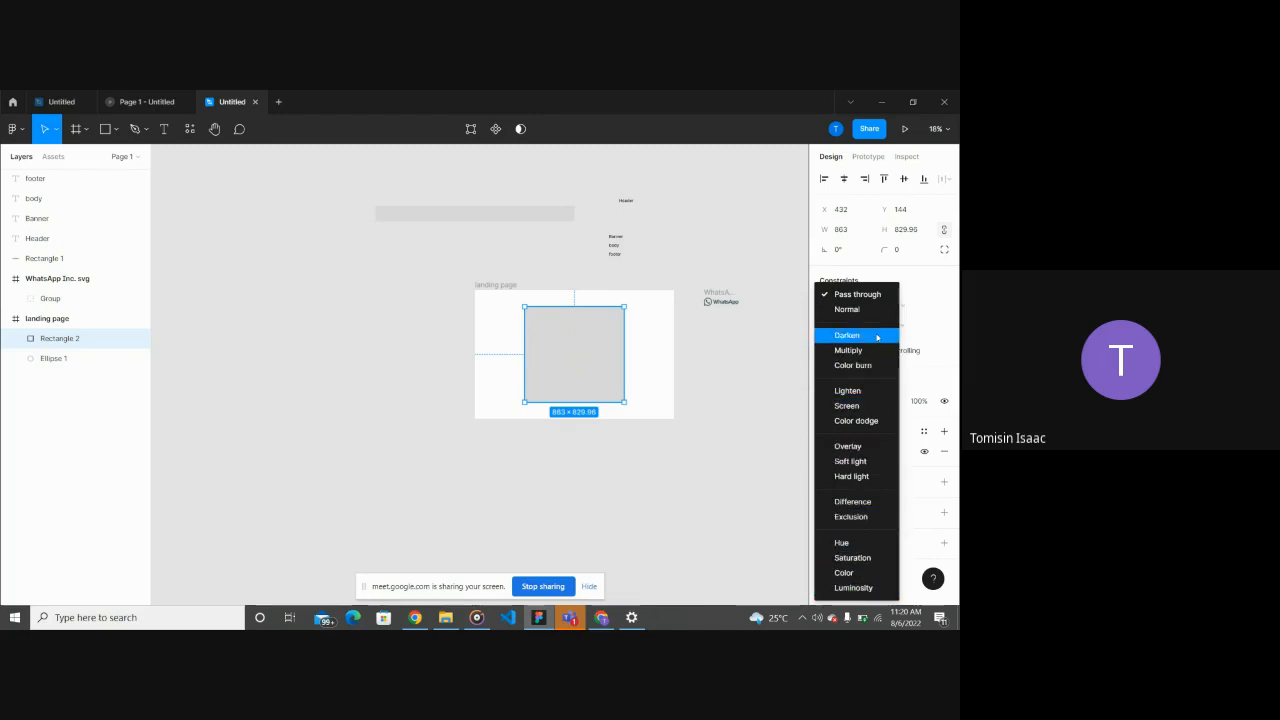
{"action": "left_click", "coordinate": [859, 449]}
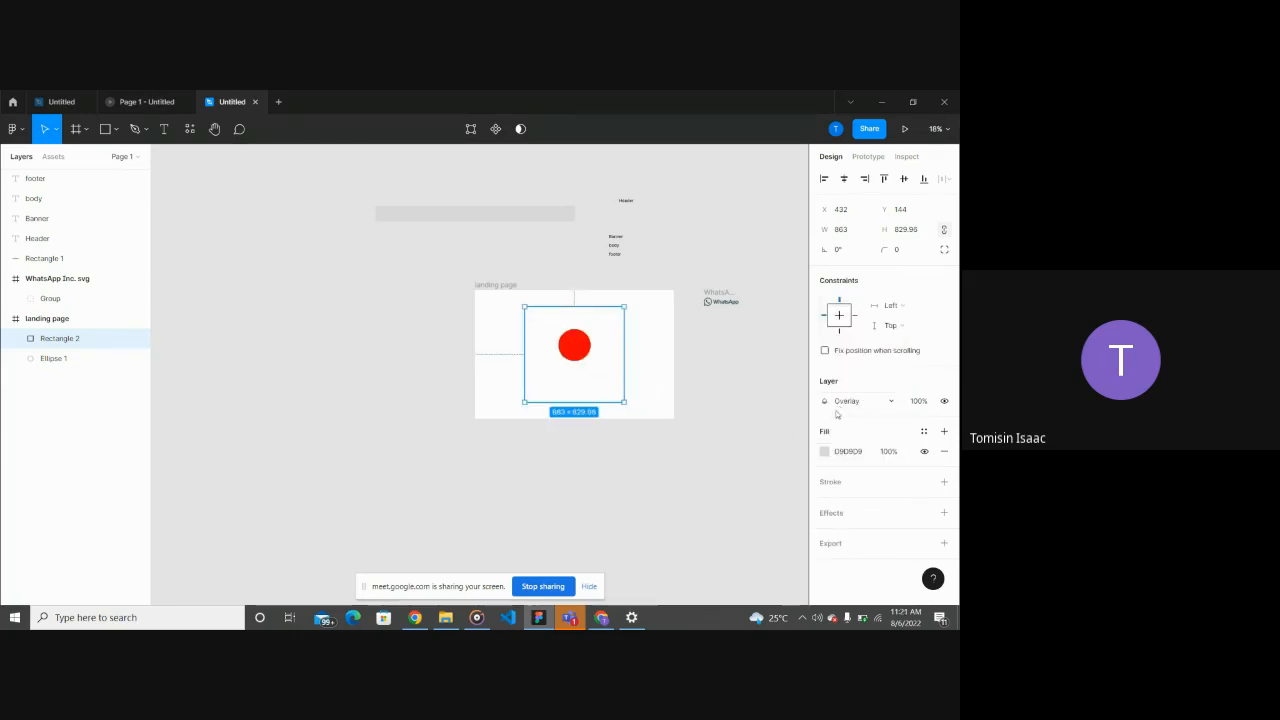
{"action": "left_click", "coordinate": [697, 411]}
{"action": "left_click", "coordinate": [603, 376]}
{"action": "left_click", "coordinate": [840, 400]}
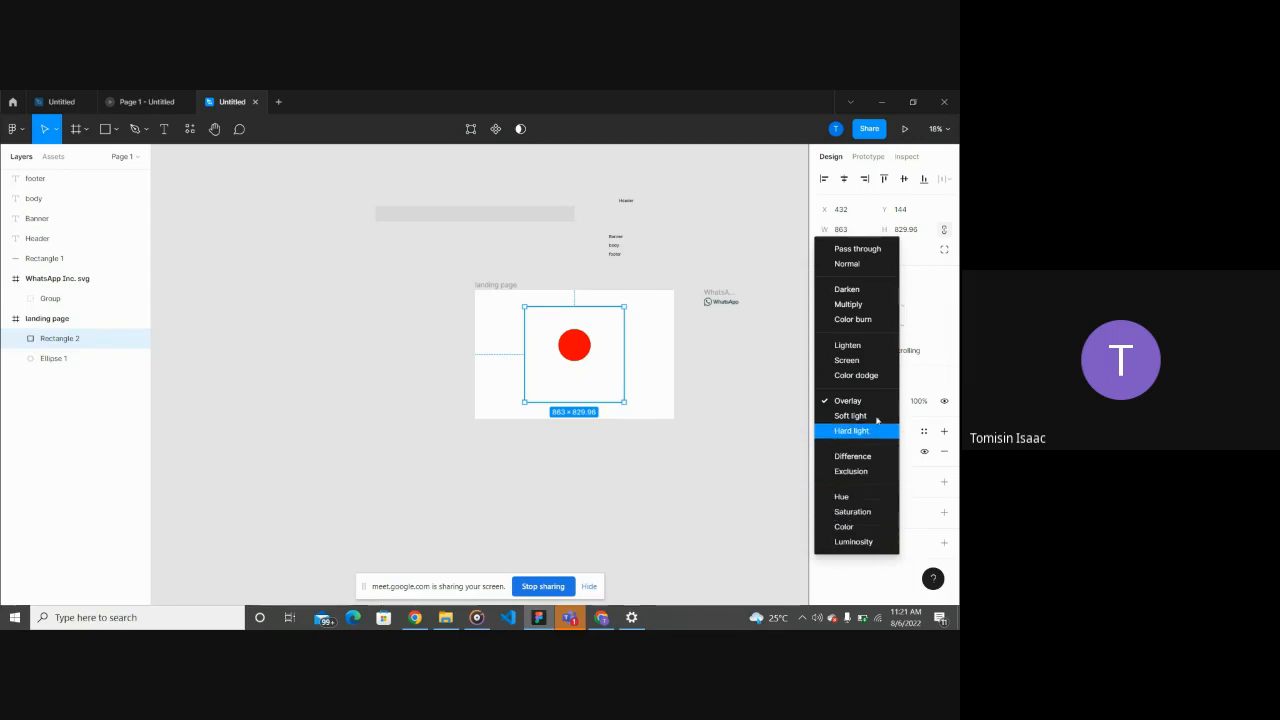
{"action": "left_click", "coordinate": [858, 249]}
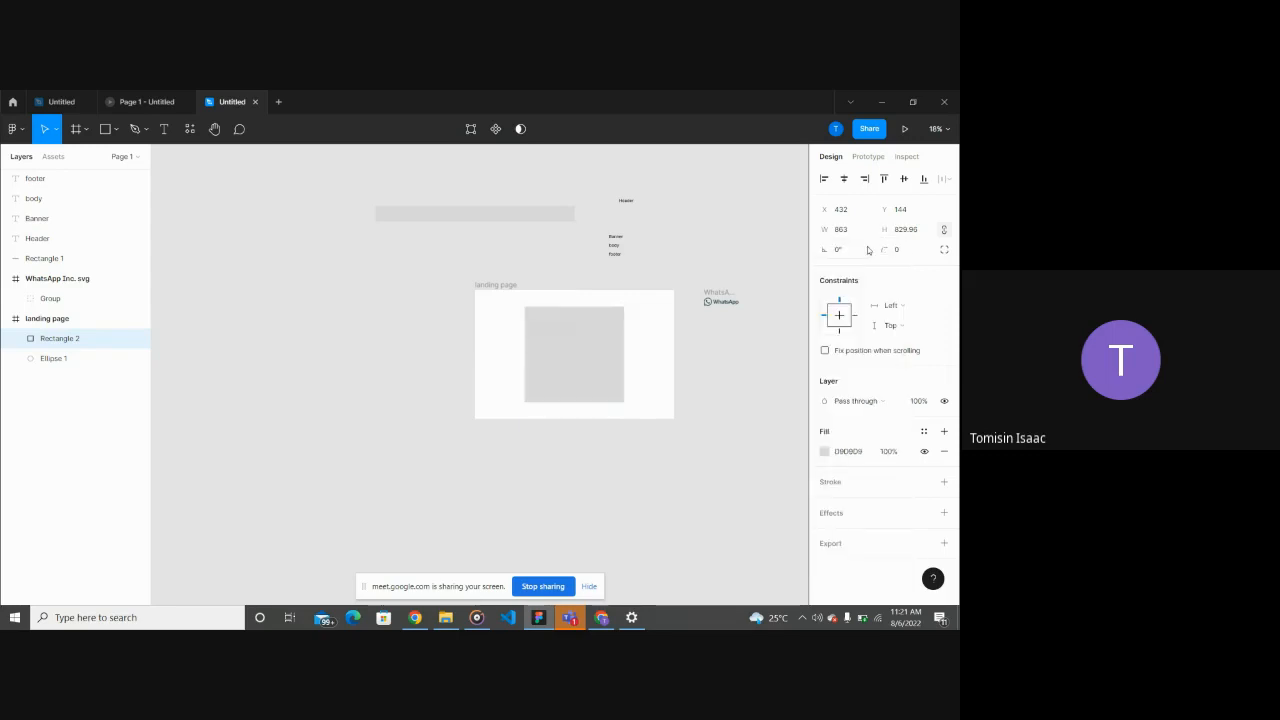
Step: Try the Normal blend mode on the rectangle and set it back to Pass through
{"action": "left_click", "coordinate": [881, 403]}
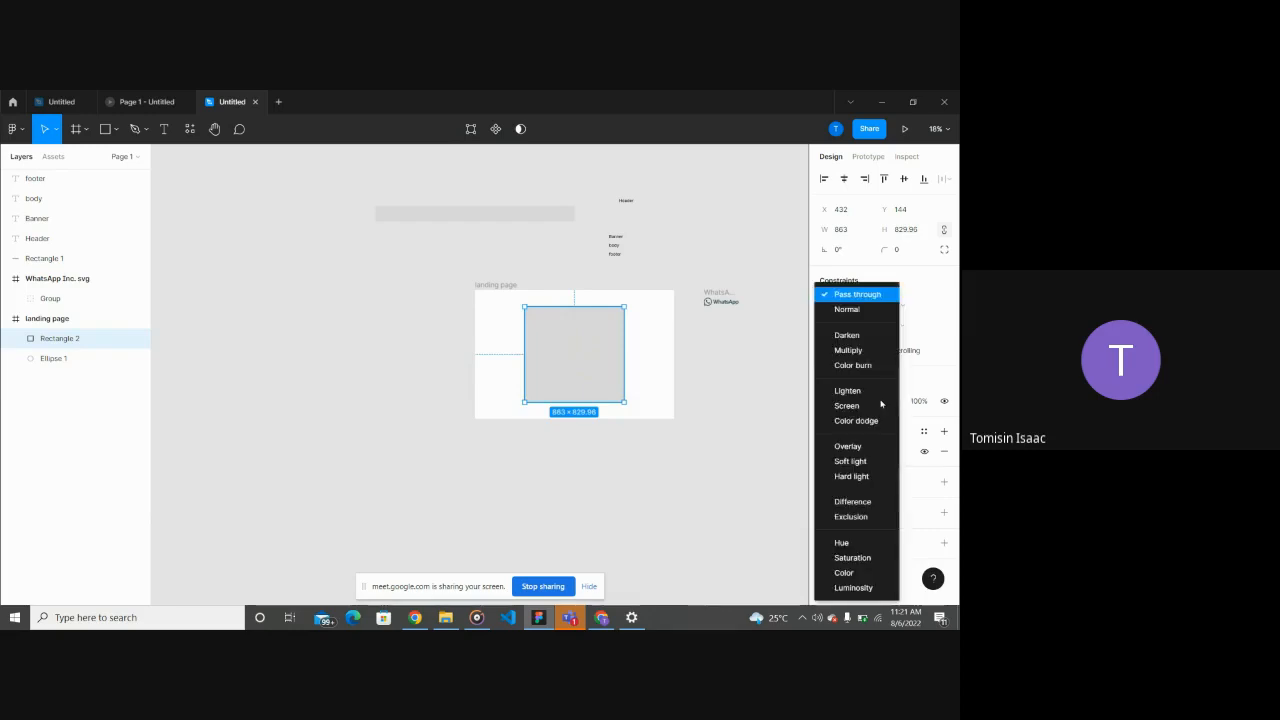
{"action": "left_click", "coordinate": [852, 309]}
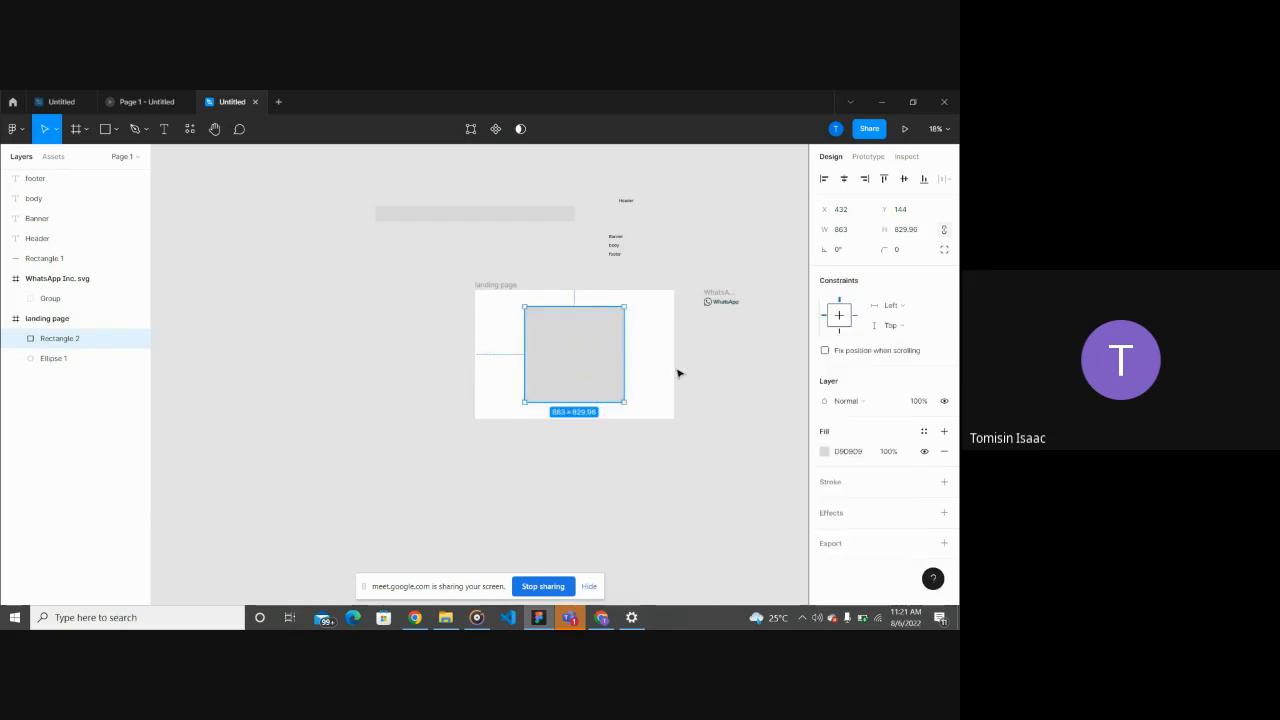
{"action": "left_click", "coordinate": [715, 381]}
{"action": "left_click", "coordinate": [594, 369]}
{"action": "left_click", "coordinate": [857, 401]}
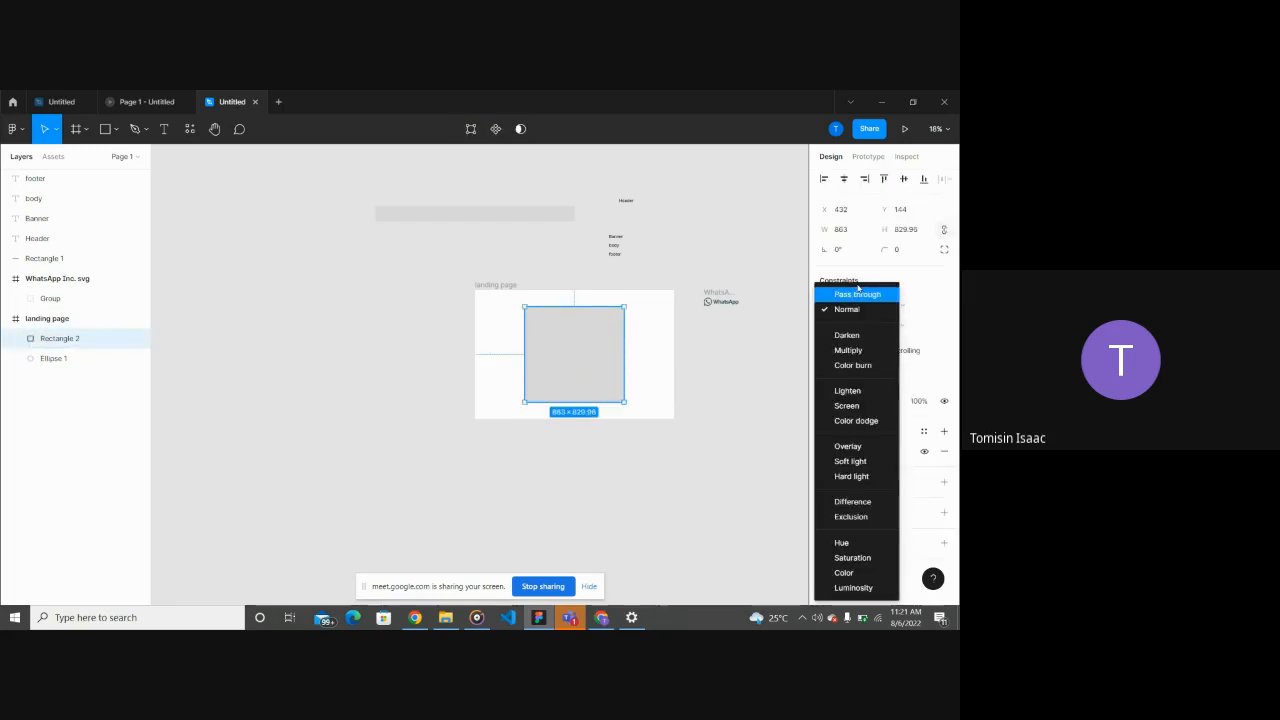
{"action": "left_click", "coordinate": [859, 294]}
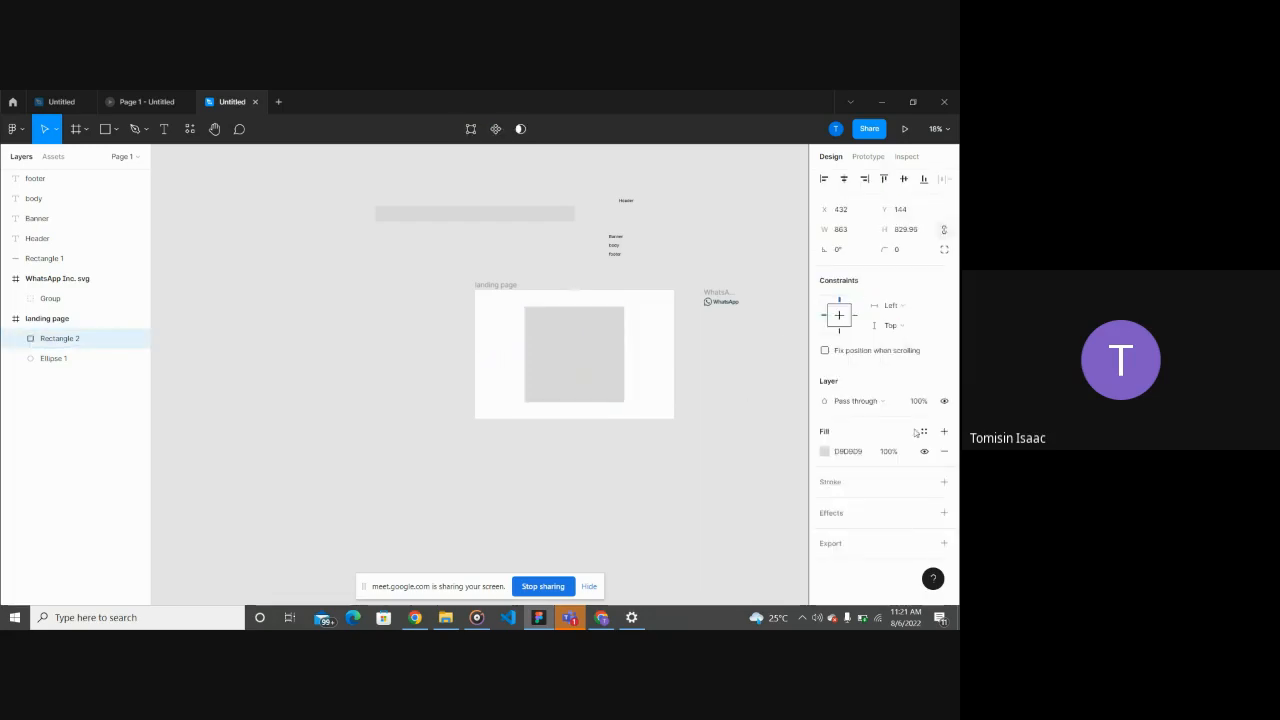
Step: Set the opacity of the rectangle's fill to 50% and deselect it
{"action": "left_click", "coordinate": [888, 455]}
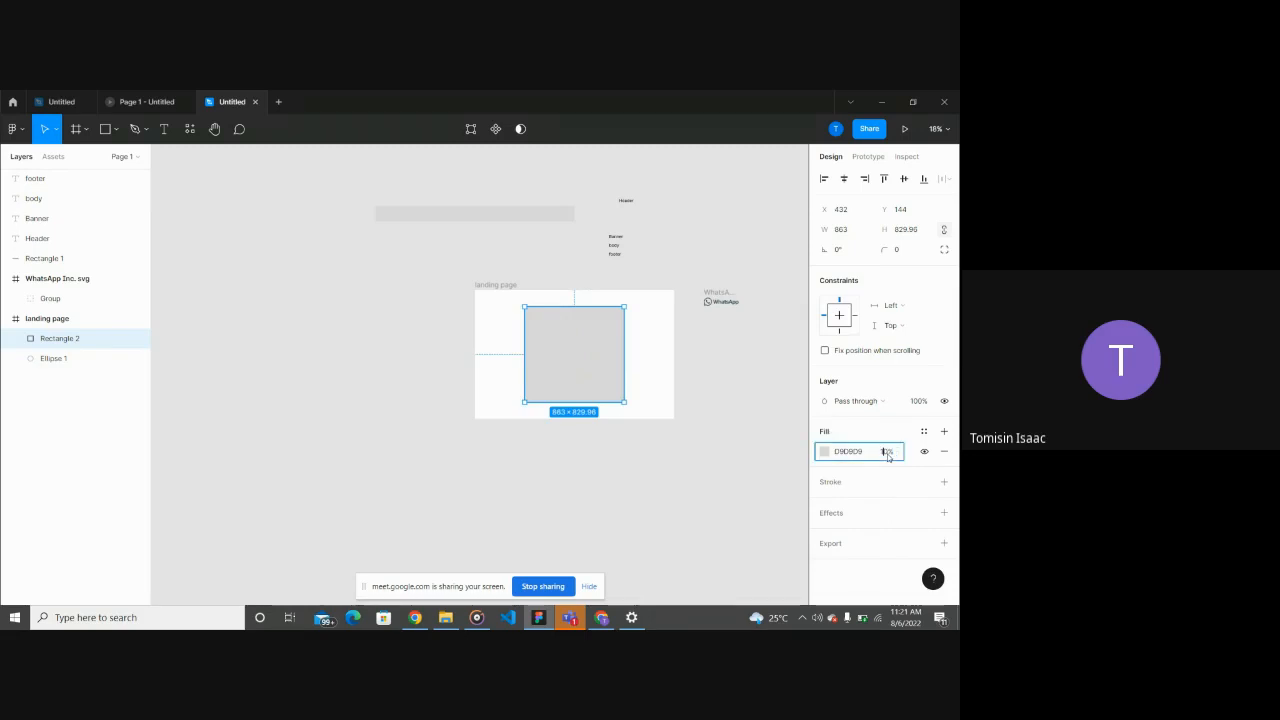
{"action": "key", "text": "Return"}
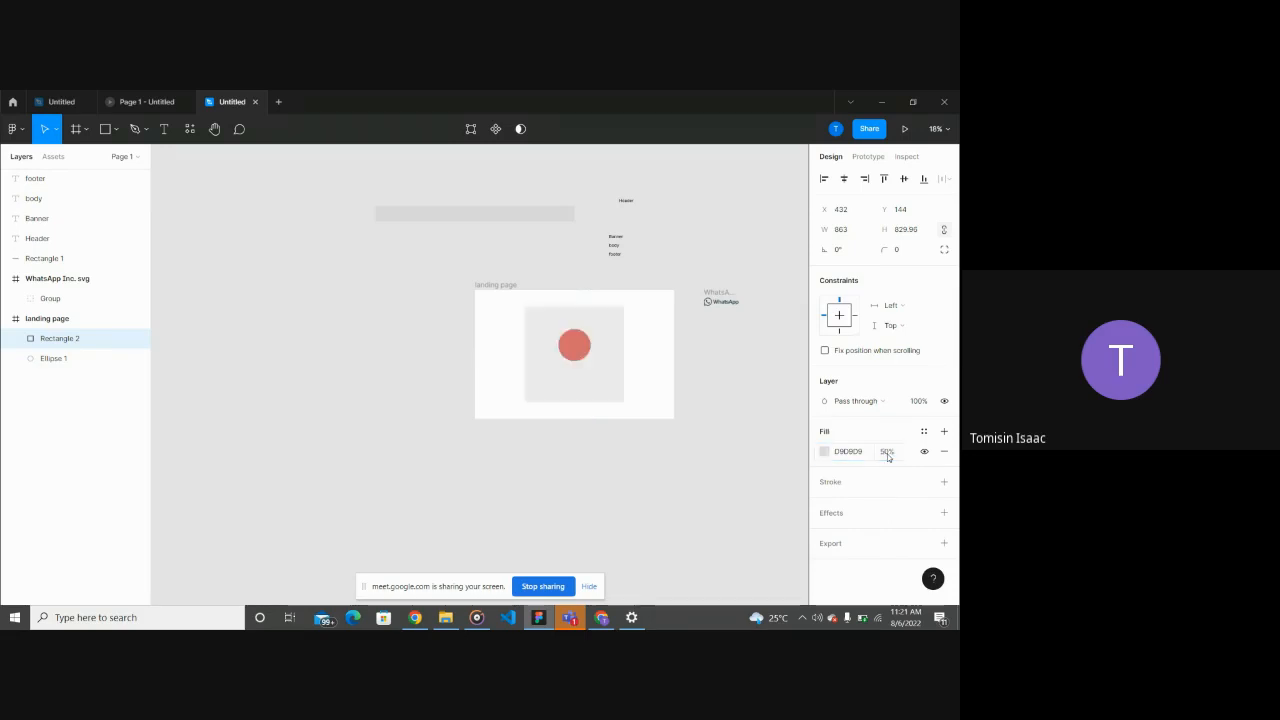
{"action": "left_click", "coordinate": [759, 471]}
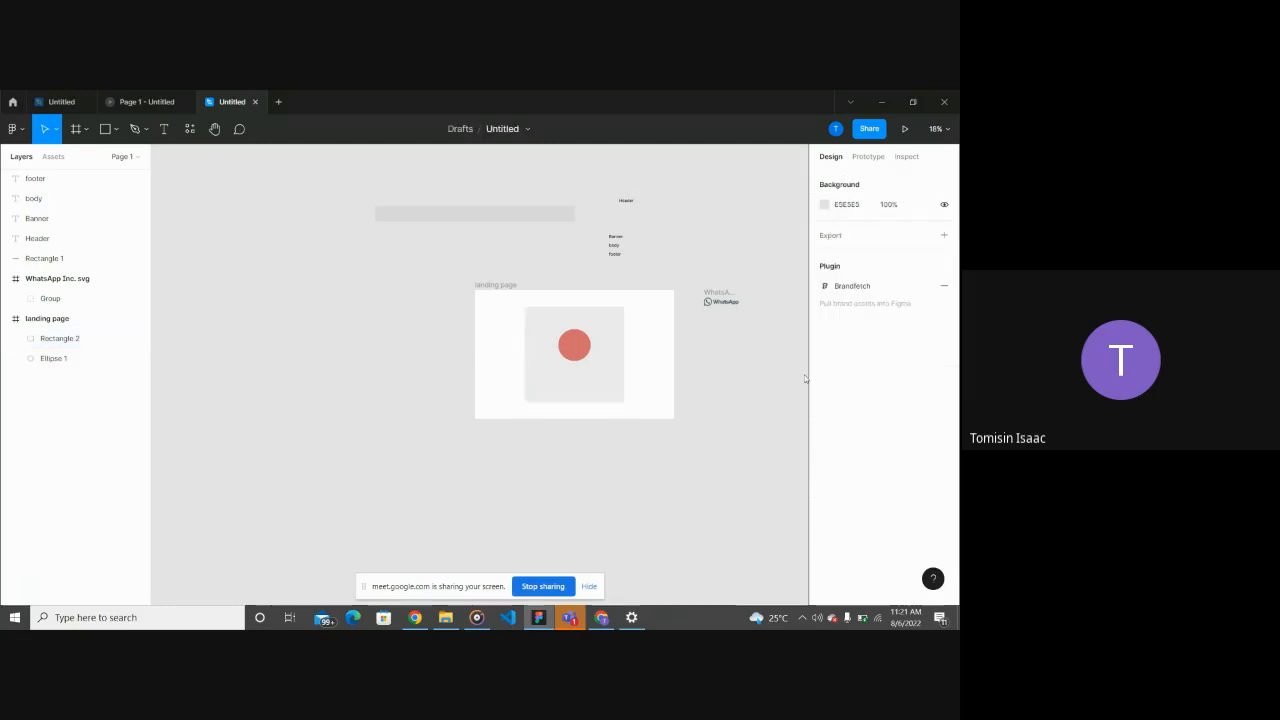
Step: Reselect the rectangle, view its fill color settings, and set the fill opacity to 100%
{"action": "left_click", "coordinate": [612, 373]}
{"action": "left_click", "coordinate": [822, 452]}
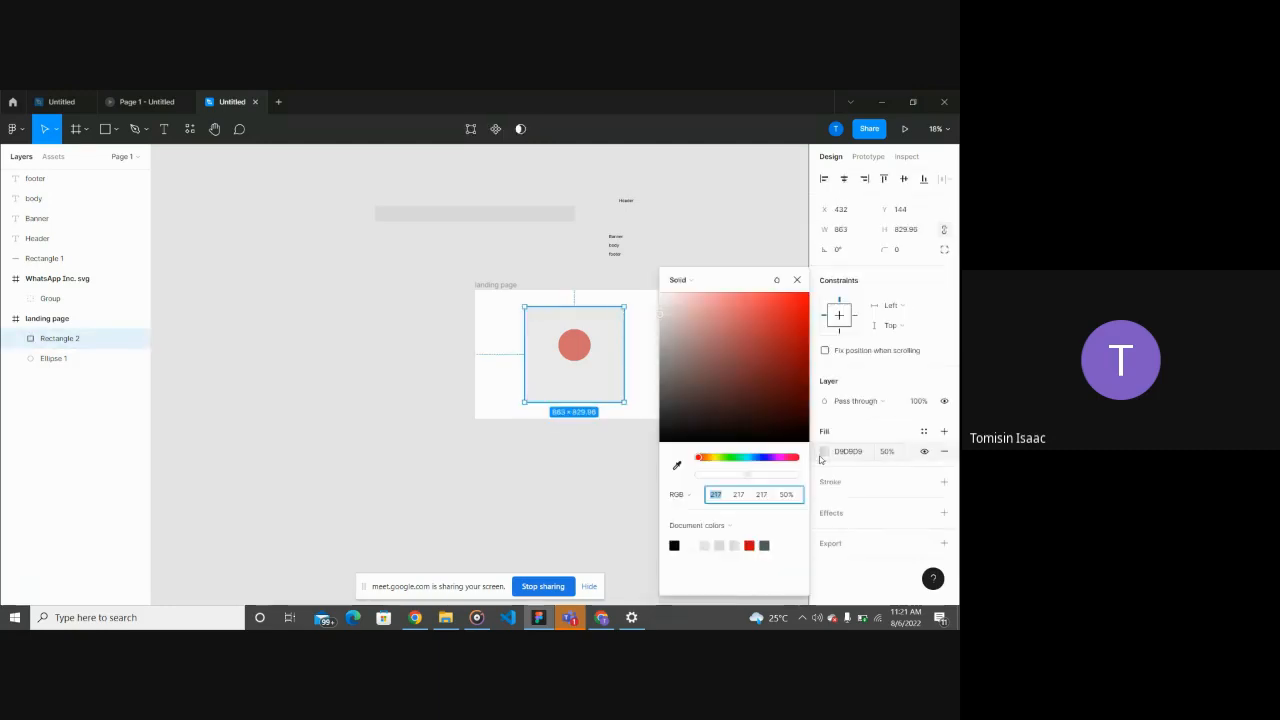
{"action": "left_click", "coordinate": [888, 453]}
{"action": "type", "text": "100"}
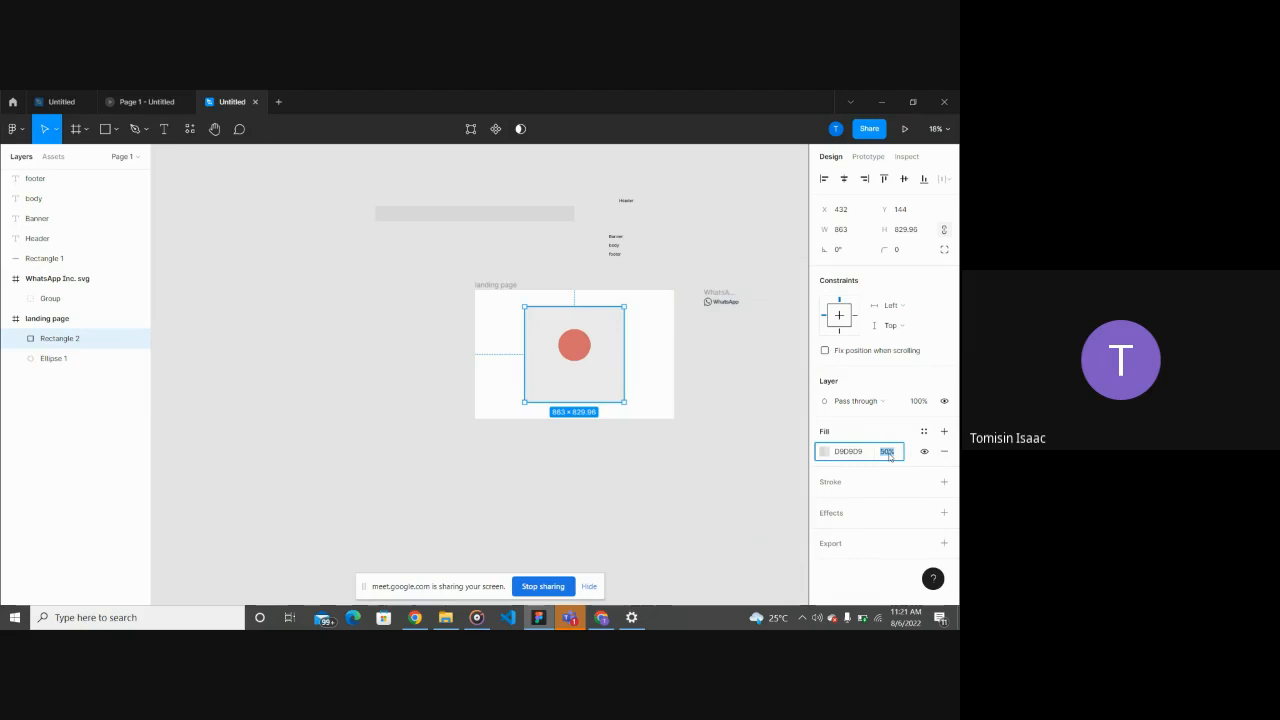
{"action": "key", "text": "Return"}
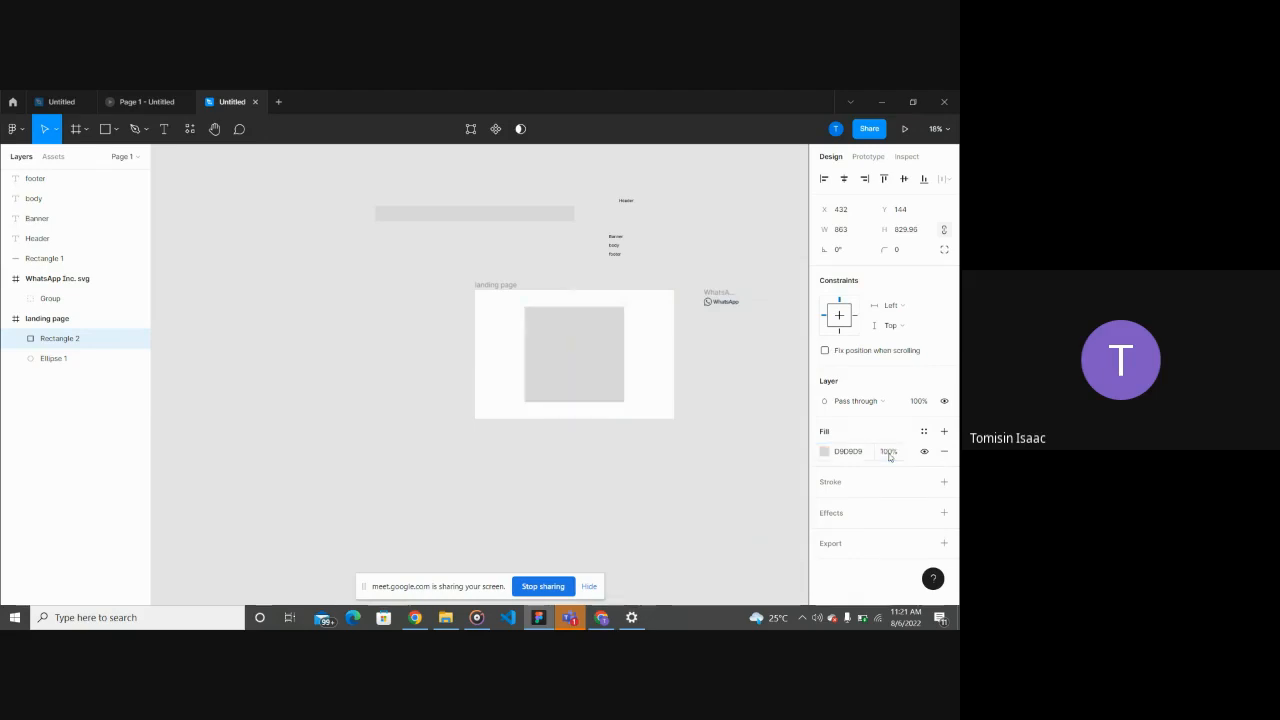
Step: Move the rectangle out to the right of the landing page frame, to about X 1161, Y 72
{"action": "left_click", "coordinate": [714, 480]}
{"action": "left_click_drag", "start_coordinate": [561, 360], "coordinate": [731, 383]}
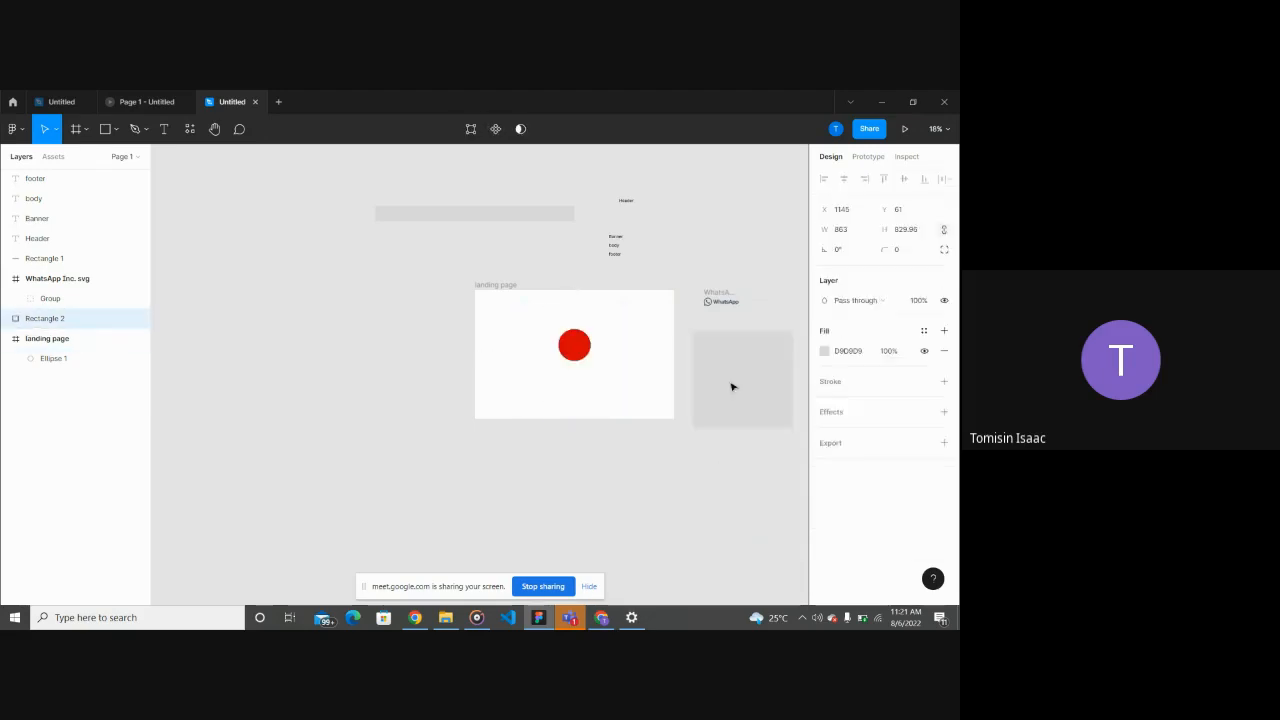
{"action": "scroll", "coordinate": [731, 383], "scroll_direction": "right", "scroll_amount": 5}
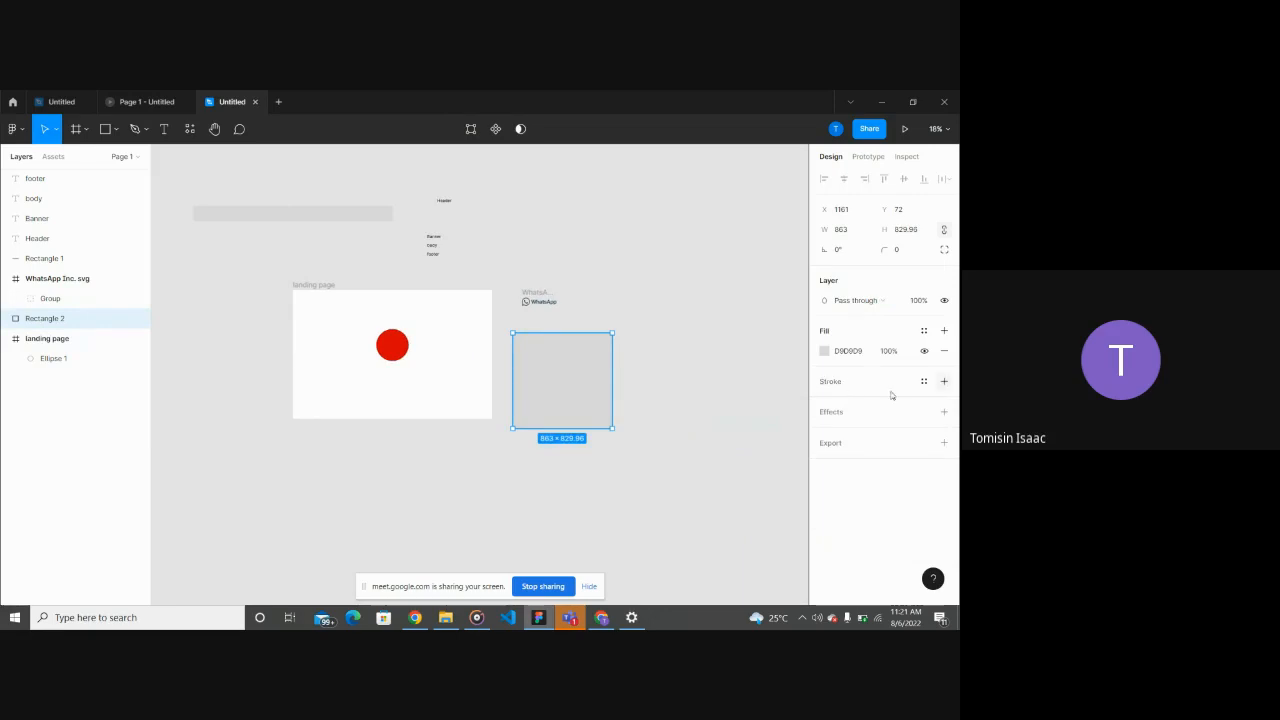
Step: Move the rectangle up and away from the landing page frame to X 2243, Y -895, and deselect it
{"action": "left_click", "coordinate": [701, 410]}
{"action": "left_click_drag", "start_coordinate": [568, 393], "coordinate": [691, 277]}
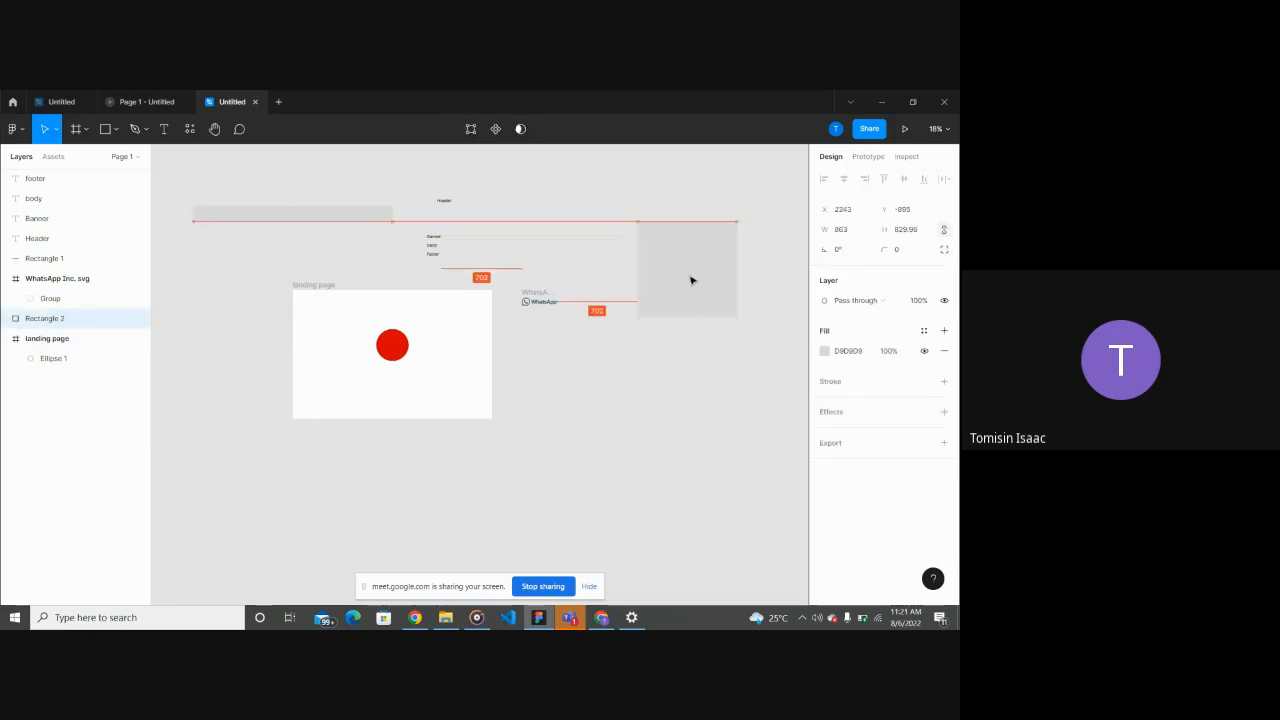
{"action": "left_click", "coordinate": [686, 383]}
{"action": "left_click", "coordinate": [679, 289]}
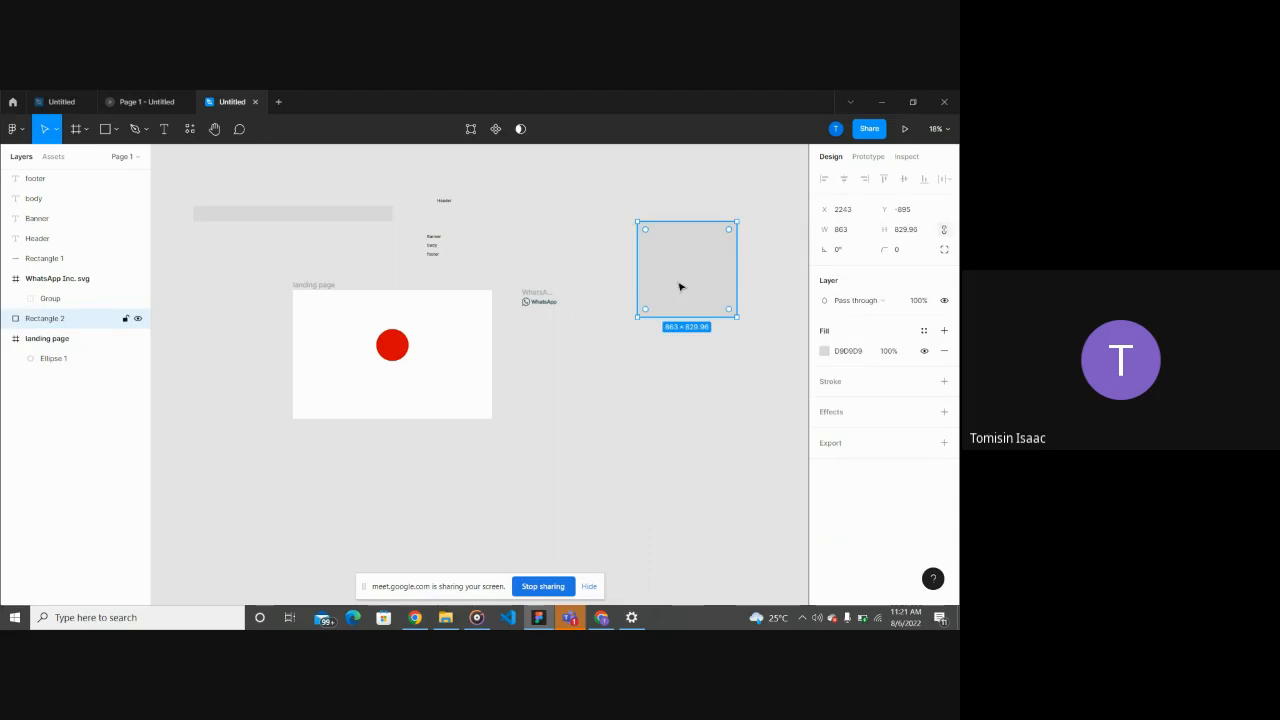
{"action": "left_click", "coordinate": [686, 426]}
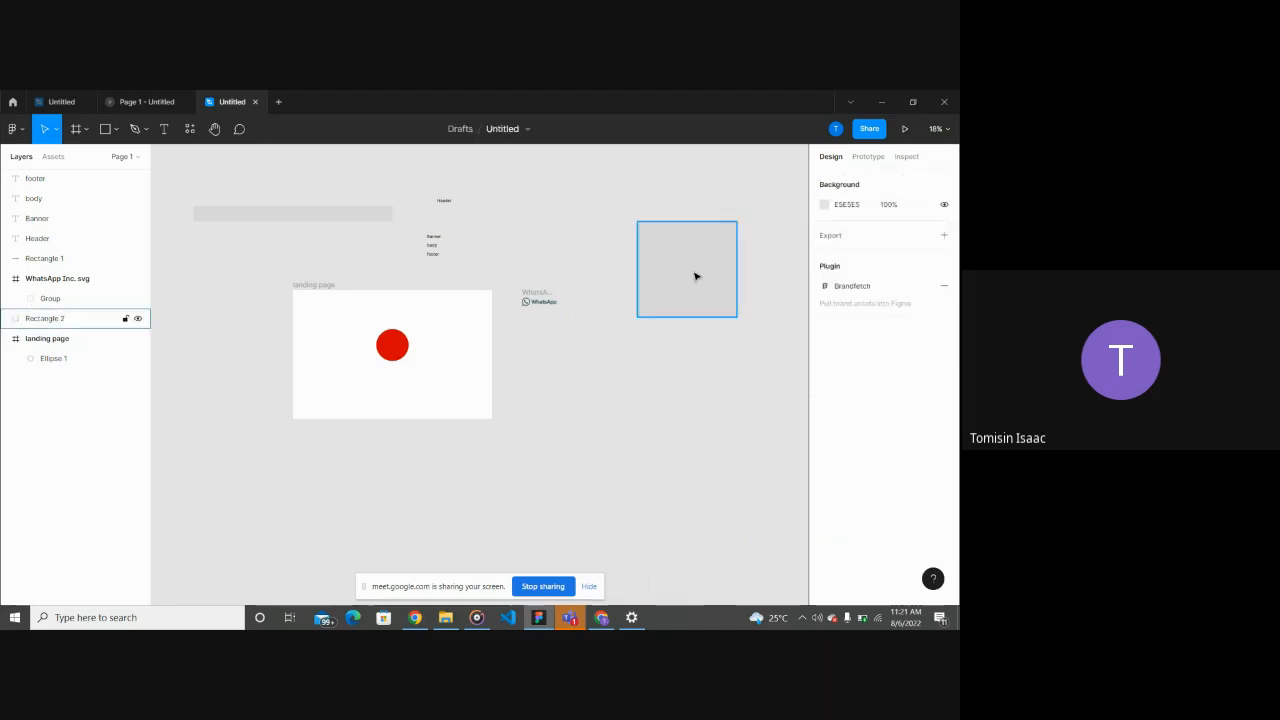
Step: Add a black (000000) inside stroke of thickness 1 to the large gray rectangle and deselect it to check the border
{"action": "left_click", "coordinate": [694, 274]}
{"action": "scroll", "coordinate": [674, 360], "scroll_direction": "right", "scroll_amount": 2}
{"action": "left_click", "coordinate": [674, 362]}
{"action": "scroll", "coordinate": [627, 231], "scroll_direction": "up", "scroll_amount": 5}
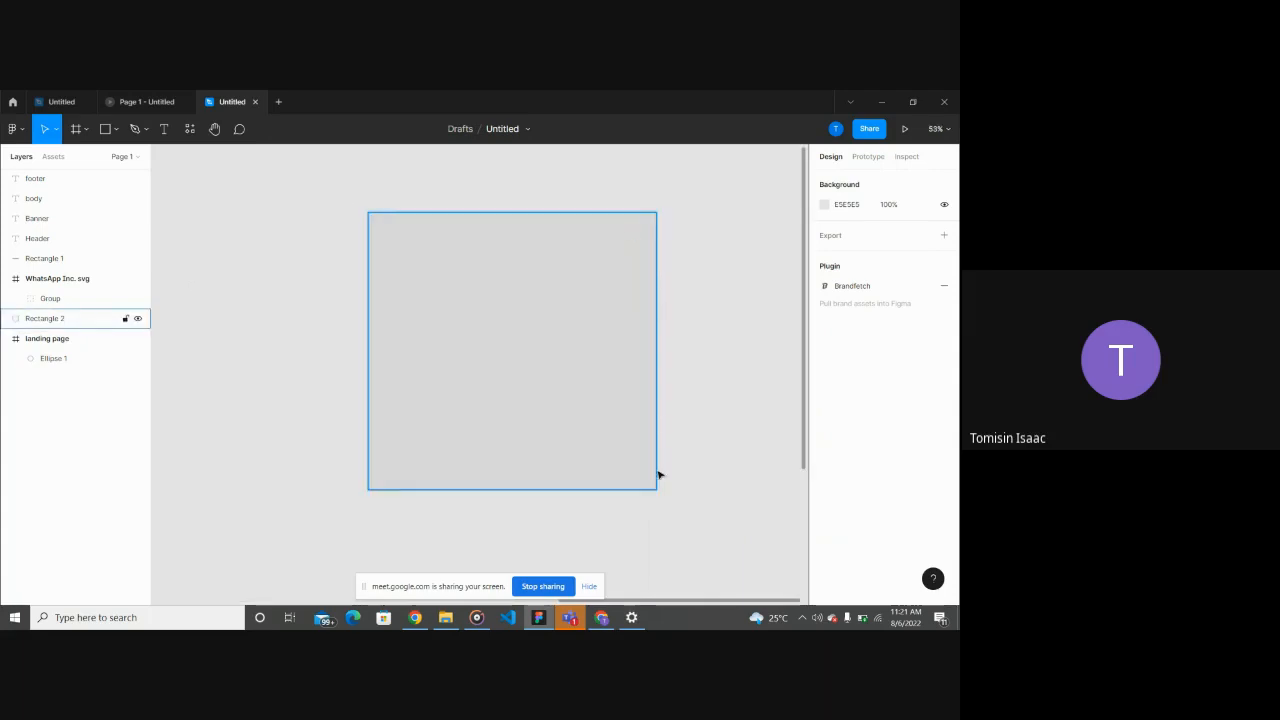
{"action": "left_click", "coordinate": [467, 314]}
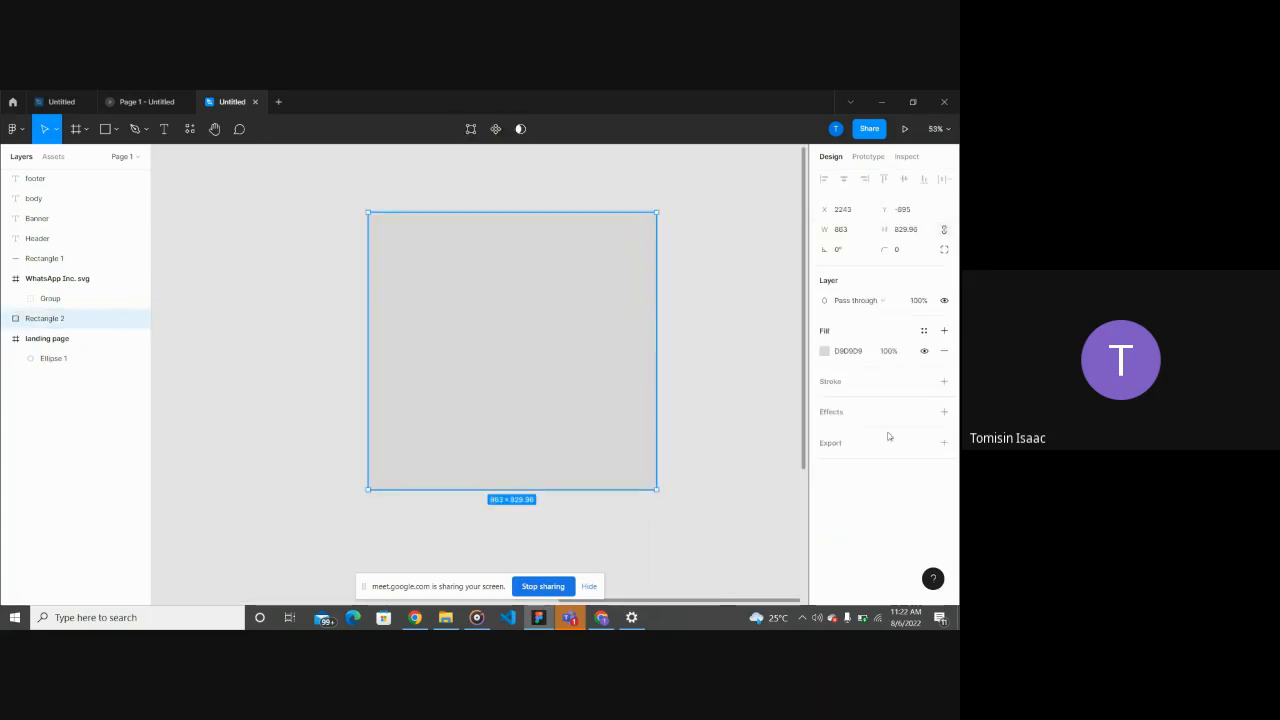
{"action": "left_click", "coordinate": [944, 381]}
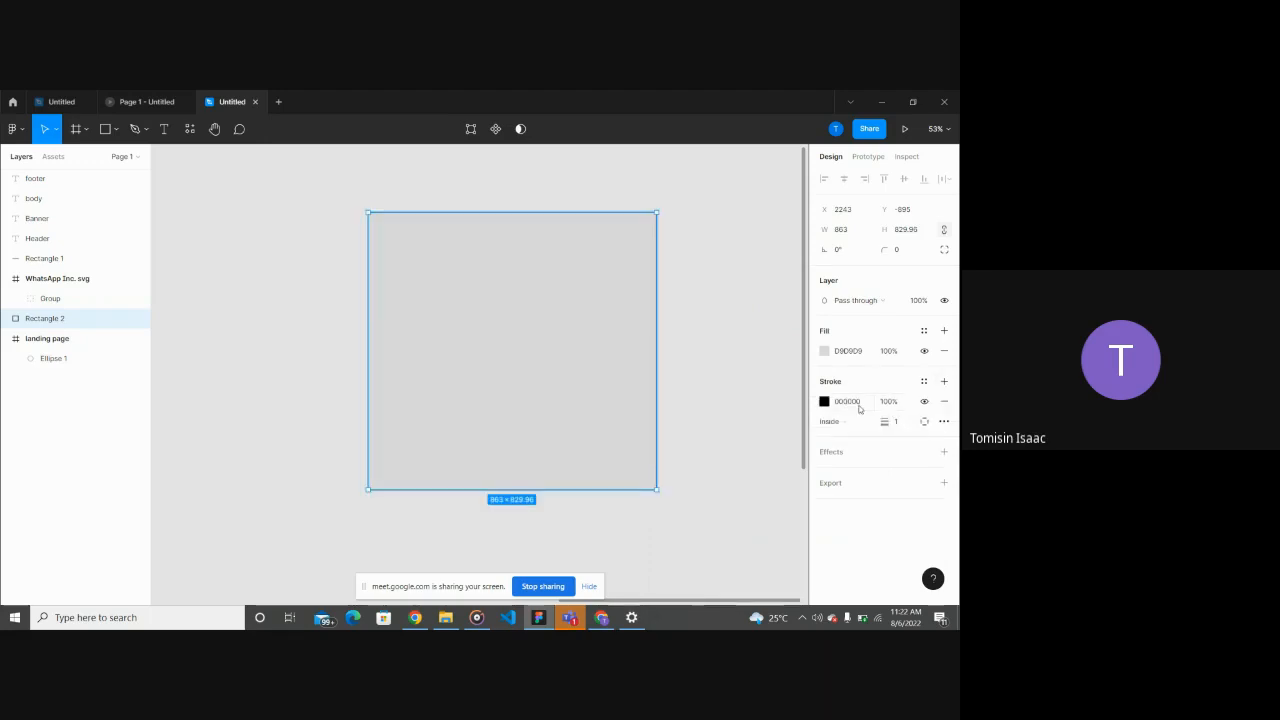
{"action": "left_click", "coordinate": [738, 379]}
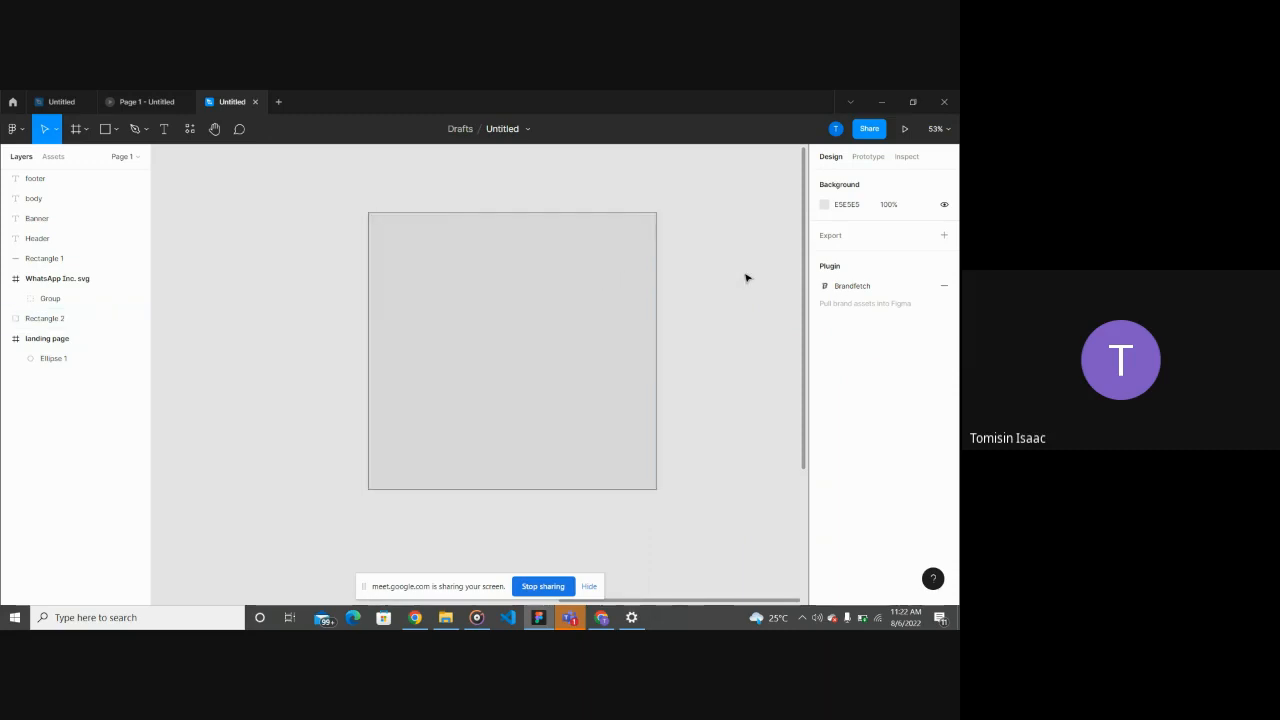
{"action": "scroll", "coordinate": [746, 277], "scroll_direction": "up", "scroll_amount": 5}
{"action": "scroll", "coordinate": [746, 277], "scroll_direction": "down", "scroll_amount": 3}
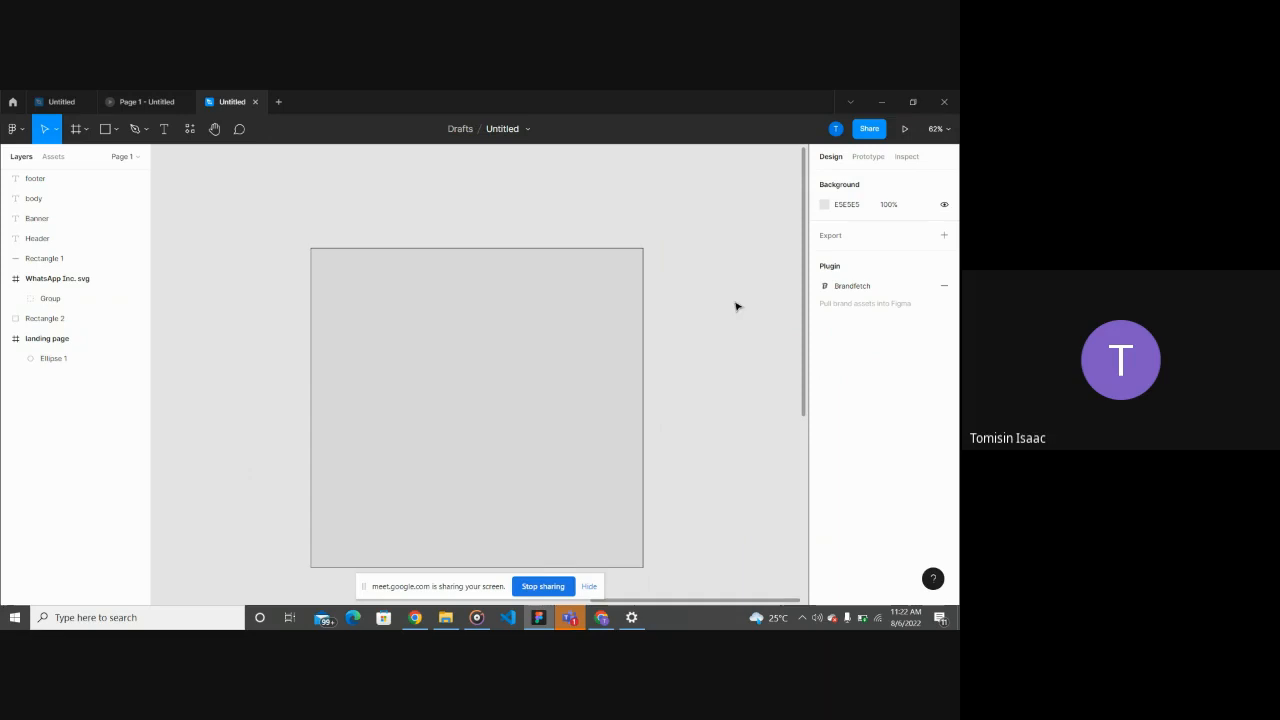
{"action": "scroll", "coordinate": [674, 492], "scroll_direction": "down", "scroll_amount": 3}
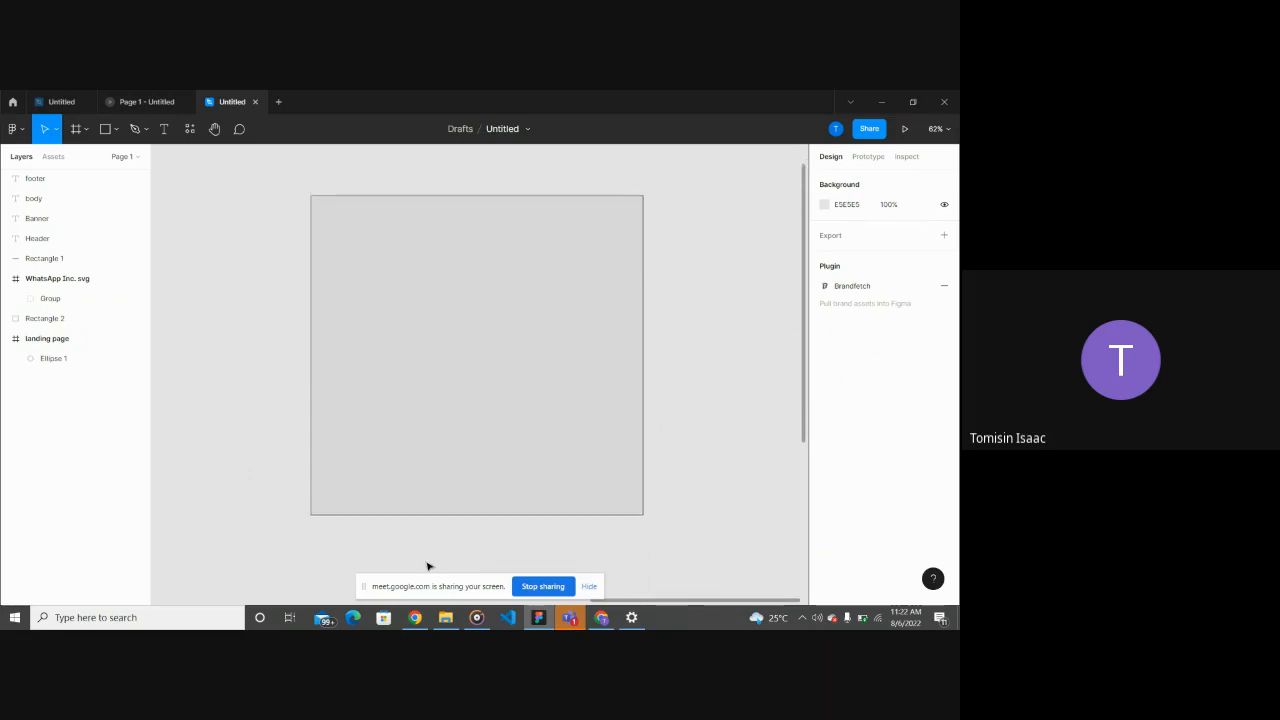
Step: Change the rectangle's stroke color to red, FF0000, and deselect it
{"action": "left_click", "coordinate": [414, 329]}
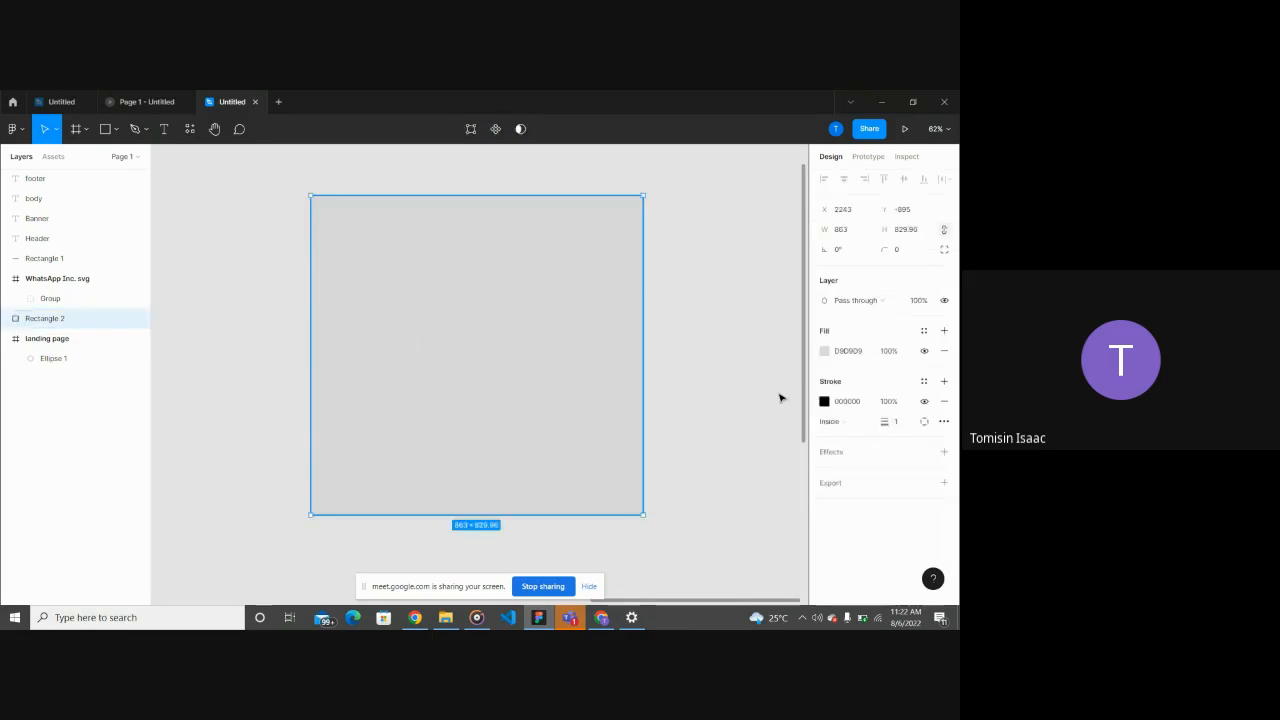
{"action": "left_click", "coordinate": [833, 402]}
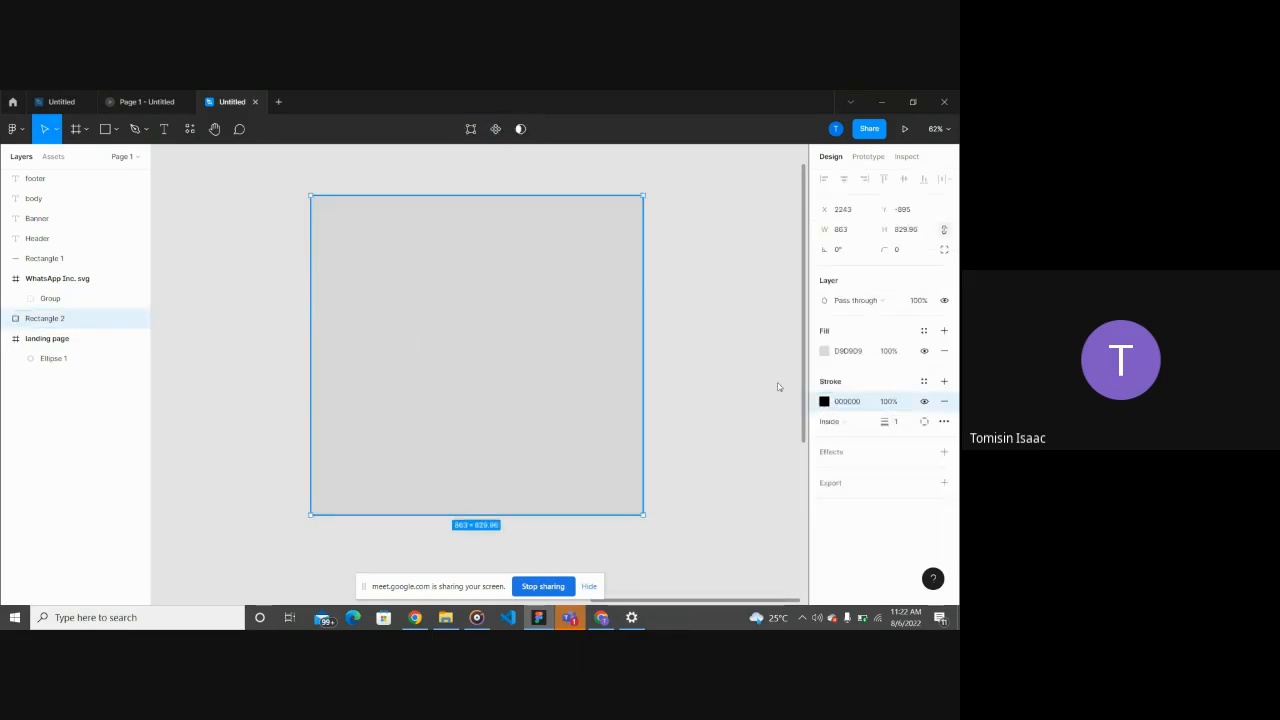
{"action": "left_click", "coordinate": [824, 401]}
{"action": "left_click_drag", "start_coordinate": [739, 342], "coordinate": [820, 287]}
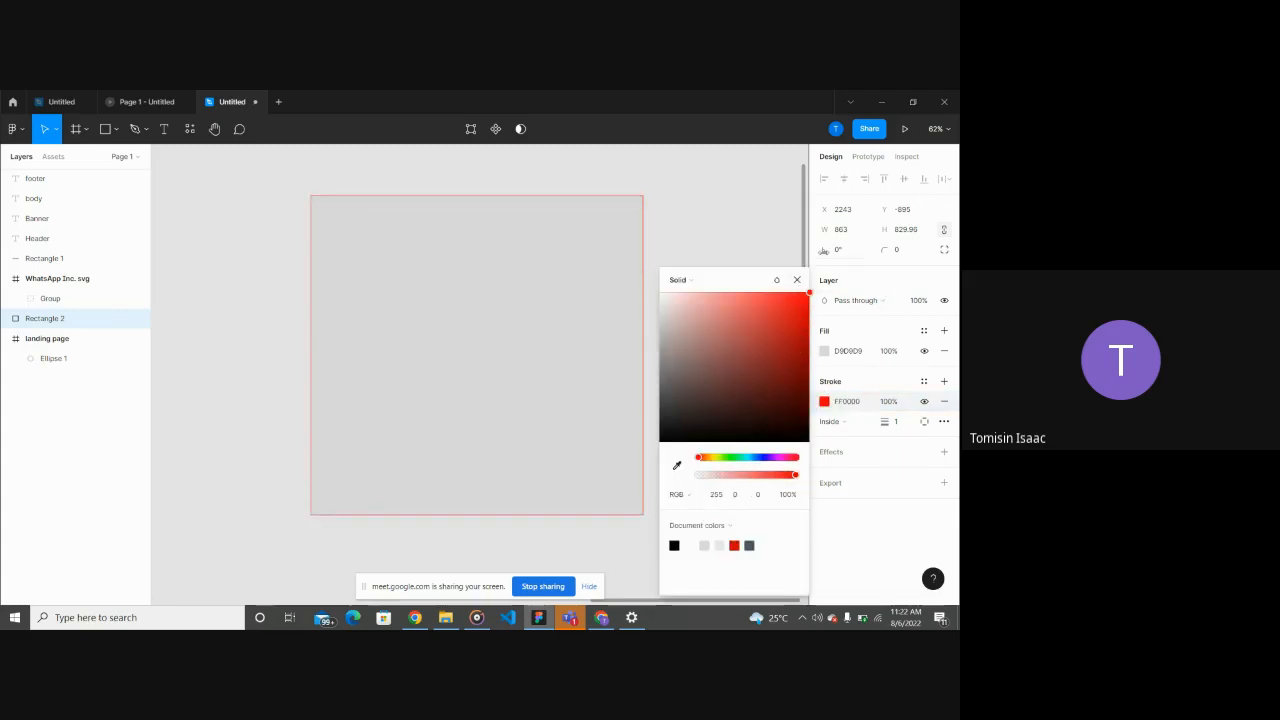
{"action": "left_click", "coordinate": [738, 223]}
{"action": "scroll", "coordinate": [738, 223], "scroll_direction": "down", "scroll_amount": 3, "text": "ctrl"}
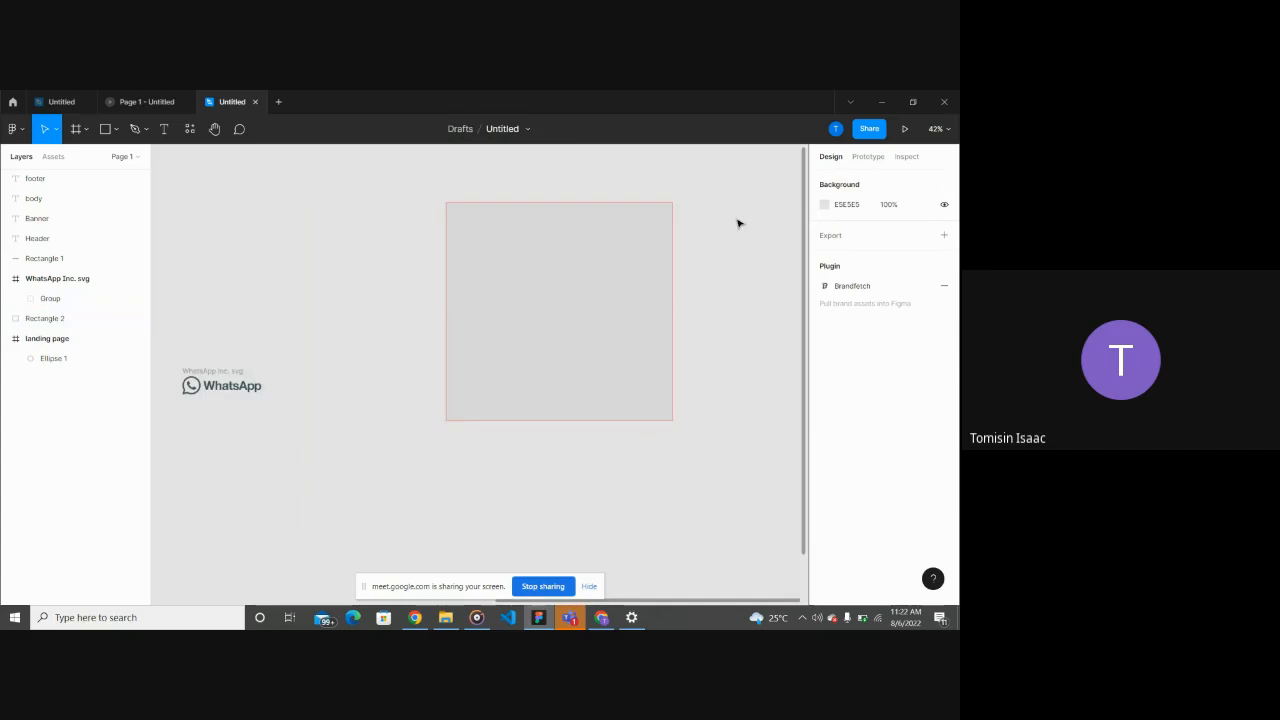
Step: Set the thickness of the rectangle's red stroke to 8 and deselect it
{"action": "left_click", "coordinate": [668, 308]}
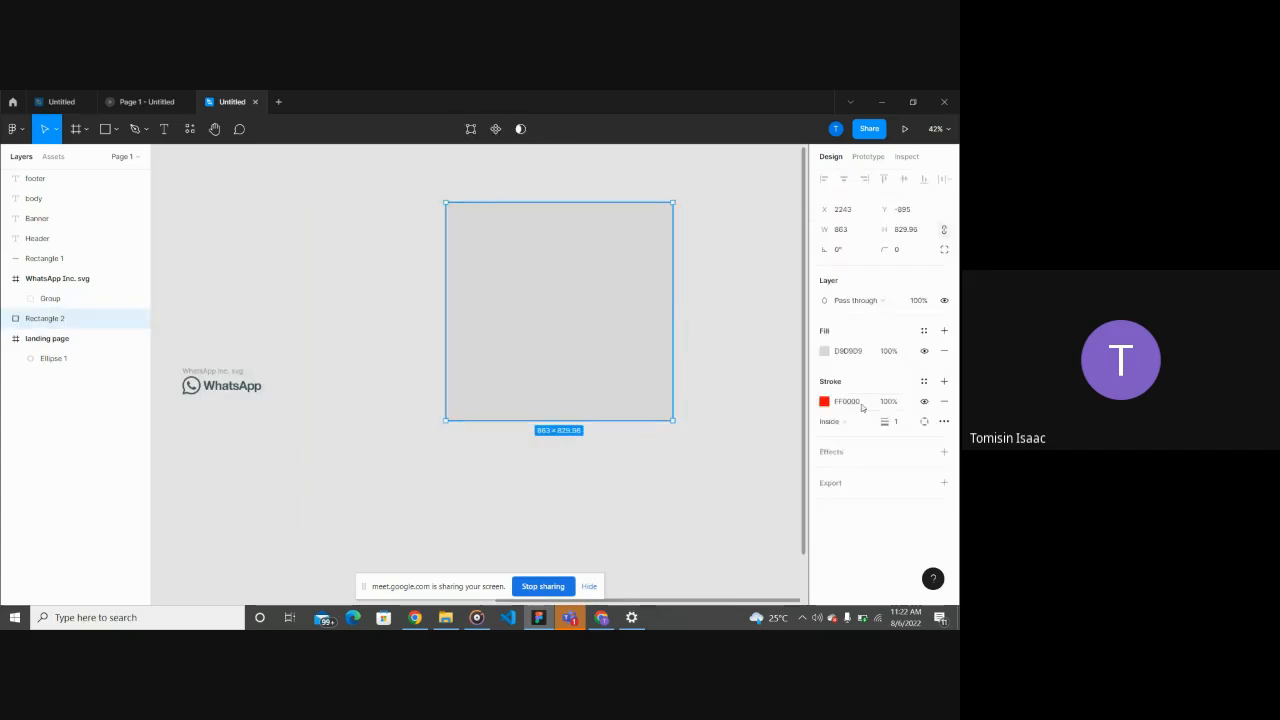
{"action": "left_click", "coordinate": [909, 428]}
{"action": "type", "text": "8"}
{"action": "key", "text": "Return"}
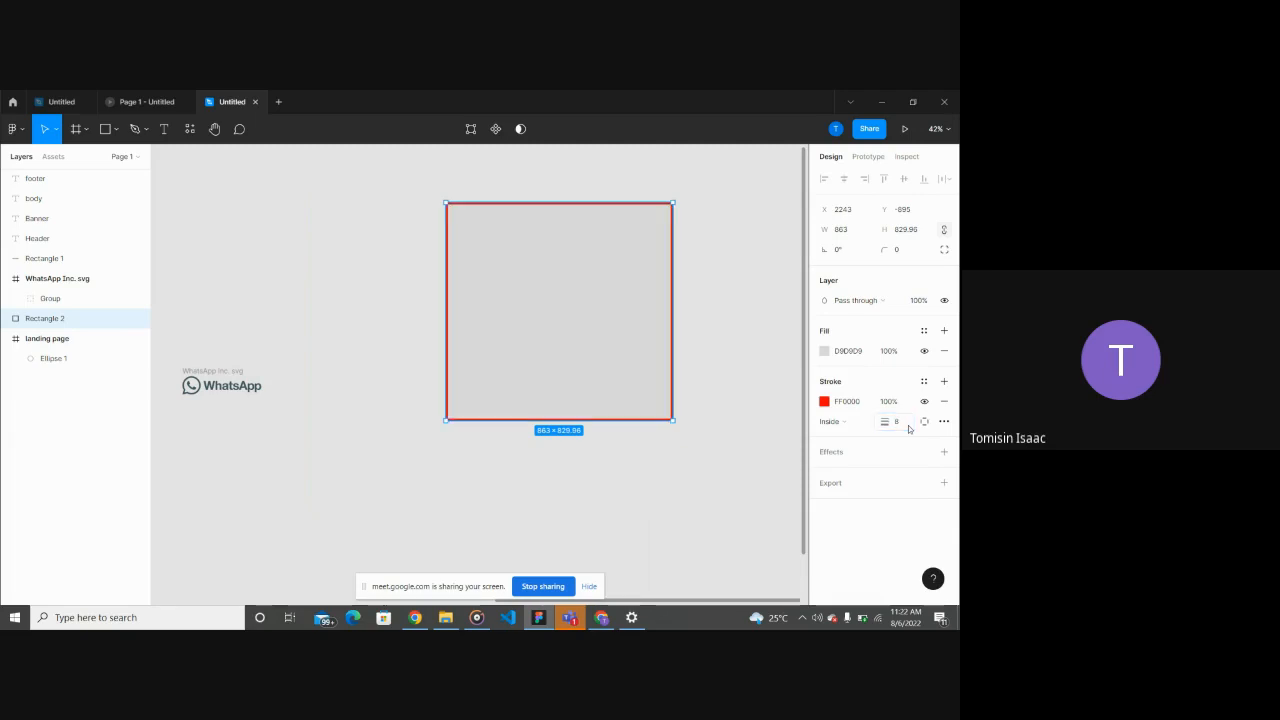
{"action": "left_click", "coordinate": [681, 509]}
Step: Increase the rectangle's stroke thickness to 18 and inspect the border closely at its upper-right corner
{"action": "left_click", "coordinate": [643, 357]}
{"action": "mouse_move", "coordinate": [884, 421]}
{"action": "left_mouse_down"}
{"action": "mouse_move", "coordinate": [966, 421]}
{"action": "mouse_move", "coordinate": [860, 424]}
{"action": "mouse_move", "coordinate": [884, 423]}
{"action": "left_mouse_up"}
{"action": "left_click", "coordinate": [728, 430]}
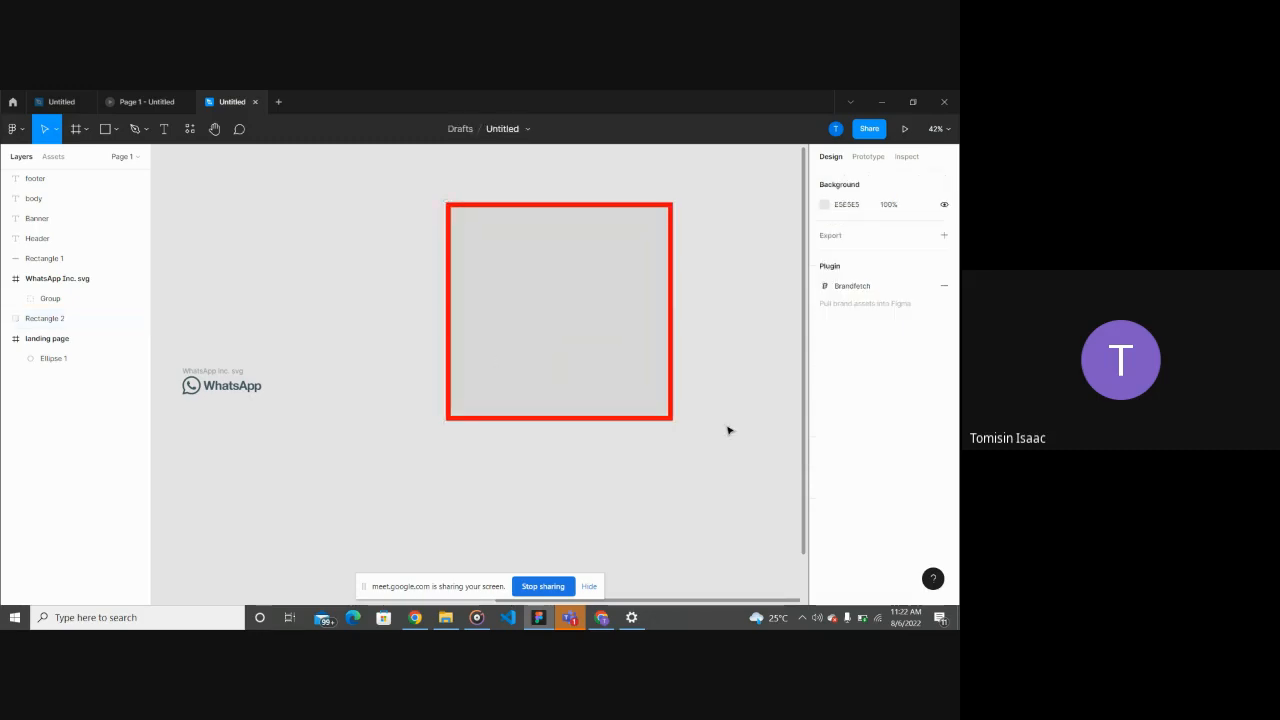
{"action": "left_click", "coordinate": [663, 323]}
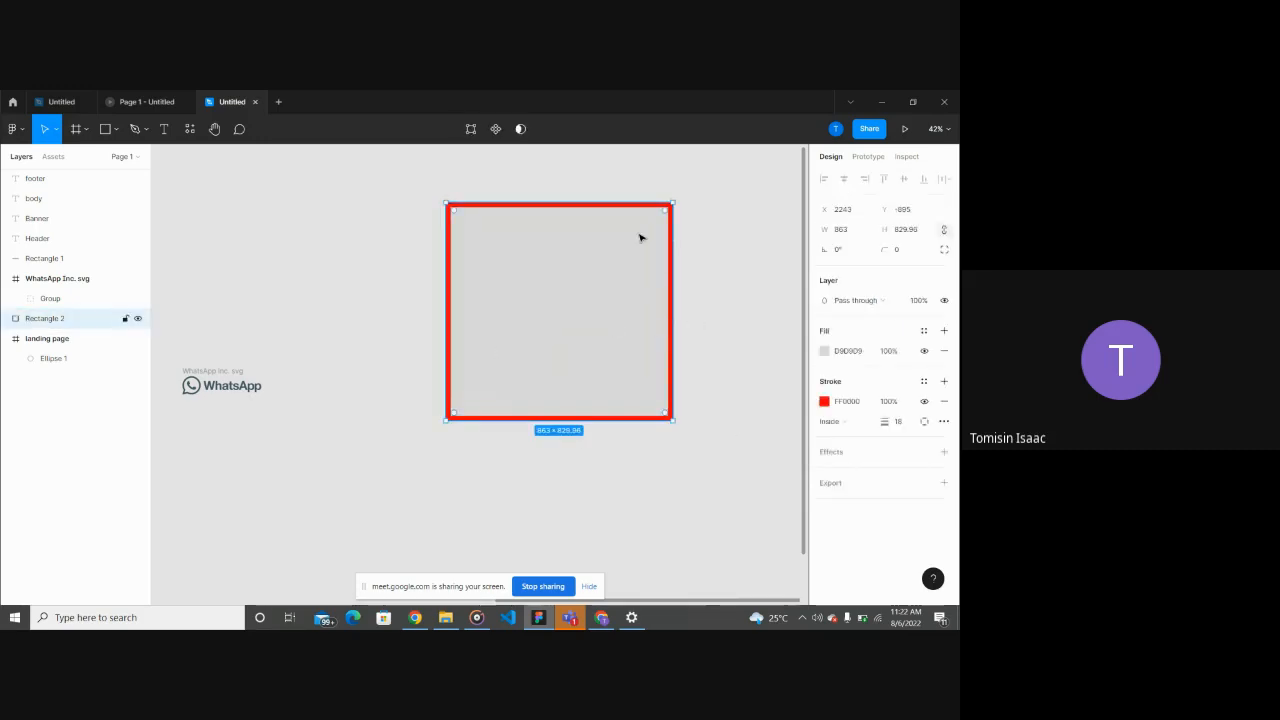
{"action": "scroll", "coordinate": [660, 203], "scroll_direction": "up", "scroll_amount": 5, "text": "ctrl"}
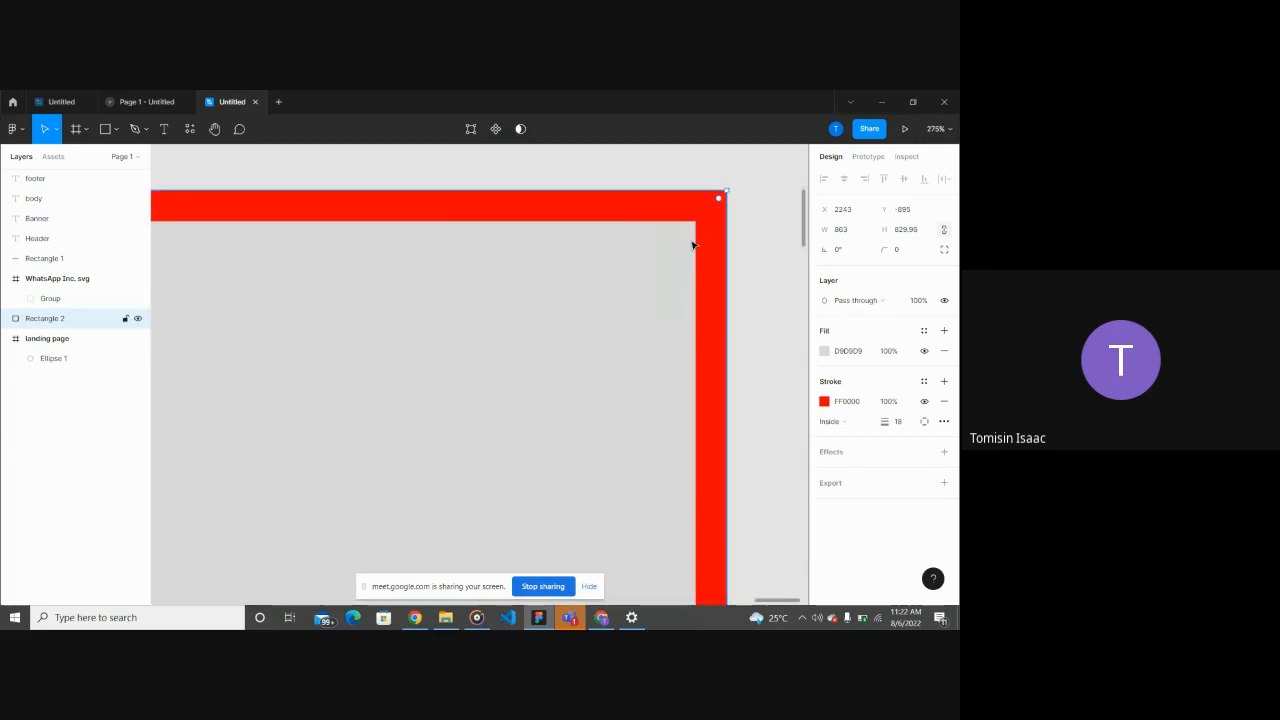
Step: Set the red stroke of the grey rectangle to the Outside position
{"action": "scroll", "coordinate": [503, 366], "scroll_direction": "down", "scroll_amount": 8, "text": "ctrl"}
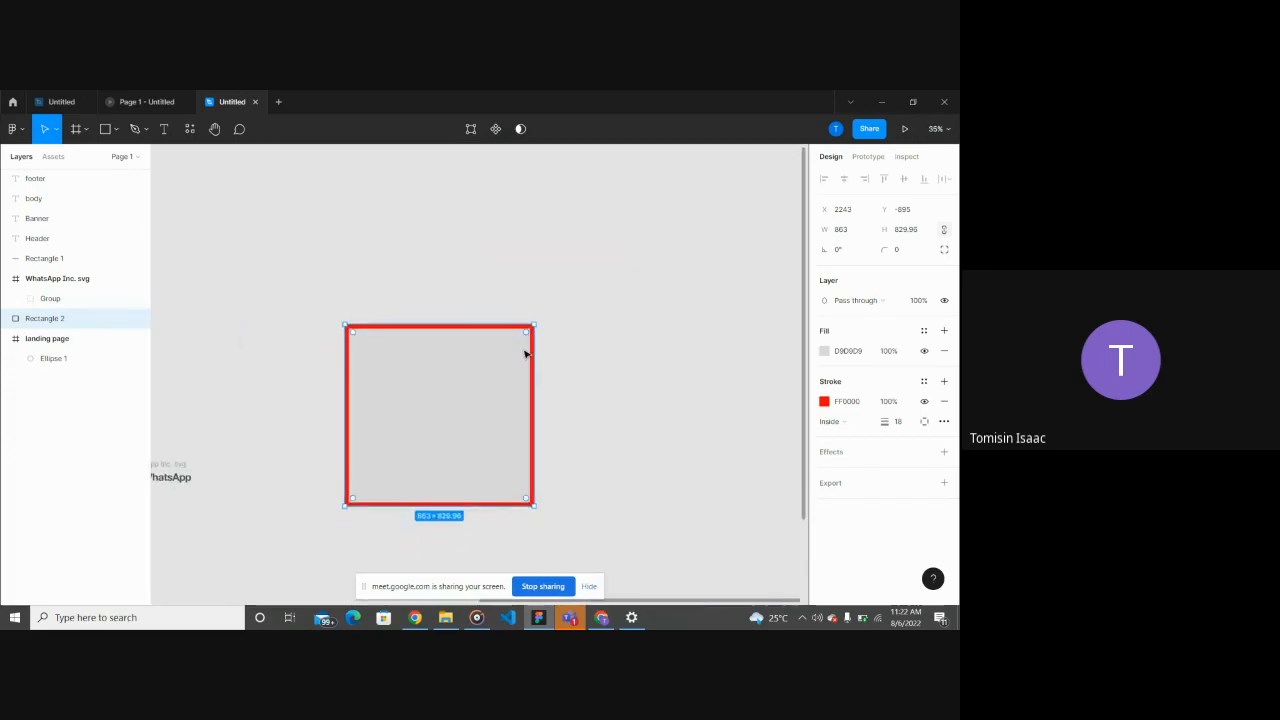
{"action": "scroll", "coordinate": [526, 354], "scroll_direction": "down", "scroll_amount": 1}
{"action": "left_click", "coordinate": [660, 397]}
{"action": "left_click", "coordinate": [522, 432]}
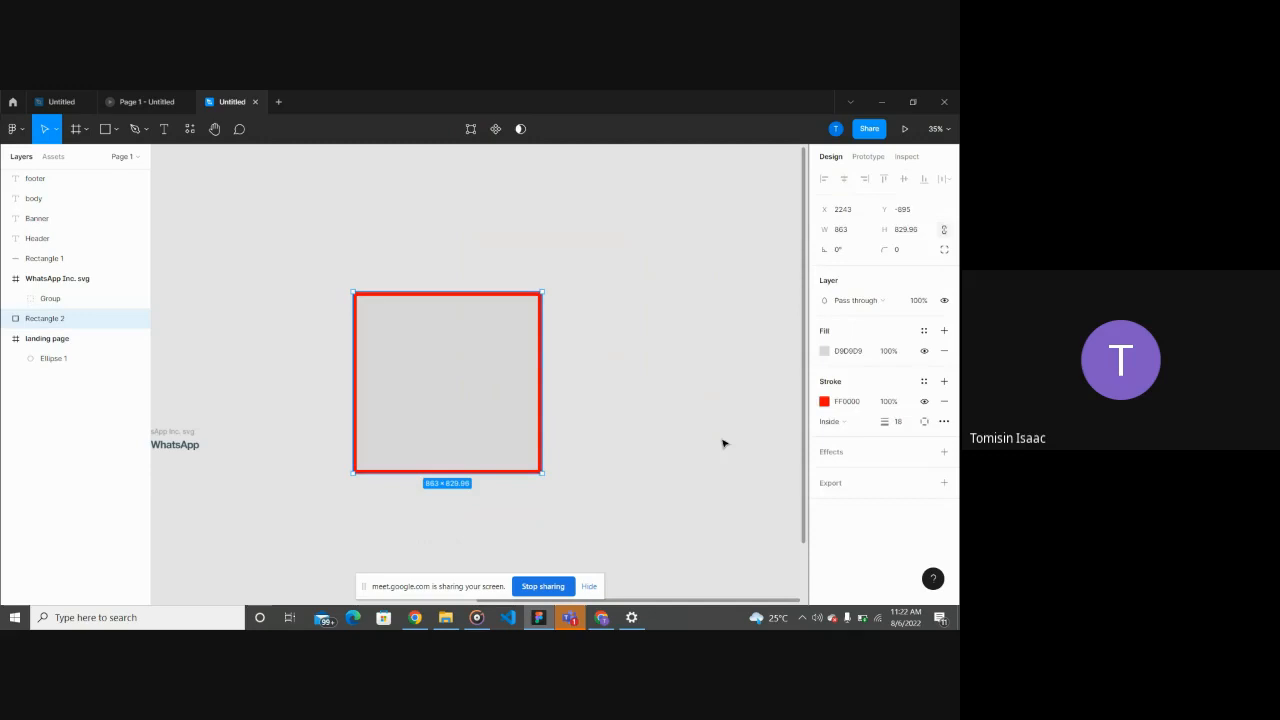
{"action": "left_click", "coordinate": [856, 421]}
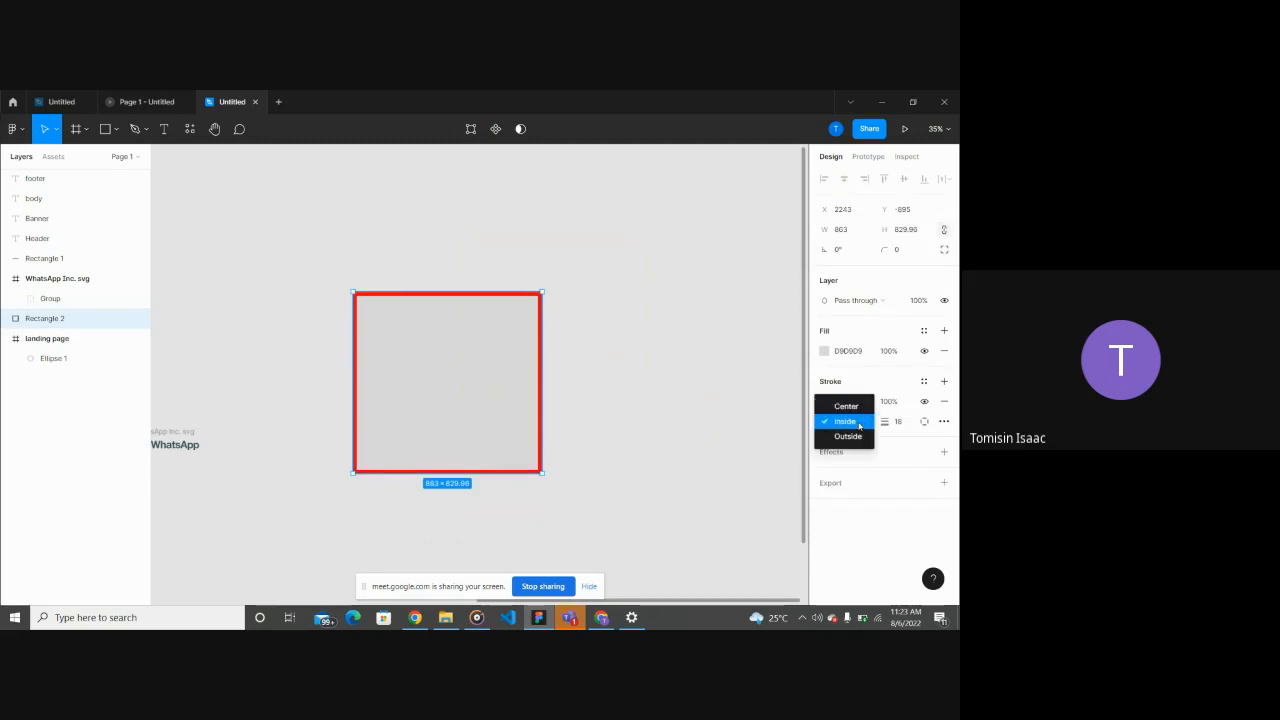
{"action": "left_click", "coordinate": [857, 438]}
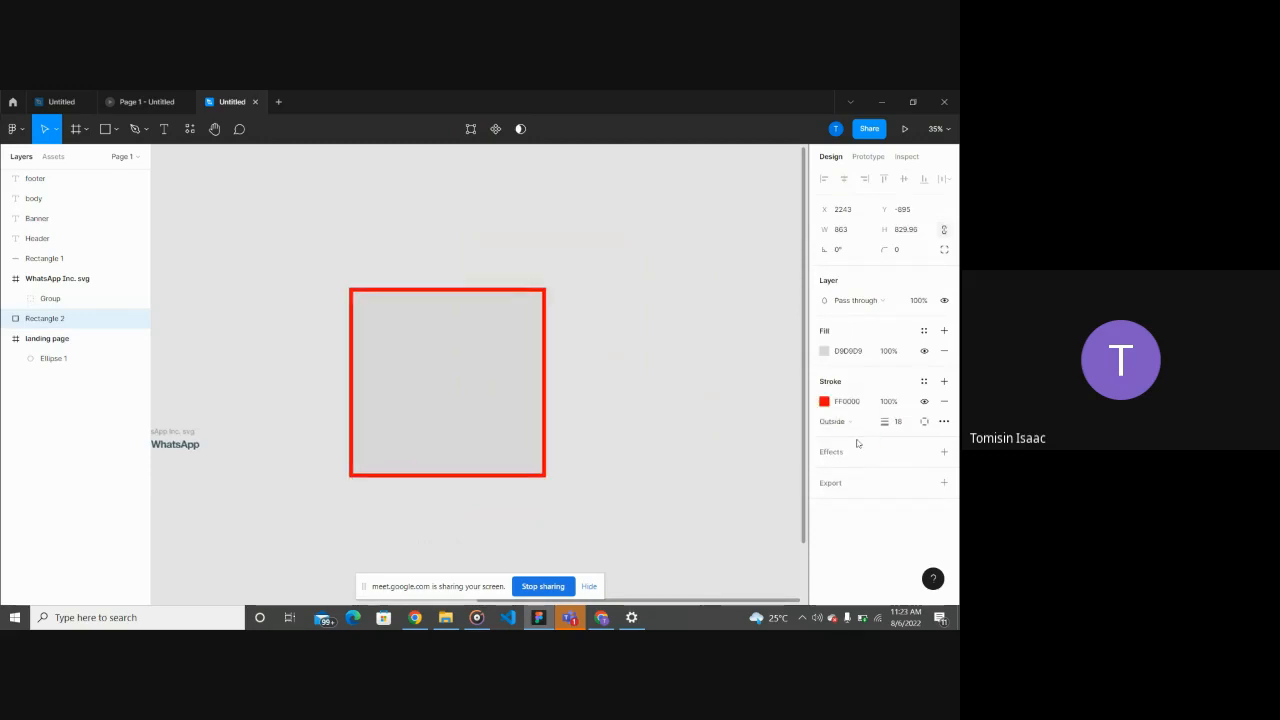
{"action": "scroll", "coordinate": [502, 346], "scroll_direction": "up", "scroll_amount": 3}
{"action": "scroll", "coordinate": [502, 346], "scroll_direction": "up", "scroll_amount": 1}
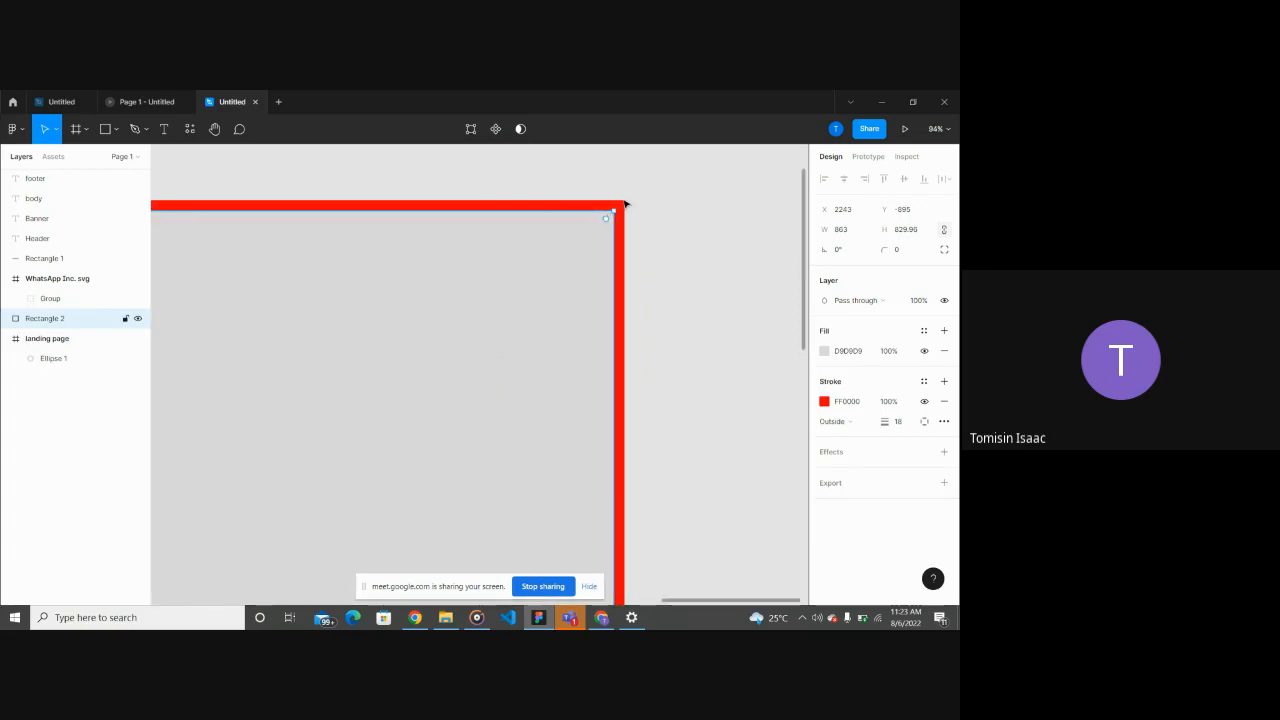
{"action": "scroll", "coordinate": [618, 202], "scroll_direction": "down", "scroll_amount": 2}
{"action": "left_click", "coordinate": [683, 246]}
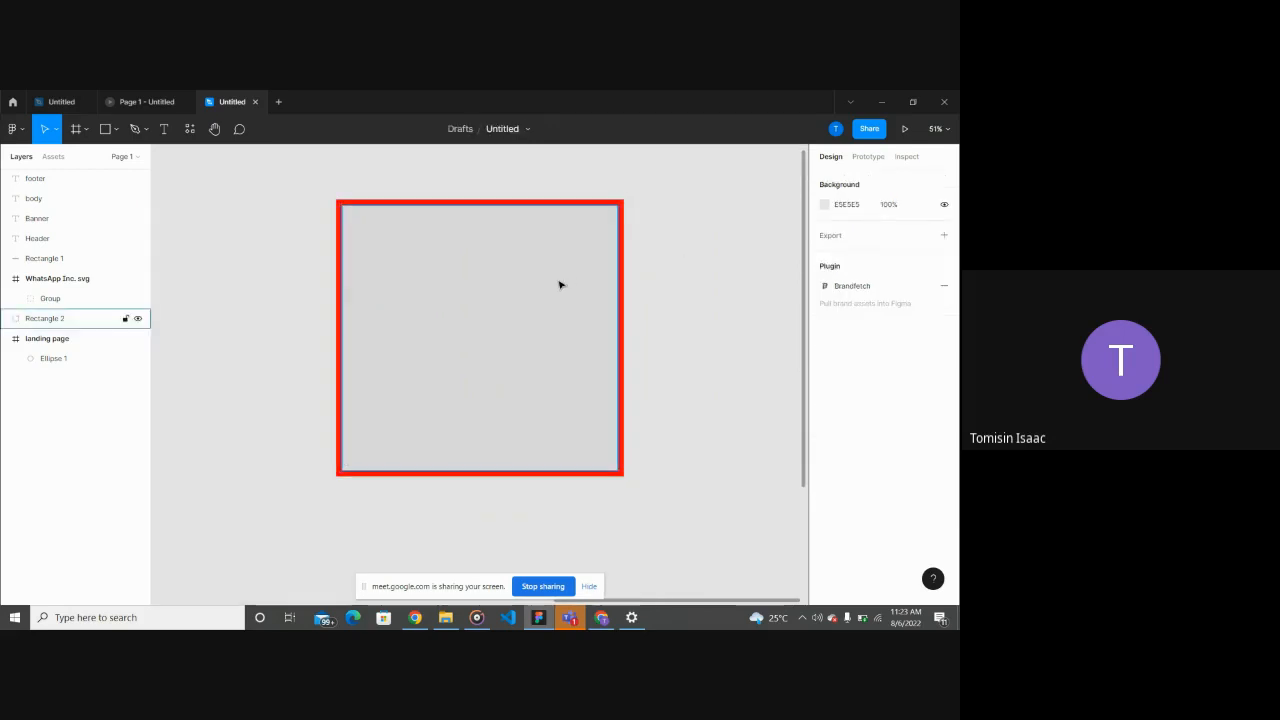
Step: Align the grey rectangle's red stroke to Center
{"action": "left_click", "coordinate": [565, 283]}
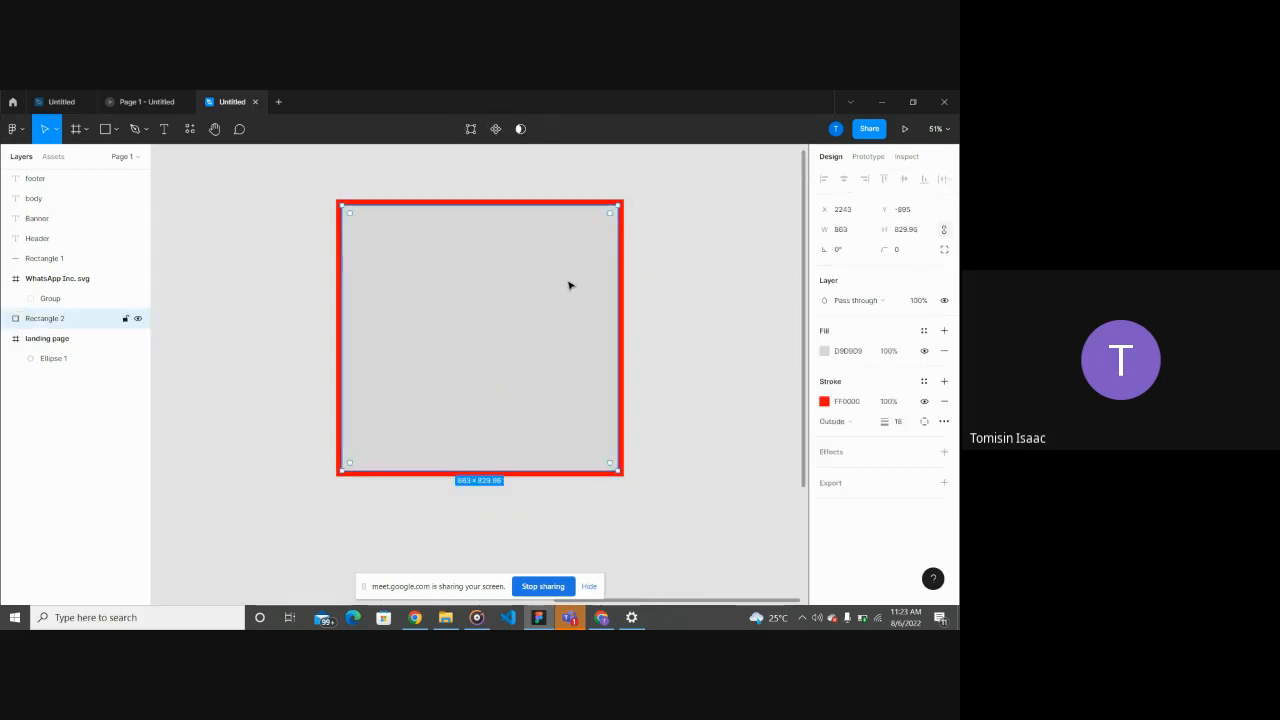
{"action": "left_click", "coordinate": [868, 422]}
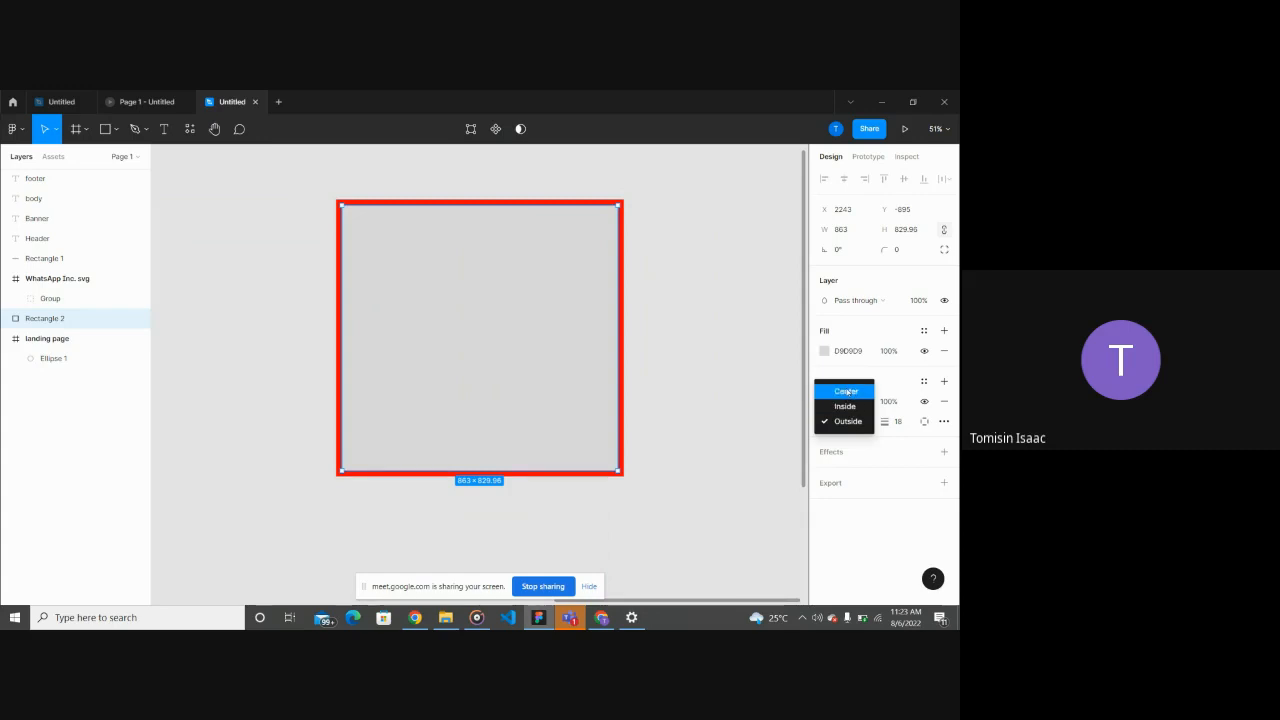
{"action": "left_click", "coordinate": [846, 390]}
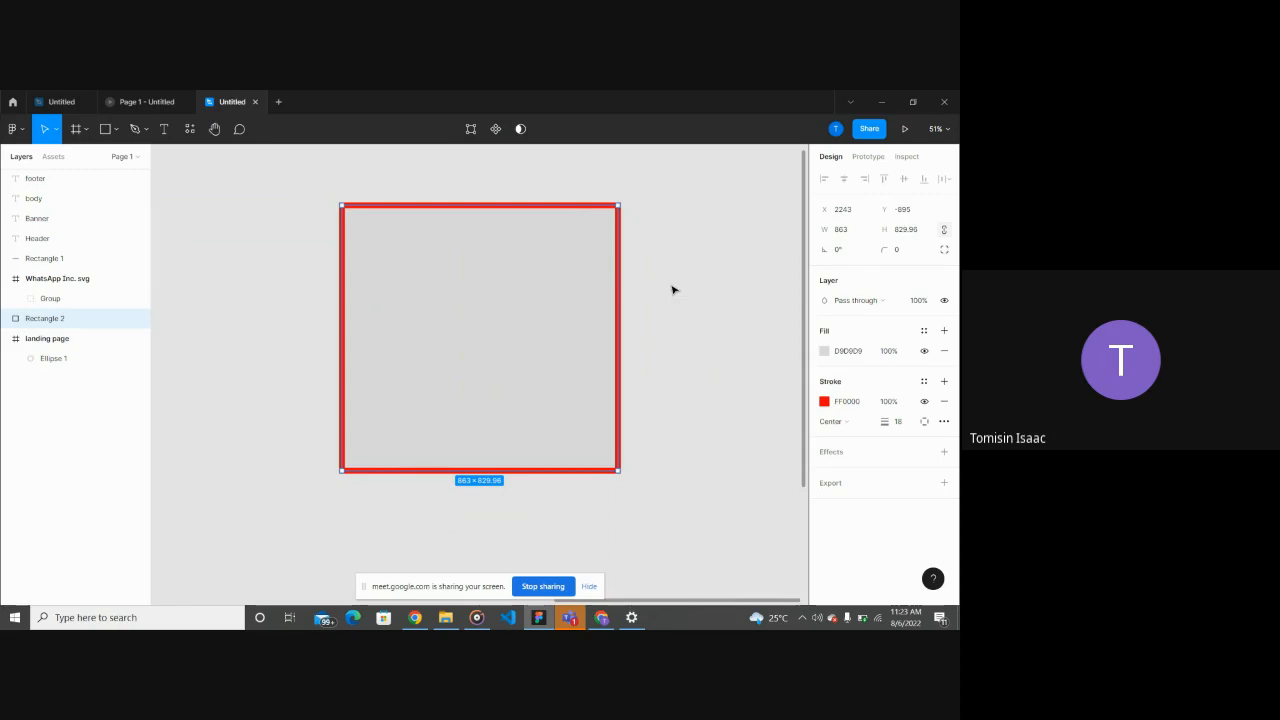
Step: Add a drop shadow effect to the grey rectangle with the red stroke
{"action": "left_click", "coordinate": [677, 371]}
{"action": "scroll", "coordinate": [676, 374], "scroll_direction": "down", "scroll_amount": 3}
{"action": "scroll", "coordinate": [675, 372], "scroll_direction": "down", "scroll_amount": 2}
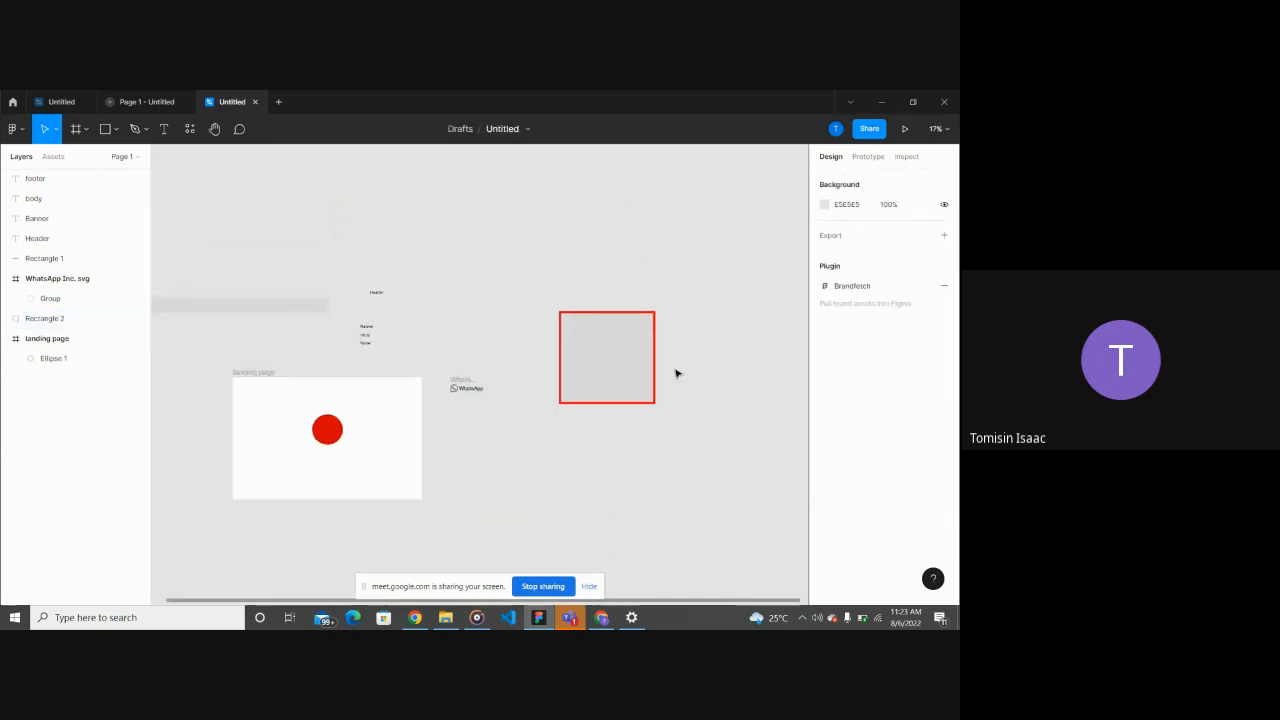
{"action": "left_click", "coordinate": [623, 372]}
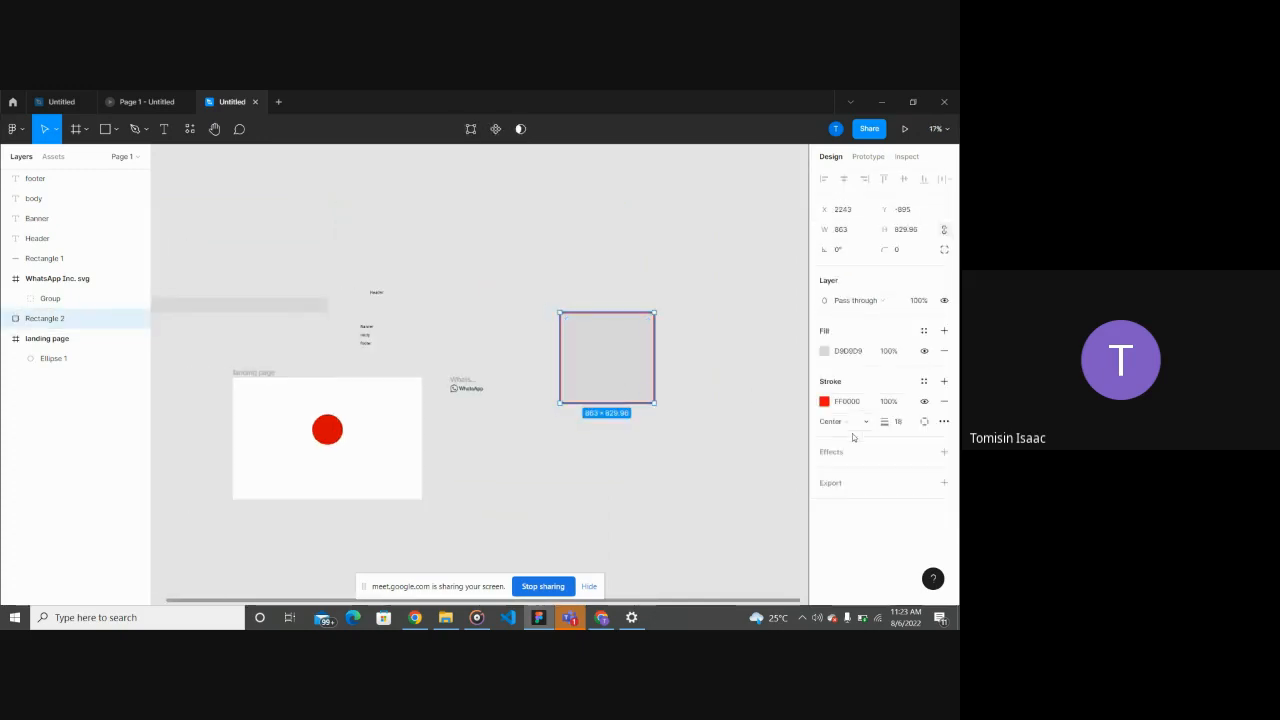
{"action": "left_click", "coordinate": [944, 452]}
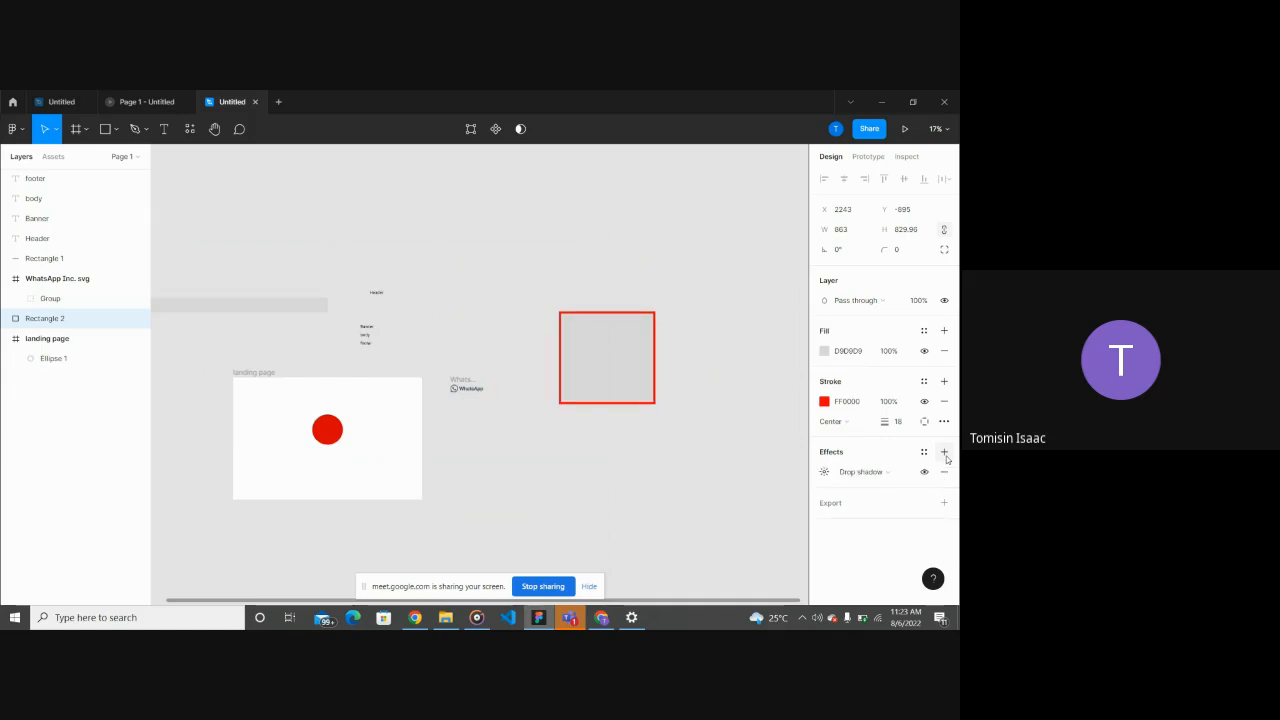
Step: Move the red circle out of the landing page frame and place the red-outlined rectangle inside the frame
{"action": "left_click", "coordinate": [700, 435]}
{"action": "scroll", "coordinate": [700, 436], "scroll_direction": "down", "scroll_amount": 2}
{"action": "scroll", "coordinate": [700, 436], "scroll_direction": "down", "scroll_amount": 2}
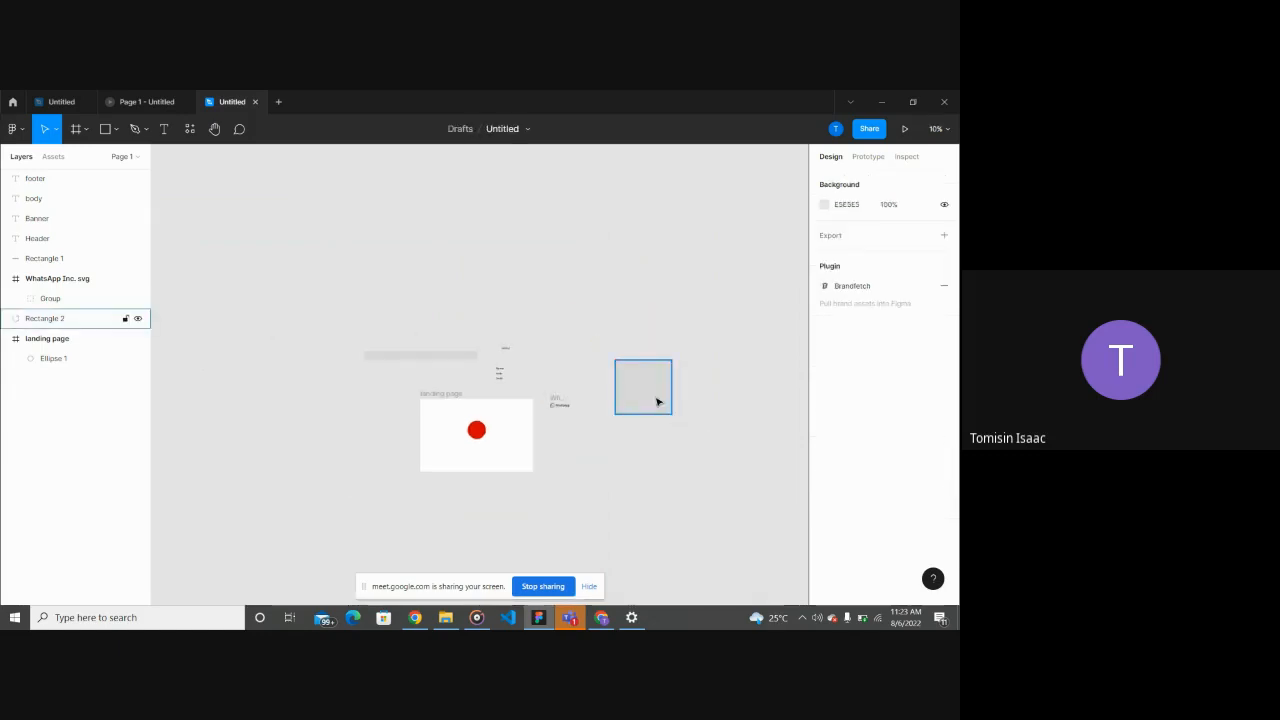
{"action": "left_click_drag", "start_coordinate": [476, 429], "coordinate": [351, 406]}
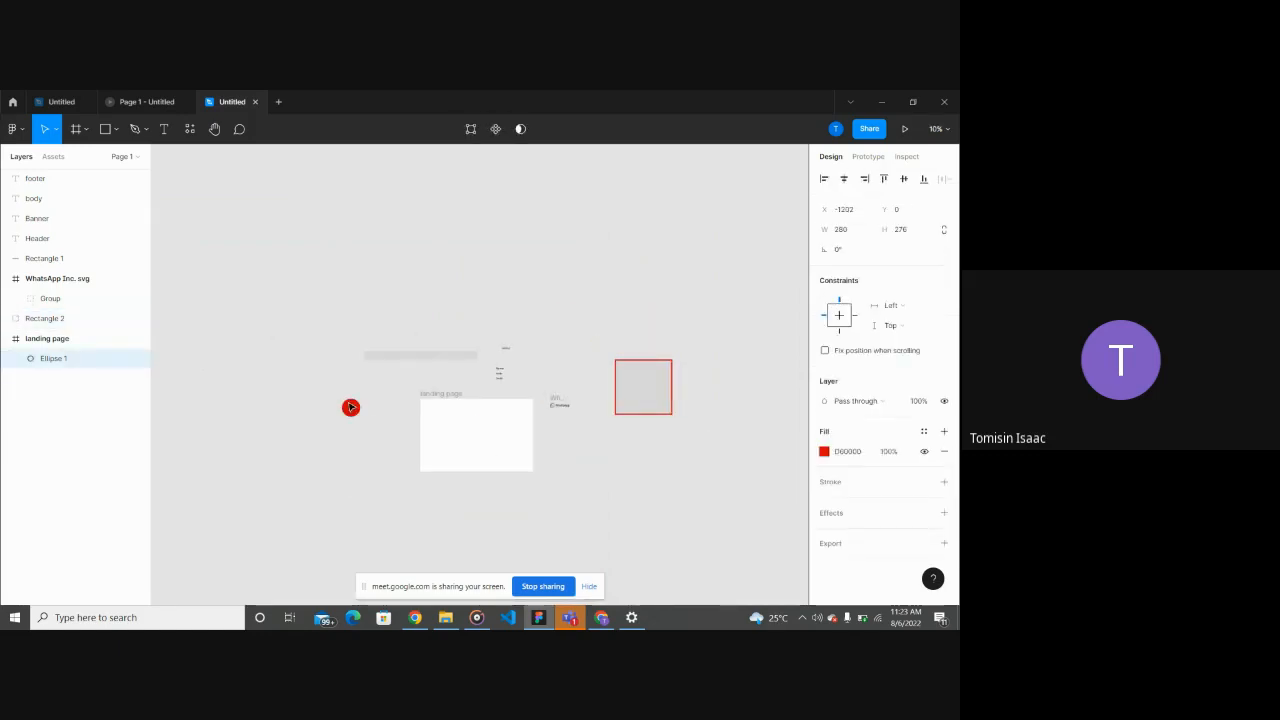
{"action": "left_click_drag", "start_coordinate": [658, 392], "coordinate": [500, 443]}
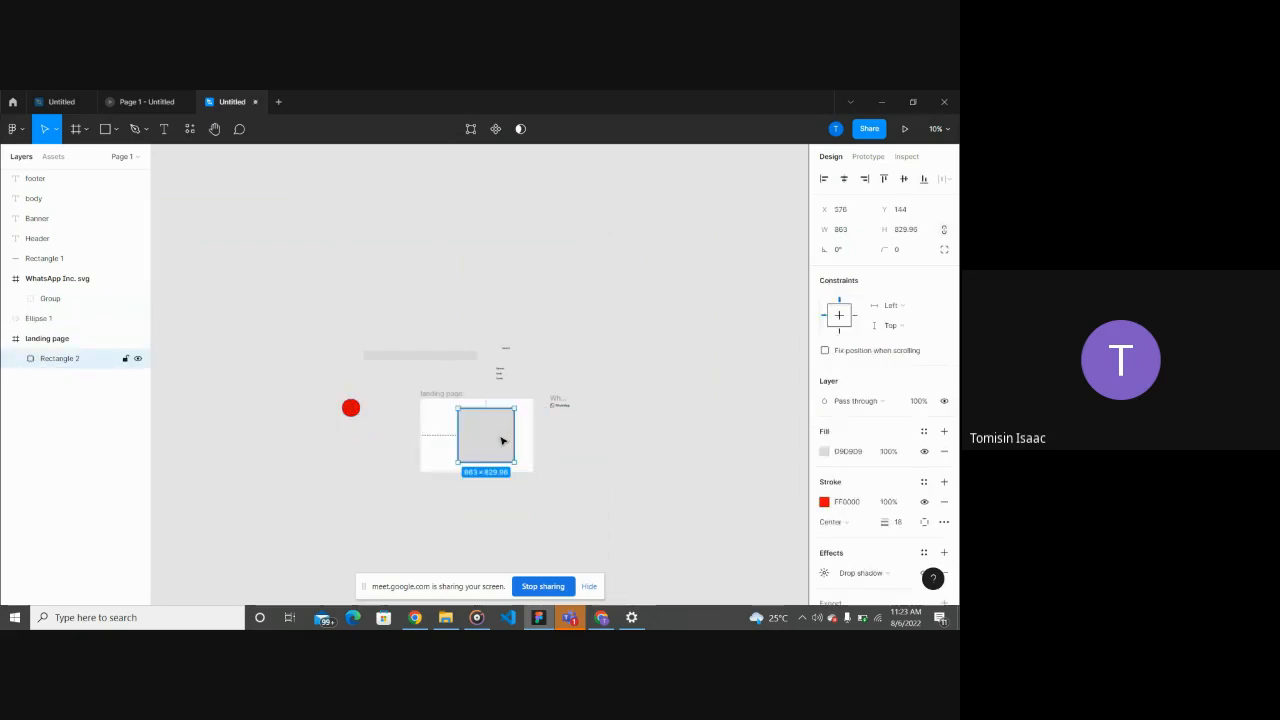
Step: Shrink the rectangle inside the landing page frame to about 401 × 471
{"action": "scroll", "coordinate": [500, 443], "scroll_direction": "up", "scroll_amount": 3}
{"action": "left_click_drag", "start_coordinate": [530, 490], "coordinate": [503, 443]}
{"action": "left_click", "coordinate": [514, 457]}
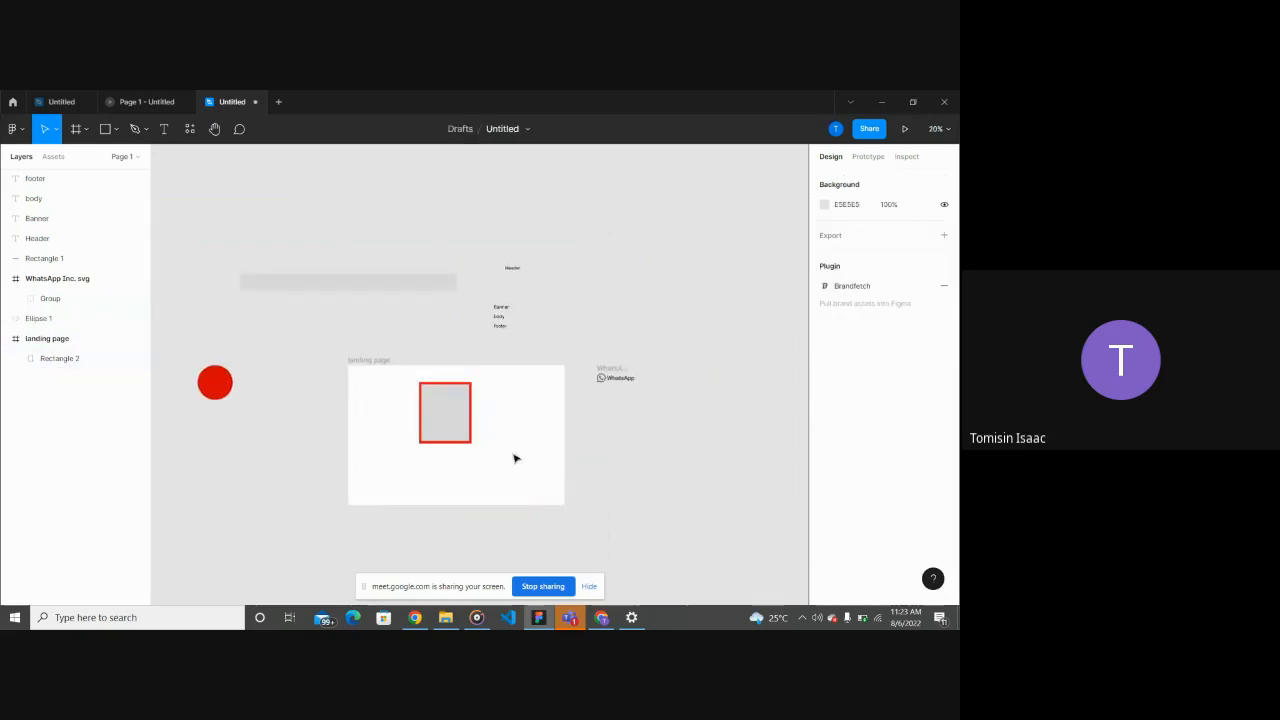
Step: Hide the red stroke of the rectangle in the landing page frame
{"action": "left_click", "coordinate": [460, 412]}
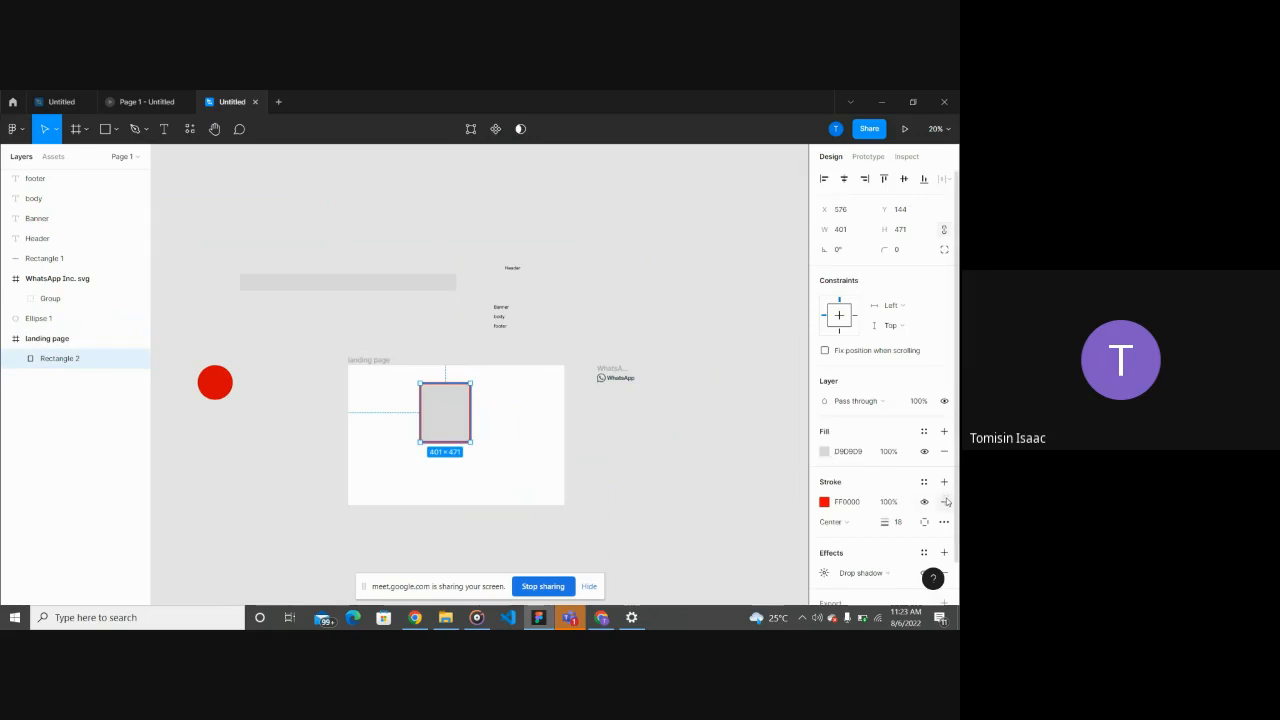
{"action": "scroll", "coordinate": [946, 502], "scroll_direction": "down", "scroll_amount": 1}
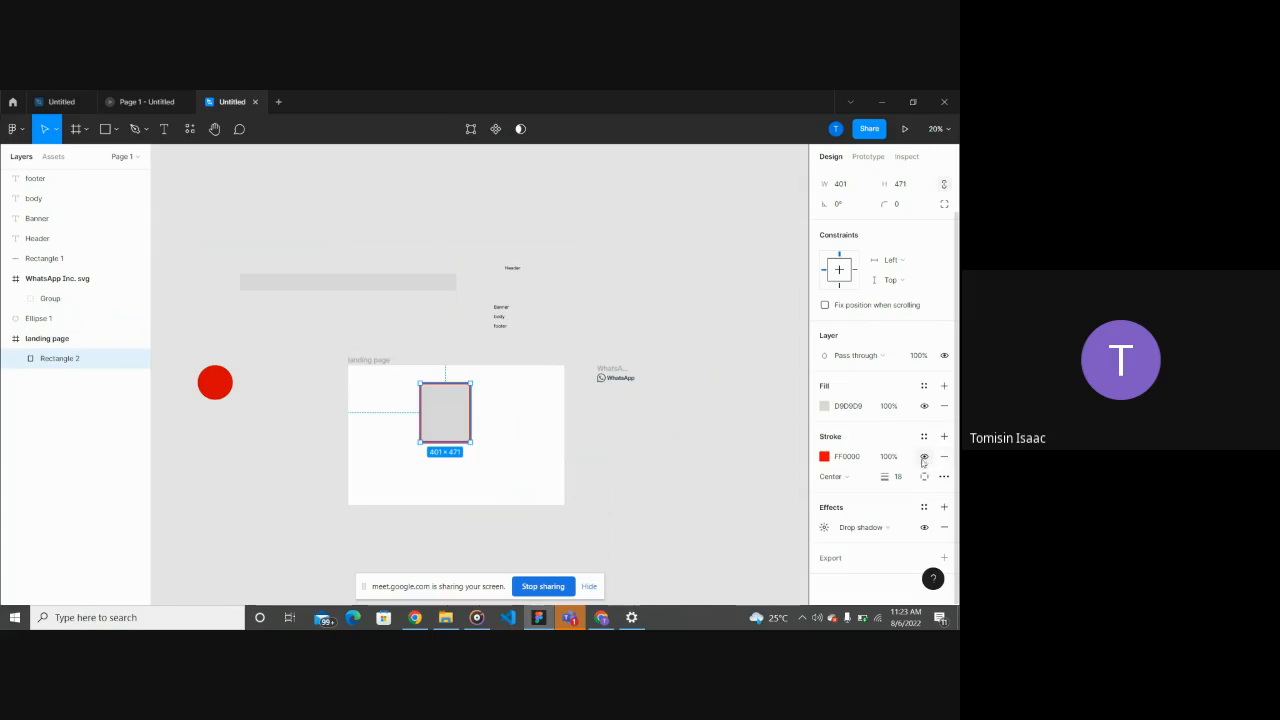
{"action": "left_click", "coordinate": [923, 457]}
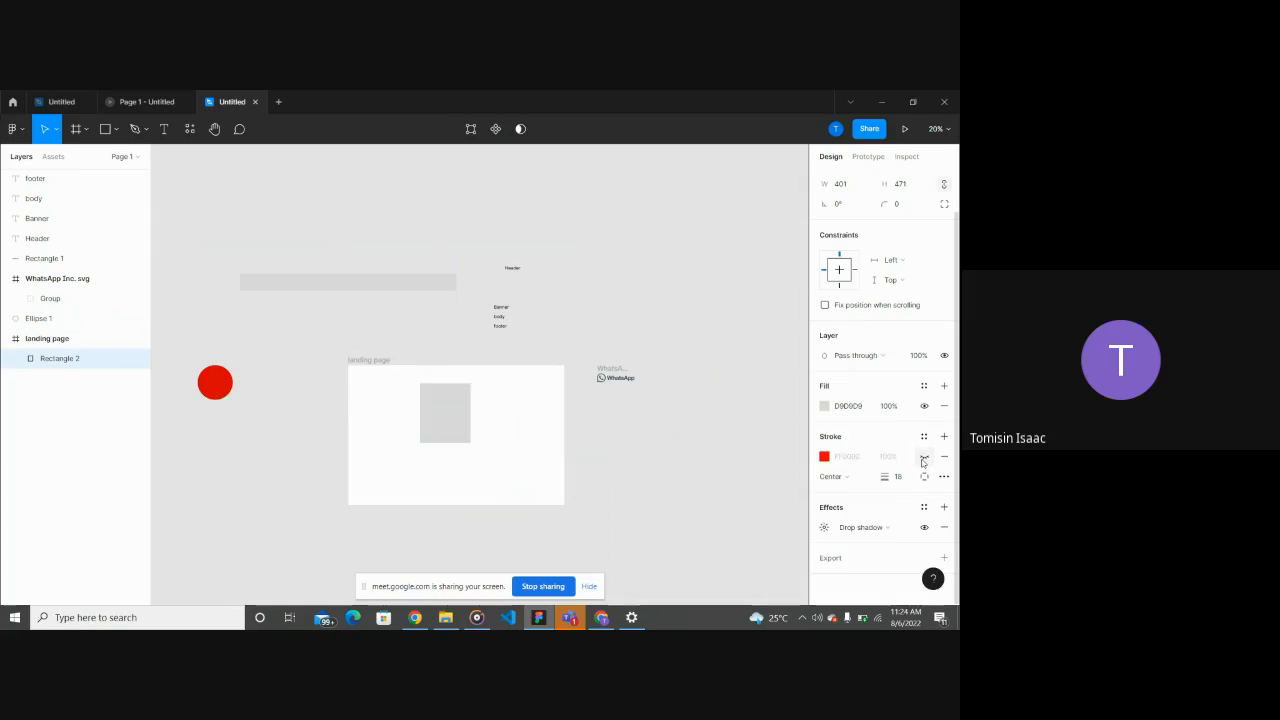
{"action": "left_click", "coordinate": [524, 473]}
{"action": "left_click", "coordinate": [434, 392]}
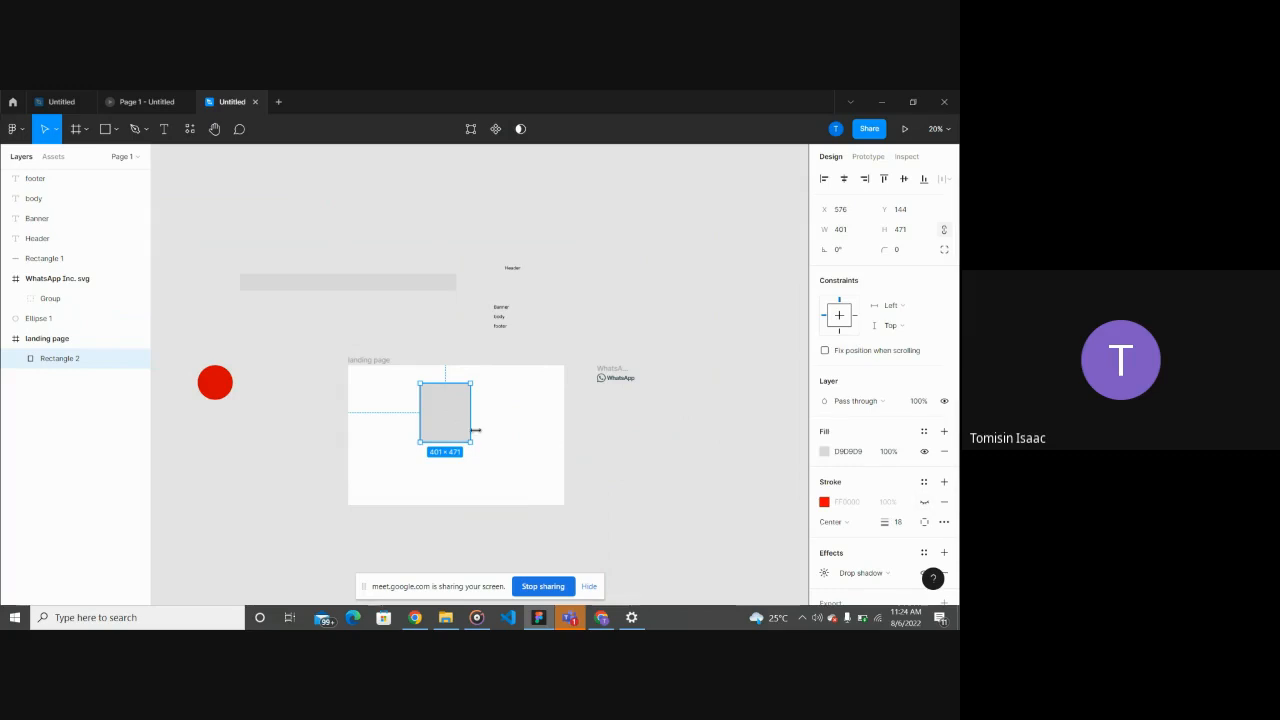
{"action": "left_click", "coordinate": [490, 432]}
{"action": "left_click", "coordinate": [448, 412]}
Step: Check the Google Meet call, return to the Figma design and dismiss the presenting notification
{"action": "left_click", "coordinate": [604, 619]}
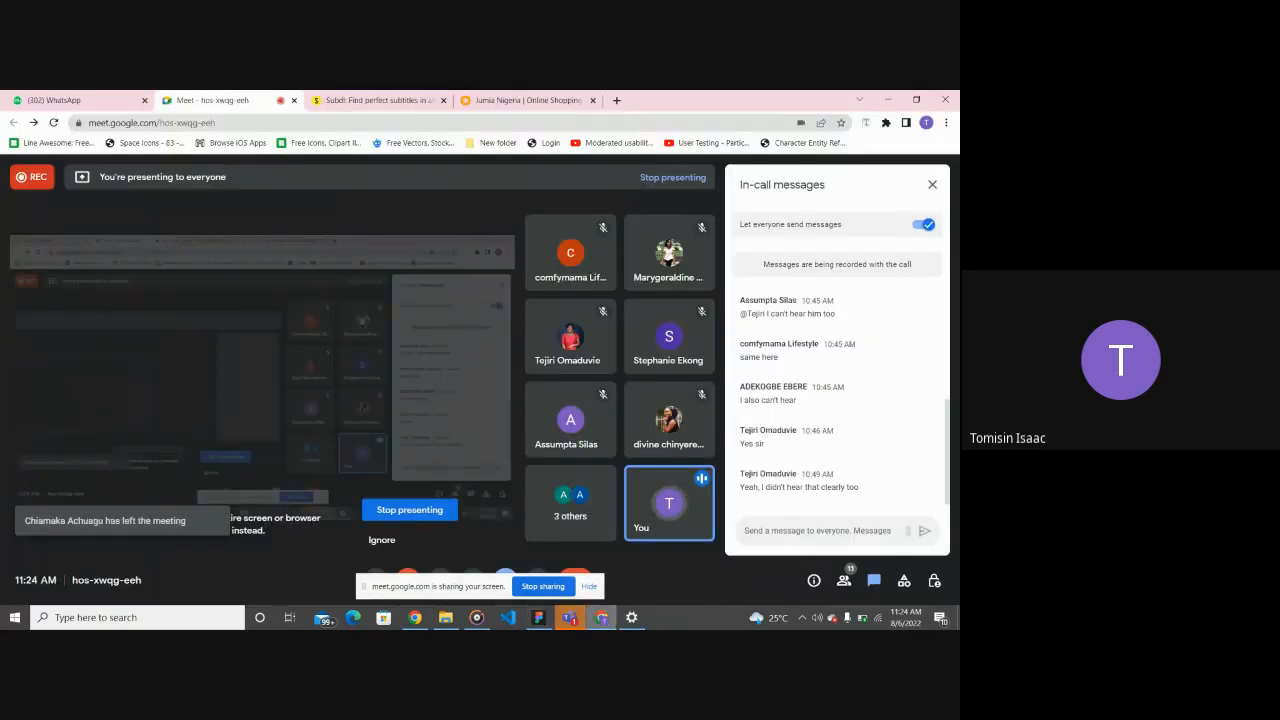
{"action": "left_click", "coordinate": [557, 623]}
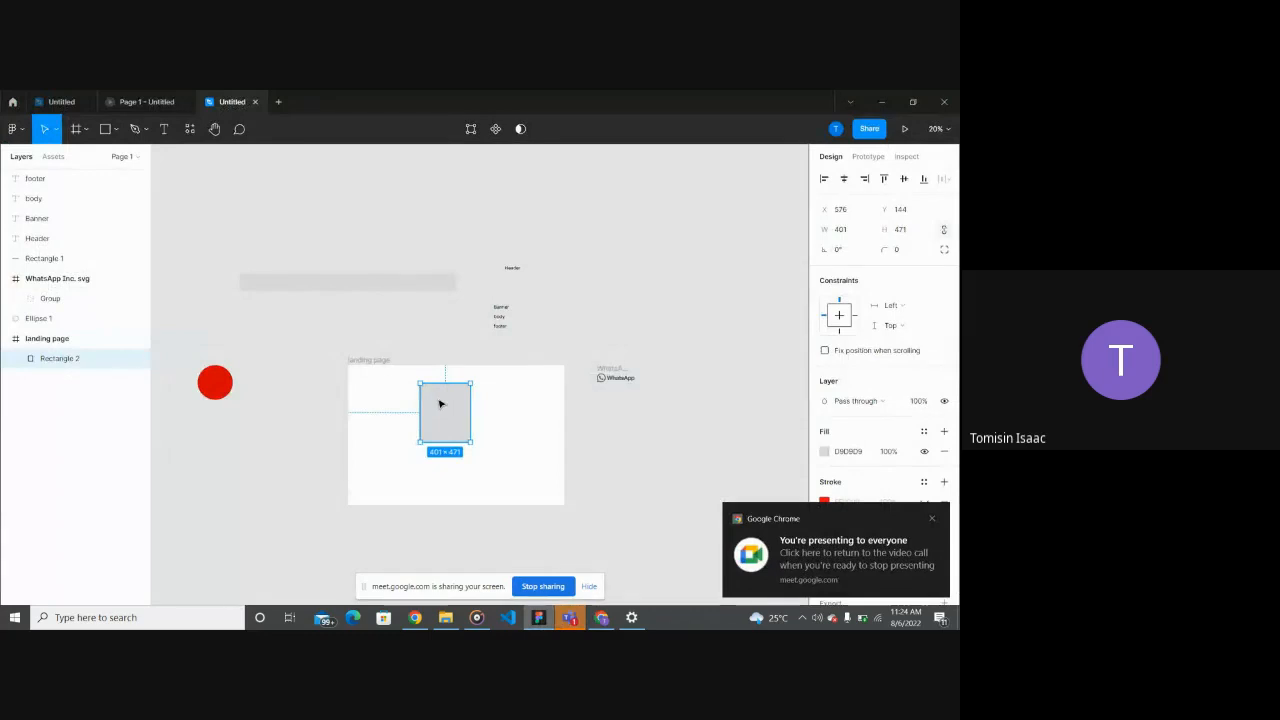
{"action": "scroll", "coordinate": [737, 434], "scroll_direction": "down", "scroll_amount": 1}
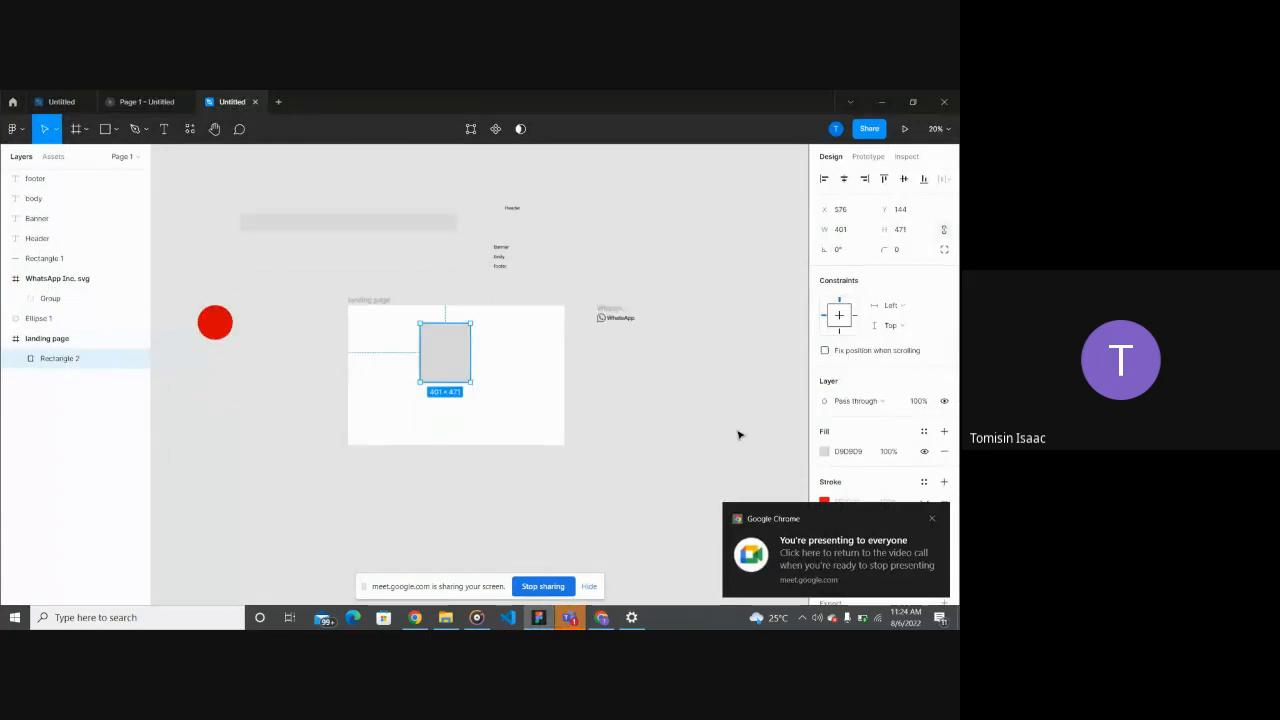
{"action": "left_click", "coordinate": [933, 518]}
Step: Show the rectangle's stroke again and limit it to the Top side, toggling its visibility off and on
{"action": "left_click", "coordinate": [924, 502]}
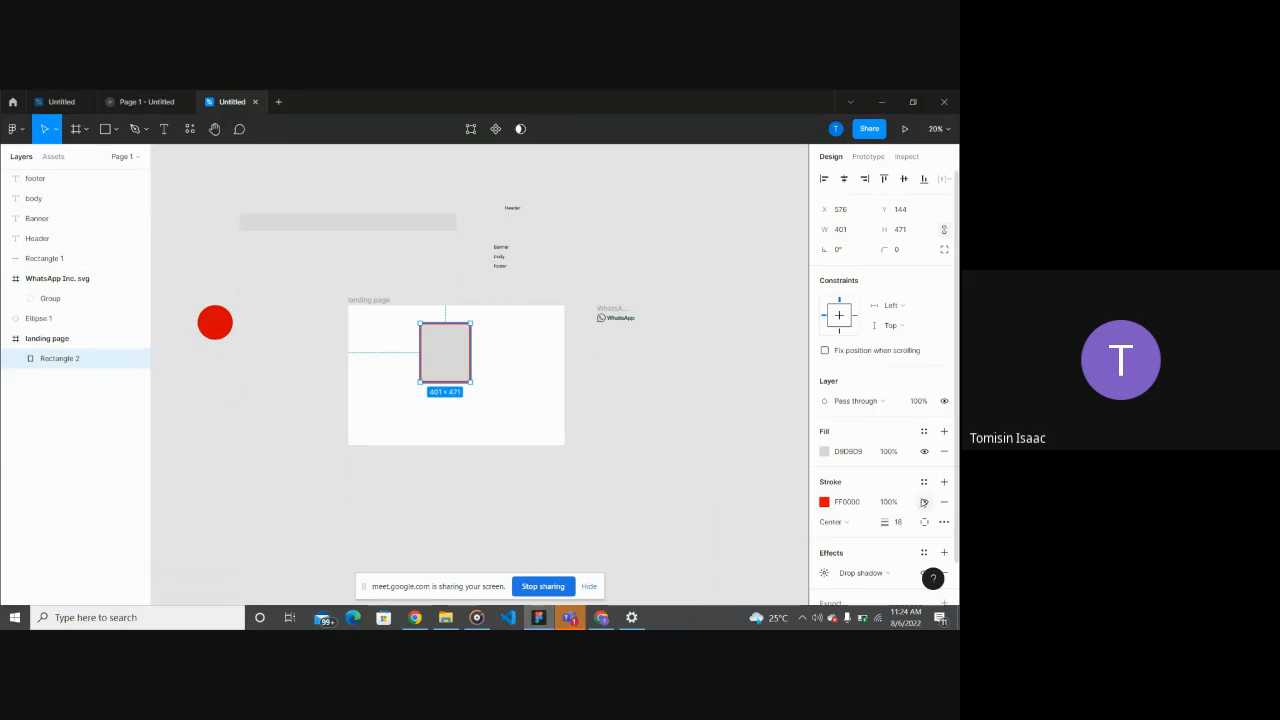
{"action": "left_click", "coordinate": [926, 521]}
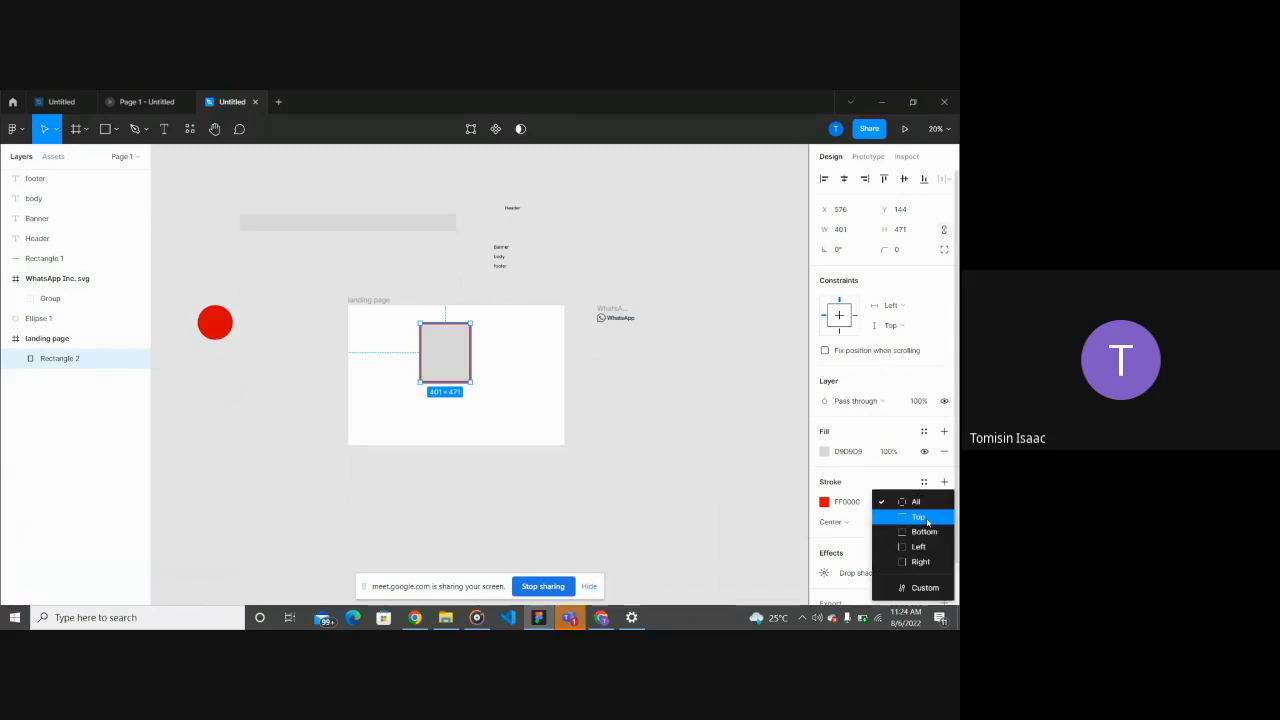
{"action": "left_click", "coordinate": [918, 517]}
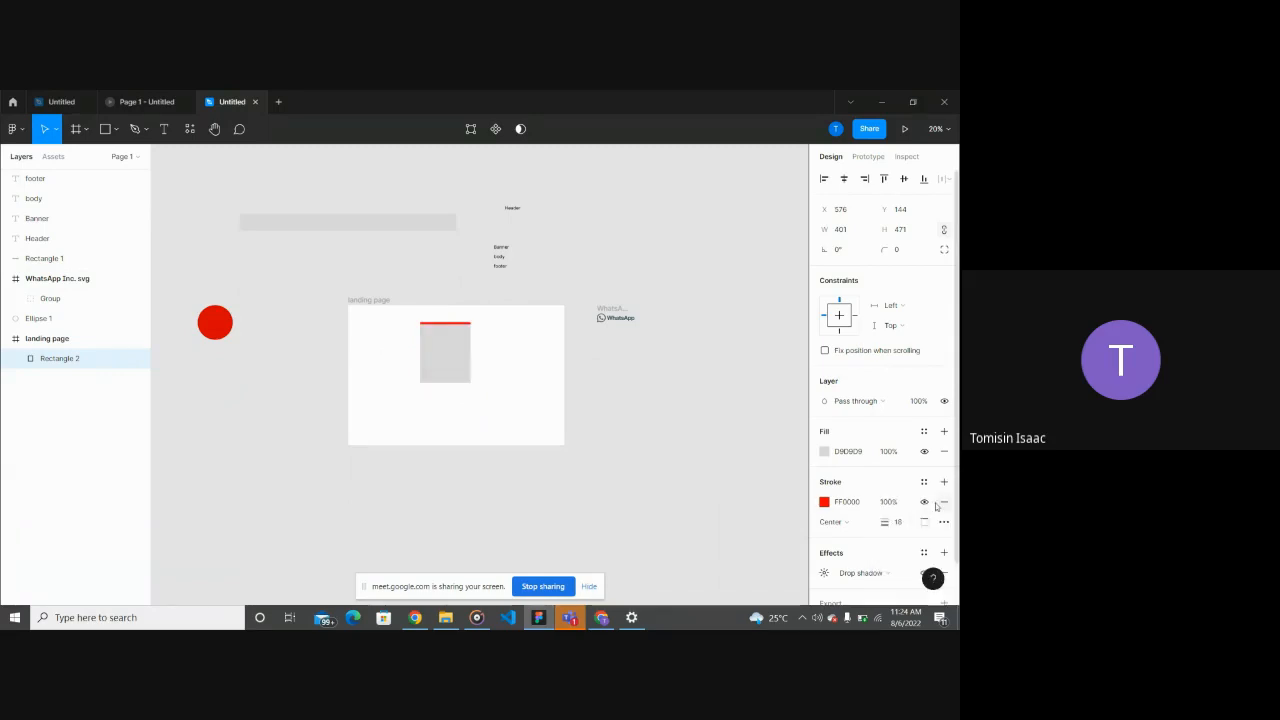
{"action": "left_click", "coordinate": [926, 503]}
{"action": "left_click", "coordinate": [924, 502]}
Step: Apply the rectangle's stroke to All sides and toggle its visibility off and on, leaving it shown
{"action": "left_click", "coordinate": [925, 521]}
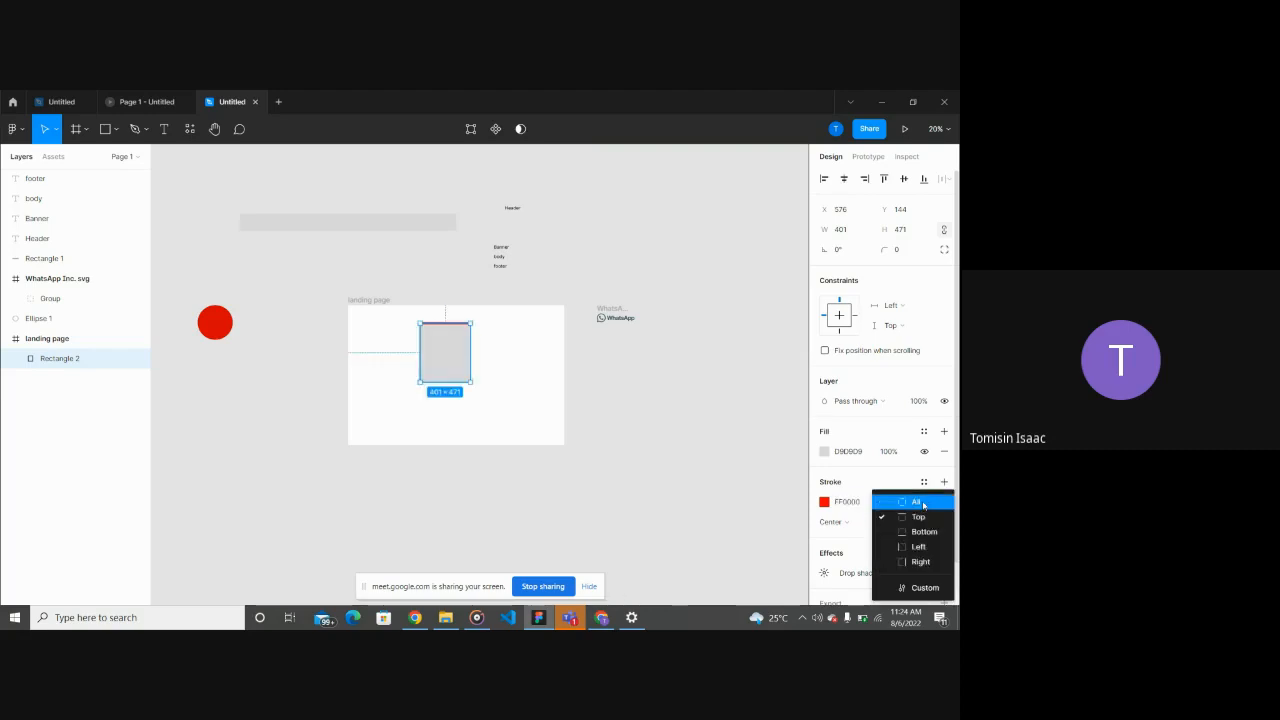
{"action": "left_click", "coordinate": [916, 502]}
{"action": "left_click", "coordinate": [925, 502]}
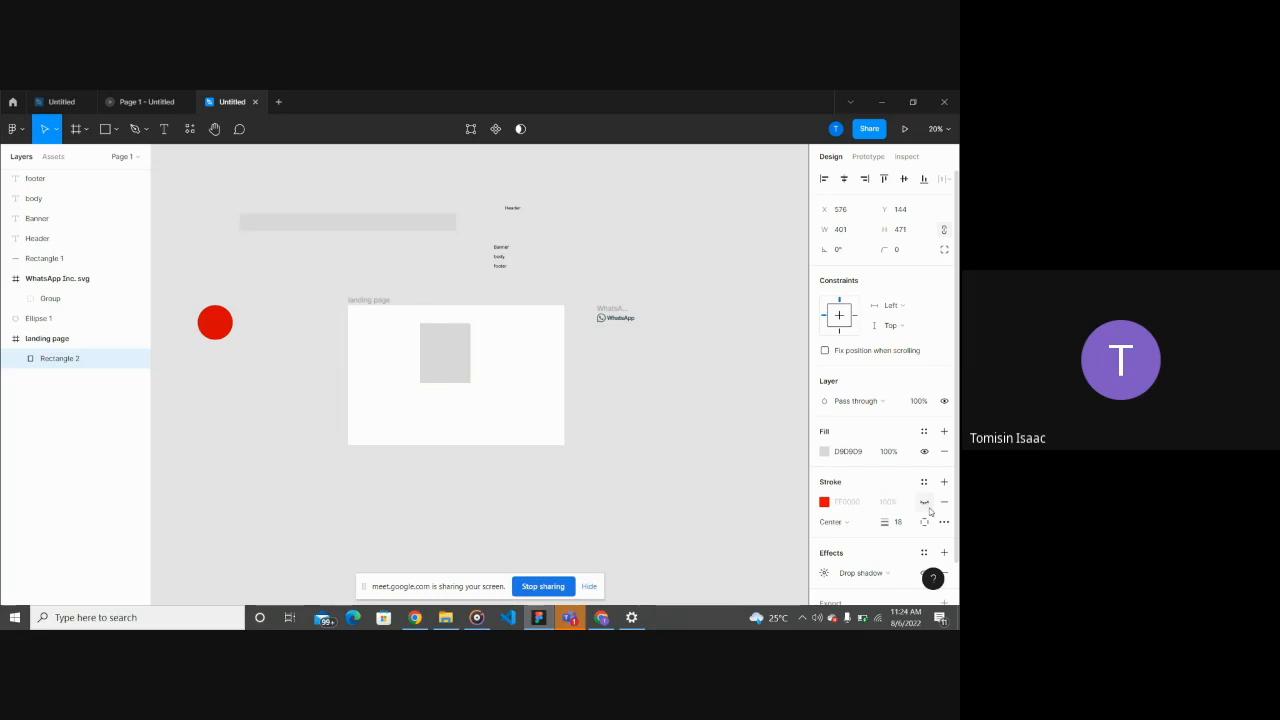
{"action": "left_click", "coordinate": [929, 509]}
{"action": "left_click", "coordinate": [929, 509]}
{"action": "left_click", "coordinate": [929, 509]}
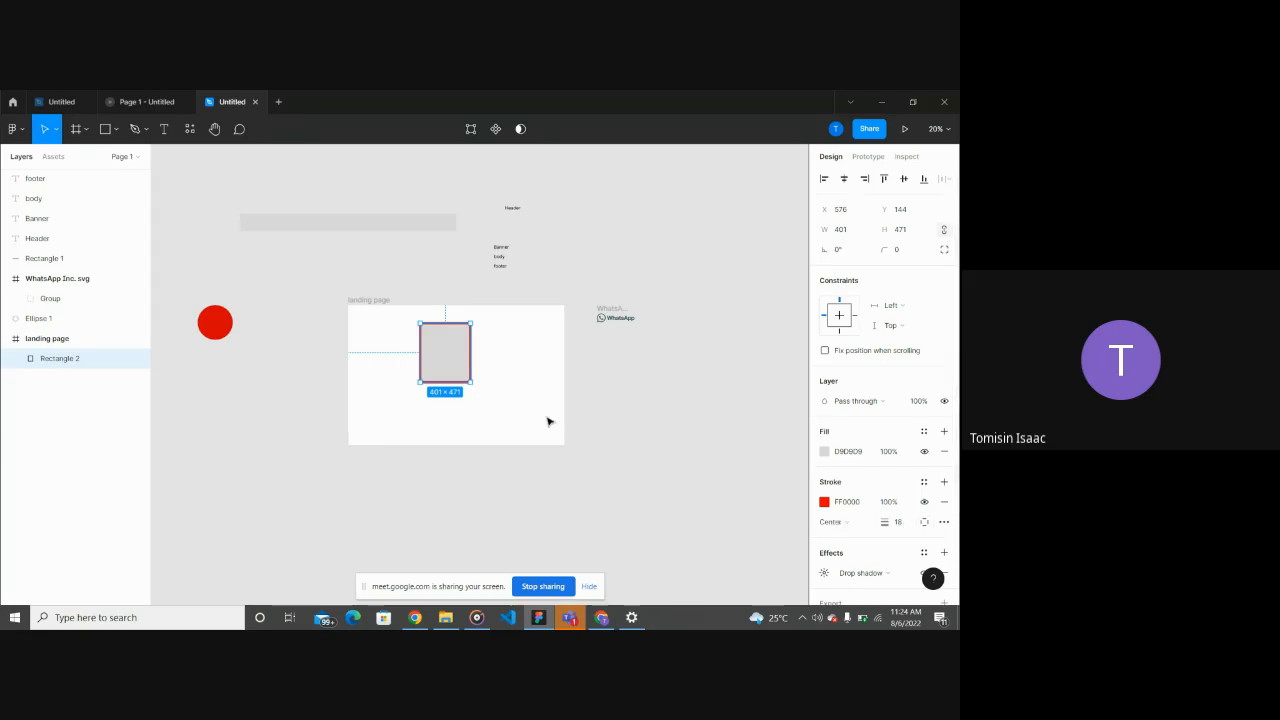
Step: Restrict the red stroke of the rectangle in the landing page frame to the Top side only
{"action": "left_click", "coordinate": [509, 417]}
{"action": "scroll", "coordinate": [463, 329], "scroll_direction": "up", "scroll_amount": 5}
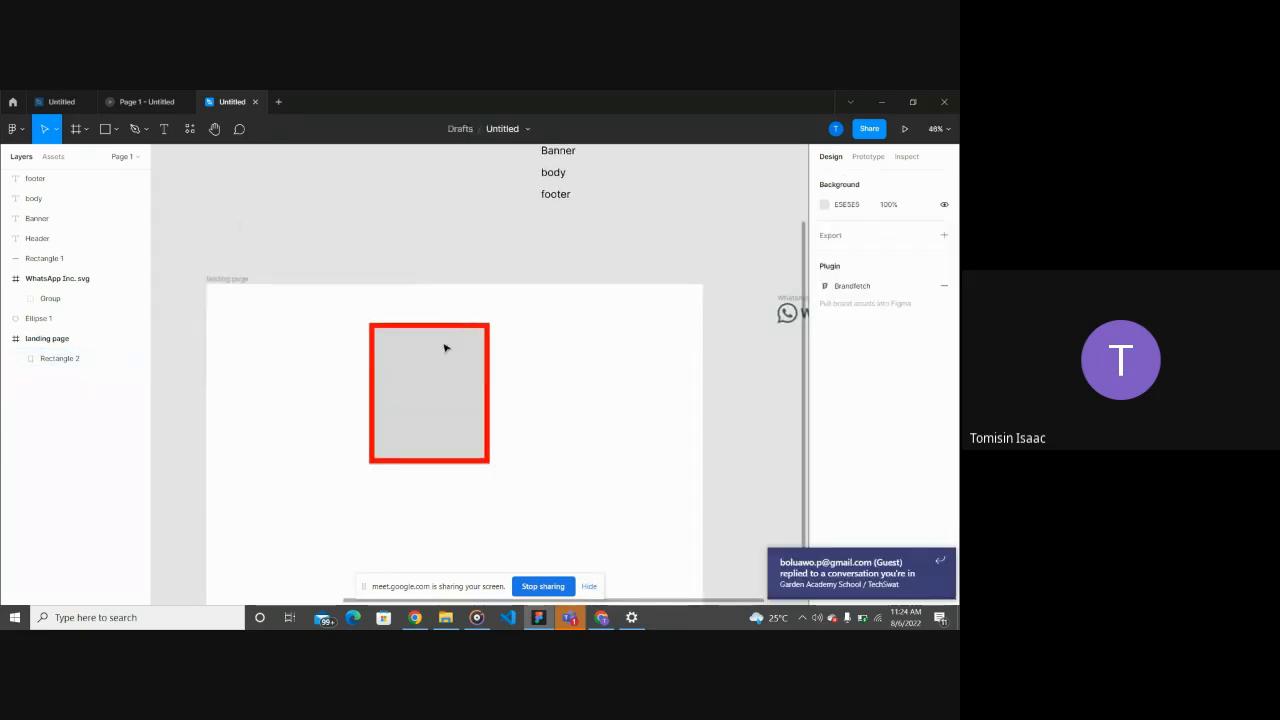
{"action": "left_click", "coordinate": [417, 380]}
{"action": "scroll", "coordinate": [418, 380], "scroll_direction": "down", "scroll_amount": 2}
{"action": "scroll", "coordinate": [418, 380], "scroll_direction": "down", "scroll_amount": 1}
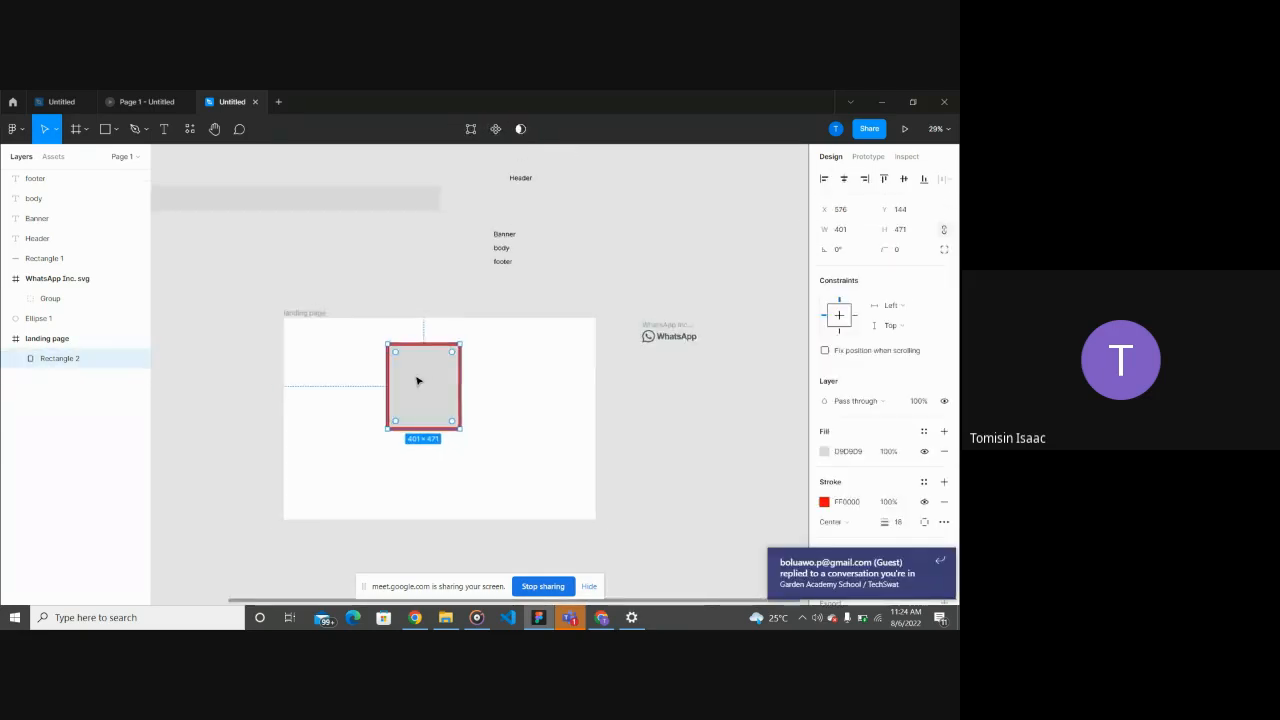
{"action": "scroll", "coordinate": [418, 380], "scroll_direction": "down", "scroll_amount": 3}
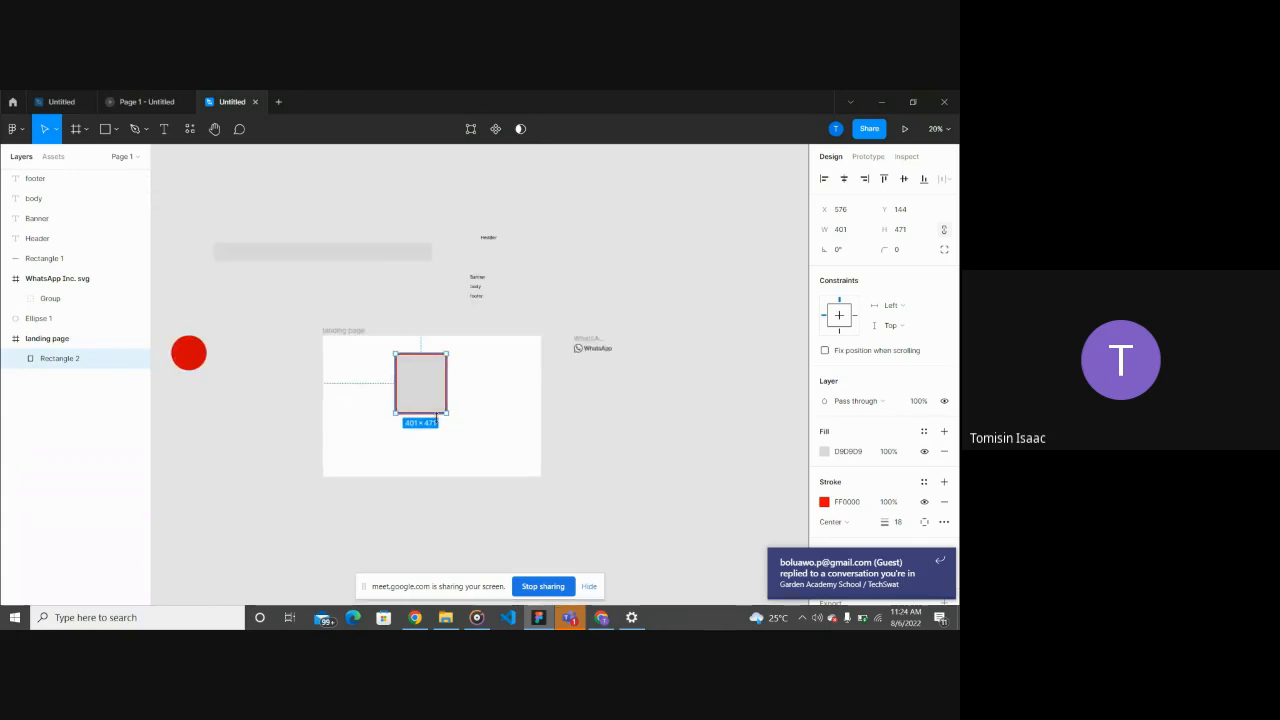
{"action": "scroll", "coordinate": [928, 525], "scroll_direction": "down", "scroll_amount": 1}
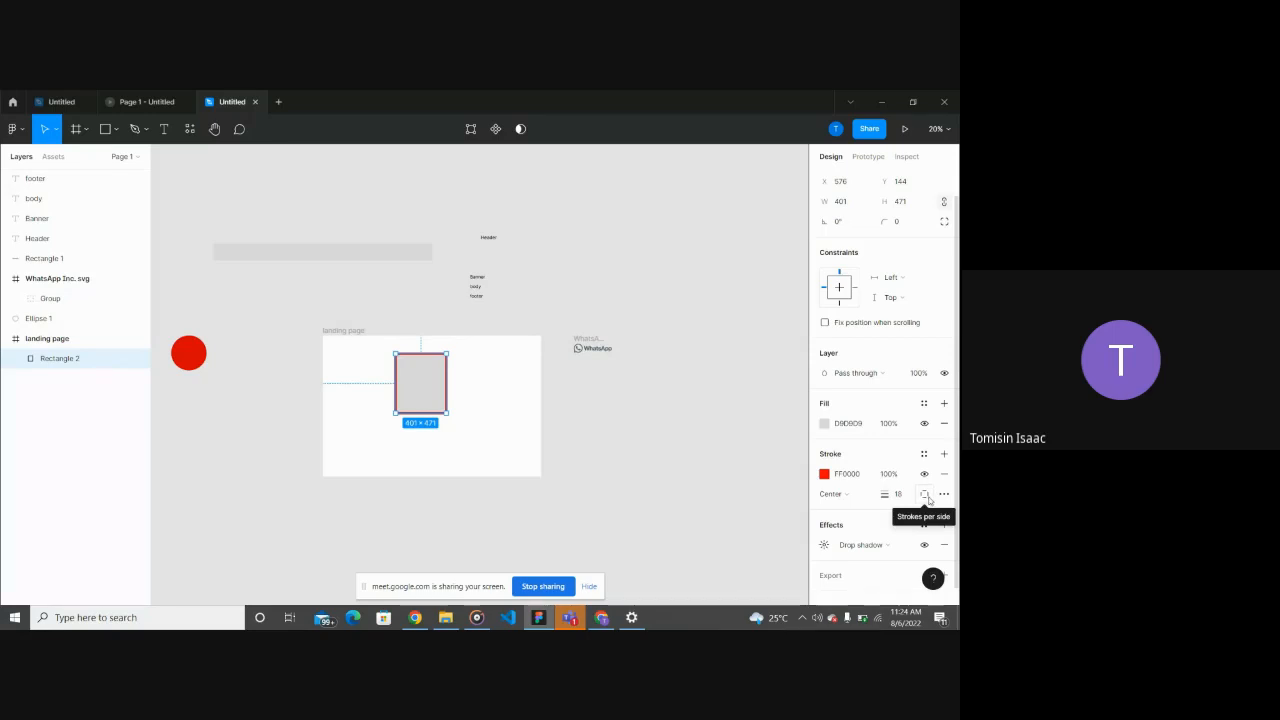
{"action": "left_click", "coordinate": [926, 495]}
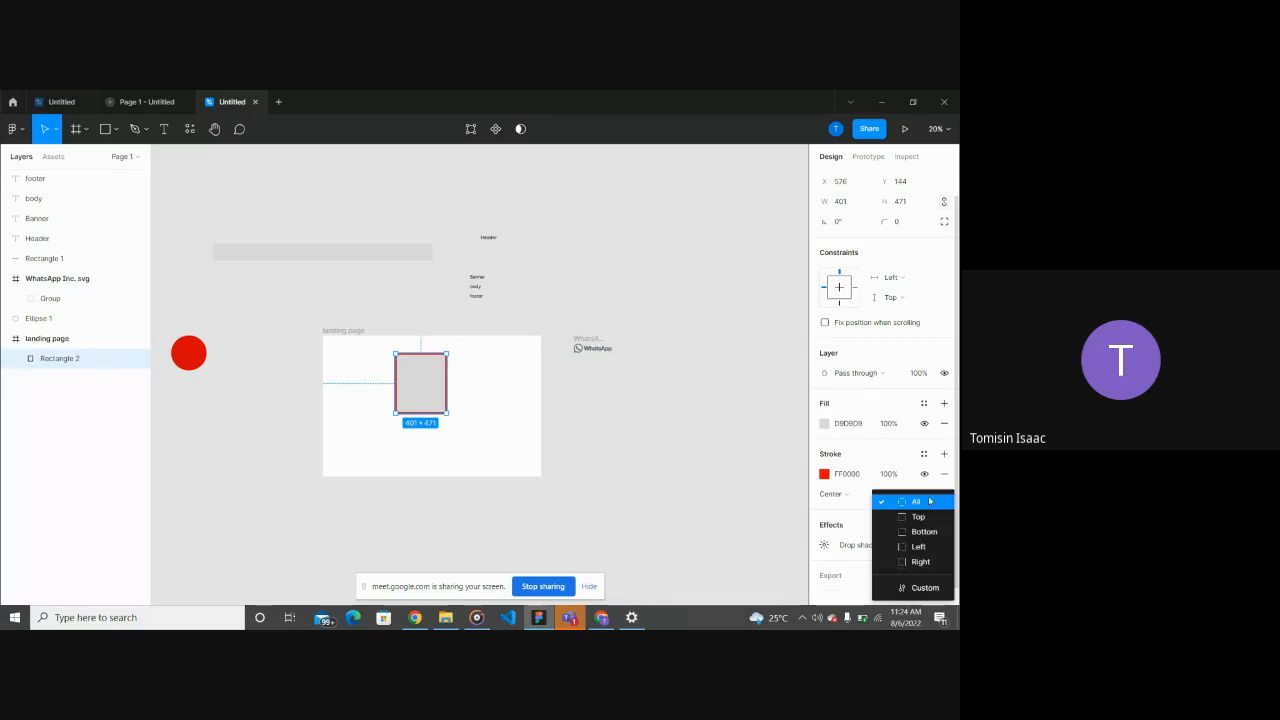
{"action": "left_click", "coordinate": [919, 516]}
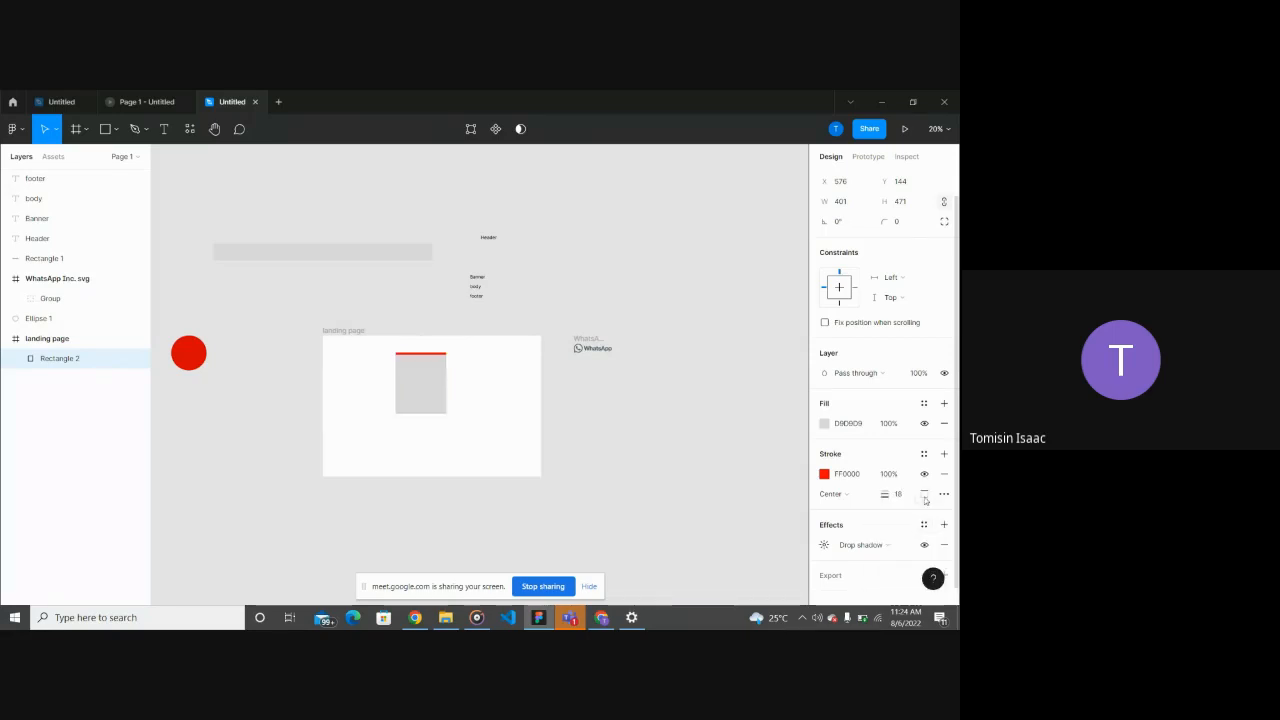
Step: Restrict the rectangle's red stroke to one side at a time, trying Bottom, Left and Right in turn
{"action": "left_click", "coordinate": [924, 494]}
{"action": "left_click", "coordinate": [917, 532]}
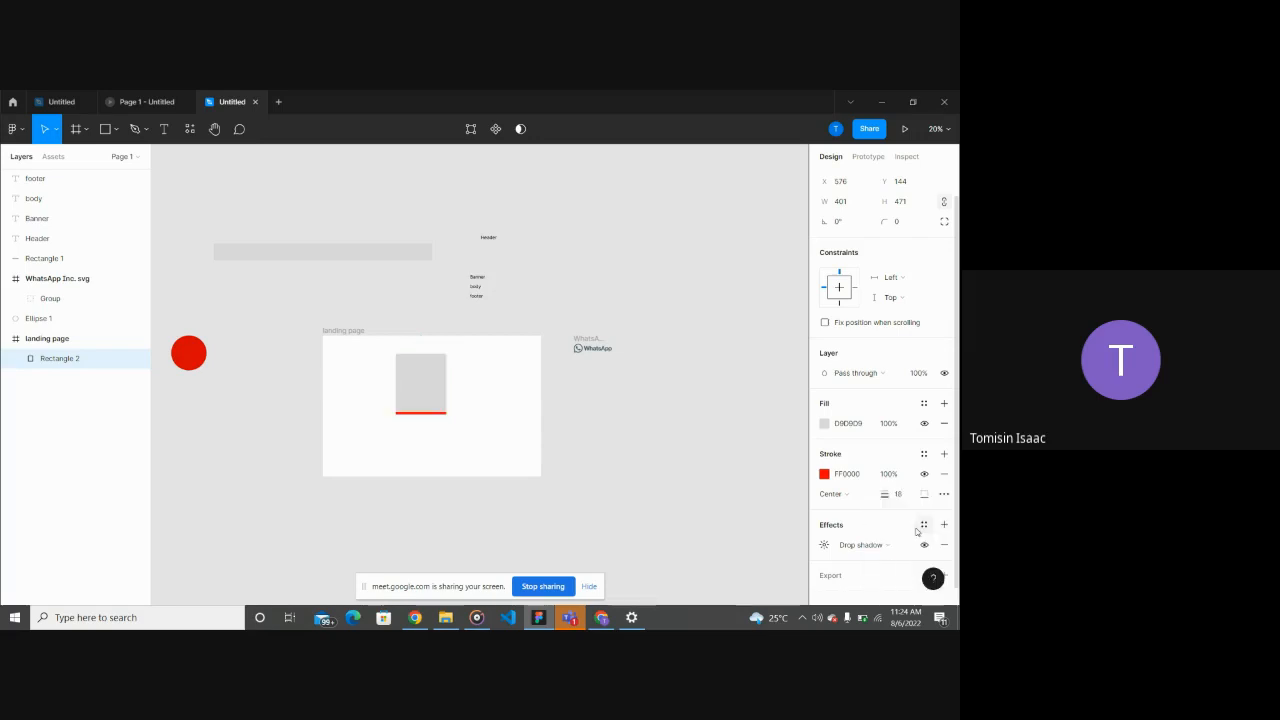
{"action": "left_click", "coordinate": [924, 494]}
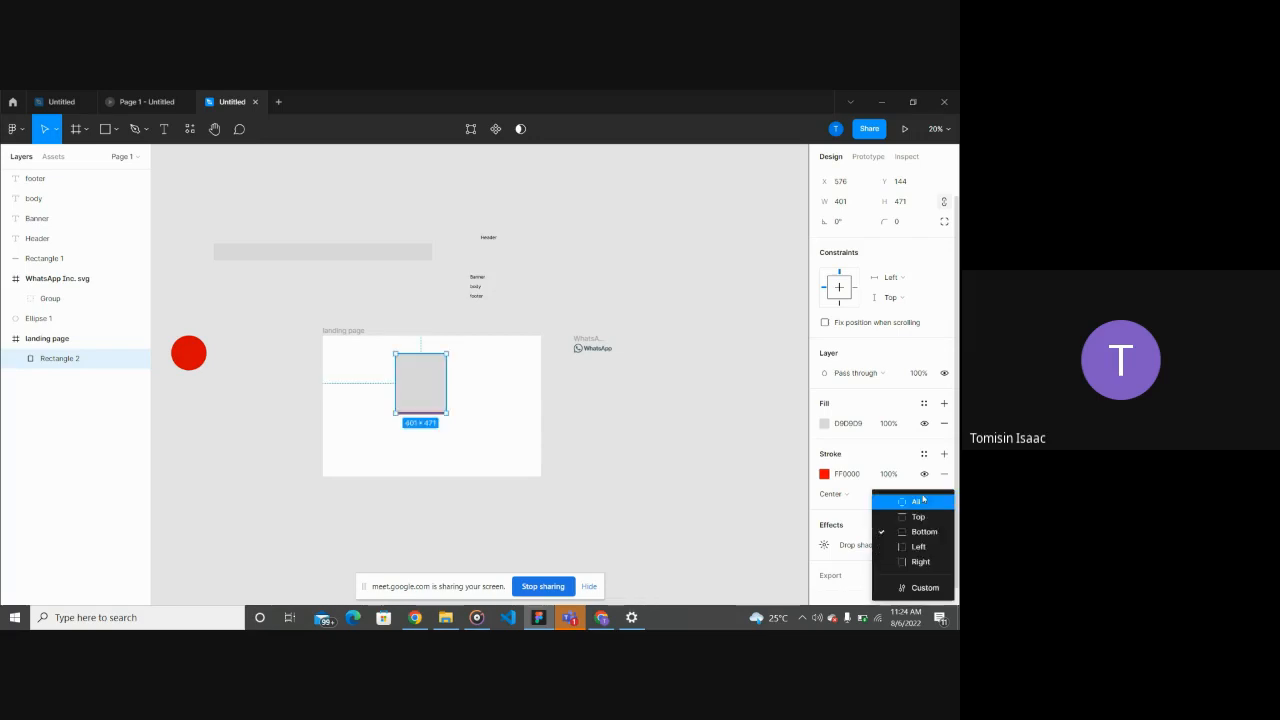
{"action": "left_click", "coordinate": [917, 547]}
{"action": "left_click", "coordinate": [924, 494]}
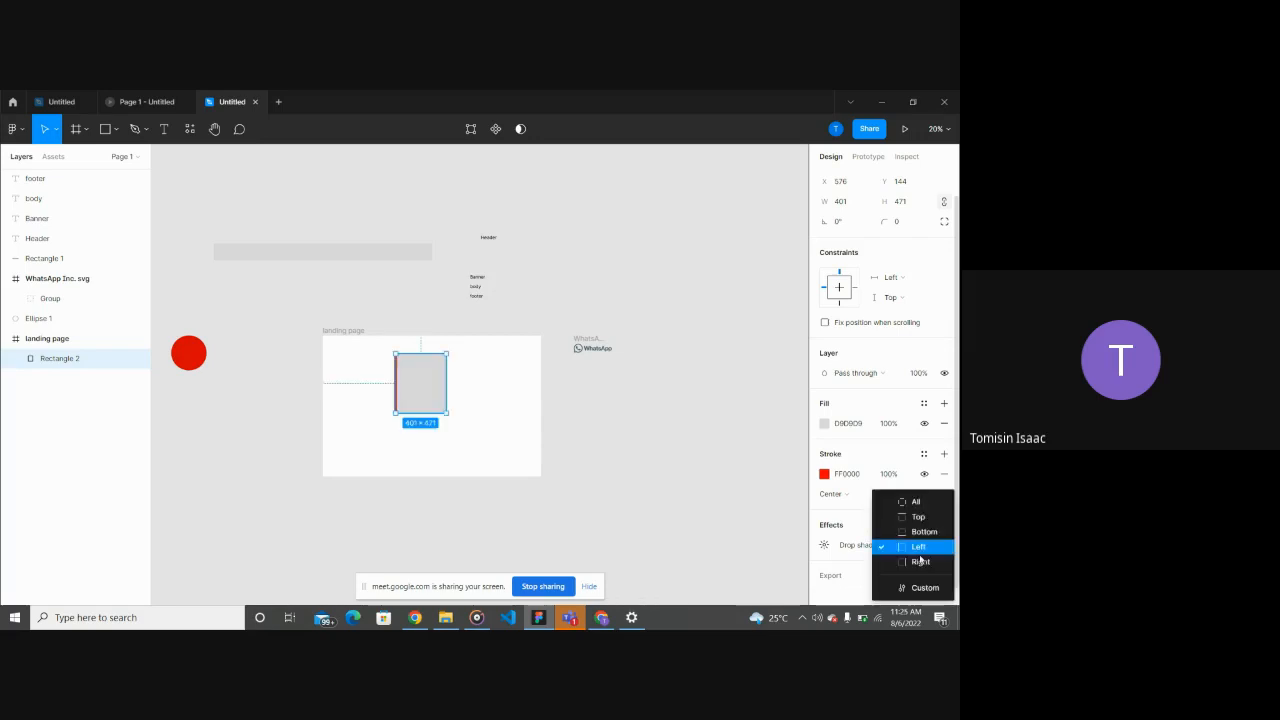
{"action": "left_click", "coordinate": [917, 562]}
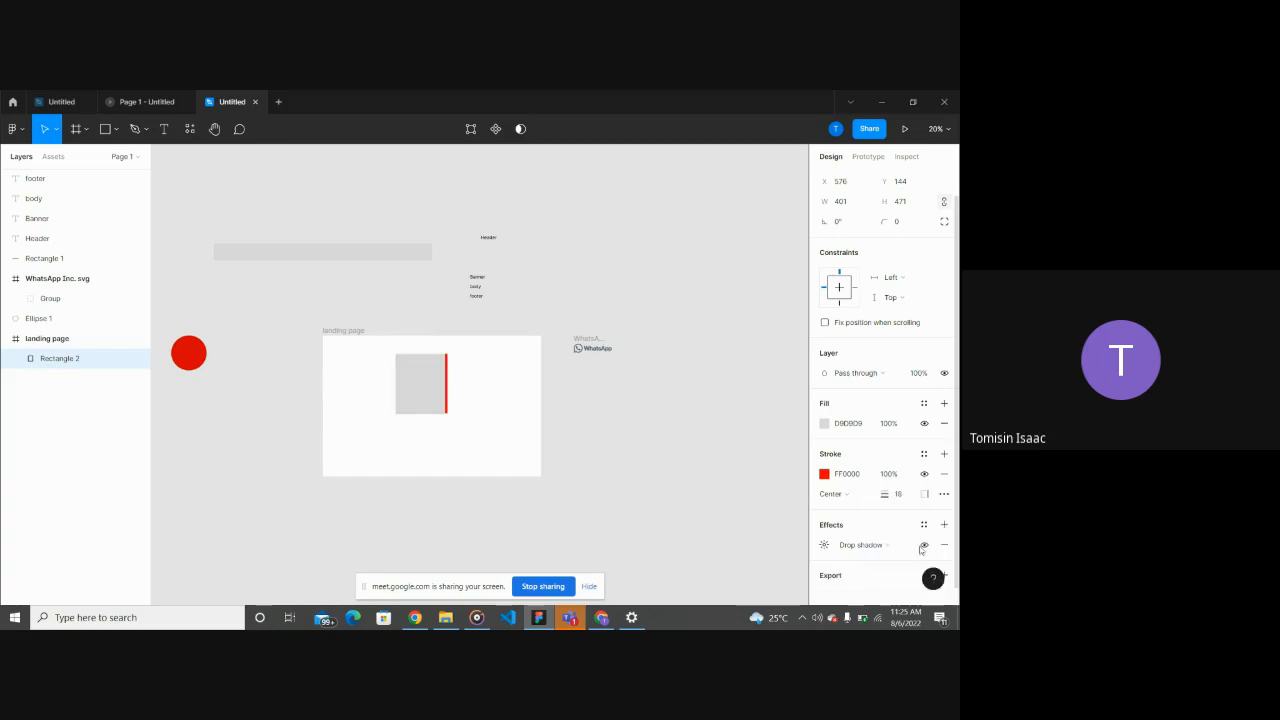
Step: Switch the rectangle to custom per-side strokes and set the left width to 50 and the top width to 60
{"action": "left_click", "coordinate": [924, 494]}
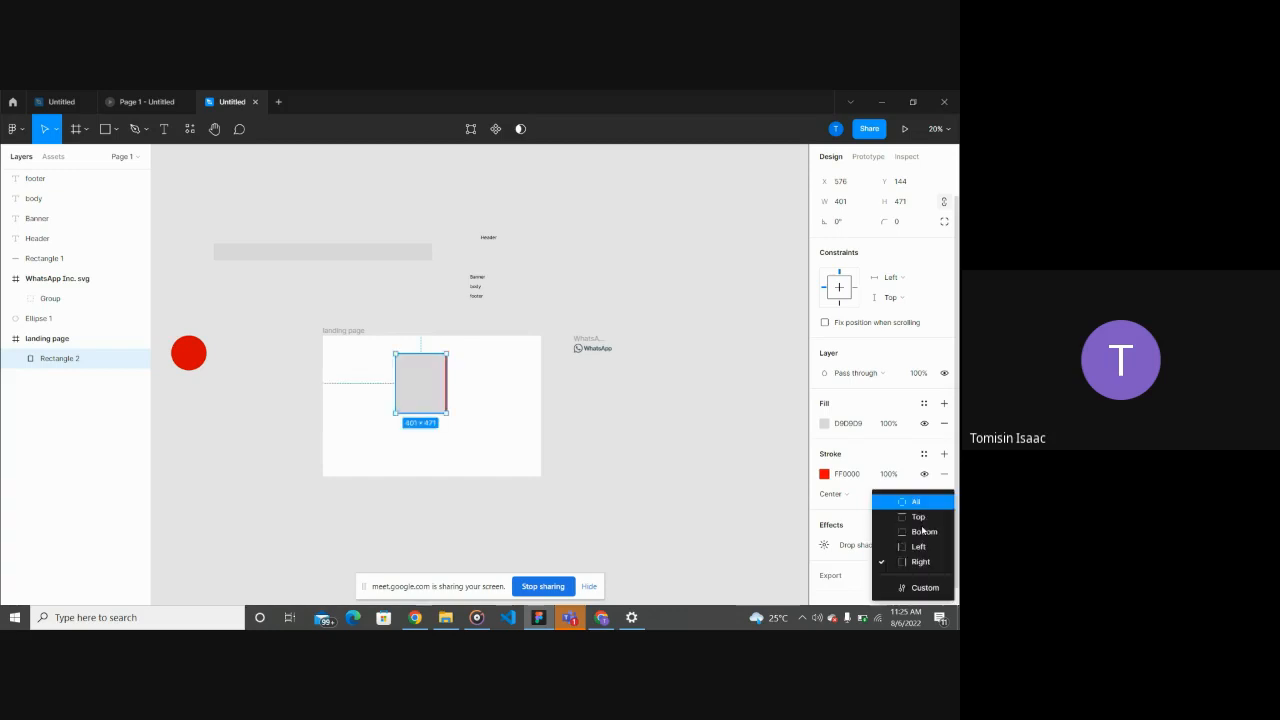
{"action": "left_click", "coordinate": [916, 588]}
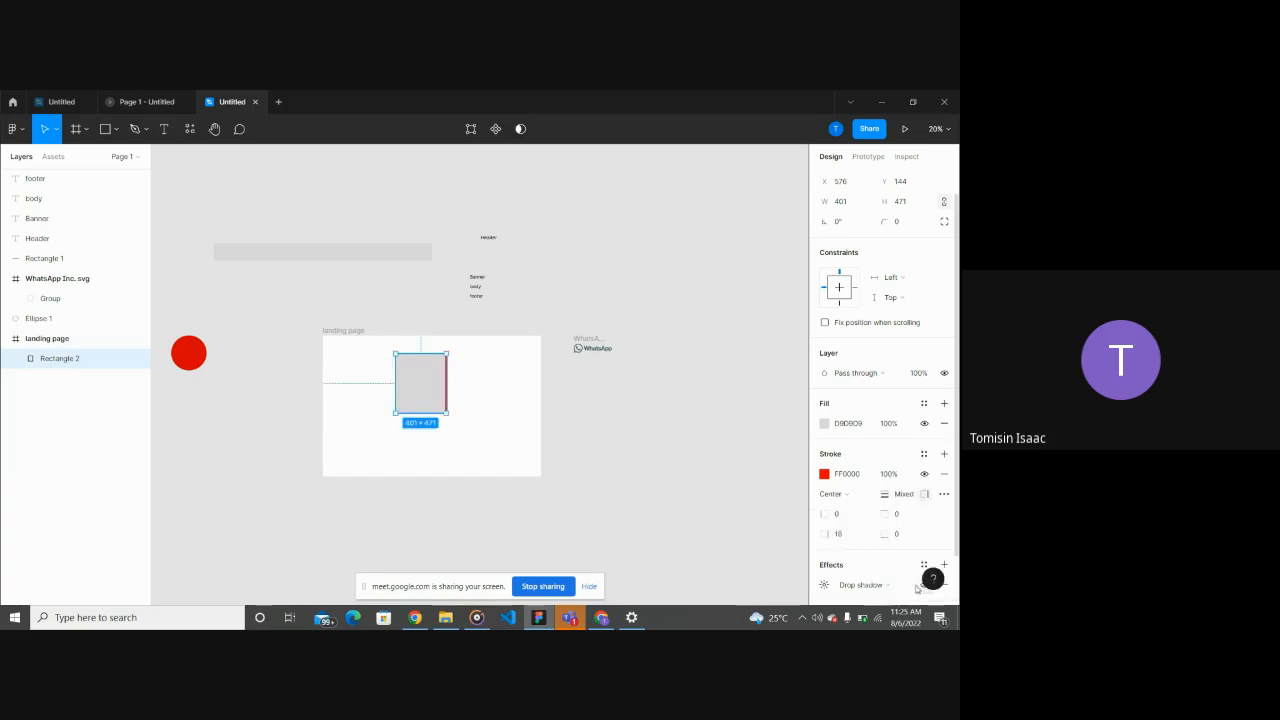
{"action": "left_click", "coordinate": [849, 517]}
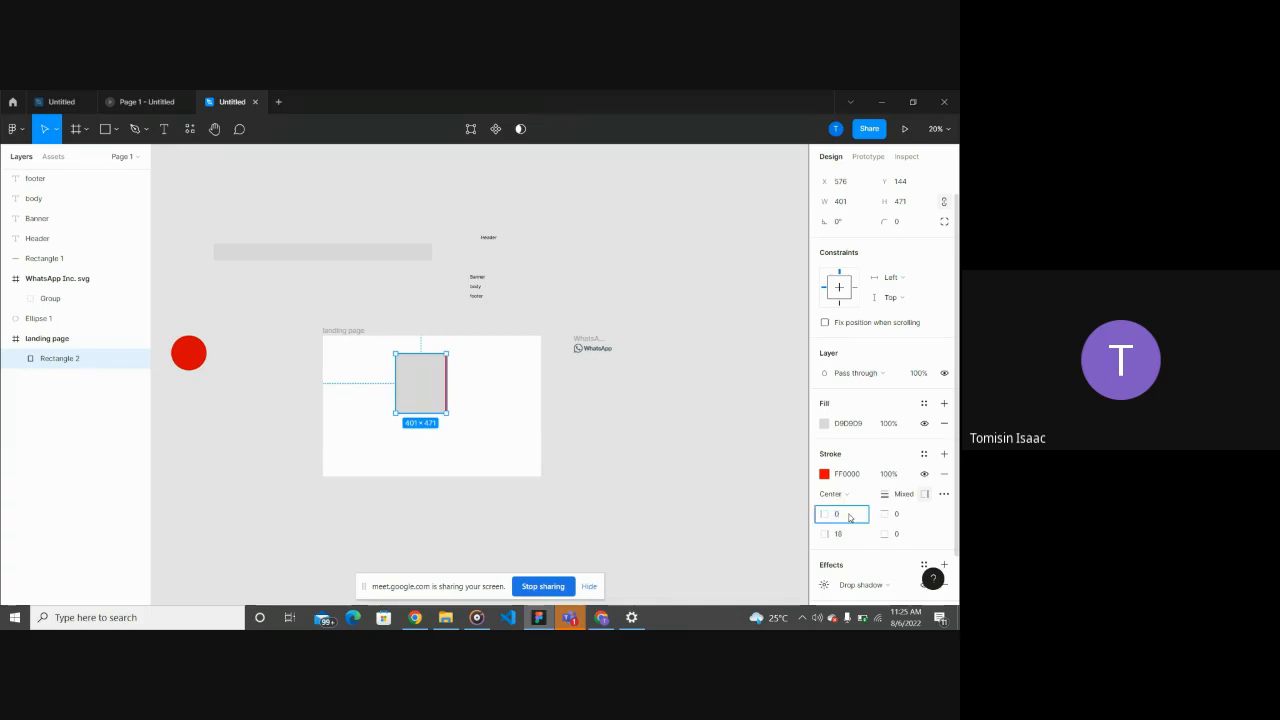
{"action": "type", "text": "40"}
{"action": "key", "text": "Escape"}
{"action": "left_click", "coordinate": [849, 517]}
{"action": "key", "text": "Return"}
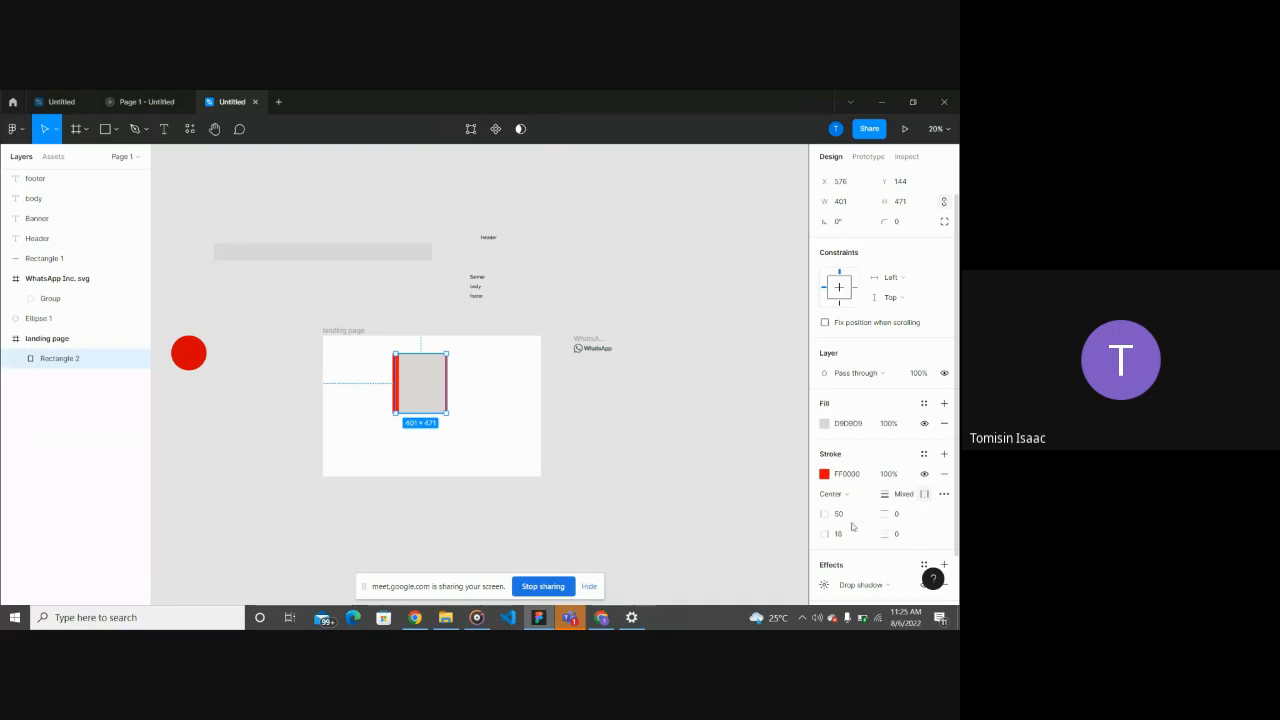
{"action": "left_click", "coordinate": [905, 520]}
{"action": "key", "text": "Return"}
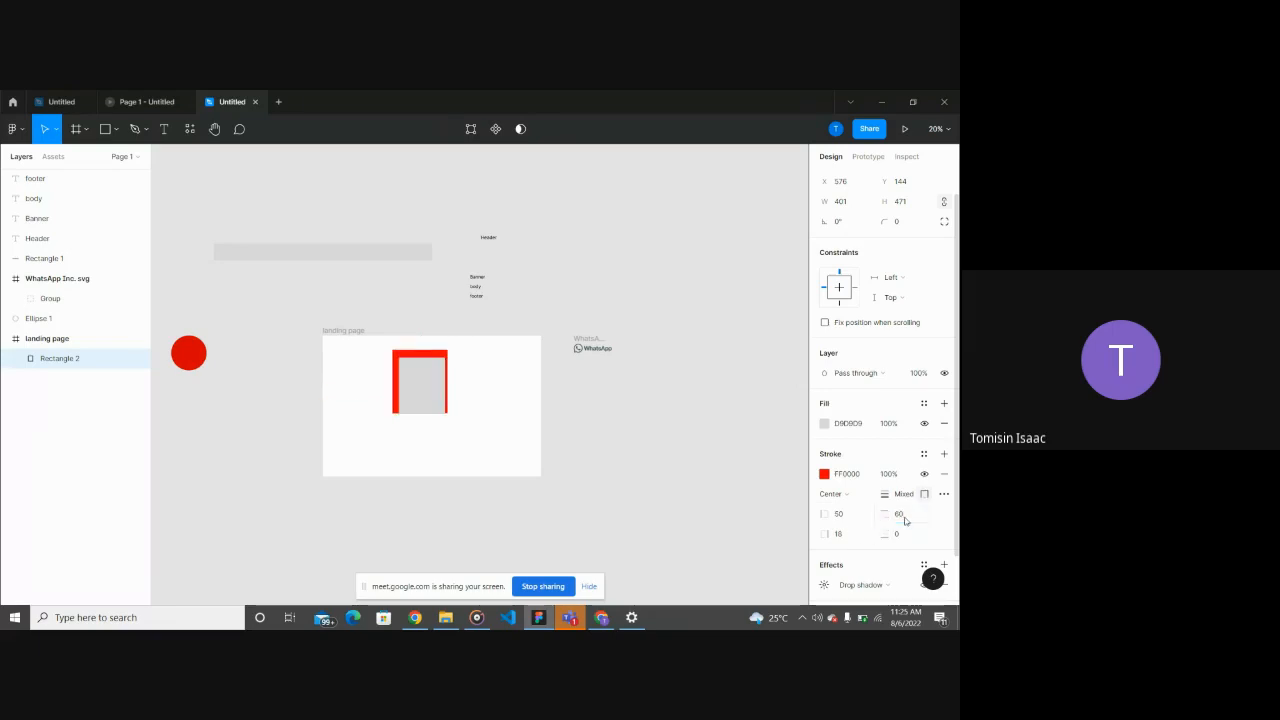
Step: Set the rectangle's right stroke width to 2 and its bottom stroke width to 60
{"action": "left_click", "coordinate": [848, 540]}
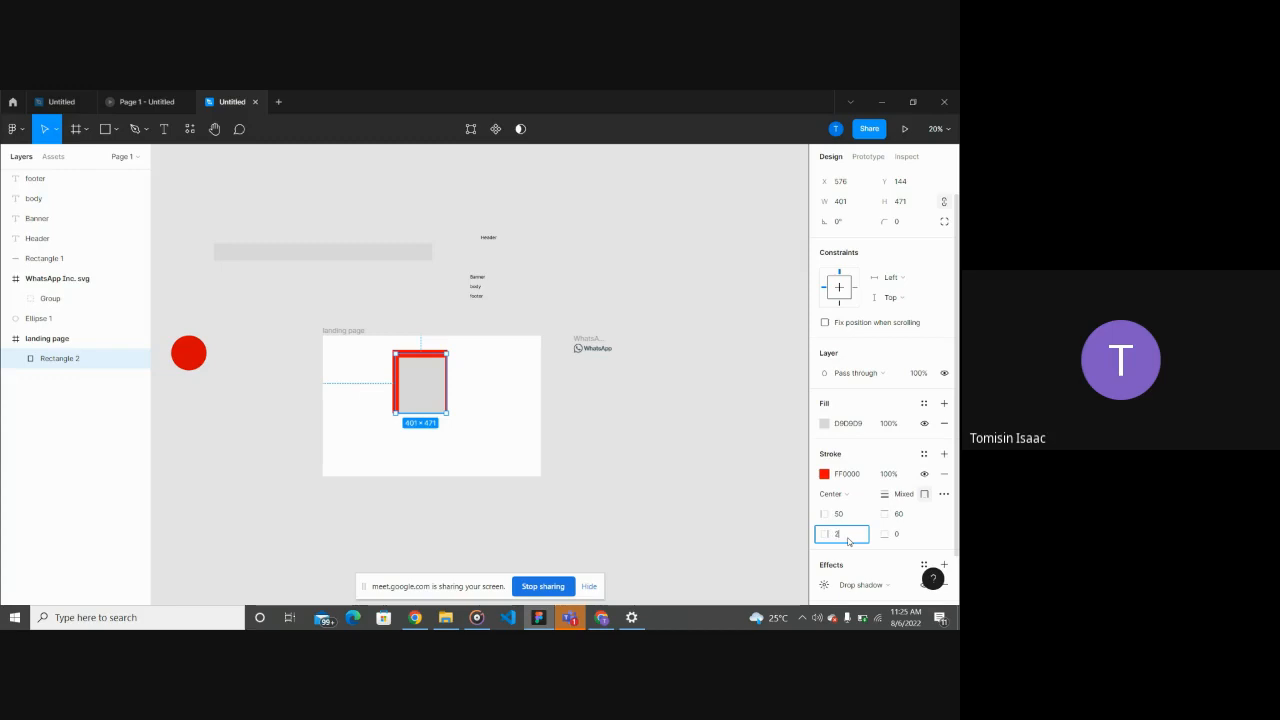
{"action": "key", "text": "Return"}
{"action": "left_click", "coordinate": [899, 535]}
{"action": "type", "text": "60"}
{"action": "key", "text": "Return"}
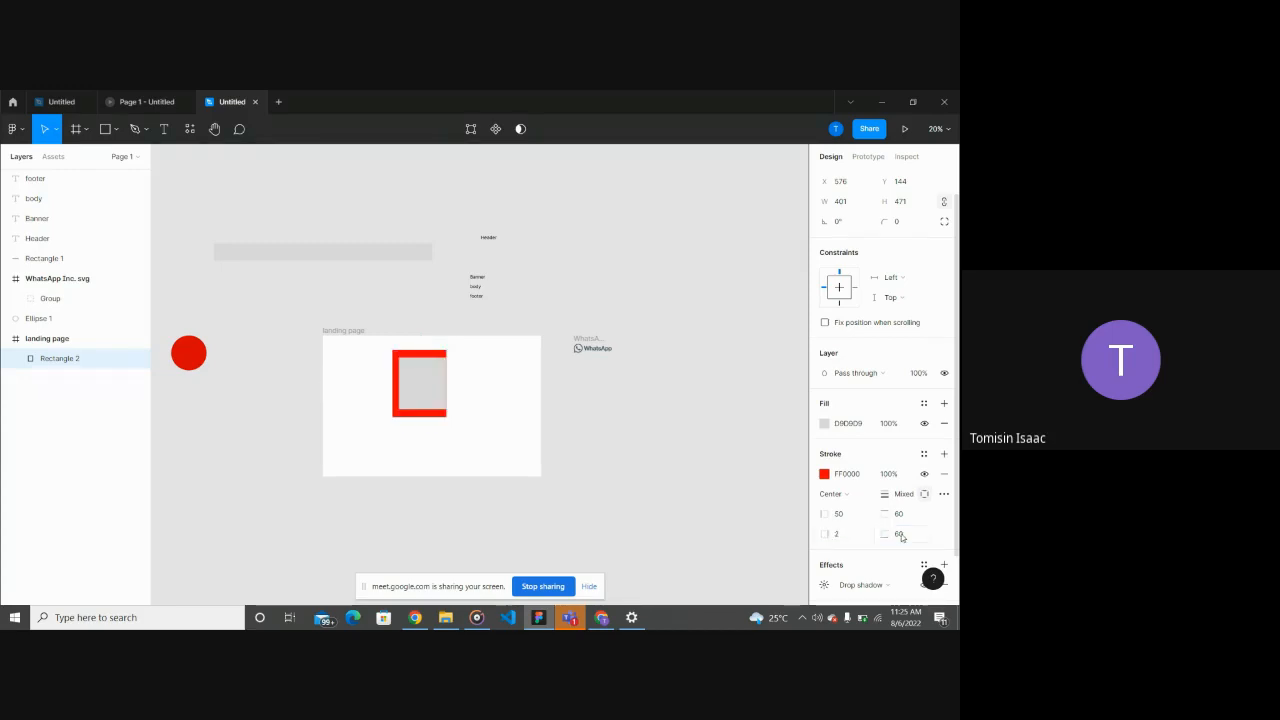
Step: Move the rectangle within the landing page frame to about X 427, Y 130
{"action": "left_click", "coordinate": [465, 423]}
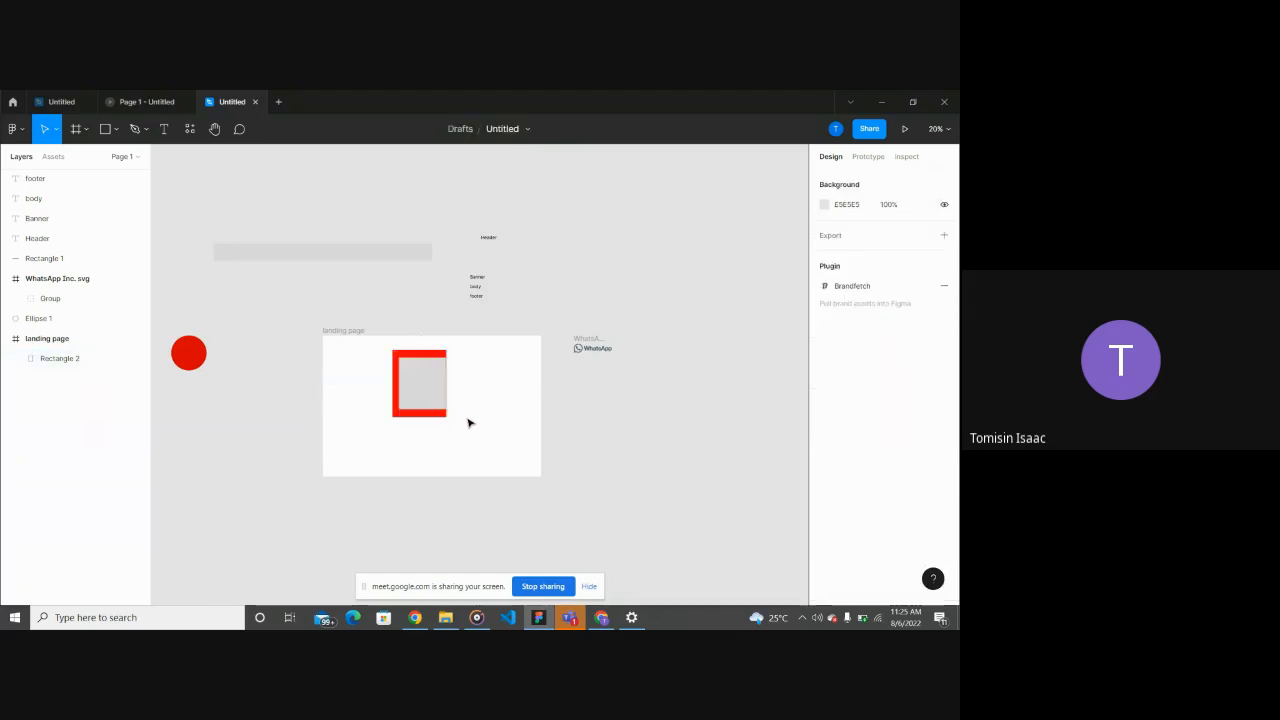
{"action": "mouse_move", "coordinate": [434, 400]}
{"action": "left_mouse_down"}
{"action": "mouse_move", "coordinate": [461, 412]}
{"action": "mouse_move", "coordinate": [423, 408]}
{"action": "left_mouse_up"}
{"action": "scroll", "coordinate": [461, 412], "scroll_direction": "up", "scroll_amount": 5}
{"action": "left_click", "coordinate": [591, 454]}
{"action": "scroll", "coordinate": [591, 454], "scroll_direction": "down", "scroll_amount": 3}
{"action": "scroll", "coordinate": [877, 555], "scroll_direction": "down", "scroll_amount": 1}
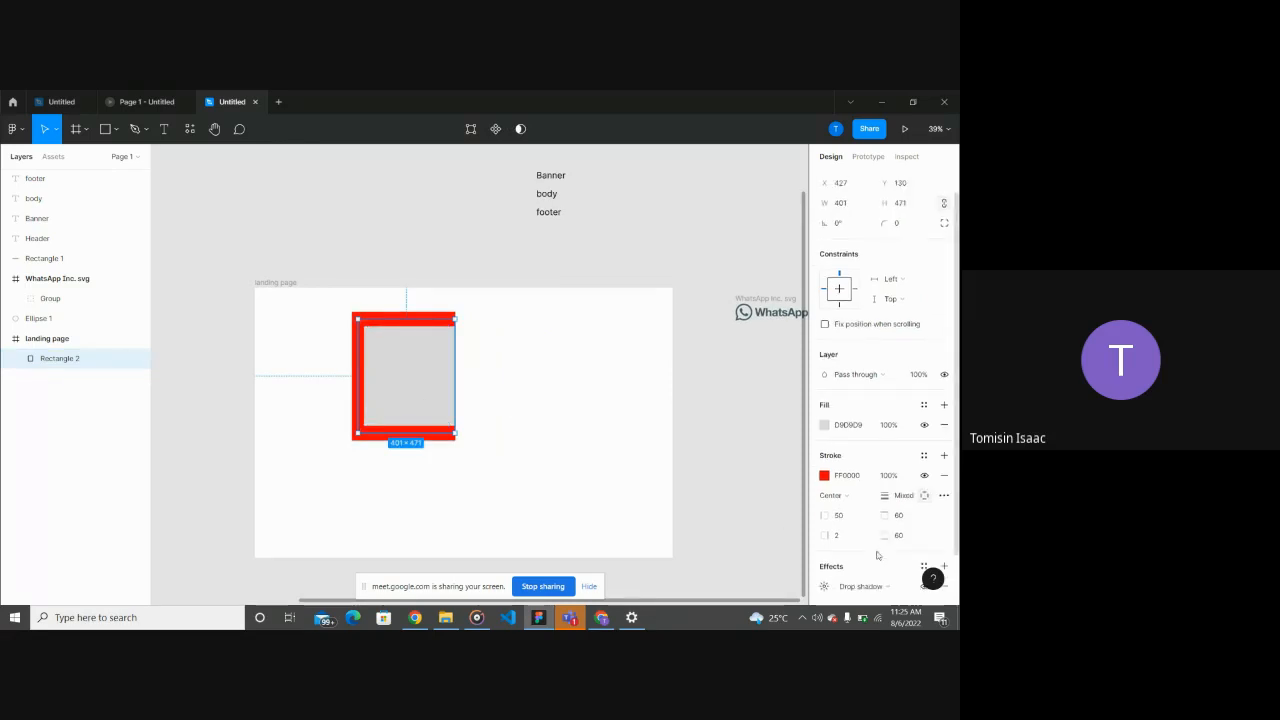
Step: Change the rectangle's stroke style to Dash in the advanced stroke settings, keeping a dash length of 36
{"action": "left_click", "coordinate": [944, 495]}
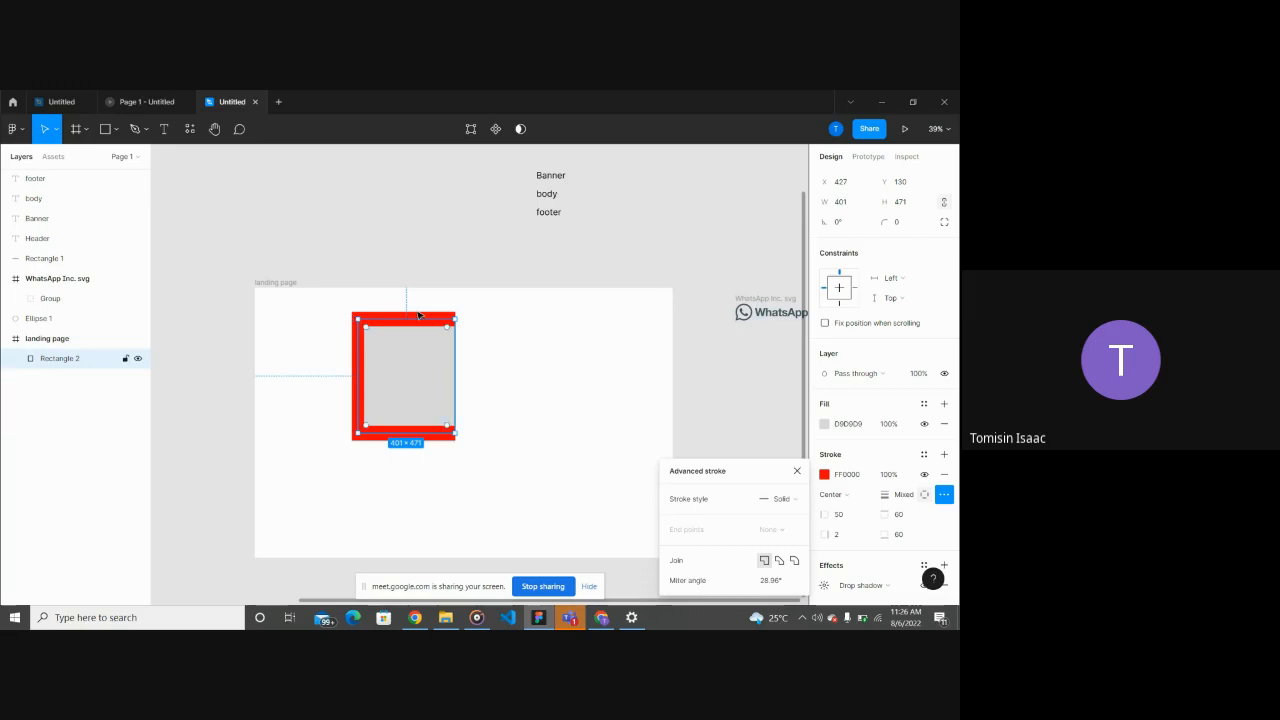
{"action": "left_click", "coordinate": [797, 499]}
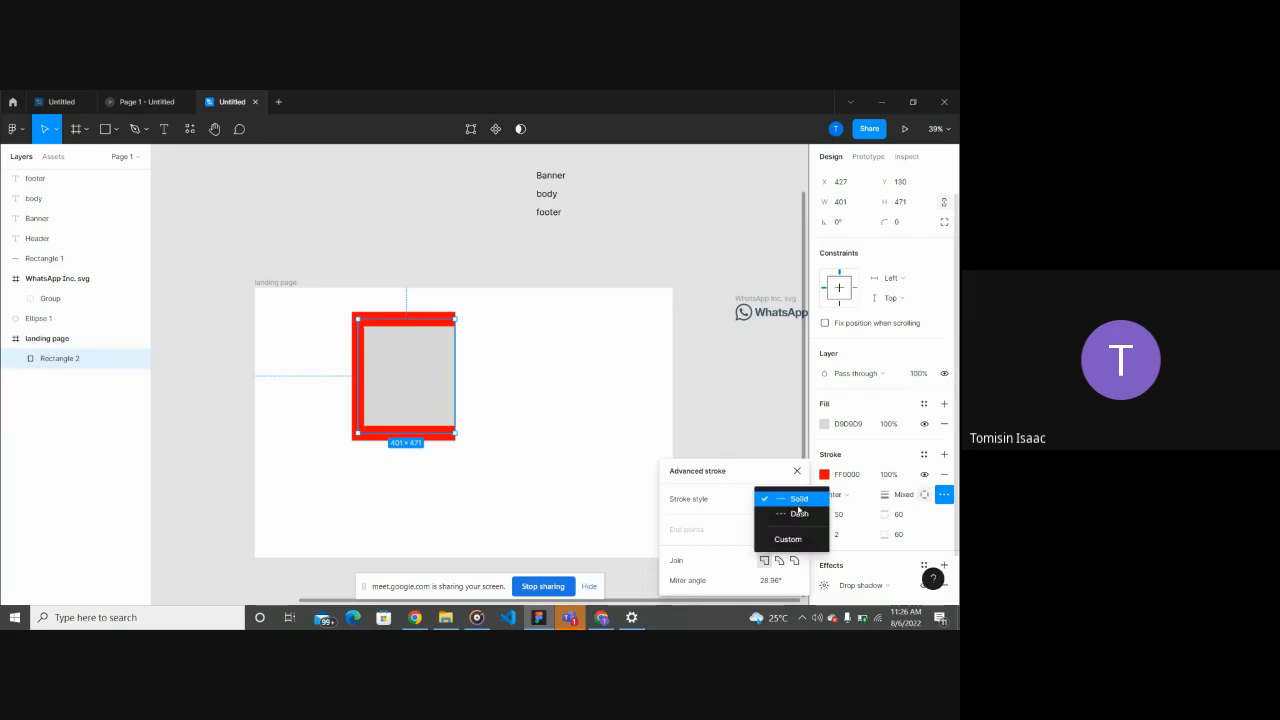
{"action": "left_click", "coordinate": [799, 516]}
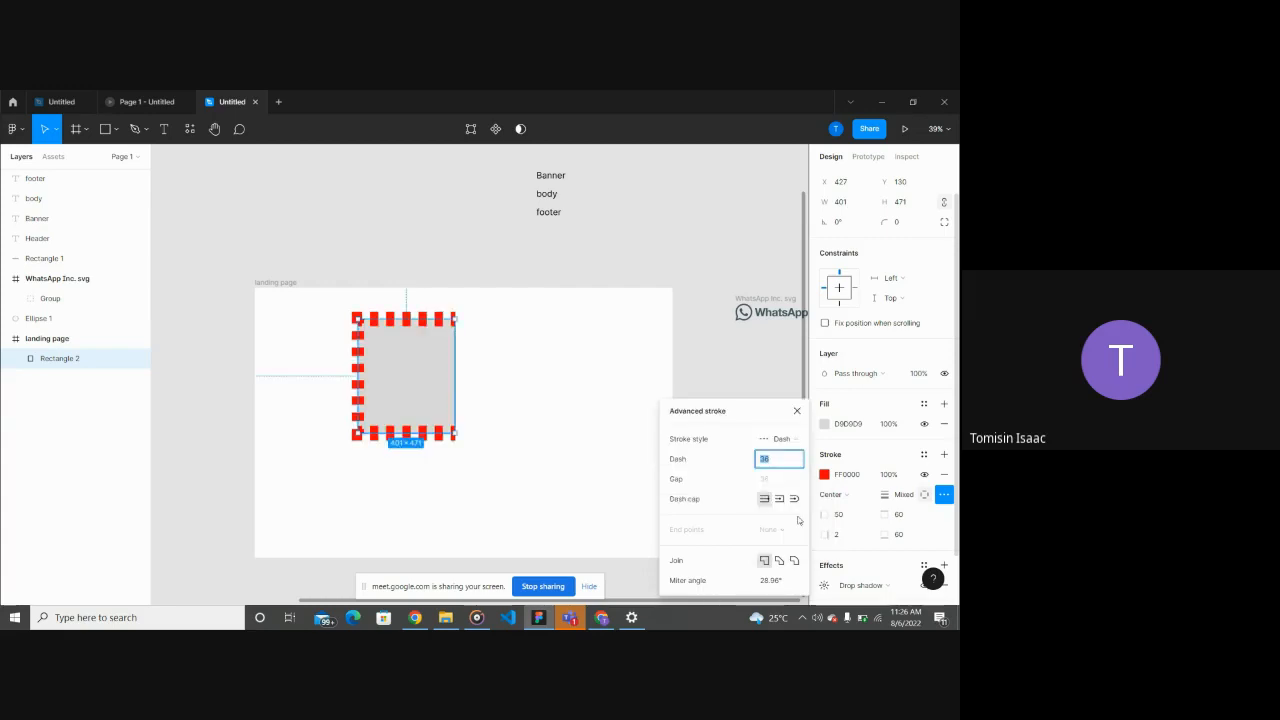
{"action": "left_click", "coordinate": [776, 462]}
{"action": "left_click", "coordinate": [767, 481]}
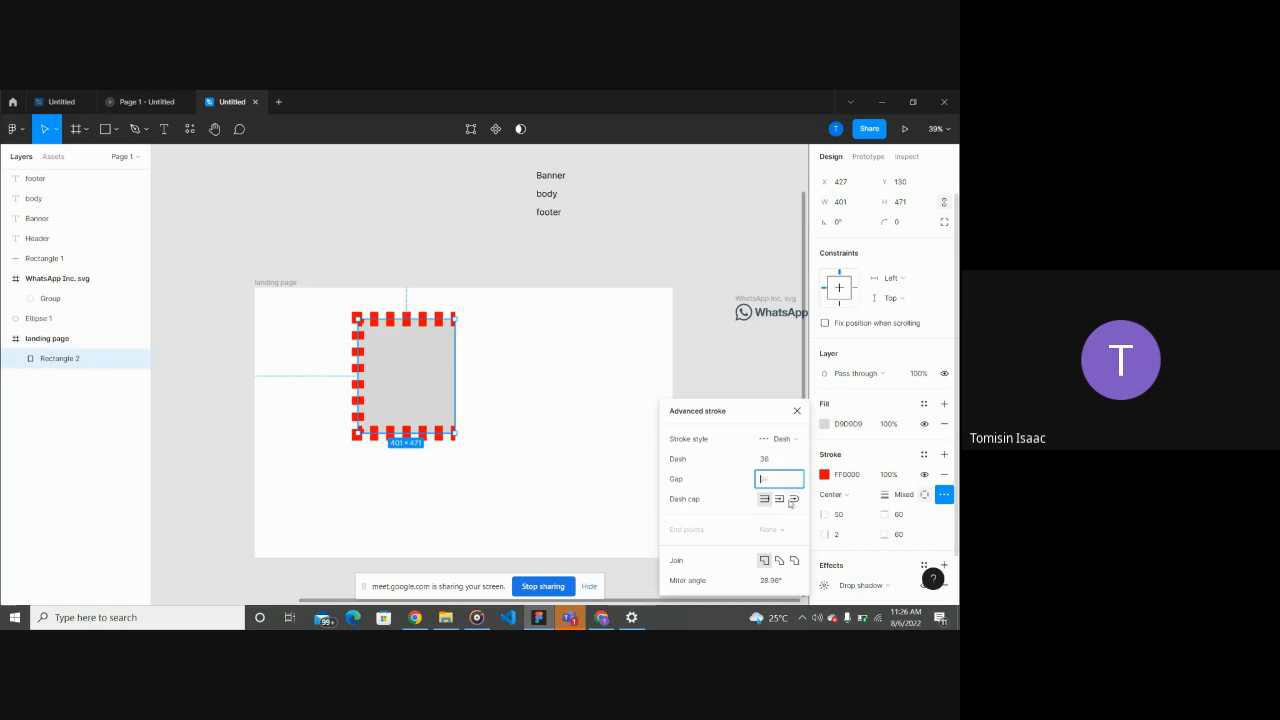
Step: Try the square and round dash caps, restore the flat cap, and set the stroke's corner join to round
{"action": "left_click", "coordinate": [785, 503]}
{"action": "left_click", "coordinate": [793, 499]}
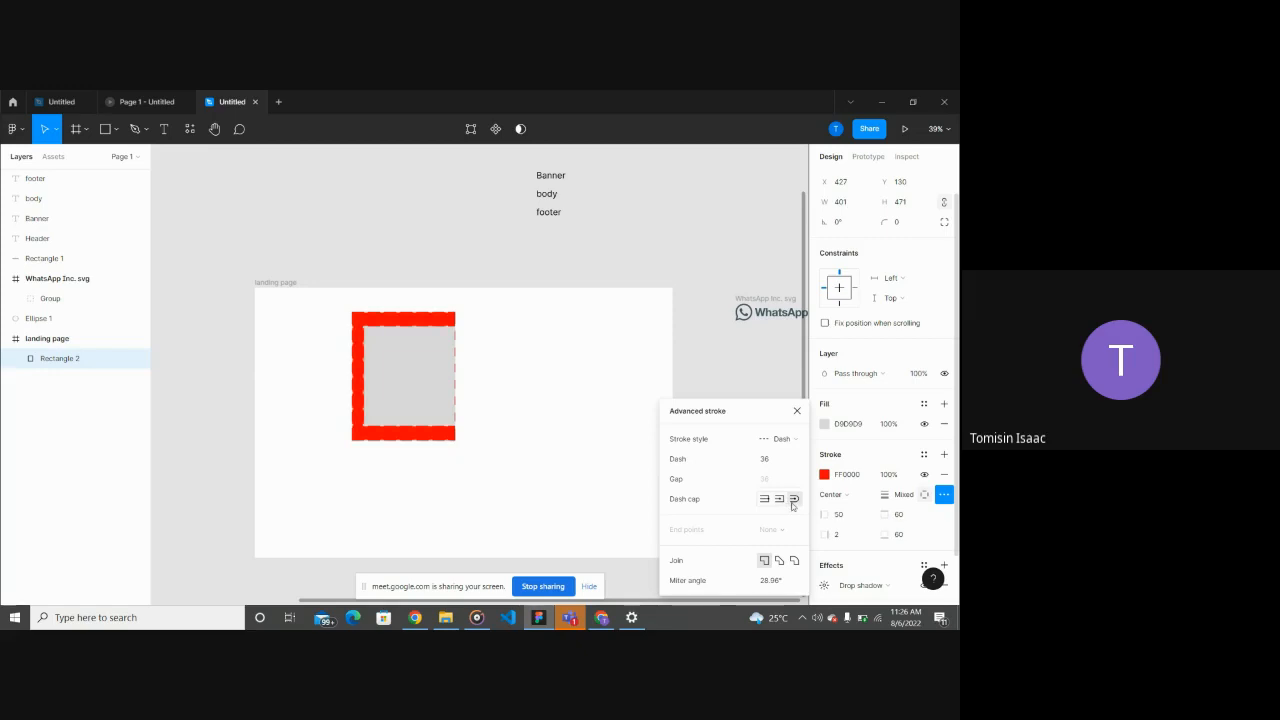
{"action": "left_click", "coordinate": [780, 499]}
{"action": "left_click", "coordinate": [765, 499]}
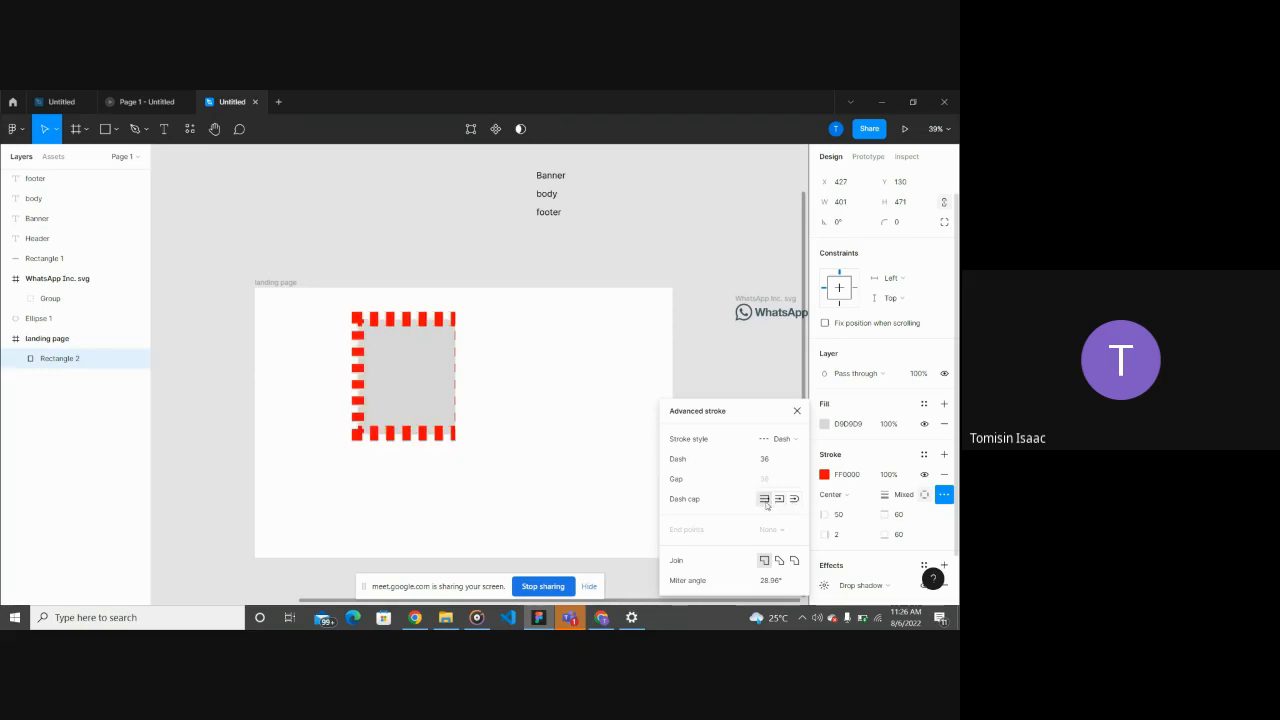
{"action": "left_click", "coordinate": [779, 561]}
{"action": "left_click", "coordinate": [796, 562]}
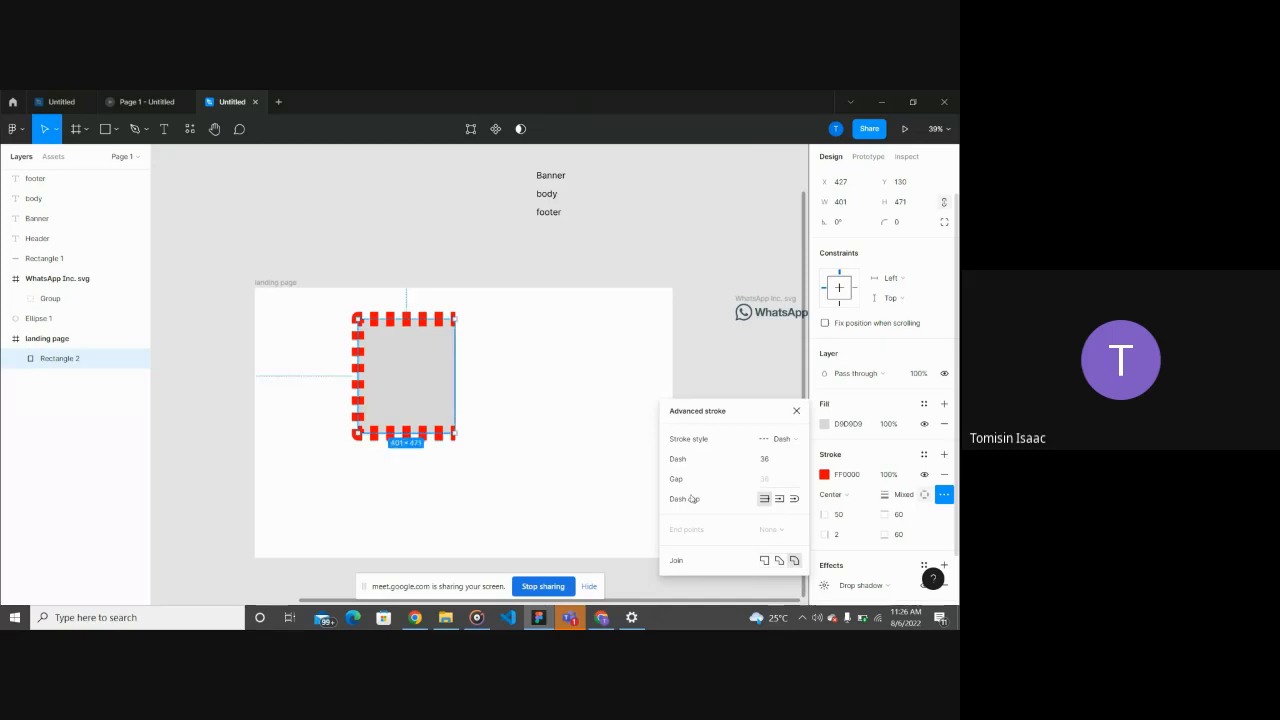
Step: Close the advanced stroke settings and move the dashed rectangle to about X 704, Y 209 in the landing page frame
{"action": "left_click", "coordinate": [603, 408]}
{"action": "scroll", "coordinate": [603, 408], "scroll_direction": "down", "scroll_amount": 3}
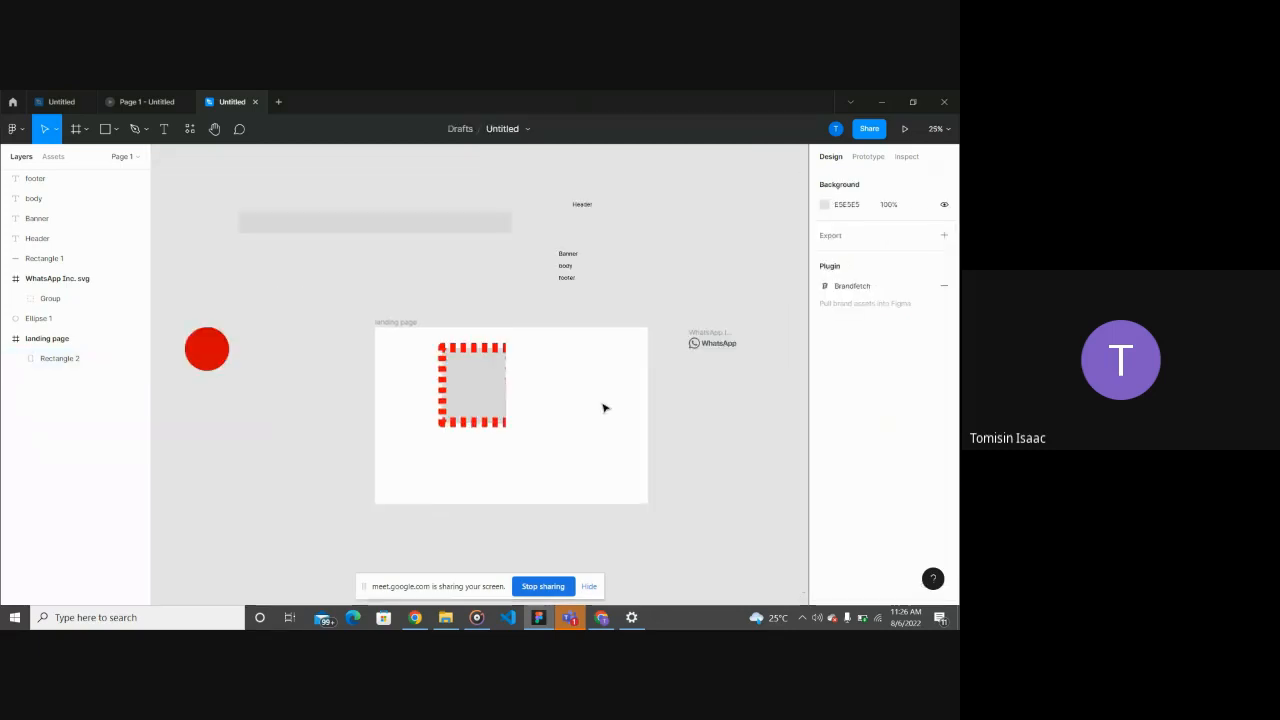
{"action": "left_click", "coordinate": [530, 406]}
{"action": "scroll", "coordinate": [530, 405], "scroll_direction": "up", "scroll_amount": 3}
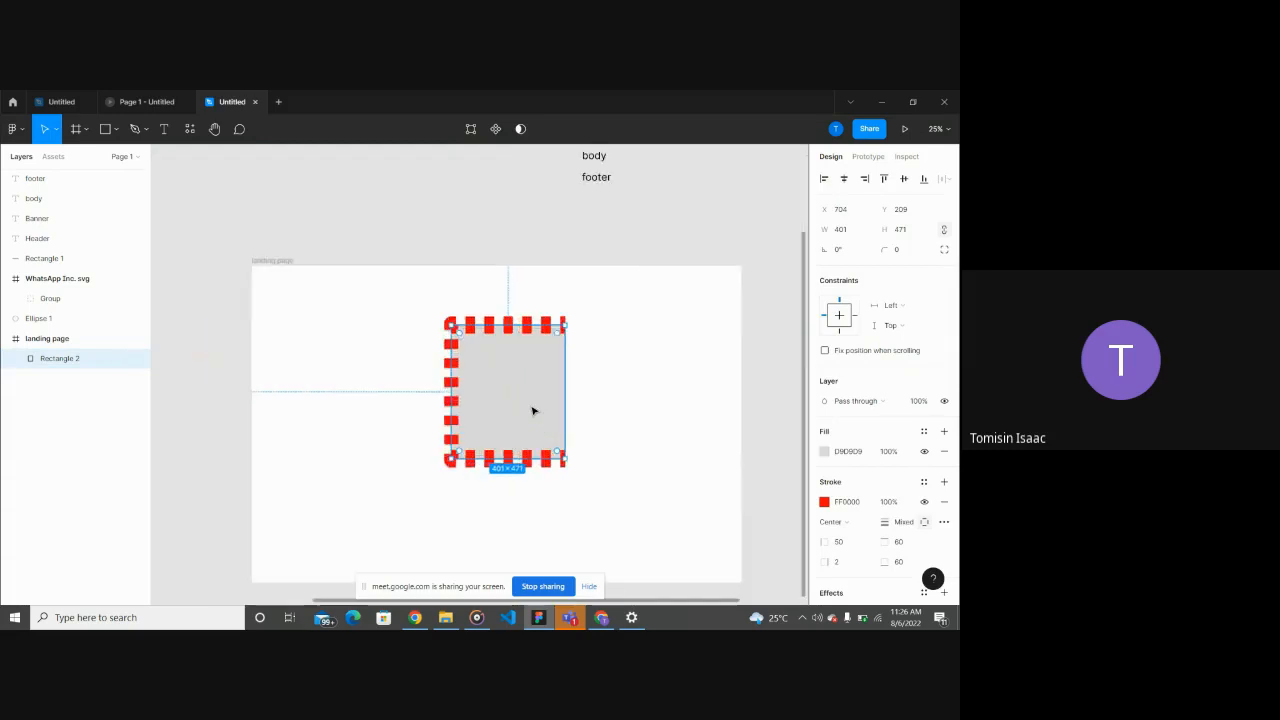
{"action": "left_click", "coordinate": [590, 541]}
Step: Check the Google Meet call, return to the Figma design and reselect the rectangle to review its advanced stroke settings
{"action": "left_click", "coordinate": [601, 618]}
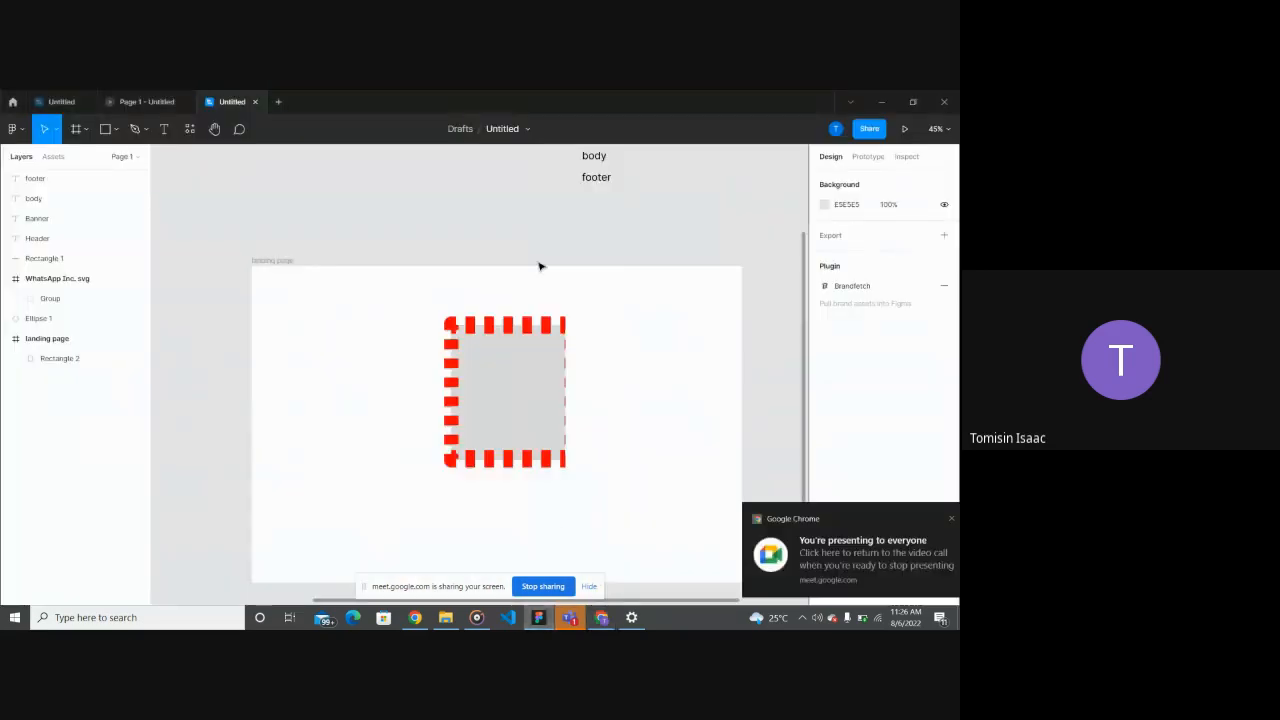
{"action": "left_click", "coordinate": [59, 358]}
{"action": "scroll", "coordinate": [527, 325], "scroll_direction": "down", "scroll_amount": 3}
{"action": "scroll", "coordinate": [880, 400], "scroll_direction": "down", "scroll_amount": 2}
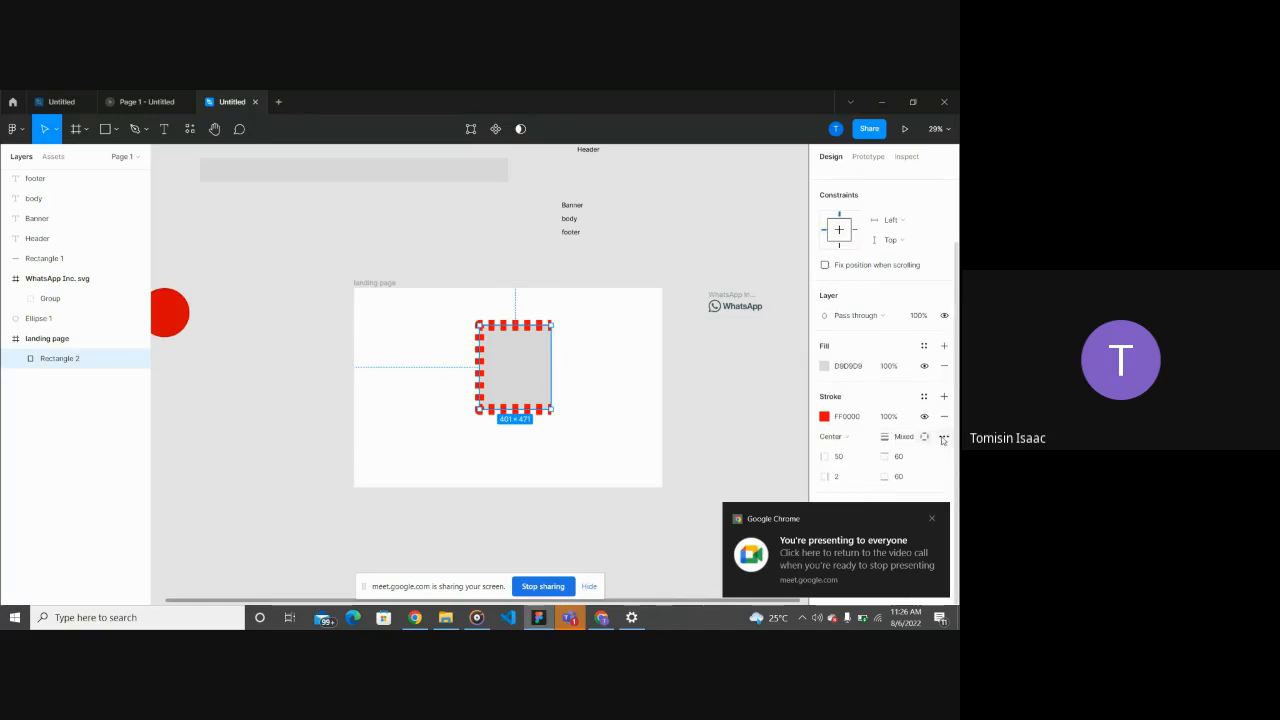
{"action": "left_click", "coordinate": [943, 438]}
{"action": "left_click", "coordinate": [937, 443]}
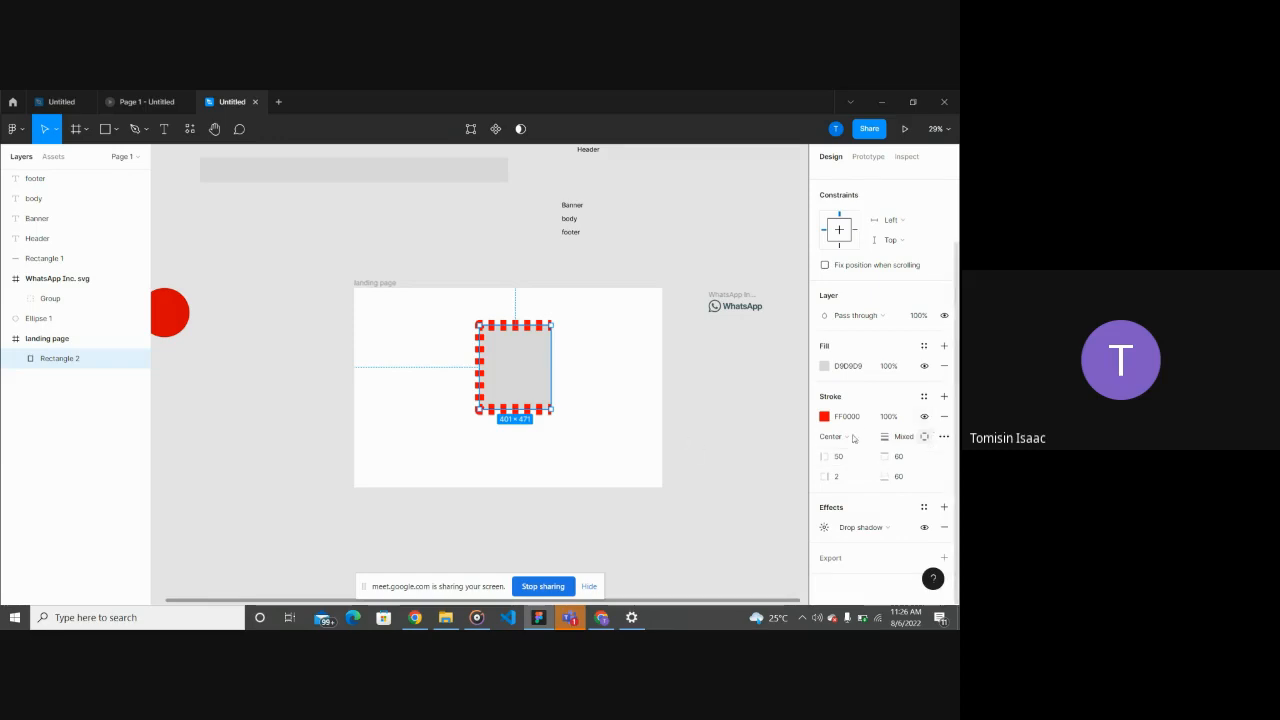
Step: Remove the rectangle's stroke and move the rectangle to about X 490, Y 223 in the landing page frame
{"action": "scroll", "coordinate": [950, 418], "scroll_direction": "up", "scroll_amount": 1}
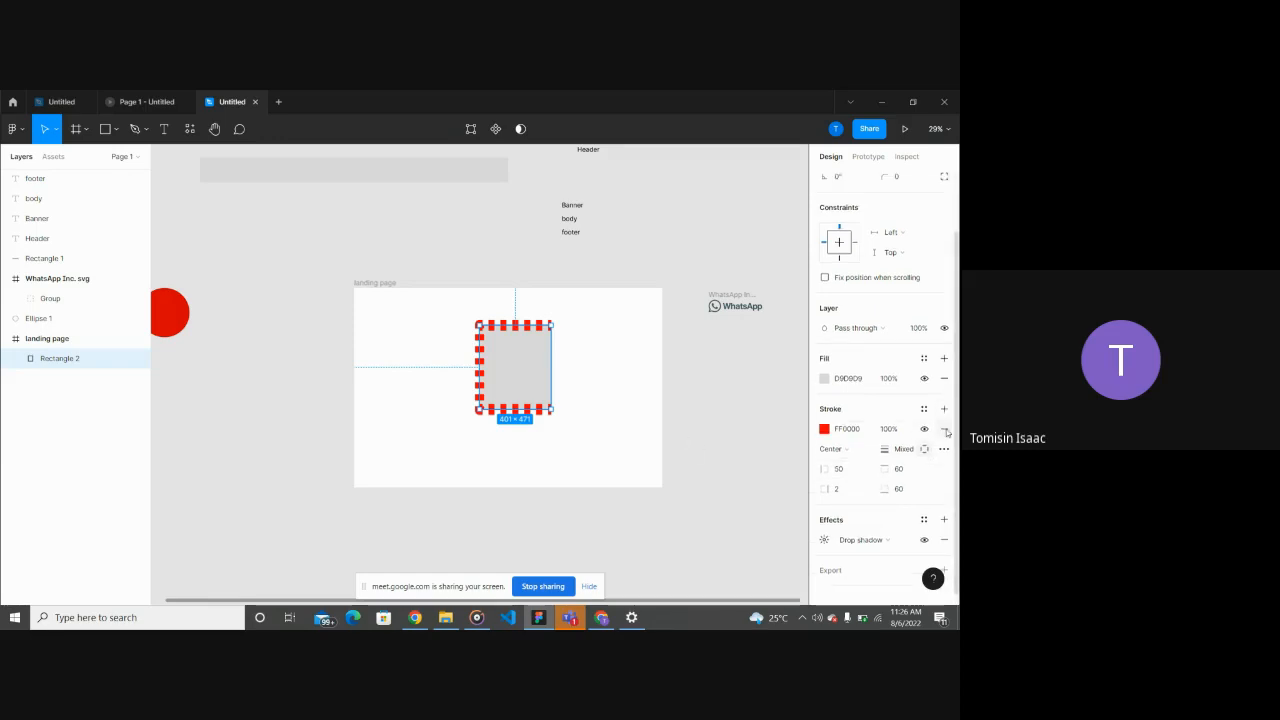
{"action": "left_click", "coordinate": [944, 427]}
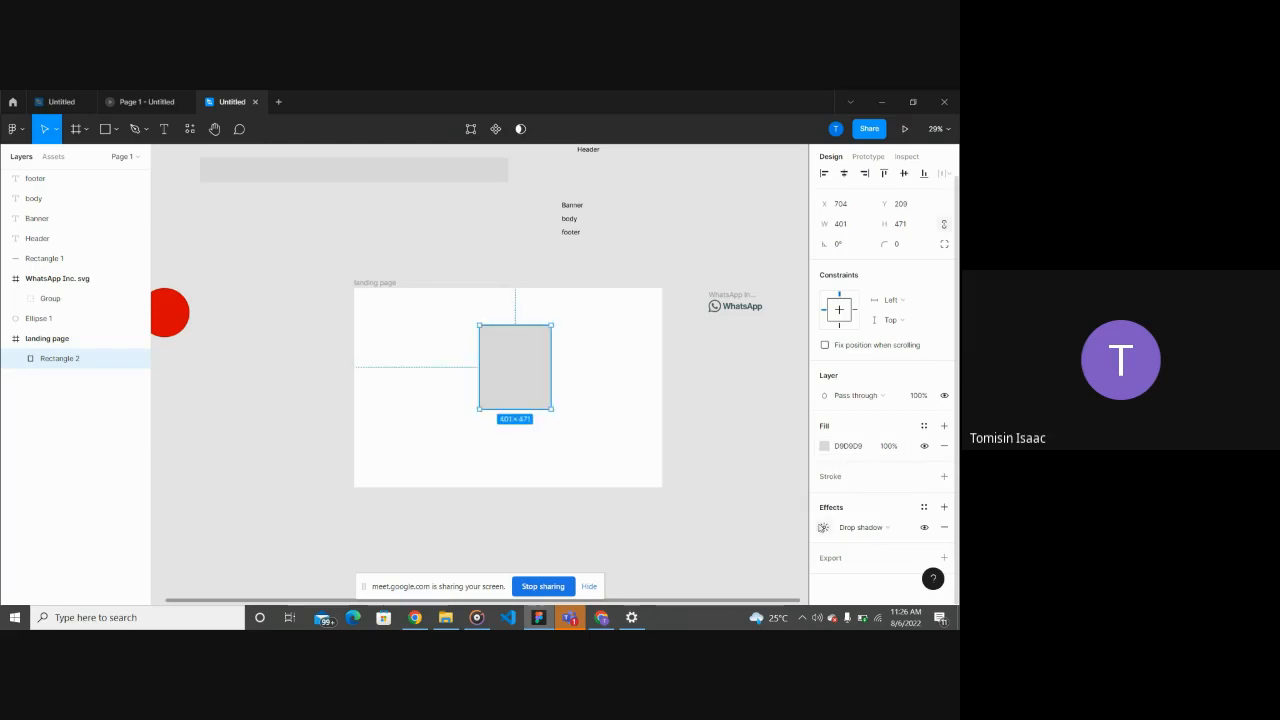
{"action": "left_click", "coordinate": [572, 406]}
{"action": "left_click_drag", "start_coordinate": [531, 389], "coordinate": [494, 389]}
{"action": "scroll", "coordinate": [494, 389], "scroll_direction": "up", "scroll_amount": 3}
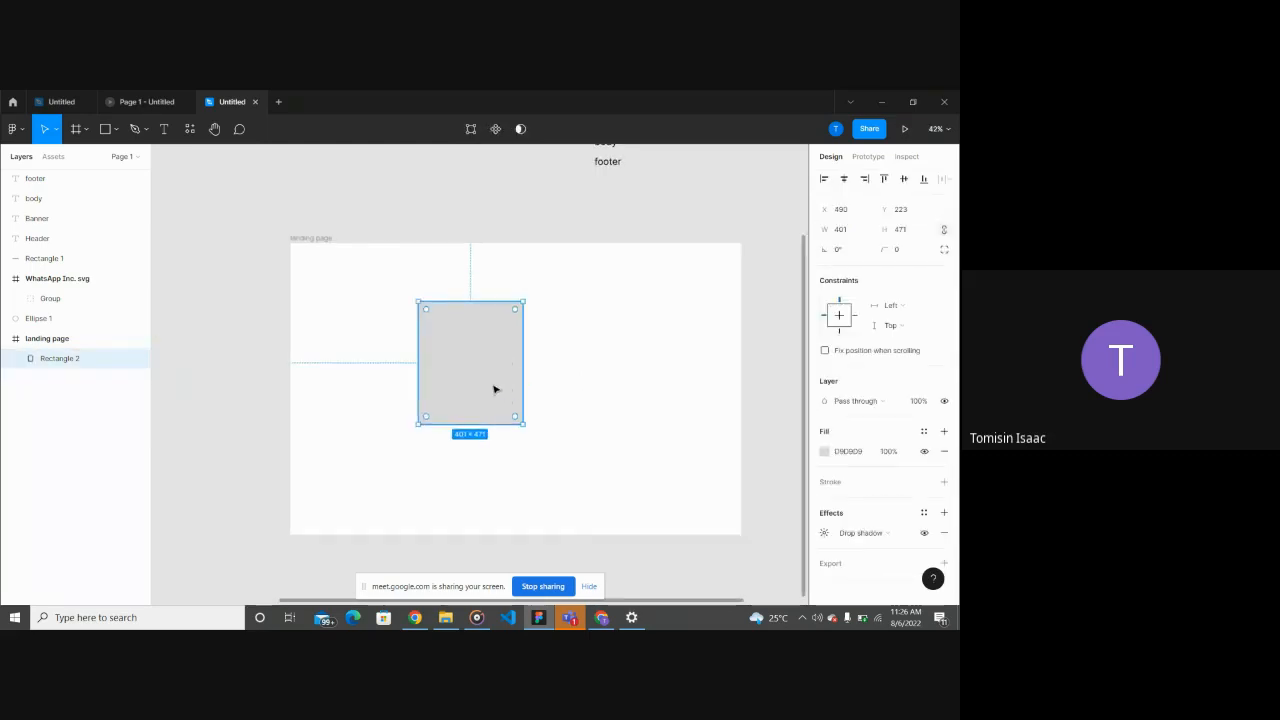
{"action": "scroll", "coordinate": [494, 389], "scroll_direction": "down", "scroll_amount": 2}
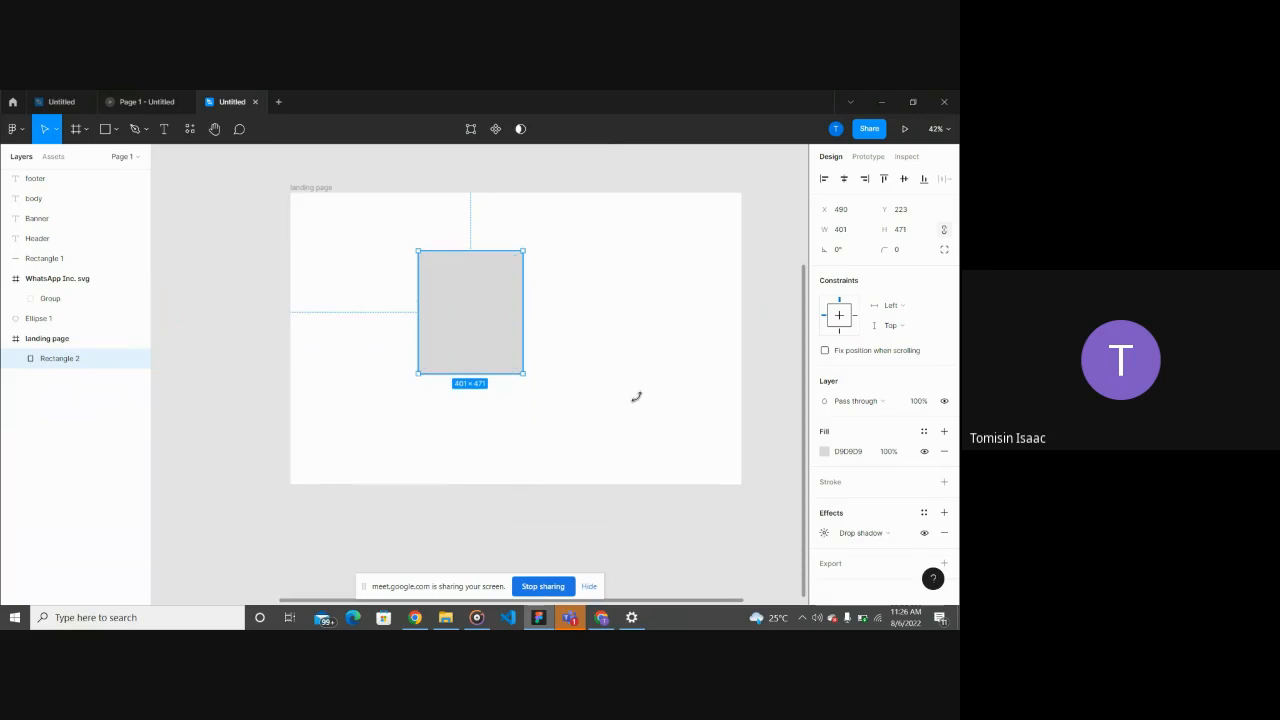
Step: Add a second drop shadow to the rectangle and remove both drop shadow effects
{"action": "left_click", "coordinate": [830, 538]}
{"action": "left_click", "coordinate": [864, 510]}
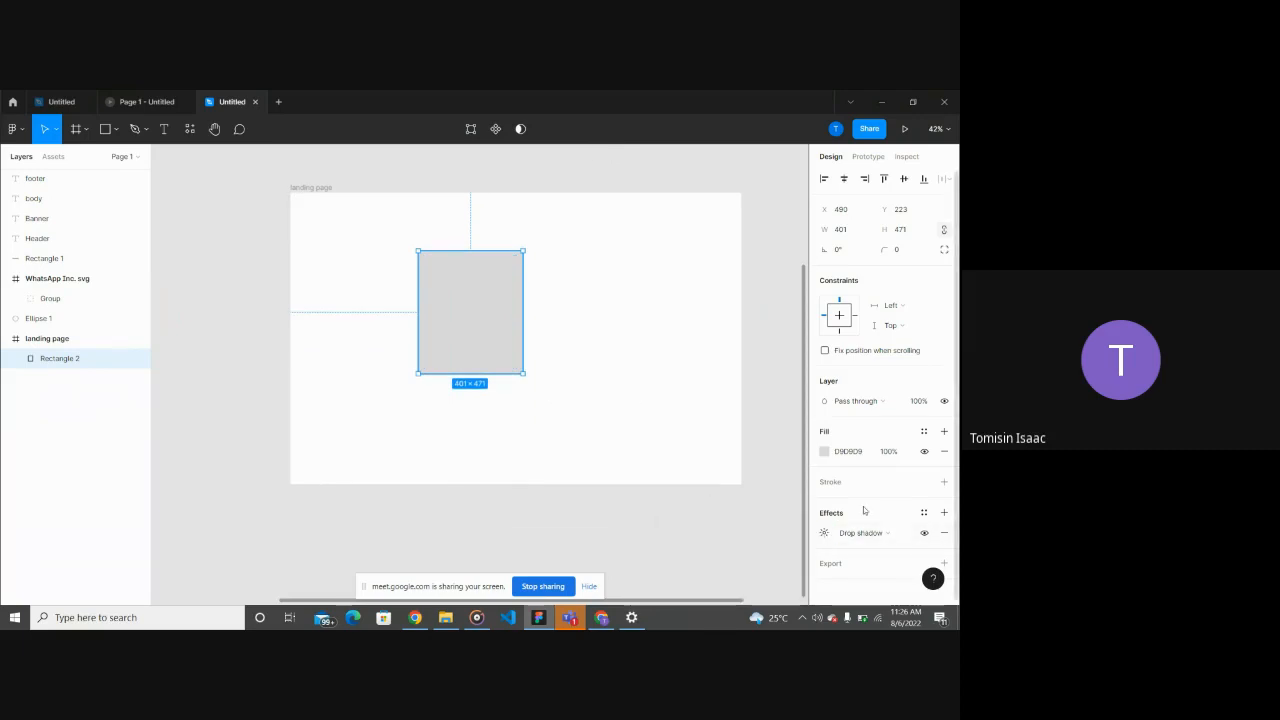
{"action": "left_click", "coordinate": [943, 513]}
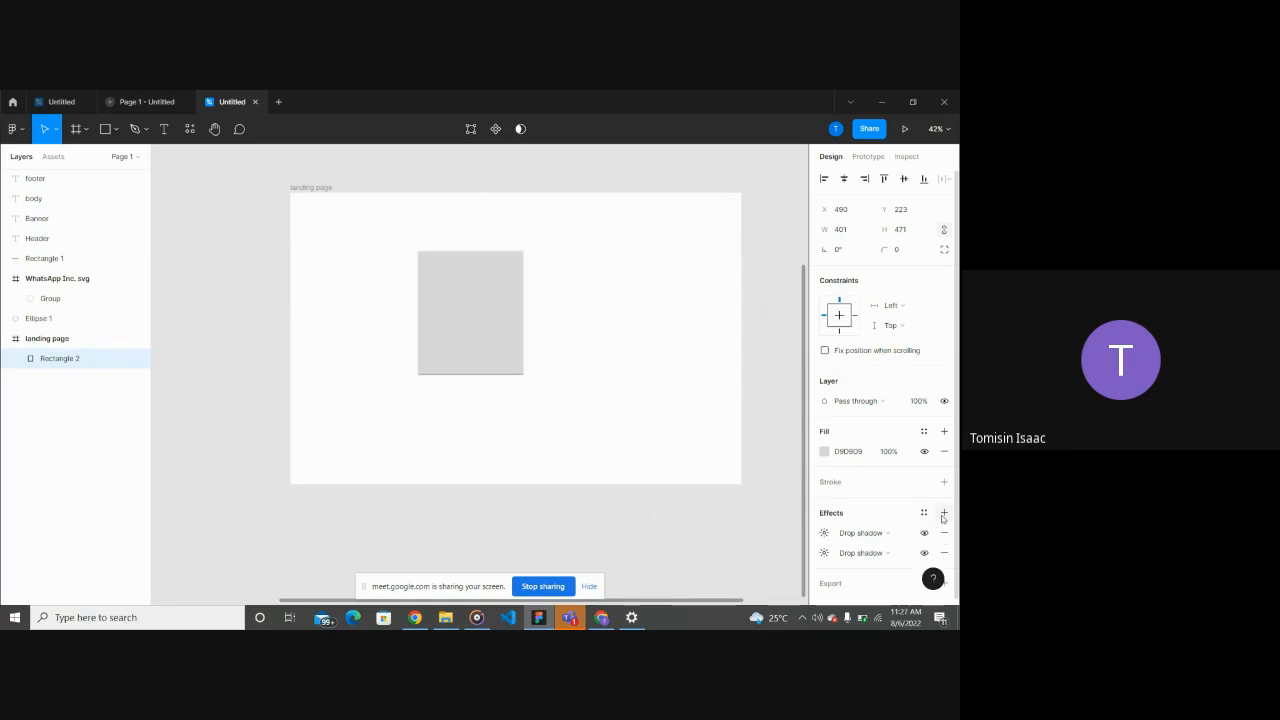
{"action": "left_click", "coordinate": [944, 532]}
{"action": "left_click", "coordinate": [944, 532]}
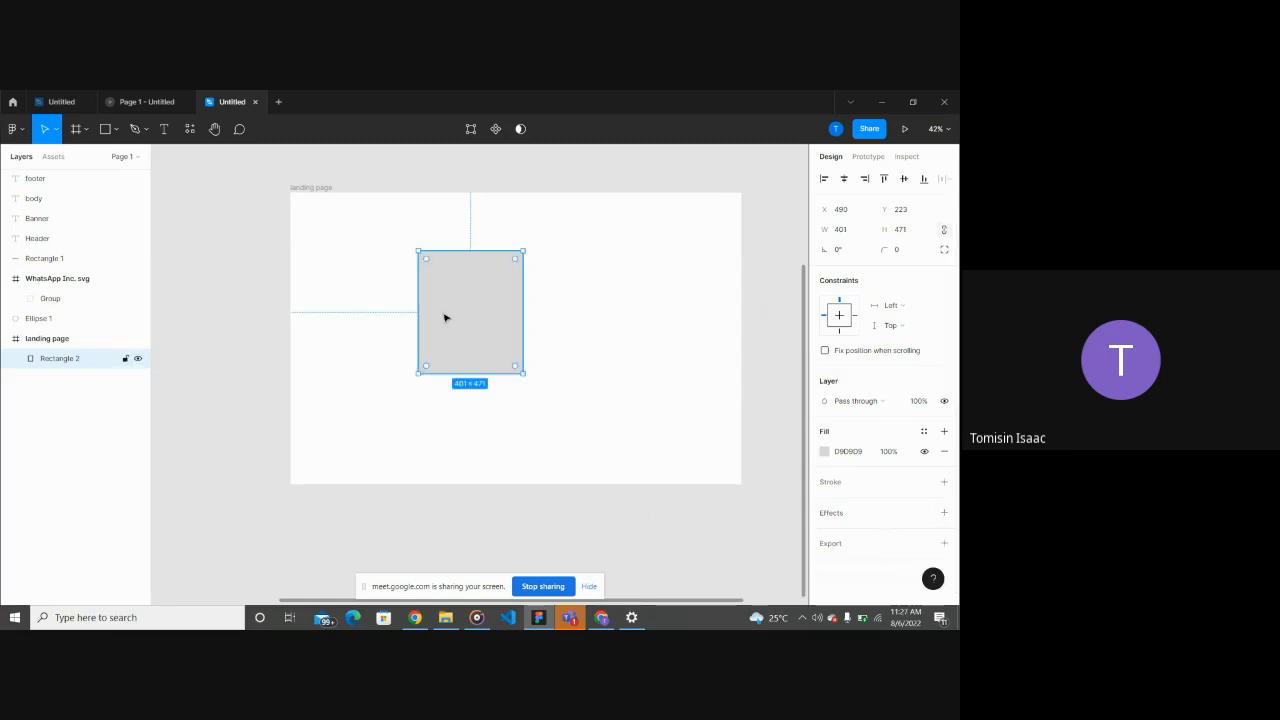
Step: Add a single drop shadow to the rectangle and inspect its edges up close at 100% zoom
{"action": "left_click", "coordinate": [941, 513]}
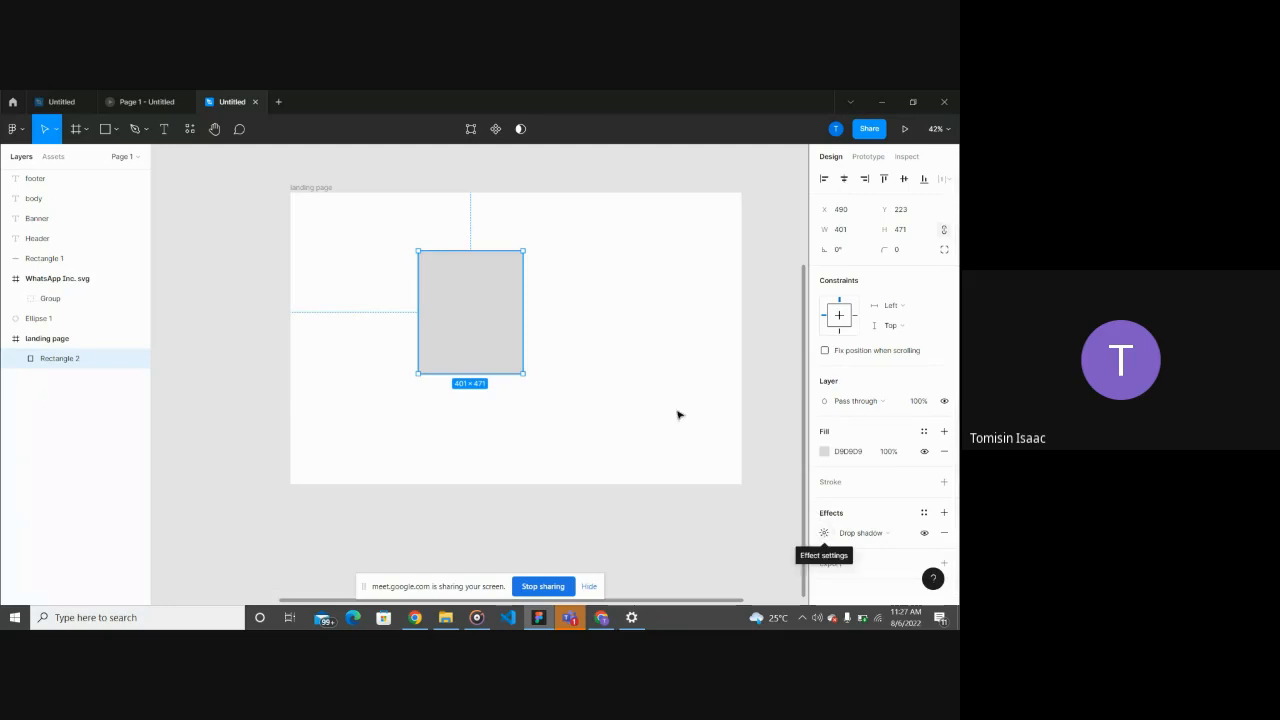
{"action": "left_click", "coordinate": [571, 369]}
{"action": "scroll", "coordinate": [571, 369], "scroll_direction": "up", "scroll_amount": 3}
{"action": "scroll", "coordinate": [569, 370], "scroll_direction": "up", "scroll_amount": 1}
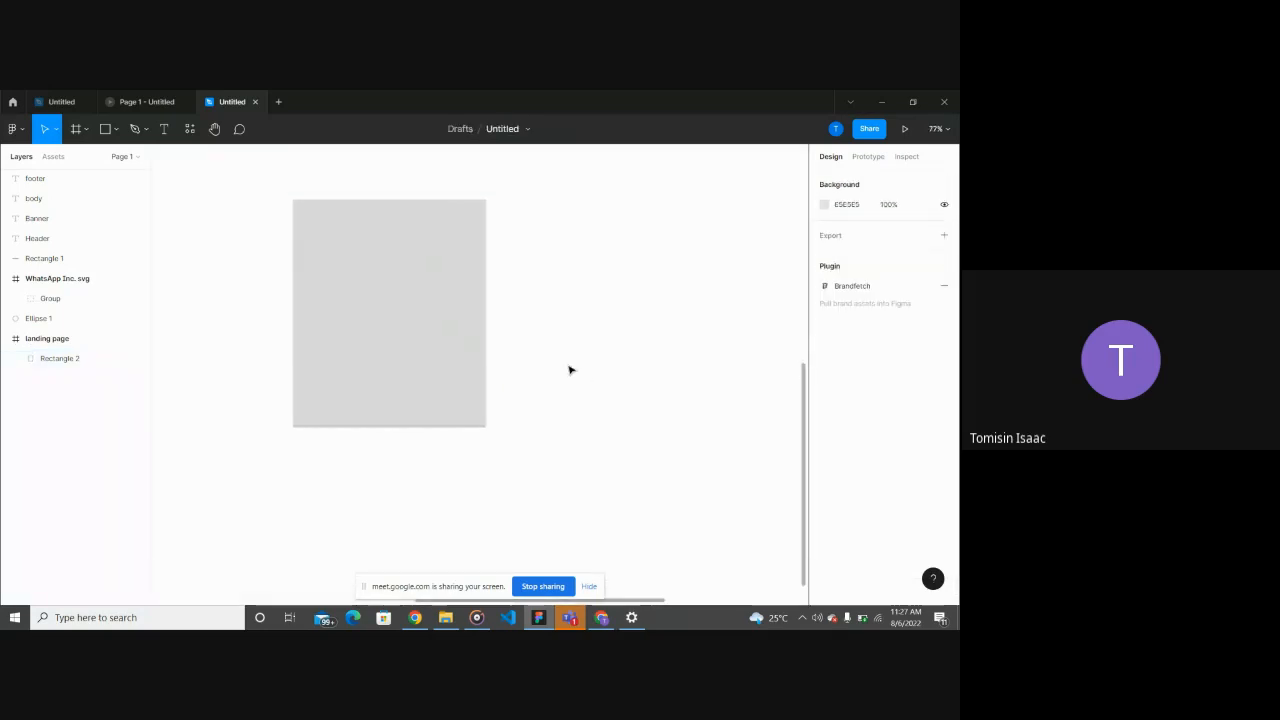
{"action": "scroll", "coordinate": [569, 370], "scroll_direction": "up", "scroll_amount": 2}
{"action": "scroll", "coordinate": [569, 370], "scroll_direction": "left", "scroll_amount": 1}
{"action": "scroll", "coordinate": [569, 370], "scroll_direction": "up", "scroll_amount": 1}
{"action": "left_click", "coordinate": [403, 371]}
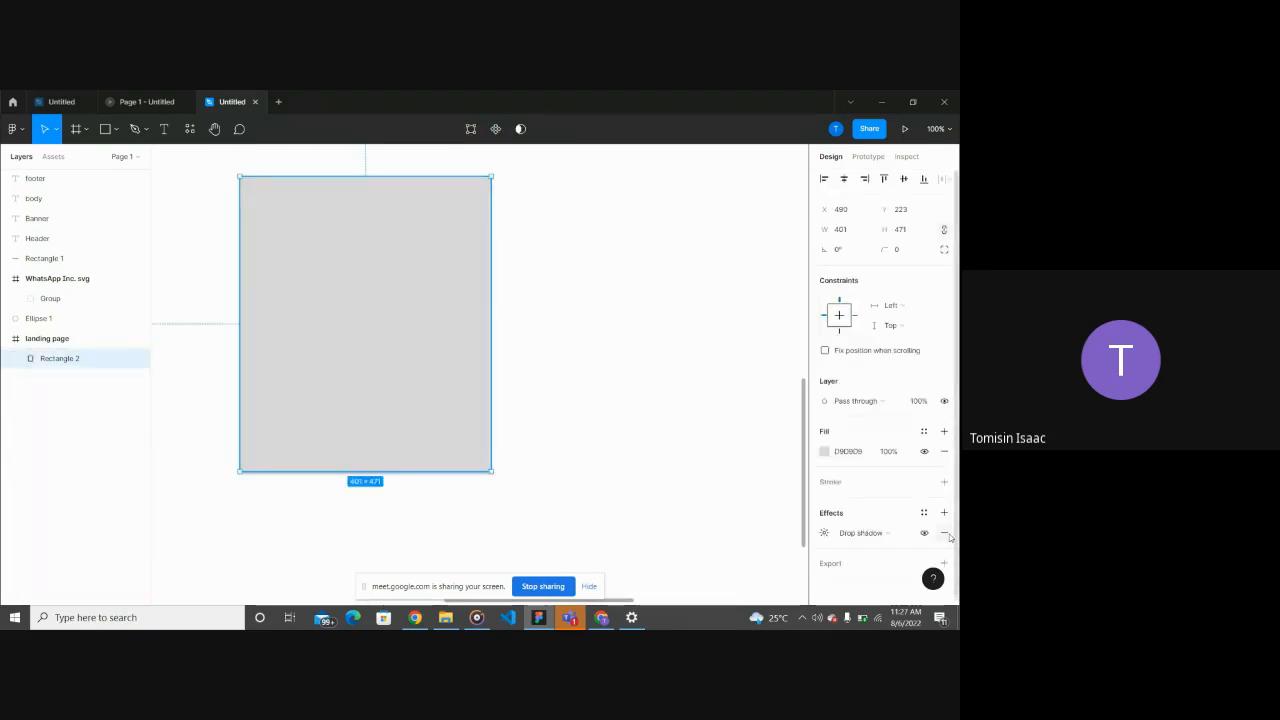
Step: Remove the rectangle's drop shadow, deselect the rectangle and inspect its plain edges up close
{"action": "left_click", "coordinate": [641, 476]}
{"action": "scroll", "coordinate": [641, 476], "scroll_direction": "up", "scroll_amount": 1}
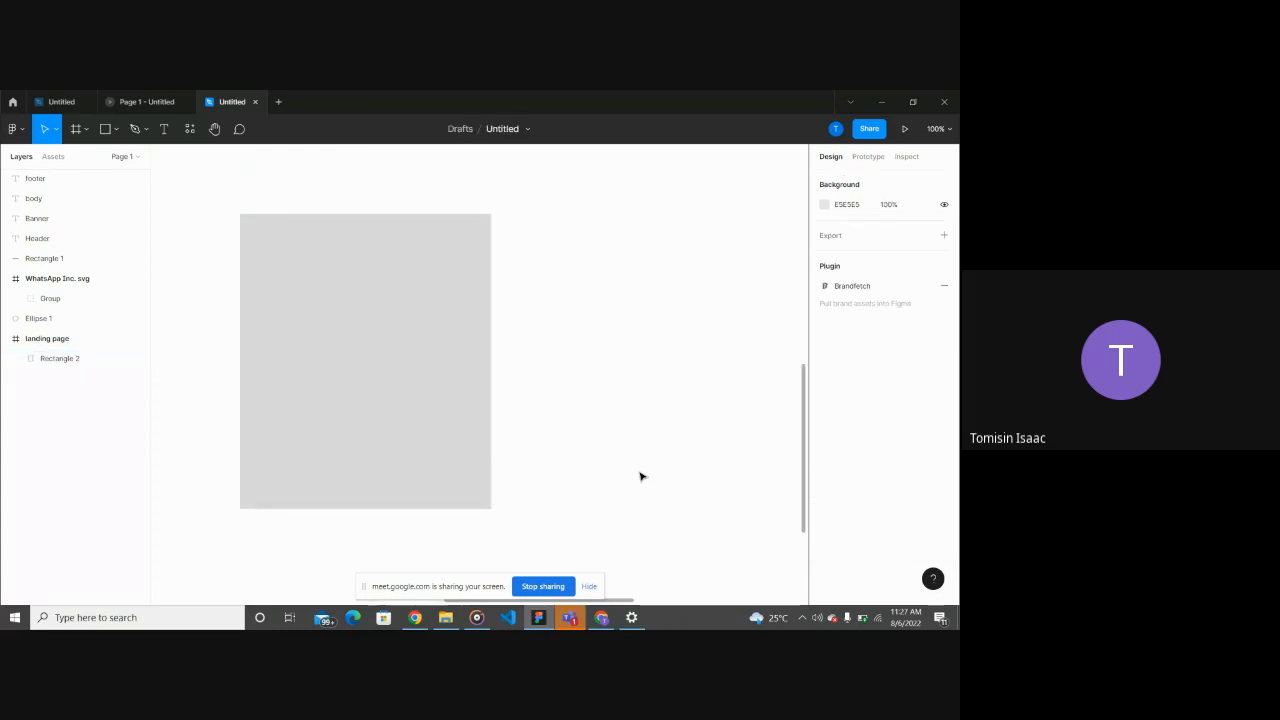
{"action": "scroll", "coordinate": [641, 476], "scroll_direction": "up", "scroll_amount": 3}
{"action": "scroll", "coordinate": [641, 476], "scroll_direction": "left", "scroll_amount": 2}
{"action": "scroll", "coordinate": [641, 476], "scroll_direction": "down", "scroll_amount": 4}
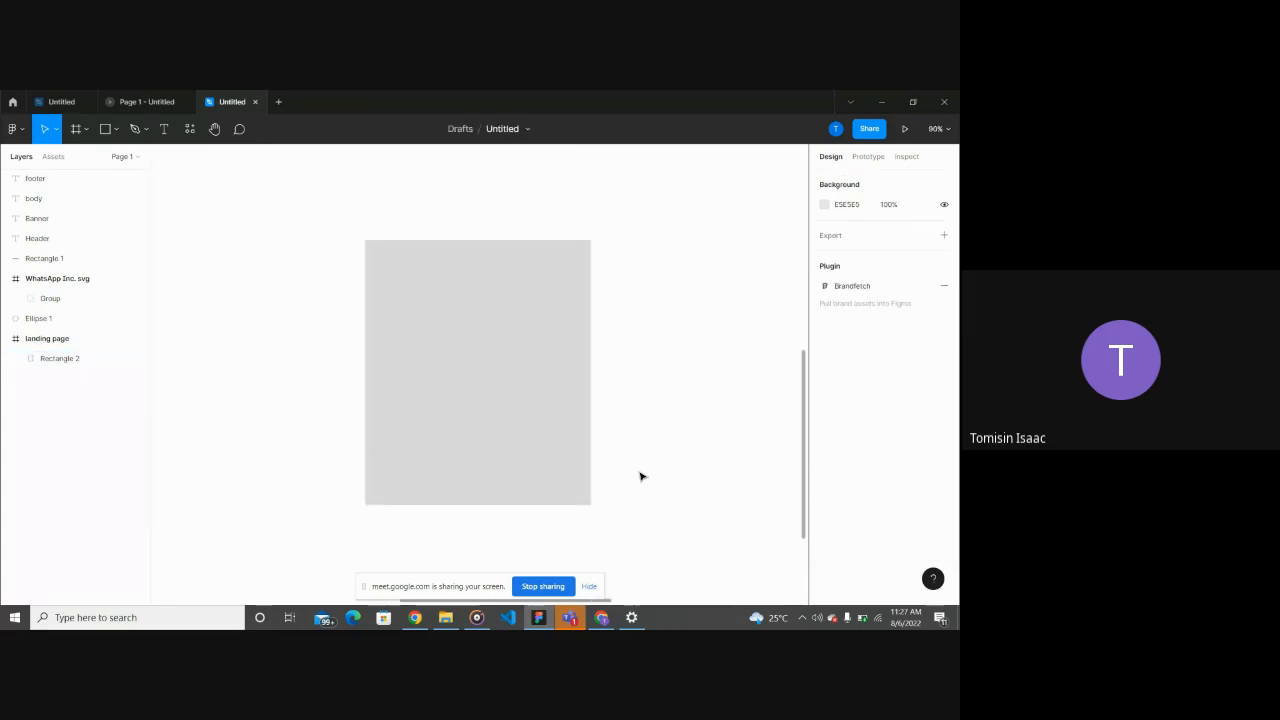
{"action": "scroll", "coordinate": [606, 503], "scroll_direction": "up", "scroll_amount": 3}
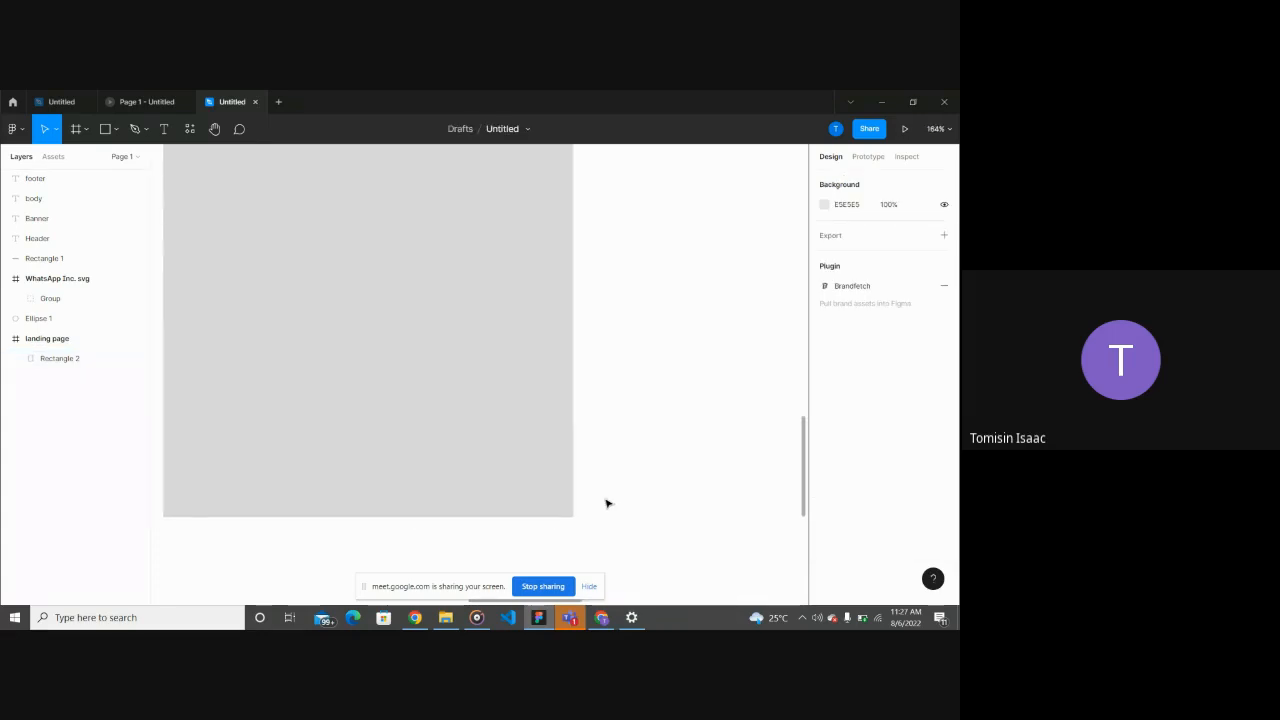
{"action": "scroll", "coordinate": [606, 503], "scroll_direction": "down", "scroll_amount": 2}
{"action": "scroll", "coordinate": [606, 503], "scroll_direction": "up", "scroll_amount": 1}
{"action": "scroll", "coordinate": [606, 503], "scroll_direction": "down", "scroll_amount": 3}
Step: Add a drop shadow effect to the rectangle again, deselect it and inspect the shadow along its edges
{"action": "left_click", "coordinate": [548, 458]}
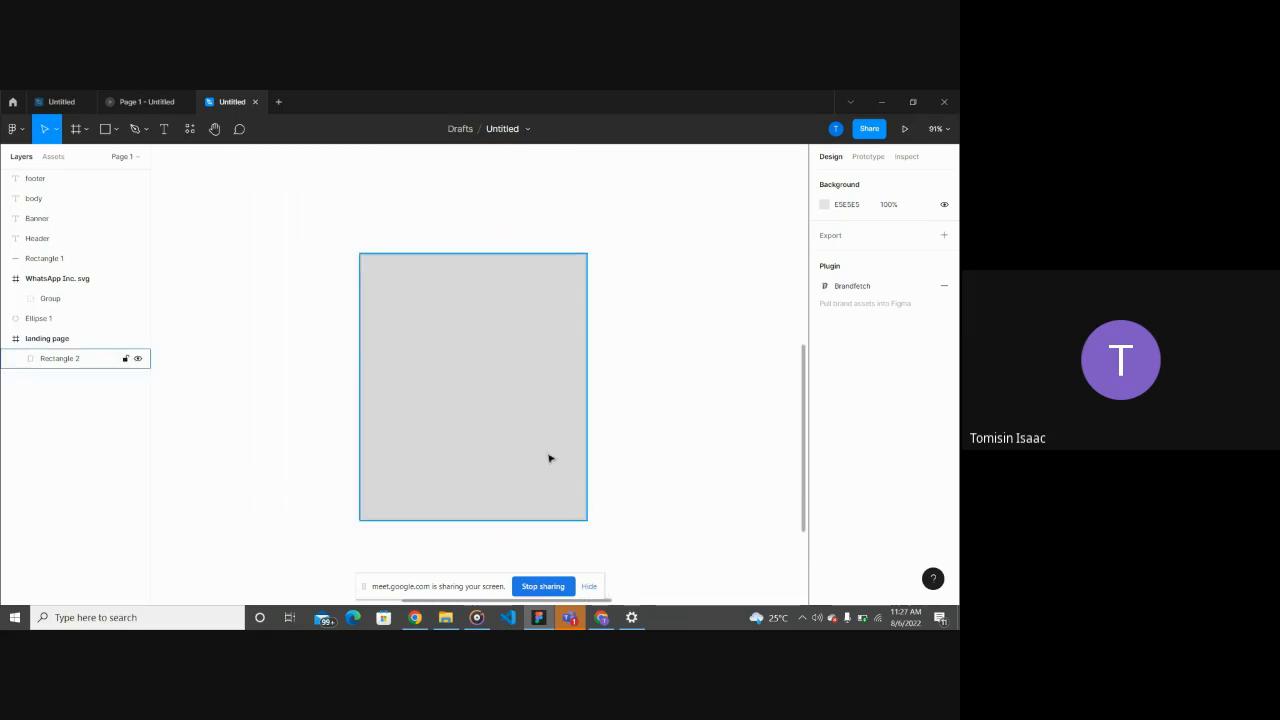
{"action": "left_click", "coordinate": [548, 458]}
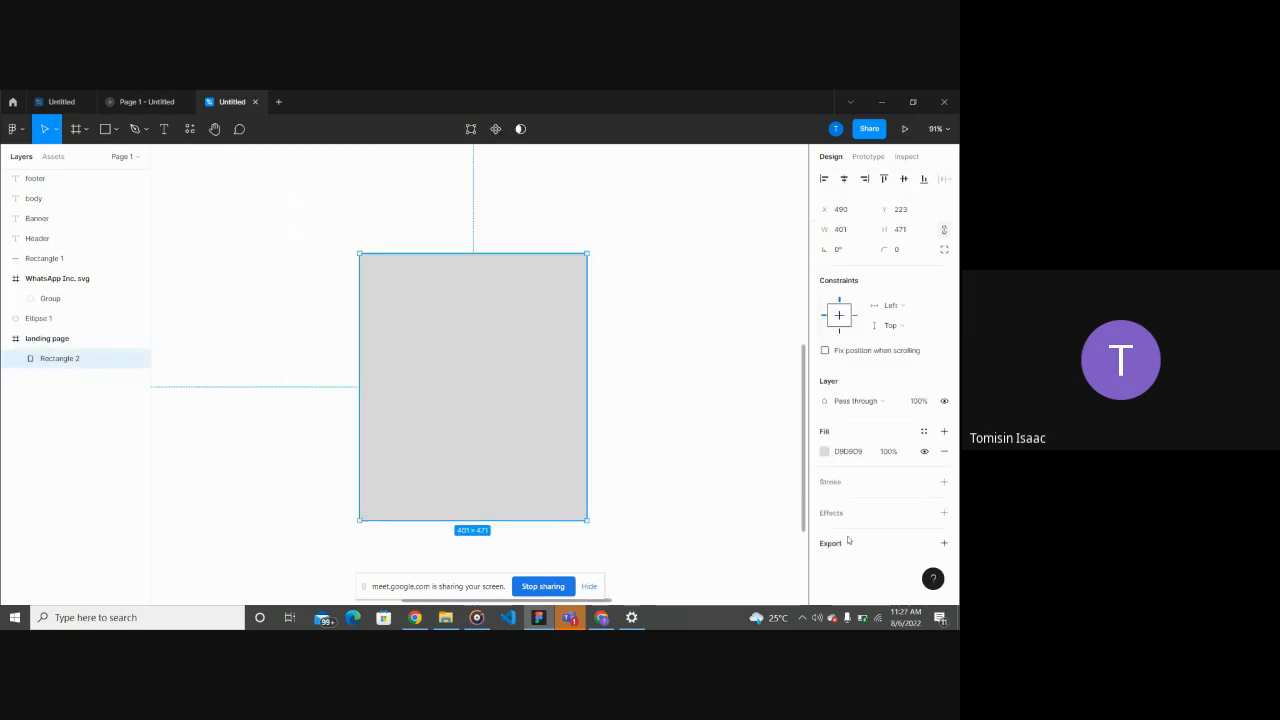
{"action": "left_click", "coordinate": [945, 513]}
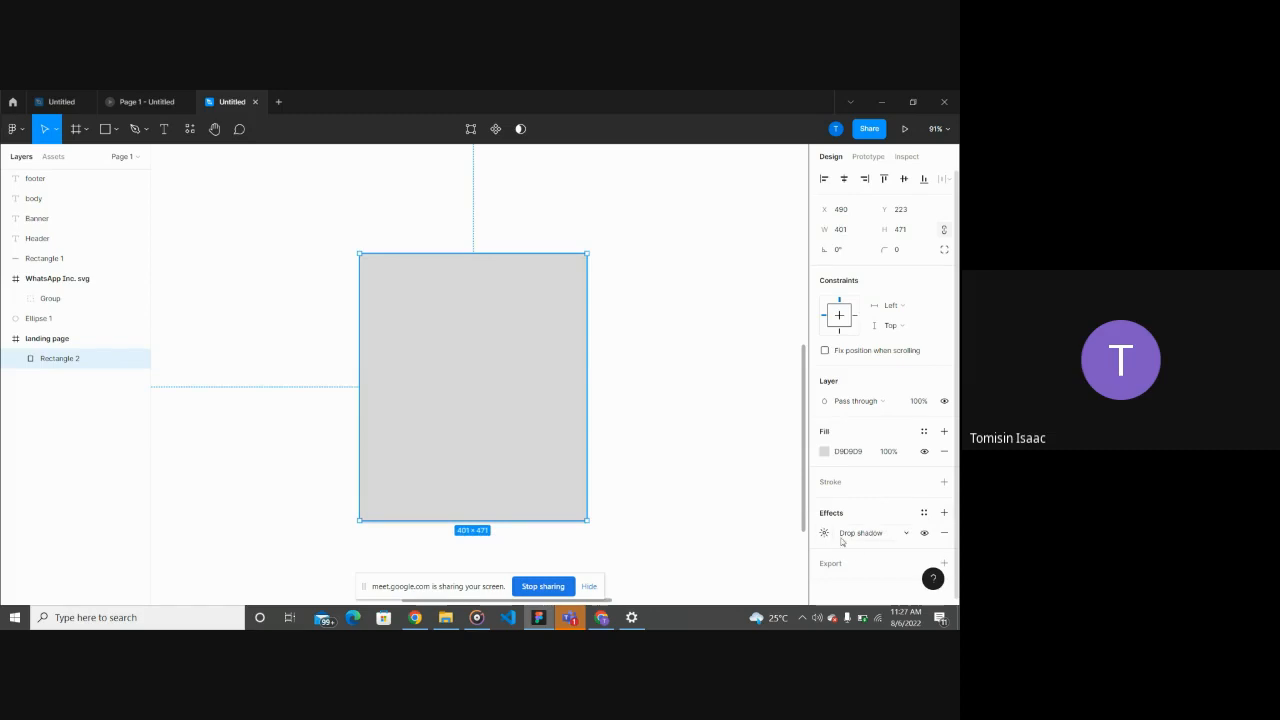
{"action": "left_click", "coordinate": [645, 437]}
{"action": "scroll", "coordinate": [645, 437], "scroll_direction": "down", "scroll_amount": 2}
{"action": "scroll", "coordinate": [646, 438], "scroll_direction": "up", "scroll_amount": 2}
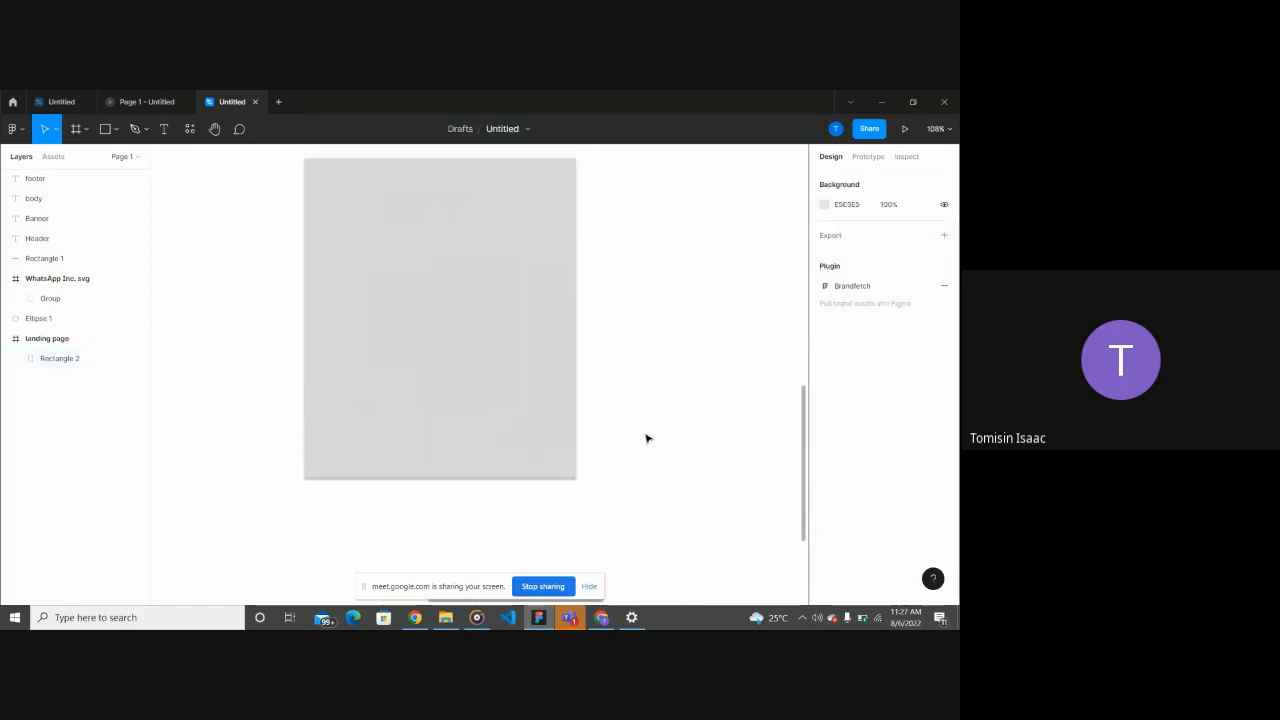
{"action": "scroll", "coordinate": [641, 443], "scroll_direction": "up", "scroll_amount": 3}
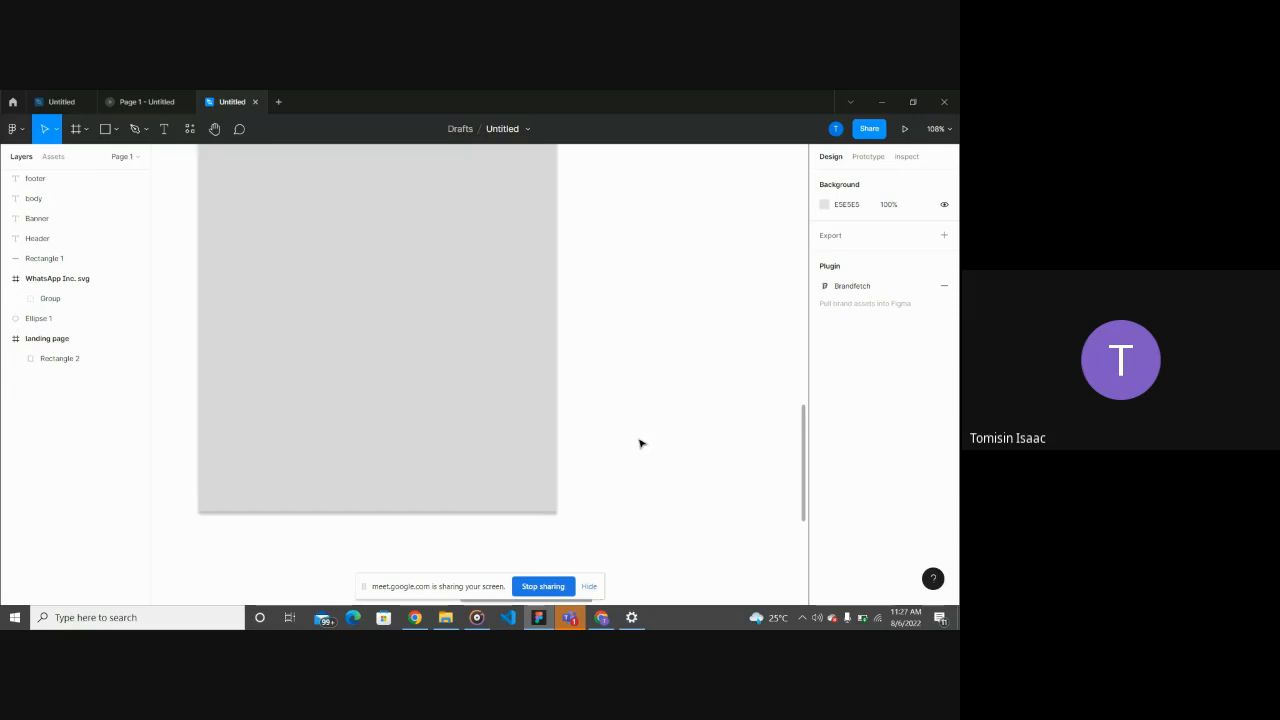
{"action": "scroll", "coordinate": [629, 483], "scroll_direction": "down", "scroll_amount": 3}
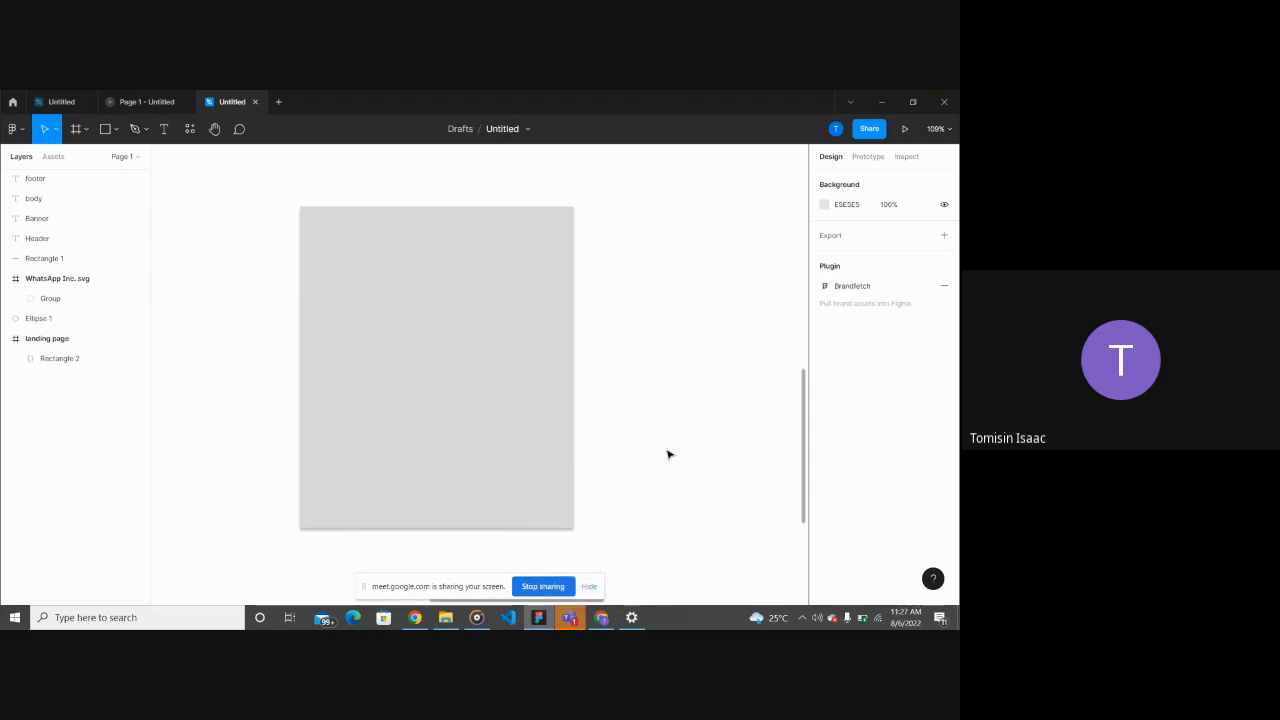
Step: Check the Google Meet call's messages, return to the Figma design and examine the shadow at the rectangle's bottom edge
{"action": "left_click", "coordinate": [601, 617]}
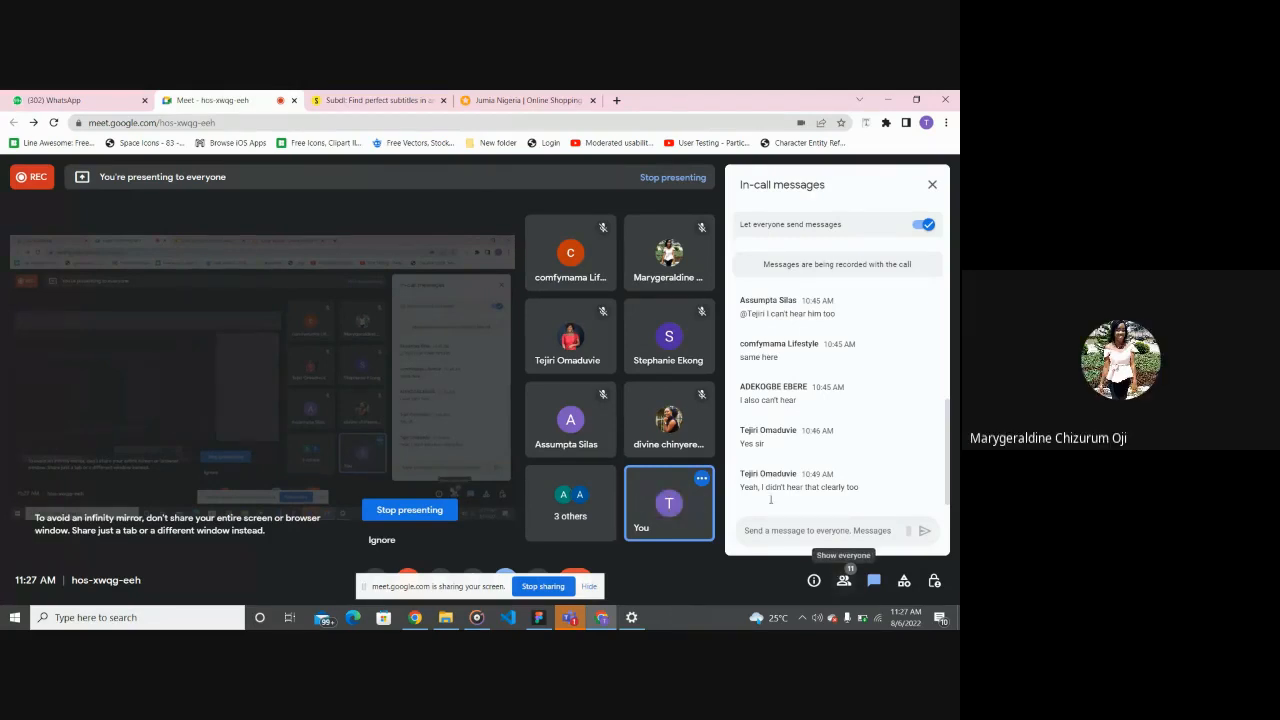
{"action": "left_click", "coordinate": [601, 619]}
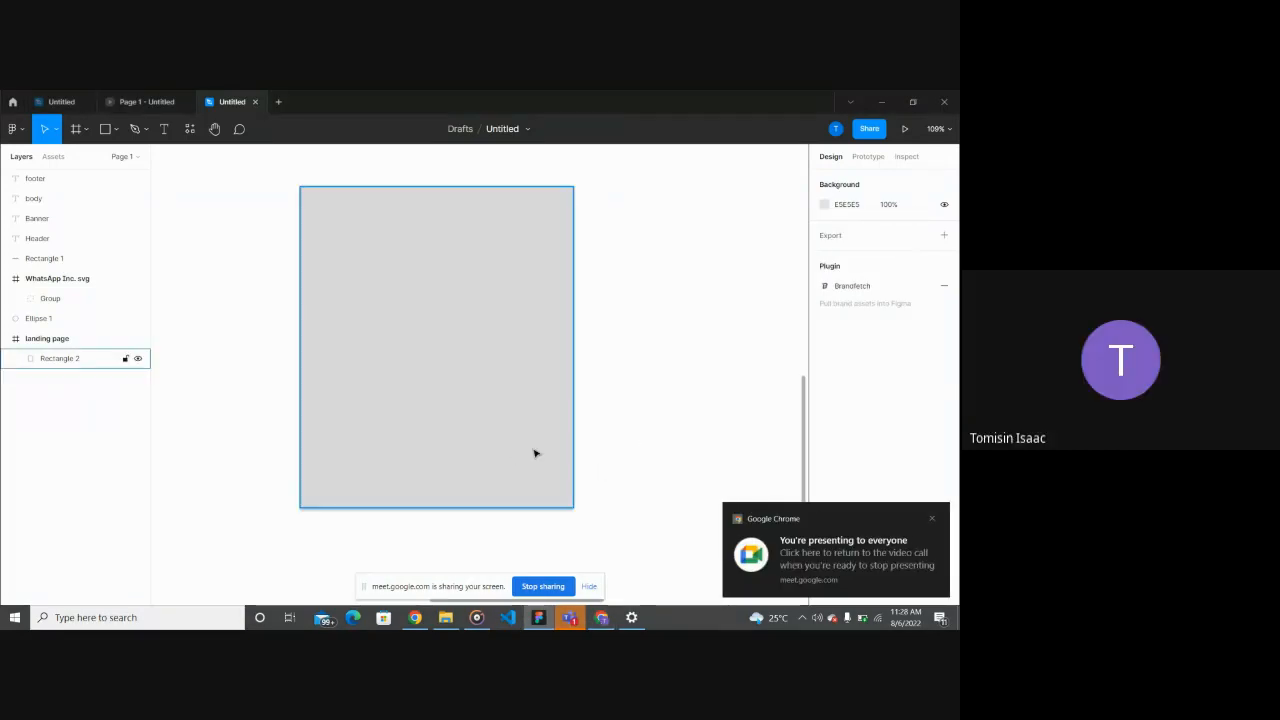
{"action": "scroll", "coordinate": [530, 451], "scroll_direction": "up", "scroll_amount": 5}
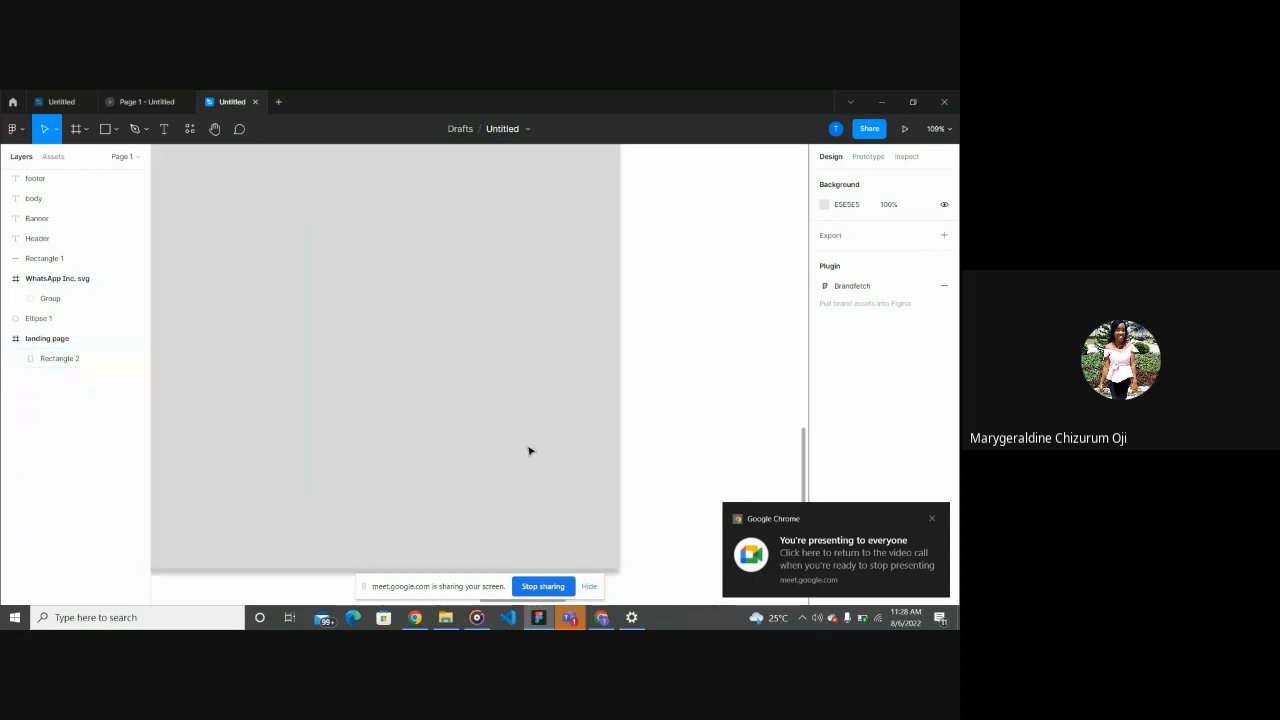
{"action": "scroll", "coordinate": [530, 451], "scroll_direction": "down", "scroll_amount": 1}
{"action": "scroll", "coordinate": [530, 451], "scroll_direction": "down", "scroll_amount": 4}
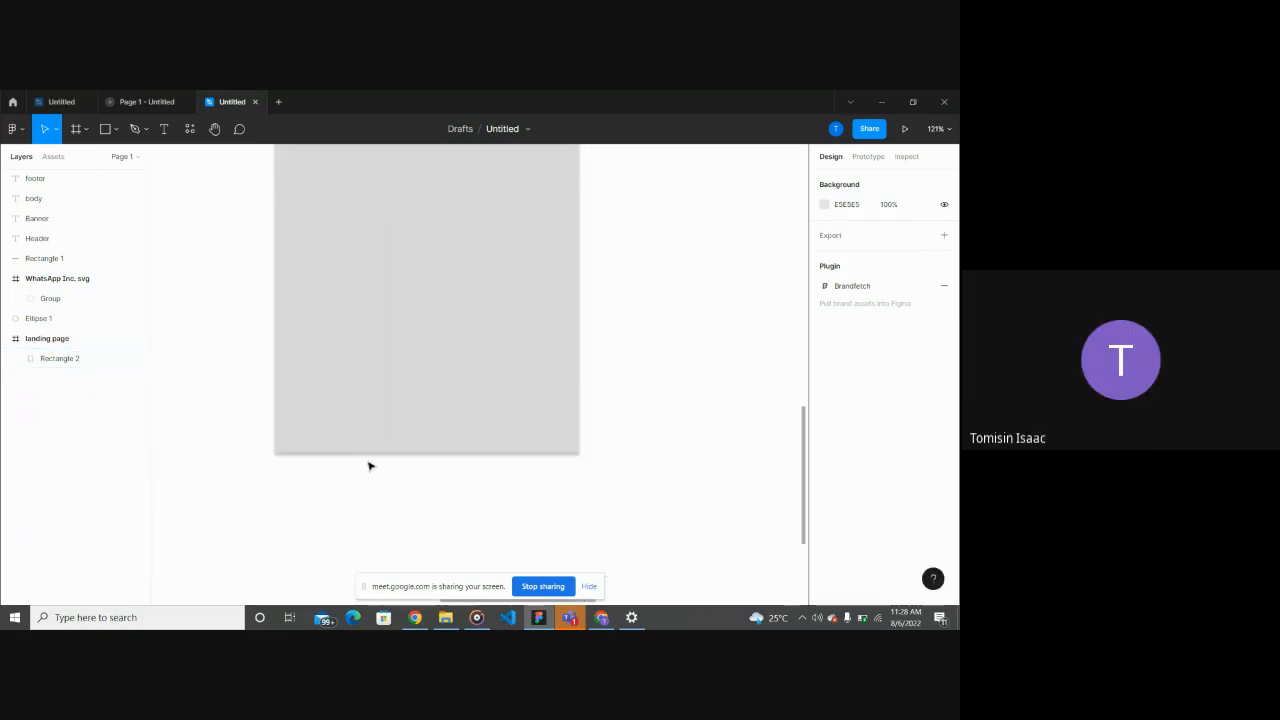
{"action": "scroll", "coordinate": [369, 463], "scroll_direction": "up", "scroll_amount": 3}
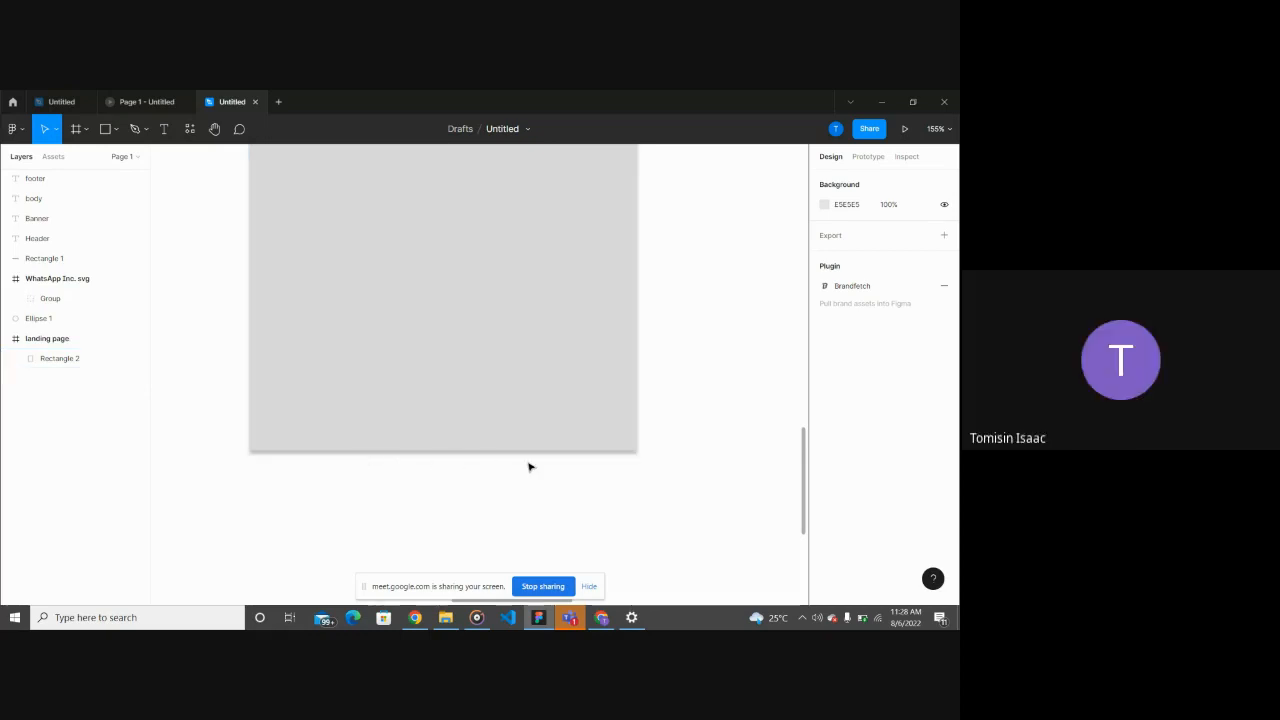
Step: Offset the rectangle's drop shadow to X 90 and Y 78, and deselect the rectangle
{"action": "left_click", "coordinate": [549, 419]}
{"action": "scroll", "coordinate": [549, 419], "scroll_direction": "down", "scroll_amount": 3}
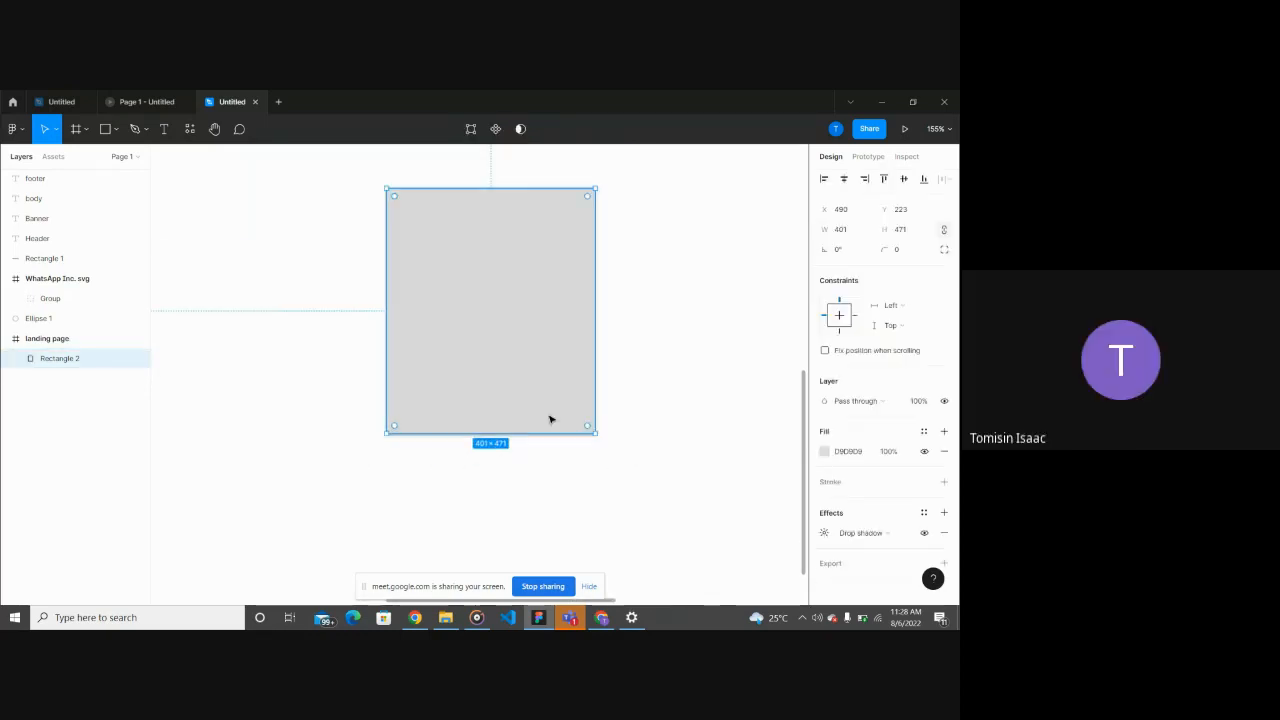
{"action": "left_click", "coordinate": [824, 535]}
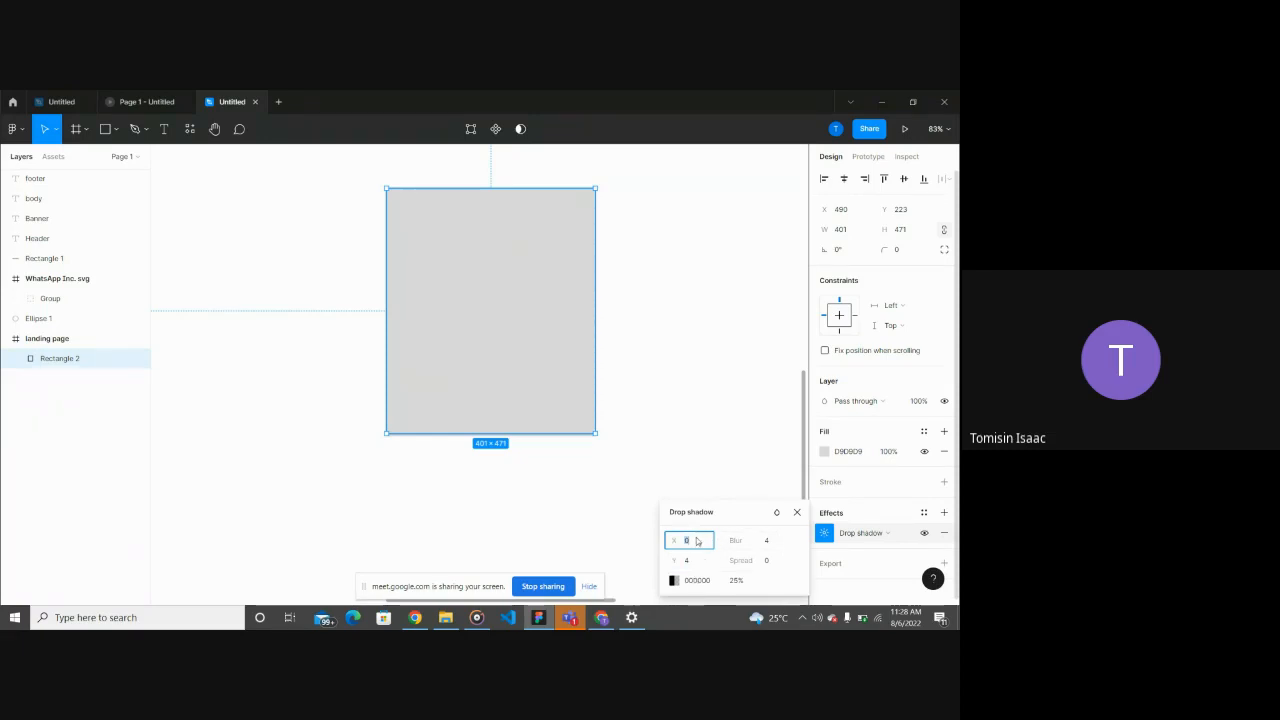
{"action": "type", "text": "80"}
{"action": "key", "text": "Return"}
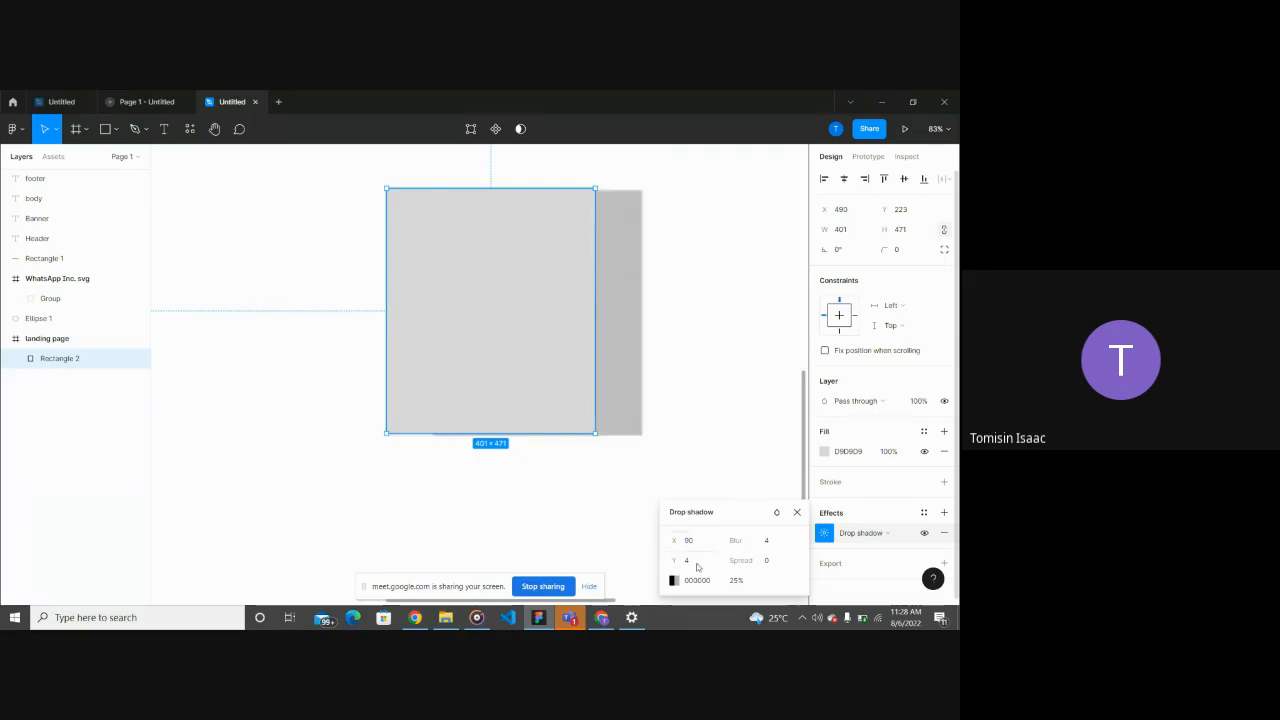
{"action": "left_click", "coordinate": [697, 566]}
{"action": "type", "text": "78"}
{"action": "key", "text": "Return"}
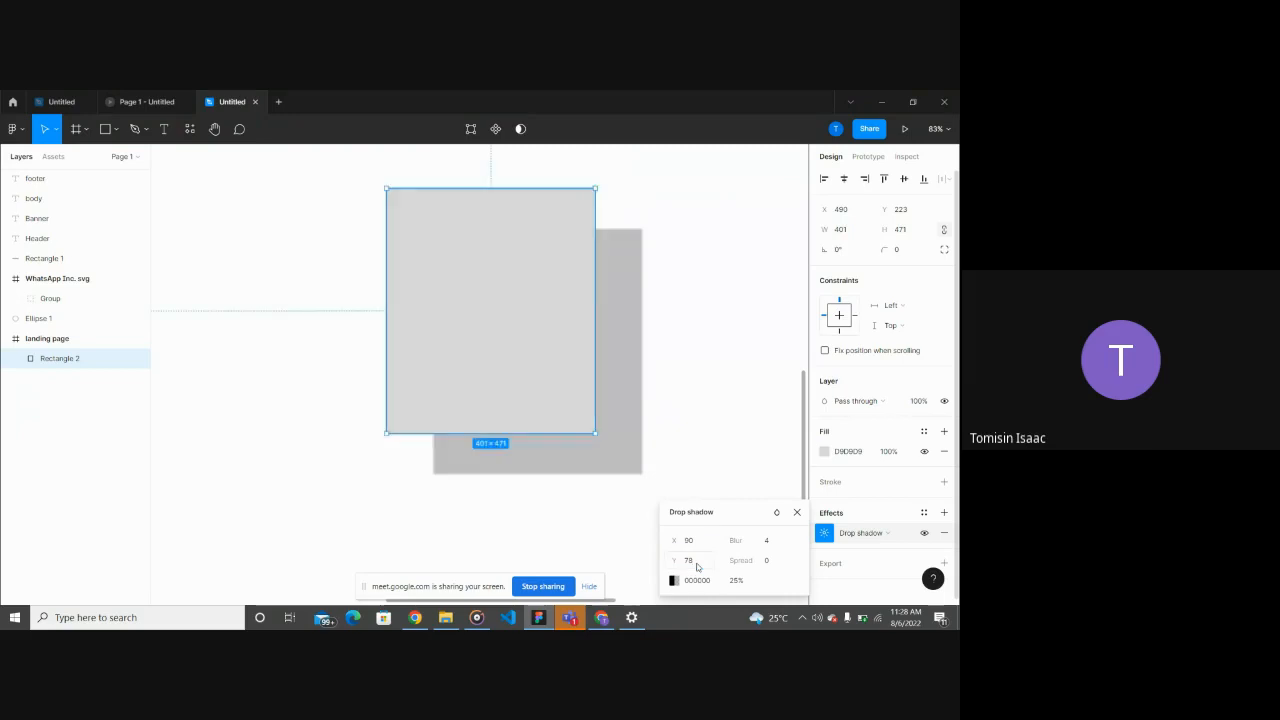
{"action": "left_click", "coordinate": [723, 463]}
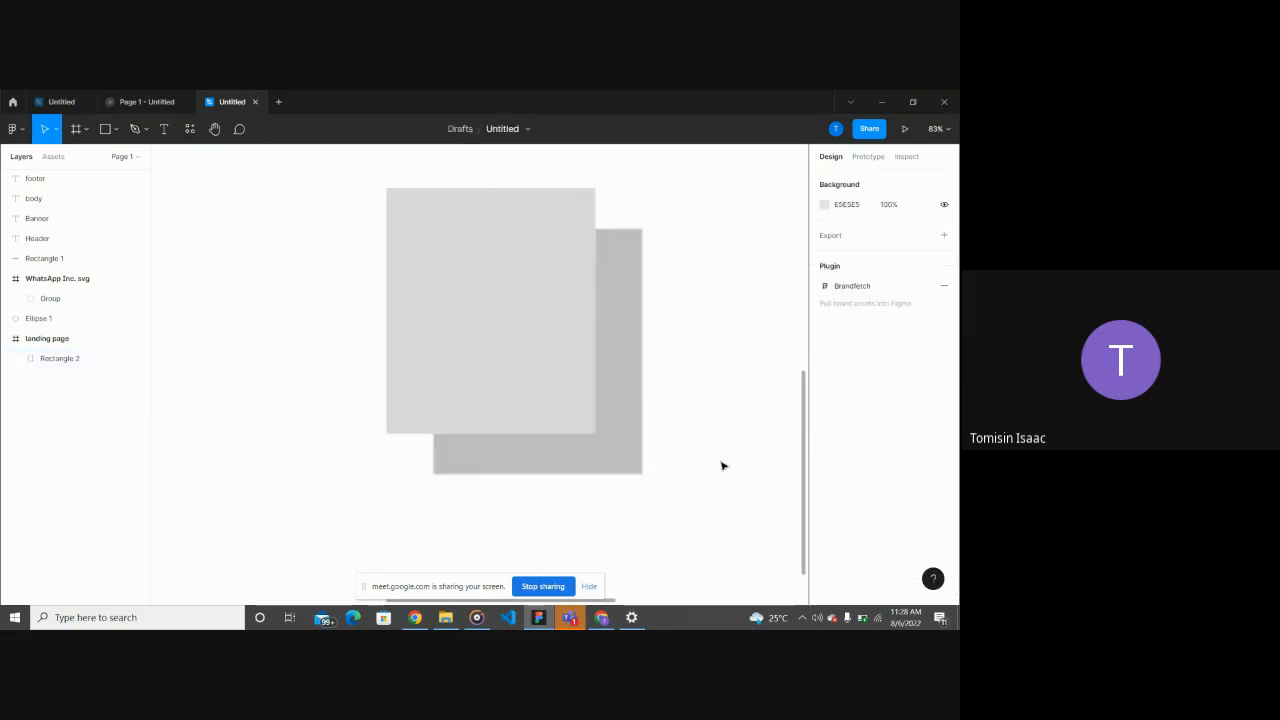
Step: Examine the shadow's soft edge up close and set the rectangle's drop shadow blur to 0
{"action": "left_click", "coordinate": [572, 418]}
{"action": "left_click", "coordinate": [824, 532]}
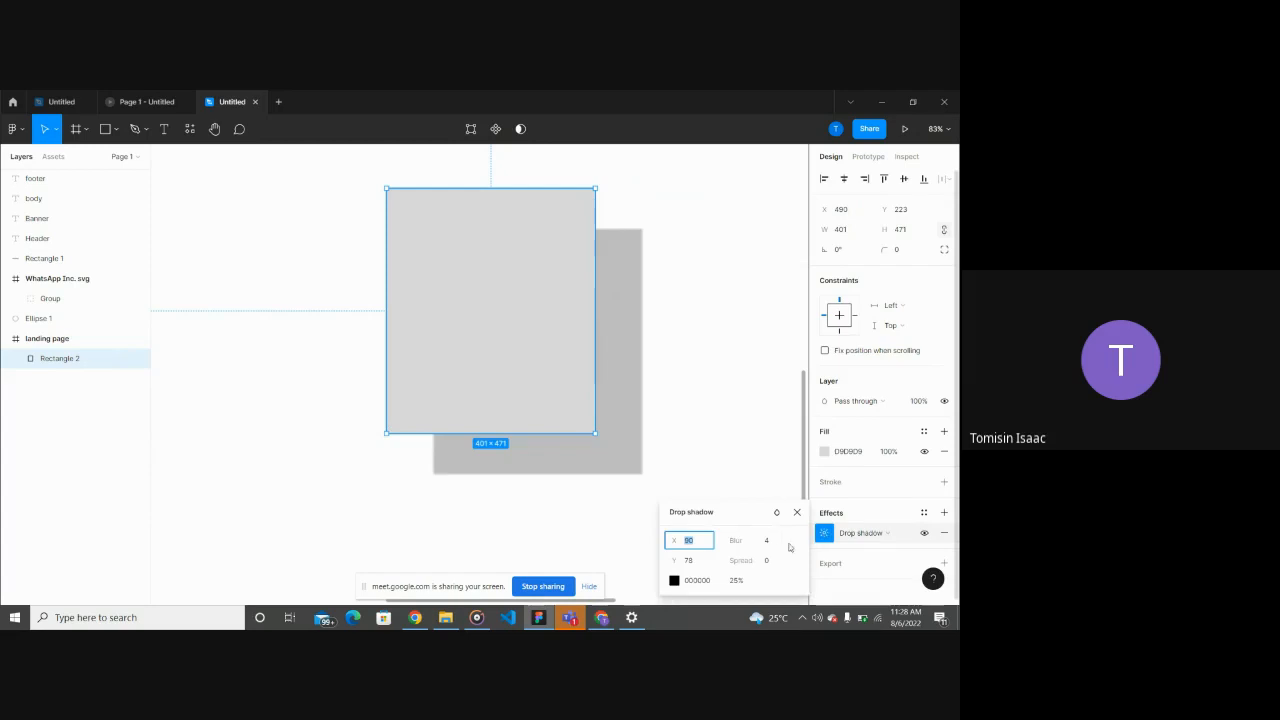
{"action": "left_click", "coordinate": [778, 547]}
{"action": "scroll", "coordinate": [680, 334], "scroll_direction": "up", "scroll_amount": 5}
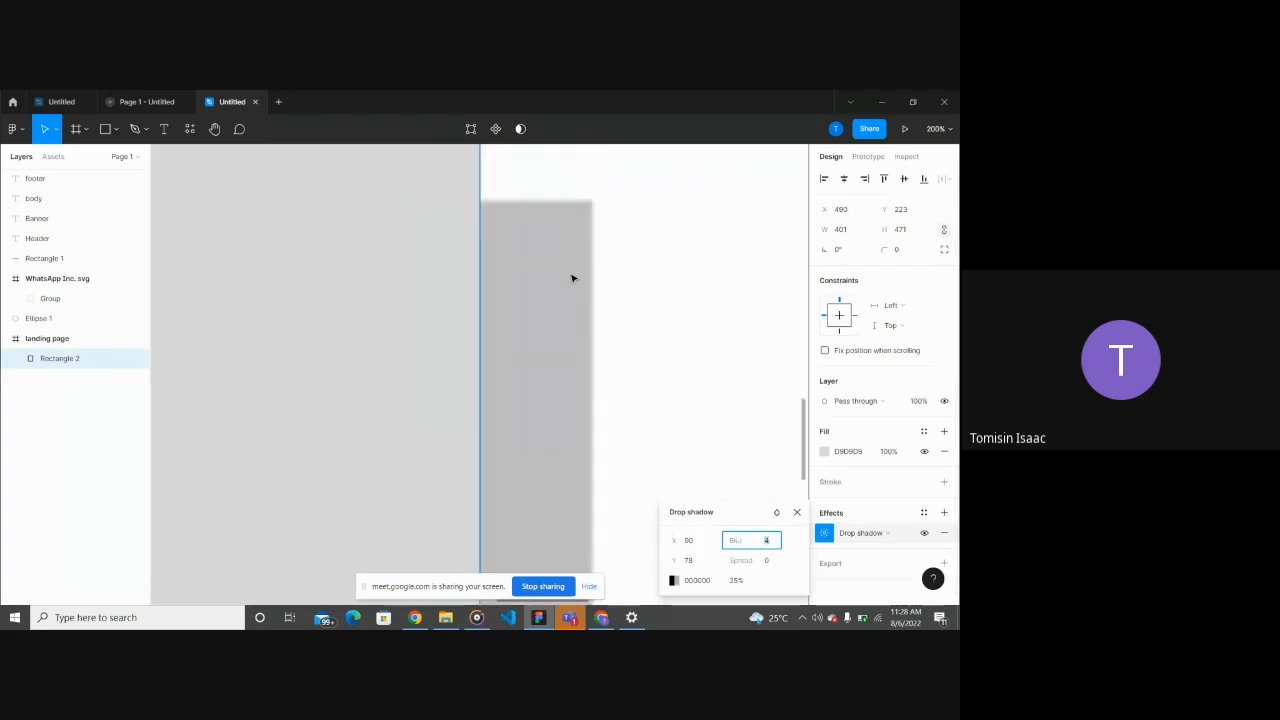
{"action": "scroll", "coordinate": [572, 278], "scroll_direction": "down", "scroll_amount": 5}
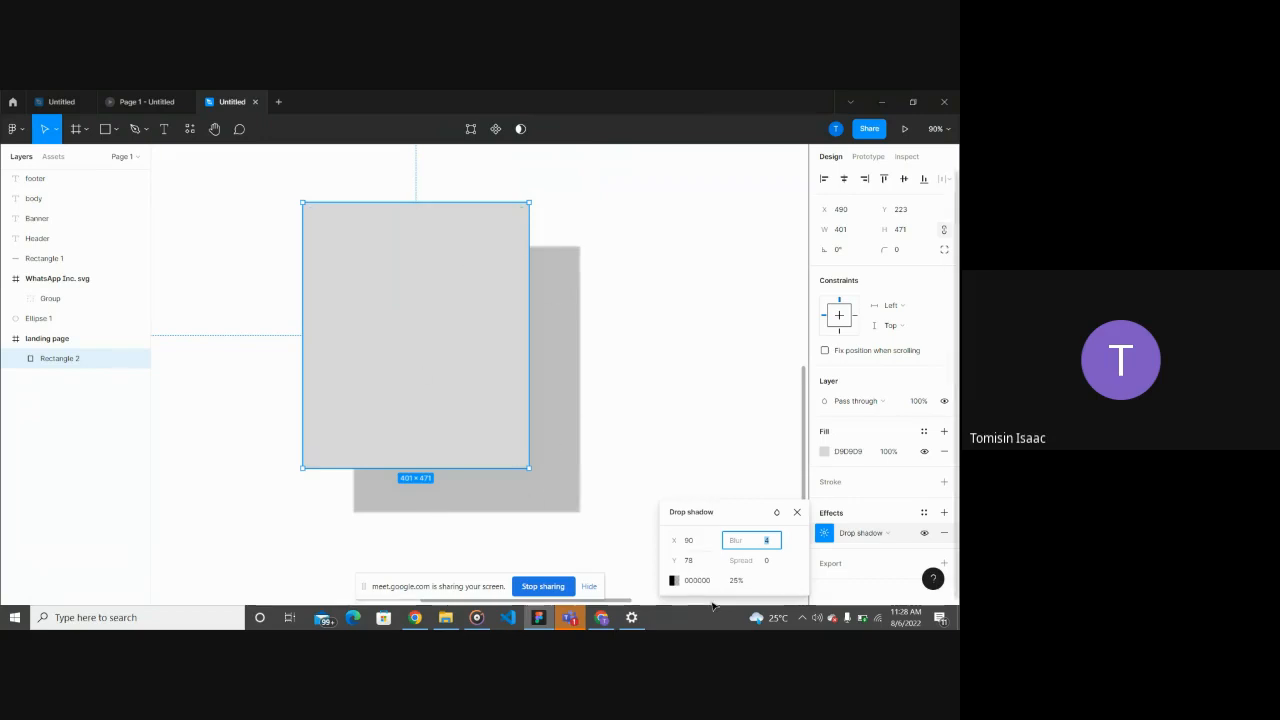
{"action": "key", "text": "Return"}
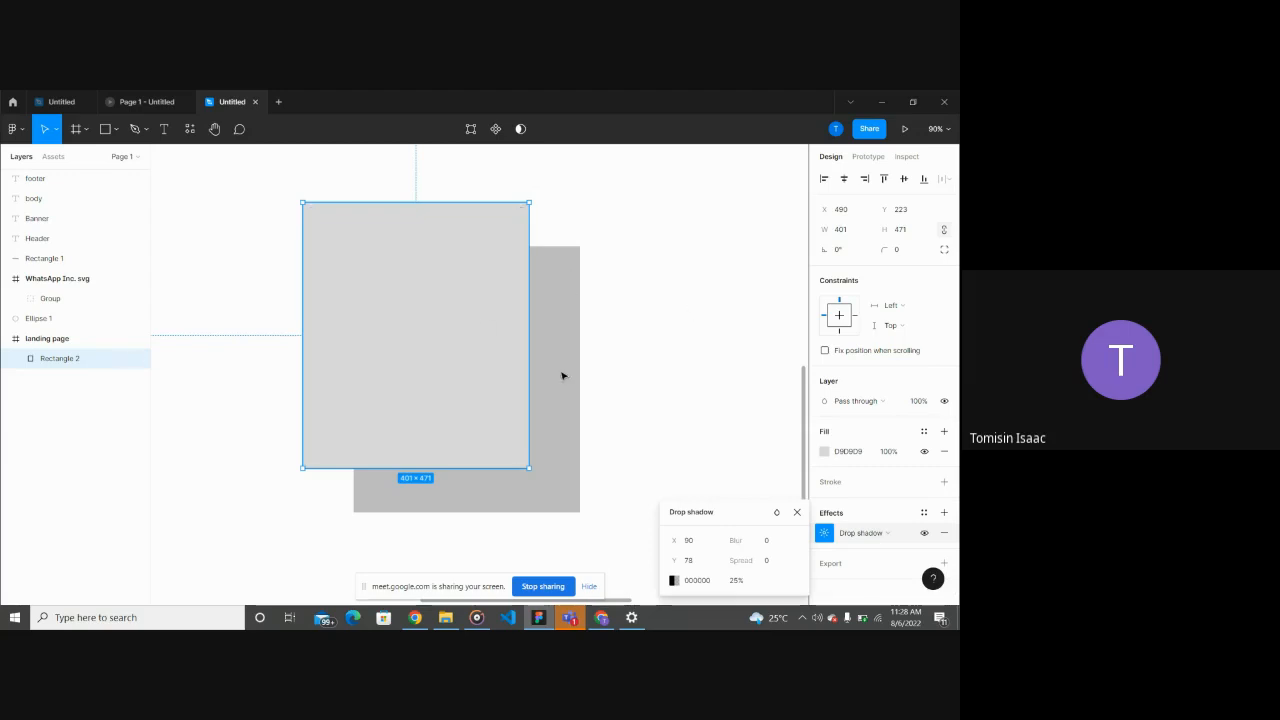
Step: Set the drop shadow blur to 100 and deselect the rectangle to view the softened shadow
{"action": "left_click", "coordinate": [780, 540]}
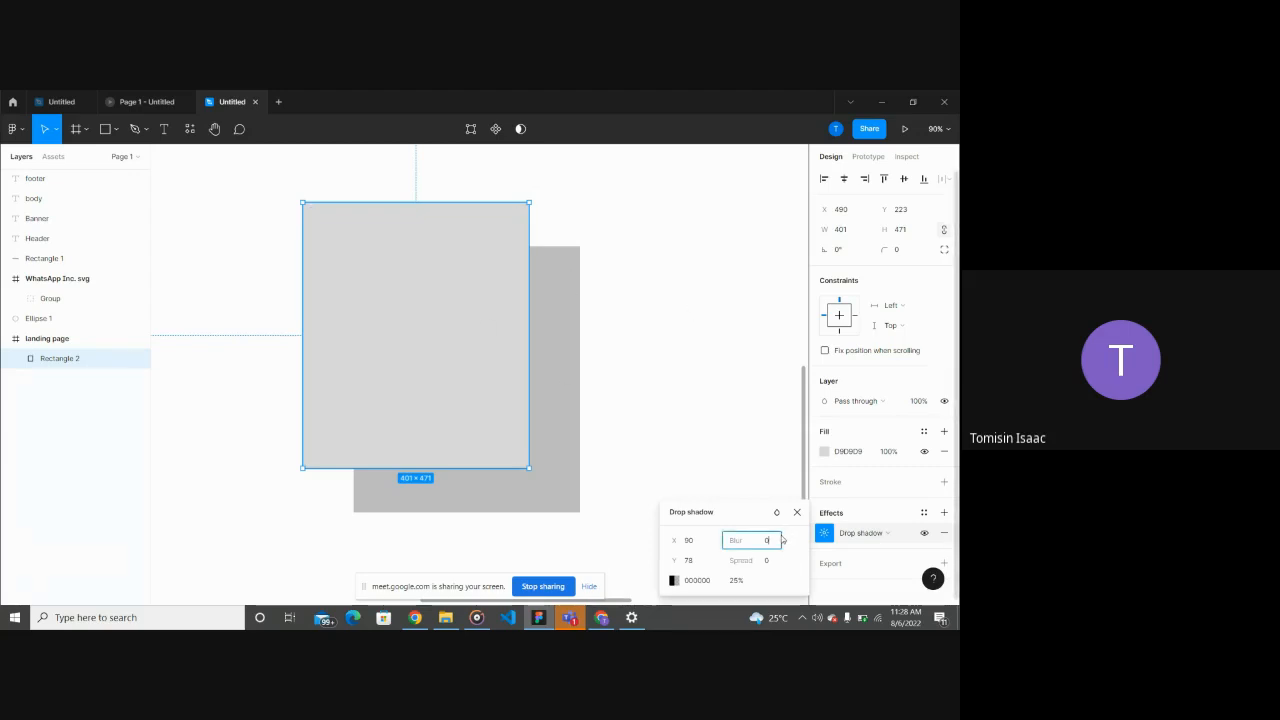
{"action": "type", "text": "100"}
{"action": "key", "text": "Return"}
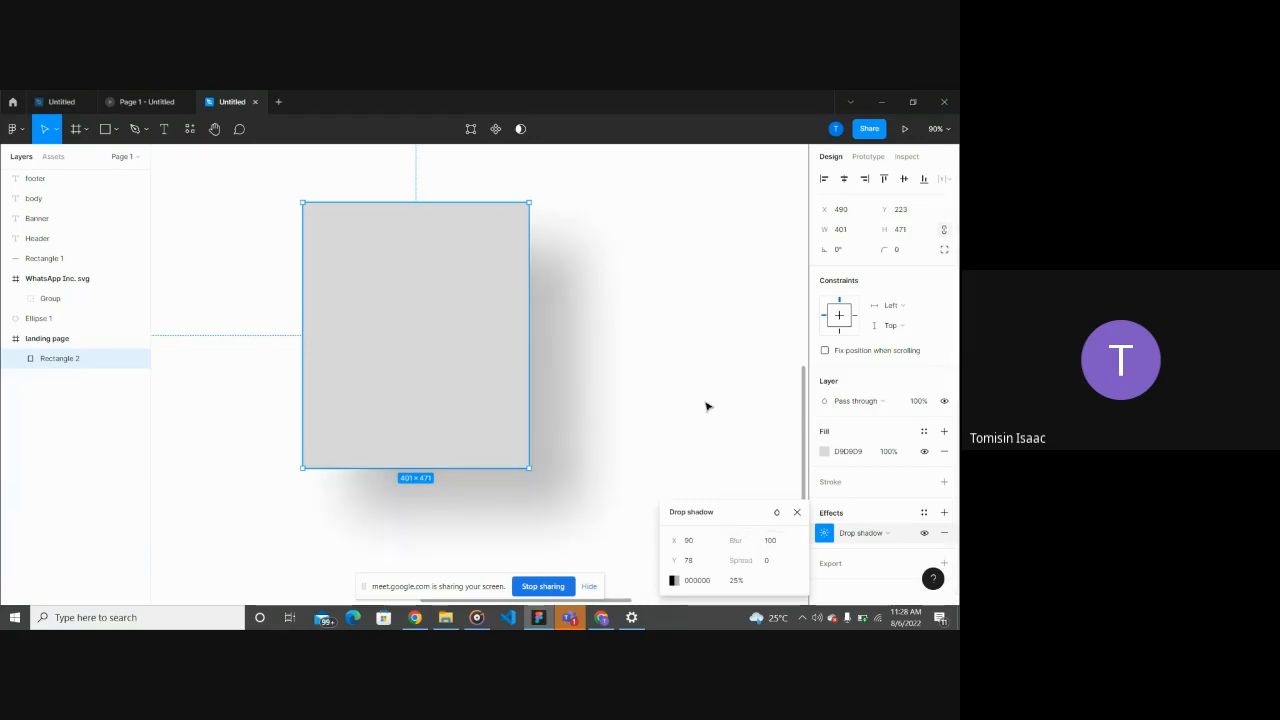
{"action": "scroll", "coordinate": [622, 368], "scroll_direction": "down", "scroll_amount": 5}
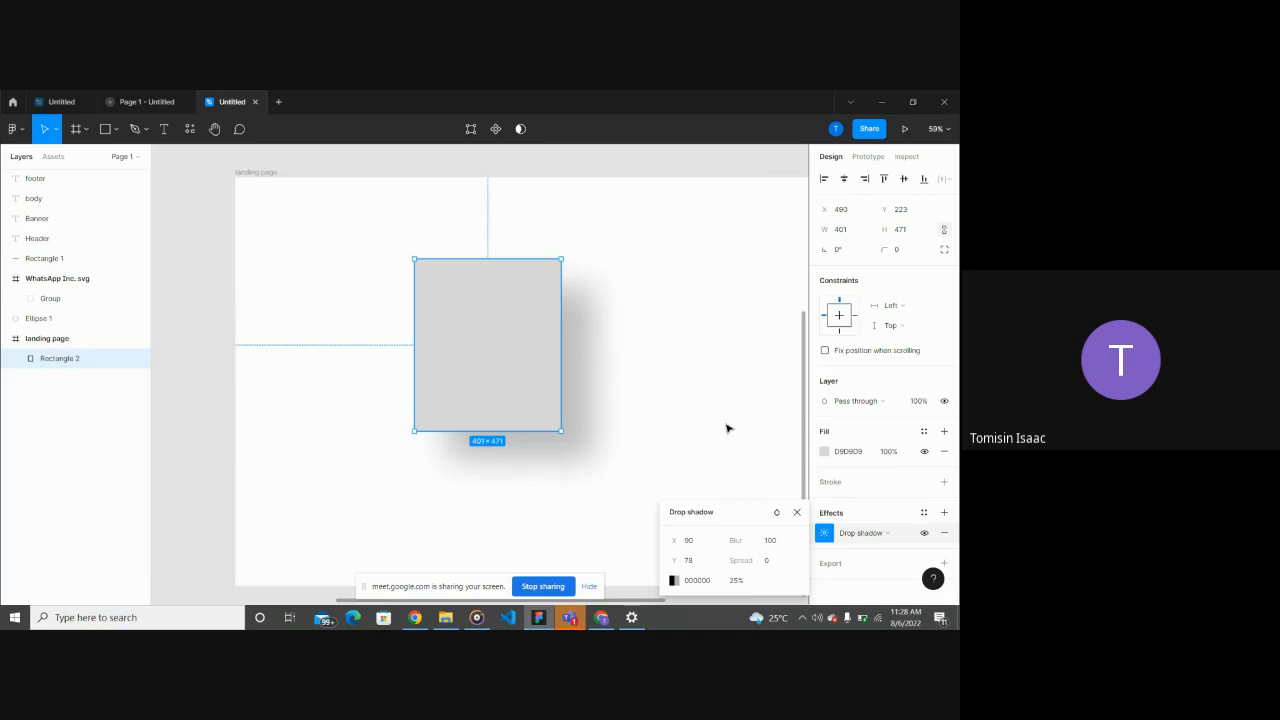
{"action": "left_click", "coordinate": [673, 400]}
Step: Set the rectangle's drop shadow spread to 20
{"action": "left_click", "coordinate": [508, 374]}
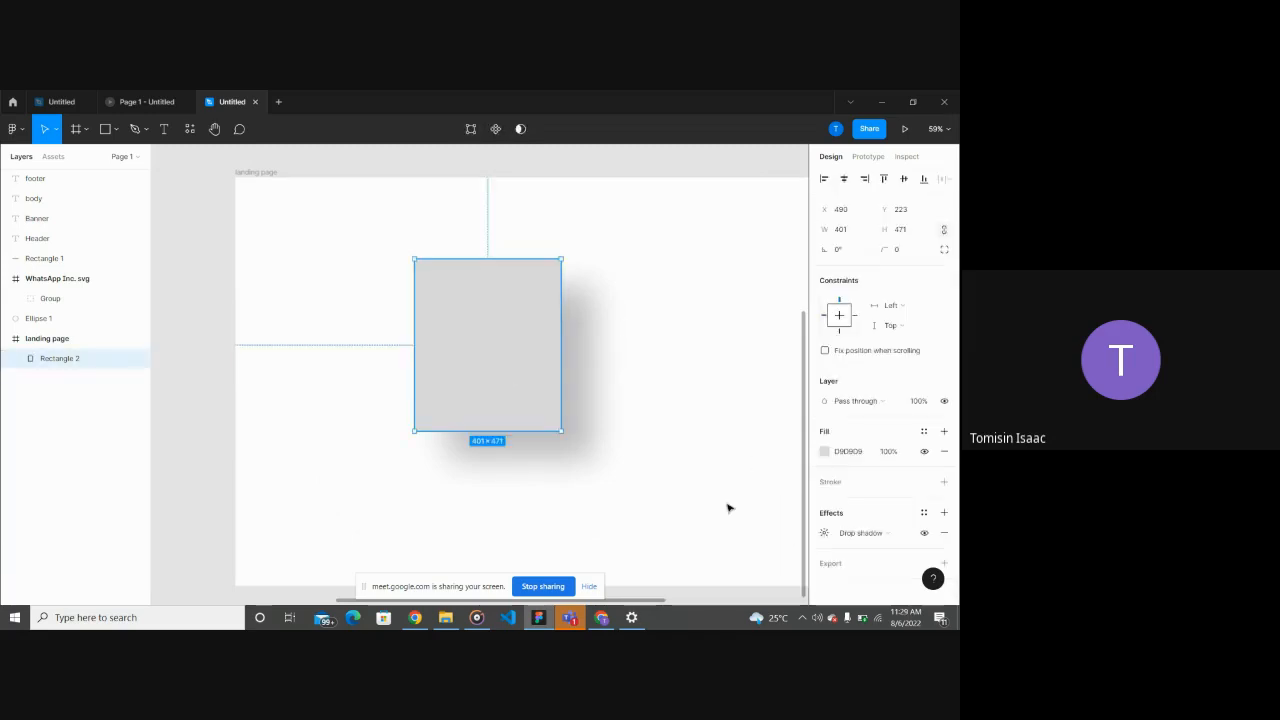
{"action": "left_click", "coordinate": [825, 533]}
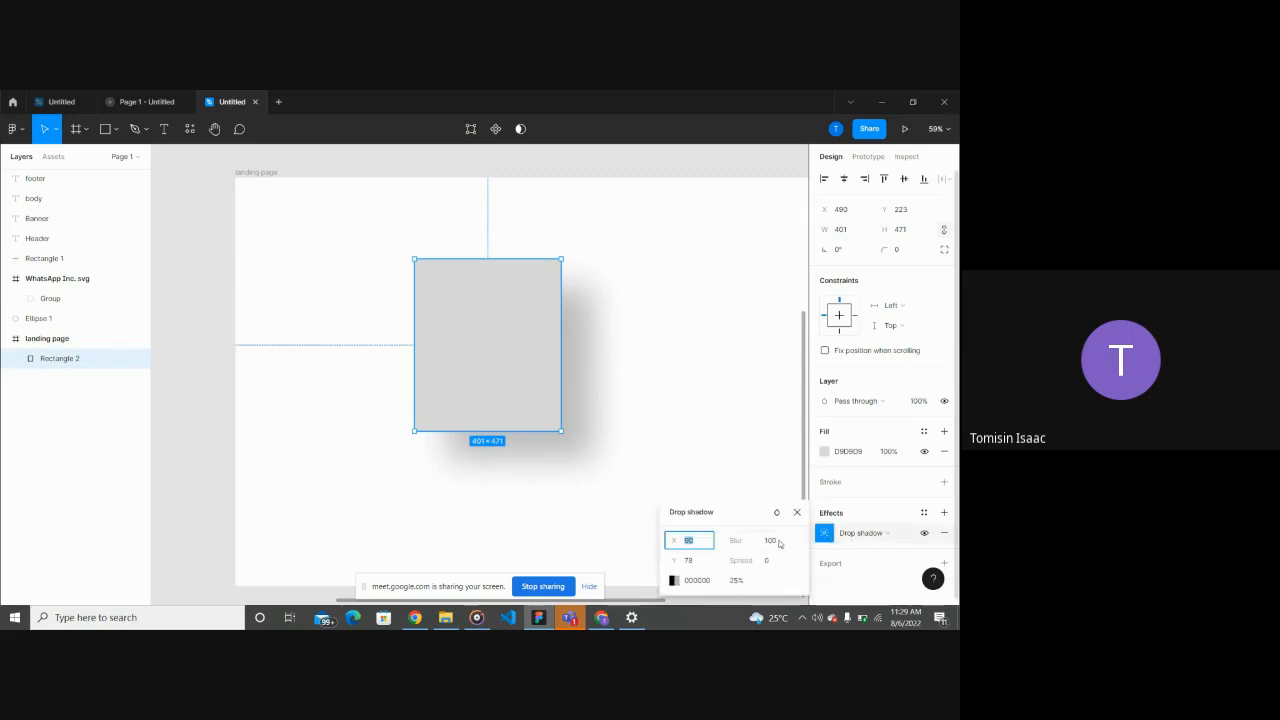
{"action": "left_click", "coordinate": [772, 542]}
{"action": "left_click", "coordinate": [769, 560]}
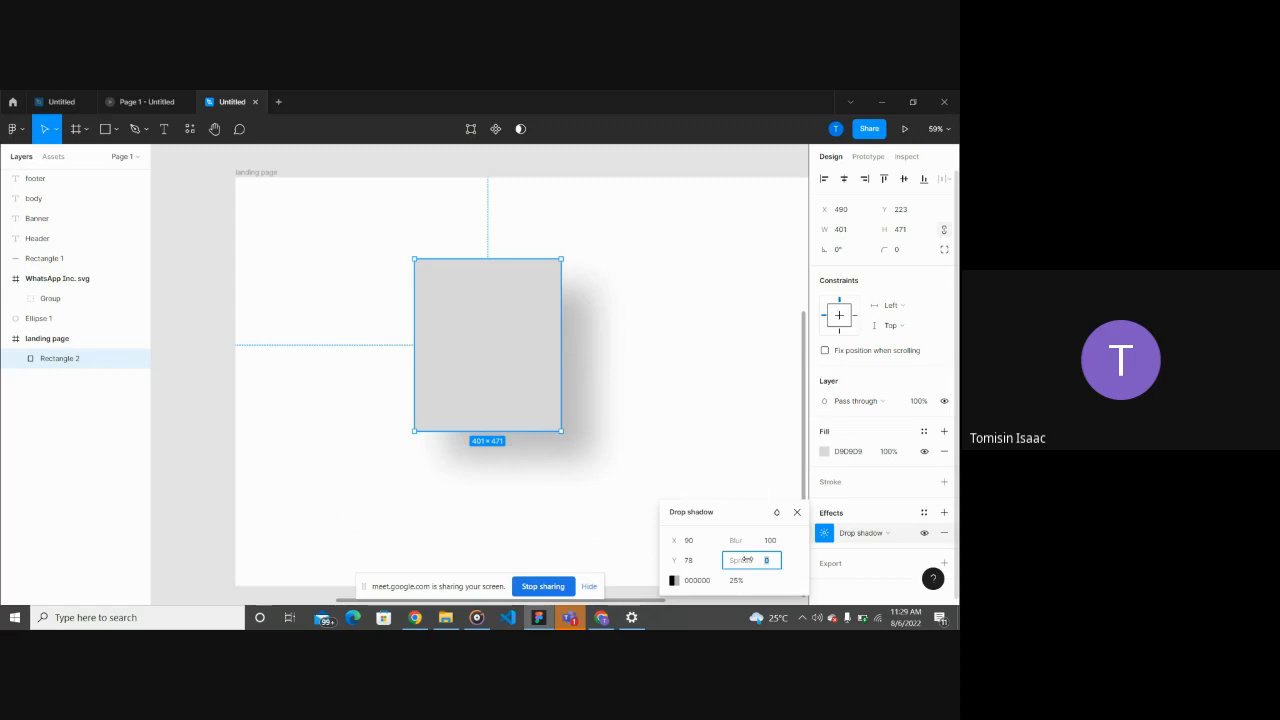
{"action": "left_click_drag", "start_coordinate": [746, 559], "coordinate": [502, 367]}
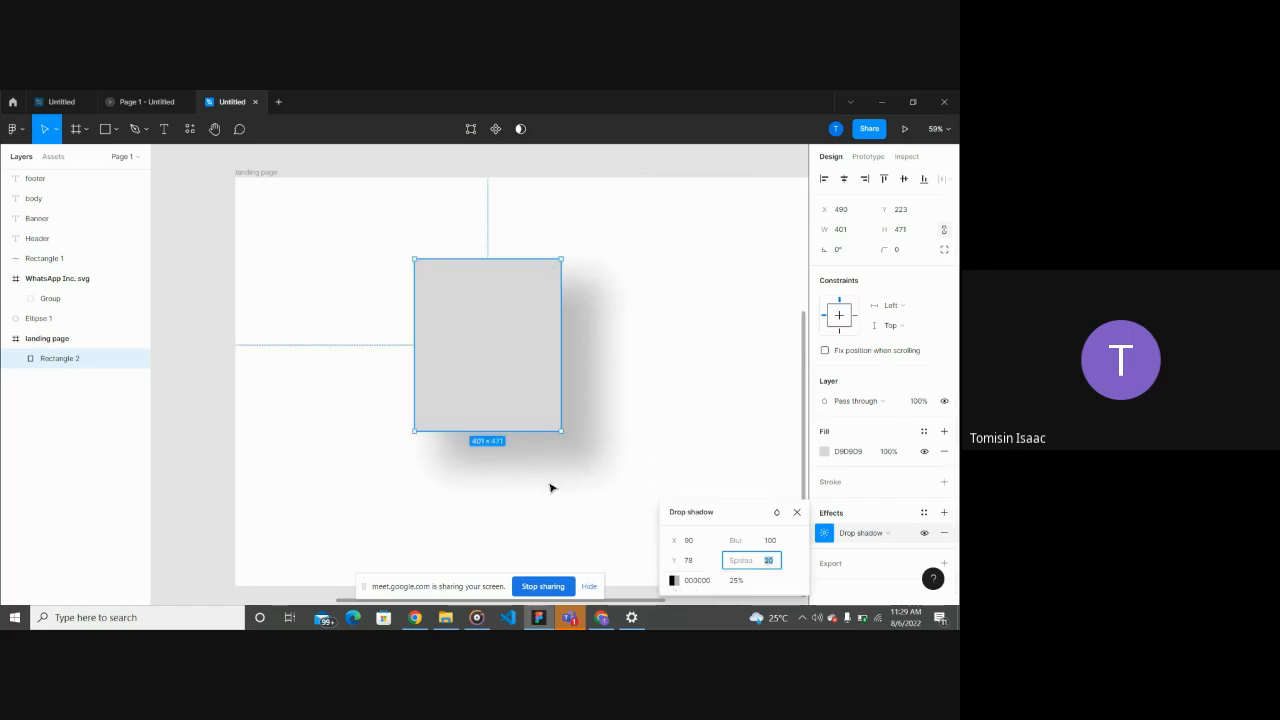
{"action": "scroll", "coordinate": [608, 486], "scroll_direction": "down", "scroll_amount": 1}
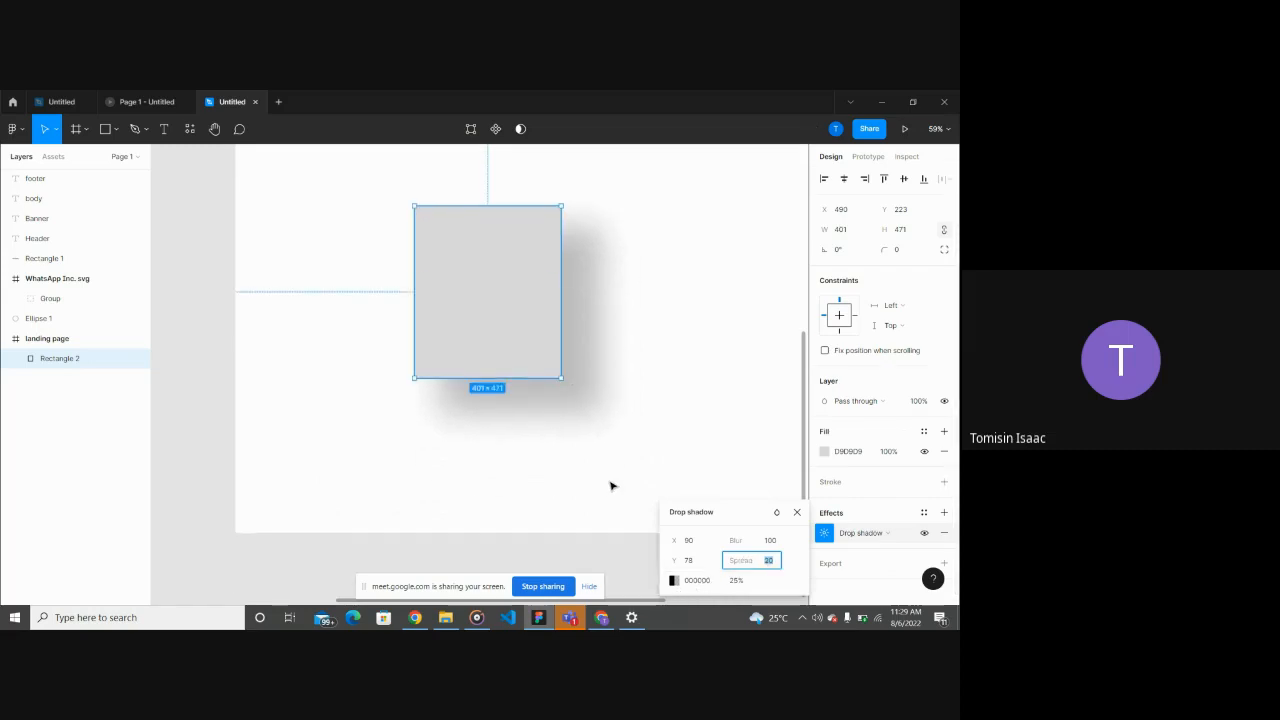
Step: Change the drop shadow colour to red FF0000 and deselect the rectangle
{"action": "left_click", "coordinate": [674, 581]}
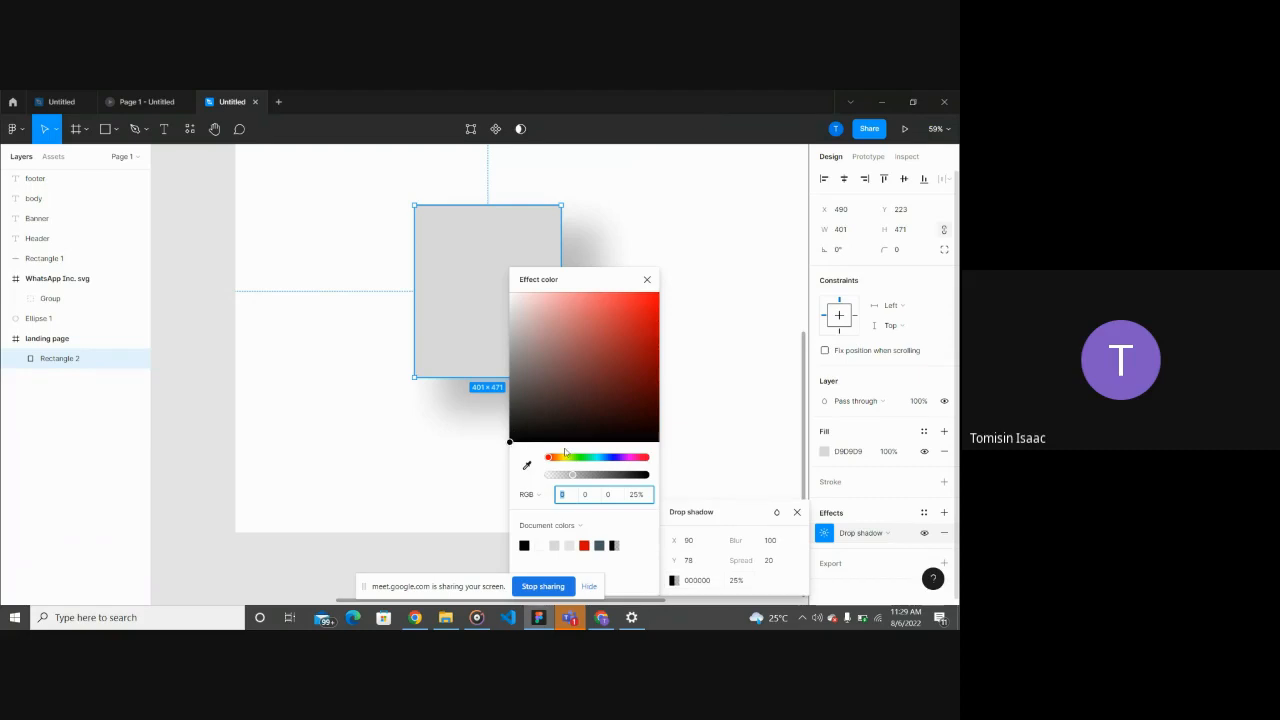
{"action": "left_click_drag", "start_coordinate": [531, 425], "coordinate": [648, 280]}
{"action": "left_click", "coordinate": [729, 315]}
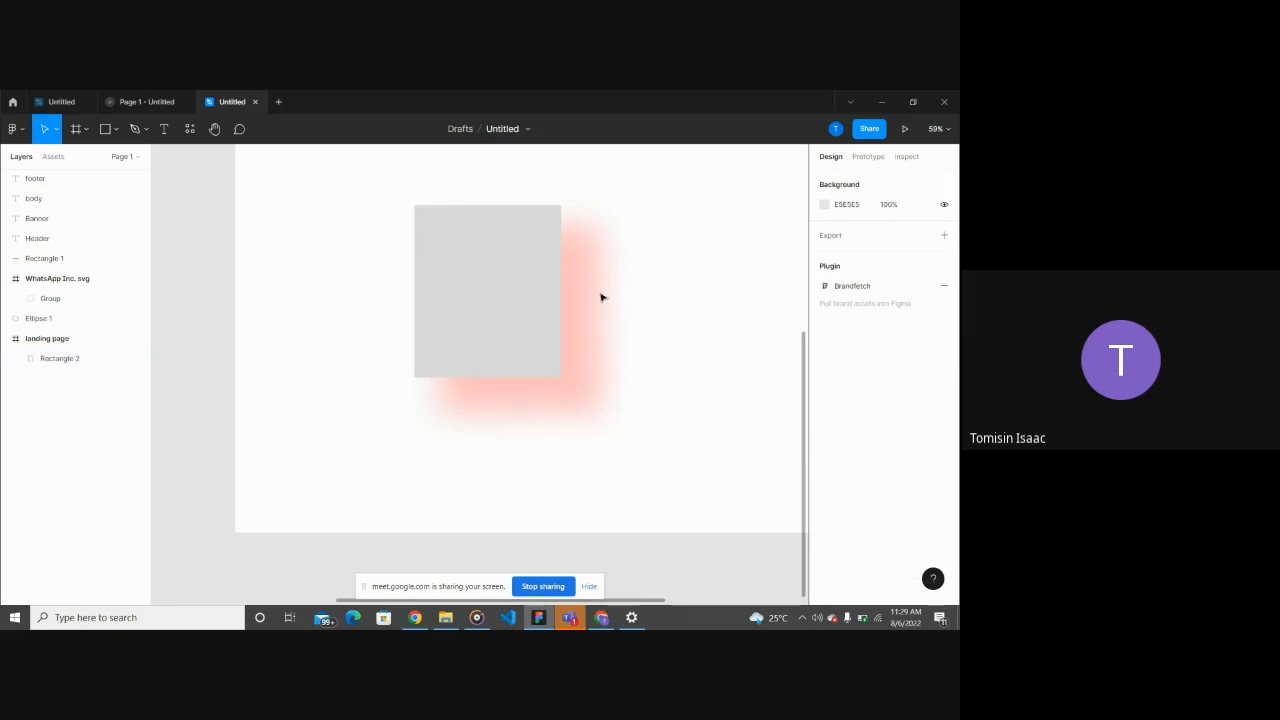
Step: Set the opacity of the rectangle's red drop shadow to 100%
{"action": "left_click", "coordinate": [531, 339]}
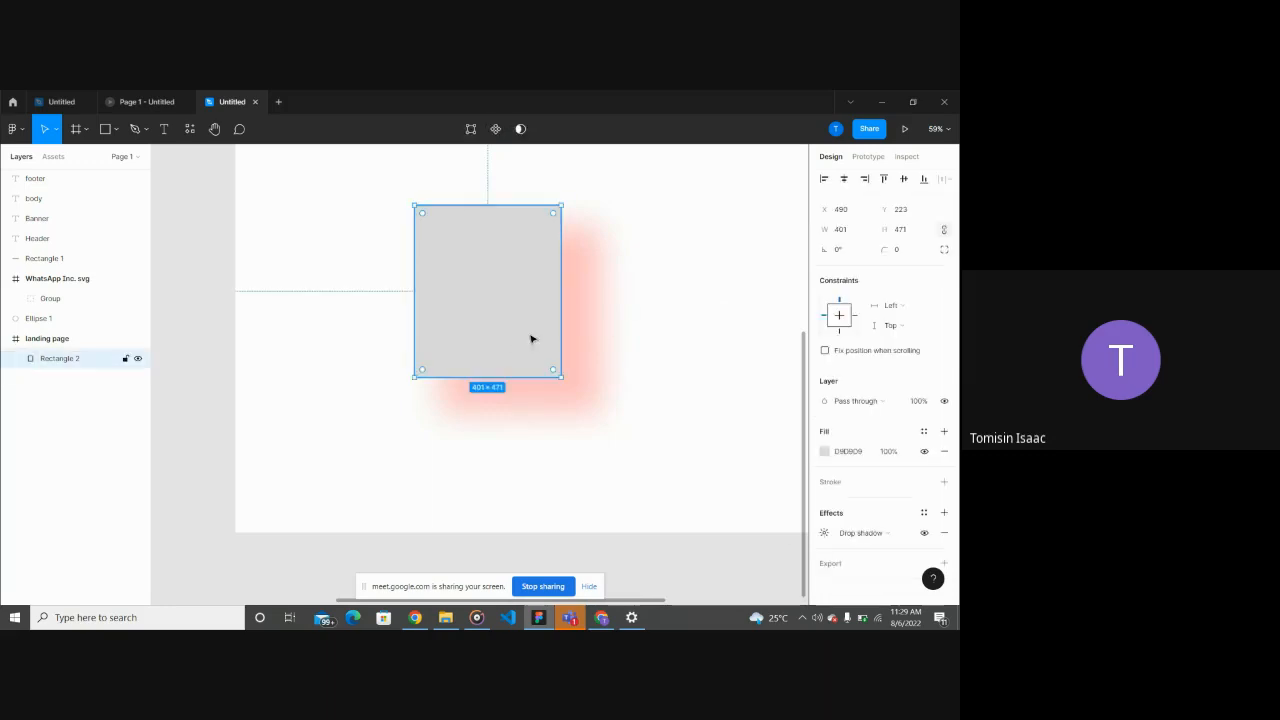
{"action": "left_click", "coordinate": [824, 532]}
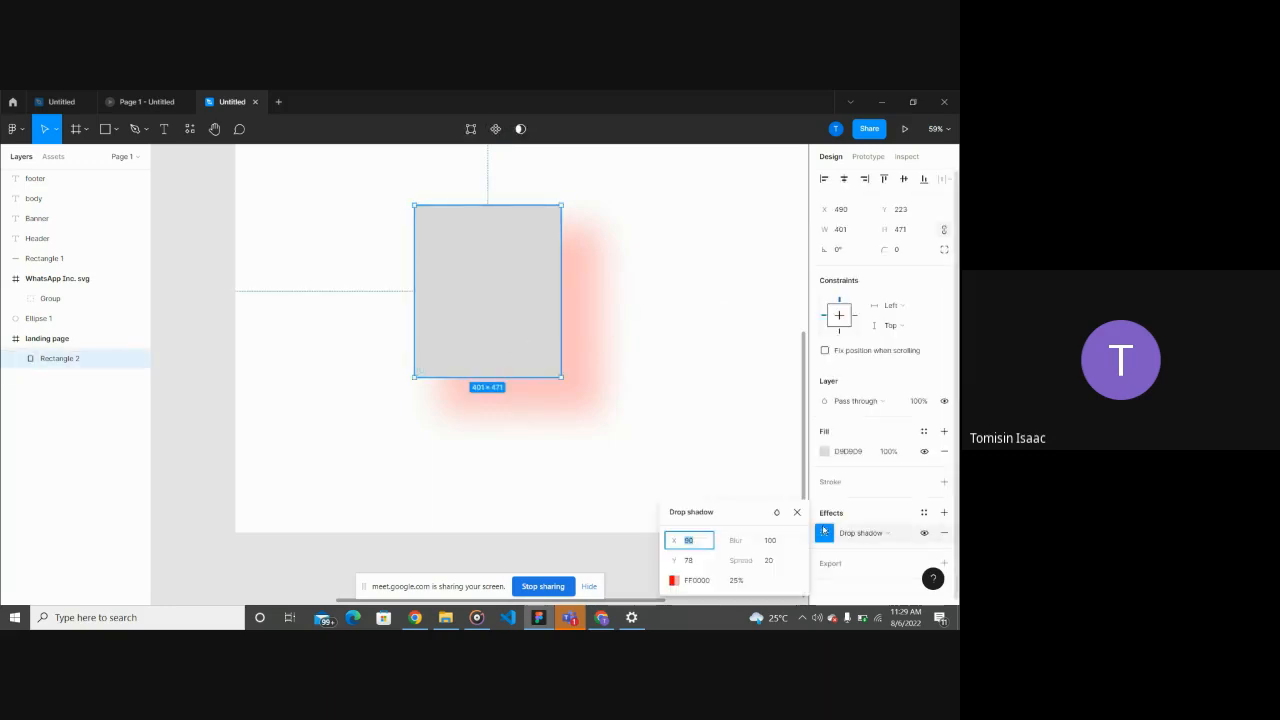
{"action": "left_click", "coordinate": [740, 584]}
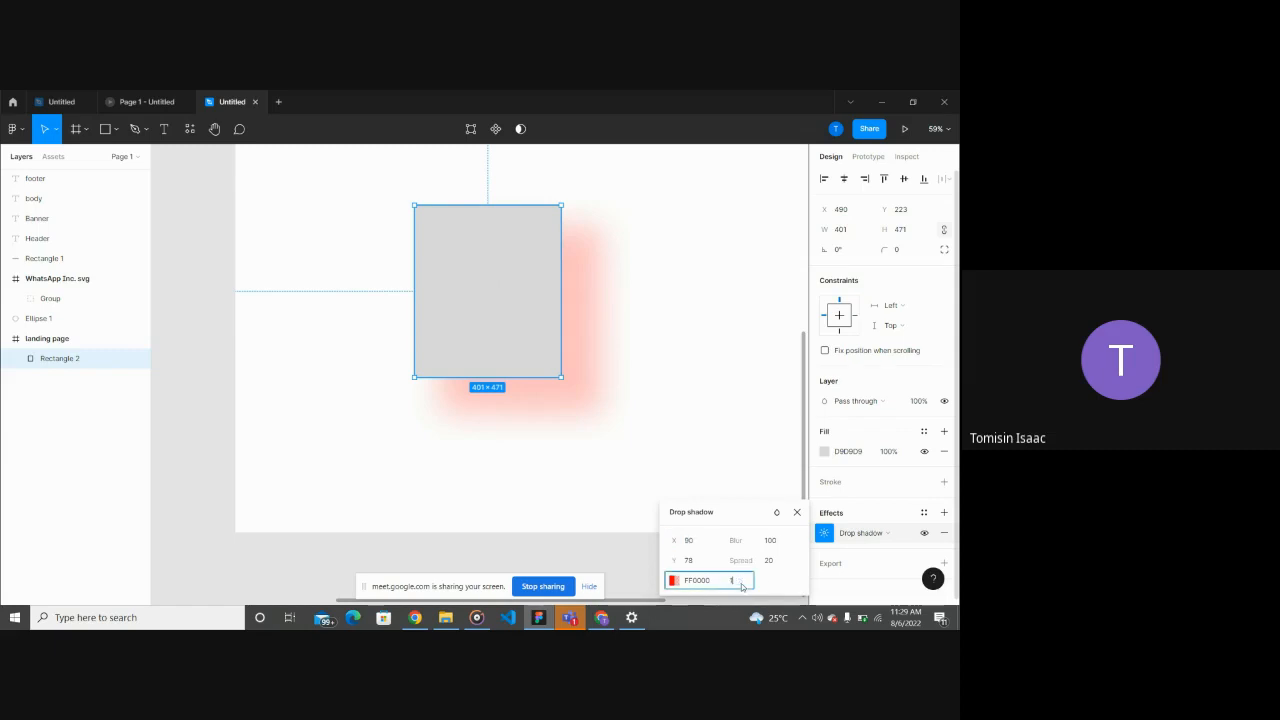
{"action": "key", "text": "Return"}
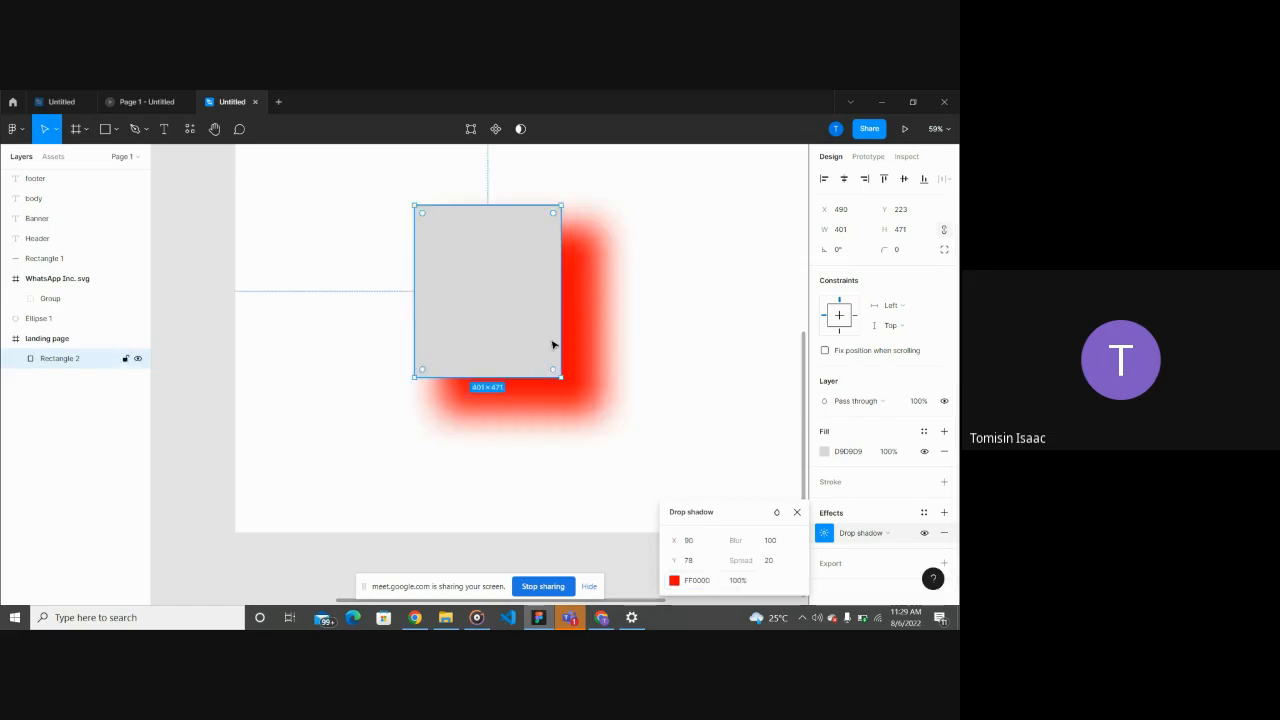
Step: Set the drop shadow's opacity to 20% and deselect the rectangle
{"action": "left_click", "coordinate": [750, 582]}
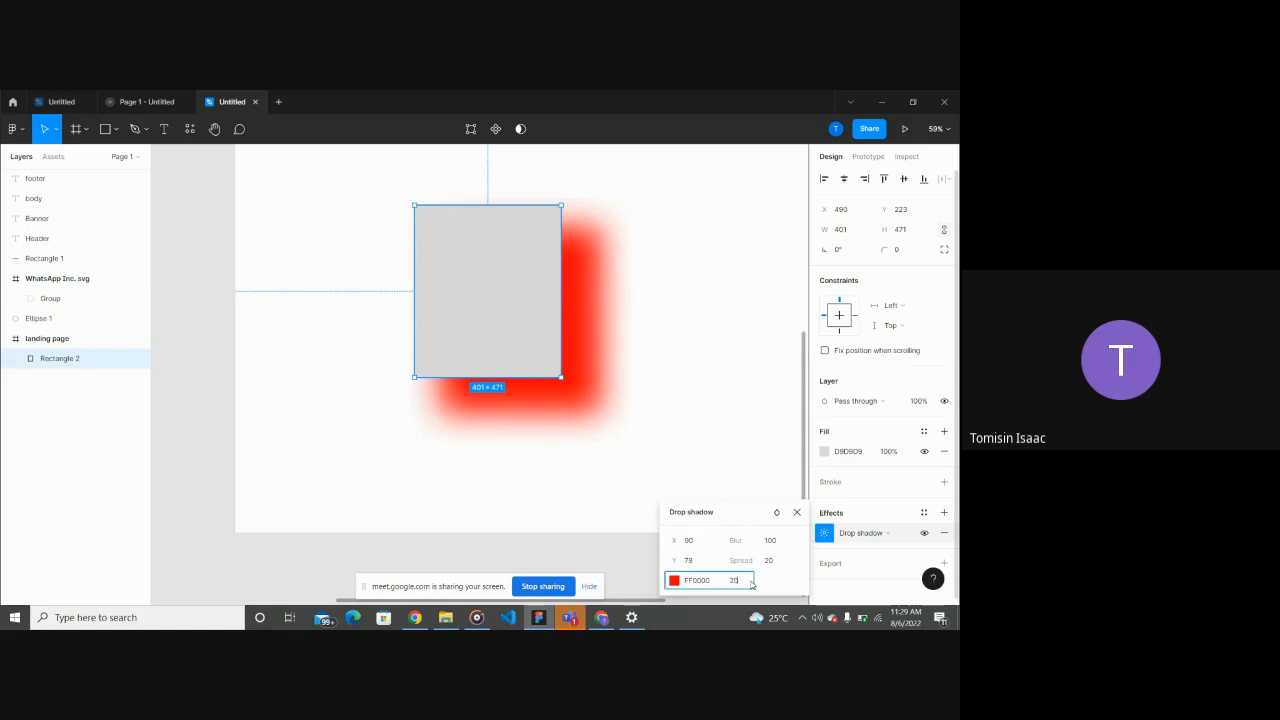
{"action": "key", "text": "Return"}
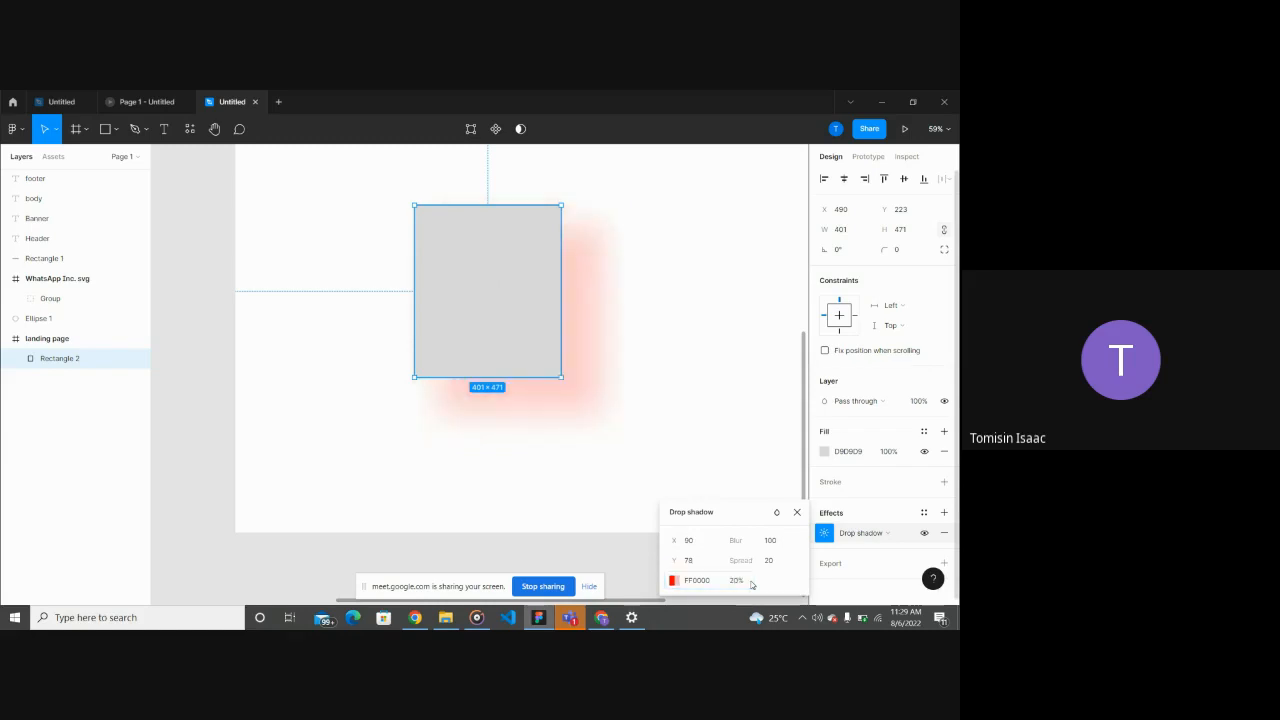
{"action": "left_click", "coordinate": [643, 347]}
{"action": "scroll", "coordinate": [636, 343], "scroll_direction": "down", "scroll_amount": 2}
Step: Change the rectangle's effect type to Inner shadow
{"action": "left_click", "coordinate": [574, 337]}
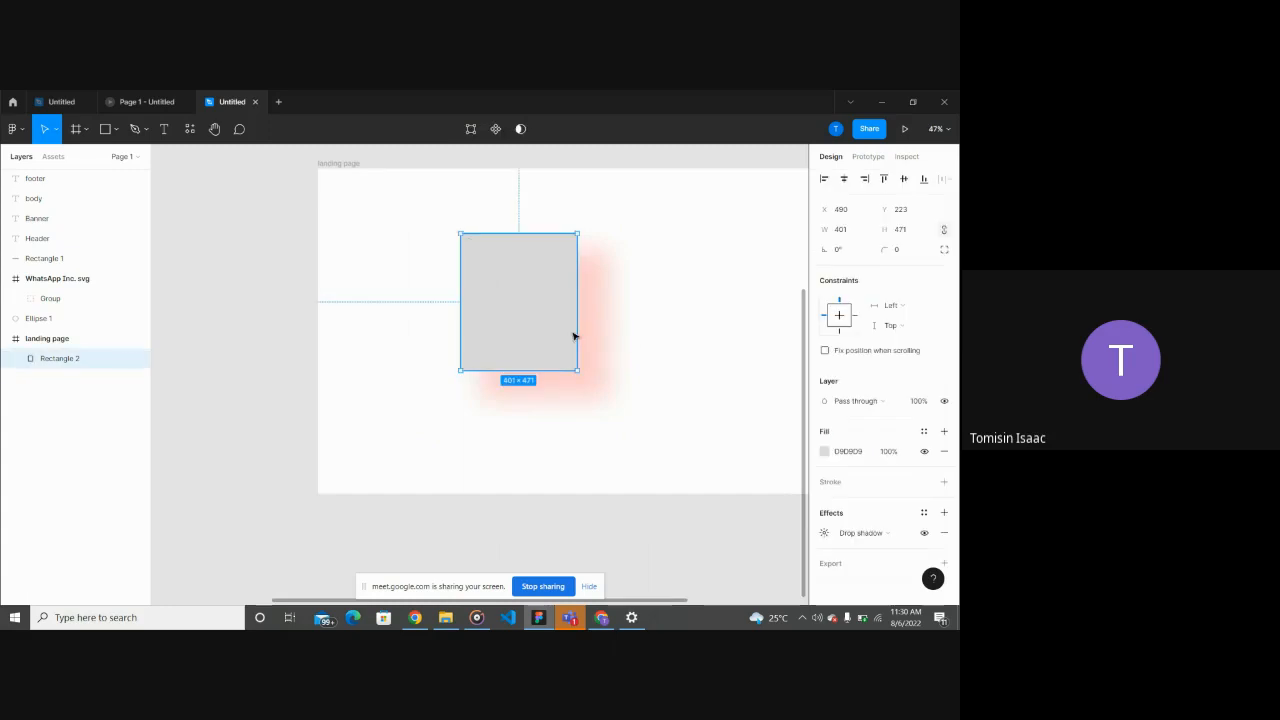
{"action": "scroll", "coordinate": [574, 337], "scroll_direction": "down", "scroll_amount": 2}
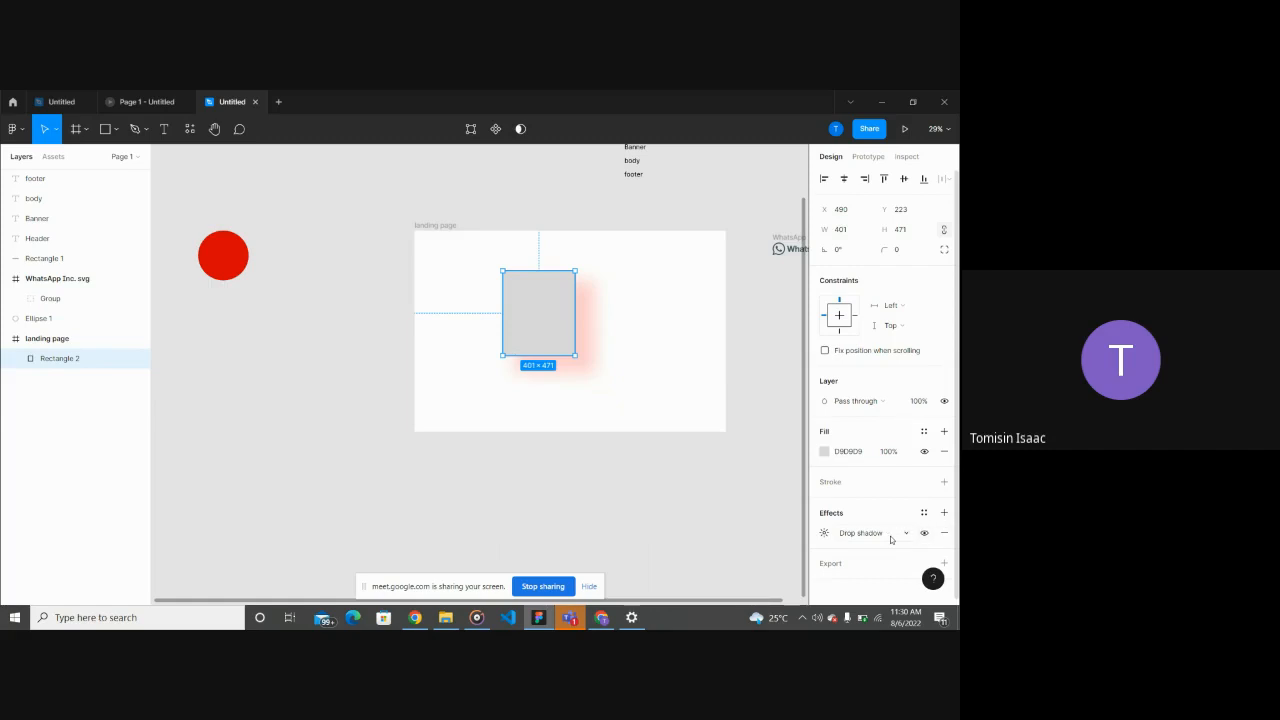
{"action": "left_click", "coordinate": [894, 540]}
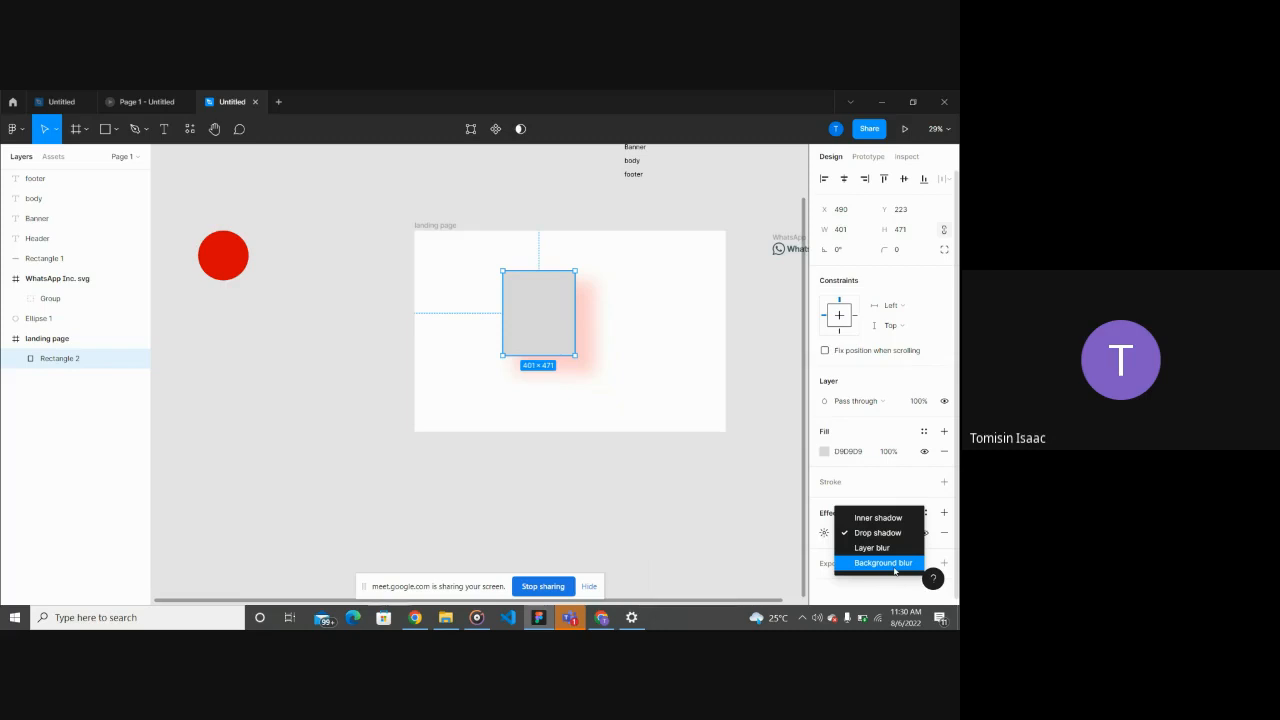
{"action": "left_click", "coordinate": [898, 519]}
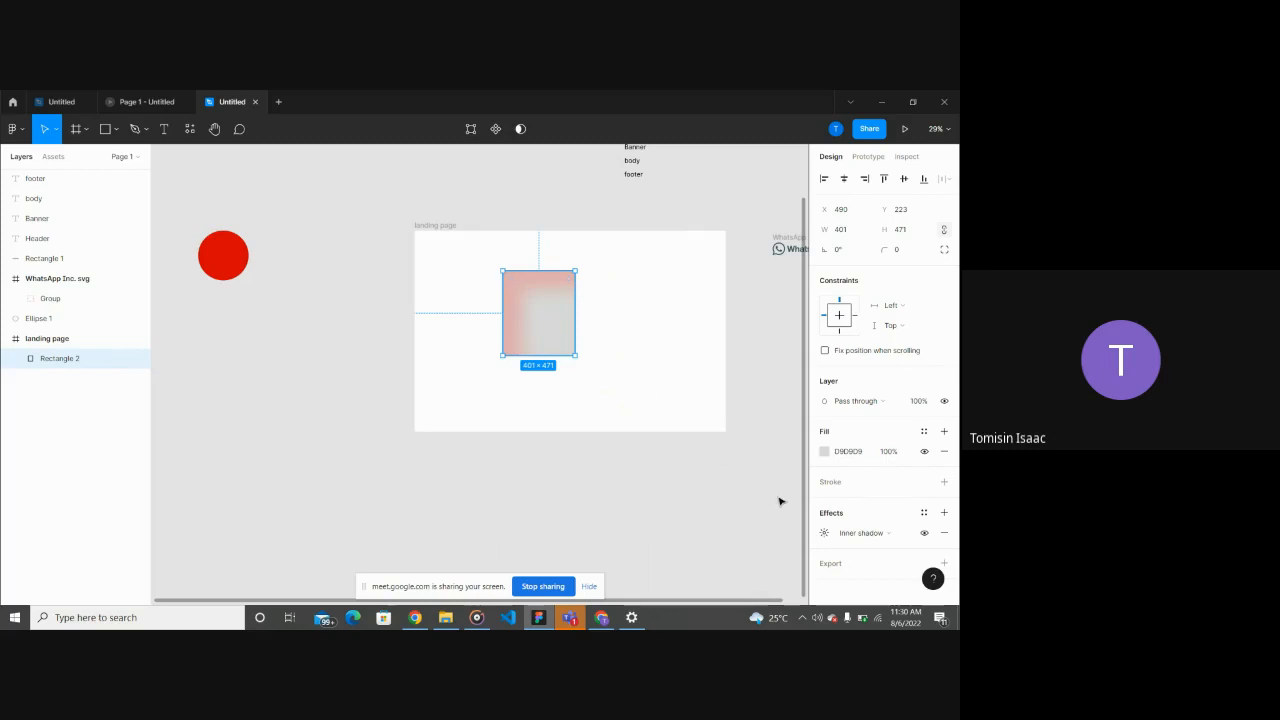
Step: Examine the rectangle's inner shadow settings and how the shadow looks up close and from a distance, with the rectangle deselected
{"action": "left_click", "coordinate": [831, 535]}
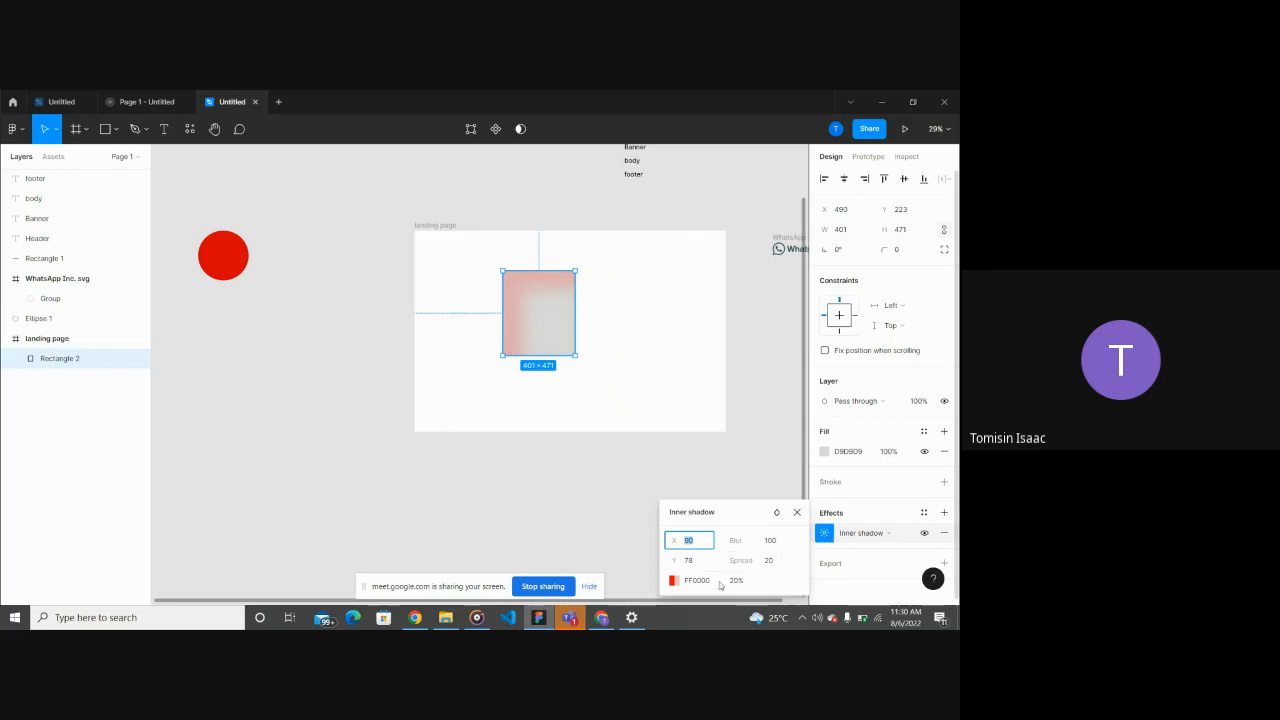
{"action": "scroll", "coordinate": [509, 269], "scroll_direction": "up", "scroll_amount": 5}
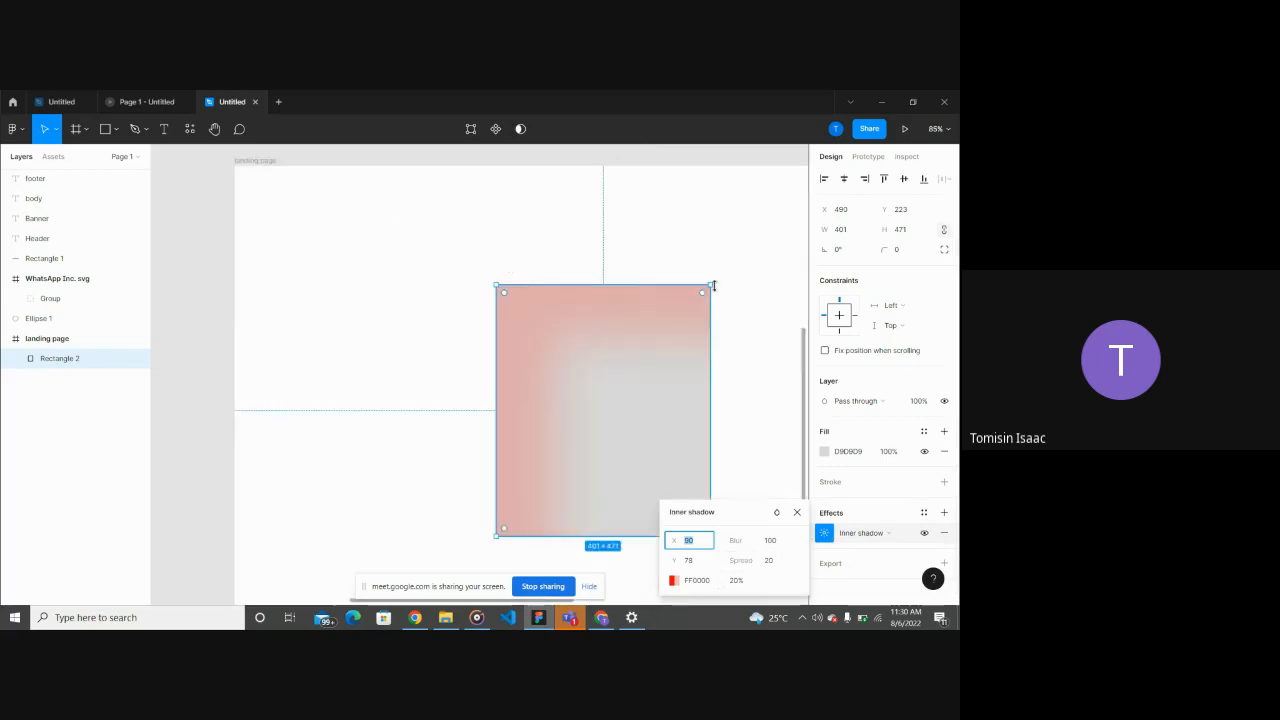
{"action": "left_click", "coordinate": [741, 302]}
{"action": "scroll", "coordinate": [741, 302], "scroll_direction": "down", "scroll_amount": 4}
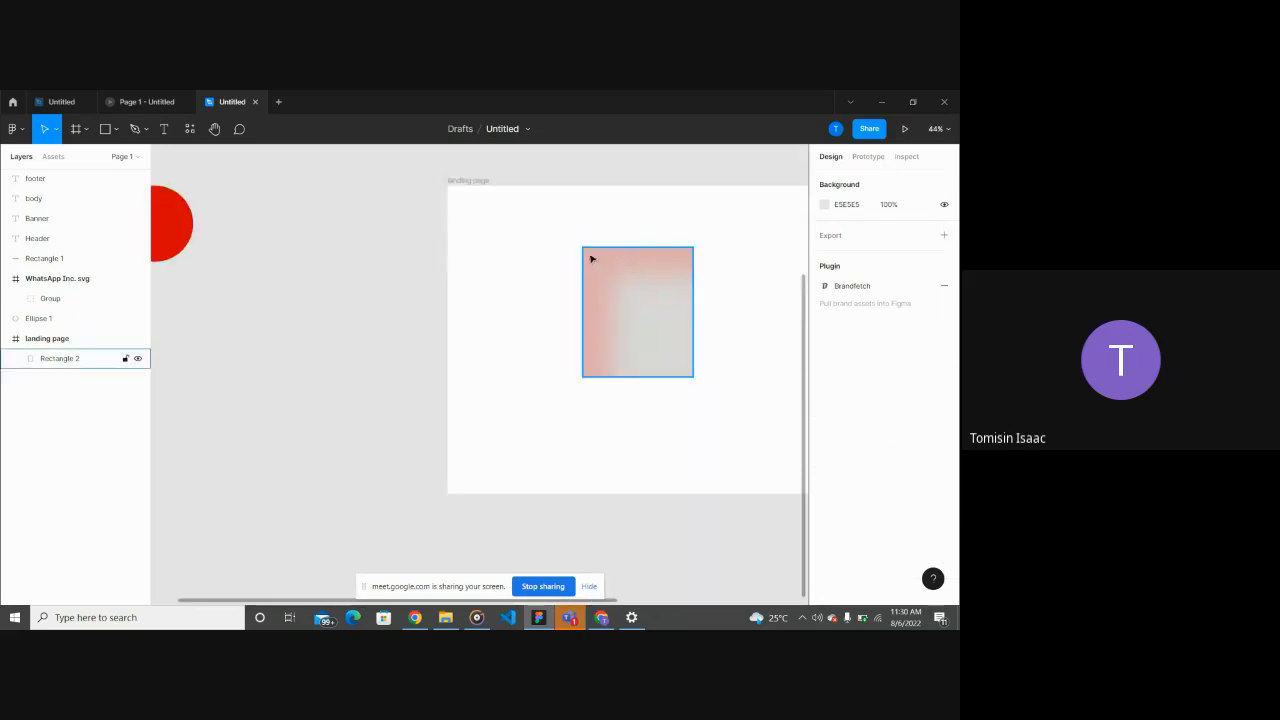
{"action": "scroll", "coordinate": [630, 335], "scroll_direction": "down", "scroll_amount": 3}
{"action": "left_click", "coordinate": [630, 335]}
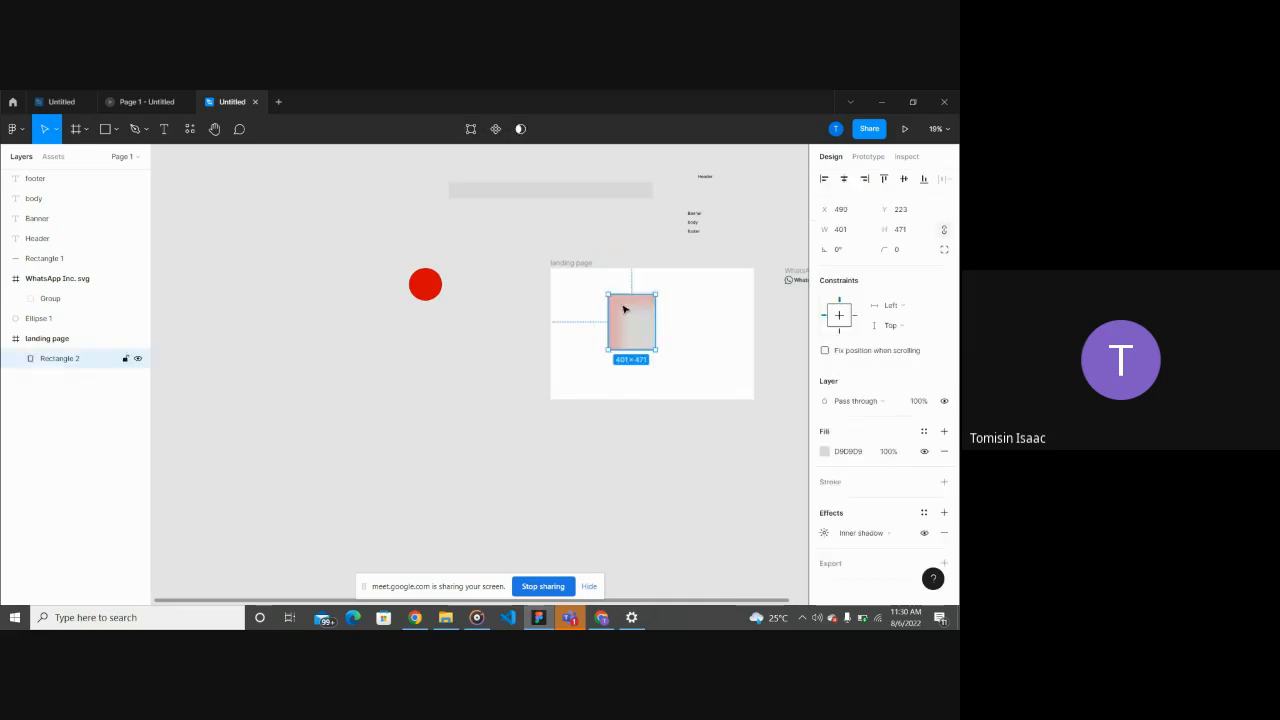
{"action": "scroll", "coordinate": [680, 318], "scroll_direction": "up", "scroll_amount": 3}
{"action": "scroll", "coordinate": [676, 311], "scroll_direction": "up", "scroll_amount": 3}
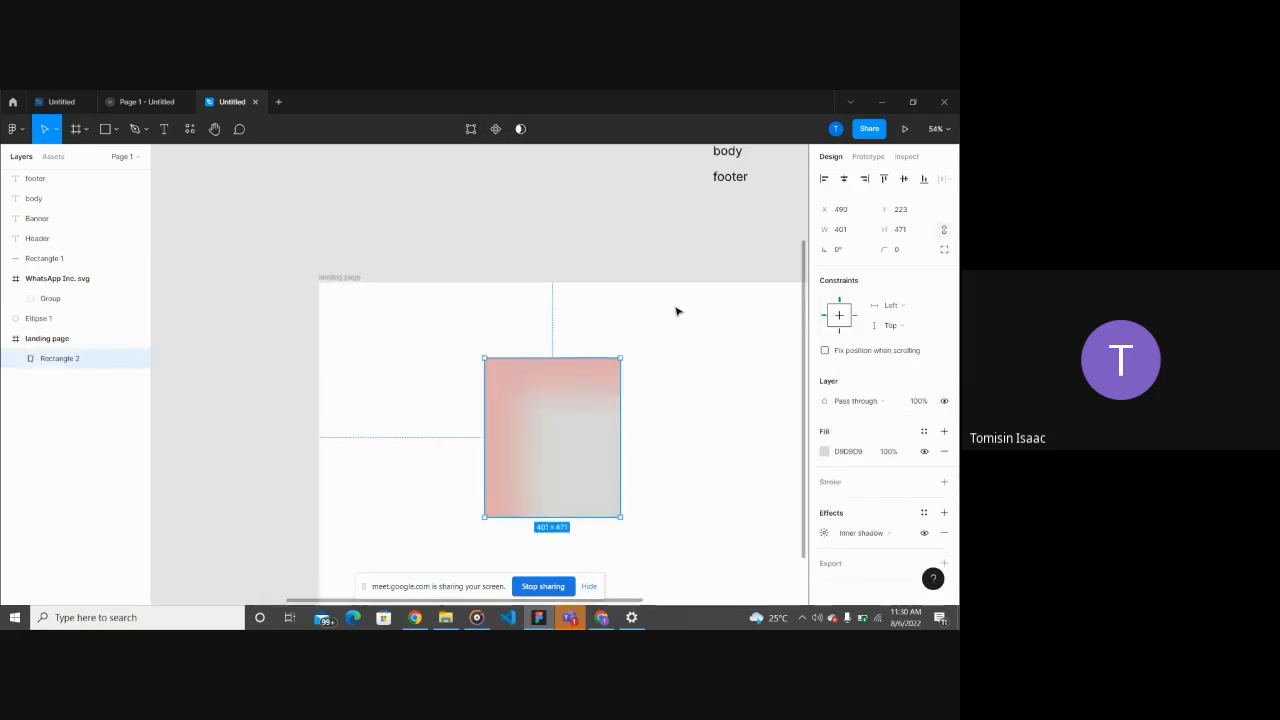
{"action": "left_click", "coordinate": [674, 309]}
{"action": "scroll", "coordinate": [594, 377], "scroll_direction": "down", "scroll_amount": 2}
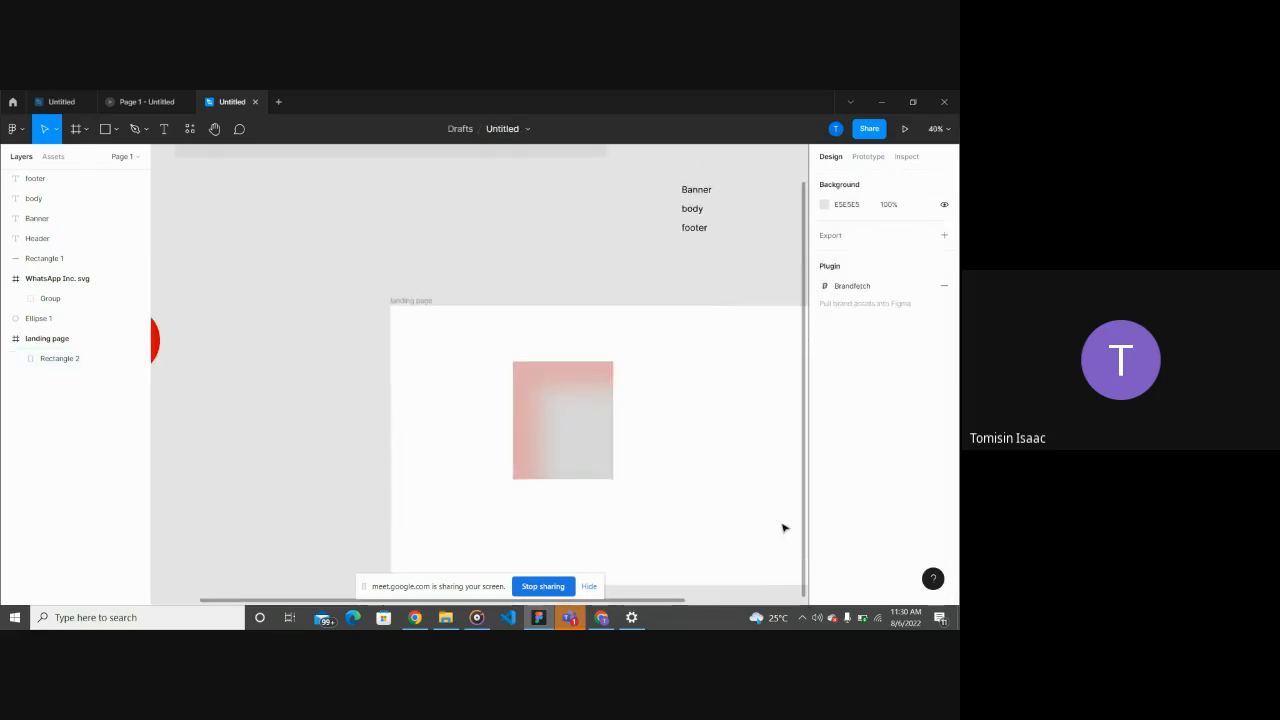
Step: Change the rectangle's inner shadow colour to black 000000
{"action": "left_click", "coordinate": [551, 397]}
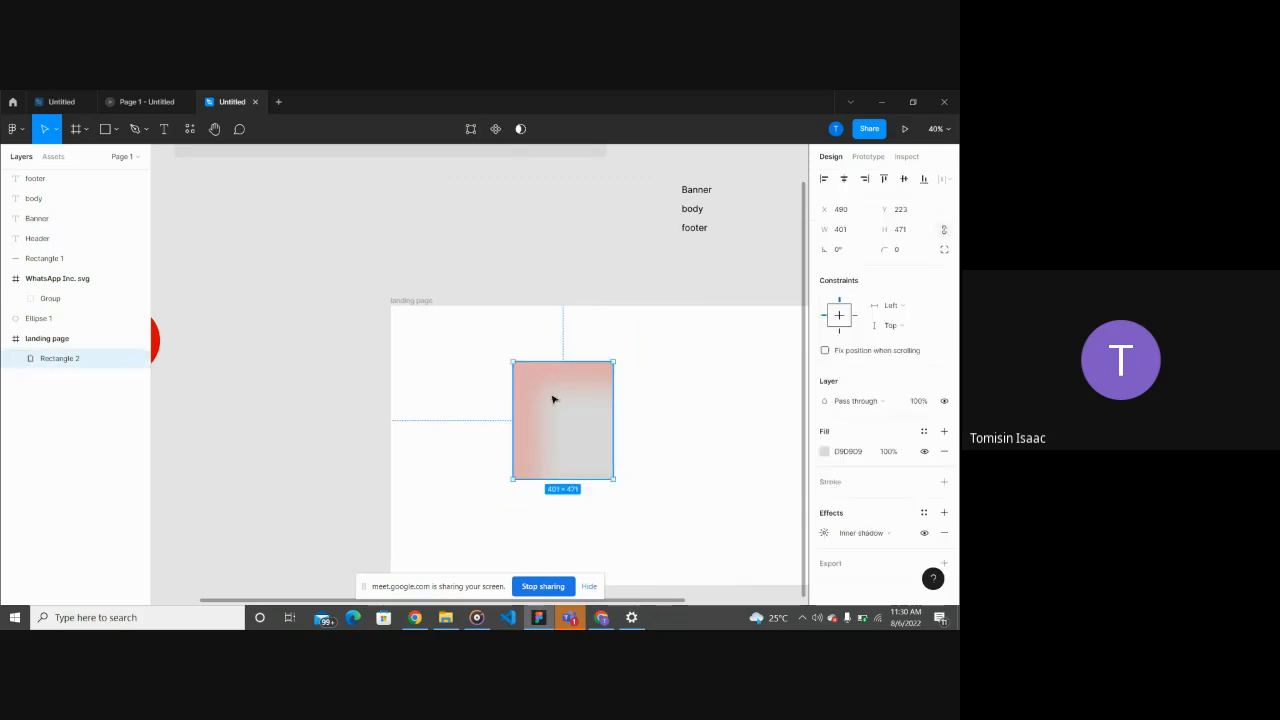
{"action": "left_click", "coordinate": [824, 534]}
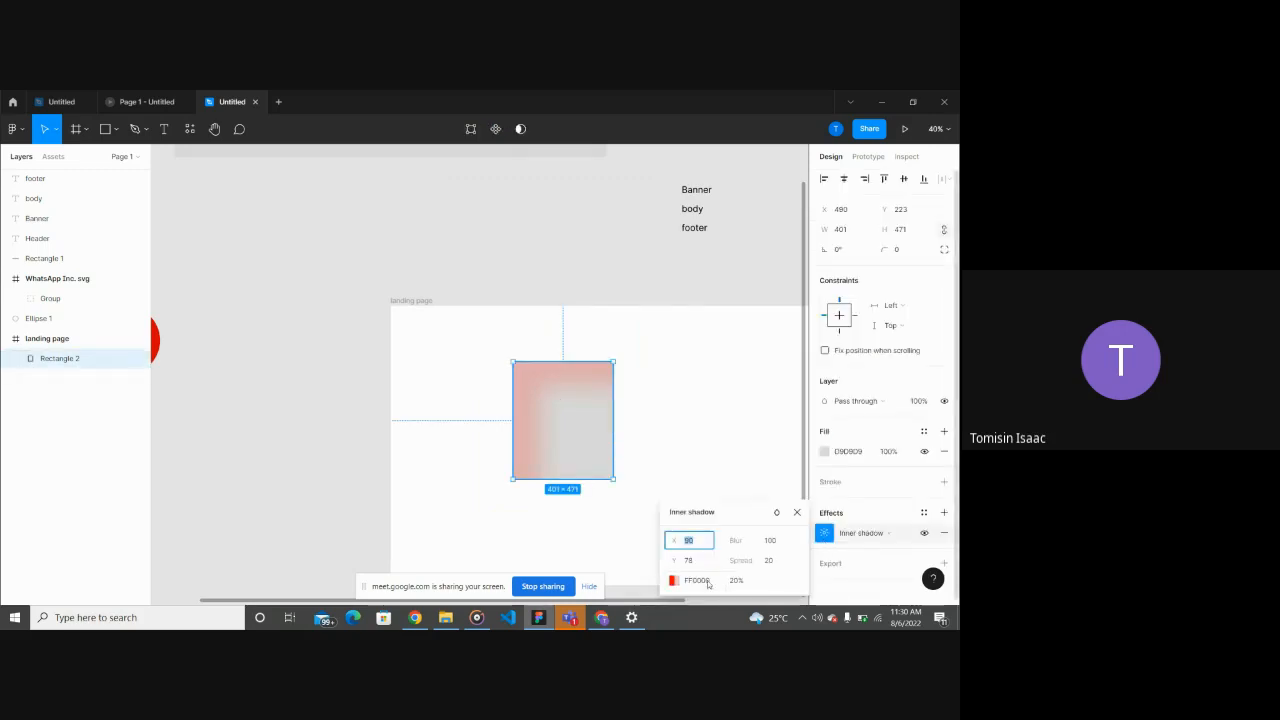
{"action": "left_click", "coordinate": [714, 584]}
{"action": "type", "text": "600"}
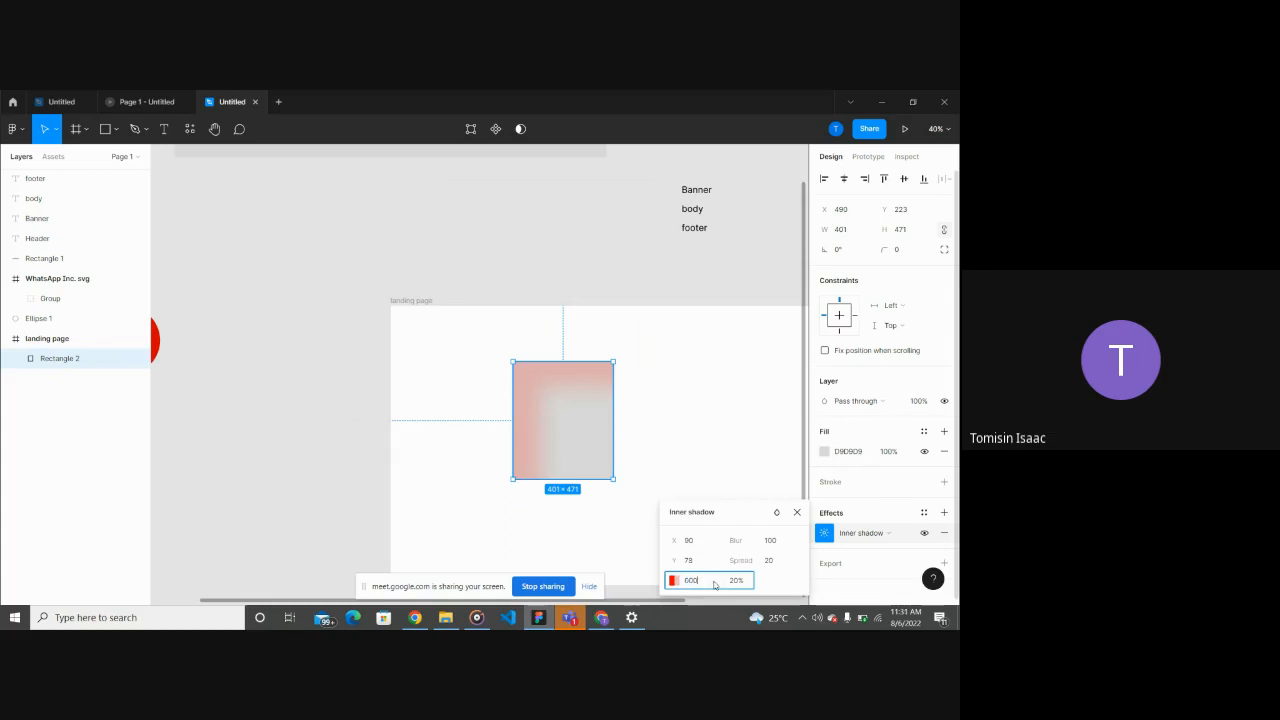
{"action": "key", "text": "Return"}
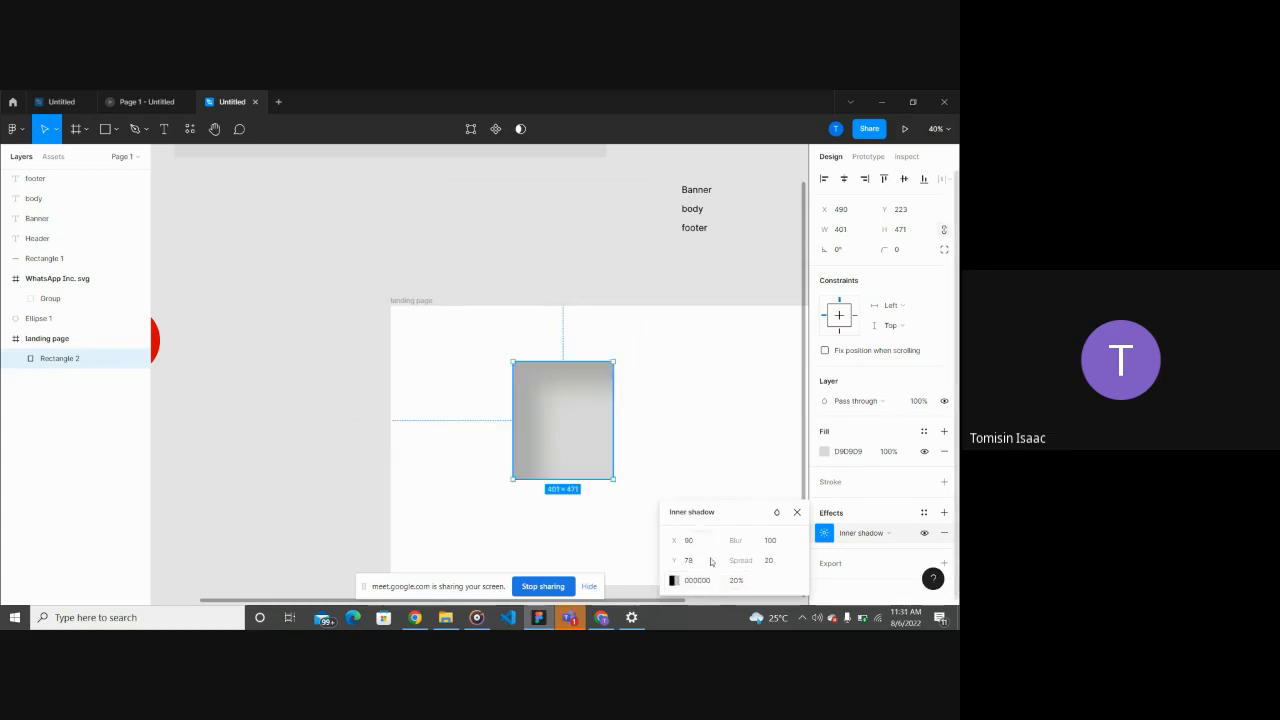
Step: Set the inner shadow's X offset to 0 and its Y offset to 4
{"action": "left_click", "coordinate": [706, 544]}
{"action": "key", "text": "Return"}
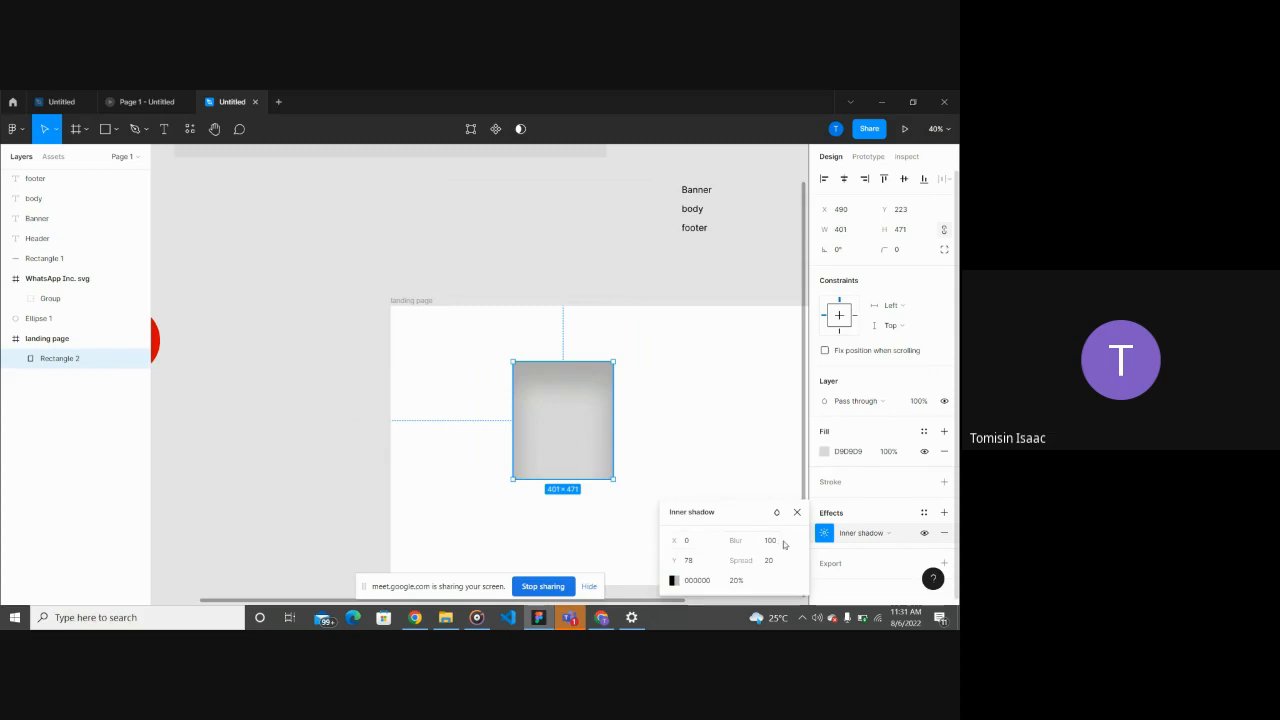
{"action": "left_click", "coordinate": [696, 563]}
{"action": "key", "text": "Return"}
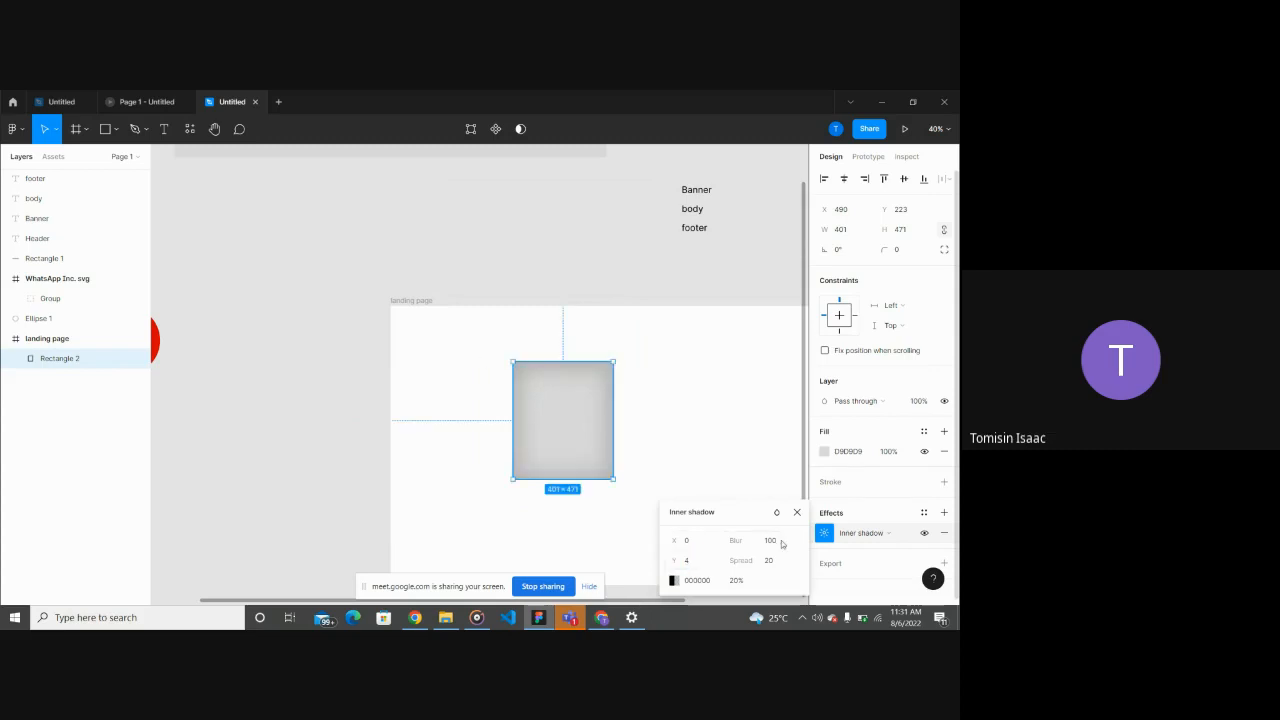
Step: Set the inner shadow's blur to 2 and its spread to 0
{"action": "left_click", "coordinate": [770, 541]}
{"action": "type", "text": "2"}
{"action": "key", "text": "Return"}
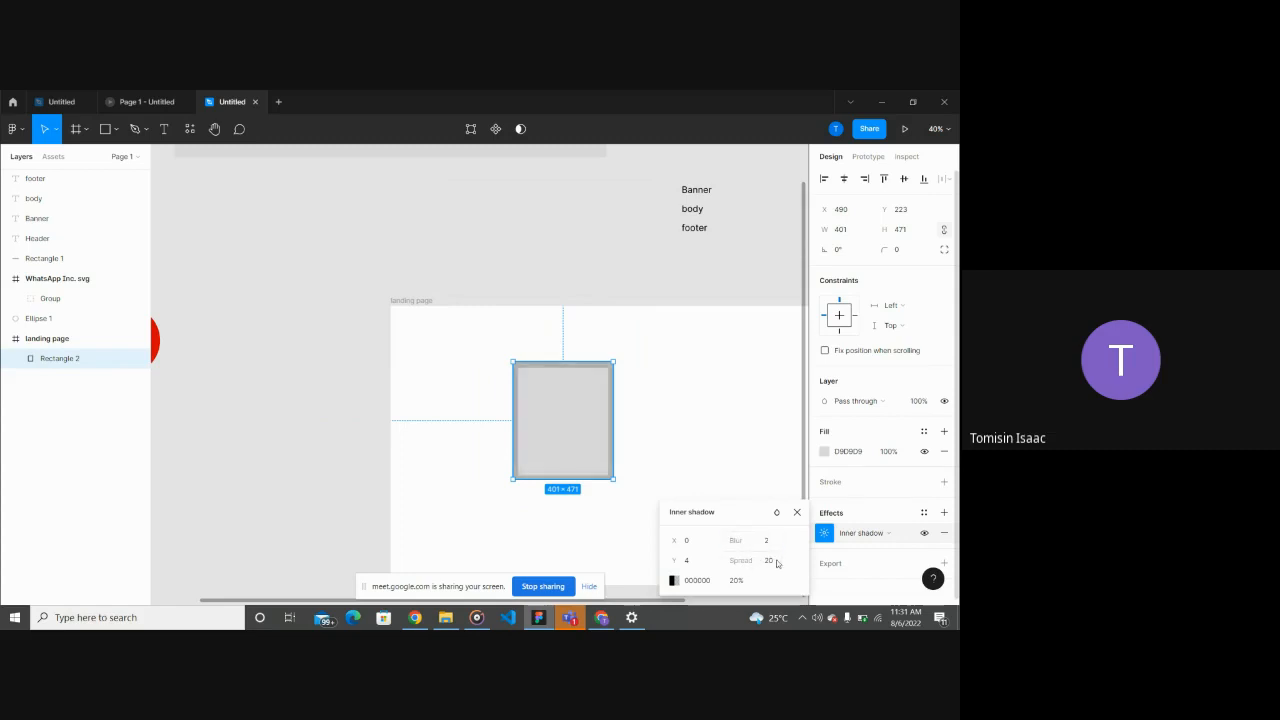
{"action": "left_click", "coordinate": [769, 561]}
{"action": "key", "text": "Return"}
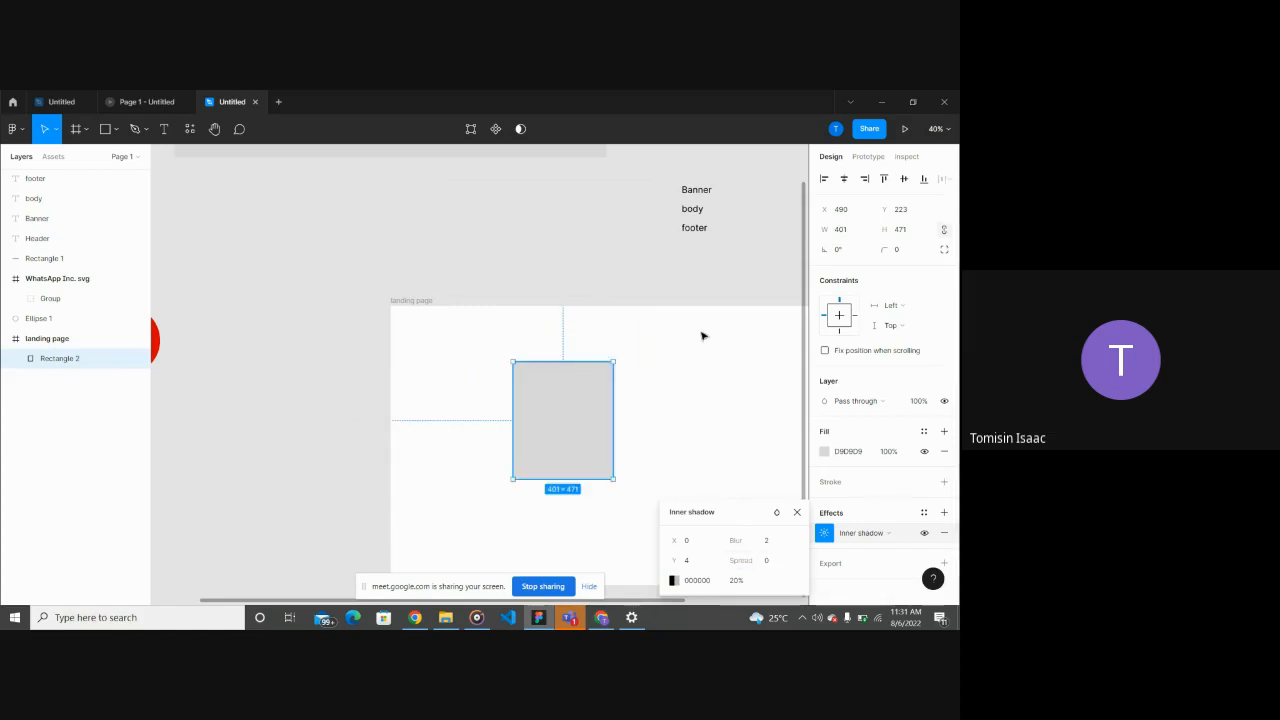
Step: Deselect the rectangle and examine the inner shadow along its upper edge up close
{"action": "left_click", "coordinate": [669, 377]}
{"action": "scroll", "coordinate": [680, 376], "scroll_direction": "up", "scroll_amount": 3}
{"action": "scroll", "coordinate": [680, 376], "scroll_direction": "up", "scroll_amount": 2}
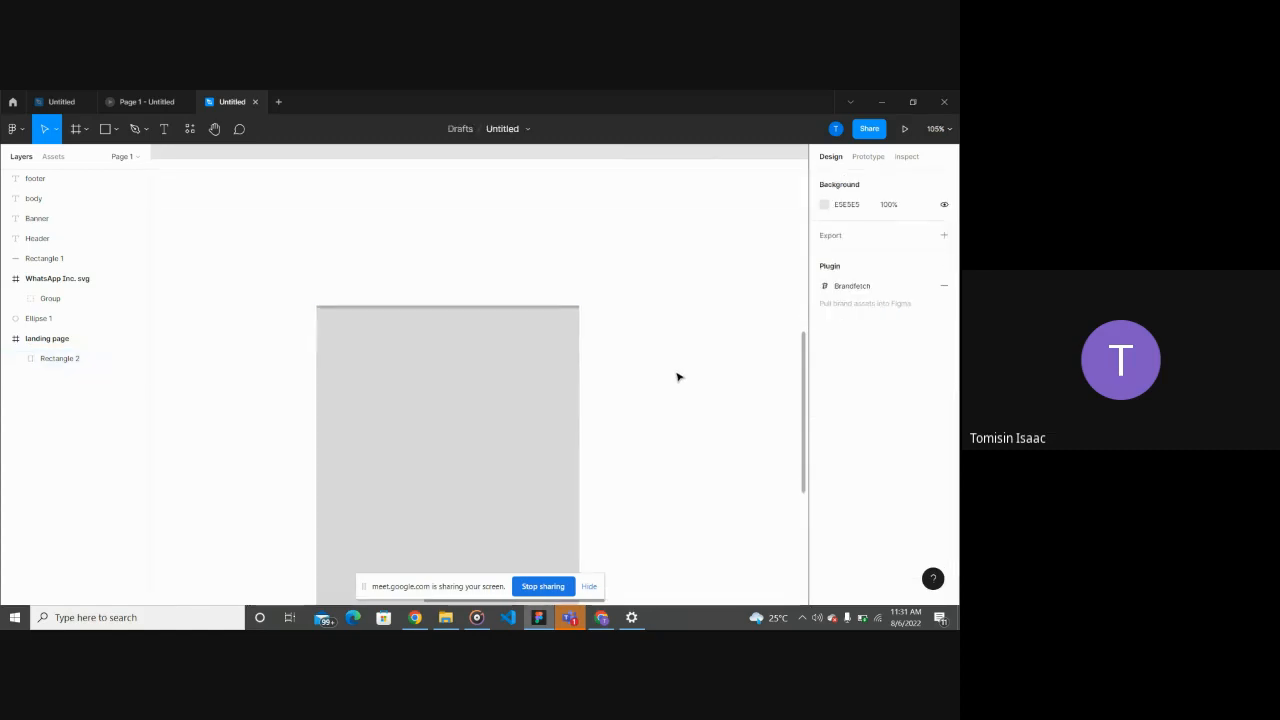
{"action": "left_click", "coordinate": [523, 320]}
{"action": "scroll", "coordinate": [460, 329], "scroll_direction": "up", "scroll_amount": 5}
{"action": "scroll", "coordinate": [461, 330], "scroll_direction": "down", "scroll_amount": 3}
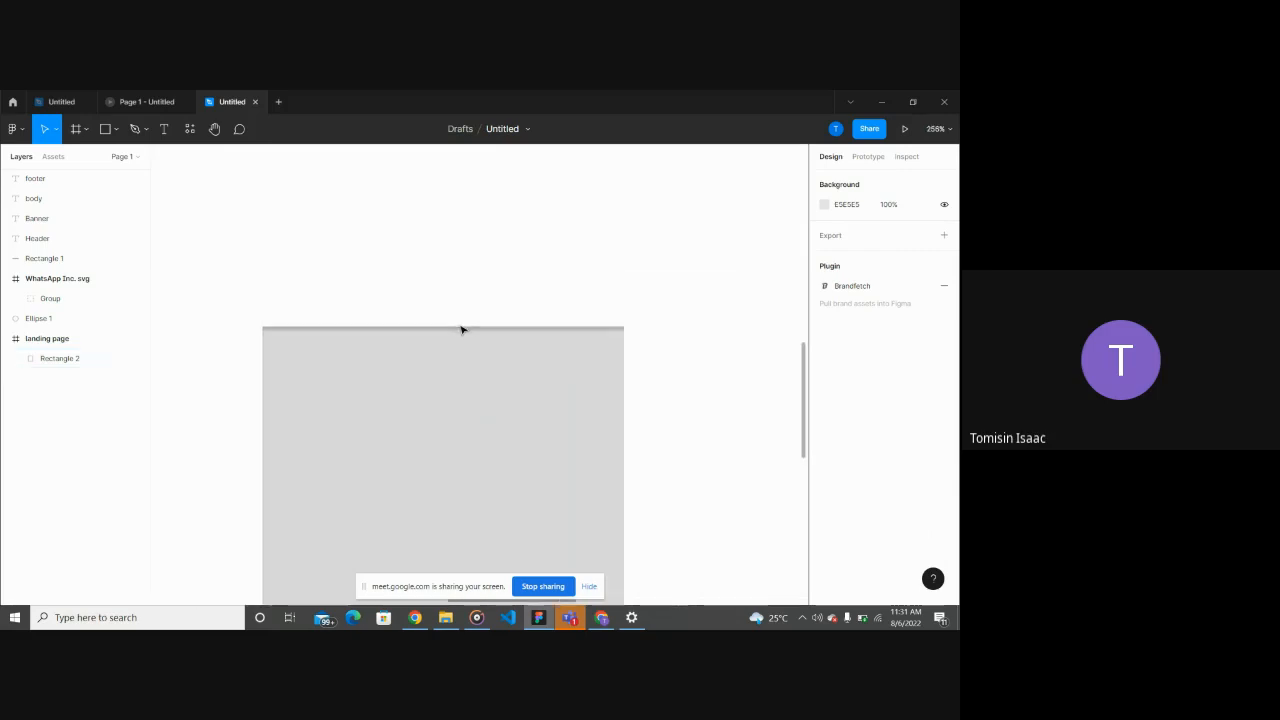
{"action": "scroll", "coordinate": [571, 374], "scroll_direction": "down", "scroll_amount": 4}
{"action": "scroll", "coordinate": [569, 471], "scroll_direction": "down", "scroll_amount": 5}
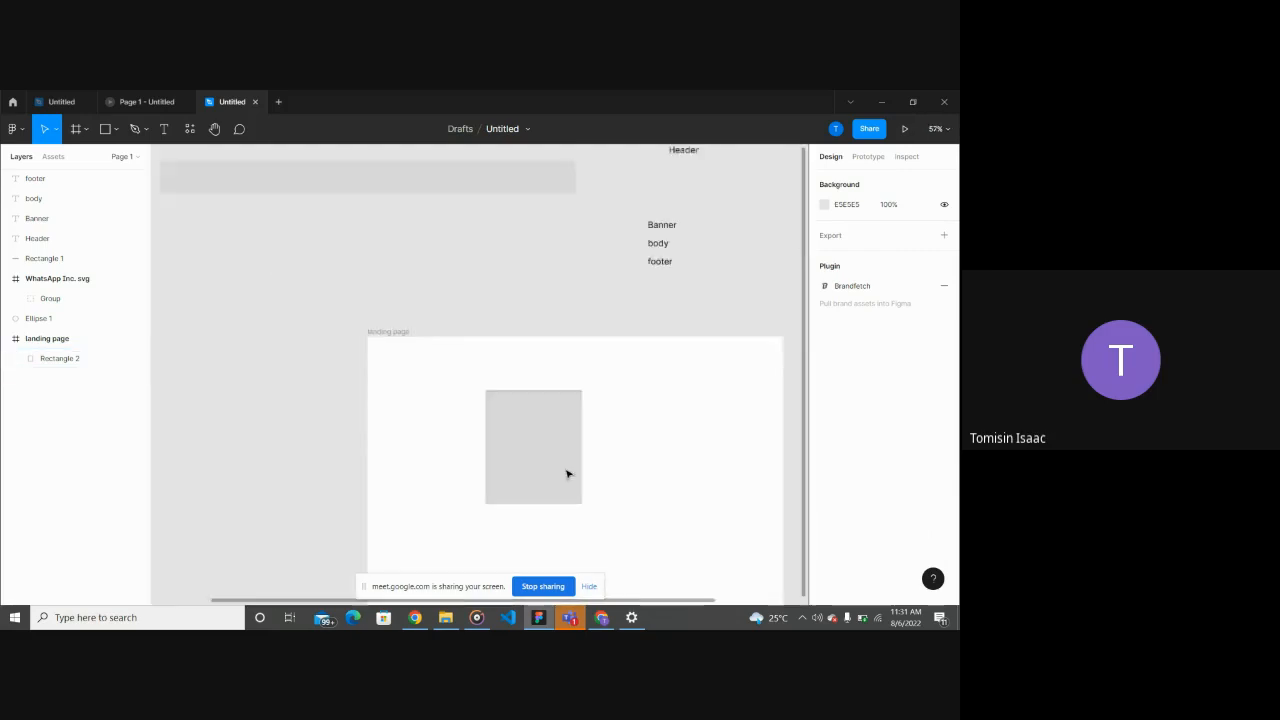
Step: Move the rectangle to about X 143, Y 410 in the landing page frame and set its fill to white FFFFFF
{"action": "left_click_drag", "start_coordinate": [562, 467], "coordinate": [511, 489]}
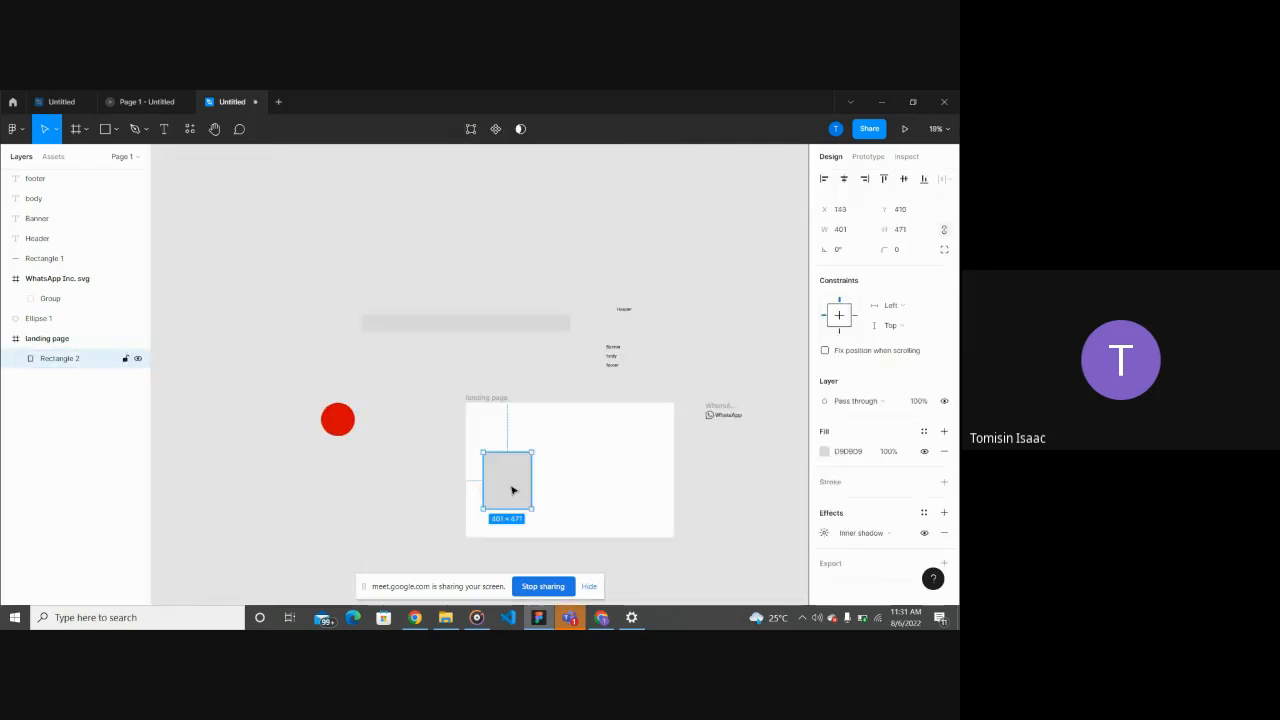
{"action": "left_click", "coordinate": [824, 452]}
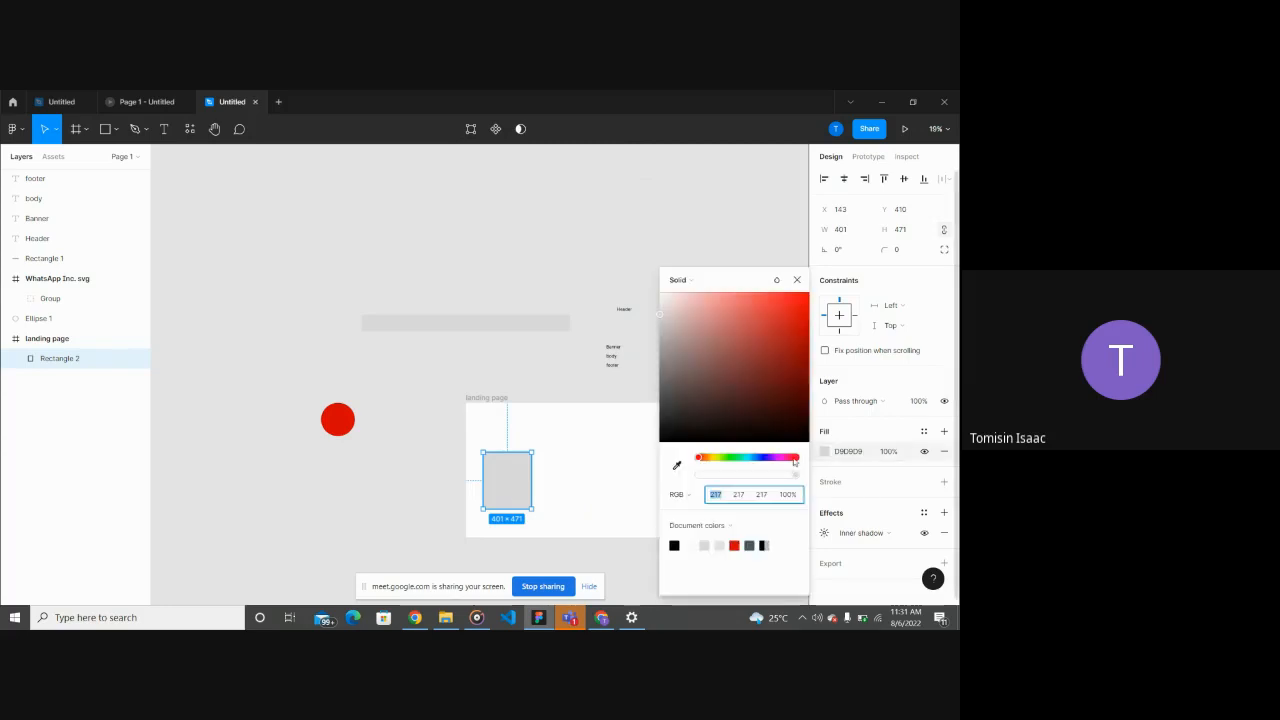
{"action": "left_click", "coordinate": [686, 495]}
{"action": "left_click", "coordinate": [690, 479]}
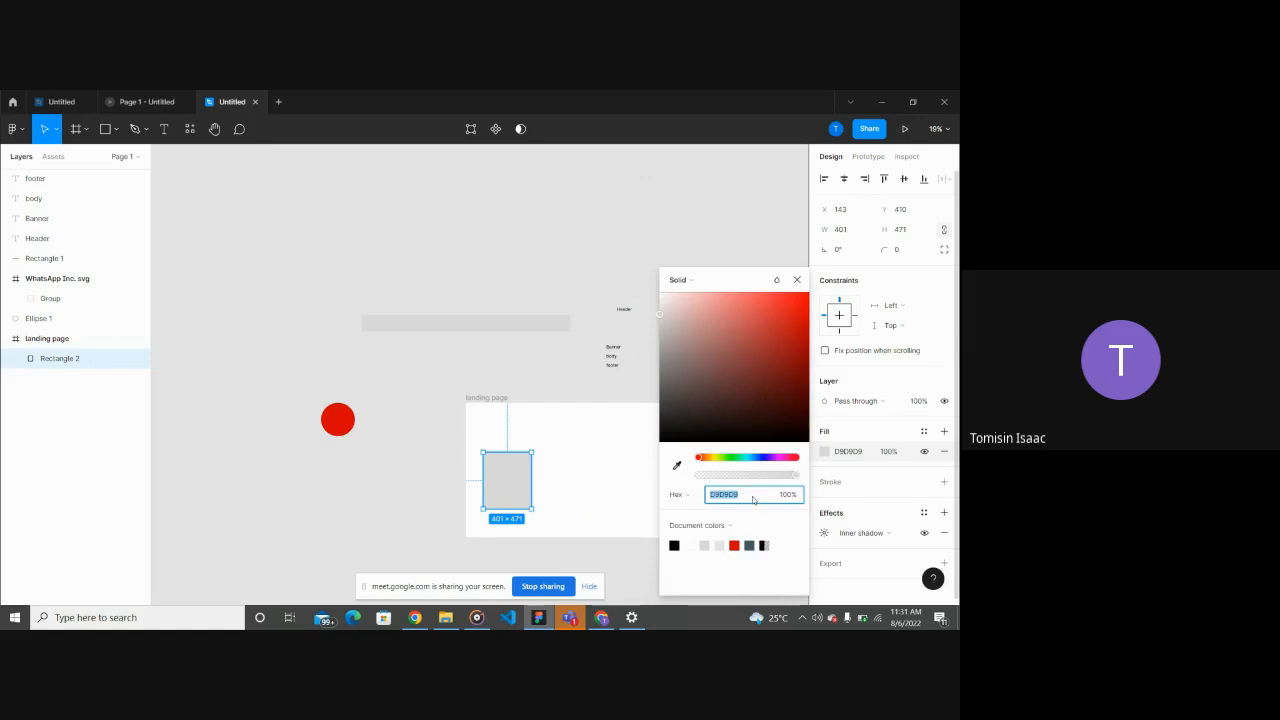
{"action": "type", "text": "fff"}
{"action": "key", "text": "Return"}
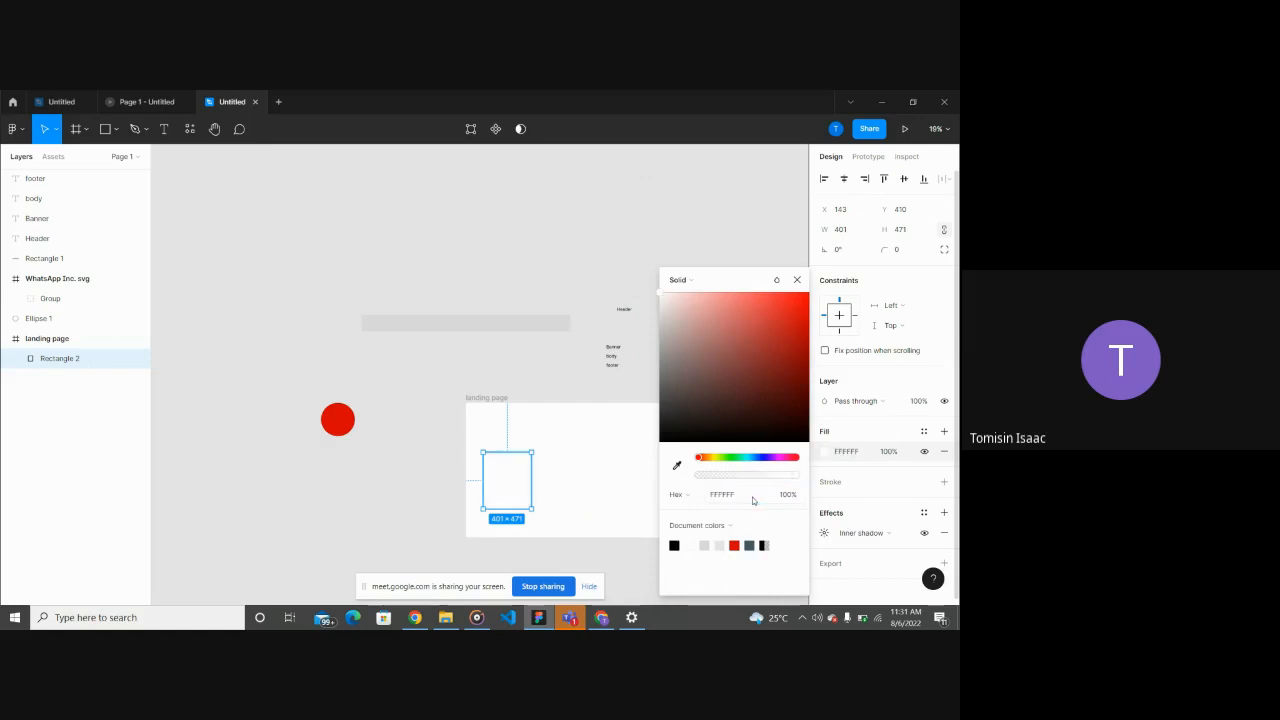
Step: Examine how the inner shadow looks on the white rectangle while deselected, and select the rectangle again
{"action": "left_click", "coordinate": [553, 477]}
{"action": "scroll", "coordinate": [553, 477], "scroll_direction": "down", "scroll_amount": 3}
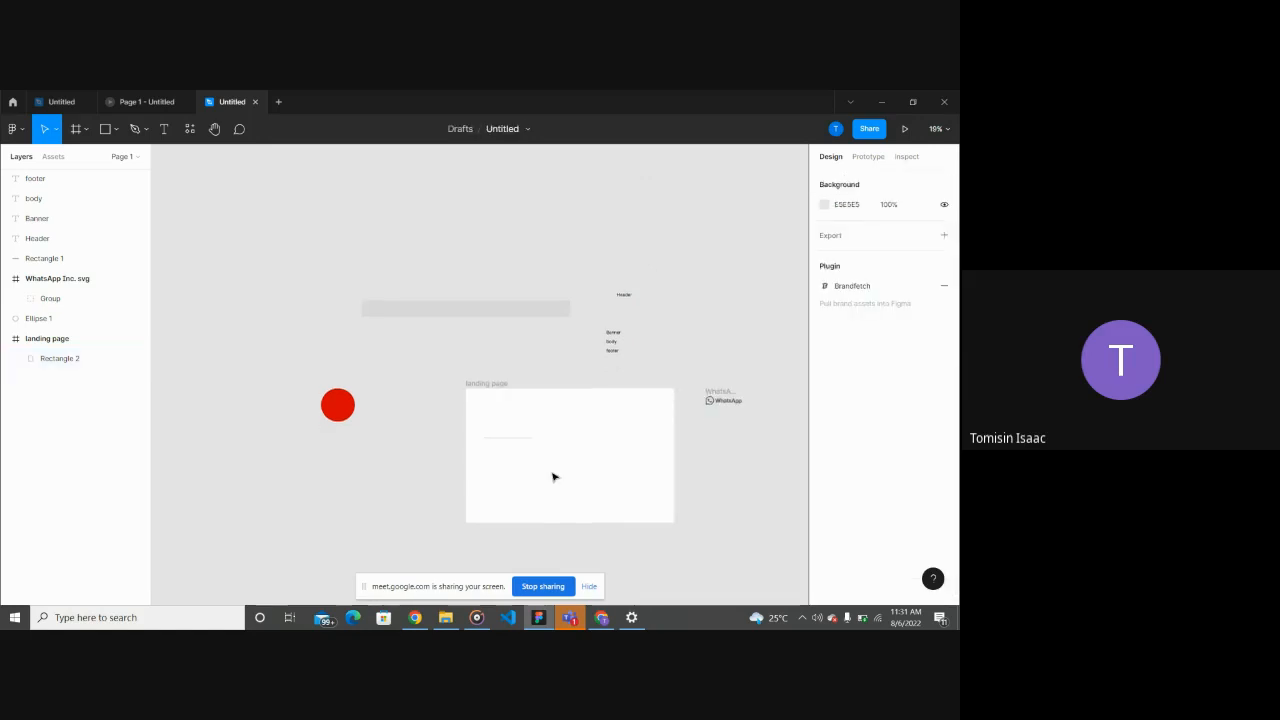
{"action": "scroll", "coordinate": [552, 475], "scroll_direction": "right", "scroll_amount": 3}
{"action": "scroll", "coordinate": [569, 407], "scroll_direction": "up", "scroll_amount": 10}
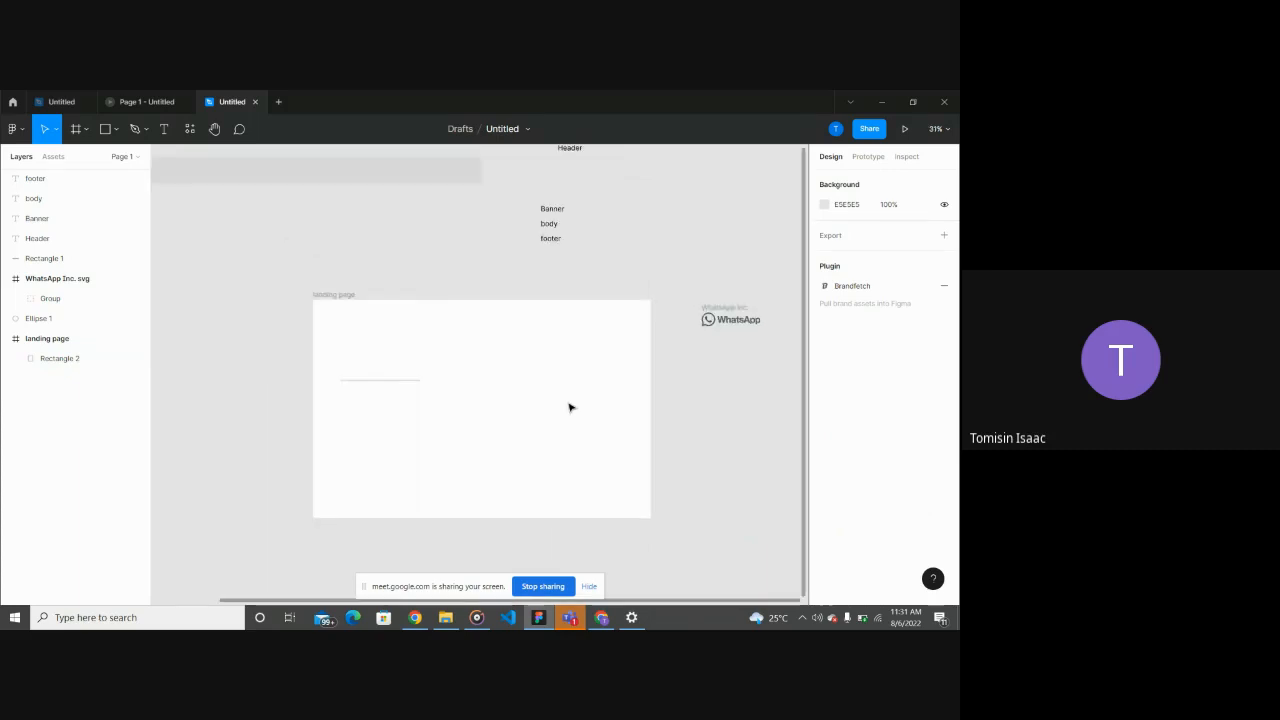
{"action": "scroll", "coordinate": [571, 406], "scroll_direction": "left", "scroll_amount": 3}
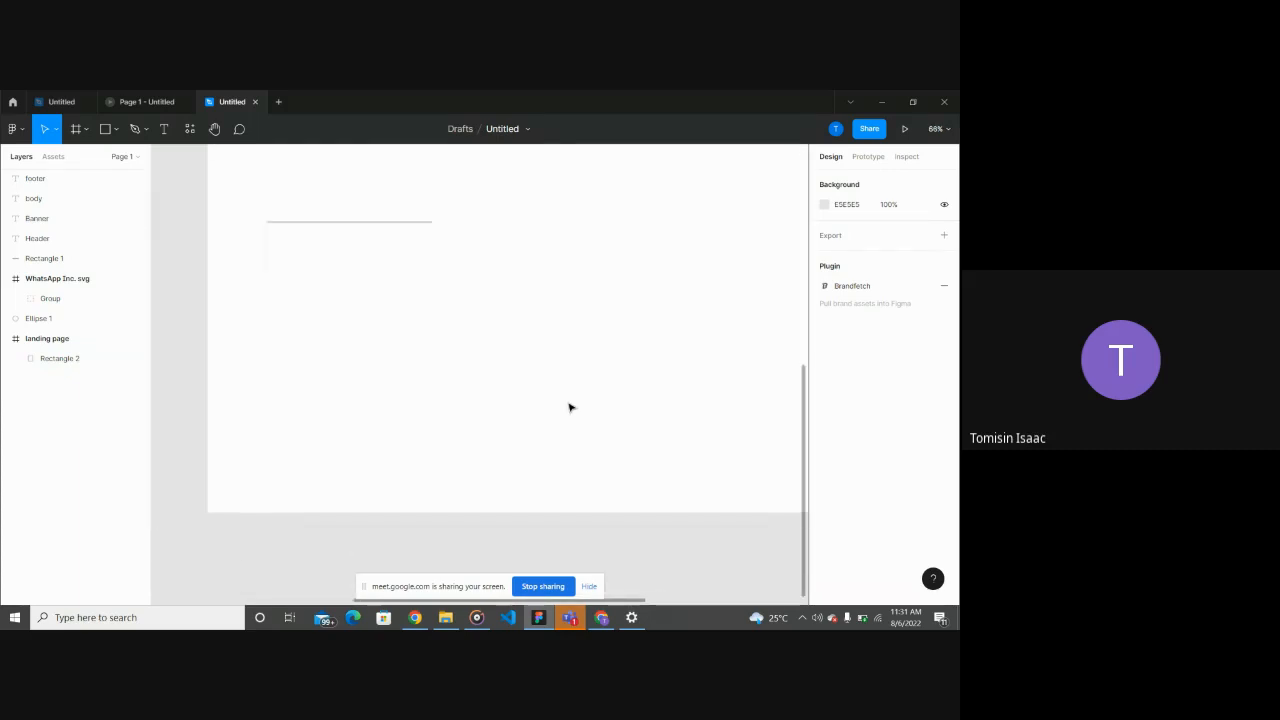
{"action": "scroll", "coordinate": [571, 406], "scroll_direction": "down", "scroll_amount": 2}
{"action": "left_click", "coordinate": [411, 354]}
{"action": "scroll", "coordinate": [411, 354], "scroll_direction": "down", "scroll_amount": 3}
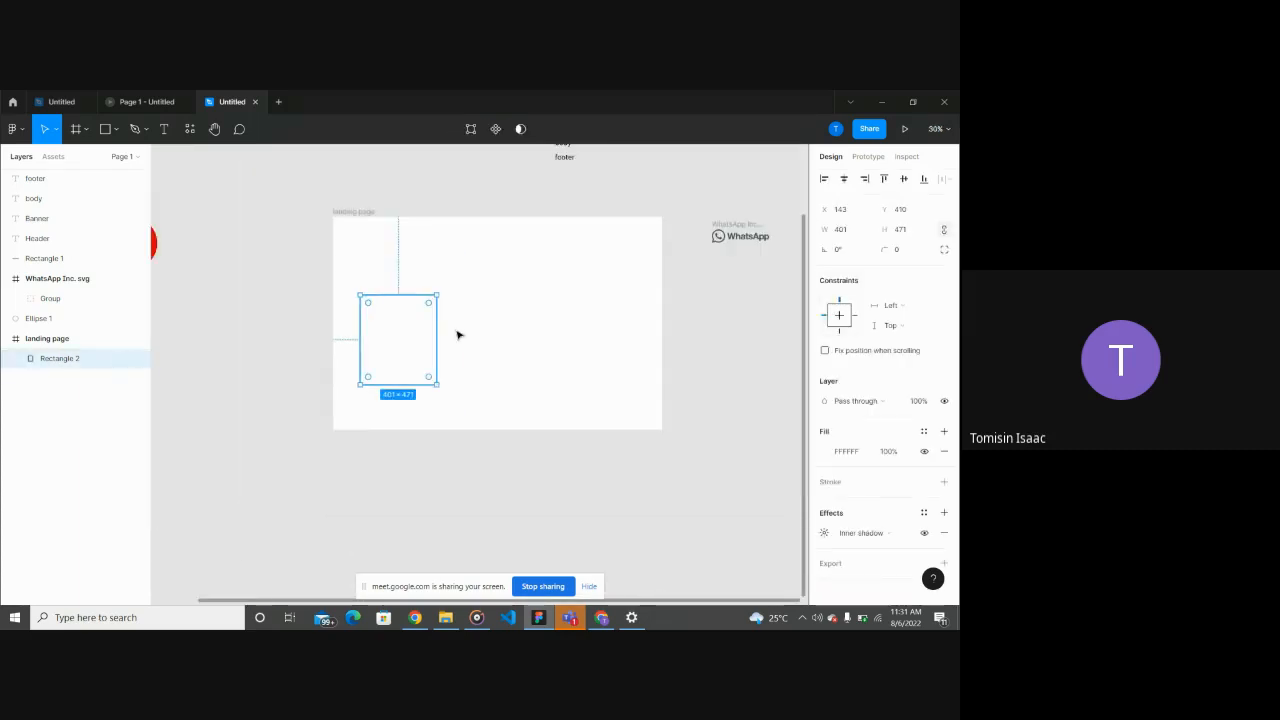
Step: Move the rectangle to about X 1008, Y 323 in the landing page frame and review its inner shadow settings
{"action": "left_click", "coordinate": [477, 337]}
{"action": "left_click_drag", "start_coordinate": [425, 334], "coordinate": [594, 309]}
{"action": "scroll", "coordinate": [594, 310], "scroll_direction": "up", "scroll_amount": 5}
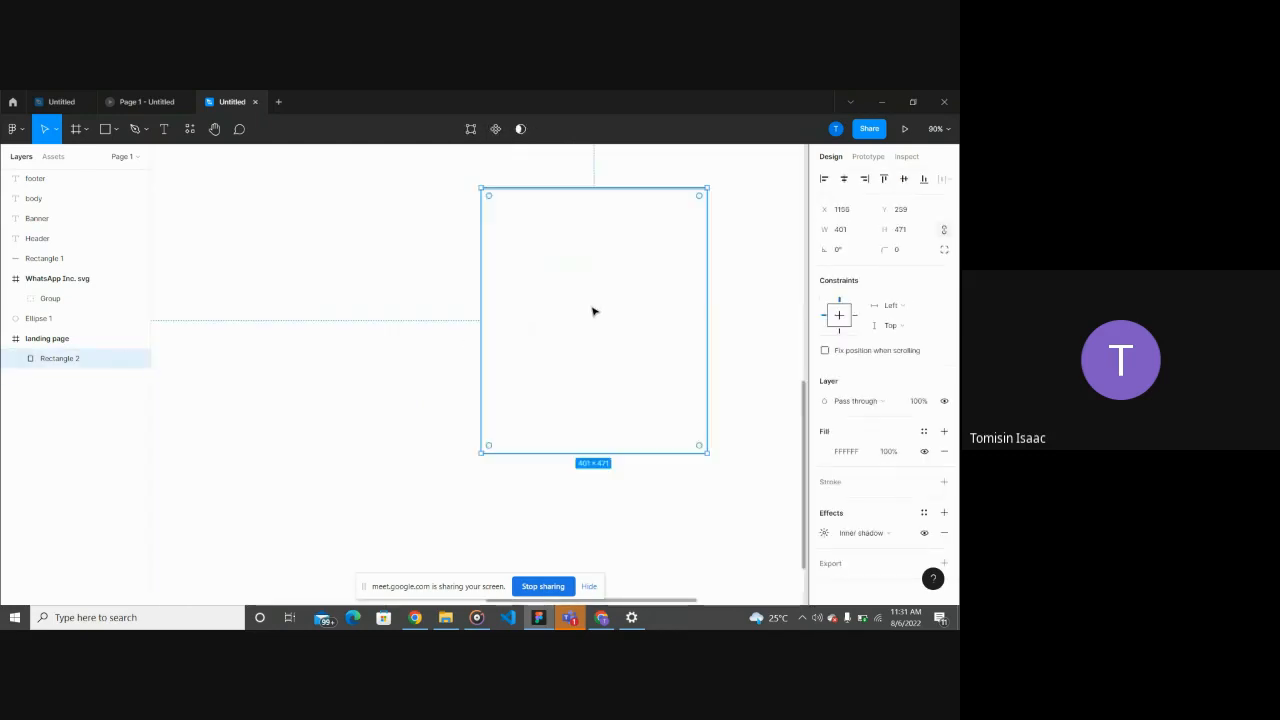
{"action": "left_click", "coordinate": [397, 343]}
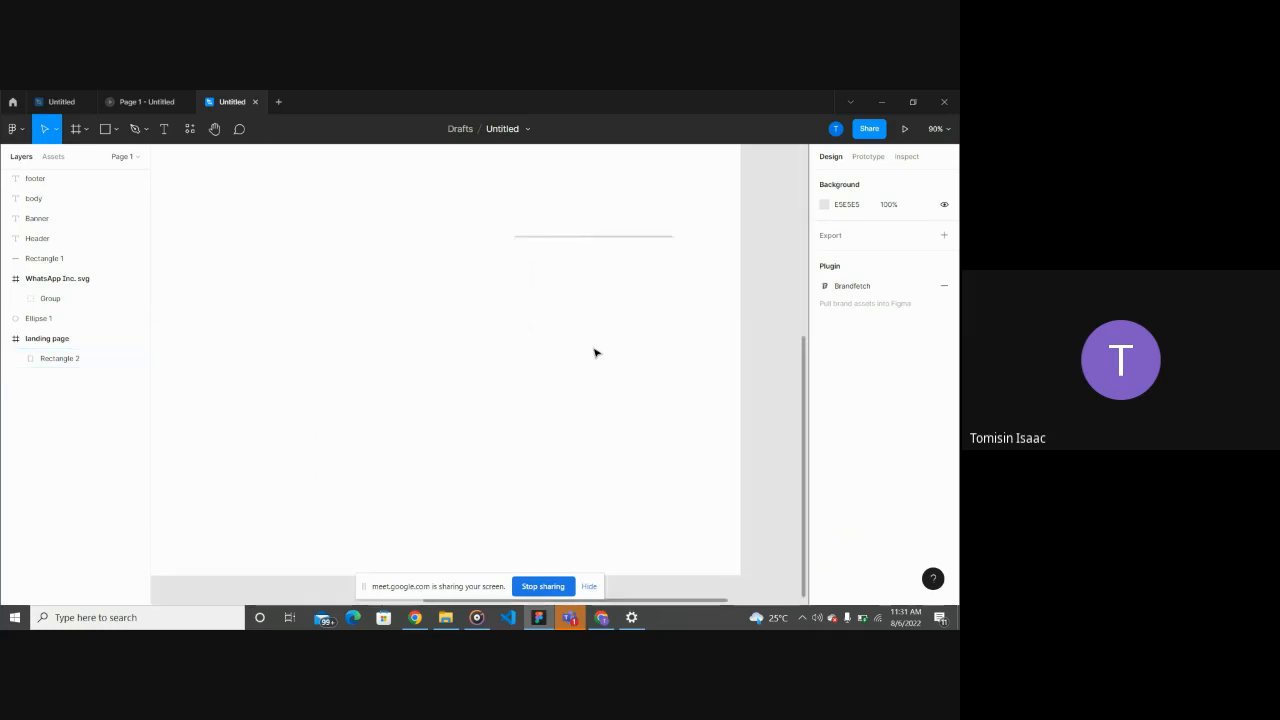
{"action": "scroll", "coordinate": [597, 318], "scroll_direction": "down", "scroll_amount": 2}
{"action": "scroll", "coordinate": [597, 320], "scroll_direction": "down", "scroll_amount": 2}
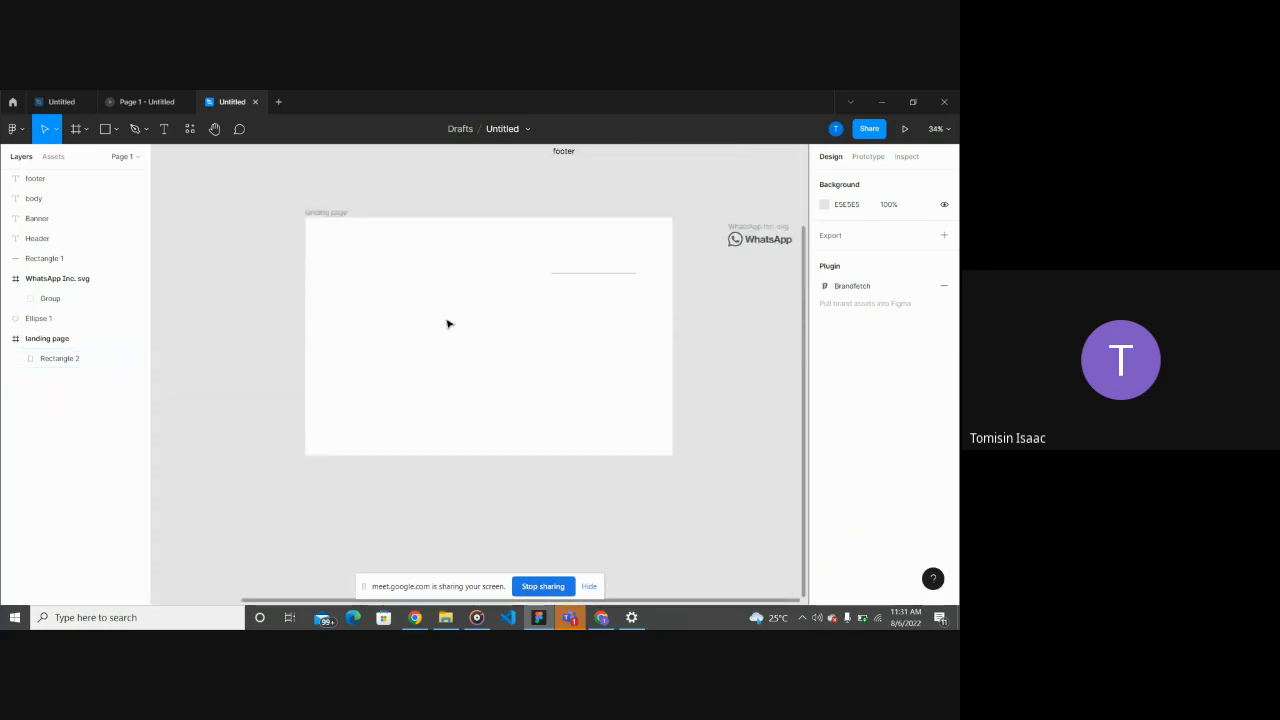
{"action": "mouse_move", "coordinate": [576, 302]}
{"action": "left_mouse_down"}
{"action": "mouse_move", "coordinate": [514, 286]}
{"action": "mouse_move", "coordinate": [554, 289]}
{"action": "mouse_move", "coordinate": [559, 317]}
{"action": "left_mouse_up"}
{"action": "left_click", "coordinate": [489, 341]}
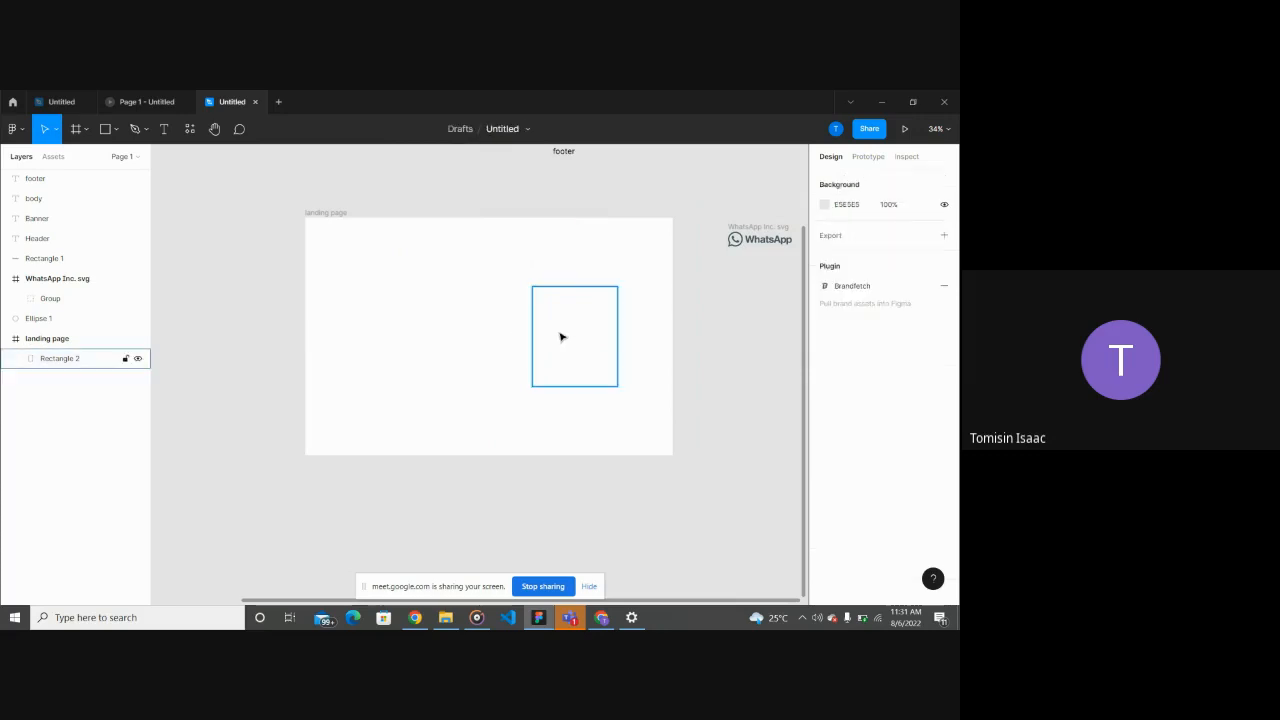
{"action": "left_click", "coordinate": [562, 337]}
{"action": "left_click", "coordinate": [827, 533]}
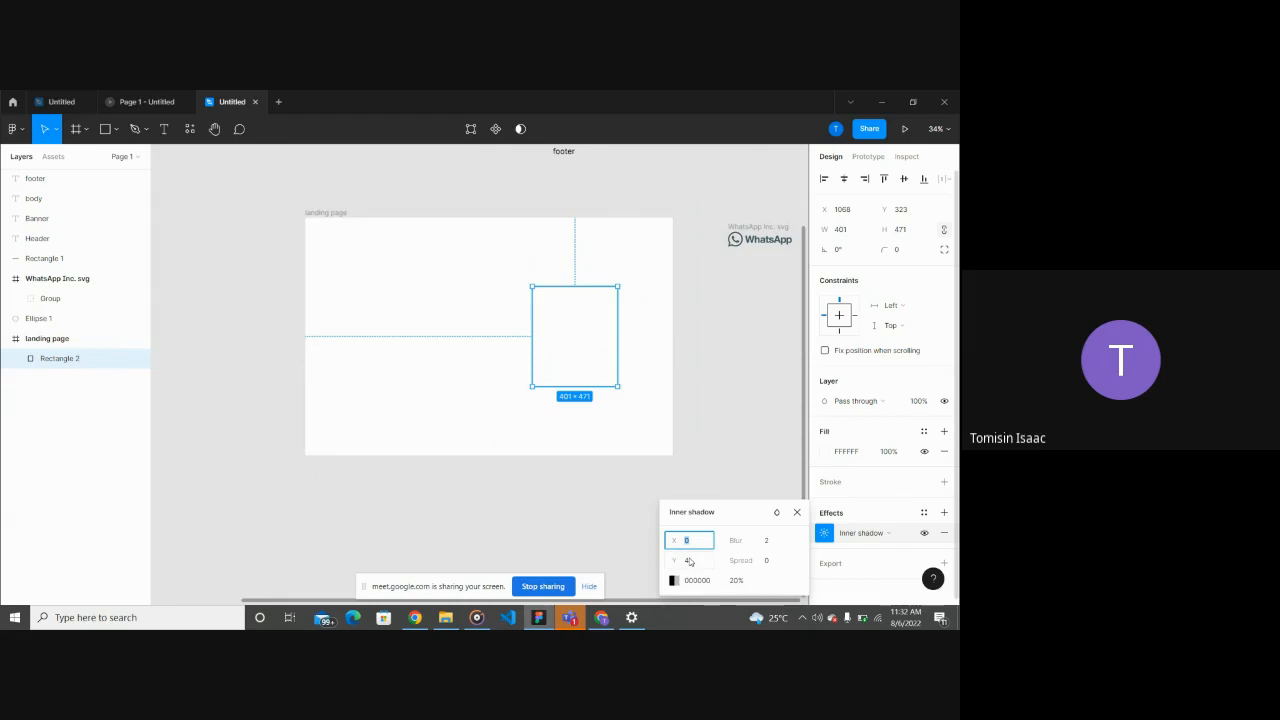
{"action": "left_click", "coordinate": [669, 463]}
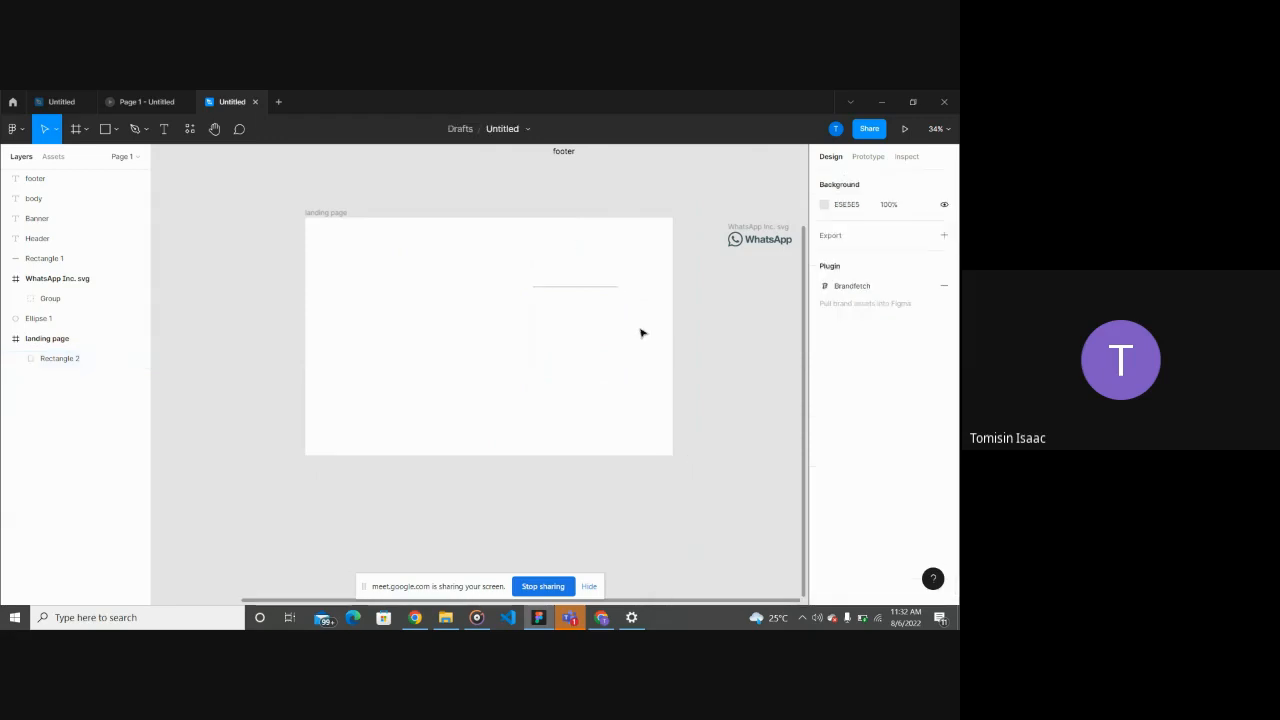
Step: Add an export setting to the rectangle and move it out of the landing page frame to about X 1096, Y 76
{"action": "left_click", "coordinate": [603, 356]}
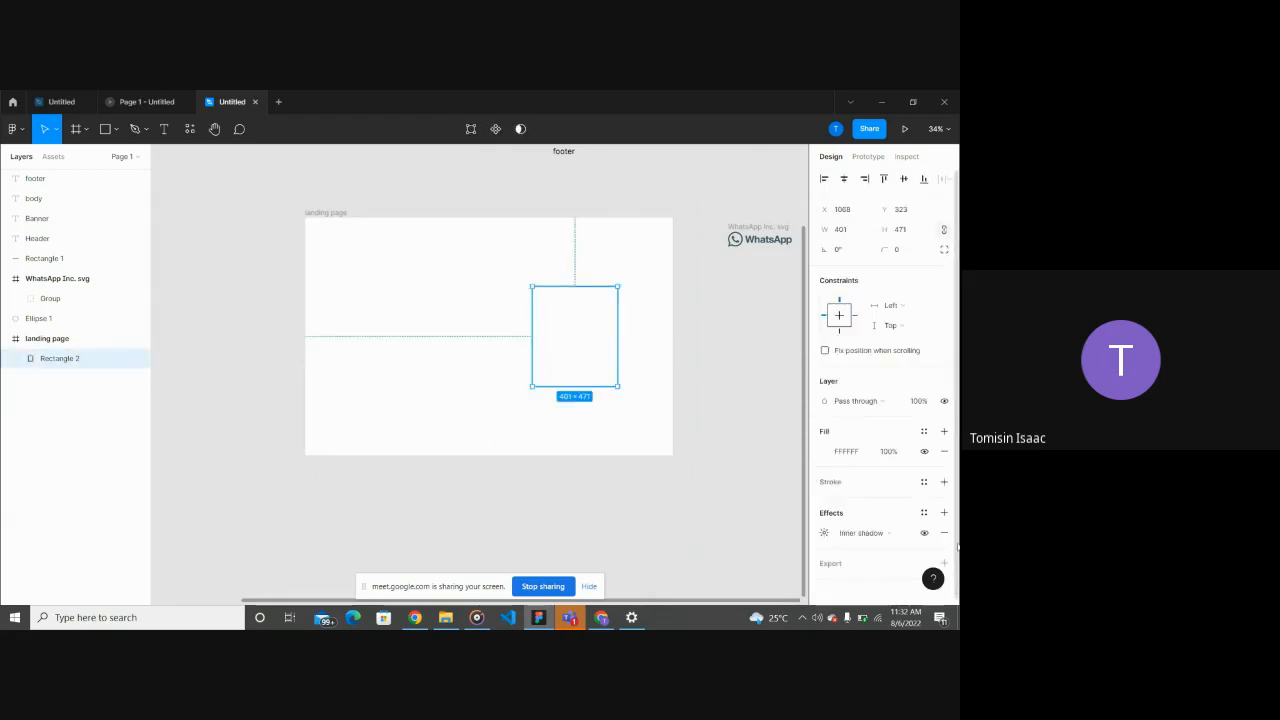
{"action": "left_click", "coordinate": [943, 563]}
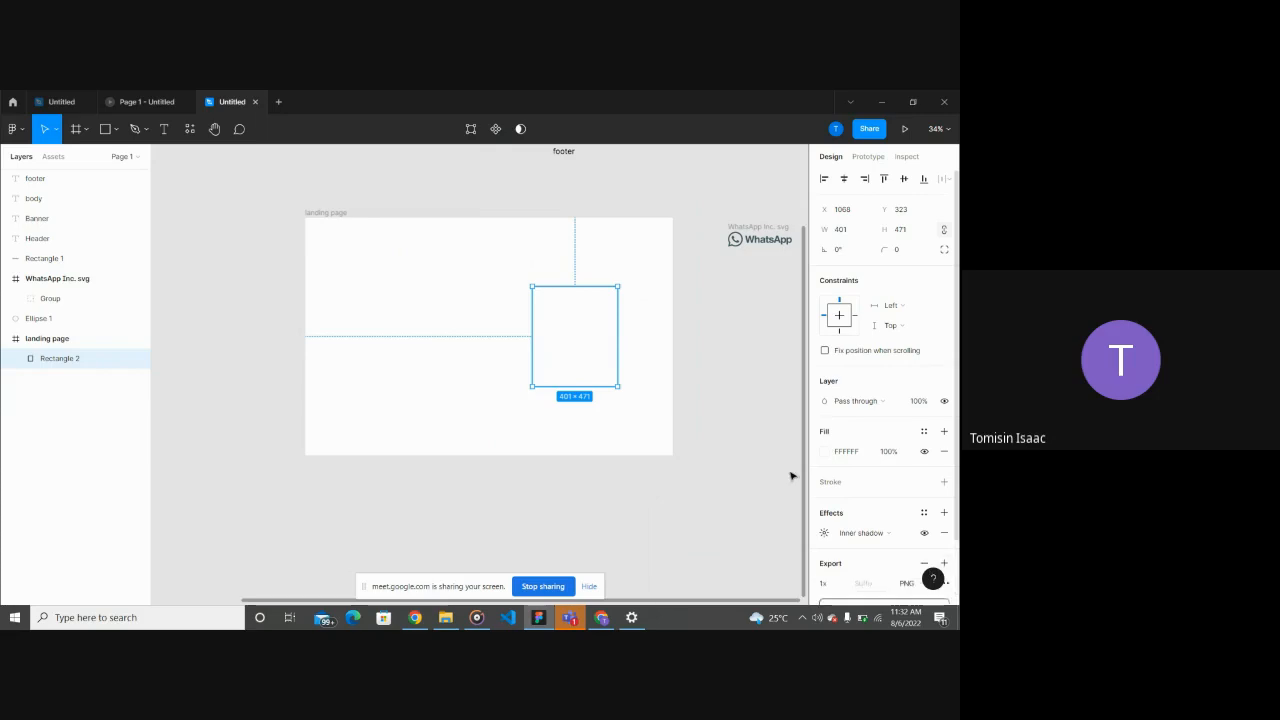
{"action": "scroll", "coordinate": [763, 443], "scroll_direction": "down", "scroll_amount": 2}
{"action": "scroll", "coordinate": [763, 443], "scroll_direction": "down", "scroll_amount": 5, "text": "ctrl"}
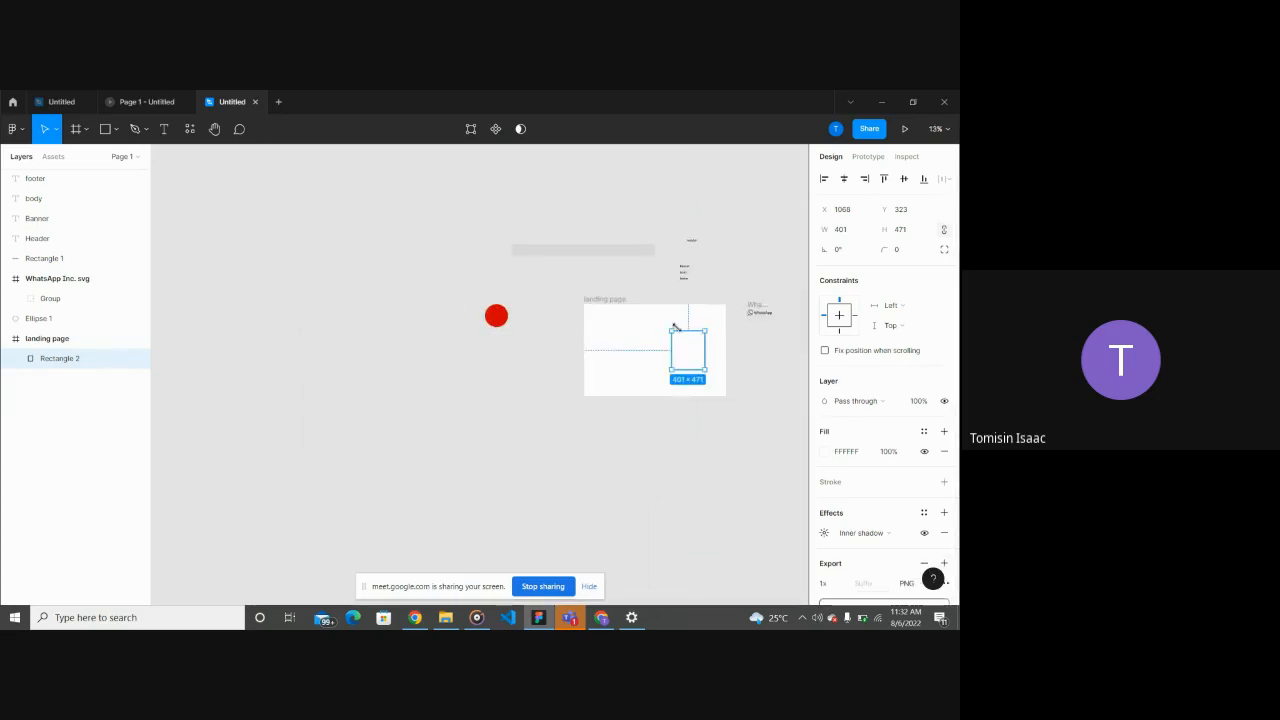
{"action": "left_click_drag", "start_coordinate": [694, 349], "coordinate": [756, 352]}
{"action": "scroll", "coordinate": [758, 352], "scroll_direction": "right", "scroll_amount": 1}
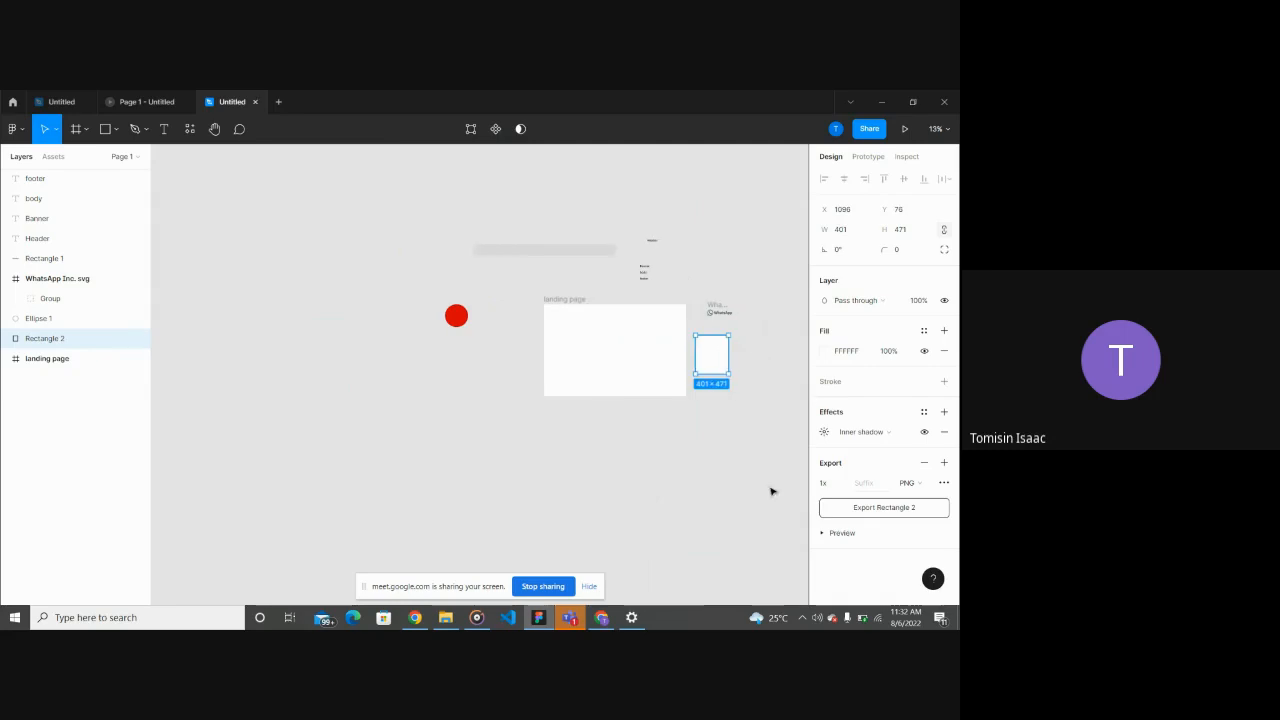
Step: Set the rectangle's export scale to 2x and deselect it
{"action": "mouse_move", "coordinate": [605, 612]}
{"action": "left_click", "coordinate": [843, 483]}
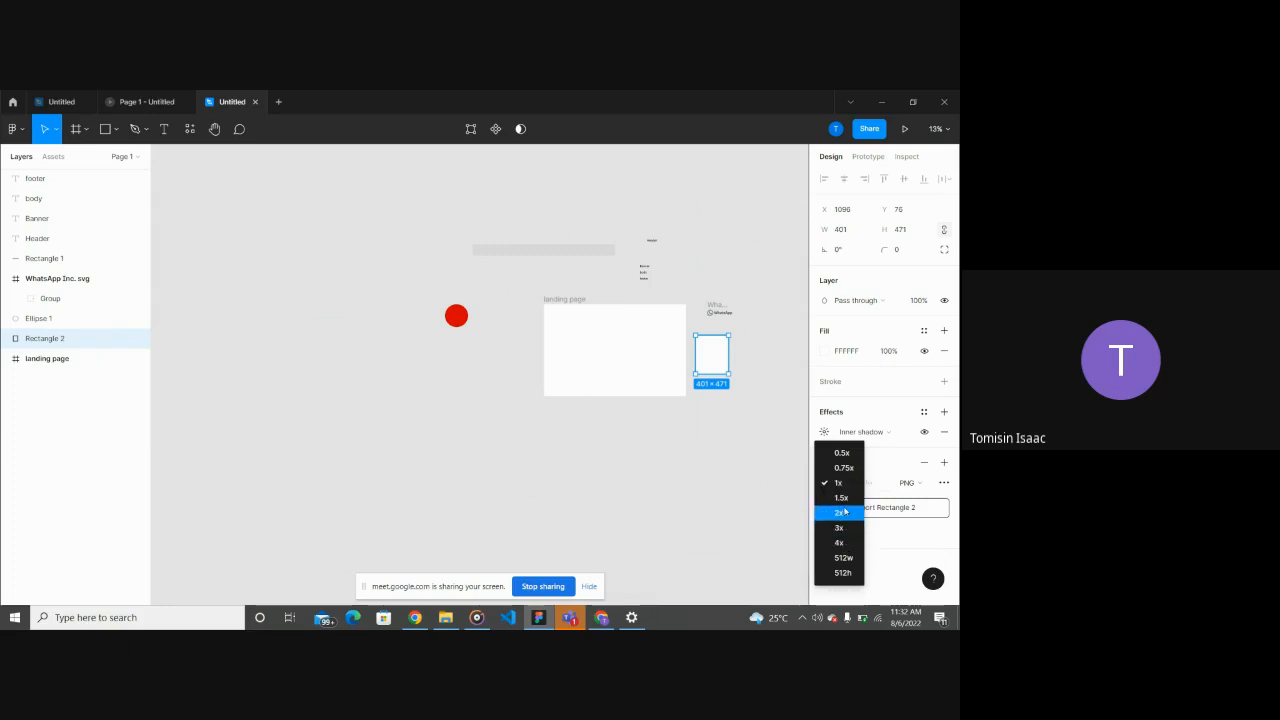
{"action": "left_click", "coordinate": [844, 512]}
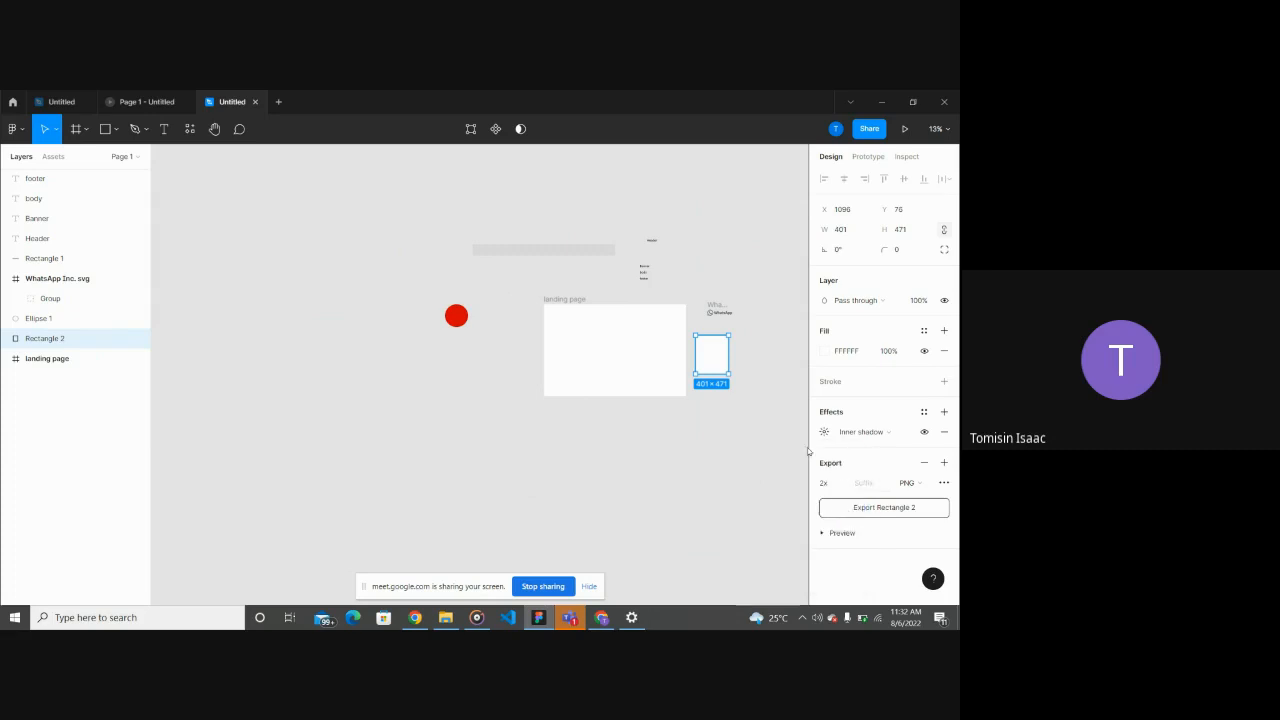
{"action": "left_click", "coordinate": [731, 374]}
Step: Move the rectangle to about X 1190, Y 64, below the WhatsApp logo
{"action": "scroll", "coordinate": [729, 375], "scroll_direction": "up", "scroll_amount": 5}
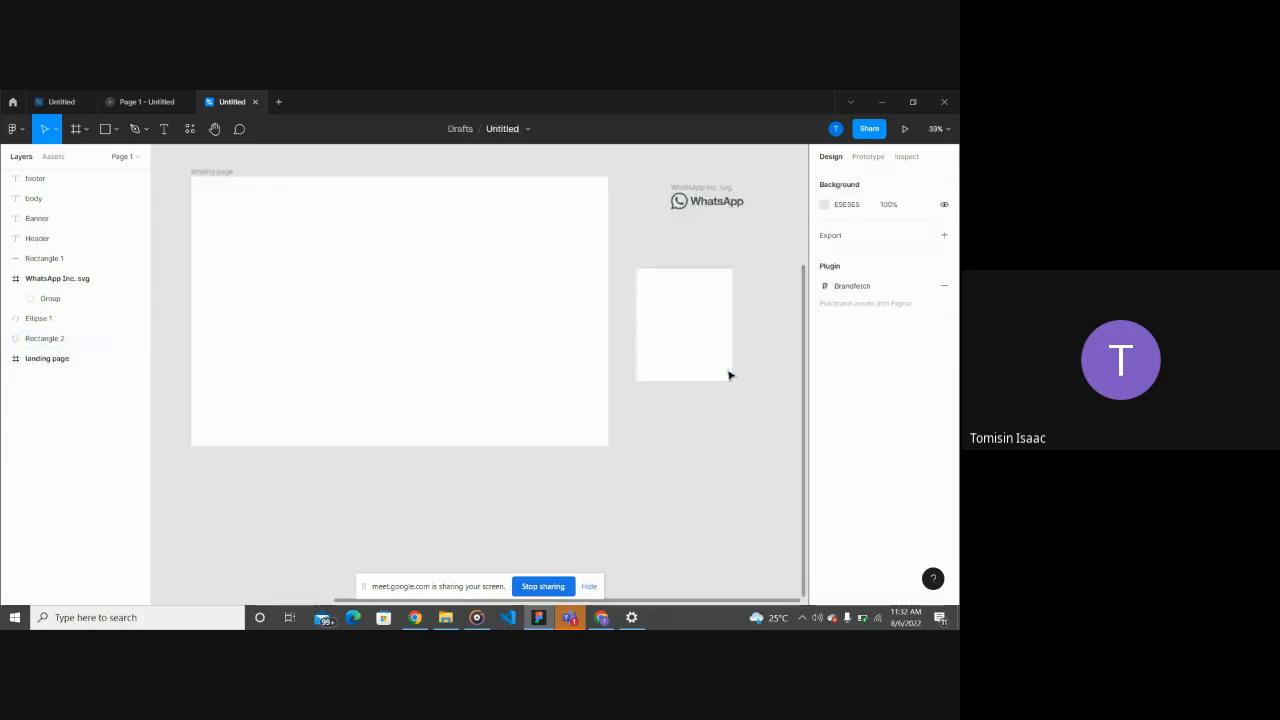
{"action": "scroll", "coordinate": [729, 375], "scroll_direction": "right", "scroll_amount": 2}
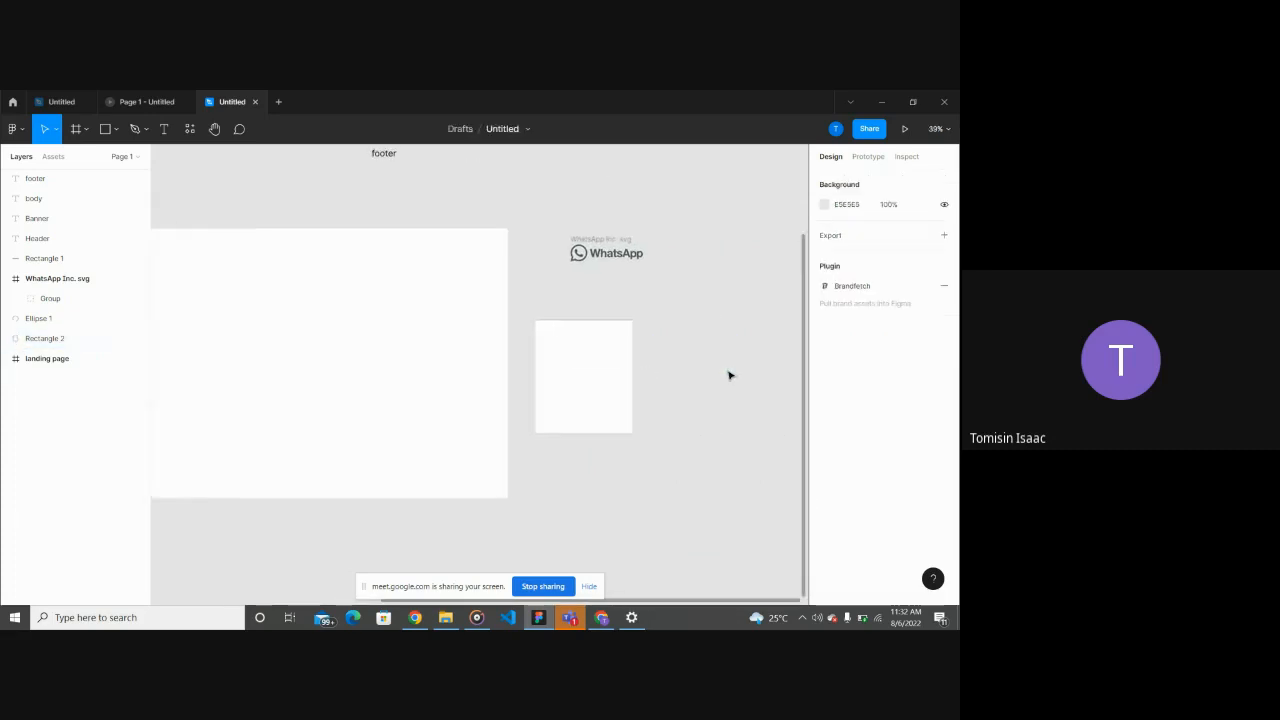
{"action": "left_click", "coordinate": [607, 401]}
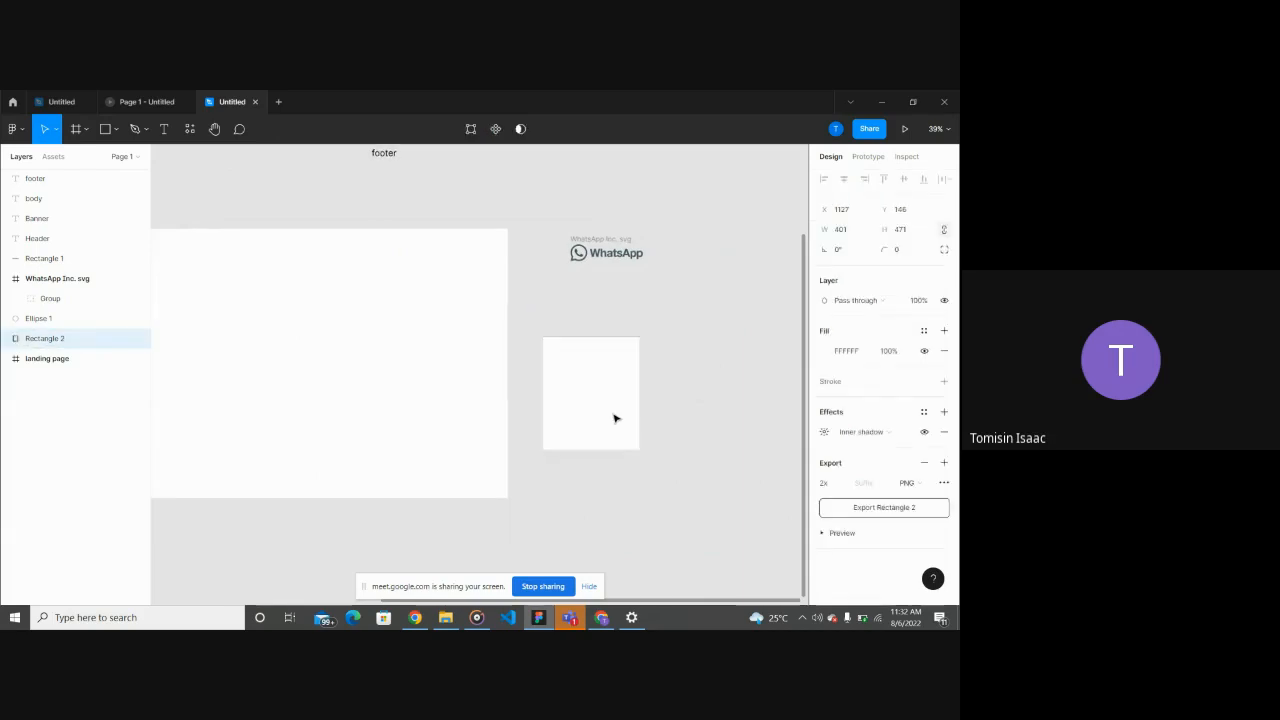
{"action": "scroll", "coordinate": [669, 434], "scroll_direction": "down", "scroll_amount": 3}
{"action": "left_click", "coordinate": [669, 436]}
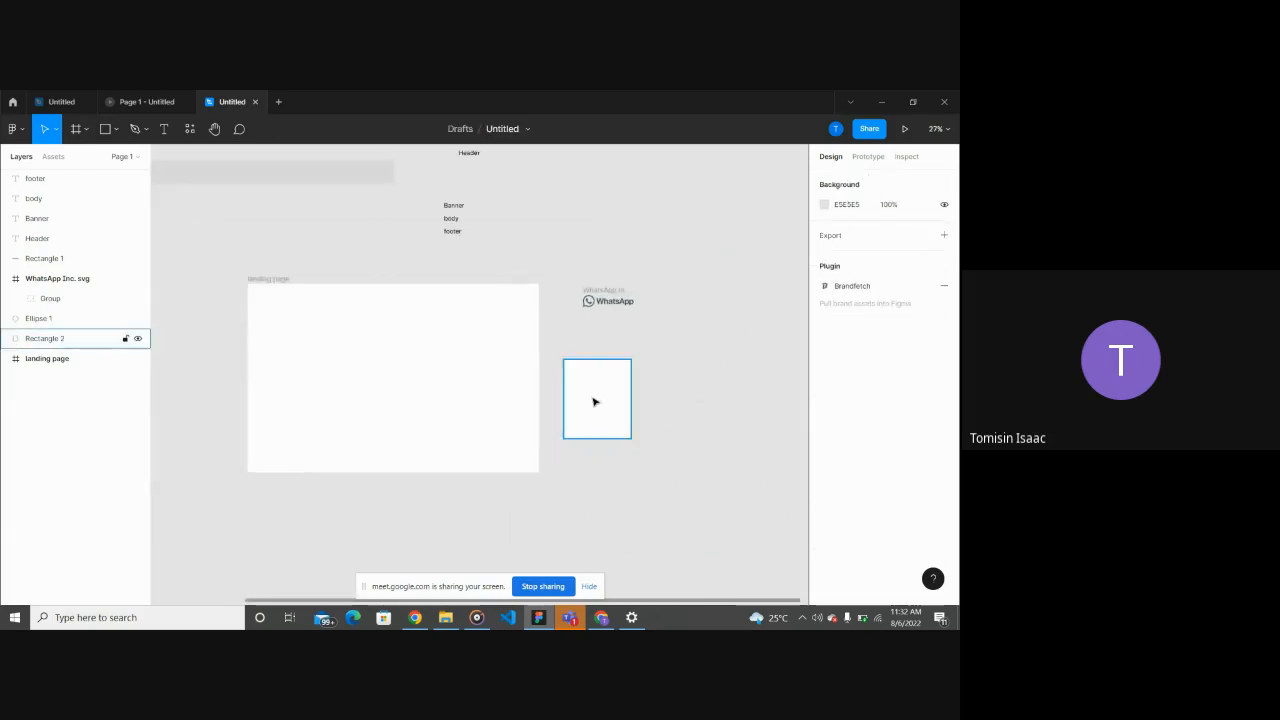
{"action": "mouse_move", "coordinate": [594, 400]}
{"action": "left_mouse_down"}
{"action": "mouse_move", "coordinate": [598, 387]}
{"action": "mouse_move", "coordinate": [626, 386]}
{"action": "mouse_move", "coordinate": [606, 387]}
{"action": "left_mouse_up"}
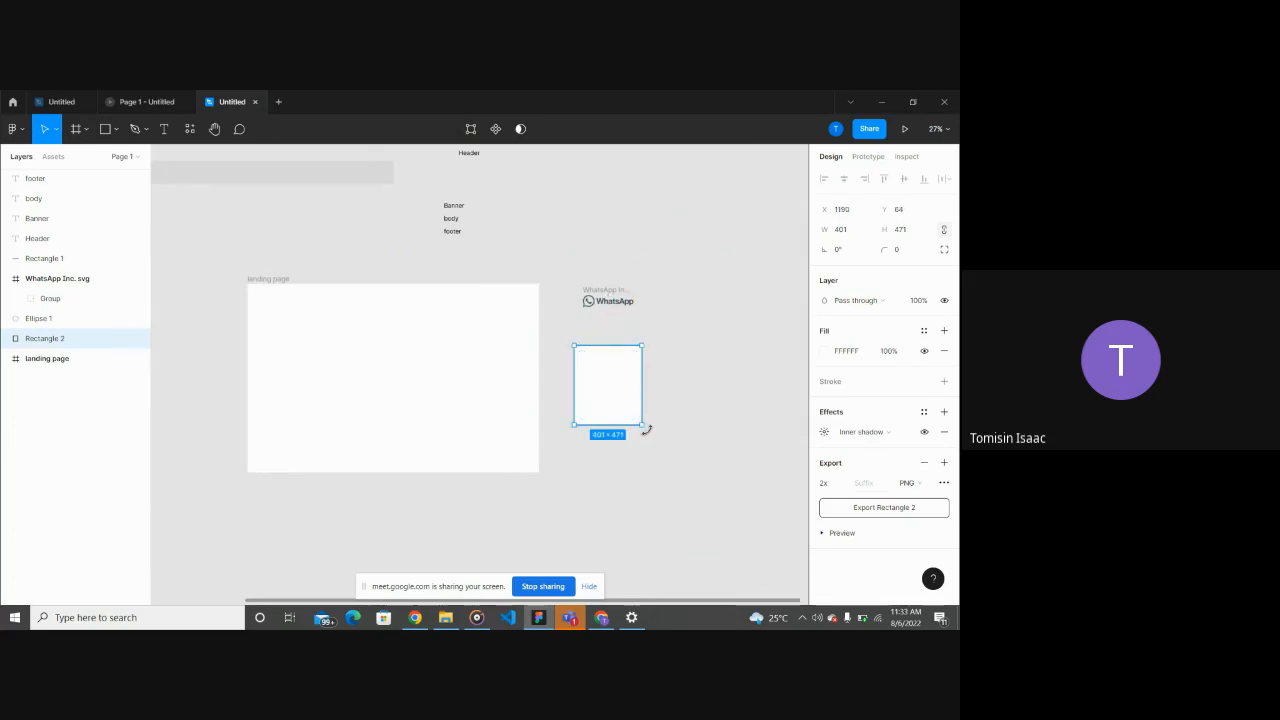
Step: Shrink the rectangle to about 307 × 381 at X 1253, Y -80 and review its export scale options
{"action": "left_click_drag", "start_coordinate": [642, 424], "coordinate": [618, 364]}
{"action": "left_click", "coordinate": [677, 426]}
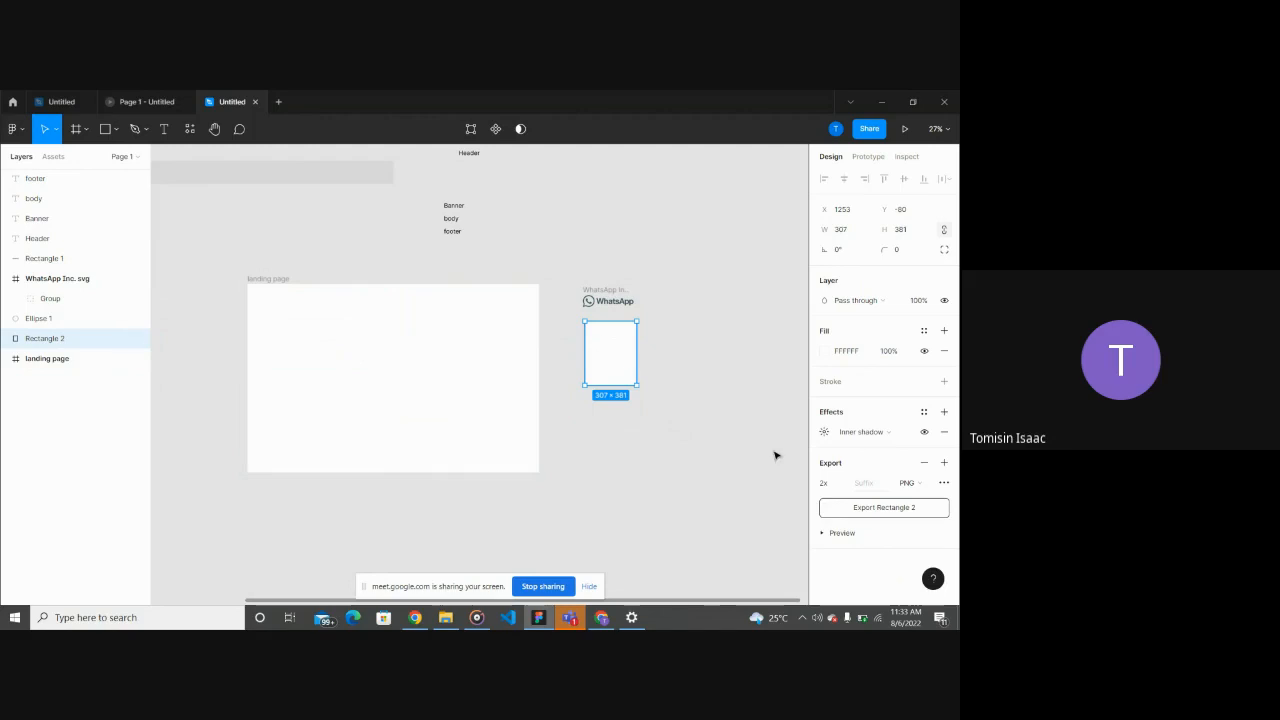
{"action": "left_click", "coordinate": [841, 484]}
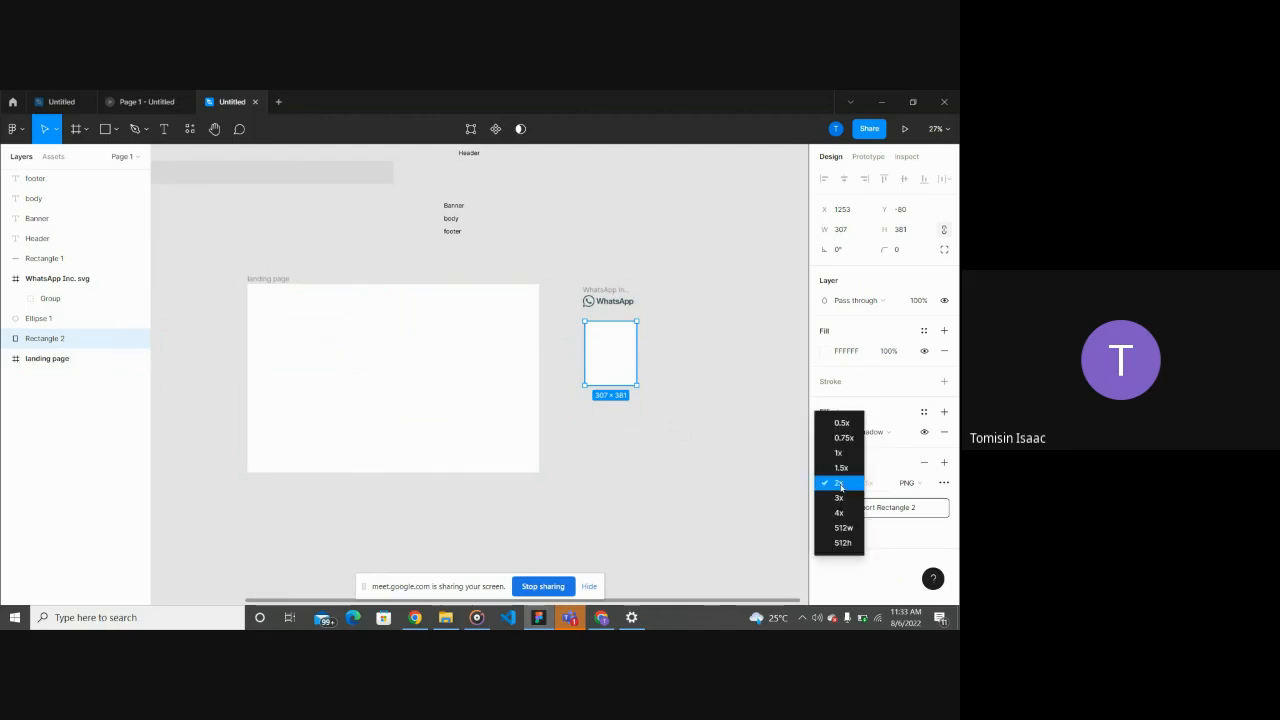
{"action": "left_click", "coordinate": [728, 484]}
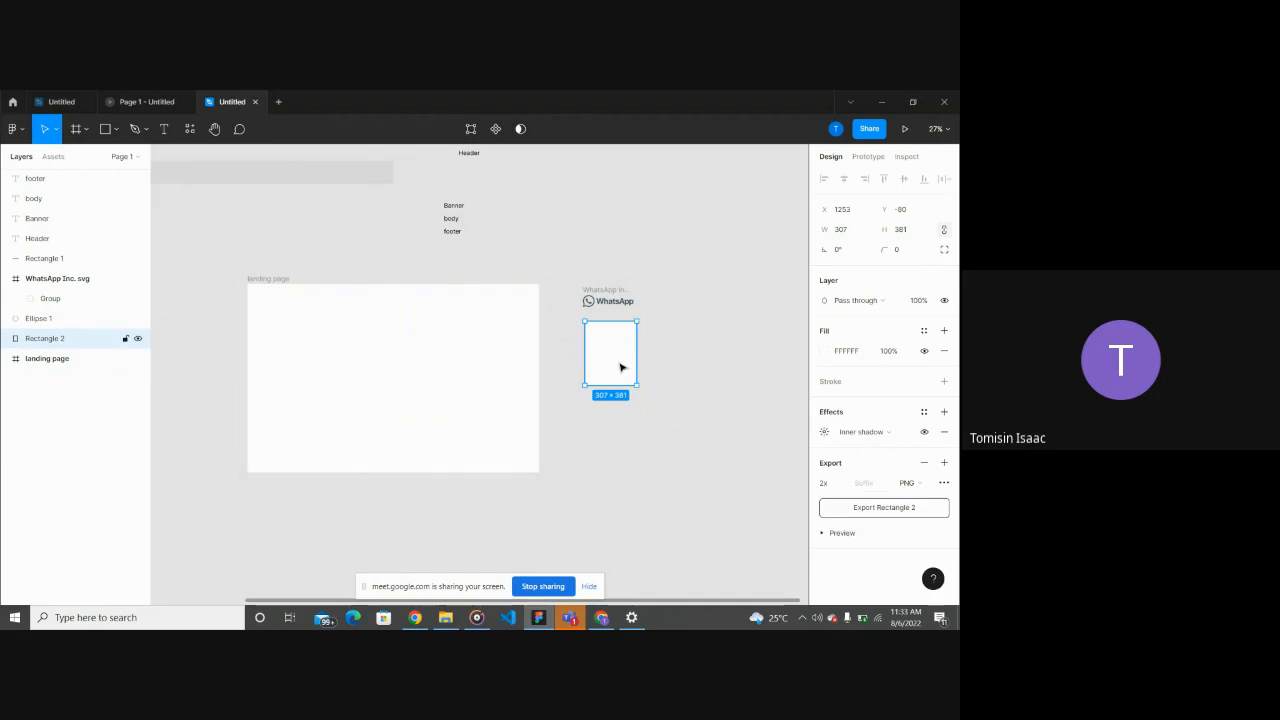
Step: Reshape the rectangle into a wide block about 1331 × 314 at X 1241, Y 63, beside the landing page frame
{"action": "left_click_drag", "start_coordinate": [620, 368], "coordinate": [650, 383]}
{"action": "left_click", "coordinate": [669, 451]}
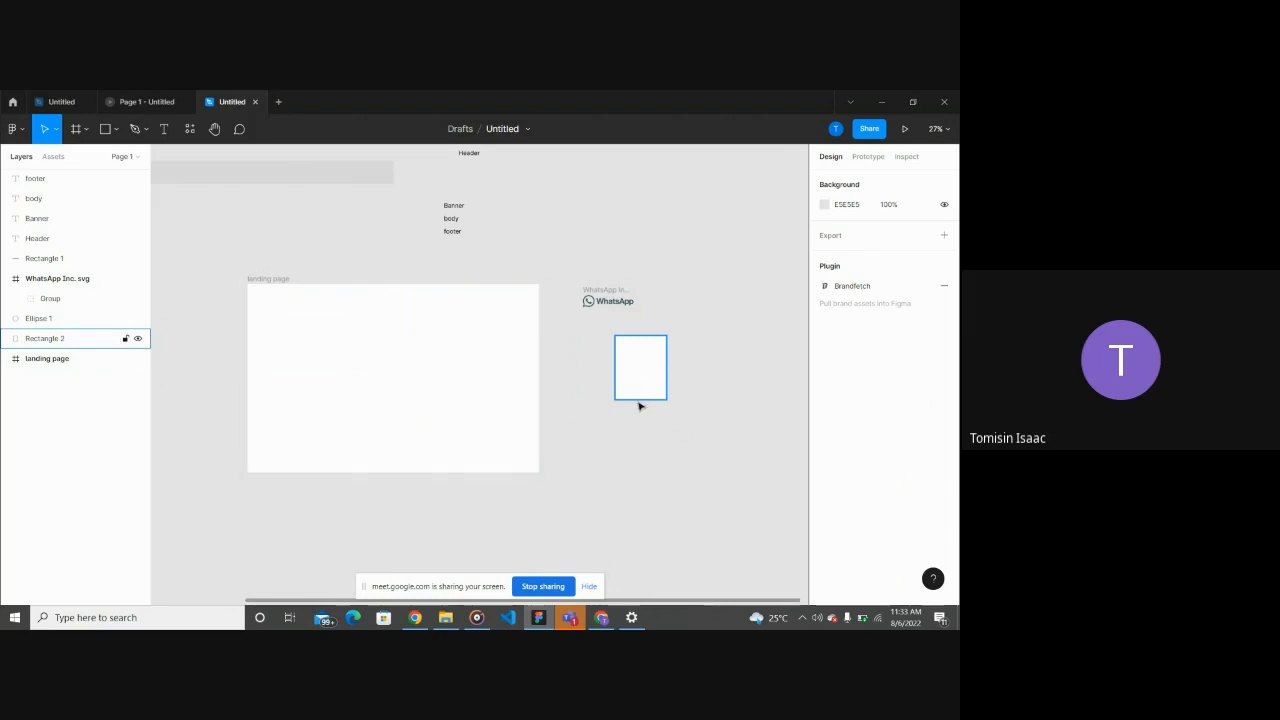
{"action": "left_click", "coordinate": [636, 399]}
{"action": "left_click_drag", "start_coordinate": [637, 402], "coordinate": [538, 351]}
{"action": "left_click_drag", "start_coordinate": [664, 347], "coordinate": [708, 384]}
{"action": "left_click", "coordinate": [706, 440]}
{"action": "scroll", "coordinate": [706, 440], "scroll_direction": "down", "scroll_amount": 2}
{"action": "left_click", "coordinate": [671, 377]}
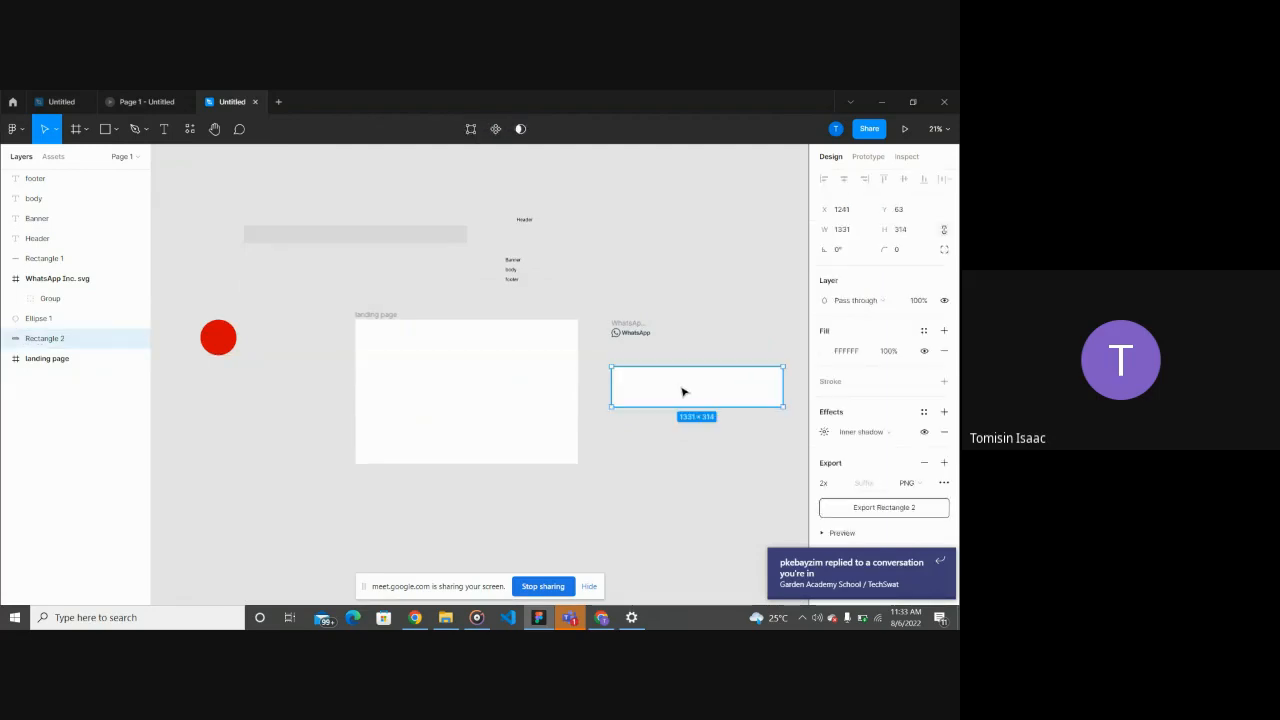
{"action": "left_click", "coordinate": [701, 465]}
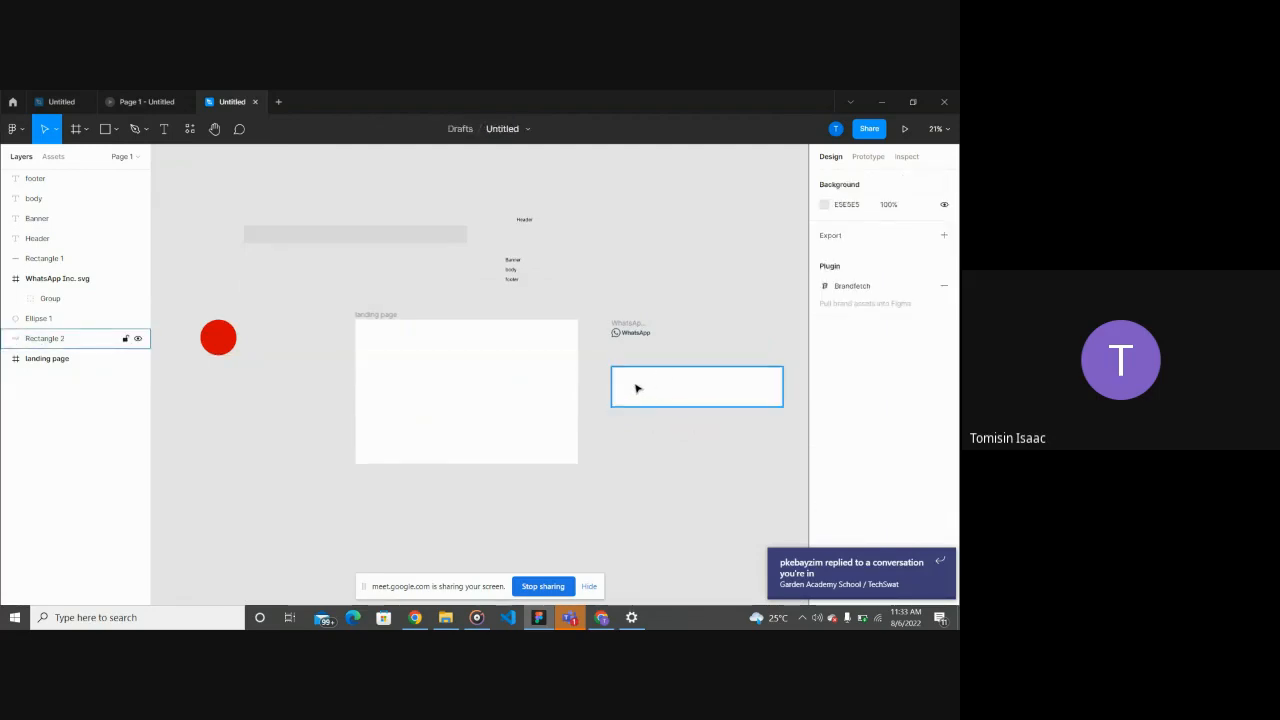
Step: Set the wide rectangle's export scale to 3x and review the available scale and file format options
{"action": "left_click", "coordinate": [756, 398]}
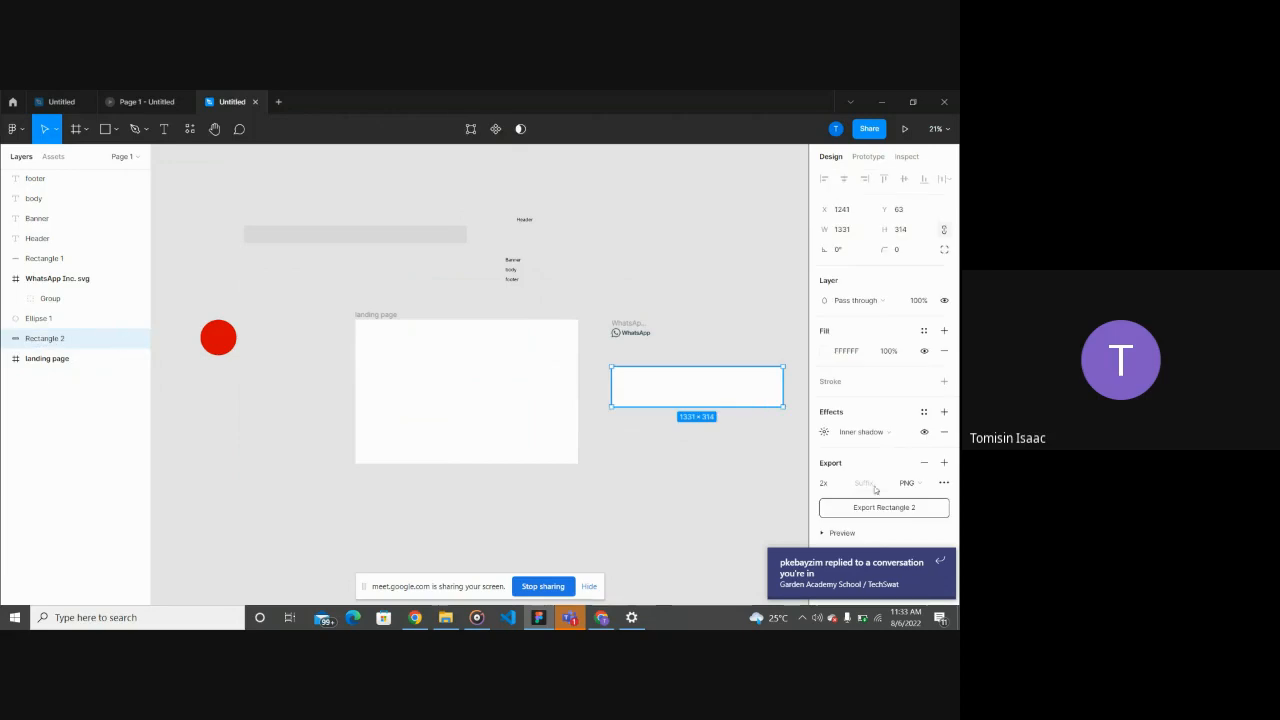
{"action": "left_click", "coordinate": [841, 485]}
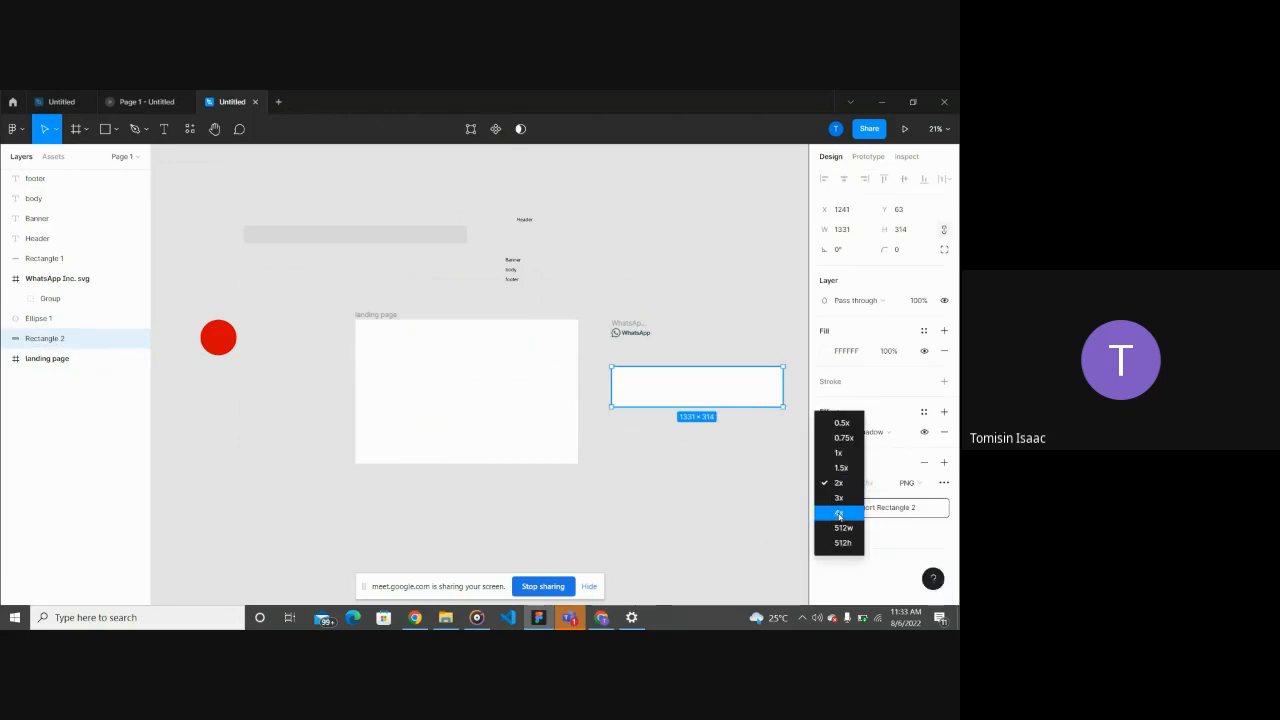
{"action": "left_click", "coordinate": [842, 498]}
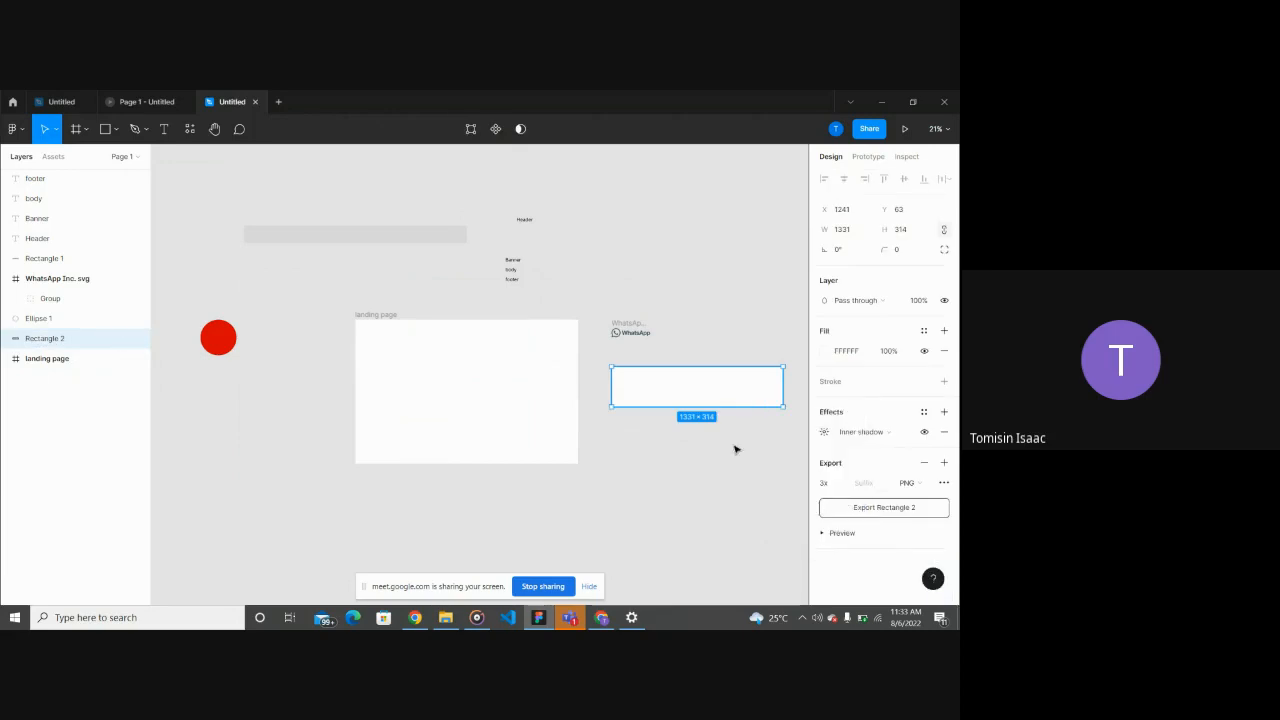
{"action": "left_click", "coordinate": [735, 450]}
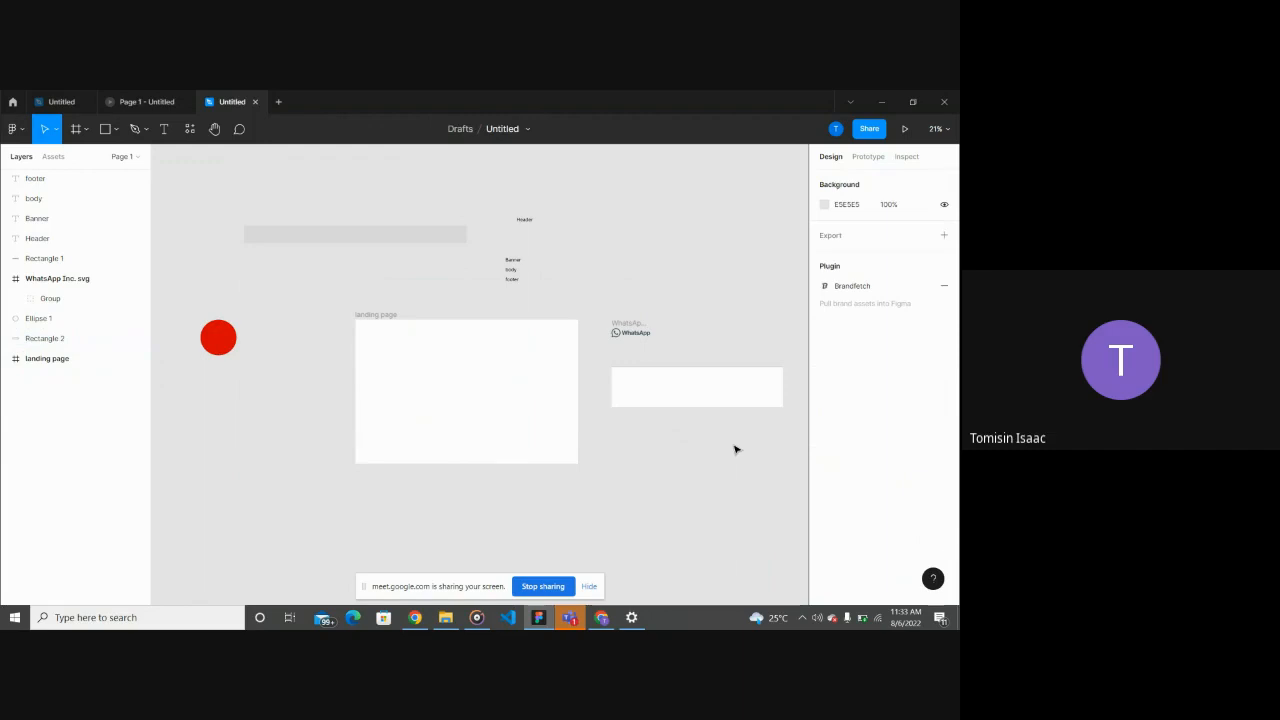
{"action": "left_click", "coordinate": [718, 399]}
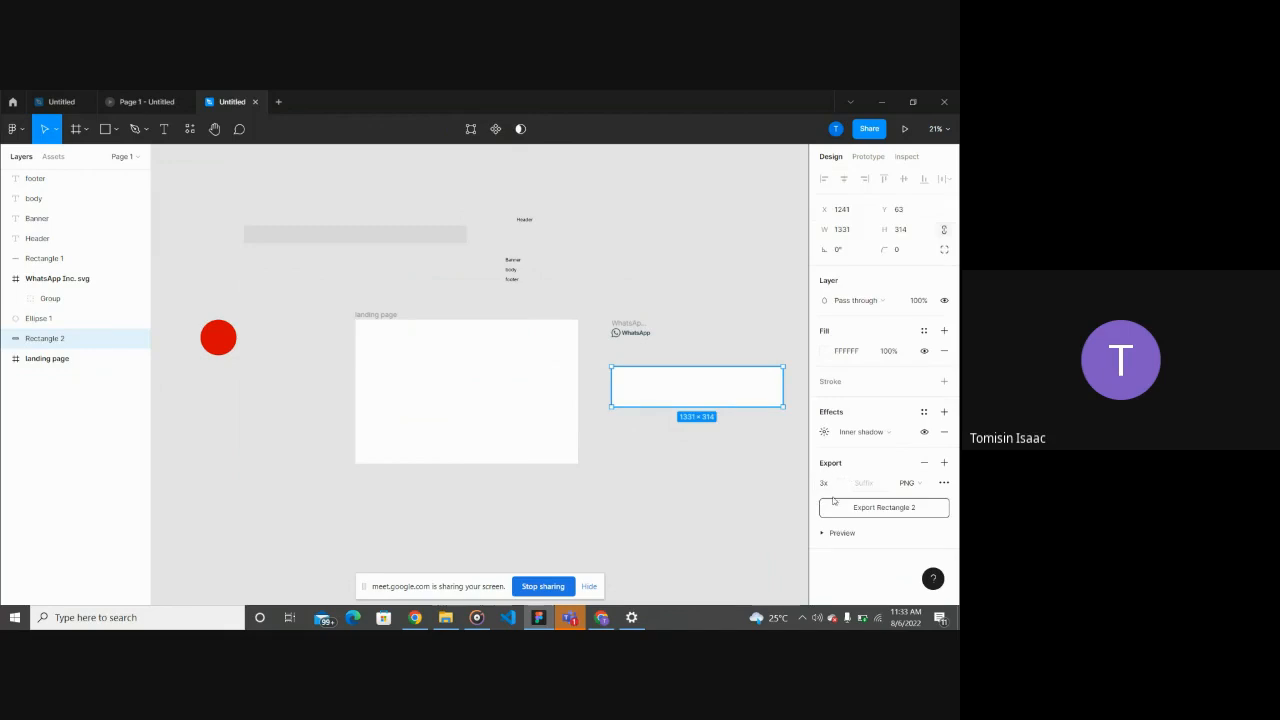
{"action": "left_click", "coordinate": [841, 482]}
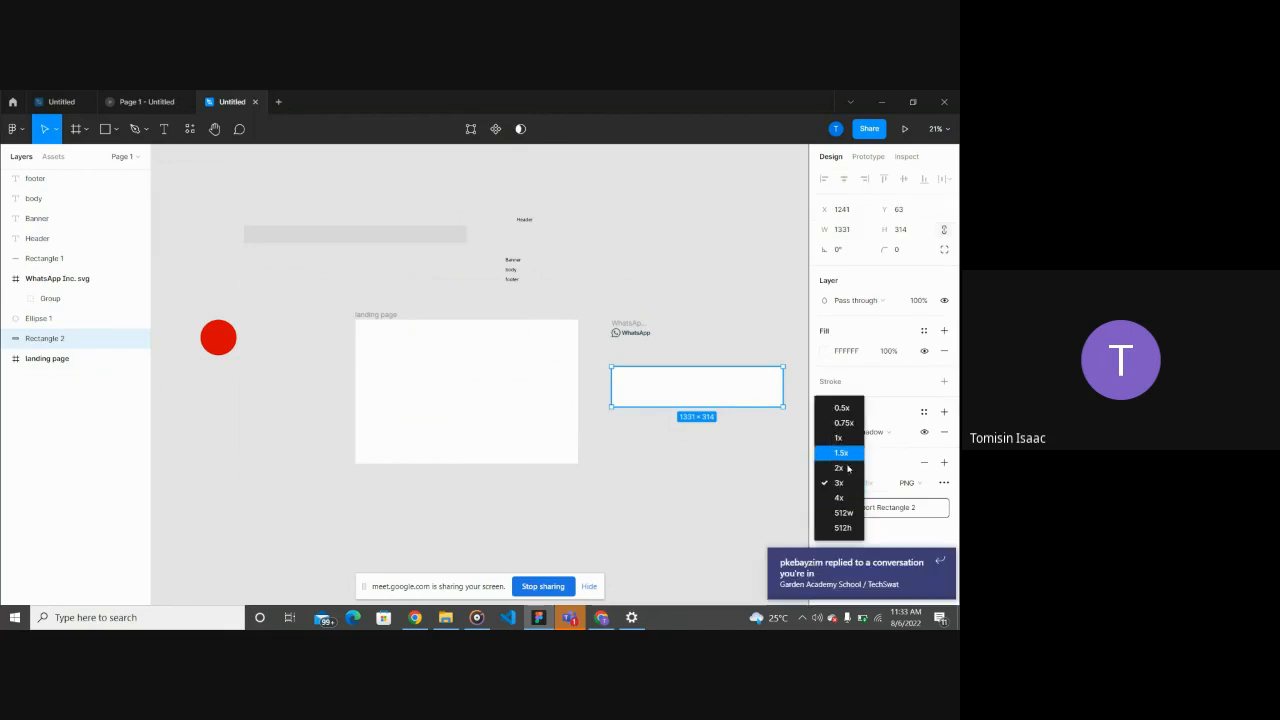
{"action": "left_click", "coordinate": [921, 482]}
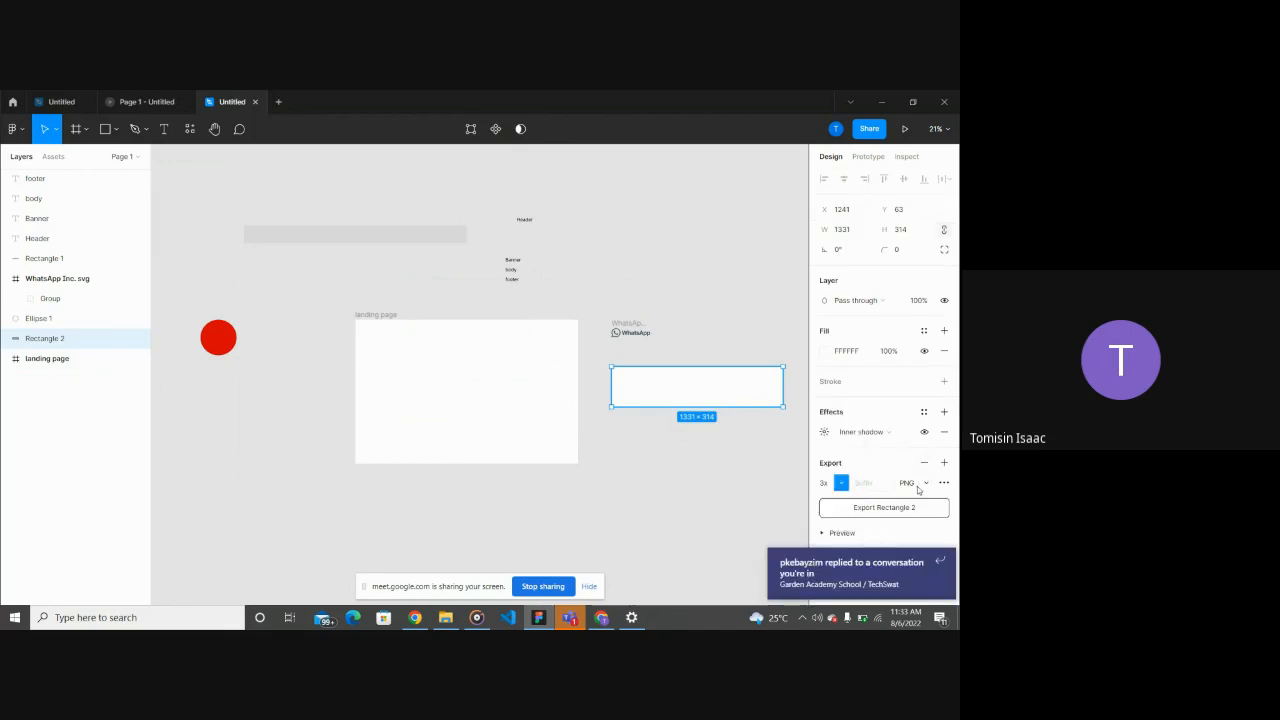
{"action": "left_click", "coordinate": [918, 486]}
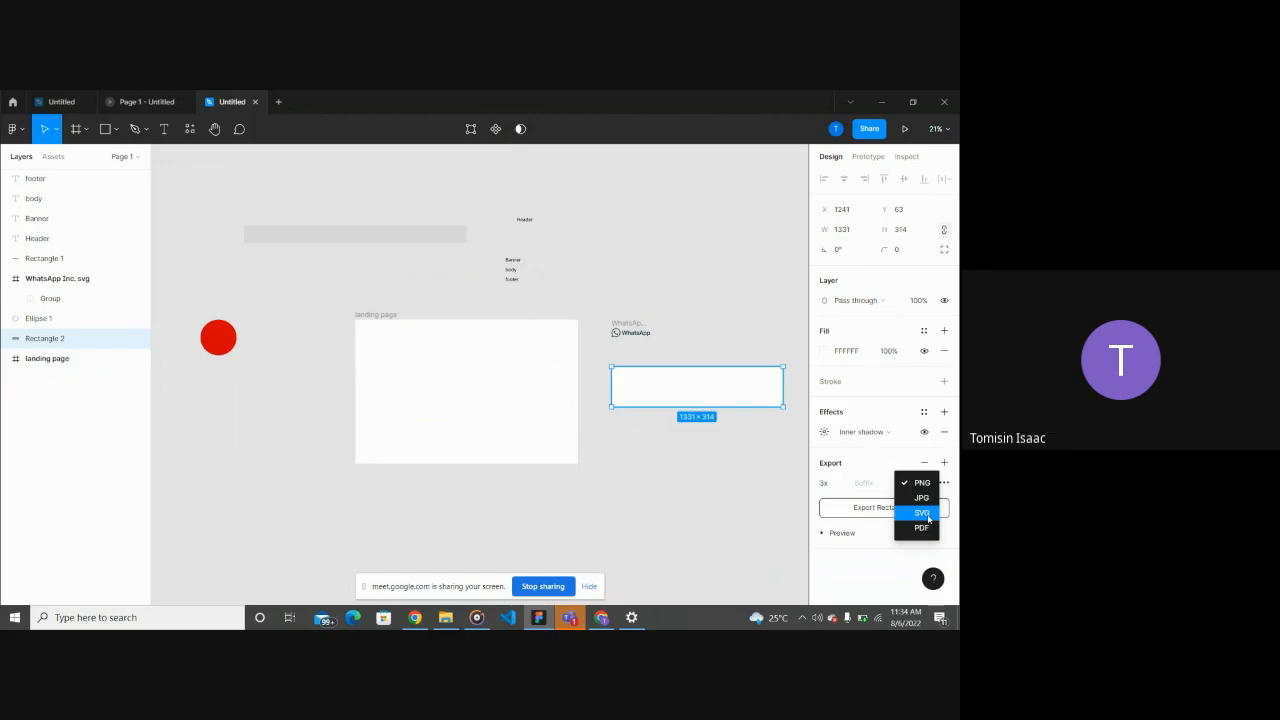
{"action": "left_click", "coordinate": [678, 505]}
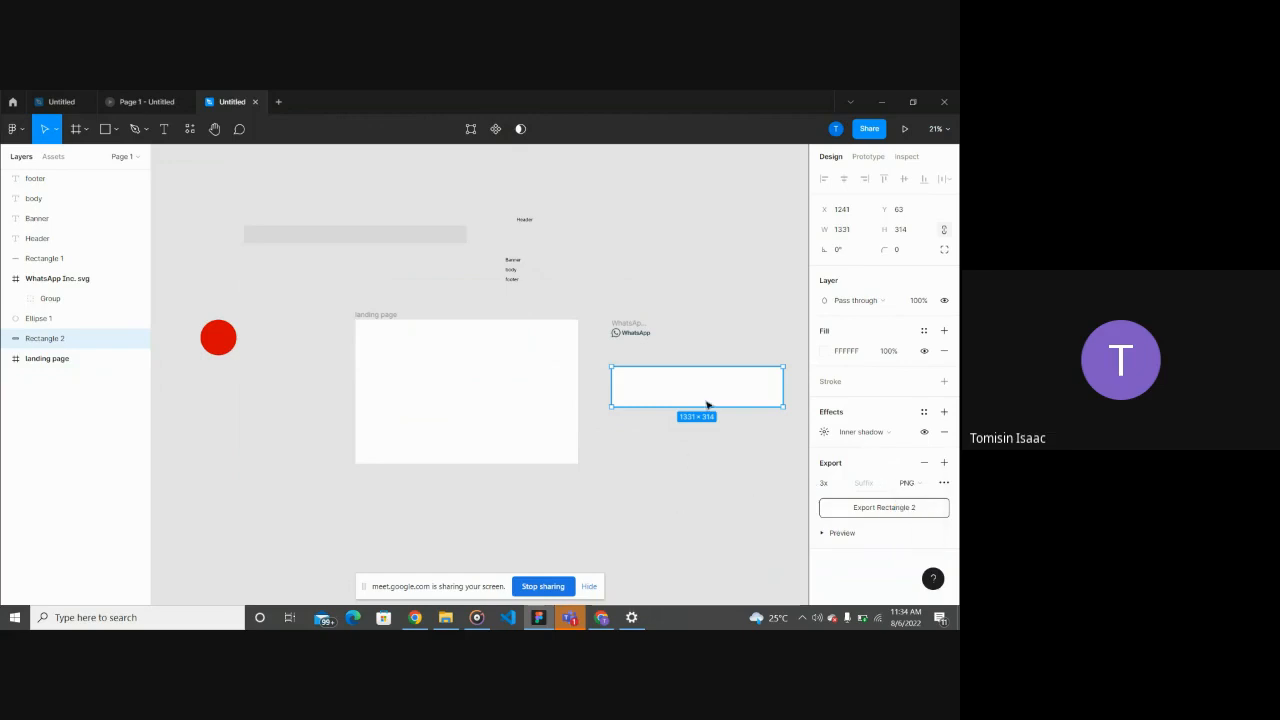
Step: Move the rectangle down to about Y 141, stretch its height to about 1033, narrow its width and deselect it
{"action": "left_click_drag", "start_coordinate": [706, 404], "coordinate": [708, 414]}
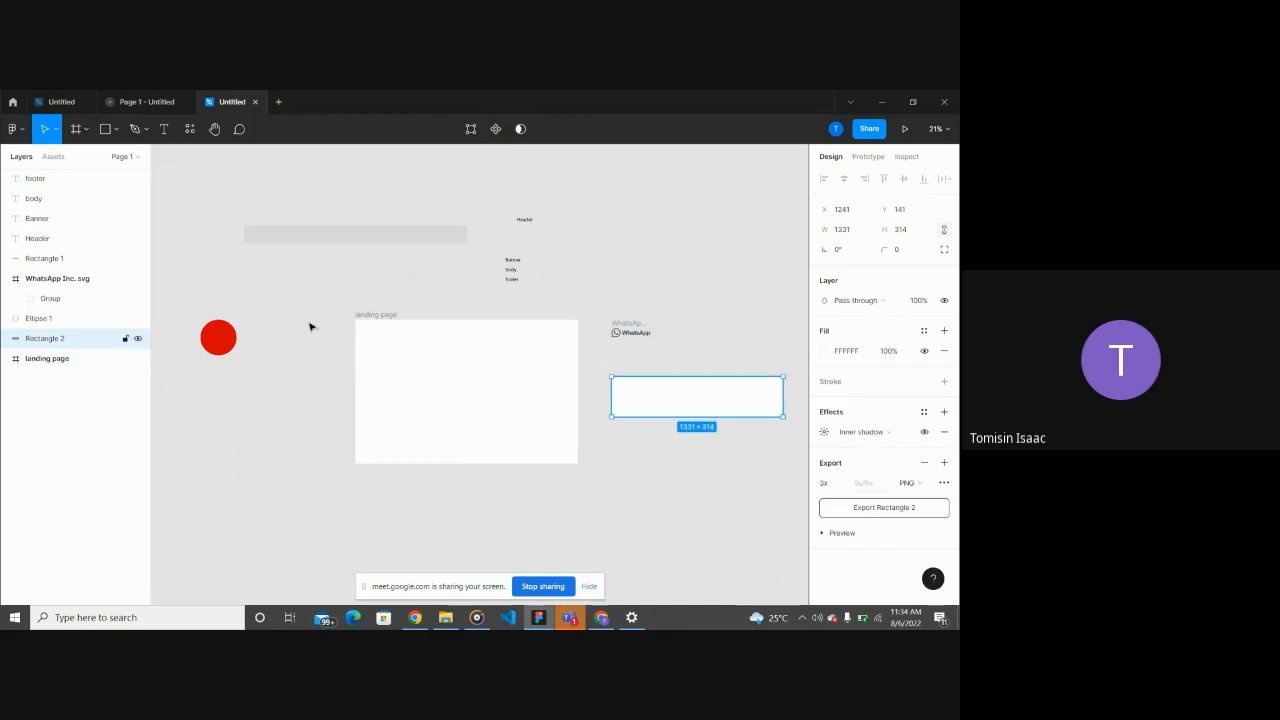
{"action": "left_click_drag", "start_coordinate": [660, 414], "coordinate": [649, 509]}
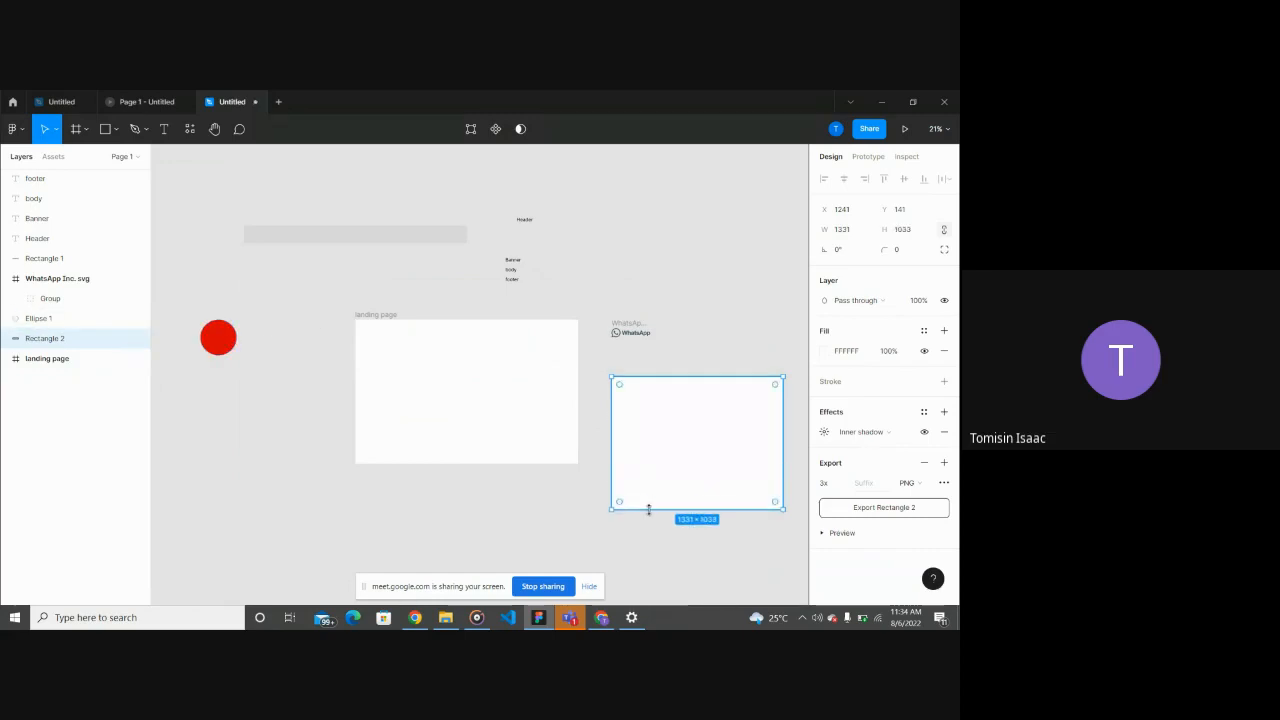
{"action": "left_click_drag", "start_coordinate": [762, 453], "coordinate": [717, 451]}
{"action": "left_click", "coordinate": [760, 477]}
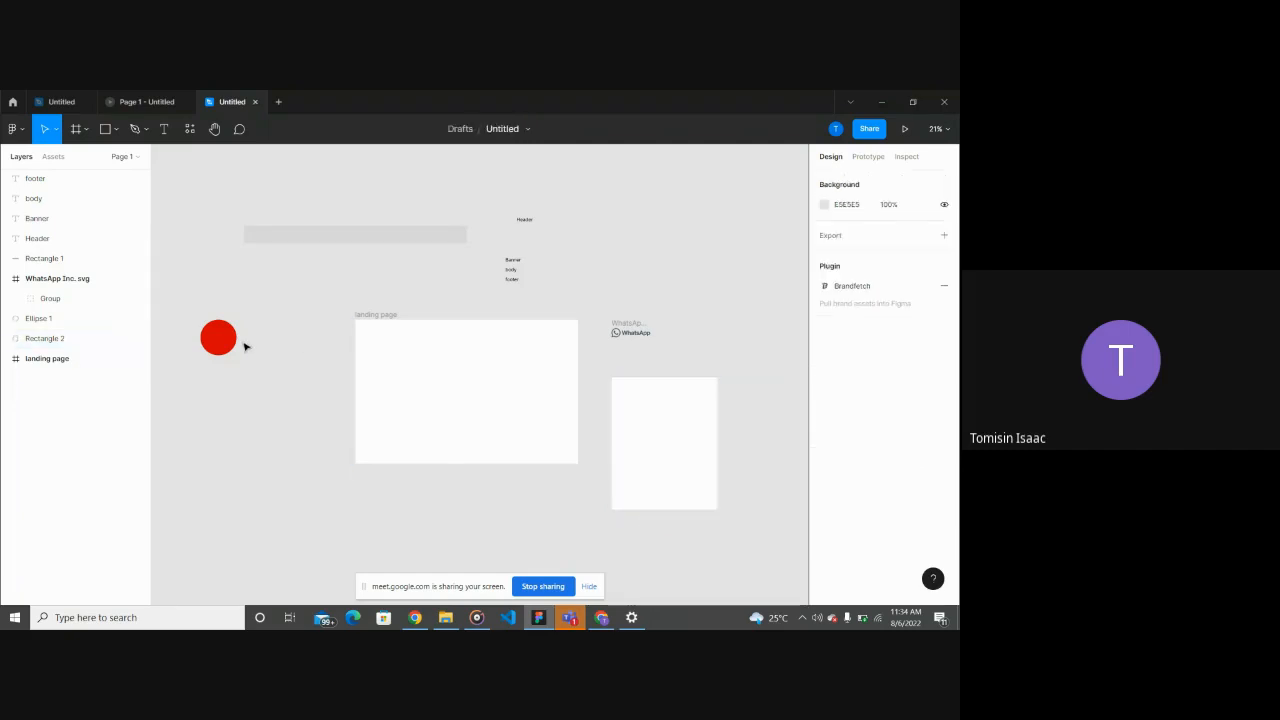
Step: Place the red circle inside the white rectangle's upper-left area, move the Banner text beside it and duplicate that text just below
{"action": "left_click_drag", "start_coordinate": [230, 342], "coordinate": [646, 408]}
{"action": "left_click", "coordinate": [670, 355]}
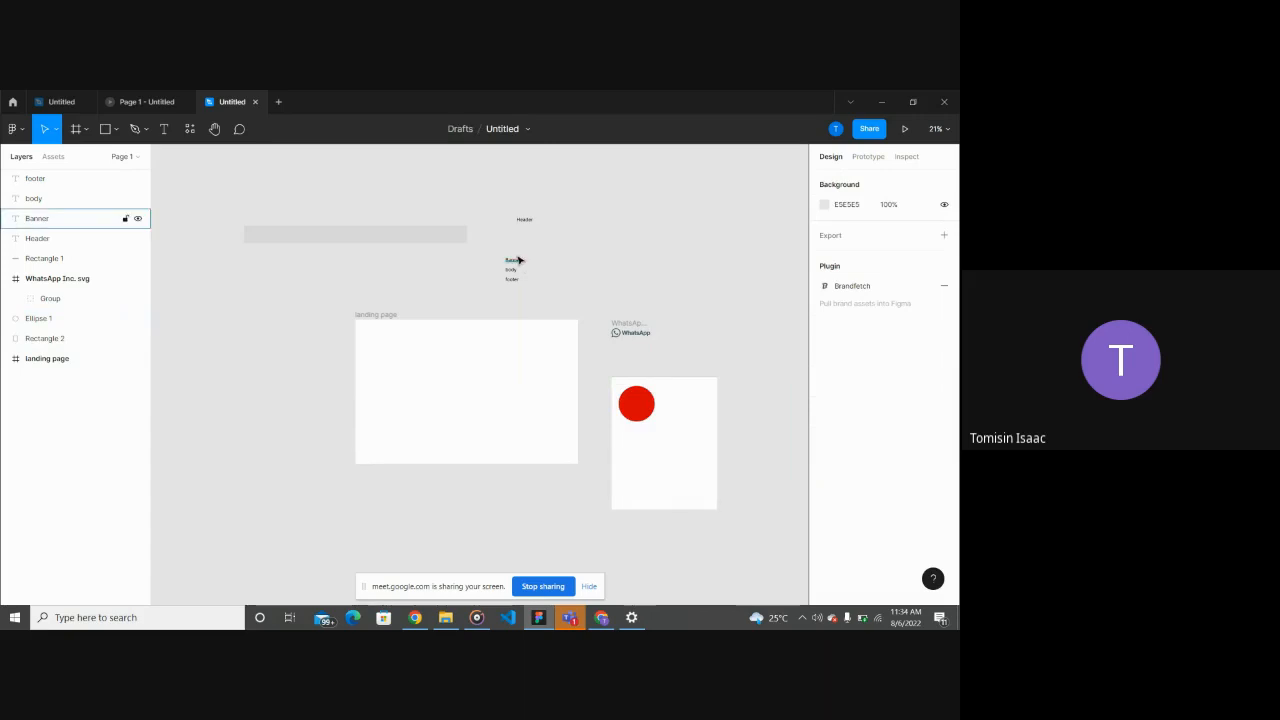
{"action": "left_click_drag", "start_coordinate": [518, 268], "coordinate": [669, 393]}
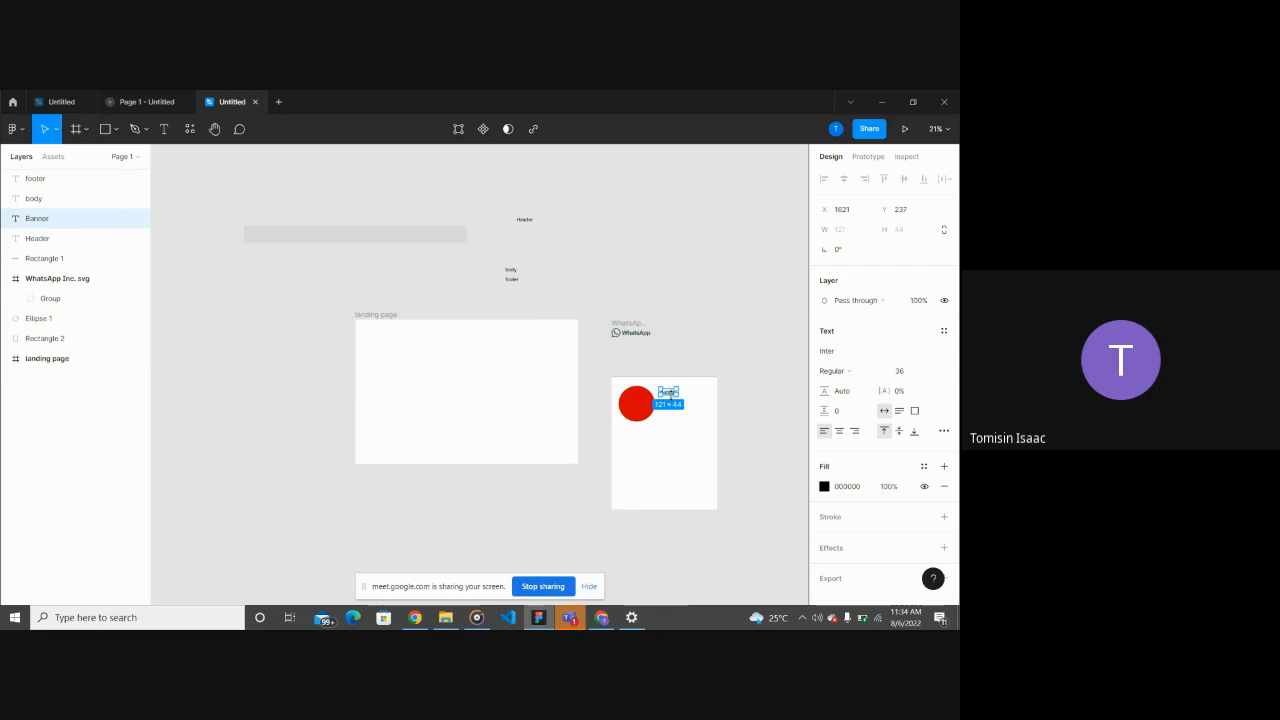
{"action": "left_click_drag", "start_coordinate": [672, 394], "coordinate": [663, 420]}
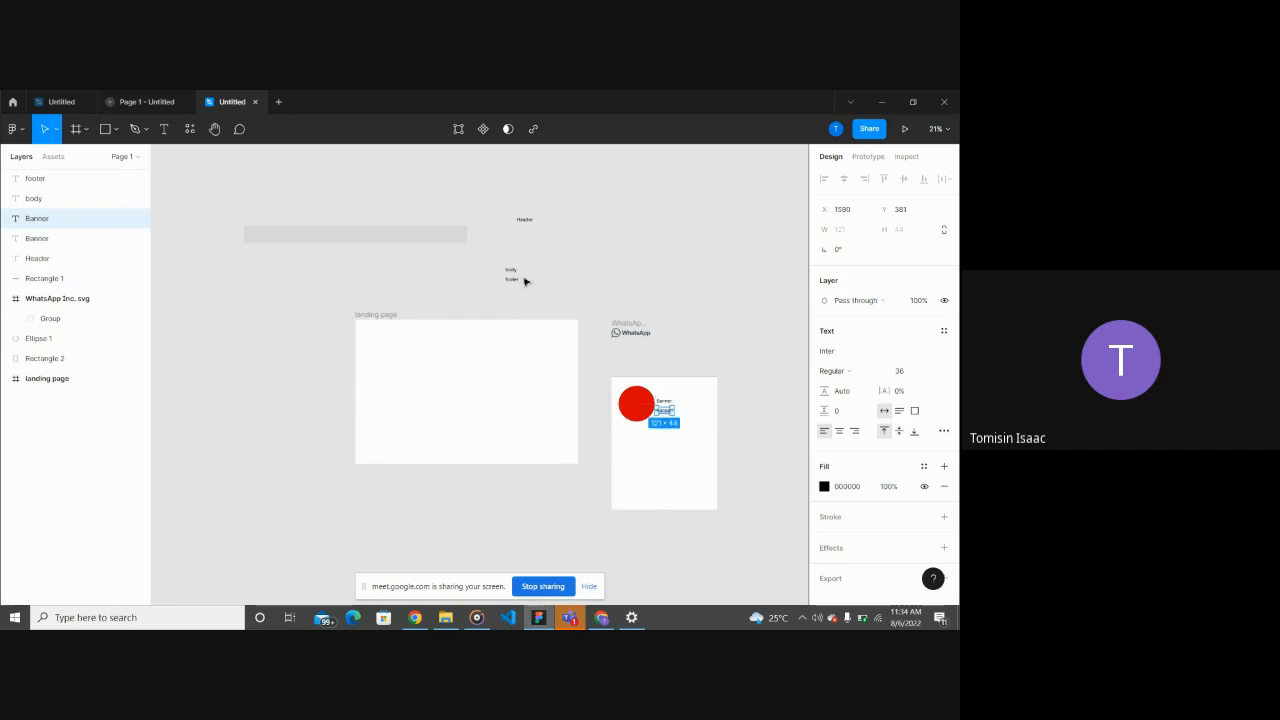
Step: Move the footer text below the circle, replace it with two lines of random filler characters and position it at about X 1307, Y 579
{"action": "left_click", "coordinate": [521, 280]}
{"action": "left_click_drag", "start_coordinate": [520, 286], "coordinate": [645, 437]}
{"action": "double_click", "coordinate": [645, 437]}
{"action": "type", "text": "dk;gsdgsdjgsldk gkd'"}
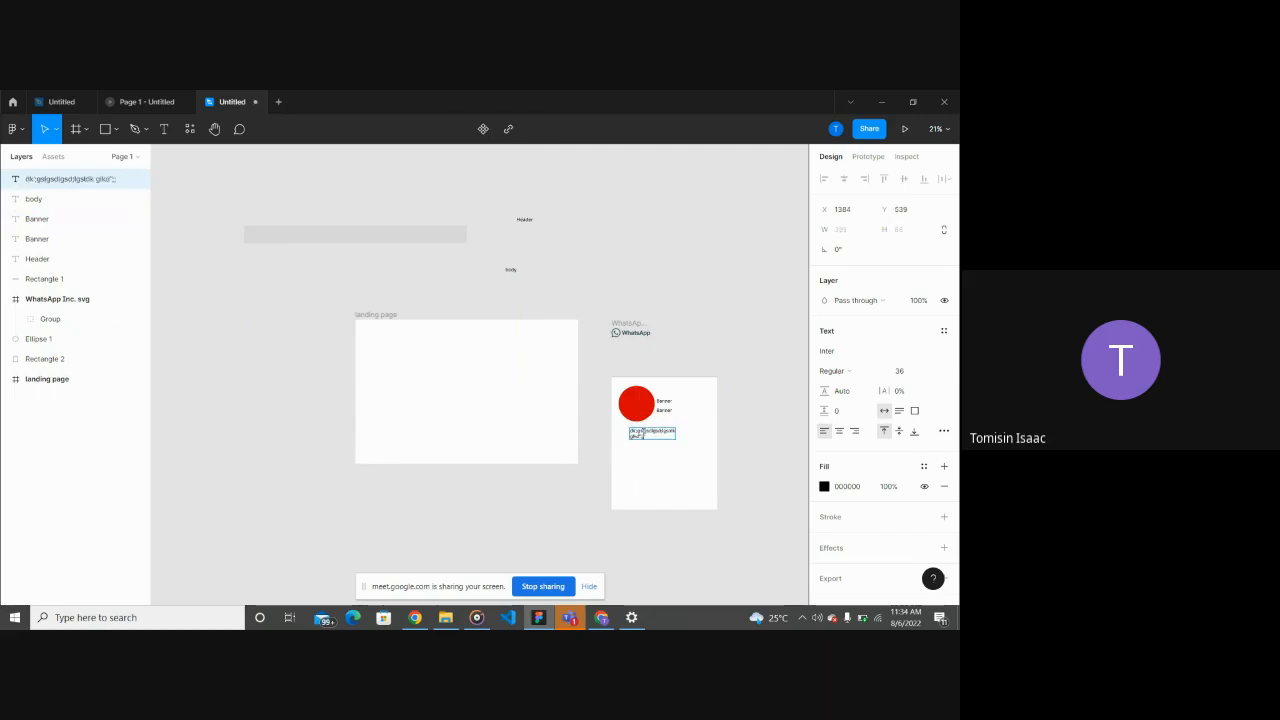
{"action": "type", "text": ";;;;;;;;;;;"}
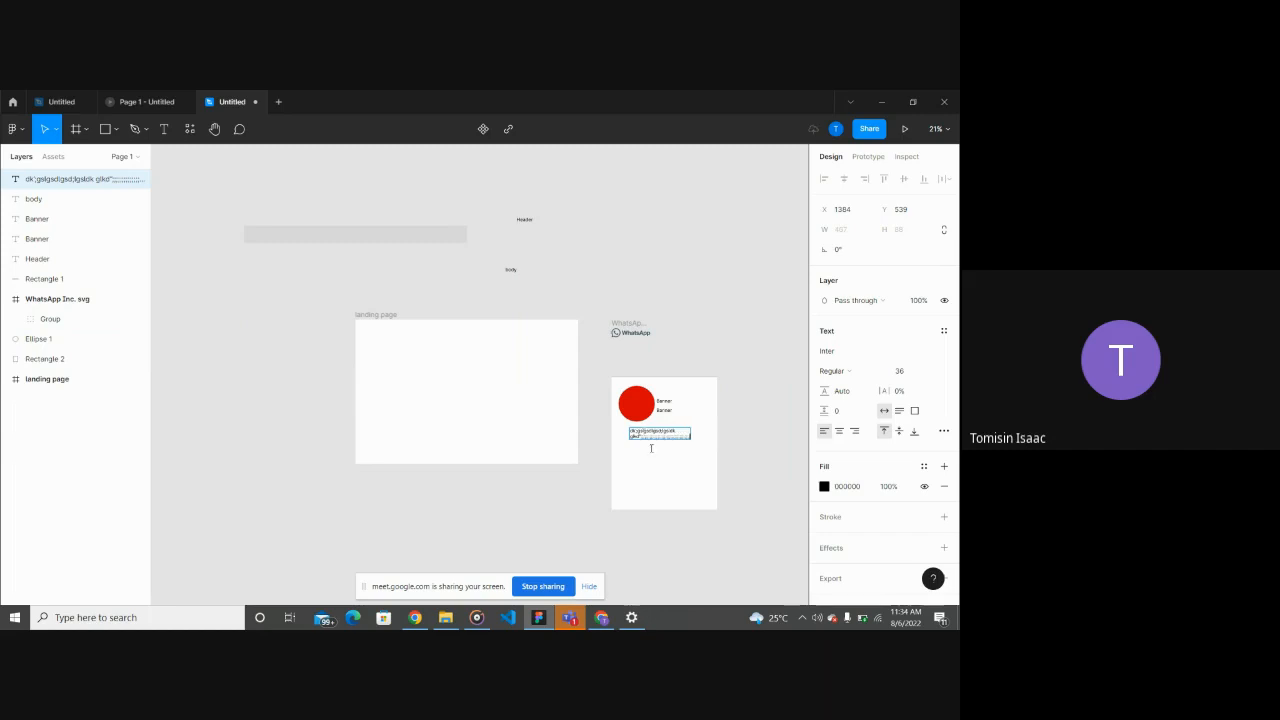
{"action": "key", "text": "Escape"}
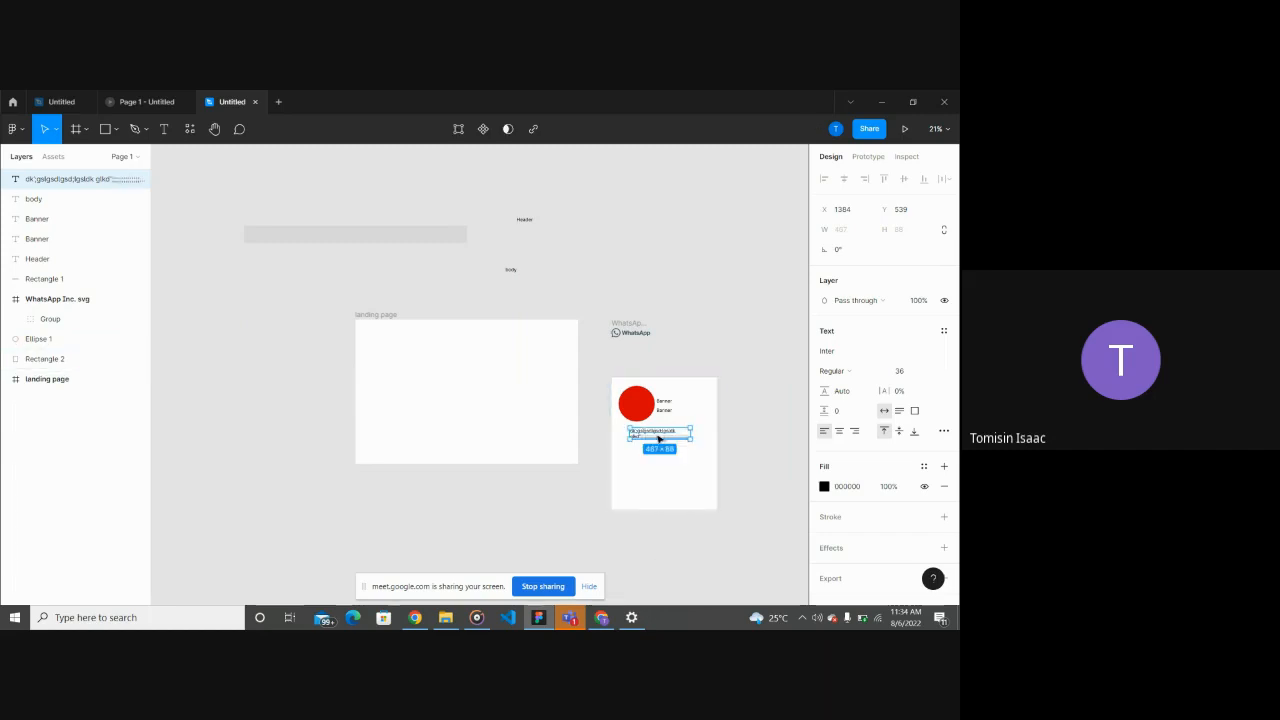
{"action": "left_click_drag", "start_coordinate": [661, 438], "coordinate": [651, 444]}
{"action": "left_click", "coordinate": [601, 618]}
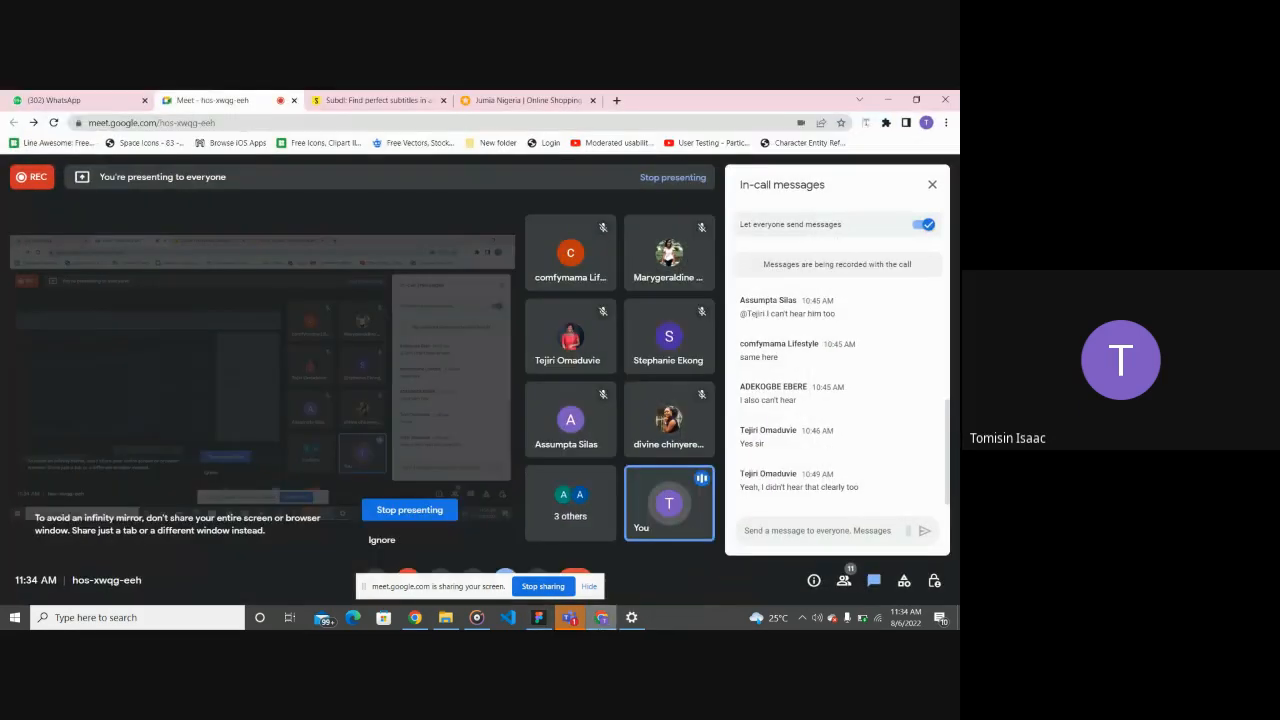
{"action": "left_click", "coordinate": [539, 617]}
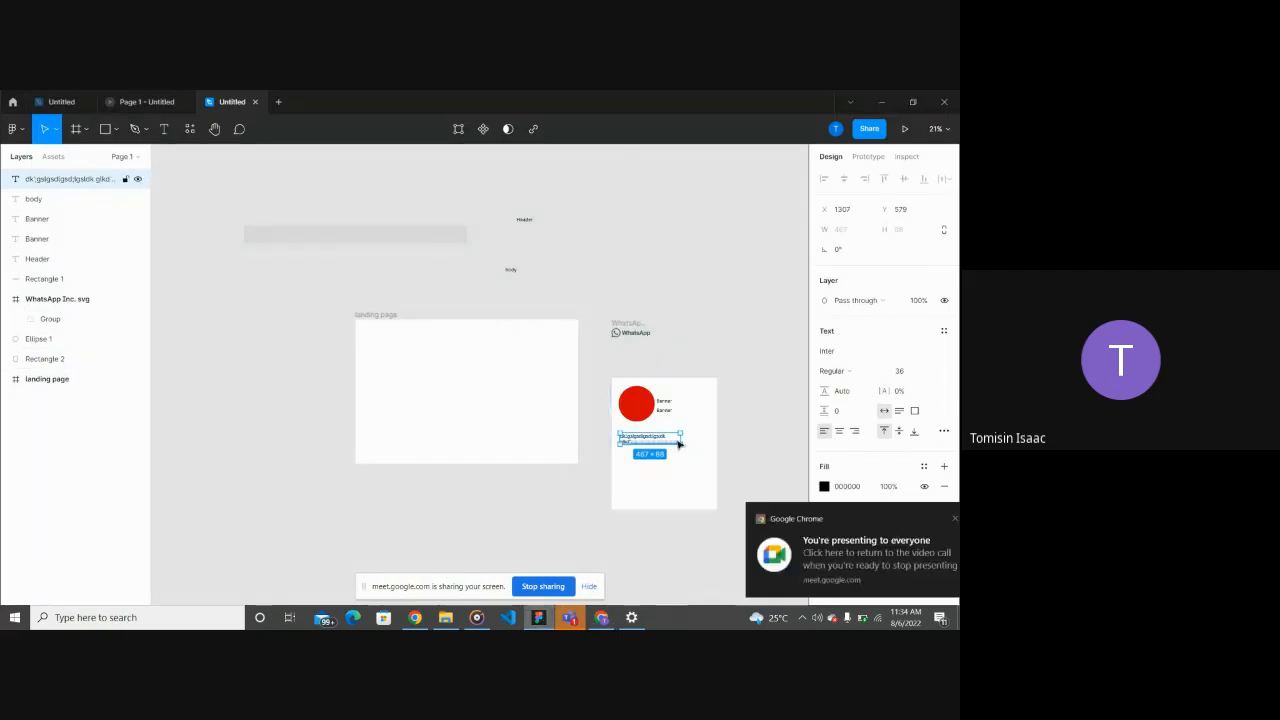
Step: Change the two Banner texts beside the circle to "Name:" and "Job:", and leave nothing selected
{"action": "scroll", "coordinate": [679, 444], "scroll_direction": "up", "scroll_amount": 3}
{"action": "scroll", "coordinate": [679, 444], "scroll_direction": "up", "scroll_amount": 1}
{"action": "double_click", "coordinate": [657, 301]}
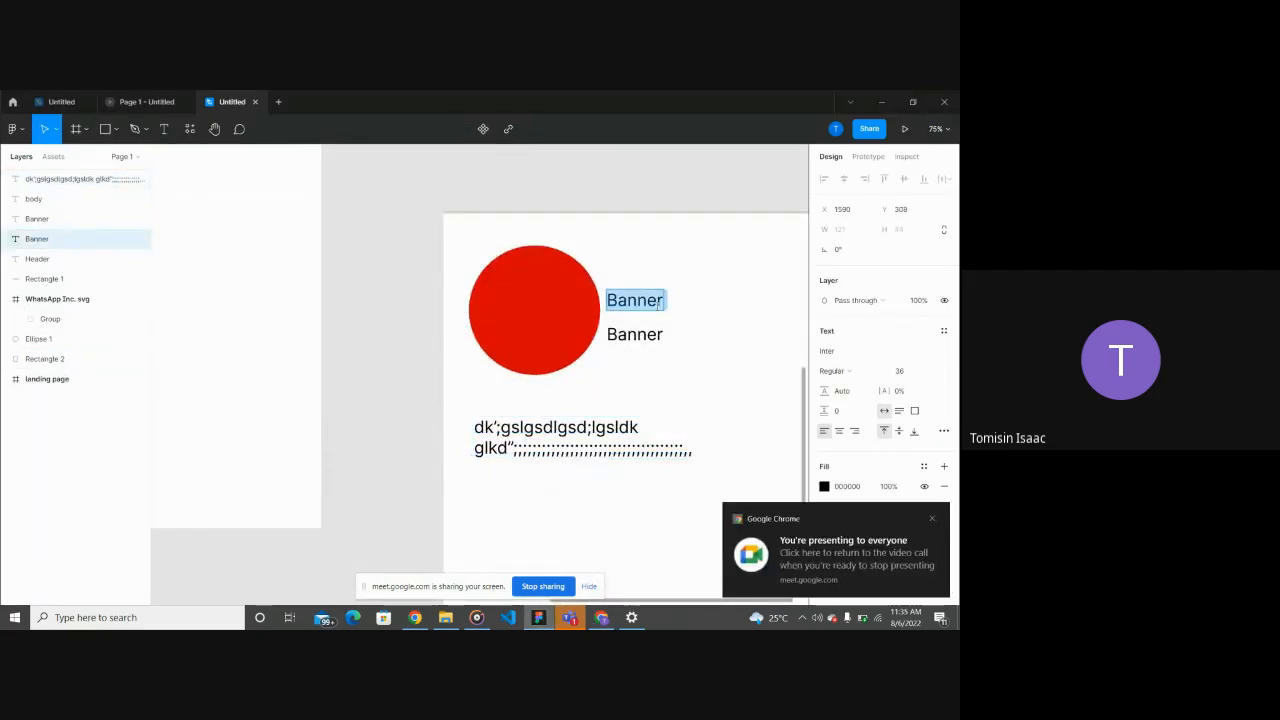
{"action": "type", "text": "Name:"}
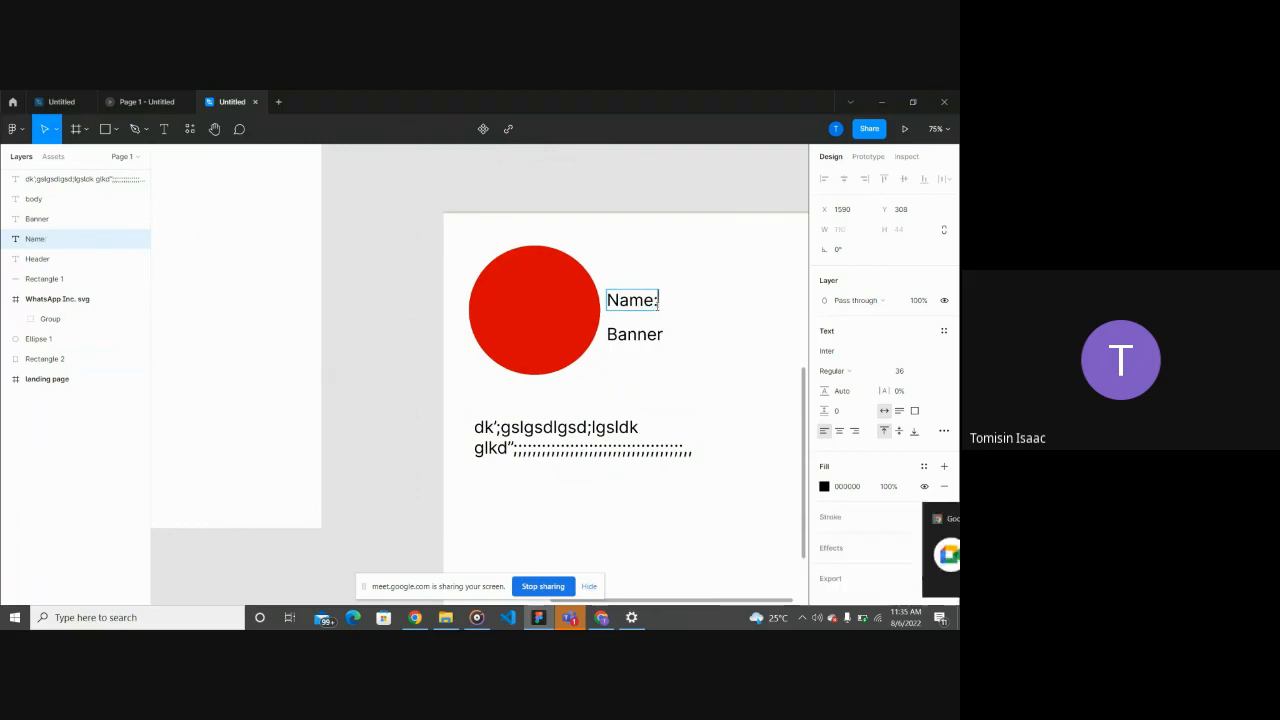
{"action": "double_click", "coordinate": [643, 337]}
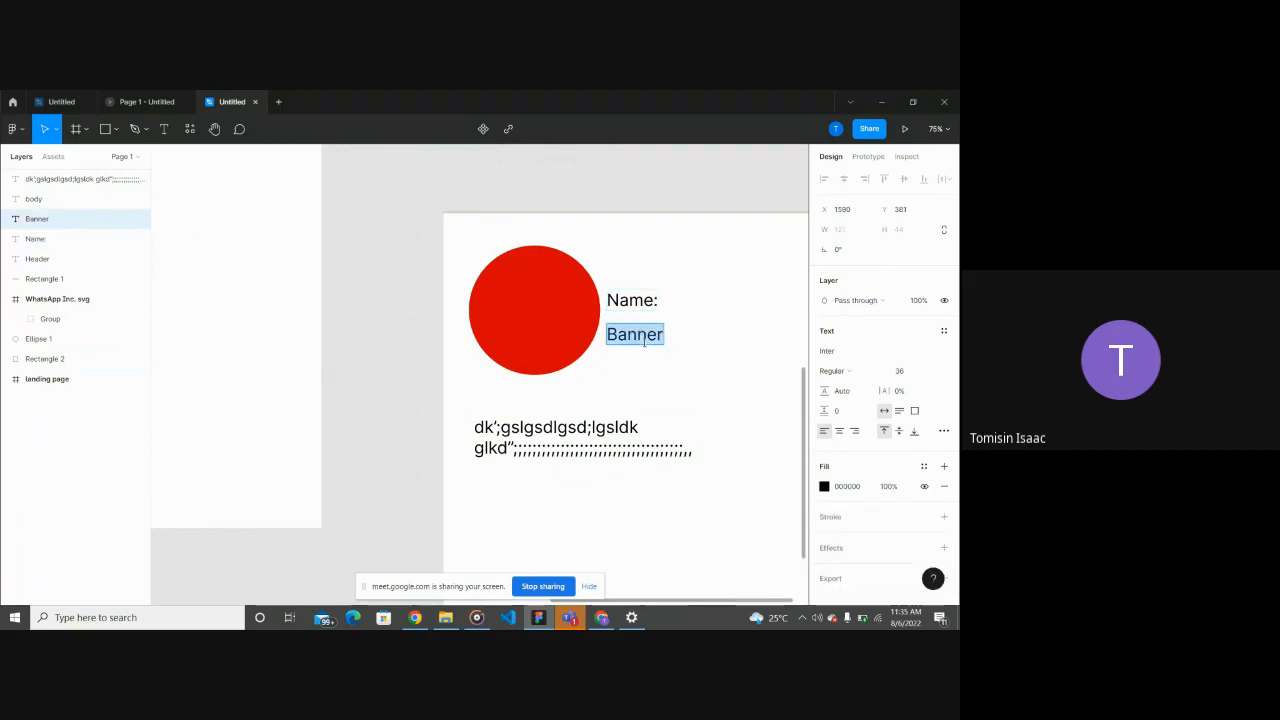
{"action": "type", "text": "Job:"}
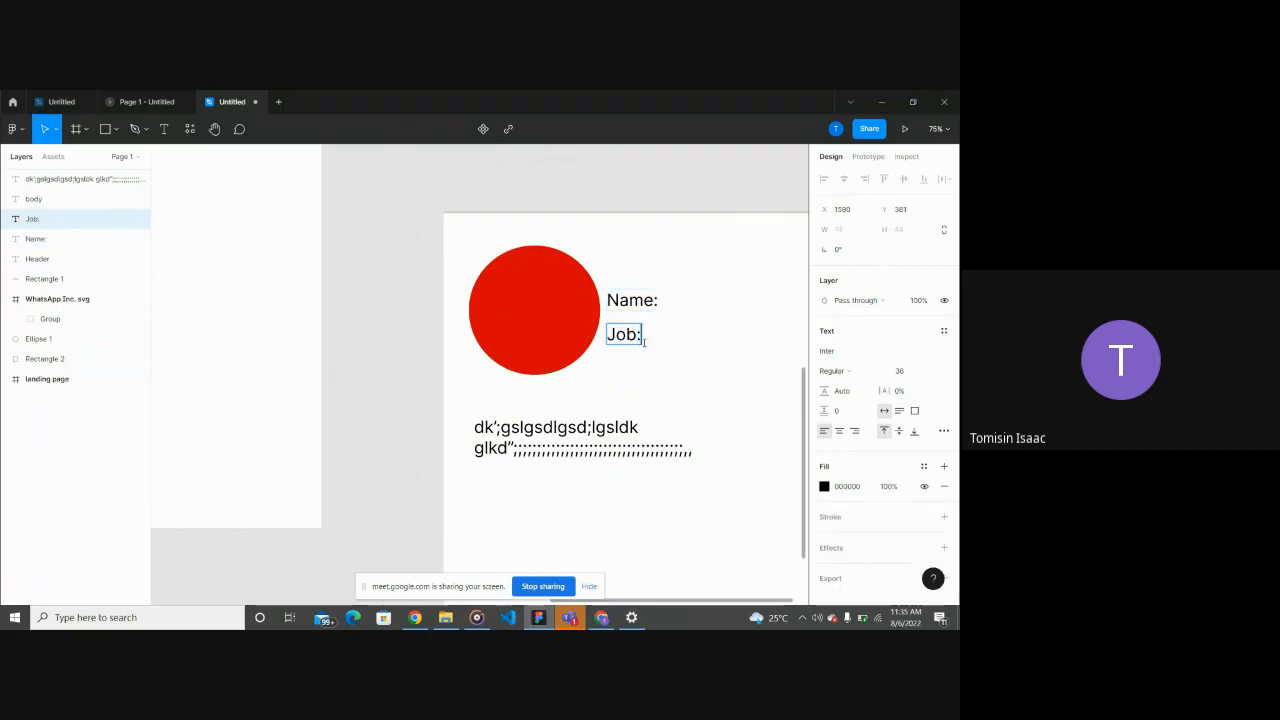
{"action": "key", "text": "Escape"}
{"action": "left_click", "coordinate": [630, 385]}
{"action": "scroll", "coordinate": [630, 385], "scroll_direction": "down", "scroll_amount": 10}
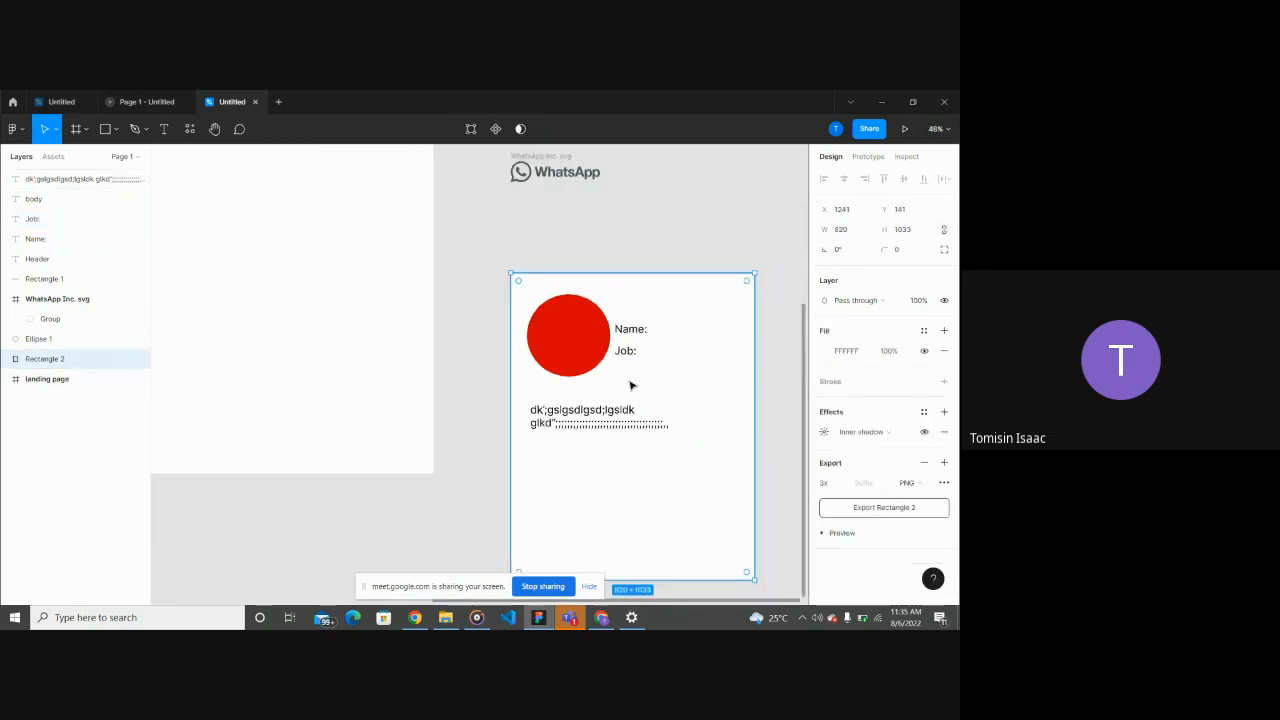
{"action": "left_click", "coordinate": [685, 463]}
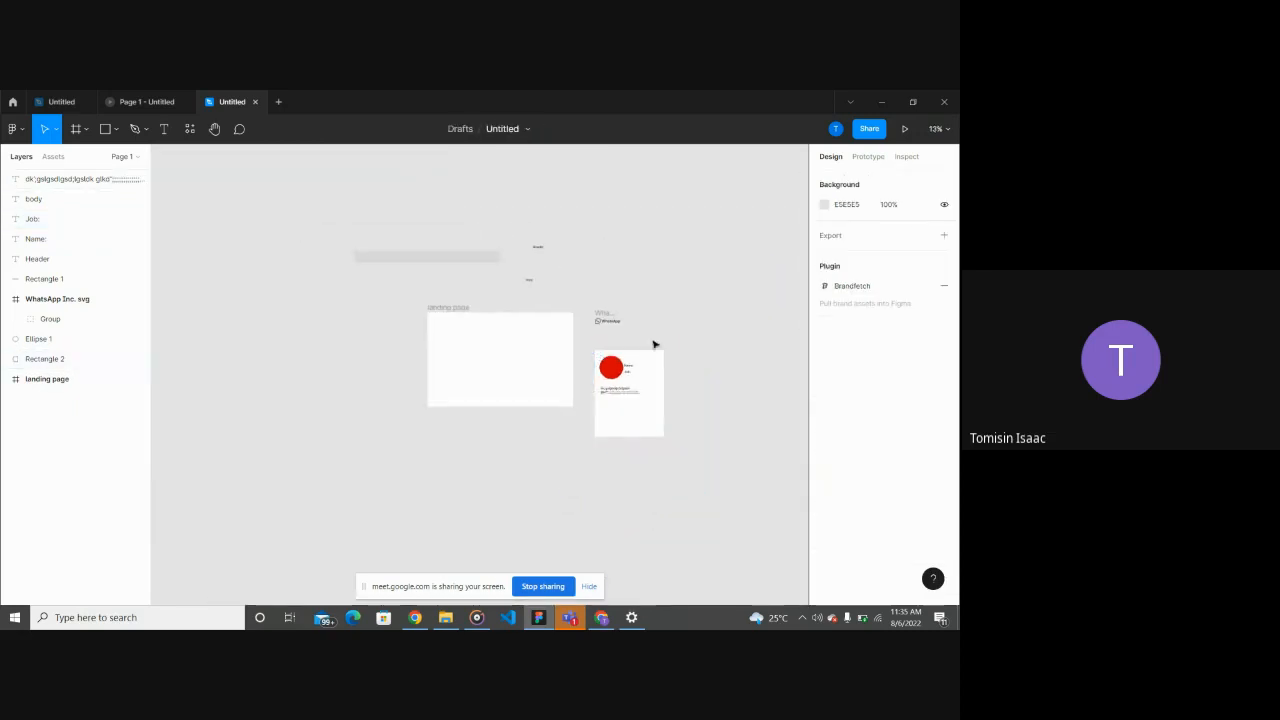
Step: Select the white rectangle together with its circle and three texts, and add a 1x PNG export setting to them
{"action": "scroll", "coordinate": [641, 373], "scroll_direction": "up", "scroll_amount": 6}
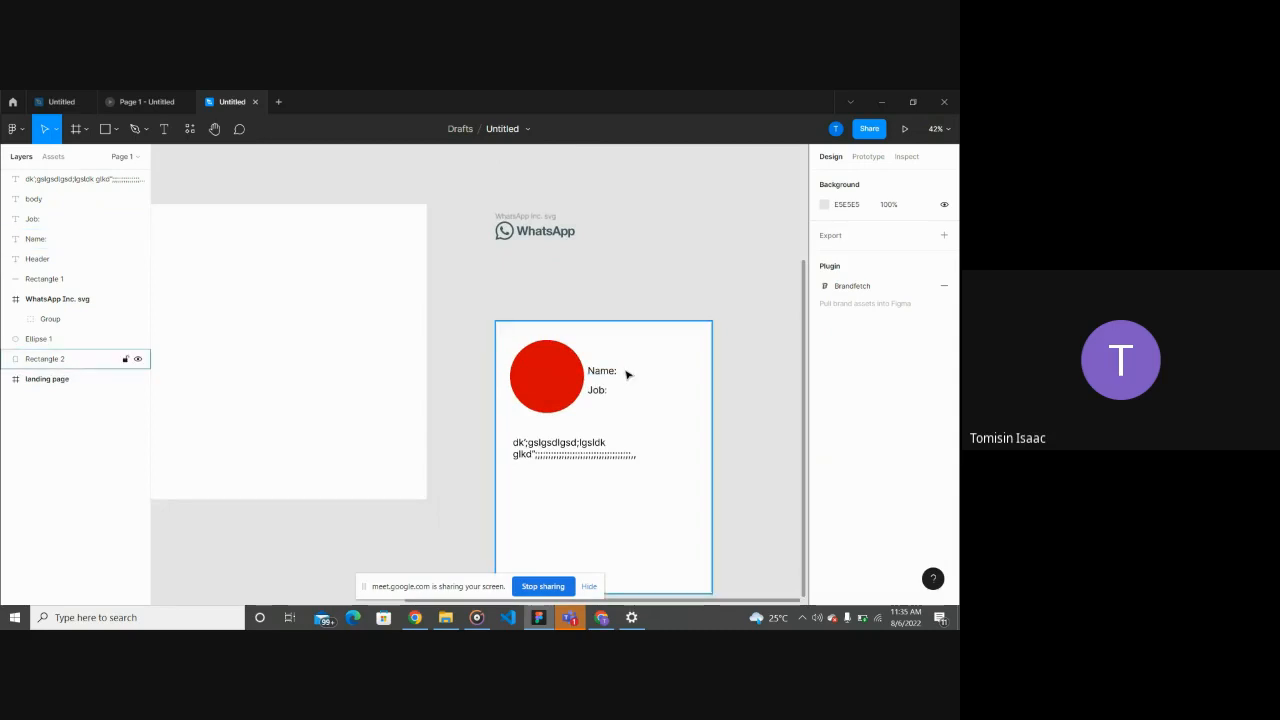
{"action": "scroll", "coordinate": [606, 514], "scroll_direction": "down", "scroll_amount": 3}
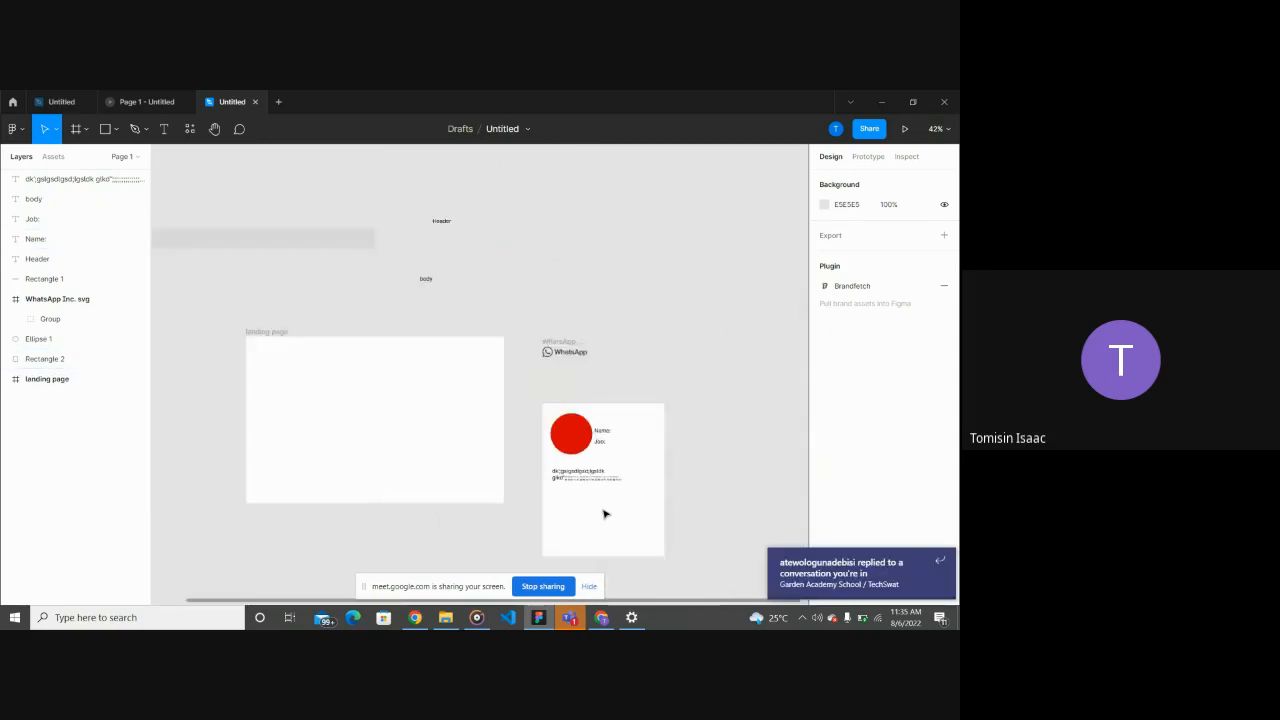
{"action": "scroll", "coordinate": [604, 514], "scroll_direction": "down", "scroll_amount": 1}
{"action": "scroll", "coordinate": [604, 514], "scroll_direction": "down", "scroll_amount": 3}
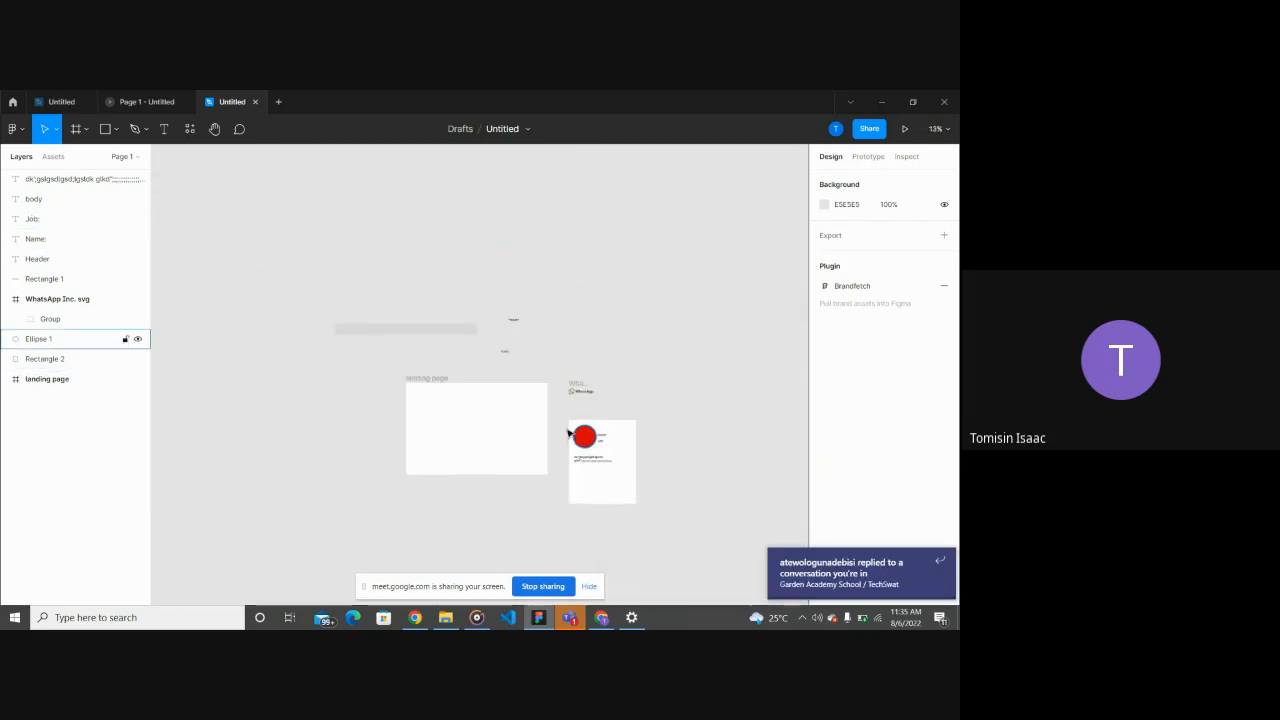
{"action": "left_click_drag", "start_coordinate": [563, 422], "coordinate": [629, 531]}
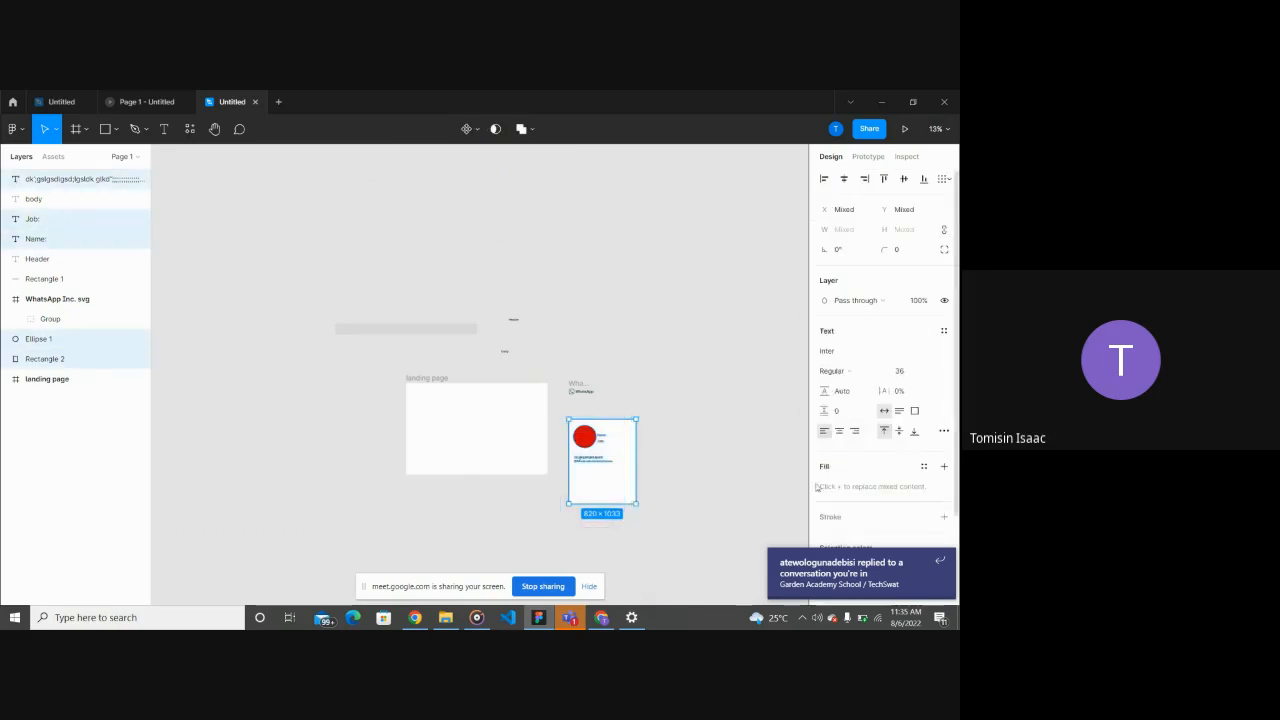
{"action": "left_click", "coordinate": [946, 560]}
{"action": "left_click", "coordinate": [946, 559]}
{"action": "scroll", "coordinate": [946, 559], "scroll_direction": "down", "scroll_amount": 1}
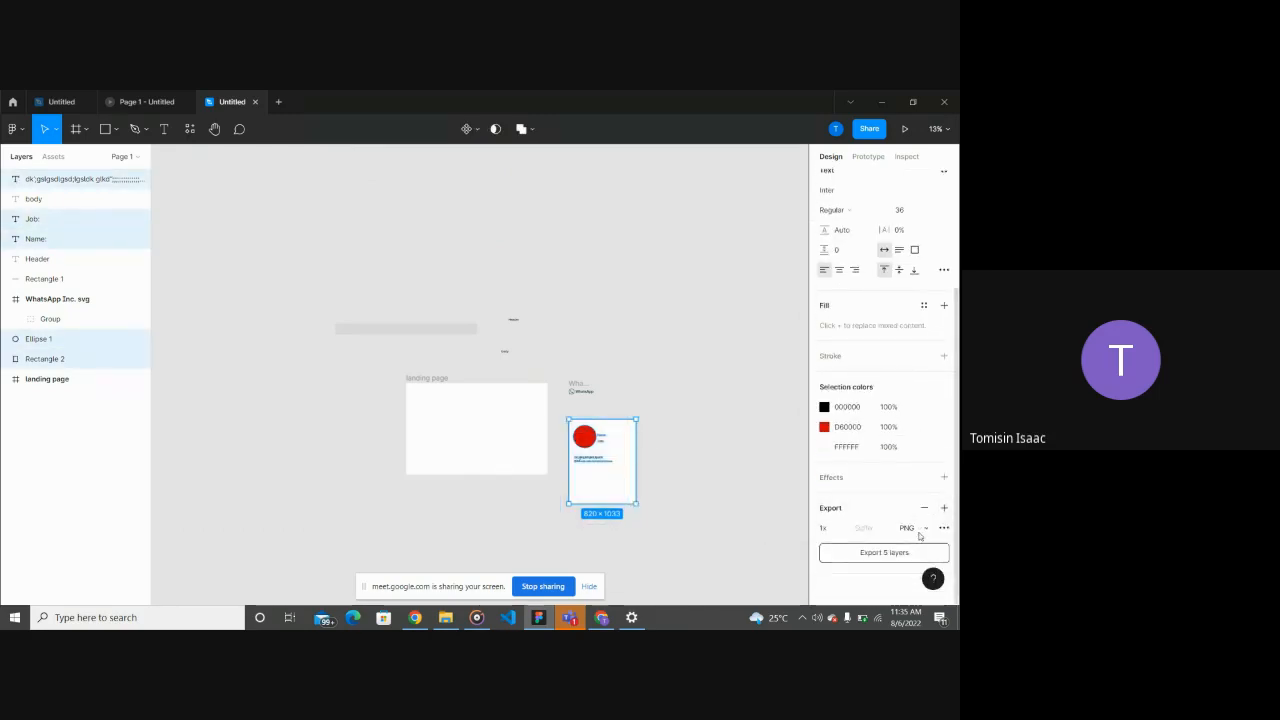
Step: Review the export file formats available for the selected card elements, keep PNG and deselect the elements
{"action": "left_click", "coordinate": [920, 528]}
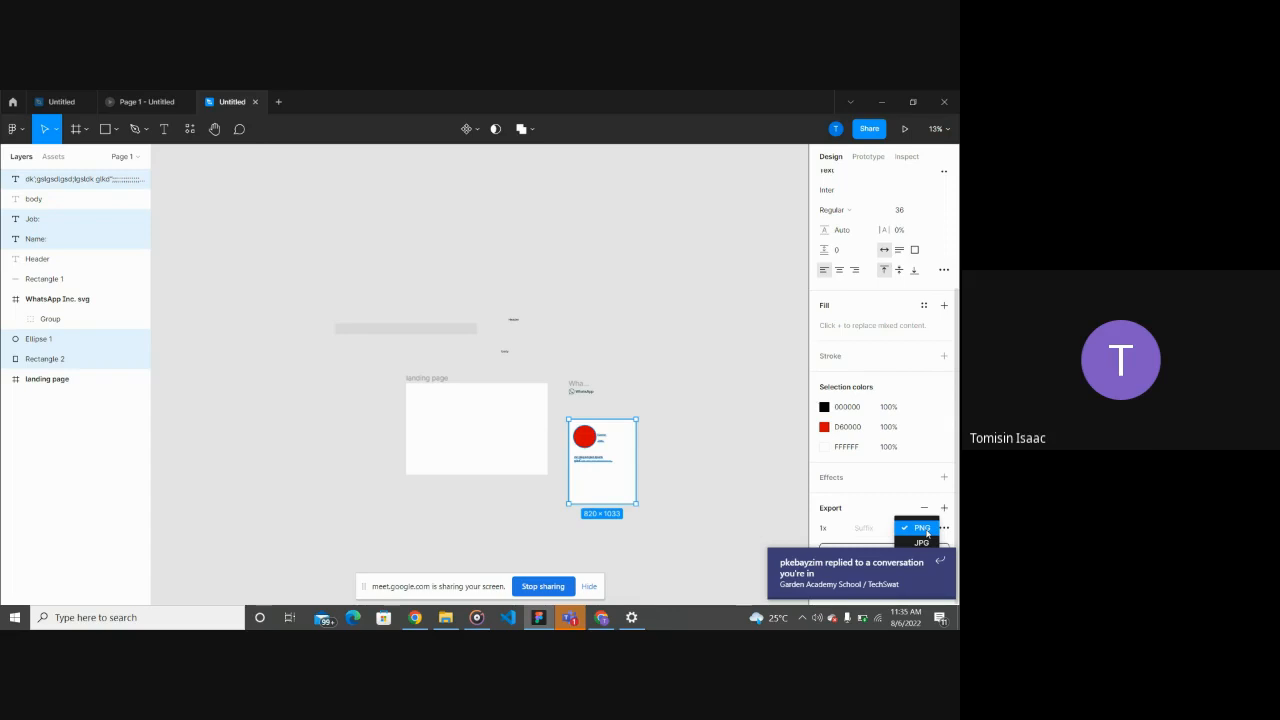
{"action": "left_click", "coordinate": [949, 568]}
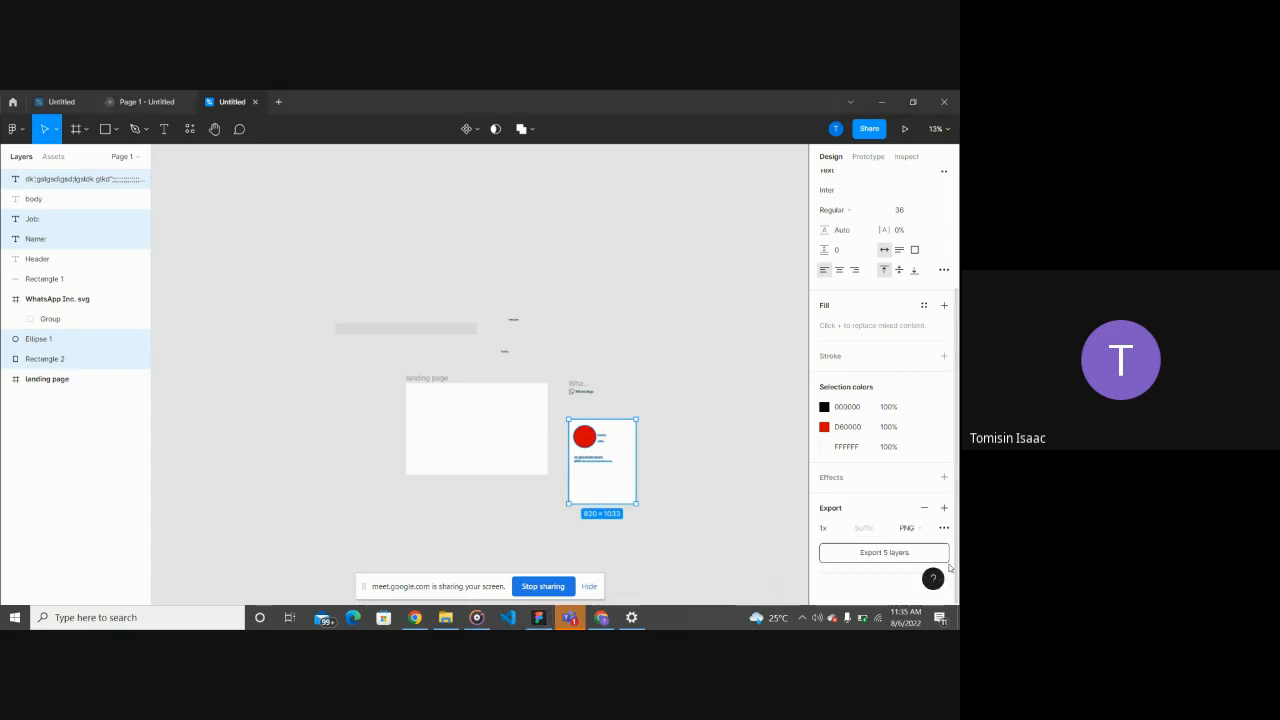
{"action": "left_click", "coordinate": [908, 527]}
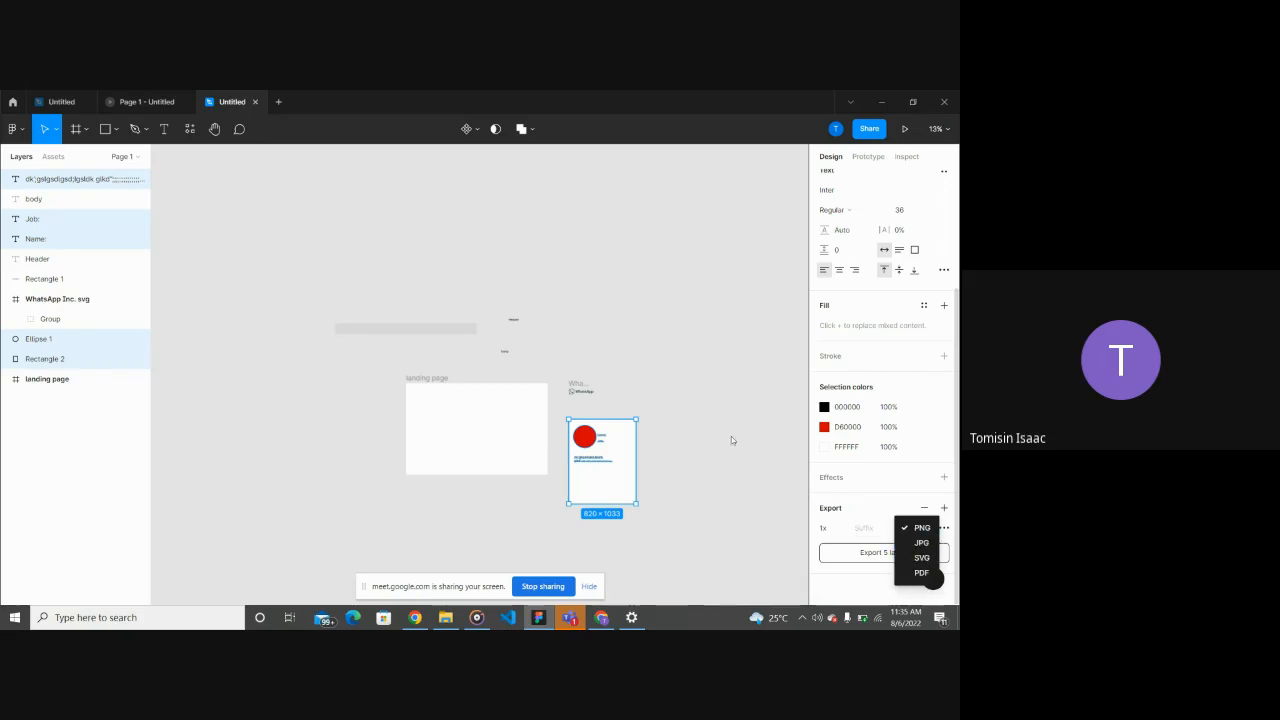
{"action": "left_click", "coordinate": [620, 463]}
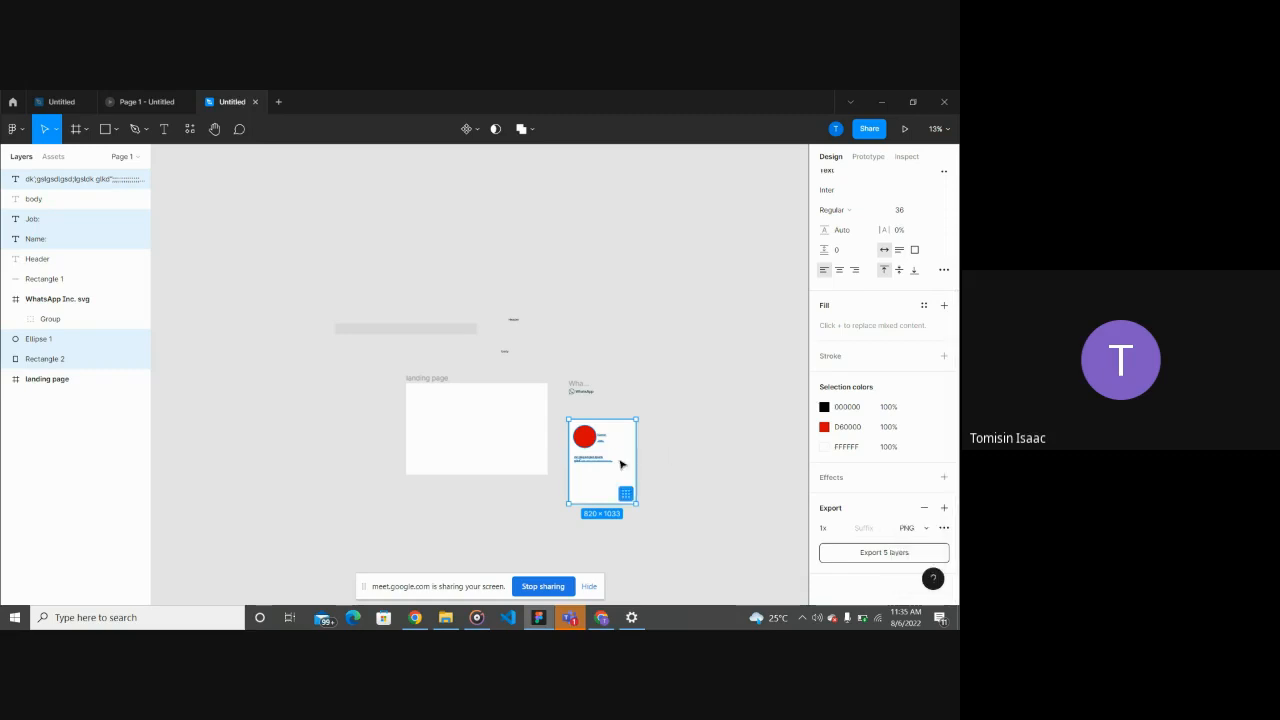
{"action": "left_click", "coordinate": [697, 486]}
{"action": "scroll", "coordinate": [608, 449], "scroll_direction": "up", "scroll_amount": 5}
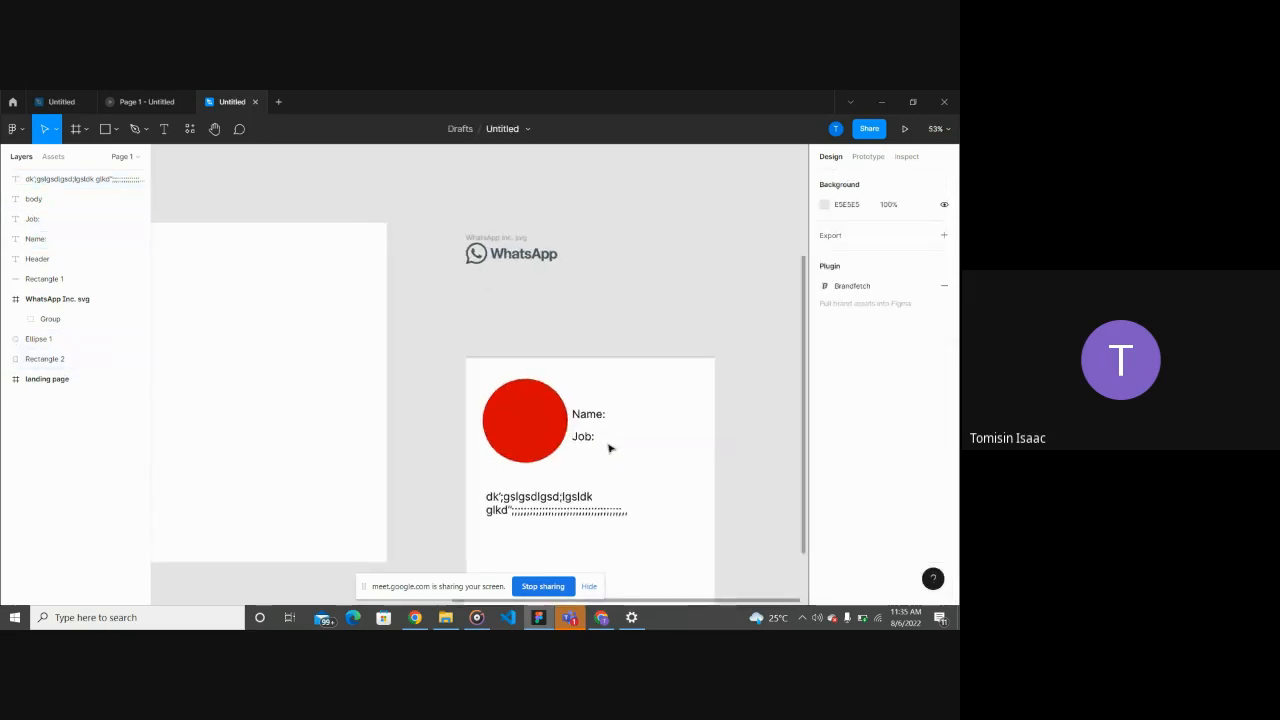
{"action": "scroll", "coordinate": [608, 449], "scroll_direction": "down", "scroll_amount": 5}
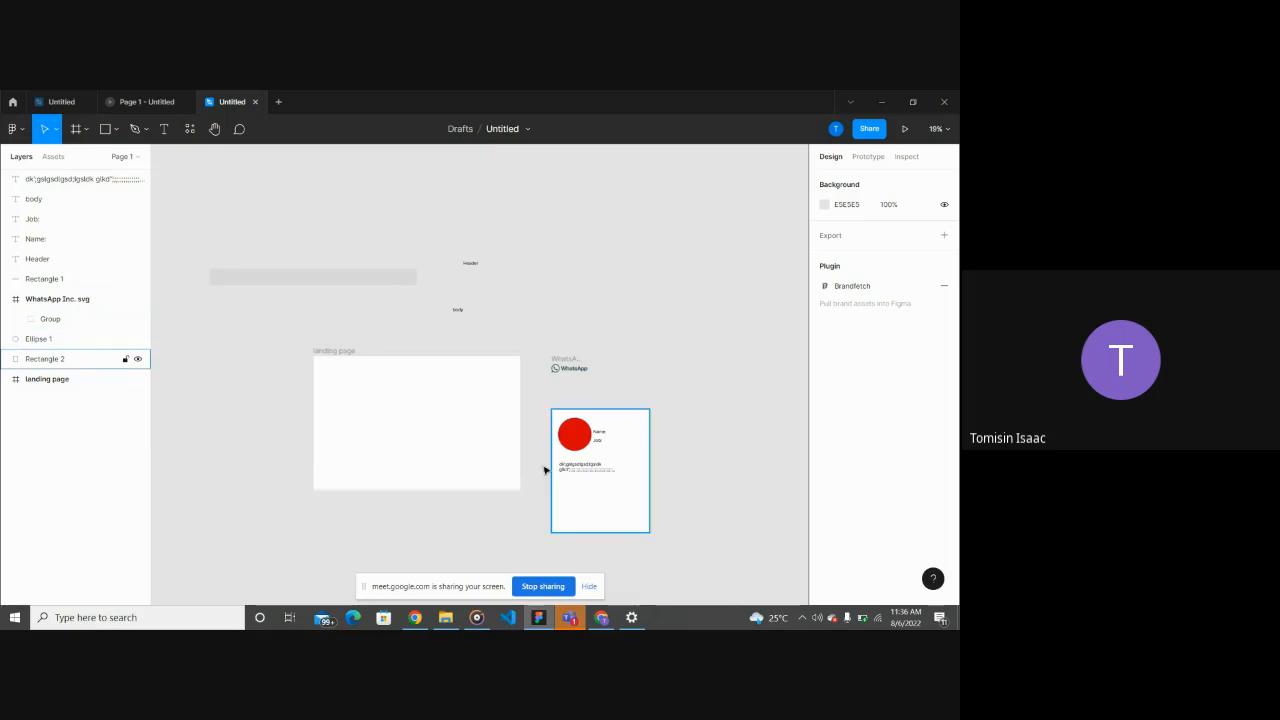
{"action": "left_click", "coordinate": [604, 620]}
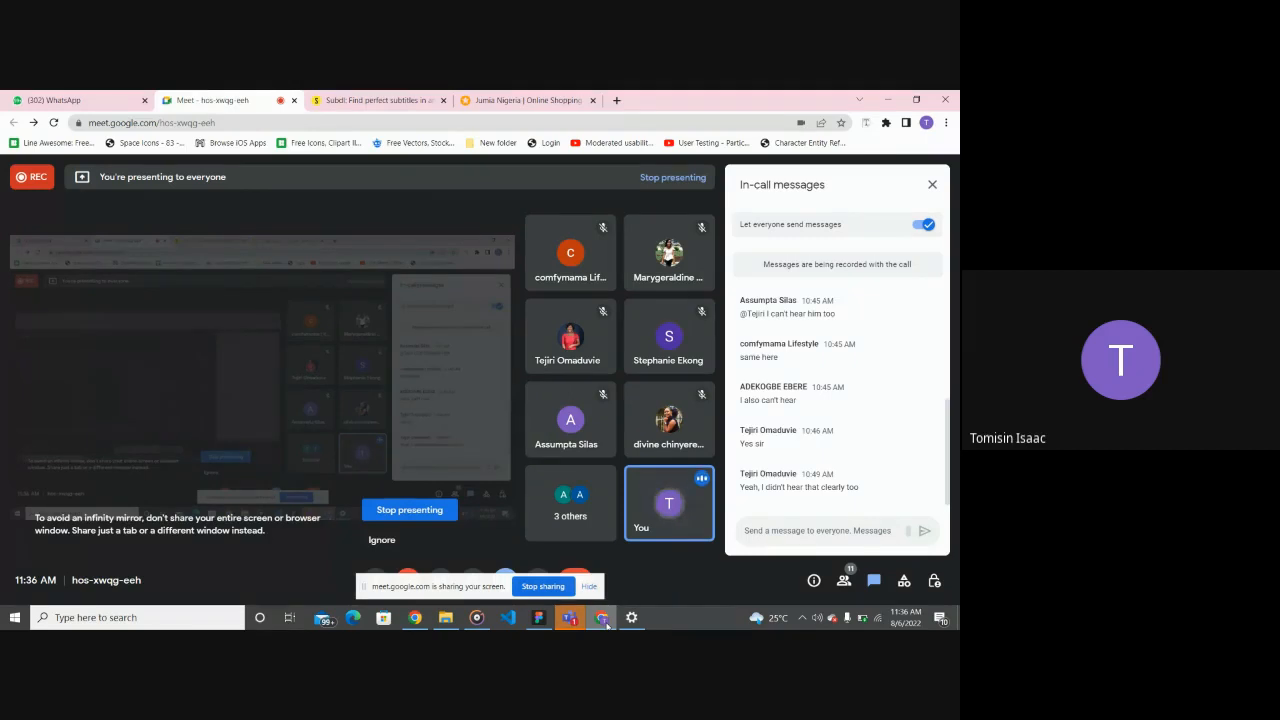
{"action": "left_click", "coordinate": [542, 620]}
Step: Set the export format of the filler text below the circle to SVG and deselect the text
{"action": "scroll", "coordinate": [604, 434], "scroll_direction": "up", "scroll_amount": 6}
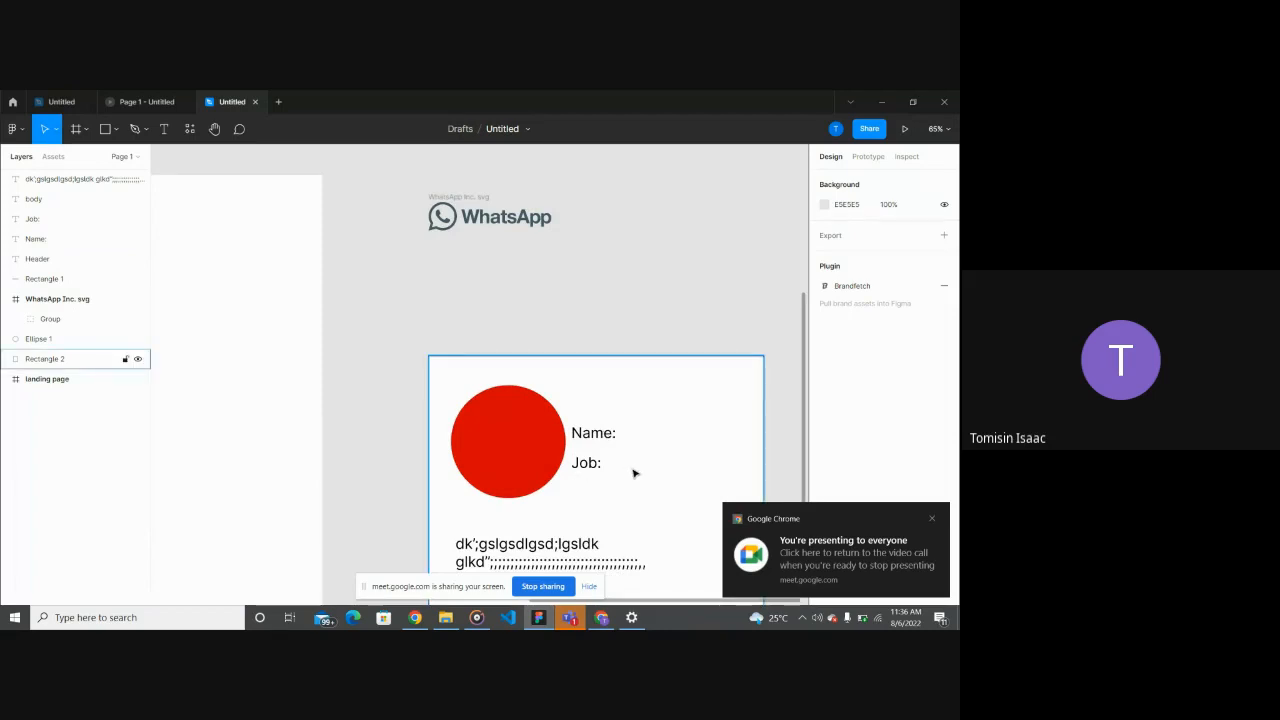
{"action": "scroll", "coordinate": [634, 472], "scroll_direction": "down", "scroll_amount": 3}
{"action": "double_click", "coordinate": [560, 468]}
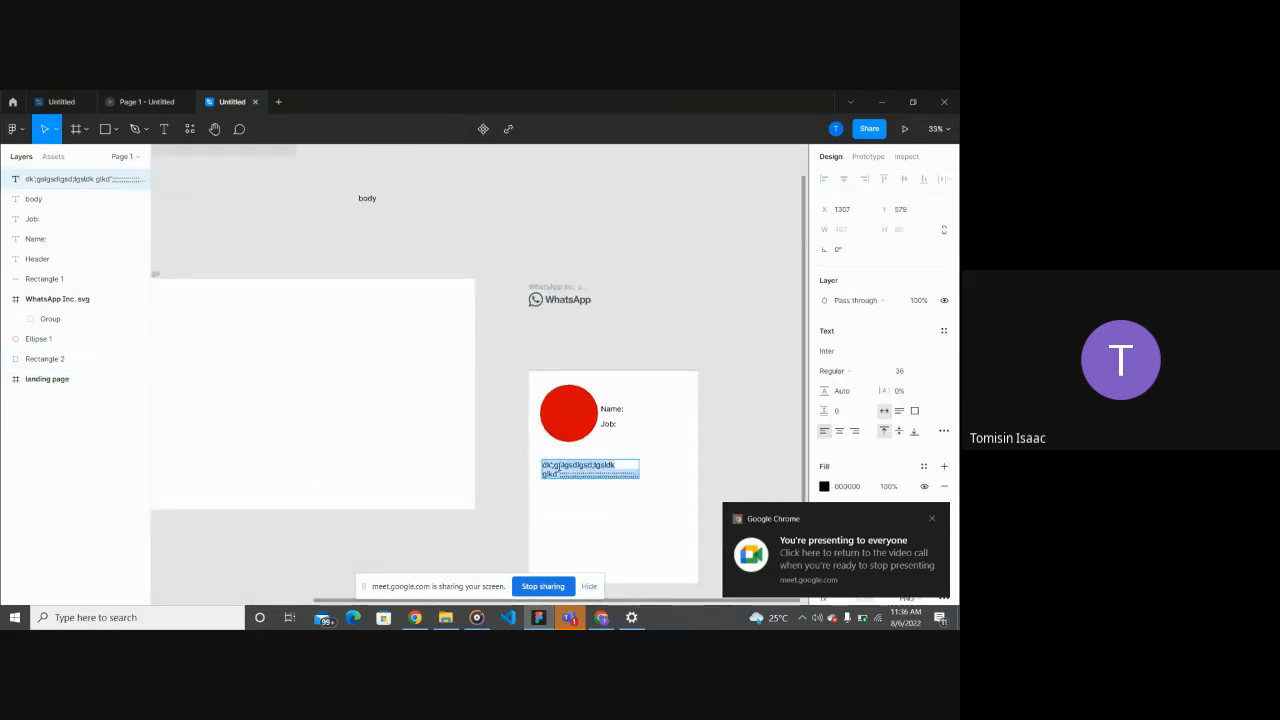
{"action": "scroll", "coordinate": [560, 468], "scroll_direction": "down", "scroll_amount": 2}
{"action": "scroll", "coordinate": [570, 467], "scroll_direction": "down", "scroll_amount": 3}
{"action": "key", "text": "Escape"}
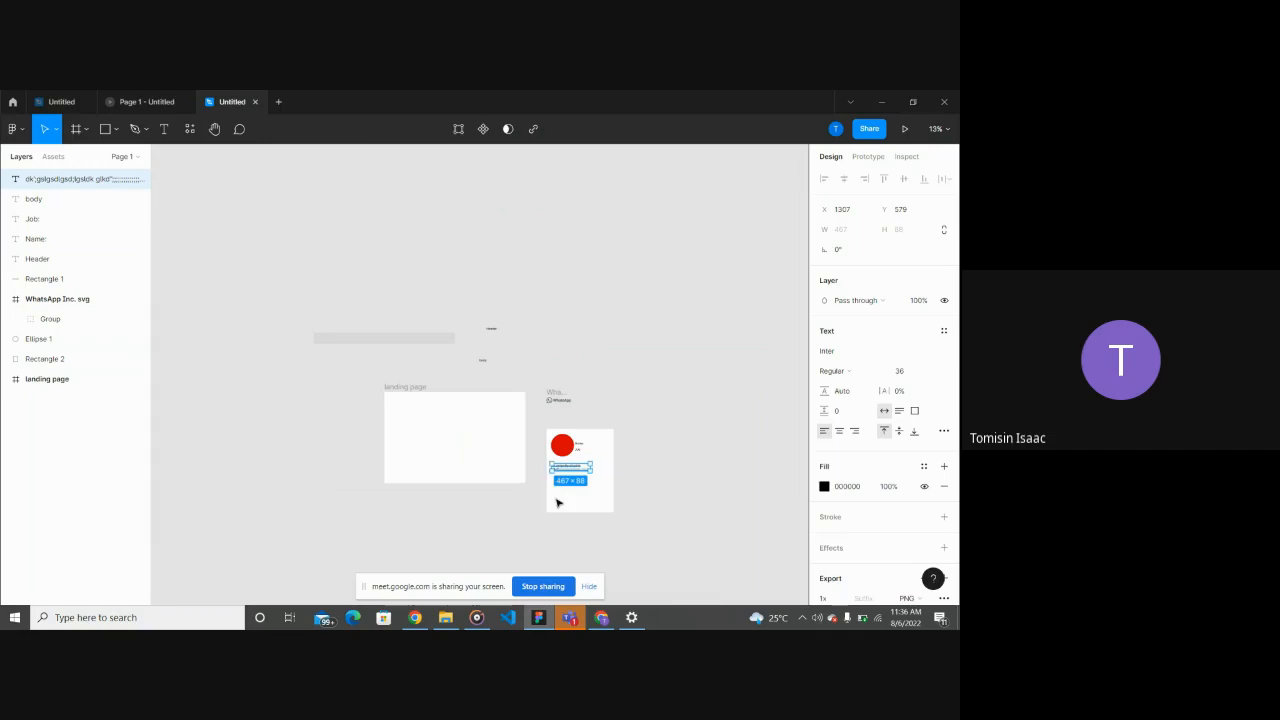
{"action": "scroll", "coordinate": [918, 560], "scroll_direction": "down", "scroll_amount": 2}
{"action": "left_click", "coordinate": [917, 509]}
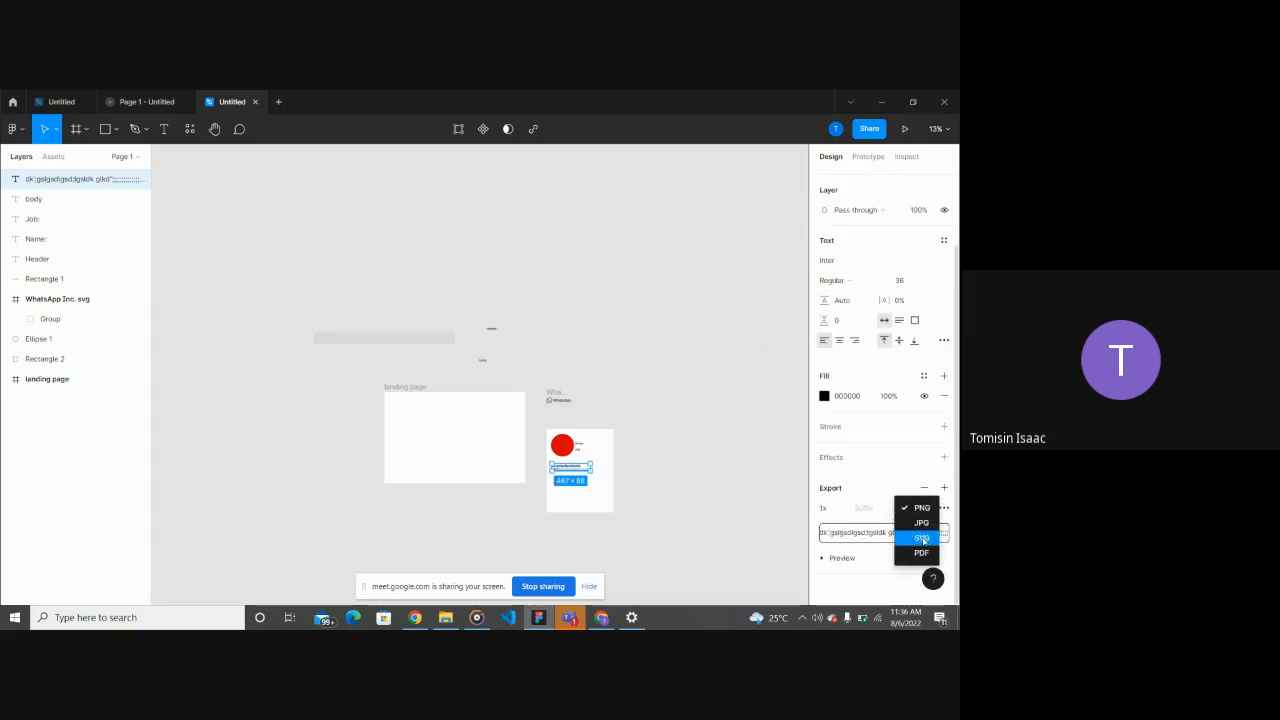
{"action": "left_click", "coordinate": [921, 538]}
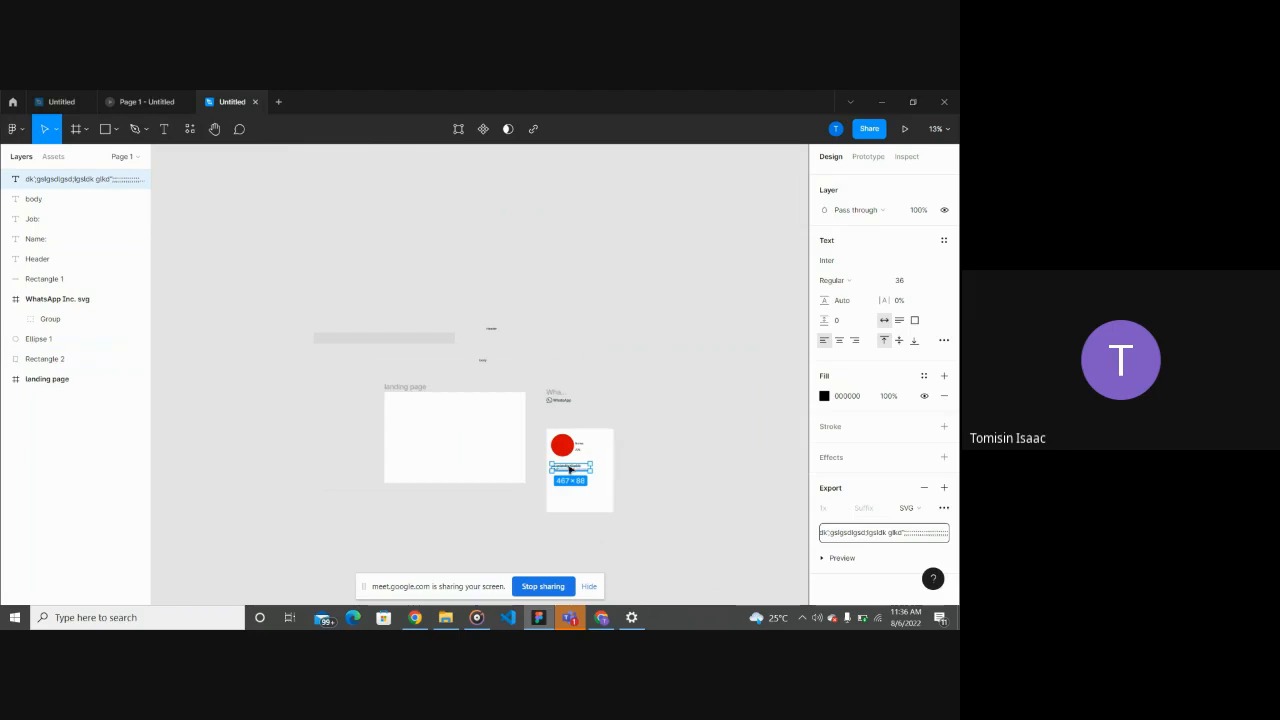
{"action": "left_click", "coordinate": [648, 531]}
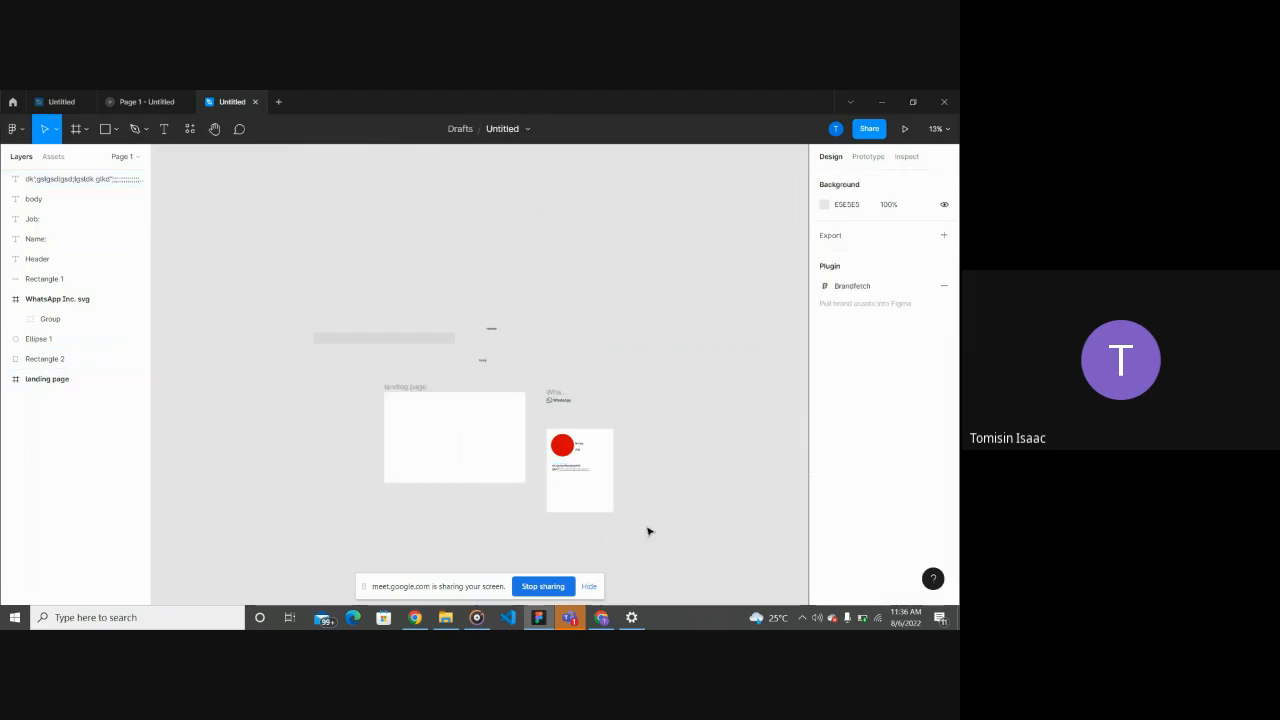
{"action": "left_click", "coordinate": [601, 617]}
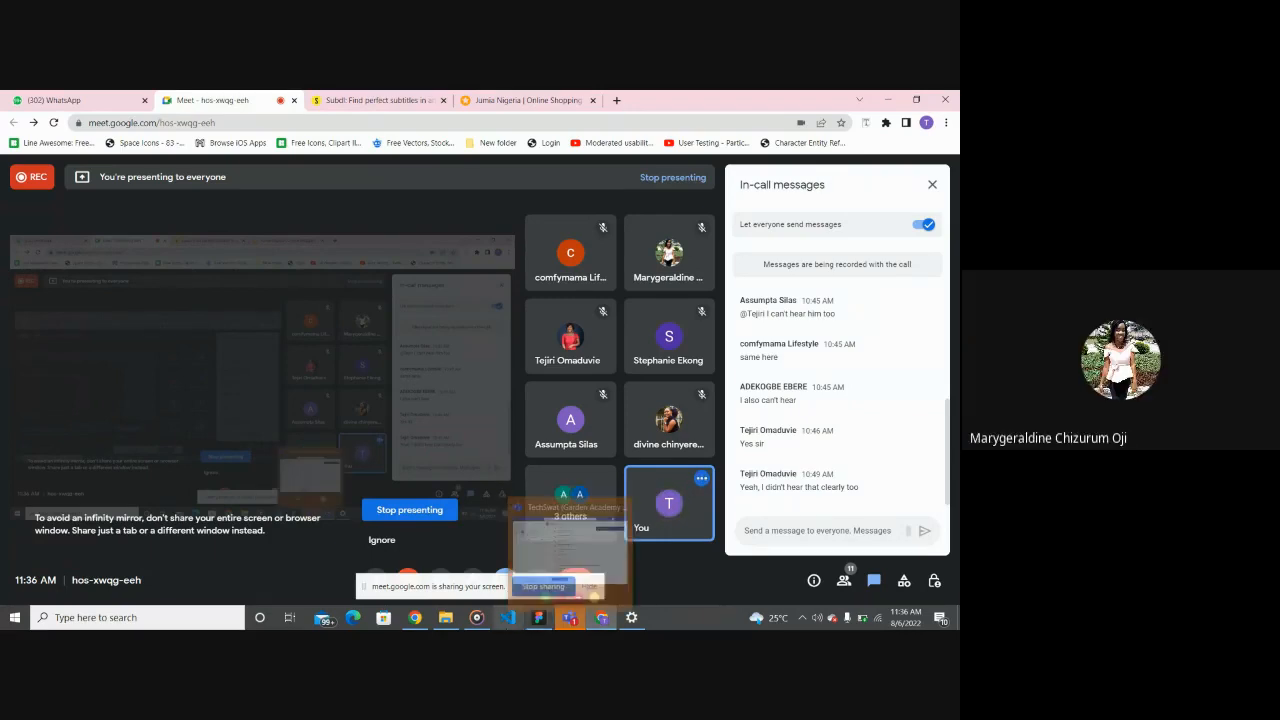
{"action": "mouse_move", "coordinate": [540, 626]}
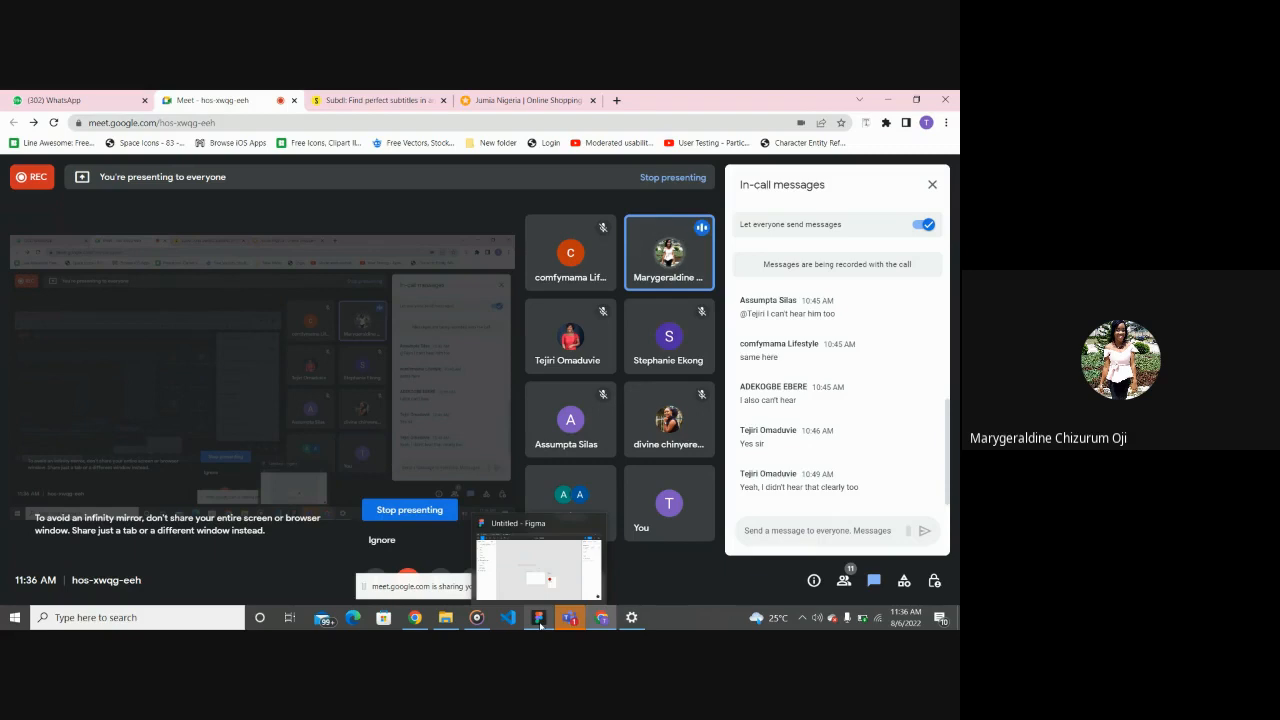
{"action": "left_click", "coordinate": [540, 620]}
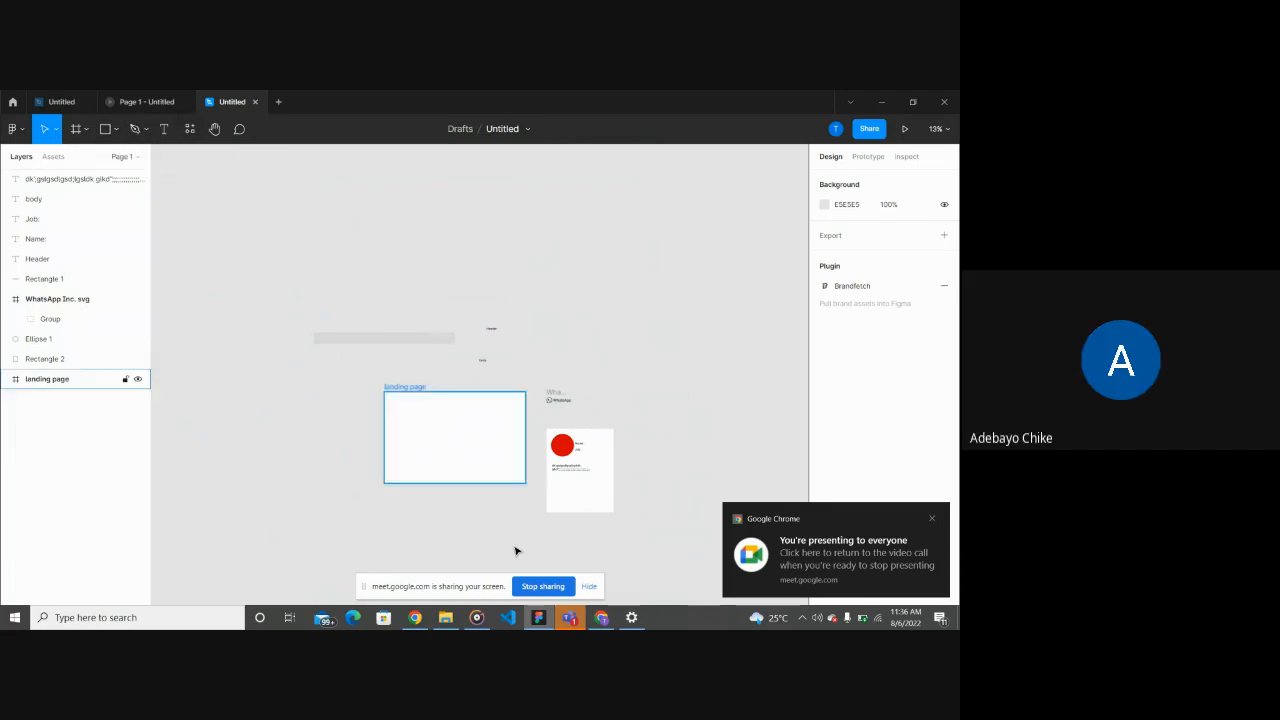
{"action": "left_click", "coordinate": [601, 618]}
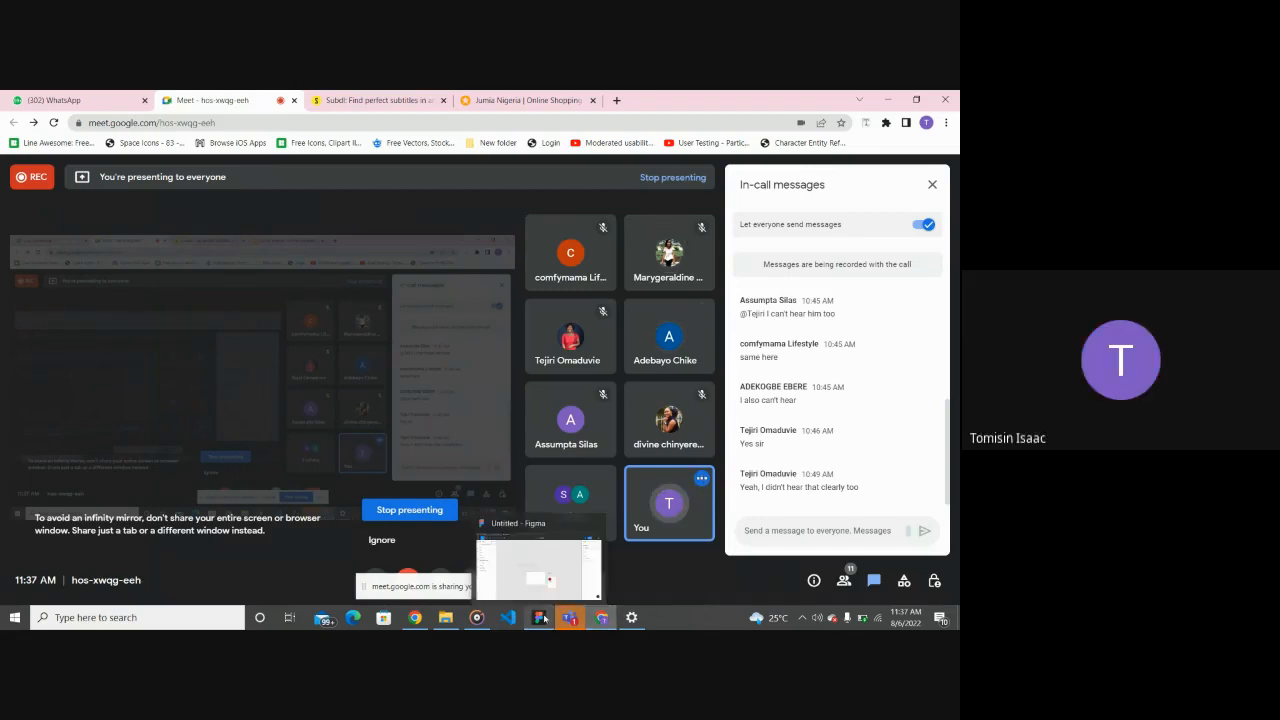
{"action": "left_click", "coordinate": [540, 617]}
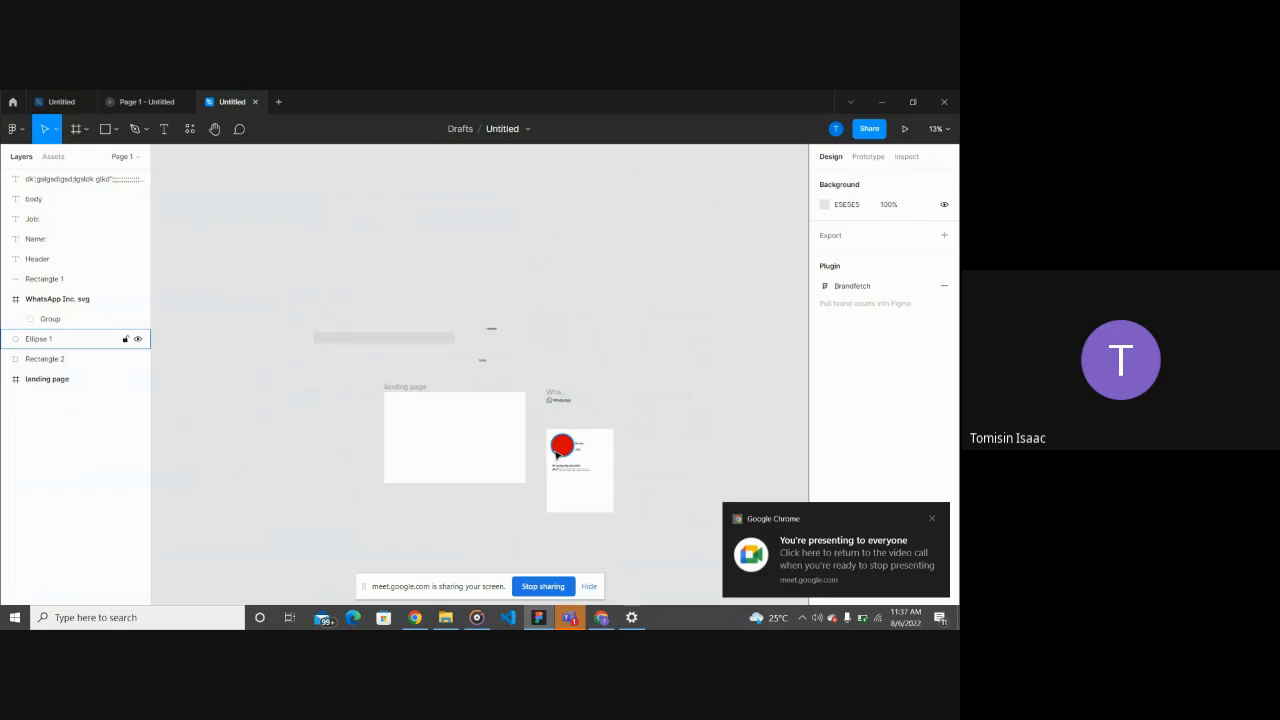
Step: Move the red circle out of the profile card and into the landing page frame, dismissing the presentation notification
{"action": "left_click_drag", "start_coordinate": [557, 455], "coordinate": [596, 353]}
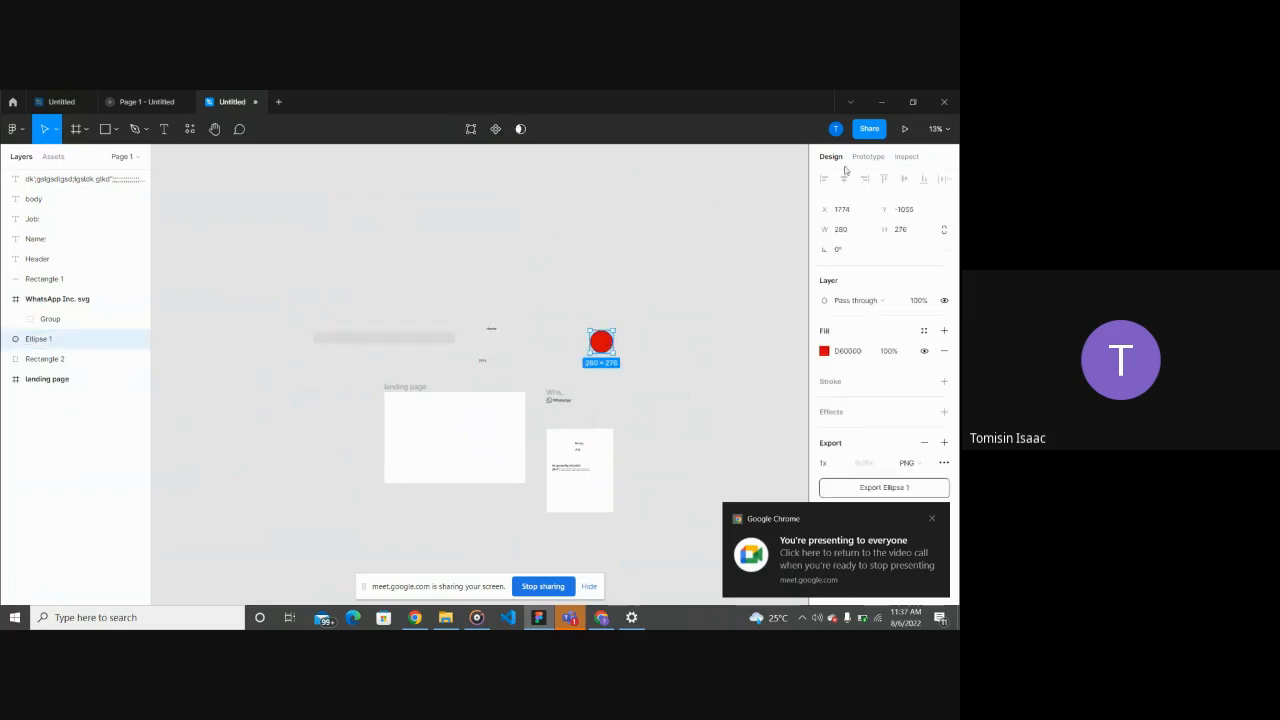
{"action": "left_click", "coordinate": [931, 518]}
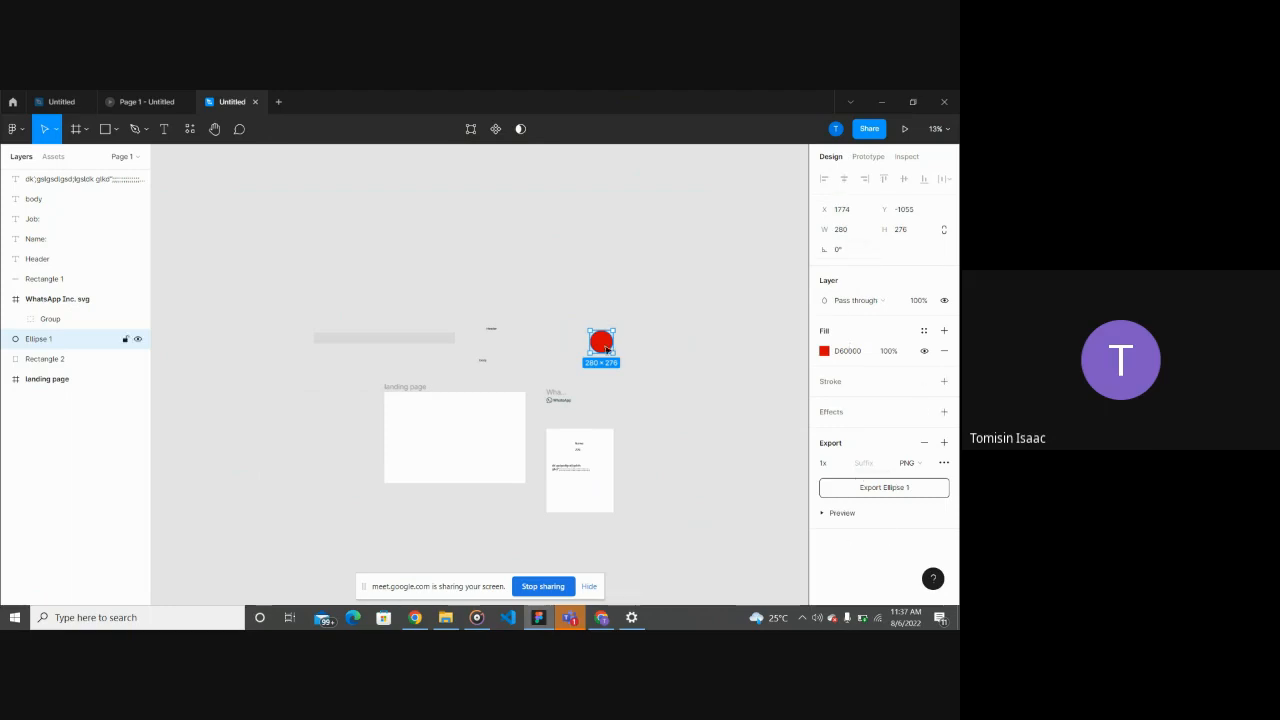
{"action": "left_click_drag", "start_coordinate": [606, 352], "coordinate": [451, 430]}
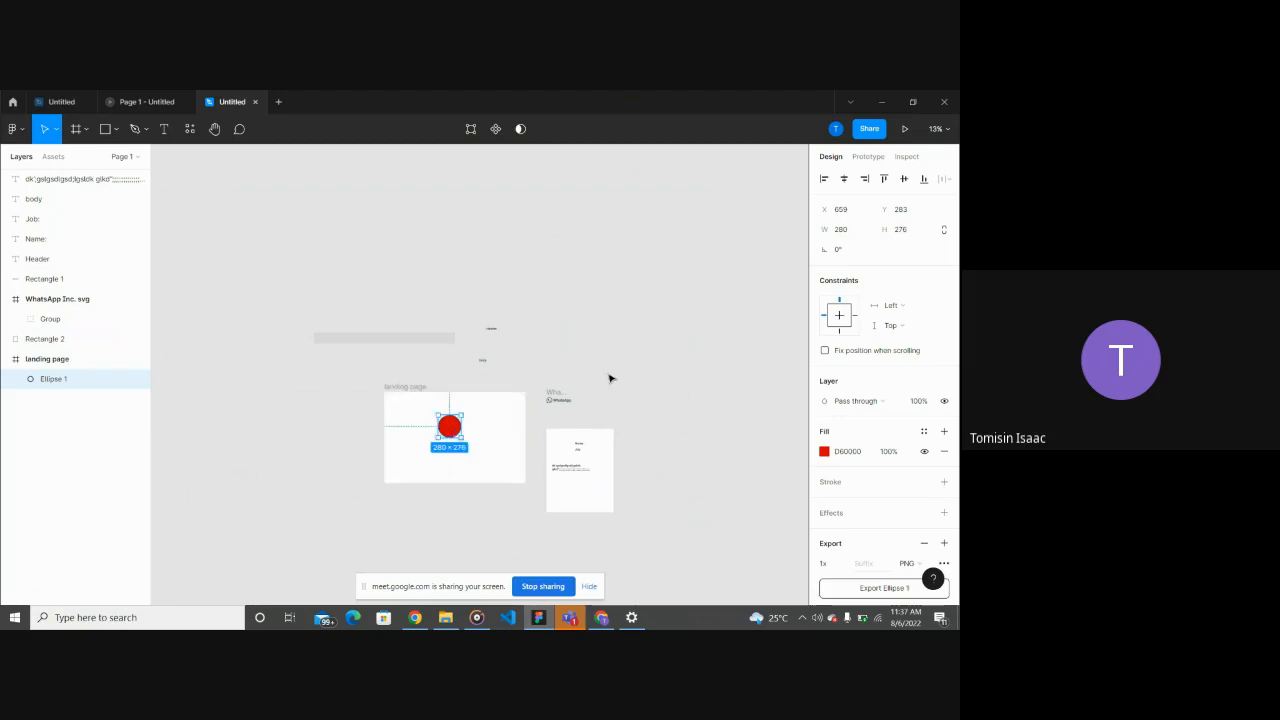
Step: Set the red circle's constraints to Center horizontally and Top and bottom vertically, and deselect it
{"action": "left_click", "coordinate": [839, 317]}
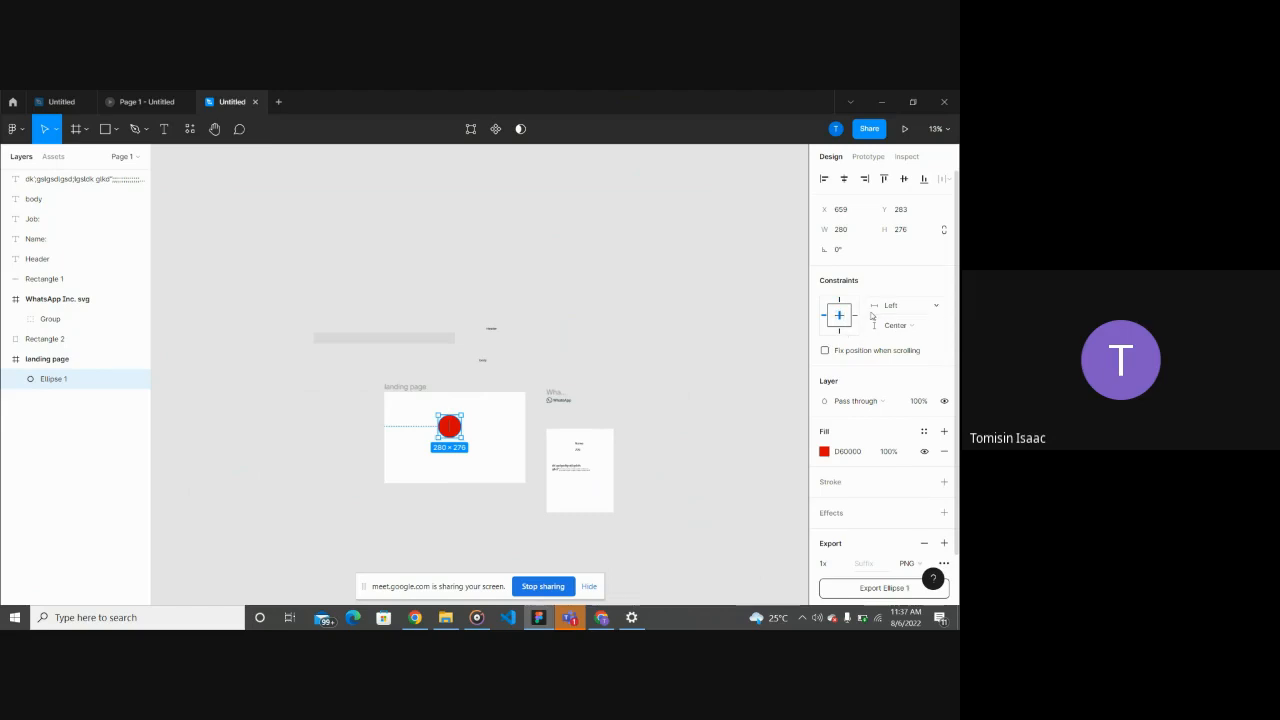
{"action": "left_click", "coordinate": [855, 316]}
{"action": "left_click", "coordinate": [894, 326]}
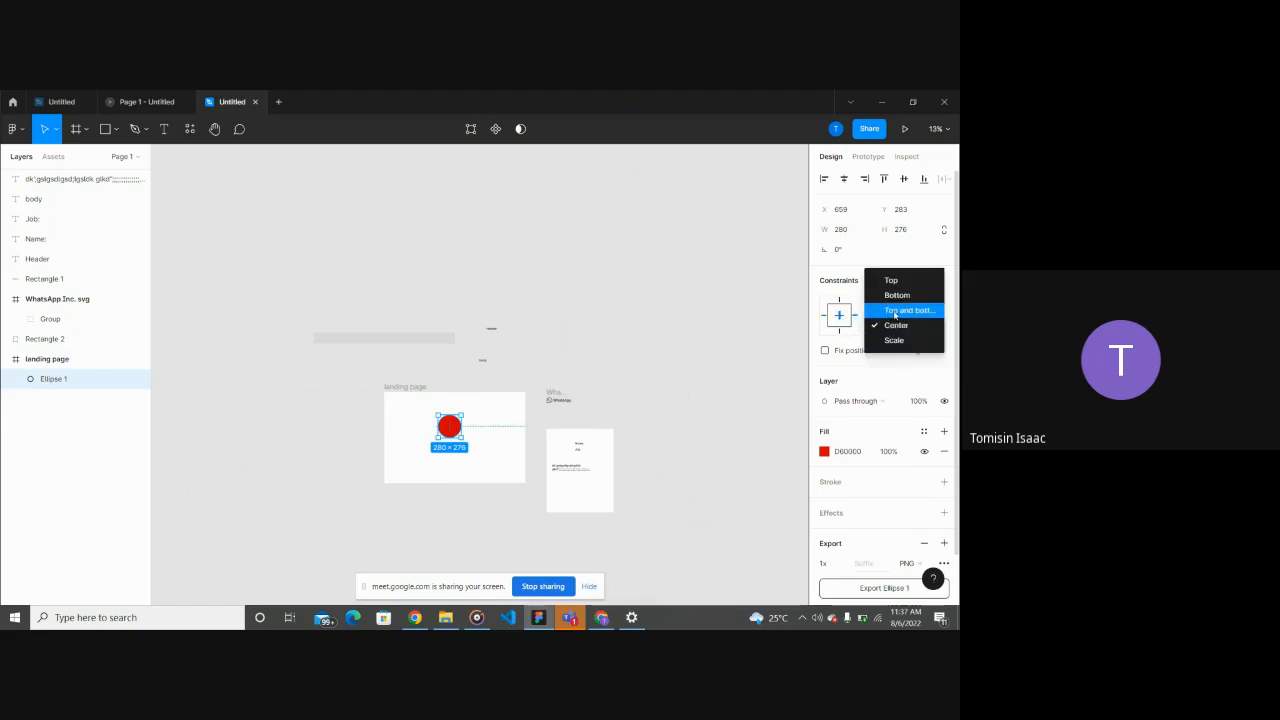
{"action": "left_click", "coordinate": [894, 315]}
{"action": "left_click", "coordinate": [543, 447]}
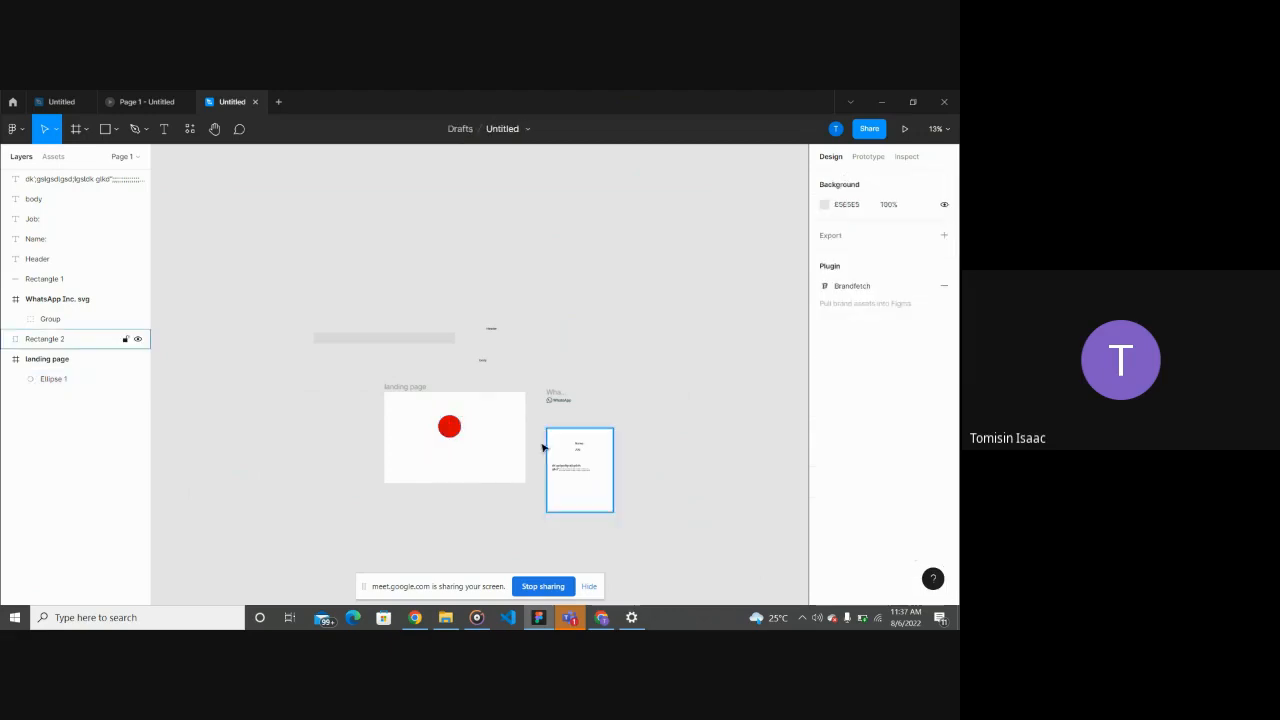
Step: Extend the landing page frame leftward to a width of about 1839 and check the circle's resulting position
{"action": "left_click", "coordinate": [390, 388]}
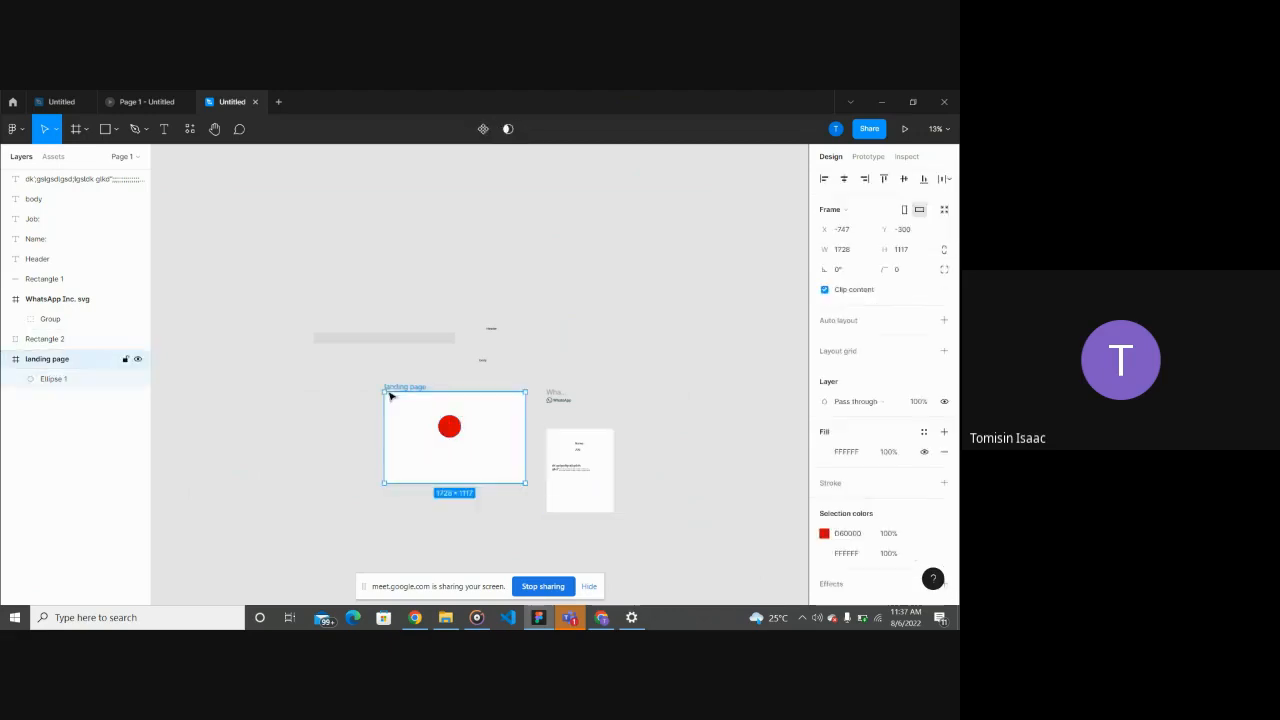
{"action": "mouse_move", "coordinate": [387, 410]}
{"action": "left_mouse_down"}
{"action": "mouse_move", "coordinate": [318, 416]}
{"action": "mouse_move", "coordinate": [398, 418]}
{"action": "mouse_move", "coordinate": [298, 420]}
{"action": "mouse_move", "coordinate": [402, 422]}
{"action": "mouse_move", "coordinate": [366, 421]}
{"action": "mouse_move", "coordinate": [386, 428]}
{"action": "mouse_move", "coordinate": [375, 430]}
{"action": "left_mouse_up"}
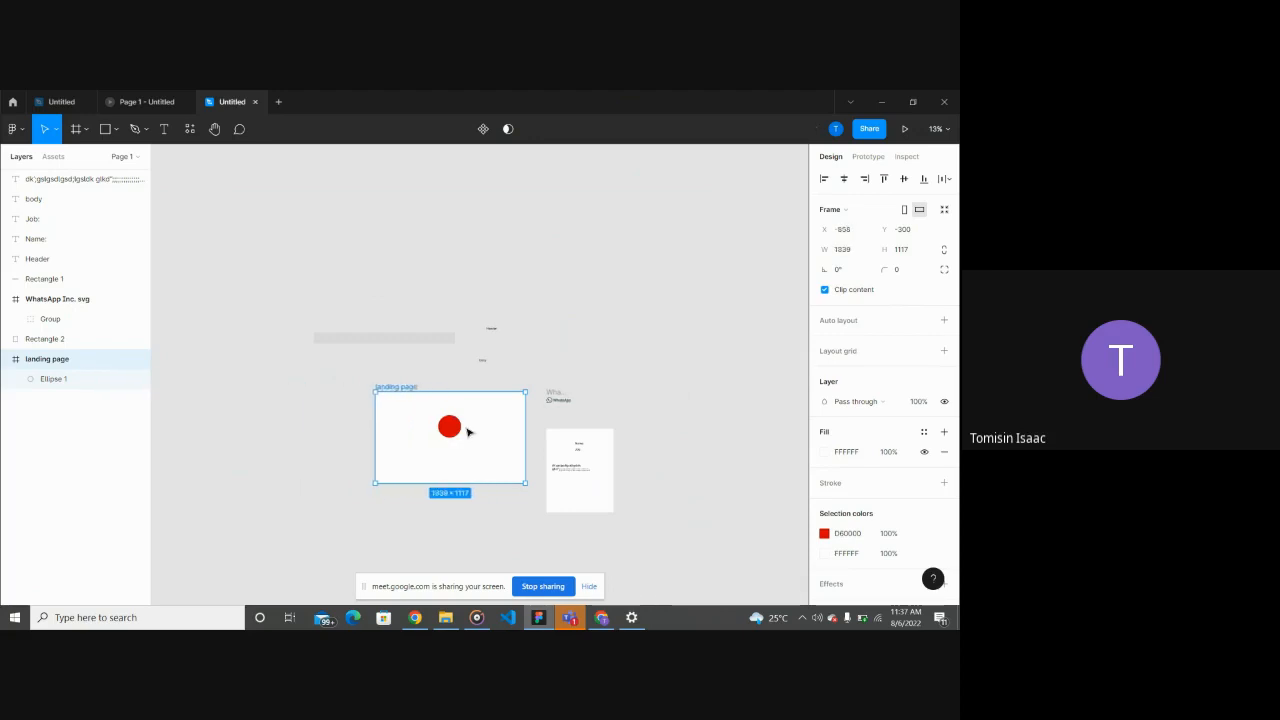
{"action": "left_click", "coordinate": [450, 429]}
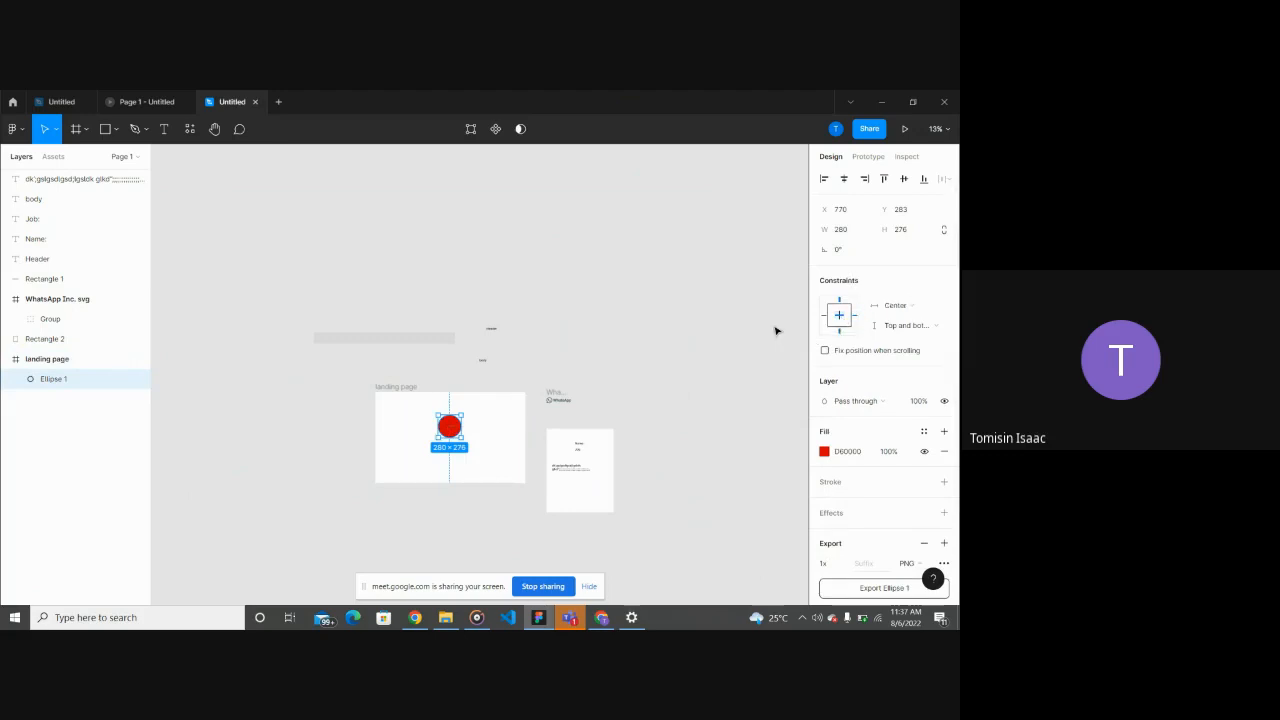
{"action": "left_click", "coordinate": [615, 395]}
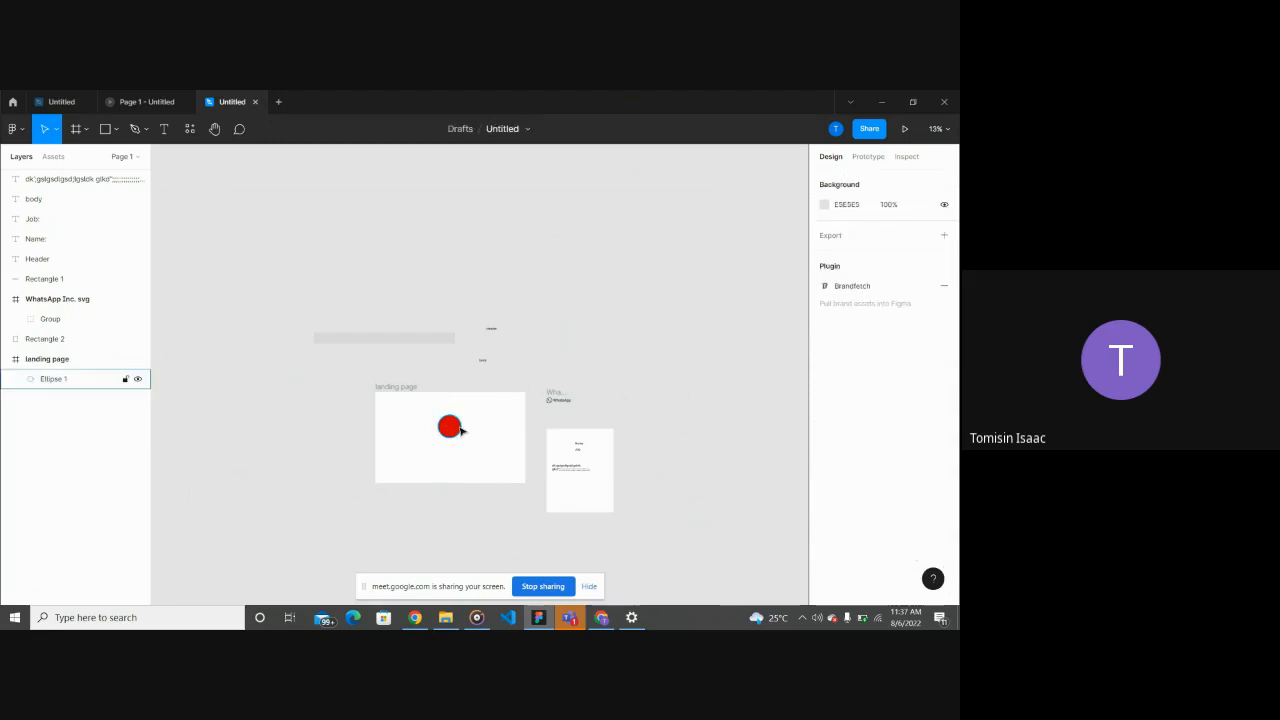
Step: Reposition the red circle inside the landing page frame to about X 433, Y 153, and deselect it
{"action": "mouse_move", "coordinate": [437, 426]}
{"action": "left_mouse_down"}
{"action": "mouse_move", "coordinate": [400, 426]}
{"action": "mouse_move", "coordinate": [418, 437]}
{"action": "left_mouse_up"}
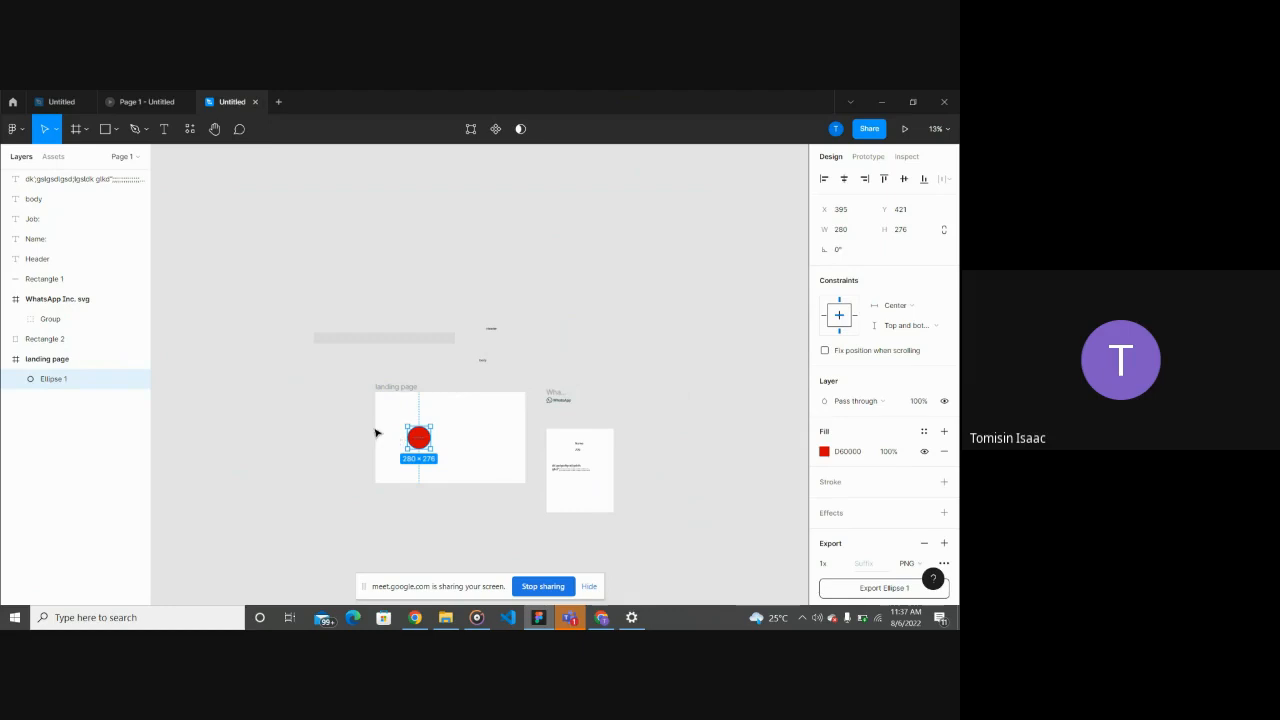
{"action": "left_click", "coordinate": [375, 432]}
{"action": "left_click_drag", "start_coordinate": [418, 430], "coordinate": [421, 407]}
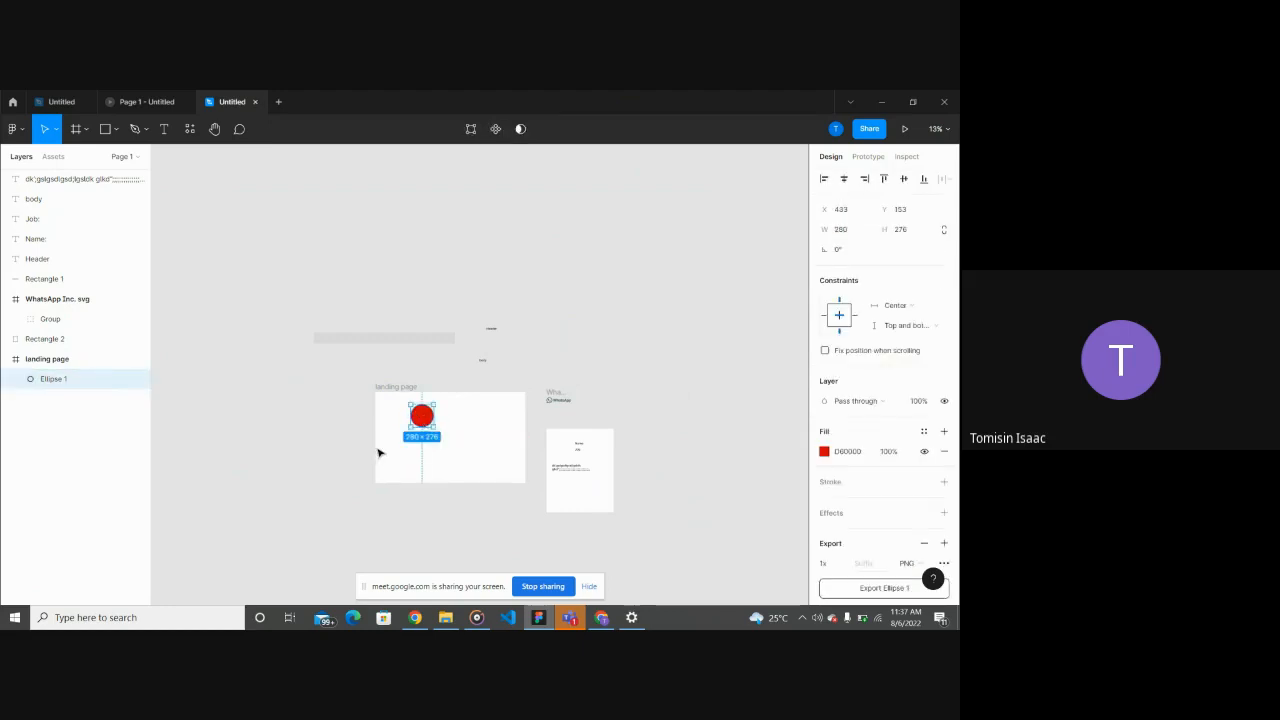
{"action": "left_click", "coordinate": [378, 452]}
Step: Extend the landing page frame leftward to a width of about 2222 and inspect the circle's constraints
{"action": "left_click", "coordinate": [384, 392]}
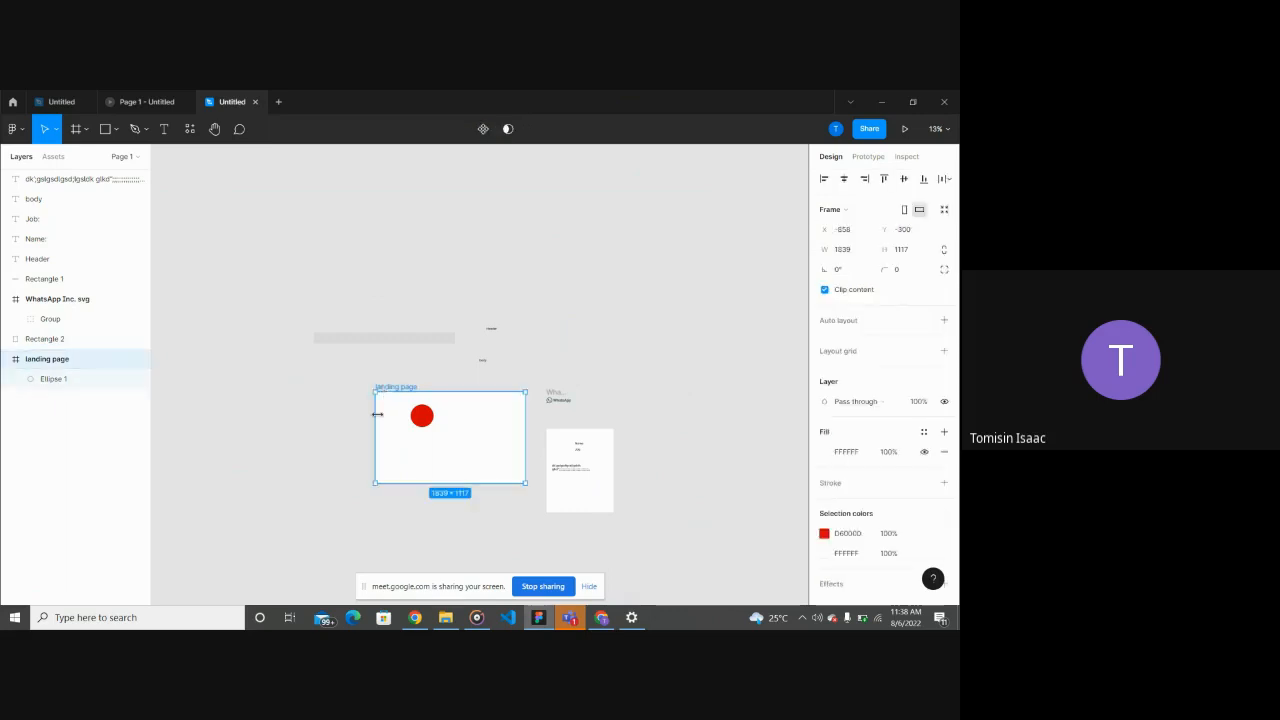
{"action": "left_click_drag", "start_coordinate": [374, 414], "coordinate": [343, 424]}
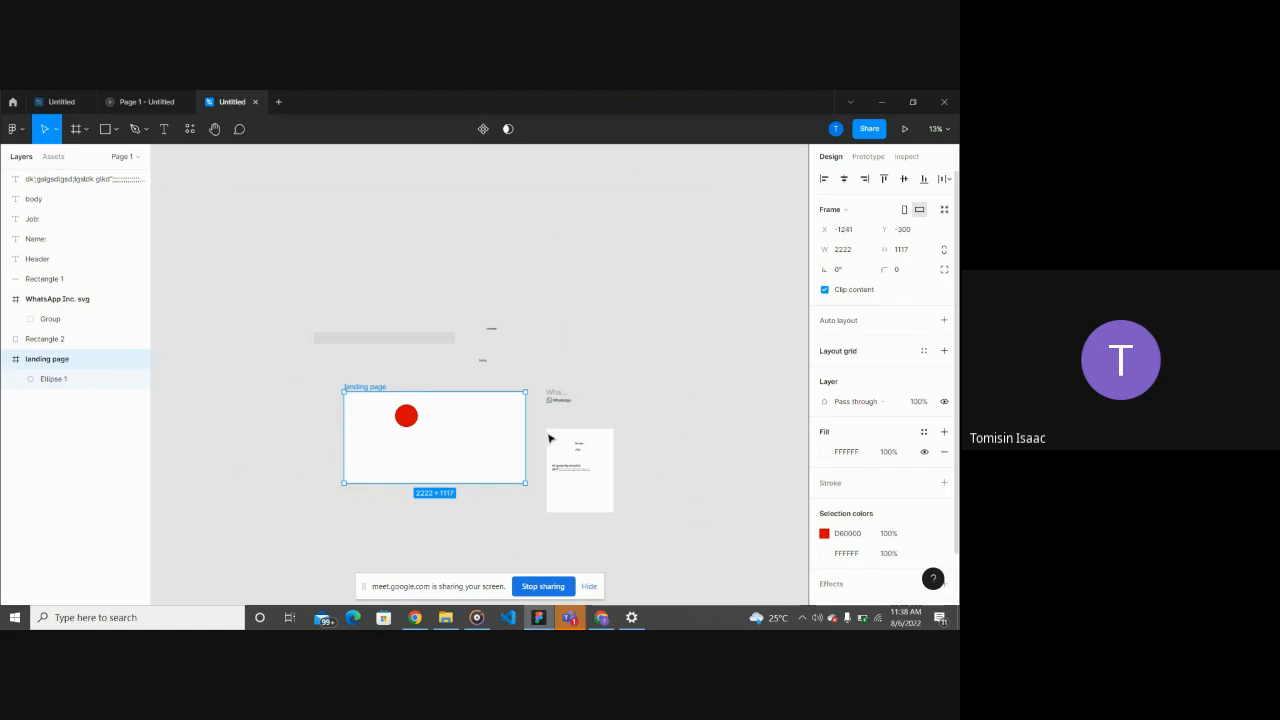
{"action": "left_click", "coordinate": [400, 413]}
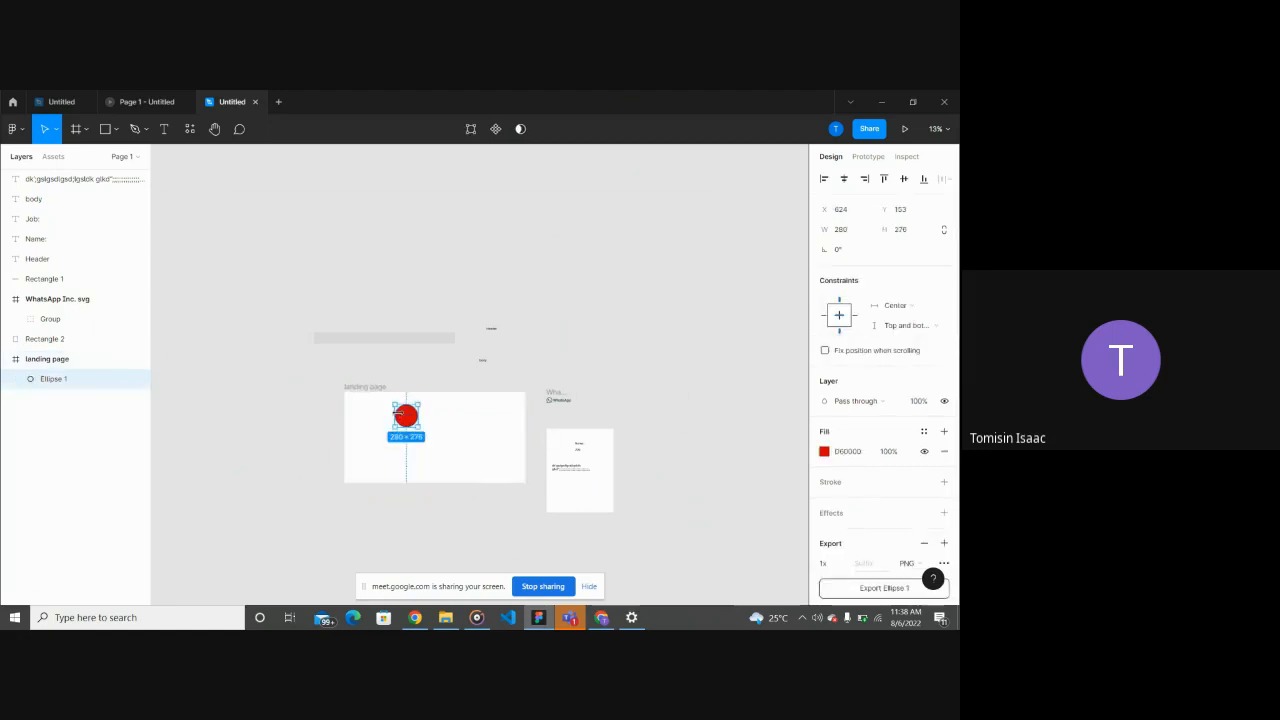
Step: Move the red circle out above the landing page frame and narrow the frame to a width of about 1816
{"action": "left_click_drag", "start_coordinate": [413, 413], "coordinate": [537, 331]}
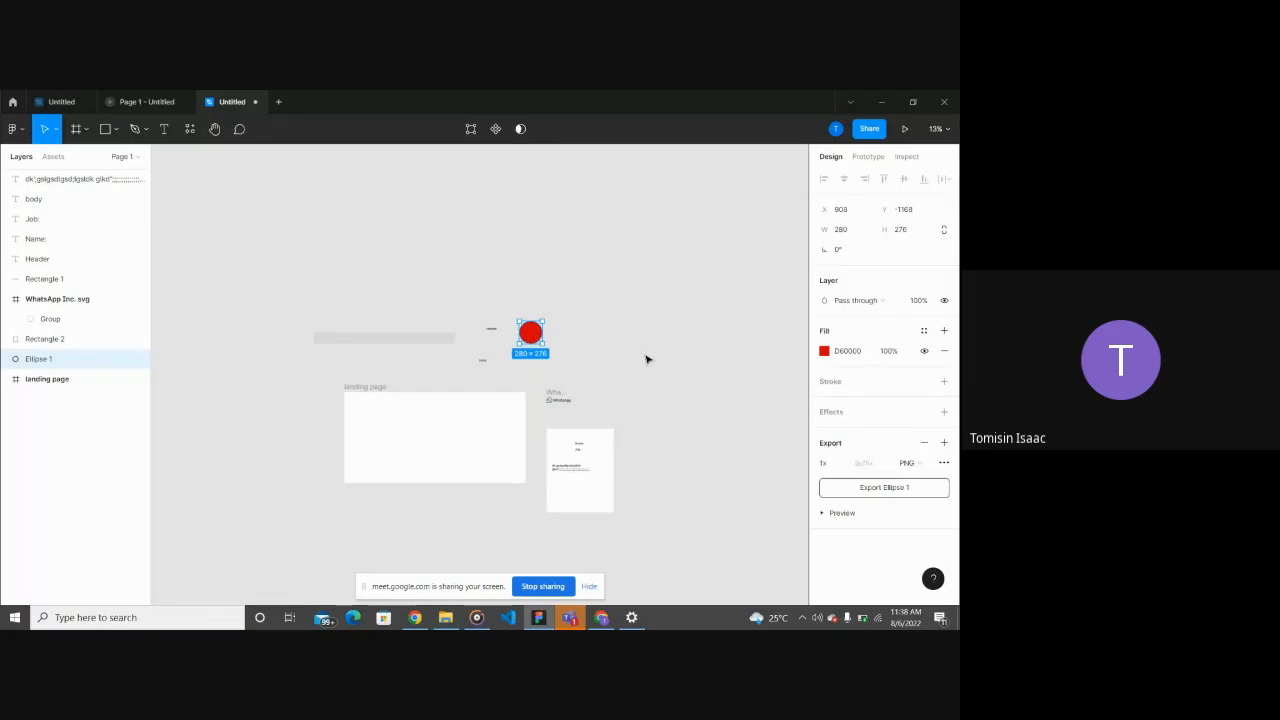
{"action": "left_click", "coordinate": [340, 468]}
{"action": "scroll", "coordinate": [340, 468], "scroll_direction": "down", "scroll_amount": 2}
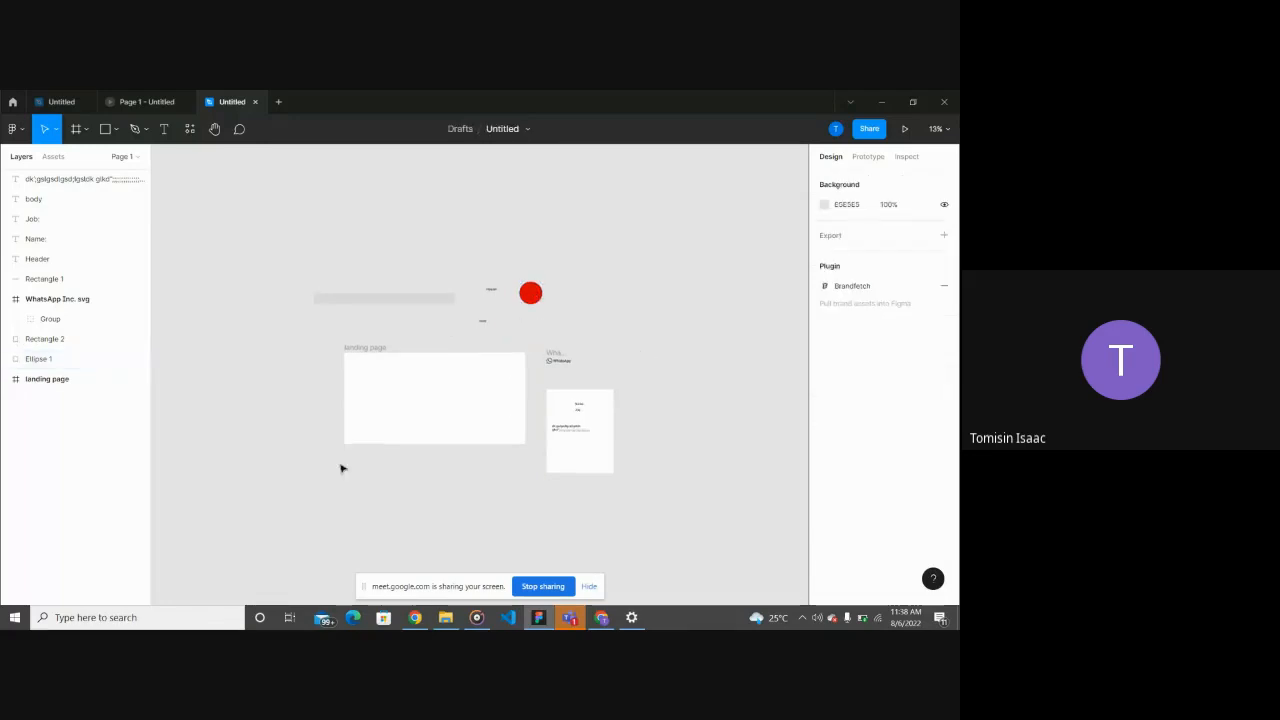
{"action": "left_click", "coordinate": [348, 400]}
{"action": "left_click_drag", "start_coordinate": [340, 398], "coordinate": [374, 400]}
{"action": "left_click", "coordinate": [426, 483]}
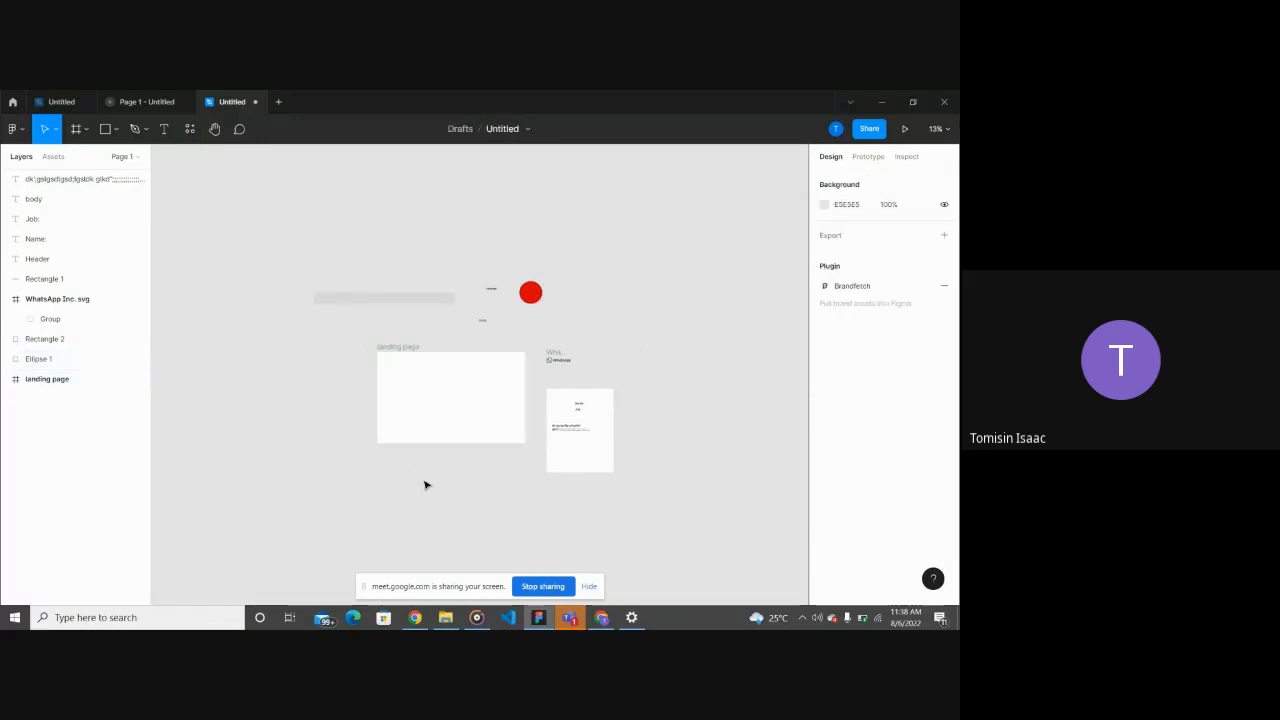
Step: Add three 10px layout grids to the landing page frame, remove all of them again and deselect the frame
{"action": "left_click", "coordinate": [400, 369]}
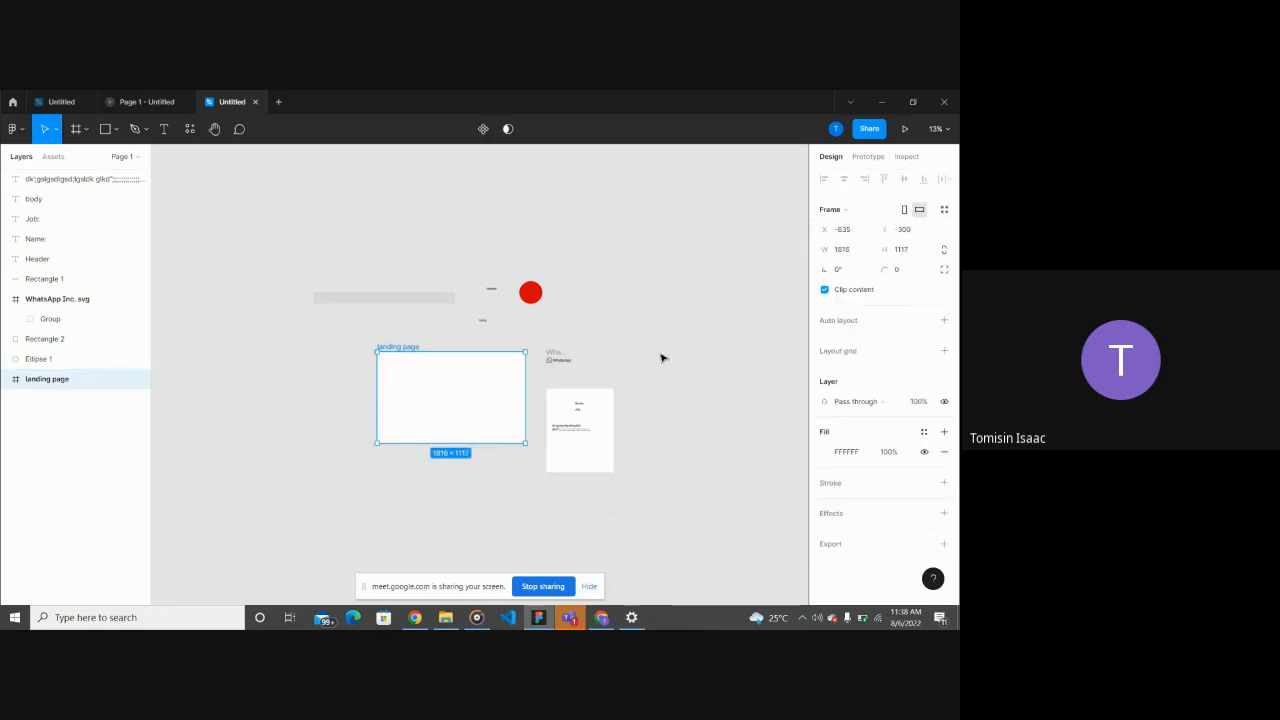
{"action": "left_click", "coordinate": [943, 352]}
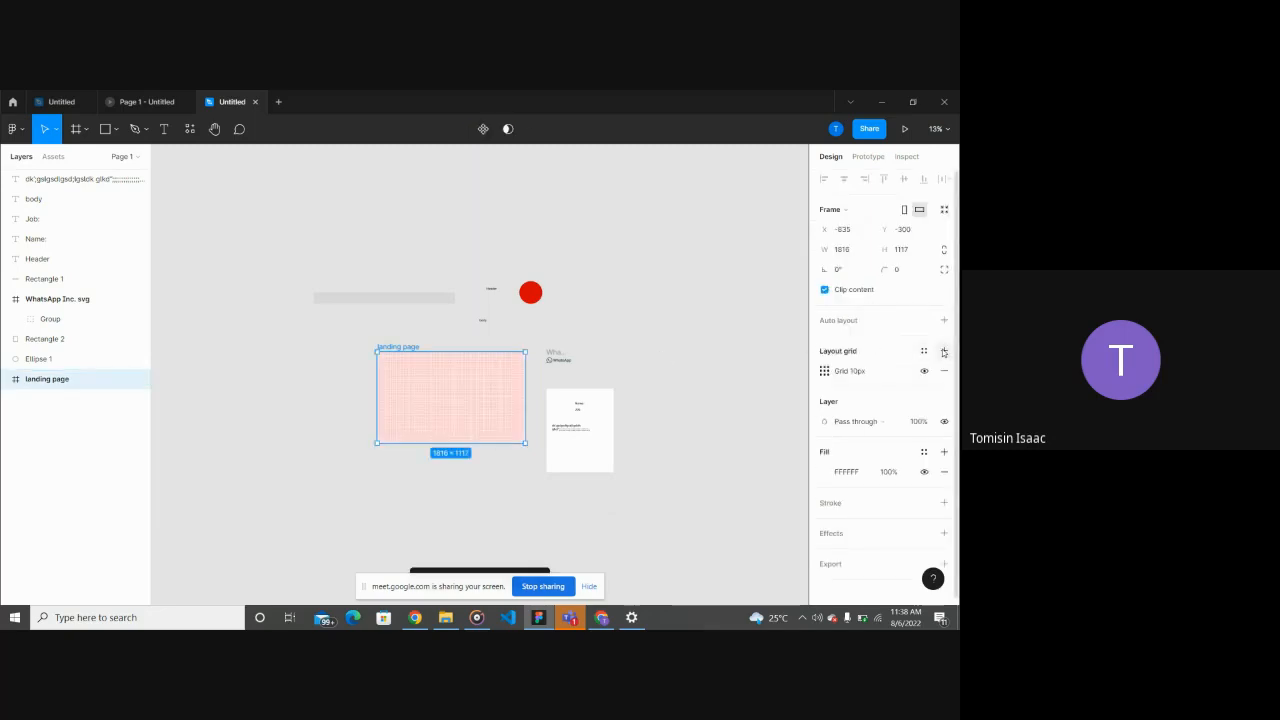
{"action": "left_click", "coordinate": [943, 352]}
{"action": "left_click", "coordinate": [943, 352]}
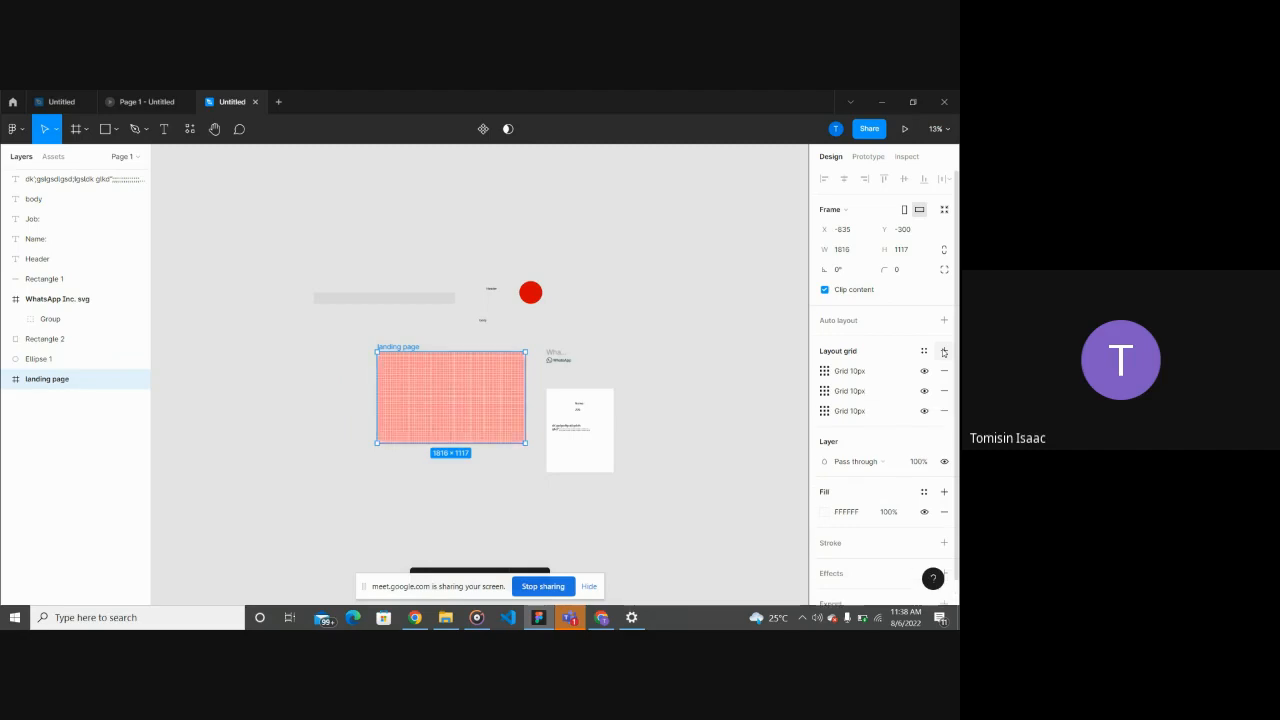
{"action": "left_click", "coordinate": [944, 371]}
{"action": "left_click", "coordinate": [944, 371]}
{"action": "left_click", "coordinate": [944, 371]}
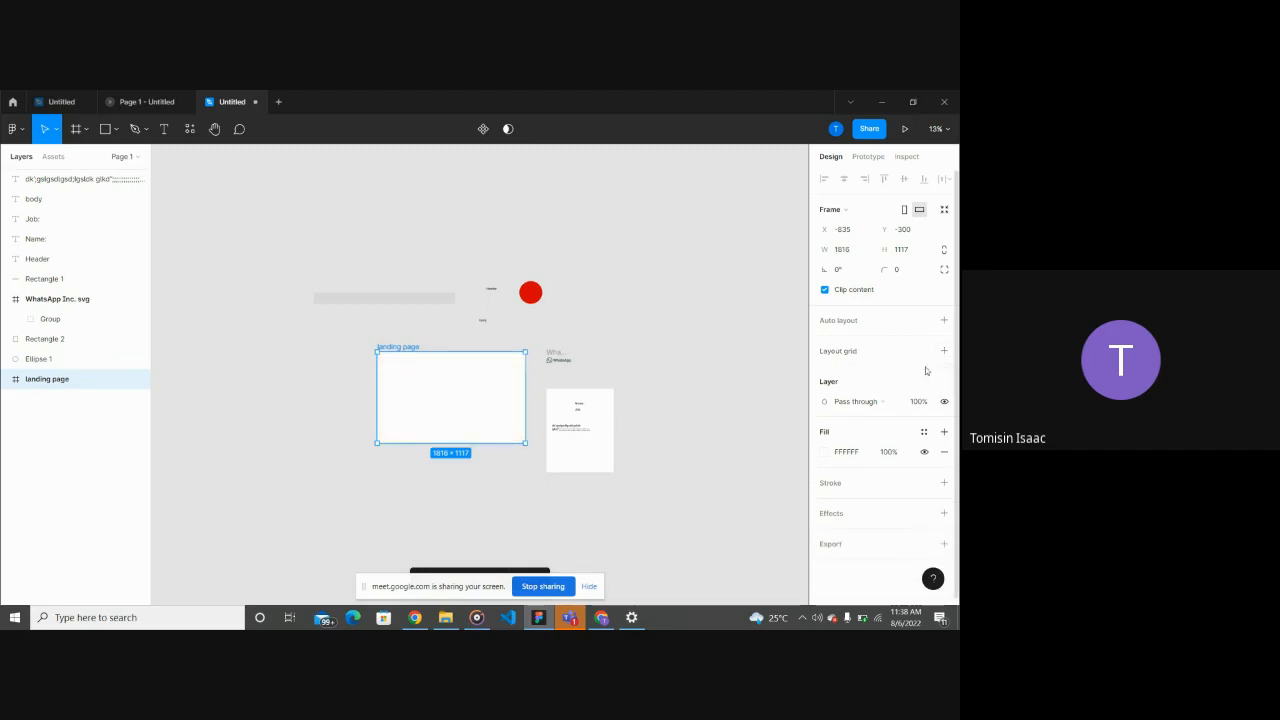
{"action": "left_click", "coordinate": [691, 376]}
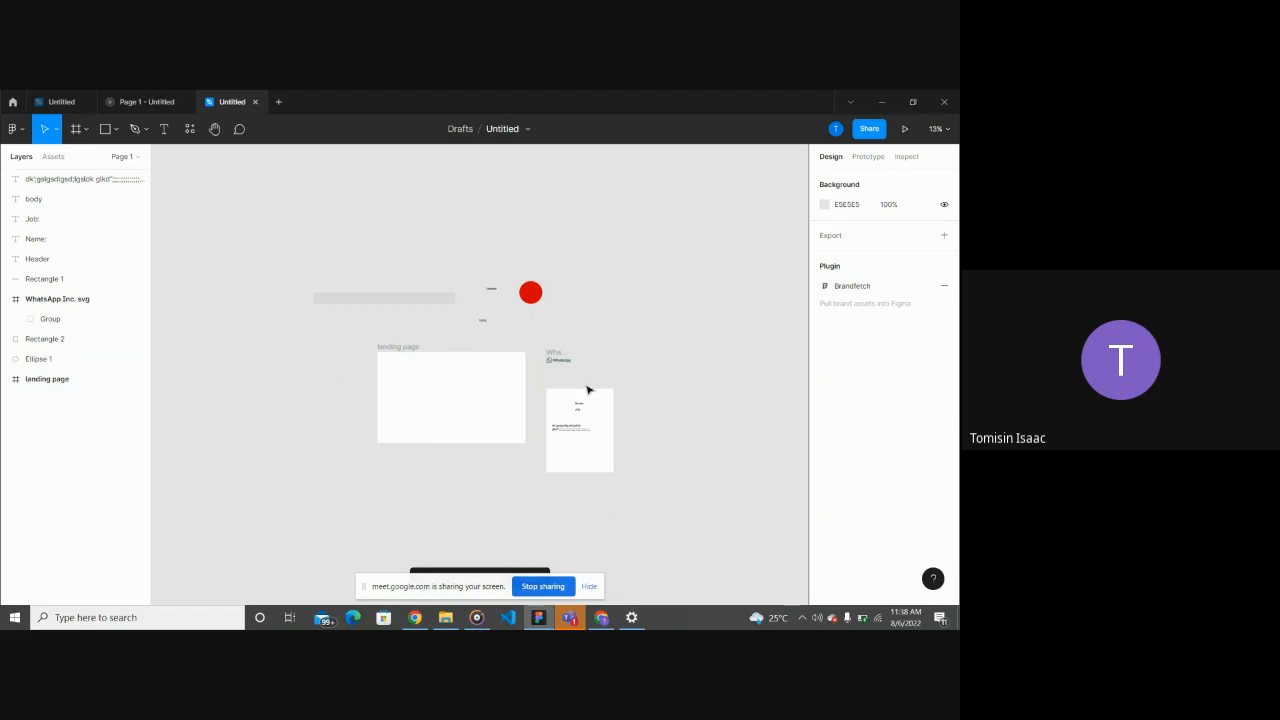
Step: Add a second fill to the red circle, remove it again and deselect the circle
{"action": "left_click", "coordinate": [531, 293]}
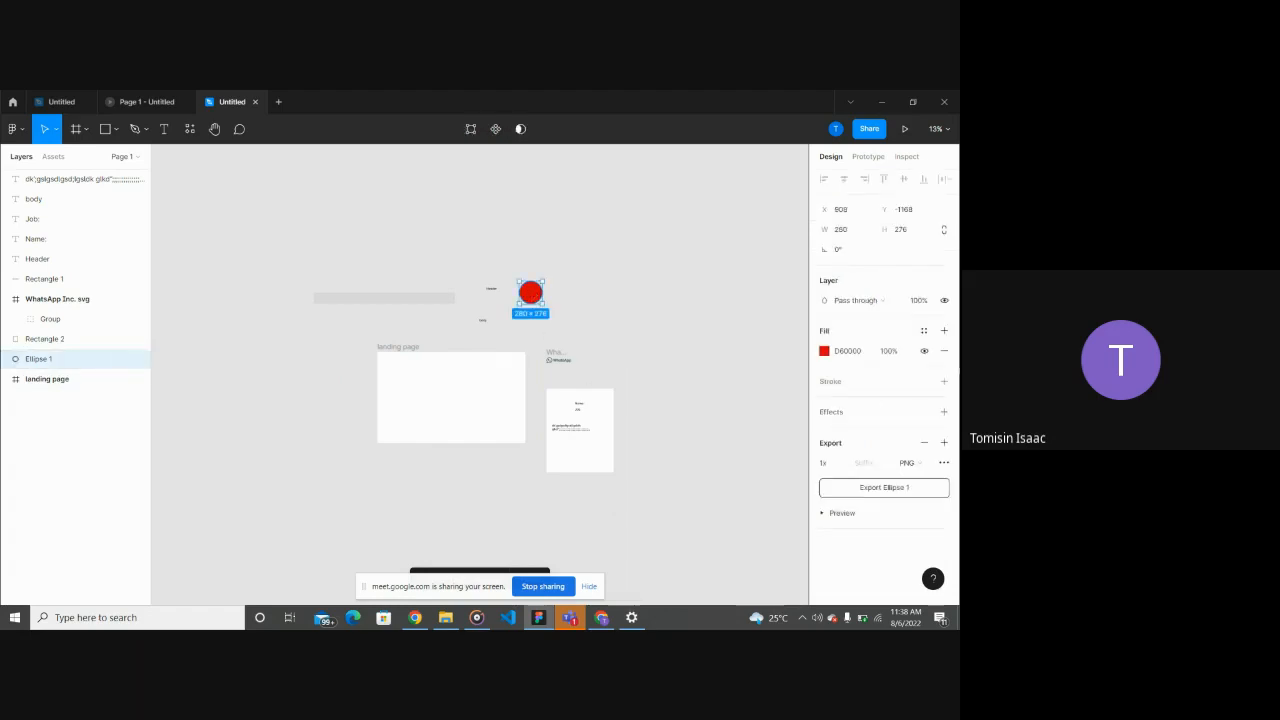
{"action": "left_click", "coordinate": [944, 333]}
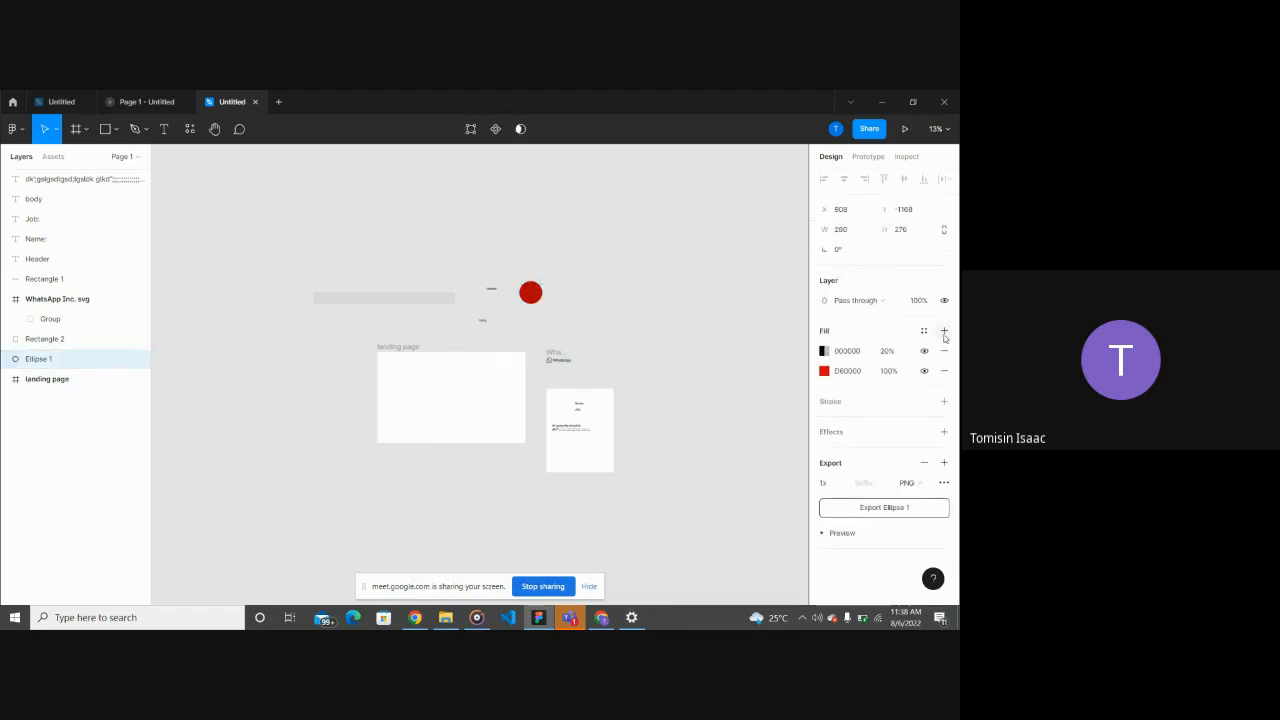
{"action": "left_click", "coordinate": [944, 351]}
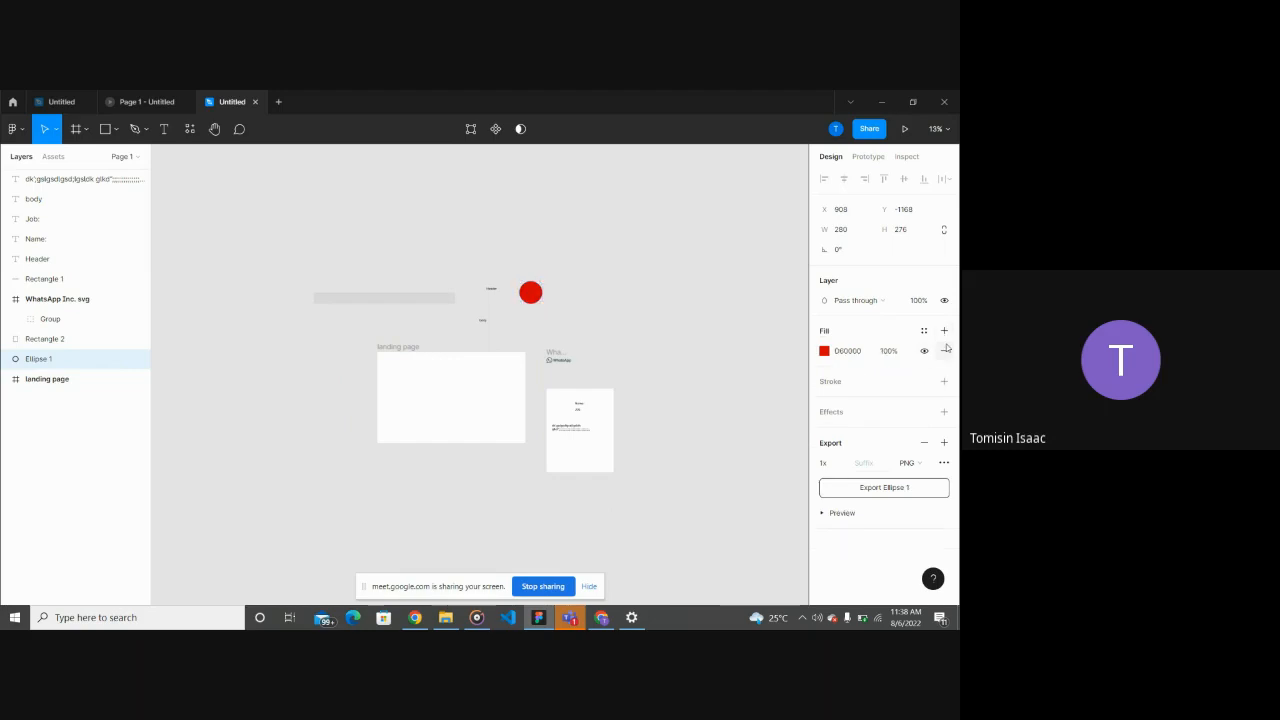
{"action": "left_click", "coordinate": [752, 371]}
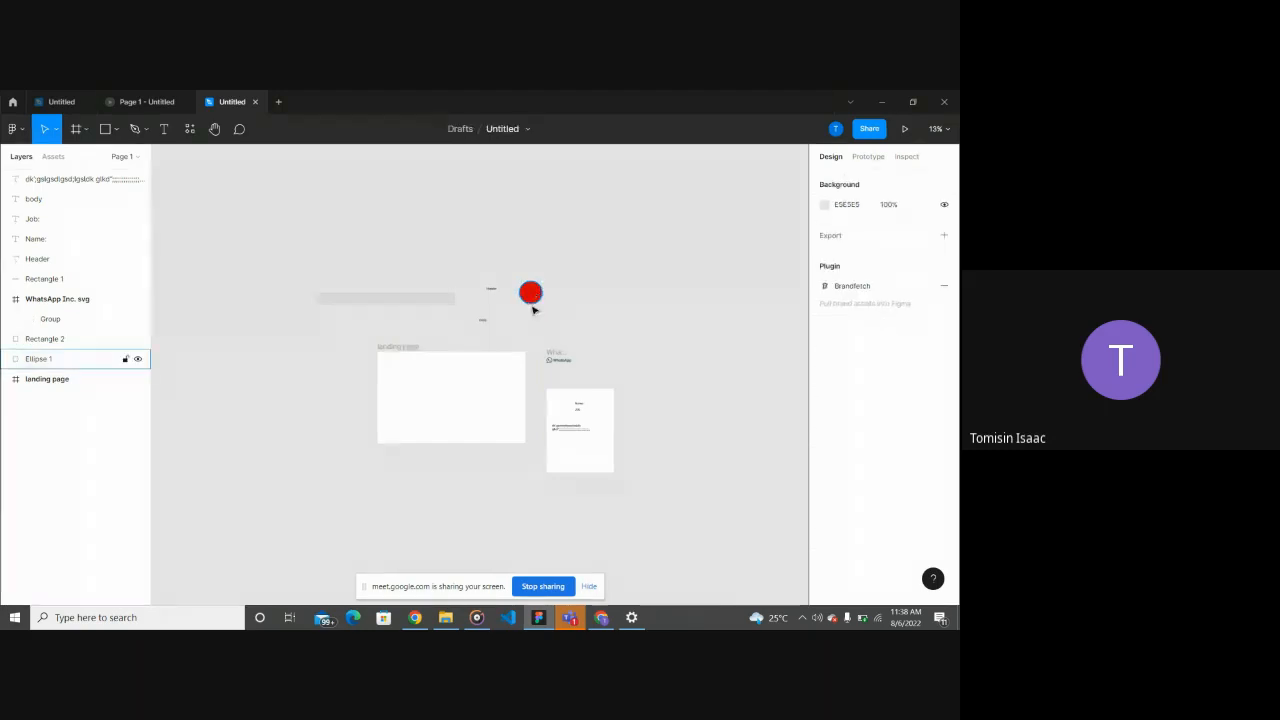
Step: Move the red circle beside the profile card, to about X 2417, Y 243
{"action": "left_click_drag", "start_coordinate": [533, 297], "coordinate": [656, 410]}
{"action": "scroll", "coordinate": [660, 410], "scroll_direction": "up", "scroll_amount": 5, "text": "ctrl"}
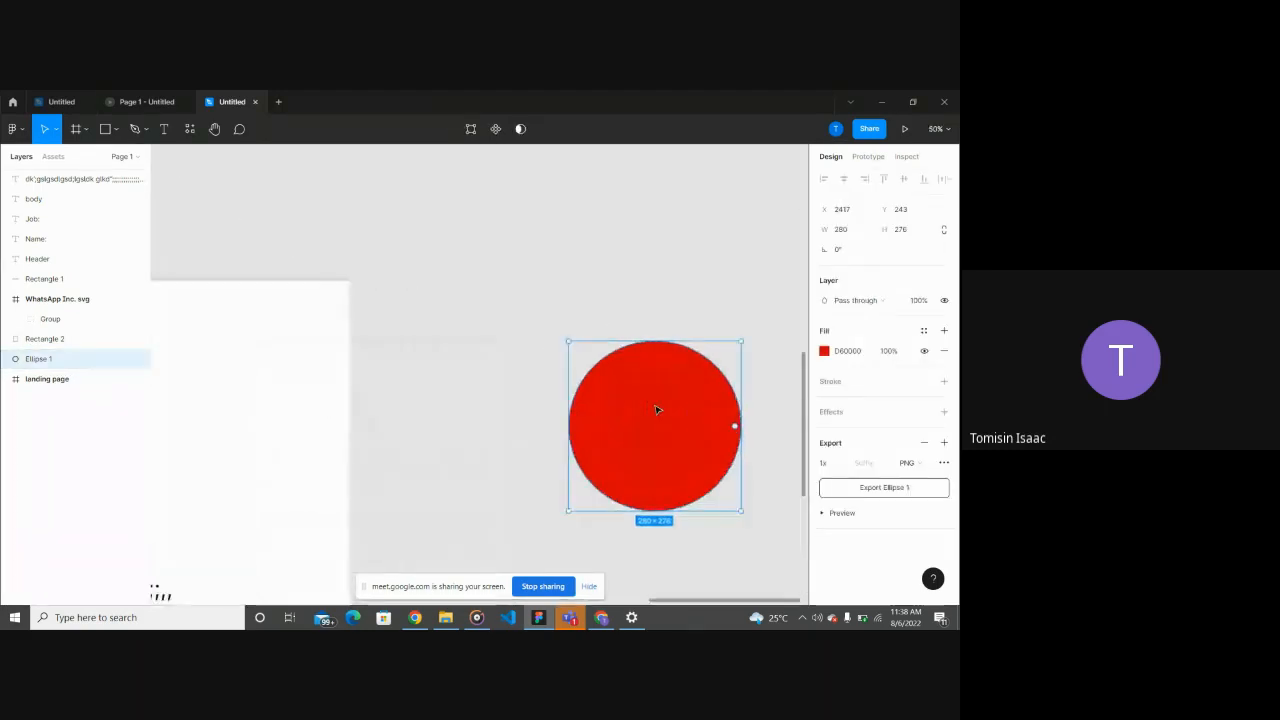
{"action": "scroll", "coordinate": [705, 418], "scroll_direction": "down", "scroll_amount": 1, "text": "ctrl"}
{"action": "scroll", "coordinate": [701, 420], "scroll_direction": "down", "scroll_amount": 4, "text": "ctrl"}
Step: Wrap the profile card's white rectangle in a frame with Frame selection
{"action": "left_click", "coordinate": [580, 471]}
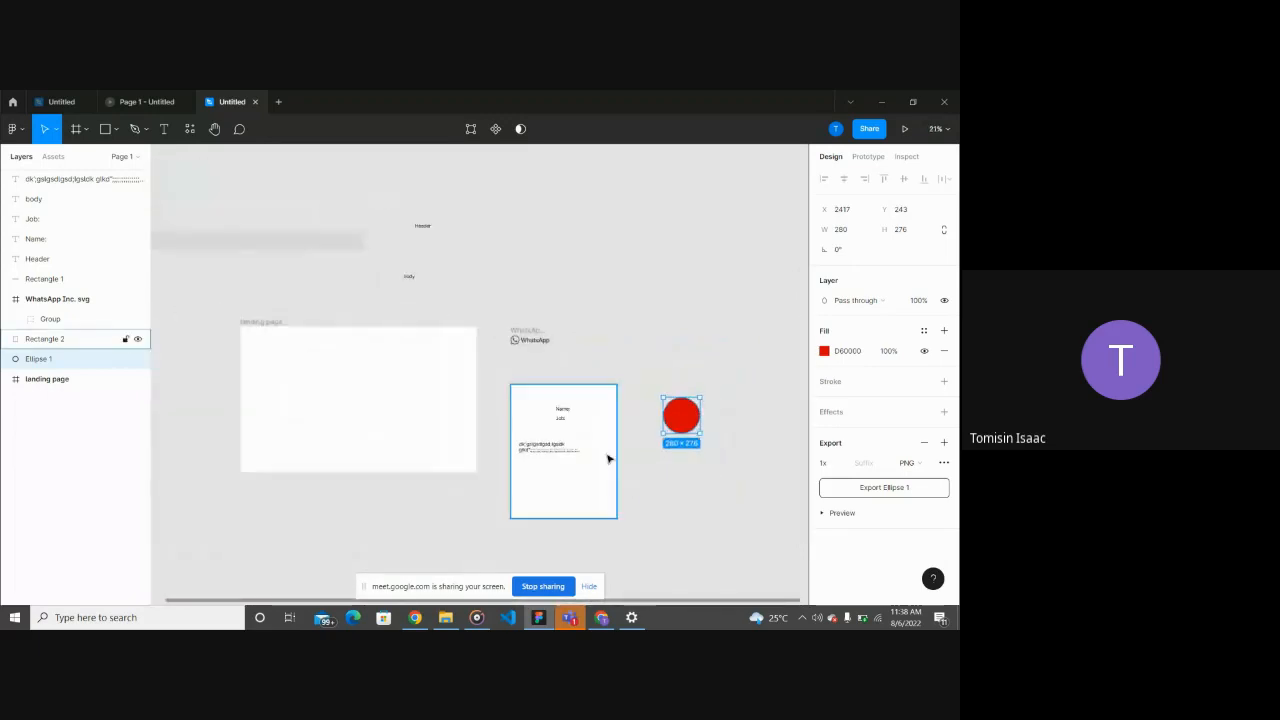
{"action": "scroll", "coordinate": [567, 475], "scroll_direction": "down", "scroll_amount": 1}
{"action": "scroll", "coordinate": [567, 475], "scroll_direction": "left", "scroll_amount": 1}
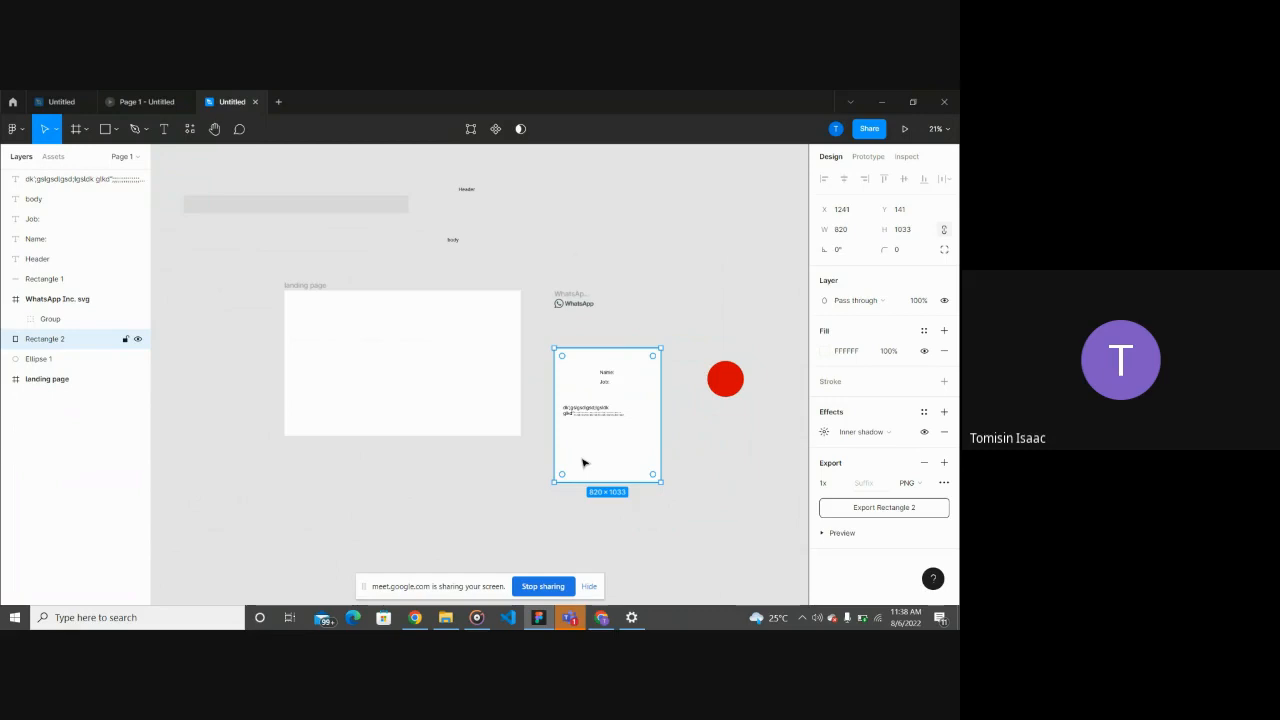
{"action": "right_click", "coordinate": [583, 462]}
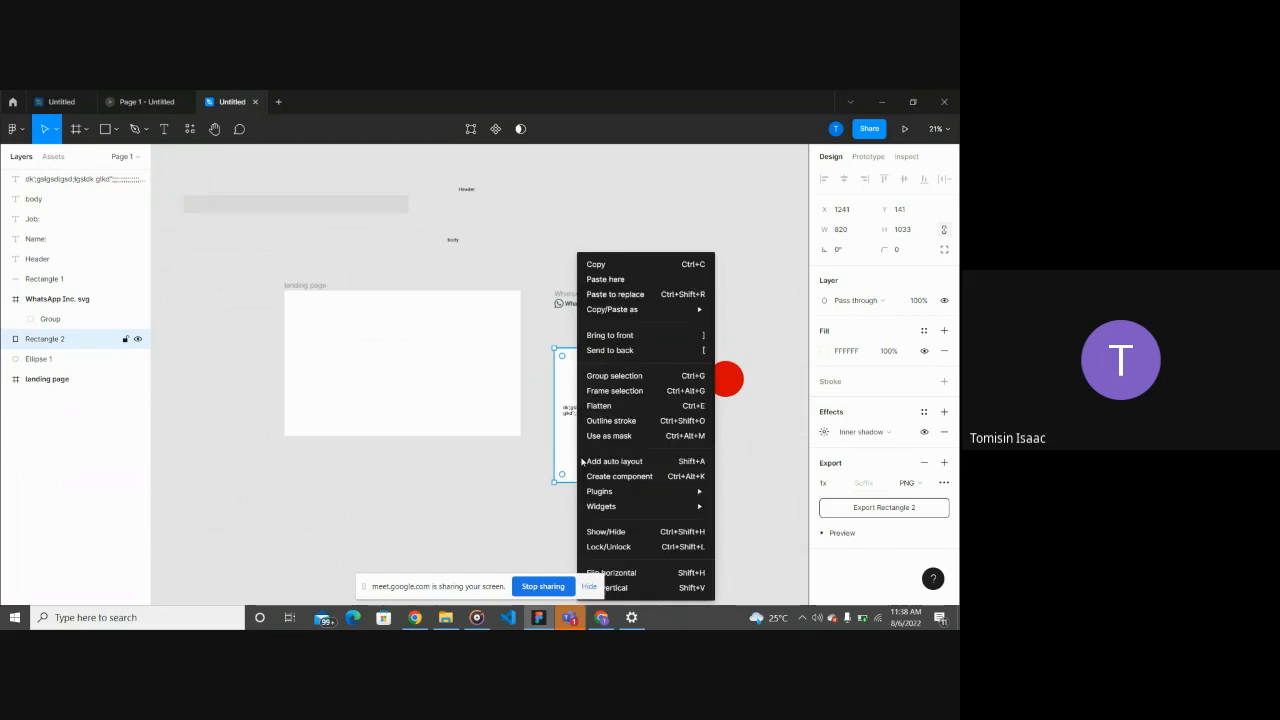
{"action": "left_click", "coordinate": [617, 392]}
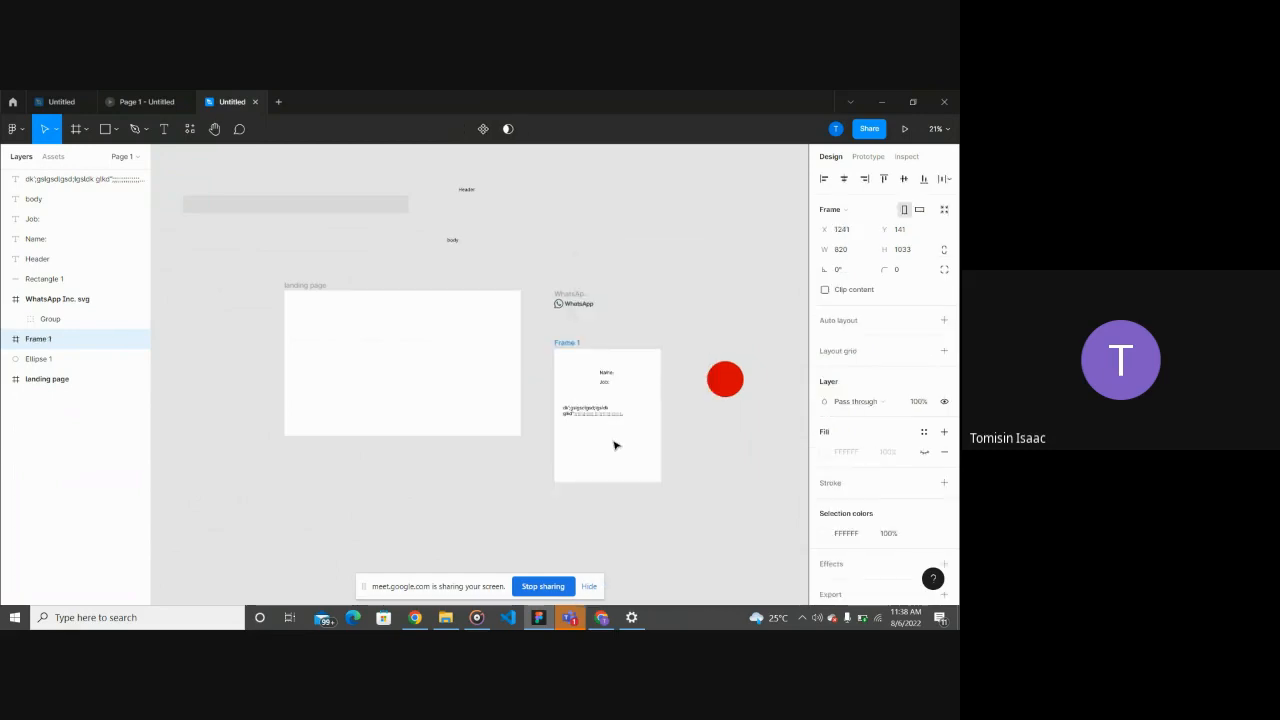
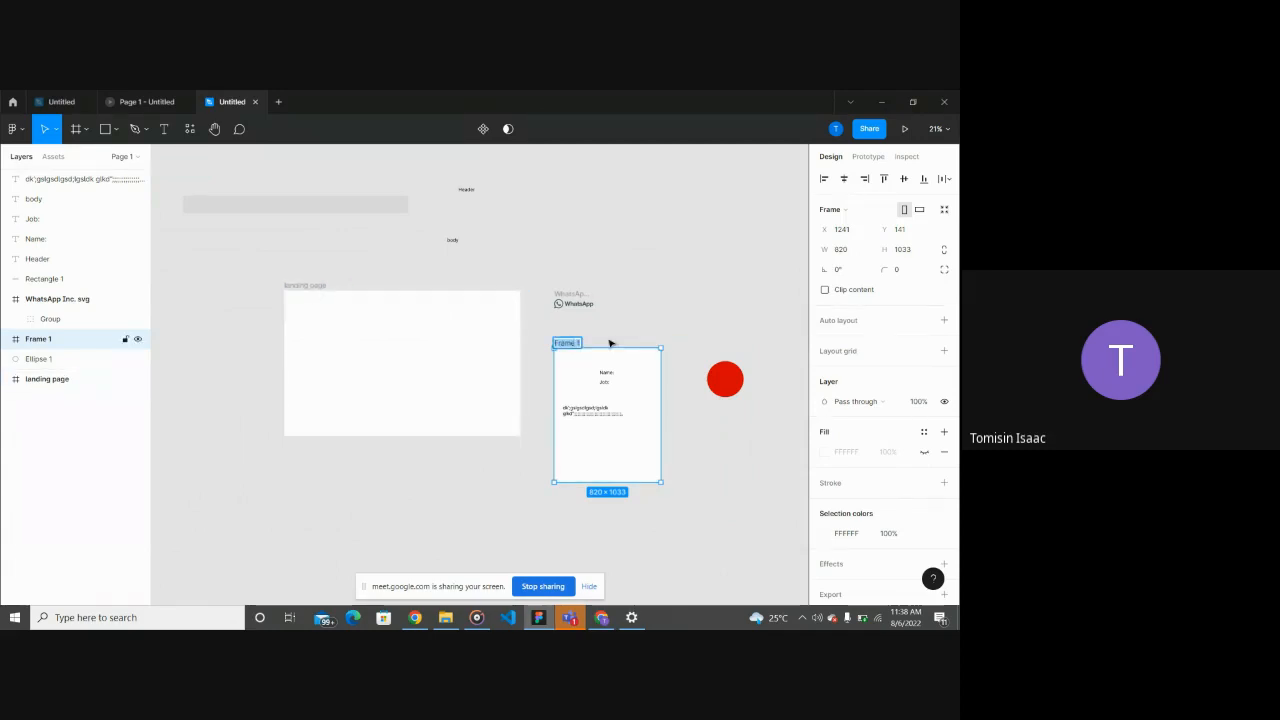
Step: Deselect the profile card's frame and add a layout grid to the landing page frame
{"action": "left_click", "coordinate": [640, 341]}
{"action": "left_click", "coordinate": [650, 405]}
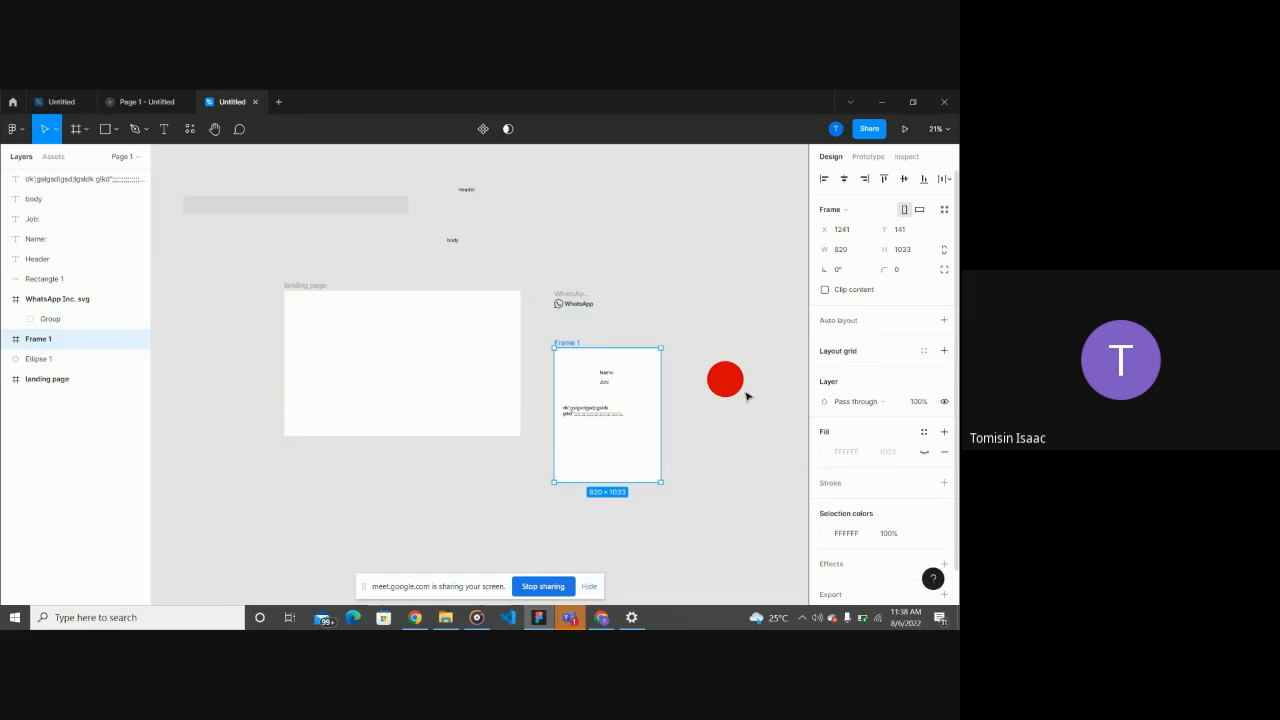
{"action": "left_click", "coordinate": [680, 497]}
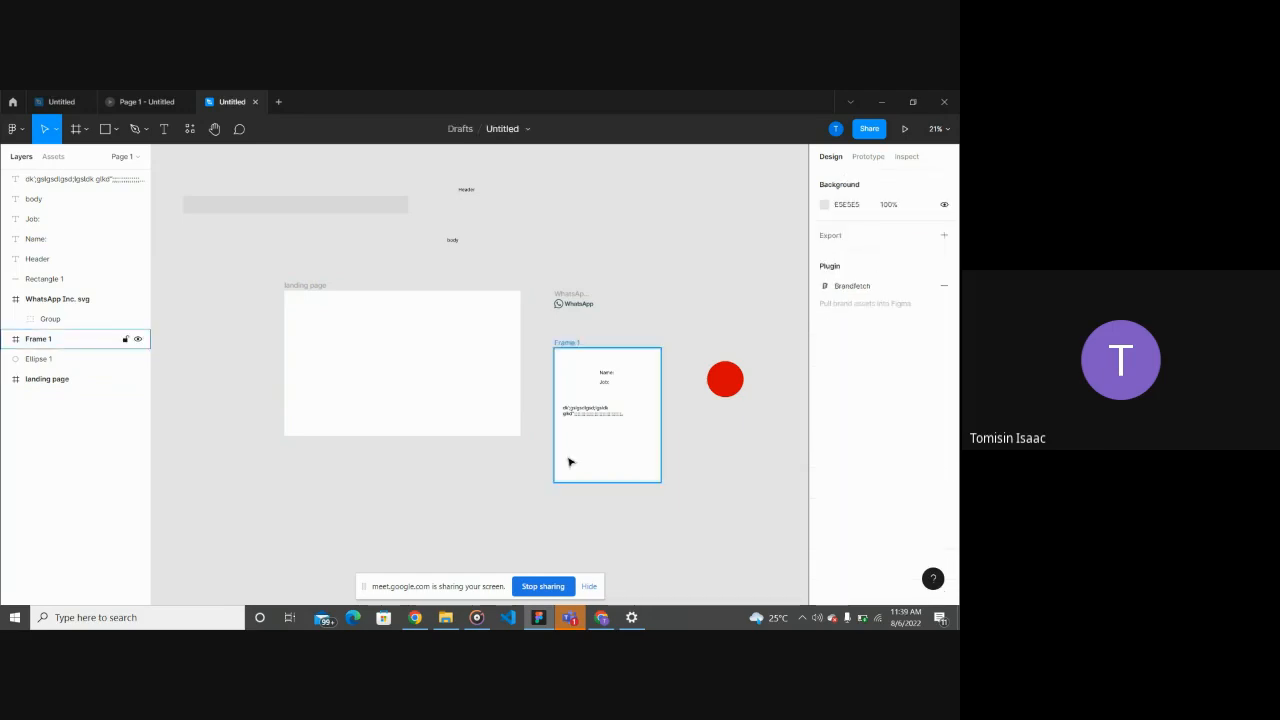
{"action": "left_click", "coordinate": [357, 363]}
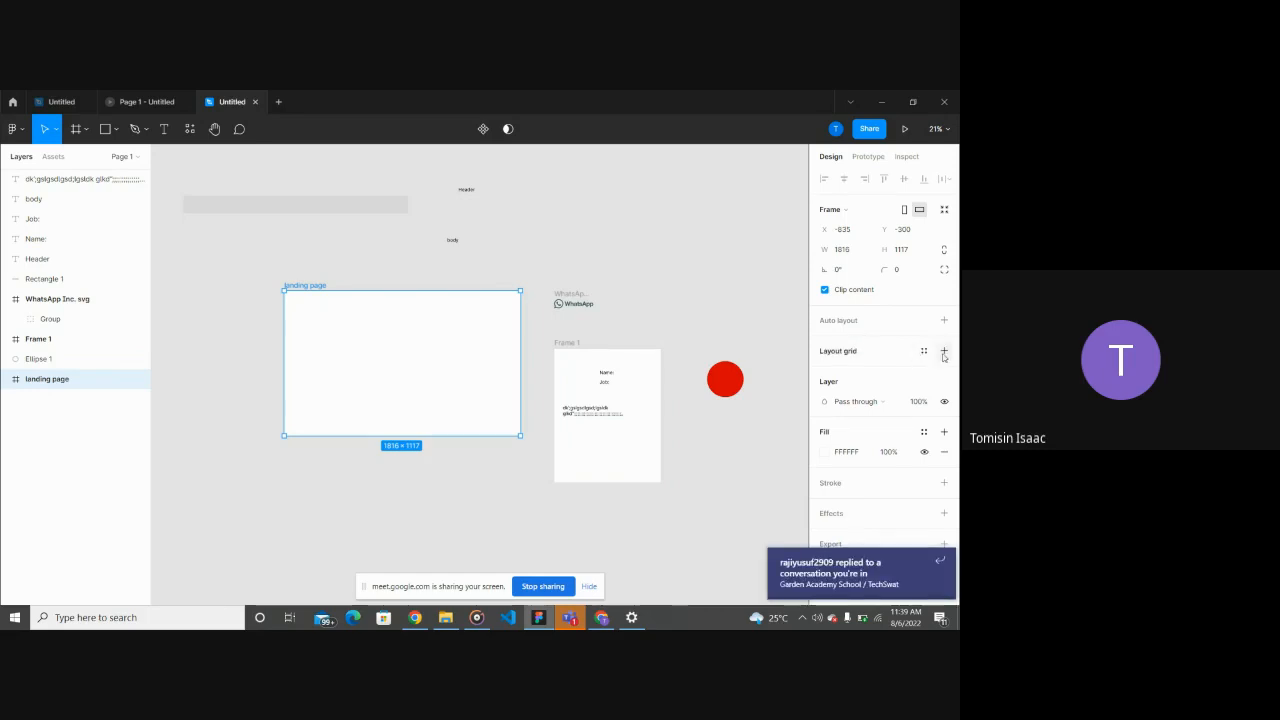
{"action": "left_click", "coordinate": [943, 351]}
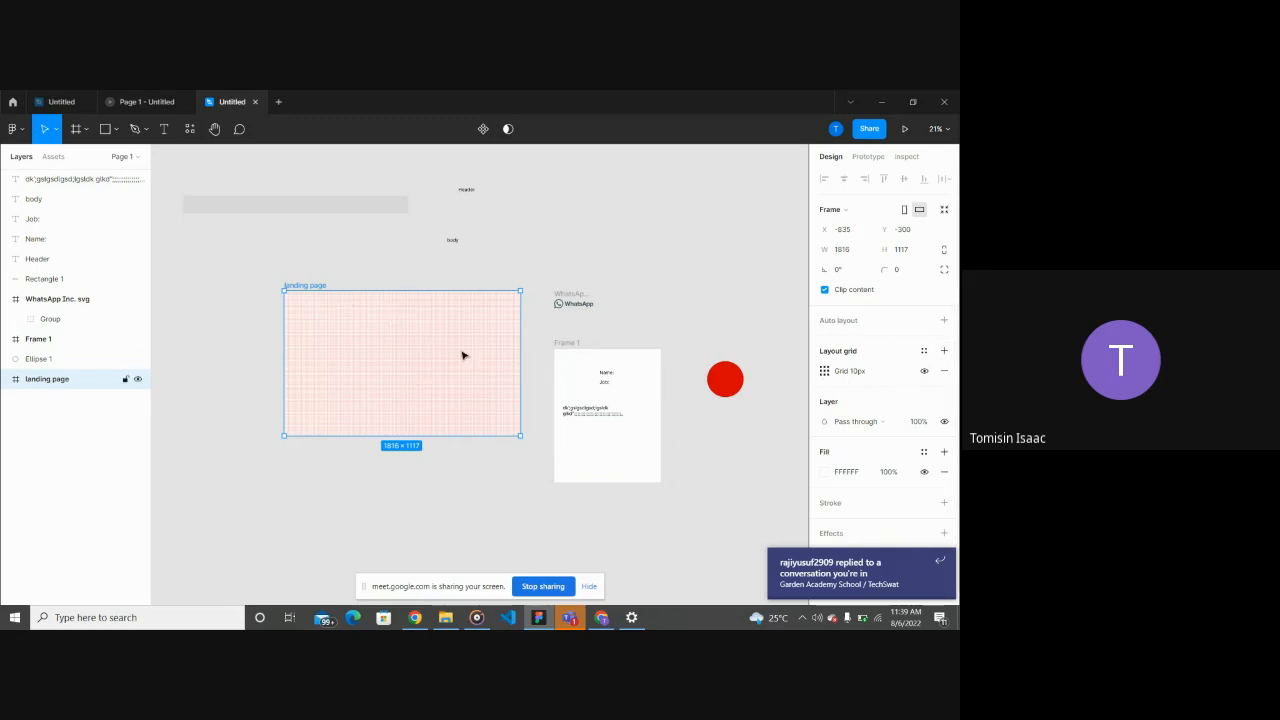
{"action": "scroll", "coordinate": [502, 392], "scroll_direction": "up", "scroll_amount": 5}
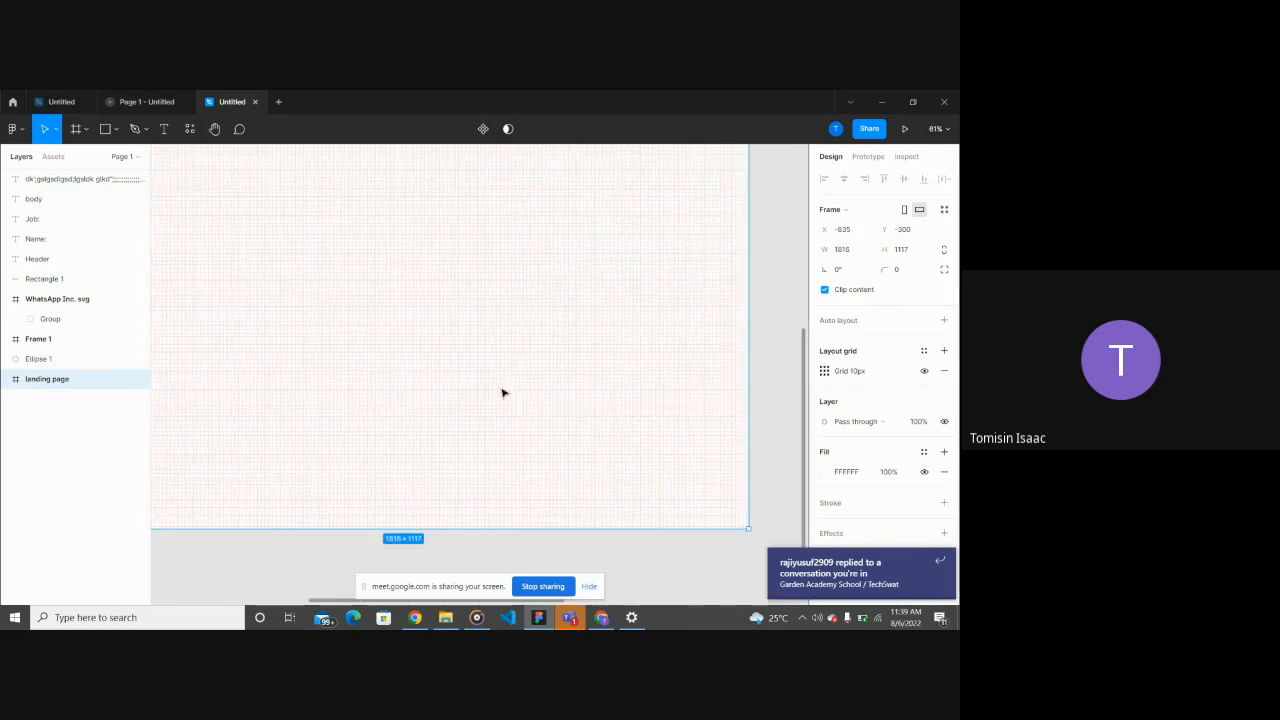
{"action": "scroll", "coordinate": [502, 392], "scroll_direction": "down", "scroll_amount": 3}
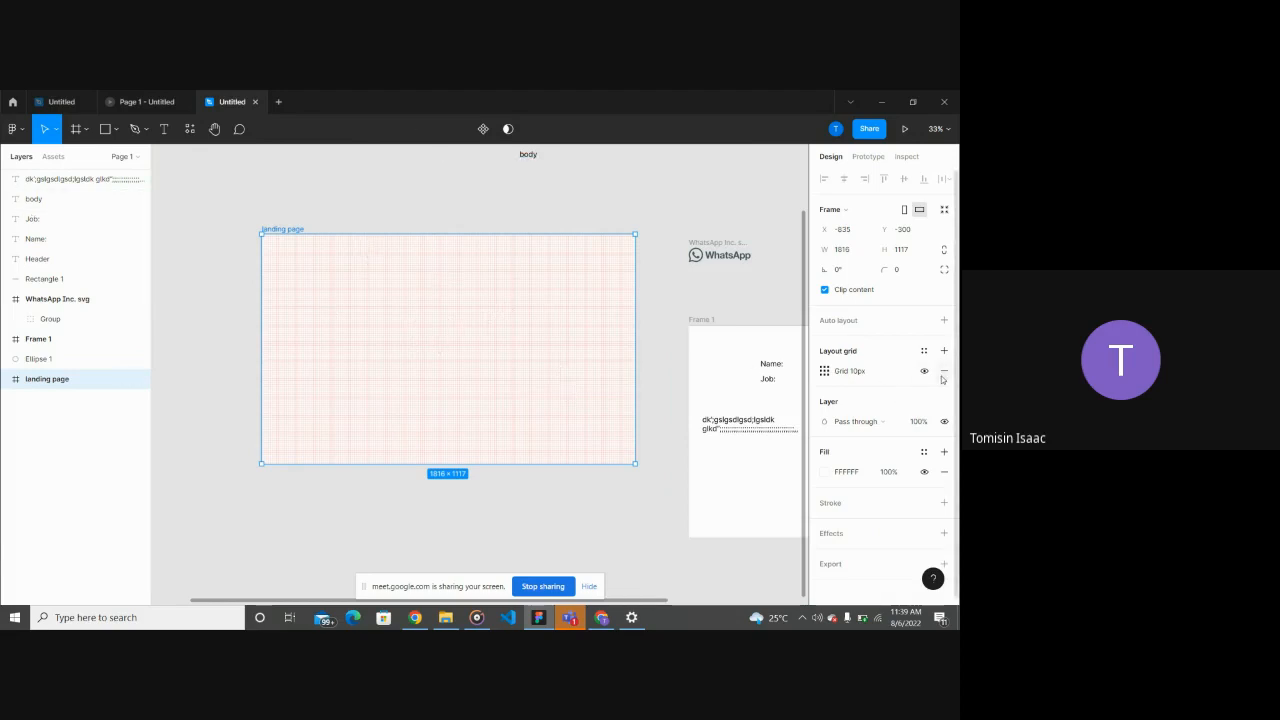
Step: Set the landing page layout grid's size to 80 px
{"action": "left_click", "coordinate": [824, 371]}
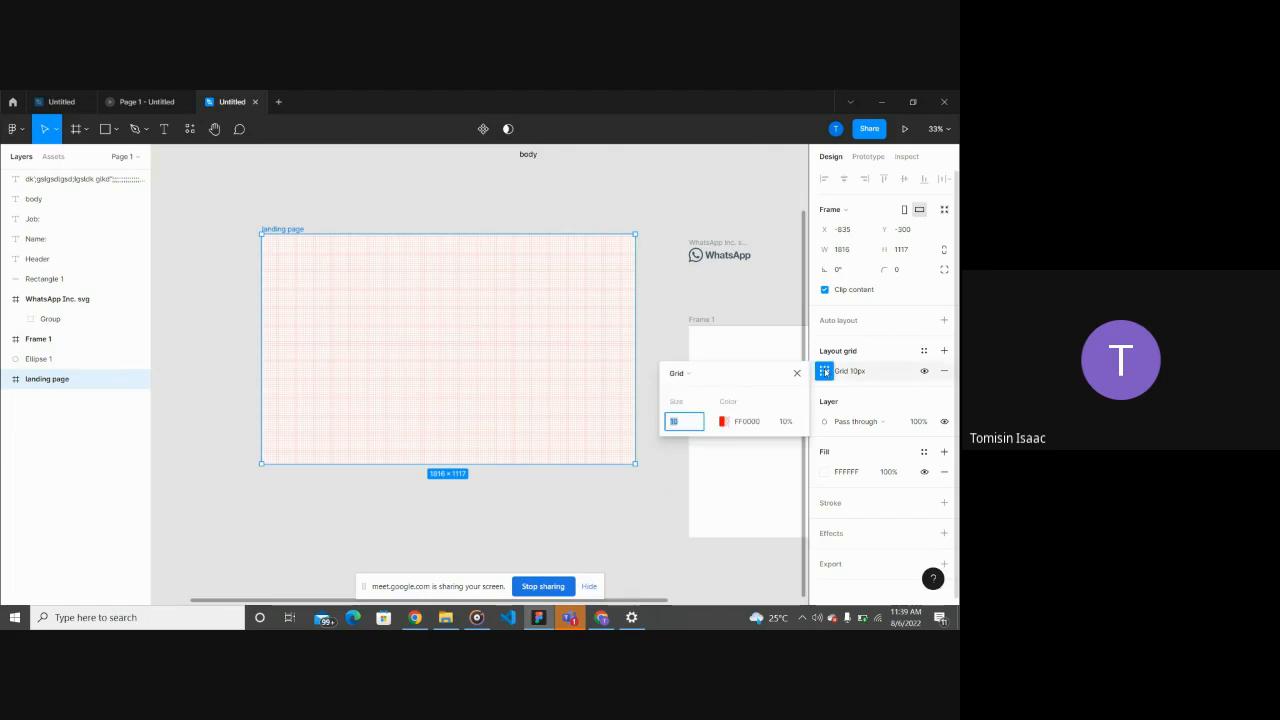
{"action": "left_click", "coordinate": [860, 372]}
{"action": "left_click", "coordinate": [687, 424]}
{"action": "type", "text": "80"}
{"action": "key", "text": "Return"}
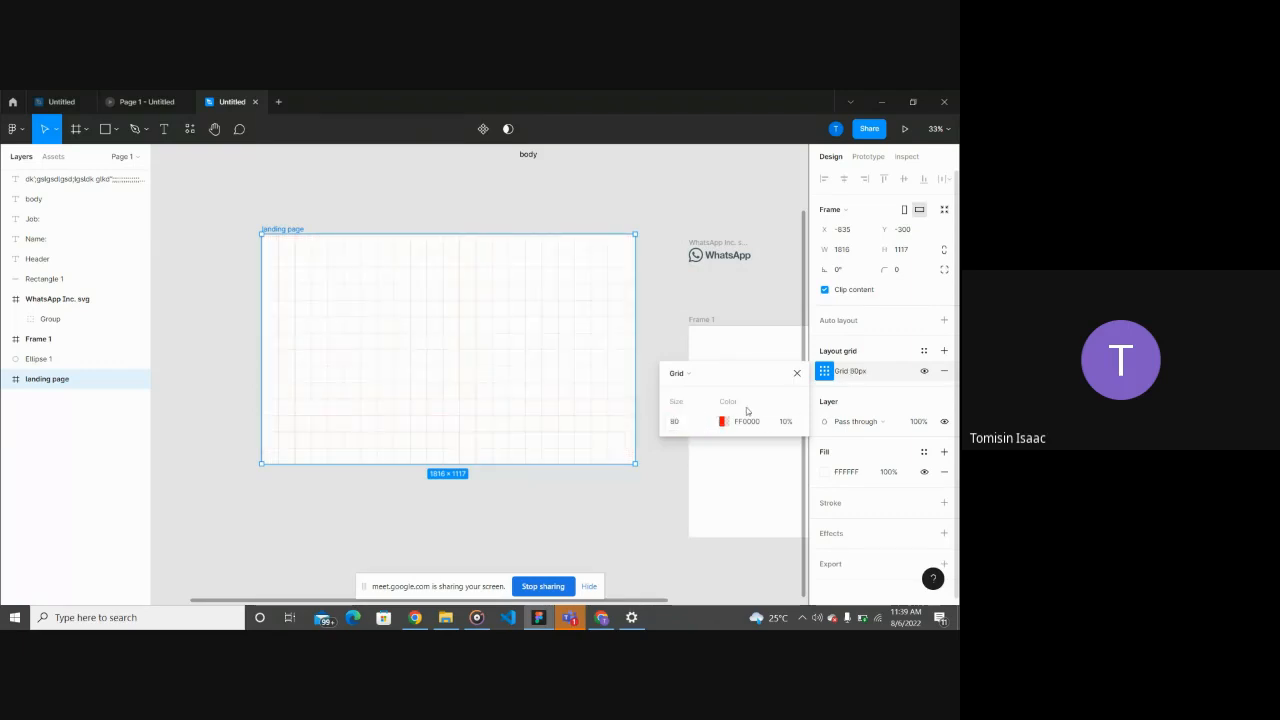
Step: Add a second layout grid to the landing page frame, toggle its visibility several times and remove it again
{"action": "left_click", "coordinate": [893, 391]}
{"action": "left_click", "coordinate": [944, 351]}
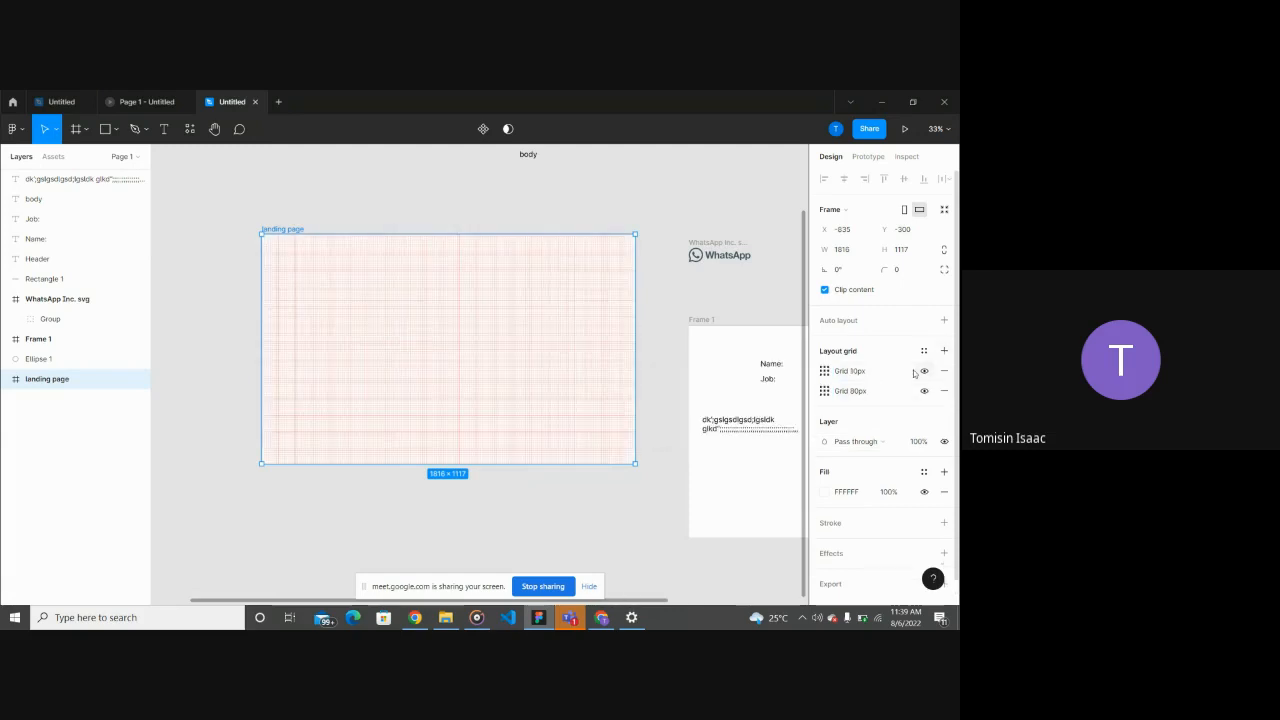
{"action": "left_click", "coordinate": [923, 371]}
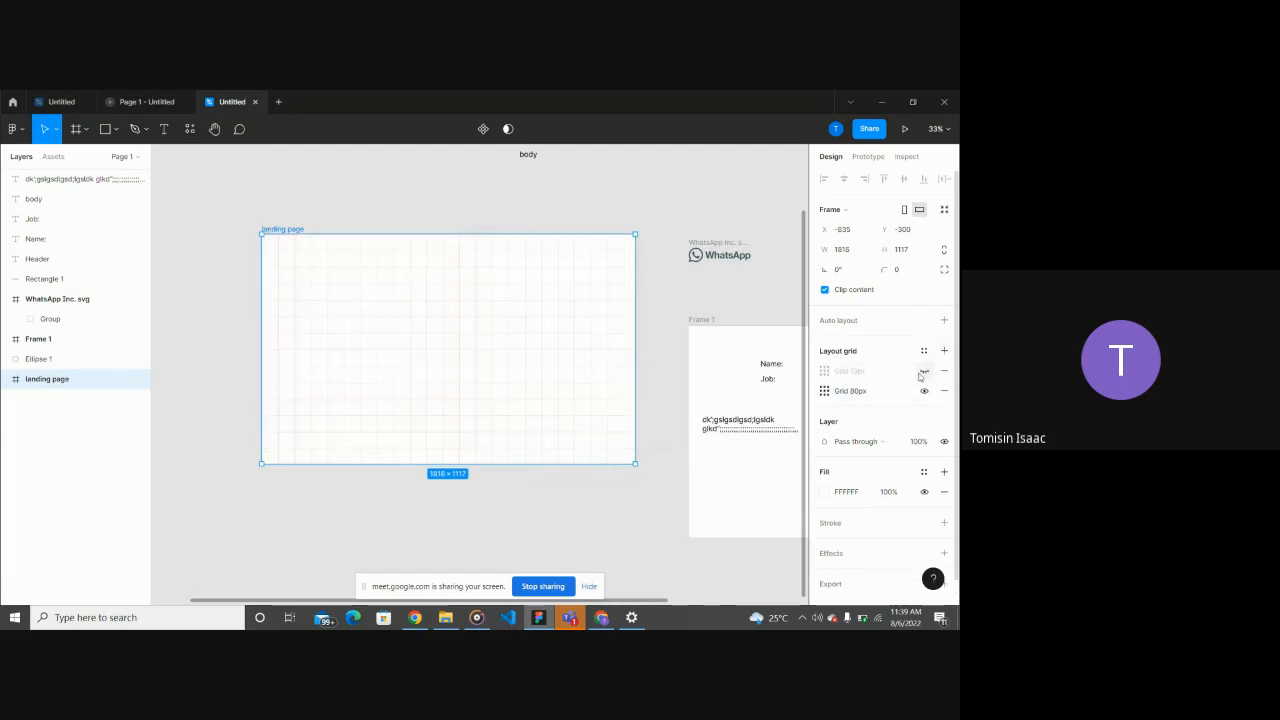
{"action": "left_click", "coordinate": [923, 371]}
{"action": "left_click", "coordinate": [923, 371]}
{"action": "left_click", "coordinate": [923, 371]}
{"action": "left_click", "coordinate": [944, 371]}
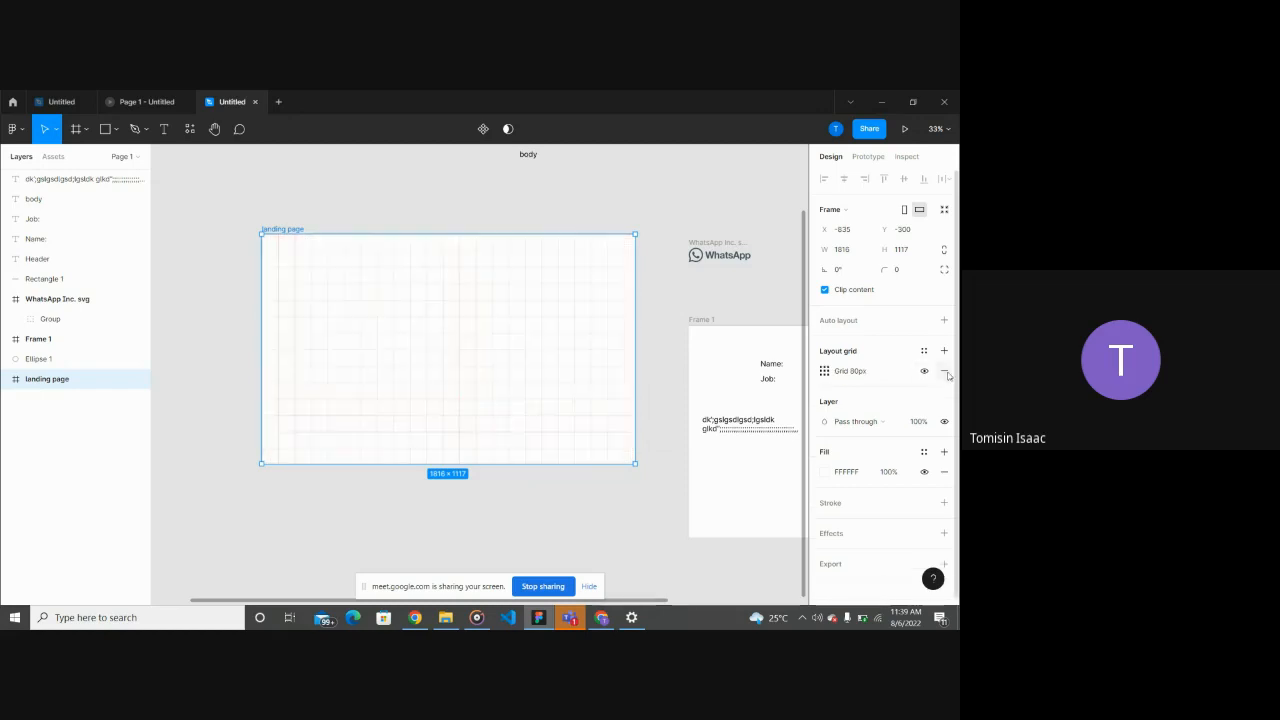
Step: Change the remaining 80 px layout grid to columns and set the column count to 70
{"action": "left_click", "coordinate": [824, 371]}
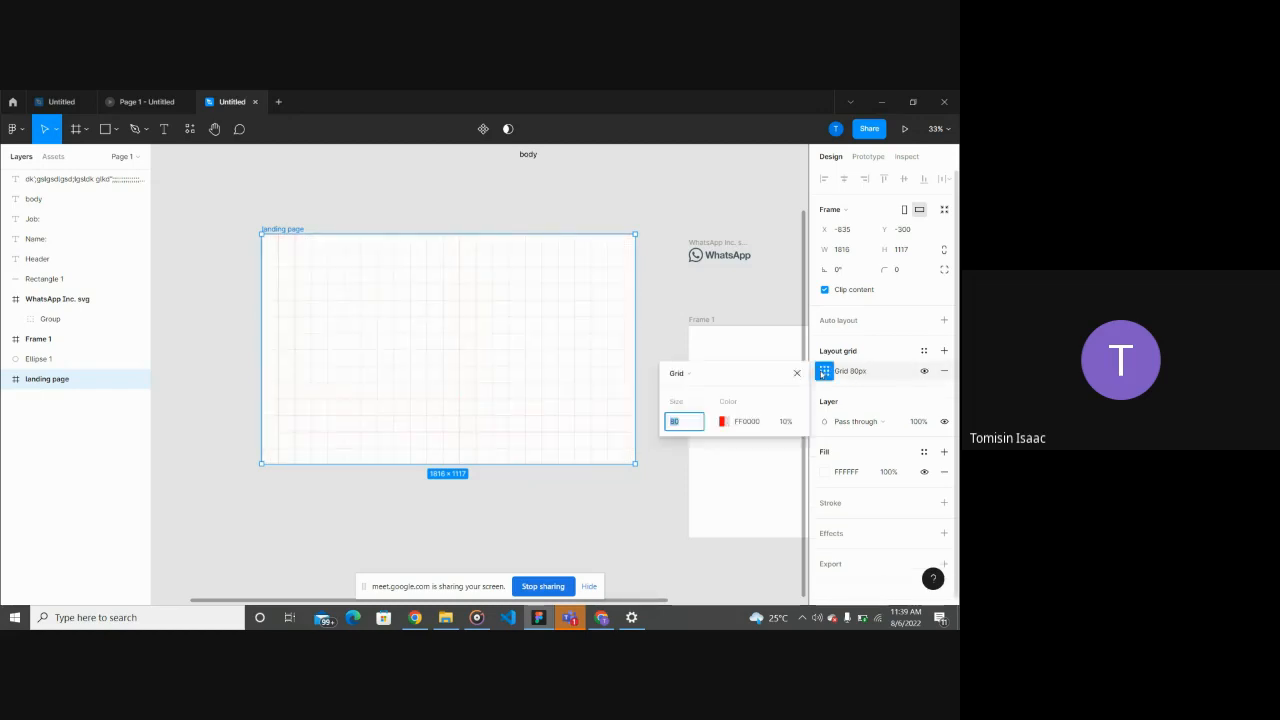
{"action": "left_click", "coordinate": [688, 375]}
{"action": "left_click", "coordinate": [696, 388]}
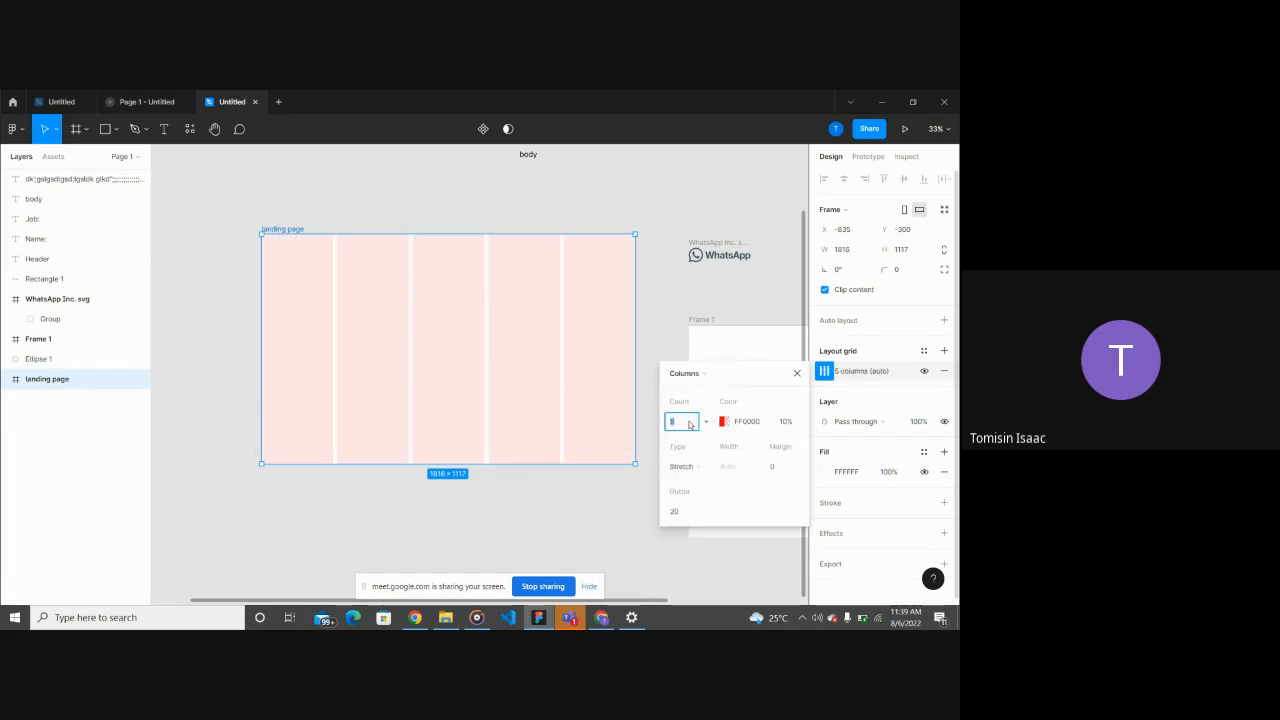
{"action": "left_click", "coordinate": [688, 425]}
{"action": "type", "text": "70"}
{"action": "key", "text": "Return"}
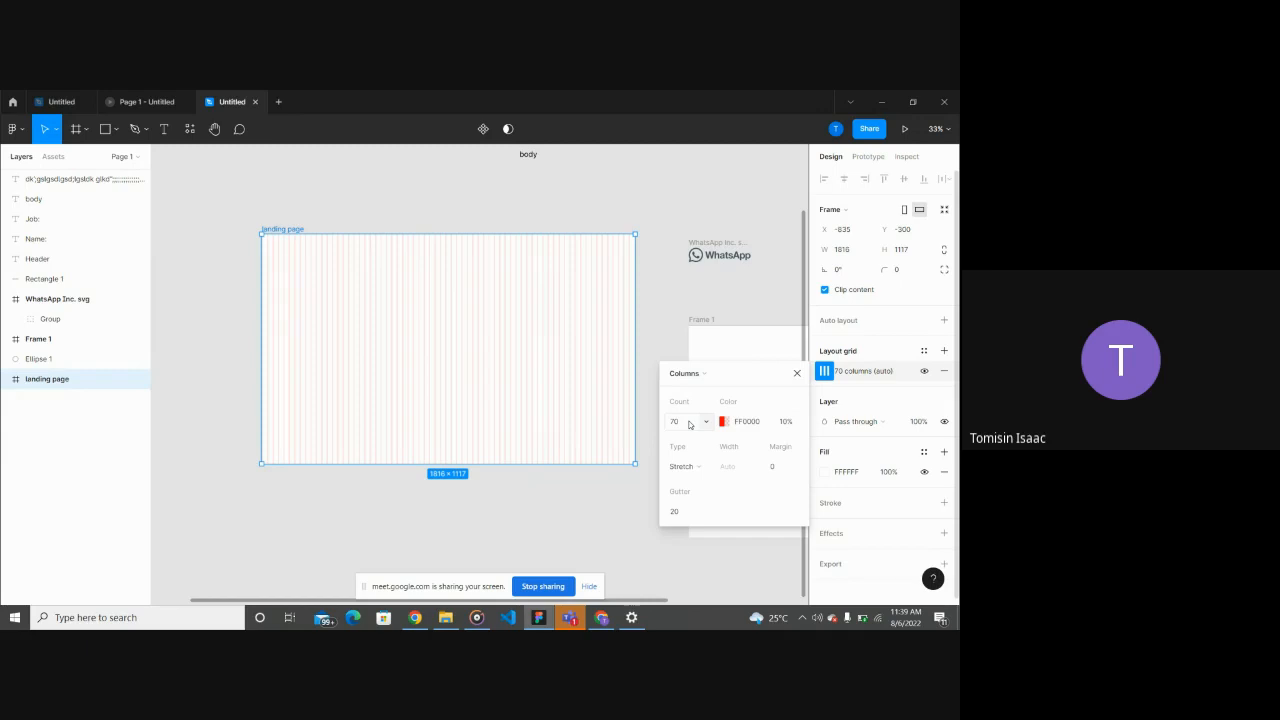
Step: Set the column count of the landing page's layout grid to 3
{"action": "left_click", "coordinate": [688, 424]}
{"action": "type", "text": "3"}
{"action": "key", "text": "Return"}
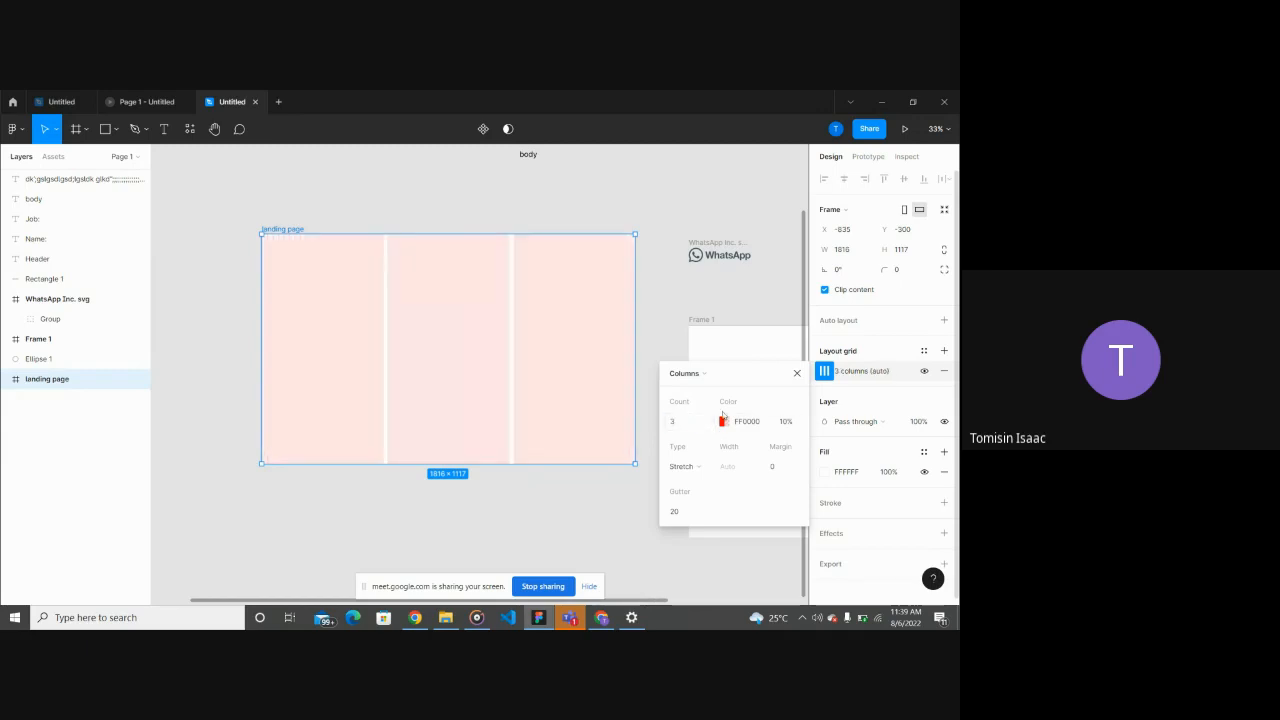
Step: Switch the landing page's layout grid from columns to rows and back to columns
{"action": "left_click", "coordinate": [706, 376]}
{"action": "left_click", "coordinate": [709, 390]}
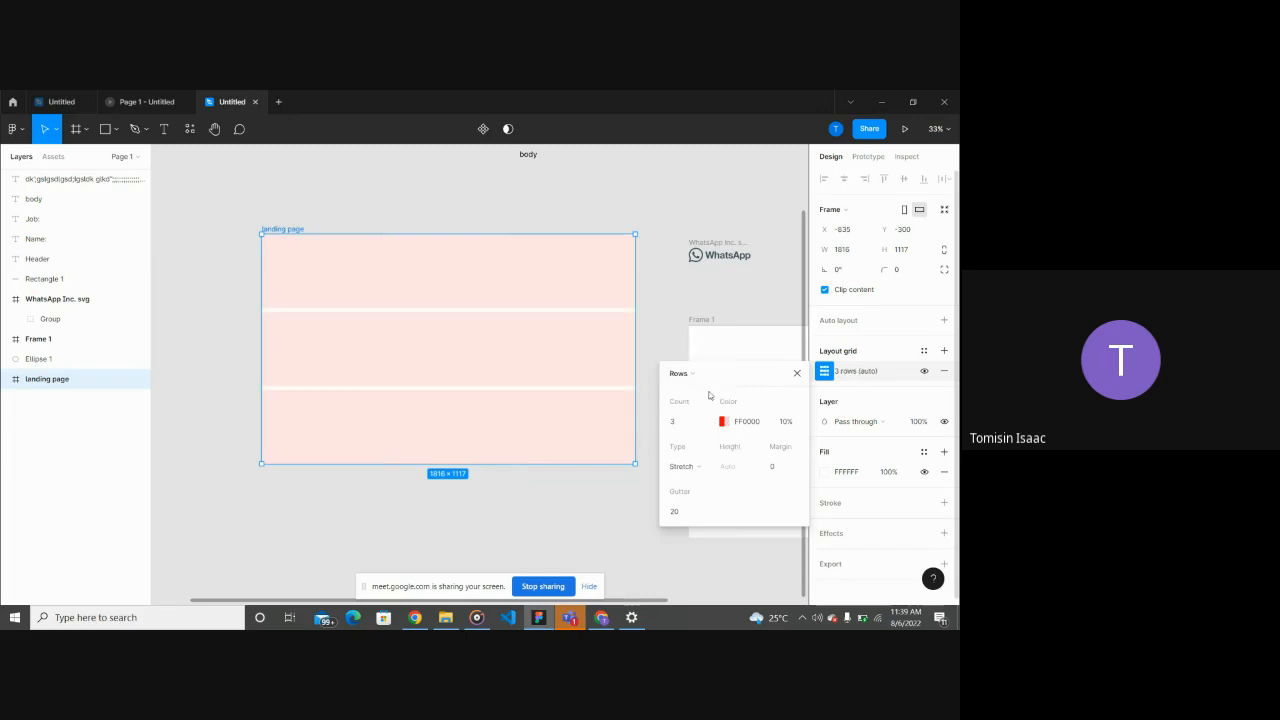
{"action": "left_click", "coordinate": [709, 381]}
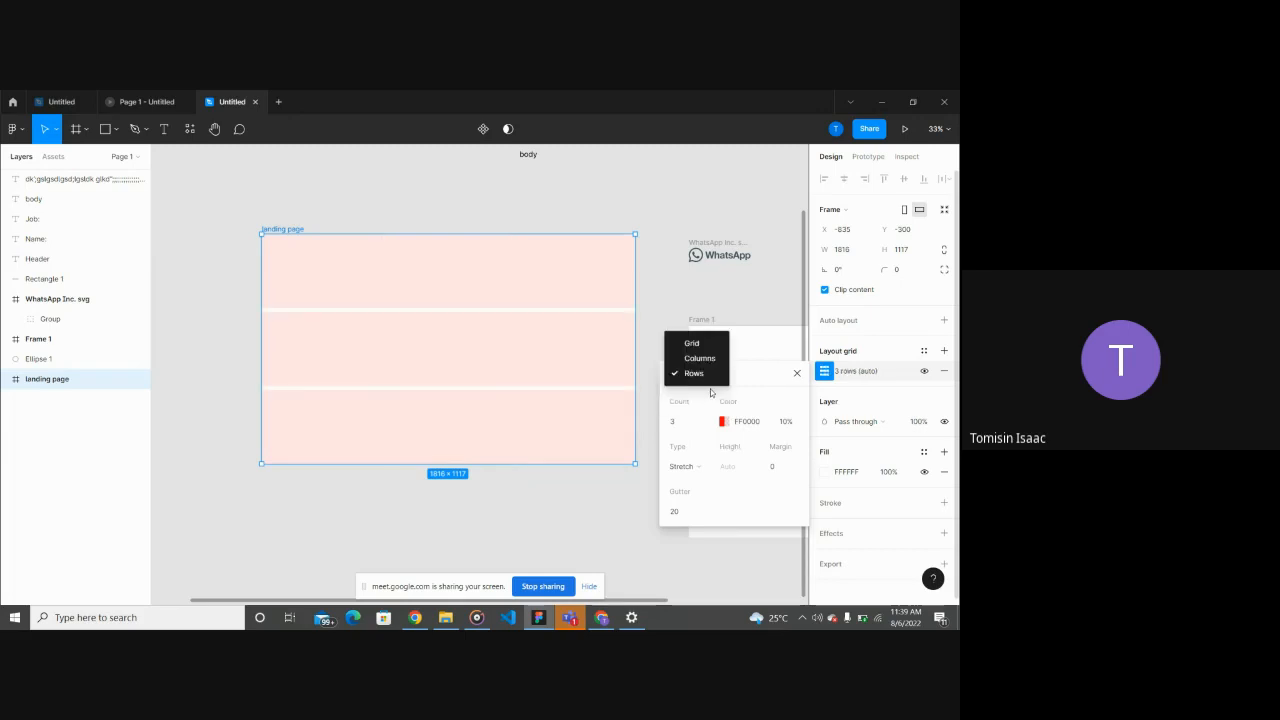
{"action": "left_click", "coordinate": [706, 358]}
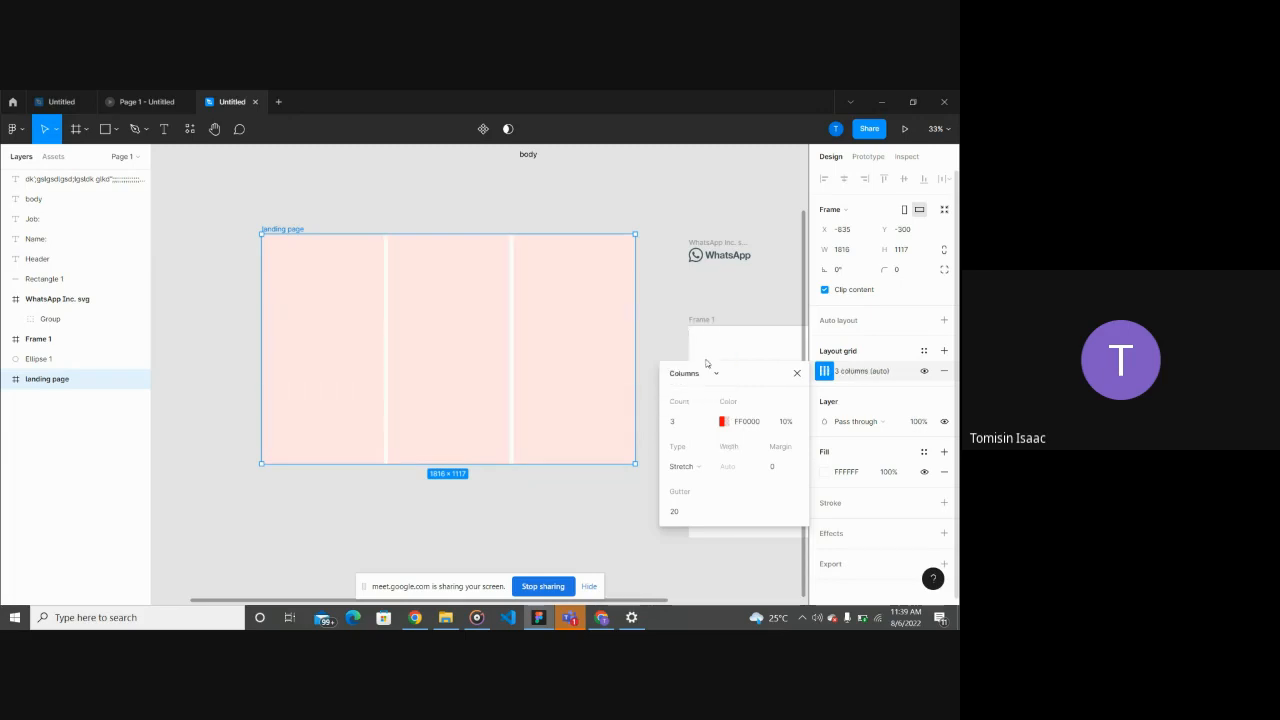
Step: Set the column layout's margin to 60 and examine the margin at the landing page frame's left edge
{"action": "left_click", "coordinate": [784, 471]}
{"action": "type", "text": "80"}
{"action": "key", "text": "Return"}
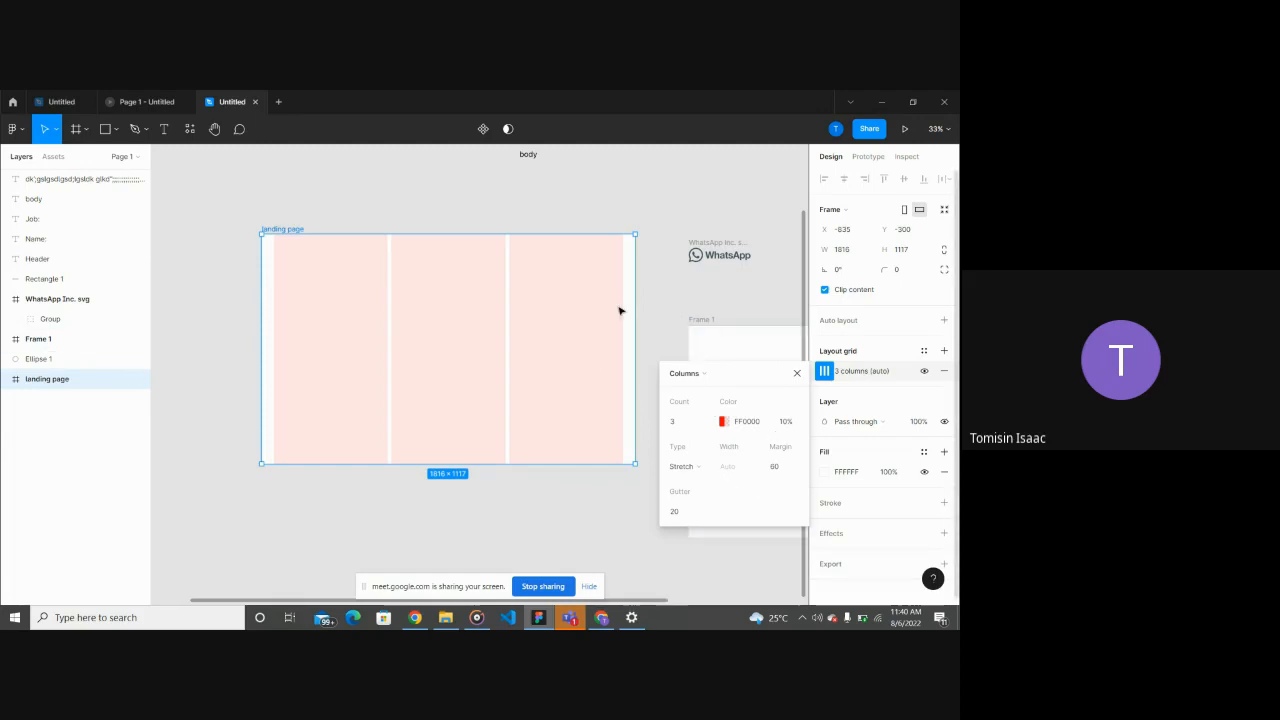
{"action": "left_click", "coordinate": [551, 276]}
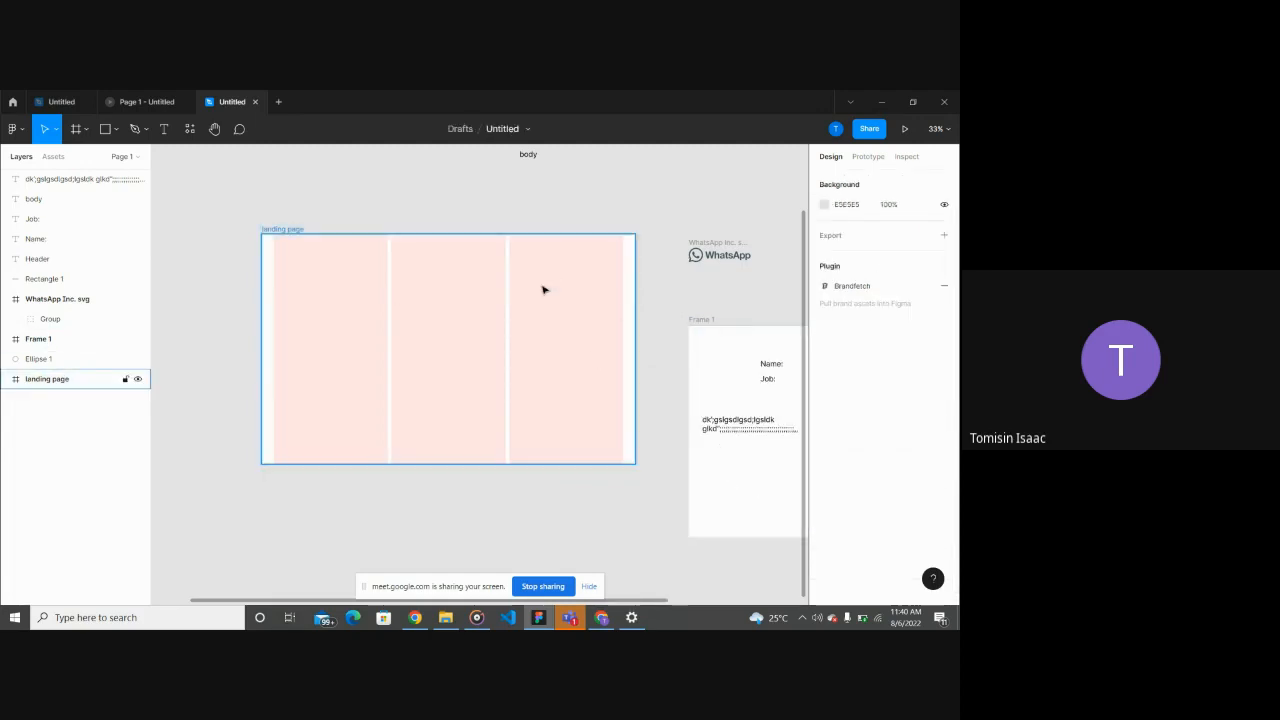
{"action": "left_click", "coordinate": [328, 288]}
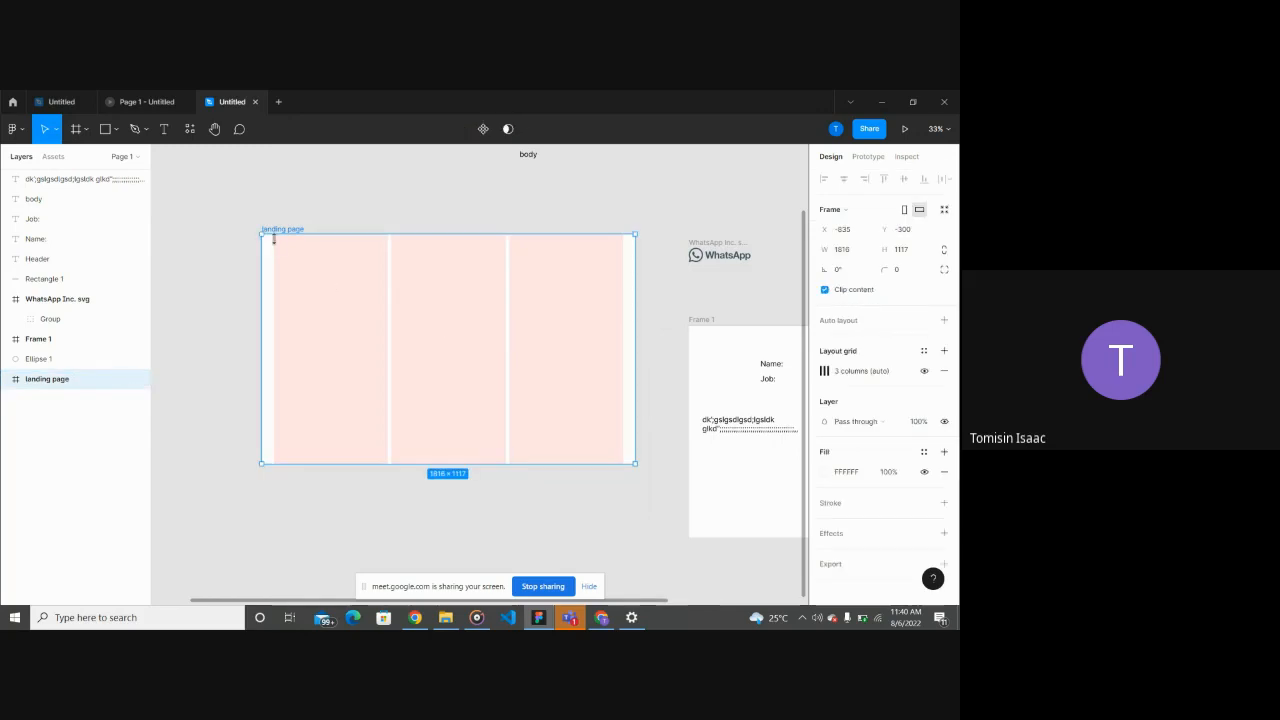
{"action": "scroll", "coordinate": [273, 240], "scroll_direction": "up", "scroll_amount": 10}
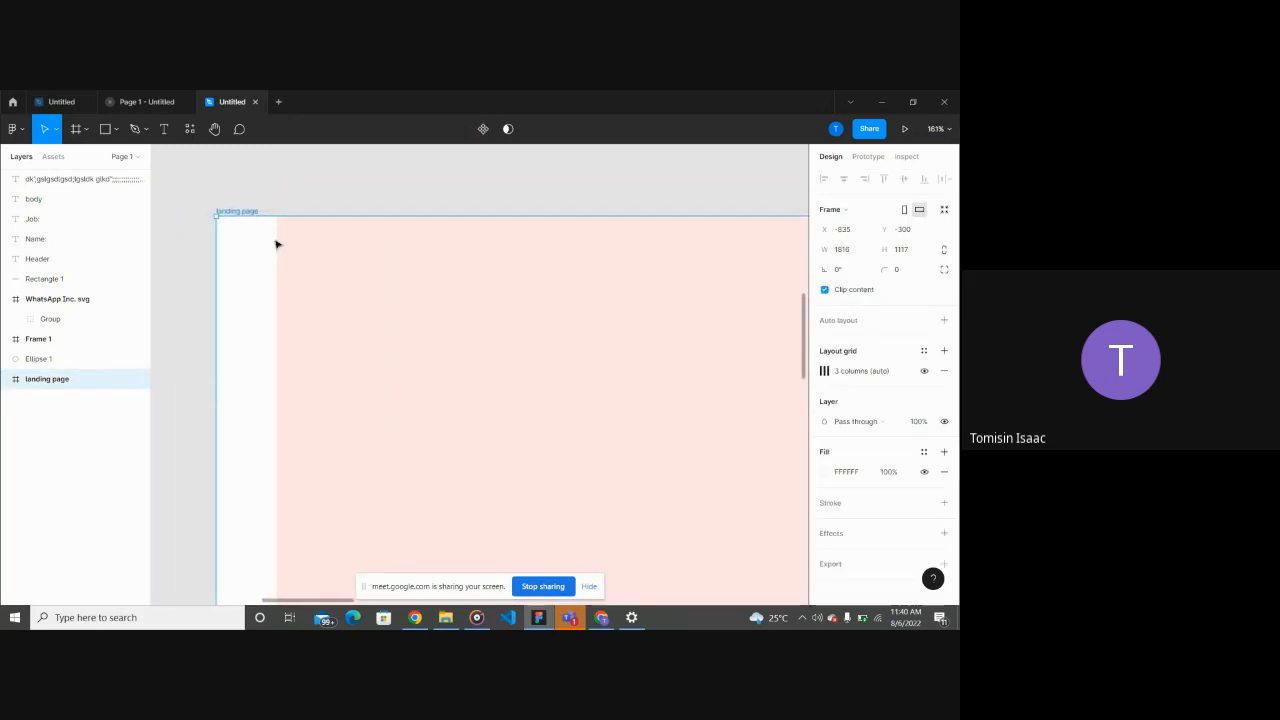
{"action": "scroll", "coordinate": [285, 248], "scroll_direction": "down", "scroll_amount": 10}
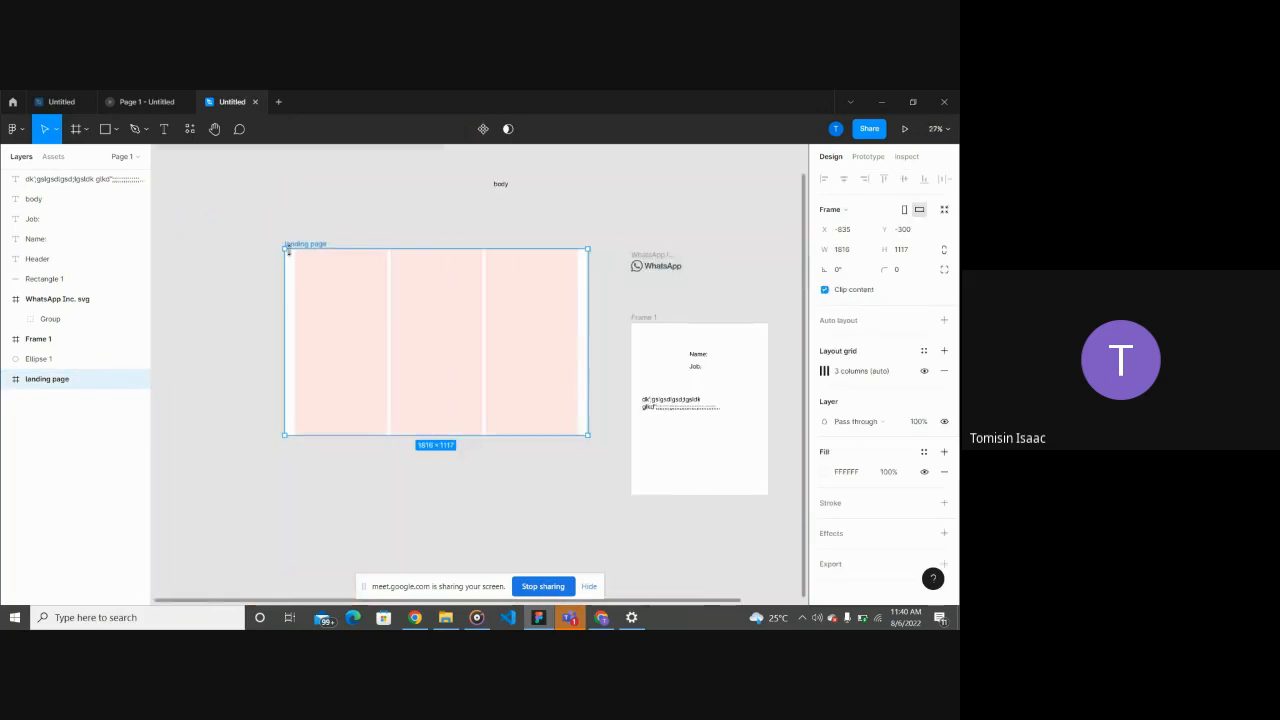
{"action": "scroll", "coordinate": [306, 263], "scroll_direction": "up", "scroll_amount": 10}
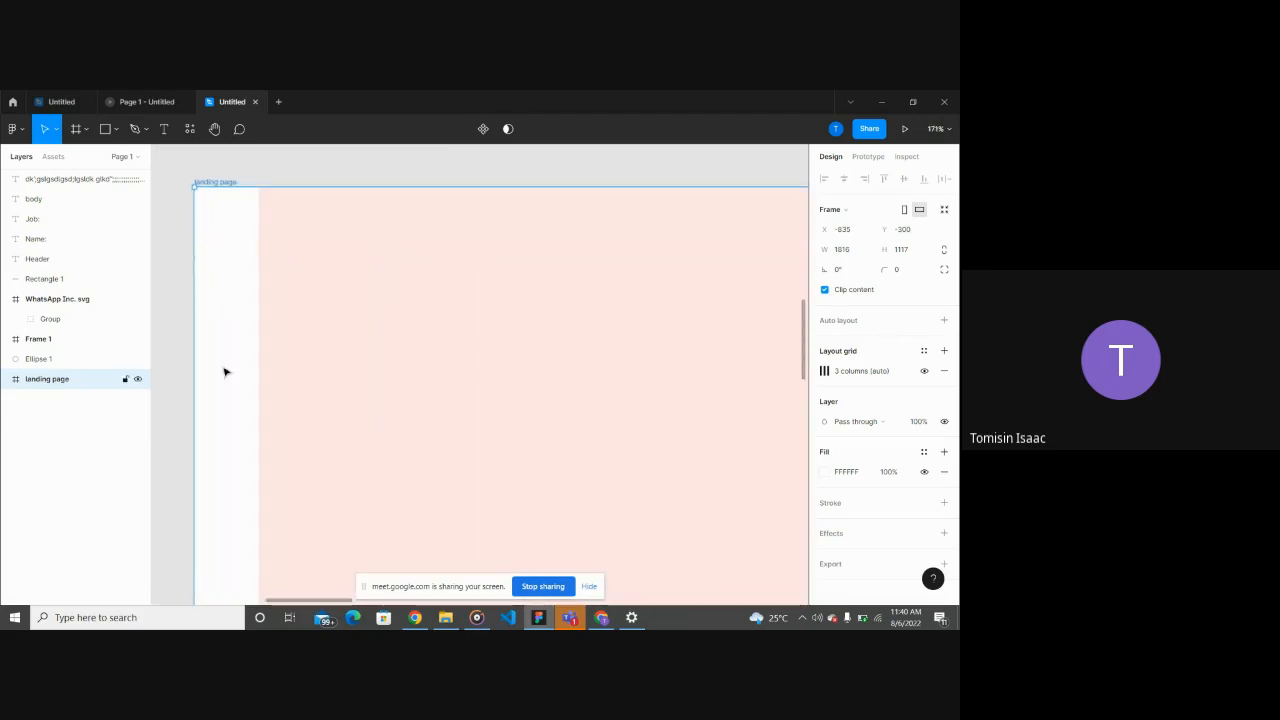
{"action": "scroll", "coordinate": [224, 373], "scroll_direction": "down", "scroll_amount": 8}
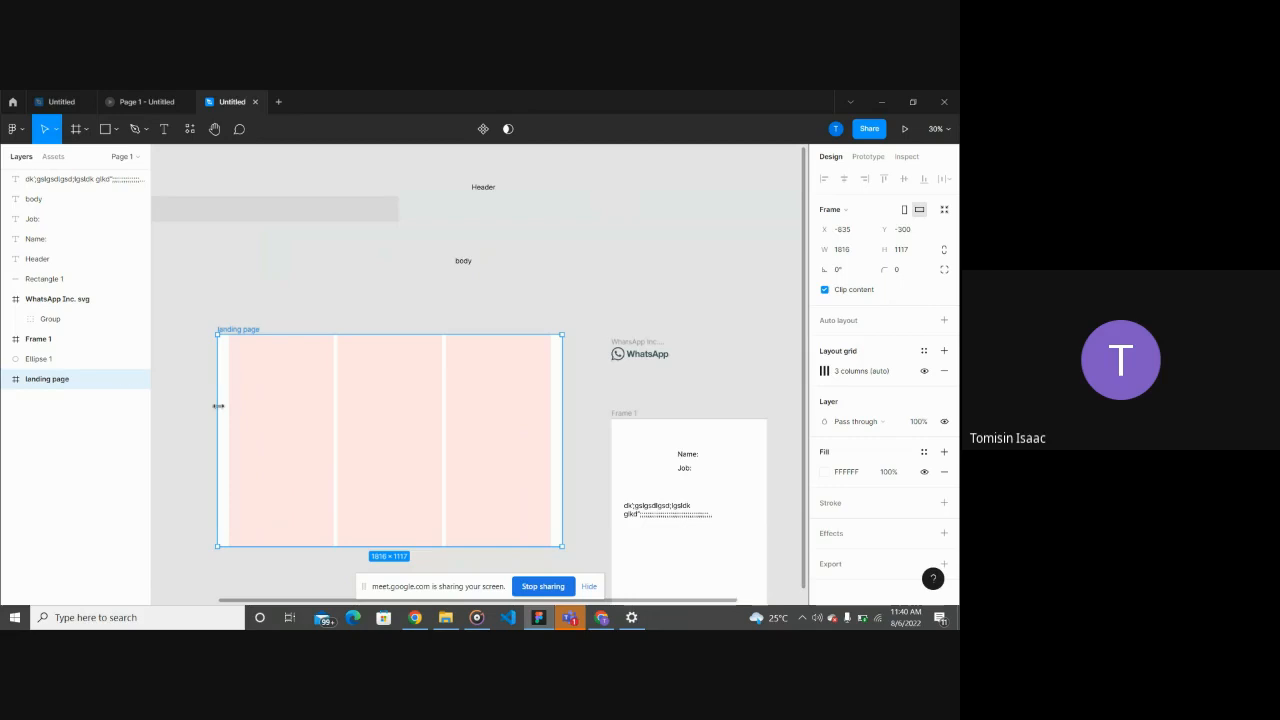
Step: Try the Center type for the columns, return it to Stretch, and deselect the landing page frame
{"action": "left_click", "coordinate": [823, 371]}
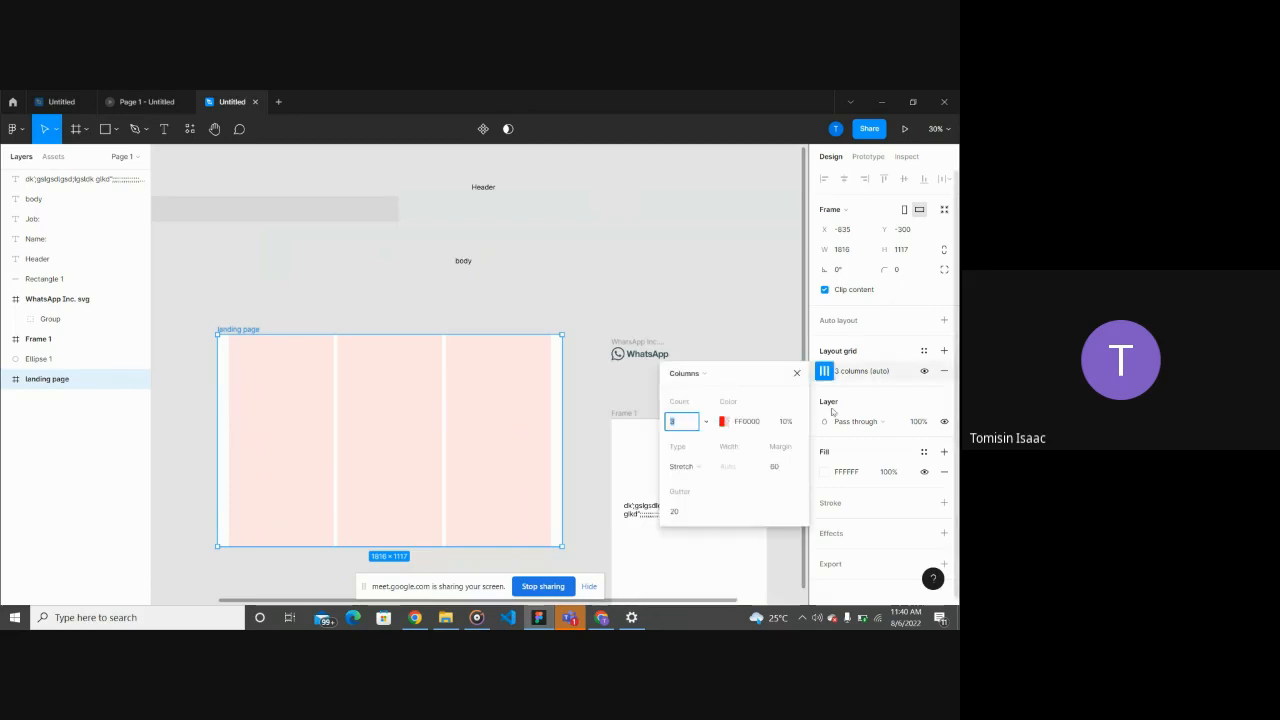
{"action": "left_click", "coordinate": [700, 474]}
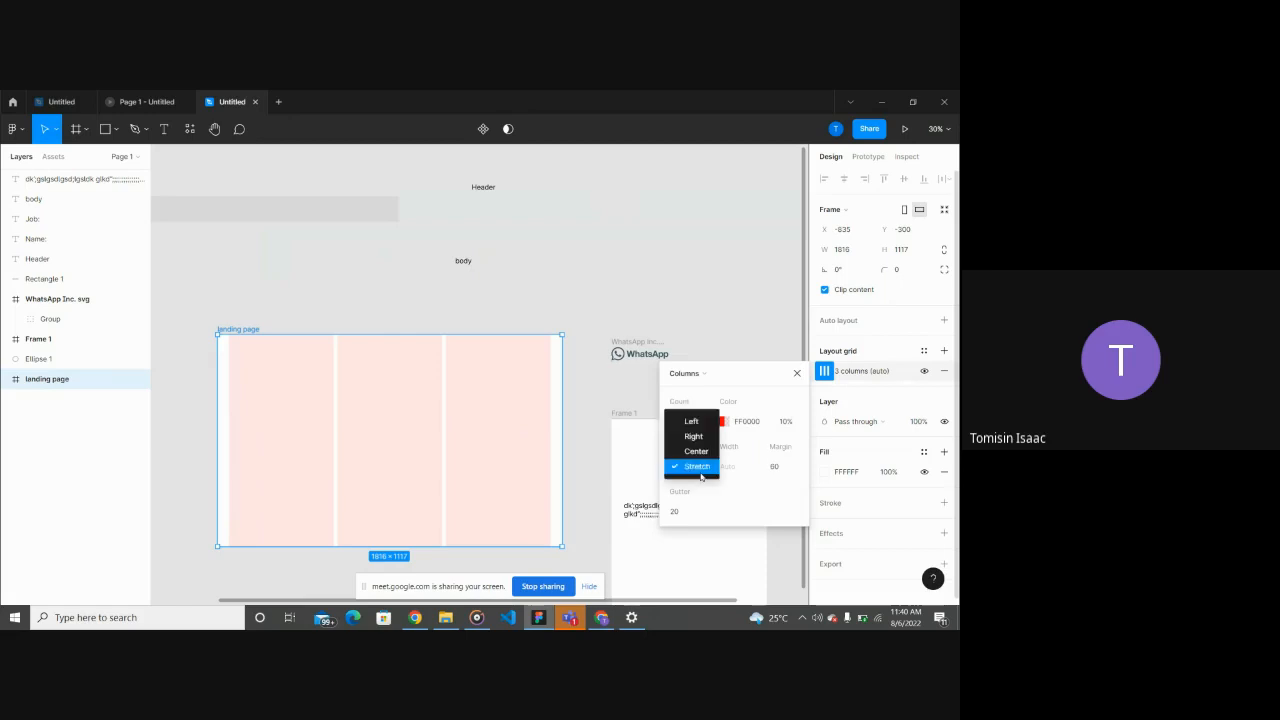
{"action": "left_click", "coordinate": [697, 452]}
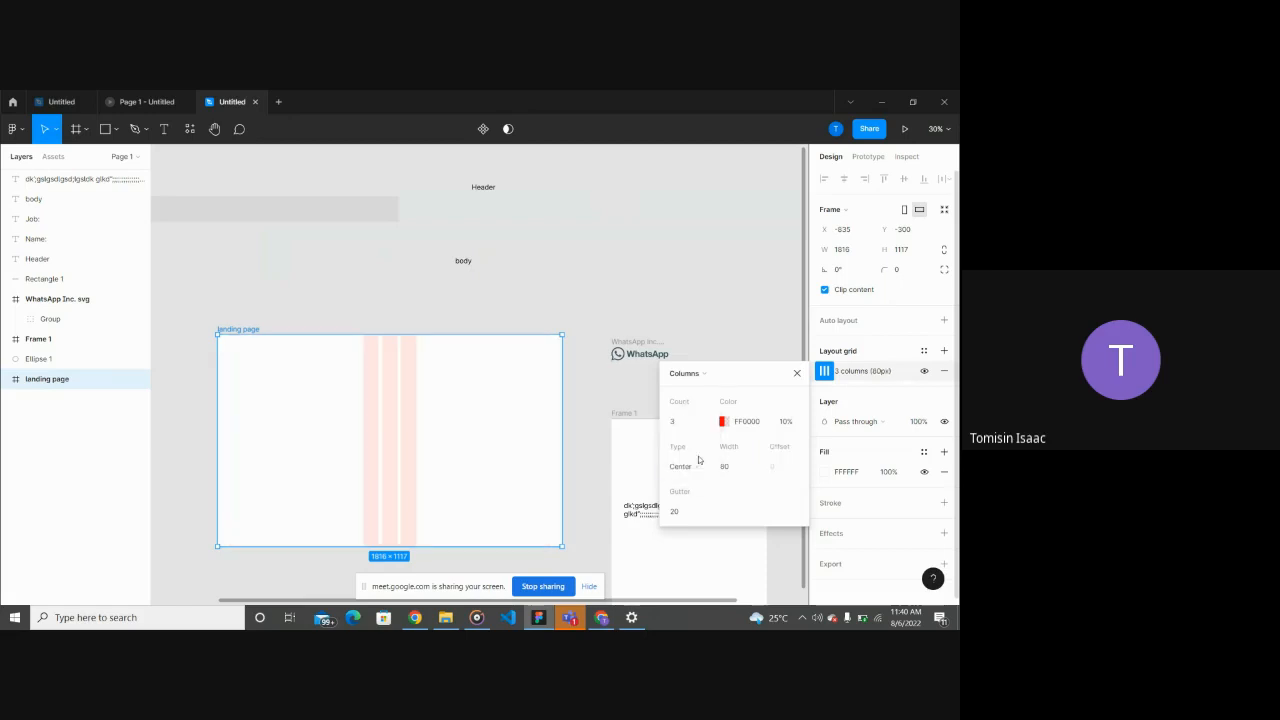
{"action": "left_click", "coordinate": [700, 474]}
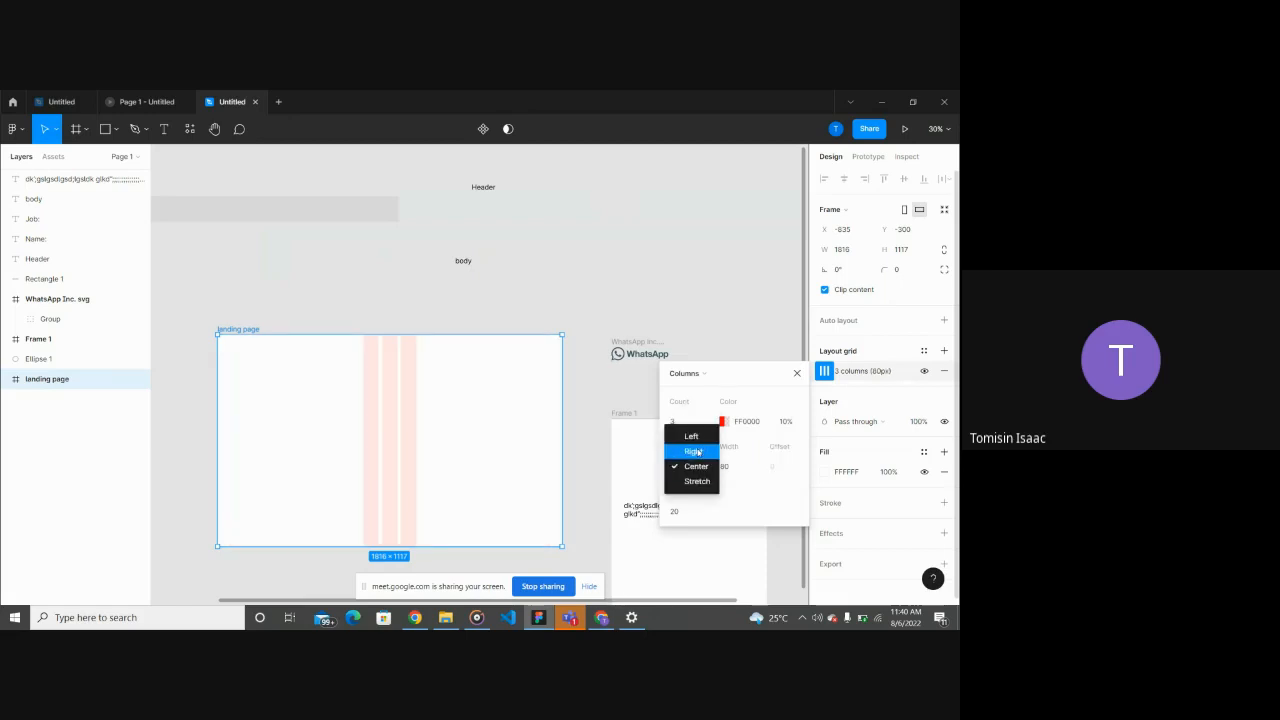
{"action": "left_click", "coordinate": [698, 482]}
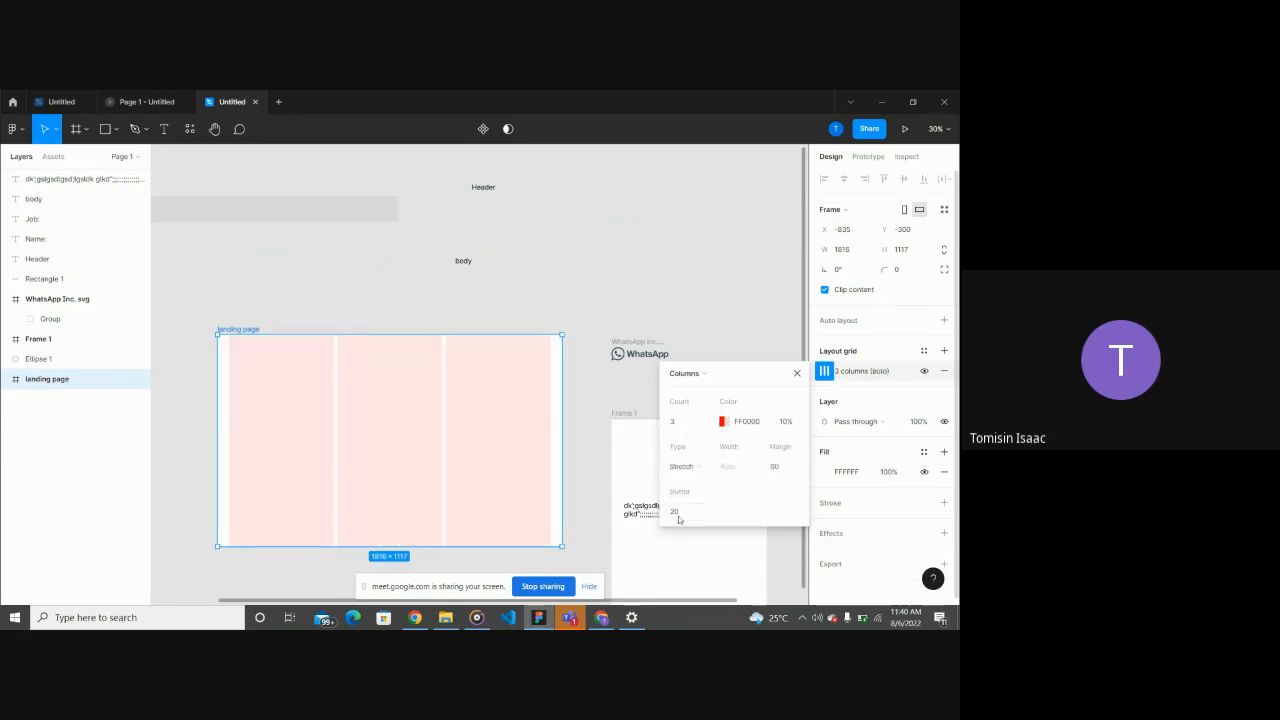
{"action": "left_click", "coordinate": [678, 516]}
{"action": "left_click", "coordinate": [572, 366]}
Step: Move the landing page frame further away from the profile card, to about X -1655, Y -359
{"action": "scroll", "coordinate": [572, 366], "scroll_direction": "down", "scroll_amount": 5}
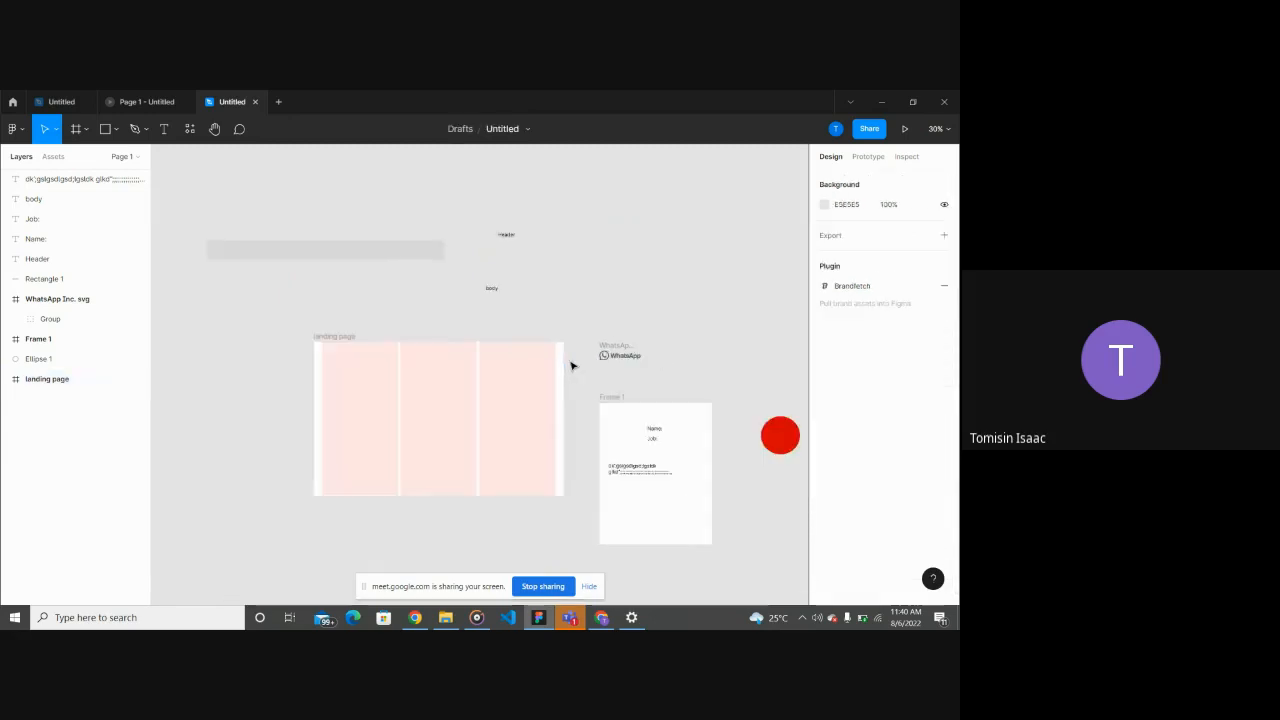
{"action": "left_click", "coordinate": [511, 376]}
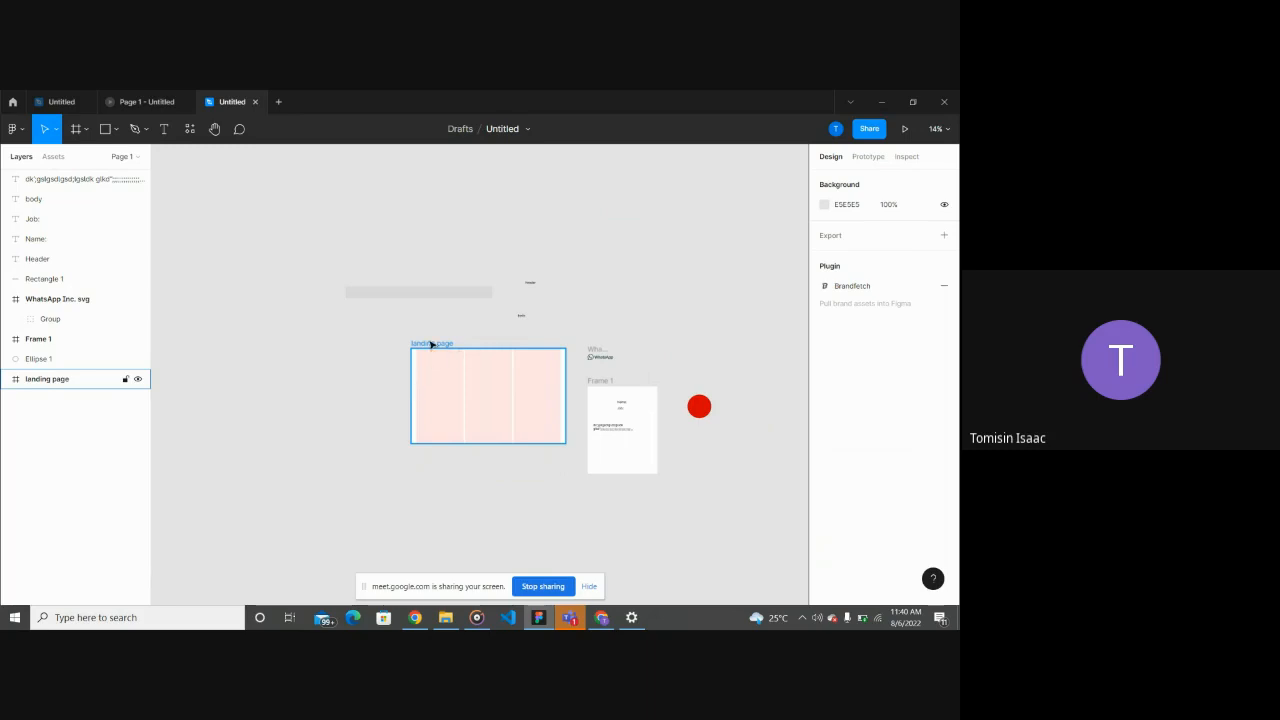
{"action": "left_click", "coordinate": [432, 345]}
{"action": "left_click", "coordinate": [326, 406]}
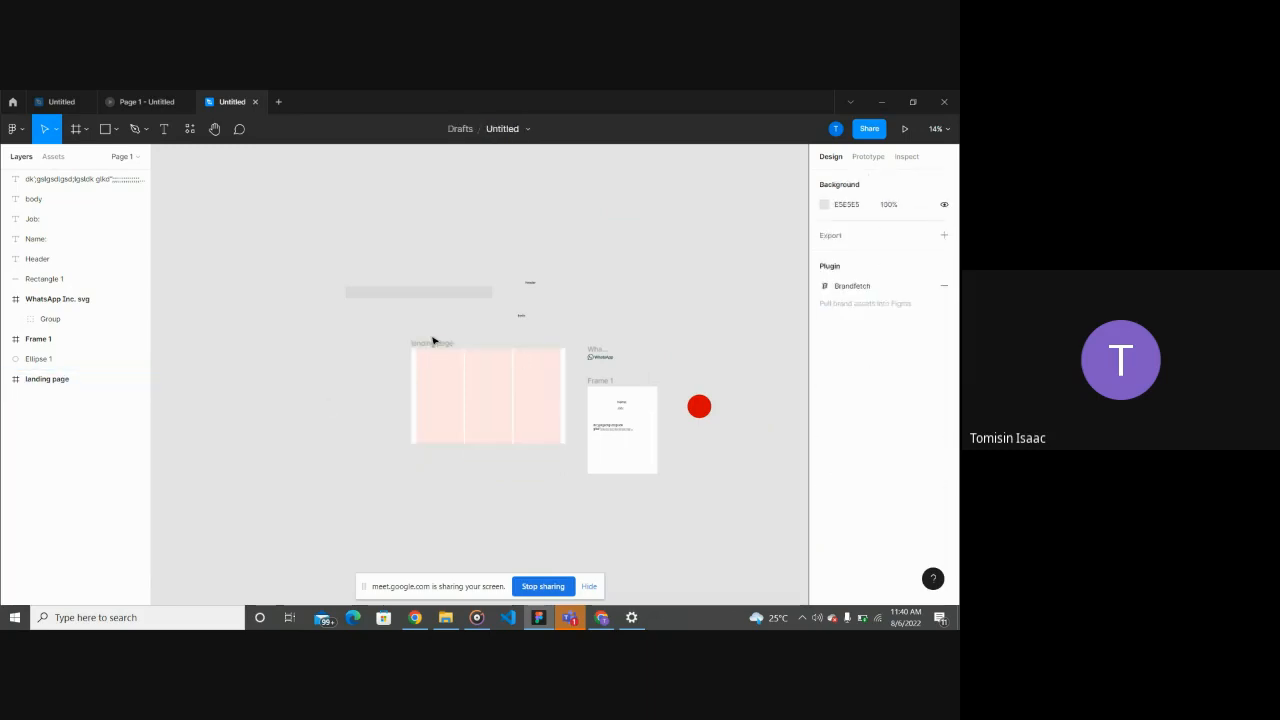
{"action": "left_click_drag", "start_coordinate": [412, 343], "coordinate": [361, 338]}
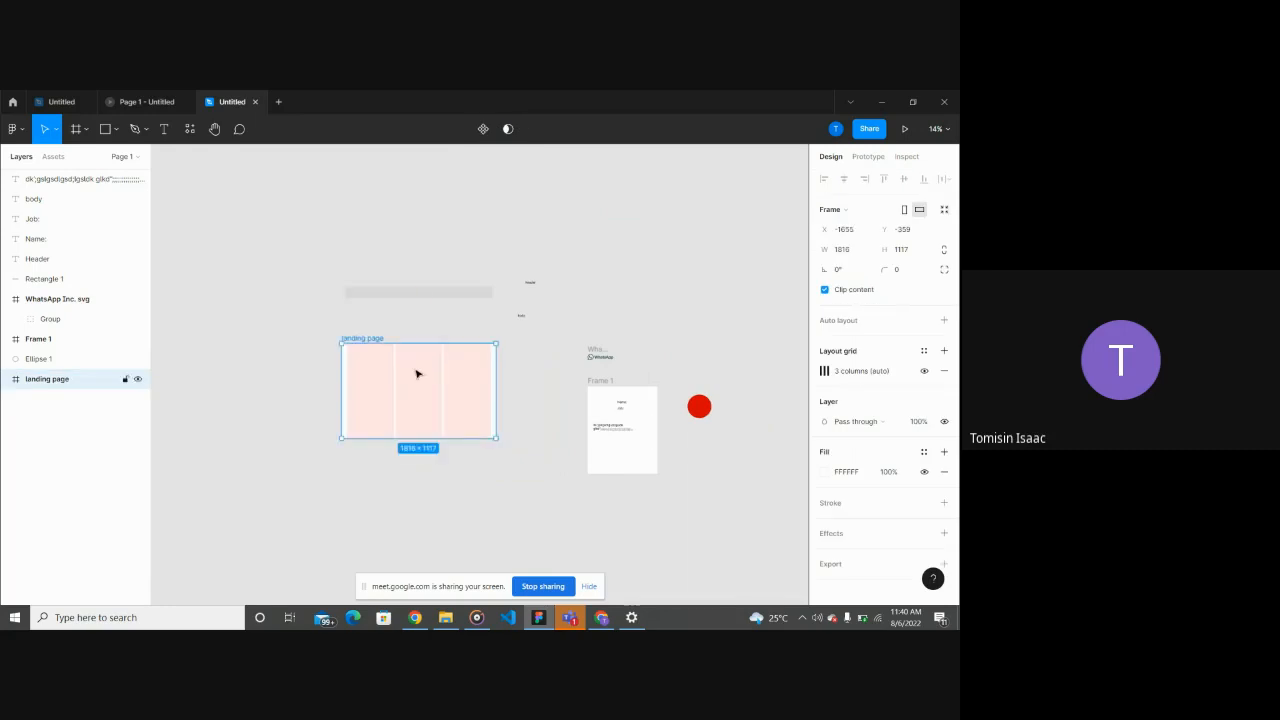
{"action": "scroll", "coordinate": [416, 374], "scroll_direction": "up", "scroll_amount": 5}
{"action": "scroll", "coordinate": [416, 374], "scroll_direction": "down", "scroll_amount": 2}
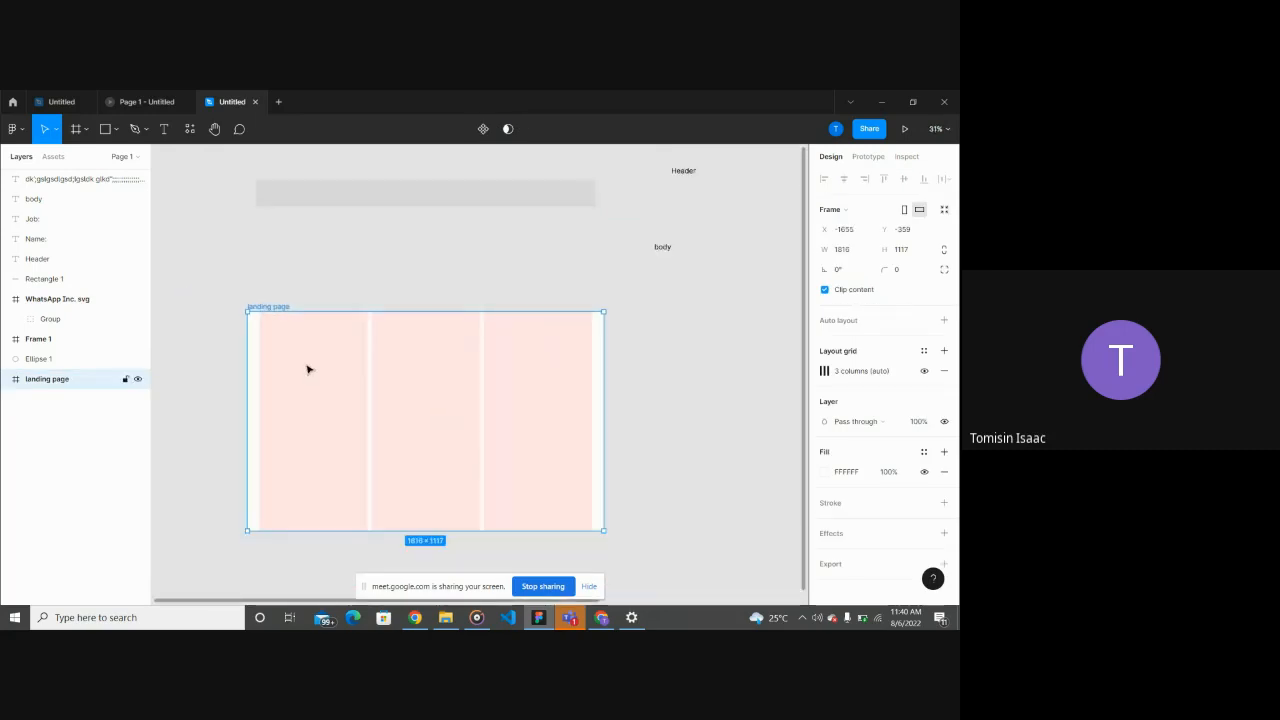
Step: Remove the three-column layout grid from the landing page frame and deselect the frame
{"action": "left_click", "coordinate": [309, 291]}
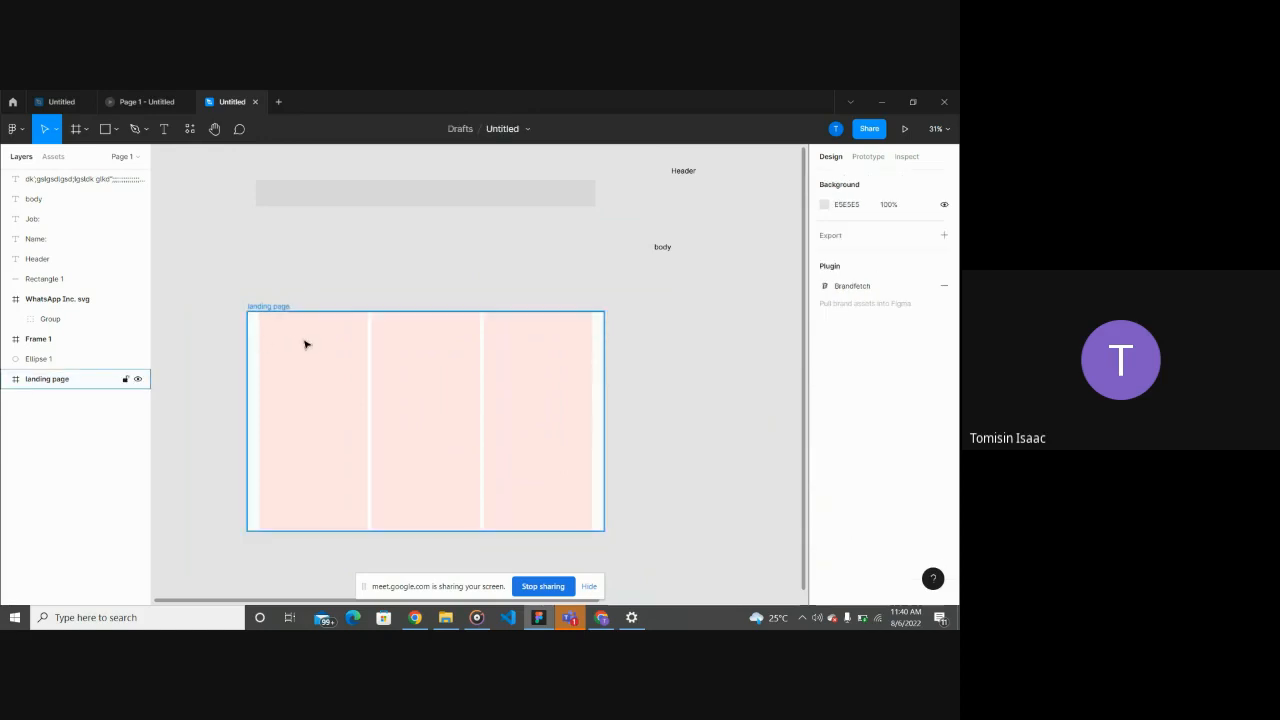
{"action": "scroll", "coordinate": [305, 344], "scroll_direction": "down", "scroll_amount": 3}
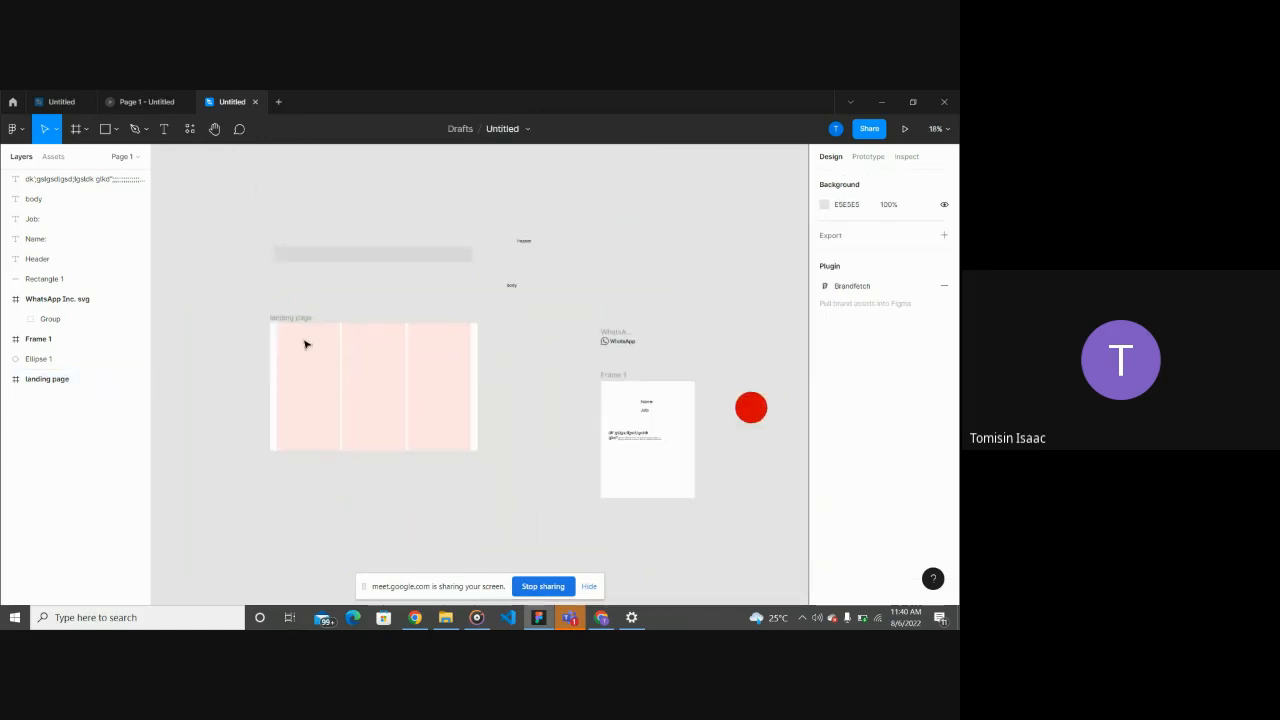
{"action": "left_click", "coordinate": [290, 319]}
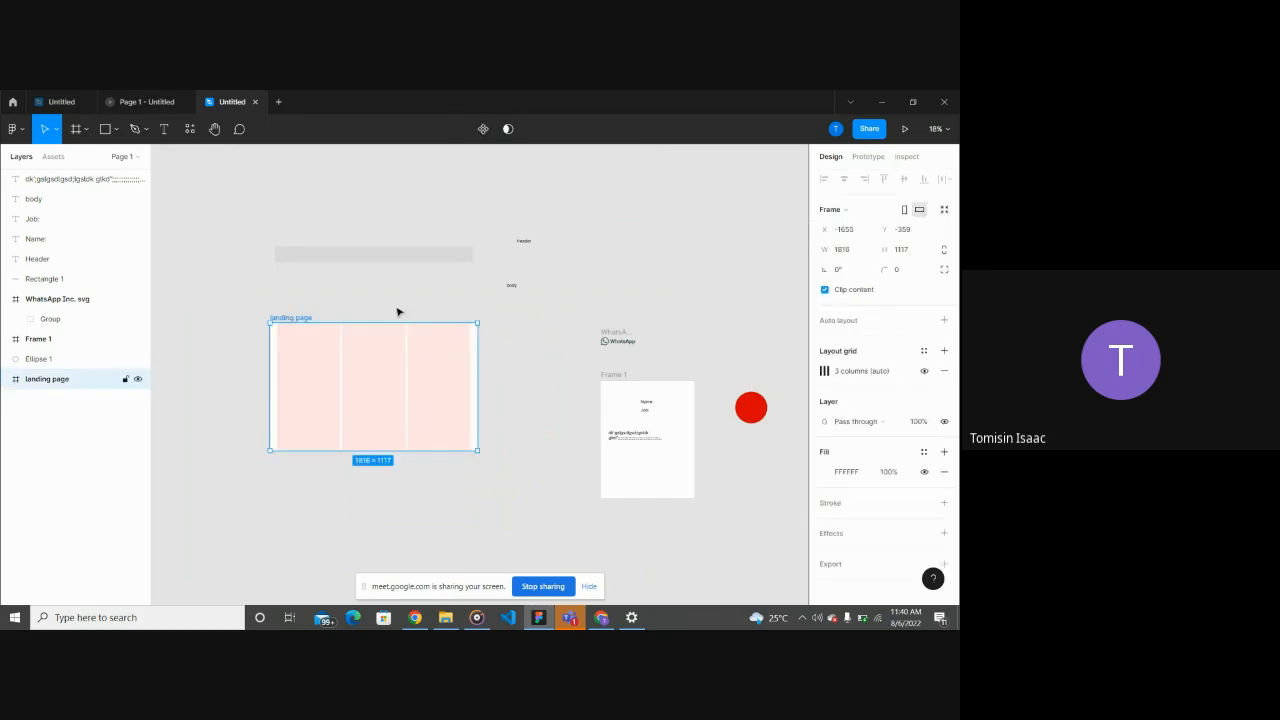
{"action": "left_click", "coordinate": [945, 371]}
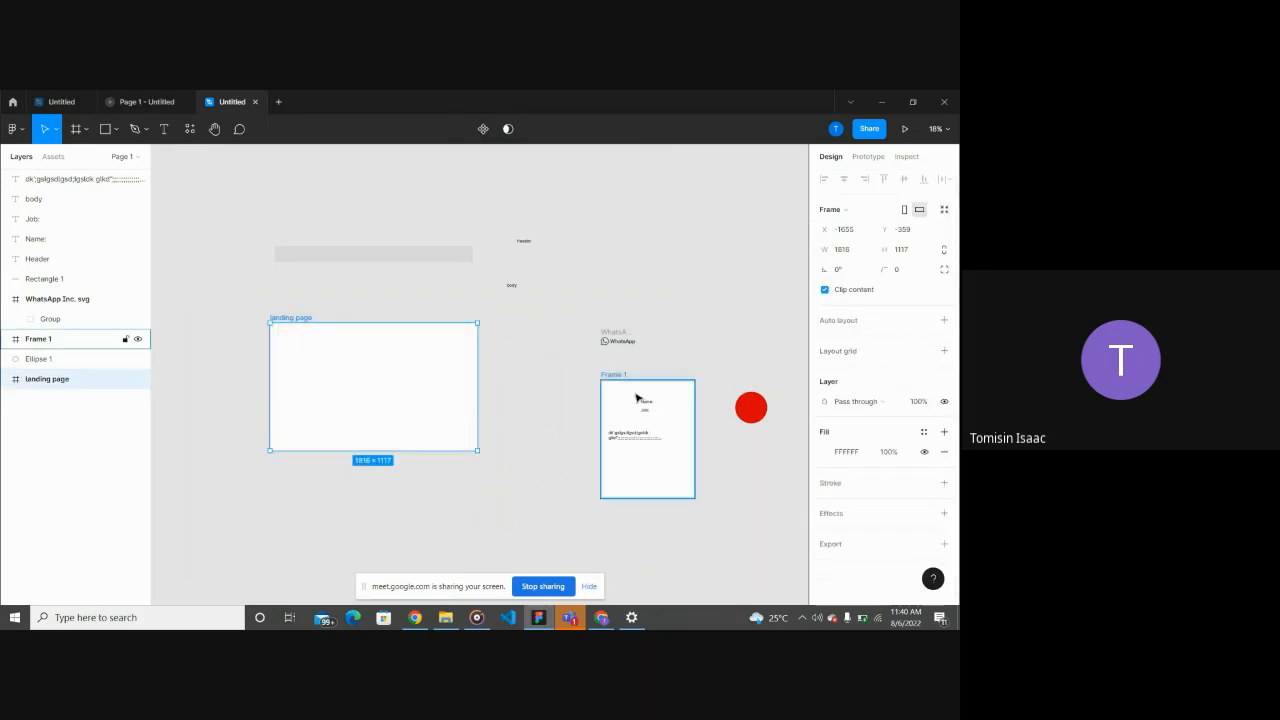
{"action": "scroll", "coordinate": [417, 394], "scroll_direction": "down", "scroll_amount": 3}
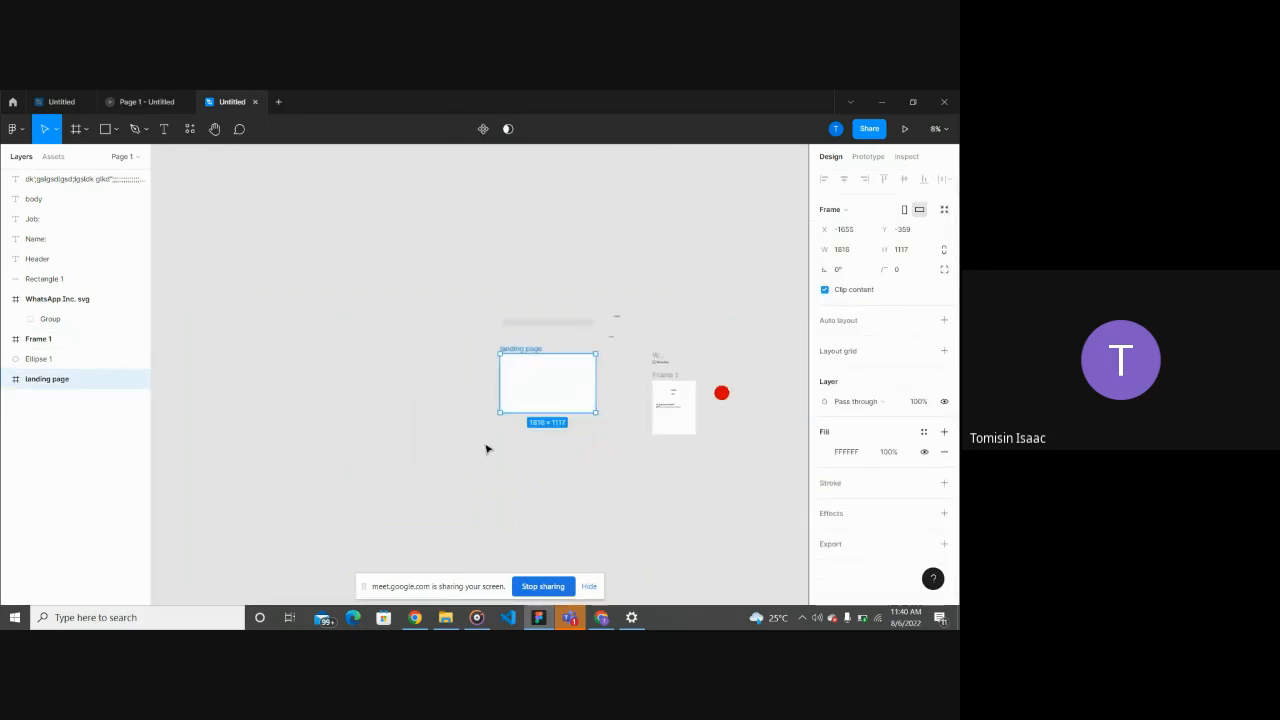
{"action": "left_click", "coordinate": [487, 411]}
Step: Move the body text into the landing page frame, near its upper-left corner at about X 74, Y 40
{"action": "scroll", "coordinate": [488, 410], "scroll_direction": "down", "scroll_amount": 5}
{"action": "scroll", "coordinate": [488, 410], "scroll_direction": "up", "scroll_amount": 5}
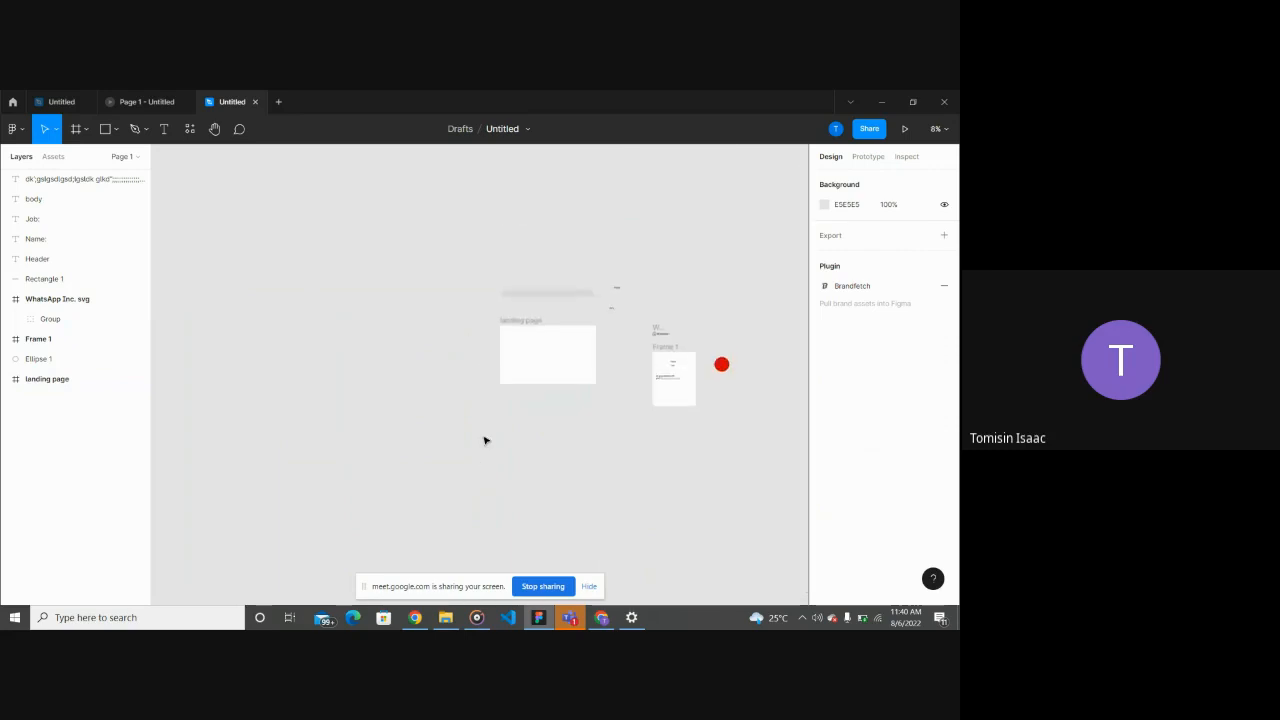
{"action": "scroll", "coordinate": [512, 323], "scroll_direction": "up", "scroll_amount": 5}
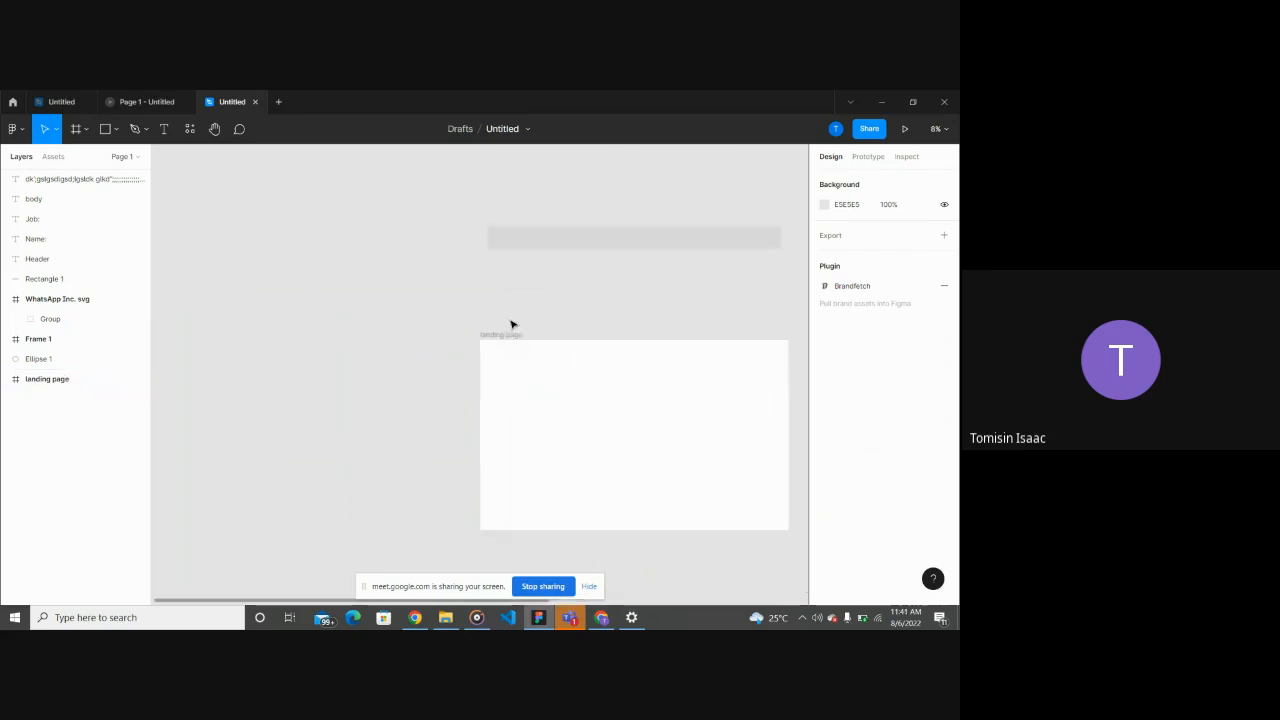
{"action": "scroll", "coordinate": [520, 389], "scroll_direction": "down", "scroll_amount": 3}
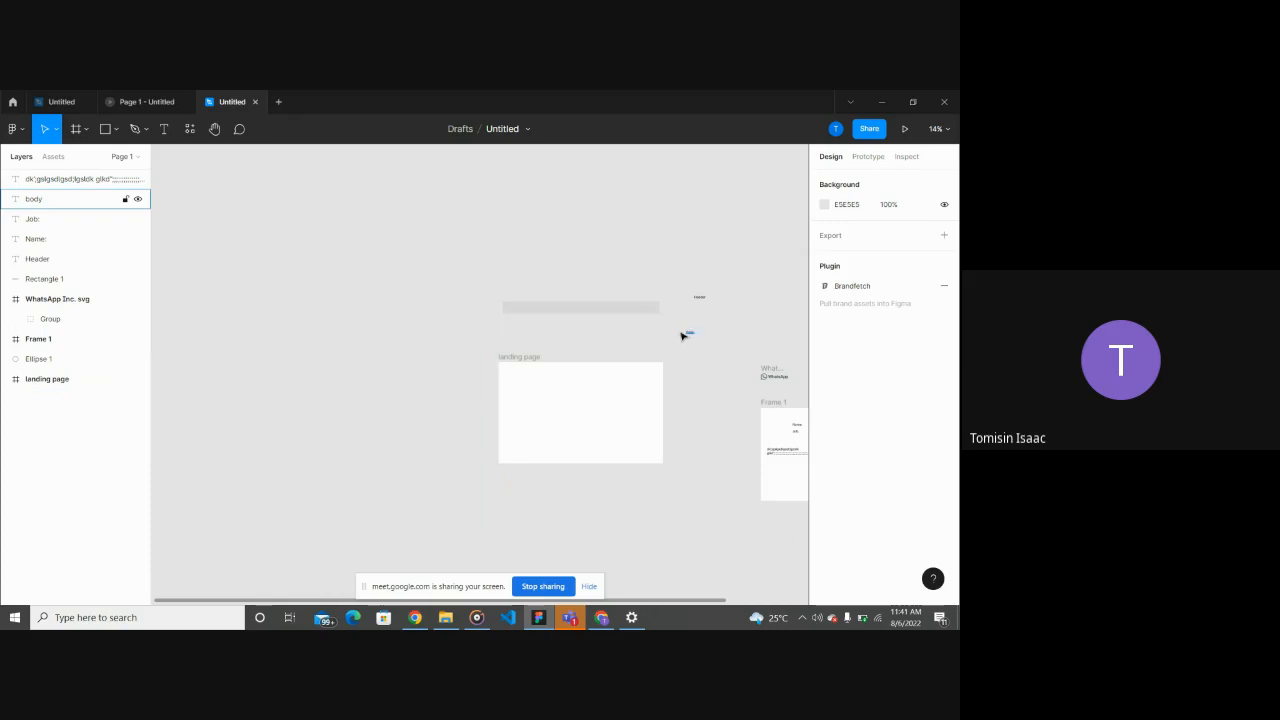
{"action": "left_click_drag", "start_coordinate": [682, 336], "coordinate": [514, 366]}
{"action": "scroll", "coordinate": [516, 370], "scroll_direction": "up", "scroll_amount": 5}
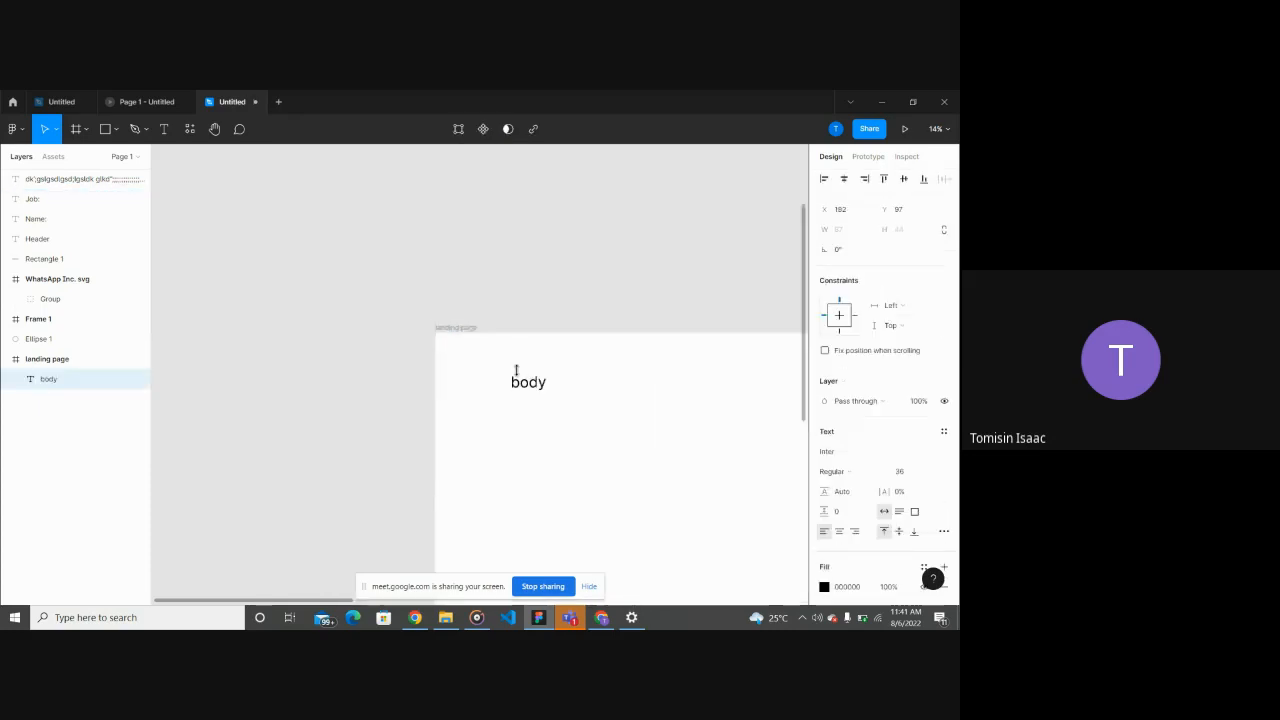
{"action": "scroll", "coordinate": [517, 372], "scroll_direction": "up", "scroll_amount": 3}
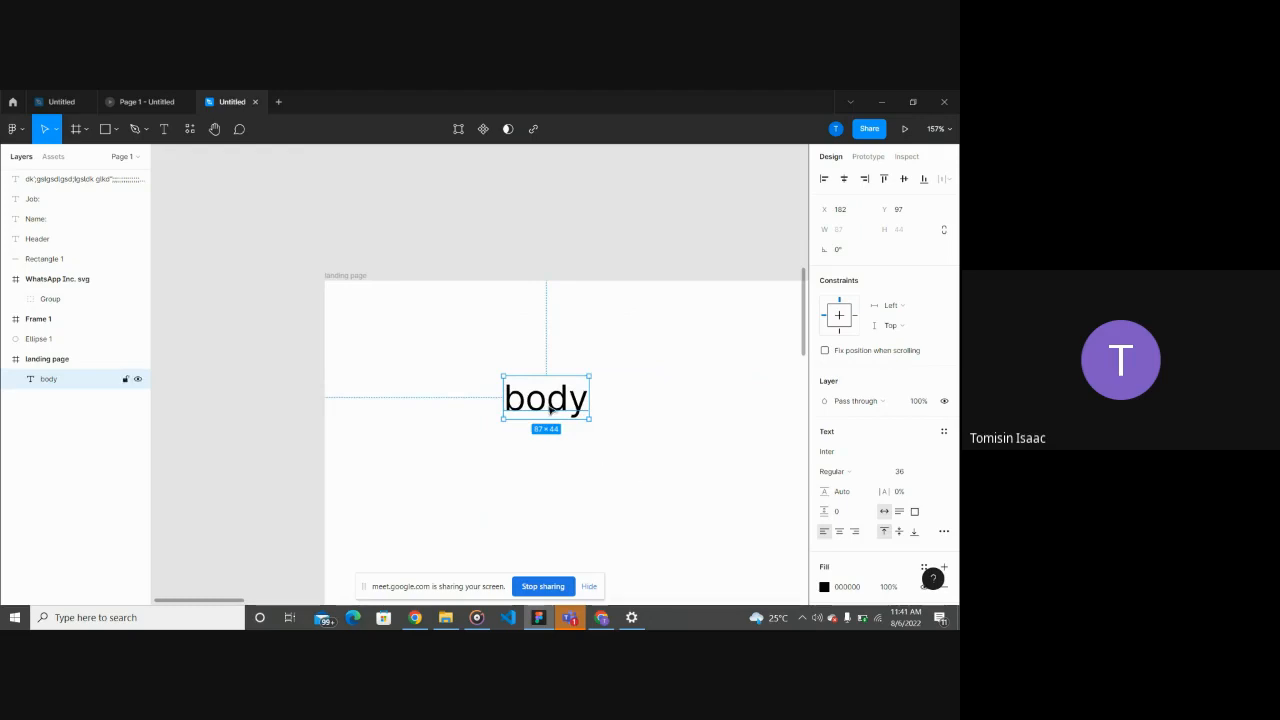
{"action": "left_click_drag", "start_coordinate": [550, 410], "coordinate": [444, 354]}
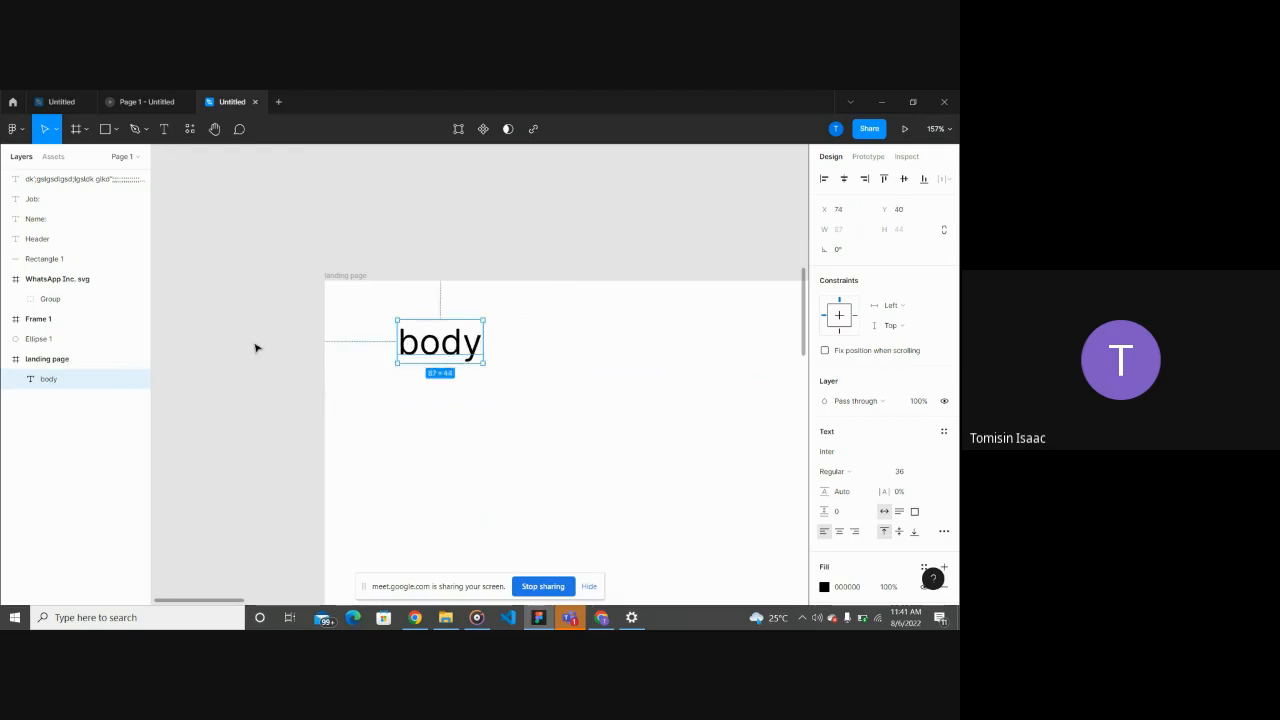
Step: Nudge the body text to X 100 while checking its distance from the landing page frame's edges
{"action": "key", "text": "alt"}
{"action": "key", "text": "alt"}
{"action": "key", "text": "Right"}
{"action": "key", "text": "Right"}
{"action": "key", "text": "Right"}
{"action": "key", "text": "Right"}
{"action": "key", "text": "Right"}
{"action": "key", "text": "Right"}
{"action": "key", "text": "Right"}
{"action": "key", "text": "Right"}
{"action": "key", "text": "Right"}
{"action": "key", "text": "Right"}
{"action": "key", "text": "Right"}
{"action": "key", "text": "Right"}
{"action": "key", "text": "Right"}
{"action": "key", "text": "Right"}
{"action": "key", "text": "Right"}
{"action": "key", "text": "Right"}
{"action": "key", "text": "Right"}
{"action": "key", "text": "Right"}
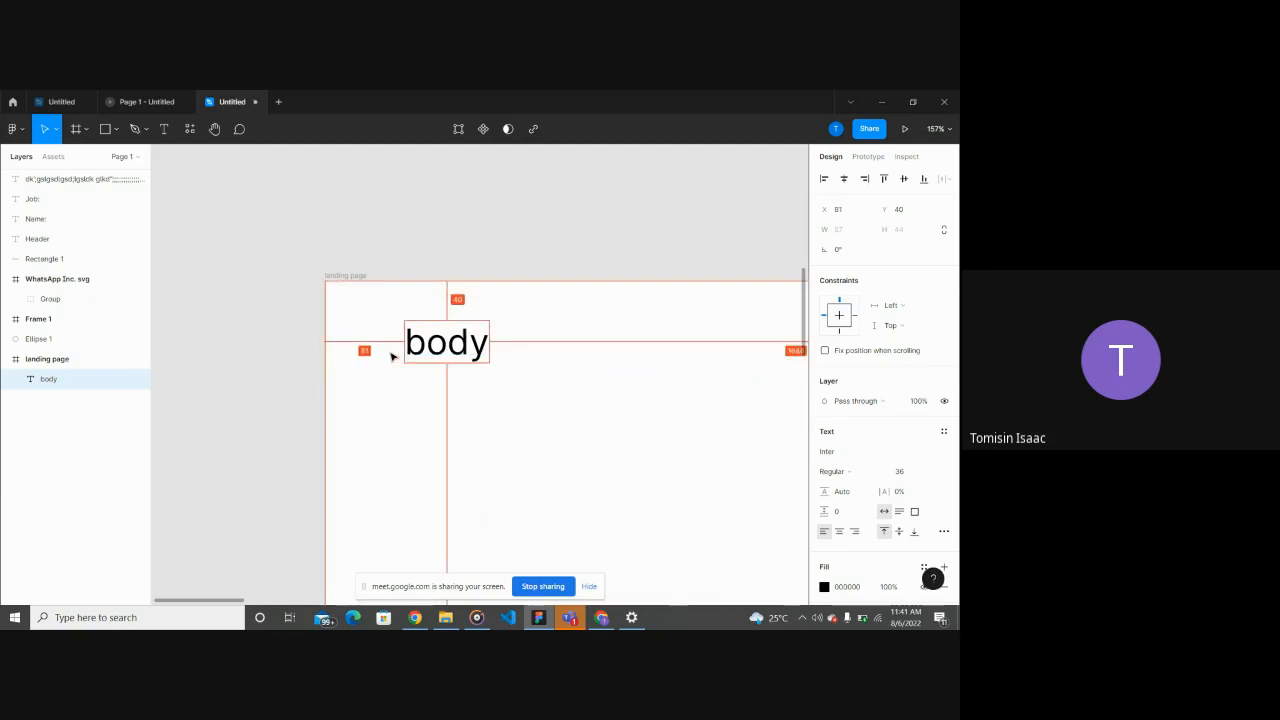
{"action": "key", "text": "Right"}
{"action": "key", "text": "Right"}
{"action": "key", "text": "Right"}
{"action": "key", "text": "Right"}
{"action": "key", "text": "Right"}
{"action": "key", "text": "Right"}
{"action": "key", "text": "Right"}
{"action": "key", "text": "Right"}
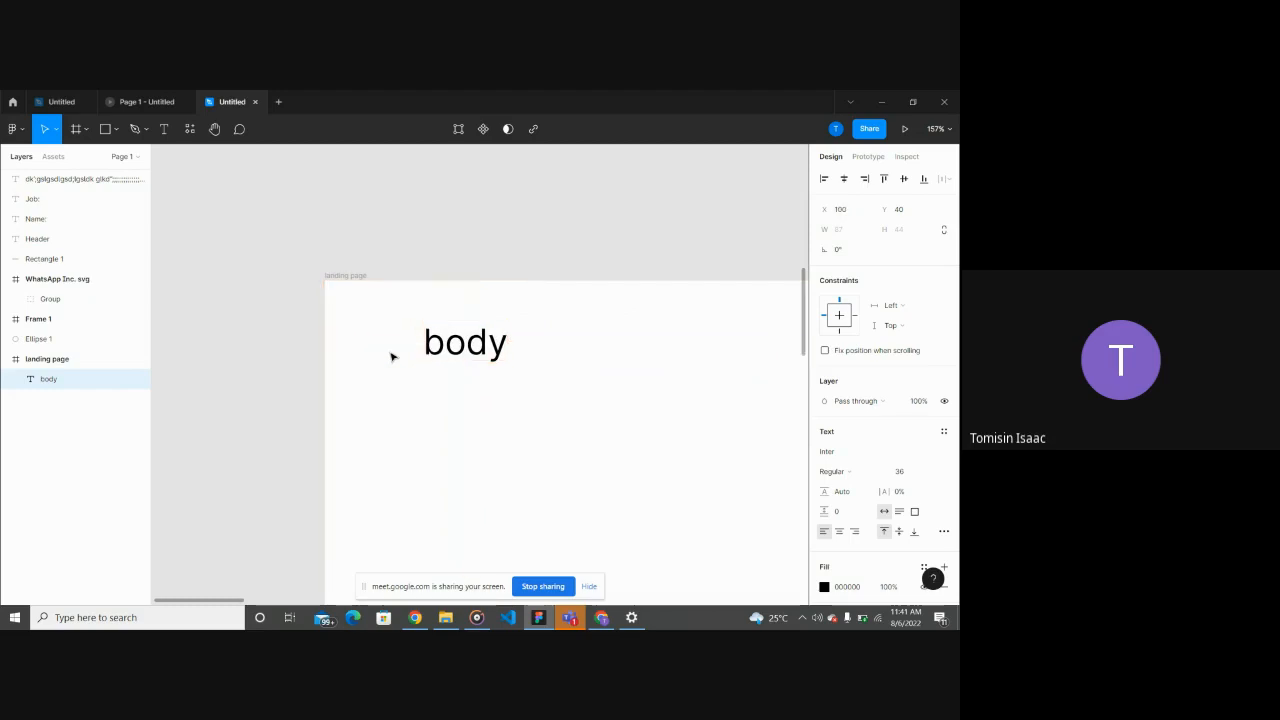
Step: Check the Google Meet call for participant responses, examine the body text's placement in the landing page, and return to Figma
{"action": "left_click", "coordinate": [600, 620]}
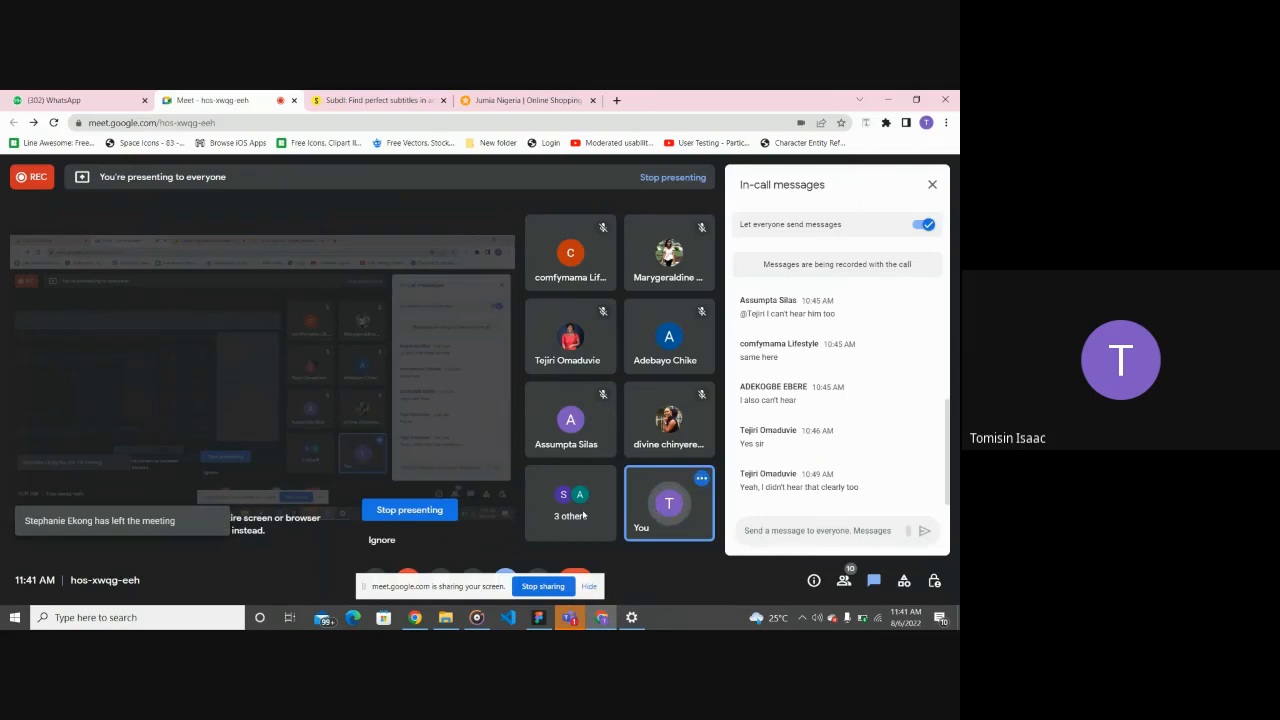
{"action": "left_click", "coordinate": [538, 617]}
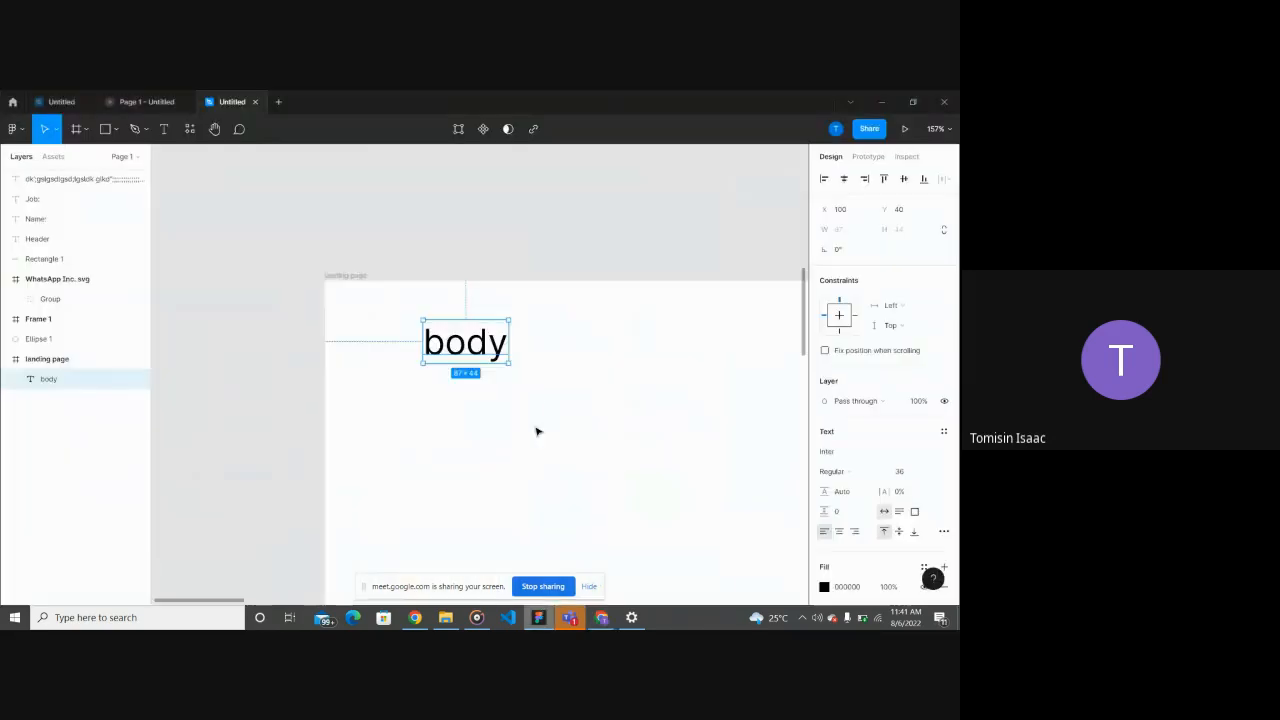
{"action": "scroll", "coordinate": [536, 431], "scroll_direction": "down", "scroll_amount": 5}
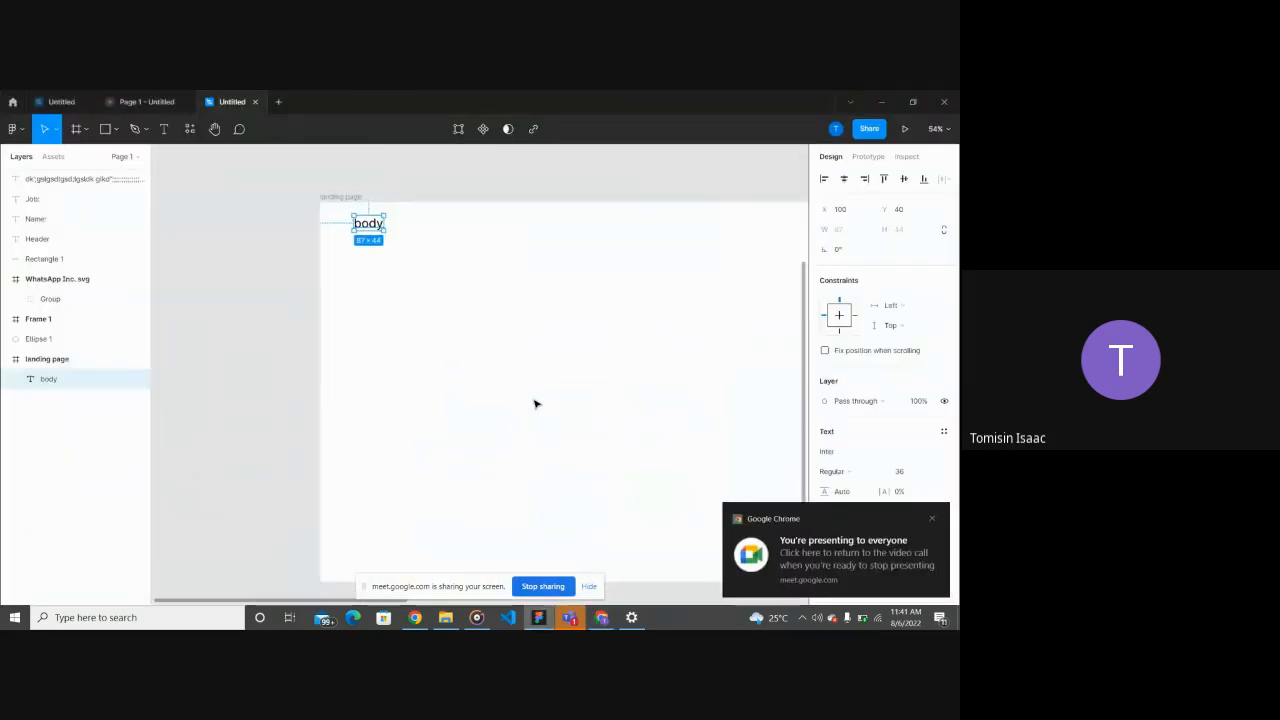
{"action": "scroll", "coordinate": [535, 404], "scroll_direction": "down", "scroll_amount": 2}
{"action": "scroll", "coordinate": [535, 404], "scroll_direction": "right", "scroll_amount": 3}
{"action": "left_click", "coordinate": [650, 384]}
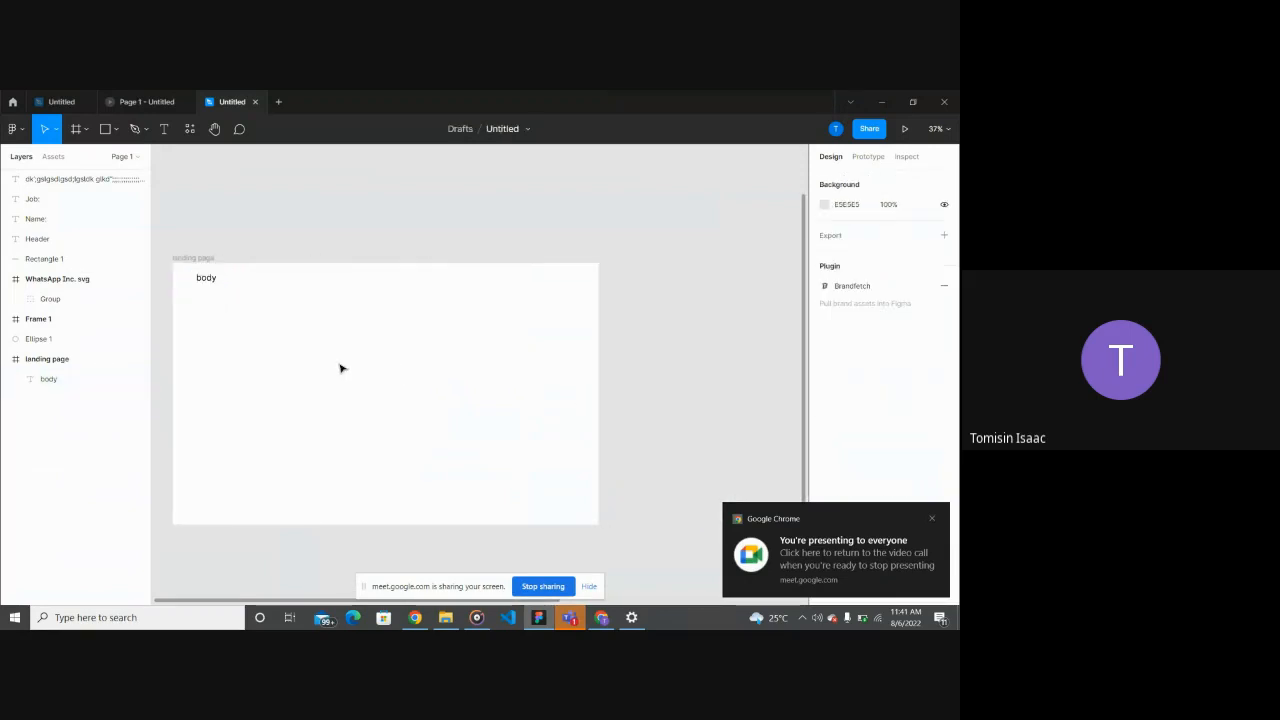
{"action": "left_click", "coordinate": [200, 286]}
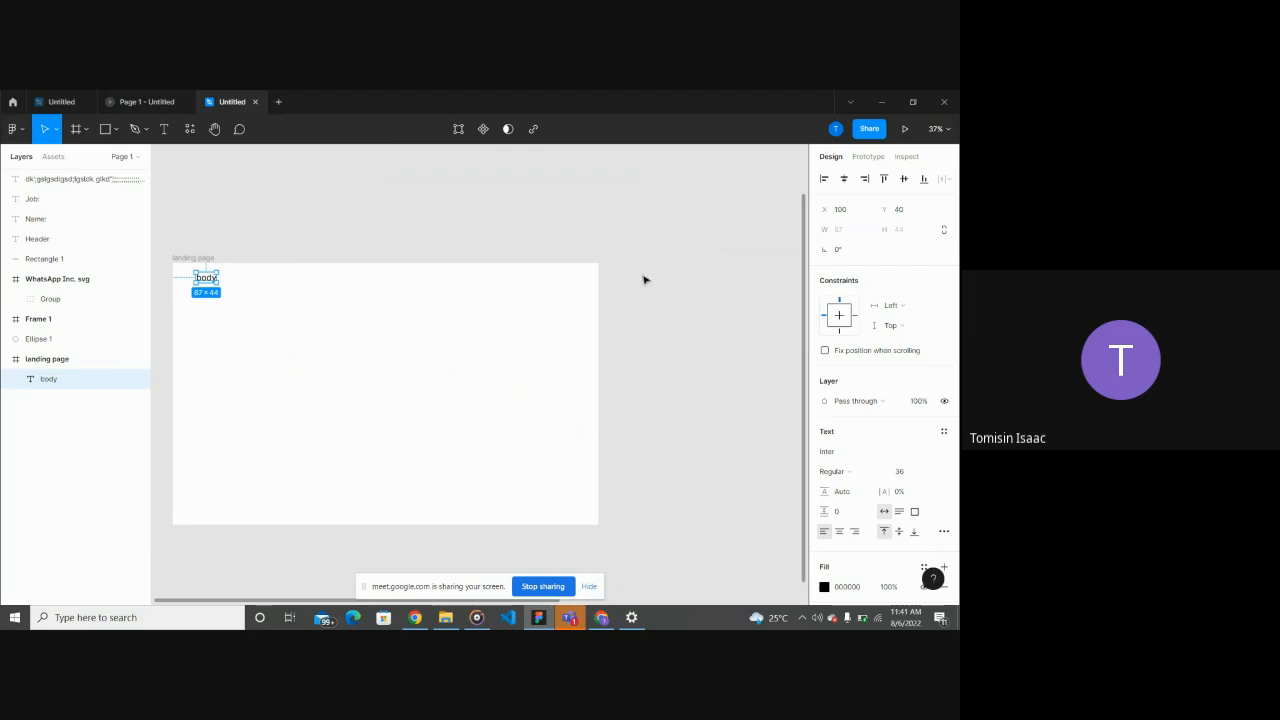
{"action": "left_click", "coordinate": [645, 309]}
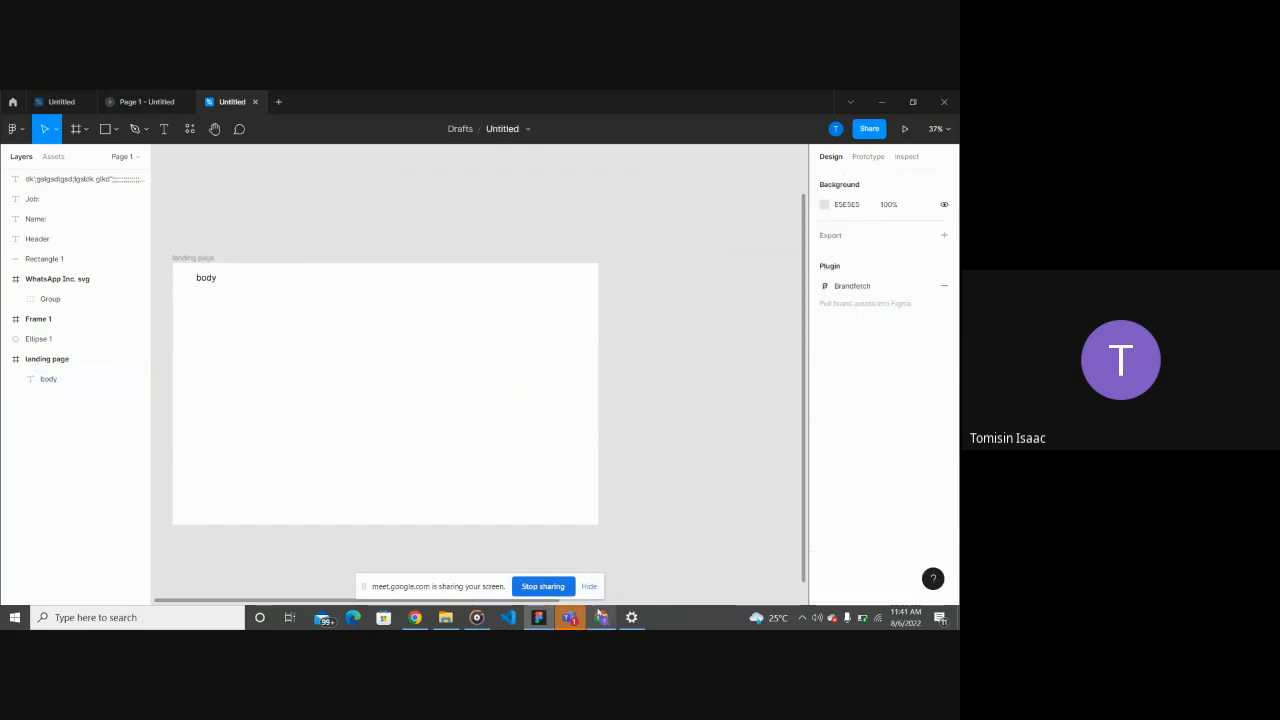
{"action": "left_click", "coordinate": [600, 616]}
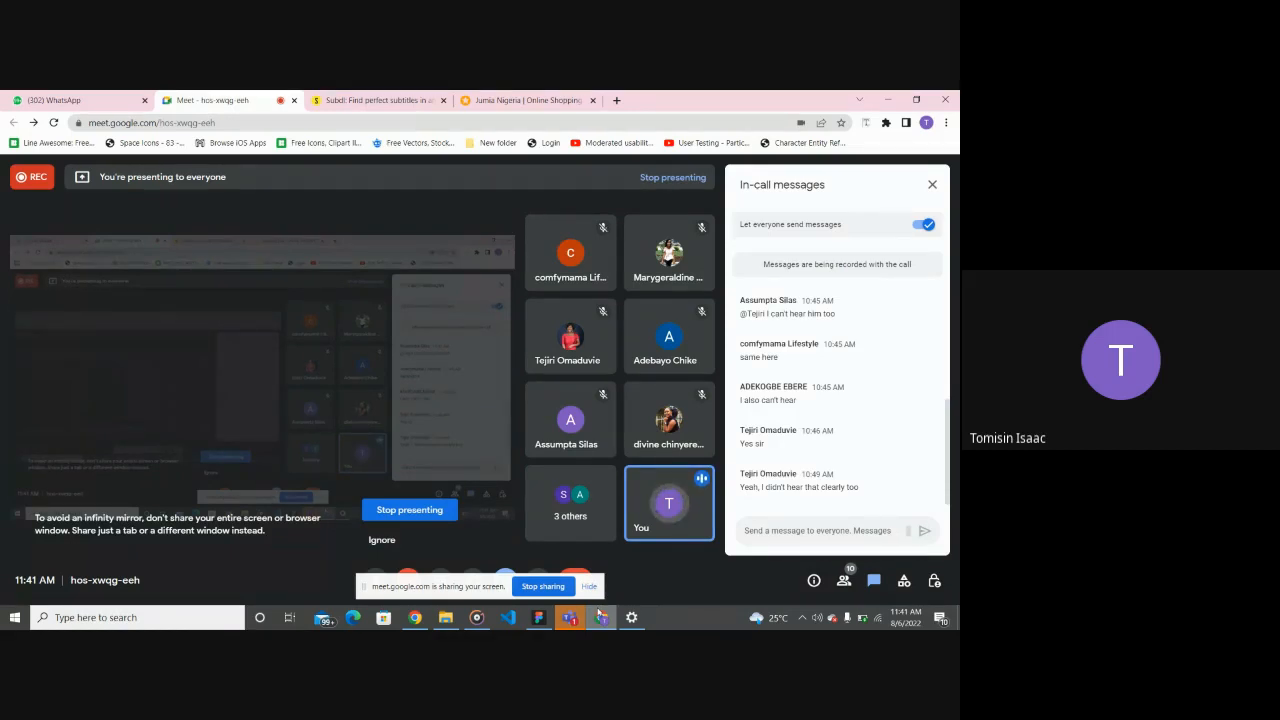
{"action": "left_click", "coordinate": [539, 617]}
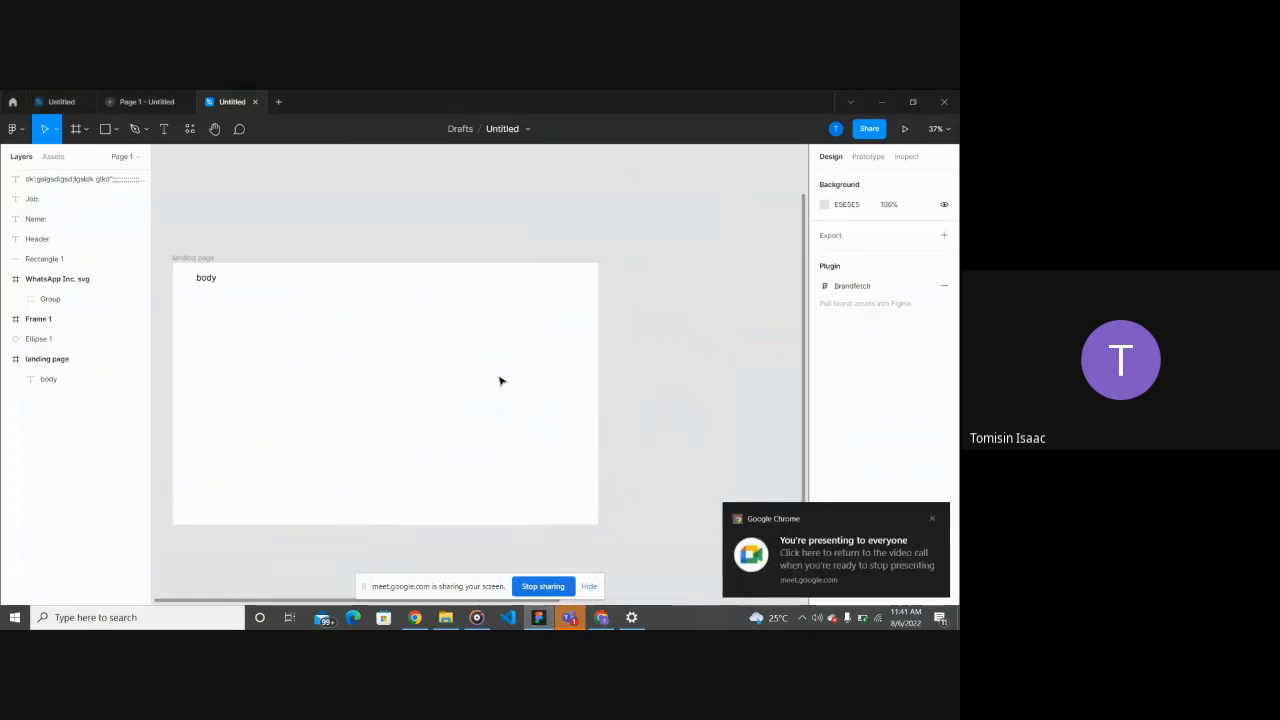
Step: Delete the body text from the landing page frame
{"action": "scroll", "coordinate": [499, 375], "scroll_direction": "down", "scroll_amount": 3}
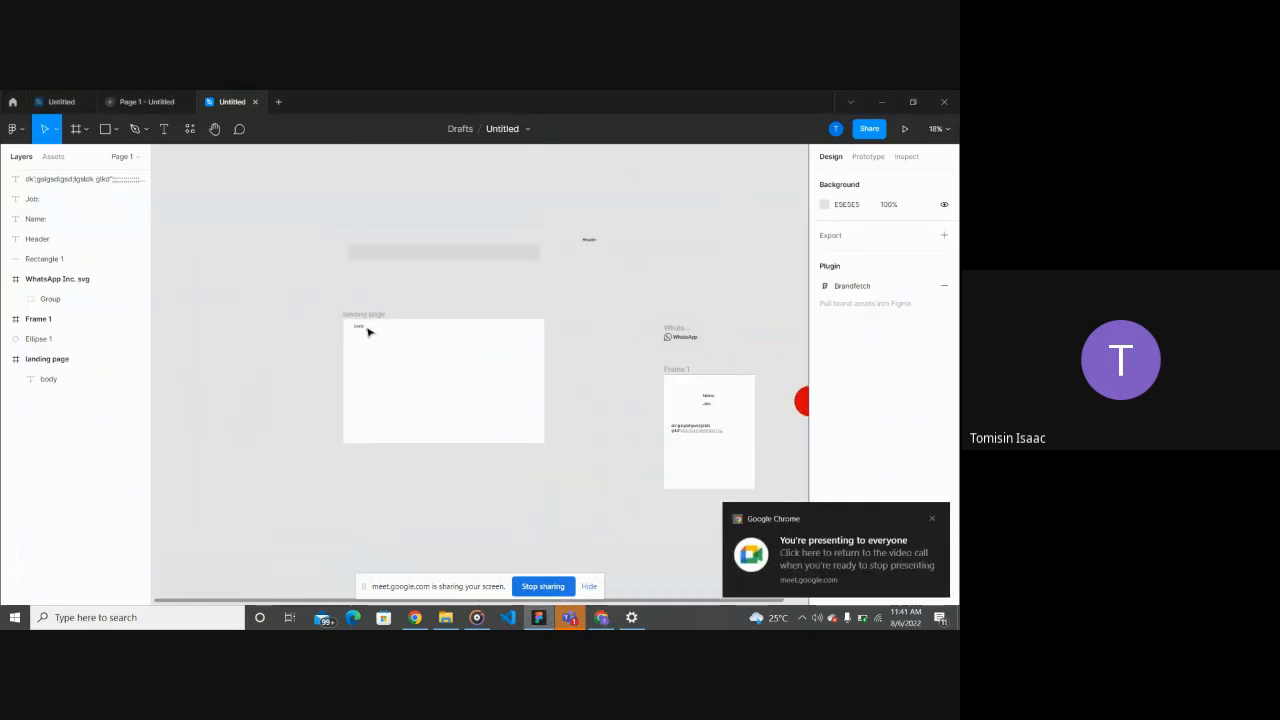
{"action": "left_click", "coordinate": [358, 327]}
{"action": "key", "text": "Delete"}
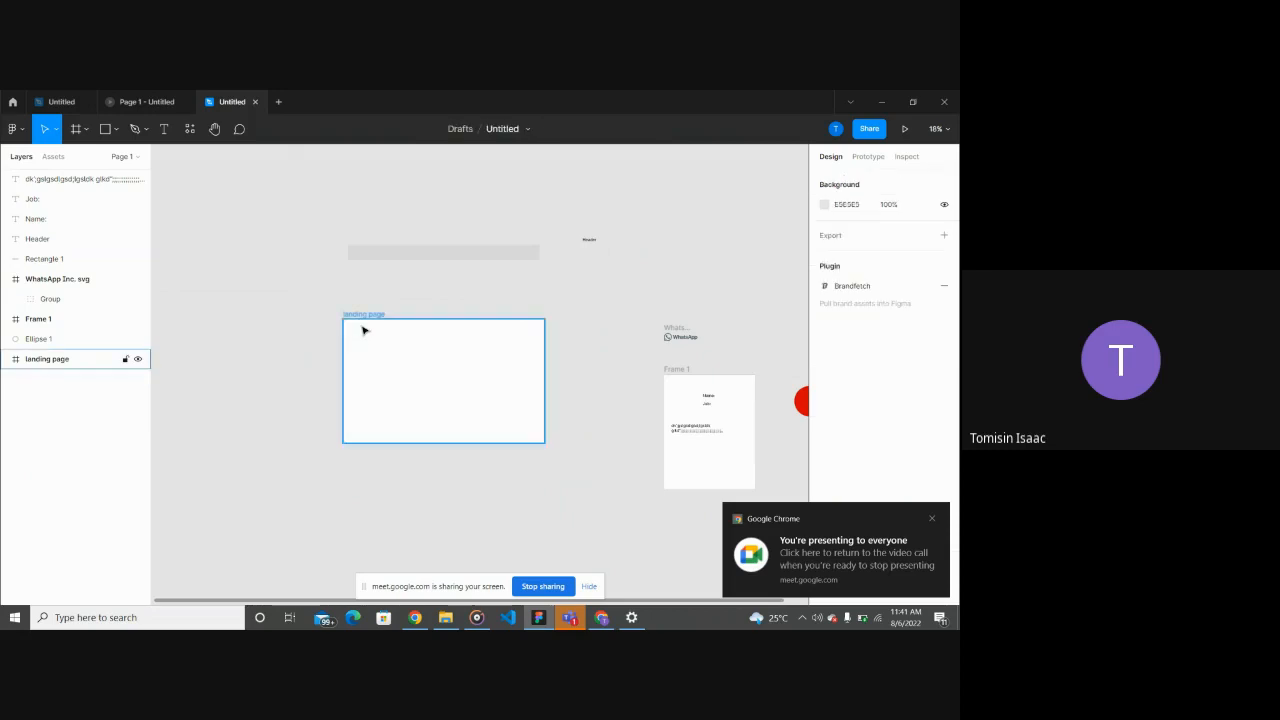
{"action": "key", "text": "Escape"}
Step: Draw a rectangle about 632 × 821 on the empty canvas beside the grey header bar and deselect it
{"action": "left_click", "coordinate": [116, 130]}
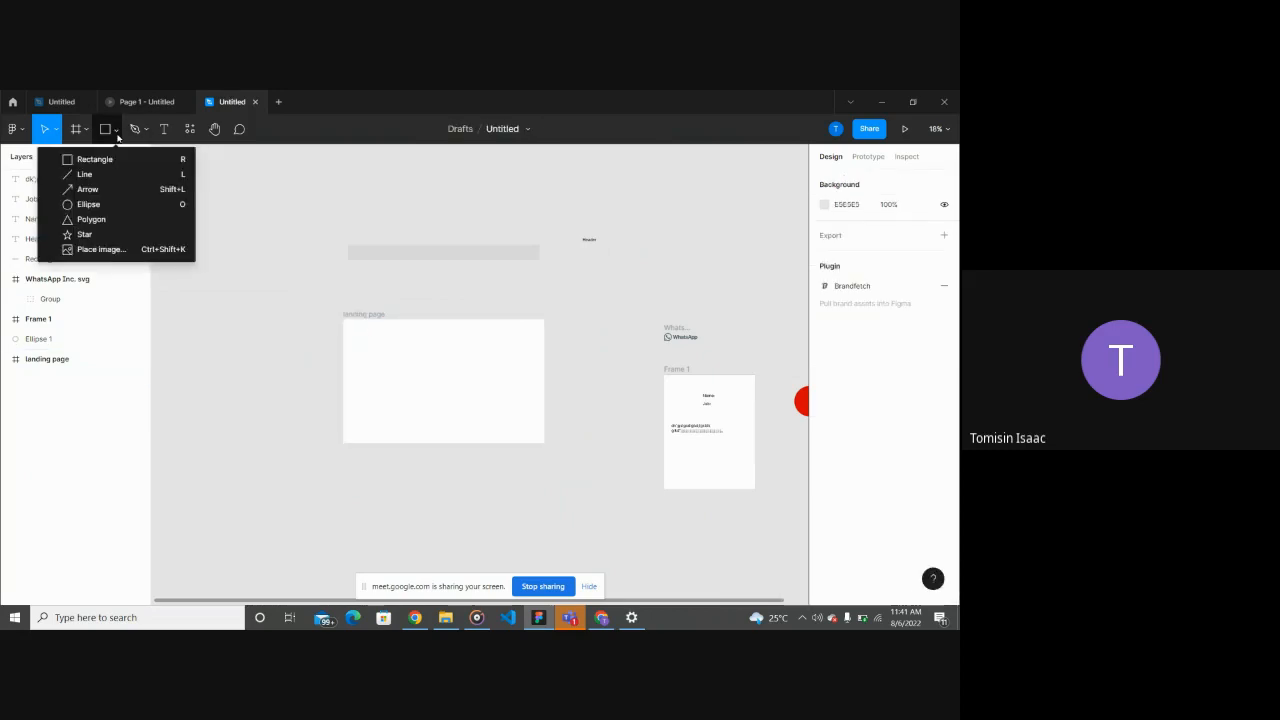
{"action": "left_click", "coordinate": [100, 160]}
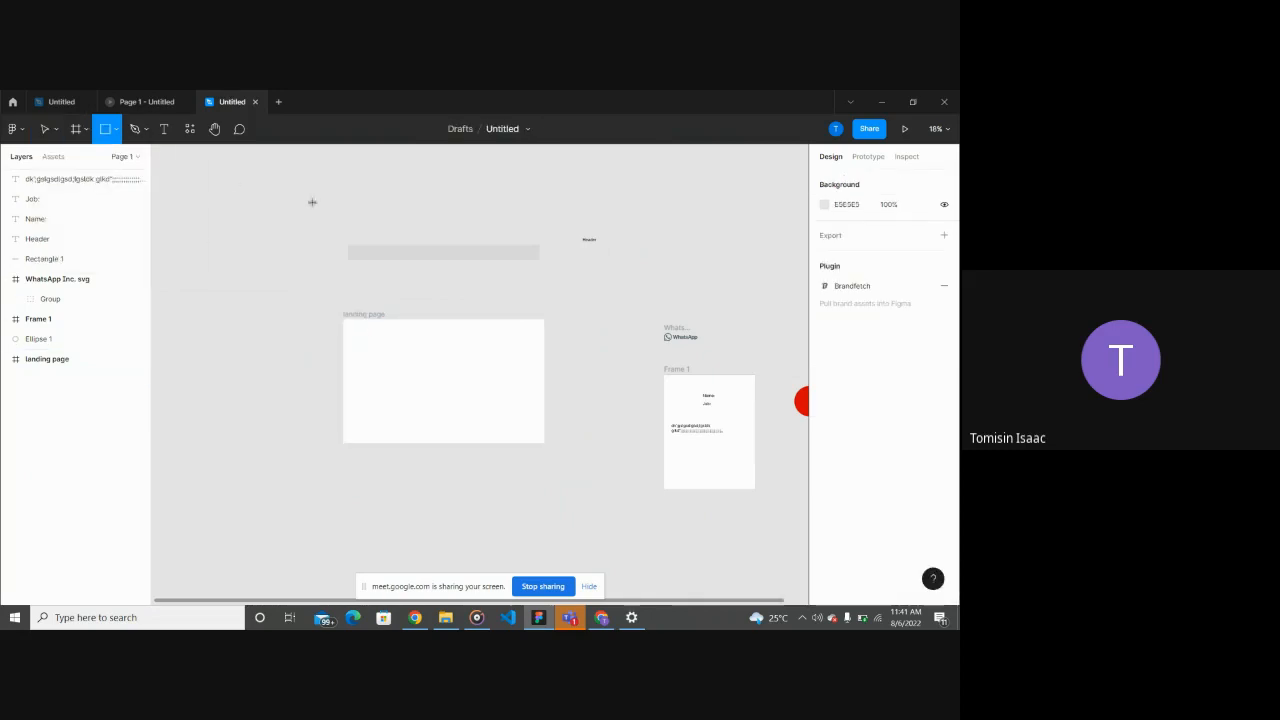
{"action": "mouse_move", "coordinate": [205, 246]}
{"action": "left_mouse_down"}
{"action": "mouse_move", "coordinate": [274, 337]}
{"action": "mouse_move", "coordinate": [340, 291]}
{"action": "mouse_move", "coordinate": [310, 300]}
{"action": "left_mouse_up"}
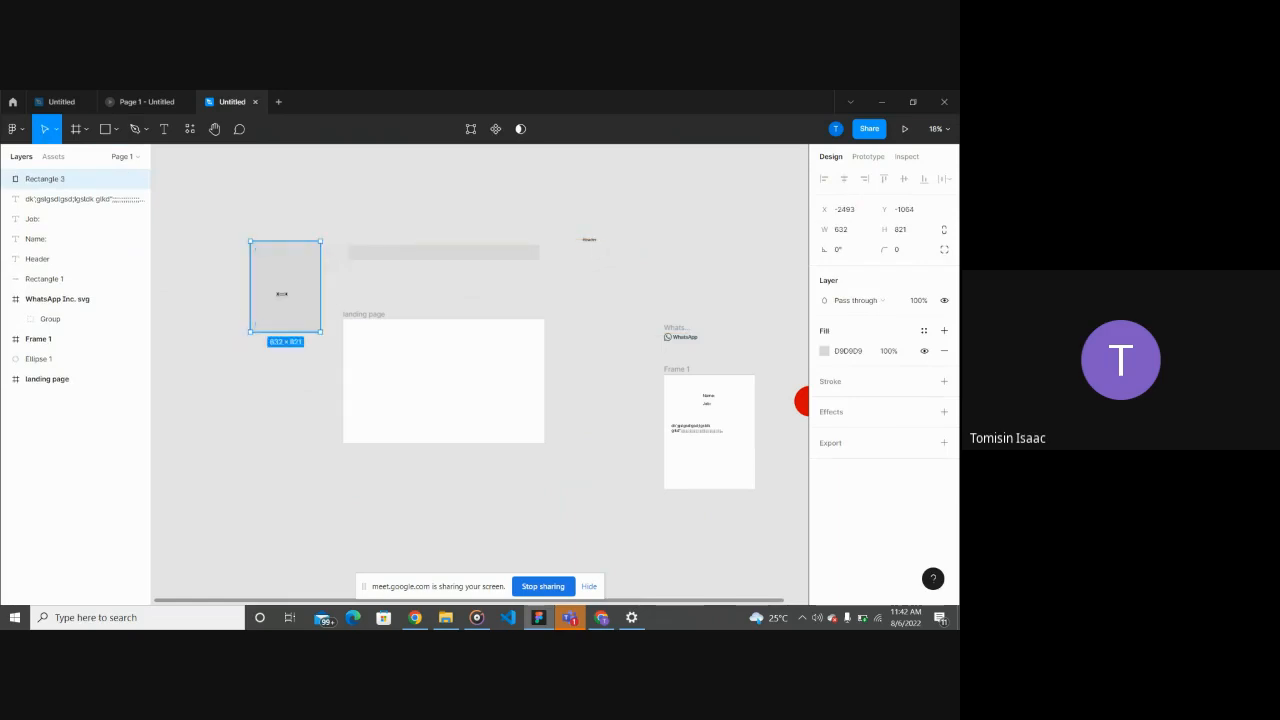
{"action": "left_click", "coordinate": [236, 428]}
Step: Edit the new rectangle's vector points, pulling its top edge's midpoint down to about Y -507.5 to form a V-shaped notch
{"action": "left_click", "coordinate": [290, 328]}
{"action": "double_click", "coordinate": [293, 298]}
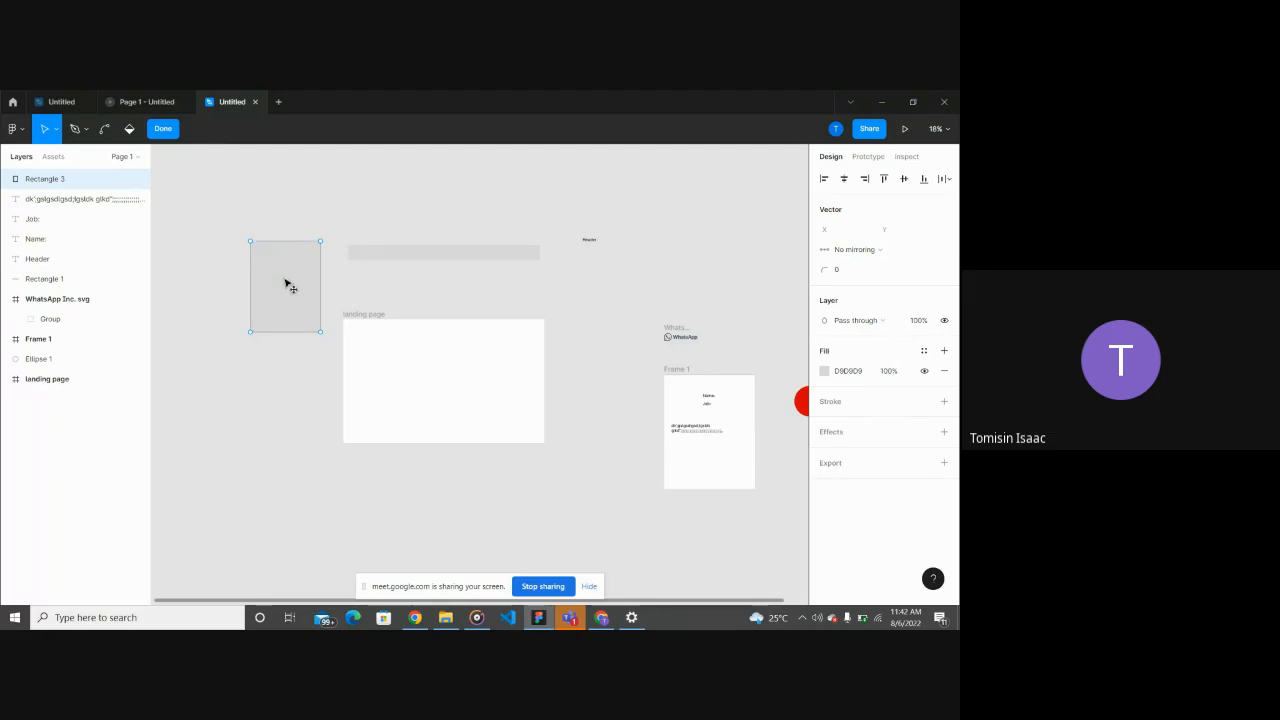
{"action": "left_click_drag", "start_coordinate": [294, 246], "coordinate": [288, 307]}
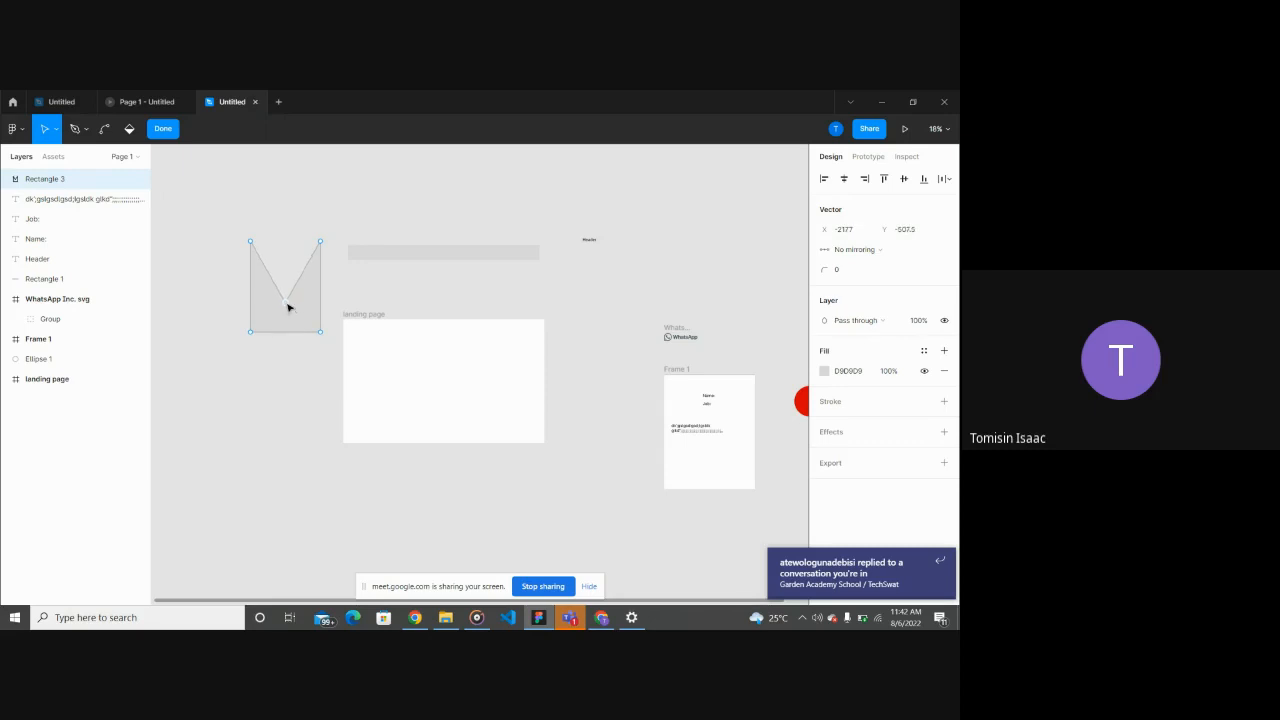
{"action": "key", "text": "Escape"}
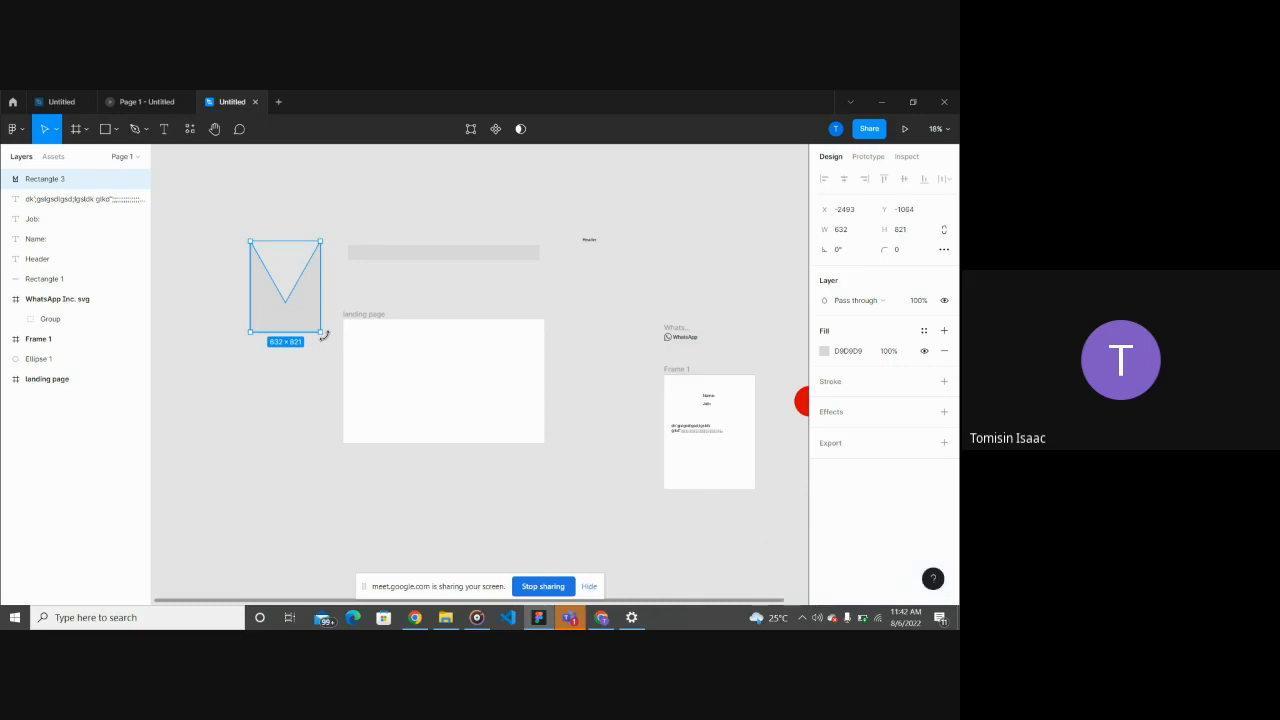
Step: Rotate the notched shape to -180°, scale it to about 169 × 220, and place it in Frame 1's upper-right corner
{"action": "left_click_drag", "start_coordinate": [324, 336], "coordinate": [244, 240]}
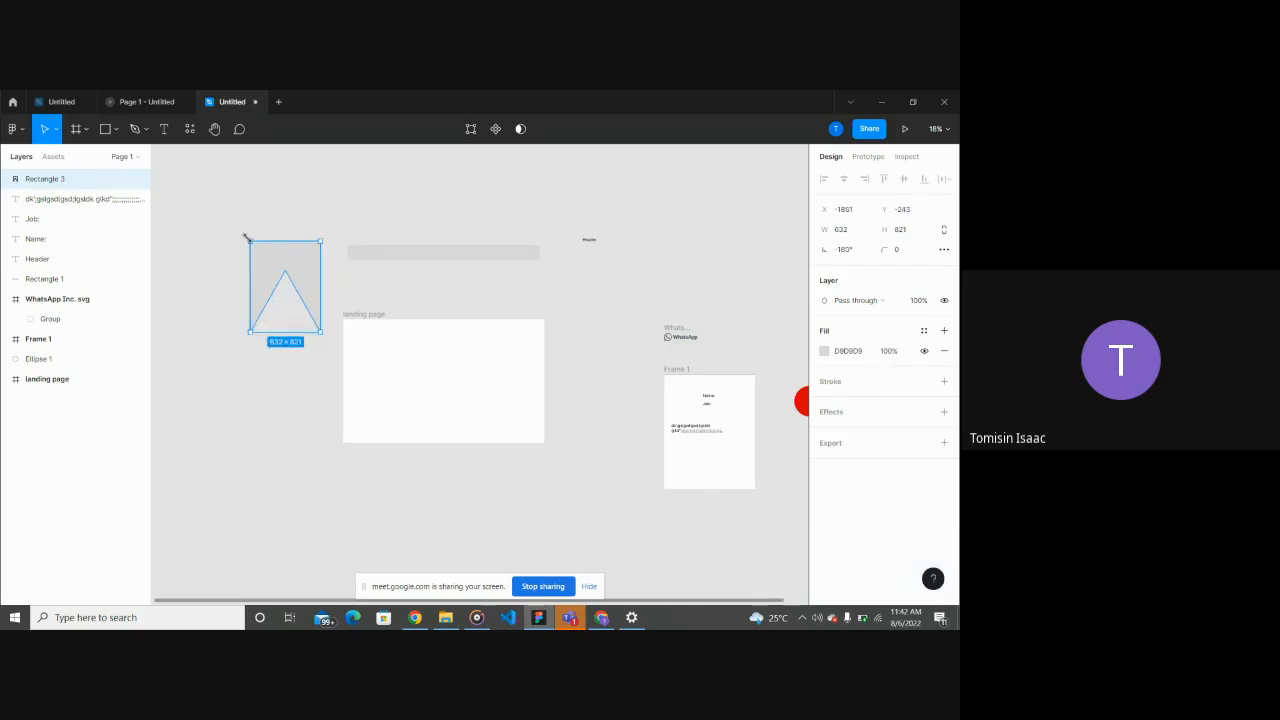
{"action": "left_click_drag", "start_coordinate": [321, 333], "coordinate": [755, 385]}
{"action": "left_click", "coordinate": [319, 276]}
{"action": "left_click", "coordinate": [260, 254]}
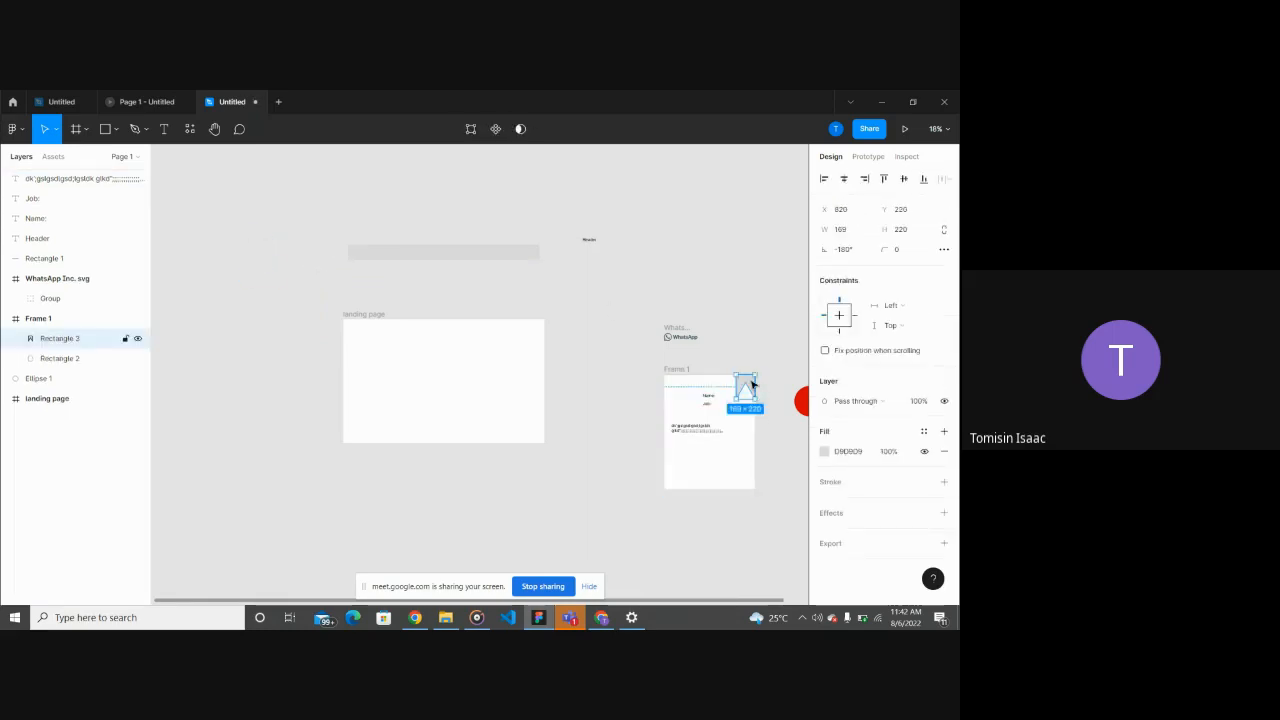
{"action": "left_click", "coordinate": [770, 414]}
Step: Examine the ribbon shape in the corner of Frame 1 up close and select it
{"action": "scroll", "coordinate": [770, 414], "scroll_direction": "up", "scroll_amount": 5}
{"action": "scroll", "coordinate": [770, 414], "scroll_direction": "down", "scroll_amount": 3}
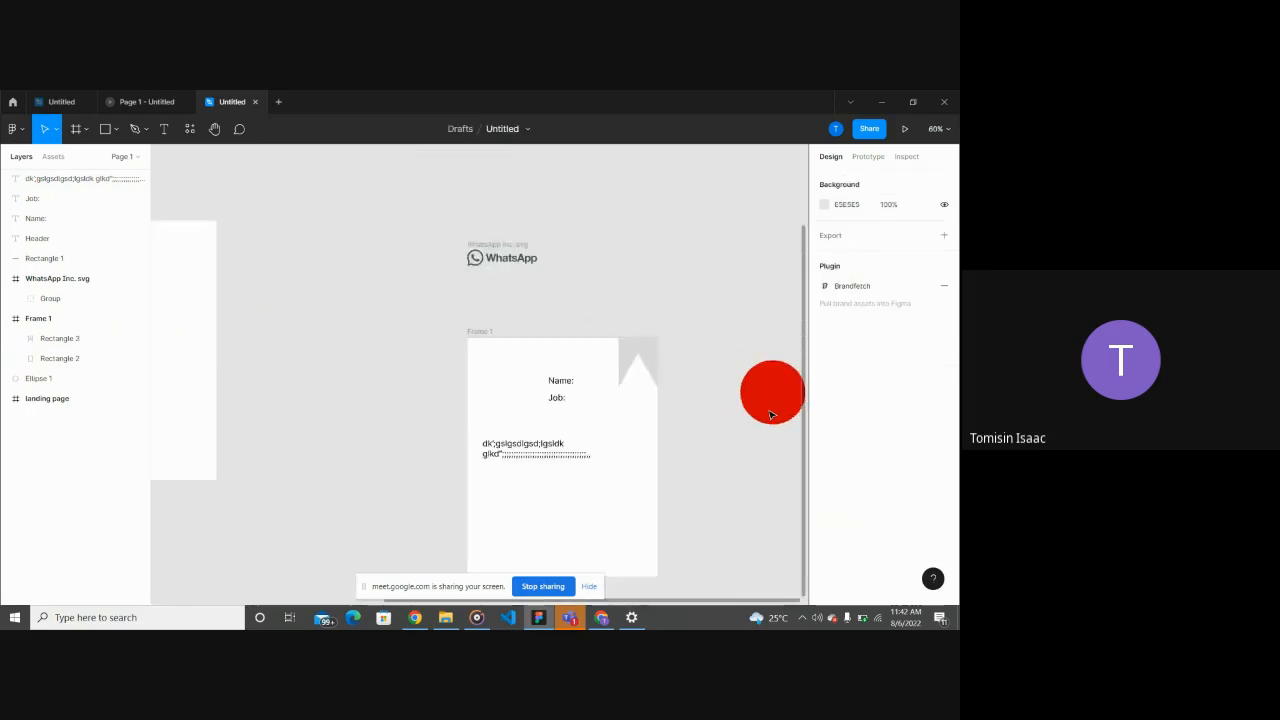
{"action": "scroll", "coordinate": [639, 352], "scroll_direction": "up", "scroll_amount": 5}
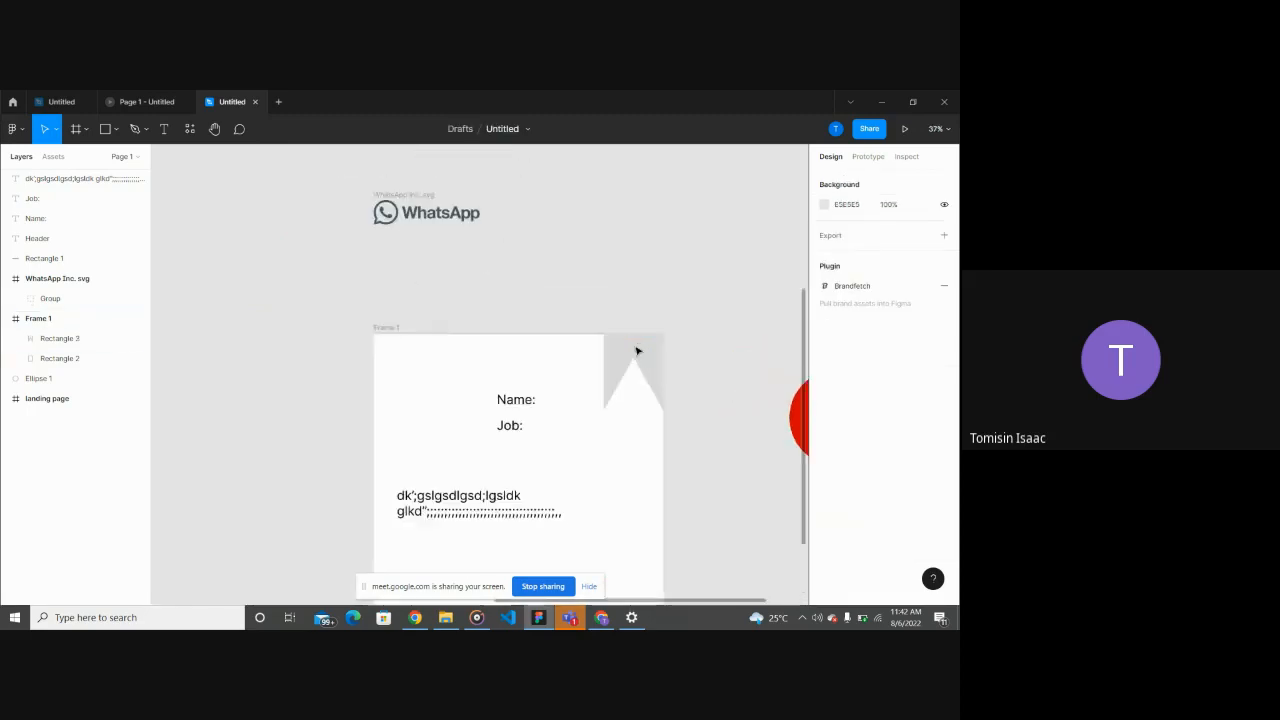
{"action": "scroll", "coordinate": [637, 349], "scroll_direction": "down", "scroll_amount": 3}
{"action": "left_click", "coordinate": [590, 378]}
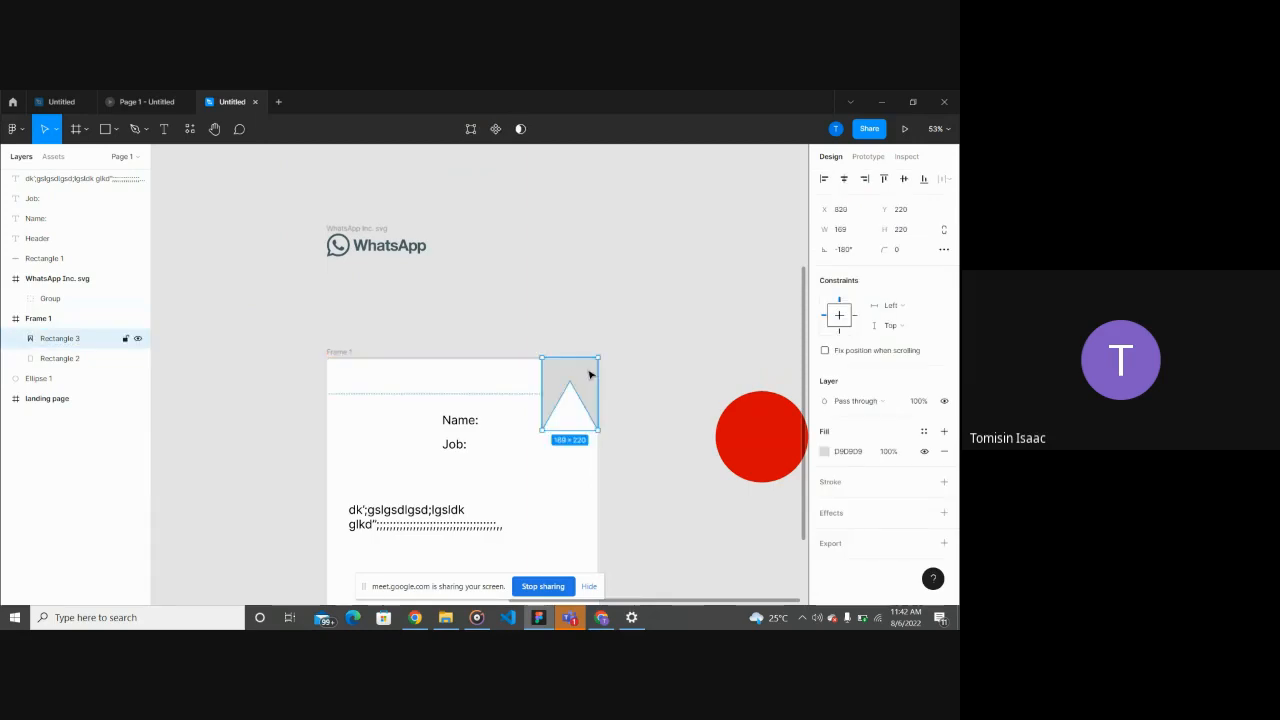
{"action": "scroll", "coordinate": [590, 375], "scroll_direction": "down", "scroll_amount": 10}
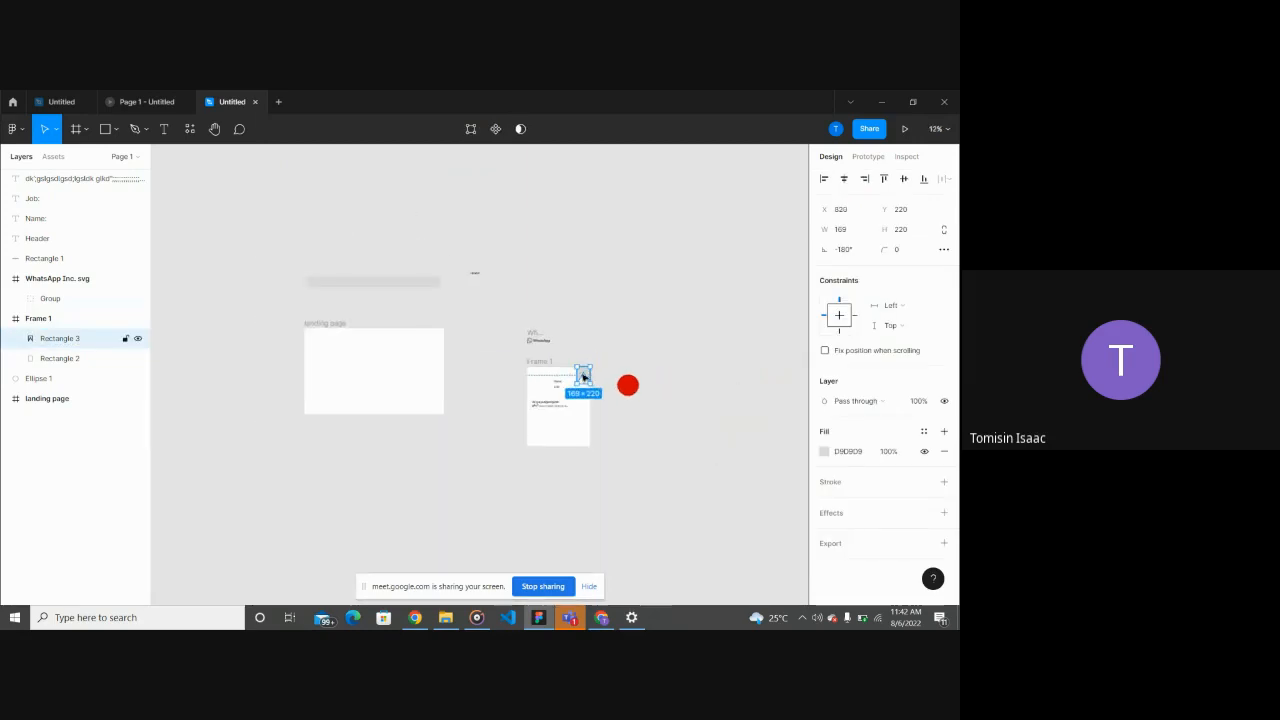
Step: Move the ribbon out of Frame 1 onto the empty canvas and pull its notch point down to straighten the bottom edge
{"action": "left_click_drag", "start_coordinate": [582, 375], "coordinate": [358, 222]}
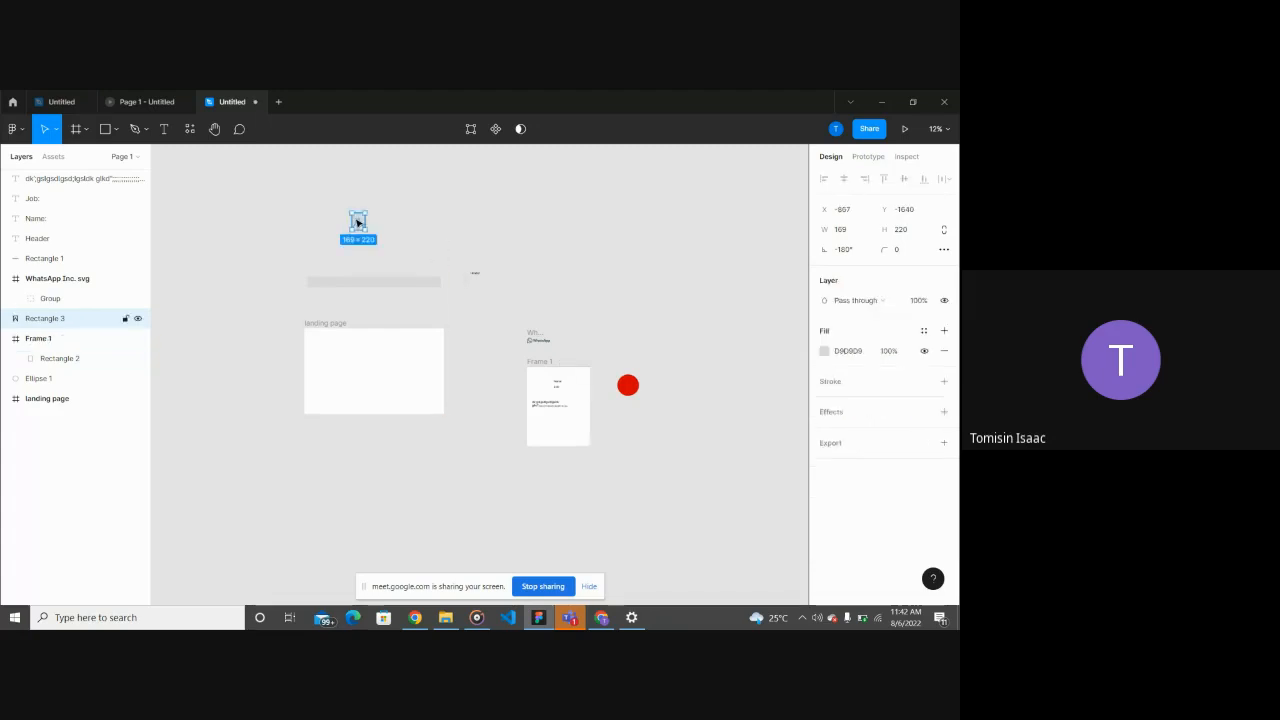
{"action": "double_click", "coordinate": [358, 222]}
{"action": "scroll", "coordinate": [358, 222], "scroll_direction": "up", "scroll_amount": 5}
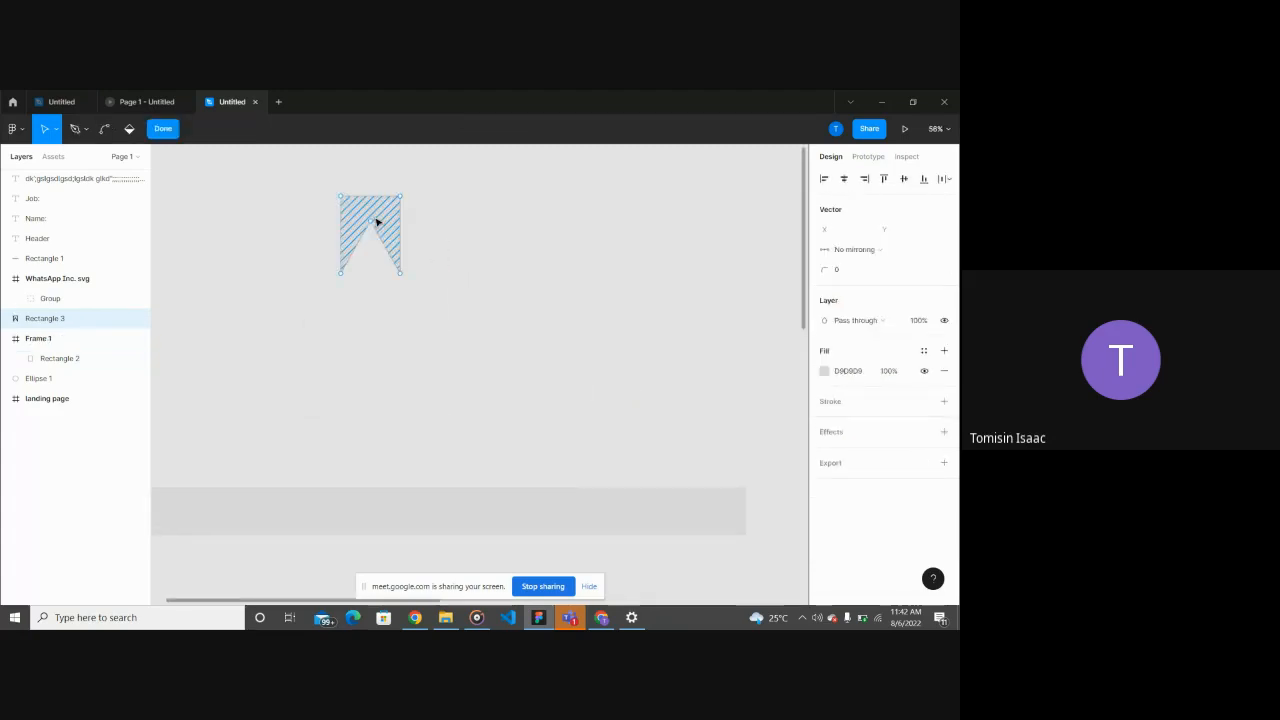
{"action": "key", "text": "Escape"}
{"action": "double_click", "coordinate": [376, 221]}
{"action": "left_click_drag", "start_coordinate": [370, 226], "coordinate": [371, 275]}
{"action": "mouse_move", "coordinate": [342, 198]}
{"action": "left_mouse_down"}
{"action": "mouse_move", "coordinate": [276, 190]}
{"action": "mouse_move", "coordinate": [341, 197]}
{"action": "left_mouse_up"}
{"action": "key", "text": "Escape"}
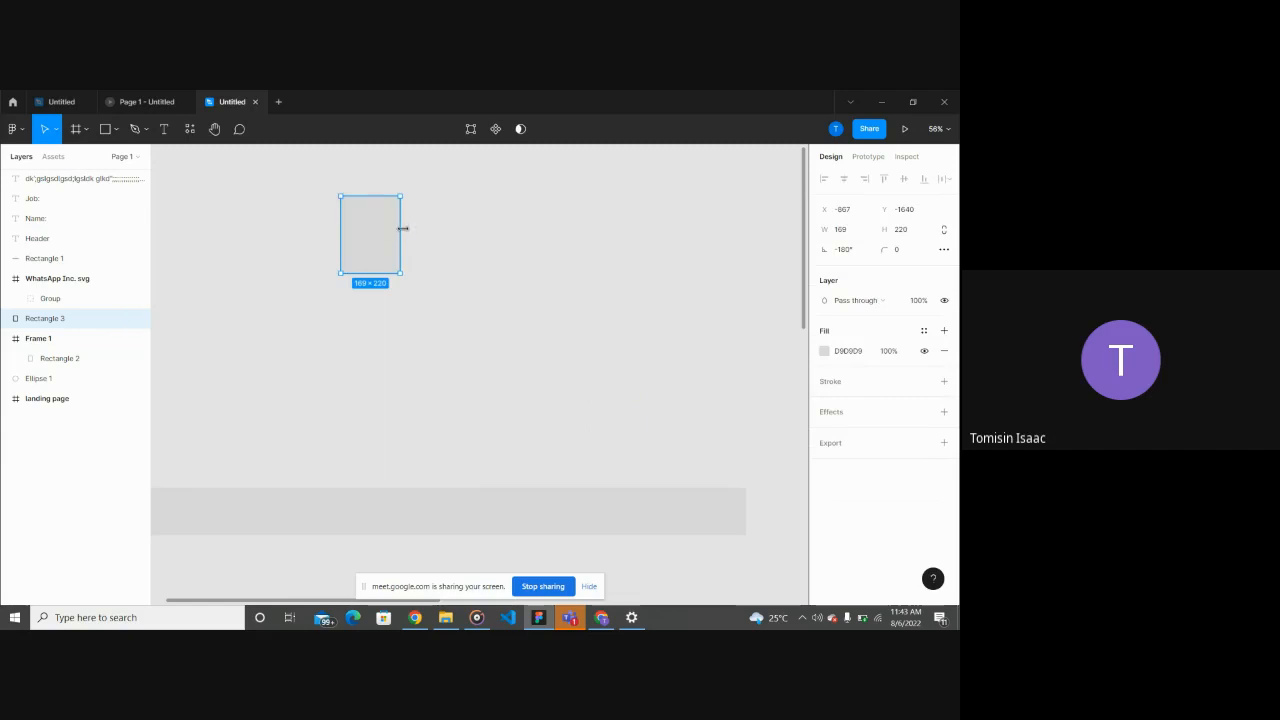
Step: Resize the straightened rectangle to about 561 × 140 and deselect it
{"action": "left_click_drag", "start_coordinate": [403, 228], "coordinate": [537, 221]}
{"action": "left_click_drag", "start_coordinate": [461, 272], "coordinate": [469, 245]}
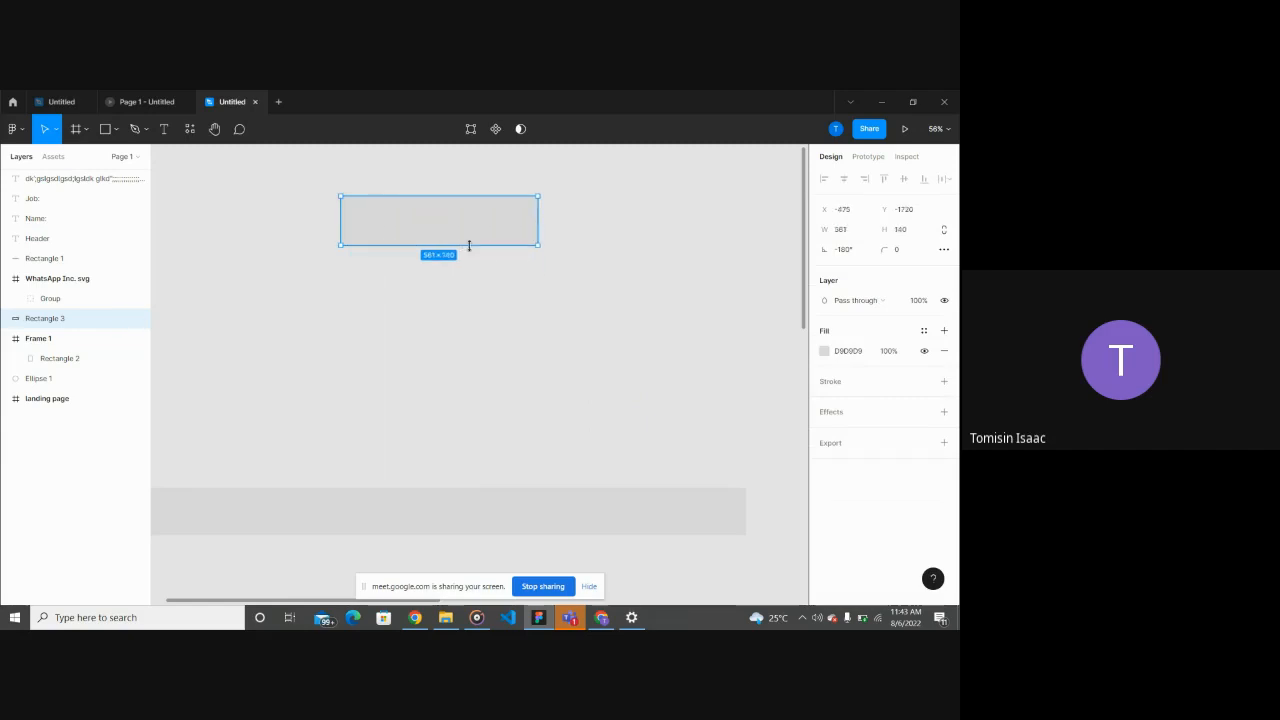
{"action": "left_click_drag", "start_coordinate": [535, 215], "coordinate": [519, 249]}
{"action": "left_click", "coordinate": [500, 280]}
Step: Edit the rectangle's vector points, slanting its right side and pulling the bottom edge's midpoint over near the lower-right corner
{"action": "double_click", "coordinate": [430, 231]}
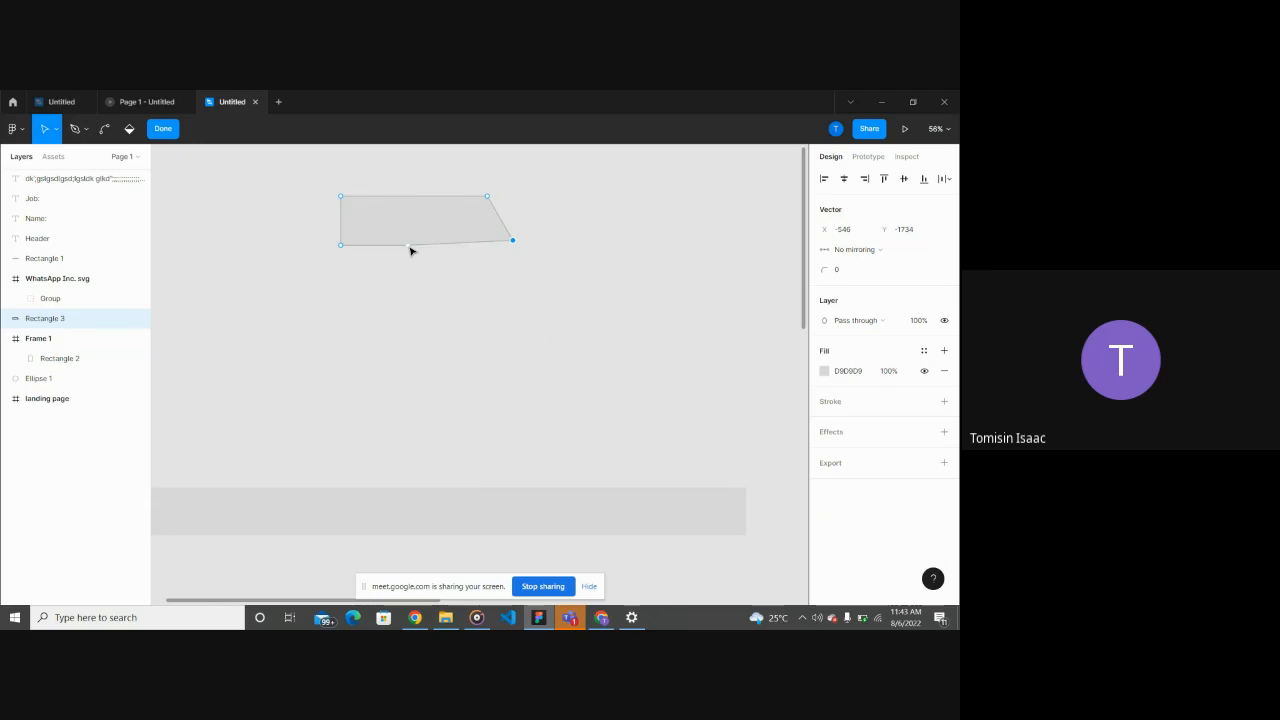
{"action": "scroll", "coordinate": [410, 251], "scroll_direction": "up", "scroll_amount": 5}
{"action": "scroll", "coordinate": [411, 249], "scroll_direction": "down", "scroll_amount": 3}
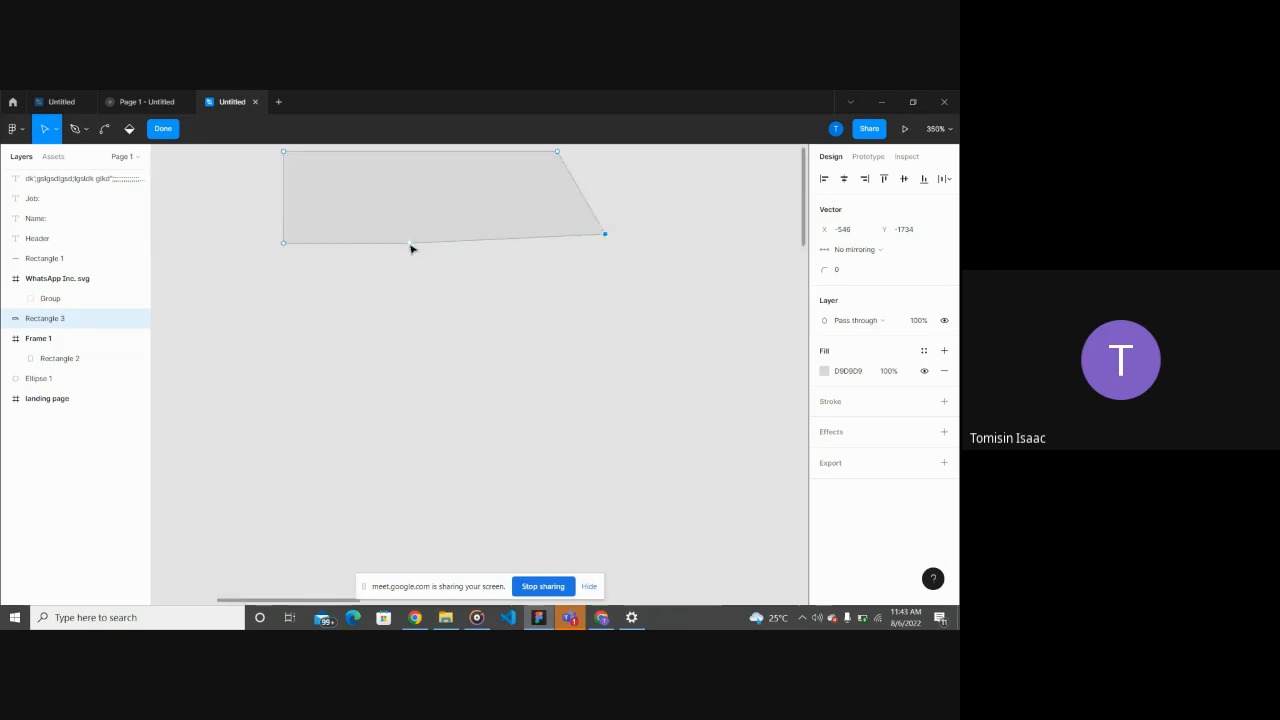
{"action": "scroll", "coordinate": [410, 249], "scroll_direction": "down", "scroll_amount": 2}
{"action": "left_click_drag", "start_coordinate": [408, 246], "coordinate": [512, 224]}
{"action": "key", "text": "Escape"}
{"action": "scroll", "coordinate": [509, 287], "scroll_direction": "down", "scroll_amount": 3}
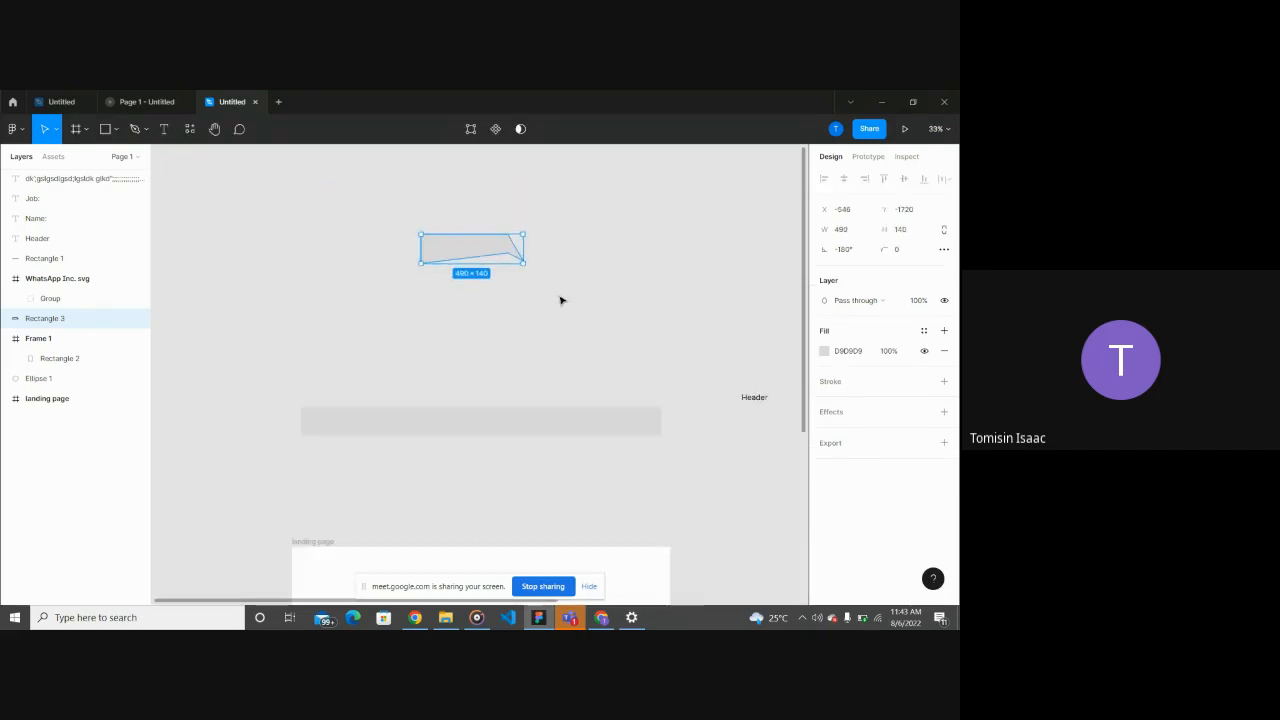
Step: Reopen the shape's vector points, lower the added bottom-edge point slightly, and deselect the shape
{"action": "left_click", "coordinate": [560, 300]}
{"action": "left_click", "coordinate": [491, 260]}
{"action": "double_click", "coordinate": [491, 260]}
{"action": "scroll", "coordinate": [491, 260], "scroll_direction": "up", "scroll_amount": 3}
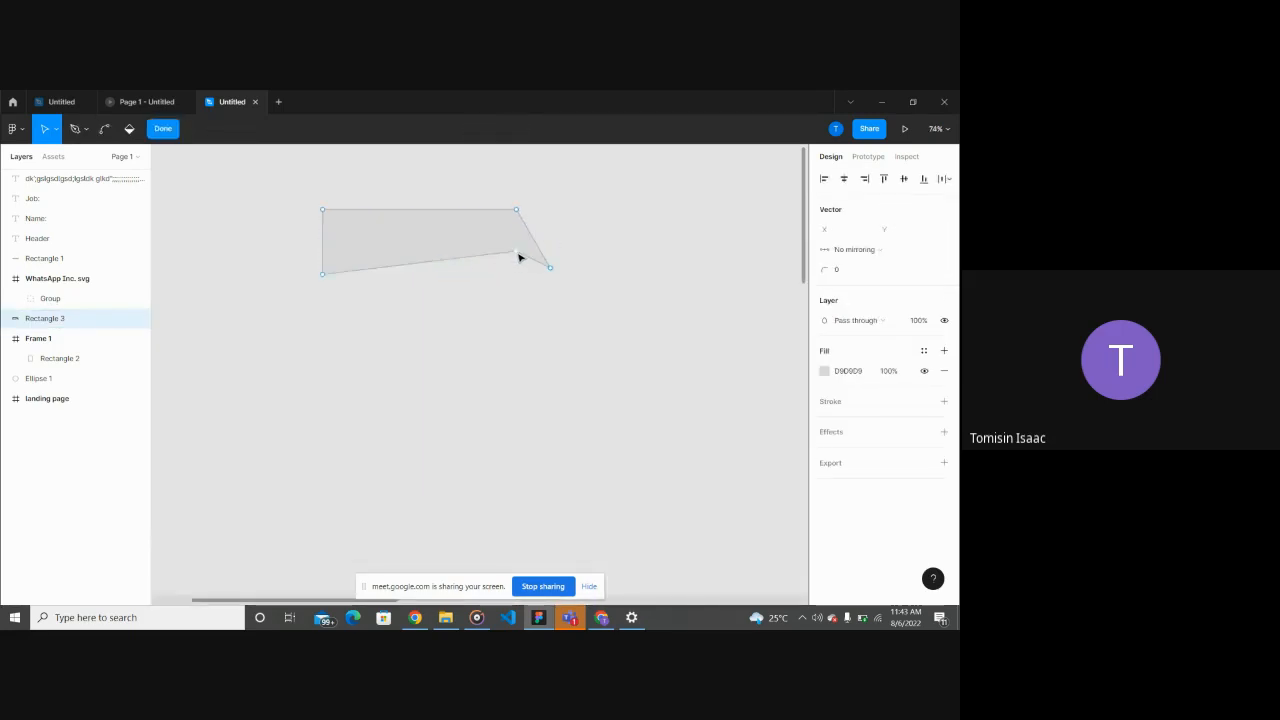
{"action": "left_click_drag", "start_coordinate": [518, 257], "coordinate": [518, 263]}
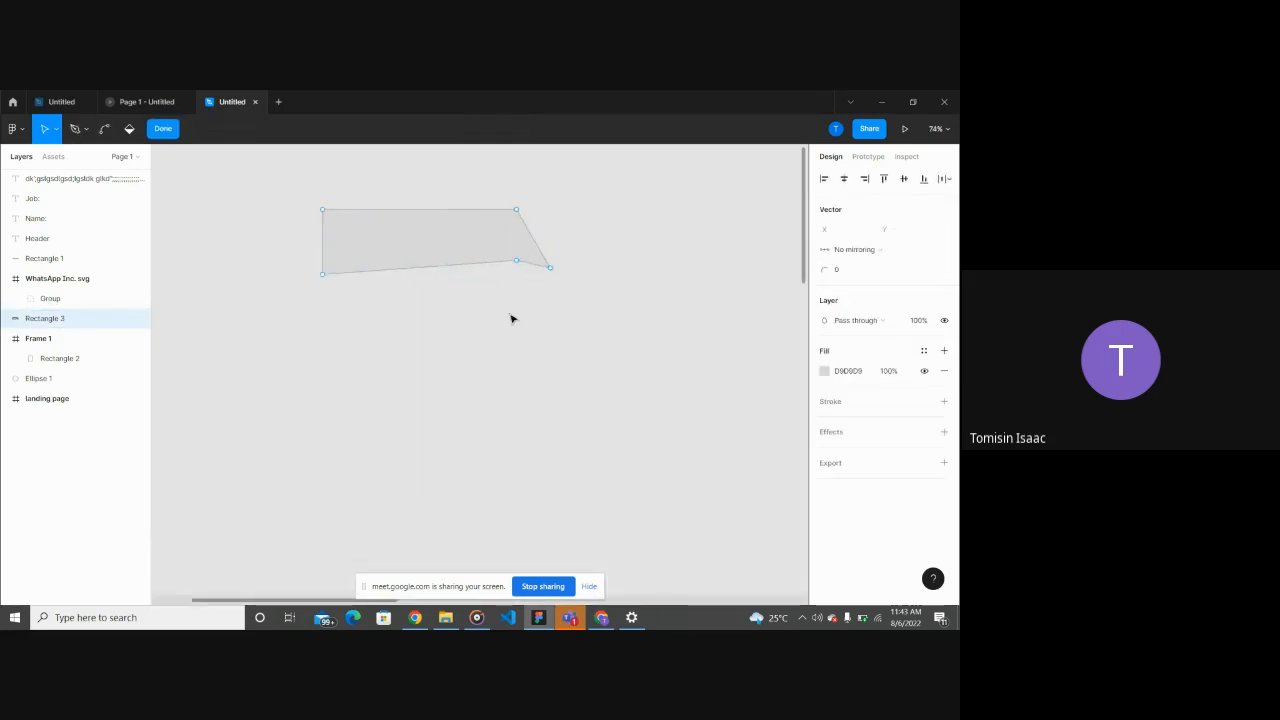
{"action": "key", "text": "Escape"}
{"action": "key", "text": "Escape"}
{"action": "scroll", "coordinate": [500, 365], "scroll_direction": "up", "scroll_amount": 2}
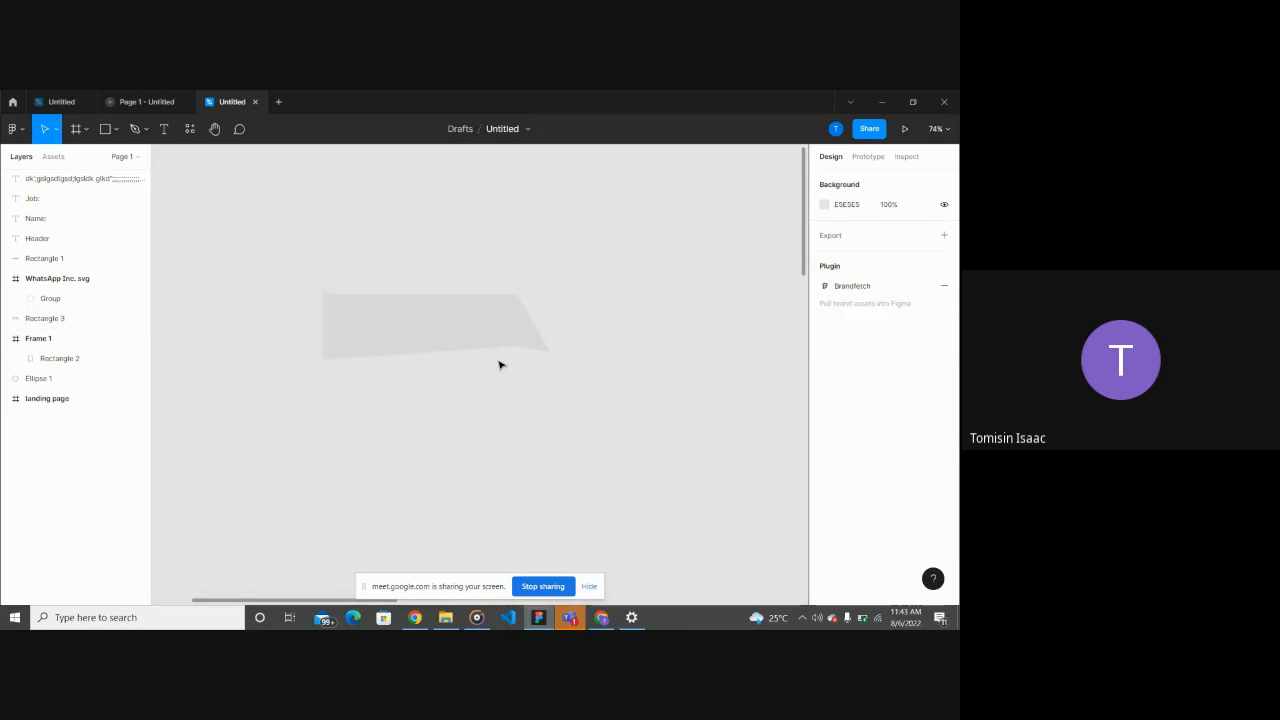
Step: Reduce the slanted shape's height slightly from its bottom edge and deselect it
{"action": "scroll", "coordinate": [500, 363], "scroll_direction": "down", "scroll_amount": 3}
{"action": "left_click", "coordinate": [470, 342]}
{"action": "left_click", "coordinate": [430, 356]}
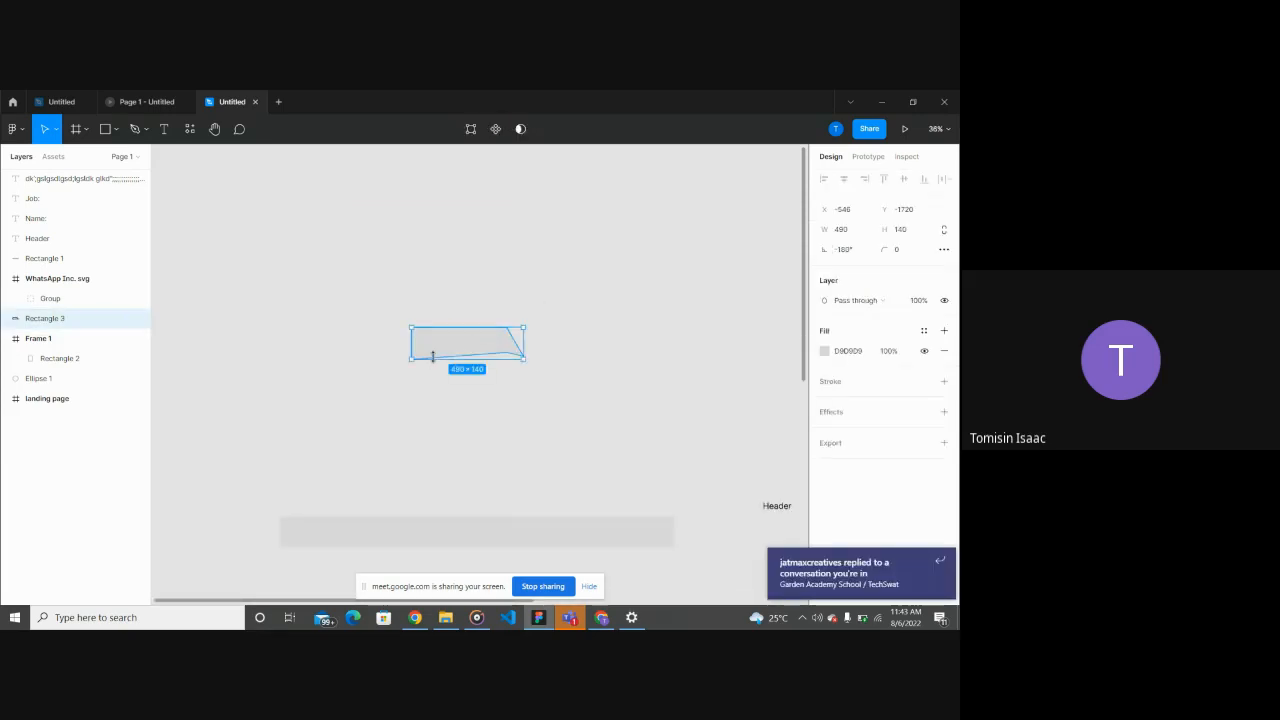
{"action": "left_click_drag", "start_coordinate": [433, 357], "coordinate": [434, 350]}
{"action": "left_click", "coordinate": [440, 380]}
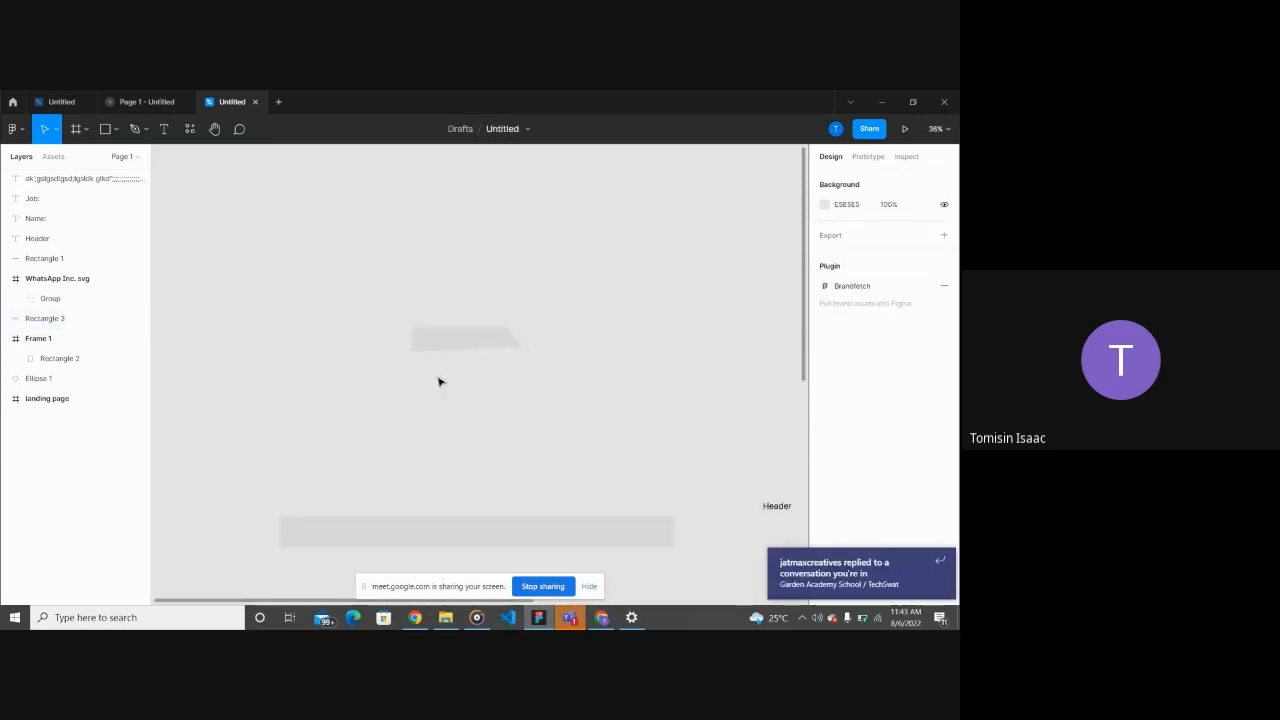
Step: Raise the shape's upper-left vector point to about X -978.5, Y -2009.5 and round it with the Bend tool
{"action": "double_click", "coordinate": [483, 343]}
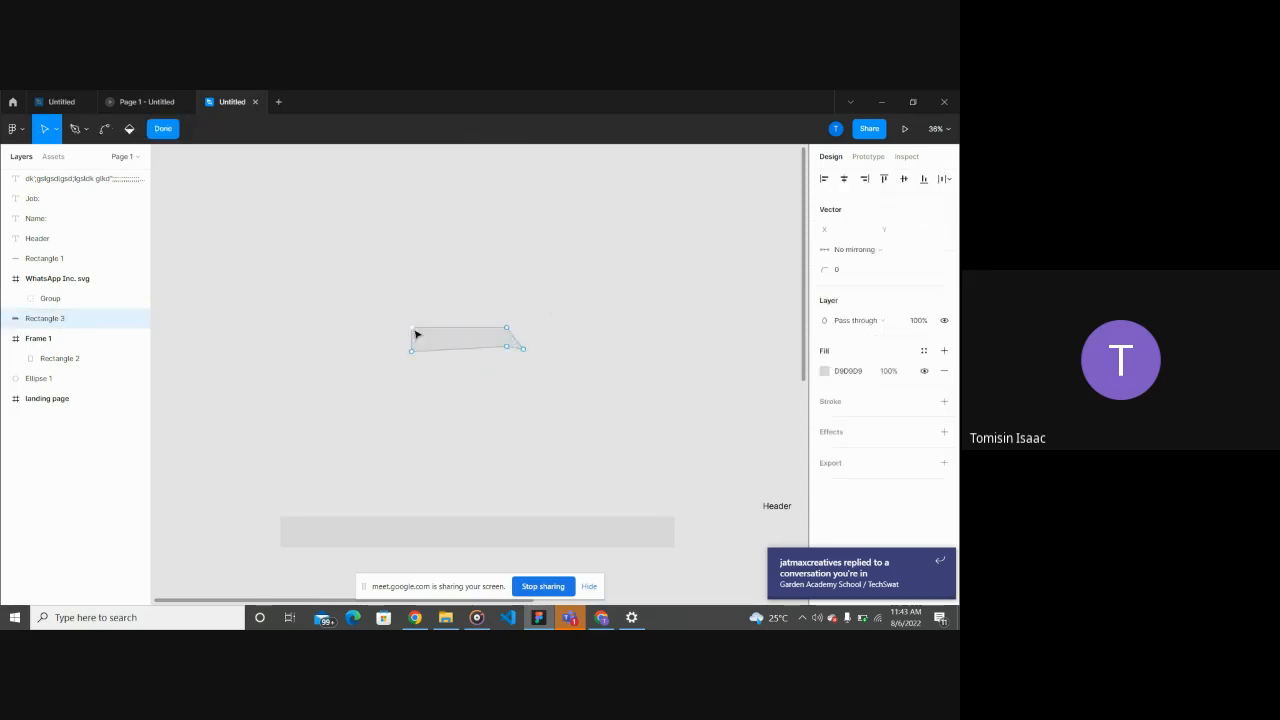
{"action": "left_click_drag", "start_coordinate": [412, 330], "coordinate": [428, 300]}
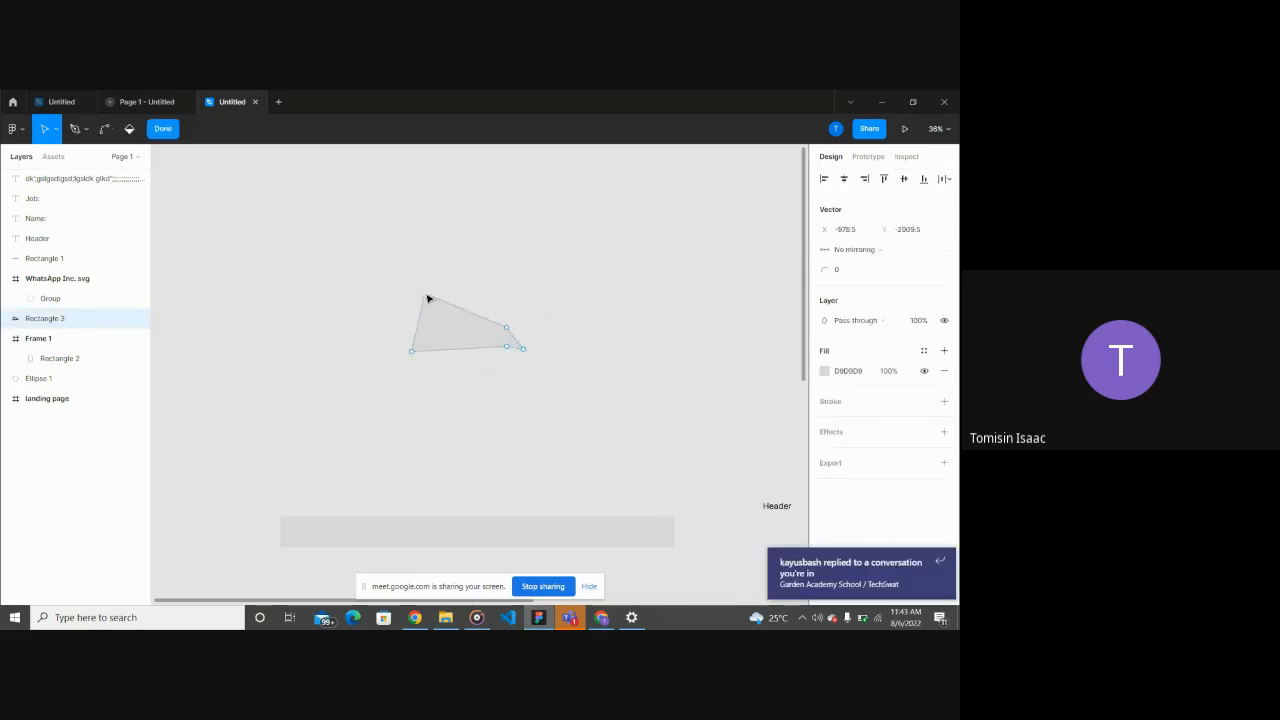
{"action": "left_click", "coordinate": [105, 130]}
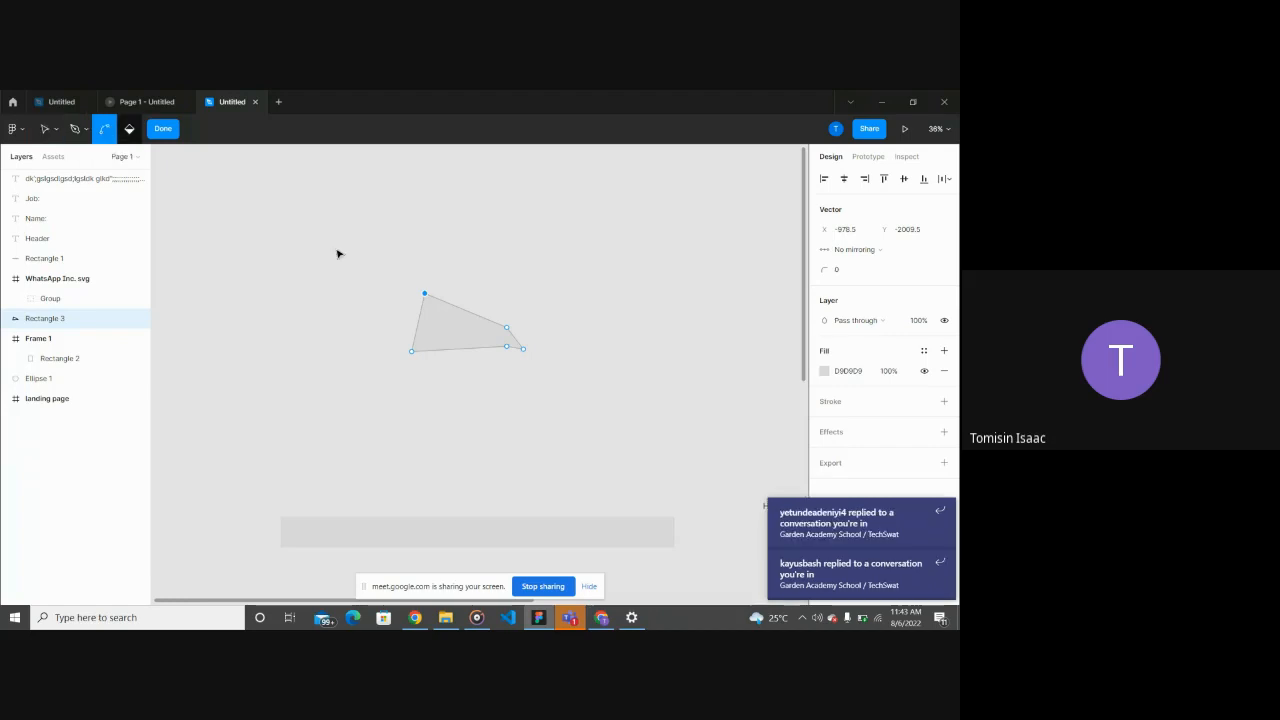
{"action": "mouse_move", "coordinate": [424, 298]}
{"action": "left_mouse_down"}
{"action": "mouse_move", "coordinate": [463, 309]}
{"action": "mouse_move", "coordinate": [460, 337]}
{"action": "mouse_move", "coordinate": [443, 343]}
{"action": "mouse_move", "coordinate": [476, 312]}
{"action": "mouse_move", "coordinate": [474, 259]}
{"action": "mouse_move", "coordinate": [497, 244]}
{"action": "mouse_move", "coordinate": [459, 276]}
{"action": "mouse_move", "coordinate": [432, 277]}
{"action": "mouse_move", "coordinate": [451, 283]}
{"action": "left_mouse_up"}
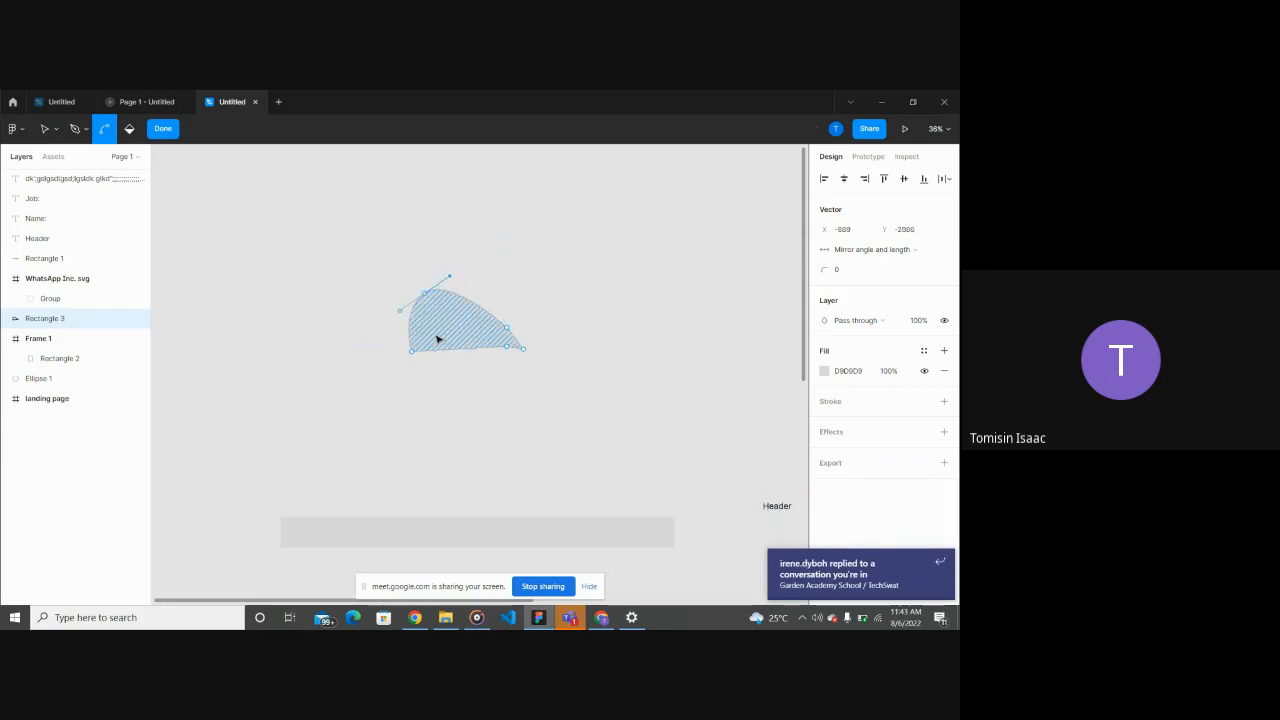
{"action": "left_click", "coordinate": [437, 338]}
{"action": "key", "text": "Escape"}
Step: Replace the curved shape with a new rectangle above the grey header bar and open it for vector editing
{"action": "scroll", "coordinate": [437, 338], "scroll_direction": "down", "scroll_amount": 3}
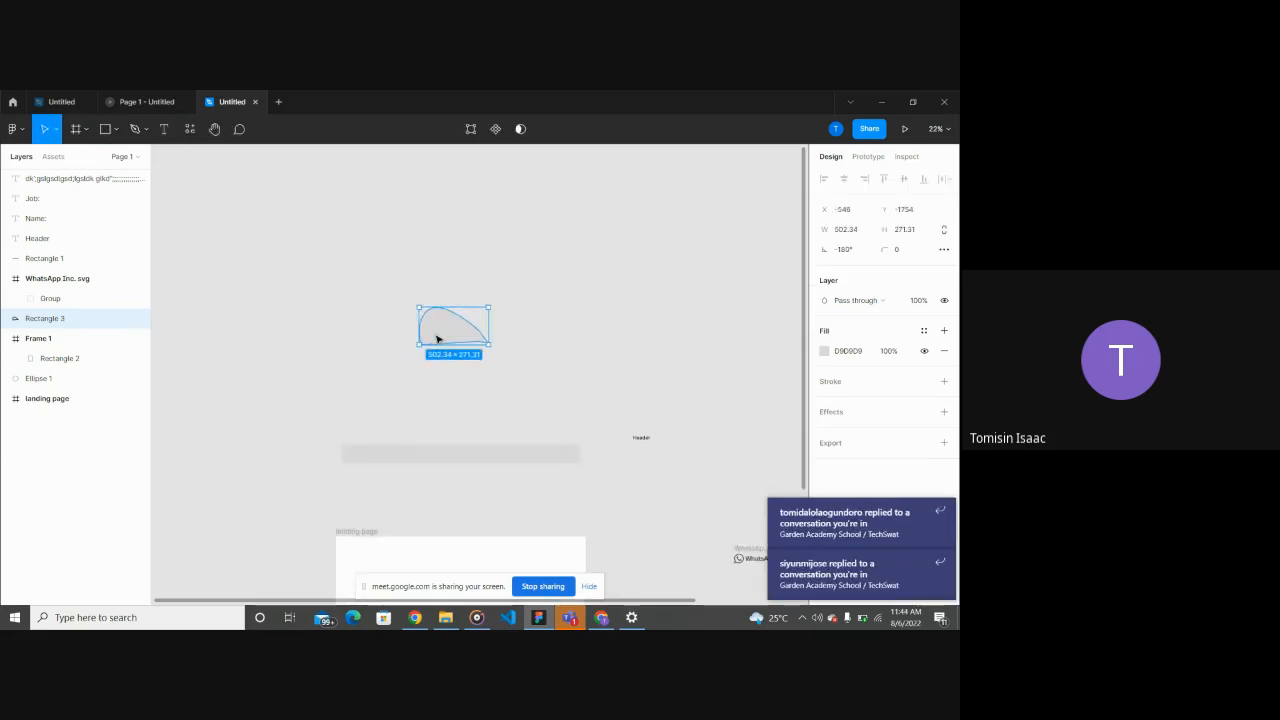
{"action": "key", "text": "Delete"}
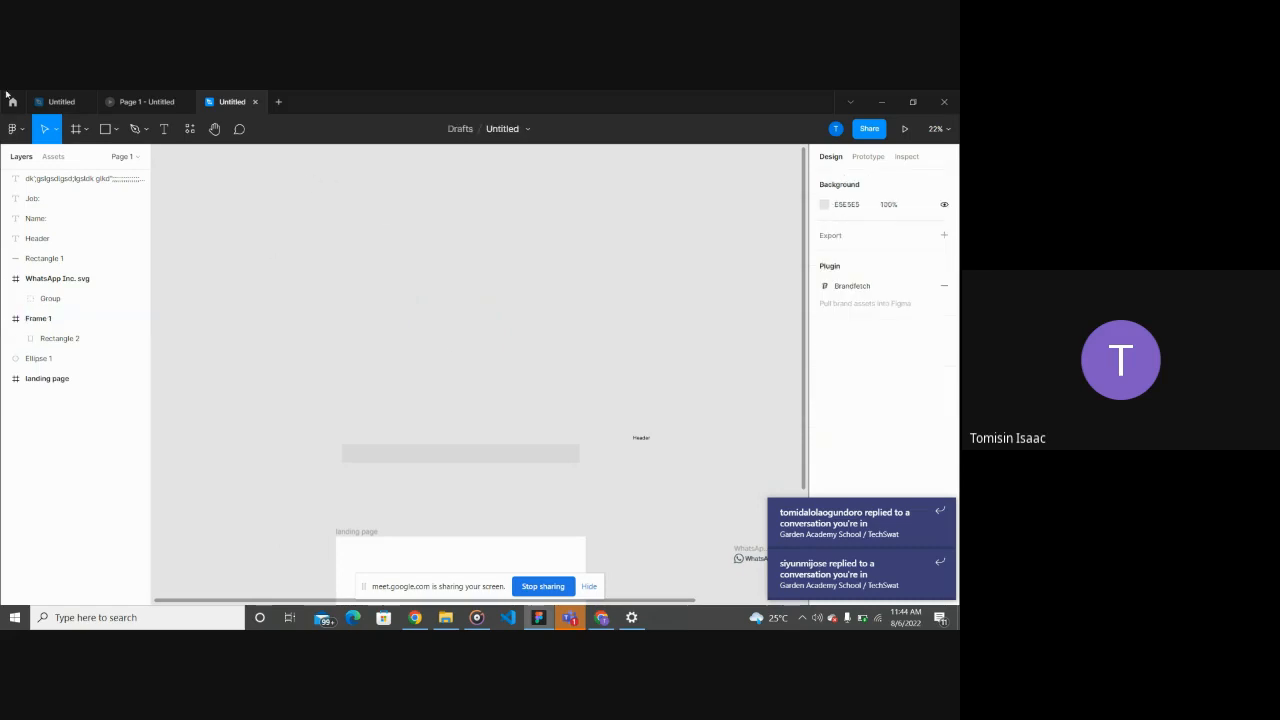
{"action": "left_click", "coordinate": [117, 130]}
{"action": "left_click", "coordinate": [60, 157]}
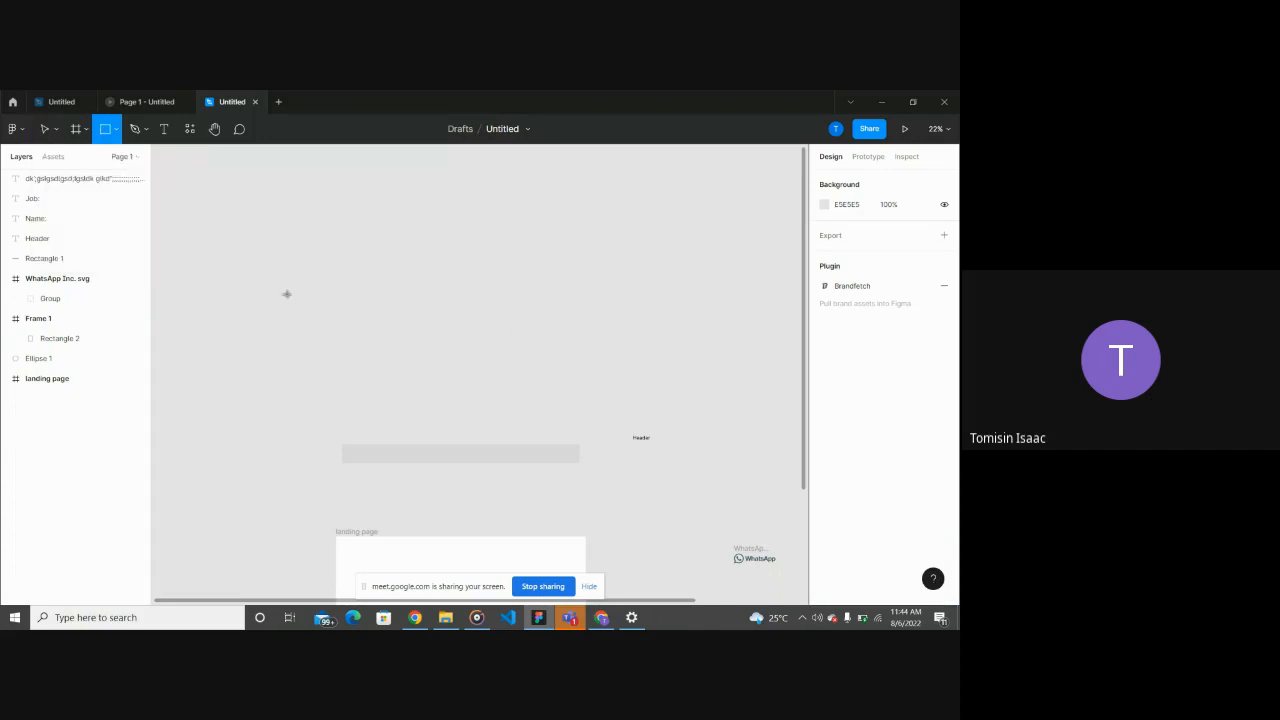
{"action": "left_click_drag", "start_coordinate": [286, 295], "coordinate": [377, 360]}
{"action": "double_click", "coordinate": [334, 322]}
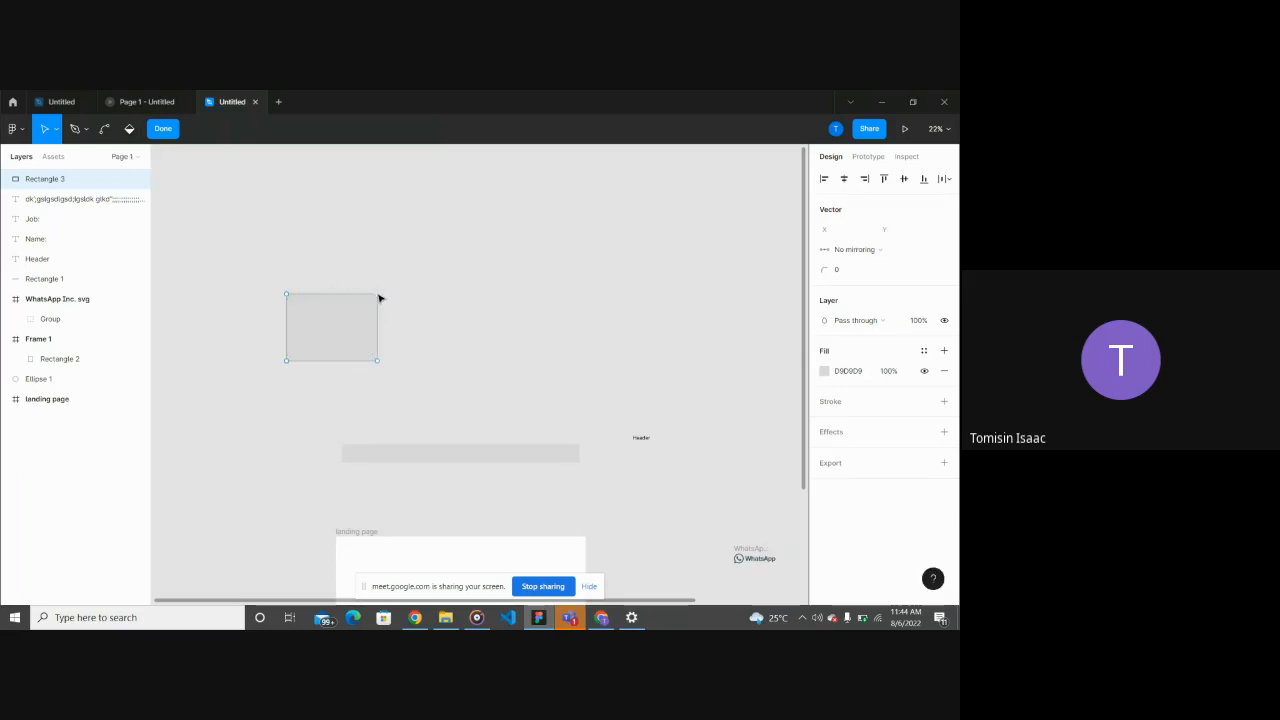
{"action": "scroll", "coordinate": [375, 302], "scroll_direction": "down", "scroll_amount": 3}
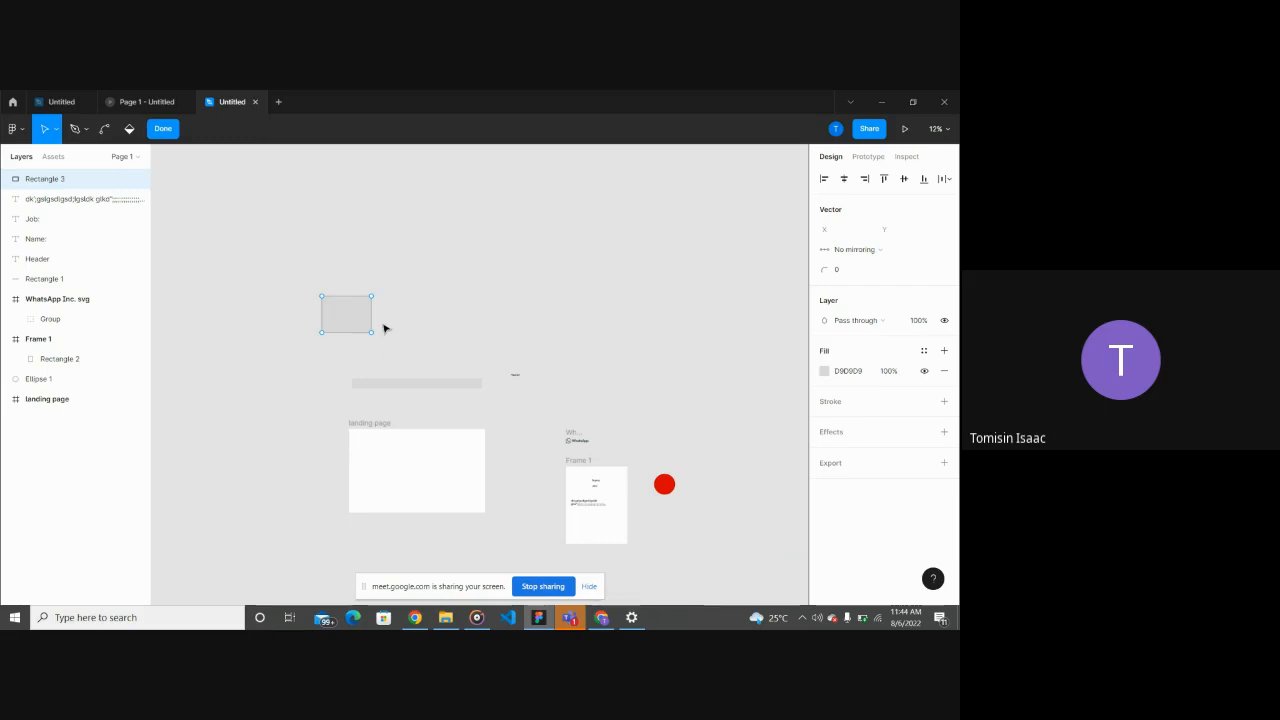
Step: Stretch the grey rectangle taller and pull the middle of its upper edge up into a peak to form a house shape
{"action": "key", "text": "Escape"}
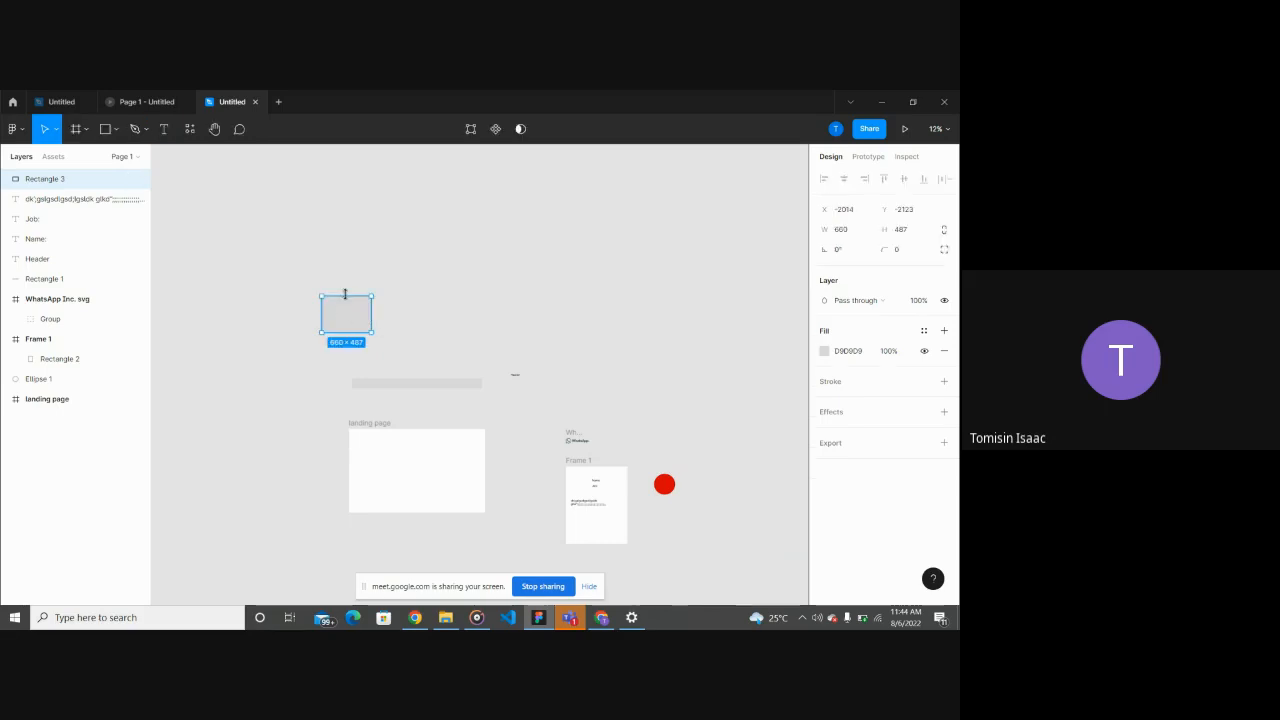
{"action": "mouse_move", "coordinate": [345, 294]}
{"action": "left_mouse_down"}
{"action": "mouse_move", "coordinate": [346, 240]}
{"action": "mouse_move", "coordinate": [346, 272]}
{"action": "left_mouse_up"}
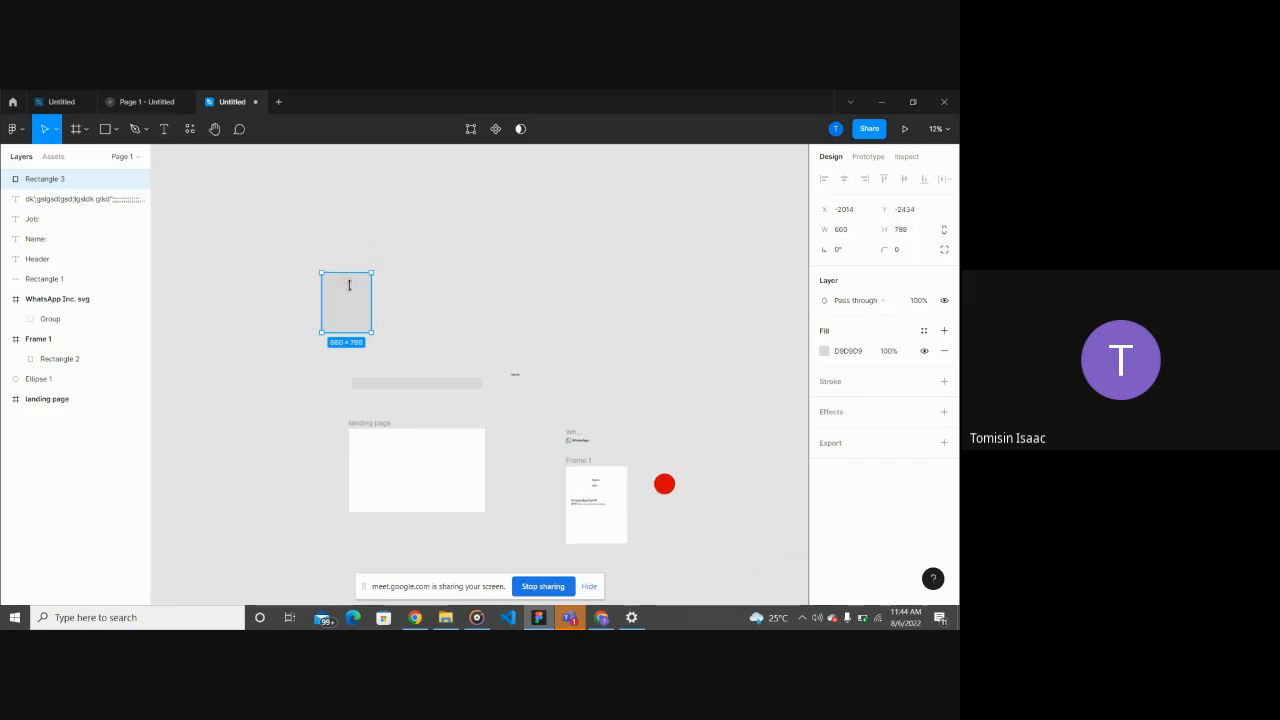
{"action": "double_click", "coordinate": [351, 291]}
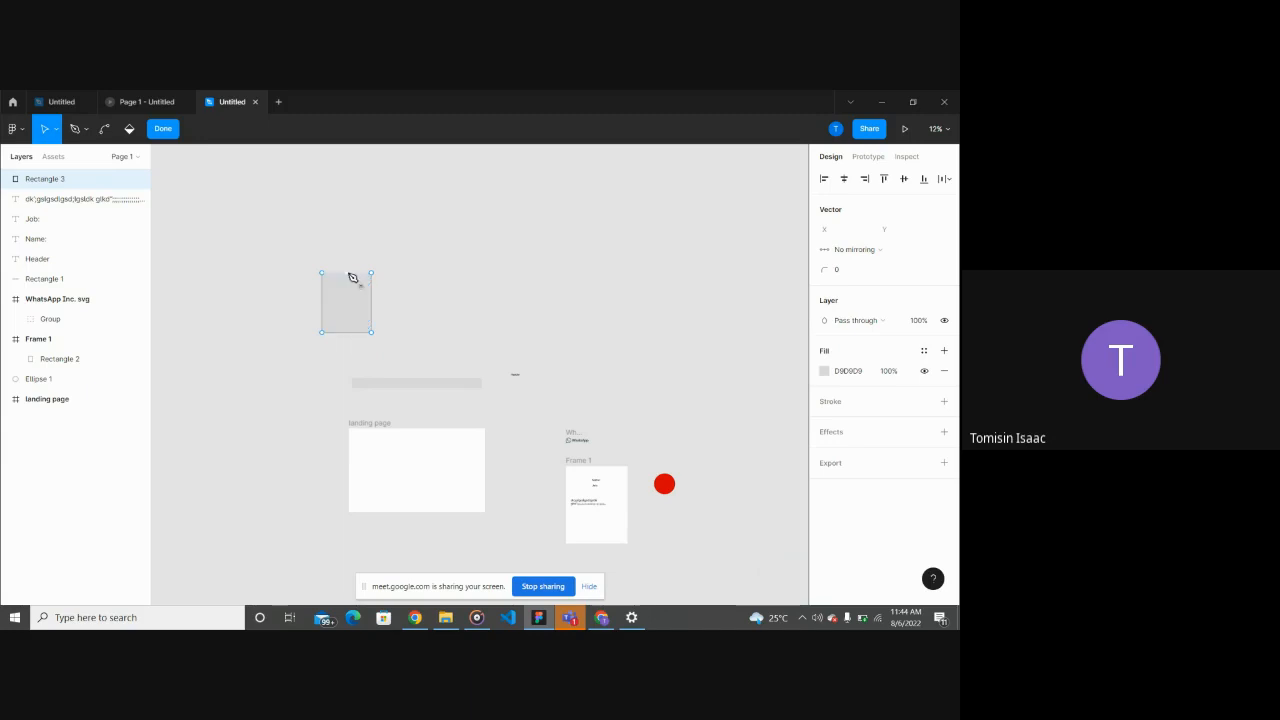
{"action": "left_click_drag", "start_coordinate": [349, 273], "coordinate": [347, 249]}
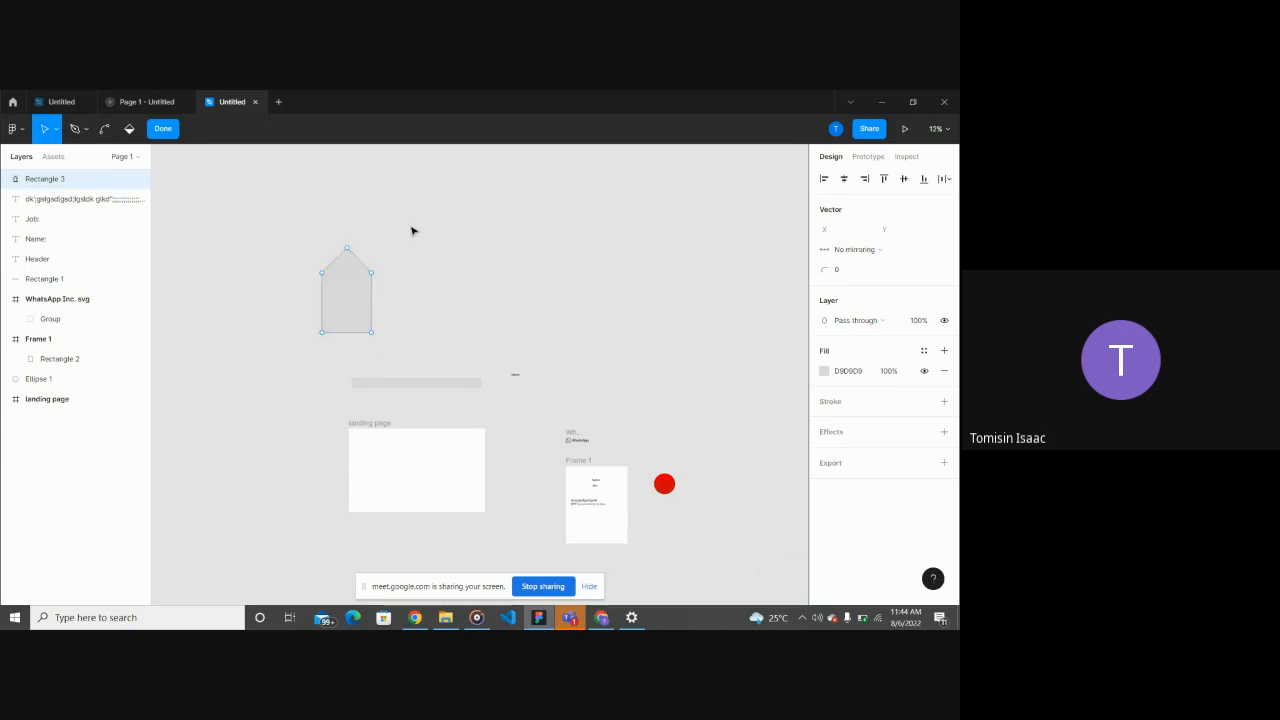
Step: Move the red circle above the peak of the grey house shape and shift the shape to centre beneath the circle
{"action": "left_click_drag", "start_coordinate": [662, 485], "coordinate": [563, 317]}
{"action": "key", "text": "Escape"}
{"action": "left_click", "coordinate": [668, 486]}
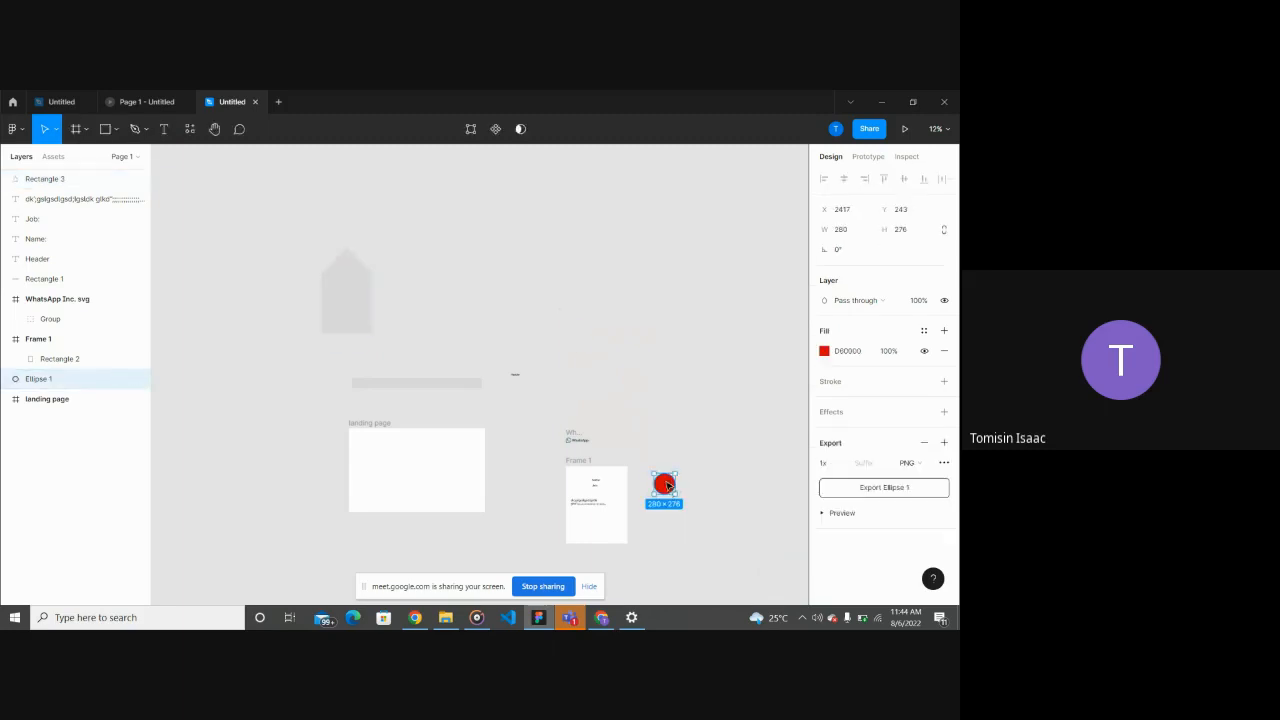
{"action": "left_click_drag", "start_coordinate": [668, 486], "coordinate": [354, 235]}
{"action": "left_click", "coordinate": [421, 260]}
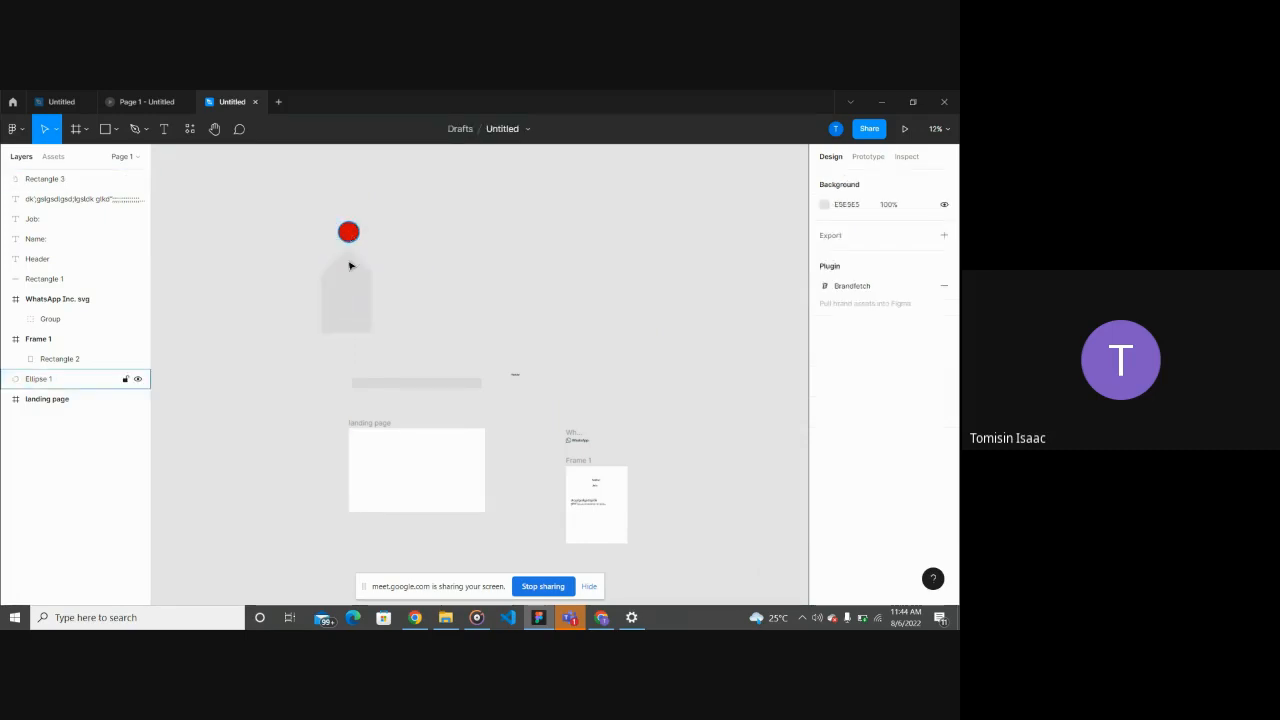
{"action": "left_click", "coordinate": [351, 275]}
{"action": "left_click_drag", "start_coordinate": [351, 278], "coordinate": [354, 259]}
Step: Duplicate the red circle and place the copy beside the original, level with it
{"action": "double_click", "coordinate": [348, 232]}
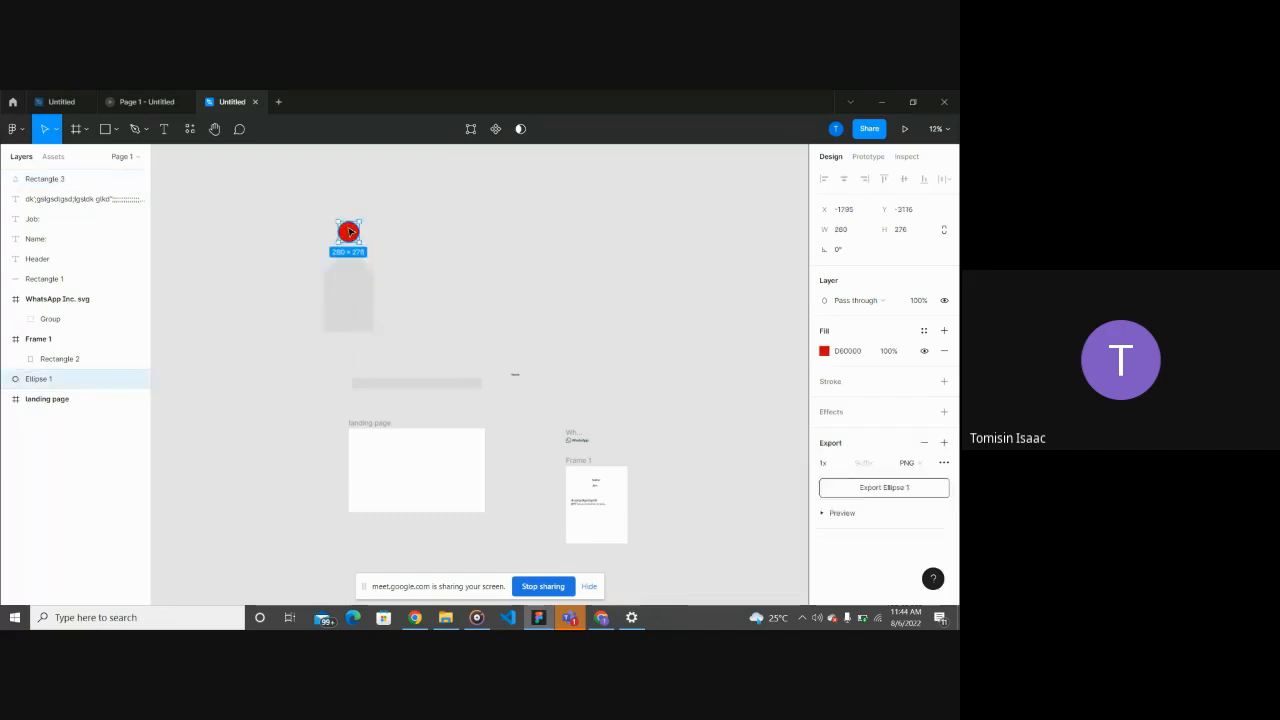
{"action": "key", "text": "Escape"}
{"action": "left_click", "coordinate": [369, 234]}
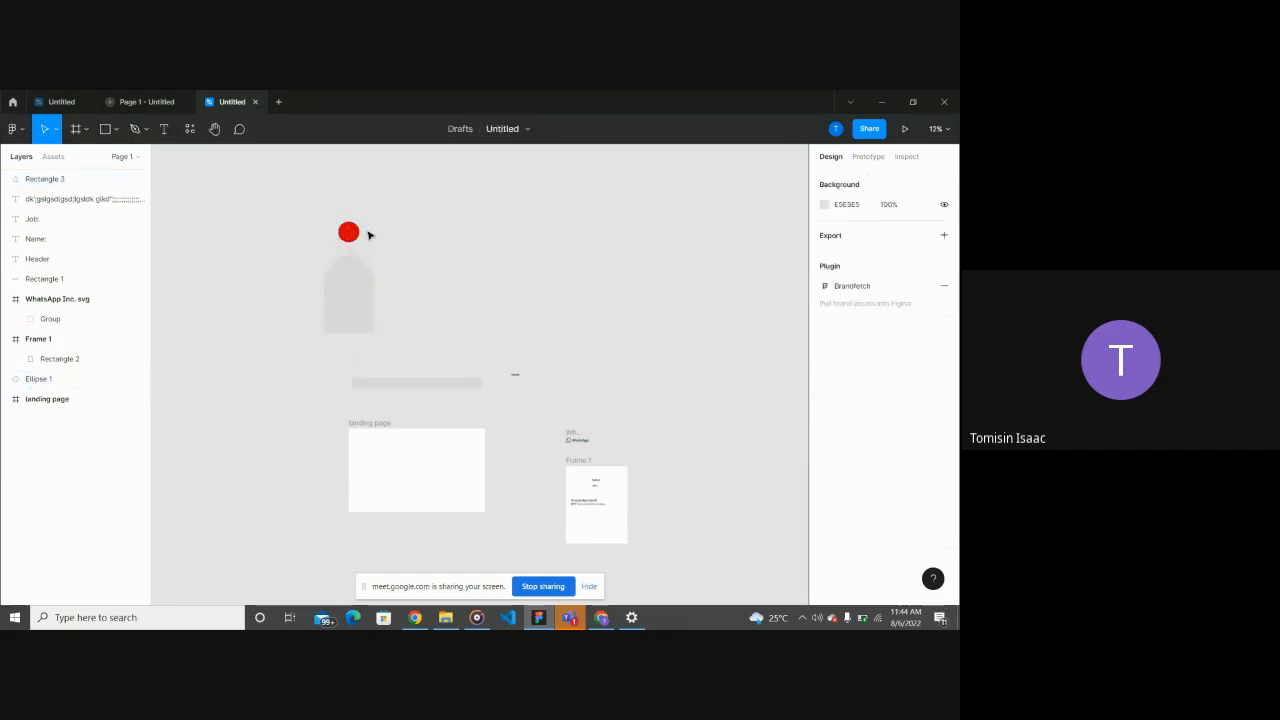
{"action": "left_click_drag", "start_coordinate": [396, 236], "coordinate": [349, 227]}
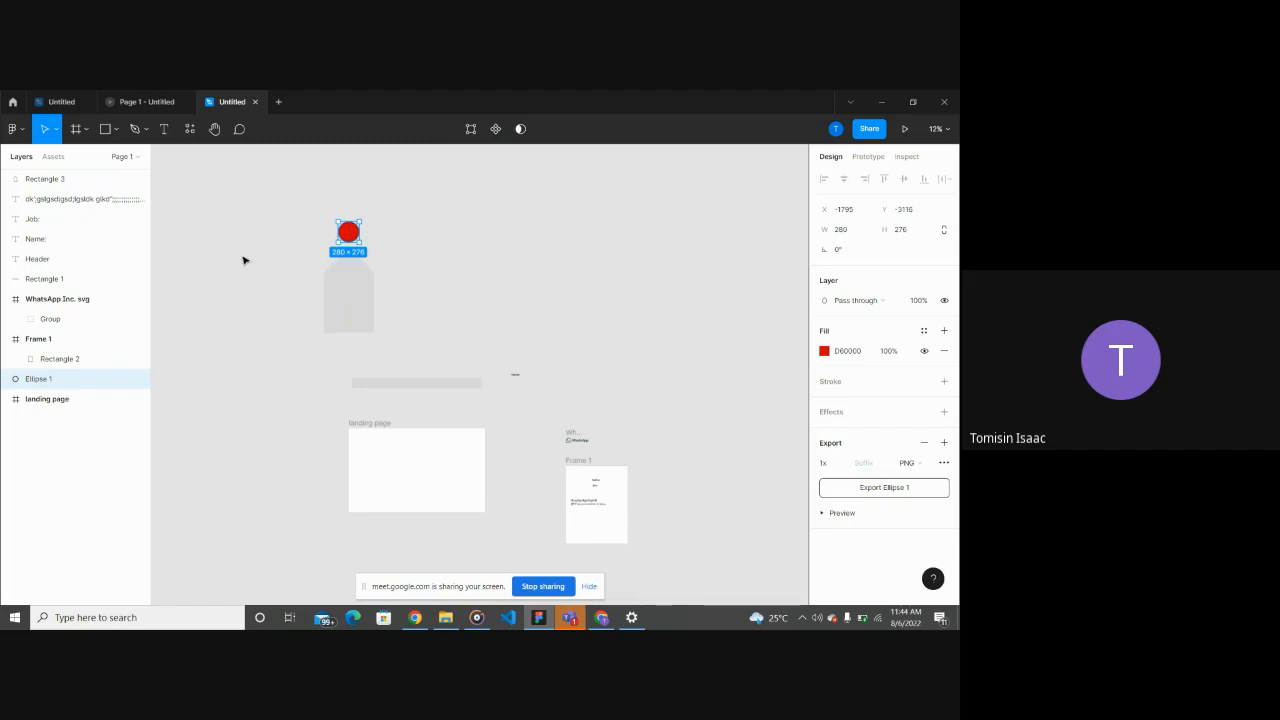
{"action": "left_click_drag", "start_coordinate": [352, 233], "coordinate": [402, 233], "text": "alt"}
Step: Move the grey house shape beneath the second red circle and reshape its points into a triangle
{"action": "left_click_drag", "start_coordinate": [354, 313], "coordinate": [403, 306]}
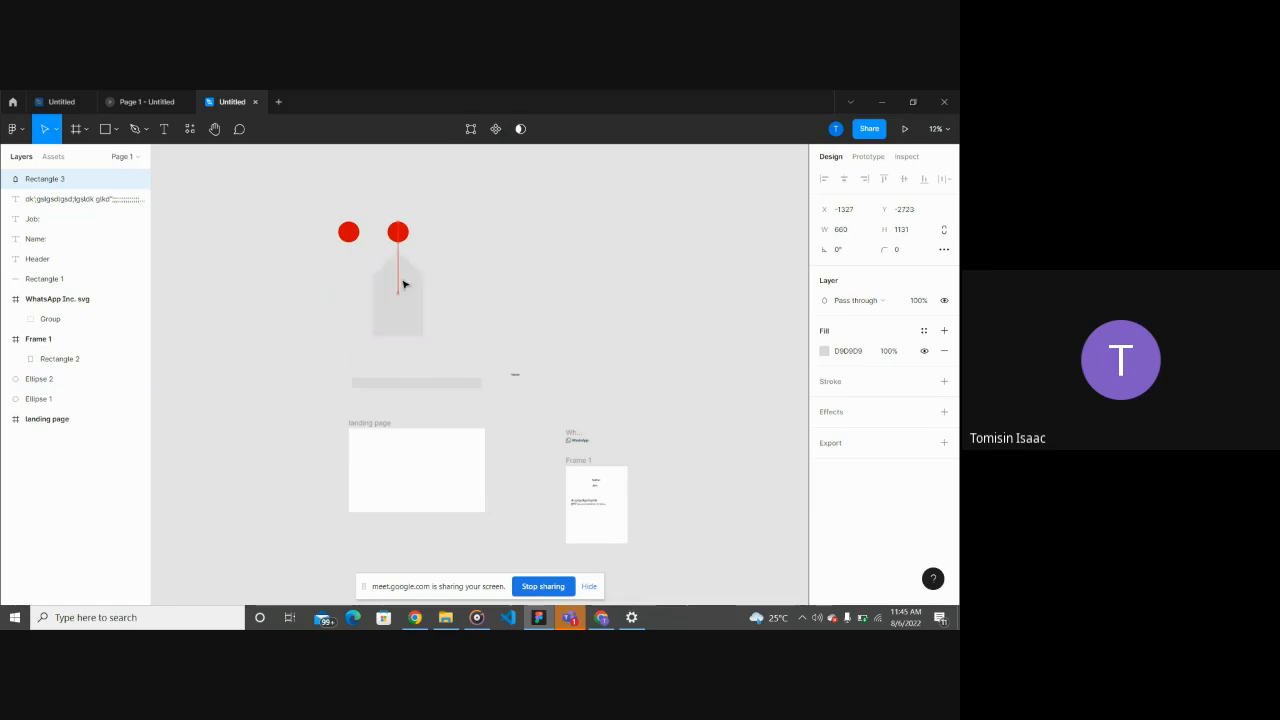
{"action": "left_click", "coordinate": [451, 256]}
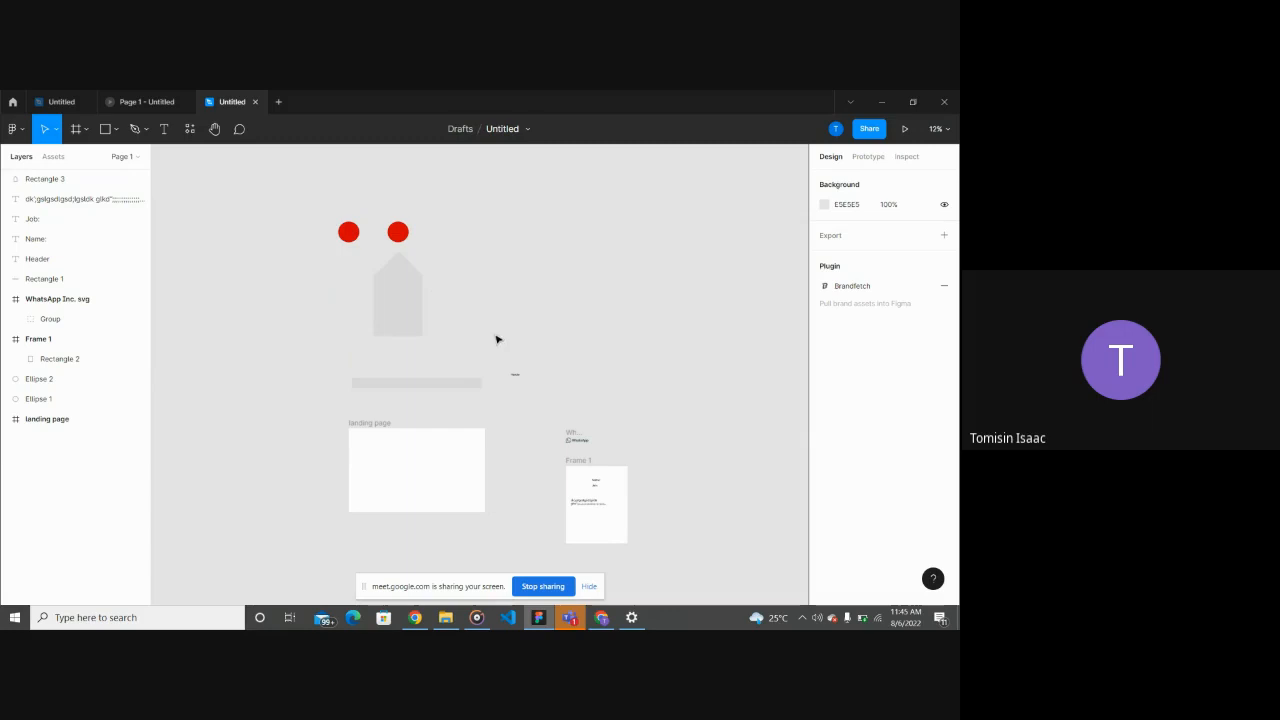
{"action": "left_click", "coordinate": [406, 267]}
{"action": "double_click", "coordinate": [406, 267]}
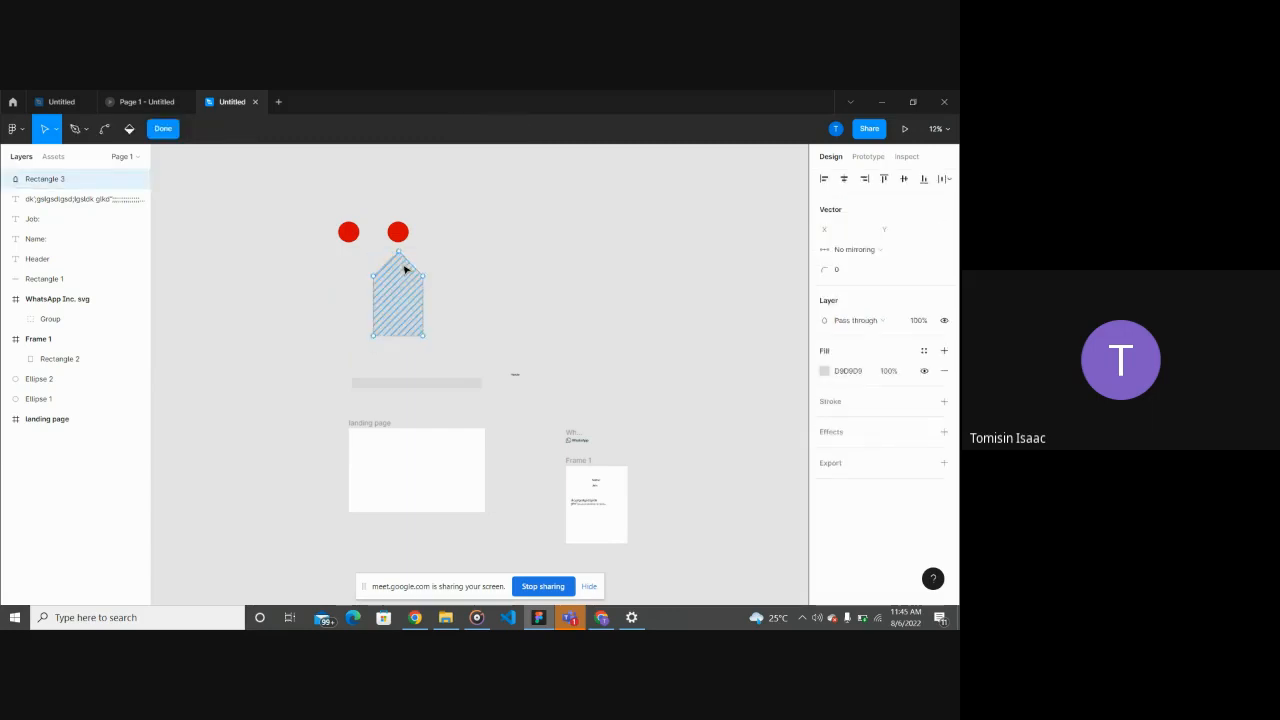
{"action": "mouse_move", "coordinate": [373, 276]}
{"action": "left_mouse_down"}
{"action": "mouse_move", "coordinate": [408, 286]}
{"action": "mouse_move", "coordinate": [381, 290]}
{"action": "left_mouse_up"}
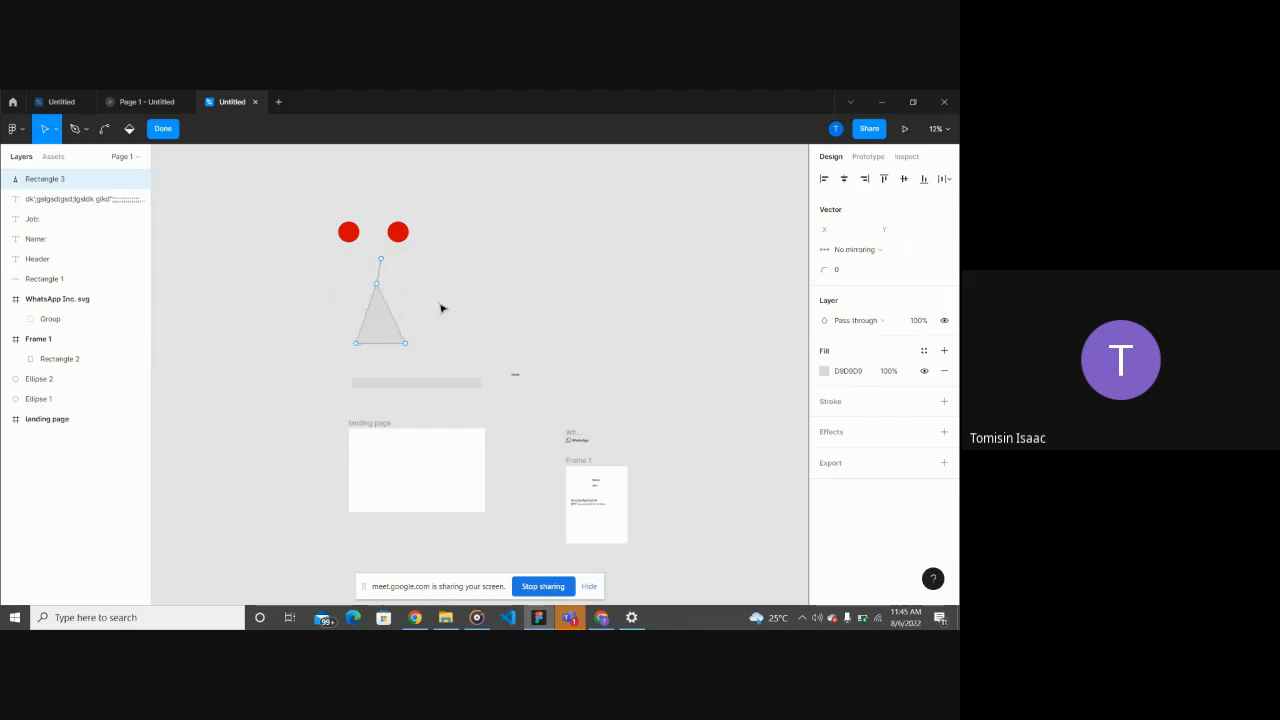
{"action": "key", "text": "Escape"}
Step: Move the grey triangle away from the red circles and delete it
{"action": "left_click_drag", "start_coordinate": [376, 330], "coordinate": [470, 307]}
{"action": "left_click", "coordinate": [566, 306]}
{"action": "scroll", "coordinate": [564, 309], "scroll_direction": "up", "scroll_amount": 5}
{"action": "scroll", "coordinate": [564, 309], "scroll_direction": "left", "scroll_amount": 3}
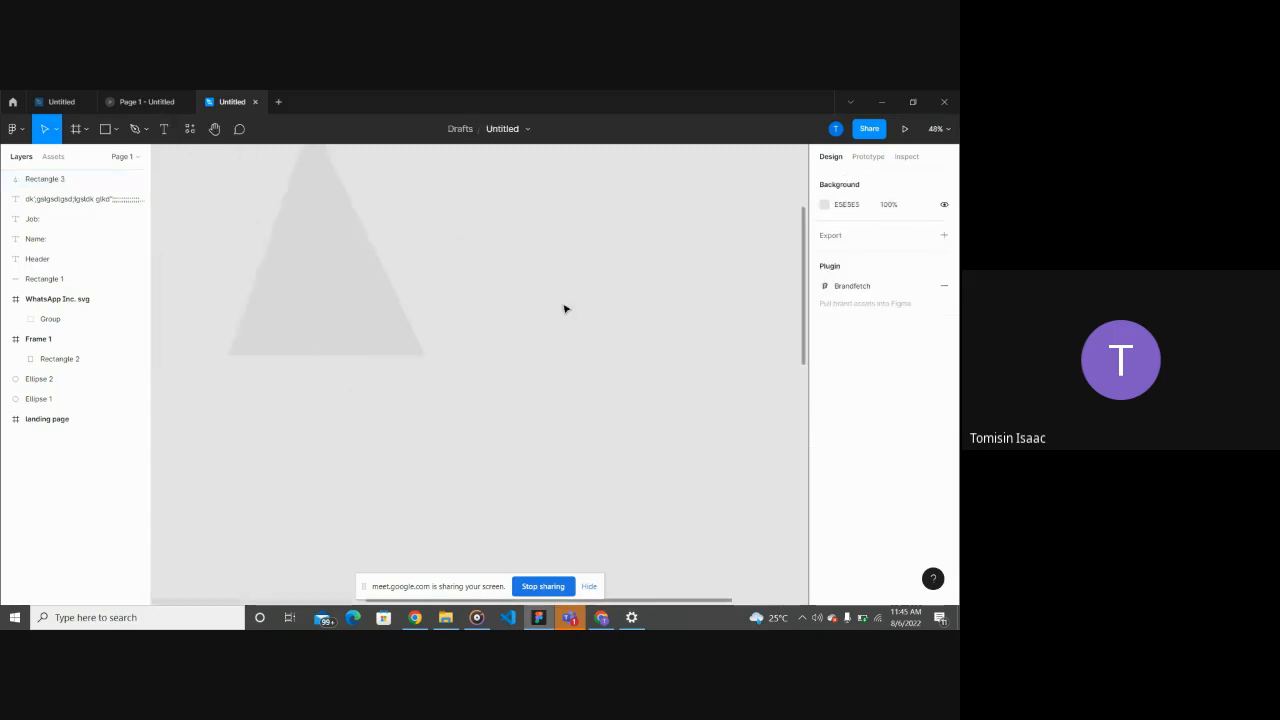
{"action": "scroll", "coordinate": [564, 309], "scroll_direction": "up", "scroll_amount": 2}
{"action": "scroll", "coordinate": [564, 309], "scroll_direction": "down", "scroll_amount": 3}
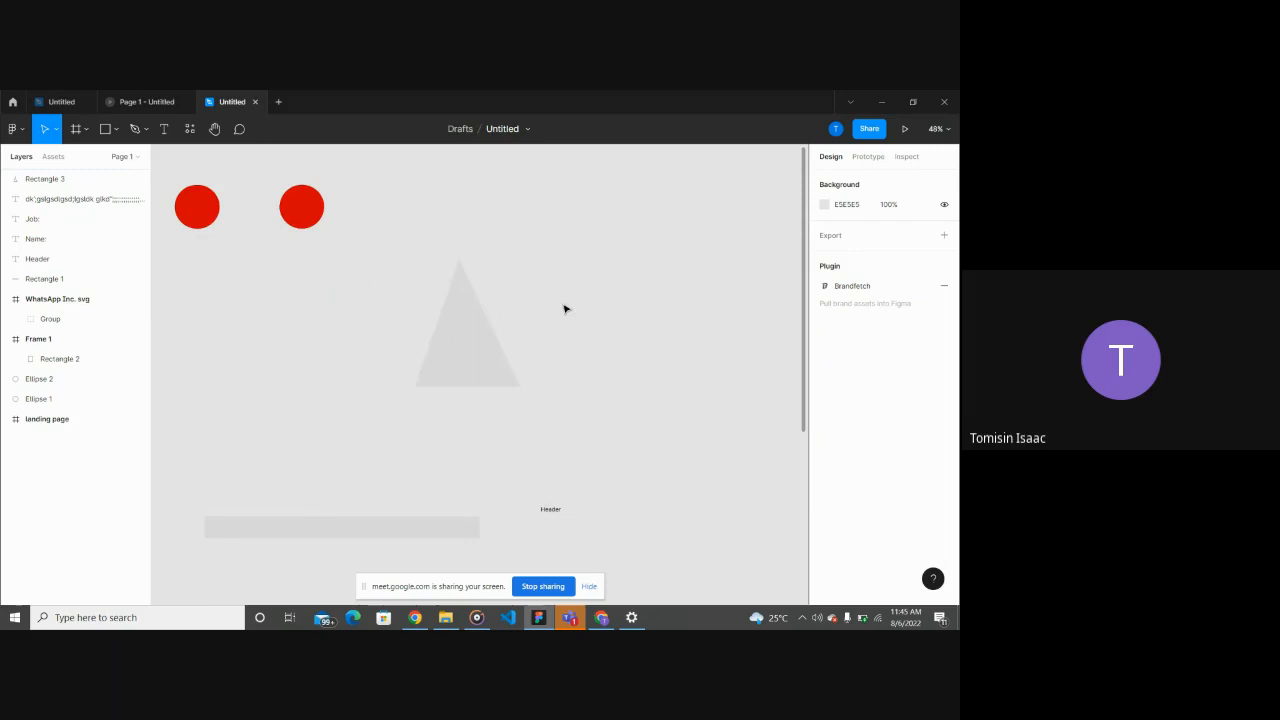
{"action": "left_click", "coordinate": [463, 362]}
{"action": "key", "text": "Delete"}
Step: Draw a perfectly horizontal line about 7299 long, above and to the right of the two red circles
{"action": "scroll", "coordinate": [236, 312], "scroll_direction": "down", "scroll_amount": 3}
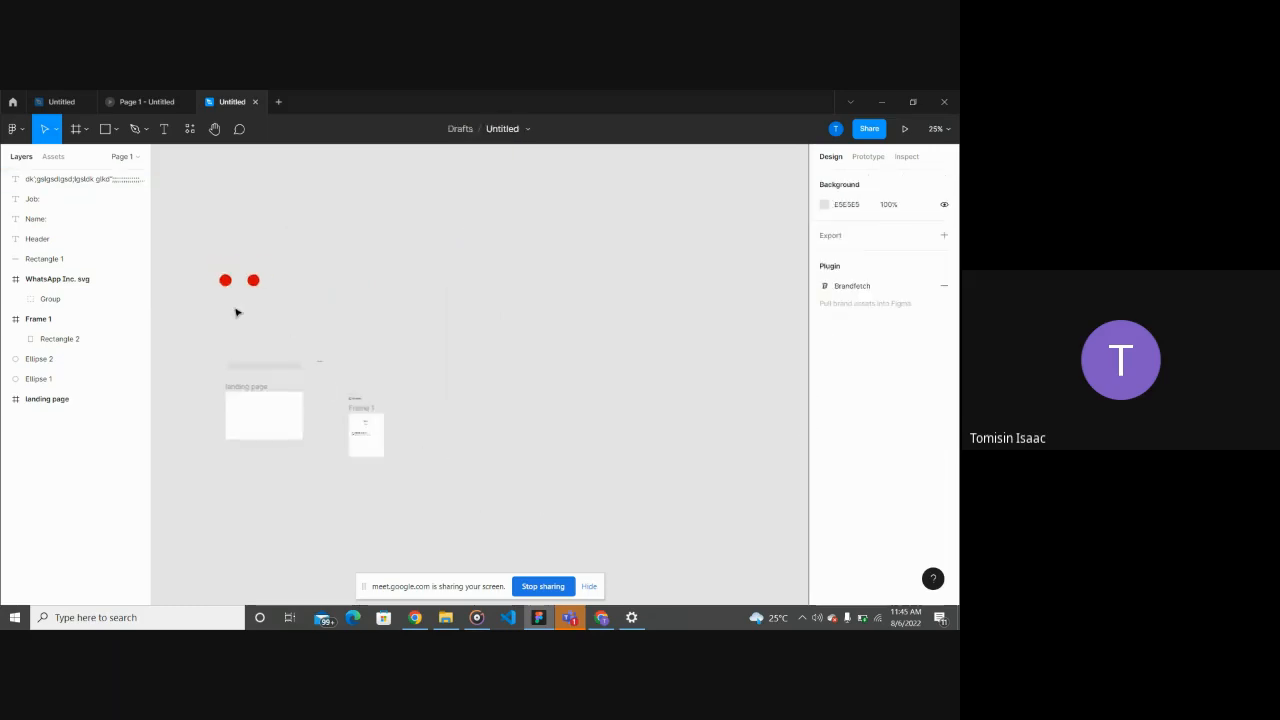
{"action": "left_click", "coordinate": [117, 129]}
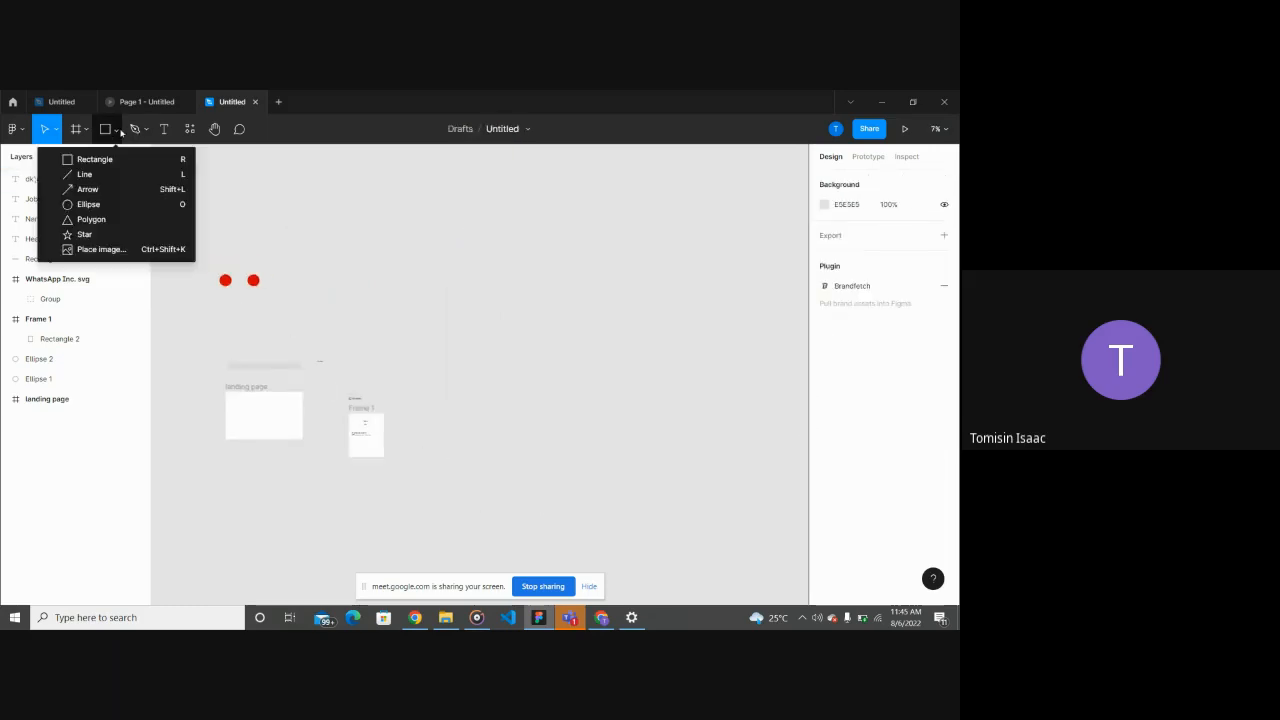
{"action": "left_click", "coordinate": [85, 174]}
{"action": "mouse_move", "coordinate": [300, 232]}
{"action": "left_mouse_down"}
{"action": "mouse_move", "coordinate": [557, 217]}
{"action": "mouse_move", "coordinate": [597, 260]}
{"action": "mouse_move", "coordinate": [589, 177]}
{"action": "mouse_move", "coordinate": [578, 307]}
{"action": "mouse_move", "coordinate": [591, 200]}
{"action": "mouse_move", "coordinate": [590, 286]}
{"action": "left_mouse_up"}
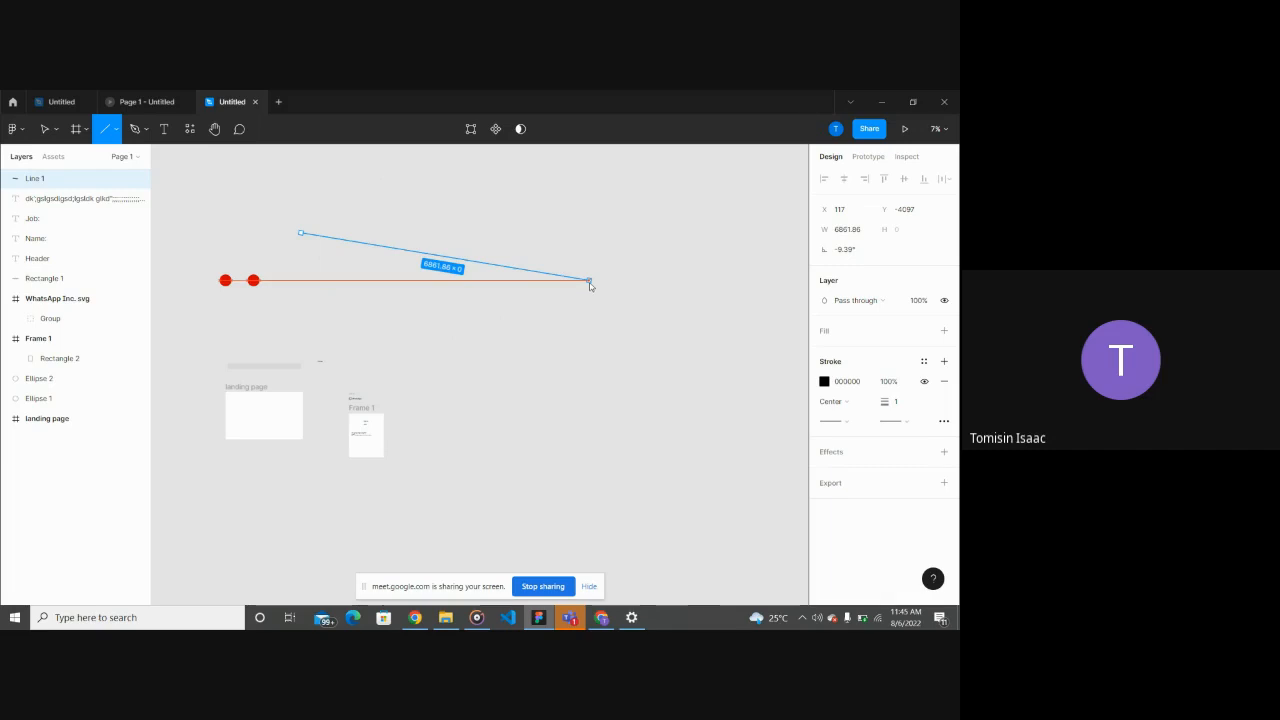
{"action": "key", "text": "shift"}
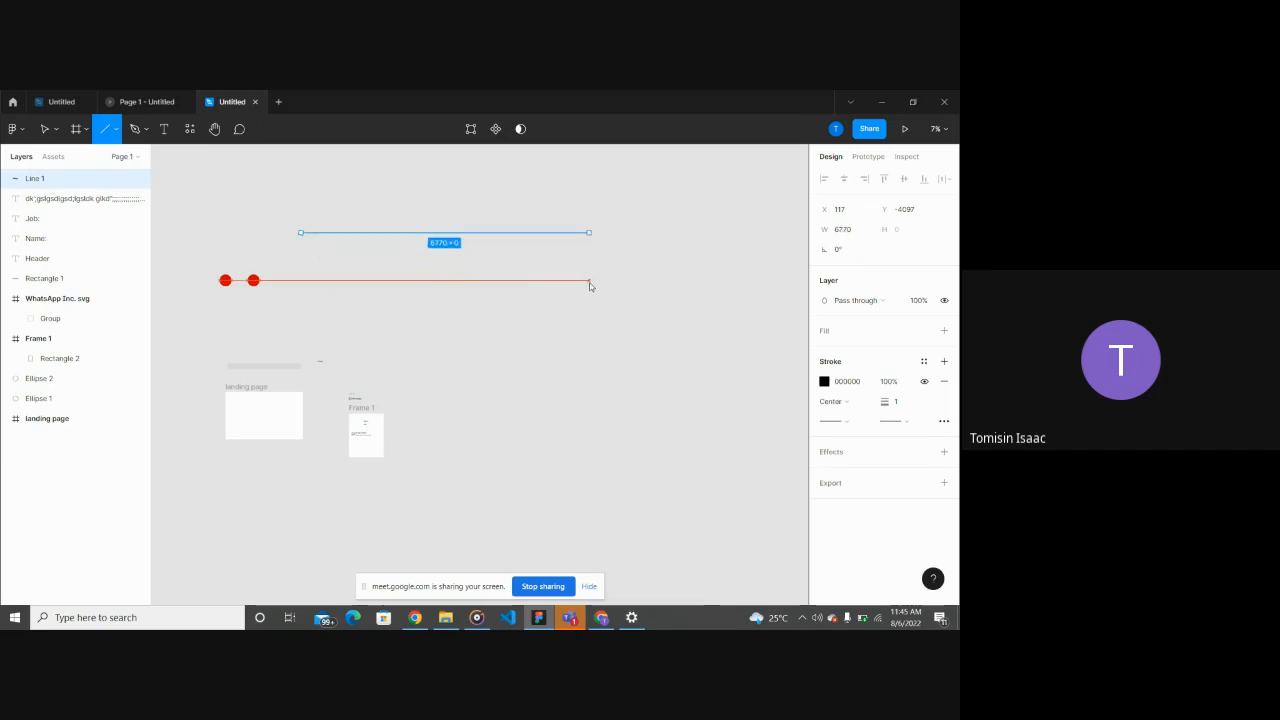
{"action": "mouse_move", "coordinate": [590, 286]}
{"action": "left_mouse_down"}
{"action": "mouse_move", "coordinate": [634, 237]}
{"action": "mouse_move", "coordinate": [571, 391]}
{"action": "mouse_move", "coordinate": [494, 443]}
{"action": "mouse_move", "coordinate": [440, 449]}
{"action": "mouse_move", "coordinate": [286, 531]}
{"action": "mouse_move", "coordinate": [207, 463]}
{"action": "mouse_move", "coordinate": [198, 425]}
{"action": "mouse_move", "coordinate": [215, 385]}
{"action": "mouse_move", "coordinate": [200, 269]}
{"action": "mouse_move", "coordinate": [257, 250]}
{"action": "mouse_move", "coordinate": [591, 251]}
{"action": "mouse_move", "coordinate": [598, 230]}
{"action": "mouse_move", "coordinate": [613, 232]}
{"action": "left_mouse_up"}
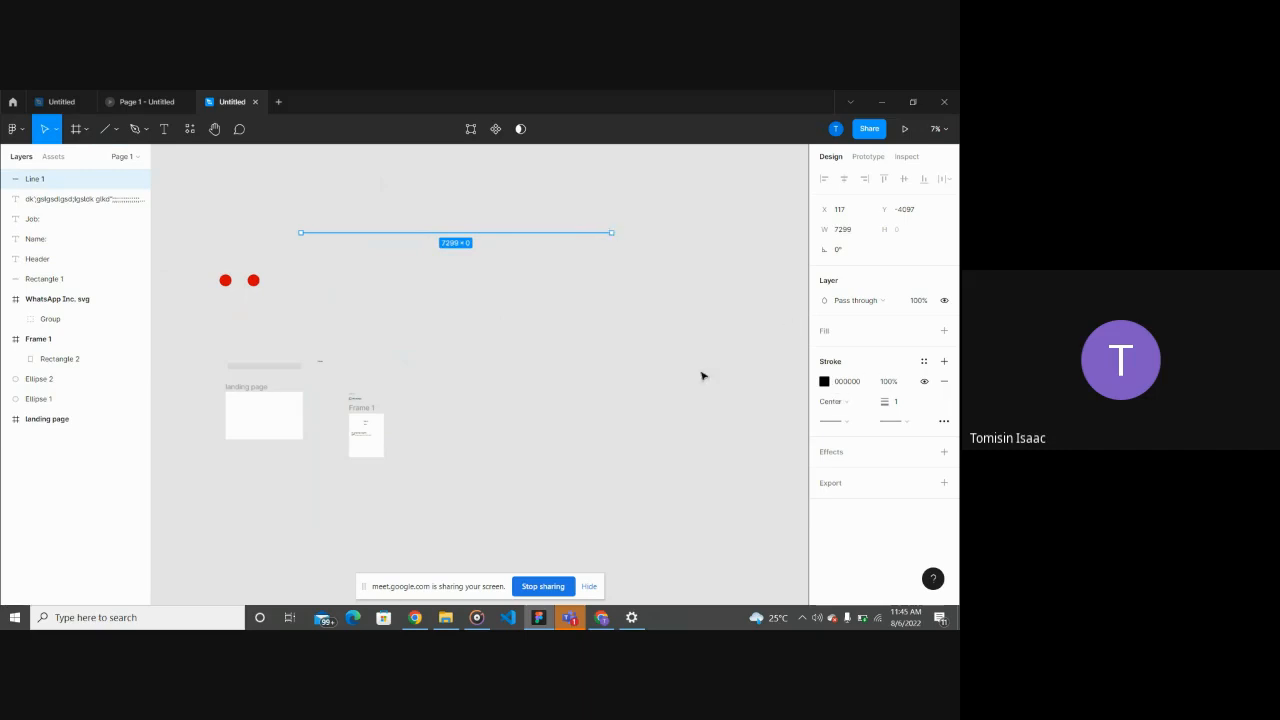
{"action": "left_click", "coordinate": [644, 315]}
Step: Set the line's stroke to dark red 680808 with a thickness of 80
{"action": "scroll", "coordinate": [606, 292], "scroll_direction": "up", "scroll_amount": 5}
{"action": "scroll", "coordinate": [606, 292], "scroll_direction": "up", "scroll_amount": 3}
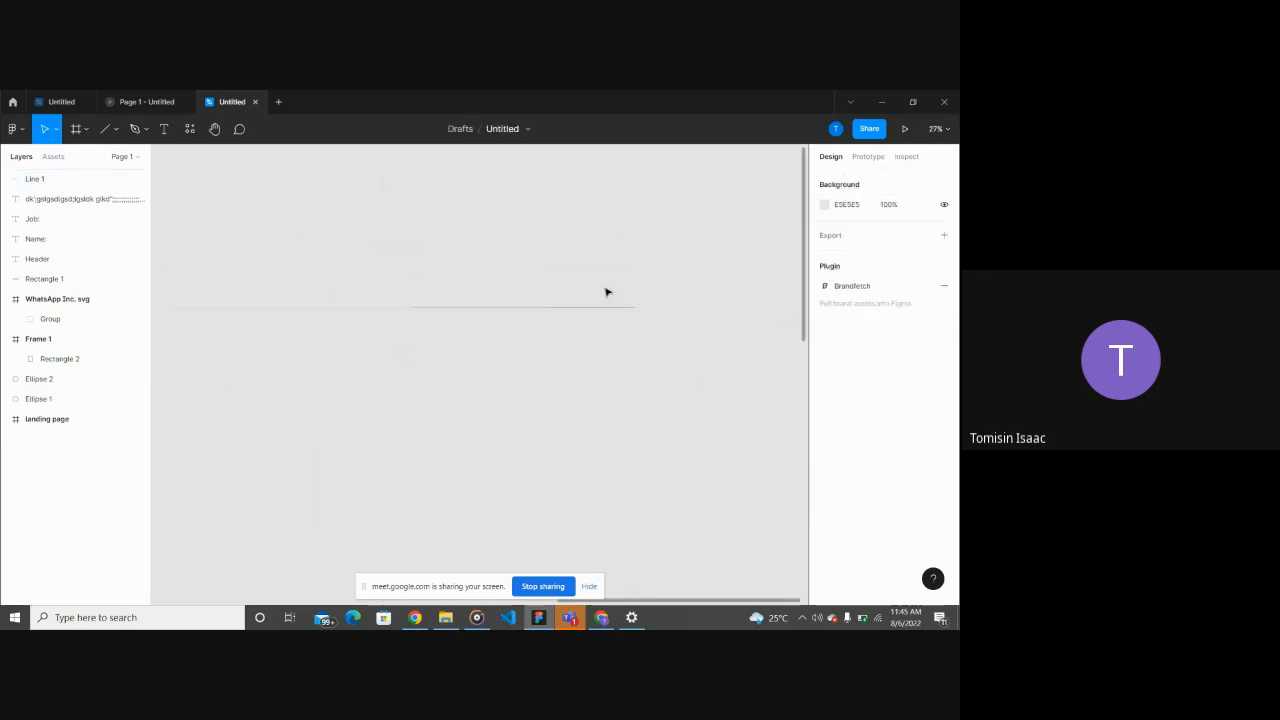
{"action": "left_click", "coordinate": [592, 303]}
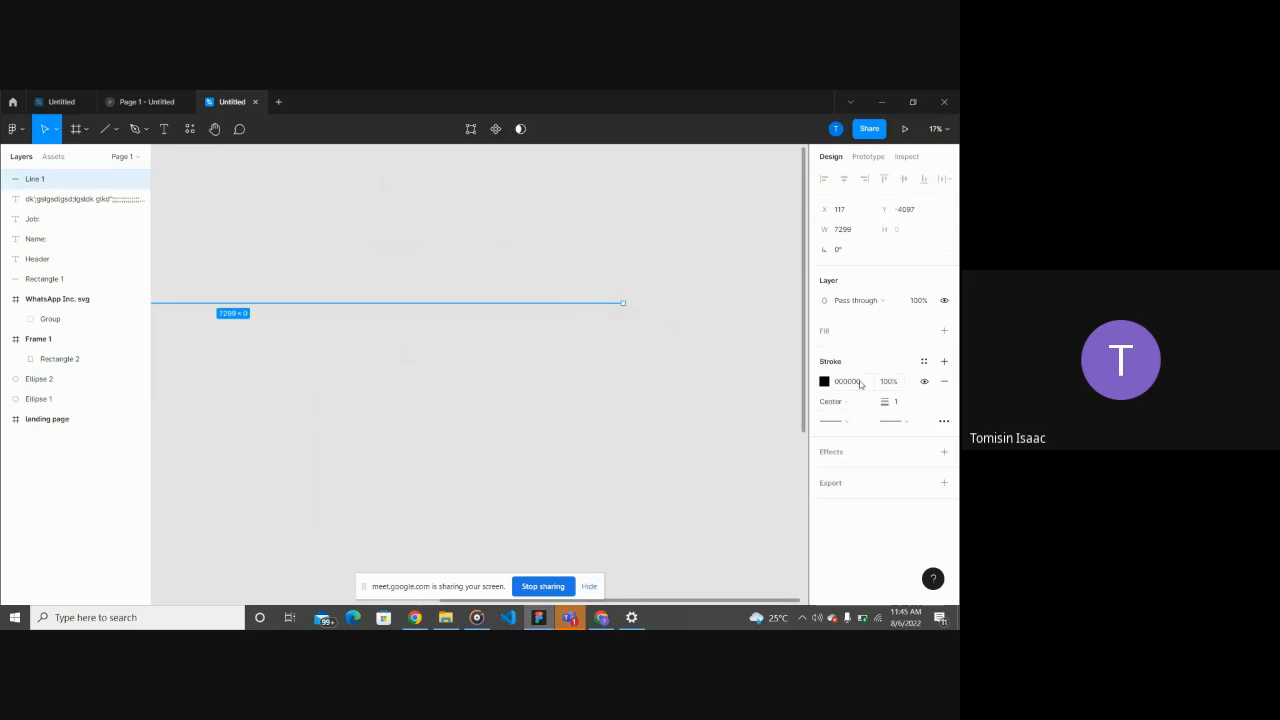
{"action": "left_click", "coordinate": [824, 381]}
{"action": "mouse_move", "coordinate": [777, 357]}
{"action": "left_mouse_down"}
{"action": "mouse_move", "coordinate": [817, 316]}
{"action": "mouse_move", "coordinate": [799, 389]}
{"action": "left_mouse_up"}
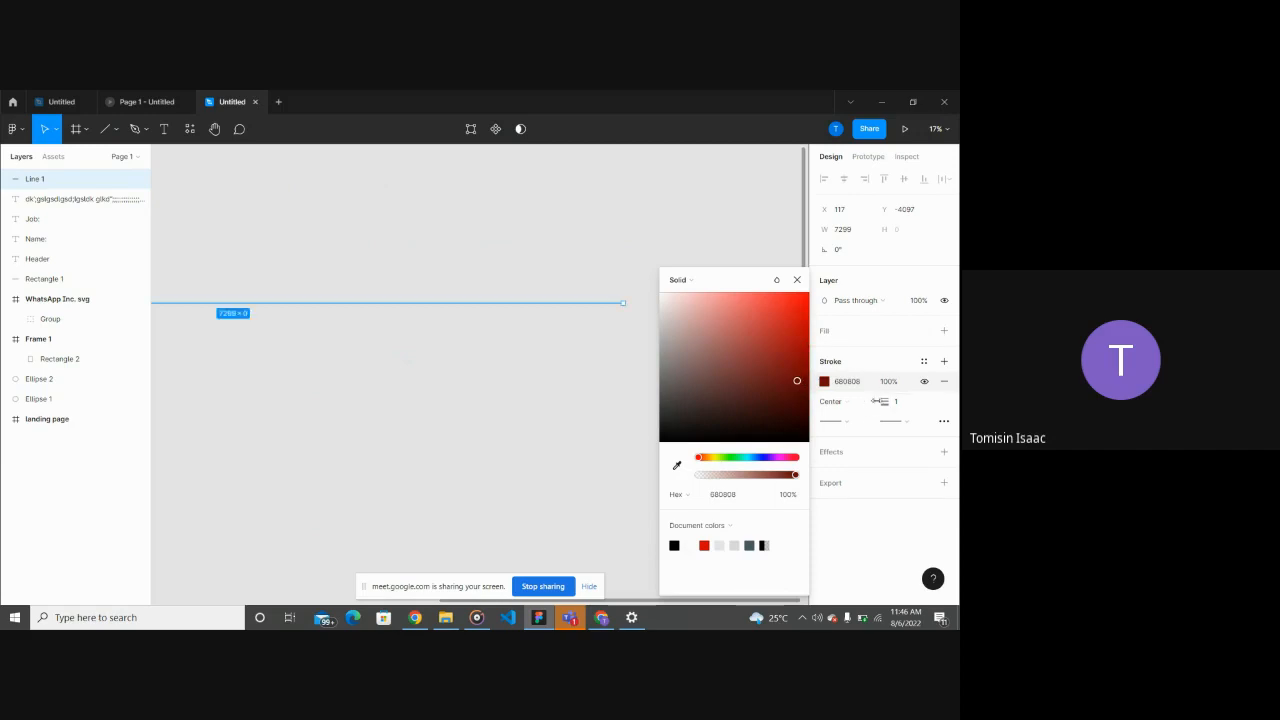
{"action": "left_click_drag", "start_coordinate": [882, 402], "coordinate": [960, 402]}
{"action": "left_click", "coordinate": [606, 379]}
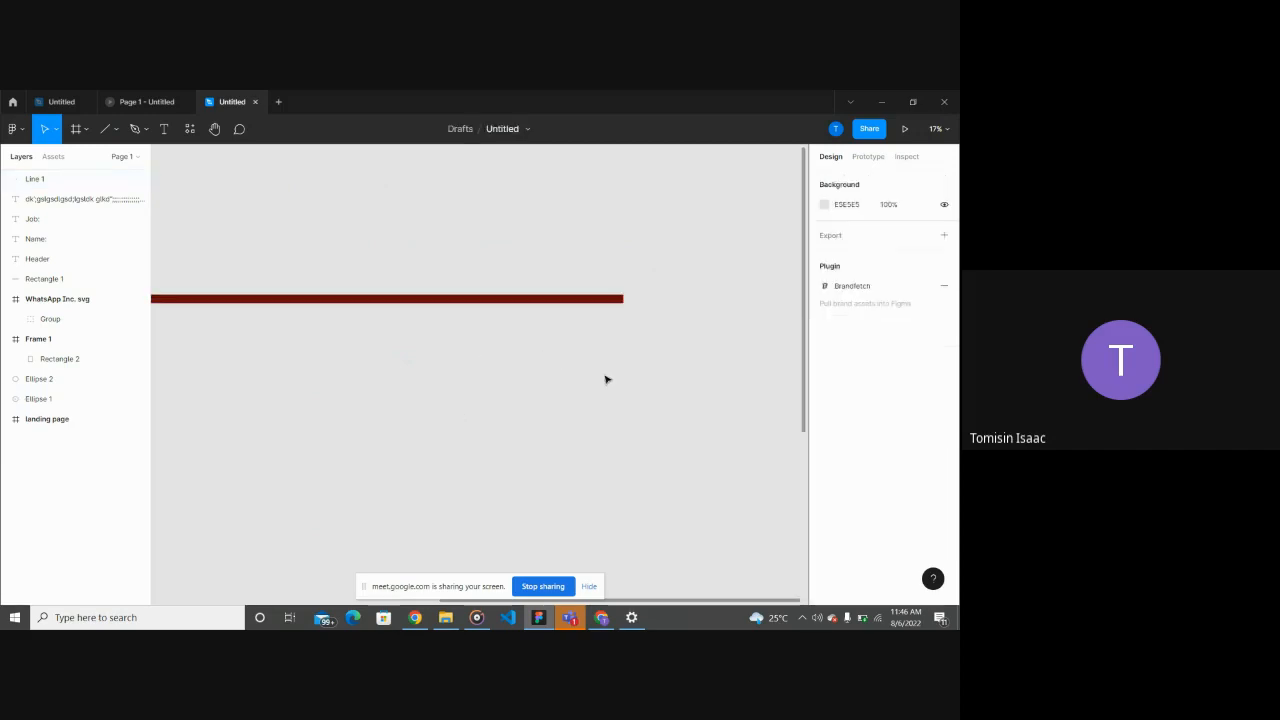
Step: Change the dark red line's stroke alignment to Inside
{"action": "left_click", "coordinate": [531, 299]}
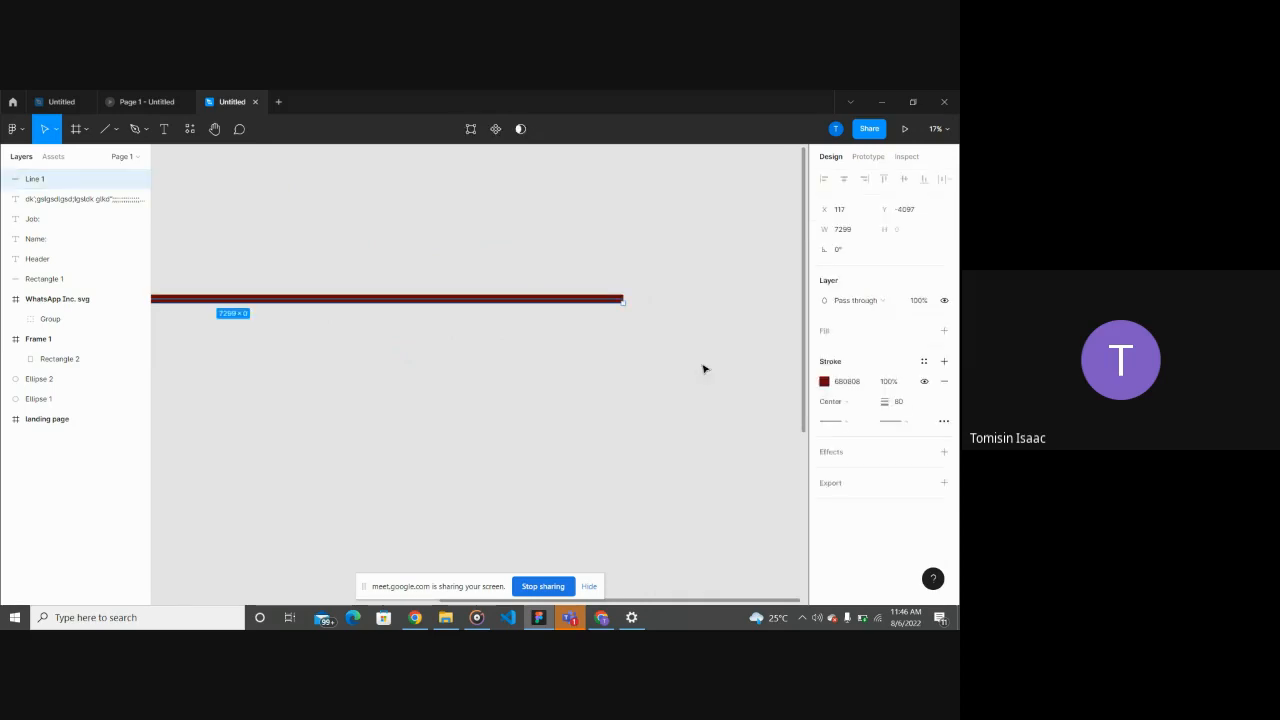
{"action": "left_click", "coordinate": [846, 402]}
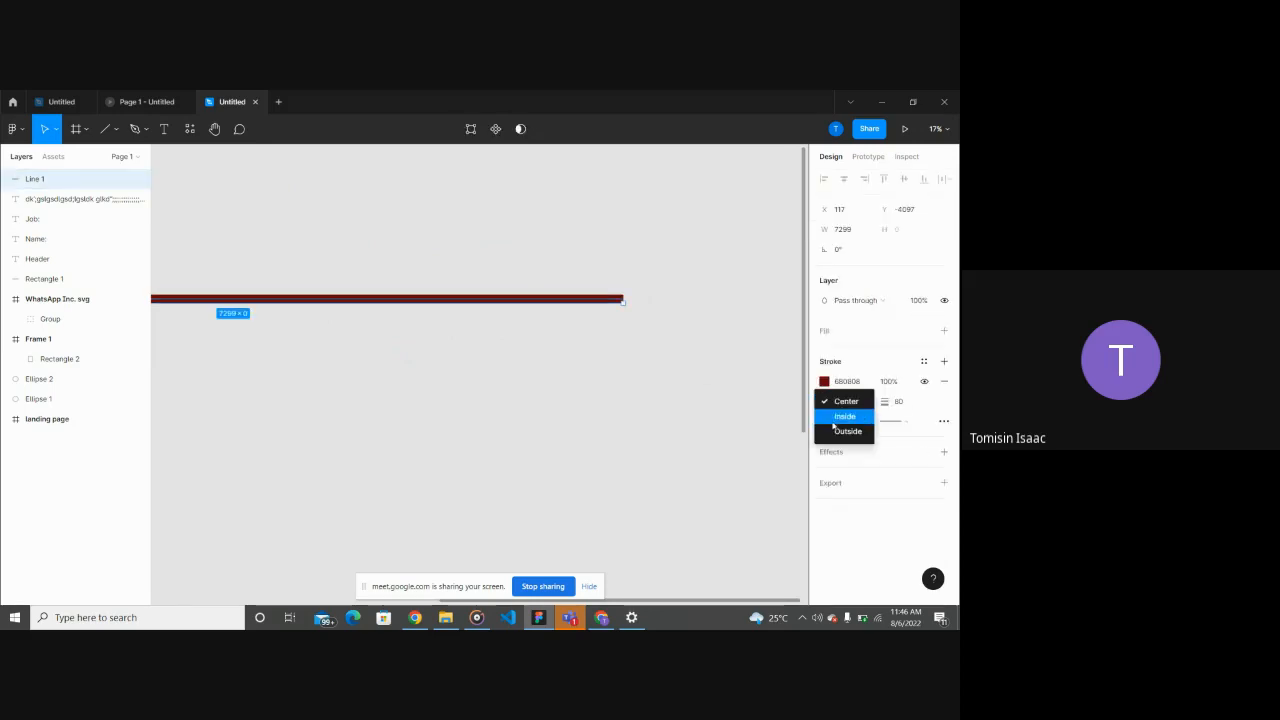
{"action": "left_click", "coordinate": [844, 417]}
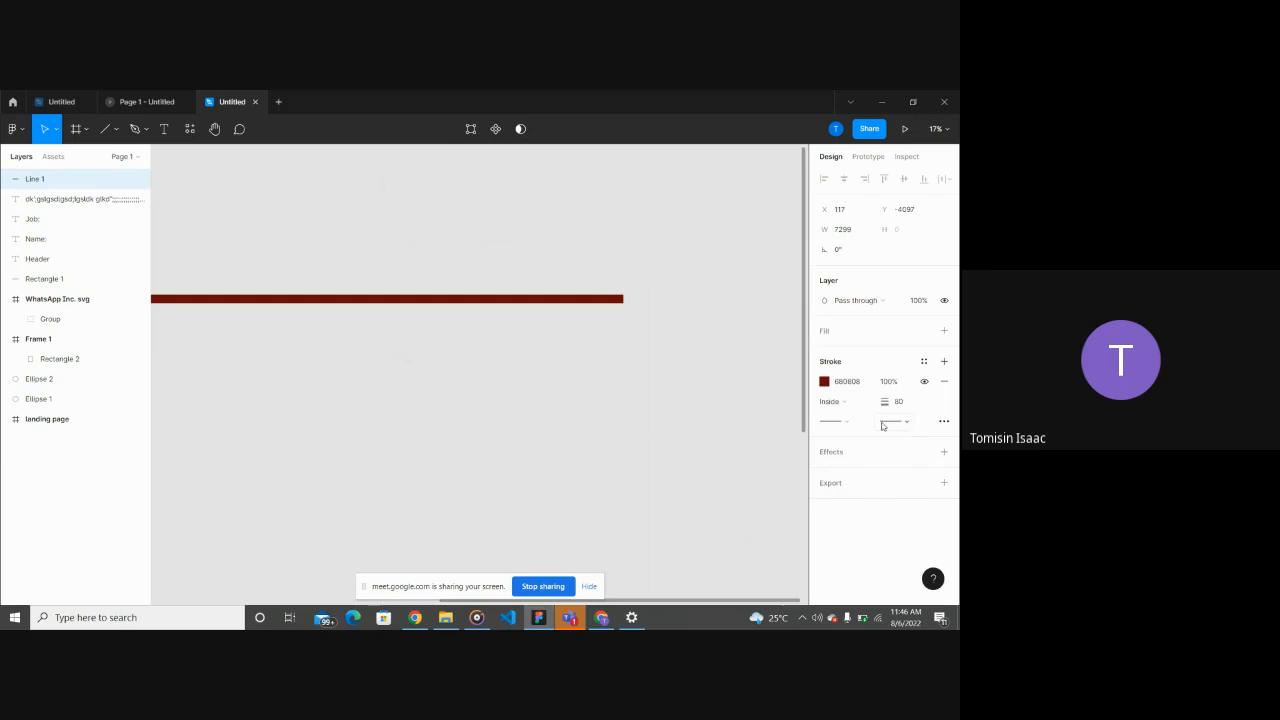
Step: Give the dark red line a Triangle arrow at its start point
{"action": "left_click", "coordinate": [840, 423]}
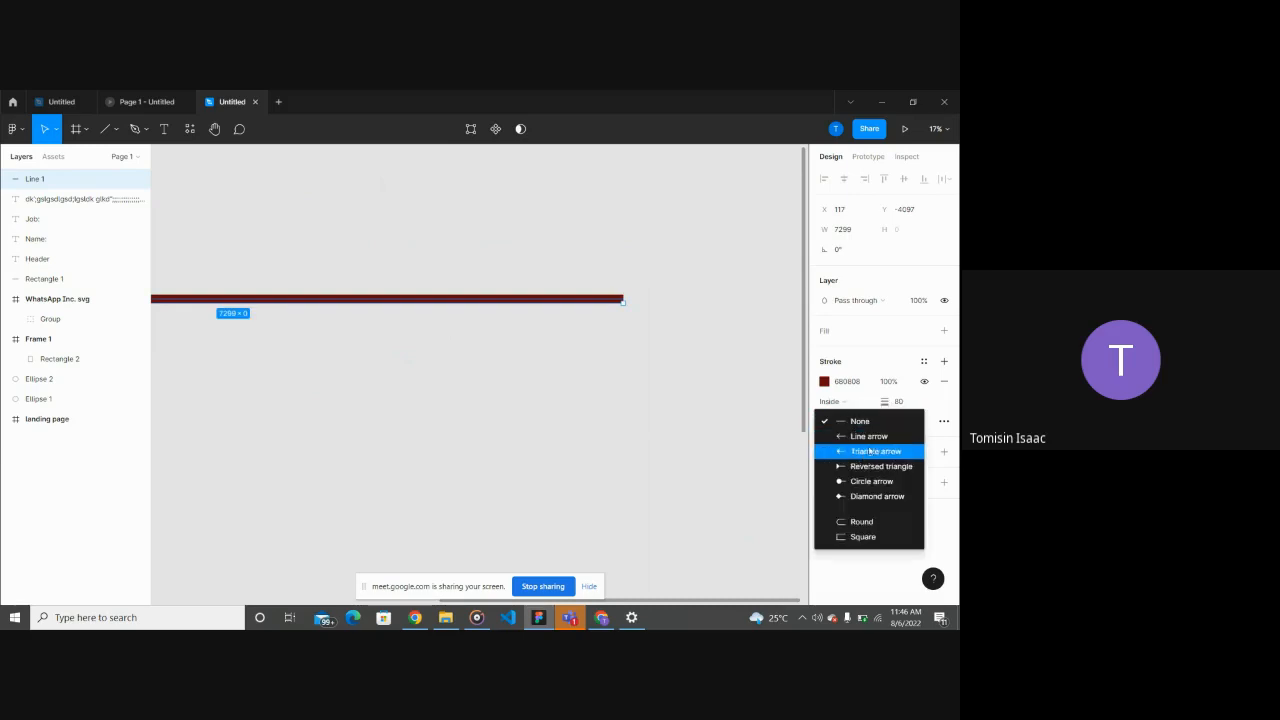
{"action": "left_click", "coordinate": [872, 452]}
{"action": "scroll", "coordinate": [563, 377], "scroll_direction": "left", "scroll_amount": 5}
{"action": "scroll", "coordinate": [563, 377], "scroll_direction": "down", "scroll_amount": 2}
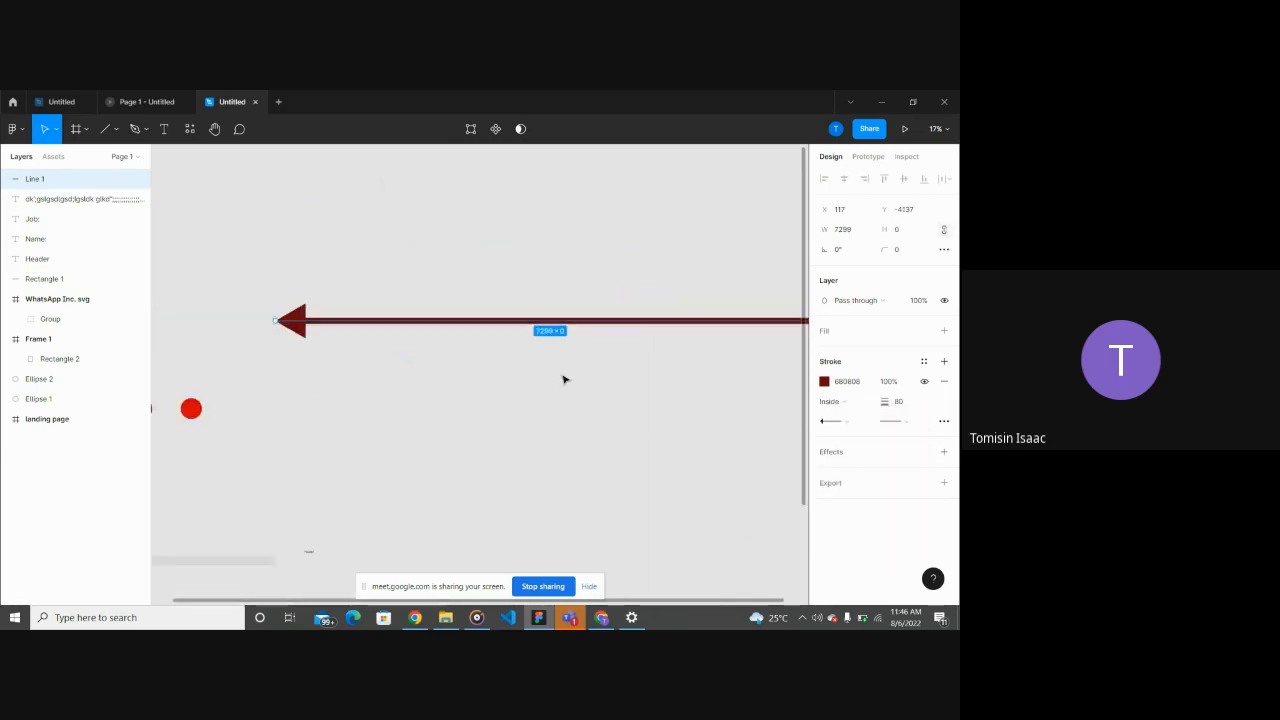
Step: Try a Line arrow at the line's end point, and settle on Diamond arrow instead
{"action": "scroll", "coordinate": [563, 377], "scroll_direction": "right", "scroll_amount": 3}
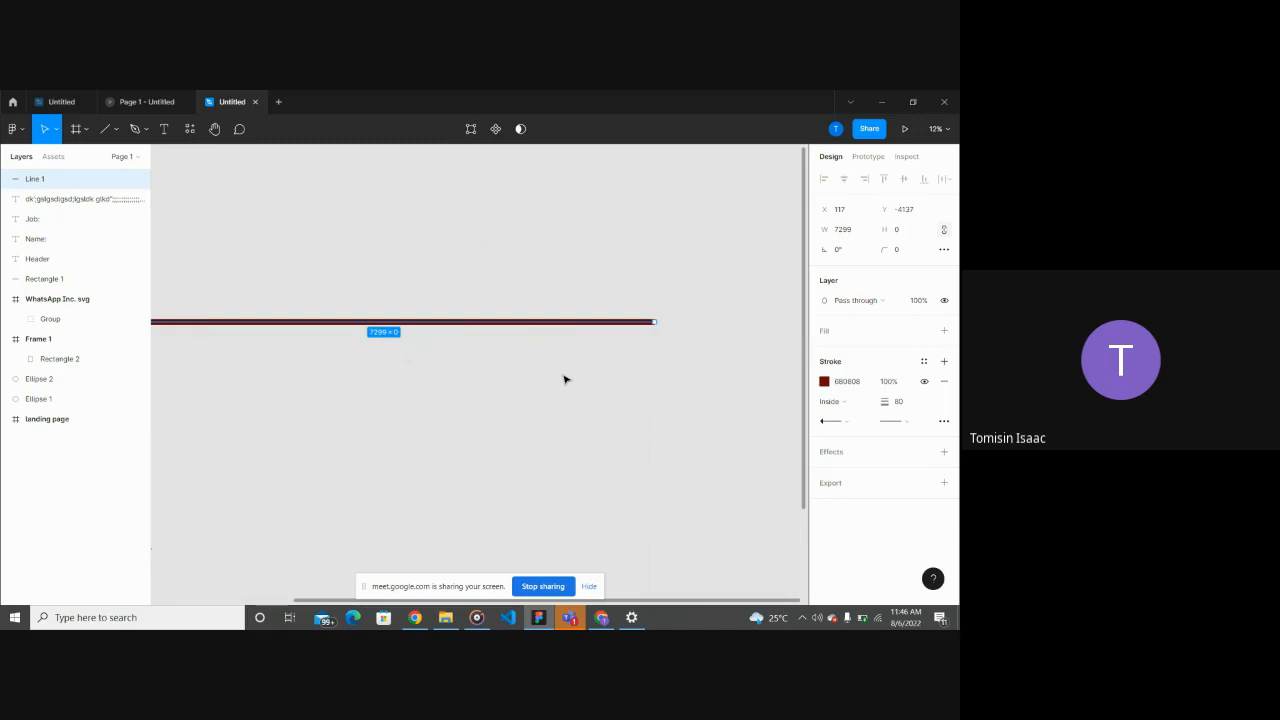
{"action": "left_click", "coordinate": [908, 422]}
{"action": "left_click", "coordinate": [875, 438]}
{"action": "left_click", "coordinate": [910, 427]}
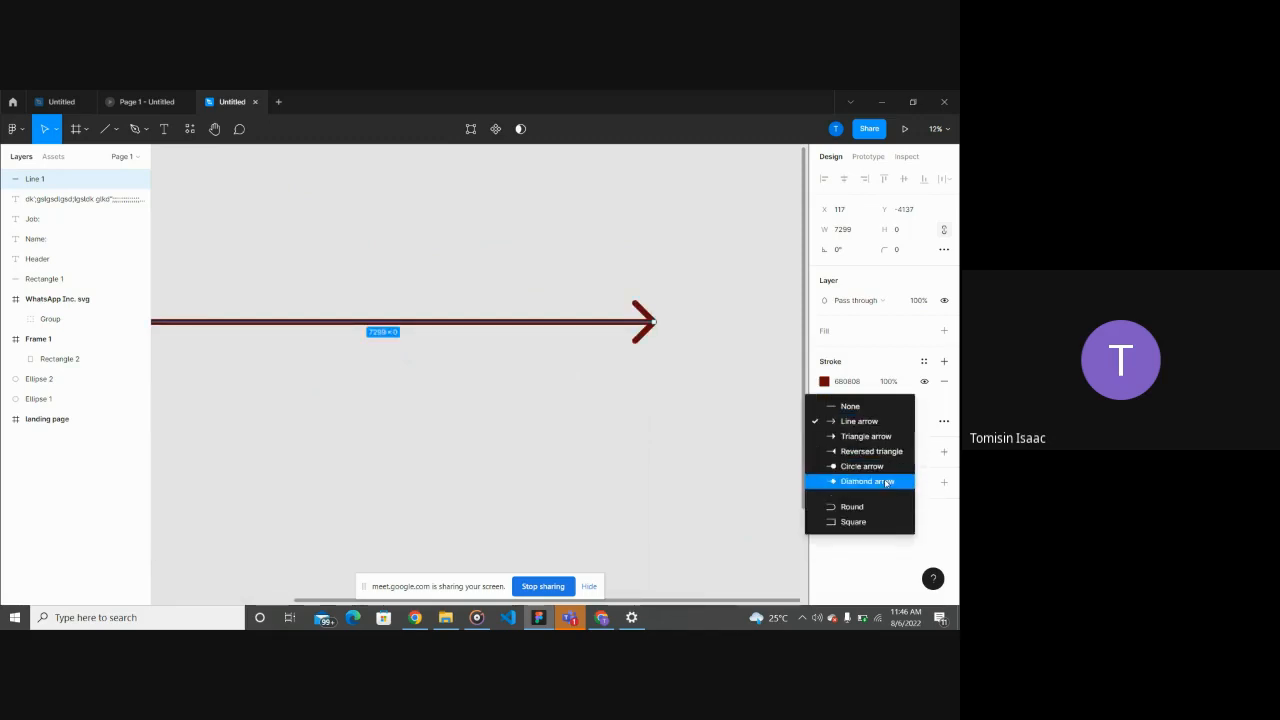
{"action": "left_click", "coordinate": [857, 480]}
{"action": "scroll", "coordinate": [657, 474], "scroll_direction": "down", "scroll_amount": 3}
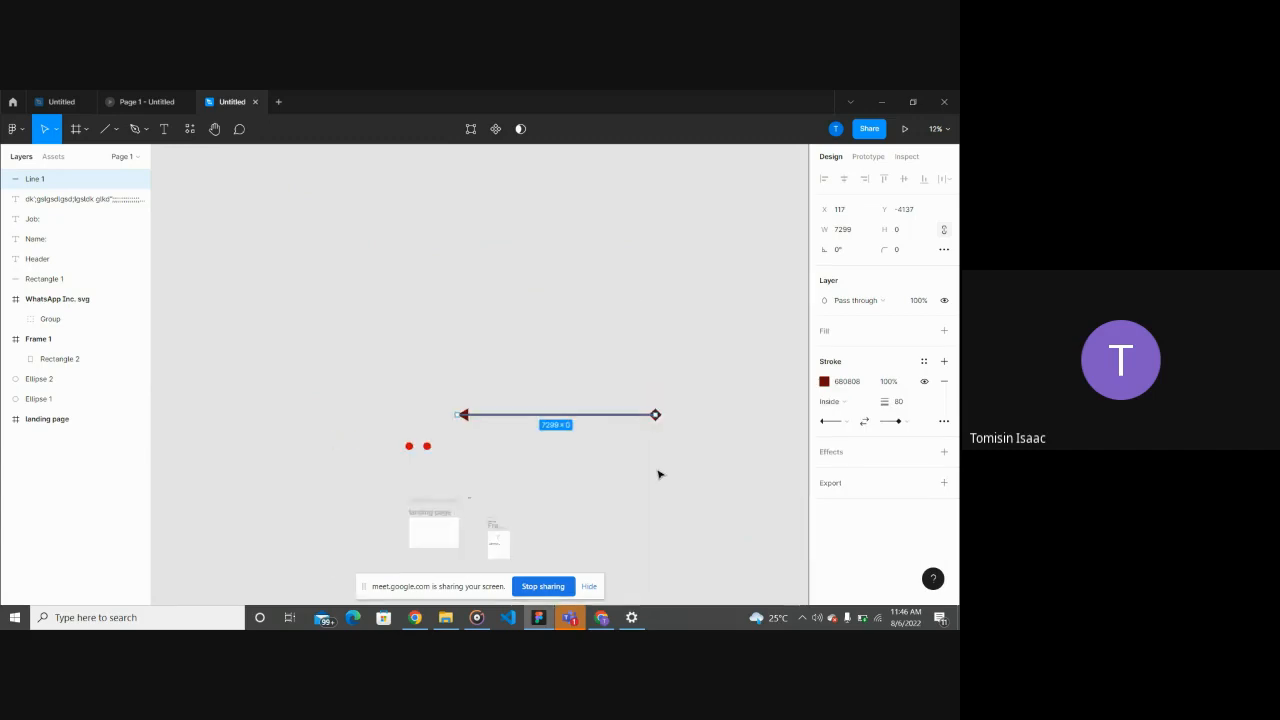
{"action": "left_click", "coordinate": [512, 427]}
{"action": "scroll", "coordinate": [514, 426], "scroll_direction": "up", "scroll_amount": 3}
{"action": "scroll", "coordinate": [564, 415], "scroll_direction": "right", "scroll_amount": 3}
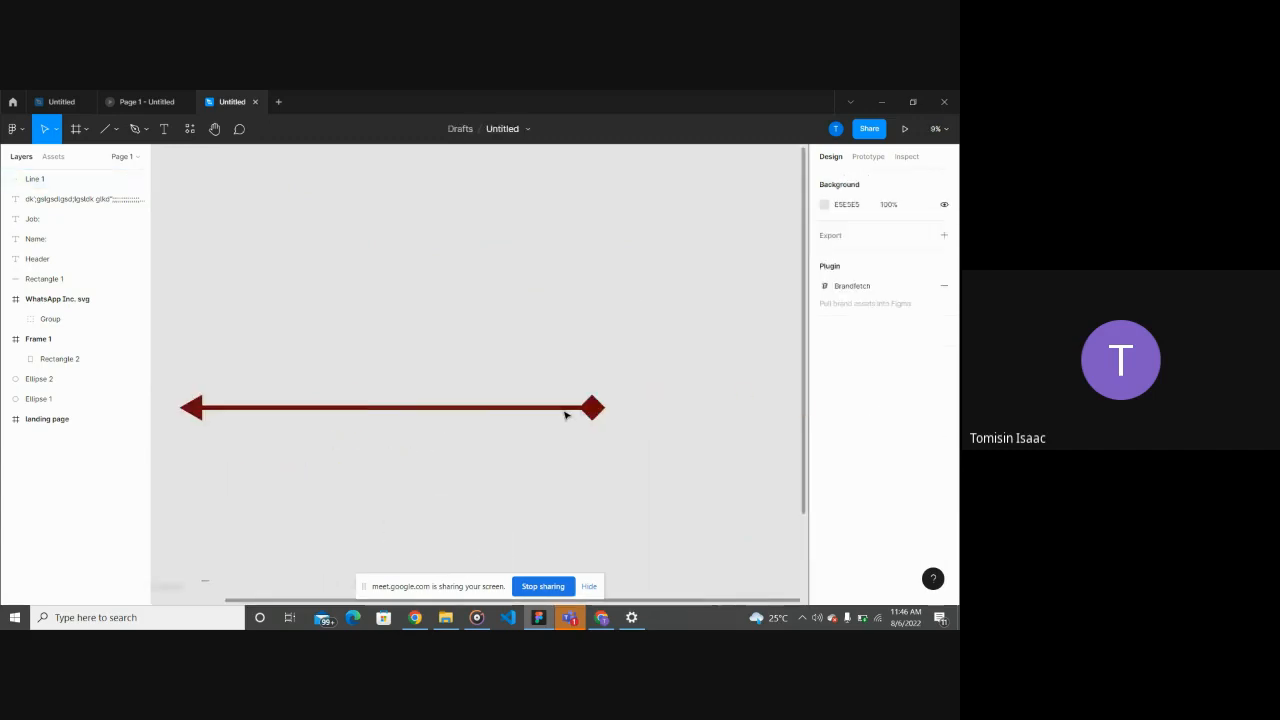
Step: Change the dark red line's stroke style to Dash in its advanced stroke settings
{"action": "scroll", "coordinate": [564, 415], "scroll_direction": "down", "scroll_amount": 2}
{"action": "left_click", "coordinate": [560, 409]}
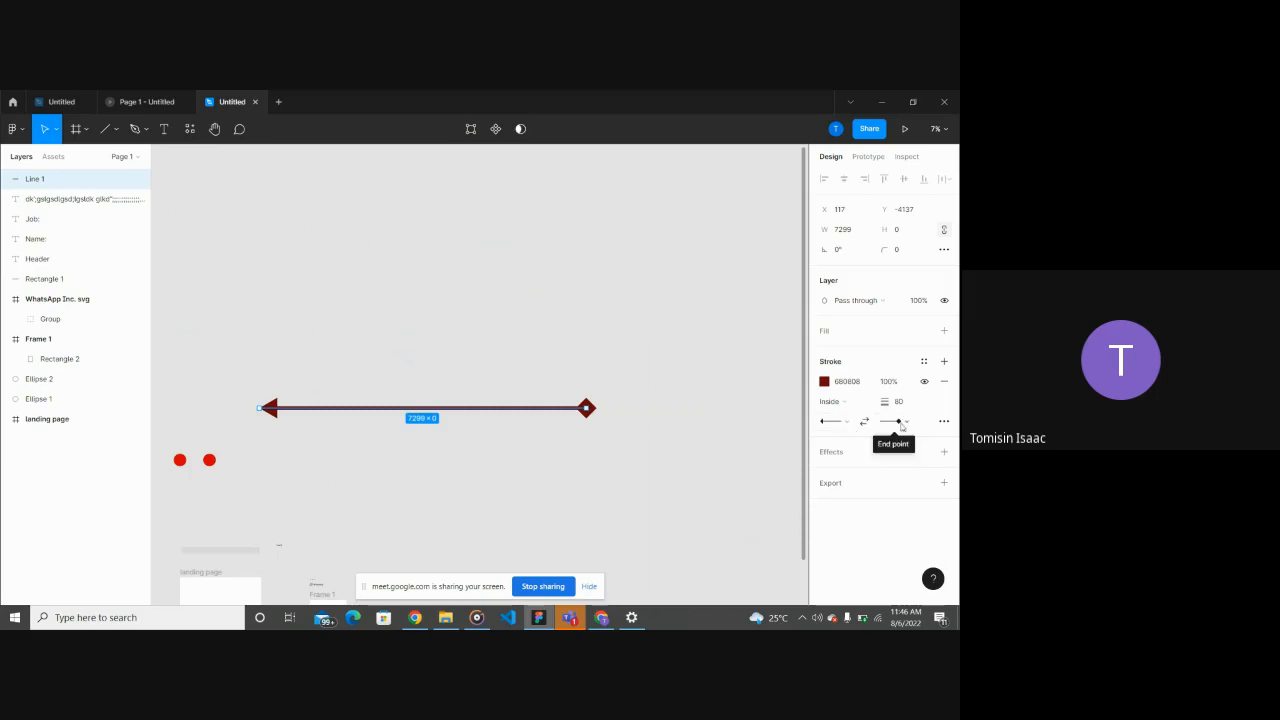
{"action": "left_click", "coordinate": [945, 422]}
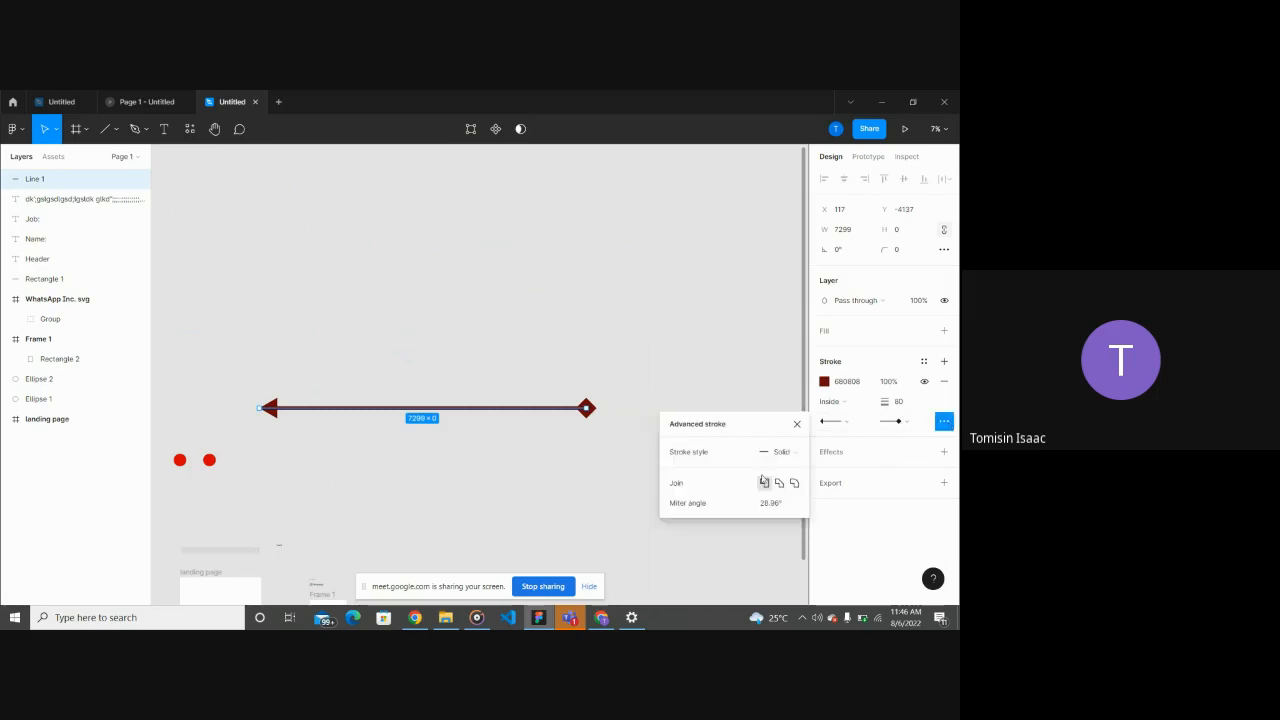
{"action": "left_click", "coordinate": [789, 453]}
{"action": "left_click", "coordinate": [779, 466]}
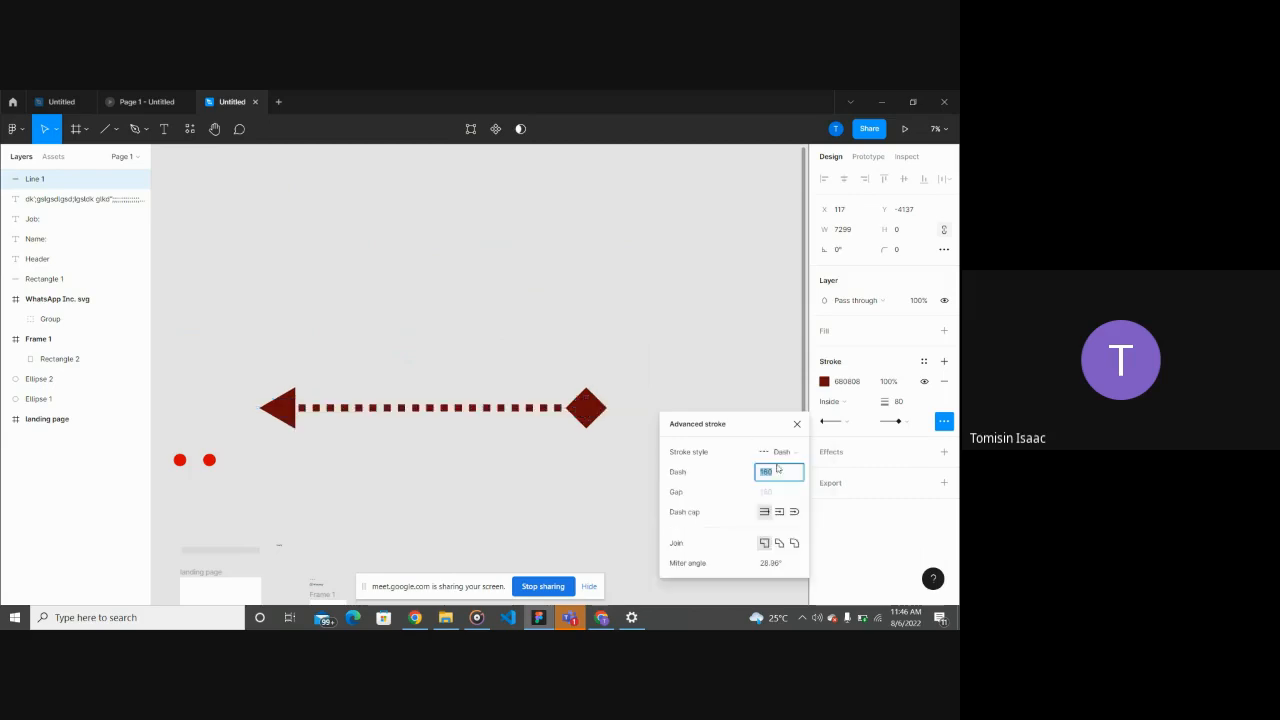
{"action": "left_click", "coordinate": [574, 494]}
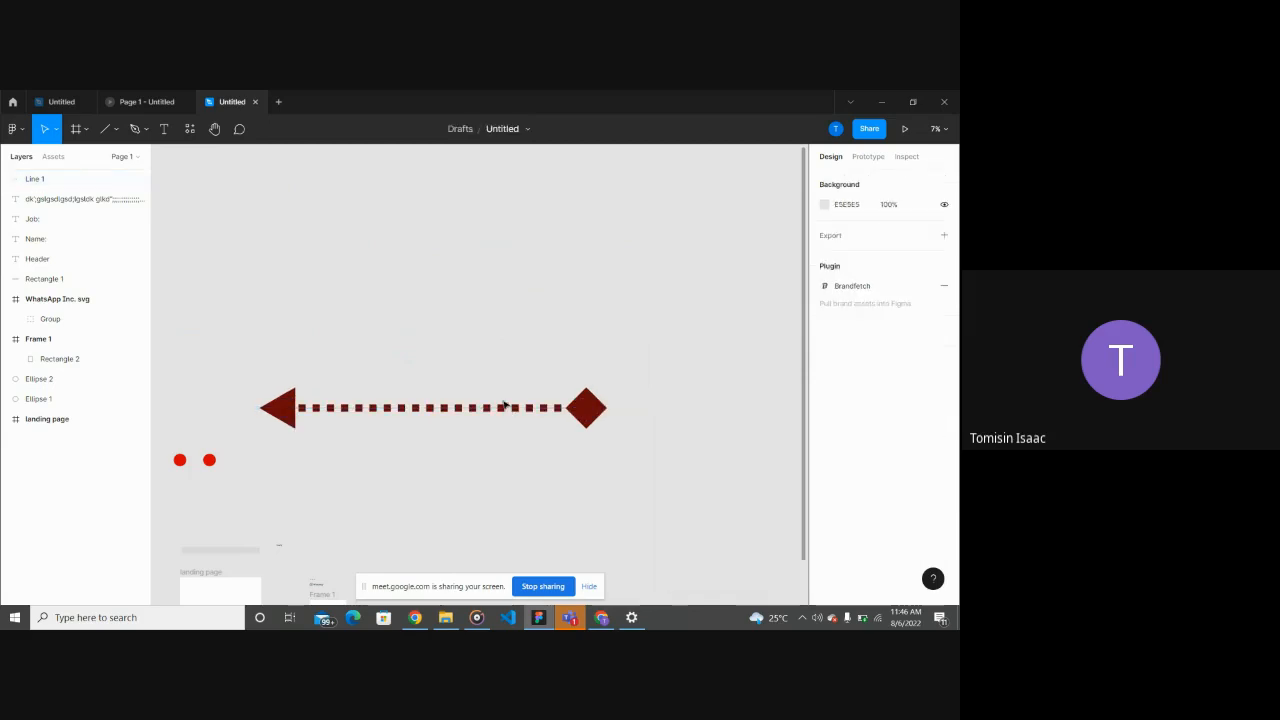
Step: Edit the dashed line's vector points, moving its triangle-tipped start point inward to X 1214 to shorten the line
{"action": "left_click", "coordinate": [536, 414]}
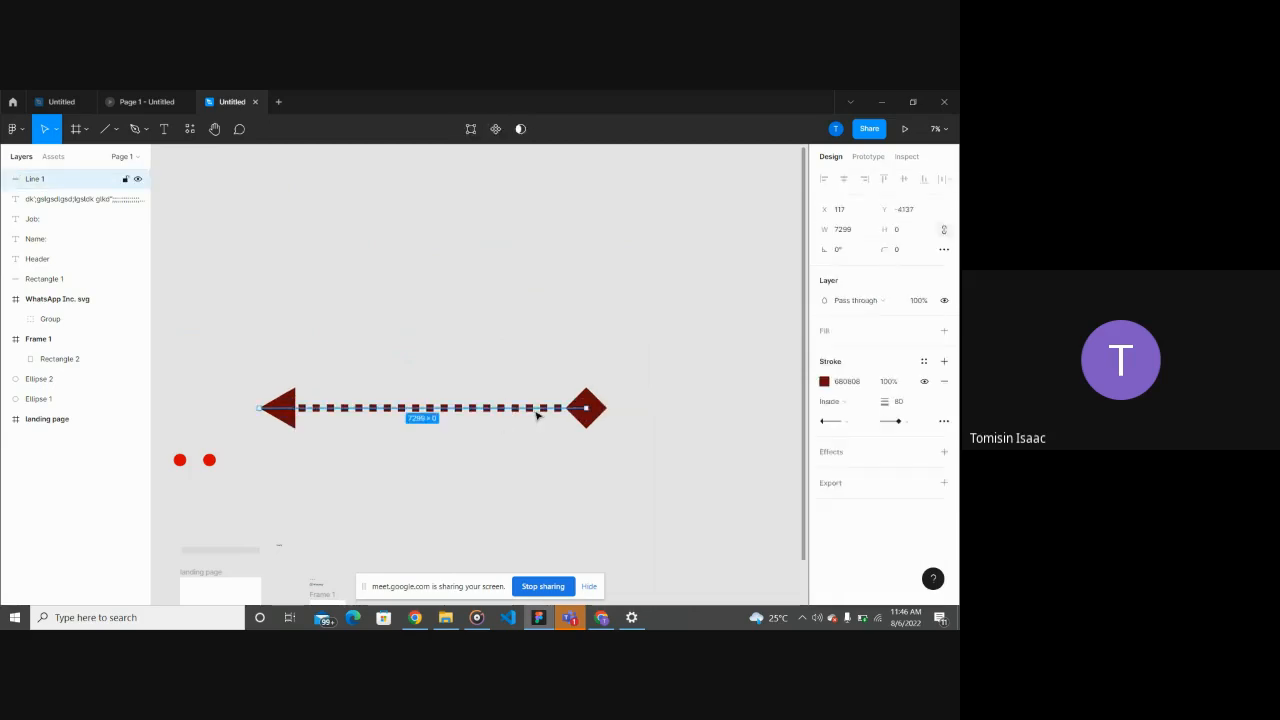
{"action": "double_click", "coordinate": [582, 412]}
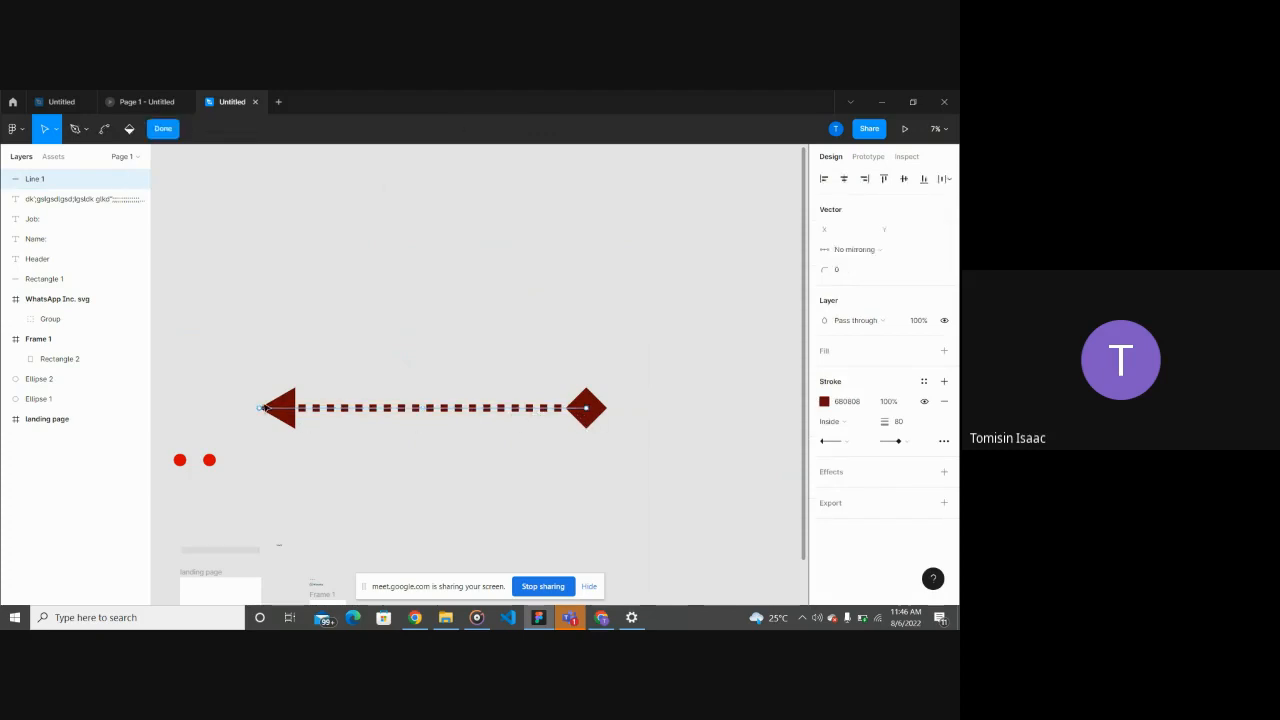
{"action": "left_click_drag", "start_coordinate": [258, 408], "coordinate": [377, 419]}
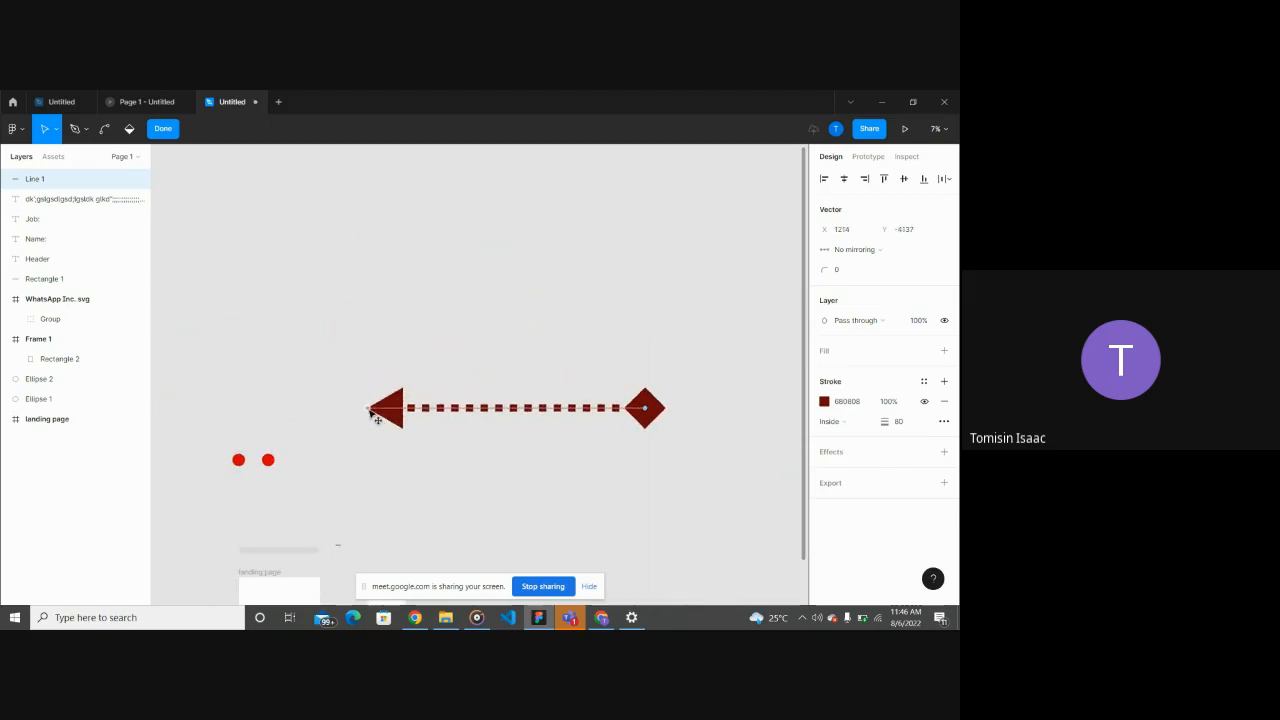
{"action": "left_click", "coordinate": [552, 449]}
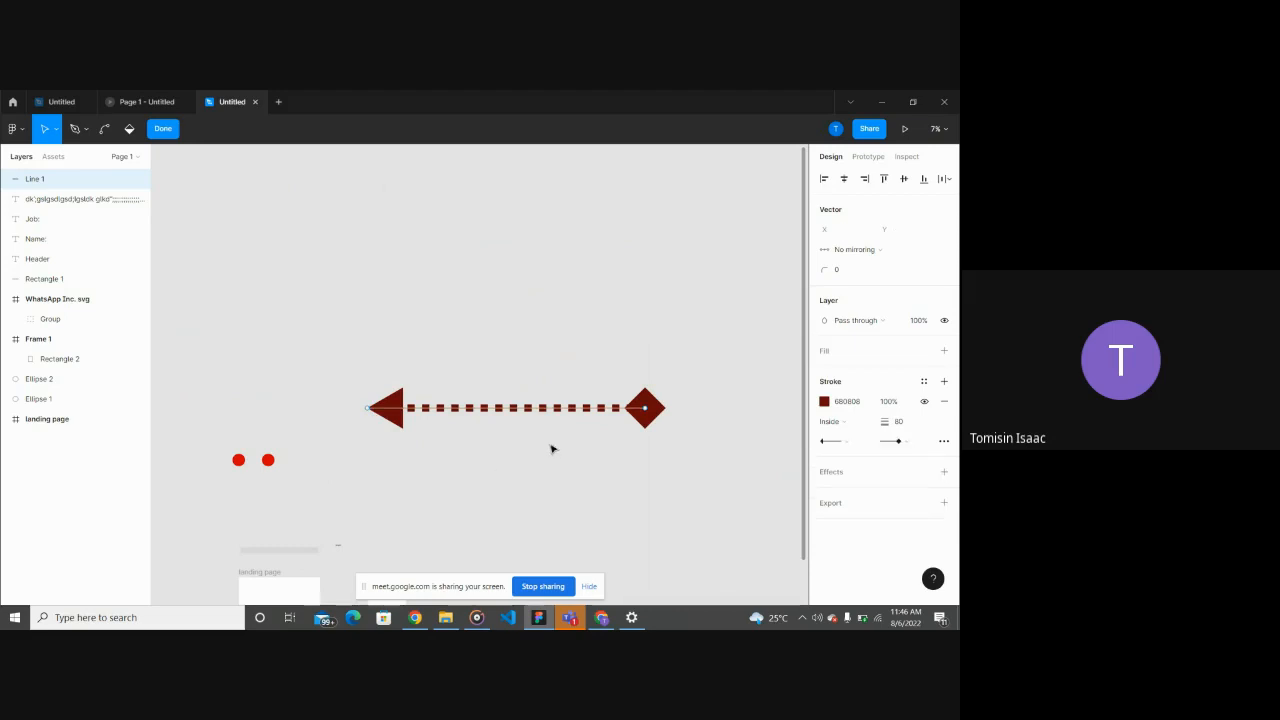
Step: Delete the dashed line's diamond-tipped vector point and finish vector editing
{"action": "right_click", "coordinate": [650, 408]}
{"action": "left_click", "coordinate": [650, 402]}
{"action": "mouse_move", "coordinate": [648, 410]}
{"action": "left_mouse_down"}
{"action": "mouse_move", "coordinate": [623, 274]}
{"action": "mouse_move", "coordinate": [783, 234]}
{"action": "mouse_move", "coordinate": [643, 403]}
{"action": "left_mouse_up"}
{"action": "key", "text": "Delete"}
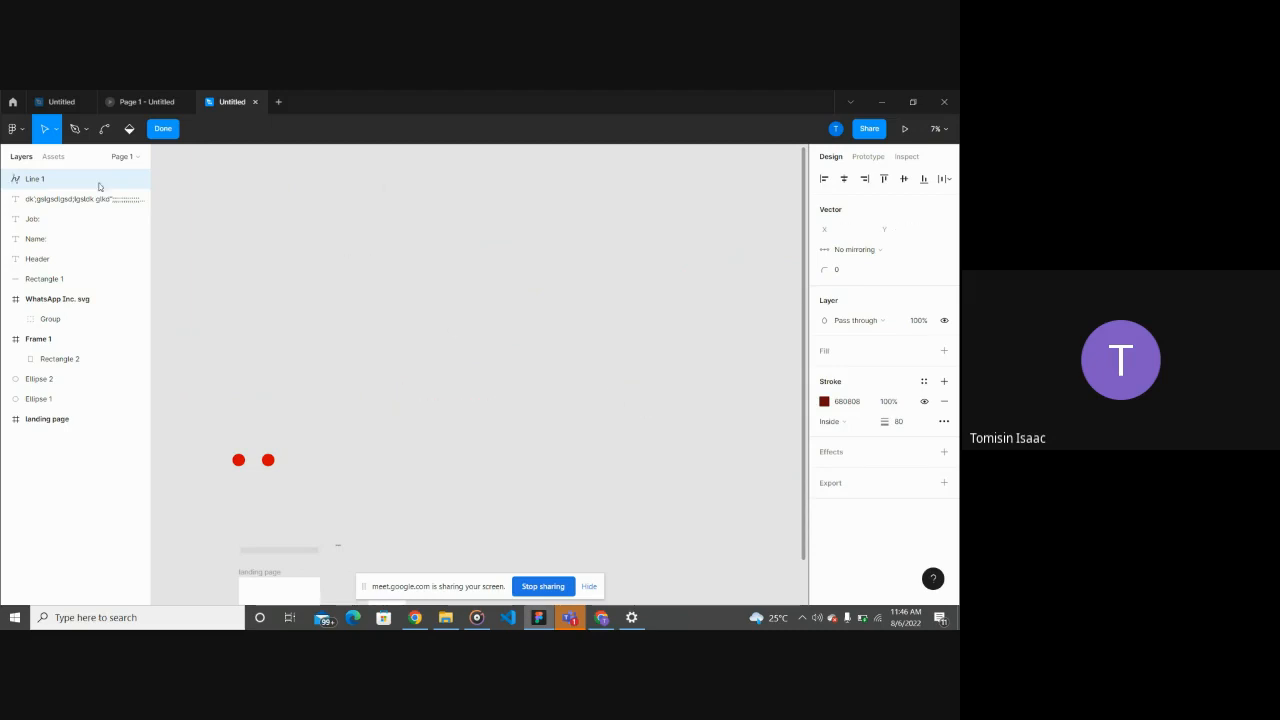
{"action": "scroll", "coordinate": [325, 367], "scroll_direction": "down", "scroll_amount": 3}
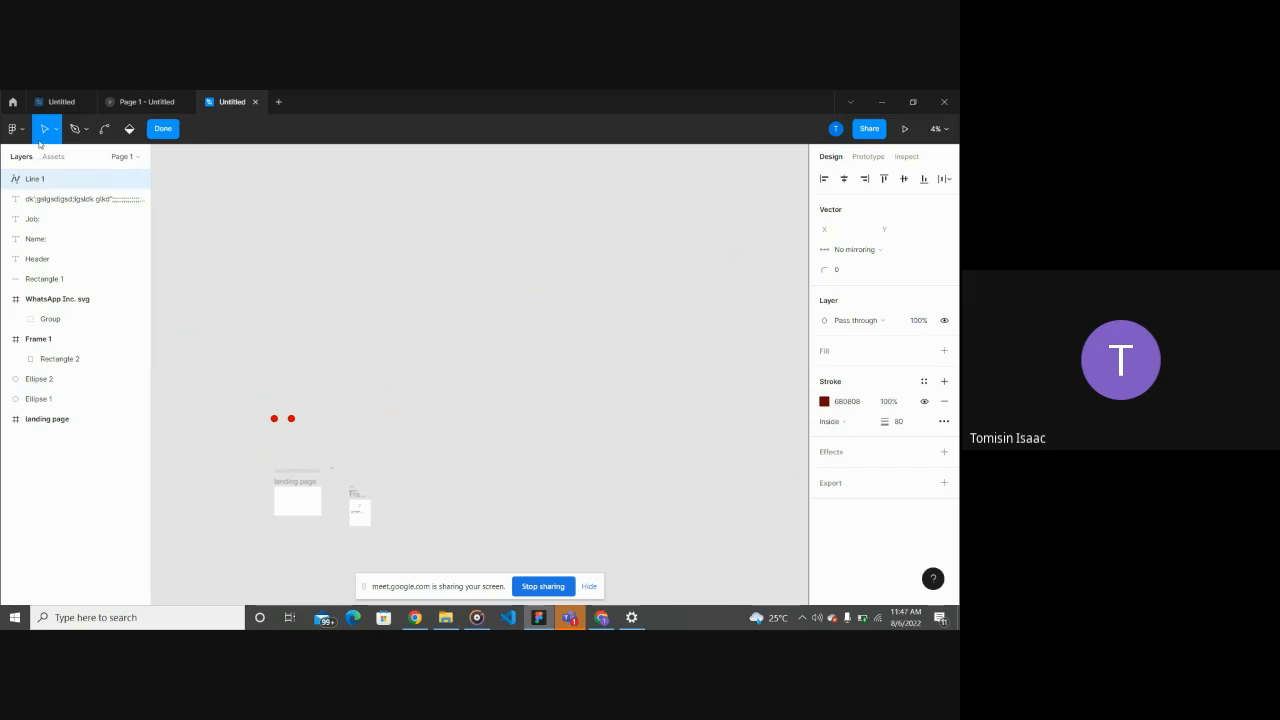
{"action": "left_click", "coordinate": [163, 128]}
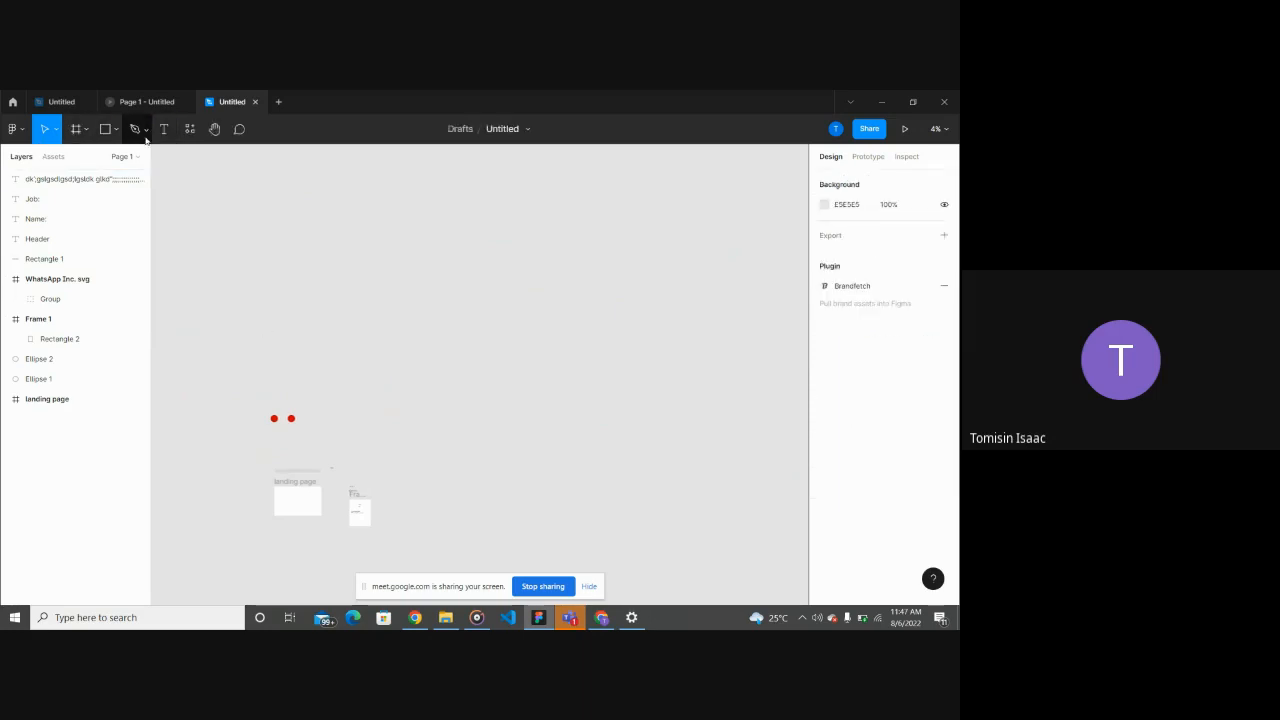
Step: Draw a horizontal arrow about 10954 wide above the two red circles
{"action": "left_click", "coordinate": [116, 129]}
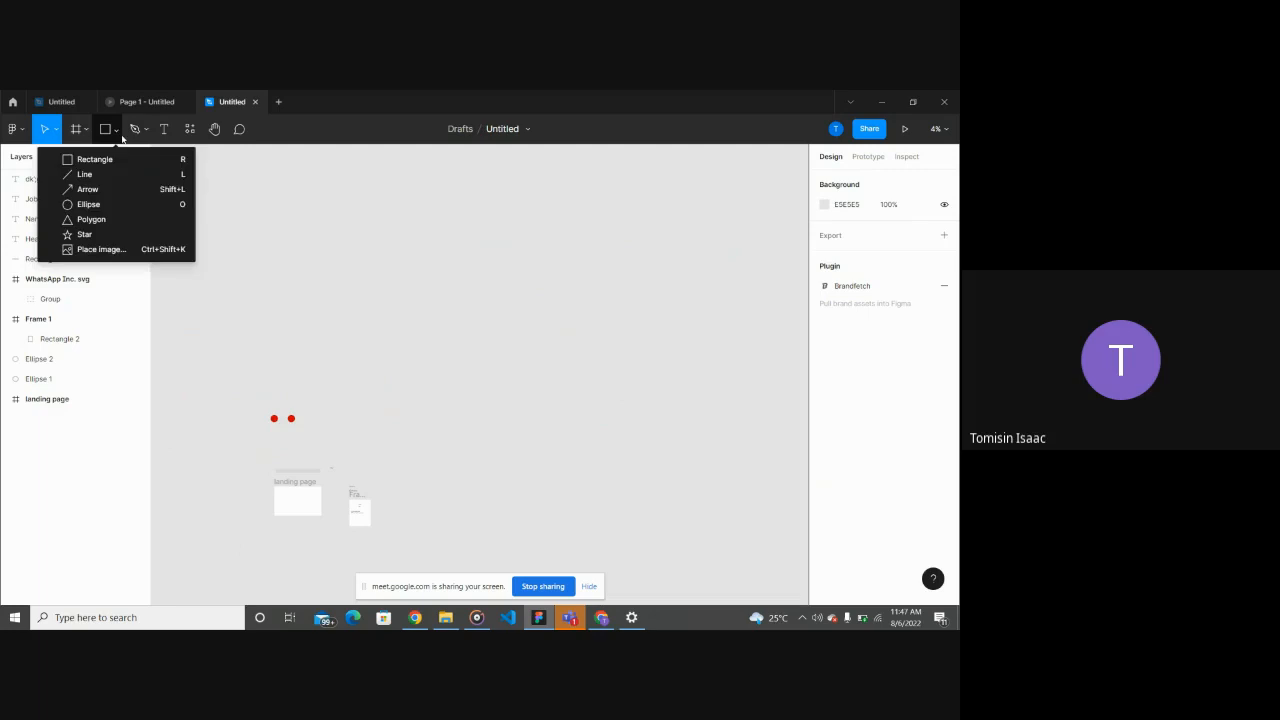
{"action": "left_click", "coordinate": [118, 188]}
{"action": "left_click_drag", "start_coordinate": [277, 297], "coordinate": [562, 297]}
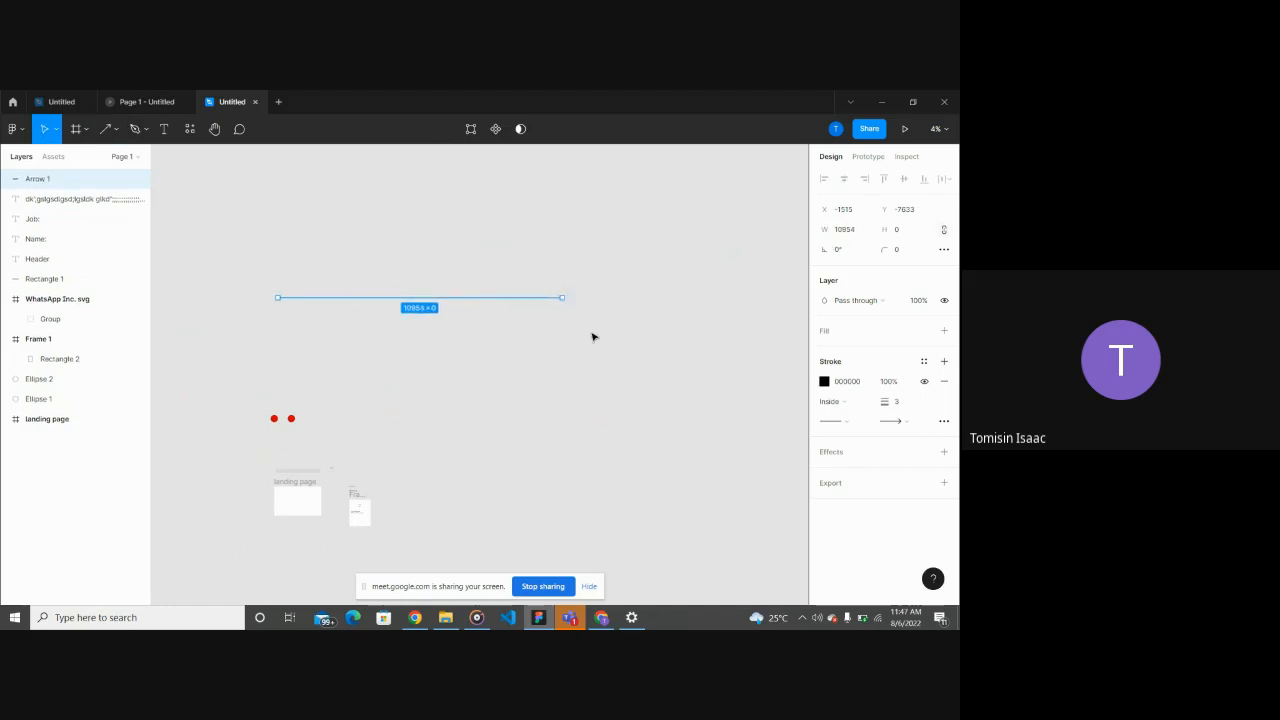
Step: Examine the new arrow's head and its stroke end settings up close
{"action": "left_click", "coordinate": [593, 337]}
{"action": "scroll", "coordinate": [568, 307], "scroll_direction": "up", "scroll_amount": 4}
{"action": "scroll", "coordinate": [568, 307], "scroll_direction": "left", "scroll_amount": 1}
{"action": "scroll", "coordinate": [568, 308], "scroll_direction": "down", "scroll_amount": 3}
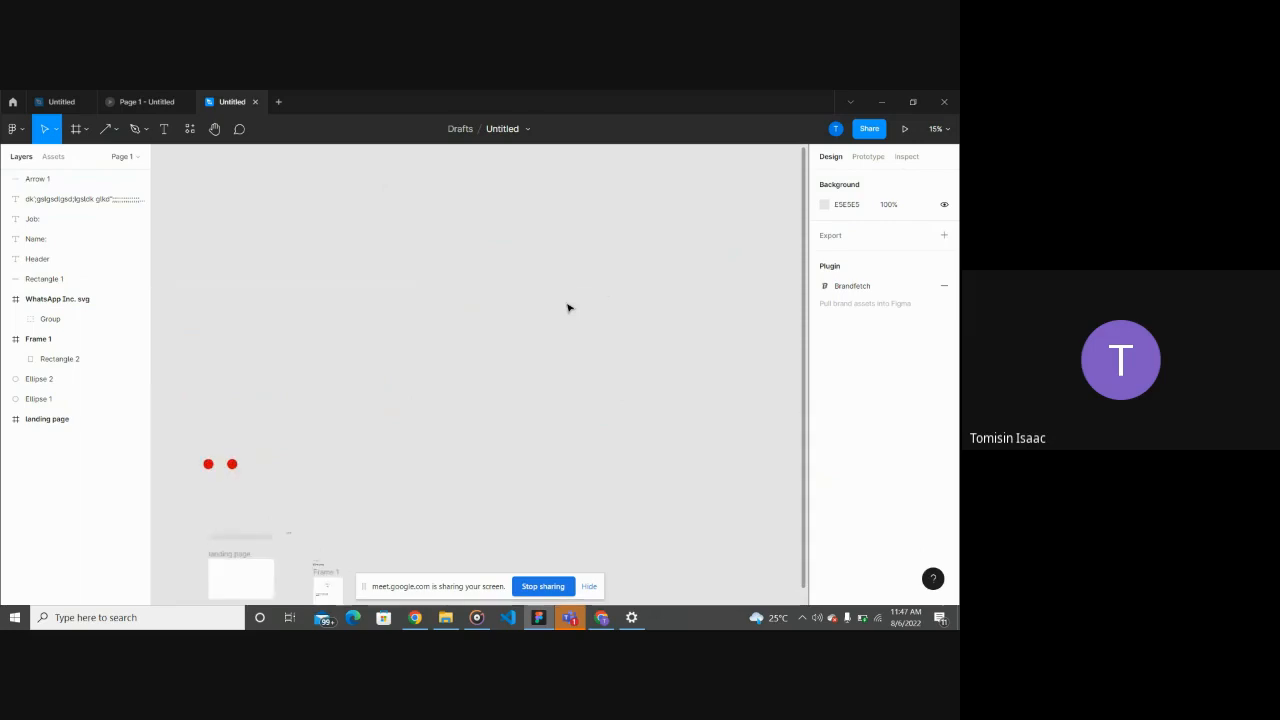
{"action": "scroll", "coordinate": [568, 307], "scroll_direction": "left", "scroll_amount": 2}
{"action": "scroll", "coordinate": [568, 307], "scroll_direction": "up", "scroll_amount": 2}
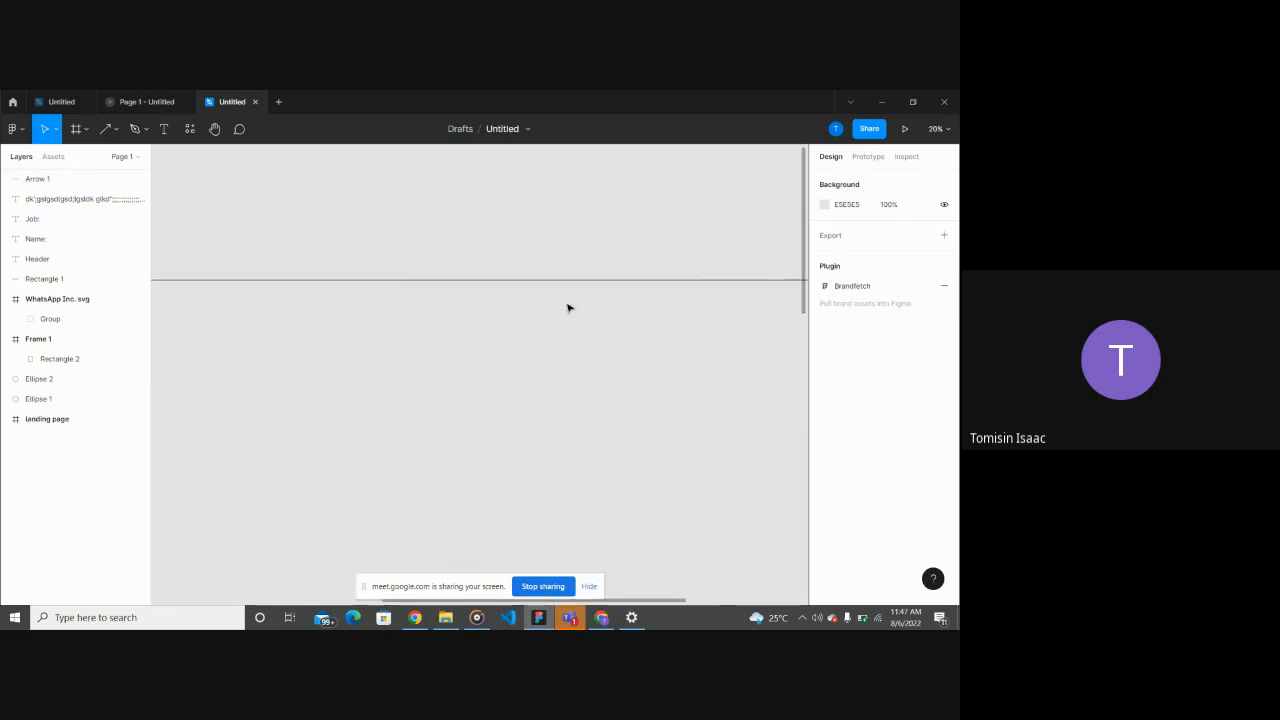
{"action": "scroll", "coordinate": [564, 302], "scroll_direction": "down", "scroll_amount": 4}
{"action": "left_click", "coordinate": [550, 296]}
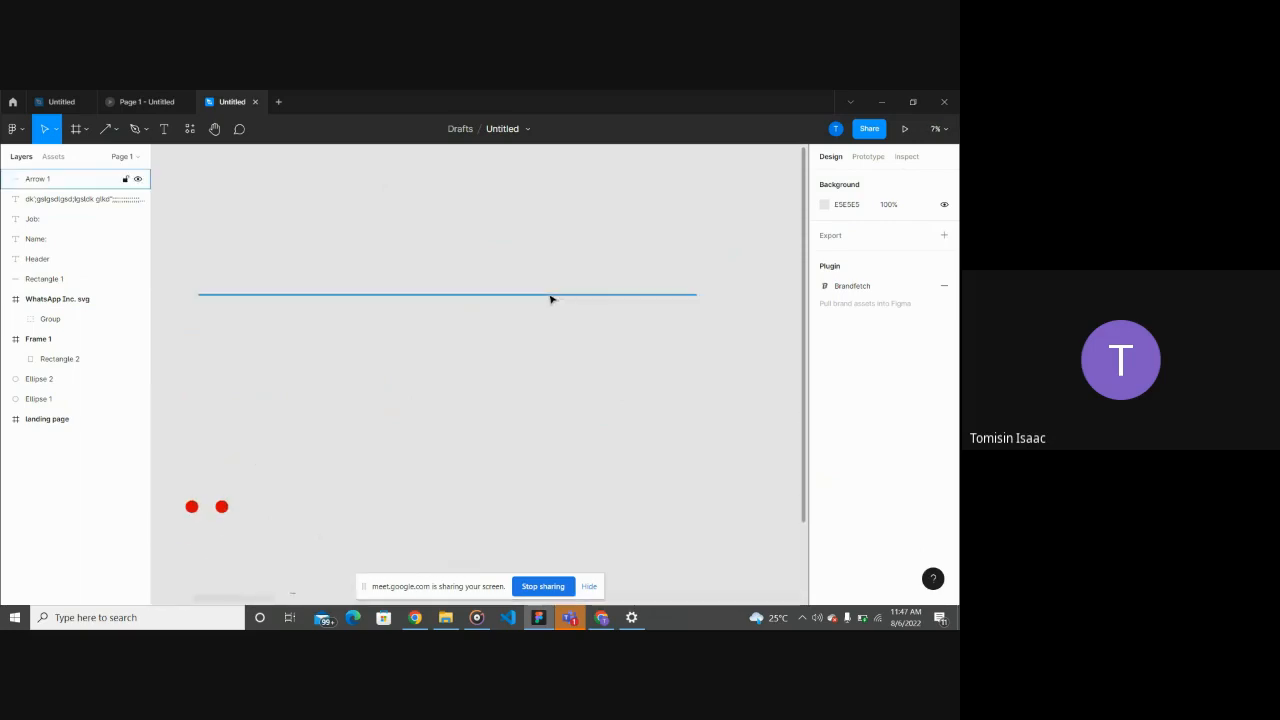
{"action": "left_click", "coordinate": [550, 297]}
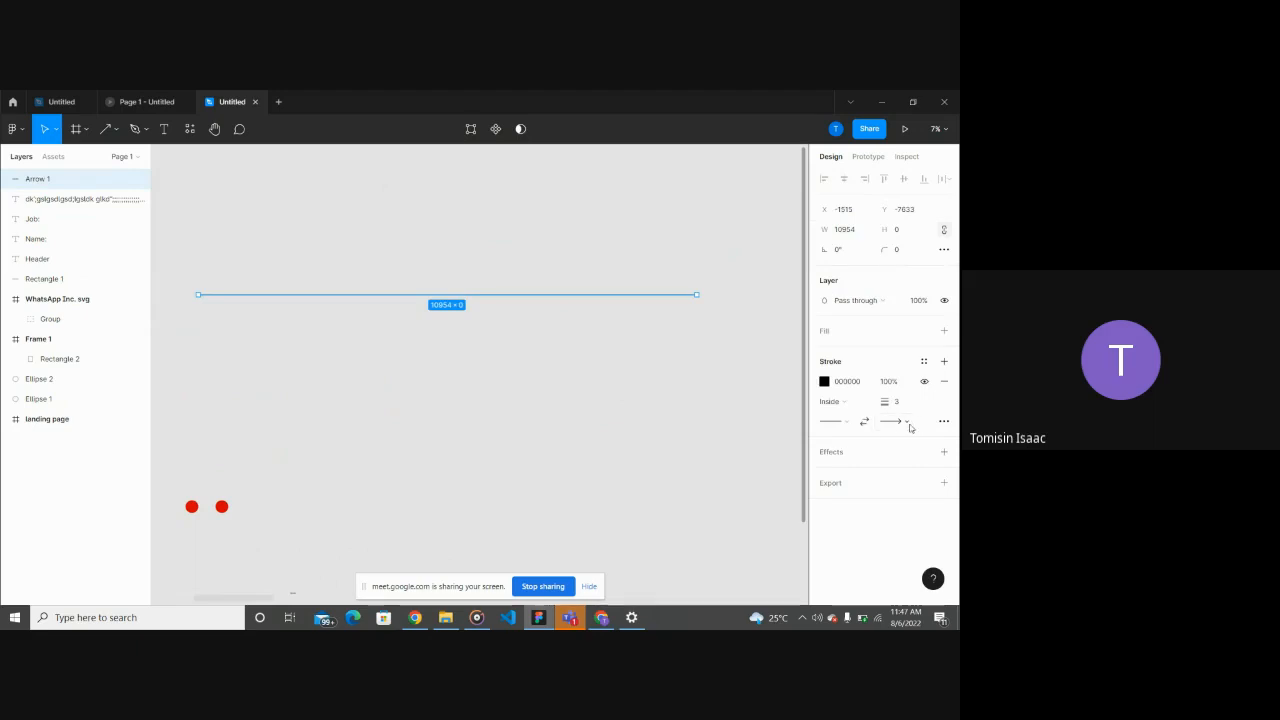
{"action": "left_click", "coordinate": [683, 323]}
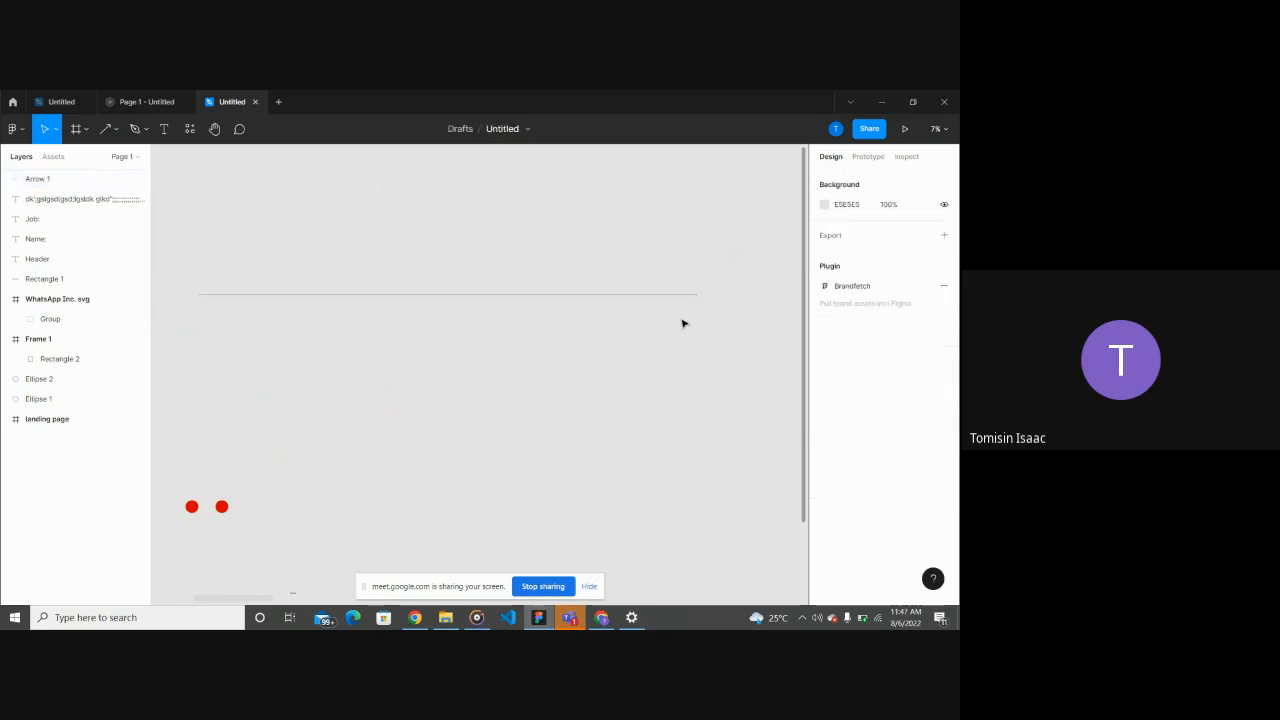
{"action": "scroll", "coordinate": [683, 323], "scroll_direction": "up", "scroll_amount": 10}
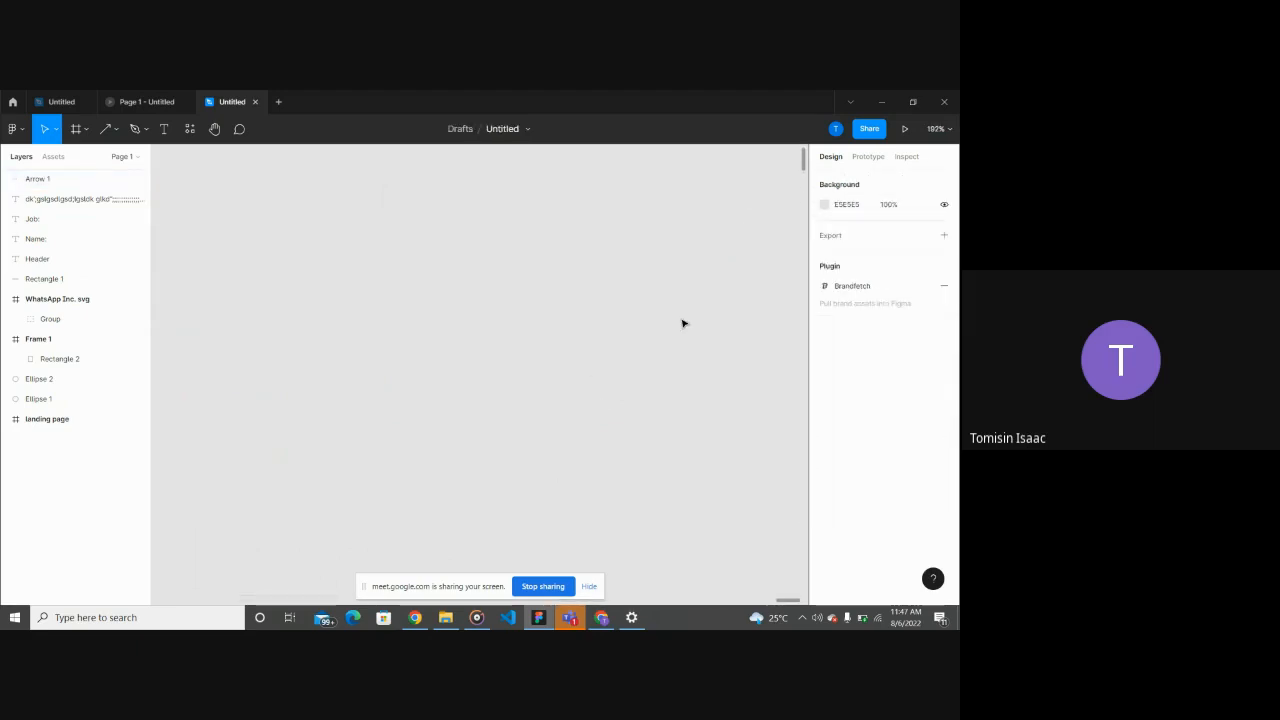
{"action": "scroll", "coordinate": [683, 323], "scroll_direction": "down", "scroll_amount": 3}
{"action": "scroll", "coordinate": [683, 323], "scroll_direction": "left", "scroll_amount": 1}
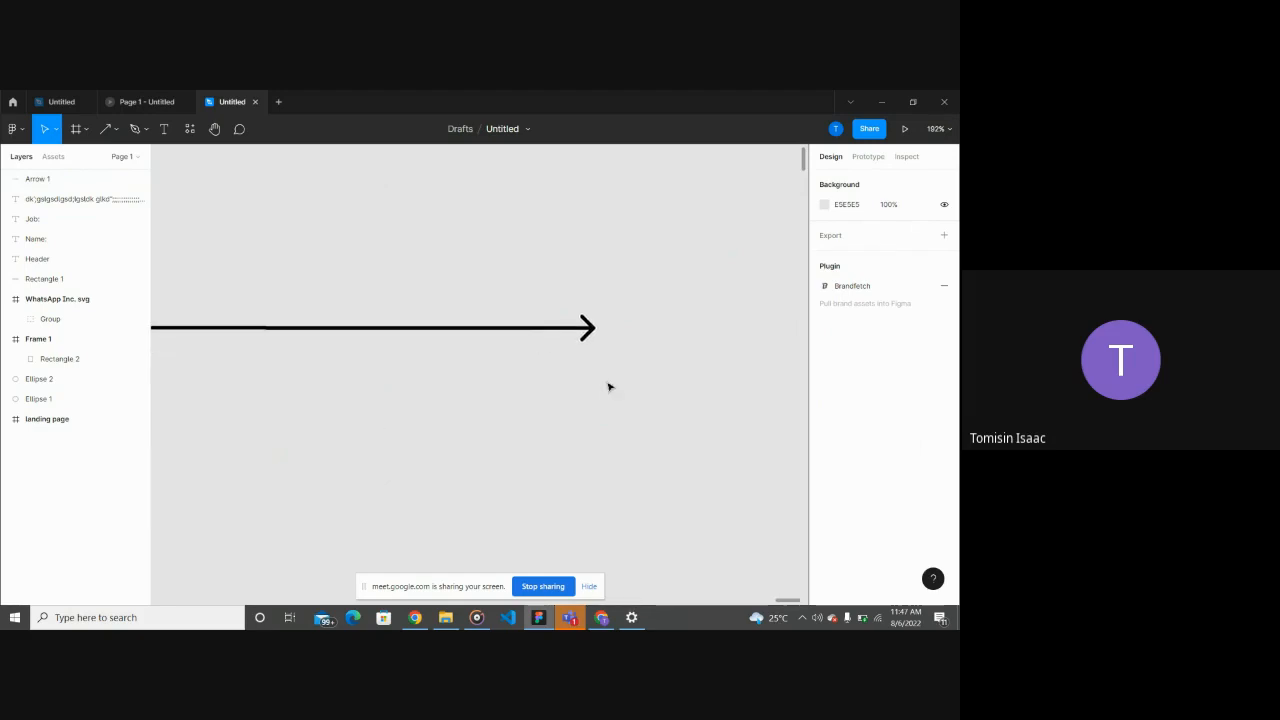
{"action": "scroll", "coordinate": [608, 387], "scroll_direction": "up", "scroll_amount": 2}
{"action": "scroll", "coordinate": [608, 387], "scroll_direction": "down", "scroll_amount": 15}
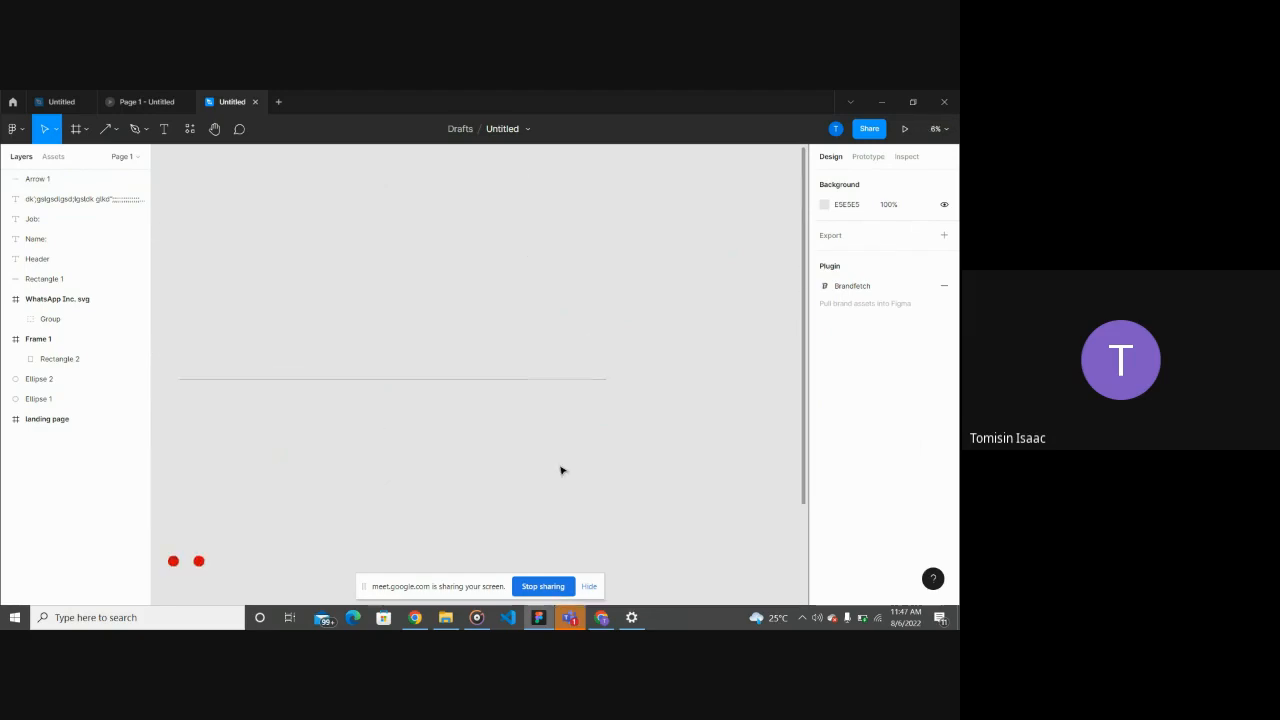
Step: Give the arrow a Reversed triangle at its start point and a stroke thickness of 75
{"action": "left_click", "coordinate": [505, 383]}
{"action": "left_click", "coordinate": [845, 423]}
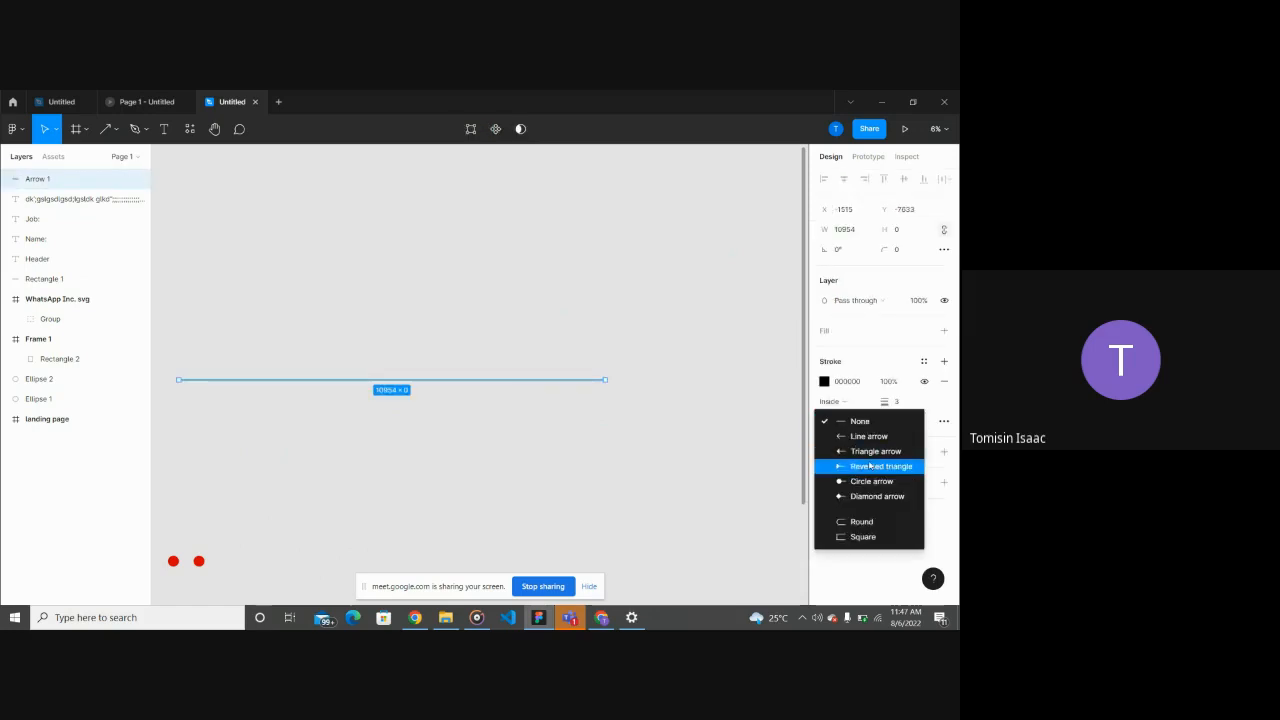
{"action": "left_click", "coordinate": [870, 466]}
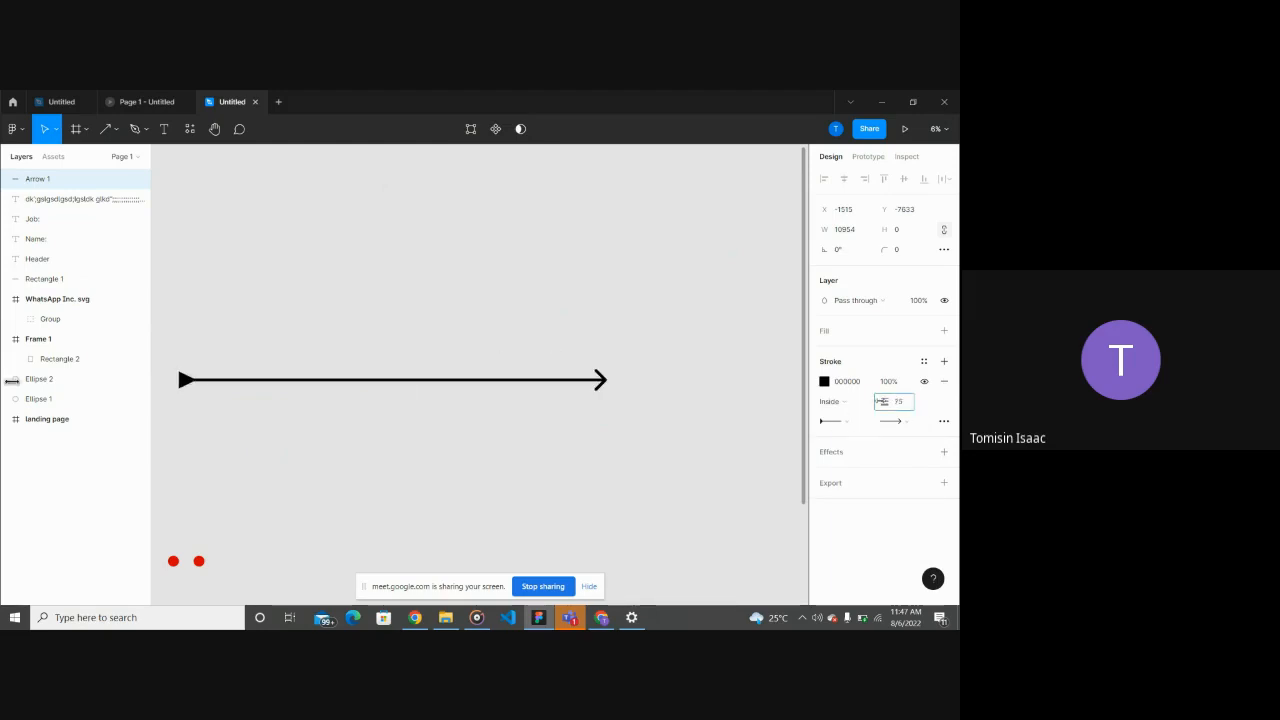
{"action": "left_click", "coordinate": [466, 543]}
Step: Reshape the arrow into a left-pointing V about 1204 × 1750 by pulling its midpoint up and moving both ends inward
{"action": "scroll", "coordinate": [342, 451], "scroll_direction": "left", "scroll_amount": 3}
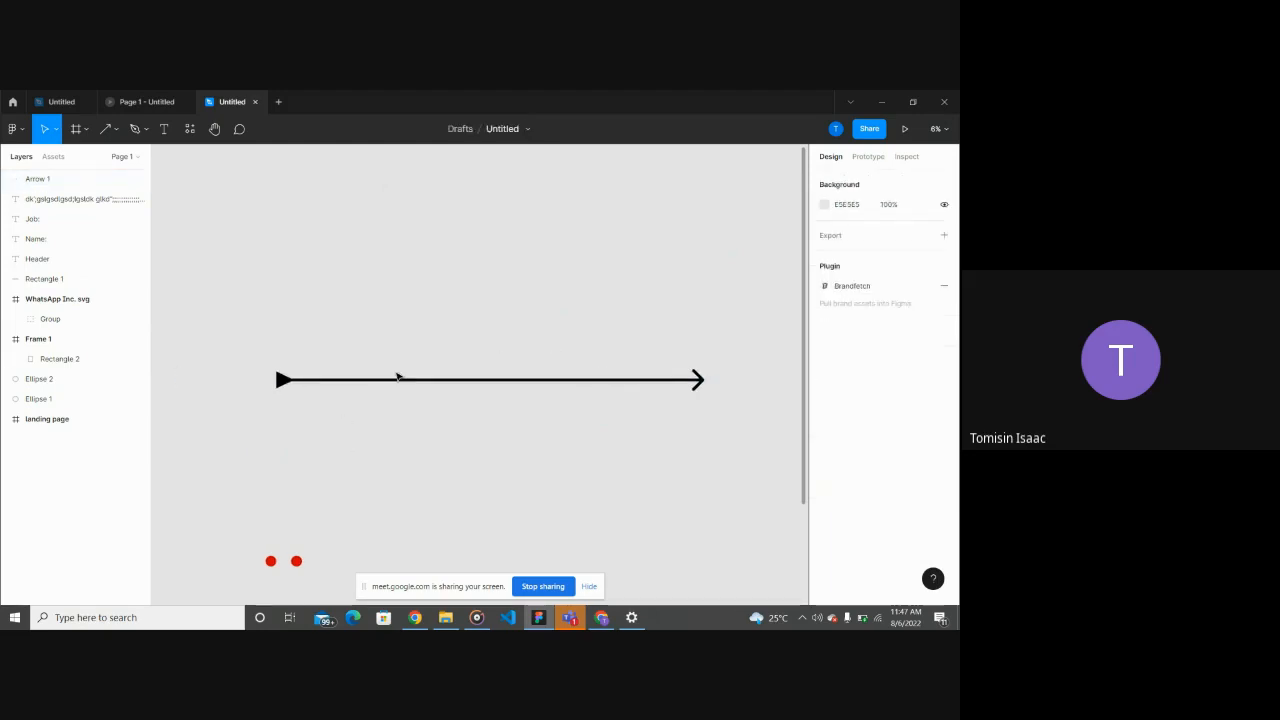
{"action": "double_click", "coordinate": [397, 381]}
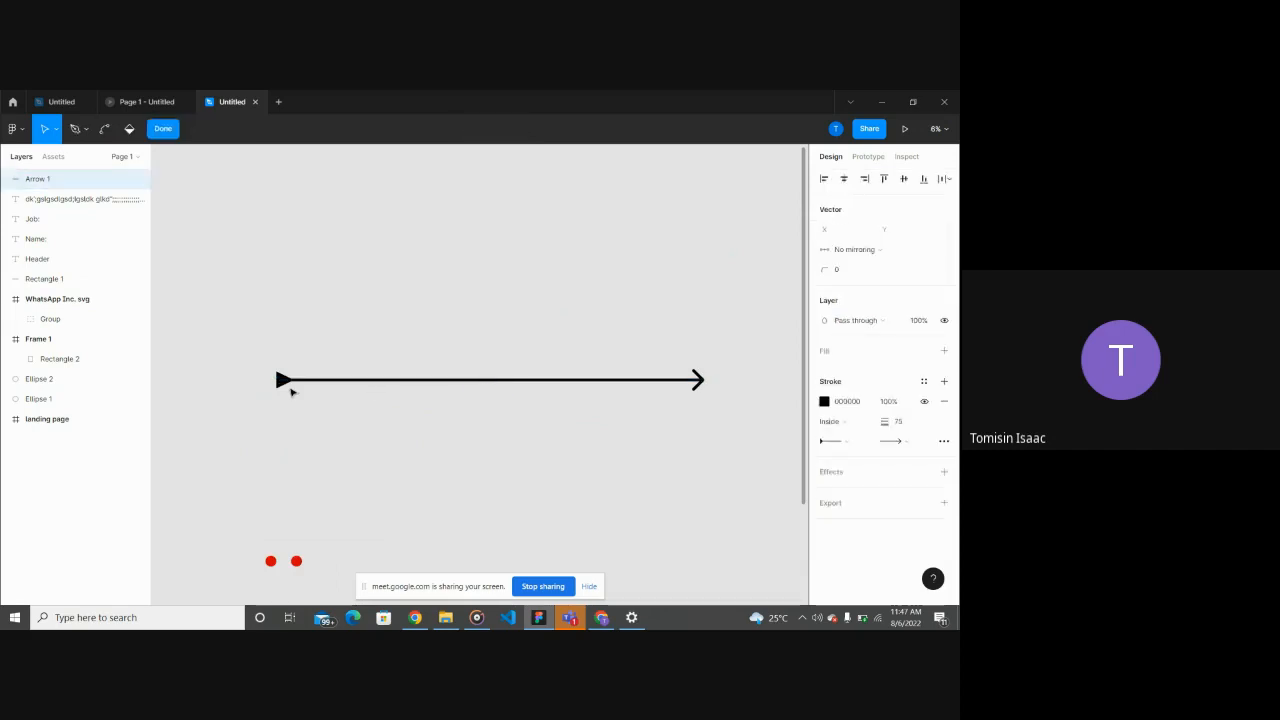
{"action": "left_click_drag", "start_coordinate": [492, 382], "coordinate": [485, 287]}
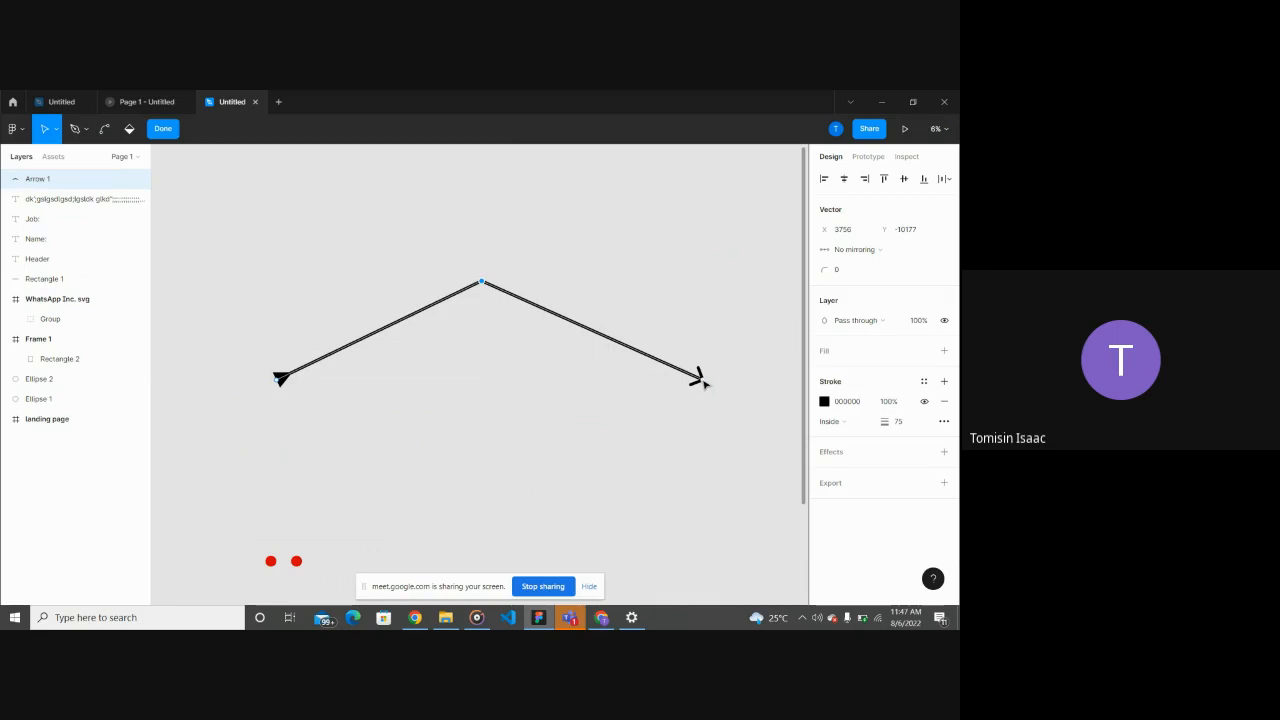
{"action": "left_click_drag", "start_coordinate": [703, 384], "coordinate": [511, 306]}
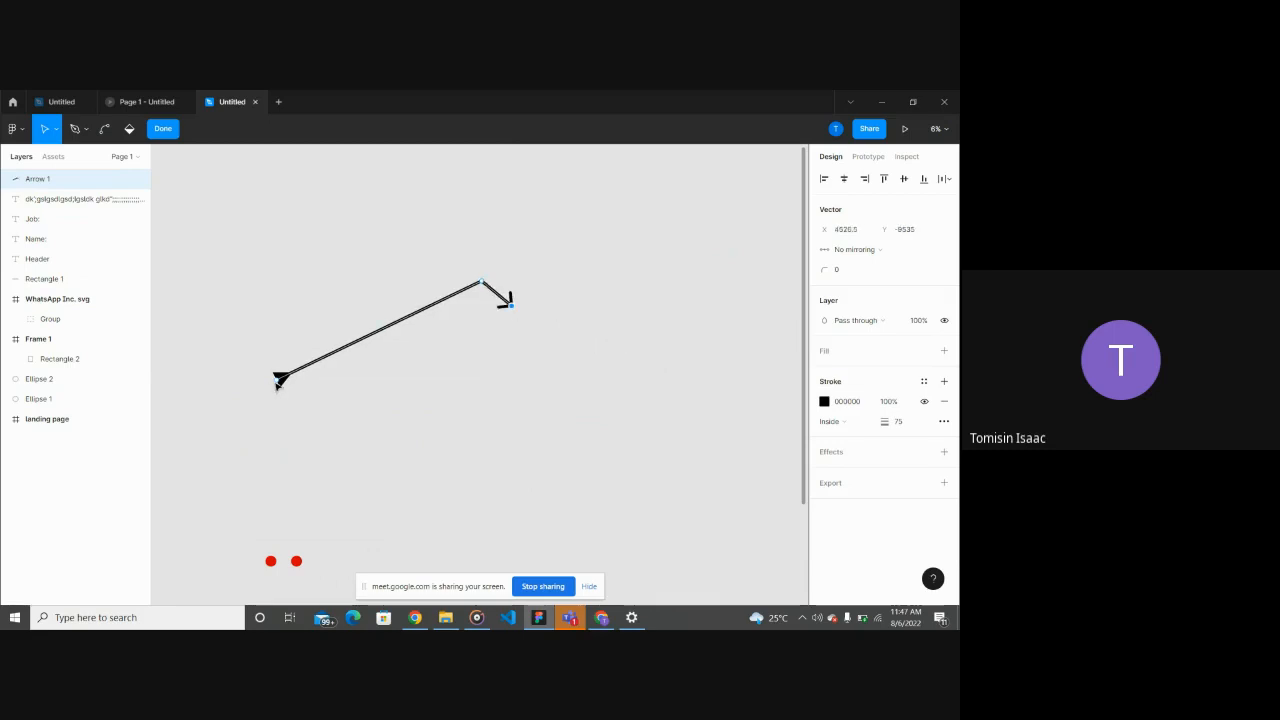
{"action": "mouse_move", "coordinate": [278, 381]}
{"action": "left_mouse_down"}
{"action": "mouse_move", "coordinate": [183, 459]}
{"action": "mouse_move", "coordinate": [334, 199]}
{"action": "mouse_move", "coordinate": [473, 210]}
{"action": "mouse_move", "coordinate": [560, 250]}
{"action": "mouse_move", "coordinate": [529, 257]}
{"action": "mouse_move", "coordinate": [528, 242]}
{"action": "left_mouse_up"}
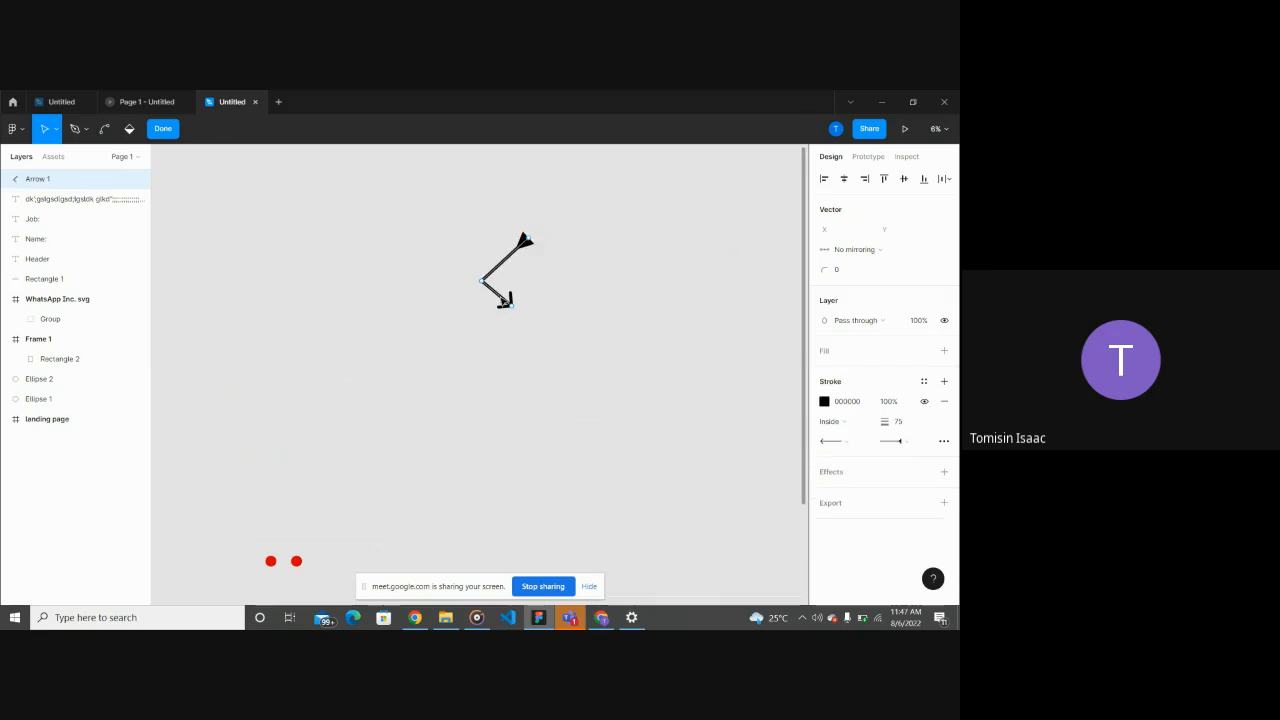
{"action": "key", "text": "Escape"}
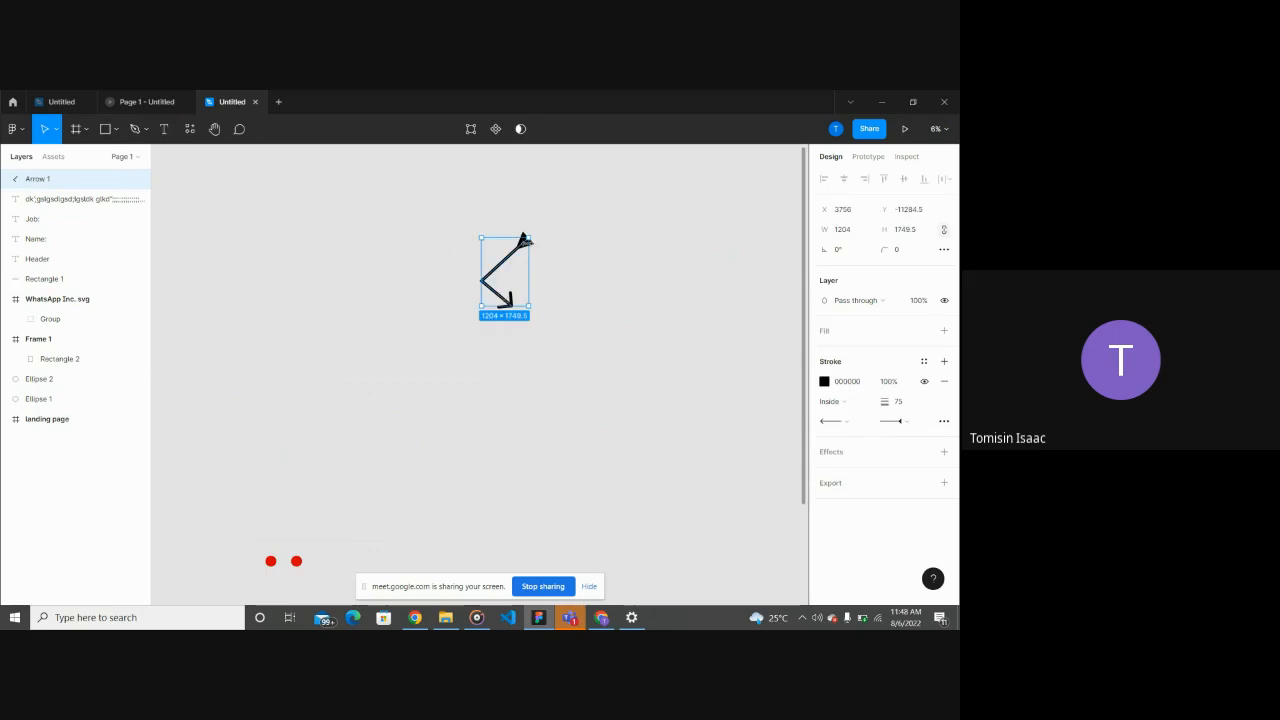
Step: Change the V-shaped arrow's end point to Line arrow and move that upper tip almost straight above the corner
{"action": "double_click", "coordinate": [525, 241]}
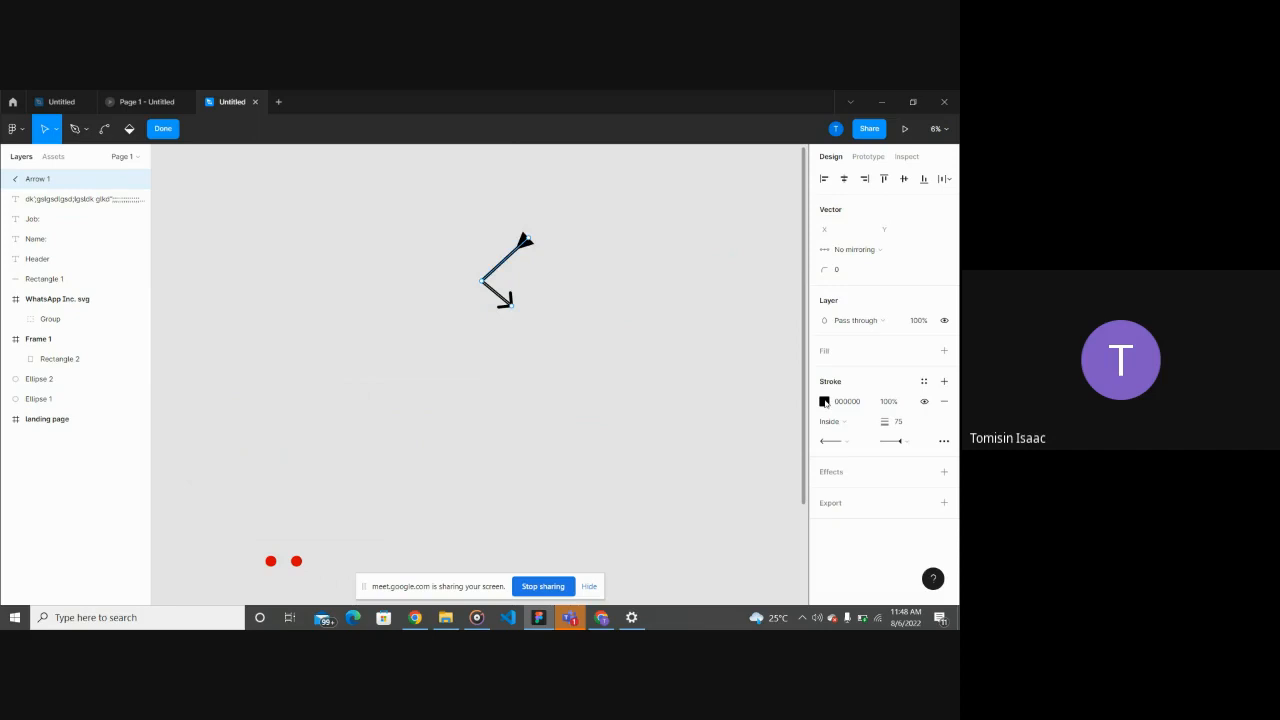
{"action": "left_click", "coordinate": [903, 444]}
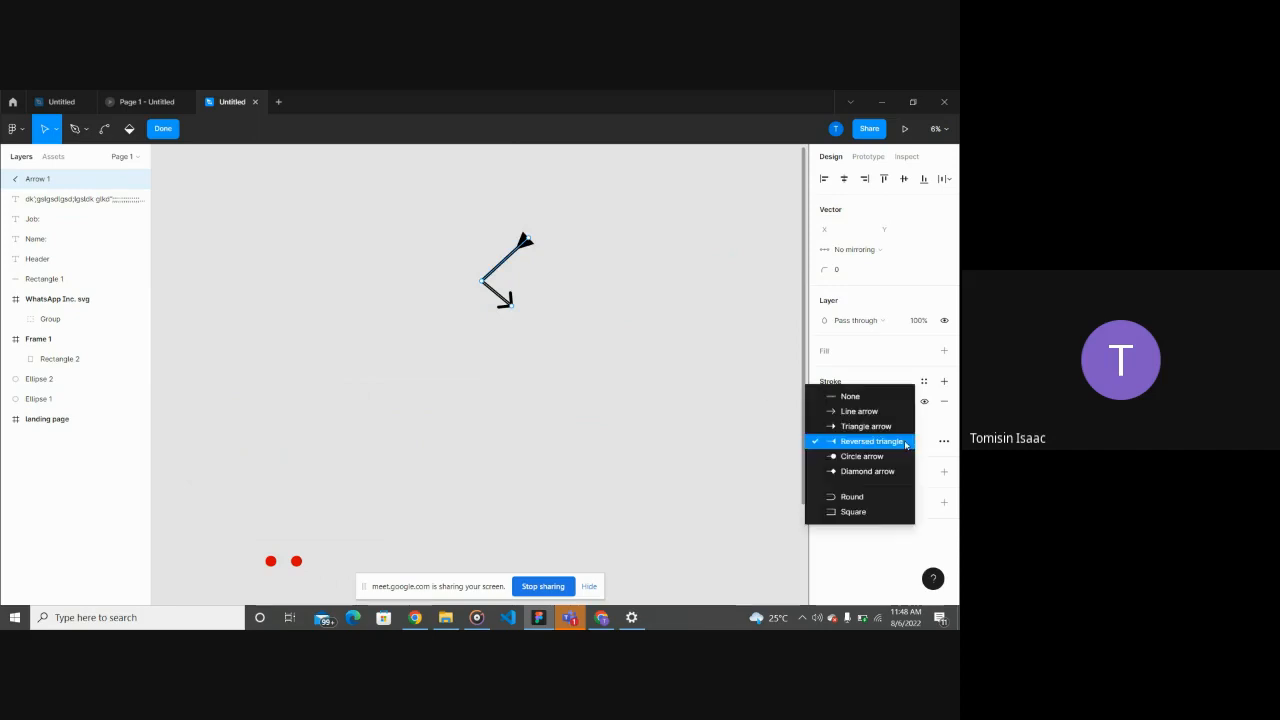
{"action": "left_click", "coordinate": [861, 412]}
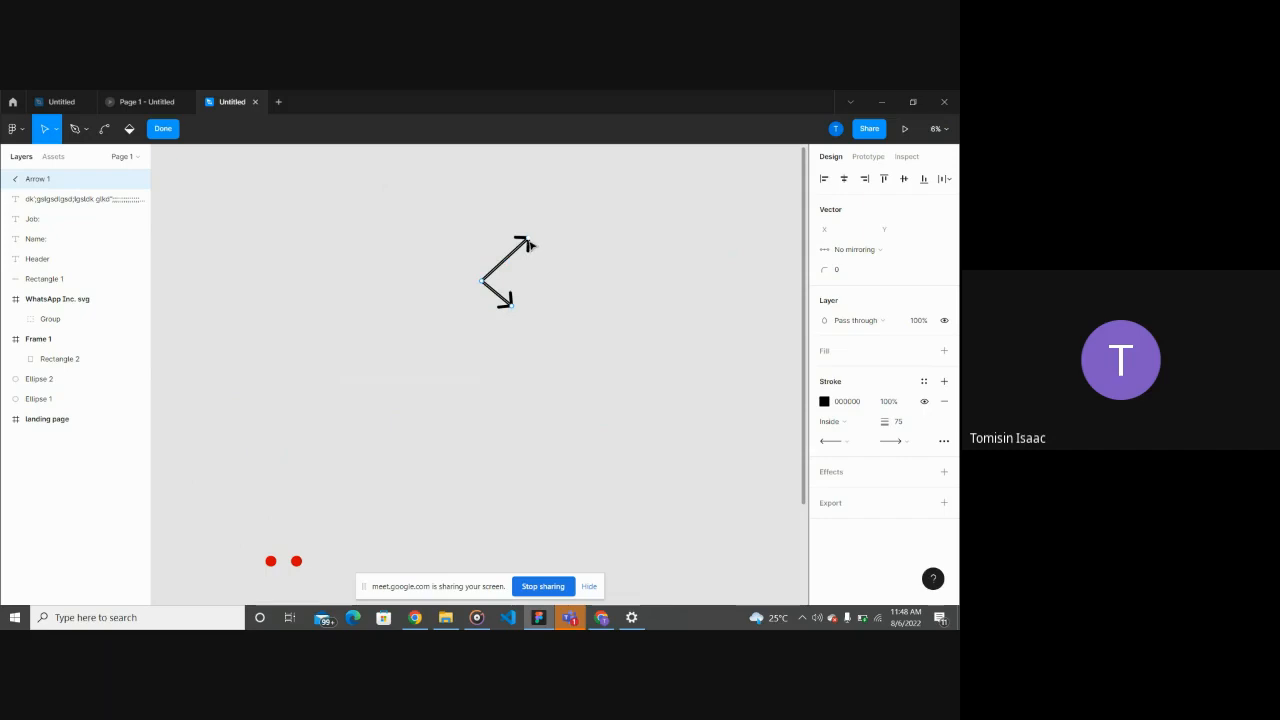
{"action": "left_click_drag", "start_coordinate": [528, 244], "coordinate": [492, 229]}
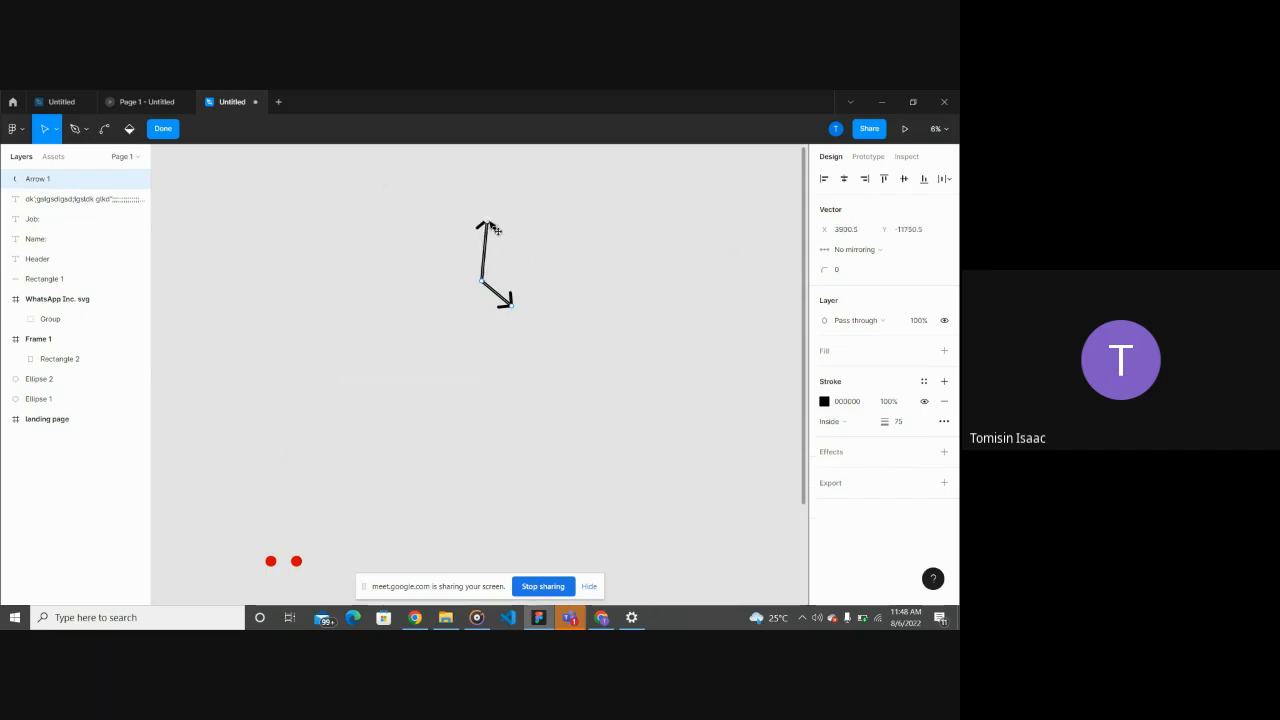
Step: Leave vector editing and delete the bent arrow from the canvas
{"action": "scroll", "coordinate": [558, 266], "scroll_direction": "down", "scroll_amount": 3}
{"action": "key", "text": "Escape"}
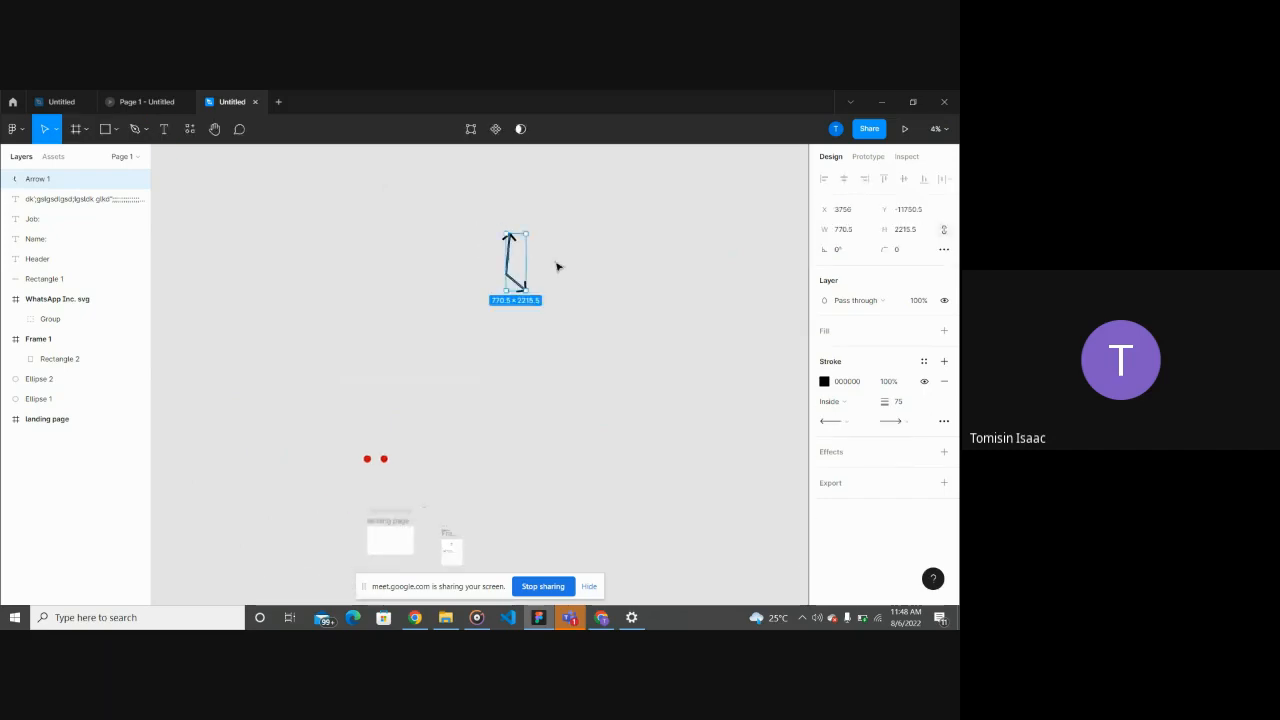
{"action": "key", "text": "Delete"}
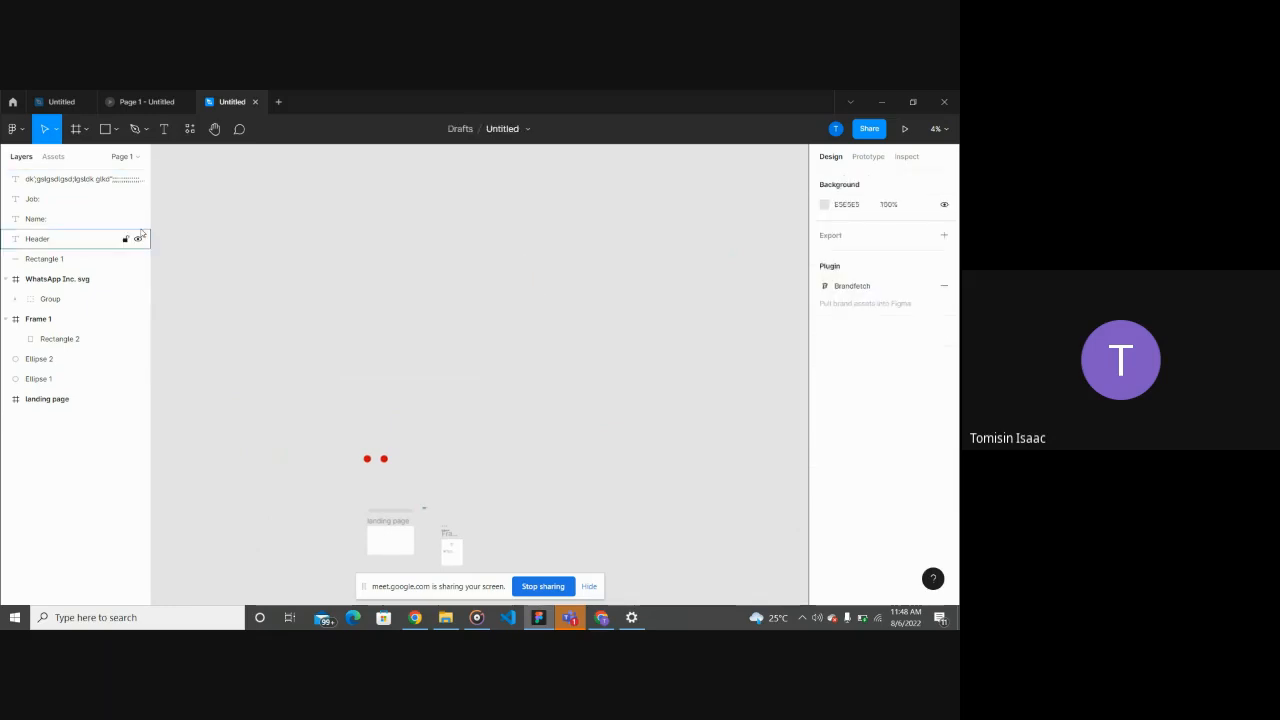
Step: Draw a circle about 4823 × 4823 with the Ellipse tool on the empty canvas above the red dots
{"action": "left_click", "coordinate": [116, 130]}
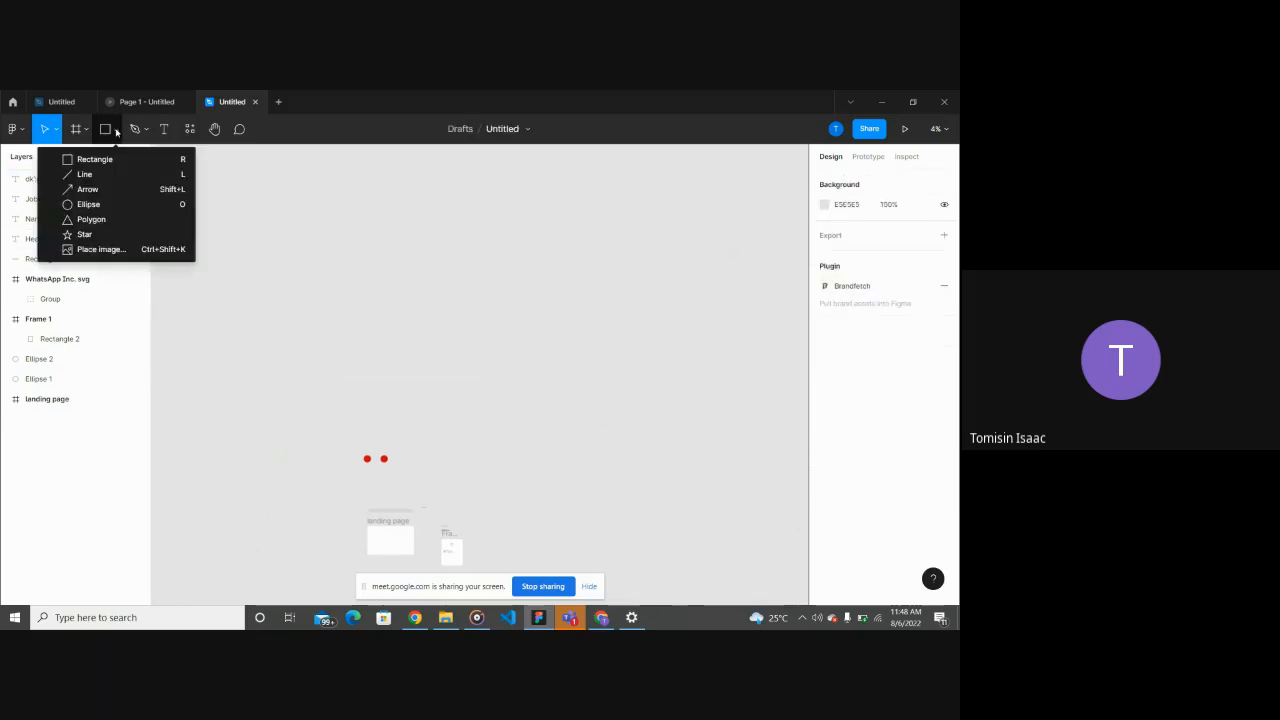
{"action": "left_click", "coordinate": [118, 204]}
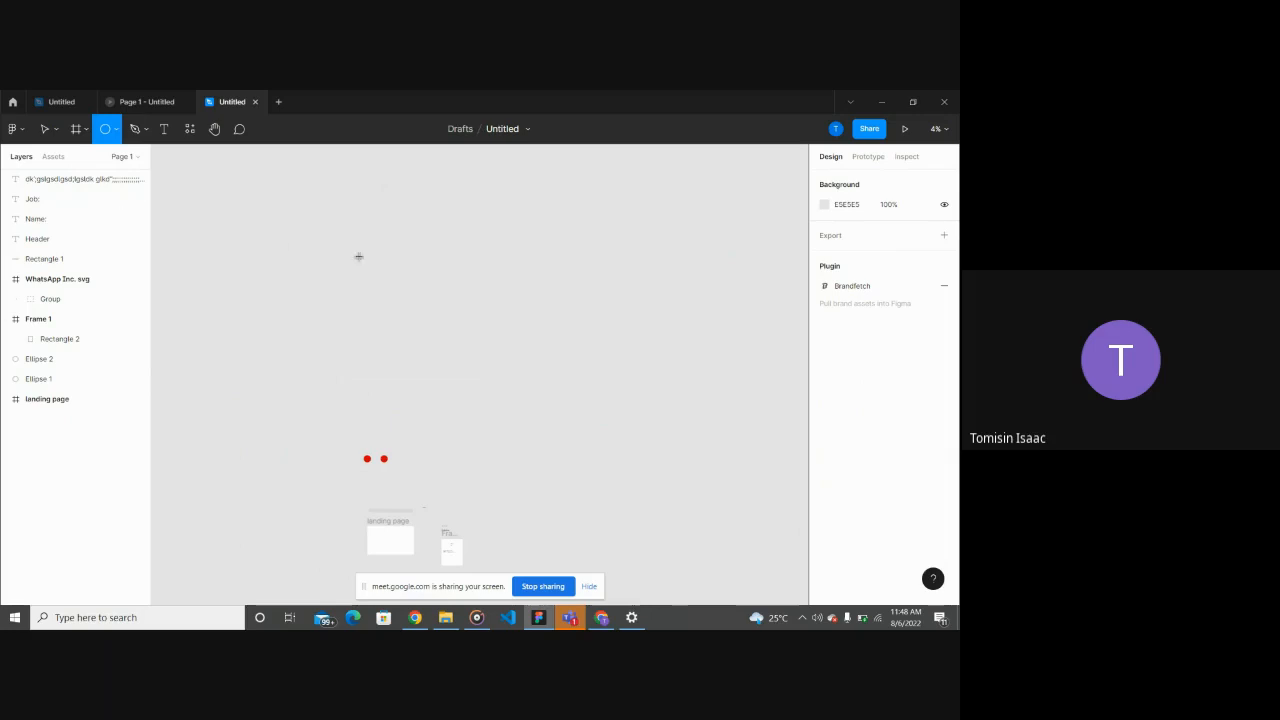
{"action": "left_click_drag", "start_coordinate": [358, 257], "coordinate": [529, 325]}
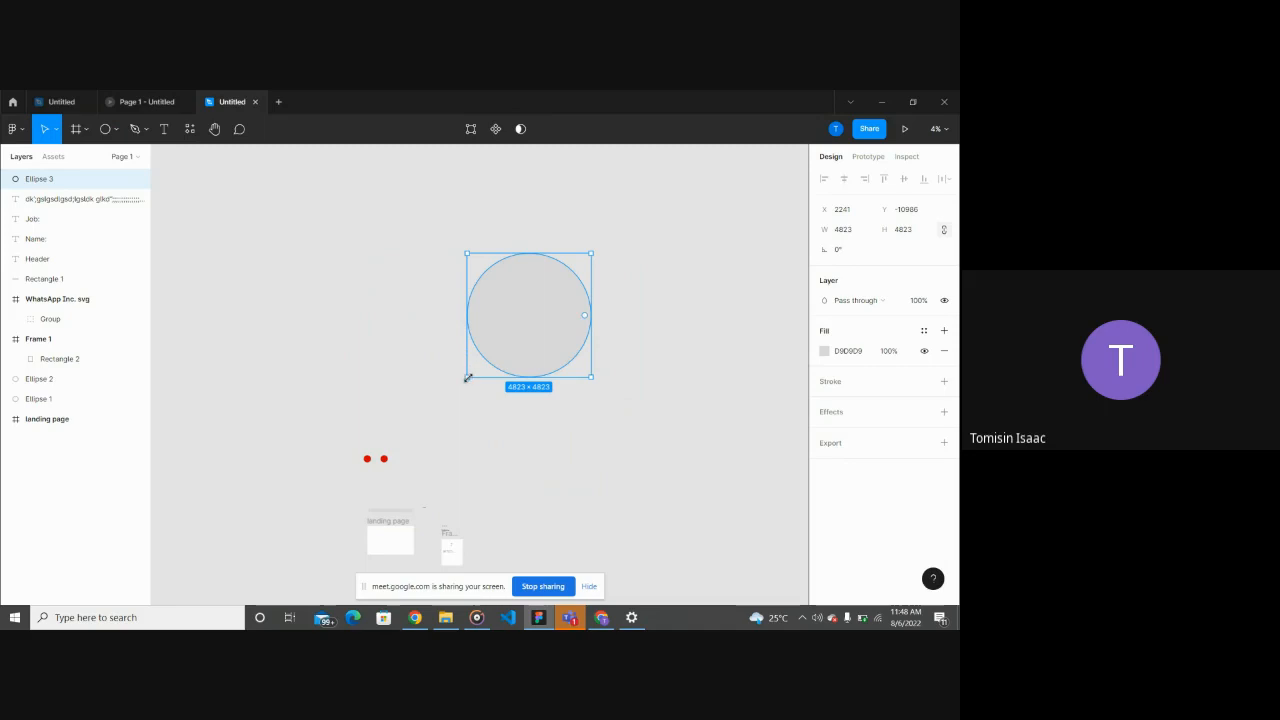
Step: Try flattening the circle into an ellipse about 10425 × 926 and moving it, and undo both changes
{"action": "left_click_drag", "start_coordinate": [467, 378], "coordinate": [323, 274]}
{"action": "left_click", "coordinate": [439, 341]}
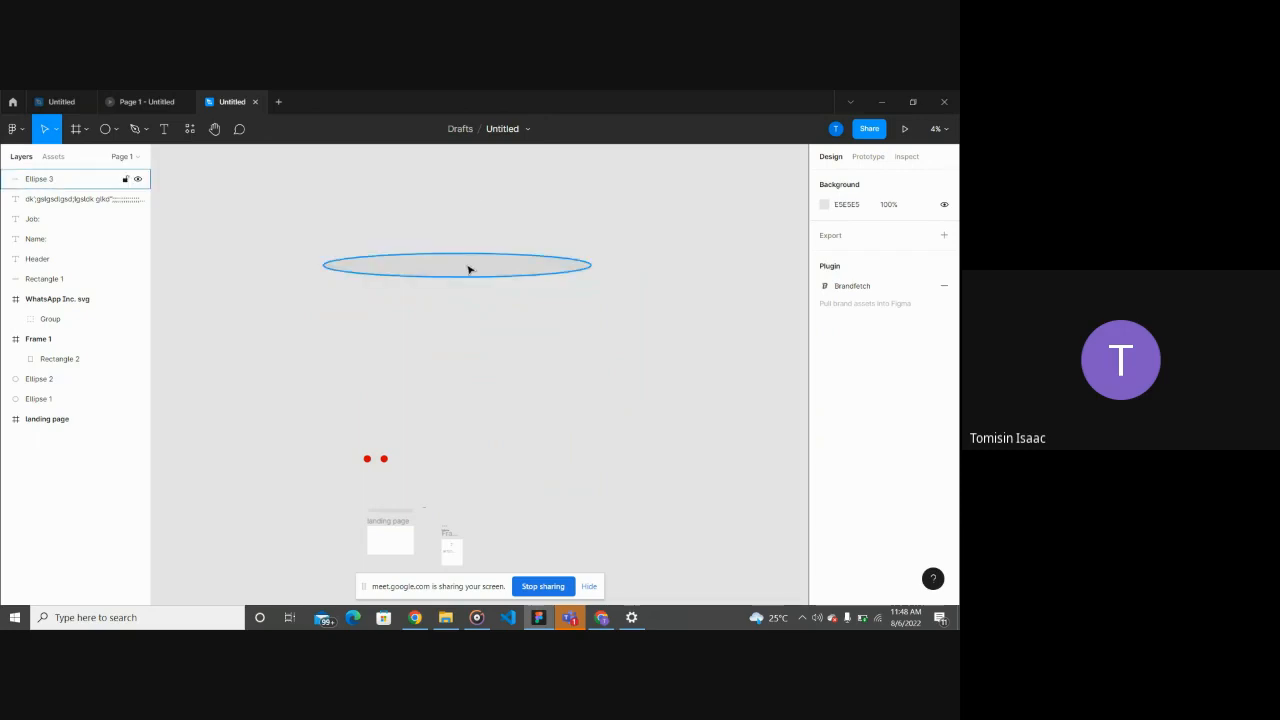
{"action": "left_click_drag", "start_coordinate": [448, 272], "coordinate": [537, 298]}
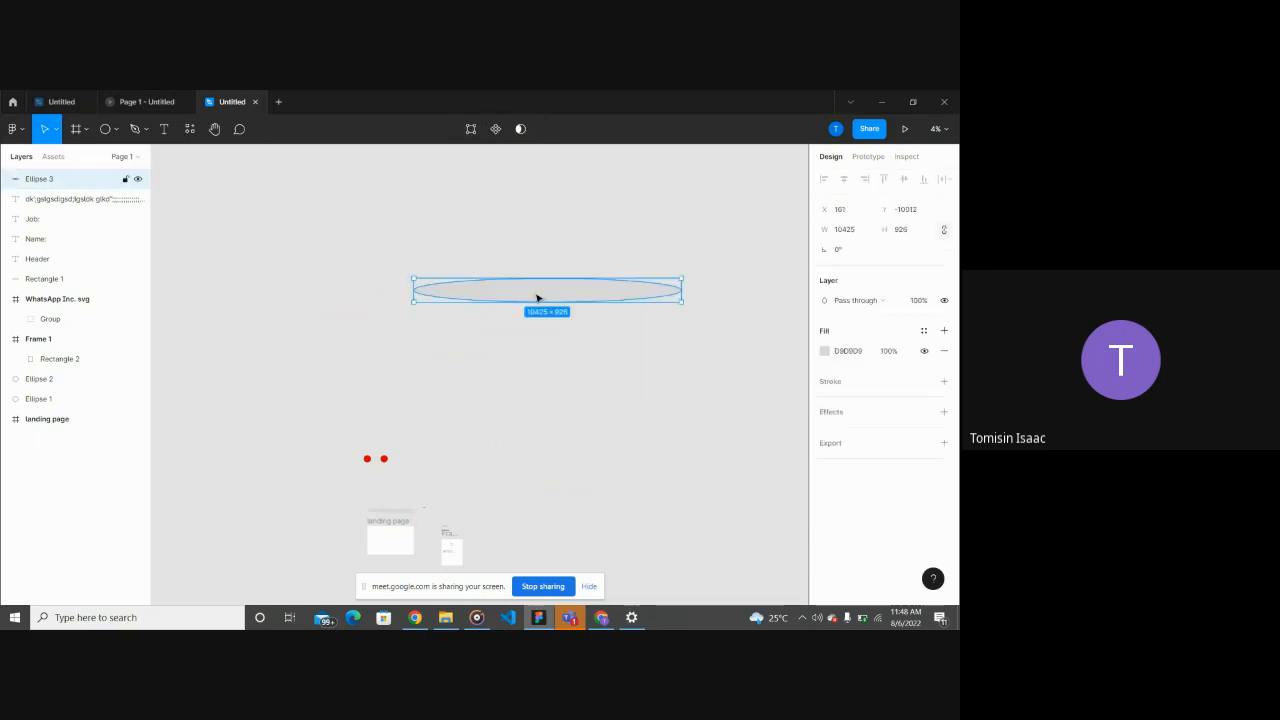
{"action": "key", "text": "ctrl+z"}
{"action": "key", "text": "ctrl+z"}
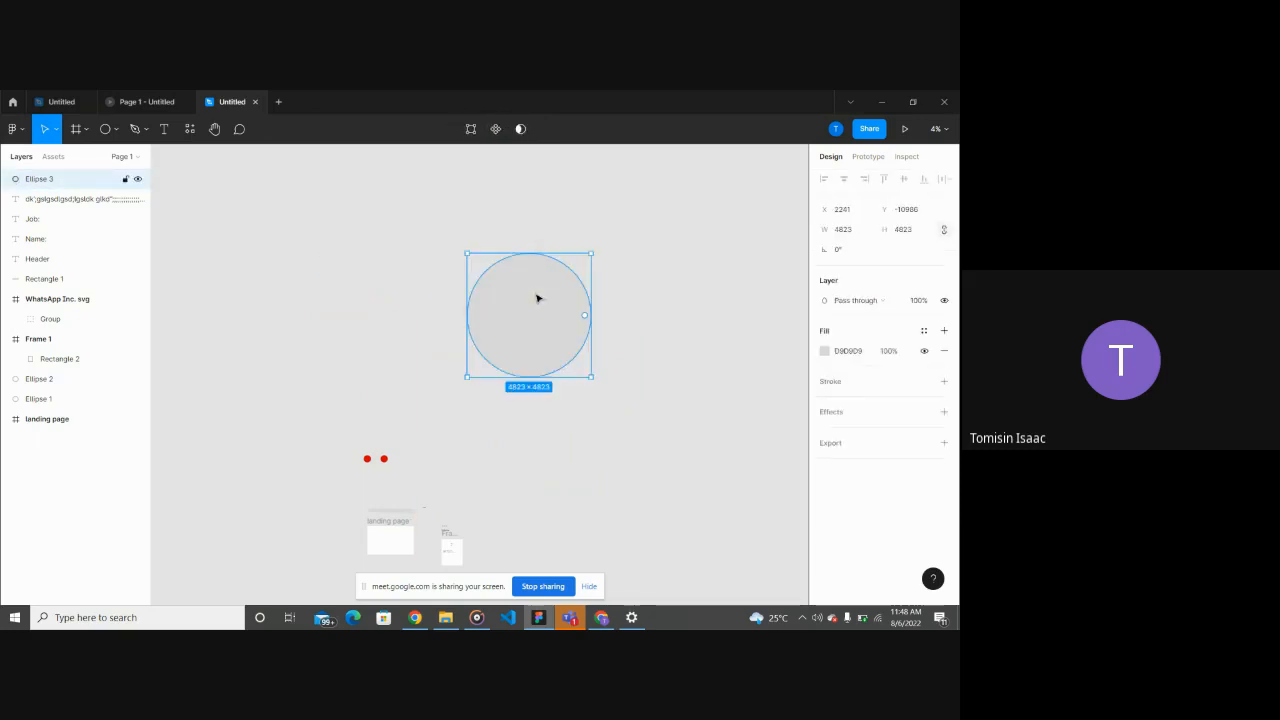
Step: Turn the circle into a C-shaped ring with an arc start of about -29.2°, sweep of about -79.62% and ratio of about 44.73%
{"action": "left_click", "coordinate": [700, 320]}
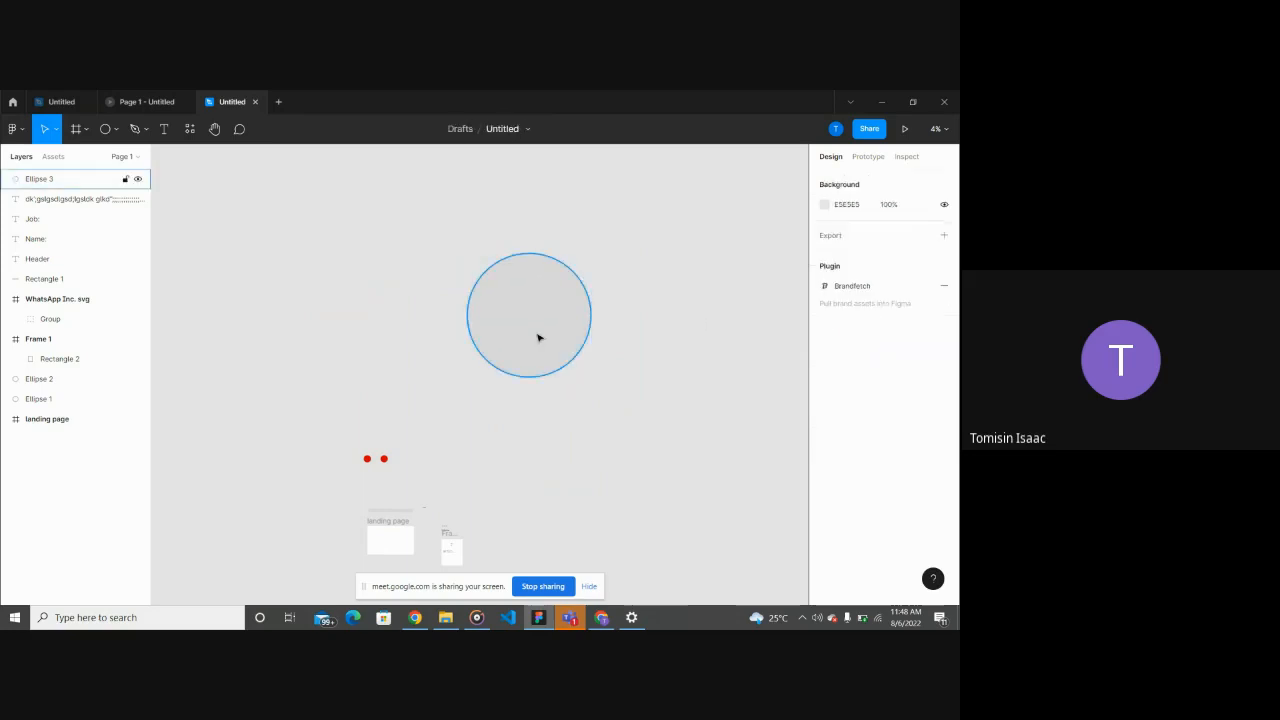
{"action": "left_click", "coordinate": [537, 338]}
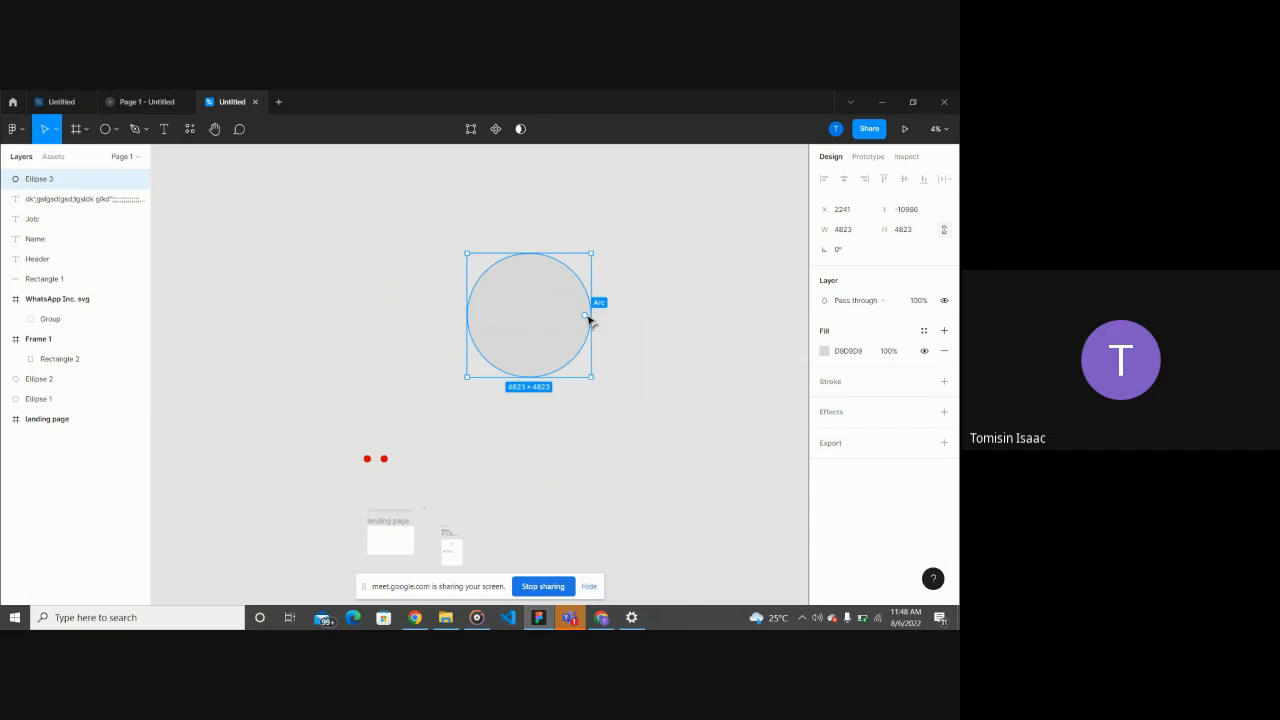
{"action": "mouse_move", "coordinate": [586, 317]}
{"action": "left_mouse_down"}
{"action": "mouse_move", "coordinate": [574, 274]}
{"action": "mouse_move", "coordinate": [507, 268]}
{"action": "mouse_move", "coordinate": [580, 280]}
{"action": "mouse_move", "coordinate": [589, 295]}
{"action": "left_mouse_up"}
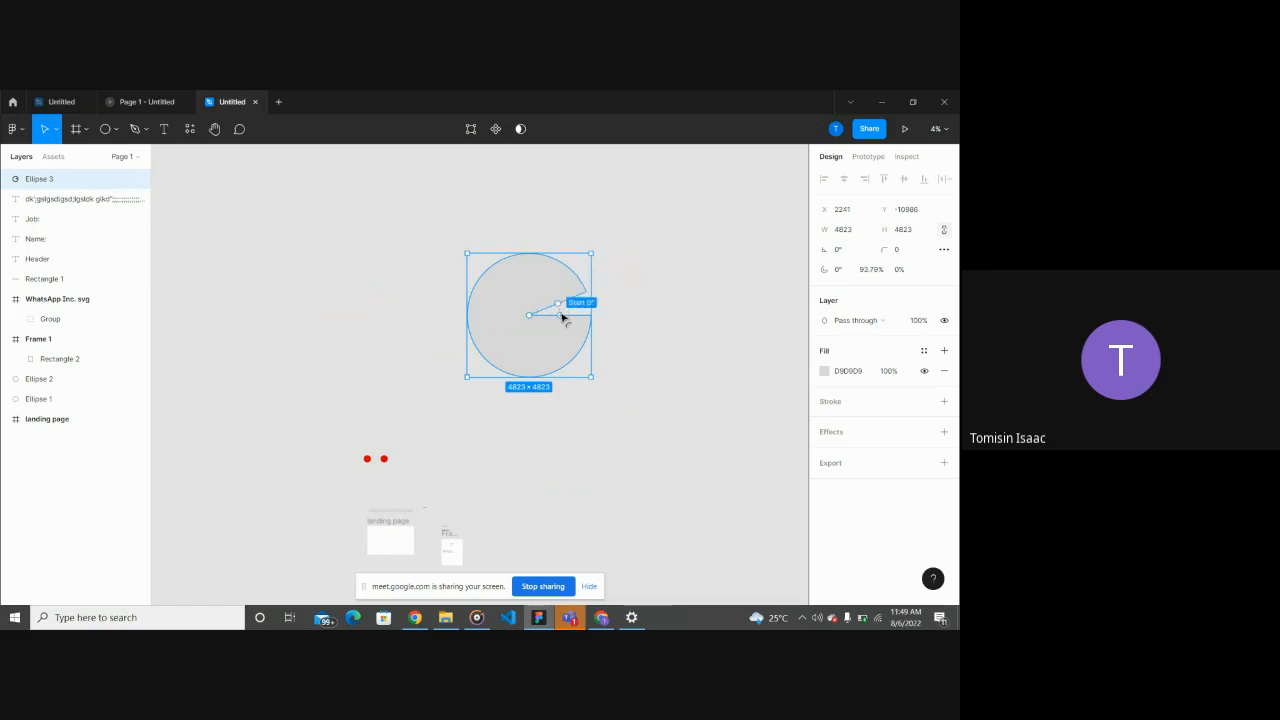
{"action": "left_click_drag", "start_coordinate": [560, 318], "coordinate": [577, 294]}
{"action": "left_click_drag", "start_coordinate": [525, 320], "coordinate": [506, 329]}
{"action": "left_click", "coordinate": [700, 379]}
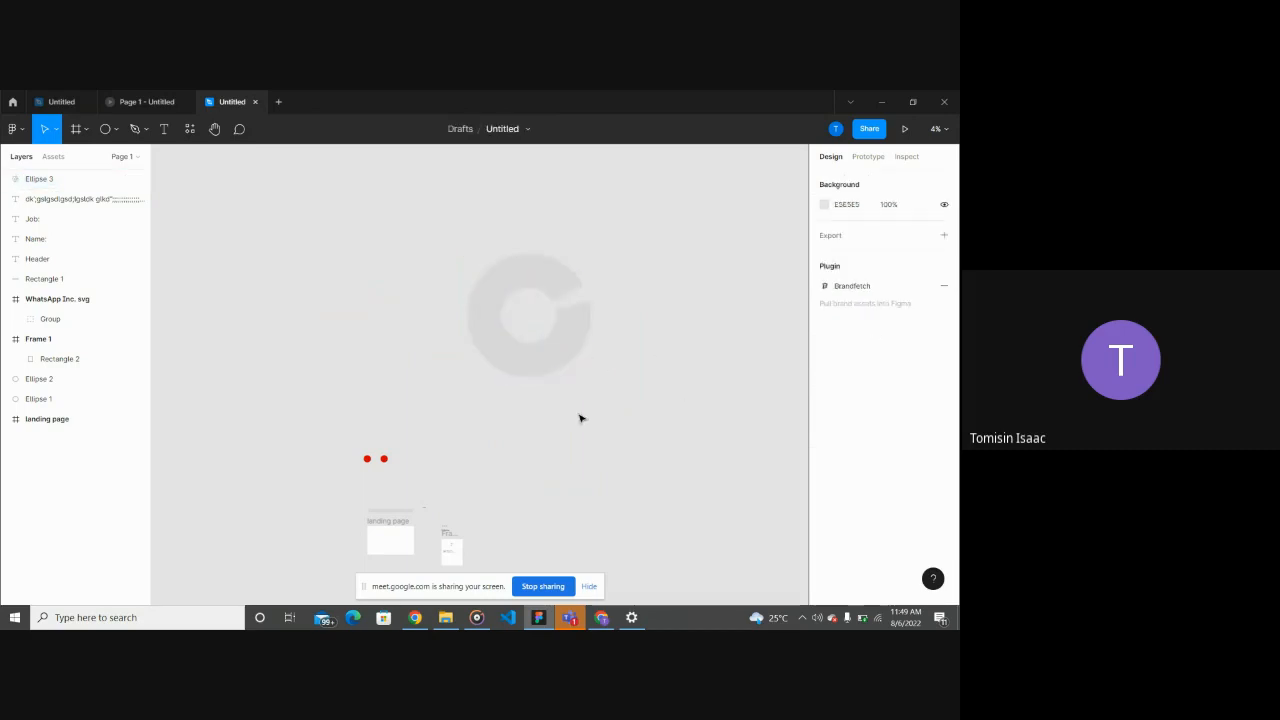
{"action": "left_click", "coordinate": [580, 323]}
{"action": "left_click_drag", "start_coordinate": [571, 297], "coordinate": [566, 351]}
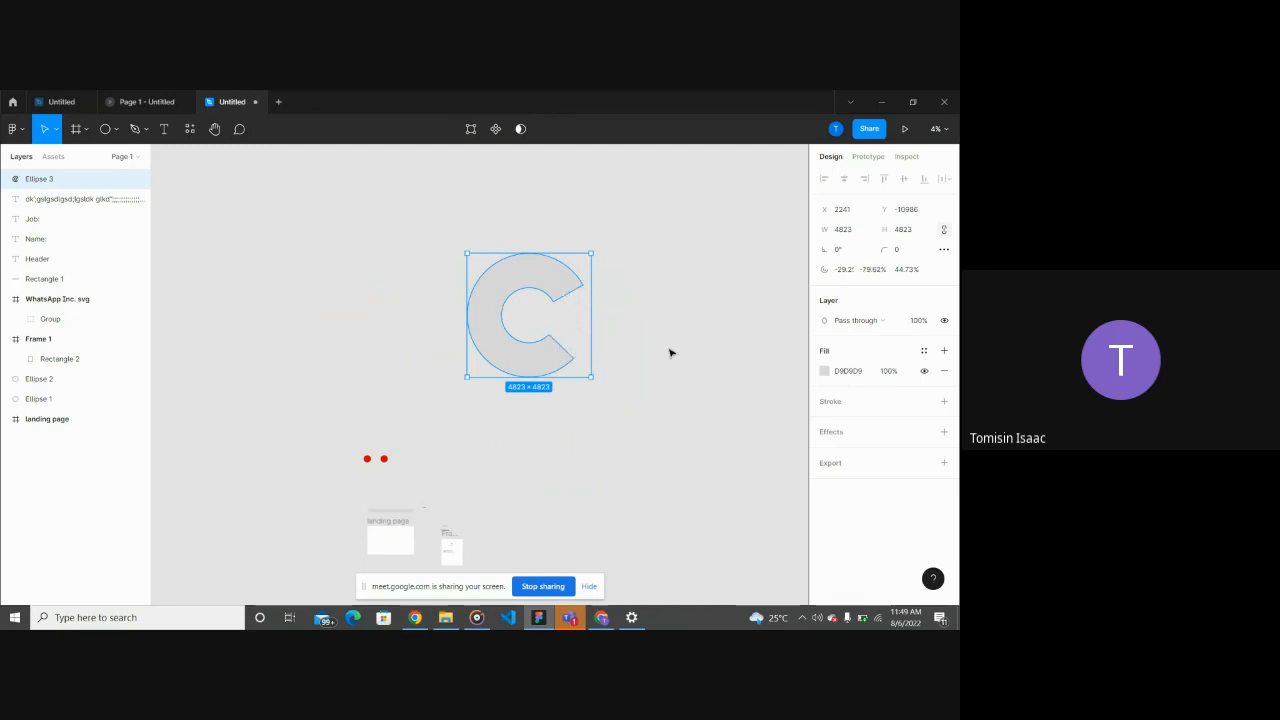
{"action": "left_click", "coordinate": [670, 352]}
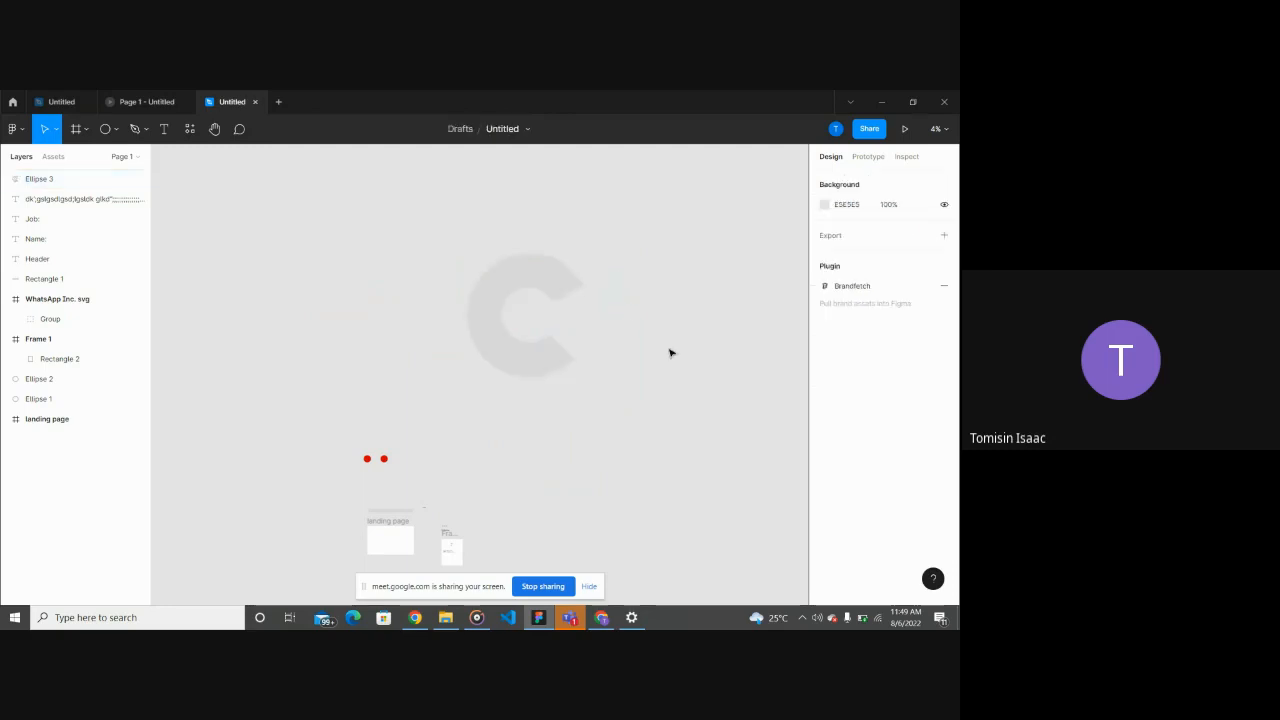
Step: Change the C-shaped ring's solid fill to red FF0000
{"action": "left_click", "coordinate": [500, 322]}
{"action": "left_click", "coordinate": [824, 371]}
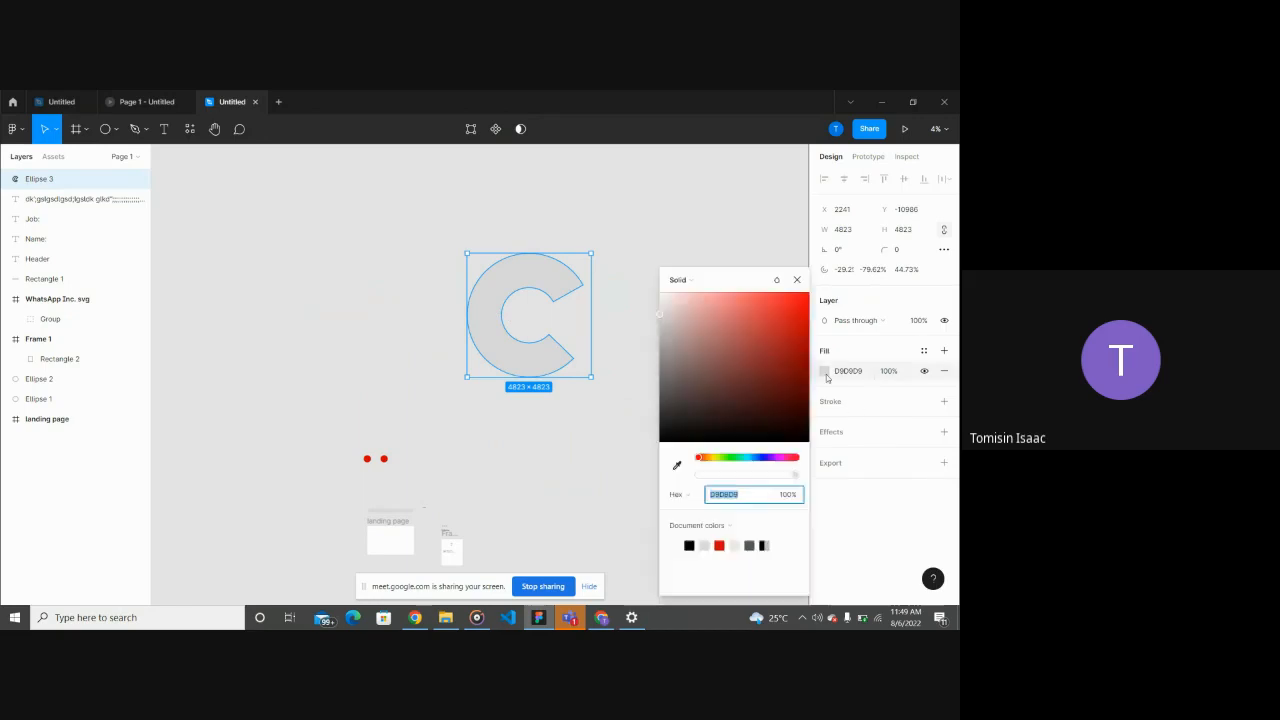
{"action": "left_click_drag", "start_coordinate": [776, 352], "coordinate": [810, 262]}
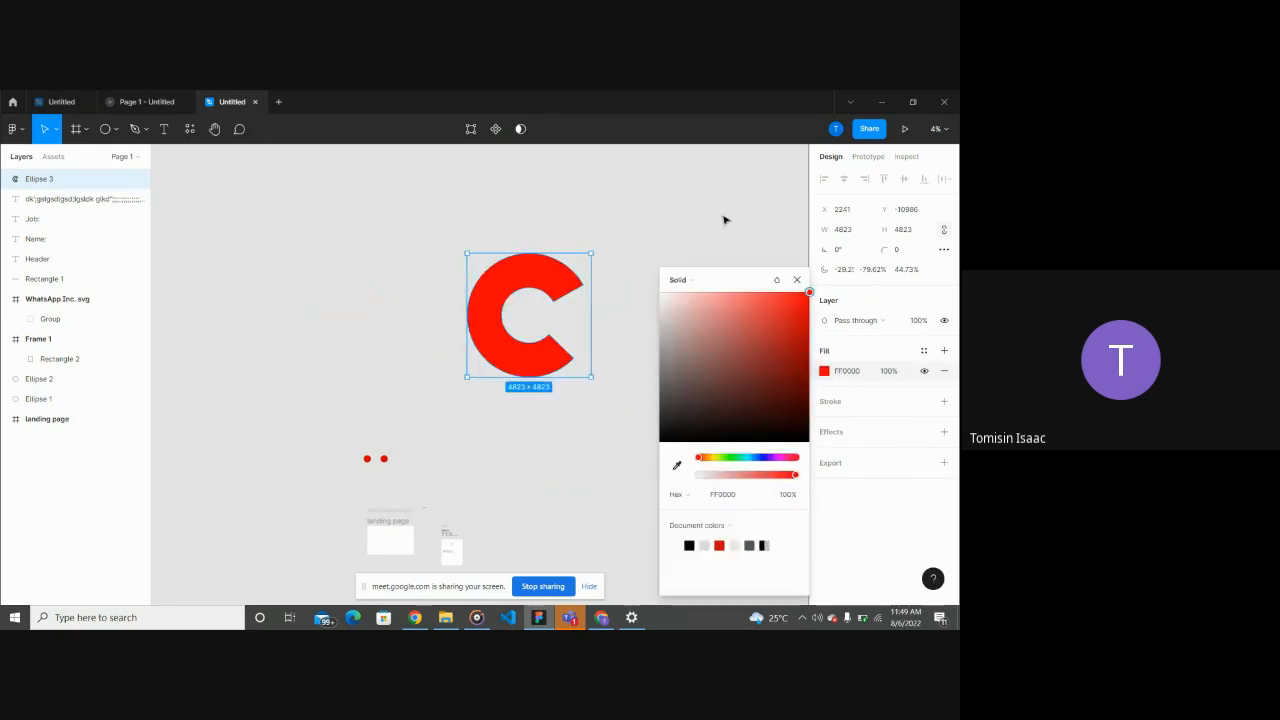
{"action": "left_click", "coordinate": [613, 376]}
Step: Close the C into a full ring with a 100% sweep, a start near -38.3° and a ratio of about 68.72%
{"action": "left_click", "coordinate": [568, 342]}
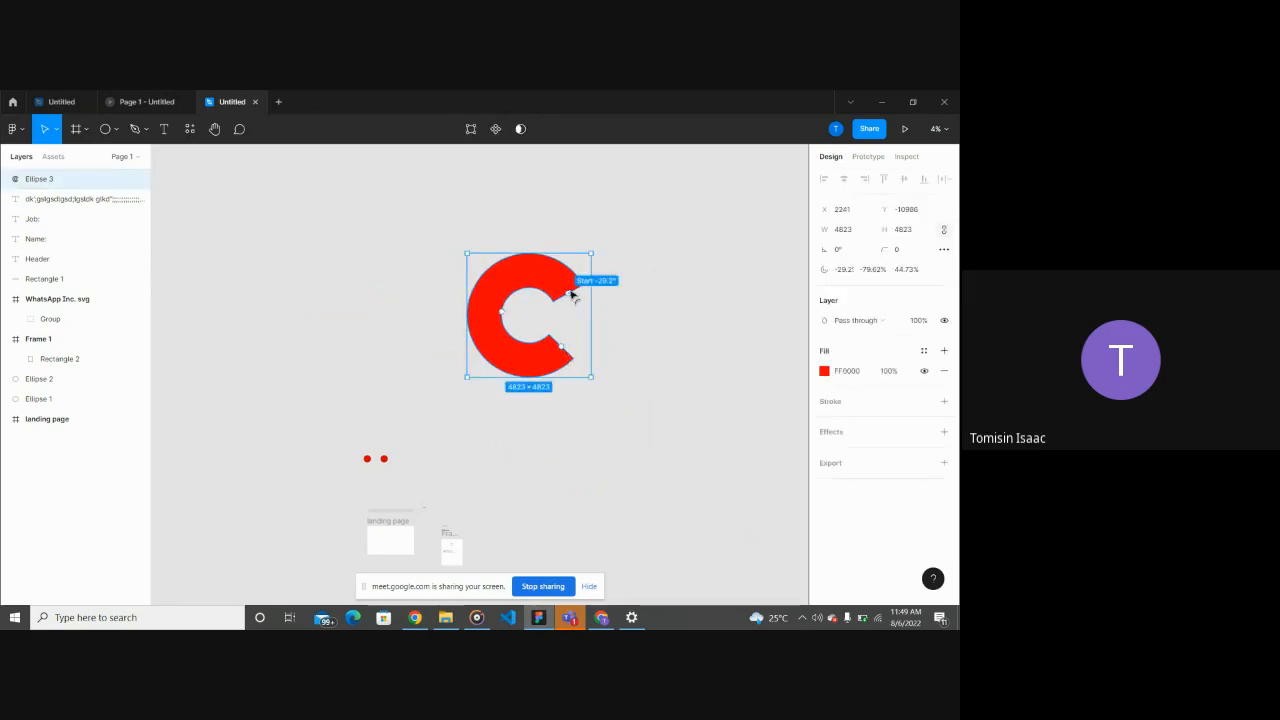
{"action": "mouse_move", "coordinate": [572, 294]}
{"action": "left_mouse_down"}
{"action": "mouse_move", "coordinate": [574, 318]}
{"action": "mouse_move", "coordinate": [565, 287]}
{"action": "left_mouse_up"}
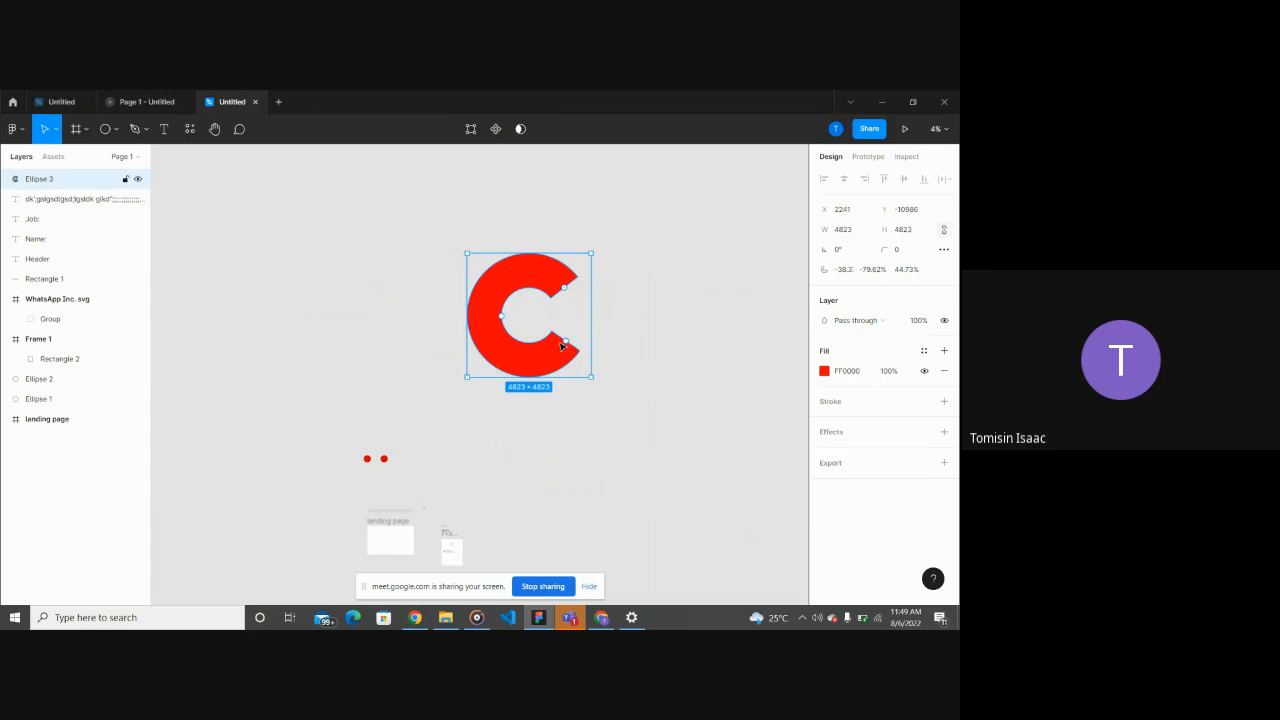
{"action": "left_click_drag", "start_coordinate": [563, 345], "coordinate": [571, 290]}
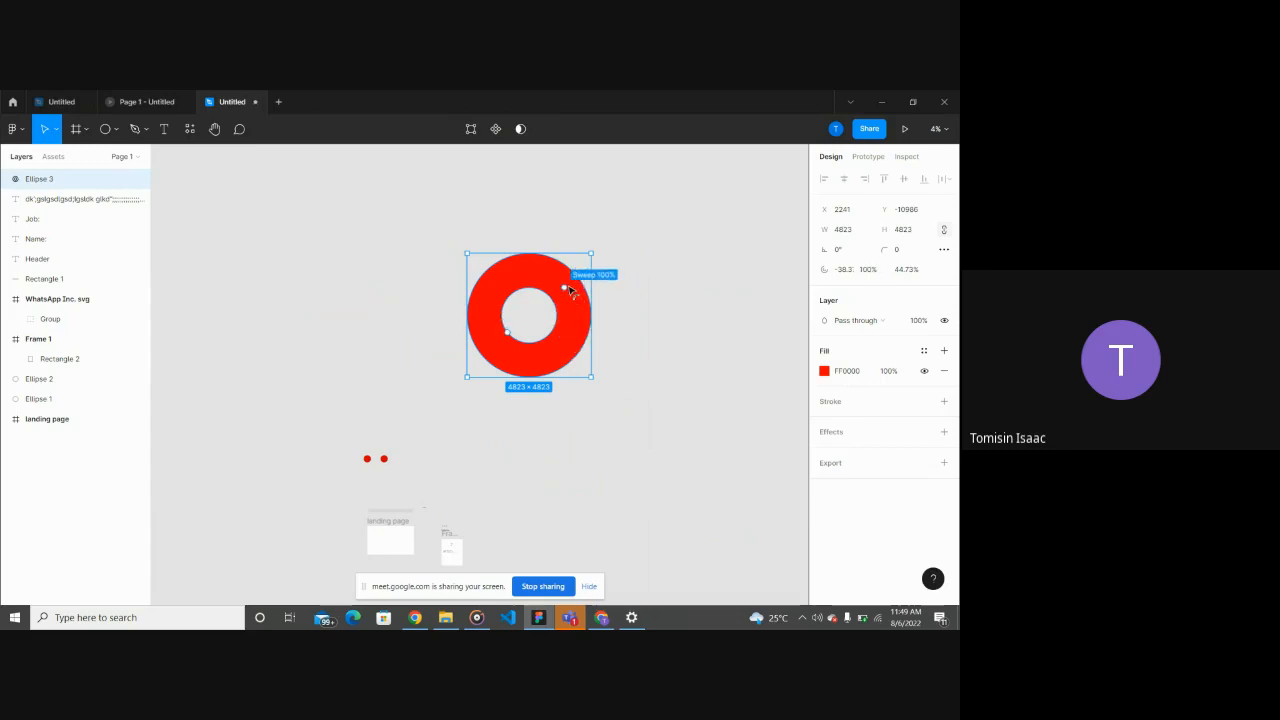
{"action": "mouse_move", "coordinate": [507, 331]}
{"action": "left_mouse_down"}
{"action": "mouse_move", "coordinate": [493, 360]}
{"action": "mouse_move", "coordinate": [495, 341]}
{"action": "left_mouse_up"}
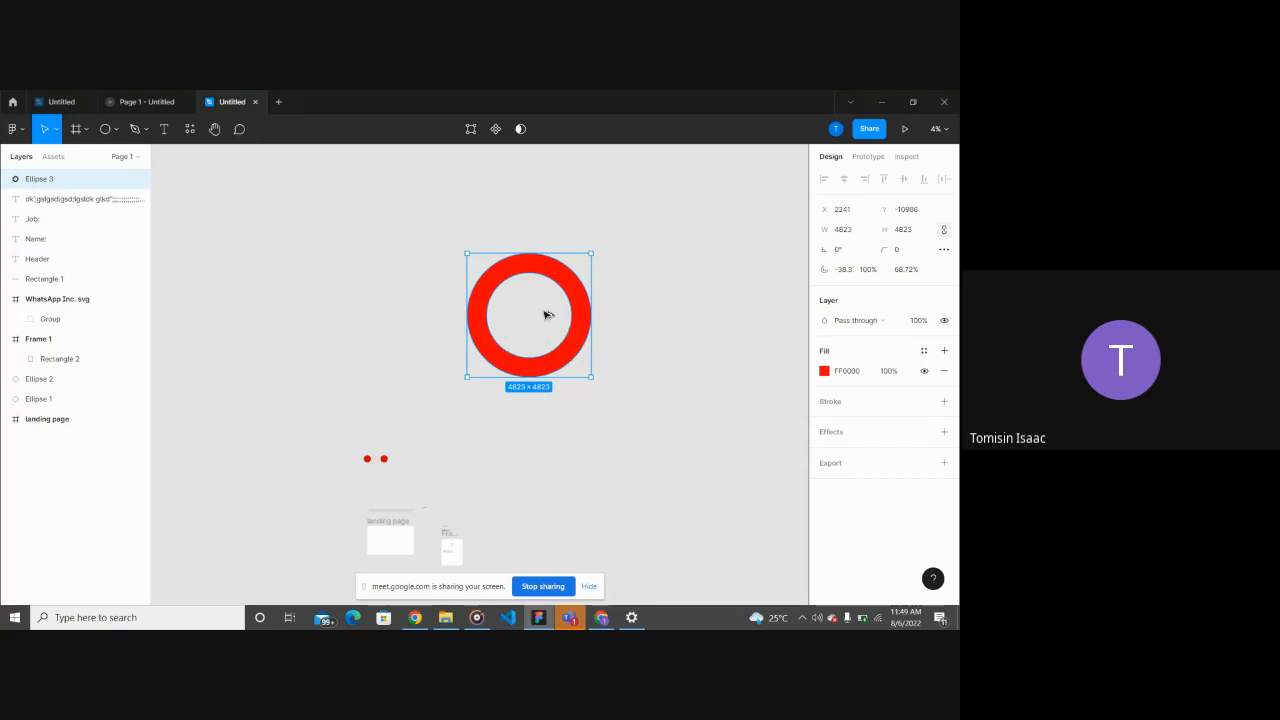
Step: Duplicate the red ring, scale the copy down to about 2680 × 2680 and centre it inside the original
{"action": "left_click_drag", "start_coordinate": [548, 315], "coordinate": [684, 318]}
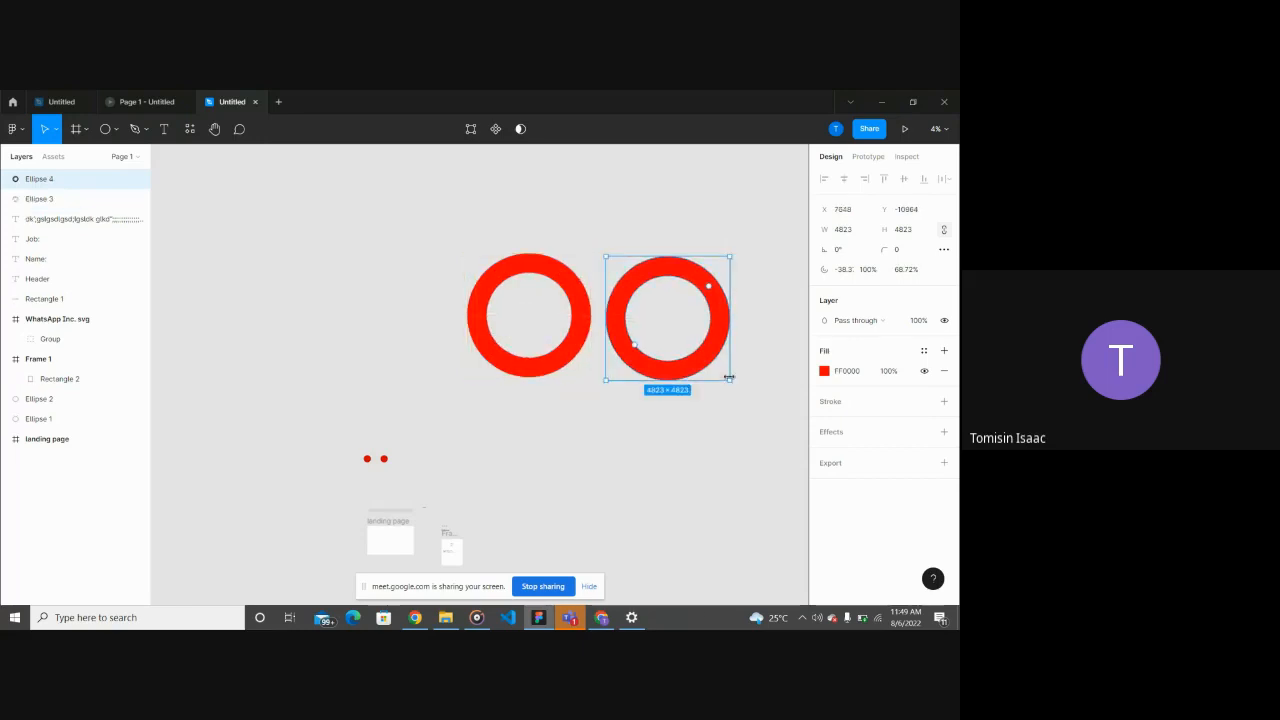
{"action": "left_click_drag", "start_coordinate": [729, 377], "coordinate": [531, 314]}
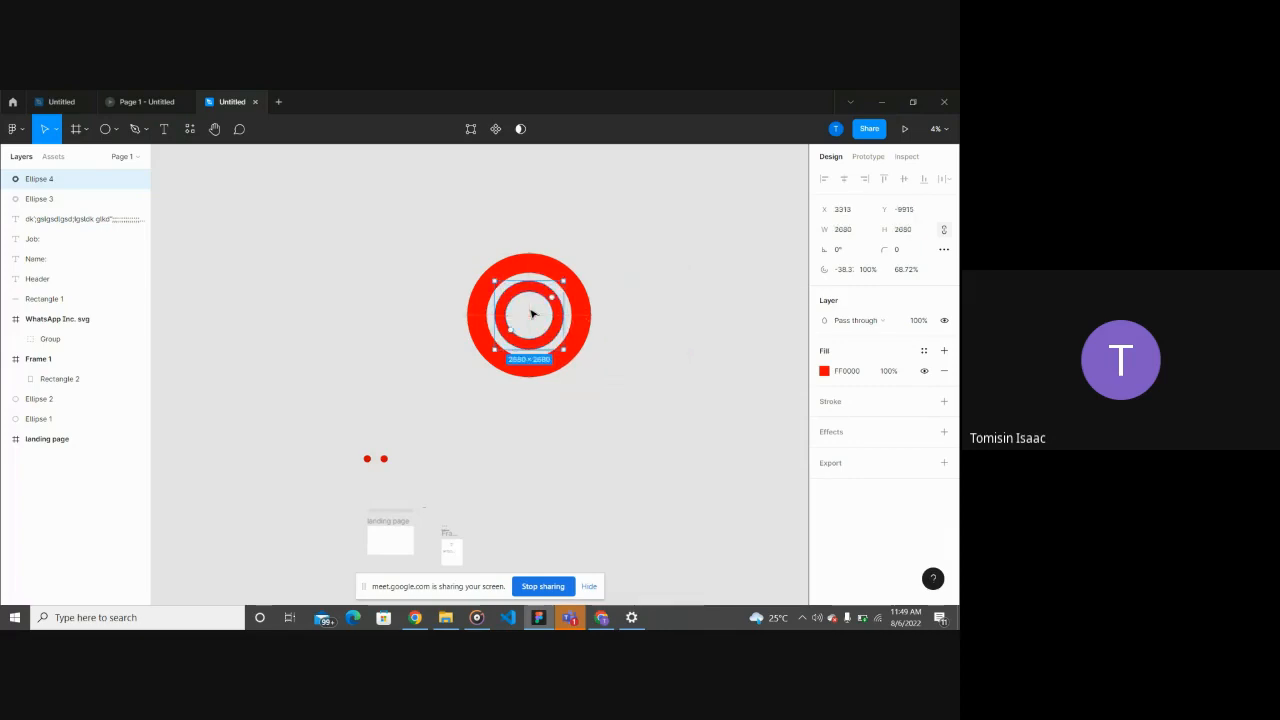
{"action": "left_click", "coordinate": [628, 337]}
Step: Move the small ring out beside the large one, with its sweep at about 94.99% and ratio at about 39.29%
{"action": "scroll", "coordinate": [627, 337], "scroll_direction": "down", "scroll_amount": 3}
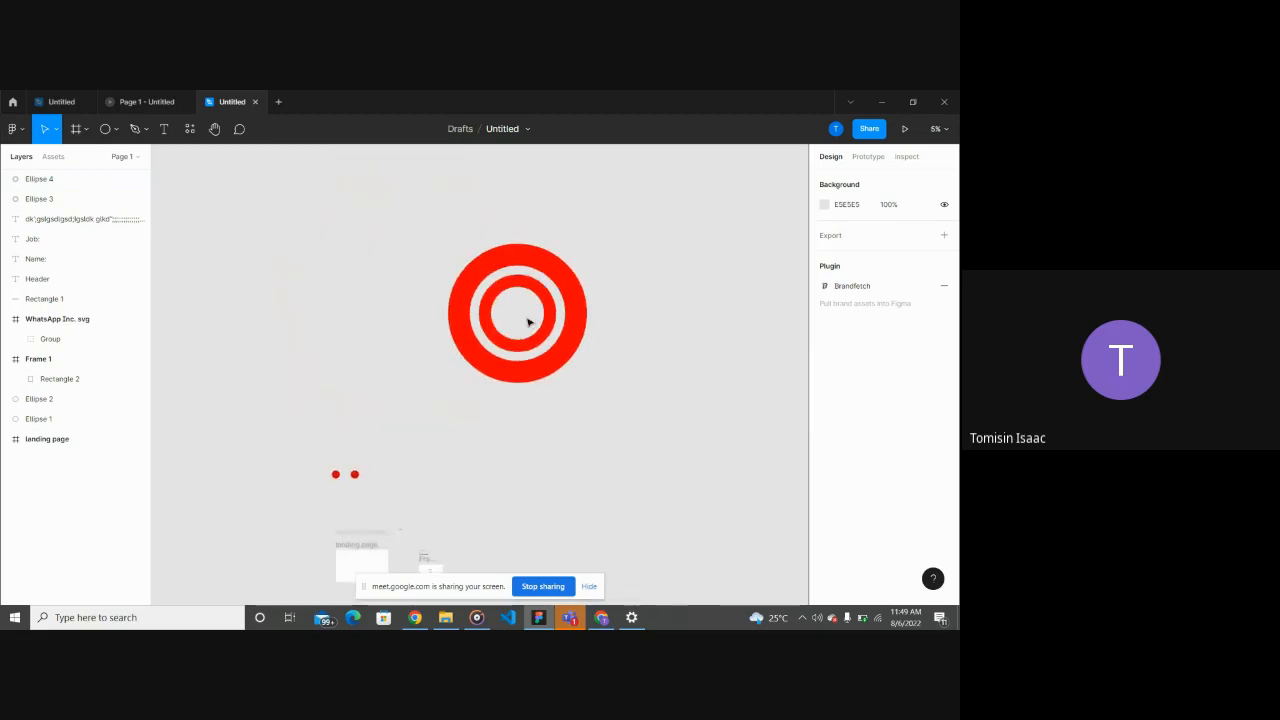
{"action": "left_click_drag", "start_coordinate": [529, 321], "coordinate": [670, 297]}
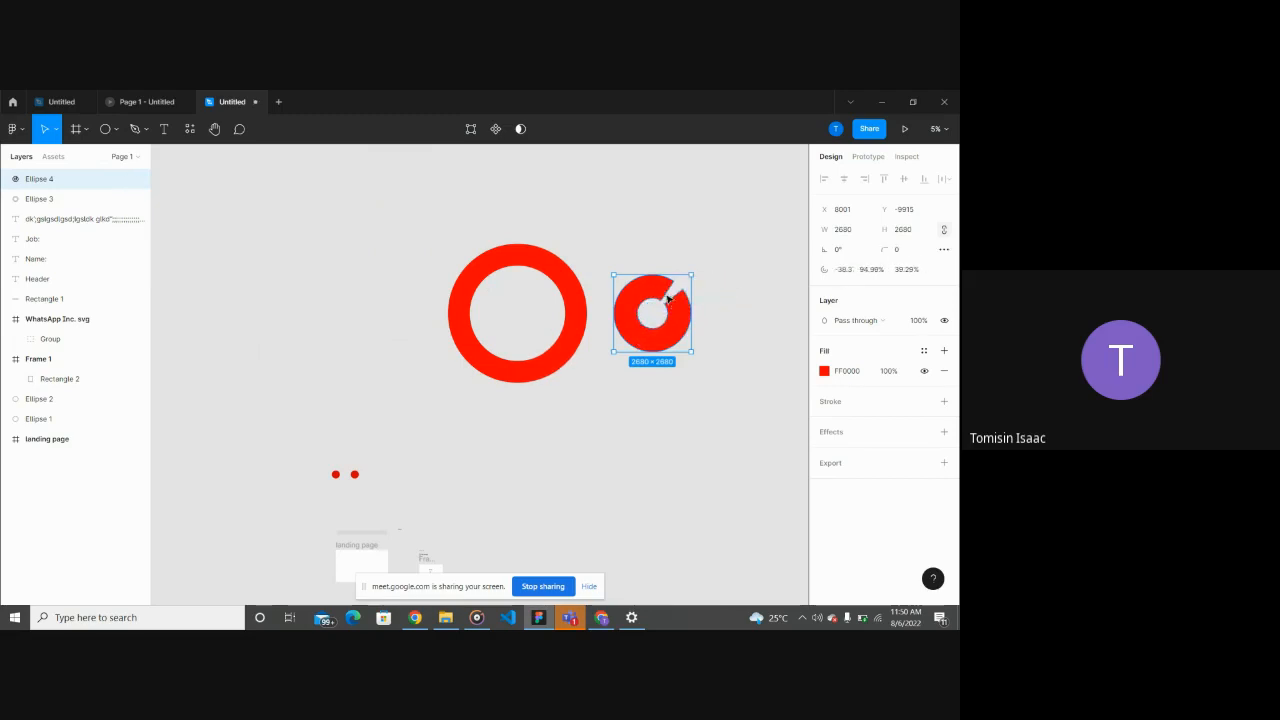
Step: Reduce the large ring's ratio to 0% and distort its vector points into an irregular shape about 7200 × 5122, shifted up and left
{"action": "left_click", "coordinate": [573, 308]}
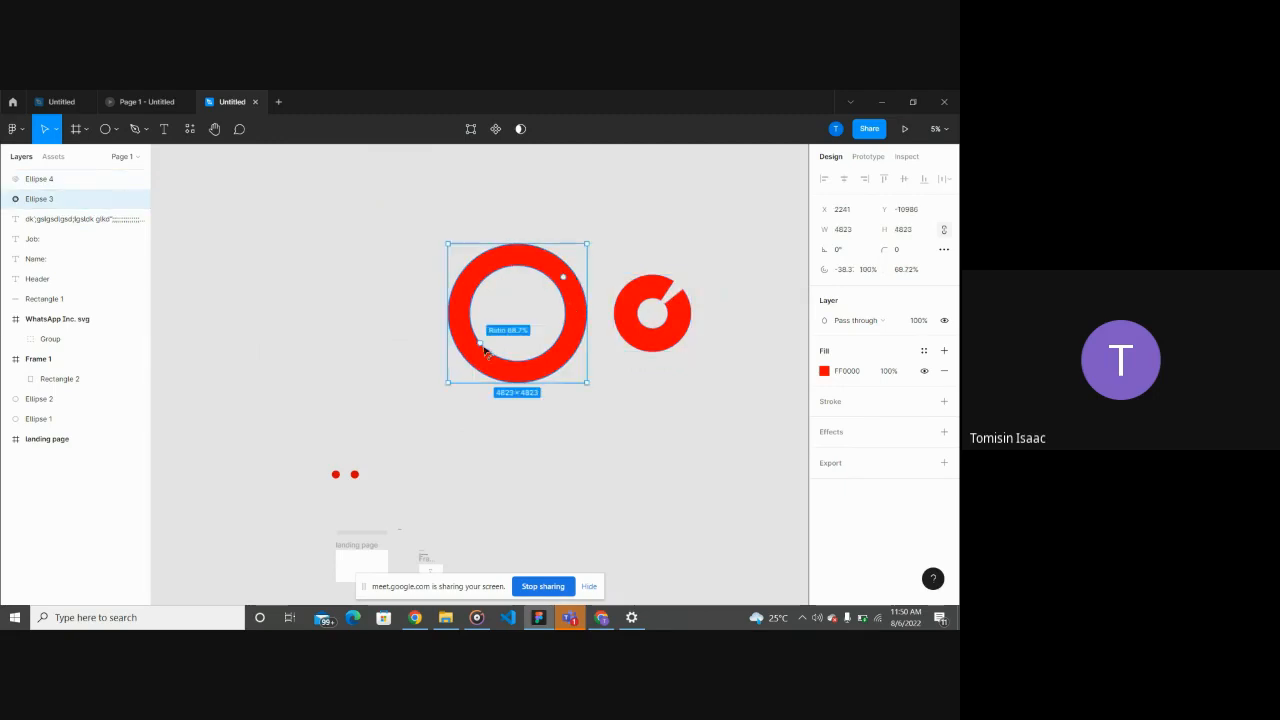
{"action": "left_click_drag", "start_coordinate": [481, 347], "coordinate": [523, 314]}
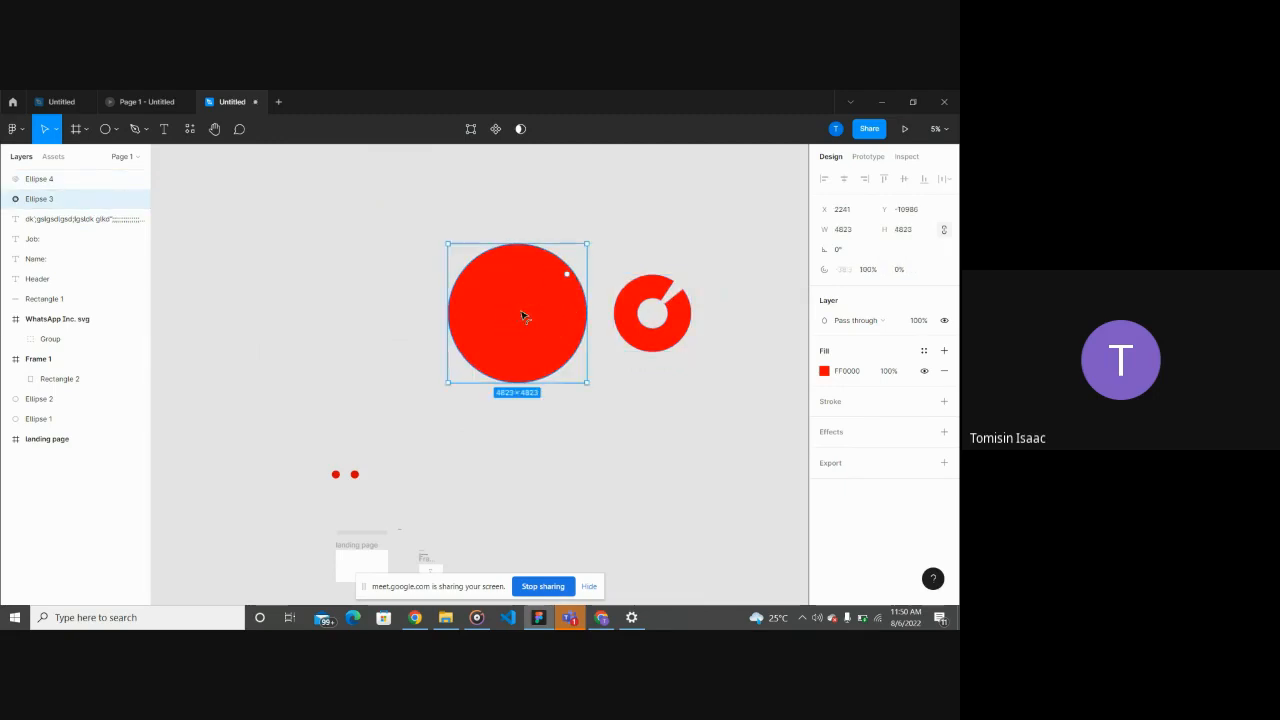
{"action": "double_click", "coordinate": [522, 315]}
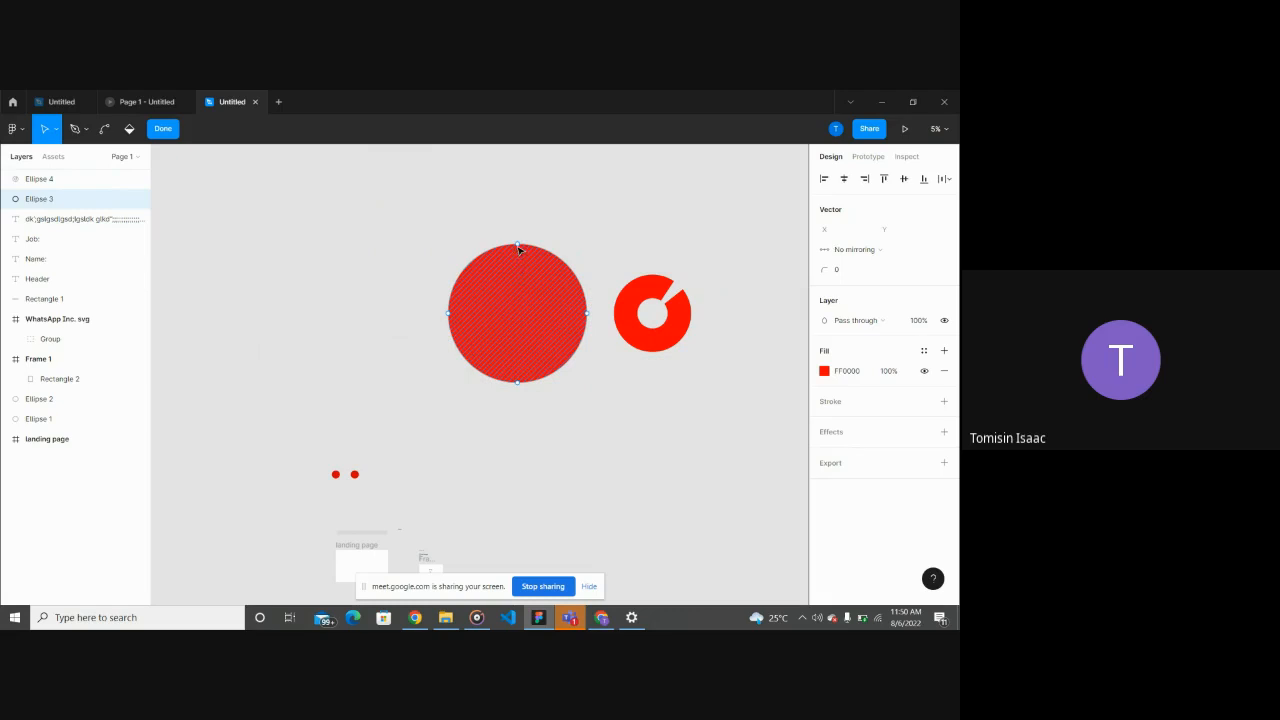
{"action": "left_click_drag", "start_coordinate": [518, 247], "coordinate": [548, 239]}
{"action": "left_click_drag", "start_coordinate": [451, 277], "coordinate": [395, 250]}
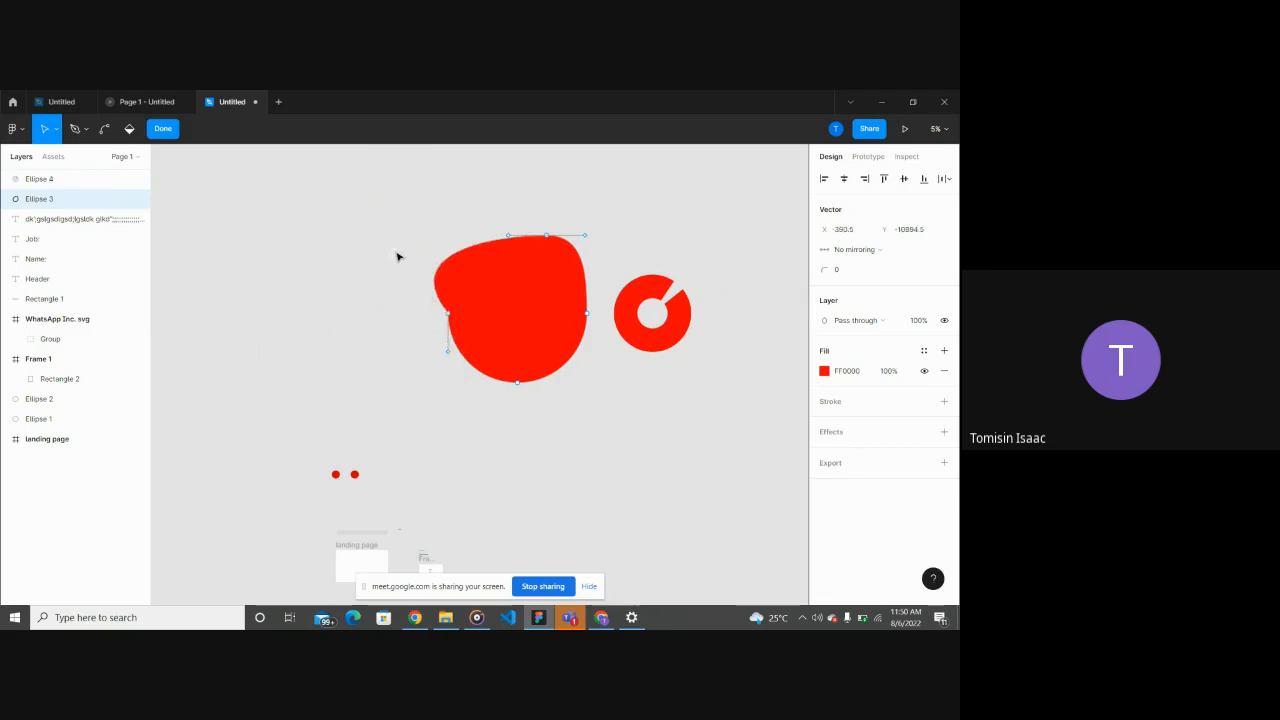
{"action": "left_click_drag", "start_coordinate": [449, 356], "coordinate": [399, 374]}
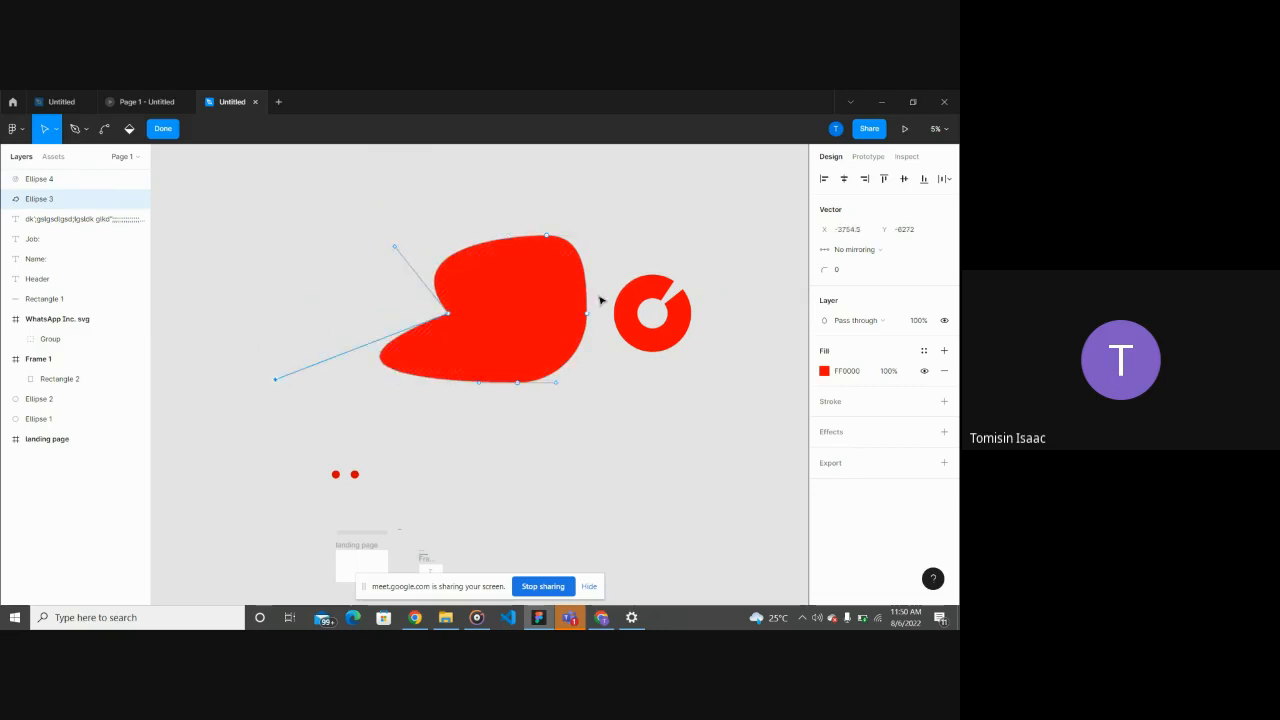
{"action": "left_click_drag", "start_coordinate": [537, 277], "coordinate": [413, 247]}
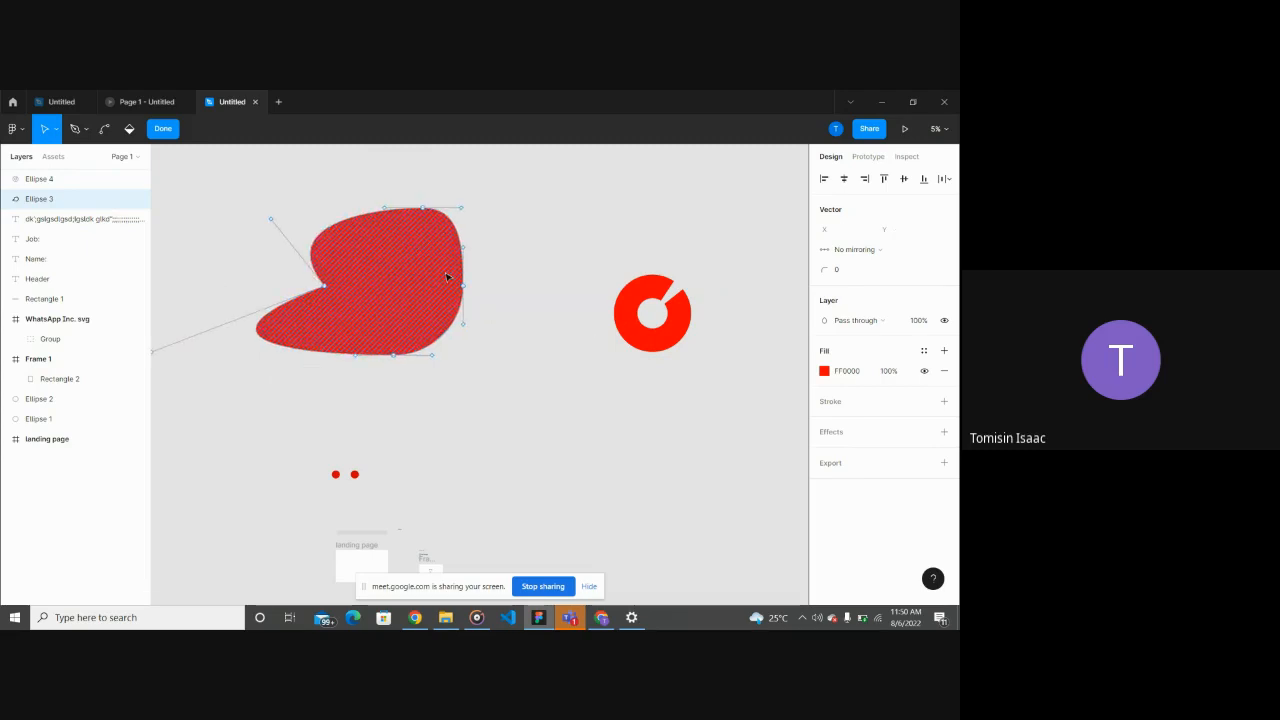
Step: Delete the distorted shape's fill, leave vector editing and delete its remaining outline
{"action": "key", "text": "Delete"}
{"action": "scroll", "coordinate": [447, 277], "scroll_direction": "down", "scroll_amount": 2}
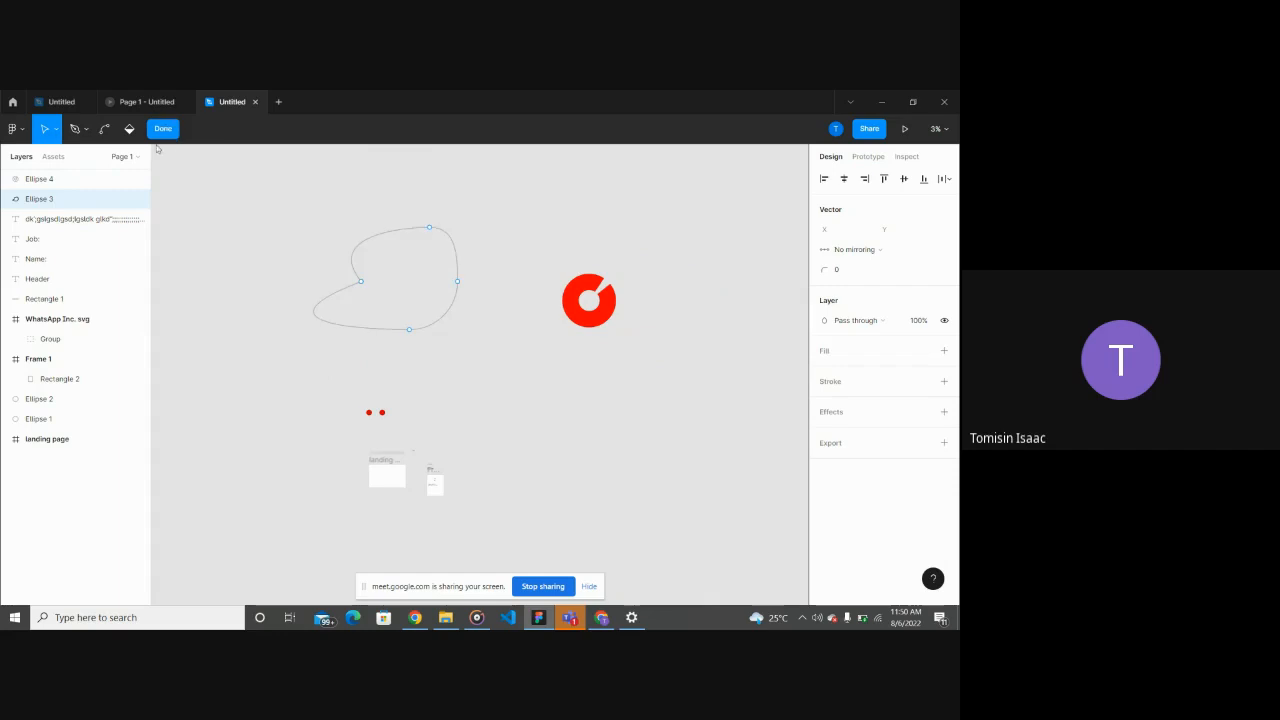
{"action": "left_click", "coordinate": [163, 129]}
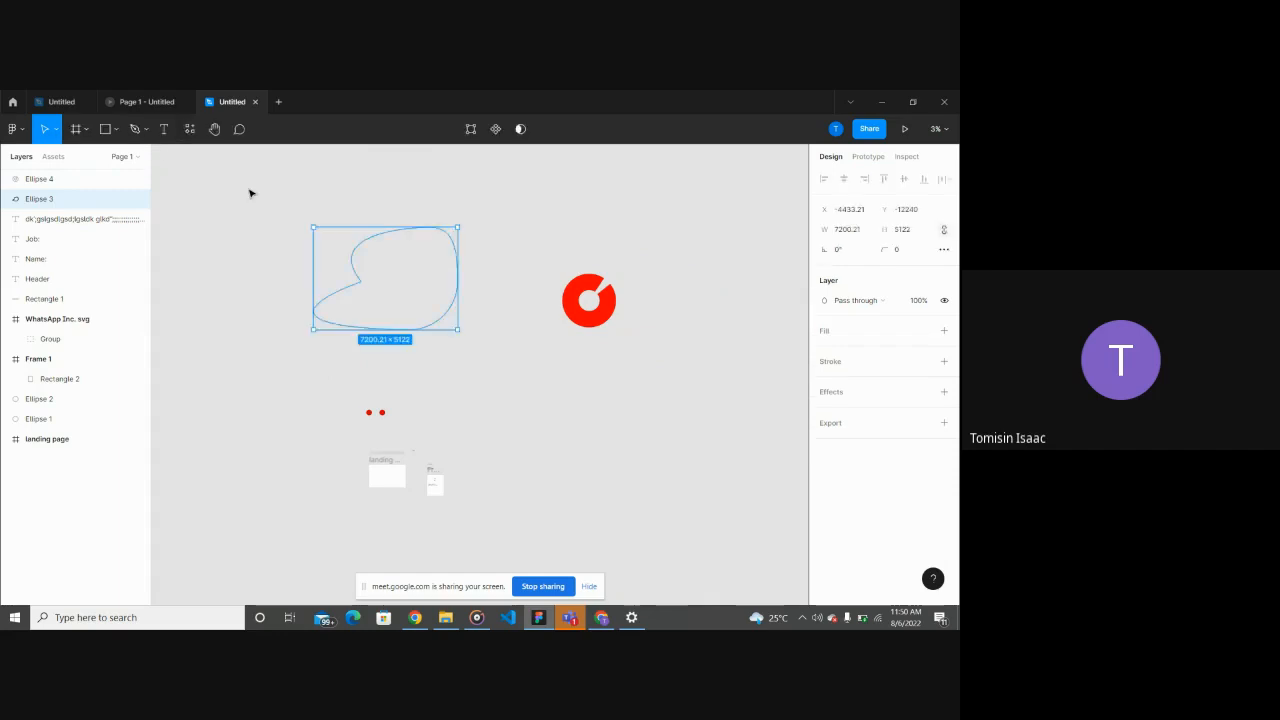
{"action": "key", "text": "Delete"}
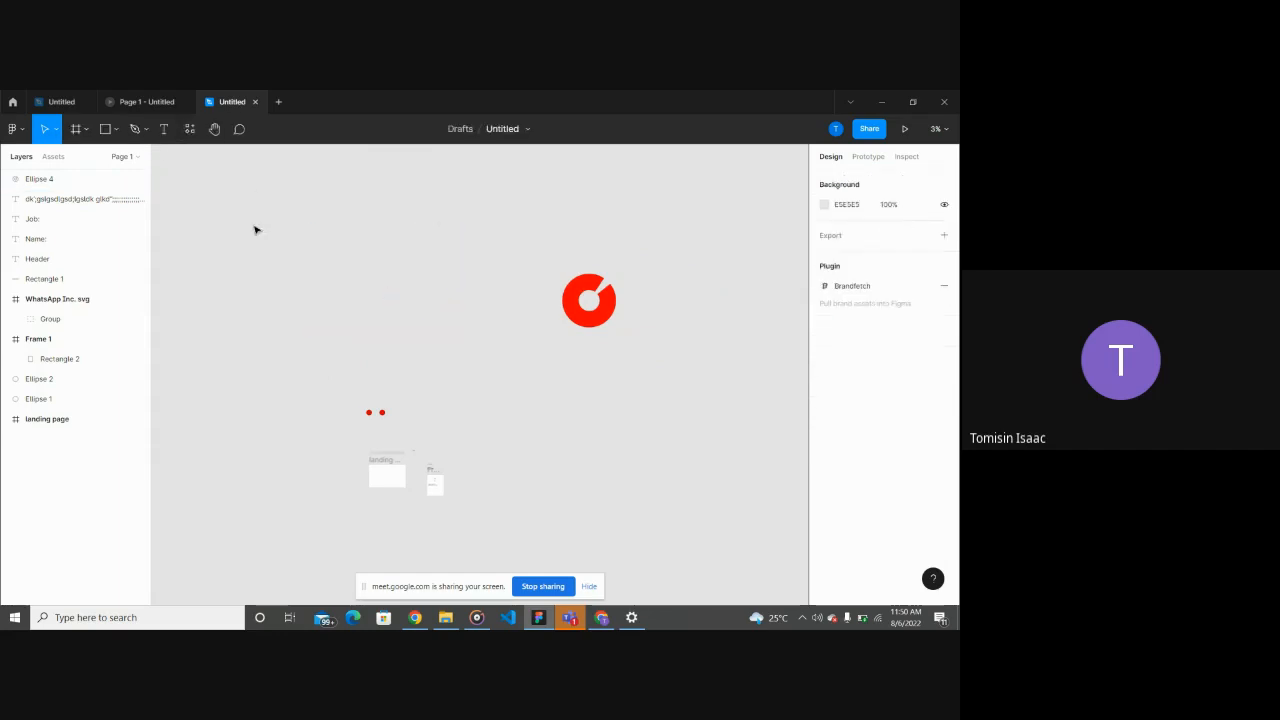
Step: Draw a triangle about 5091 × 5091 with the Polygon tool, above and left of the small red ring
{"action": "left_click", "coordinate": [600, 323]}
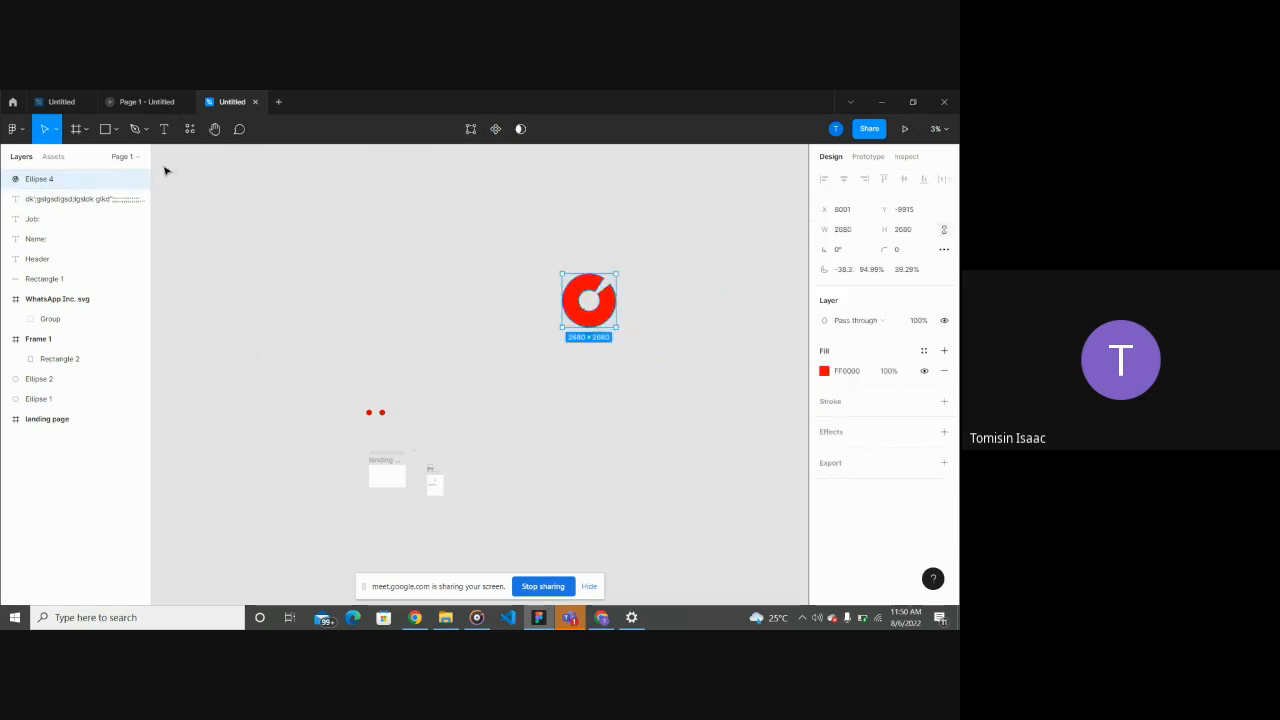
{"action": "left_click", "coordinate": [114, 129]}
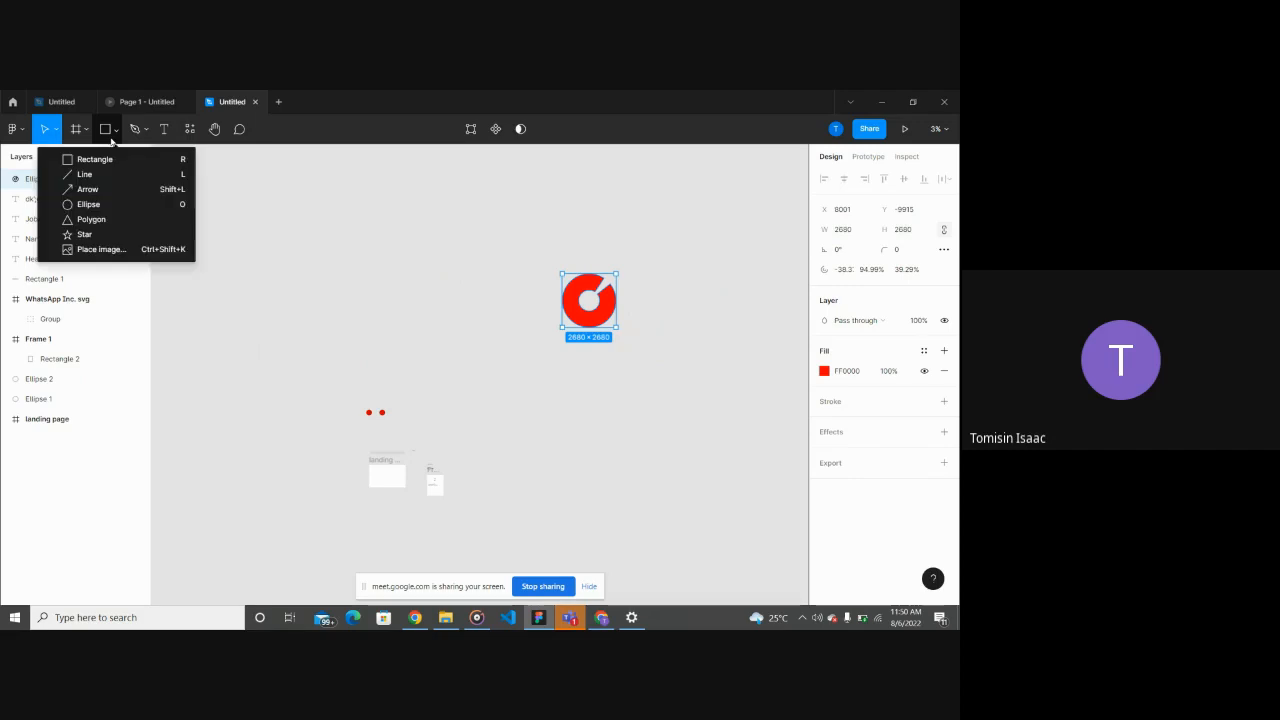
{"action": "left_click", "coordinate": [114, 220]}
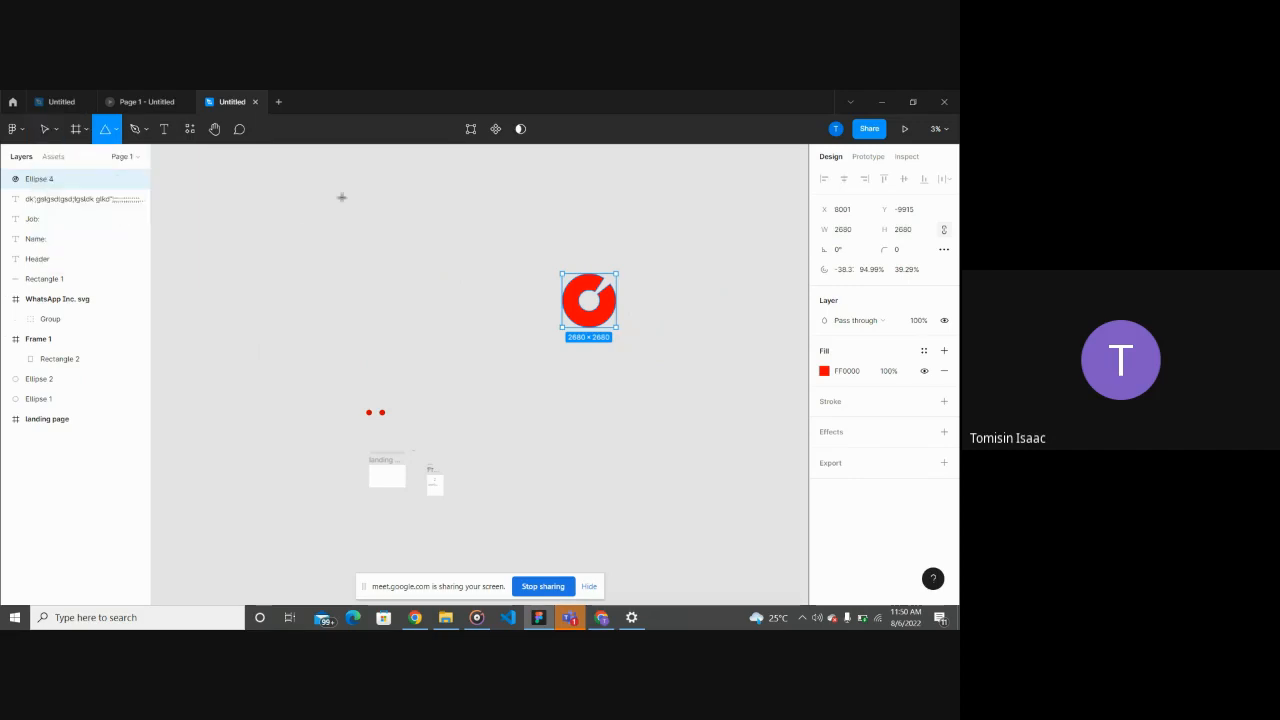
{"action": "left_click_drag", "start_coordinate": [341, 197], "coordinate": [444, 299]}
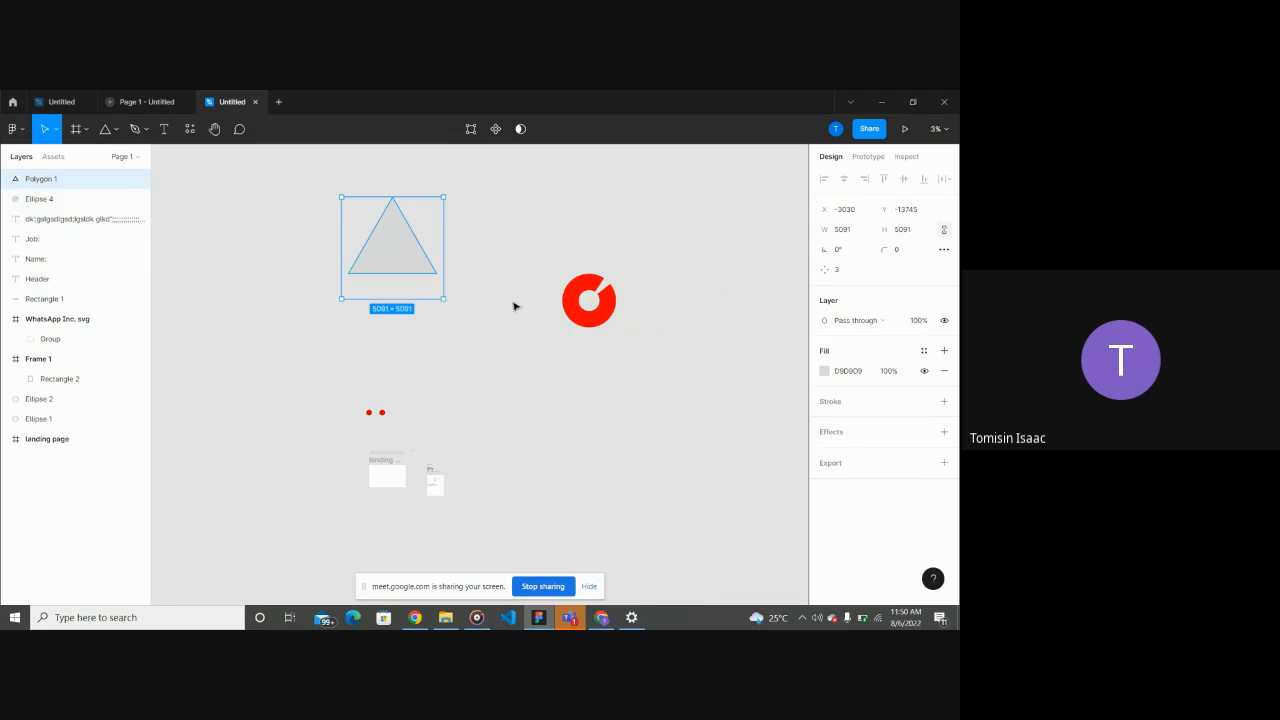
Step: Round the triangle's corners to a radius of 1272.75 so it becomes a circle
{"action": "left_click", "coordinate": [520, 307]}
{"action": "left_click", "coordinate": [407, 267]}
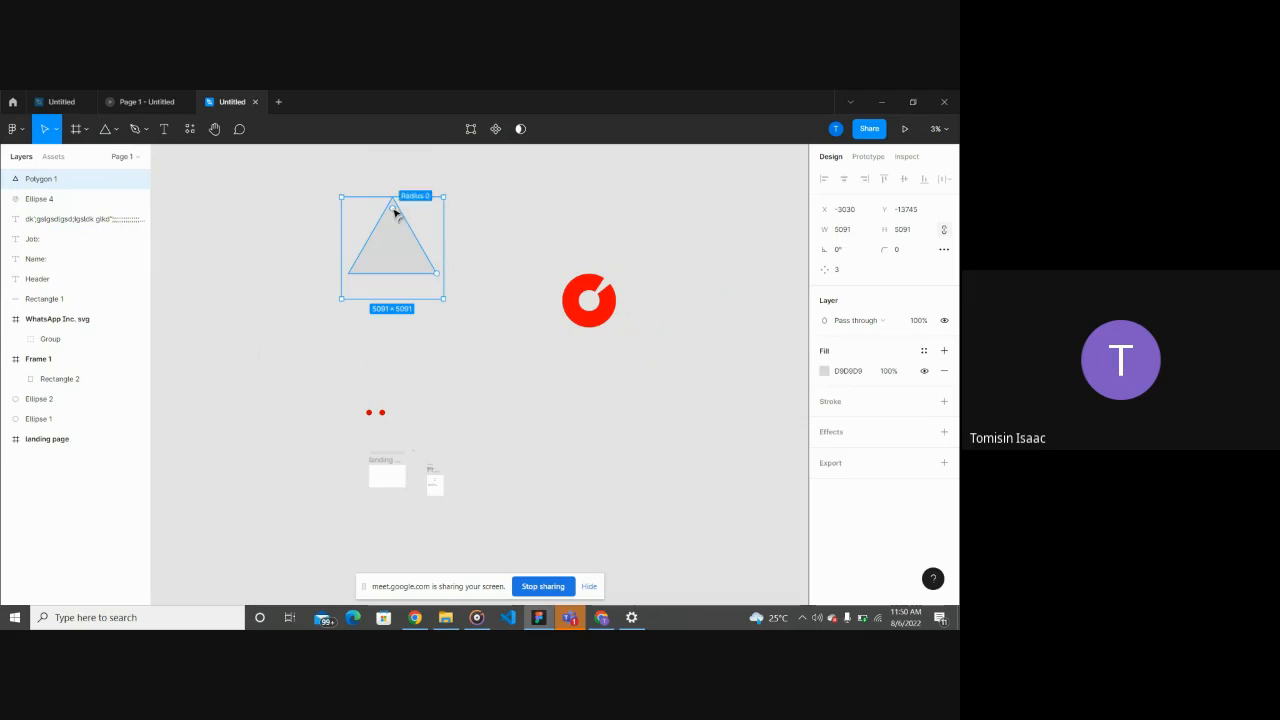
{"action": "left_click_drag", "start_coordinate": [396, 212], "coordinate": [398, 254]}
{"action": "left_click", "coordinate": [506, 246]}
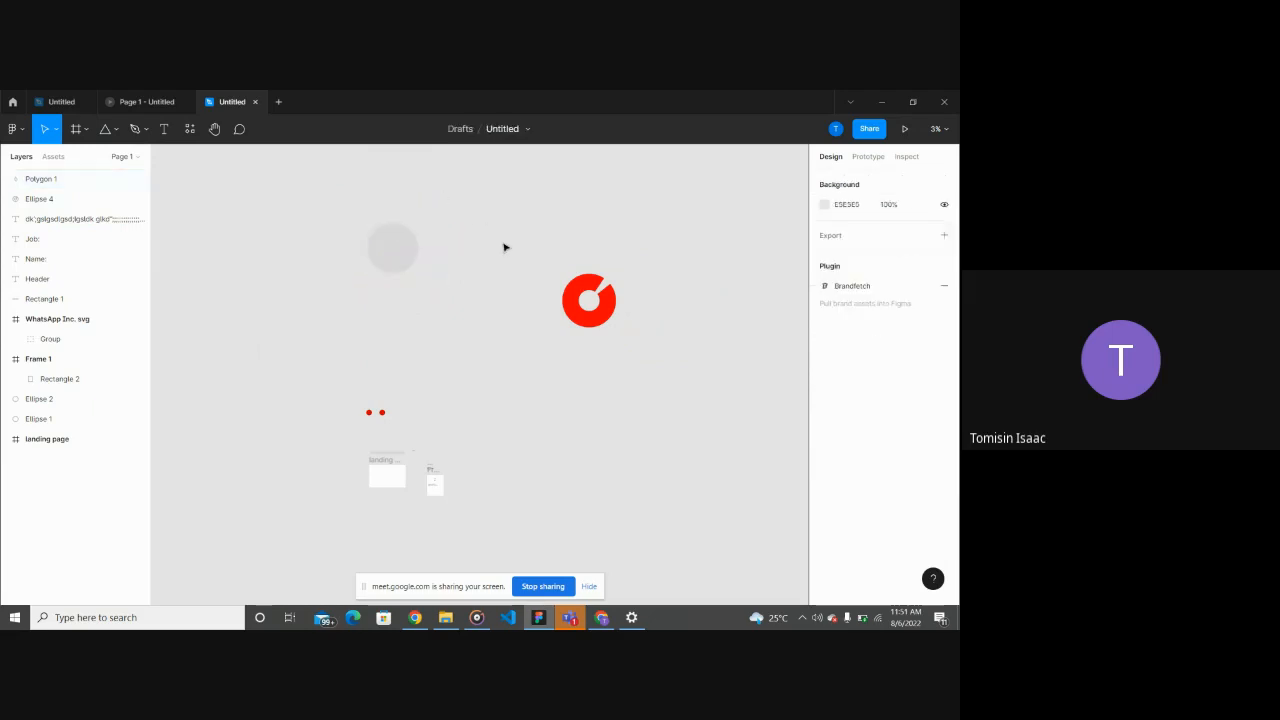
Step: Bring the rounded polygon's corner radius back to 0 to restore the sharp triangle
{"action": "scroll", "coordinate": [408, 228], "scroll_direction": "up", "scroll_amount": 5}
{"action": "left_click", "coordinate": [375, 311]}
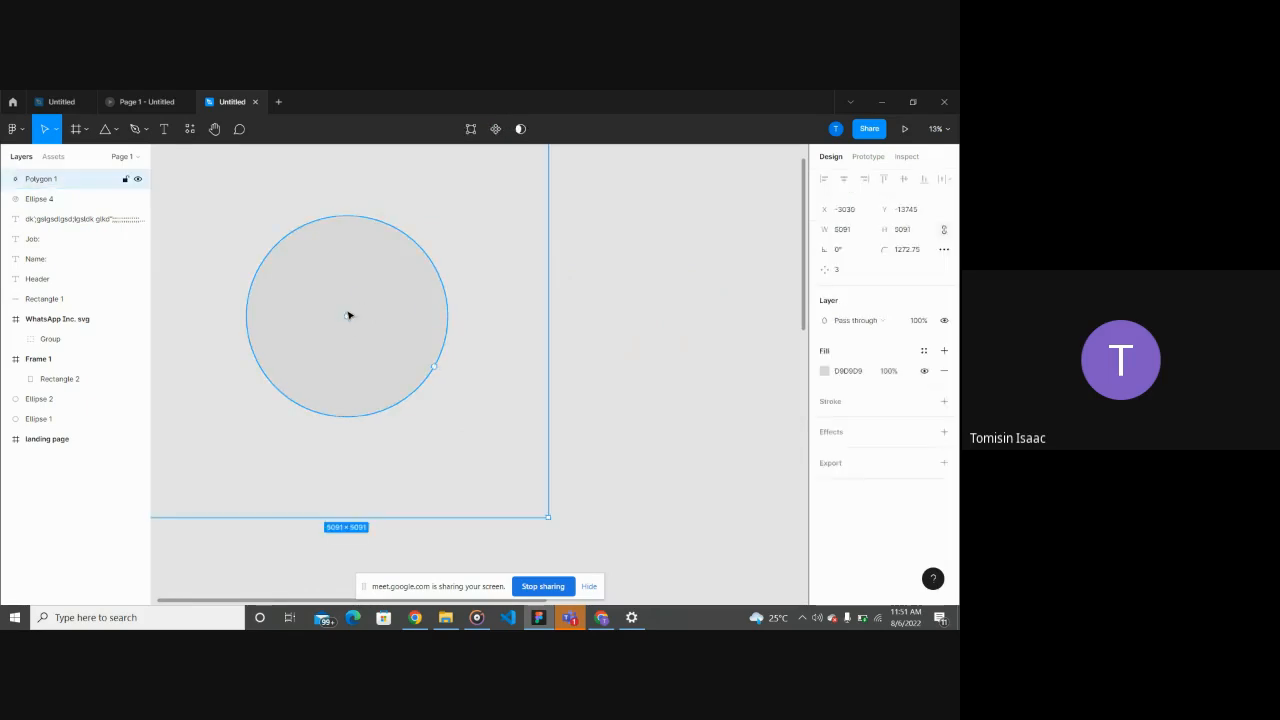
{"action": "left_click_drag", "start_coordinate": [349, 314], "coordinate": [346, 148]}
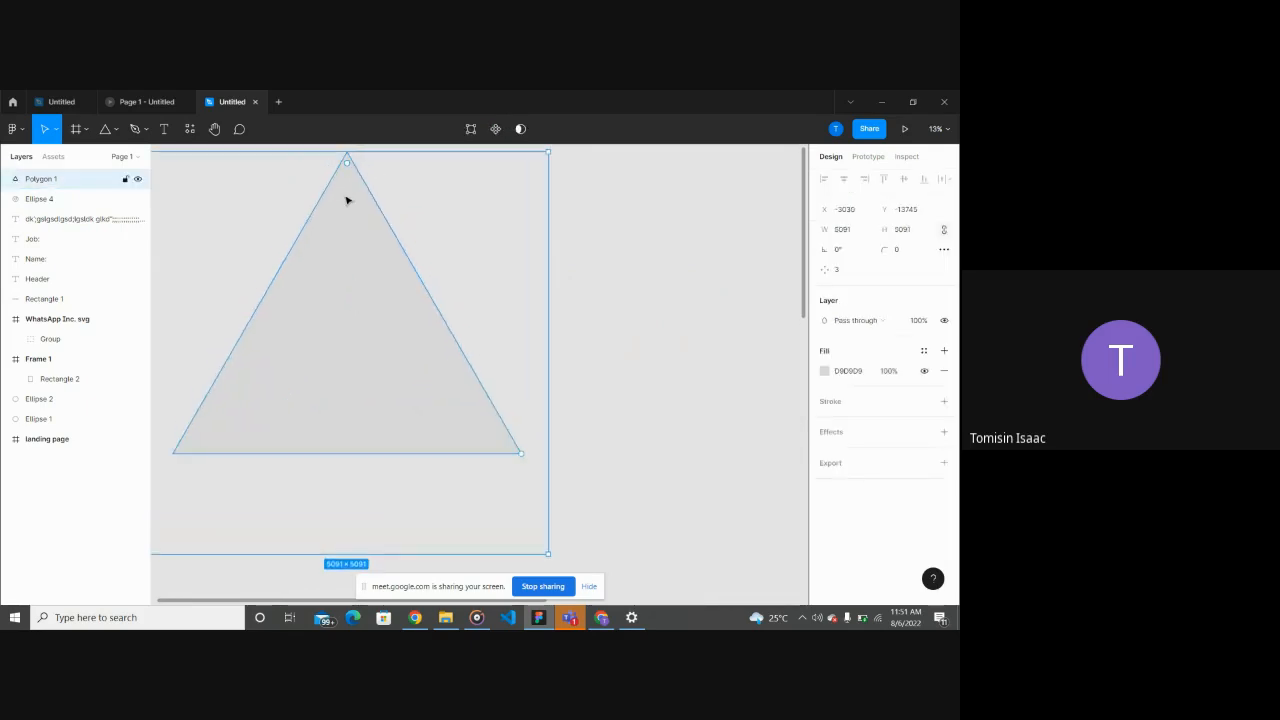
Step: Increase the triangle's side count through 4 and 5 up to 7 by adjusting it directly on the shape
{"action": "scroll", "coordinate": [583, 311], "scroll_direction": "down", "scroll_amount": 3}
{"action": "left_click", "coordinate": [584, 314]}
{"action": "left_click", "coordinate": [349, 314]}
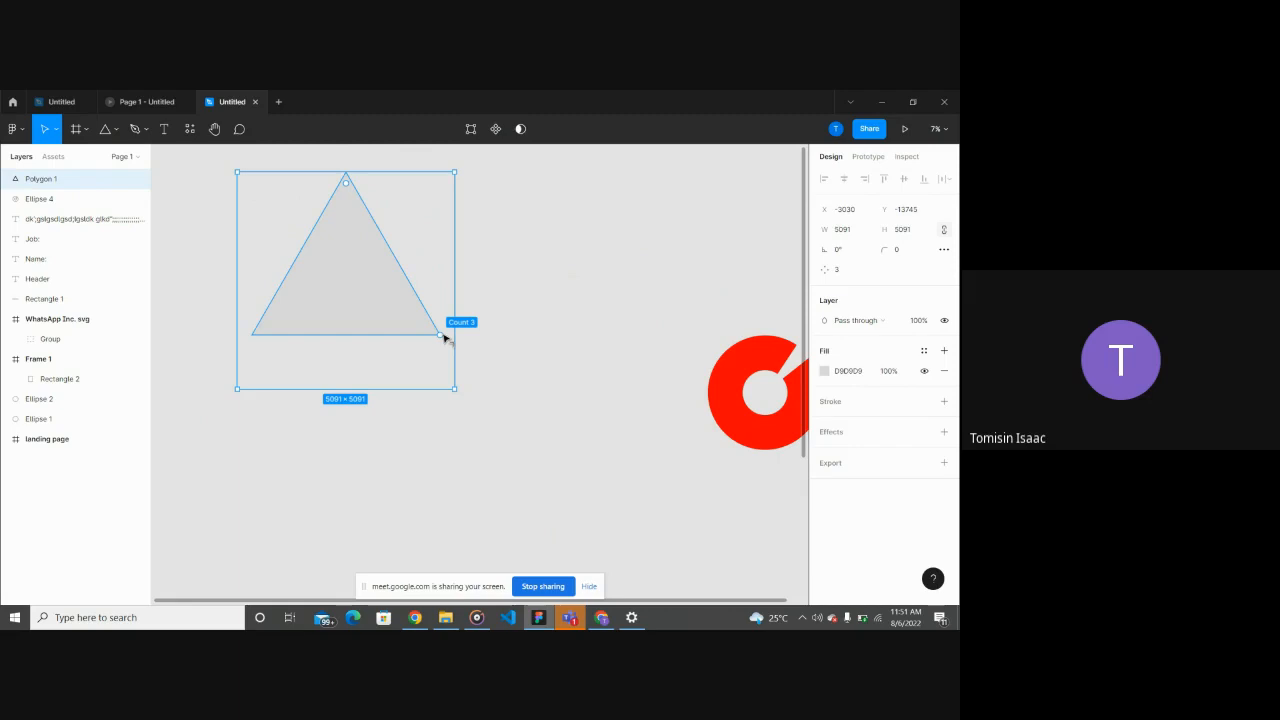
{"action": "left_click_drag", "start_coordinate": [444, 338], "coordinate": [451, 303]}
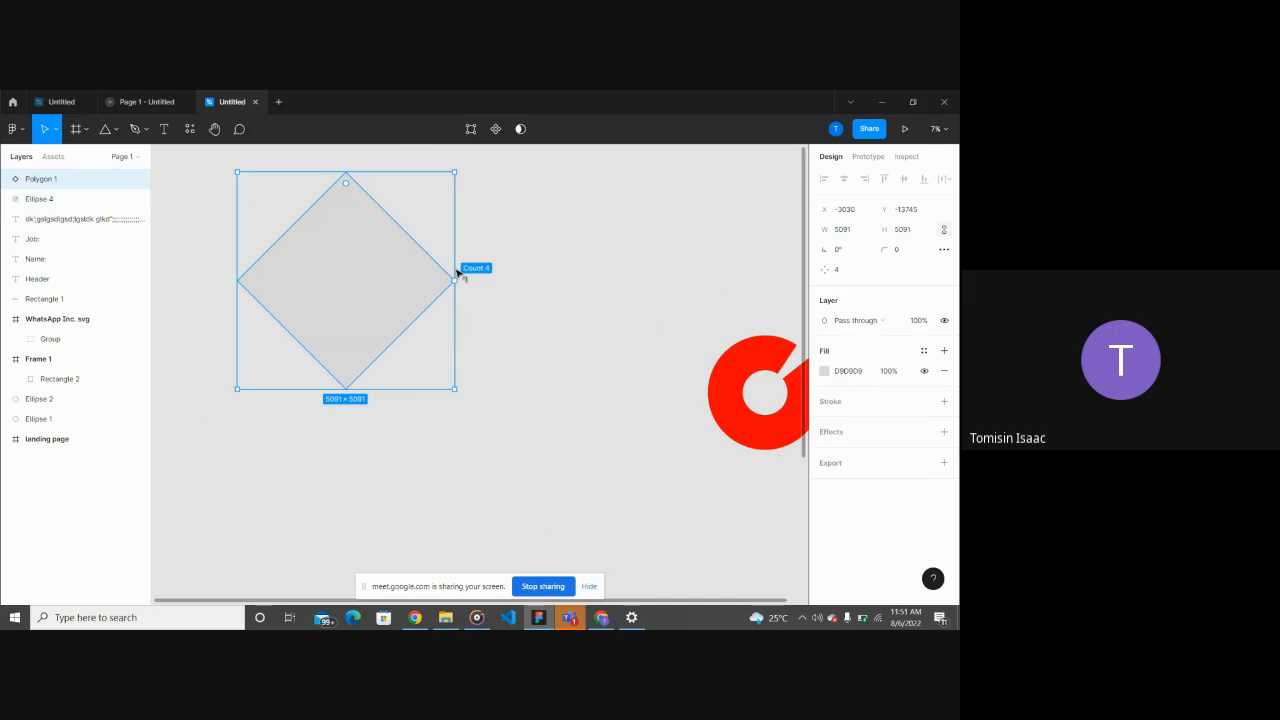
{"action": "left_click_drag", "start_coordinate": [456, 271], "coordinate": [458, 256]}
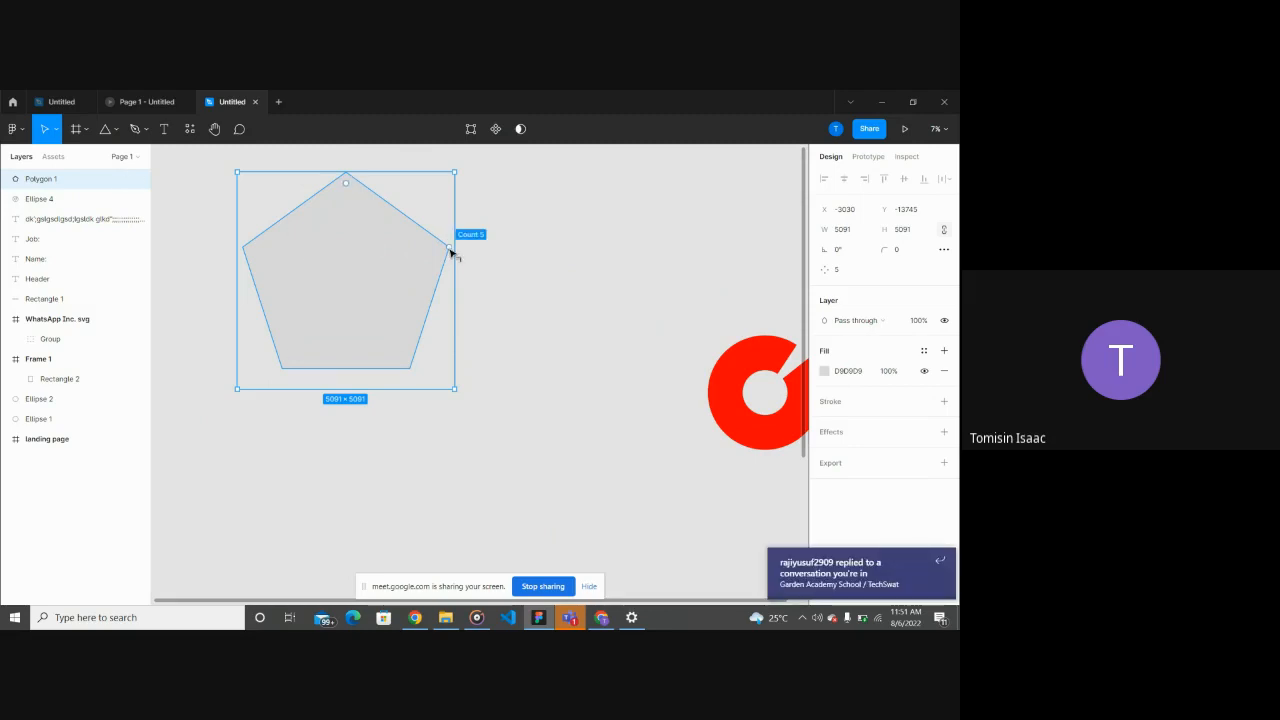
{"action": "left_click_drag", "start_coordinate": [450, 252], "coordinate": [428, 374]}
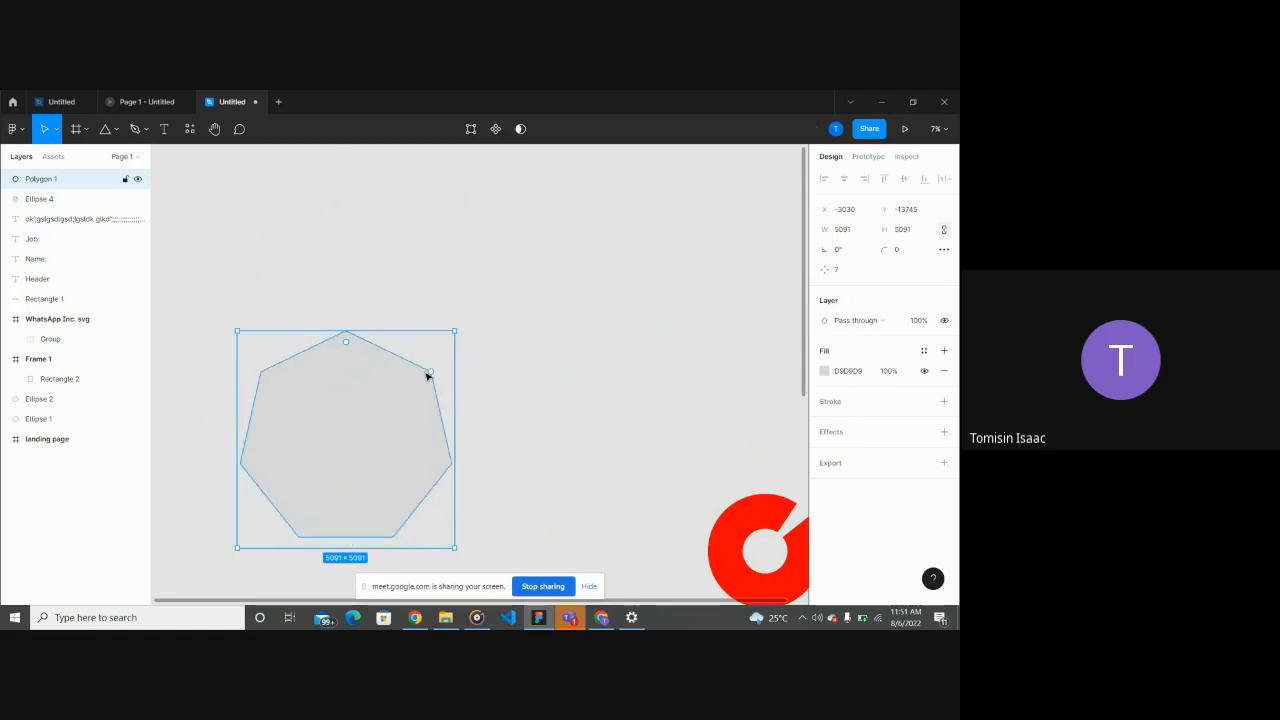
Step: Set the heptagon's side count to 3 in its properties
{"action": "left_click", "coordinate": [526, 400]}
{"action": "left_click", "coordinate": [367, 437]}
{"action": "left_click", "coordinate": [853, 274]}
{"action": "type", "text": "3"}
{"action": "key", "text": "Return"}
Step: Set the polygon's side count to 5 to make a pentagon and deselect it
{"action": "left_click", "coordinate": [853, 274]}
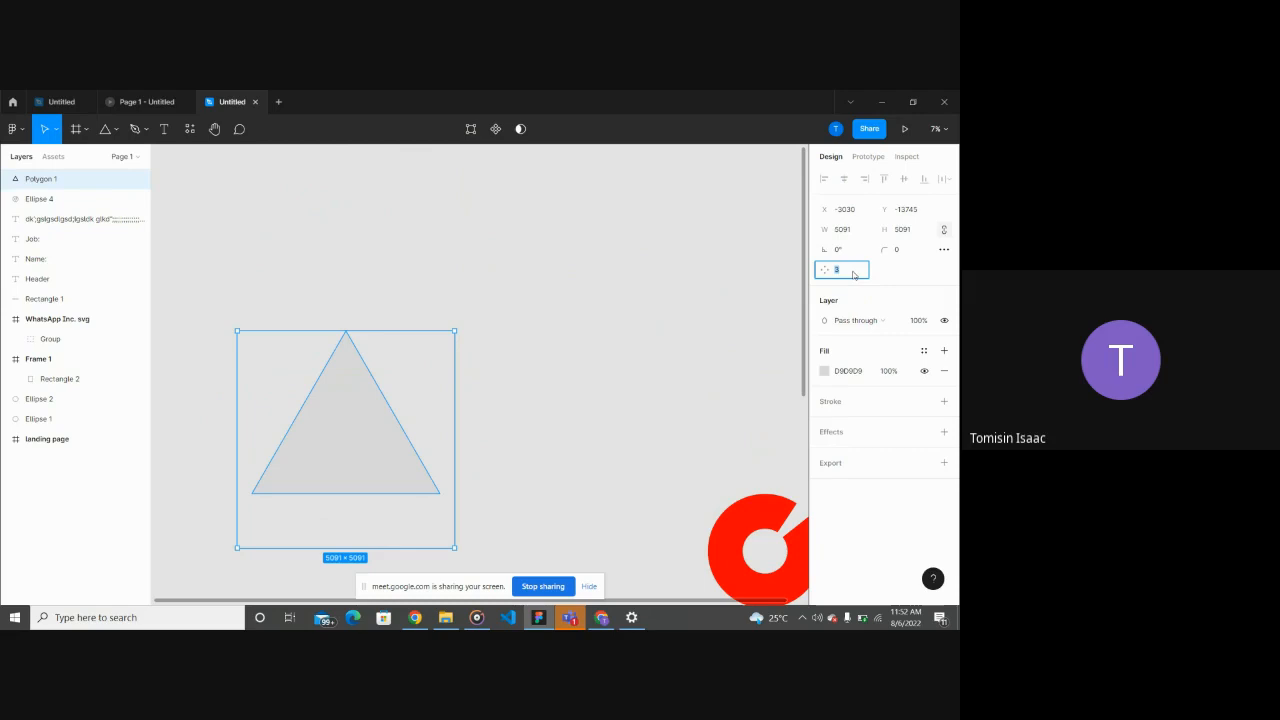
{"action": "type", "text": "5"}
{"action": "key", "text": "Return"}
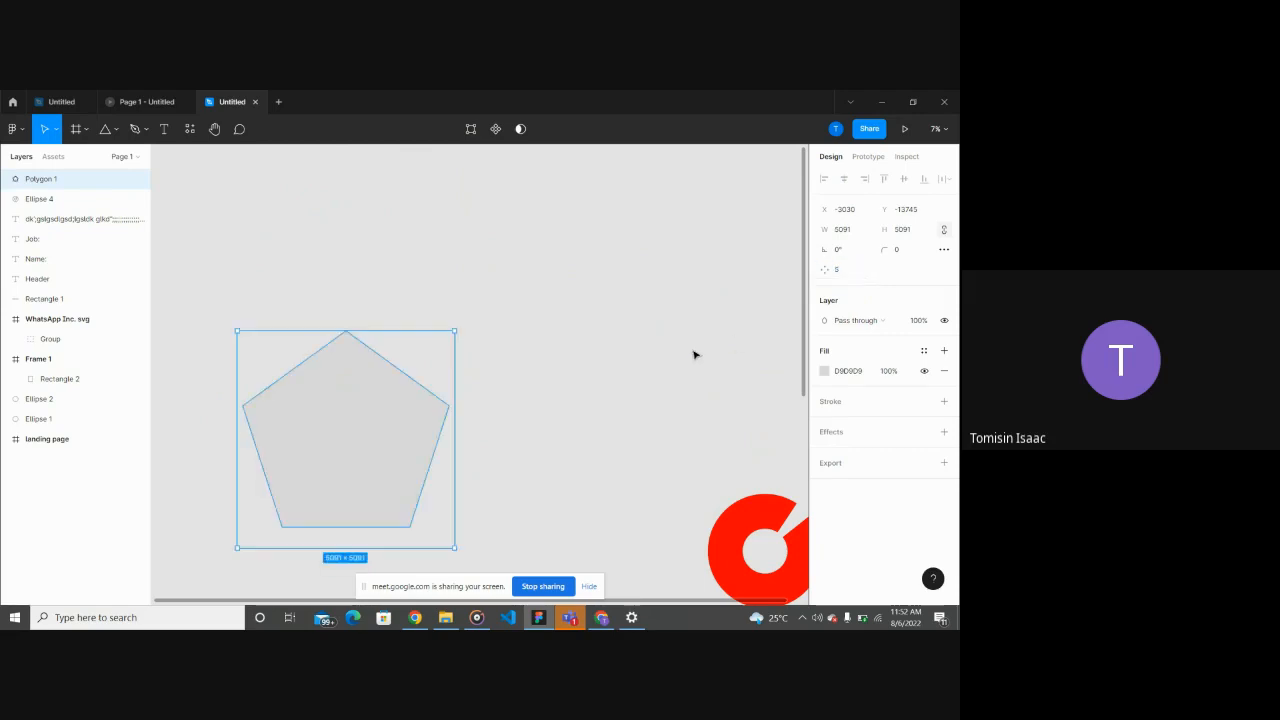
{"action": "left_click", "coordinate": [695, 355]}
Step: Set the pentagon's corner radius to 50 and inspect its top corner up close
{"action": "left_click", "coordinate": [374, 442]}
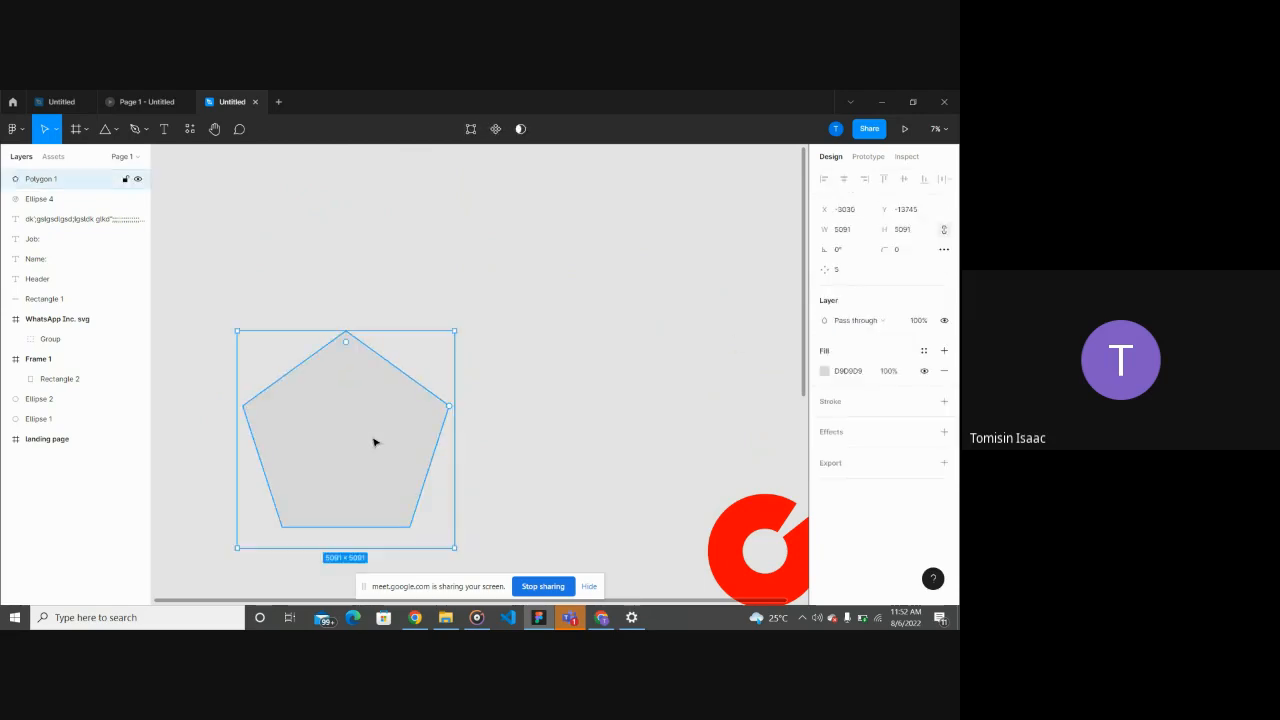
{"action": "left_click", "coordinate": [903, 250]}
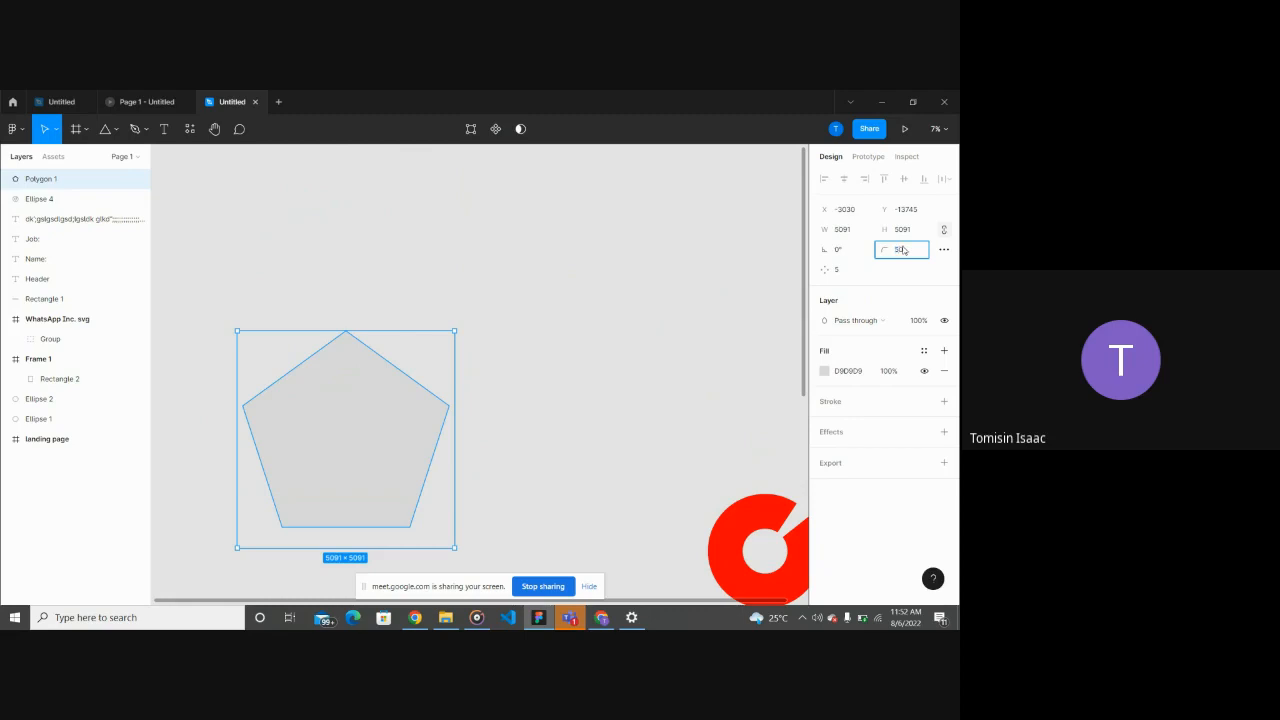
{"action": "key", "text": "Return"}
{"action": "left_click", "coordinate": [566, 485]}
{"action": "scroll", "coordinate": [371, 363], "scroll_direction": "up", "scroll_amount": 5}
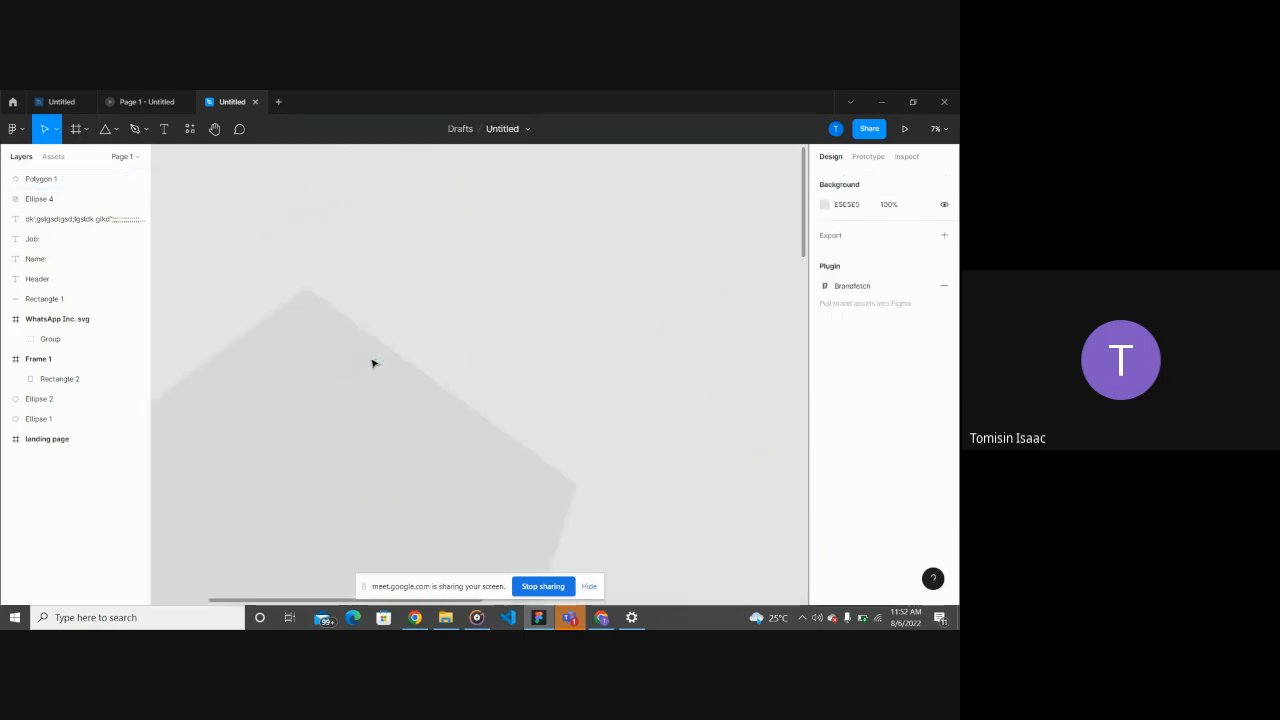
{"action": "scroll", "coordinate": [298, 281], "scroll_direction": "up", "scroll_amount": 3}
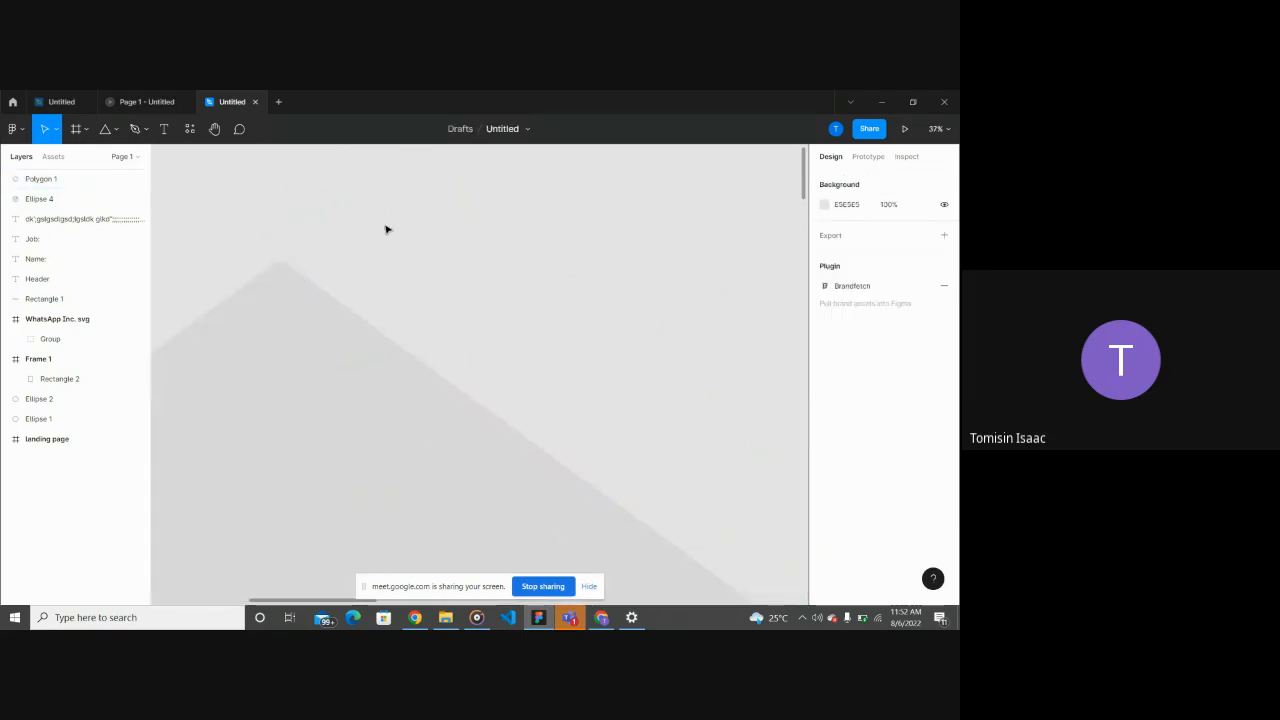
Step: Set the pentagon's corner radius to 200 and check the rounded corners
{"action": "left_click", "coordinate": [389, 477]}
{"action": "scroll", "coordinate": [389, 477], "scroll_direction": "down", "scroll_amount": 8}
{"action": "left_click", "coordinate": [911, 253]}
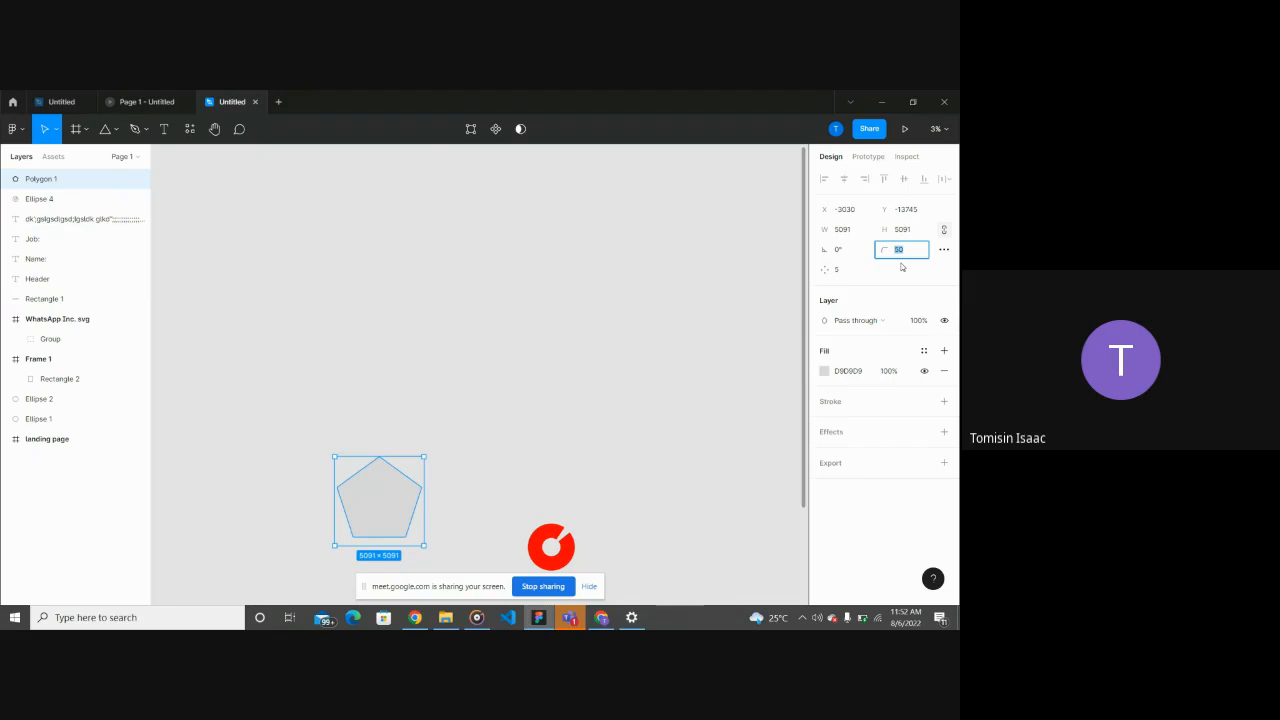
{"action": "key", "text": "Return"}
{"action": "left_click", "coordinate": [609, 454]}
{"action": "scroll", "coordinate": [396, 516], "scroll_direction": "up", "scroll_amount": 3}
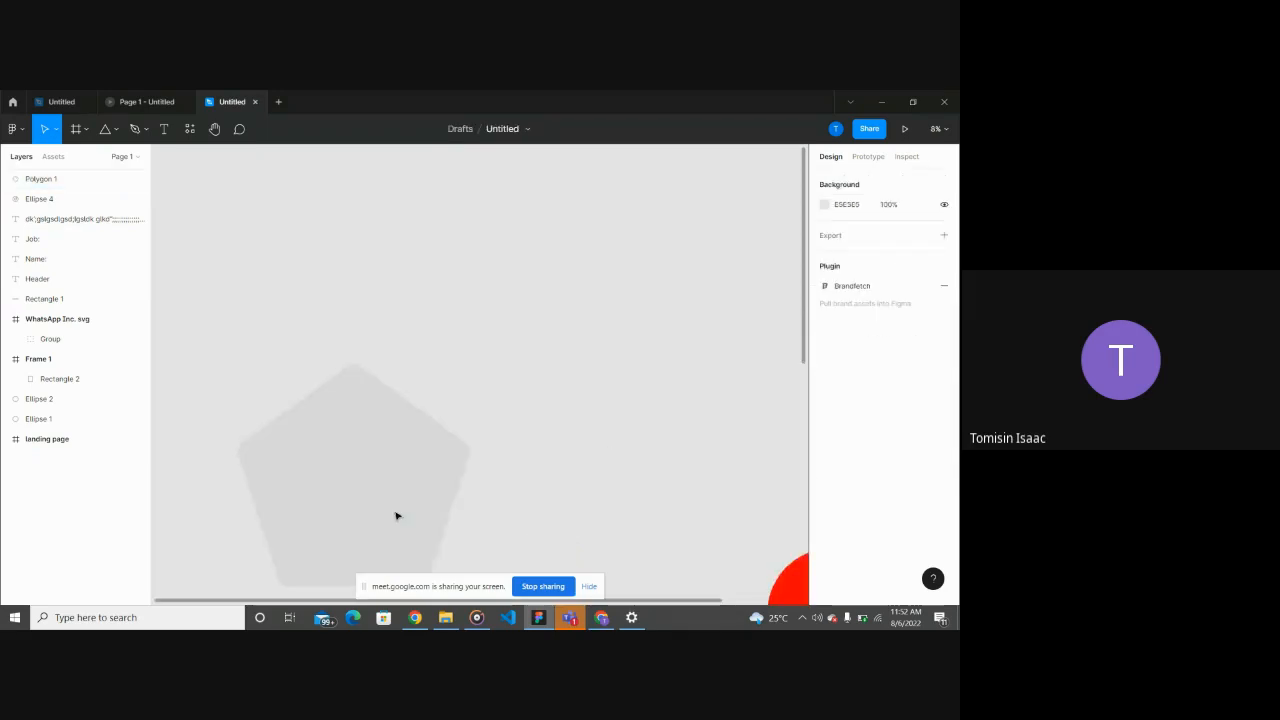
{"action": "scroll", "coordinate": [475, 506], "scroll_direction": "down", "scroll_amount": 2}
{"action": "scroll", "coordinate": [430, 502], "scroll_direction": "down", "scroll_amount": 2}
Step: Raise the pentagon's corner smoothing to about 61%, return it to 0% and close the smoothing settings
{"action": "left_click", "coordinate": [414, 501]}
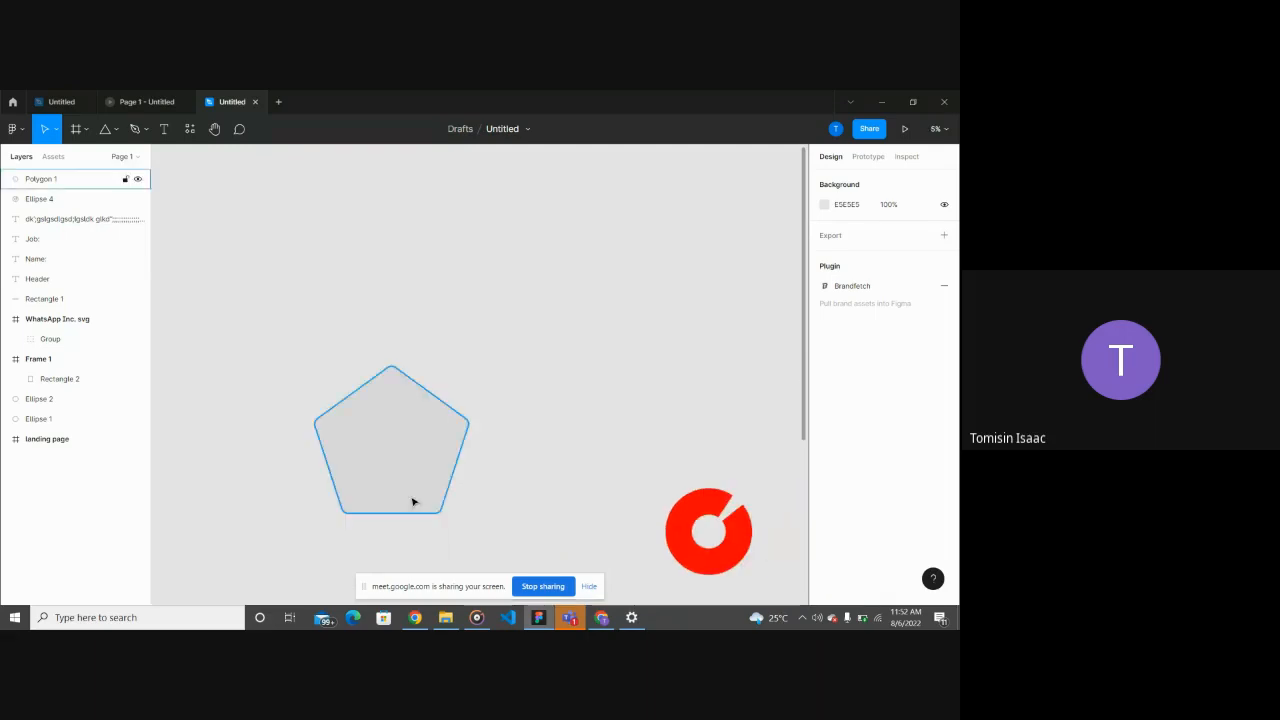
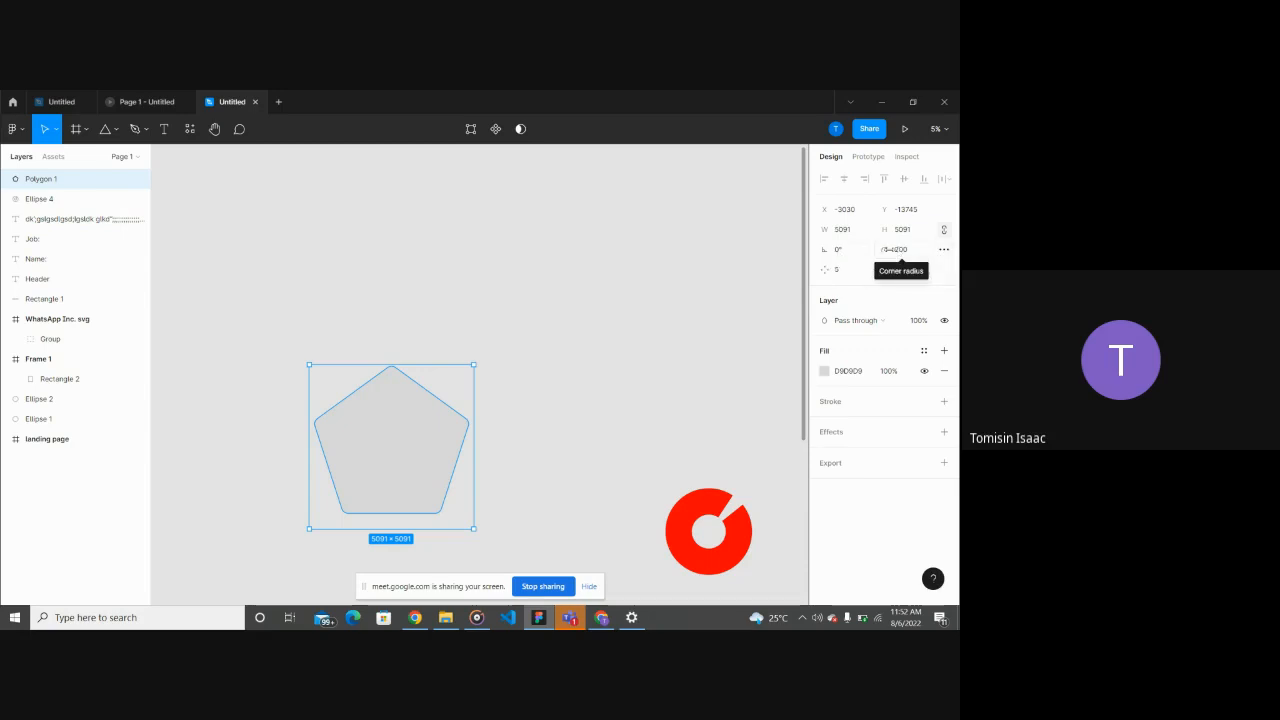
{"action": "left_click", "coordinate": [943, 250]}
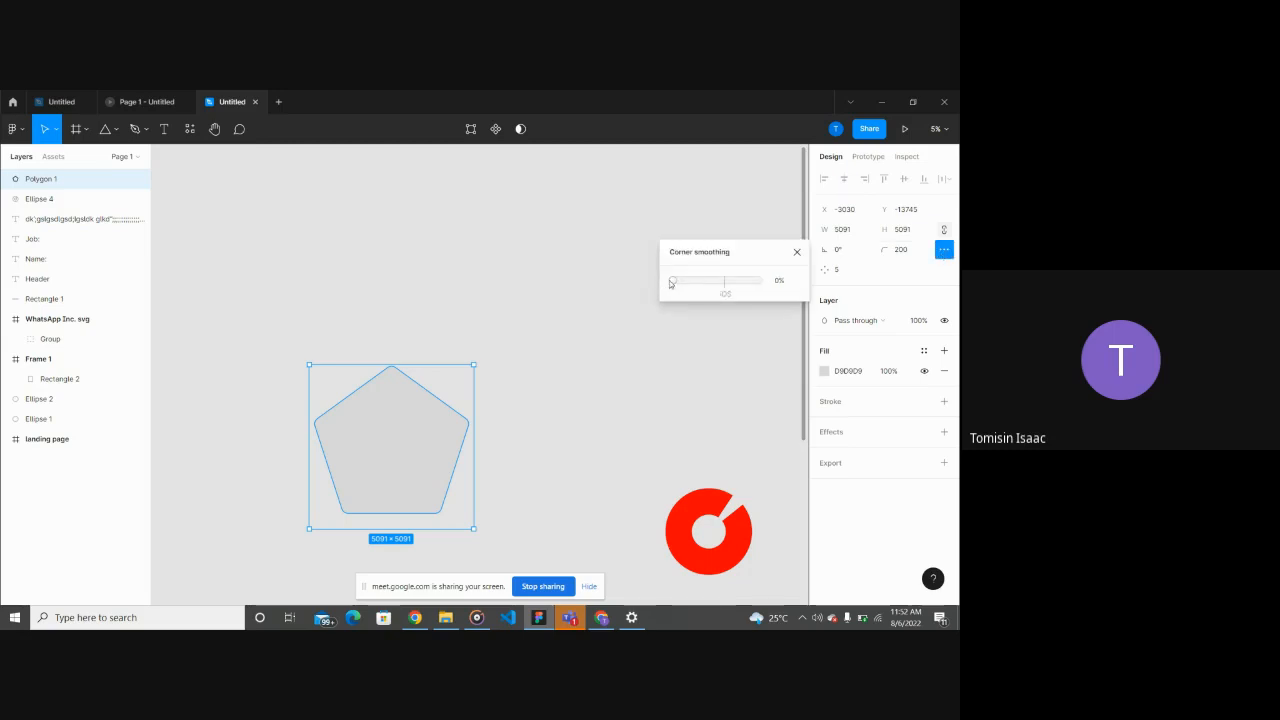
{"action": "left_click_drag", "start_coordinate": [670, 282], "coordinate": [724, 286]}
{"action": "left_click_drag", "start_coordinate": [724, 285], "coordinate": [723, 283]}
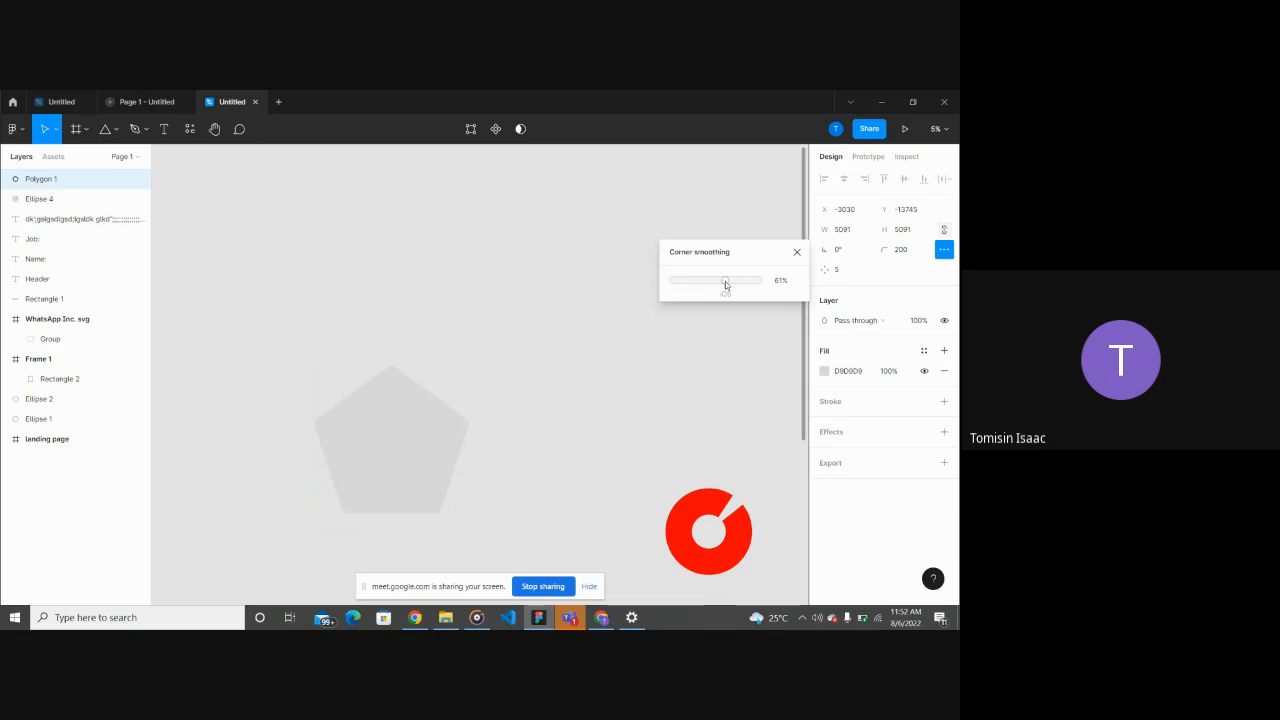
{"action": "left_click_drag", "start_coordinate": [725, 281], "coordinate": [644, 294]}
{"action": "scroll", "coordinate": [417, 457], "scroll_direction": "down", "scroll_amount": 5}
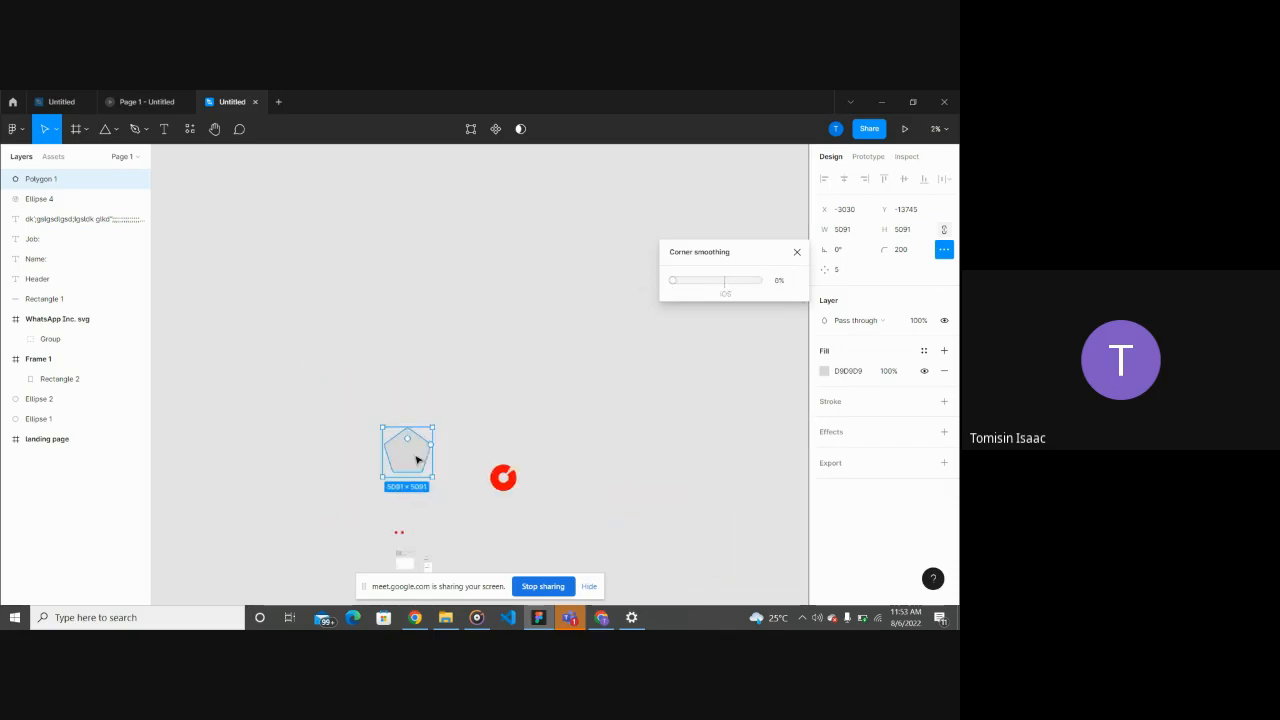
{"action": "scroll", "coordinate": [430, 440], "scroll_direction": "down", "scroll_amount": 2}
{"action": "left_click", "coordinate": [797, 254]}
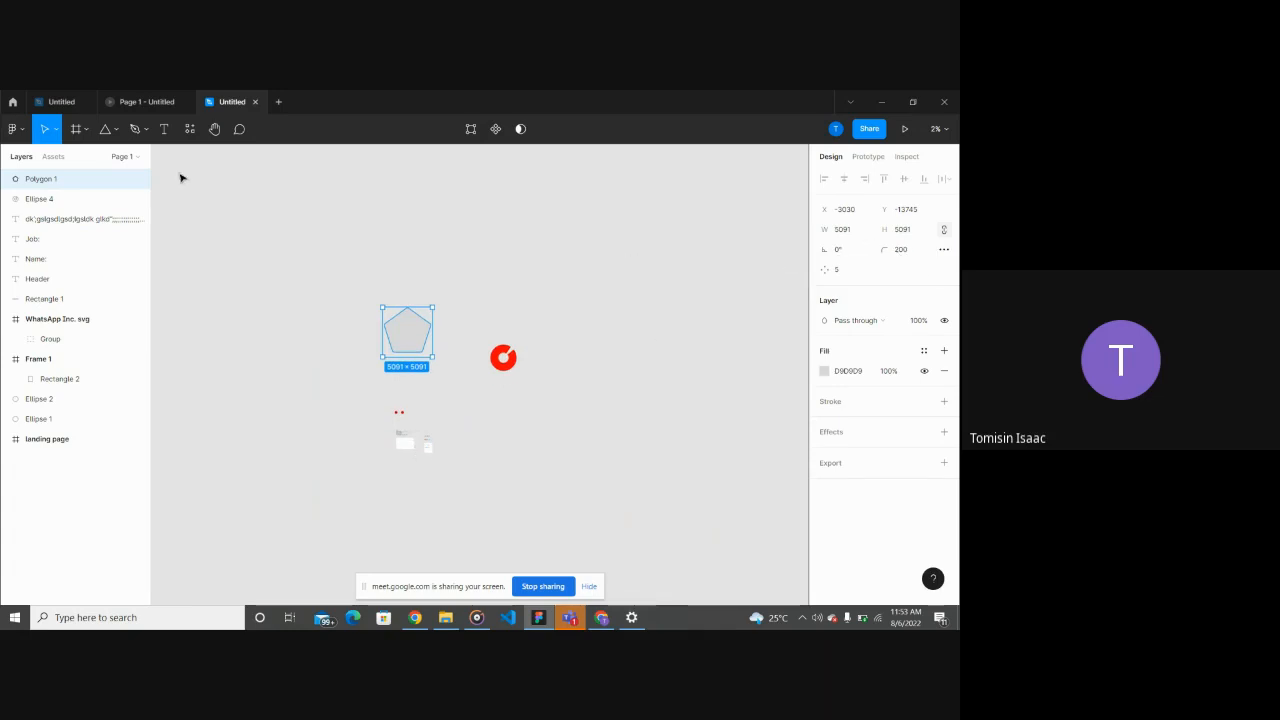
Step: Draw a rectangle about 14387 × 6016 above the red ring and move it to X 13581, Y -17984
{"action": "left_click", "coordinate": [197, 211]}
{"action": "left_click", "coordinate": [116, 129]}
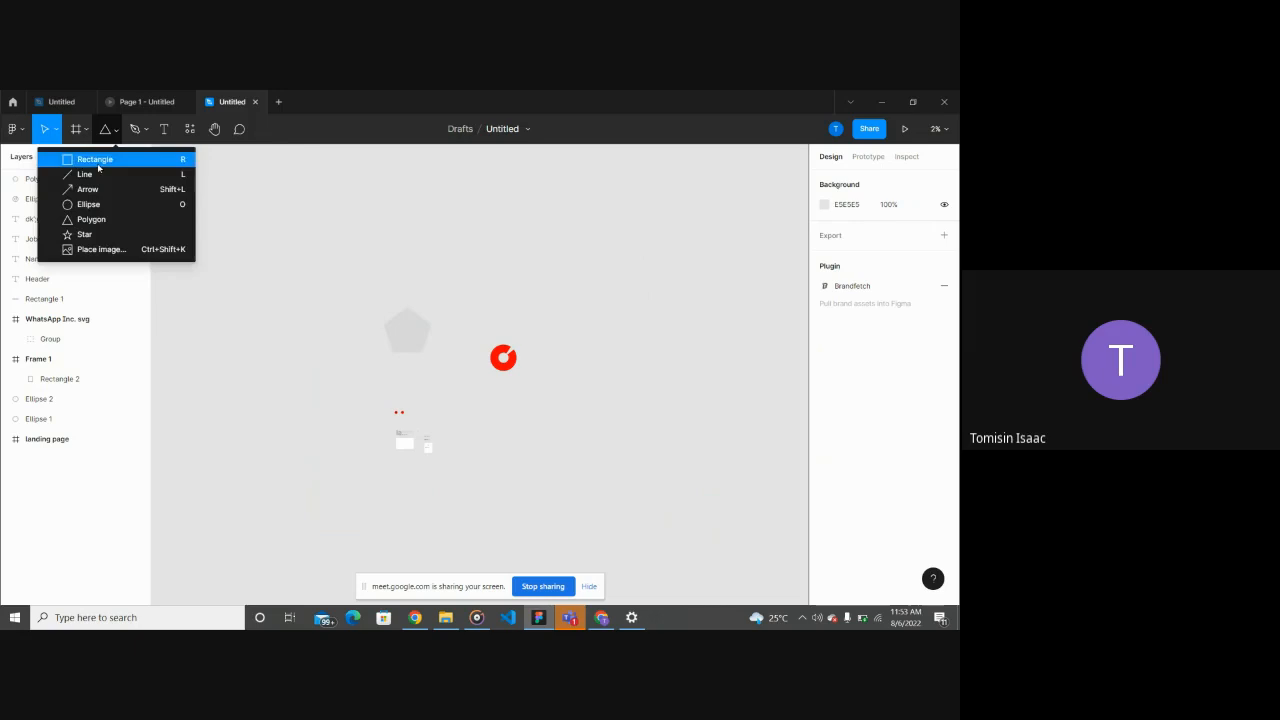
{"action": "left_click", "coordinate": [98, 162]}
{"action": "left_click_drag", "start_coordinate": [432, 233], "coordinate": [571, 293]}
{"action": "left_click", "coordinate": [701, 335]}
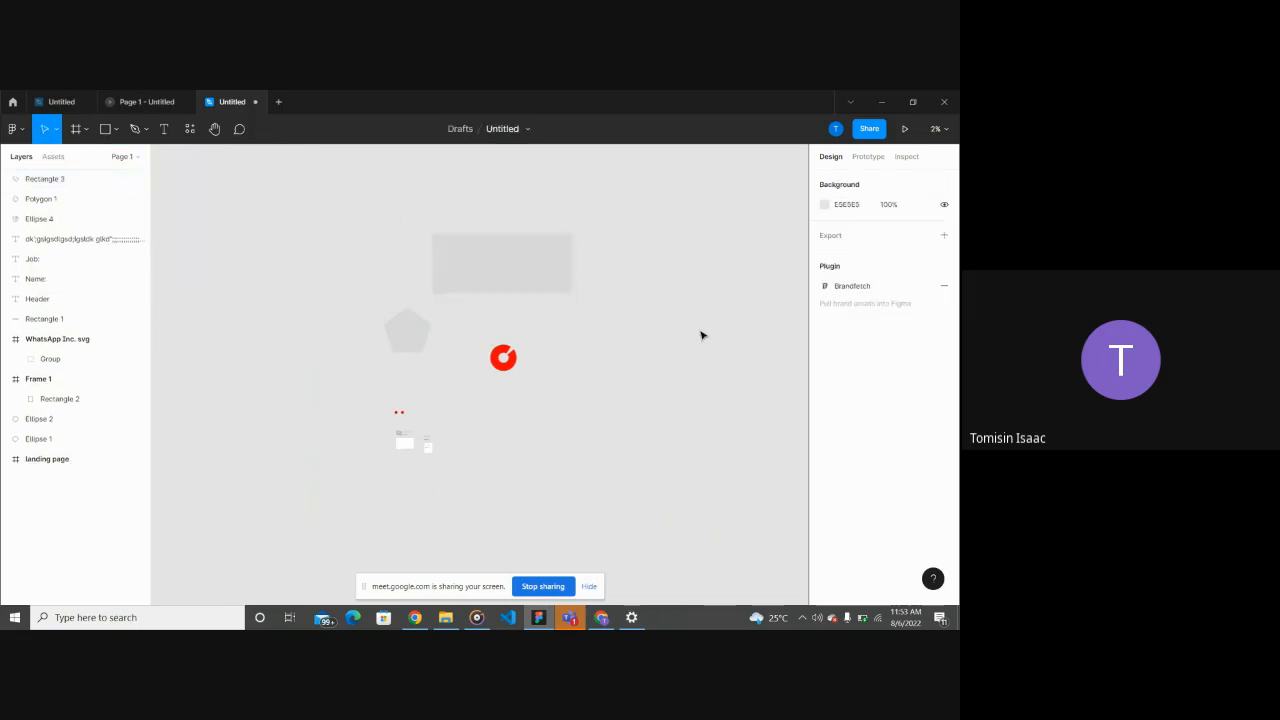
{"action": "left_click", "coordinate": [529, 249]}
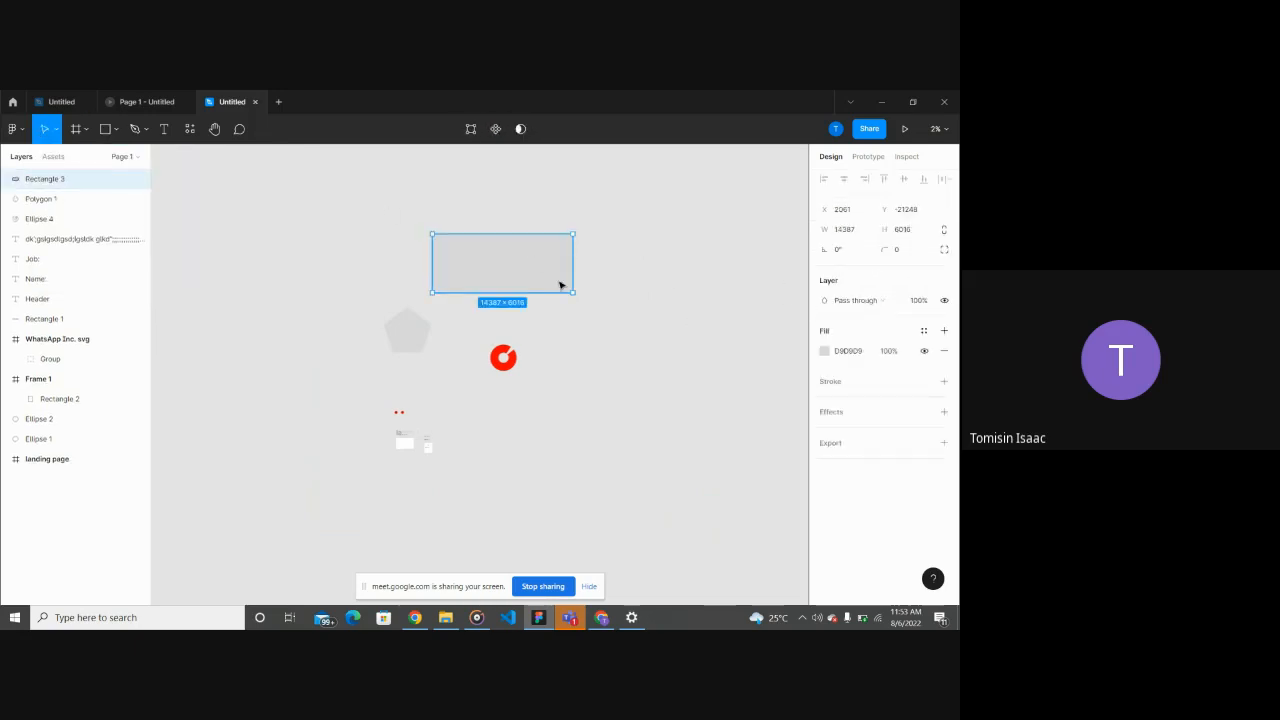
{"action": "left_click_drag", "start_coordinate": [531, 283], "coordinate": [645, 314]}
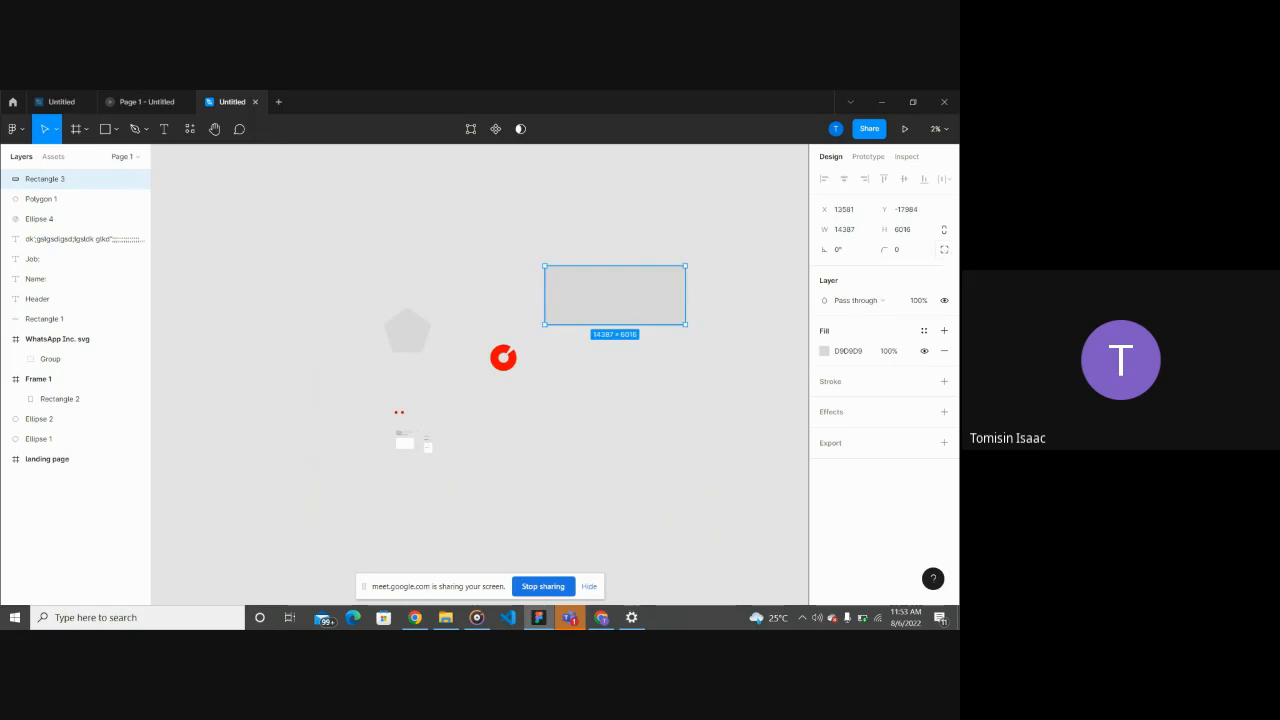
Step: Enable independent corner radii for the rectangle, set the top-left and top-right radii to 30 and inspect the corners
{"action": "left_click", "coordinate": [944, 250]}
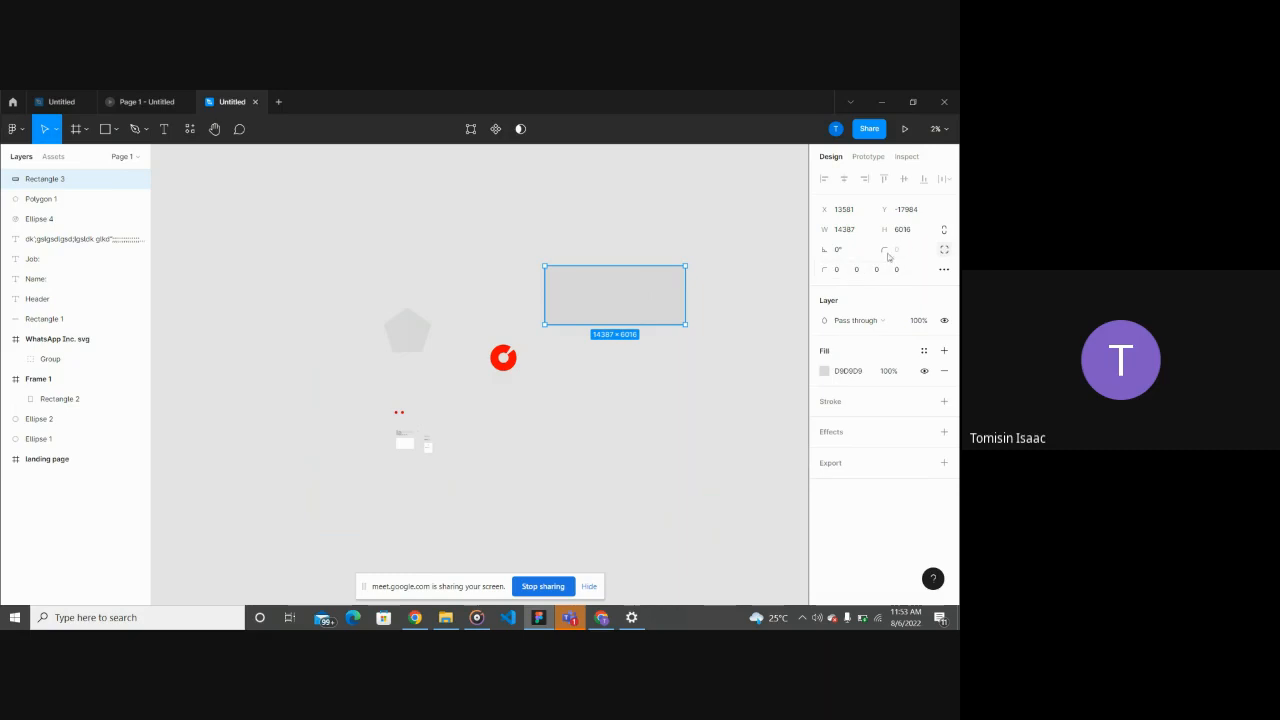
{"action": "left_click", "coordinate": [840, 275]}
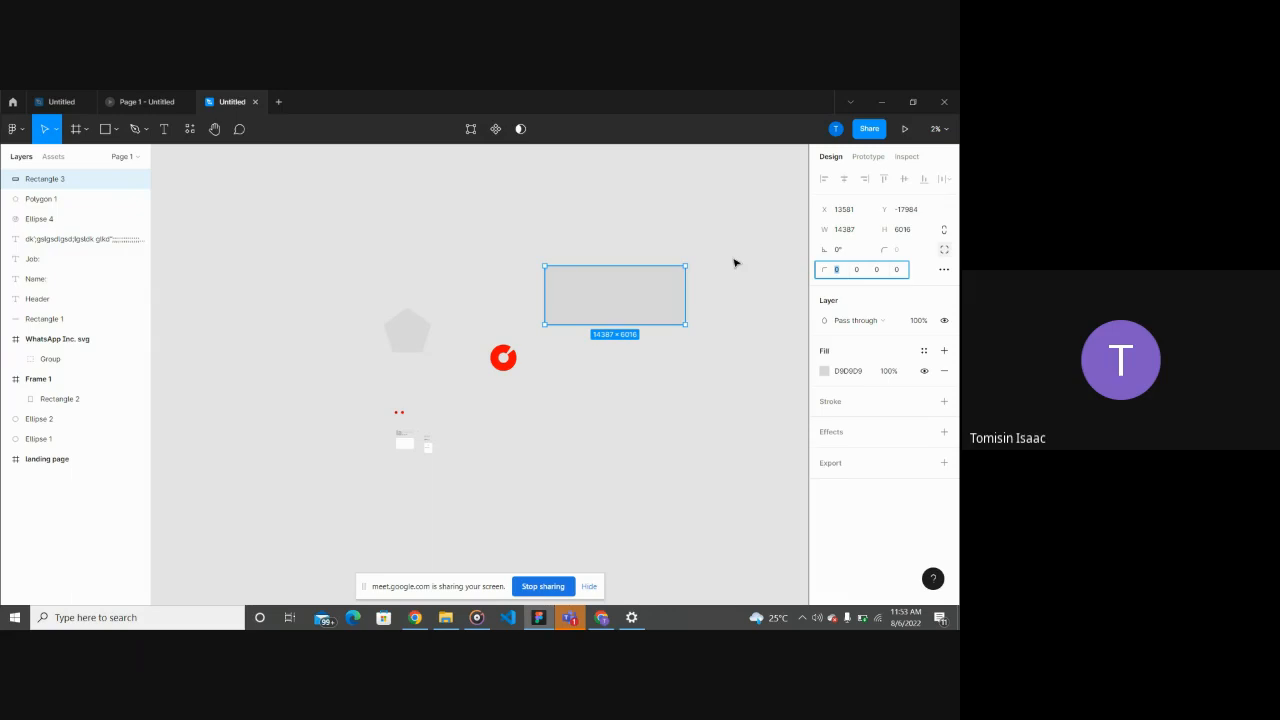
{"action": "key", "text": "Return"}
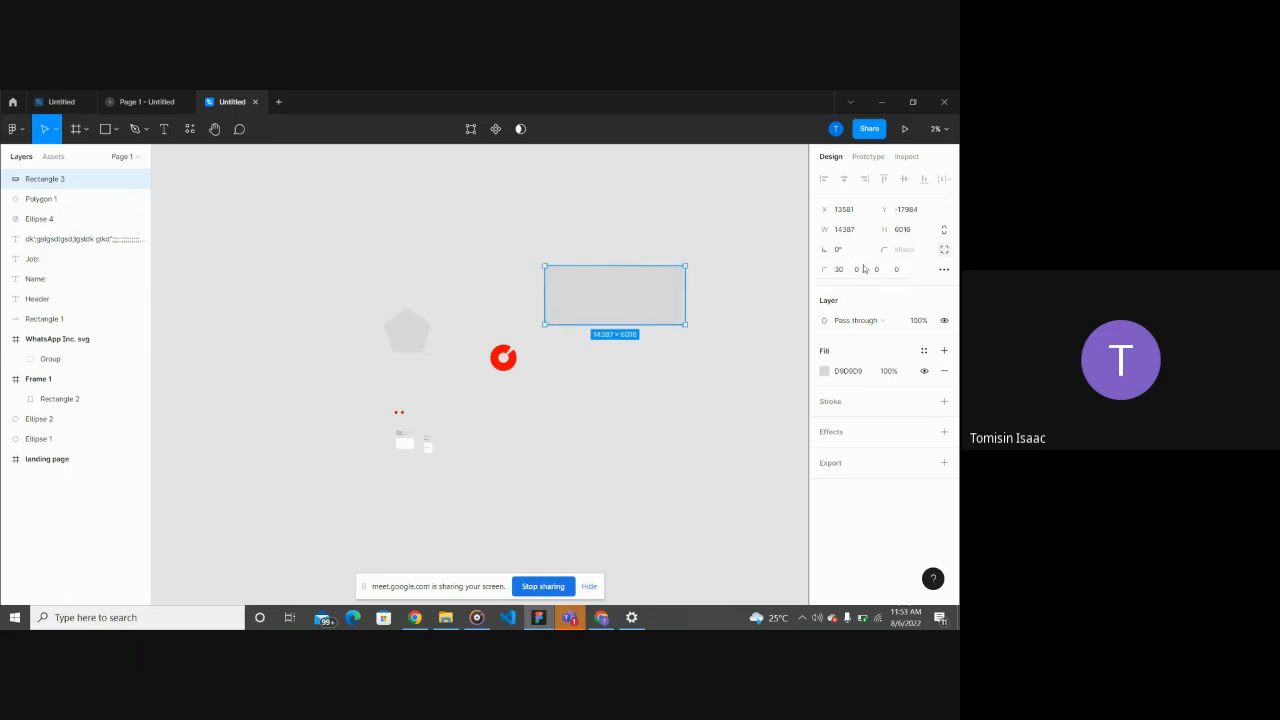
{"action": "left_click", "coordinate": [864, 269]}
{"action": "type", "text": "30"}
{"action": "key", "text": "Return"}
{"action": "left_click", "coordinate": [666, 397]}
{"action": "scroll", "coordinate": [634, 274], "scroll_direction": "up", "scroll_amount": 5}
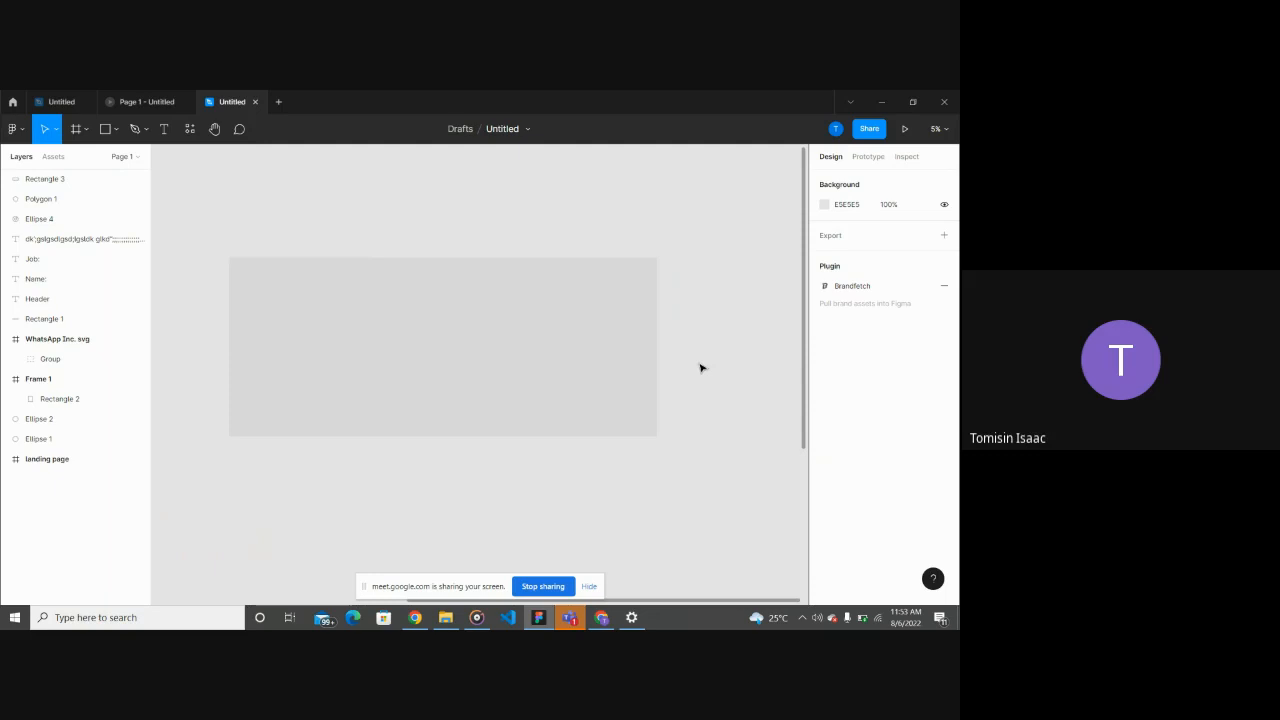
{"action": "scroll", "coordinate": [497, 314], "scroll_direction": "up", "scroll_amount": 4}
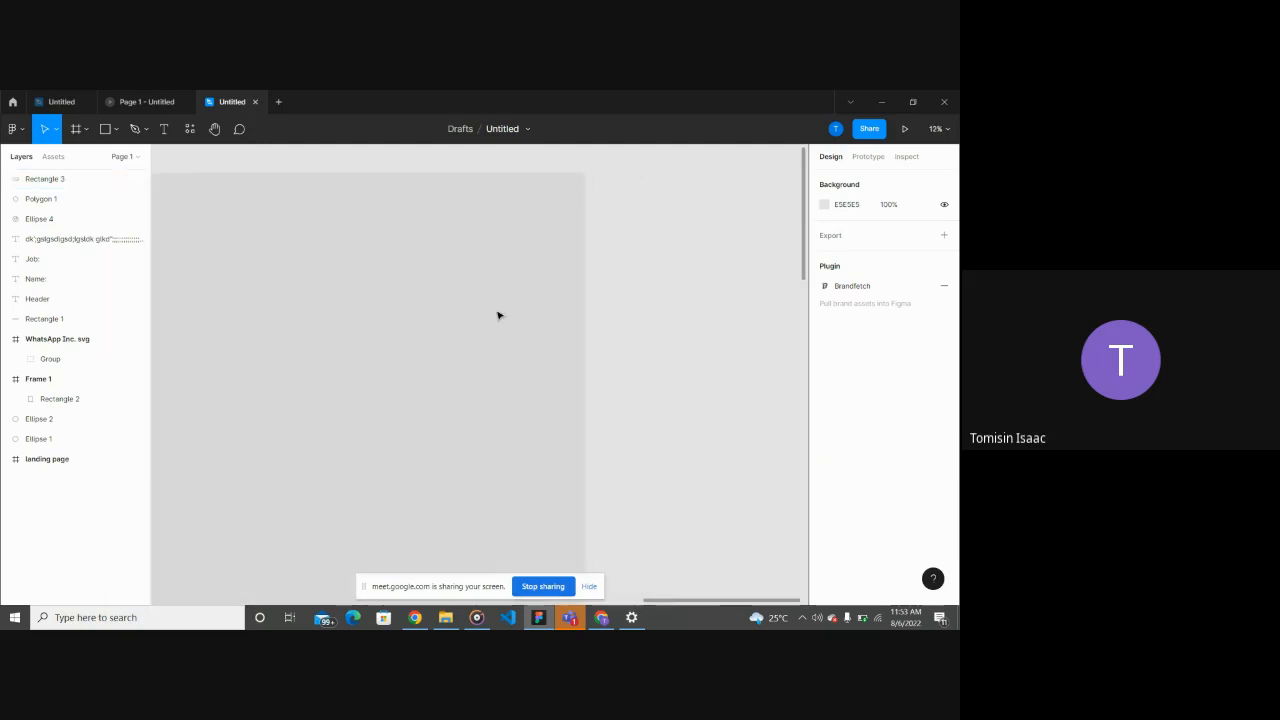
{"action": "scroll", "coordinate": [497, 314], "scroll_direction": "down", "scroll_amount": 6}
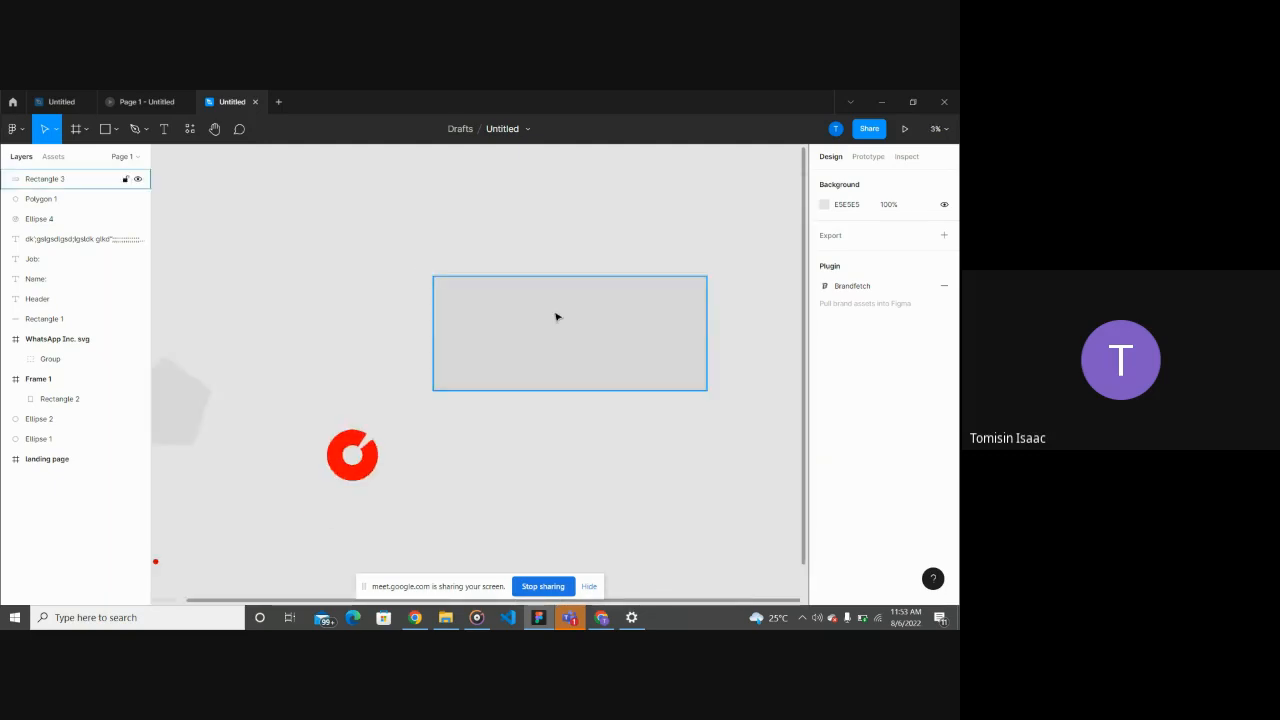
Step: Set the large rectangle's top-left and top-right corner radii to 700 and check the rounded corners
{"action": "left_click", "coordinate": [556, 317]}
{"action": "left_click", "coordinate": [848, 274]}
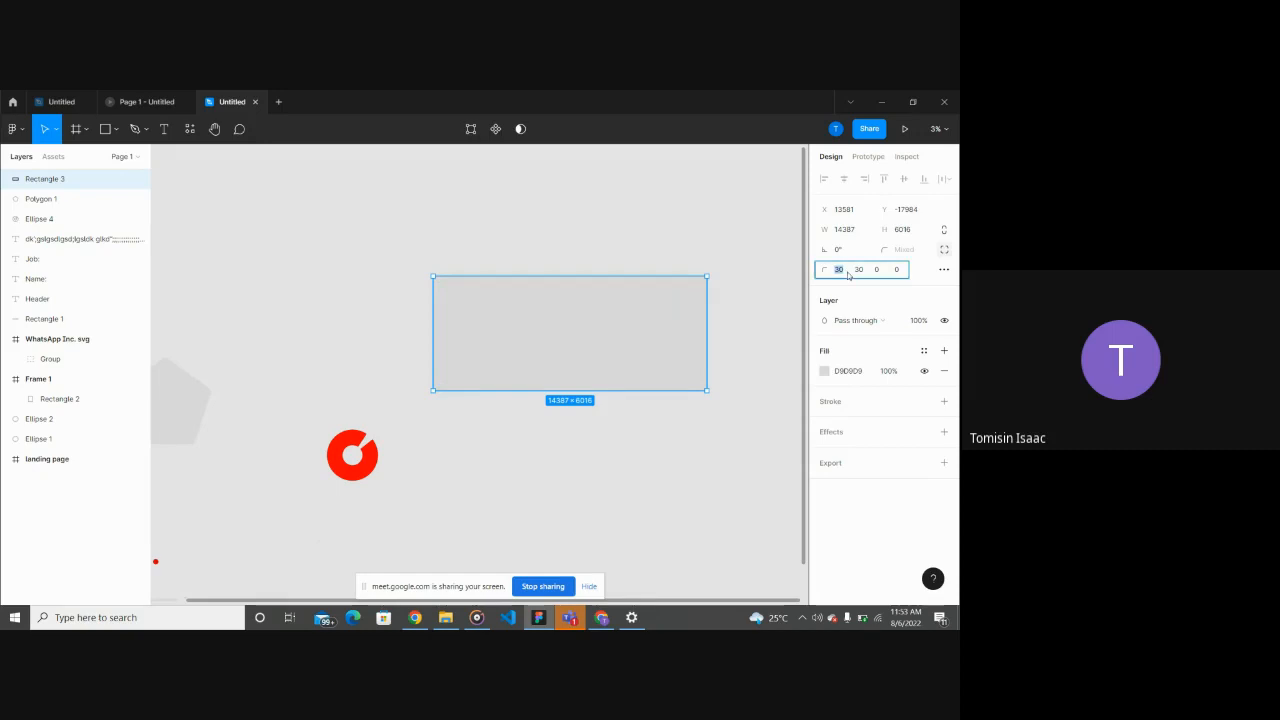
{"action": "type", "text": "700"}
{"action": "key", "text": "Return"}
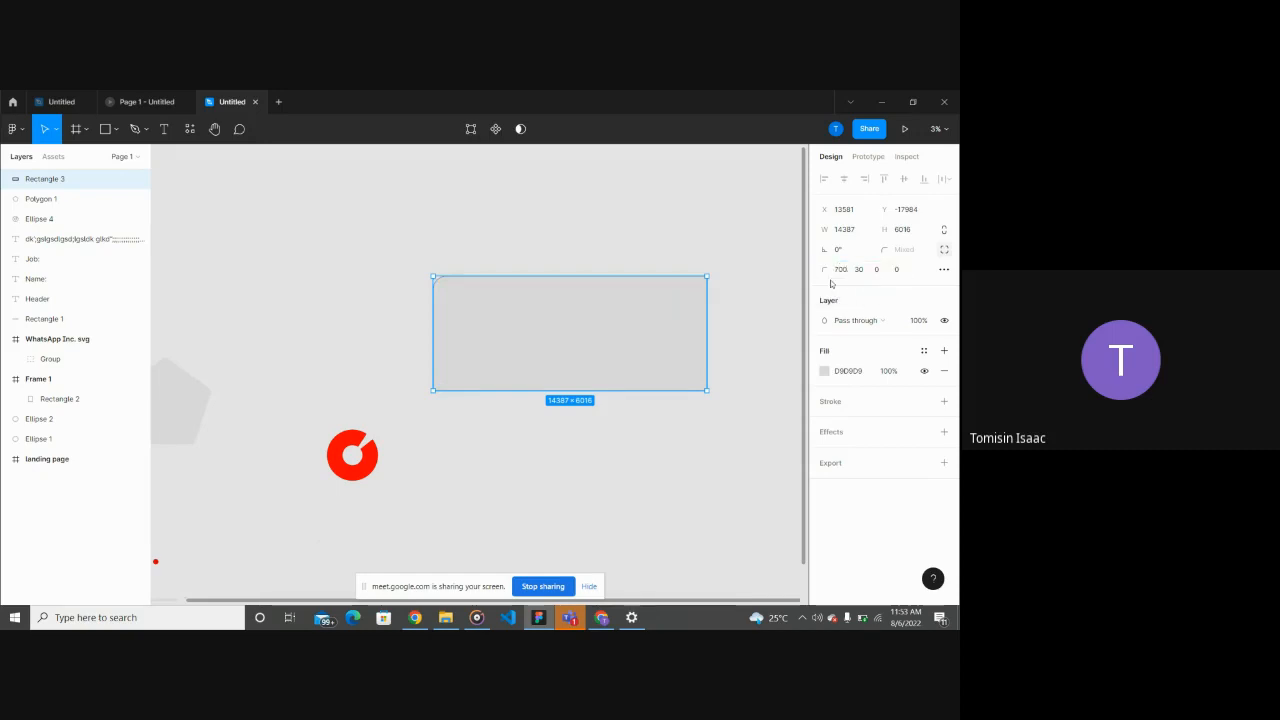
{"action": "left_click", "coordinate": [864, 276]}
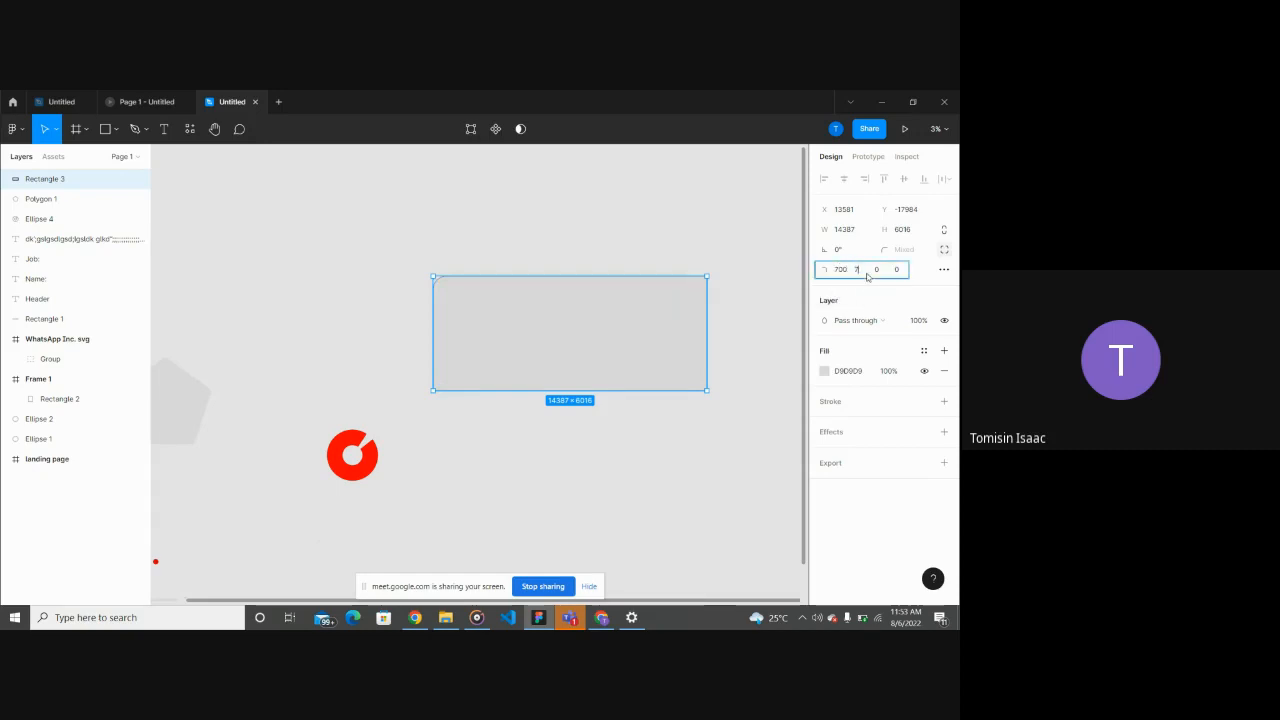
{"action": "key", "text": "Return"}
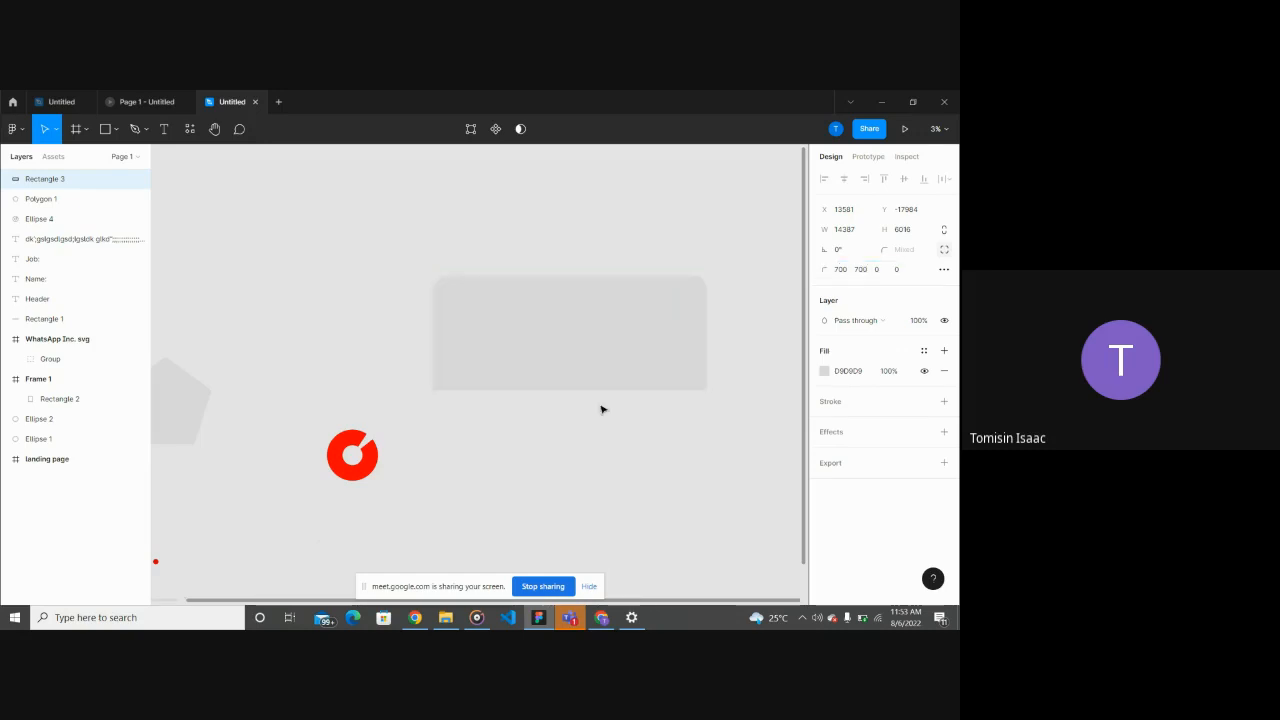
{"action": "left_click", "coordinate": [611, 469]}
{"action": "scroll", "coordinate": [637, 382], "scroll_direction": "up", "scroll_amount": 4}
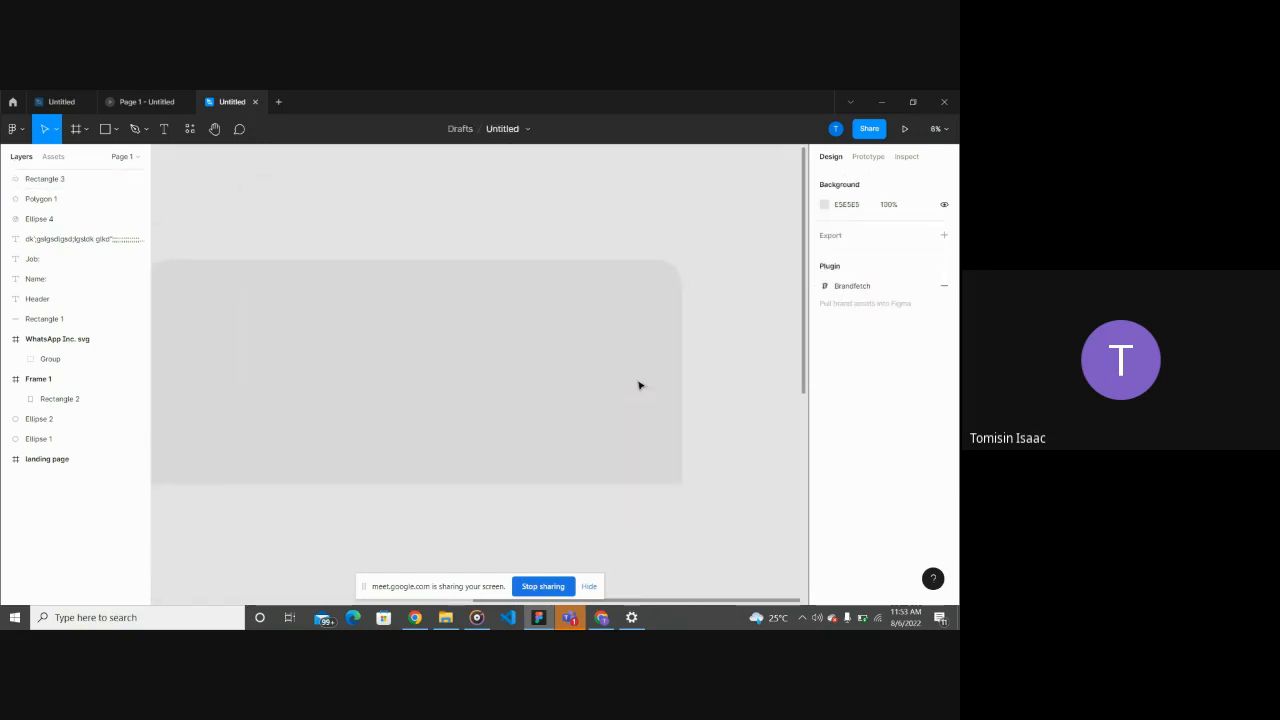
{"action": "scroll", "coordinate": [638, 384], "scroll_direction": "down", "scroll_amount": 1}
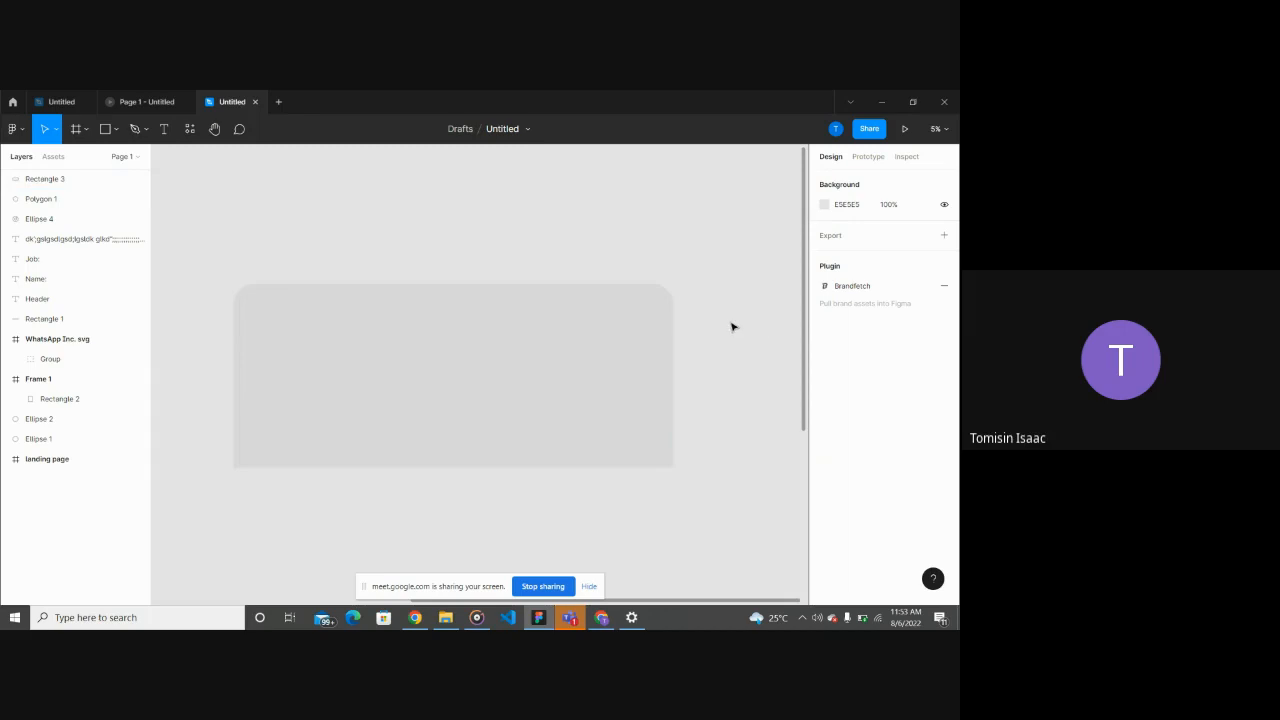
Step: Move the rounded rectangle over to the landing page frame and shrink it to about 3631 × 934 inside the frame
{"action": "scroll", "coordinate": [440, 492], "scroll_direction": "down", "scroll_amount": 3}
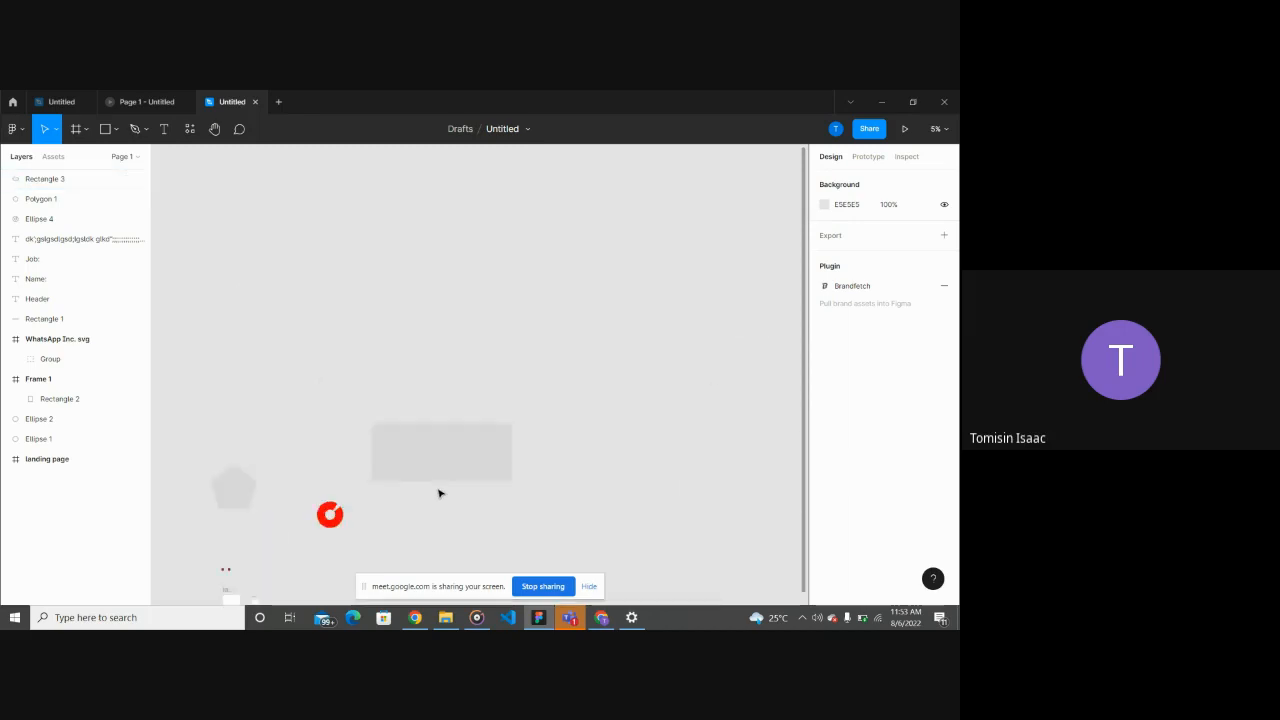
{"action": "scroll", "coordinate": [440, 493], "scroll_direction": "down", "scroll_amount": 2}
{"action": "scroll", "coordinate": [440, 492], "scroll_direction": "down", "scroll_amount": 2}
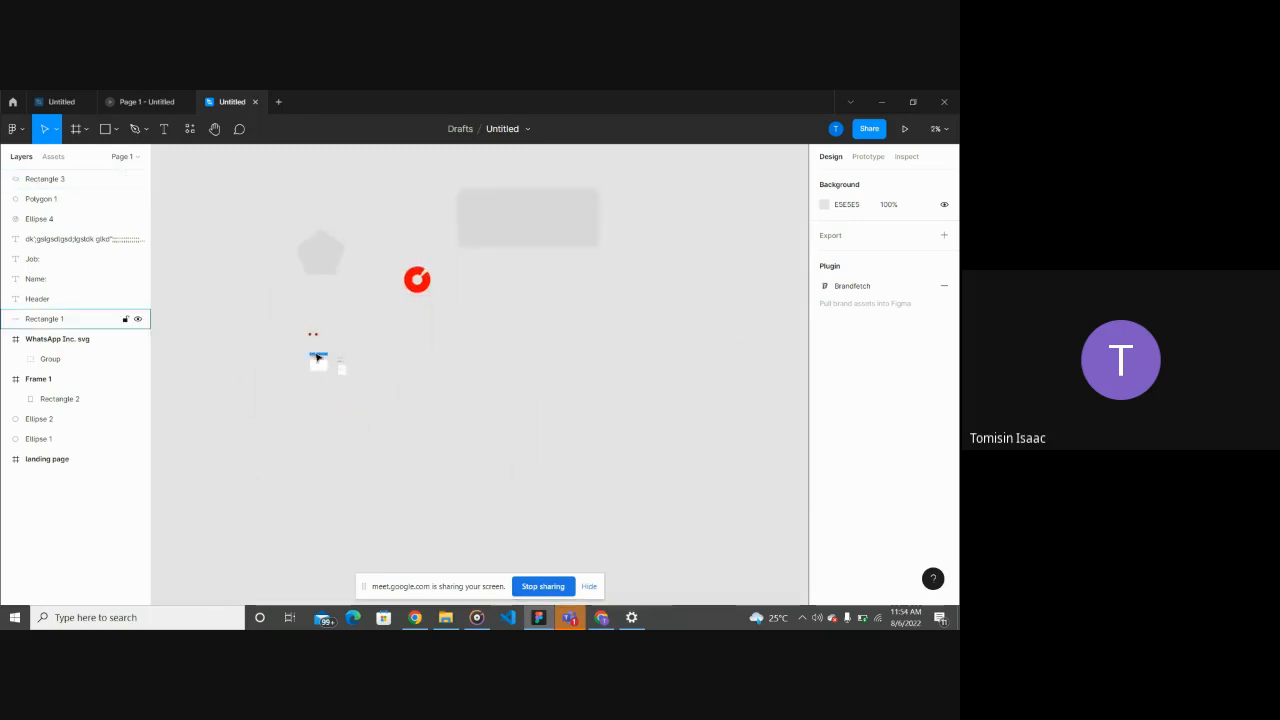
{"action": "scroll", "coordinate": [318, 359], "scroll_direction": "up", "scroll_amount": 4}
{"action": "scroll", "coordinate": [440, 335], "scroll_direction": "down", "scroll_amount": 4}
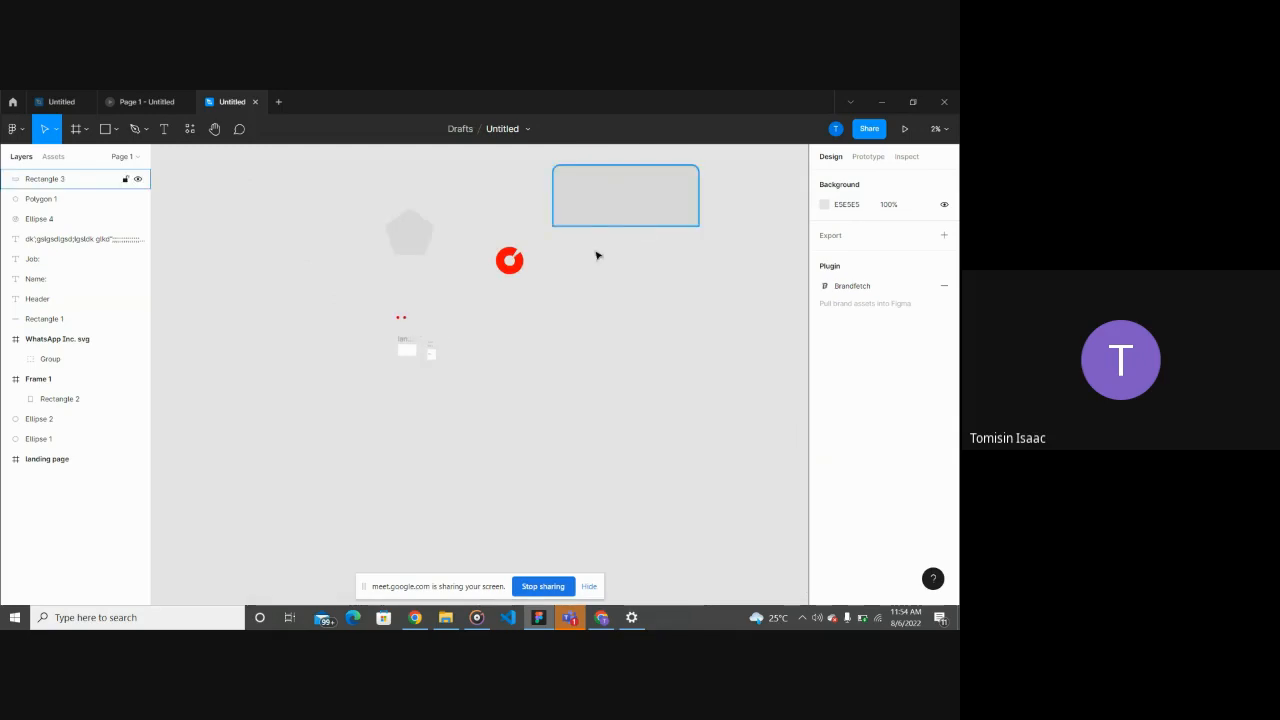
{"action": "left_click_drag", "start_coordinate": [624, 221], "coordinate": [318, 371]}
{"action": "scroll", "coordinate": [323, 371], "scroll_direction": "up", "scroll_amount": 2}
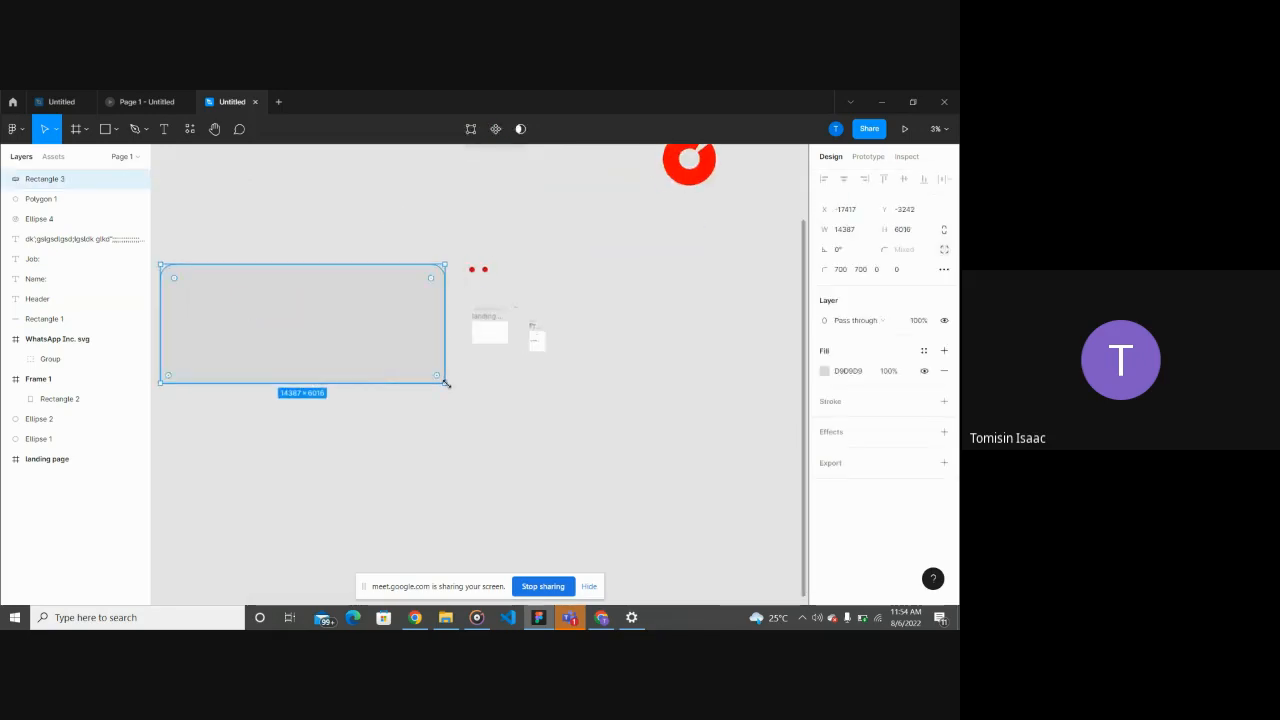
{"action": "left_click_drag", "start_coordinate": [446, 384], "coordinate": [480, 331]}
{"action": "scroll", "coordinate": [478, 331], "scroll_direction": "up", "scroll_amount": 3}
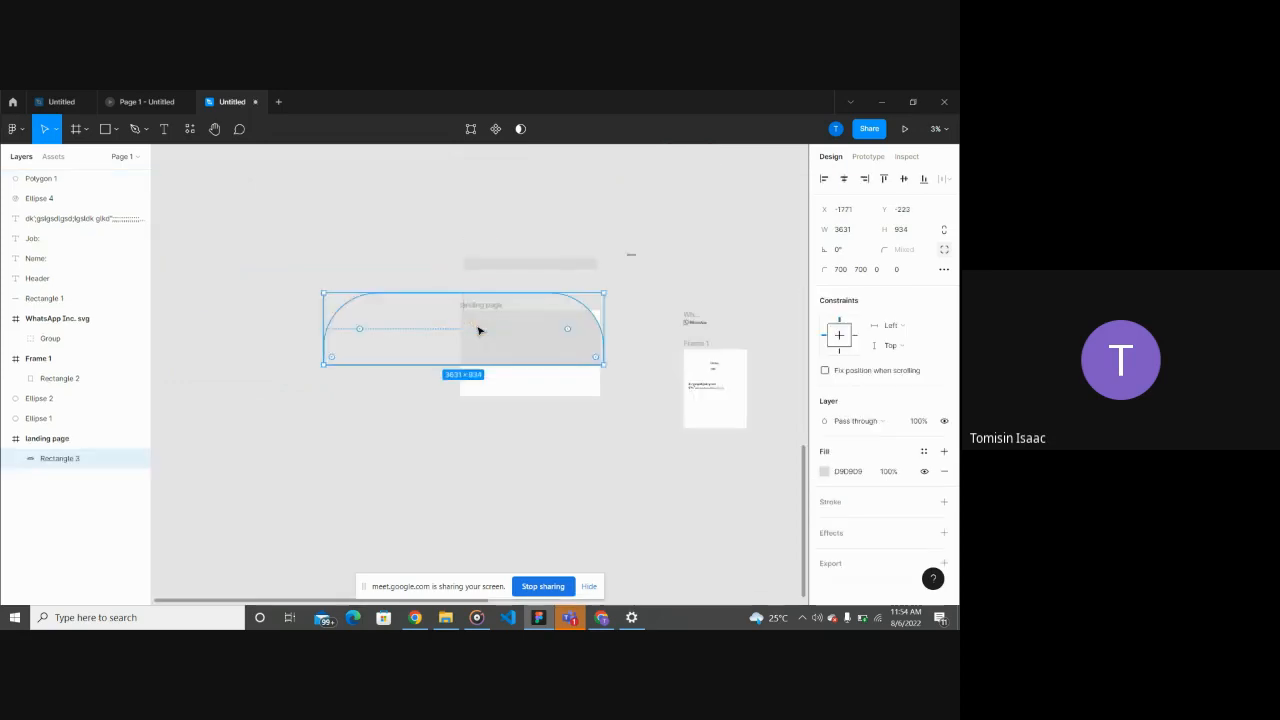
{"action": "scroll", "coordinate": [478, 331], "scroll_direction": "up", "scroll_amount": 2}
{"action": "scroll", "coordinate": [430, 343], "scroll_direction": "down", "scroll_amount": 4}
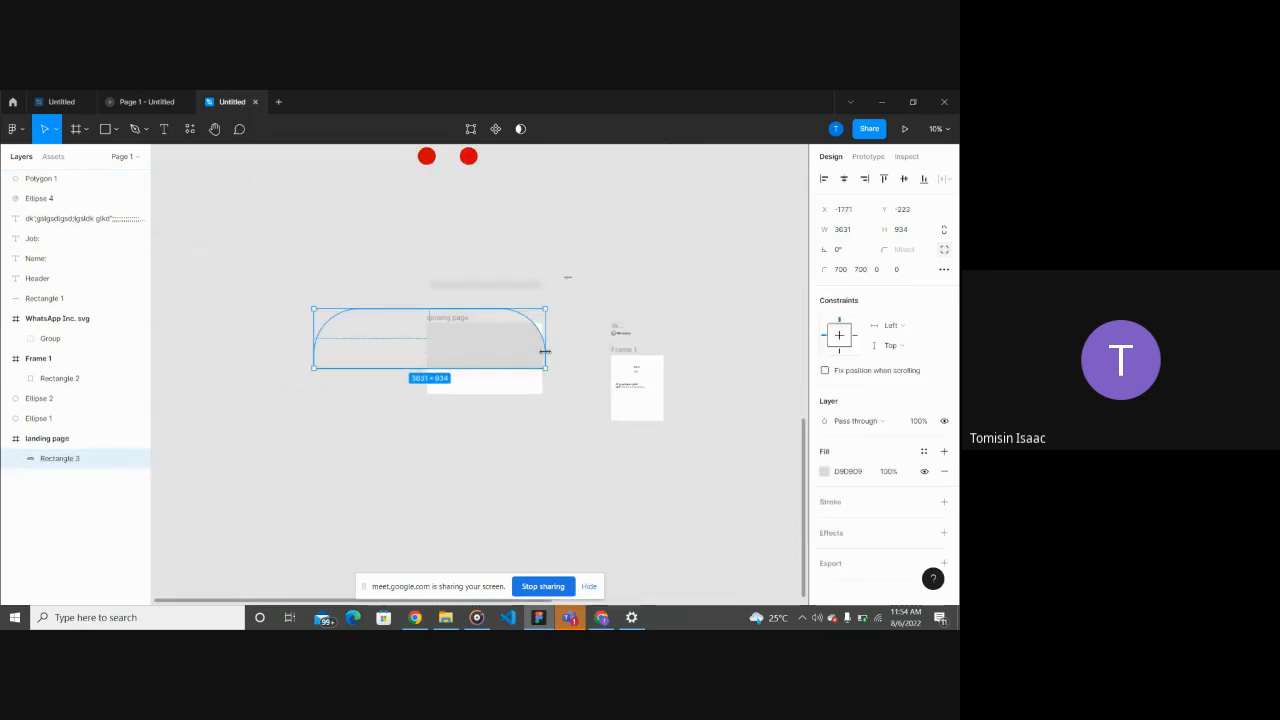
Step: Narrow the rounded rectangle to about 689 × 427, turned upside down at the landing page's top edge
{"action": "left_click_drag", "start_coordinate": [545, 352], "coordinate": [443, 309]}
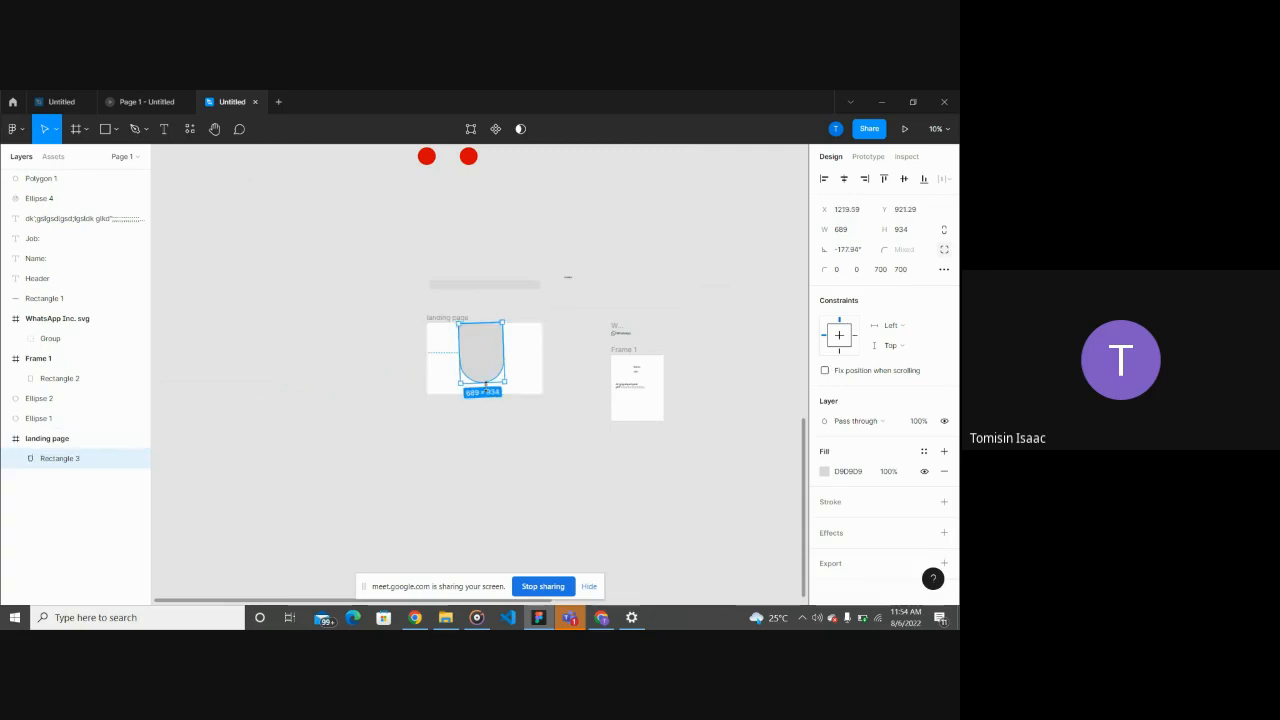
{"action": "left_click_drag", "start_coordinate": [485, 383], "coordinate": [508, 352]}
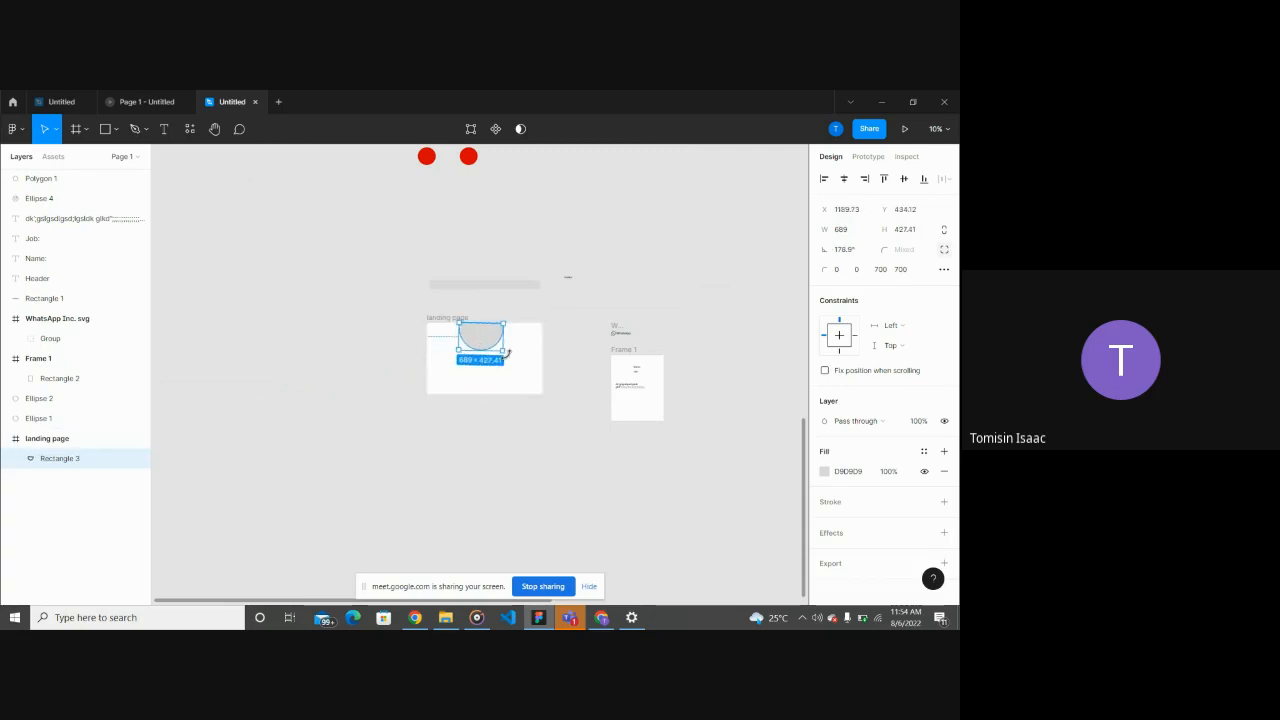
{"action": "scroll", "coordinate": [502, 373], "scroll_direction": "up", "scroll_amount": 3}
{"action": "scroll", "coordinate": [503, 371], "scroll_direction": "up", "scroll_amount": 2}
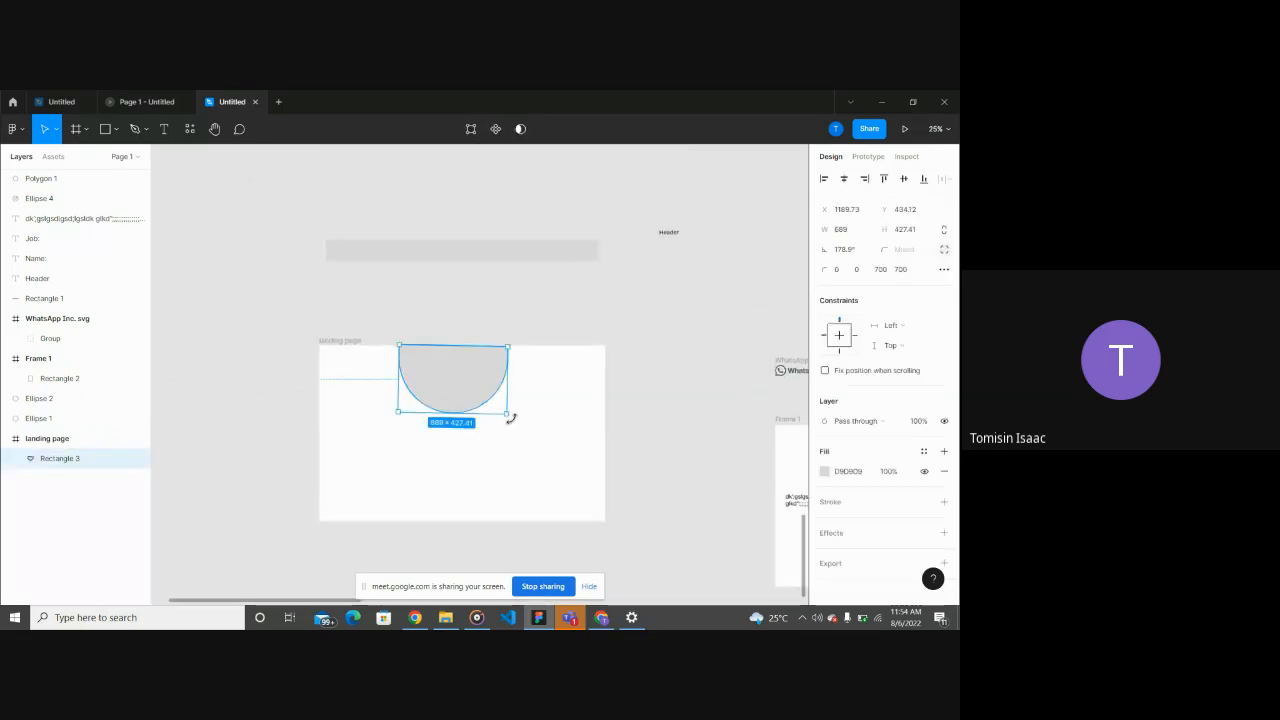
Step: Straighten the half-round shape by setting its rotation to 0° and turn it upside down with a rotation of 180°
{"action": "left_click_drag", "start_coordinate": [511, 418], "coordinate": [513, 414]}
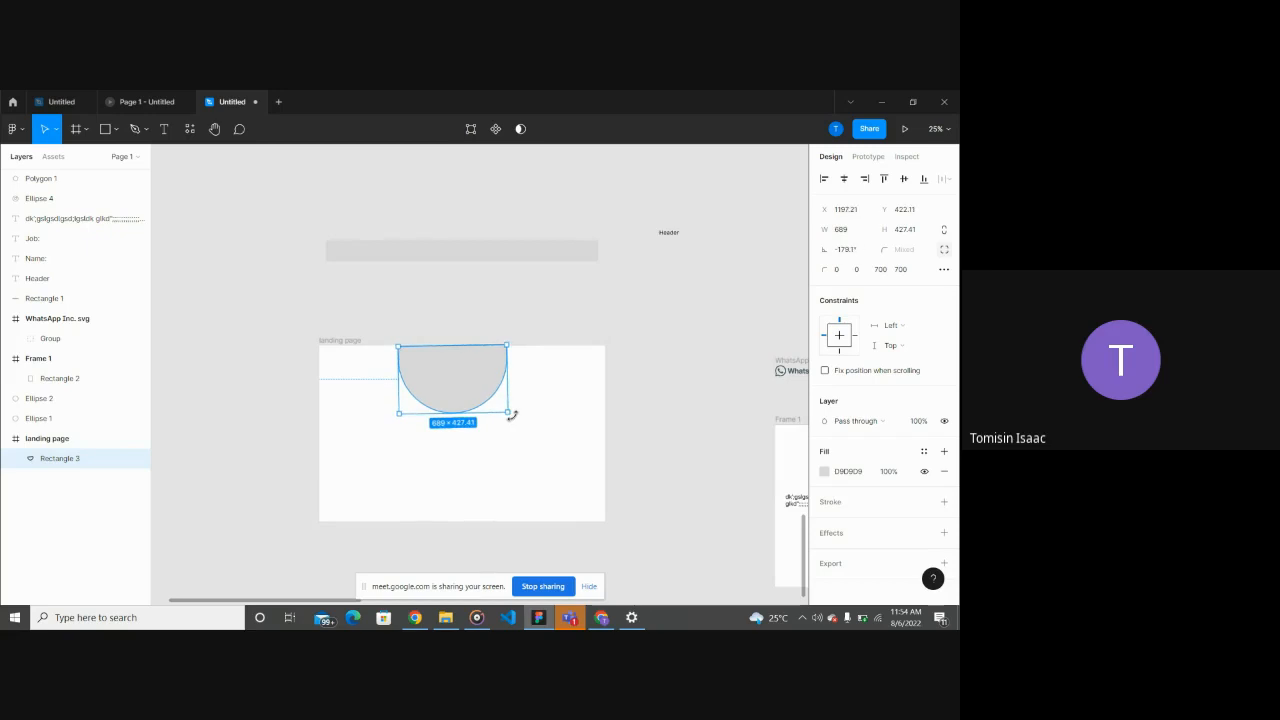
{"action": "left_click", "coordinate": [857, 258]}
{"action": "type", "text": "0"}
{"action": "key", "text": "Return"}
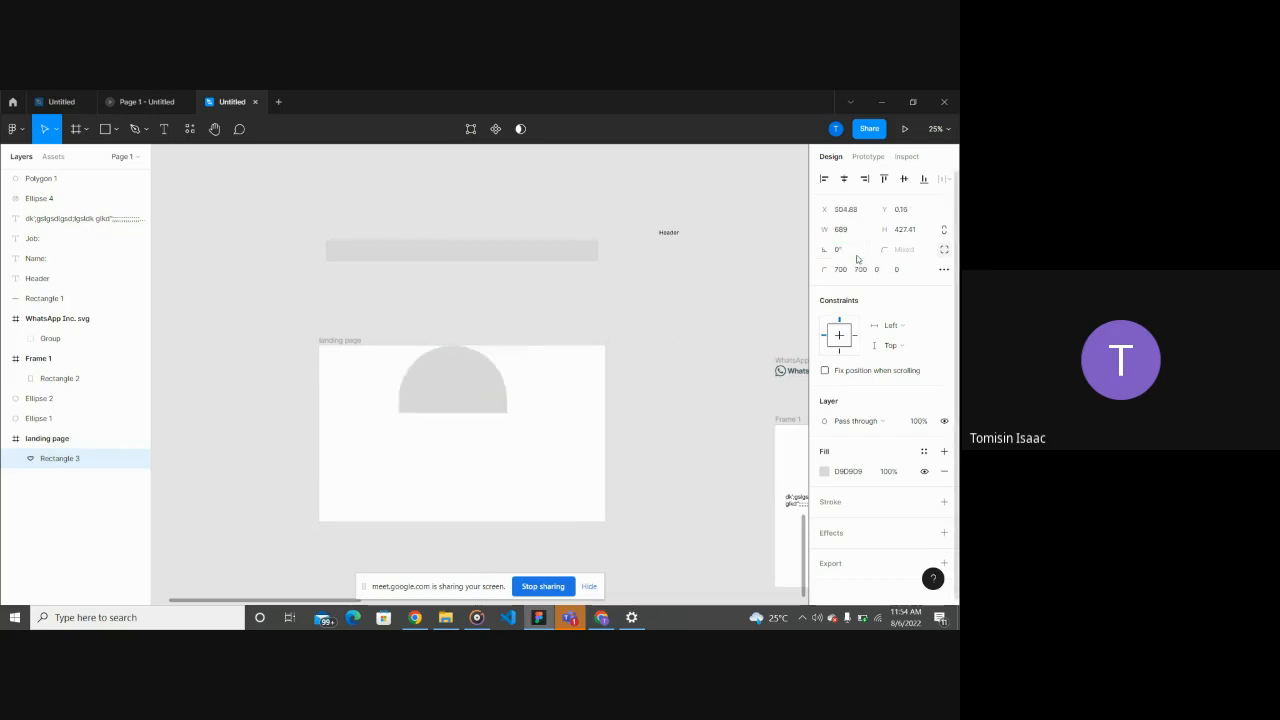
{"action": "left_click", "coordinate": [857, 259]}
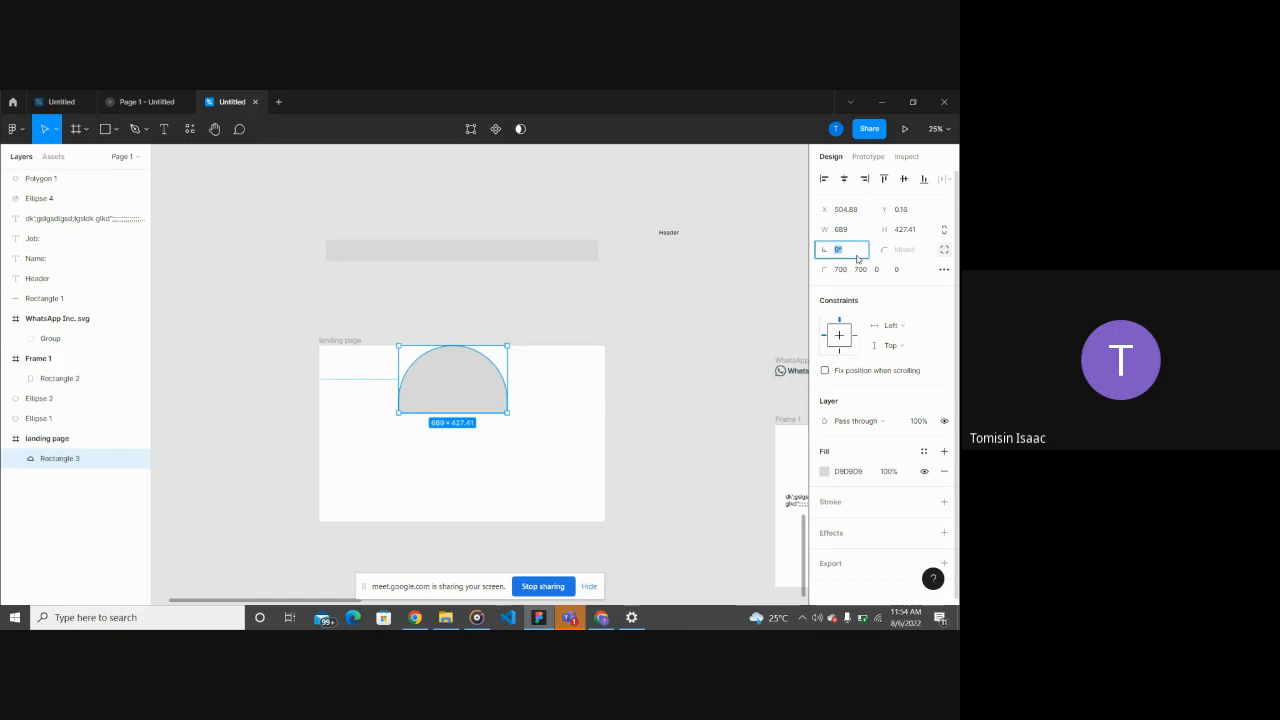
{"action": "type", "text": "180"}
{"action": "key", "text": "Return"}
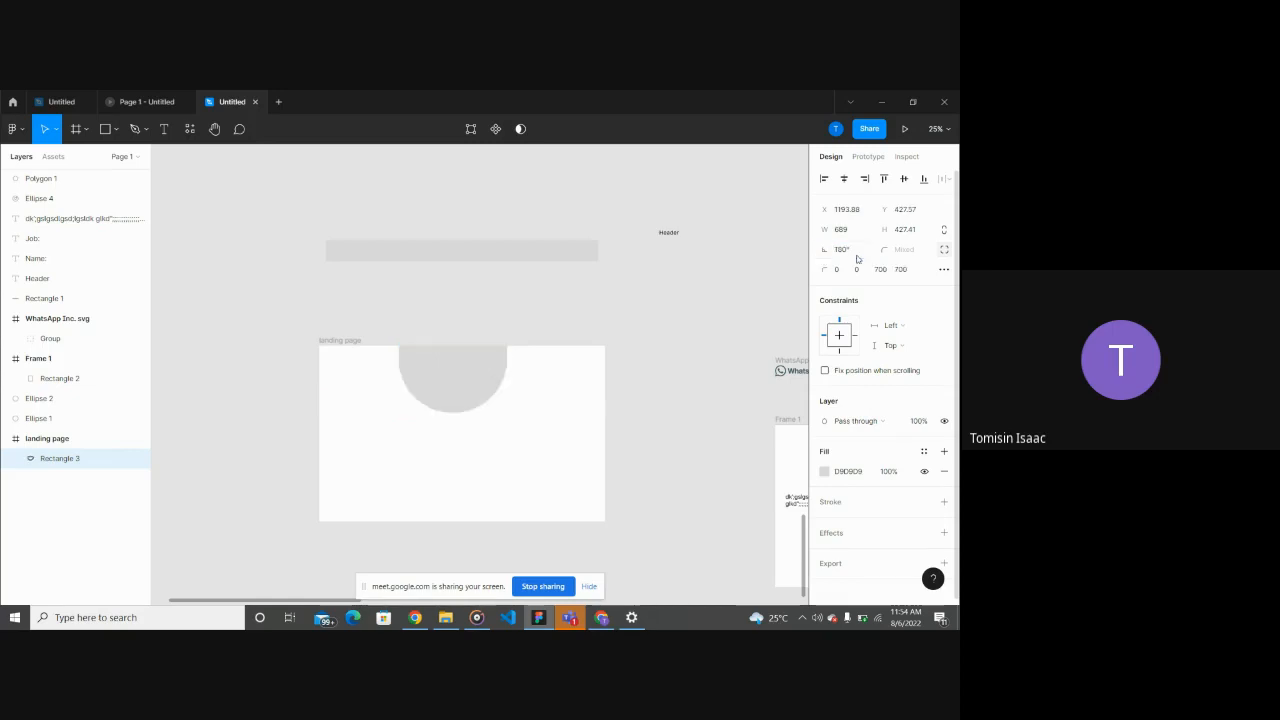
Step: Stretch the half-round shape across the landing page's full 1816 width, reduce its height to a shallow header band and inspect its corners
{"action": "left_click", "coordinate": [440, 416]}
{"action": "left_click", "coordinate": [455, 396]}
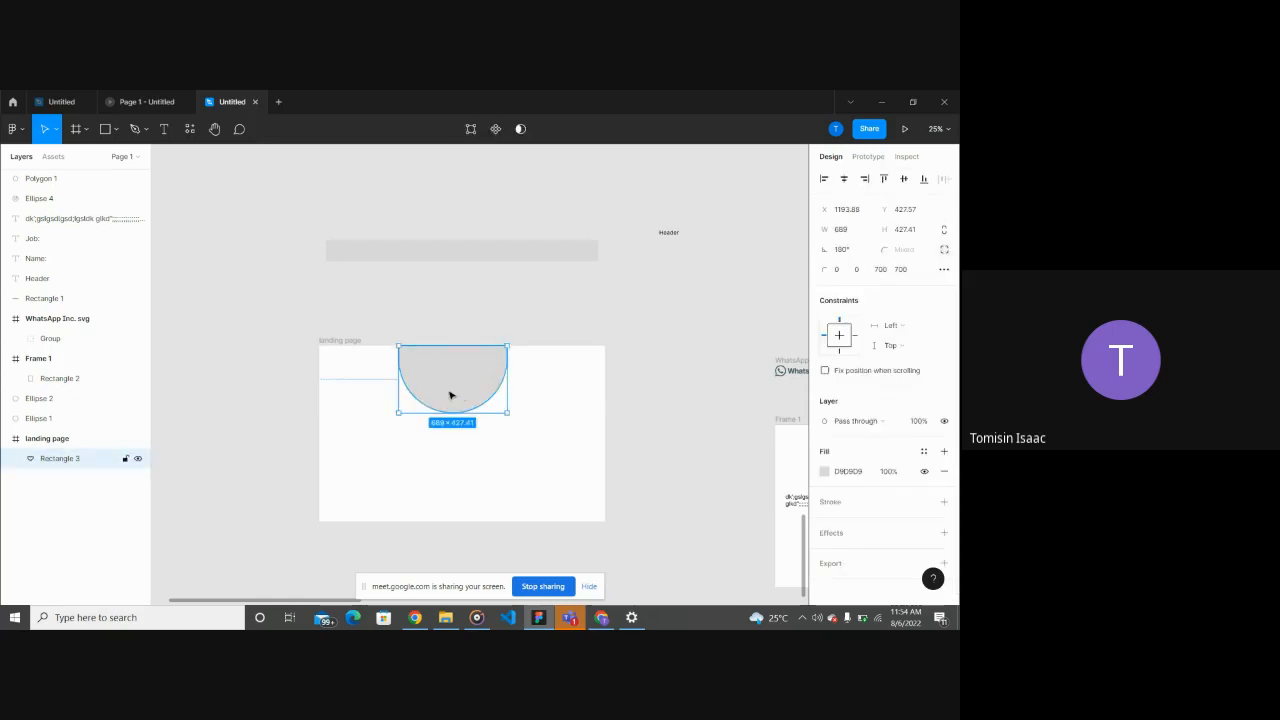
{"action": "left_click_drag", "start_coordinate": [389, 371], "coordinate": [320, 372]}
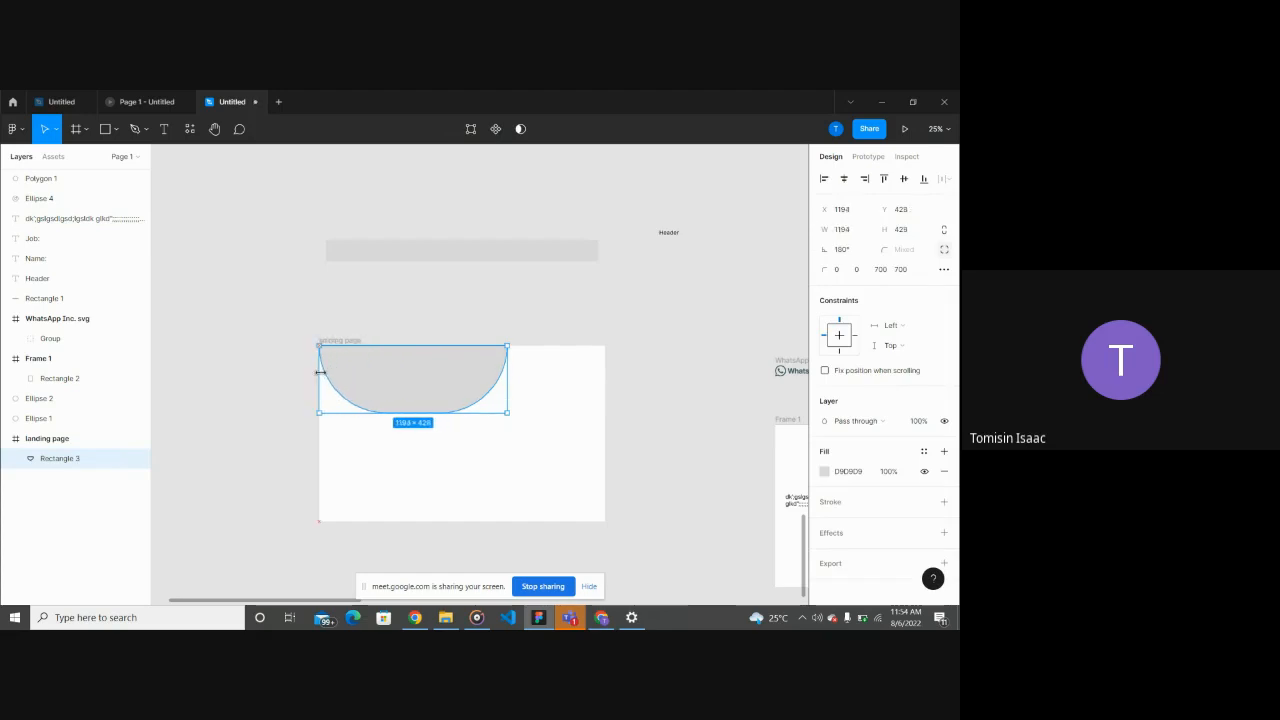
{"action": "left_click_drag", "start_coordinate": [505, 366], "coordinate": [604, 373]}
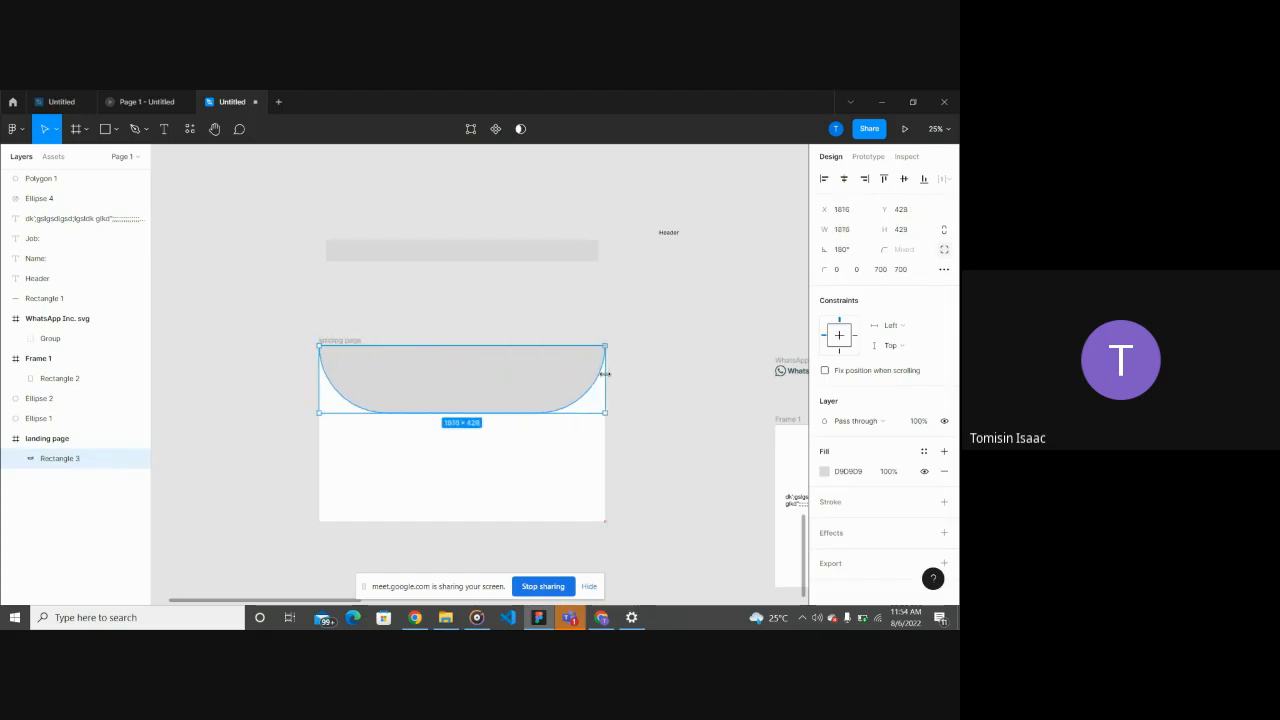
{"action": "left_click_drag", "start_coordinate": [517, 407], "coordinate": [520, 373]}
{"action": "left_click", "coordinate": [517, 448]}
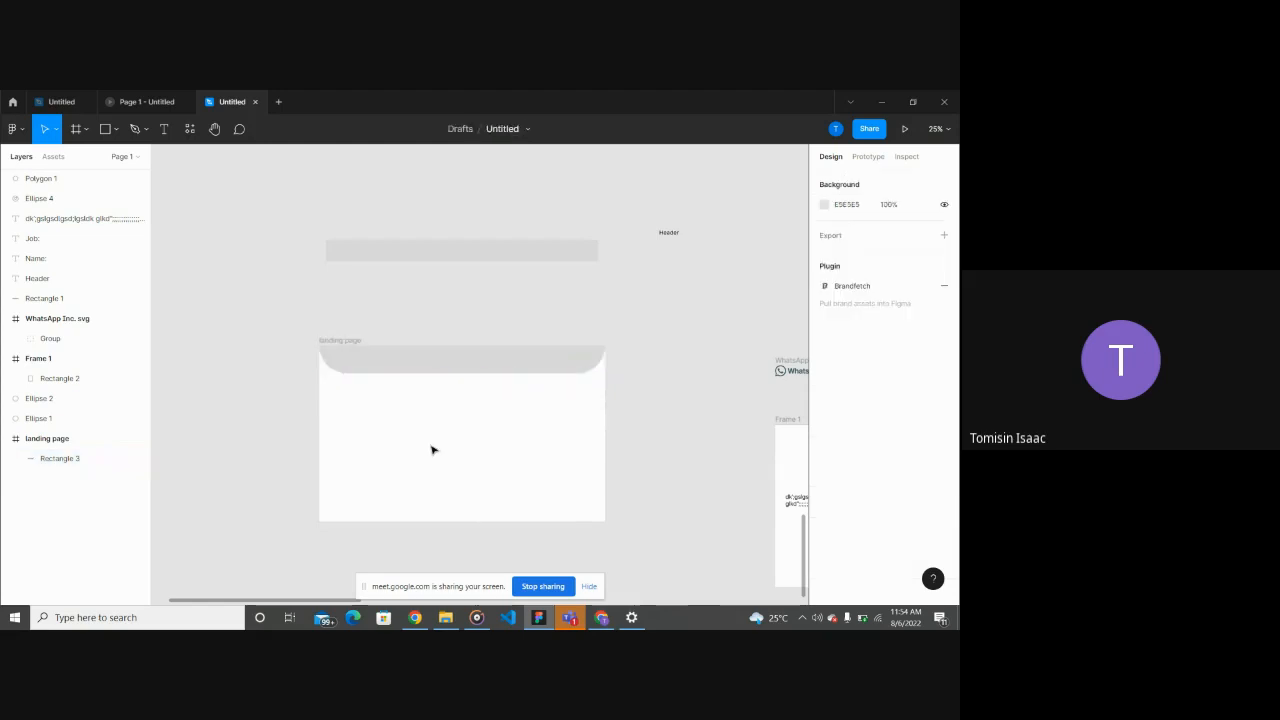
{"action": "scroll", "coordinate": [578, 343], "scroll_direction": "up", "scroll_amount": 5}
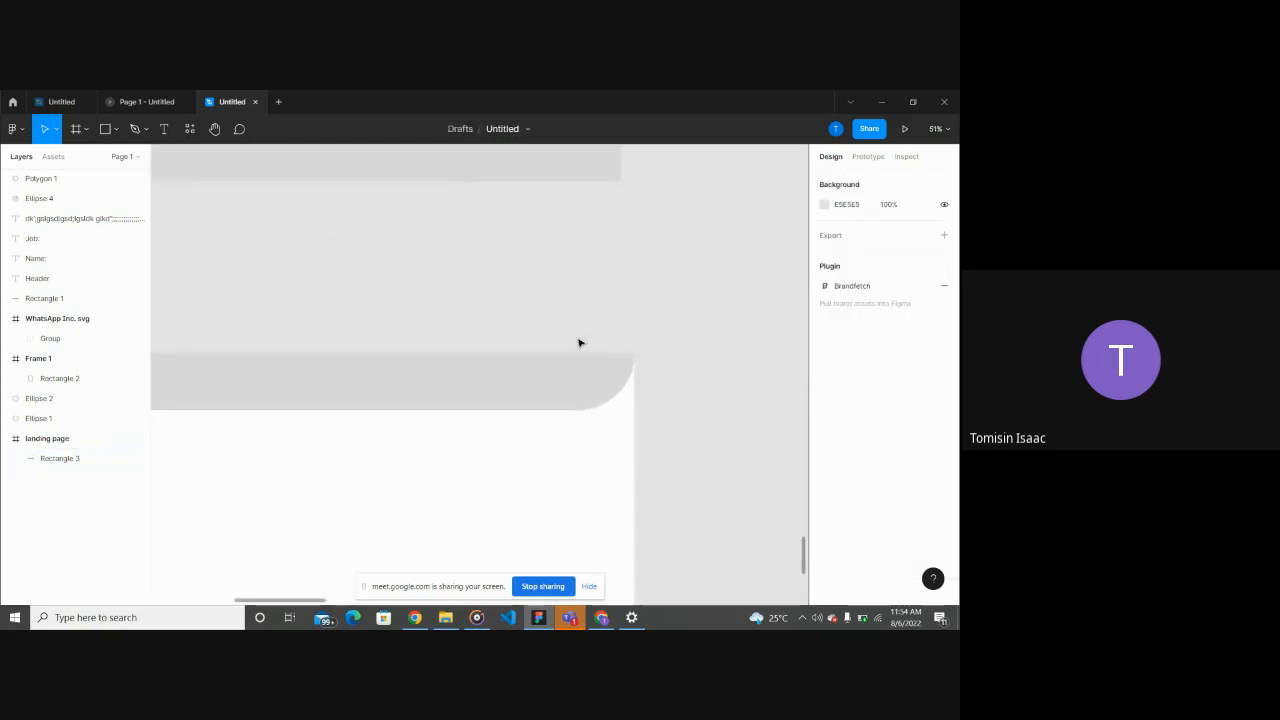
{"action": "scroll", "coordinate": [578, 343], "scroll_direction": "down", "scroll_amount": 4}
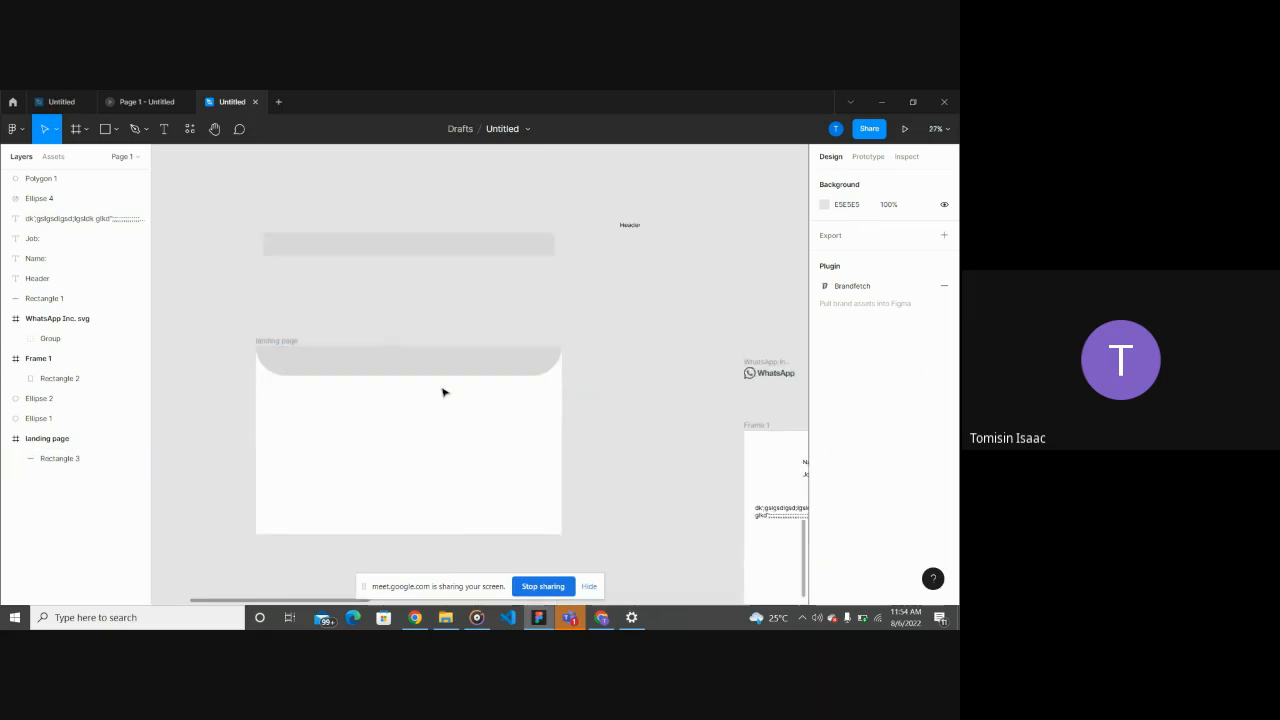
{"action": "scroll", "coordinate": [563, 286], "scroll_direction": "down", "scroll_amount": 5}
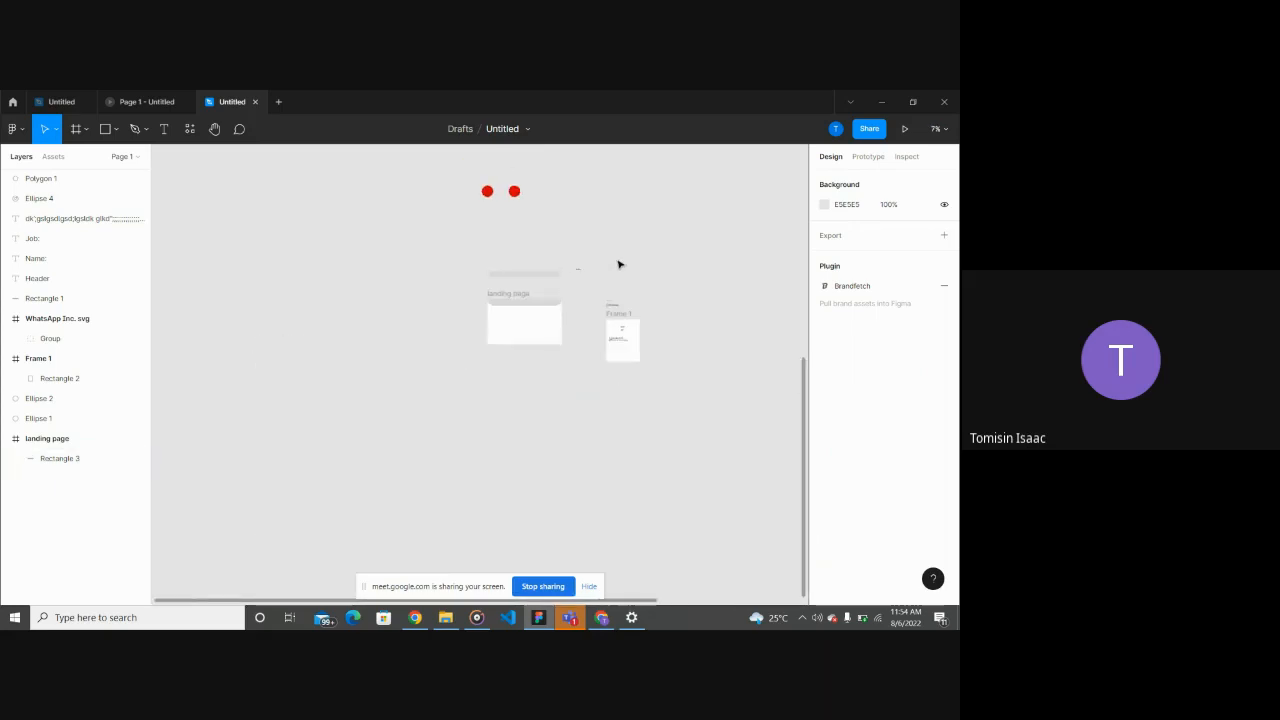
{"action": "left_click", "coordinate": [105, 129]}
{"action": "left_click", "coordinate": [116, 133]}
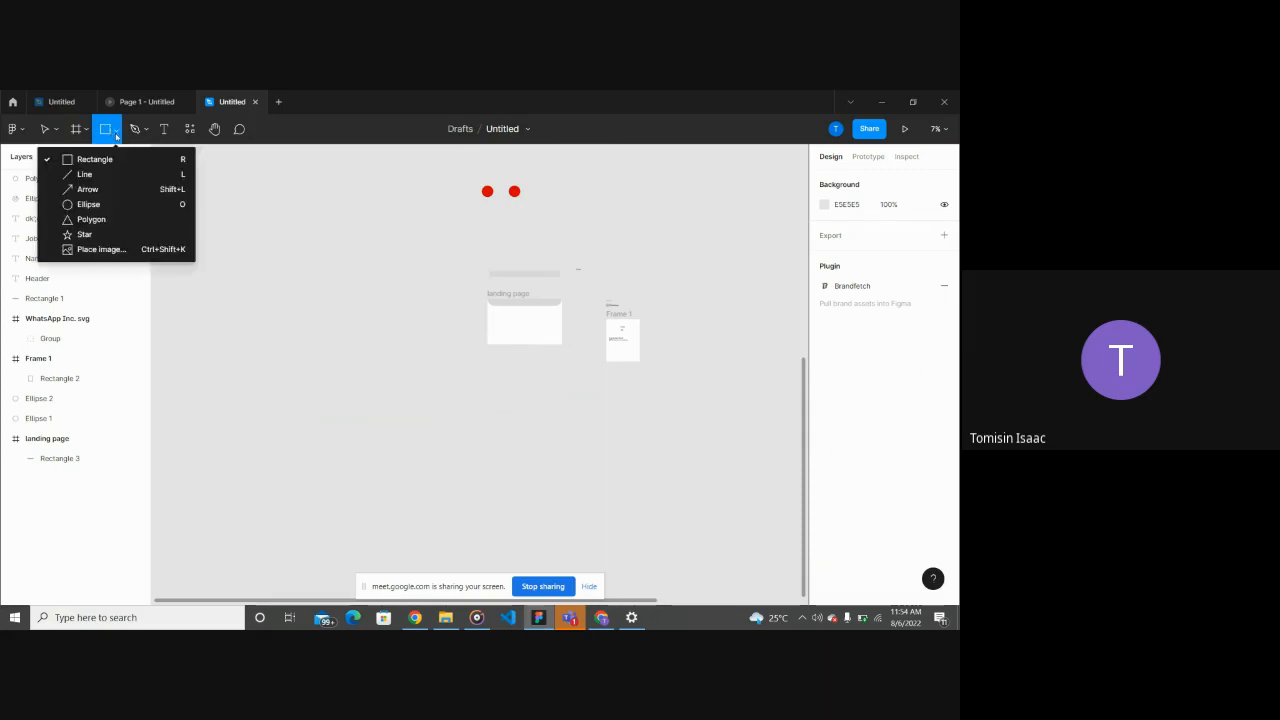
{"action": "left_click", "coordinate": [111, 232]}
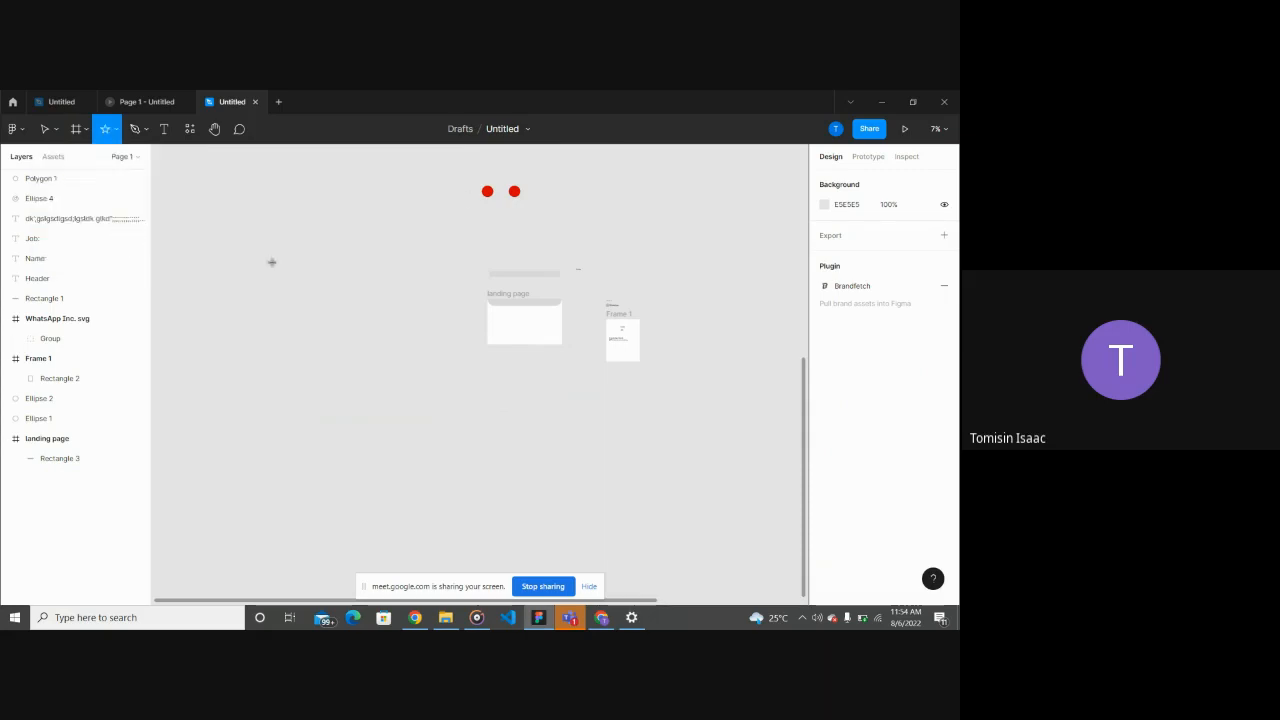
{"action": "mouse_move", "coordinate": [269, 262]}
{"action": "left_mouse_down"}
{"action": "mouse_move", "coordinate": [403, 346]}
{"action": "mouse_move", "coordinate": [423, 420]}
{"action": "mouse_move", "coordinate": [414, 450]}
{"action": "mouse_move", "coordinate": [443, 500]}
{"action": "mouse_move", "coordinate": [397, 450]}
{"action": "mouse_move", "coordinate": [517, 466]}
{"action": "mouse_move", "coordinate": [392, 336]}
{"action": "mouse_move", "coordinate": [583, 275]}
{"action": "mouse_move", "coordinate": [427, 419]}
{"action": "left_mouse_up"}
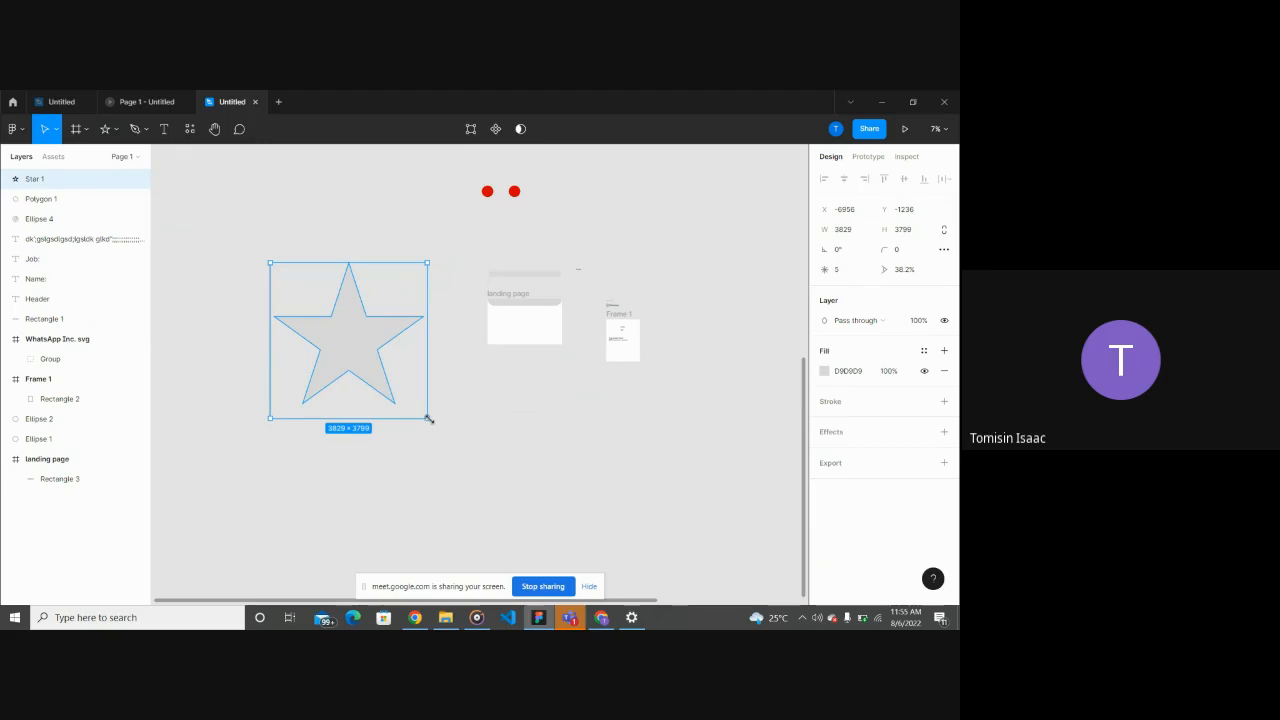
{"action": "key", "text": "Delete"}
Step: Draw a star about 4149 × 4149 in the empty space beside the landing page frame
{"action": "left_click", "coordinate": [115, 130]}
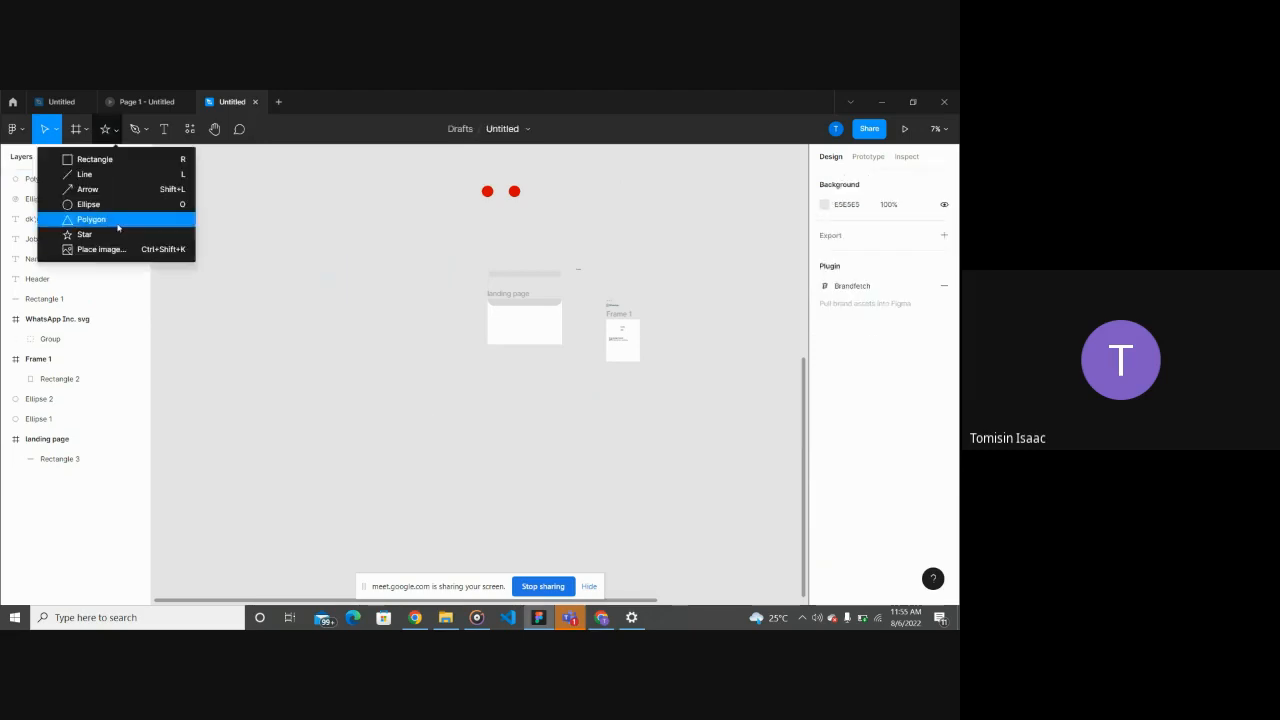
{"action": "left_click", "coordinate": [115, 233]}
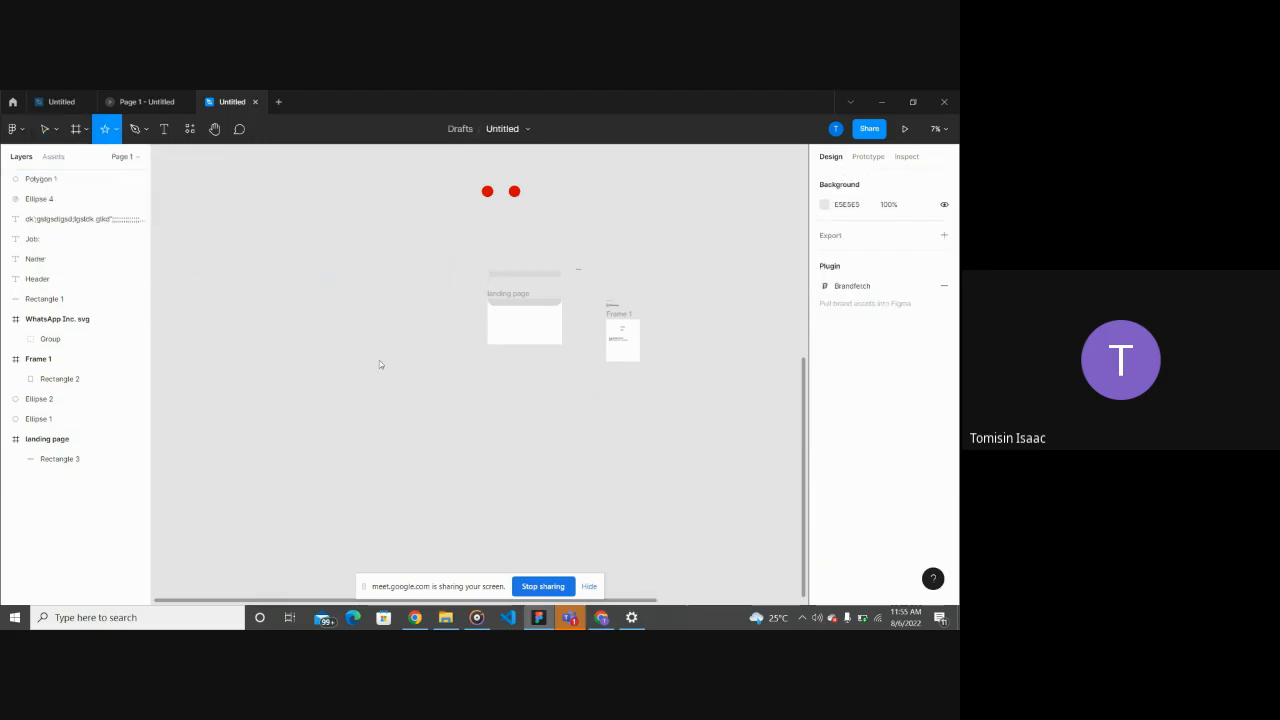
{"action": "mouse_move", "coordinate": [265, 303]}
{"action": "left_mouse_down"}
{"action": "mouse_move", "coordinate": [429, 434]}
{"action": "mouse_move", "coordinate": [436, 473]}
{"action": "left_mouse_up"}
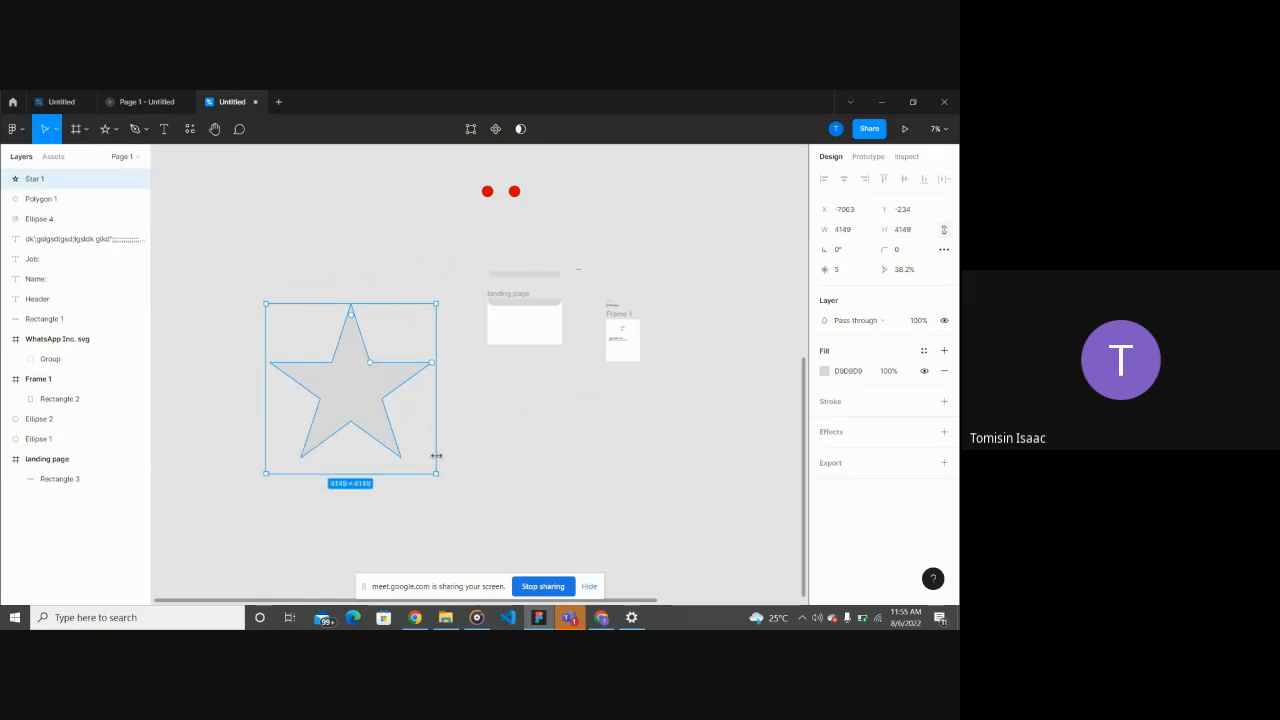
{"action": "left_click", "coordinate": [405, 413]}
{"action": "left_click", "coordinate": [349, 412]}
Step: Try the star's corner radius handle, raise its ratio to 80% and reduce it to 23% for thinner points
{"action": "left_click_drag", "start_coordinate": [352, 318], "coordinate": [346, 291]}
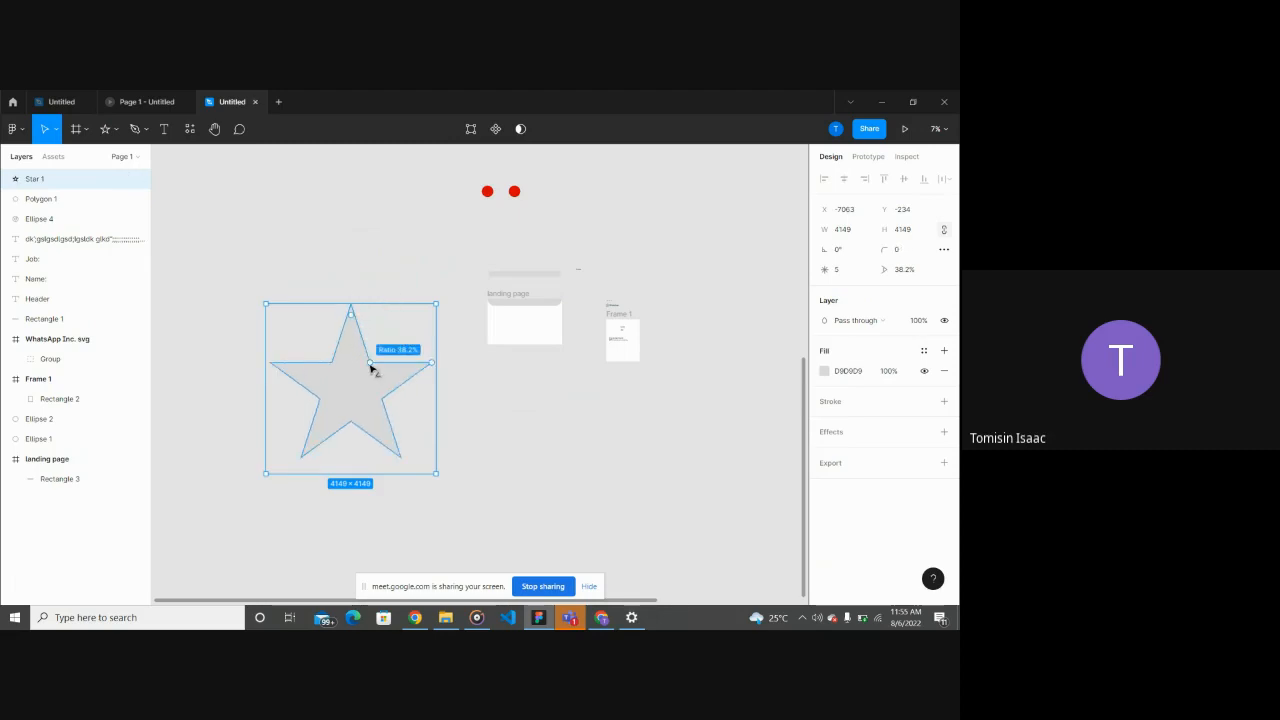
{"action": "left_click_drag", "start_coordinate": [370, 368], "coordinate": [390, 333]}
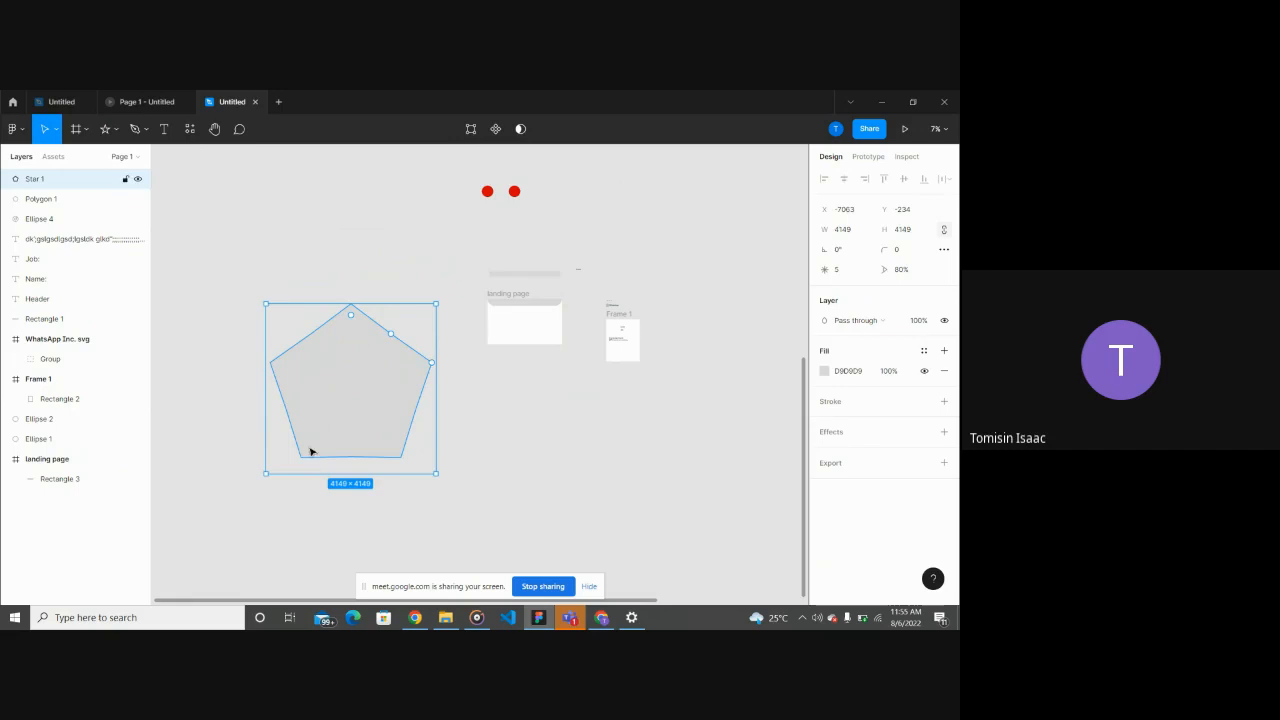
{"action": "left_click_drag", "start_coordinate": [390, 336], "coordinate": [363, 374]}
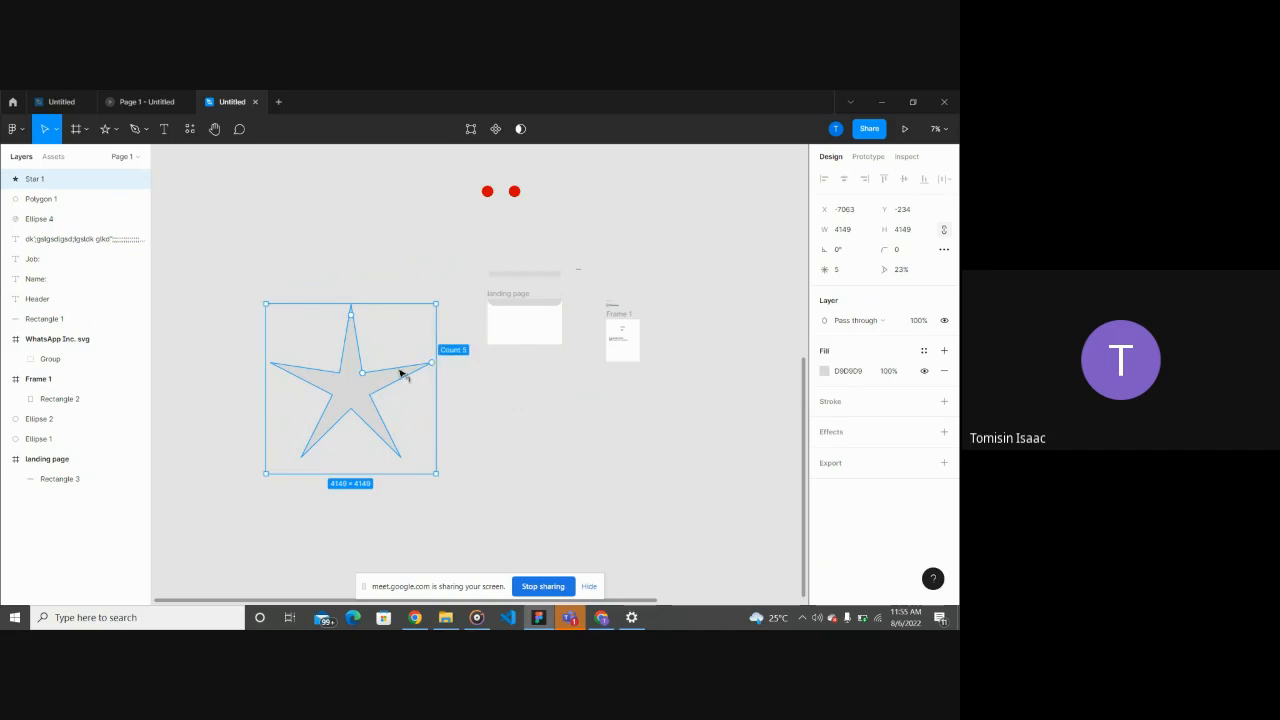
Step: Increase the star's point count to 48 with a 48% ratio and move the star slightly closer to the landing page frame
{"action": "left_click_drag", "start_coordinate": [373, 367], "coordinate": [374, 310]}
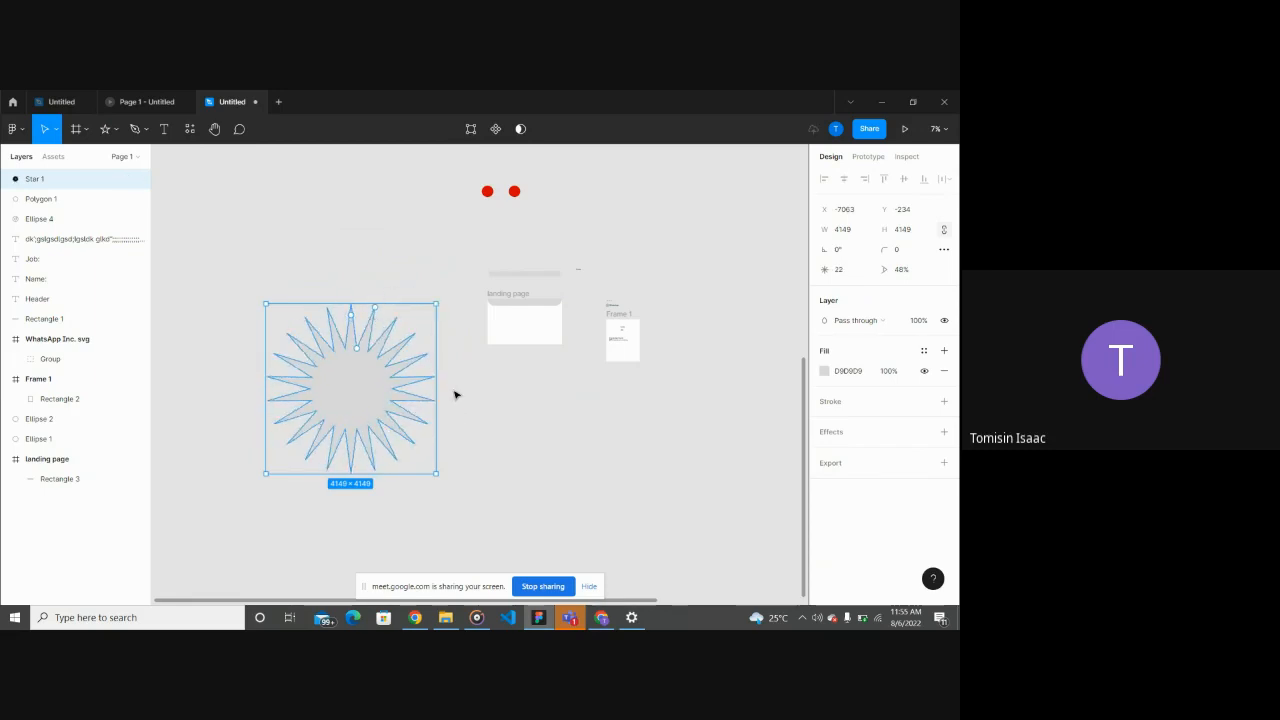
{"action": "left_click", "coordinate": [505, 430]}
{"action": "left_click", "coordinate": [366, 393]}
{"action": "left_click_drag", "start_coordinate": [366, 393], "coordinate": [400, 401]}
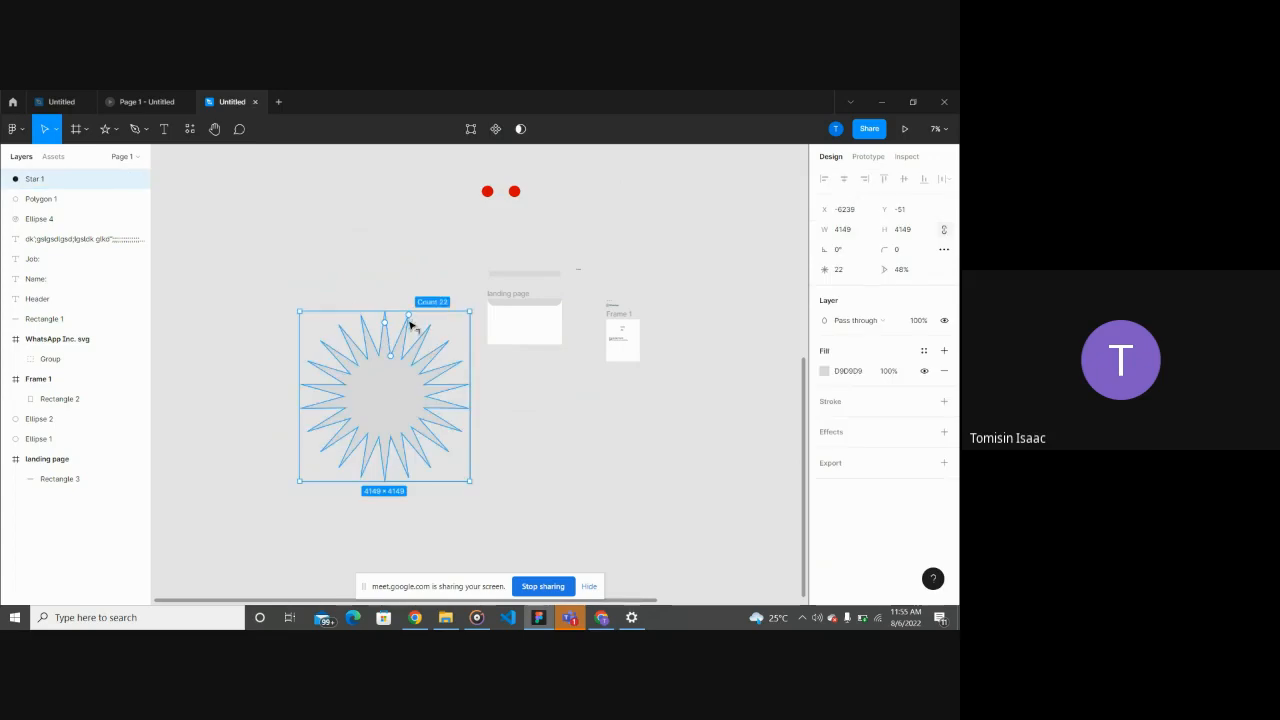
{"action": "mouse_move", "coordinate": [410, 324]}
{"action": "left_mouse_down"}
{"action": "mouse_move", "coordinate": [440, 366]}
{"action": "mouse_move", "coordinate": [440, 334]}
{"action": "mouse_move", "coordinate": [376, 316]}
{"action": "mouse_move", "coordinate": [411, 323]}
{"action": "mouse_move", "coordinate": [397, 320]}
{"action": "left_mouse_up"}
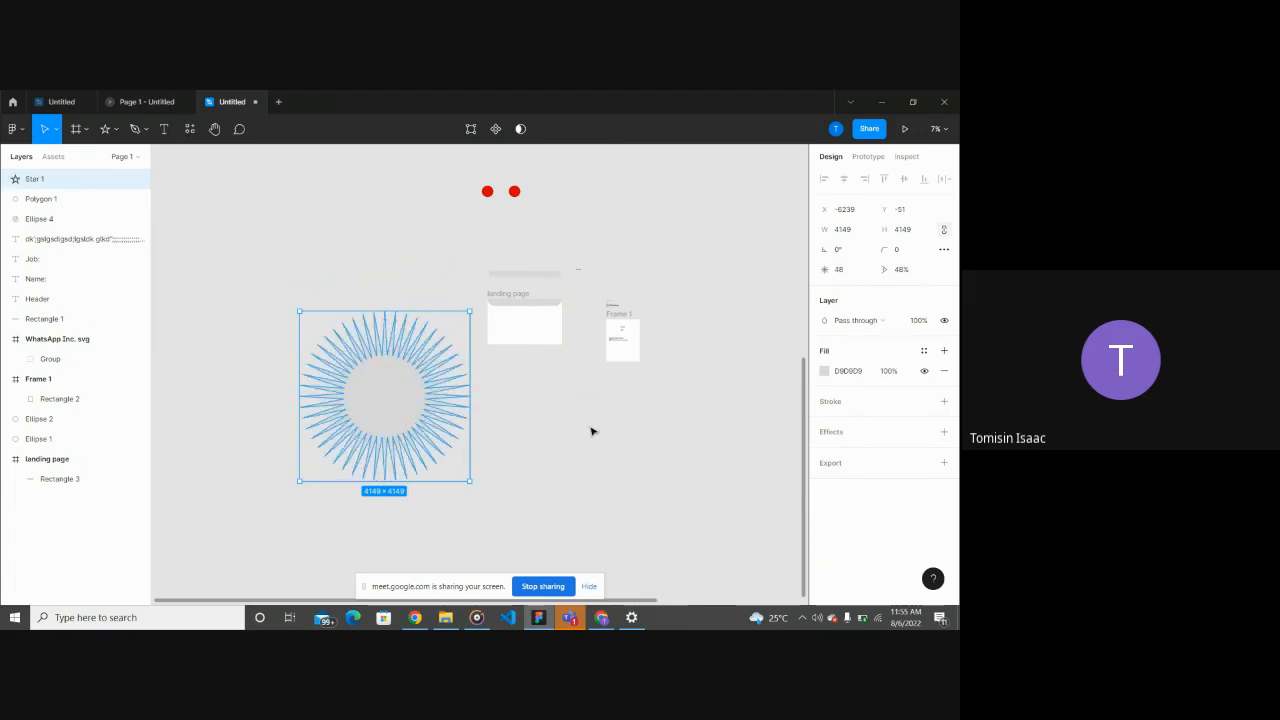
{"action": "left_click", "coordinate": [591, 432]}
Step: Edit the star's vector points, pulling one spike in each of the four diagonal directions outward into long rays
{"action": "left_click", "coordinate": [432, 421]}
{"action": "double_click", "coordinate": [446, 418]}
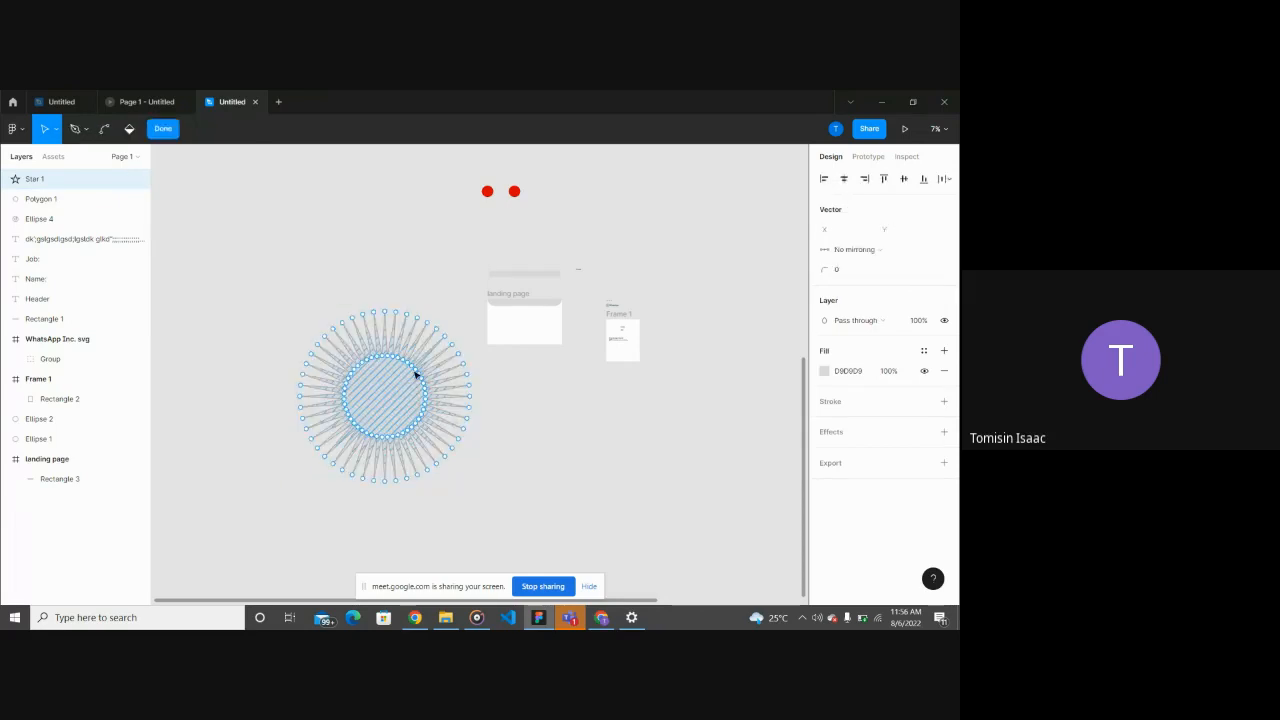
{"action": "scroll", "coordinate": [416, 374], "scroll_direction": "up", "scroll_amount": 3}
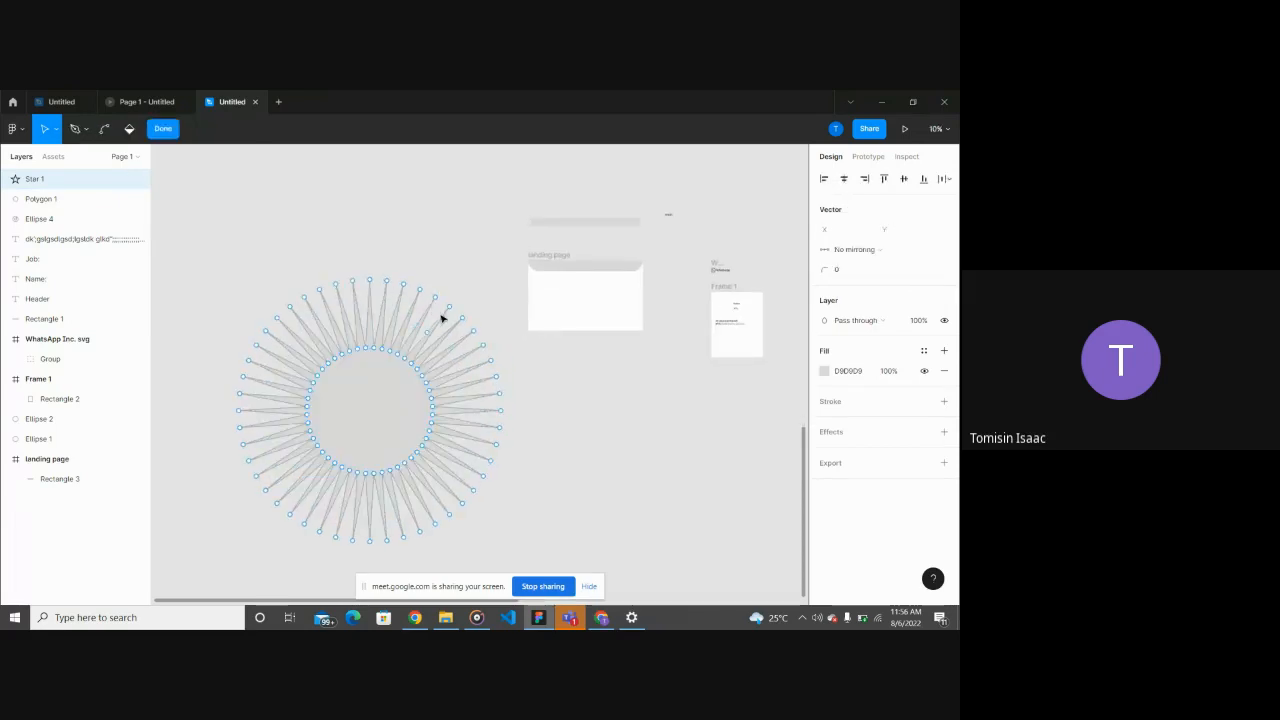
{"action": "left_click_drag", "start_coordinate": [440, 304], "coordinate": [492, 195]}
{"action": "scroll", "coordinate": [330, 465], "scroll_direction": "down", "scroll_amount": 1}
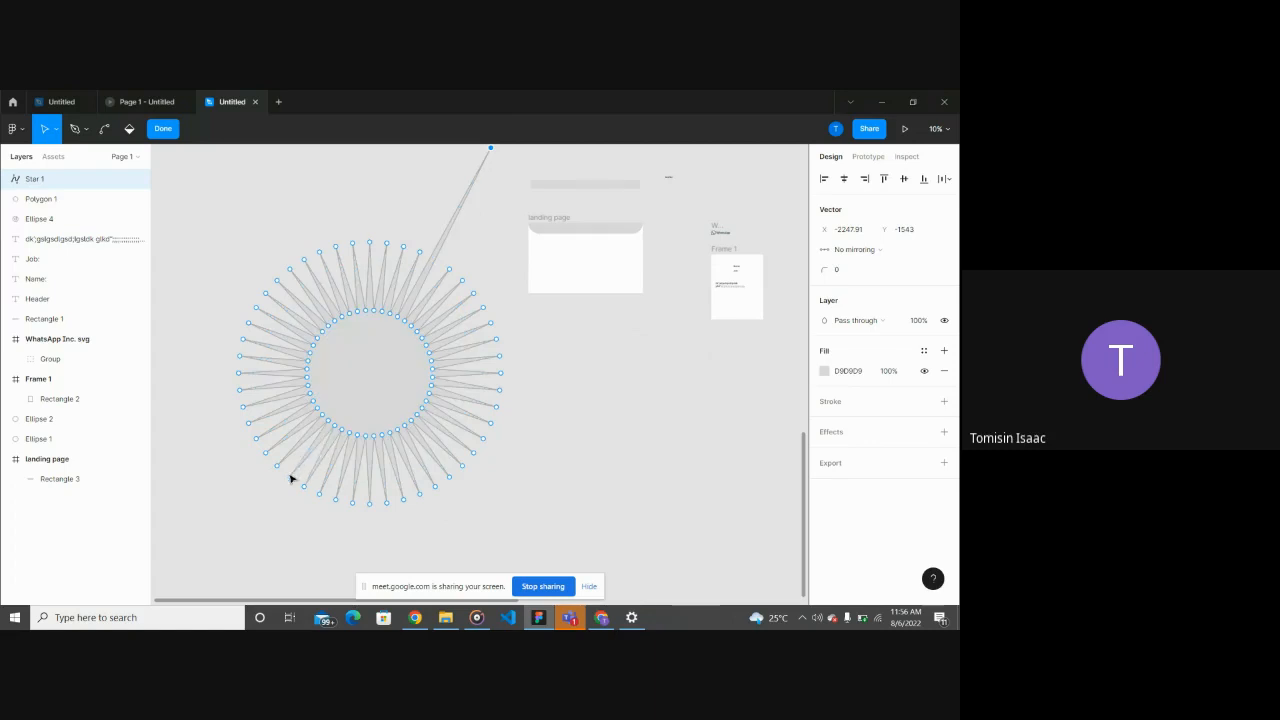
{"action": "left_click_drag", "start_coordinate": [291, 479], "coordinate": [216, 582]}
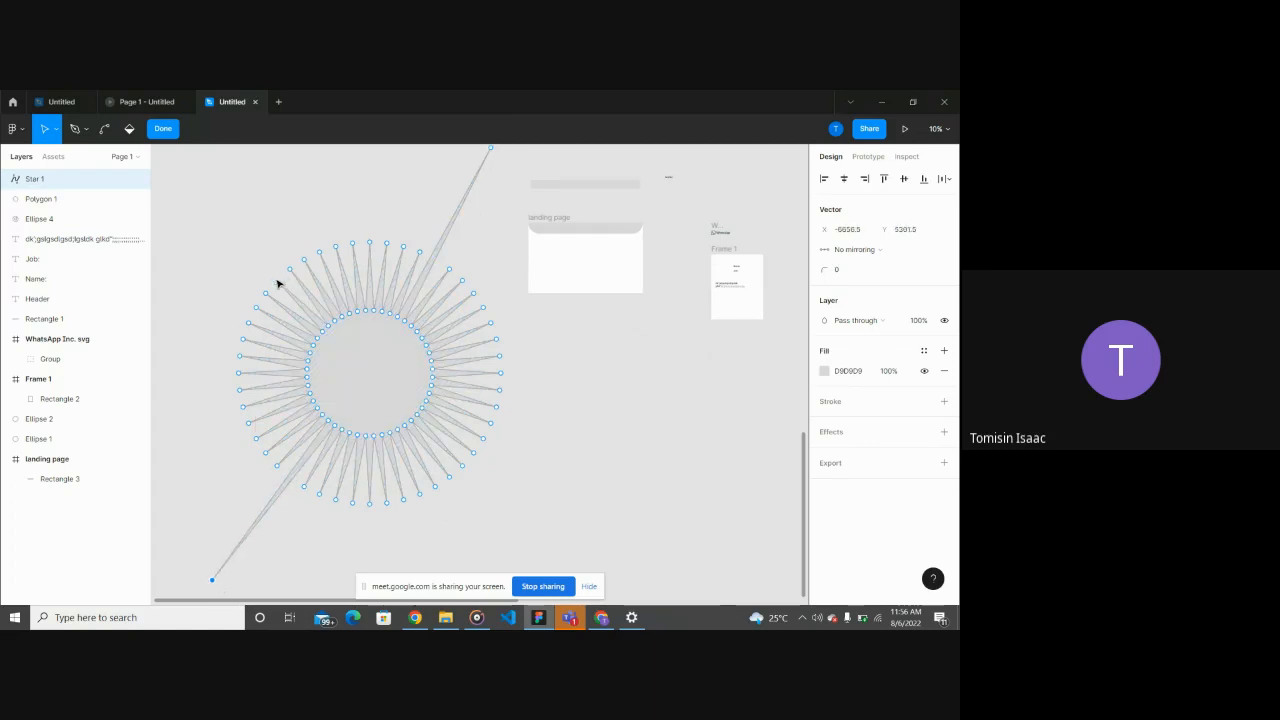
{"action": "left_click_drag", "start_coordinate": [277, 281], "coordinate": [184, 197]}
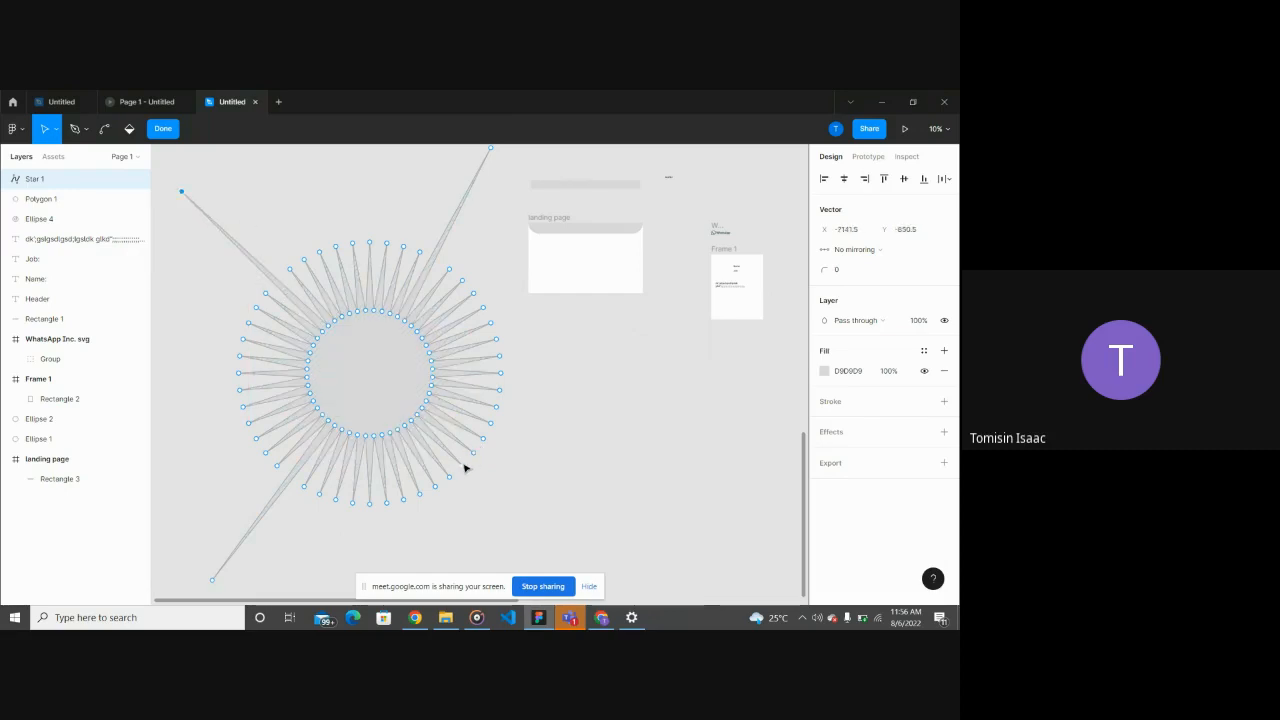
{"action": "left_click_drag", "start_coordinate": [464, 468], "coordinate": [563, 557]}
{"action": "scroll", "coordinate": [561, 557], "scroll_direction": "down", "scroll_amount": 2}
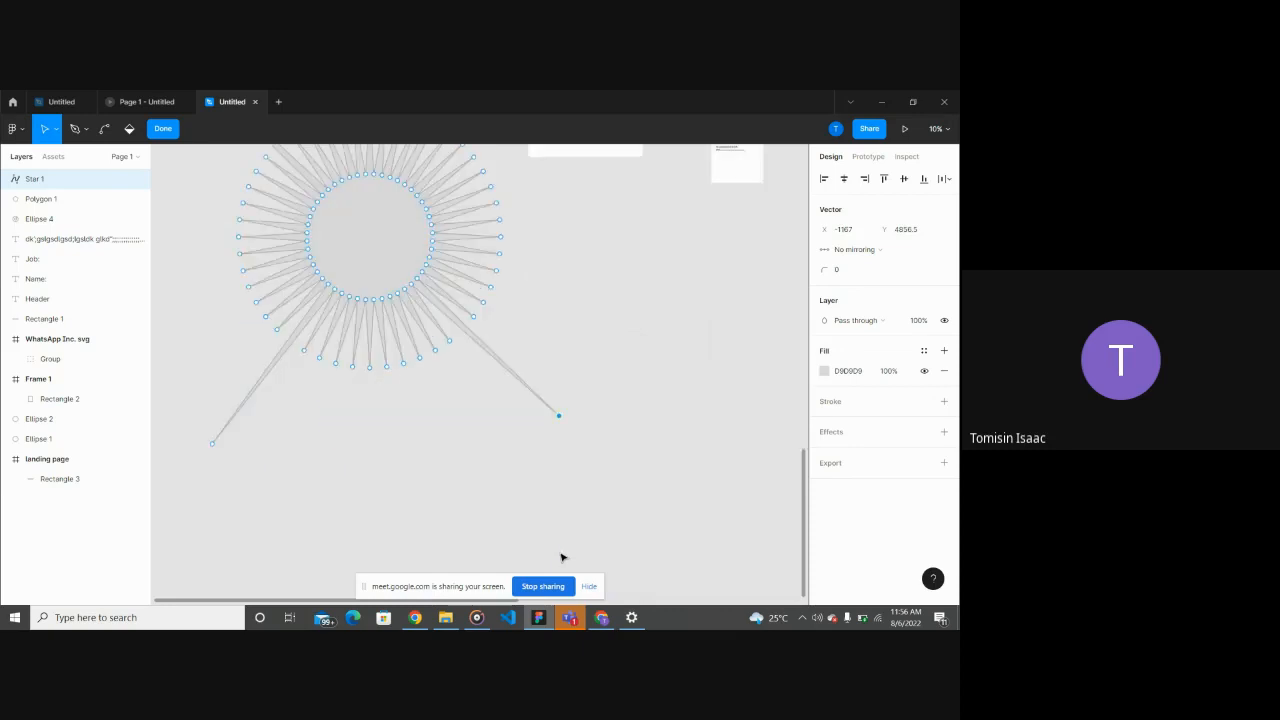
{"action": "key", "text": "Escape"}
{"action": "scroll", "coordinate": [589, 400], "scroll_direction": "down", "scroll_amount": 2}
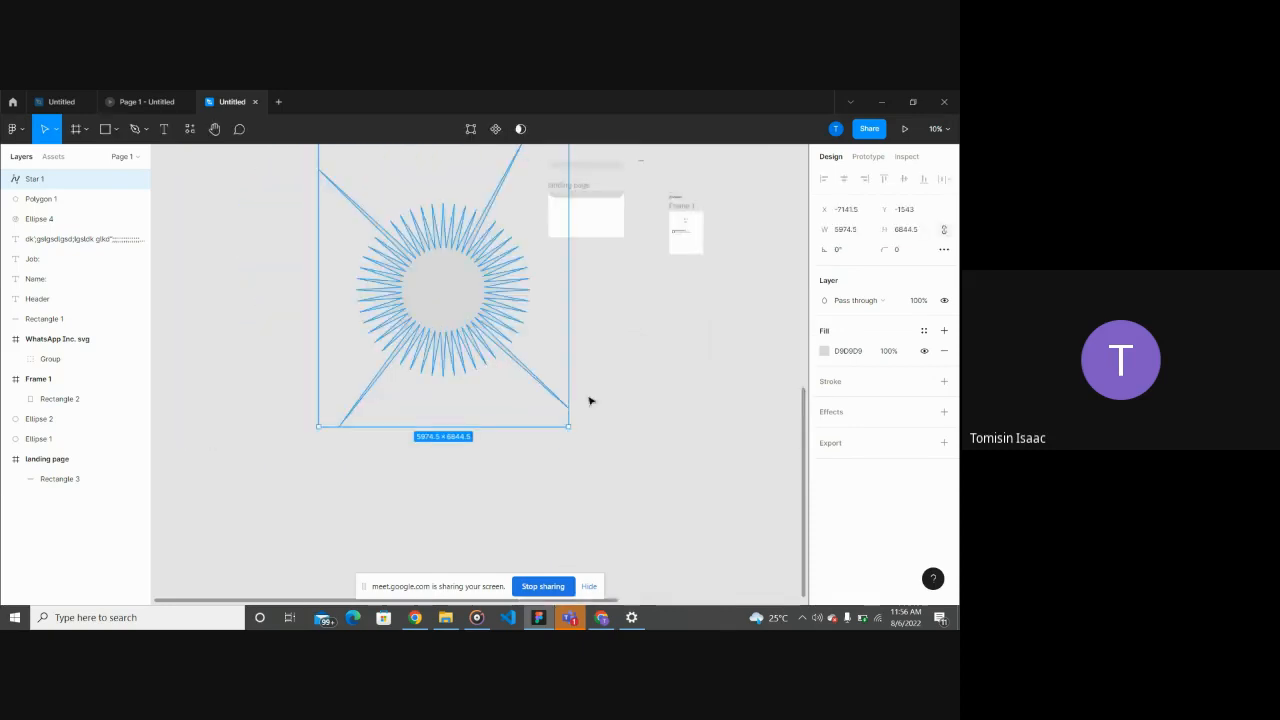
{"action": "left_click", "coordinate": [669, 399]}
Step: Recolour the star's fill, trying brown 5B3A3A and then replacing it with the named colour blue
{"action": "left_click", "coordinate": [475, 322]}
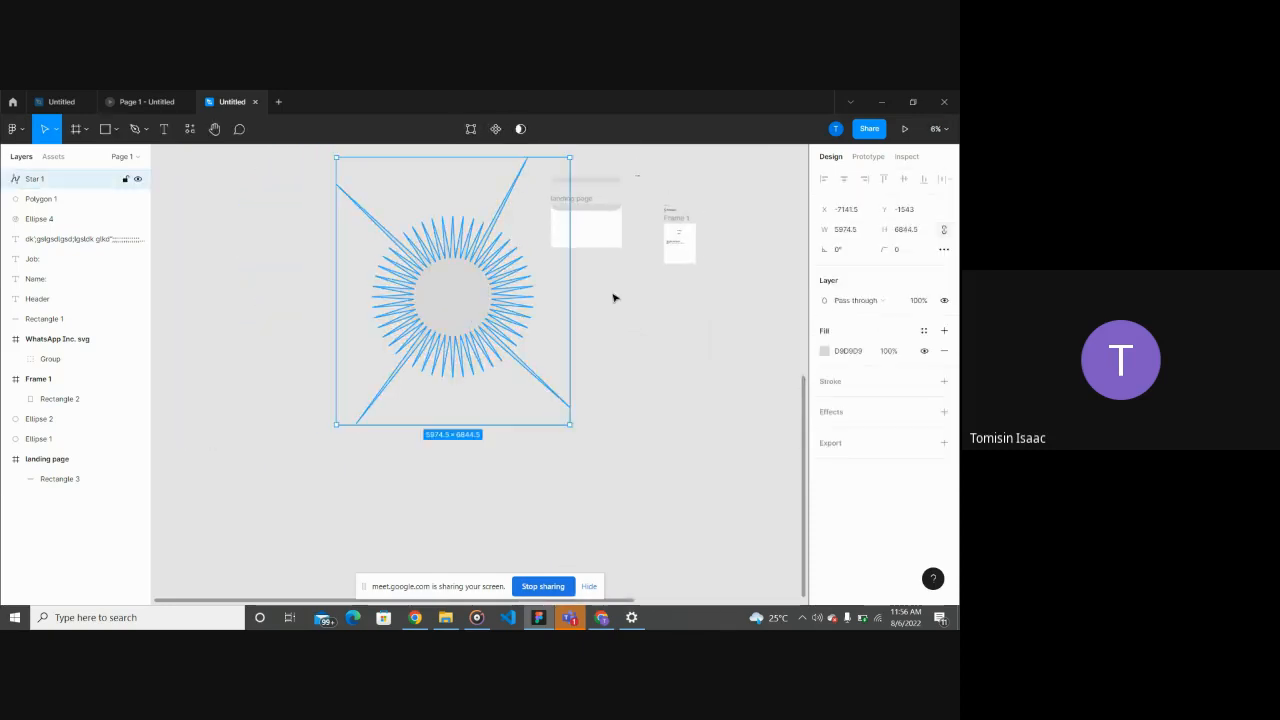
{"action": "left_click", "coordinate": [830, 358]}
{"action": "left_click", "coordinate": [824, 352]}
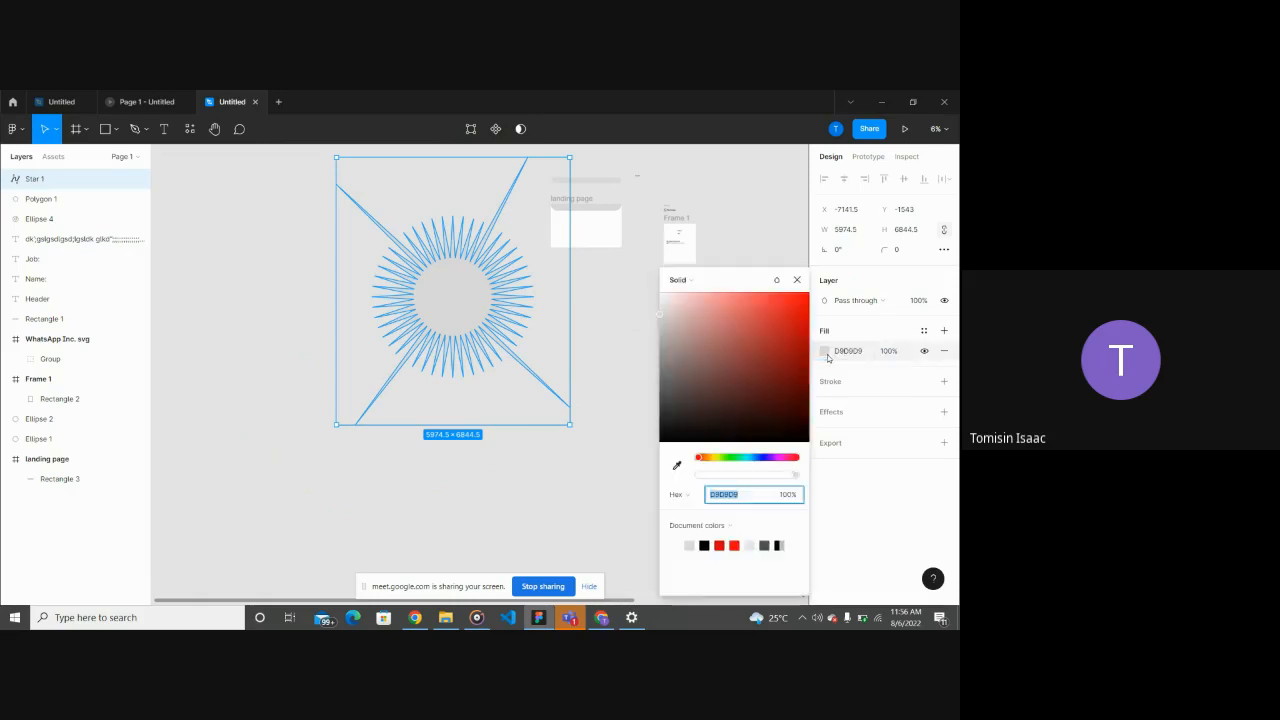
{"action": "left_click", "coordinate": [663, 391]}
{"action": "mouse_move", "coordinate": [664, 396]}
{"action": "left_mouse_down"}
{"action": "mouse_move", "coordinate": [657, 420]}
{"action": "mouse_move", "coordinate": [654, 386]}
{"action": "mouse_move", "coordinate": [651, 422]}
{"action": "mouse_move", "coordinate": [723, 360]}
{"action": "mouse_move", "coordinate": [714, 391]}
{"action": "left_mouse_up"}
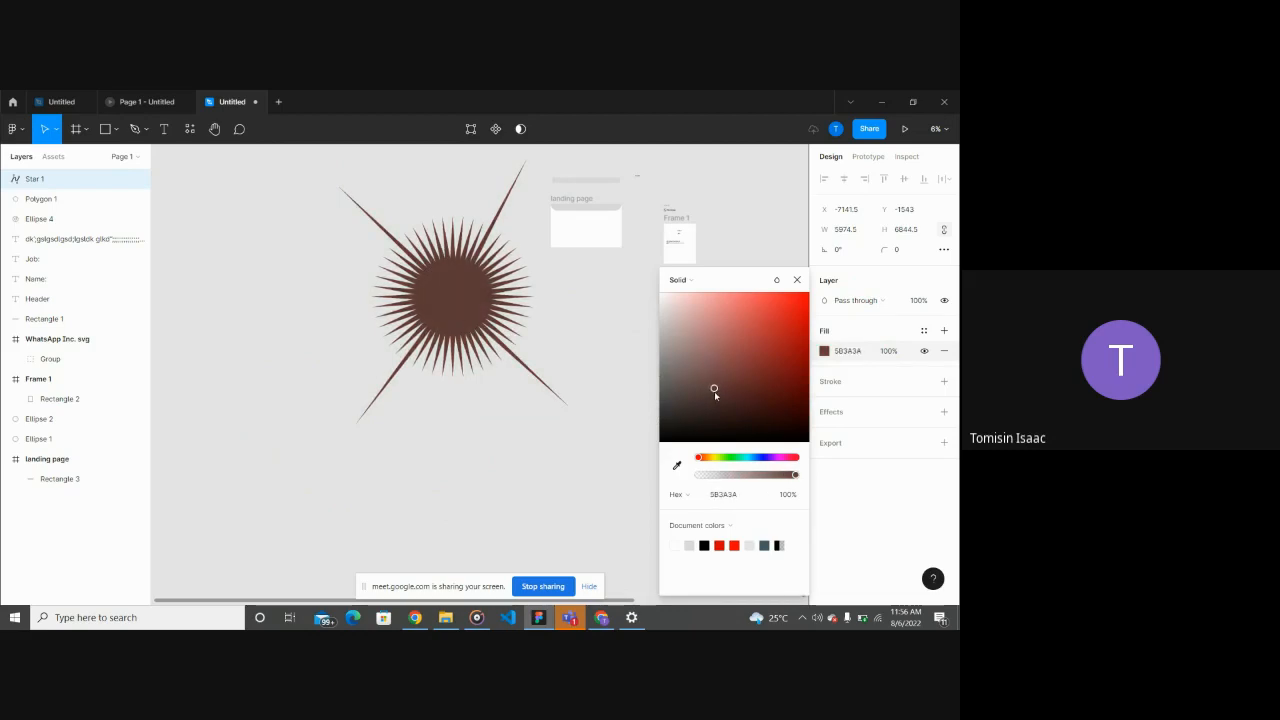
{"action": "left_click", "coordinate": [740, 495]}
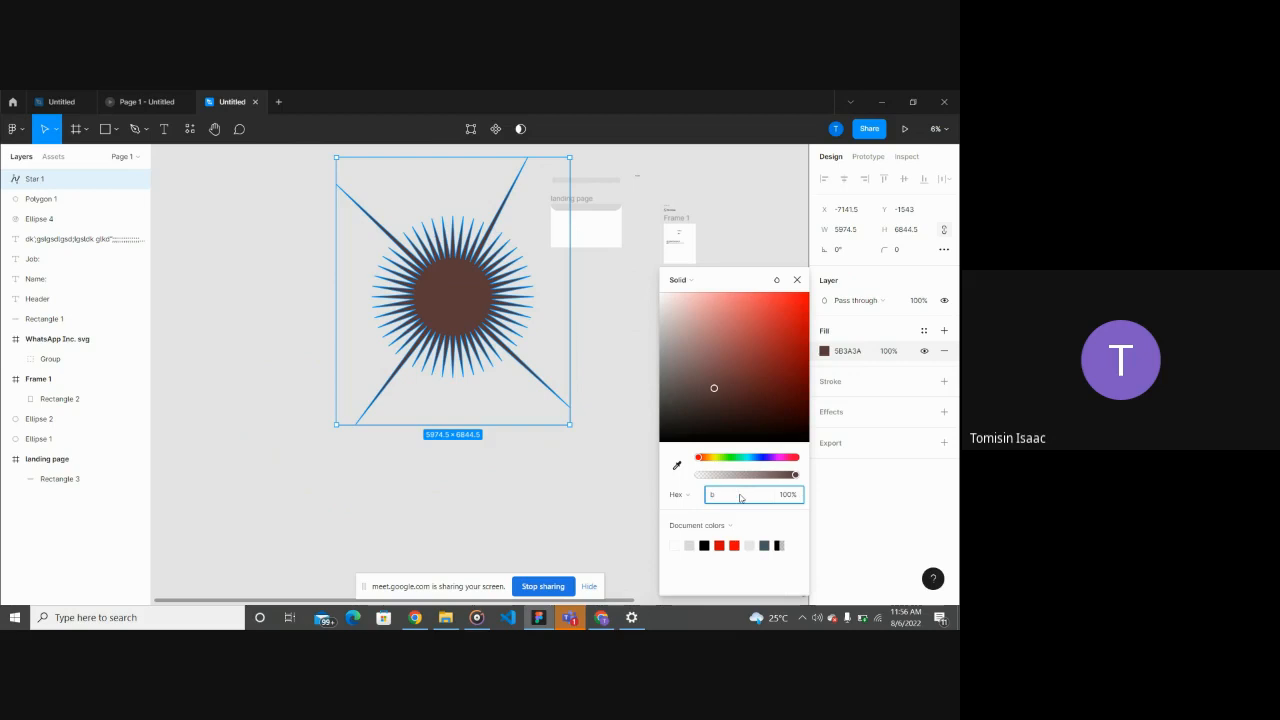
{"action": "type", "text": "lue"}
{"action": "key", "text": "Return"}
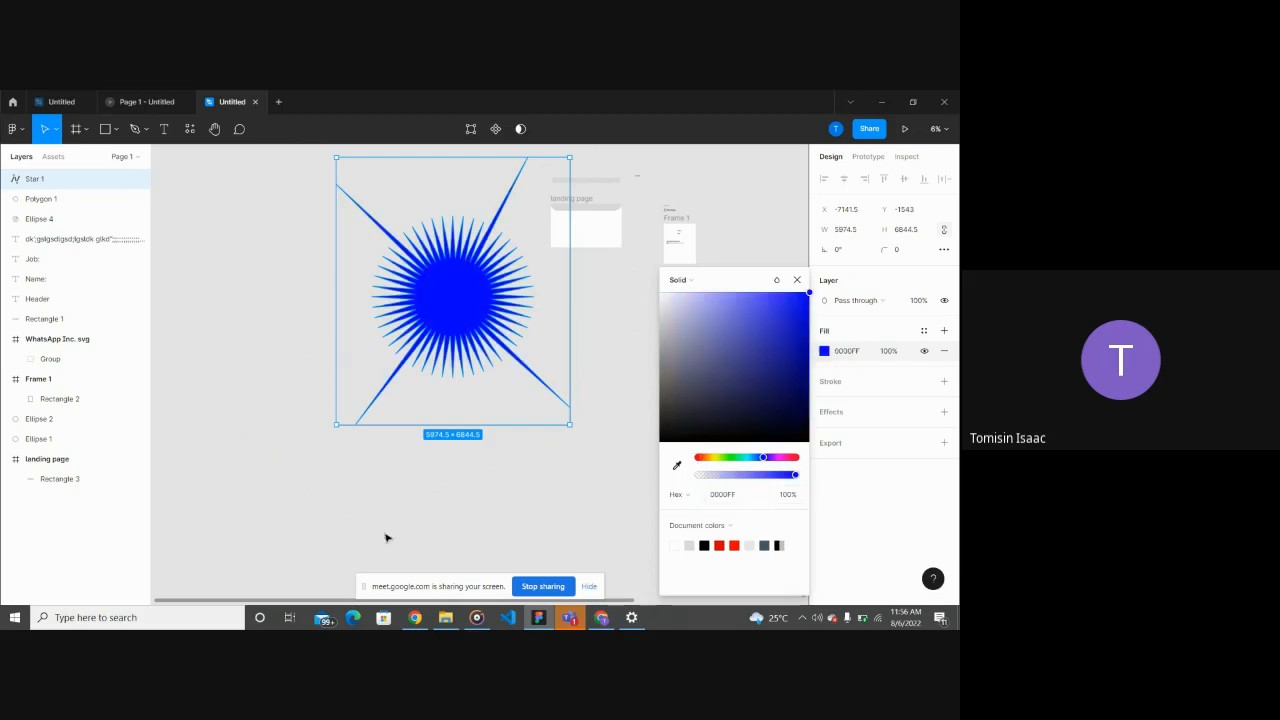
{"action": "left_click", "coordinate": [381, 508]}
Step: Soften the star's blue fill to the lighter shade 5A5AE5
{"action": "left_click", "coordinate": [440, 352]}
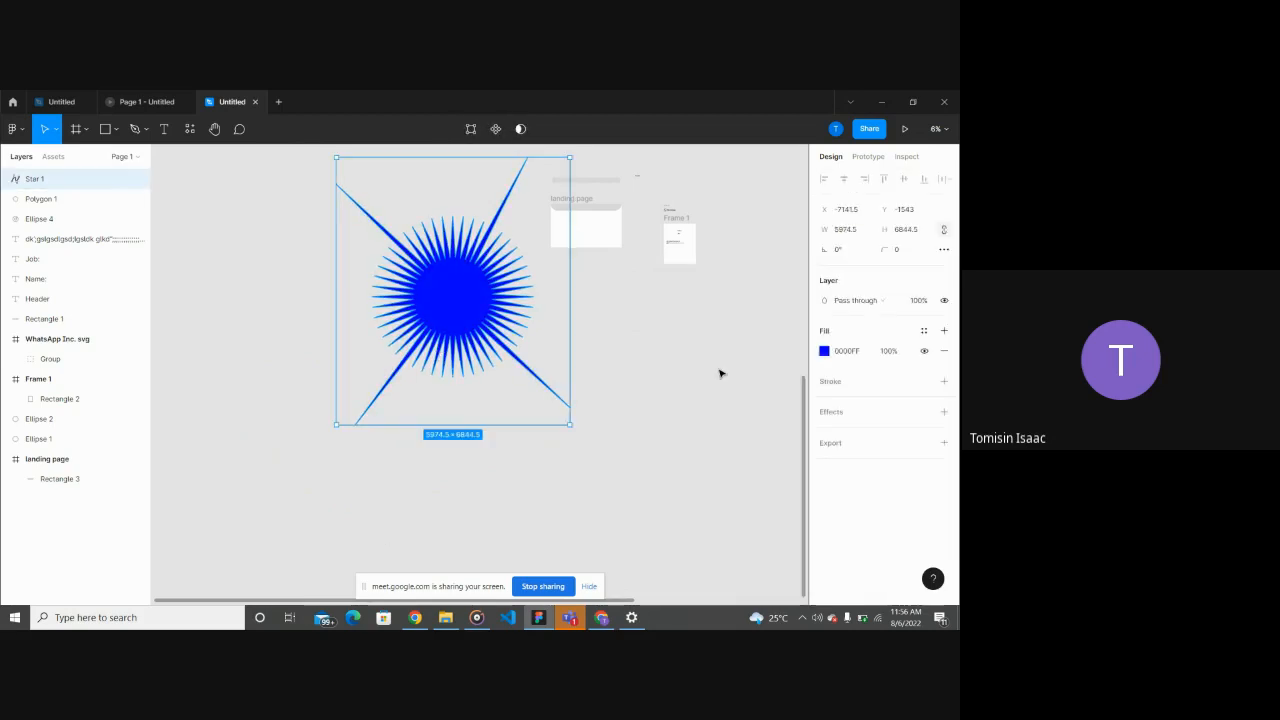
{"action": "left_click", "coordinate": [889, 351]}
{"action": "left_click", "coordinate": [824, 351]}
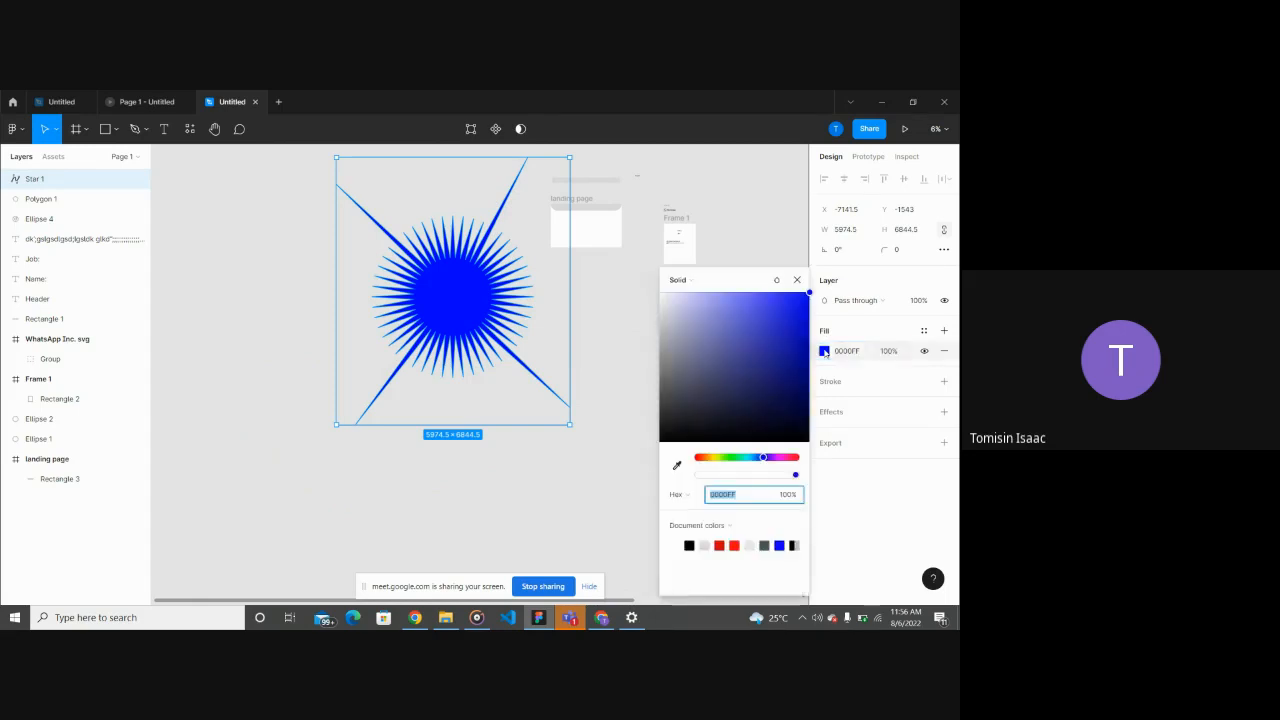
{"action": "left_click_drag", "start_coordinate": [810, 294], "coordinate": [750, 307]}
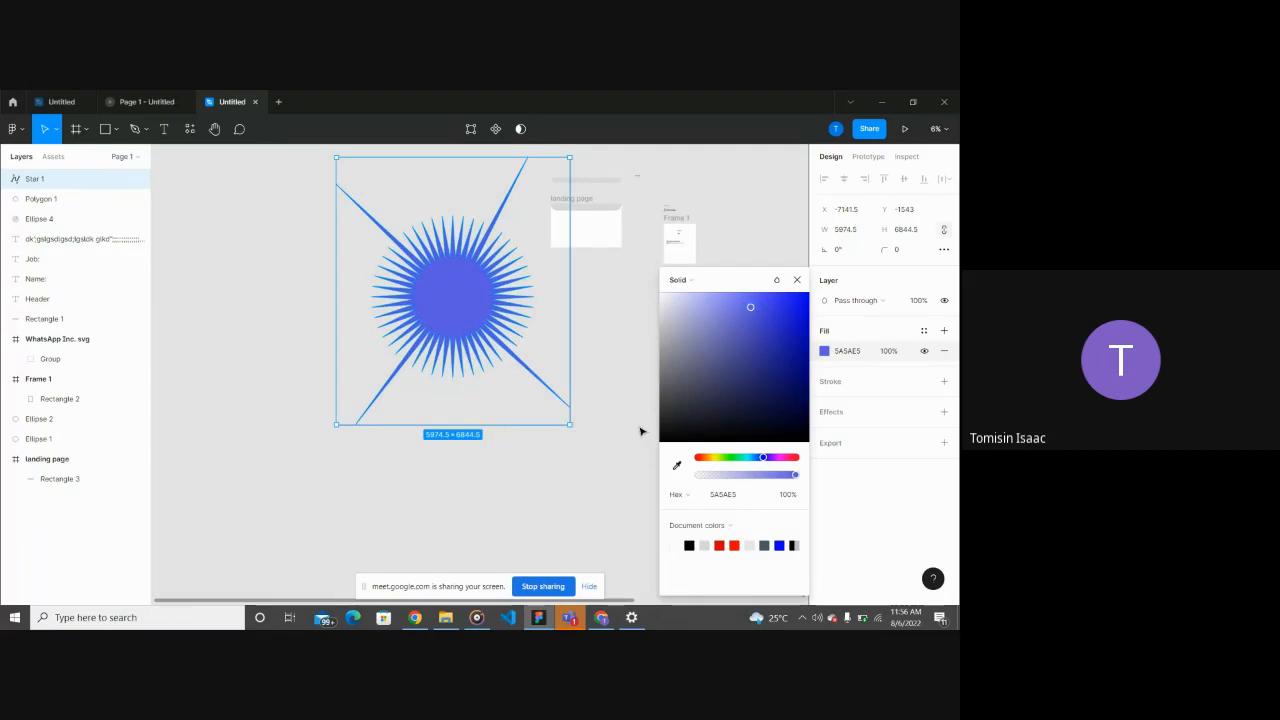
{"action": "left_click", "coordinate": [633, 367]}
{"action": "scroll", "coordinate": [634, 365], "scroll_direction": "up", "scroll_amount": 3}
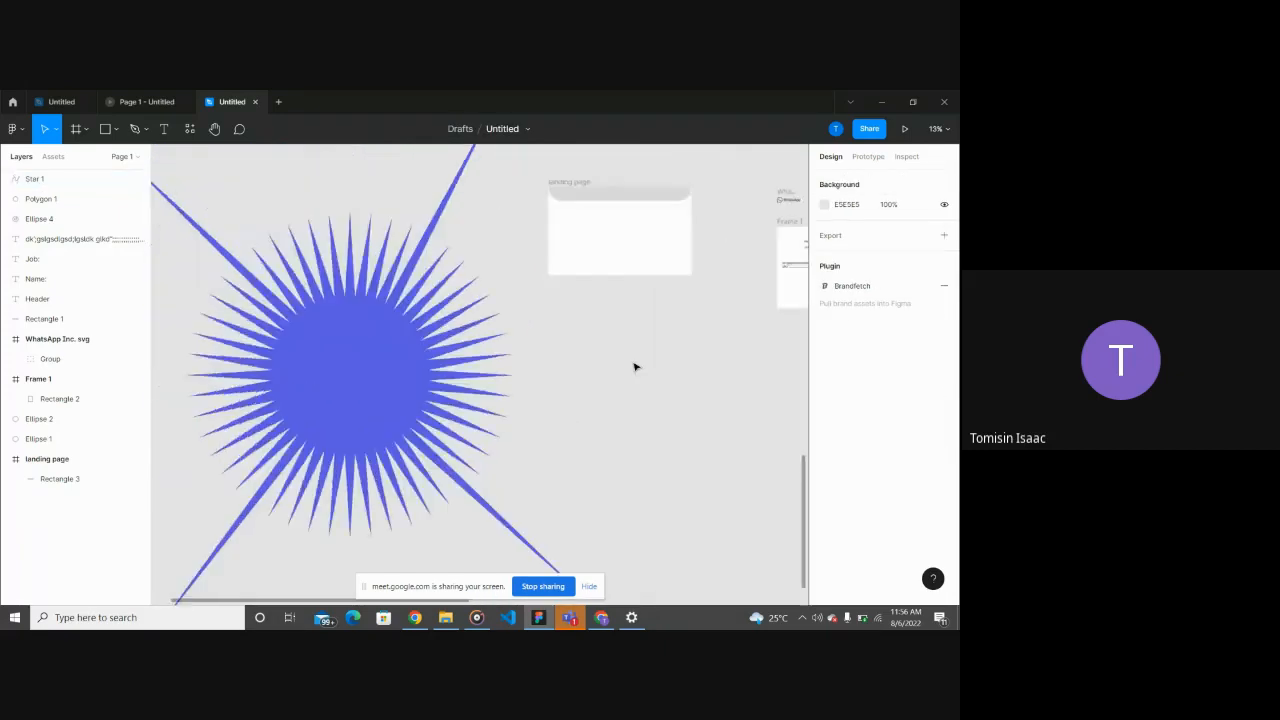
{"action": "scroll", "coordinate": [634, 366], "scroll_direction": "down", "scroll_amount": 5}
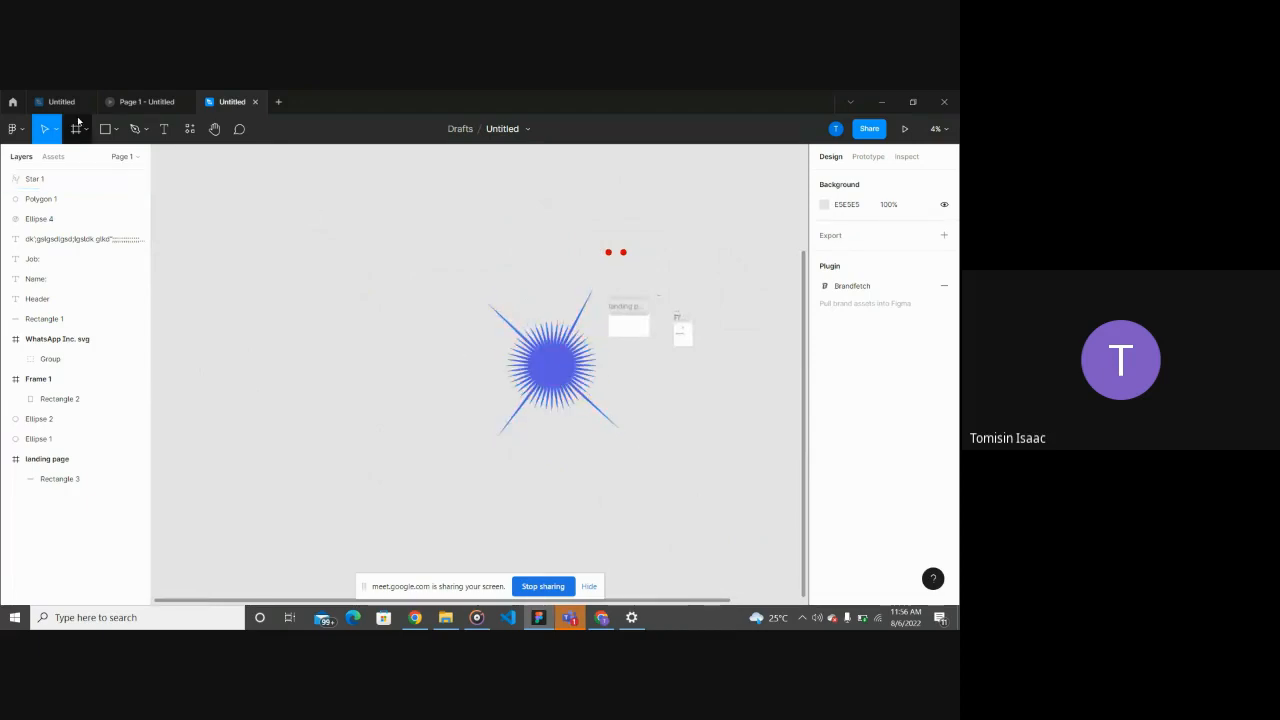
Step: Place the Unsplash food photo from the Foodie Affairs Images folder in the landing page frame at 4096 × 2731, then delete it
{"action": "left_click", "coordinate": [116, 129]}
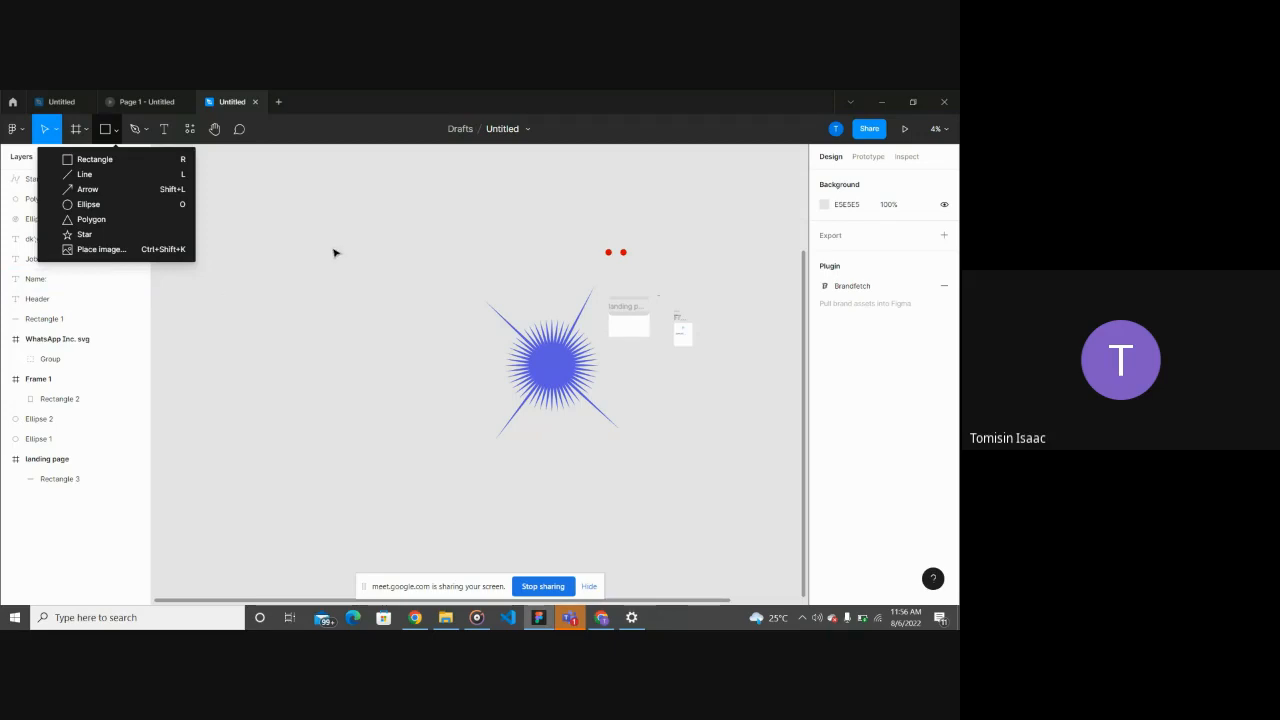
{"action": "key", "text": "Escape"}
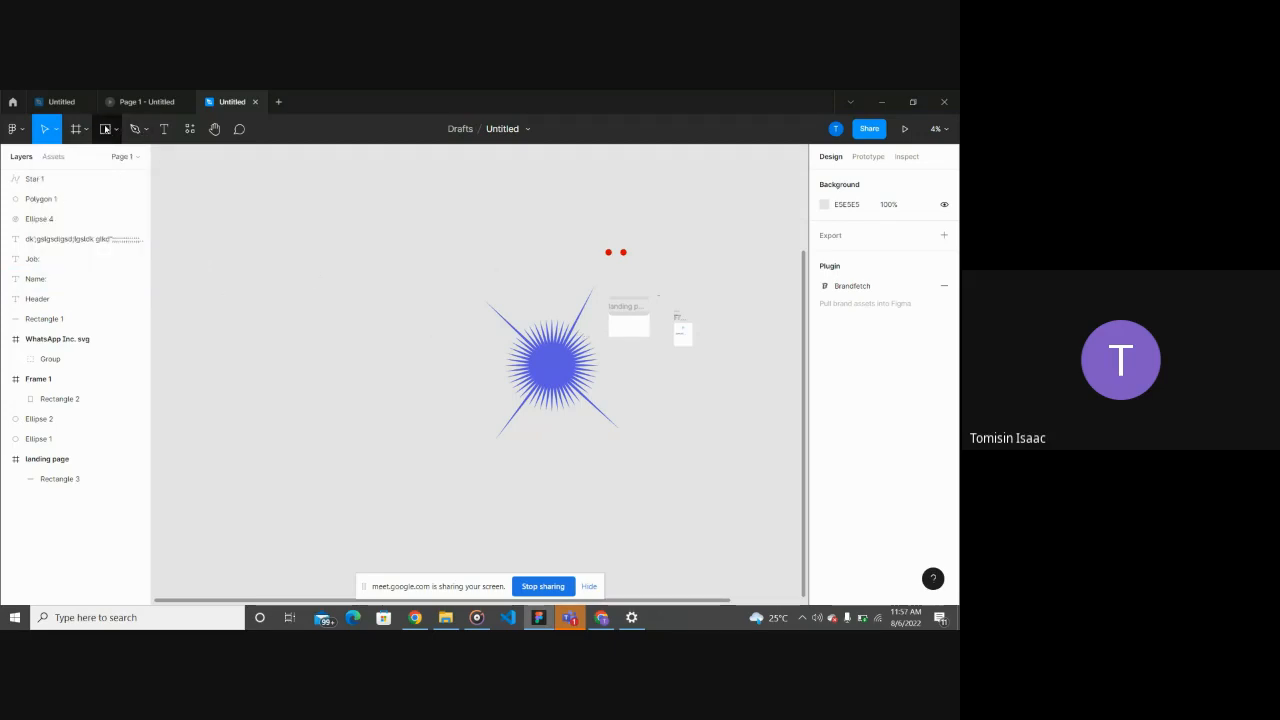
{"action": "left_click", "coordinate": [115, 129]}
{"action": "left_click", "coordinate": [109, 248]}
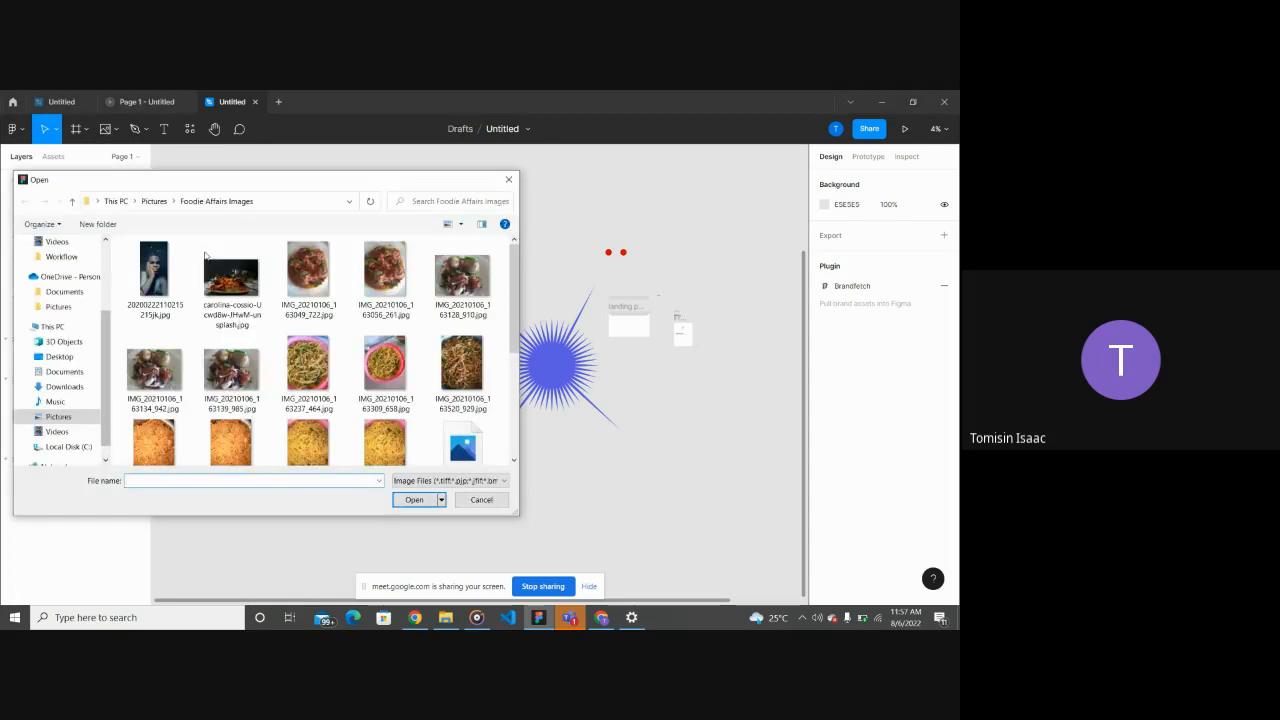
{"action": "left_click", "coordinate": [230, 282]}
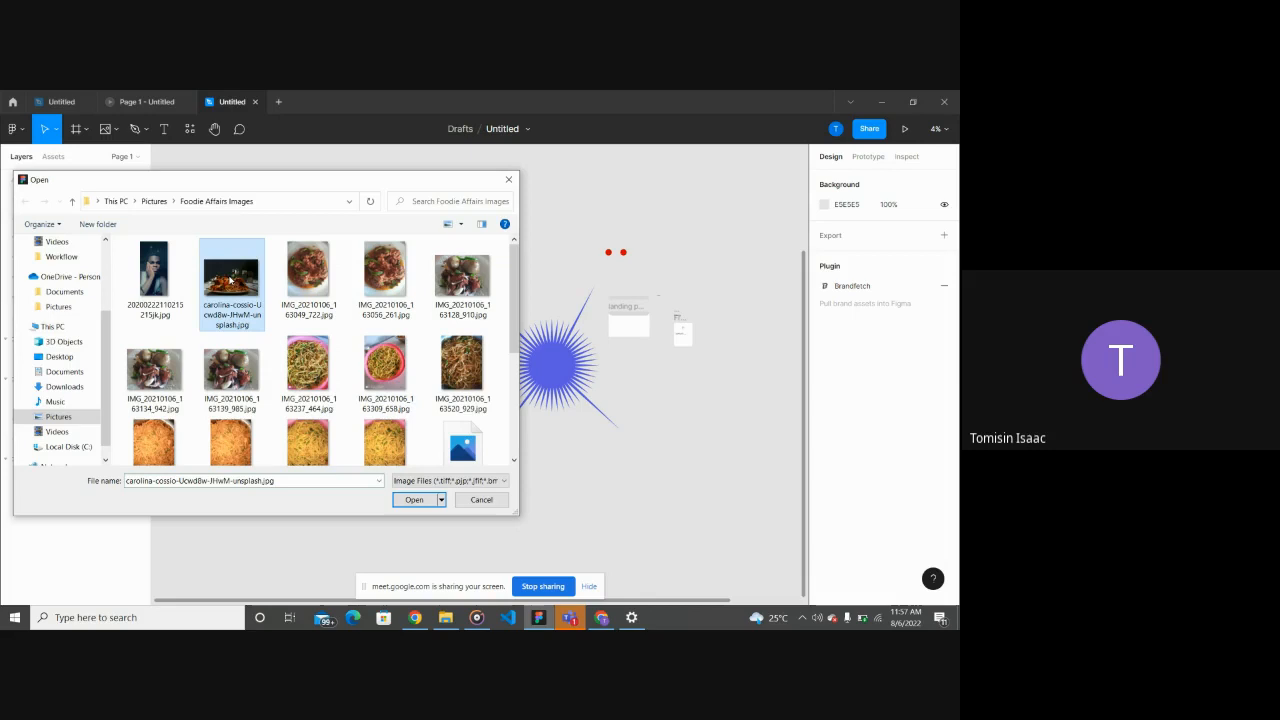
{"action": "left_click", "coordinate": [412, 500]}
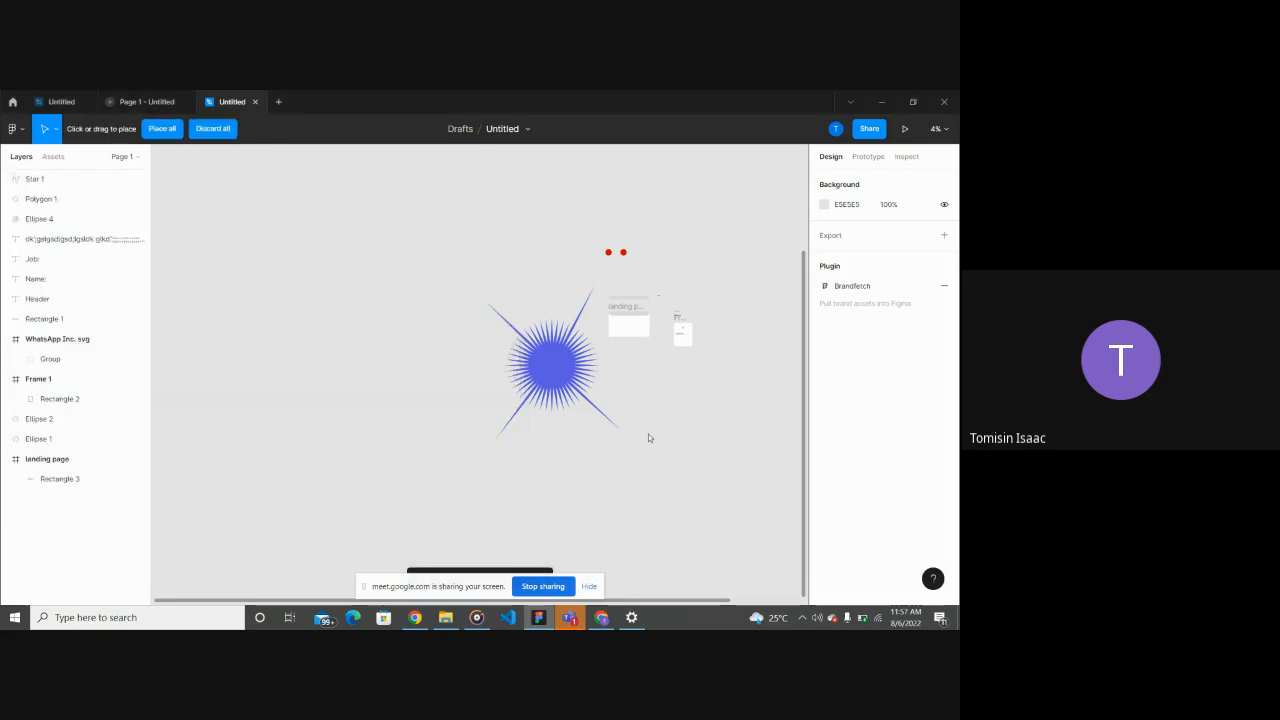
{"action": "scroll", "coordinate": [650, 386], "scroll_direction": "up", "scroll_amount": 3}
{"action": "scroll", "coordinate": [650, 386], "scroll_direction": "up", "scroll_amount": 5}
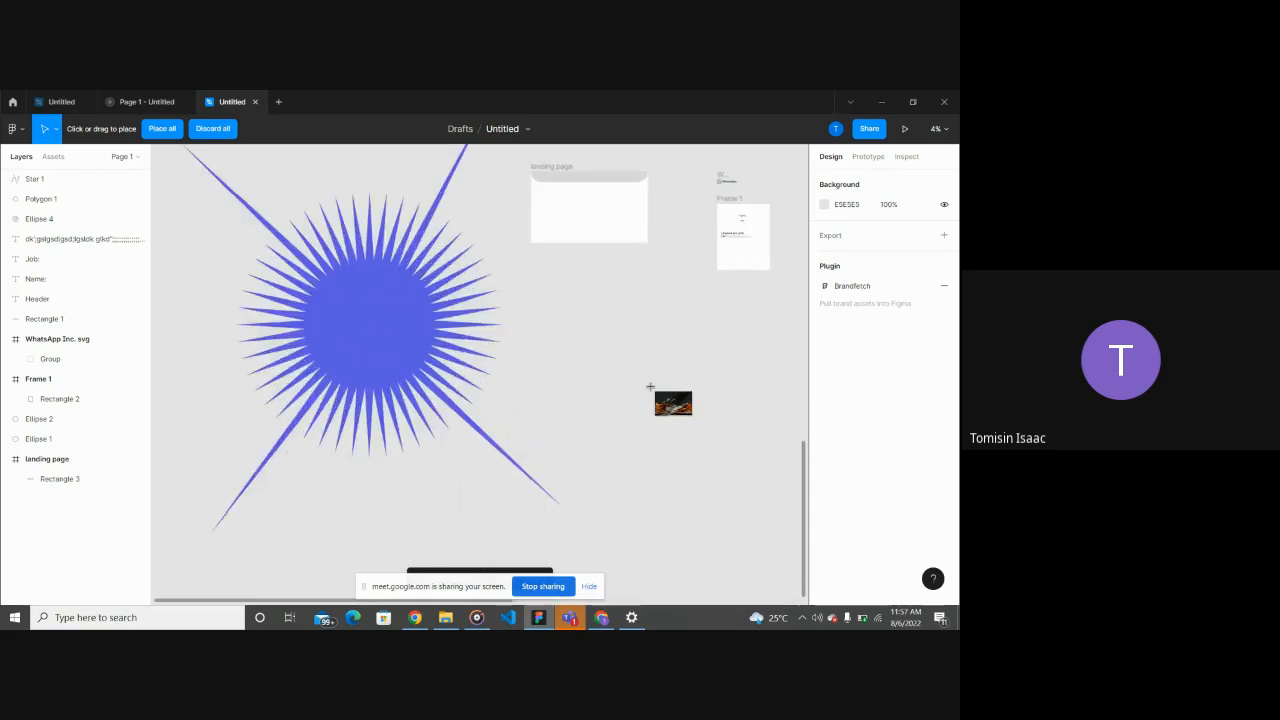
{"action": "scroll", "coordinate": [655, 390], "scroll_direction": "up", "scroll_amount": 3}
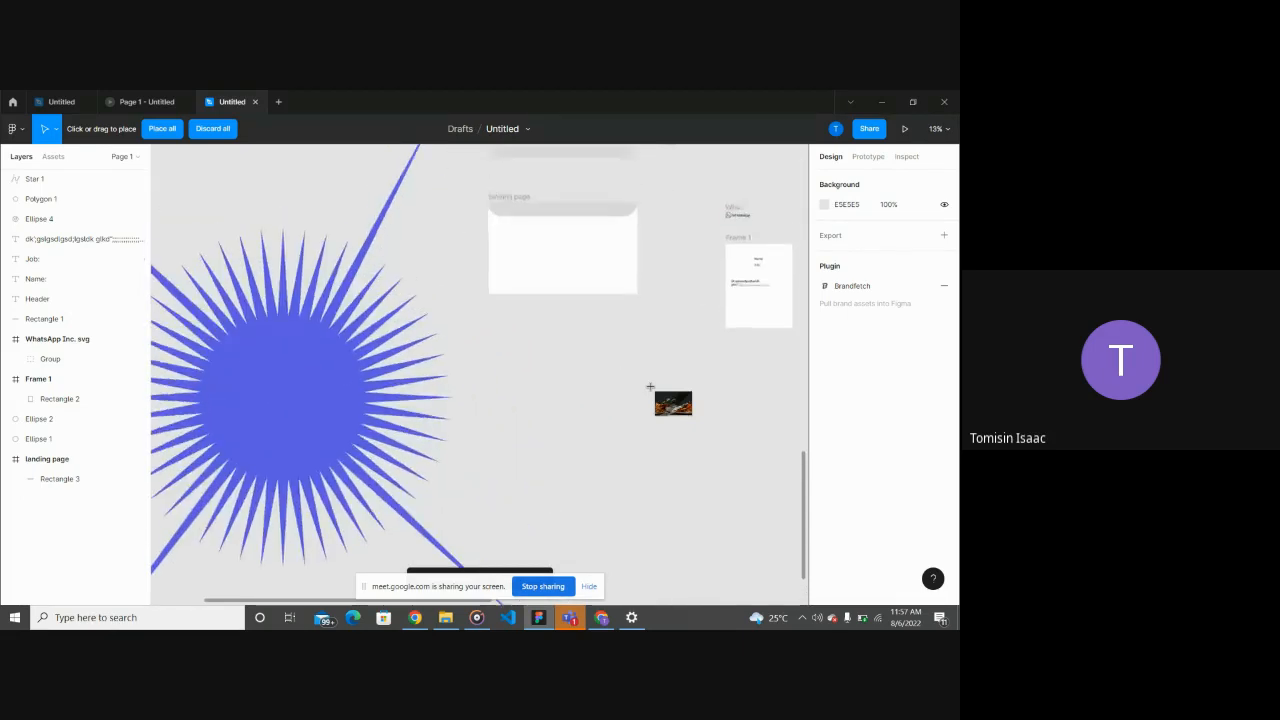
{"action": "left_click", "coordinate": [532, 301]}
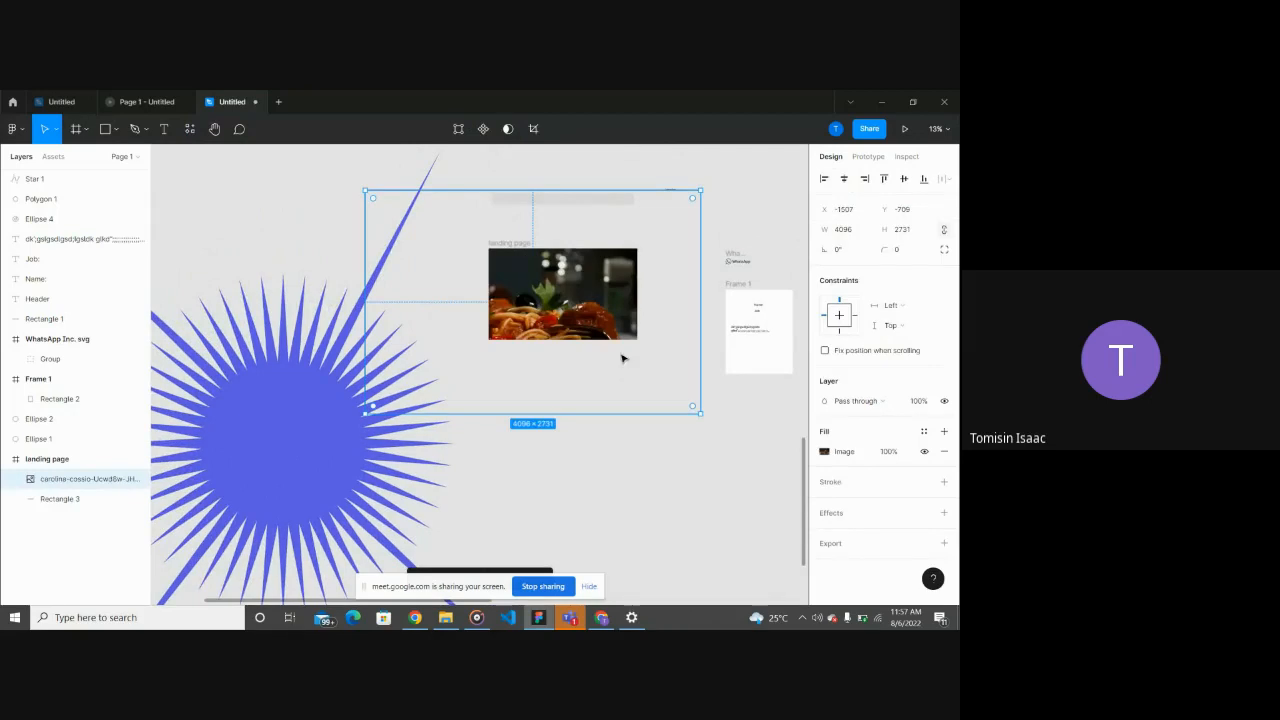
{"action": "key", "text": "Delete"}
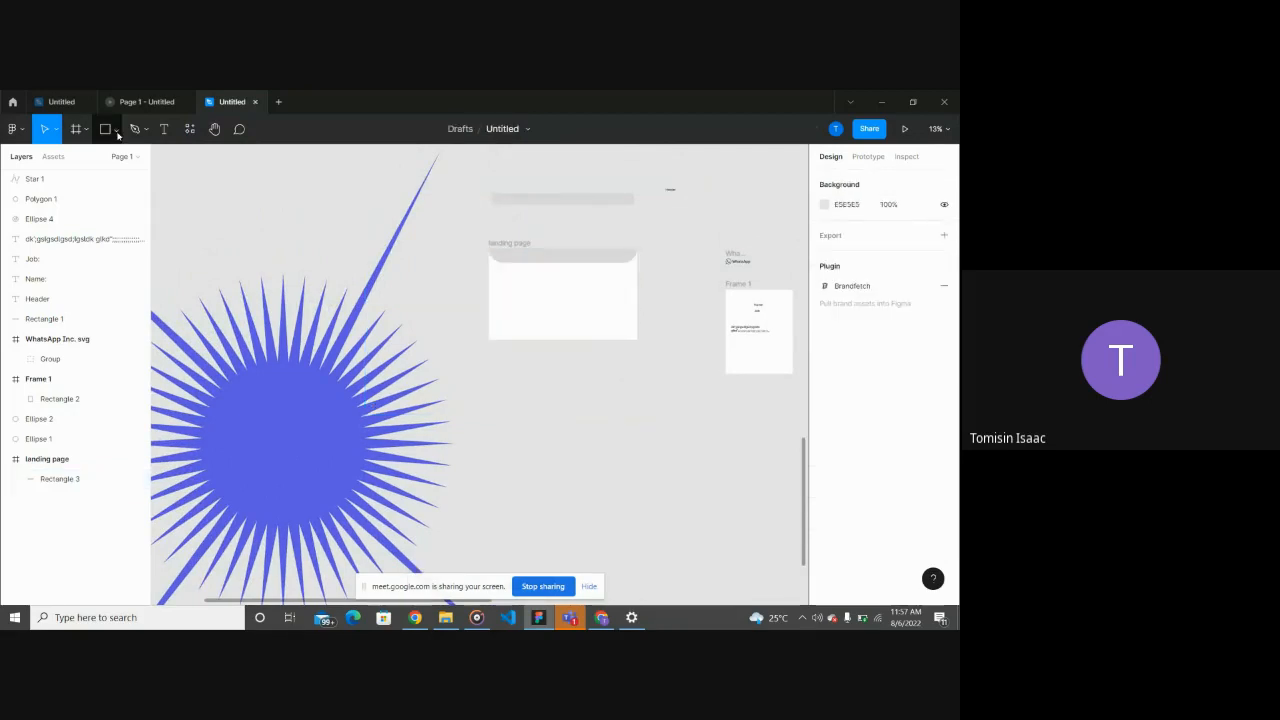
Step: Load nine images for placing from the Foodie Affairs Images folder, from the Unsplash food photo through IMG_20210106_163520_929.jpg
{"action": "left_click", "coordinate": [116, 130]}
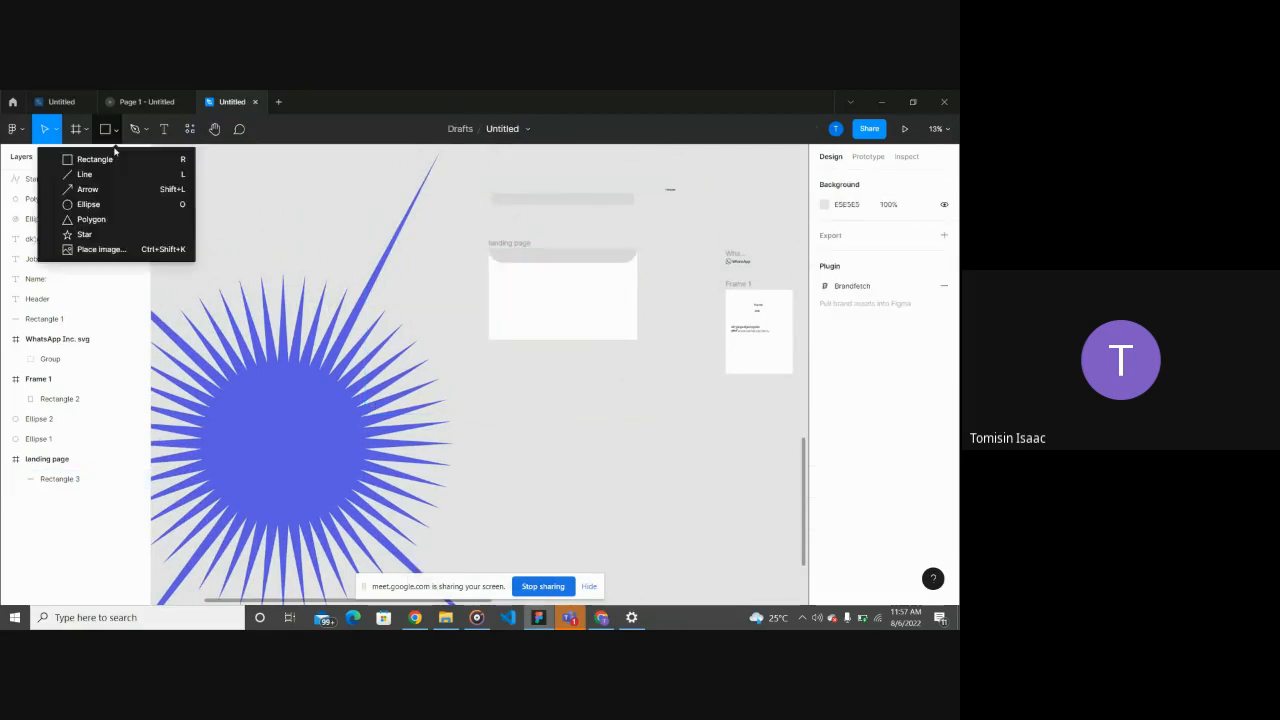
{"action": "left_click", "coordinate": [100, 249]}
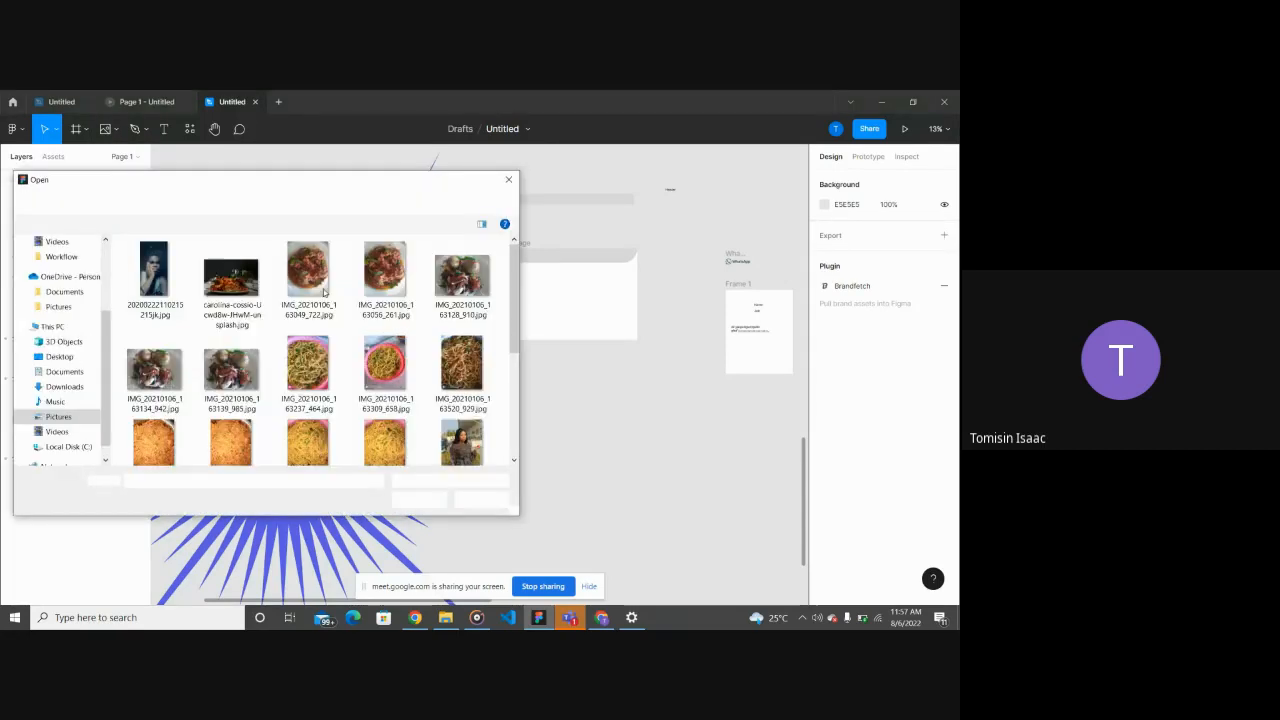
{"action": "left_click", "coordinate": [250, 278]}
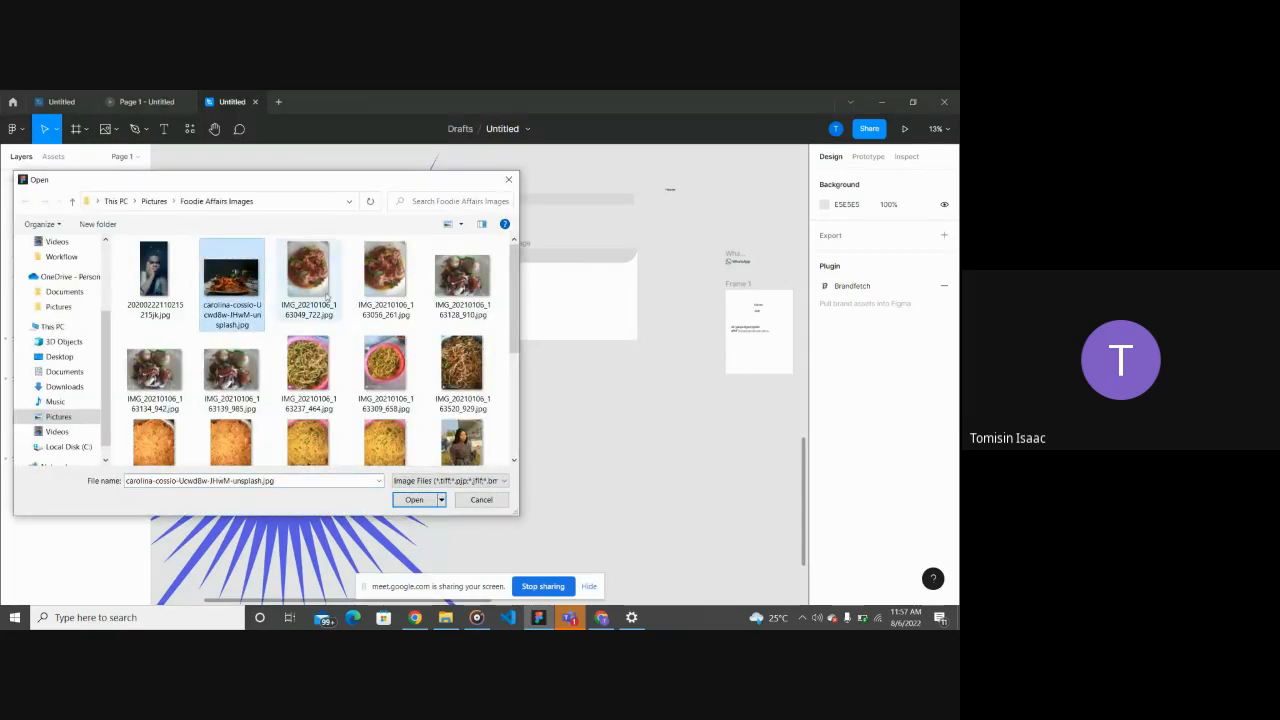
{"action": "left_click", "coordinate": [444, 383], "text": "shift"}
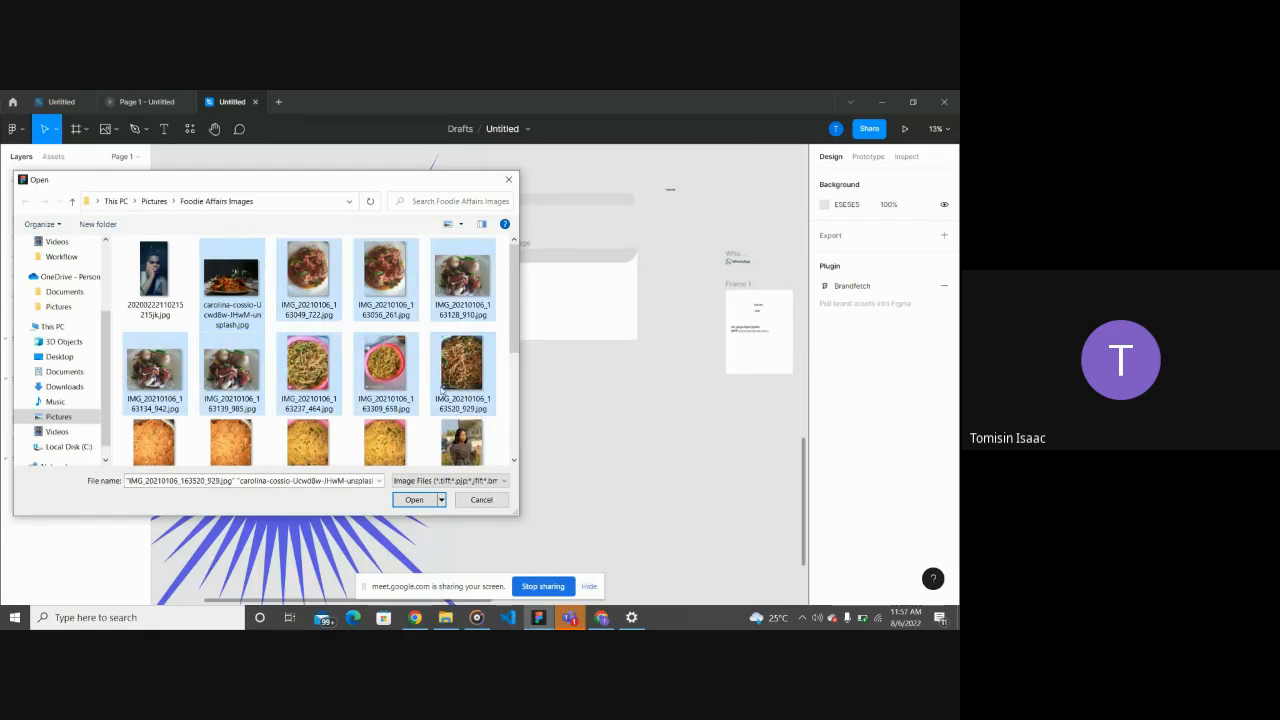
{"action": "left_click", "coordinate": [414, 499]}
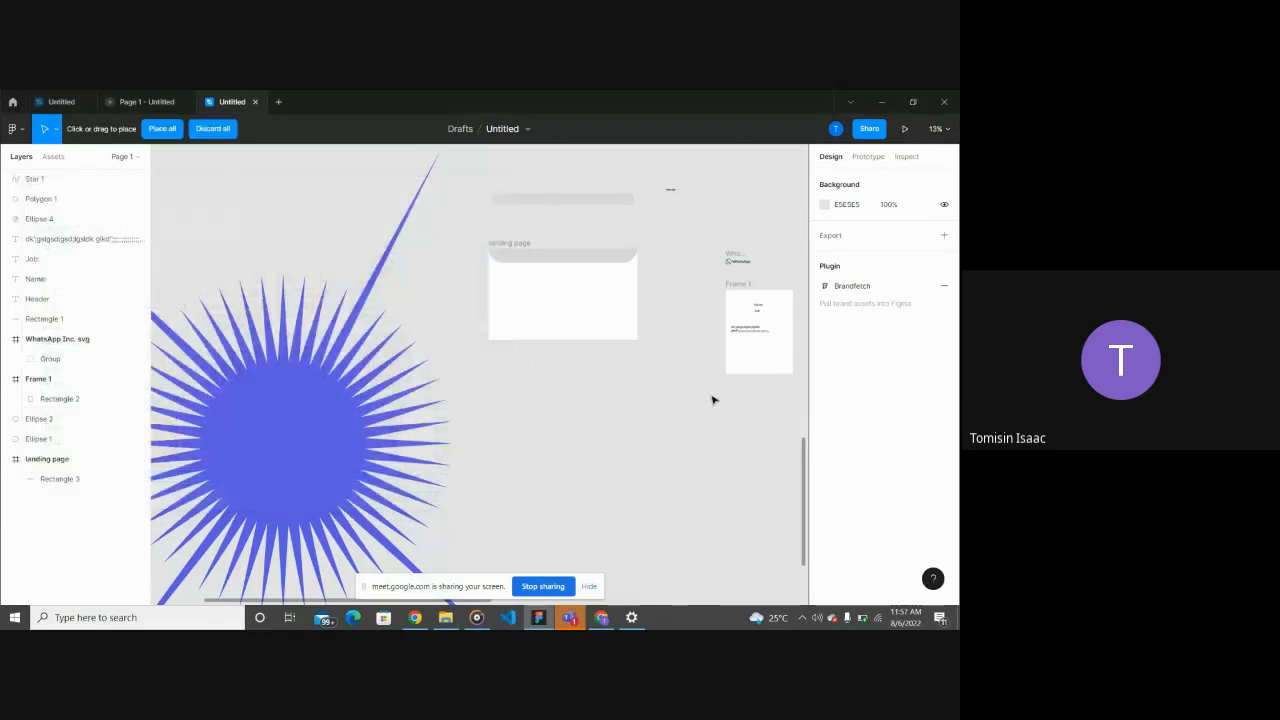
Step: Place the three noodle photos at full size on the canvas, two of them stacked beside the first one
{"action": "scroll", "coordinate": [712, 400], "scroll_direction": "right", "scroll_amount": 6}
{"action": "scroll", "coordinate": [700, 395], "scroll_direction": "down", "scroll_amount": 1}
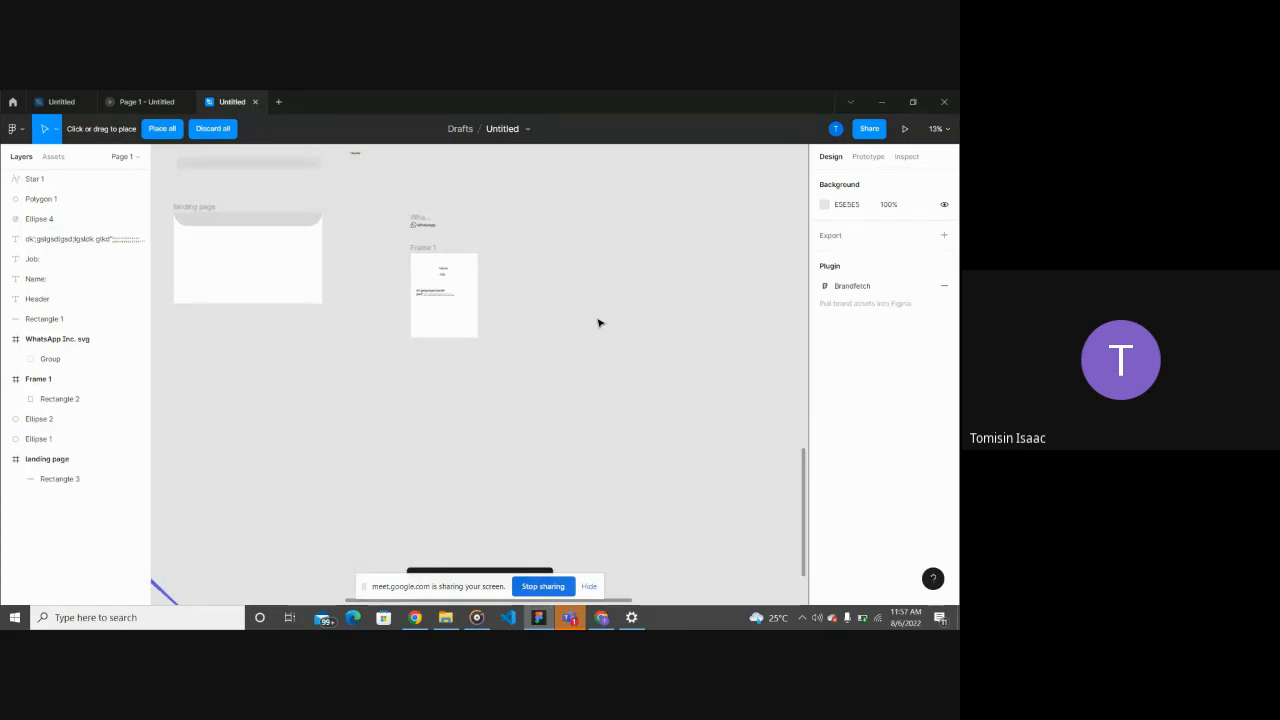
{"action": "scroll", "coordinate": [563, 322], "scroll_direction": "right", "scroll_amount": 1}
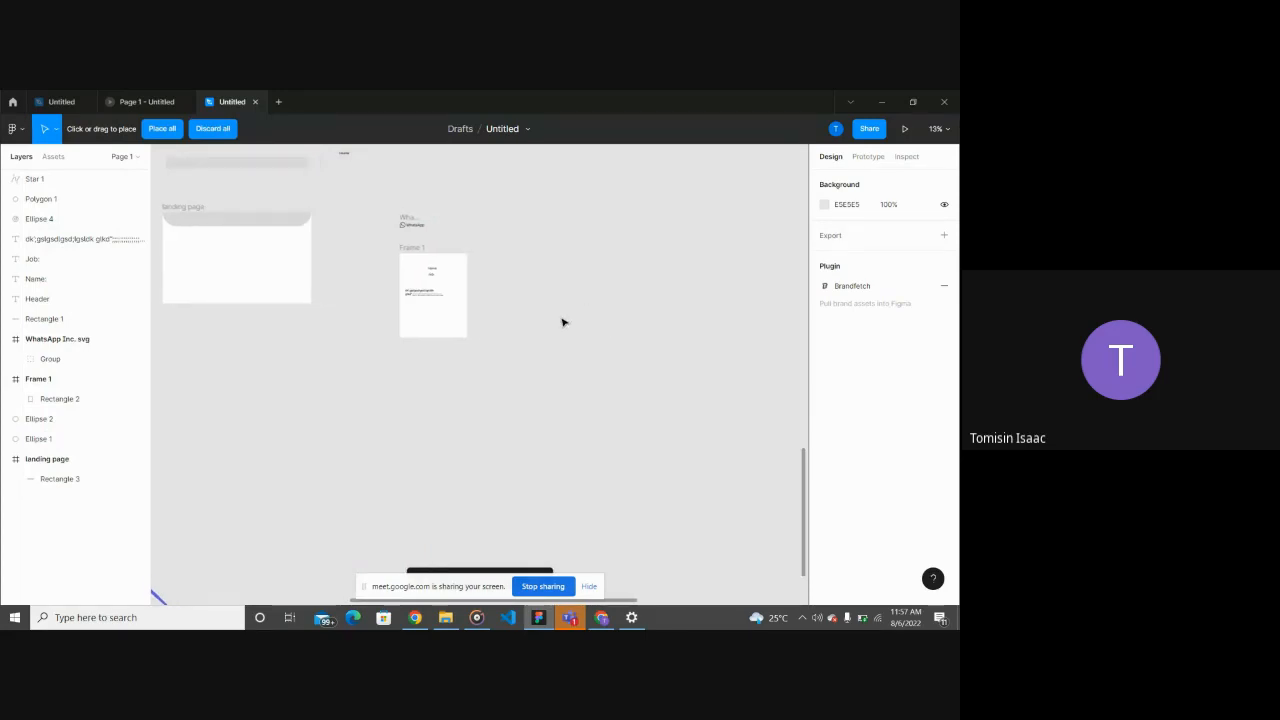
{"action": "scroll", "coordinate": [558, 367], "scroll_direction": "right", "scroll_amount": 1}
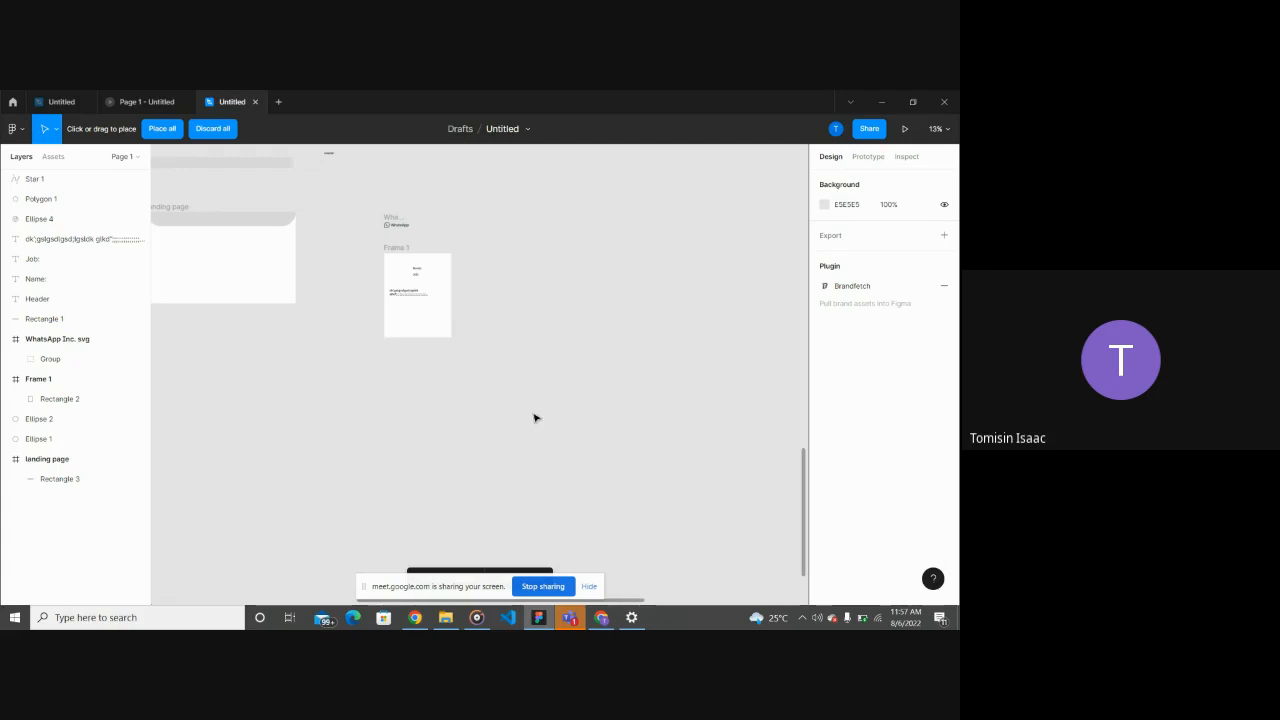
{"action": "scroll", "coordinate": [535, 418], "scroll_direction": "down", "scroll_amount": 2}
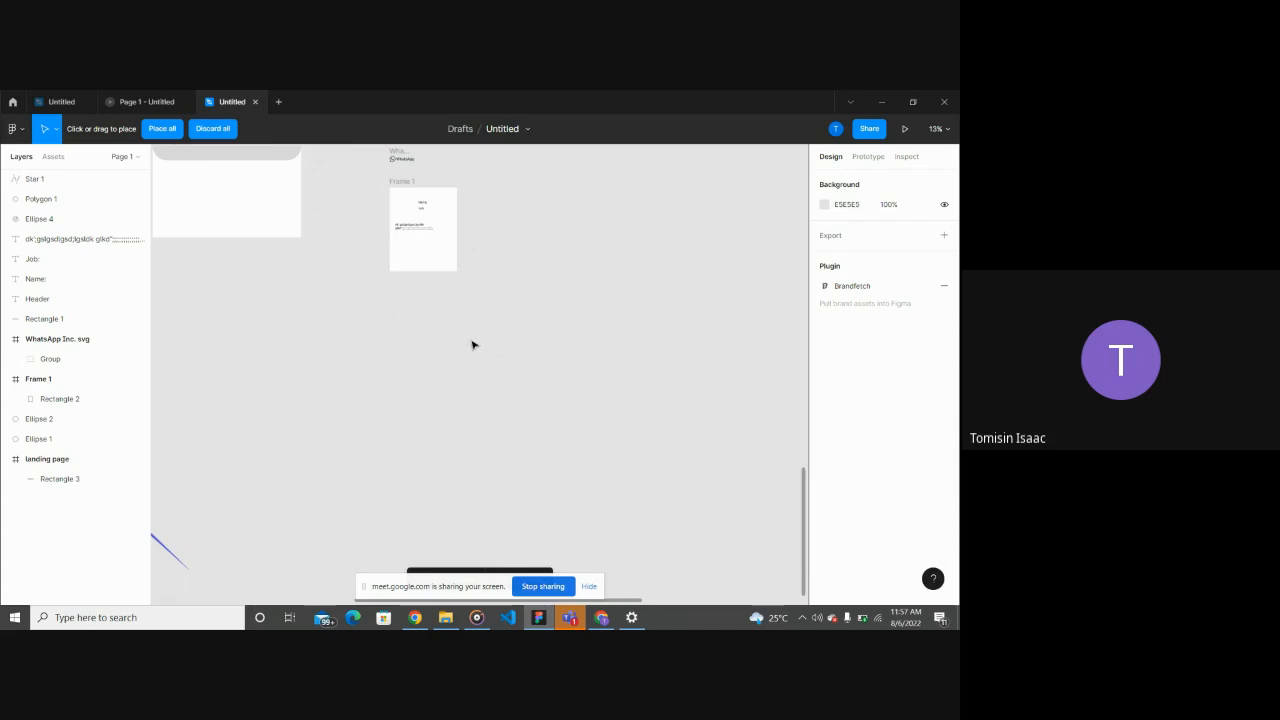
{"action": "scroll", "coordinate": [465, 320], "scroll_direction": "left", "scroll_amount": 2}
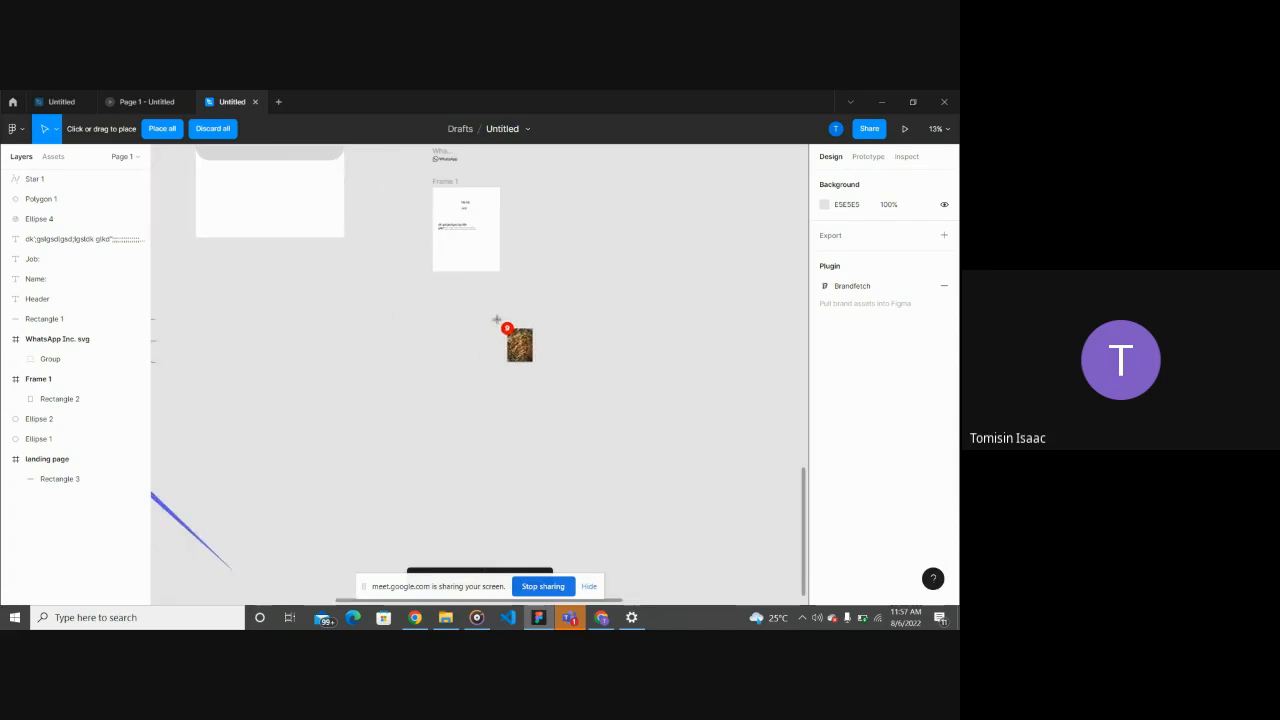
{"action": "left_click", "coordinate": [355, 347]}
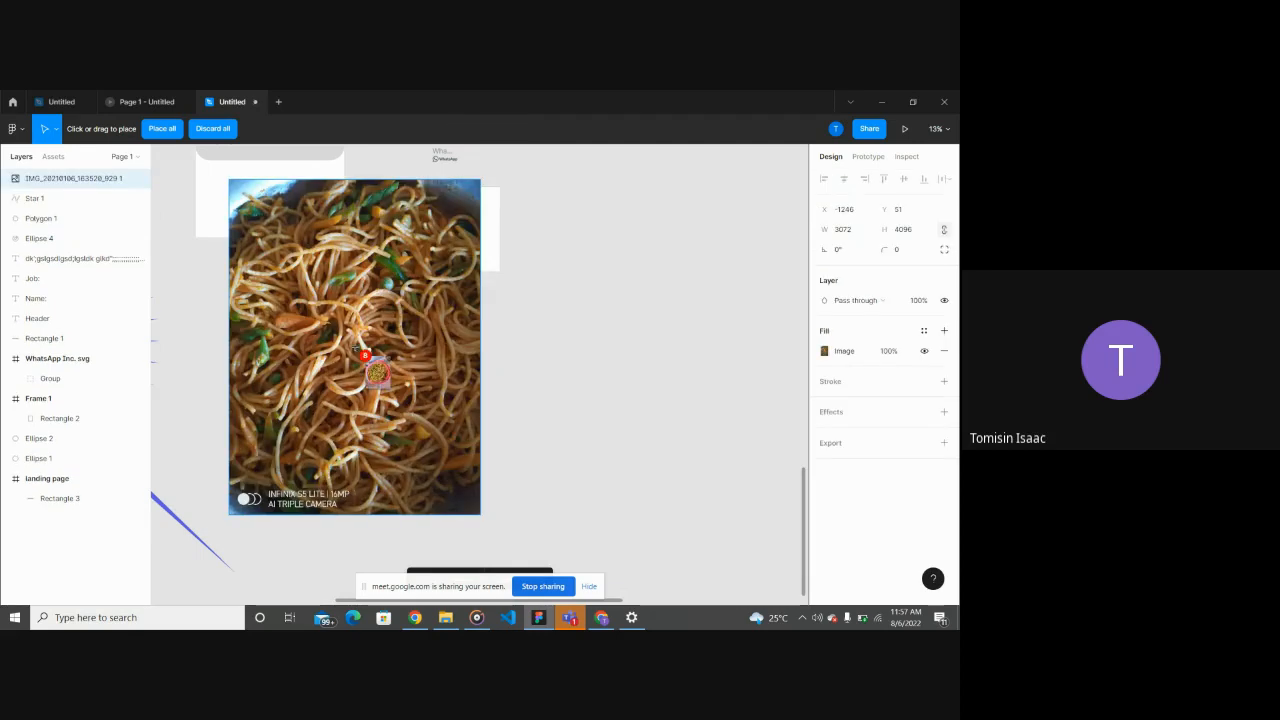
{"action": "left_click", "coordinate": [642, 184]}
{"action": "scroll", "coordinate": [642, 184], "scroll_direction": "down", "scroll_amount": 1}
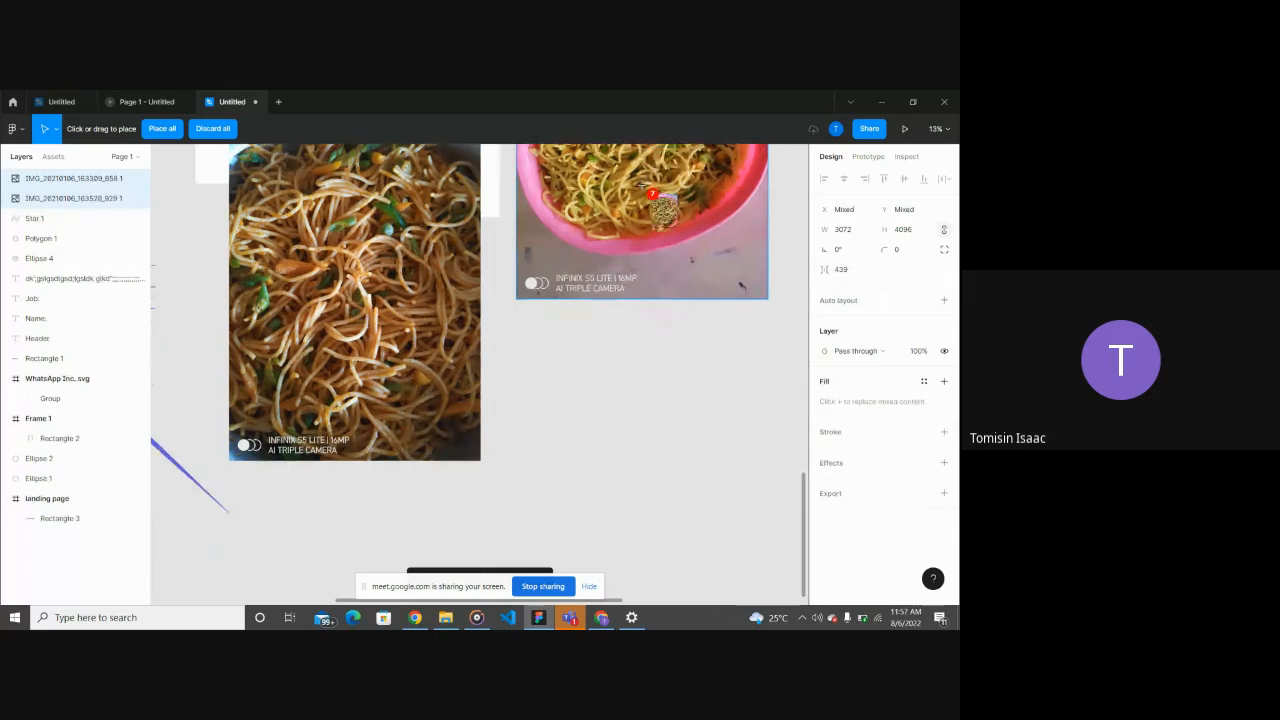
{"action": "scroll", "coordinate": [642, 184], "scroll_direction": "down", "scroll_amount": 3}
{"action": "scroll", "coordinate": [642, 184], "scroll_direction": "down", "scroll_amount": 1}
{"action": "left_click", "coordinate": [642, 295]}
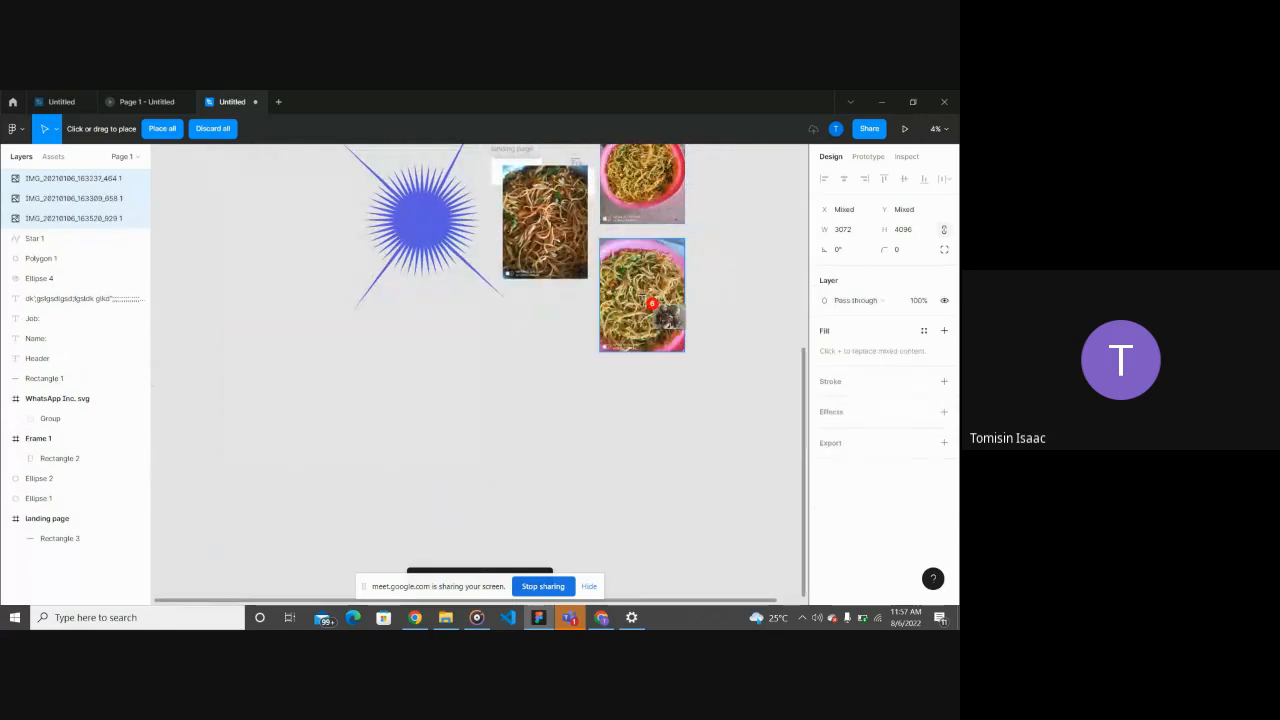
Step: Place the remaining six food photos one by one around the noodle photos, with the Unsplash one below the star, and clear the selection
{"action": "left_click", "coordinate": [510, 388]}
{"action": "left_click", "coordinate": [614, 415]}
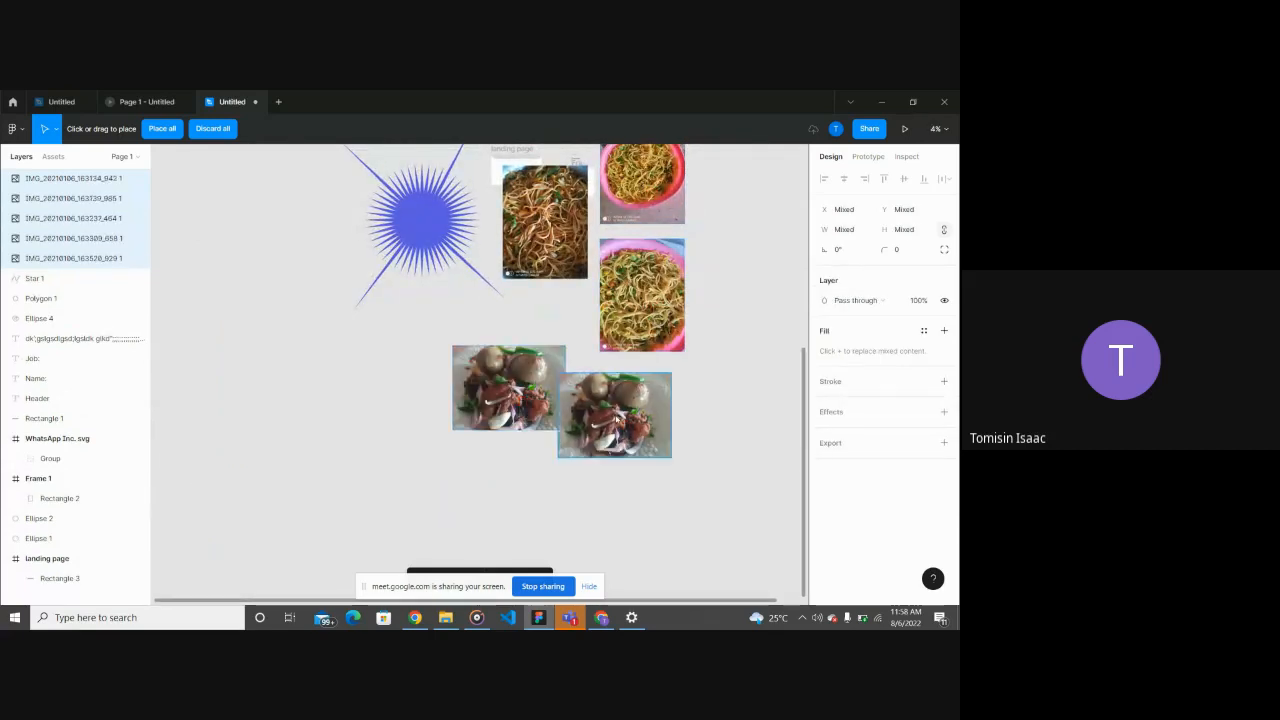
{"action": "left_click", "coordinate": [699, 370]}
{"action": "left_click", "coordinate": [743, 274]}
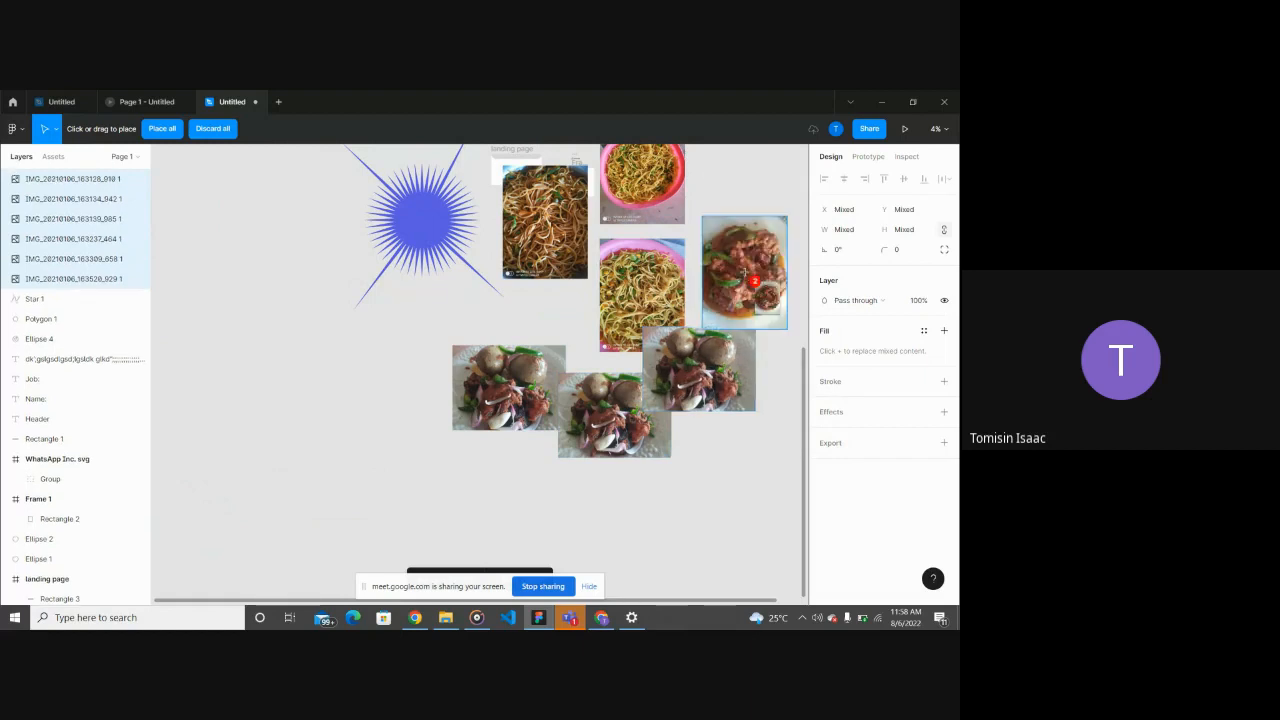
{"action": "scroll", "coordinate": [745, 272], "scroll_direction": "up", "scroll_amount": 1}
{"action": "left_click", "coordinate": [737, 197]}
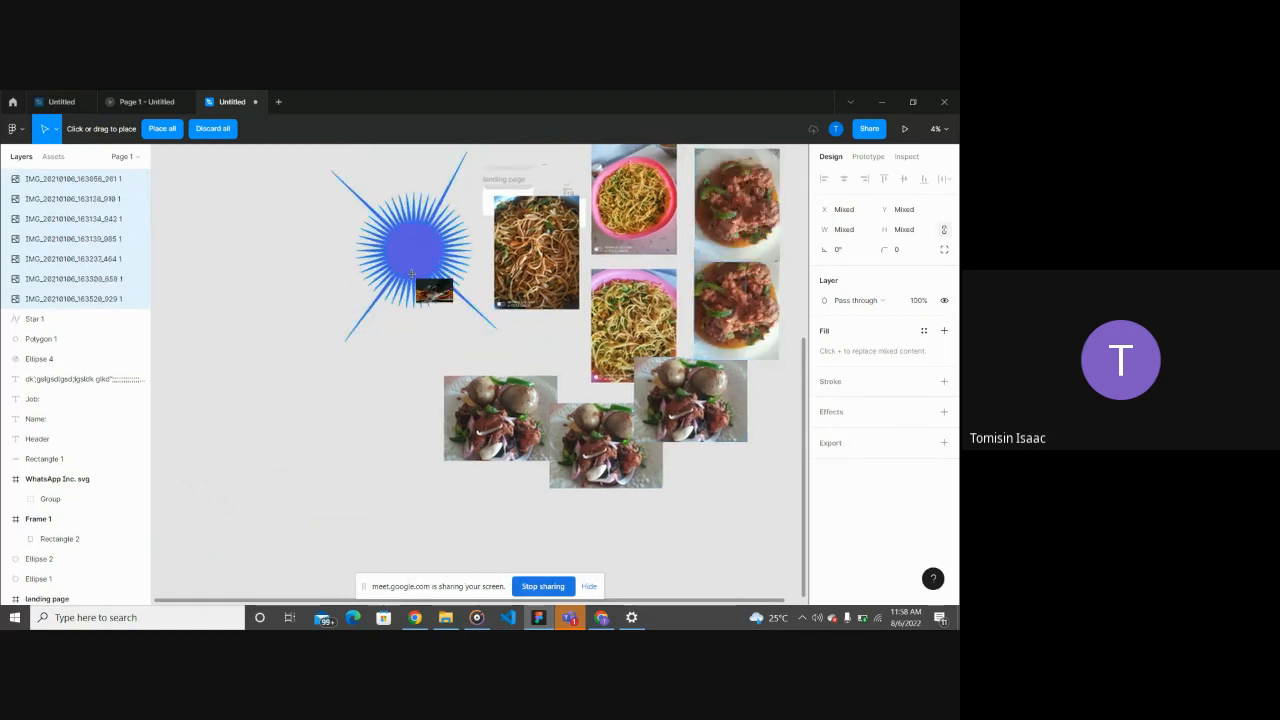
{"action": "left_click", "coordinate": [411, 356]}
{"action": "left_click", "coordinate": [371, 506]}
Step: Move the dark noodle photo, the pink-bowl noodle photo and the upper stew photo into a column right of the other images
{"action": "scroll", "coordinate": [371, 506], "scroll_direction": "down", "scroll_amount": 2}
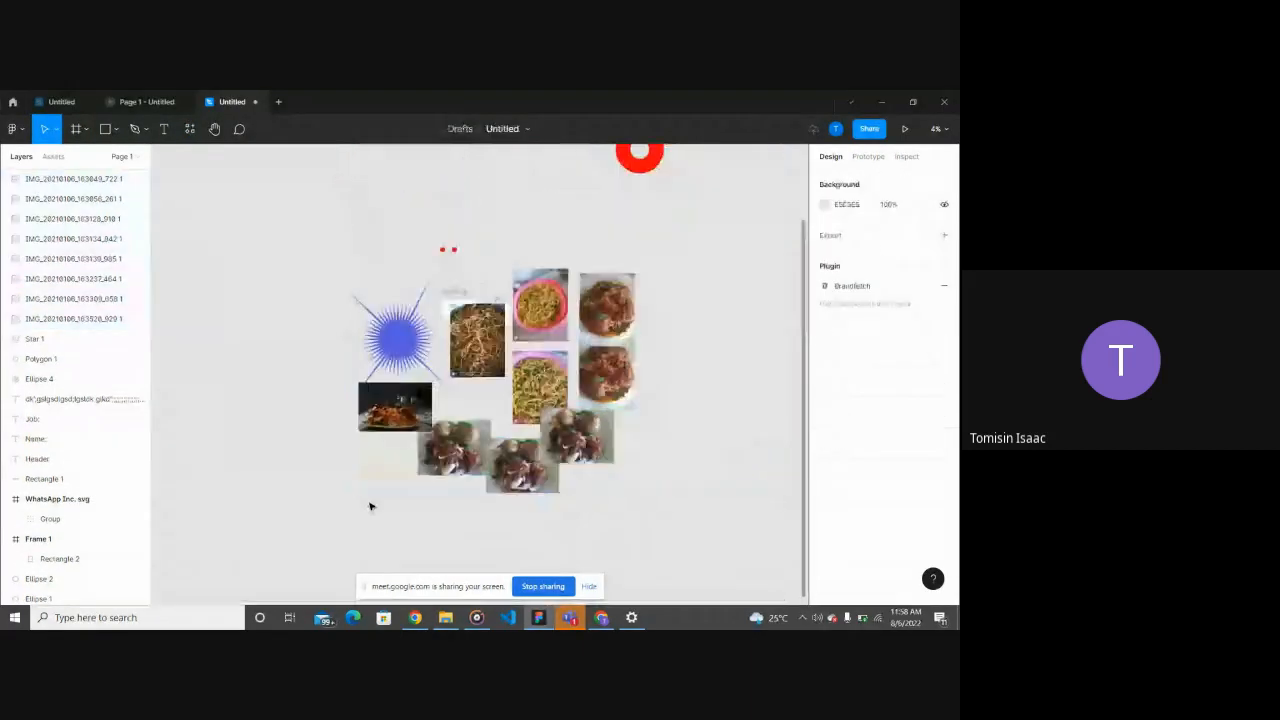
{"action": "scroll", "coordinate": [371, 506], "scroll_direction": "right", "scroll_amount": 1}
{"action": "scroll", "coordinate": [371, 506], "scroll_direction": "up", "scroll_amount": 4}
{"action": "scroll", "coordinate": [371, 506], "scroll_direction": "down", "scroll_amount": 5}
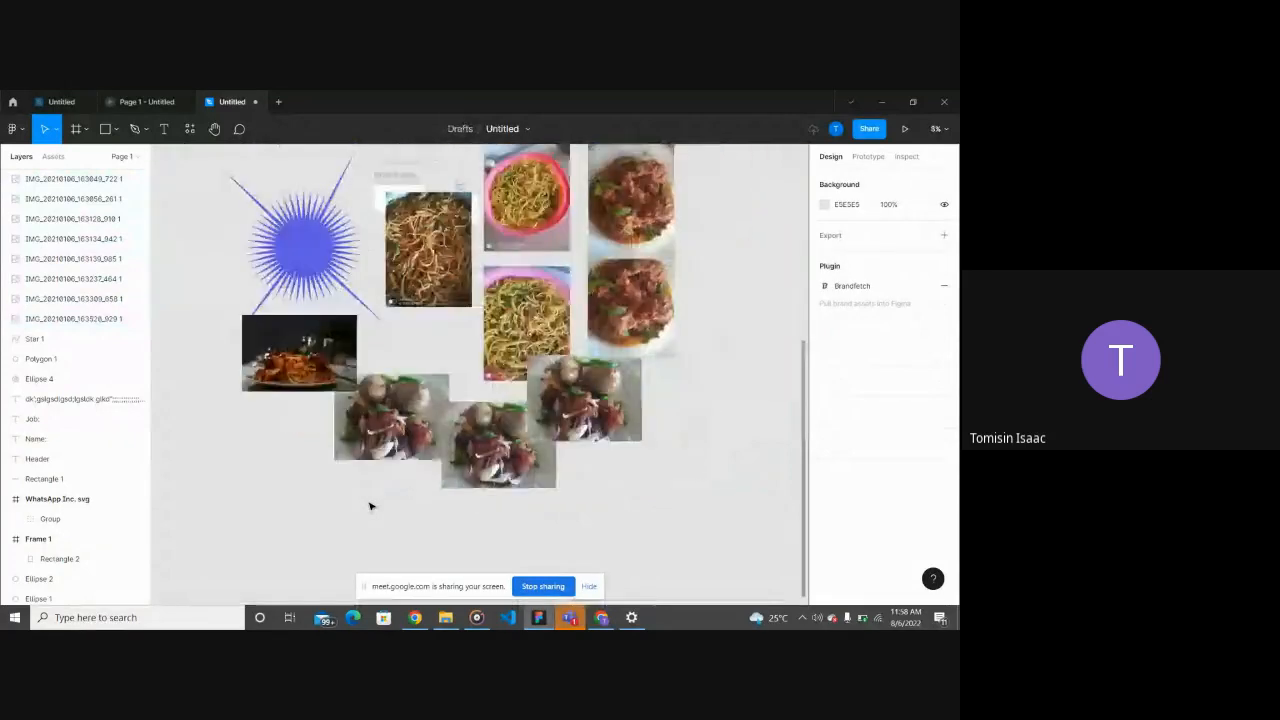
{"action": "left_click_drag", "start_coordinate": [394, 375], "coordinate": [574, 340]}
{"action": "left_click_drag", "start_coordinate": [455, 367], "coordinate": [598, 282]}
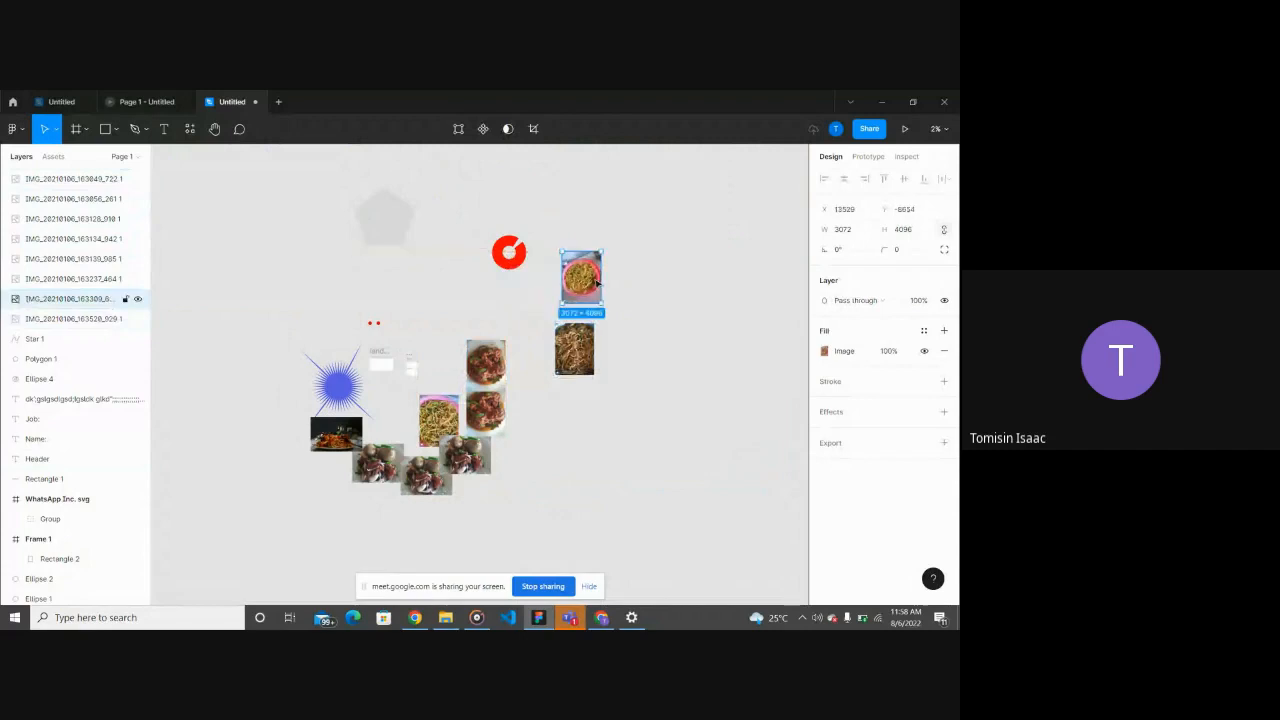
{"action": "left_click_drag", "start_coordinate": [493, 362], "coordinate": [602, 410]}
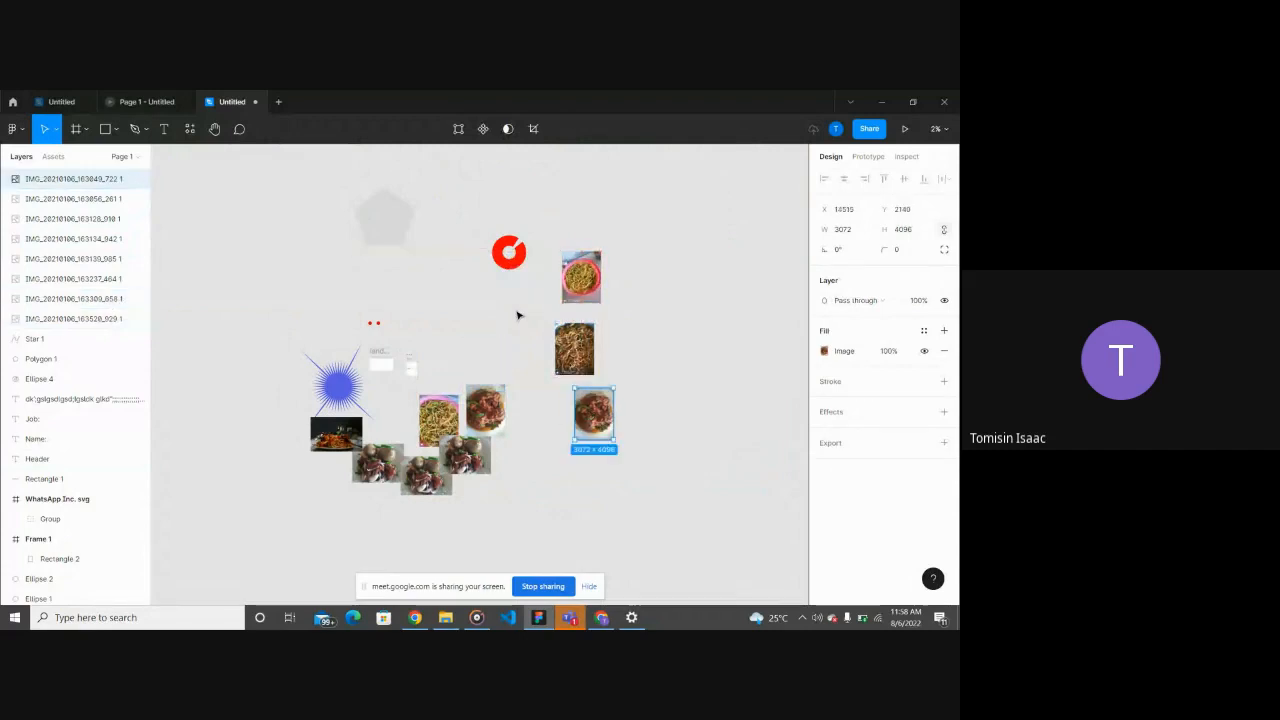
{"action": "left_click", "coordinate": [518, 316]}
Step: Run the Unsplash plugin
{"action": "scroll", "coordinate": [394, 365], "scroll_direction": "up", "scroll_amount": 5}
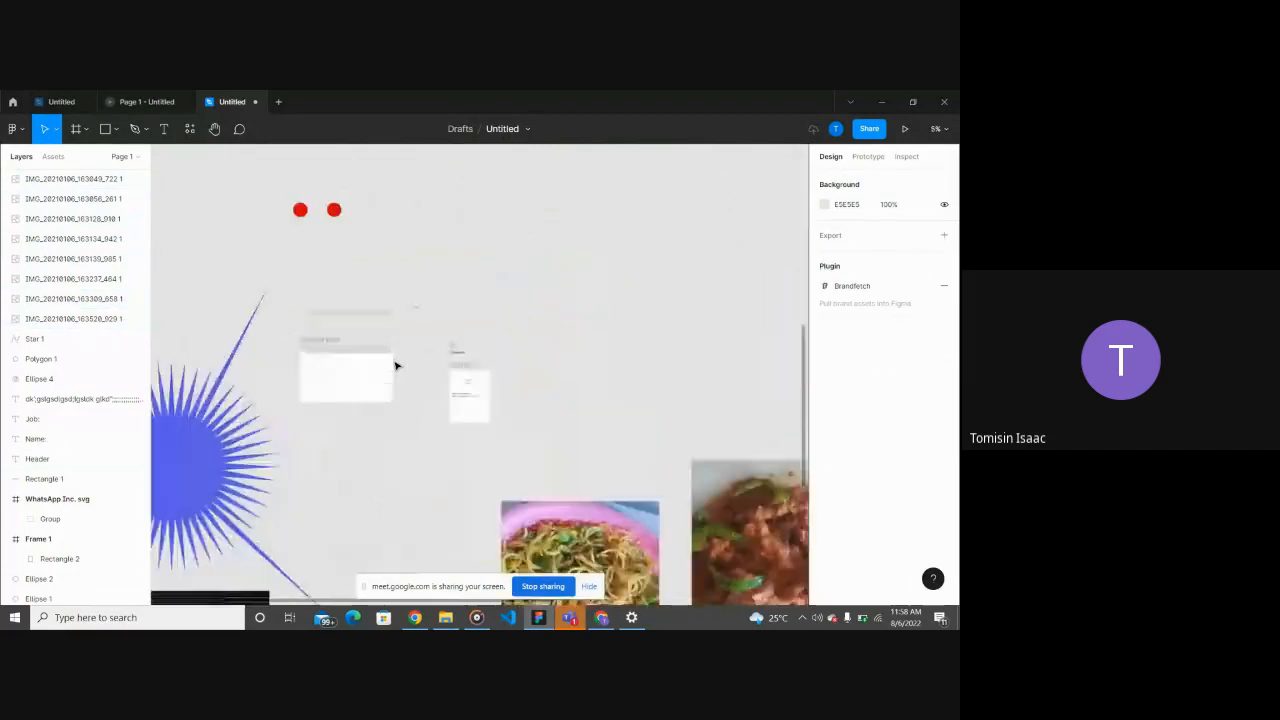
{"action": "left_click", "coordinate": [13, 129]}
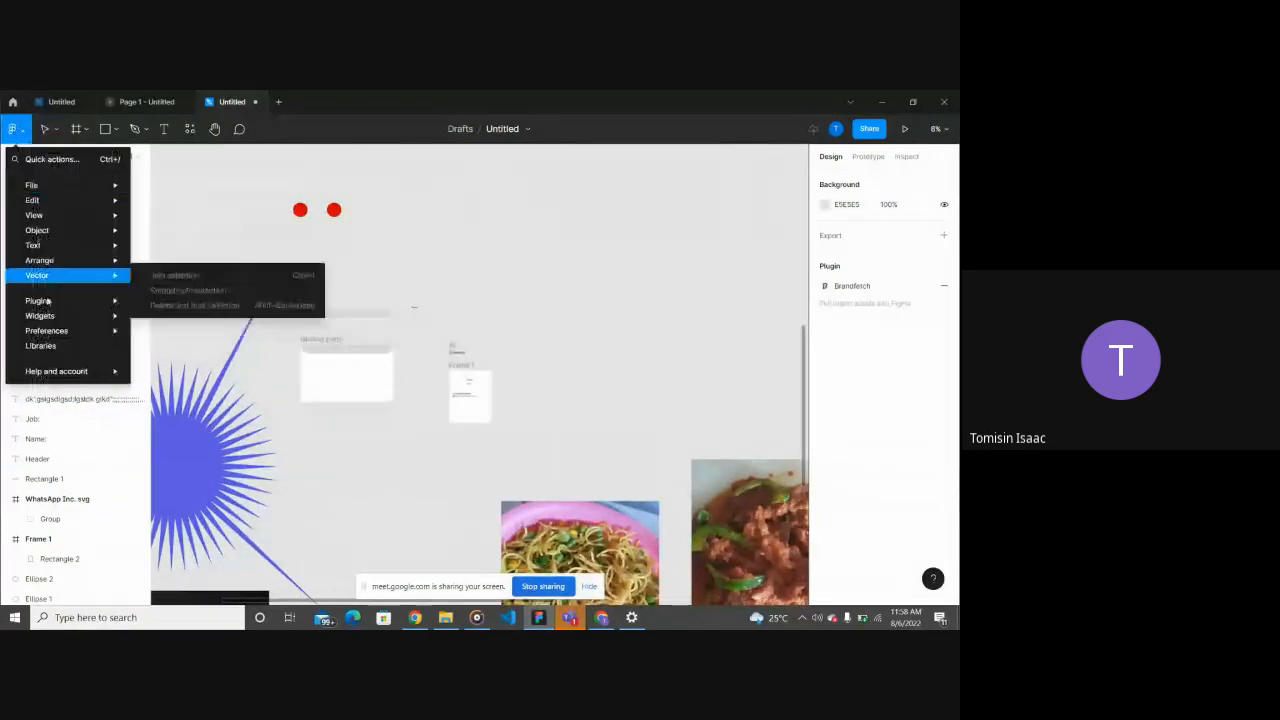
{"action": "mouse_move", "coordinate": [47, 301]}
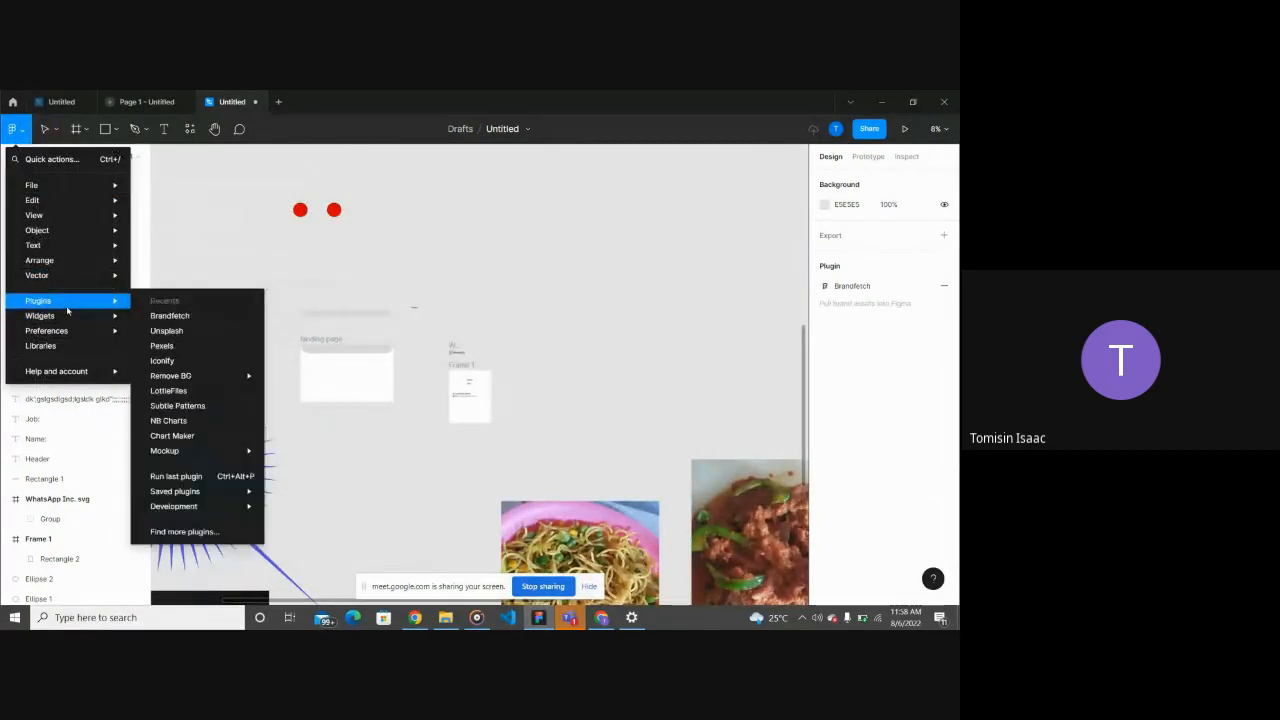
{"action": "left_click", "coordinate": [190, 332]}
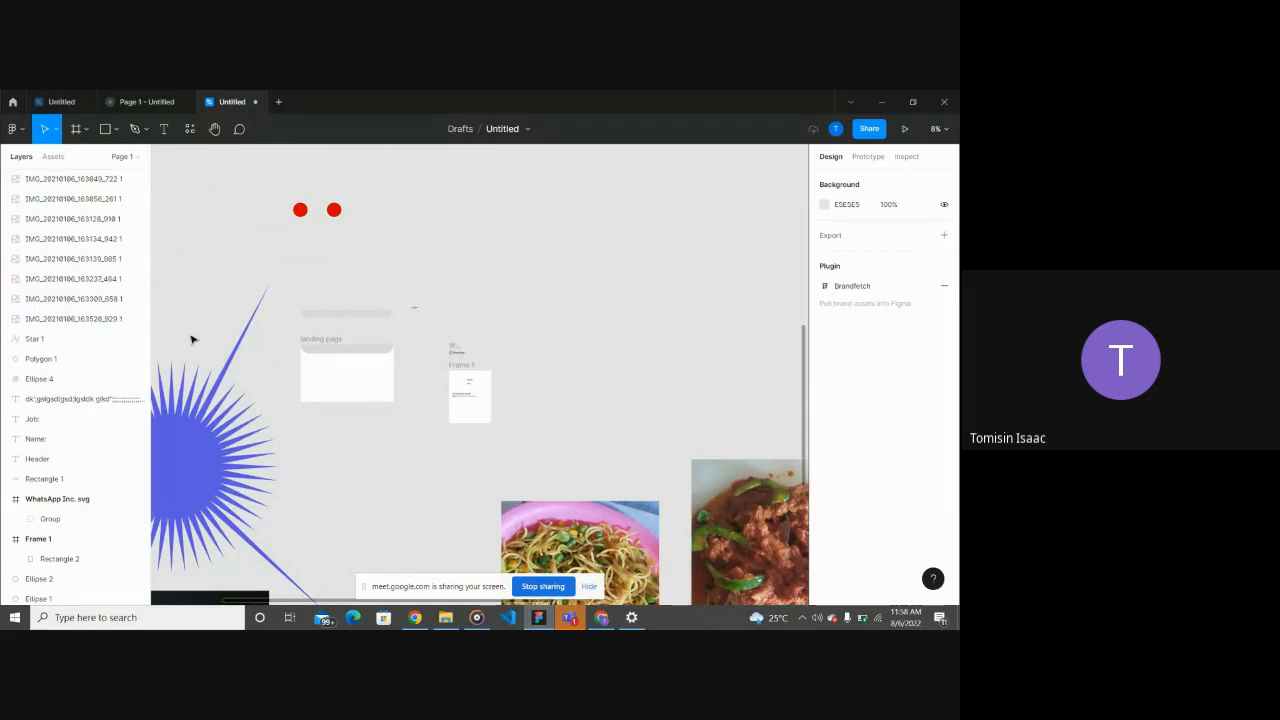
{"action": "scroll", "coordinate": [580, 346], "scroll_direction": "down", "scroll_amount": 5}
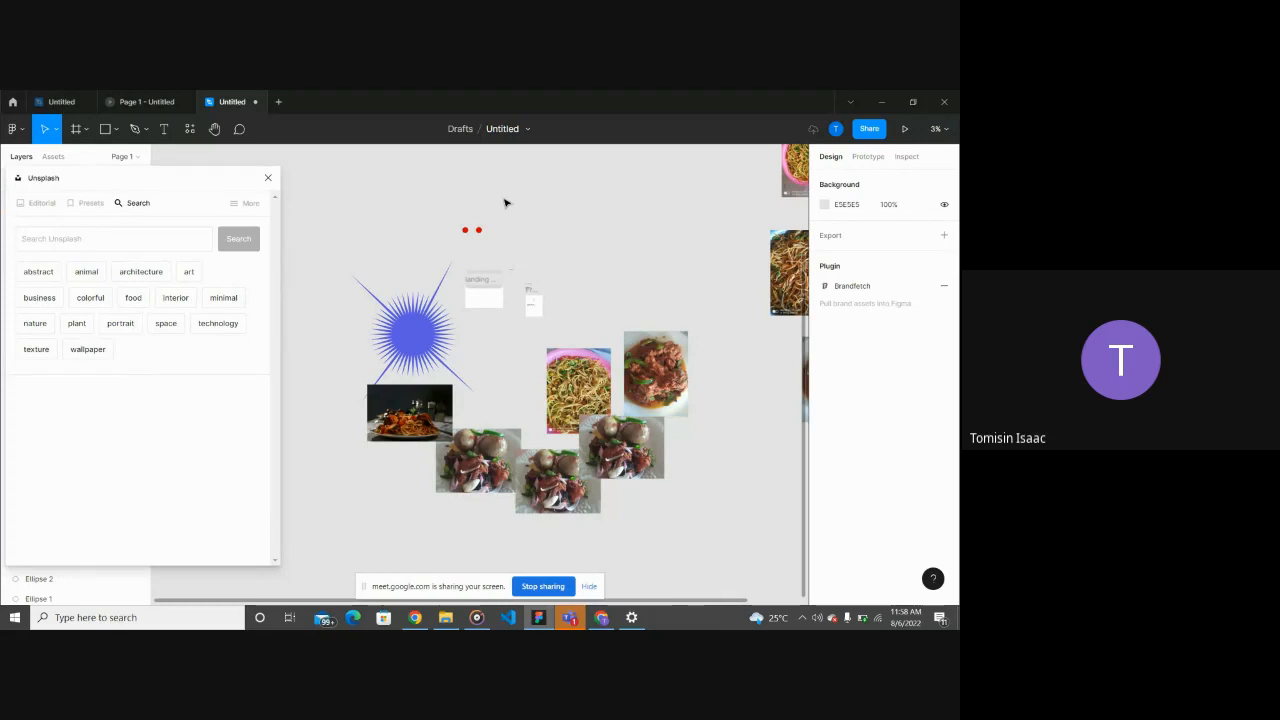
Step: Browse Unsplash's animal photos and insert the deer photo onto the canvas with nothing selected
{"action": "left_click", "coordinate": [84, 272]}
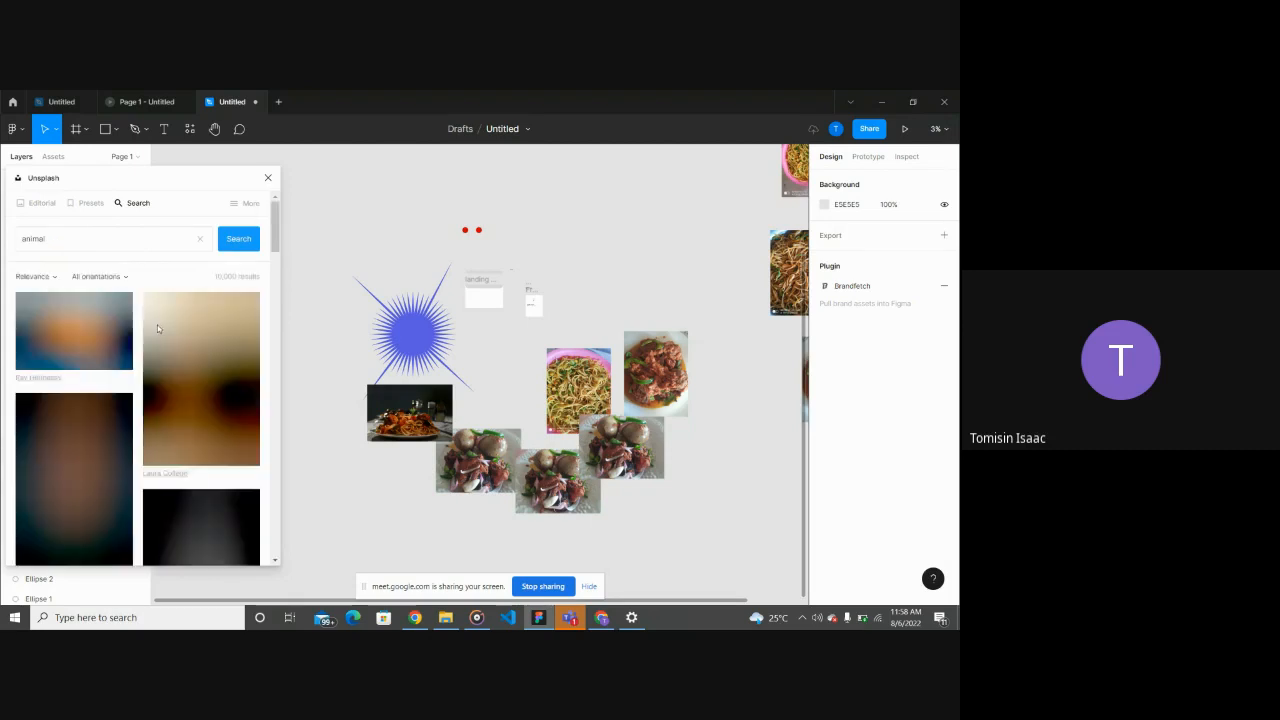
{"action": "scroll", "coordinate": [152, 408], "scroll_direction": "down", "scroll_amount": 1}
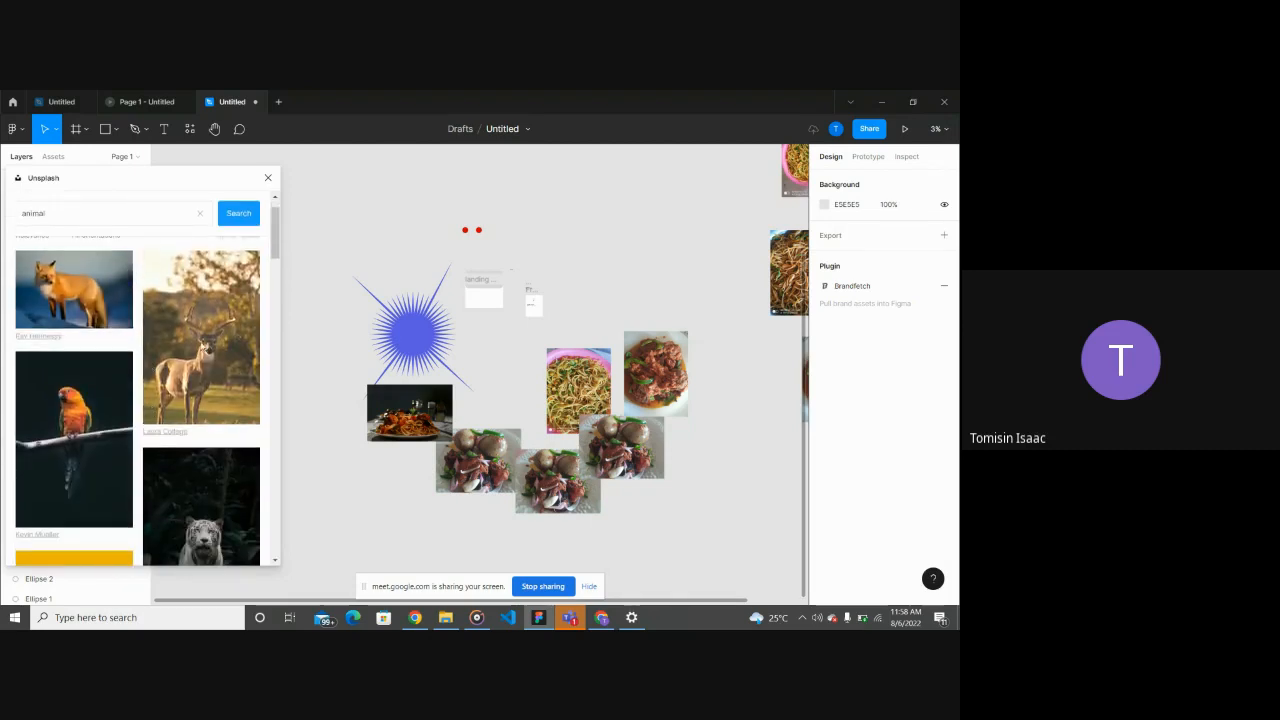
{"action": "left_click", "coordinate": [217, 300]}
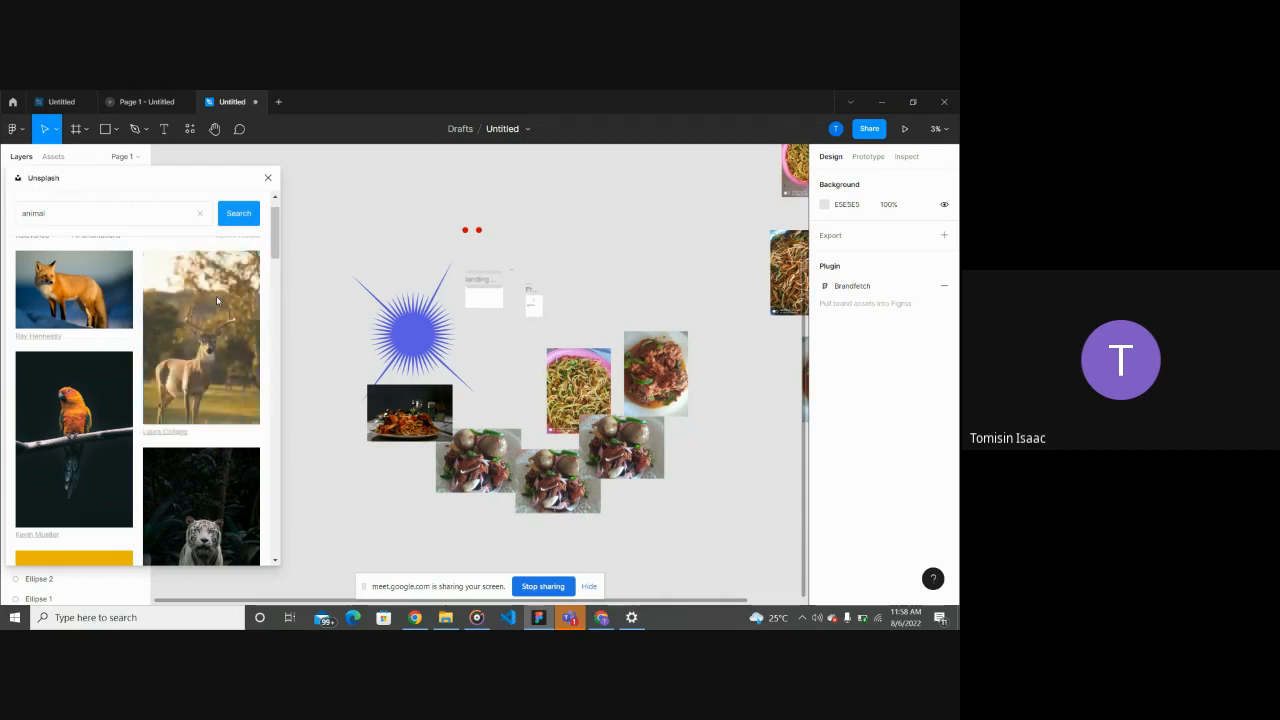
Step: Fill the blue star with the Unsplash deer photo
{"action": "scroll", "coordinate": [478, 374], "scroll_direction": "up", "scroll_amount": 5}
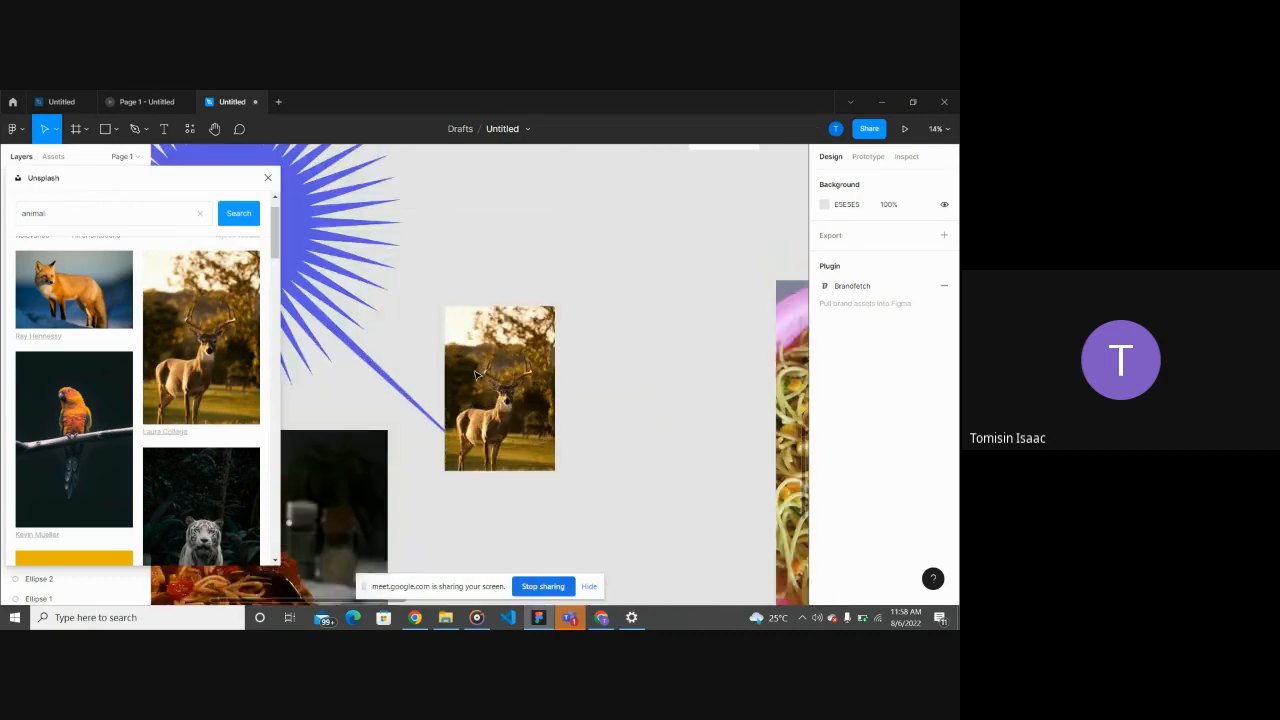
{"action": "scroll", "coordinate": [478, 374], "scroll_direction": "down", "scroll_amount": 2}
{"action": "scroll", "coordinate": [480, 350], "scroll_direction": "left", "scroll_amount": 3}
{"action": "left_click", "coordinate": [485, 321]}
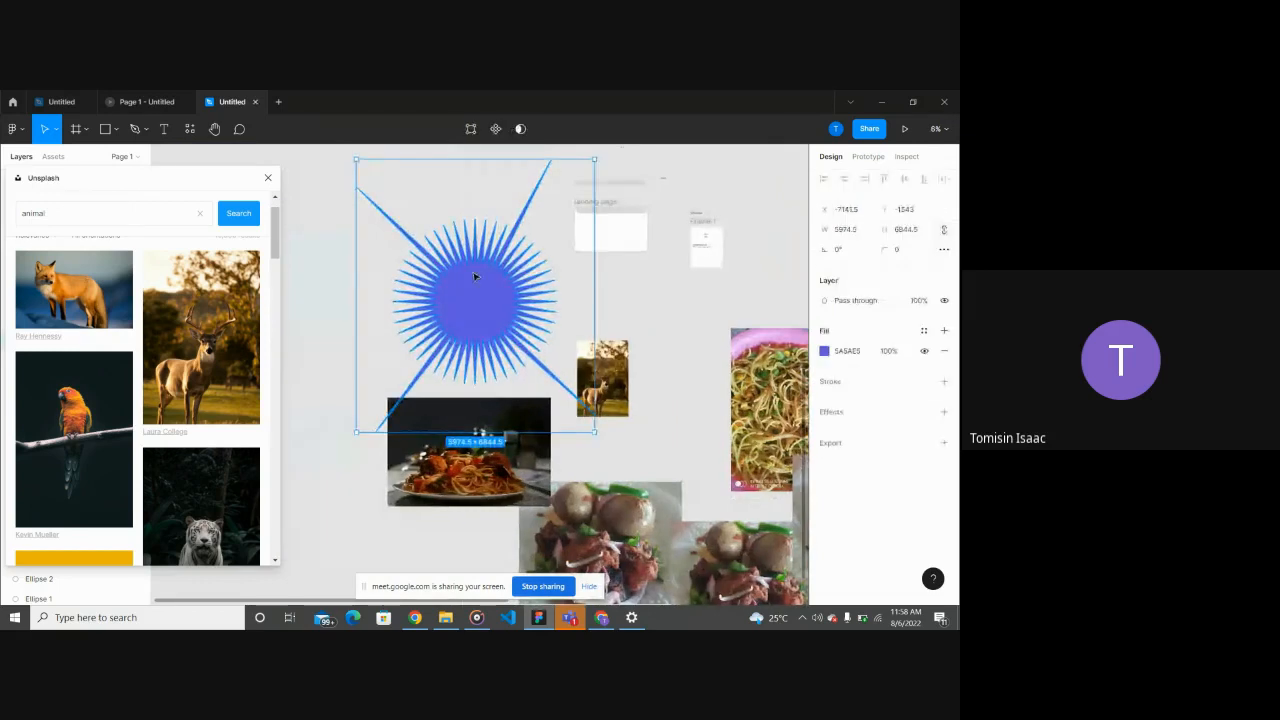
{"action": "left_click", "coordinate": [215, 355]}
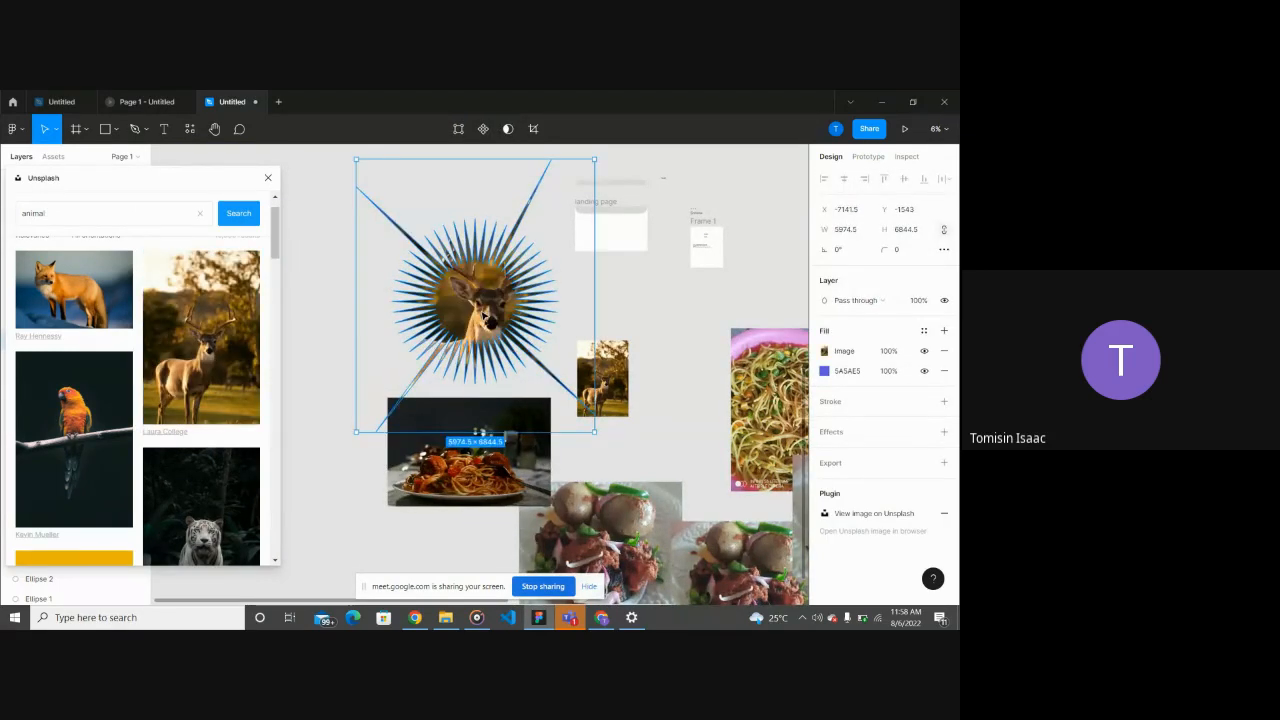
Step: Move the deer-filled star down and left, clear of the food photos, to about X -11807, Y 5392
{"action": "scroll", "coordinate": [484, 316], "scroll_direction": "up", "scroll_amount": 2}
{"action": "scroll", "coordinate": [484, 316], "scroll_direction": "down", "scroll_amount": 3}
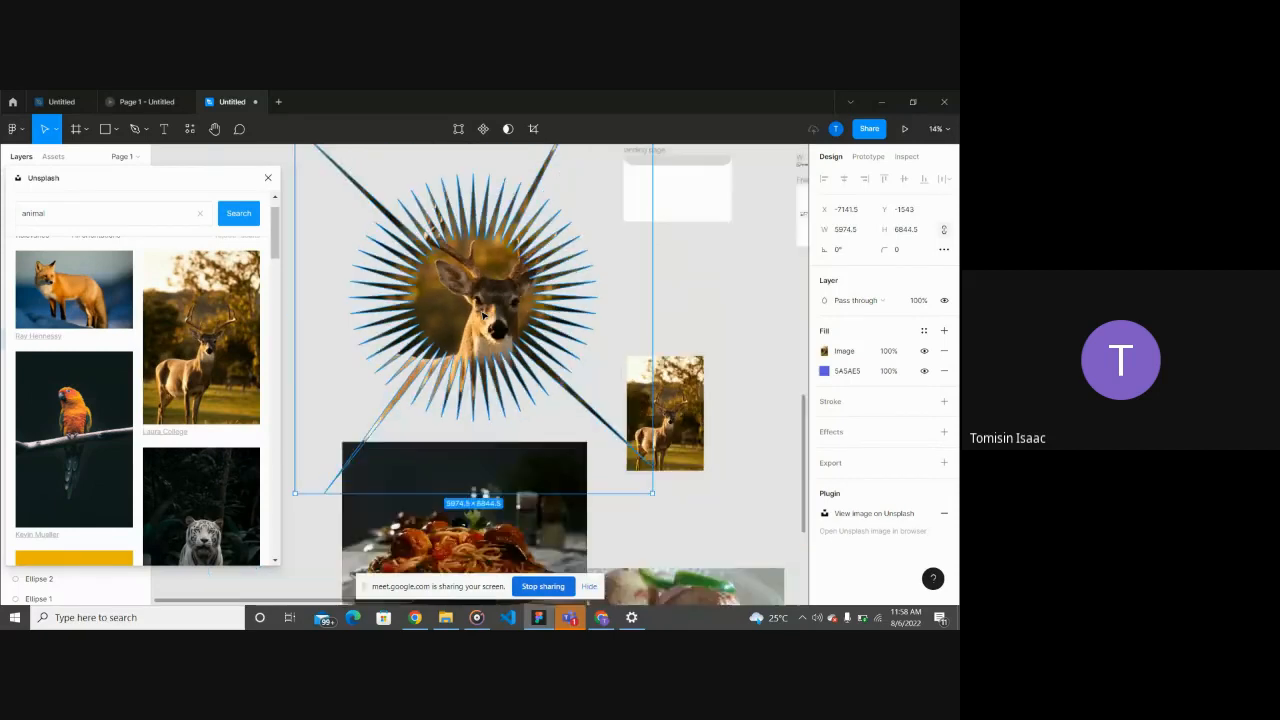
{"action": "scroll", "coordinate": [484, 316], "scroll_direction": "down", "scroll_amount": 1}
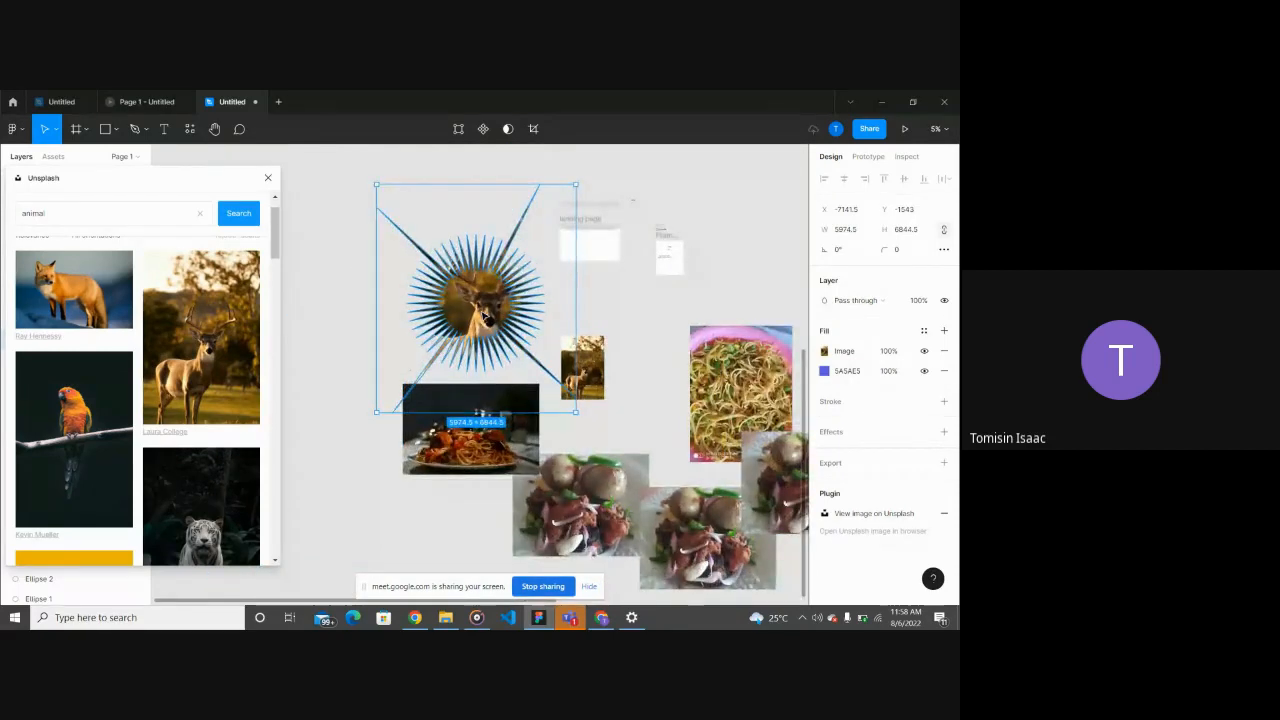
{"action": "scroll", "coordinate": [535, 281], "scroll_direction": "up", "scroll_amount": 3}
{"action": "scroll", "coordinate": [535, 281], "scroll_direction": "down", "scroll_amount": 5}
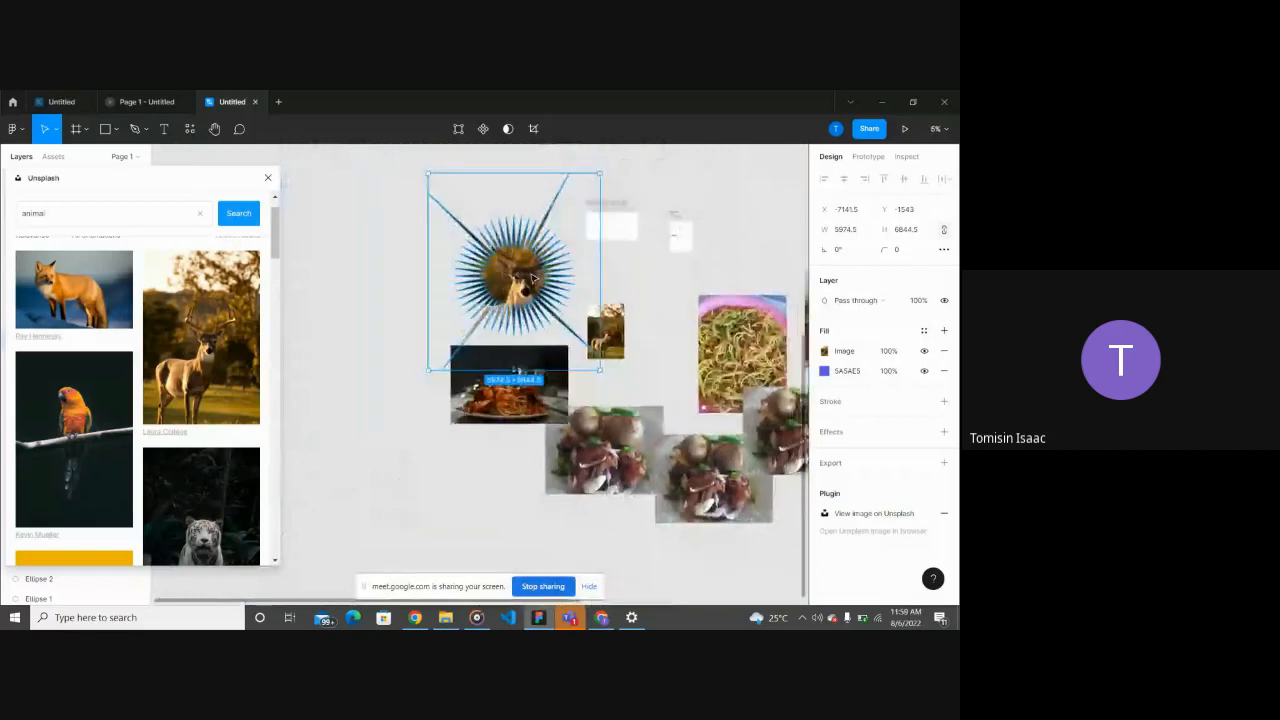
{"action": "left_click", "coordinate": [387, 355]}
{"action": "left_click_drag", "start_coordinate": [496, 313], "coordinate": [370, 510]}
{"action": "scroll", "coordinate": [370, 510], "scroll_direction": "up", "scroll_amount": 5}
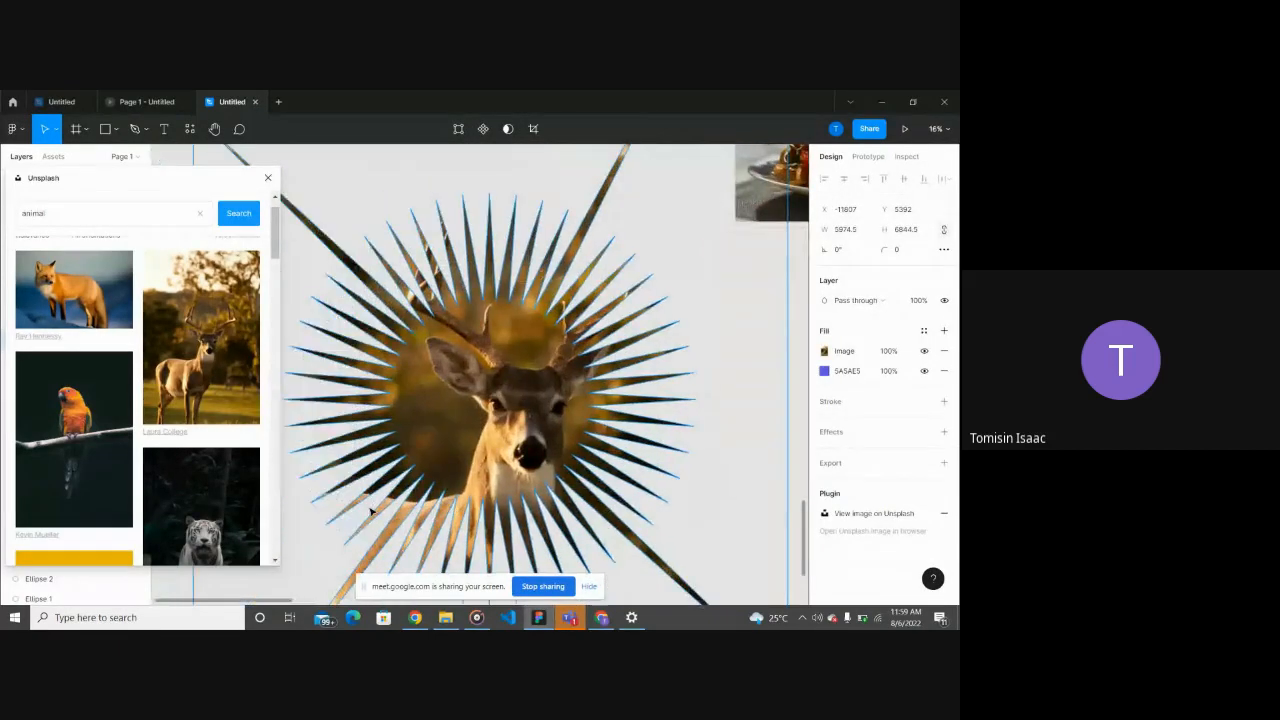
Step: Move the deer-filled star down to about X -11817, Y 6106 and replace its image fill with the Unsplash white tiger photo
{"action": "scroll", "coordinate": [478, 443], "scroll_direction": "down", "scroll_amount": 3}
{"action": "left_click_drag", "start_coordinate": [478, 443], "coordinate": [476, 486]}
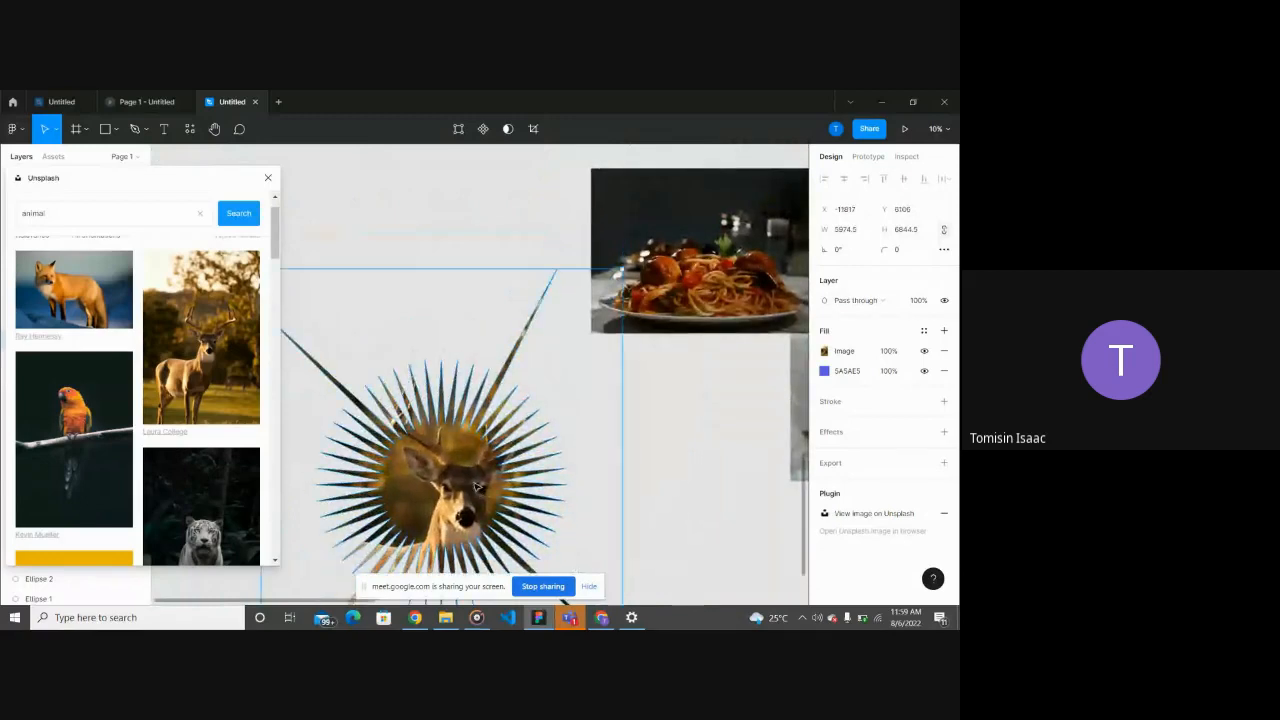
{"action": "scroll", "coordinate": [476, 486], "scroll_direction": "down", "scroll_amount": 2}
{"action": "scroll", "coordinate": [476, 486], "scroll_direction": "down", "scroll_amount": 2}
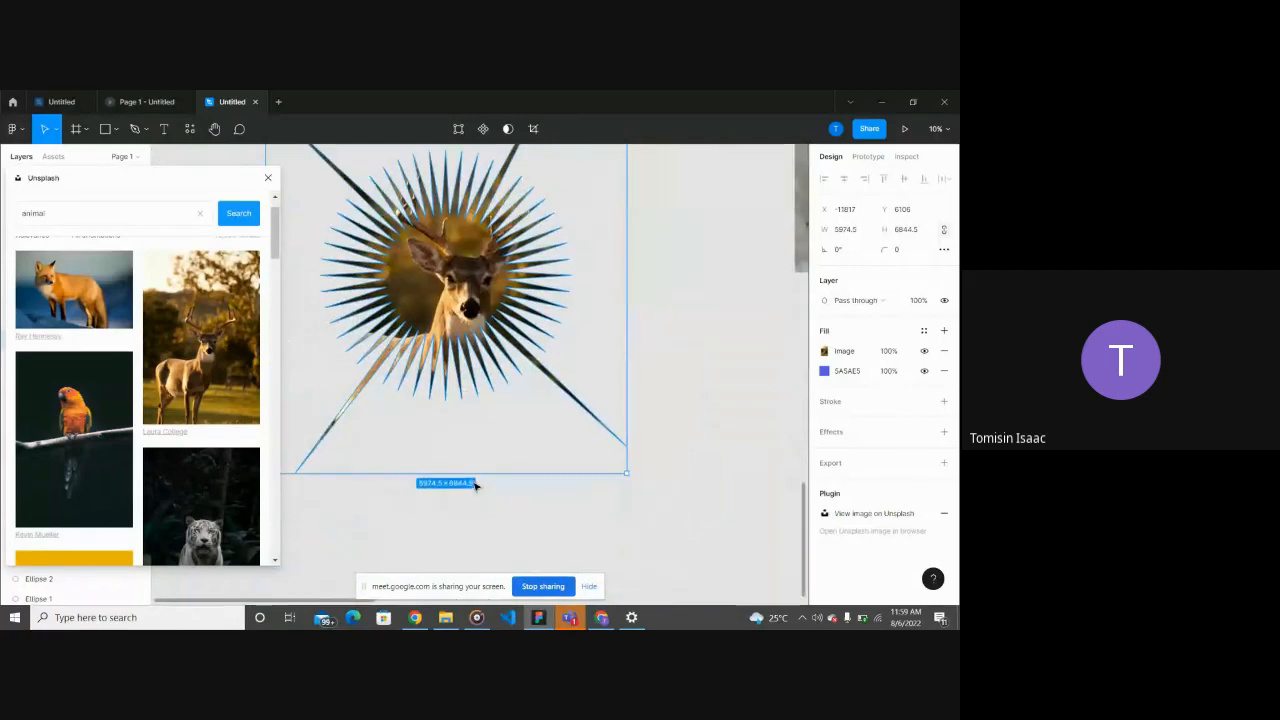
{"action": "scroll", "coordinate": [474, 486], "scroll_direction": "down", "scroll_amount": 3}
{"action": "left_click", "coordinate": [220, 528]}
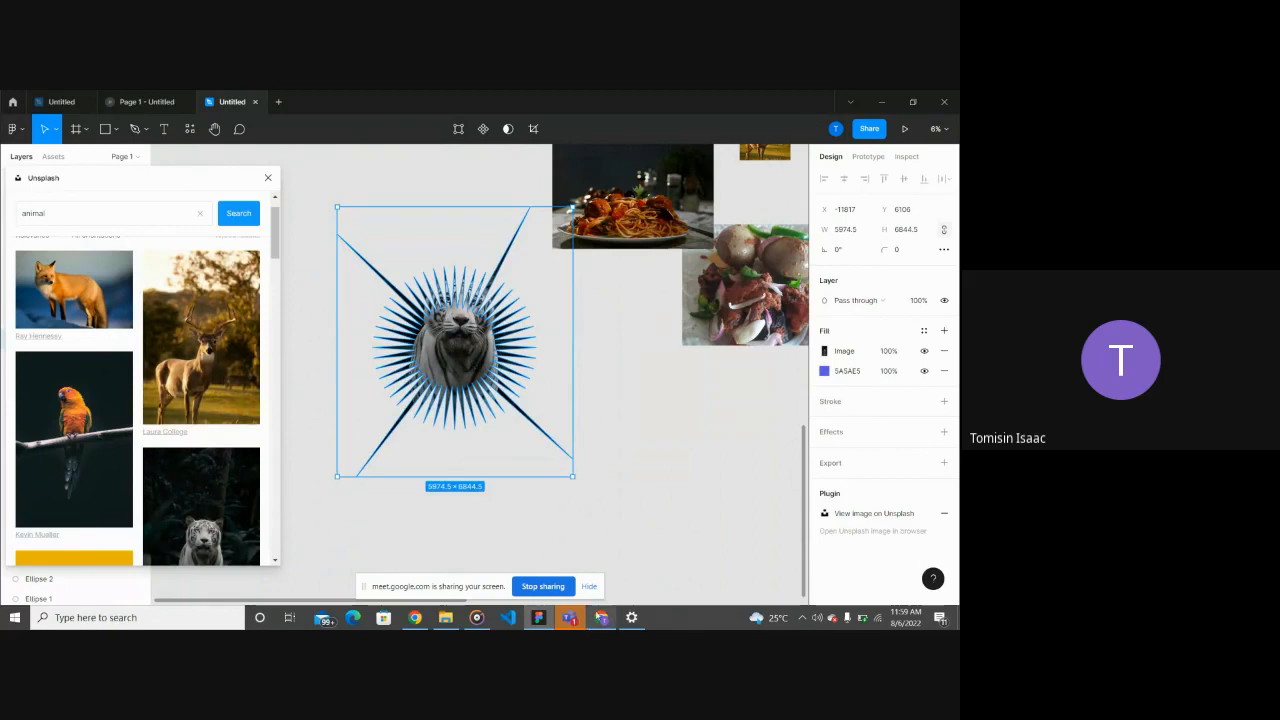
Step: Switch to the Google Meet call to check on the participants, and return to the Figma canvas
{"action": "left_click", "coordinate": [601, 617]}
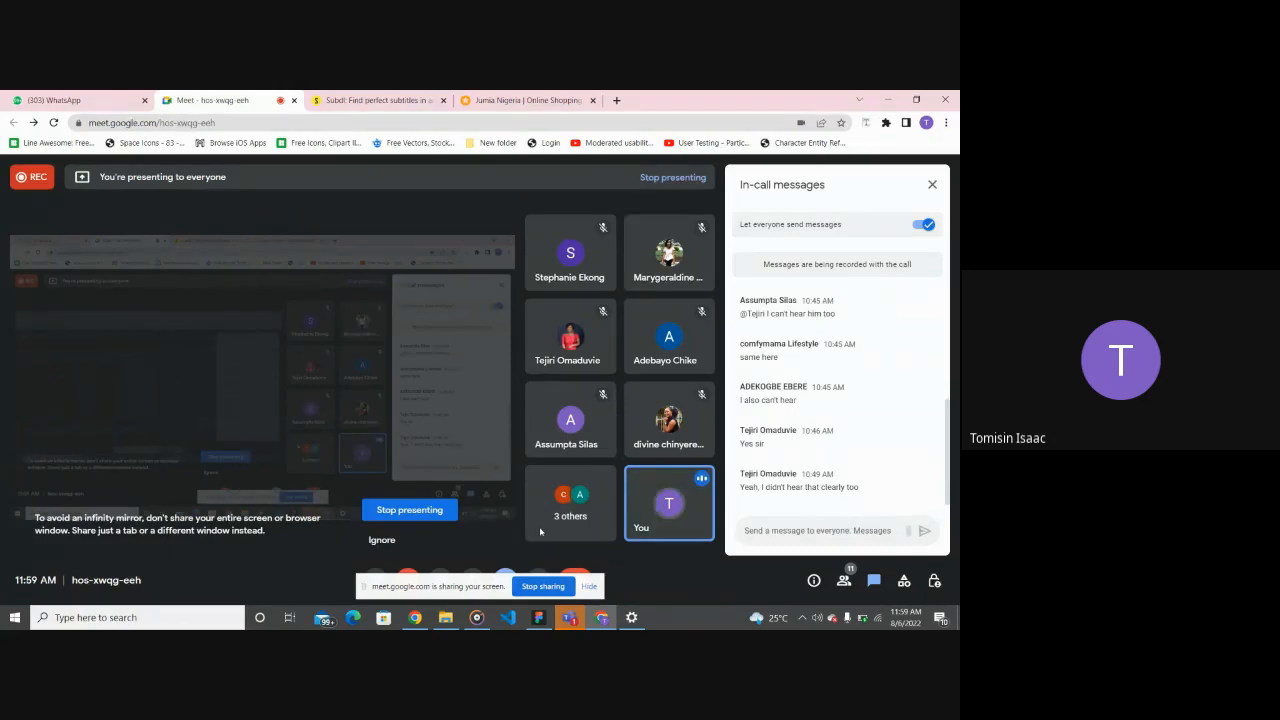
{"action": "left_click", "coordinate": [539, 618]}
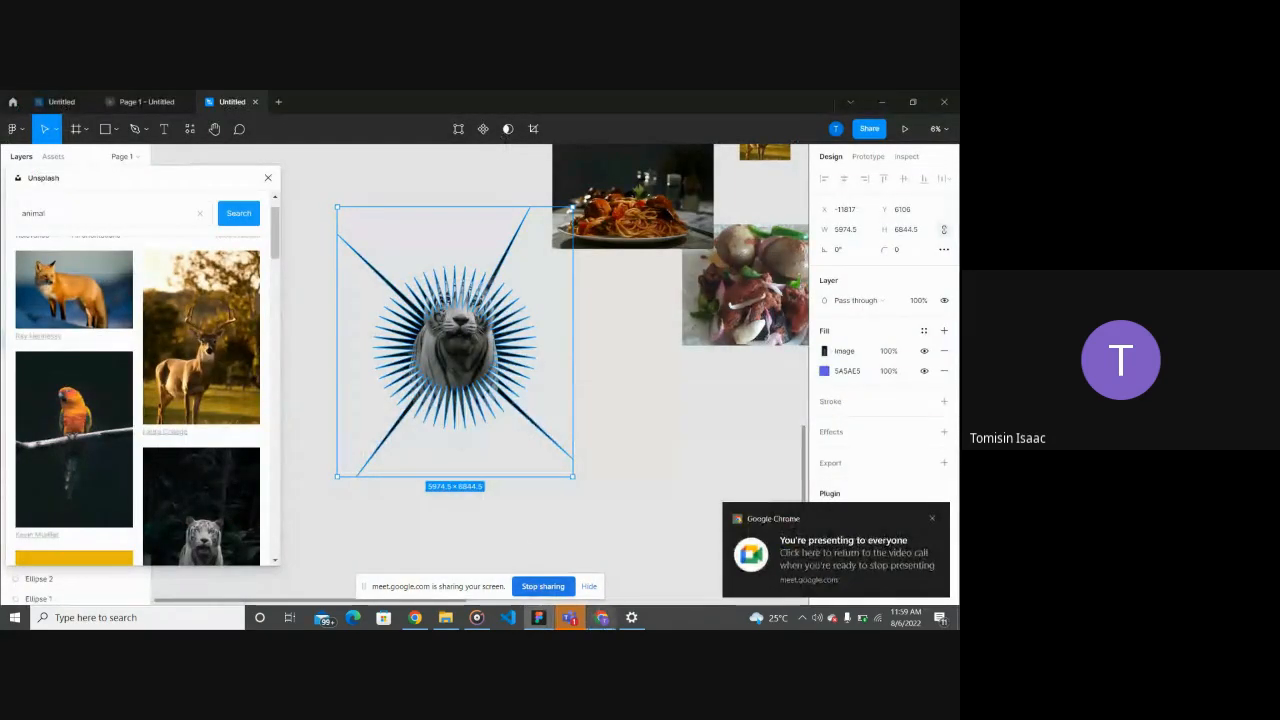
{"action": "left_click", "coordinate": [601, 617]}
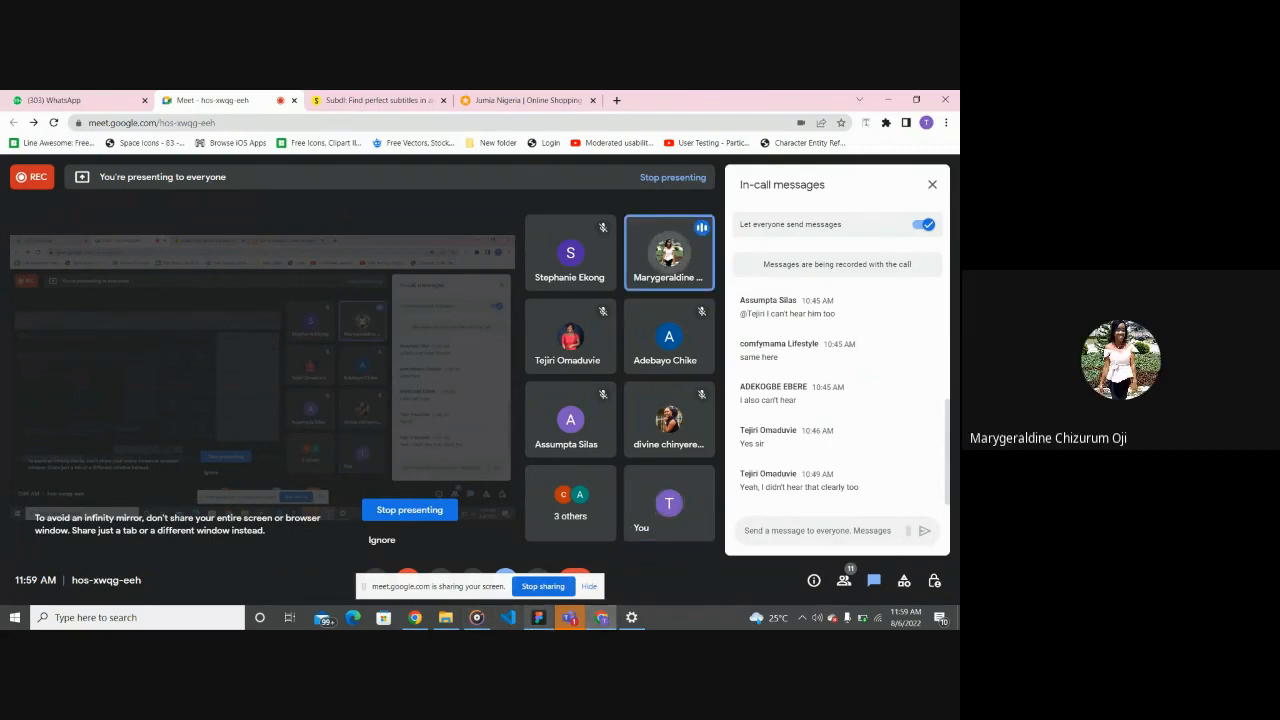
{"action": "mouse_move", "coordinate": [538, 617]}
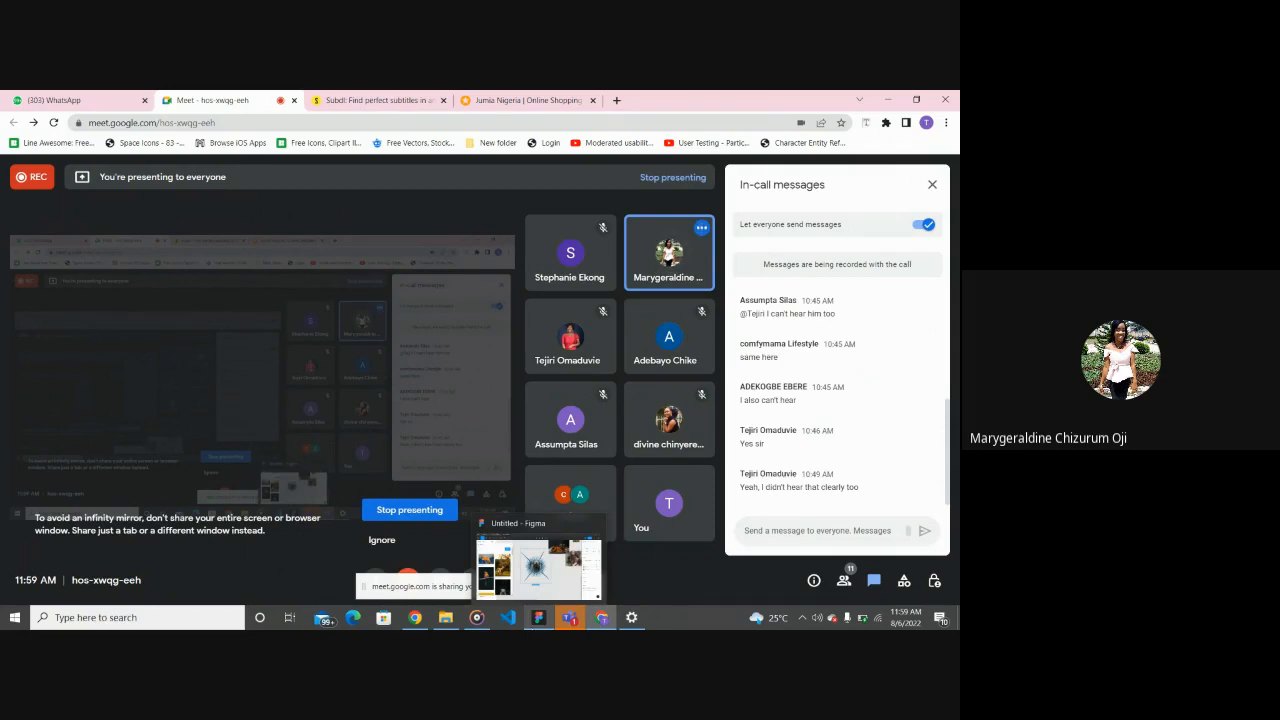
{"action": "left_click", "coordinate": [538, 617]}
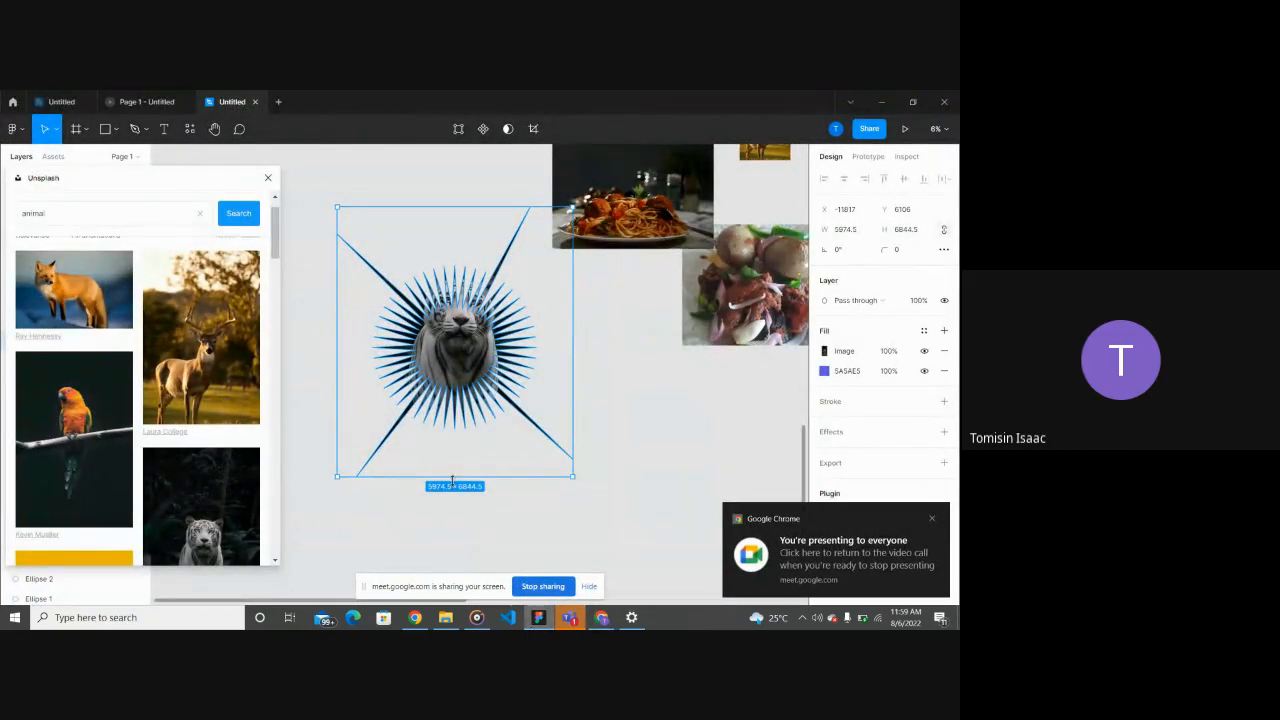
Step: Move the tiger-filled star up to about X -11214, Y -2764 and shrink it proportionally to about 2712 × 3107
{"action": "scroll", "coordinate": [449, 451], "scroll_direction": "down", "scroll_amount": 5}
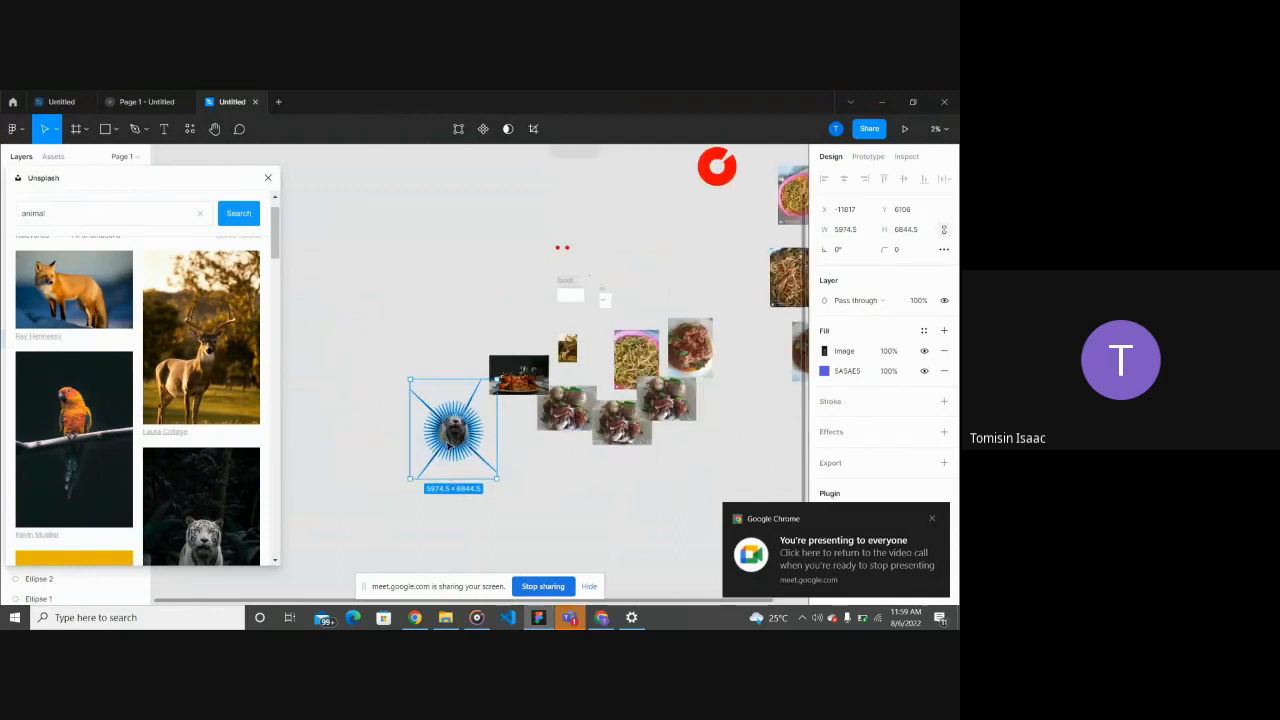
{"action": "left_click_drag", "start_coordinate": [449, 447], "coordinate": [457, 317]}
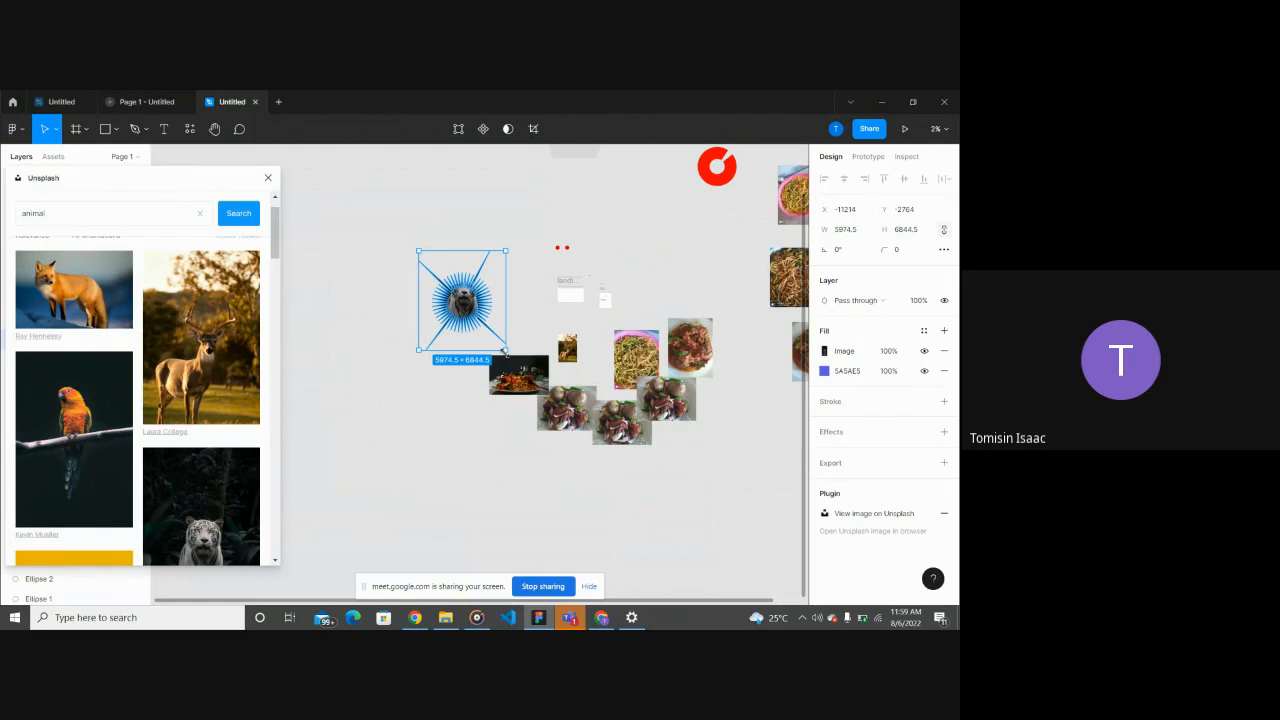
{"action": "left_click_drag", "start_coordinate": [505, 351], "coordinate": [460, 296]}
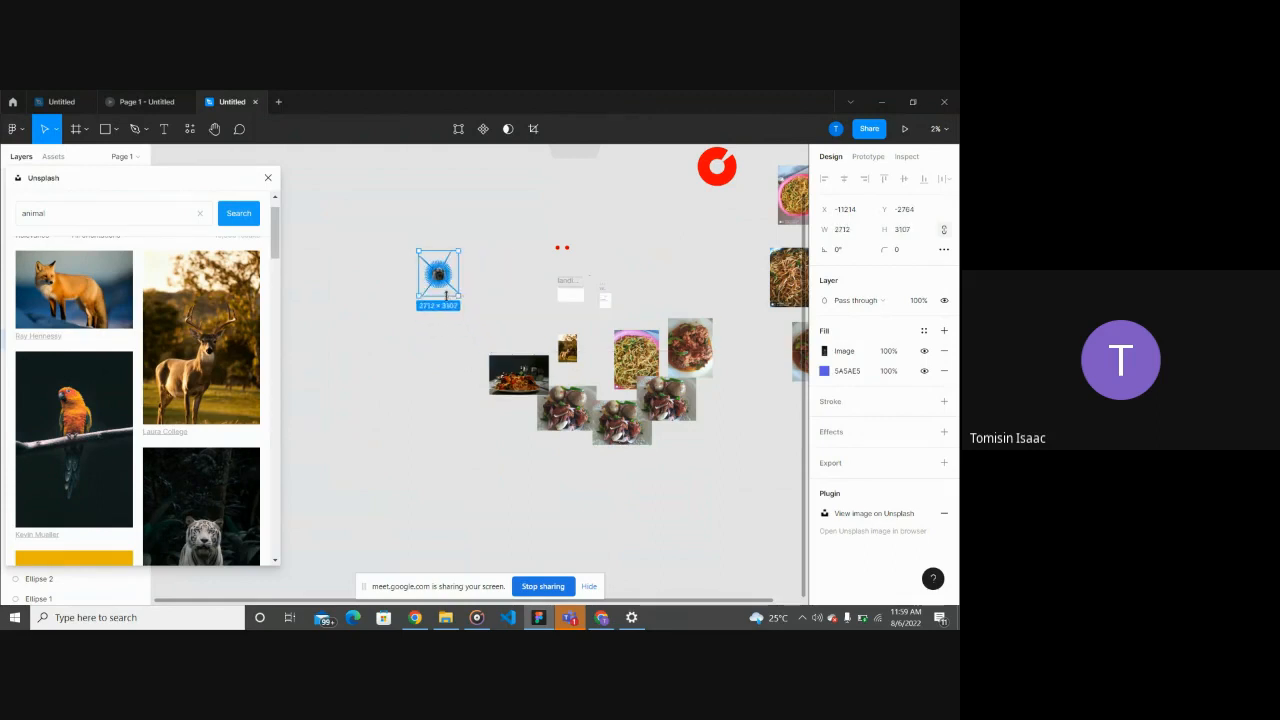
{"action": "left_click", "coordinate": [453, 346]}
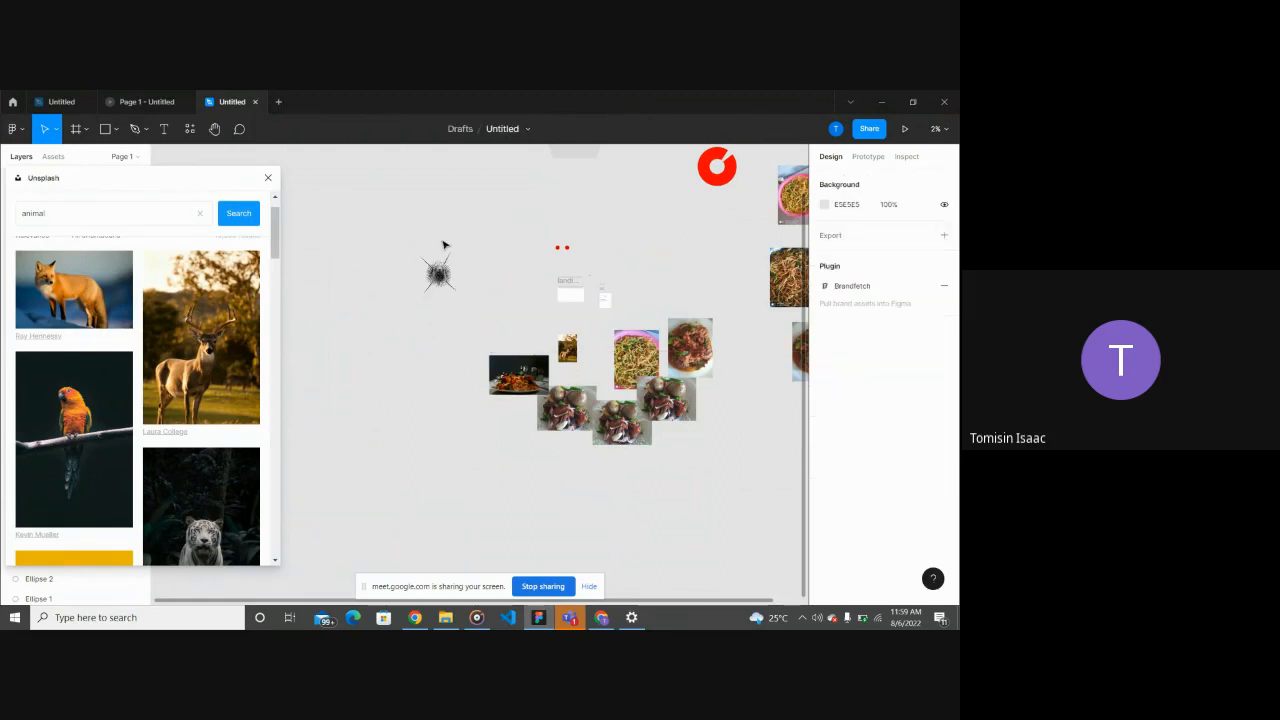
{"action": "scroll", "coordinate": [444, 245], "scroll_direction": "up", "scroll_amount": 8}
{"action": "scroll", "coordinate": [445, 245], "scroll_direction": "left", "scroll_amount": 2}
{"action": "scroll", "coordinate": [444, 245], "scroll_direction": "left", "scroll_amount": 2}
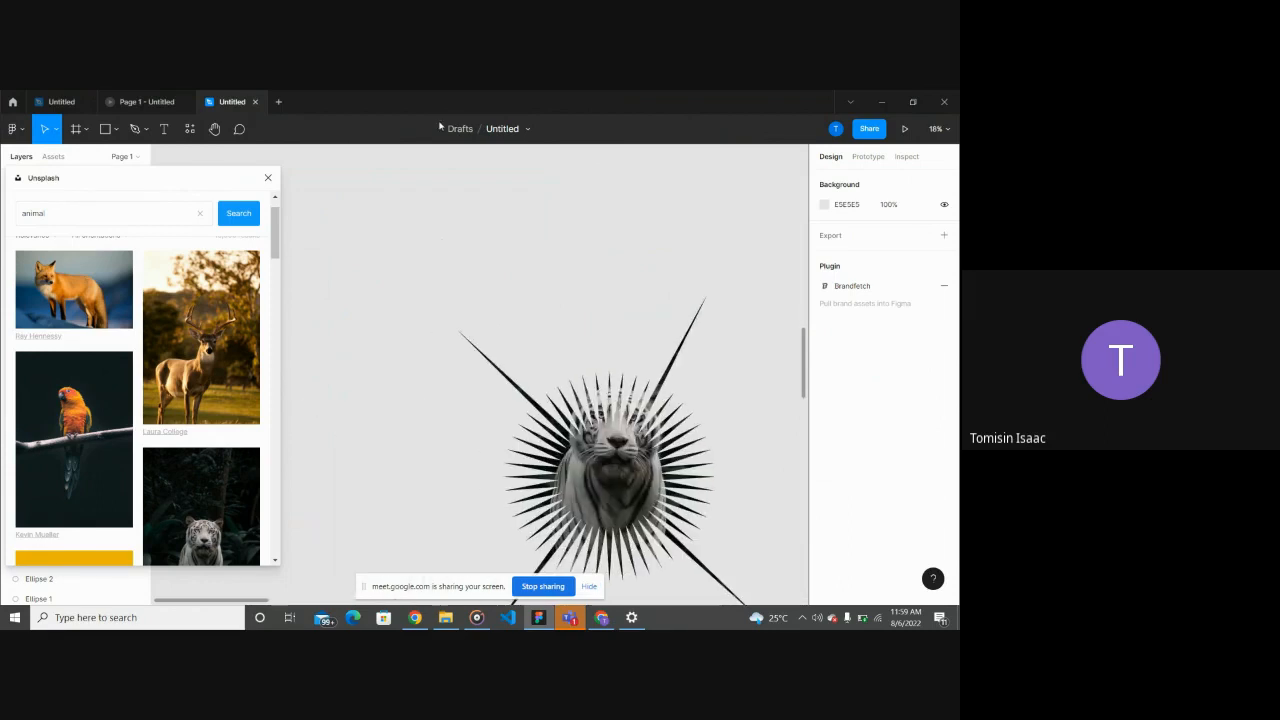
{"action": "scroll", "coordinate": [535, 357], "scroll_direction": "down", "scroll_amount": 3}
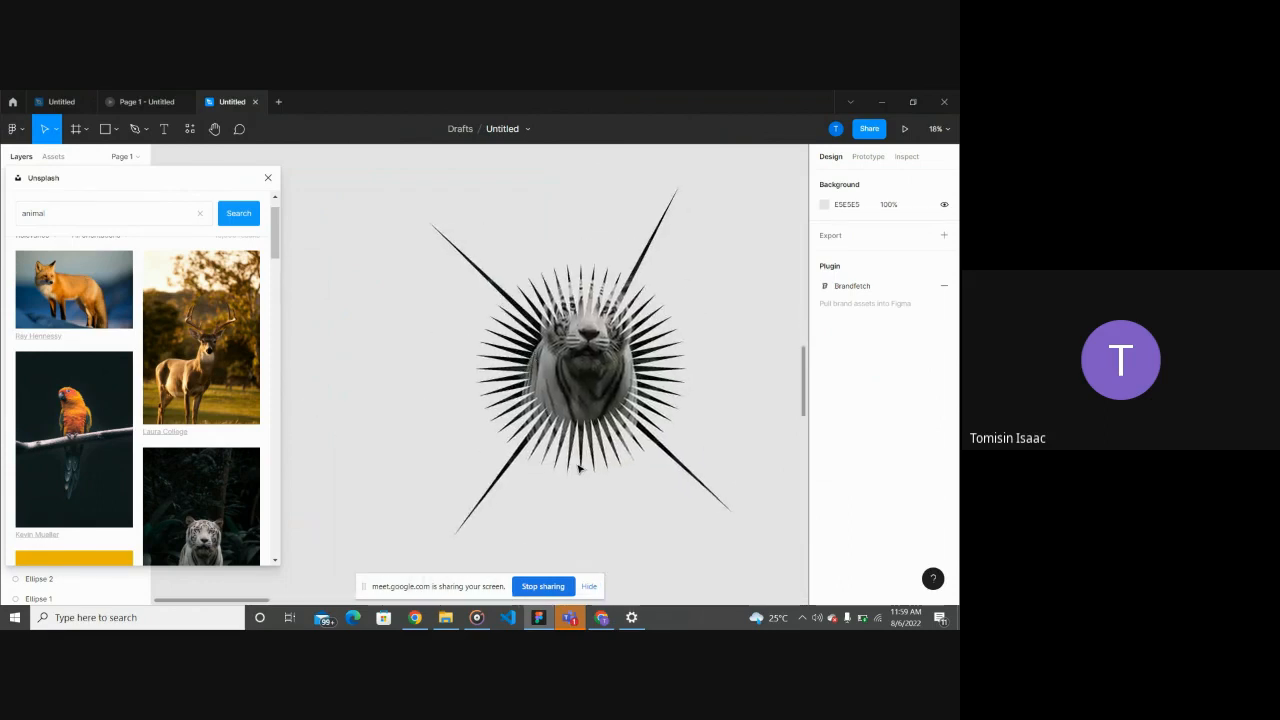
Step: Switch to the Google Meet call and move the screen-sharing bar clear of the call controls
{"action": "left_click", "coordinate": [601, 617]}
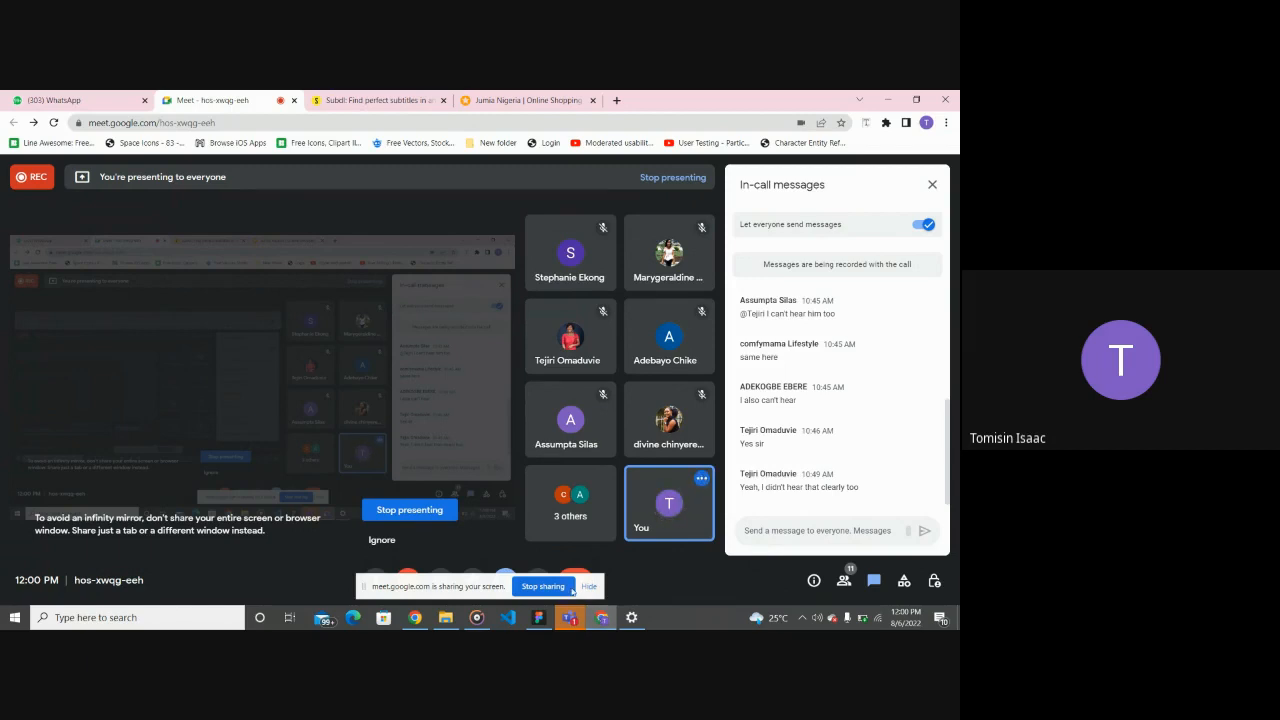
{"action": "left_click_drag", "start_coordinate": [482, 592], "coordinate": [211, 585]}
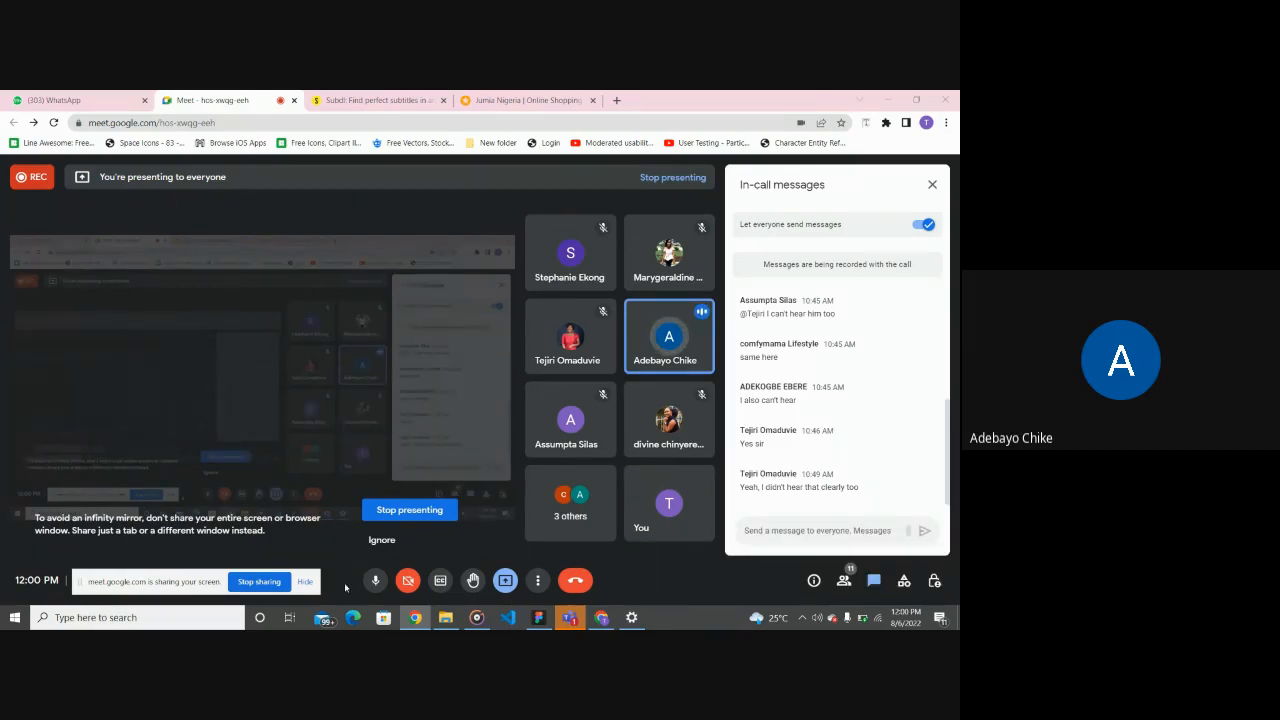
Step: Toggle the call microphone on and off to alternate between speaking and listening, leaving it muted
{"action": "left_click", "coordinate": [376, 581]}
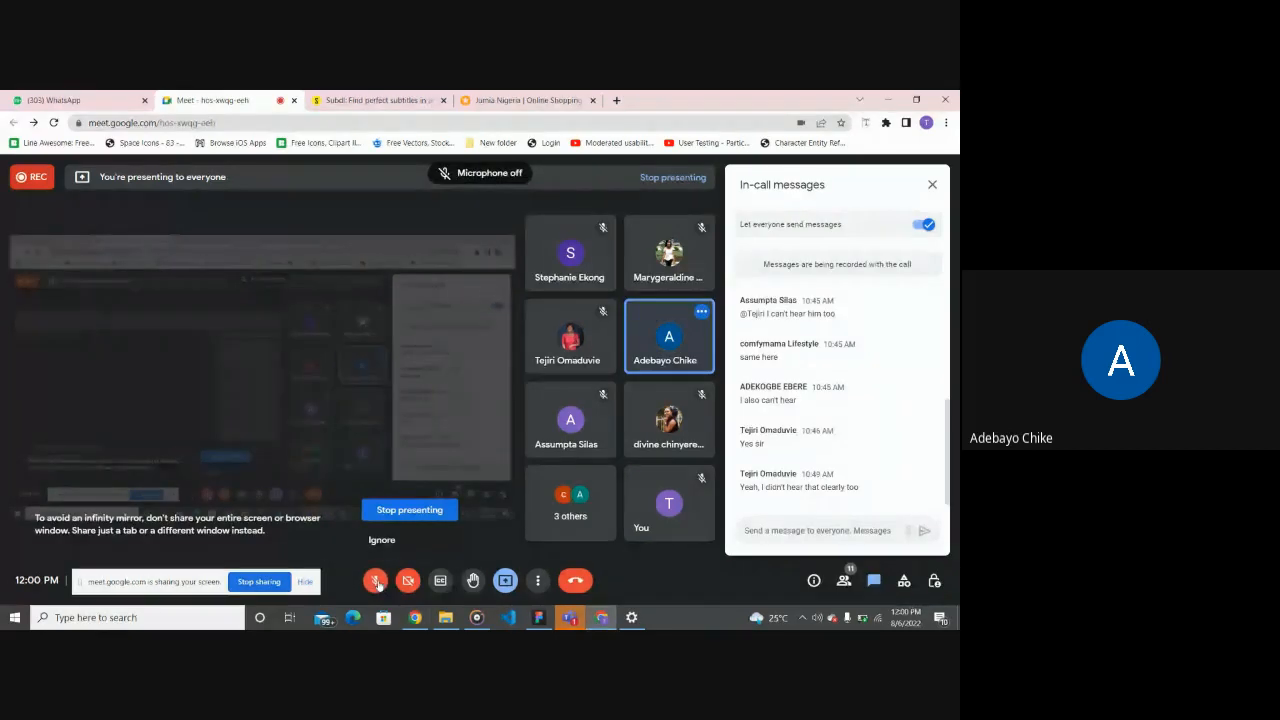
{"action": "left_click", "coordinate": [376, 581]}
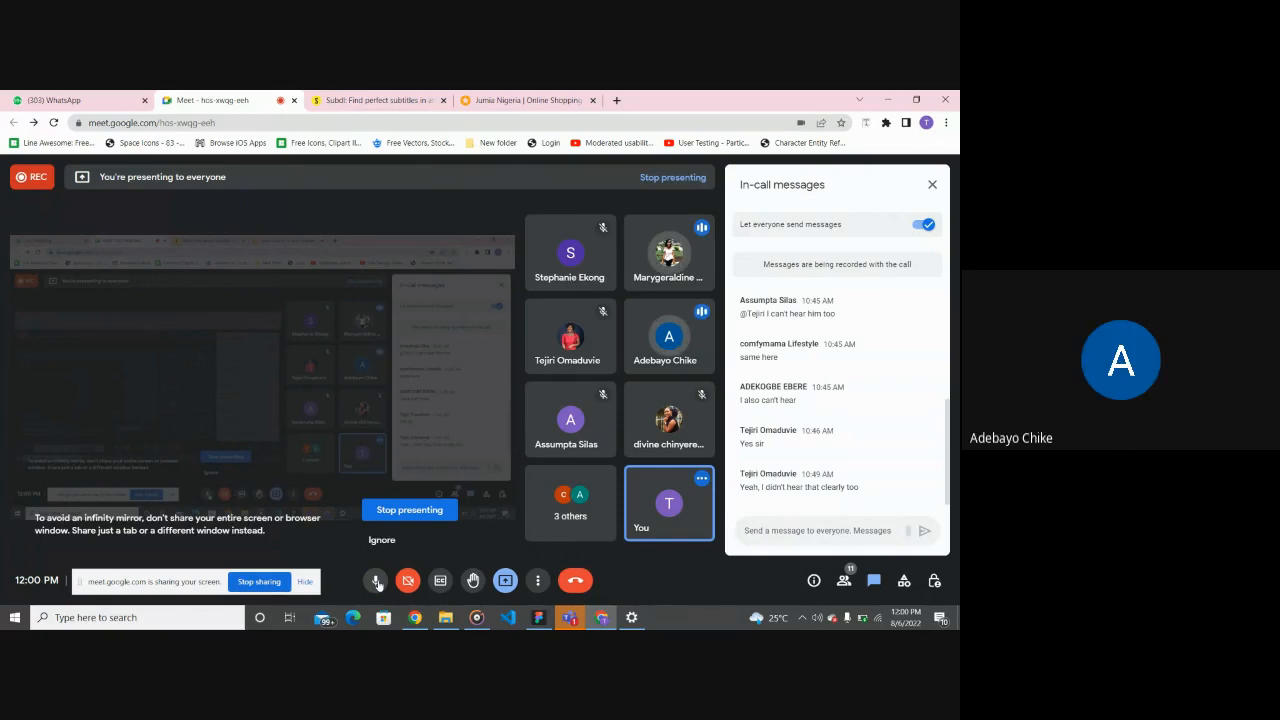
{"action": "left_click", "coordinate": [376, 581]}
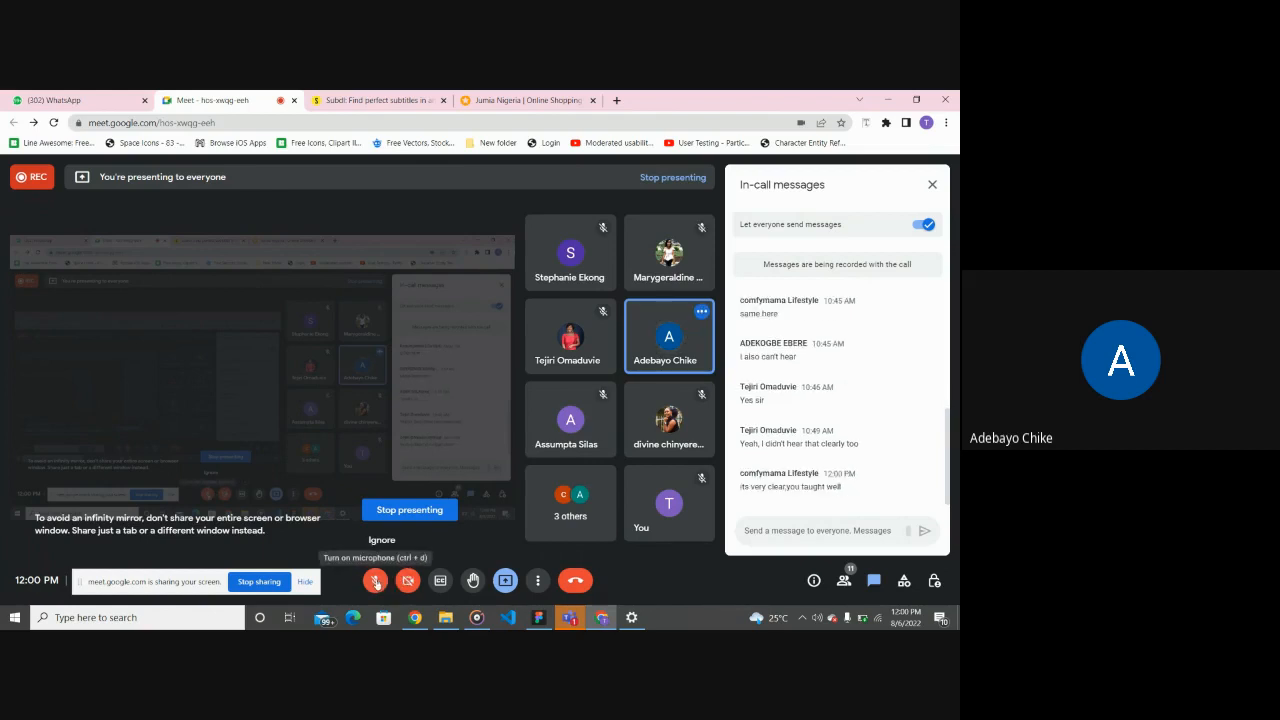
{"action": "left_click", "coordinate": [375, 582]}
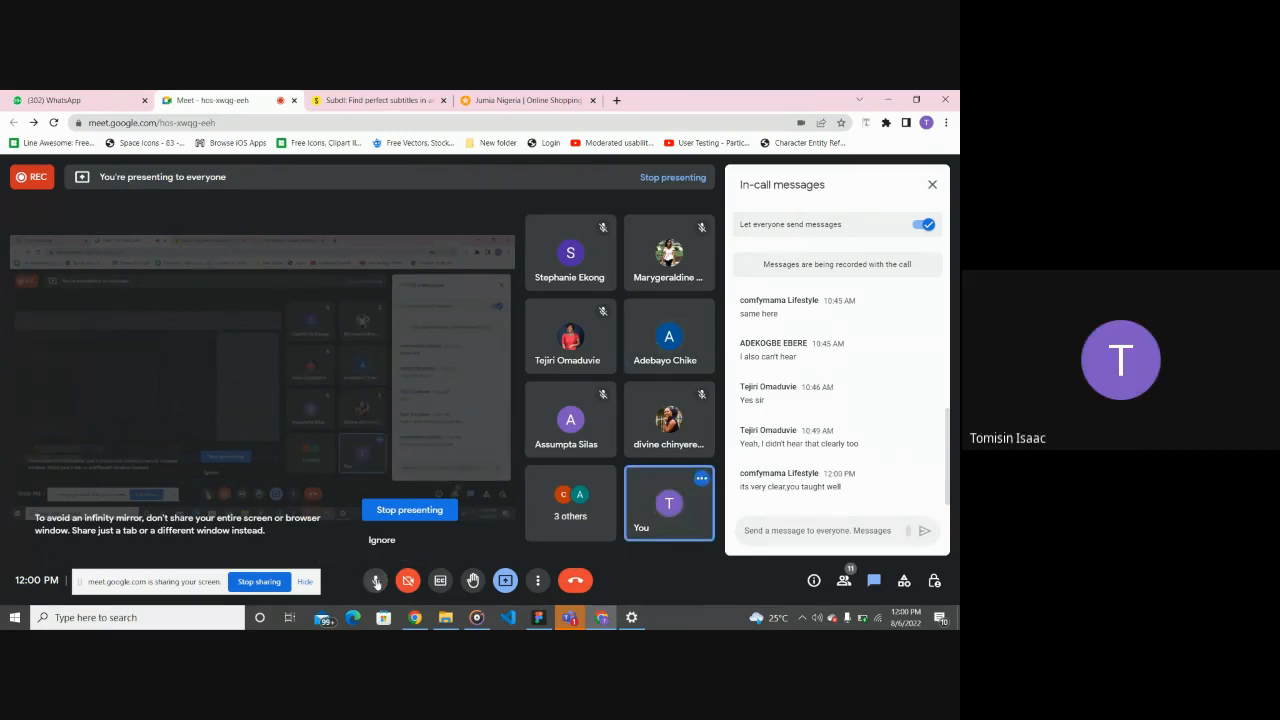
{"action": "left_click", "coordinate": [375, 582]}
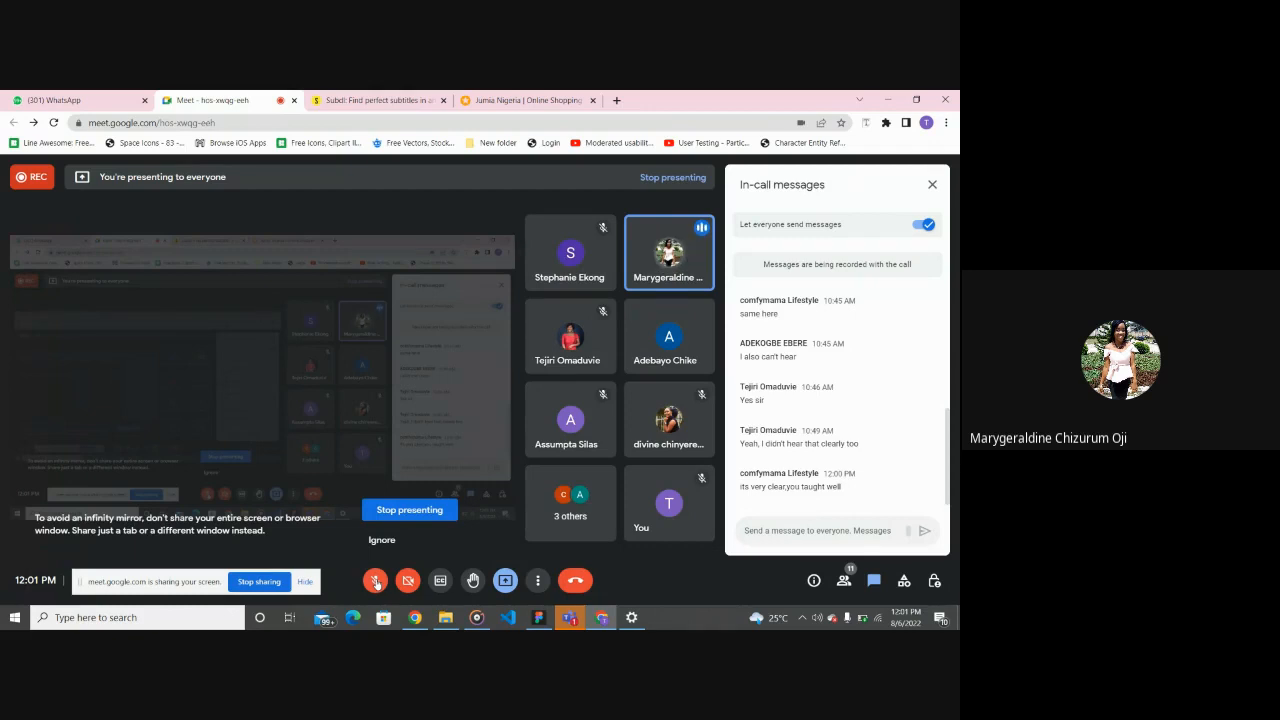
{"action": "left_click", "coordinate": [376, 581]}
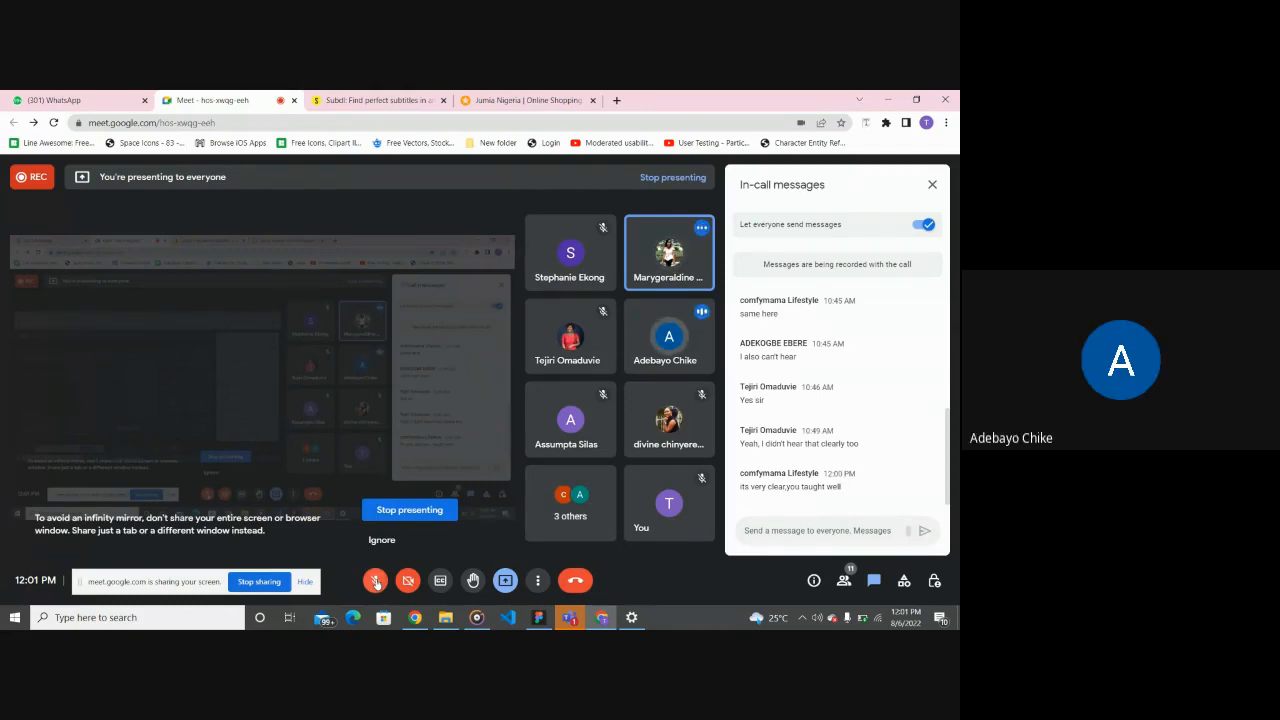
{"action": "left_click", "coordinate": [376, 581]}
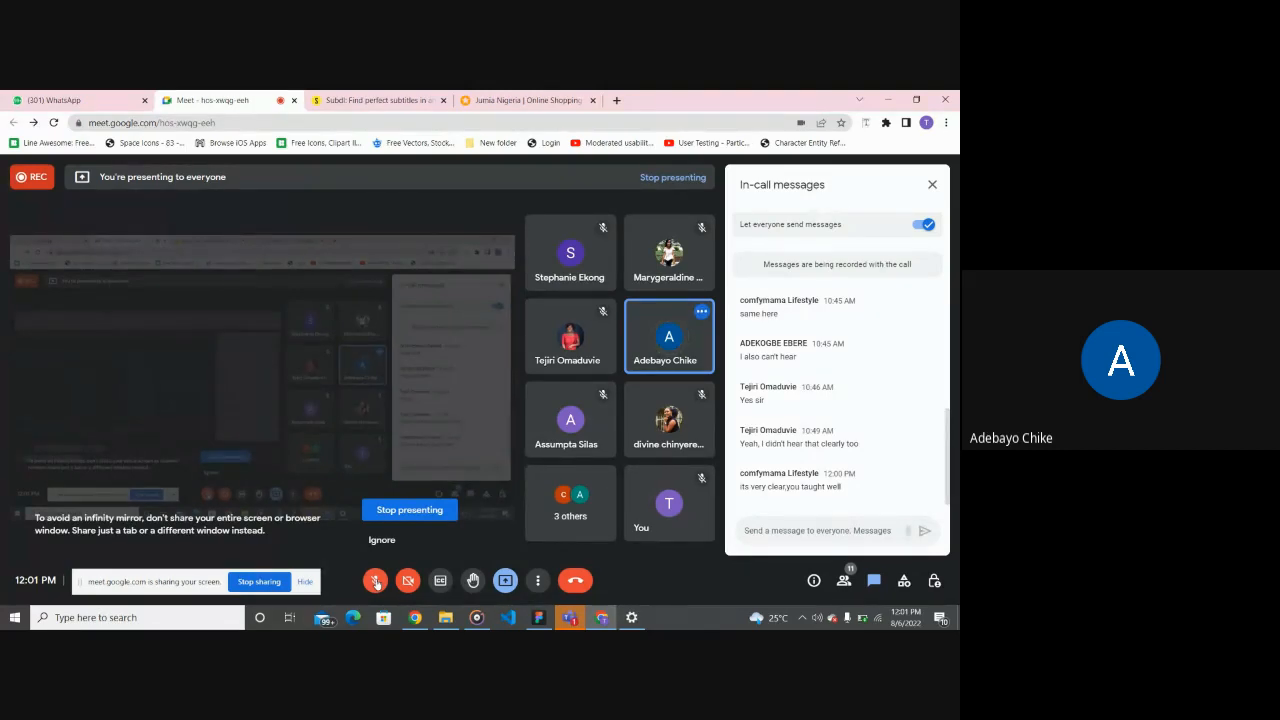
{"action": "left_click", "coordinate": [376, 583]}
Step: Check the TechSwat channel posts in Microsoft Teams, return to Google Meet and leave the call without ending it for everyone
{"action": "left_click", "coordinate": [570, 617]}
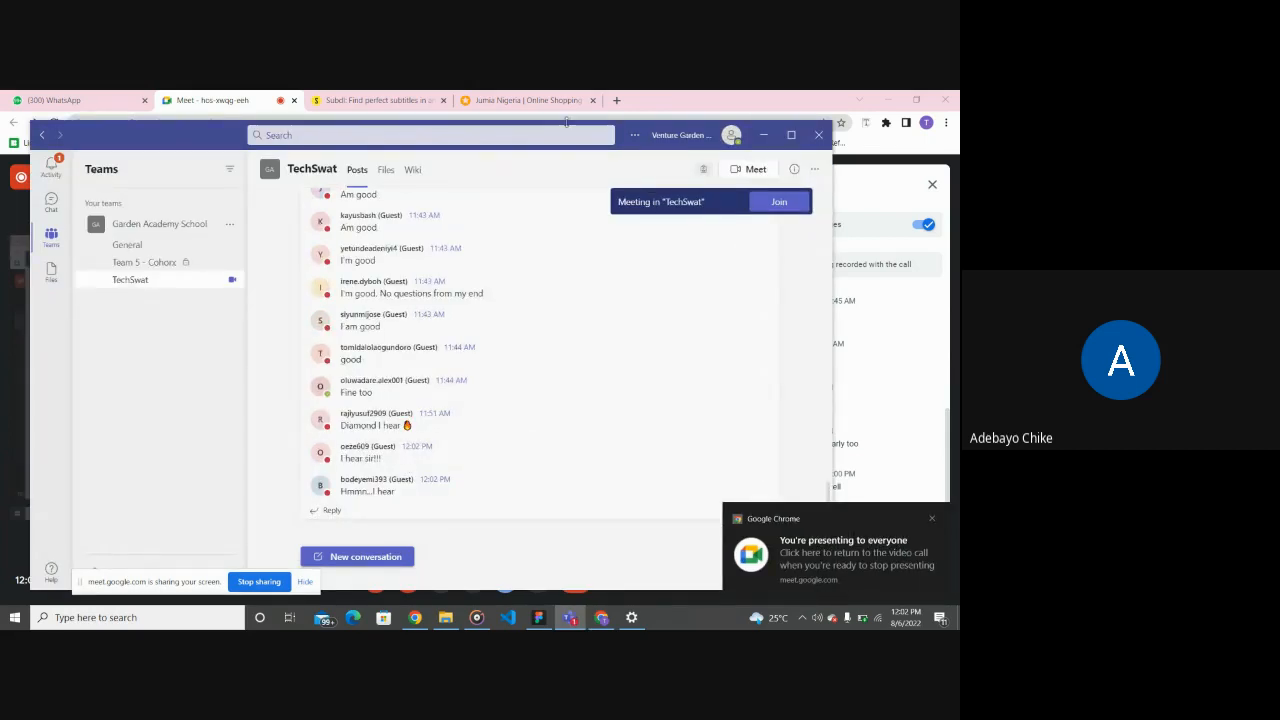
{"action": "left_click", "coordinate": [250, 96]}
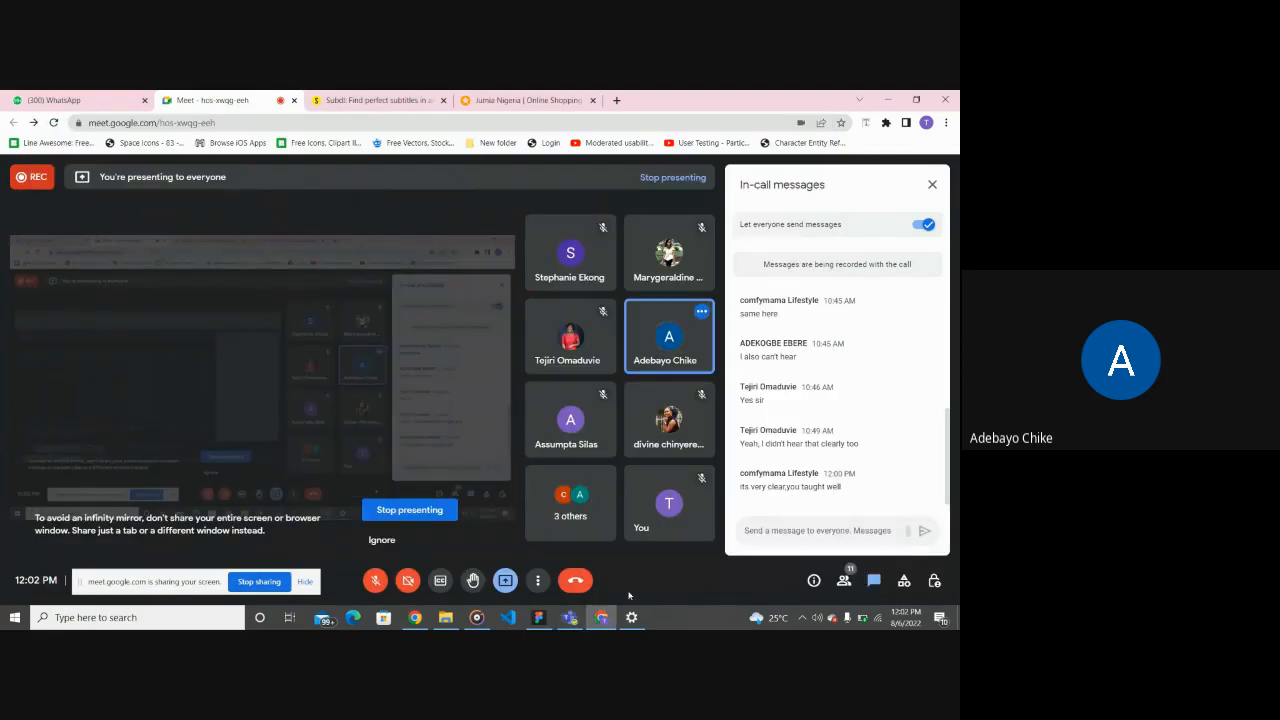
{"action": "left_click", "coordinate": [577, 580]}
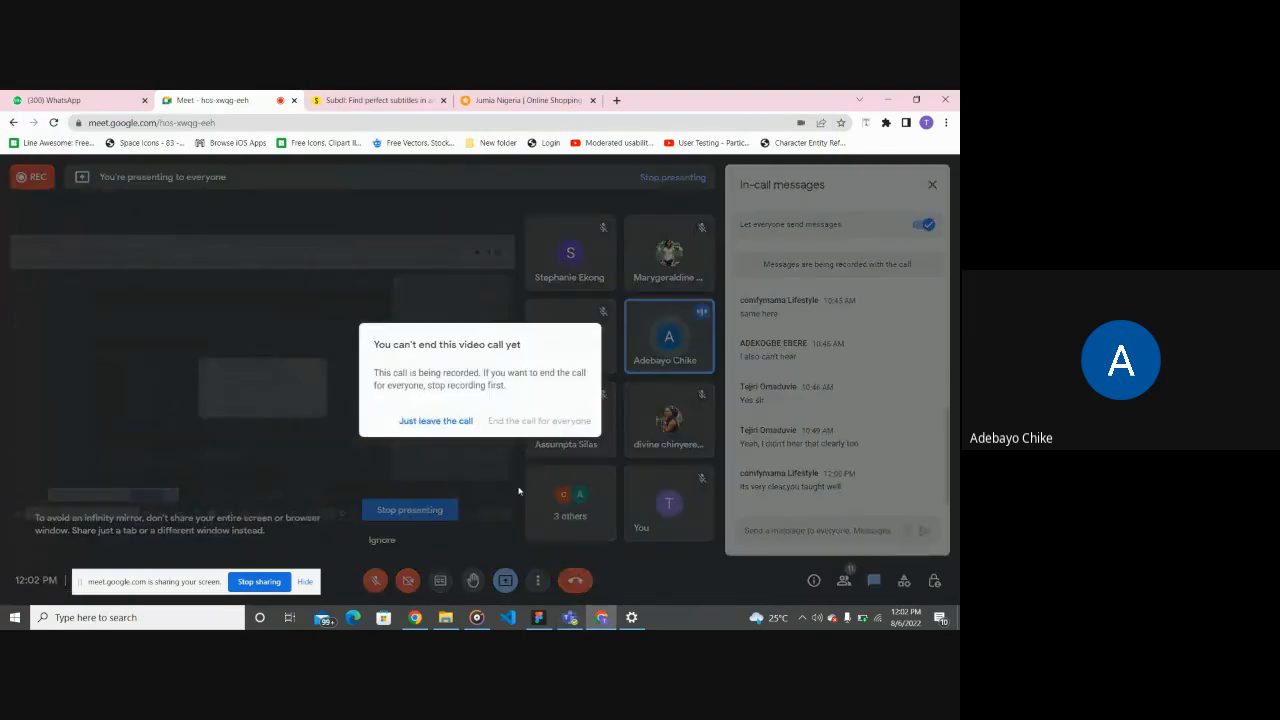
{"action": "left_click", "coordinate": [440, 424]}
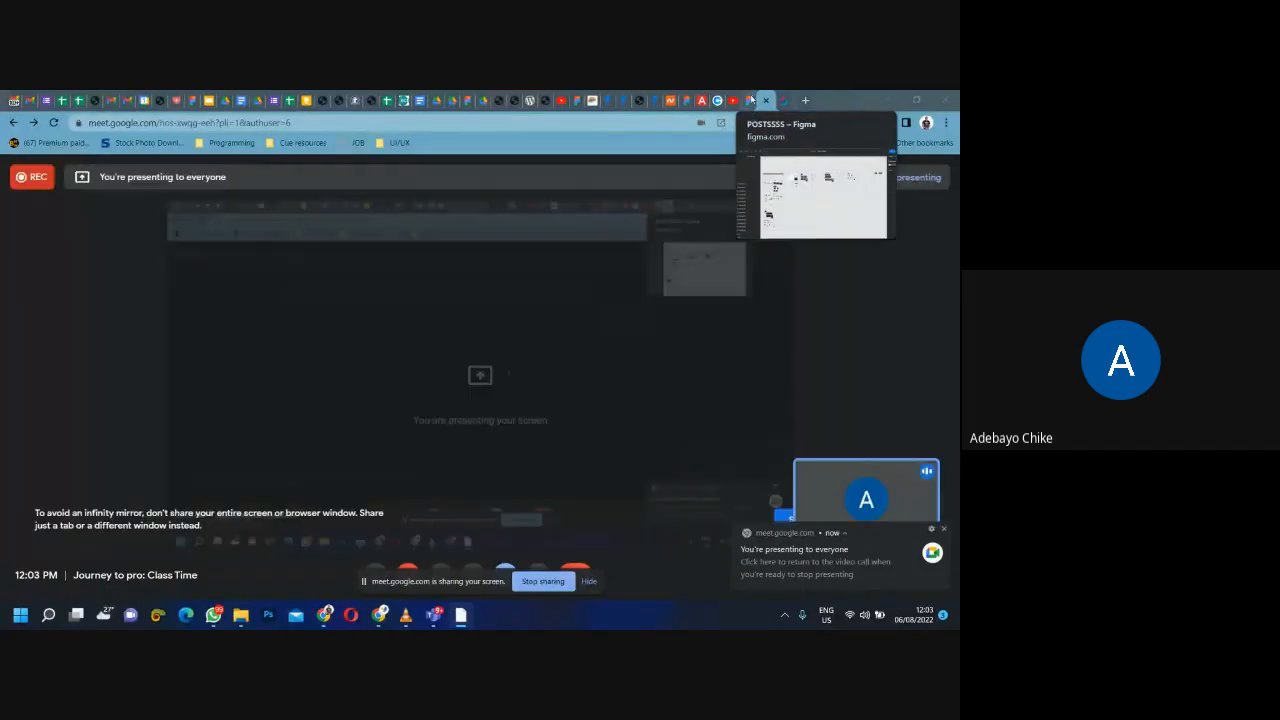
Step: Switch to the Journey 2 Pro file in Figma and show its Class page
{"action": "left_click", "coordinate": [752, 100]}
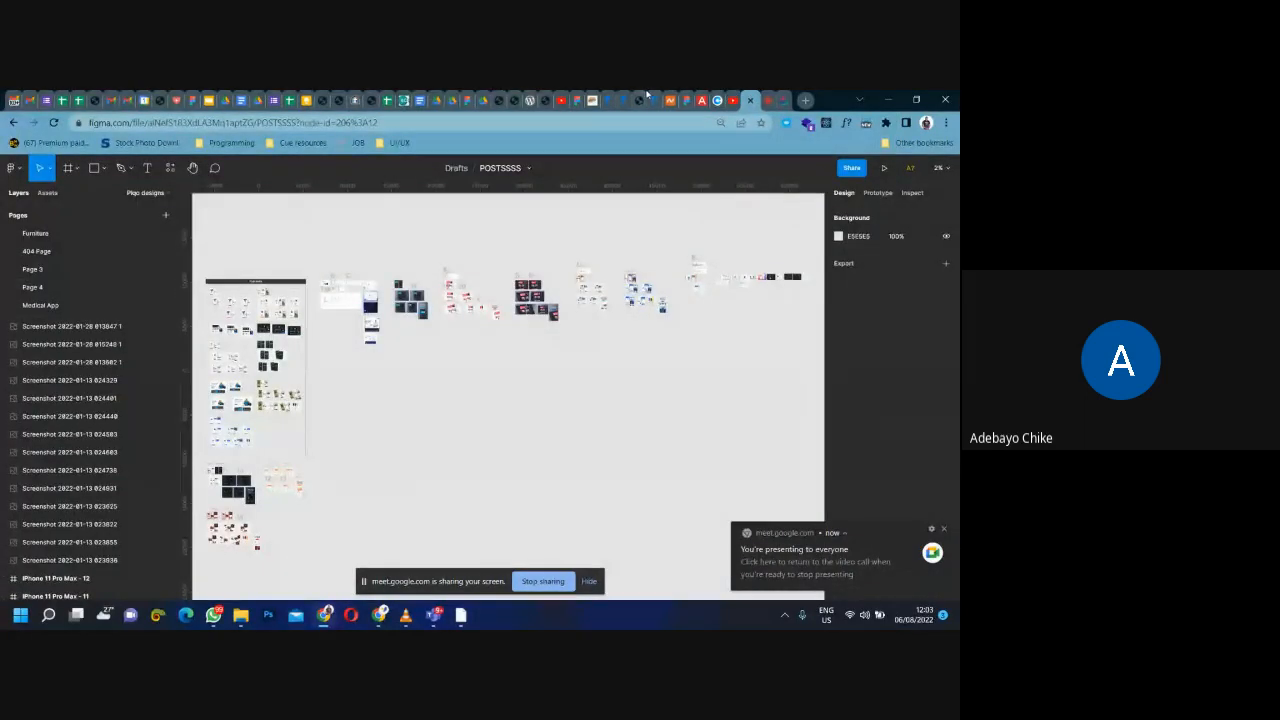
{"action": "left_click", "coordinate": [581, 99]}
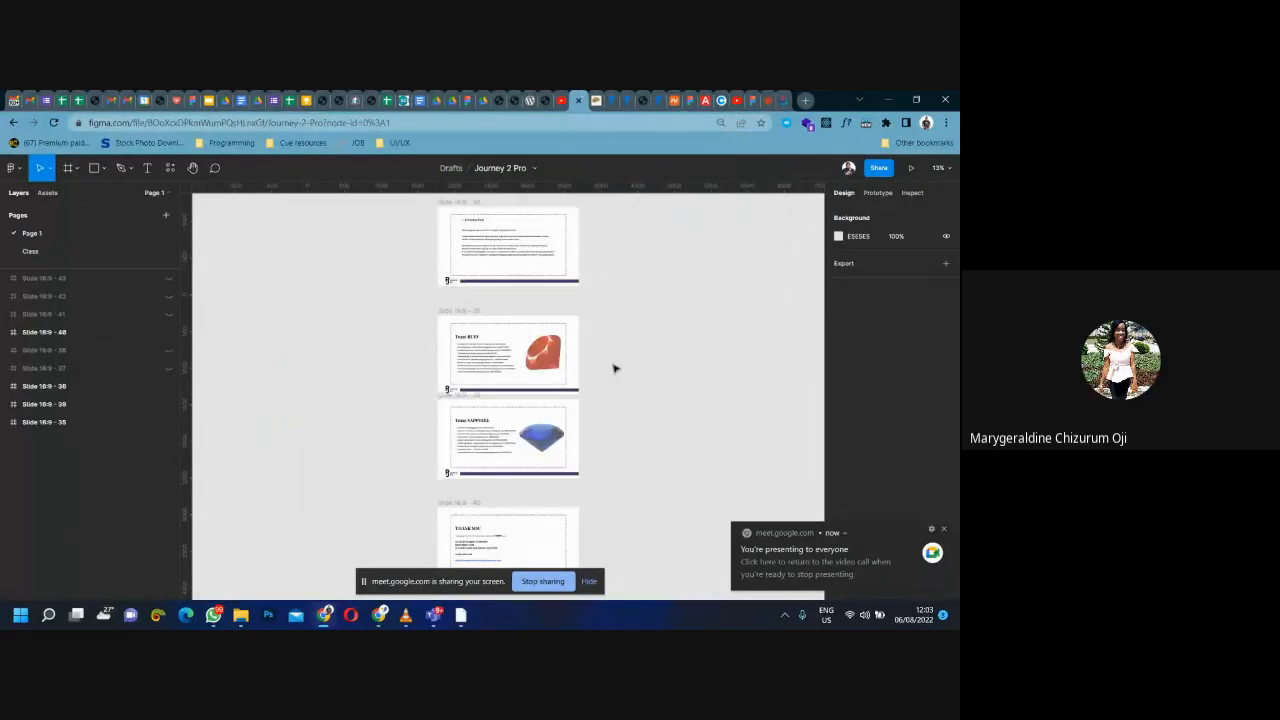
{"action": "left_click", "coordinate": [61, 250]}
{"action": "scroll", "coordinate": [581, 334], "scroll_direction": "down", "scroll_amount": 3}
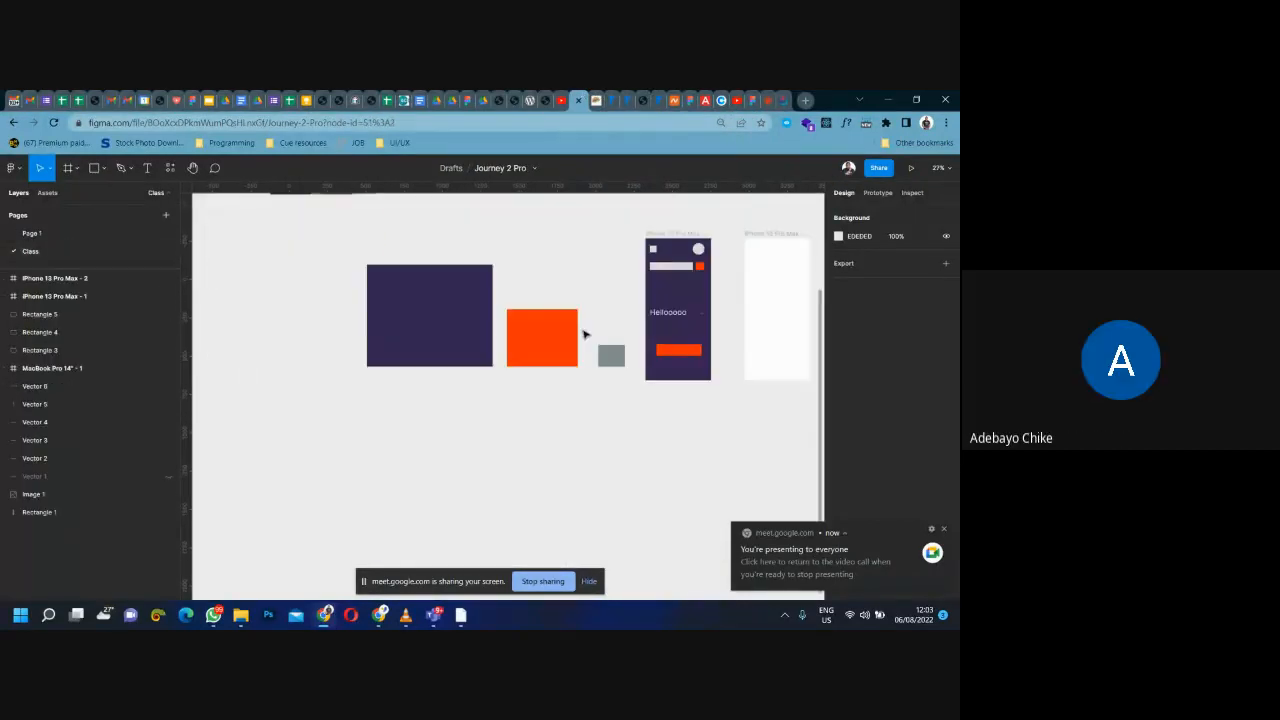
{"action": "scroll", "coordinate": [522, 383], "scroll_direction": "up", "scroll_amount": 3}
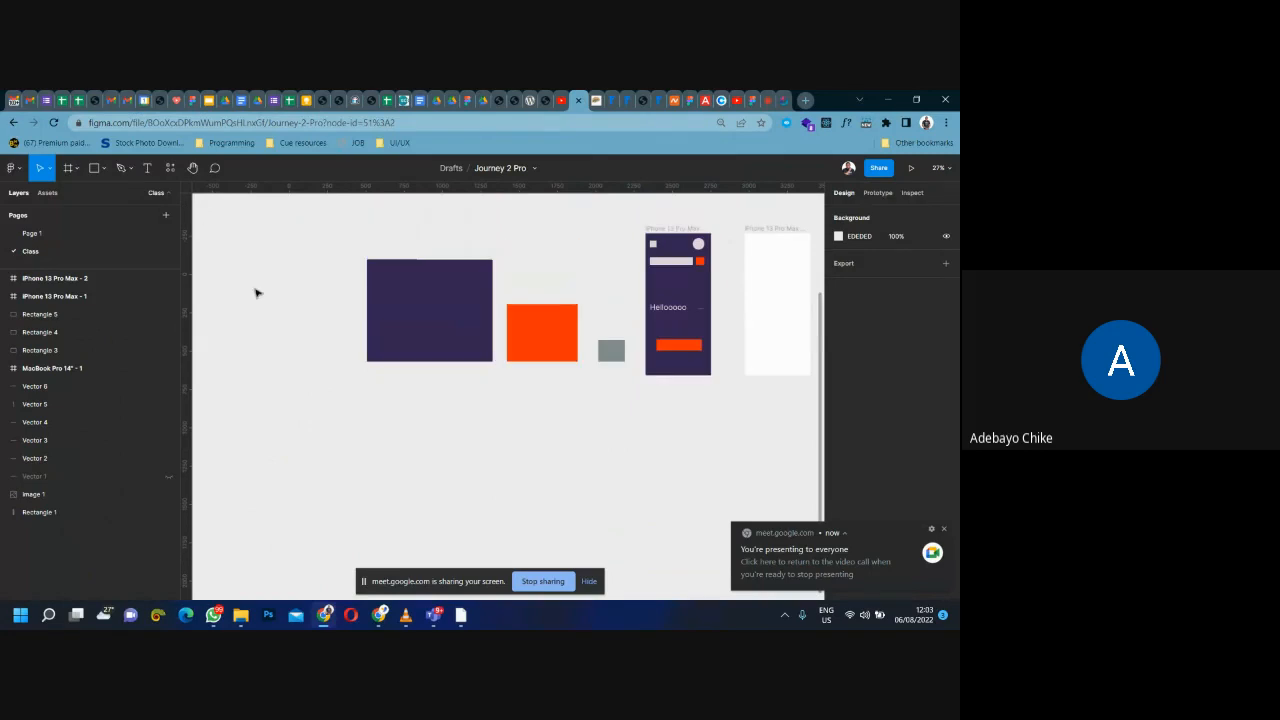
{"action": "scroll", "coordinate": [201, 237], "scroll_direction": "down", "scroll_amount": 3}
{"action": "key", "text": "t"}
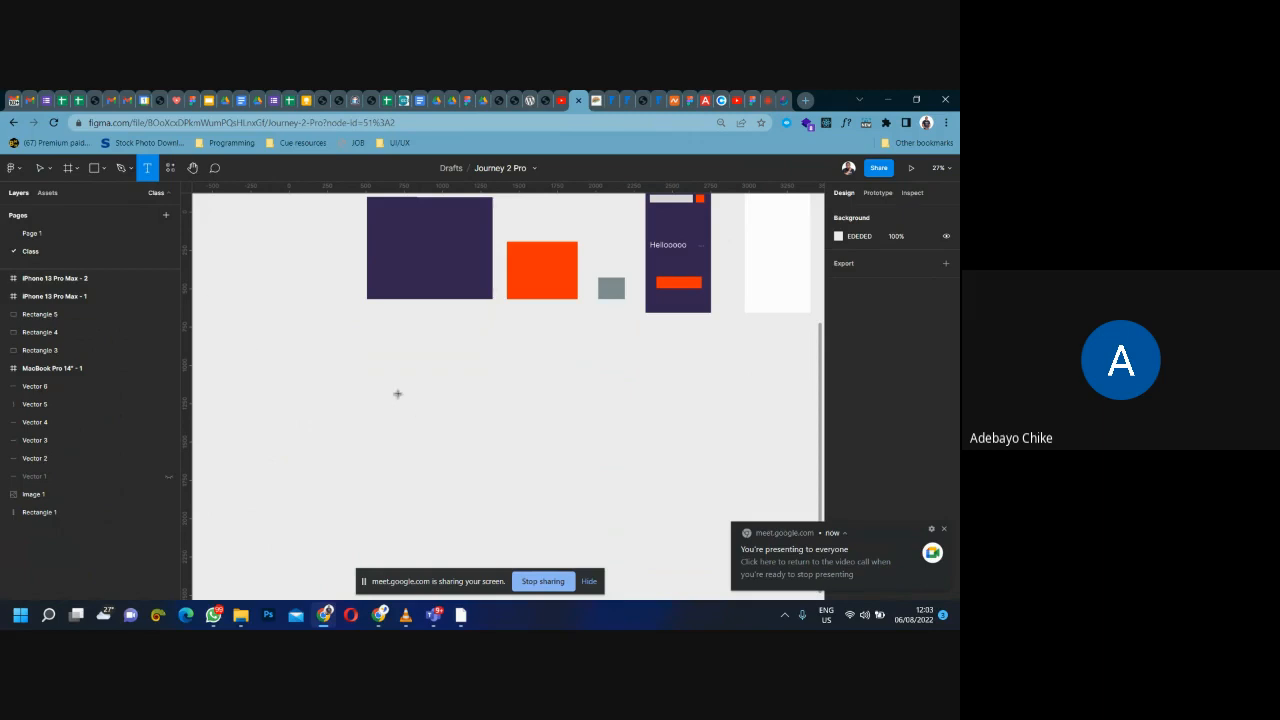
{"action": "left_click", "coordinate": [470, 413]}
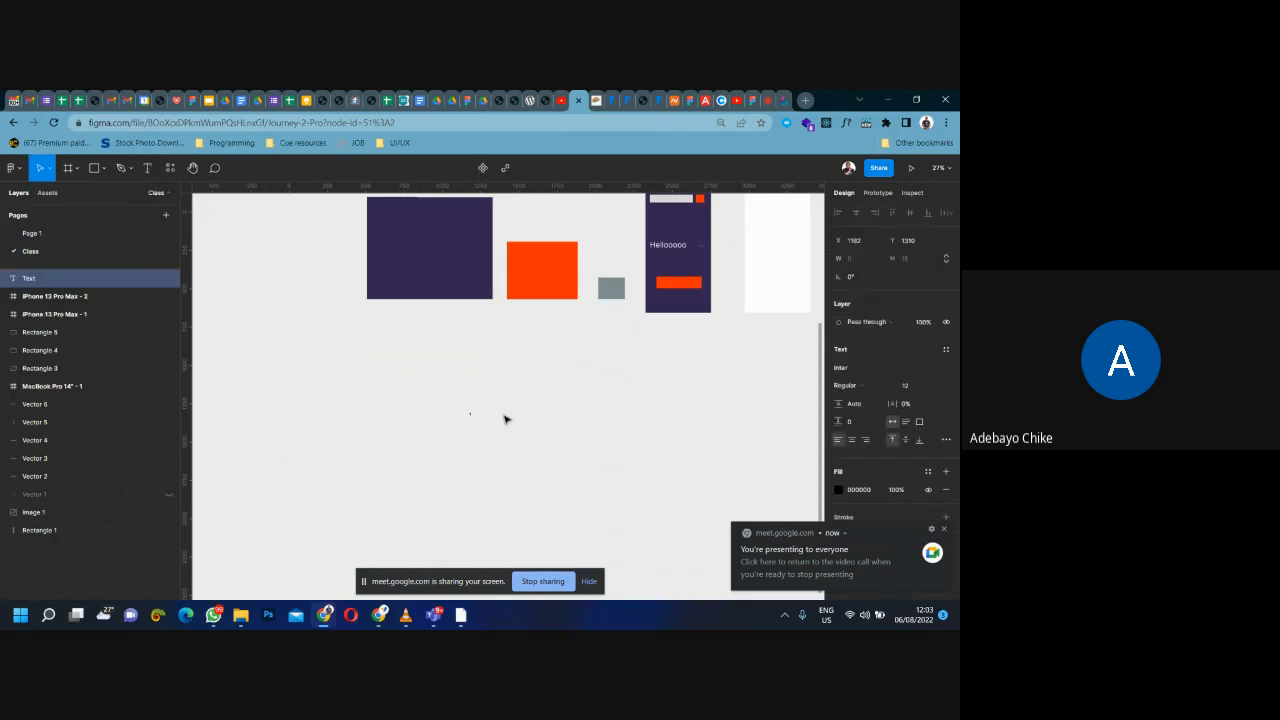
{"action": "key", "text": "shift+2"}
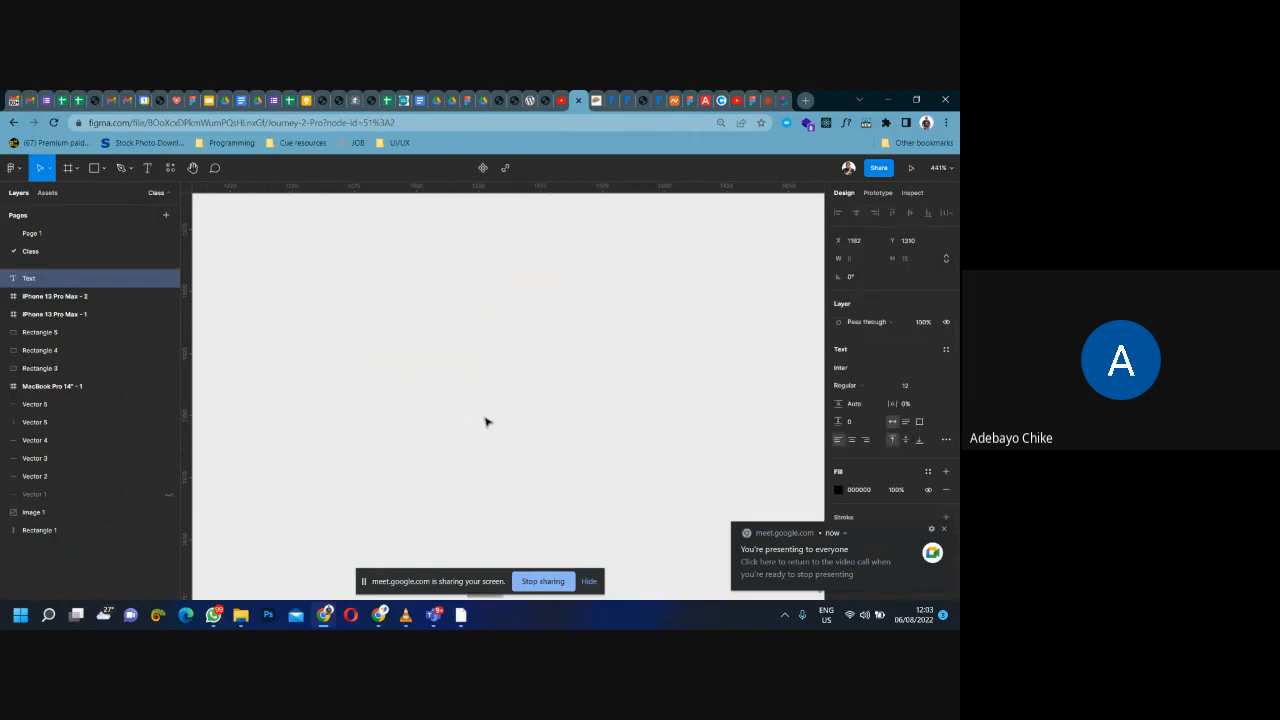
{"action": "left_click", "coordinate": [907, 386]}
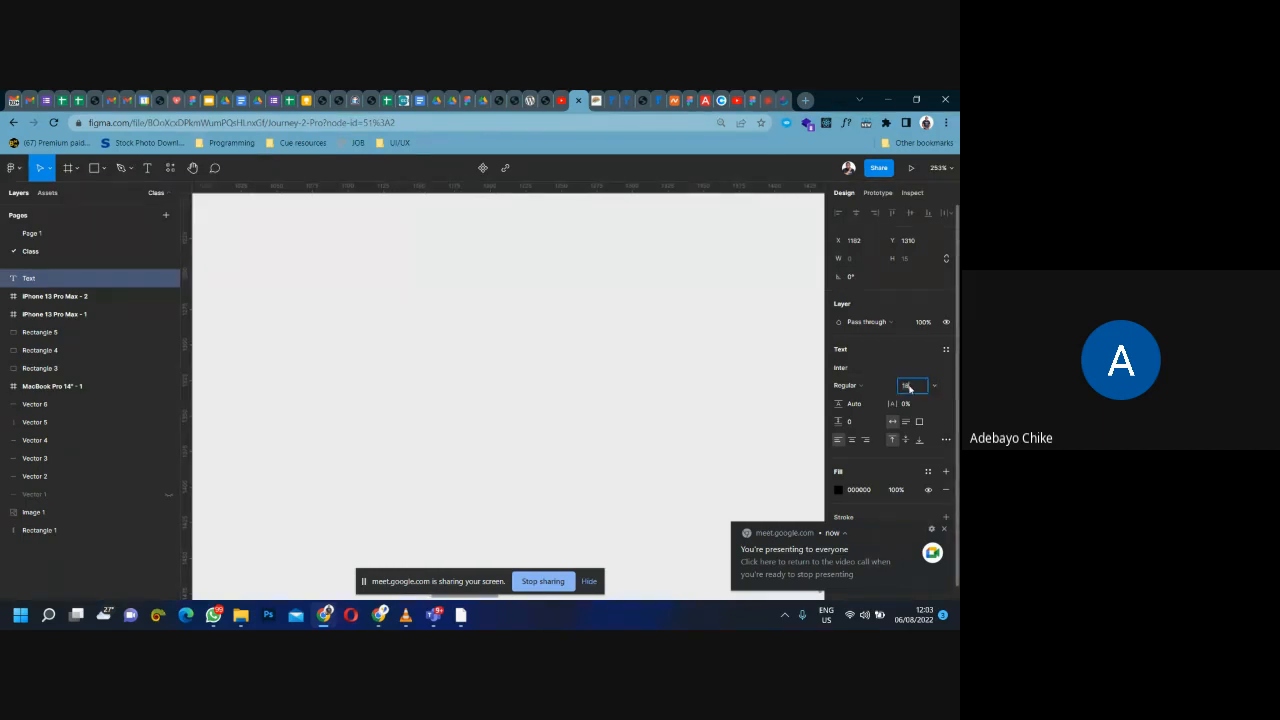
{"action": "left_click", "coordinate": [743, 375]}
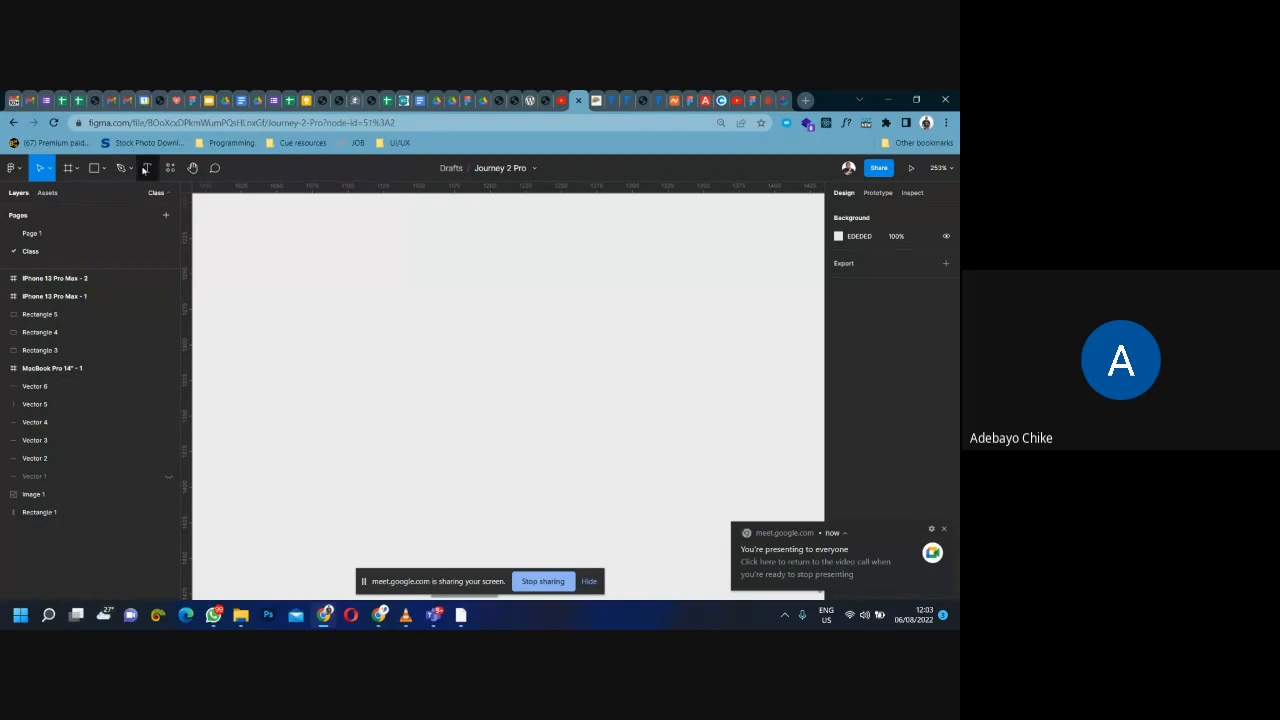
Step: Add a text layer reading "hello" on the empty canvas and set its font size to 16
{"action": "left_click", "coordinate": [147, 168]}
{"action": "left_click", "coordinate": [462, 392]}
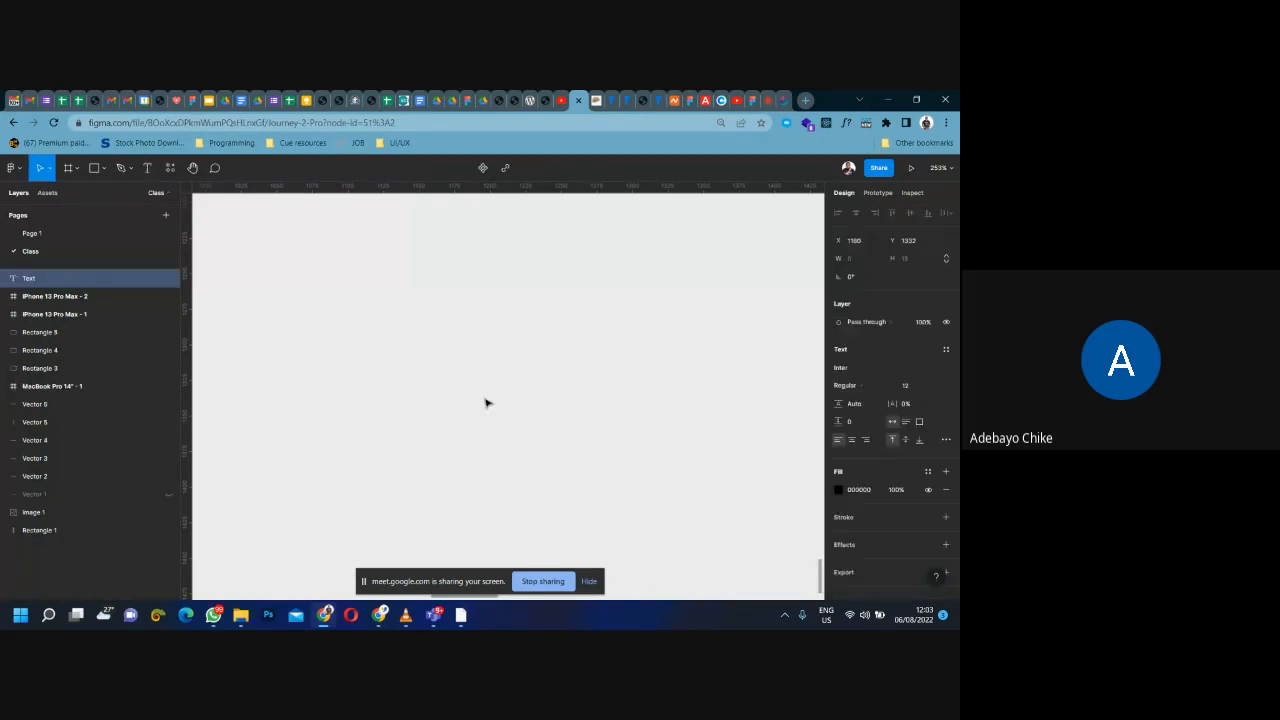
{"action": "type", "text": "hello"}
{"action": "left_click", "coordinate": [919, 385]}
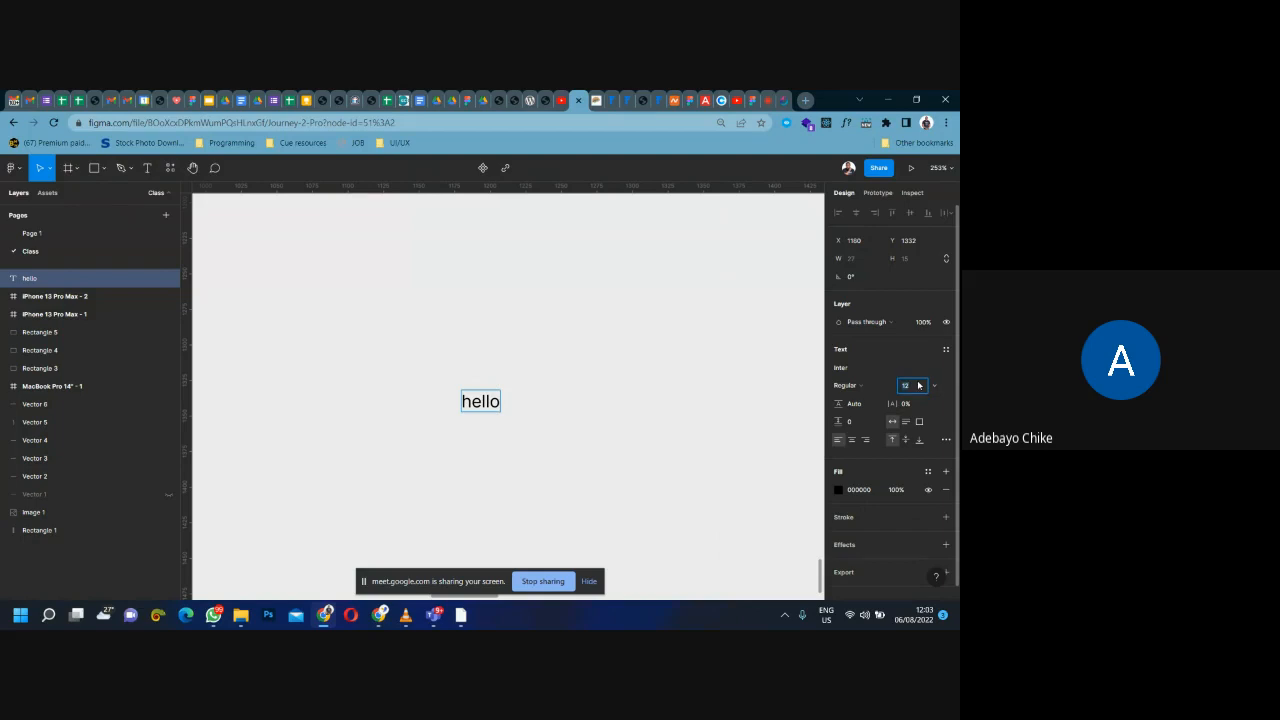
{"action": "type", "text": "12"}
{"action": "key", "text": "Return"}
{"action": "left_click", "coordinate": [594, 454]}
{"action": "left_click", "coordinate": [914, 388]}
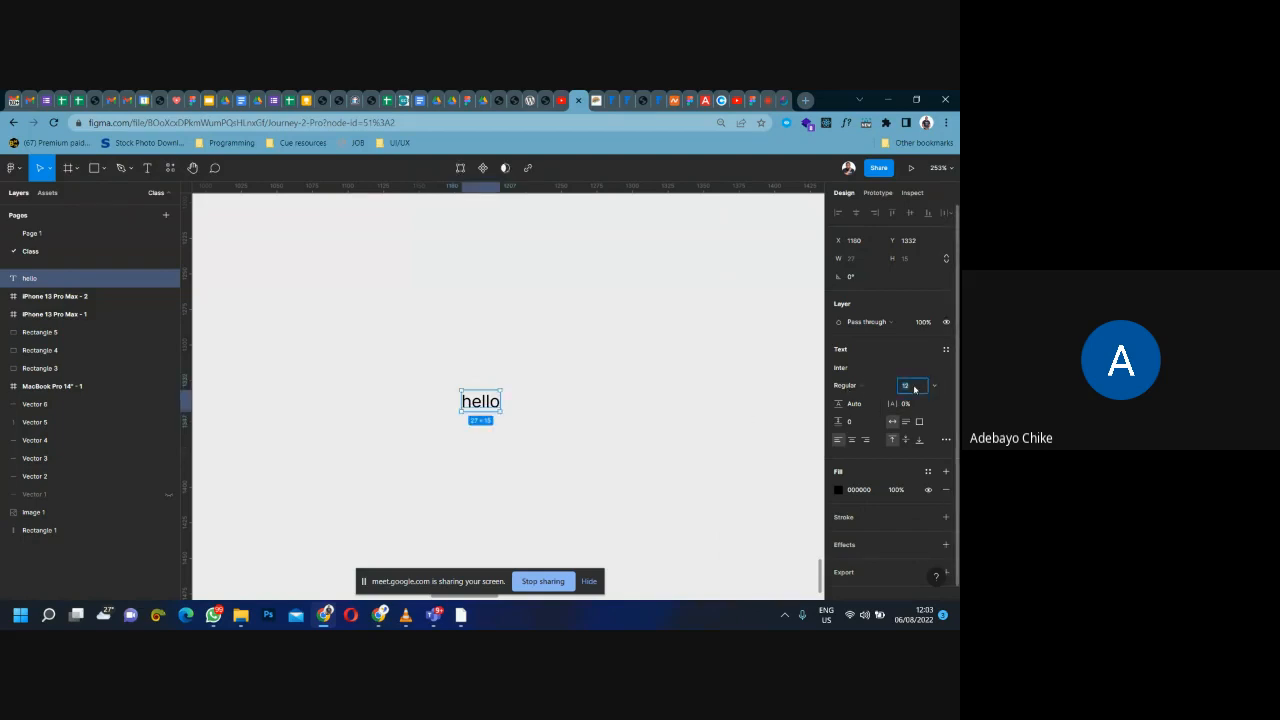
{"action": "key", "text": "Return"}
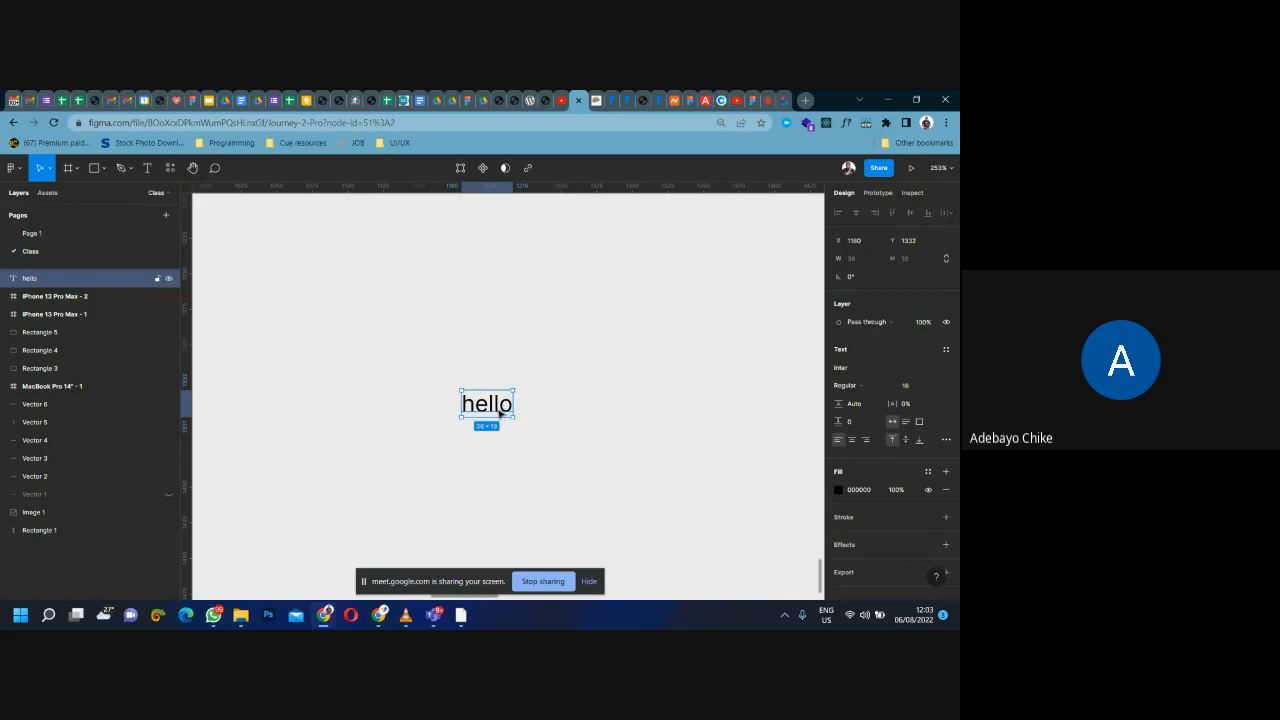
Step: Wrap the hello text in an auto layout frame with 34 horizontal and 37 vertical padding, and give it a white fill
{"action": "key", "text": "shift+a"}
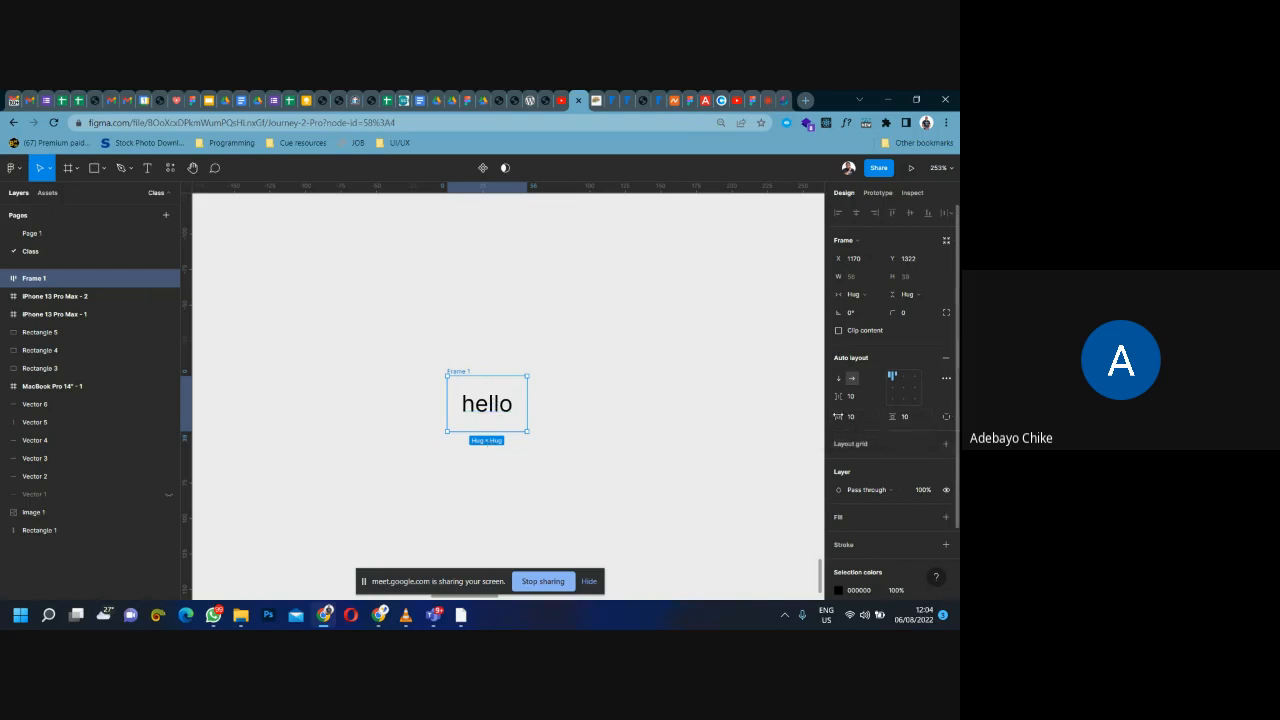
{"action": "left_click_drag", "start_coordinate": [838, 416], "coordinate": [915, 417]}
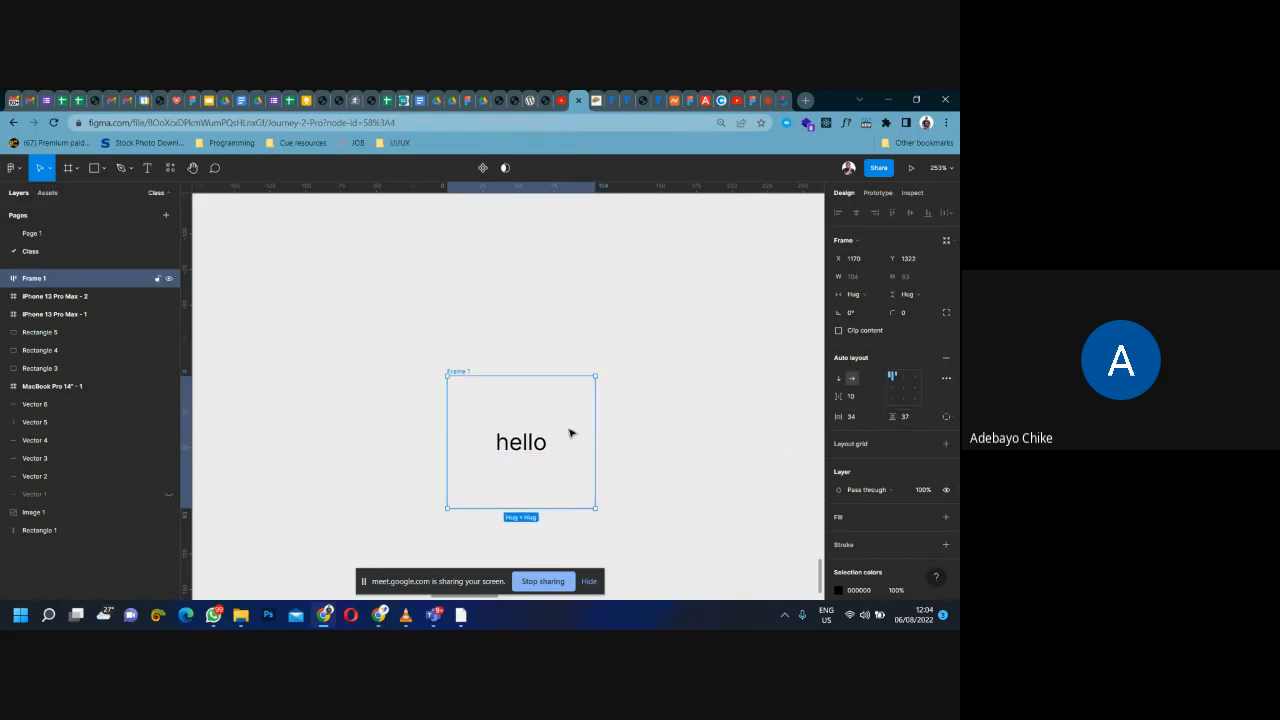
{"action": "scroll", "coordinate": [852, 508], "scroll_direction": "down", "scroll_amount": 2}
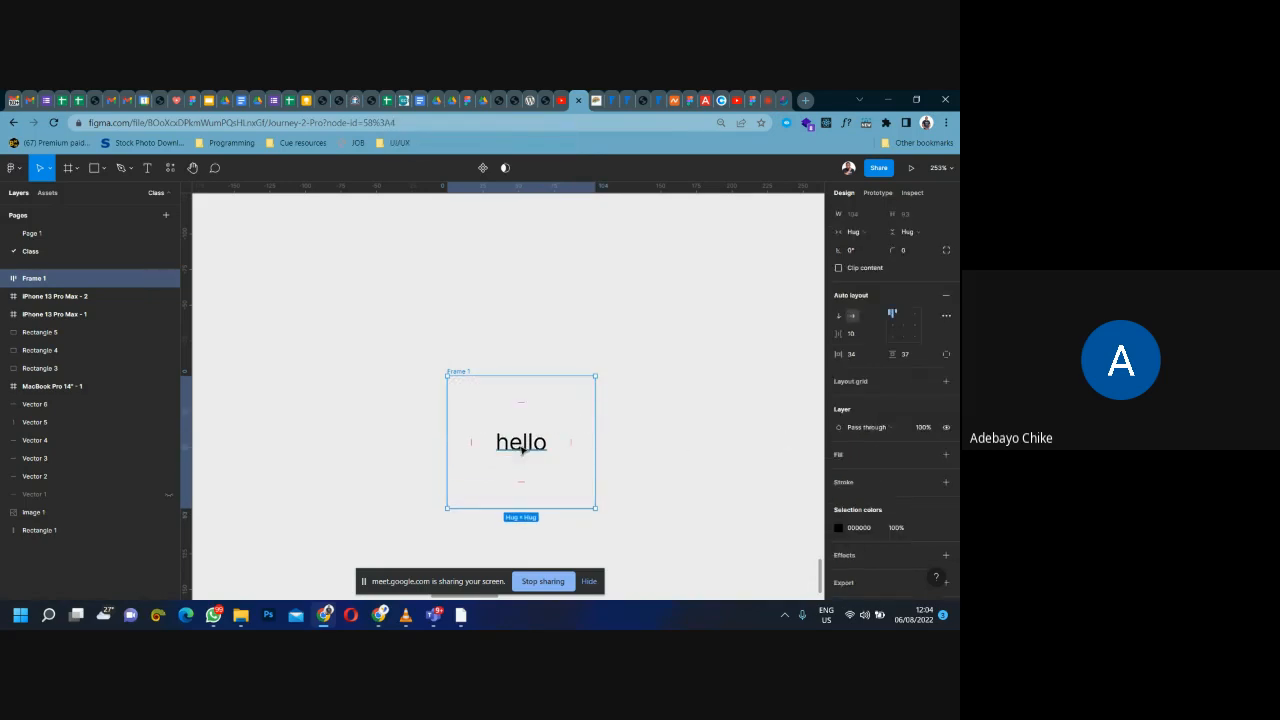
{"action": "left_click", "coordinate": [946, 454]}
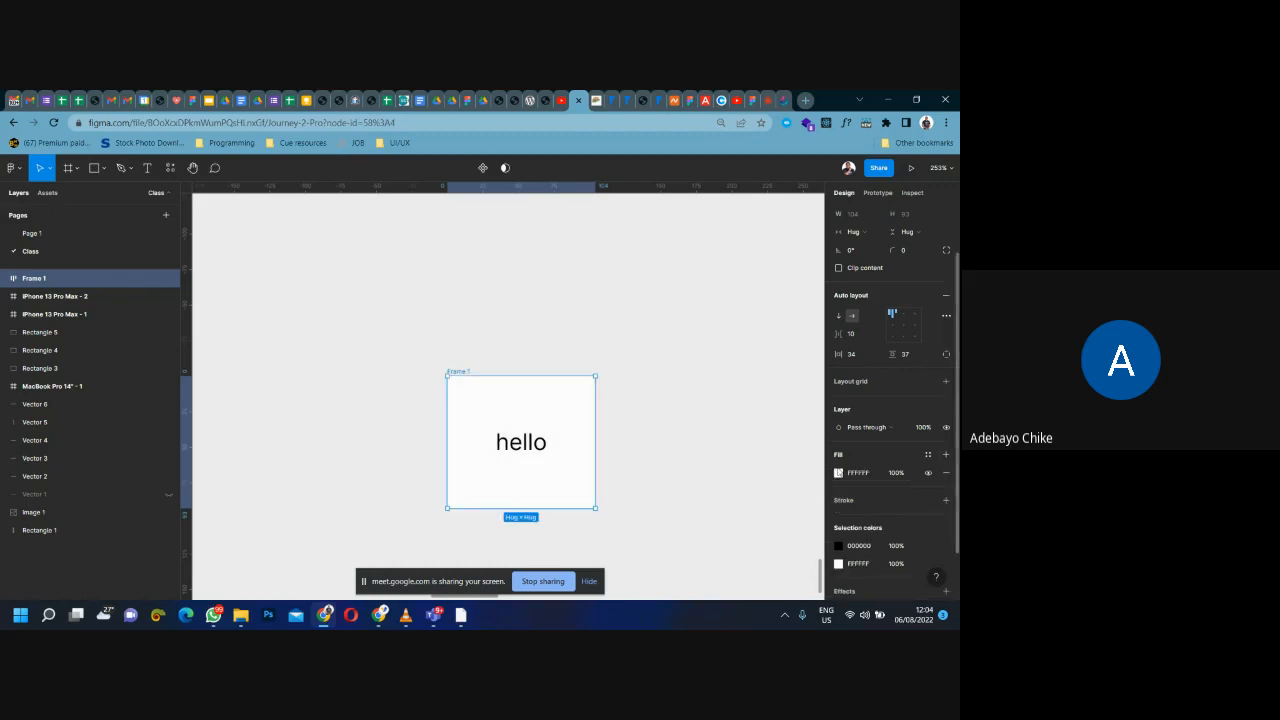
Step: Try the reds A03232 and FF0808 as the hello frame's fill and return it to white
{"action": "left_click", "coordinate": [838, 472]}
{"action": "left_click", "coordinate": [782, 369]}
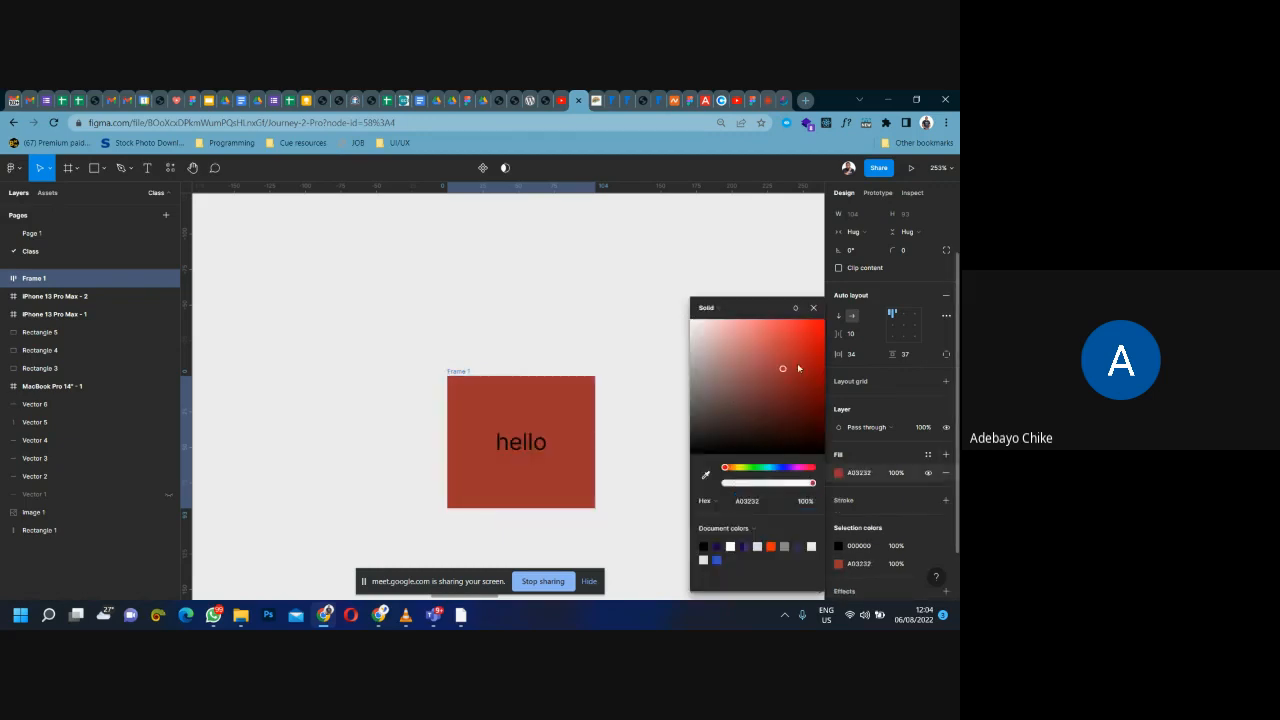
{"action": "left_click_drag", "start_coordinate": [798, 369], "coordinate": [820, 318]}
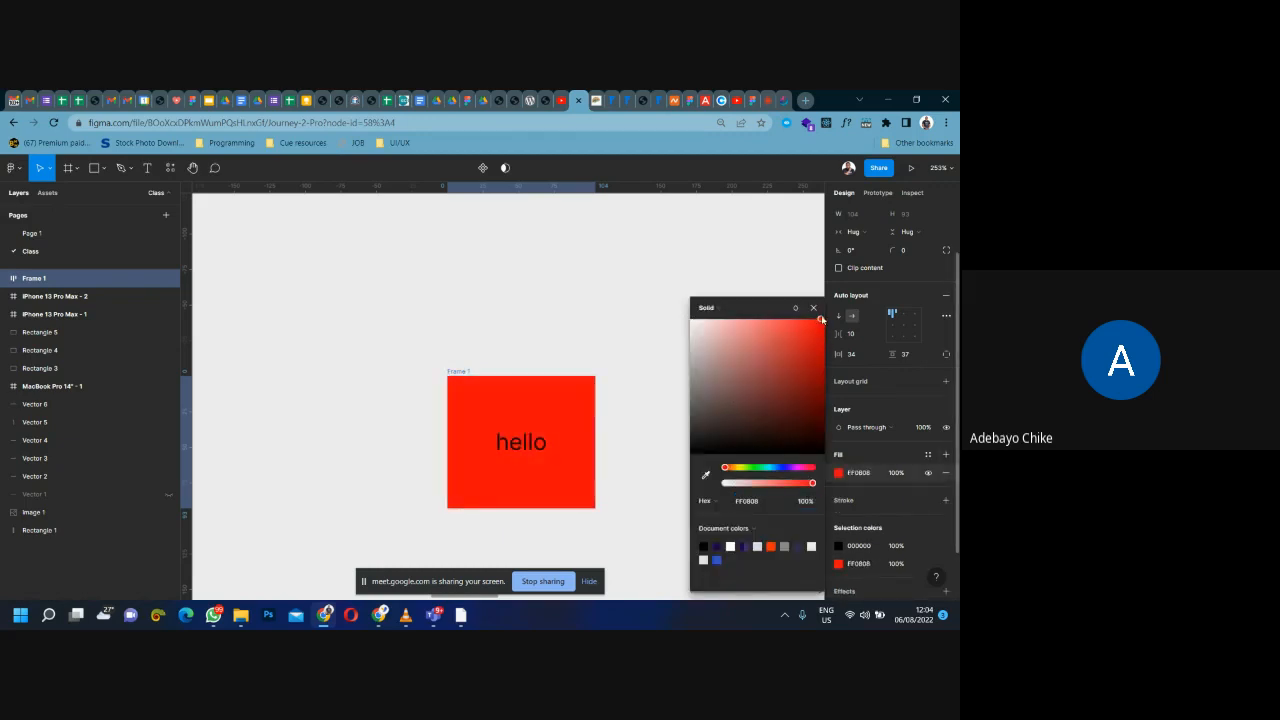
{"action": "left_click_drag", "start_coordinate": [735, 362], "coordinate": [672, 478]}
{"action": "left_click_drag", "start_coordinate": [771, 398], "coordinate": [629, 254]}
{"action": "left_click", "coordinate": [634, 258]}
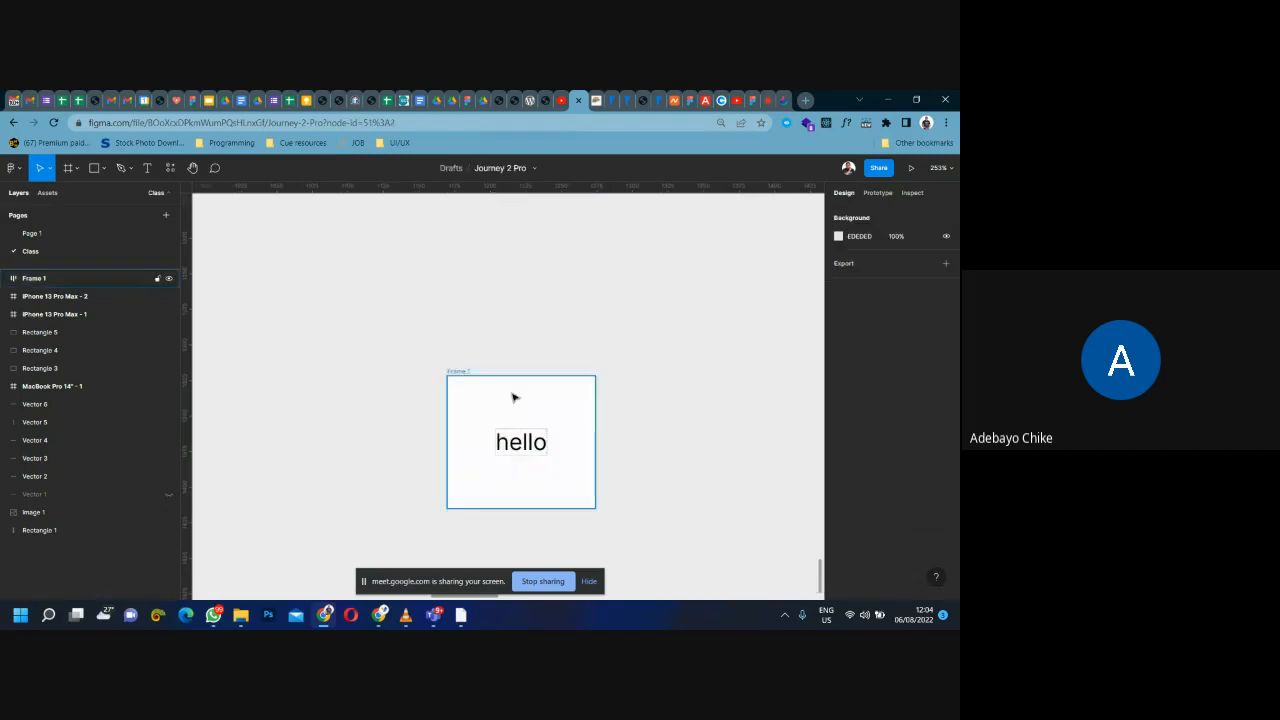
Step: Add a black inside stroke of weight 1 to the white hello frame
{"action": "left_click", "coordinate": [511, 397]}
{"action": "scroll", "coordinate": [460, 360], "scroll_direction": "down", "scroll_amount": 1}
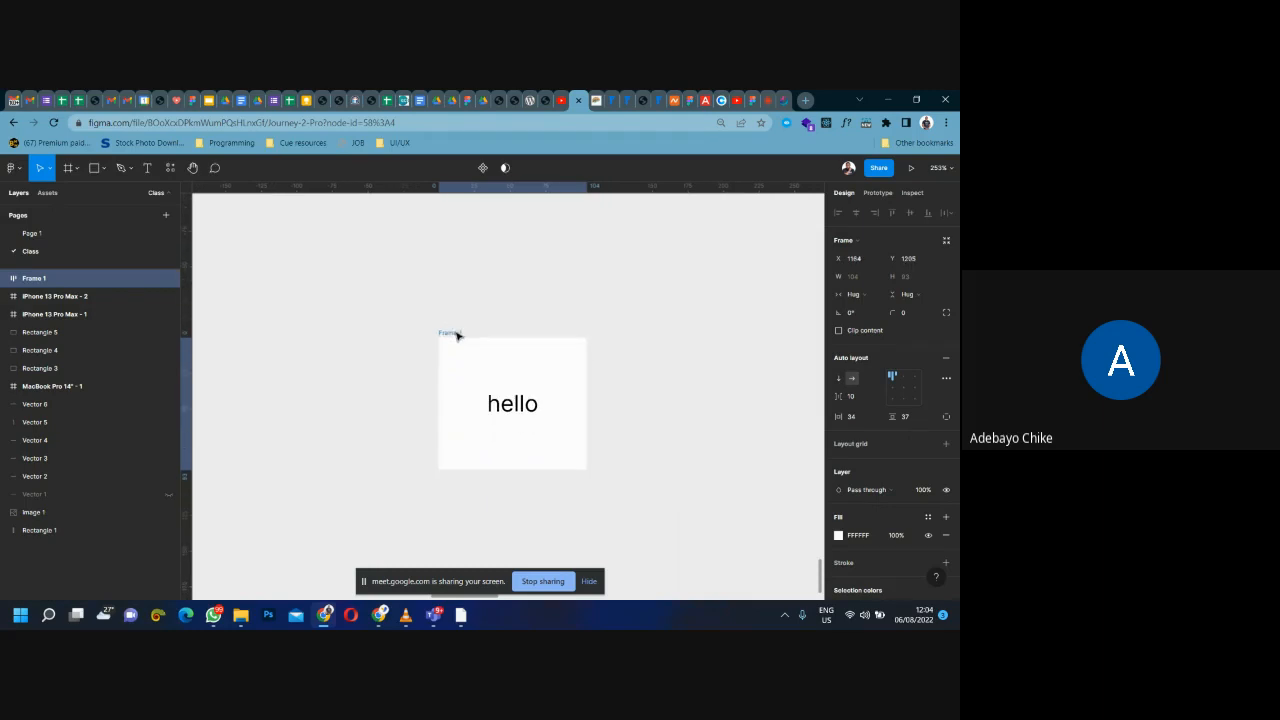
{"action": "scroll", "coordinate": [906, 417], "scroll_direction": "down", "scroll_amount": 2}
{"action": "scroll", "coordinate": [910, 430], "scroll_direction": "down", "scroll_amount": 2}
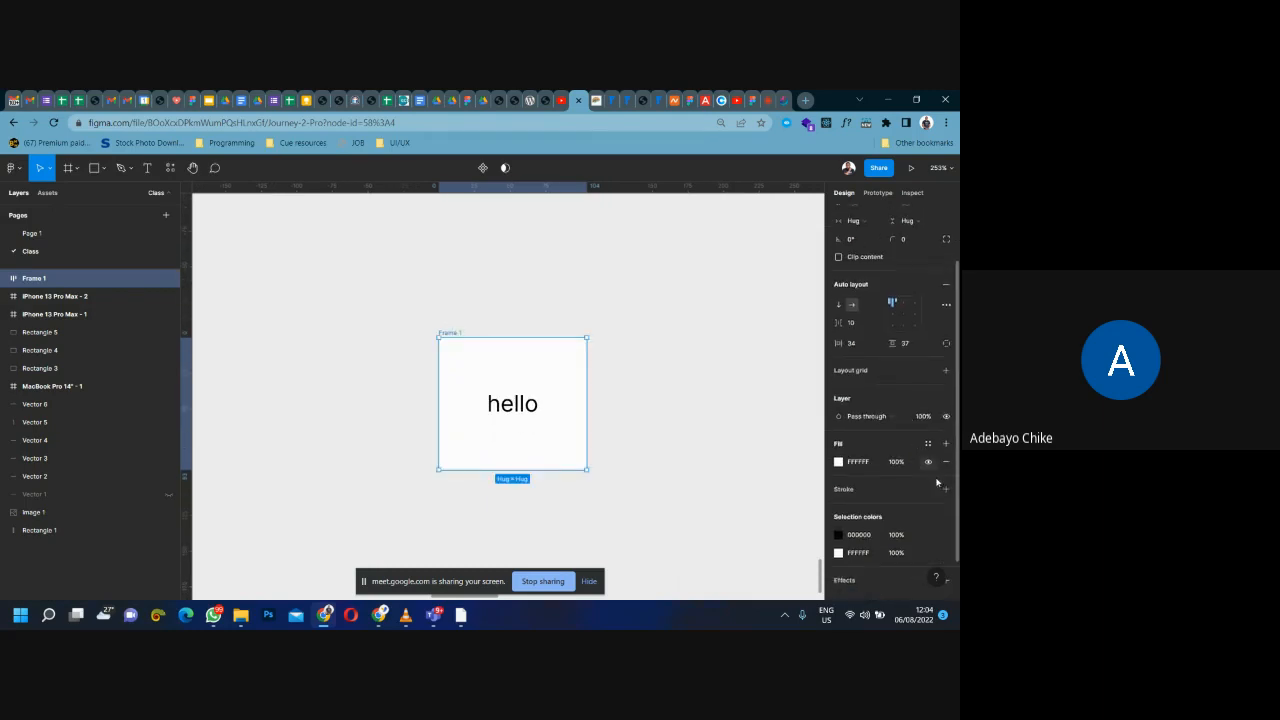
{"action": "left_click", "coordinate": [946, 439]}
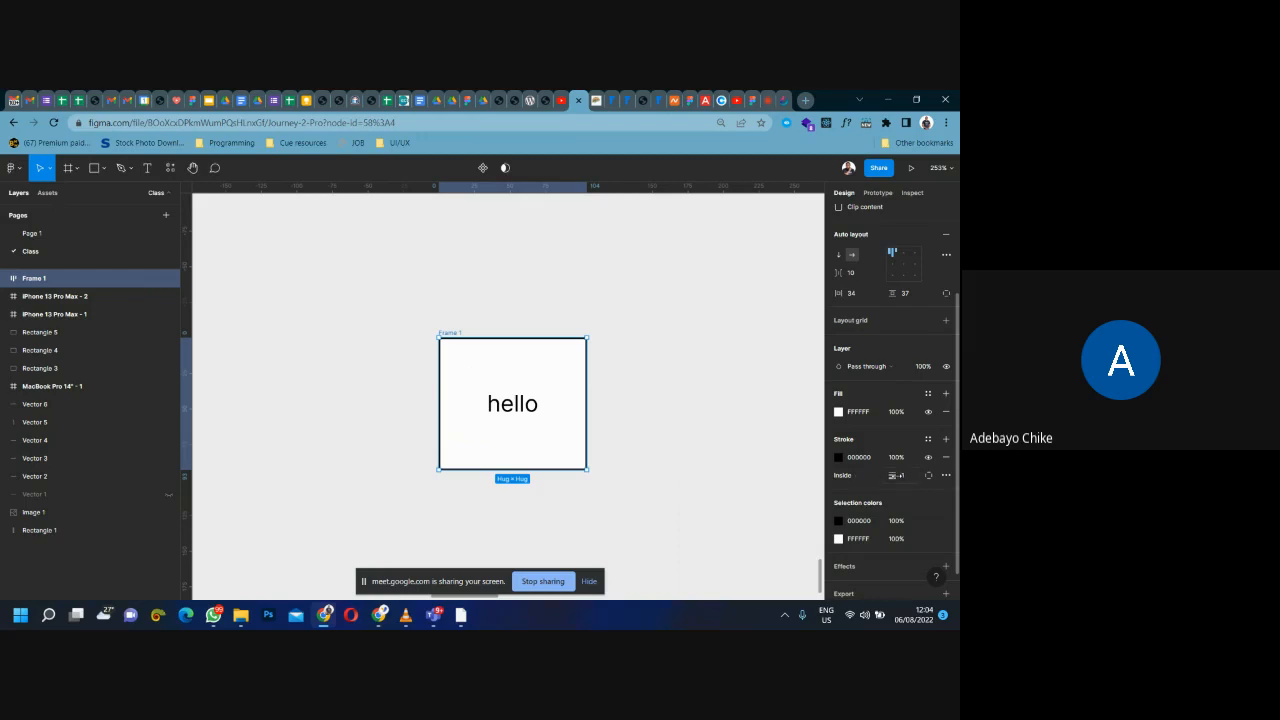
{"action": "left_click", "coordinate": [858, 477]}
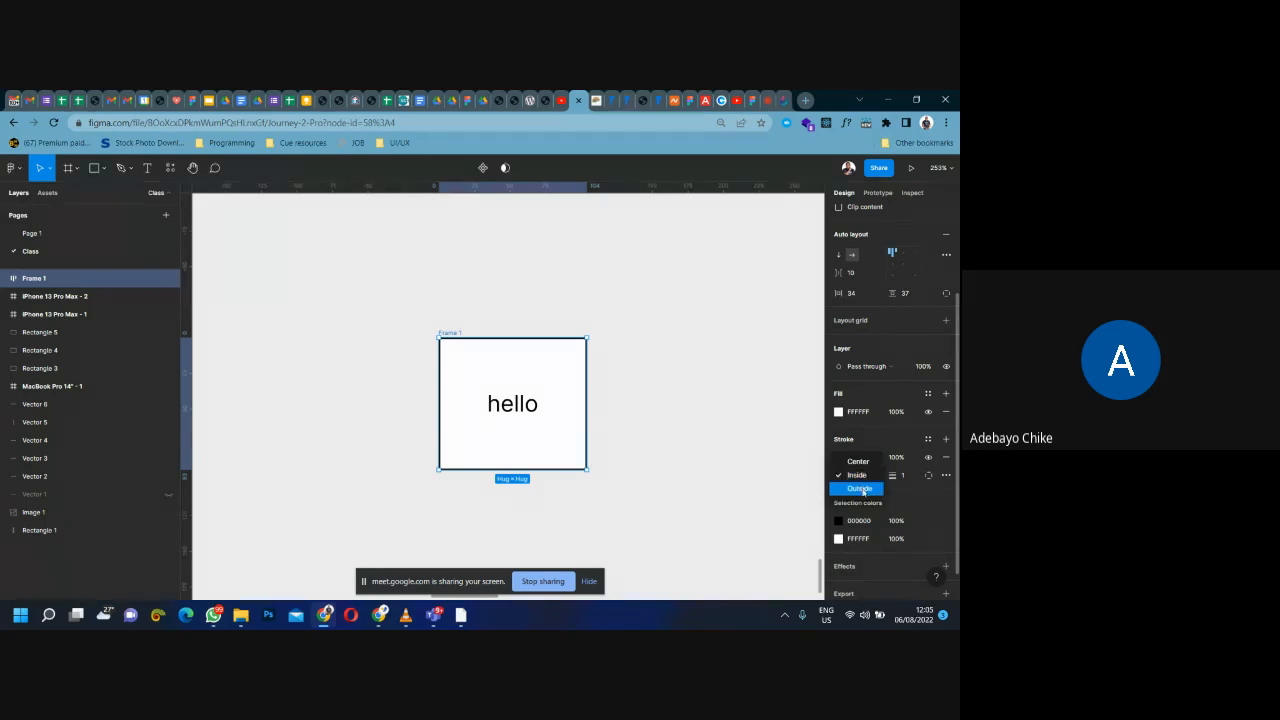
{"action": "left_click", "coordinate": [896, 483]}
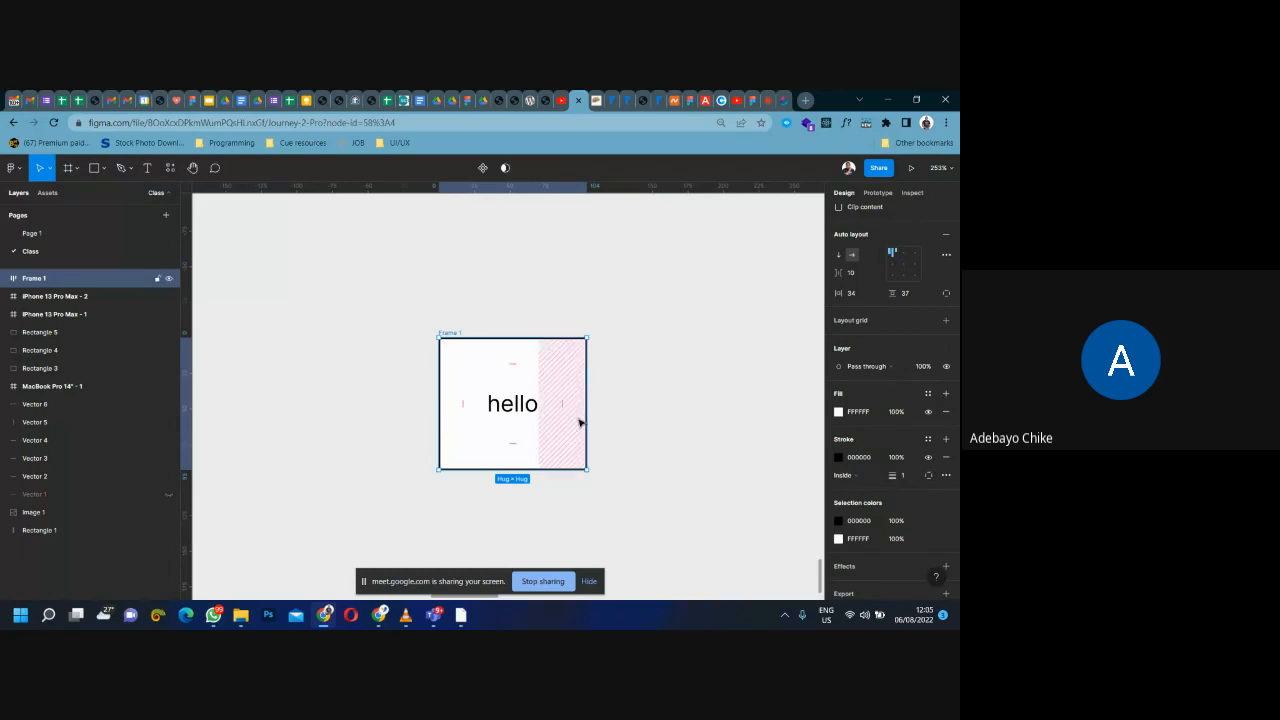
Step: Align the hello frame's stroke outside, trying a weight of 23 and settling on 4
{"action": "left_click_drag", "start_coordinate": [893, 475], "coordinate": [915, 475]}
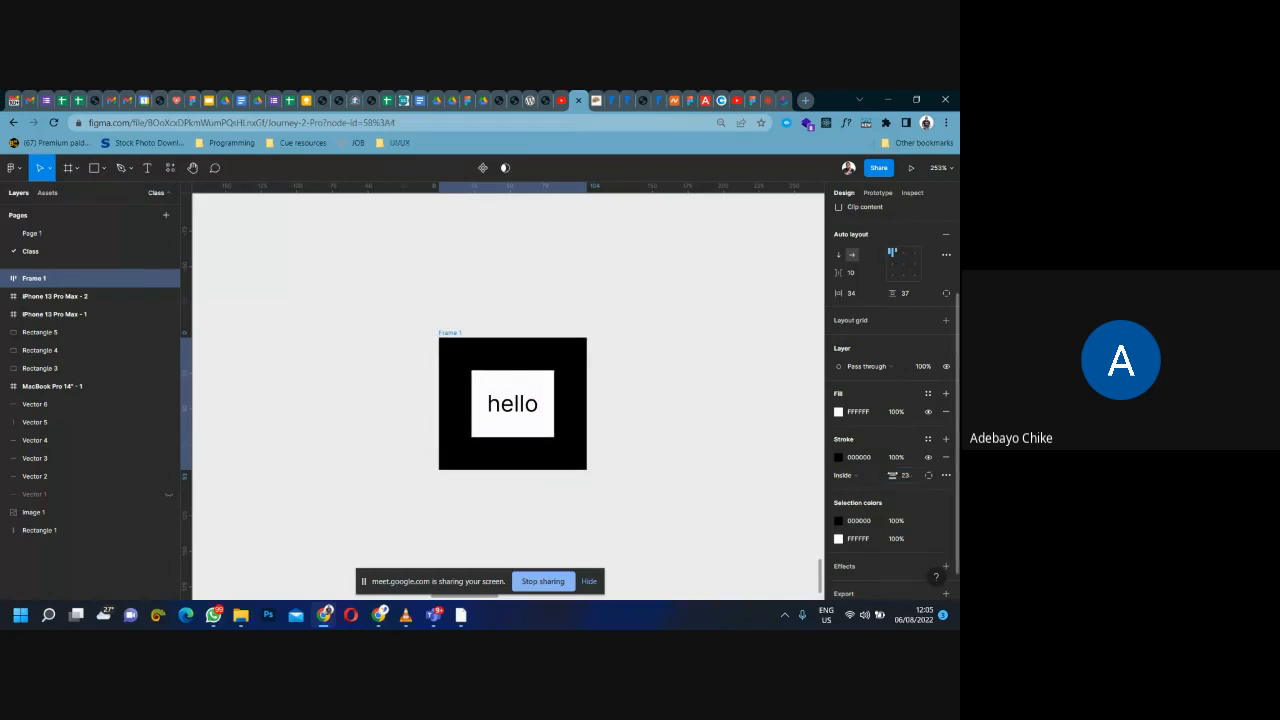
{"action": "left_click", "coordinate": [853, 476]}
{"action": "left_click", "coordinate": [854, 492]}
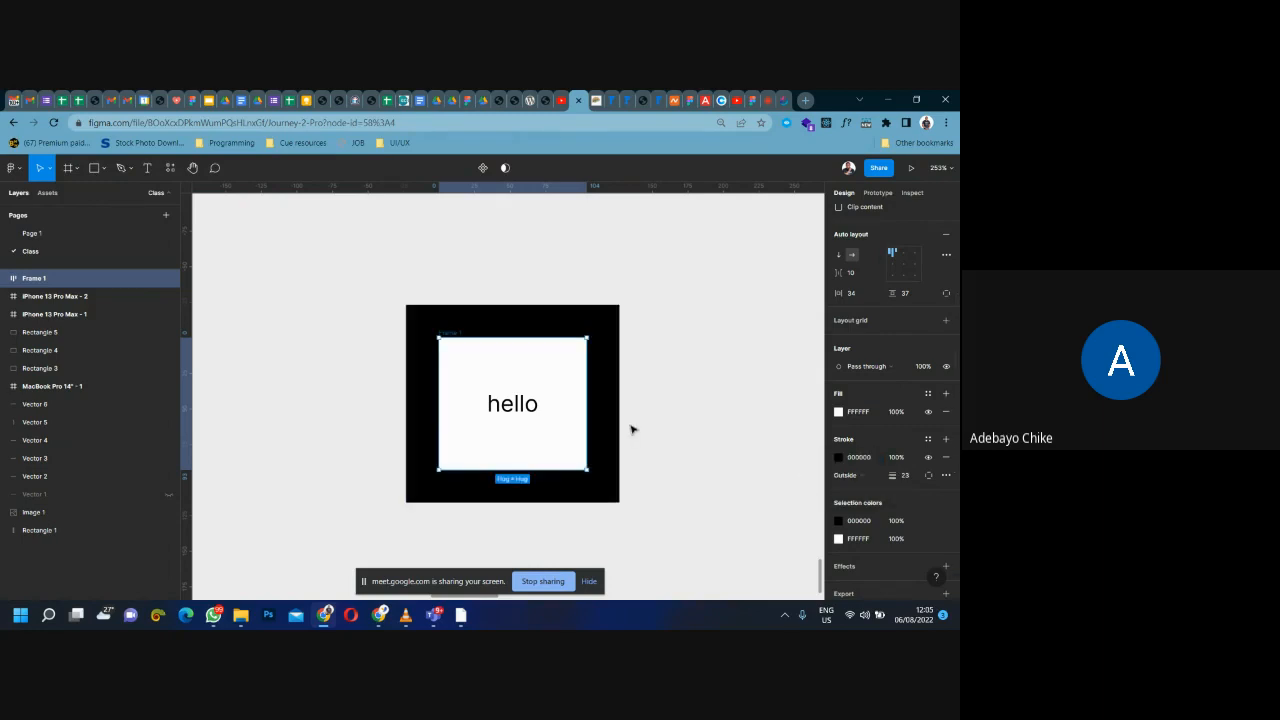
{"action": "mouse_move", "coordinate": [891, 475]}
{"action": "left_mouse_down"}
{"action": "mouse_move", "coordinate": [449, 380]}
{"action": "mouse_move", "coordinate": [489, 374]}
{"action": "mouse_move", "coordinate": [456, 384]}
{"action": "left_mouse_up"}
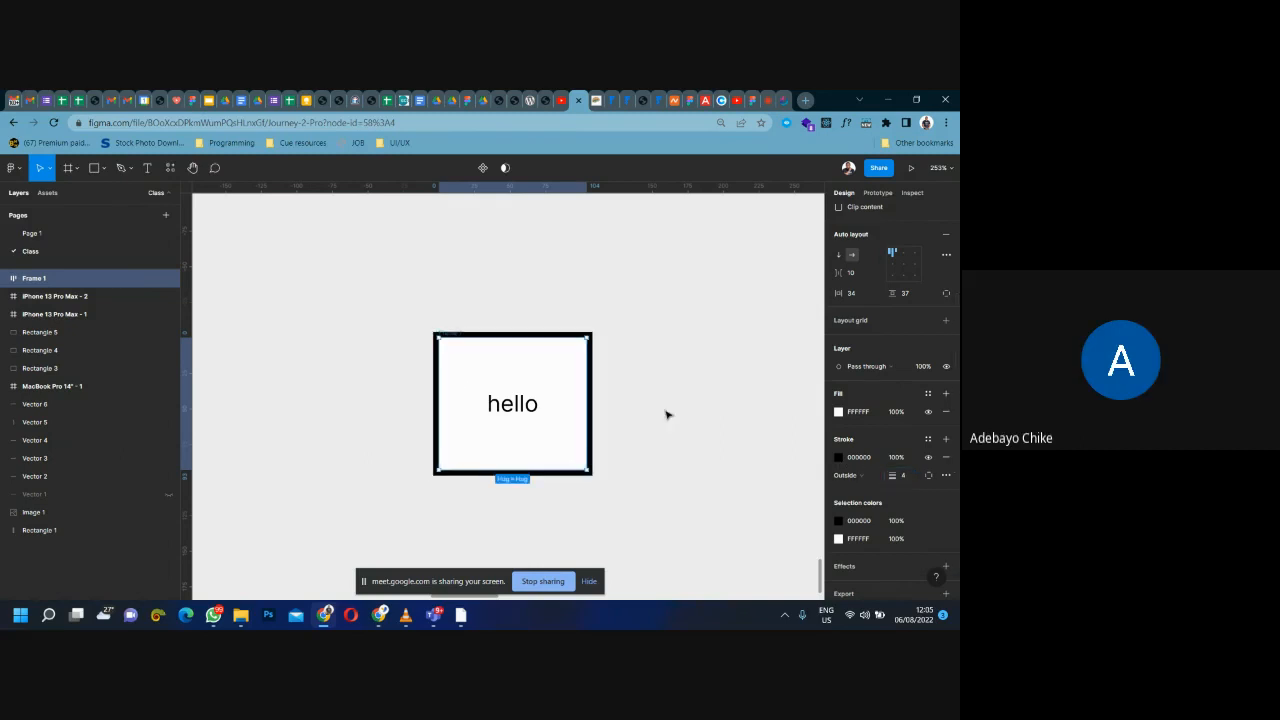
{"action": "left_click", "coordinate": [512, 336]}
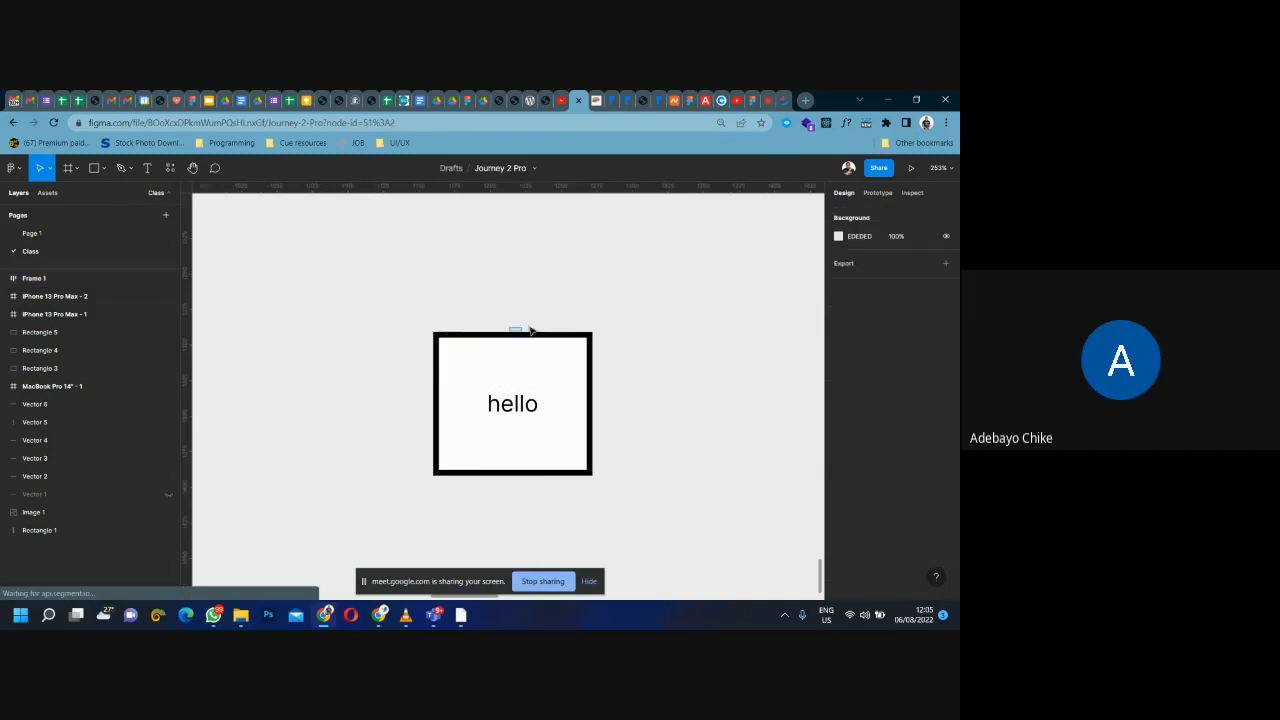
{"action": "left_click", "coordinate": [447, 338]}
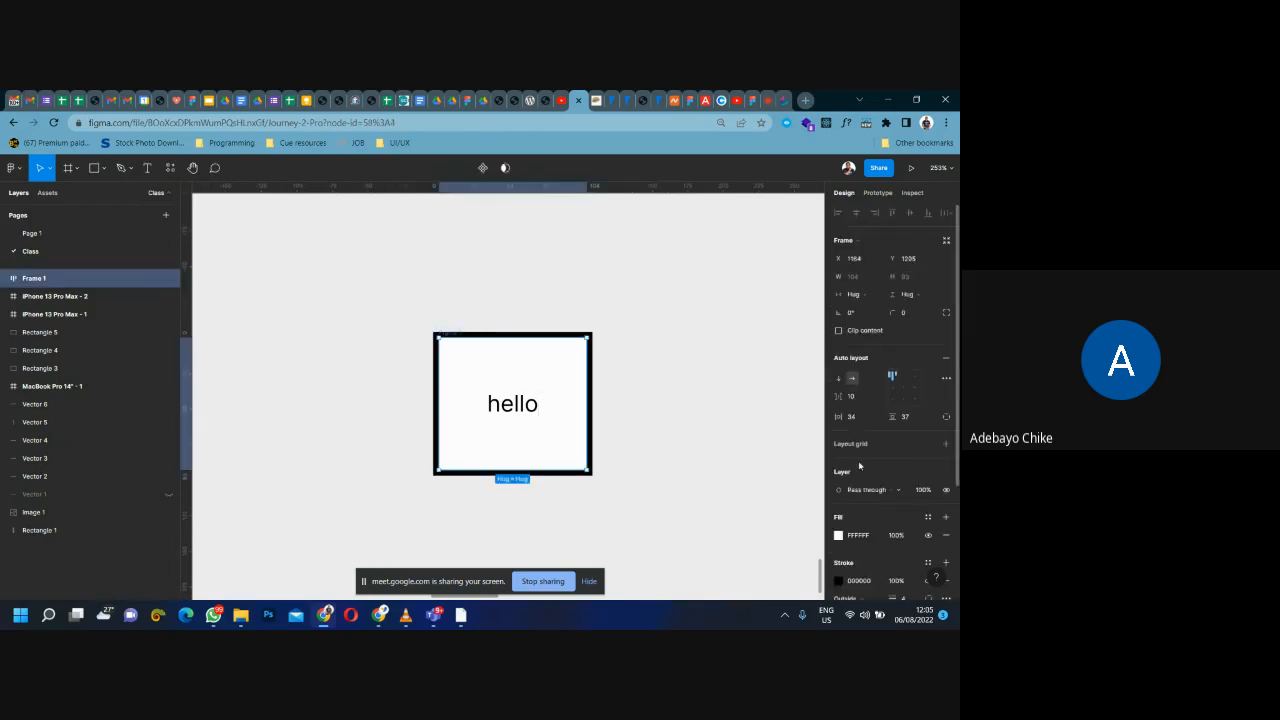
Step: Set the hello frame's vertical padding to 34 and reduce its stroke weight to 0
{"action": "left_click_drag", "start_coordinate": [893, 417], "coordinate": [890, 417]}
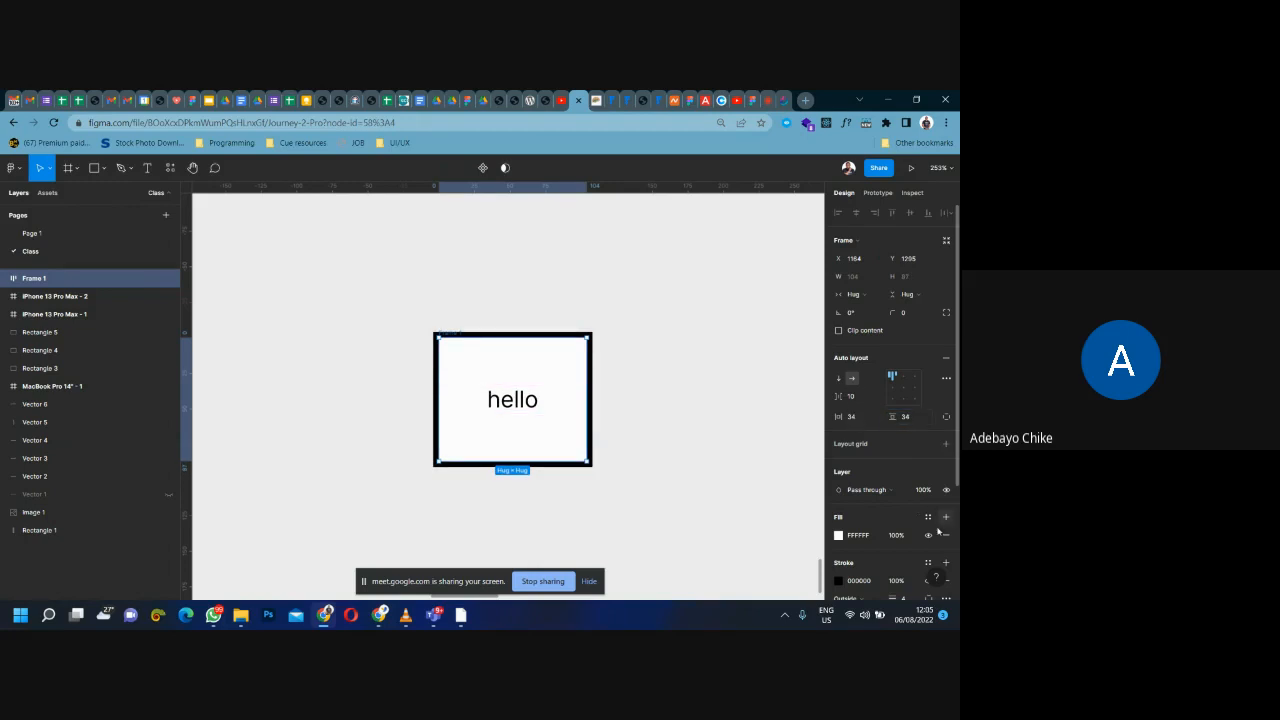
{"action": "scroll", "coordinate": [866, 478], "scroll_direction": "down", "scroll_amount": 3}
{"action": "left_click_drag", "start_coordinate": [893, 439], "coordinate": [888, 439]}
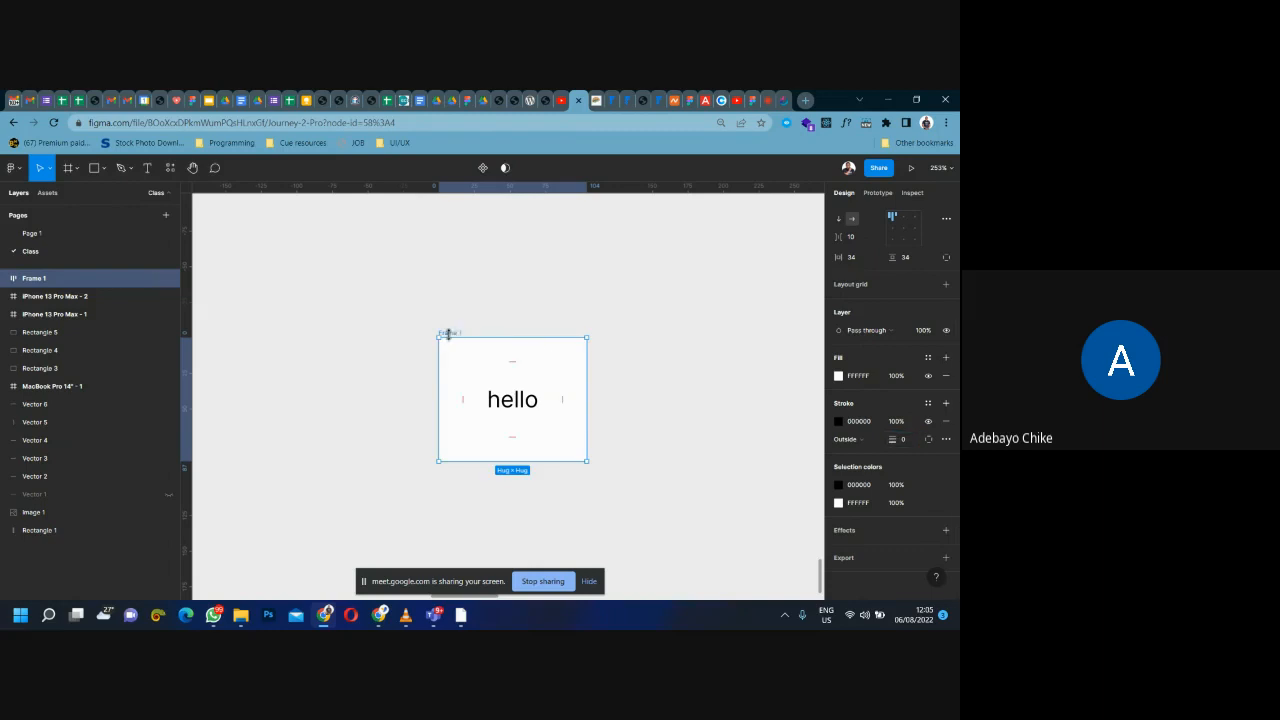
Step: Move the hello frame into the iPhone 13 Pro Max - 1 frame, between the Hellooooo text and the orange rectangle
{"action": "left_click_drag", "start_coordinate": [450, 336], "coordinate": [488, 284]}
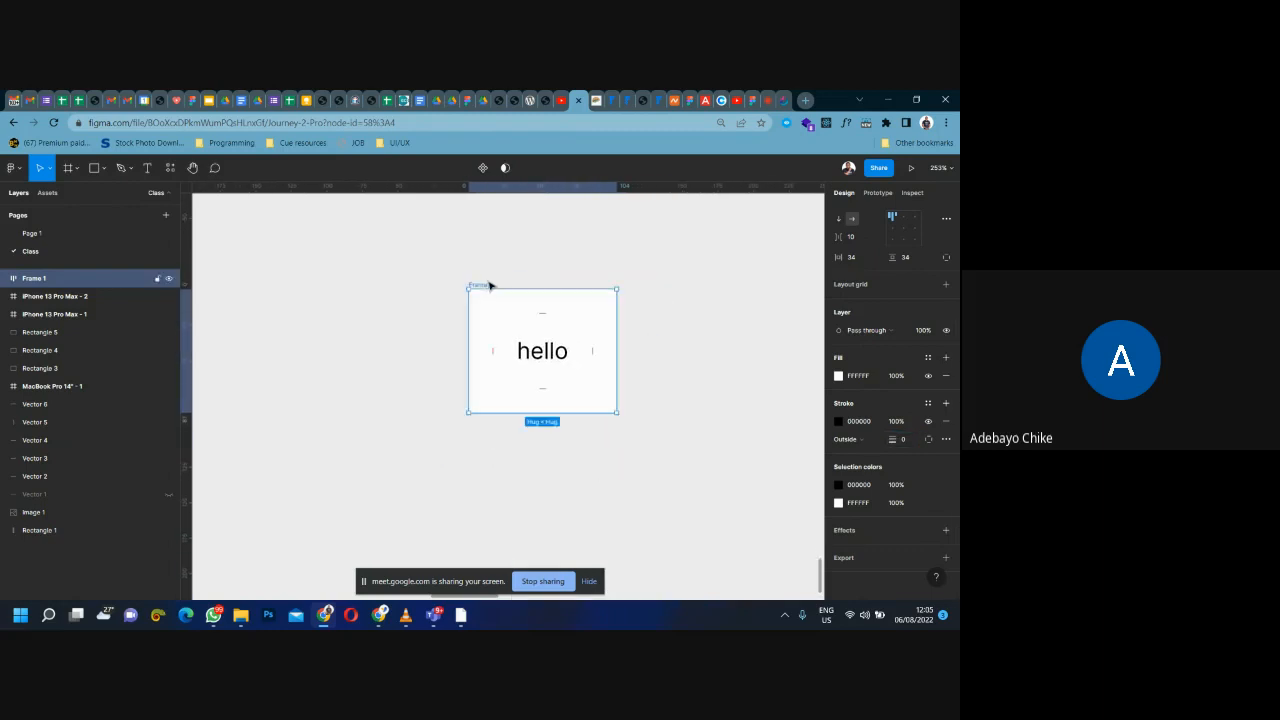
{"action": "scroll", "coordinate": [487, 370], "scroll_direction": "up", "scroll_amount": 3}
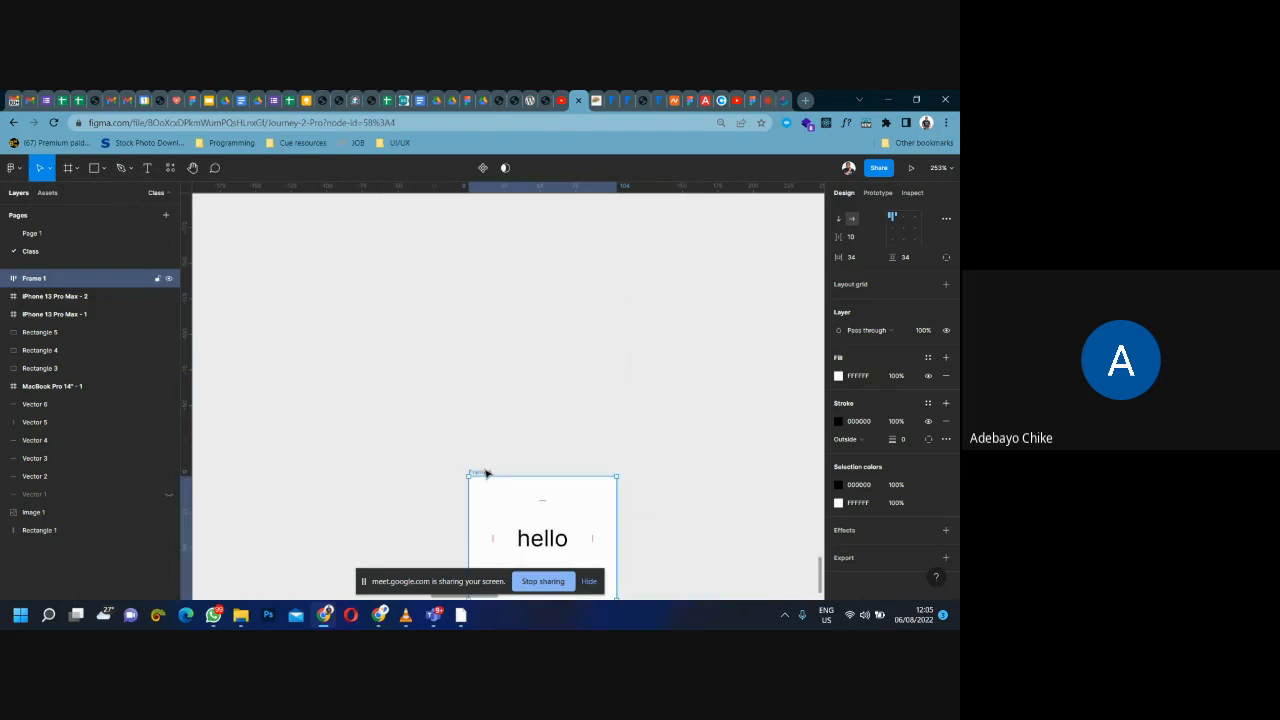
{"action": "left_click_drag", "start_coordinate": [487, 476], "coordinate": [760, 229]}
{"action": "scroll", "coordinate": [566, 322], "scroll_direction": "down", "scroll_amount": 5}
{"action": "scroll", "coordinate": [760, 230], "scroll_direction": "up", "scroll_amount": 5}
{"action": "scroll", "coordinate": [760, 232], "scroll_direction": "up", "scroll_amount": 3}
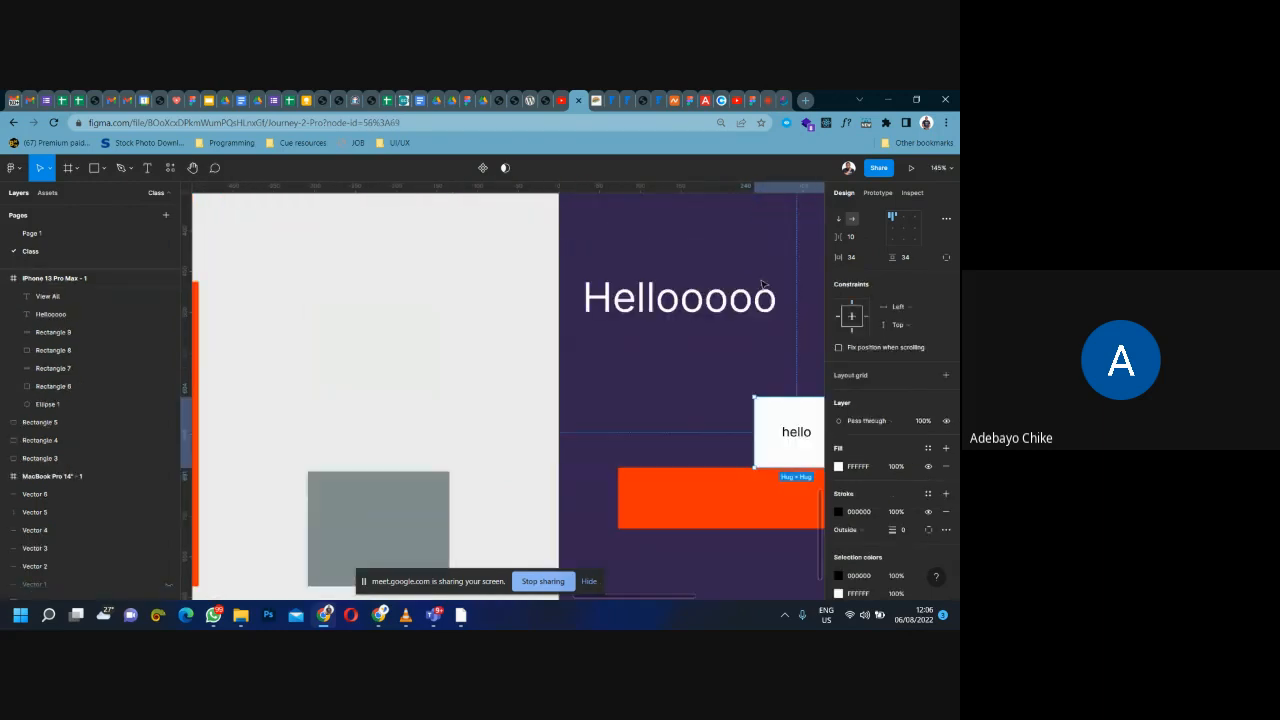
{"action": "scroll", "coordinate": [772, 397], "scroll_direction": "up", "scroll_amount": 3}
{"action": "left_click_drag", "start_coordinate": [767, 397], "coordinate": [663, 391]}
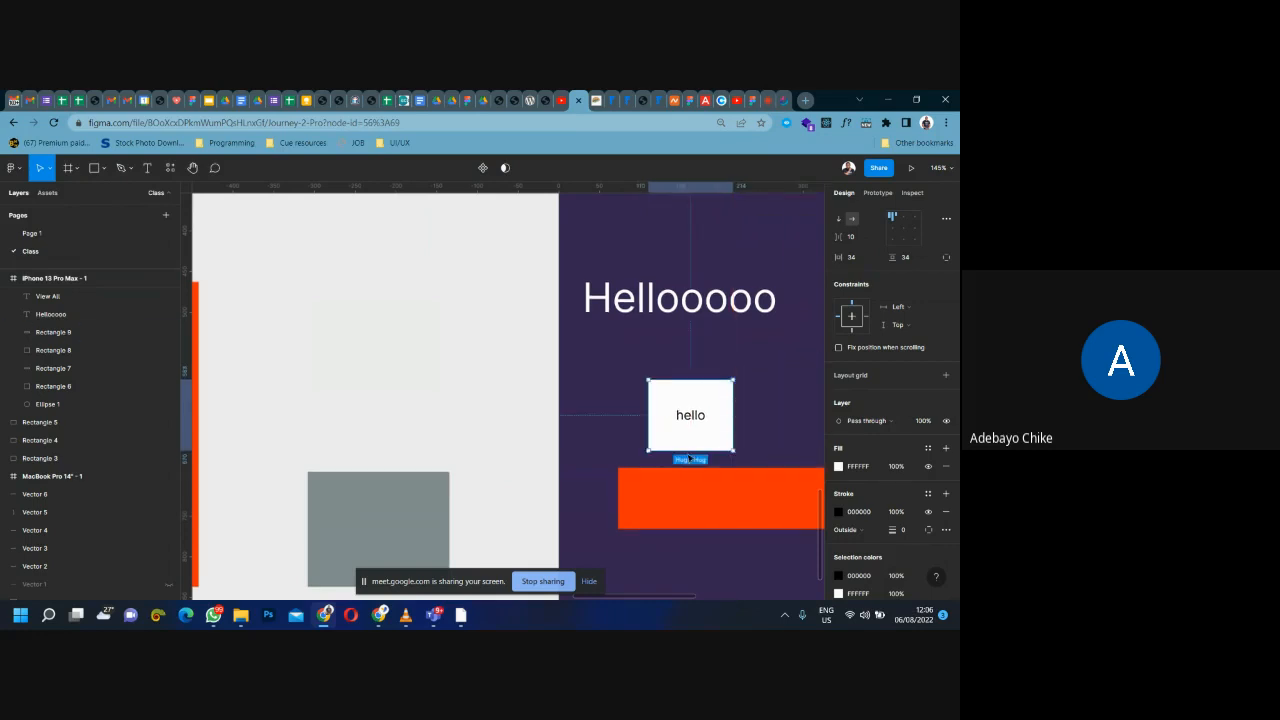
{"action": "key", "text": "alt"}
Step: Switch to the abc.xyz page in the browser and inspect its introductory paragraph with the developer tools
{"action": "left_click", "coordinate": [705, 103]}
{"action": "scroll", "coordinate": [414, 409], "scroll_direction": "down", "scroll_amount": 2}
{"action": "scroll", "coordinate": [294, 337], "scroll_direction": "up", "scroll_amount": 1}
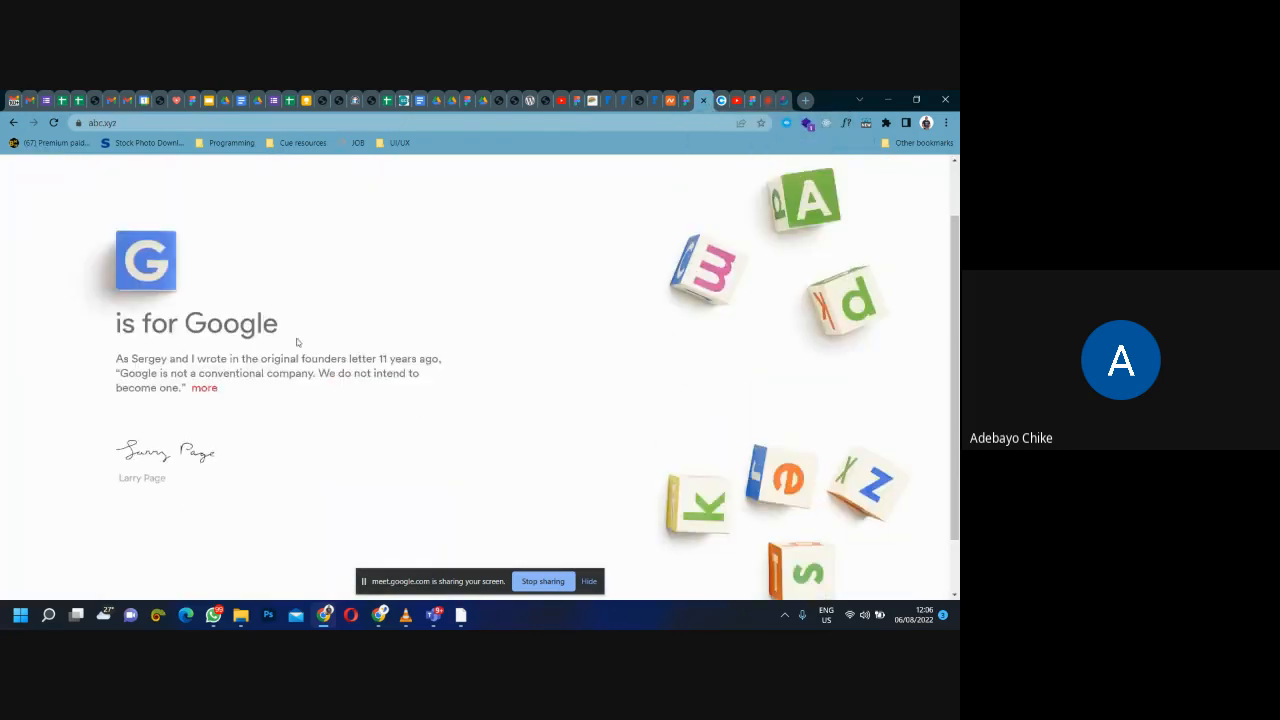
{"action": "scroll", "coordinate": [260, 360], "scroll_direction": "down", "scroll_amount": 1}
{"action": "right_click", "coordinate": [274, 303]}
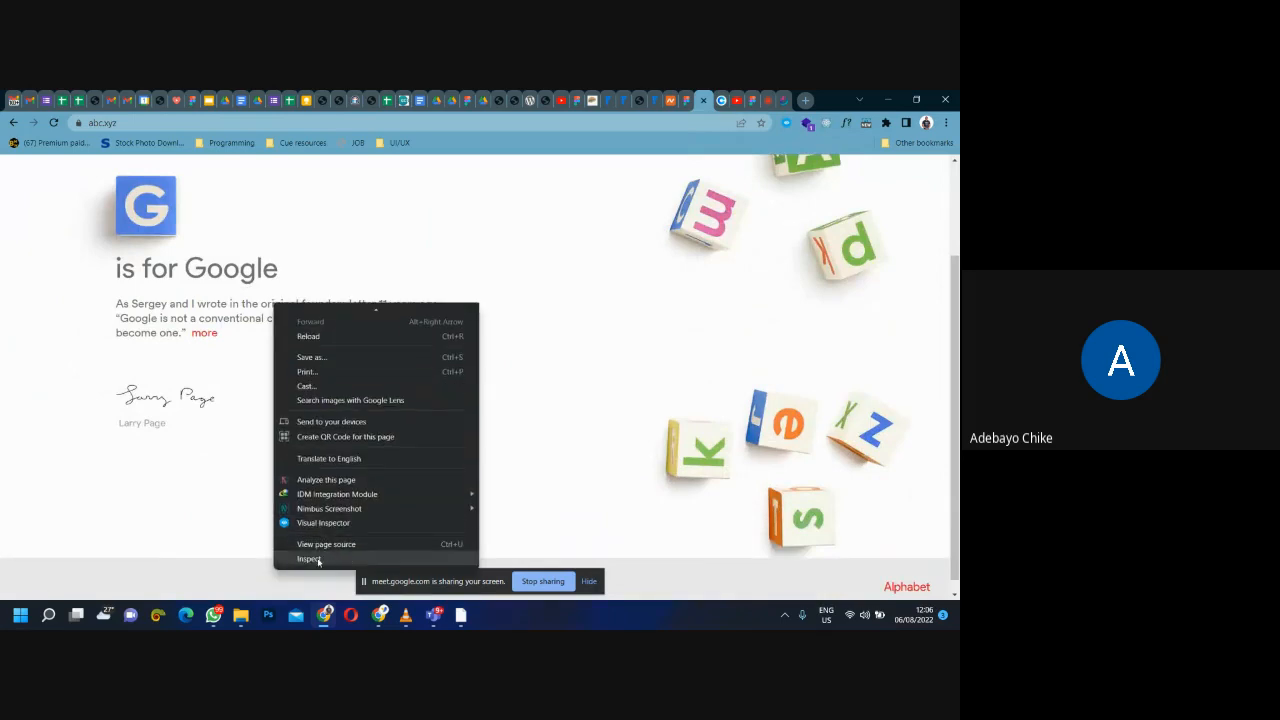
{"action": "left_click", "coordinate": [306, 558]}
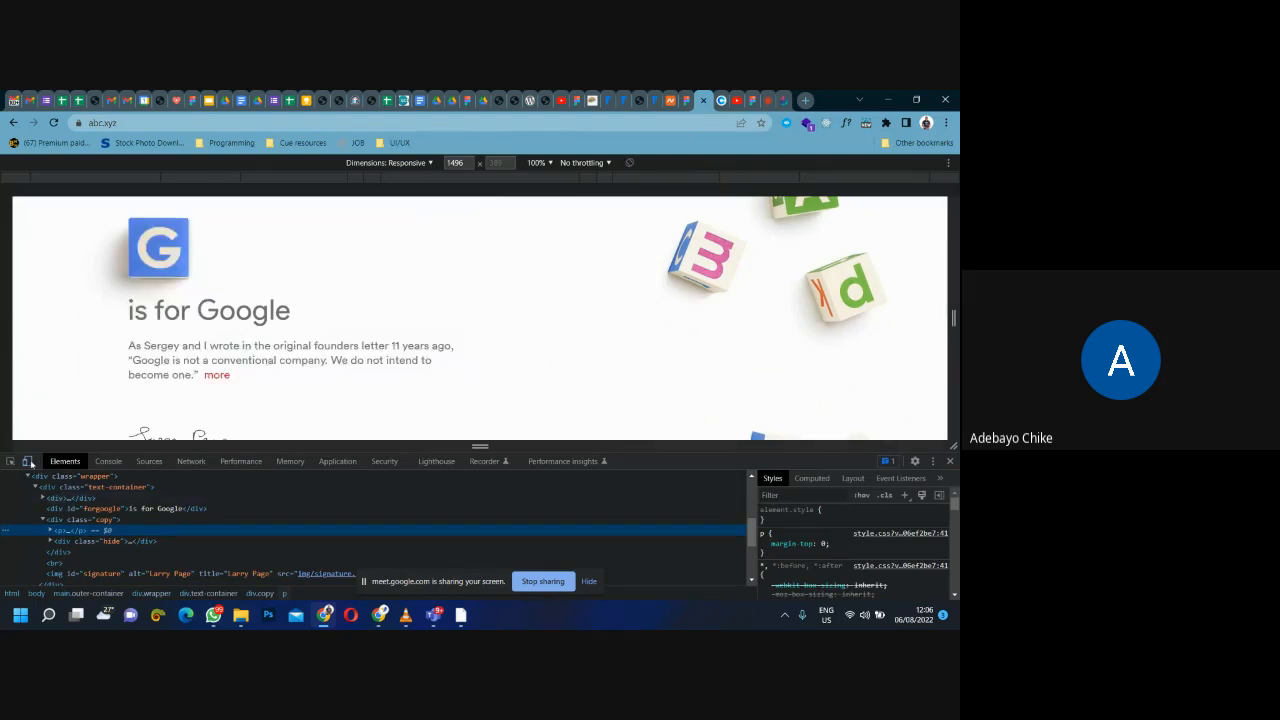
Step: Set the inspected paragraph's top padding and top margin to 70 each in its box model
{"action": "scroll", "coordinate": [200, 530], "scroll_direction": "up", "scroll_amount": 1}
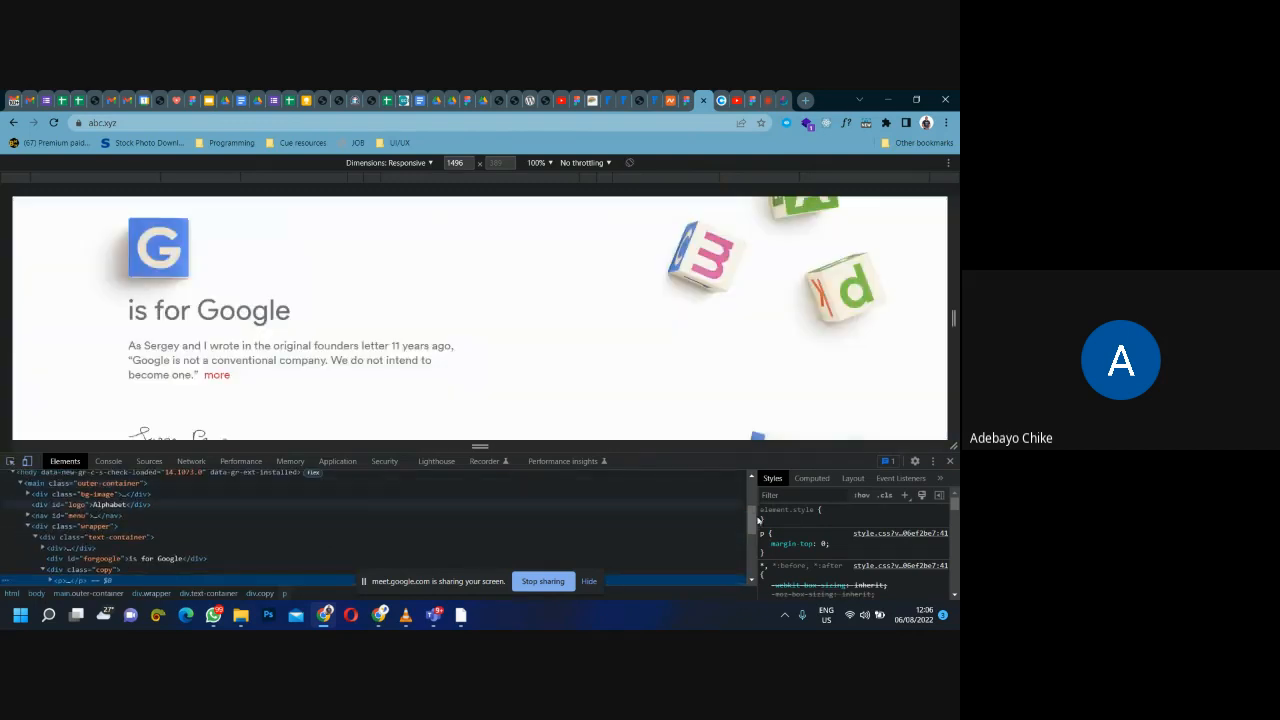
{"action": "scroll", "coordinate": [855, 535], "scroll_direction": "down", "scroll_amount": 10}
{"action": "scroll", "coordinate": [863, 542], "scroll_direction": "up", "scroll_amount": 1}
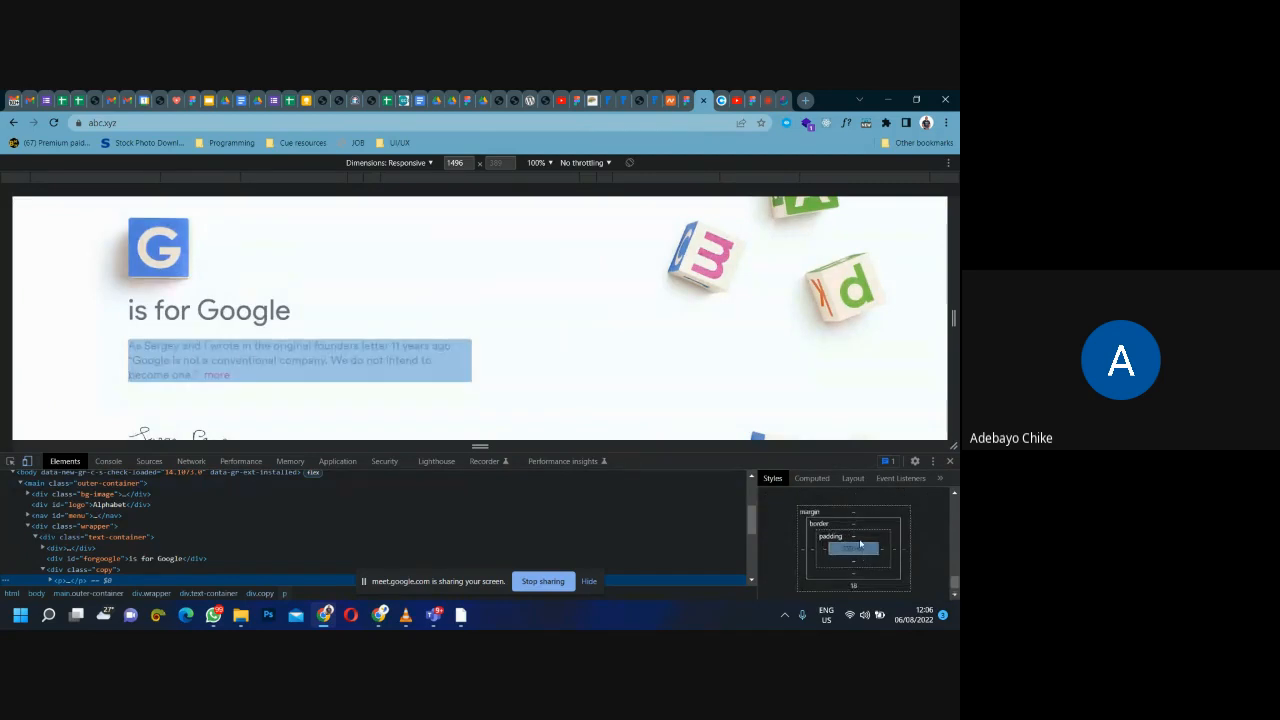
{"action": "scroll", "coordinate": [861, 544], "scroll_direction": "down", "scroll_amount": 1}
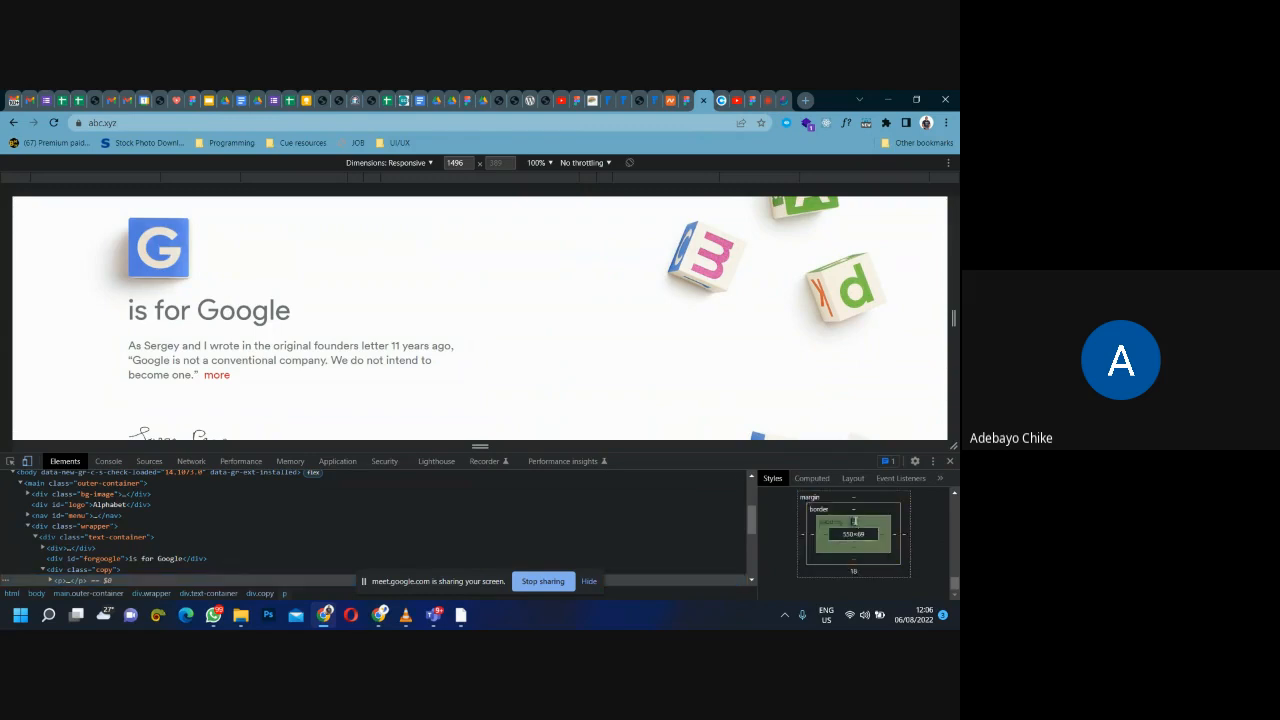
{"action": "key", "text": "Return"}
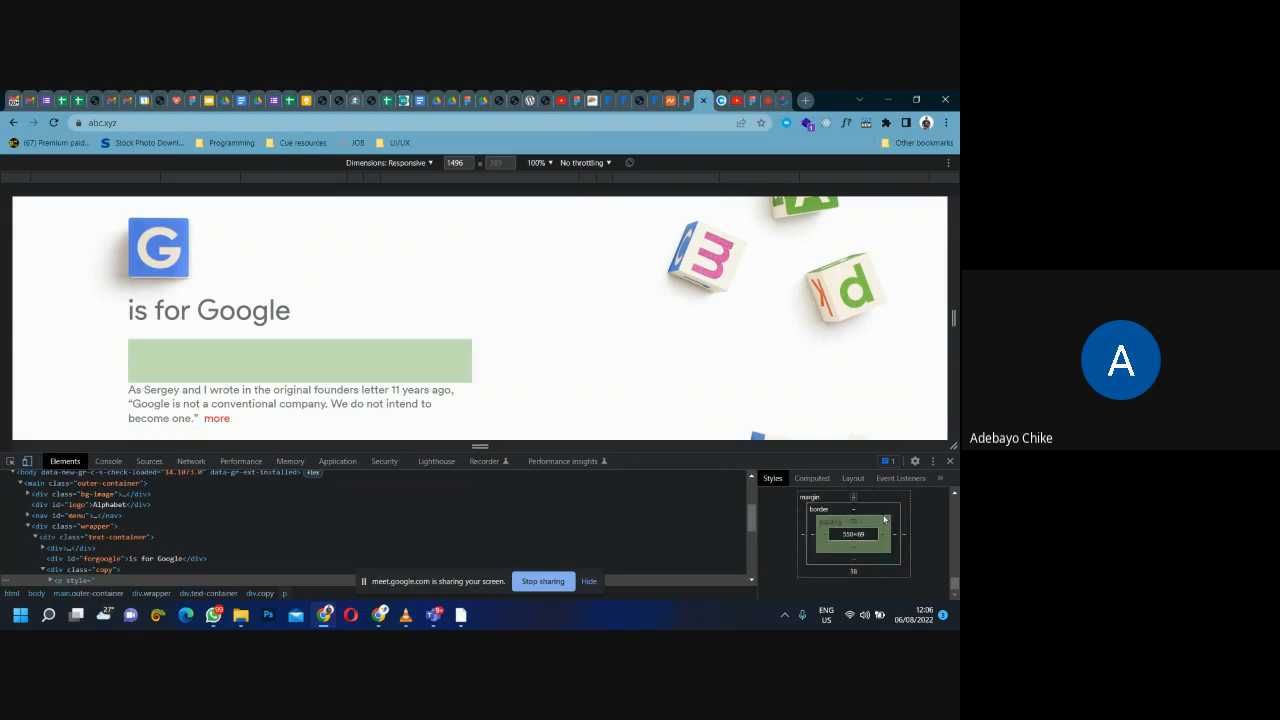
{"action": "key", "text": "Return"}
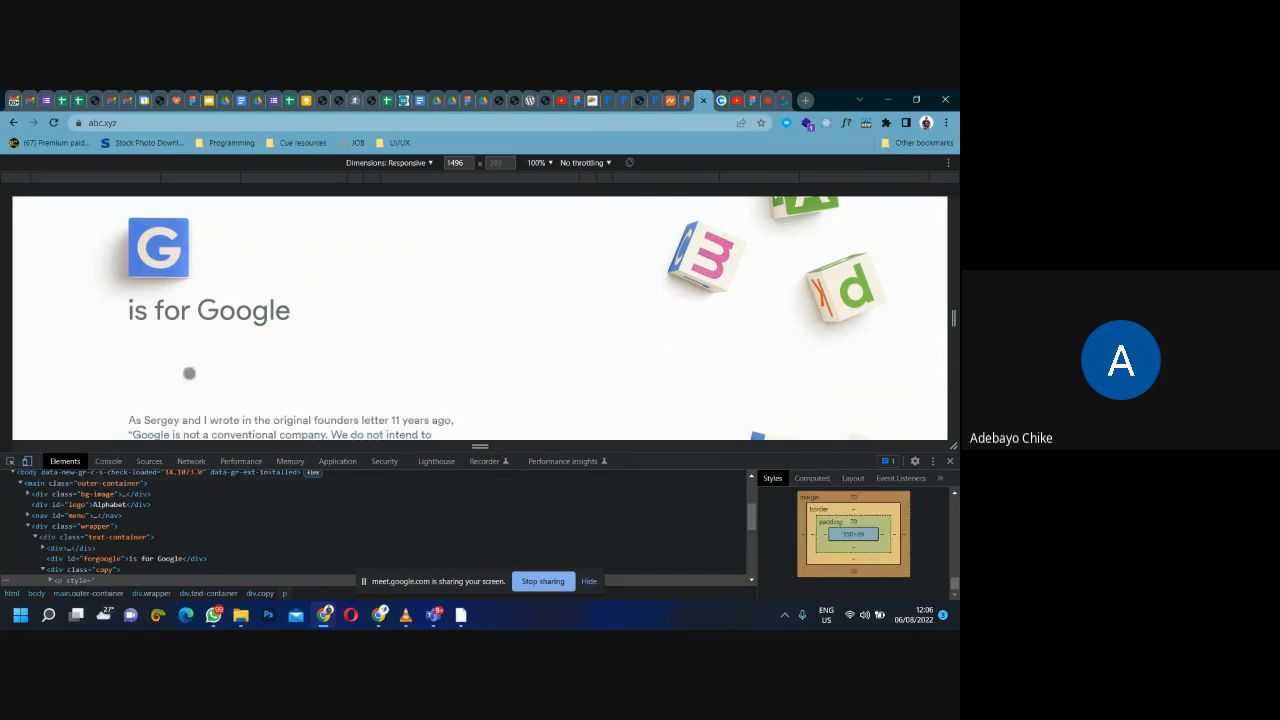
Step: Inspect the paragraph beneath "is for Google" with the element picker to examine its margin and padding areas
{"action": "left_click", "coordinate": [10, 462]}
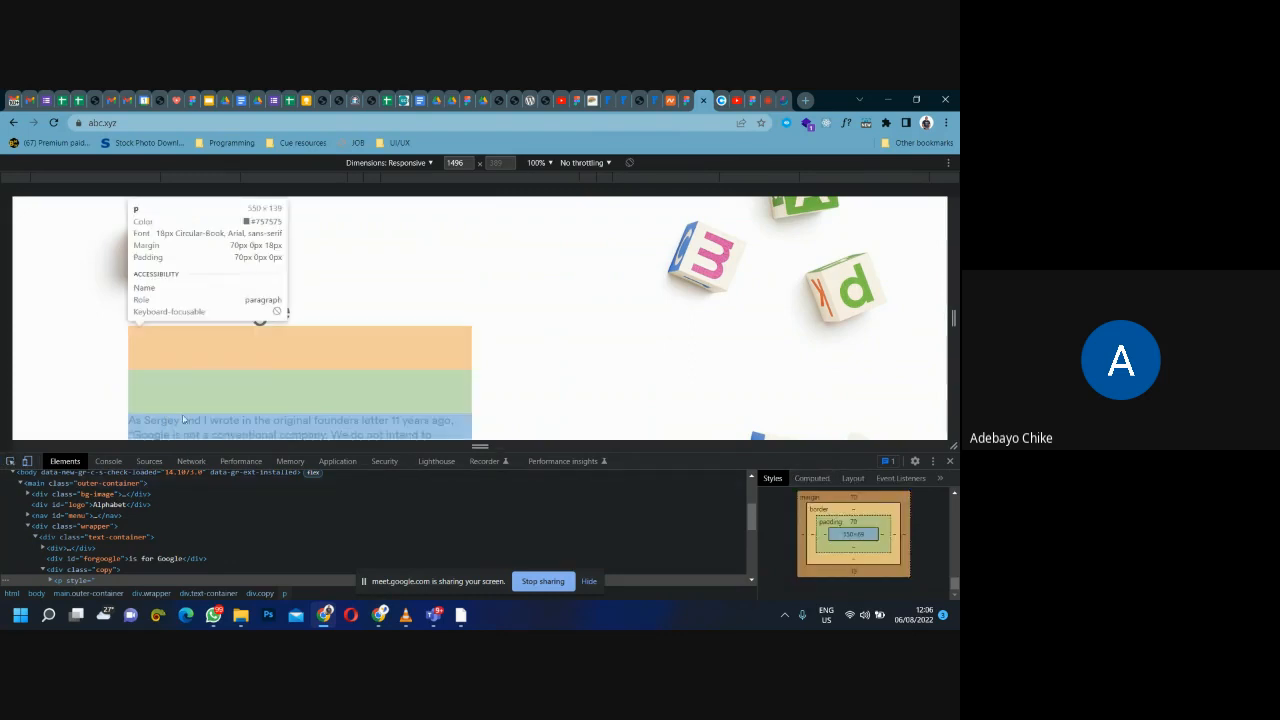
{"action": "left_click", "coordinate": [430, 408]}
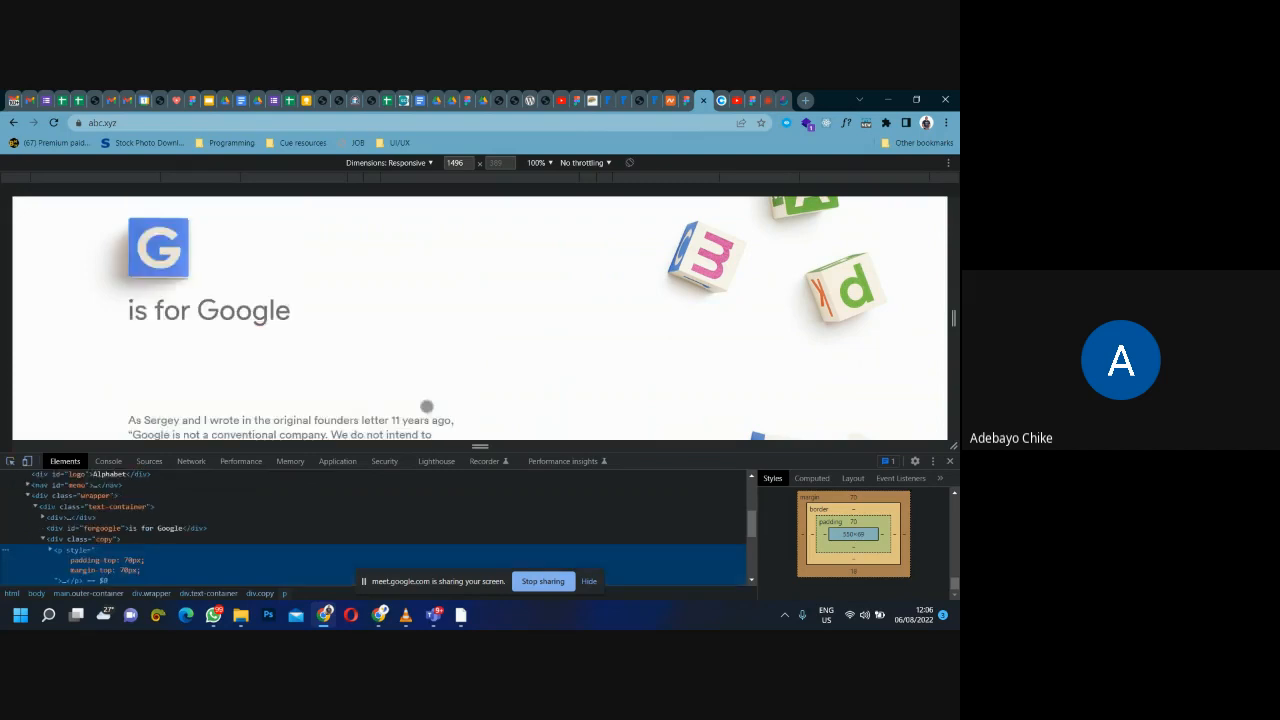
{"action": "left_click", "coordinate": [10, 461]}
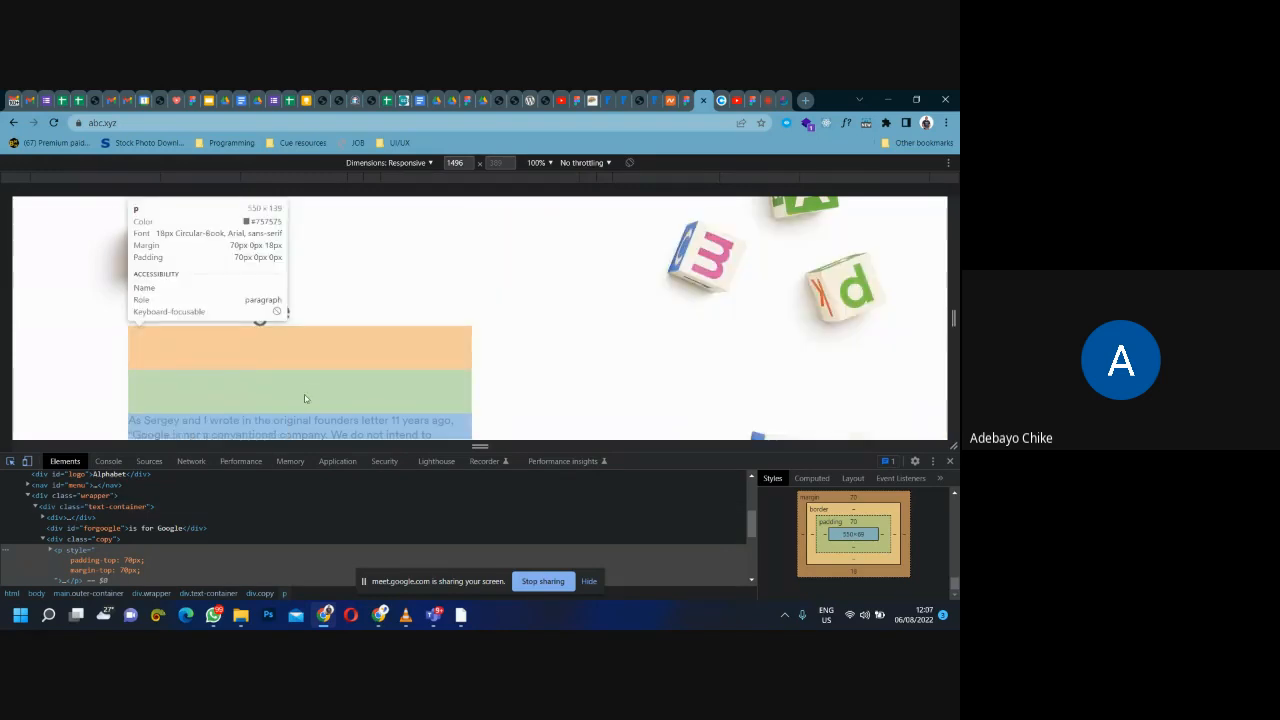
Step: Switch back to the Figma file and draw a rectangle about 417 × 100 below the iPhone 13 Pro Max - 1 frame
{"action": "left_click", "coordinate": [580, 99]}
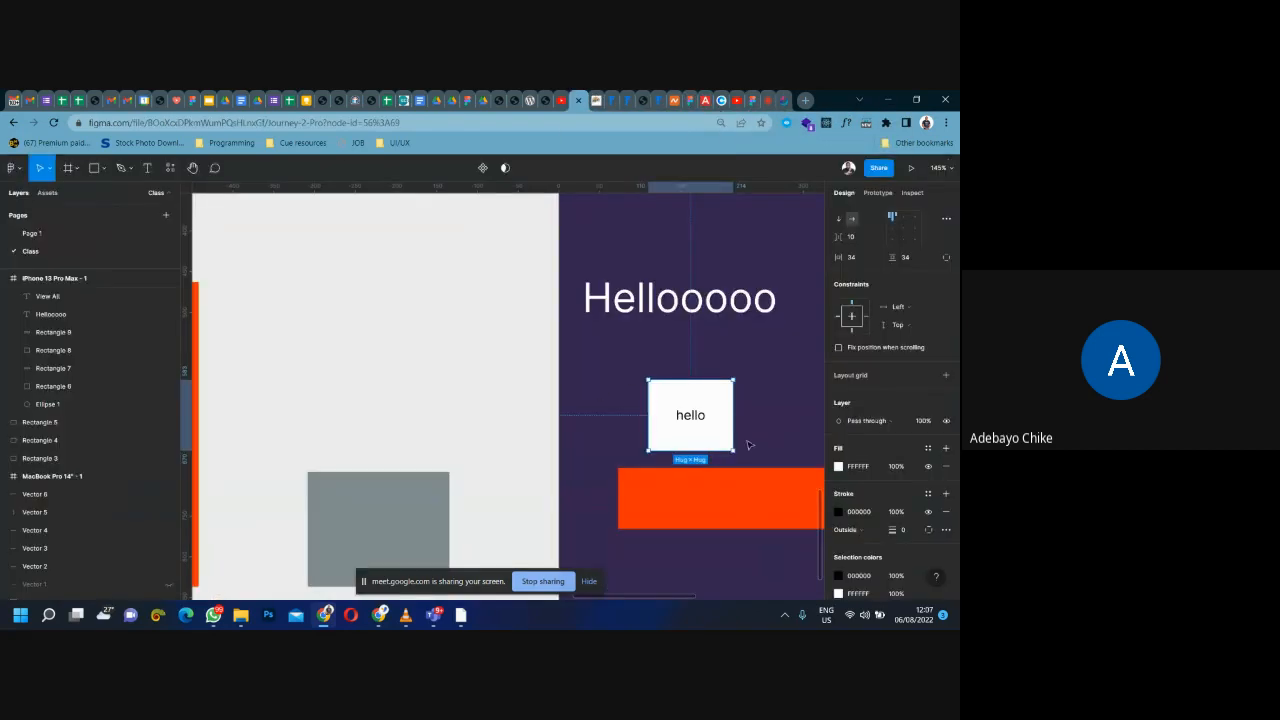
{"action": "scroll", "coordinate": [340, 393], "scroll_direction": "down", "scroll_amount": 3}
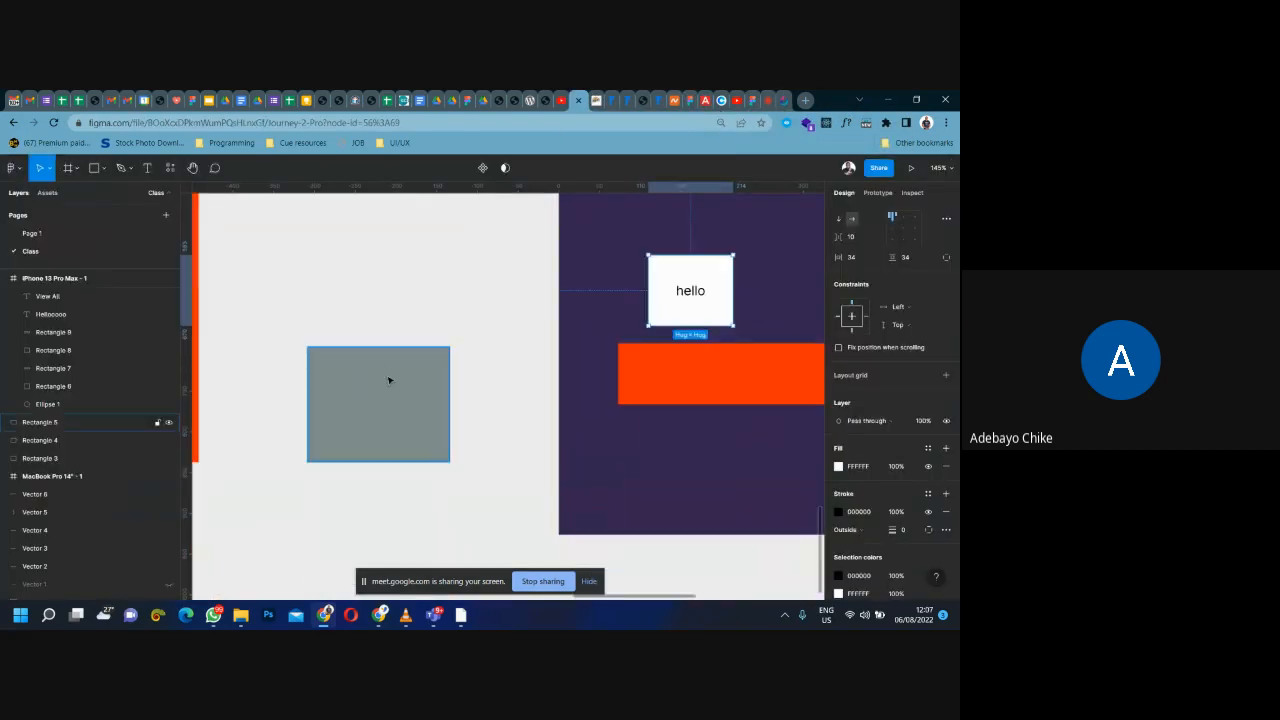
{"action": "scroll", "coordinate": [434, 403], "scroll_direction": "down", "scroll_amount": 5}
{"action": "scroll", "coordinate": [483, 506], "scroll_direction": "down", "scroll_amount": 3}
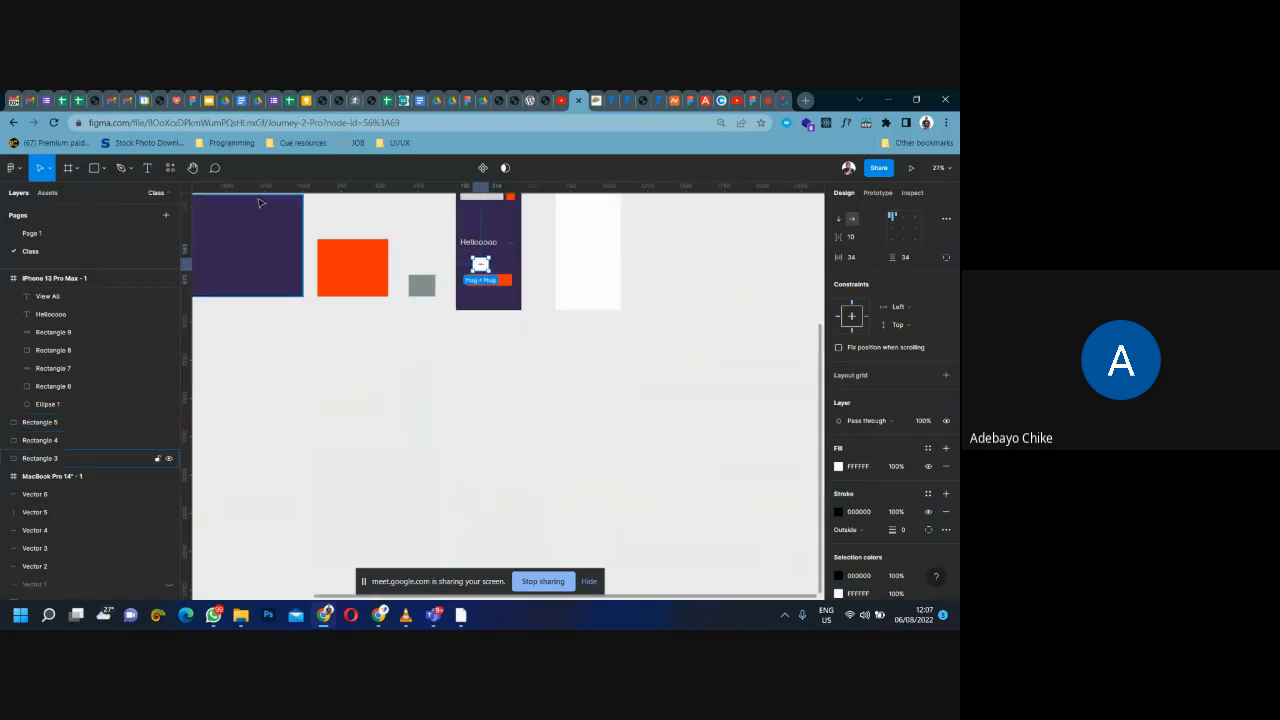
{"action": "left_click", "coordinate": [95, 168]}
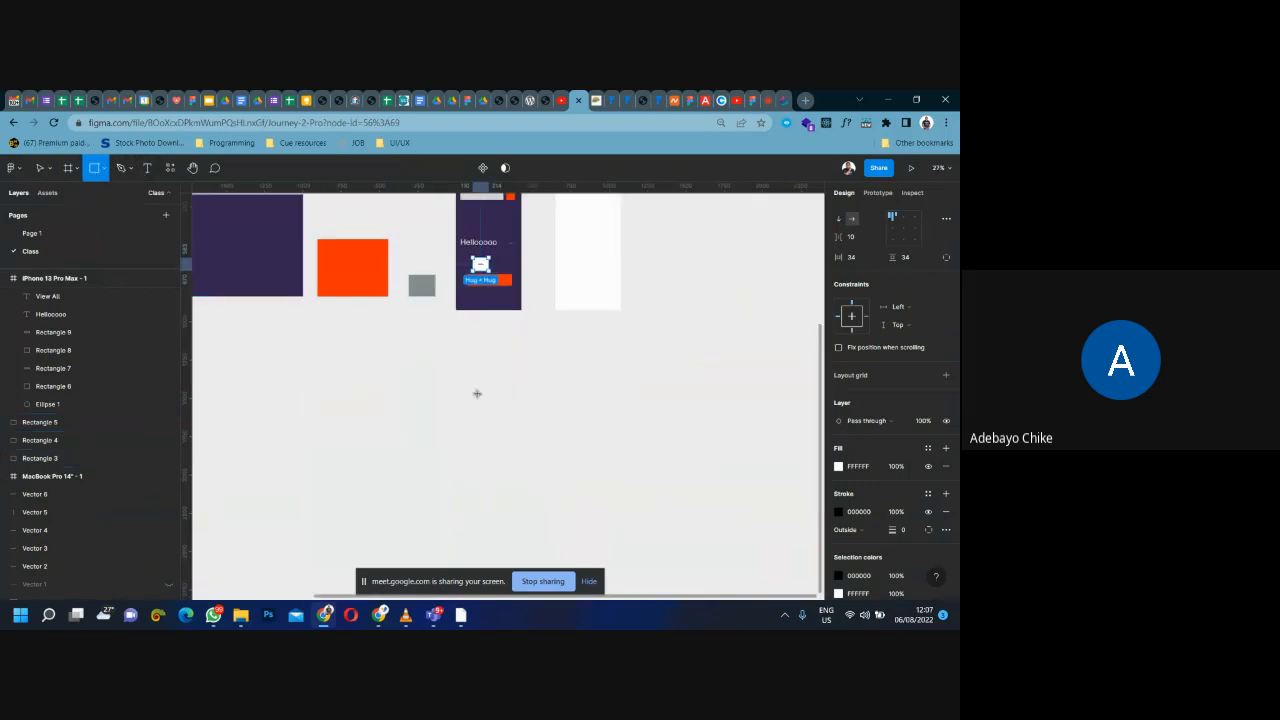
{"action": "left_click", "coordinate": [469, 385]}
{"action": "left_click_drag", "start_coordinate": [481, 397], "coordinate": [534, 395]}
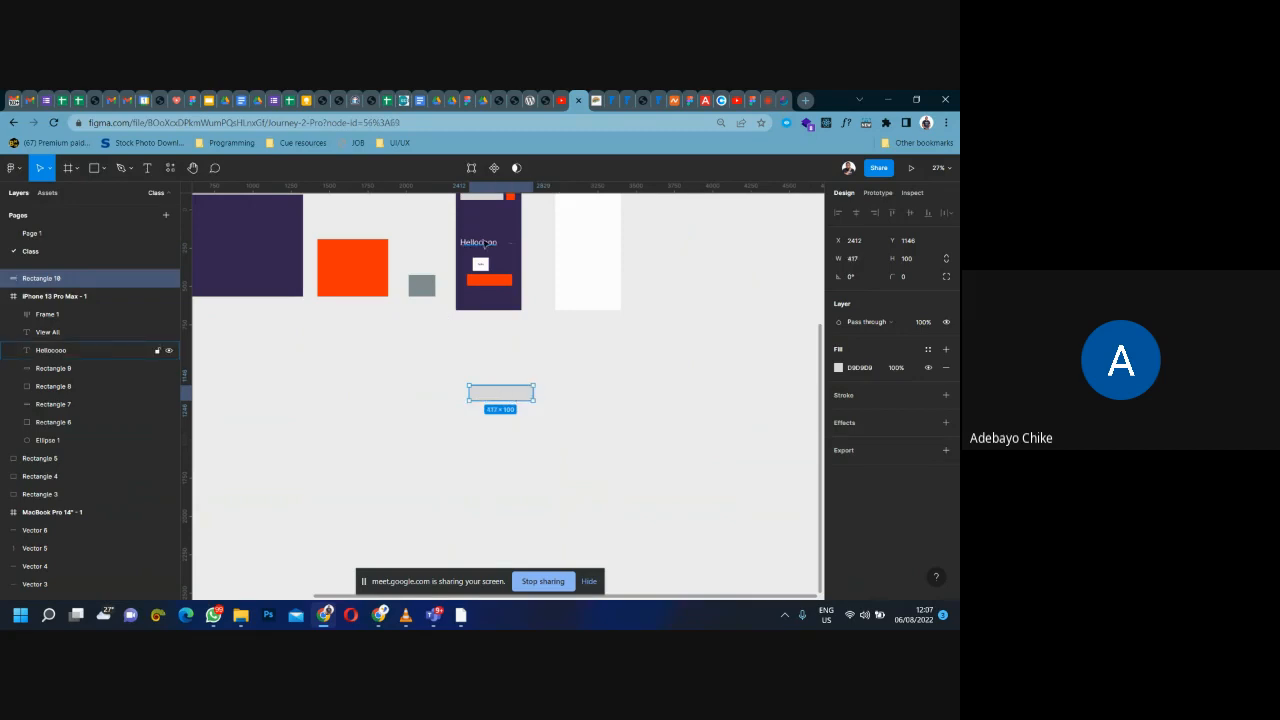
Step: Place a copy of the Hellooooo text in front of the grey rectangle and change its fill to 090909
{"action": "left_click", "coordinate": [484, 243]}
{"action": "left_click_drag", "start_coordinate": [484, 243], "coordinate": [503, 394]}
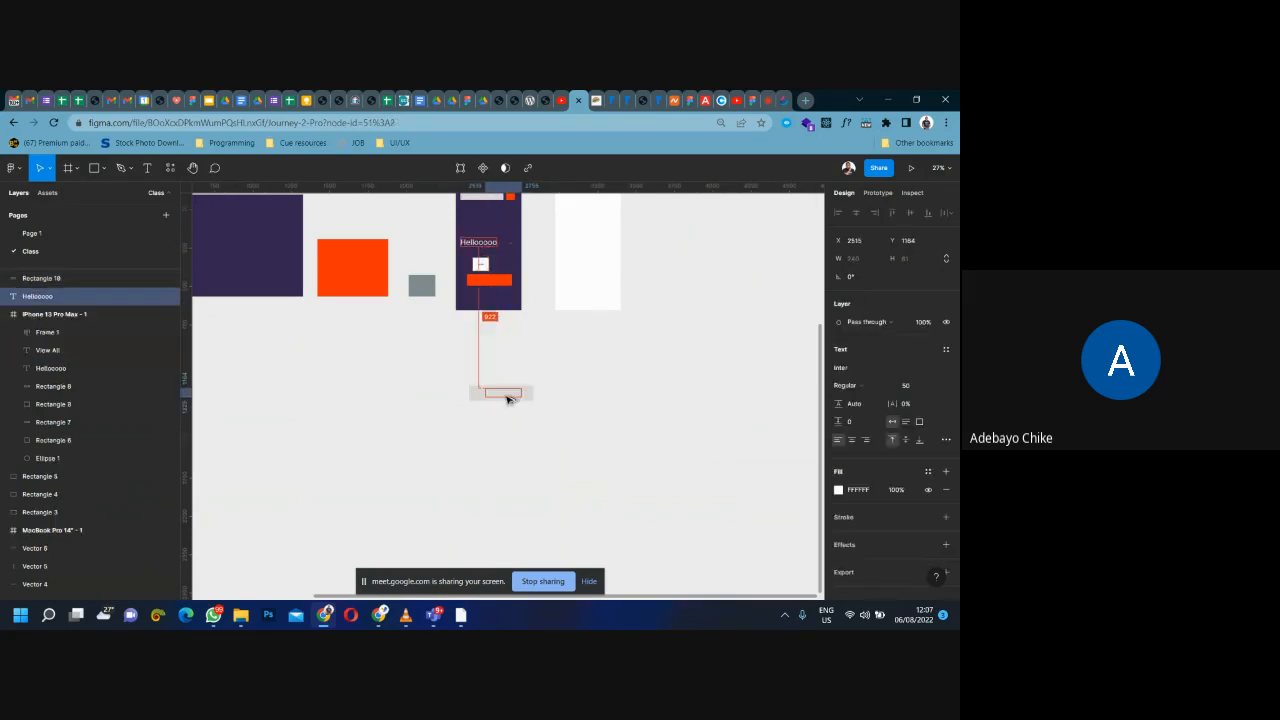
{"action": "right_click", "coordinate": [503, 397]}
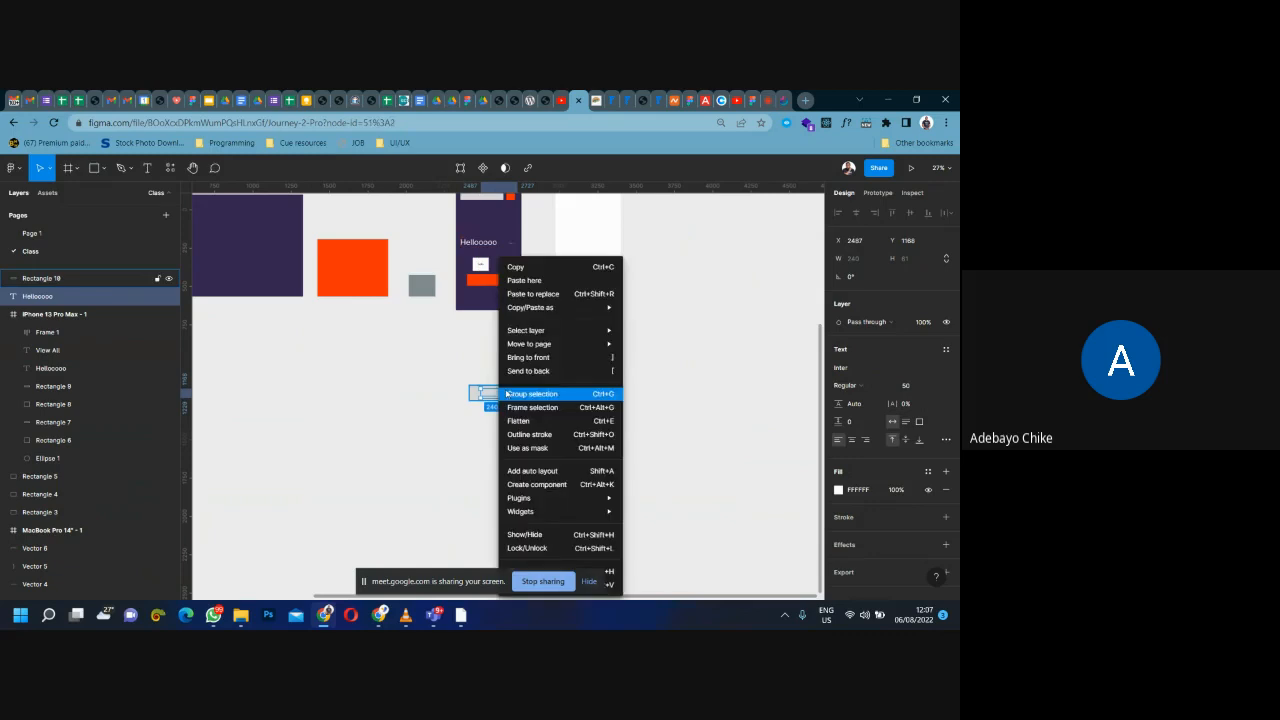
{"action": "left_click", "coordinate": [553, 358]}
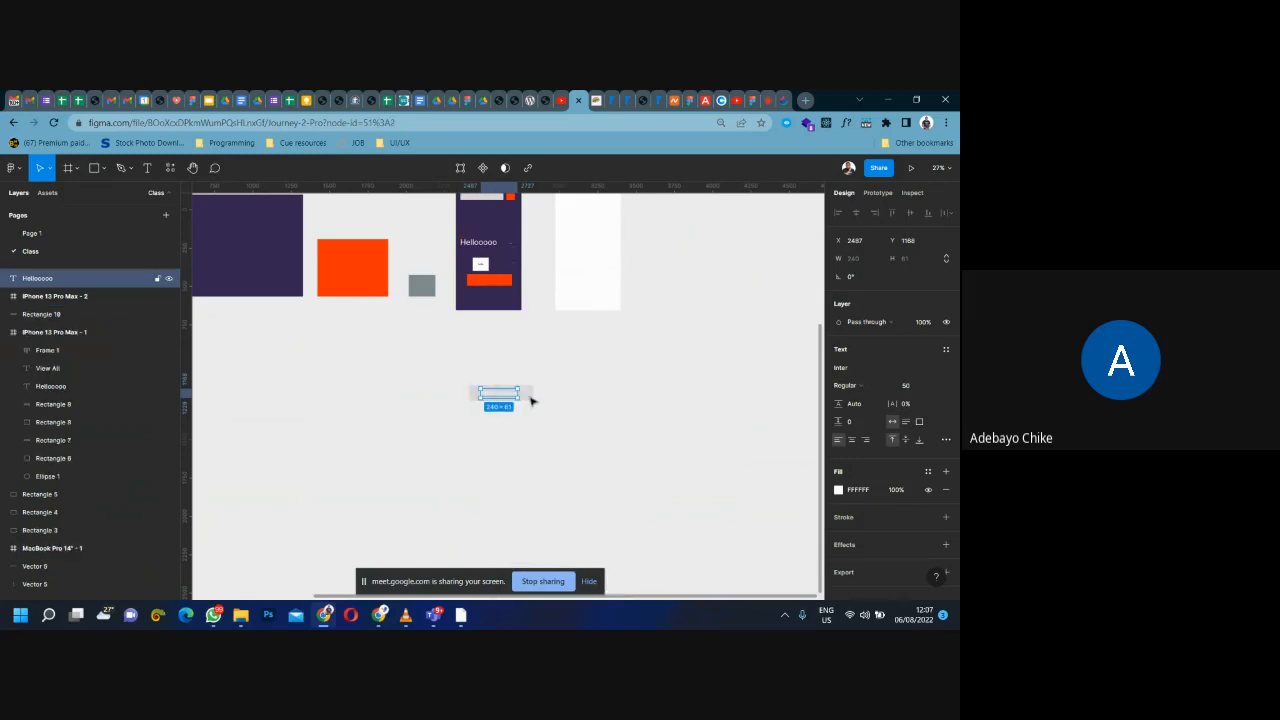
{"action": "left_click", "coordinate": [840, 490]}
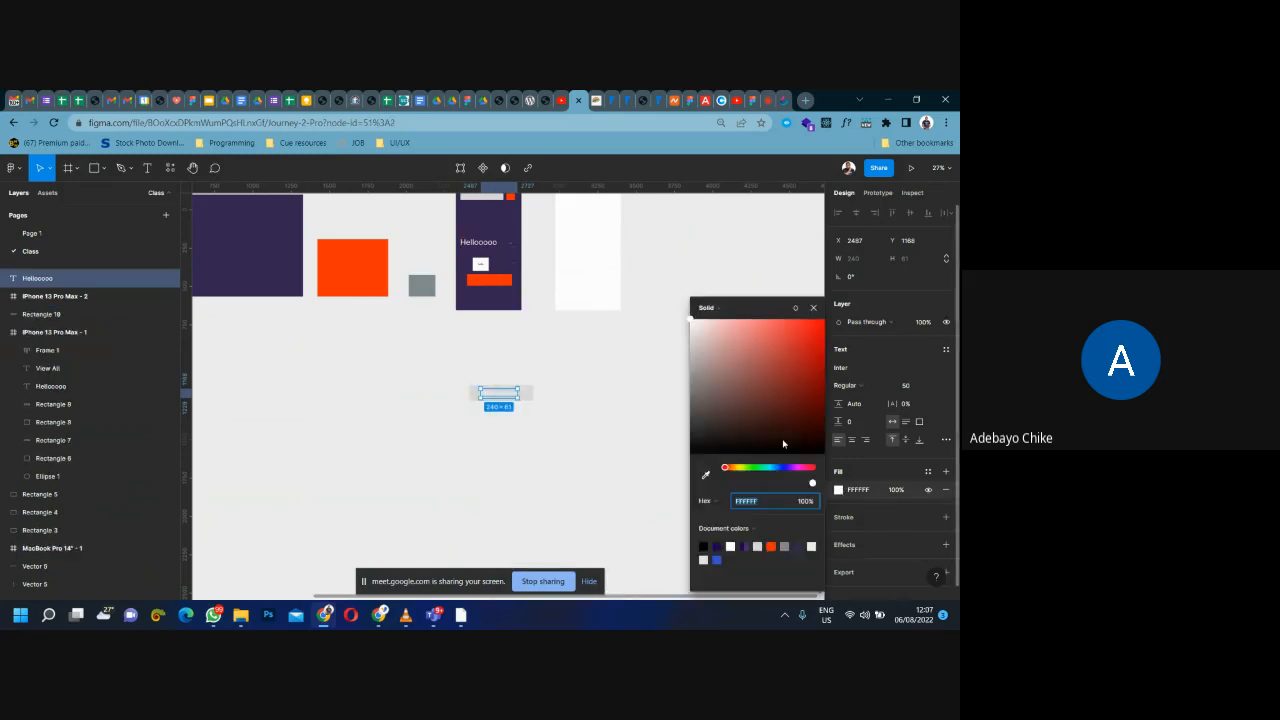
{"action": "left_click", "coordinate": [494, 423]}
Step: Shrink the grey rectangle tightly around the copied Hellooooo text, to about 239 × 54
{"action": "left_click", "coordinate": [534, 392]}
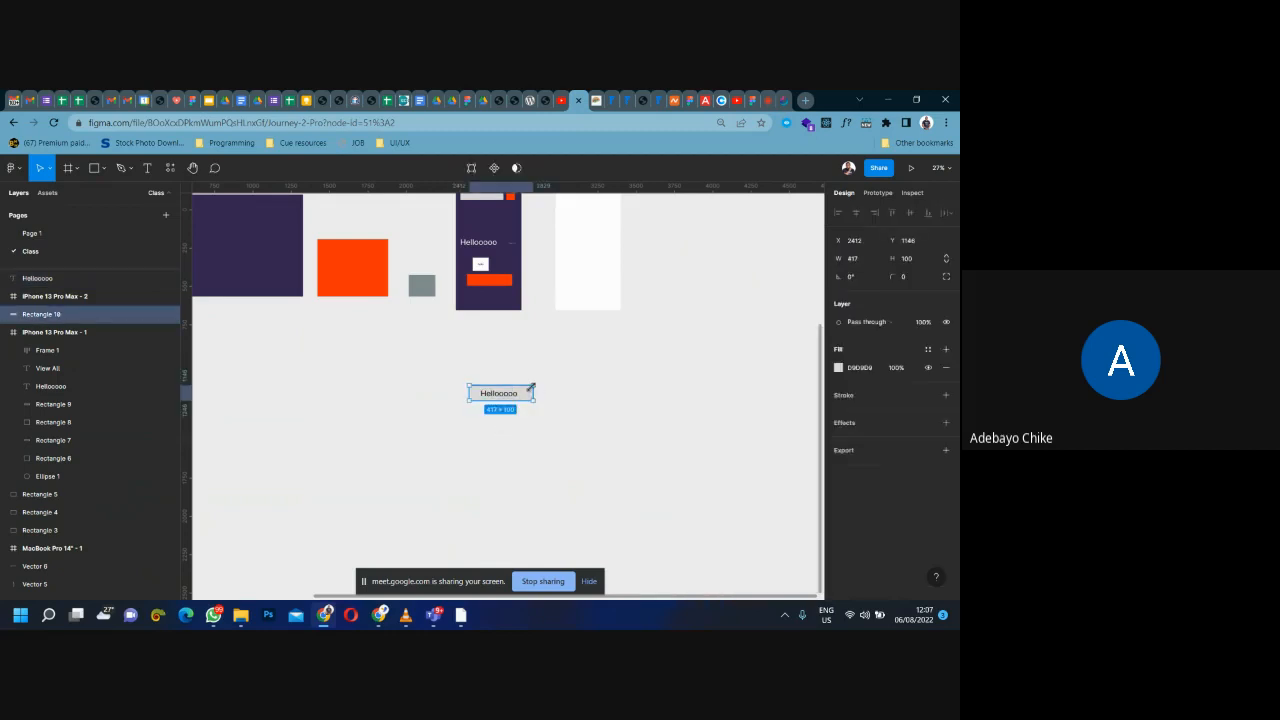
{"action": "scroll", "coordinate": [516, 410], "scroll_direction": "up", "scroll_amount": 5}
{"action": "left_click_drag", "start_coordinate": [578, 358], "coordinate": [531, 361]}
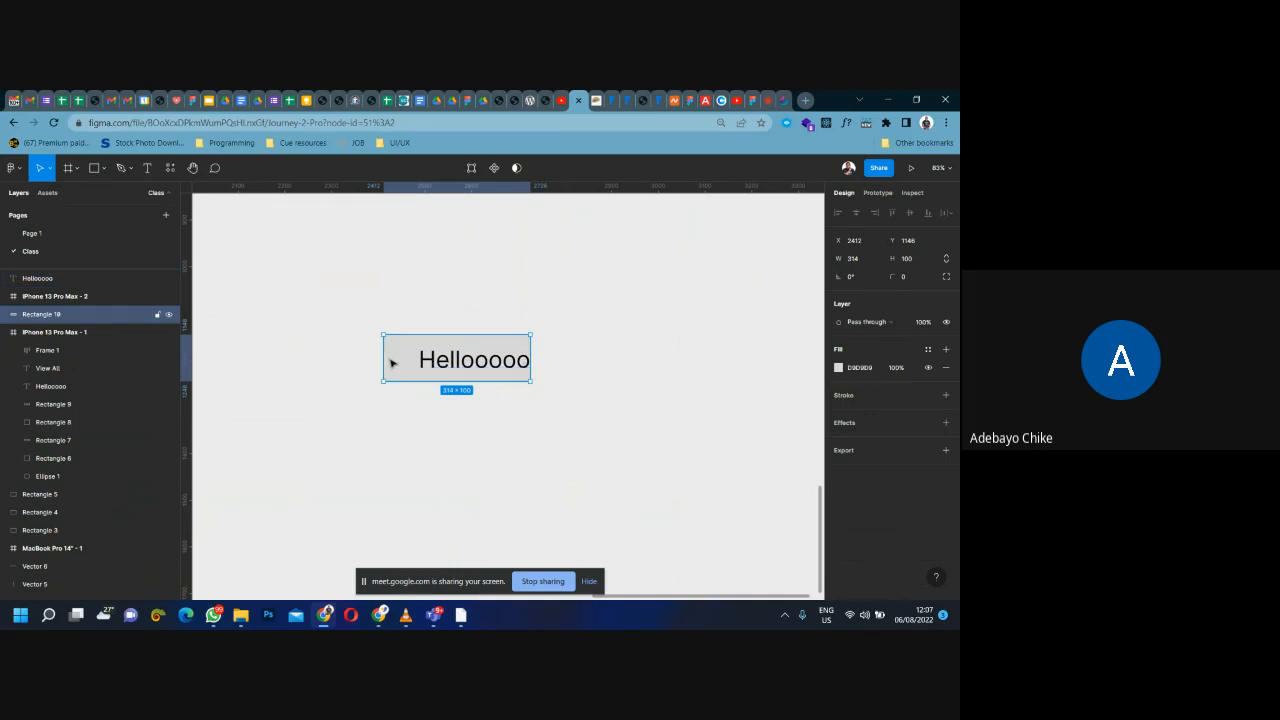
{"action": "left_click_drag", "start_coordinate": [384, 358], "coordinate": [473, 353]}
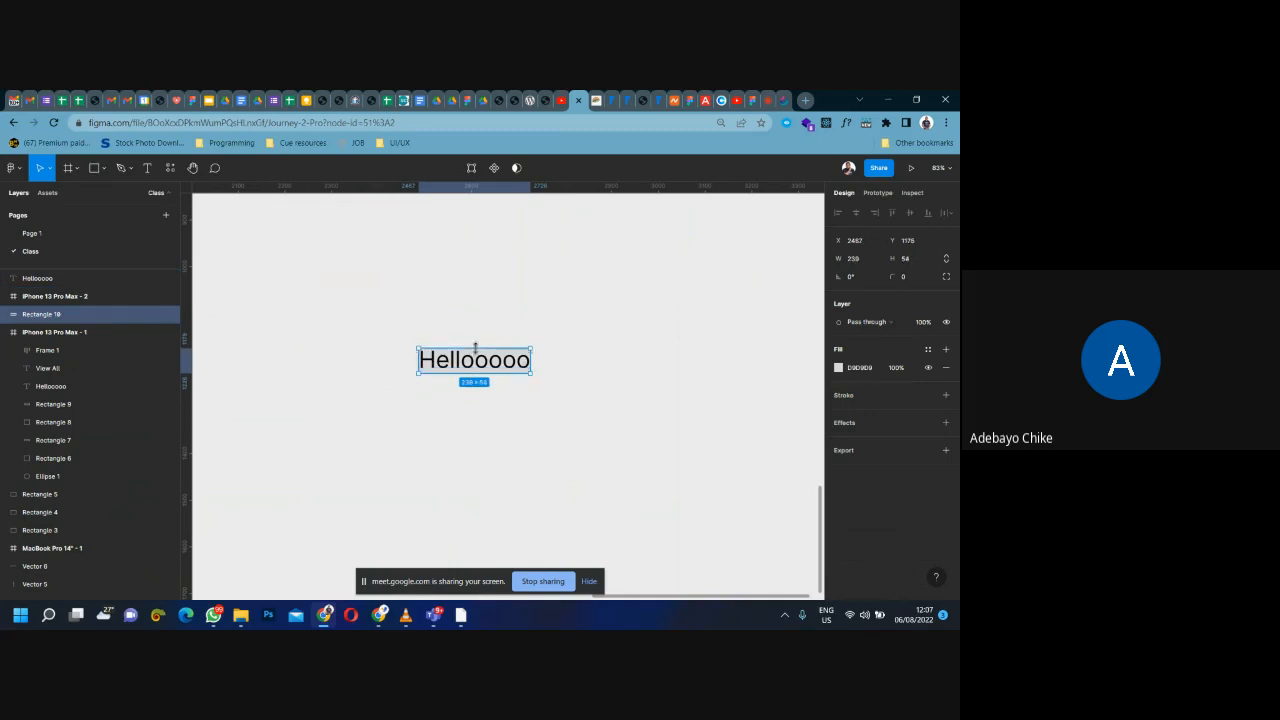
{"action": "left_click", "coordinate": [611, 362]}
Step: Move the copied Hellooooo text below the grey rectangle and enlarge the rectangle to about 427 × 78
{"action": "left_click", "coordinate": [483, 364]}
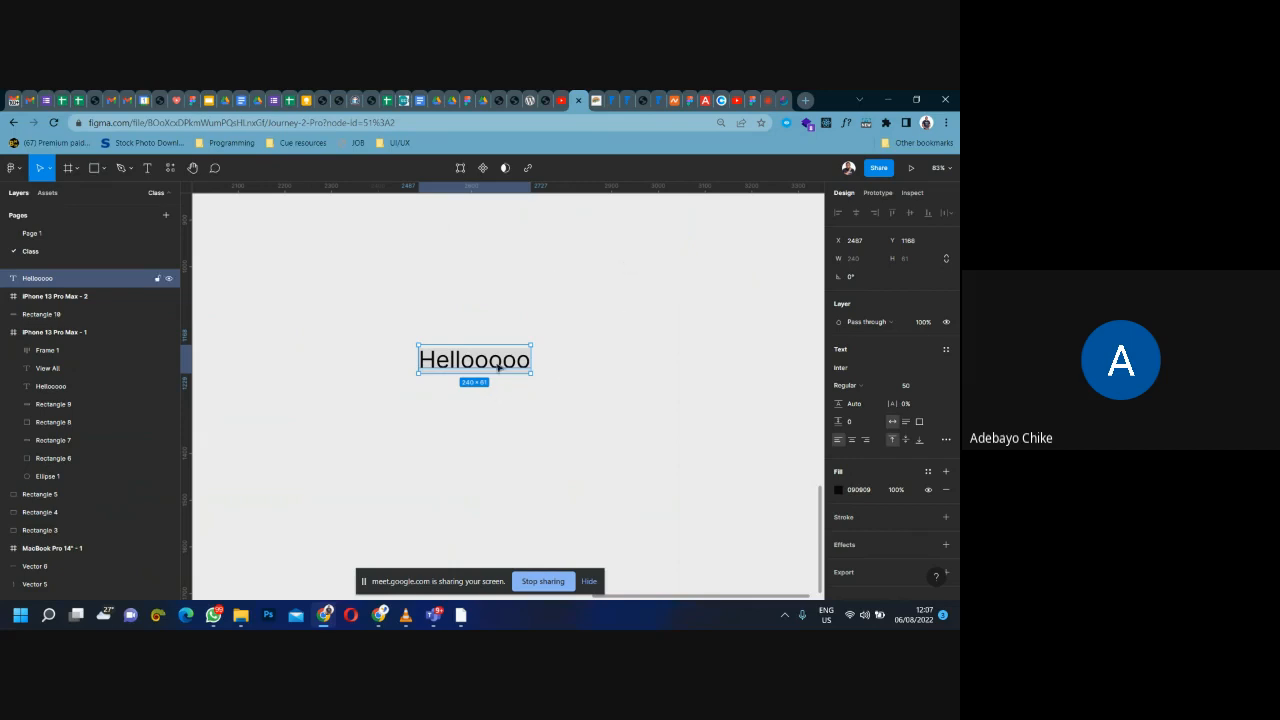
{"action": "scroll", "coordinate": [483, 397], "scroll_direction": "up", "scroll_amount": 5}
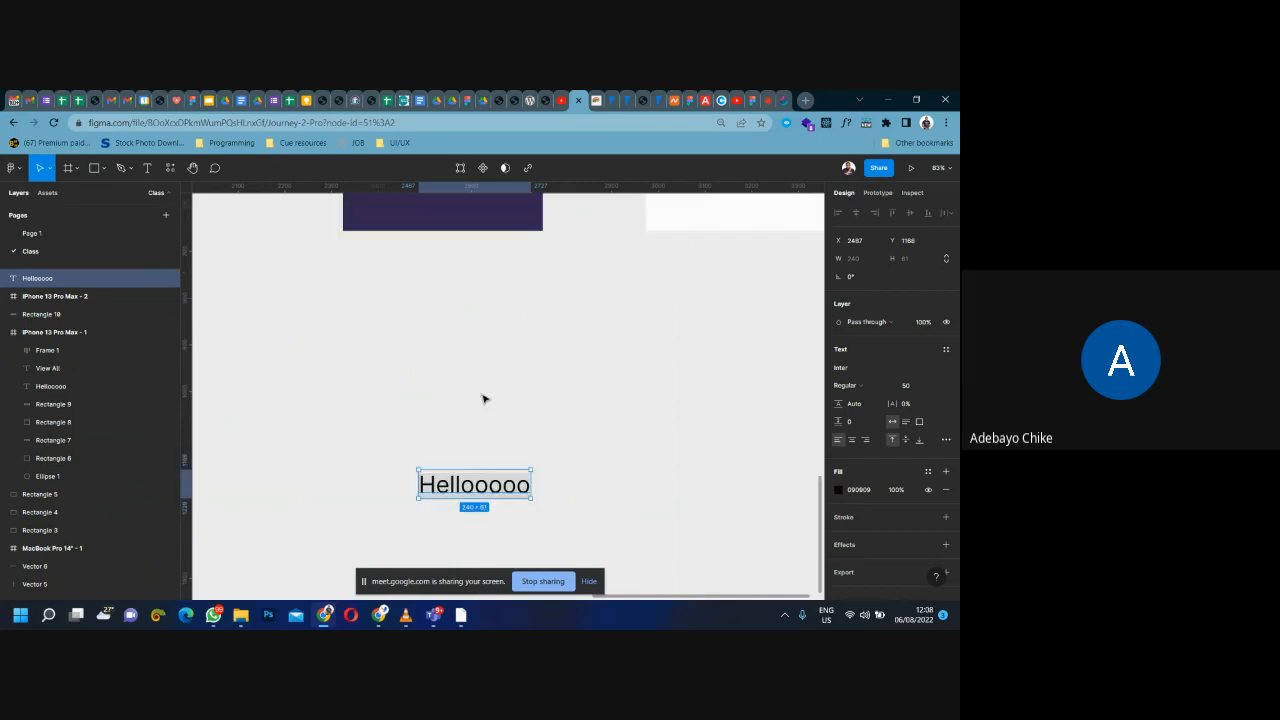
{"action": "scroll", "coordinate": [485, 398], "scroll_direction": "down", "scroll_amount": 10}
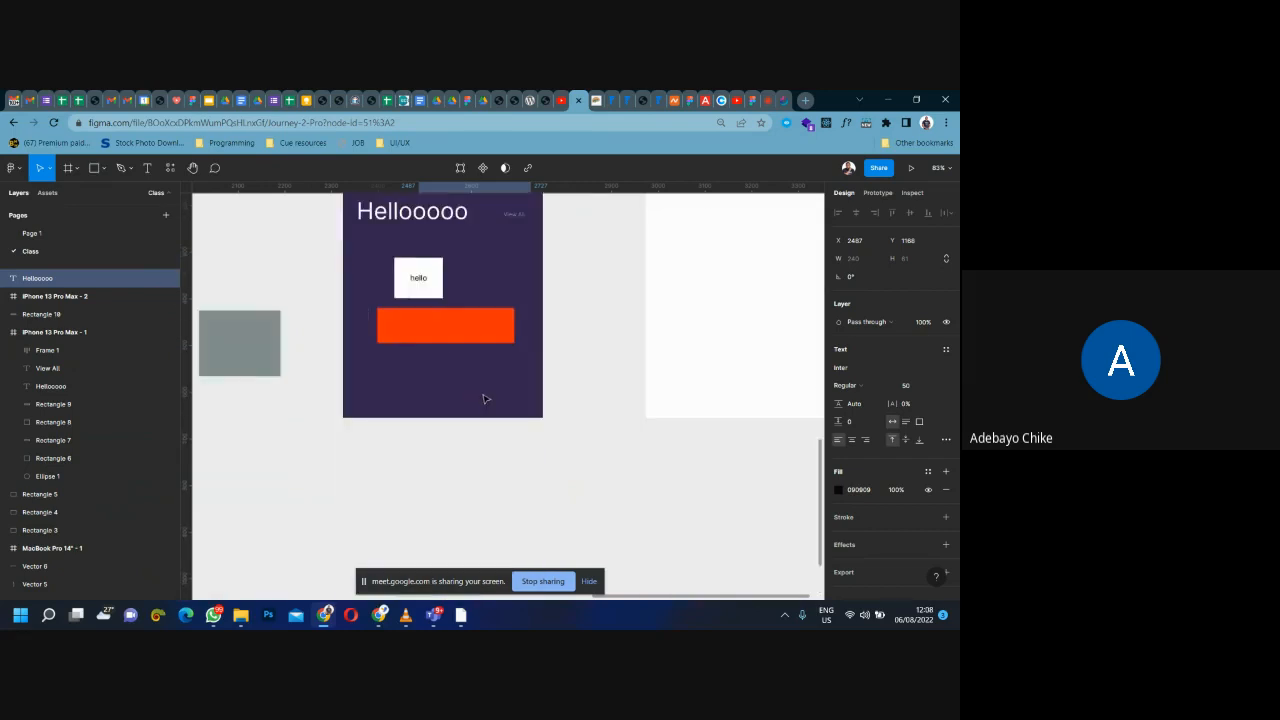
{"action": "scroll", "coordinate": [485, 396], "scroll_direction": "up", "scroll_amount": 1}
{"action": "scroll", "coordinate": [484, 397], "scroll_direction": "down", "scroll_amount": 3}
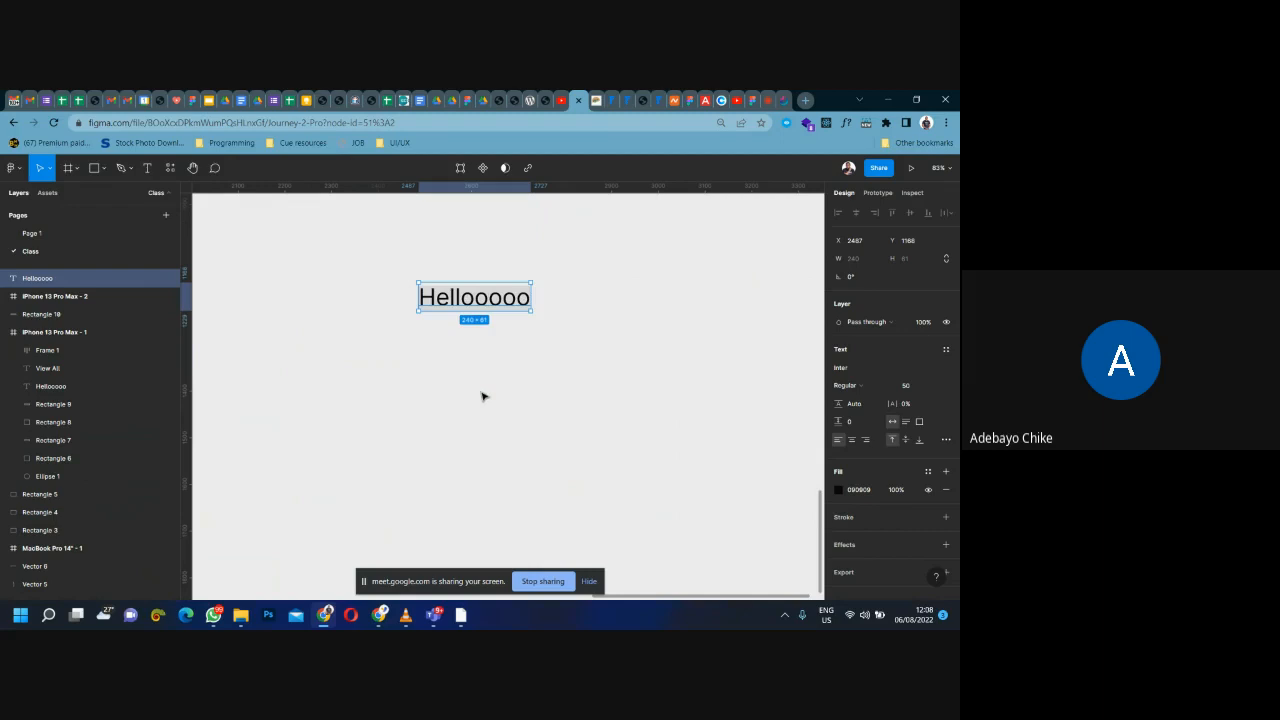
{"action": "left_click_drag", "start_coordinate": [486, 297], "coordinate": [507, 408]}
{"action": "left_click", "coordinate": [520, 300]}
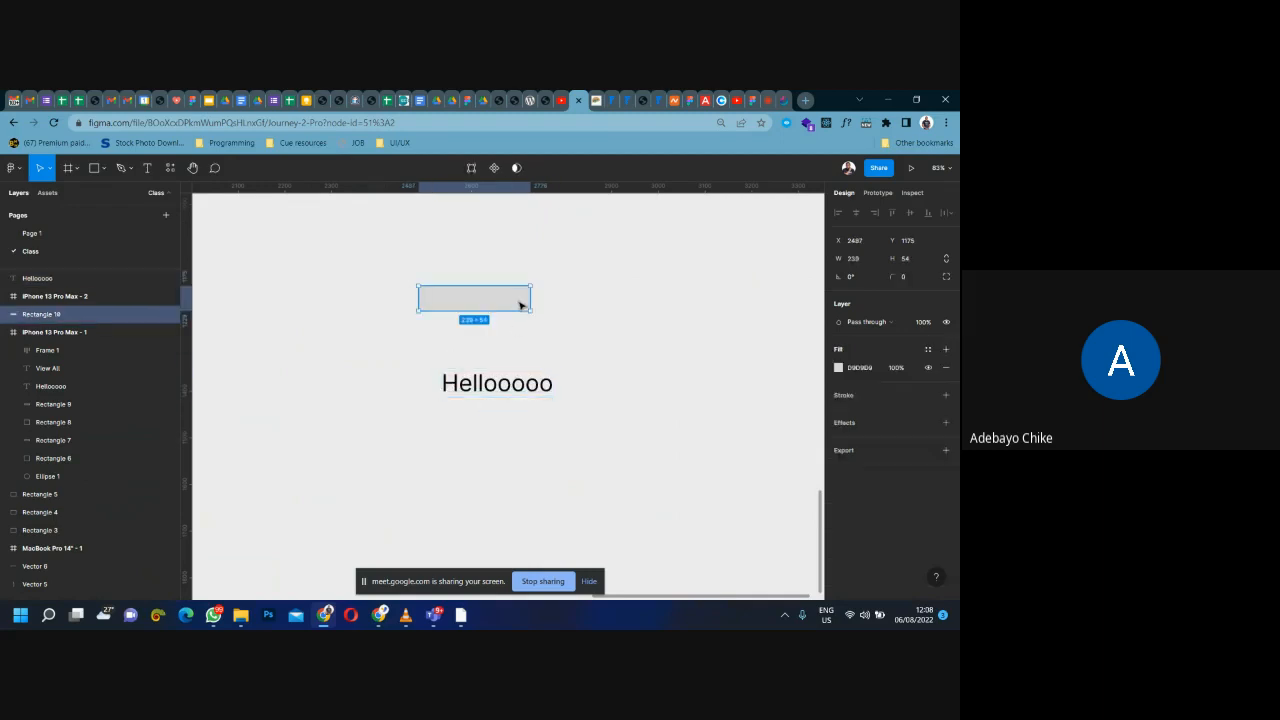
{"action": "left_click_drag", "start_coordinate": [543, 301], "coordinate": [620, 302]}
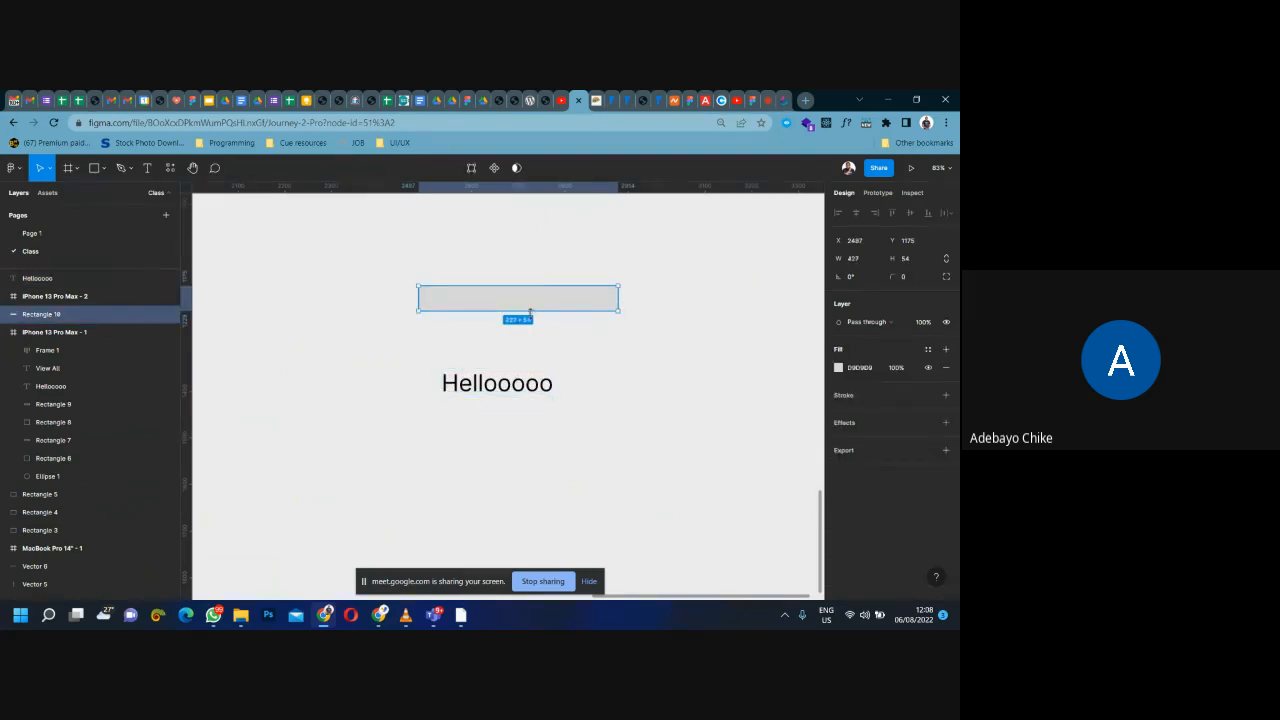
{"action": "left_click_drag", "start_coordinate": [531, 311], "coordinate": [531, 322]}
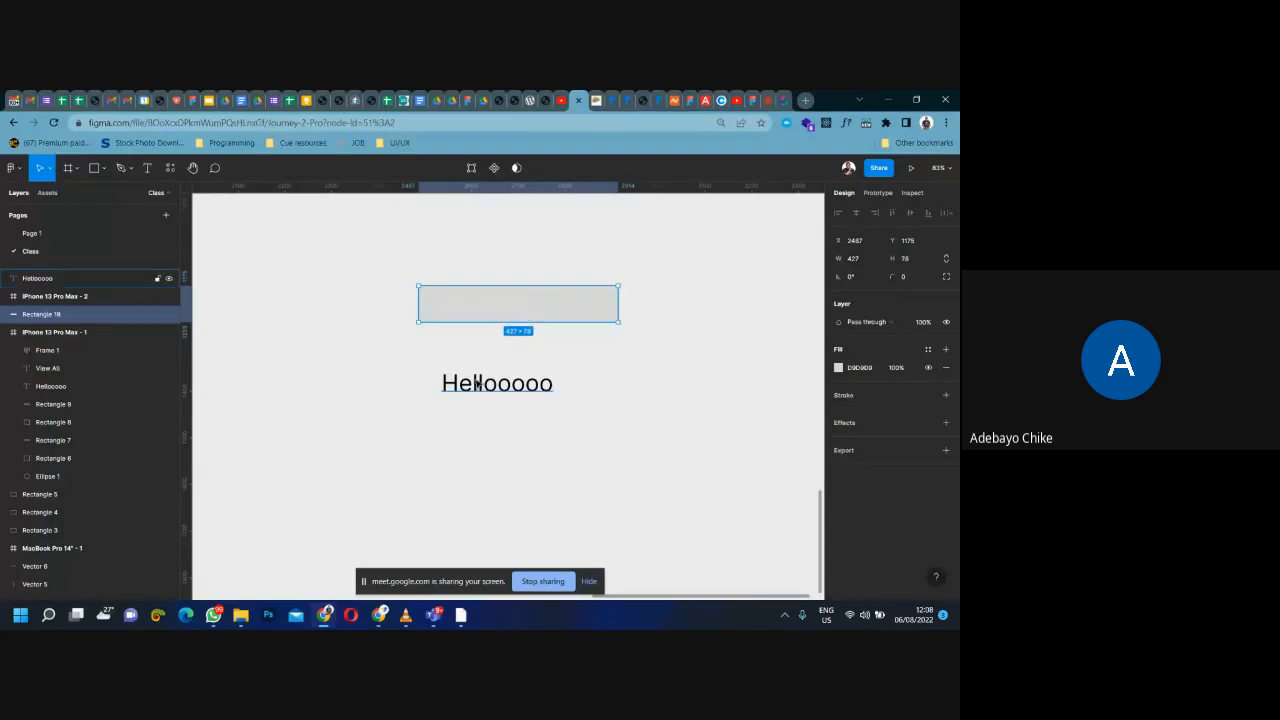
Step: Move the Hellooooo text back inside the grey rectangle near its left edge and set its font size to 30
{"action": "left_click_drag", "start_coordinate": [481, 385], "coordinate": [479, 314]}
{"action": "left_click", "coordinate": [911, 387]}
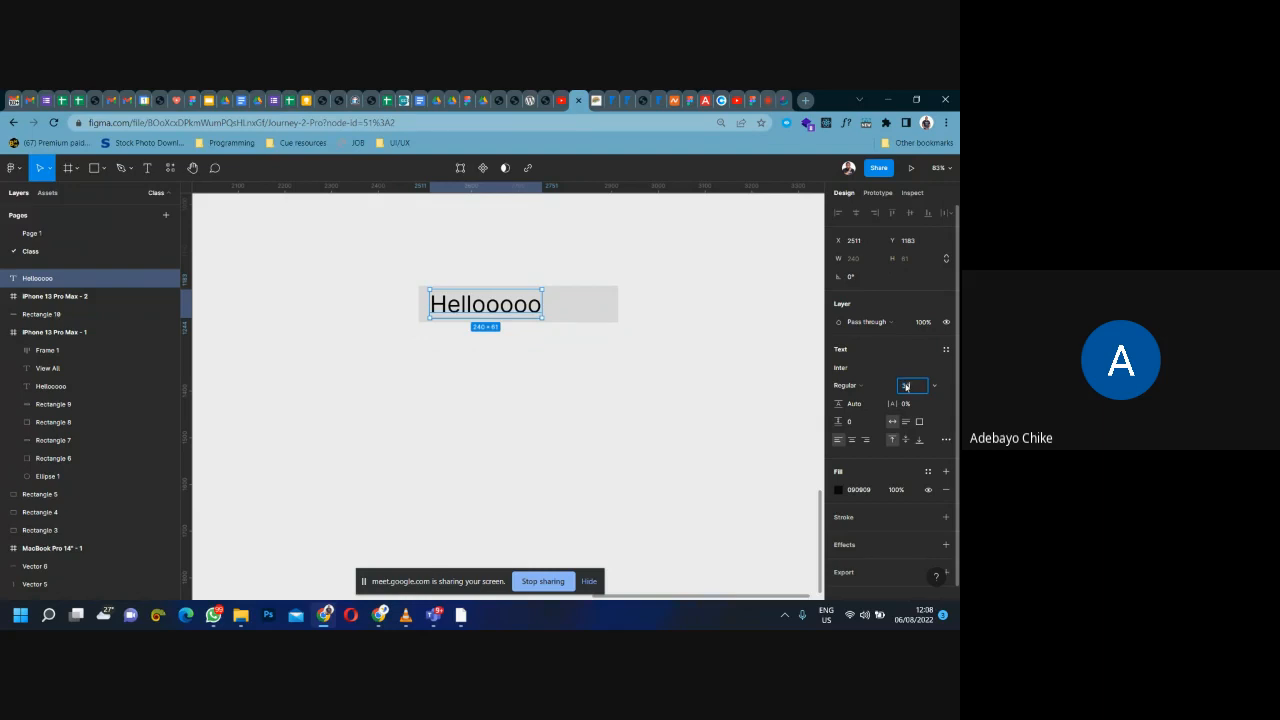
{"action": "type", "text": "30"}
{"action": "key", "text": "Return"}
{"action": "mouse_move", "coordinate": [475, 307]}
{"action": "left_mouse_down"}
{"action": "mouse_move", "coordinate": [455, 309]}
{"action": "mouse_move", "coordinate": [467, 310]}
{"action": "left_mouse_up"}
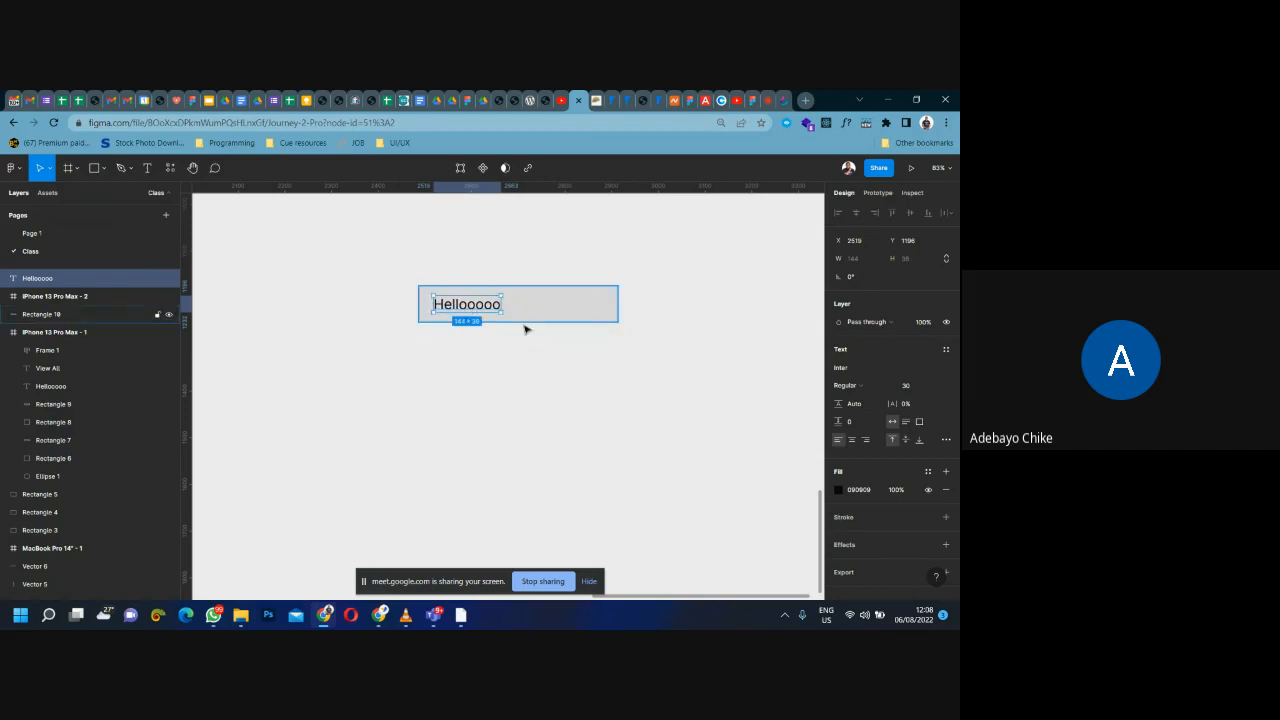
Step: Select the grey rectangle behind the copied Hellooooo text and stop the Google Meet screen share
{"action": "scroll", "coordinate": [613, 398], "scroll_direction": "up", "scroll_amount": 5}
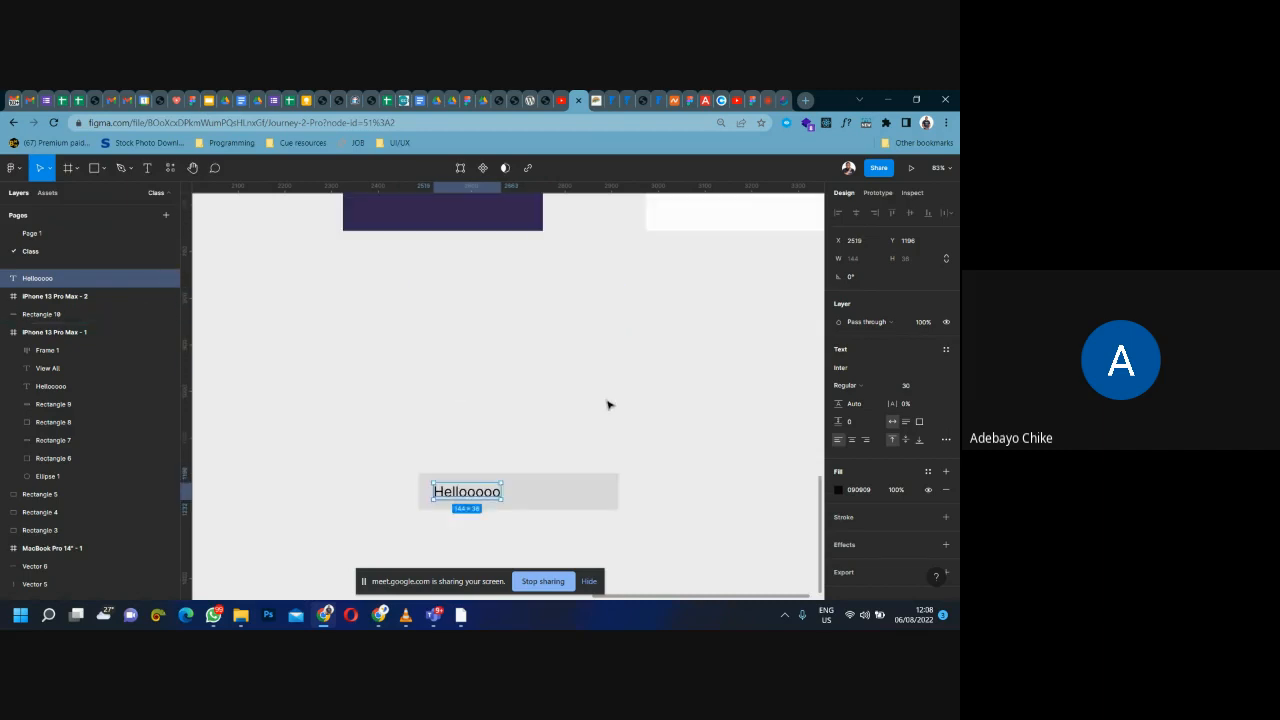
{"action": "scroll", "coordinate": [608, 404], "scroll_direction": "down", "scroll_amount": 5}
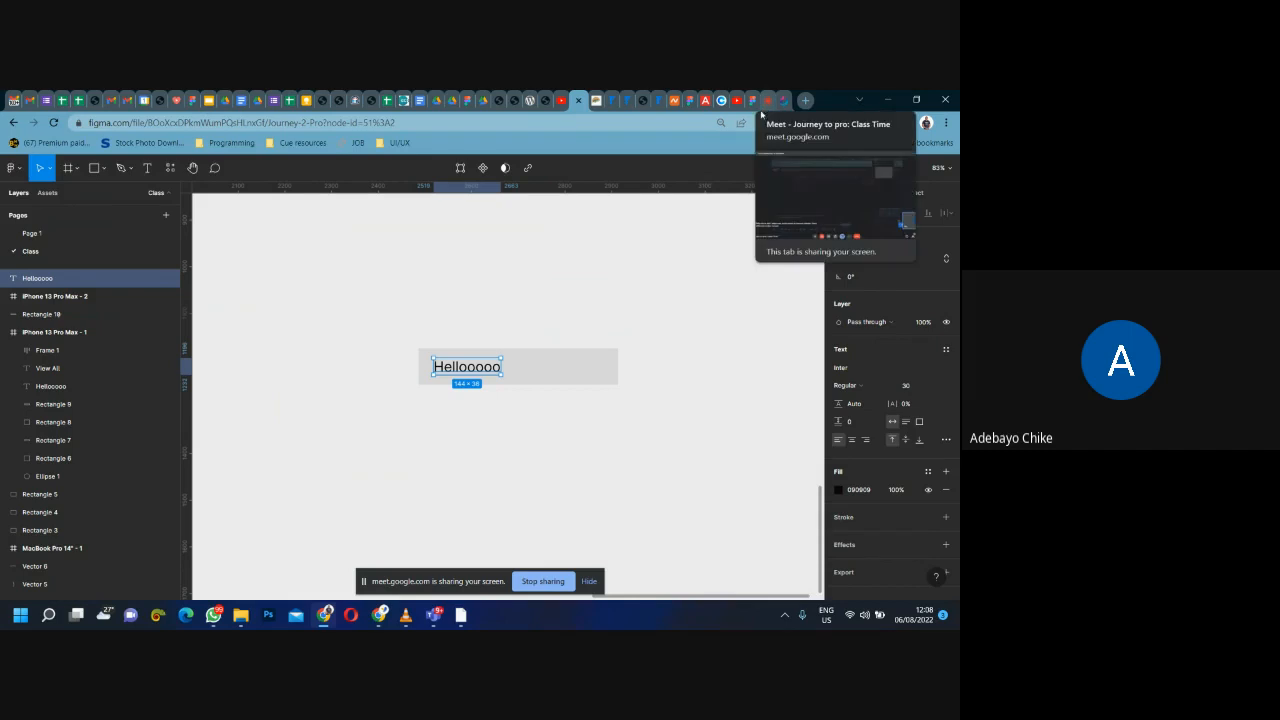
{"action": "left_click", "coordinate": [607, 366]}
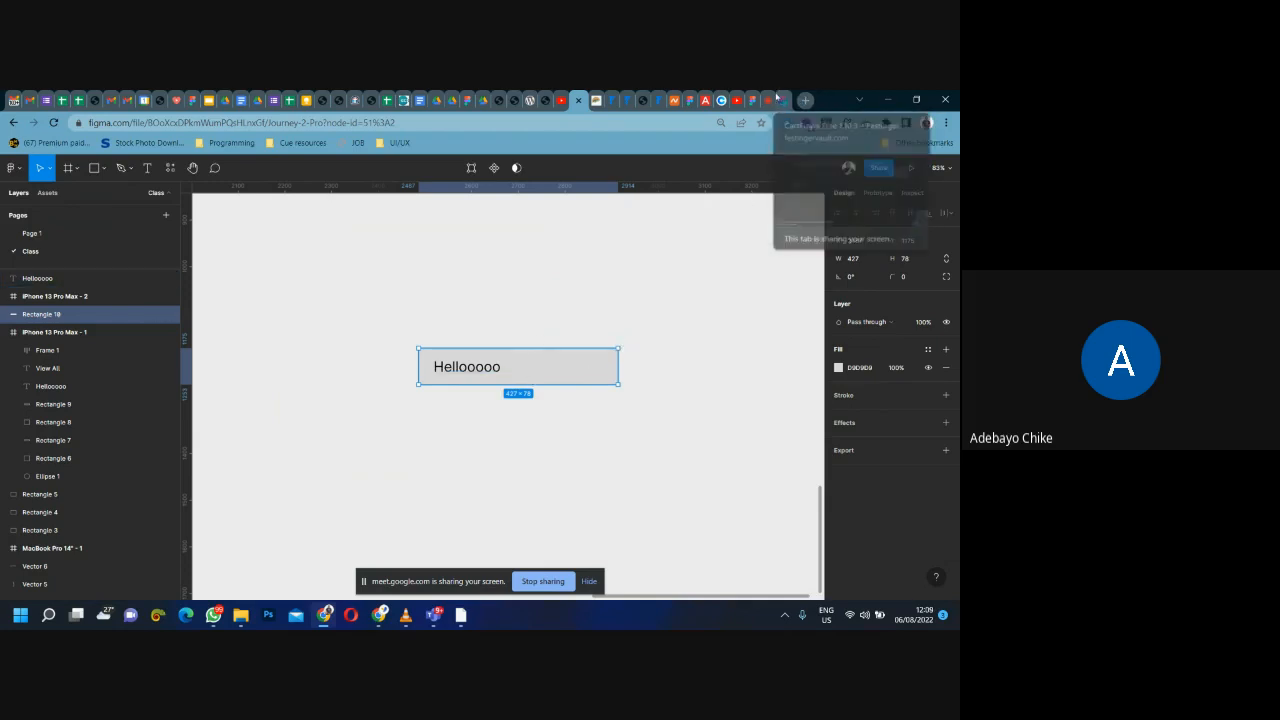
{"action": "left_click", "coordinate": [542, 581]}
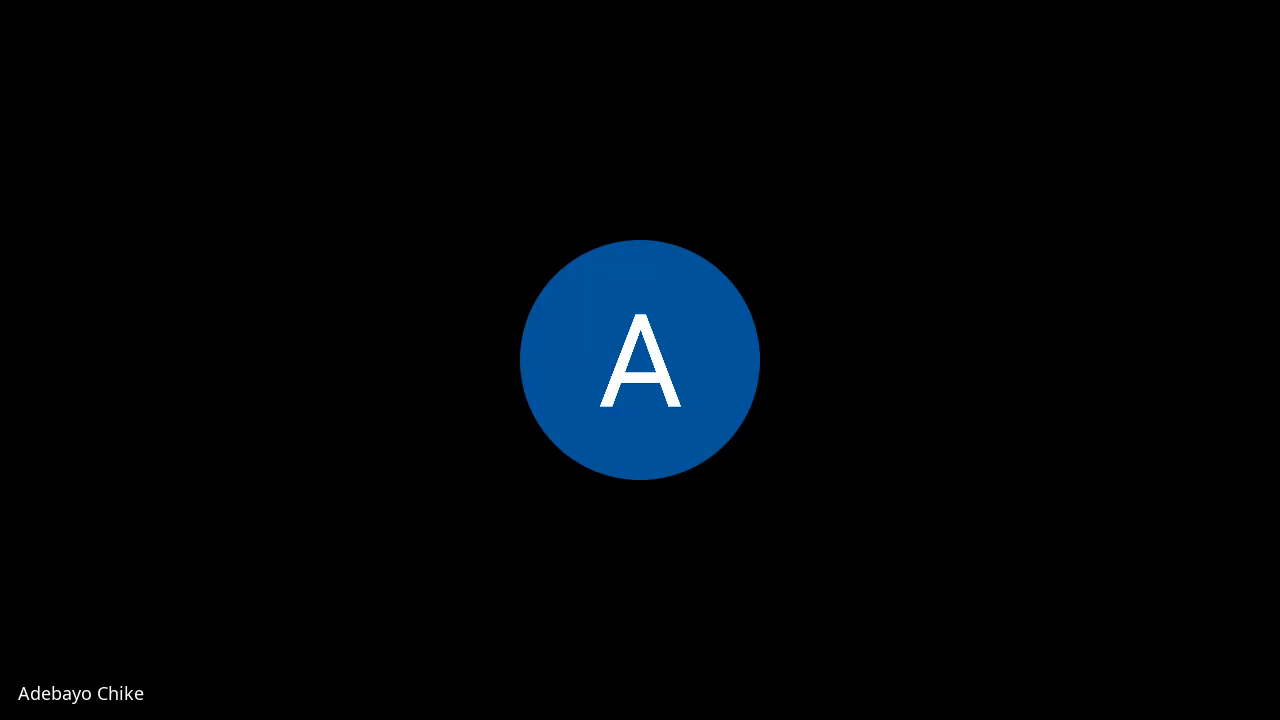